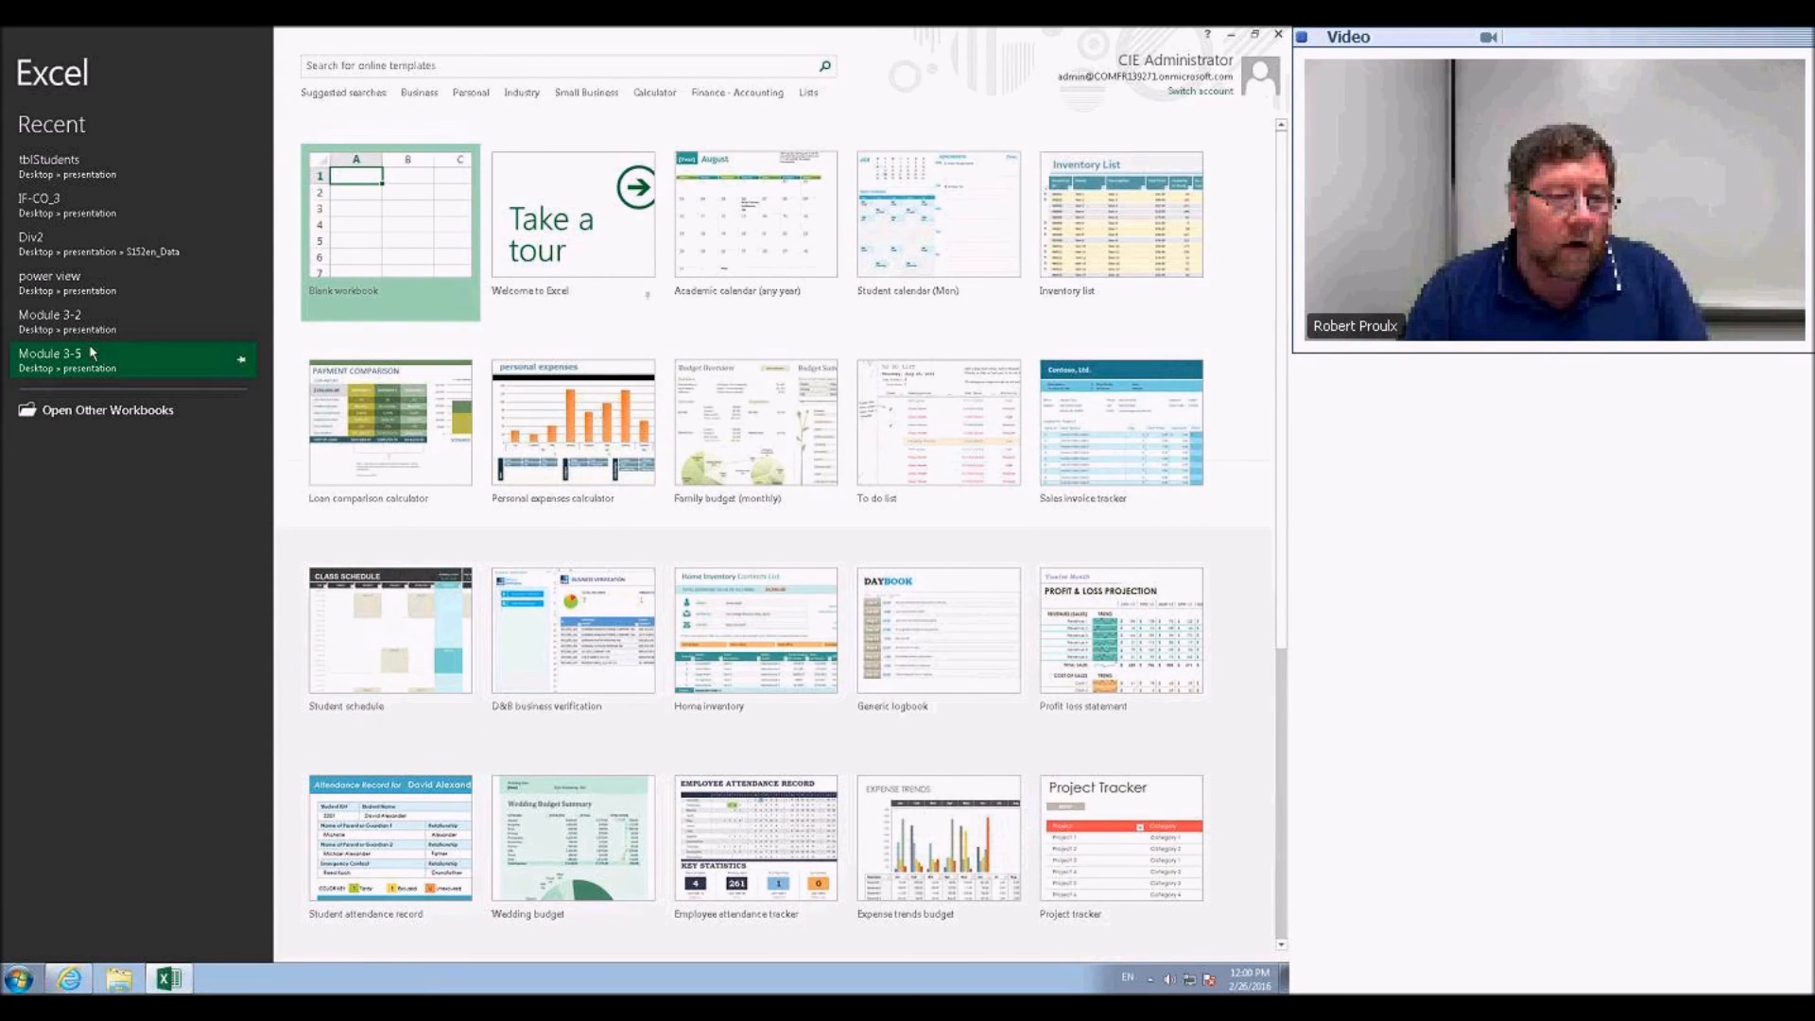
- Open the recent workbook Div2 and enlarge the sales table for easier reading
{"action": "left_click", "coordinate": [74, 254]}
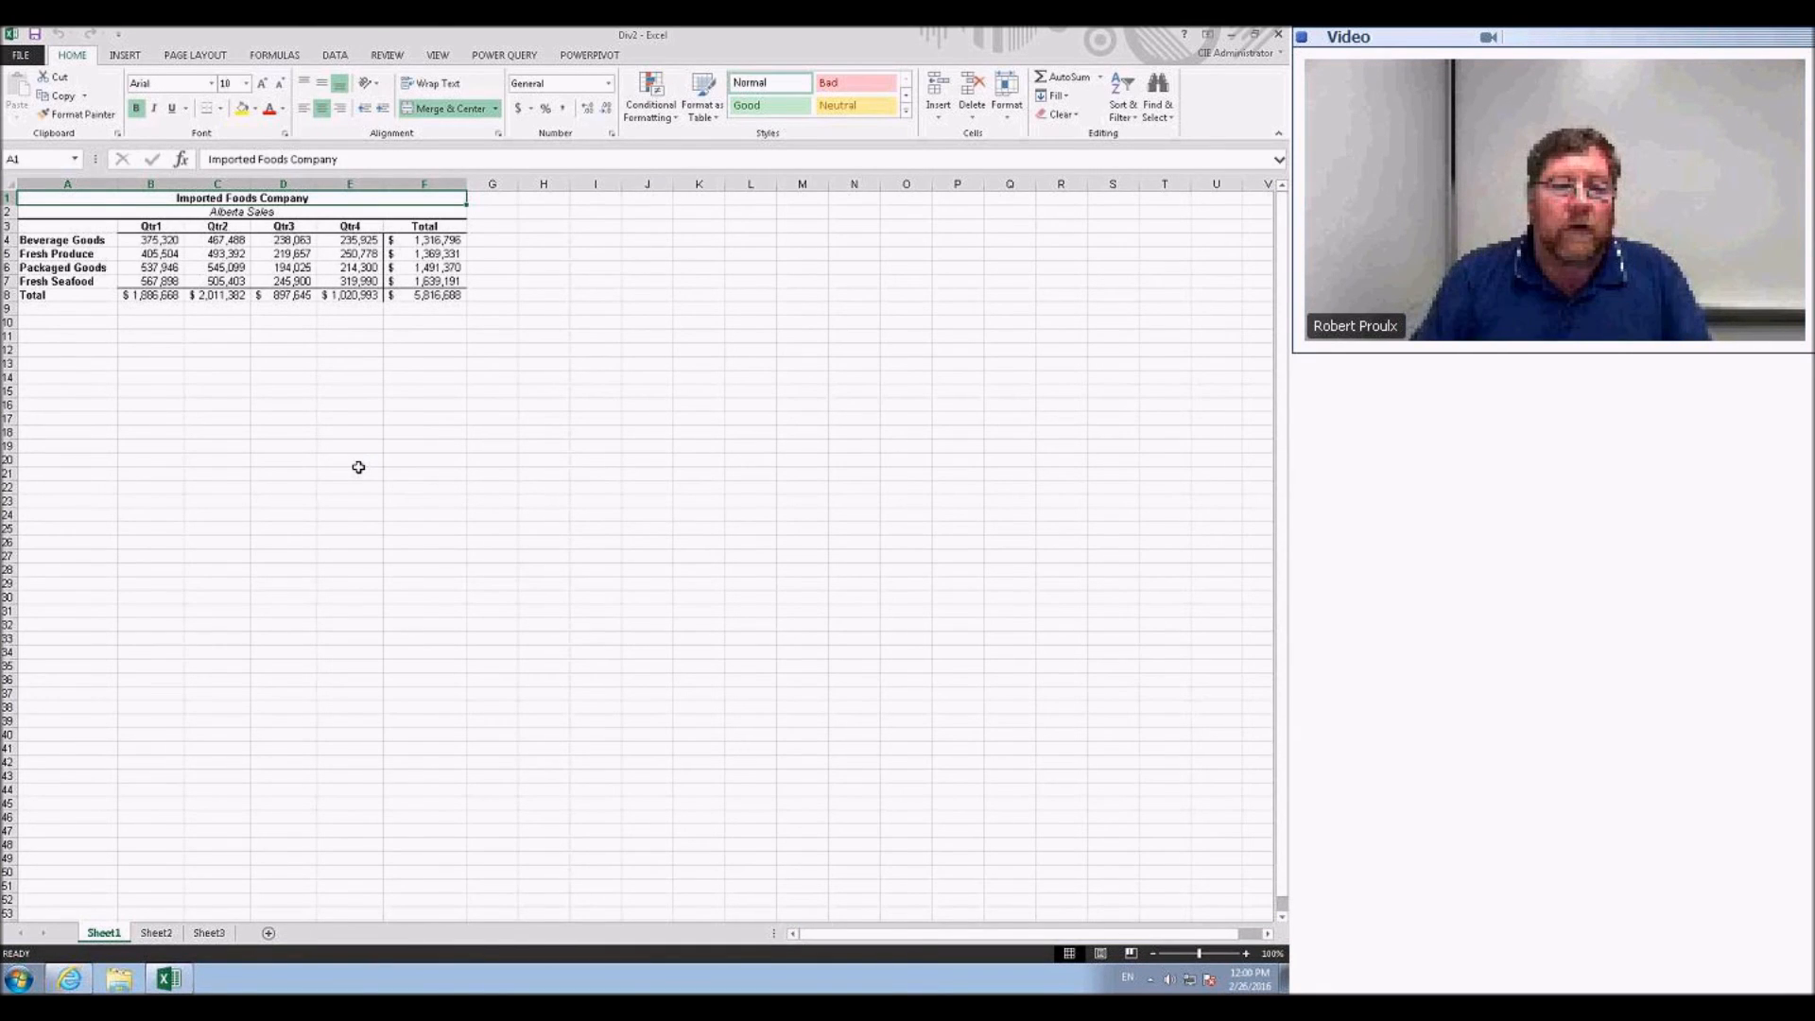
{"action": "scroll", "coordinate": [355, 461], "scroll_direction": "up", "scroll_amount": 3}
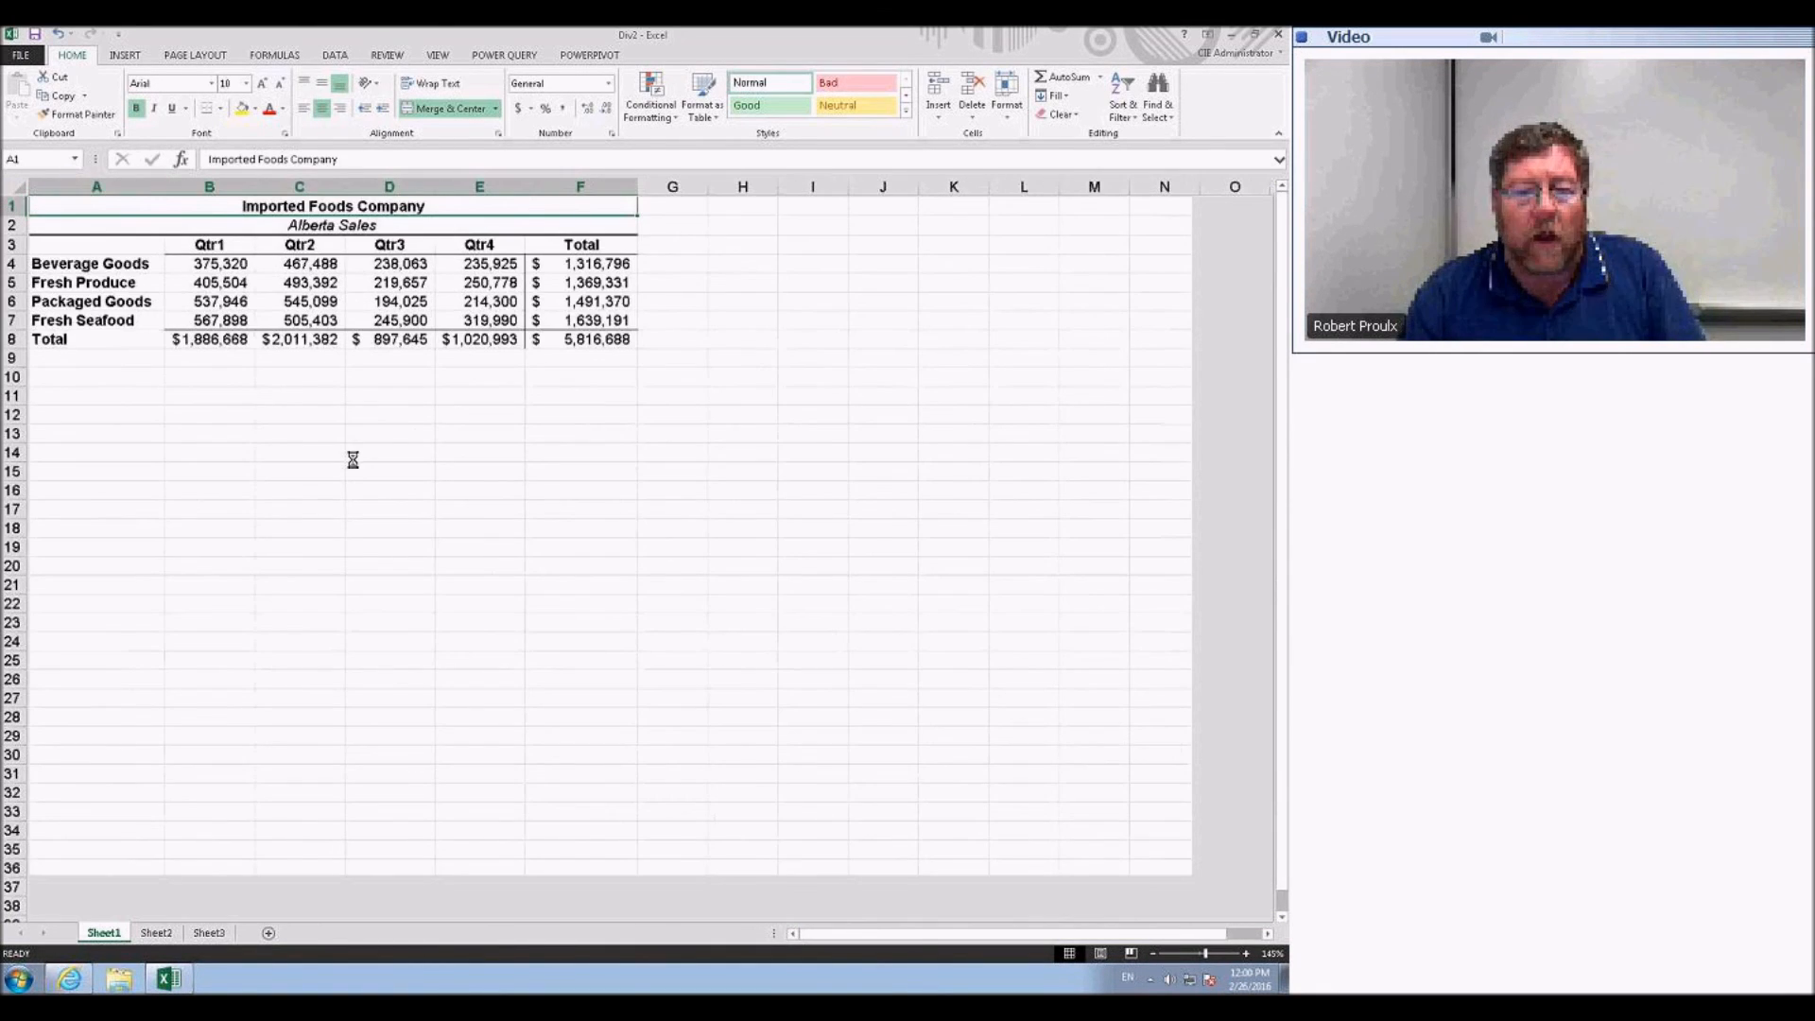
{"action": "scroll", "coordinate": [353, 460], "scroll_direction": "up", "scroll_amount": 4}
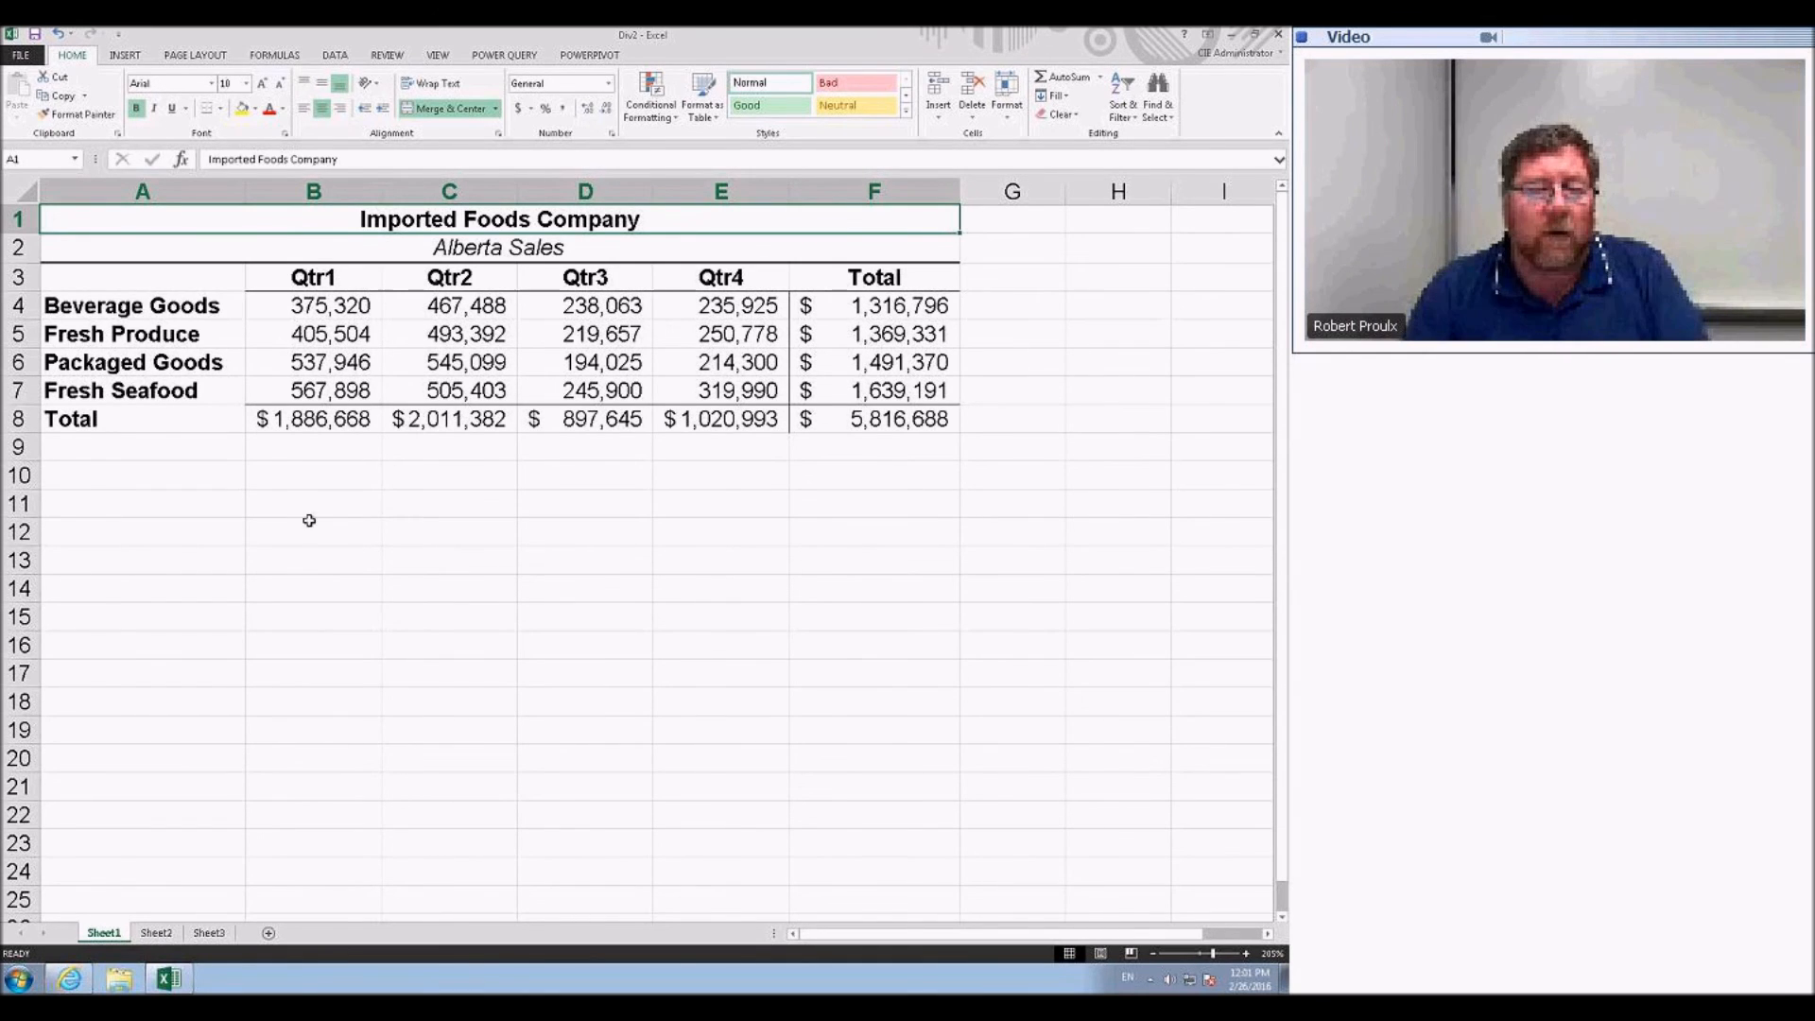
- Try a color scale on the quarterly sales figures in B4:E7 using Quick Analysis, and undo it
{"action": "left_click_drag", "start_coordinate": [331, 312], "coordinate": [757, 392]}
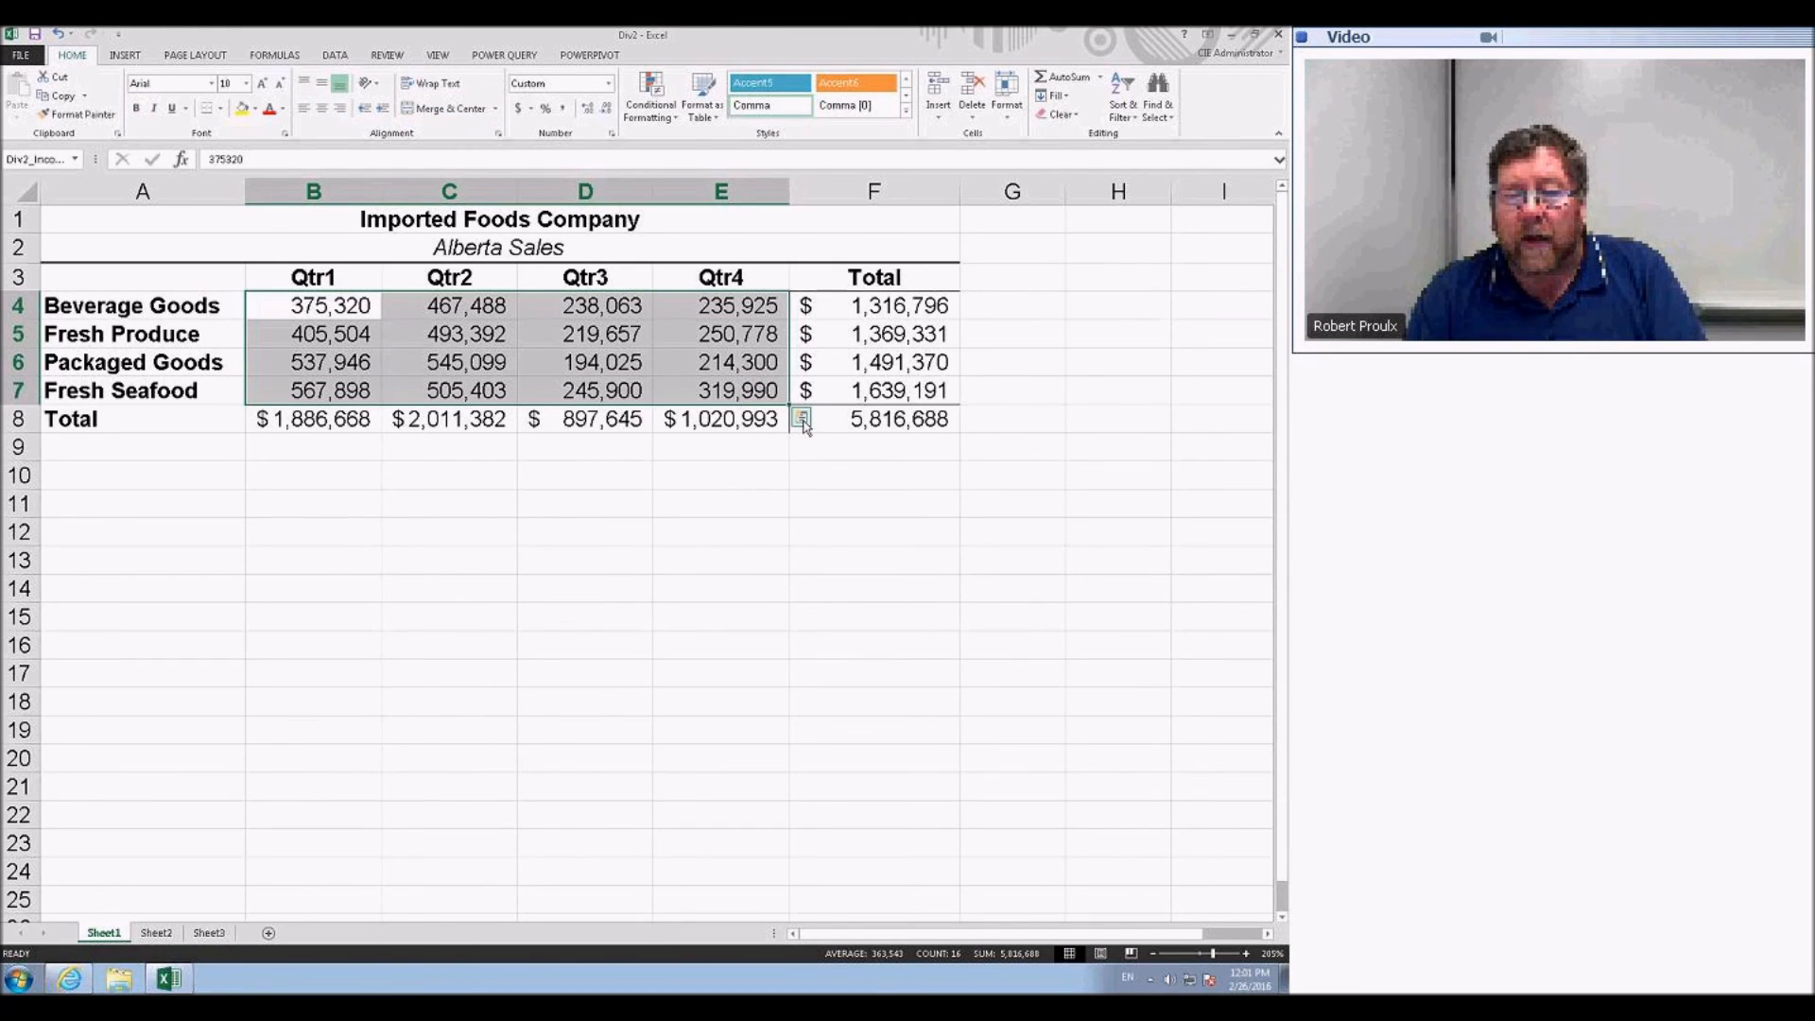
{"action": "left_click", "coordinate": [803, 421]}
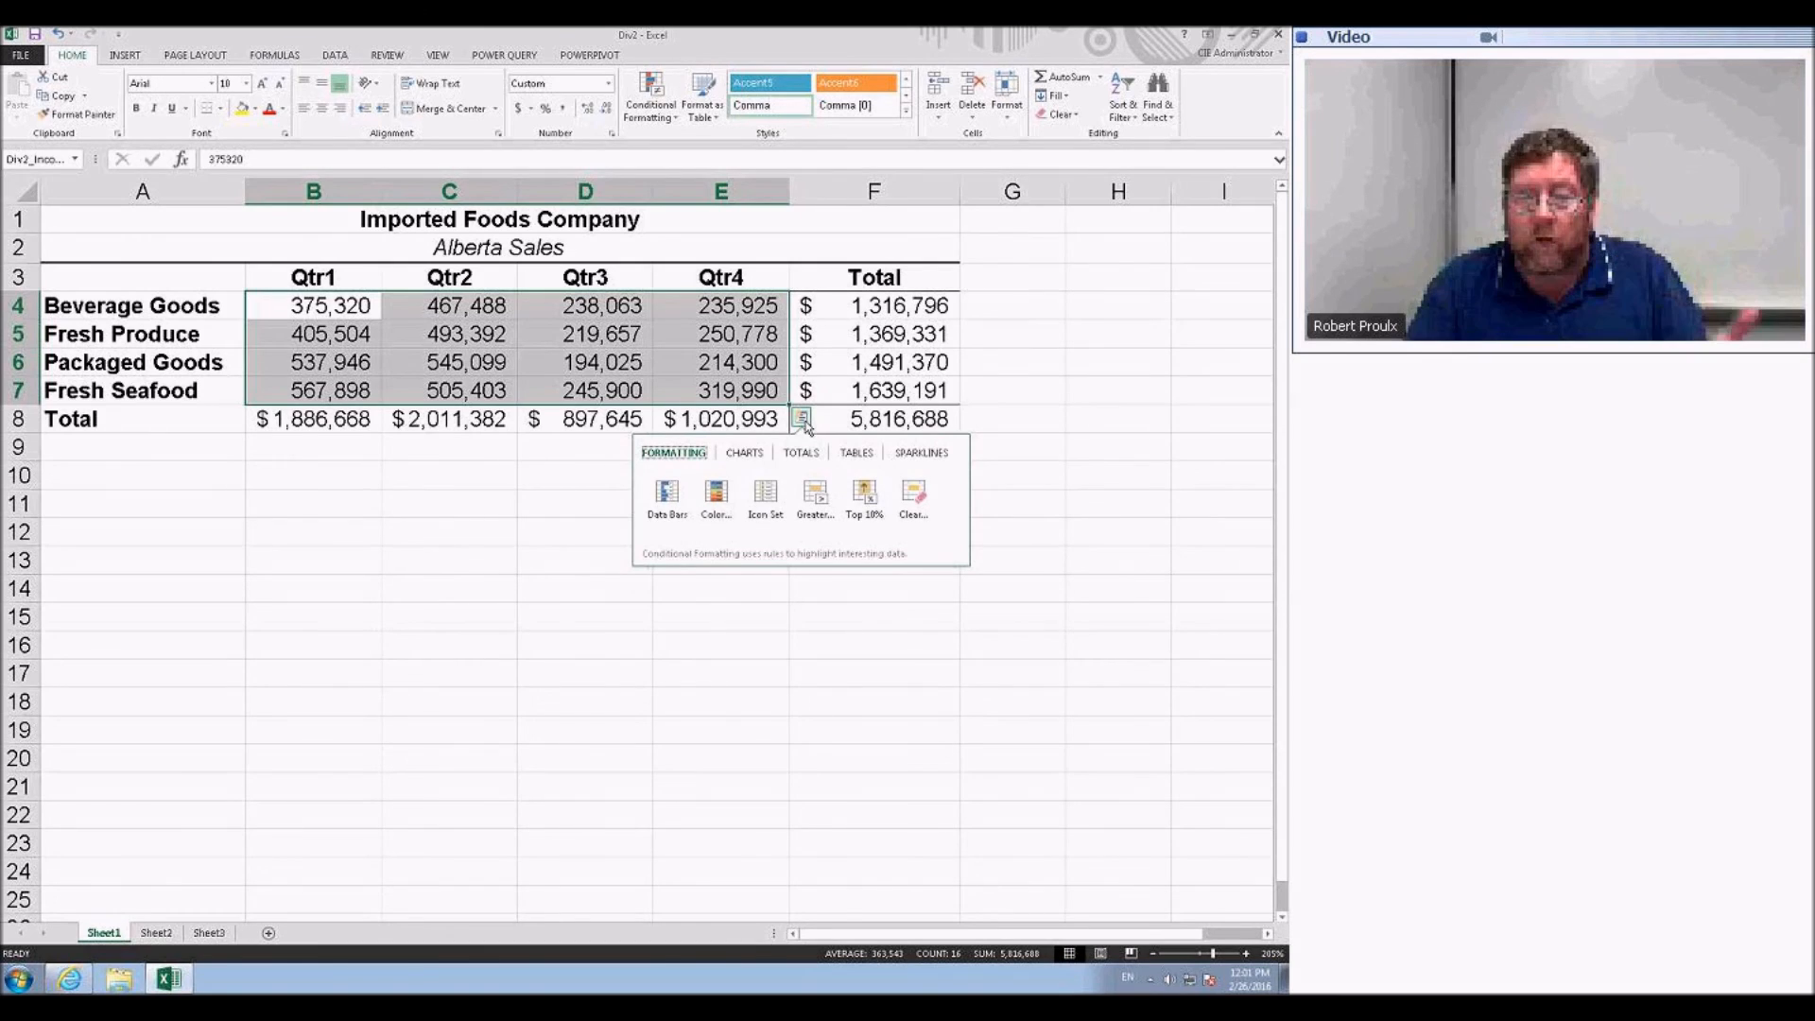
{"action": "left_click", "coordinate": [718, 502]}
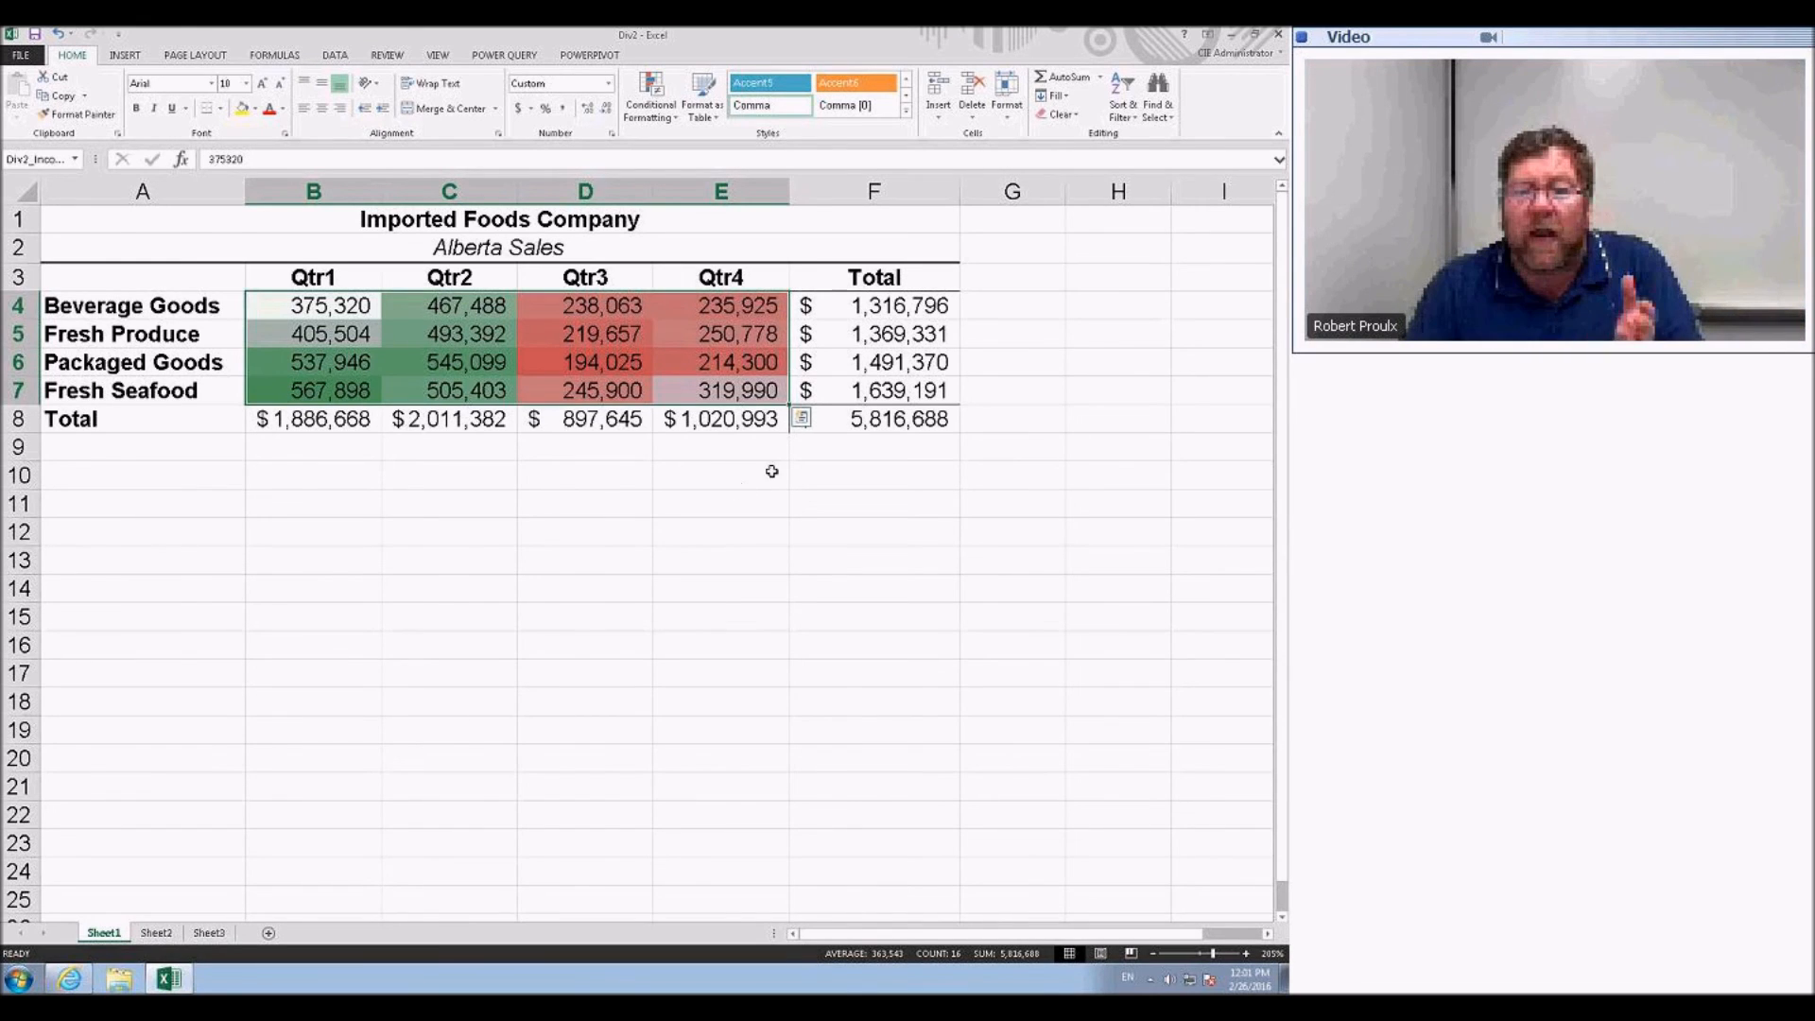
{"action": "key", "text": "ctrl+z"}
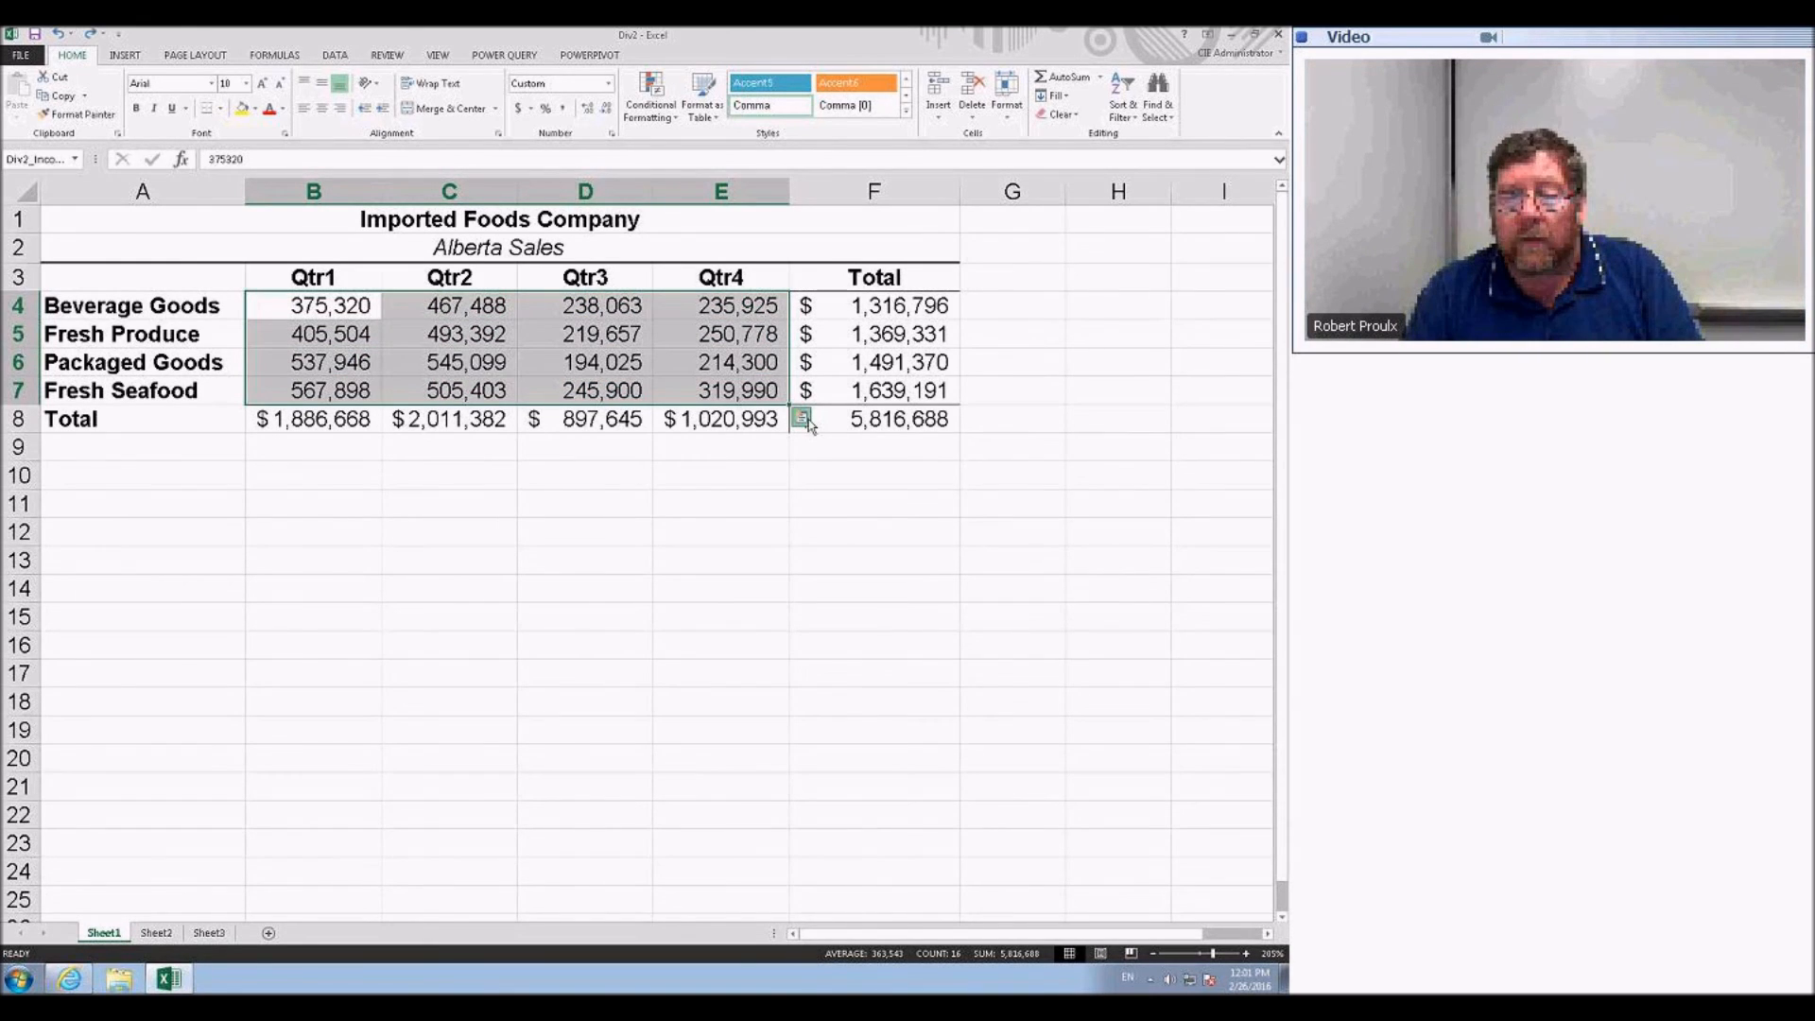
- Try data bars on the quarterly sales figures in B4:E7, and undo them
{"action": "left_click", "coordinate": [802, 419]}
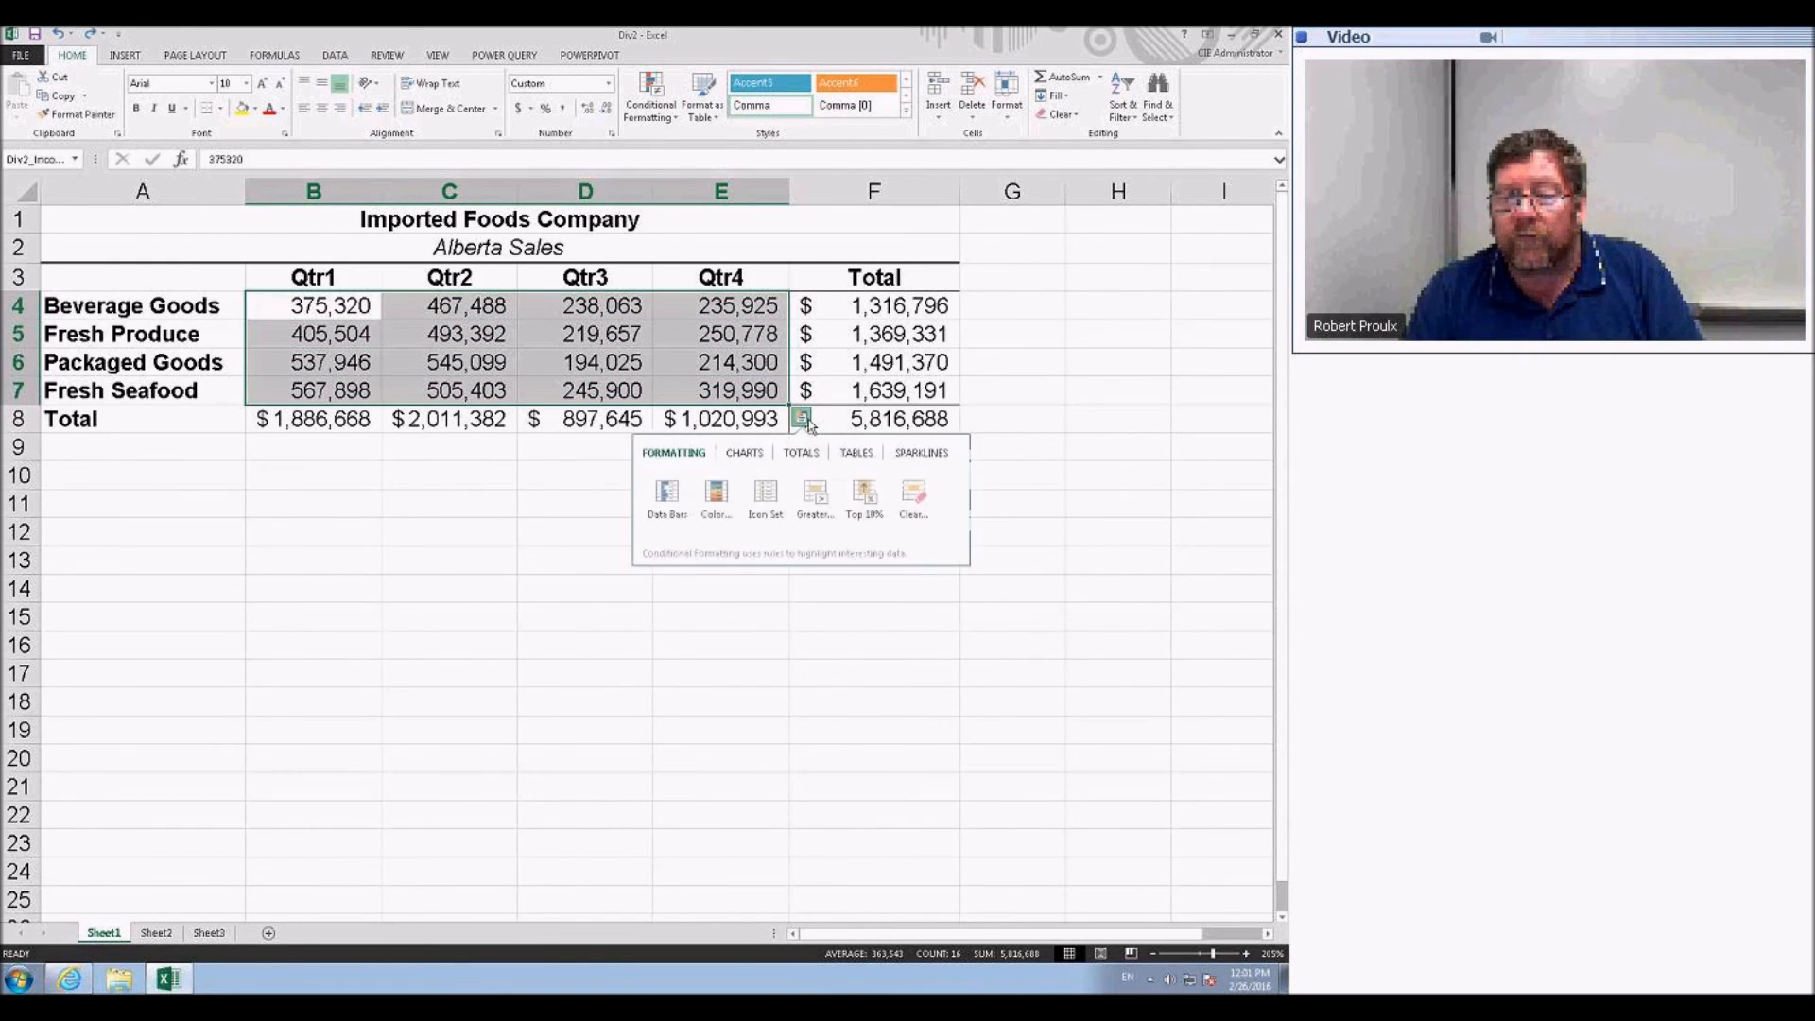
{"action": "left_click", "coordinate": [669, 491]}
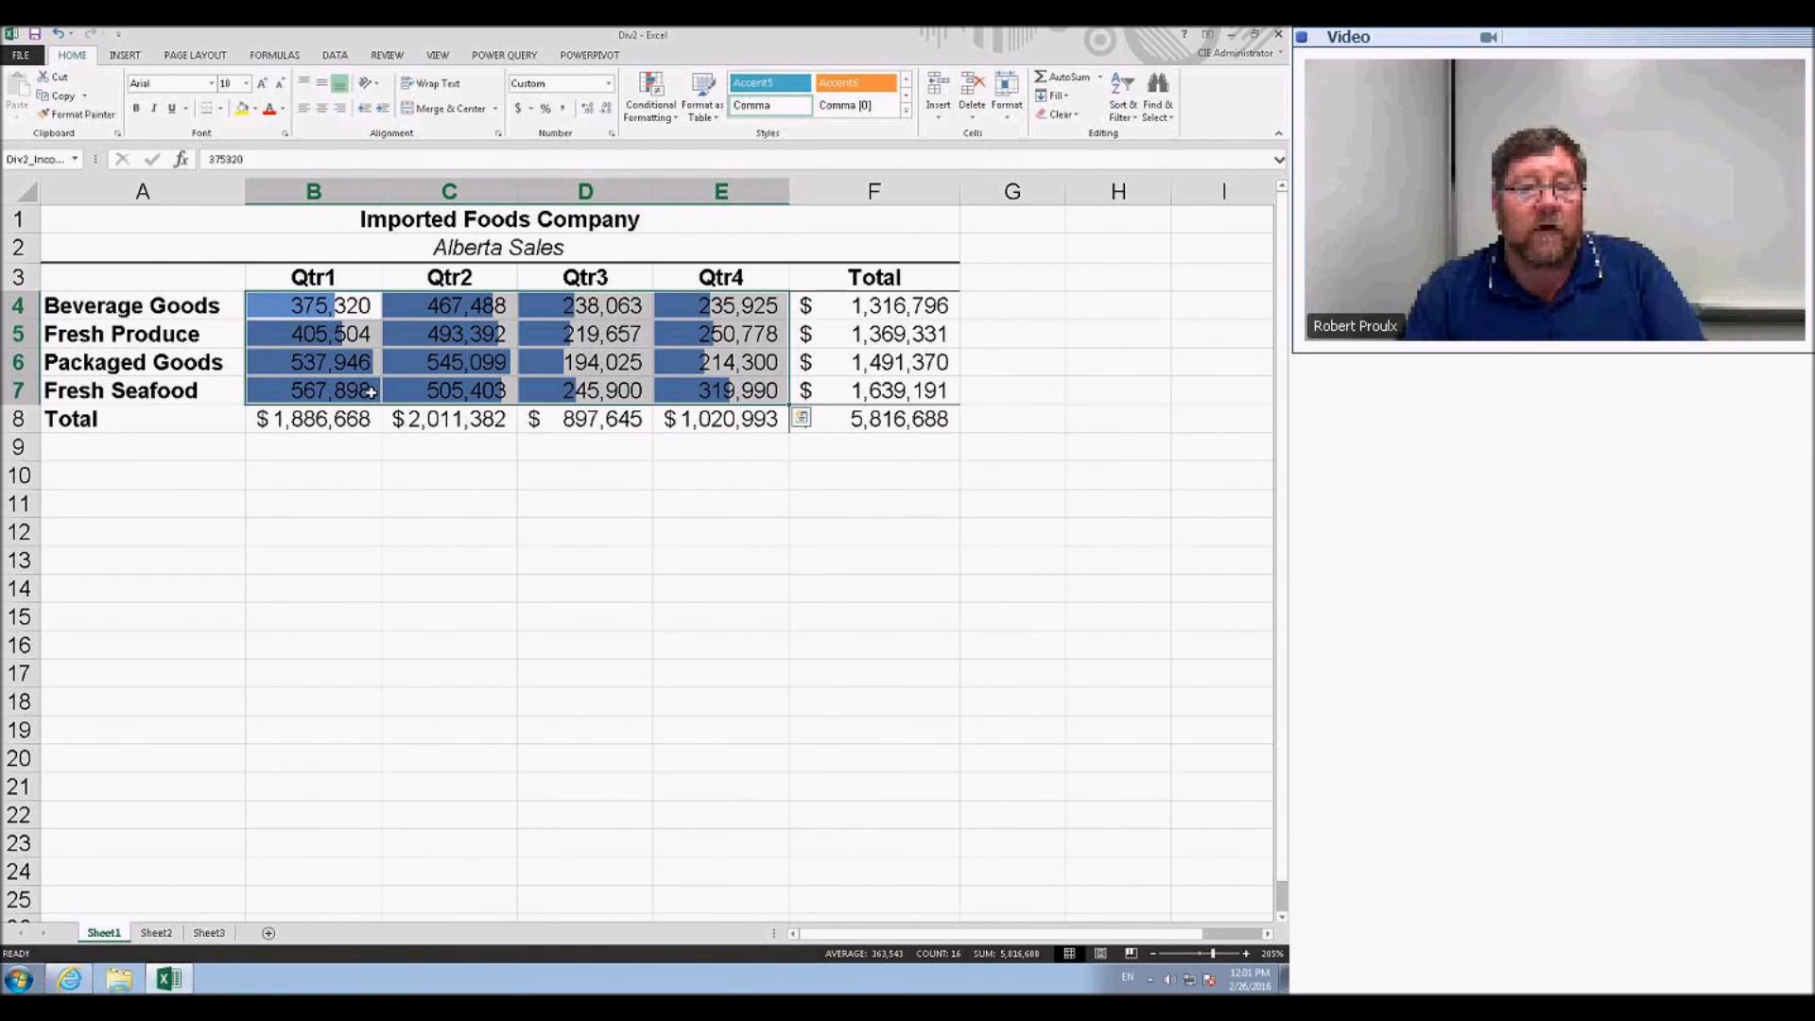
{"action": "key", "text": "ctrl+q"}
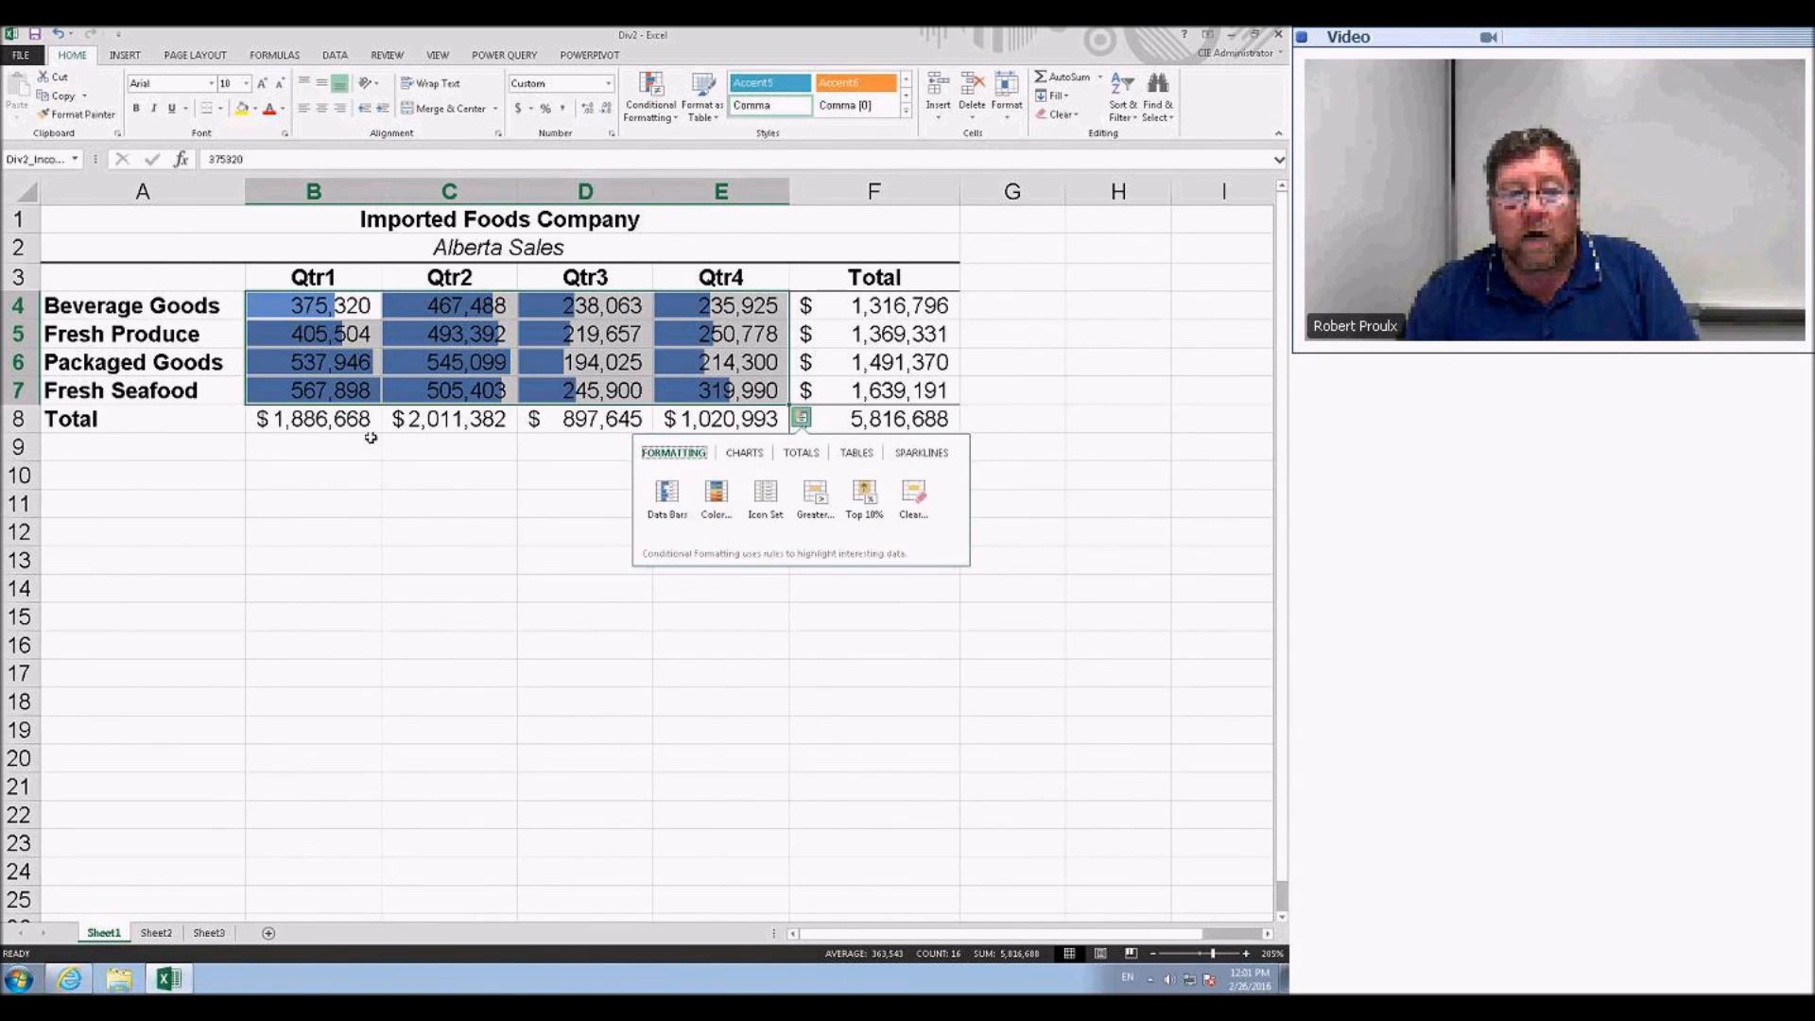
{"action": "left_click", "coordinate": [673, 497]}
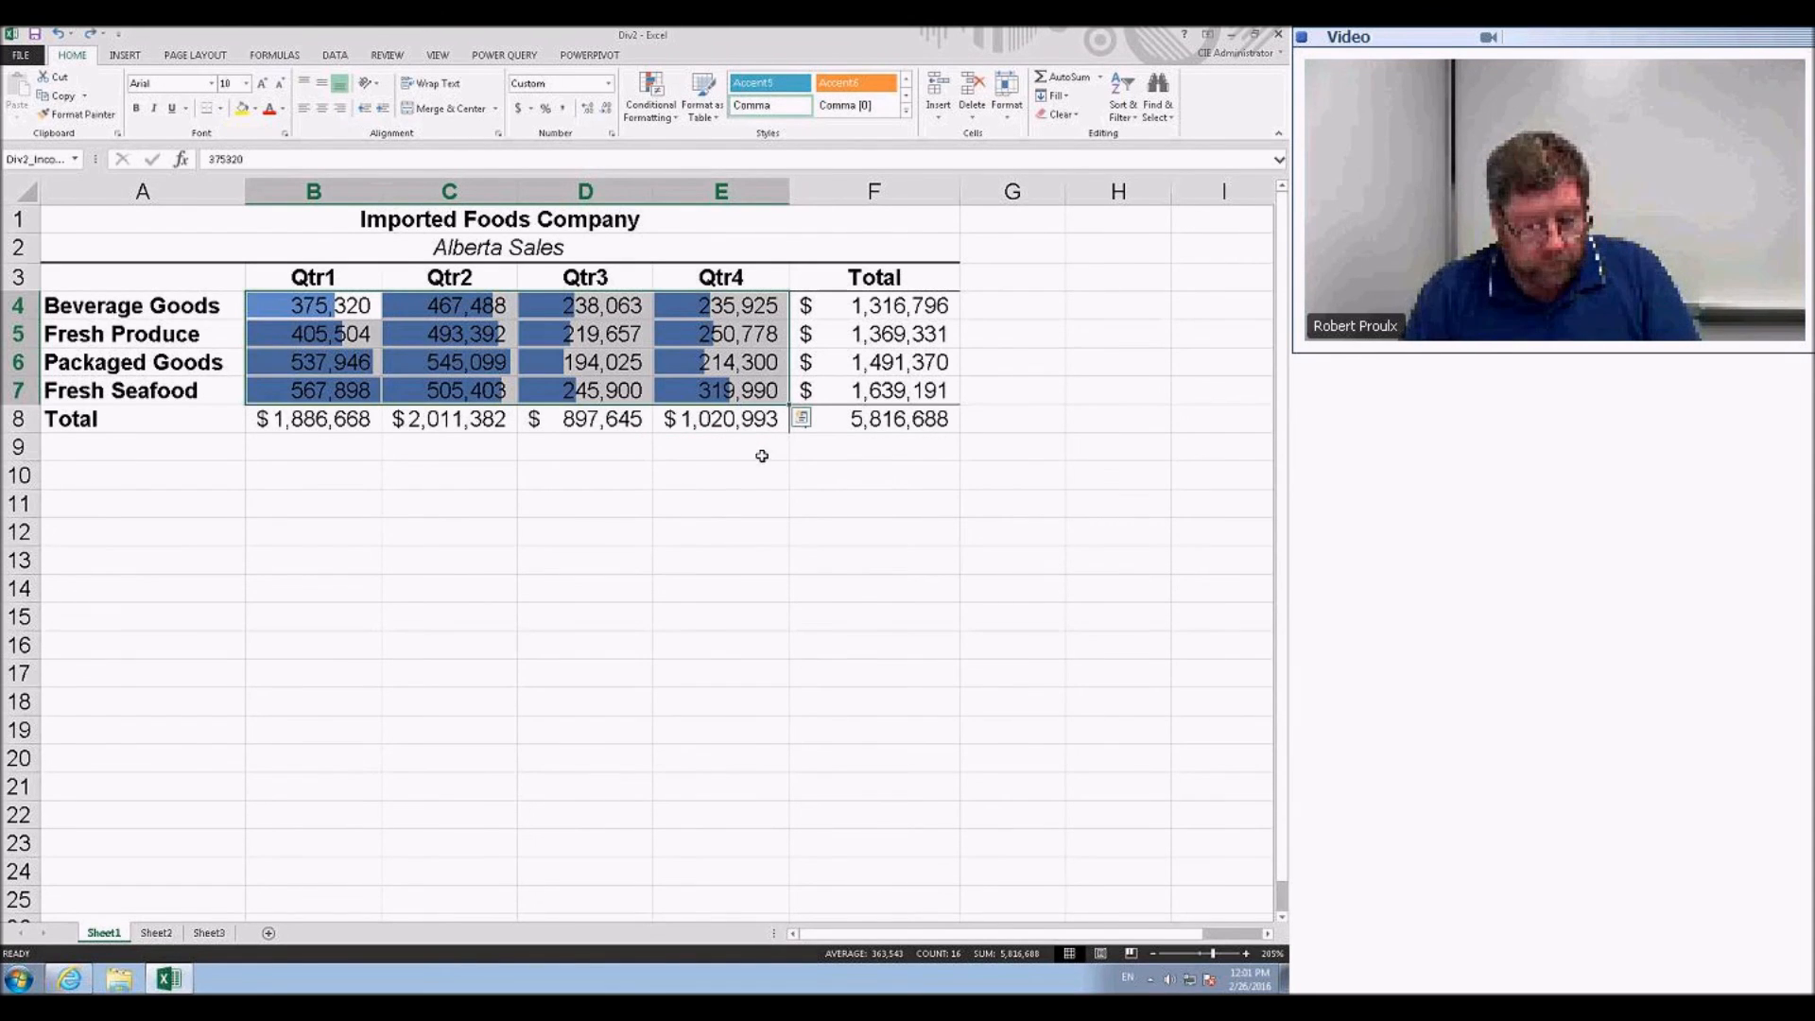
{"action": "key", "text": "ctrl+z"}
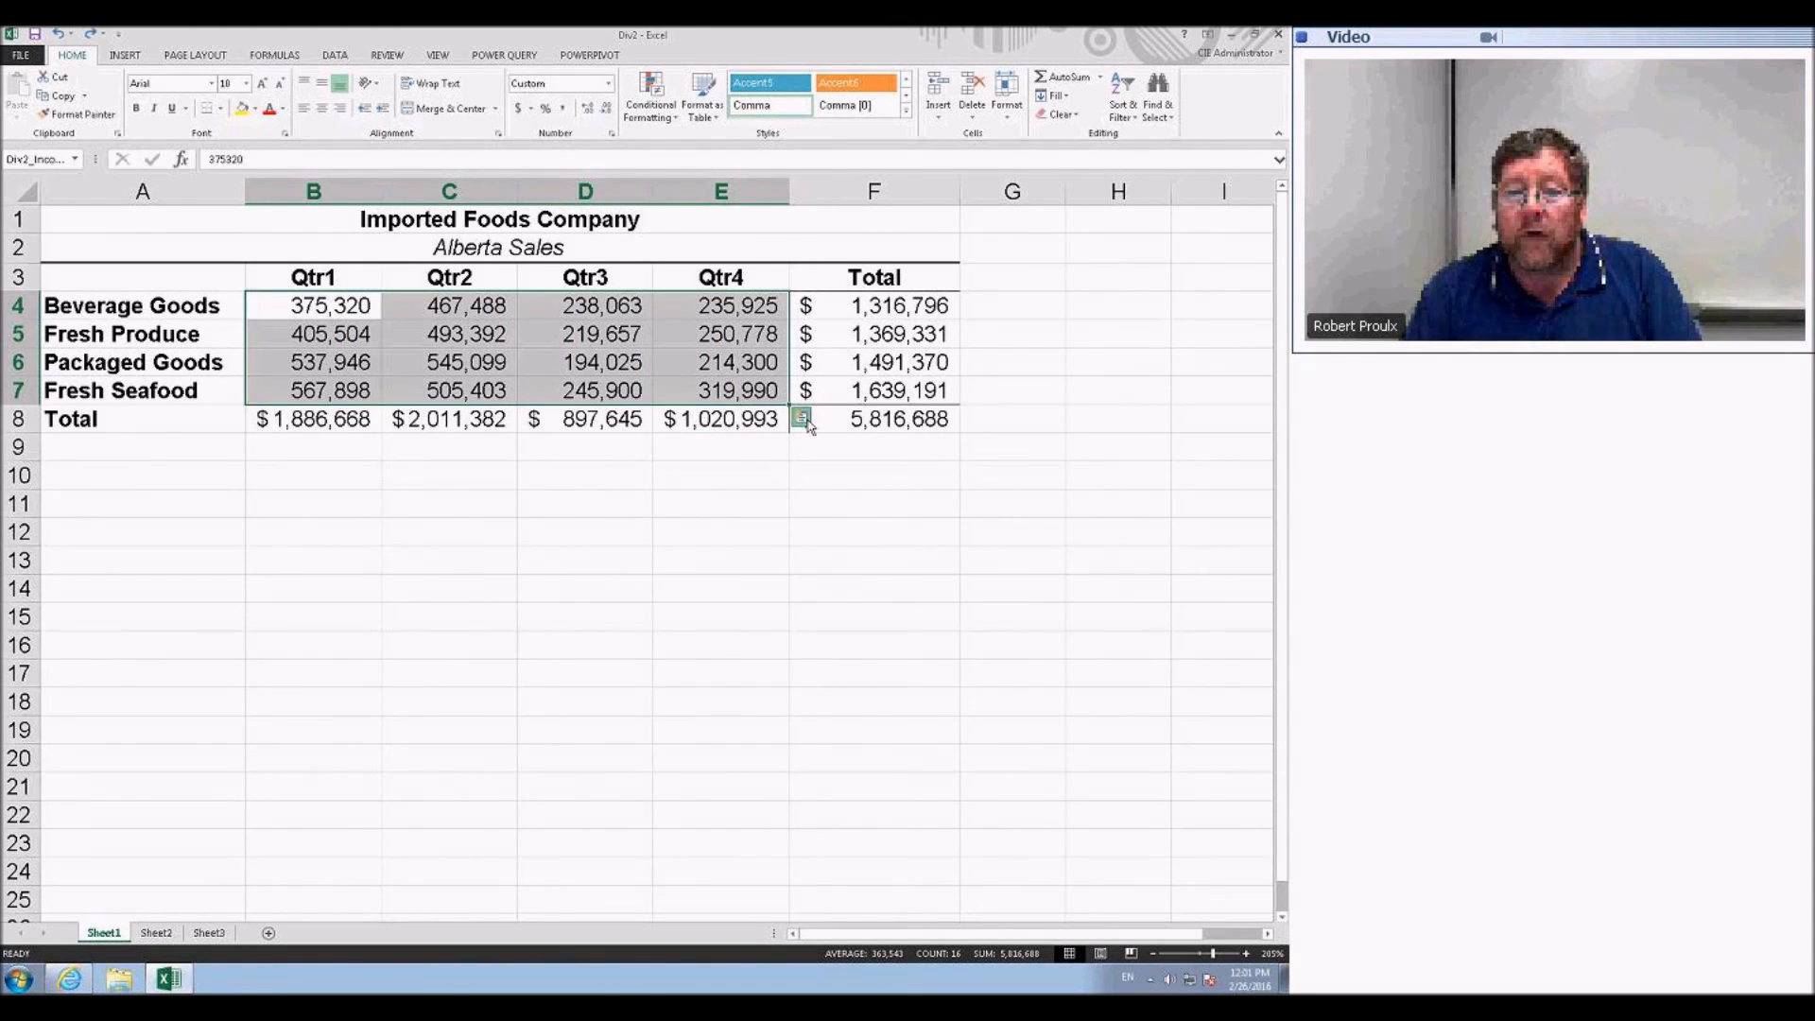
- Set up a Greater Than rule for B4:E7 with threshold 450000 and Green Fill with Dark Green Text
{"action": "left_click", "coordinate": [807, 423]}
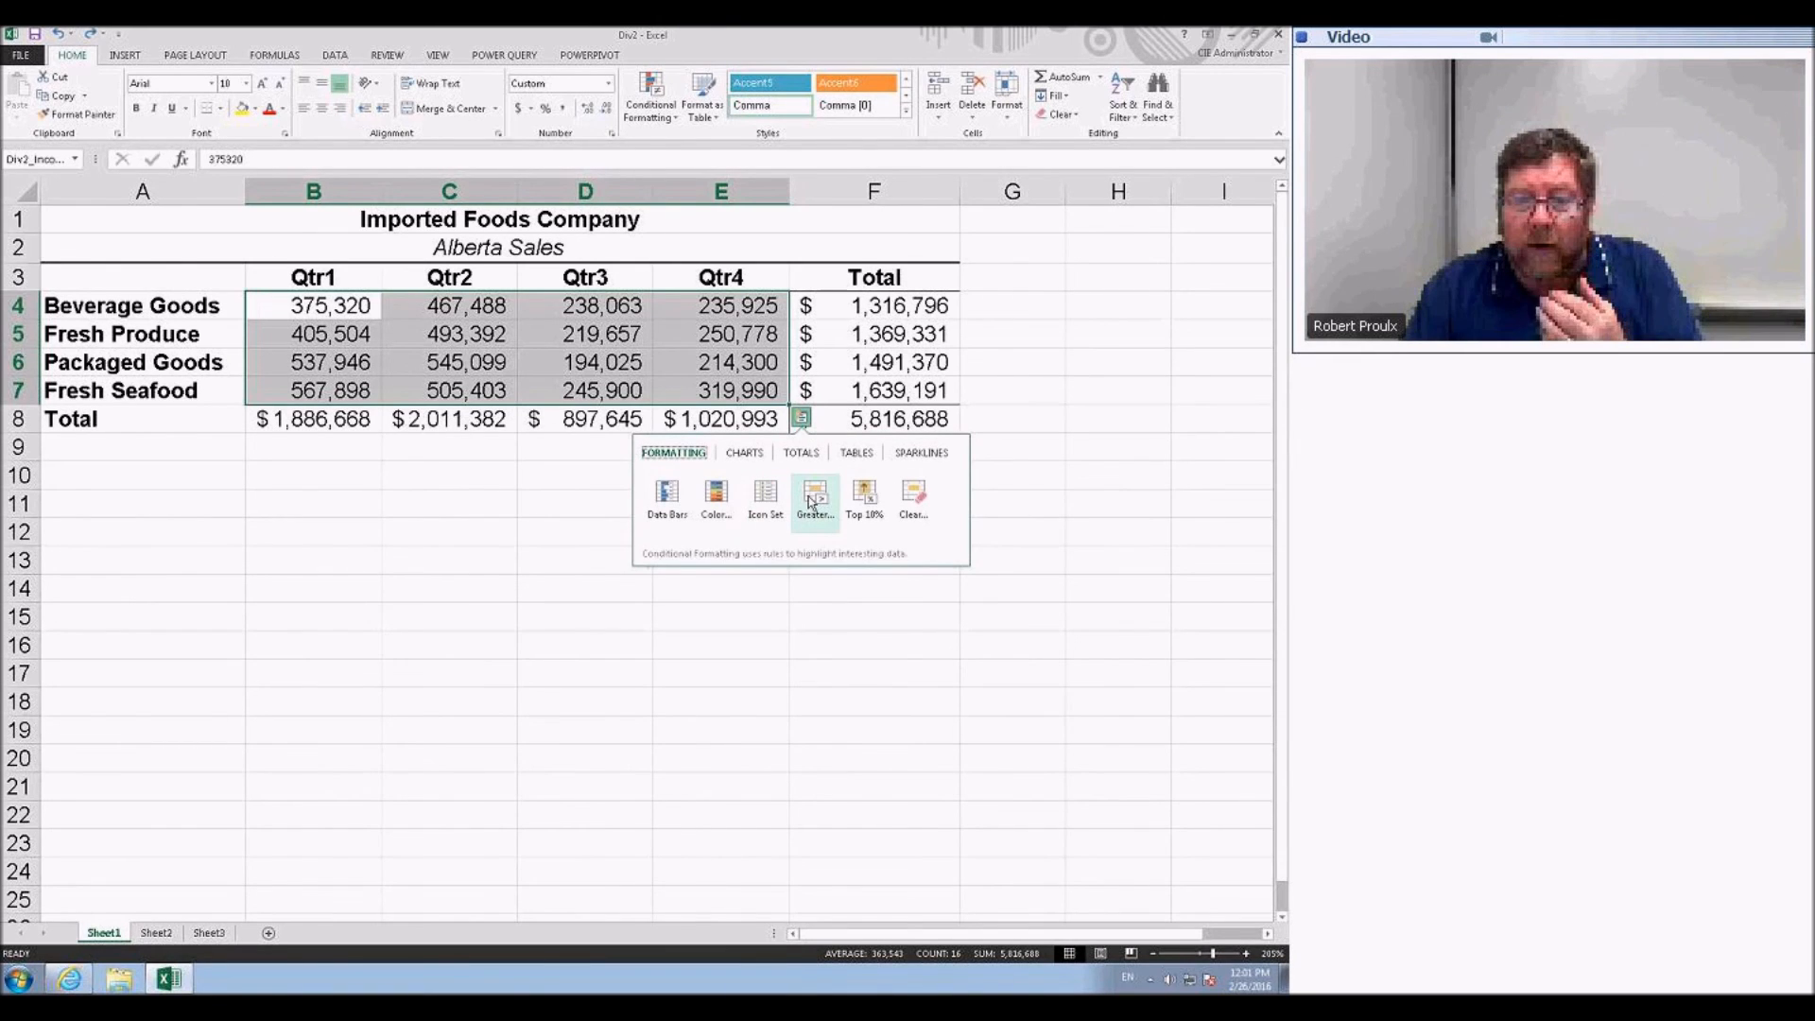
{"action": "left_click", "coordinate": [814, 499]}
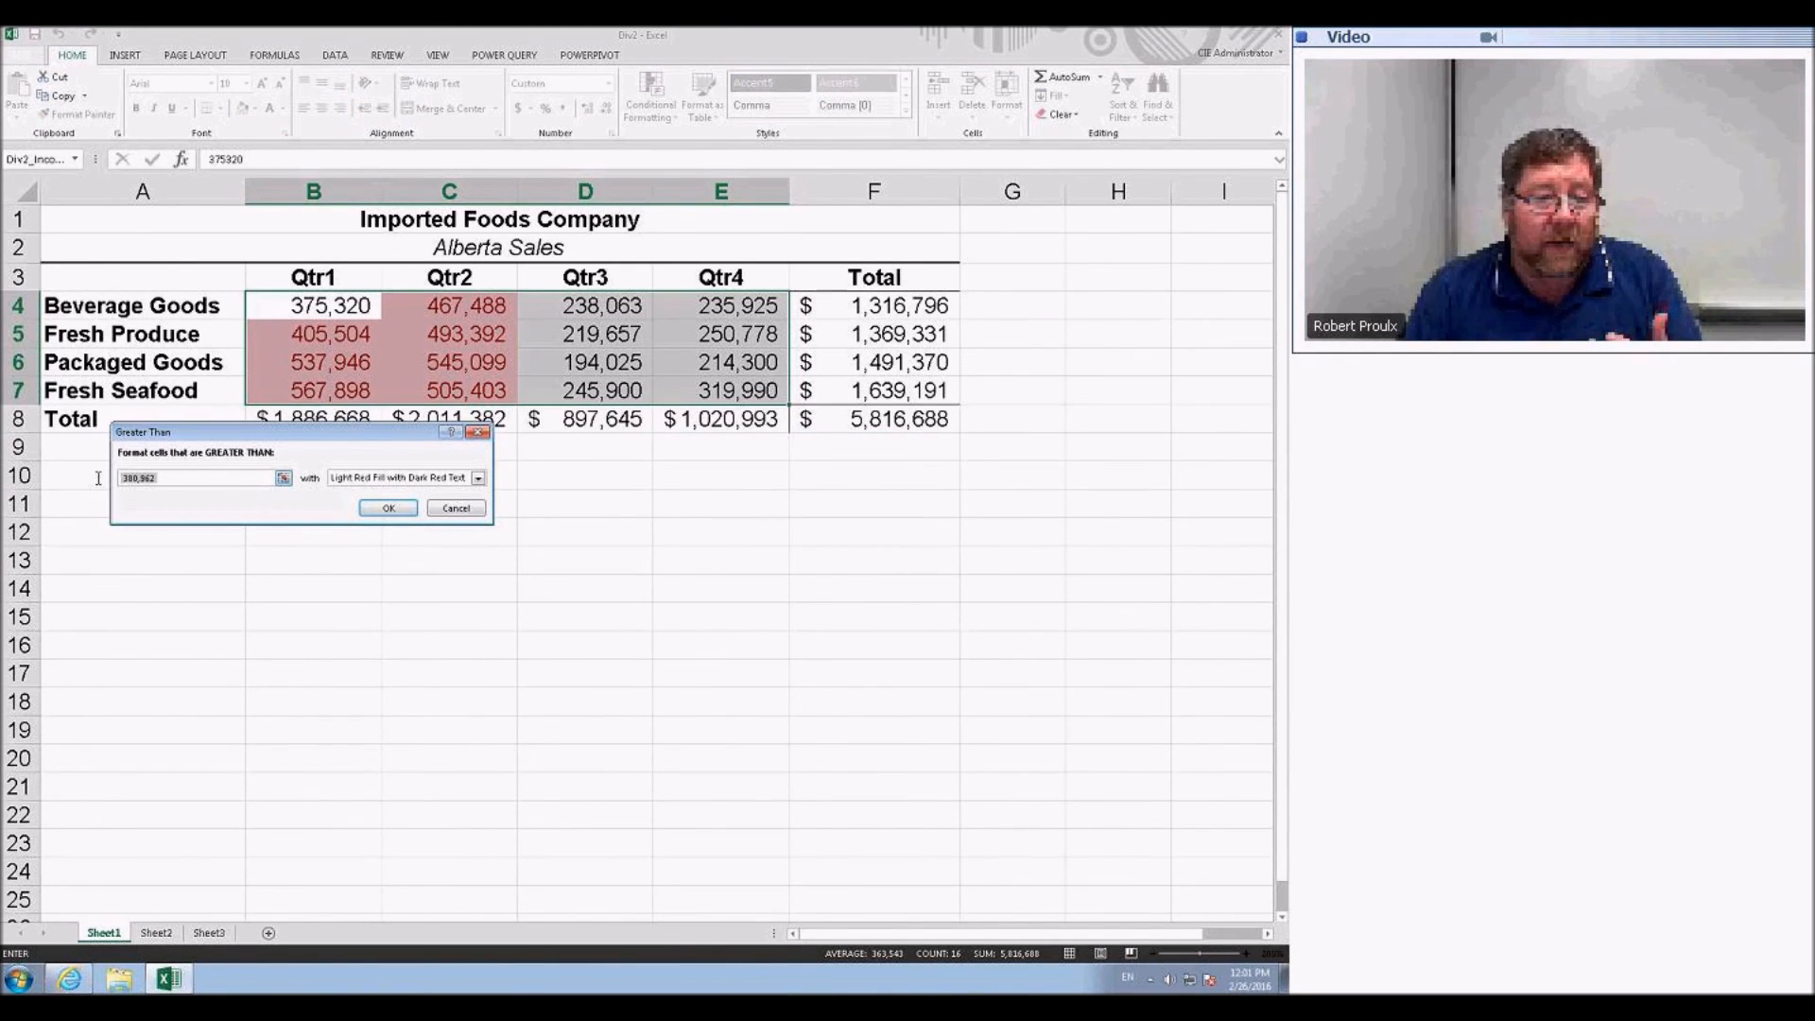
{"action": "type", "text": "450000"}
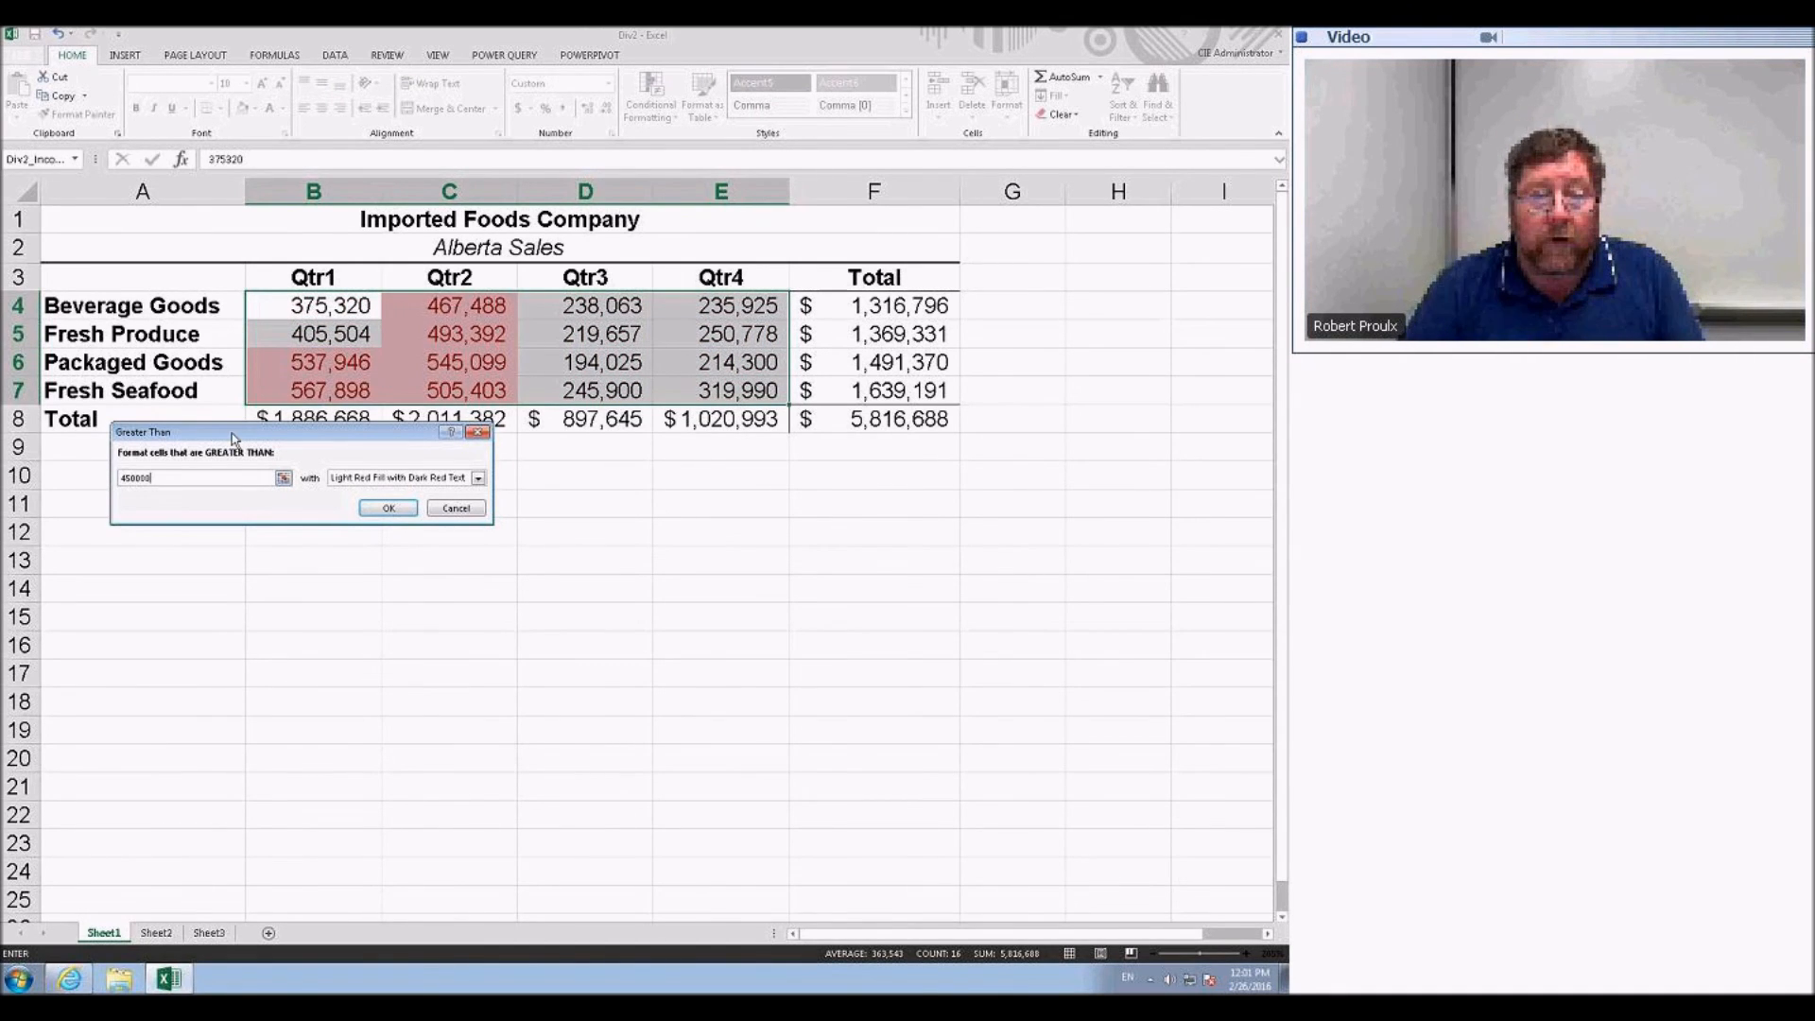
{"action": "left_click", "coordinate": [478, 478]}
{"action": "left_click", "coordinate": [397, 511]}
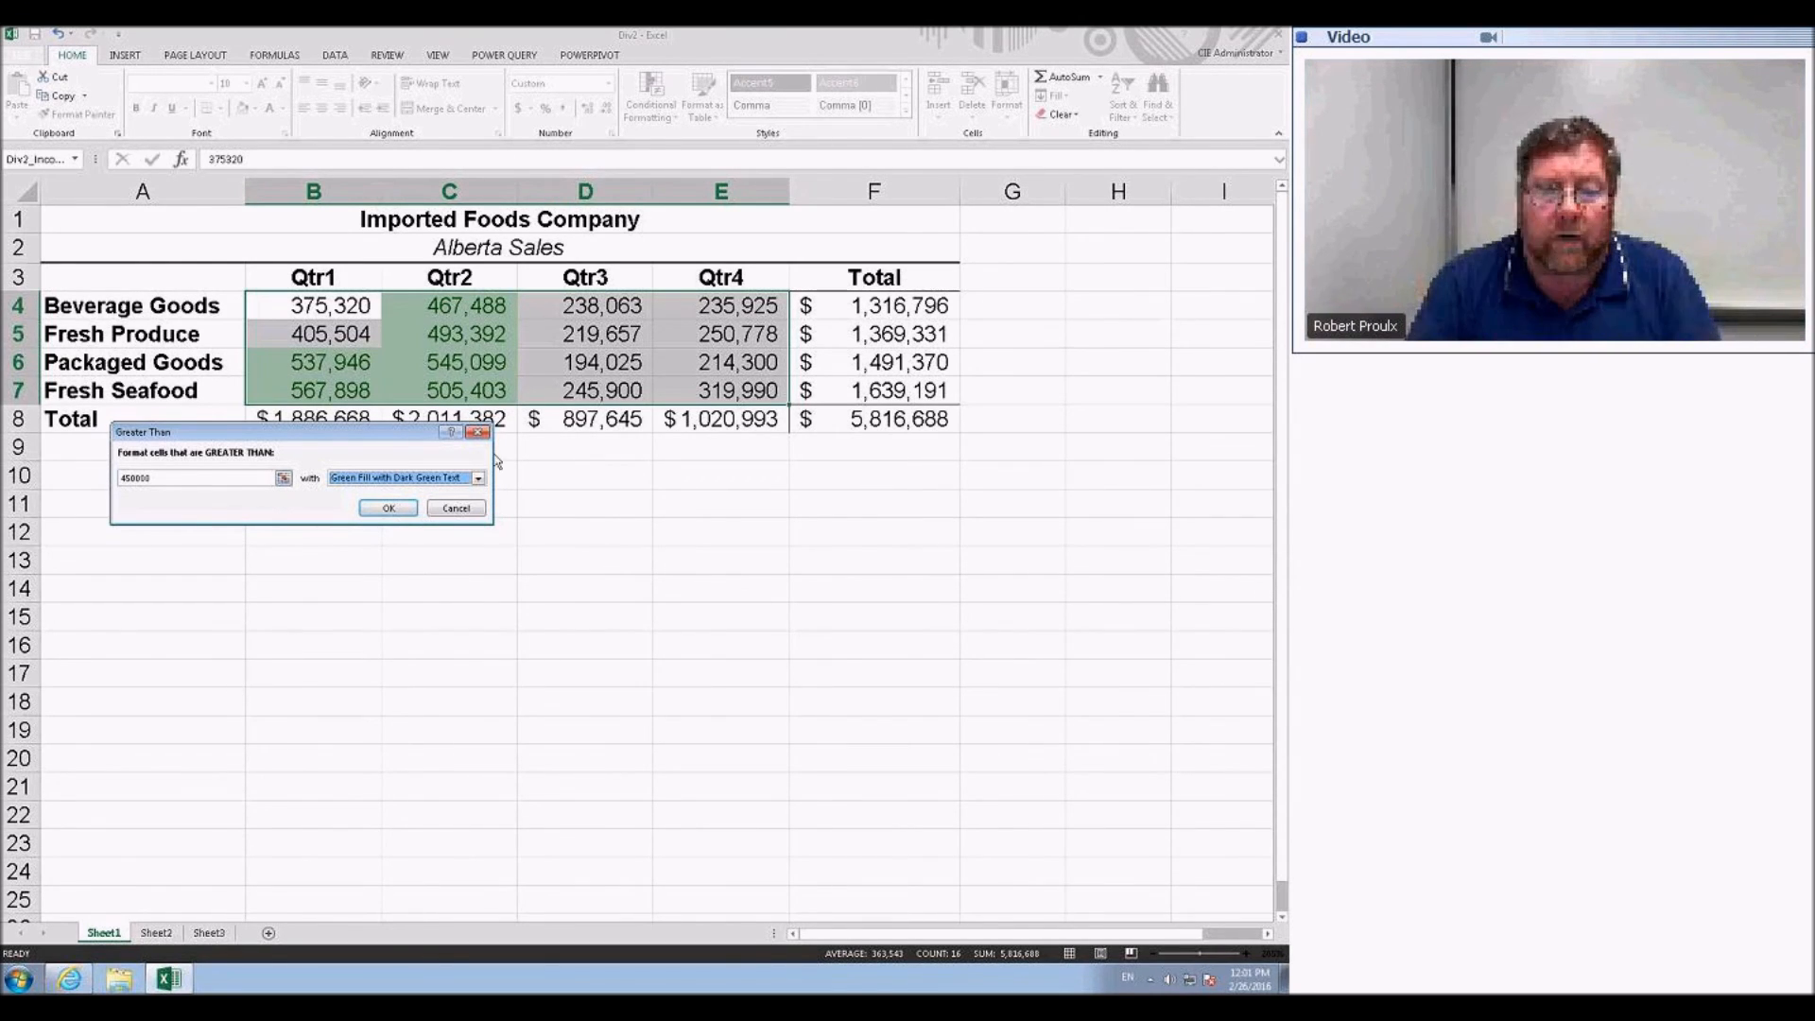
- Give the Greater Than rule a custom format with black fill and white bold text, and apply it
{"action": "left_click", "coordinate": [478, 477]}
{"action": "left_click", "coordinate": [396, 557]}
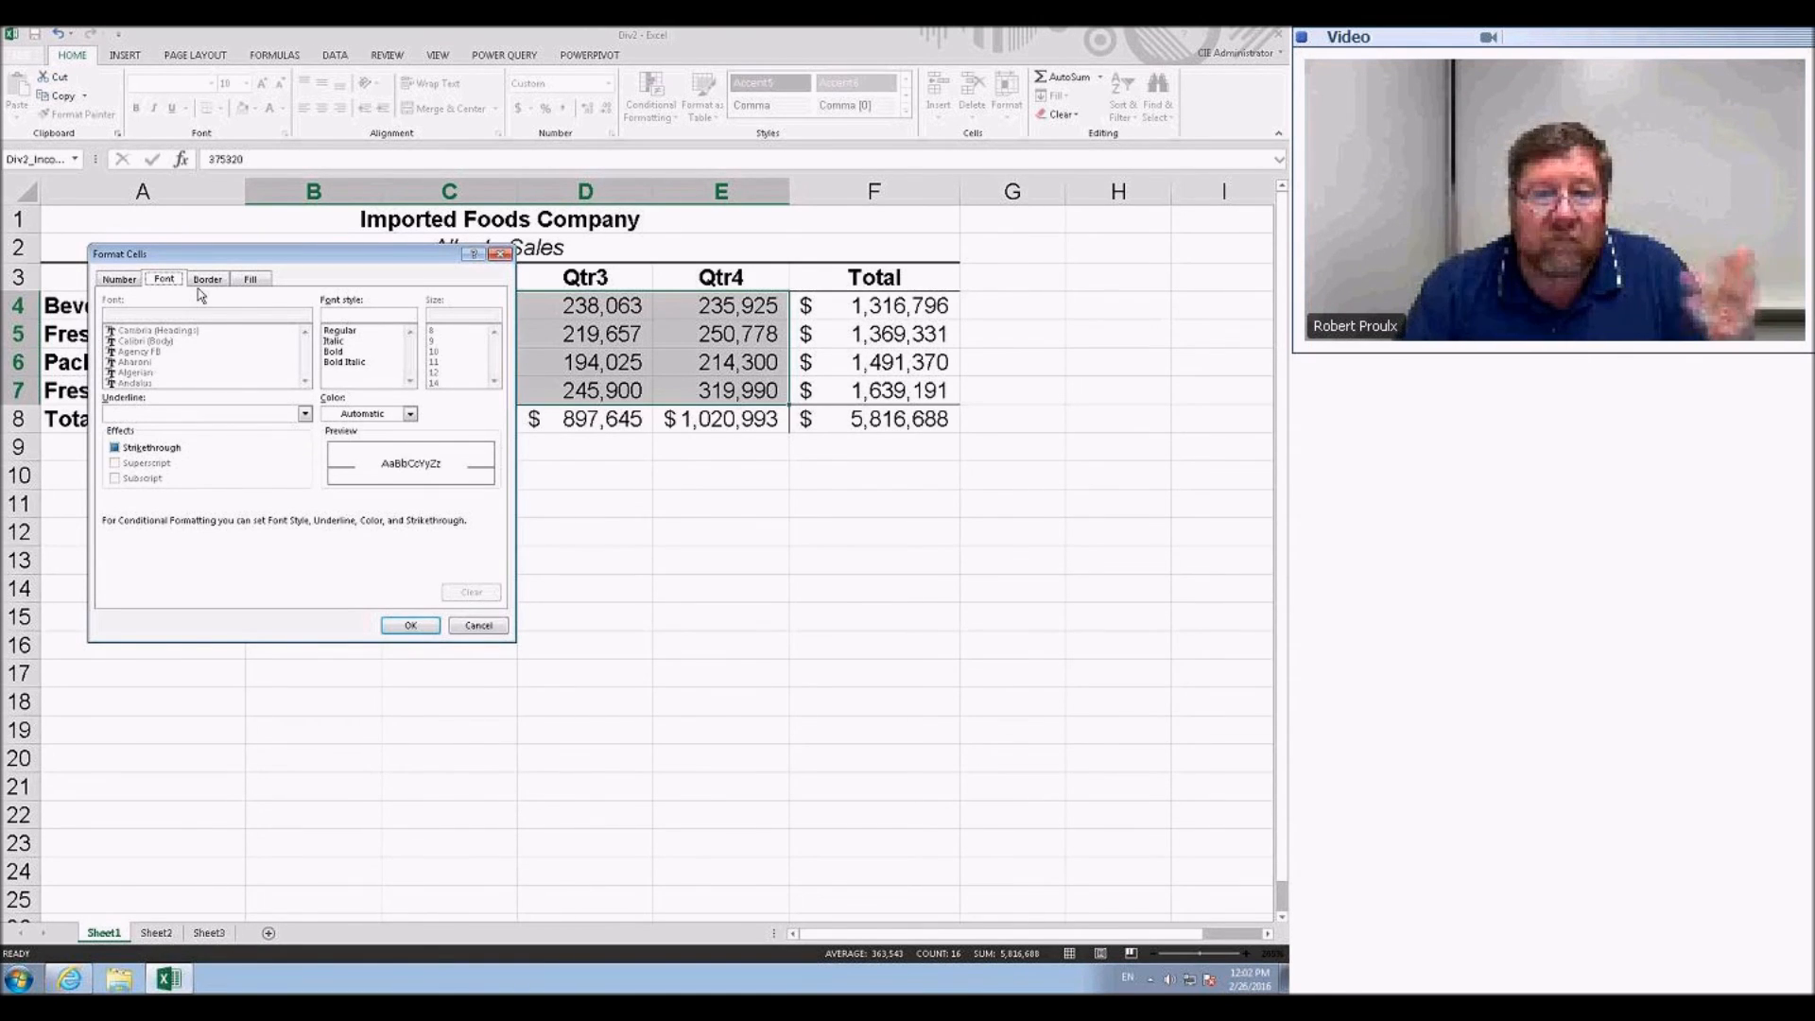
{"action": "left_click", "coordinate": [248, 281]}
{"action": "left_click", "coordinate": [139, 334]}
{"action": "left_click", "coordinate": [164, 280]}
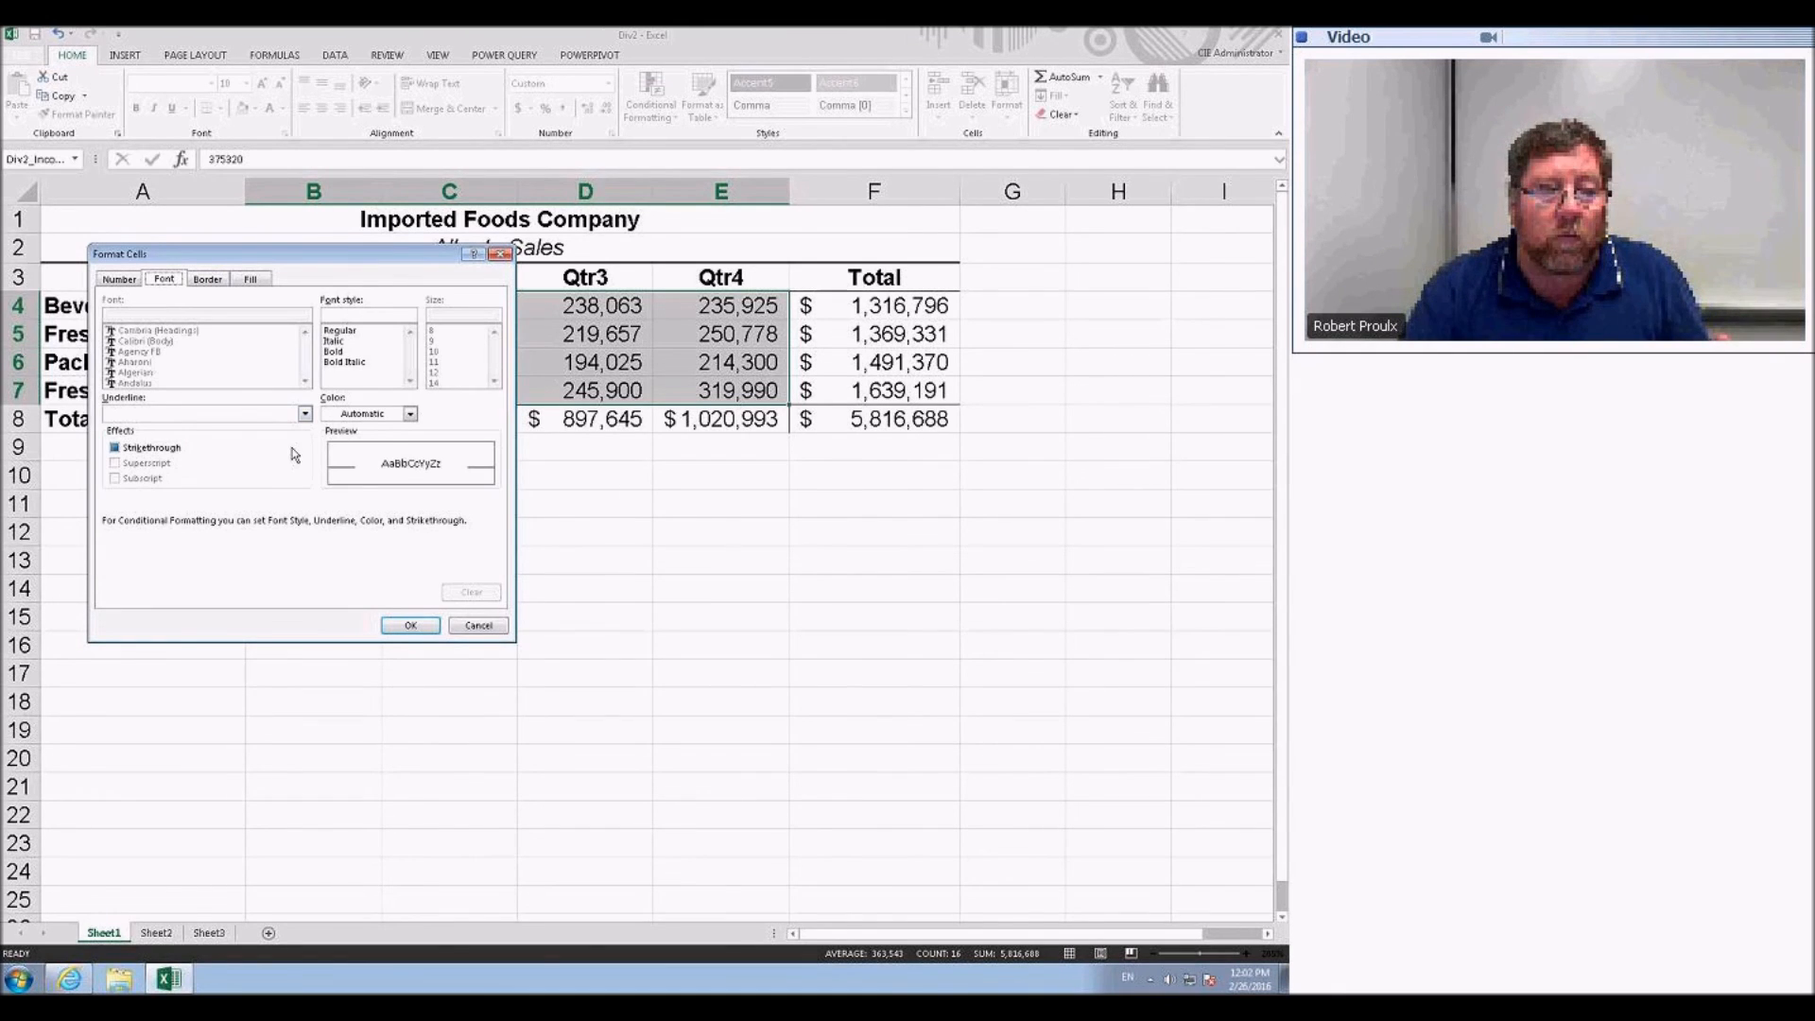
{"action": "left_click", "coordinate": [410, 414]}
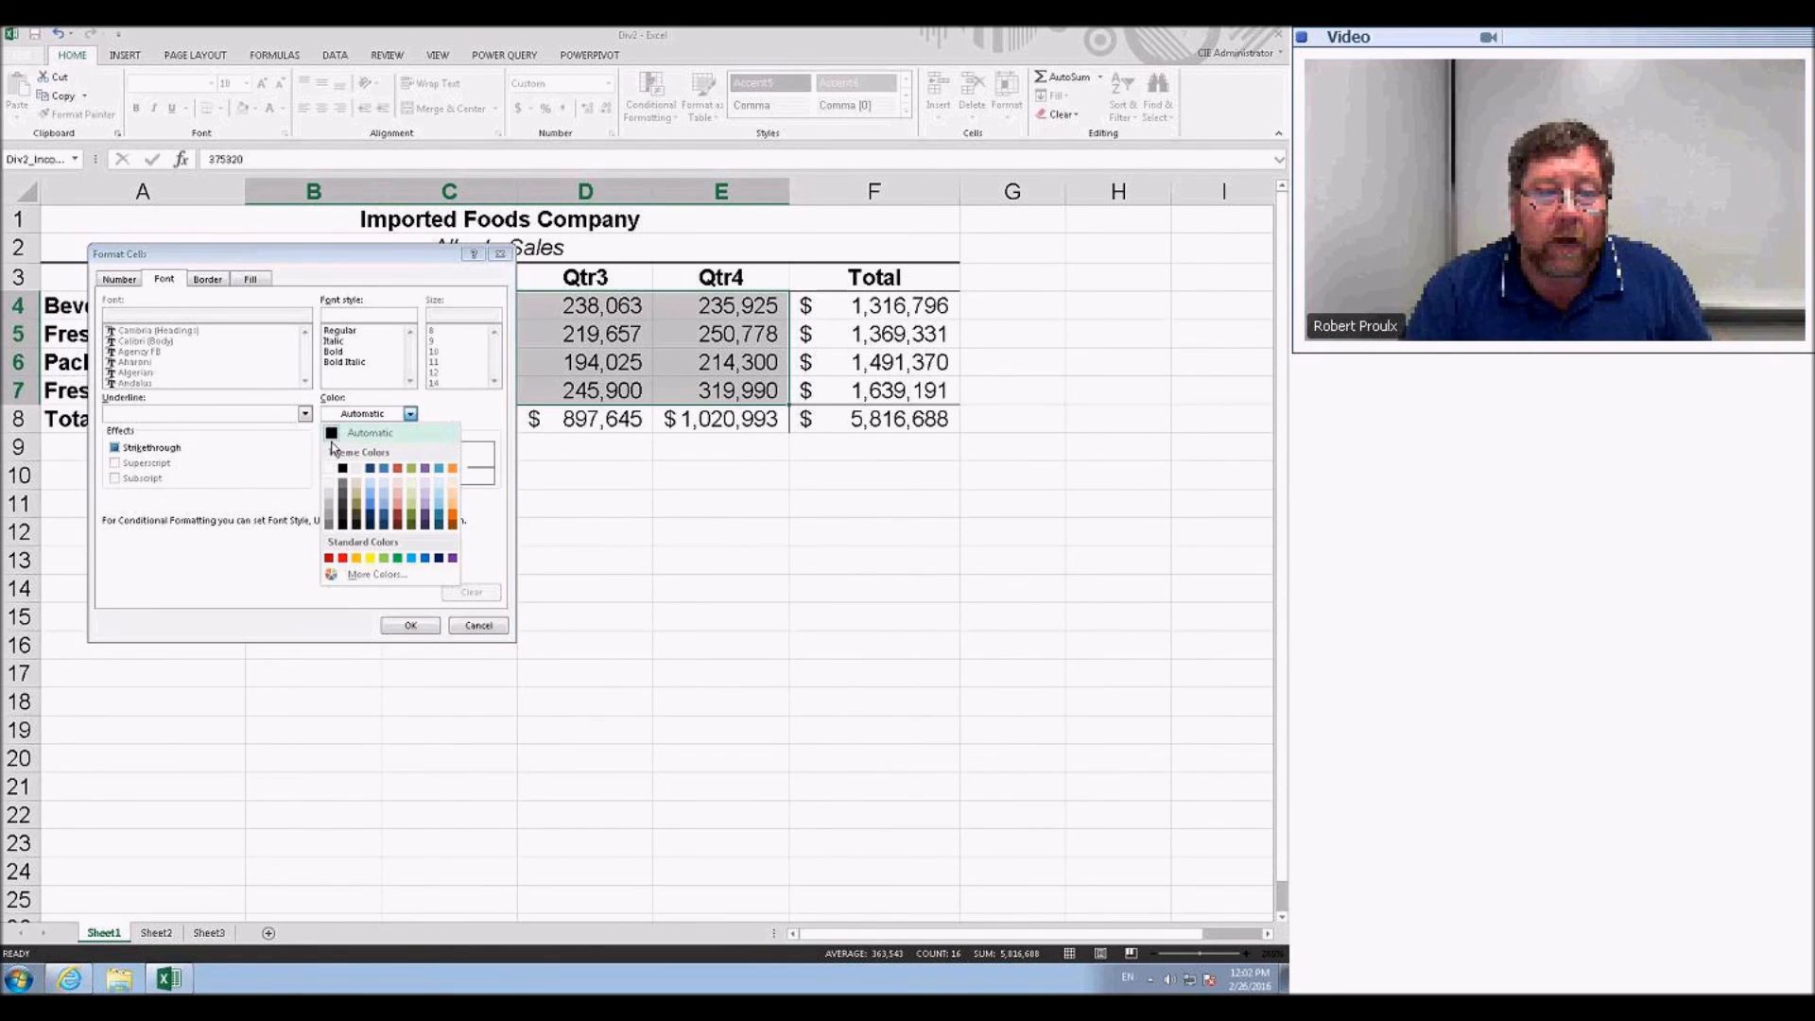
{"action": "left_click", "coordinate": [330, 476]}
{"action": "left_click", "coordinate": [340, 352]}
{"action": "left_click", "coordinate": [409, 625]}
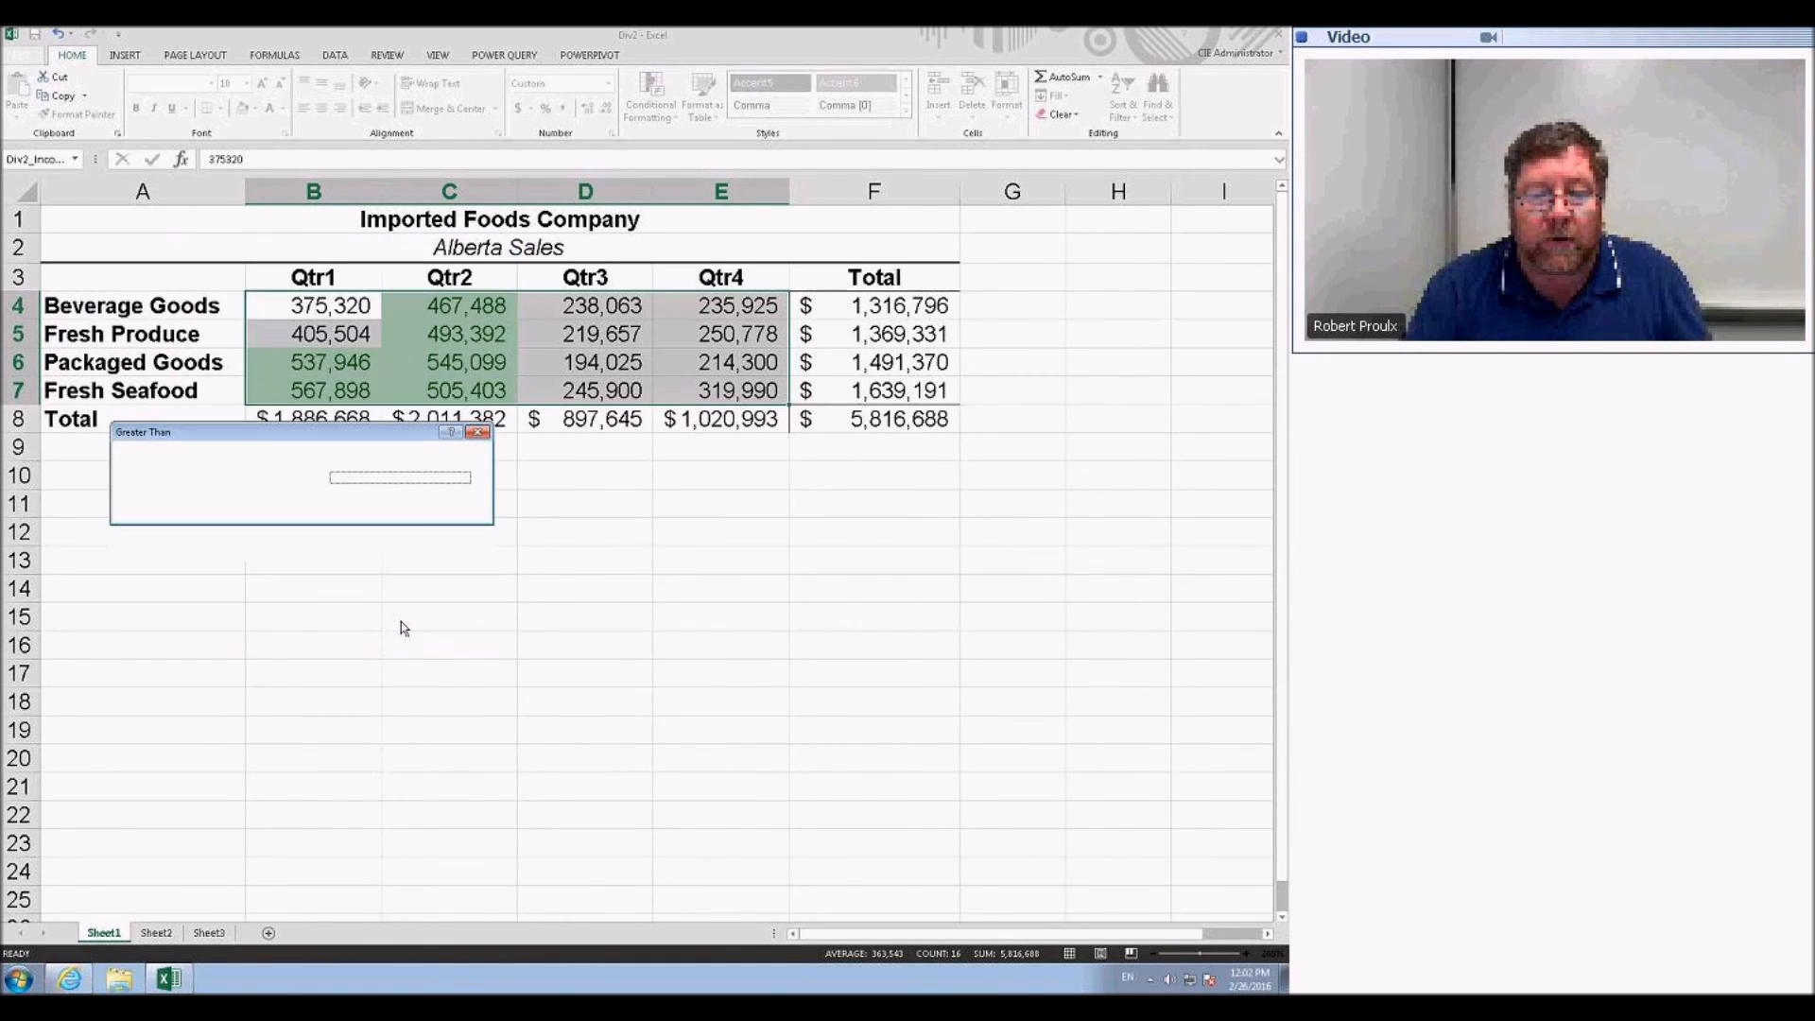
{"action": "left_click", "coordinate": [382, 509]}
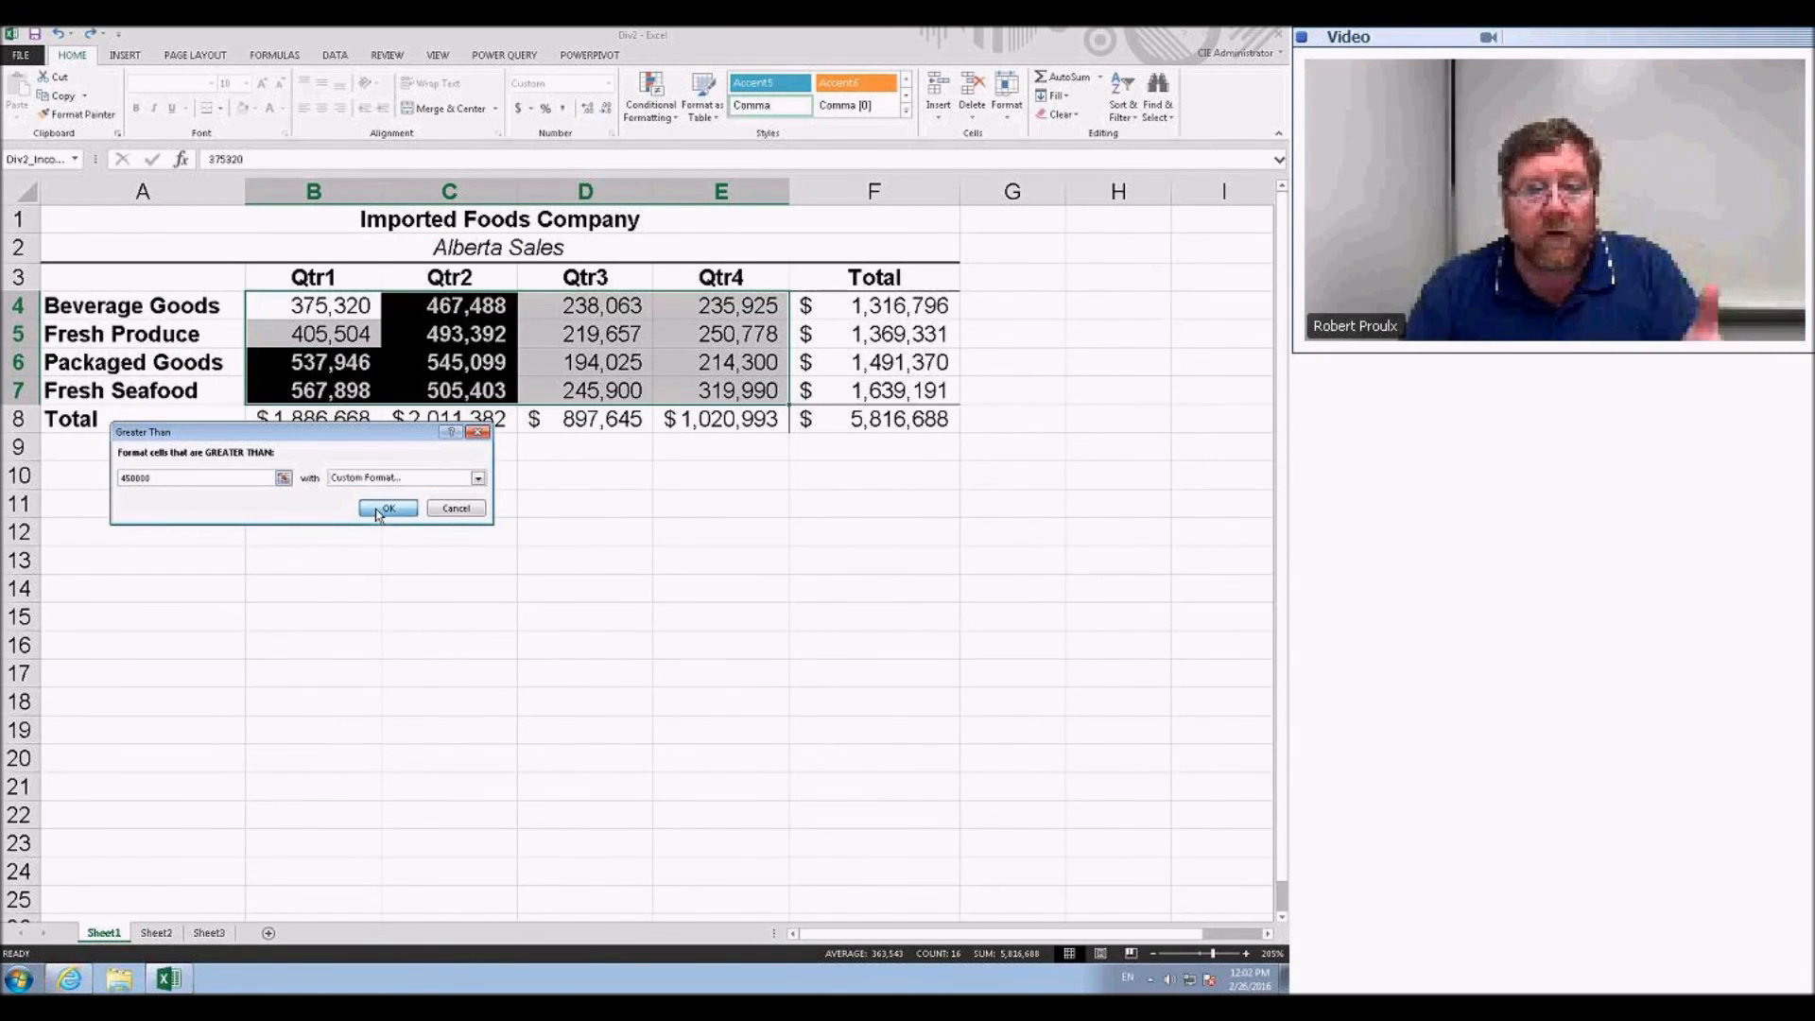
- Set the Qtr3 Fresh Produce figure in D5 to 465000 to test the conditional formatting rule
{"action": "left_click", "coordinate": [585, 388]}
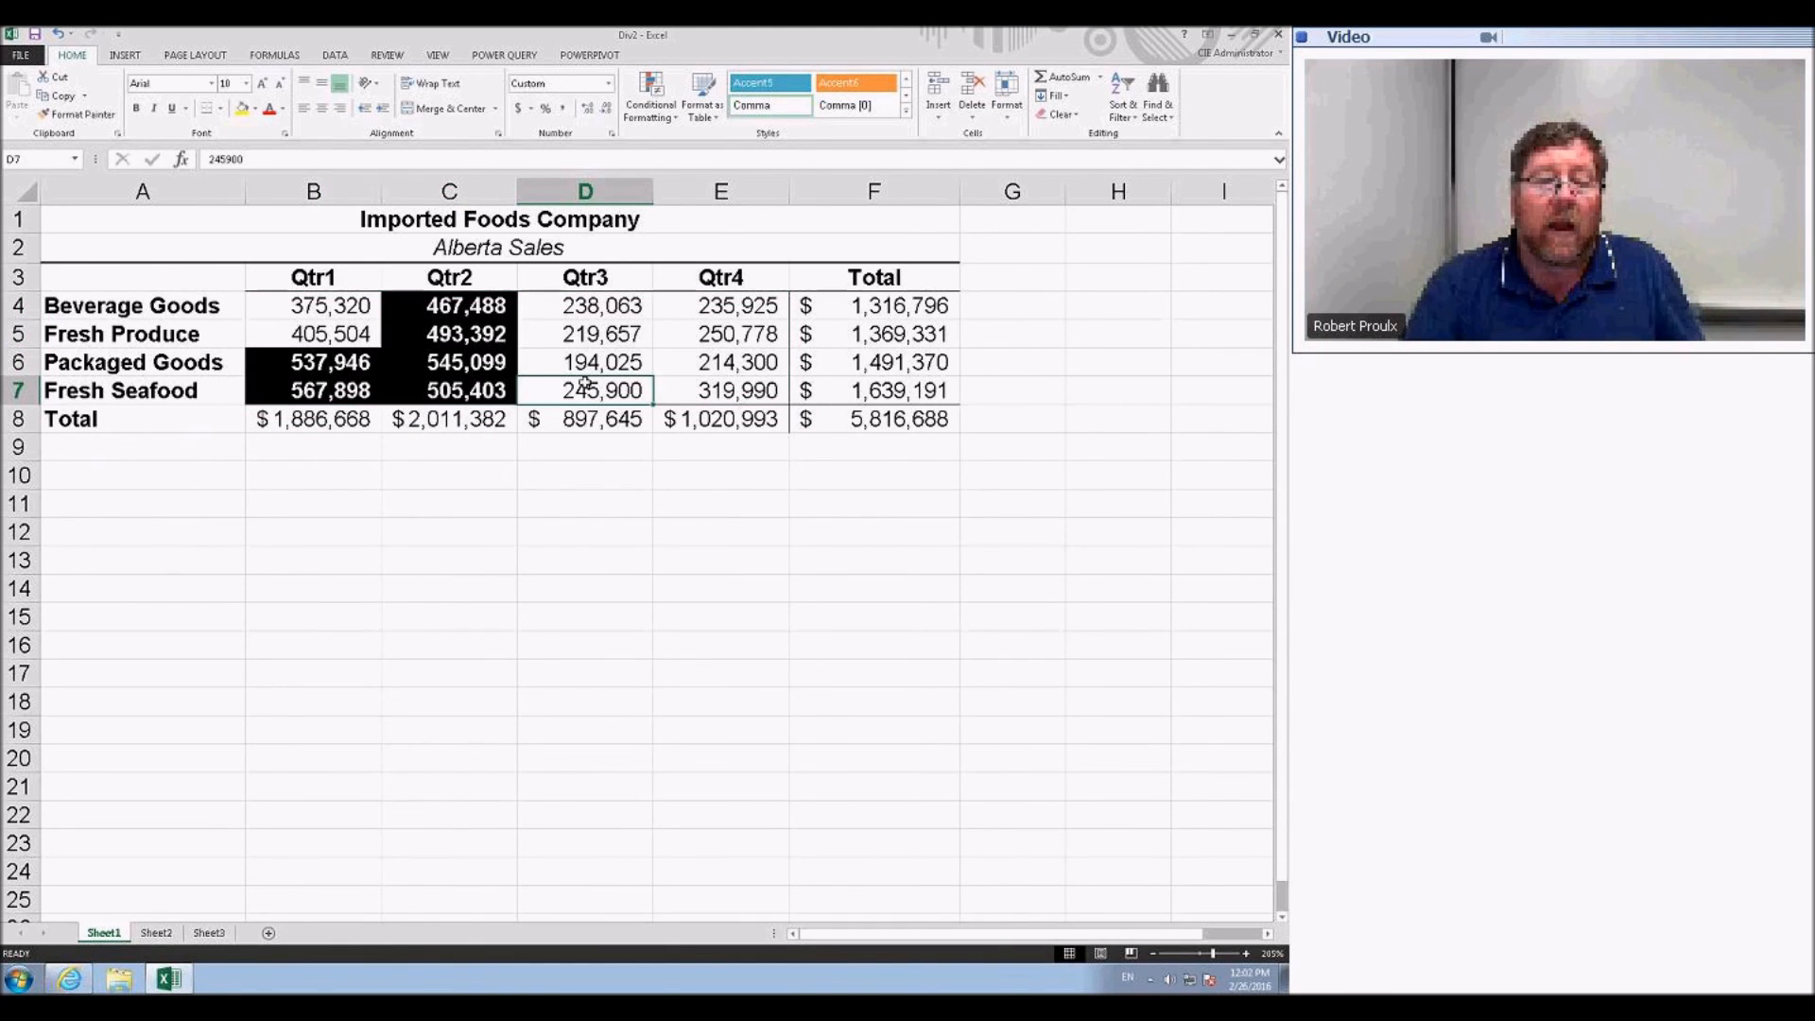
{"action": "left_click", "coordinate": [568, 335]}
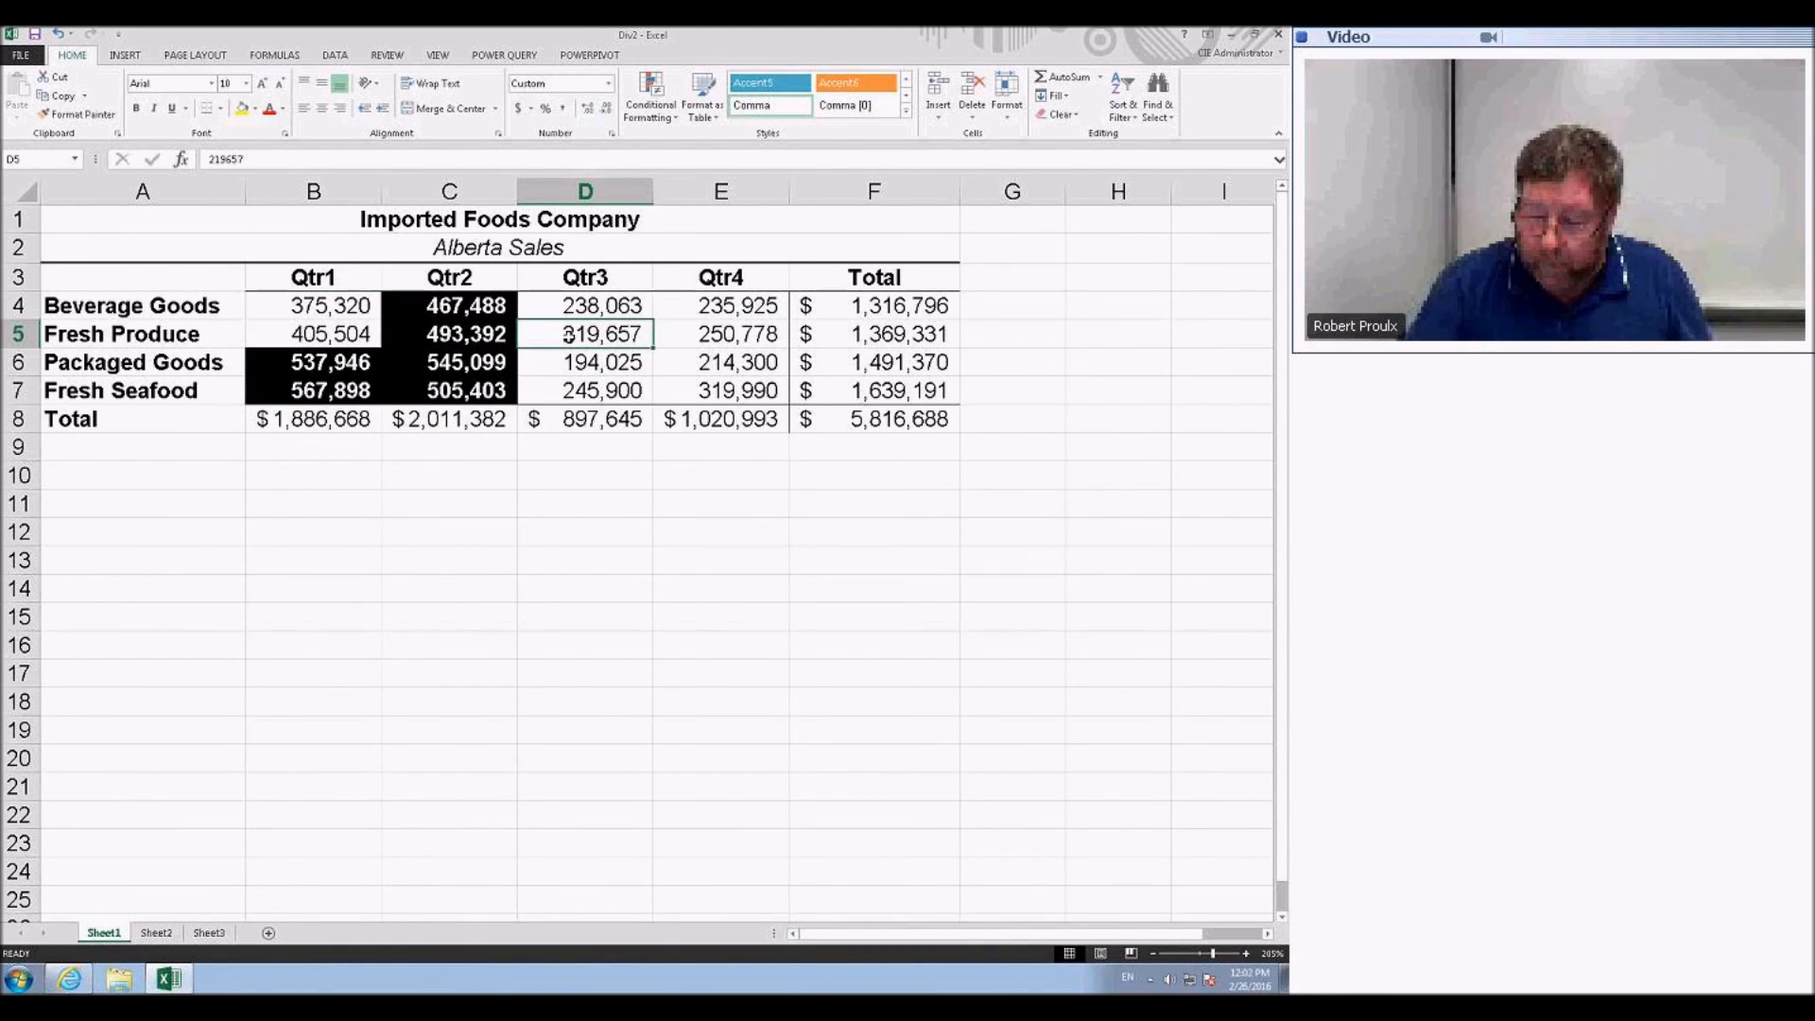
{"action": "type", "text": "165000"}
{"action": "key", "text": "BackSpace"}
{"action": "key", "text": "BackSpace"}
{"action": "key", "text": "BackSpace"}
{"action": "key", "text": "BackSpace"}
{"action": "key", "text": "BackSpace"}
{"action": "key", "text": "BackSpace"}
{"action": "type", "text": "465000"}
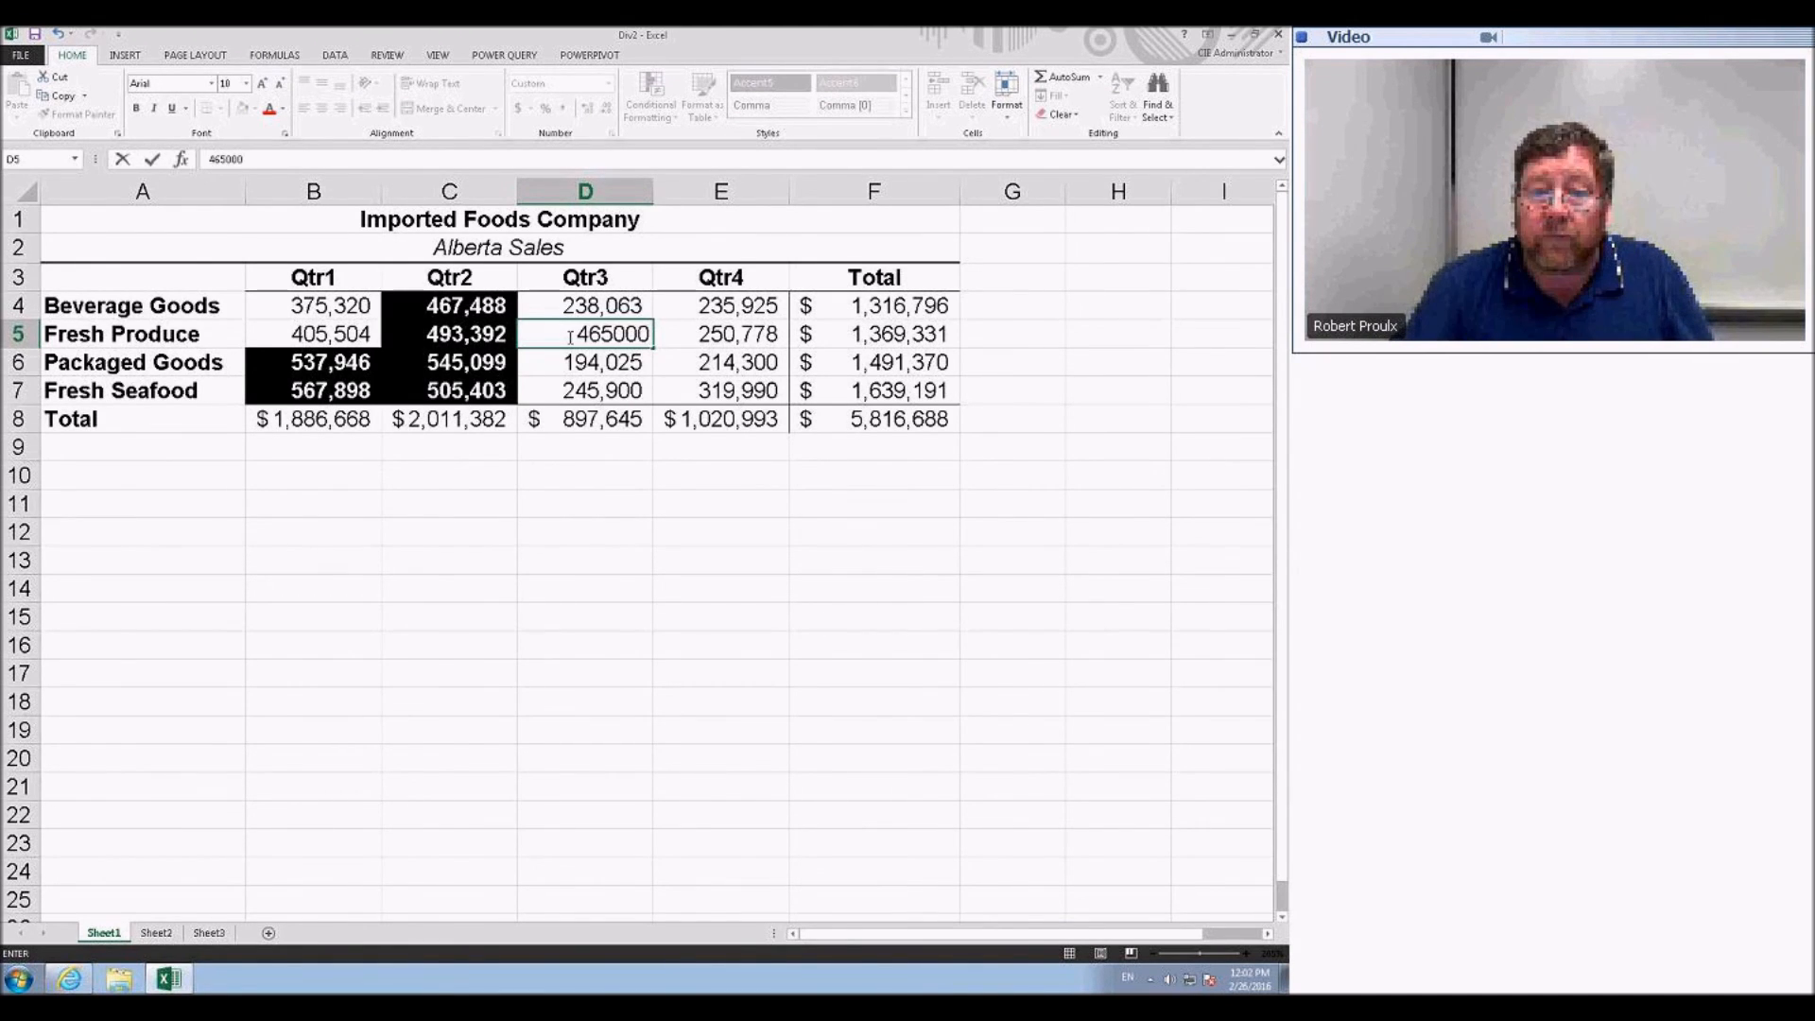
{"action": "key", "text": "Return"}
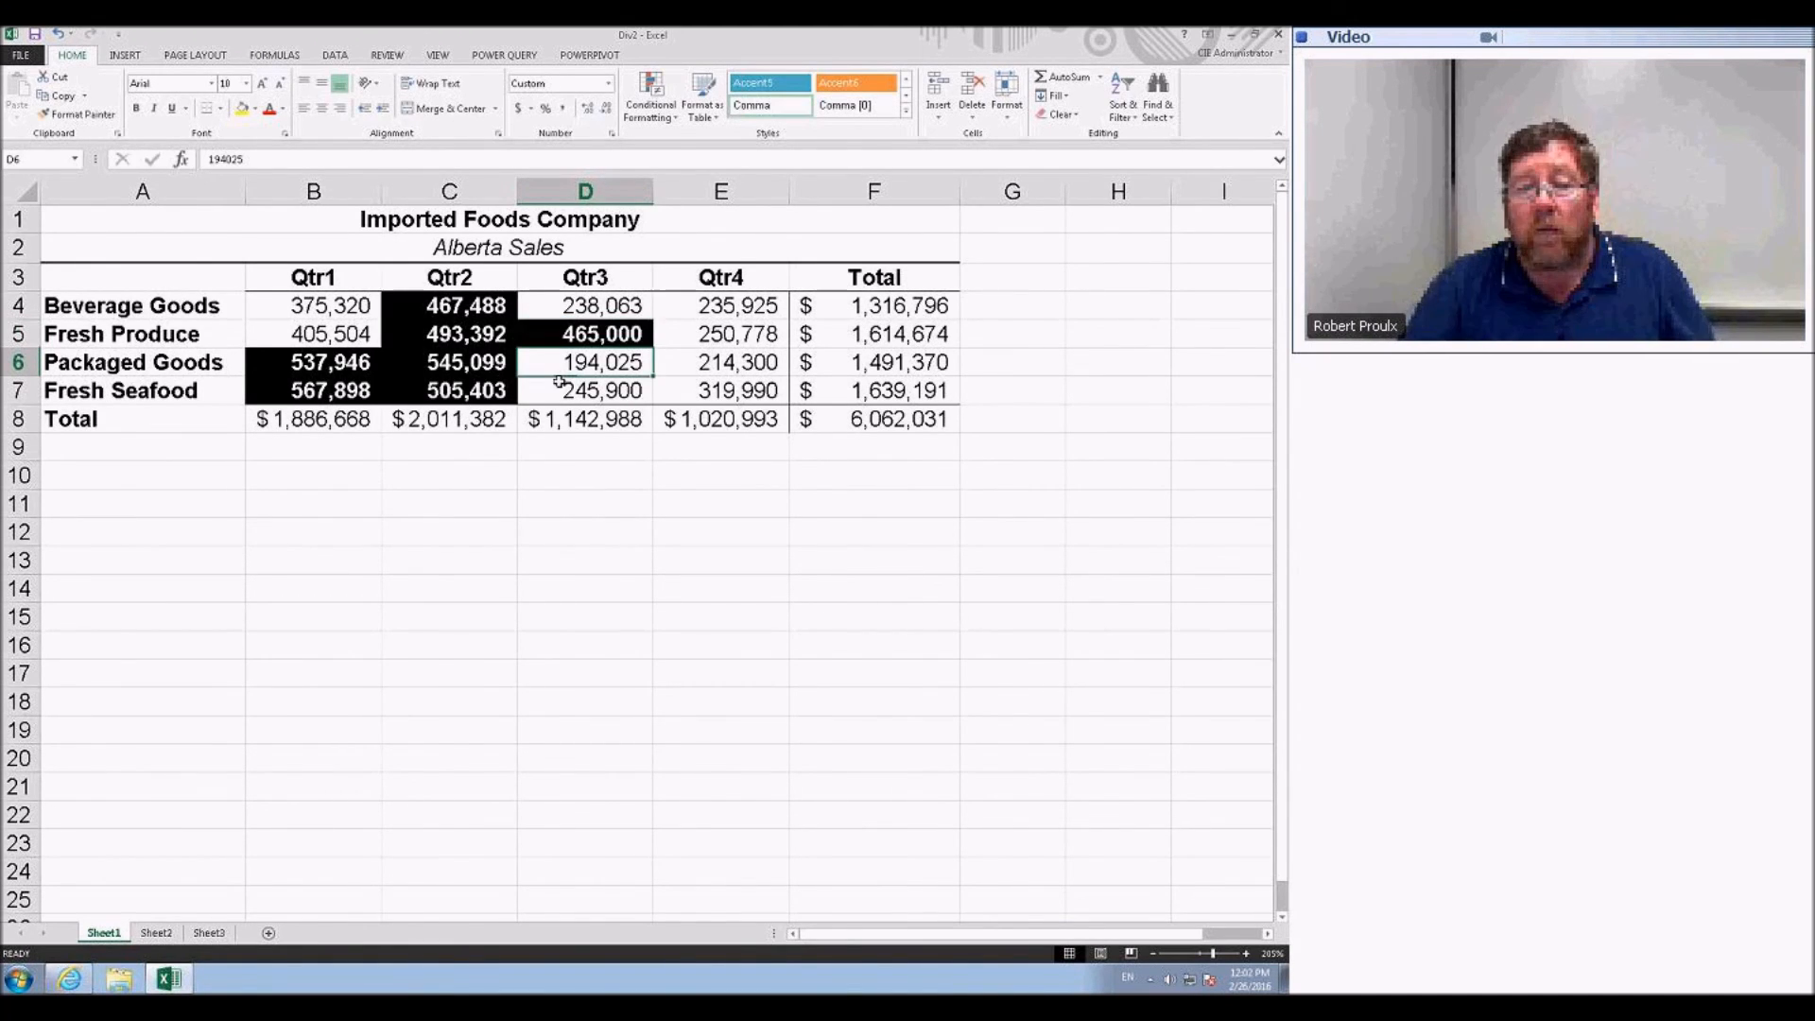
- Undo the Fresh Produce Qtr3 entry and the Greater Than formatting
{"action": "key", "text": "ctrl+z"}
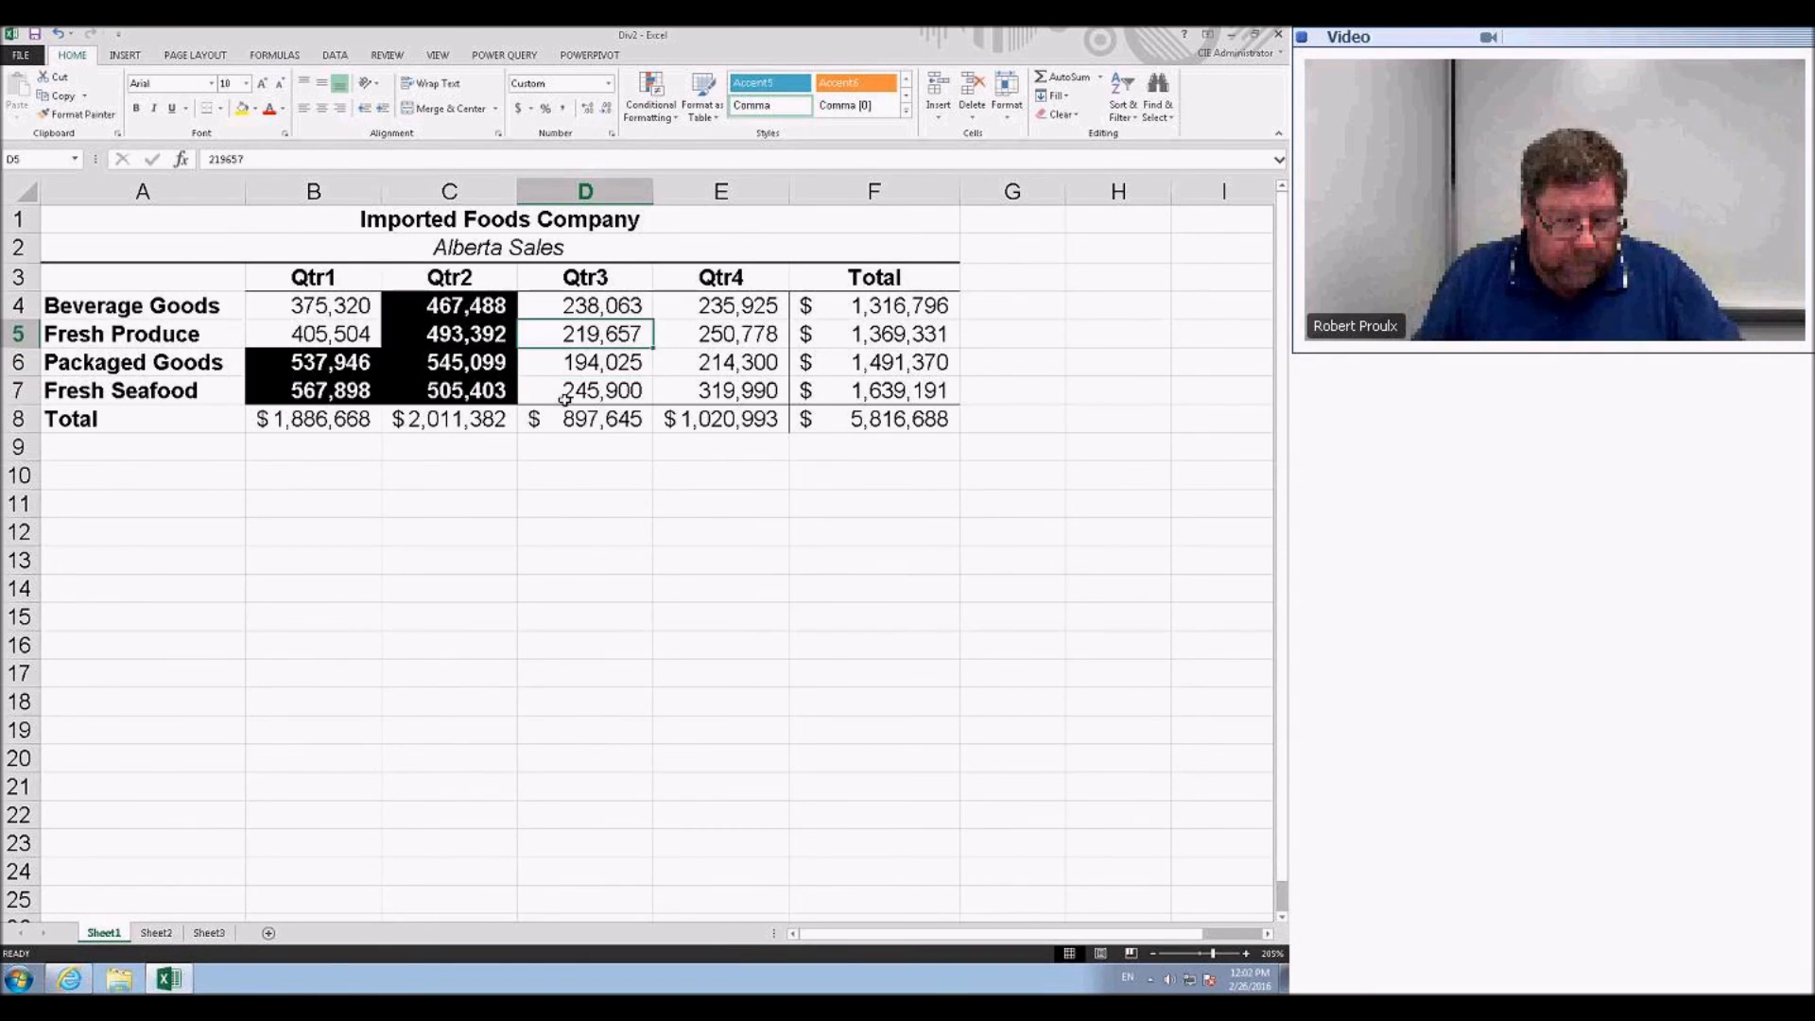
{"action": "key", "text": "ctrl+z"}
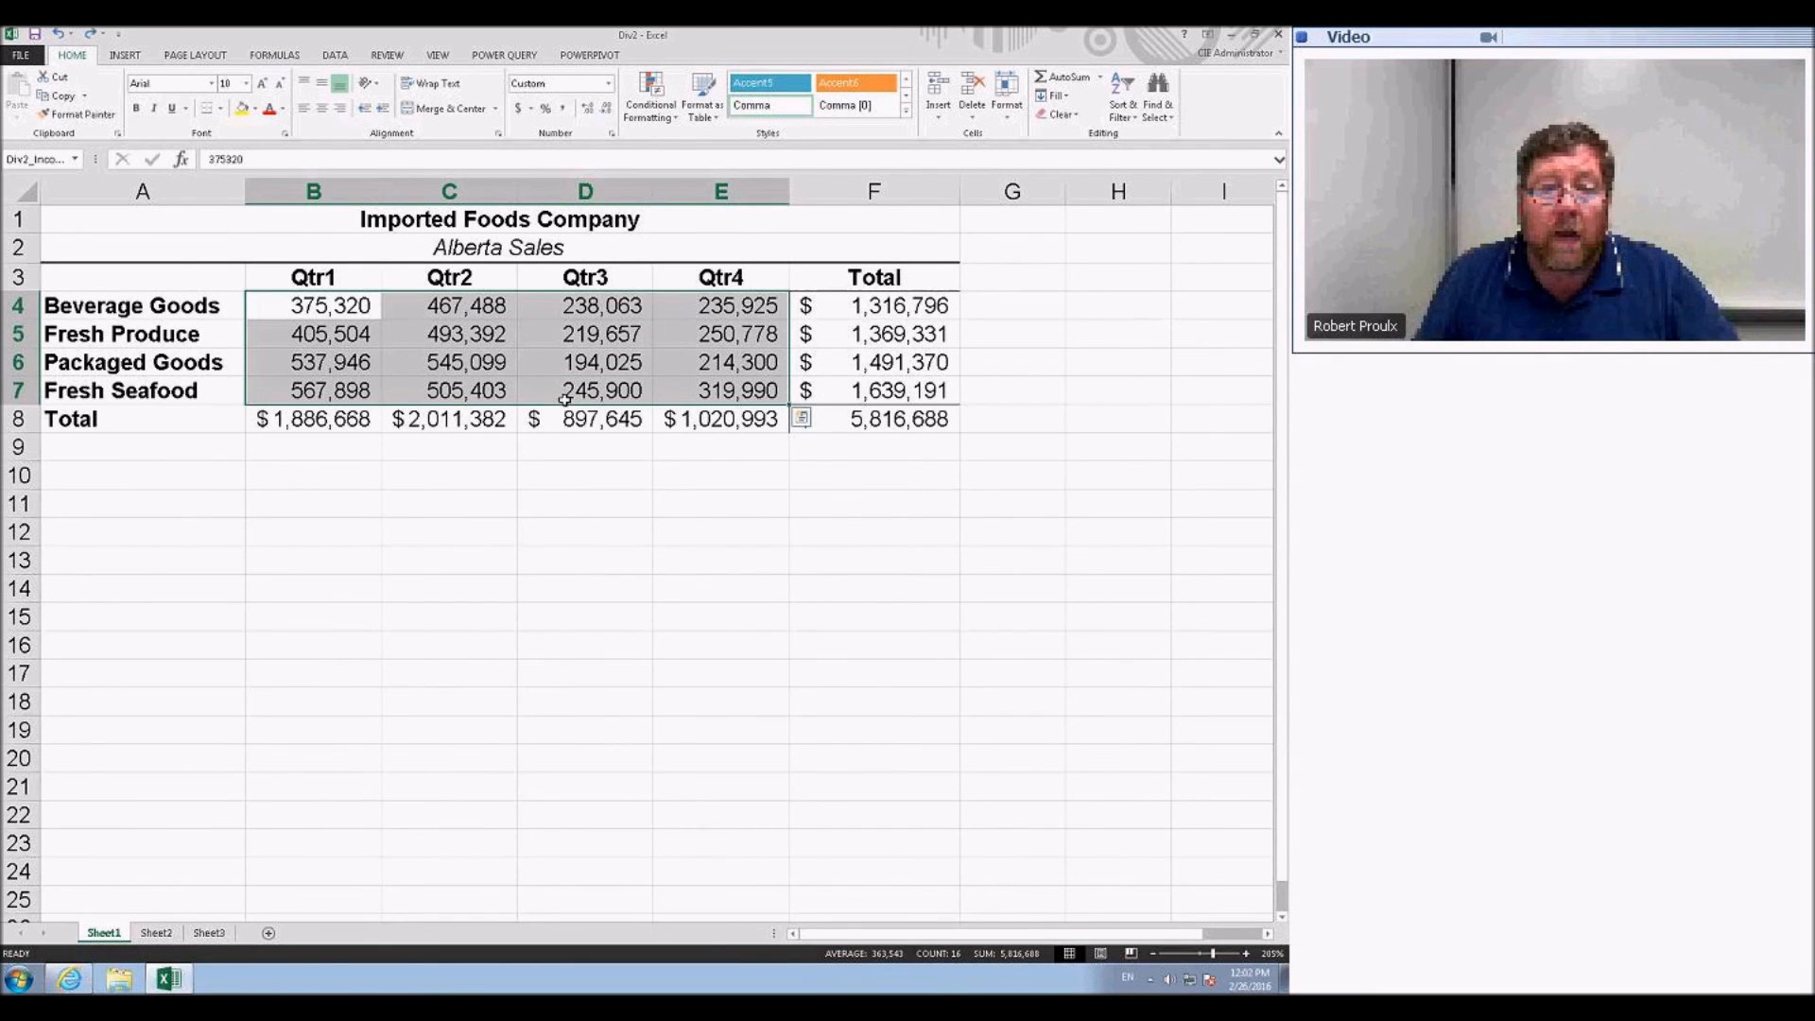
- Highlight the top 10% of B4:E7 and add a Greater Than rule with the default threshold and Light Red Fill with Dark Red Text
{"action": "left_click", "coordinate": [801, 418]}
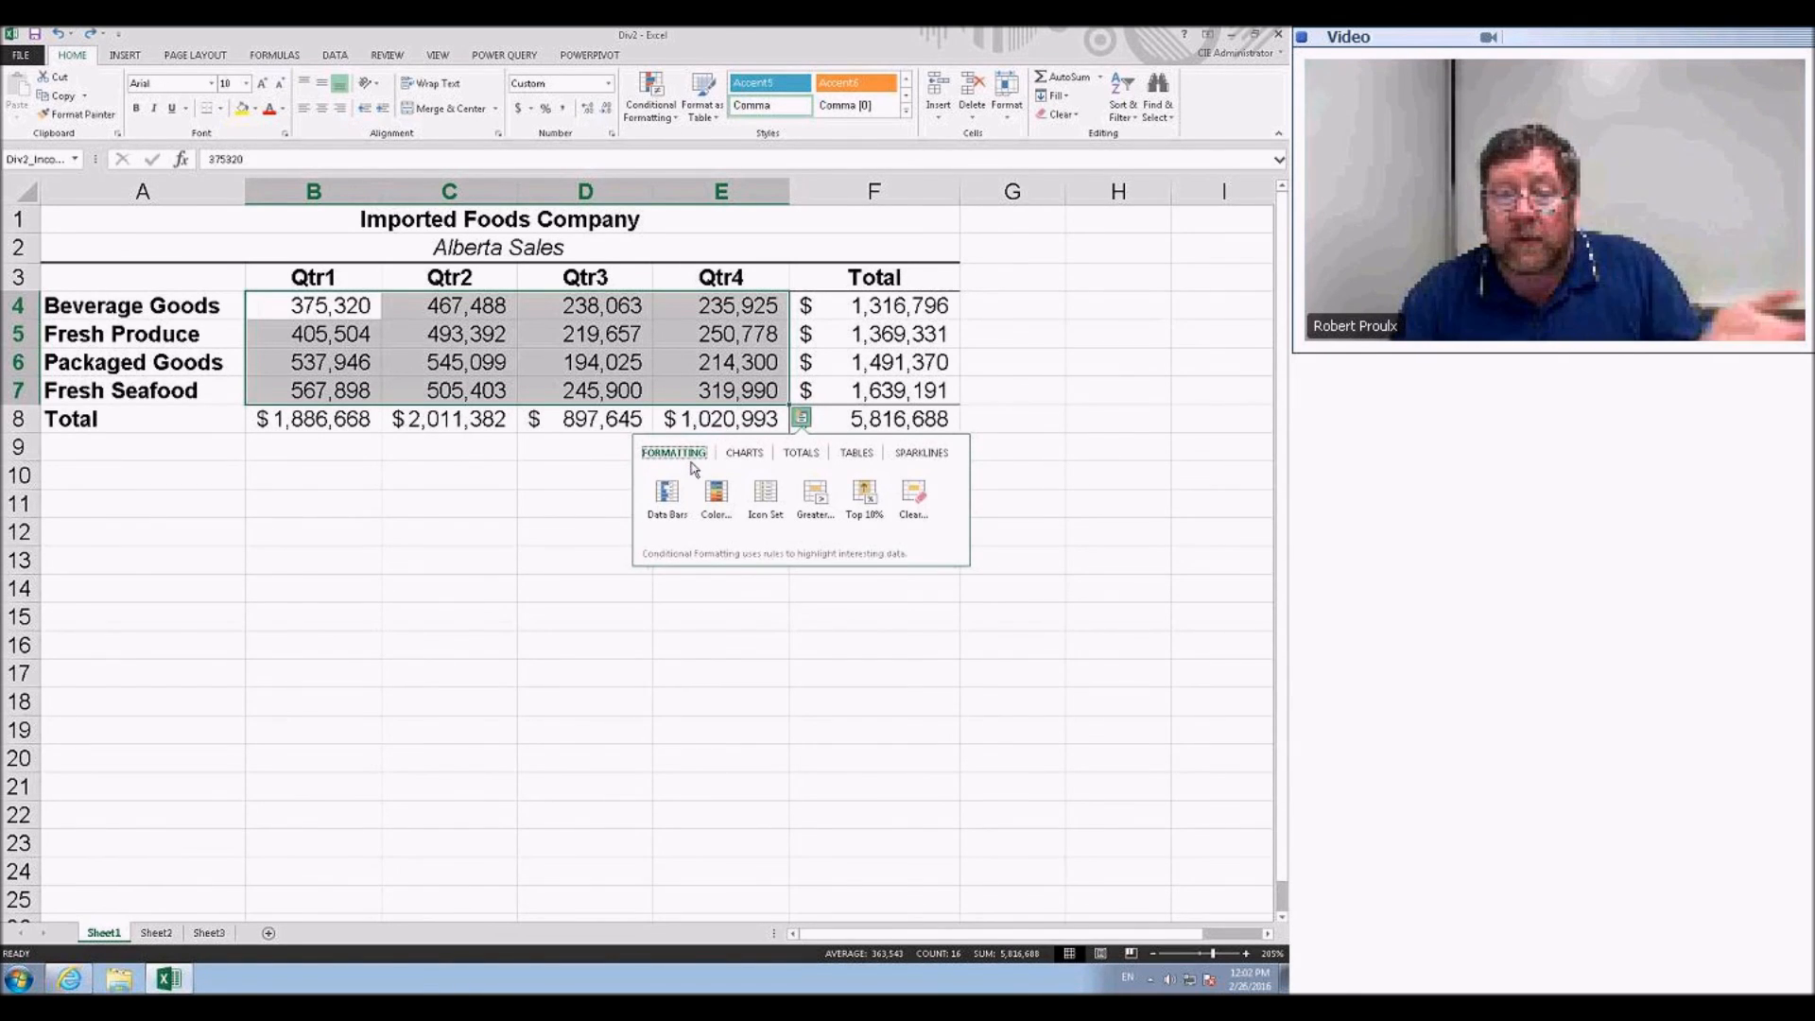
{"action": "left_click", "coordinate": [854, 491]}
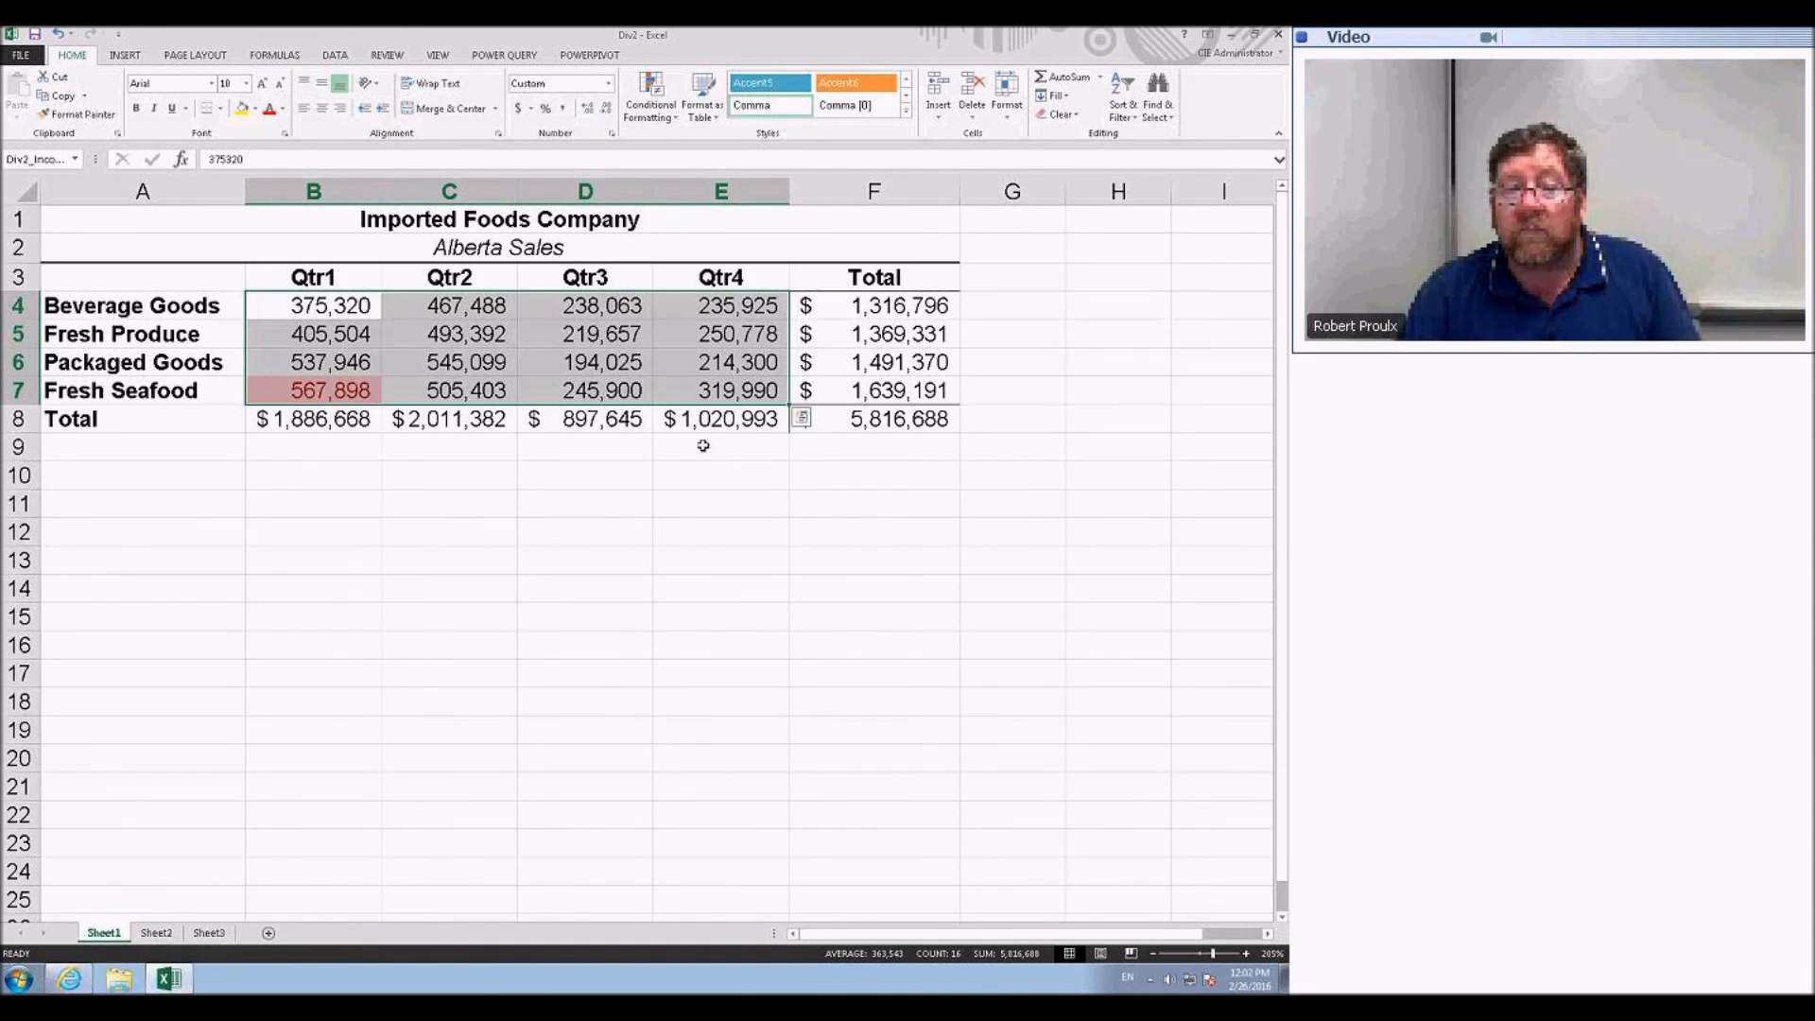
{"action": "left_click", "coordinate": [801, 417]}
{"action": "left_click", "coordinate": [817, 501]}
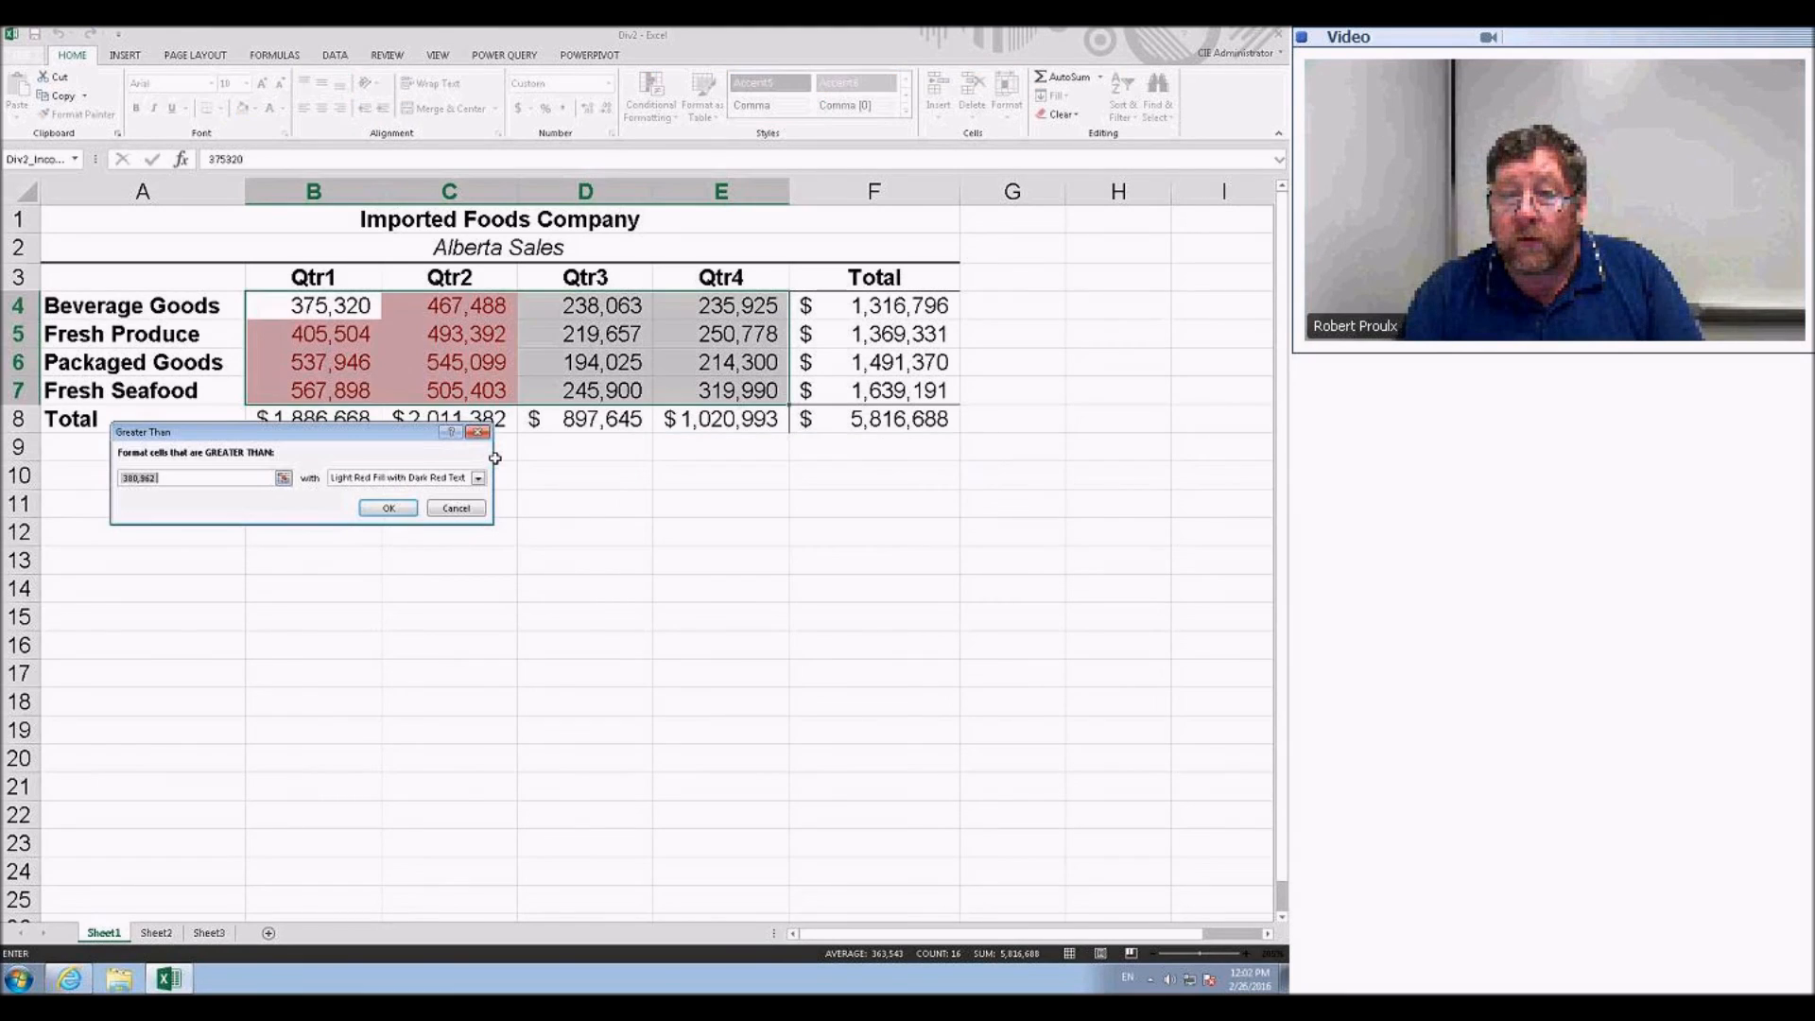
{"action": "left_click", "coordinate": [383, 511]}
- Clear all conditional formatting from the quarterly sales figures in B4:E7
{"action": "left_click", "coordinate": [802, 418]}
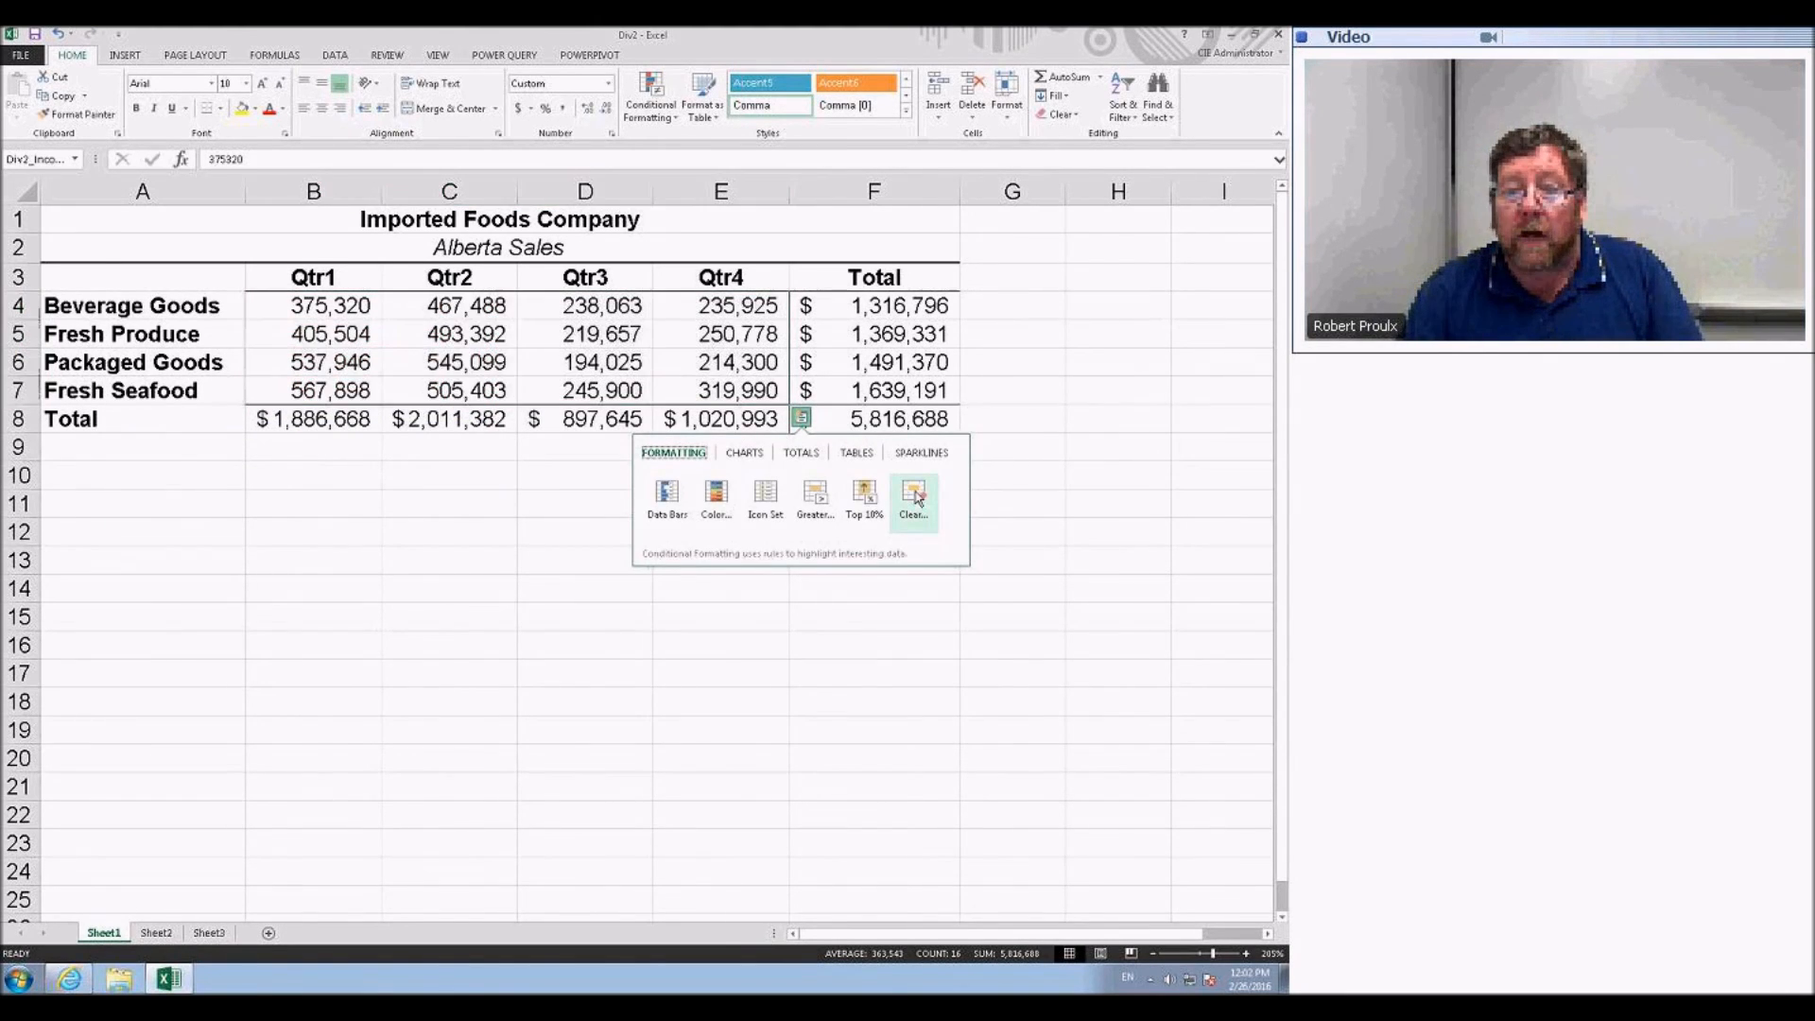
{"action": "left_click", "coordinate": [914, 498]}
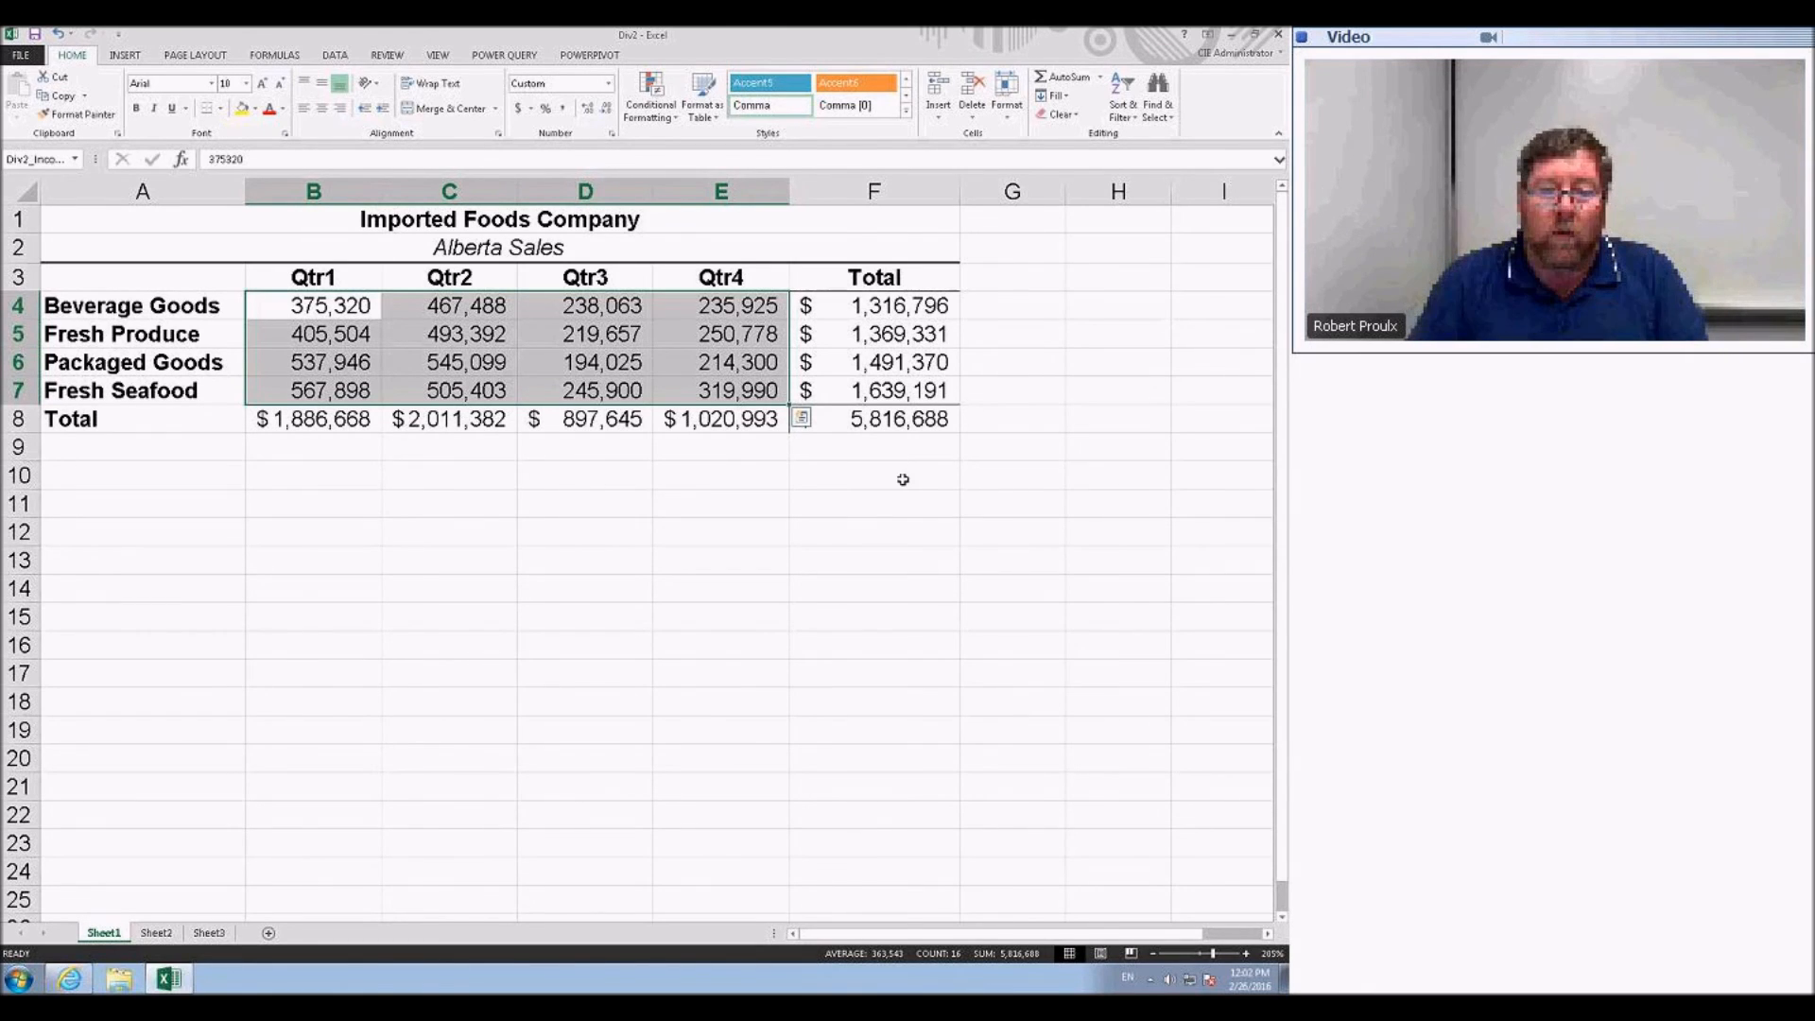
- Insert a line chart of the category and quarter data in A3:E7 using Quick Analysis
{"action": "left_click", "coordinate": [764, 360]}
{"action": "left_click_drag", "start_coordinate": [219, 283], "coordinate": [717, 391]}
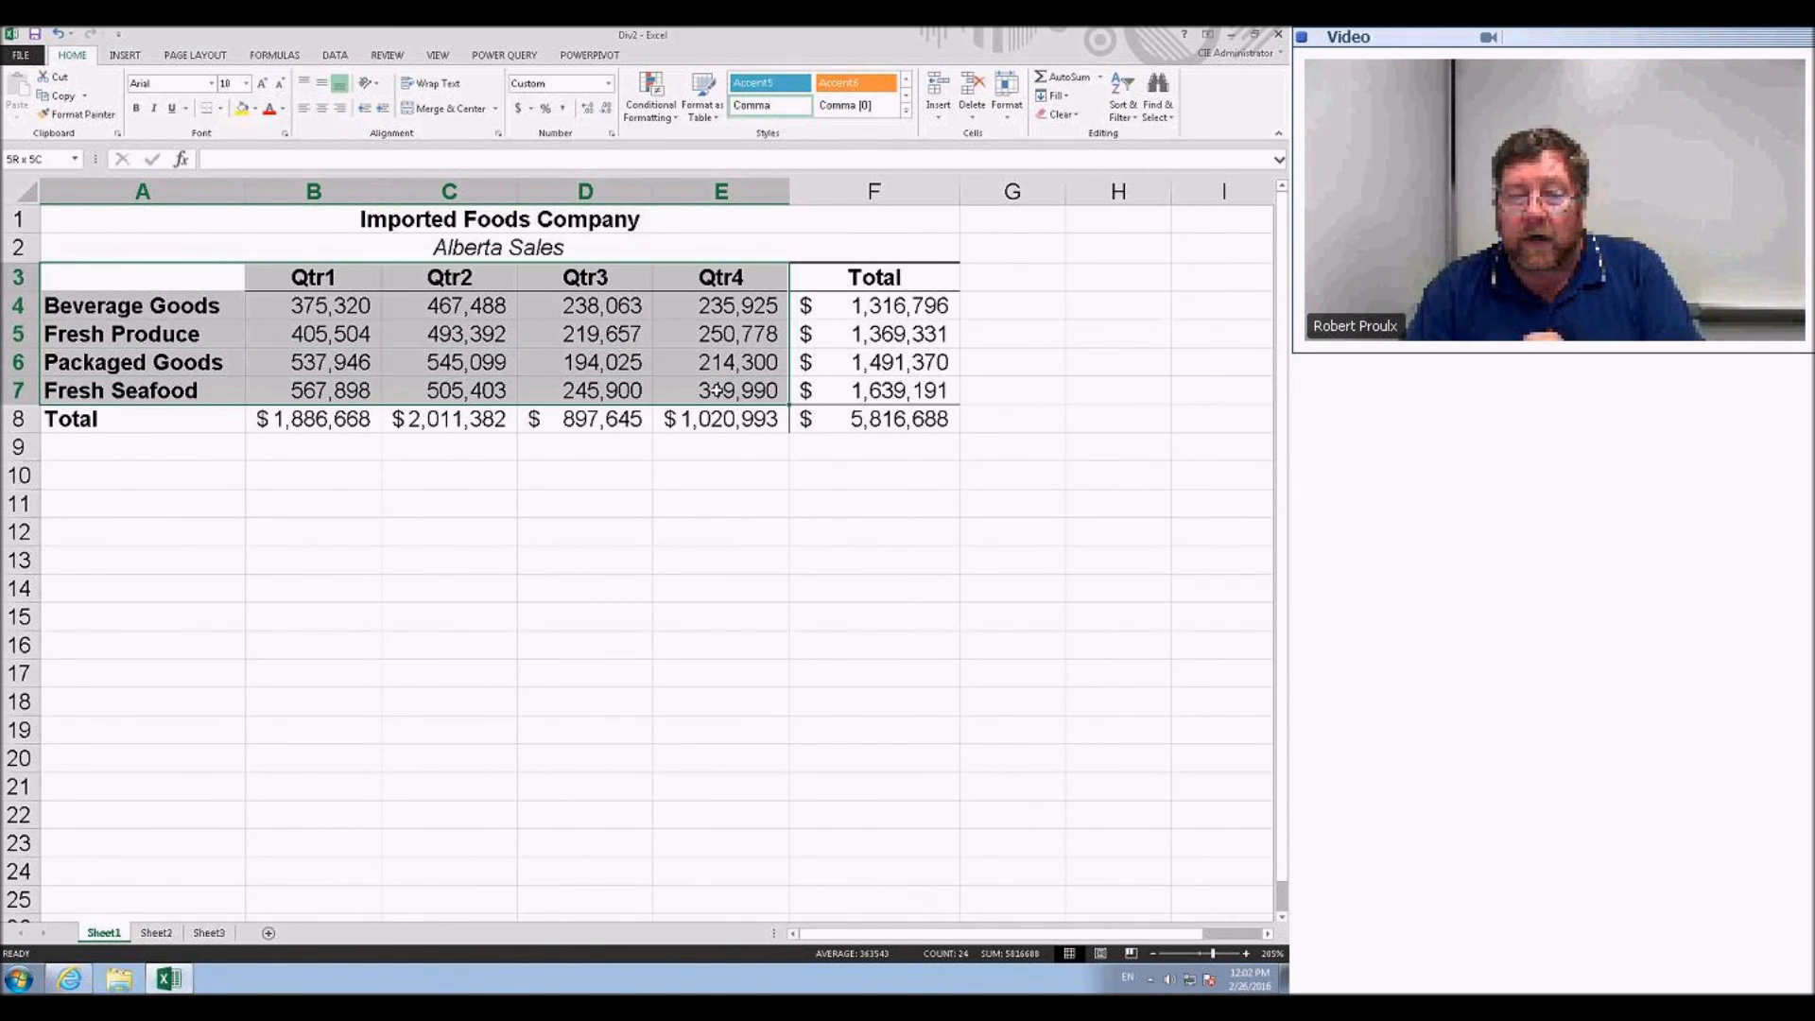
{"action": "left_click_drag", "start_coordinate": [716, 391], "coordinate": [716, 390]}
{"action": "left_click", "coordinate": [801, 417]}
{"action": "left_click", "coordinate": [767, 494]}
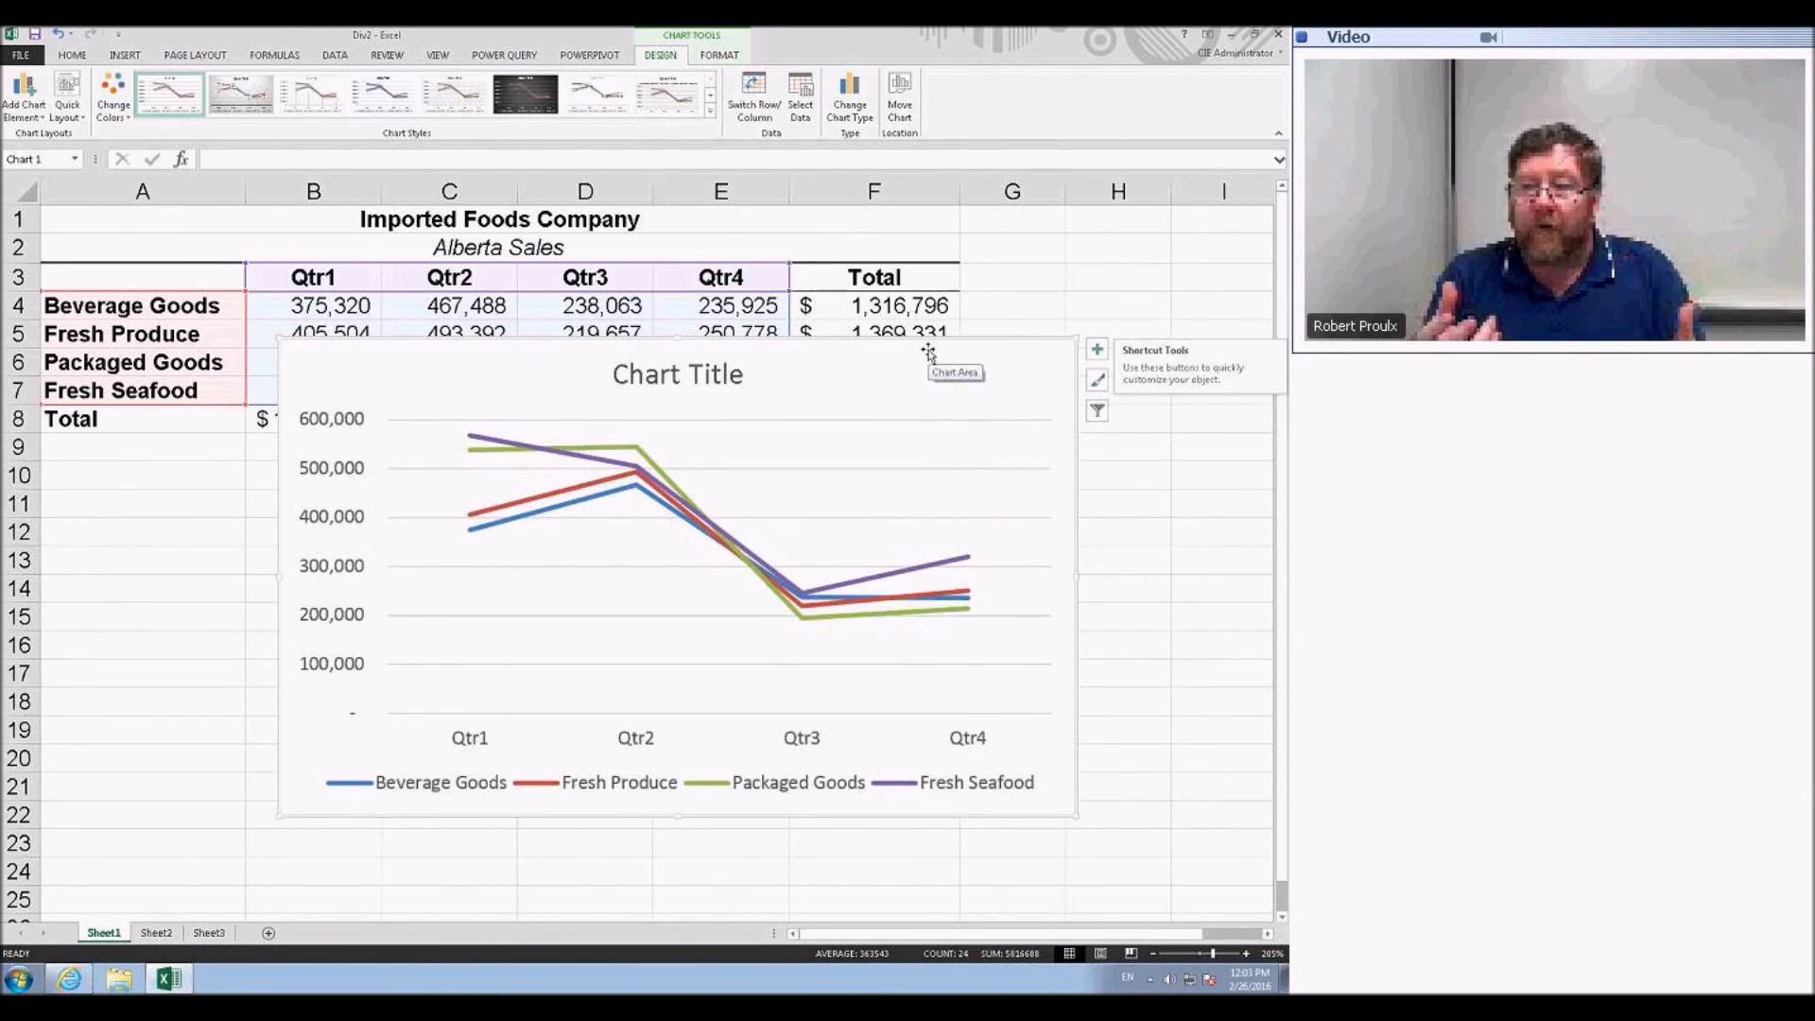
- Add axis titles to the line chart and set the horizontal axis title to "beginning of year"
{"action": "left_click", "coordinate": [1099, 352]}
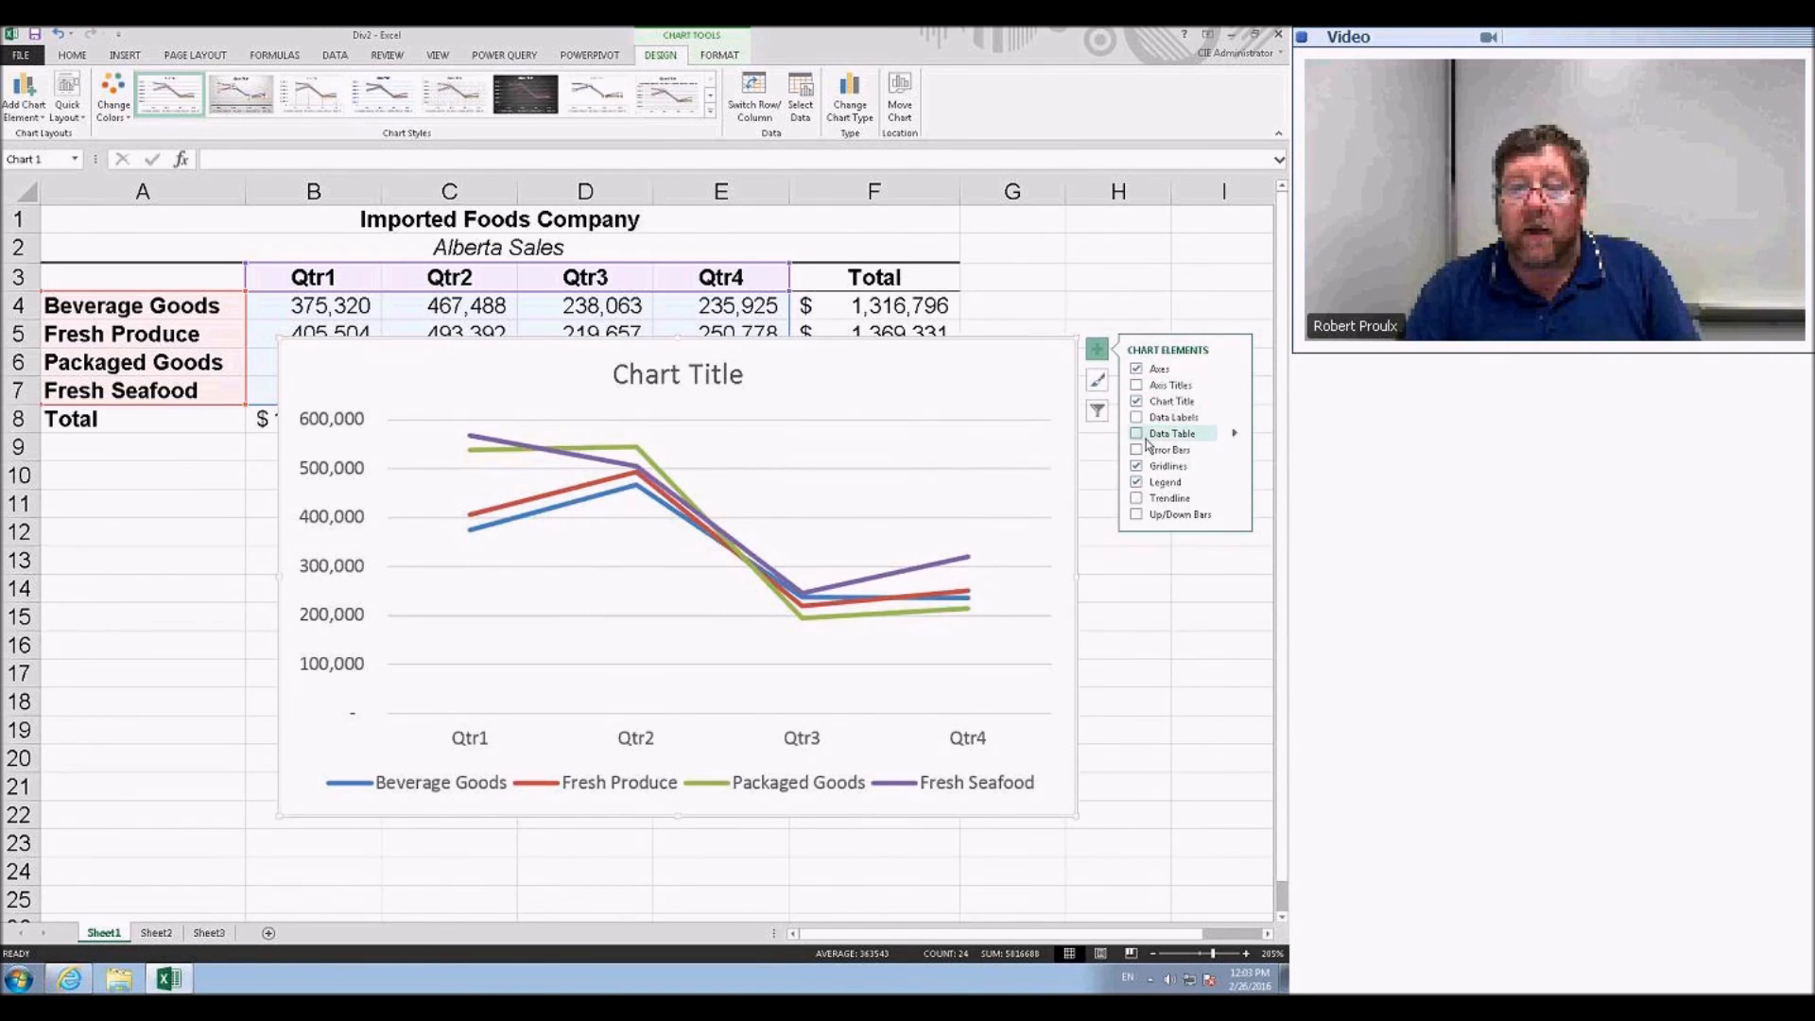
{"action": "left_click", "coordinate": [1140, 387]}
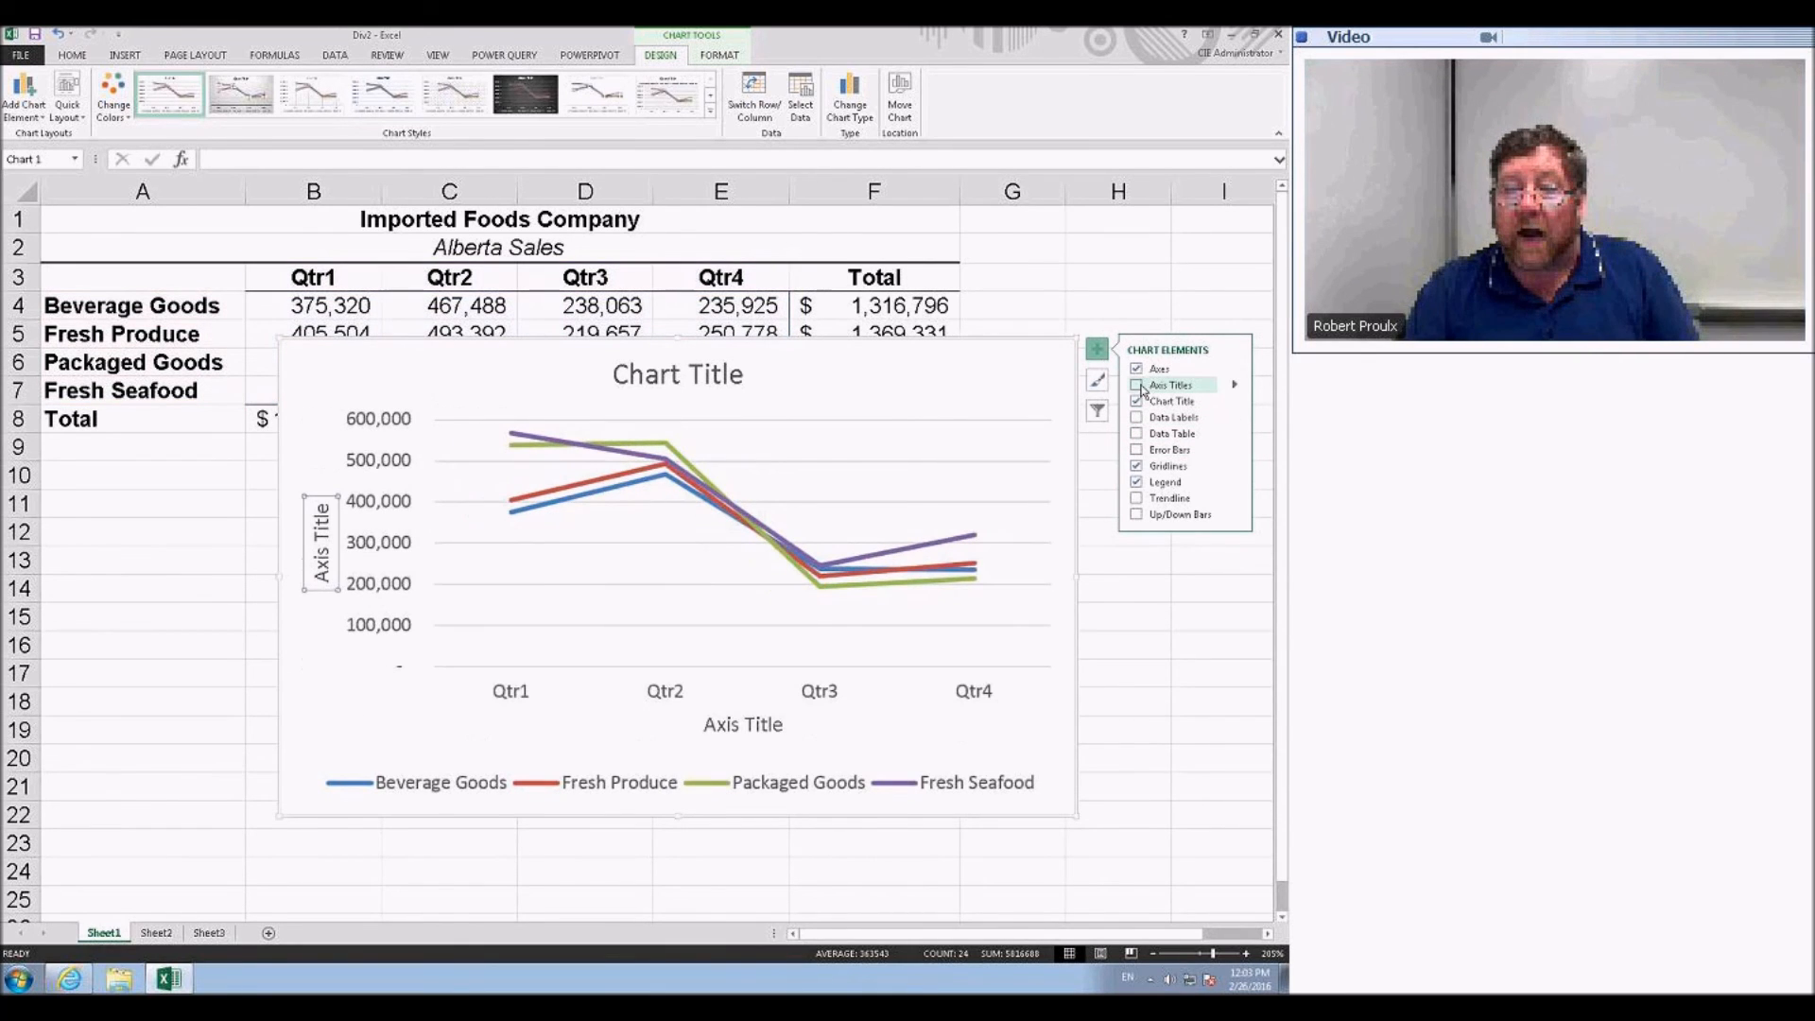
{"action": "left_click", "coordinate": [747, 724]}
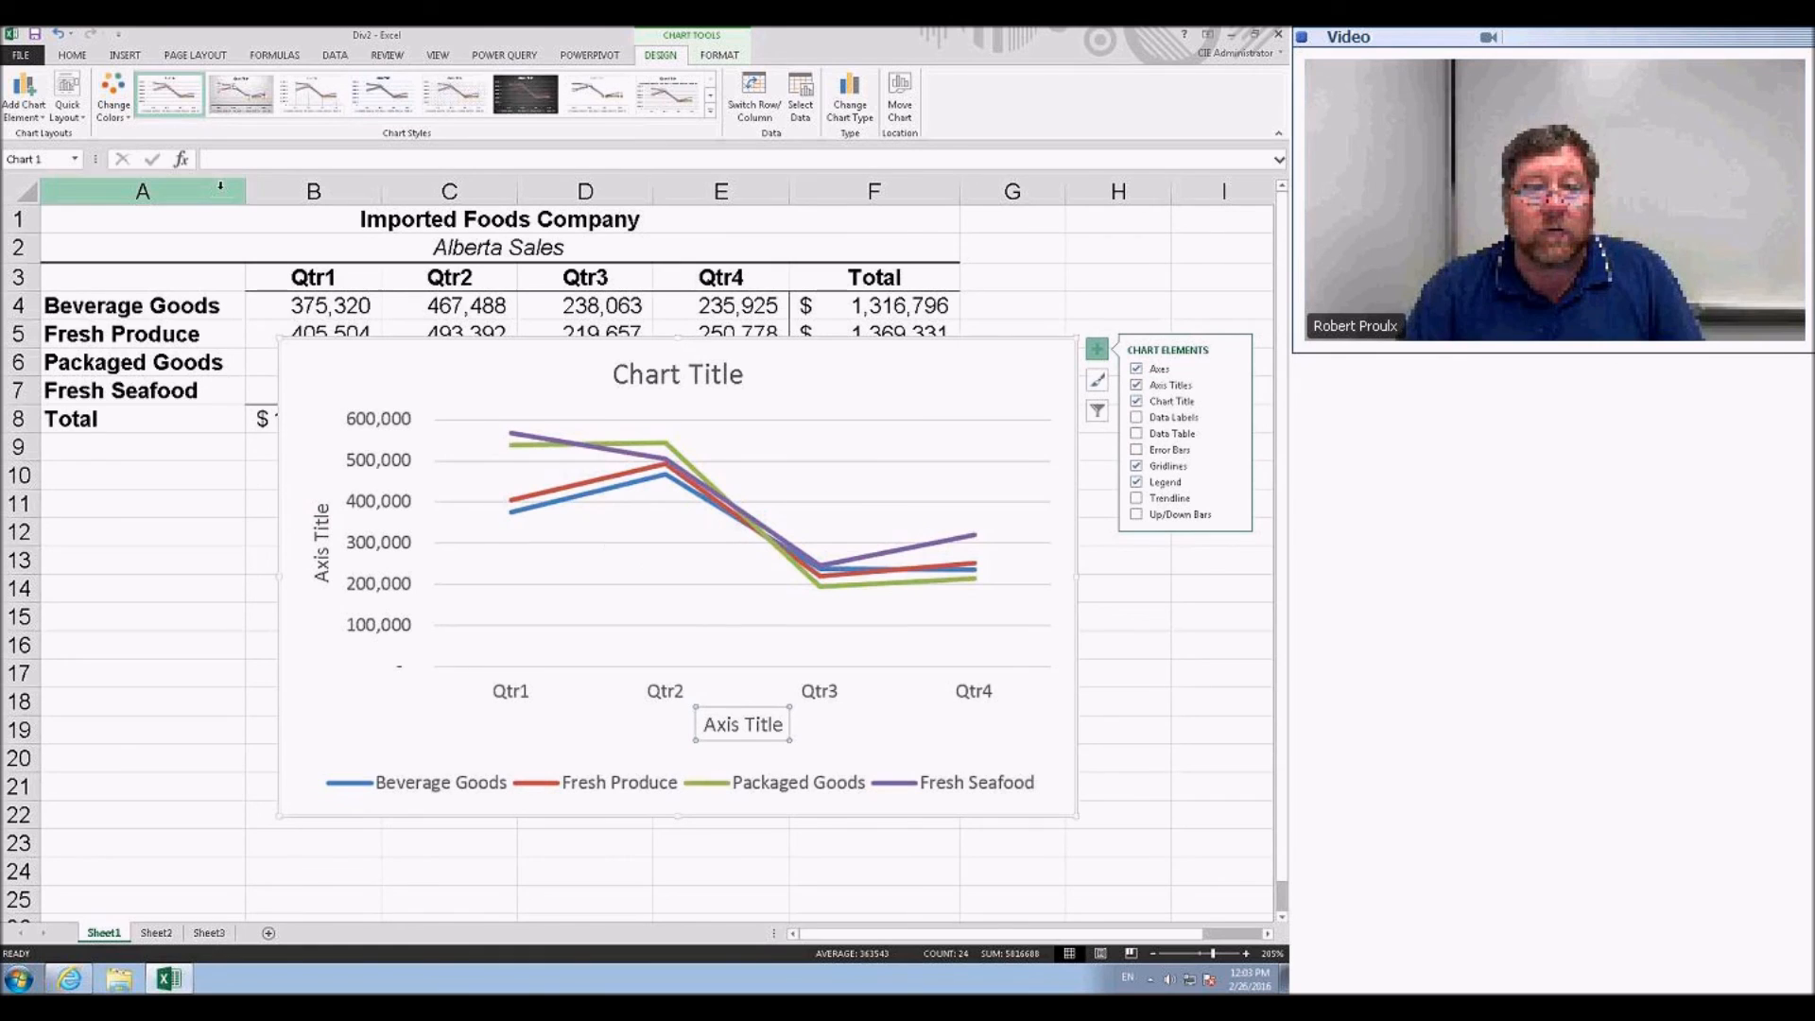
{"action": "left_click_drag", "start_coordinate": [777, 724], "coordinate": [687, 724]}
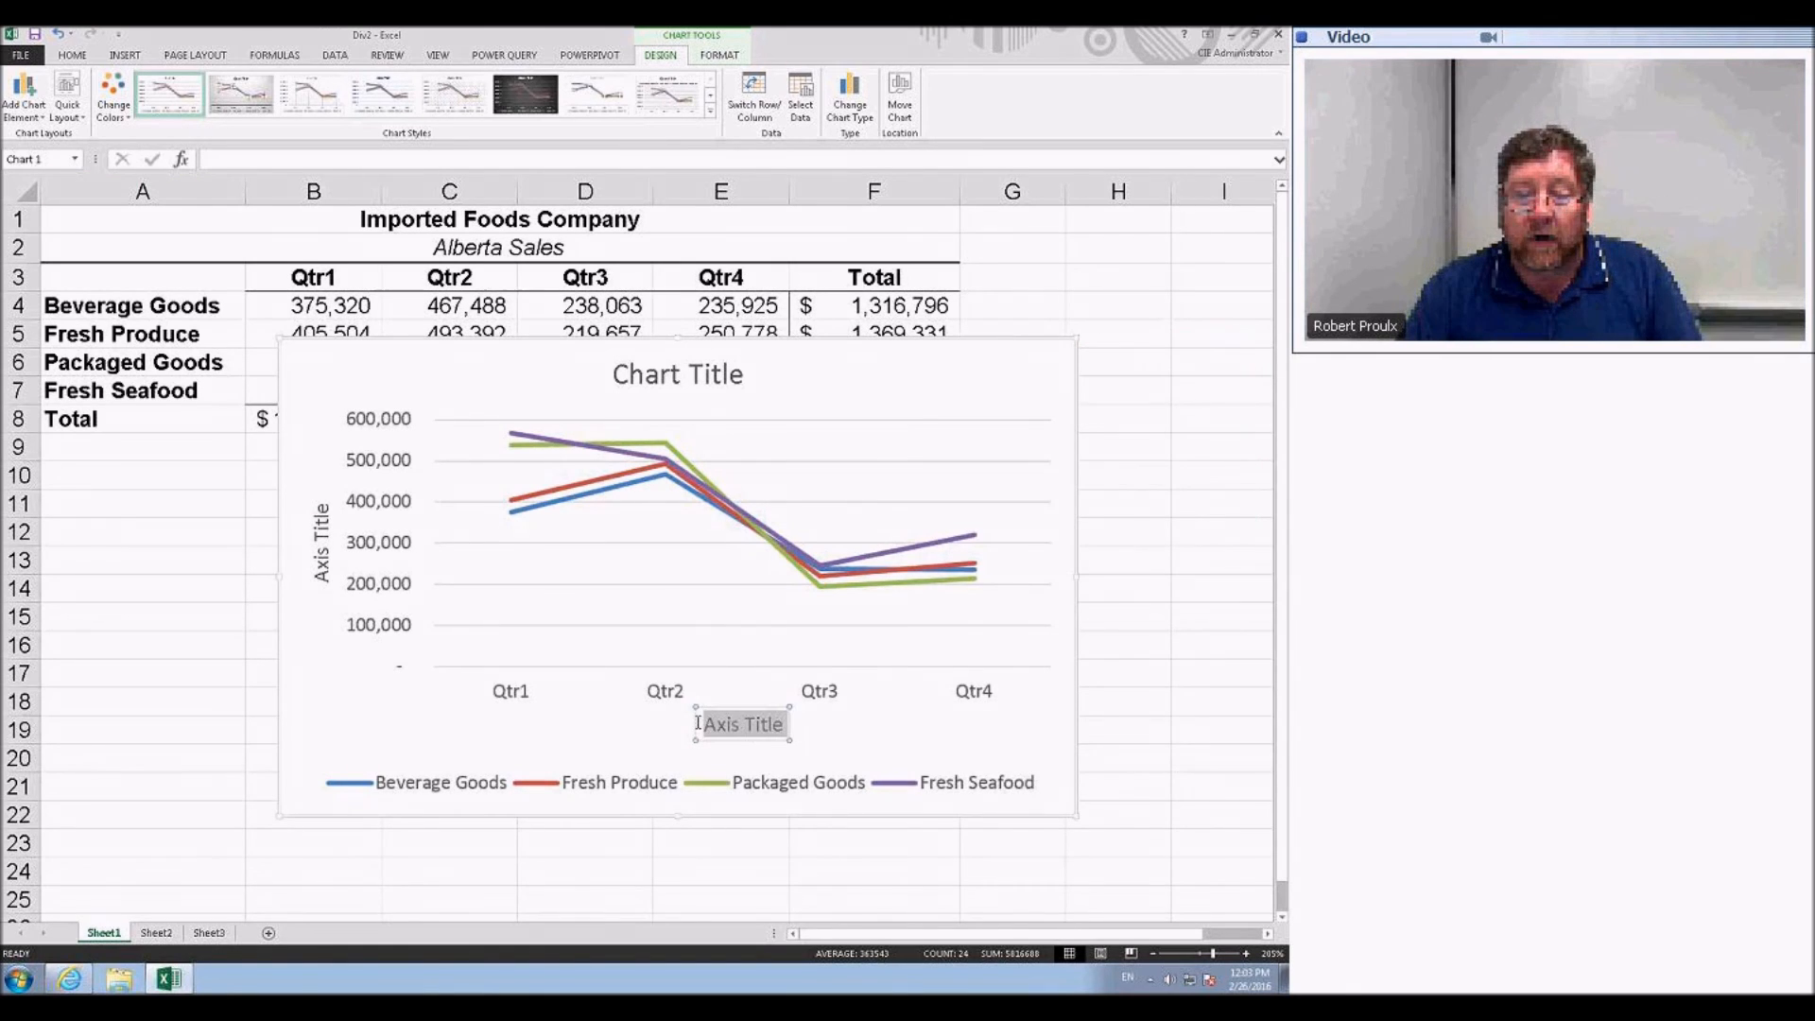
{"action": "type", "text": "beginner"}
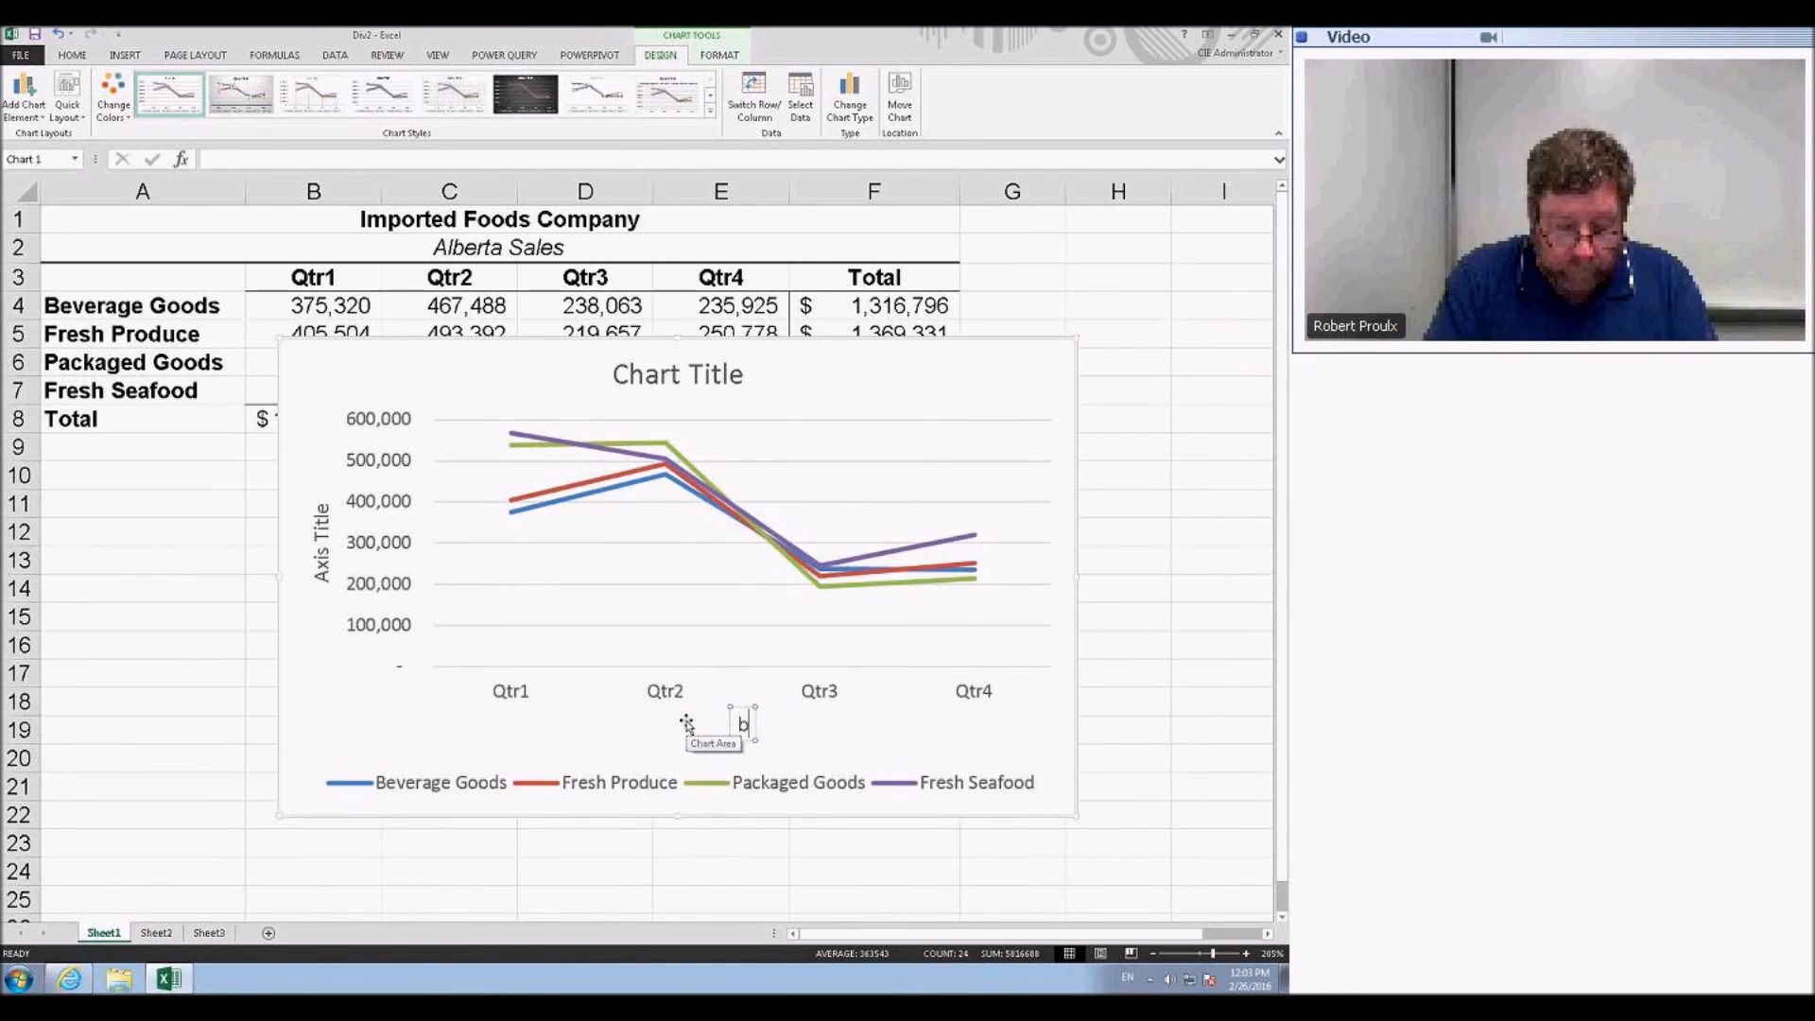
{"action": "key", "text": "BackSpace"}
{"action": "key", "text": "BackSpace"}
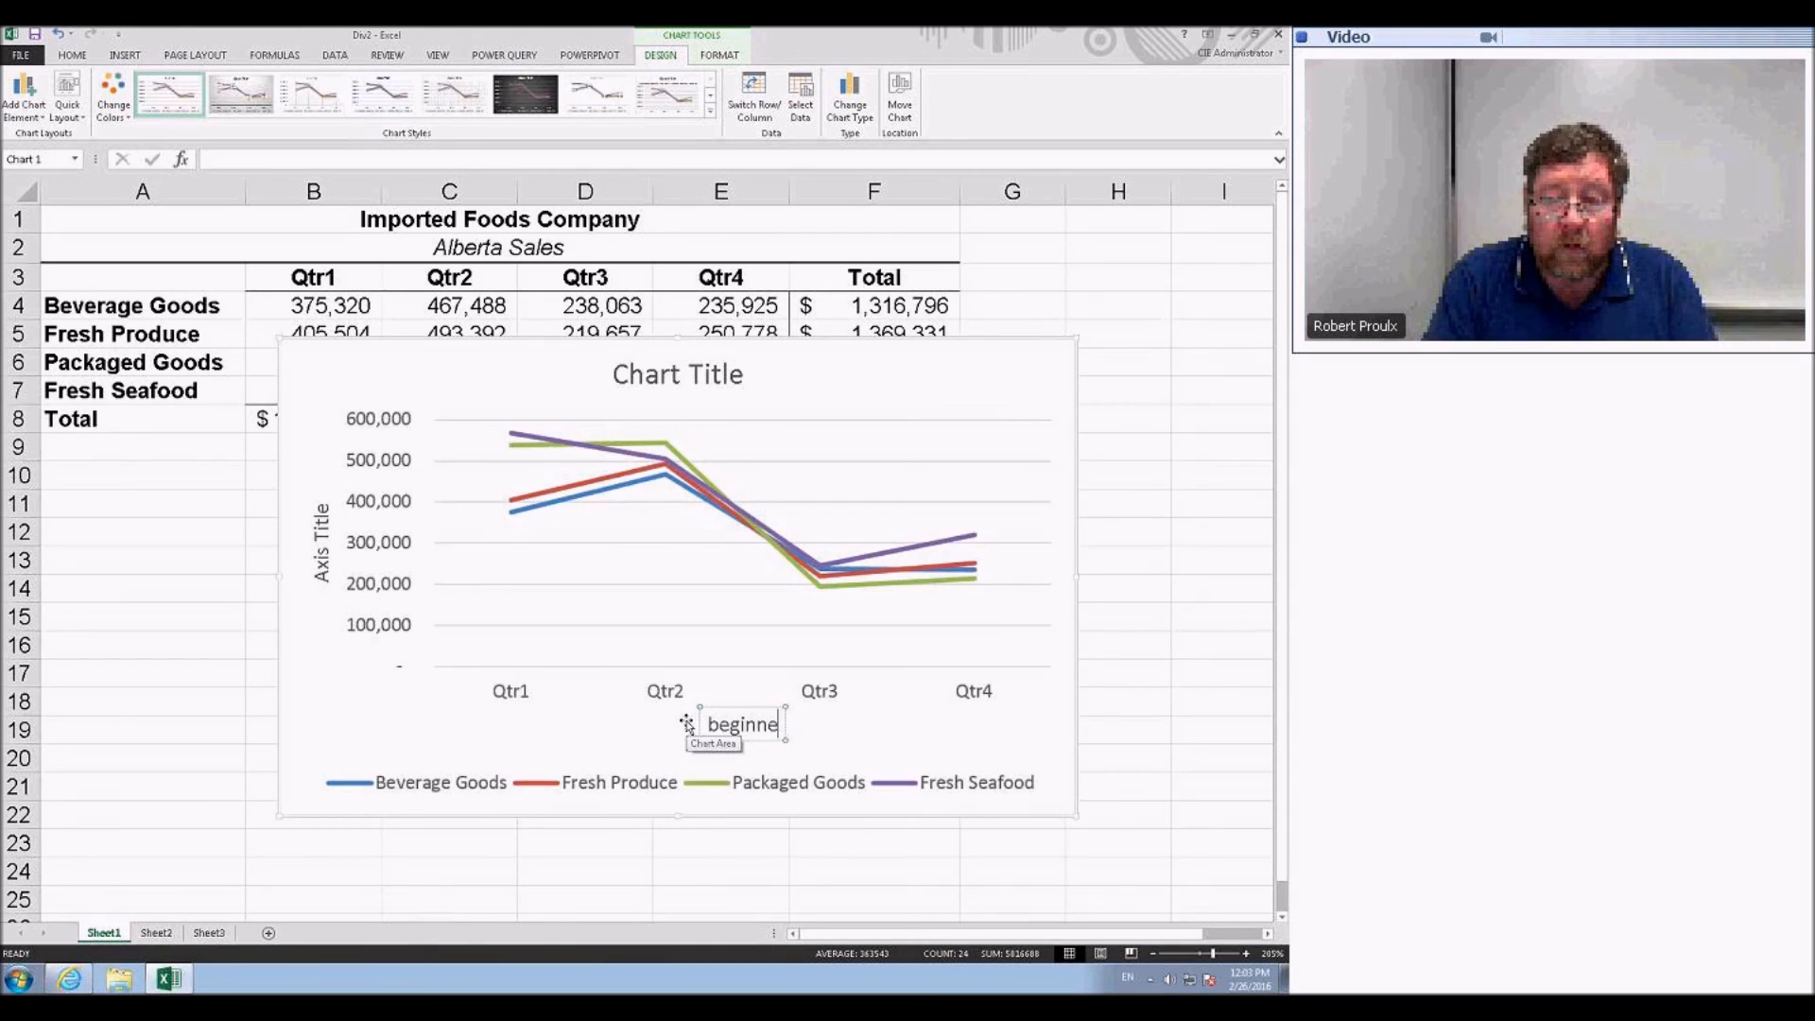
{"action": "type", "text": "ing of year"}
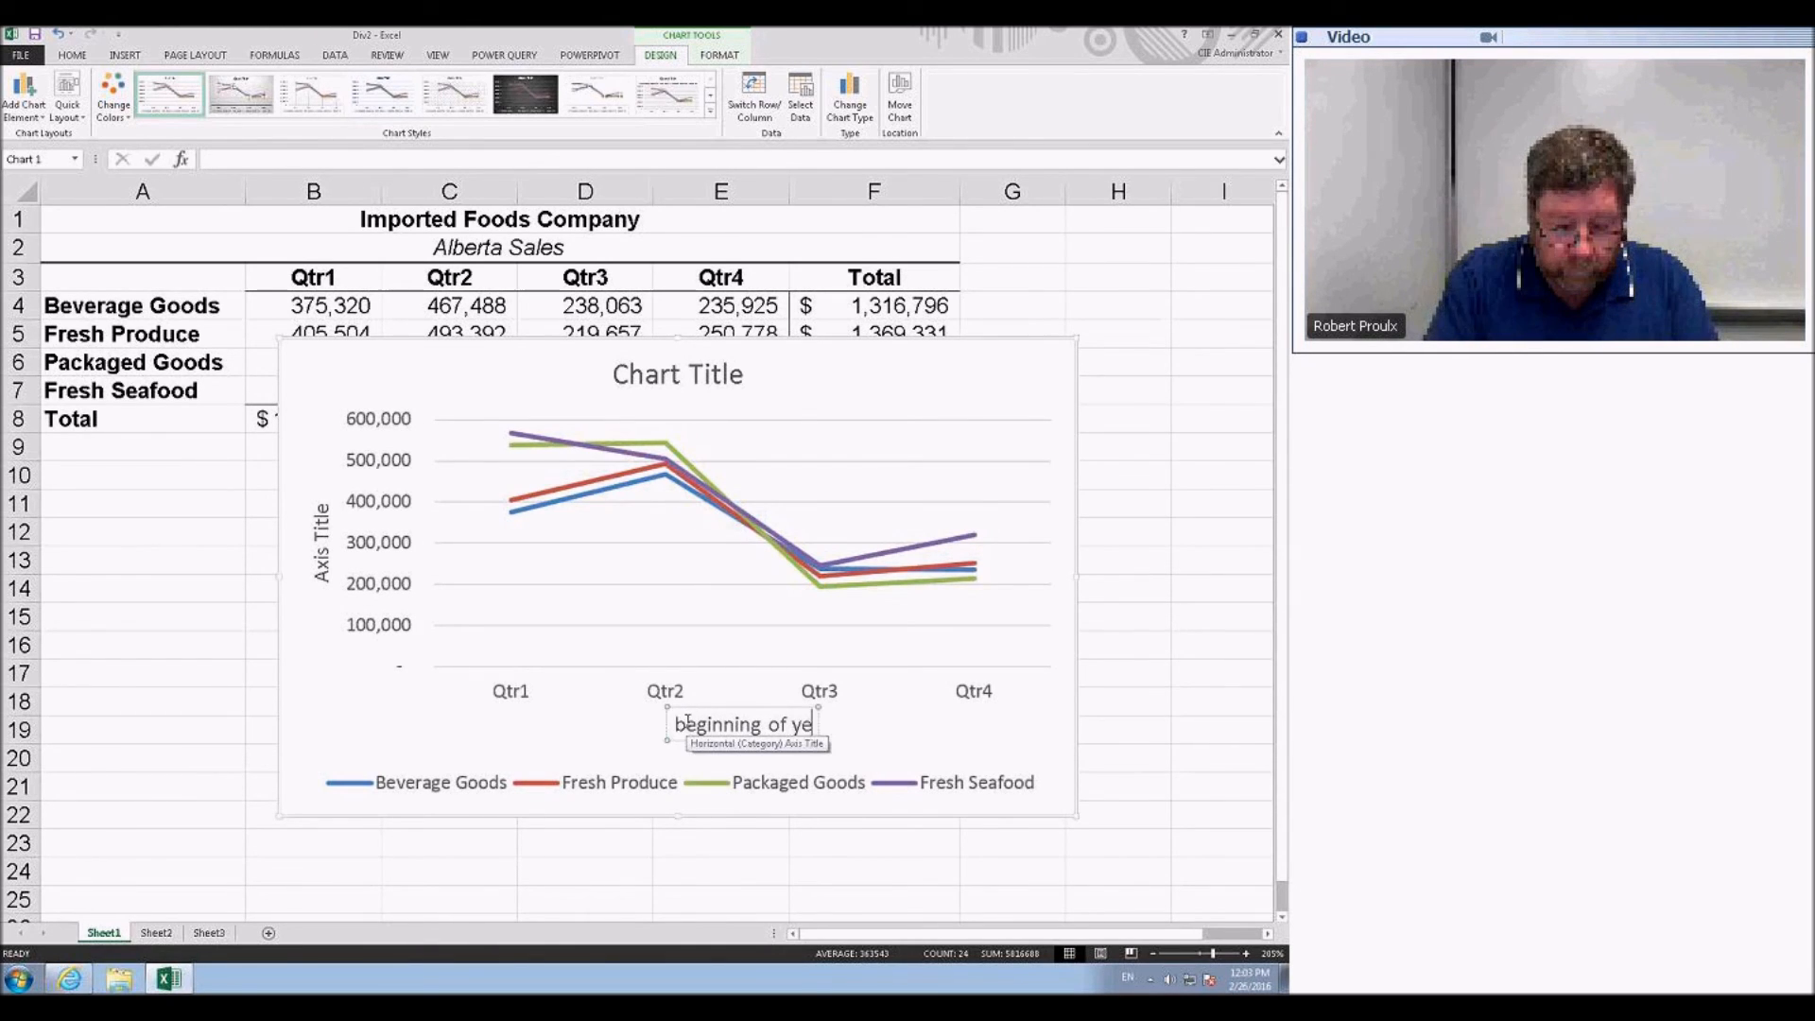
{"action": "left_click", "coordinate": [577, 735]}
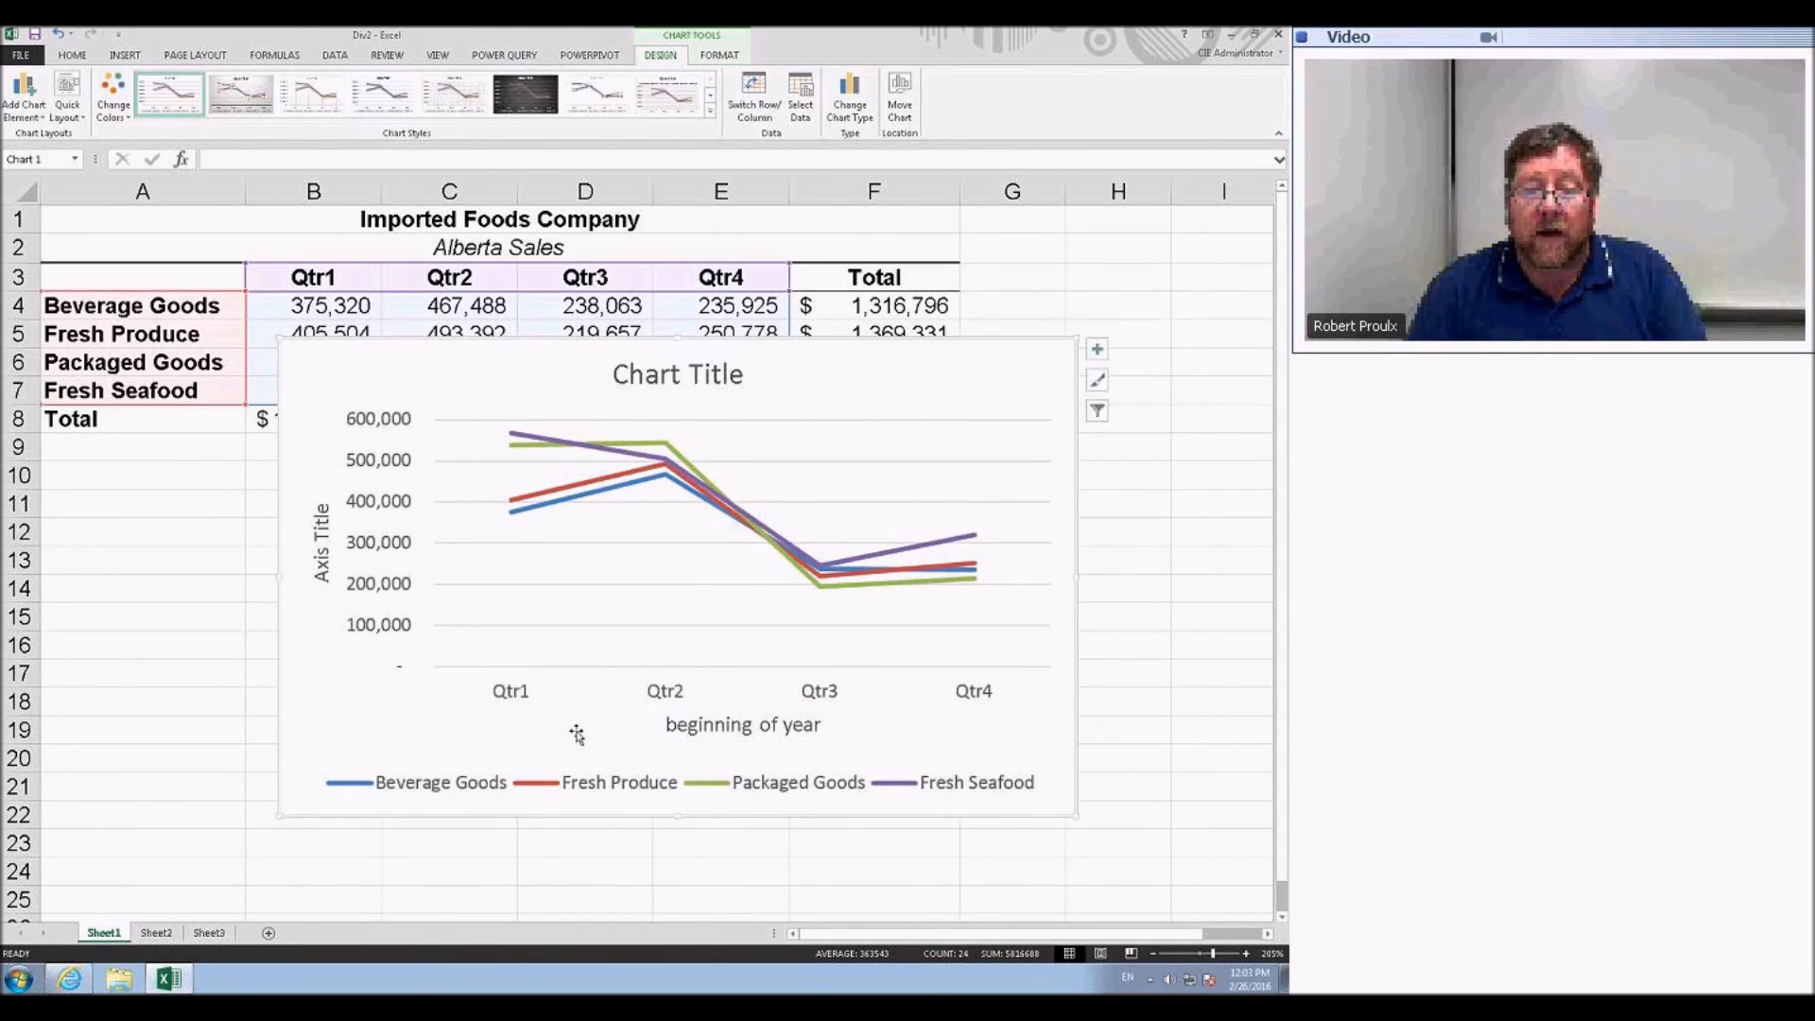
{"action": "left_click", "coordinate": [1097, 356]}
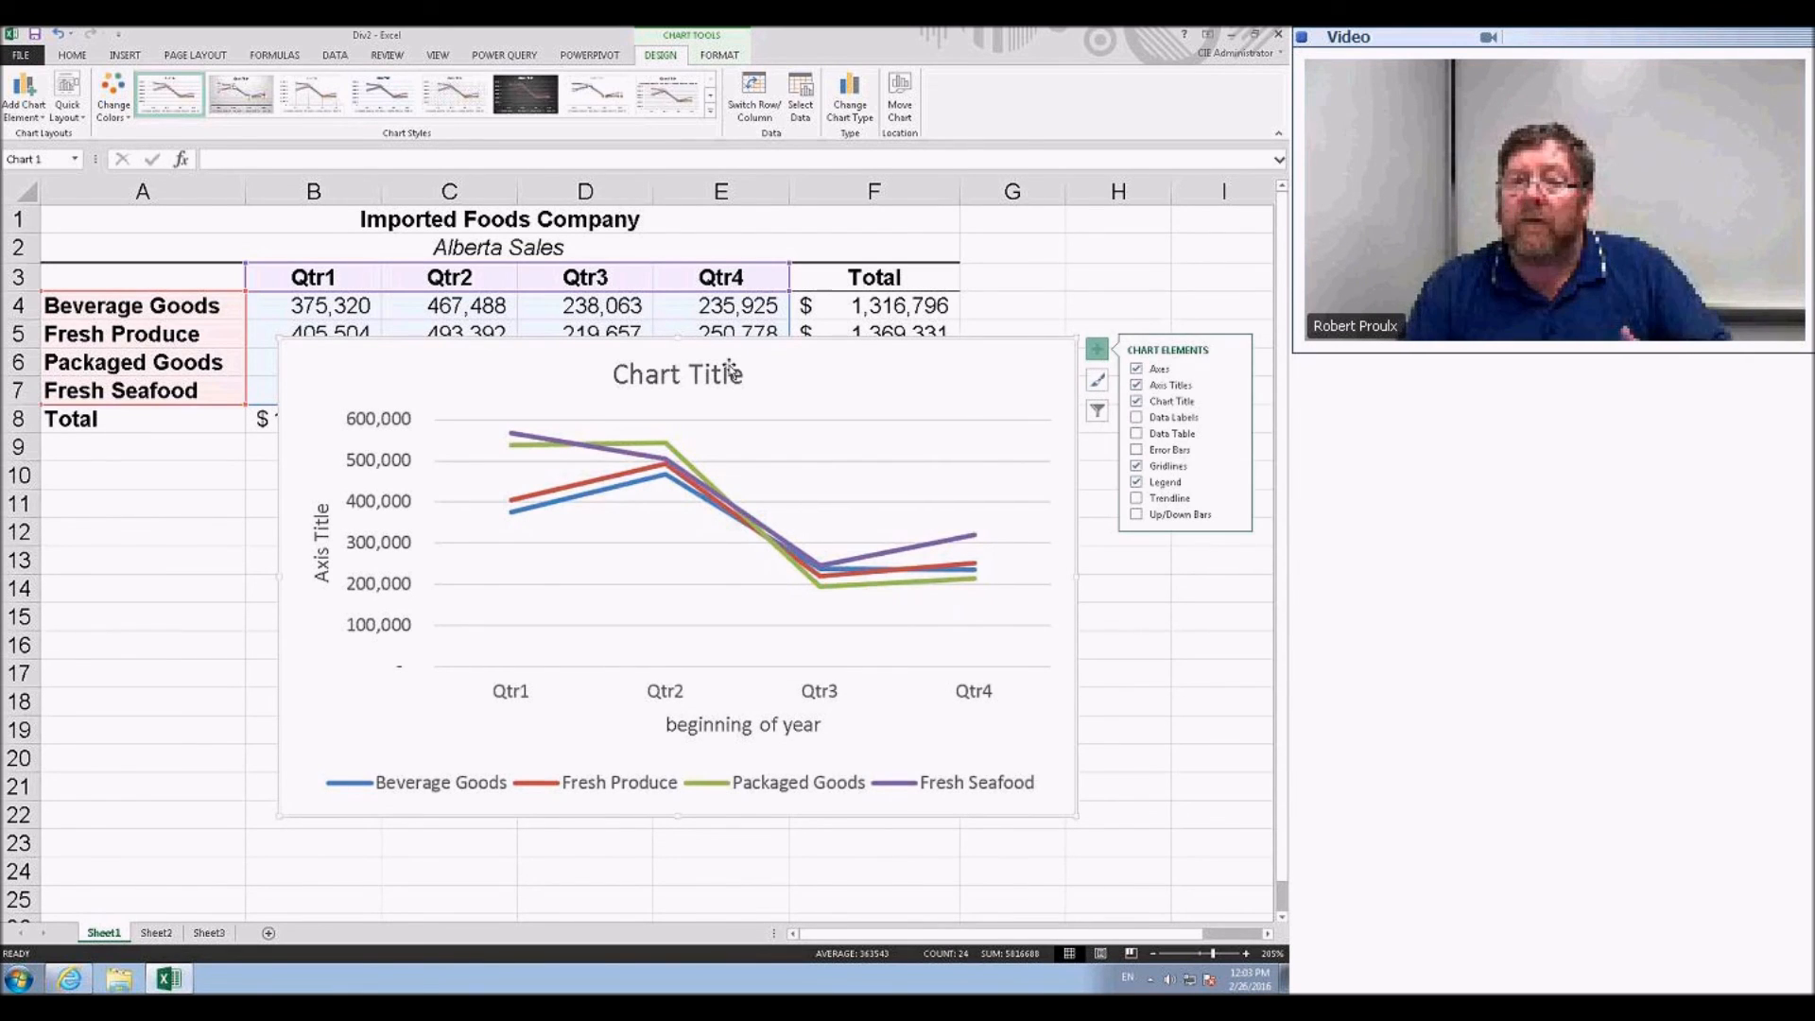
{"action": "left_click", "coordinate": [698, 58]}
{"action": "left_click", "coordinate": [665, 57]}
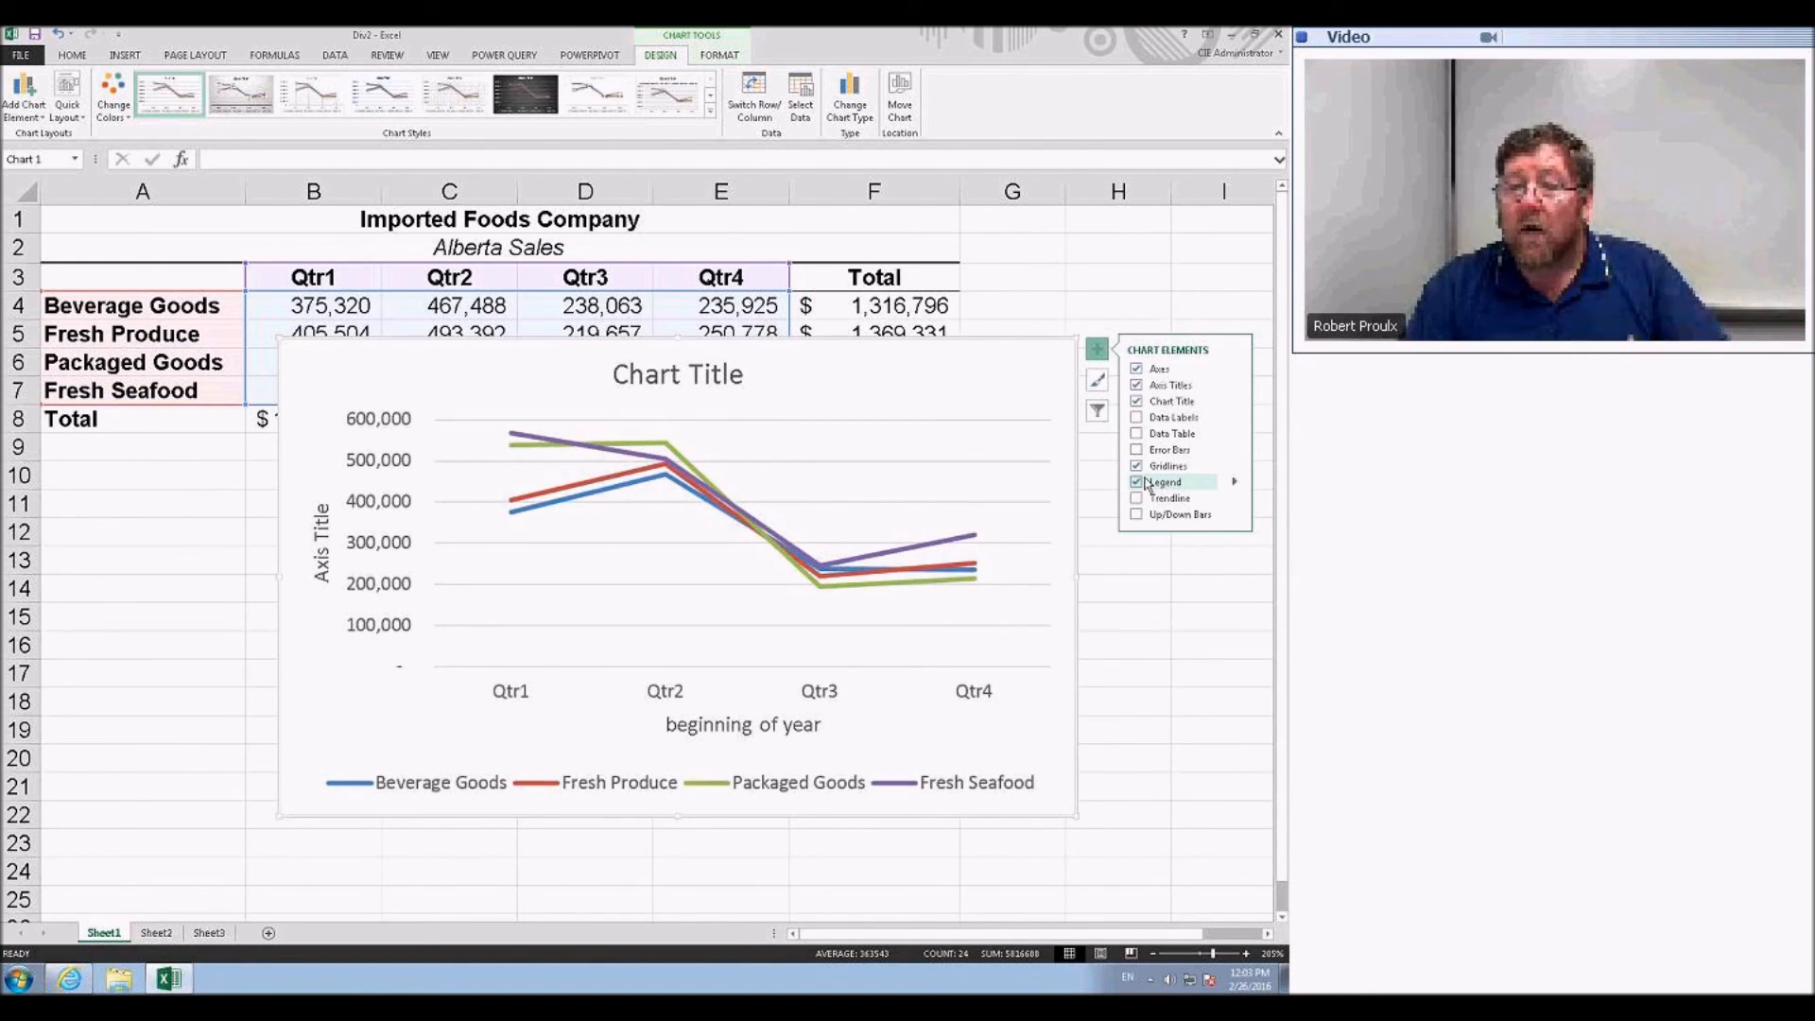
- Filter the line chart to exclude the Packaged Goods series and the Qtr2 category
{"action": "left_click", "coordinate": [1098, 413]}
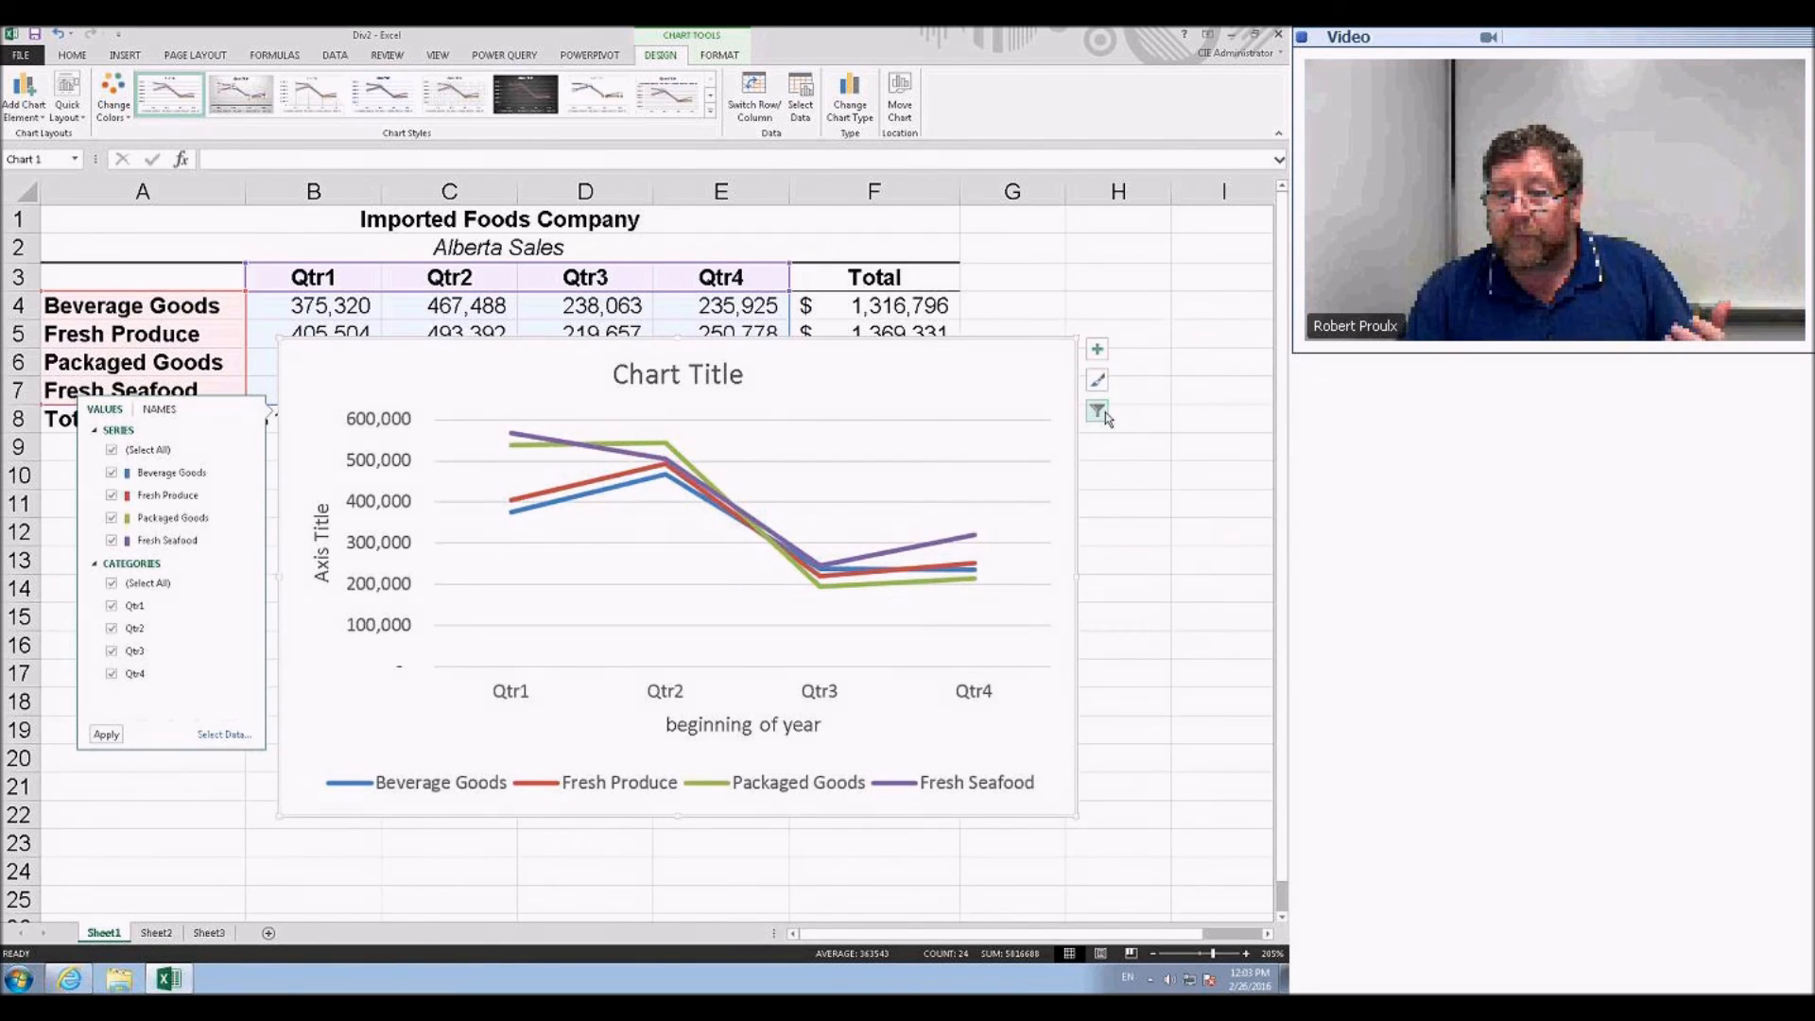
{"action": "left_click", "coordinate": [1098, 413]}
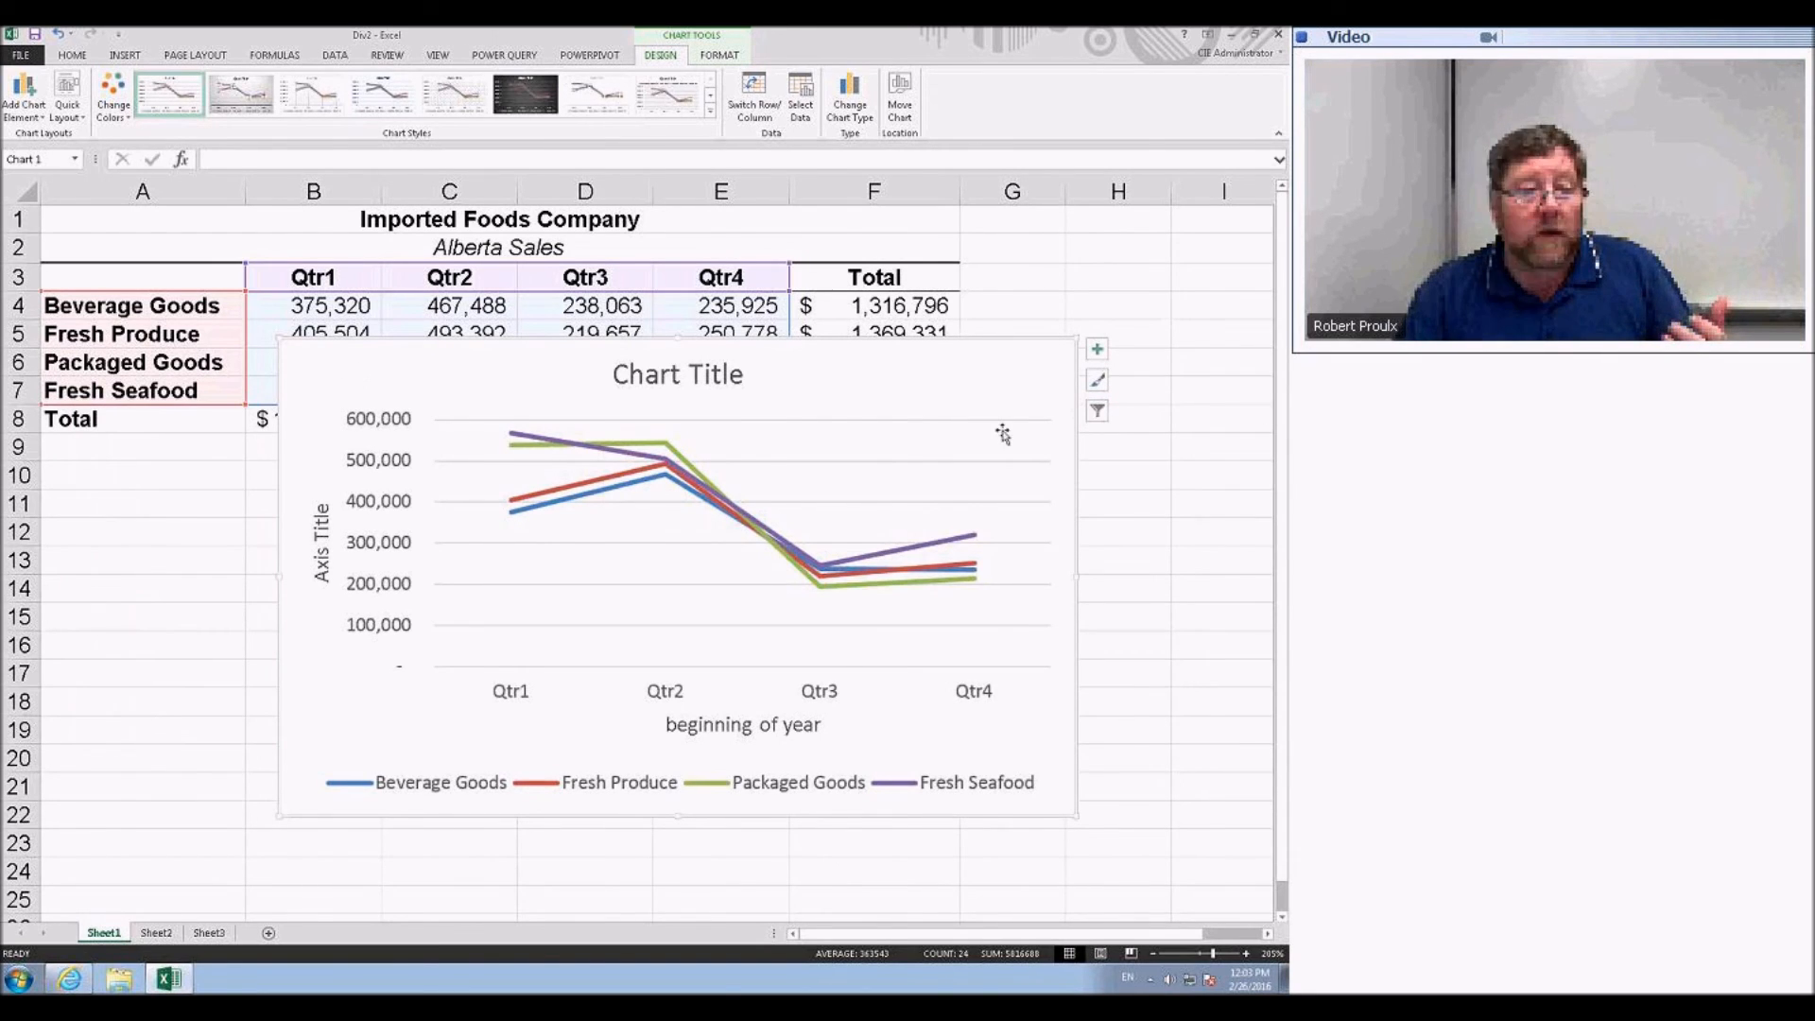
{"action": "left_click", "coordinate": [1097, 410]}
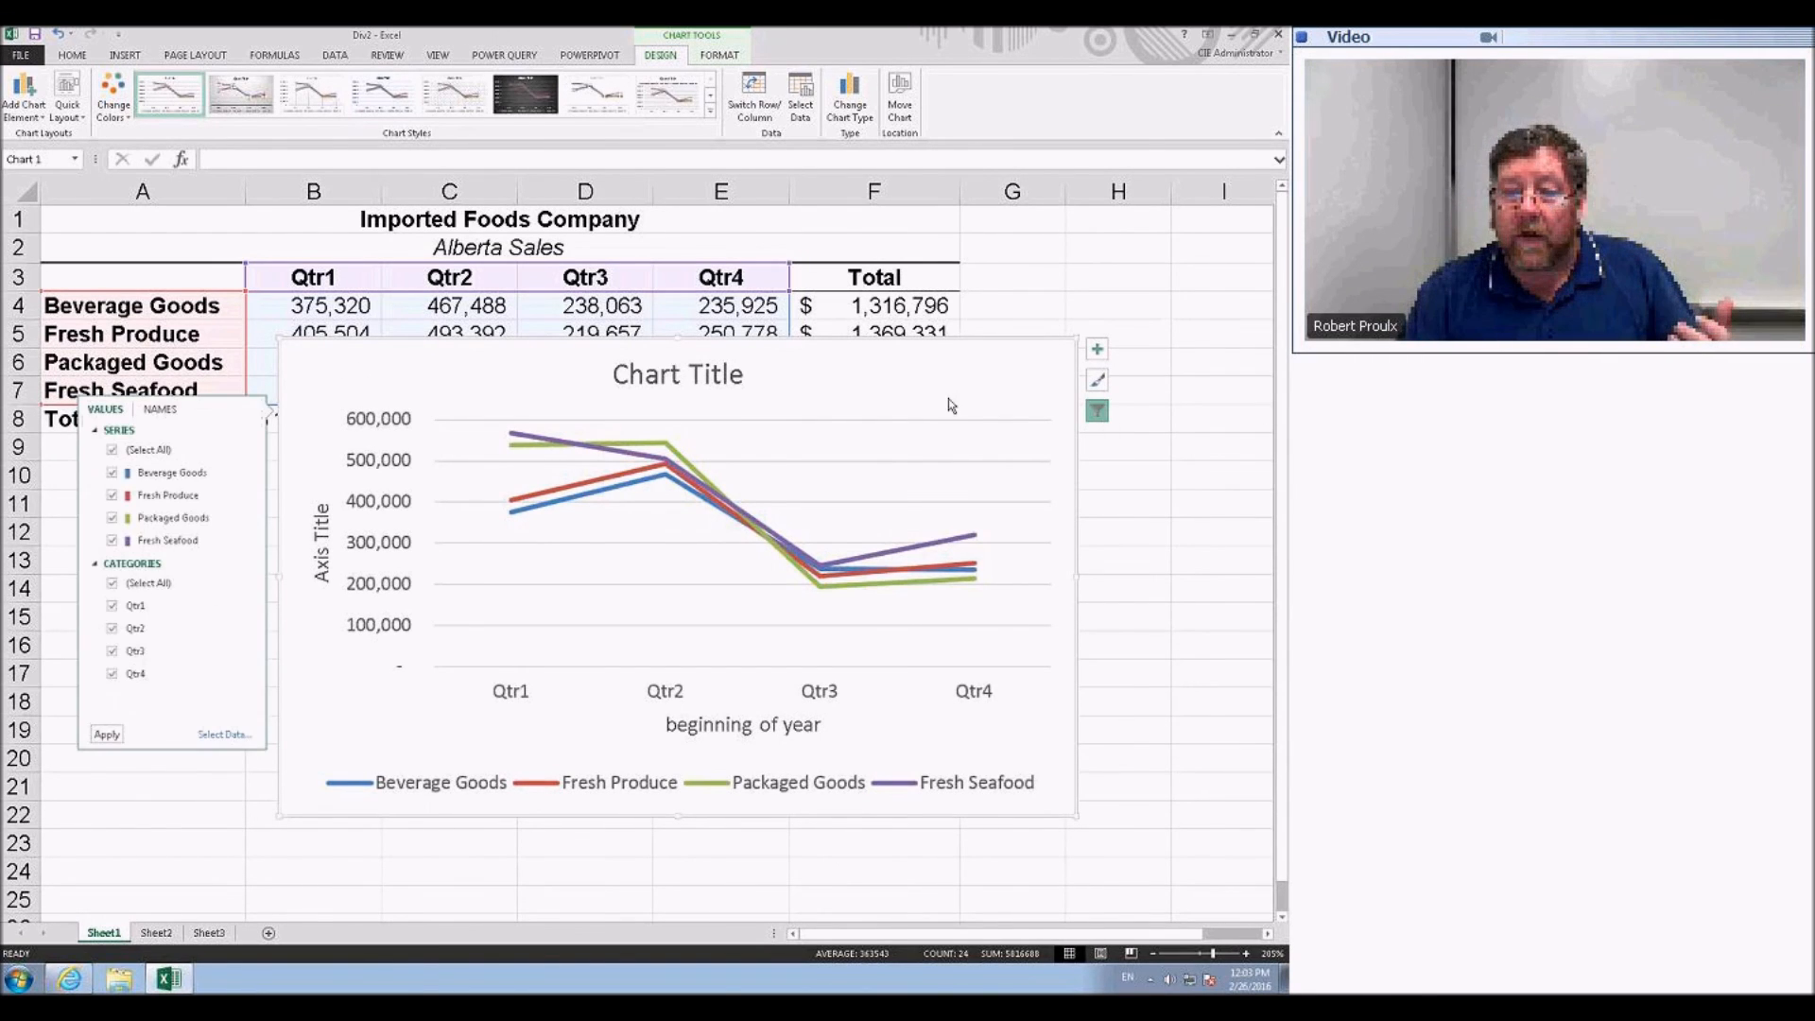
{"action": "left_click", "coordinate": [111, 628]}
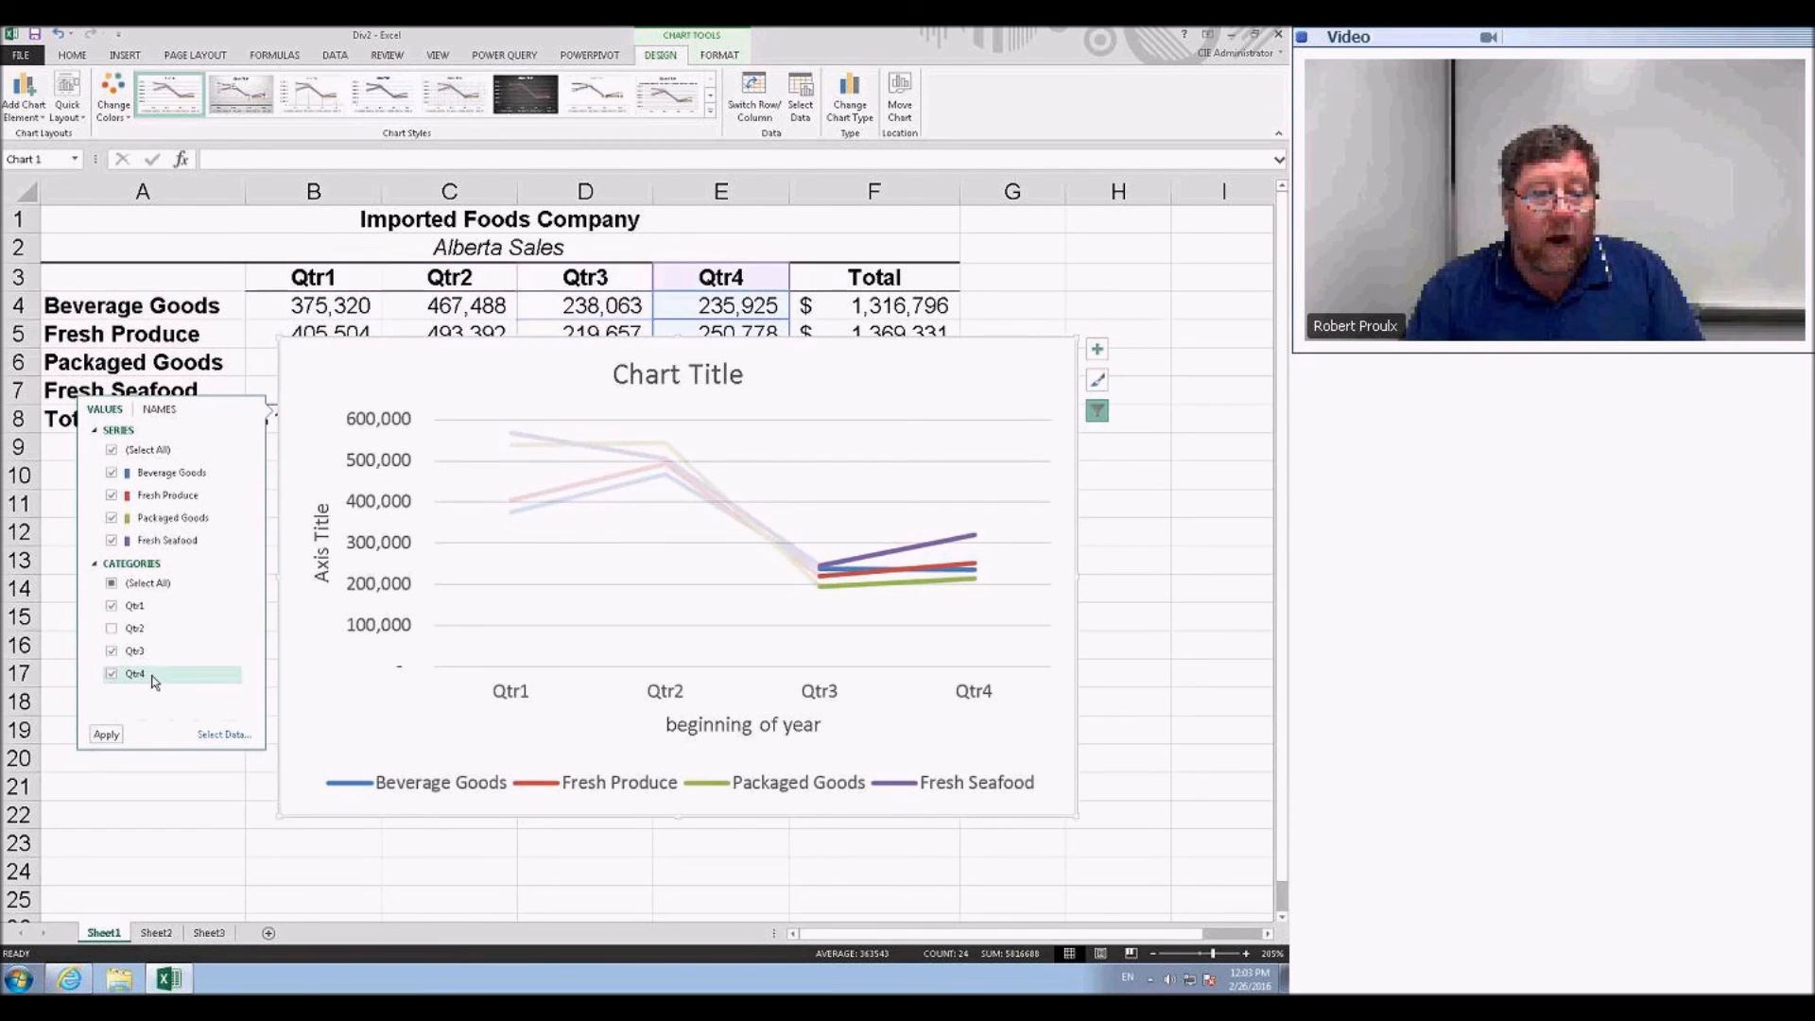
{"action": "left_click", "coordinate": [111, 518]}
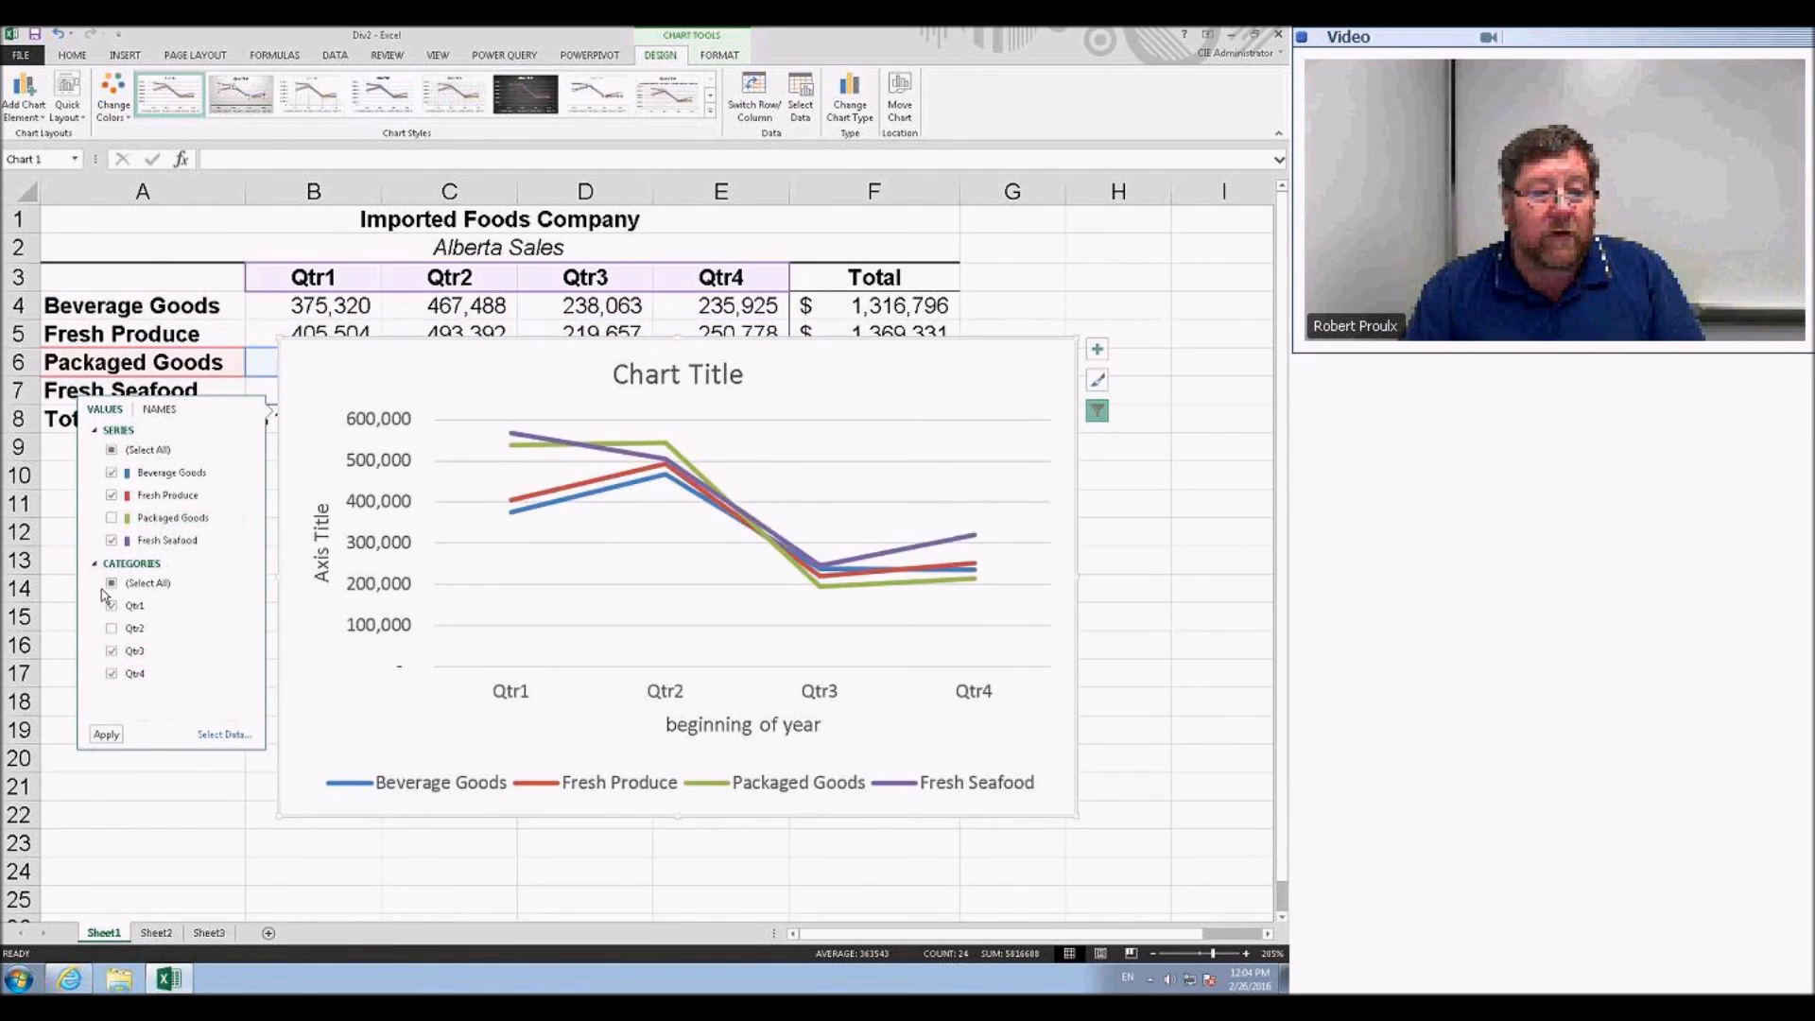
{"action": "left_click", "coordinate": [106, 734]}
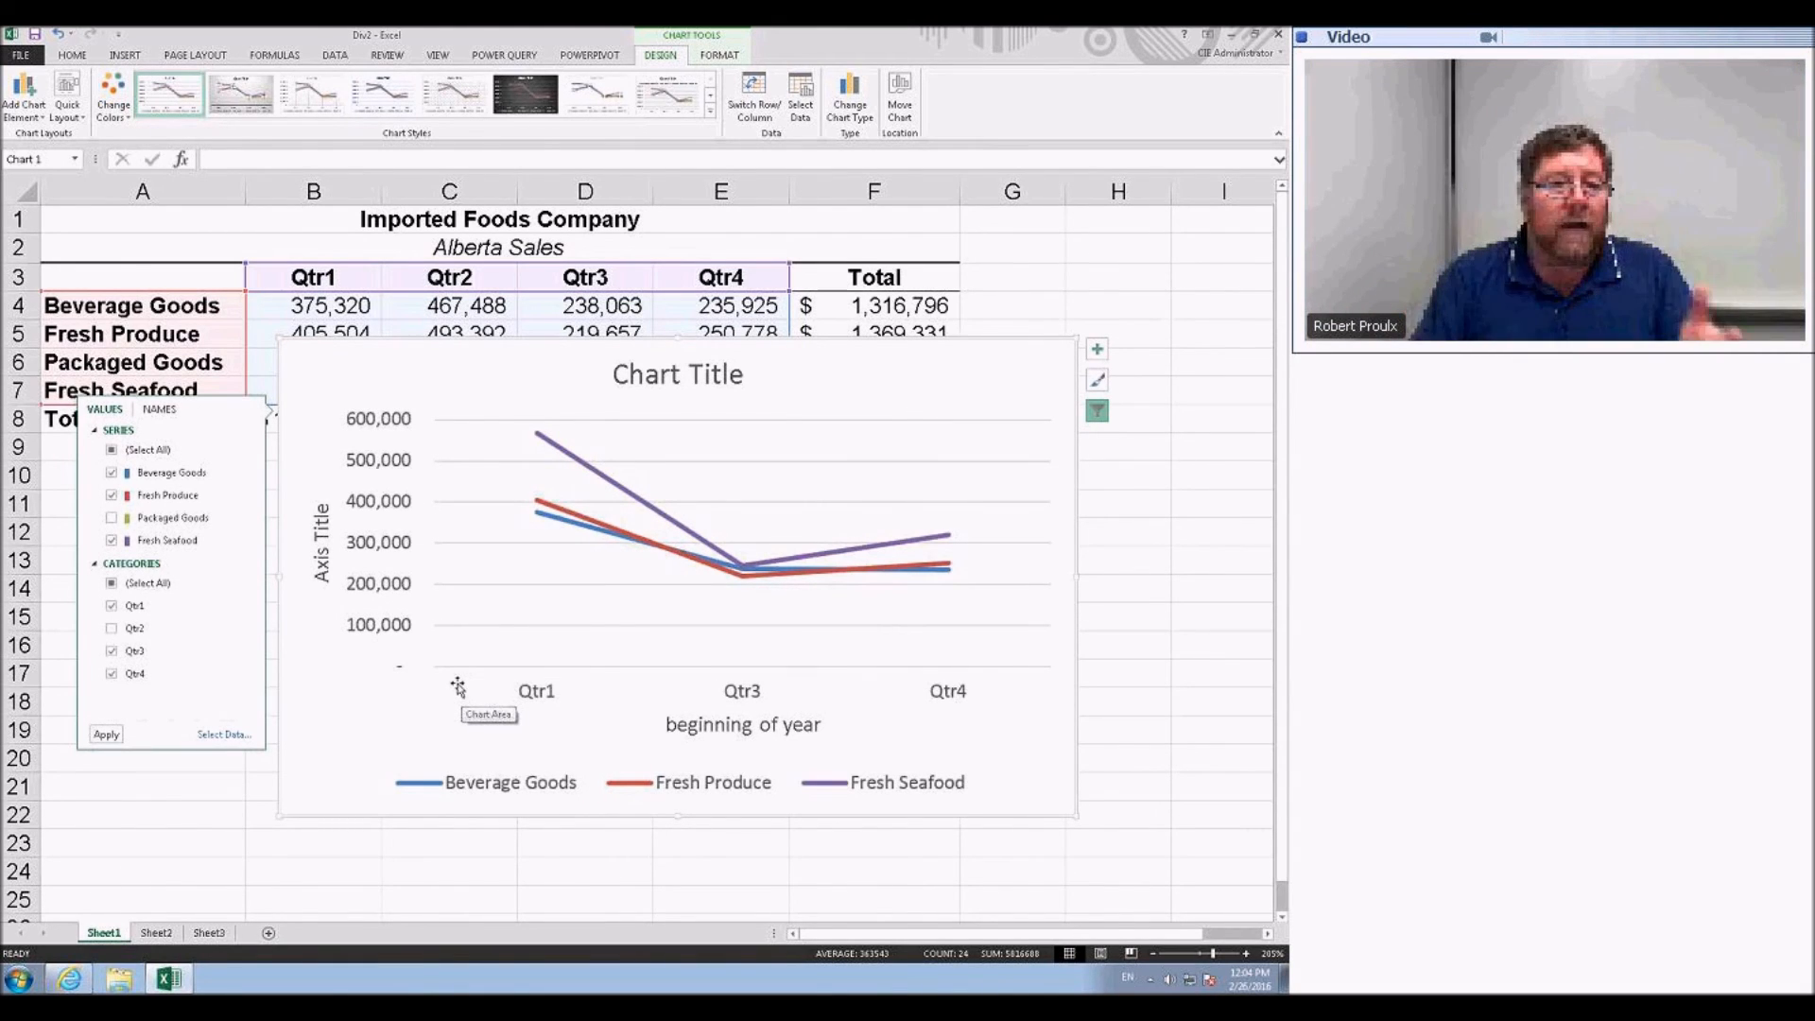
- Restore the Packaged Goods series and Qtr2 category in the line chart, and delete the chart
{"action": "left_click", "coordinate": [111, 517]}
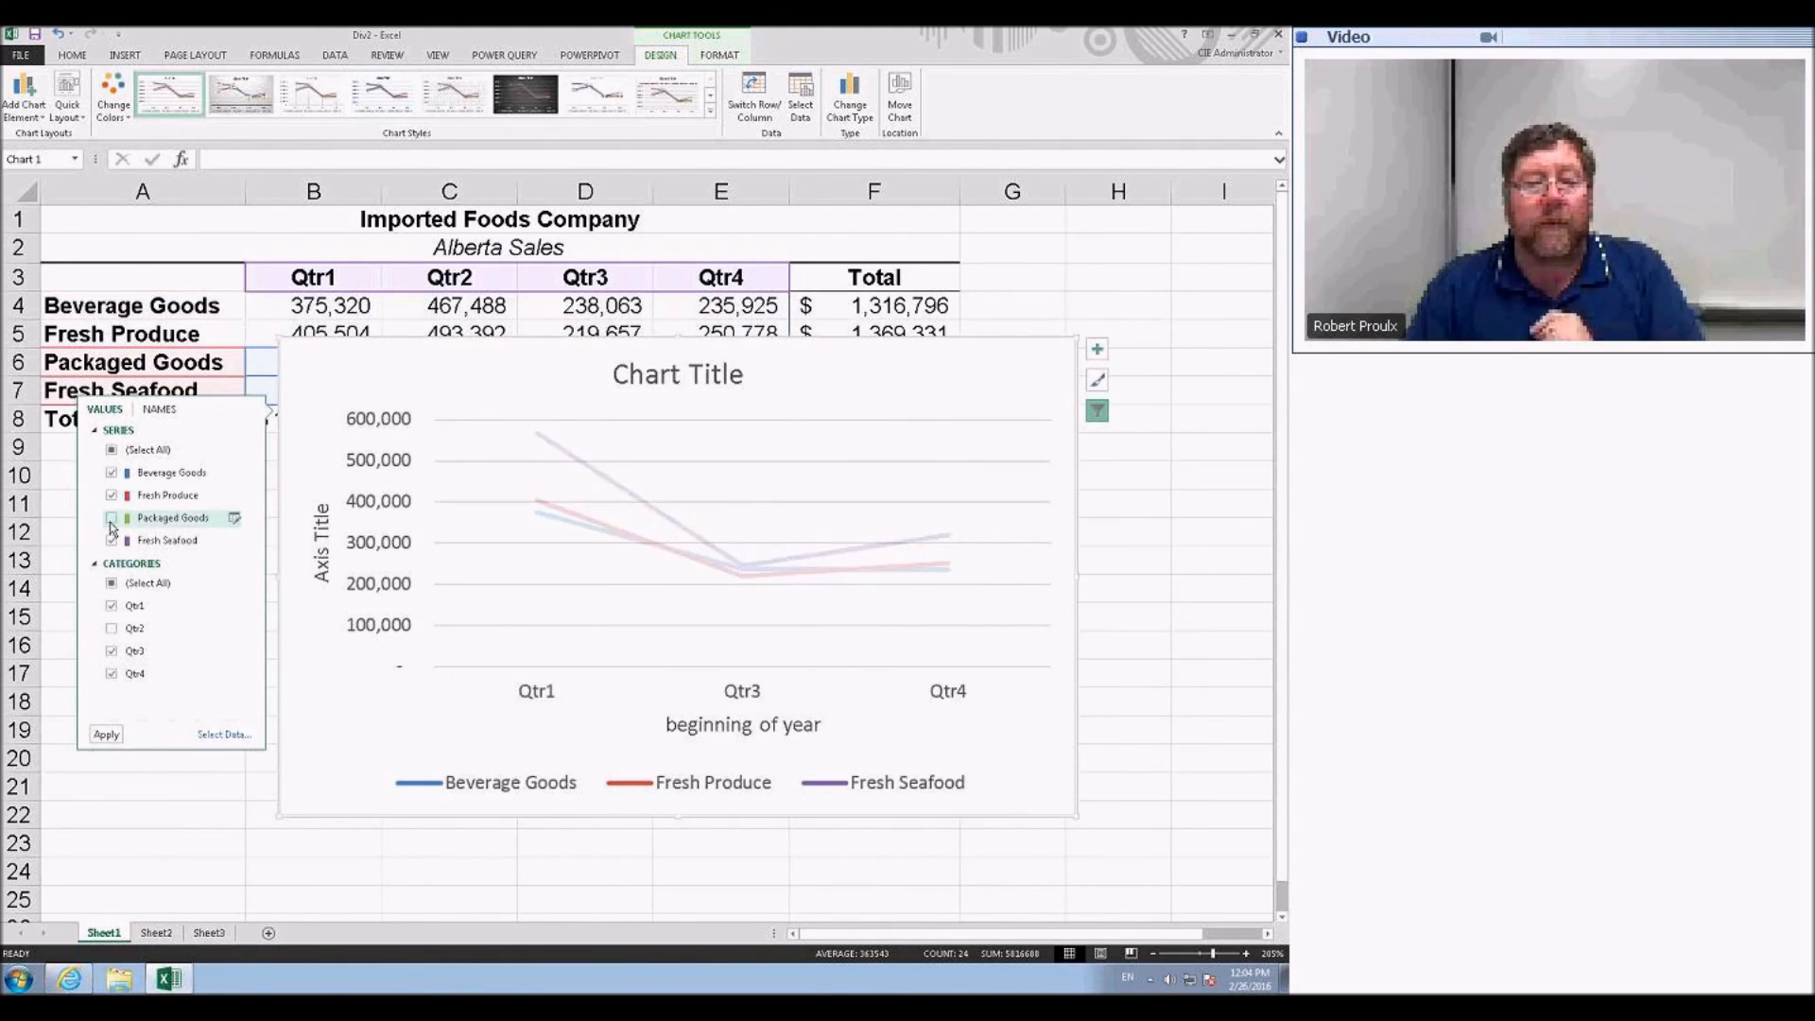
{"action": "left_click", "coordinate": [111, 628]}
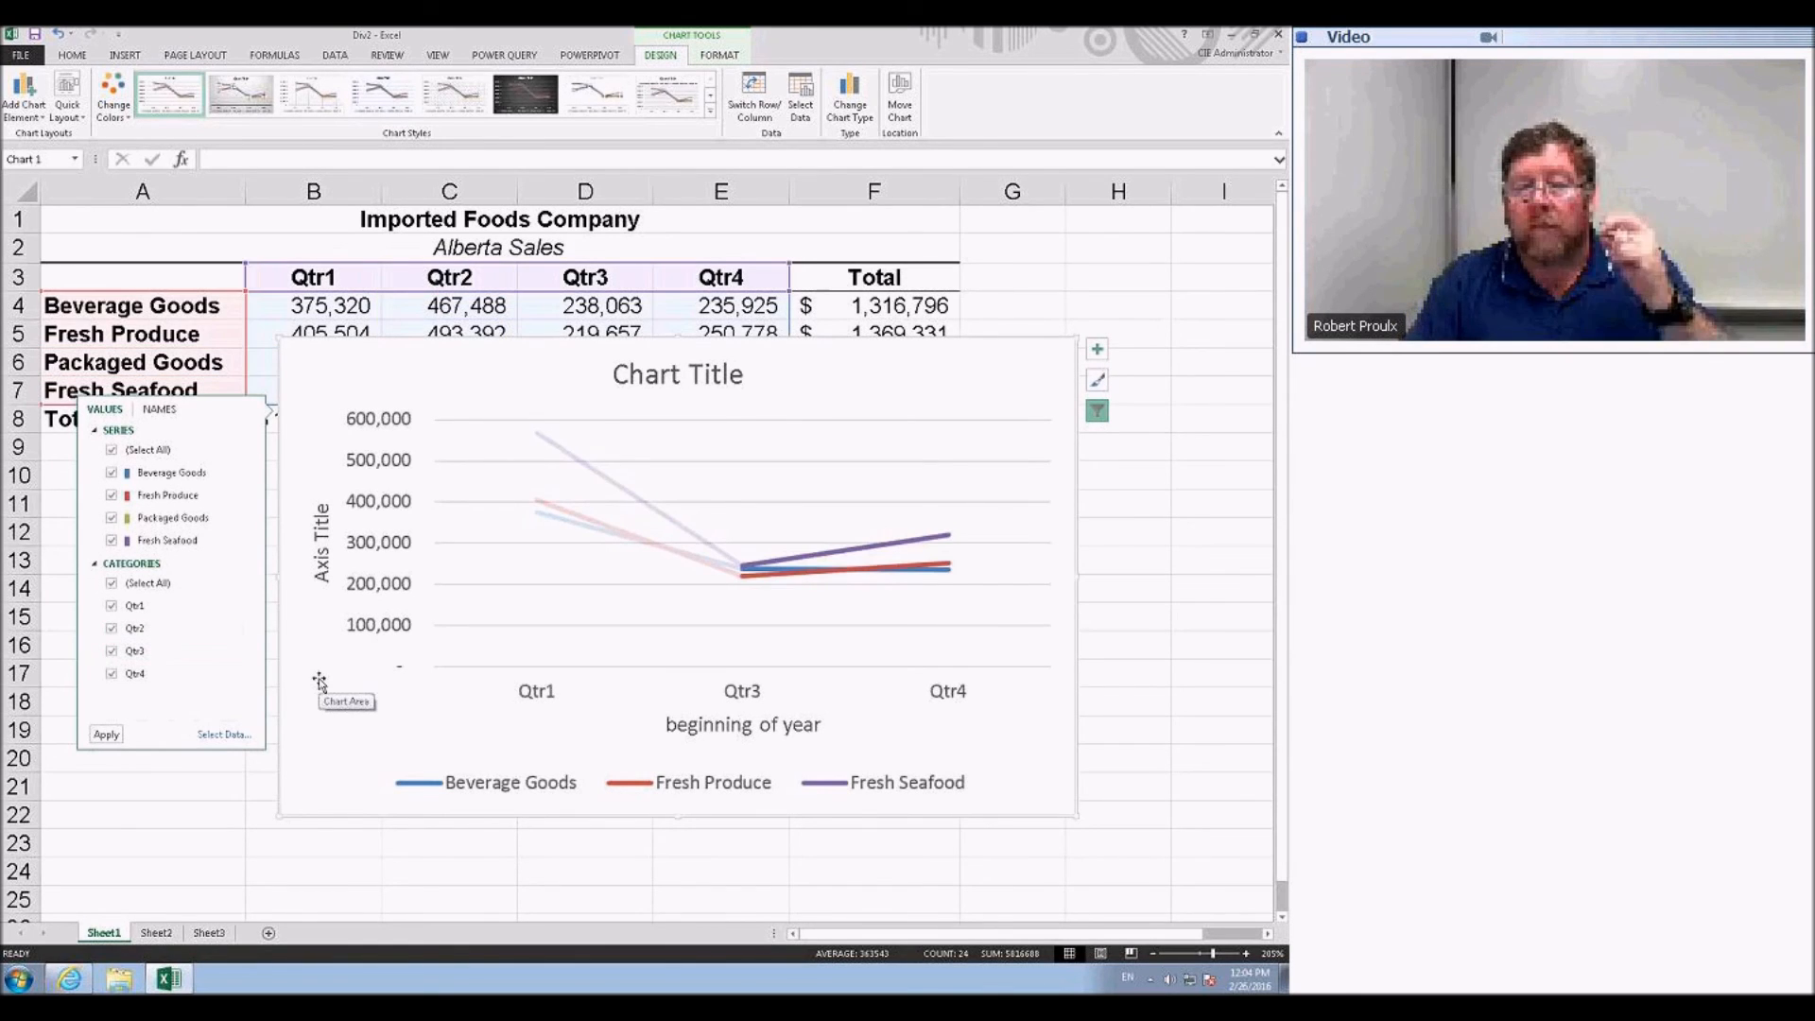
{"action": "left_click", "coordinate": [105, 737]}
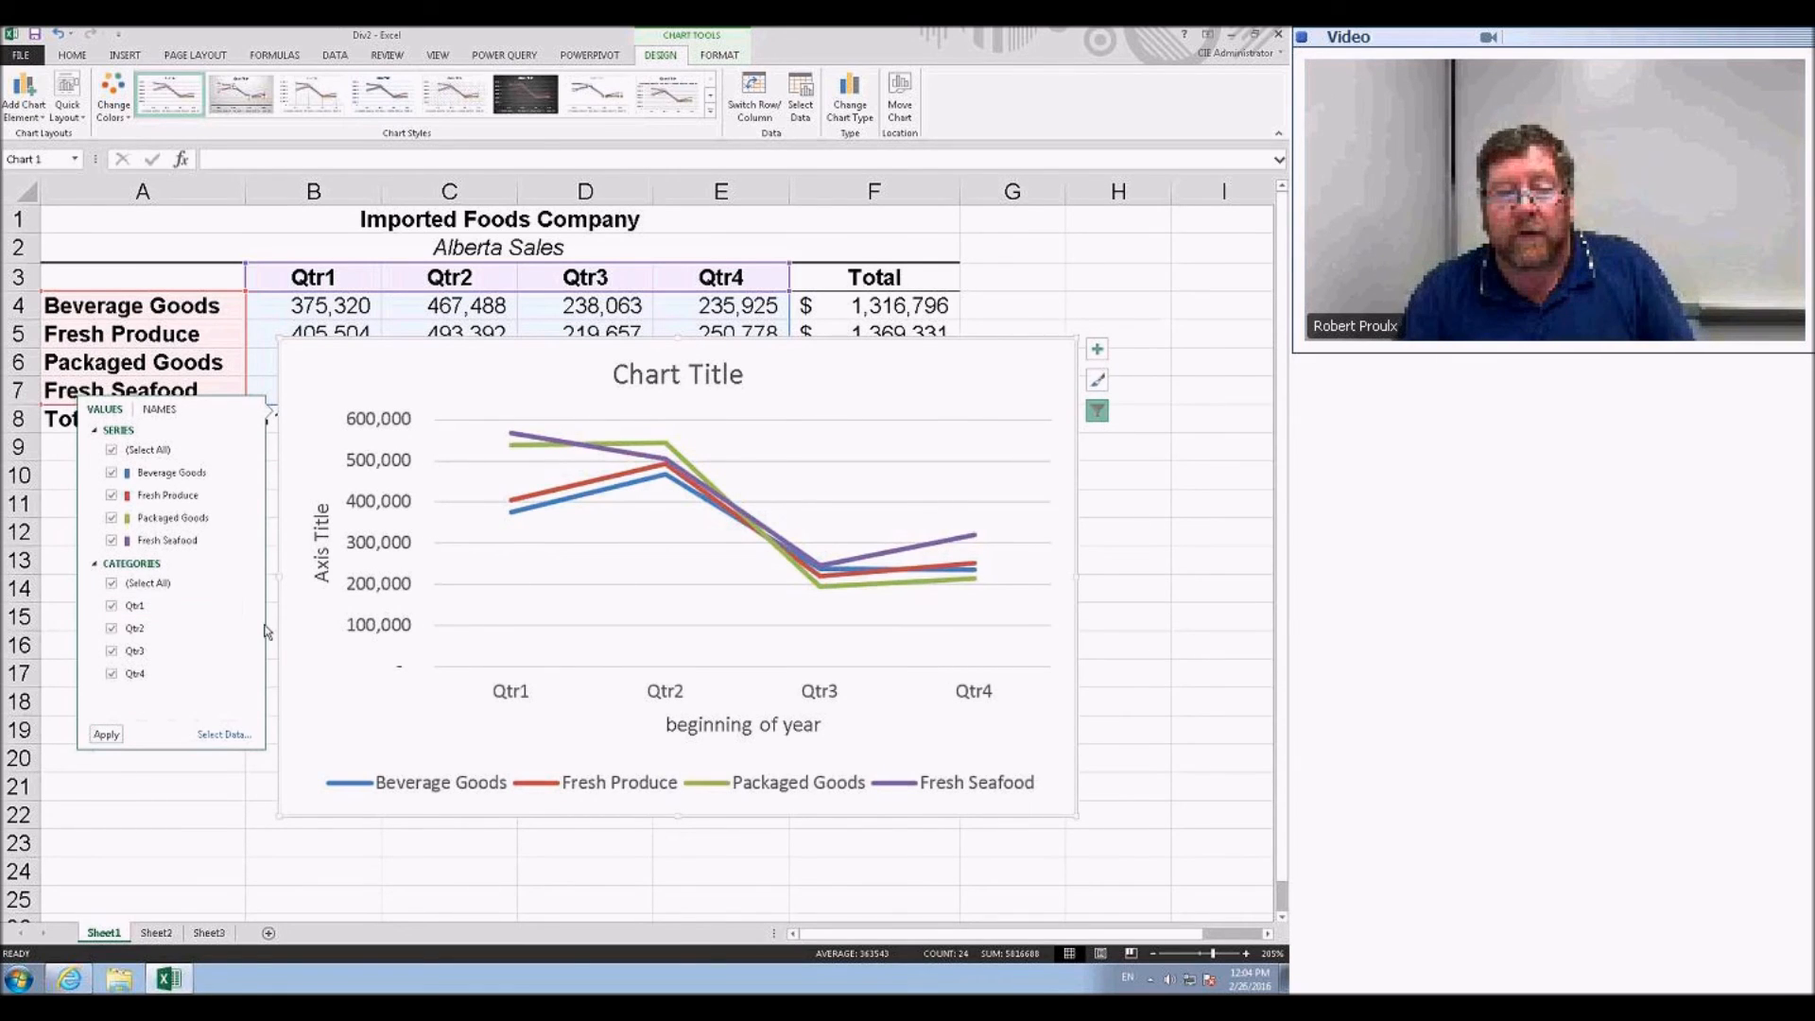
{"action": "left_click", "coordinate": [1037, 372]}
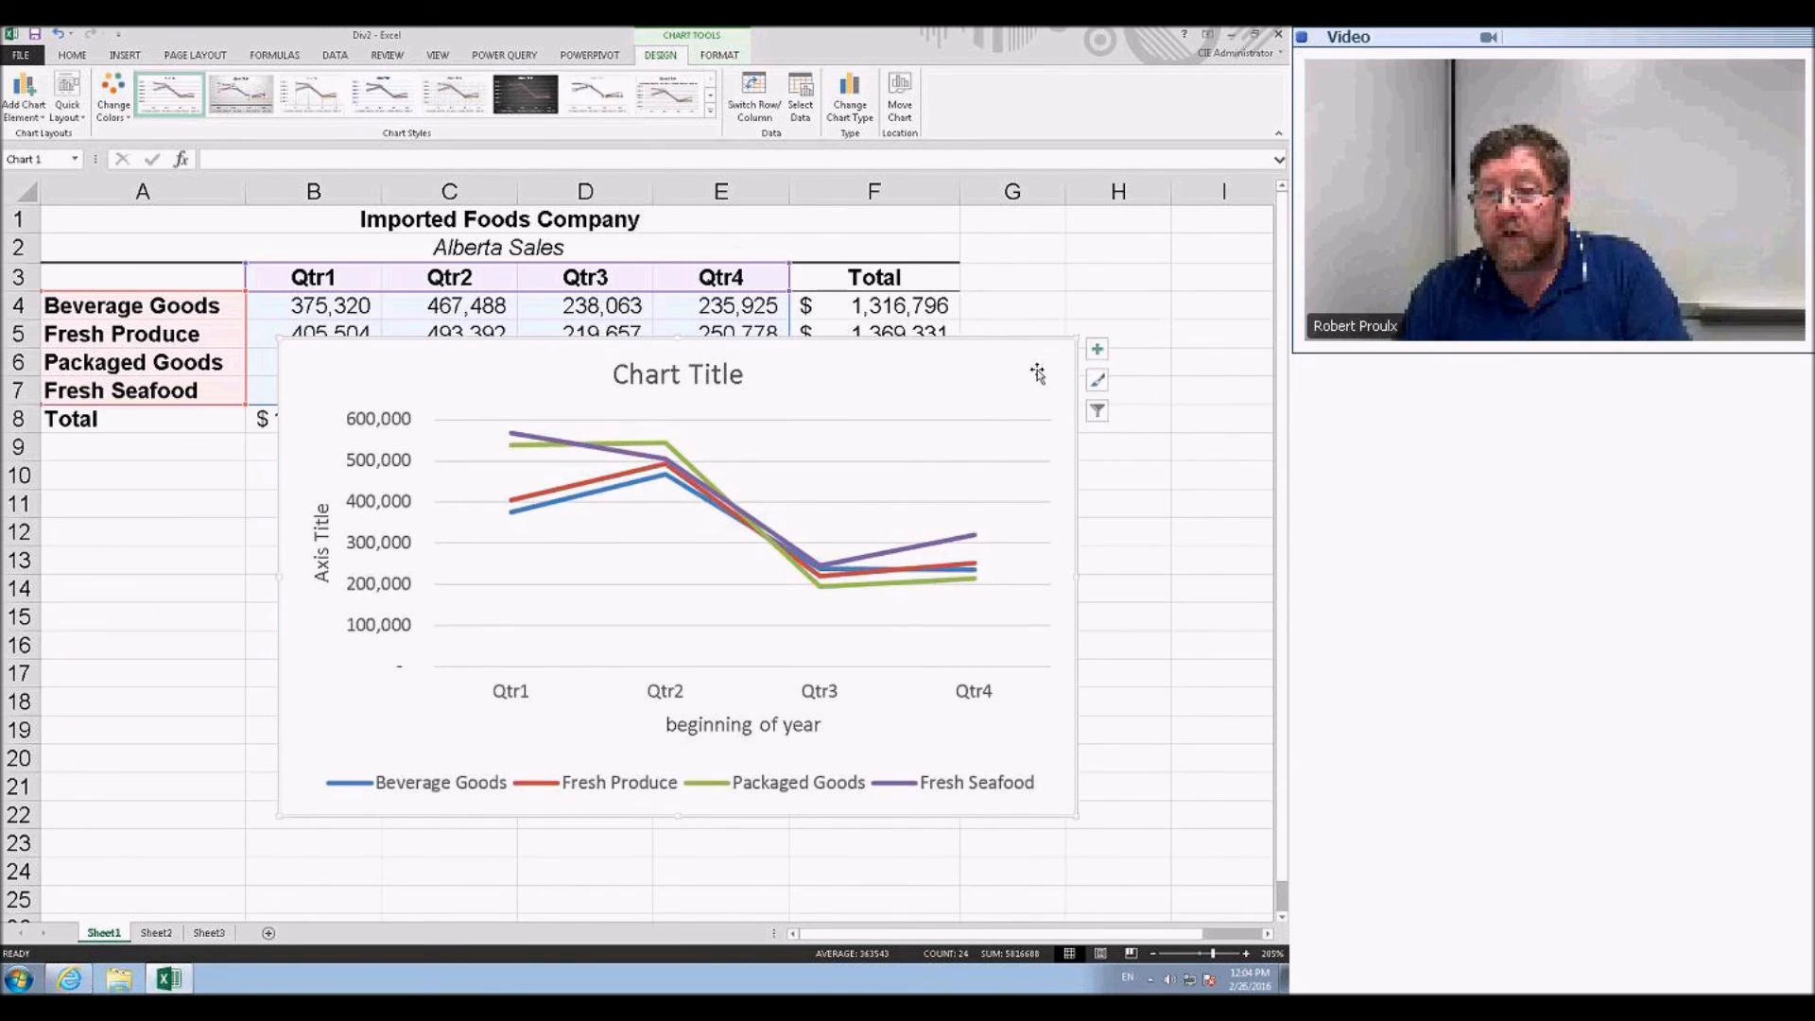
{"action": "key", "text": "Delete"}
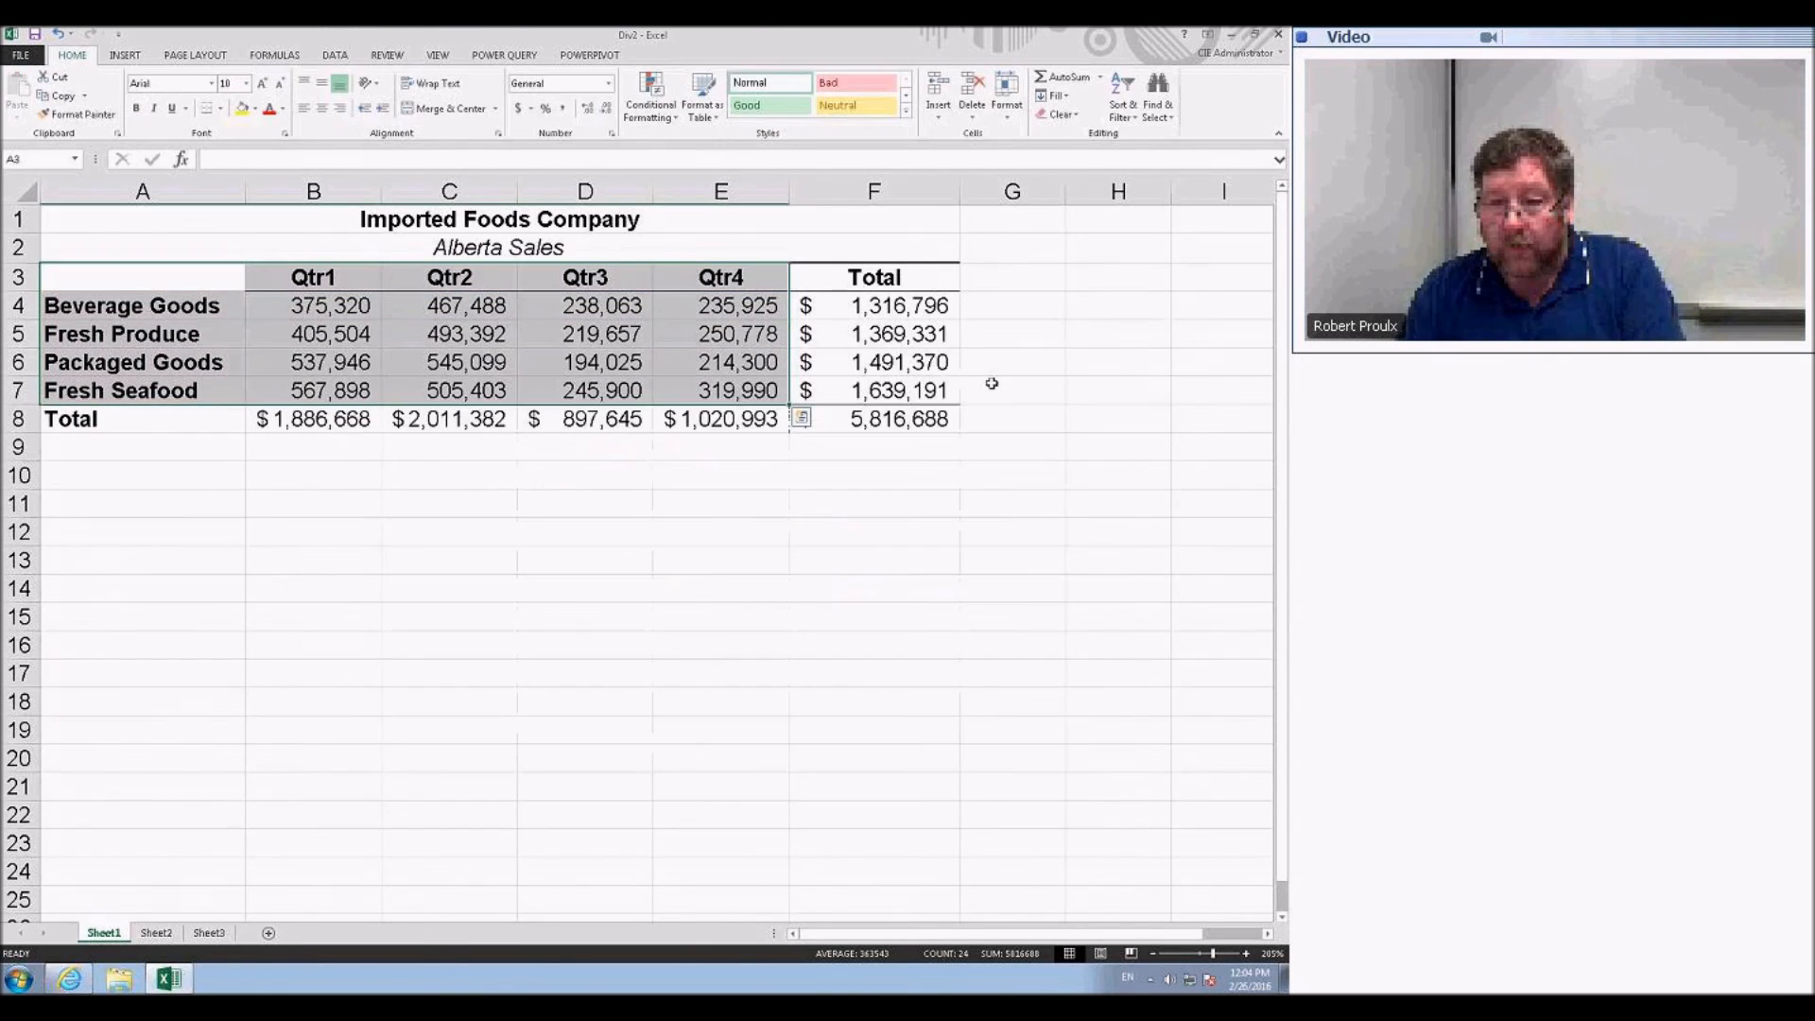
- Insert a clustered bar chart of A3:E7 with the quarters as categories, using Quick Analysis and the full list of chart types
{"action": "left_click", "coordinate": [801, 417]}
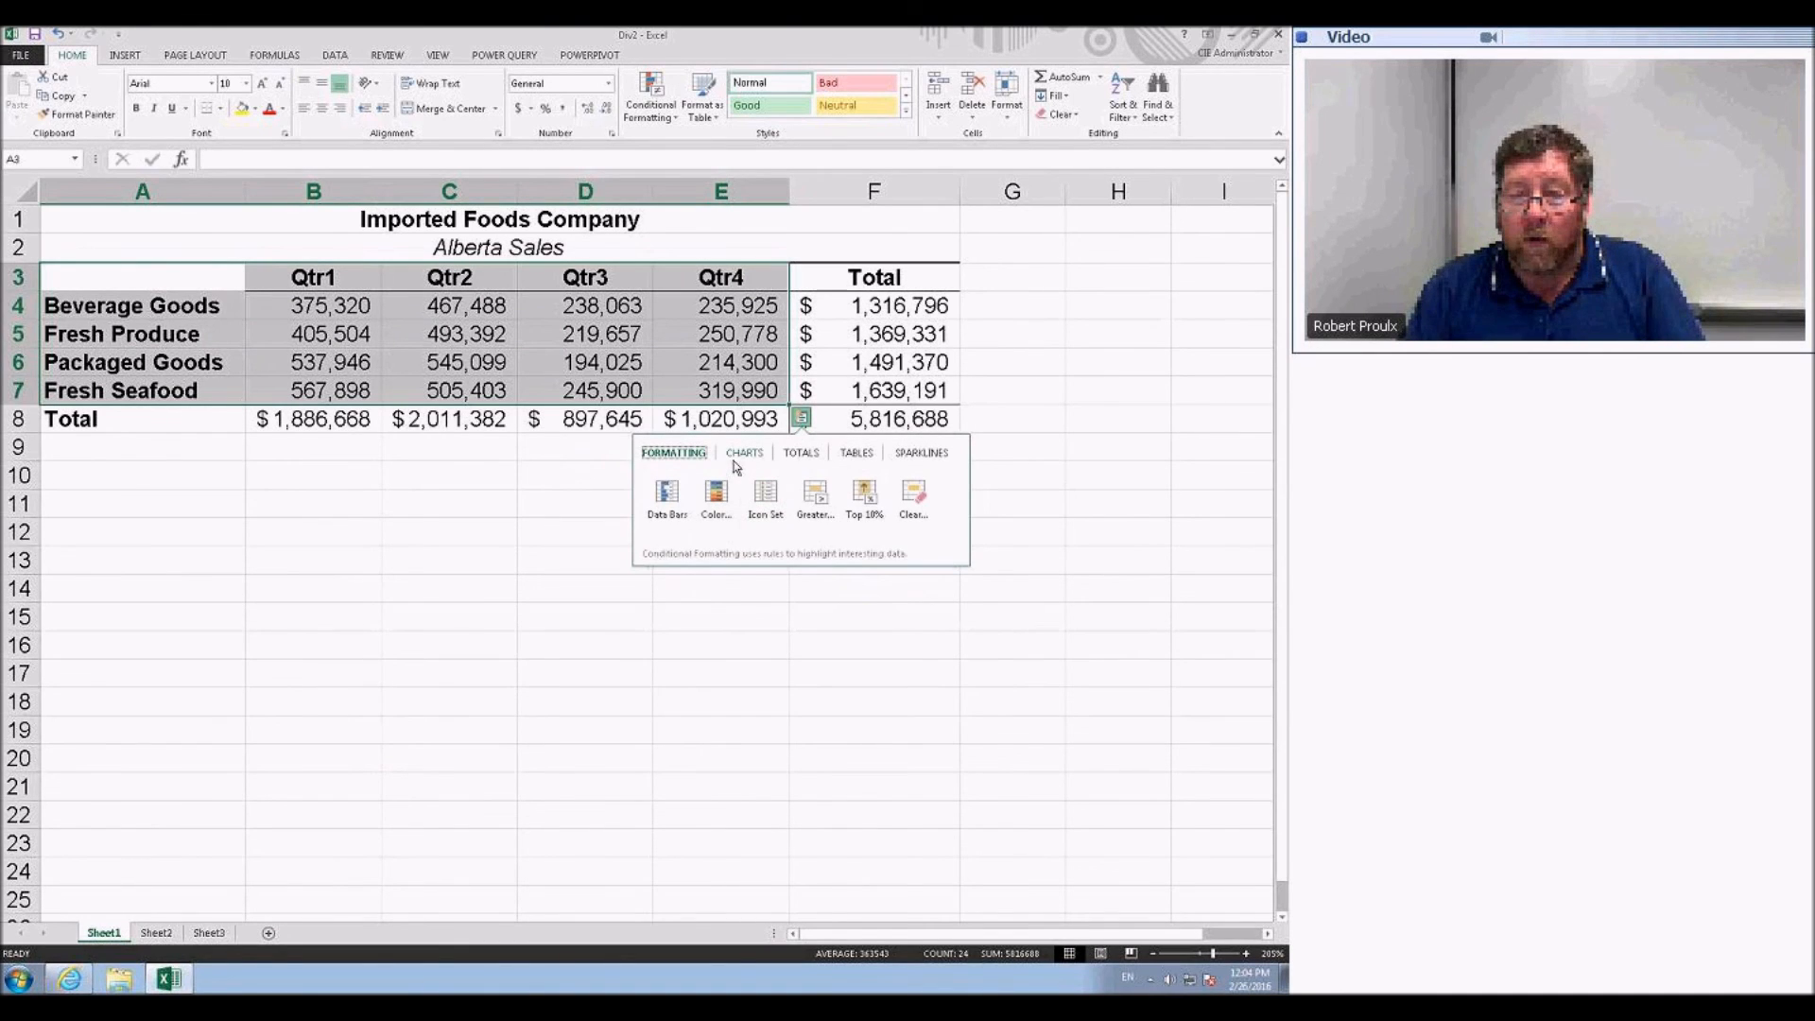
{"action": "left_click", "coordinate": [744, 453]}
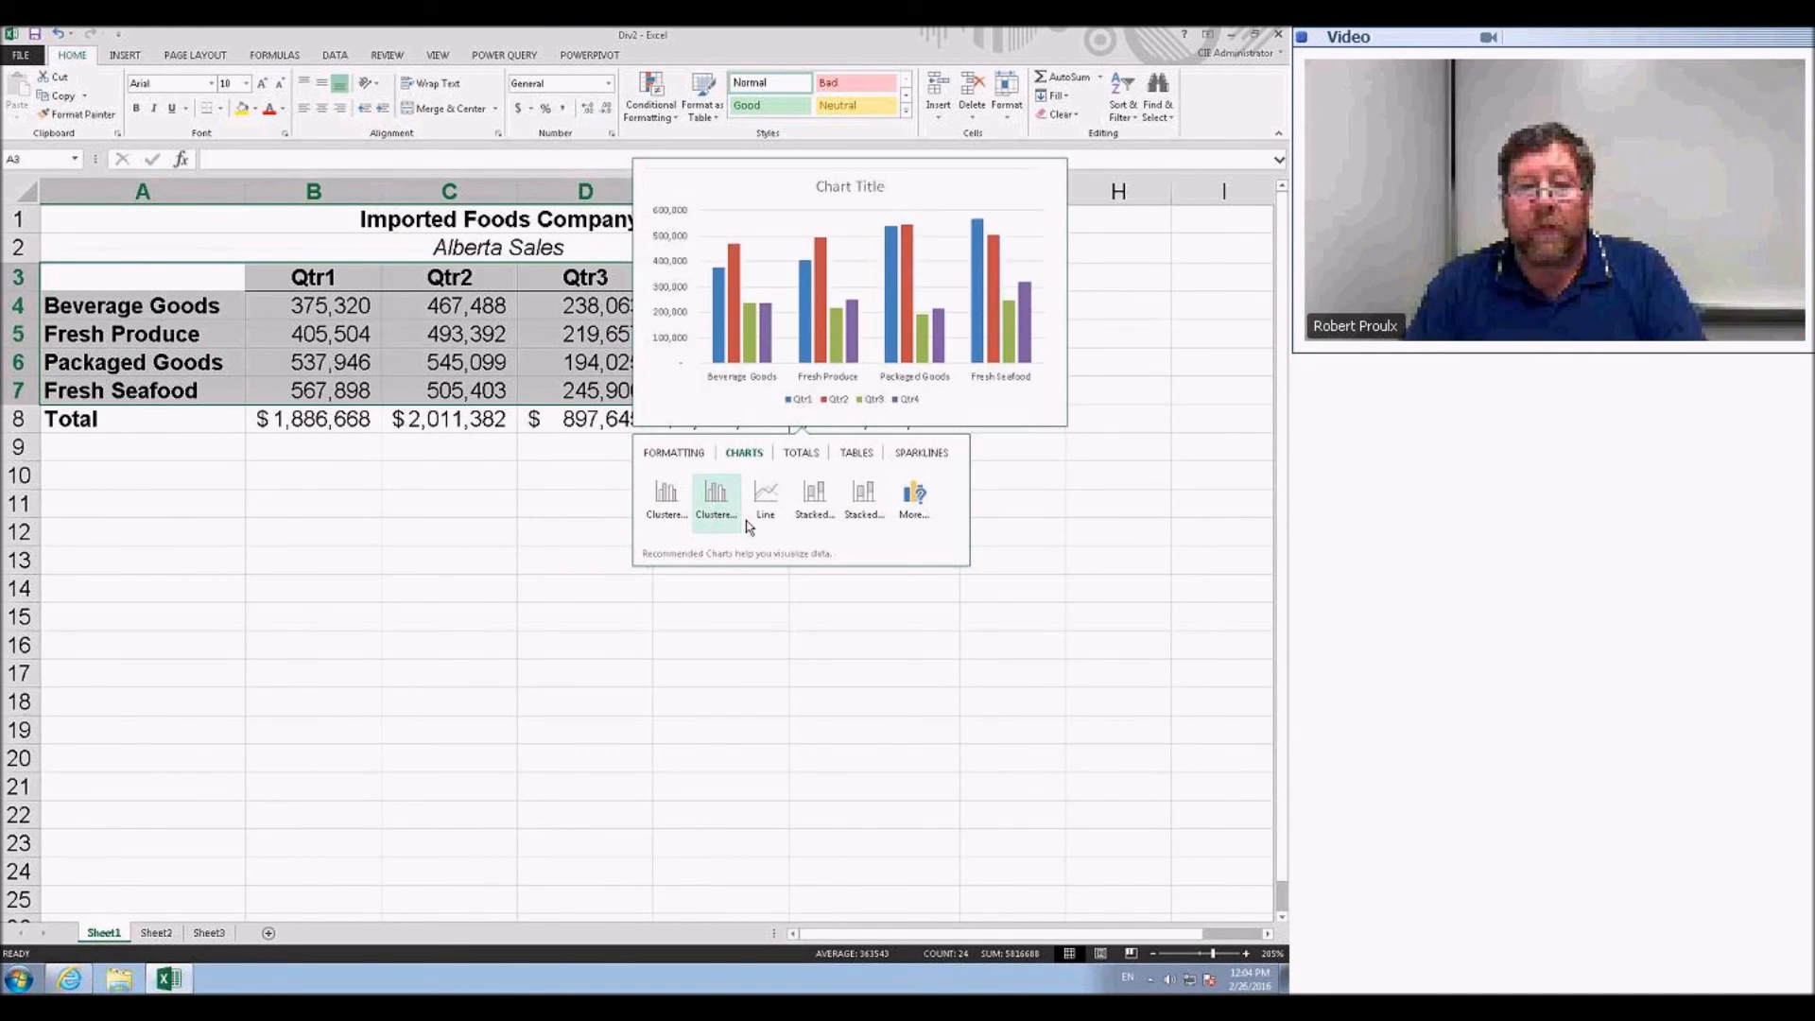
{"action": "left_click", "coordinate": [915, 507]}
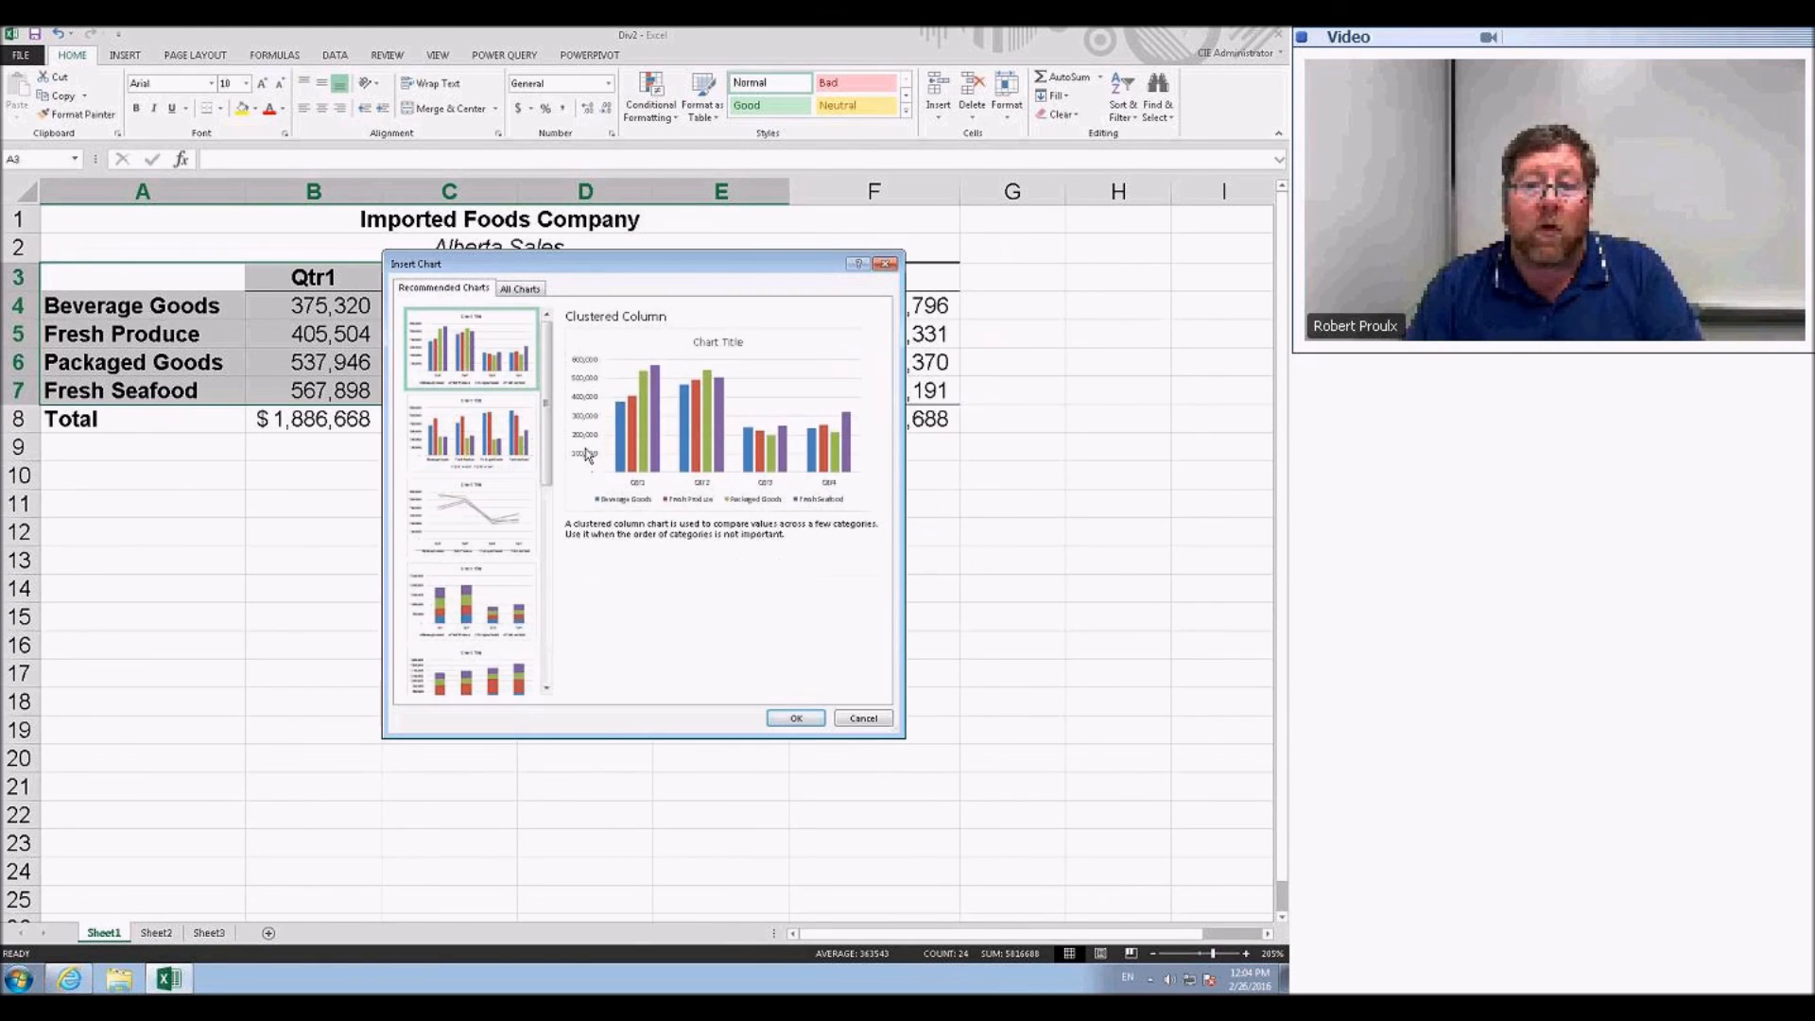
{"action": "left_click", "coordinate": [523, 289]}
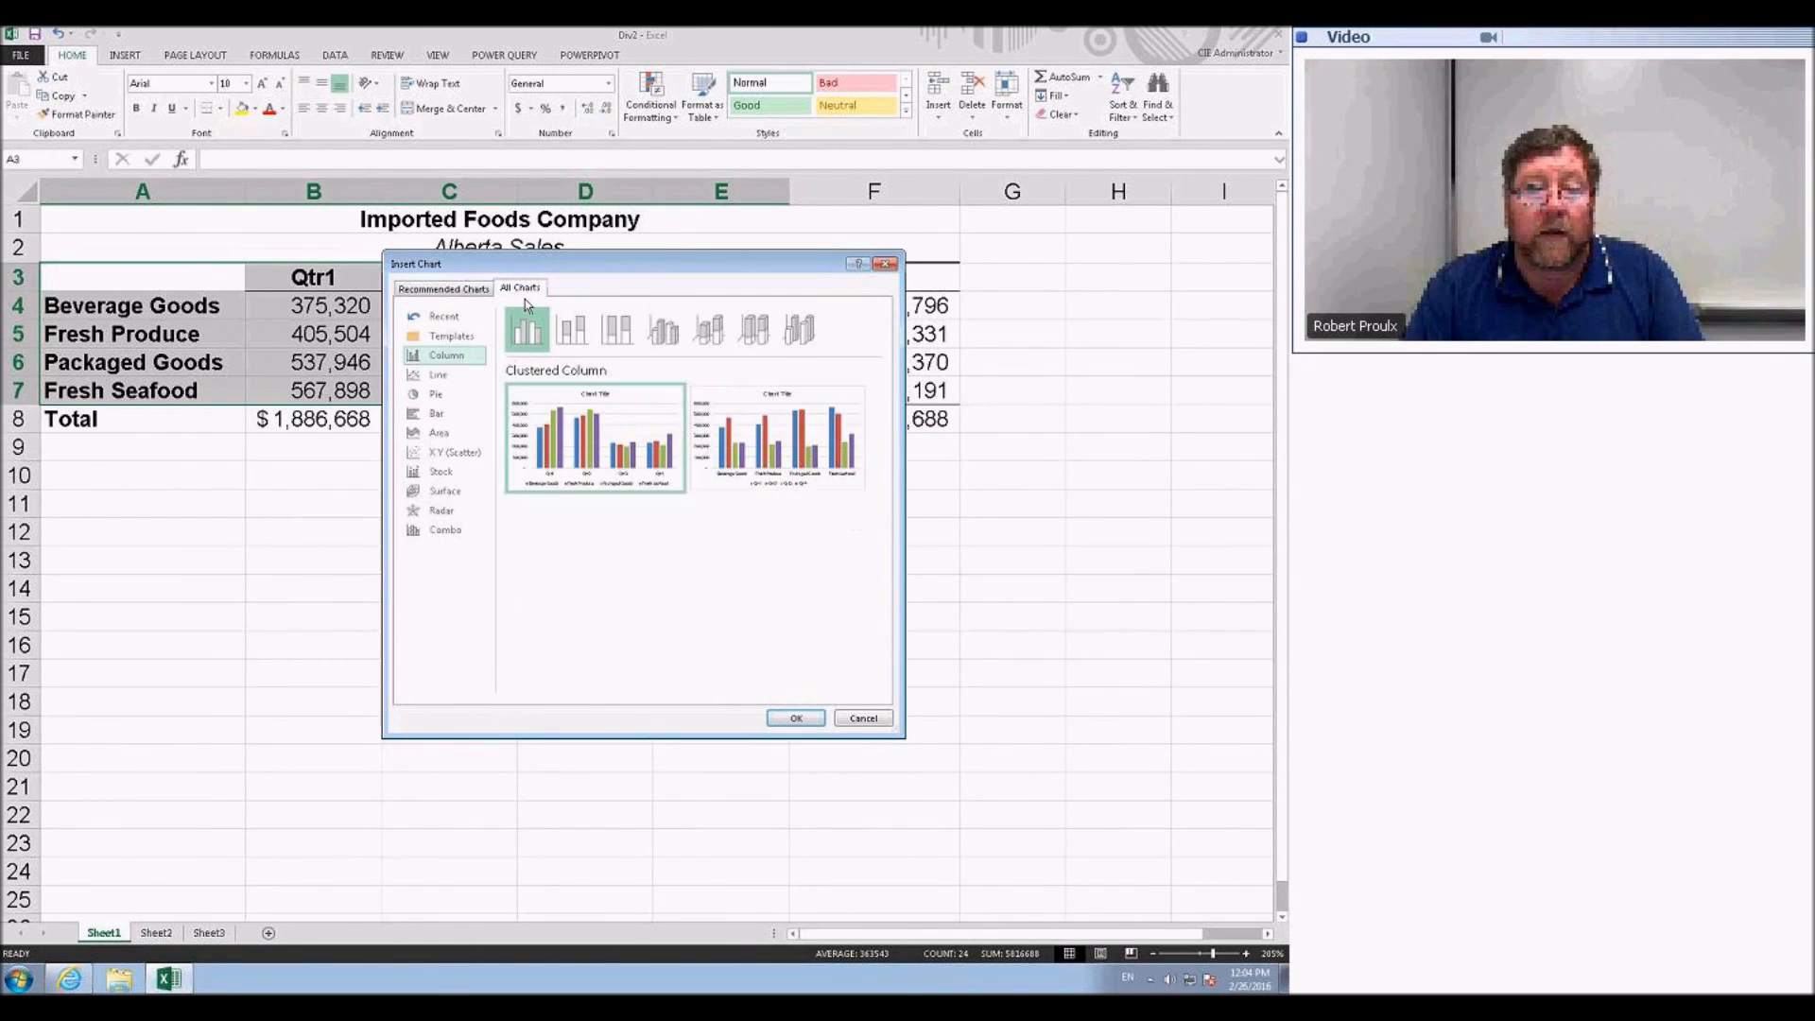
{"action": "left_click", "coordinate": [445, 375]}
{"action": "left_click", "coordinate": [446, 359]}
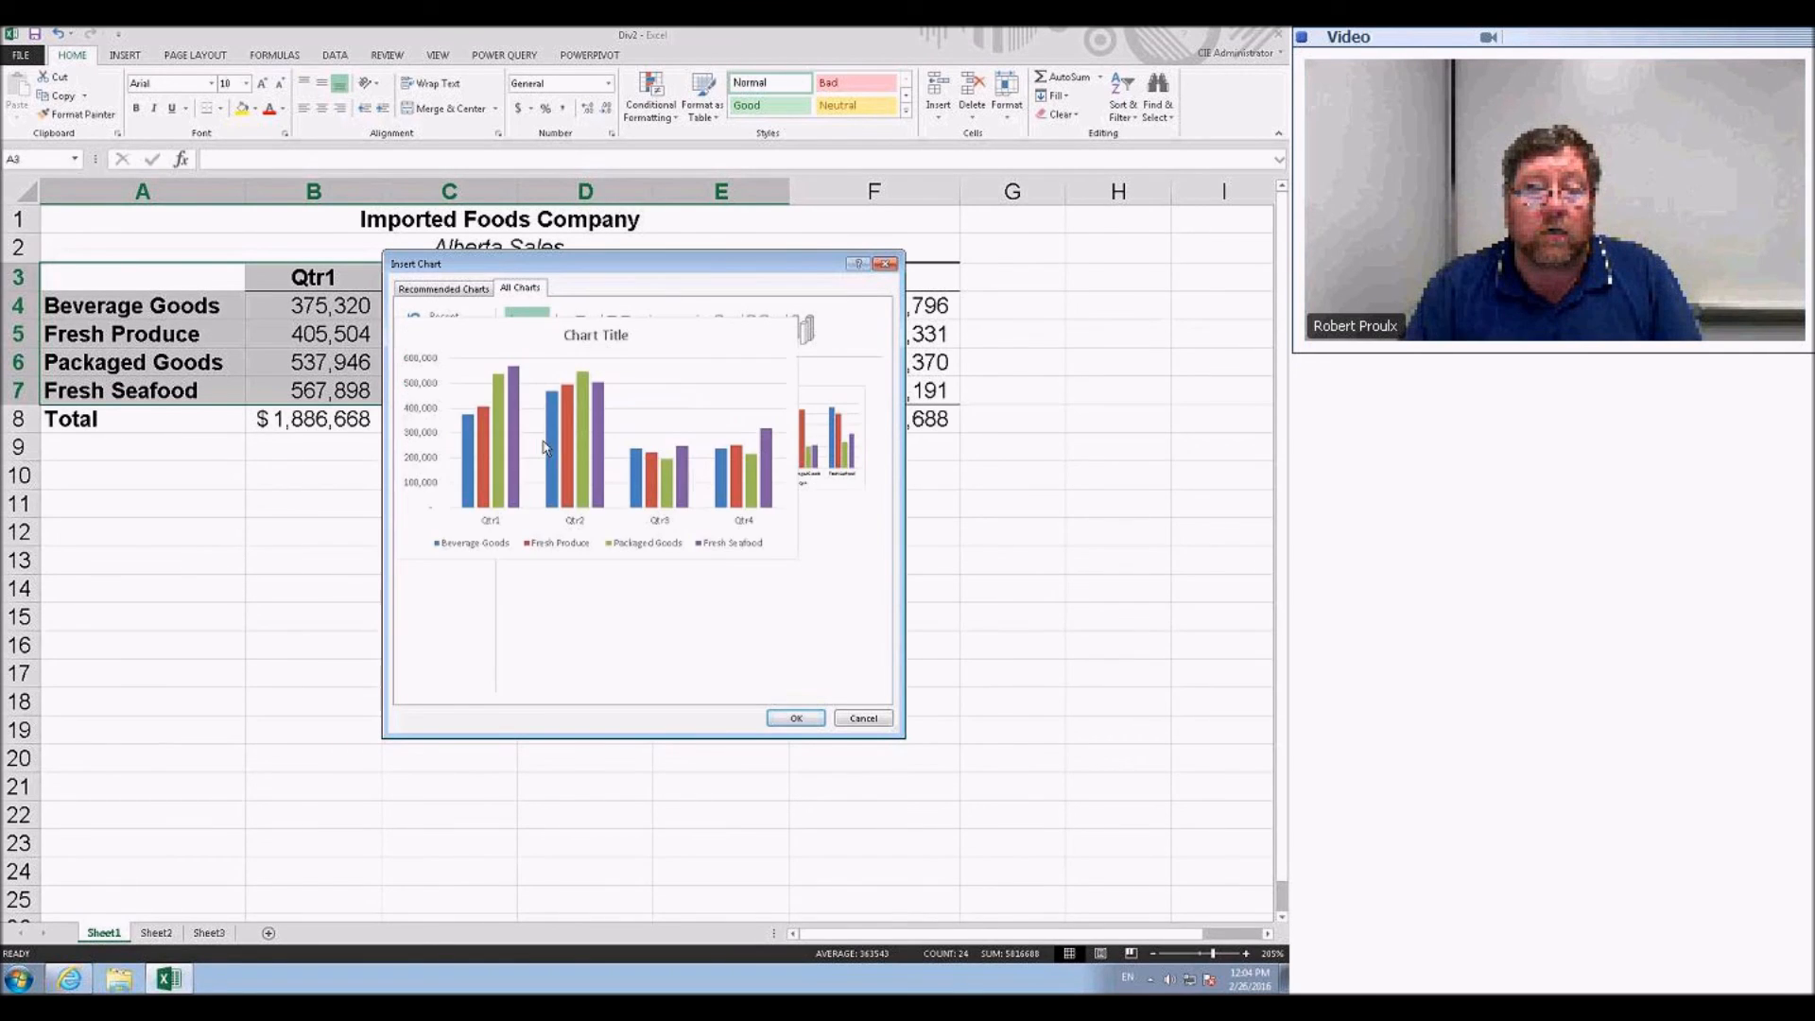
{"action": "mouse_move", "coordinate": [575, 417]}
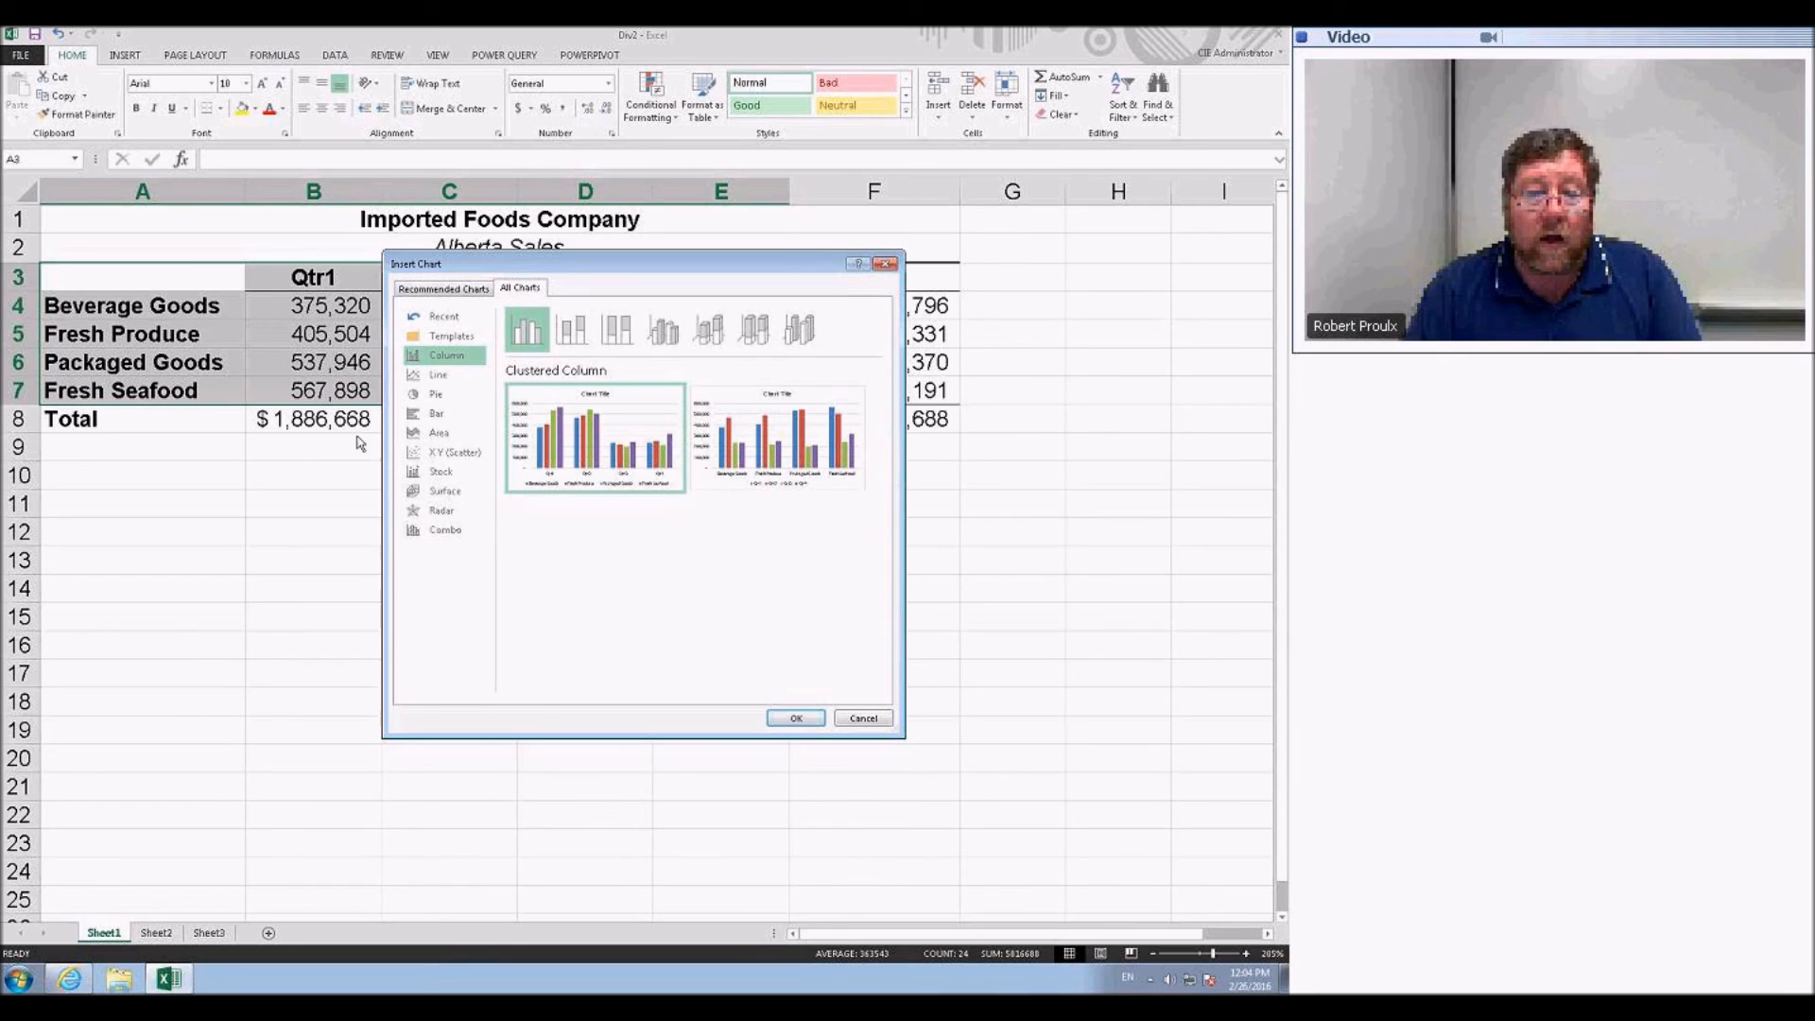
{"action": "left_click", "coordinate": [436, 413]}
{"action": "mouse_move", "coordinate": [570, 462]}
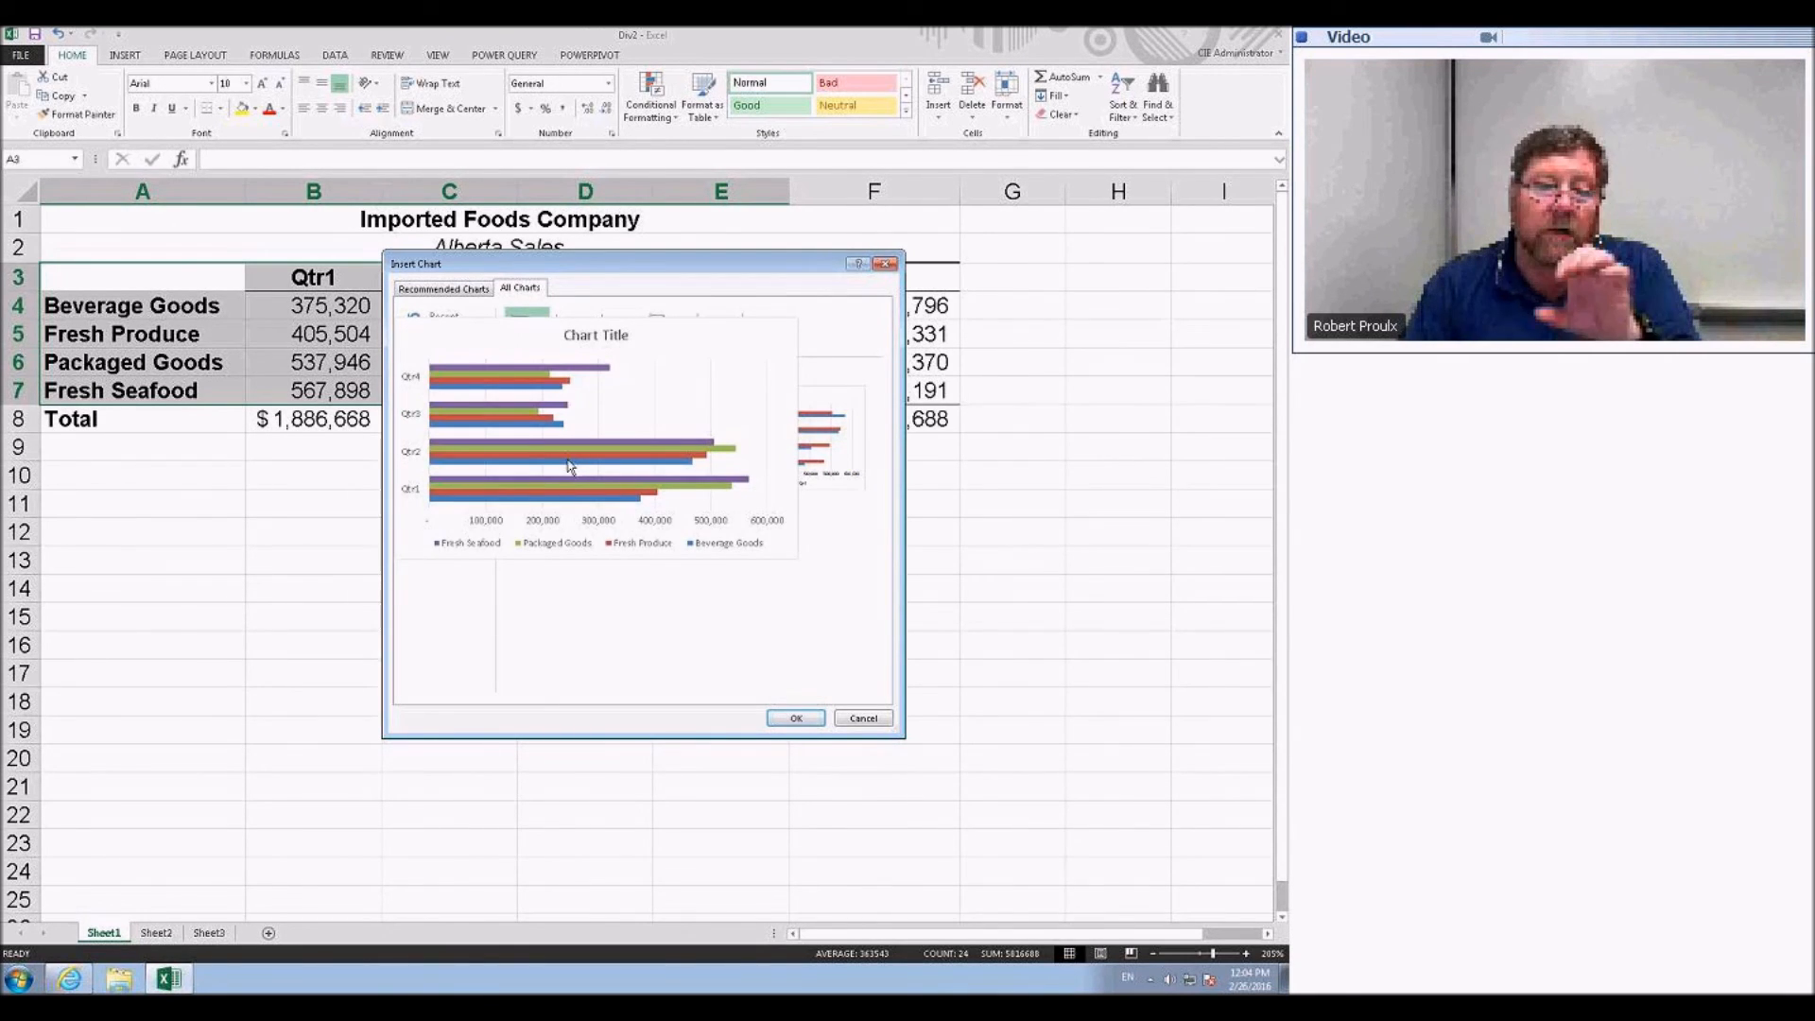
{"action": "left_click", "coordinate": [796, 718]}
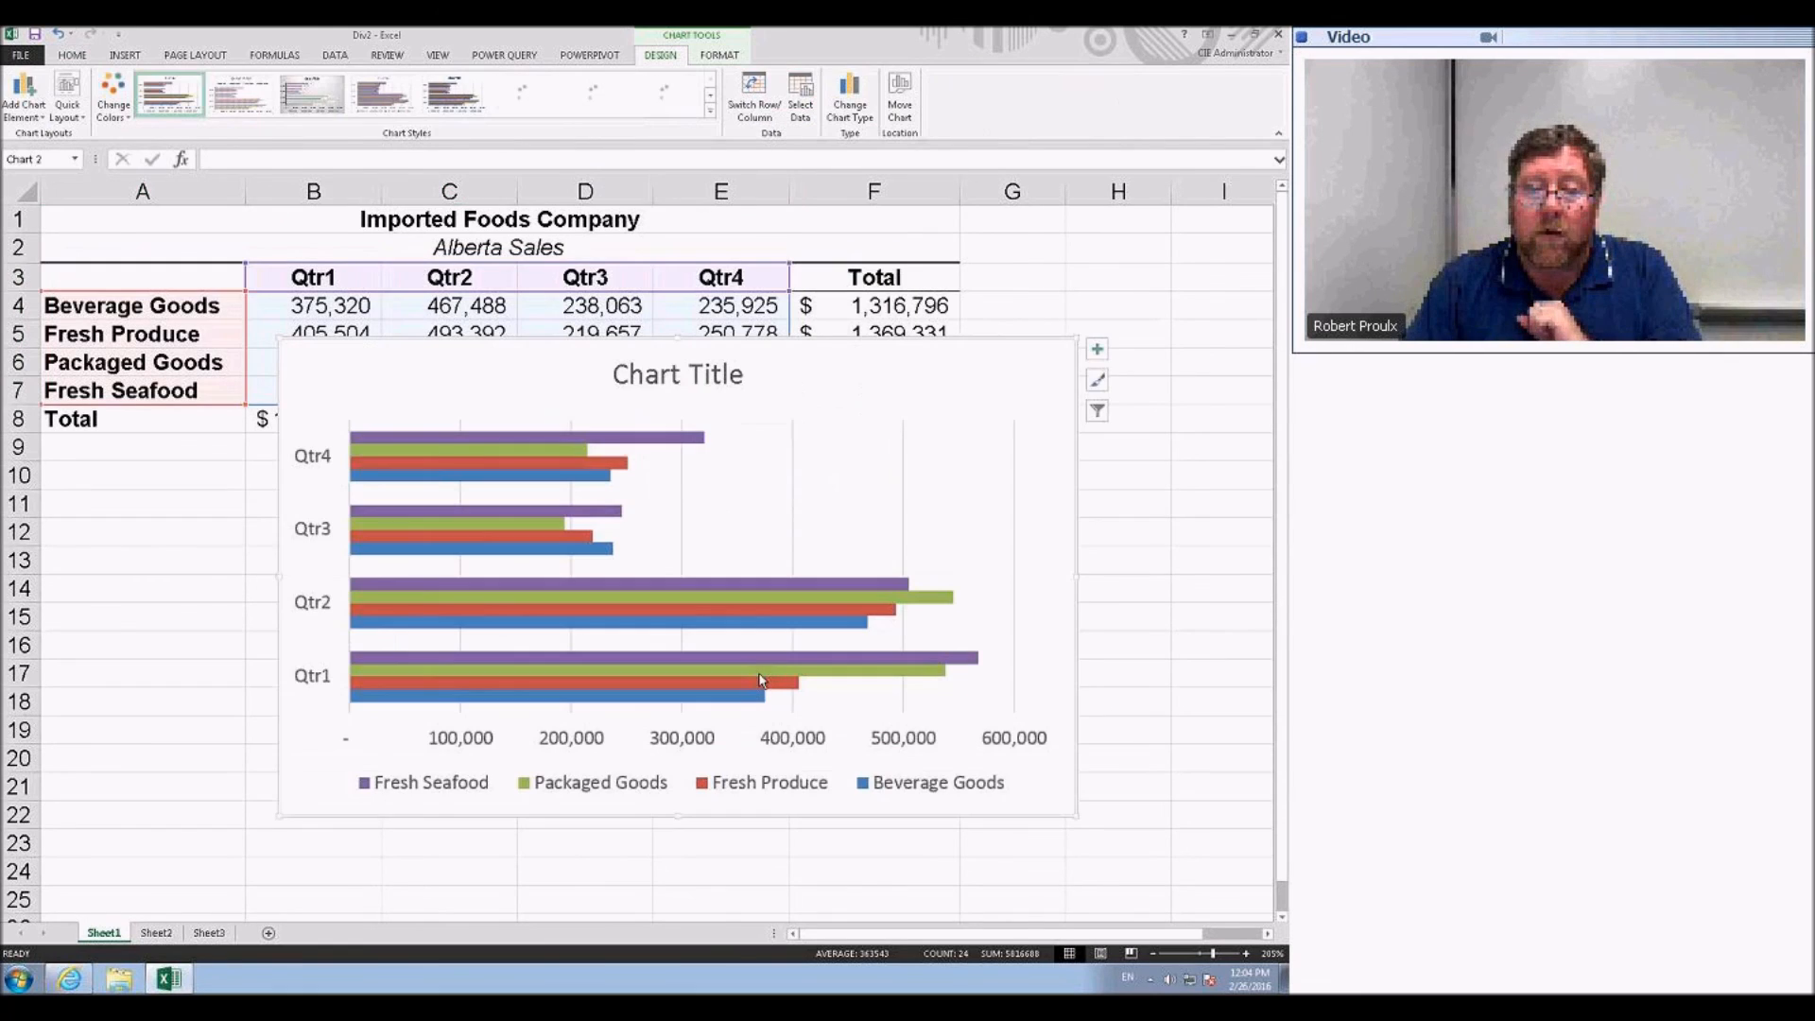
- Review the bar chart's filter and chart element options, and delete the chart
{"action": "left_click", "coordinate": [1098, 412]}
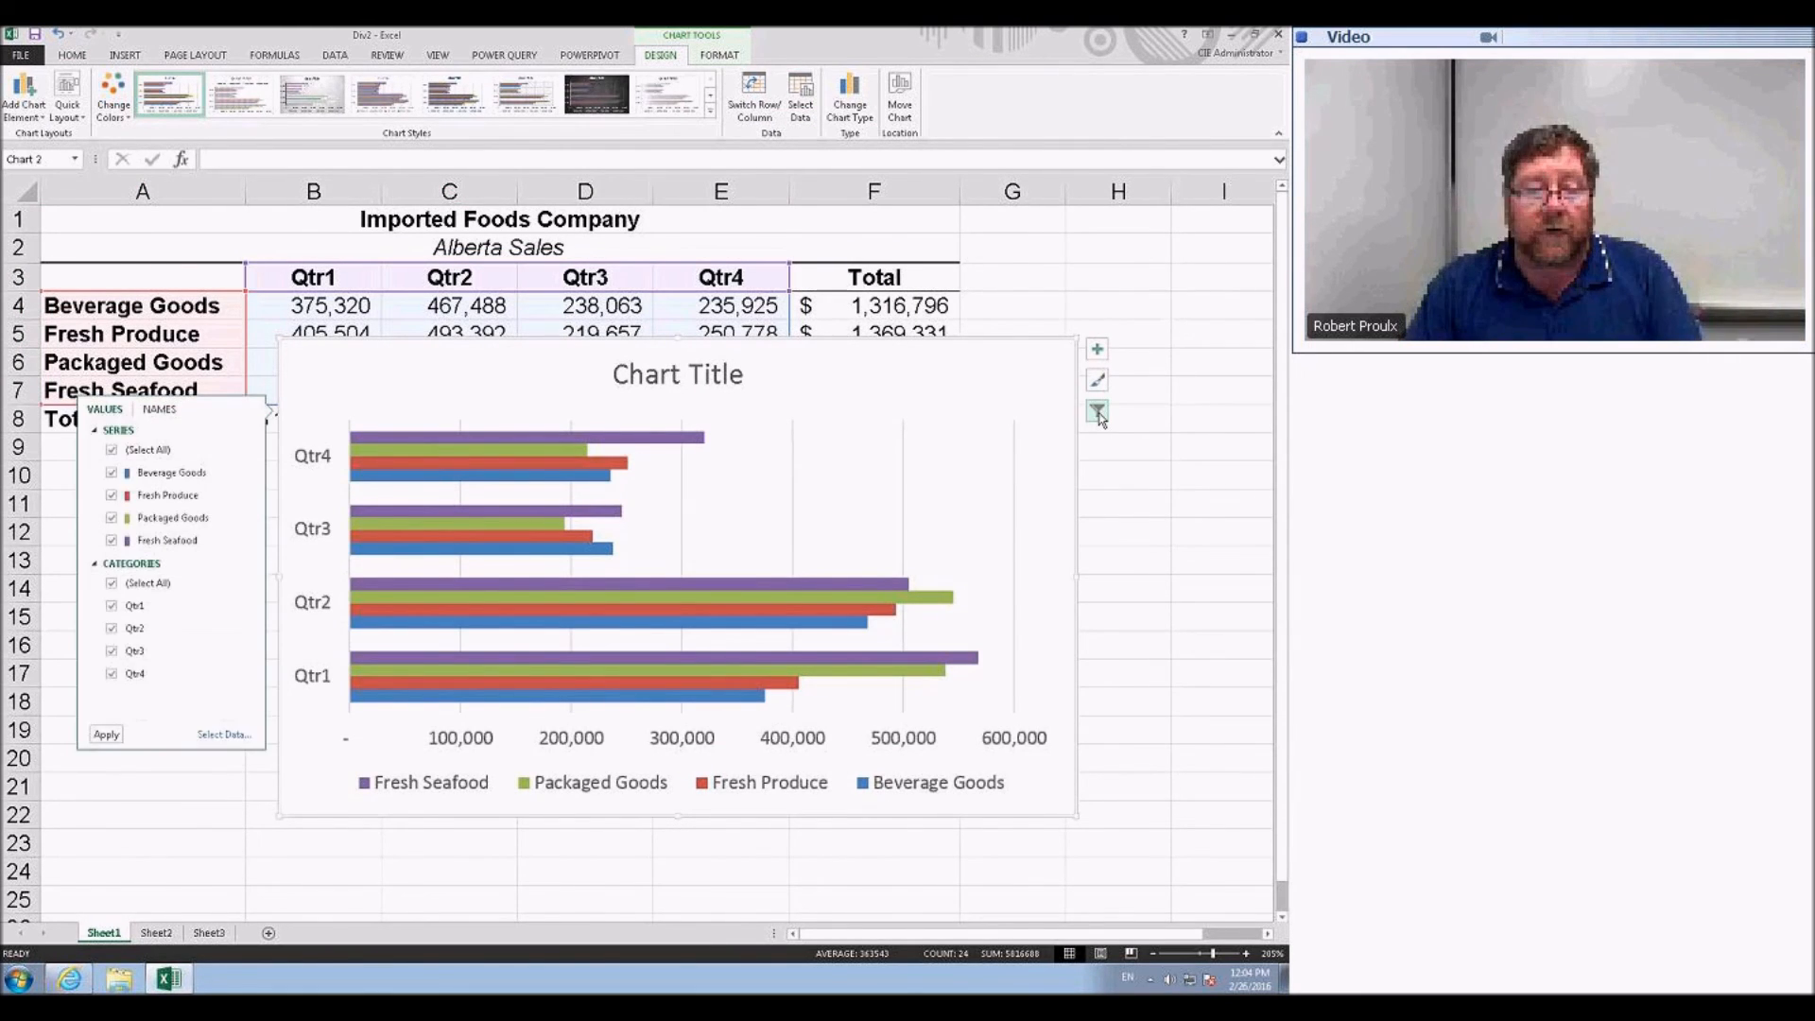
{"action": "left_click", "coordinate": [1098, 412]}
{"action": "left_click", "coordinate": [1097, 349]}
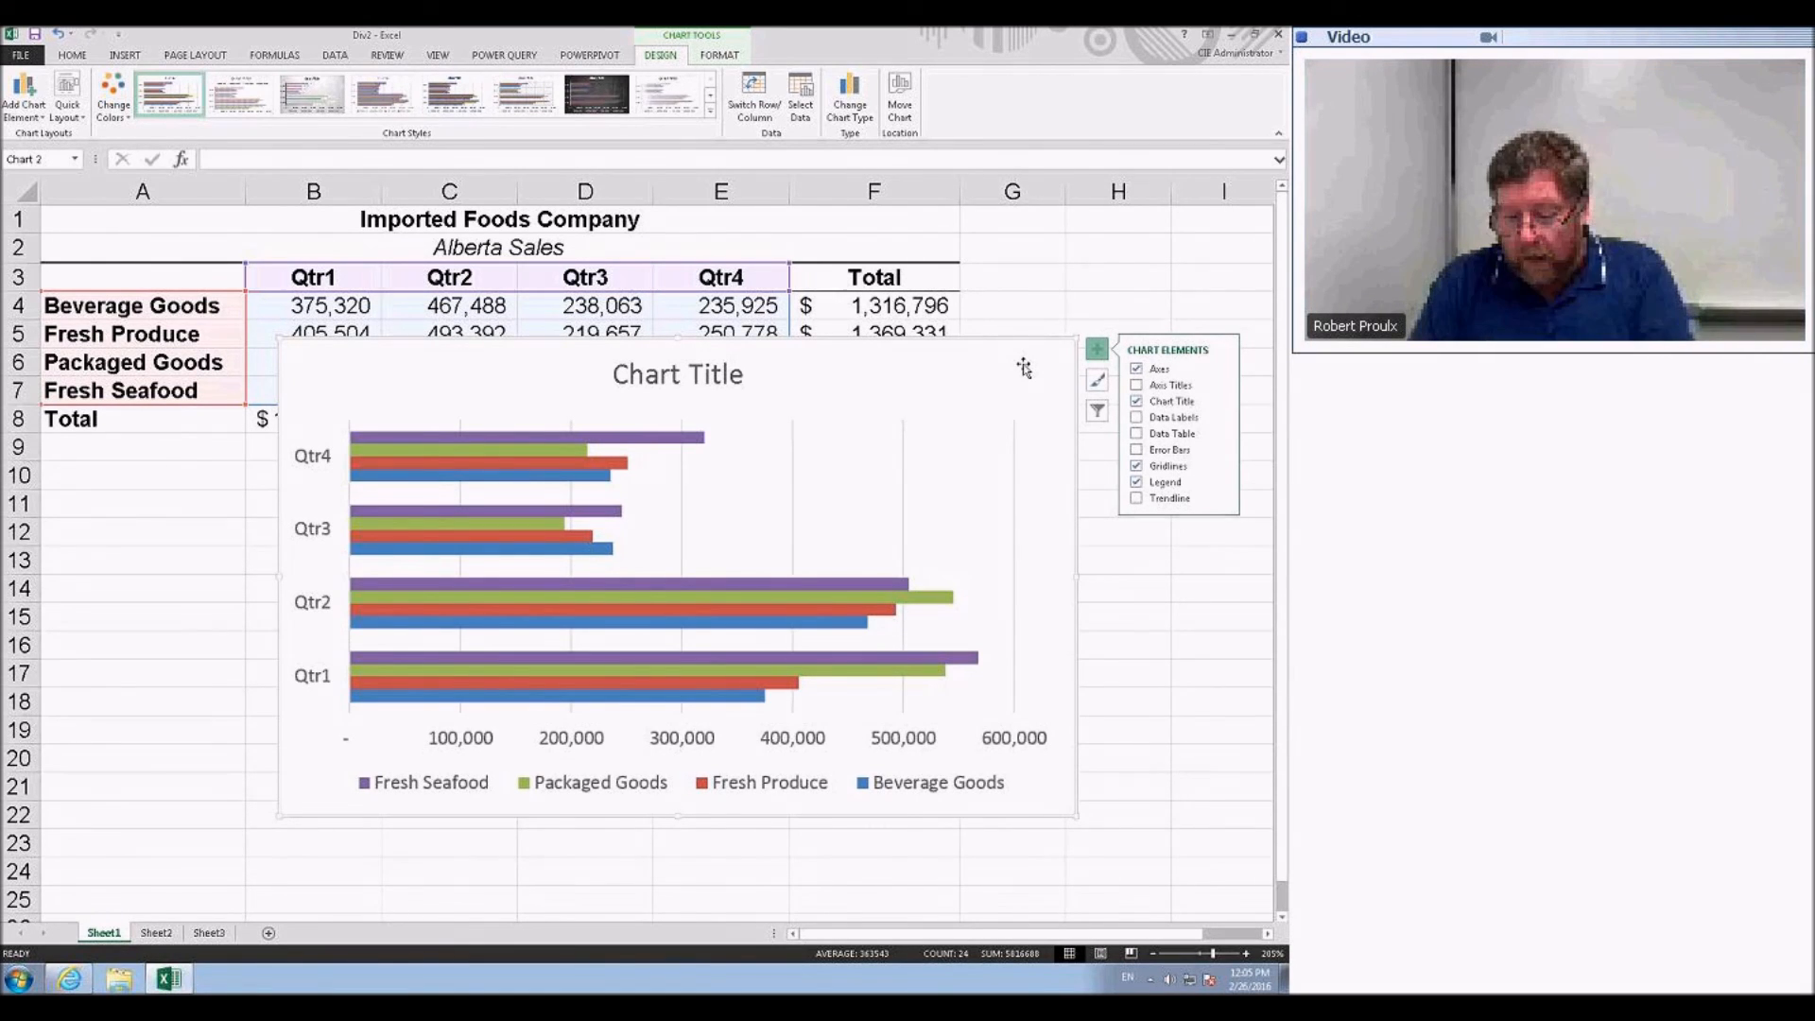
{"action": "key", "text": "Delete"}
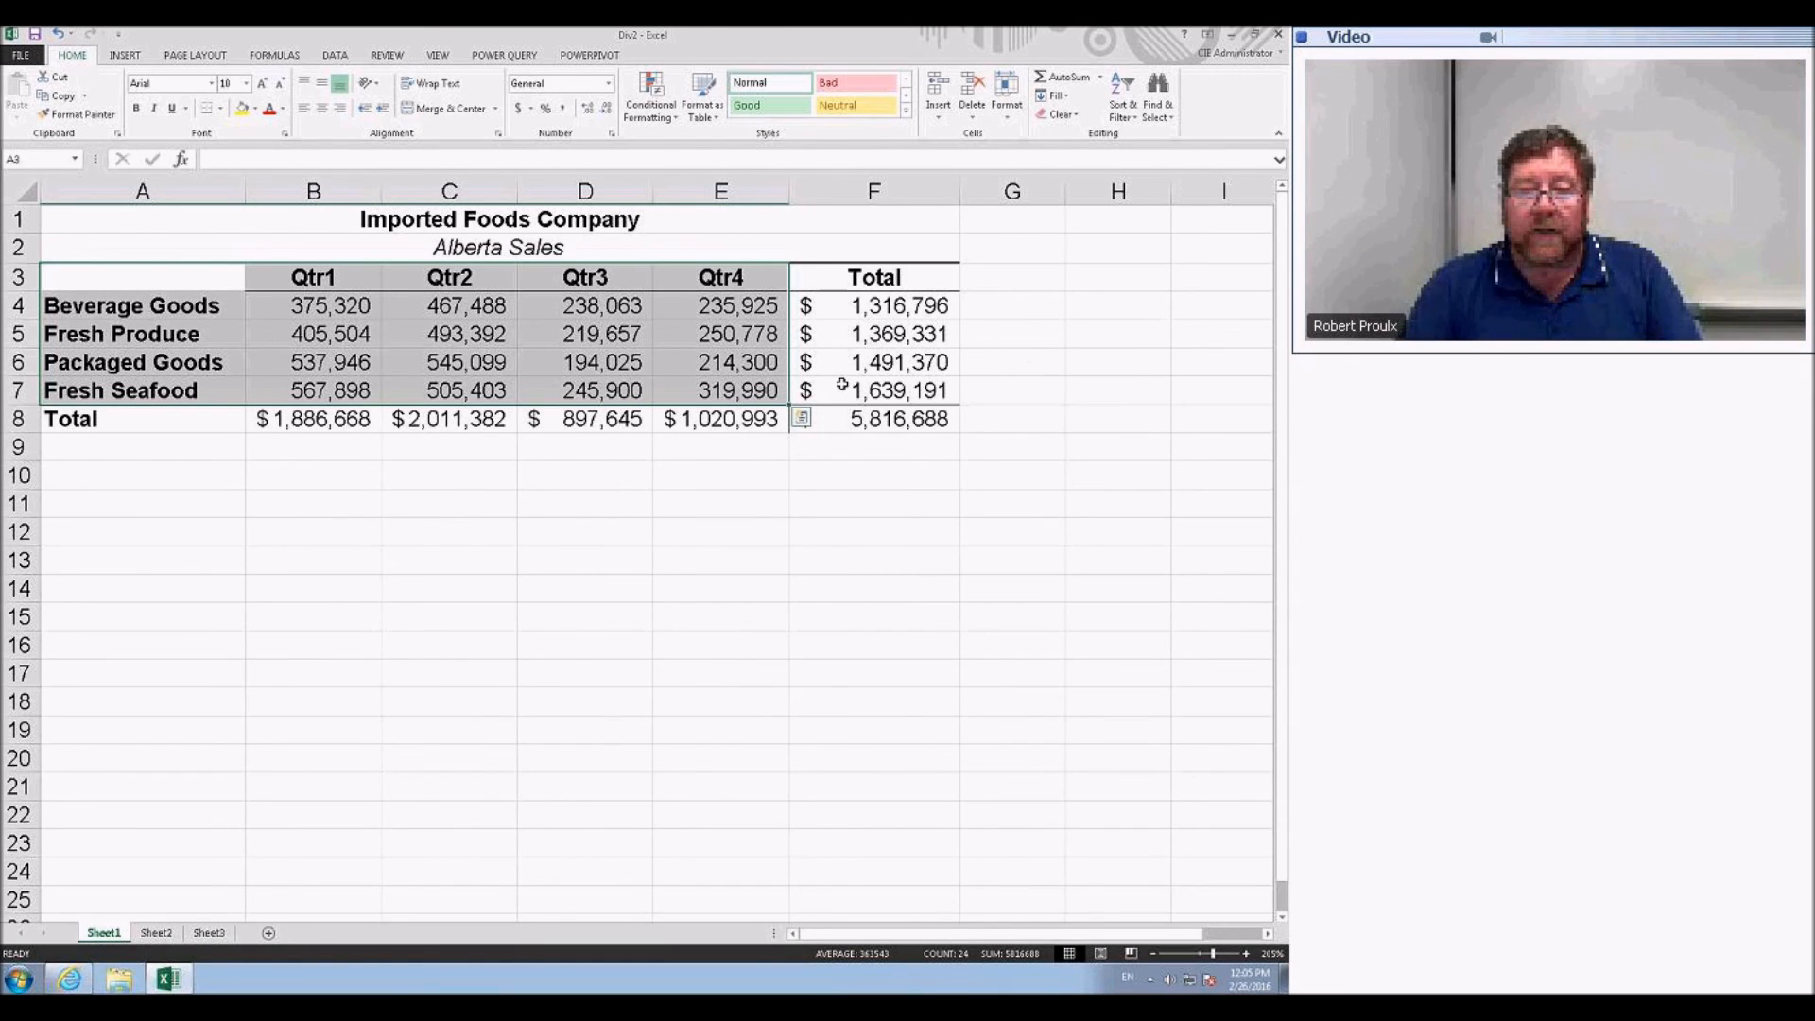
- Preview the Running Total option for A3:E7 in Quick Analysis without applying it
{"action": "left_click", "coordinate": [802, 418]}
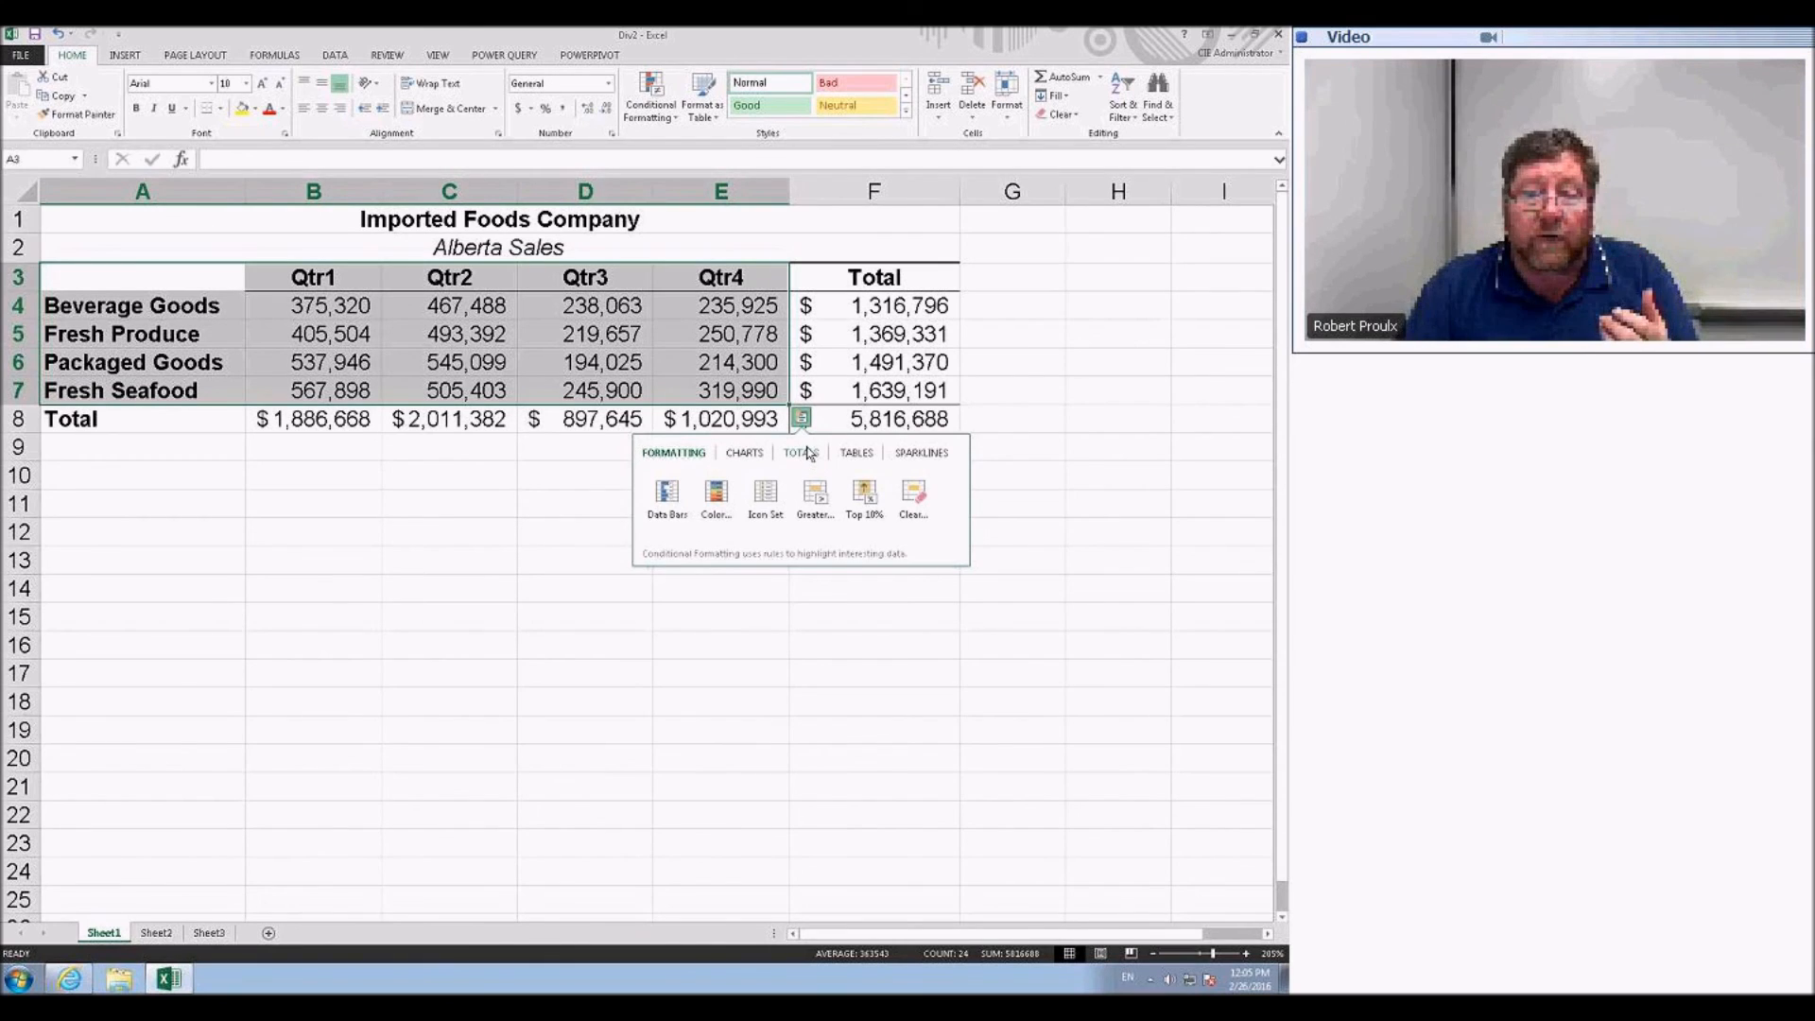
{"action": "left_click", "coordinate": [801, 453]}
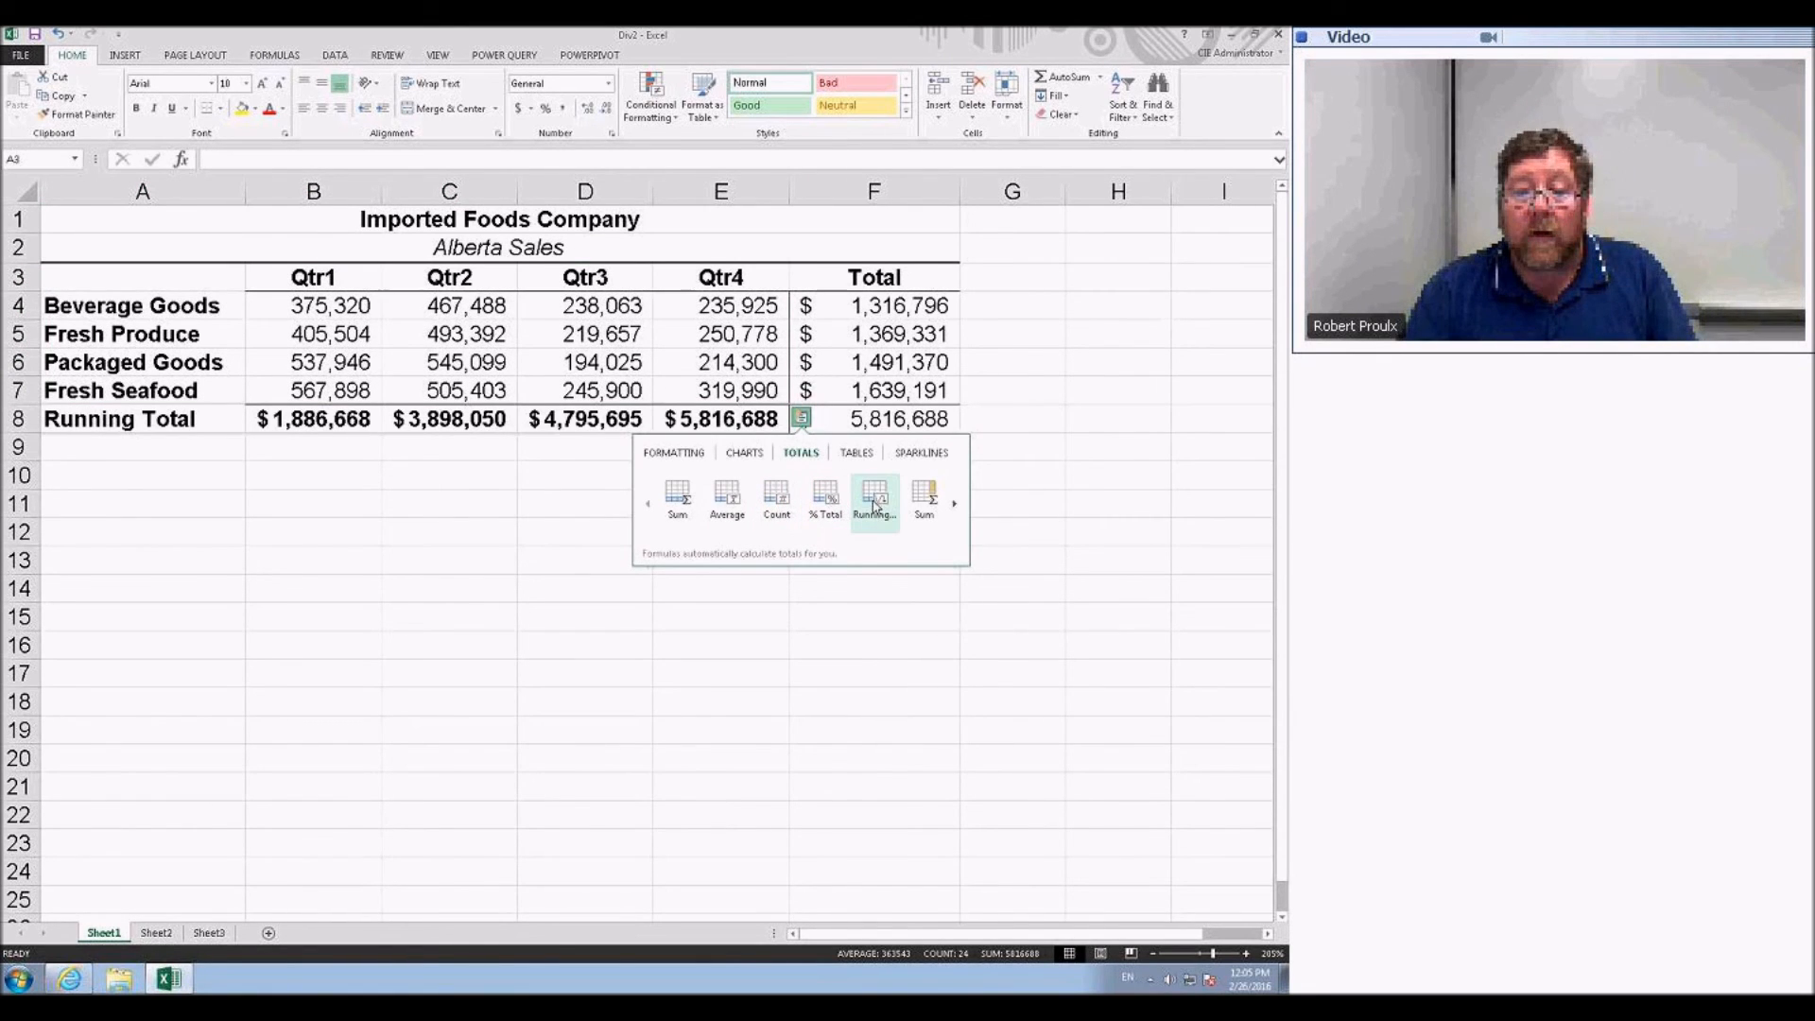
{"action": "left_click", "coordinate": [656, 619]}
- Add a row Sum column beside B4:F8 with Quick Analysis and autofit the width of column G
{"action": "left_click_drag", "start_coordinate": [339, 304], "coordinate": [941, 424]}
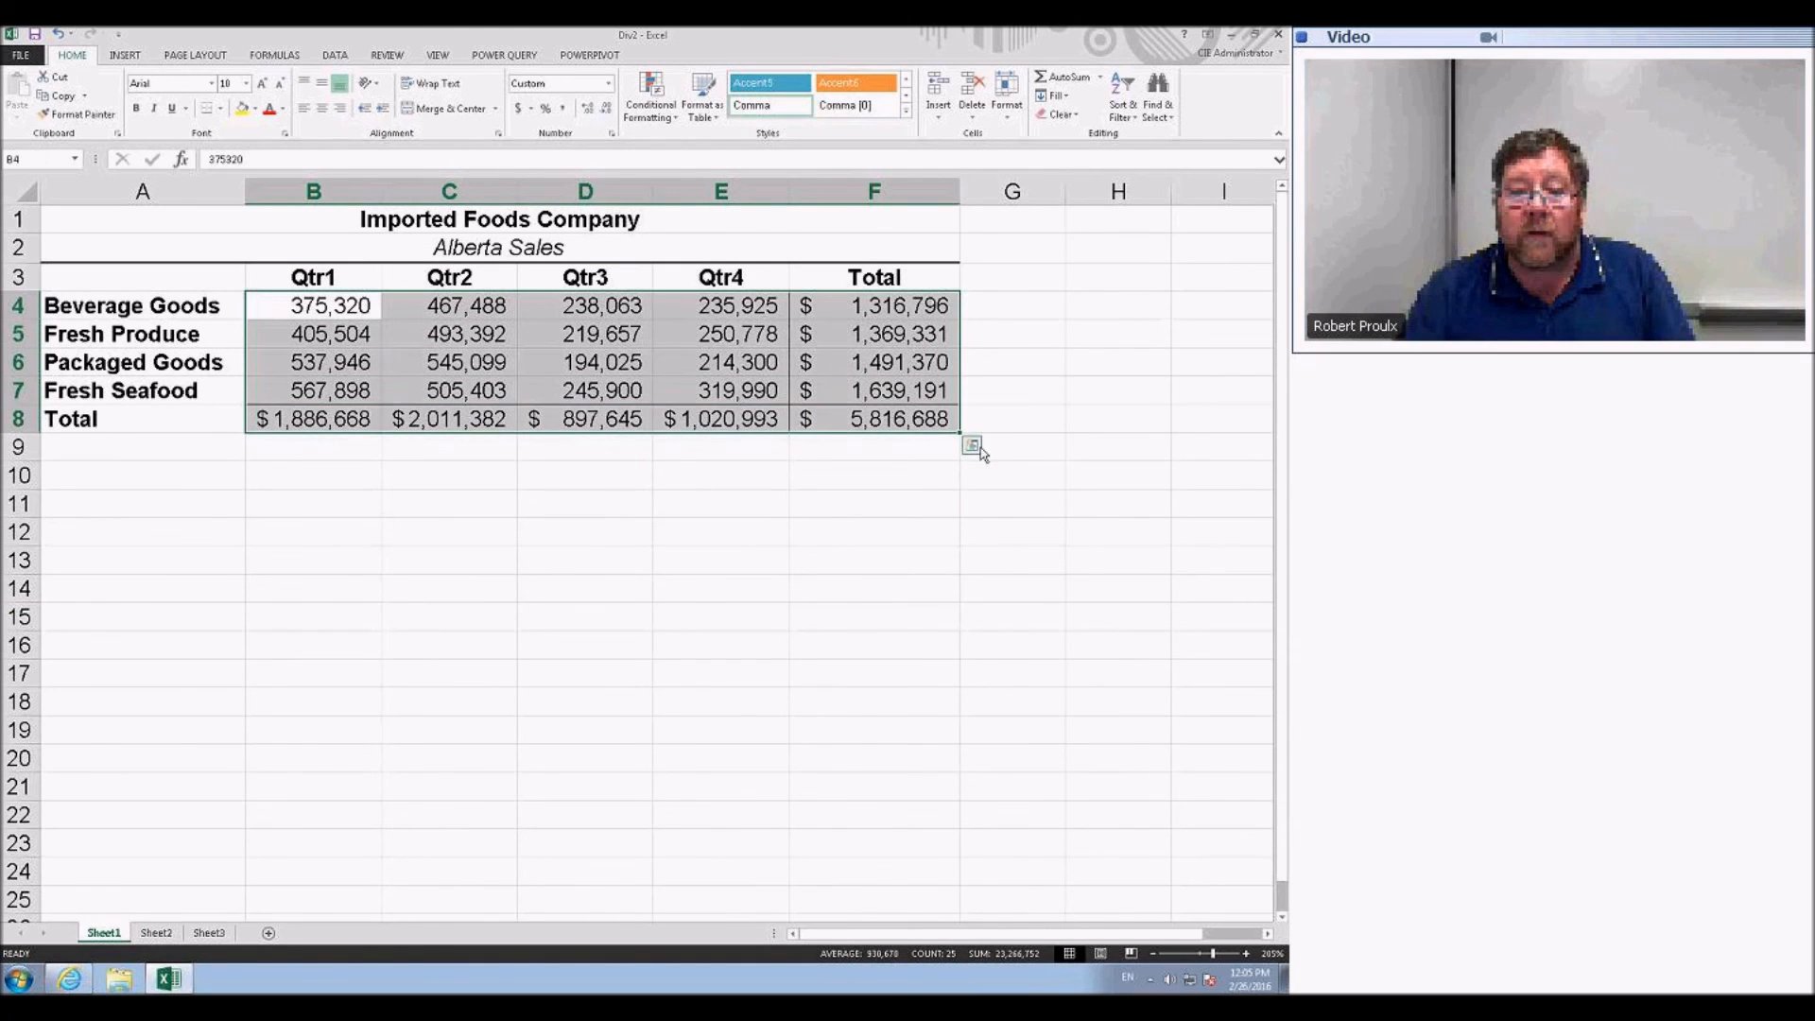
{"action": "left_click", "coordinate": [972, 446]}
{"action": "left_click", "coordinate": [977, 484]}
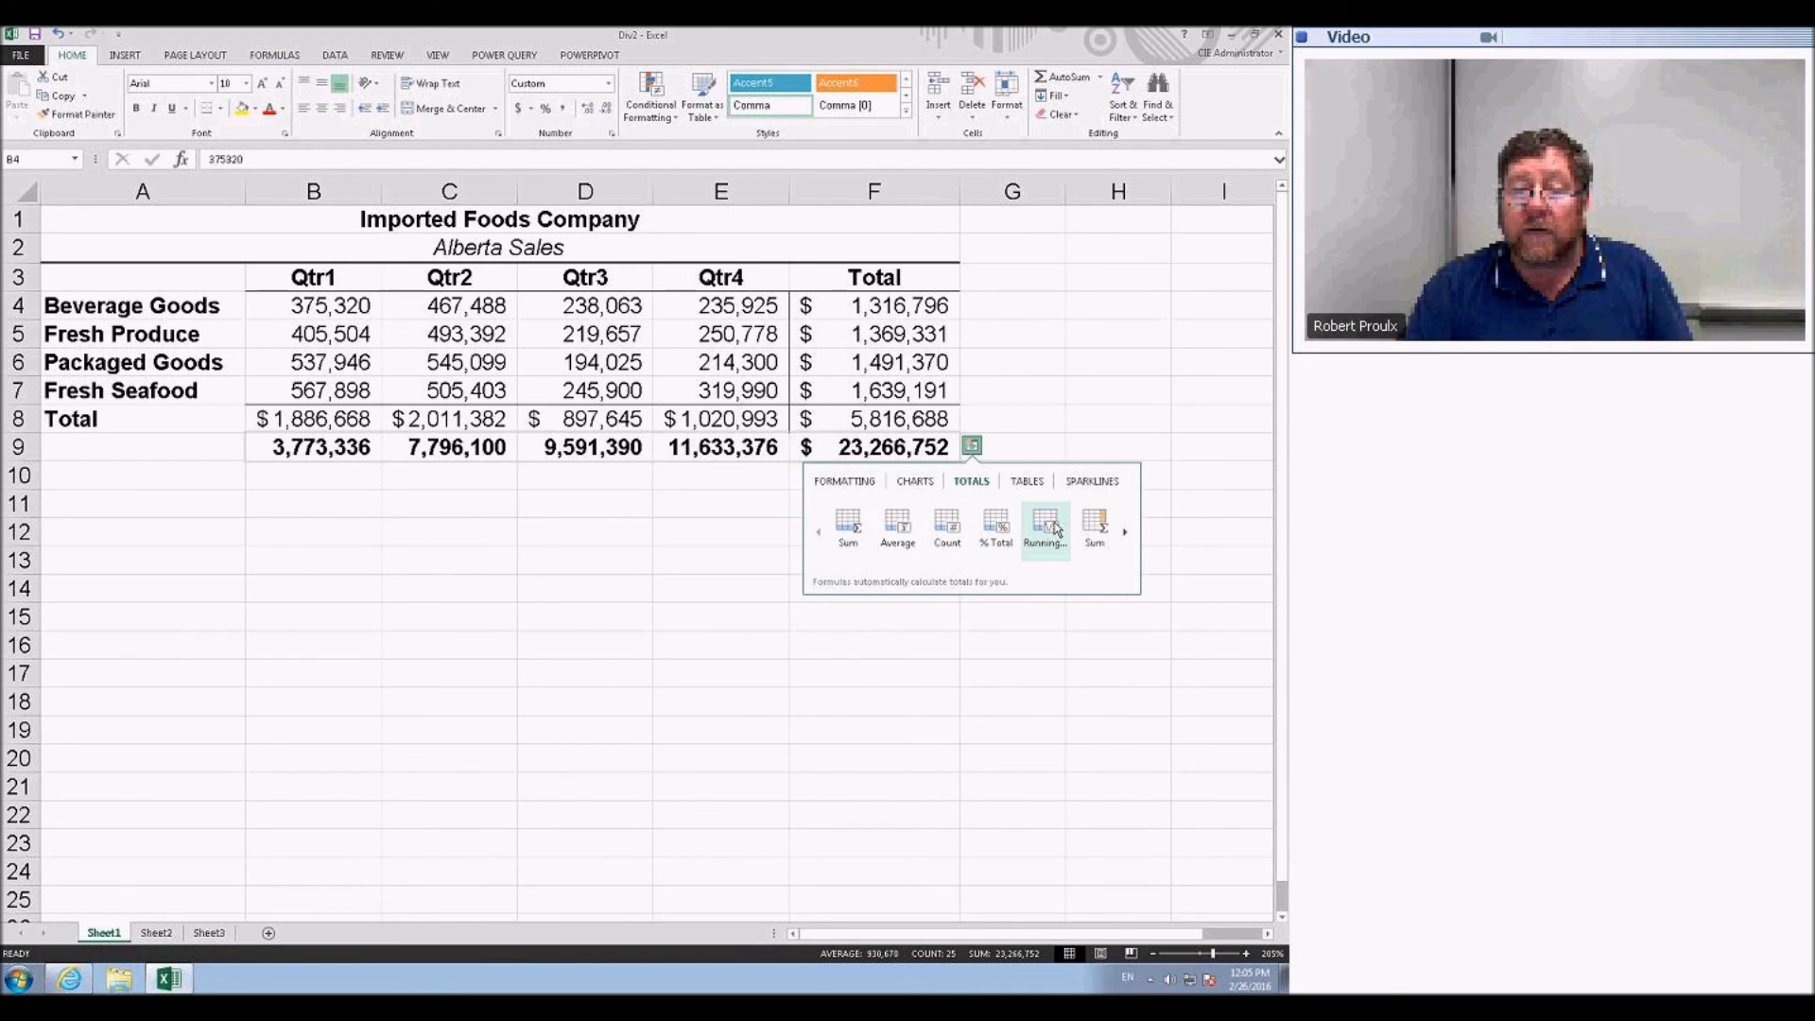
{"action": "left_click", "coordinate": [1108, 530]}
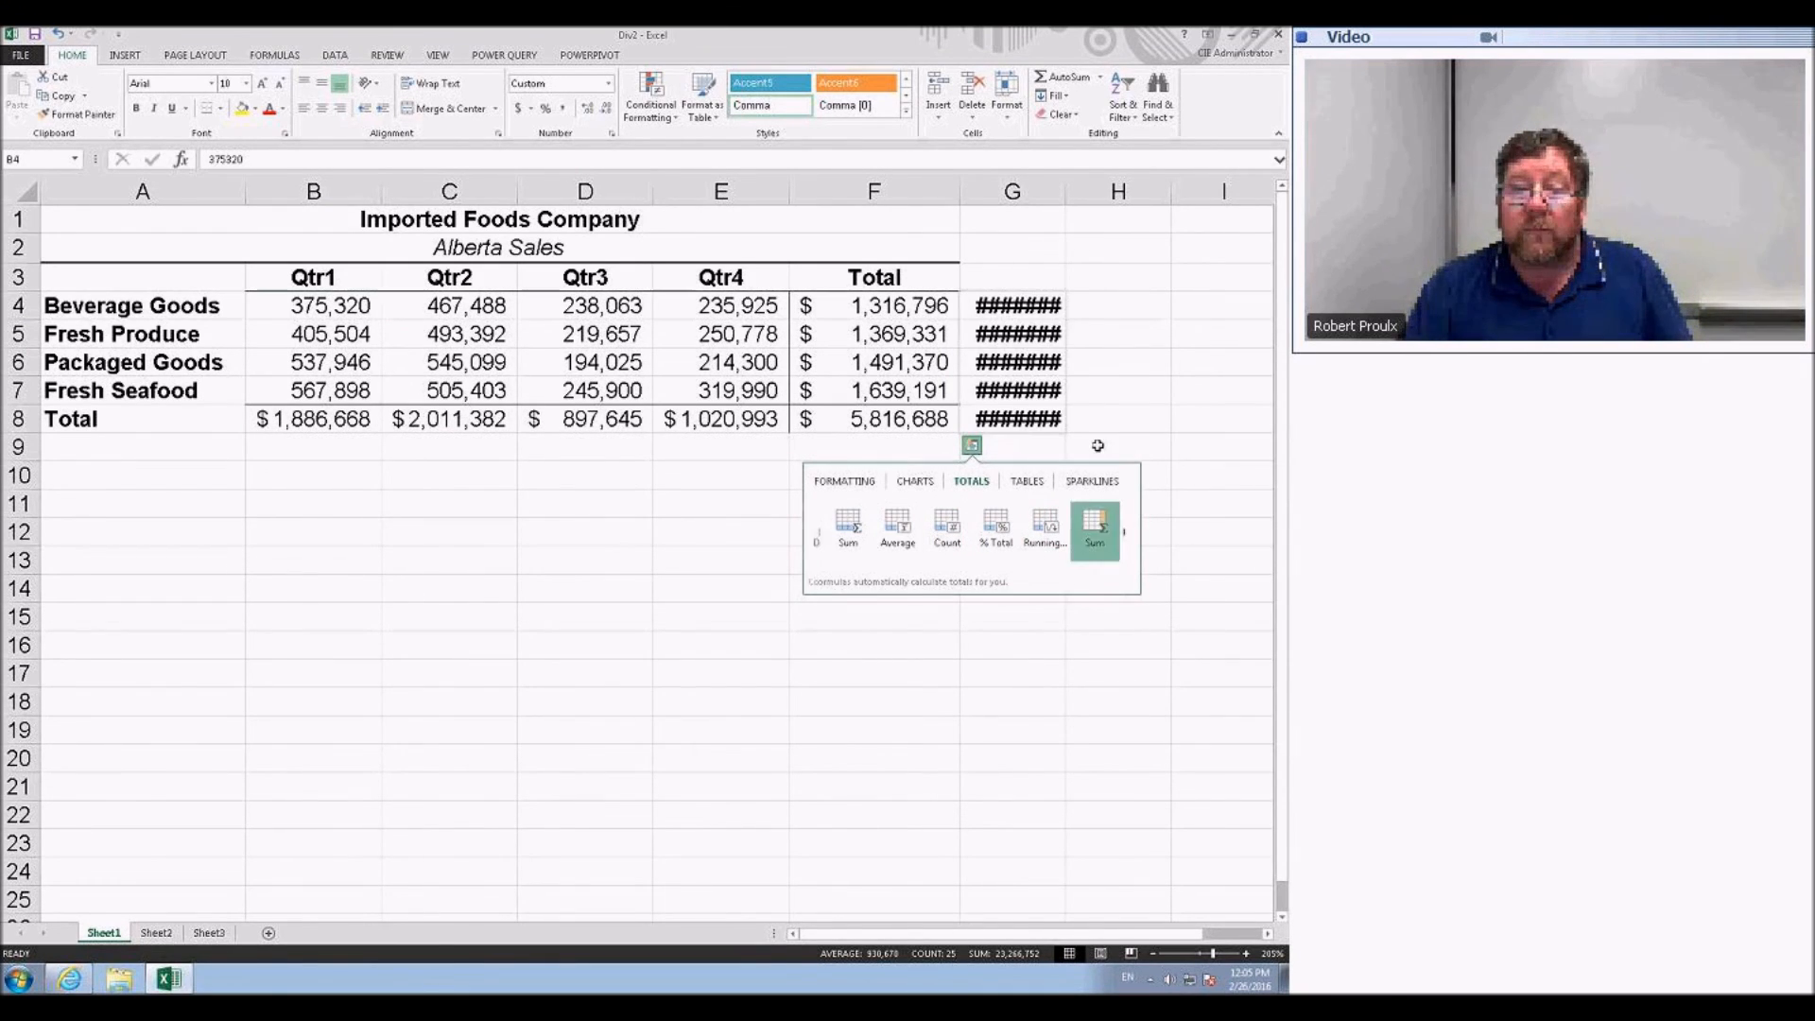
{"action": "double_click", "coordinate": [1067, 190]}
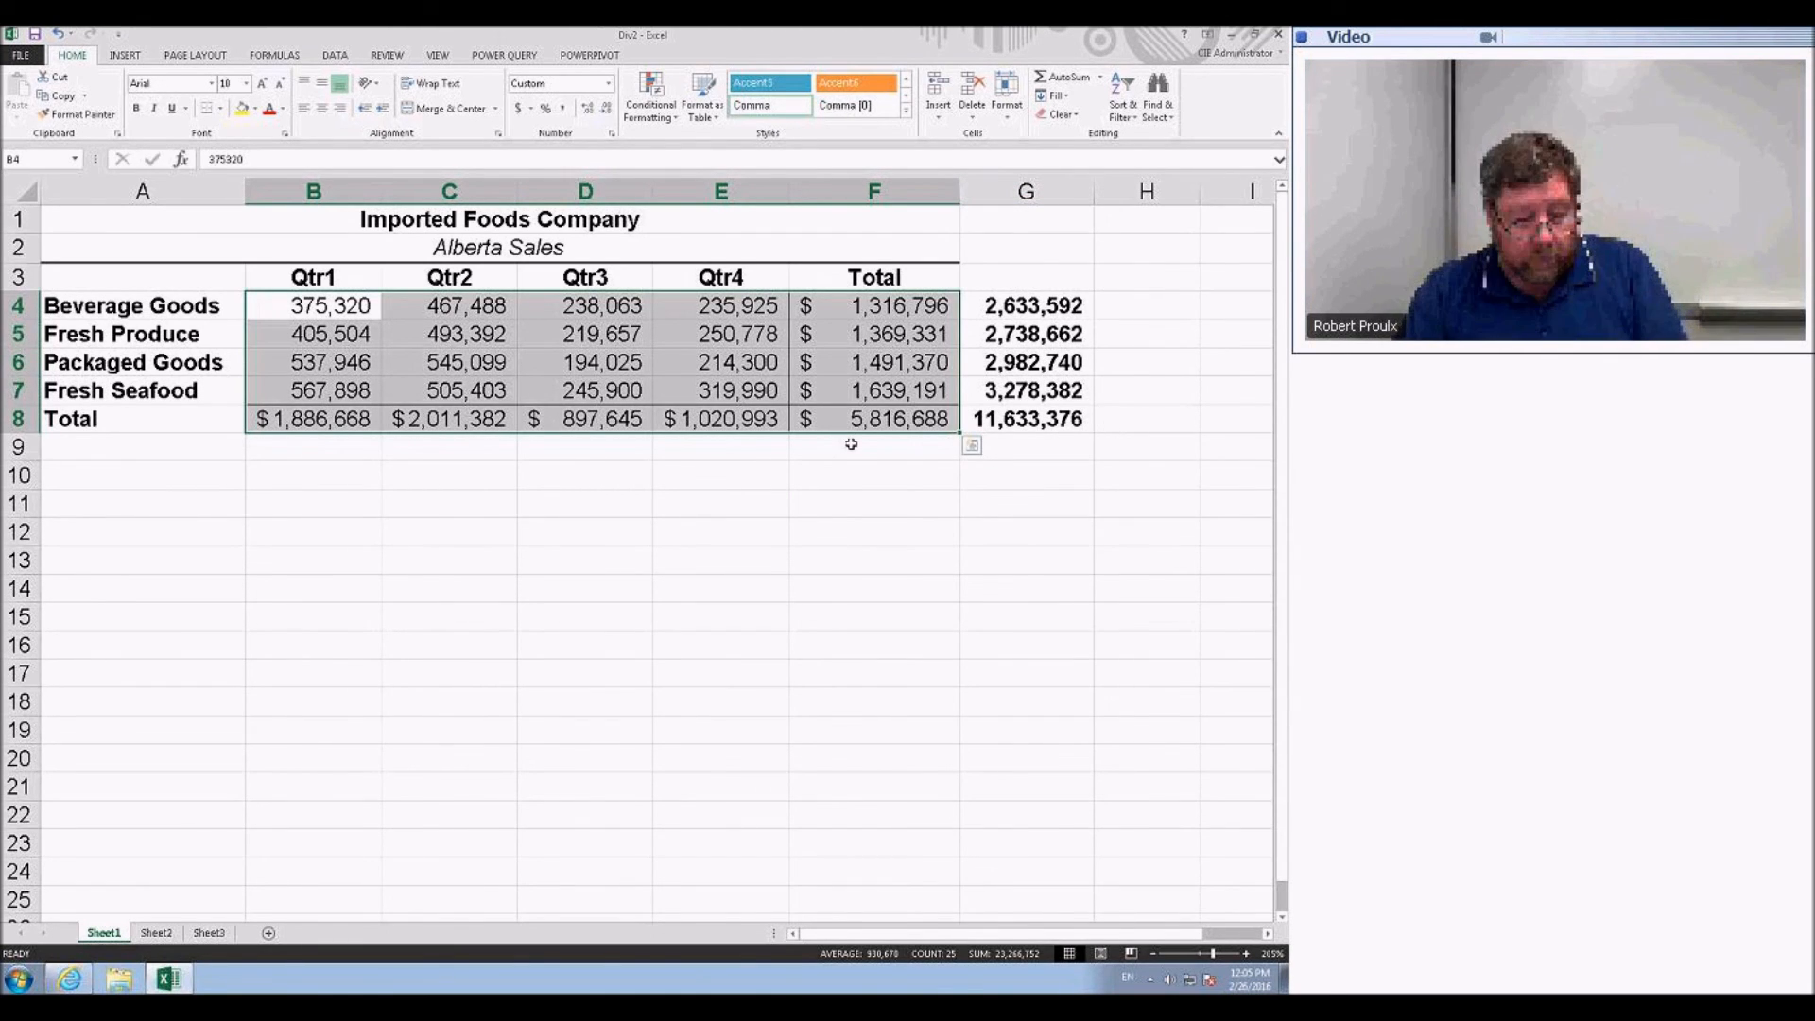
- Undo the width change of column G and delete the column
{"action": "key", "text": "ctrl+z"}
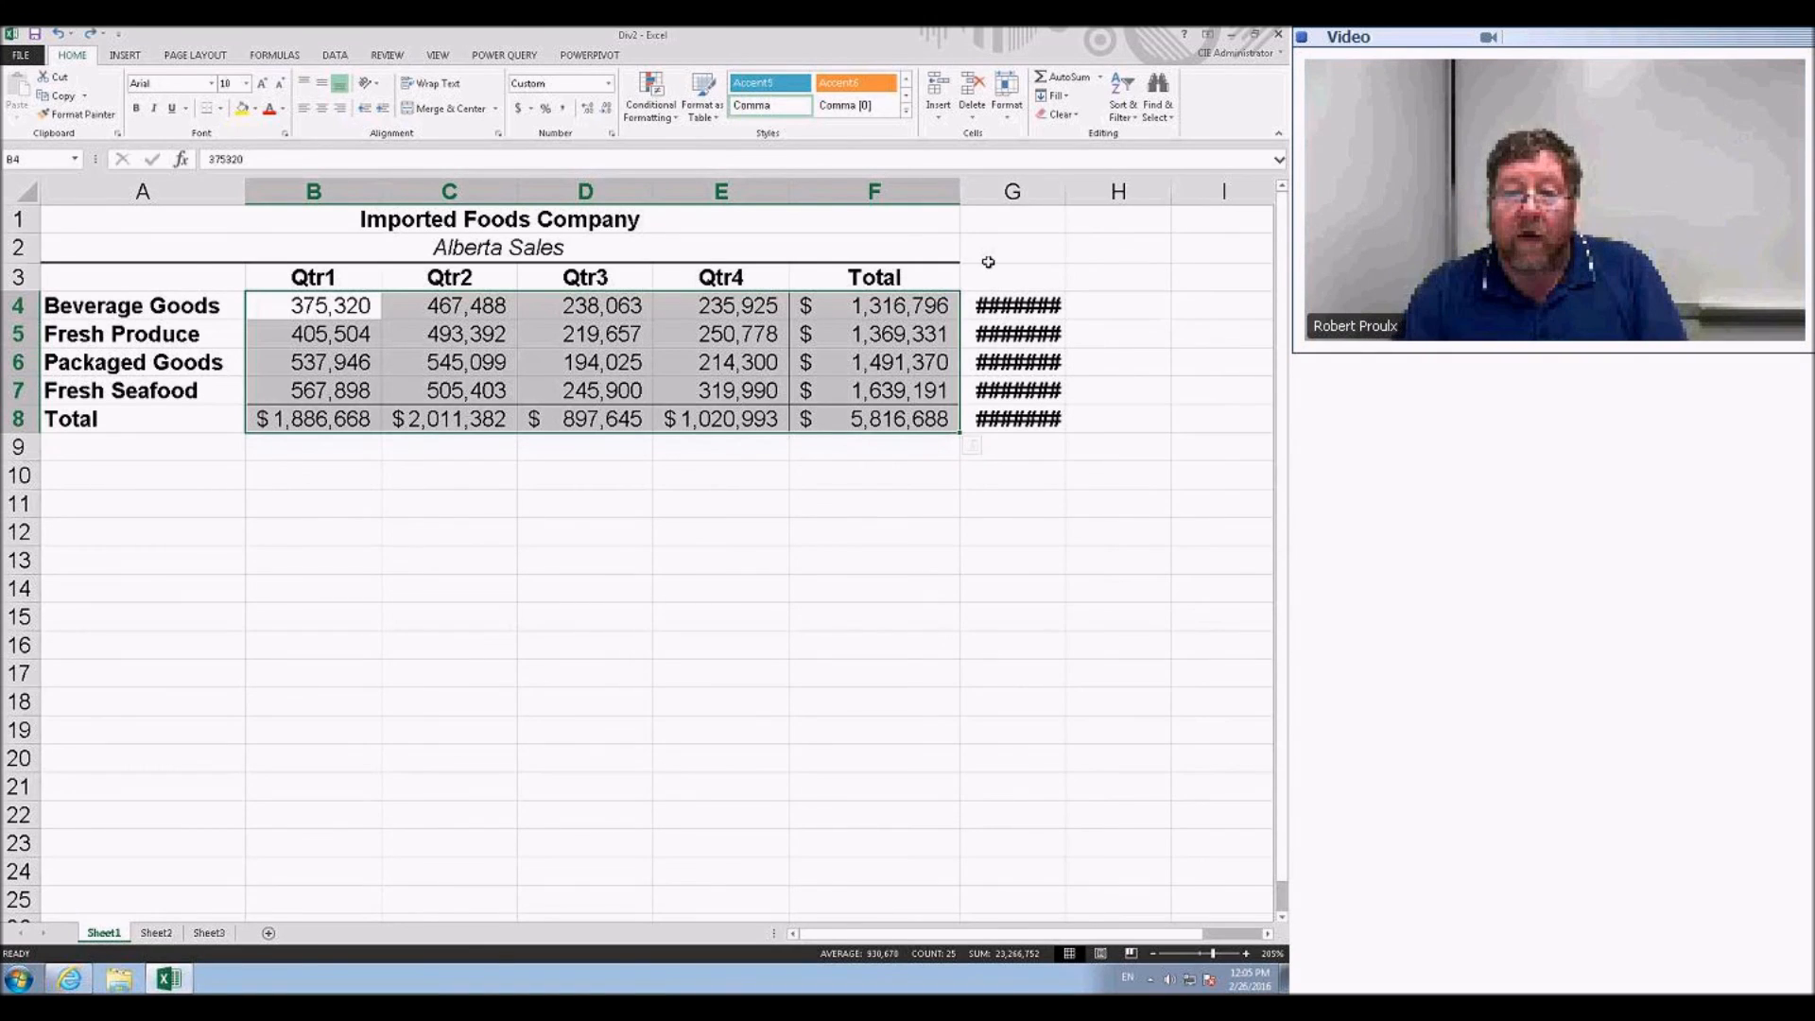
{"action": "left_click", "coordinate": [1015, 192]}
{"action": "right_click", "coordinate": [1014, 192]}
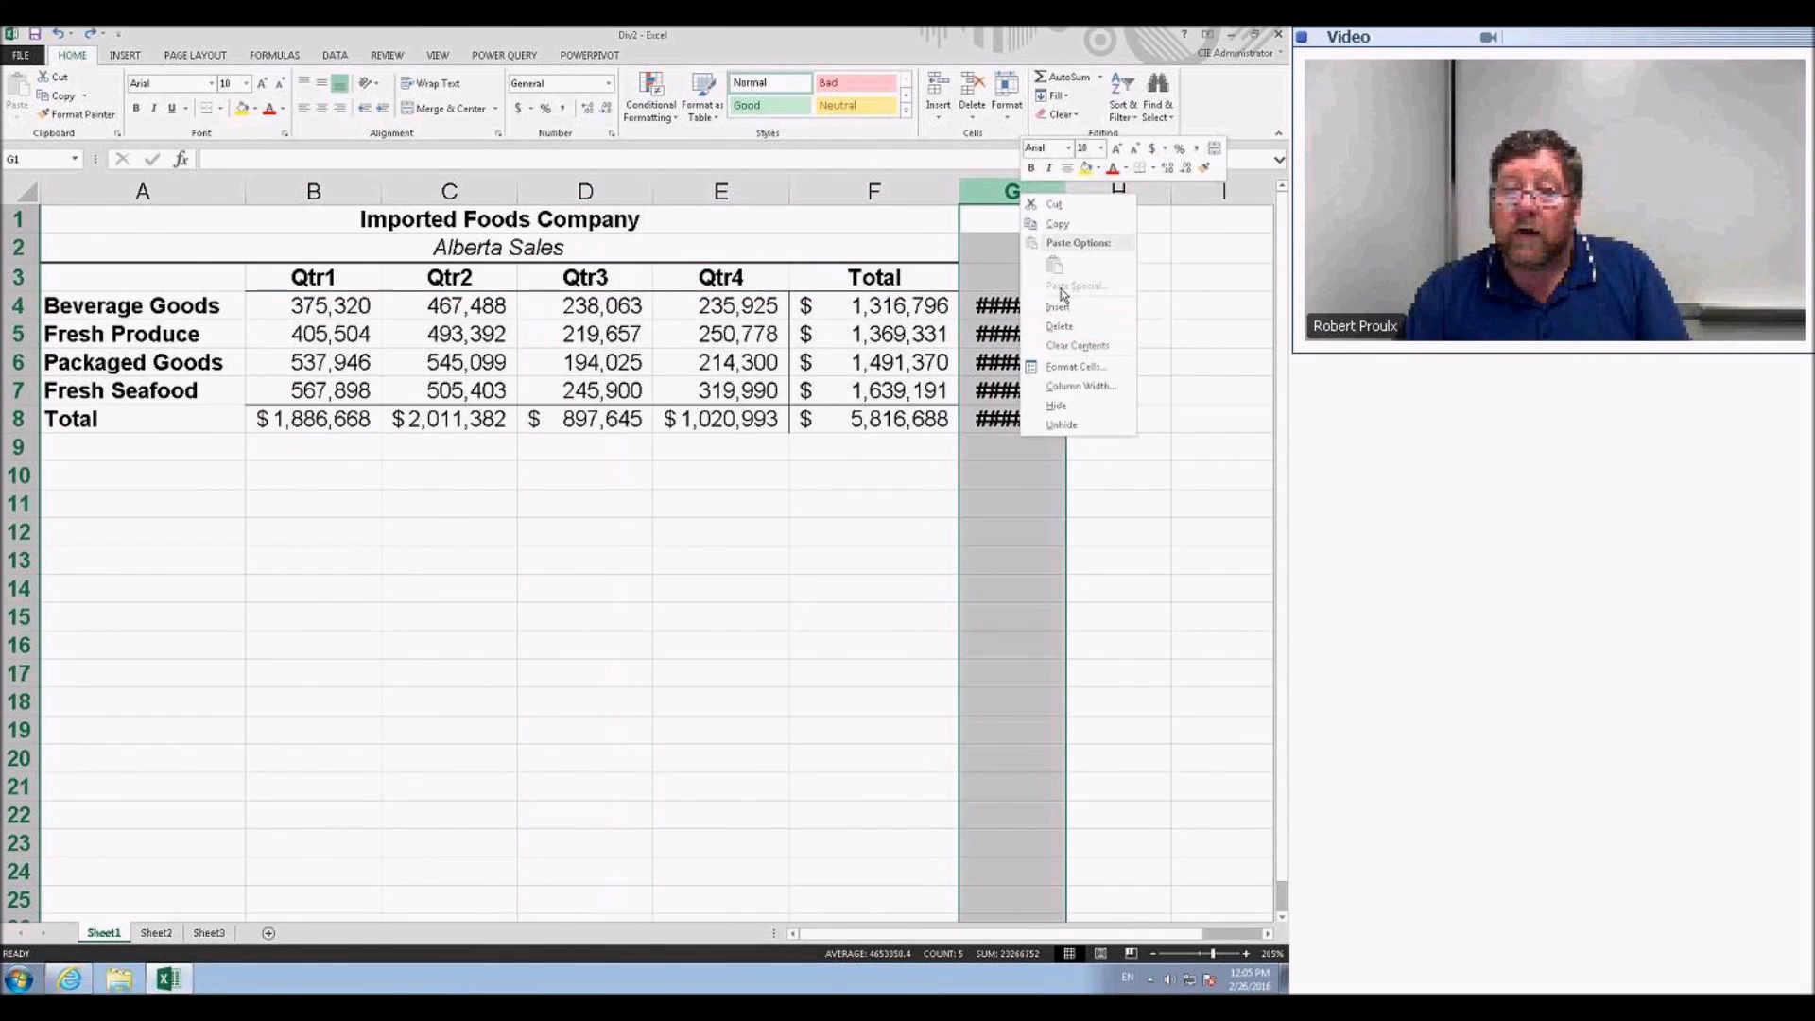
{"action": "left_click", "coordinate": [1060, 335]}
- Replace the row totals in F4:F7 with the Quick Analysis Sum column for B4:E7, agreeing to overwrite the existing data
{"action": "left_click_drag", "start_coordinate": [345, 306], "coordinate": [723, 392]}
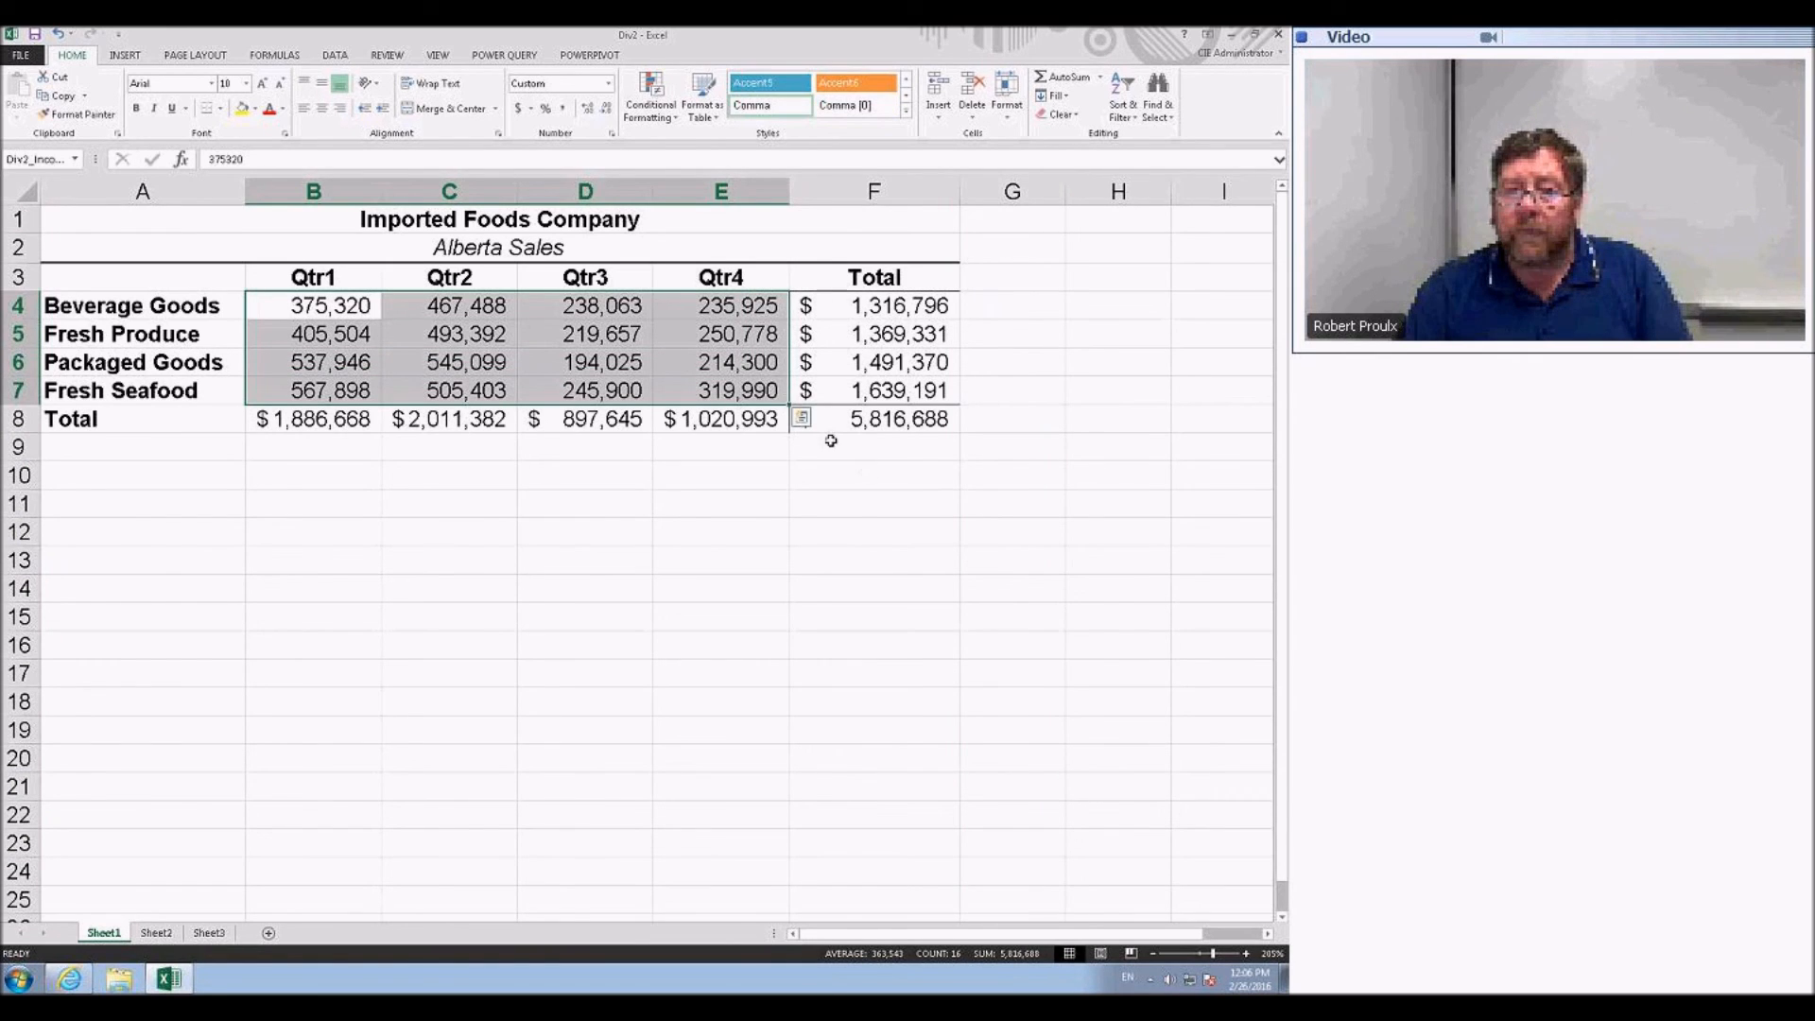
{"action": "left_click", "coordinate": [803, 421]}
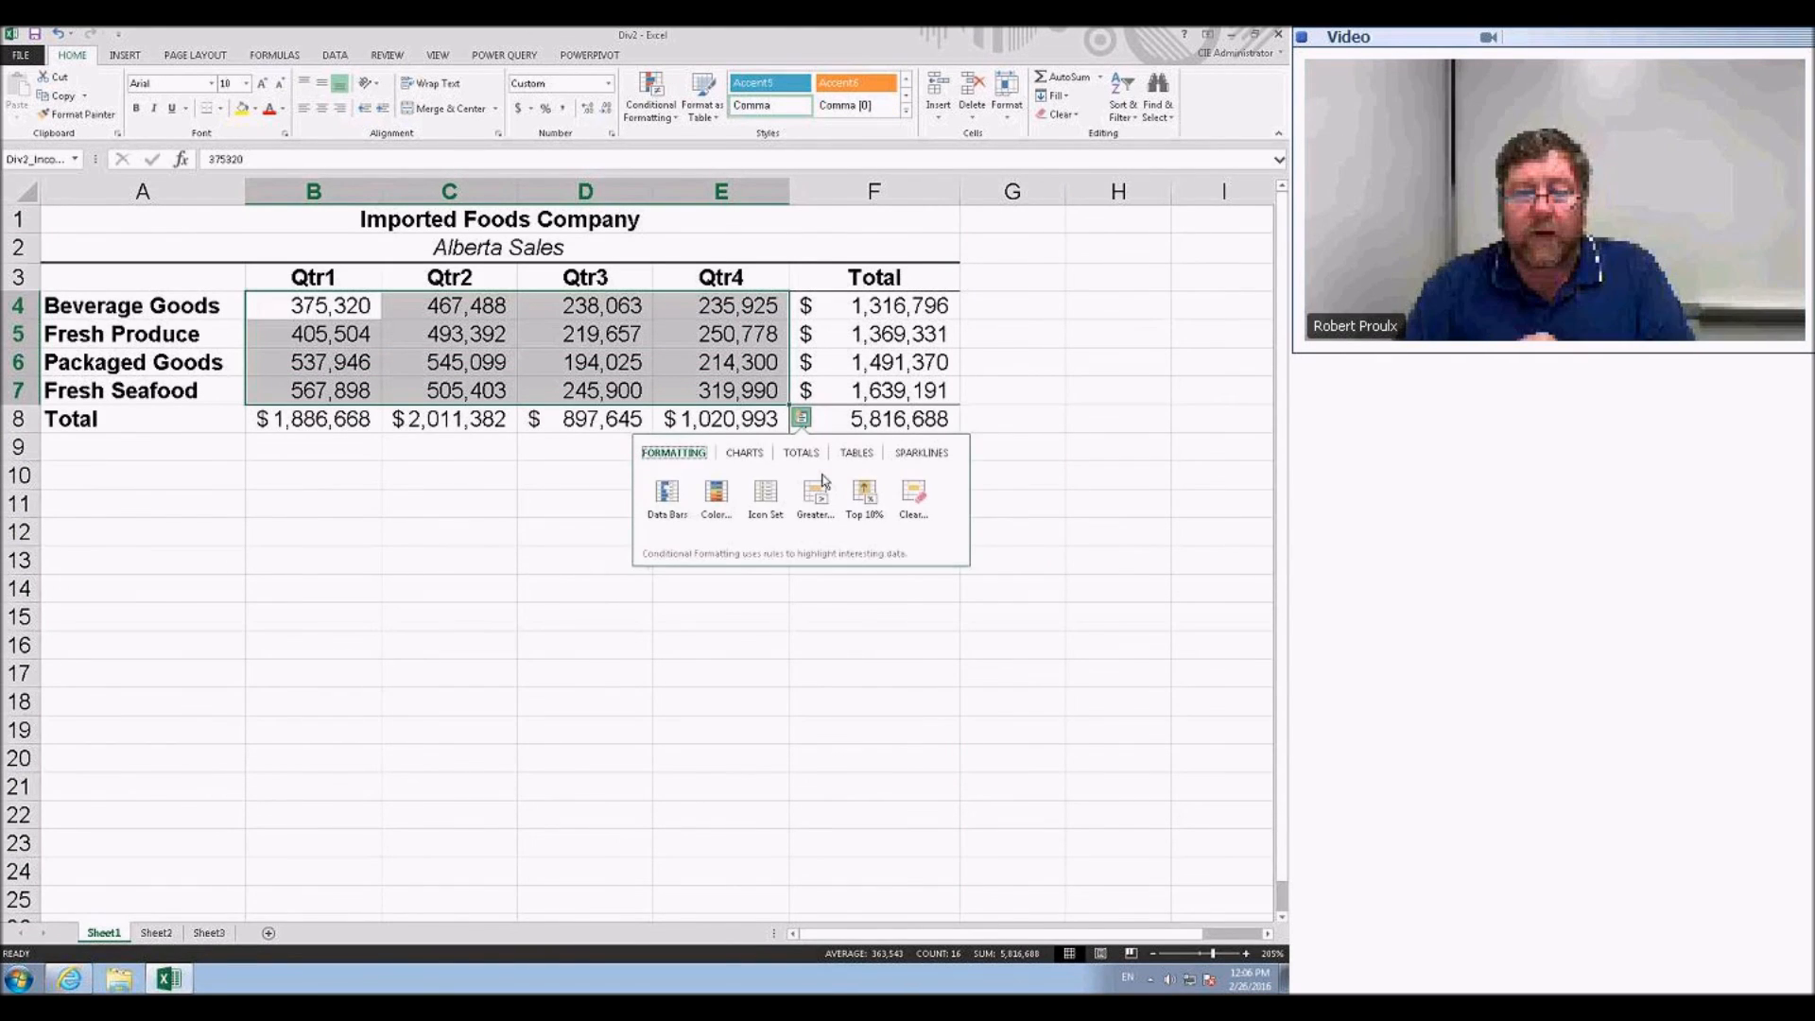
{"action": "left_click", "coordinate": [801, 452]}
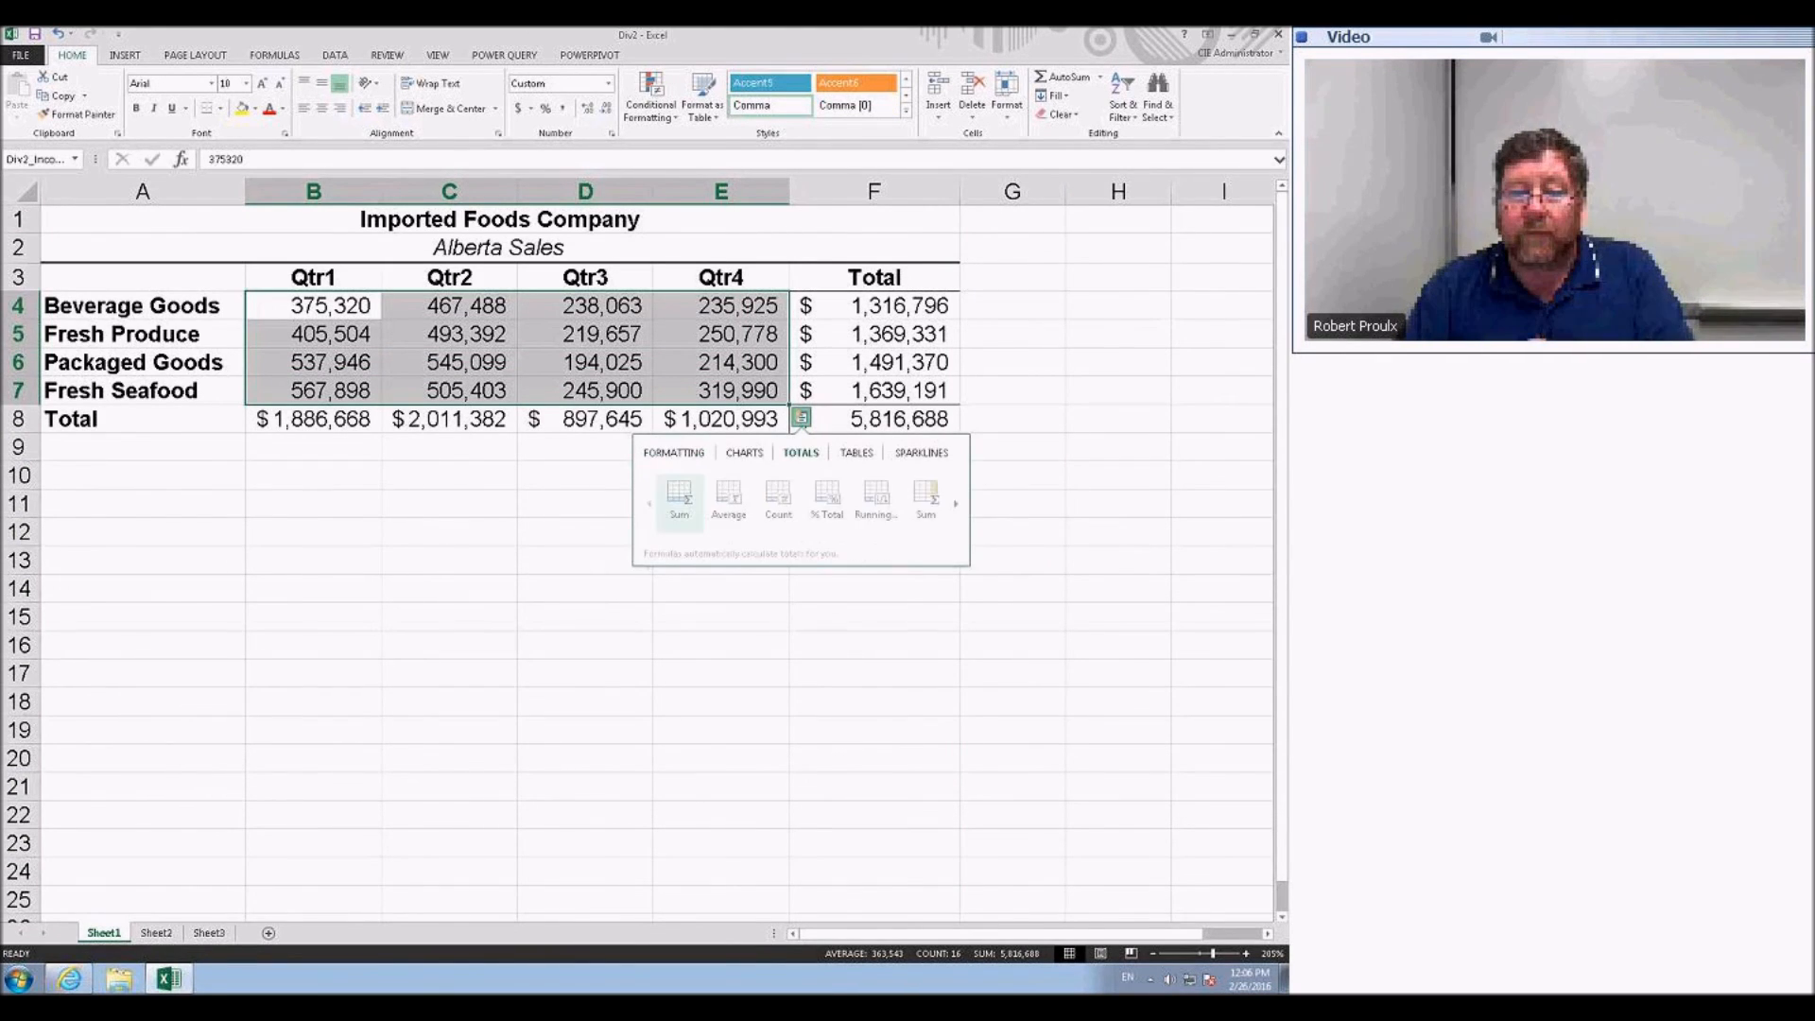
{"action": "left_click", "coordinate": [926, 511]}
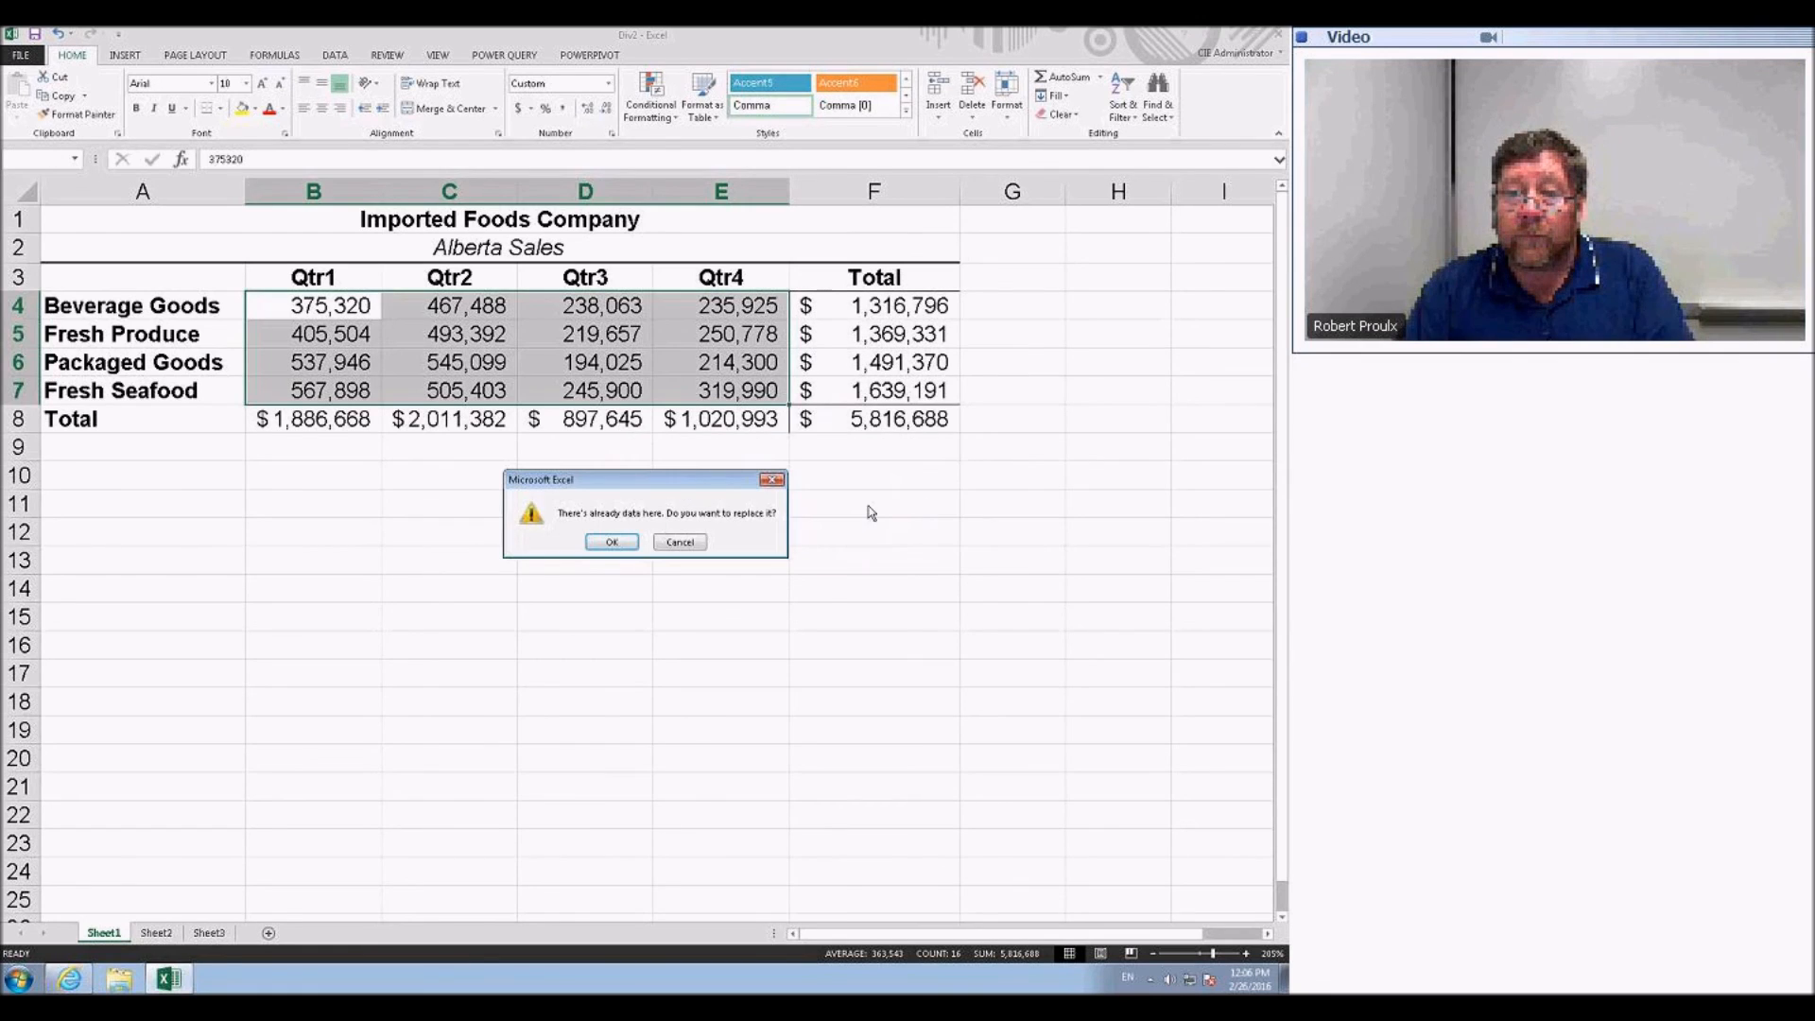
{"action": "left_click", "coordinate": [621, 546]}
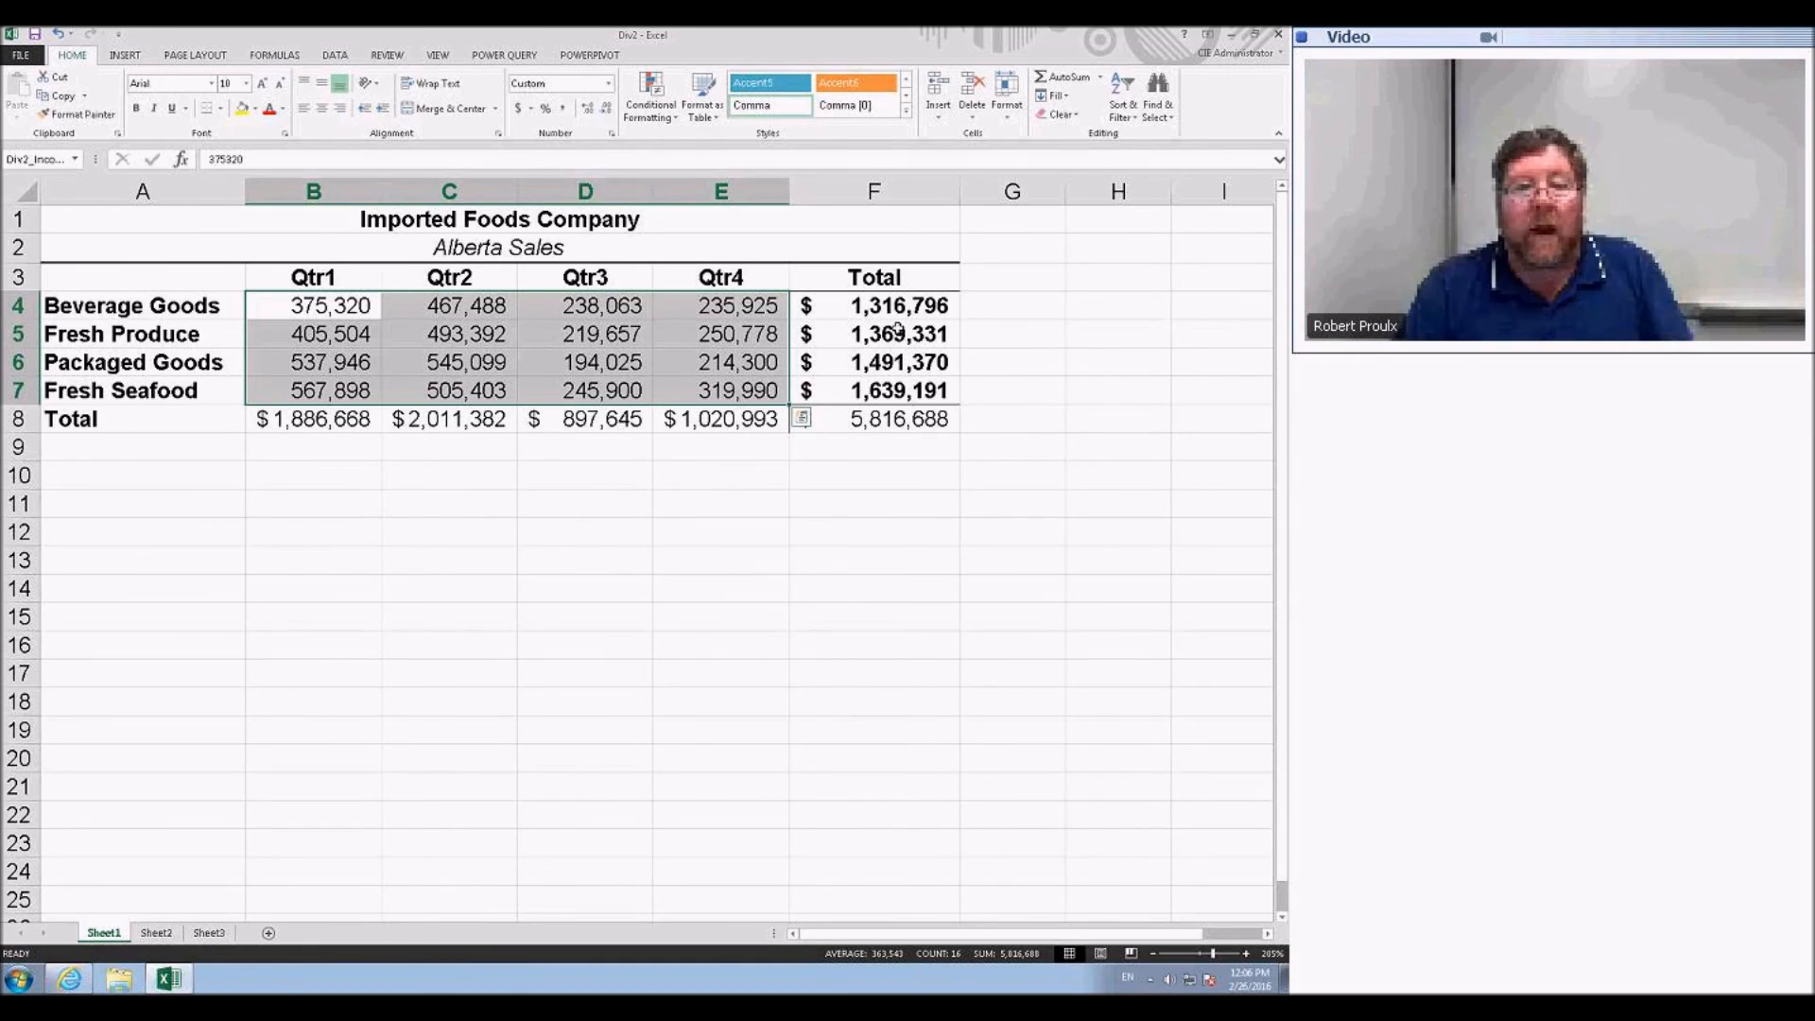
- Preview the totals options for B4:E7 in Quick Analysis, including the % Total column, without applying any
{"action": "left_click", "coordinate": [801, 419]}
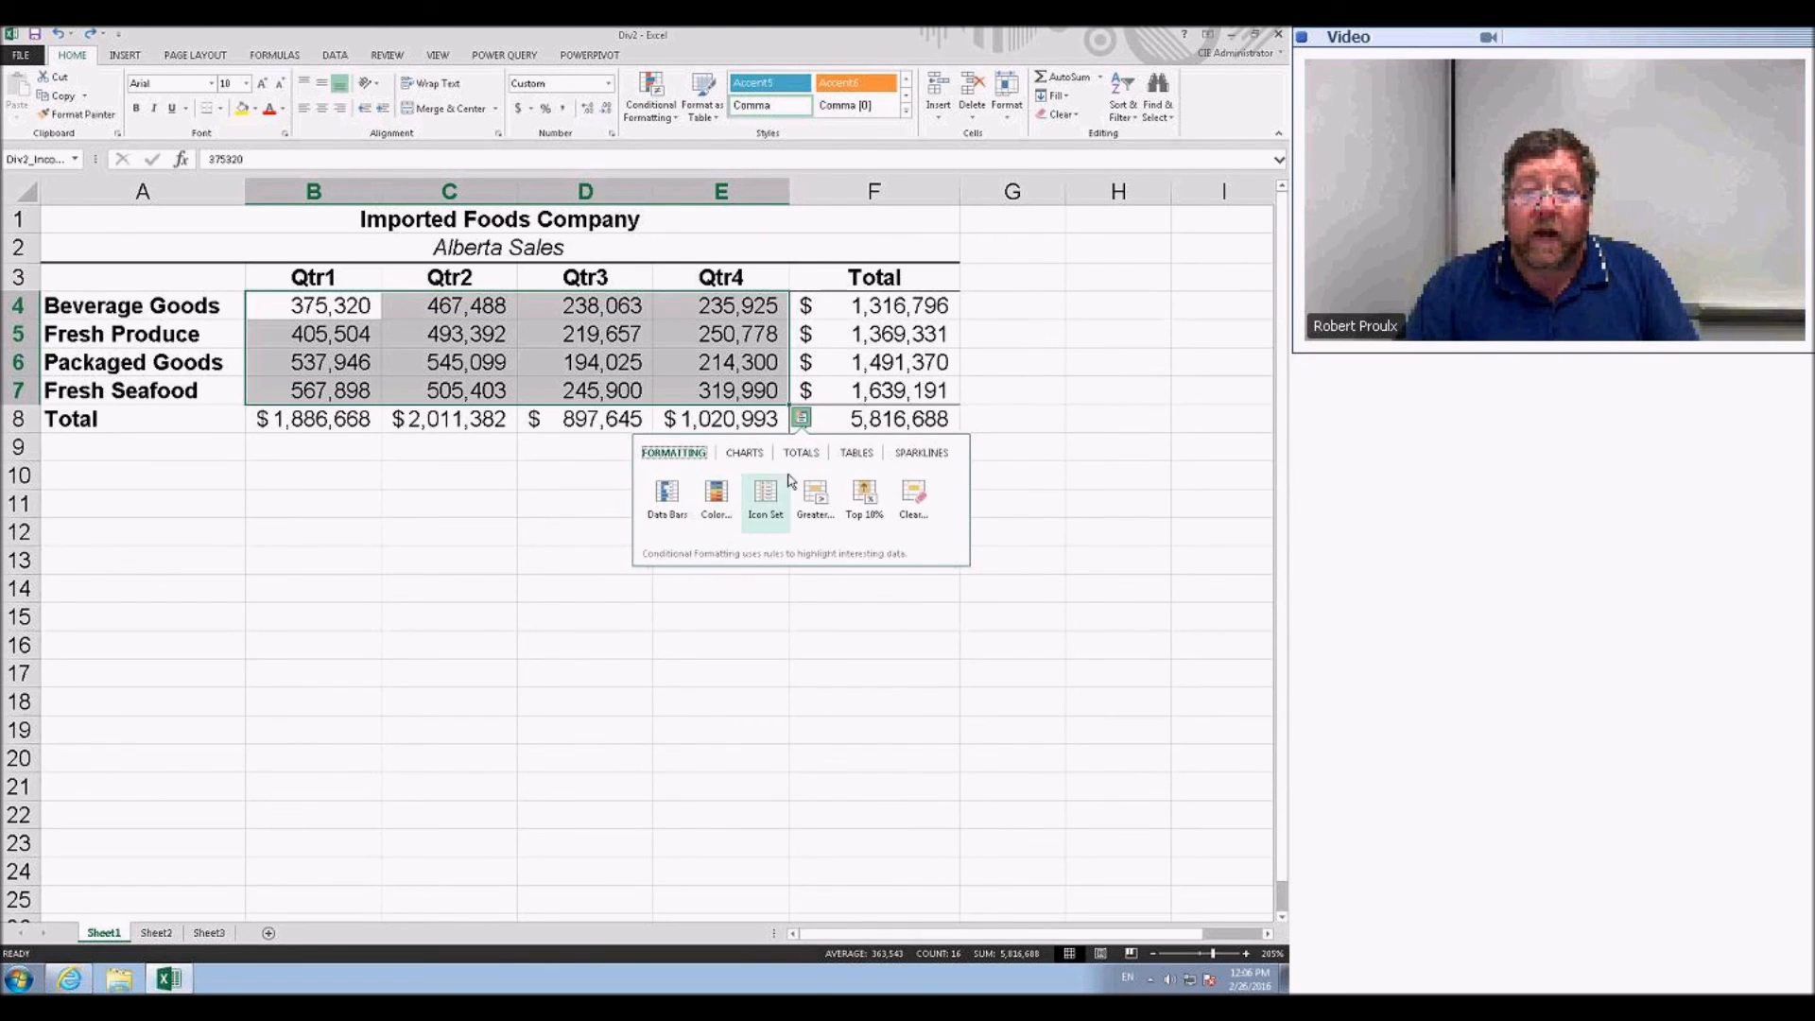
{"action": "left_click", "coordinate": [800, 454]}
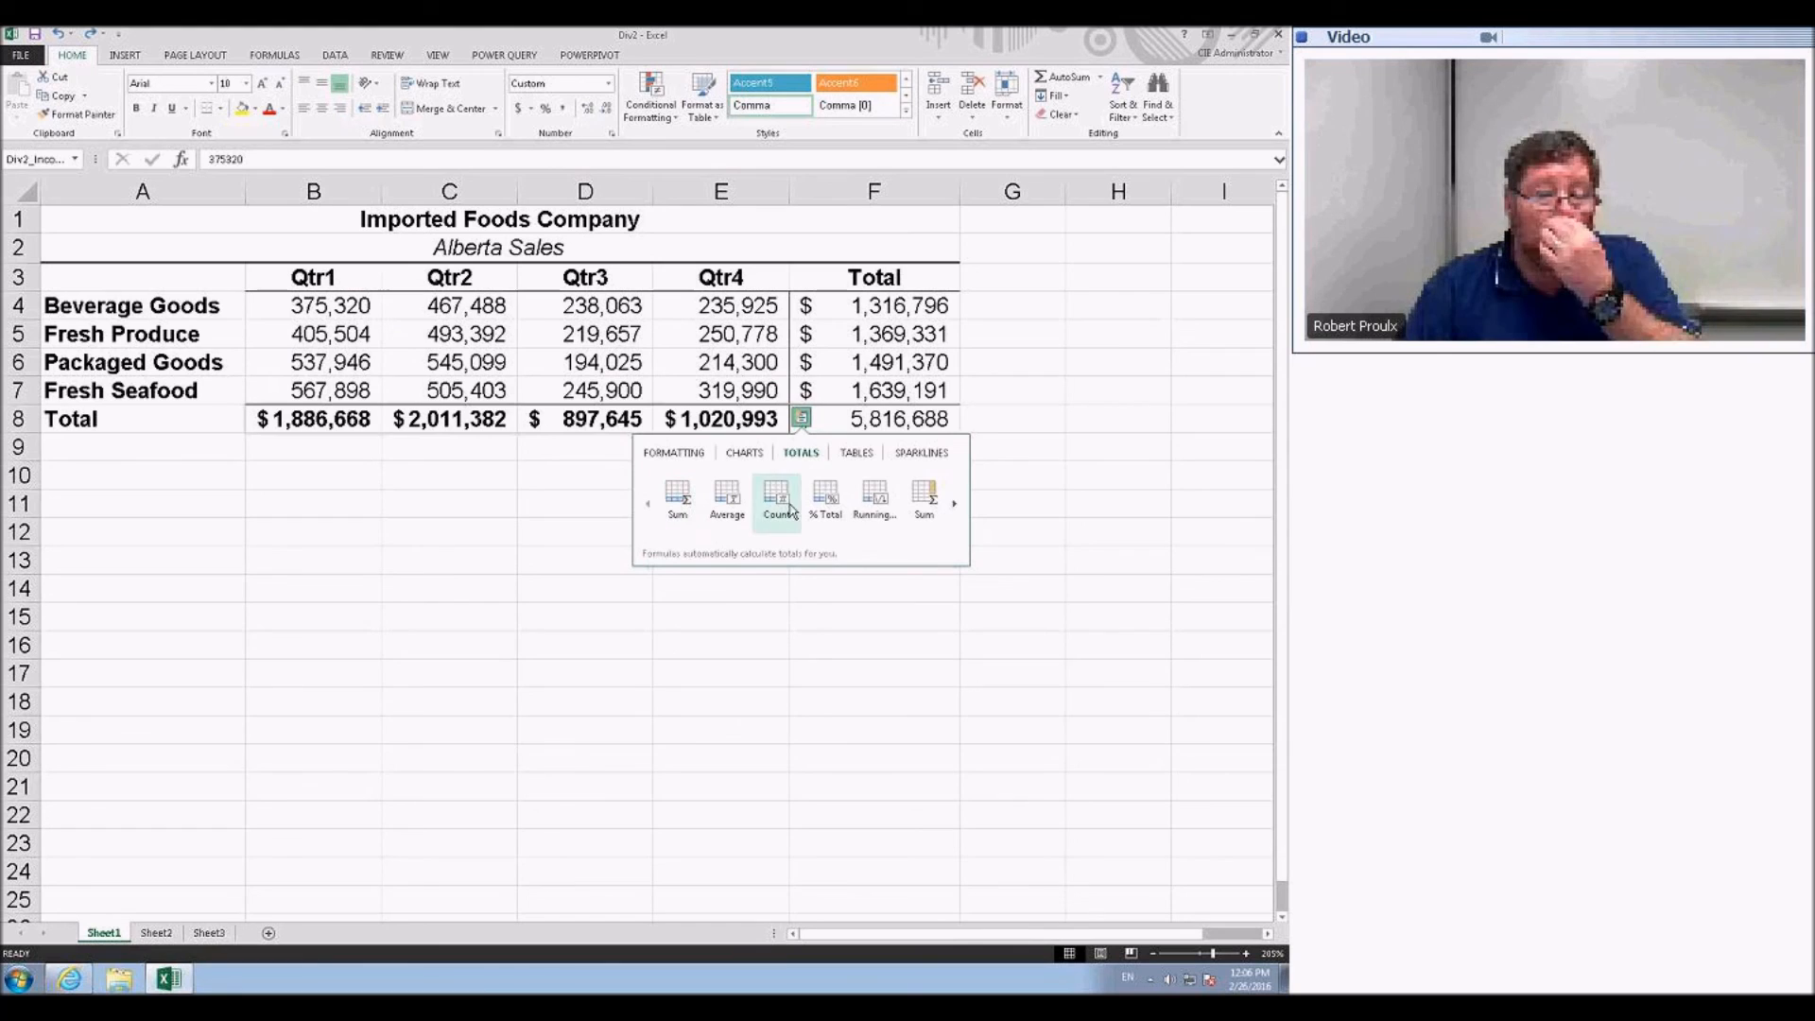
{"action": "left_click", "coordinate": [955, 503]}
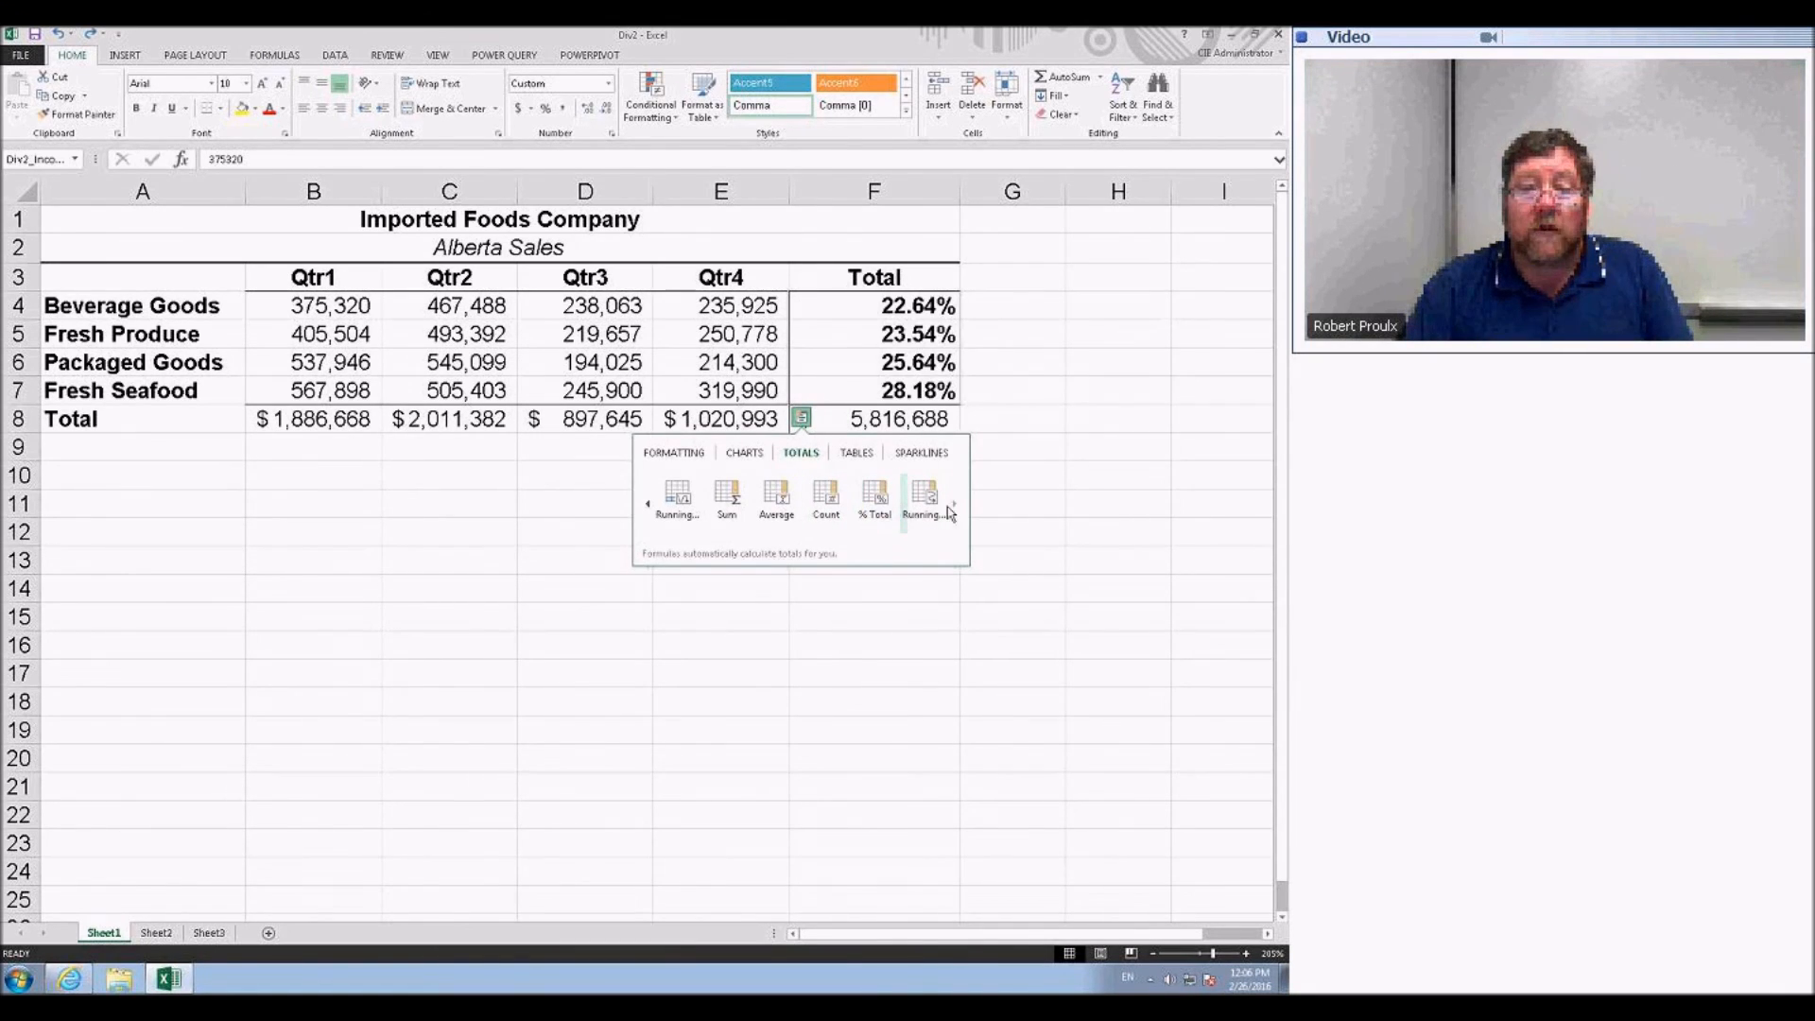
{"action": "left_click", "coordinate": [1060, 509]}
- Preview the Running Total row and the % Total column for B4:E8 in Quick Analysis without applying them
{"action": "left_click_drag", "start_coordinate": [352, 310], "coordinate": [693, 419]}
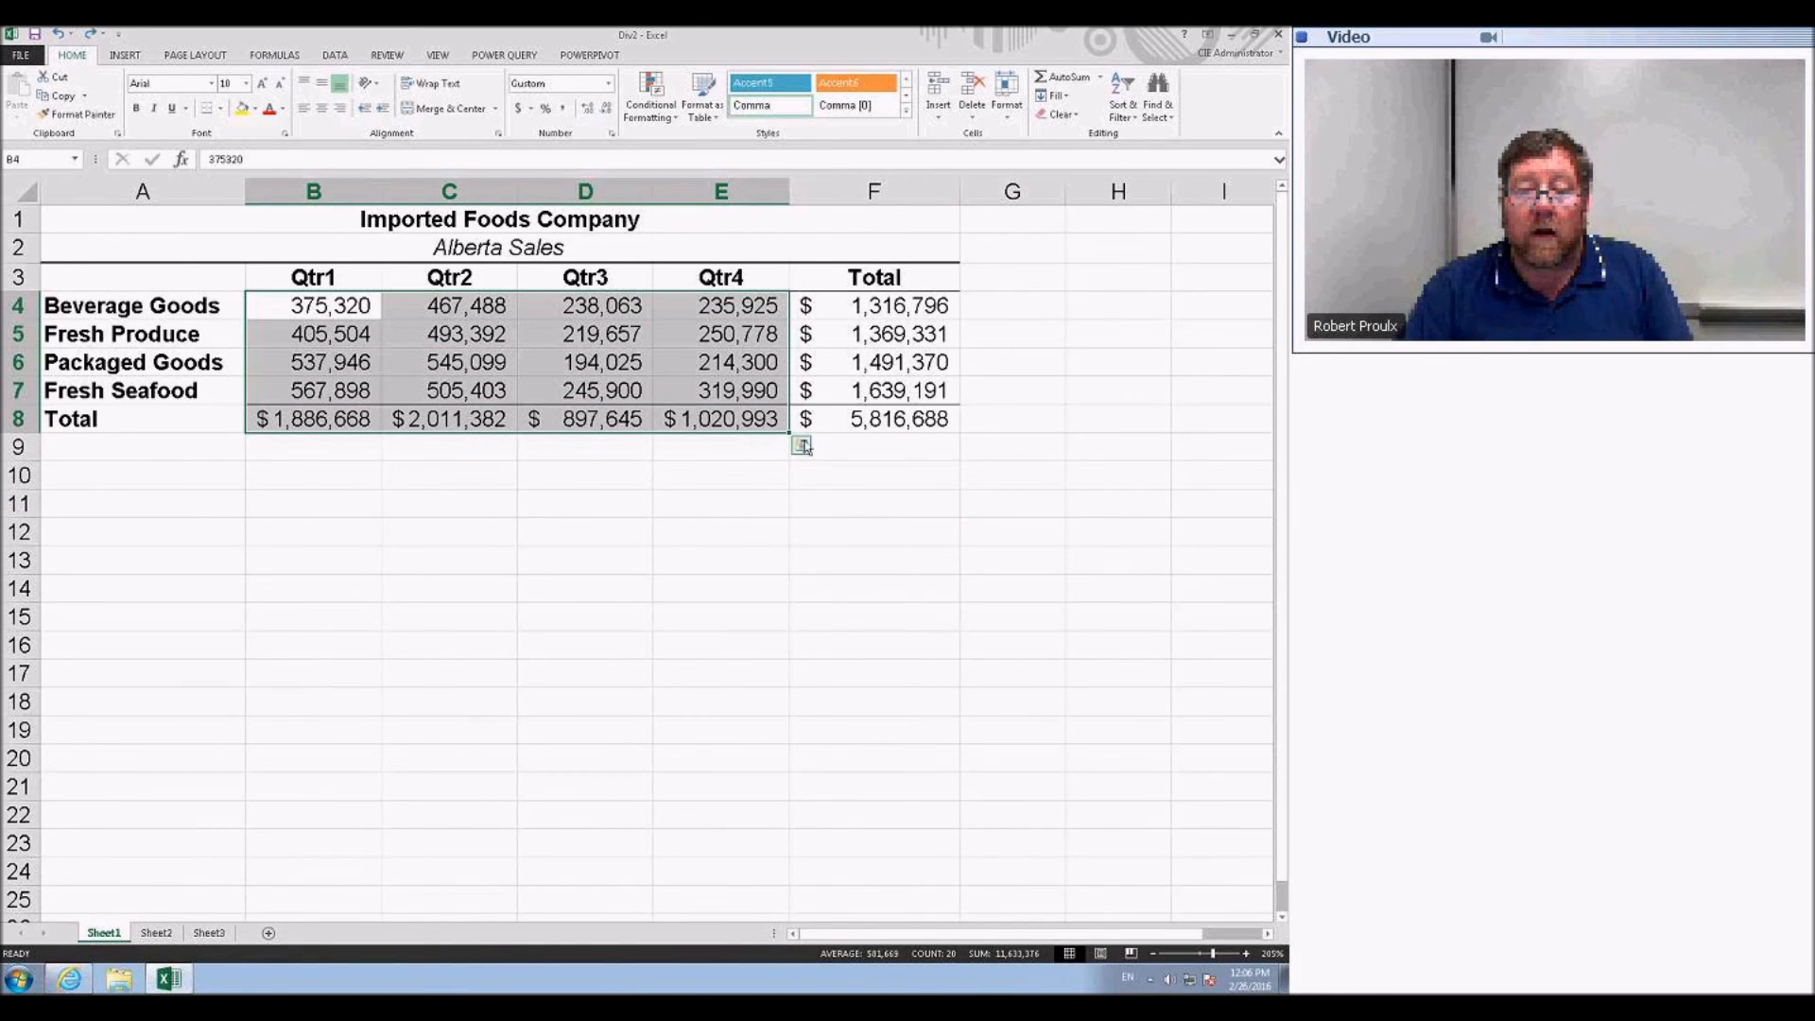
{"action": "left_click", "coordinate": [800, 445]}
{"action": "left_click", "coordinate": [800, 481]}
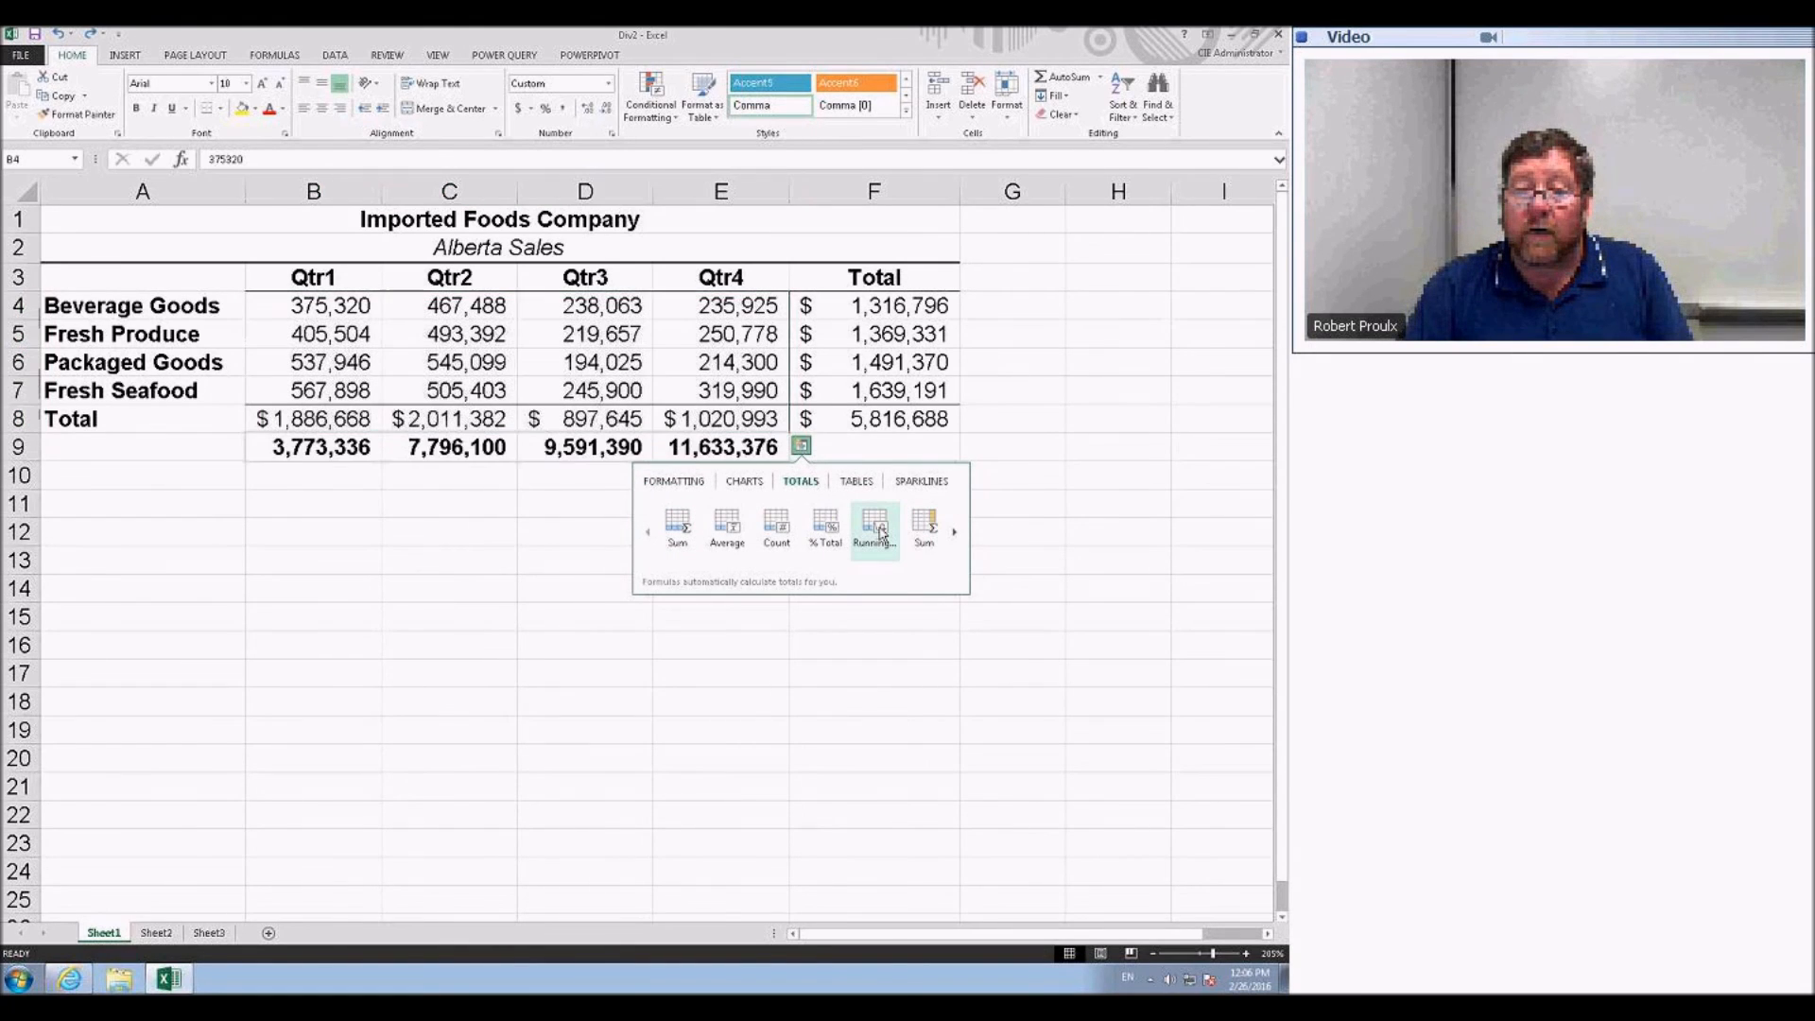
{"action": "left_click", "coordinate": [955, 532]}
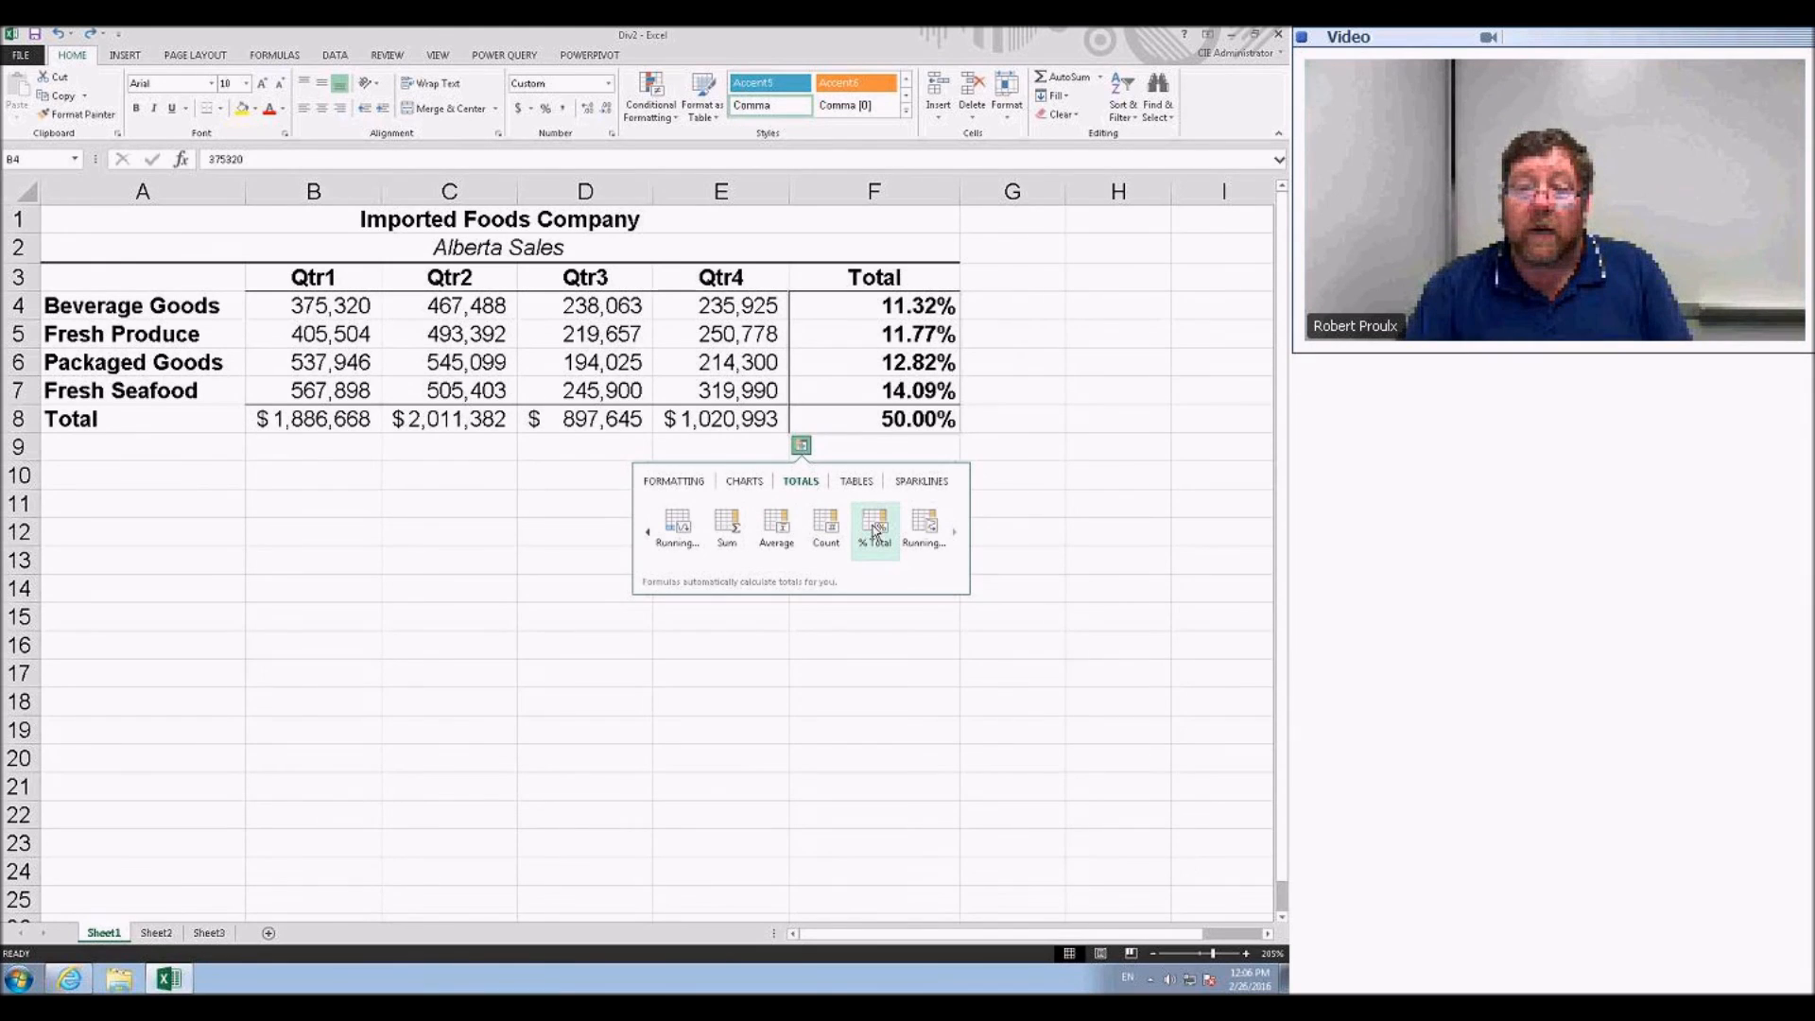
{"action": "left_click", "coordinate": [1017, 523]}
- Convert the quarterly figures in B4:E7 to a table with Quick Analysis
{"action": "left_click_drag", "start_coordinate": [342, 310], "coordinate": [746, 392]}
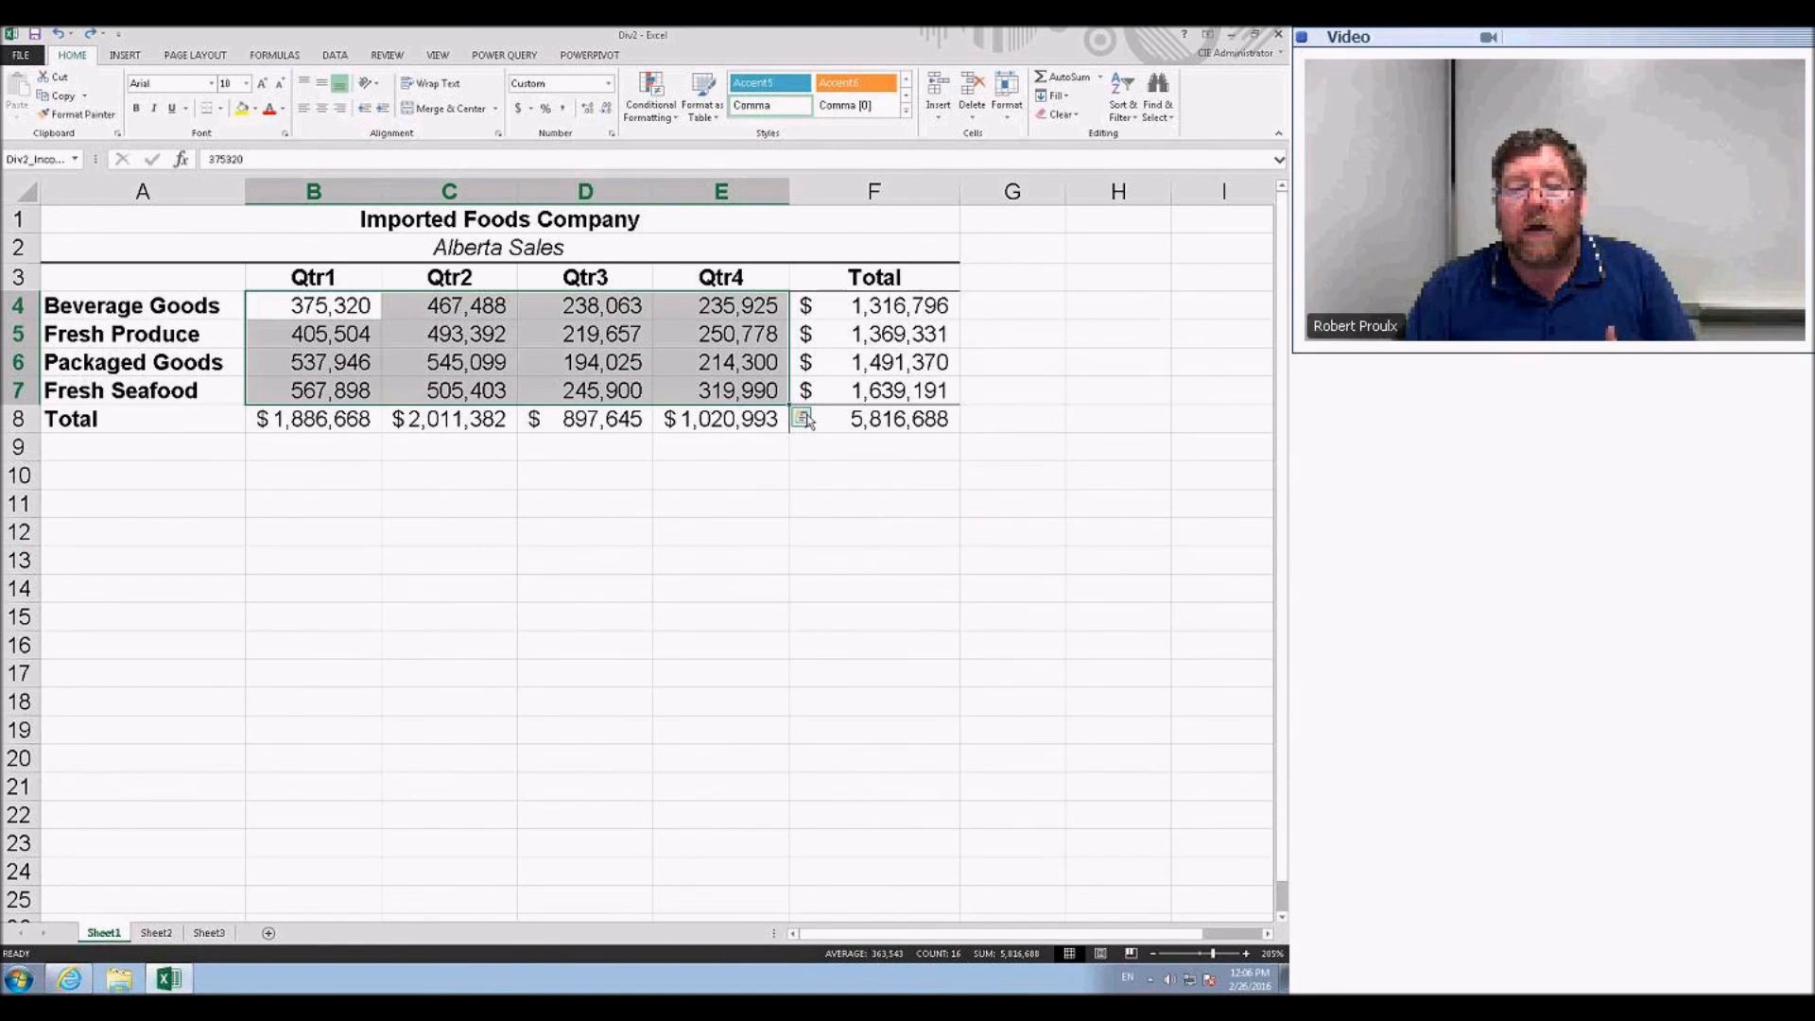
{"action": "left_click", "coordinate": [802, 418]}
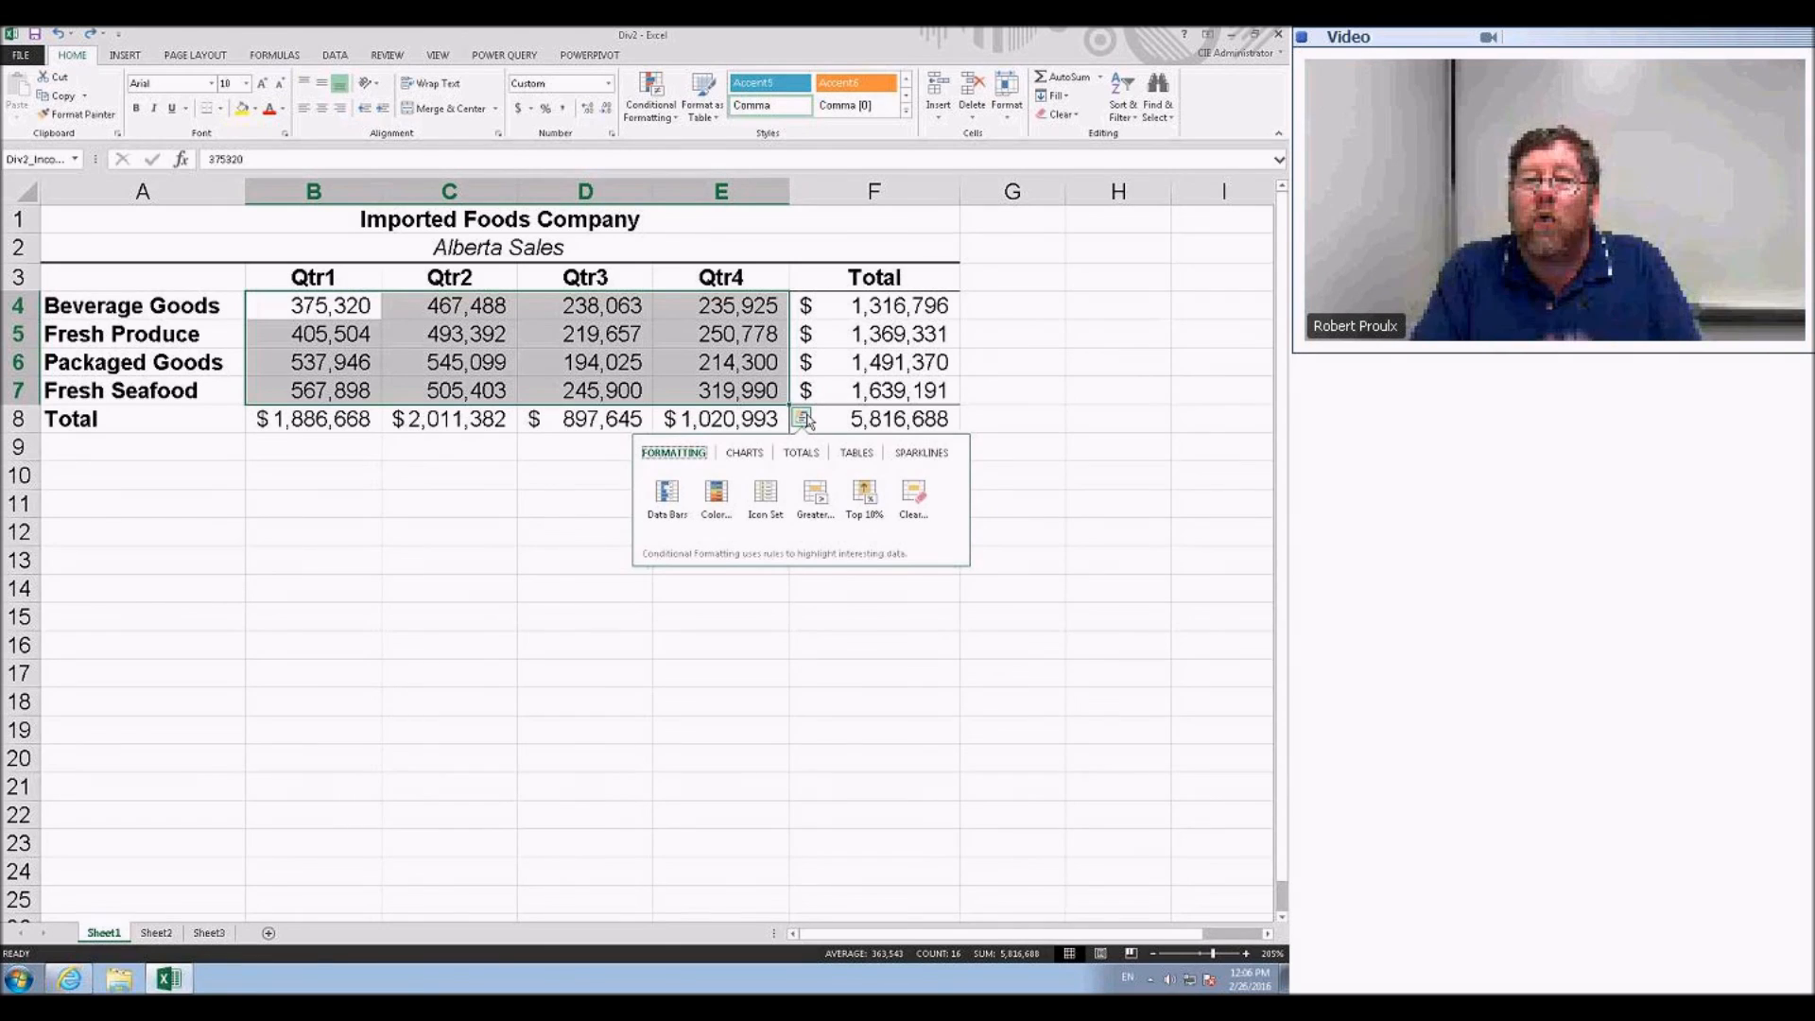
{"action": "left_click", "coordinate": [857, 453]}
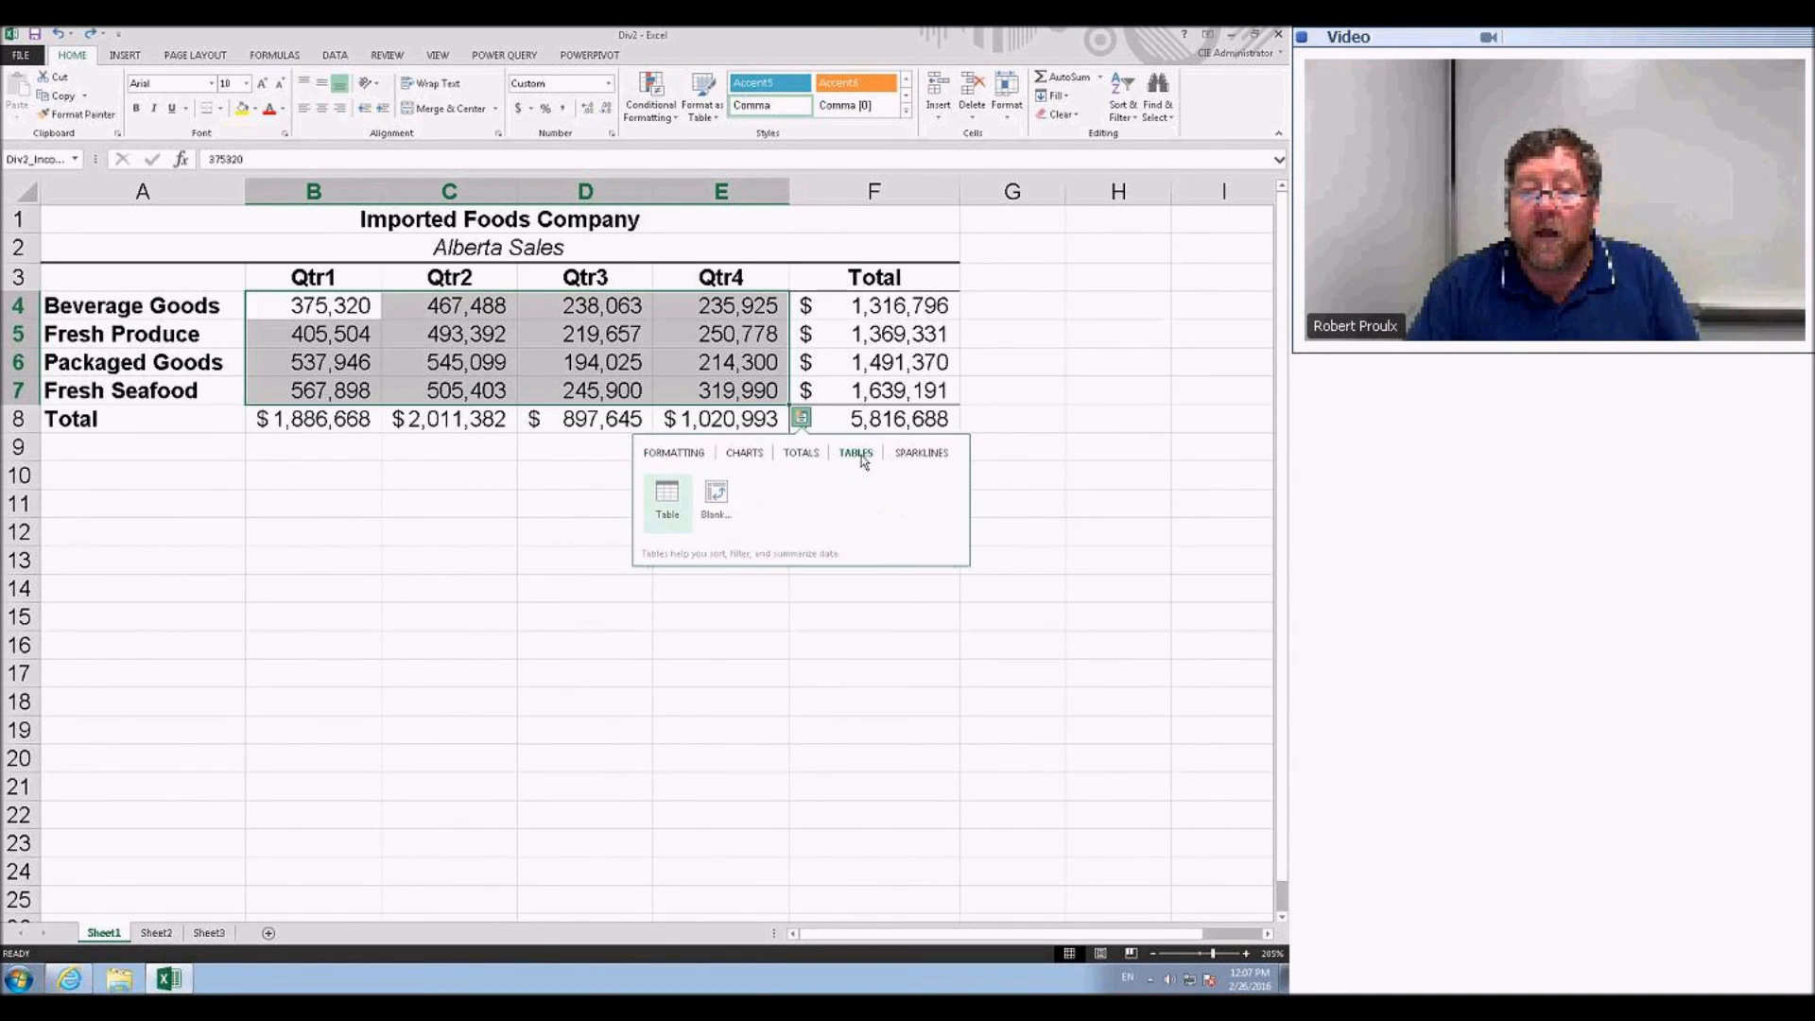
{"action": "left_click", "coordinate": [672, 495]}
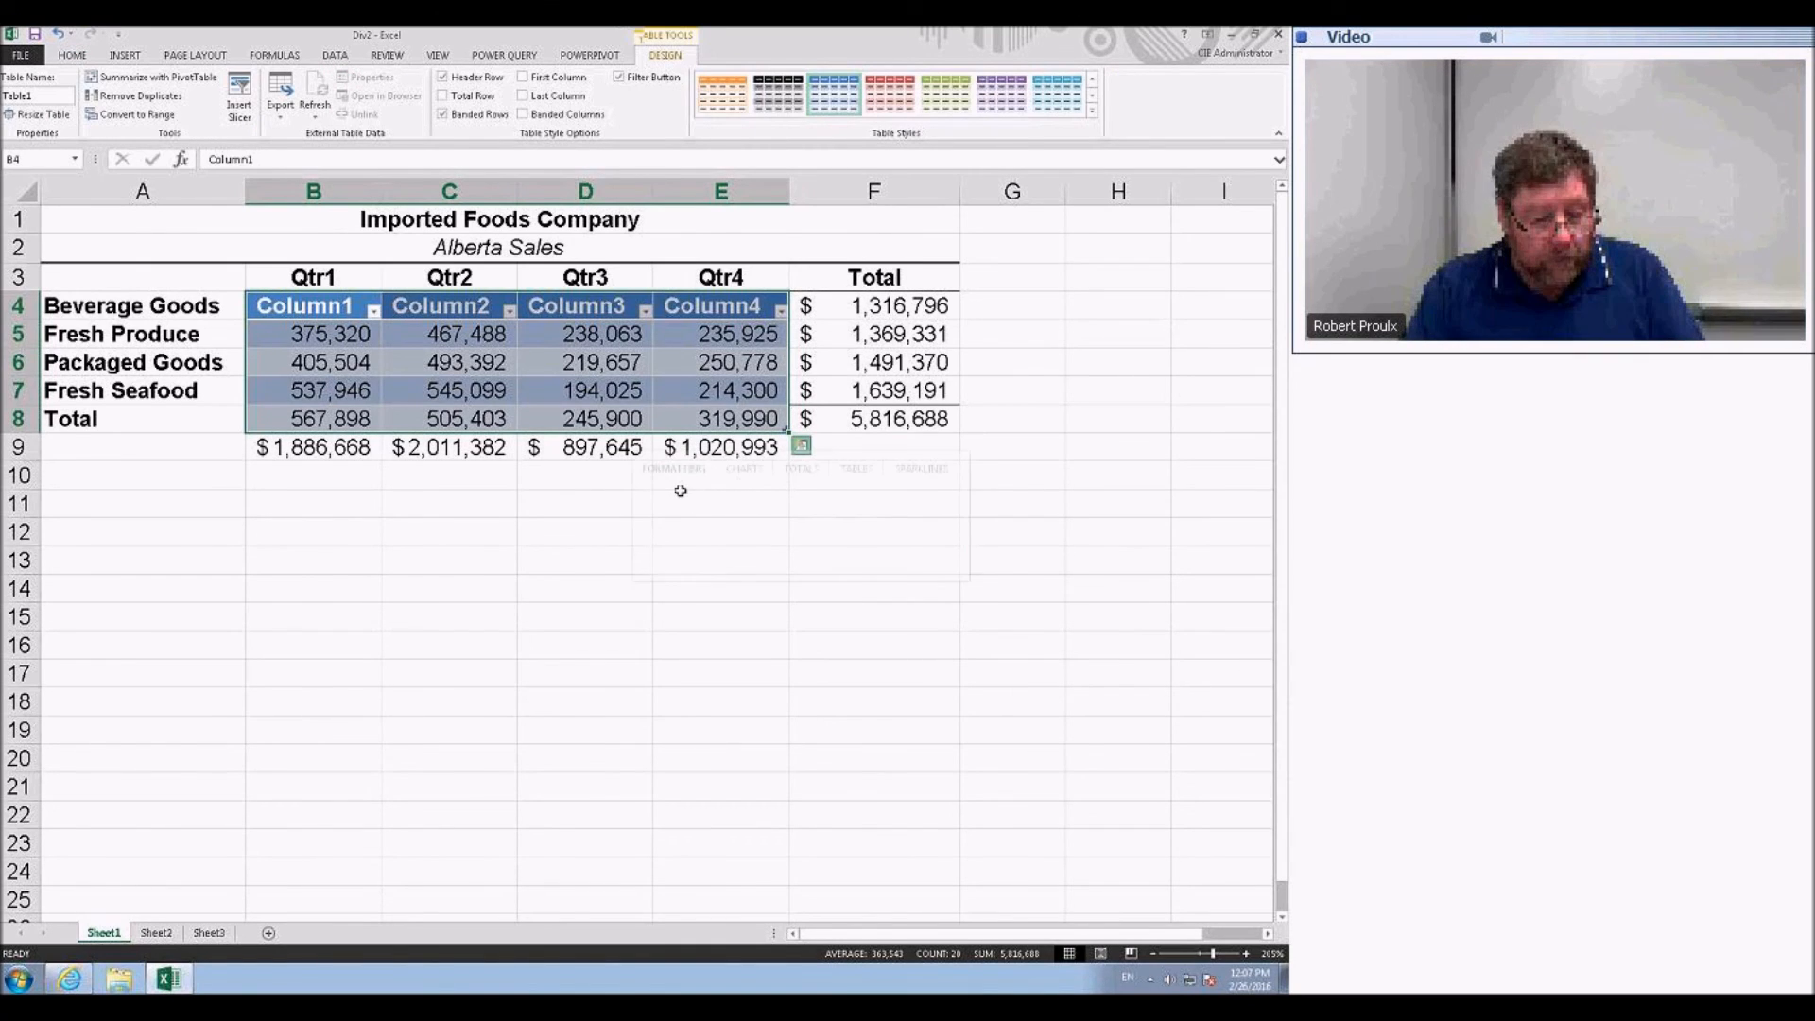
- Leave Quick Analysis and undo the table conversion of B4:E7
{"action": "key", "text": "ctrl+q"}
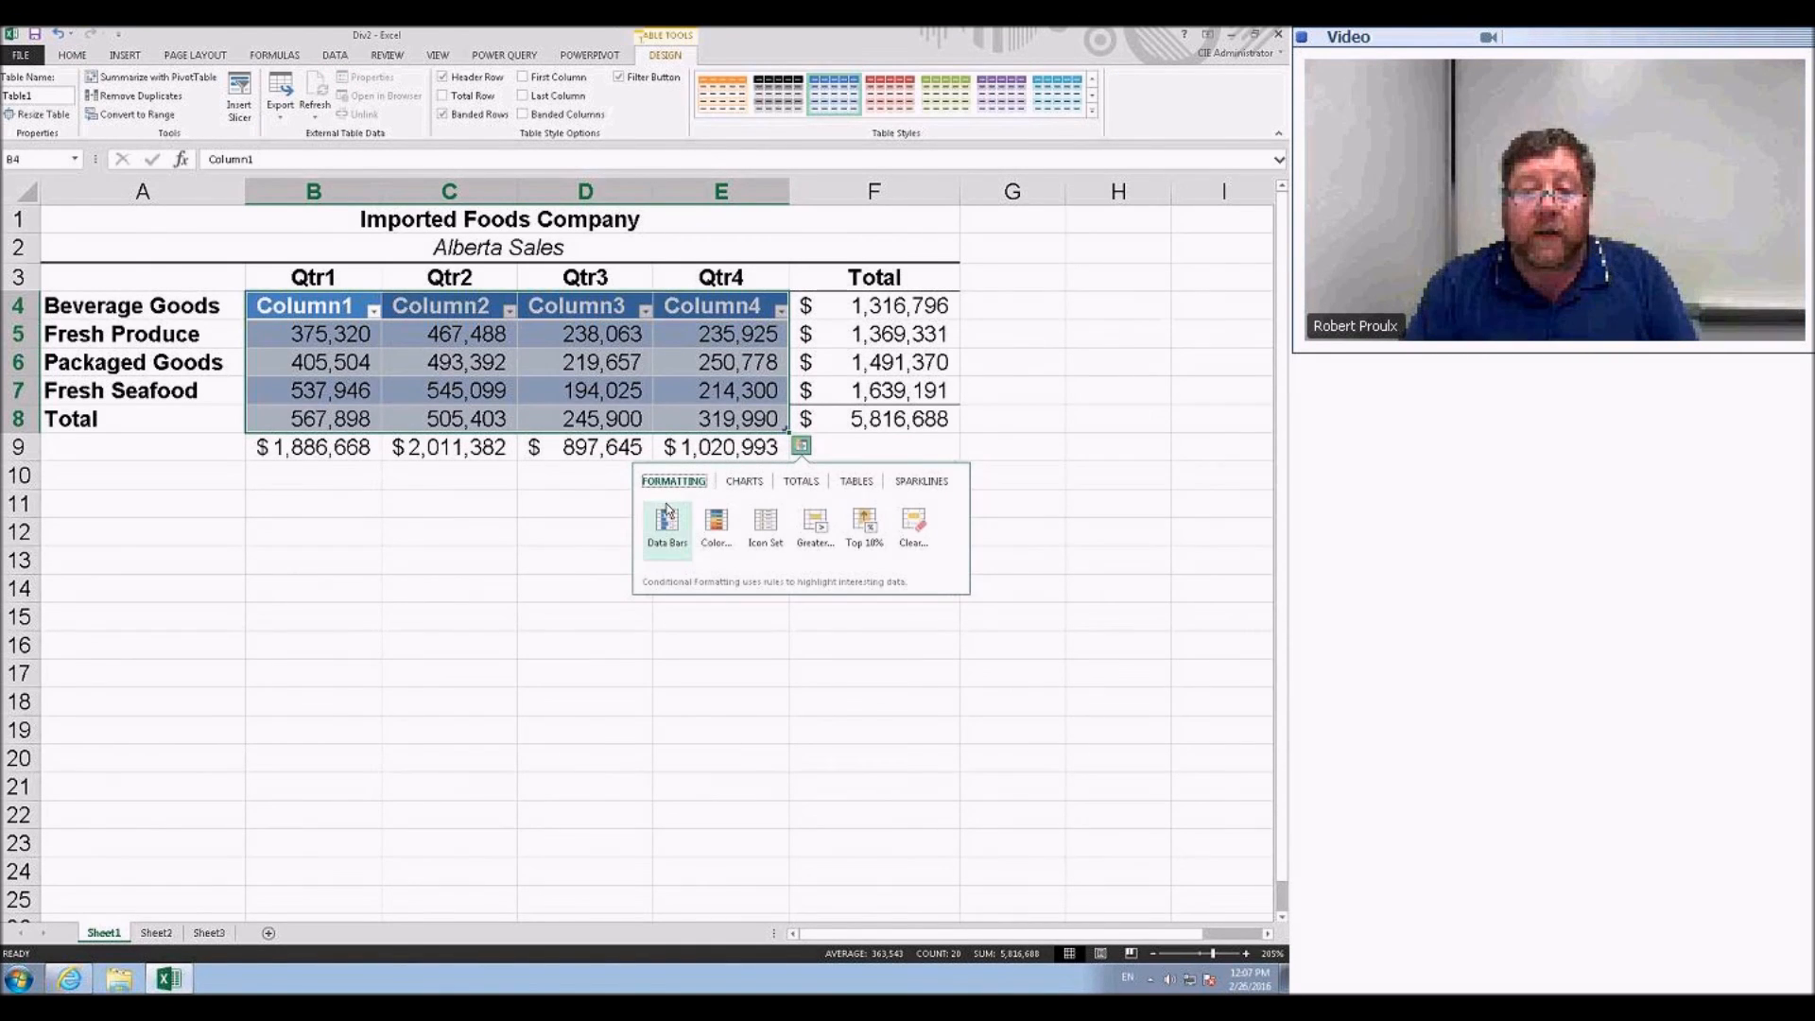
{"action": "left_click", "coordinate": [666, 518]}
{"action": "left_click", "coordinate": [592, 506]}
{"action": "key", "text": "ctrl+z"}
{"action": "key", "text": "ctrl+z"}
{"action": "key", "text": "ctrl+z"}
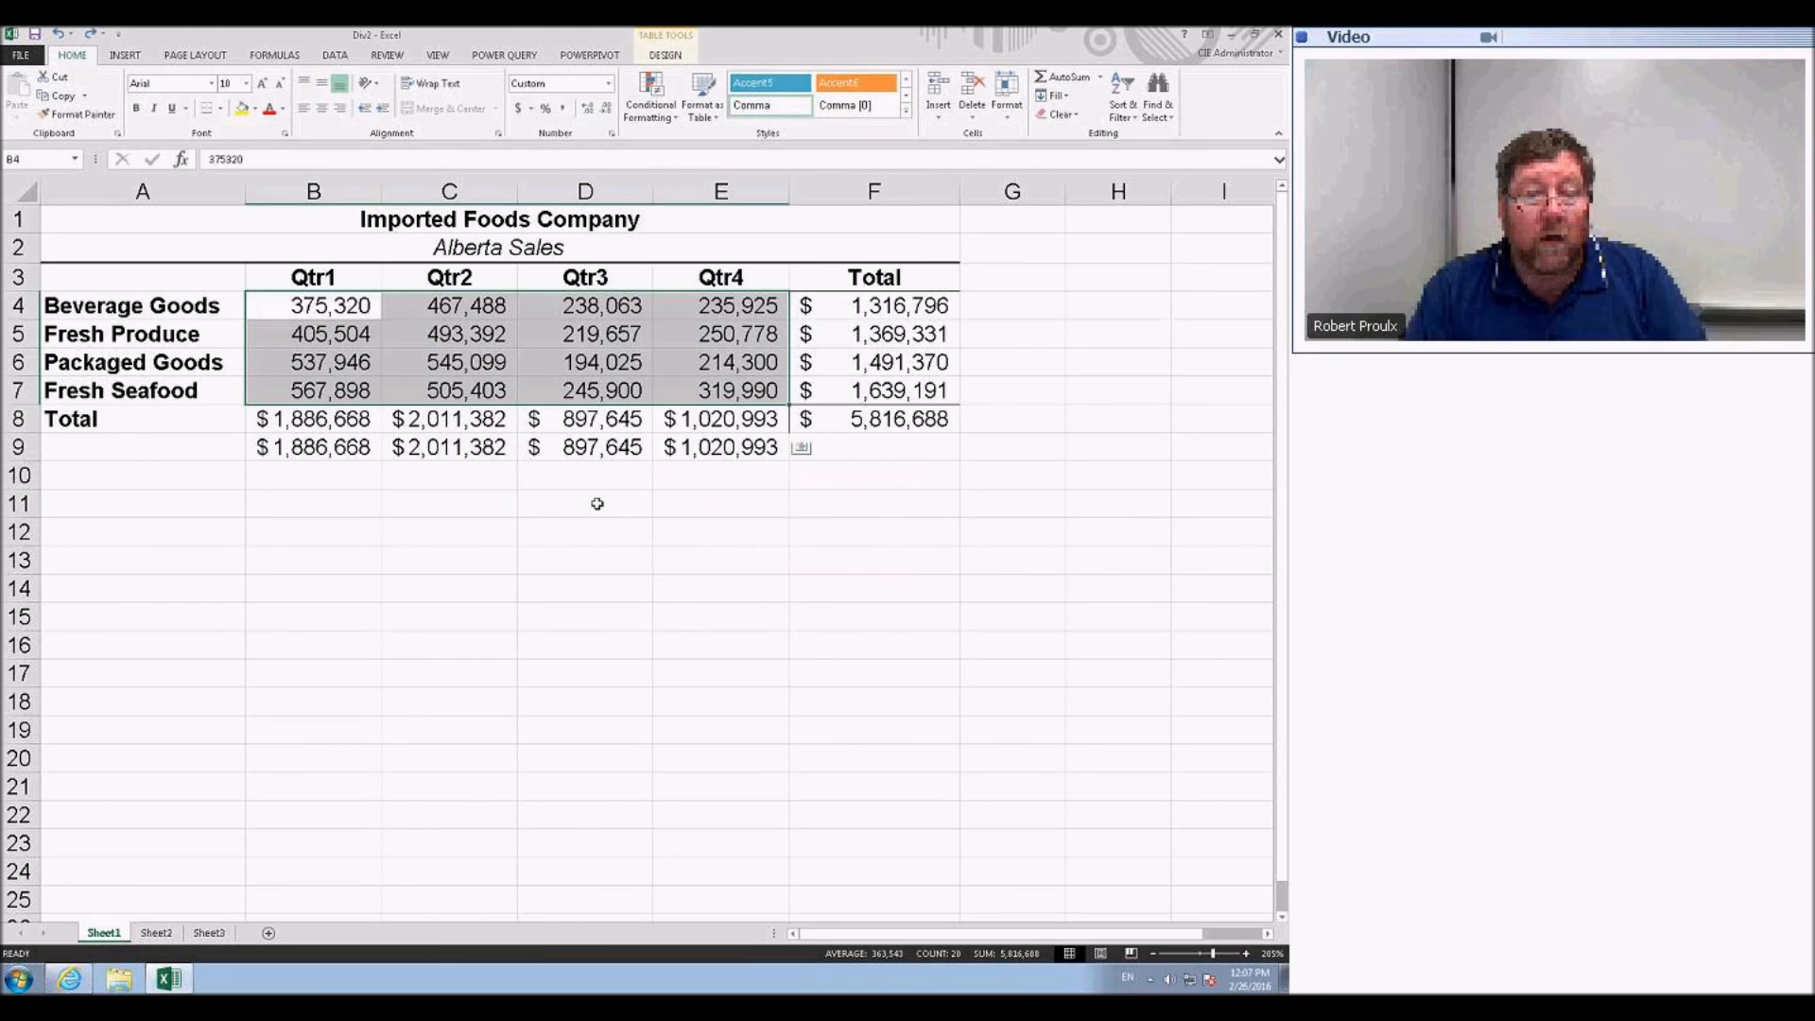
- Enter products as the column header in A3
{"action": "left_click_drag", "start_coordinate": [185, 278], "coordinate": [728, 388]}
{"action": "left_click", "coordinate": [182, 279]}
{"action": "type", "text": "products"}
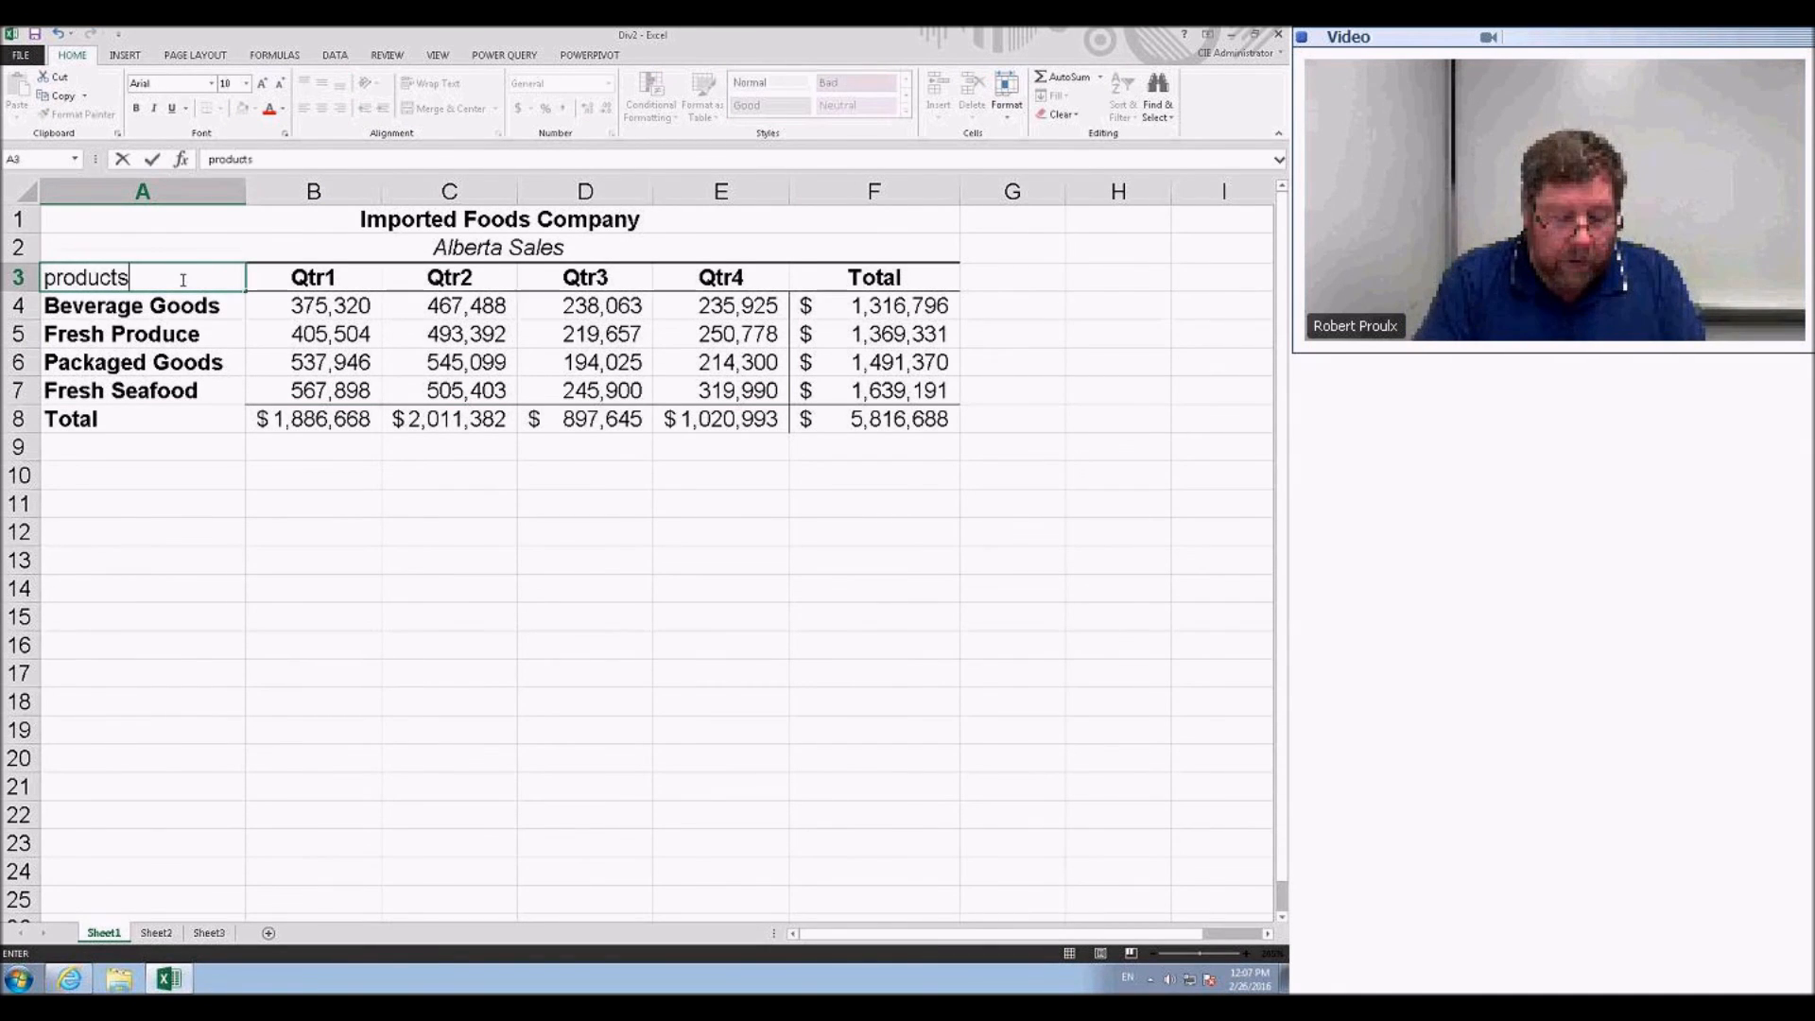
{"action": "left_click", "coordinate": [163, 497]}
- Copy the formatting of the Beverage Goods label in A4 to the header in A3 with Format Painter
{"action": "left_click", "coordinate": [145, 305]}
{"action": "left_click", "coordinate": [81, 113]}
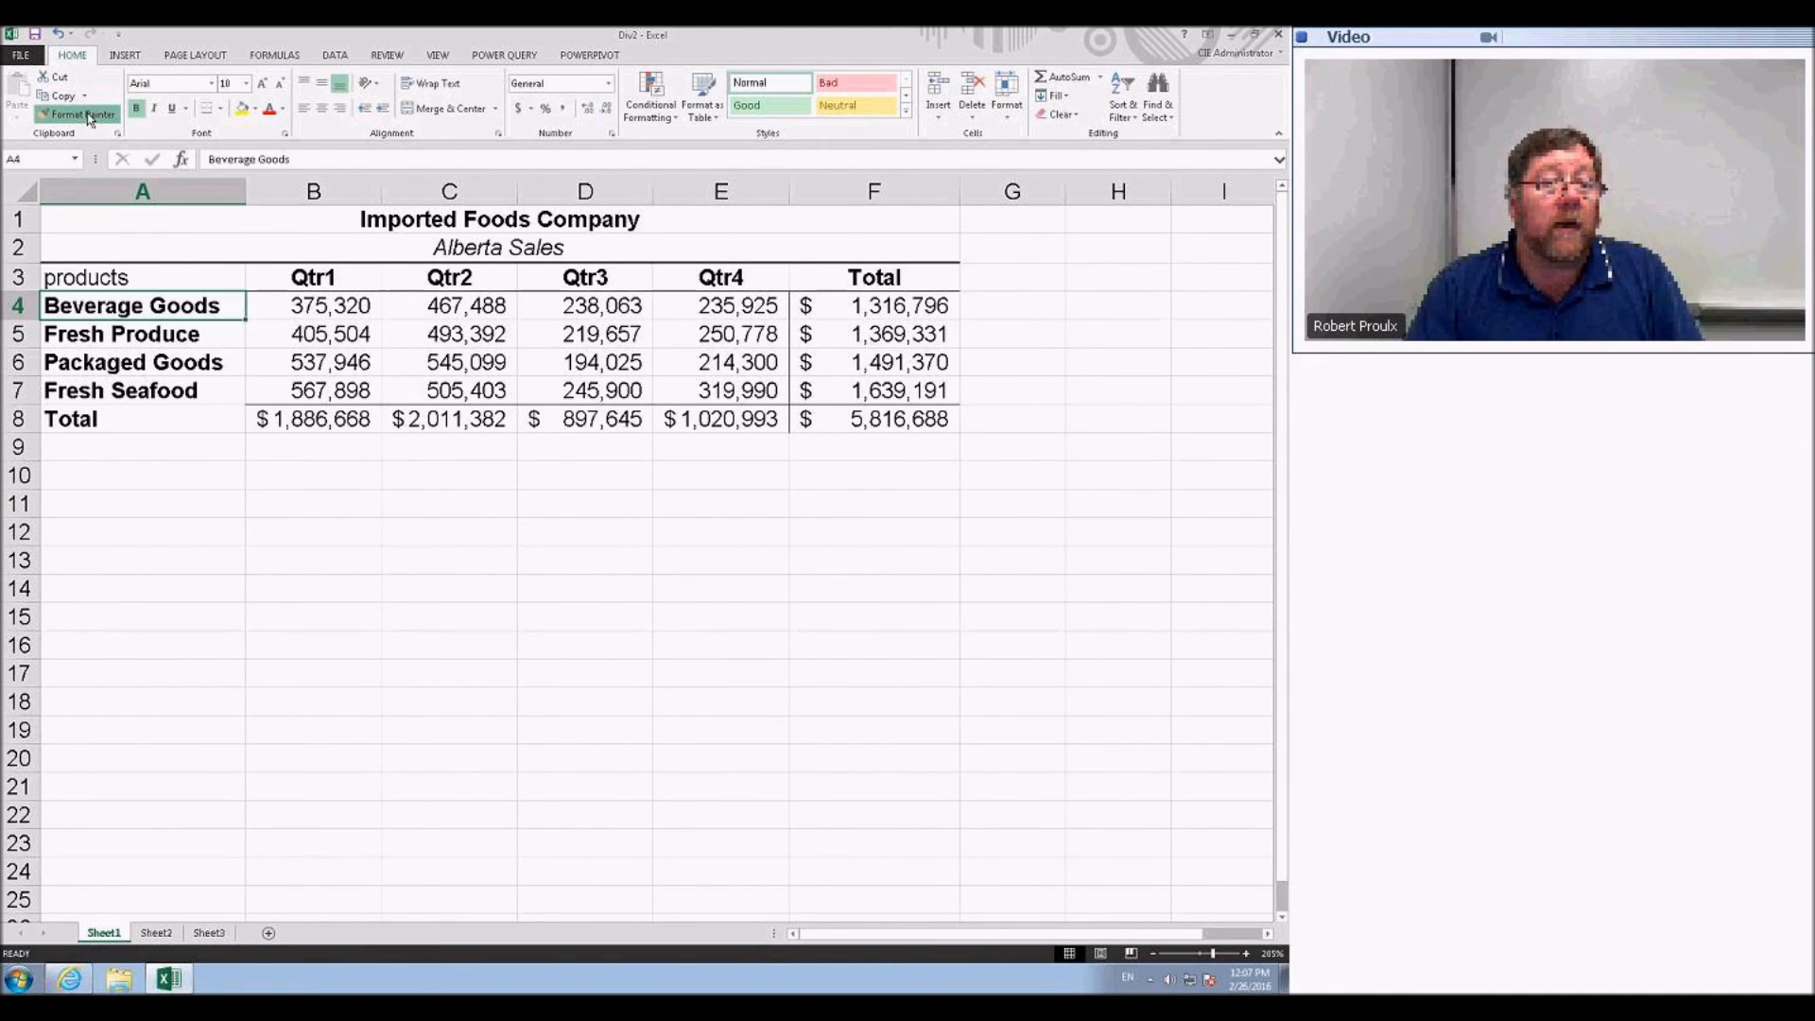
{"action": "left_click", "coordinate": [121, 277]}
{"action": "key", "text": "Down"}
{"action": "key", "text": "Down"}
{"action": "key", "text": "Down"}
{"action": "key", "text": "Down"}
- Convert A3:E7, including its header row, to a table with Quick Analysis
{"action": "left_click_drag", "start_coordinate": [121, 277], "coordinate": [751, 389]}
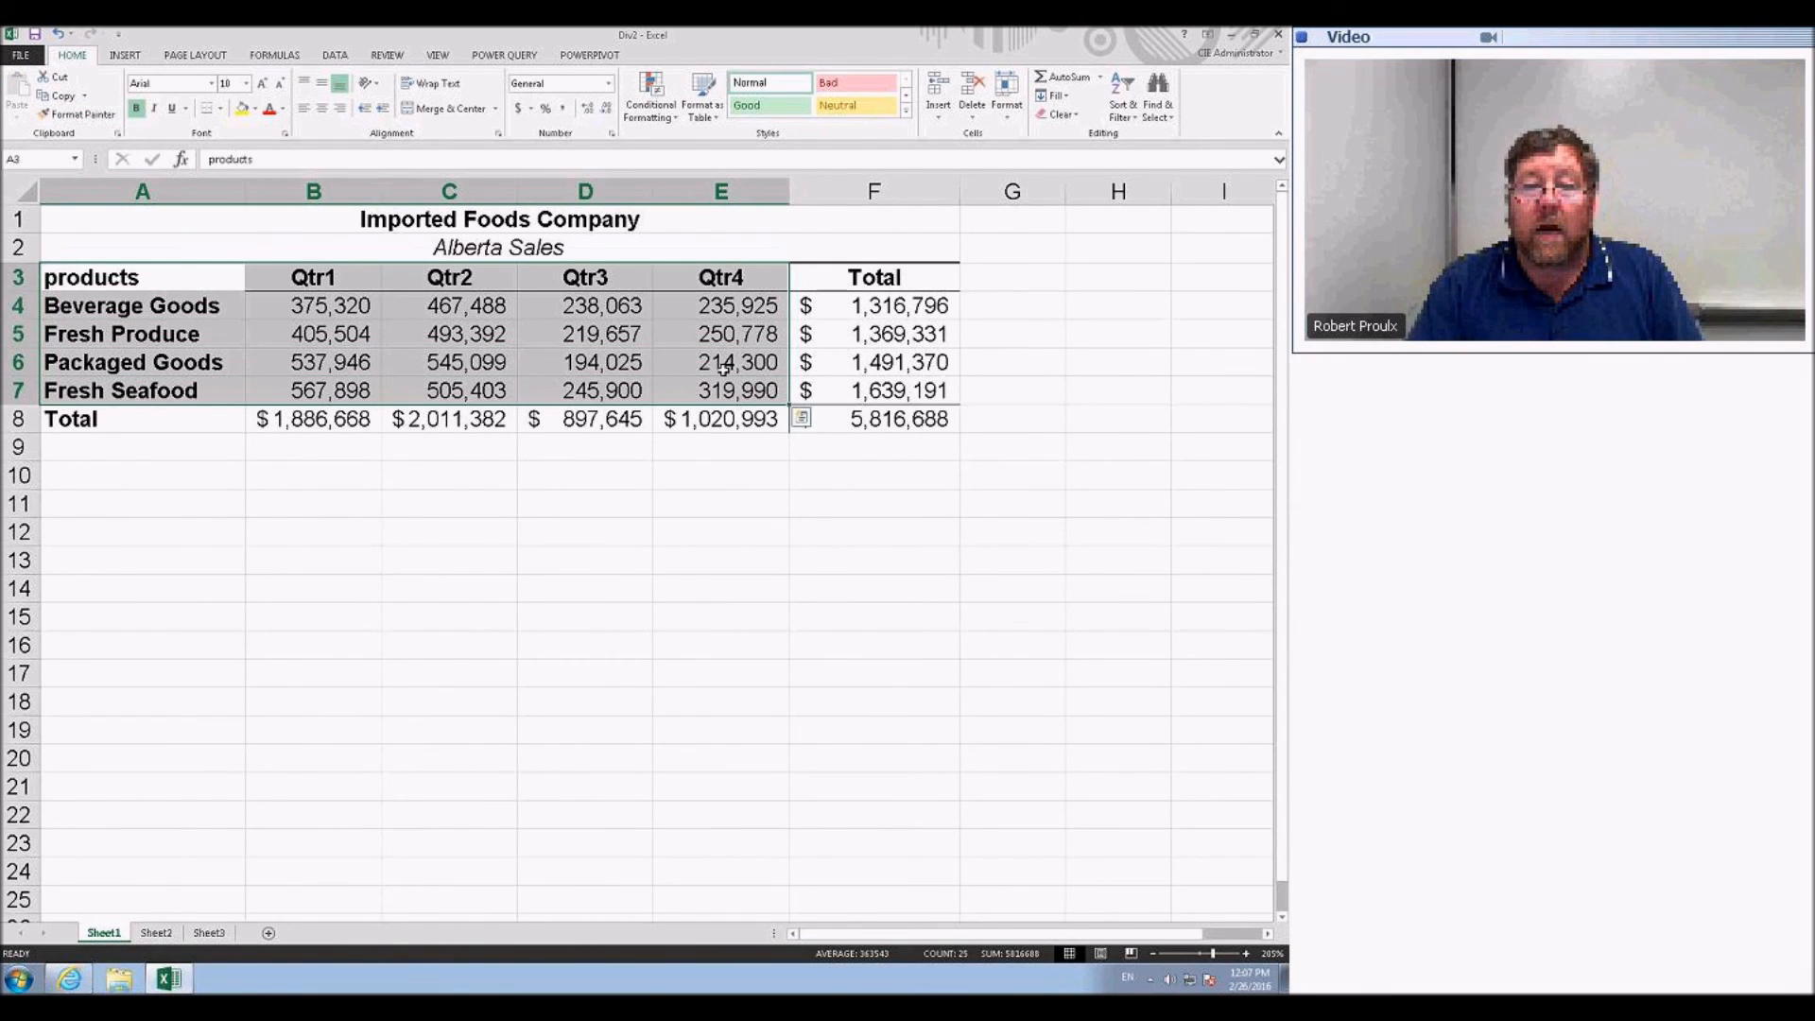
{"action": "left_click", "coordinate": [857, 451]}
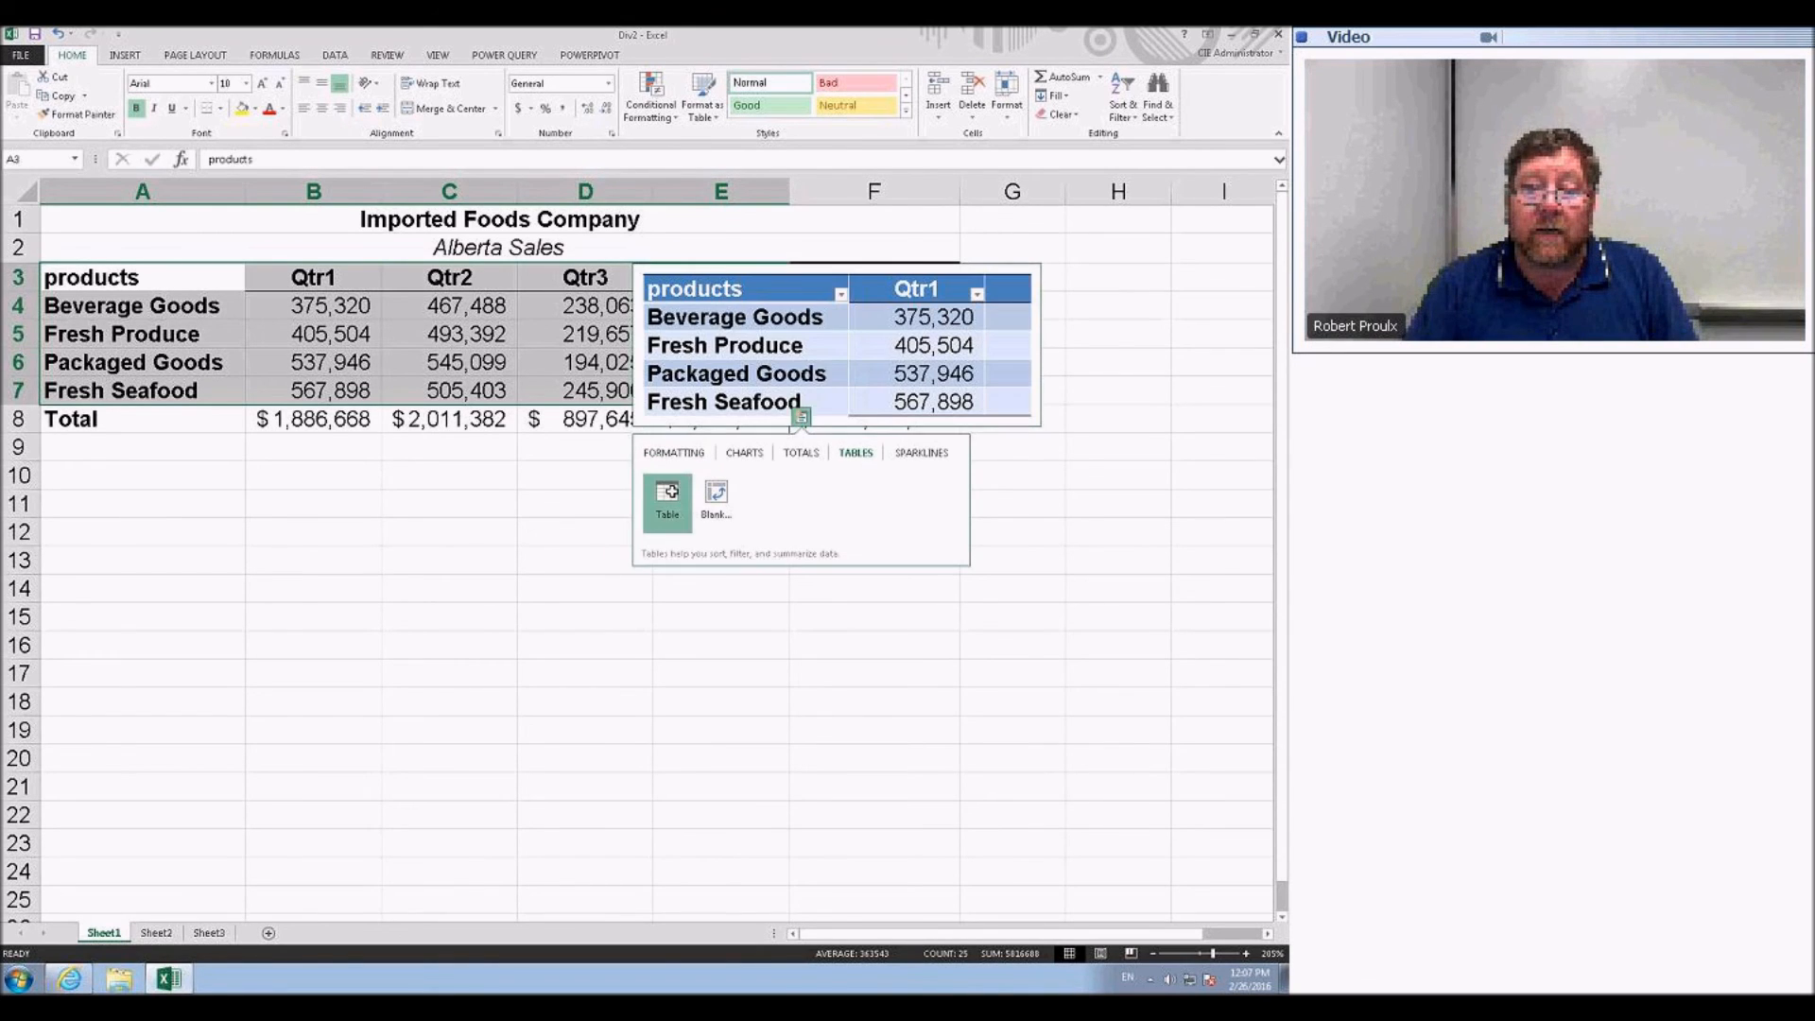
{"action": "left_click", "coordinate": [674, 498]}
{"action": "left_click", "coordinate": [319, 381]}
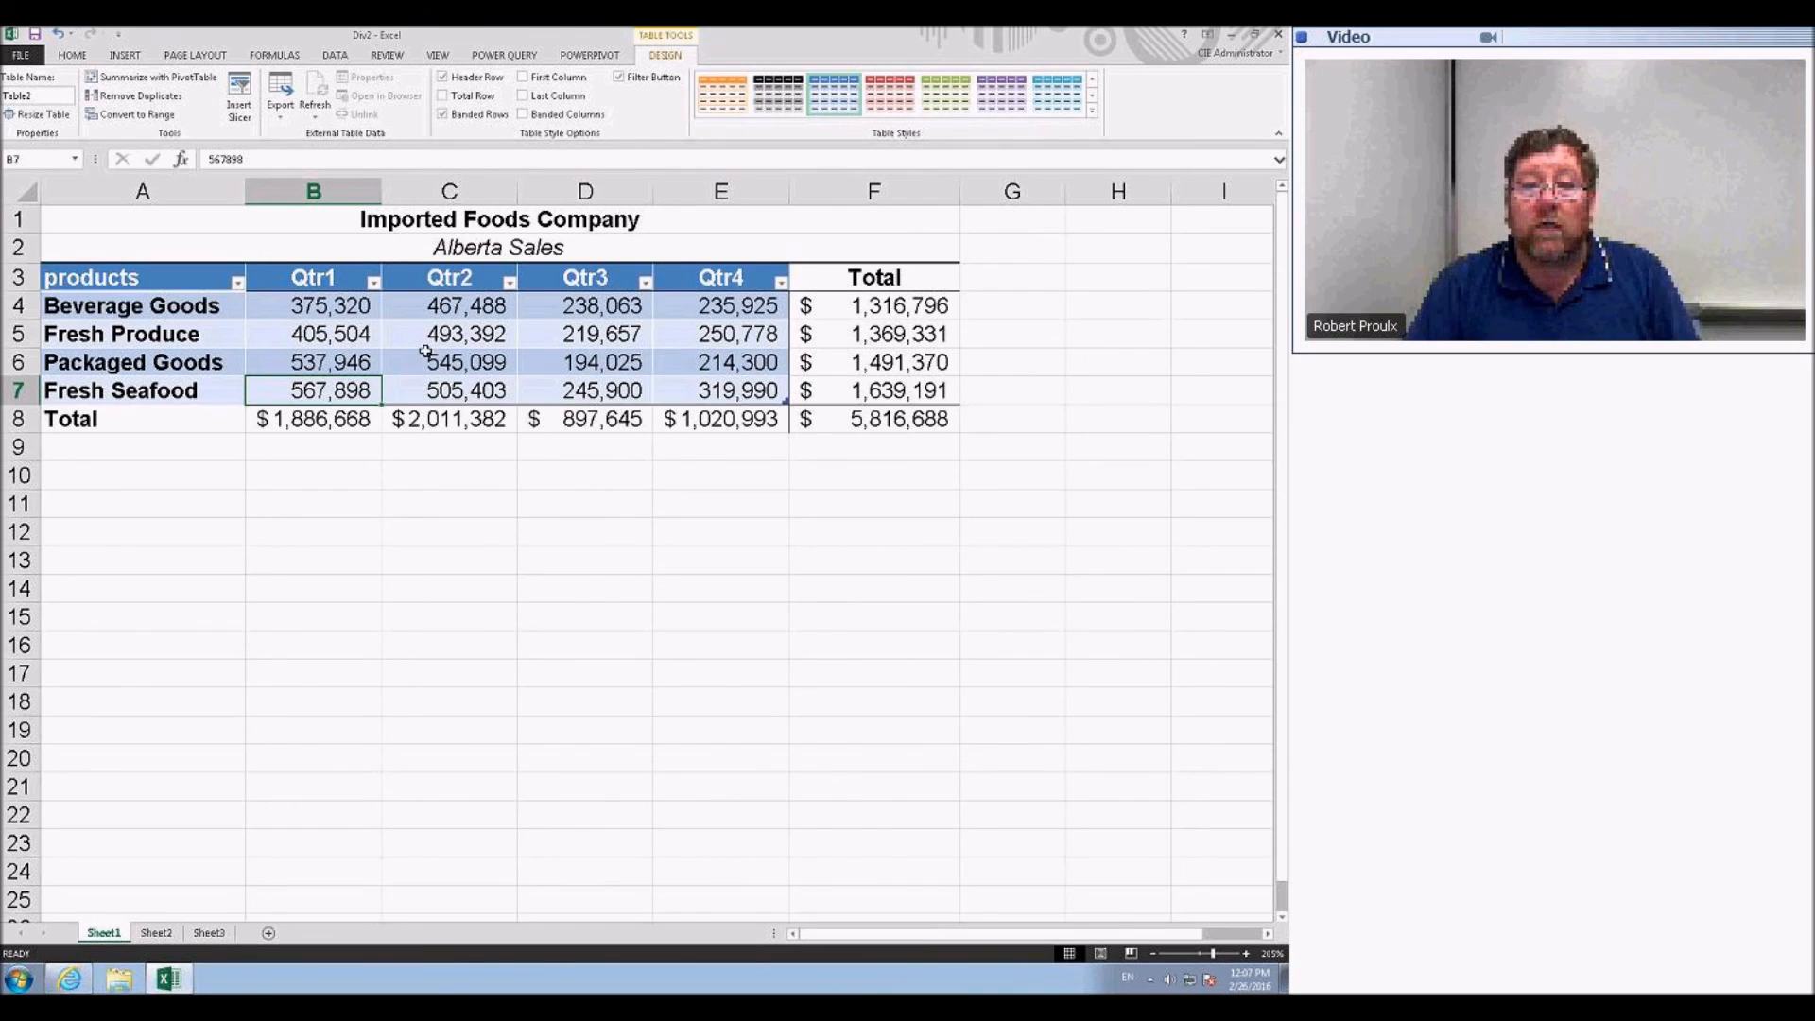
{"action": "scroll", "coordinate": [426, 354], "scroll_direction": "down", "scroll_amount": 1}
{"action": "scroll", "coordinate": [445, 354], "scroll_direction": "up", "scroll_amount": 1}
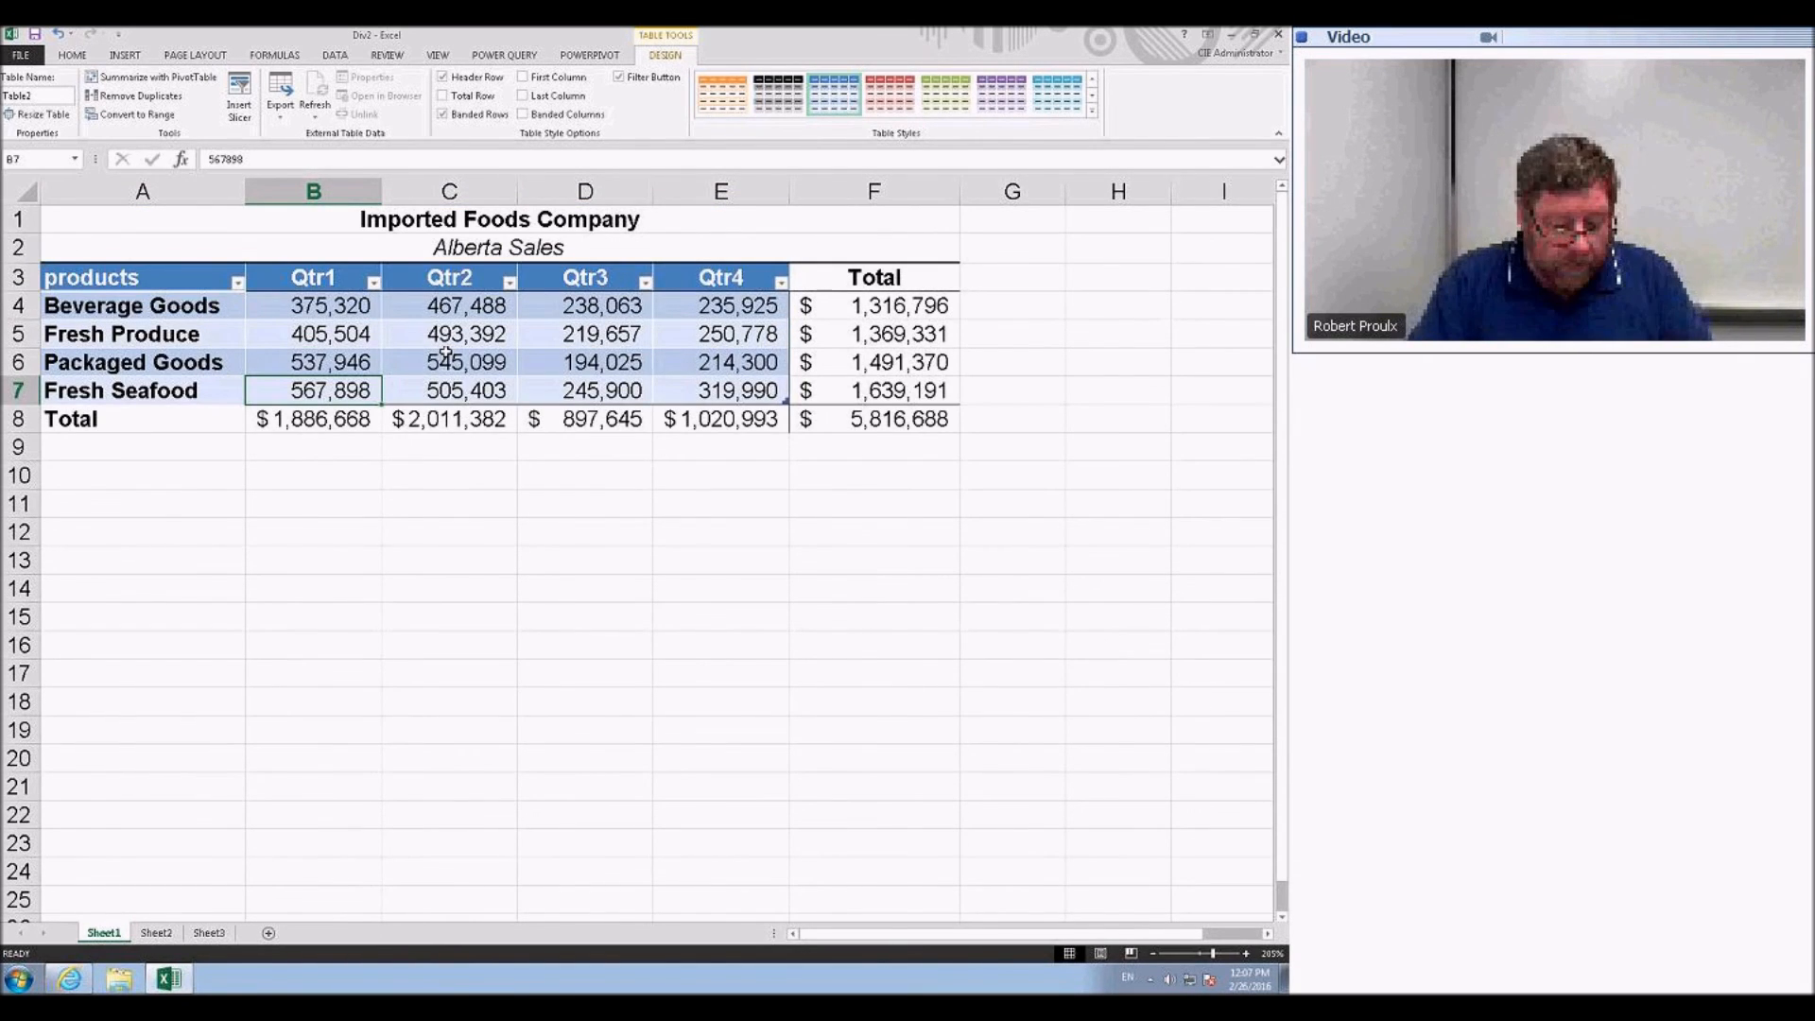
- Undo the table conversion of A3:E7 and view the range's Quick Analysis formatting options without applying any
{"action": "key", "text": "ctrl+z"}
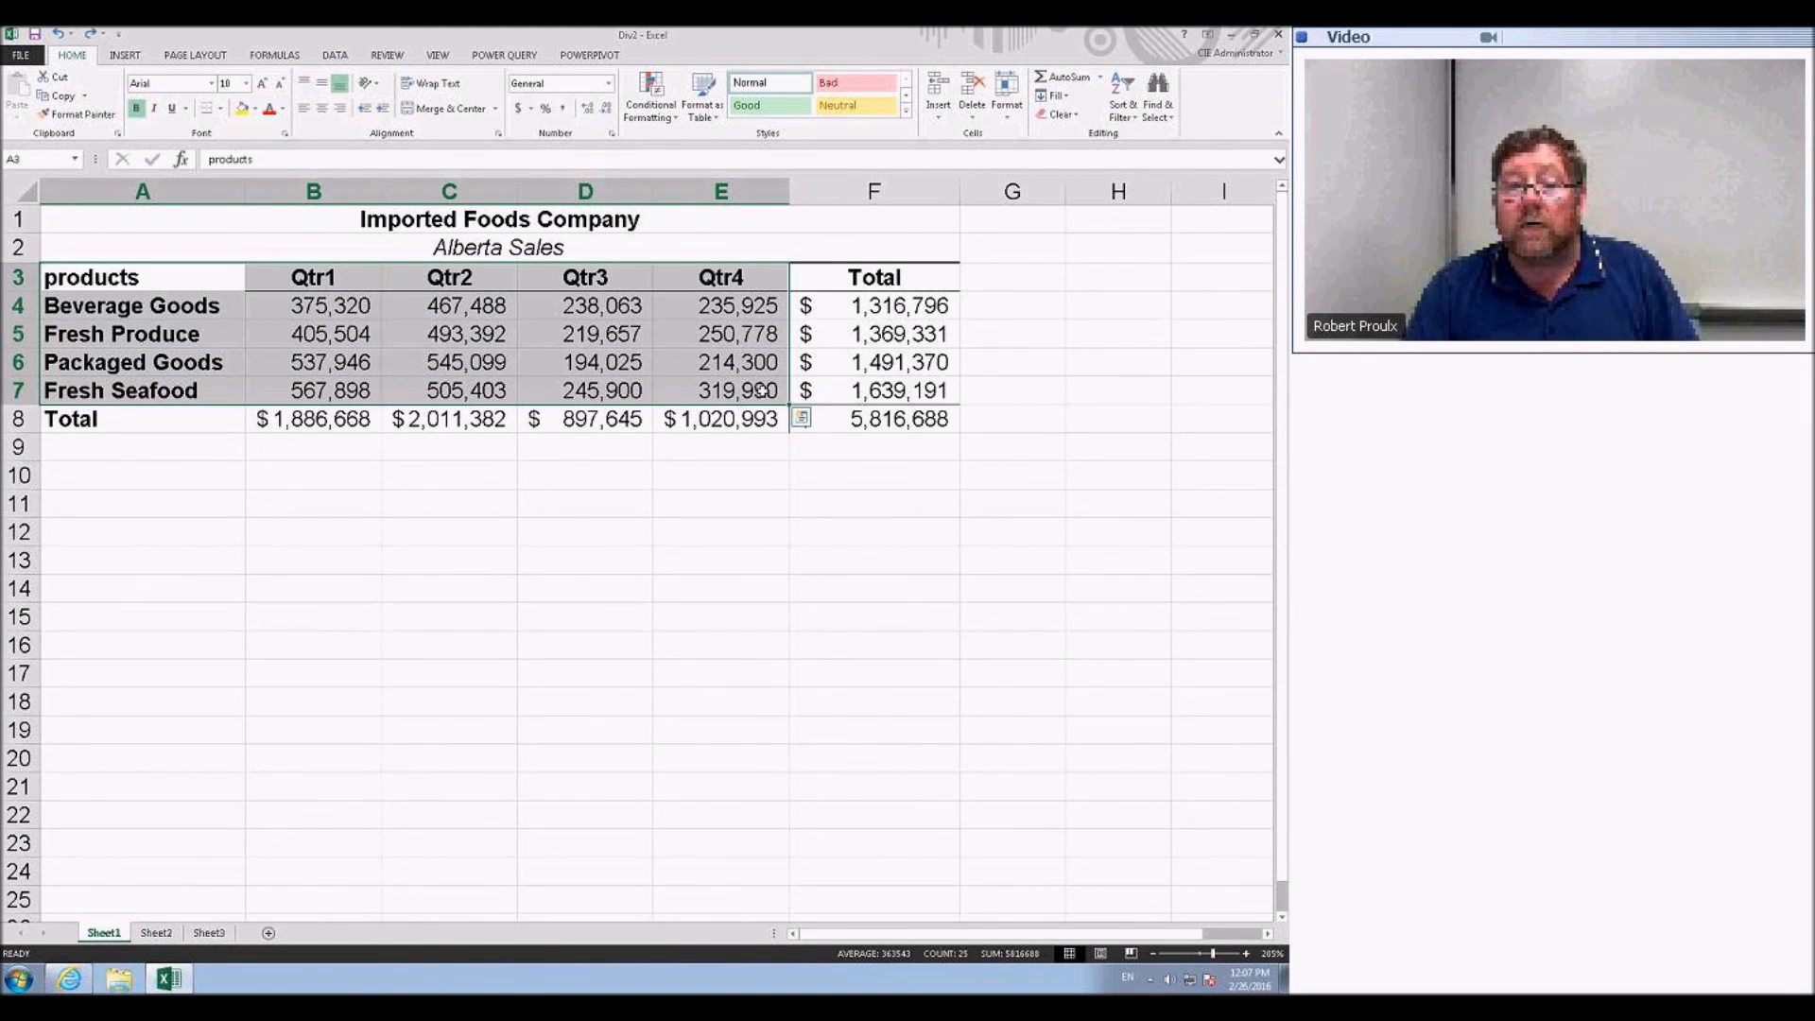
{"action": "left_click", "coordinate": [705, 390]}
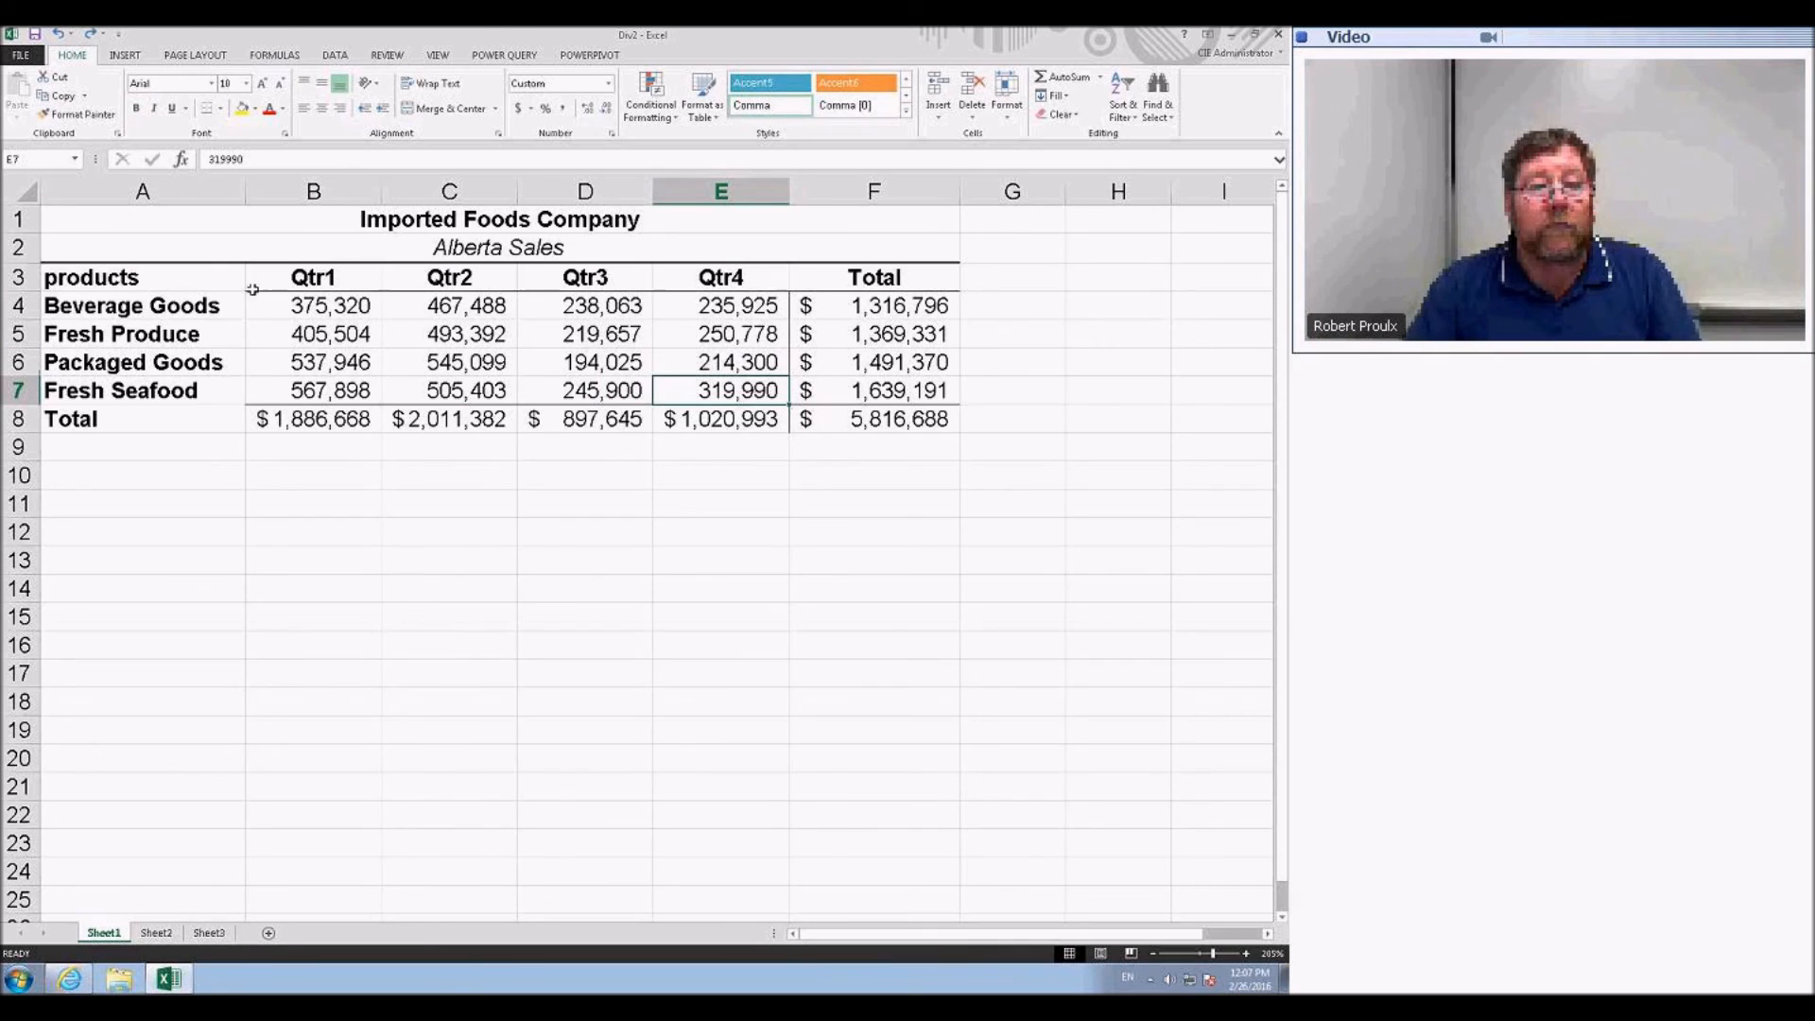
{"action": "left_click_drag", "start_coordinate": [195, 280], "coordinate": [719, 392]}
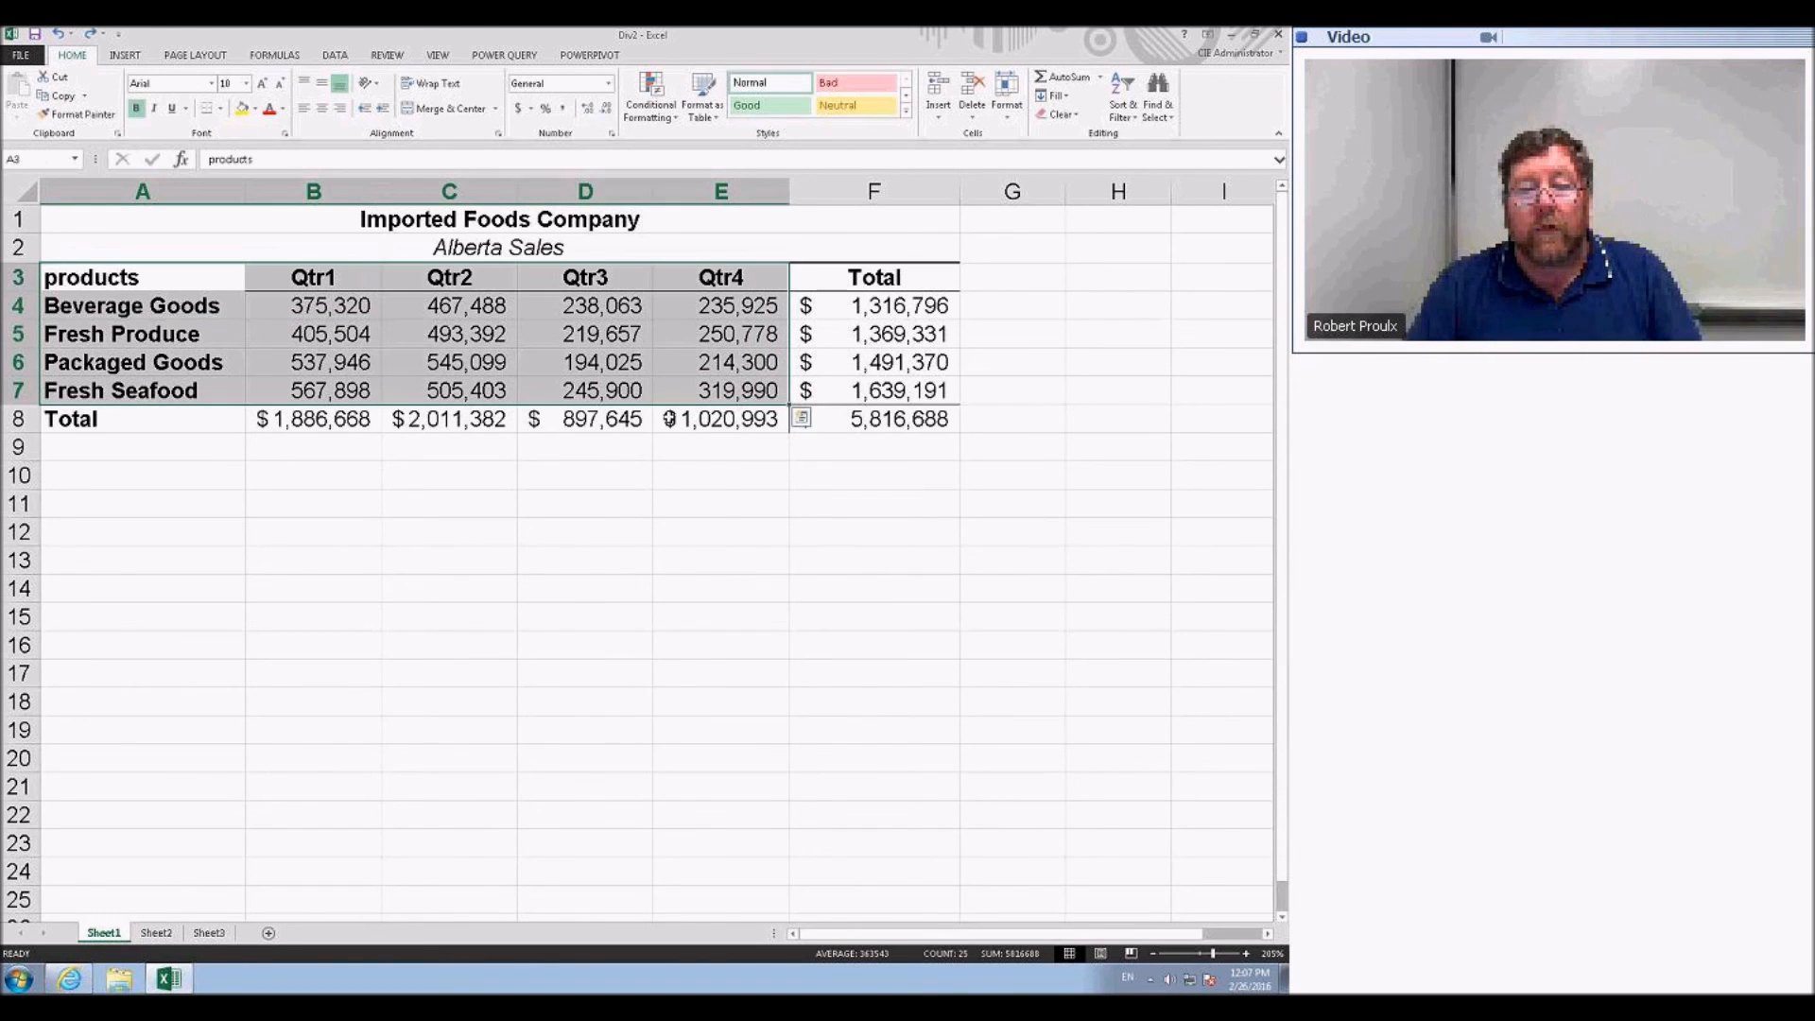
{"action": "left_click", "coordinate": [801, 417]}
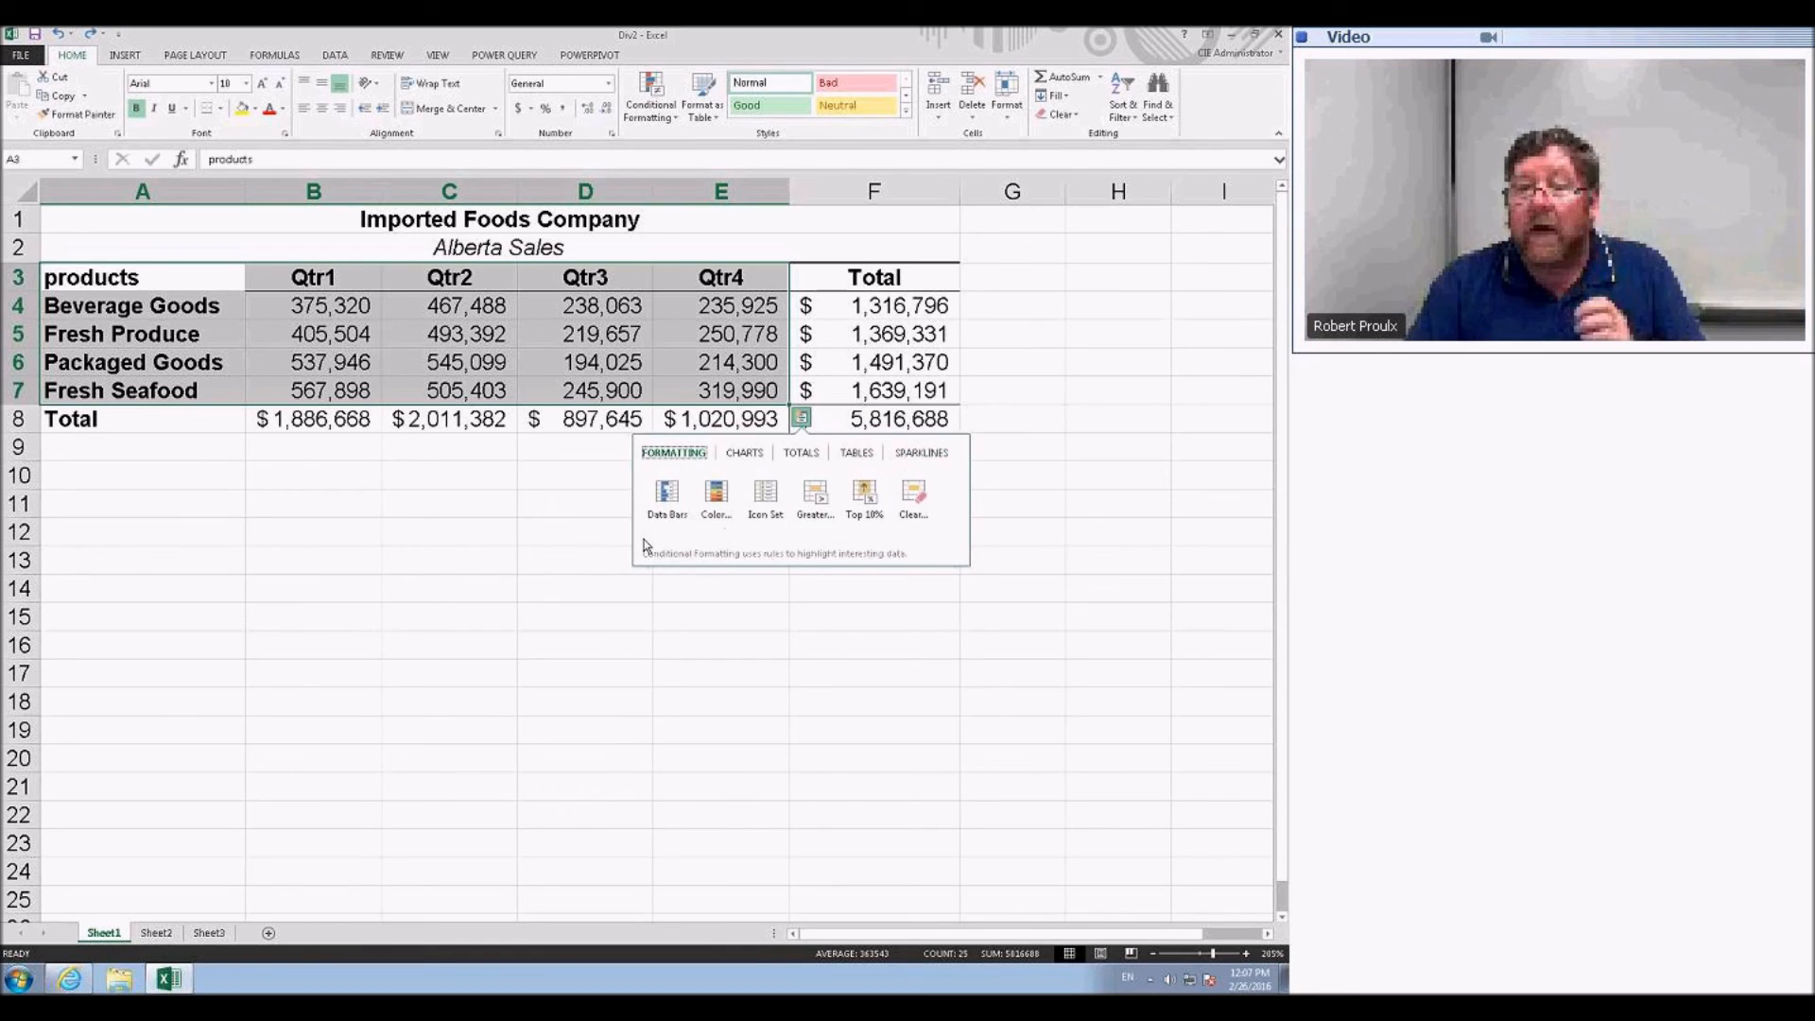
{"action": "left_click", "coordinate": [498, 537]}
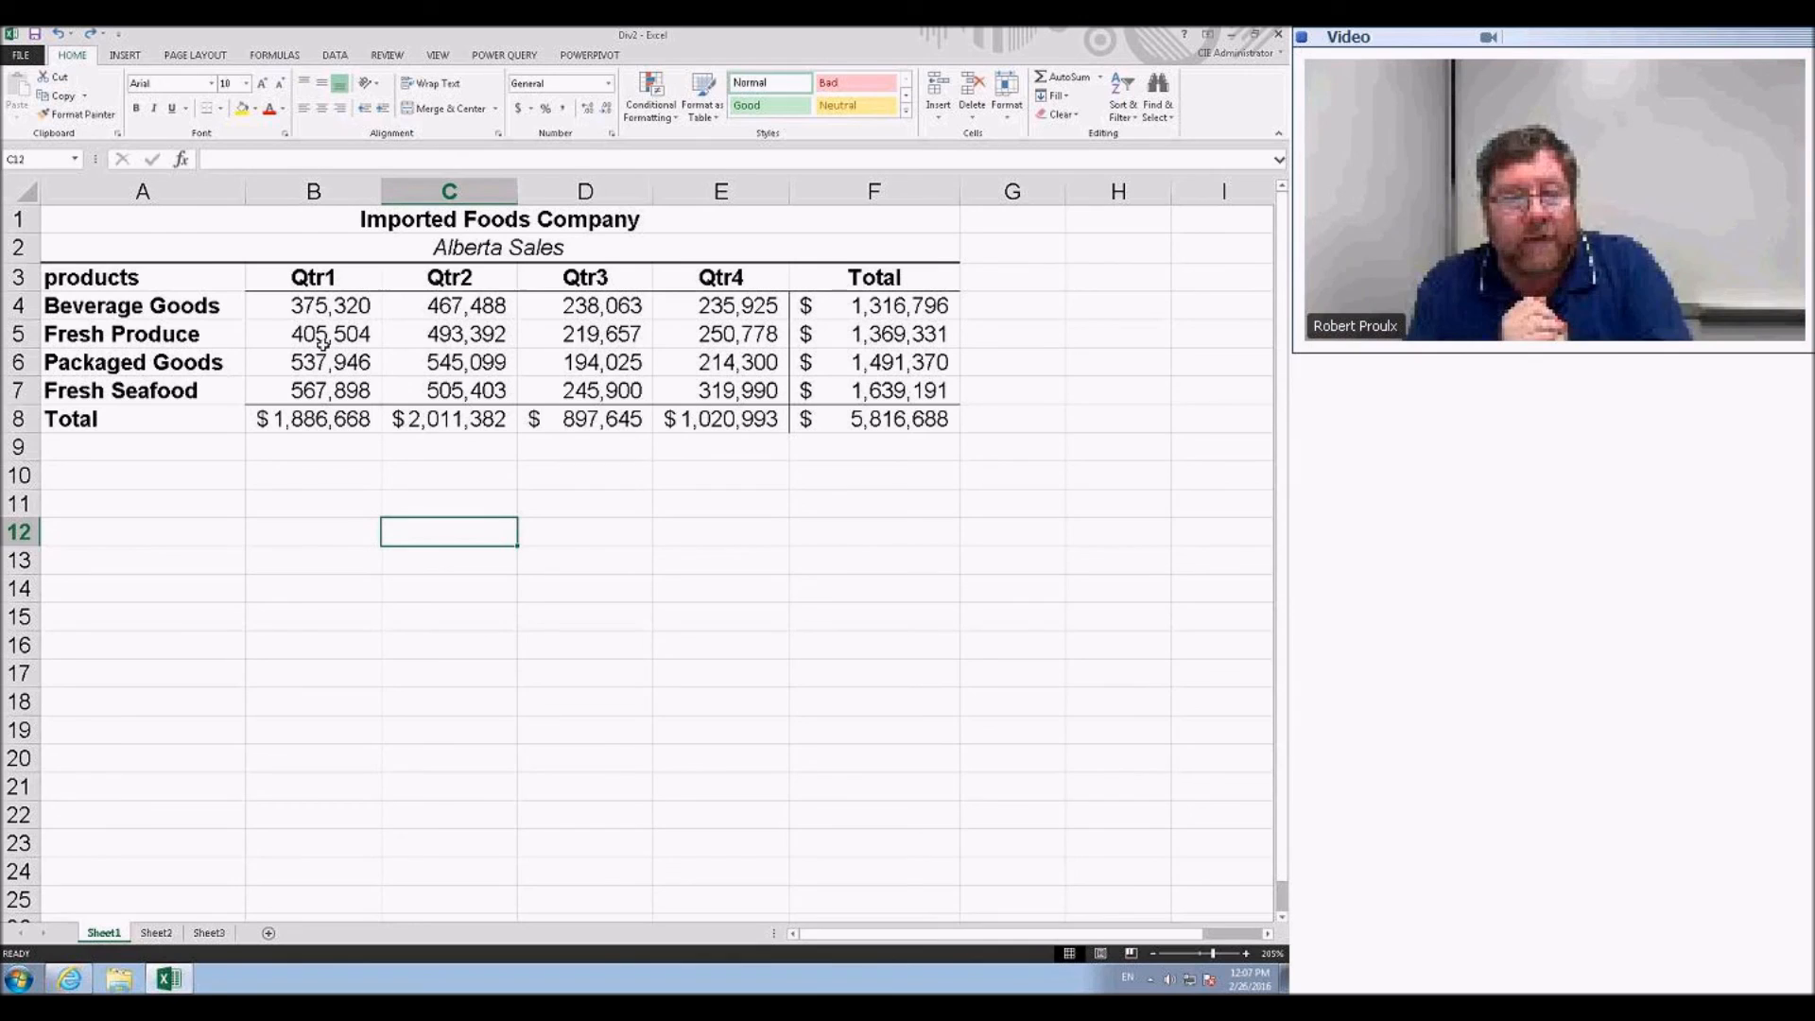
- Try adding a line sparkline for the Beverage Goods quarterly figures in B4:E4 with Quick Analysis, and undo it
{"action": "left_click_drag", "start_coordinate": [289, 308], "coordinate": [700, 305]}
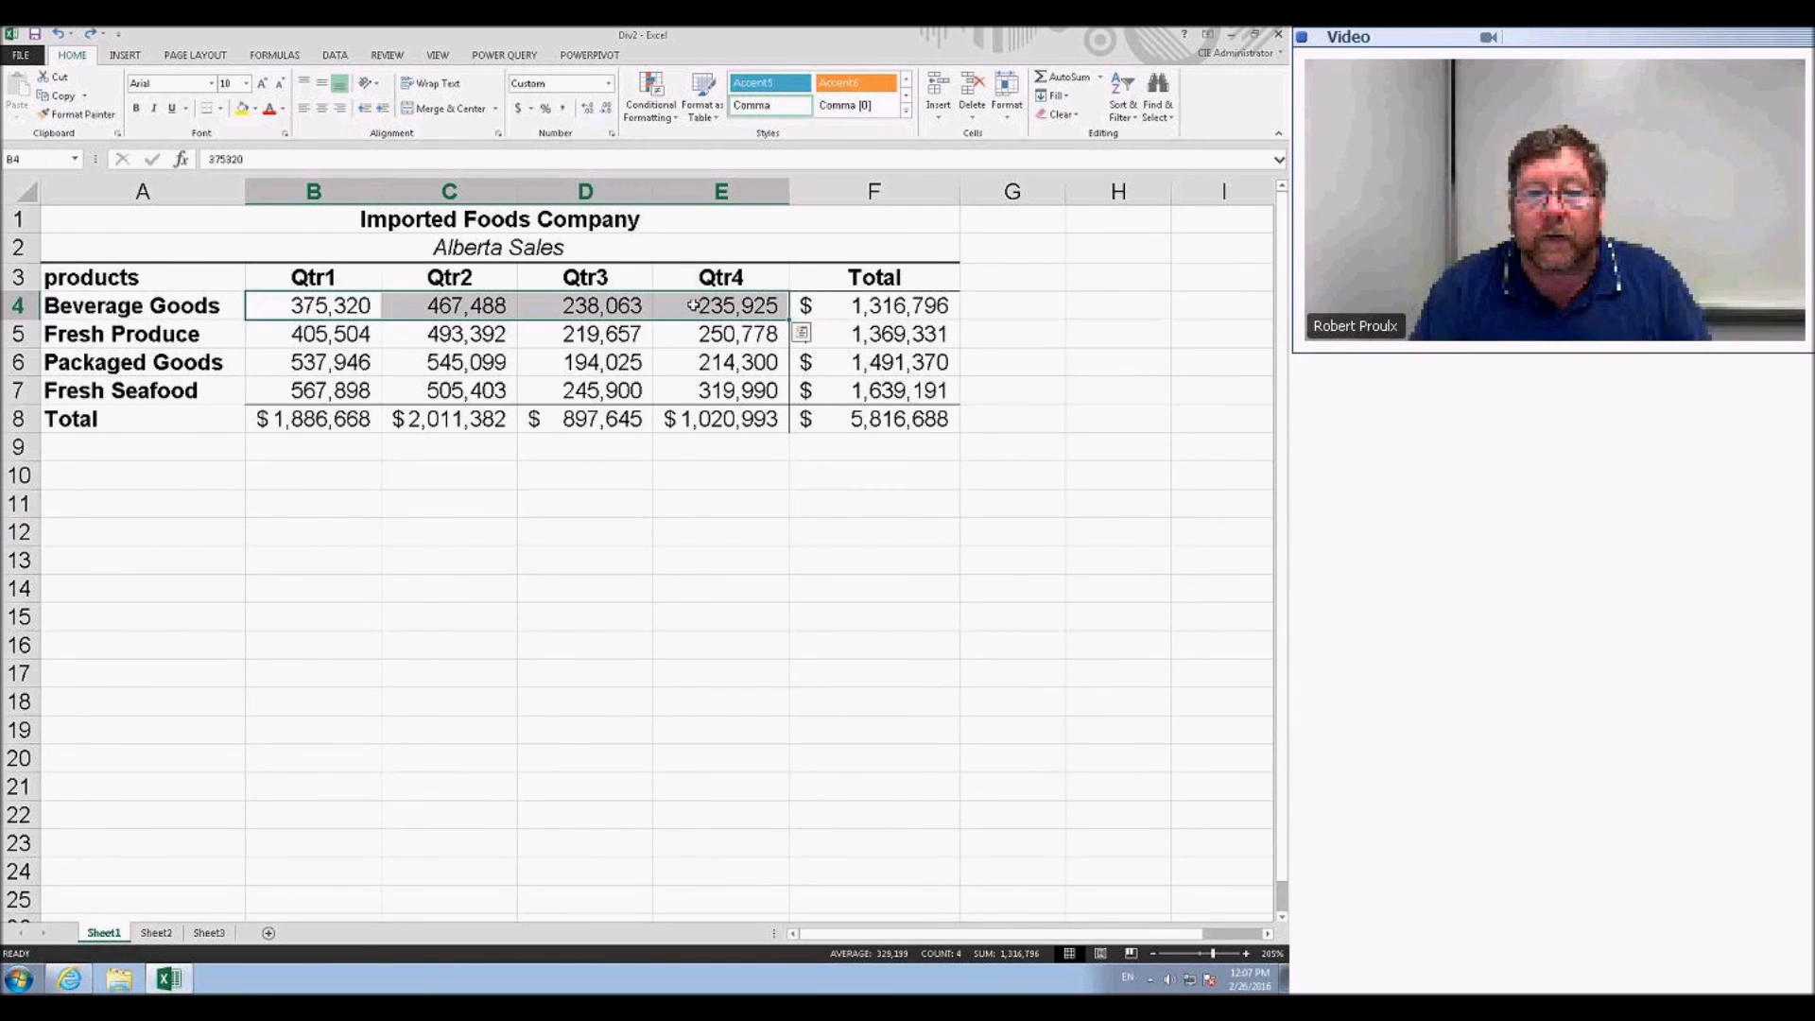
{"action": "left_click", "coordinate": [801, 334]}
{"action": "left_click", "coordinate": [922, 368]}
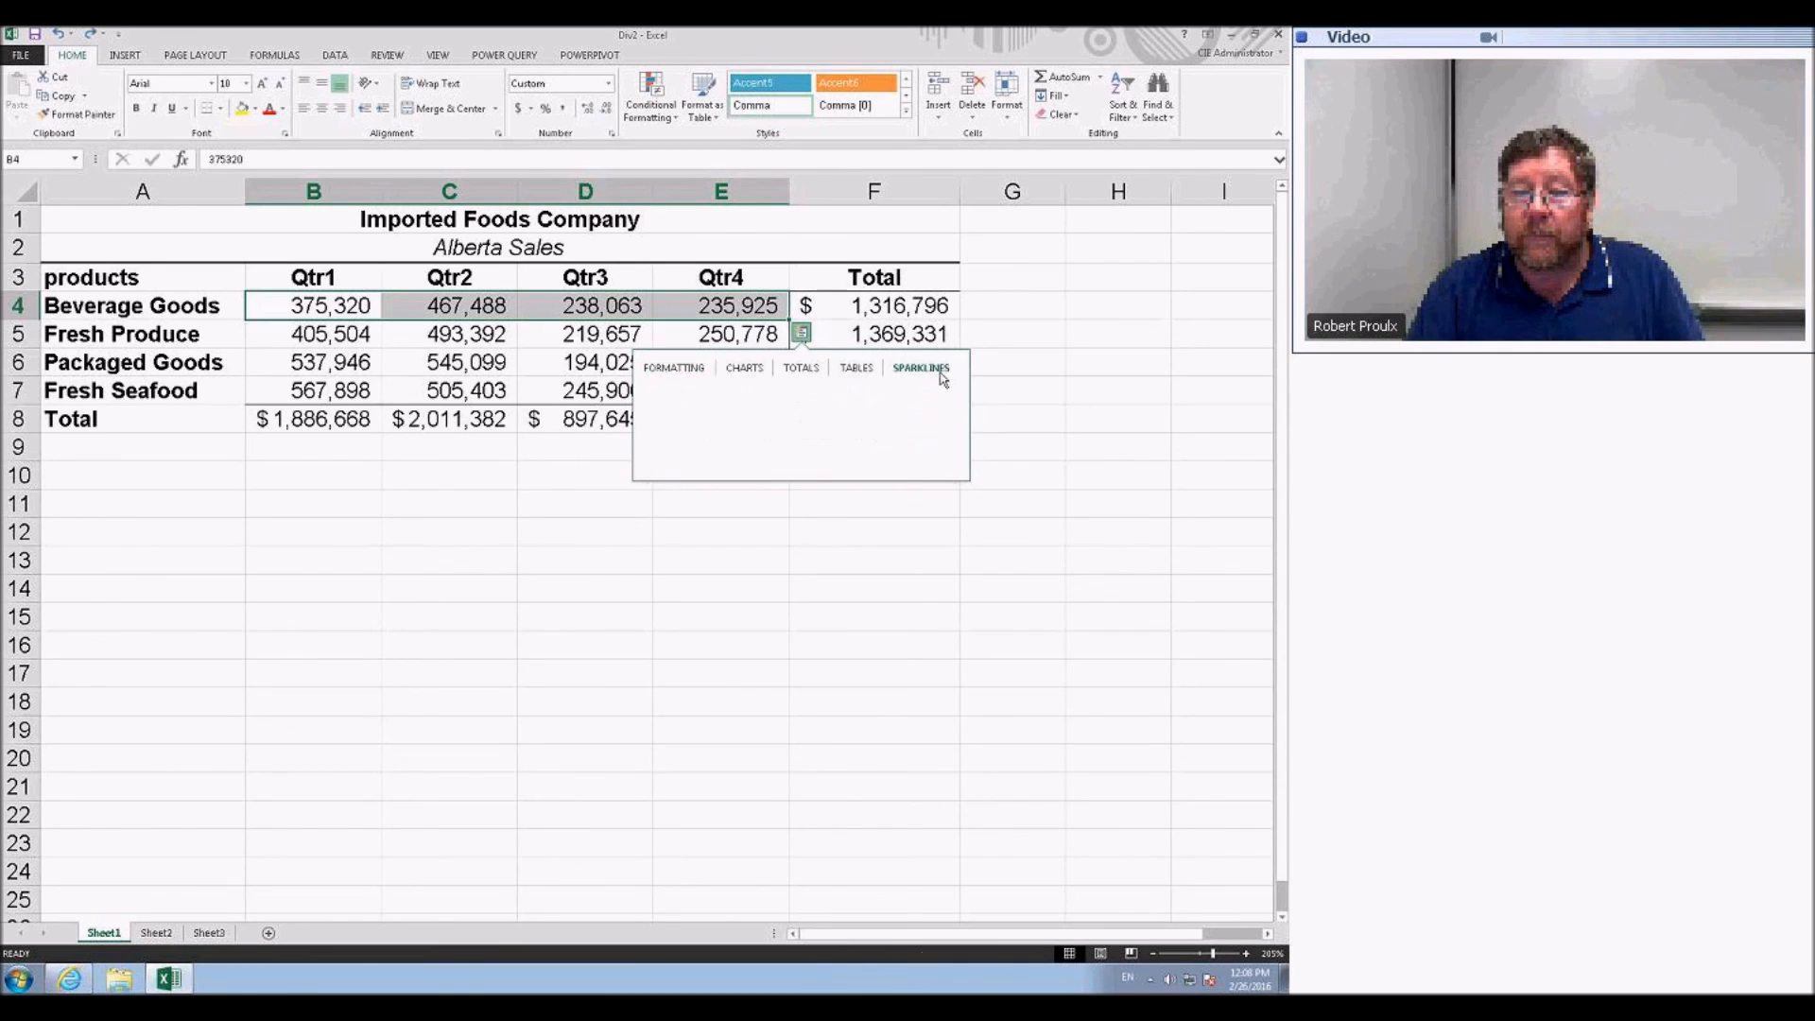
{"action": "left_click", "coordinate": [667, 408]}
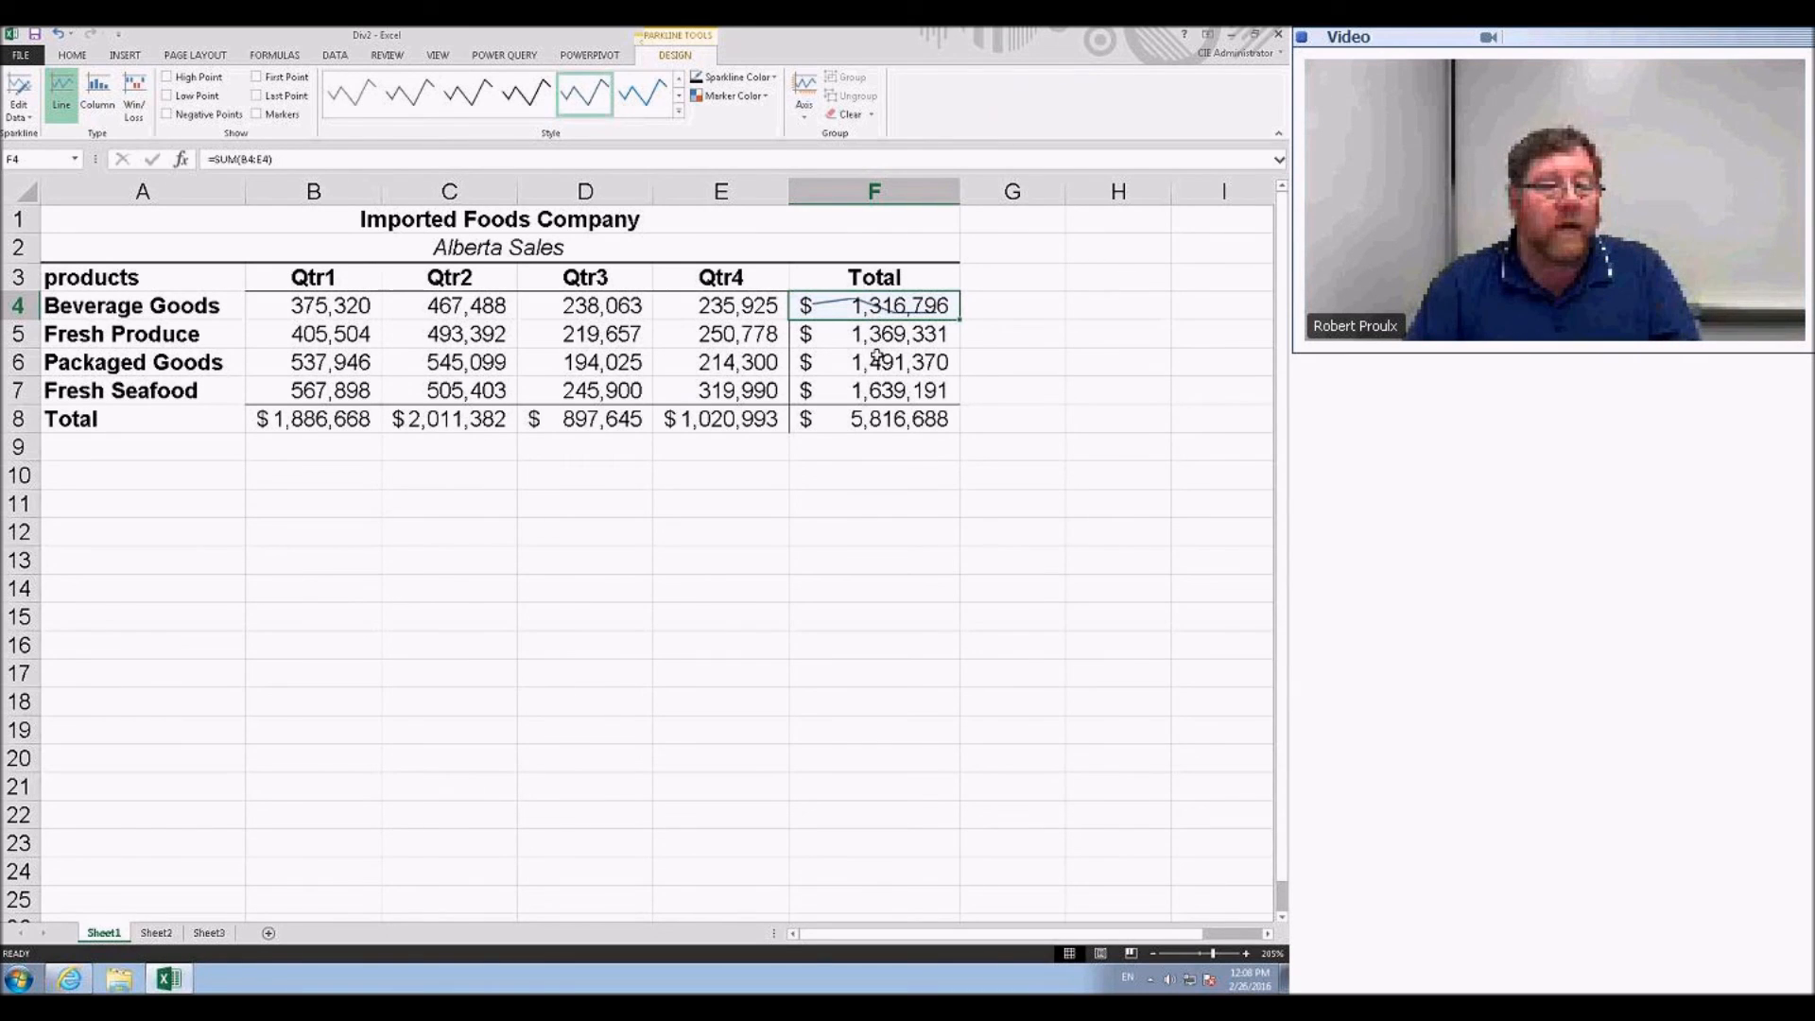
{"action": "key", "text": "ctrl+z"}
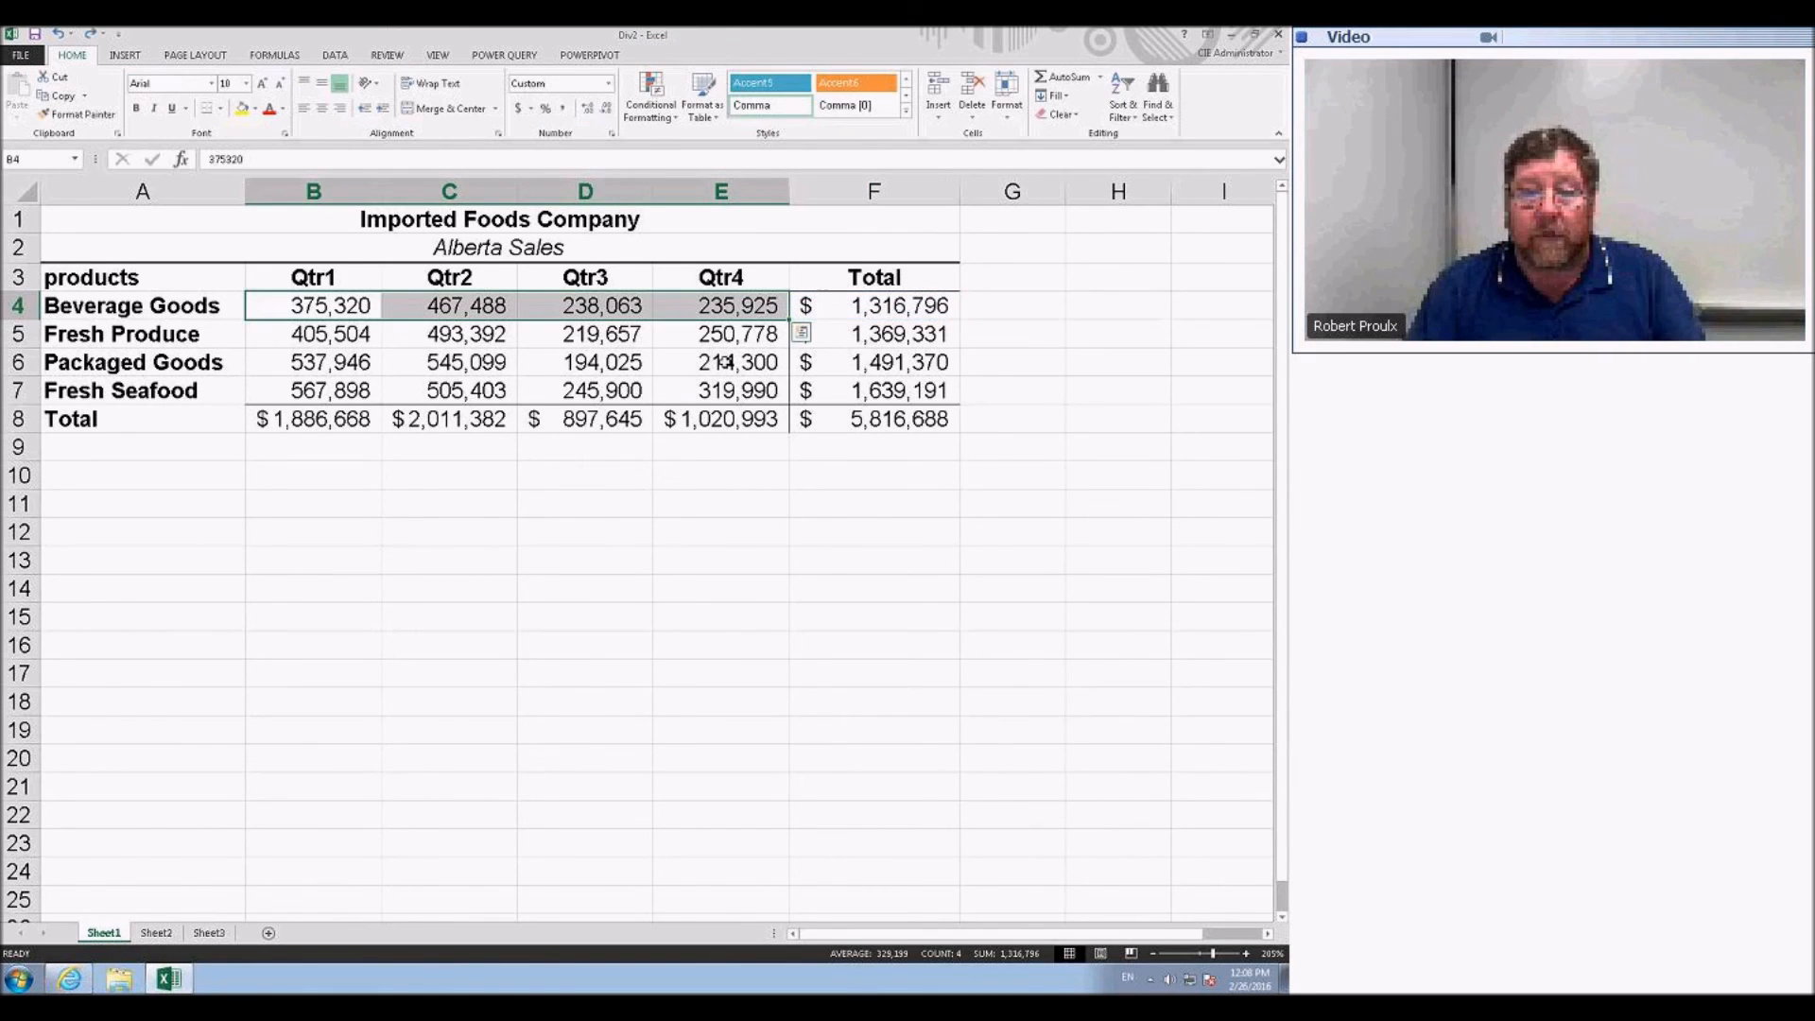
- Insert a line sparkline in H4 from the Beverage Goods quarterly figures in B4:E4
{"action": "left_click", "coordinate": [621, 364]}
{"action": "left_click_drag", "start_coordinate": [330, 305], "coordinate": [728, 305]}
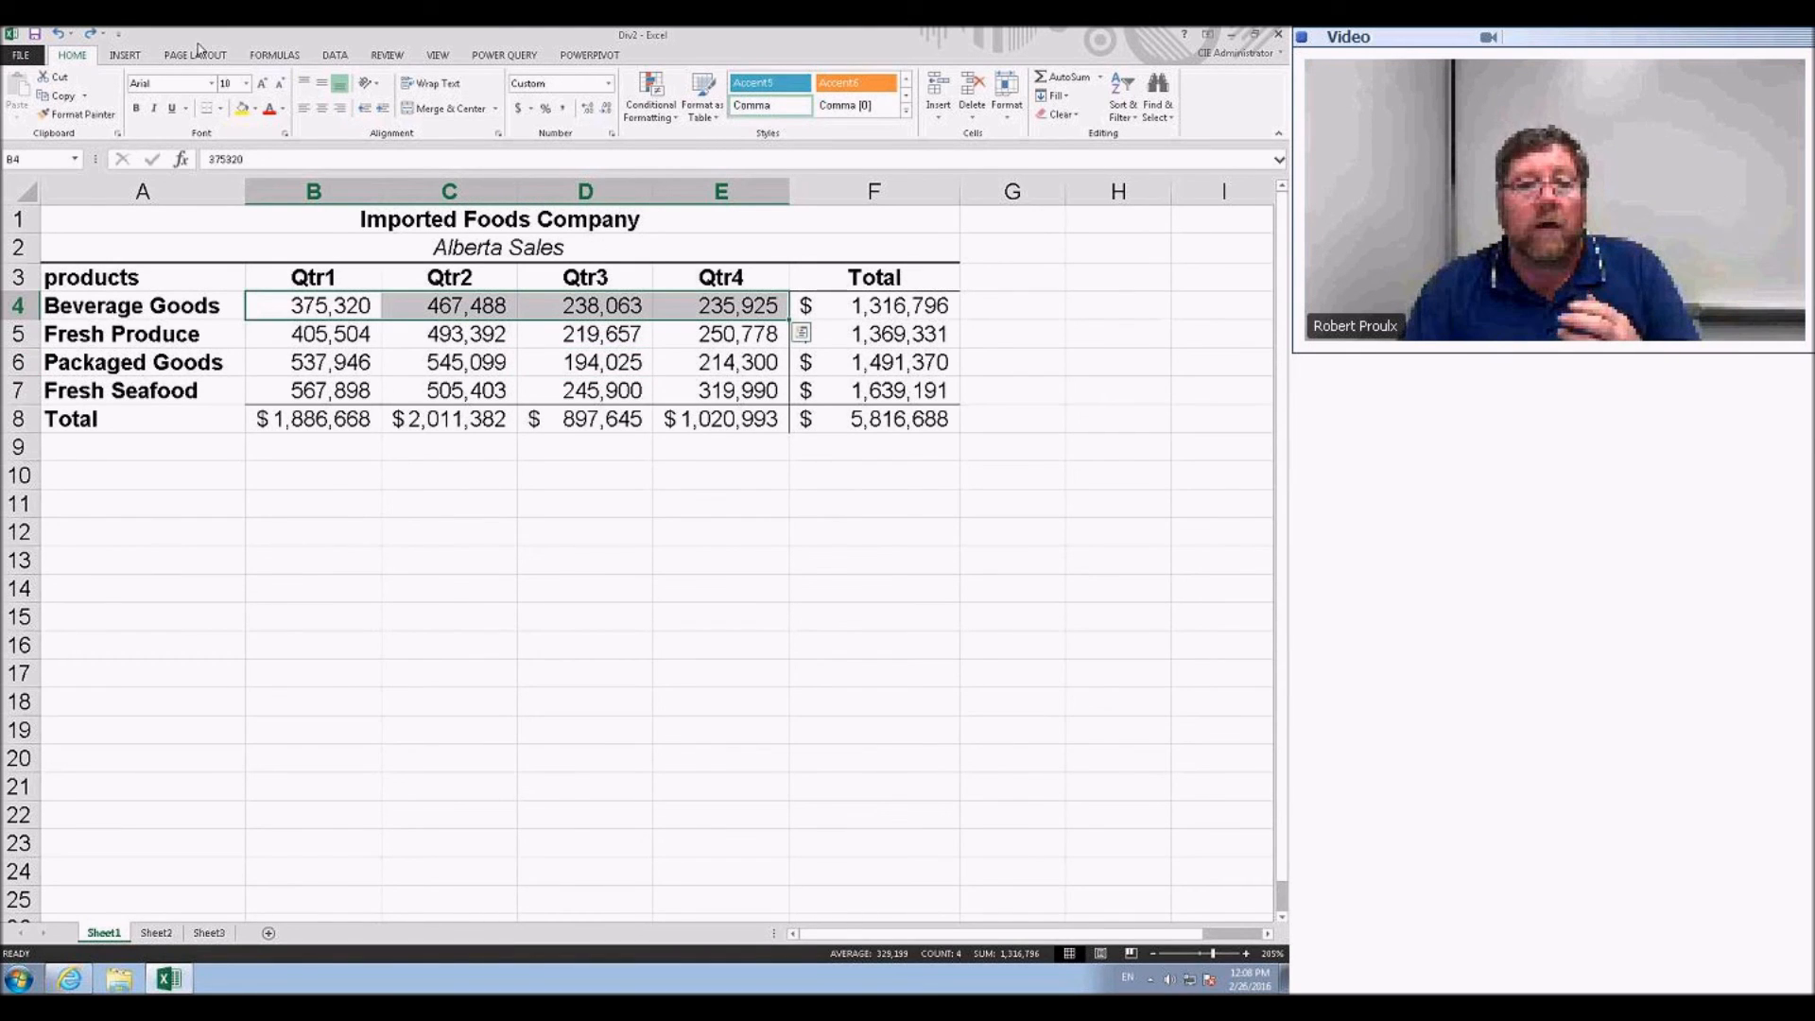
{"action": "left_click", "coordinate": [128, 59]}
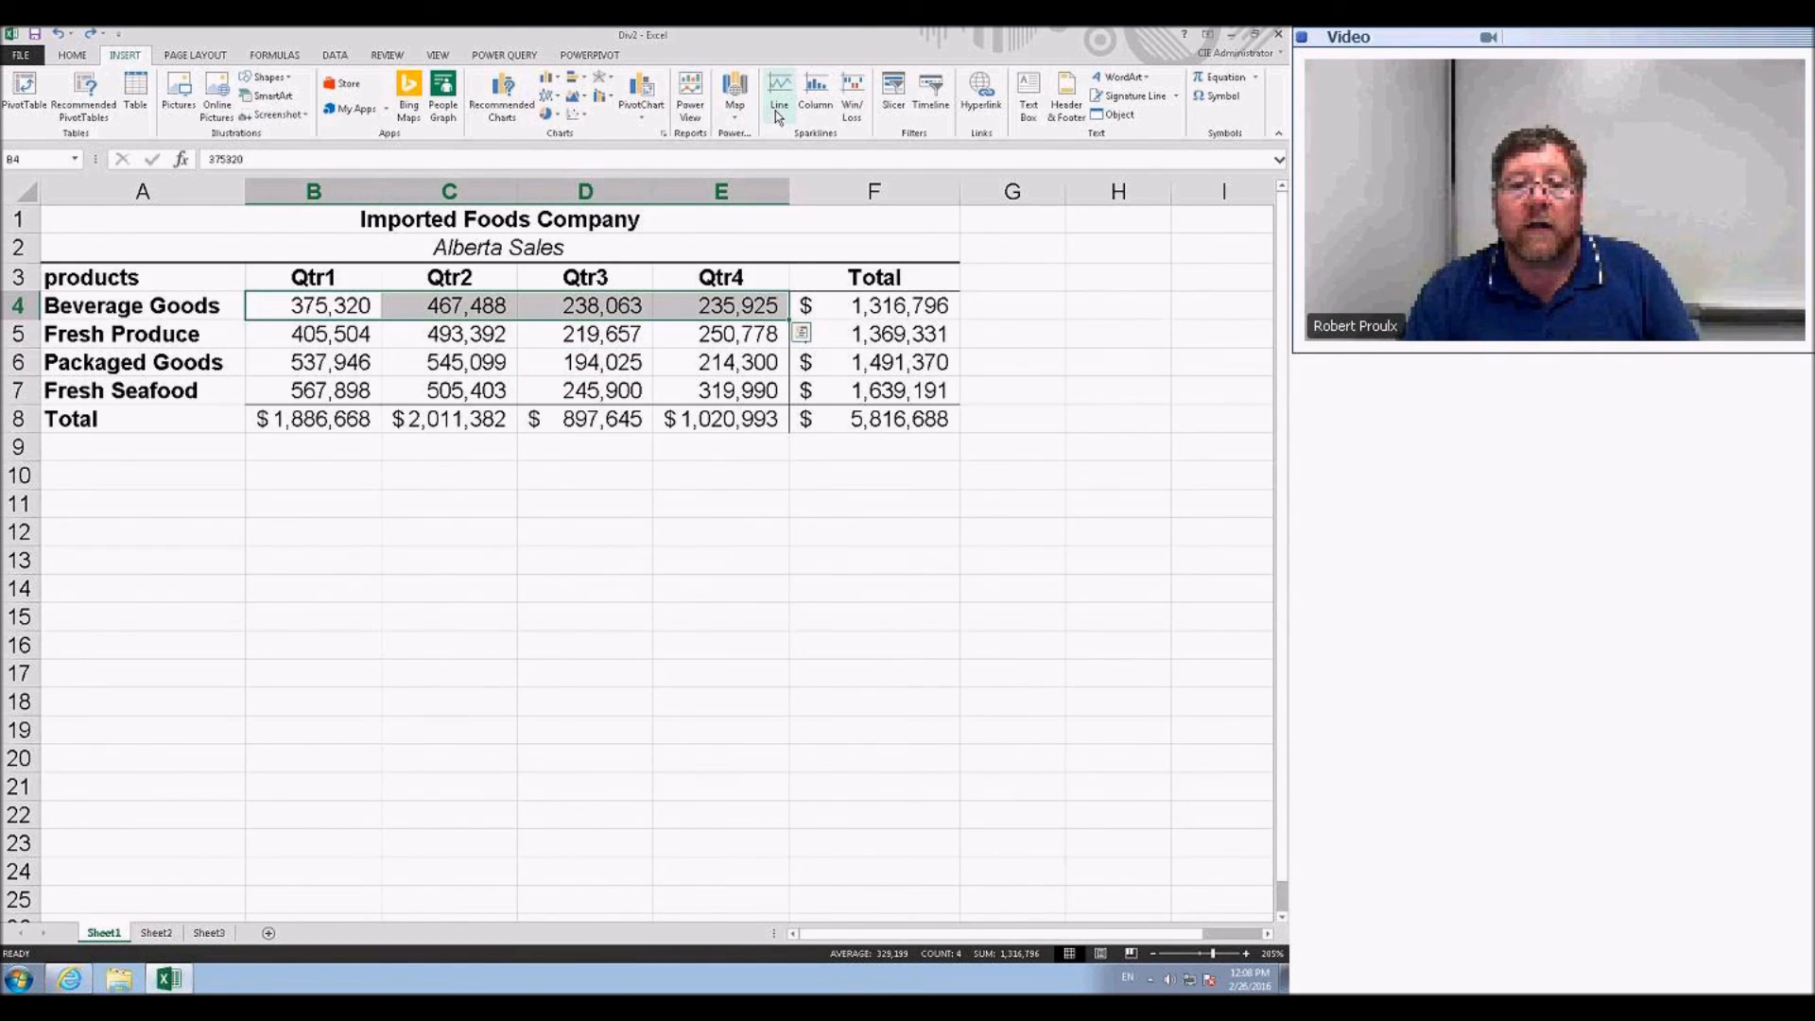
{"action": "key", "text": "ctrl+q"}
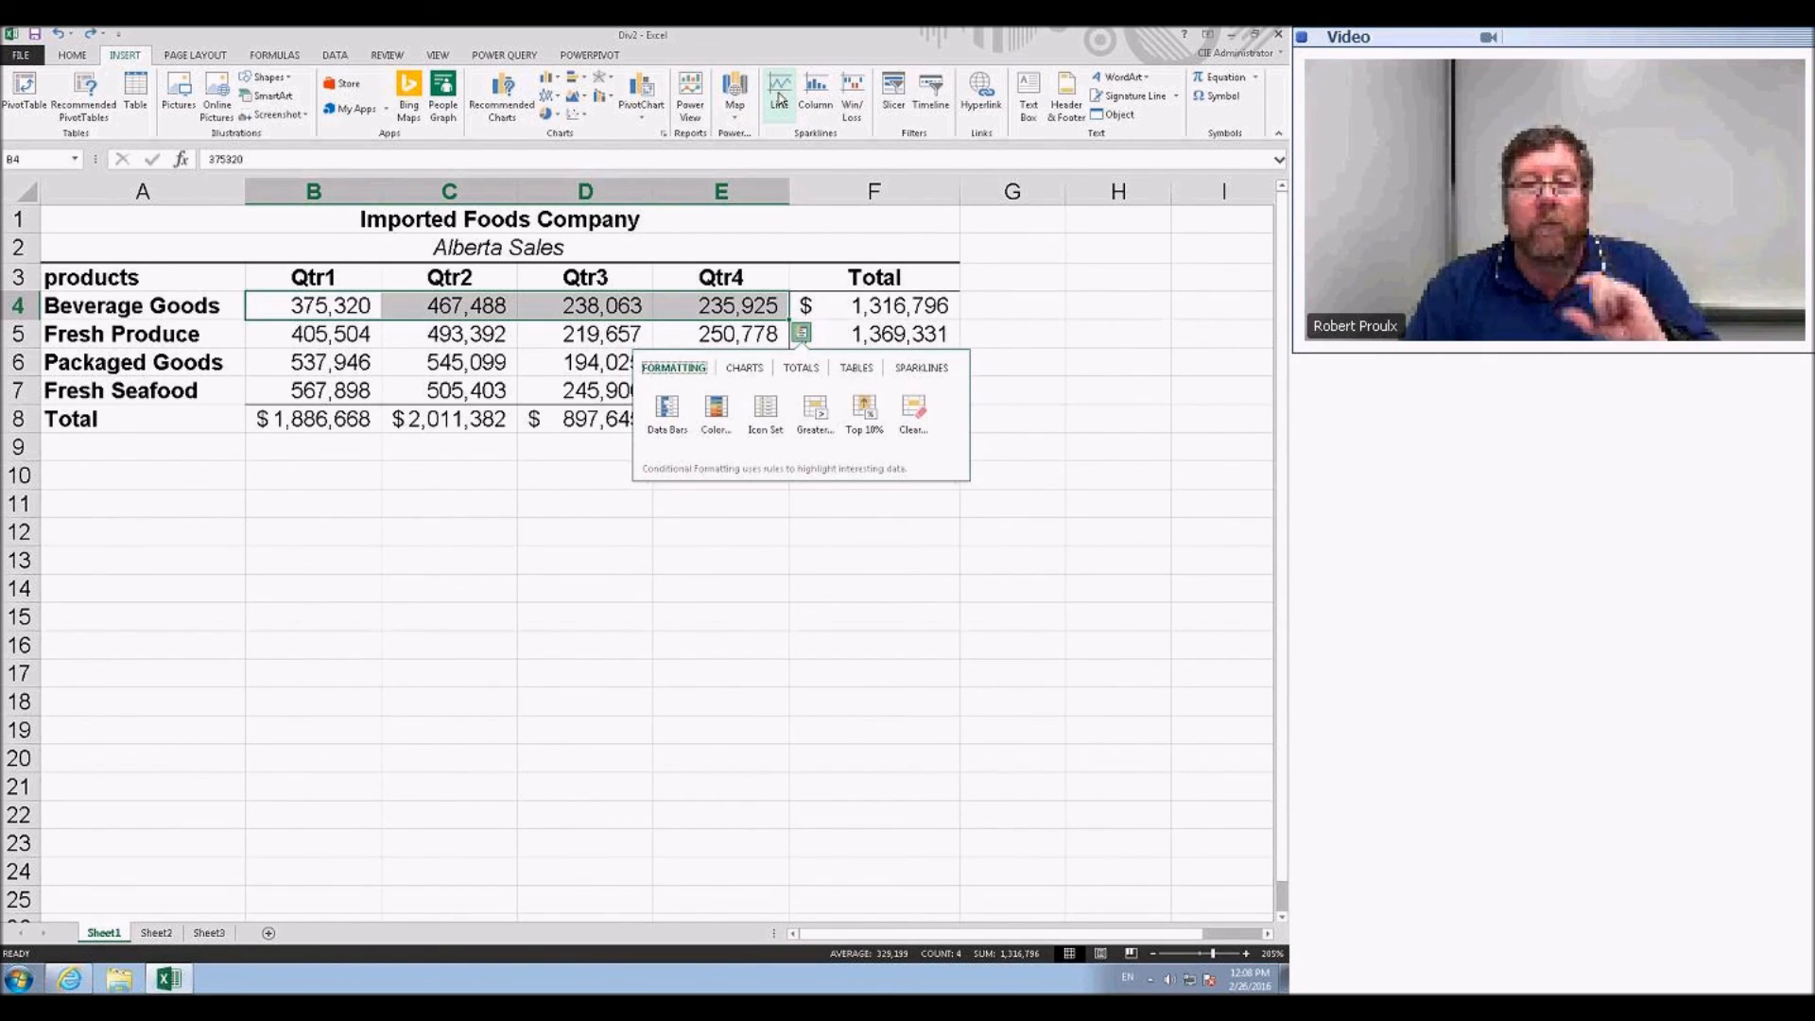
{"action": "left_click", "coordinate": [779, 97]}
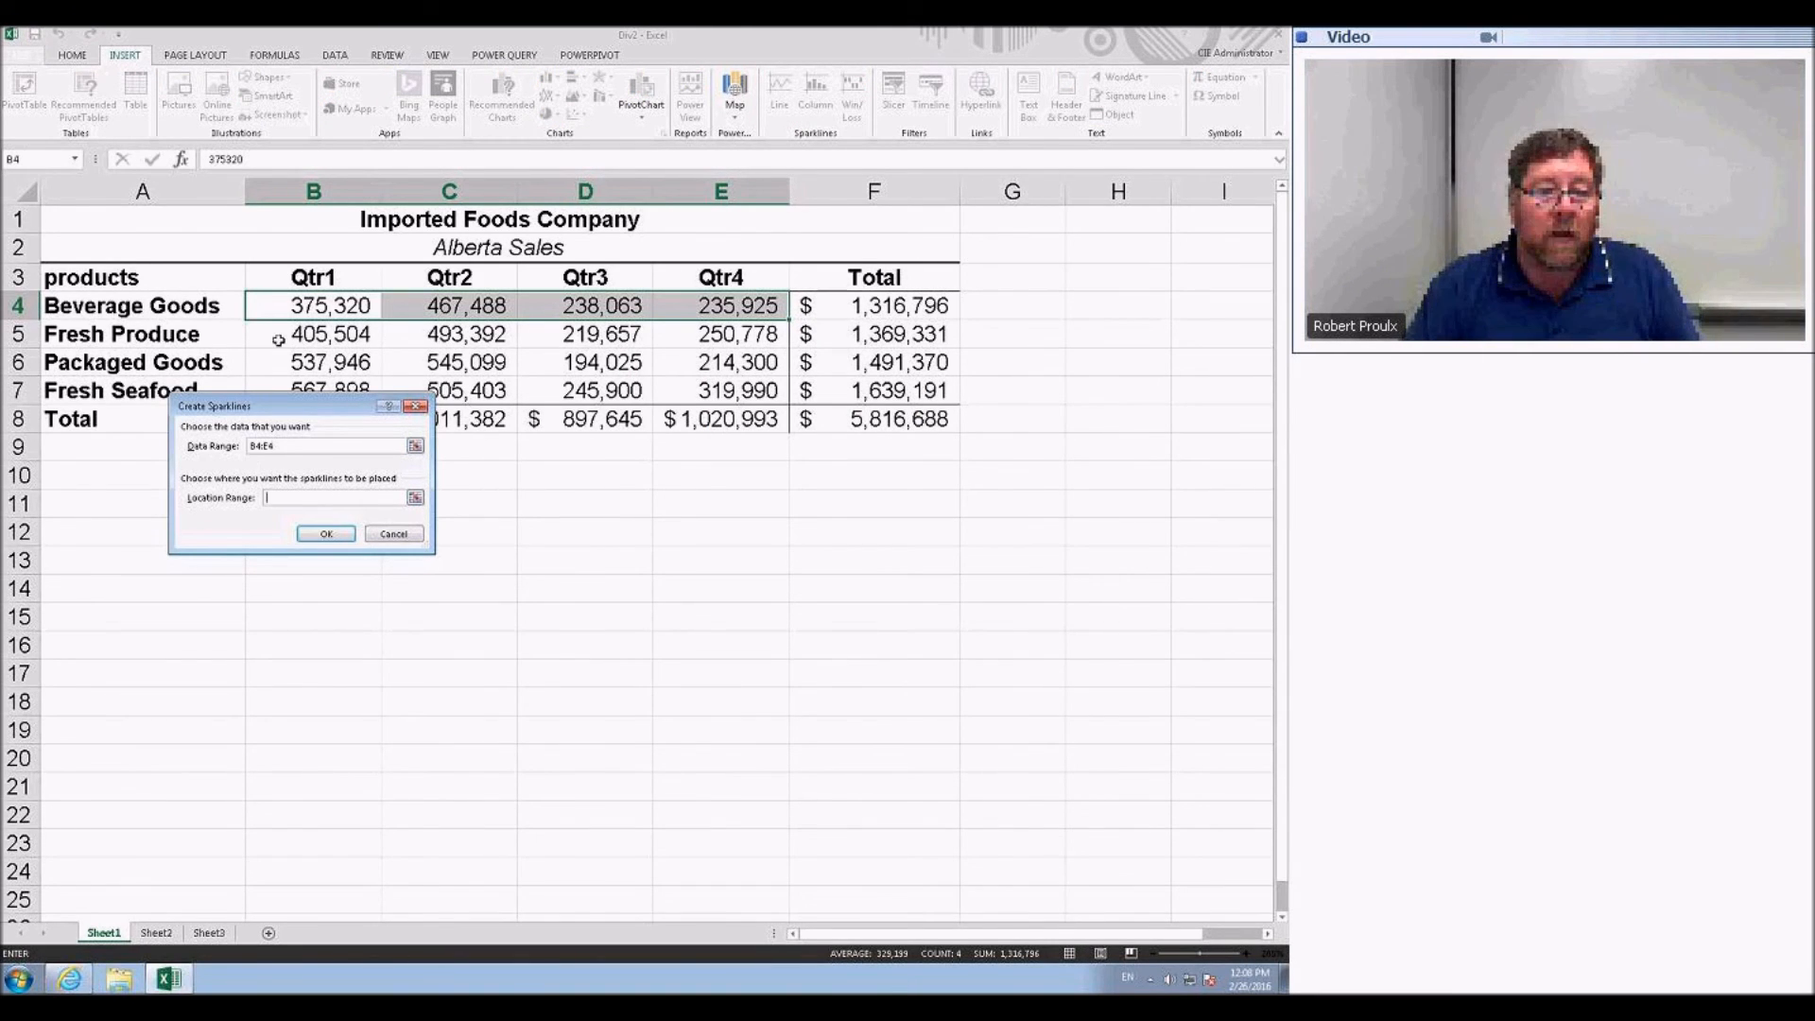
{"action": "left_click", "coordinate": [1081, 308]}
{"action": "left_click", "coordinate": [326, 534]}
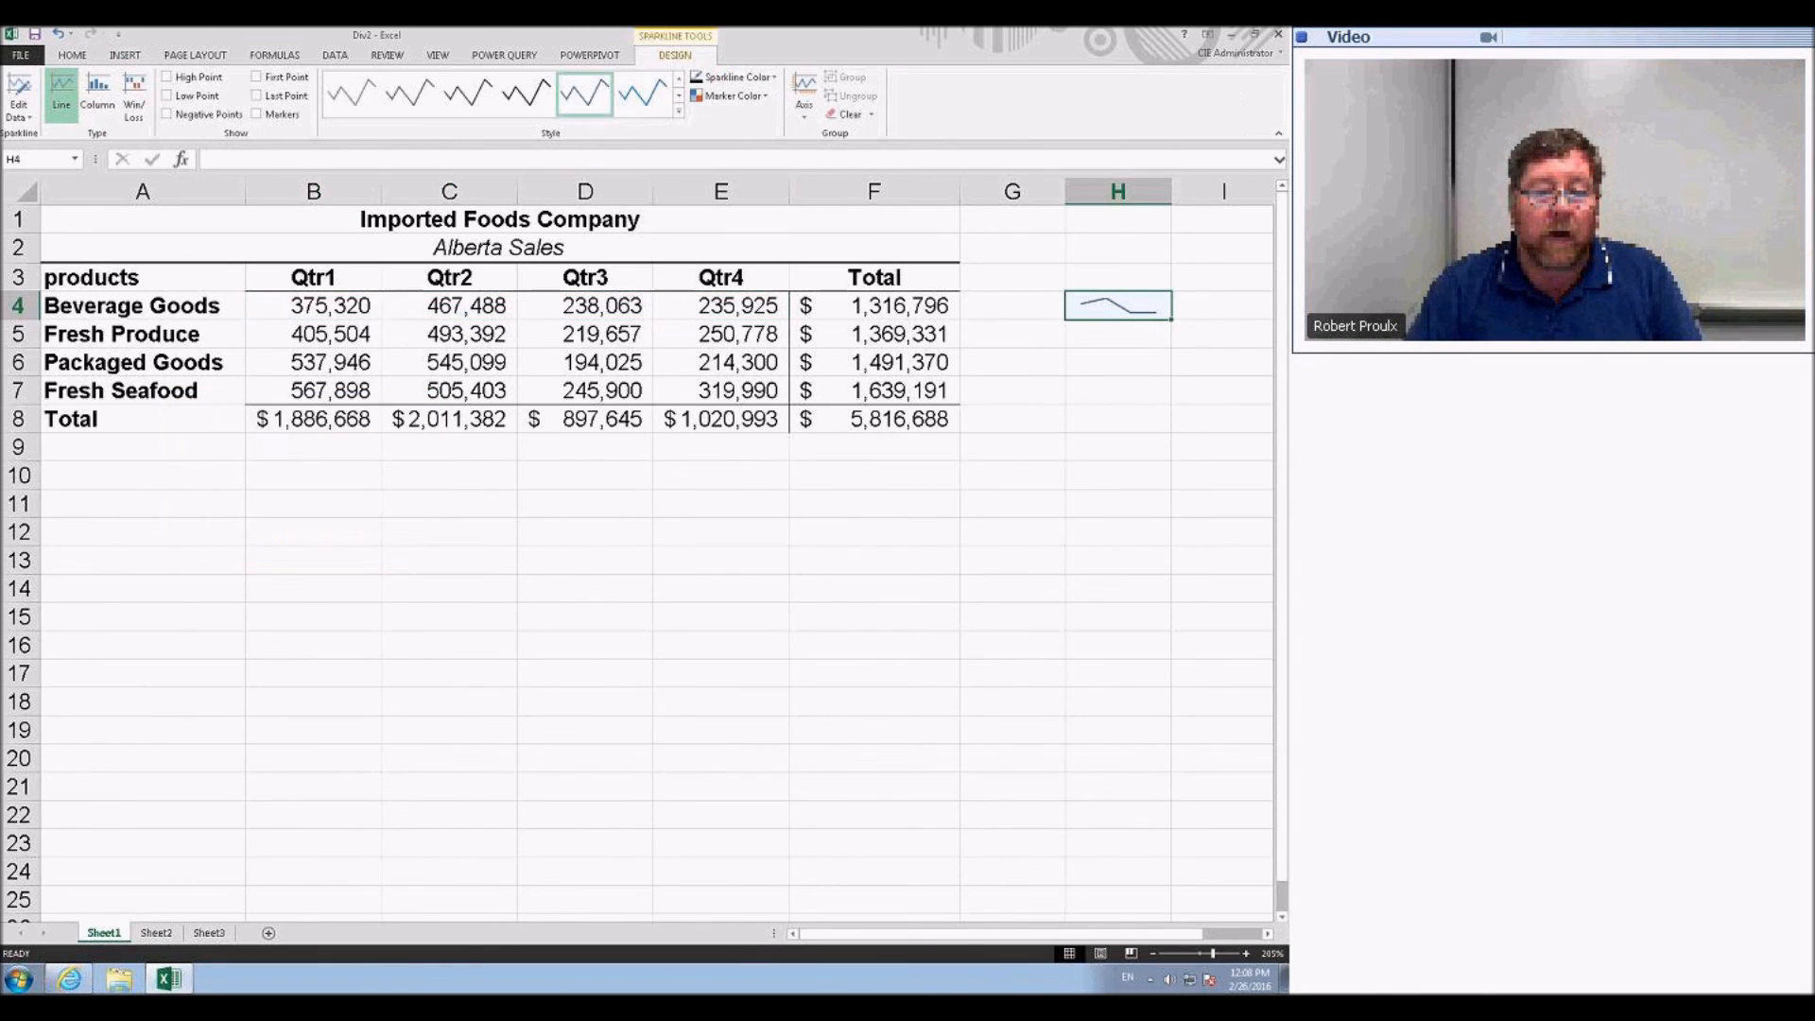
- Fill the sparkline from H4 down to H8 and increase the height of rows 4 to 8 equally
{"action": "left_click_drag", "start_coordinate": [1170, 320], "coordinate": [1173, 424]}
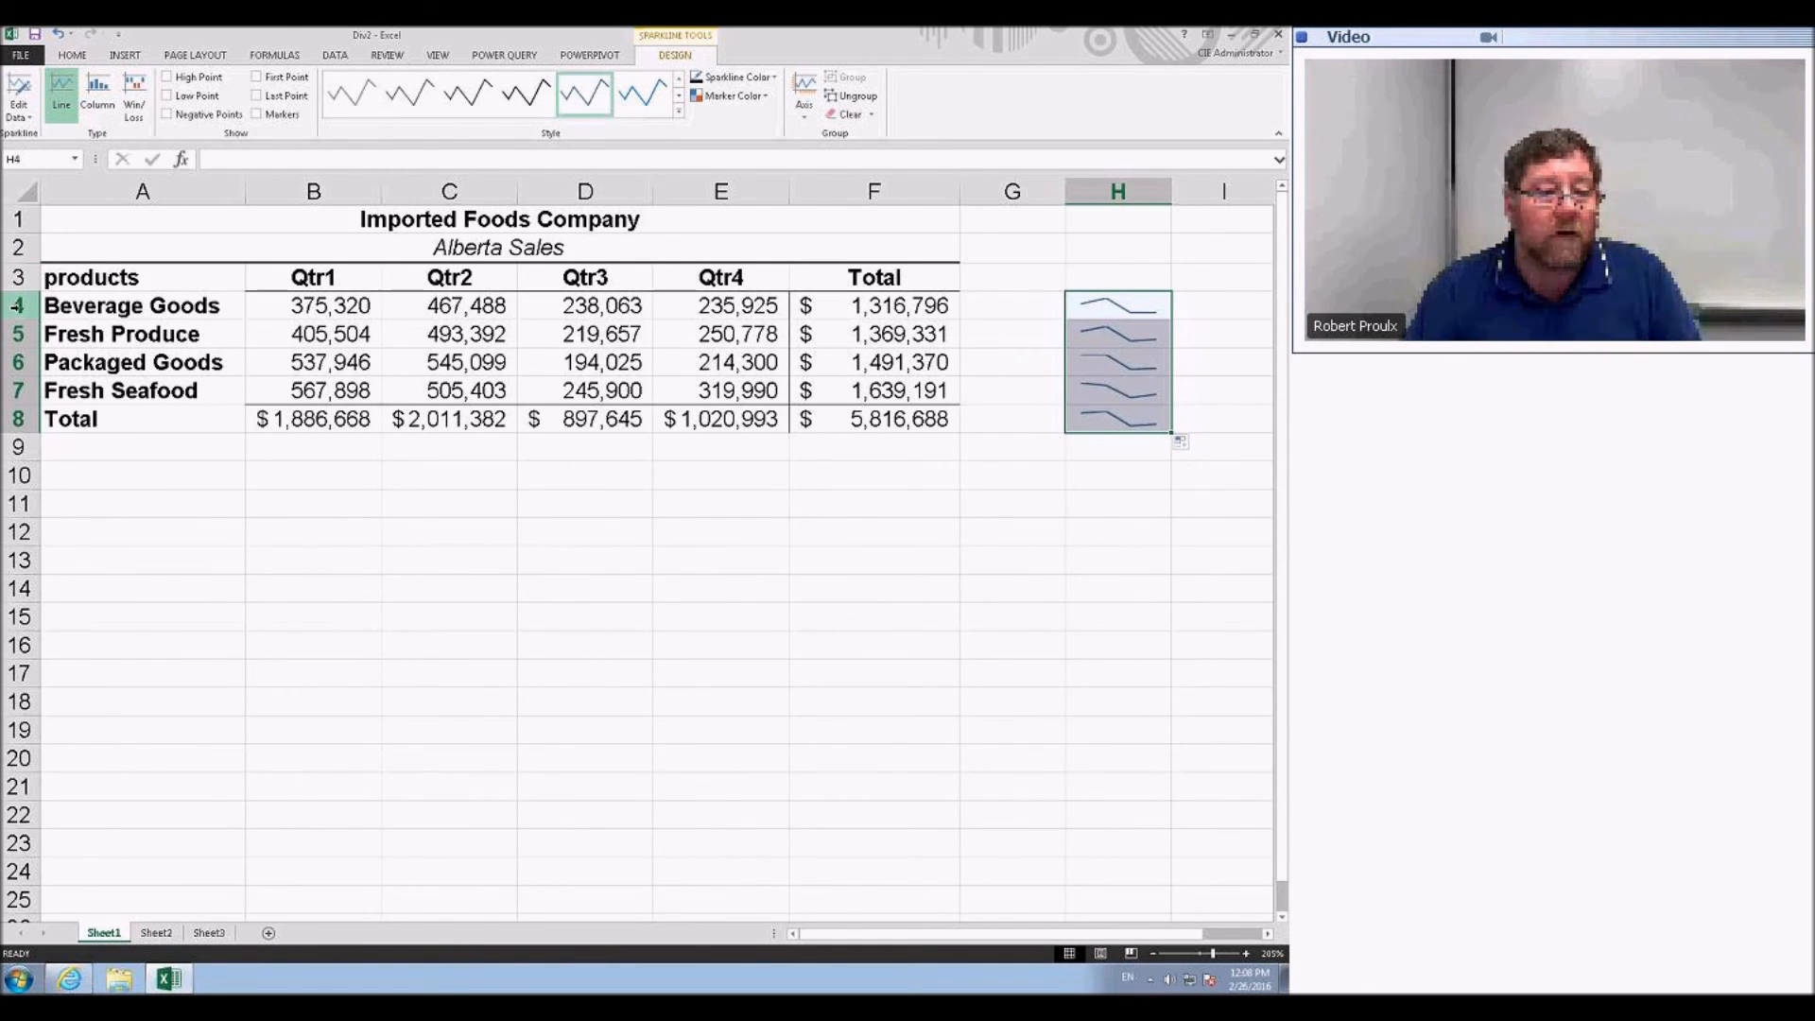
{"action": "left_click_drag", "start_coordinate": [18, 307], "coordinate": [17, 420]}
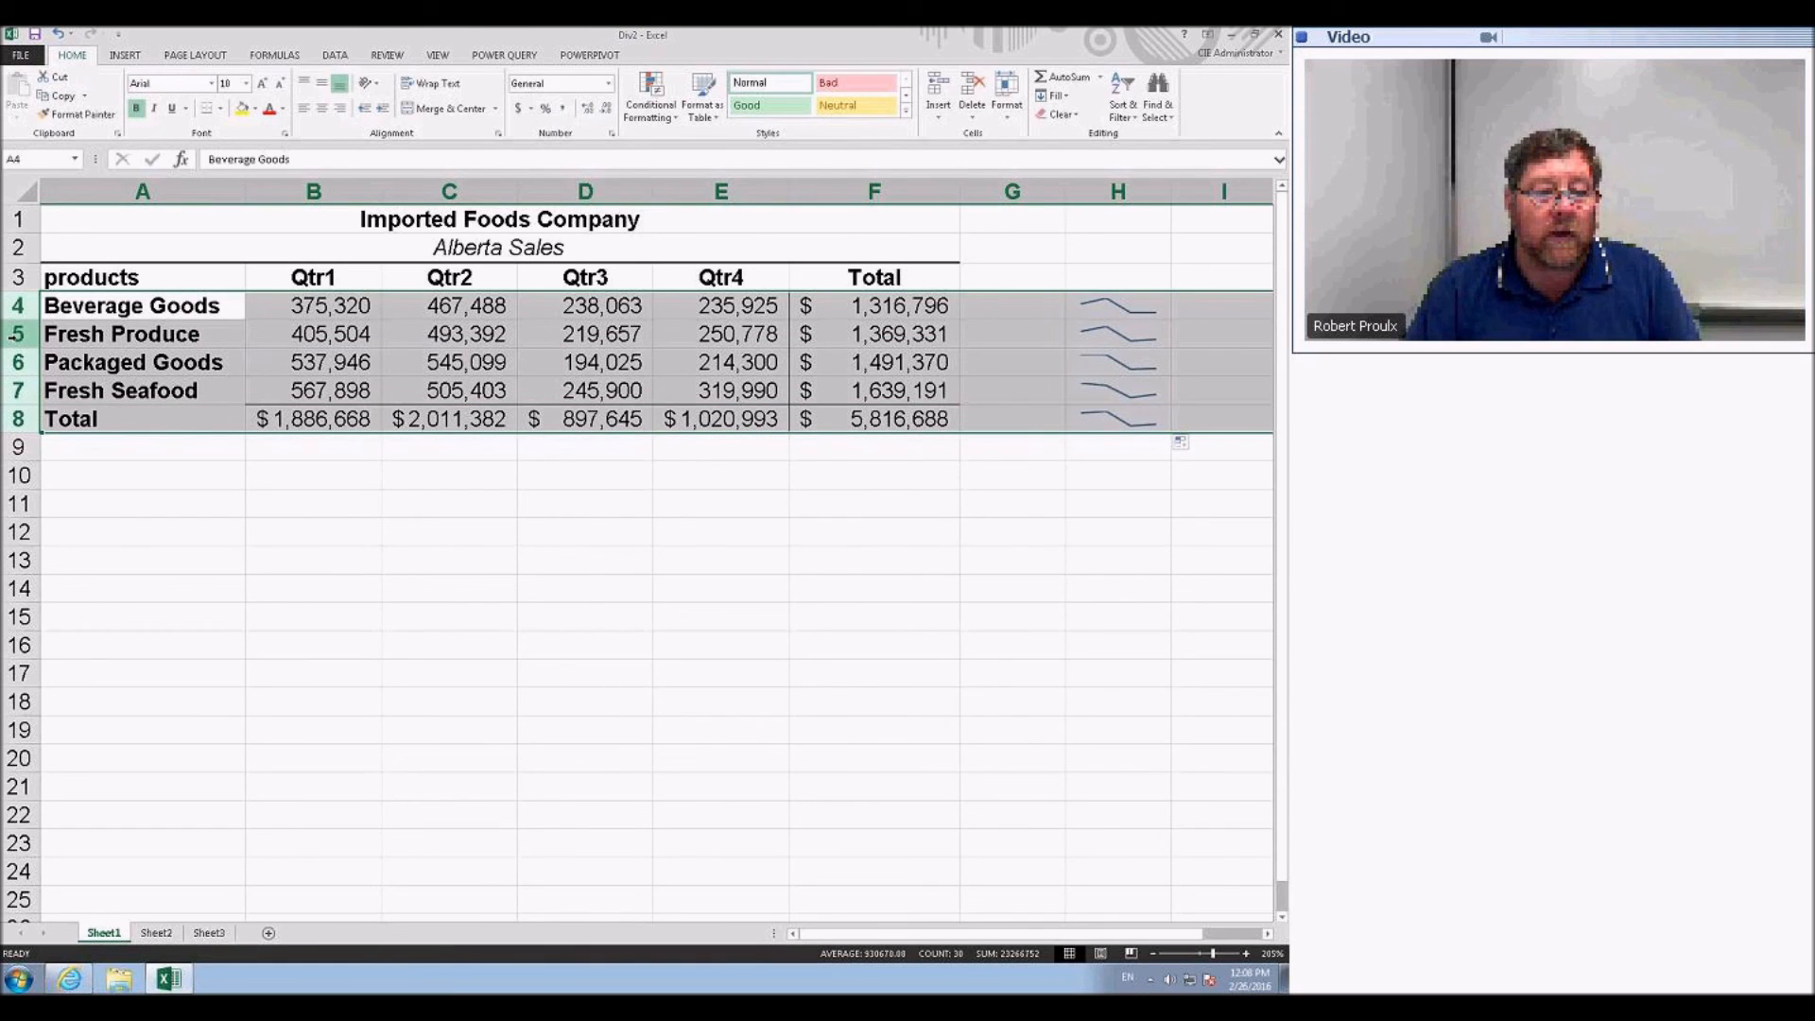
{"action": "left_click_drag", "start_coordinate": [17, 320], "coordinate": [17, 341]}
{"action": "left_click", "coordinate": [1103, 333]}
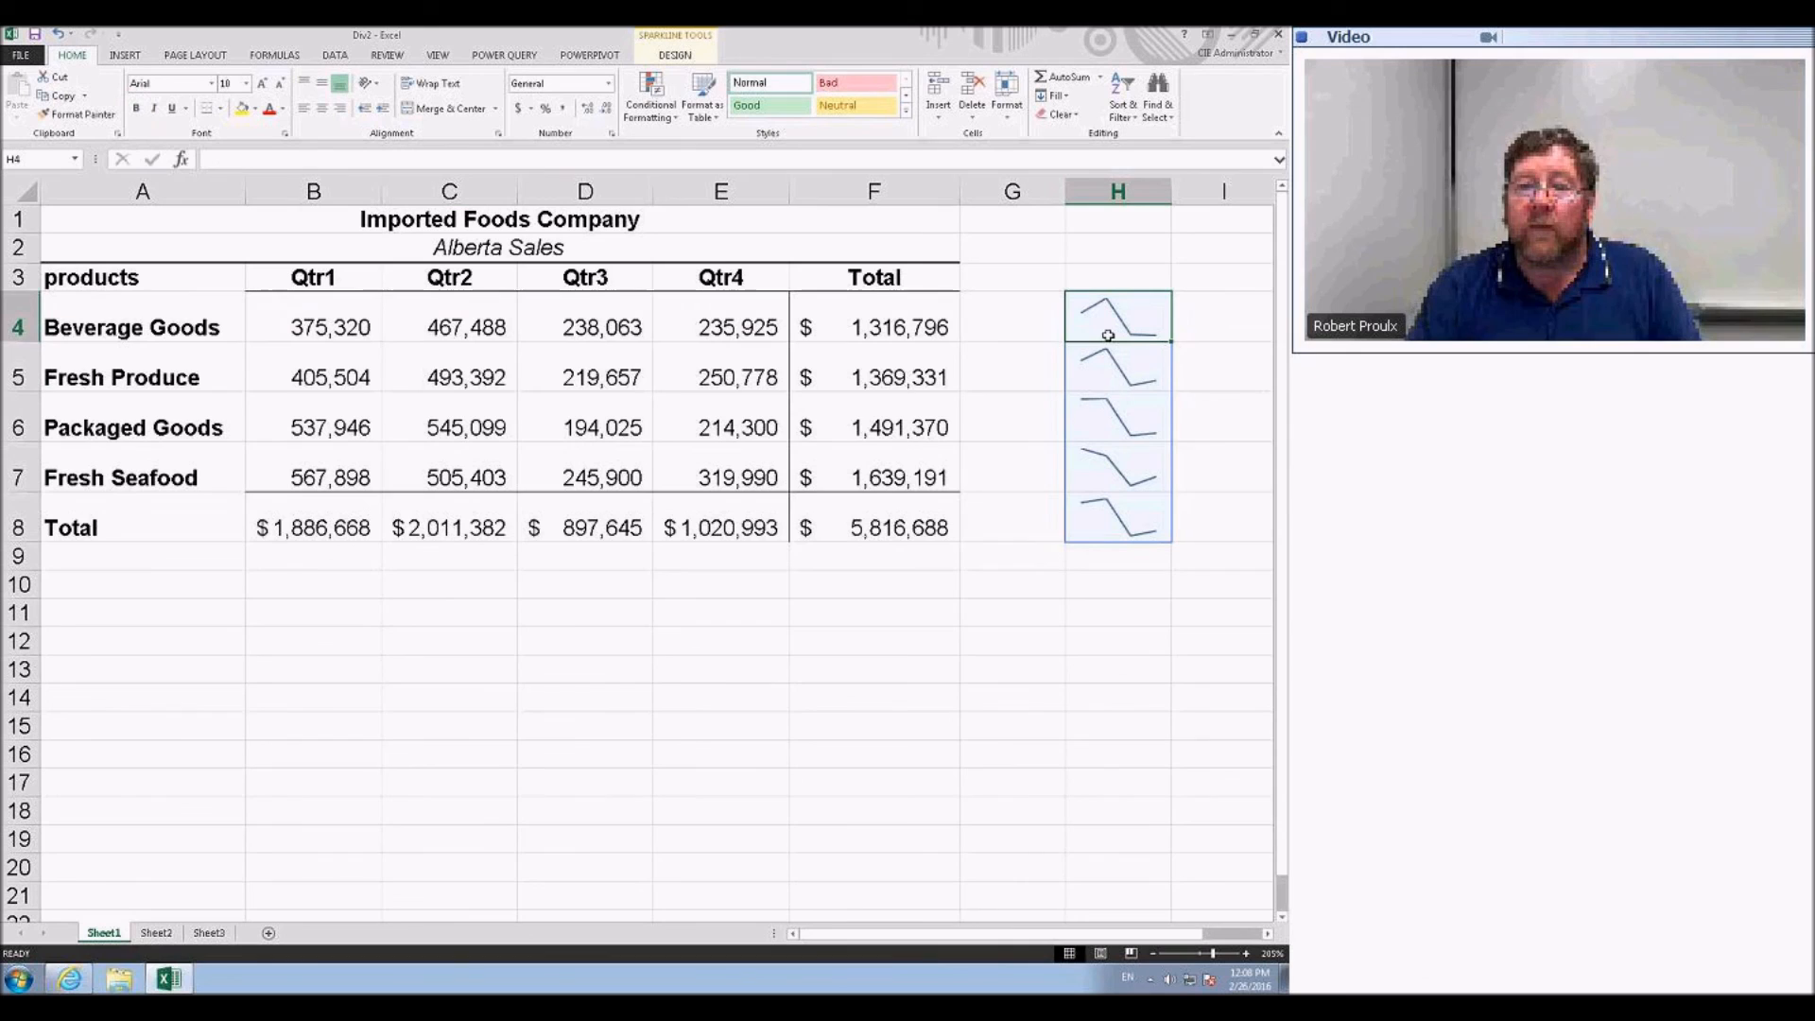
- Show high and low point markers on the sparklines in H4:H8 and colour the low points green
{"action": "left_click", "coordinate": [674, 54]}
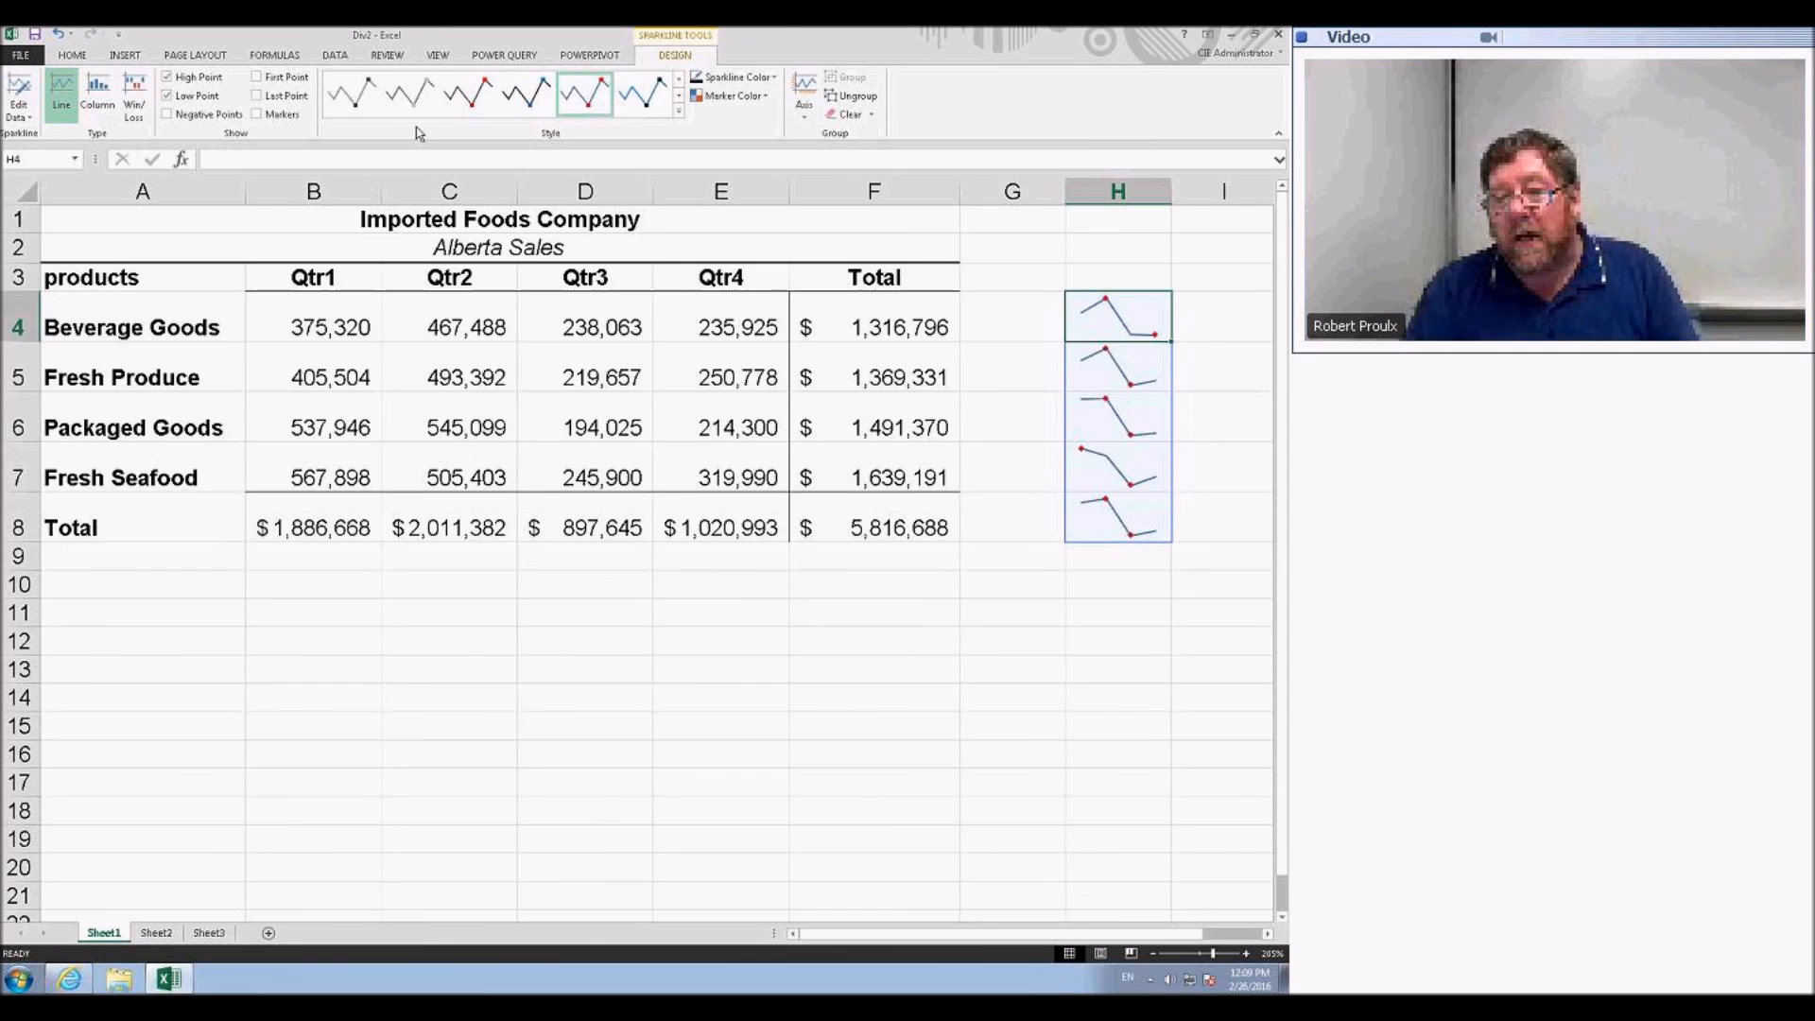
{"action": "left_click", "coordinate": [767, 96]}
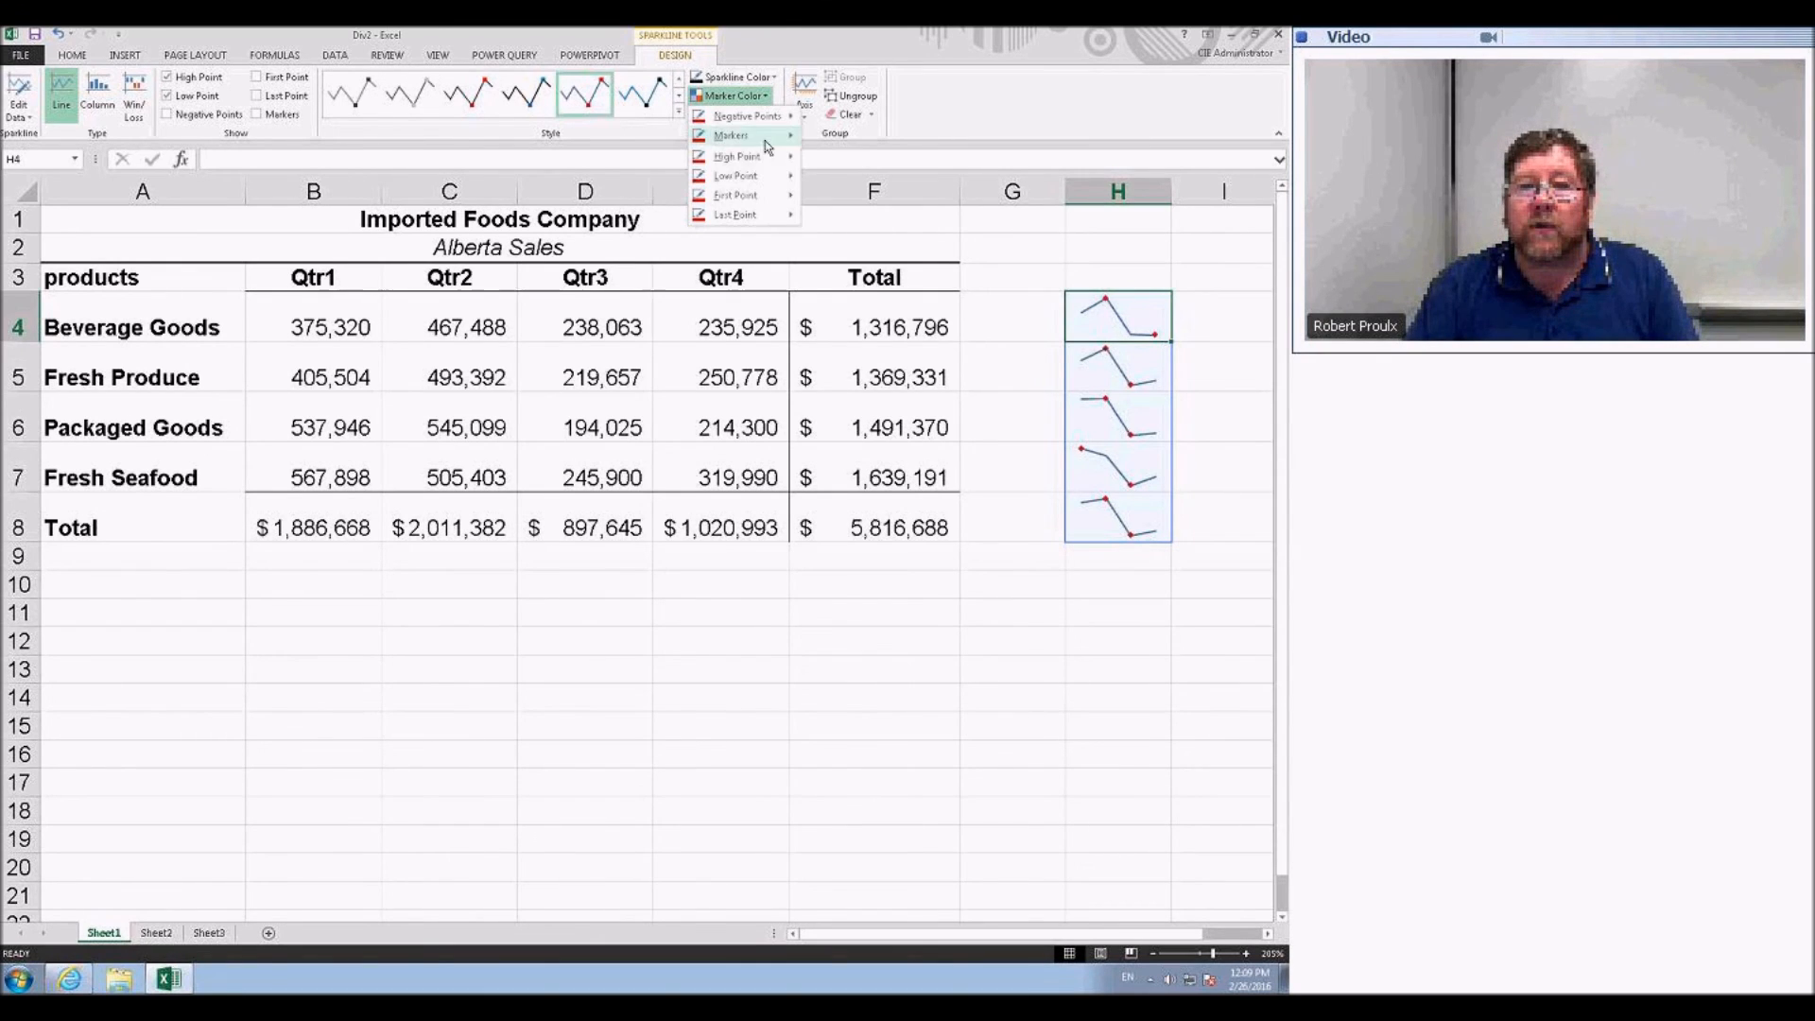
{"action": "mouse_move", "coordinate": [747, 176]}
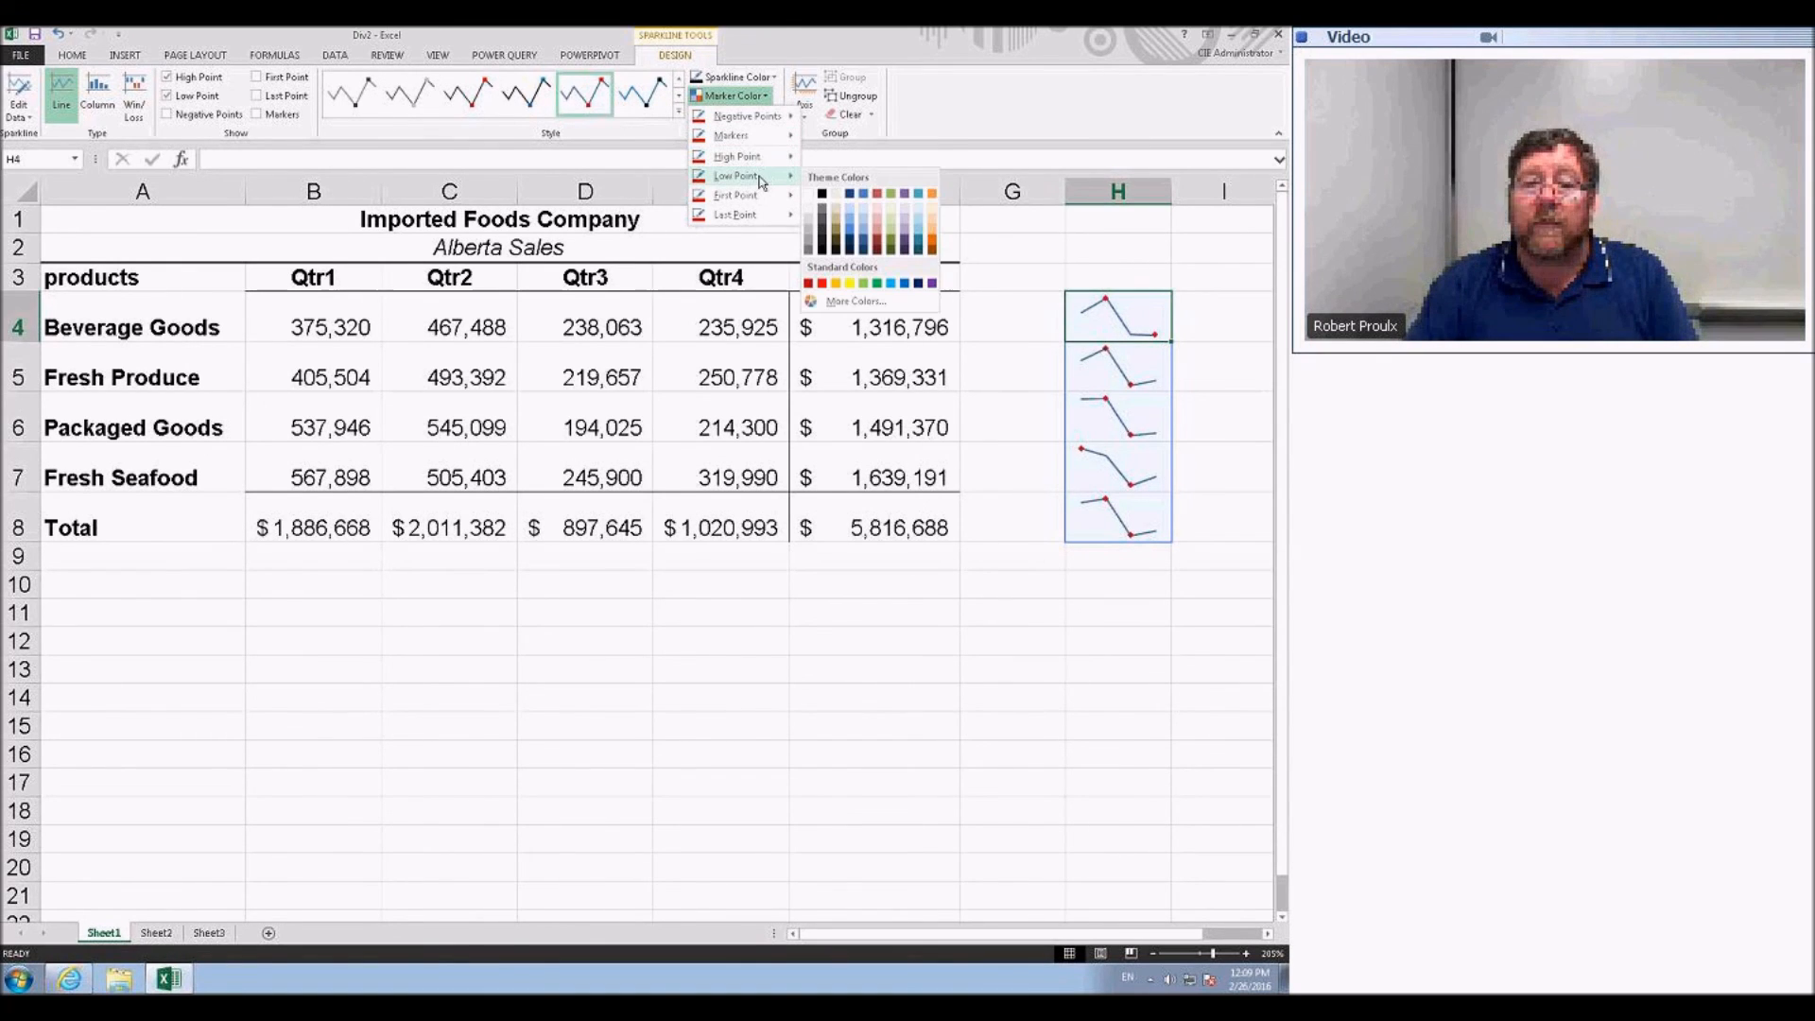
{"action": "left_click", "coordinate": [876, 285]}
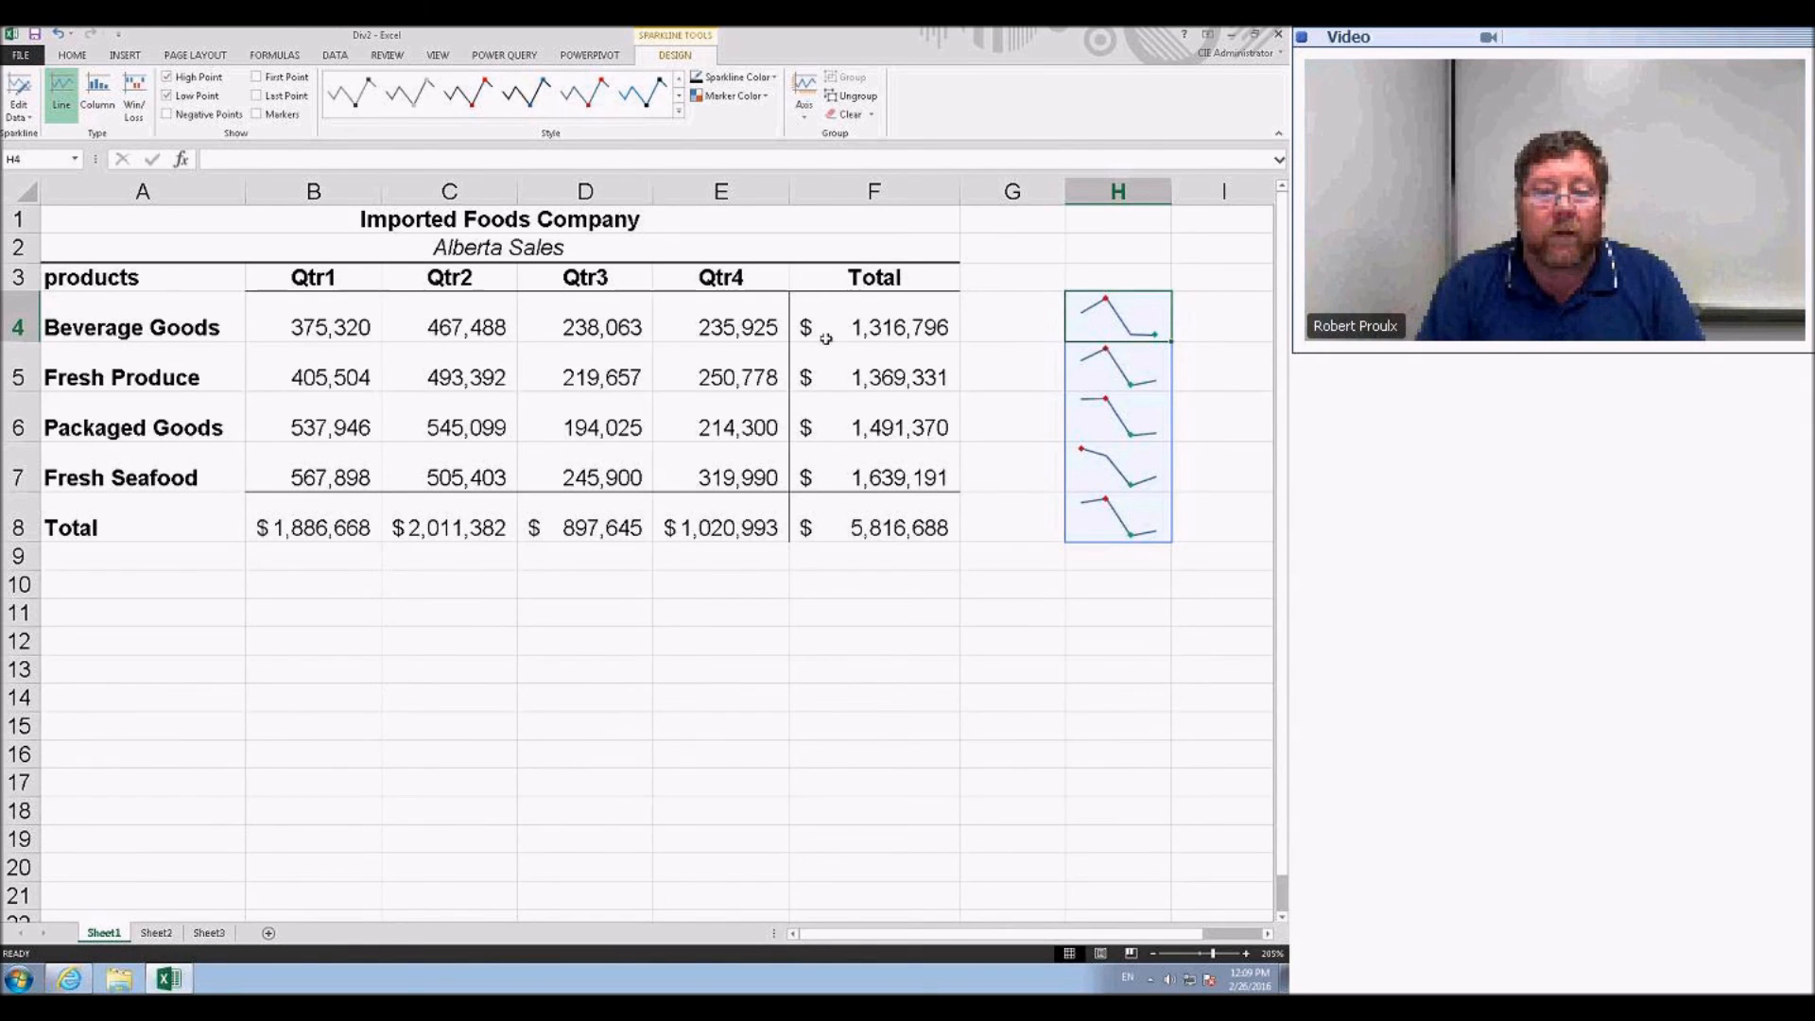
- Compare the Fresh Produce and Fresh Seafood quarterly figures with their sparklines, and review the Quick Analysis categories for B4:E7 without applying any
{"action": "left_click_drag", "start_coordinate": [322, 377], "coordinate": [710, 385]}
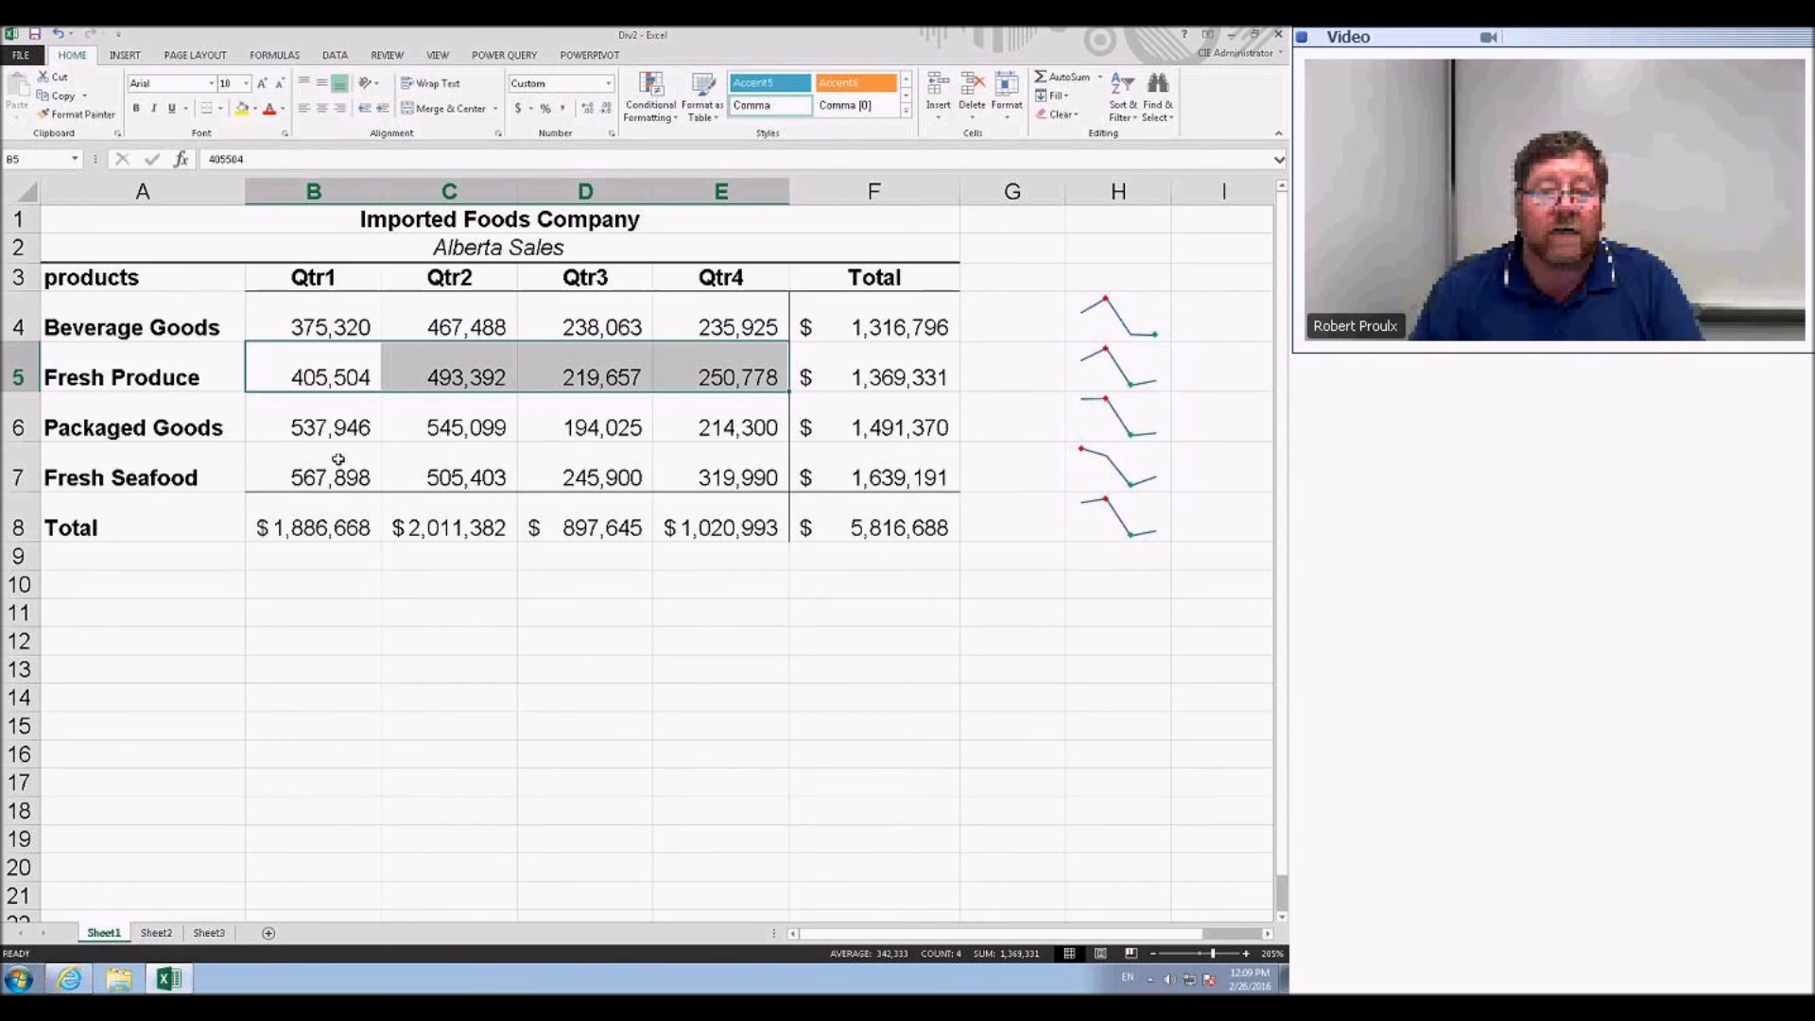
{"action": "left_click_drag", "start_coordinate": [327, 478], "coordinate": [718, 480]}
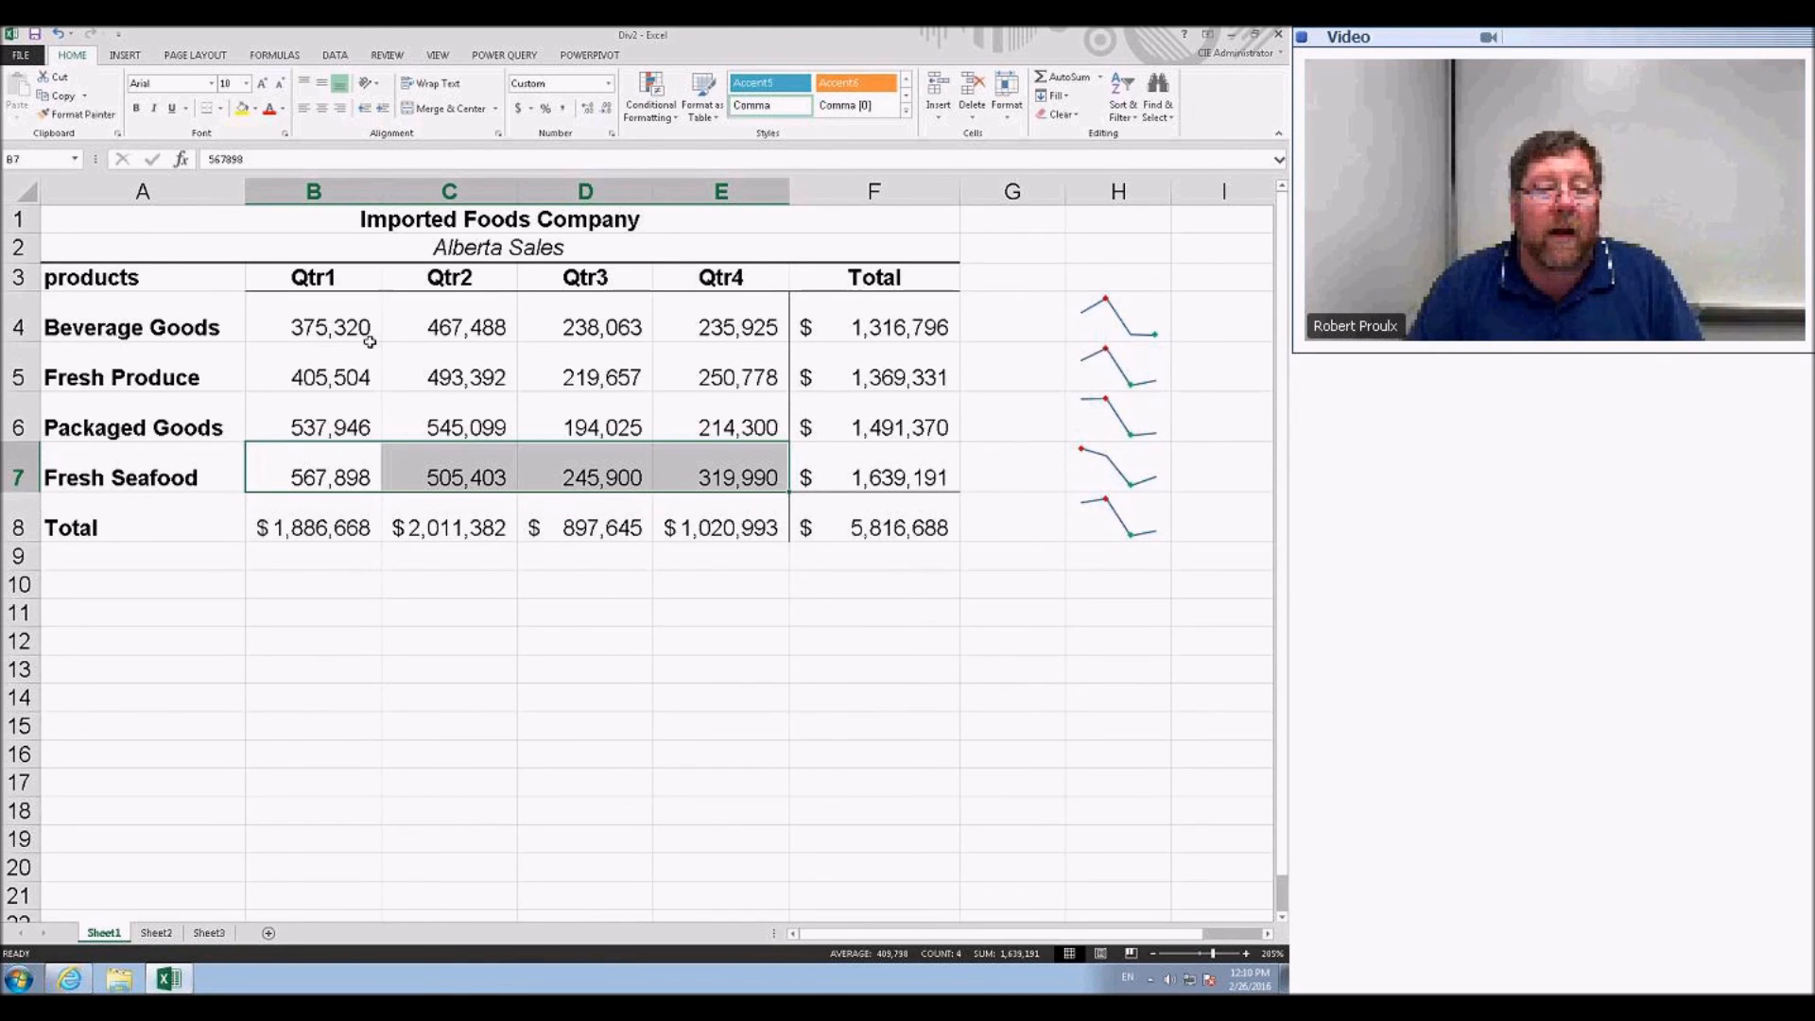
{"action": "left_click_drag", "start_coordinate": [369, 341], "coordinate": [704, 478]}
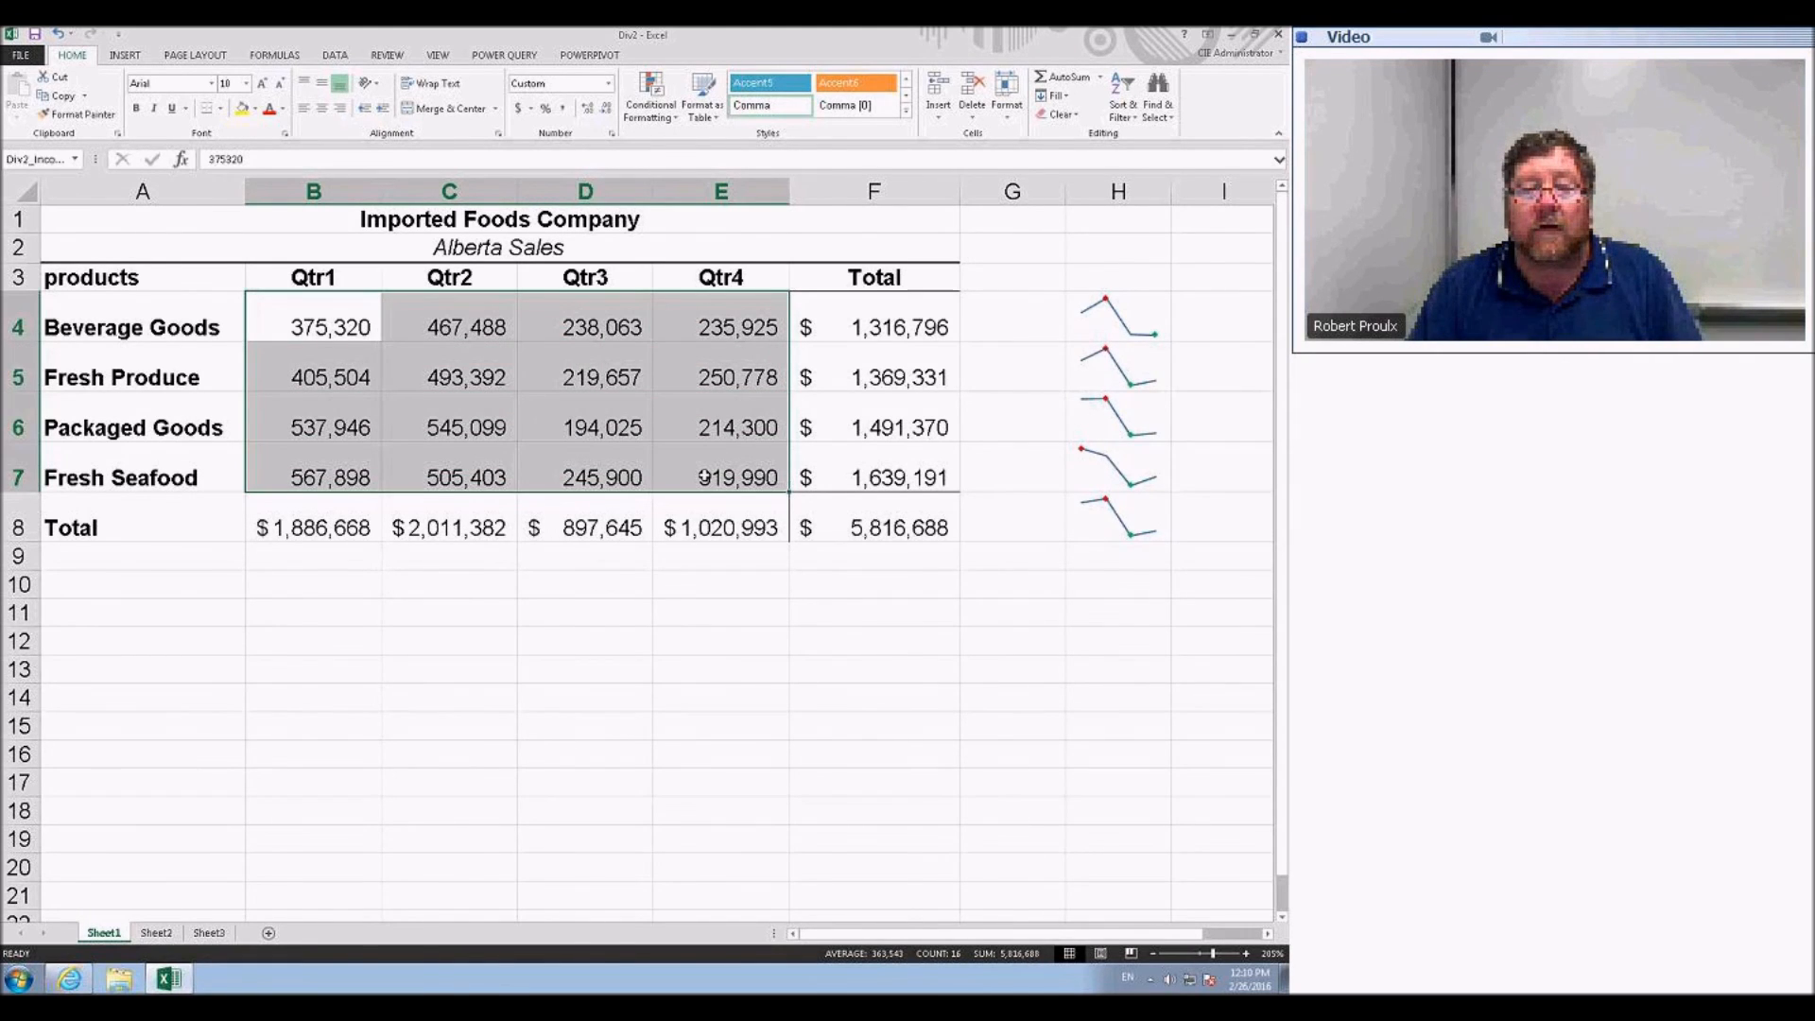
{"action": "left_click", "coordinate": [800, 504]}
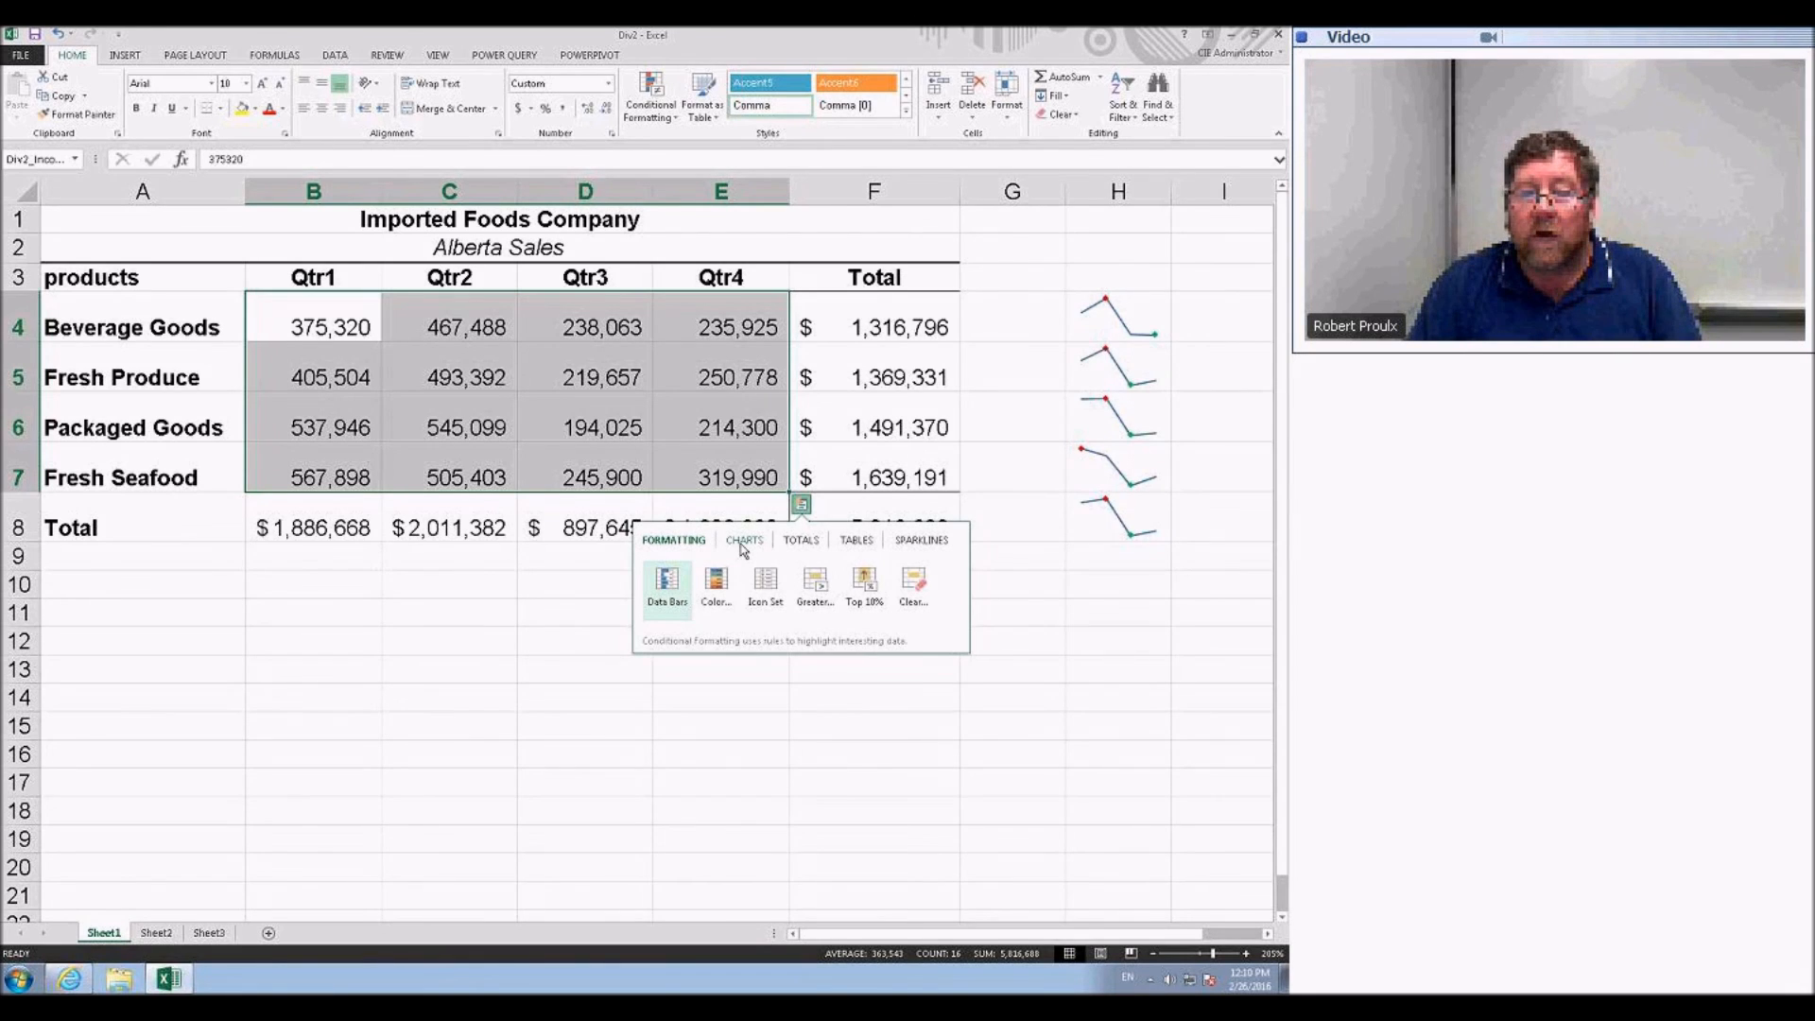
{"action": "left_click", "coordinate": [798, 546]}
{"action": "left_click", "coordinate": [863, 543]}
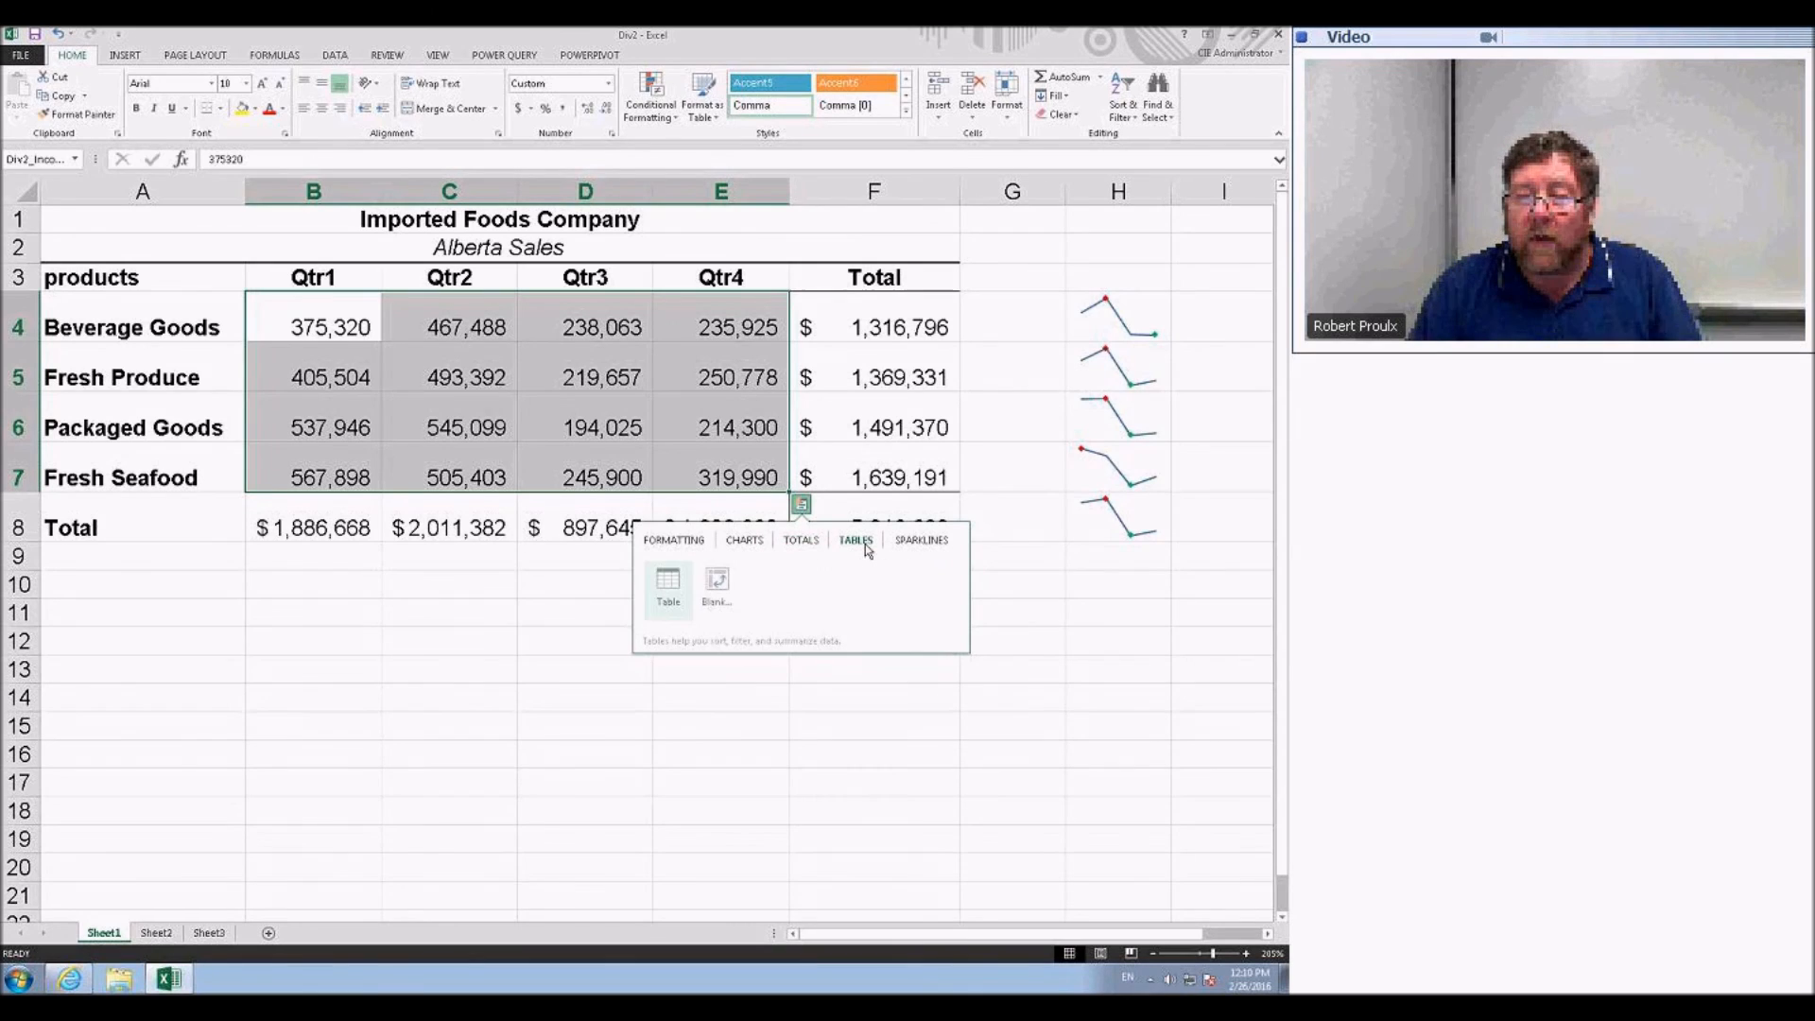
{"action": "left_click", "coordinate": [917, 546]}
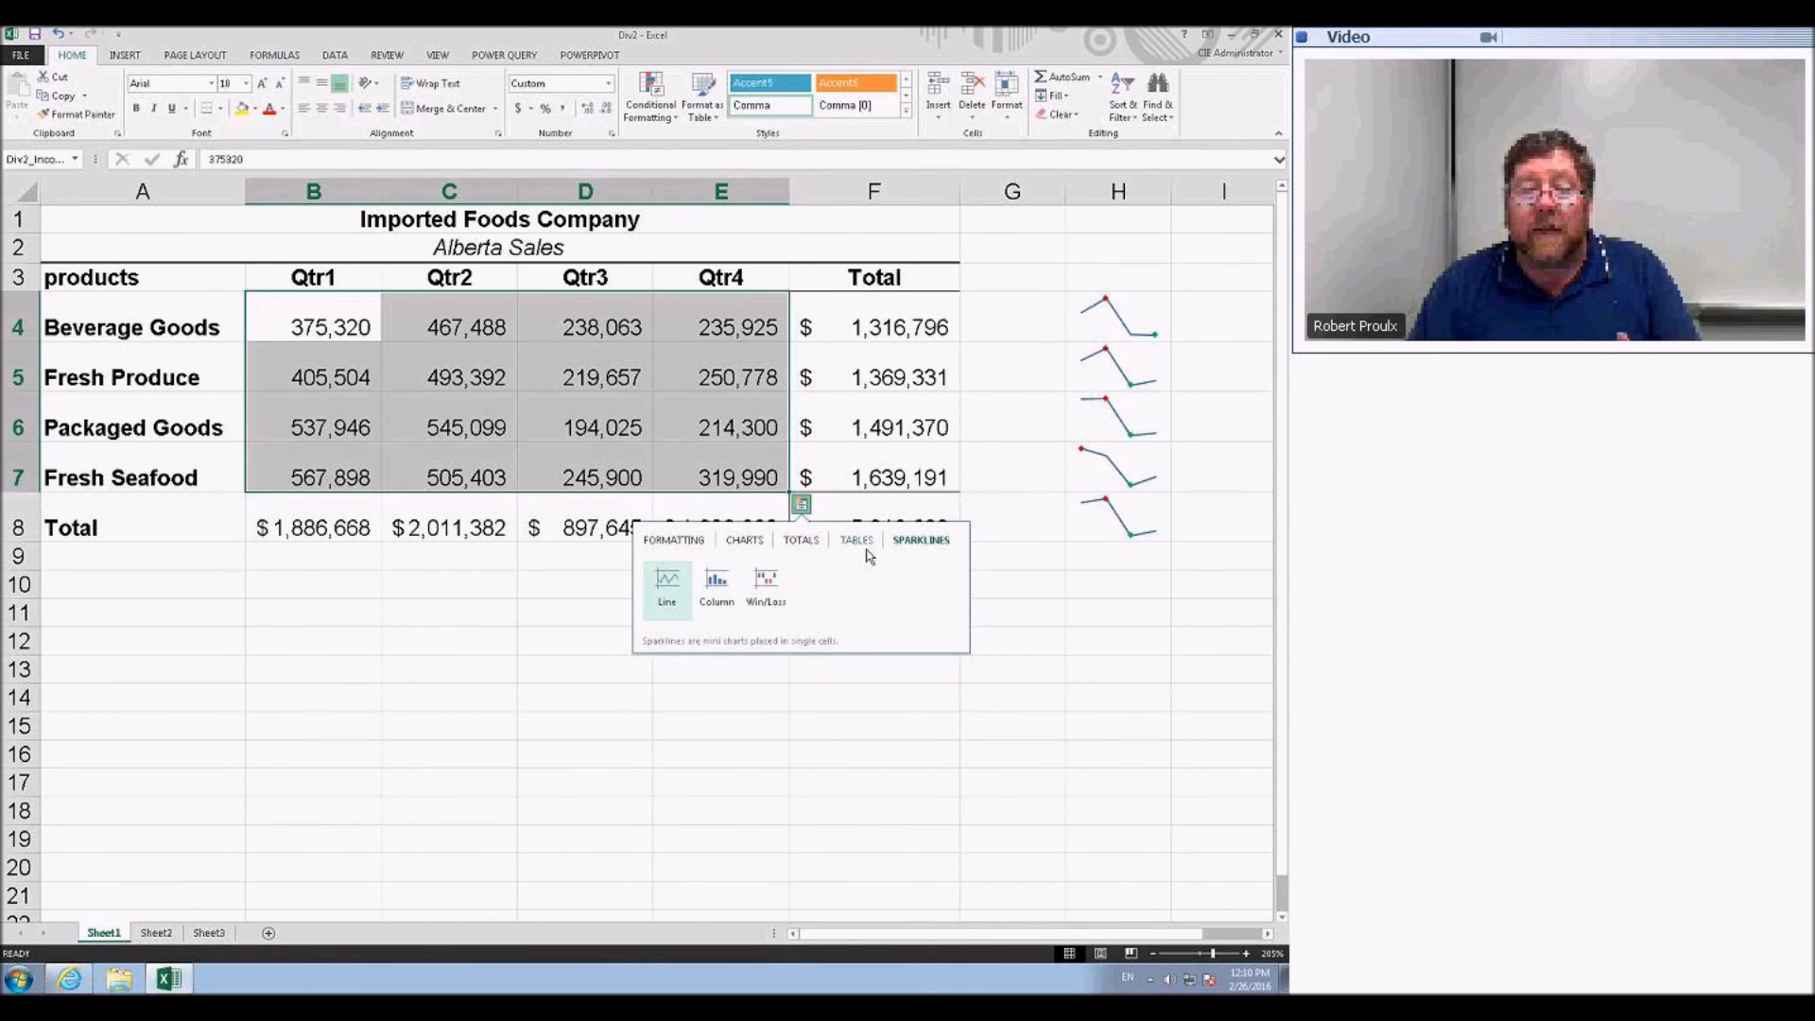
{"action": "left_click", "coordinate": [721, 699]}
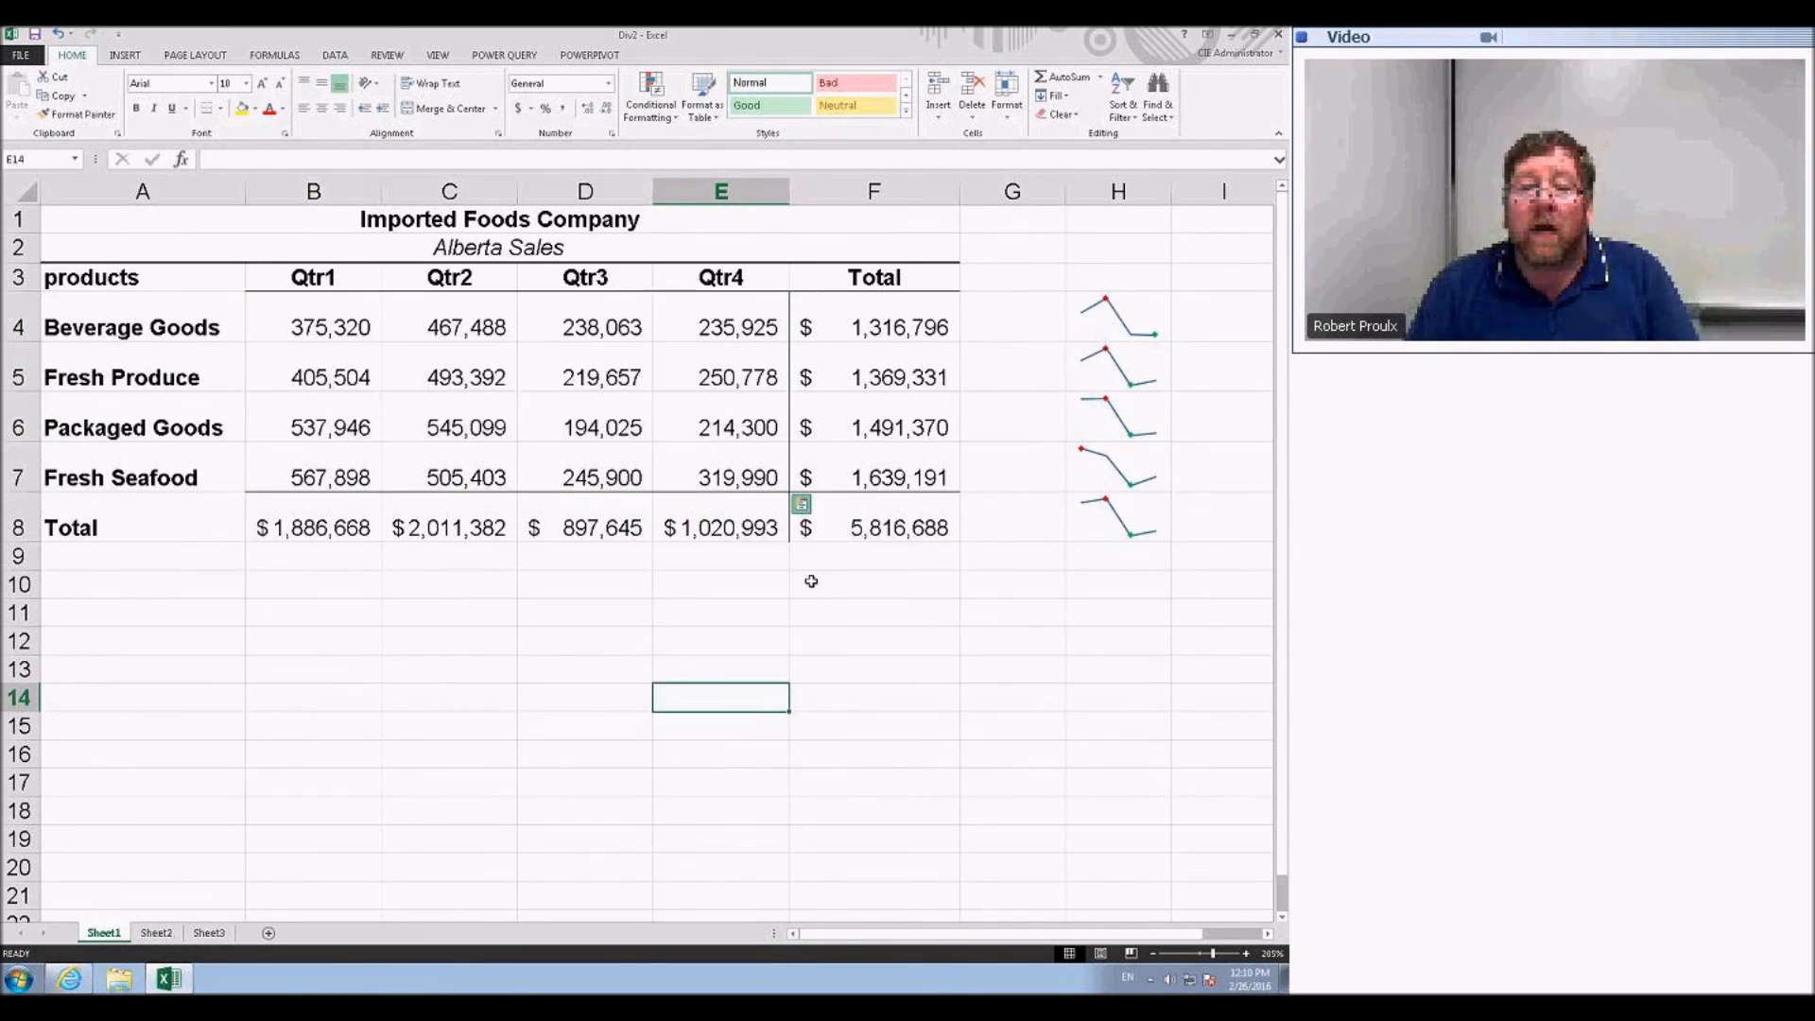
- Clear the row totals in F4:F7 and place line sparklines for B4:E7 there with Quick Analysis
{"action": "left_click_drag", "start_coordinate": [863, 324], "coordinate": [864, 462]}
{"action": "key", "text": "Delete"}
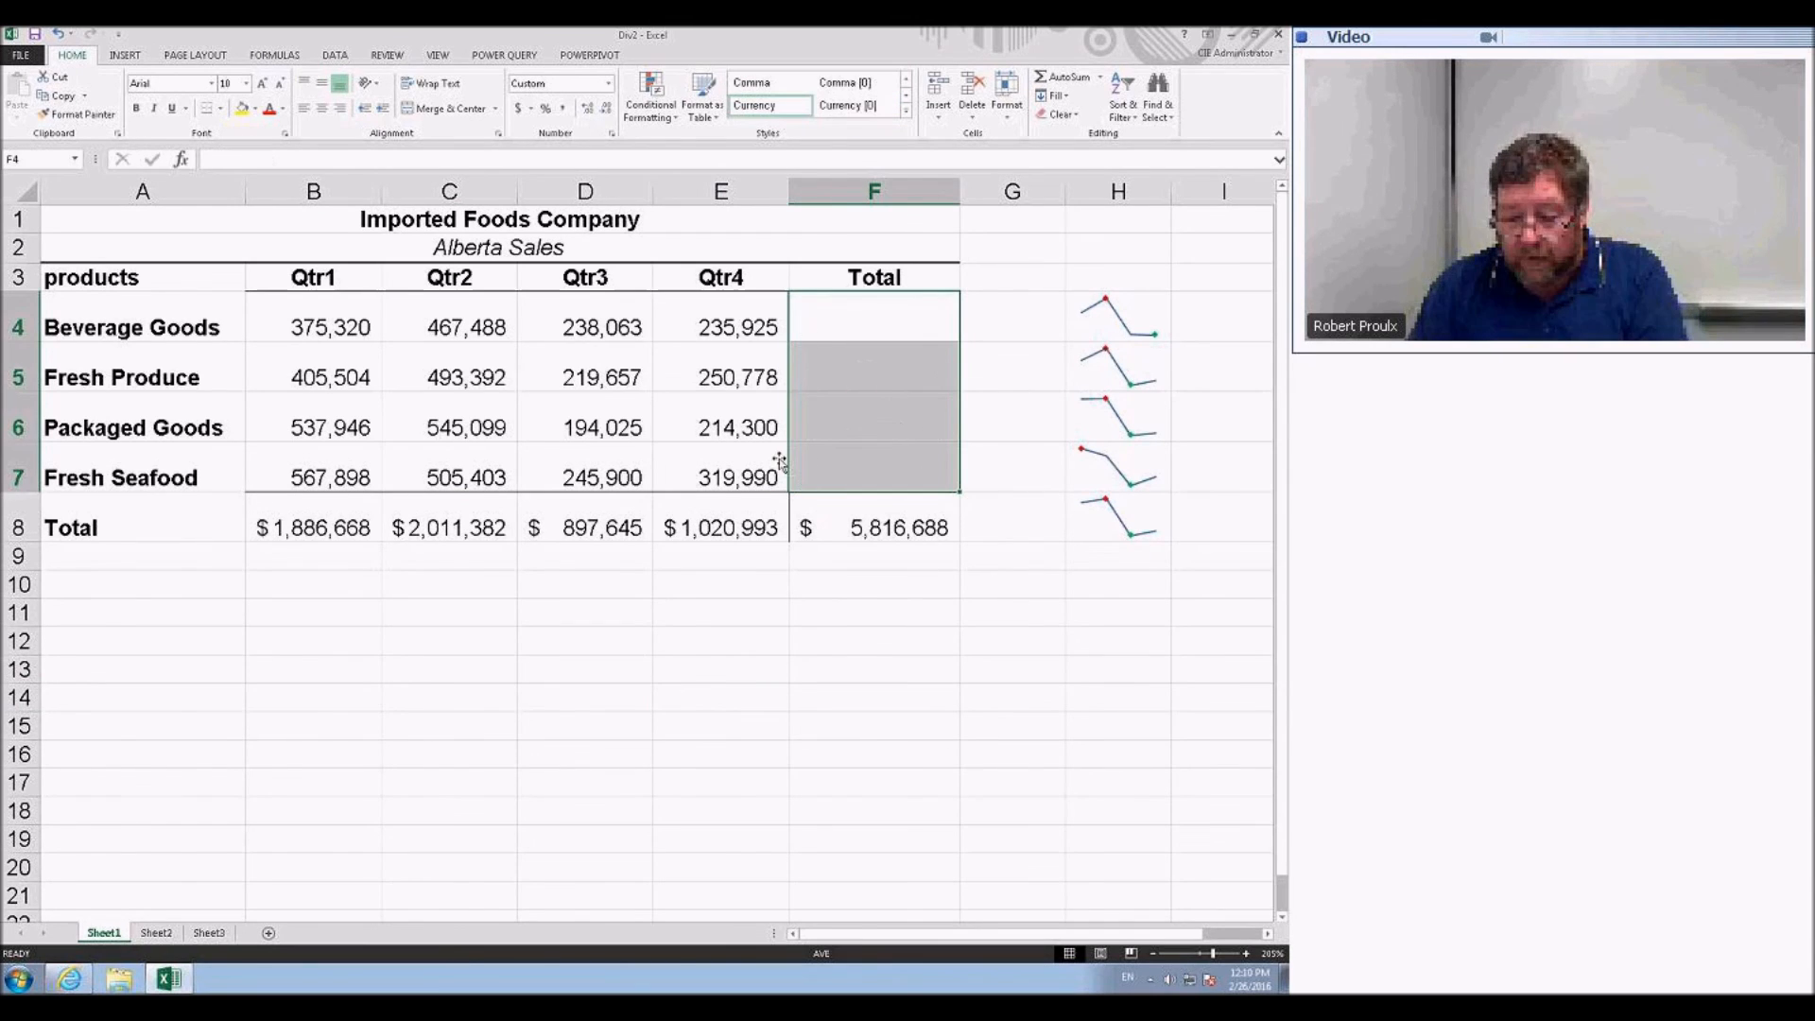
{"action": "left_click_drag", "start_coordinate": [319, 326], "coordinate": [709, 417]}
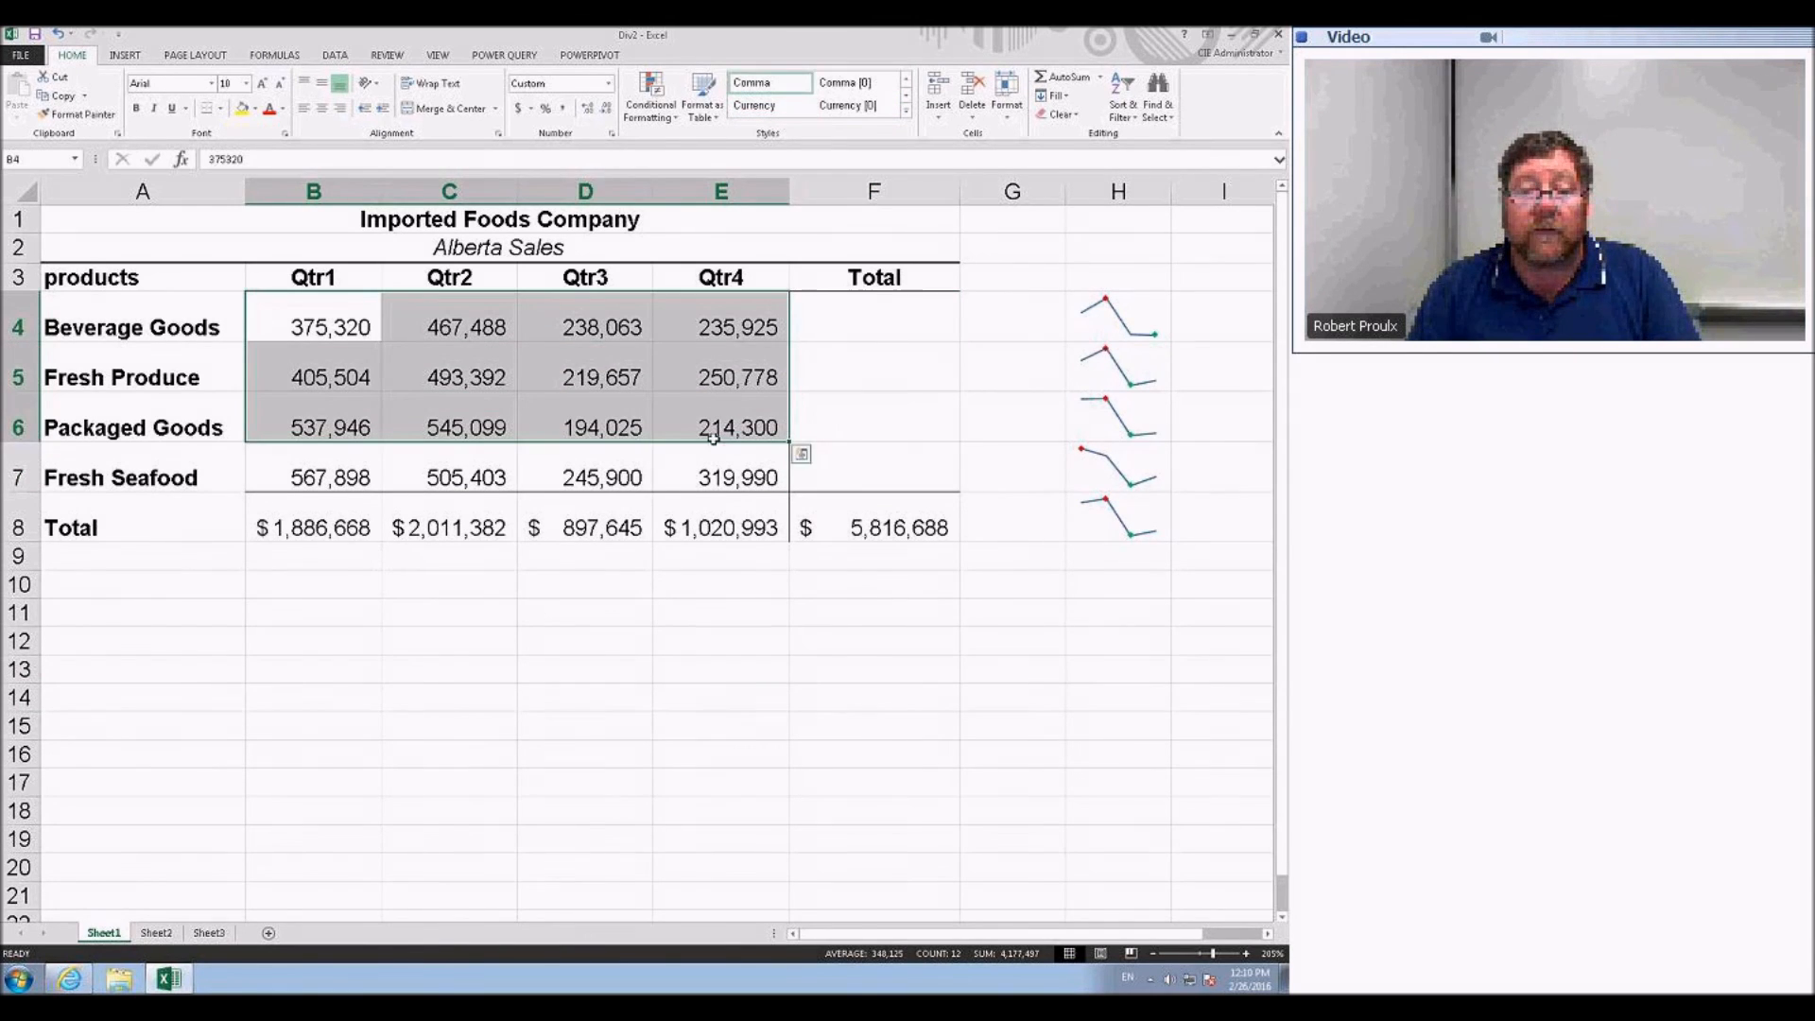
{"action": "left_click_drag", "start_coordinate": [515, 323], "coordinate": [728, 462]}
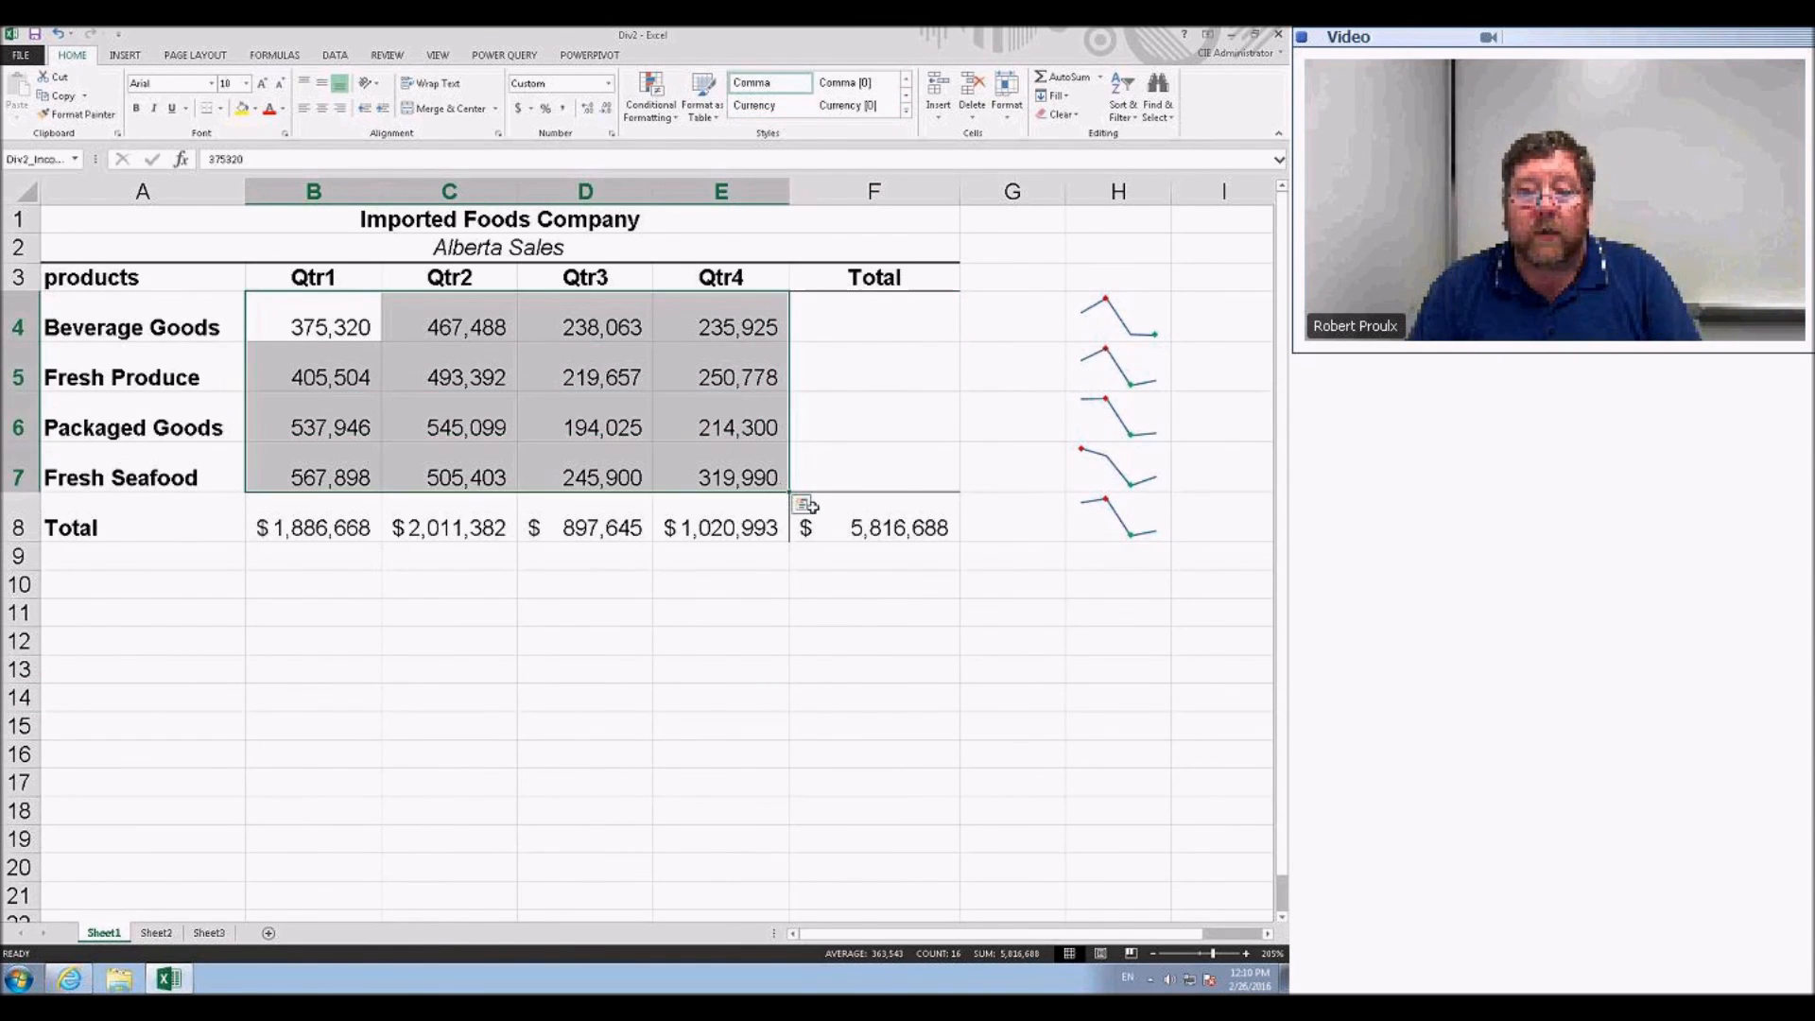
{"action": "left_click", "coordinate": [802, 505]}
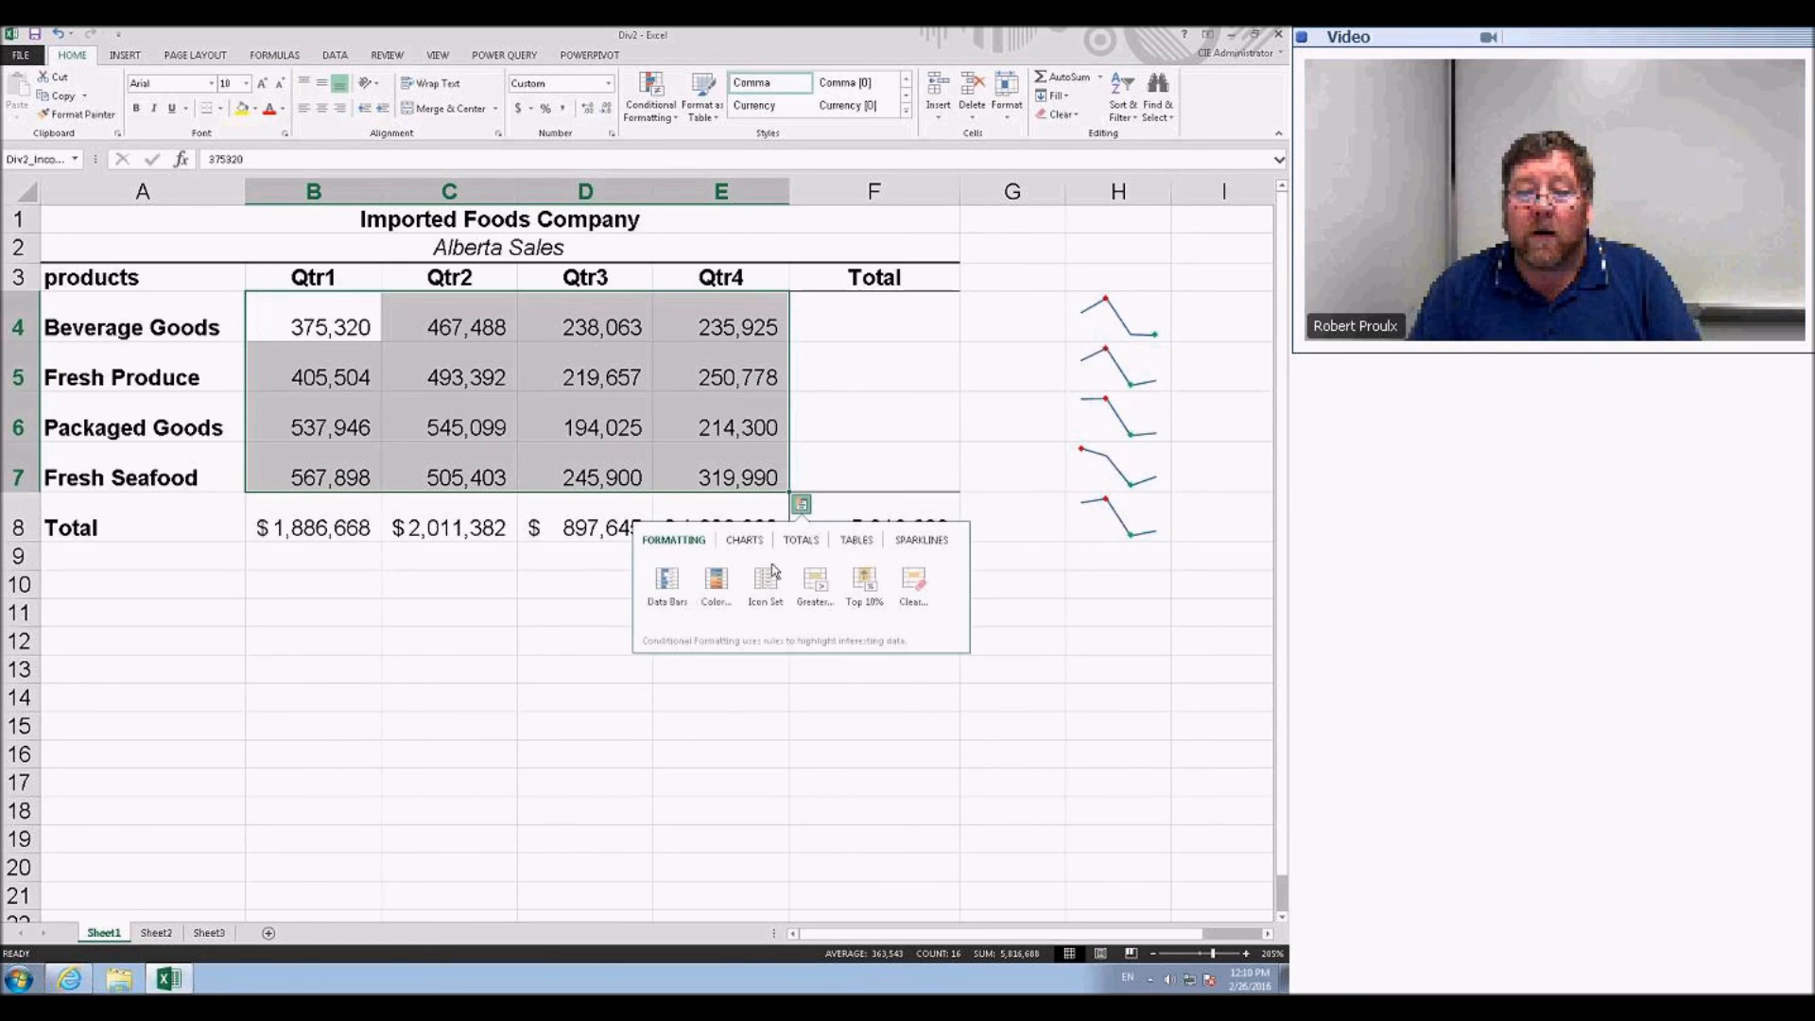
{"action": "left_click", "coordinate": [921, 548]}
{"action": "left_click", "coordinate": [667, 581]}
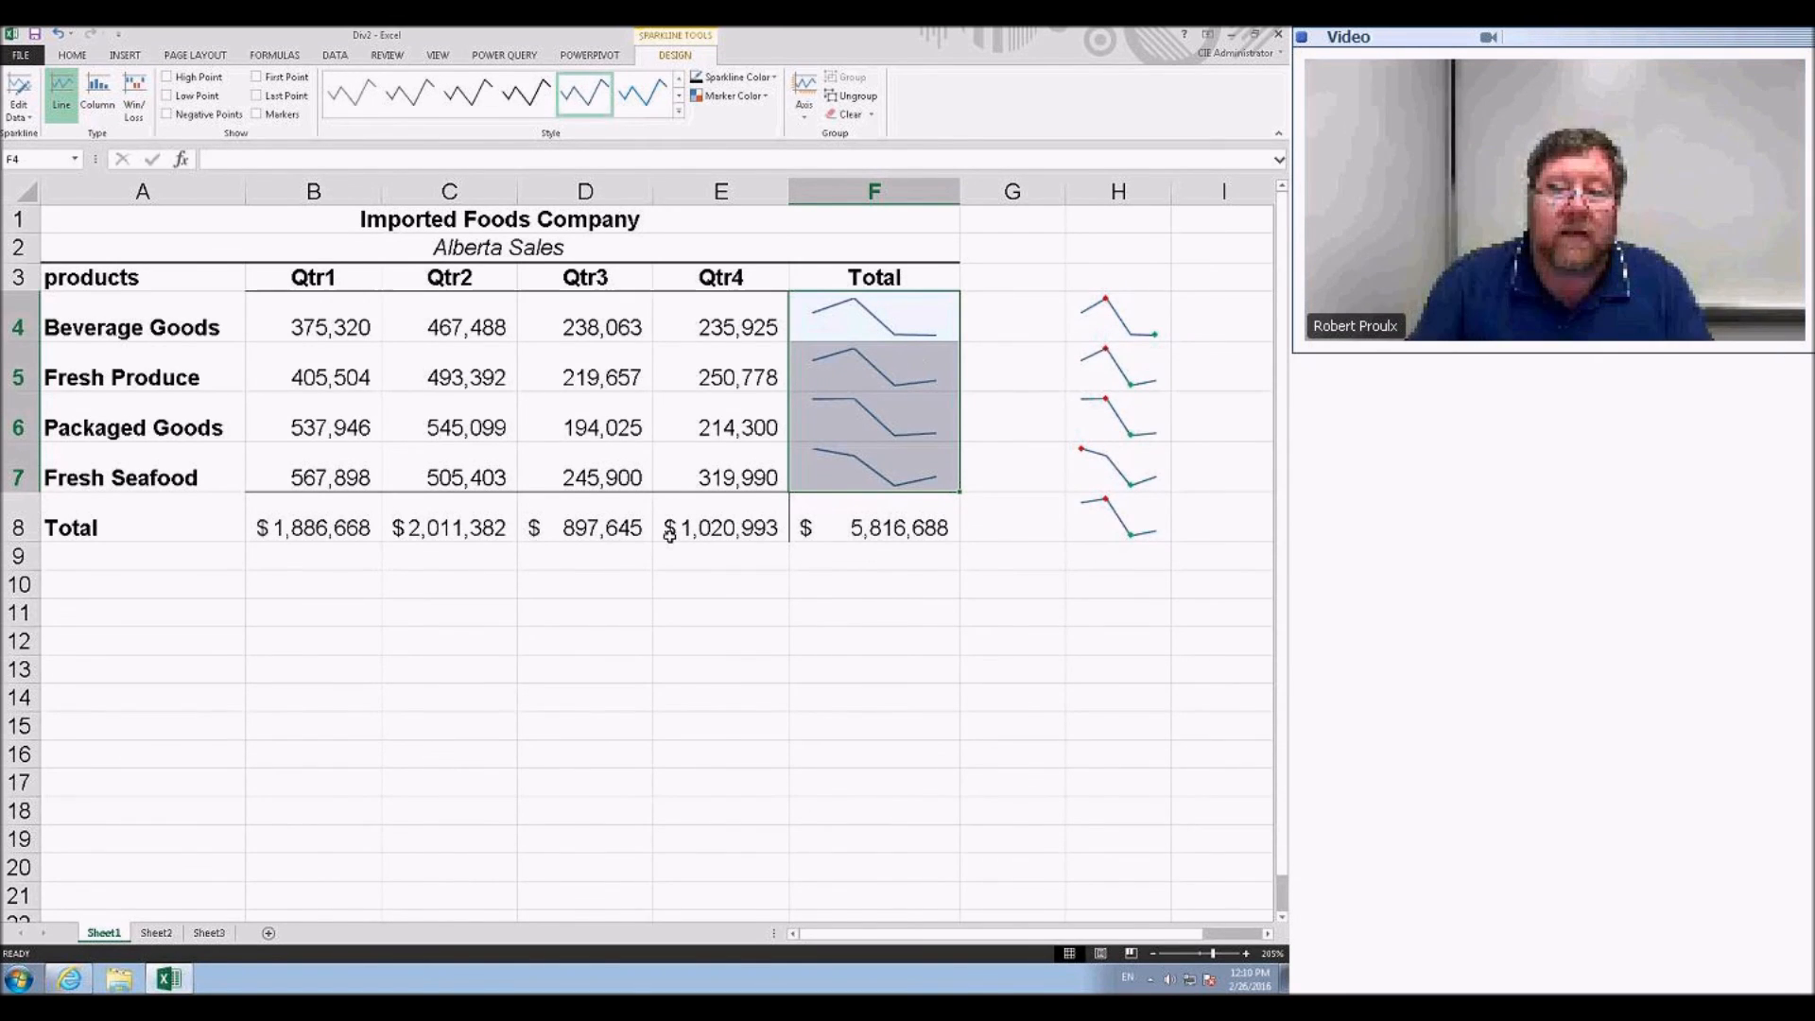
{"action": "left_click", "coordinate": [648, 561]}
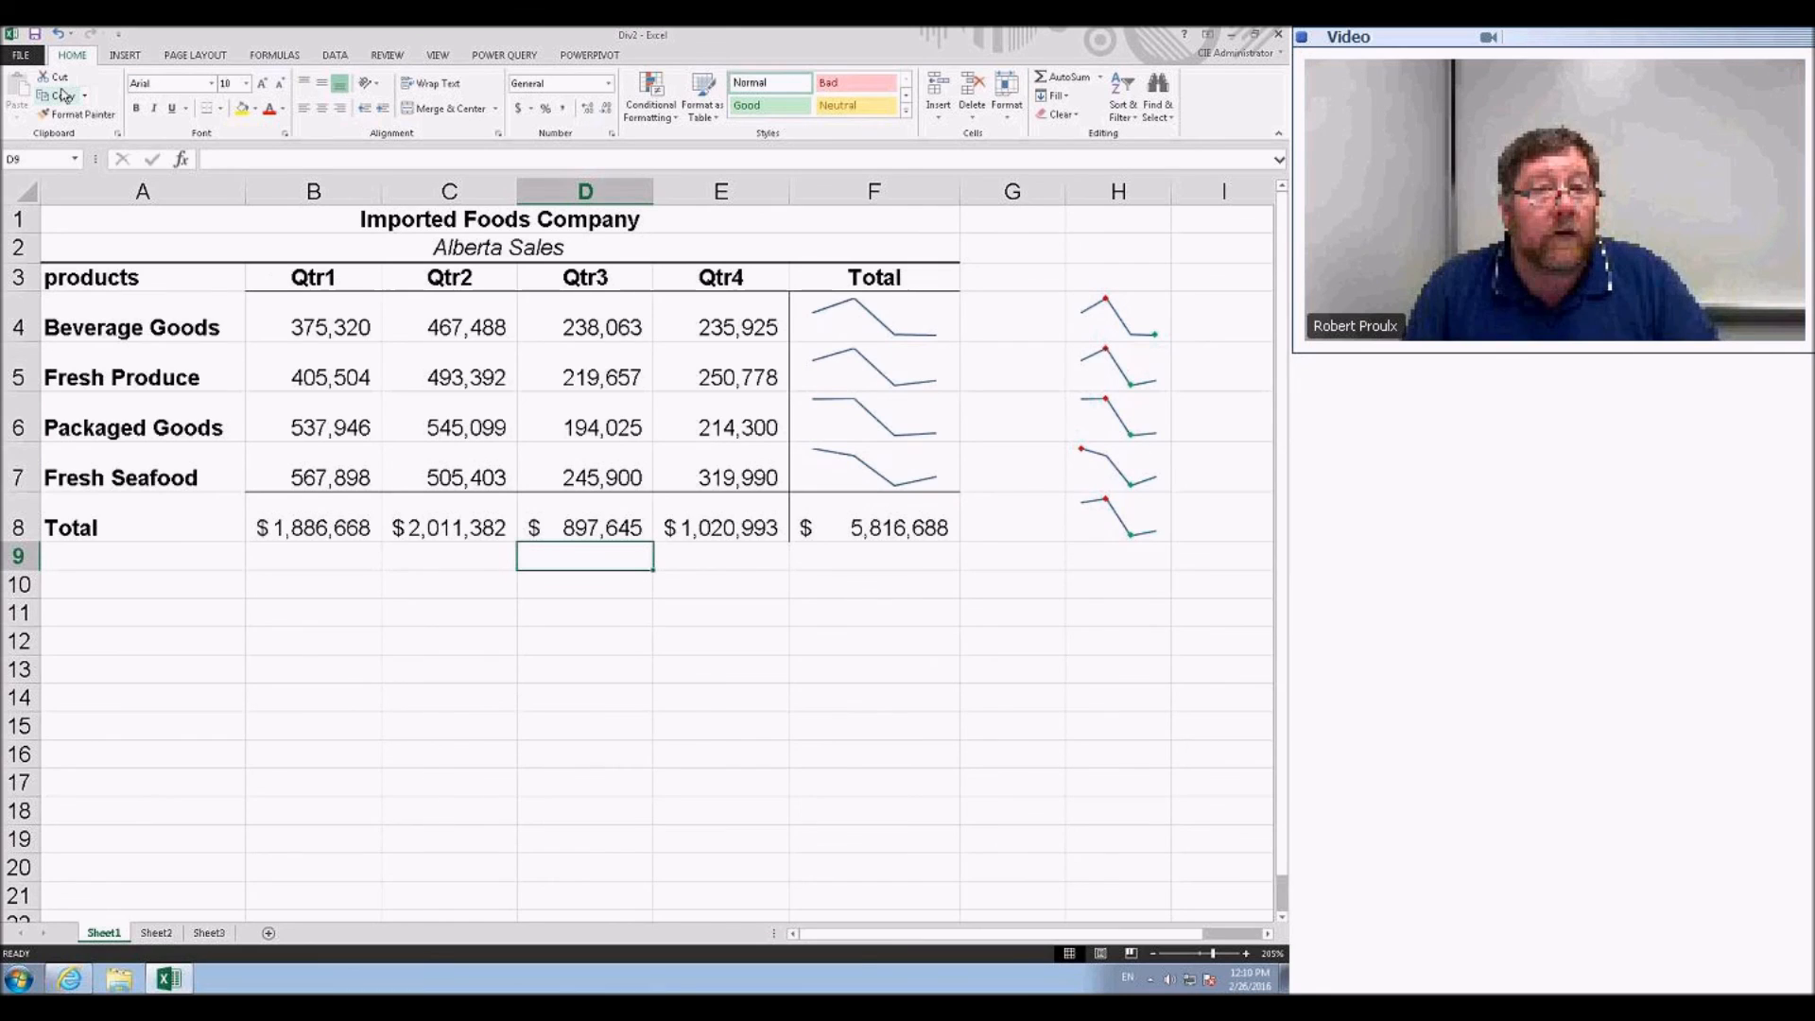
- Open the tblStudents workbook from the recent workbooks
{"action": "left_click", "coordinate": [28, 56]}
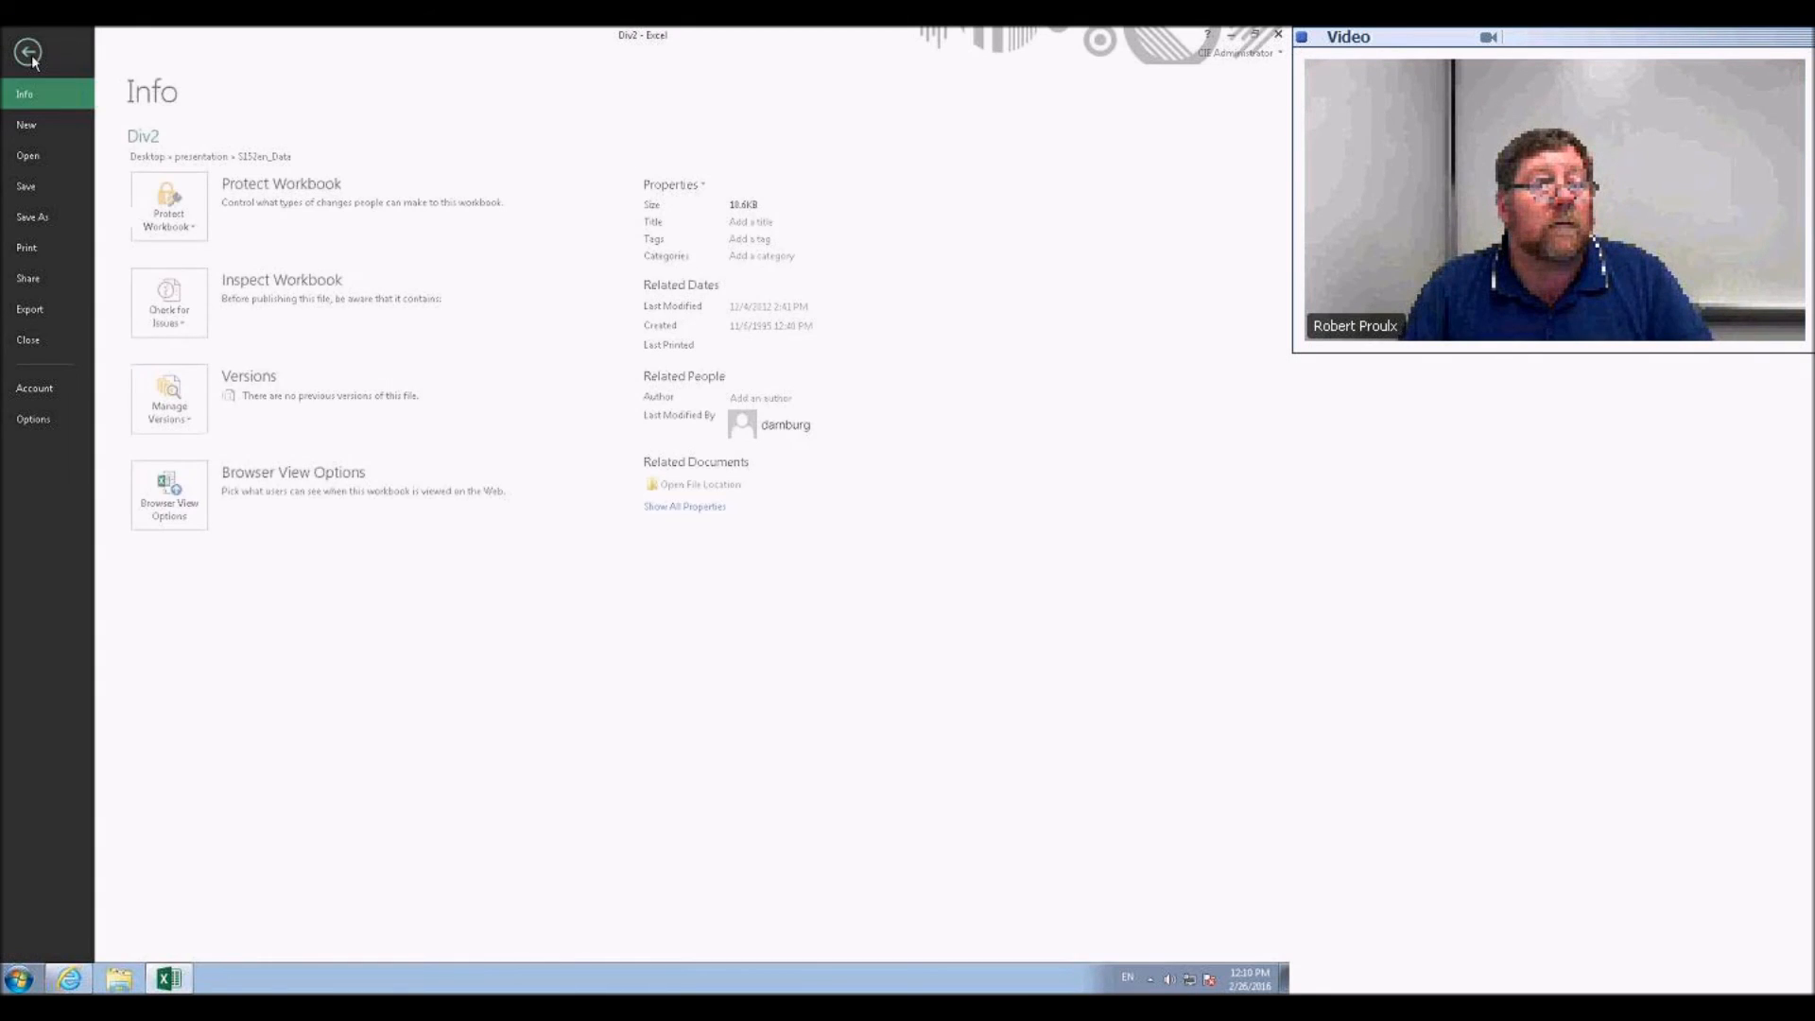
{"action": "left_click", "coordinate": [29, 157]}
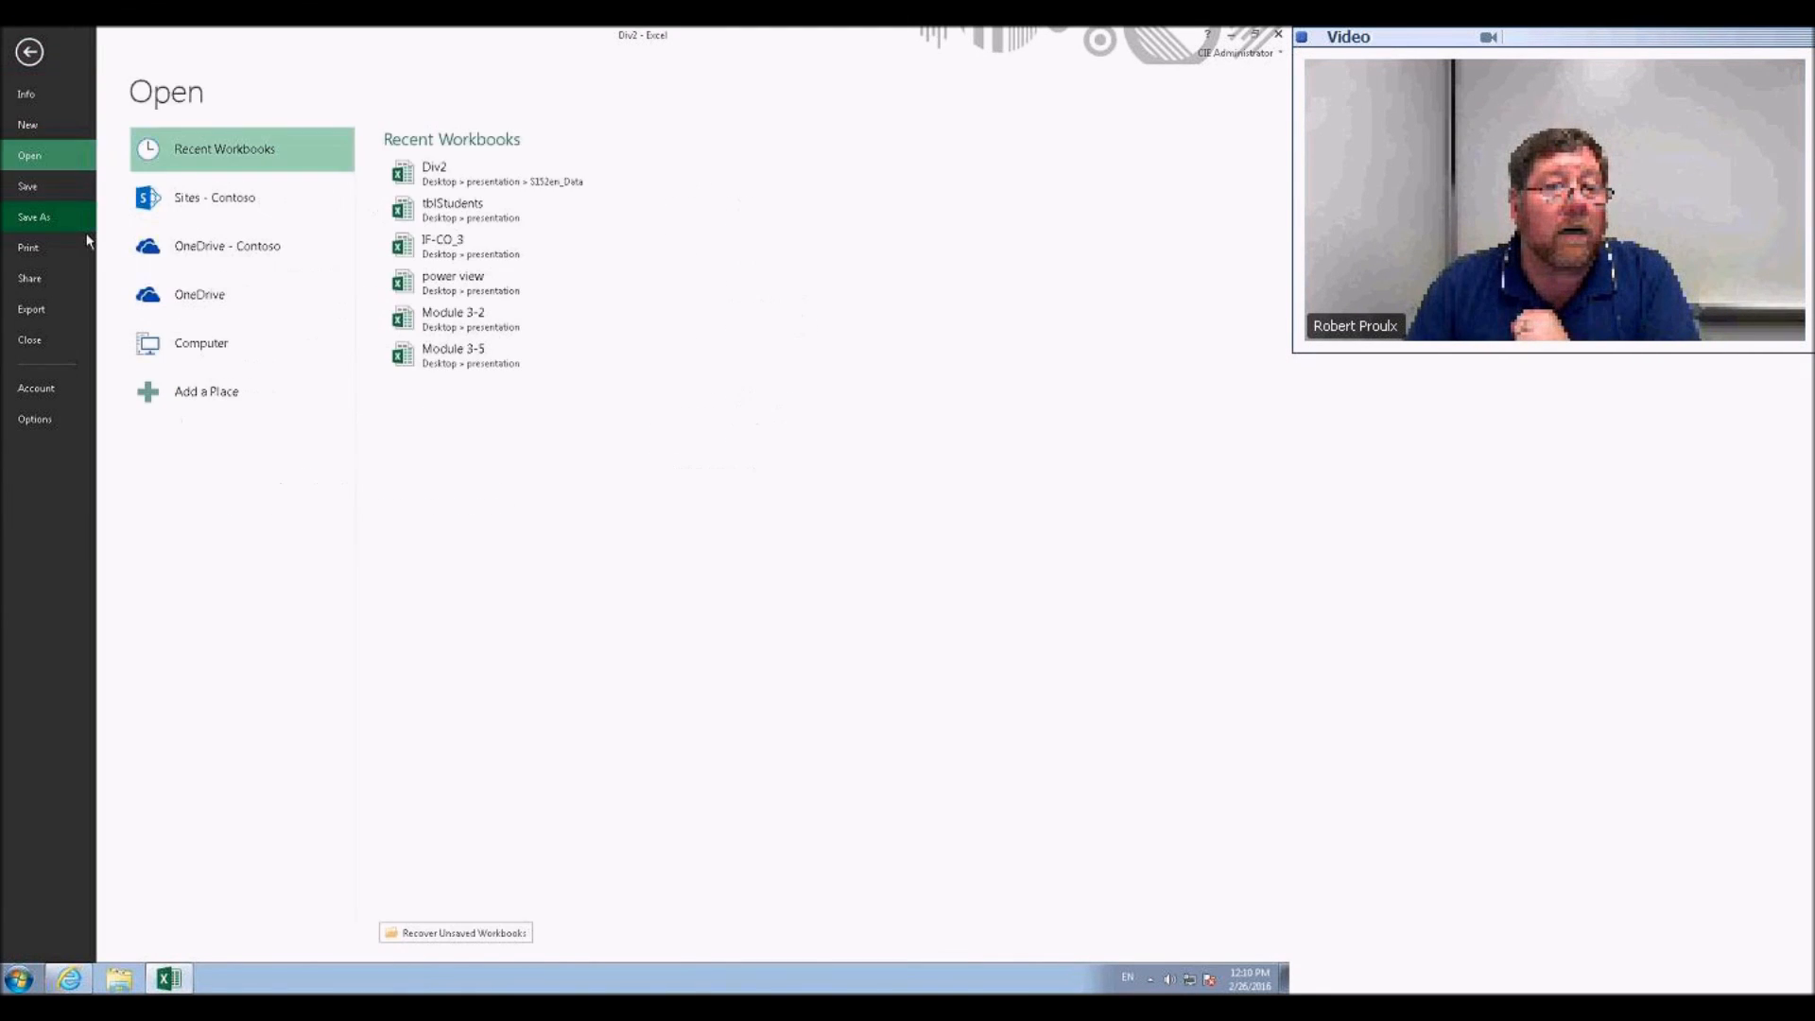
{"action": "left_click", "coordinate": [479, 216]}
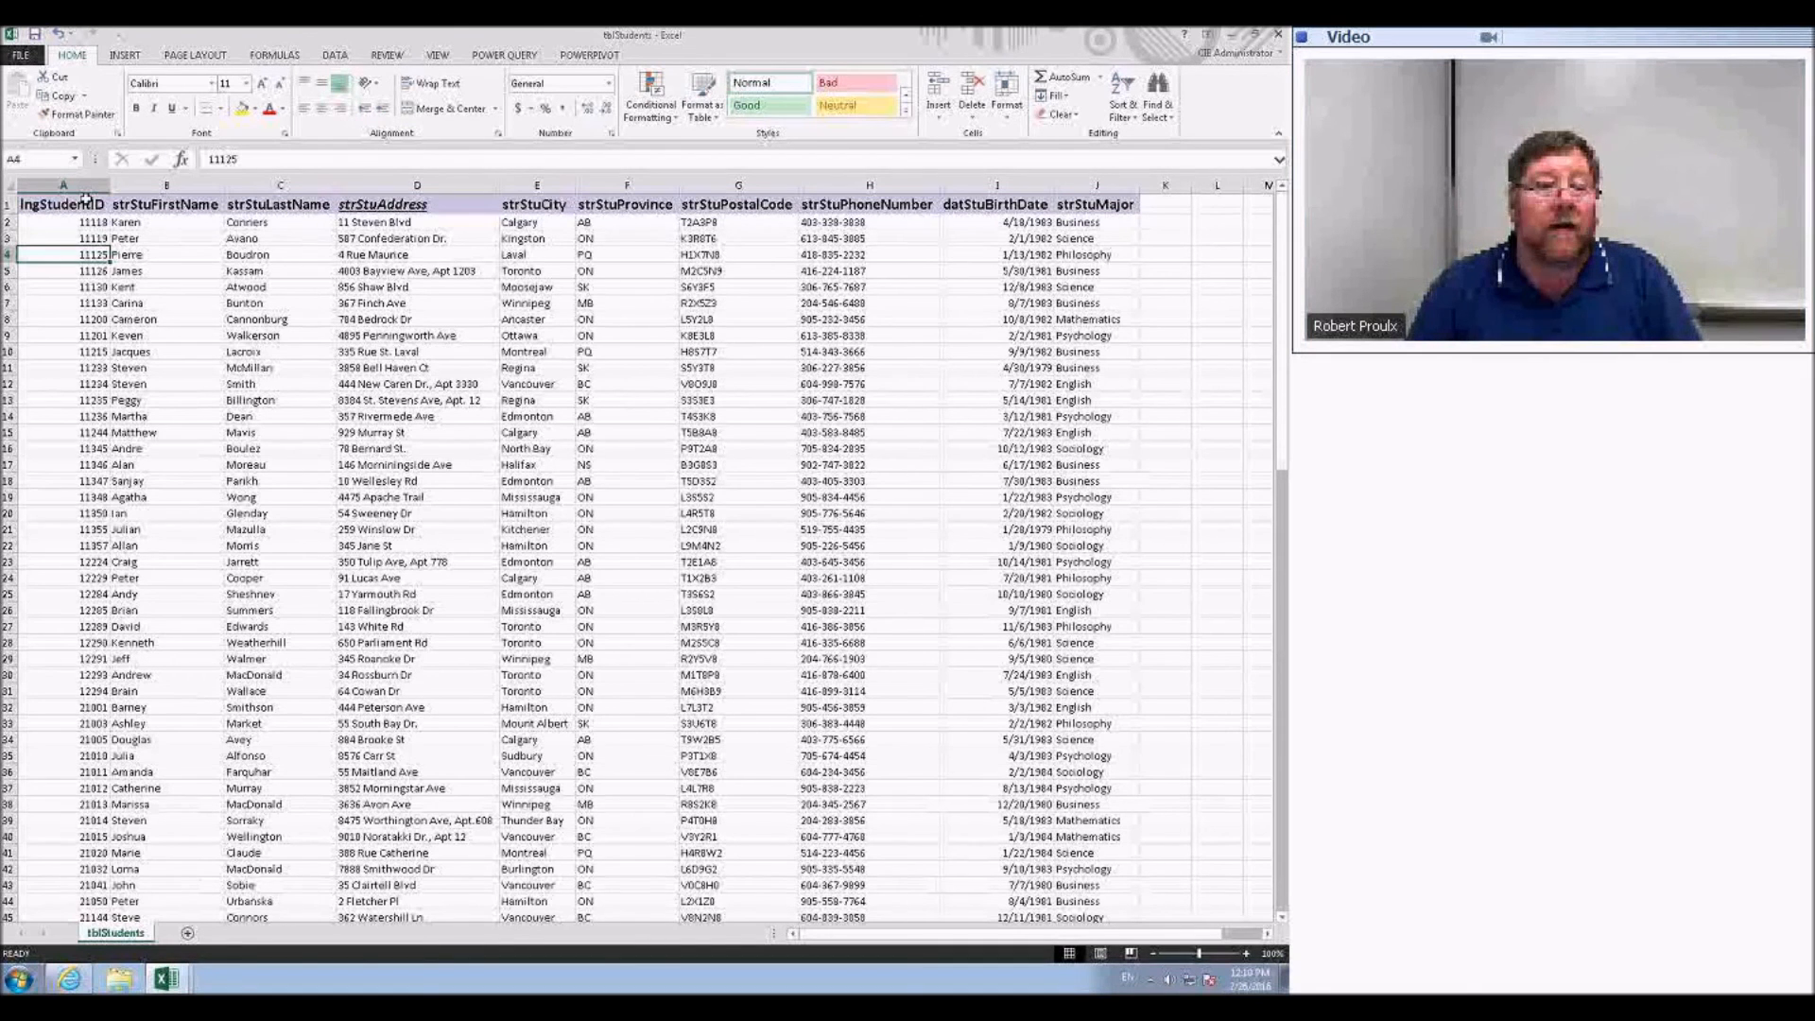
- Look through the student records from the header row to the last record in row 116
{"action": "left_click", "coordinate": [74, 158]}
{"action": "left_click", "coordinate": [54, 196]}
{"action": "left_click", "coordinate": [534, 416]}
{"action": "scroll", "coordinate": [680, 416], "scroll_direction": "down", "scroll_amount": 7}
{"action": "scroll", "coordinate": [668, 405], "scroll_direction": "down", "scroll_amount": 20}
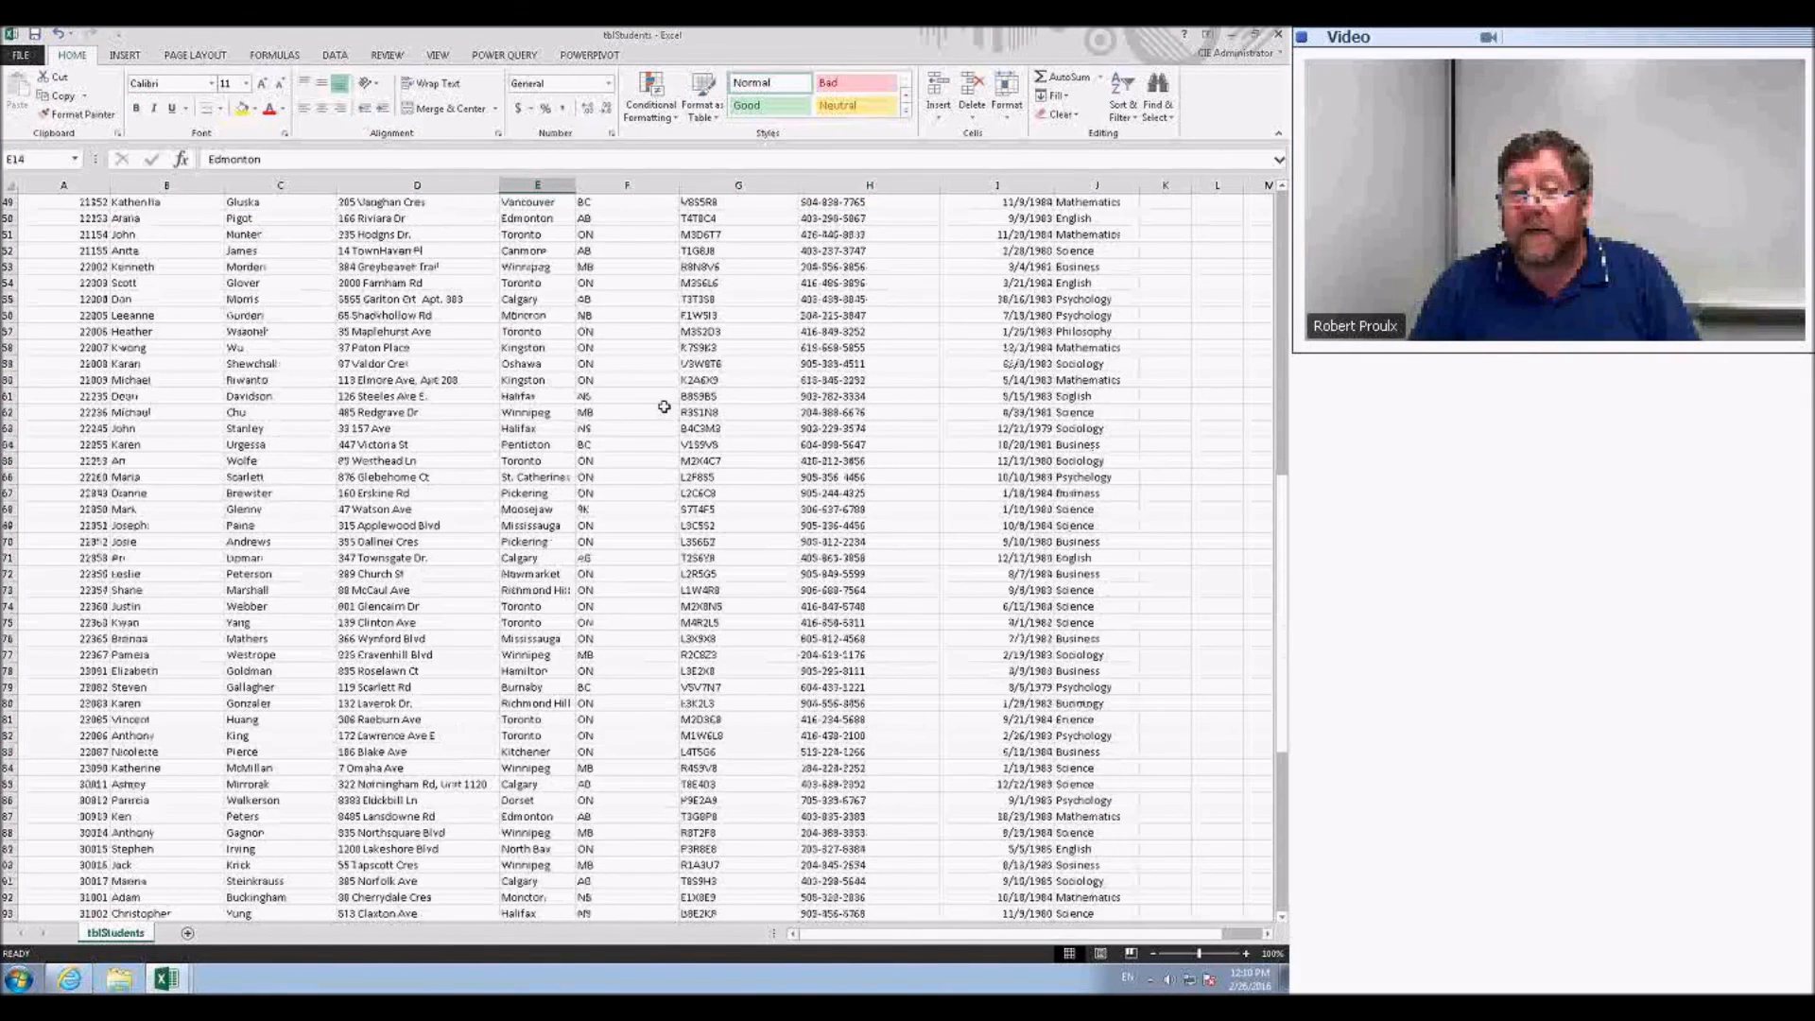
{"action": "scroll", "coordinate": [695, 508], "scroll_direction": "down", "scroll_amount": 5}
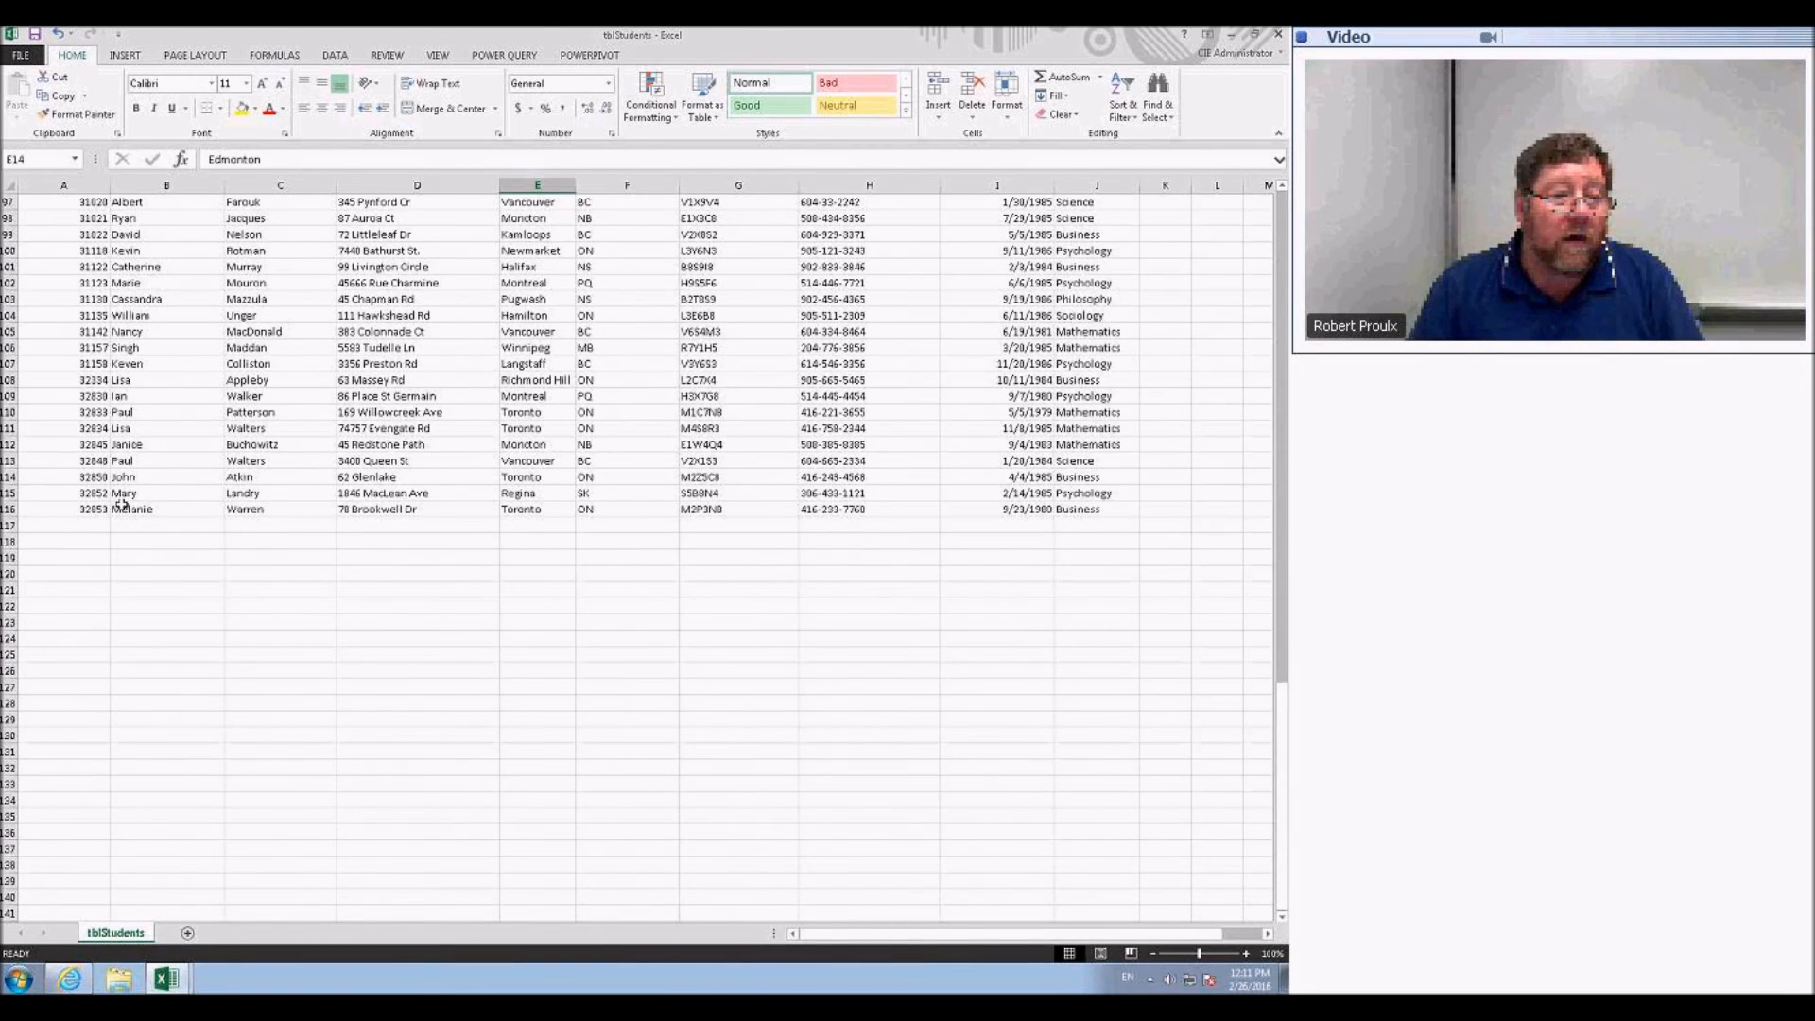
{"action": "left_click", "coordinate": [122, 506]}
{"action": "scroll", "coordinate": [122, 506], "scroll_direction": "up", "scroll_amount": 17}
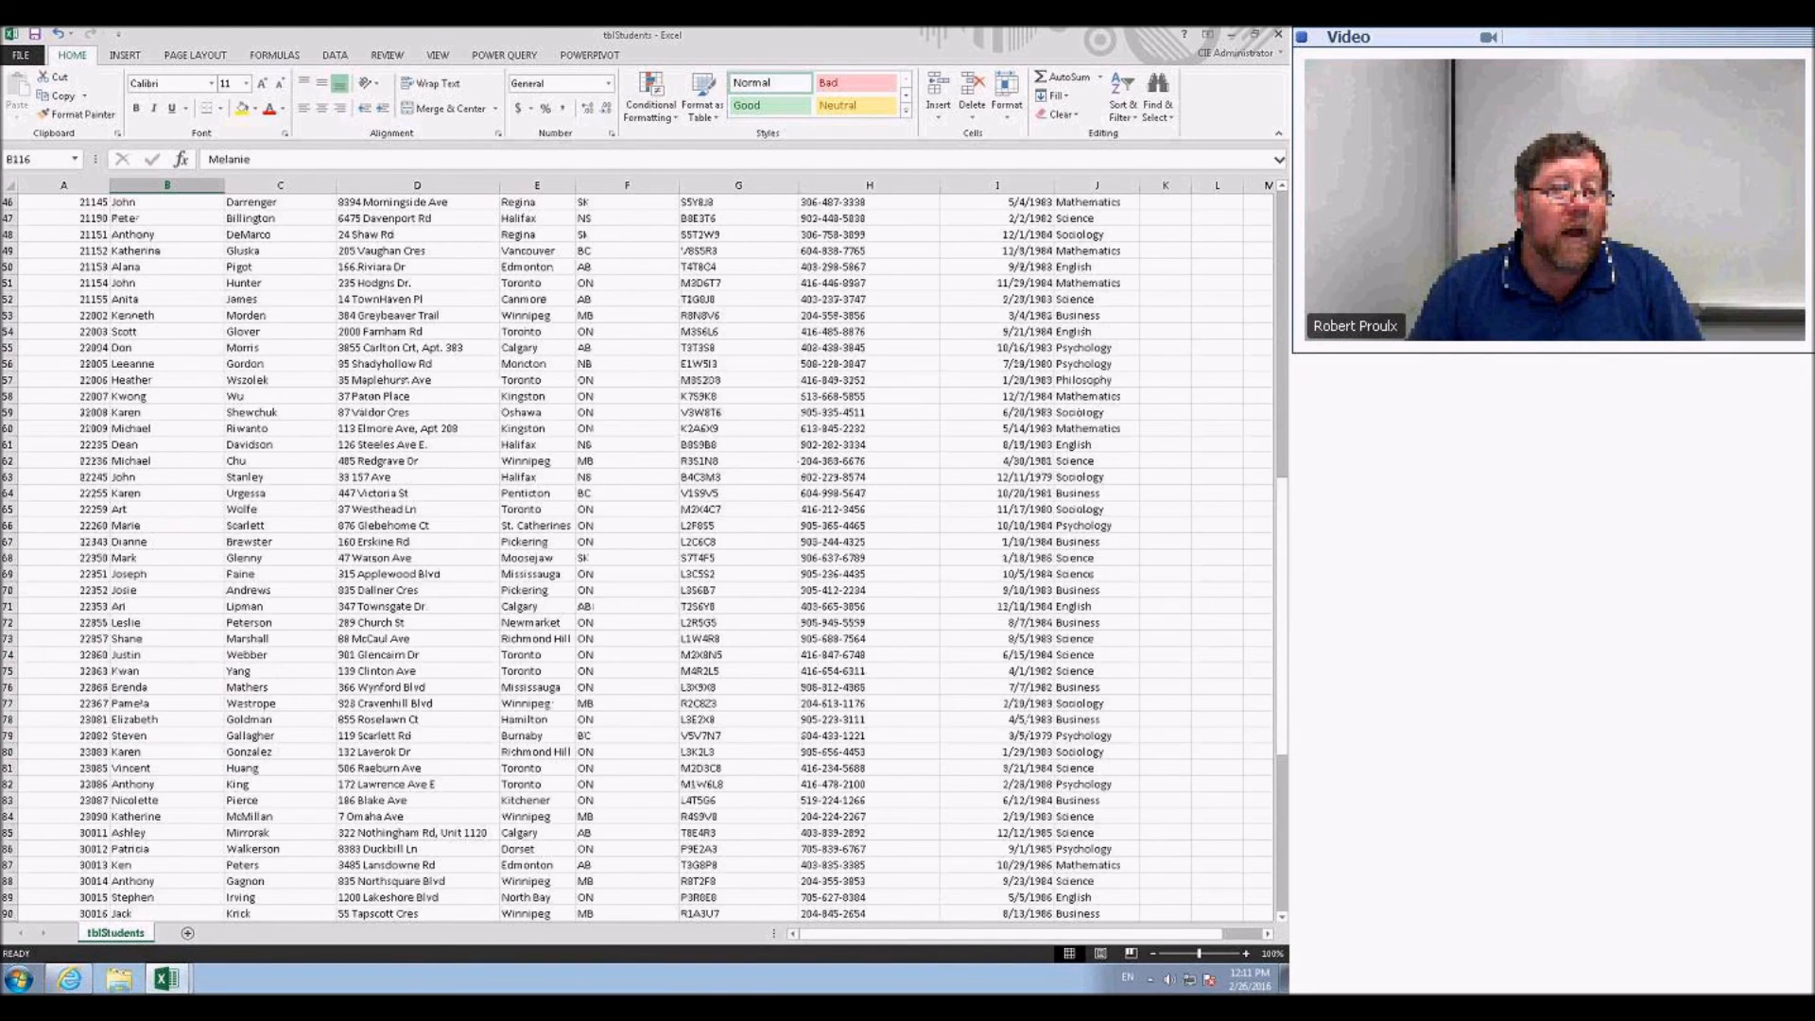
- Add the header "full name" in K1 beside the student records and fit column K to it
{"action": "scroll", "coordinate": [146, 473], "scroll_direction": "up", "scroll_amount": 15}
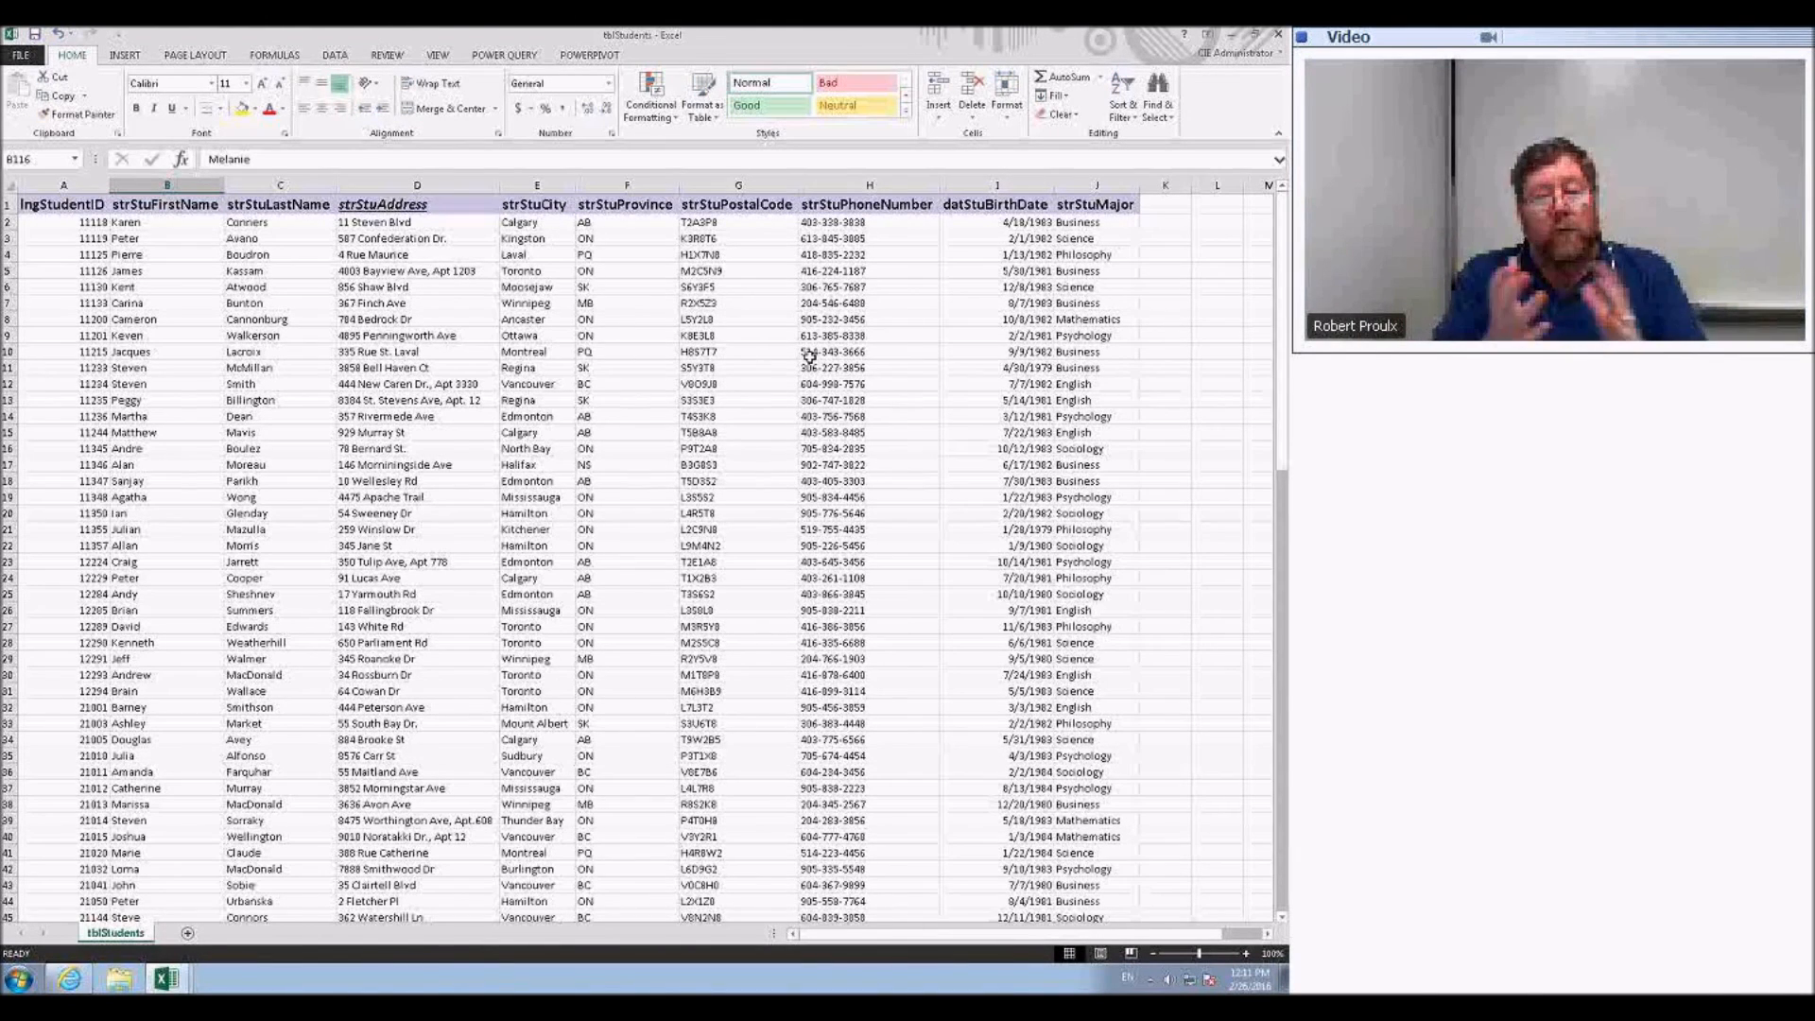
{"action": "left_click", "coordinate": [1165, 204]}
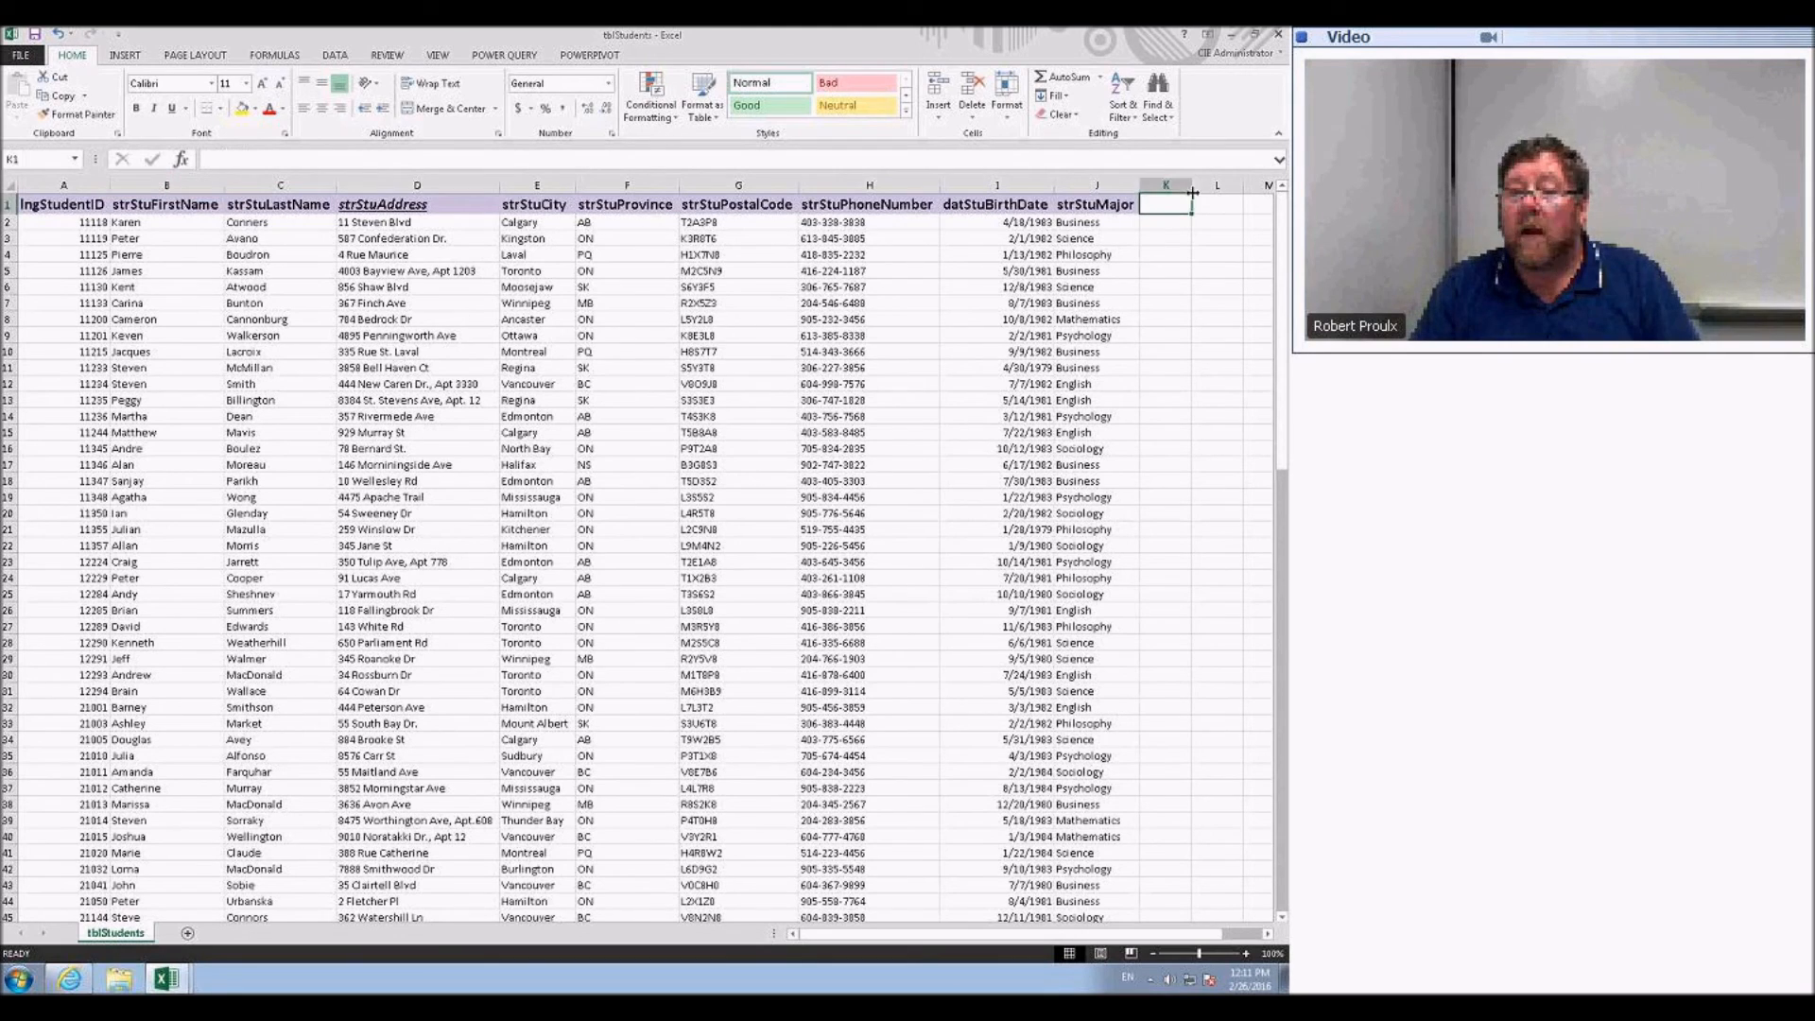
{"action": "type", "text": "full"}
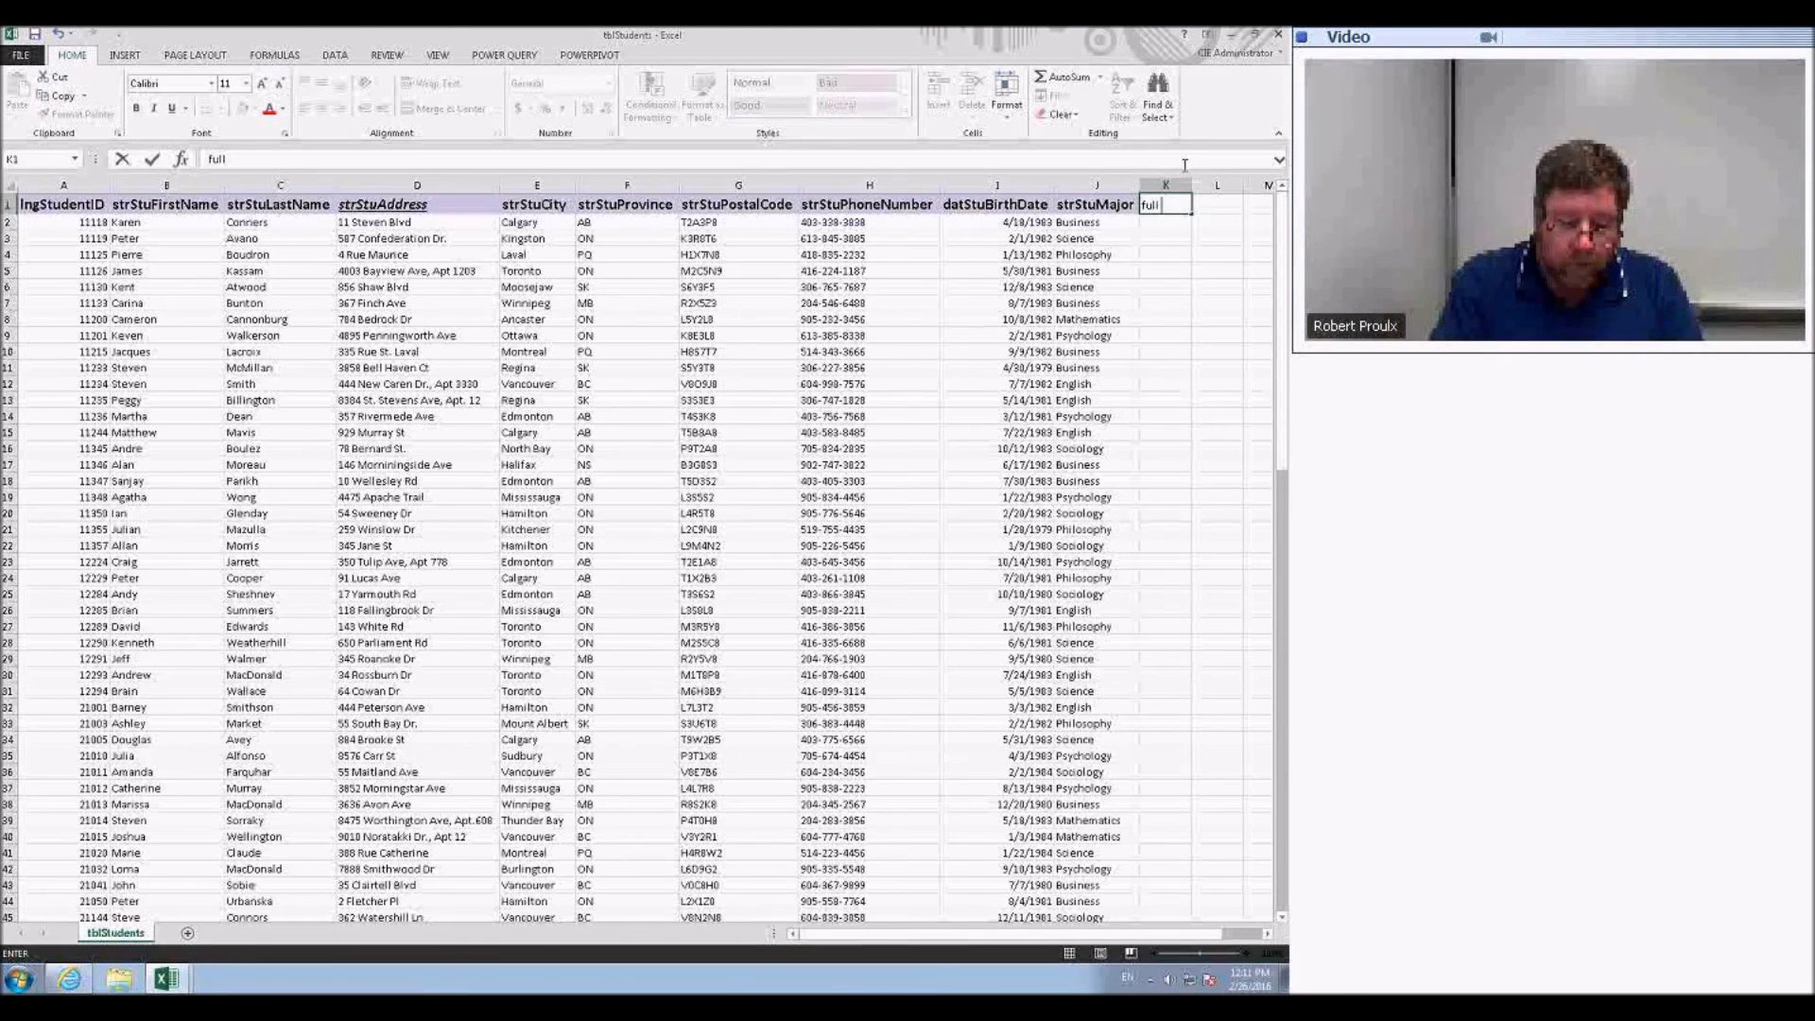
{"action": "type", "text": " name"}
{"action": "key", "text": "Return"}
{"action": "type", "text": "3"}
{"action": "double_click", "coordinate": [1191, 186]}
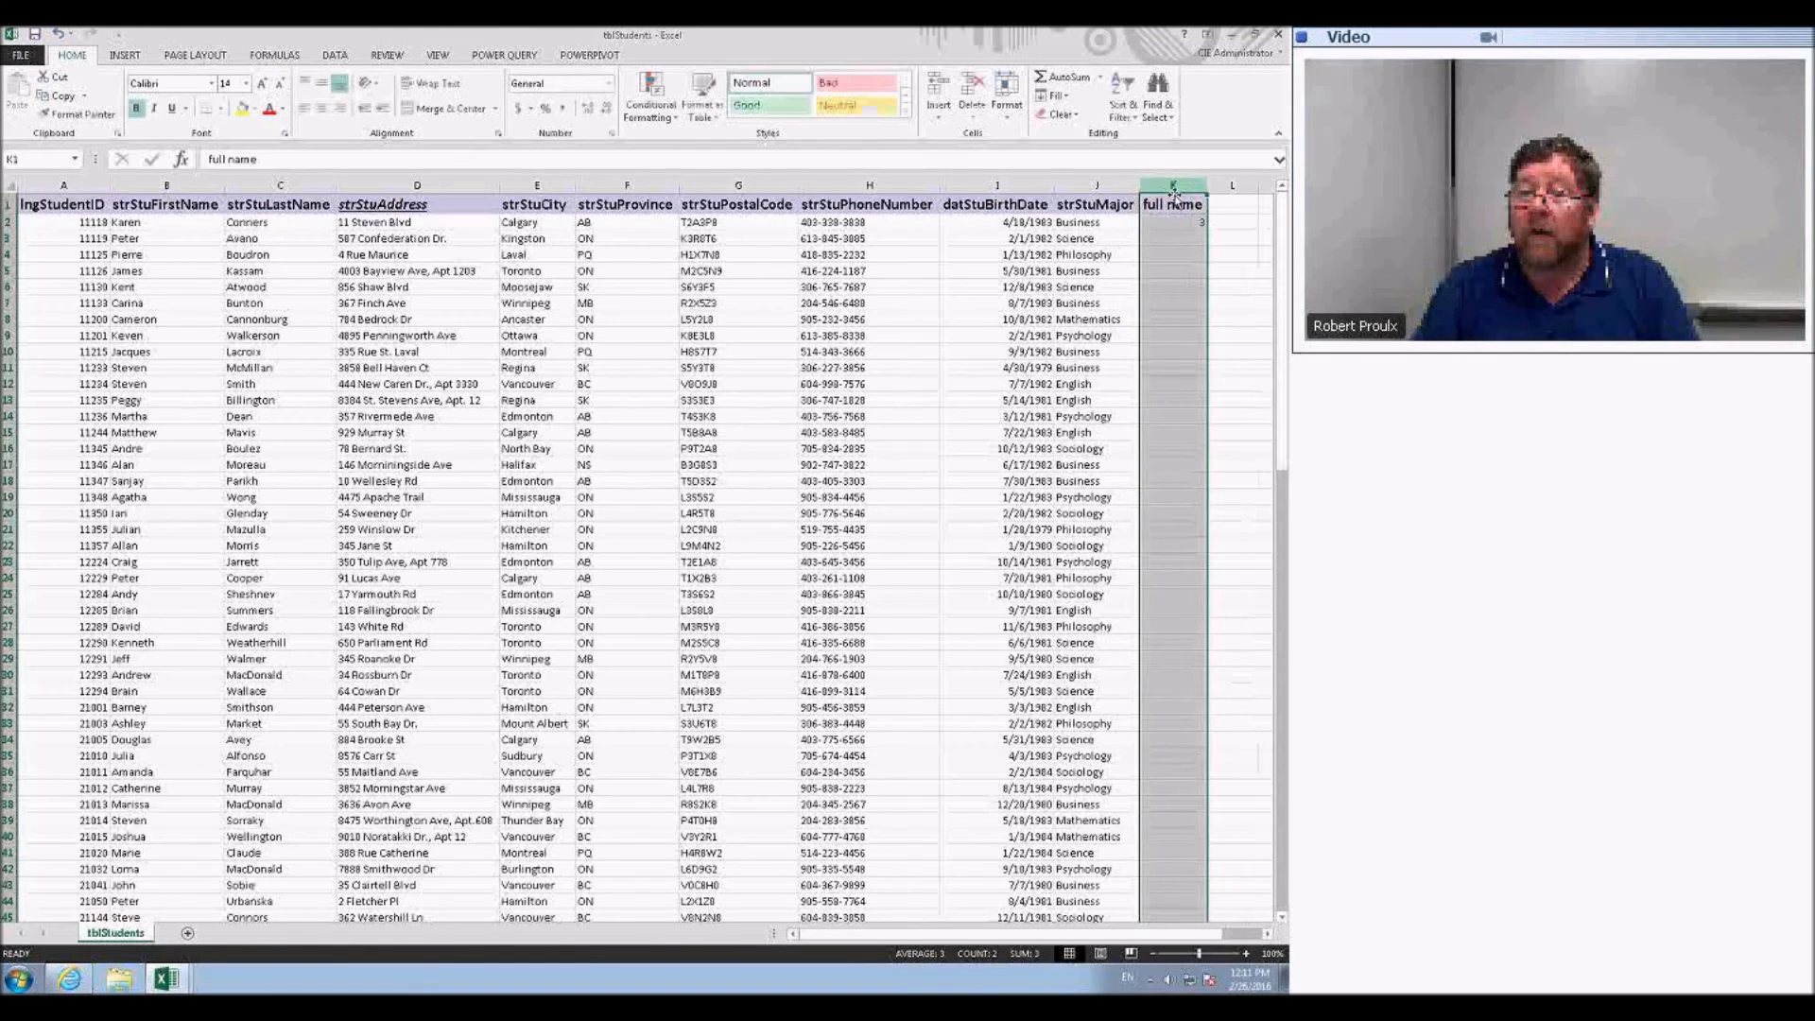
- Enter the first student's full name in K2, combining the first and last name from that row
{"action": "left_click", "coordinate": [1164, 226]}
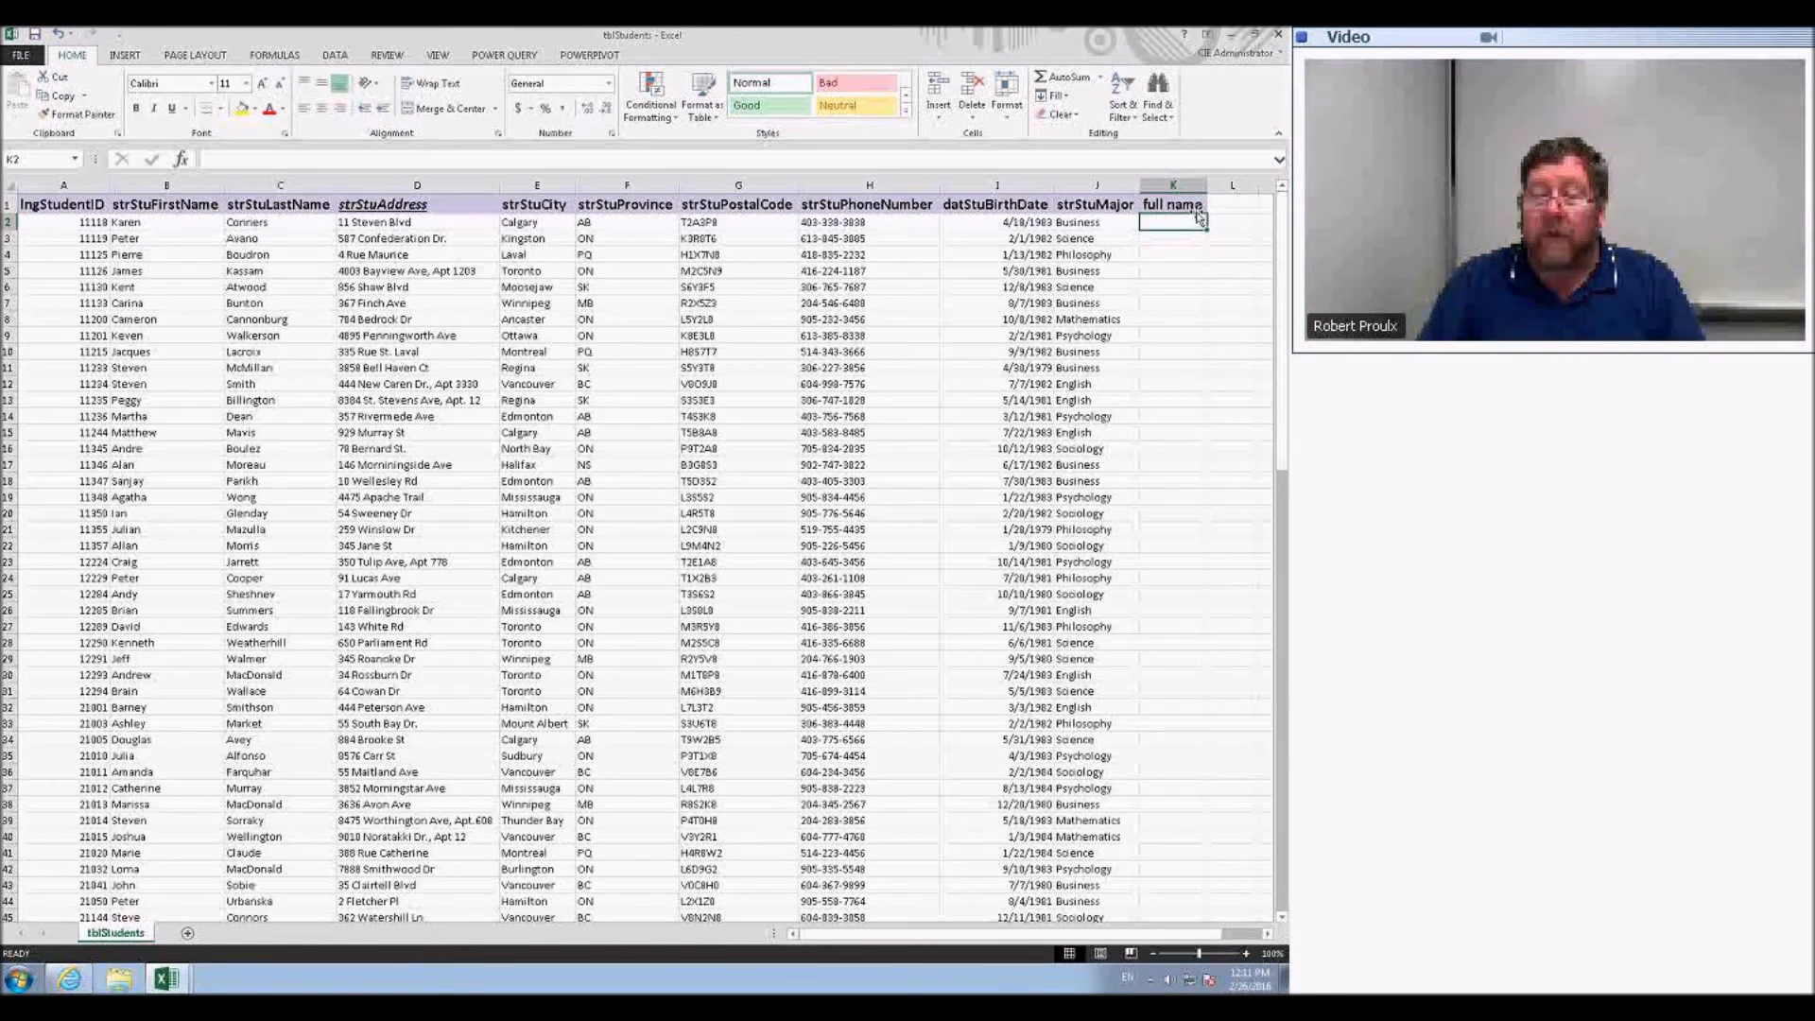
{"action": "type", "text": "Karen"}
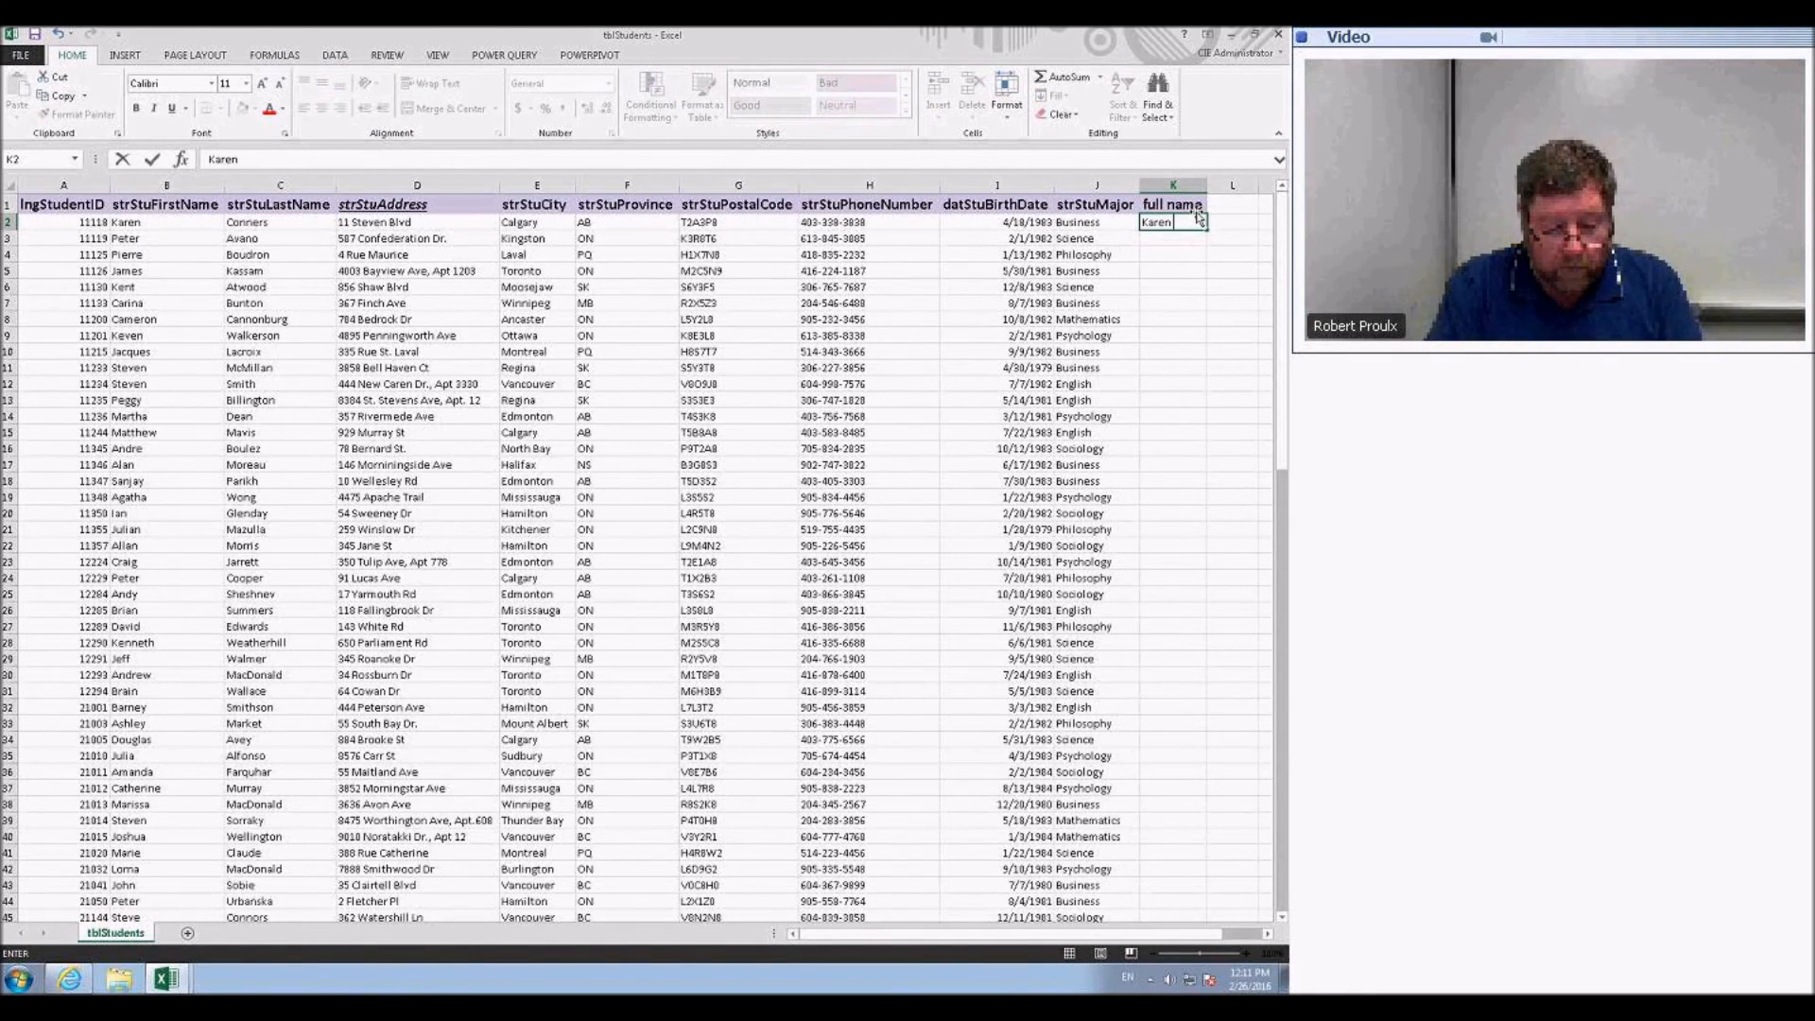
{"action": "type", "text": " Connors"}
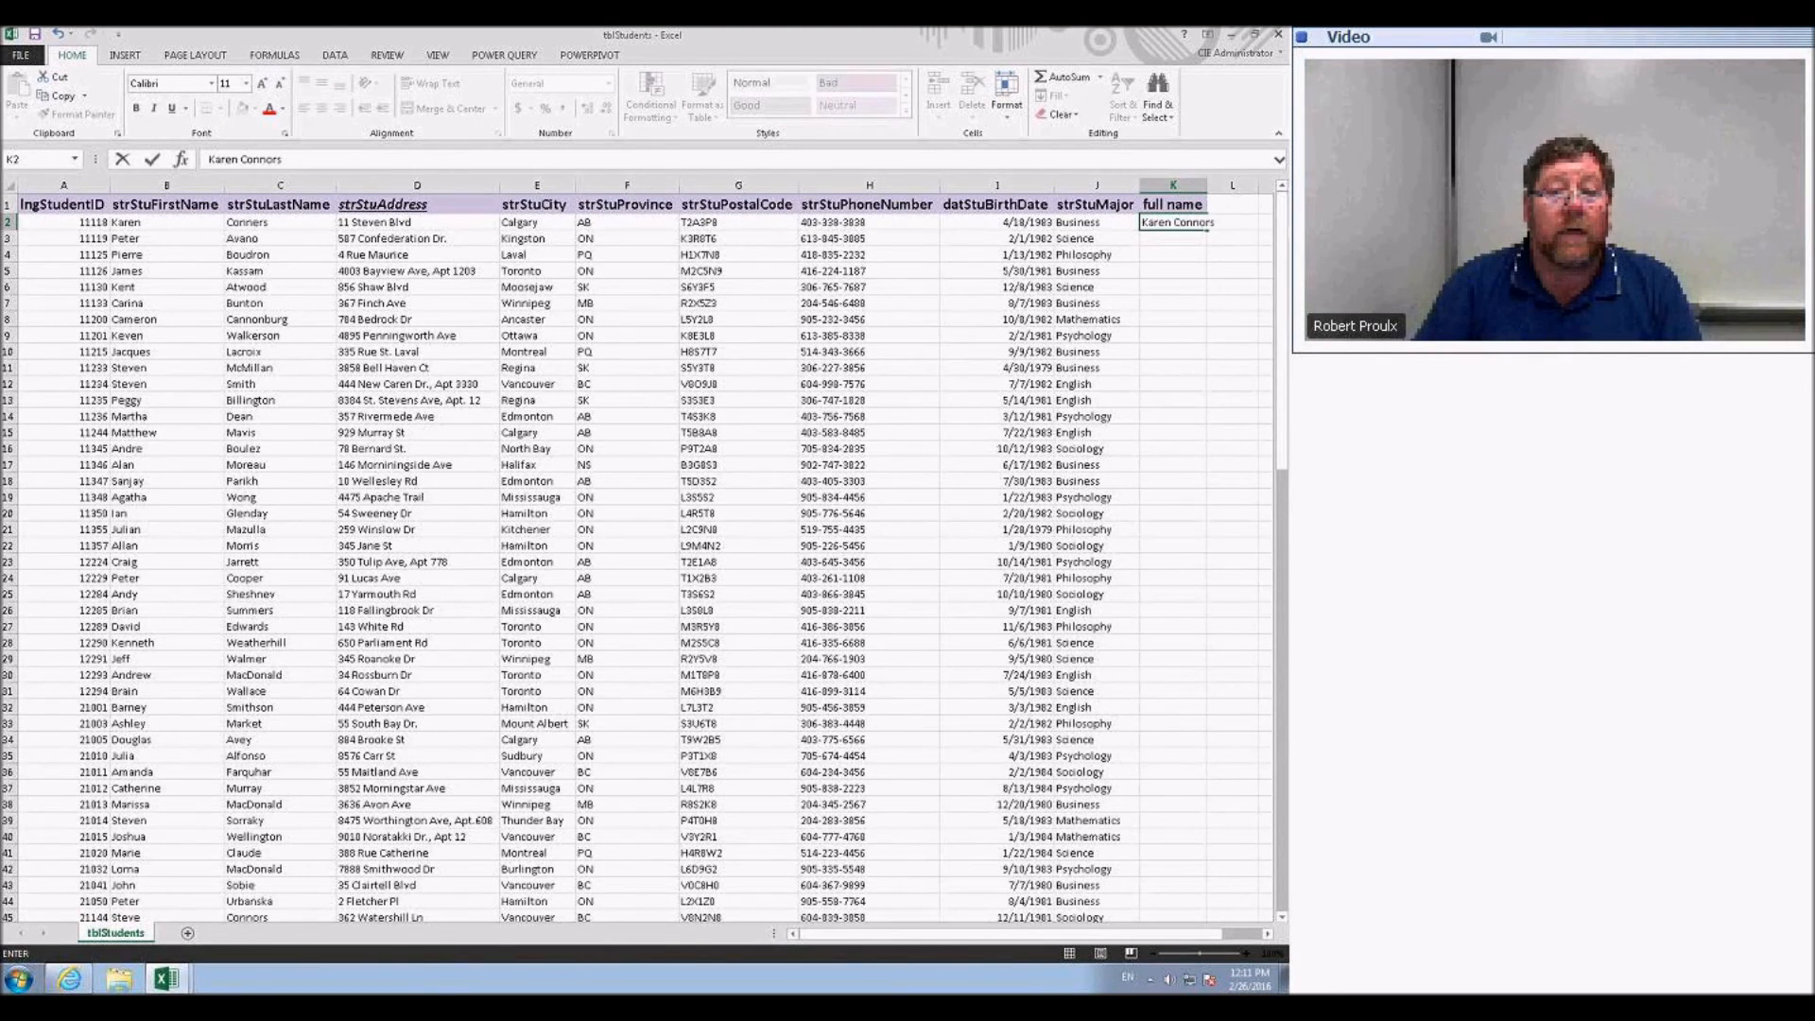
{"action": "key", "text": "BackSpace"}
{"action": "key", "text": "BackSpace"}
{"action": "key", "text": "BackSpace"}
{"action": "type", "text": "ers"}
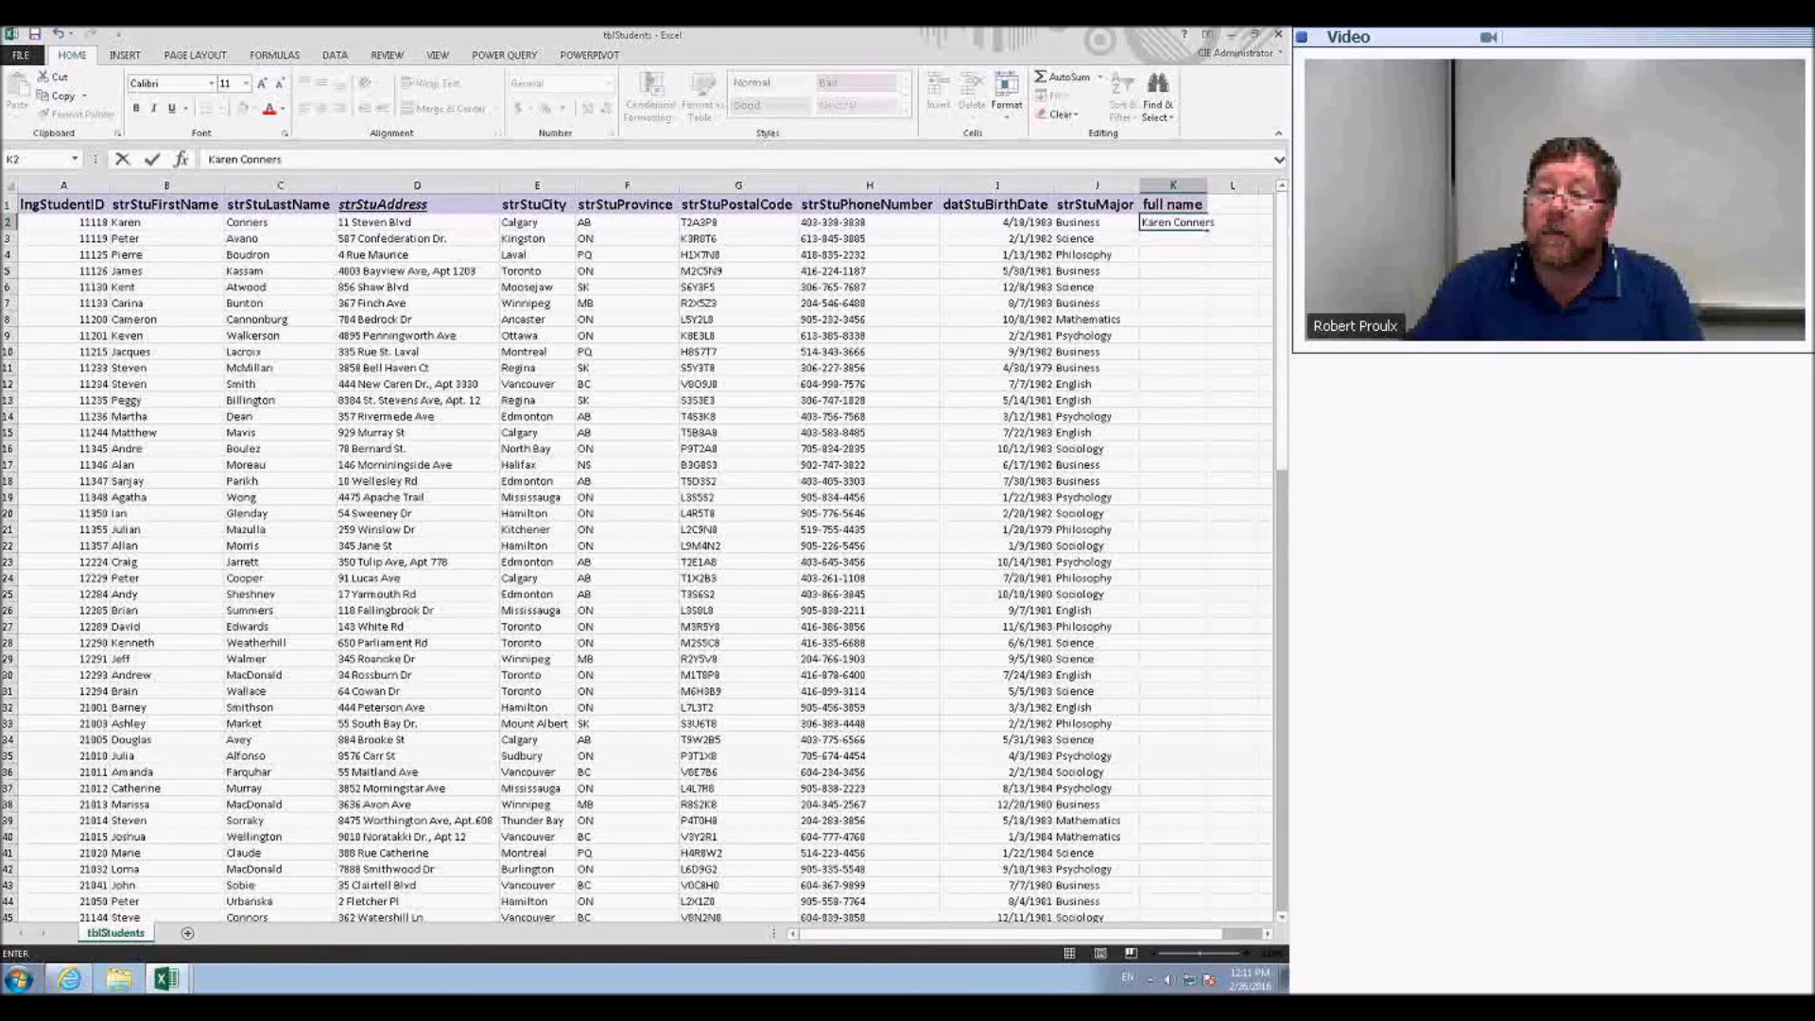
{"action": "key", "text": "Return"}
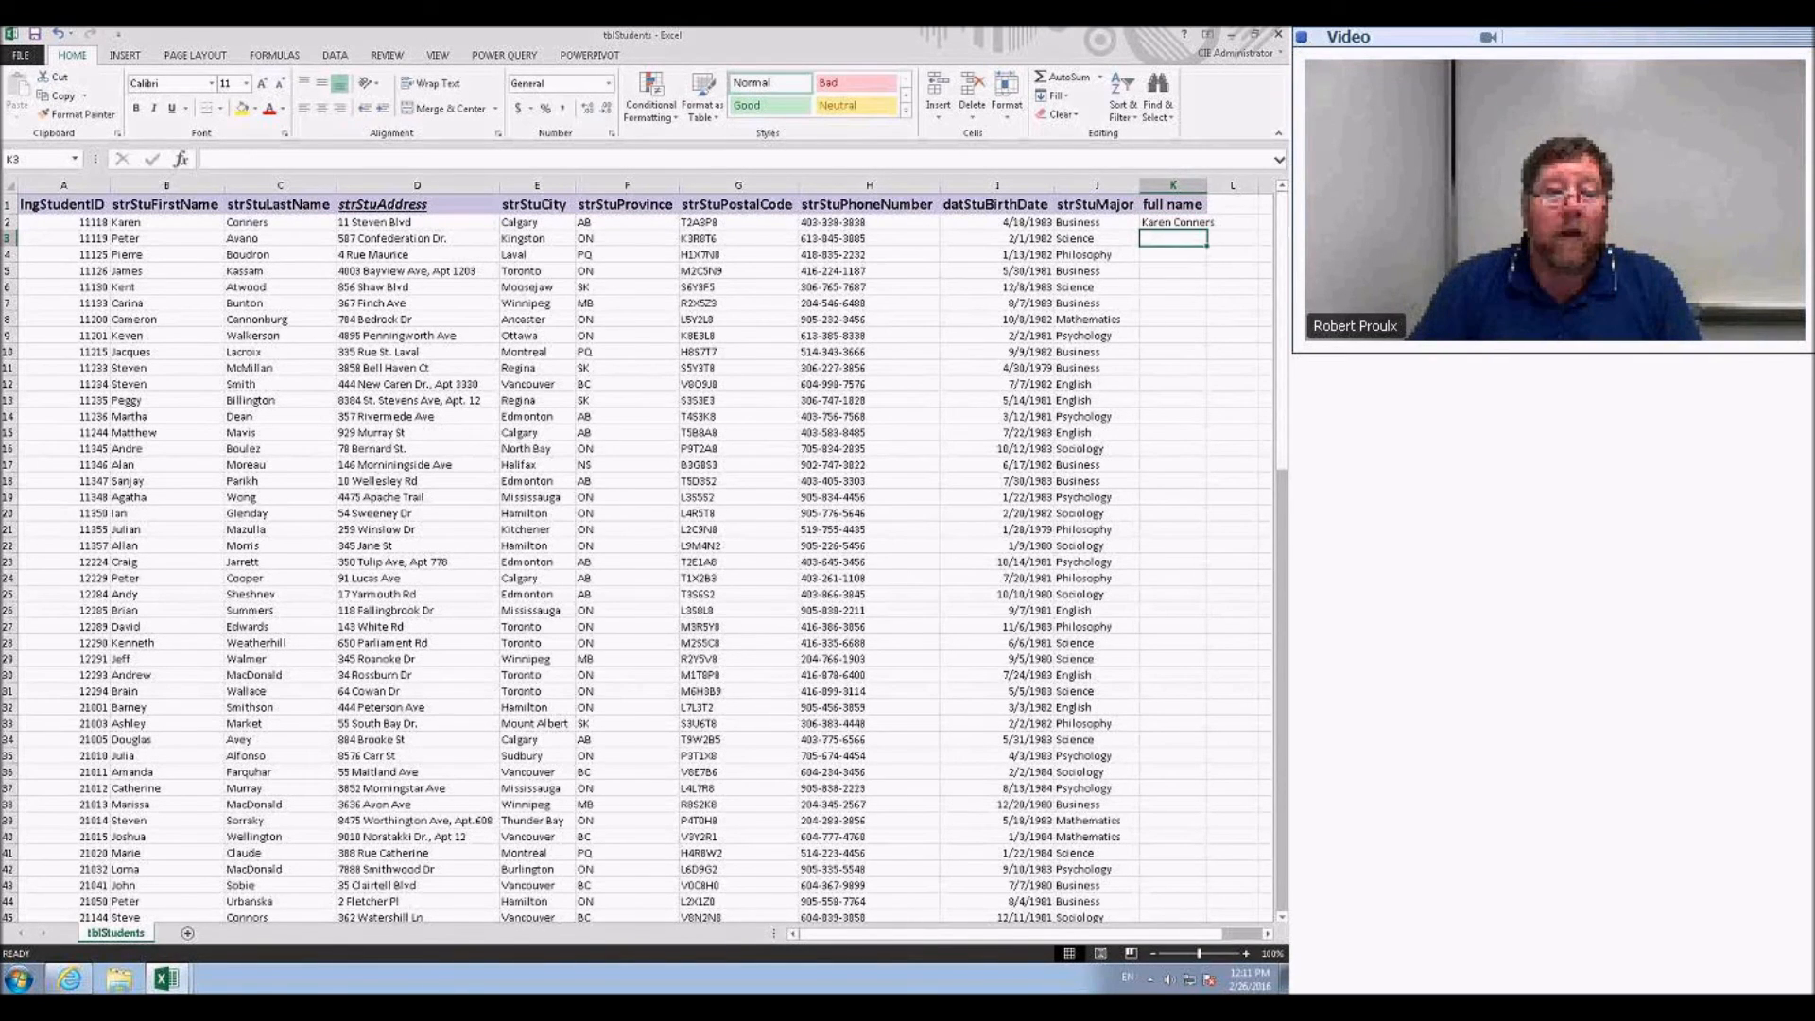
- Enter the second student's first and last name in K3 and accept the Flash Fill suggestions for the remaining rows
{"action": "type", "text": "Avano"}
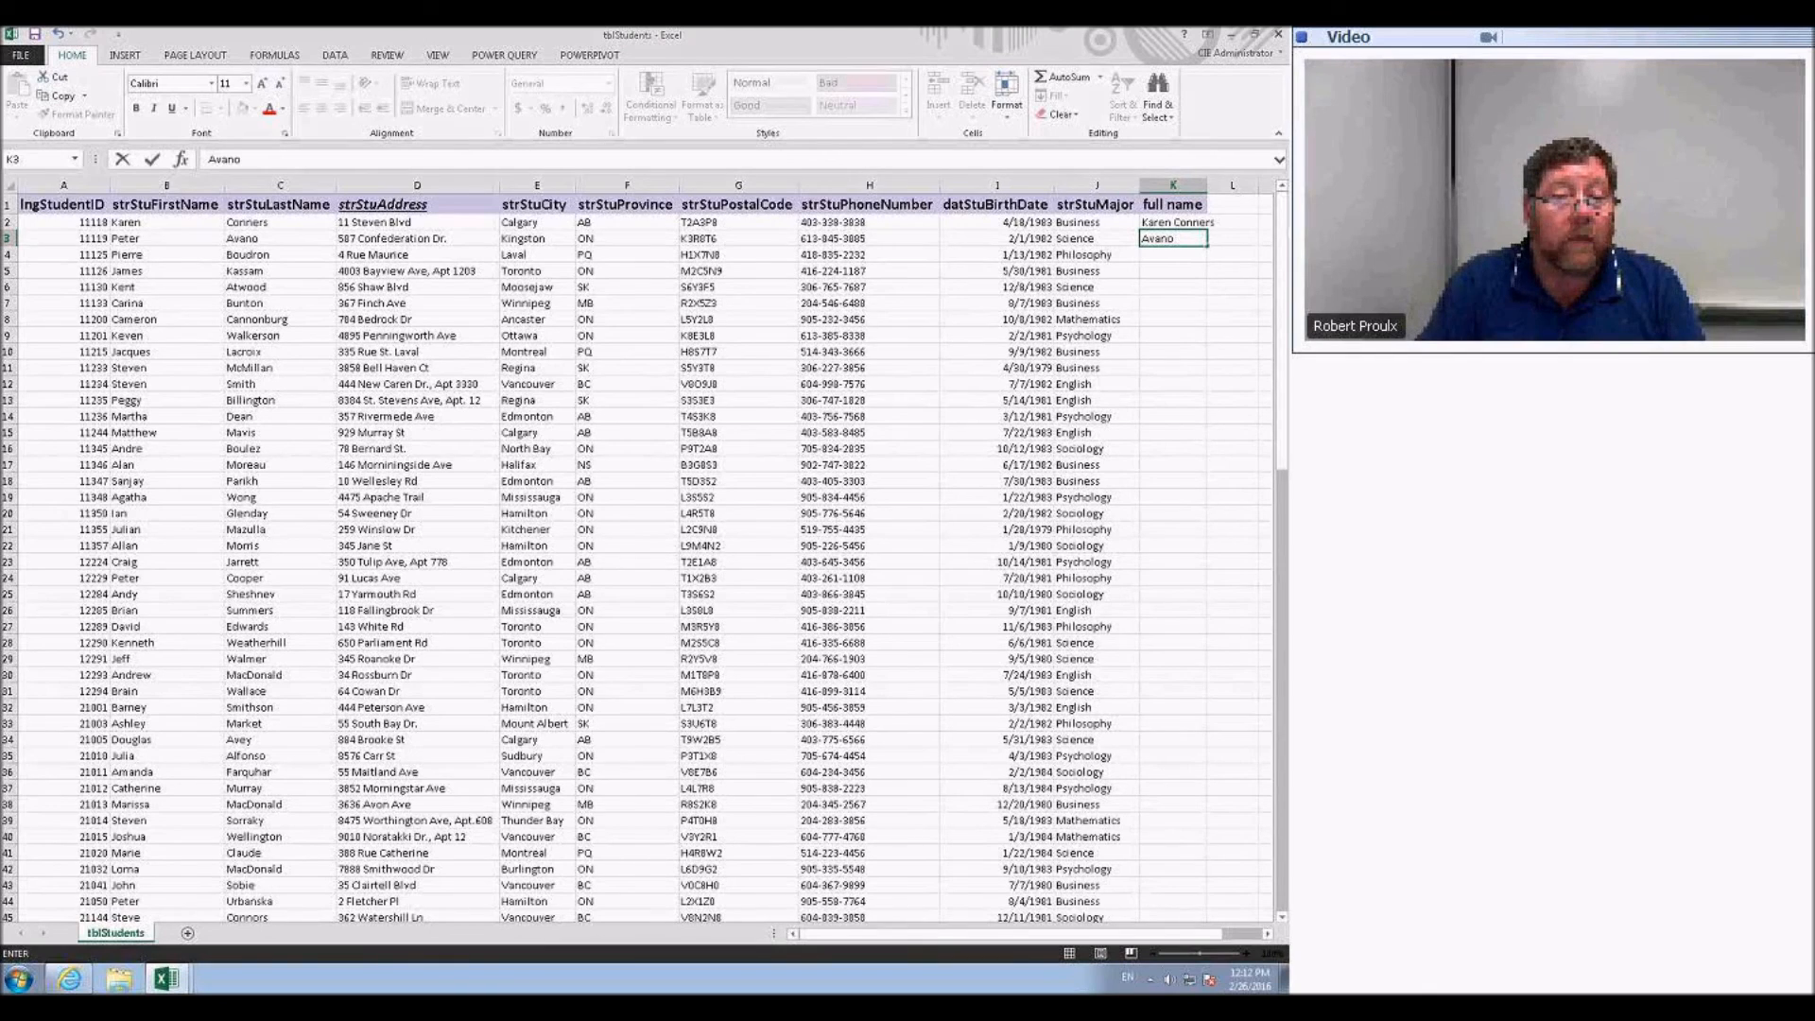
{"action": "key", "text": "BackSpace"}
{"action": "key", "text": "BackSpace"}
{"action": "key", "text": "BackSpace"}
{"action": "key", "text": "BackSpace"}
{"action": "key", "text": "BackSpace"}
{"action": "type", "text": "Peter Avano"}
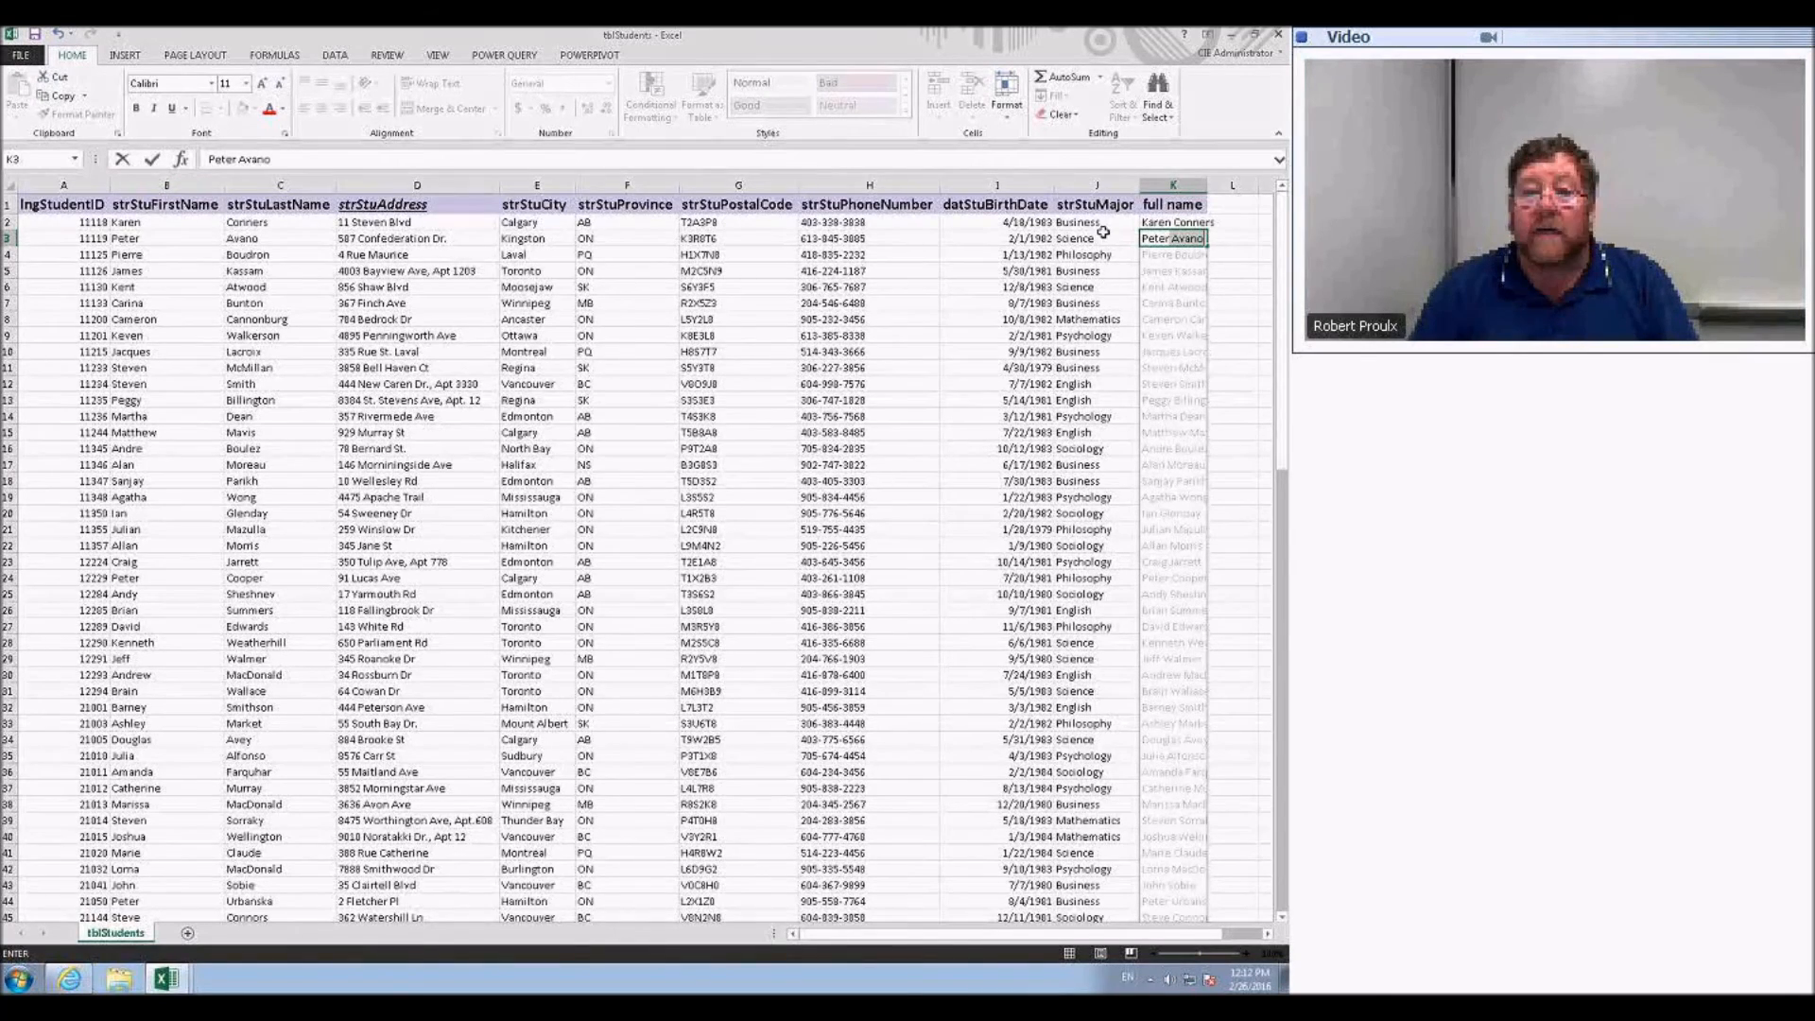
{"action": "key", "text": "Return"}
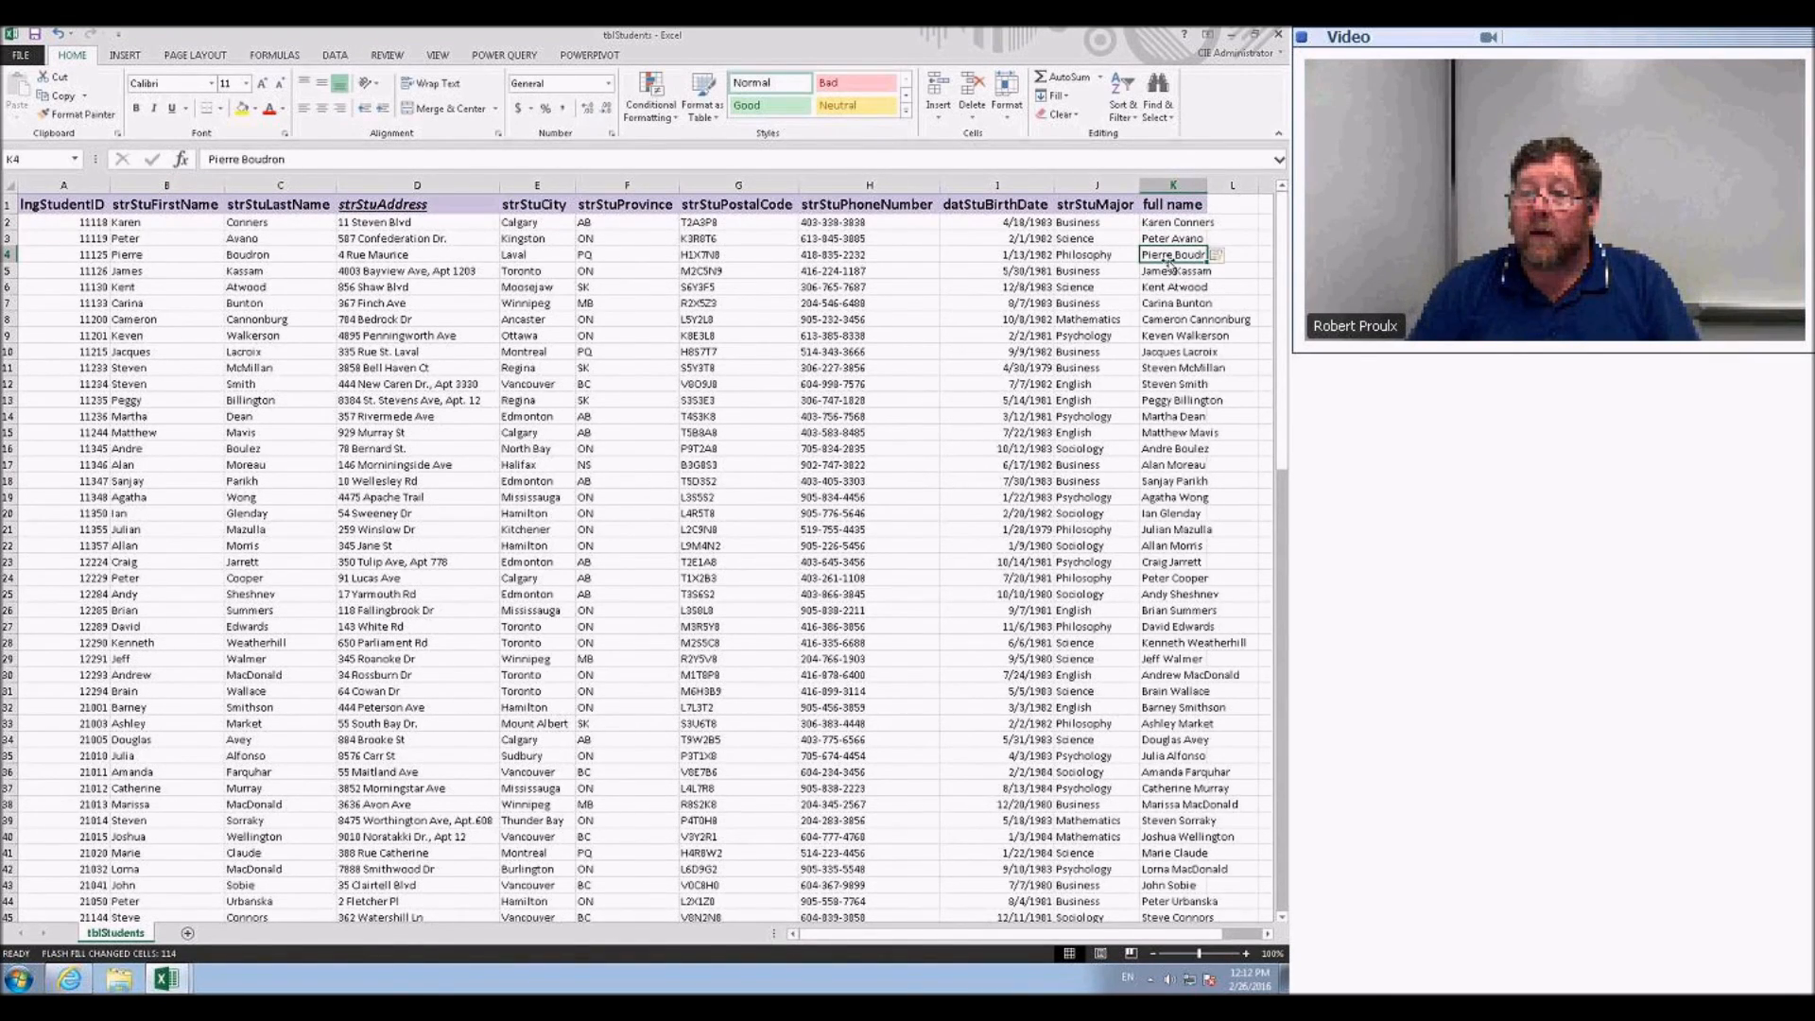
- Check the filled full names down the list and widen column K to fit them
{"action": "scroll", "coordinate": [1170, 315], "scroll_direction": "down", "scroll_amount": 20}
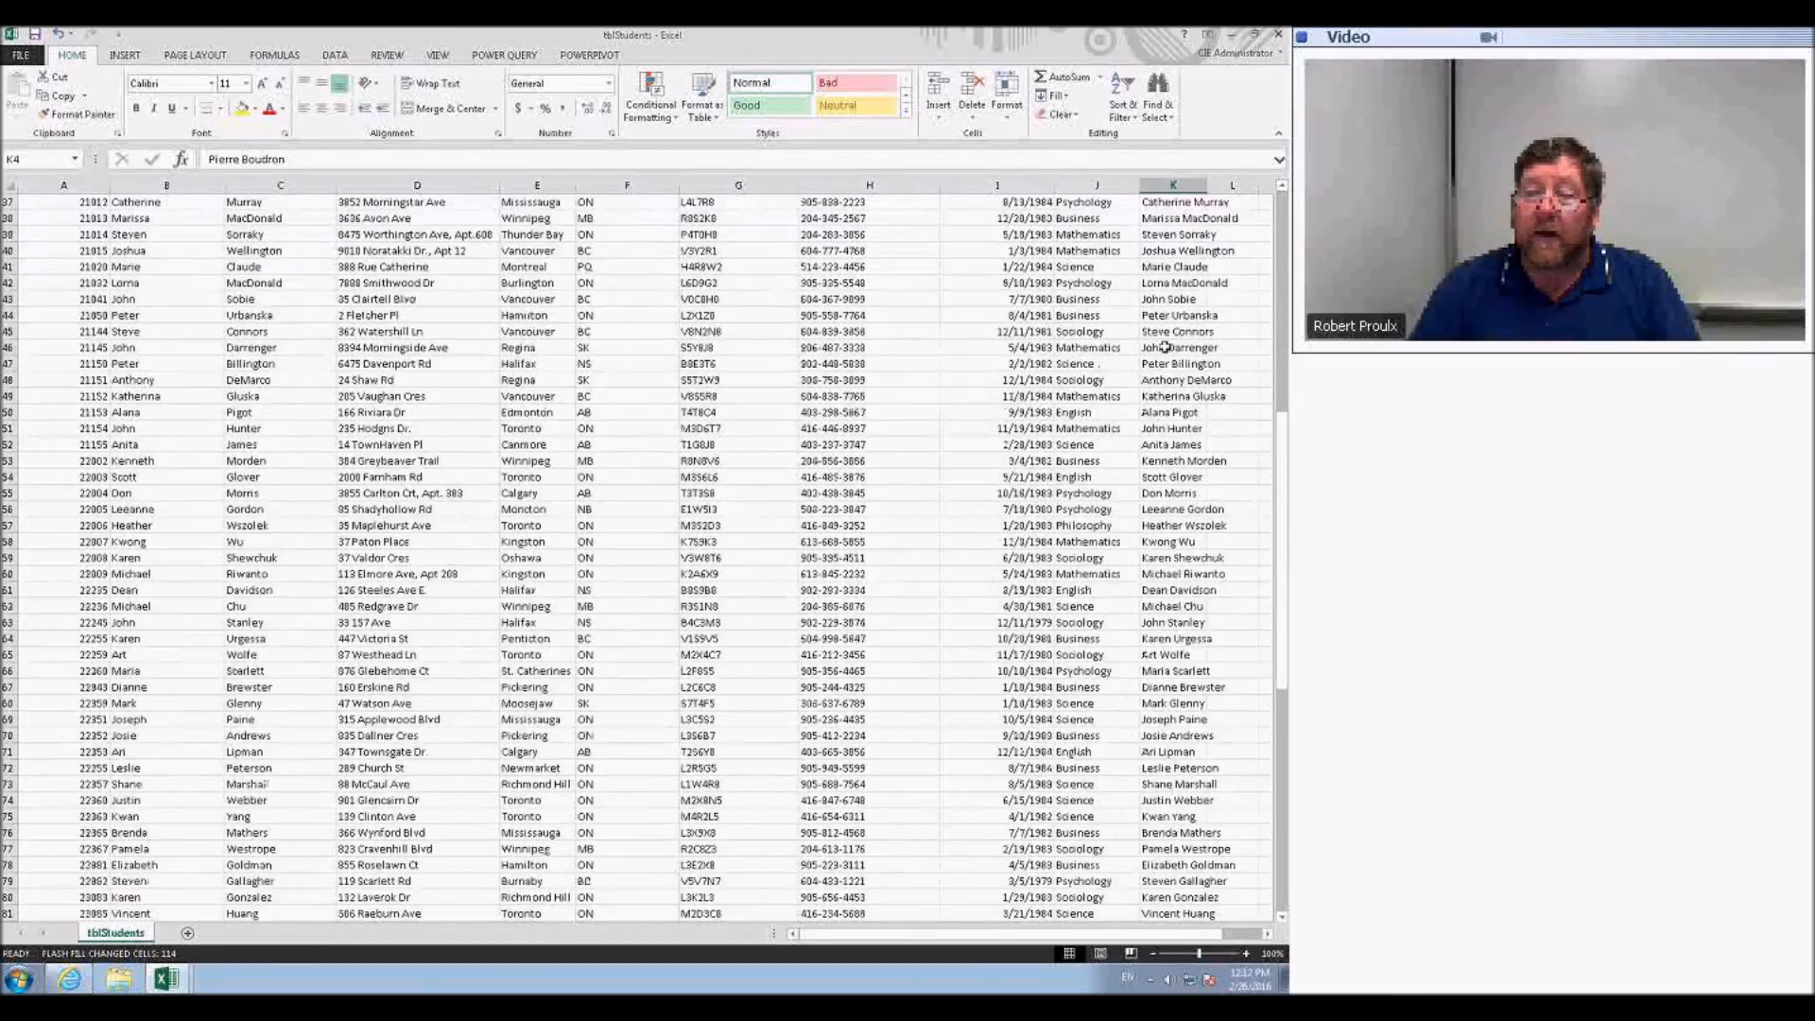
{"action": "scroll", "coordinate": [1147, 284], "scroll_direction": "down", "scroll_amount": 3}
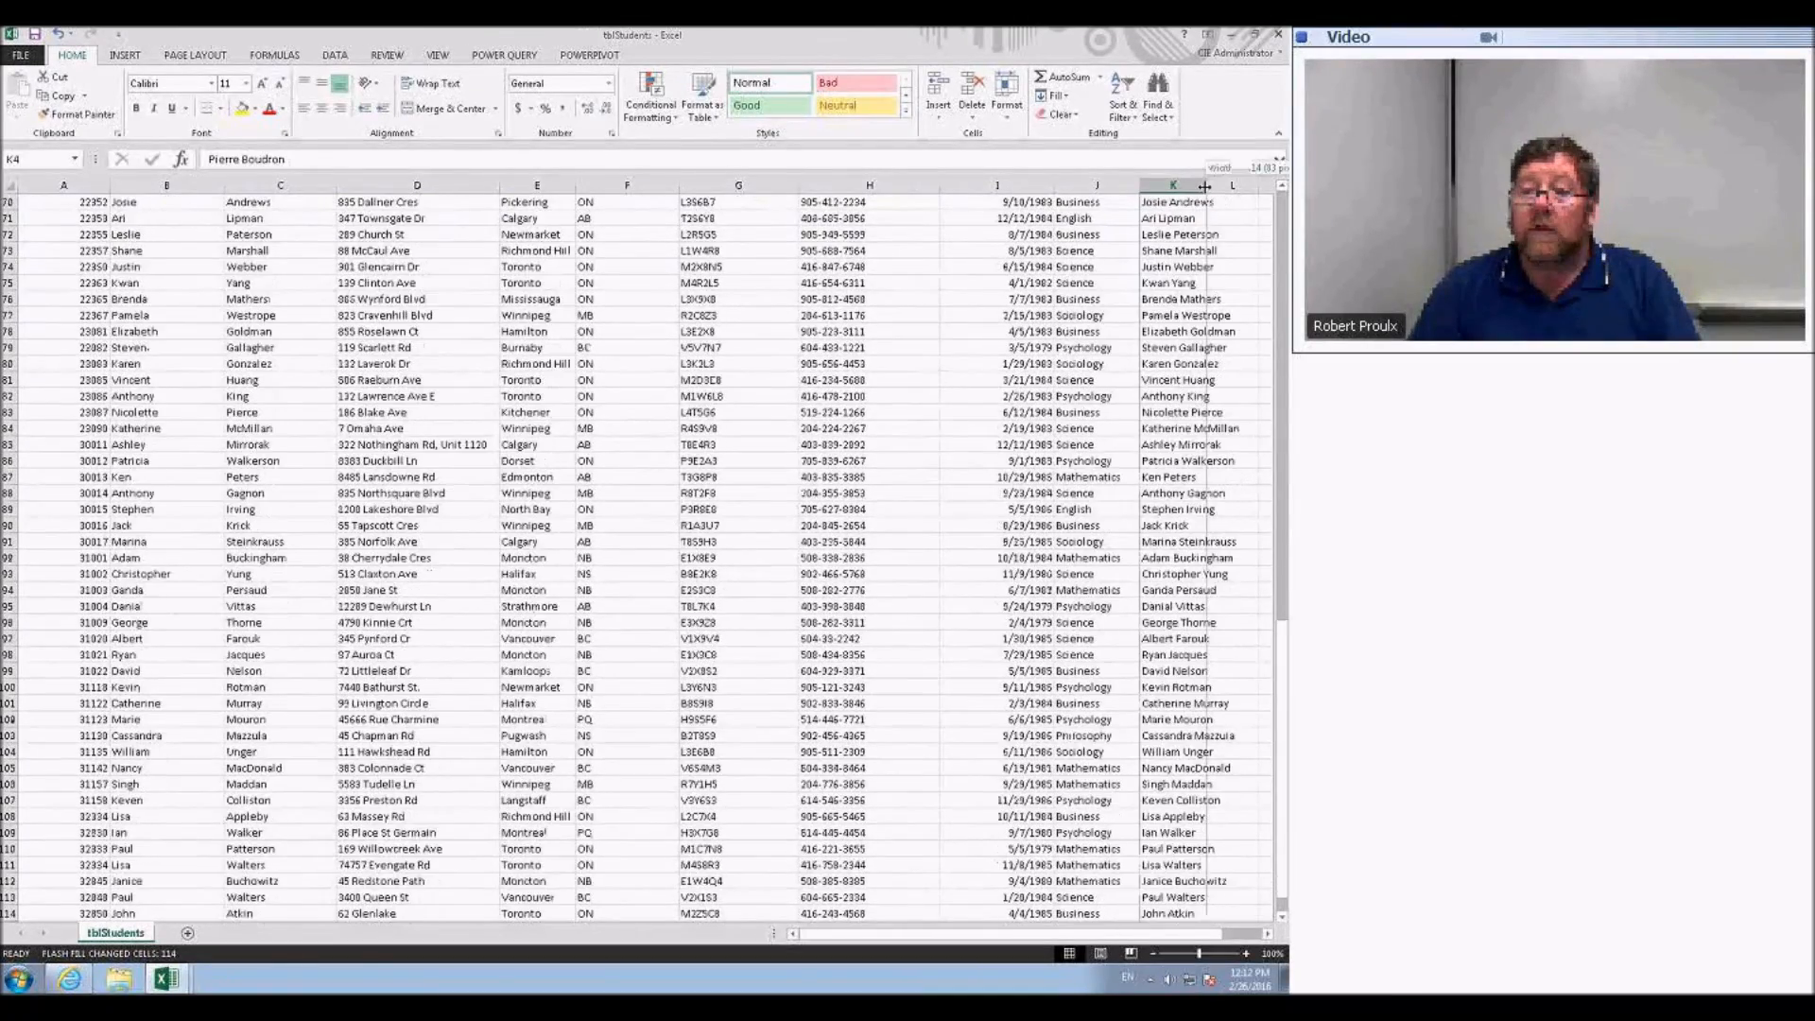
{"action": "scroll", "coordinate": [1146, 284], "scroll_direction": "up", "scroll_amount": 16}
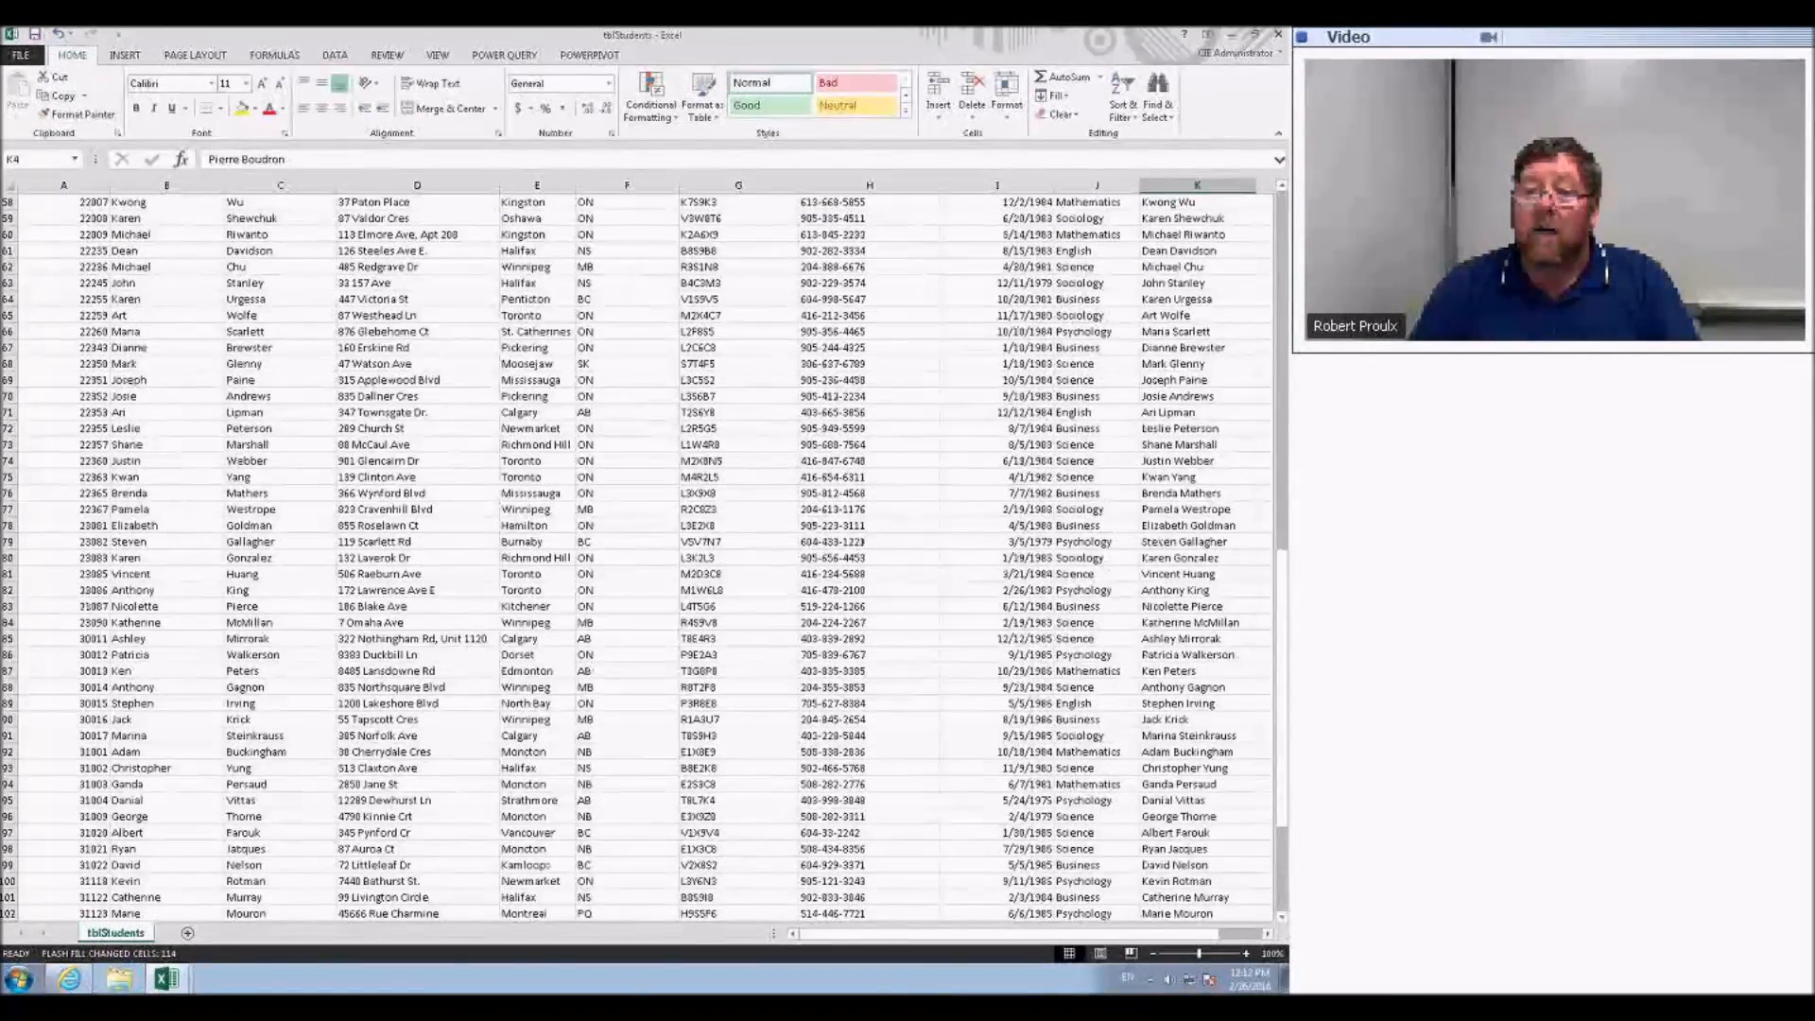
{"action": "scroll", "coordinate": [1140, 256], "scroll_direction": "up", "scroll_amount": 1}
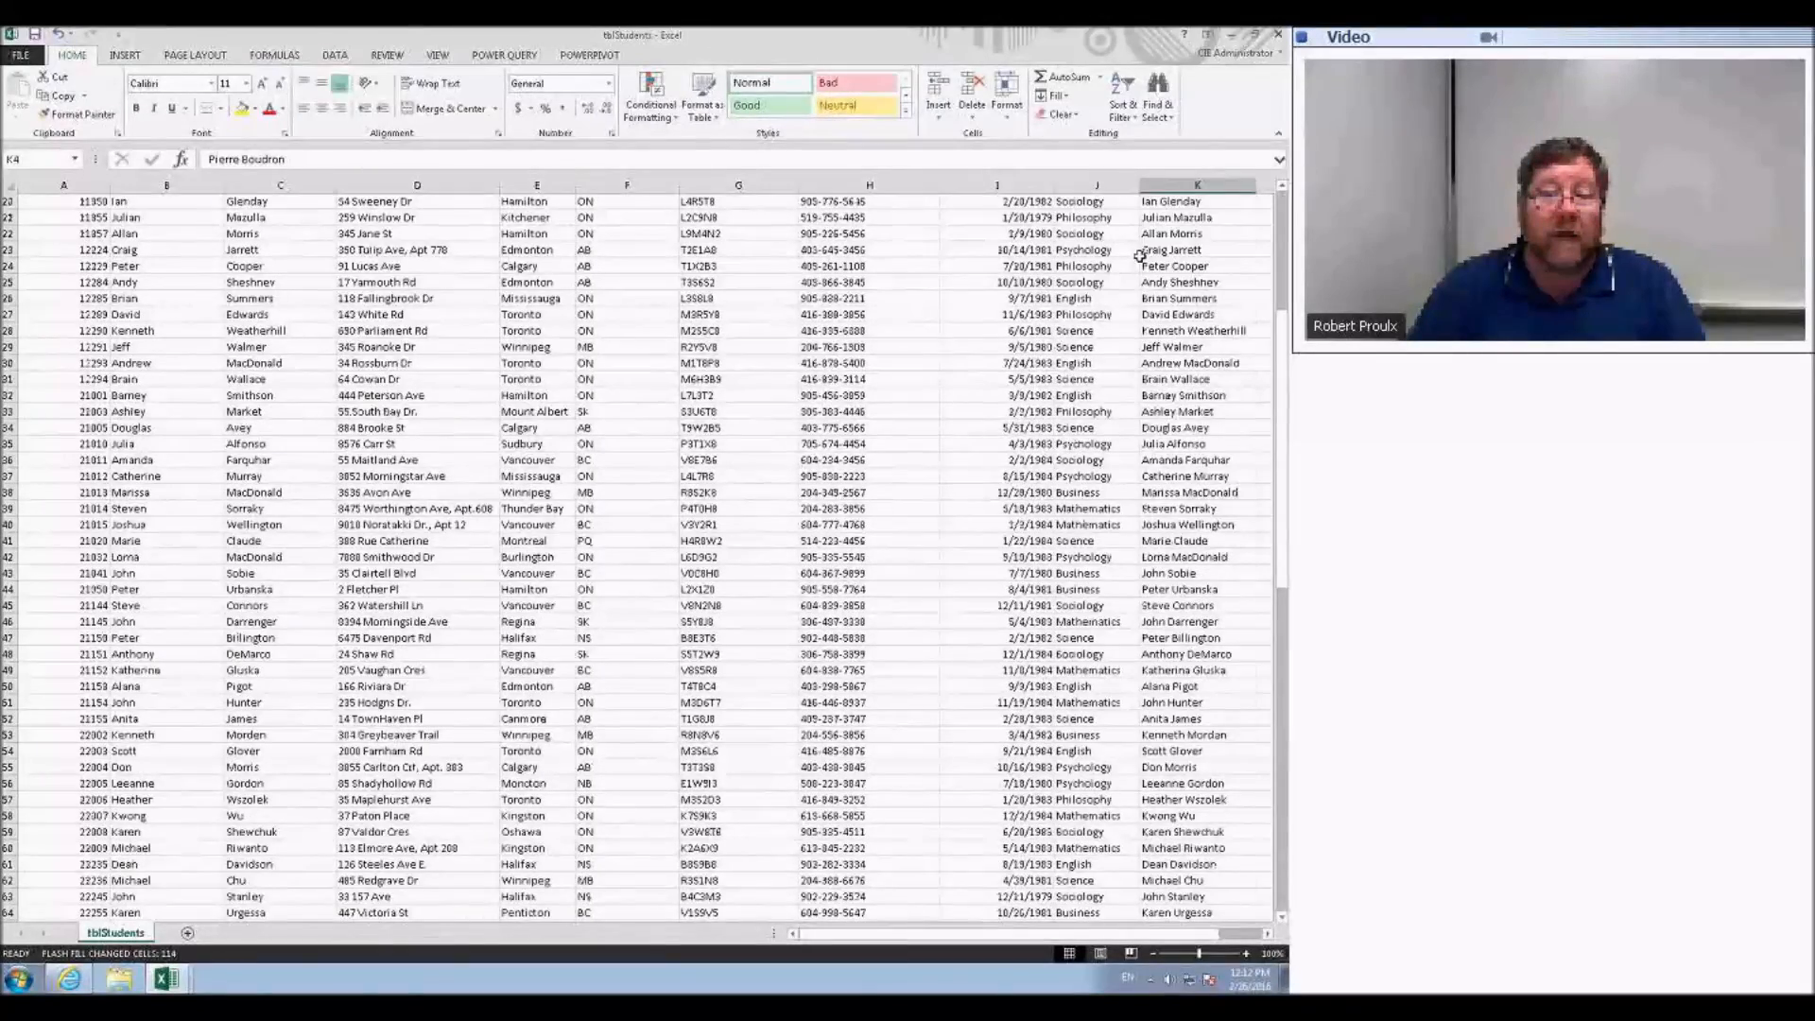
{"action": "scroll", "coordinate": [1140, 256], "scroll_direction": "up", "scroll_amount": 6}
- Add the header "City and Province" in L1 and fit column L to it
{"action": "left_click_drag", "start_coordinate": [874, 933], "coordinate": [931, 934]}
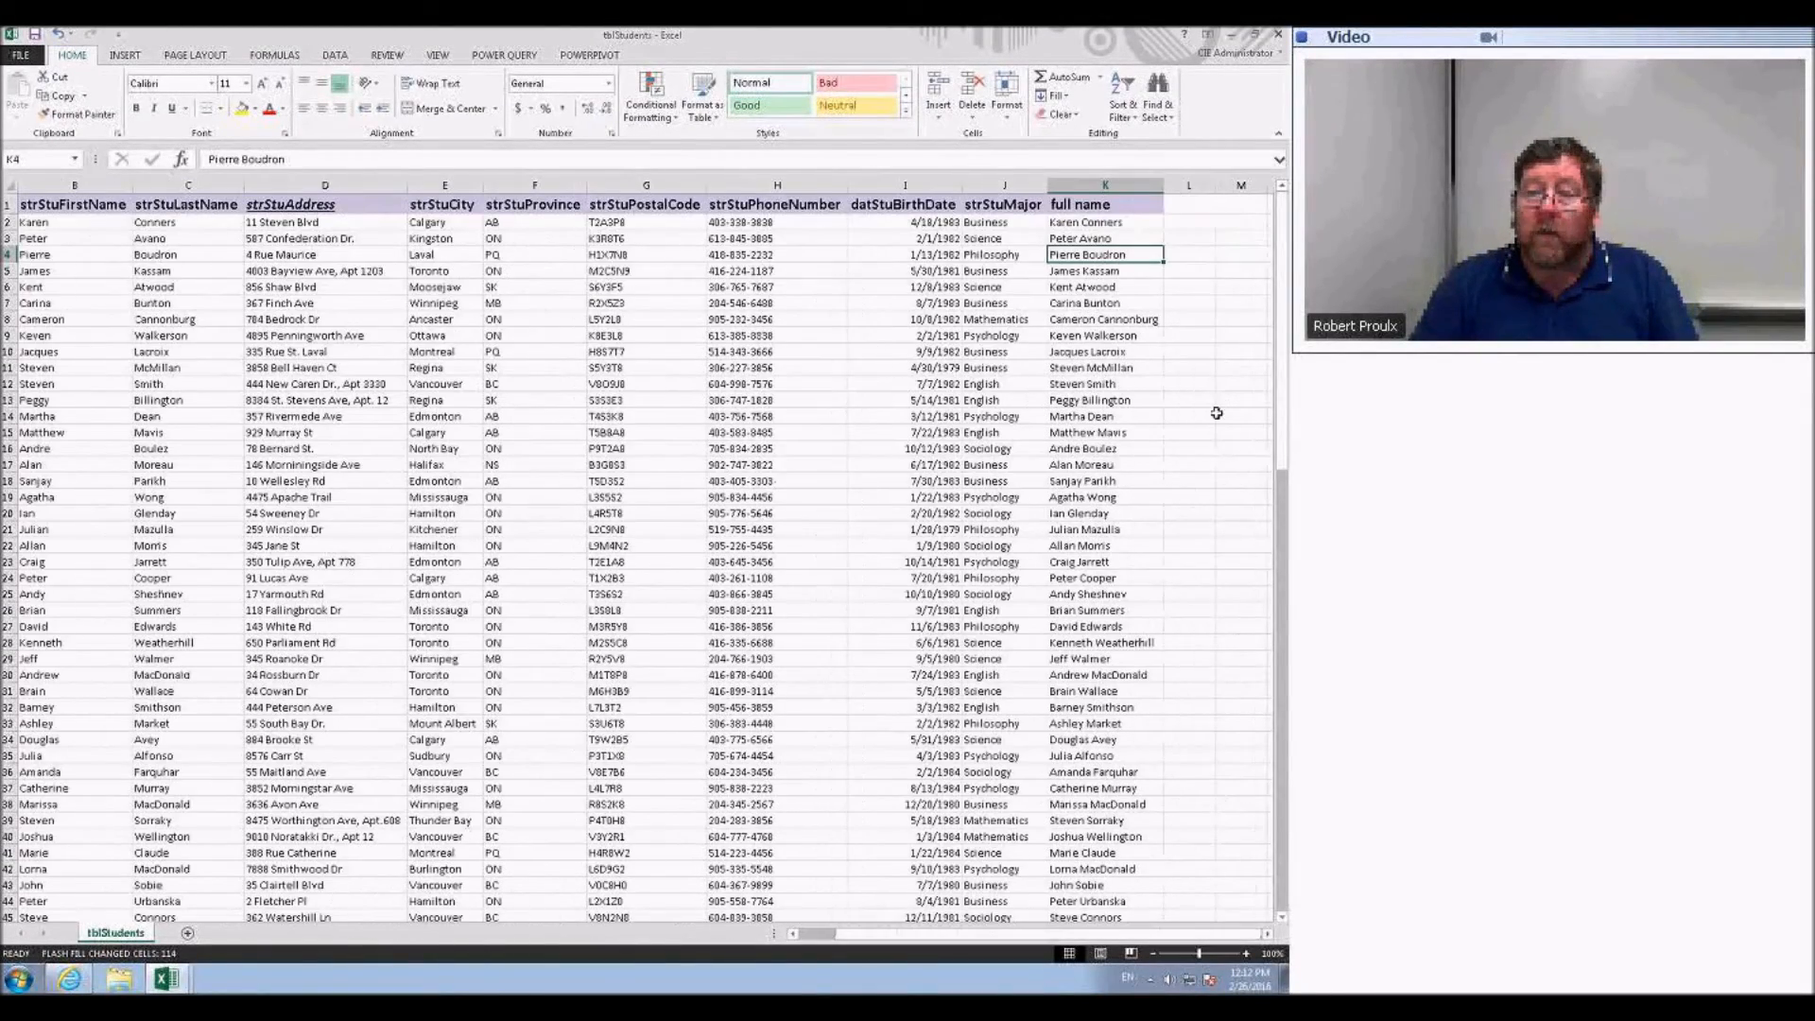
{"action": "left_click", "coordinate": [1208, 204]}
{"action": "type", "text": "city and Province"}
{"action": "key", "text": "Return"}
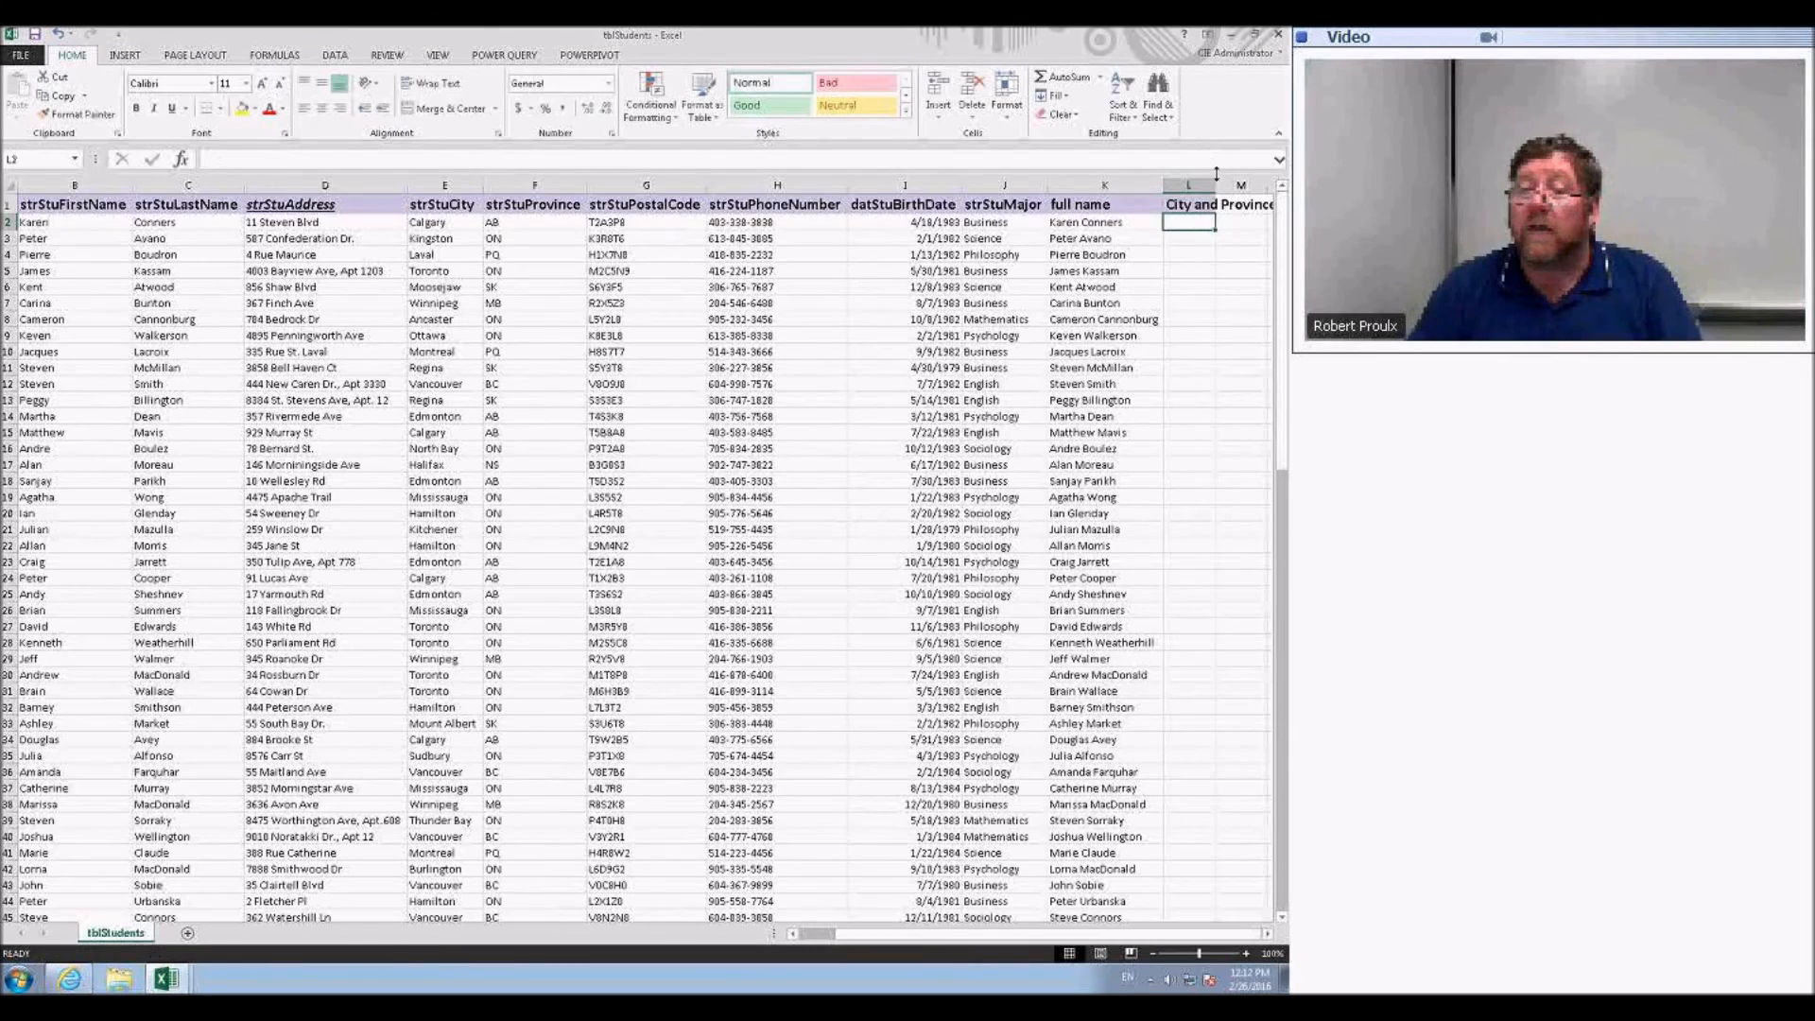
{"action": "double_click", "coordinate": [1216, 185]}
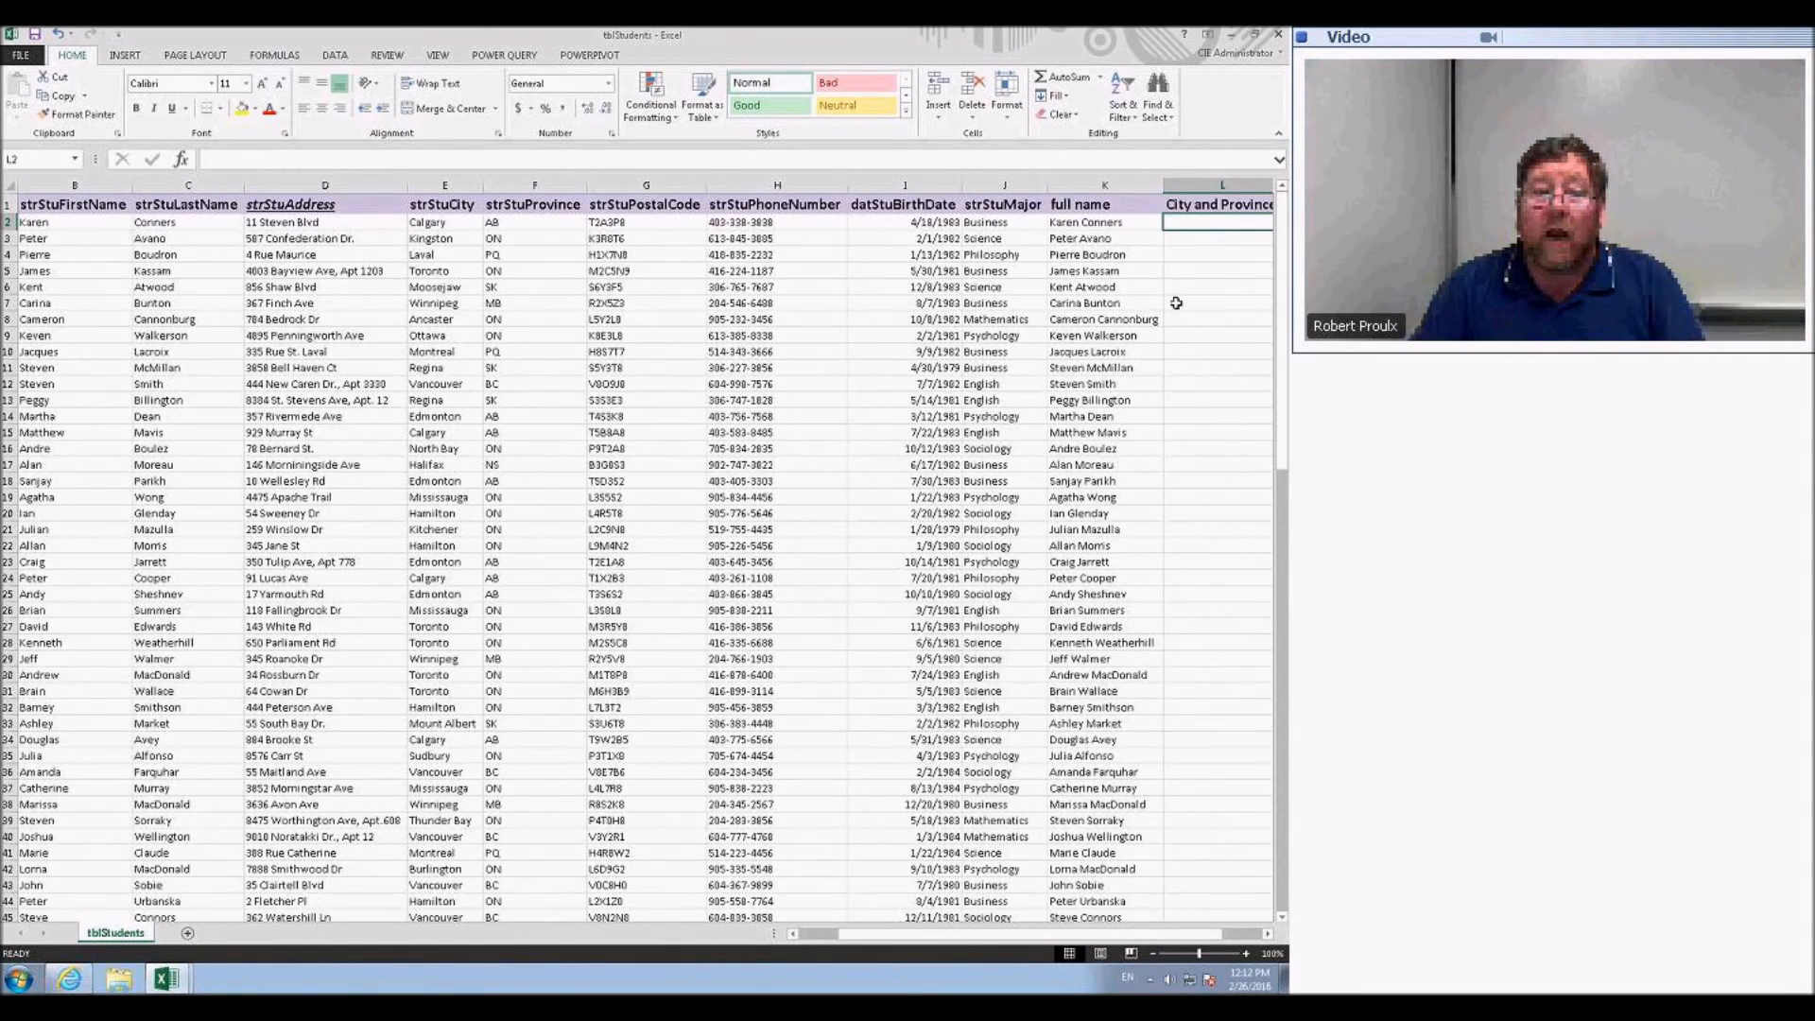
- Enter Calgary AB in L2 and Kingston ON in L3, accept the Flash Fill suggestions, and check the filled column
{"action": "type", "text": "Calaga"}
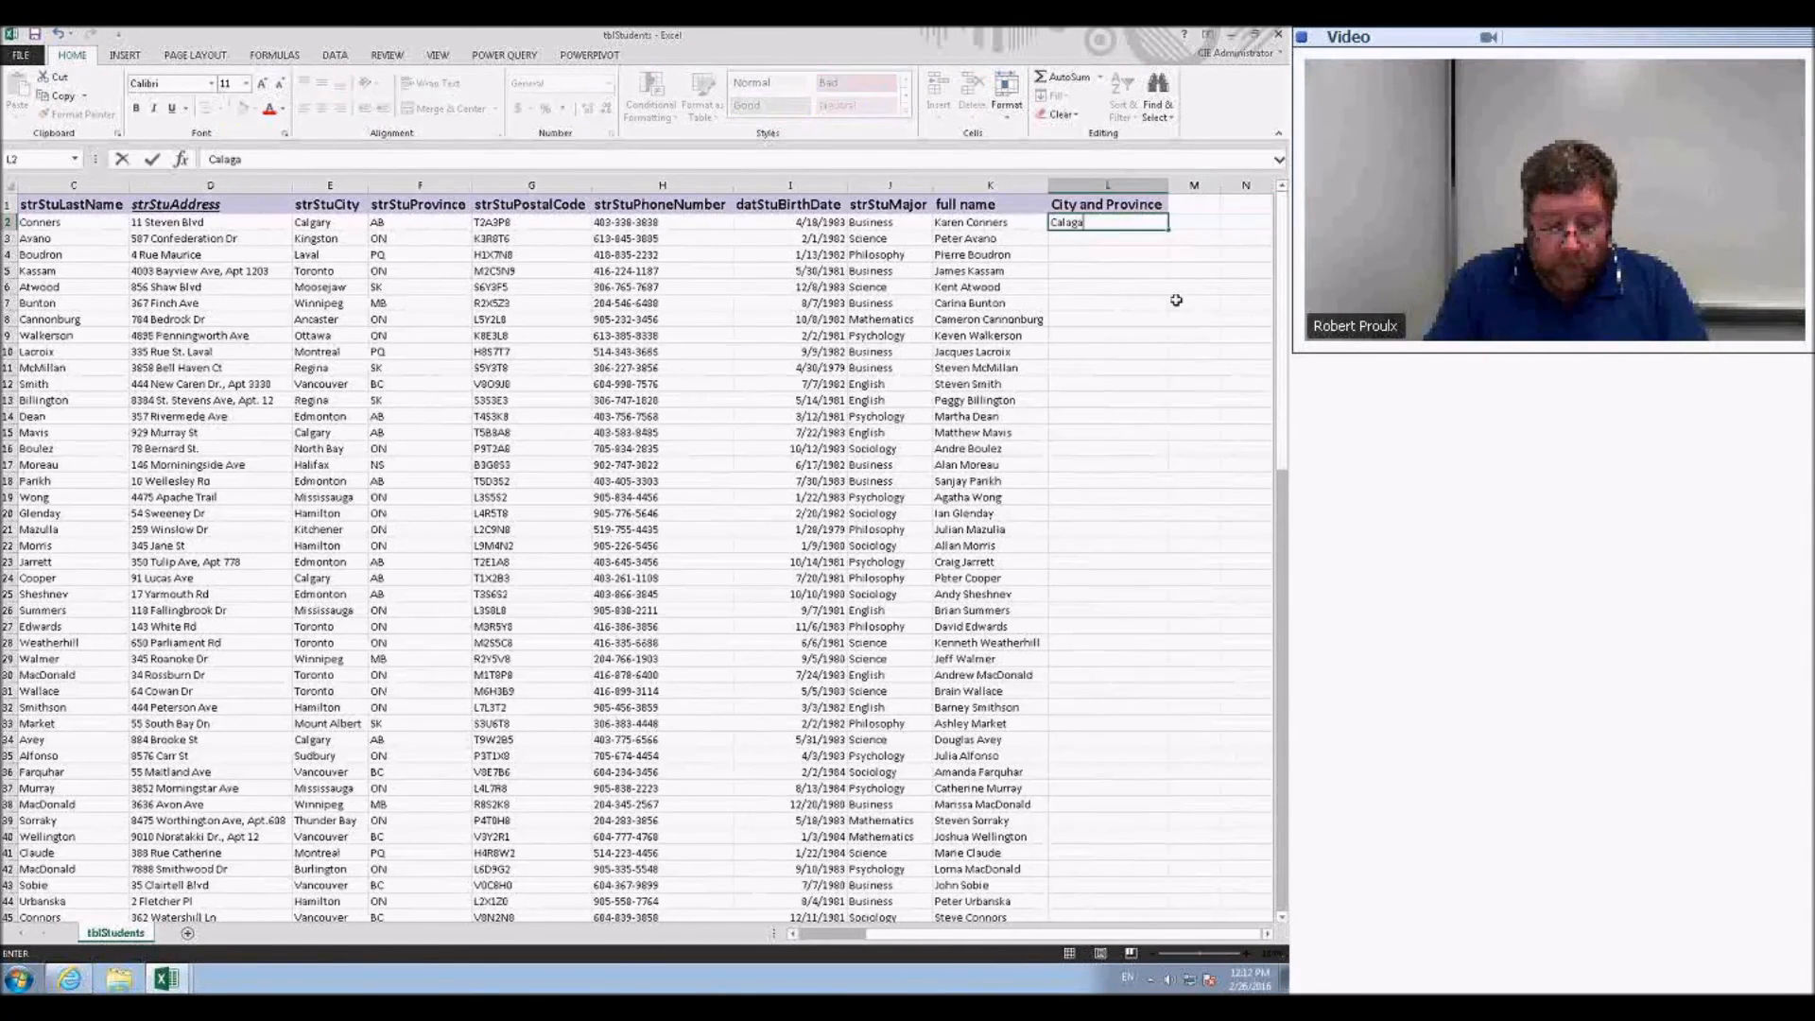
{"action": "key", "text": "BackSpace"}
{"action": "key", "text": "BackSpace"}
{"action": "key", "text": "BackSpace"}
{"action": "type", "text": "gary AB"}
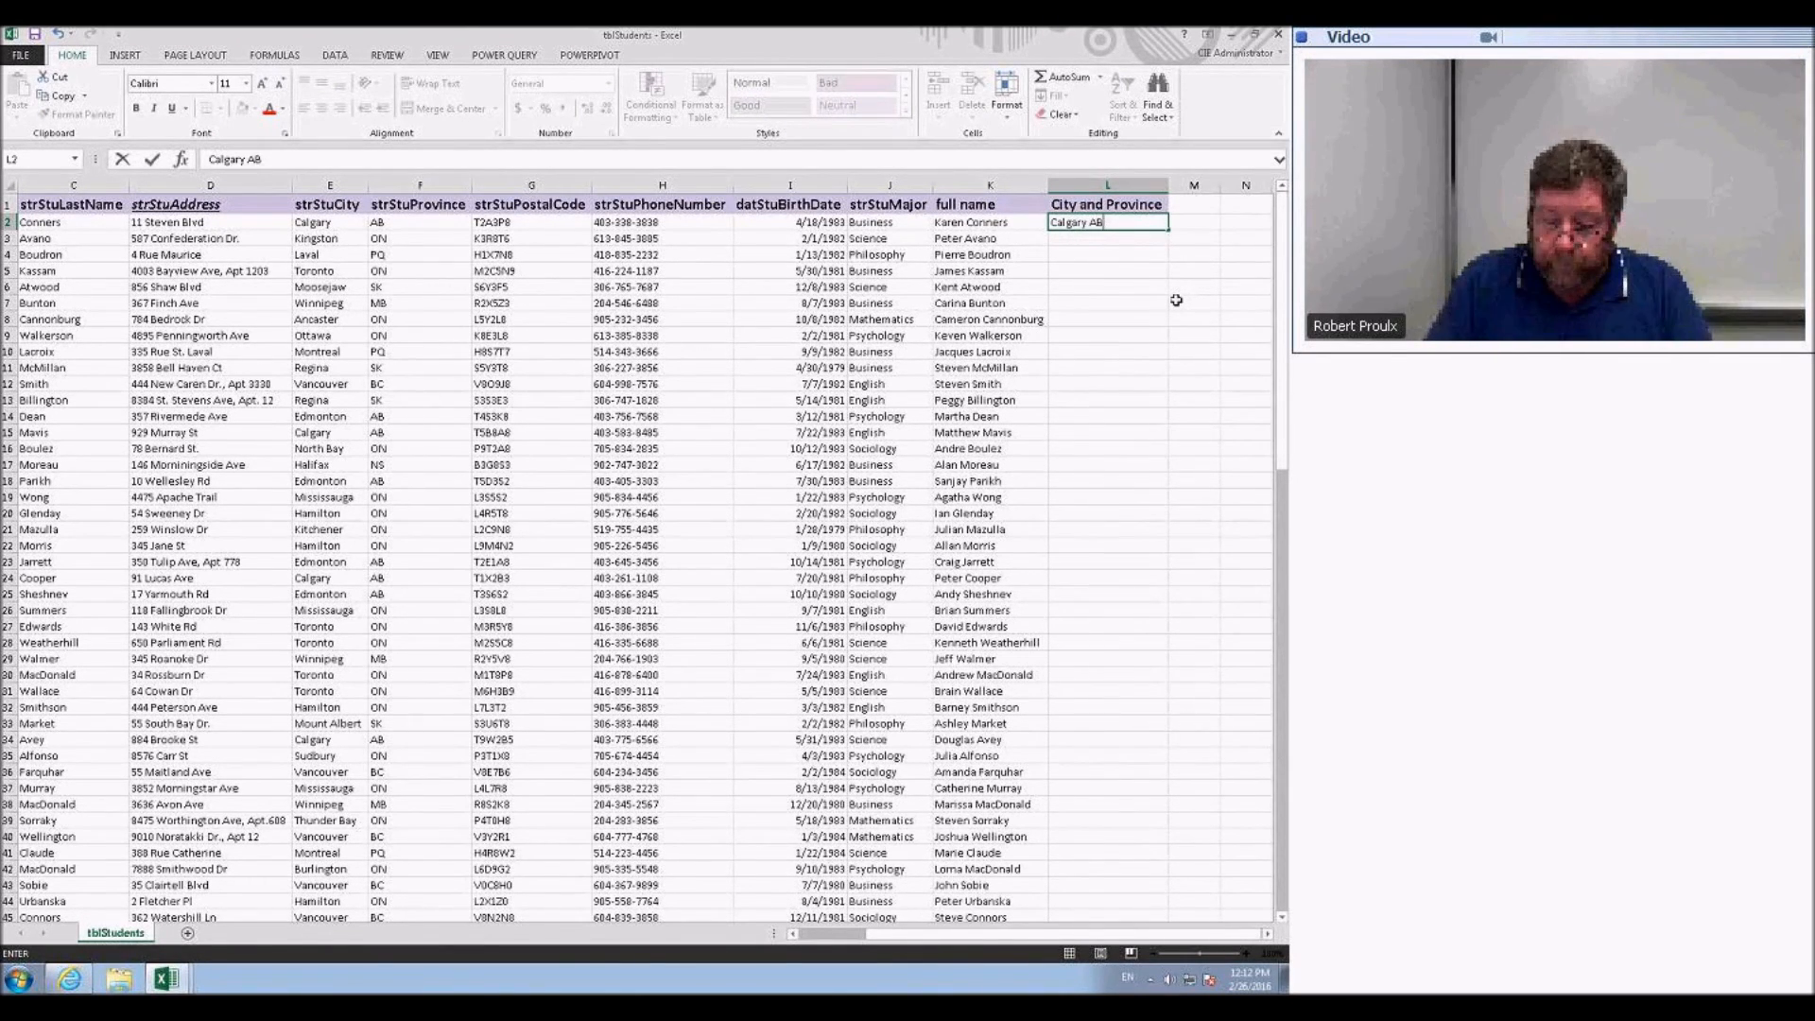
{"action": "key", "text": "Return"}
{"action": "type", "text": "Kingston ON"}
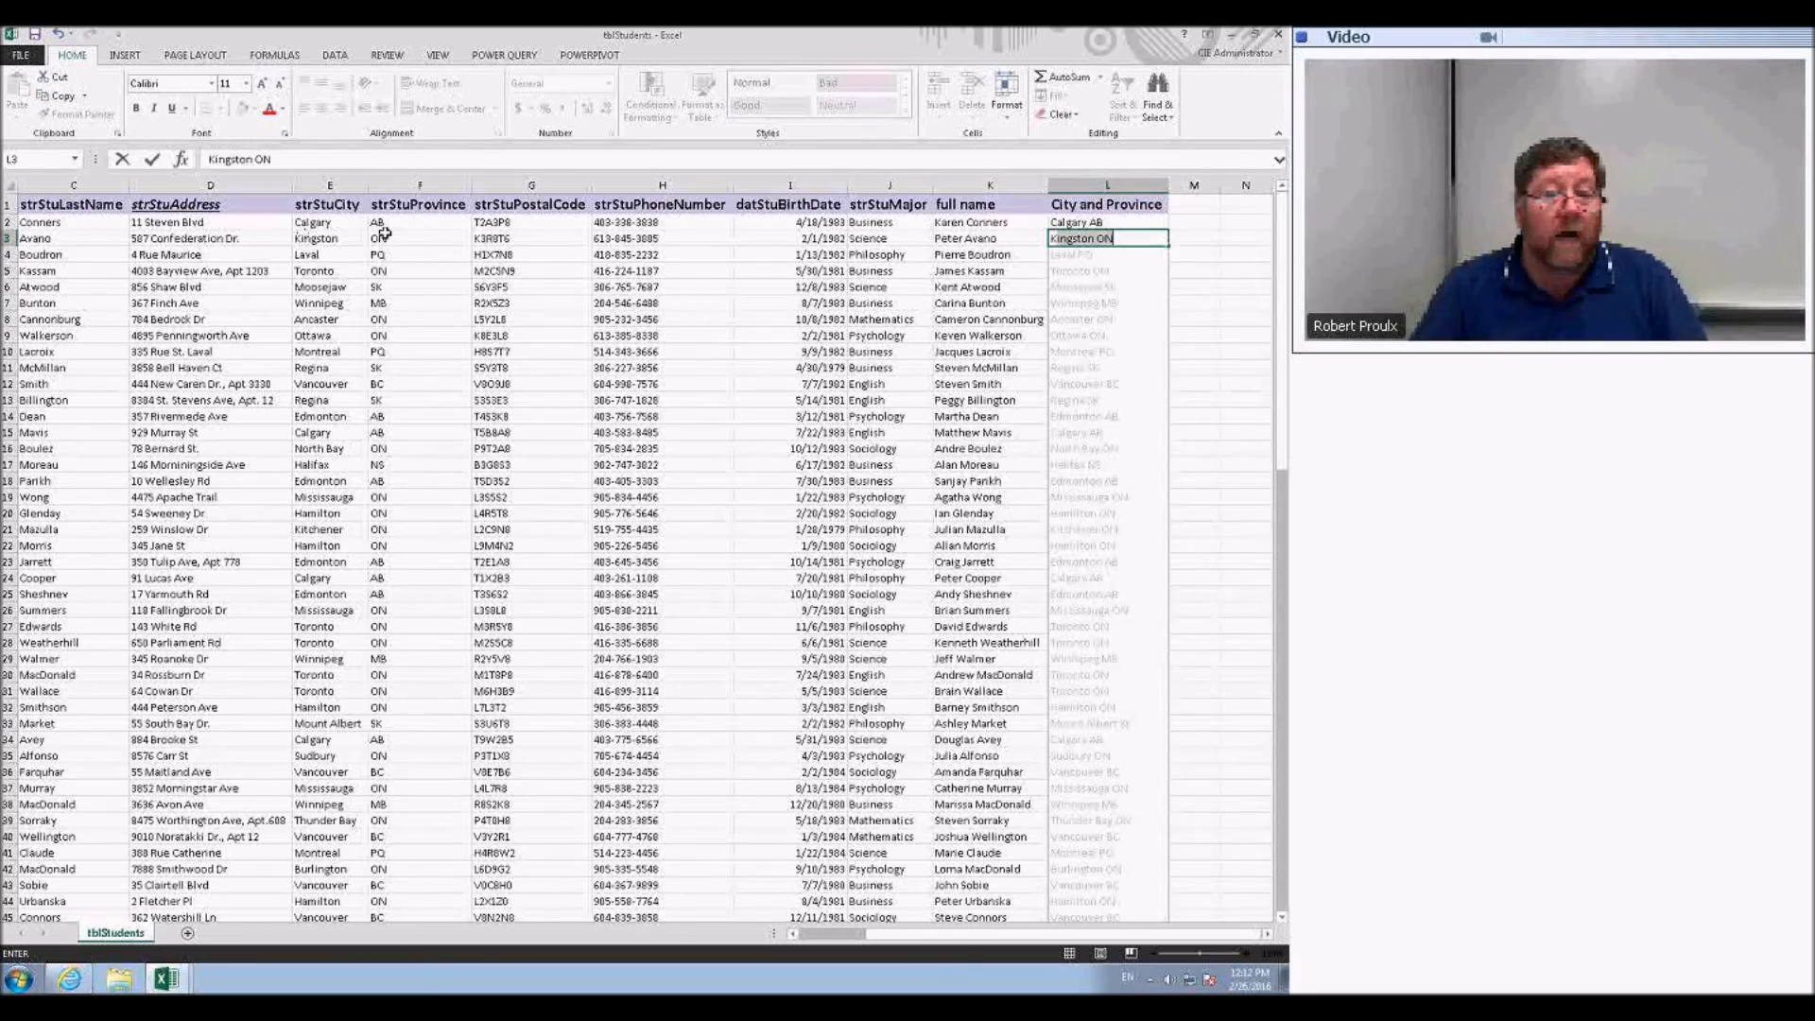
{"action": "key", "text": "Return"}
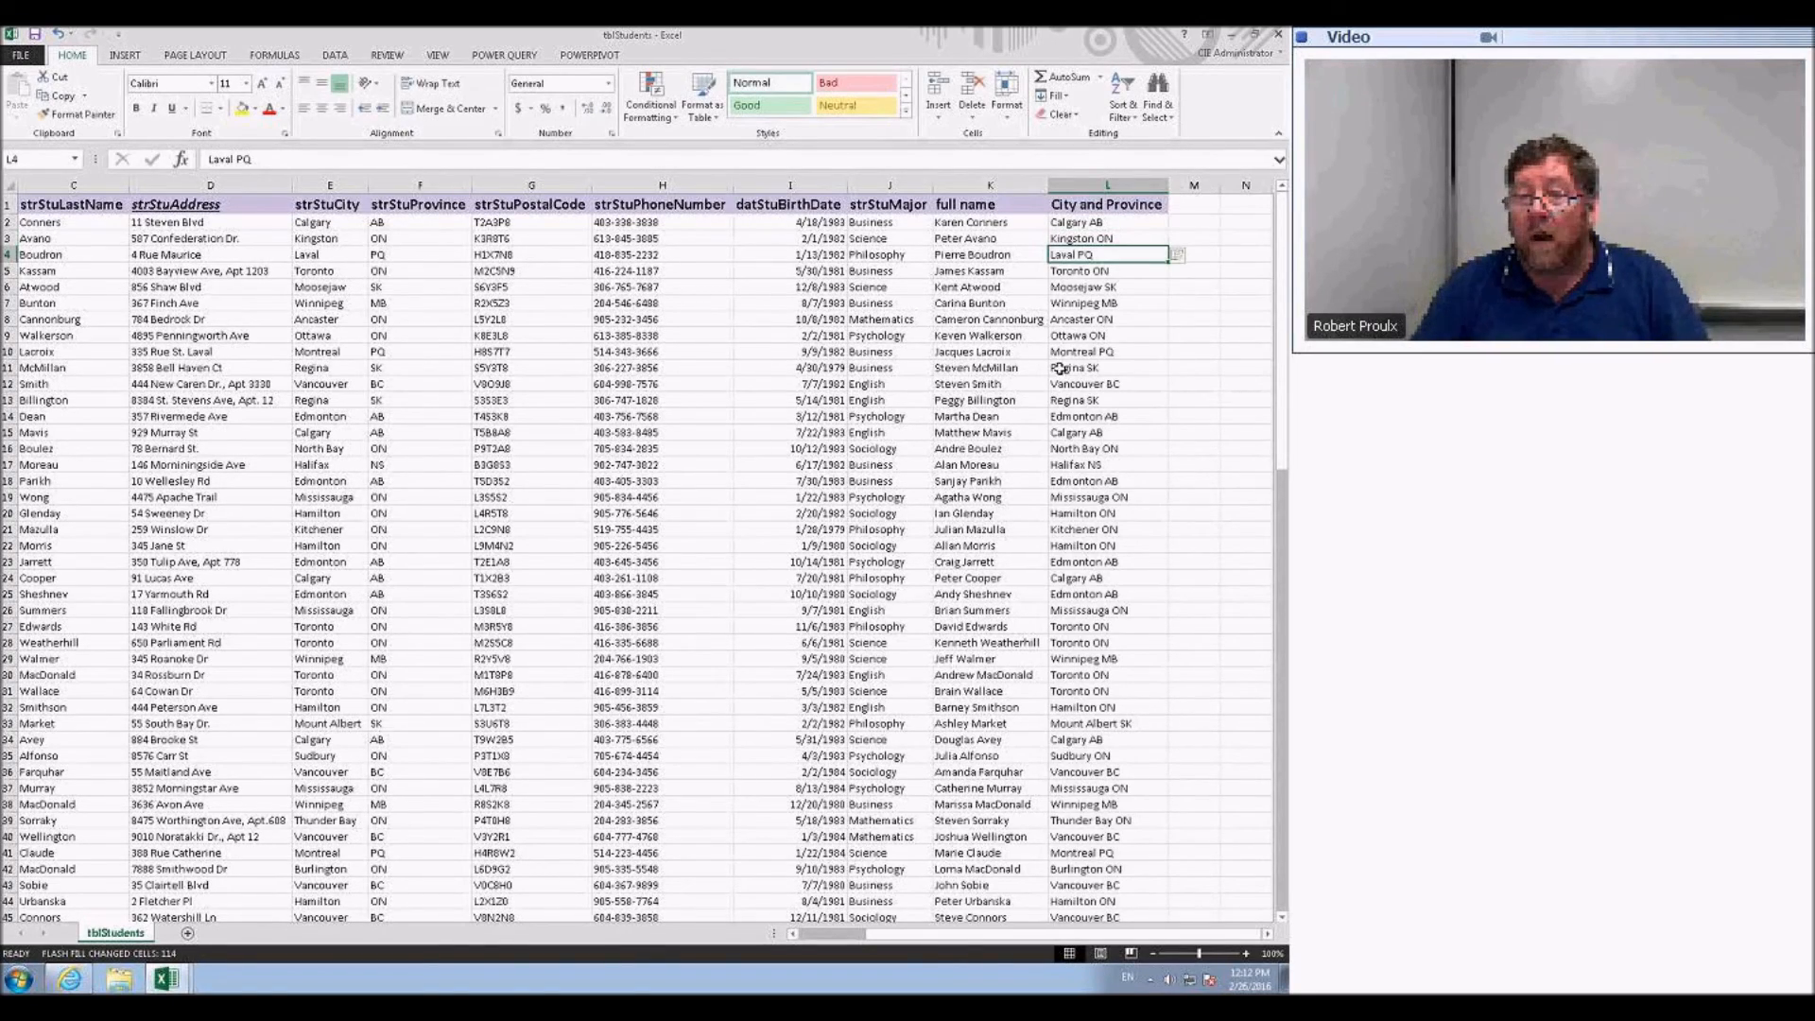
{"action": "scroll", "coordinate": [1073, 366], "scroll_direction": "down", "scroll_amount": 18}
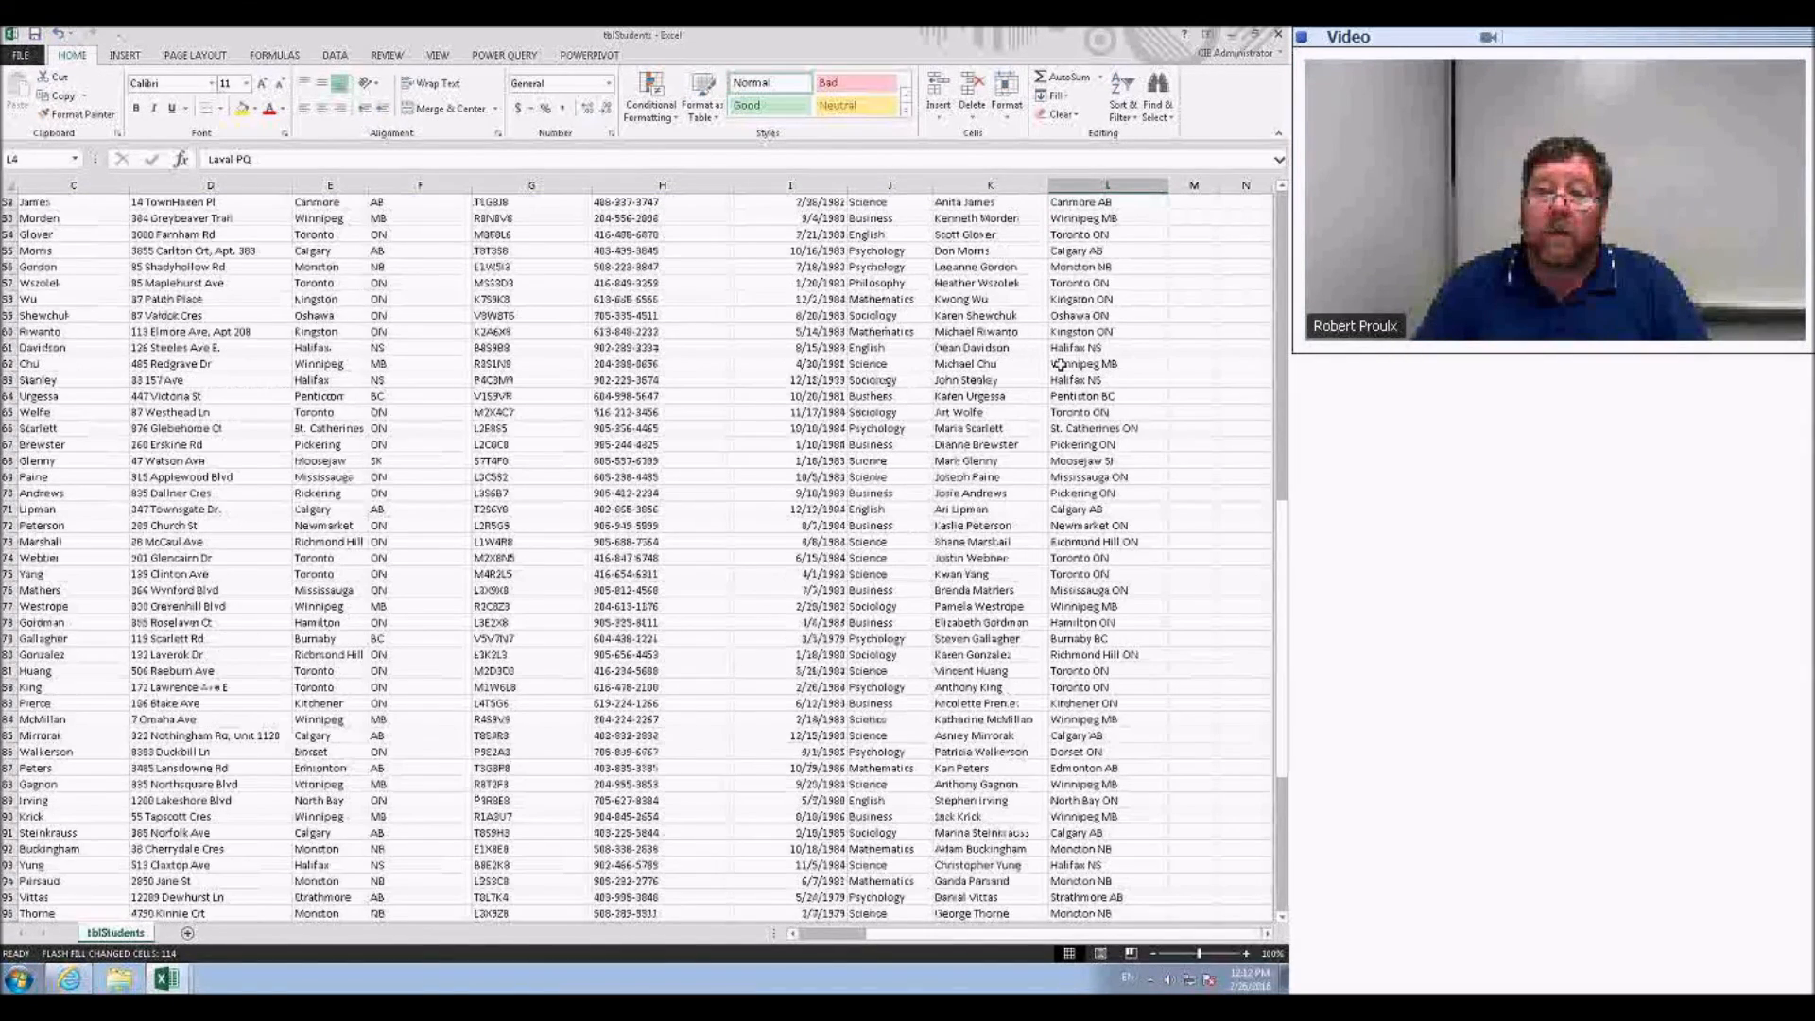
{"action": "scroll", "coordinate": [1074, 369], "scroll_direction": "up", "scroll_amount": 14}
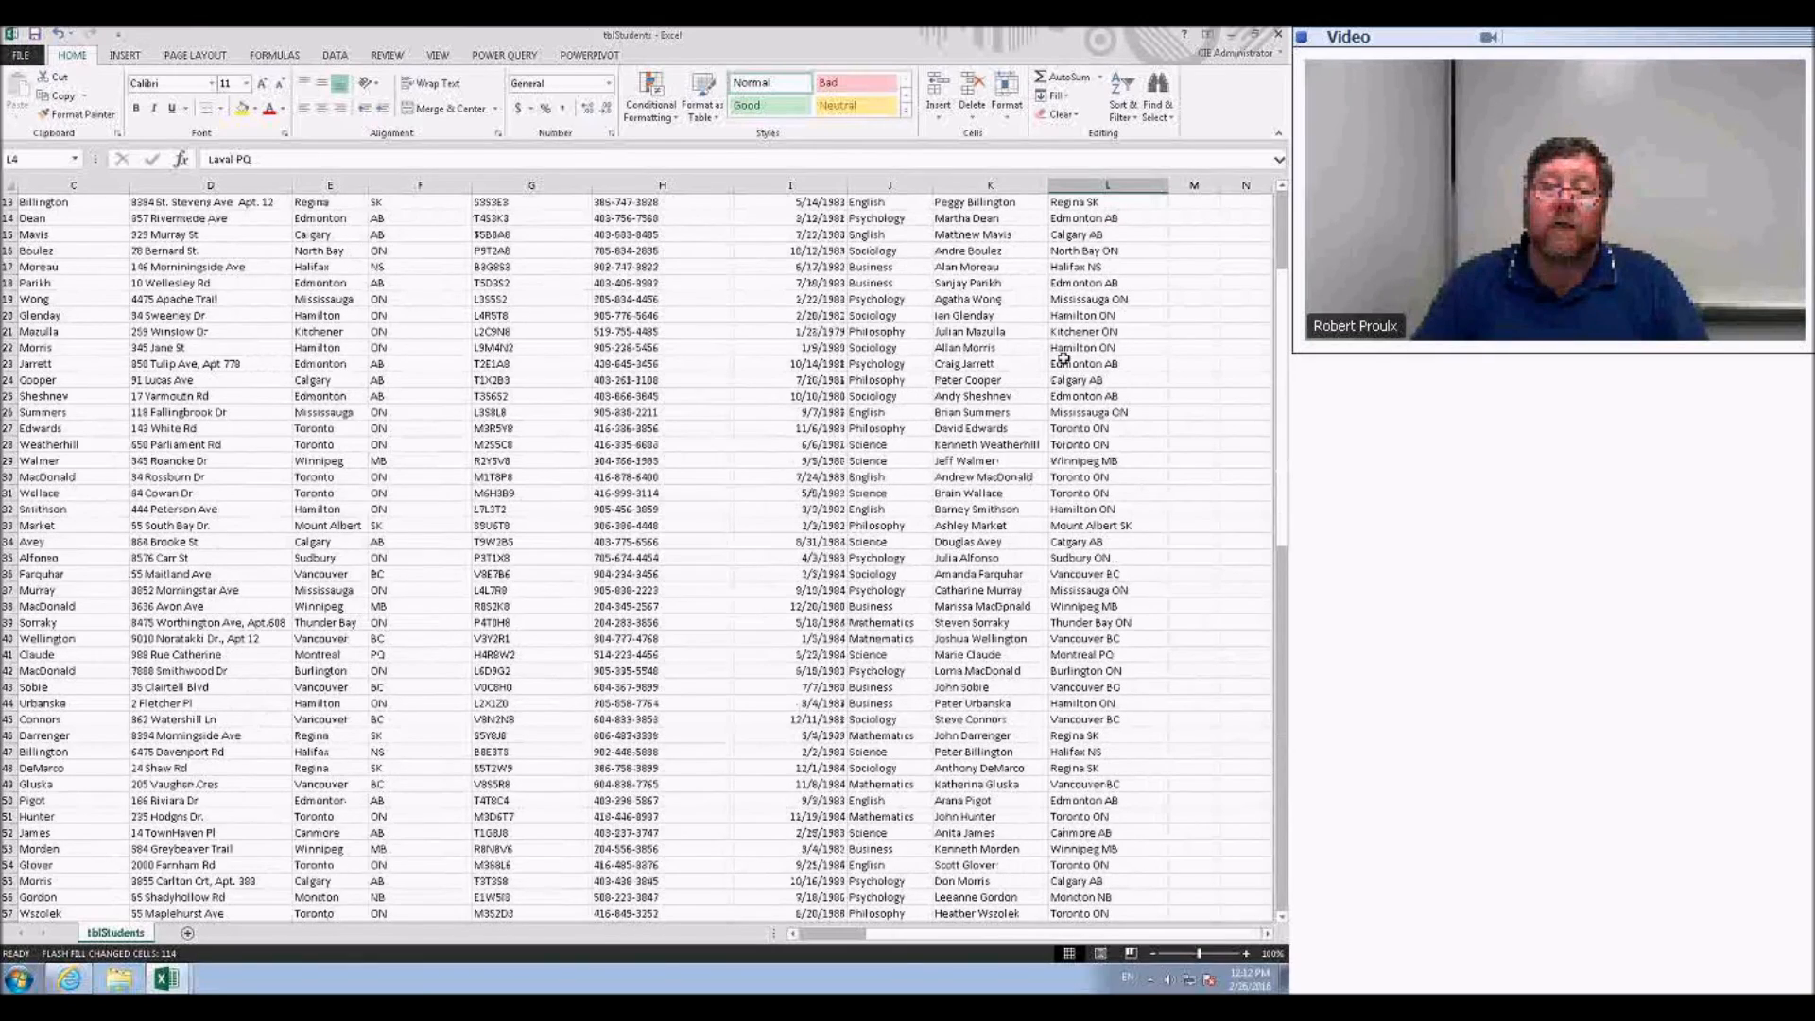
{"action": "scroll", "coordinate": [1064, 357], "scroll_direction": "up", "scroll_amount": 4}
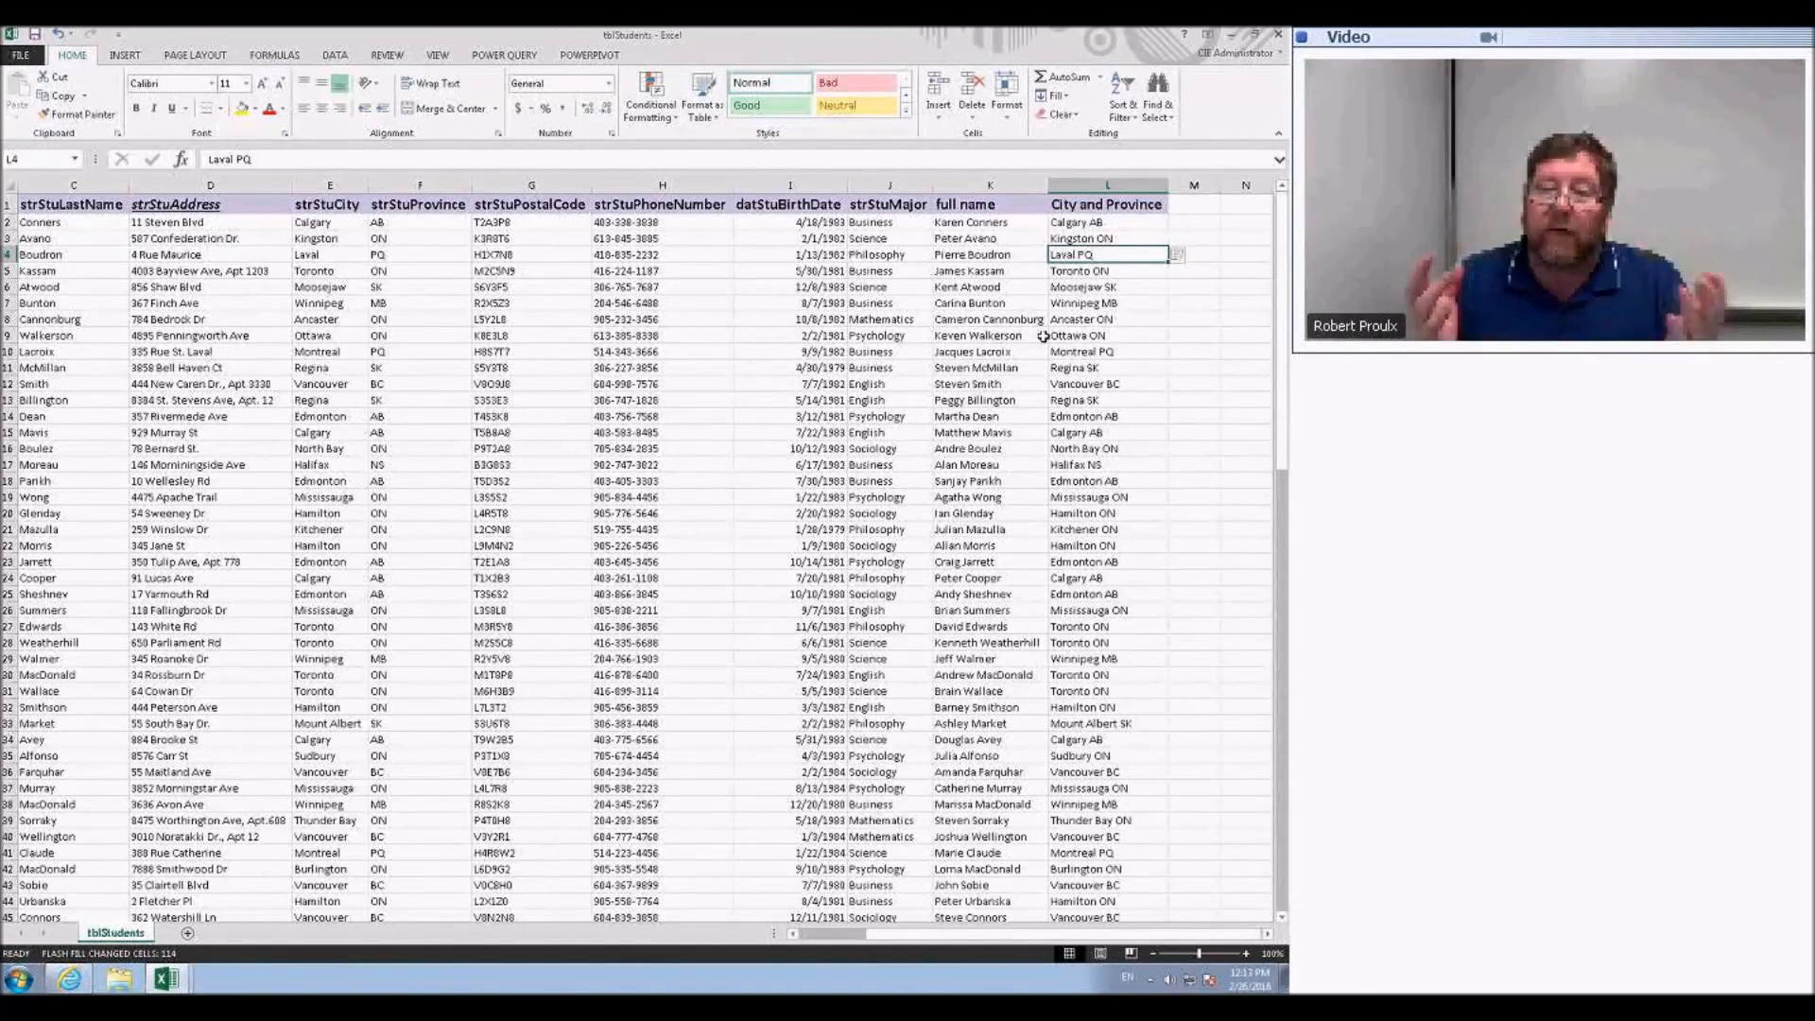
- Select all the cells changed by Flash Fill in the City and Province column, make them bold, and undo the bold
{"action": "left_click", "coordinate": [1181, 263]}
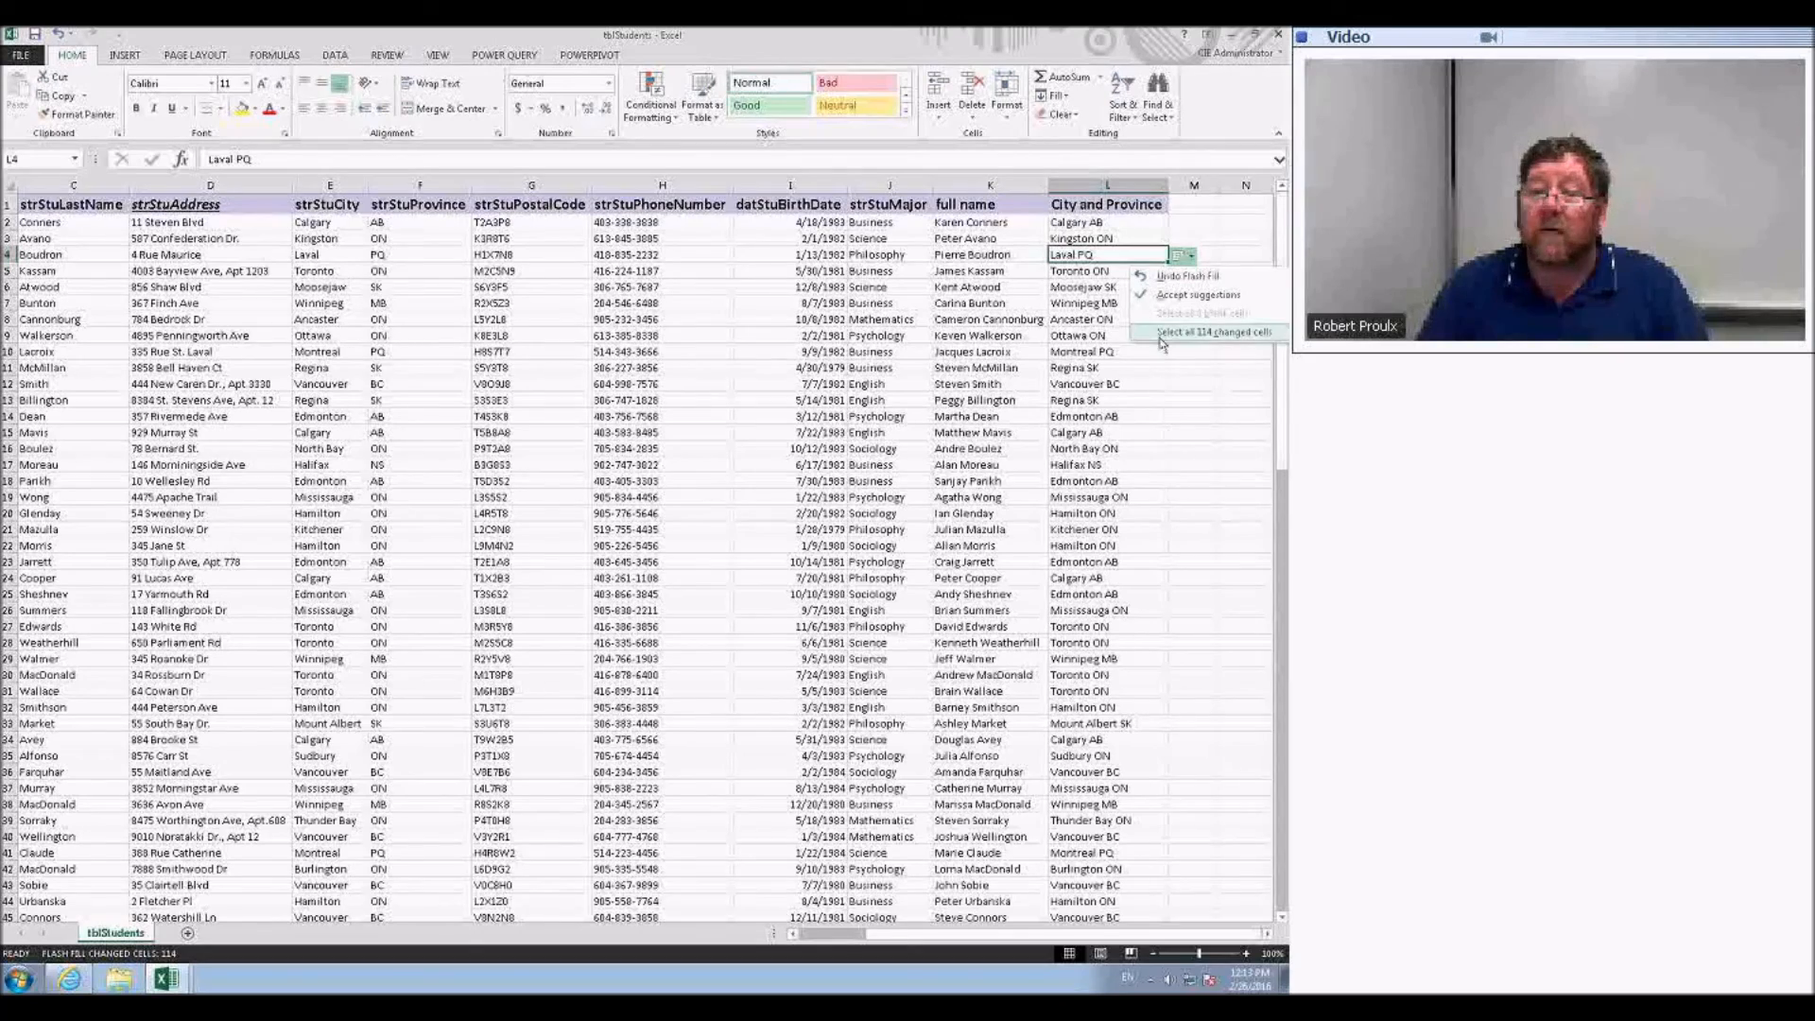
{"action": "left_click", "coordinate": [1214, 333]}
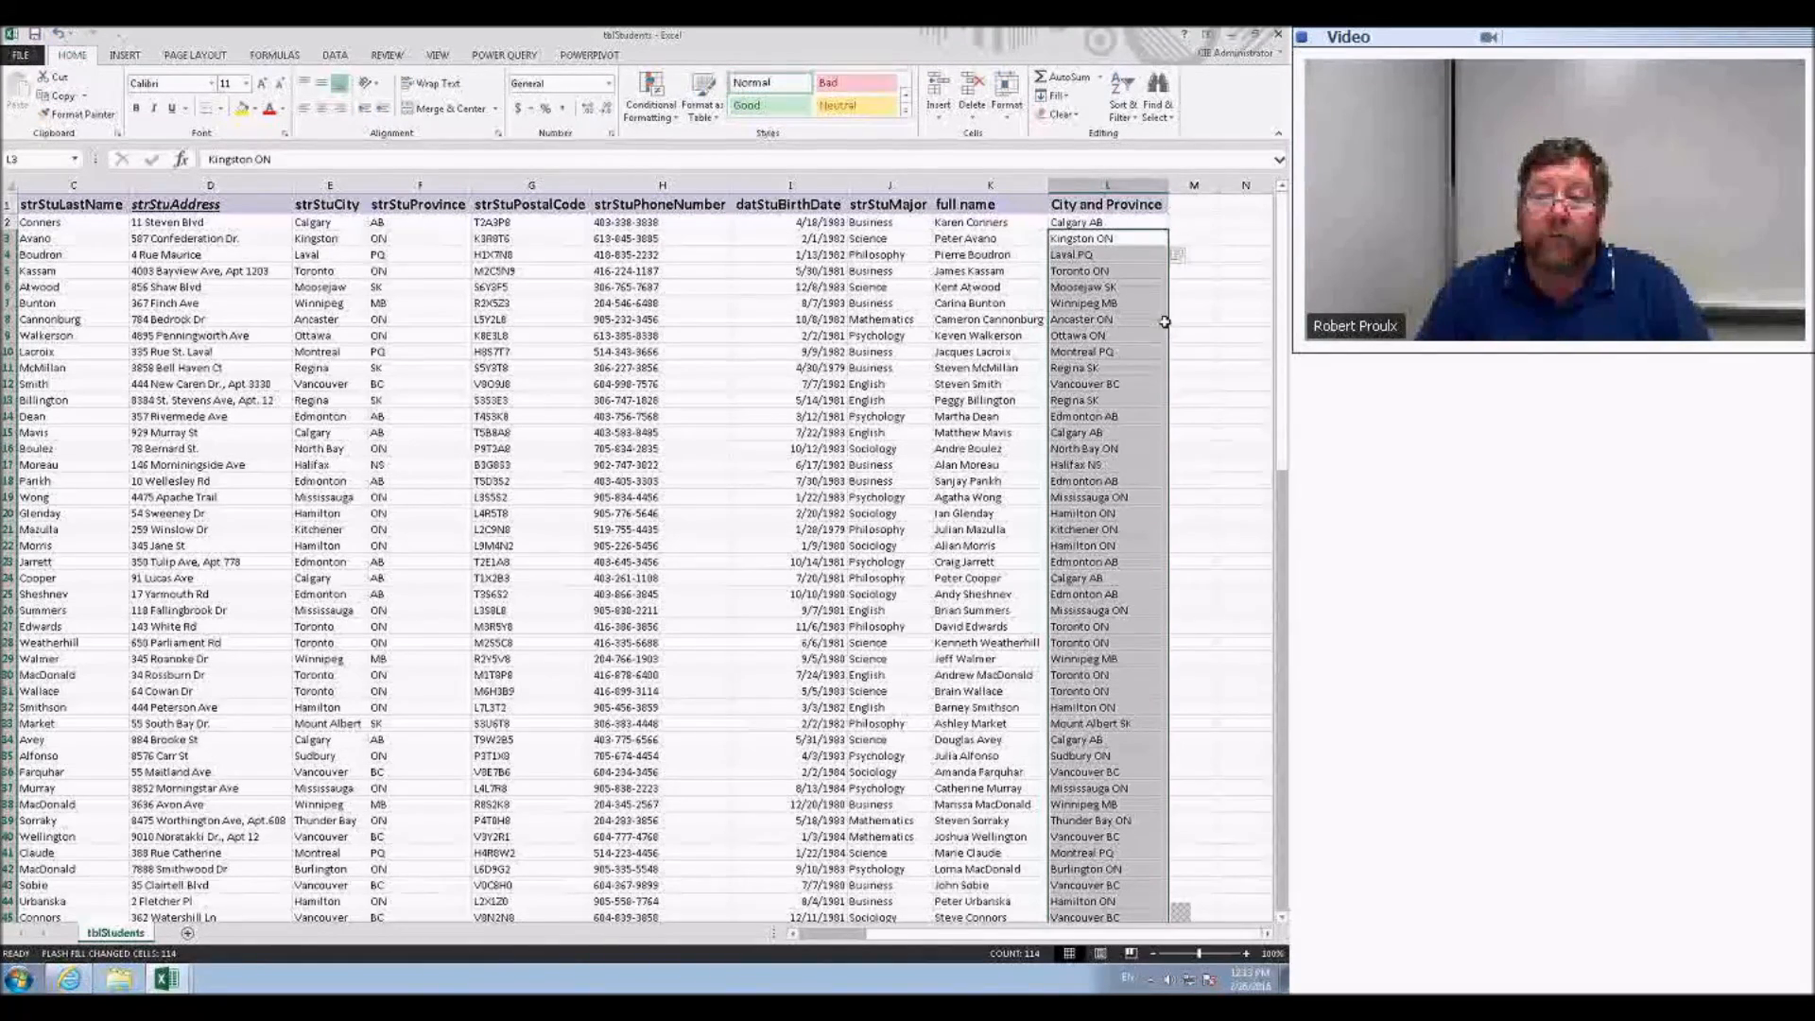
{"action": "key", "text": "ctrl+b"}
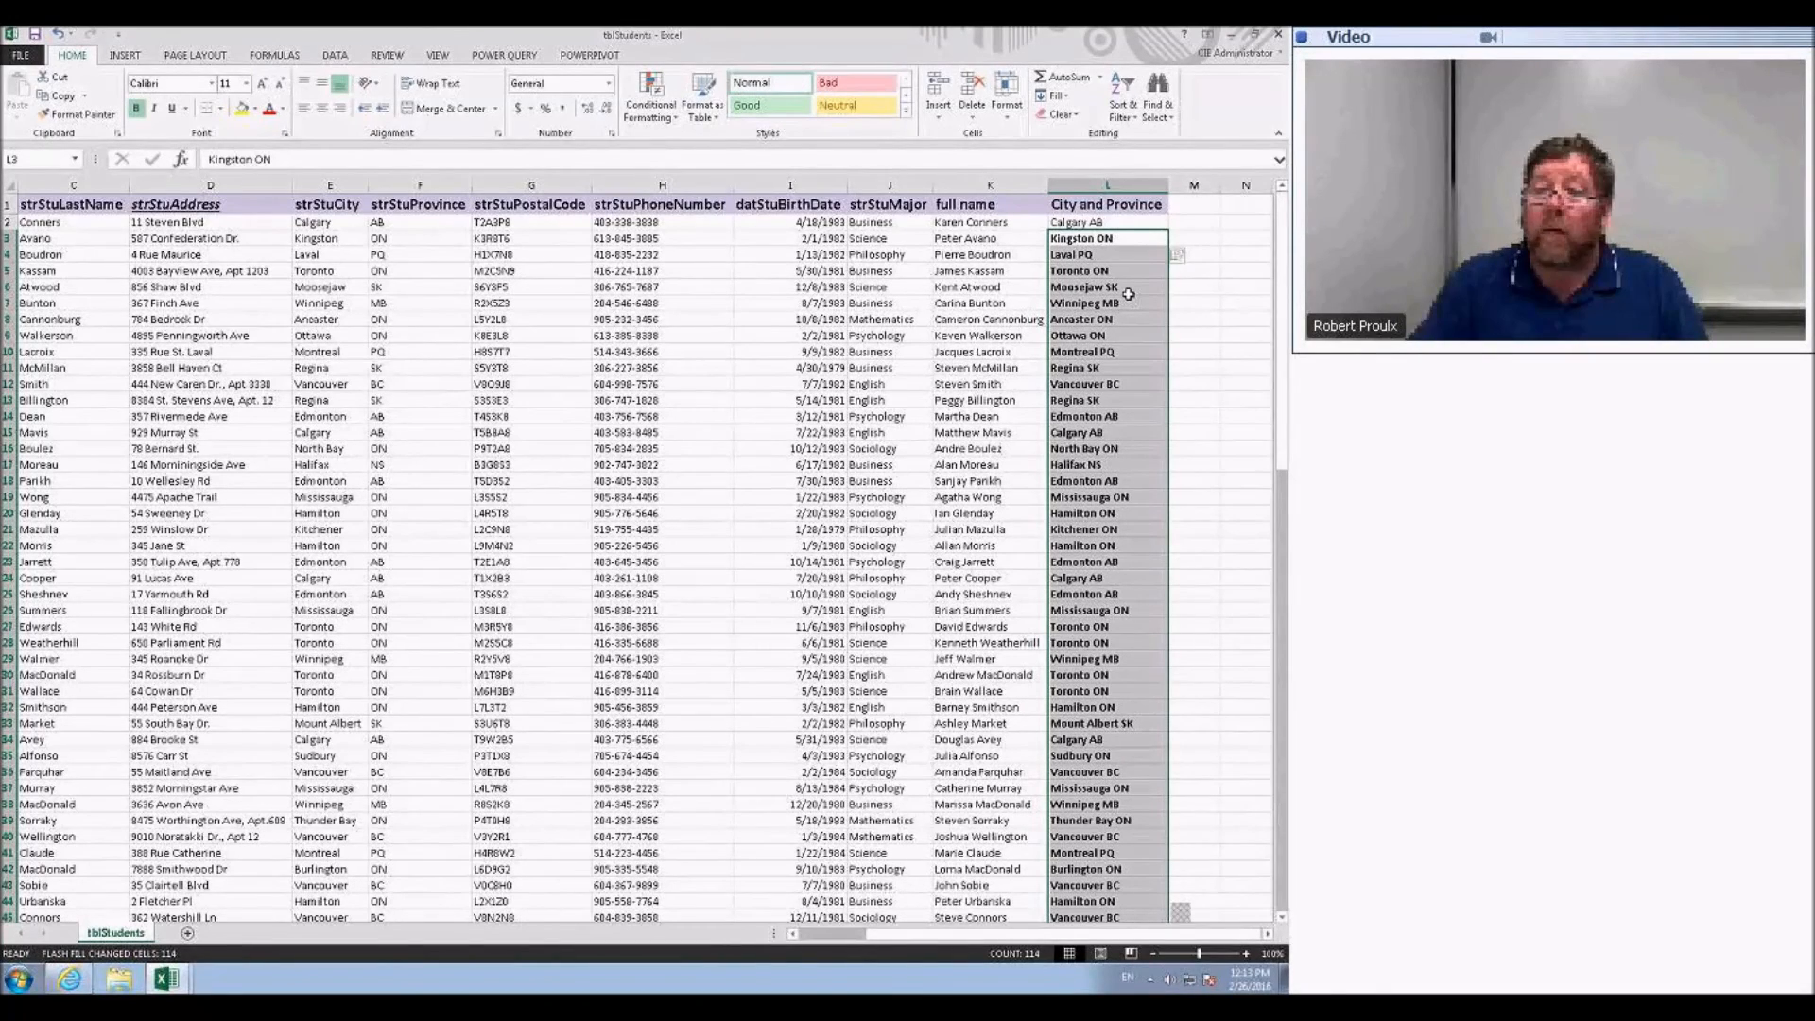
{"action": "key", "text": "ctrl+z"}
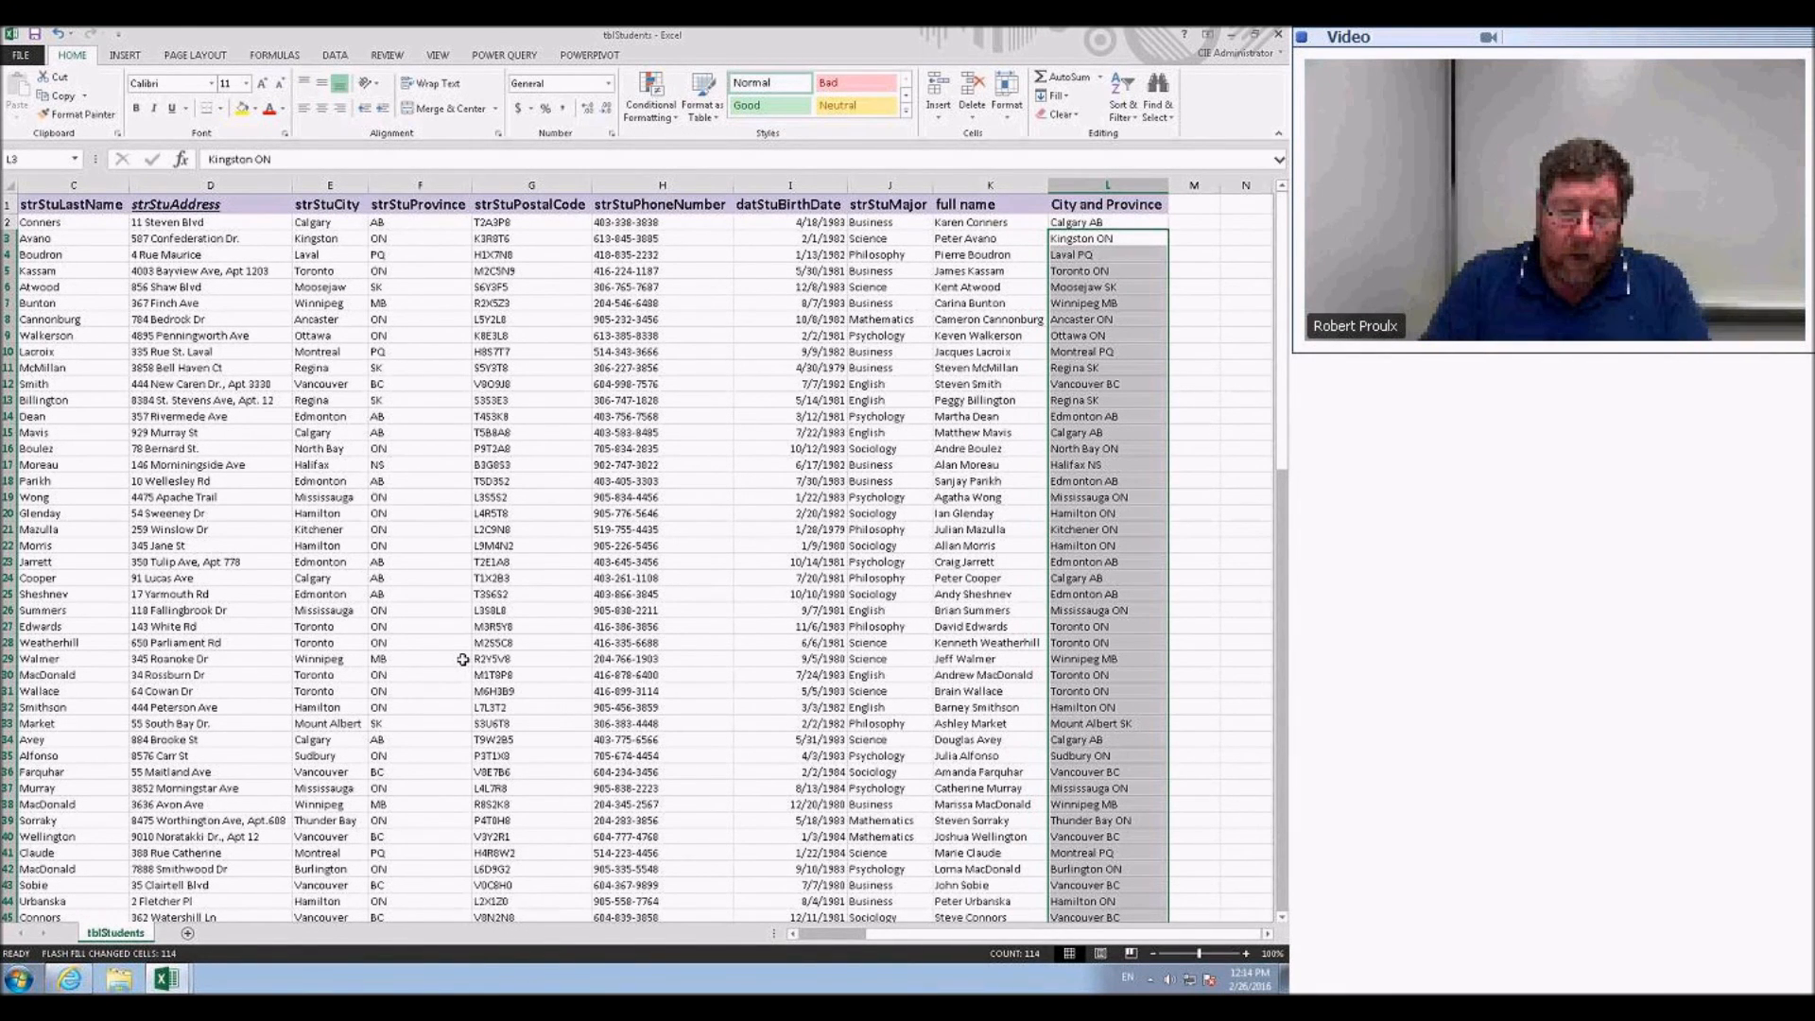
- Open the Div3 workbook from a recent folder on the computer
{"action": "left_click", "coordinate": [20, 54]}
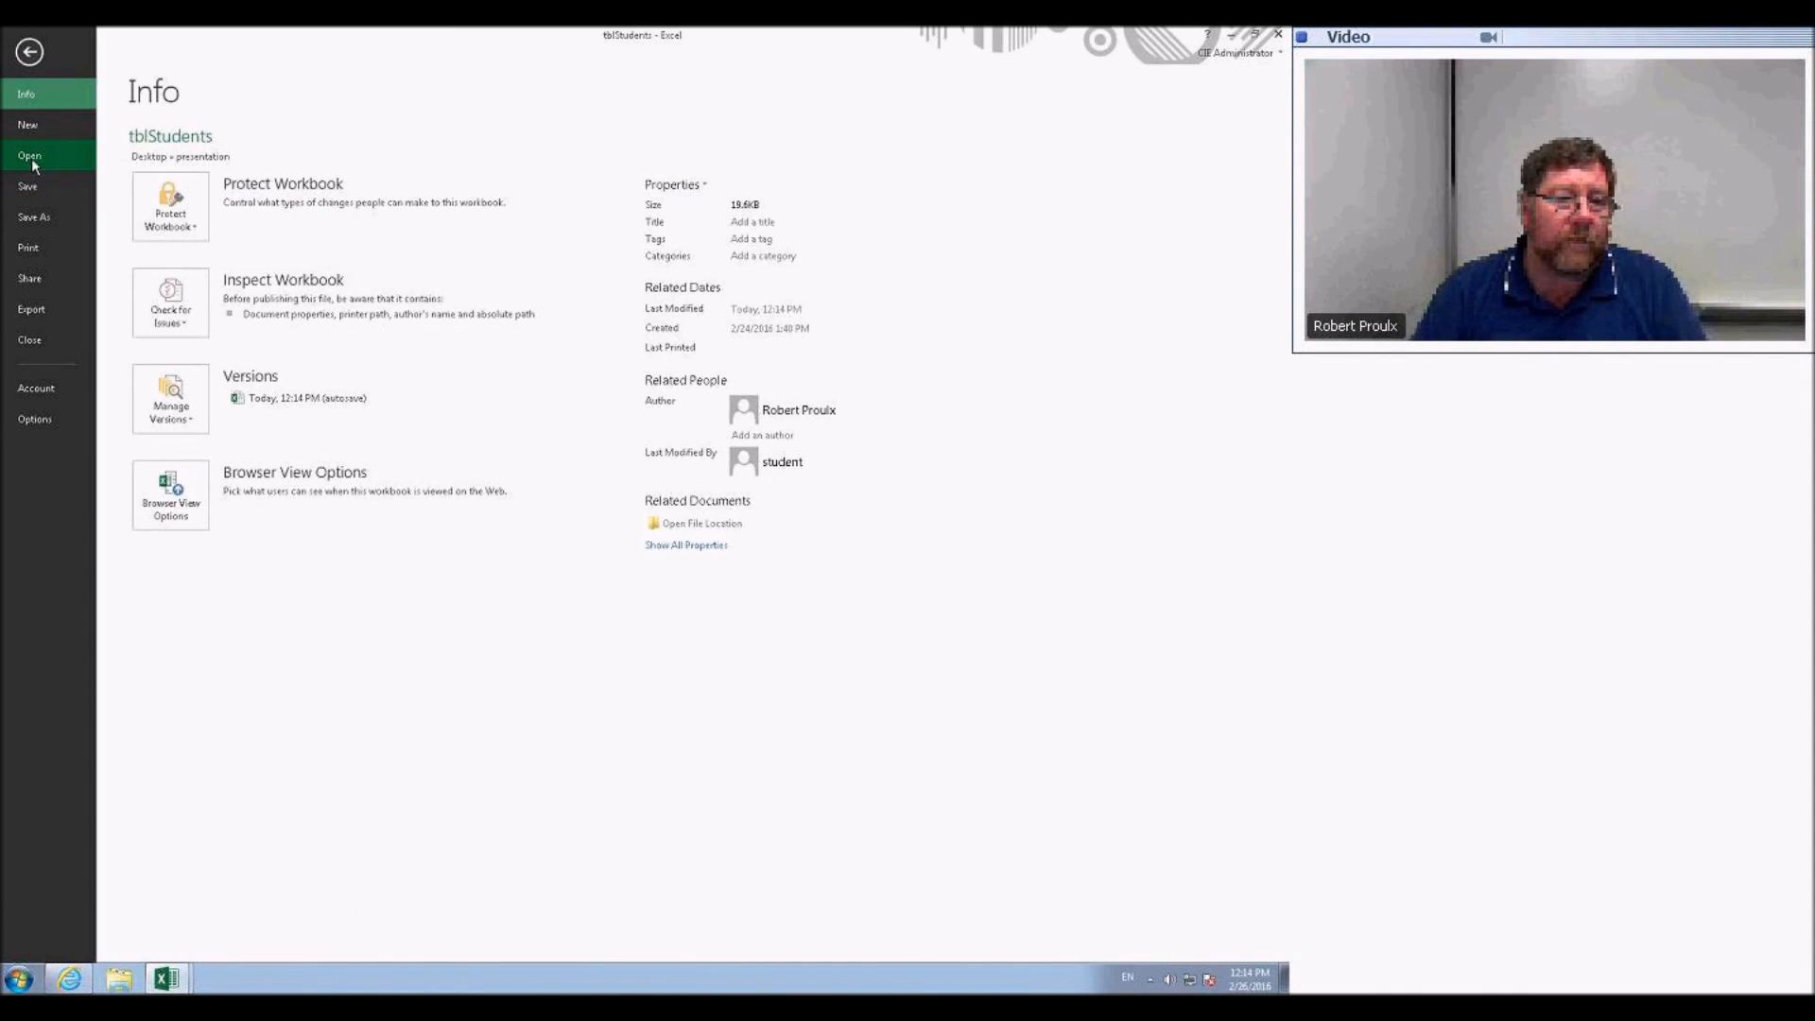
{"action": "left_click", "coordinate": [31, 156]}
{"action": "left_click", "coordinate": [210, 367]}
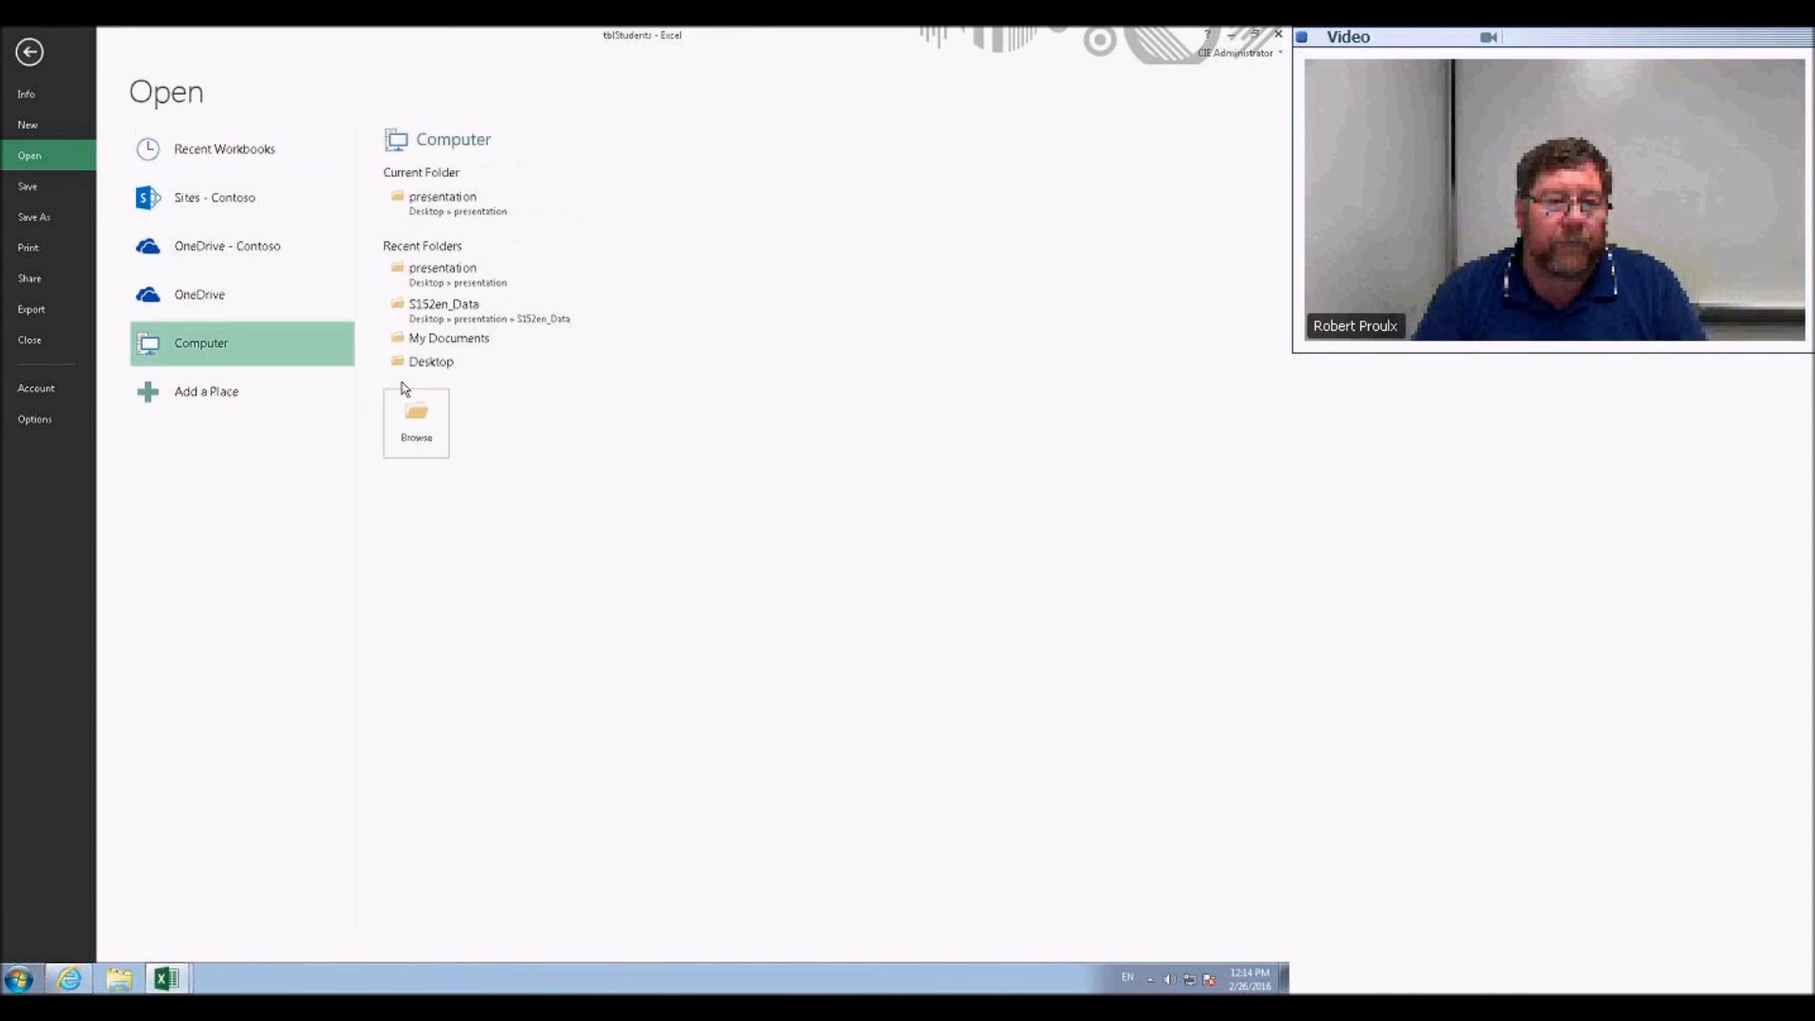
{"action": "left_click", "coordinate": [455, 327]}
{"action": "double_click", "coordinate": [198, 224]}
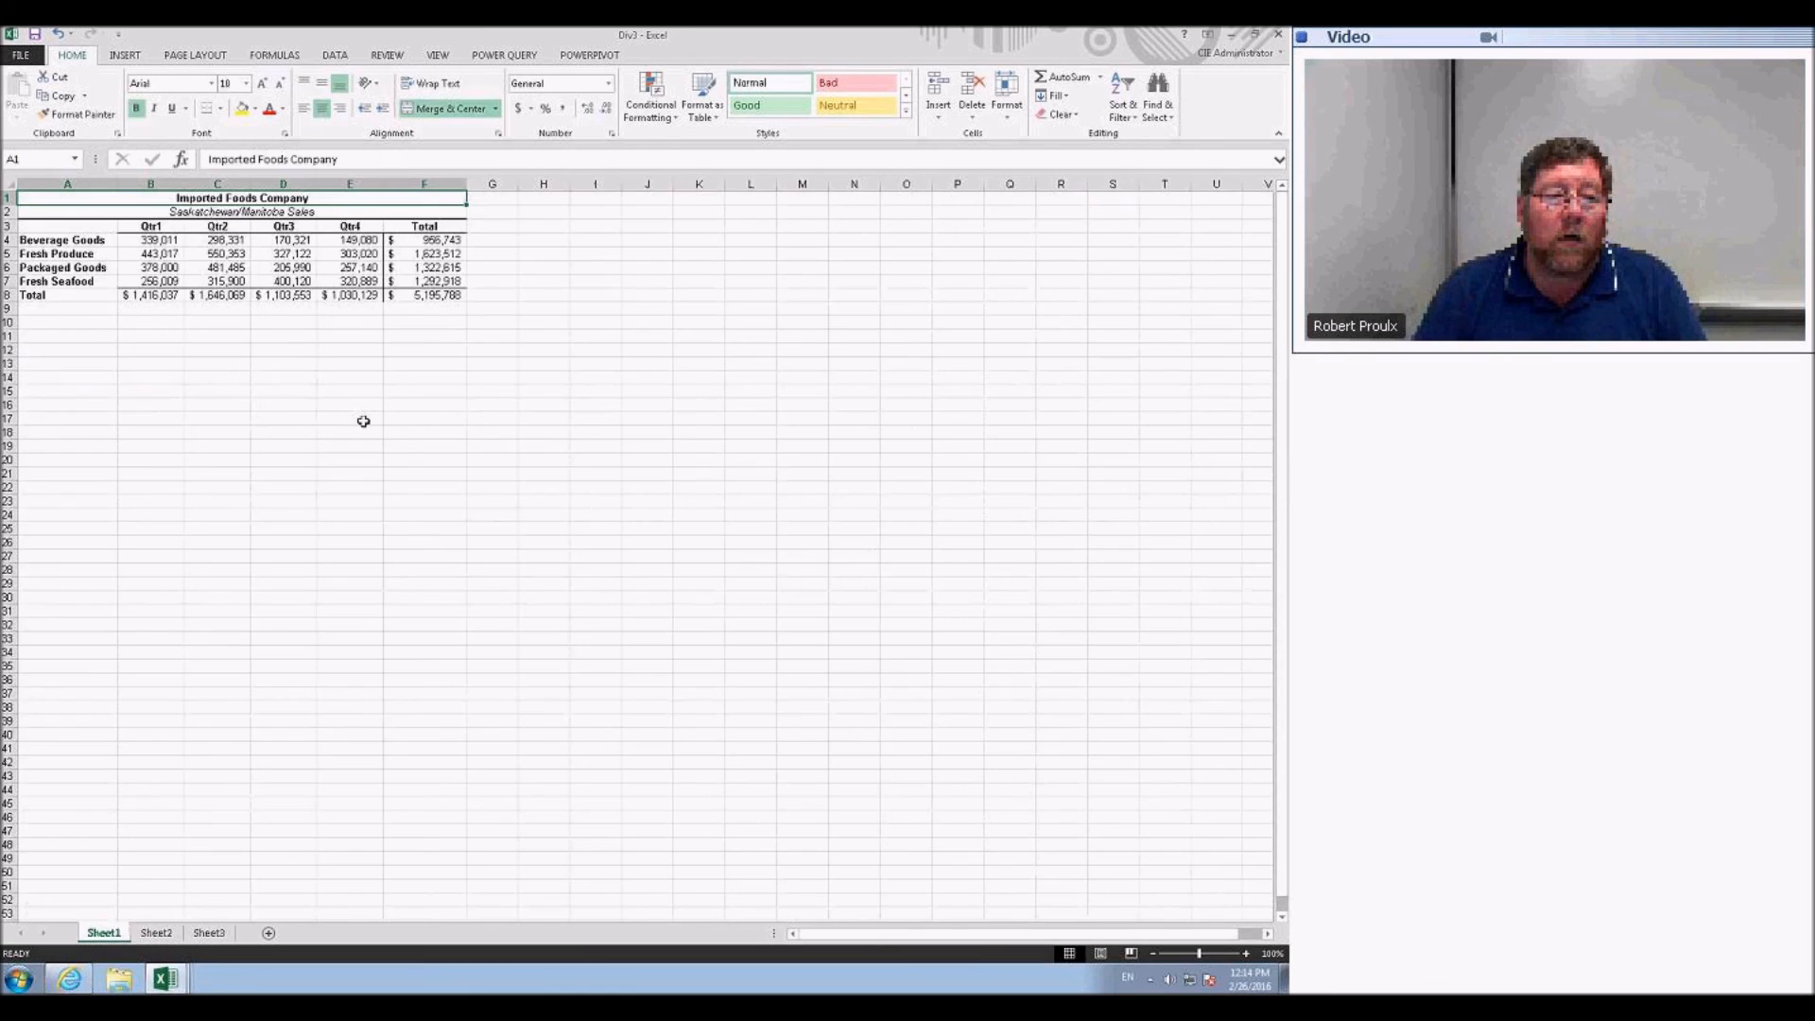
- Open the recommended charts for the sales data in A3:E7 and preview the clustered column, line and stacked column suggestions
{"action": "scroll", "coordinate": [402, 438], "scroll_direction": "up", "scroll_amount": 7, "text": "ctrl"}
{"action": "left_click_drag", "start_coordinate": [195, 274], "coordinate": [738, 392]}
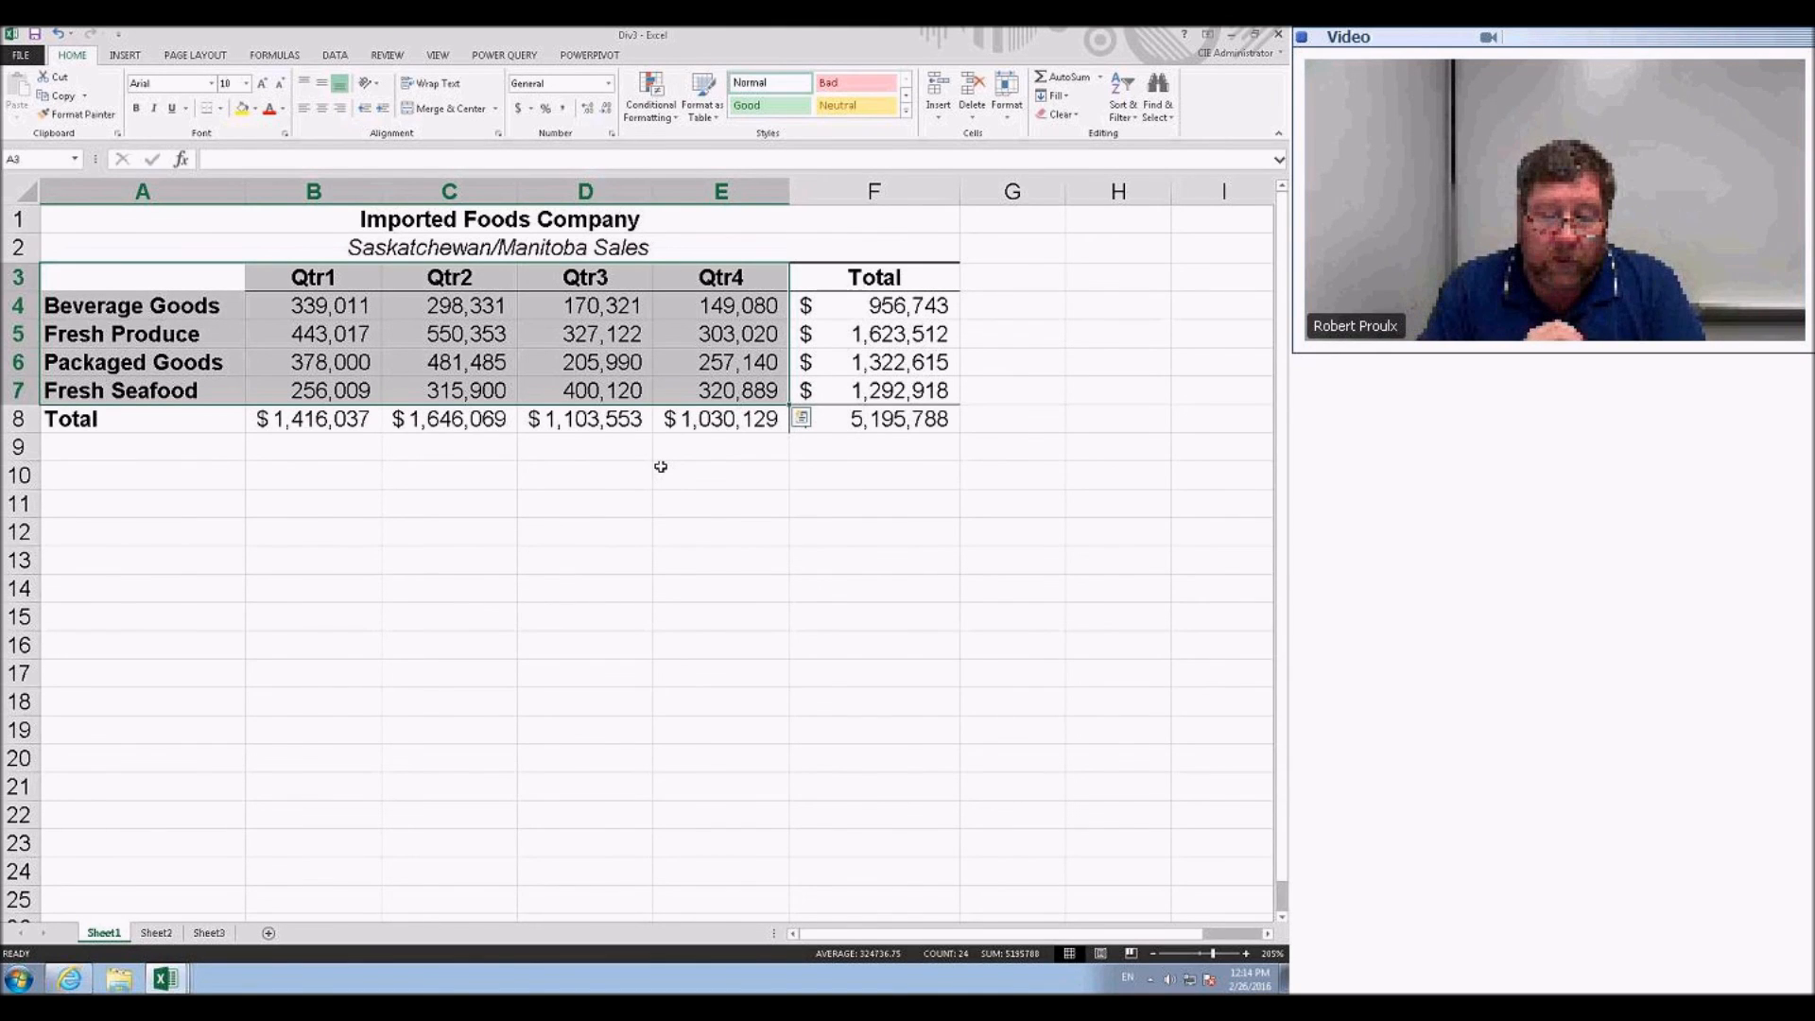
{"action": "left_click", "coordinate": [126, 60]}
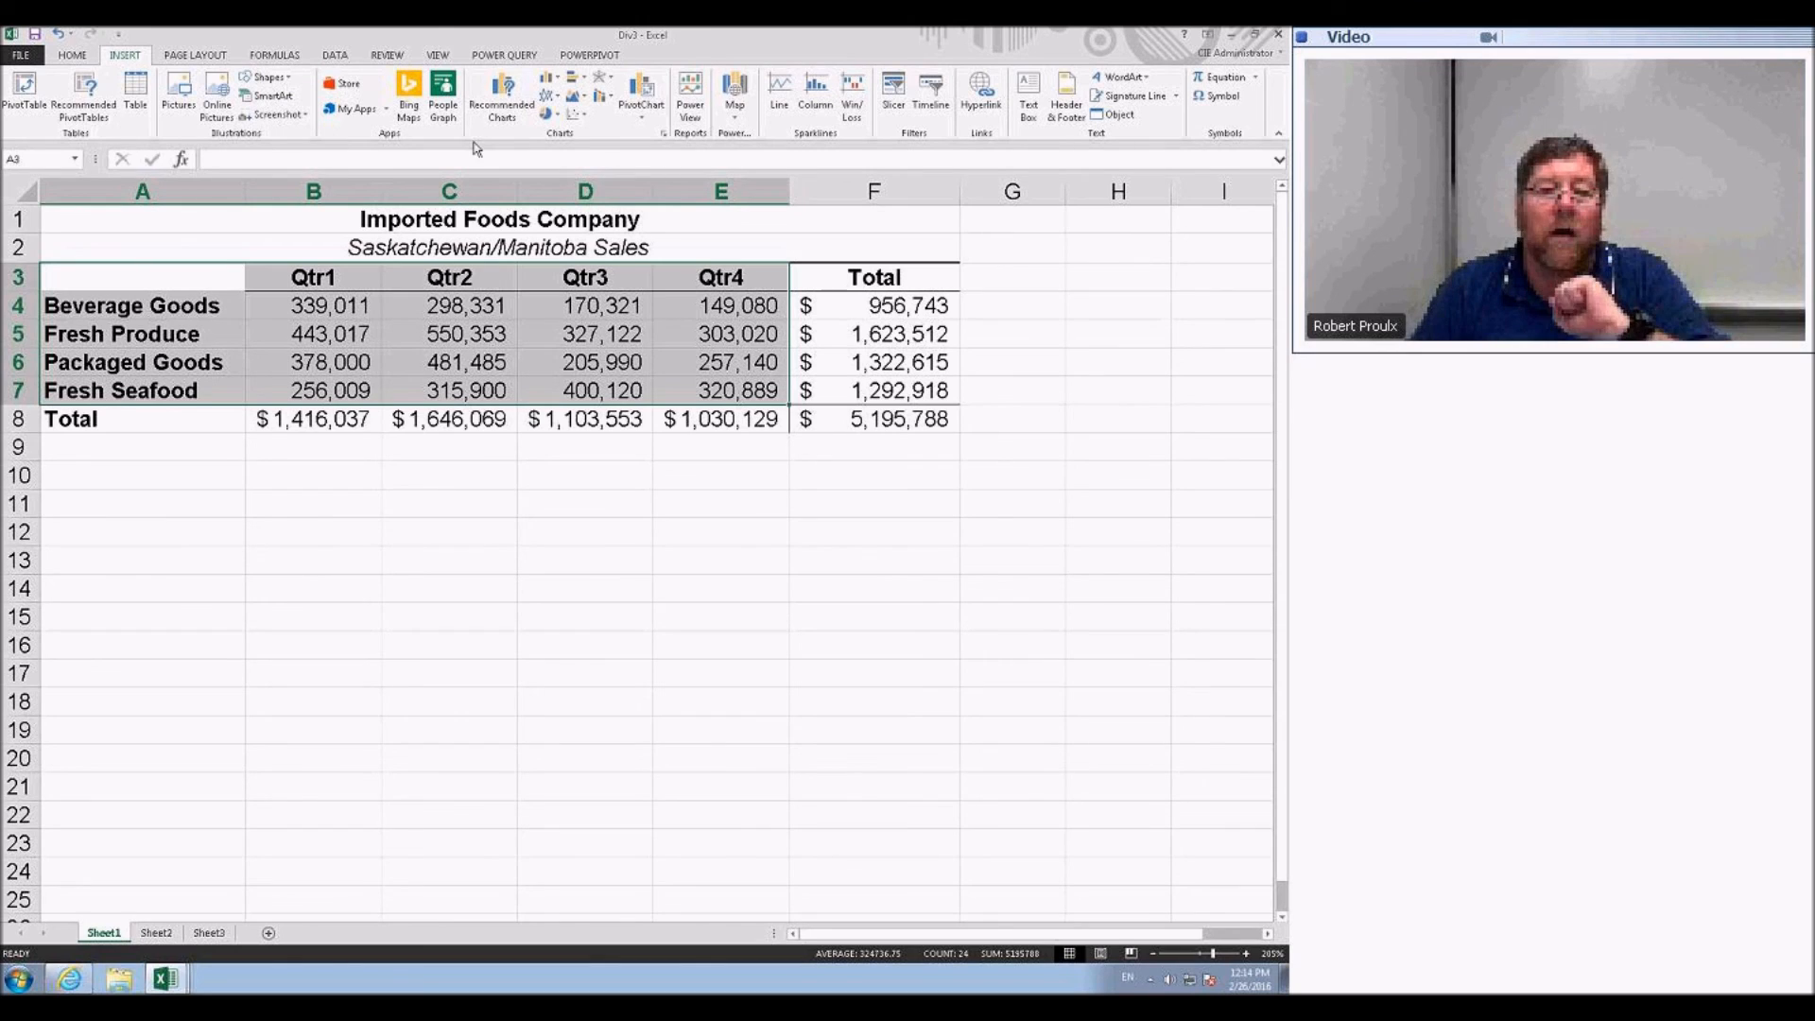
{"action": "left_click", "coordinate": [502, 105]}
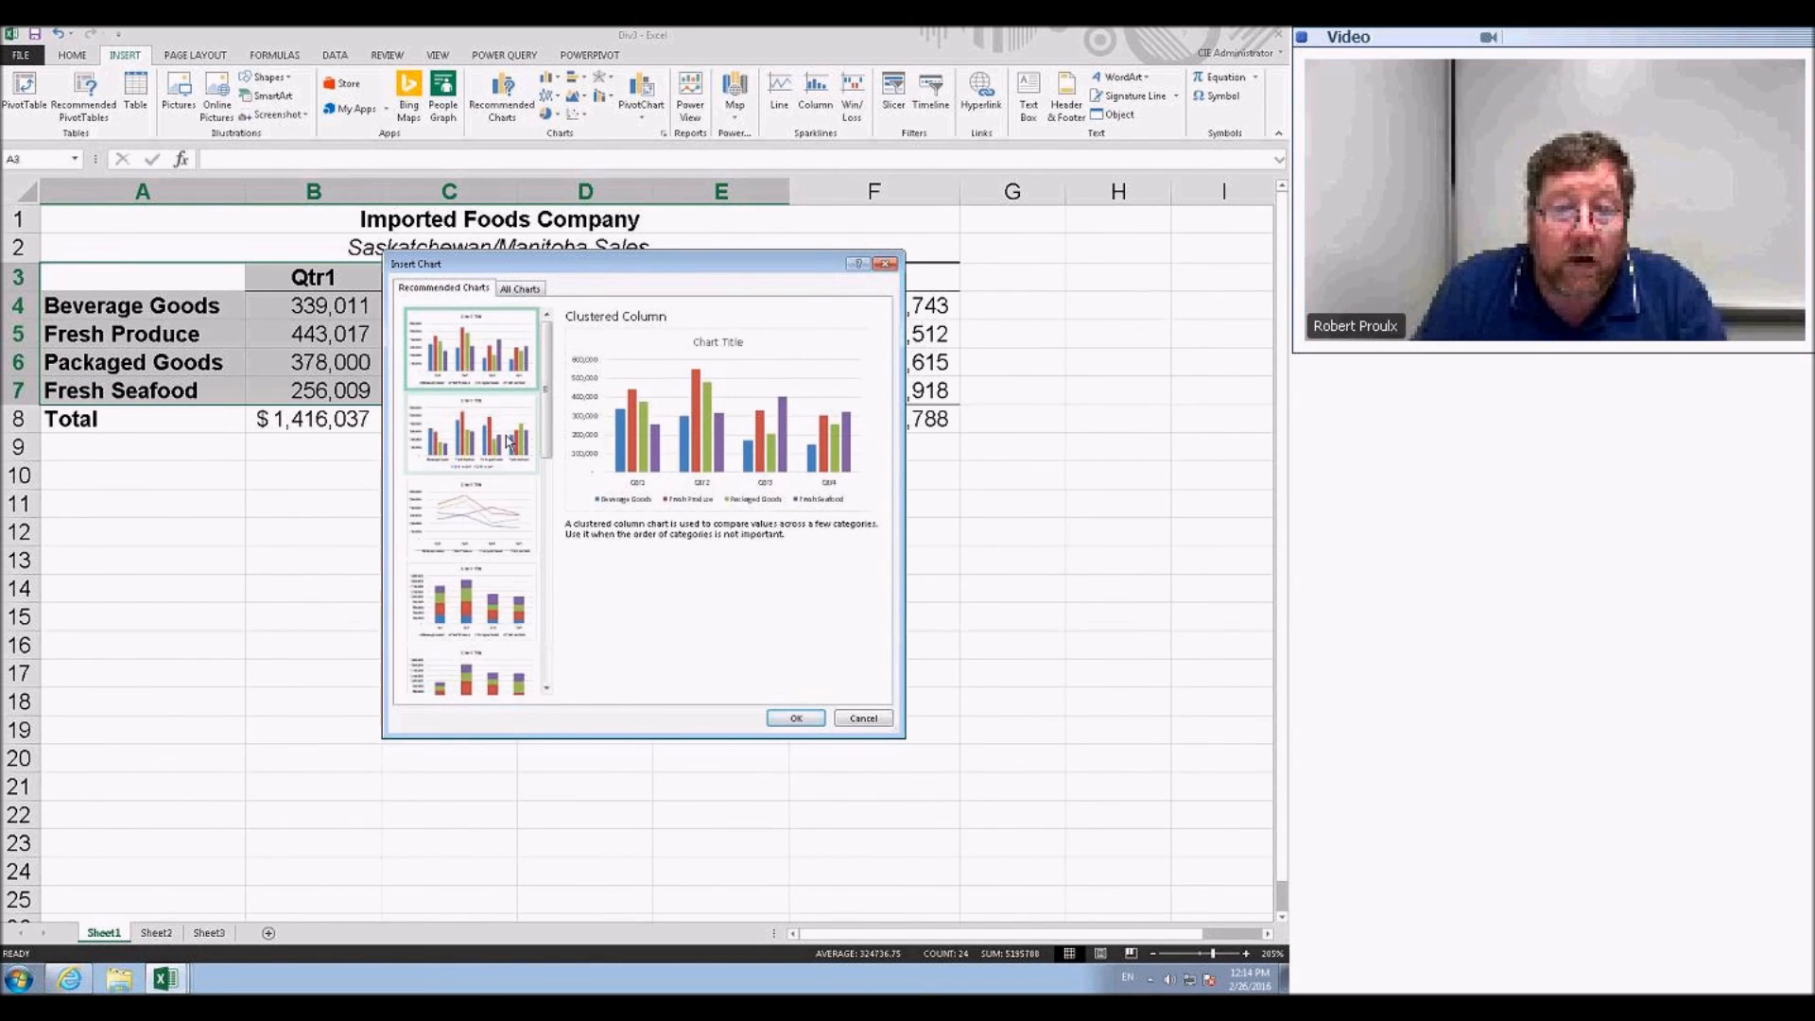
{"action": "left_click", "coordinate": [509, 441]}
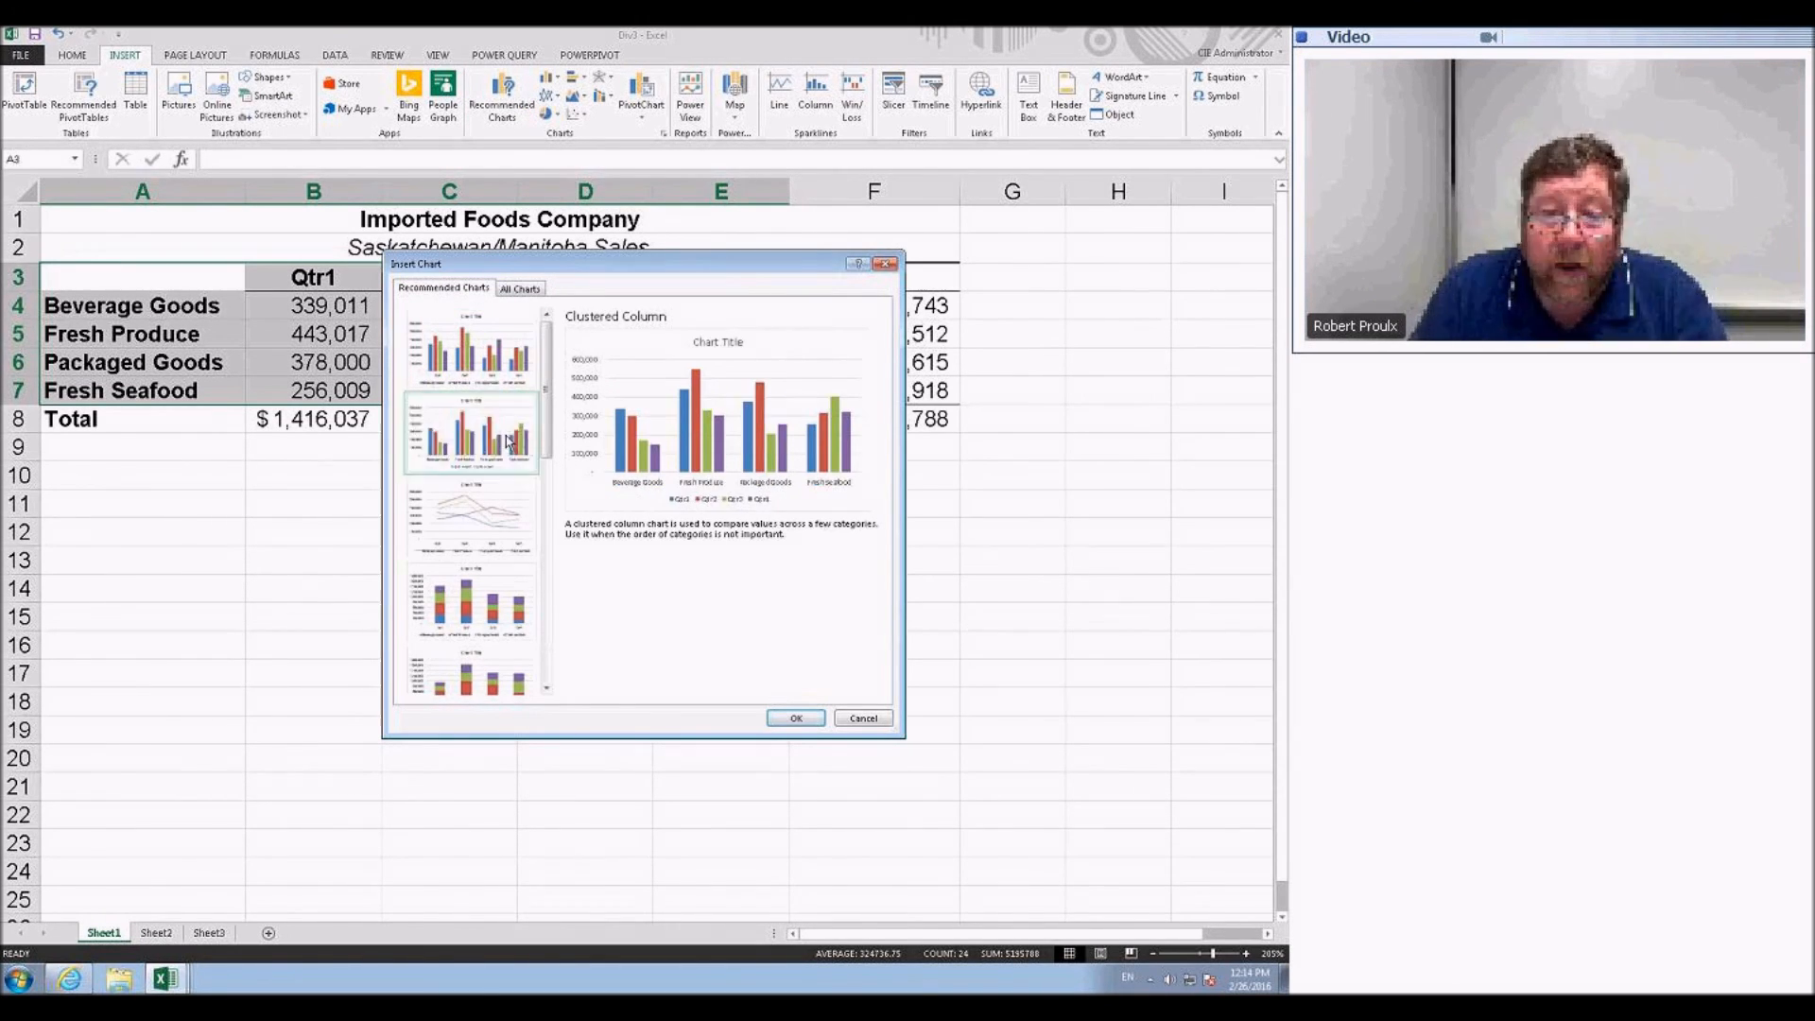
{"action": "left_click", "coordinate": [505, 523]}
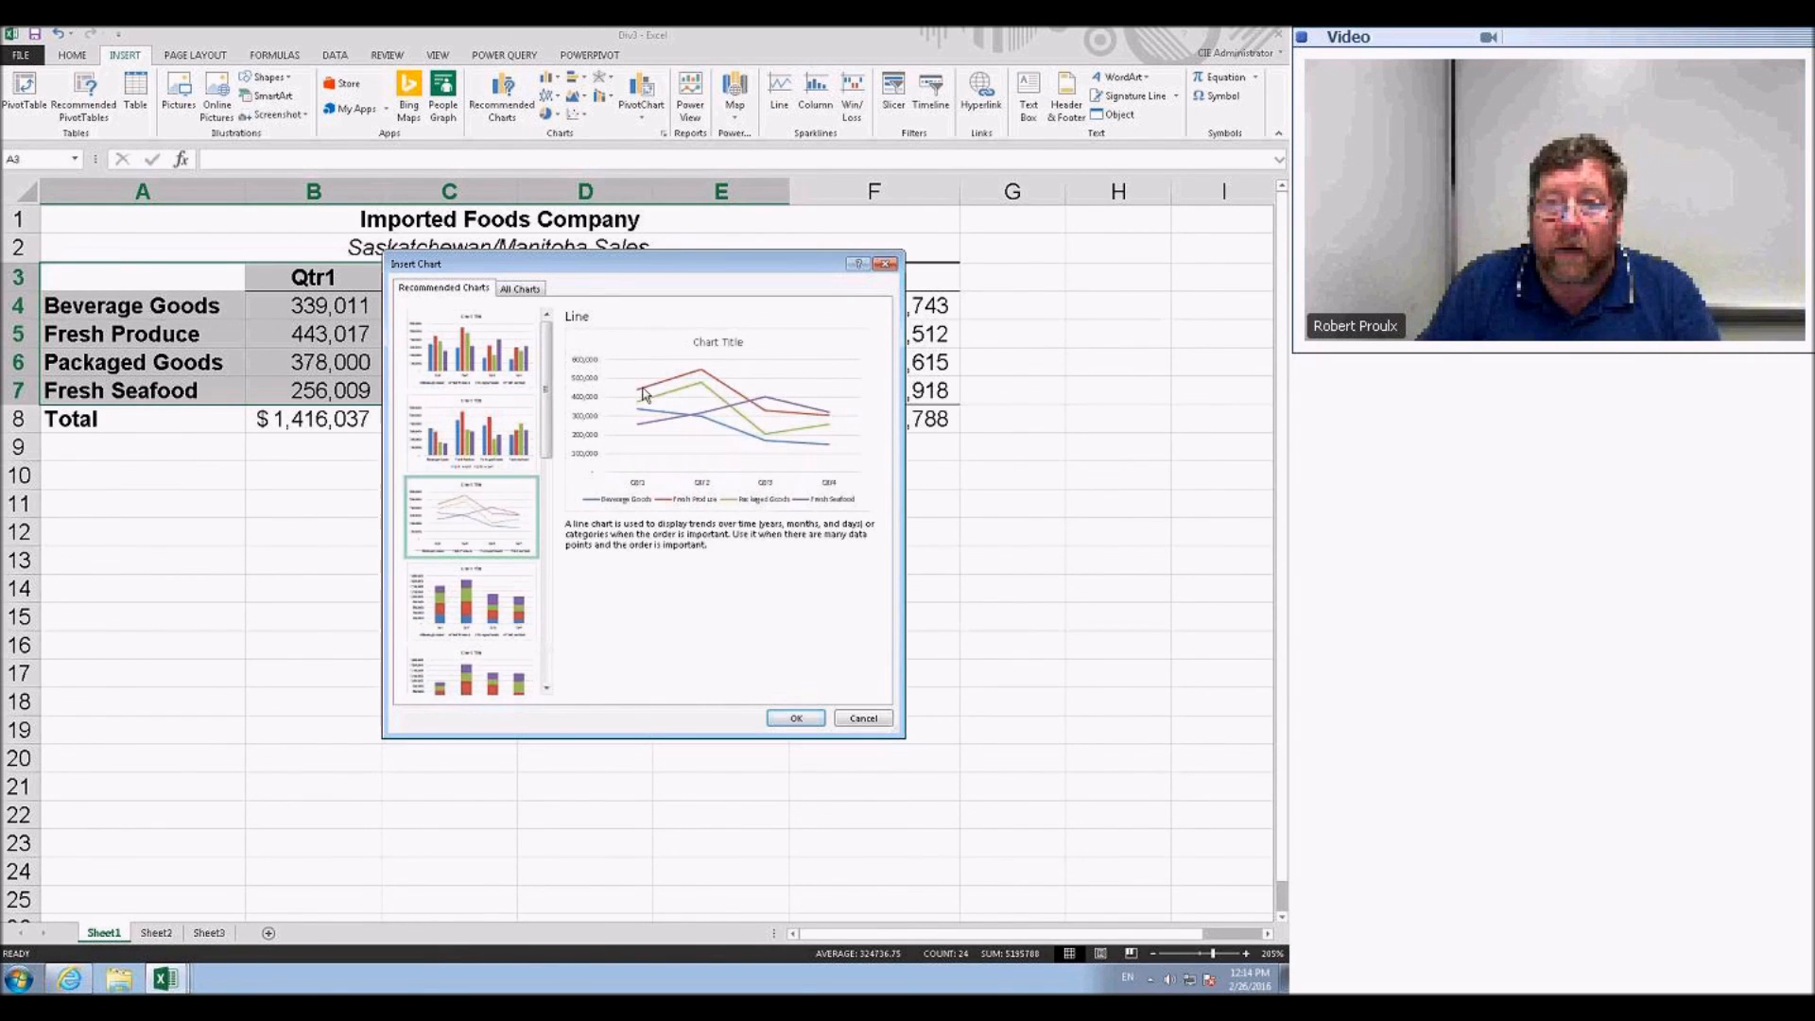
{"action": "left_click", "coordinate": [524, 614]}
- Preview the recommended scatter and stacked bar charts, and insert the stacked bar chart that has the quarters as categories
{"action": "left_click_drag", "start_coordinate": [545, 457], "coordinate": [550, 652]}
{"action": "left_click", "coordinate": [511, 641]}
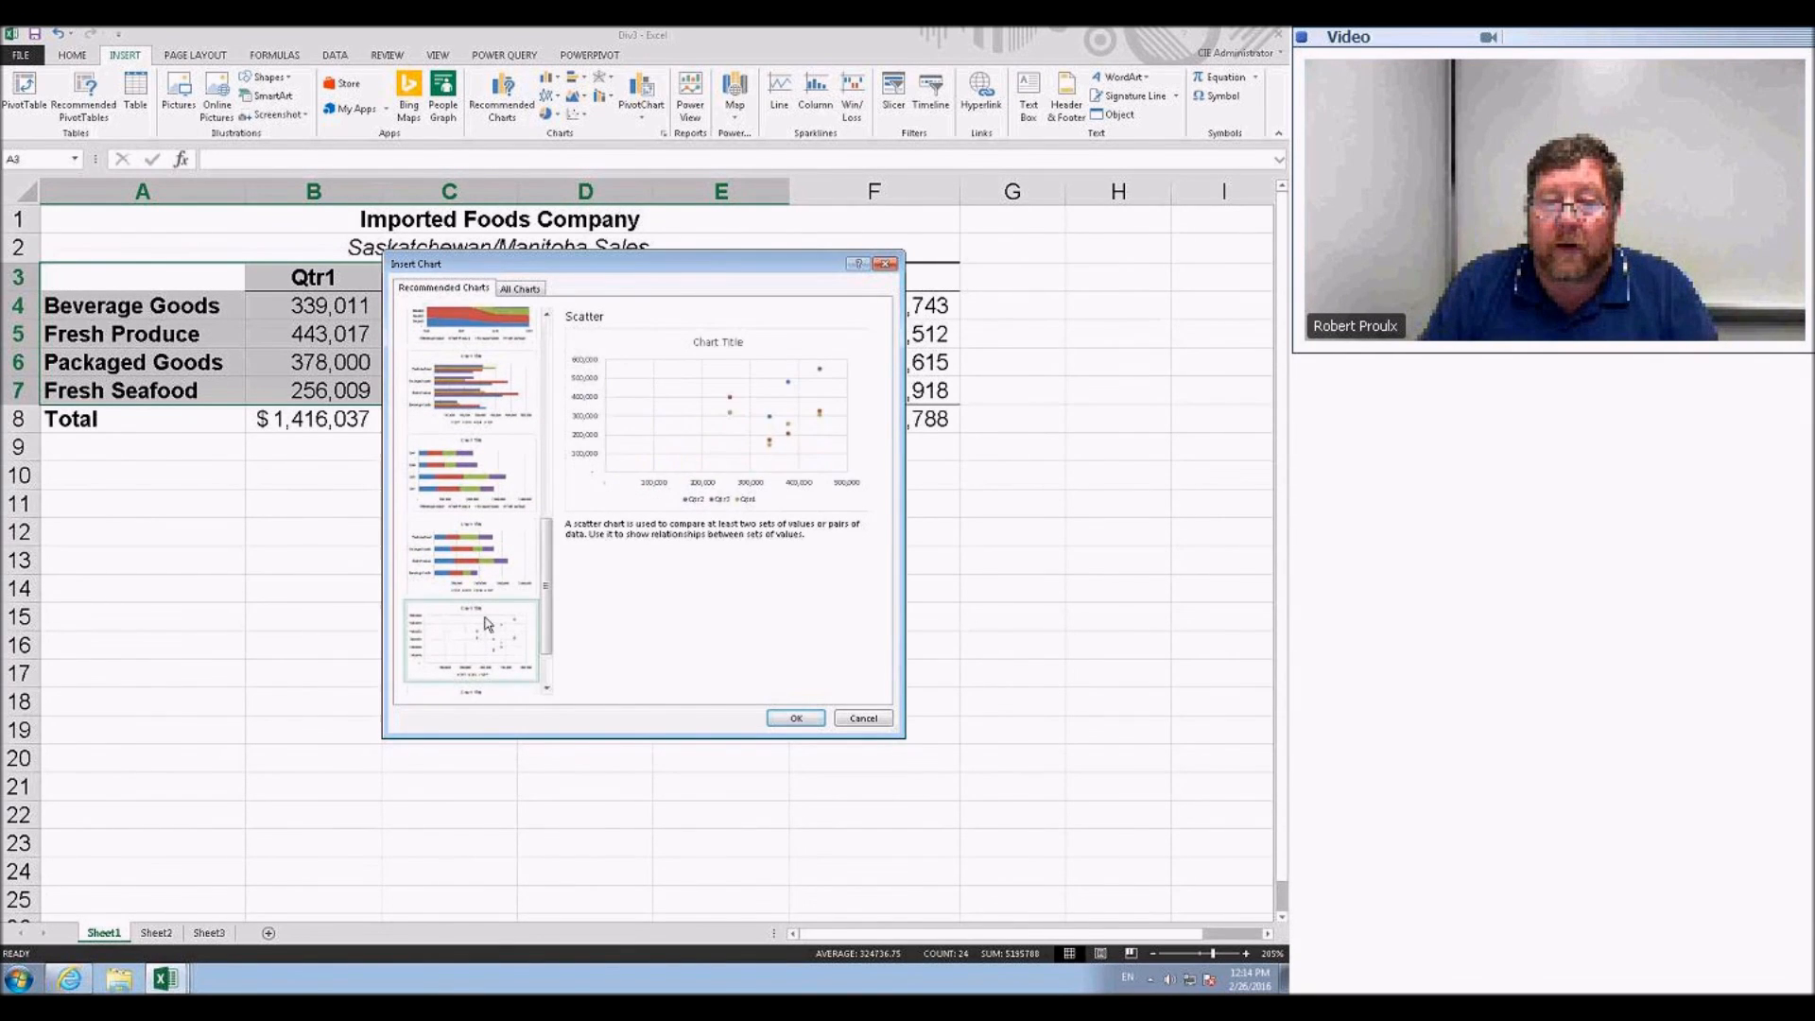
{"action": "left_click", "coordinate": [464, 571]}
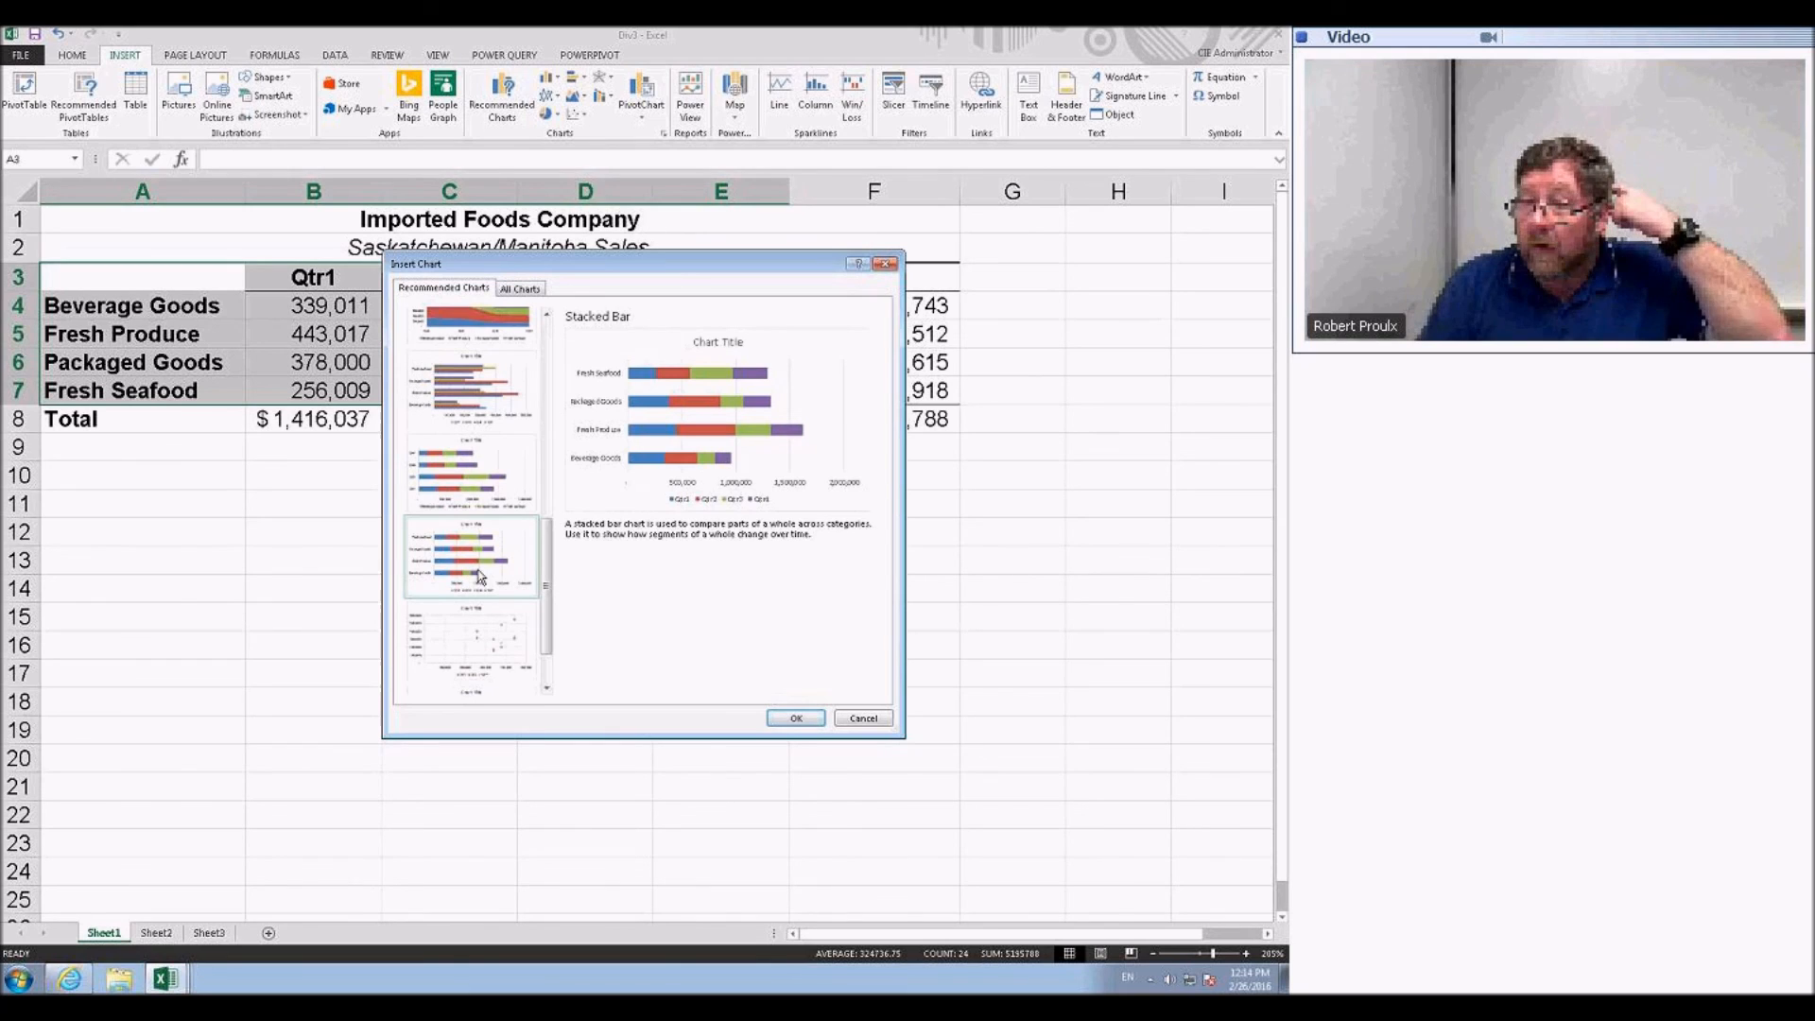
{"action": "left_click", "coordinate": [470, 478]}
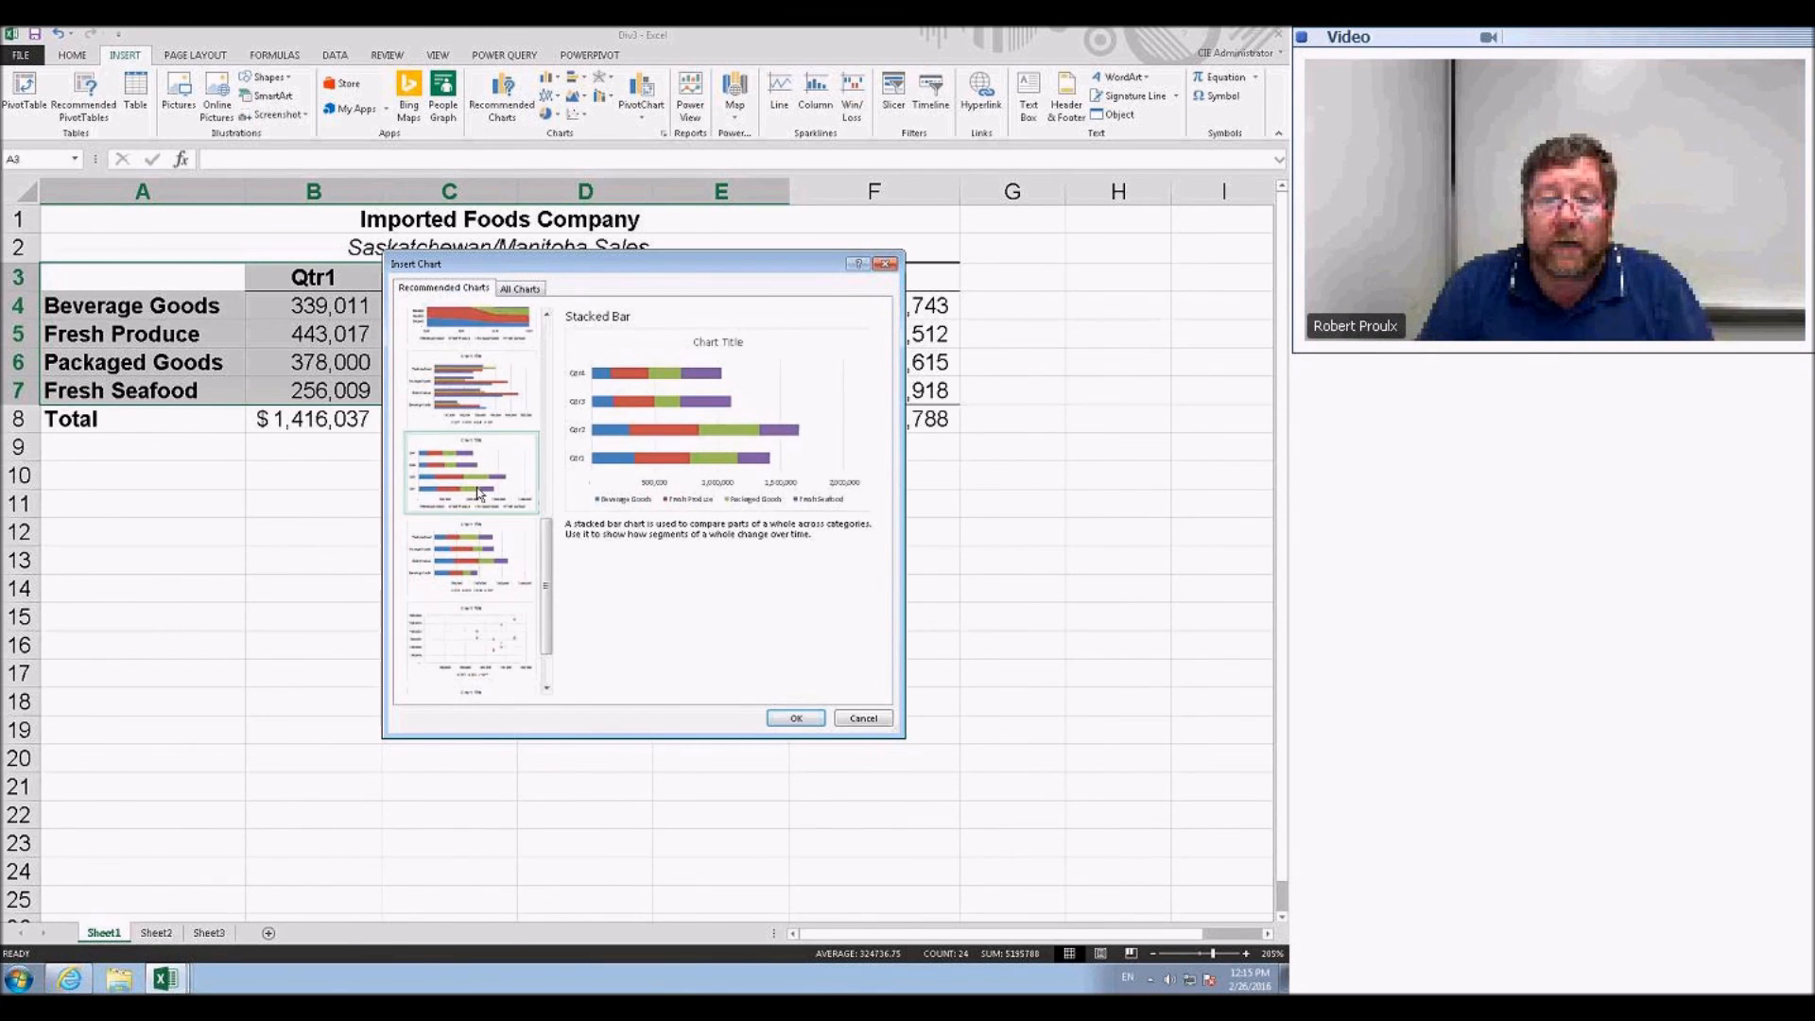
{"action": "left_click", "coordinate": [817, 716]}
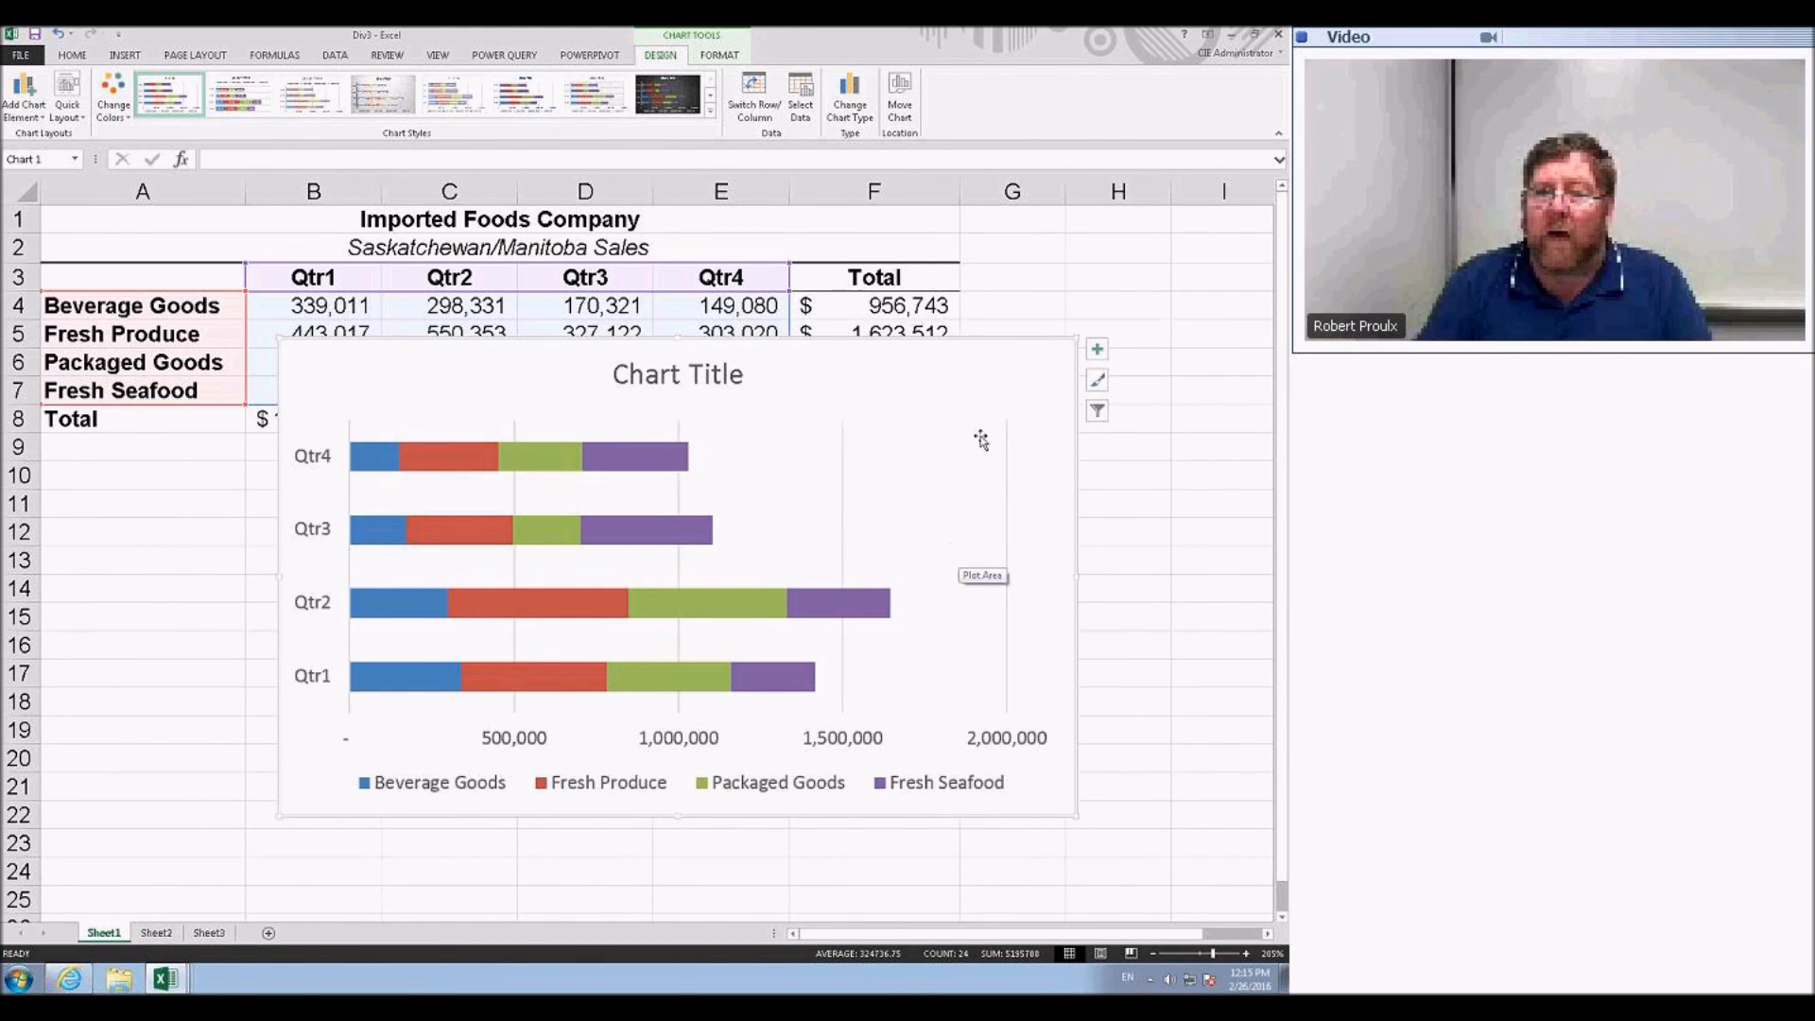
- Add data labels to the stacked bar chart, look at their position options, and remove the labels again
{"action": "left_click", "coordinate": [1099, 353]}
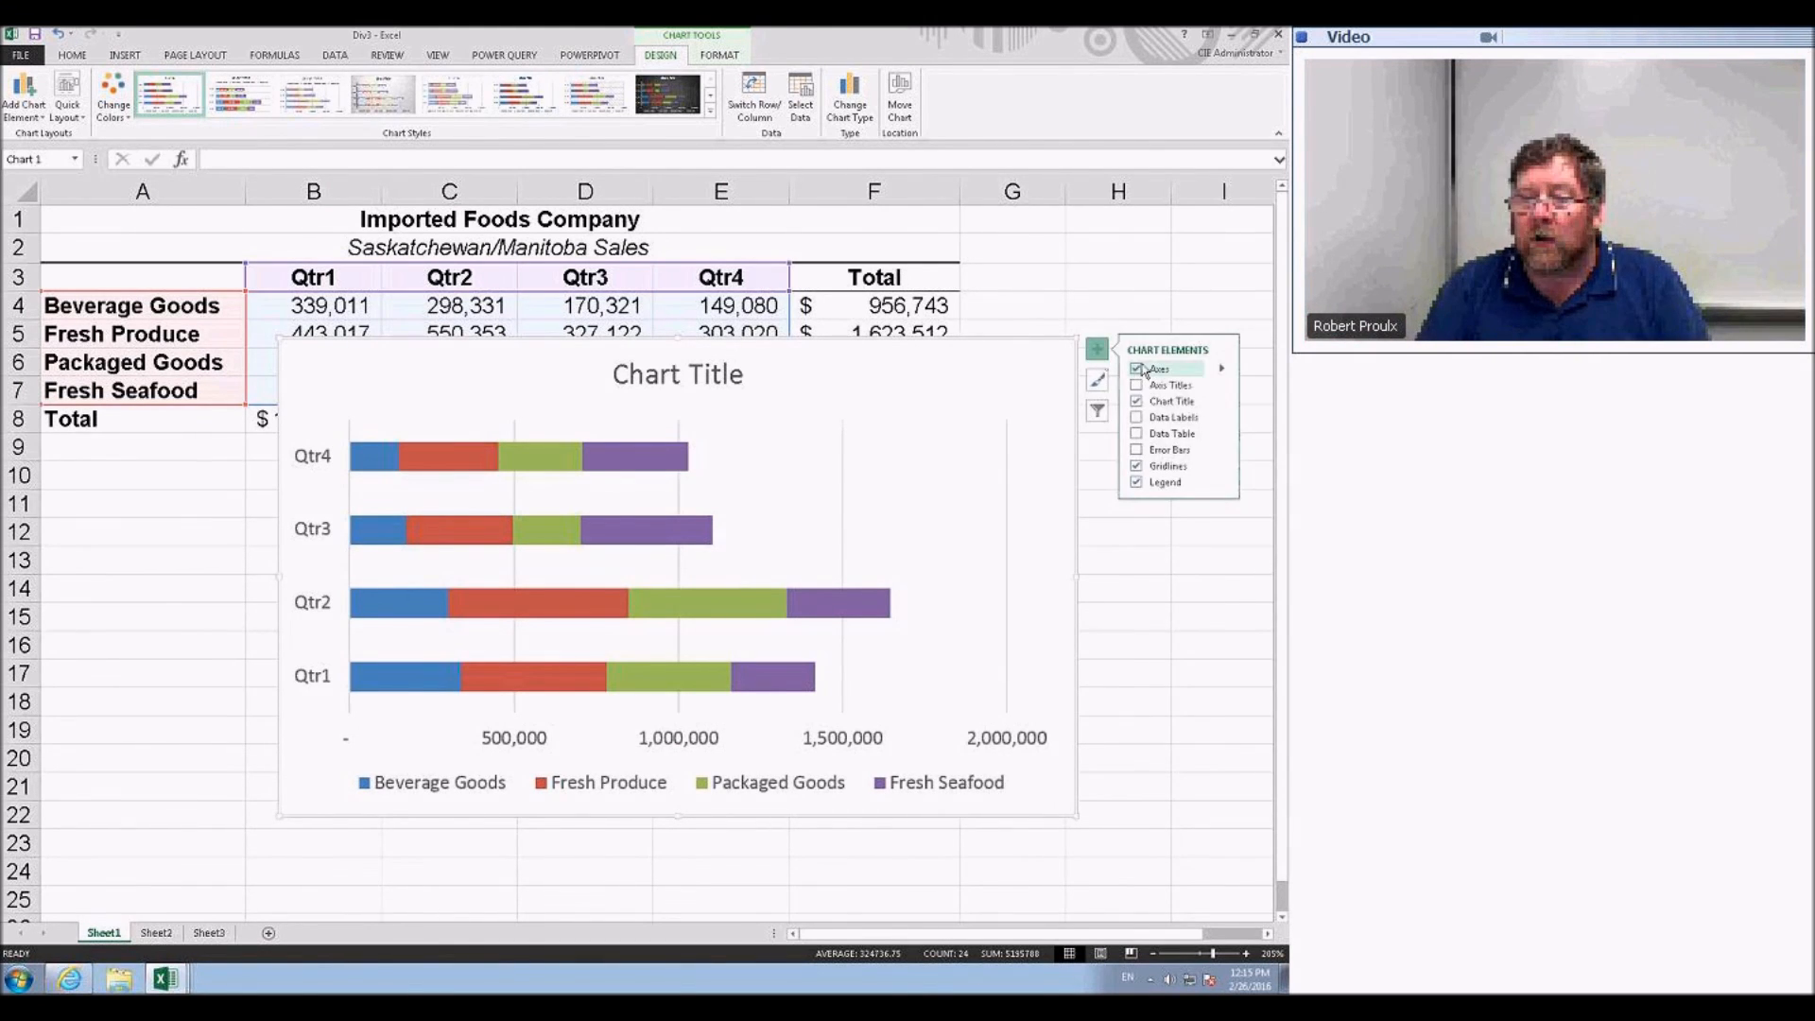
{"action": "left_click", "coordinate": [1137, 418]}
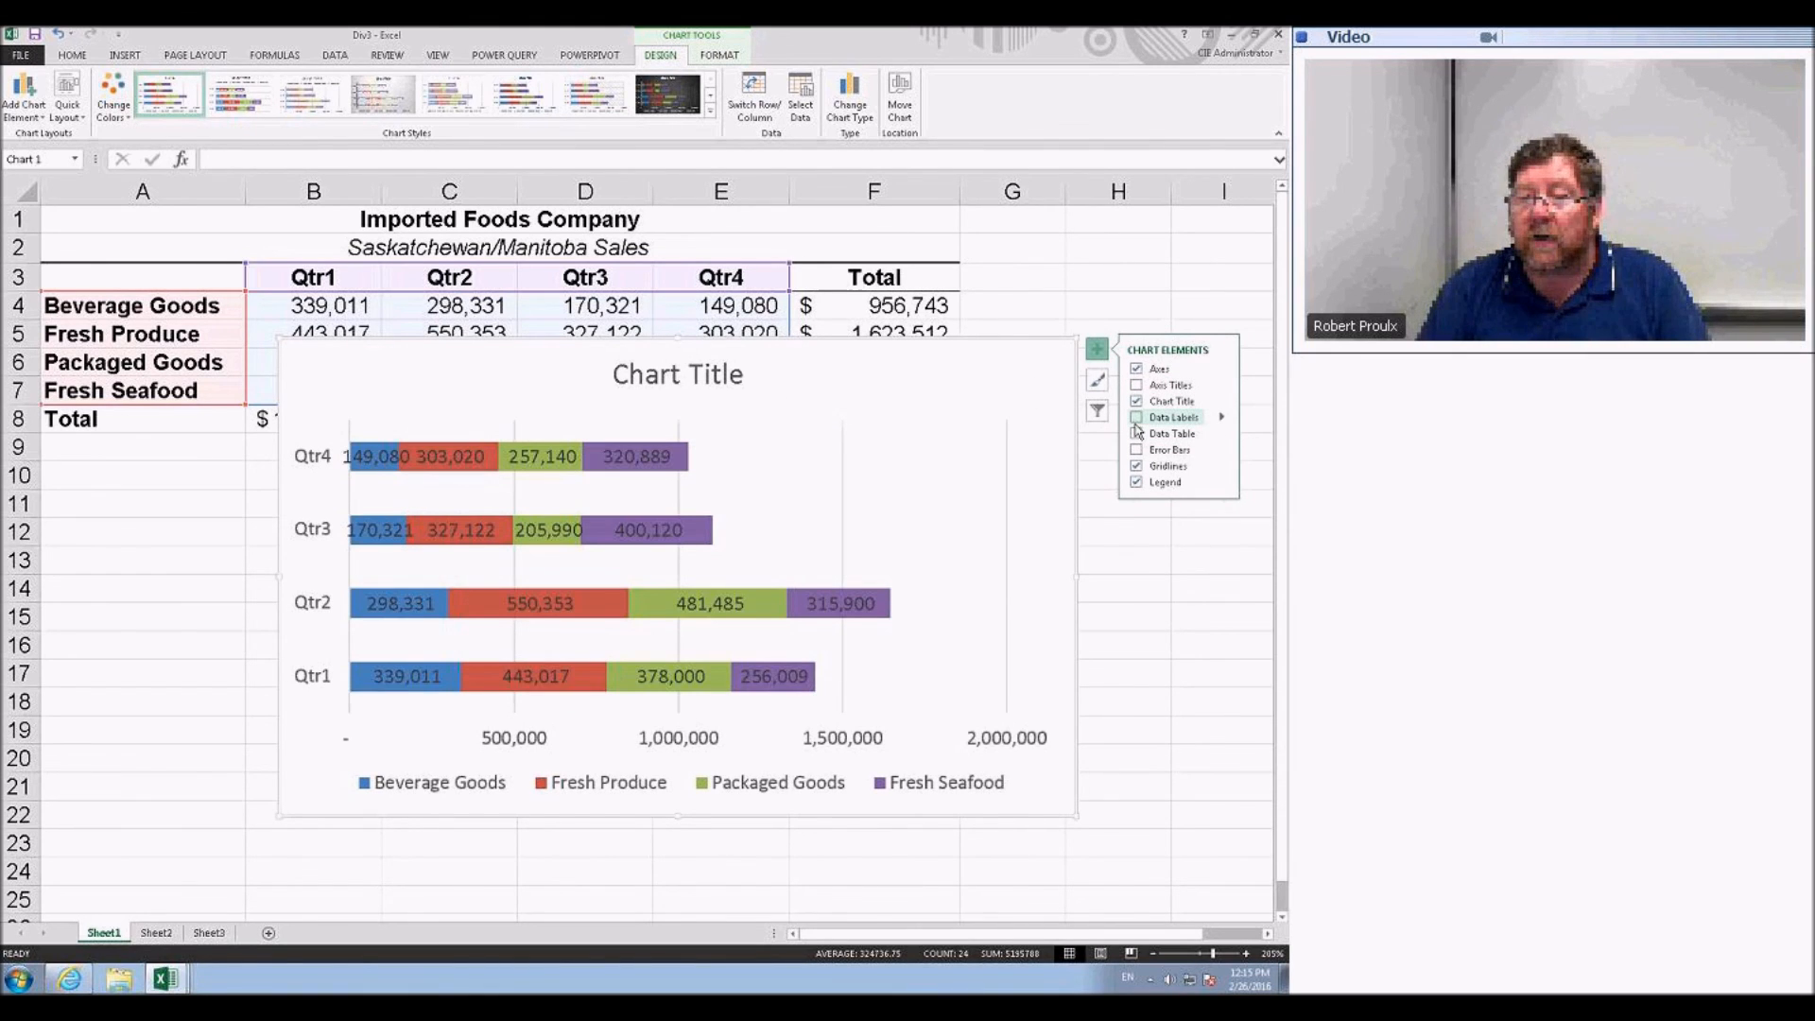
{"action": "left_click", "coordinate": [1222, 418]}
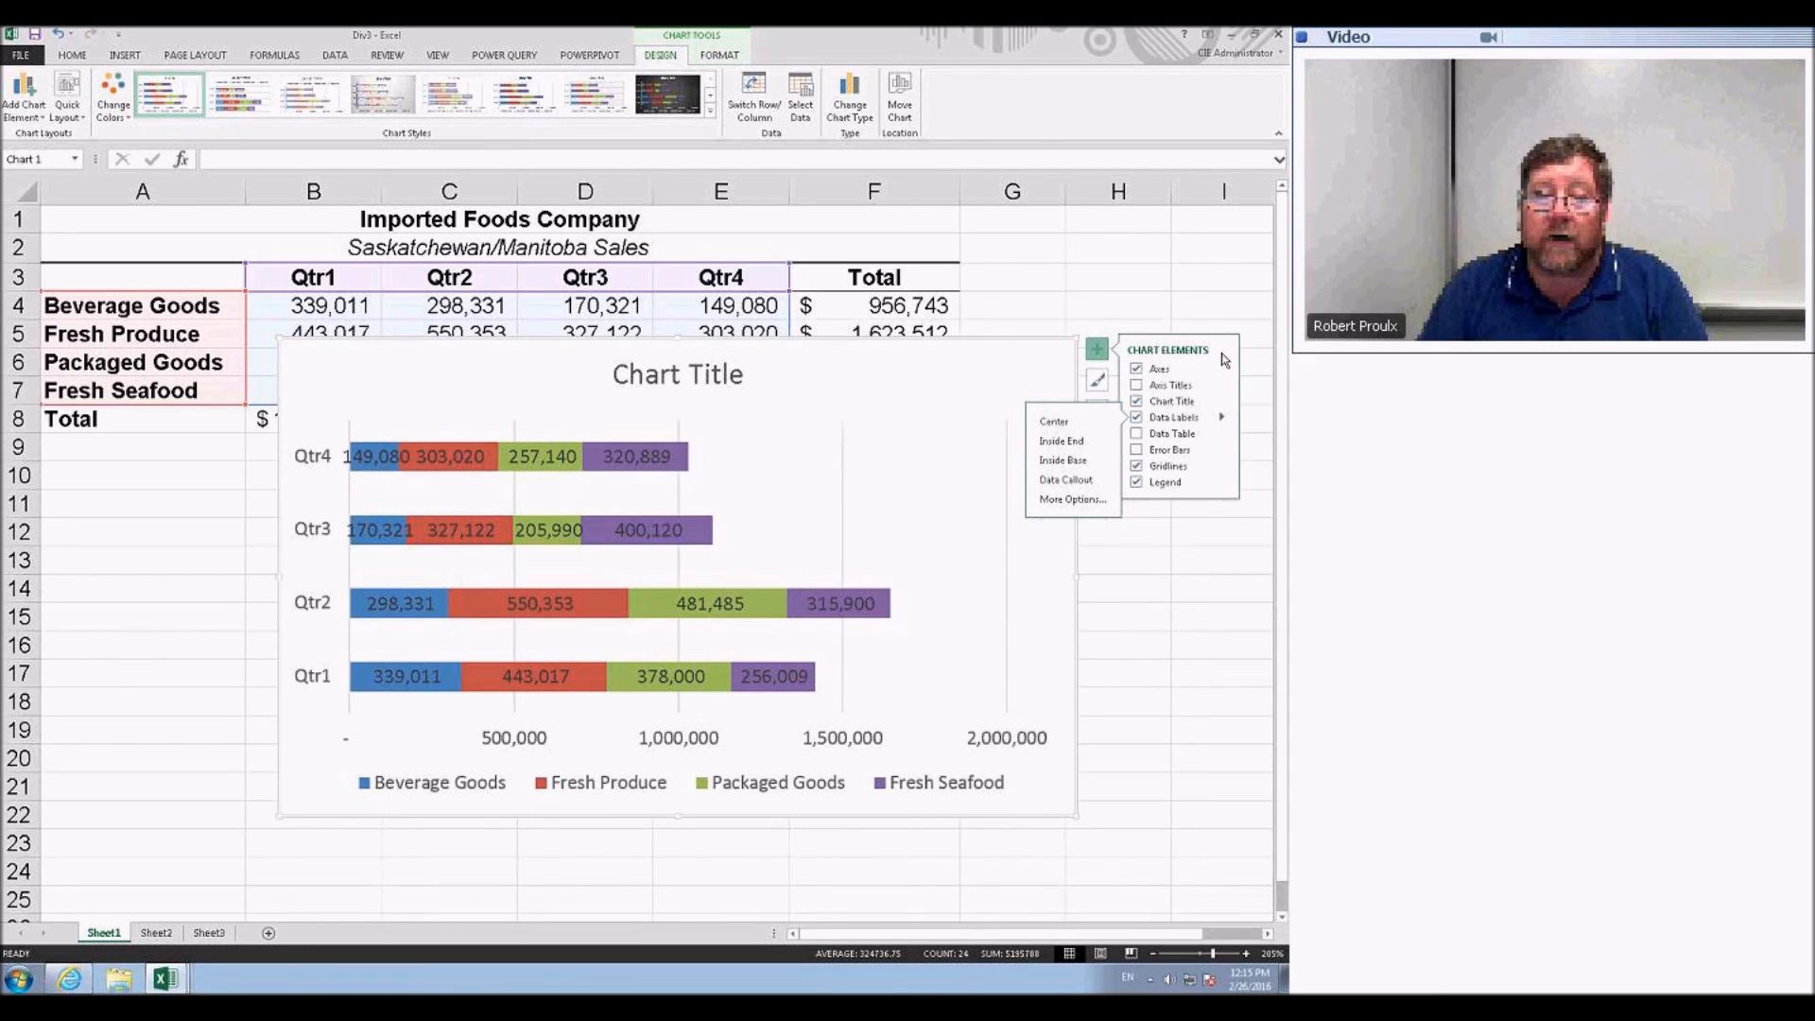
{"action": "left_click", "coordinate": [1137, 418]}
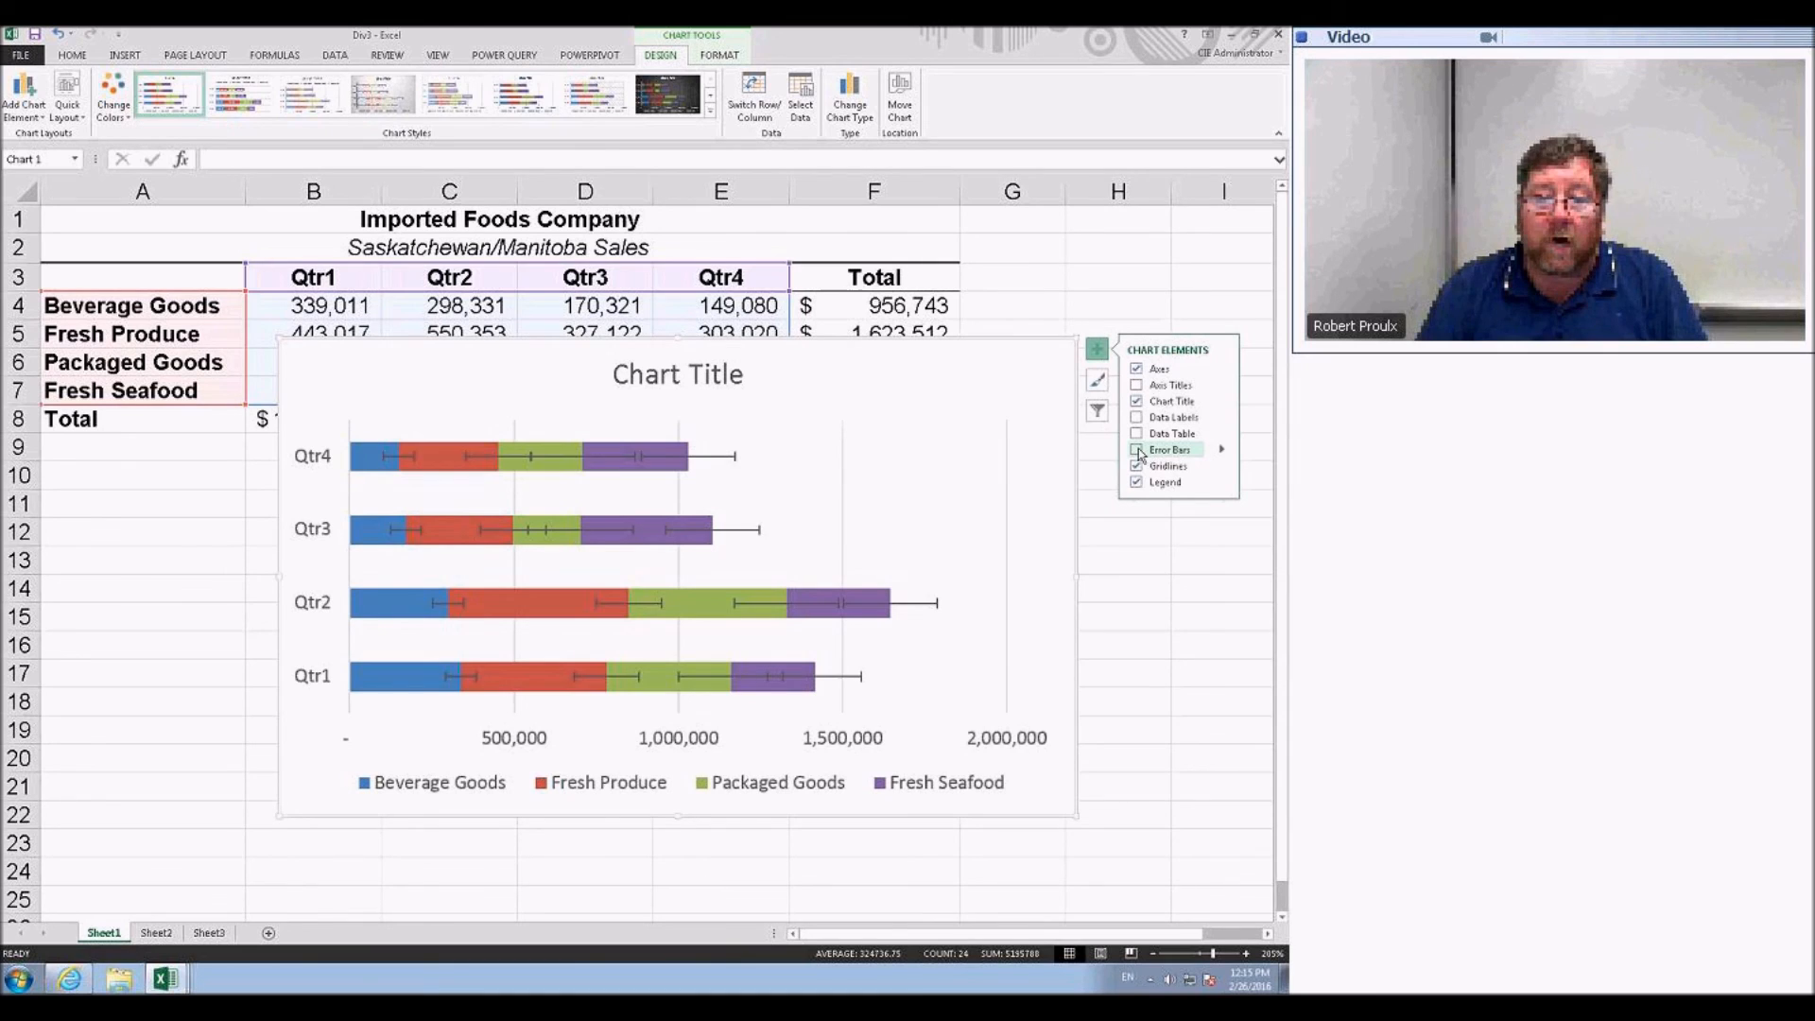
- Add primary major horizontal and primary minor vertical gridlines to the stacked bar chart
{"action": "left_click", "coordinate": [1223, 465]}
{"action": "left_click", "coordinate": [986, 485]}
{"action": "left_click", "coordinate": [983, 502]}
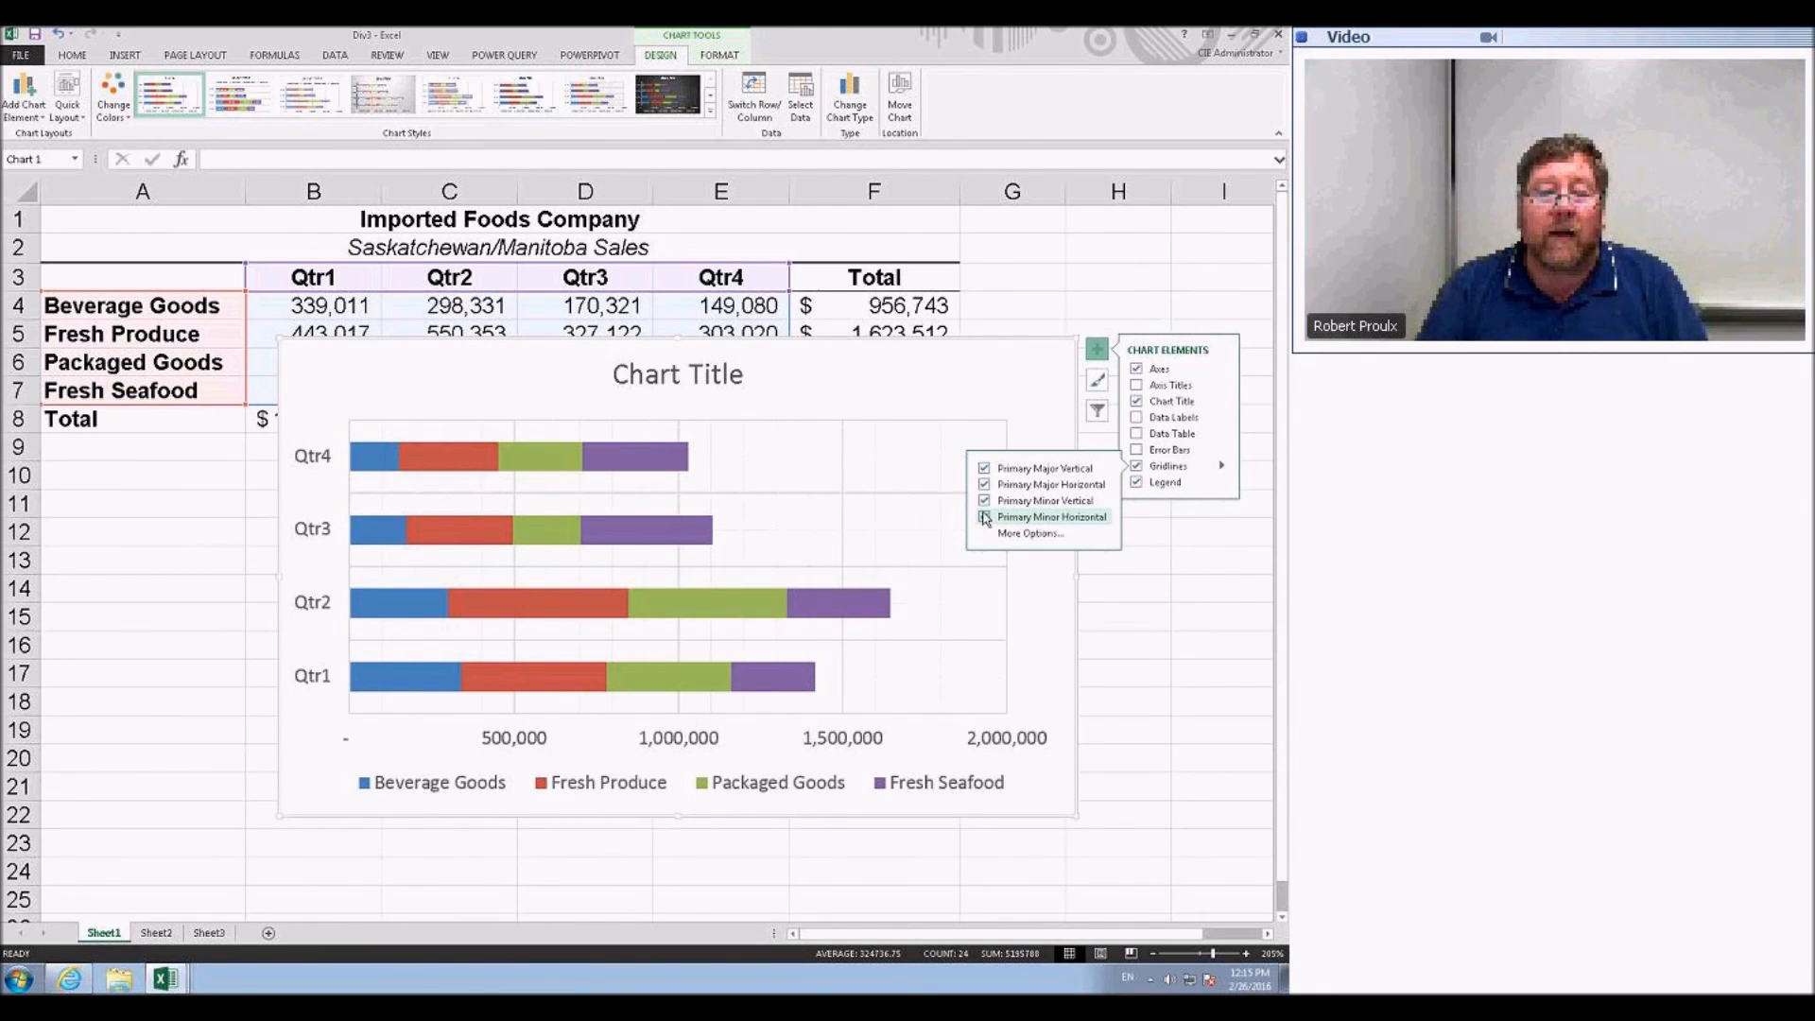
- Delete the stacked bar chart from Sheet1
{"action": "left_click", "coordinate": [1223, 303]}
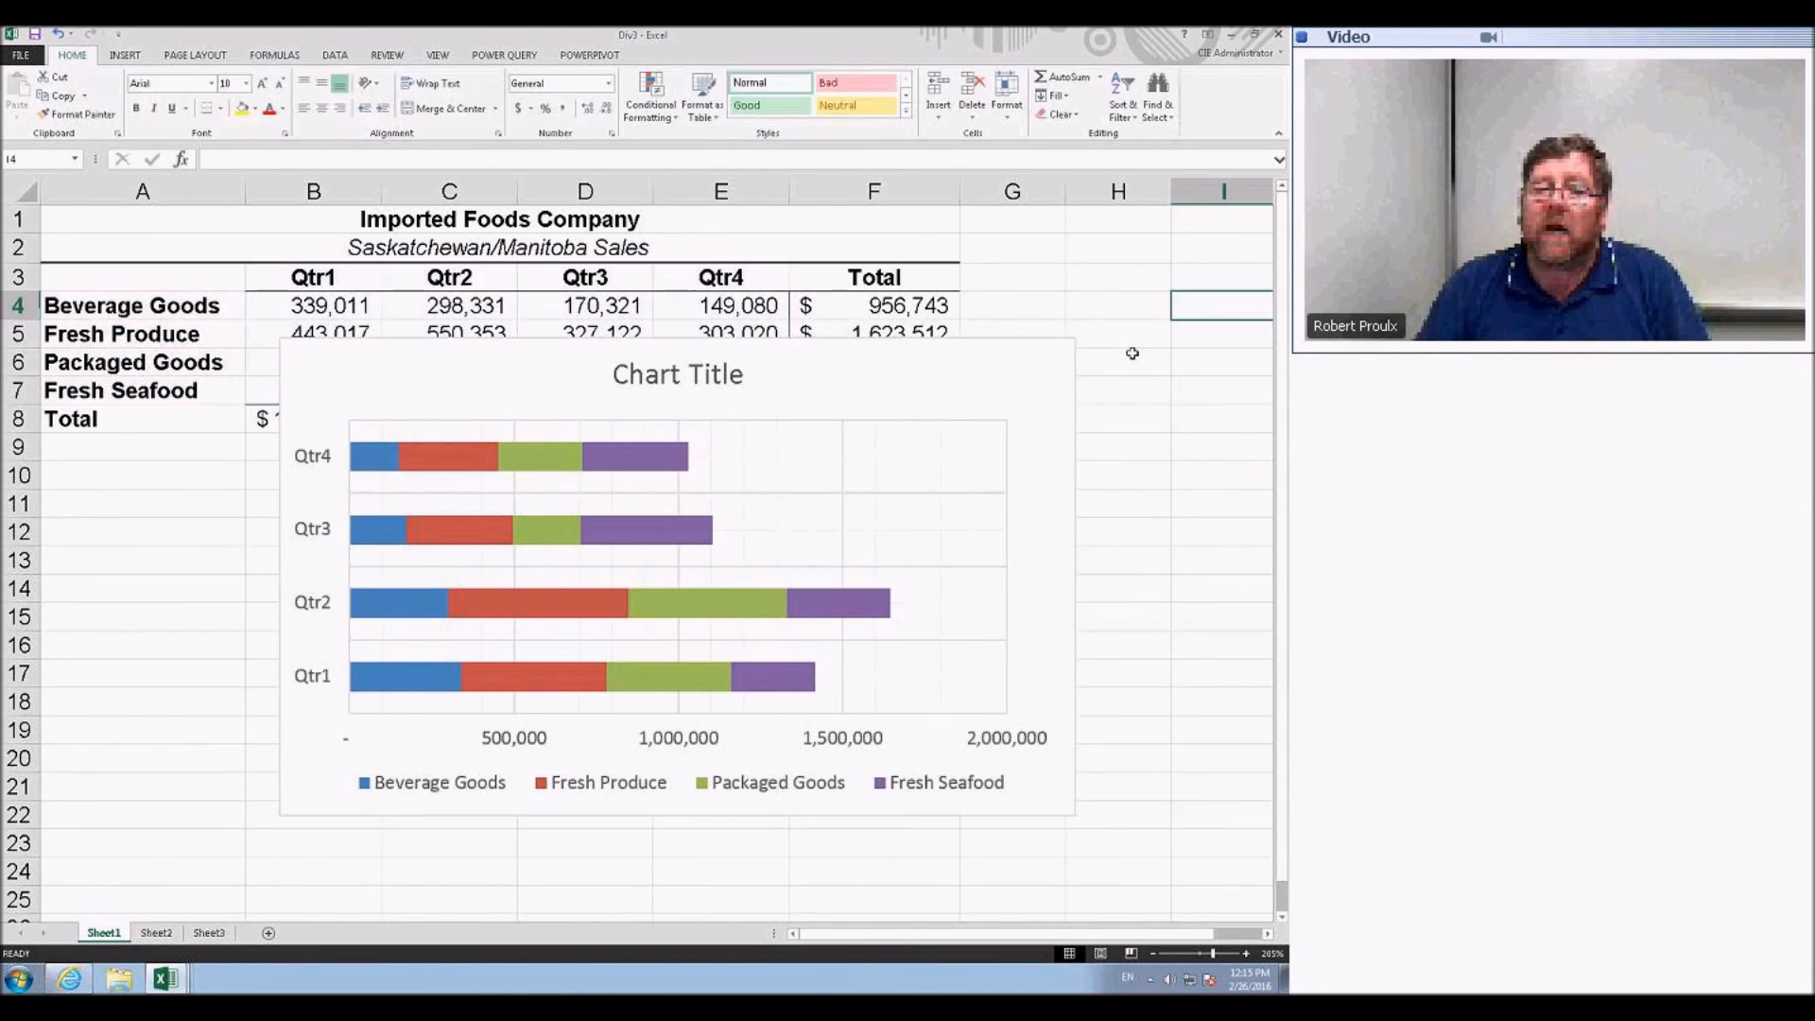
{"action": "left_click", "coordinate": [1049, 377]}
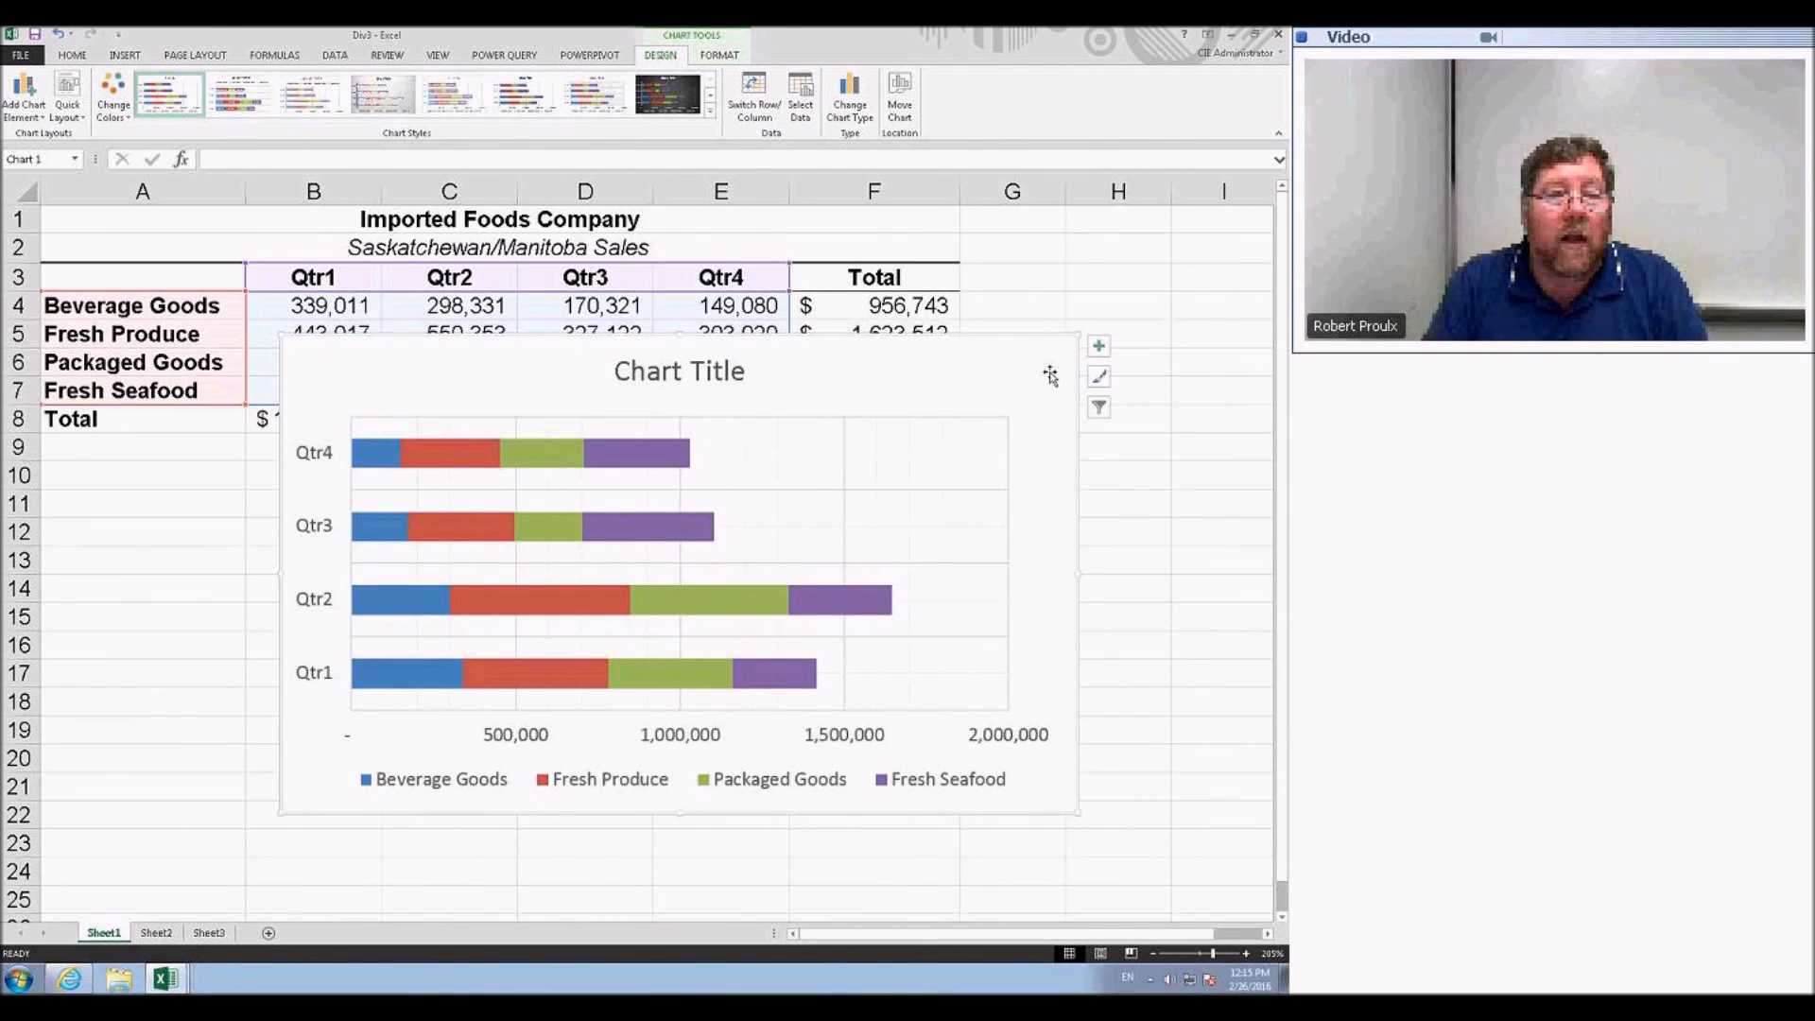
{"action": "key", "text": "Delete"}
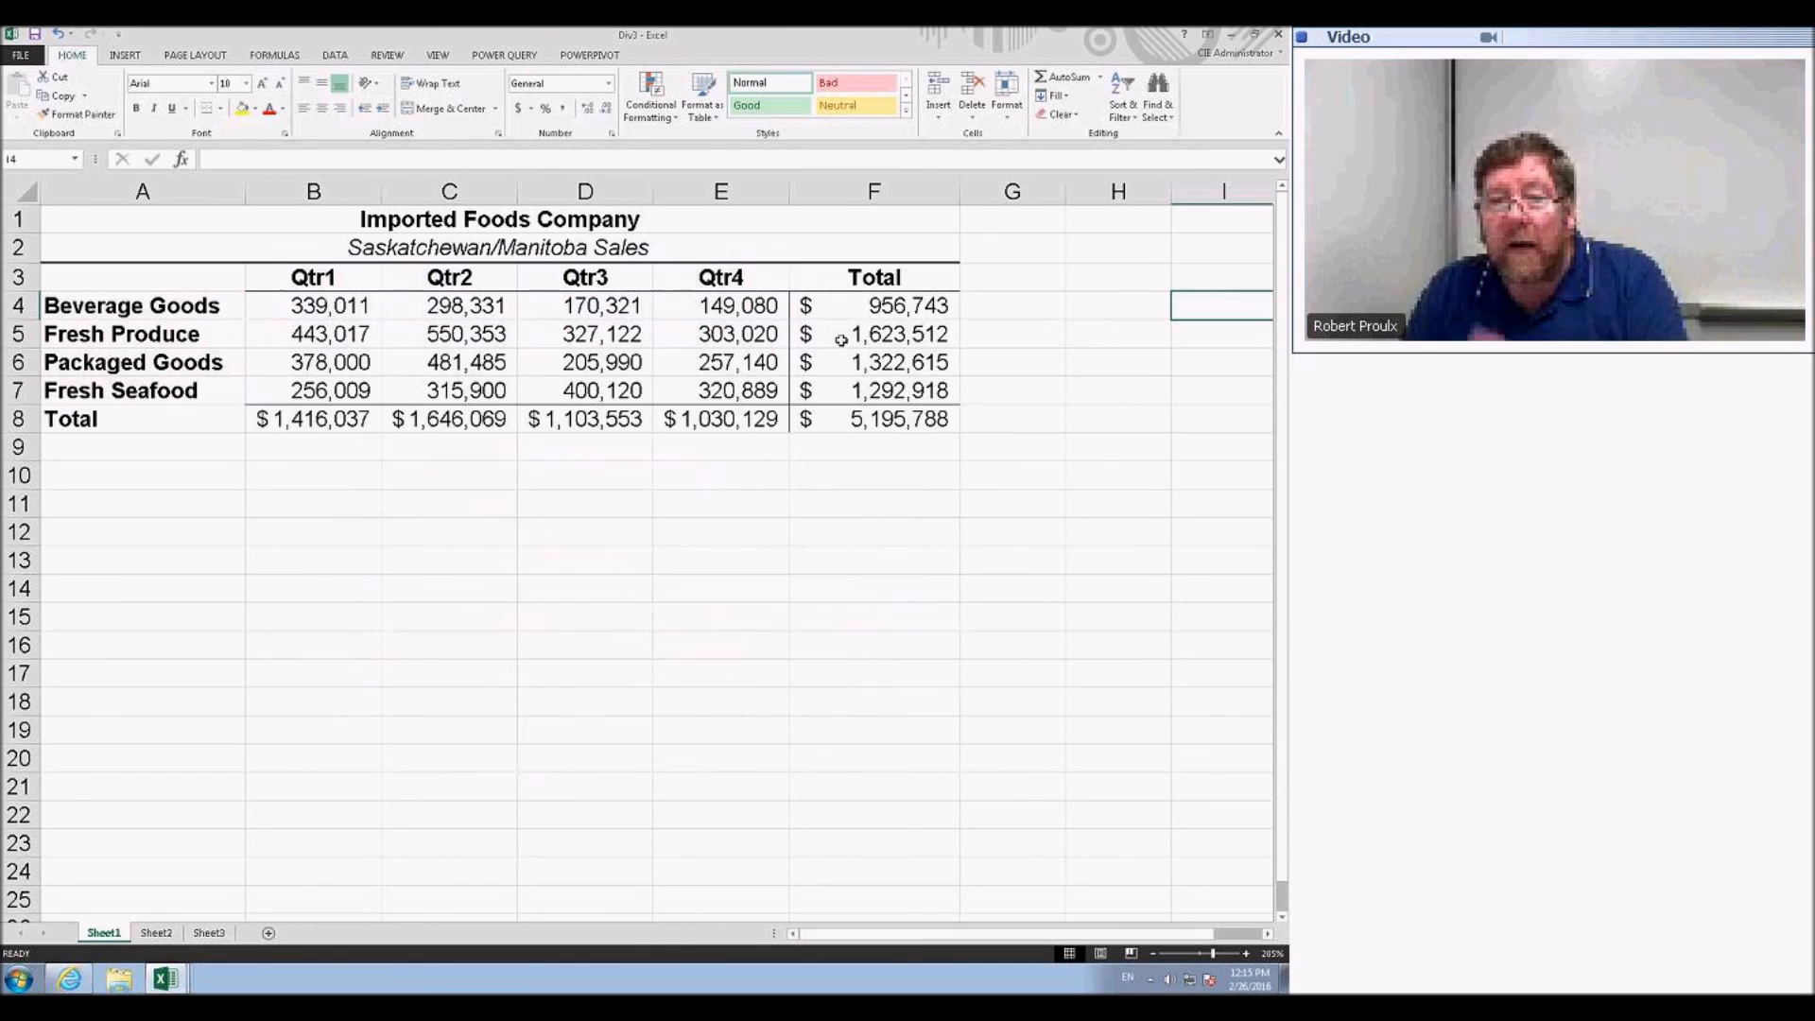
- Insert a 3-D clustered column chart from the quarterly sales data in A3:E7
{"action": "left_click_drag", "start_coordinate": [156, 289], "coordinate": [747, 390]}
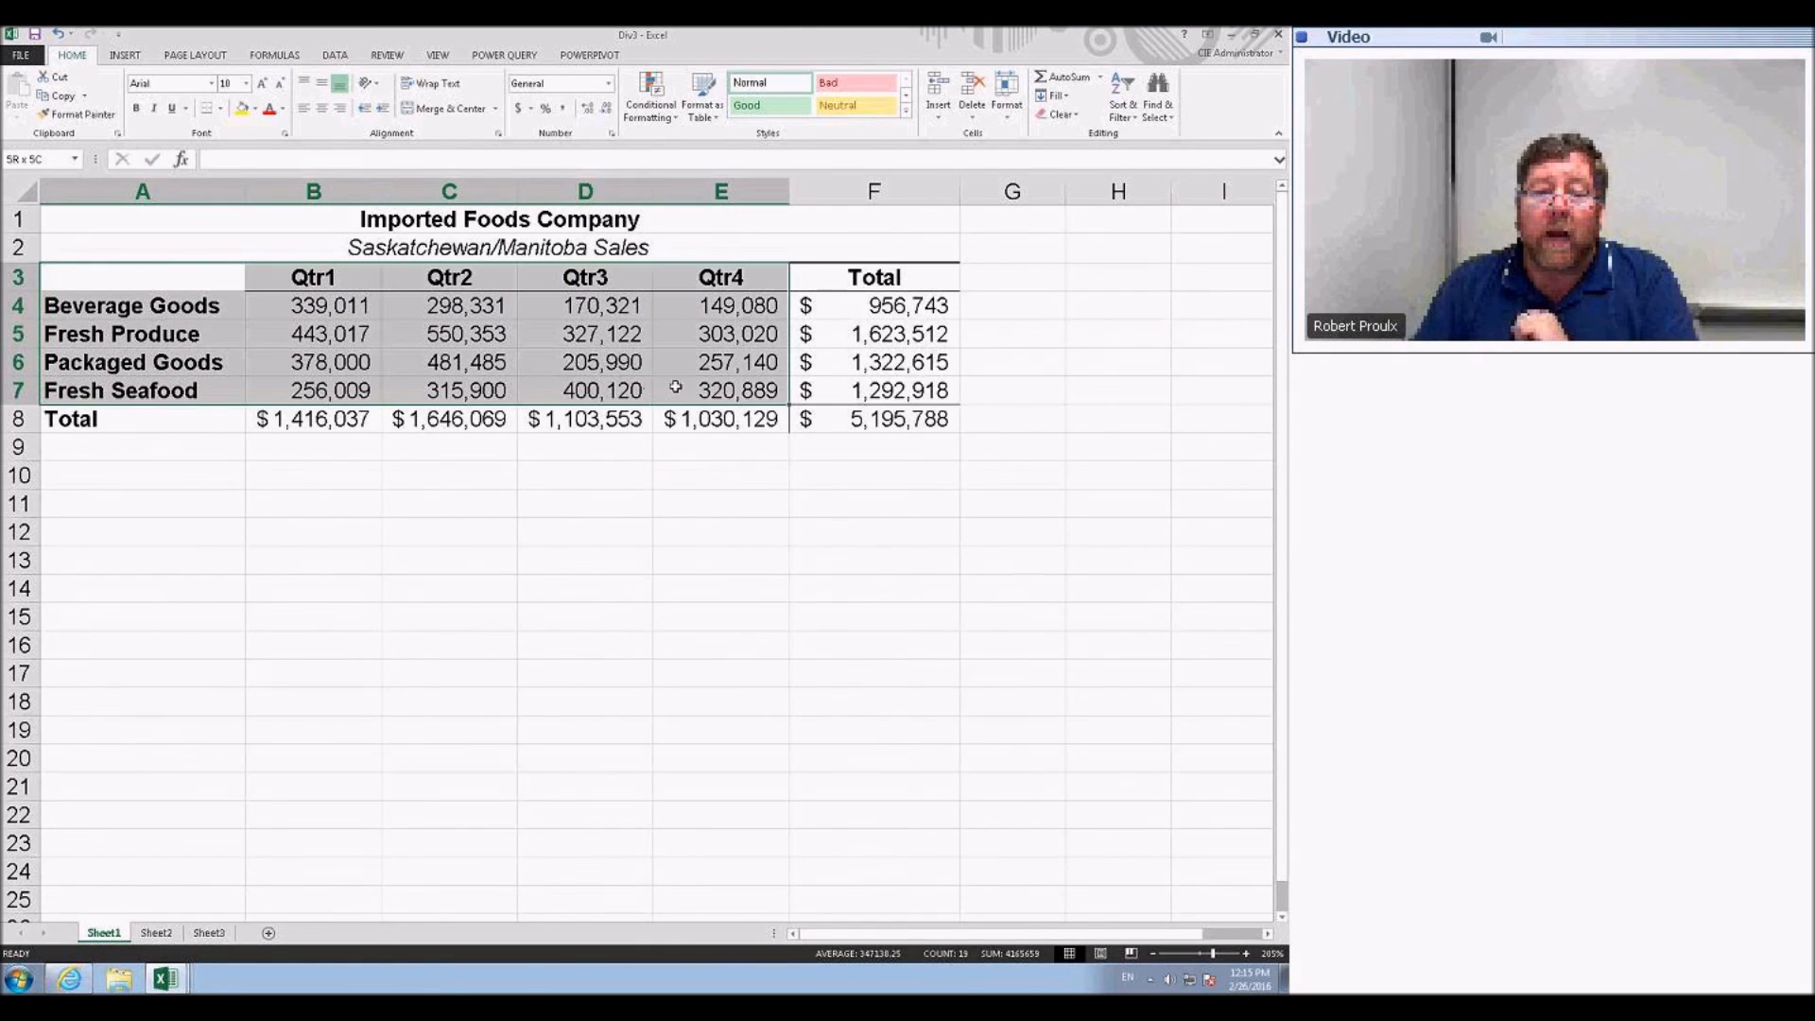
{"action": "left_click", "coordinate": [125, 55]}
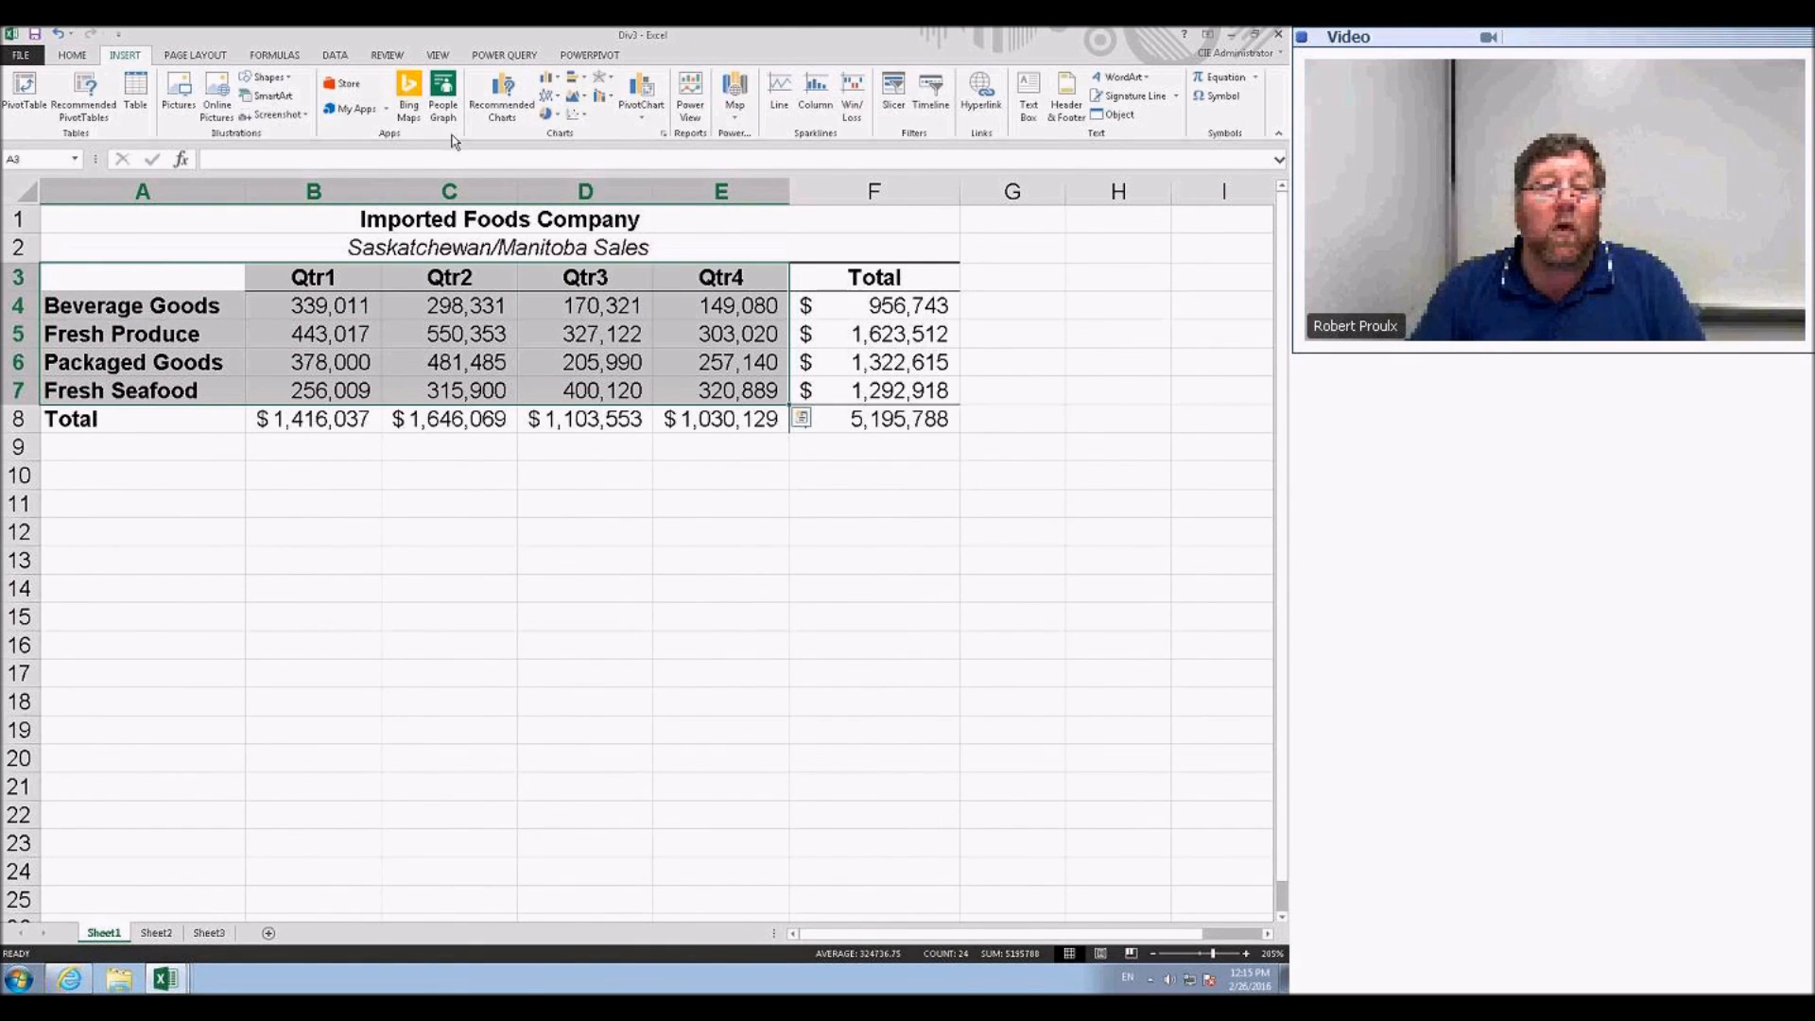
{"action": "left_click", "coordinate": [553, 81]}
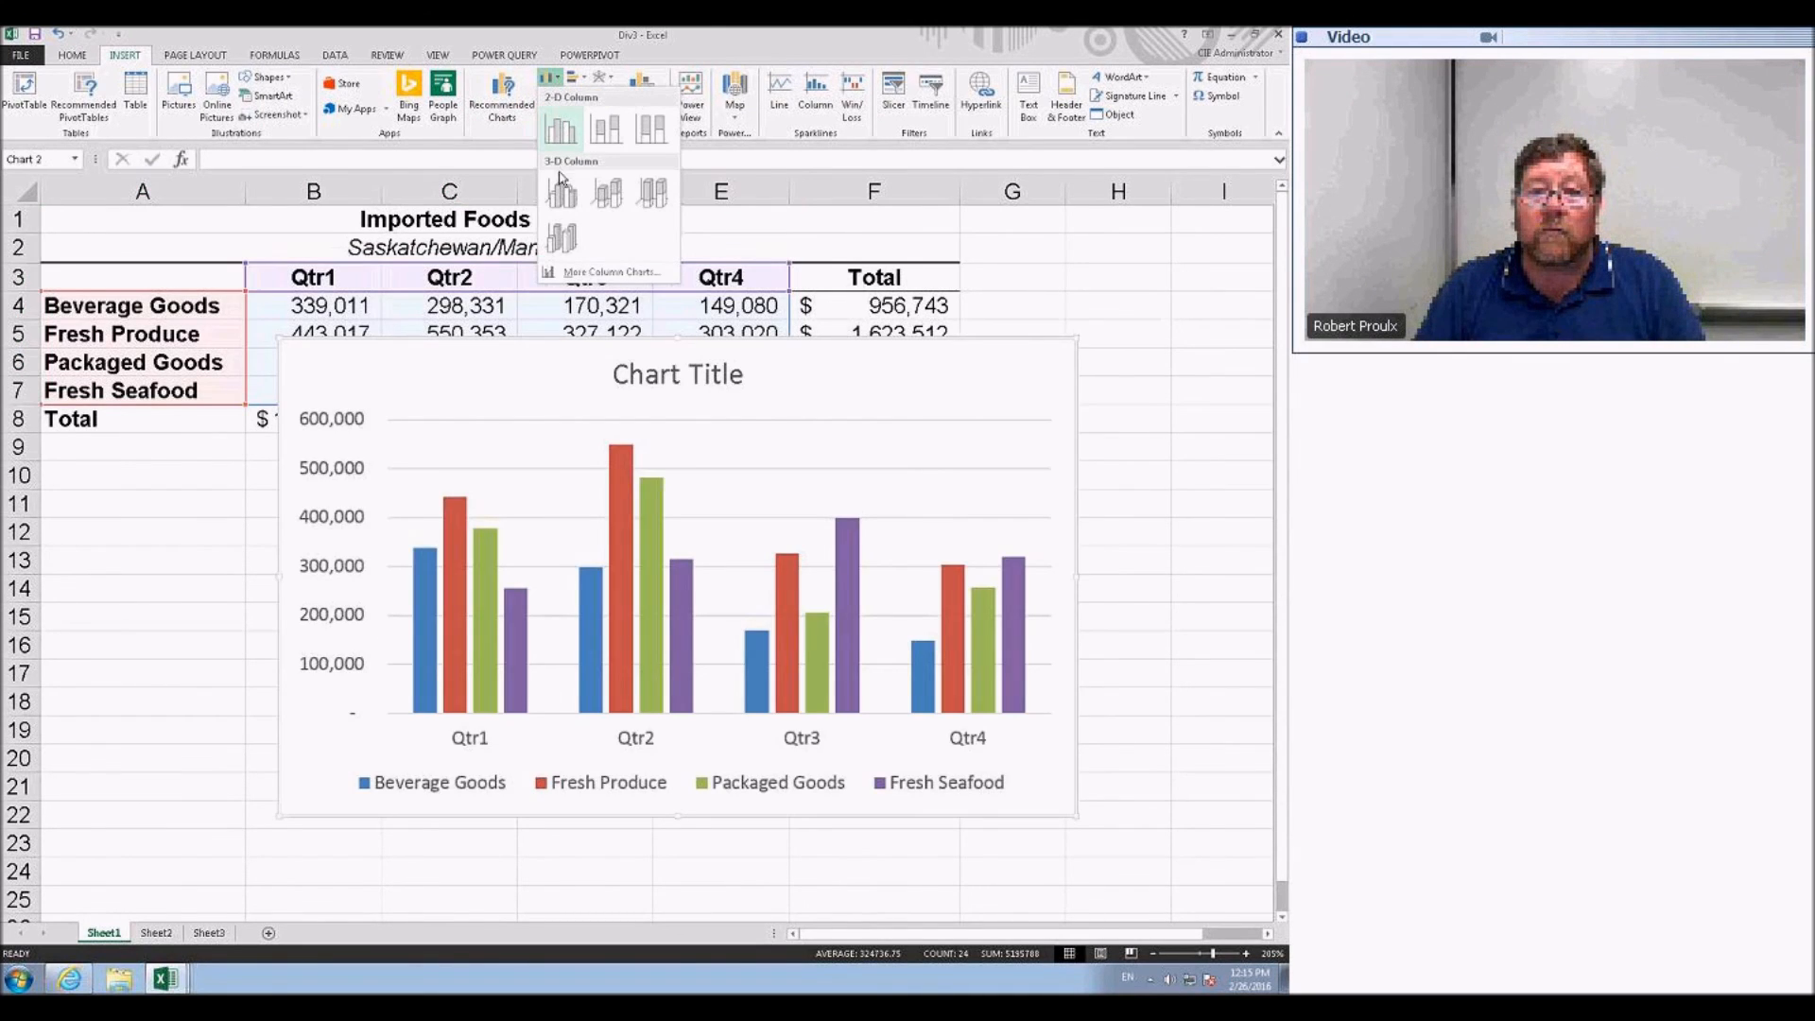
{"action": "left_click", "coordinate": [563, 196]}
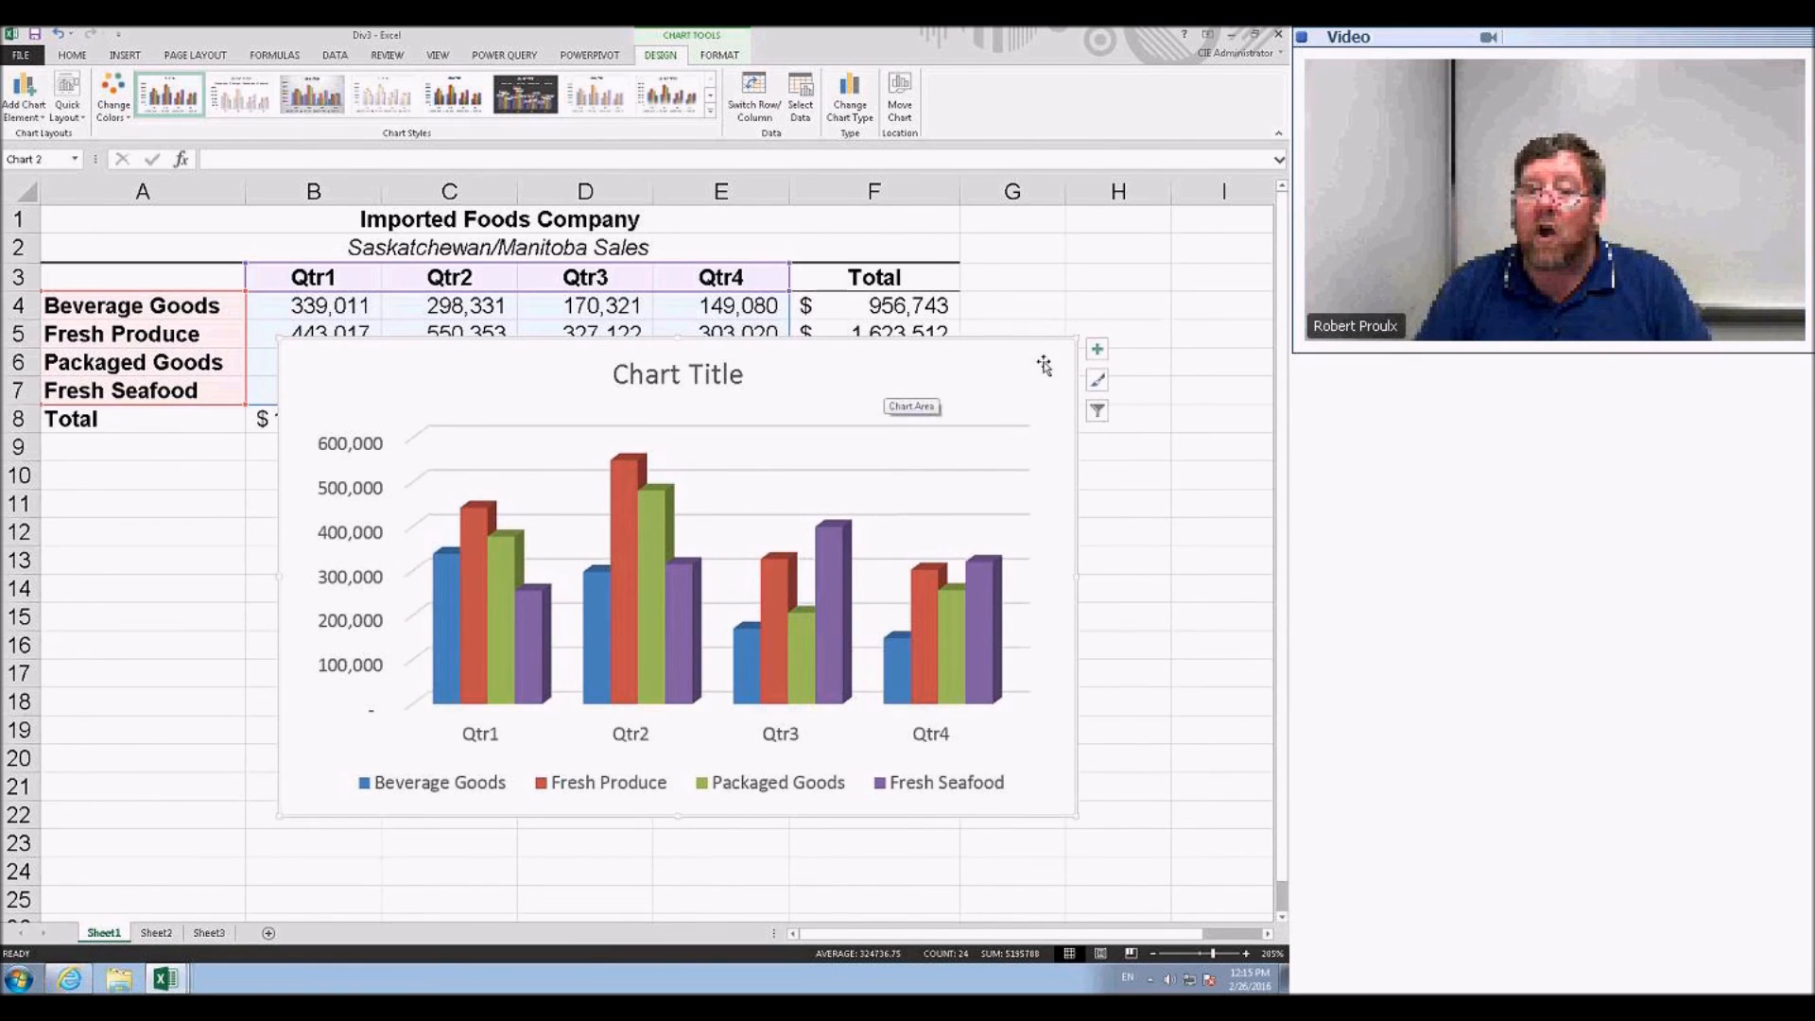
- Try several chart styles on the 3-D column chart, including the dark style with boxed data labels
{"action": "left_click", "coordinate": [1098, 381]}
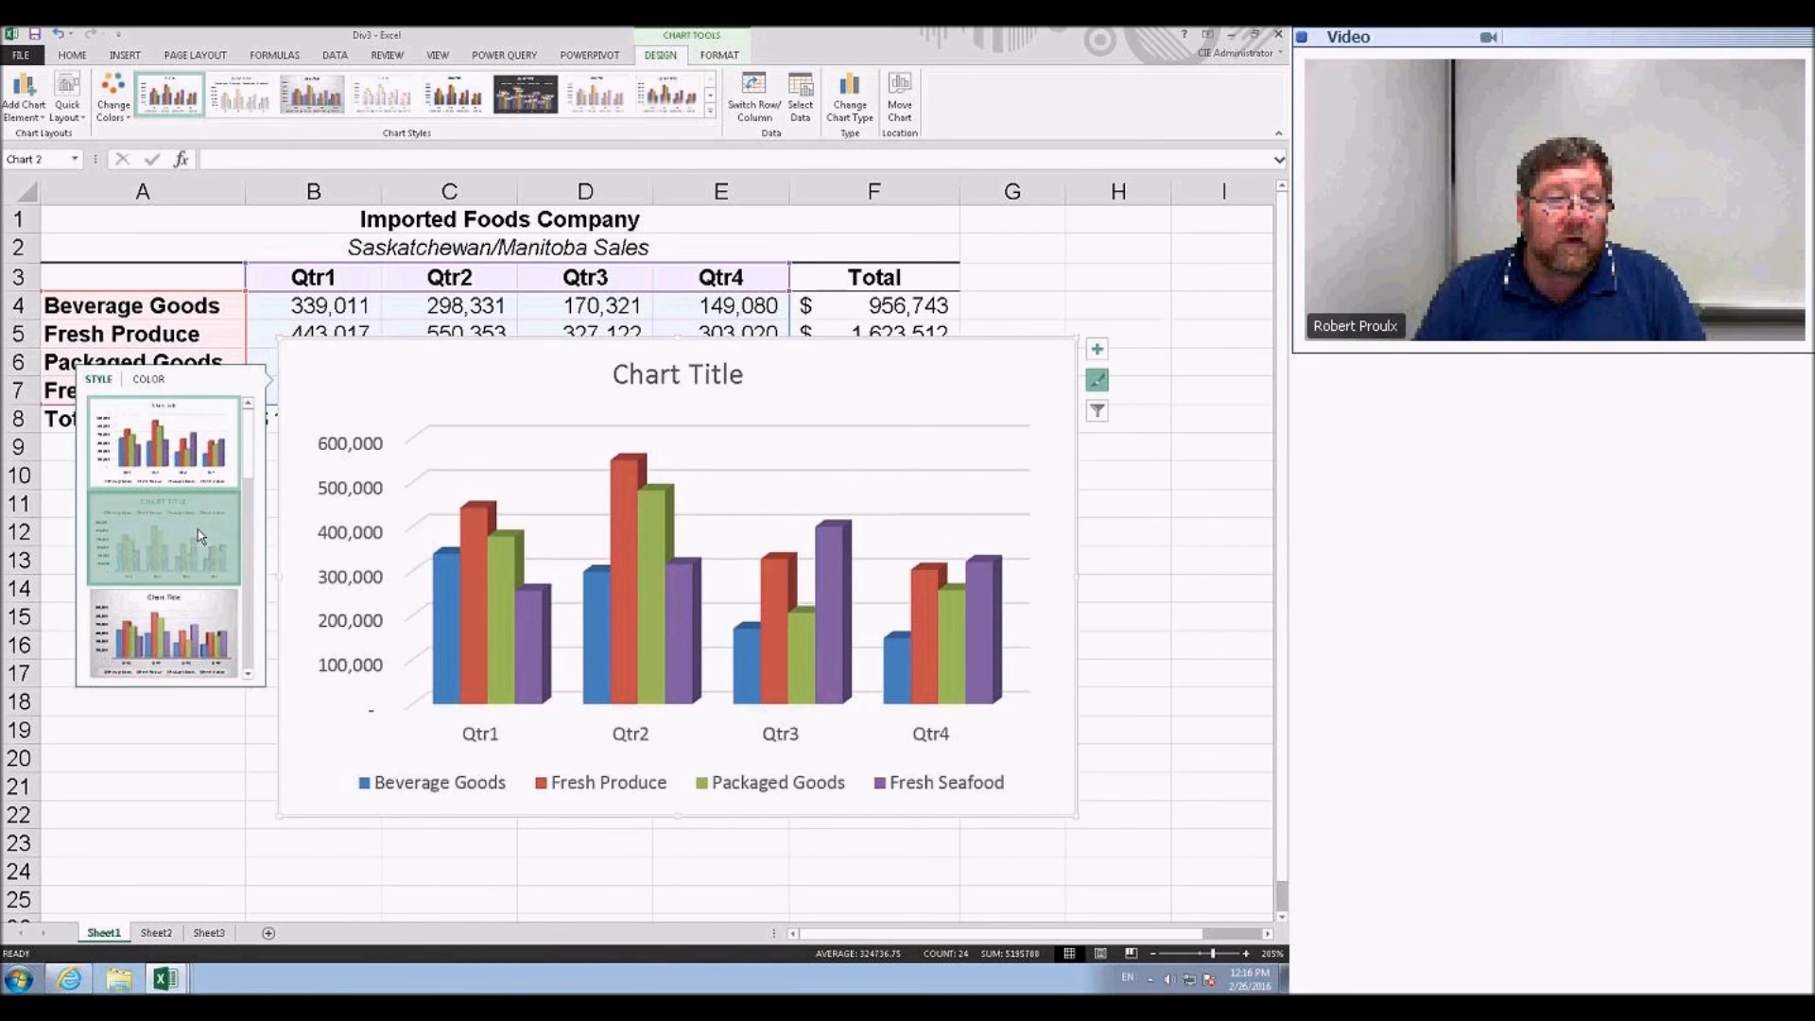
{"action": "left_click", "coordinate": [242, 535]}
{"action": "scroll", "coordinate": [248, 548], "scroll_direction": "down", "scroll_amount": 2}
{"action": "left_click", "coordinate": [204, 627]}
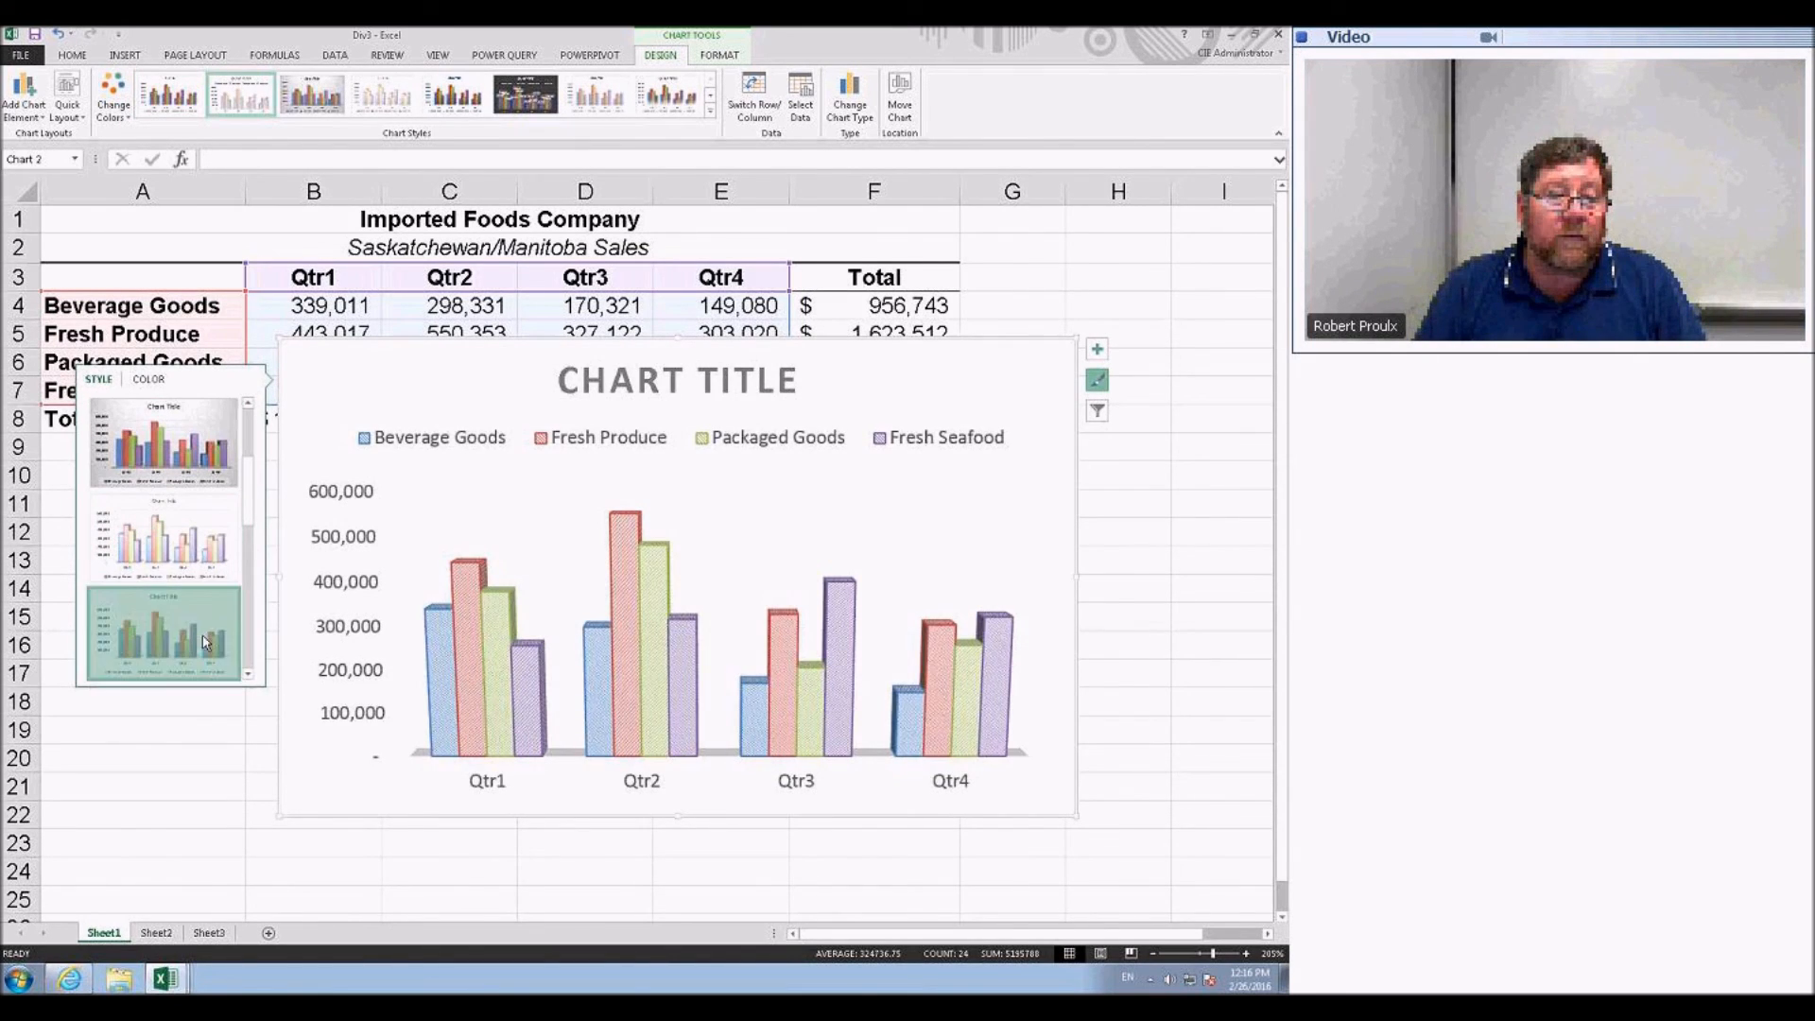
{"action": "scroll", "coordinate": [252, 520], "scroll_direction": "down", "scroll_amount": 3}
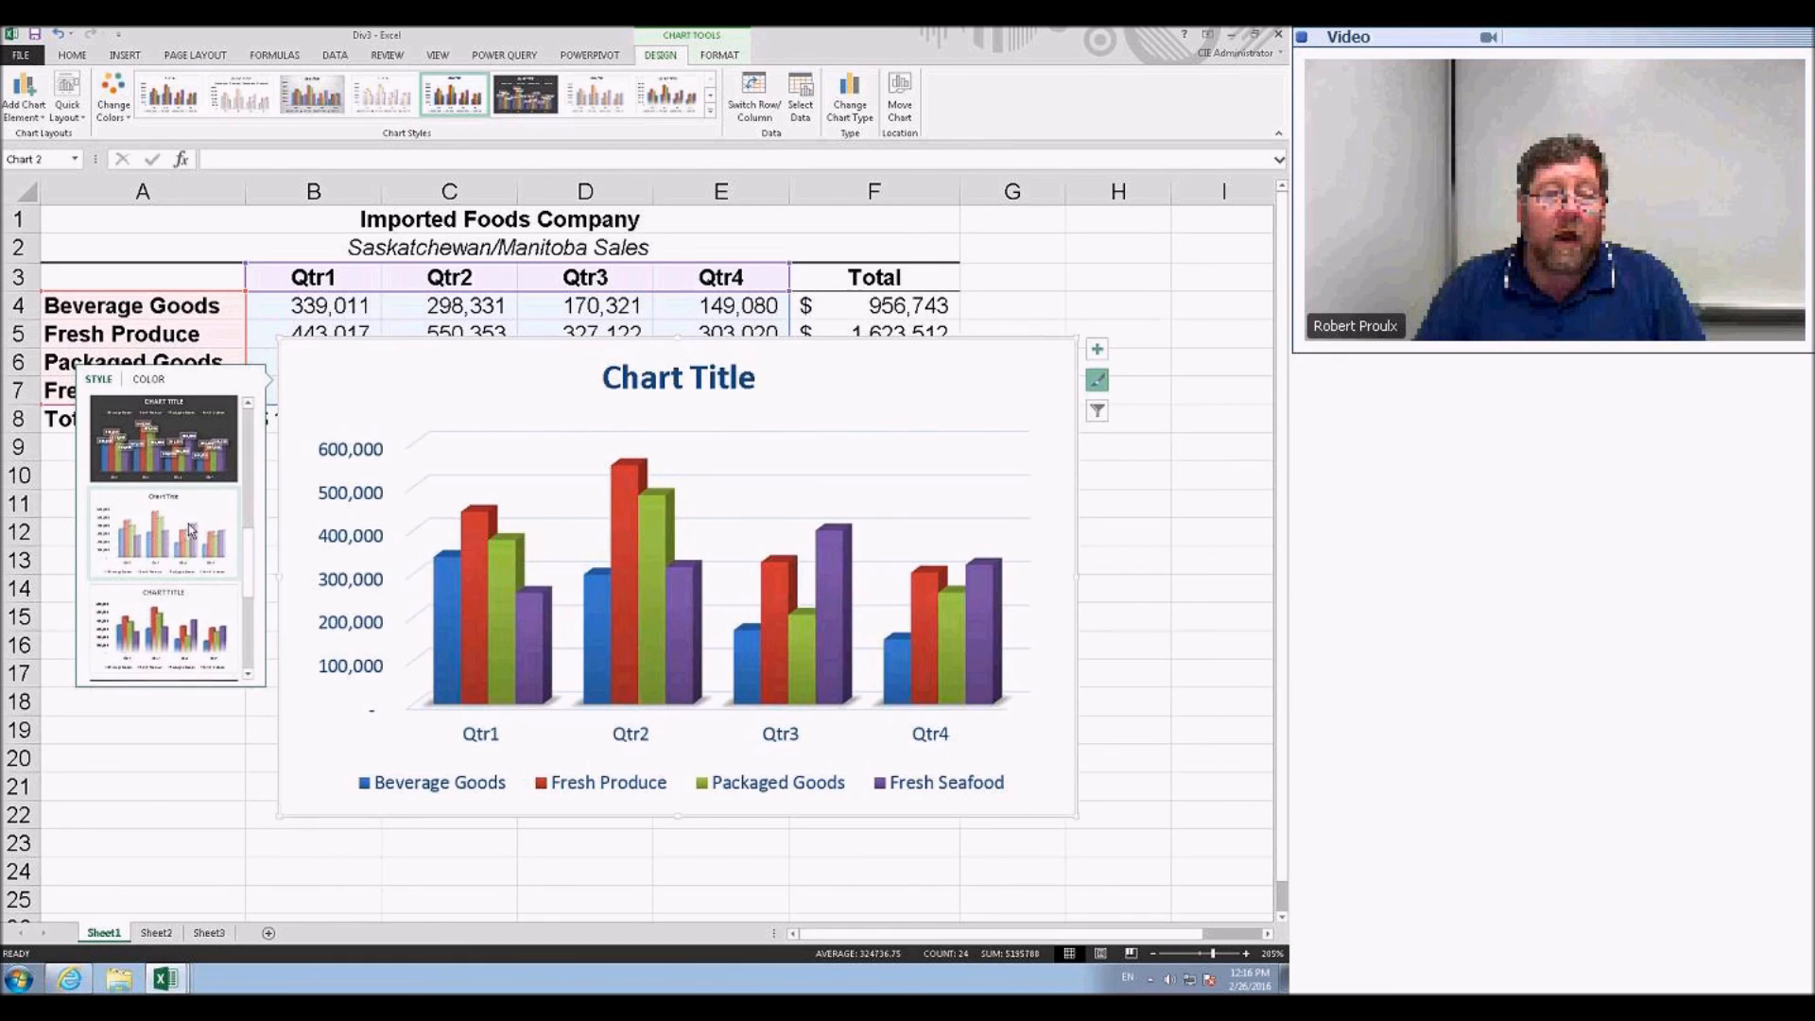
{"action": "left_click", "coordinate": [239, 539]}
{"action": "scroll", "coordinate": [251, 486], "scroll_direction": "down", "scroll_amount": 3}
{"action": "left_click", "coordinate": [191, 605]}
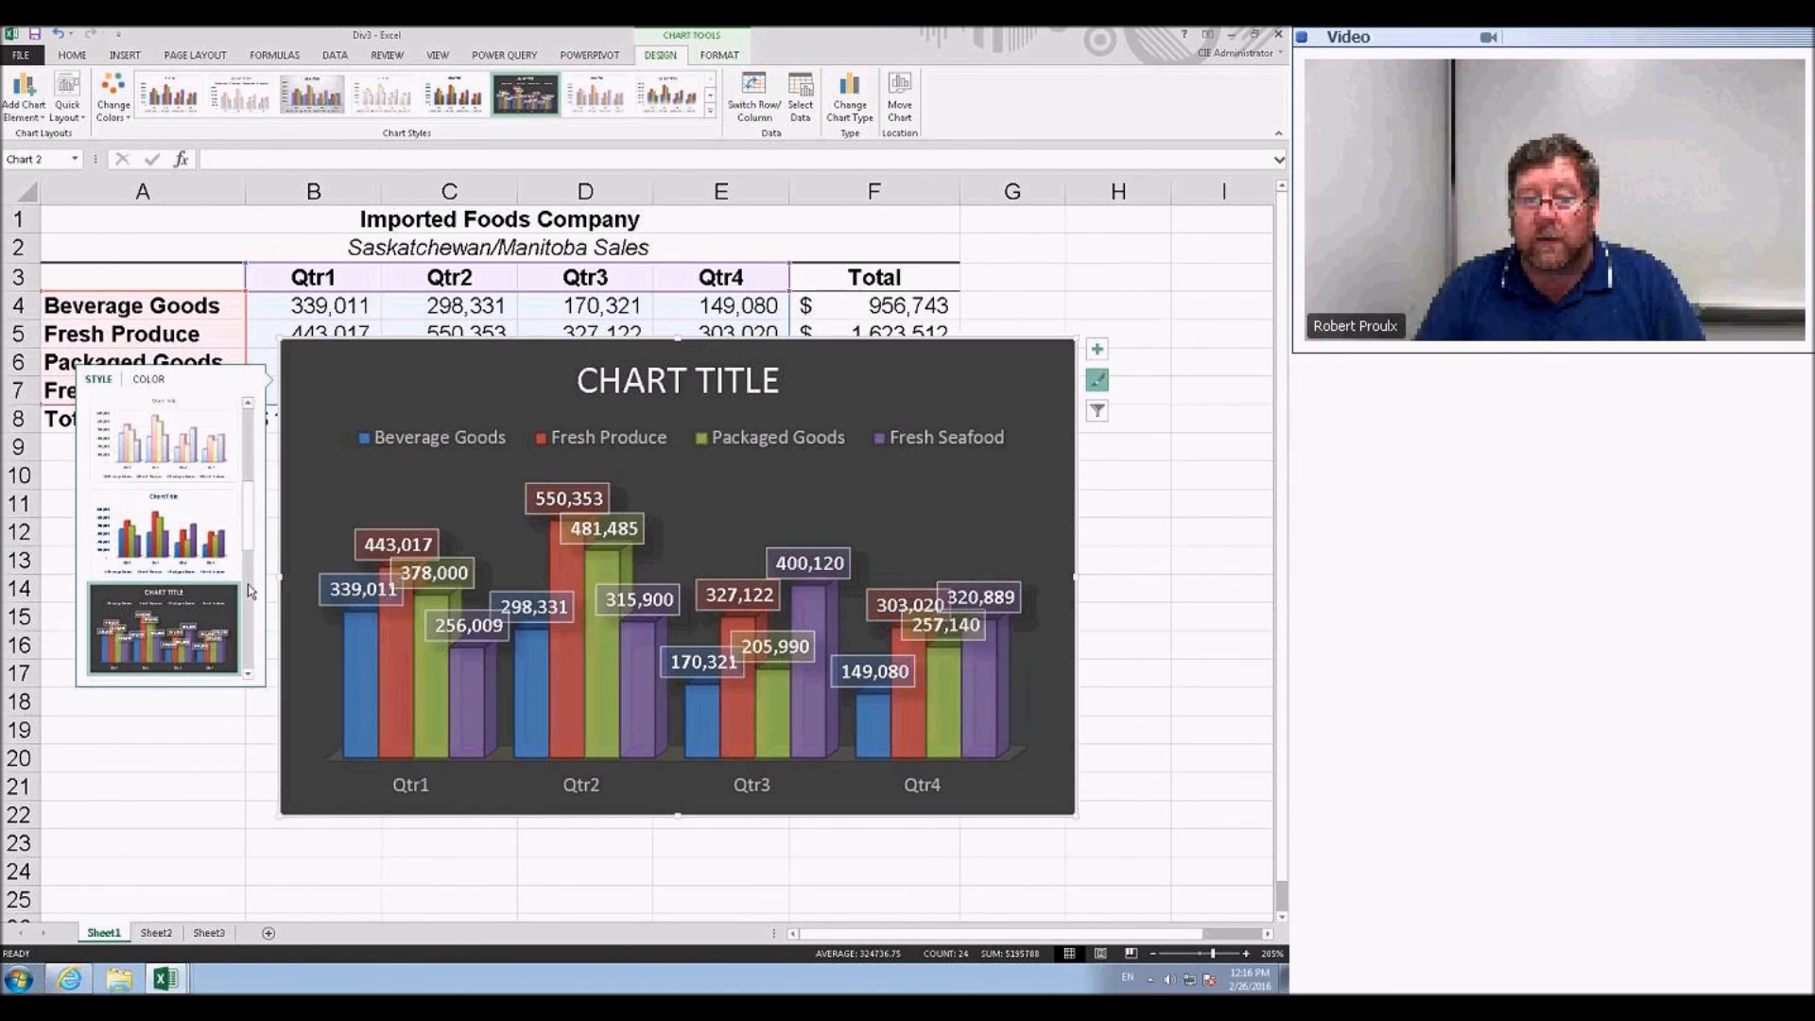
- Browse the remaining chart styles and apply the last one, with a light background and bold title
{"action": "left_click_drag", "start_coordinate": [250, 534], "coordinate": [252, 619]}
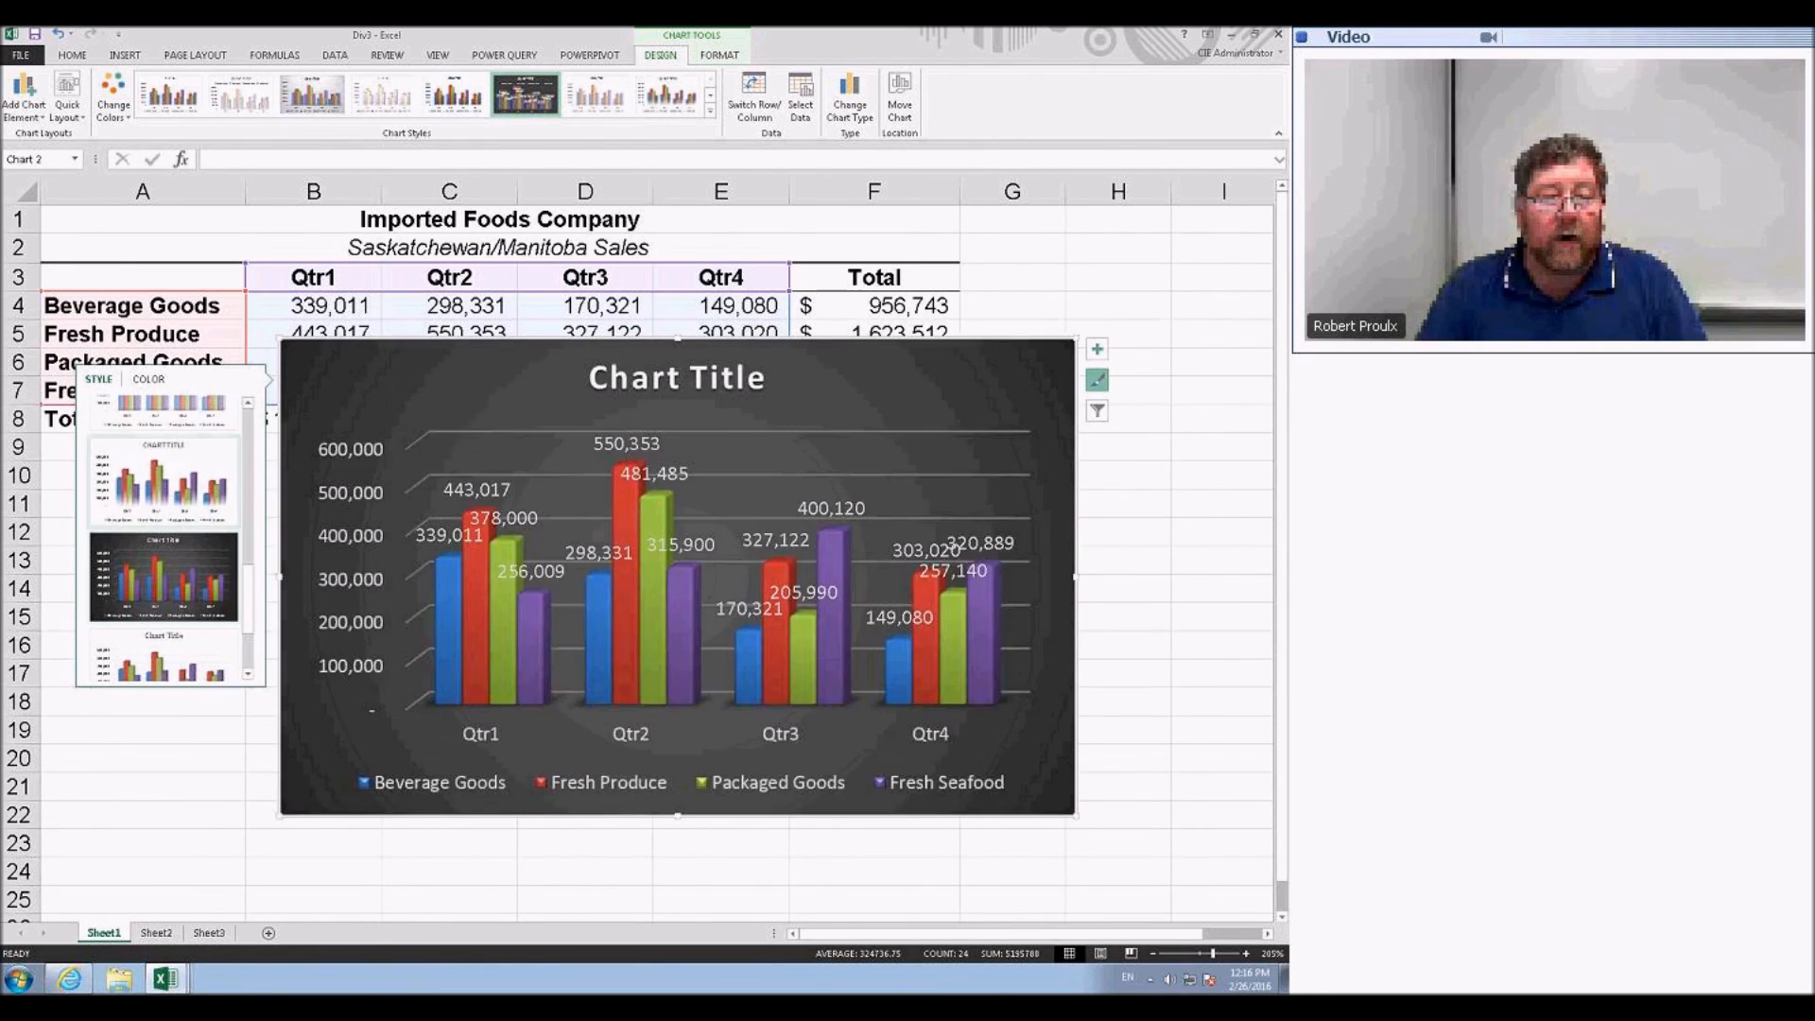
{"action": "left_click", "coordinate": [189, 660]}
{"action": "scroll", "coordinate": [203, 652], "scroll_direction": "down", "scroll_amount": 2}
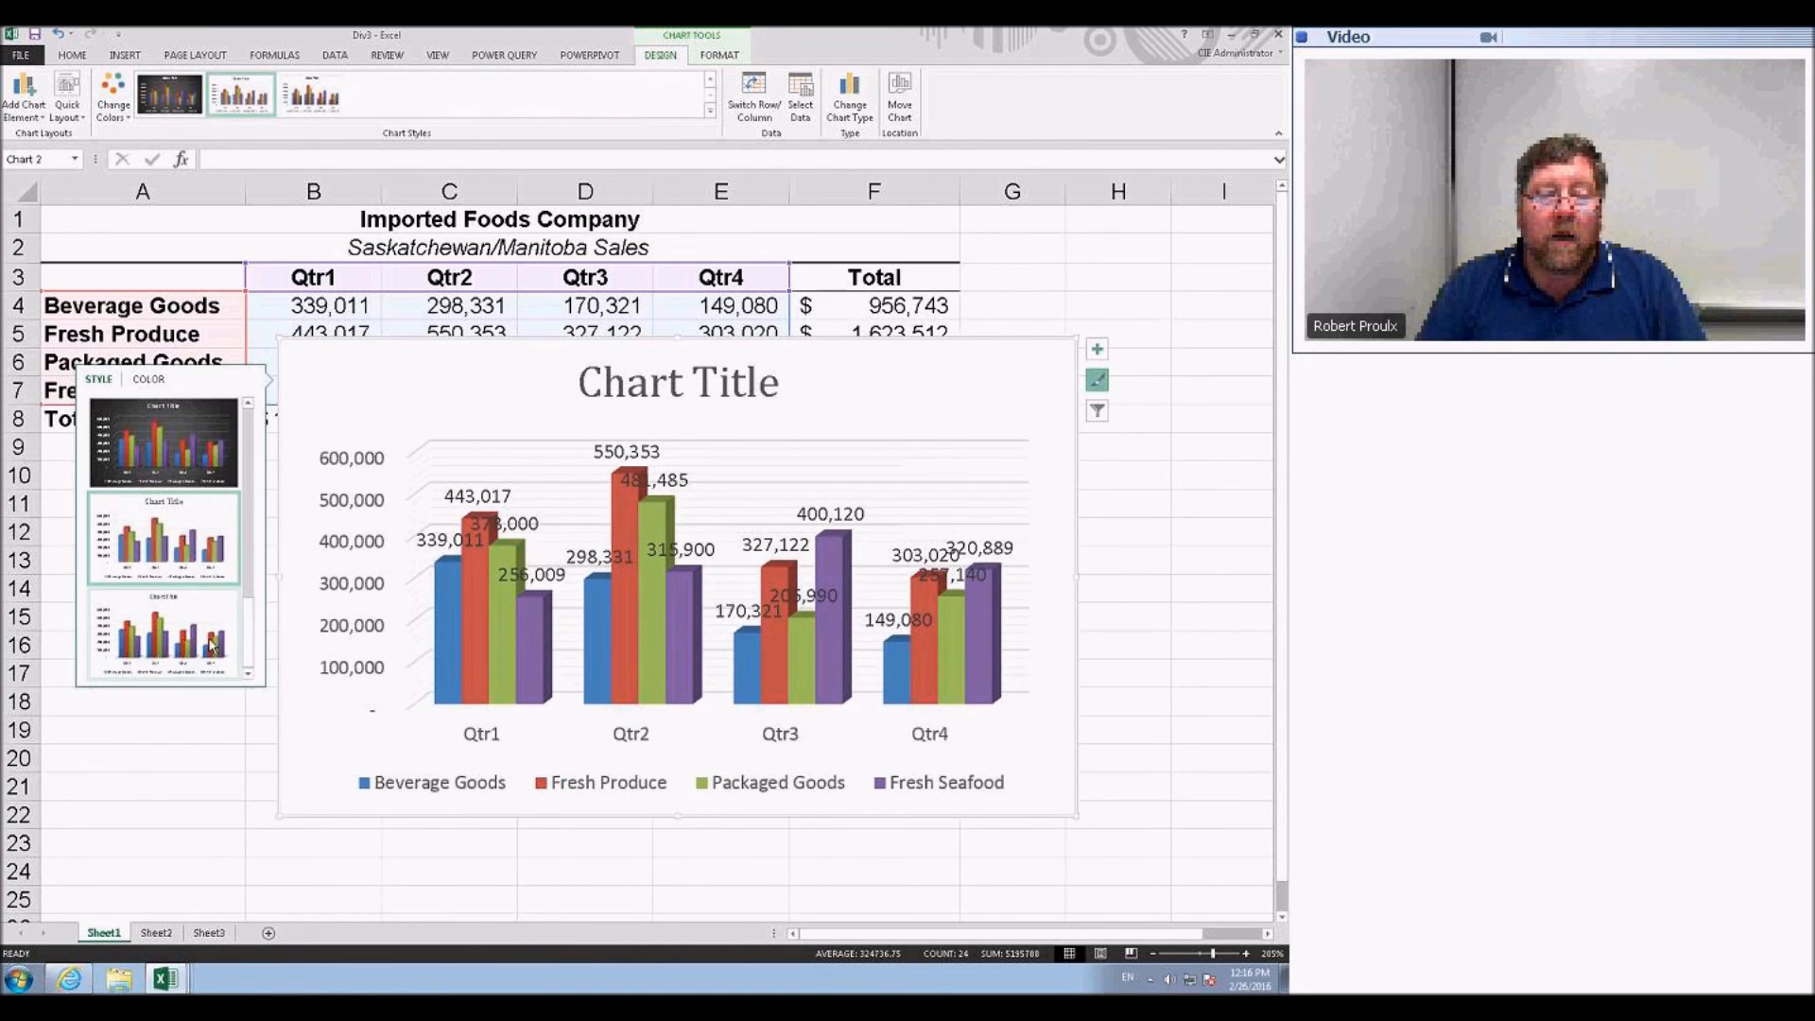
{"action": "left_click", "coordinate": [210, 616]}
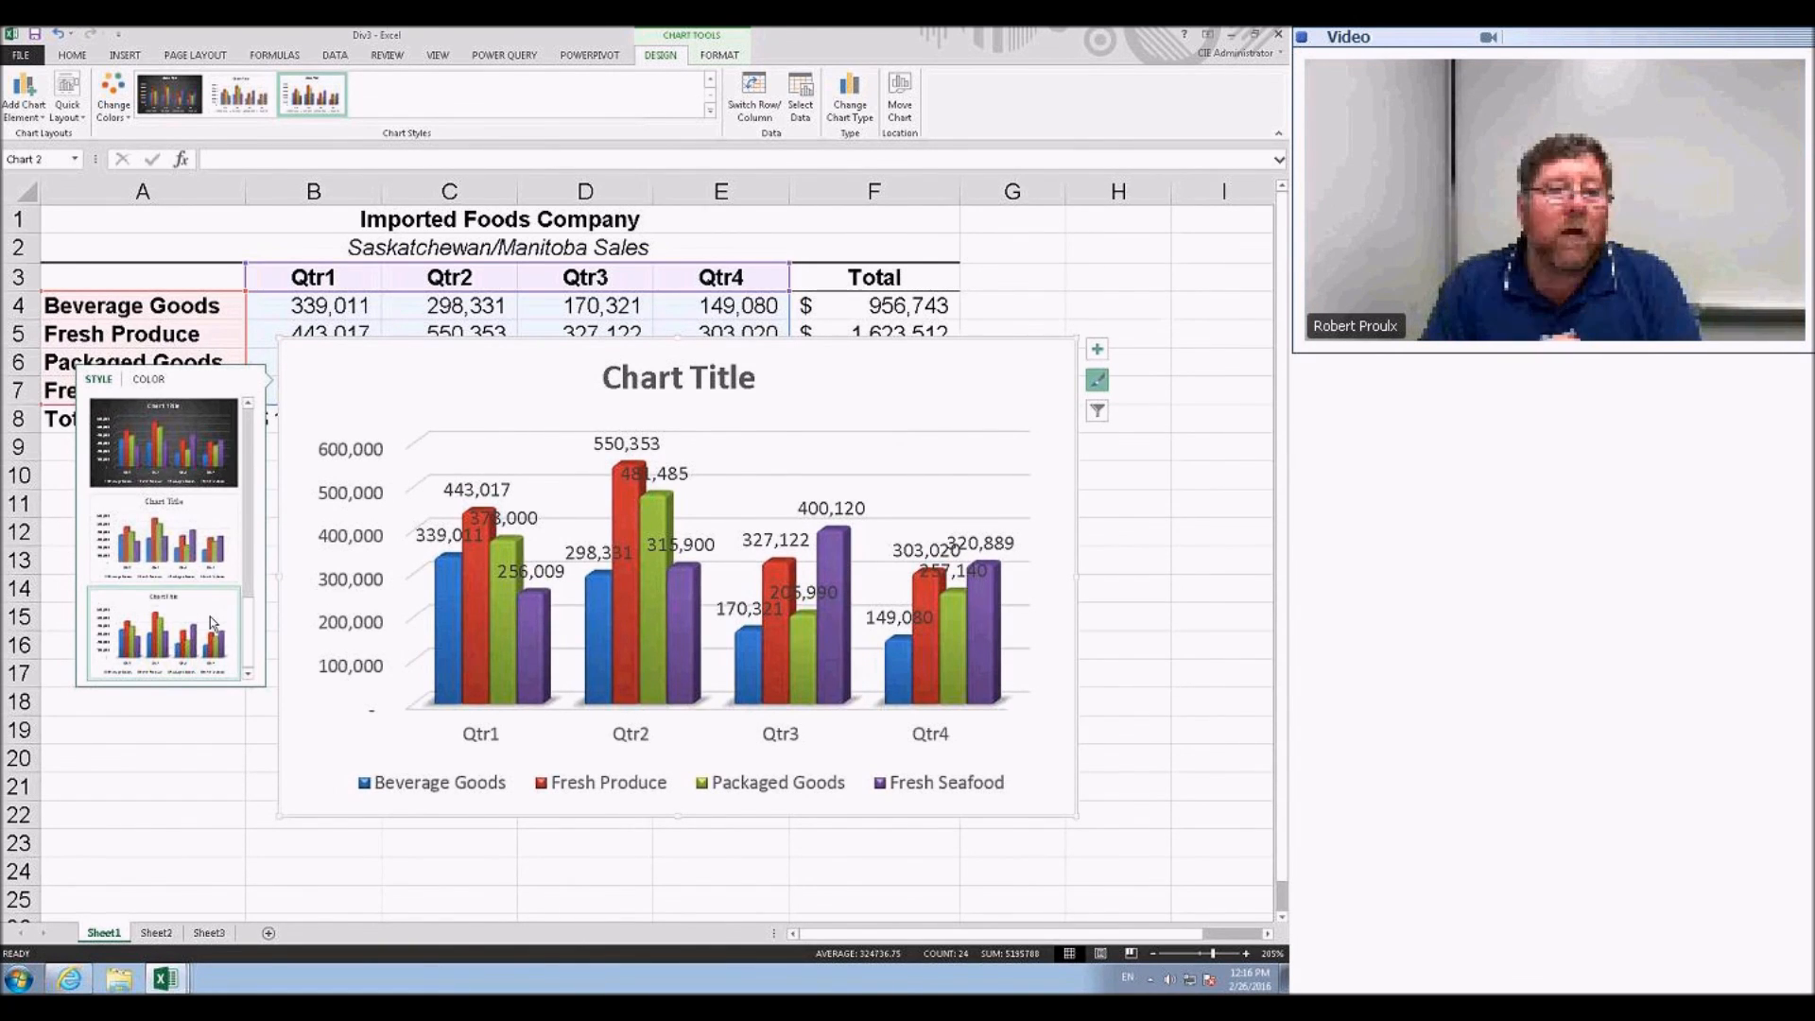
- Recolor the column chart with the monochromatic teal-blue palette that runs from dark to light
{"action": "left_click", "coordinate": [149, 379]}
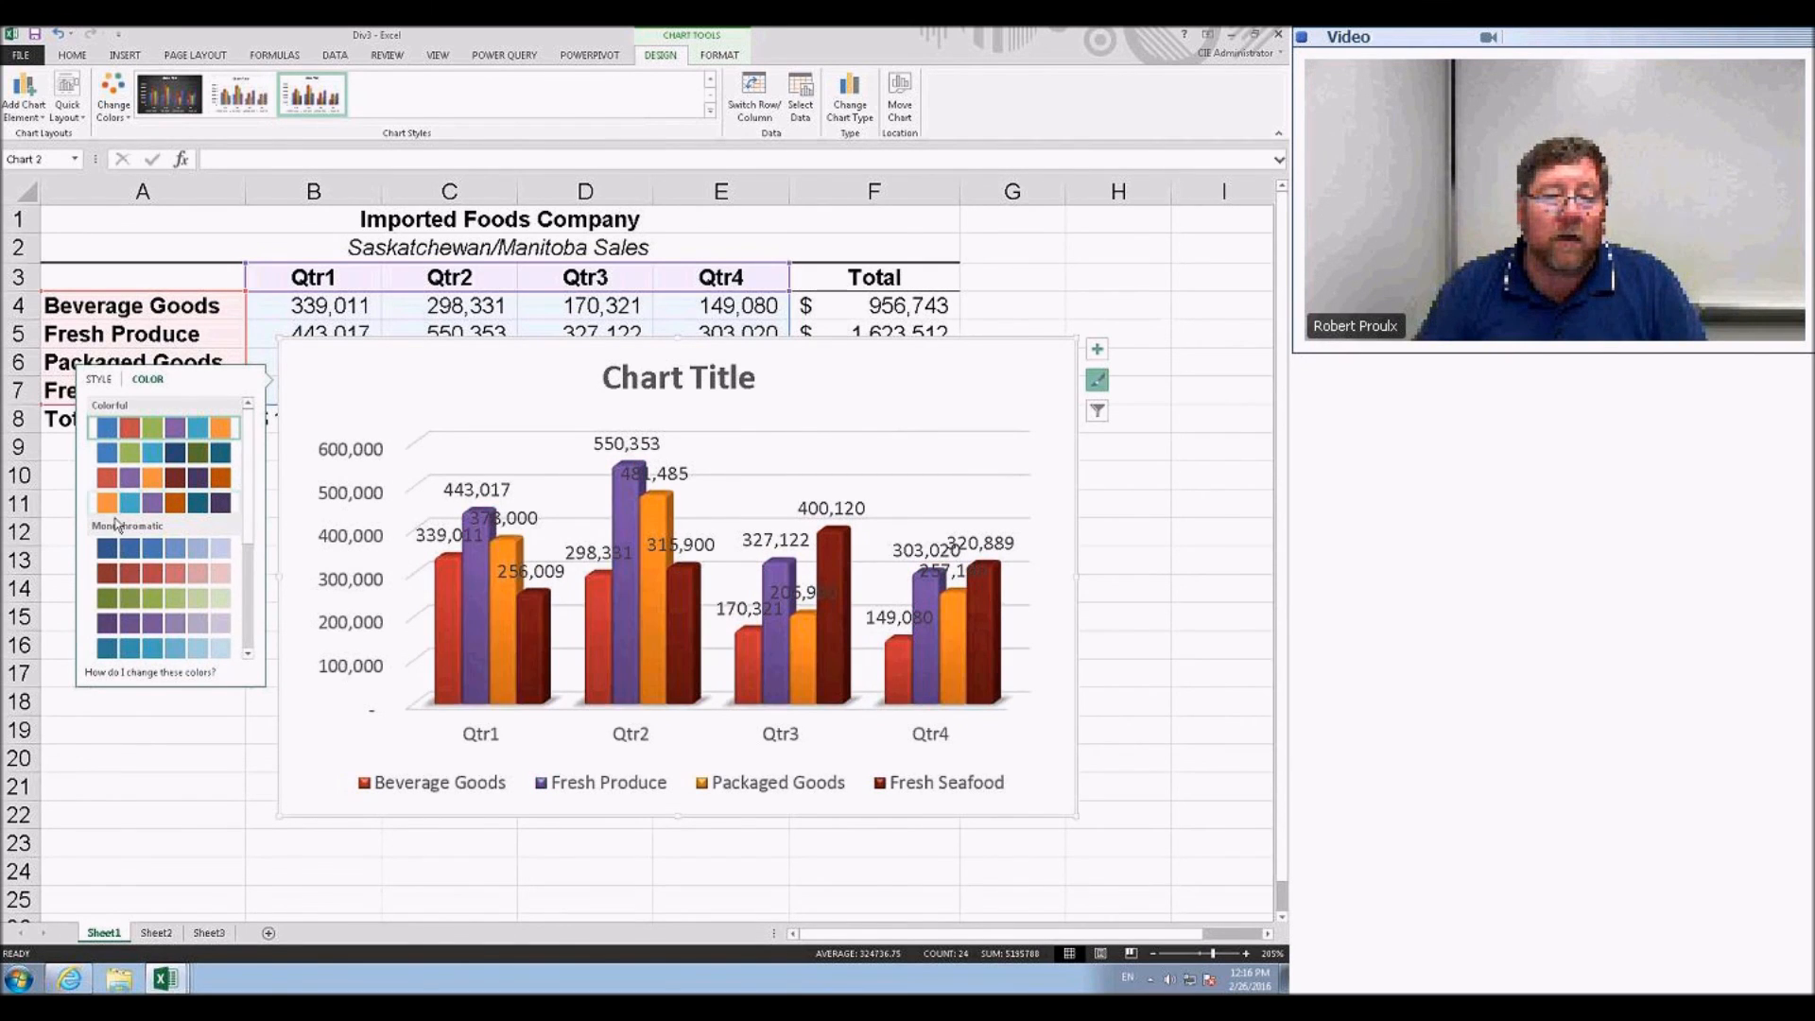
{"action": "scroll", "coordinate": [249, 555], "scroll_direction": "down", "scroll_amount": 3}
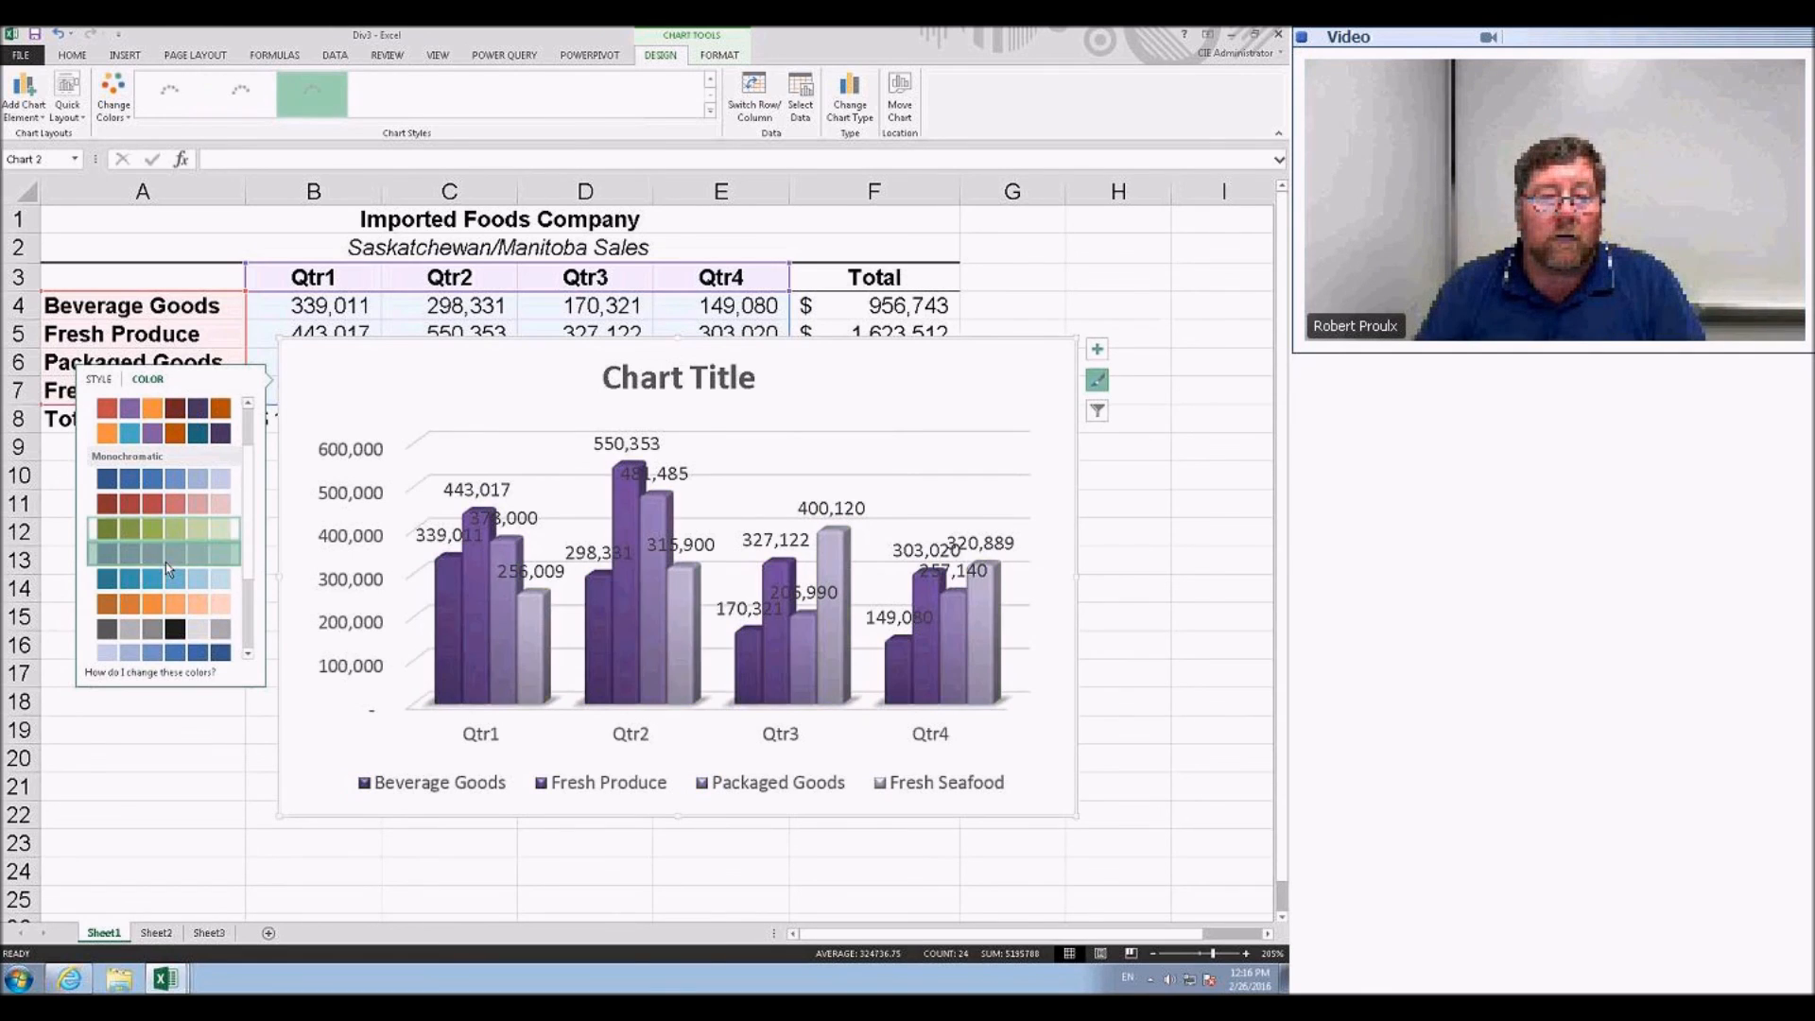
{"action": "left_click", "coordinate": [166, 594]}
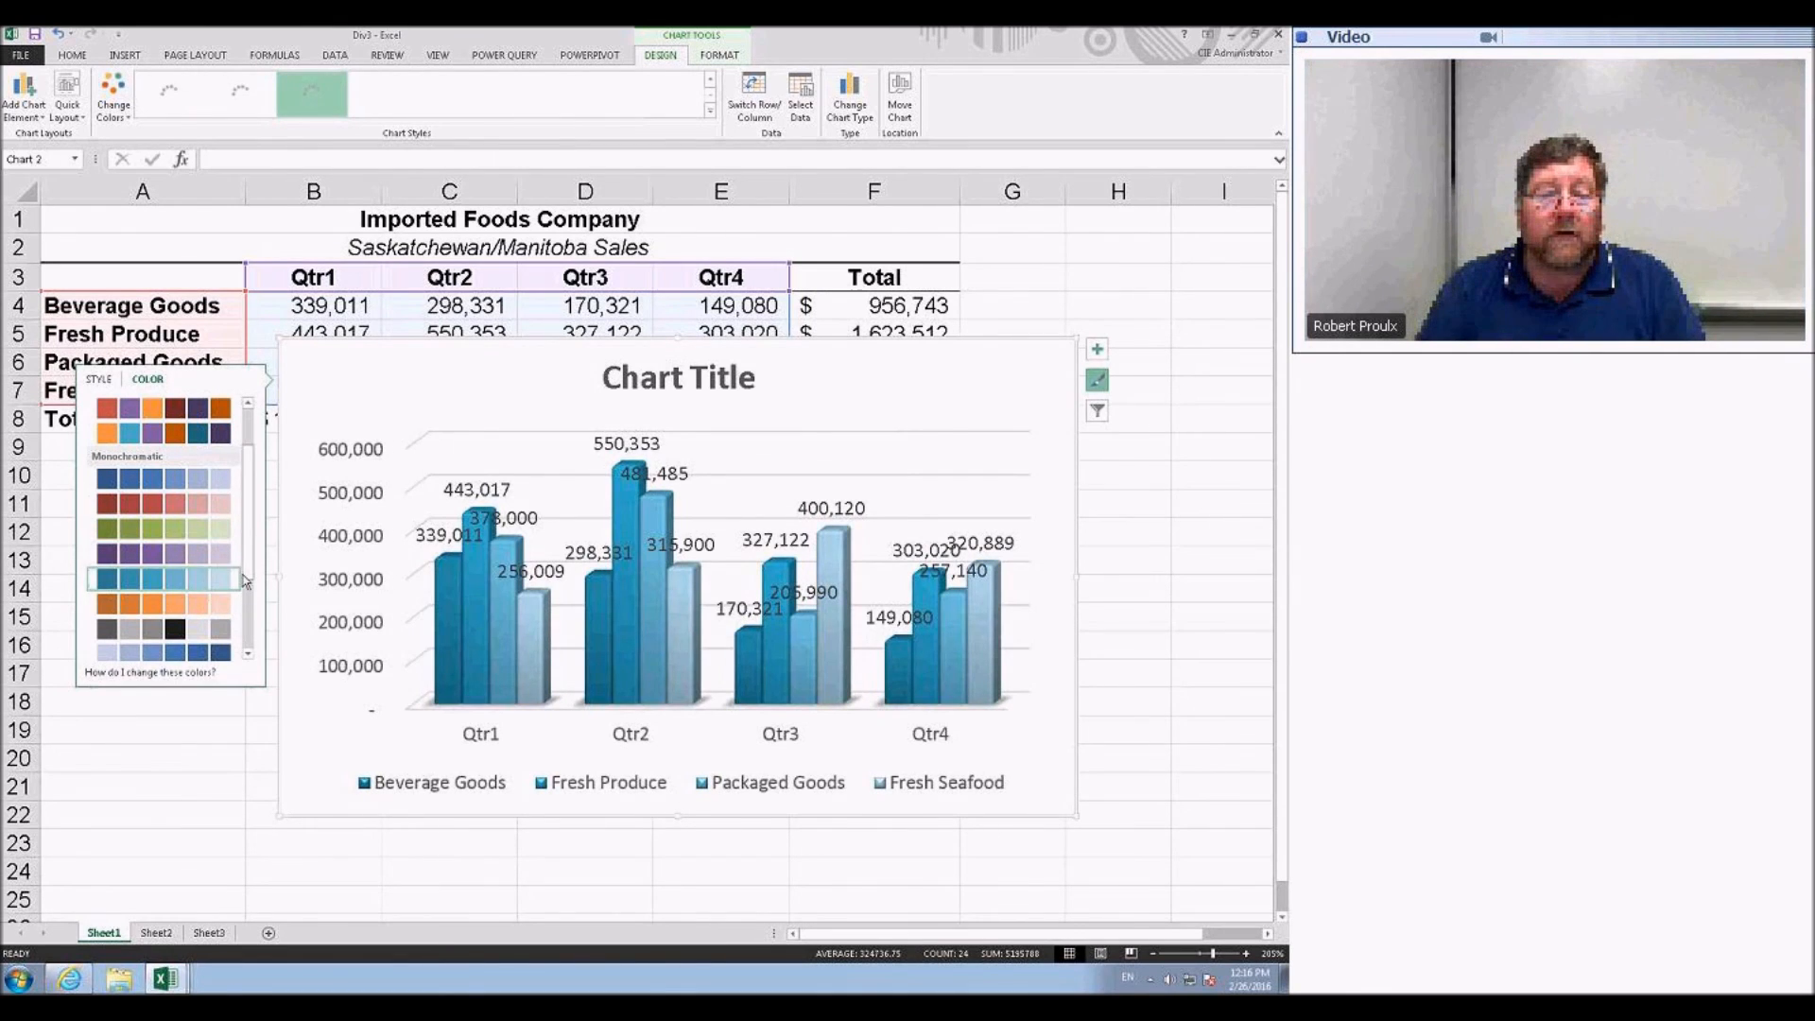
- Try other color palettes on the column chart and apply the second colorful one, with blue, green, teal and navy
{"action": "scroll", "coordinate": [197, 511], "scroll_direction": "up", "scroll_amount": 3}
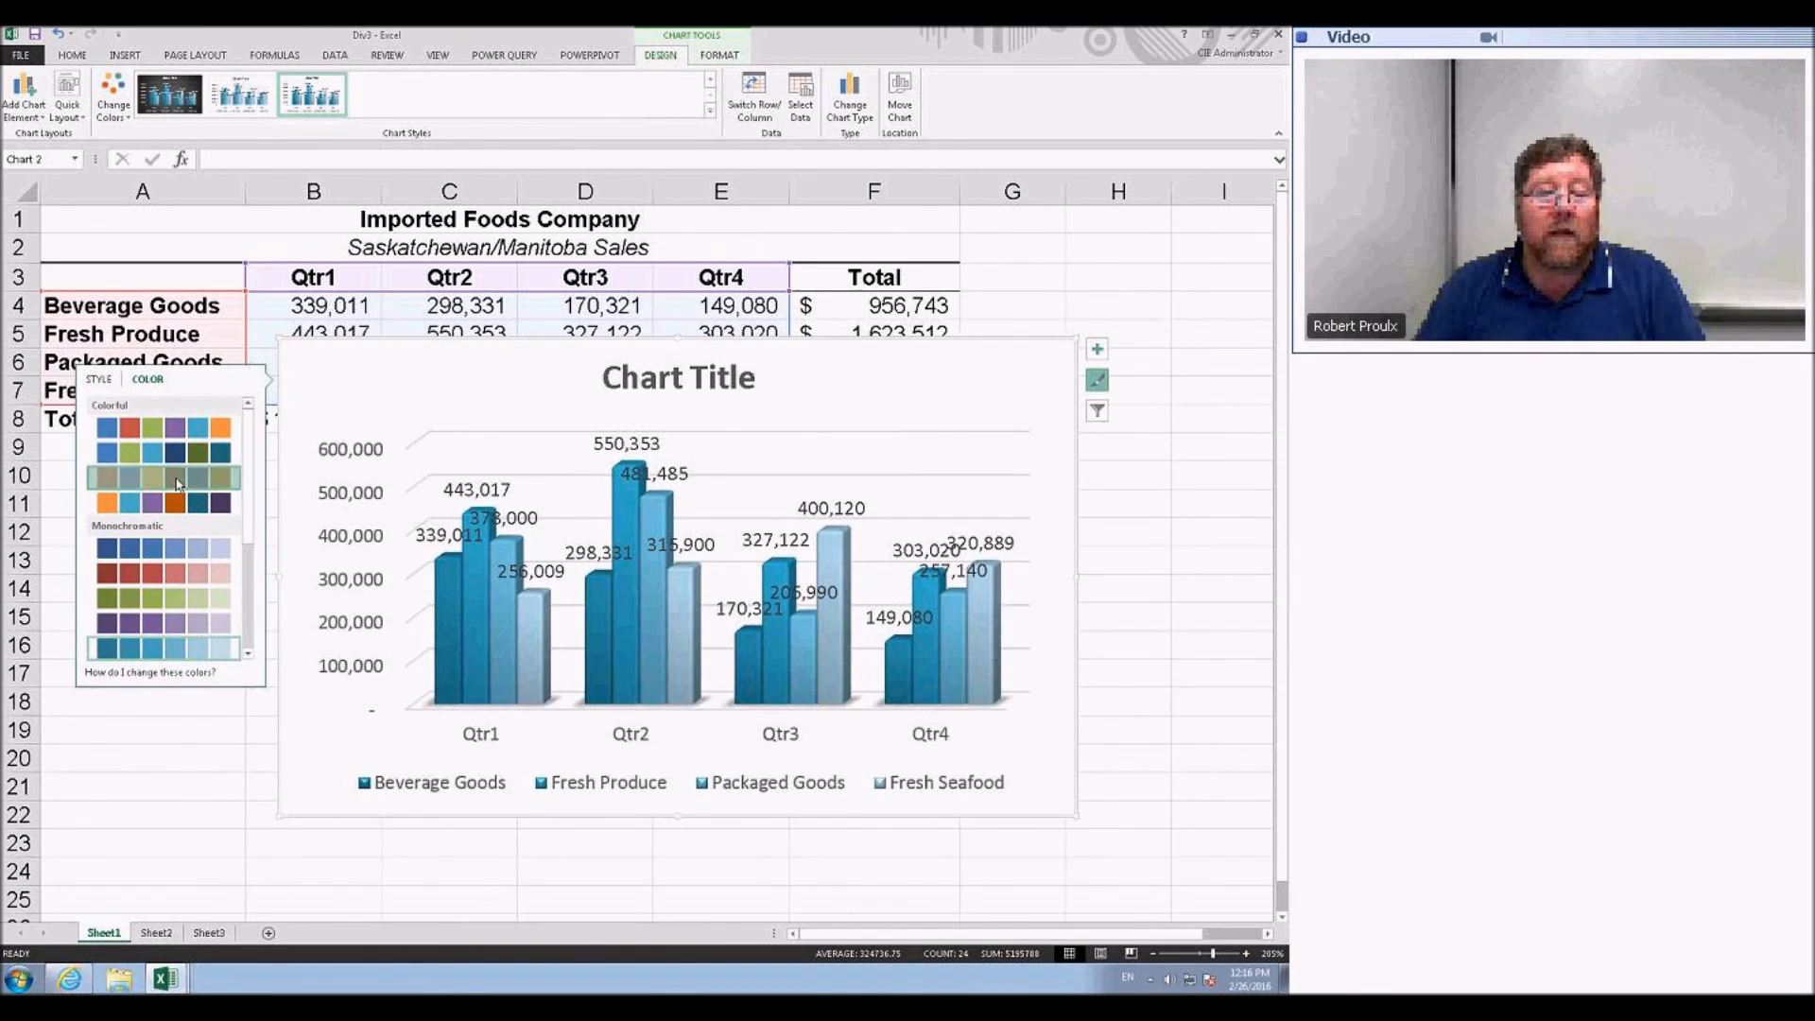
{"action": "left_click", "coordinate": [176, 478]}
{"action": "left_click", "coordinate": [162, 427]}
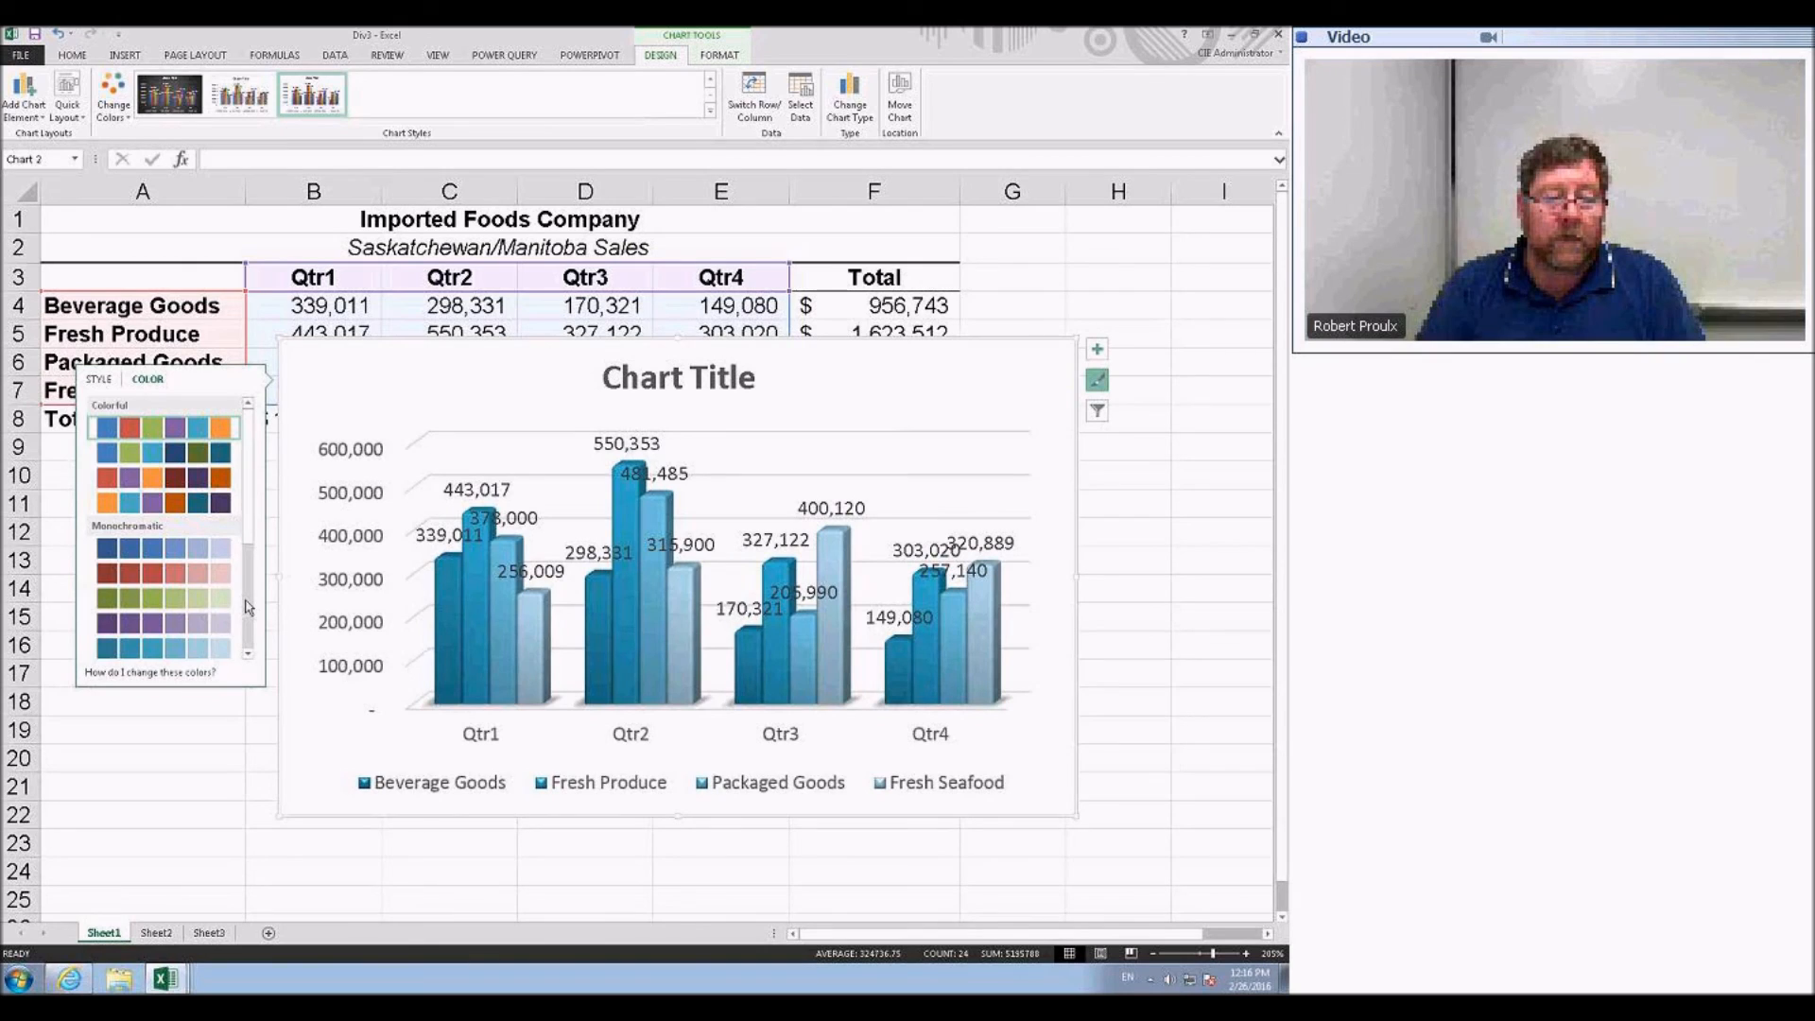
{"action": "left_click_drag", "start_coordinate": [248, 542], "coordinate": [256, 645]}
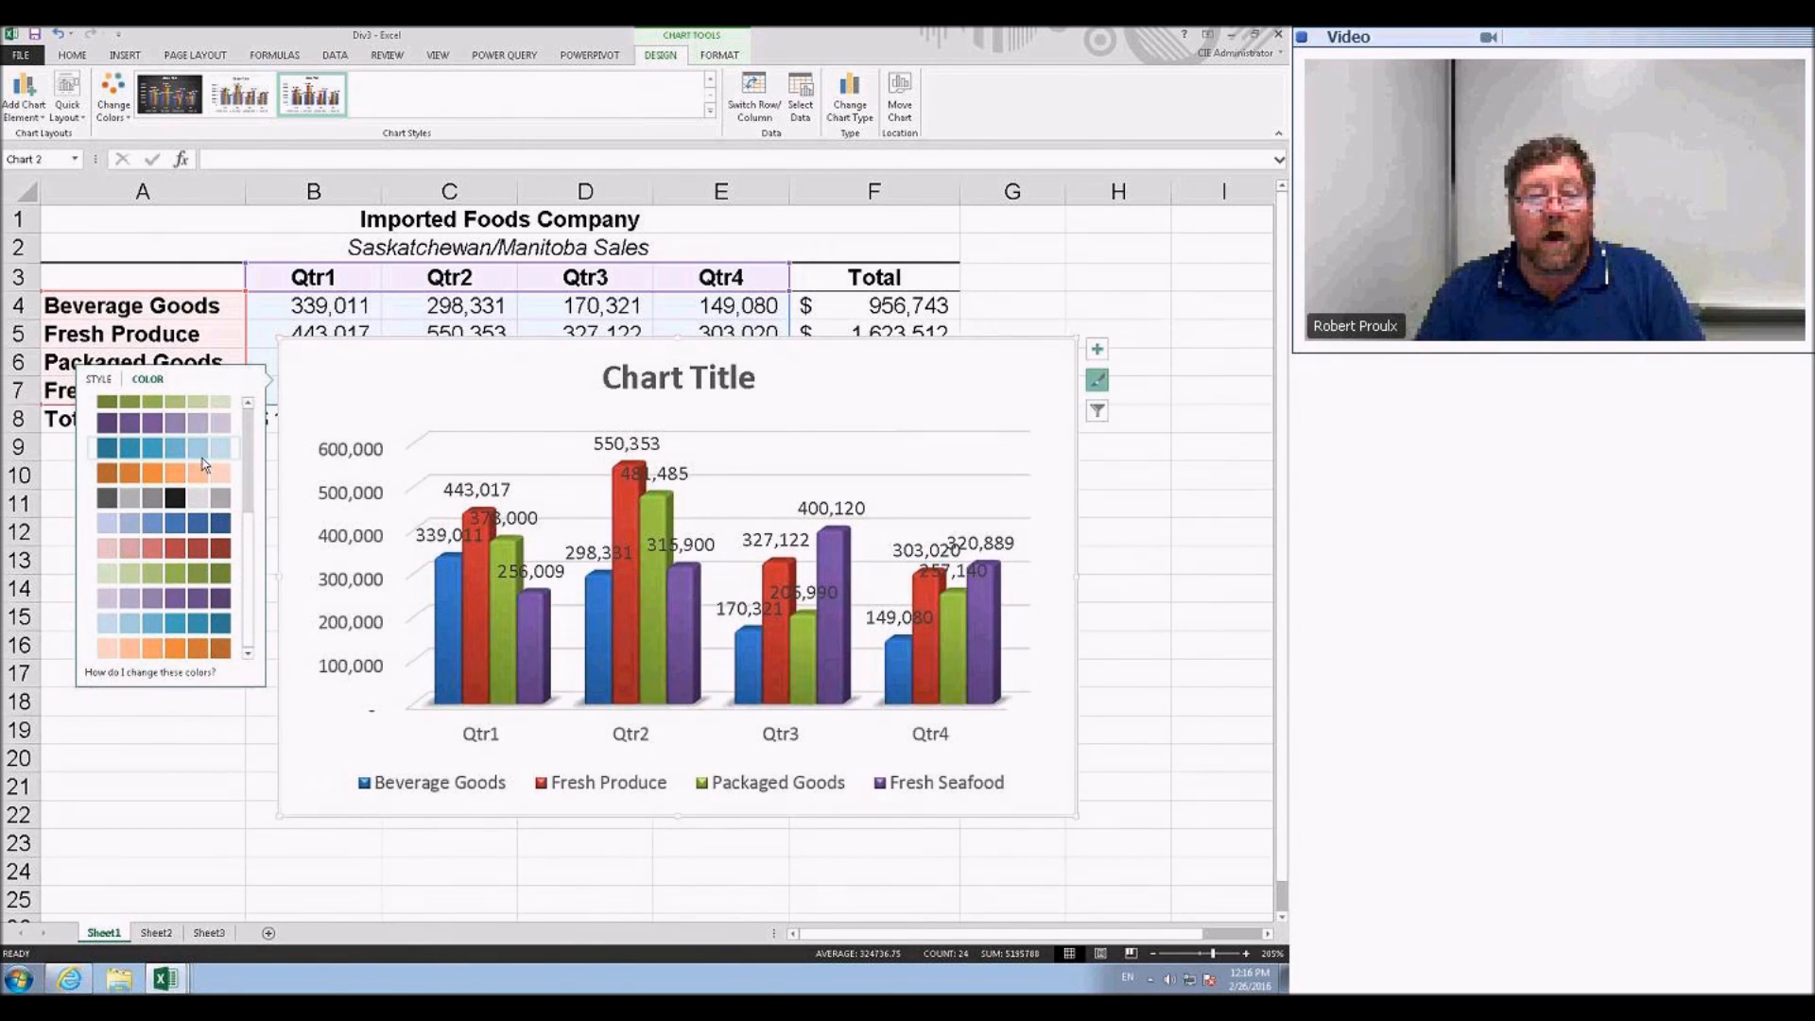
{"action": "scroll", "coordinate": [241, 464], "scroll_direction": "up", "scroll_amount": 5}
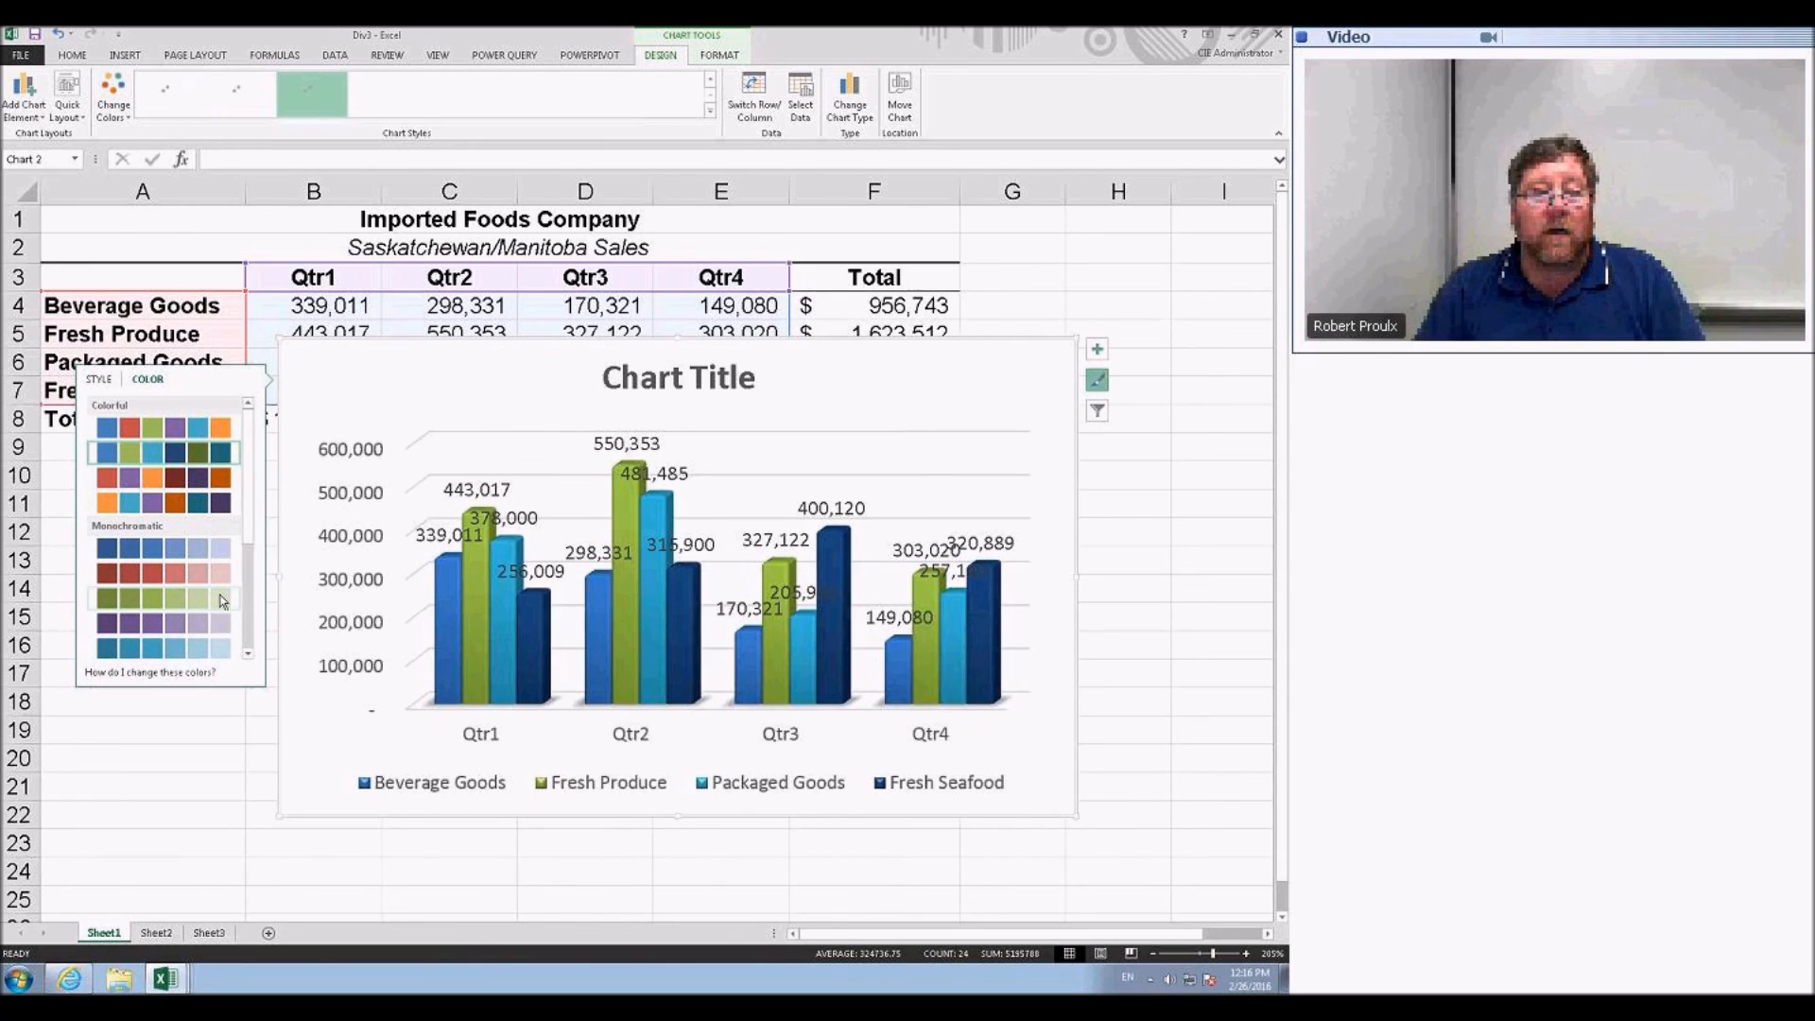
- Delete the 3-D column chart from Sheet1
{"action": "left_click", "coordinate": [1186, 561]}
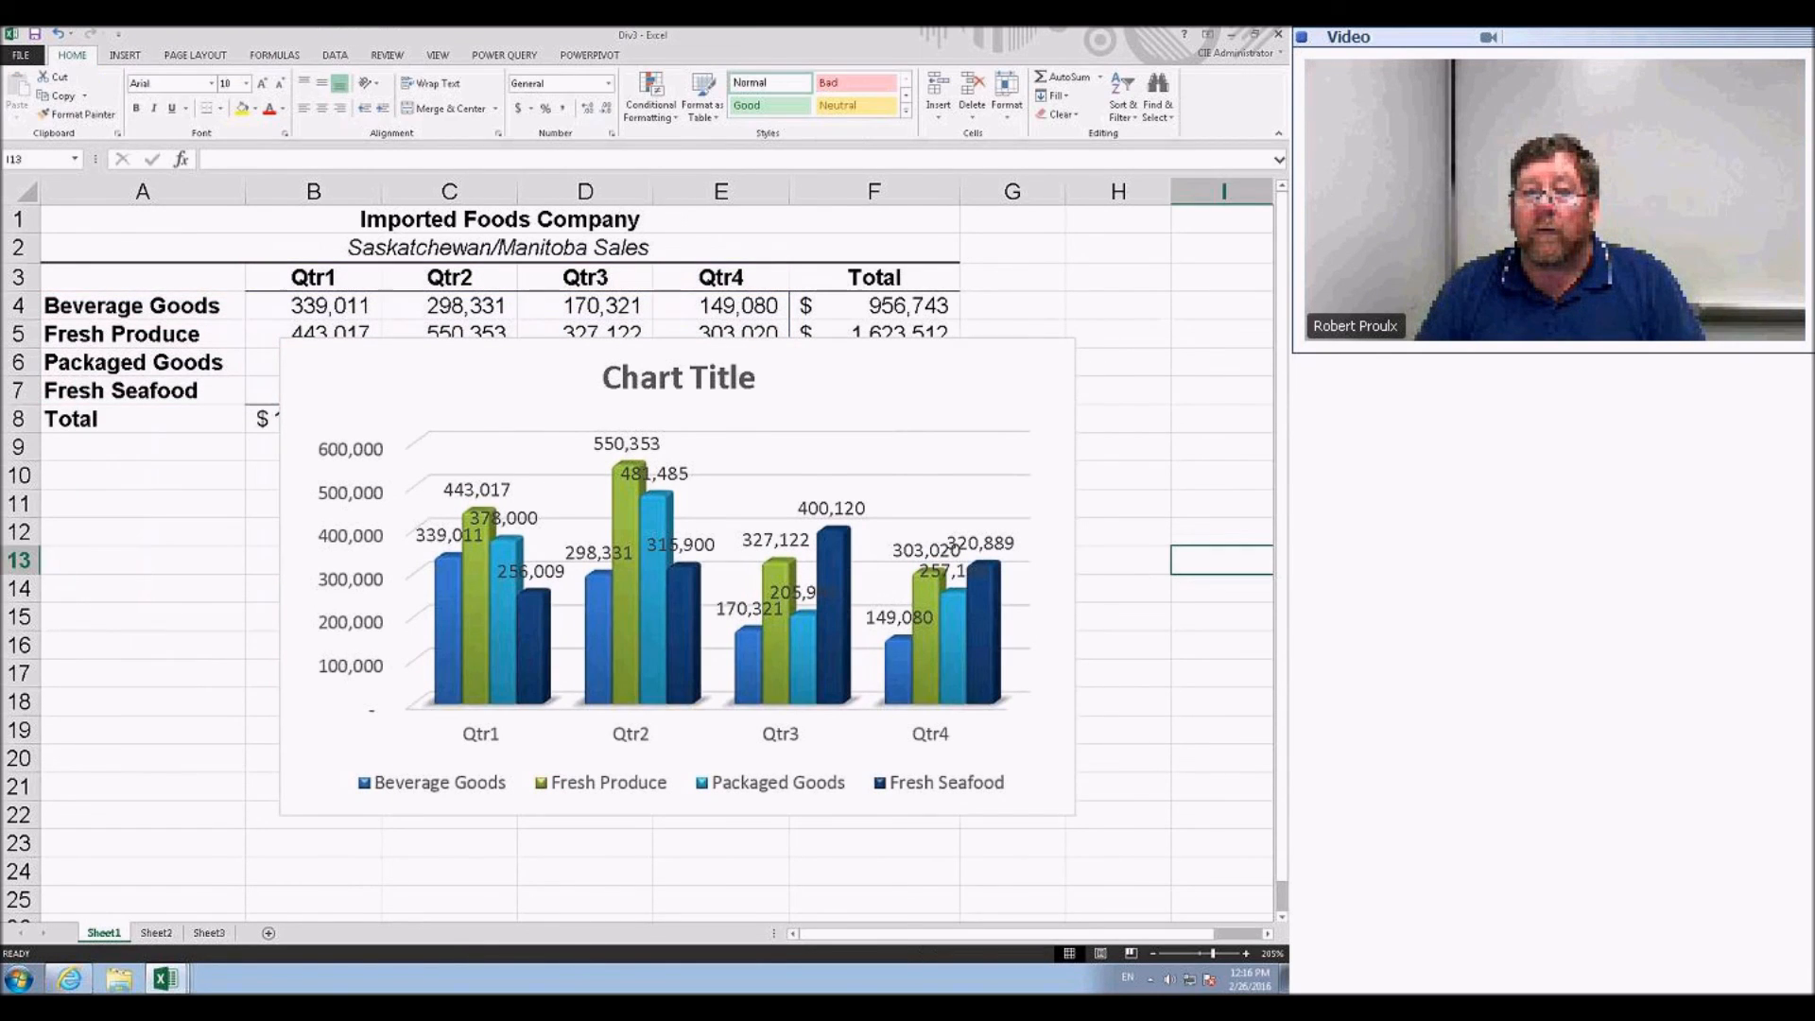
{"action": "left_click", "coordinate": [1053, 417]}
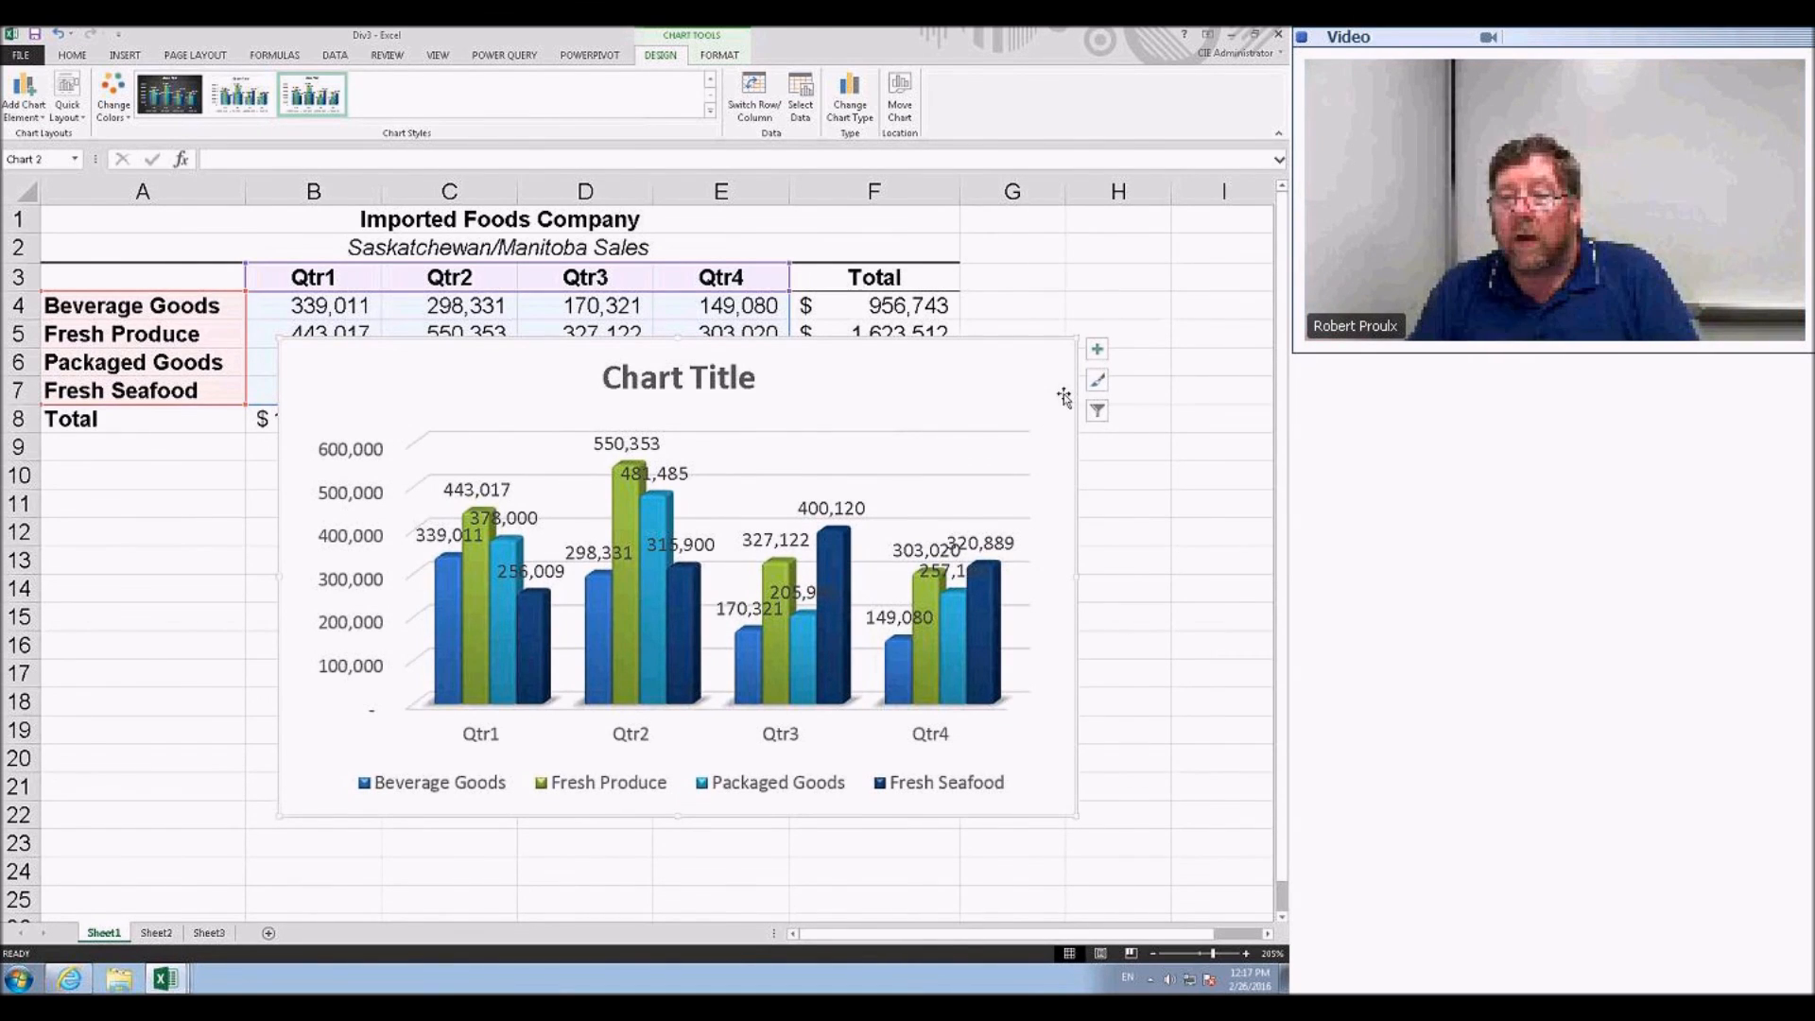
{"action": "key", "text": "Delete"}
- Insert the recommended Line chart for the quarterly sales of the four product categories in A3:E7
{"action": "left_click", "coordinate": [223, 276]}
{"action": "left_click_drag", "start_coordinate": [376, 293], "coordinate": [705, 395]}
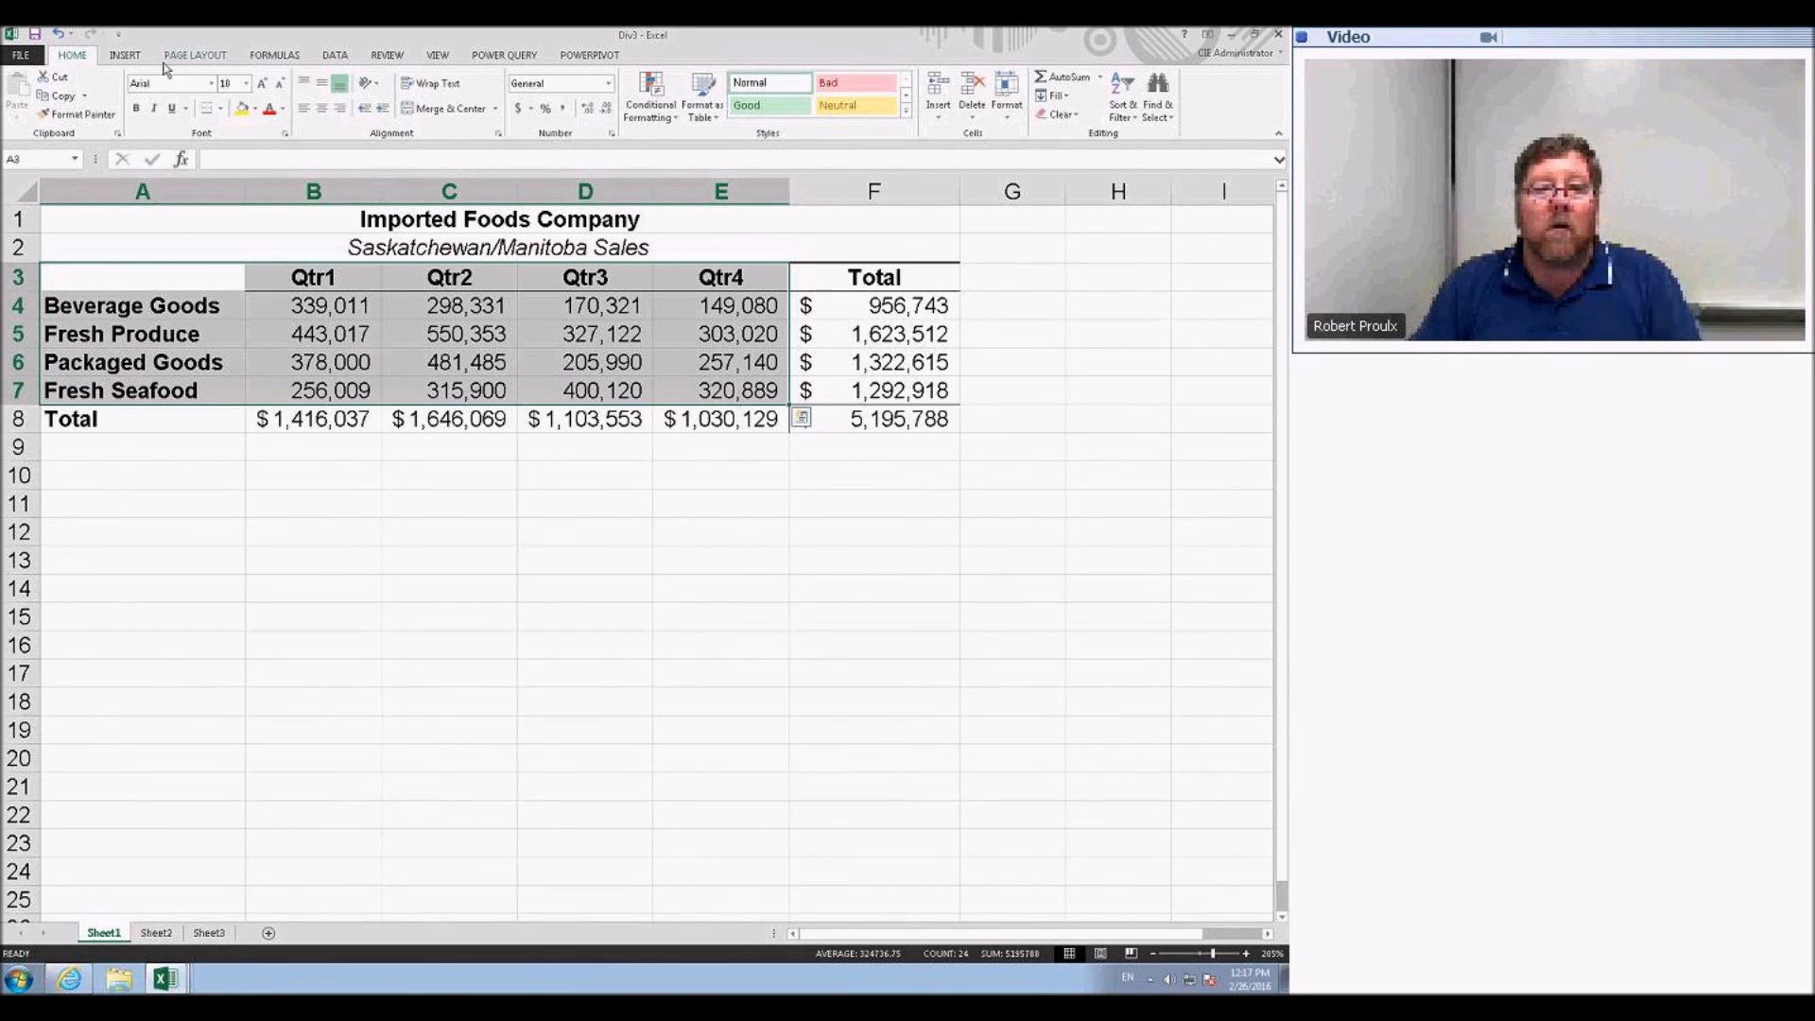
{"action": "left_click", "coordinate": [124, 55]}
{"action": "left_click", "coordinate": [481, 121]}
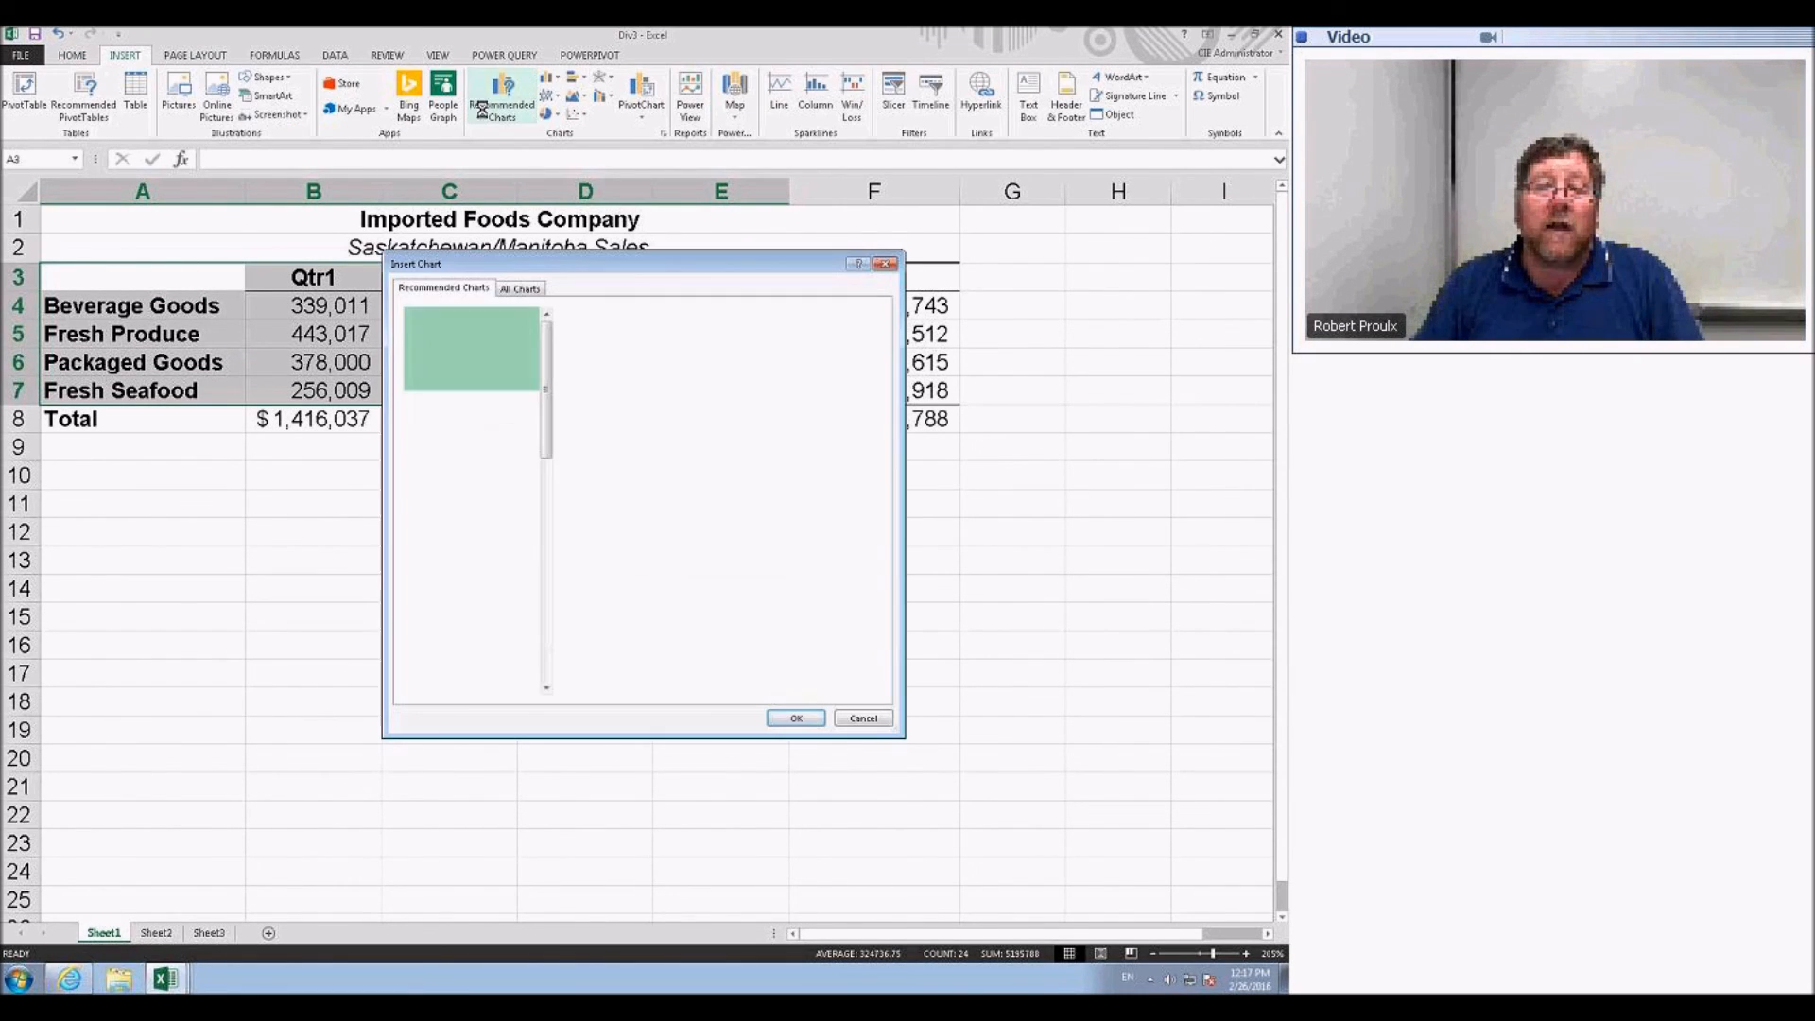
{"action": "left_click", "coordinate": [521, 288]}
{"action": "left_click", "coordinate": [473, 289]}
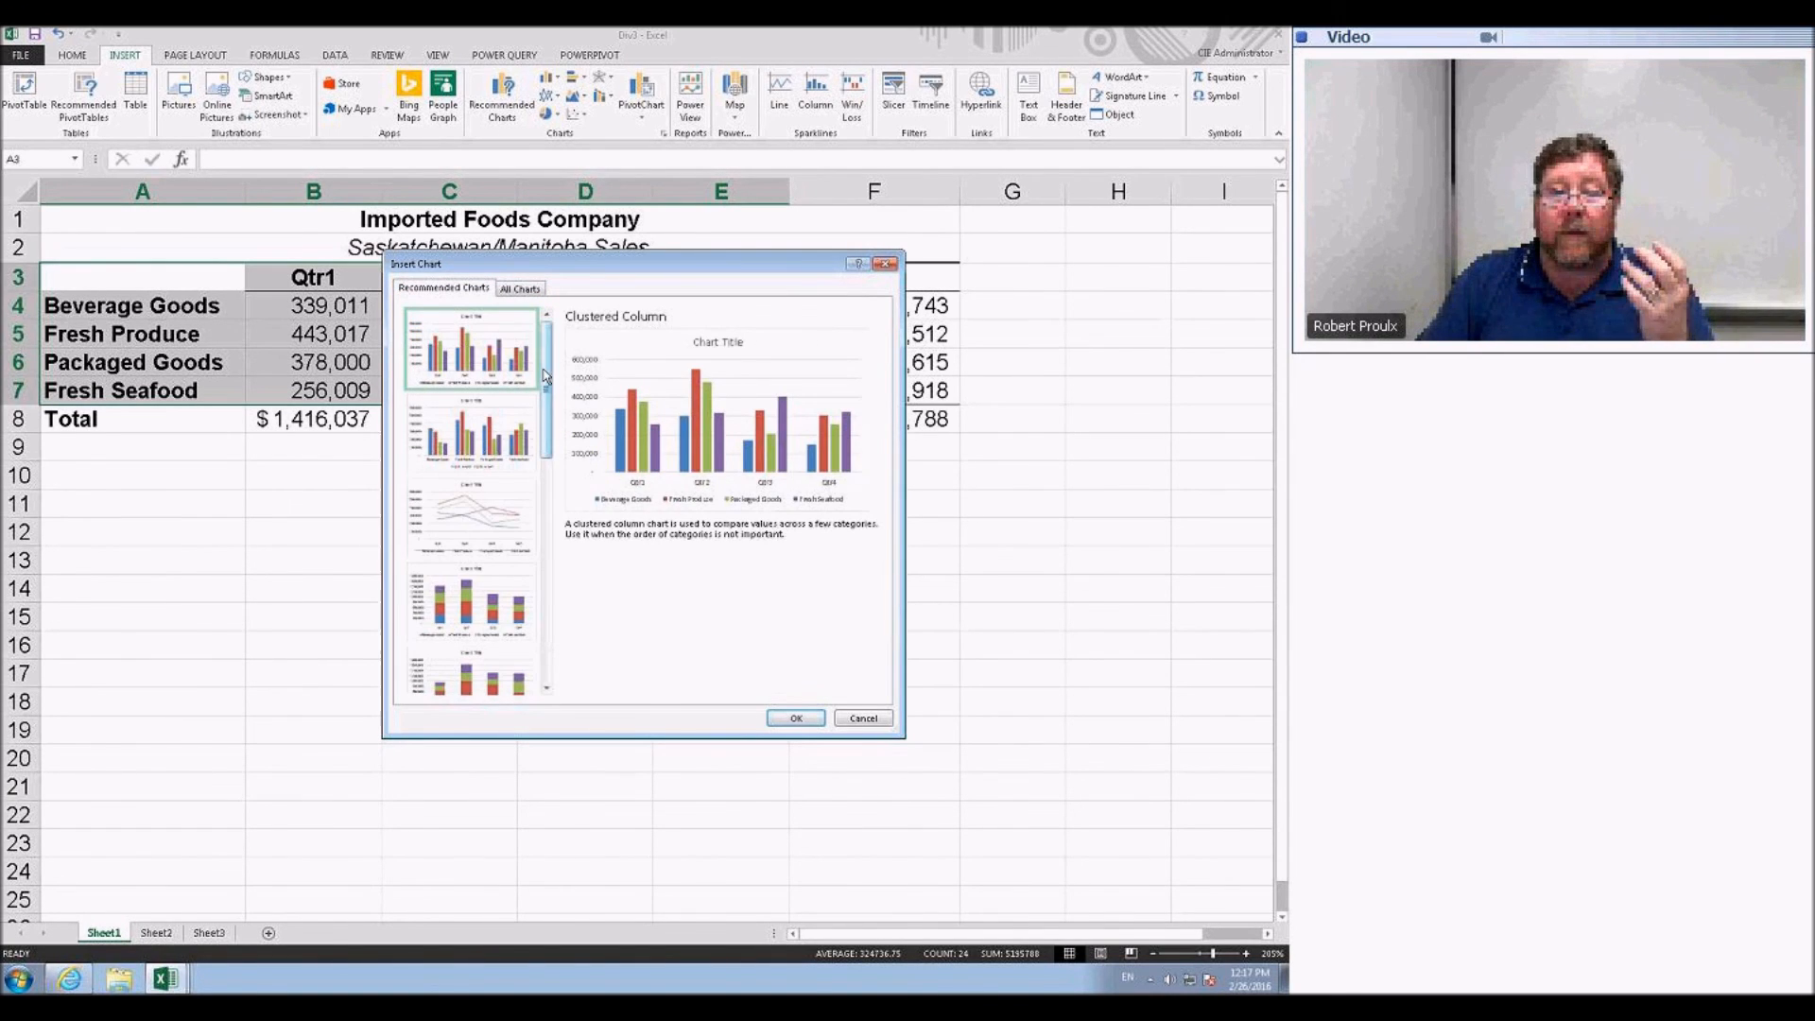
{"action": "left_click", "coordinate": [483, 527]}
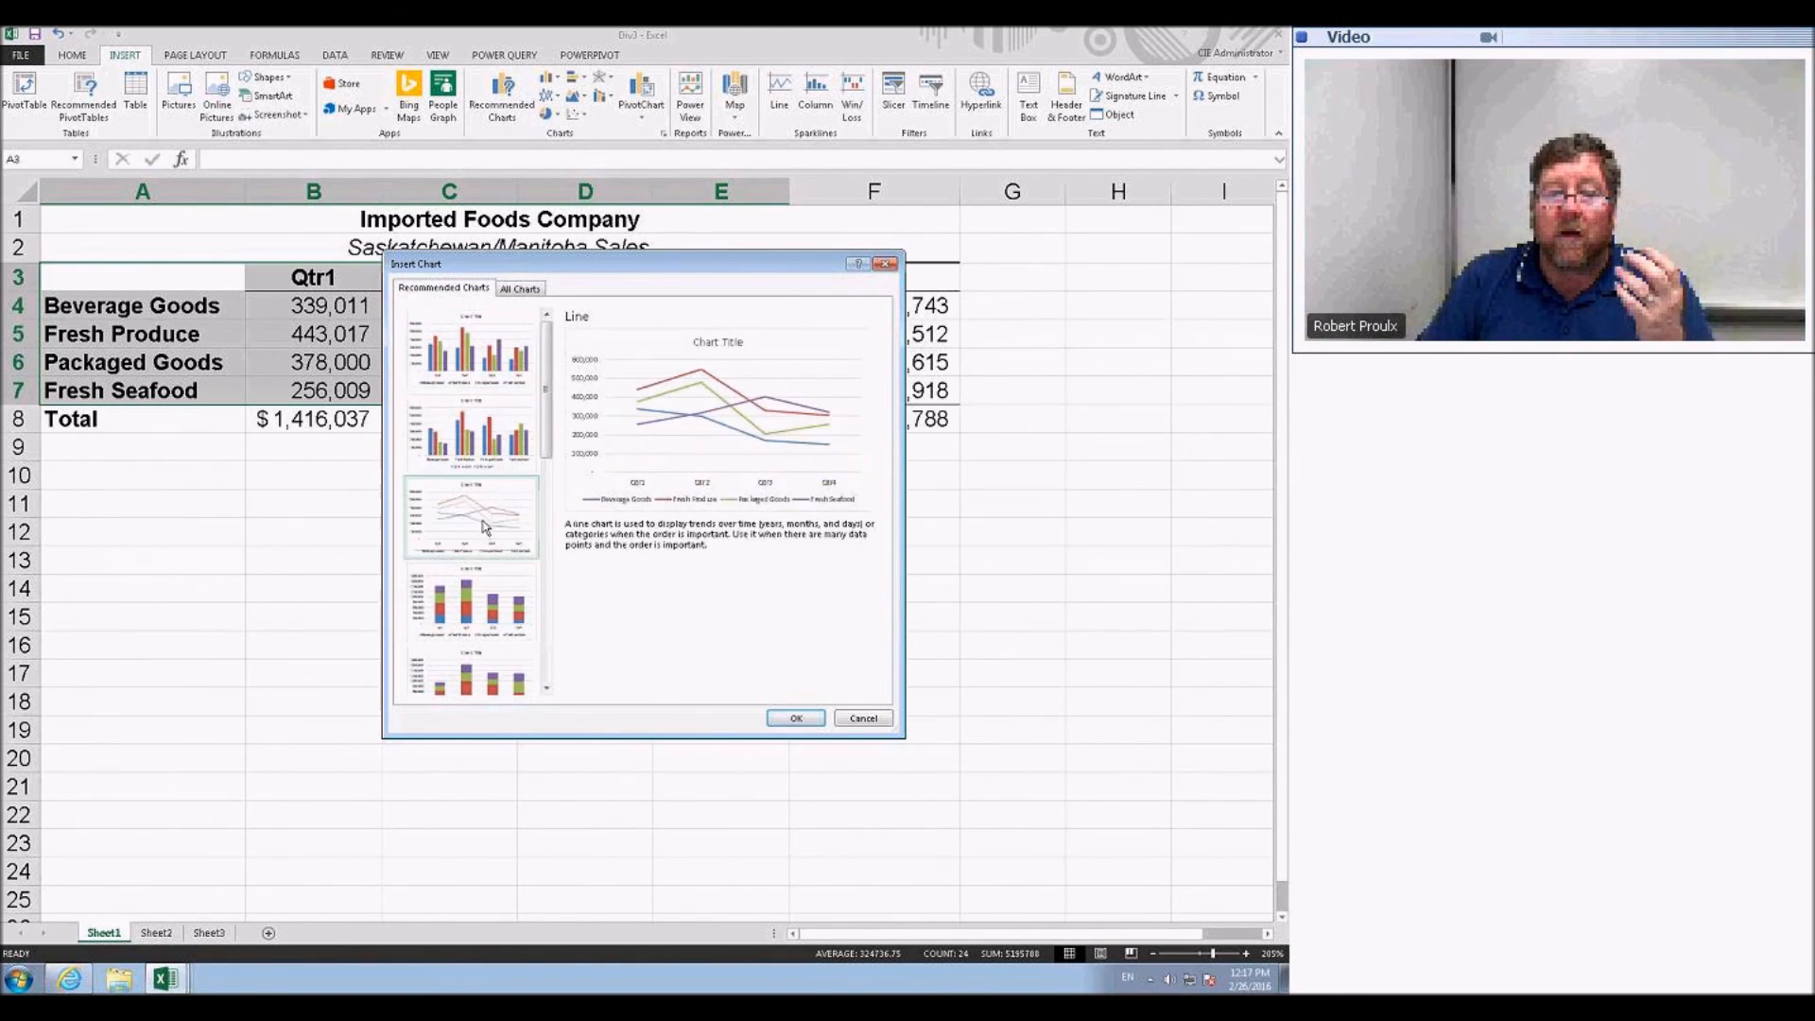
{"action": "left_click", "coordinate": [796, 718]}
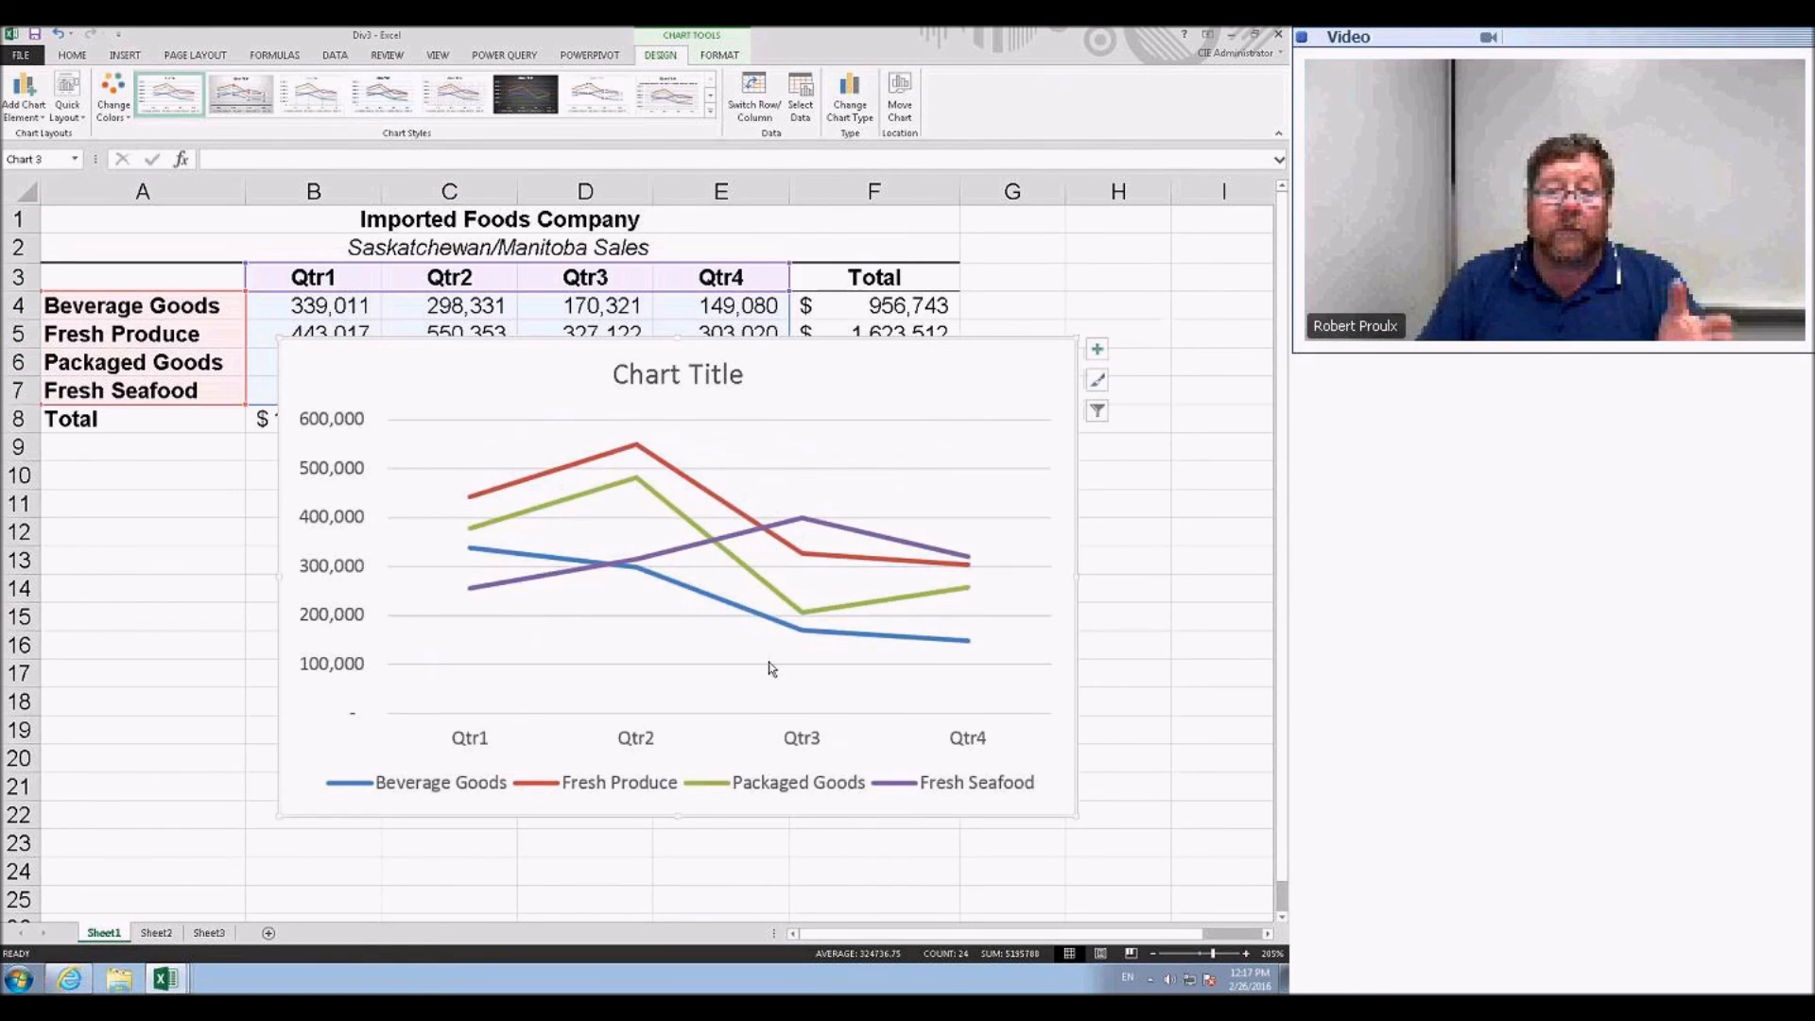
- Apply the light chart style with double-stroke lines, an uppercase title and the legend above the plot to the line chart
{"action": "left_click", "coordinate": [1096, 382]}
{"action": "left_click_drag", "start_coordinate": [253, 448], "coordinate": [248, 506]}
{"action": "scroll", "coordinate": [237, 560], "scroll_direction": "down", "scroll_amount": 4}
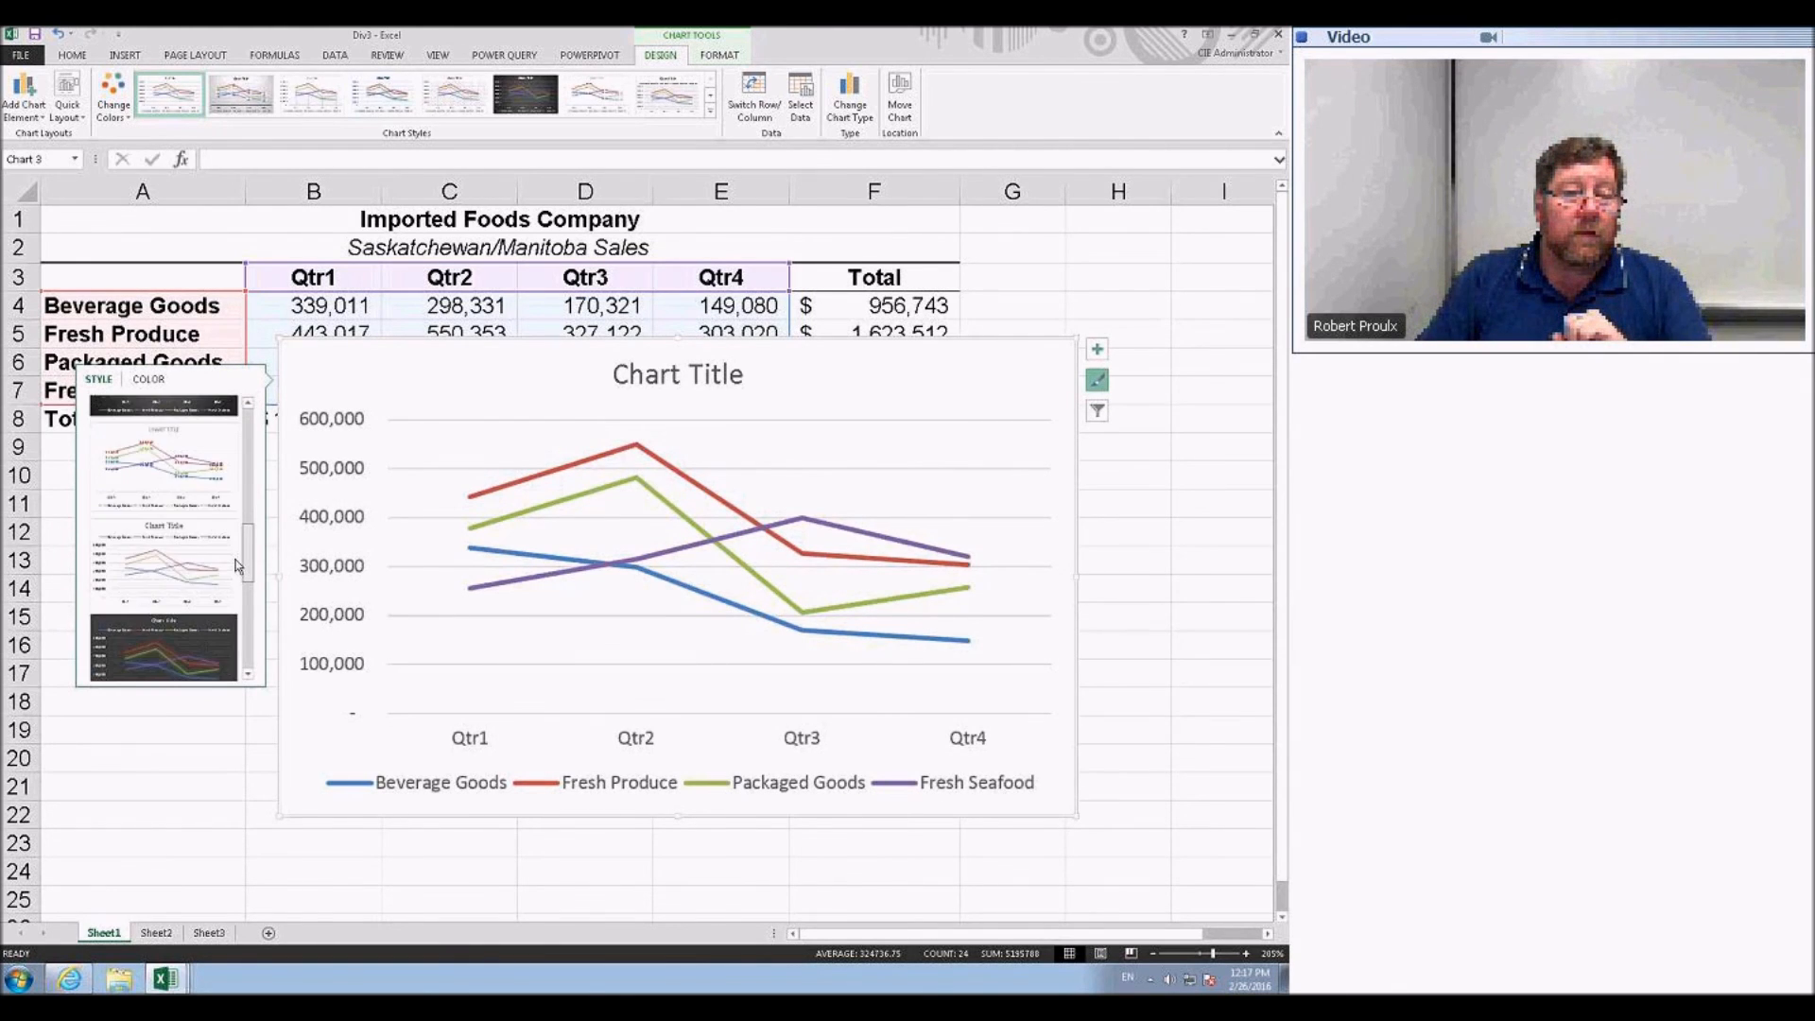
{"action": "left_click", "coordinate": [205, 585]}
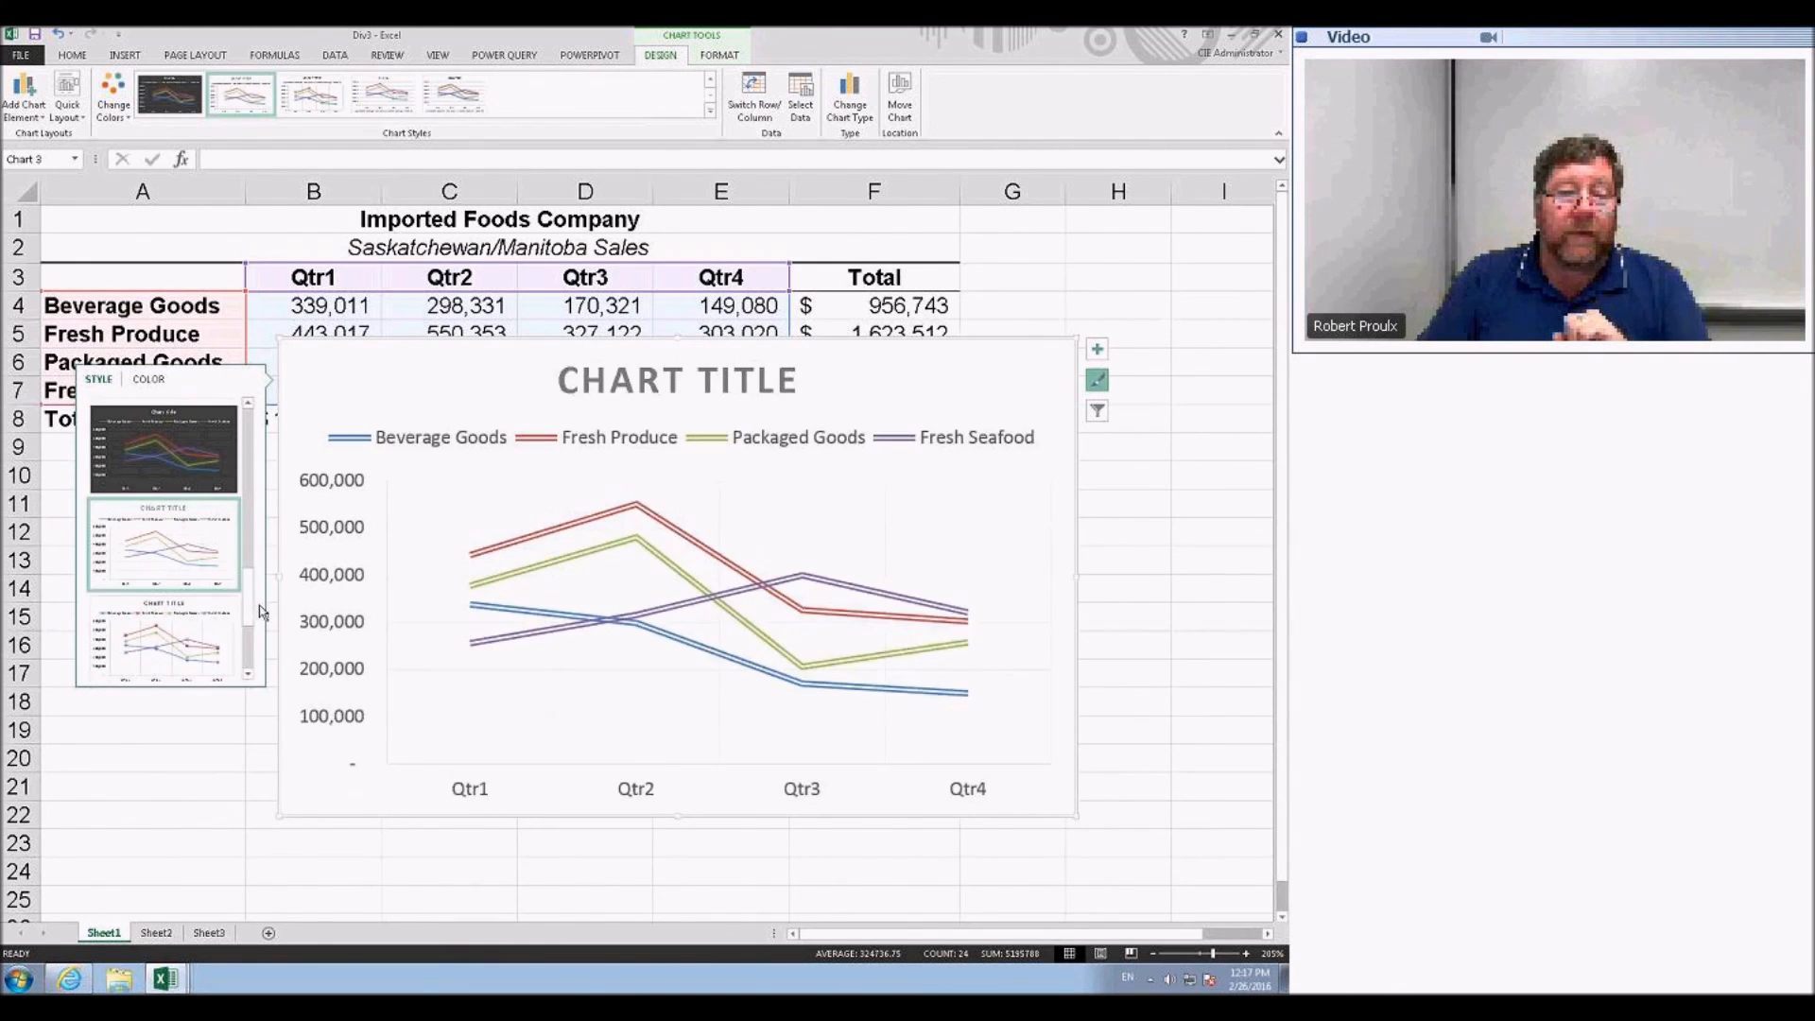
{"action": "mouse_move", "coordinate": [535, 578]}
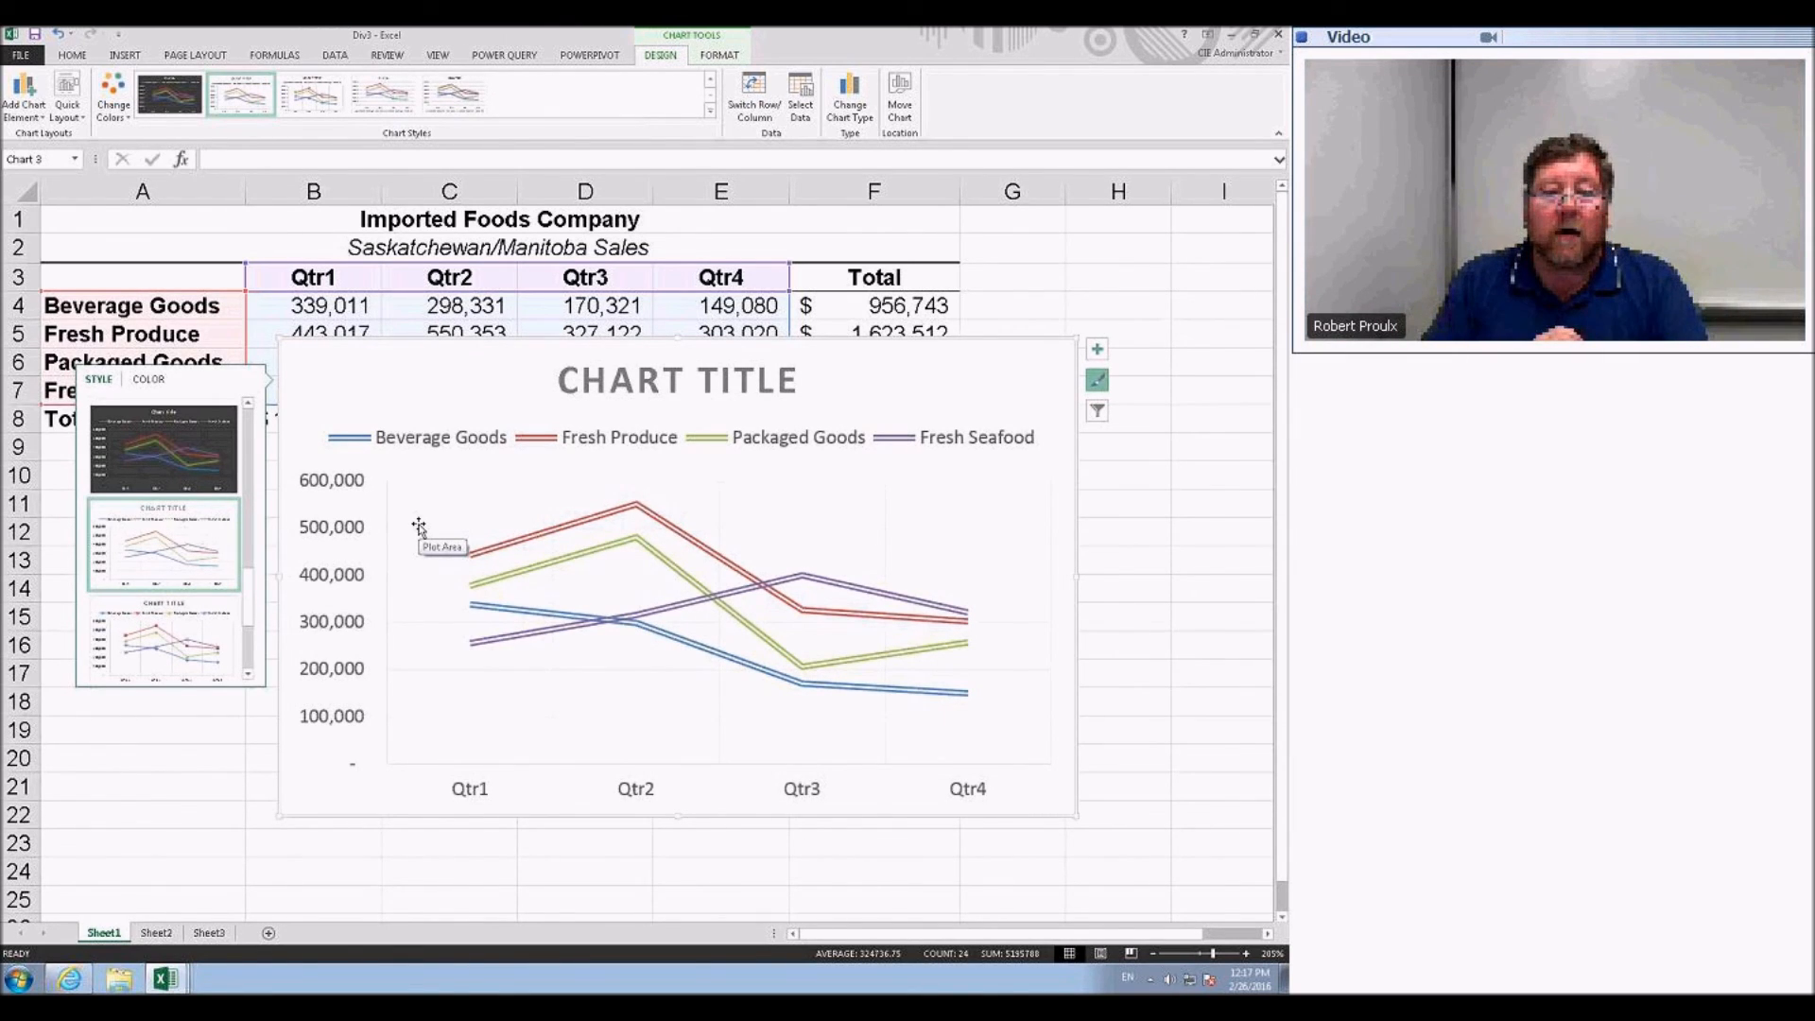
{"action": "left_click", "coordinate": [1068, 301]}
{"action": "left_click", "coordinate": [1039, 366]}
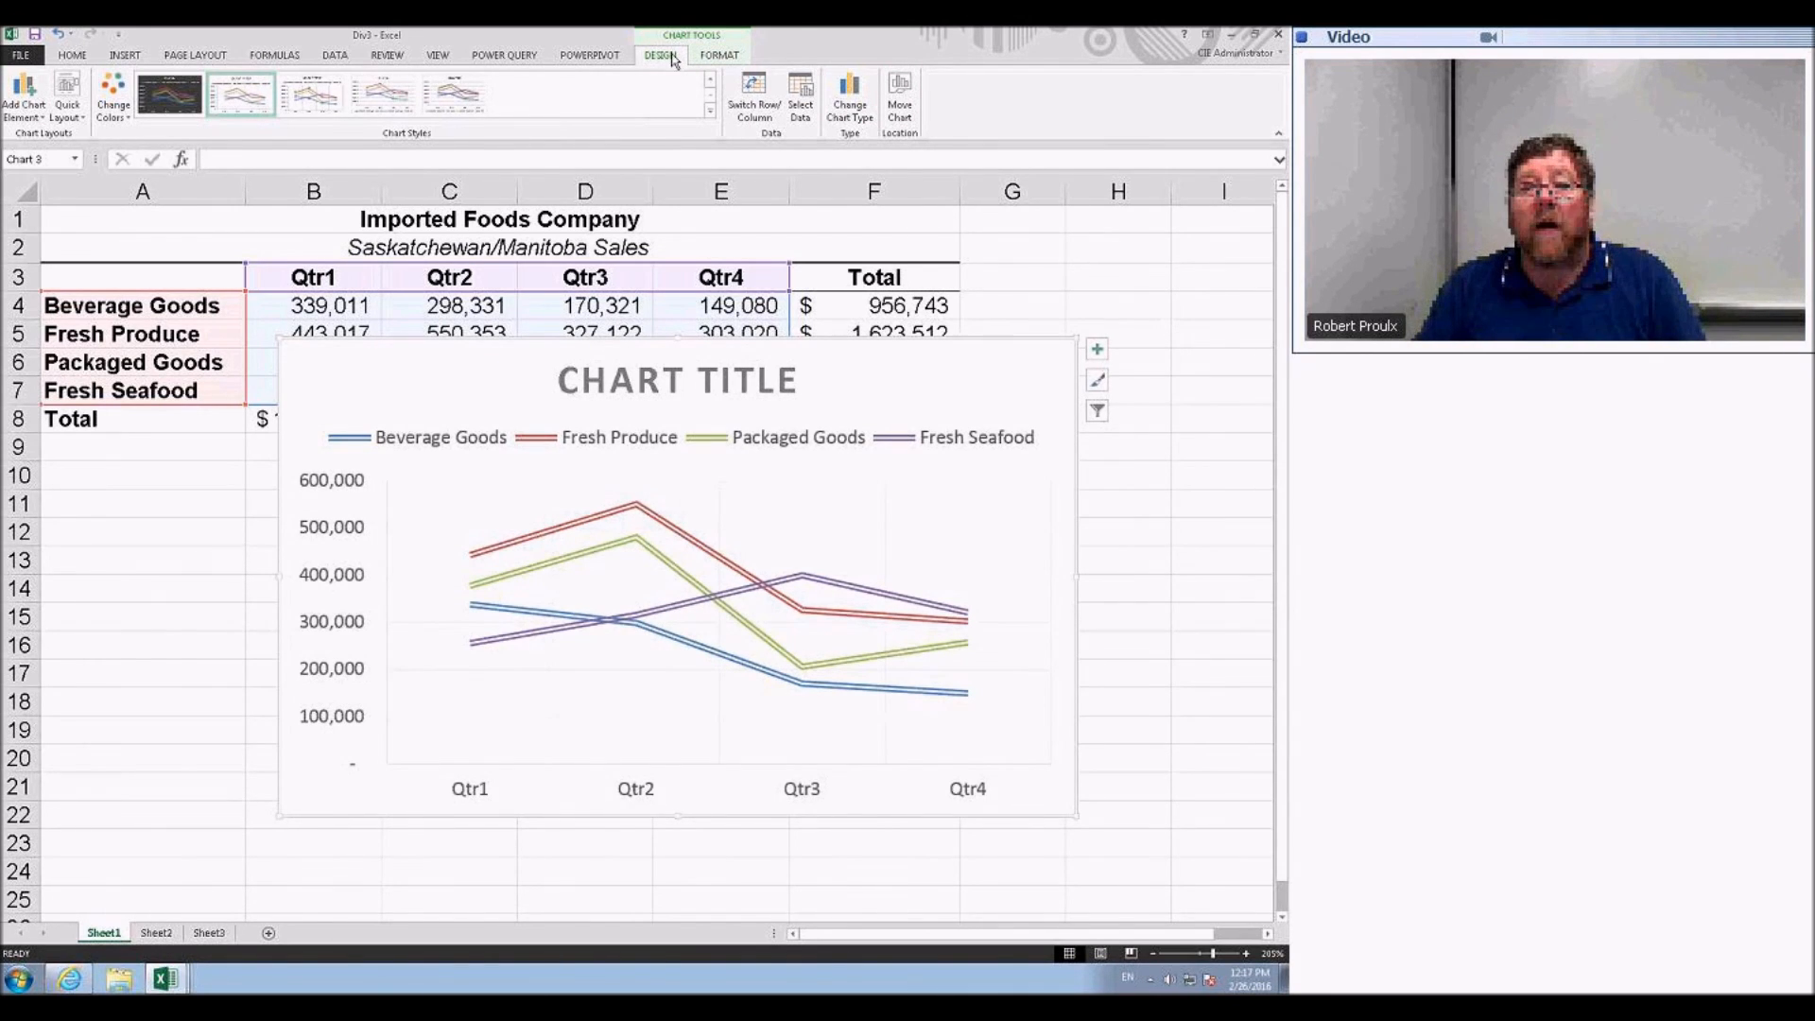
{"action": "left_click", "coordinate": [710, 58]}
{"action": "left_click", "coordinate": [666, 57]}
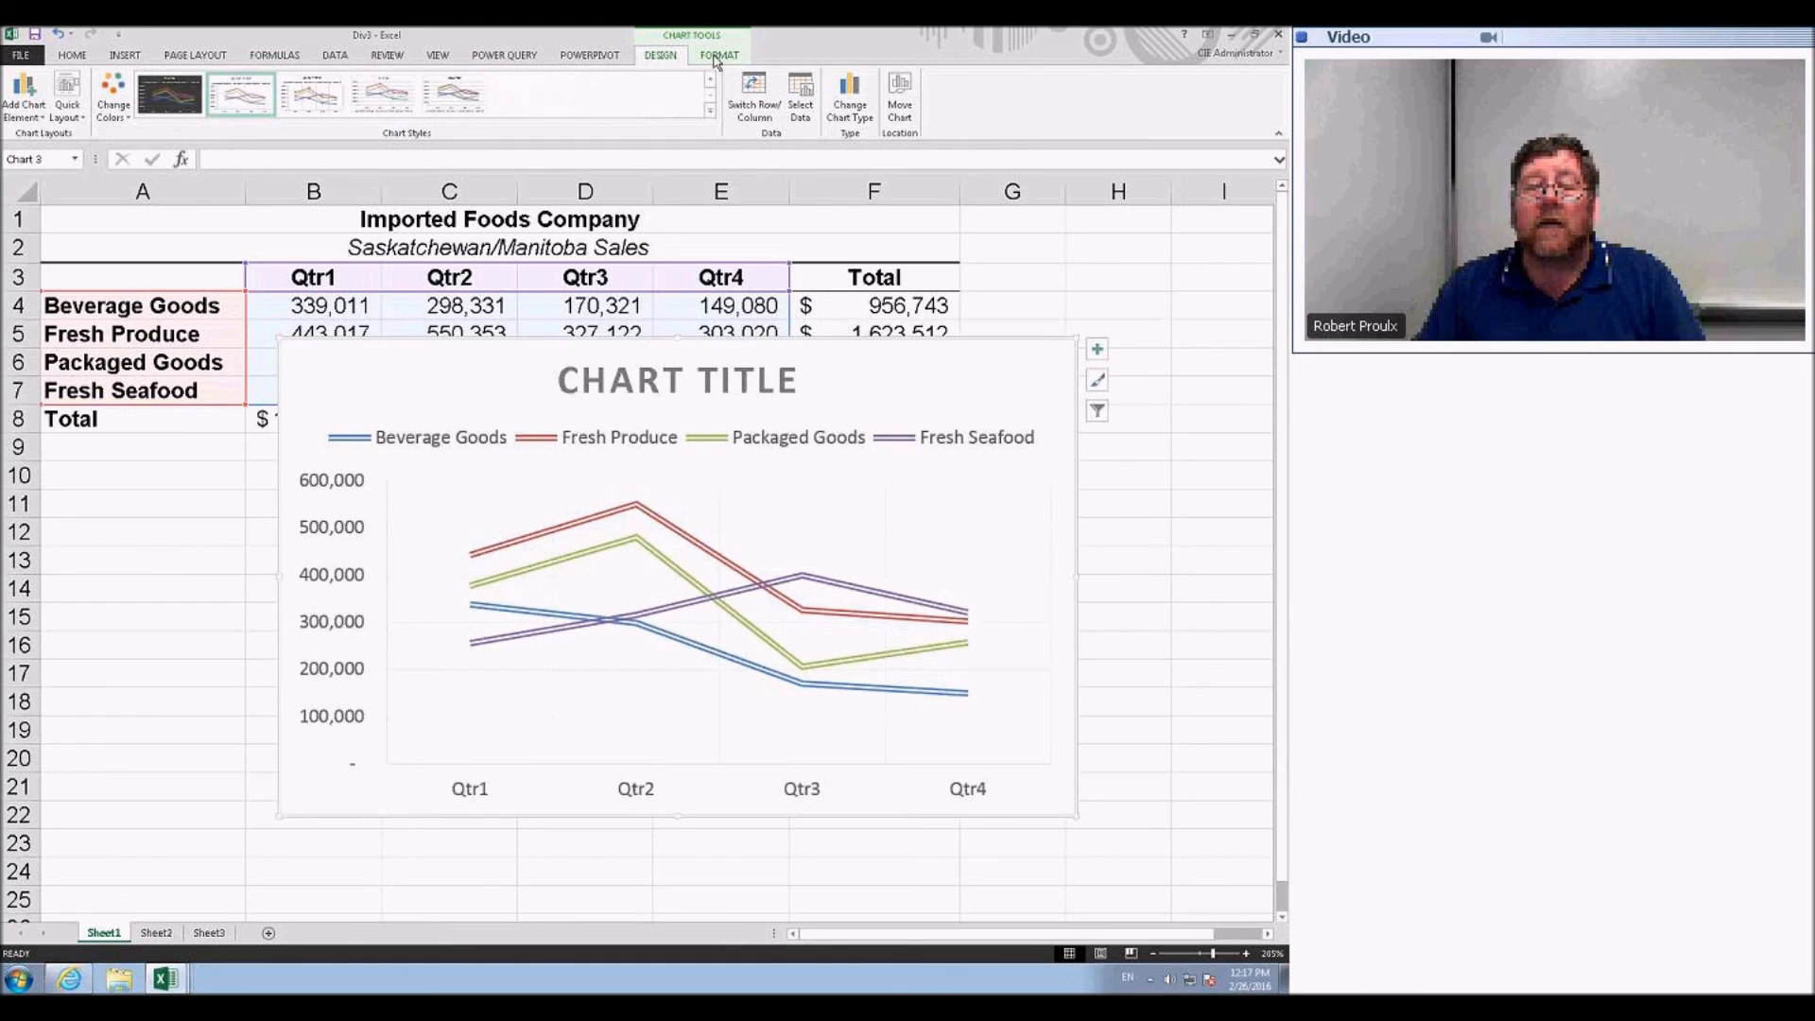
{"action": "left_click", "coordinate": [38, 109]}
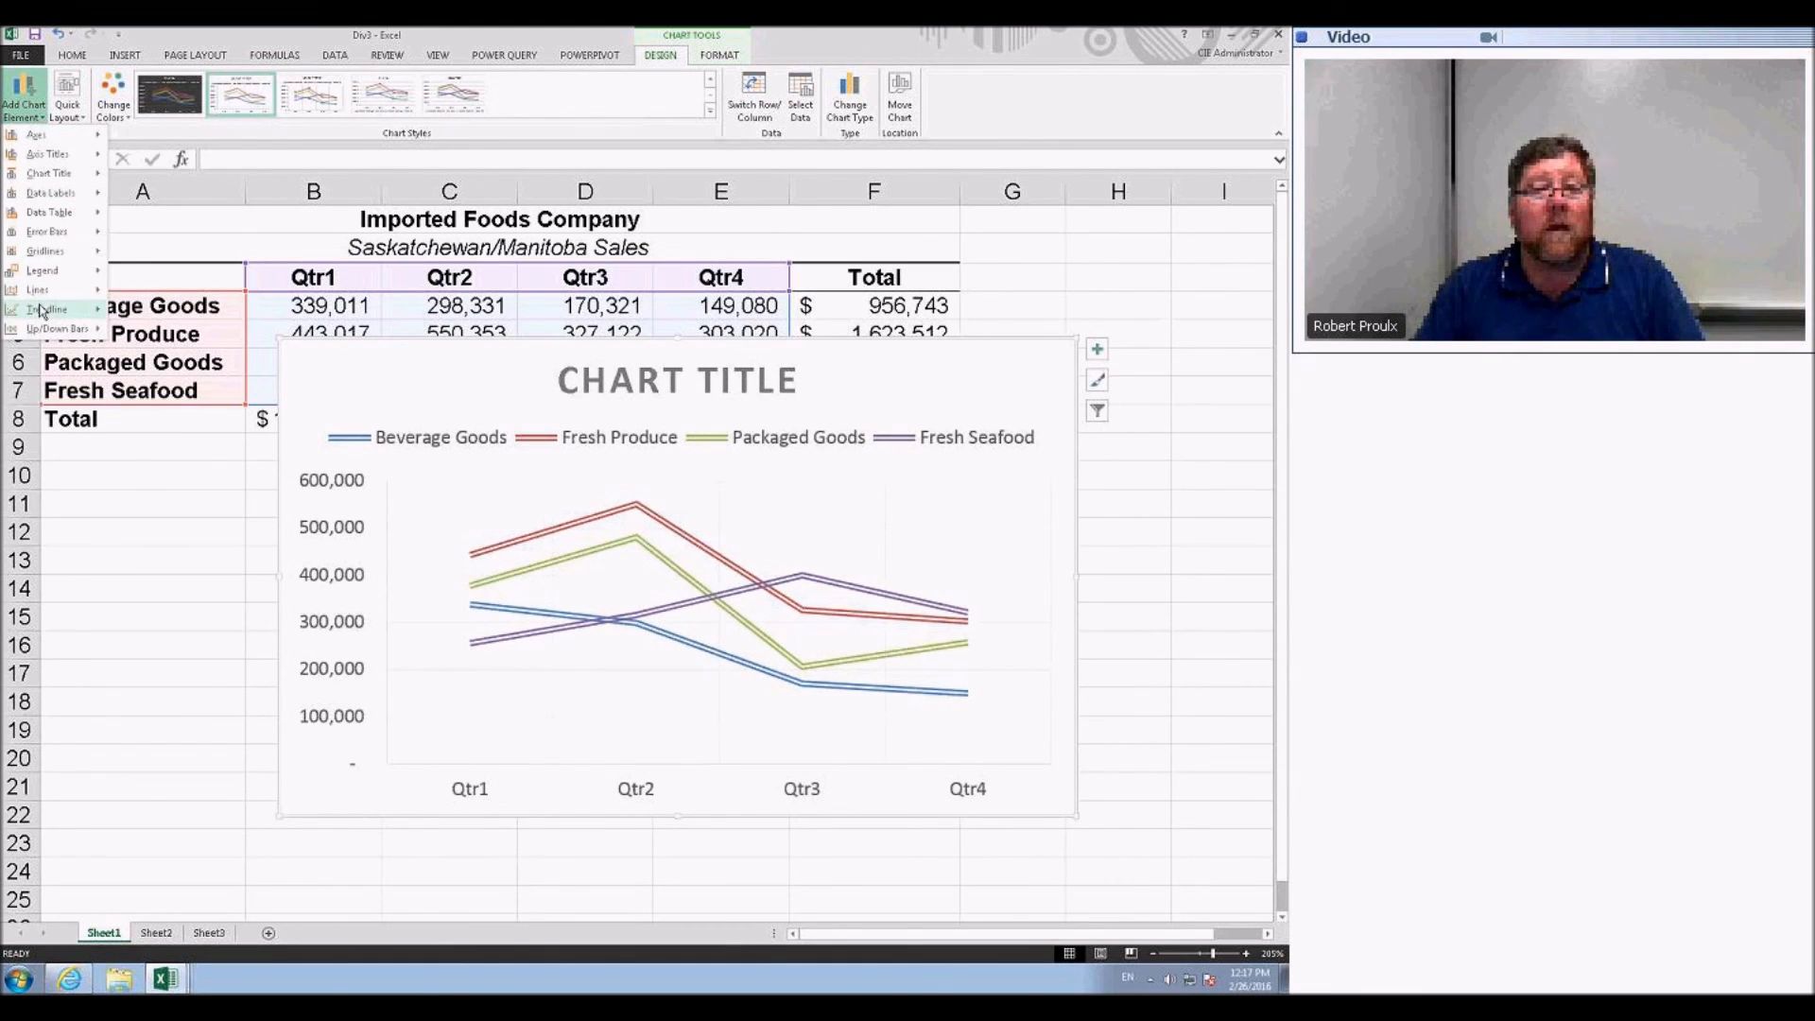
- Move the line chart to a new sheet named "the chart" and compare it with Sheet1
{"action": "left_click", "coordinate": [903, 100]}
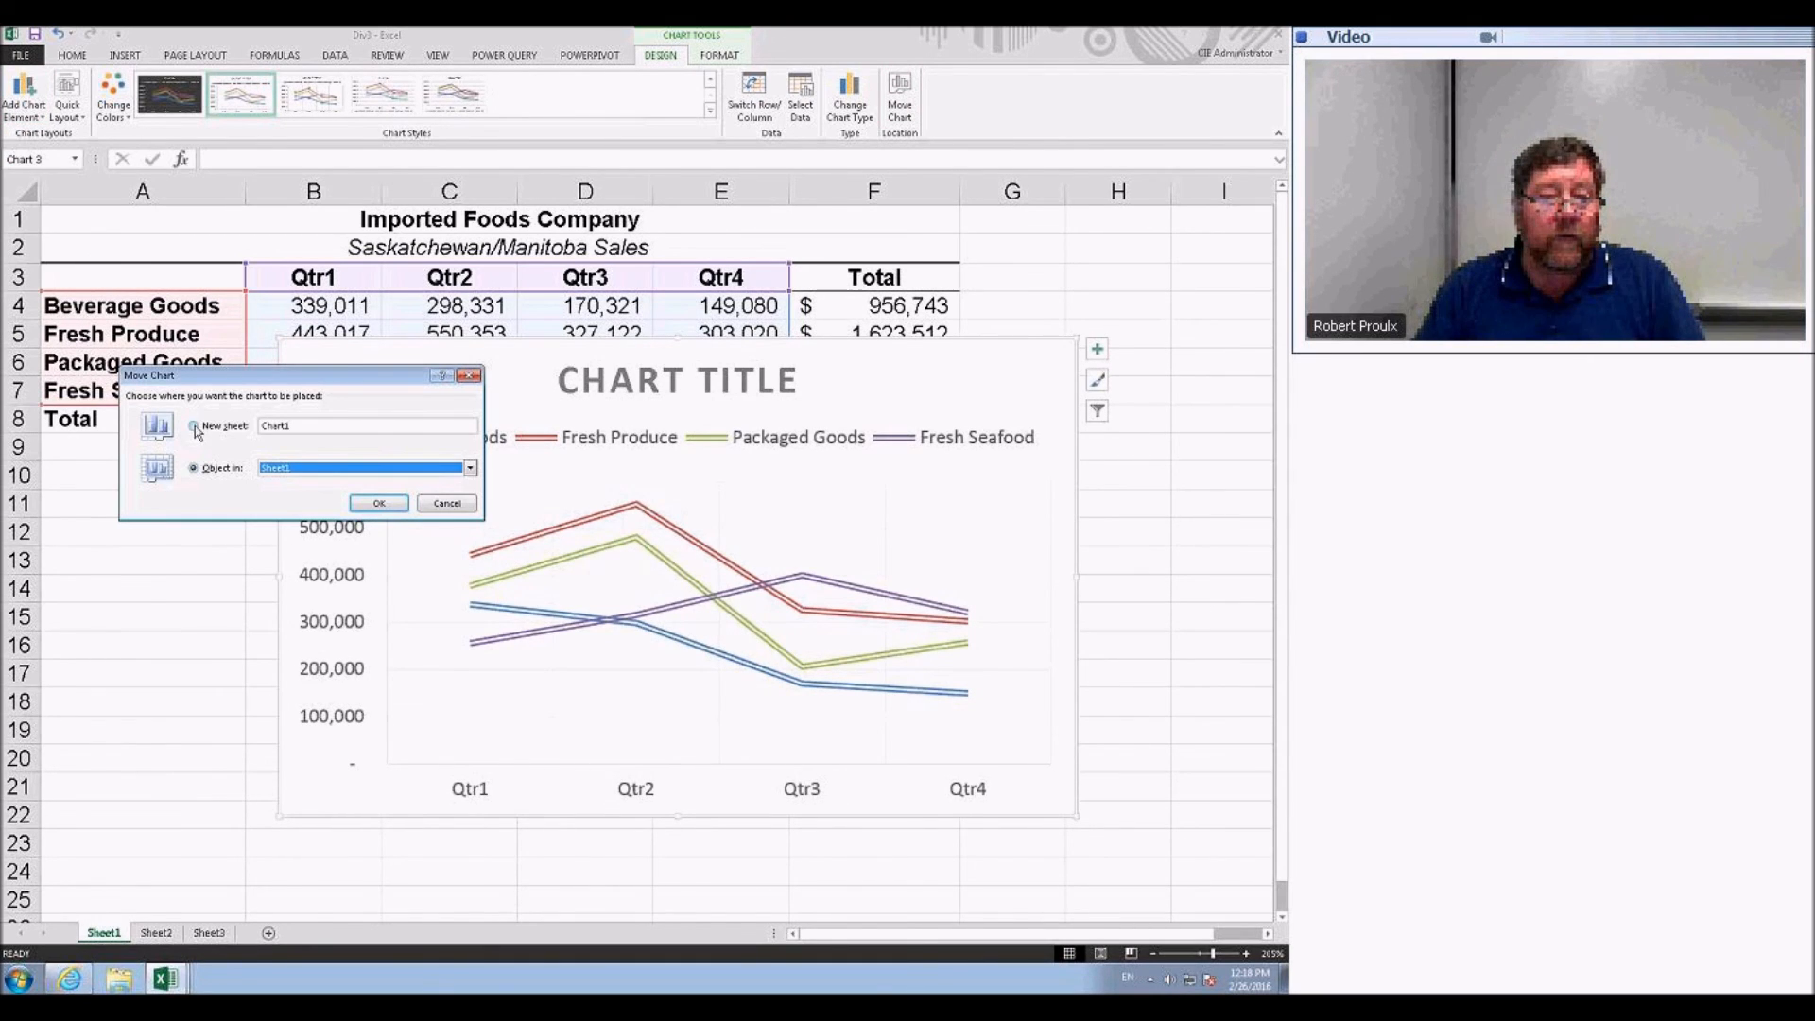
{"action": "left_click", "coordinate": [195, 428]}
{"action": "type", "text": "the chart"}
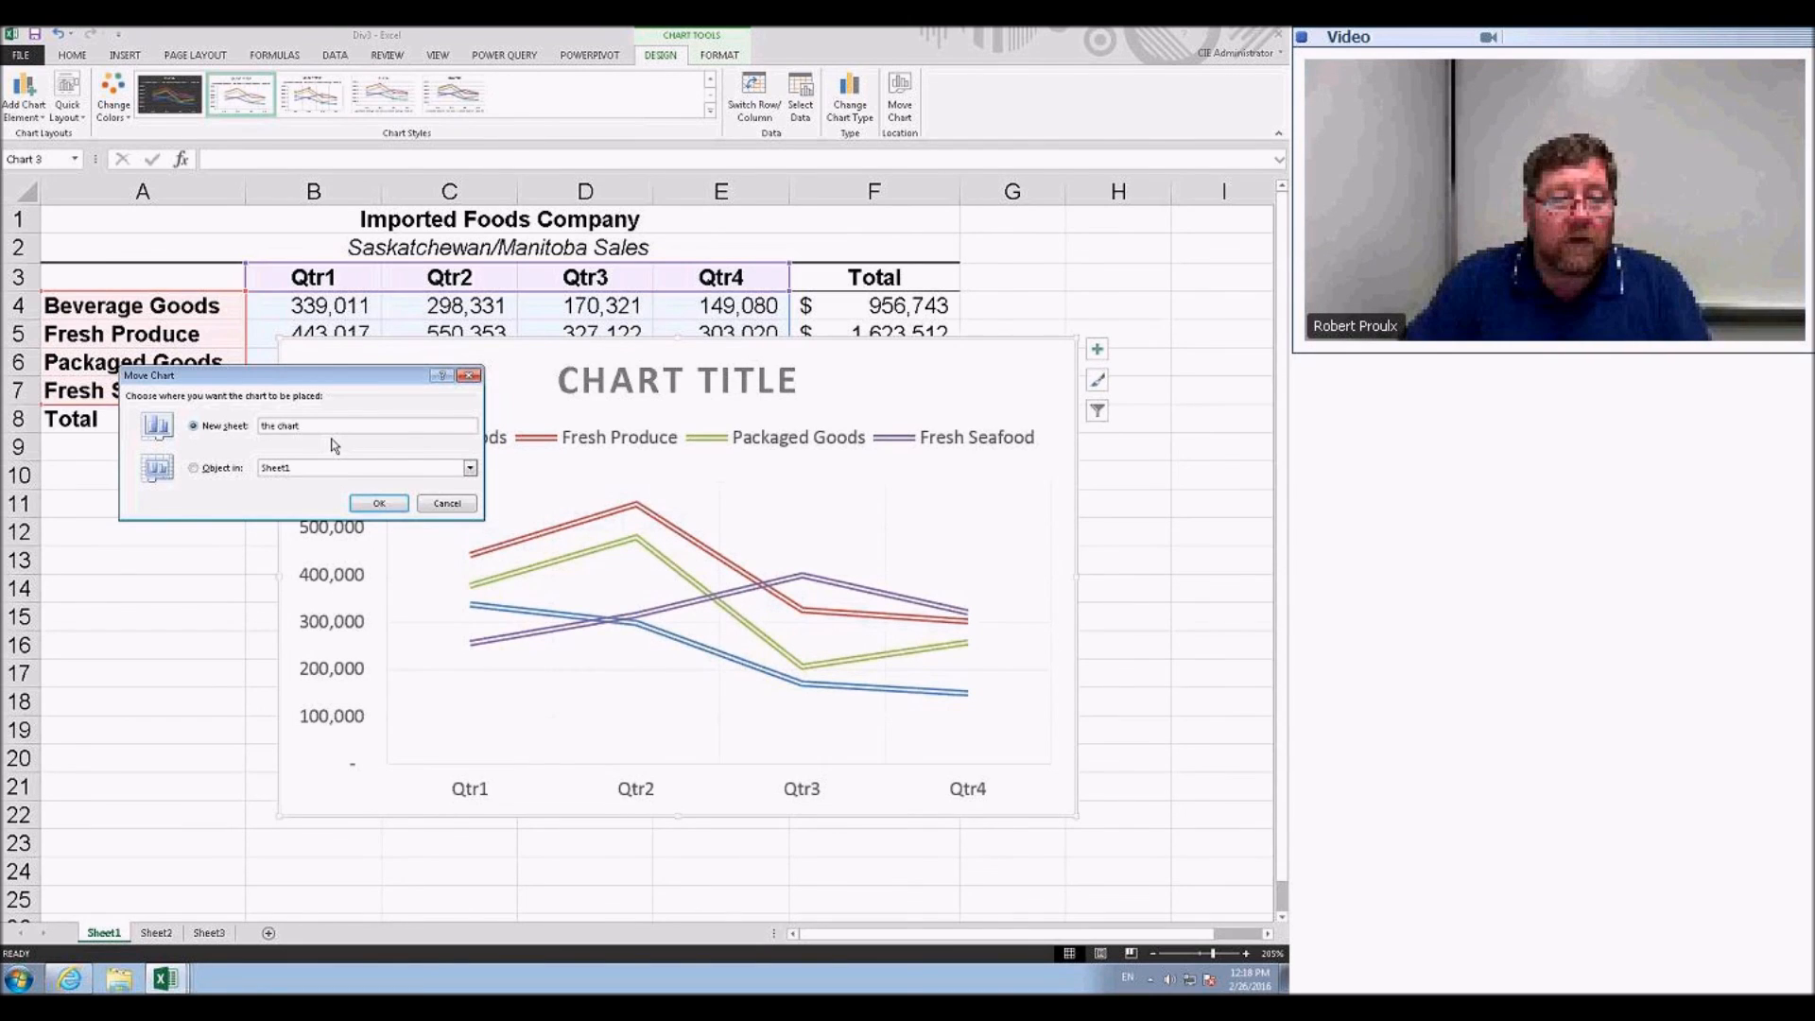
{"action": "key", "text": "Return"}
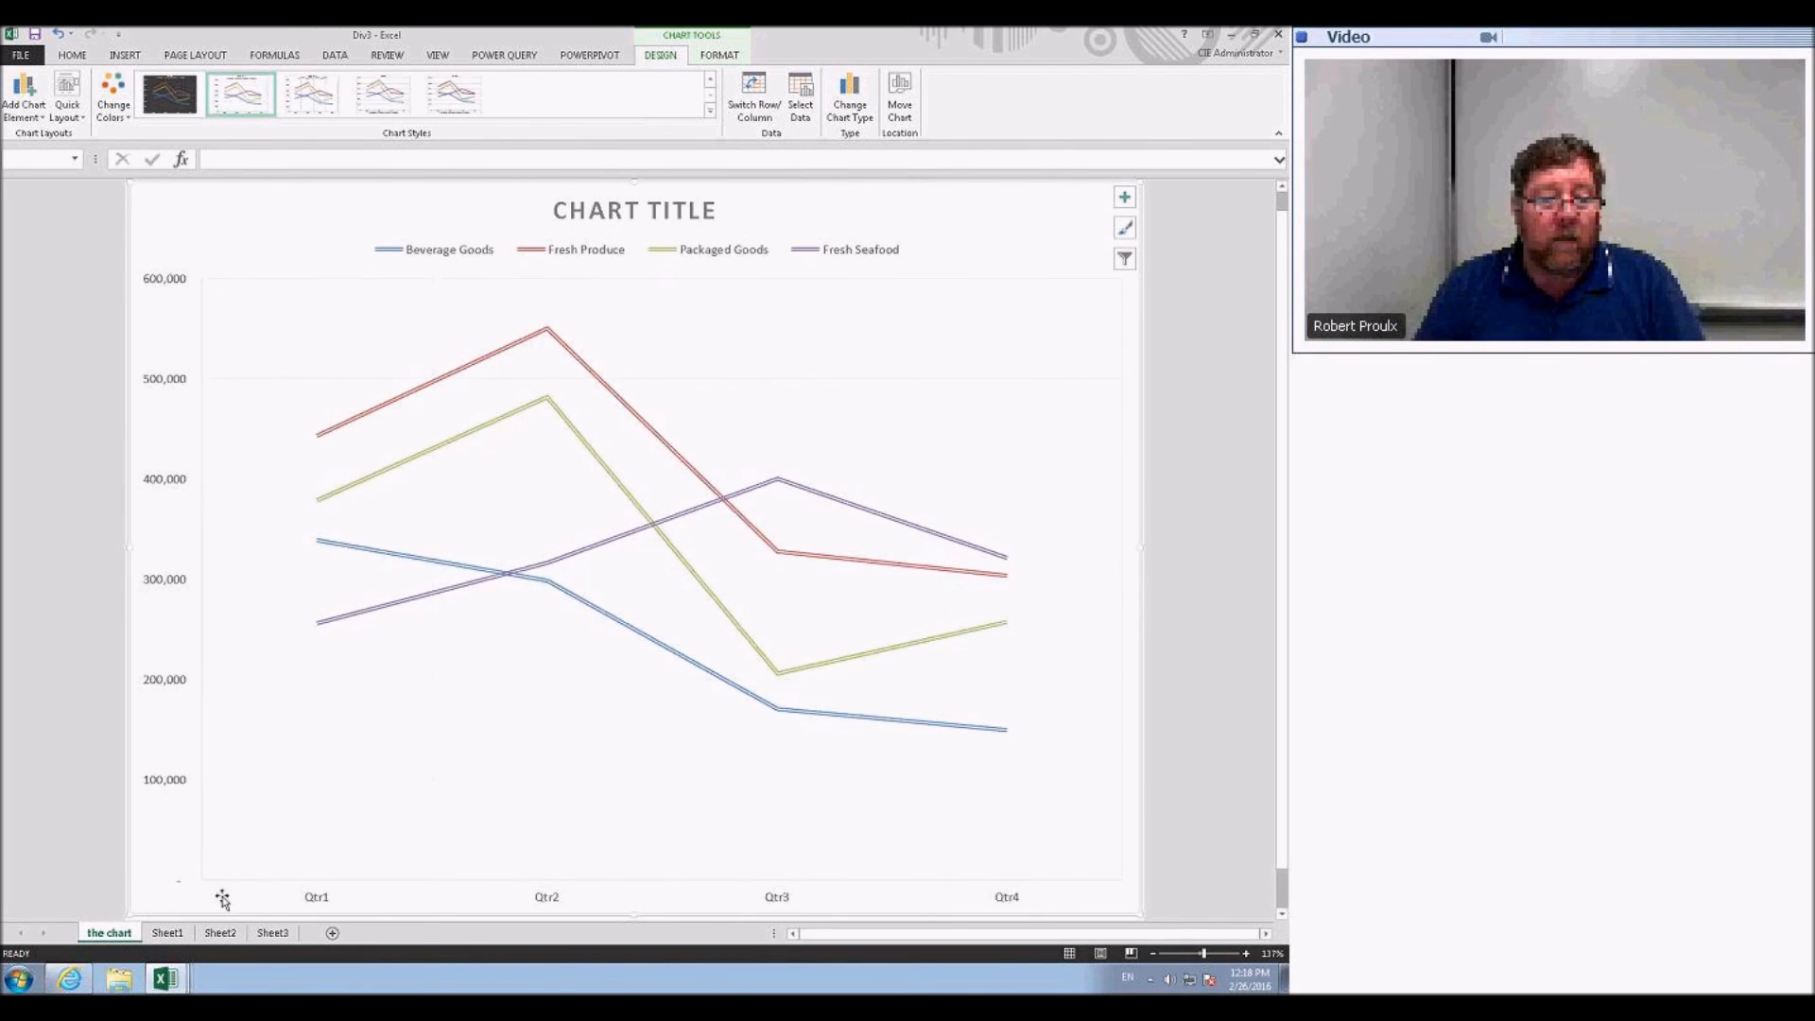
{"action": "left_click", "coordinate": [165, 933]}
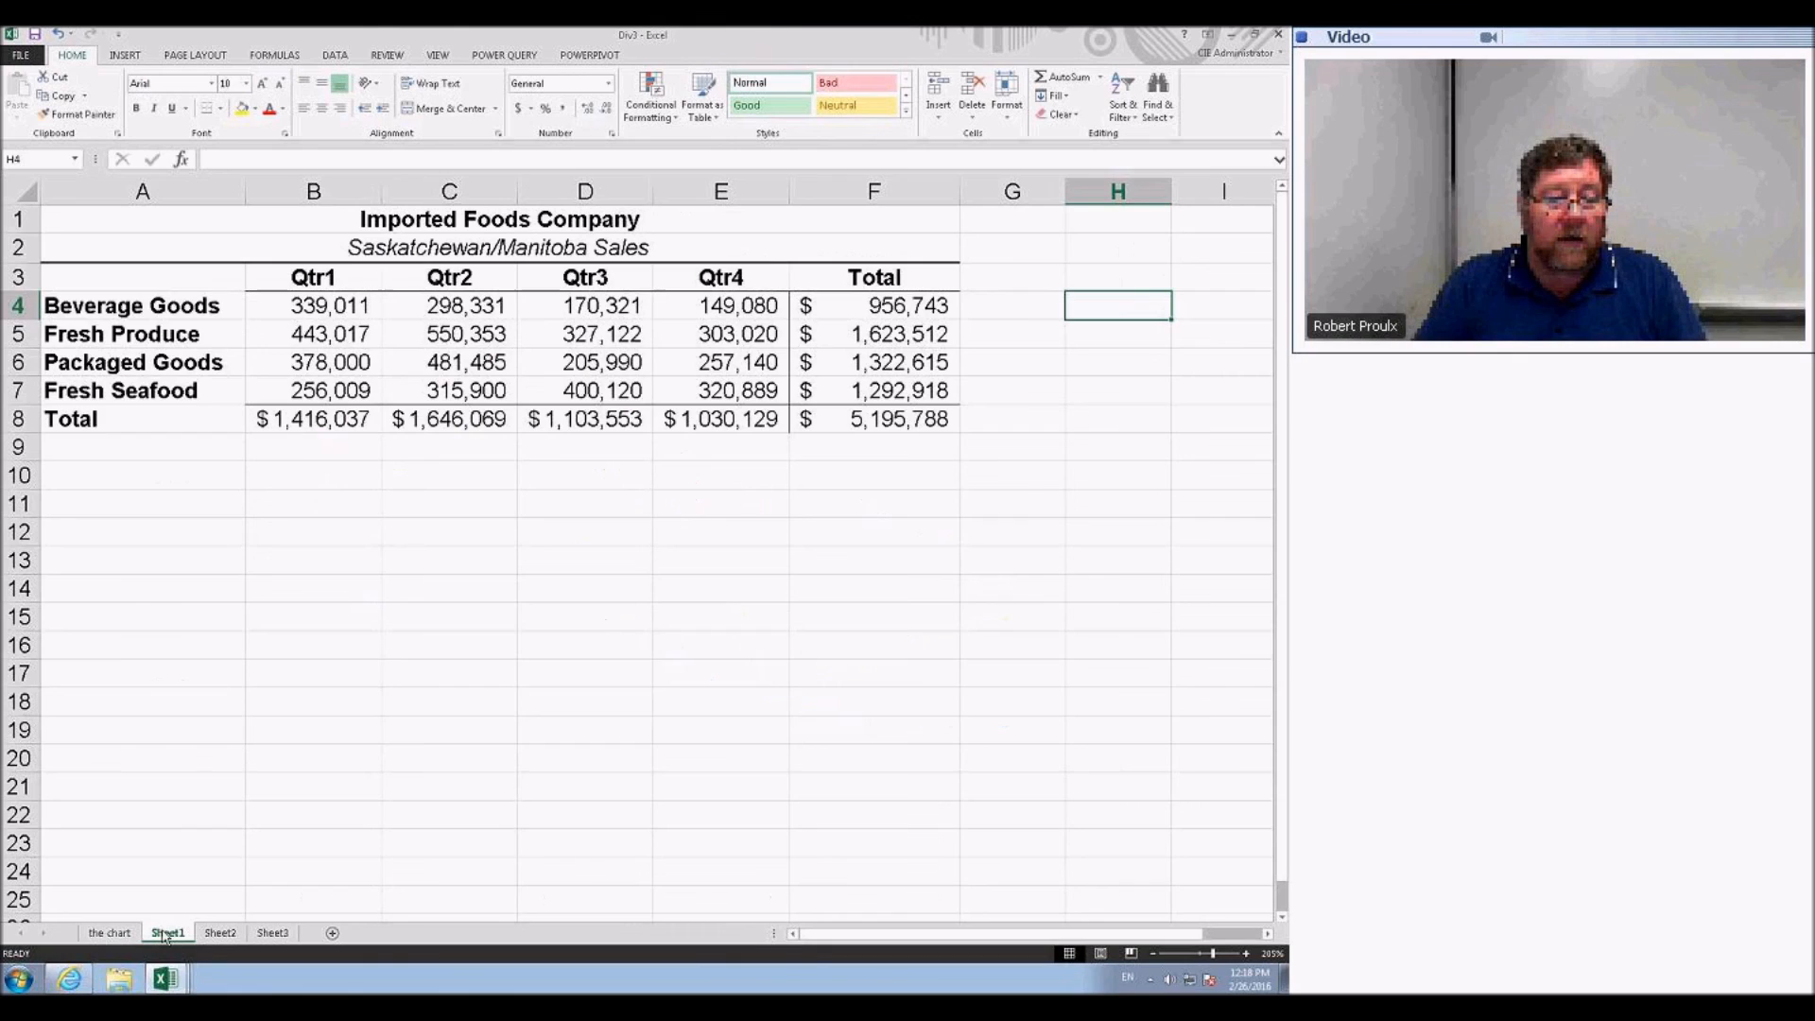
{"action": "left_click", "coordinate": [112, 932]}
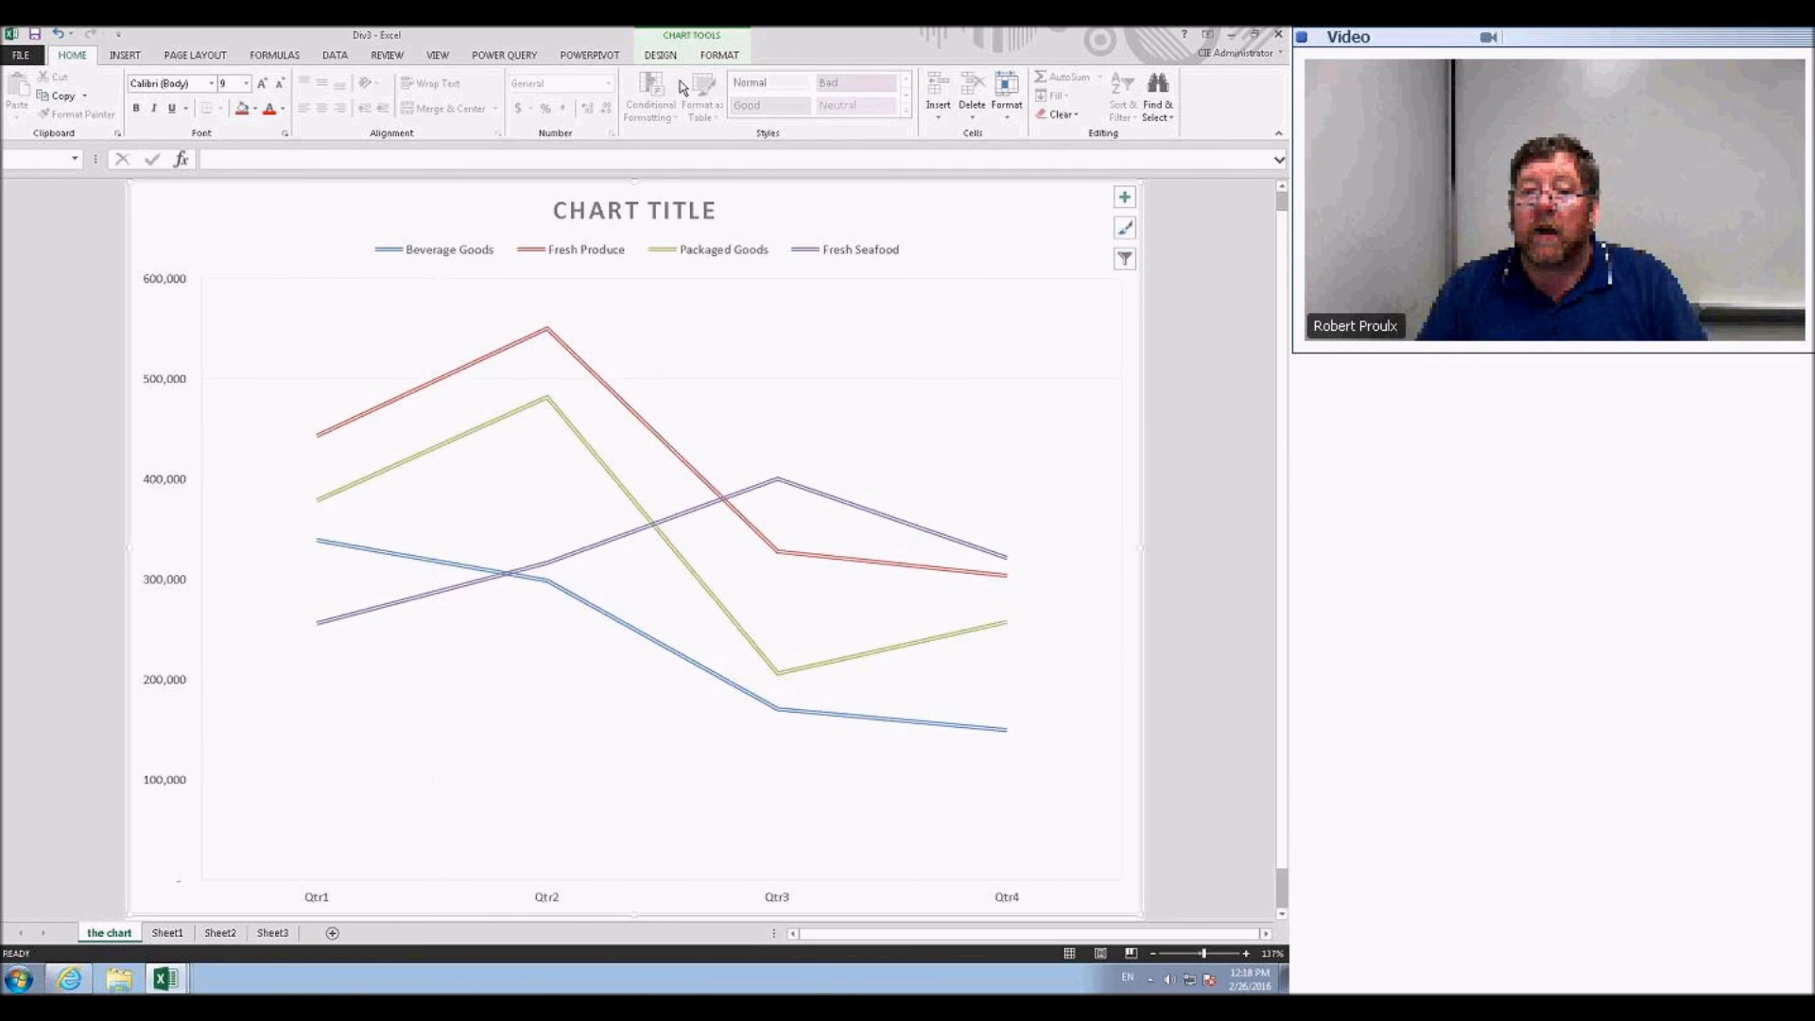
- Replace the line chart's title with "fruits for sale"
{"action": "left_click", "coordinate": [660, 55]}
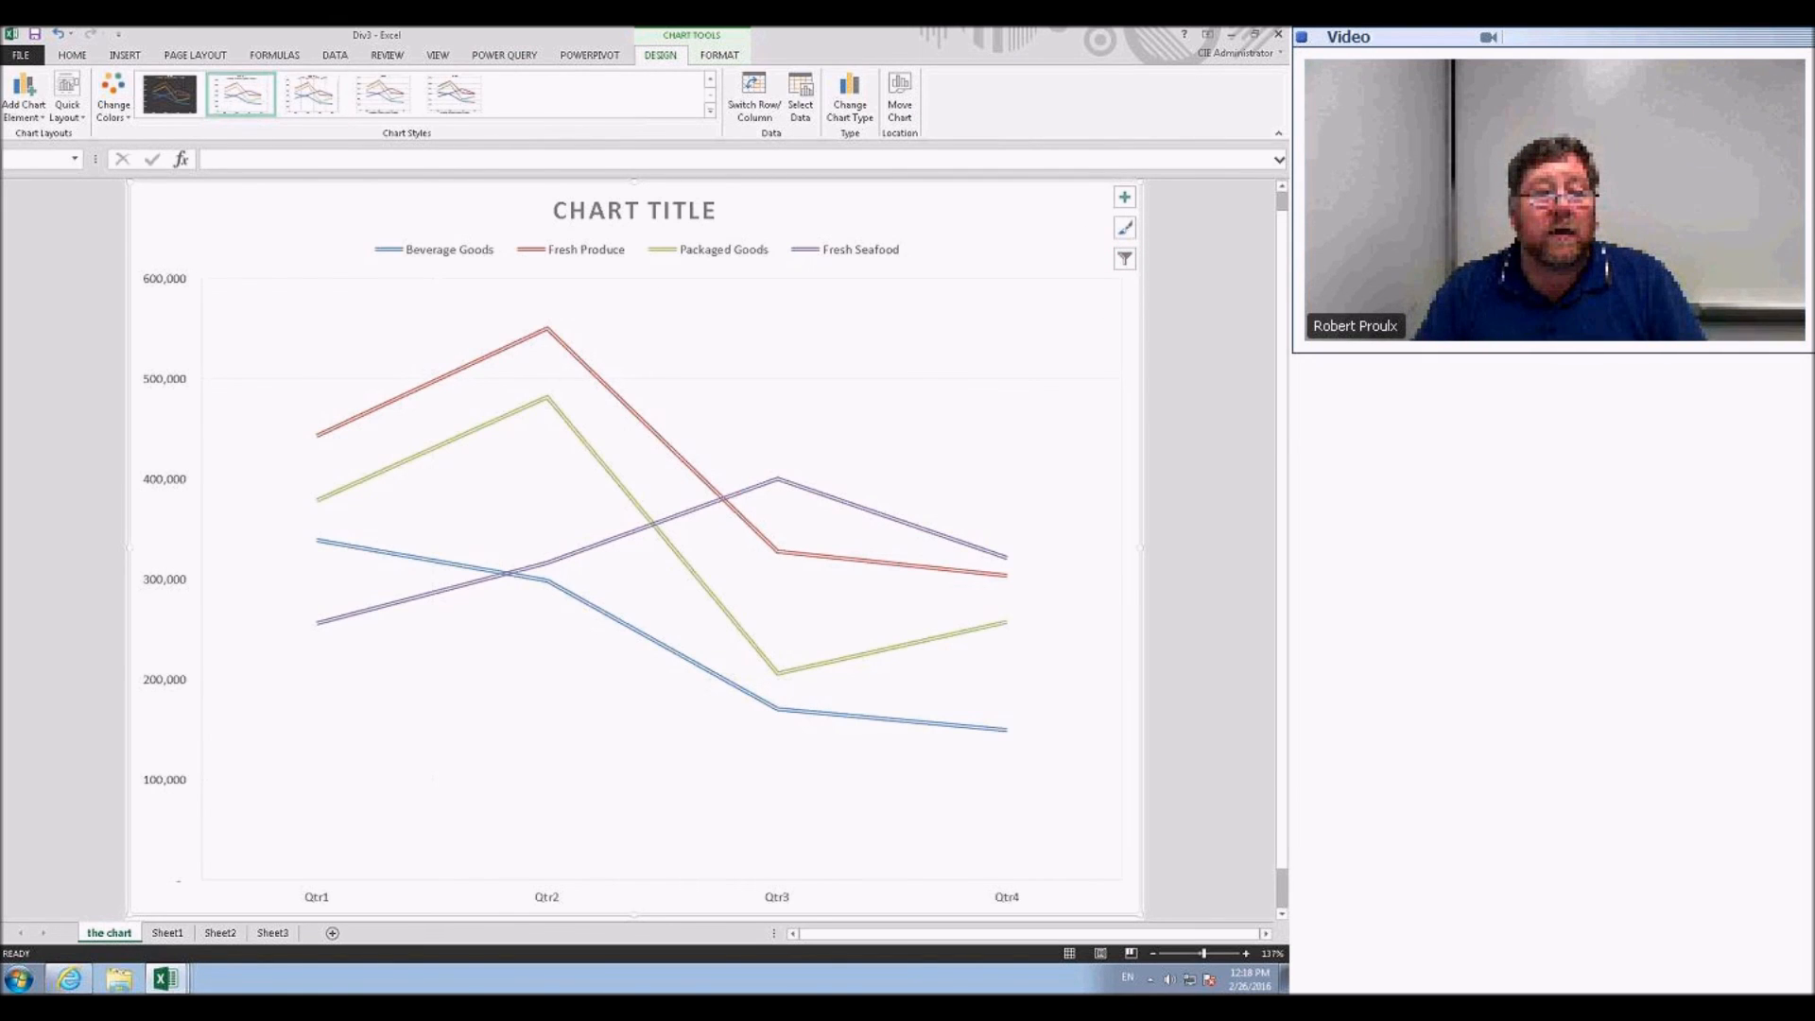
{"action": "left_click", "coordinate": [710, 58]}
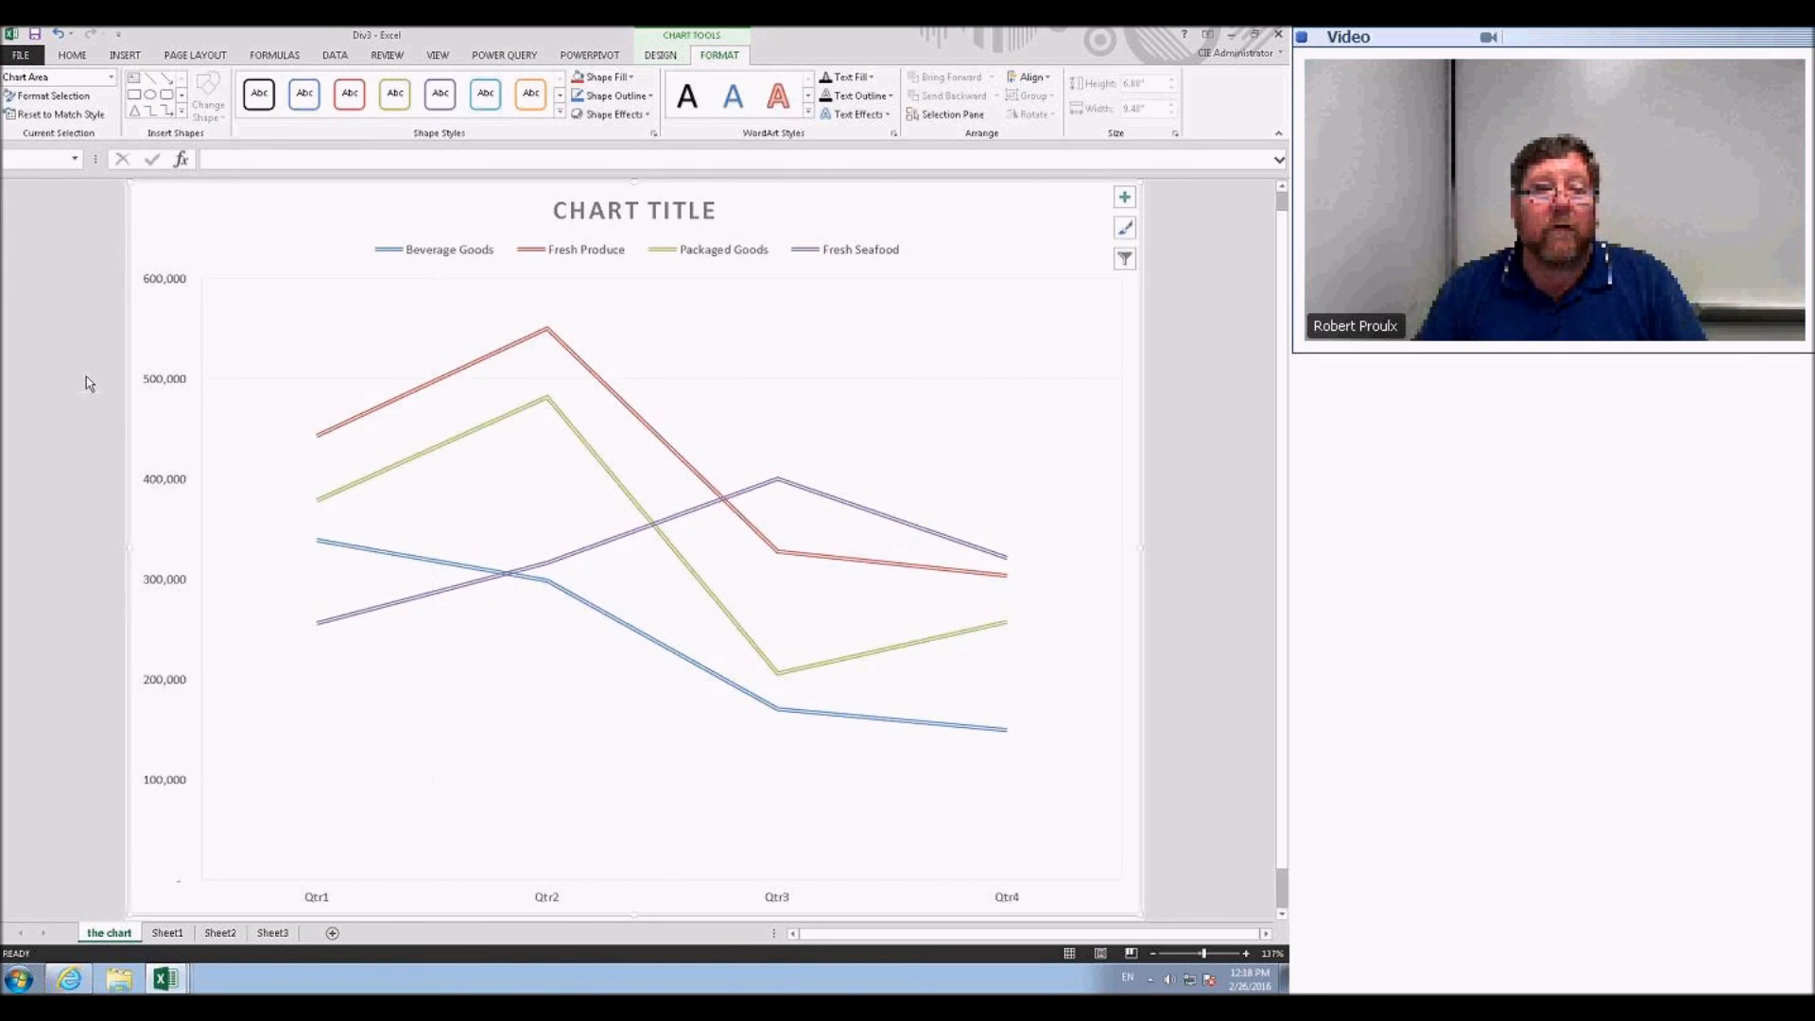
{"action": "left_click", "coordinate": [599, 214]}
{"action": "type", "text": "fr"}
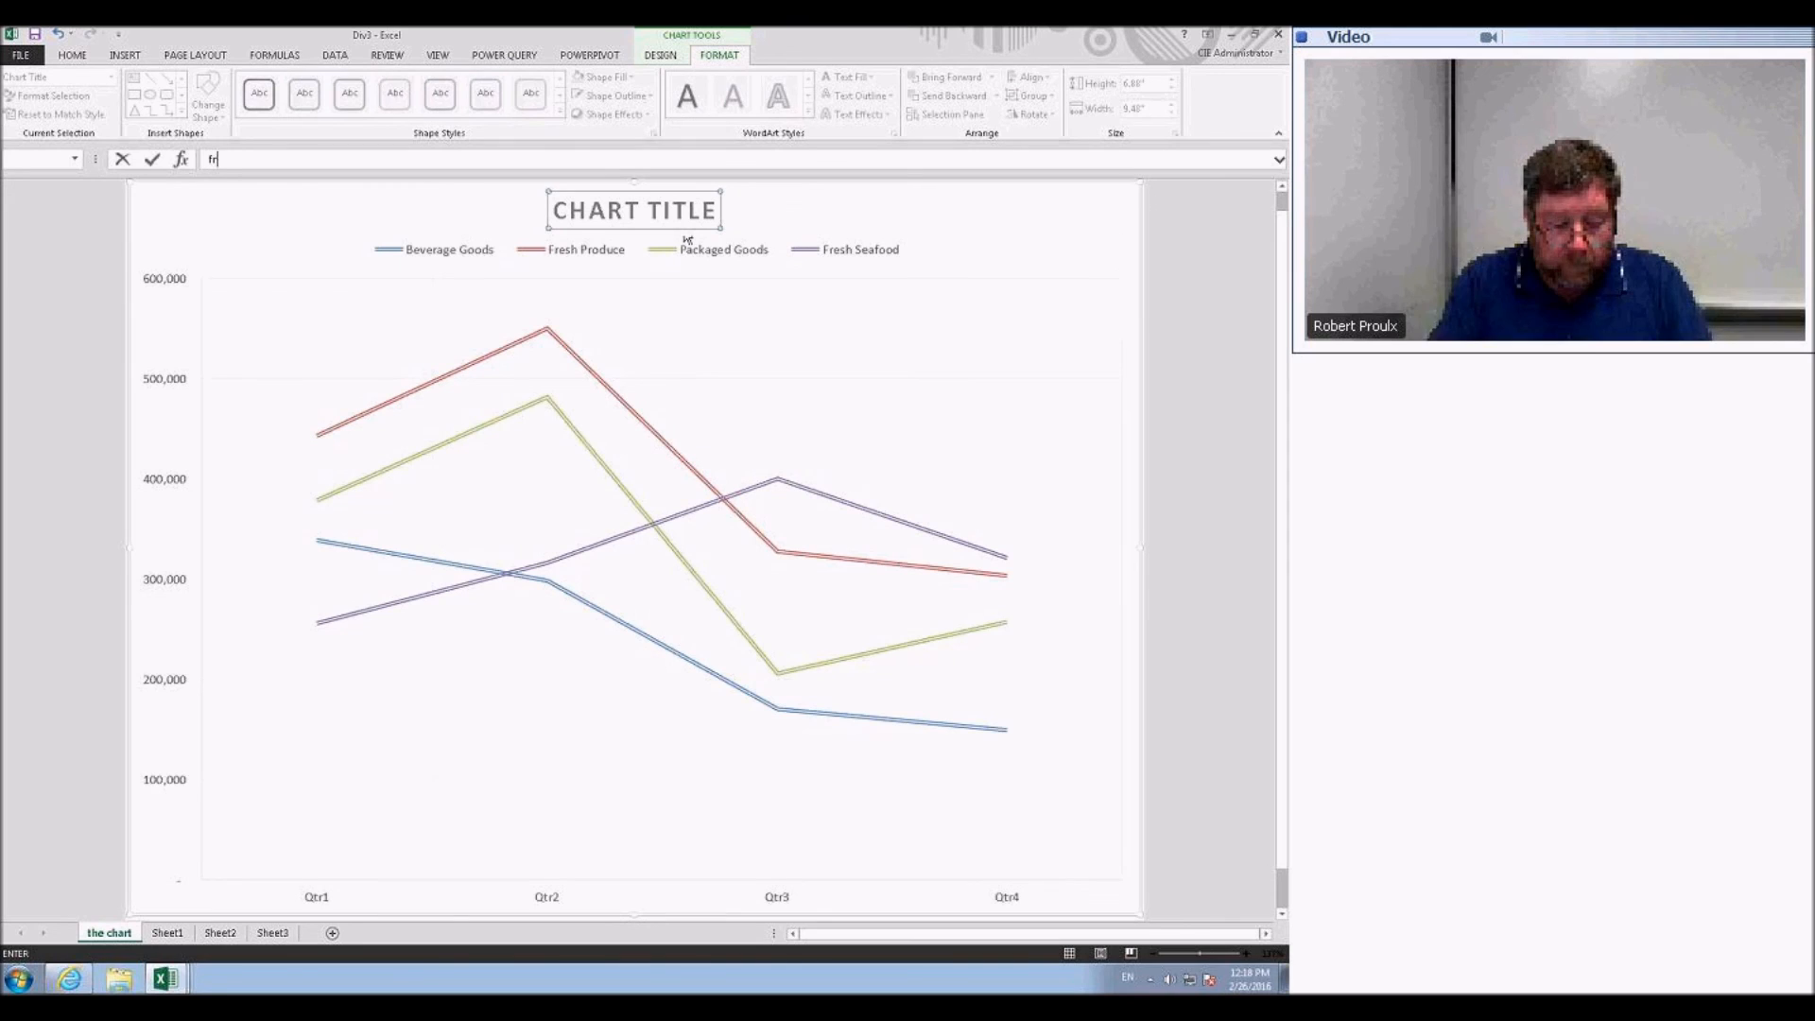
{"action": "type", "text": "utis fo"}
{"action": "key", "text": "BackSpace"}
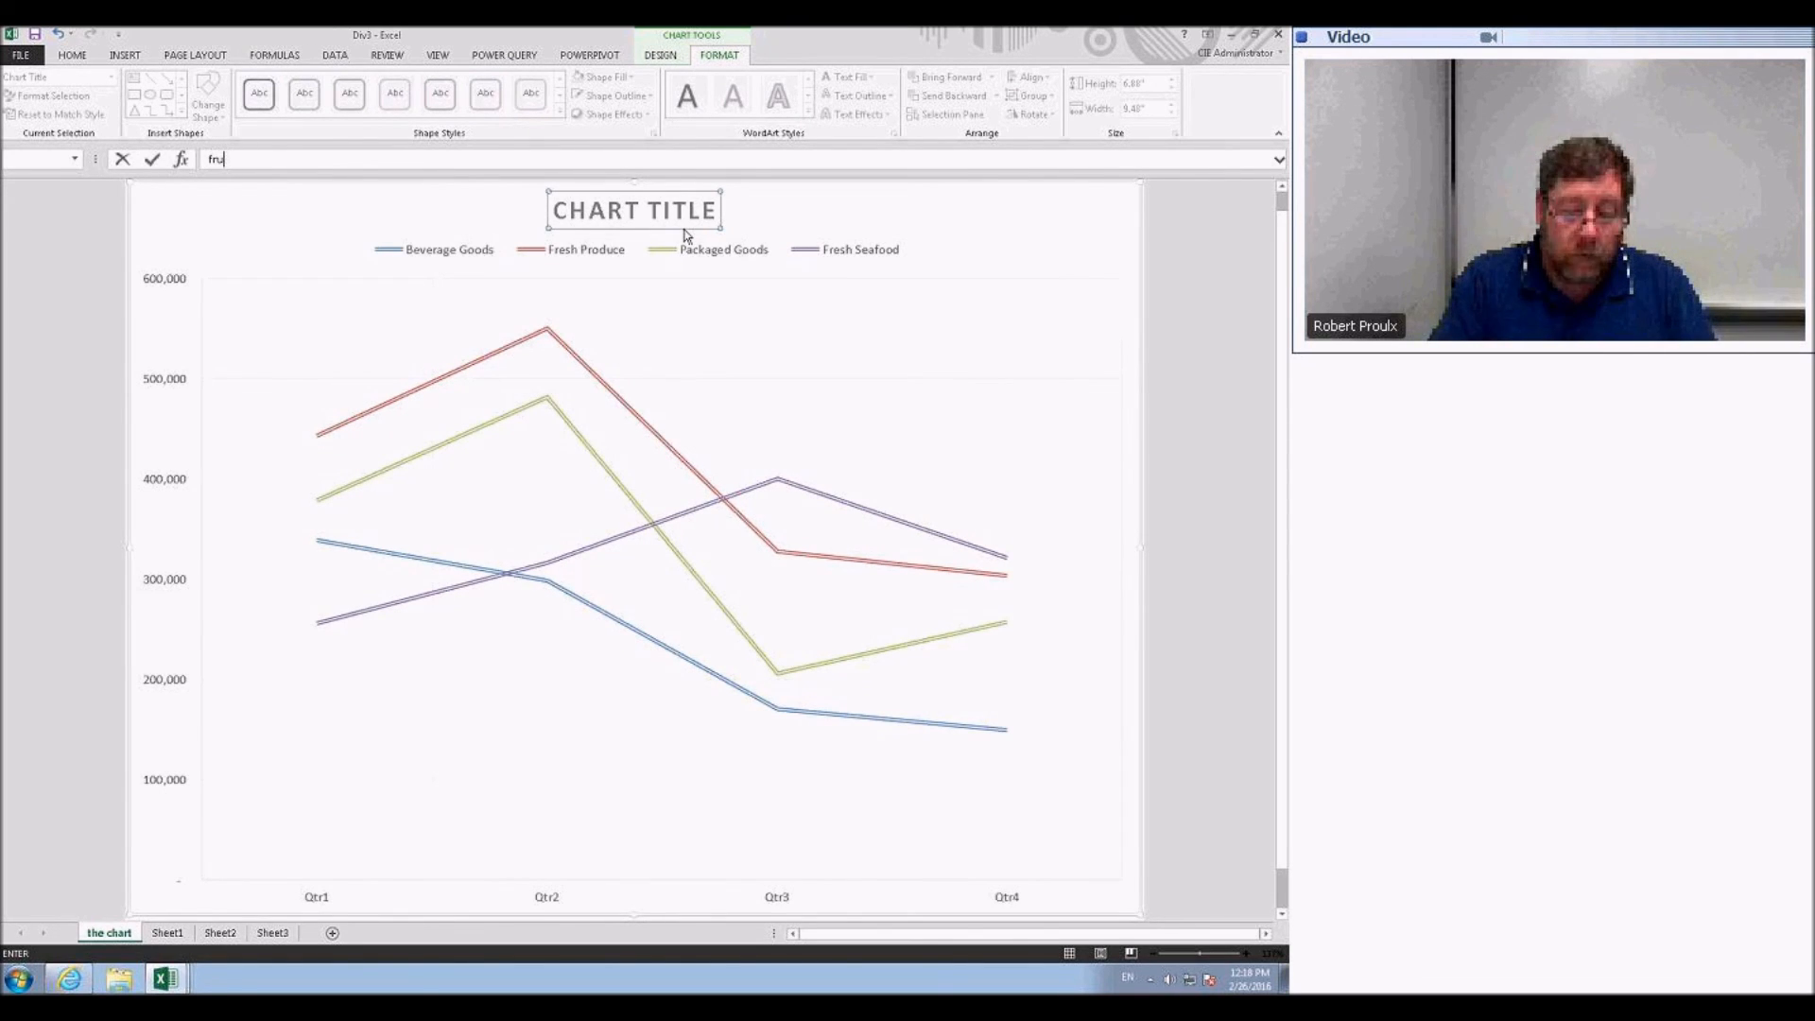
{"action": "type", "text": "its for sale"}
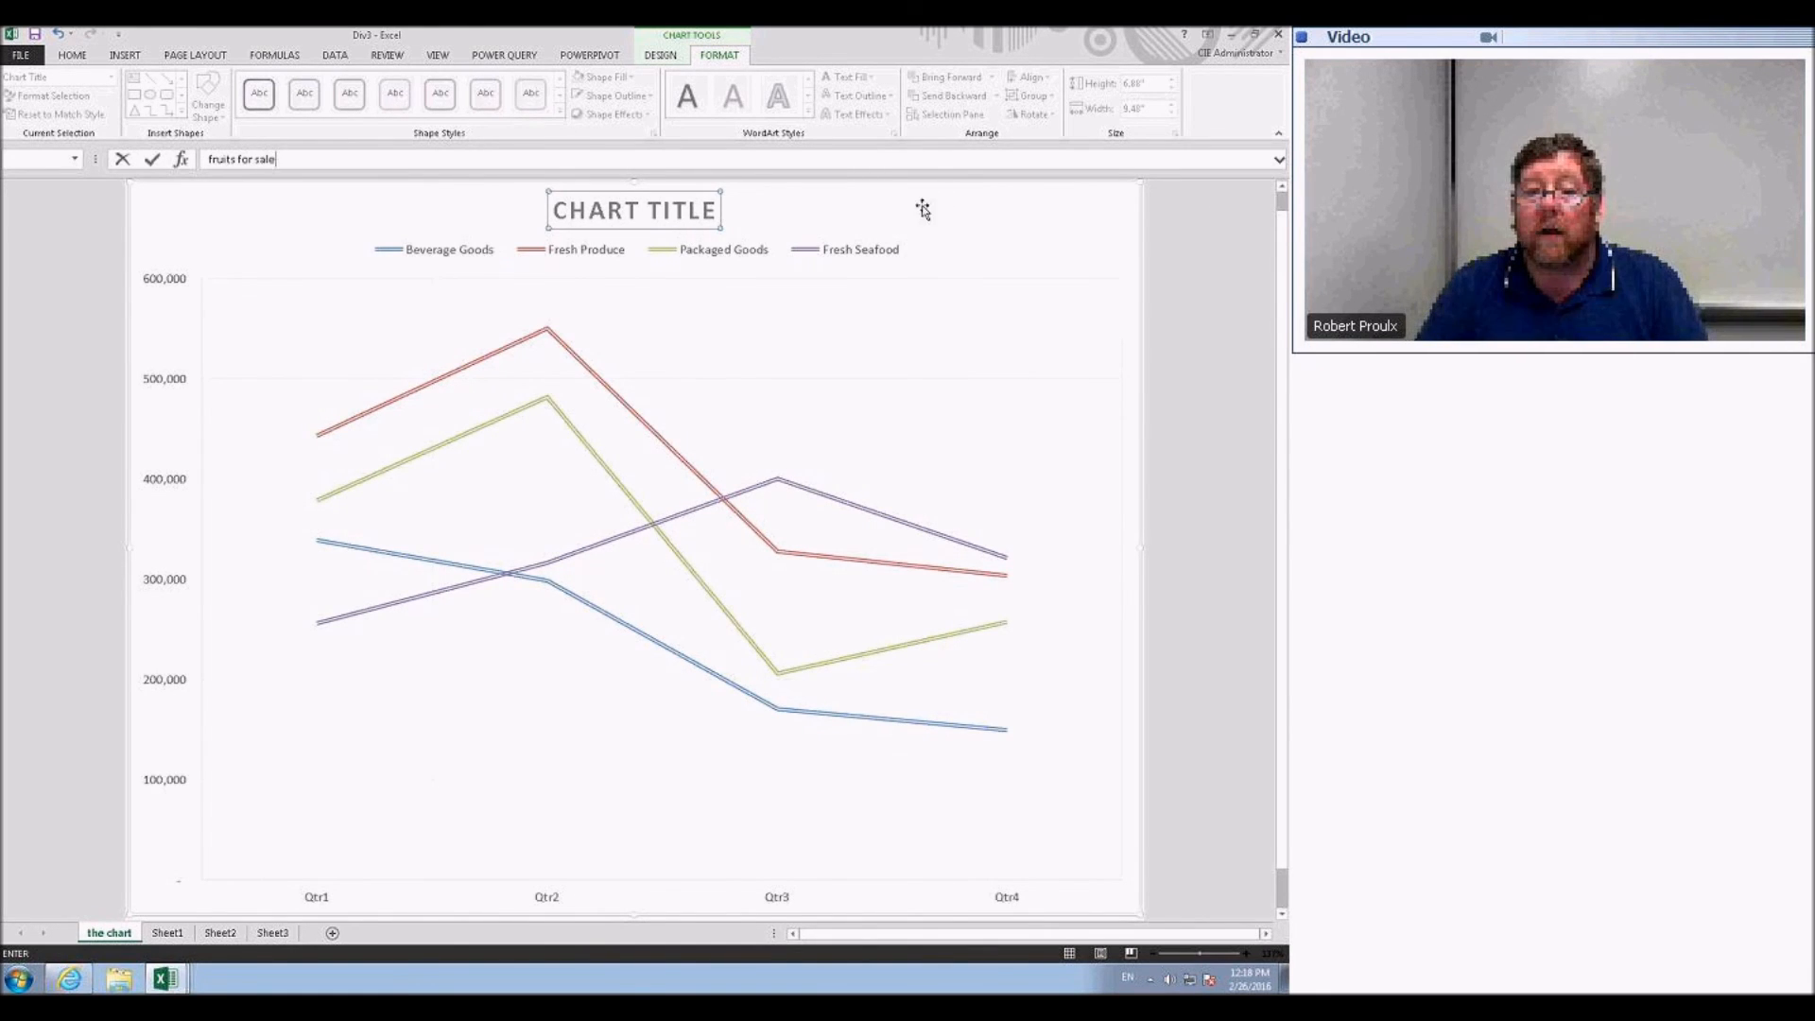
{"action": "key", "text": "Return"}
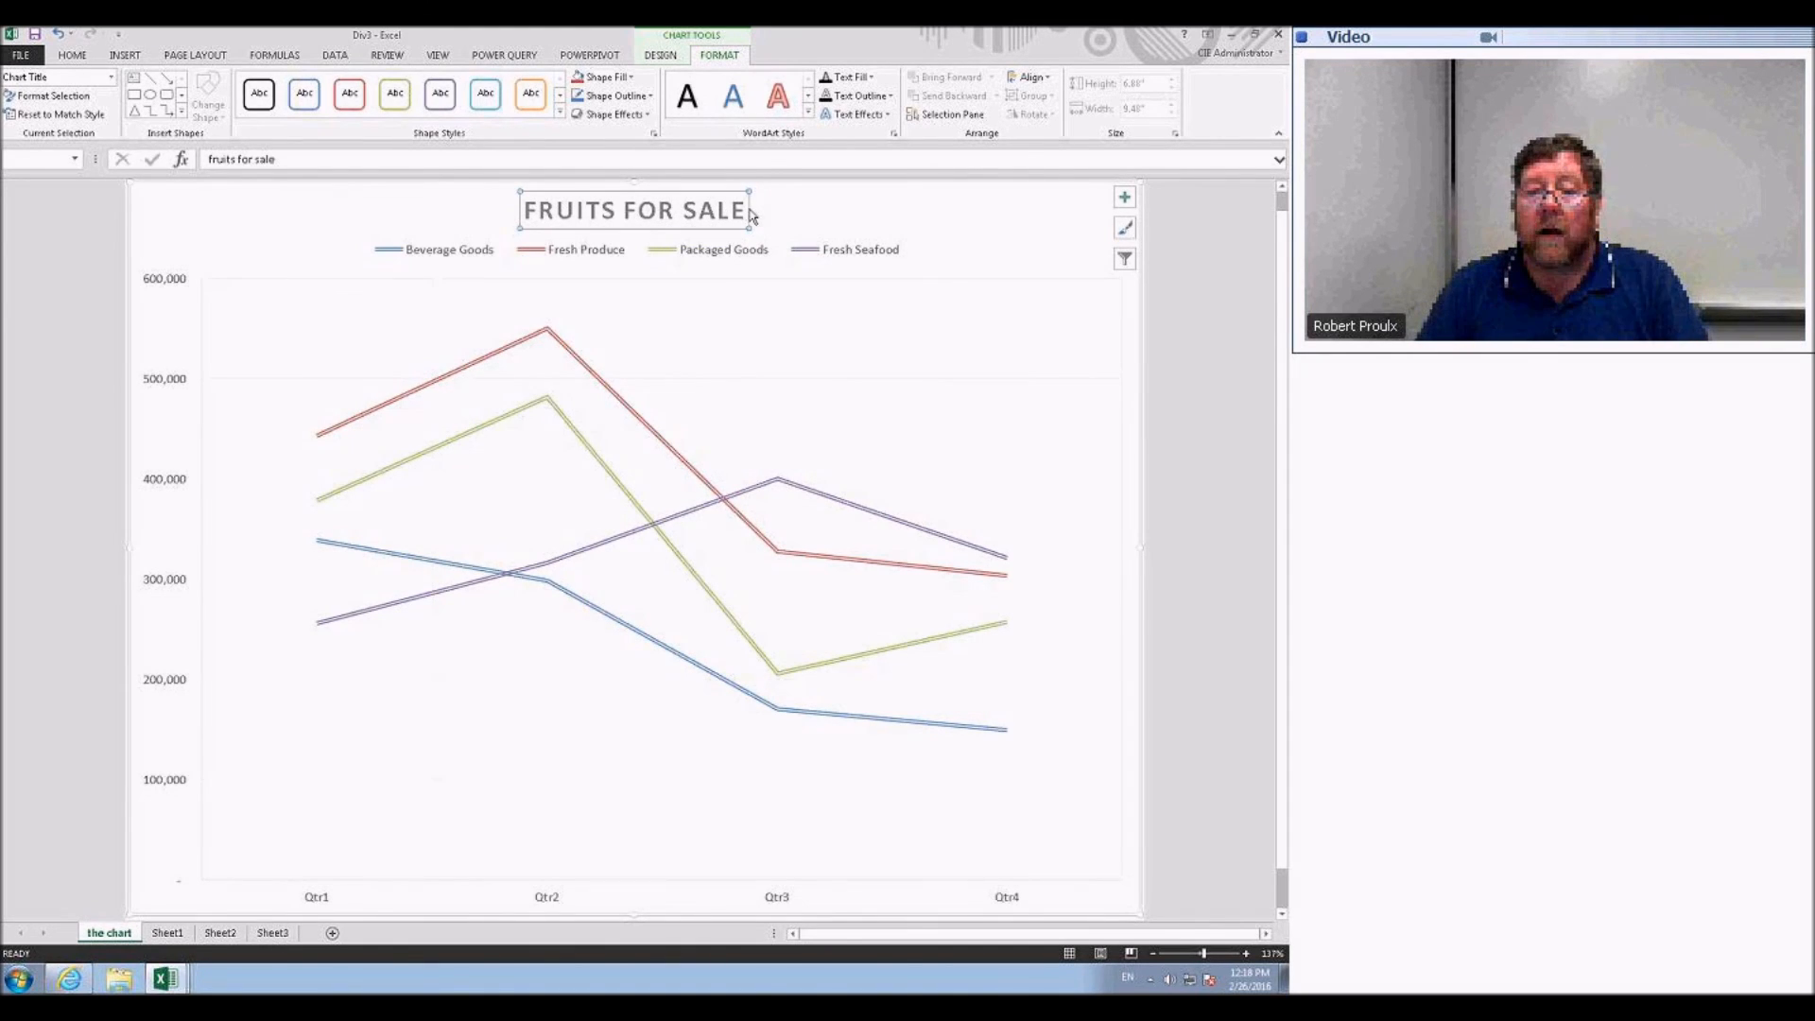
- Try several WordArt styles on the chart title, including a teal one, and undo them
{"action": "left_click", "coordinate": [808, 112]}
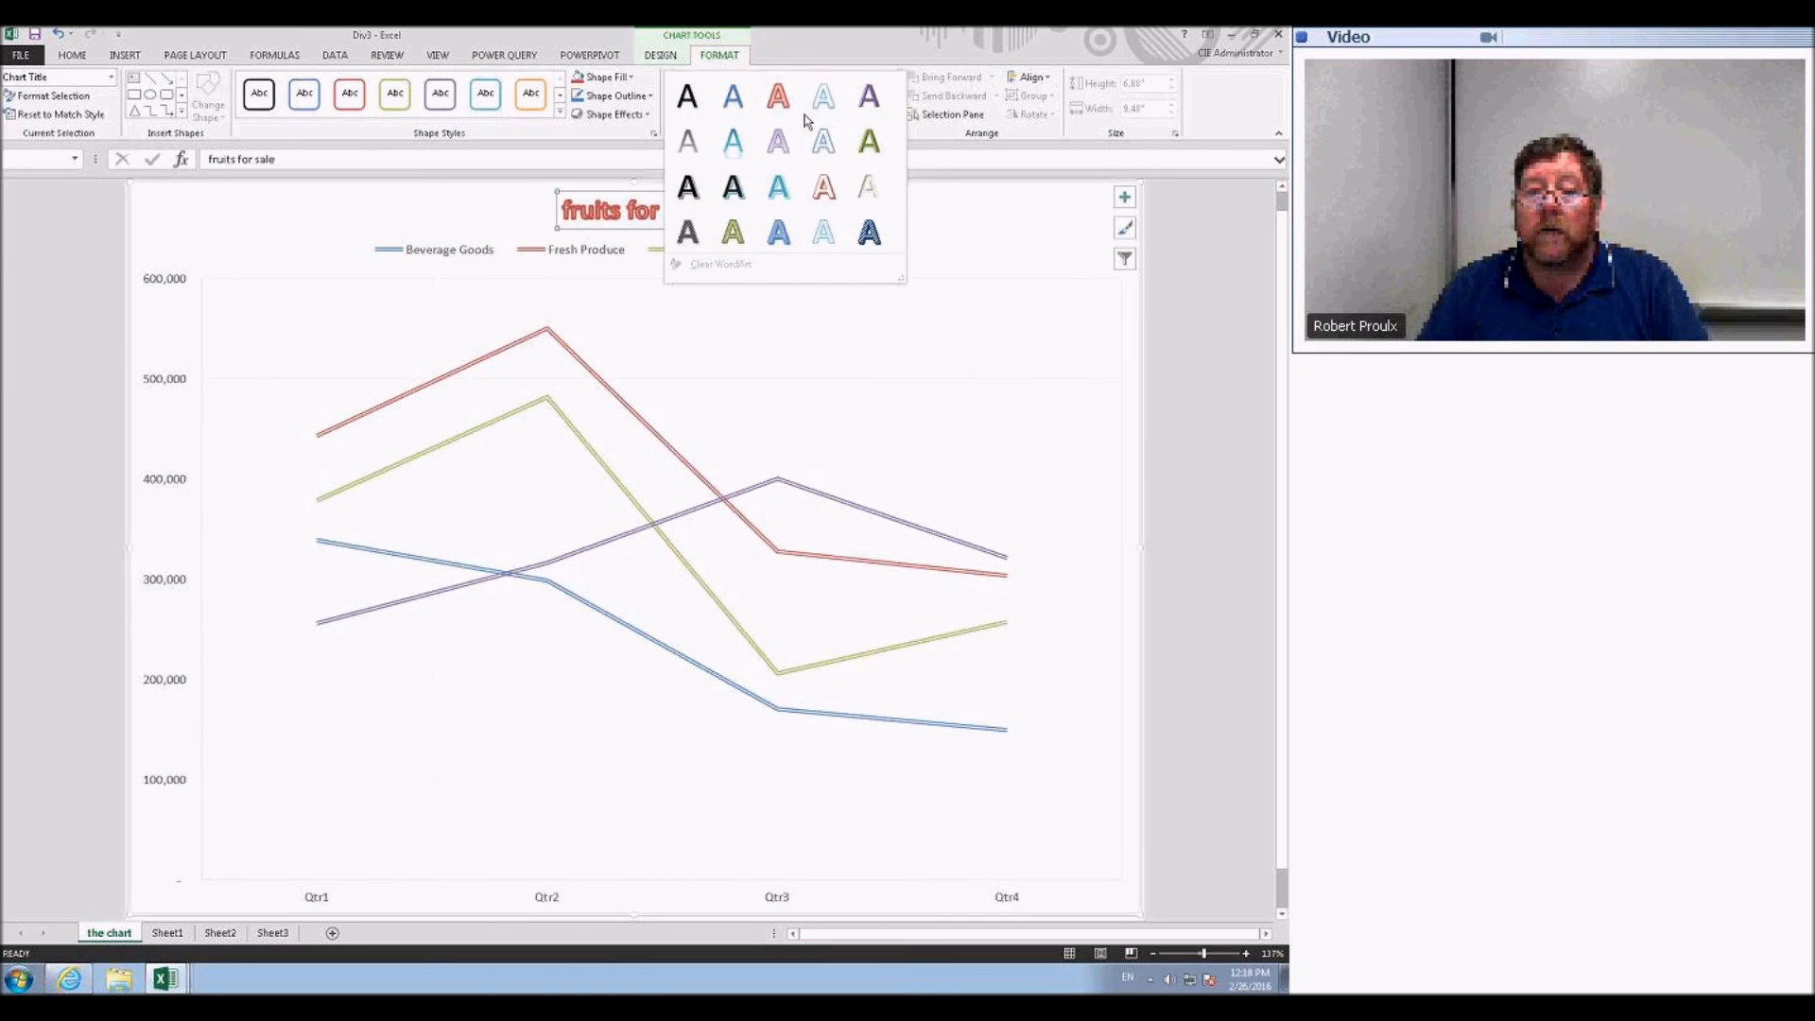
{"action": "left_click", "coordinate": [748, 174]}
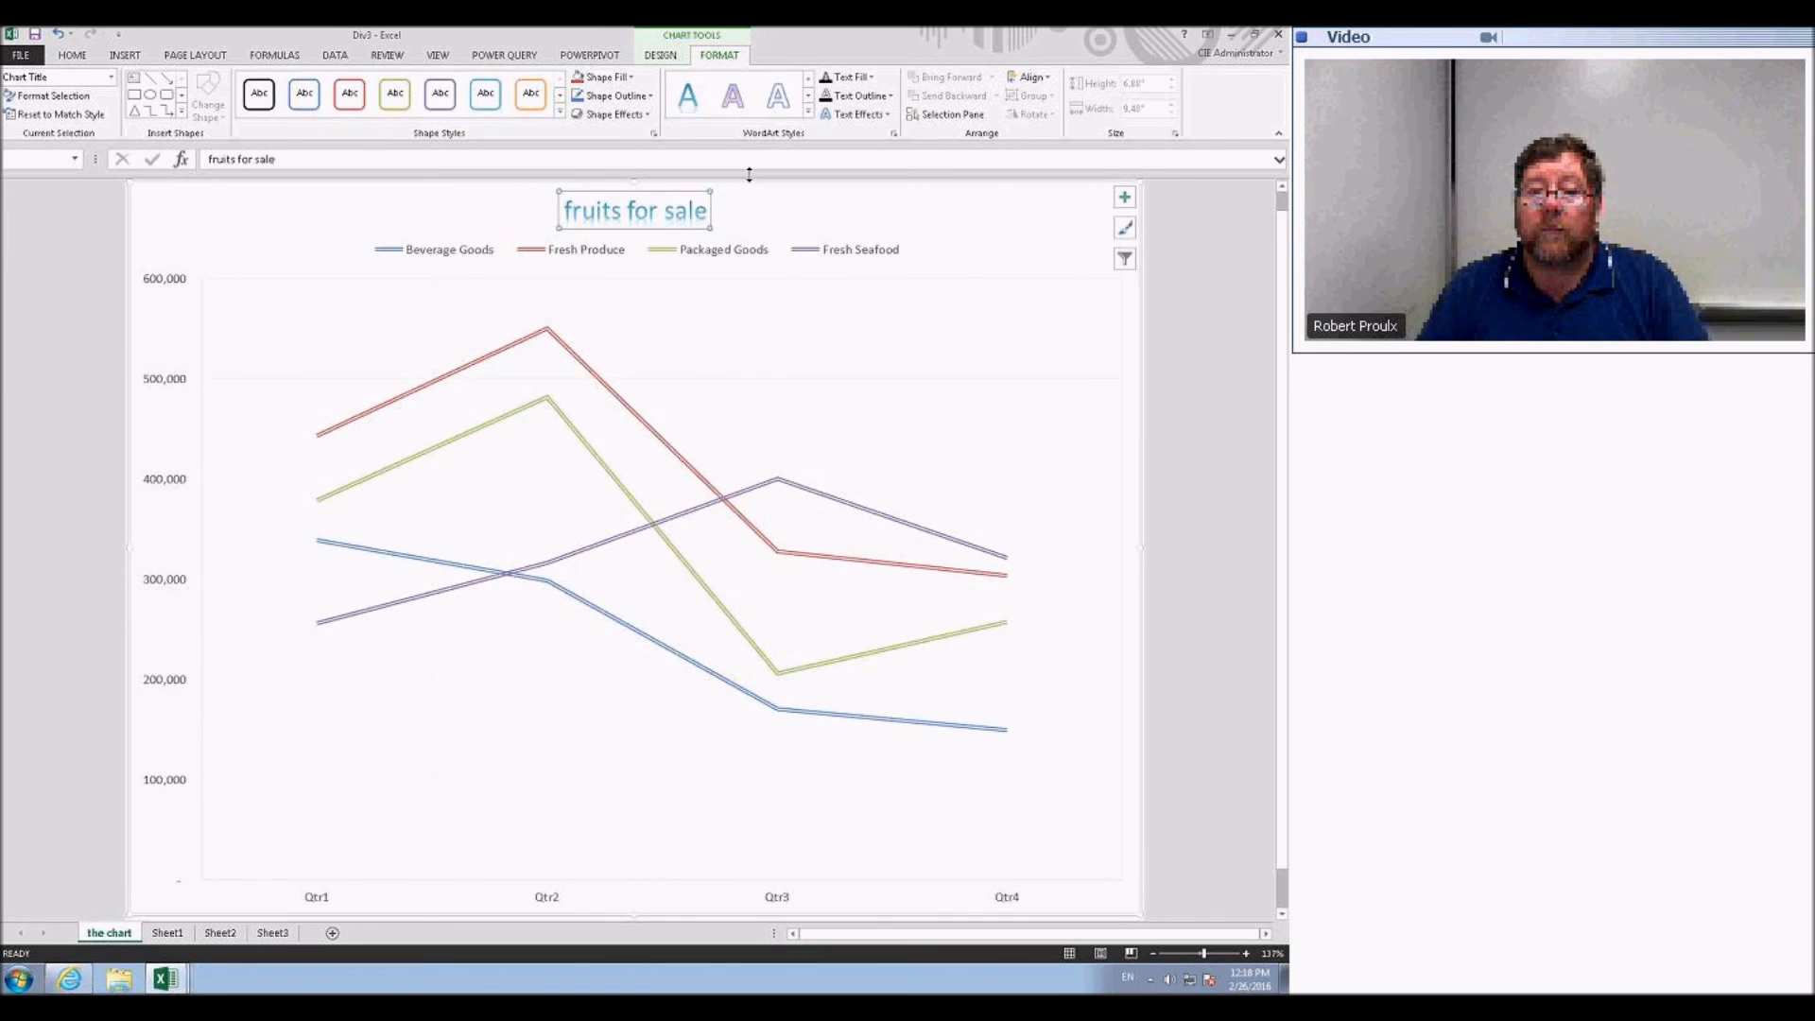
{"action": "left_click", "coordinate": [809, 111]}
{"action": "left_click", "coordinate": [870, 233]}
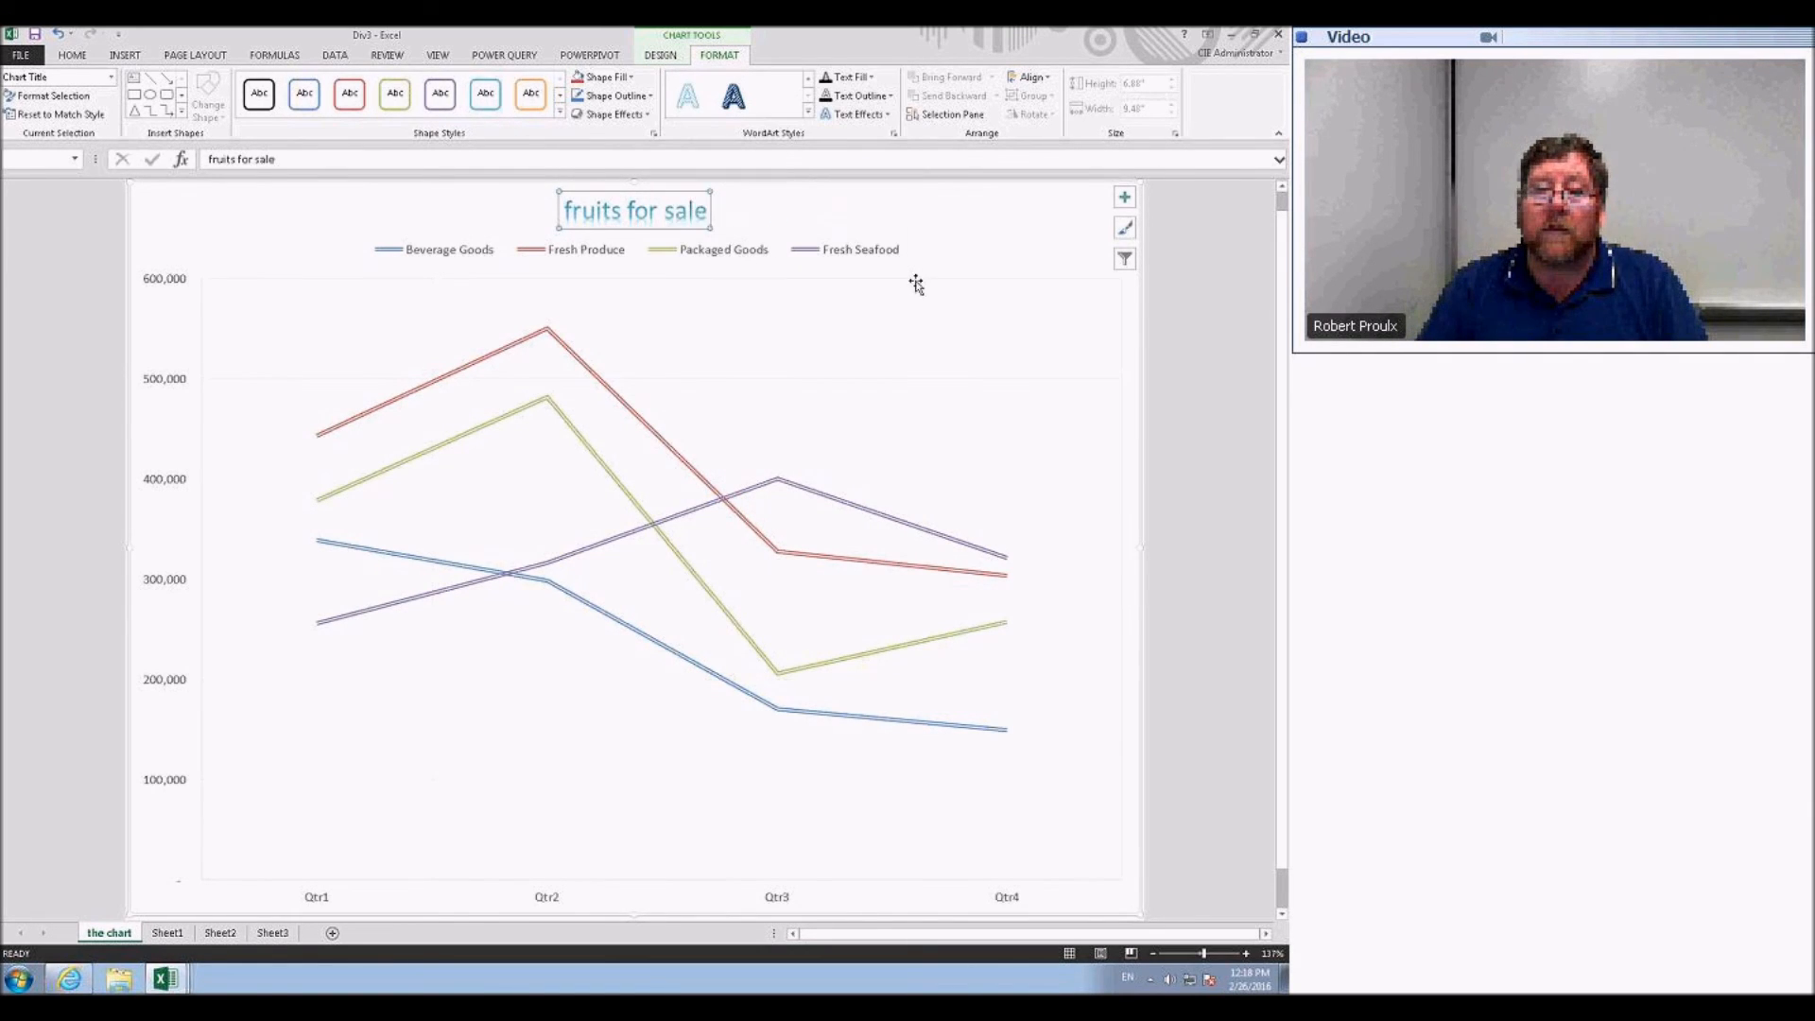
{"action": "key", "text": "ctrl+z"}
{"action": "key", "text": "ctrl+z"}
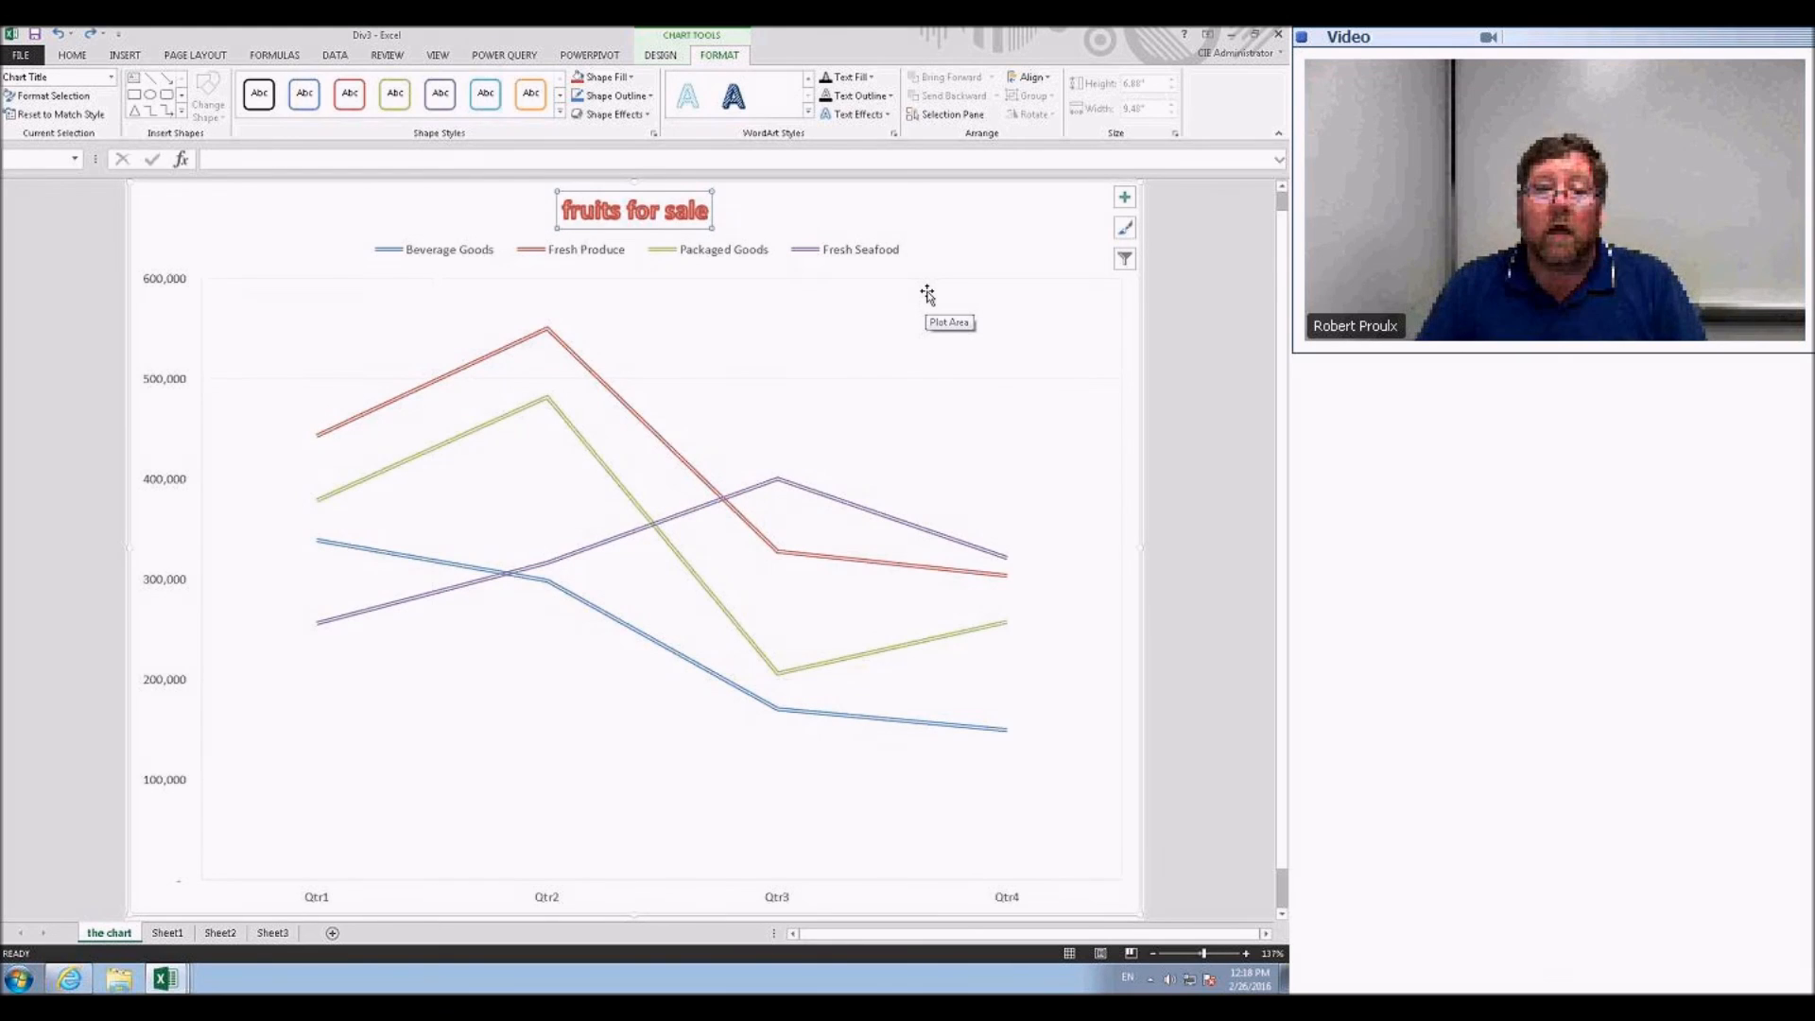
{"action": "left_click", "coordinate": [959, 235]}
- Set the chart title's text fill to the black theme color
{"action": "left_click", "coordinate": [745, 221]}
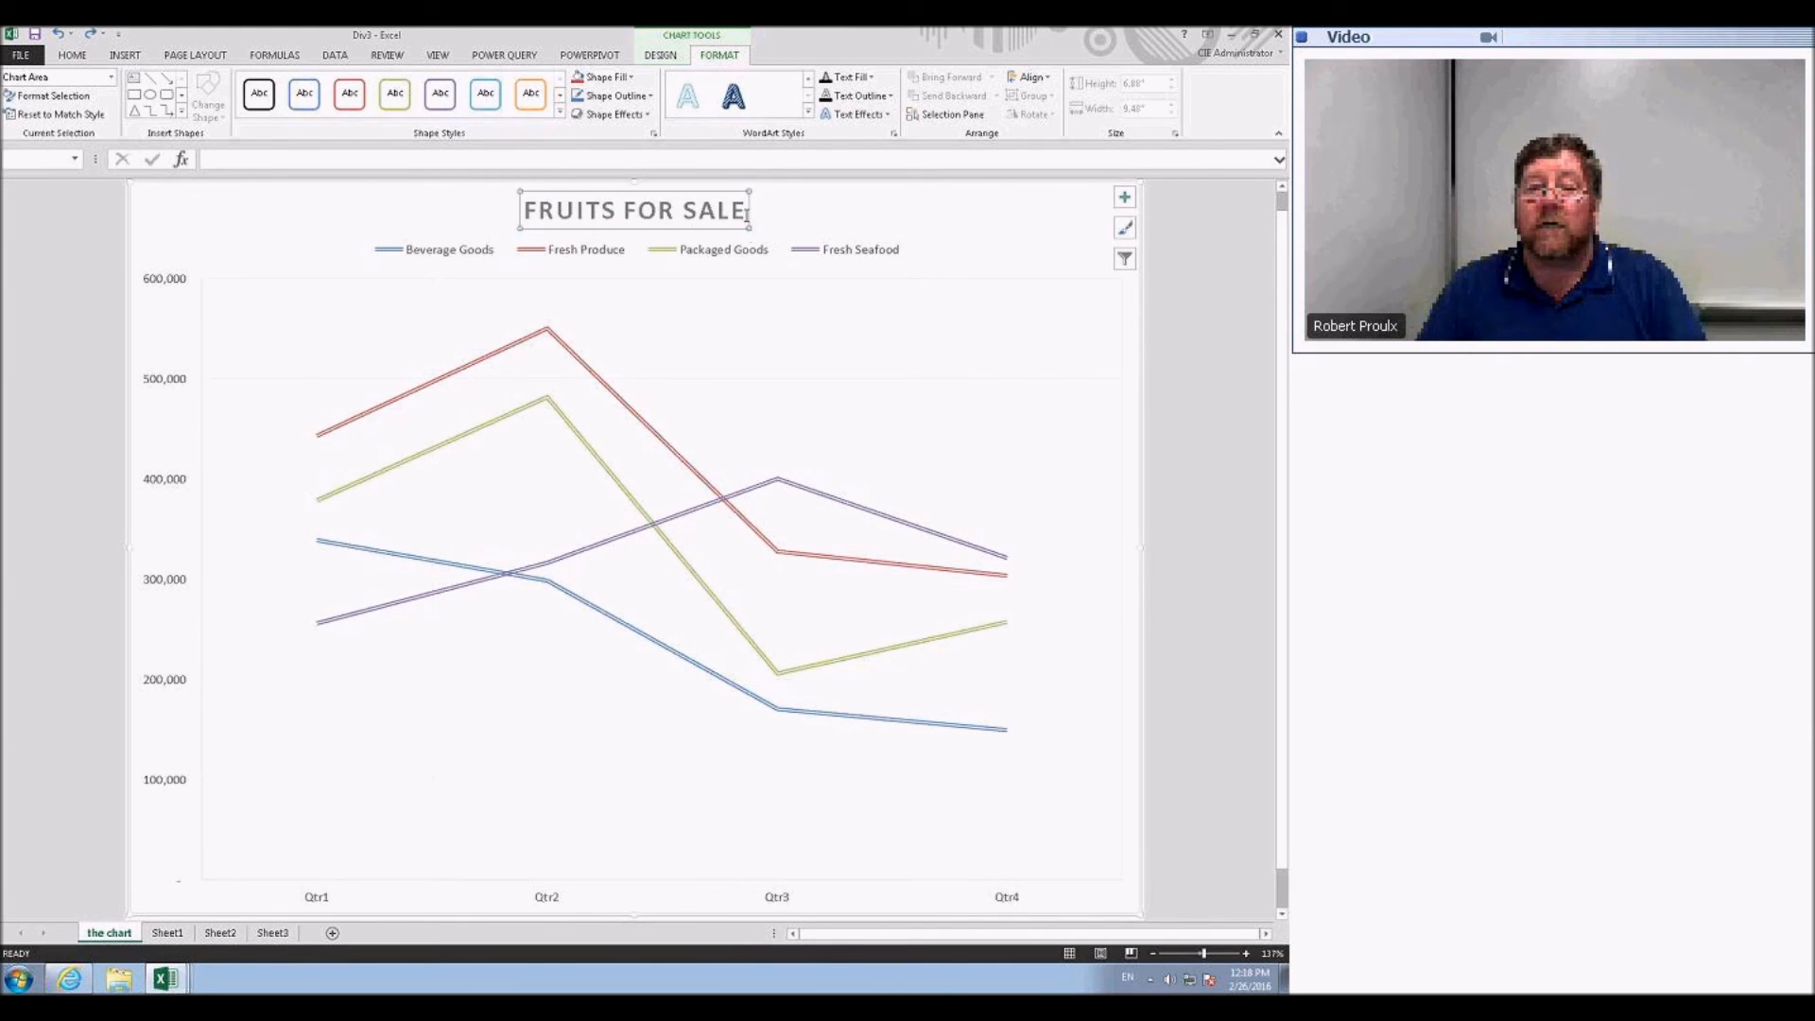
{"action": "left_click", "coordinate": [870, 79]}
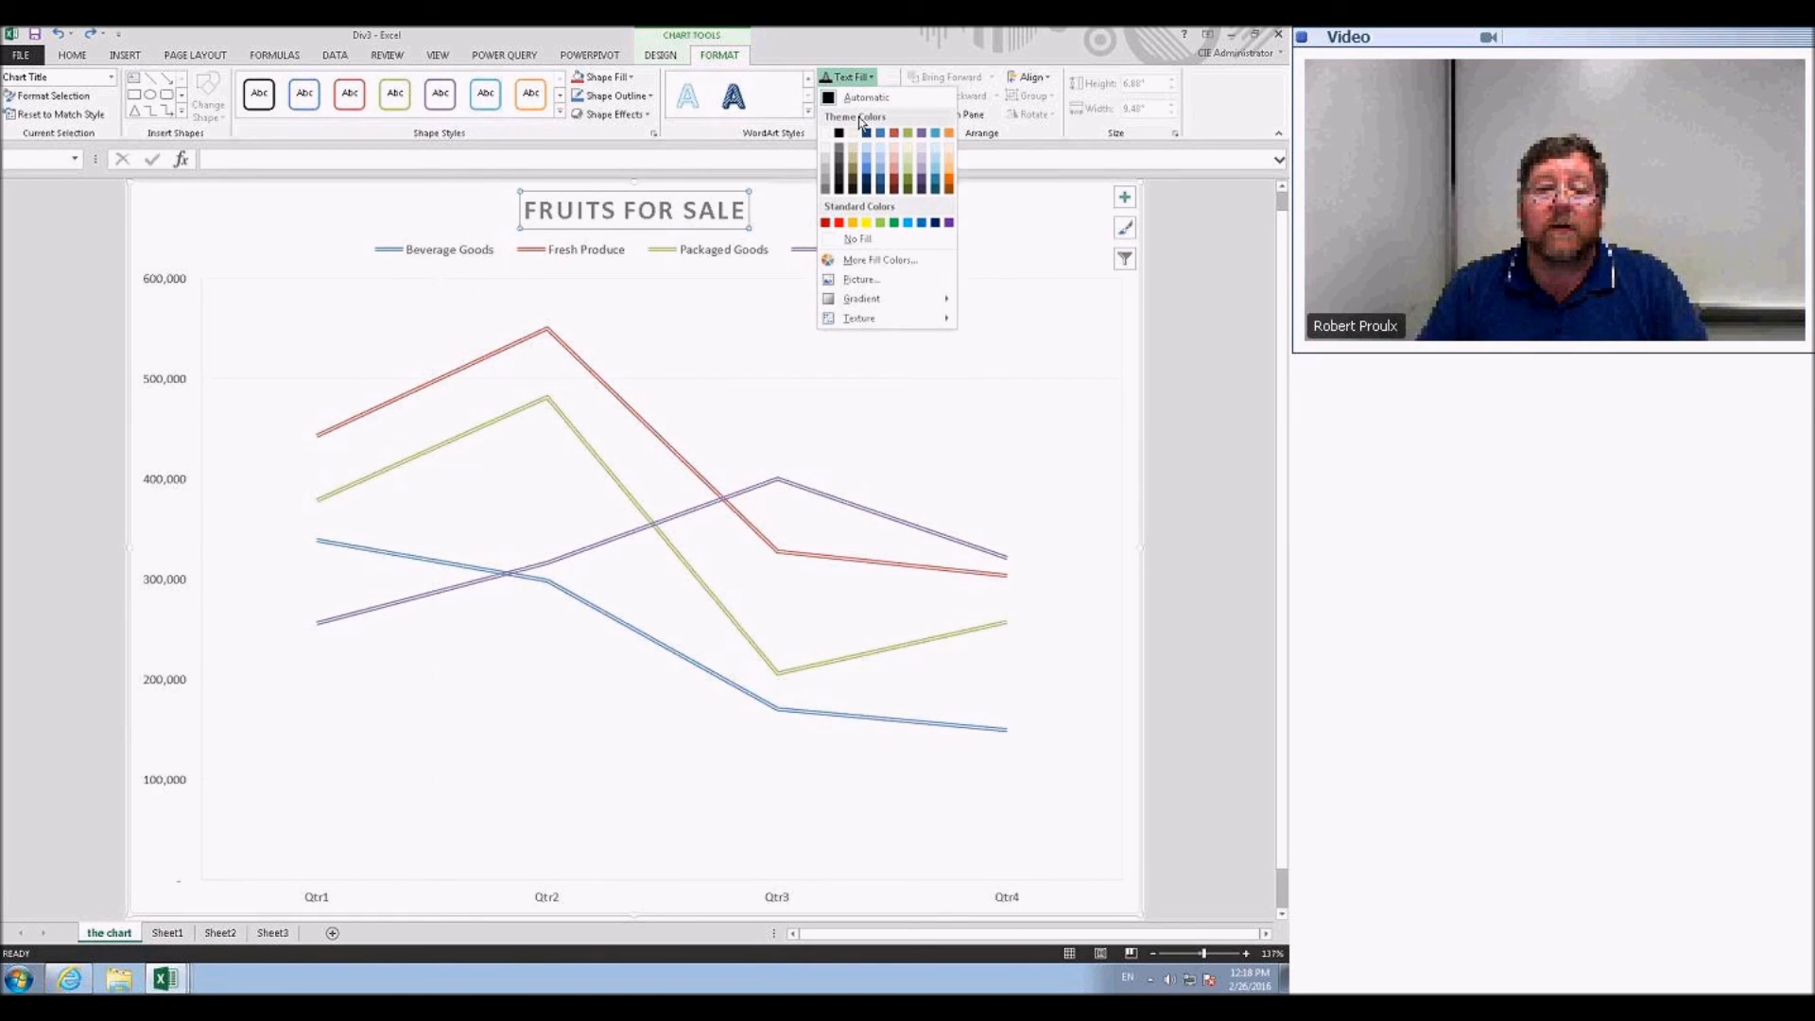
{"action": "left_click", "coordinate": [839, 133]}
{"action": "left_click", "coordinate": [1082, 268]}
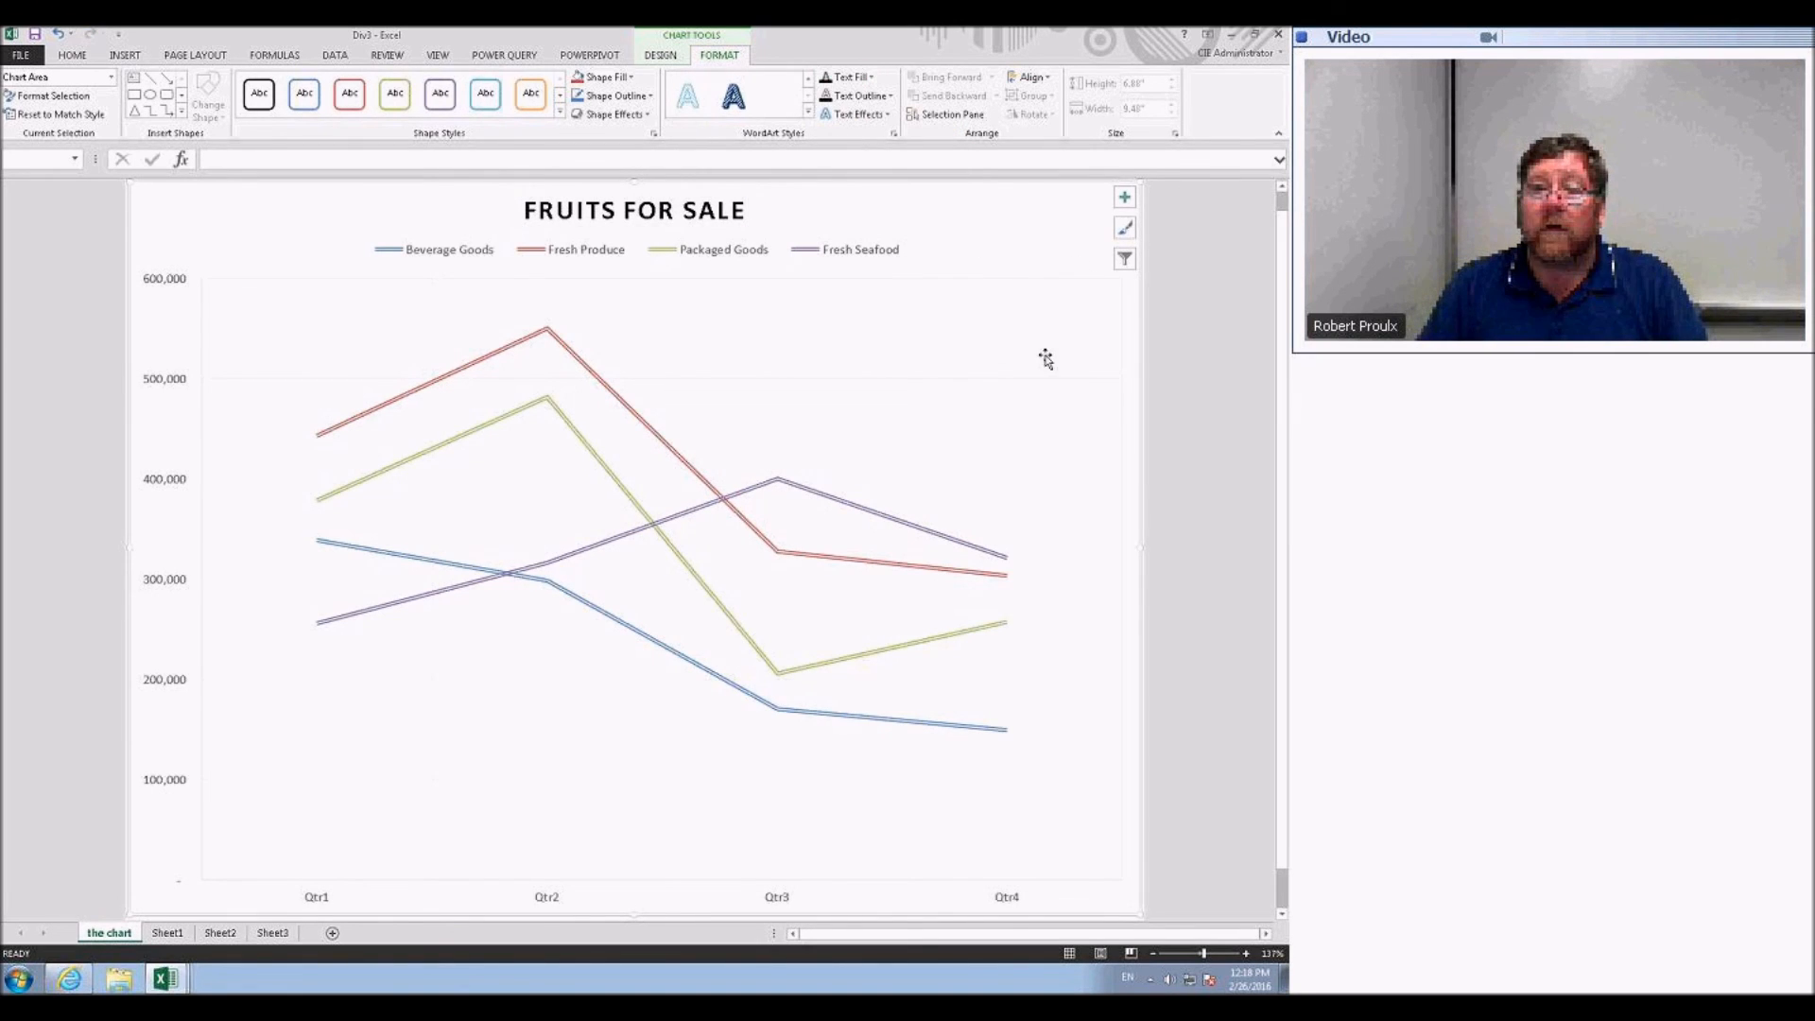
- Return to Sheet1, then save and close the Div3 workbook
{"action": "left_click", "coordinate": [167, 932]}
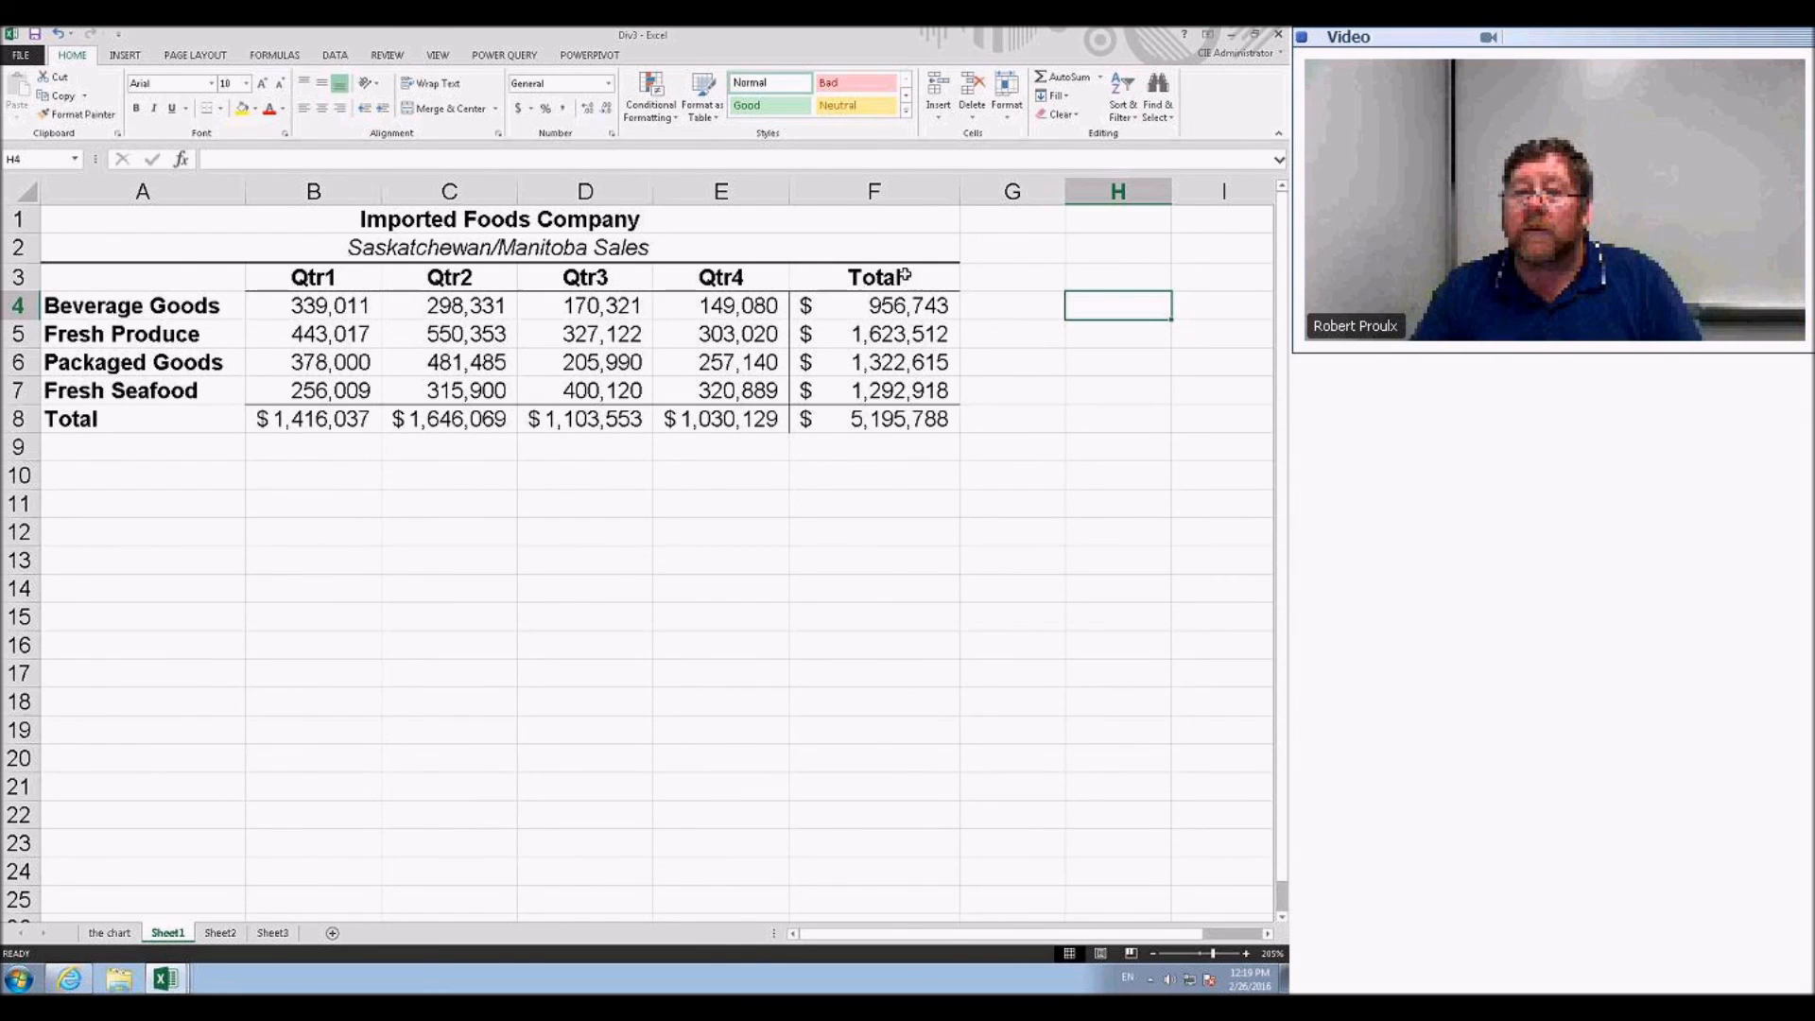
{"action": "key", "text": "ctrl+s"}
{"action": "key", "text": "ctrl+w"}
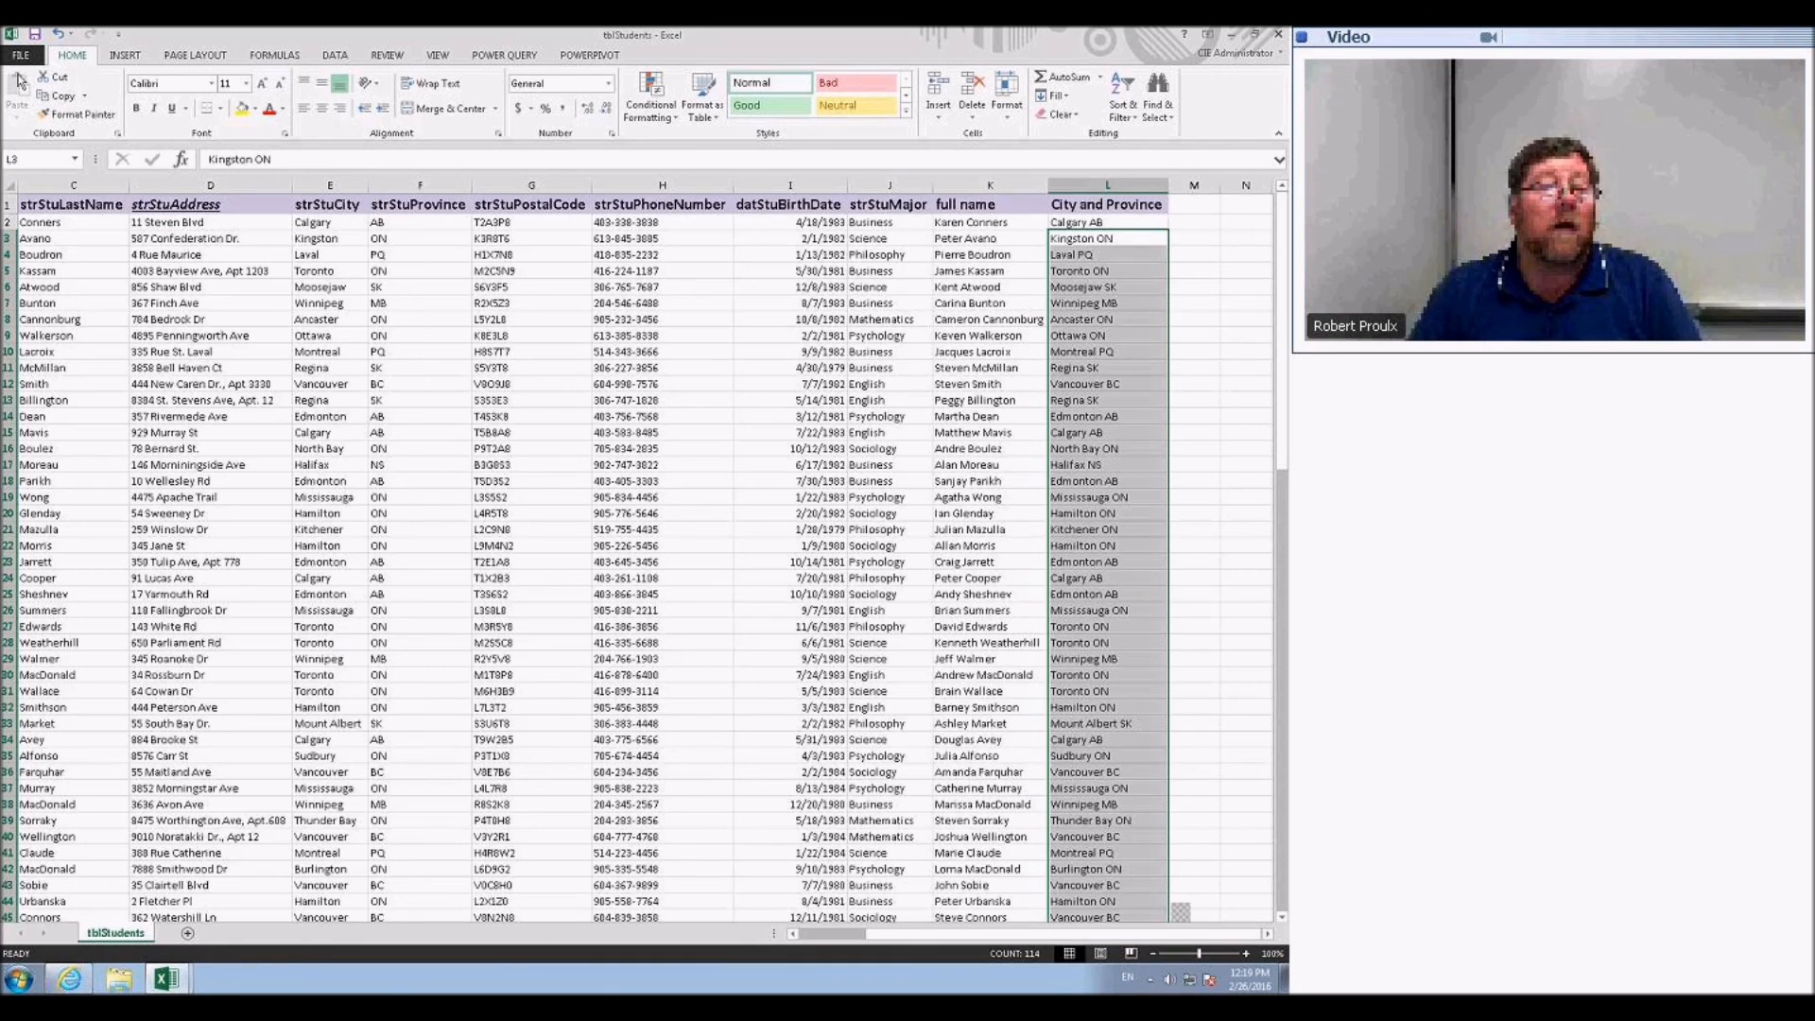
- Show the Quick Analysis options for the City and Province data in tblStudents, and select cell F10
{"action": "key", "text": "ctrl+q"}
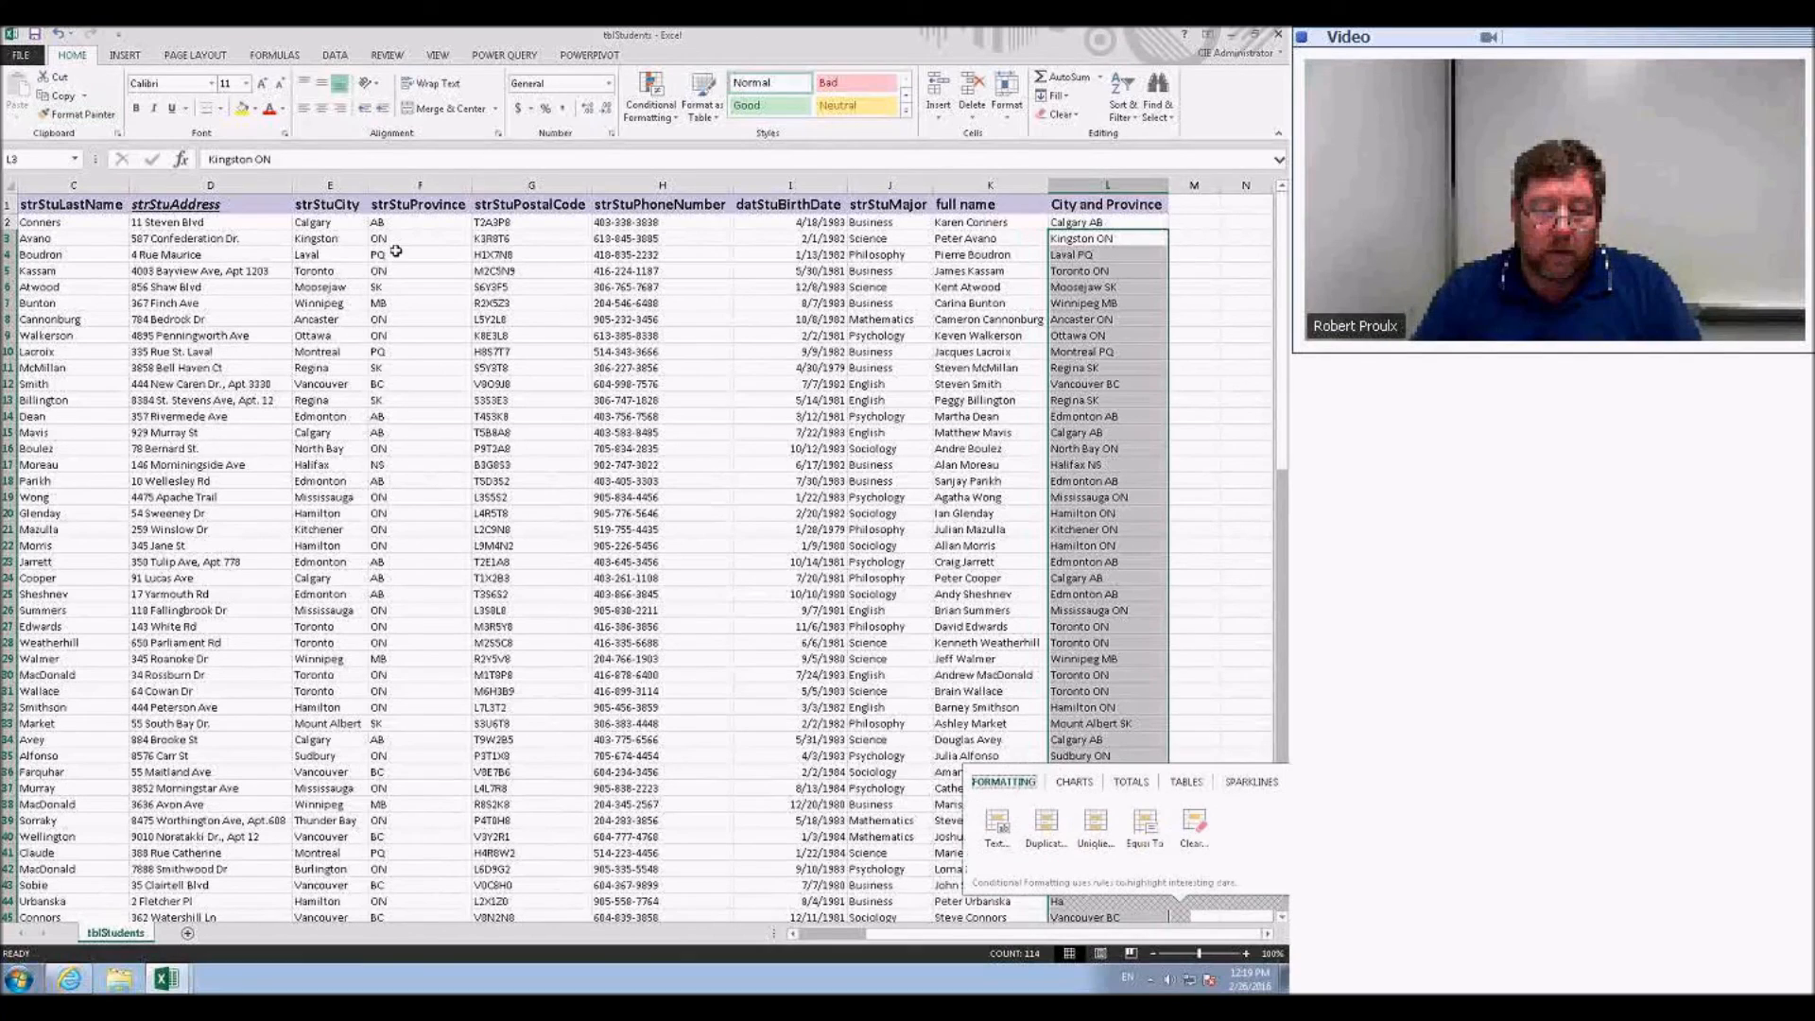
{"action": "left_click", "coordinate": [466, 349]}
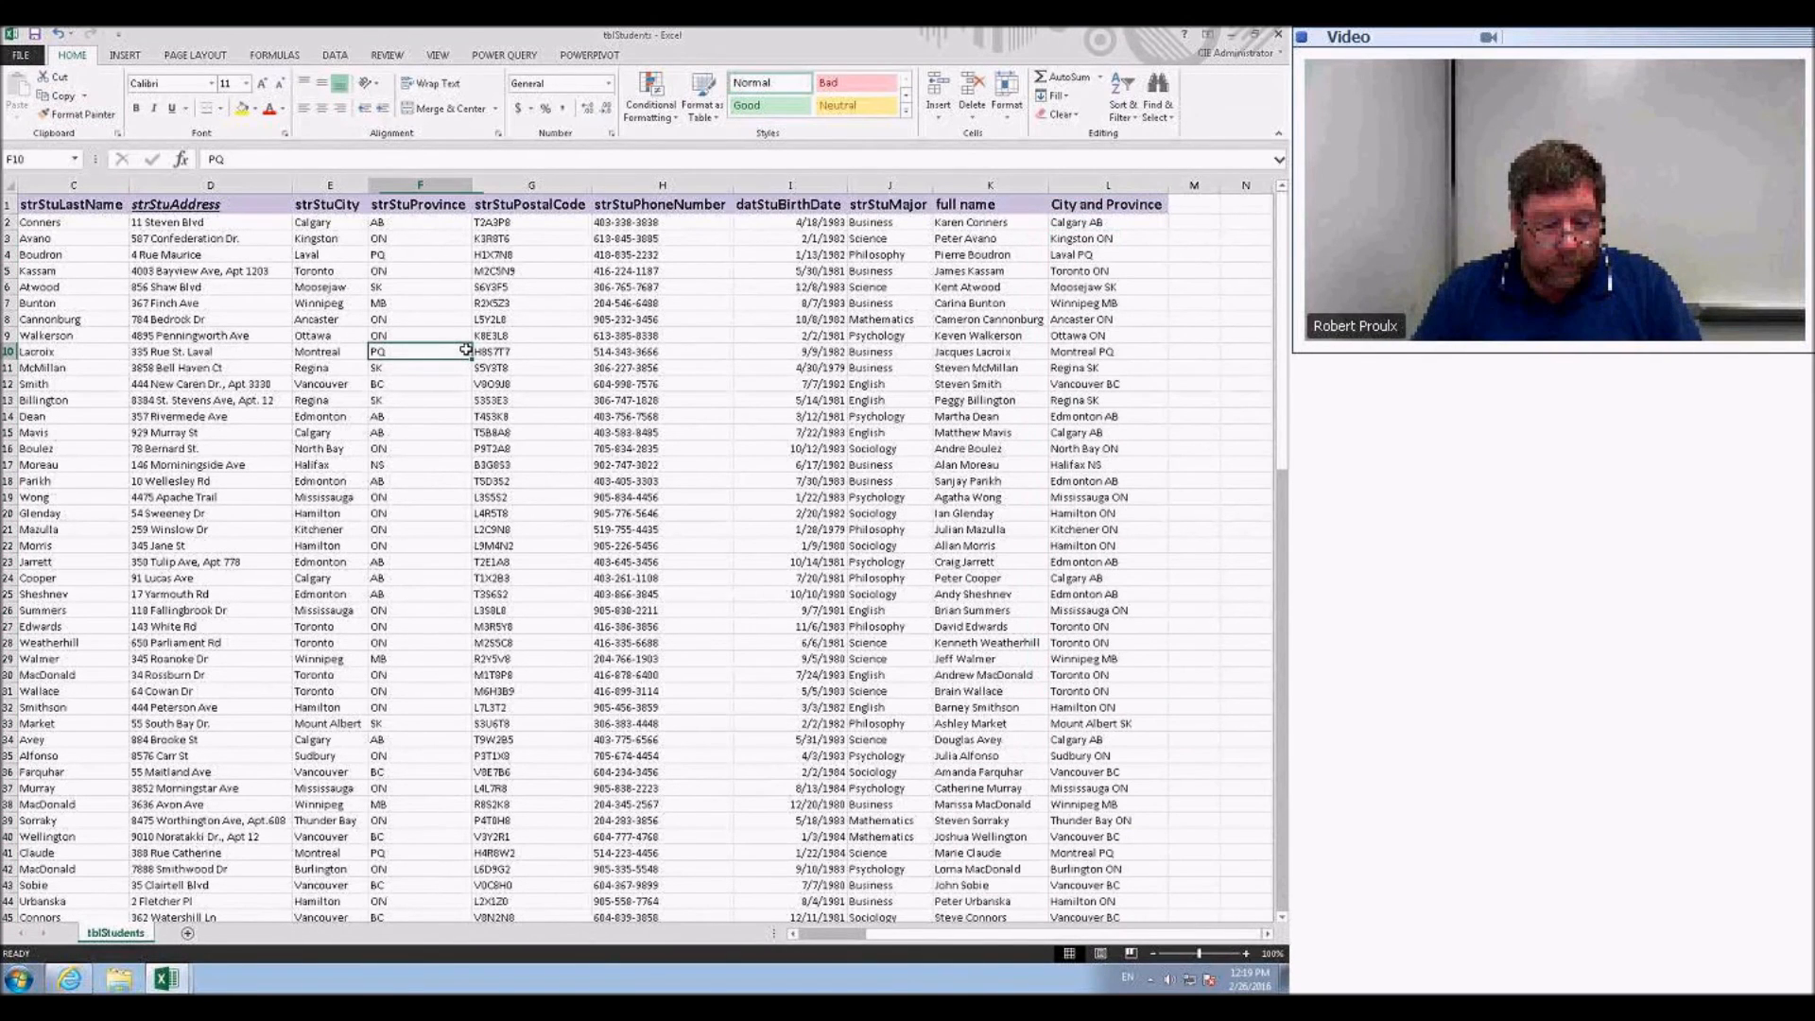
- Close the tblStudents and Div2 workbooks, and open the recent workbook Module 3-2
{"action": "key", "text": "ctrl+w"}
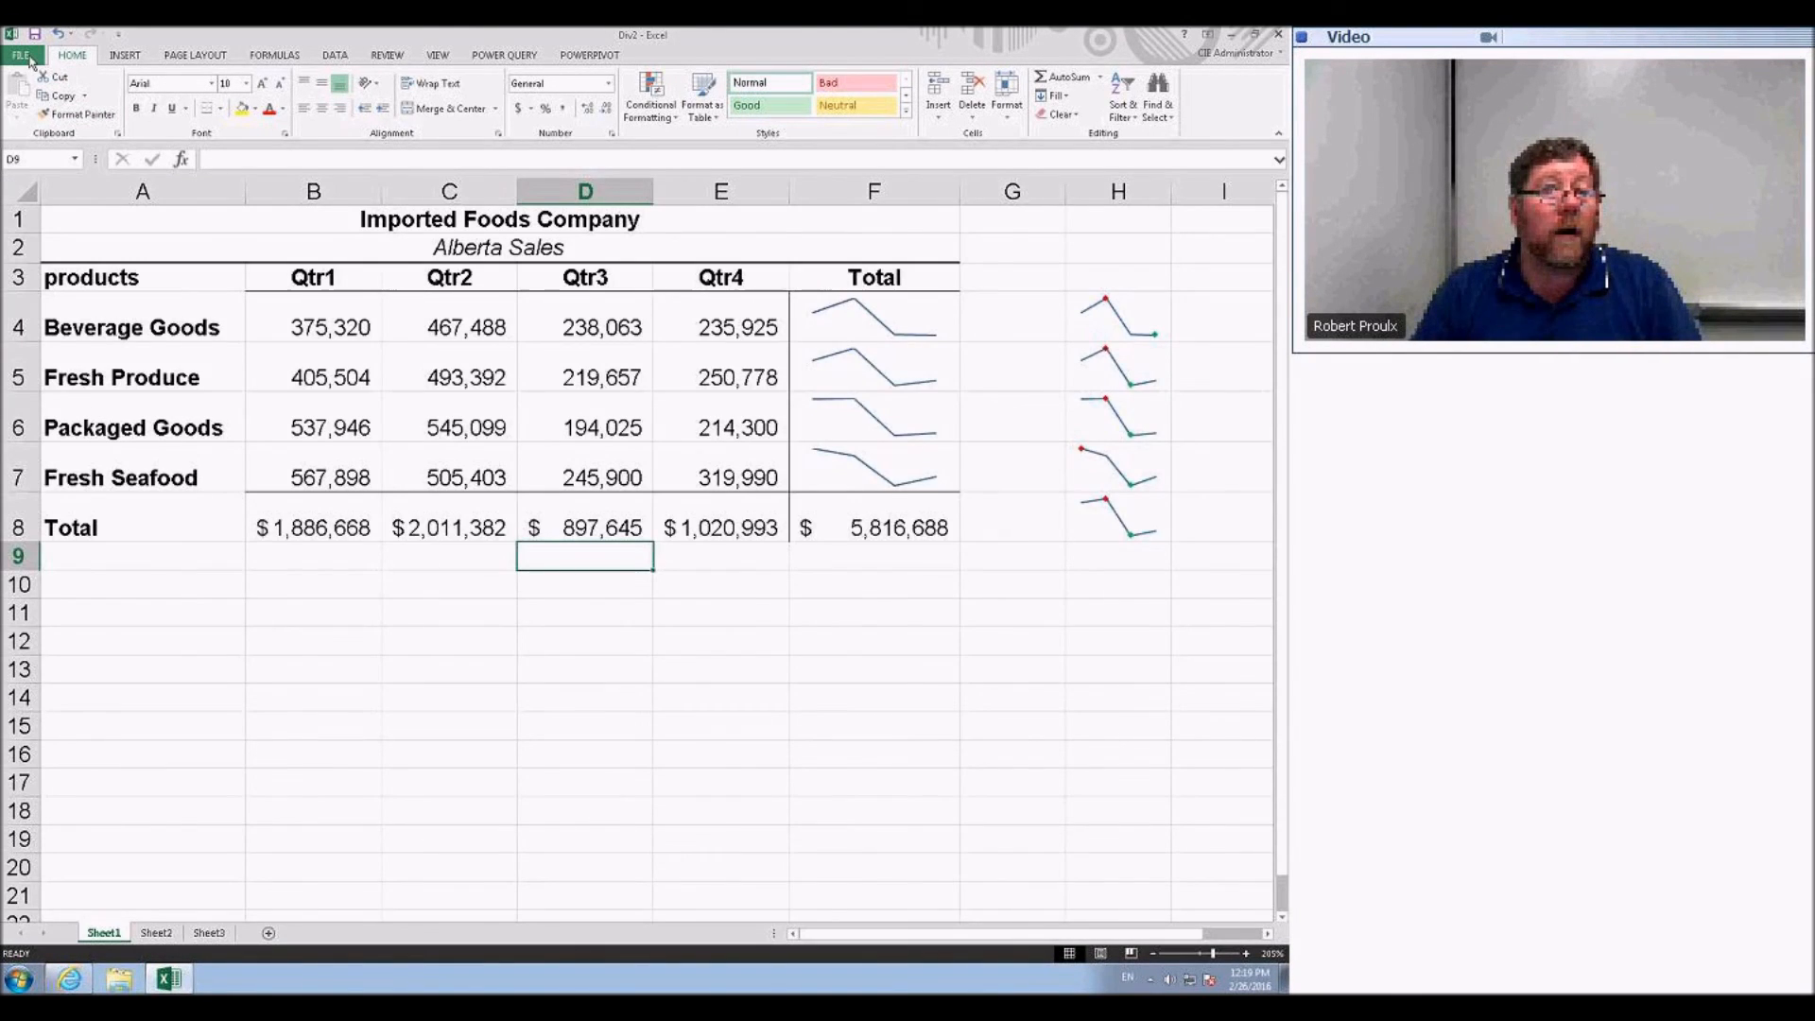
{"action": "key", "text": "ctrl+w"}
{"action": "left_click", "coordinate": [21, 56]}
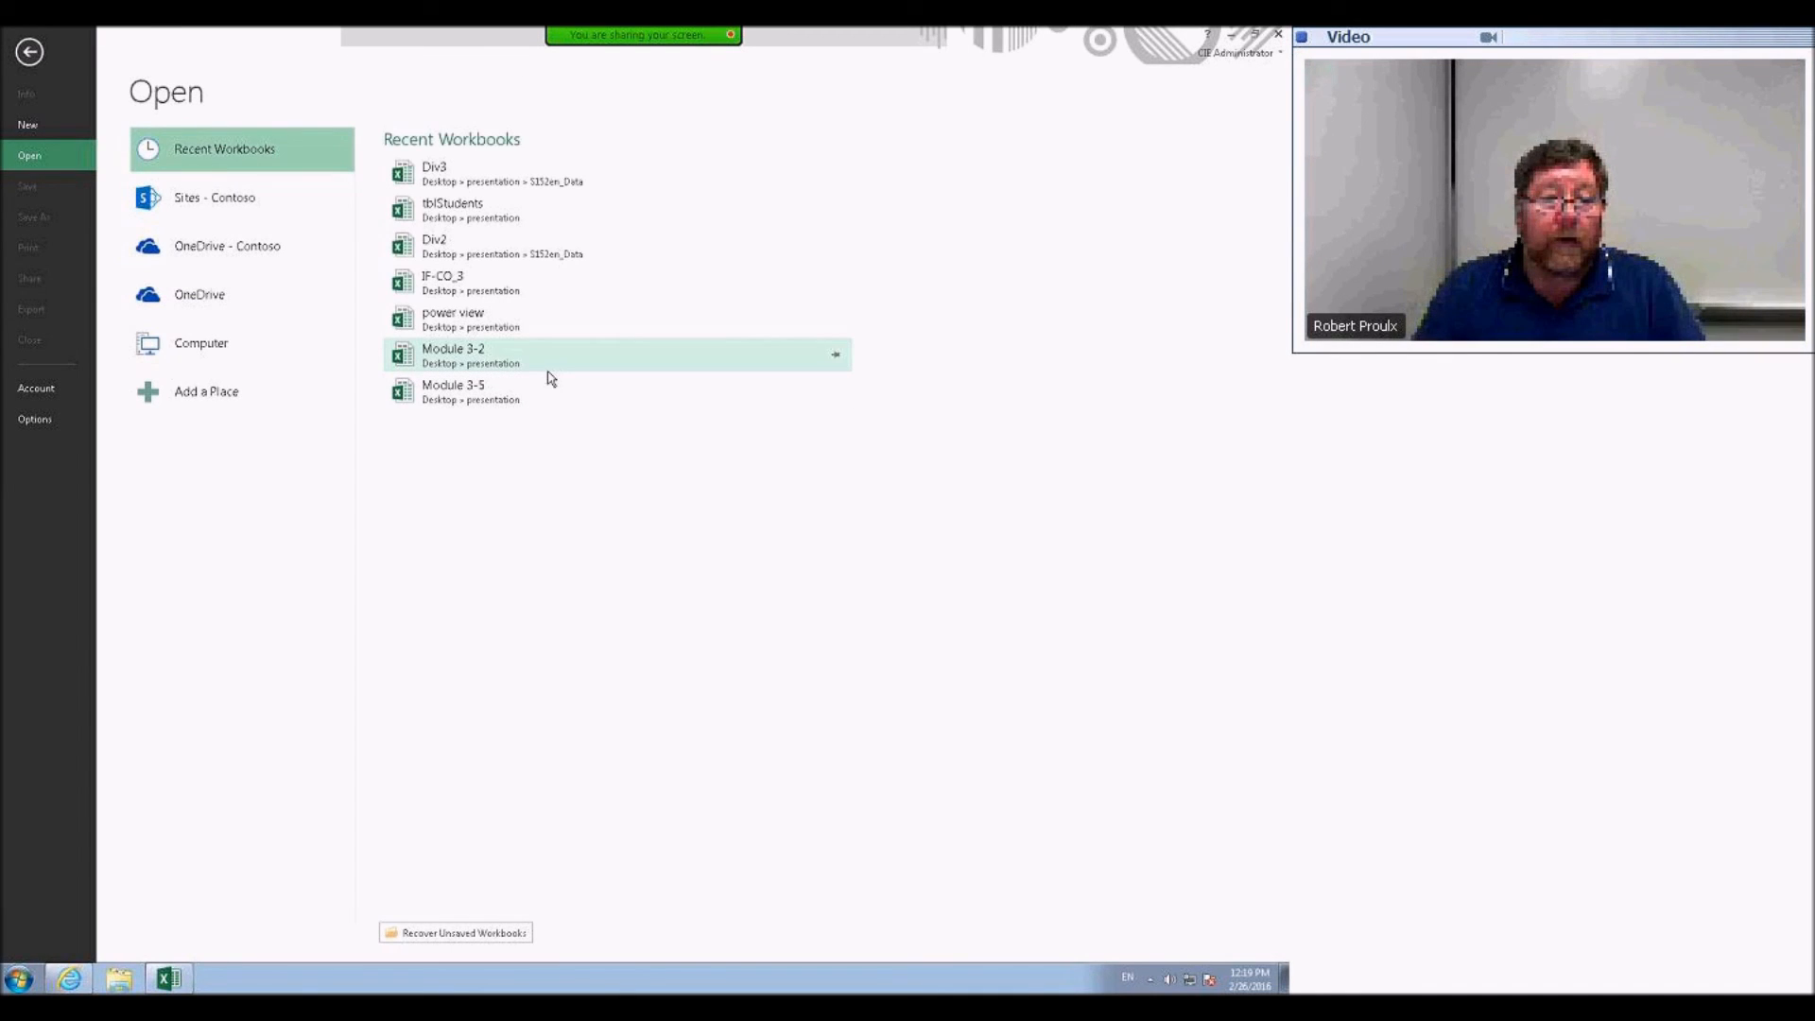
{"action": "left_click", "coordinate": [447, 360]}
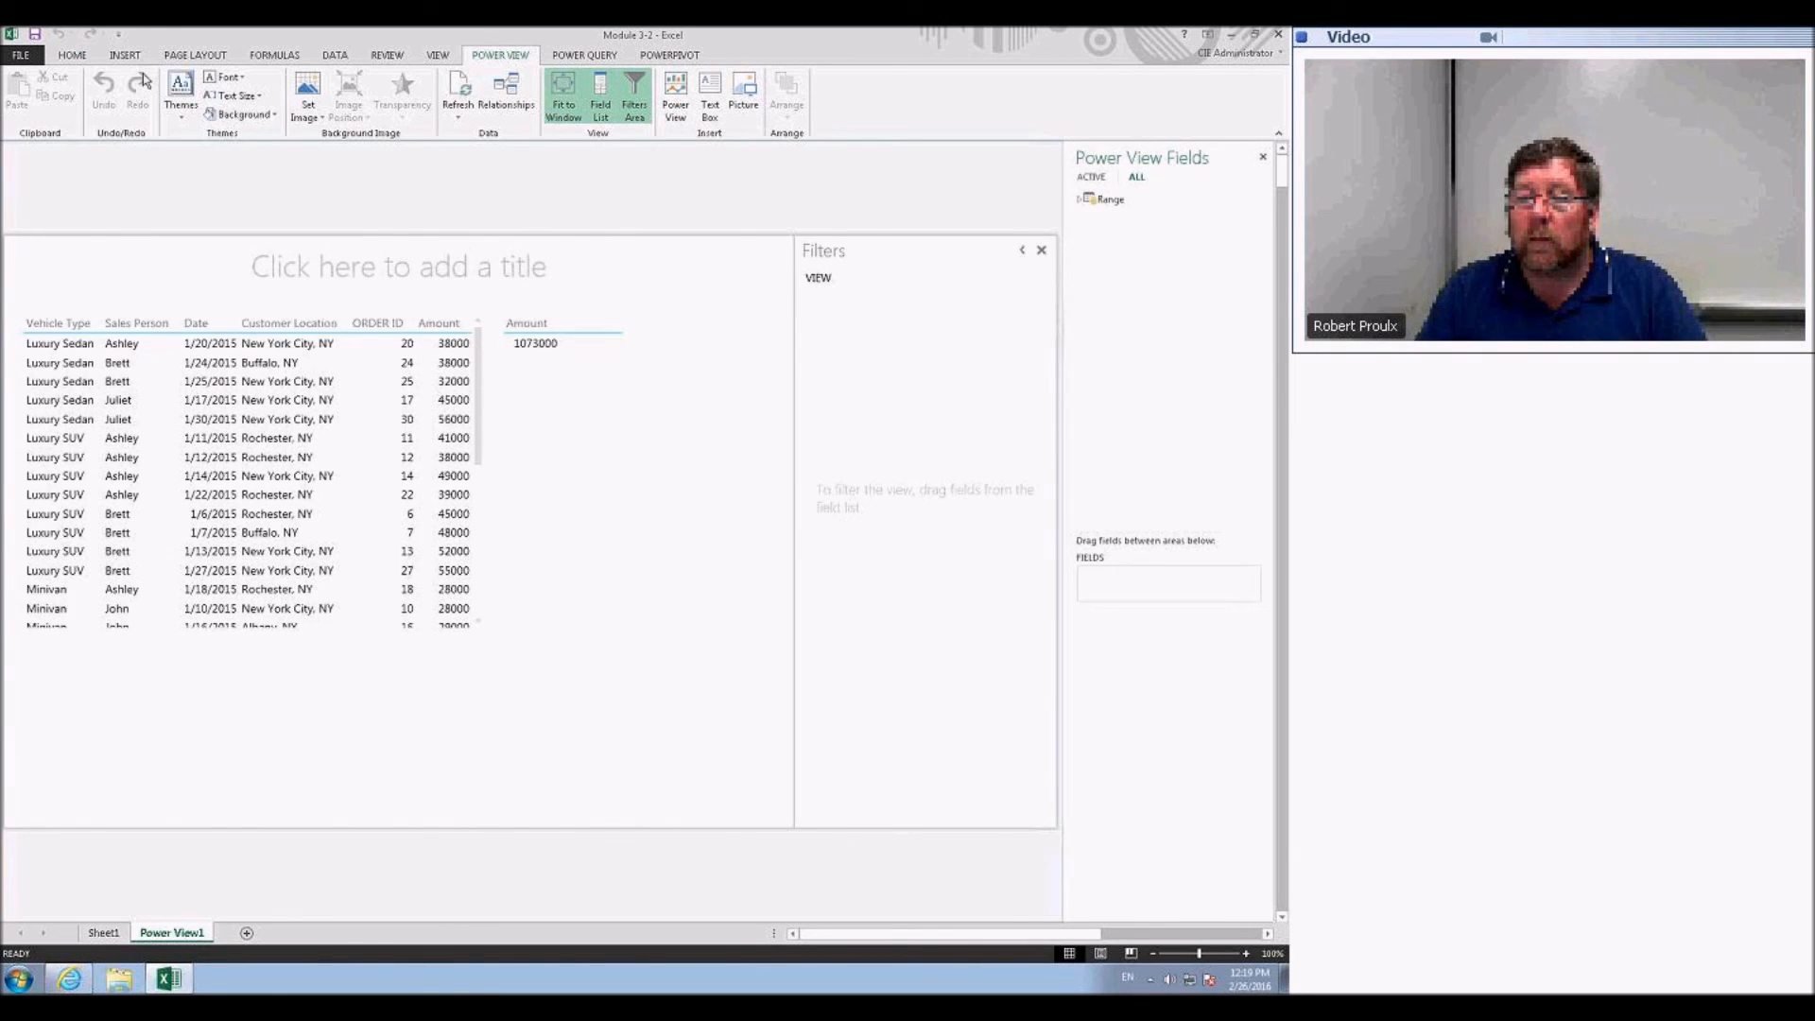
- Close the Module 3-2 workbook and reopen it from the recent workbooks
{"action": "left_click", "coordinate": [21, 55]}
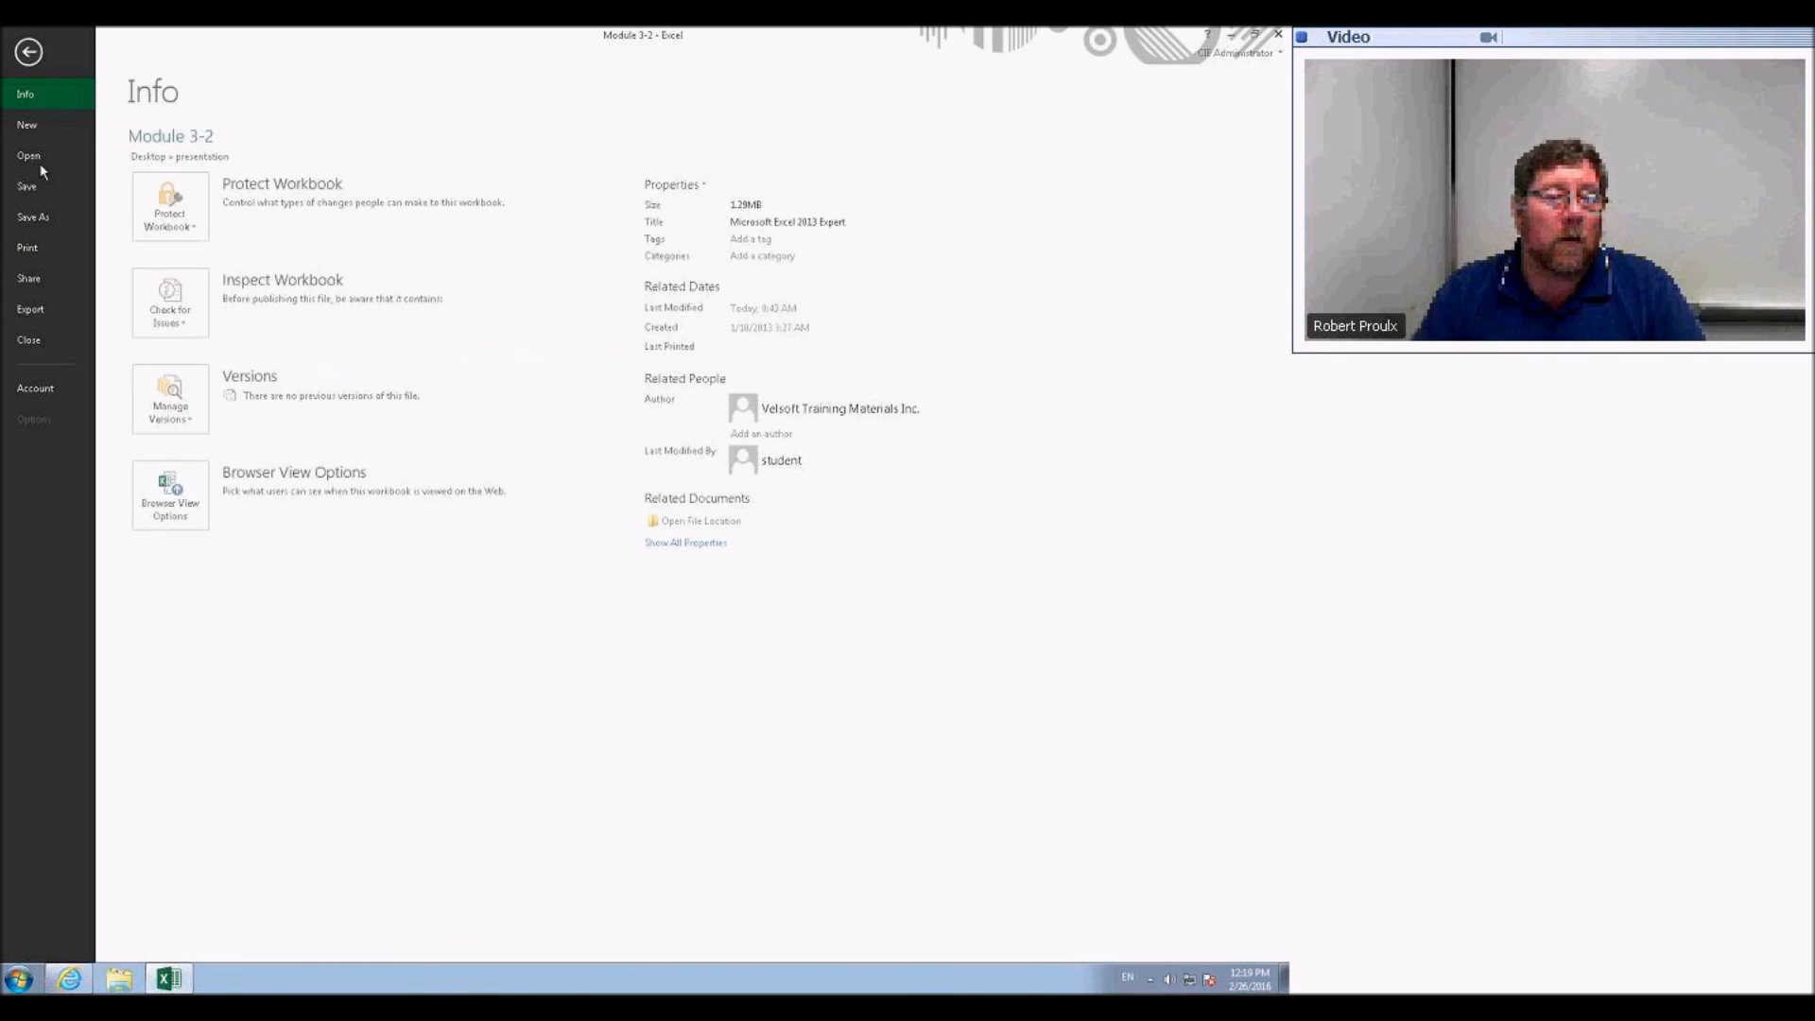
{"action": "left_click", "coordinate": [31, 340]}
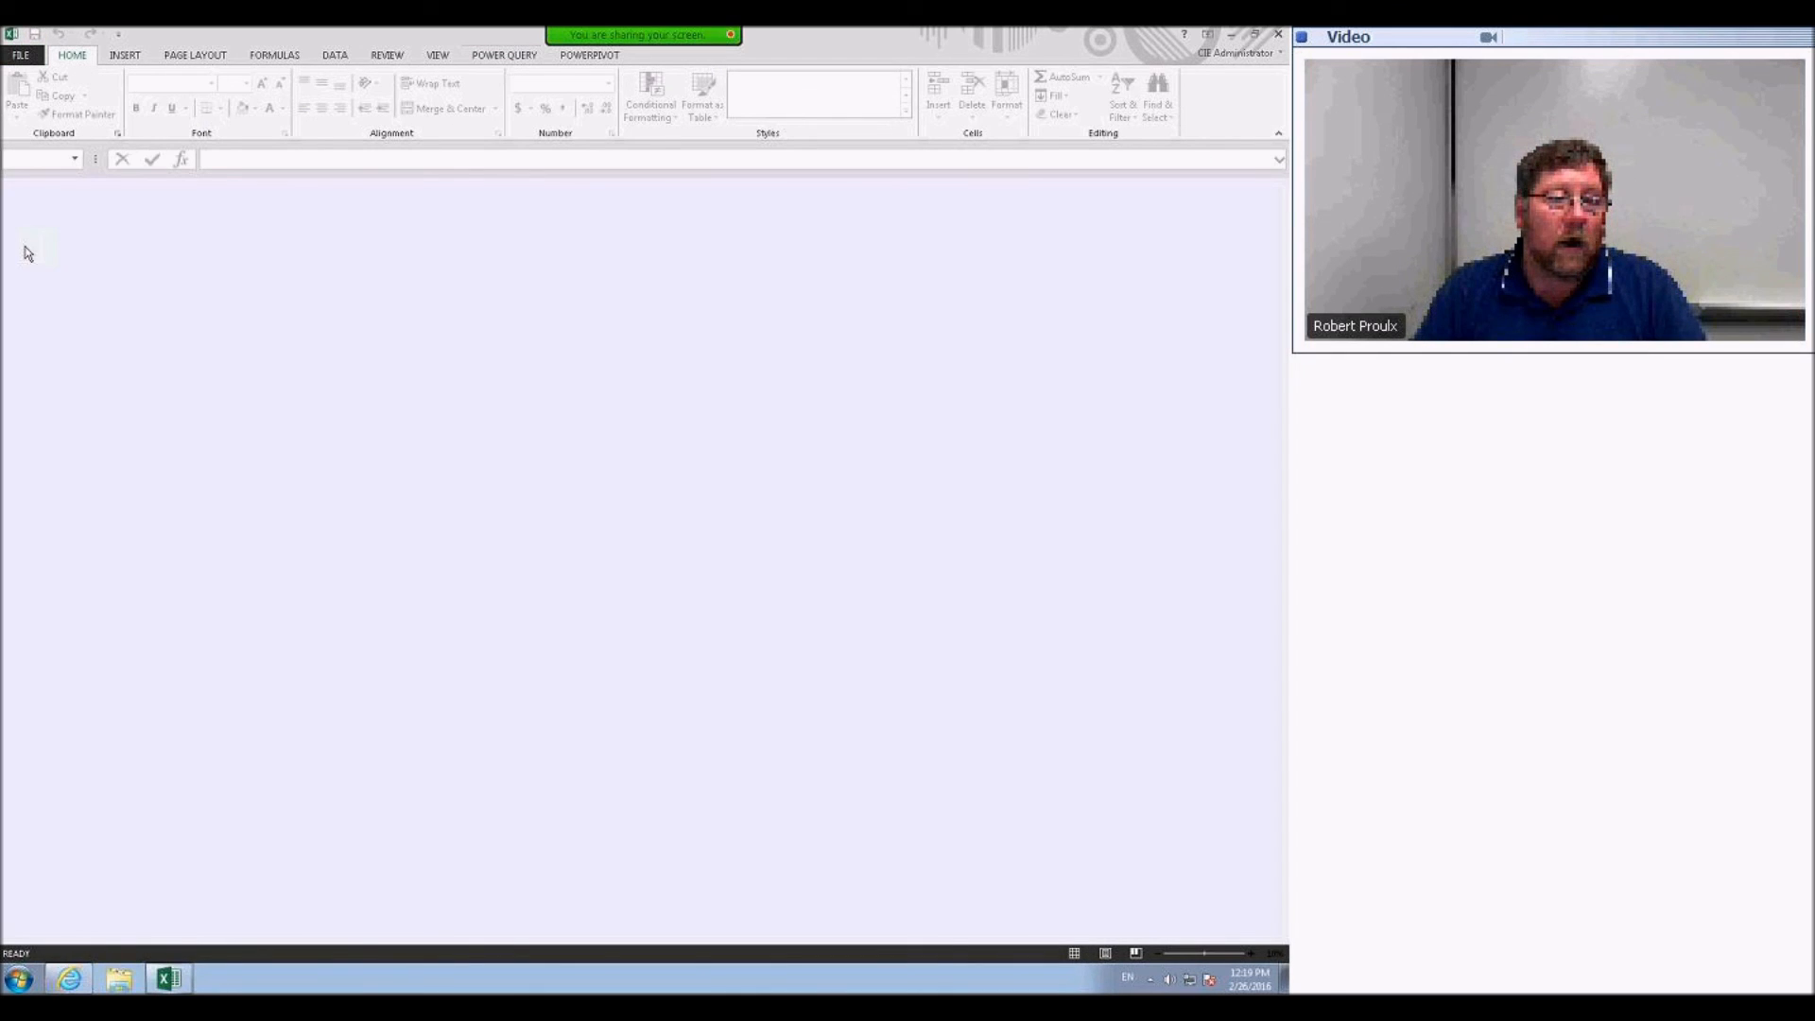
{"action": "left_click", "coordinate": [23, 59]}
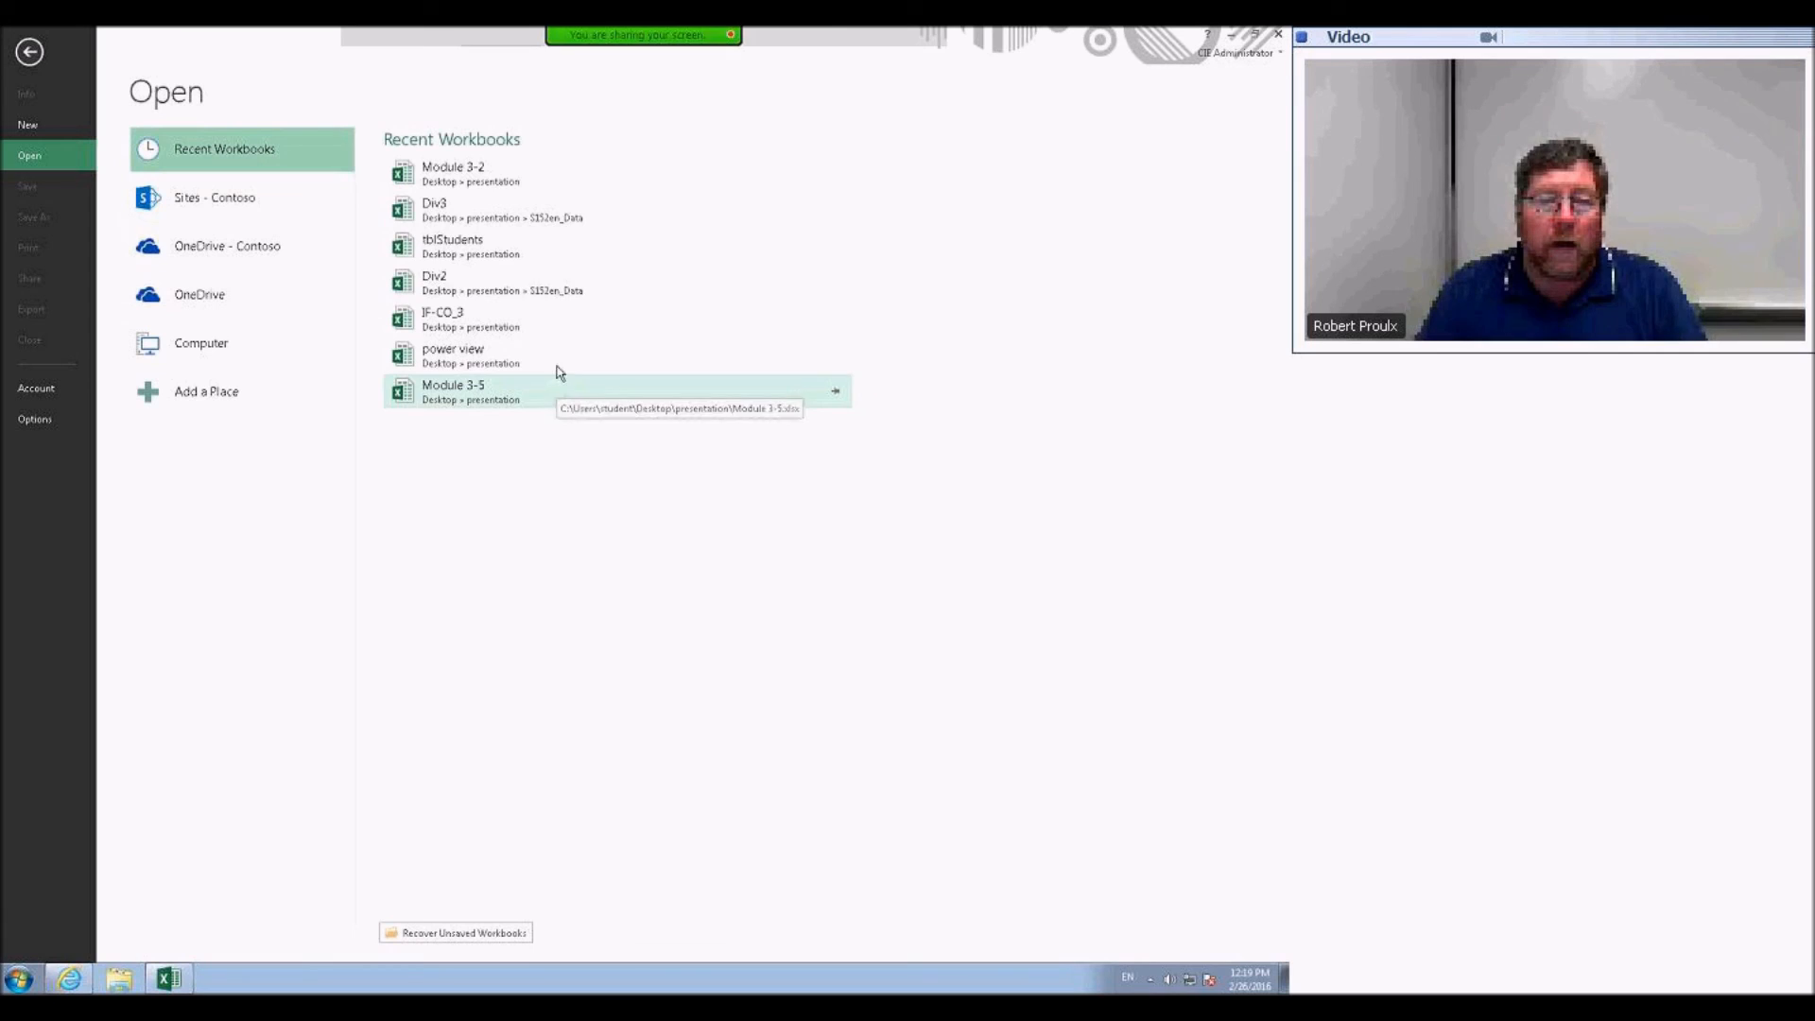
{"action": "left_click", "coordinate": [458, 178]}
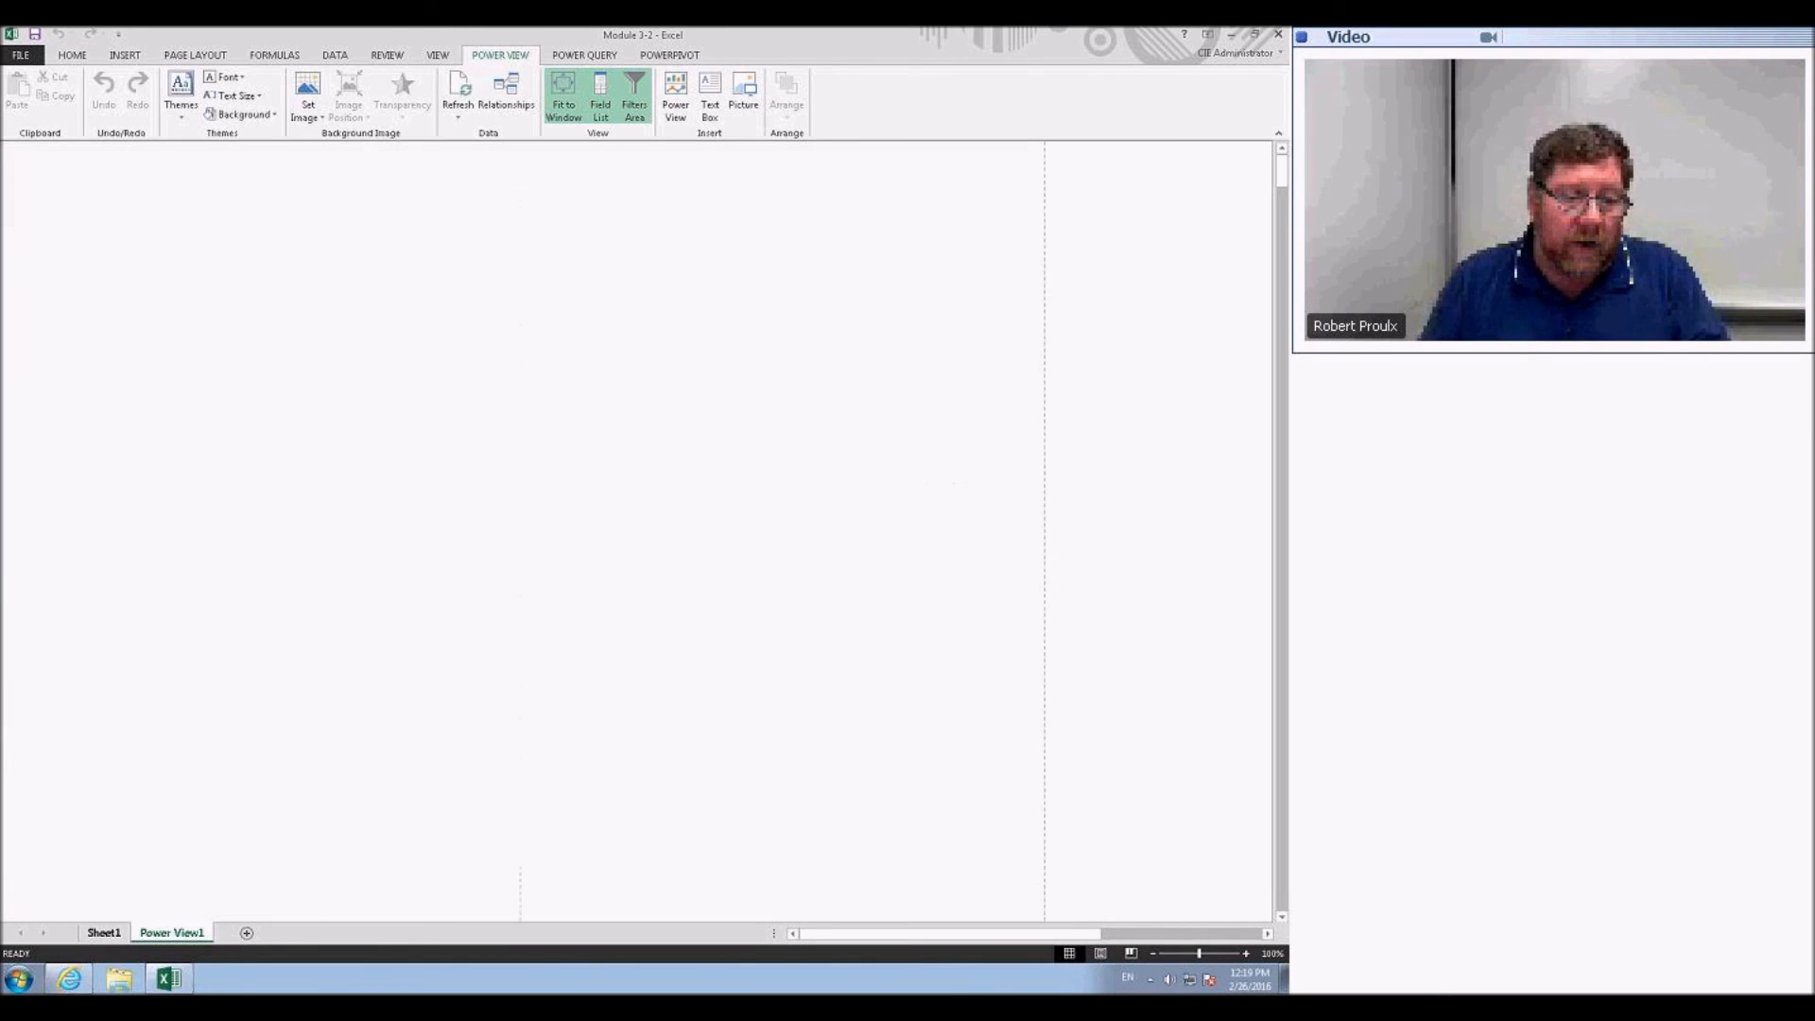
- Look at the sales data on Sheet1, and delete the Power View1 sheet from the workbook
{"action": "left_click", "coordinate": [106, 932]}
{"action": "left_click", "coordinate": [255, 754]}
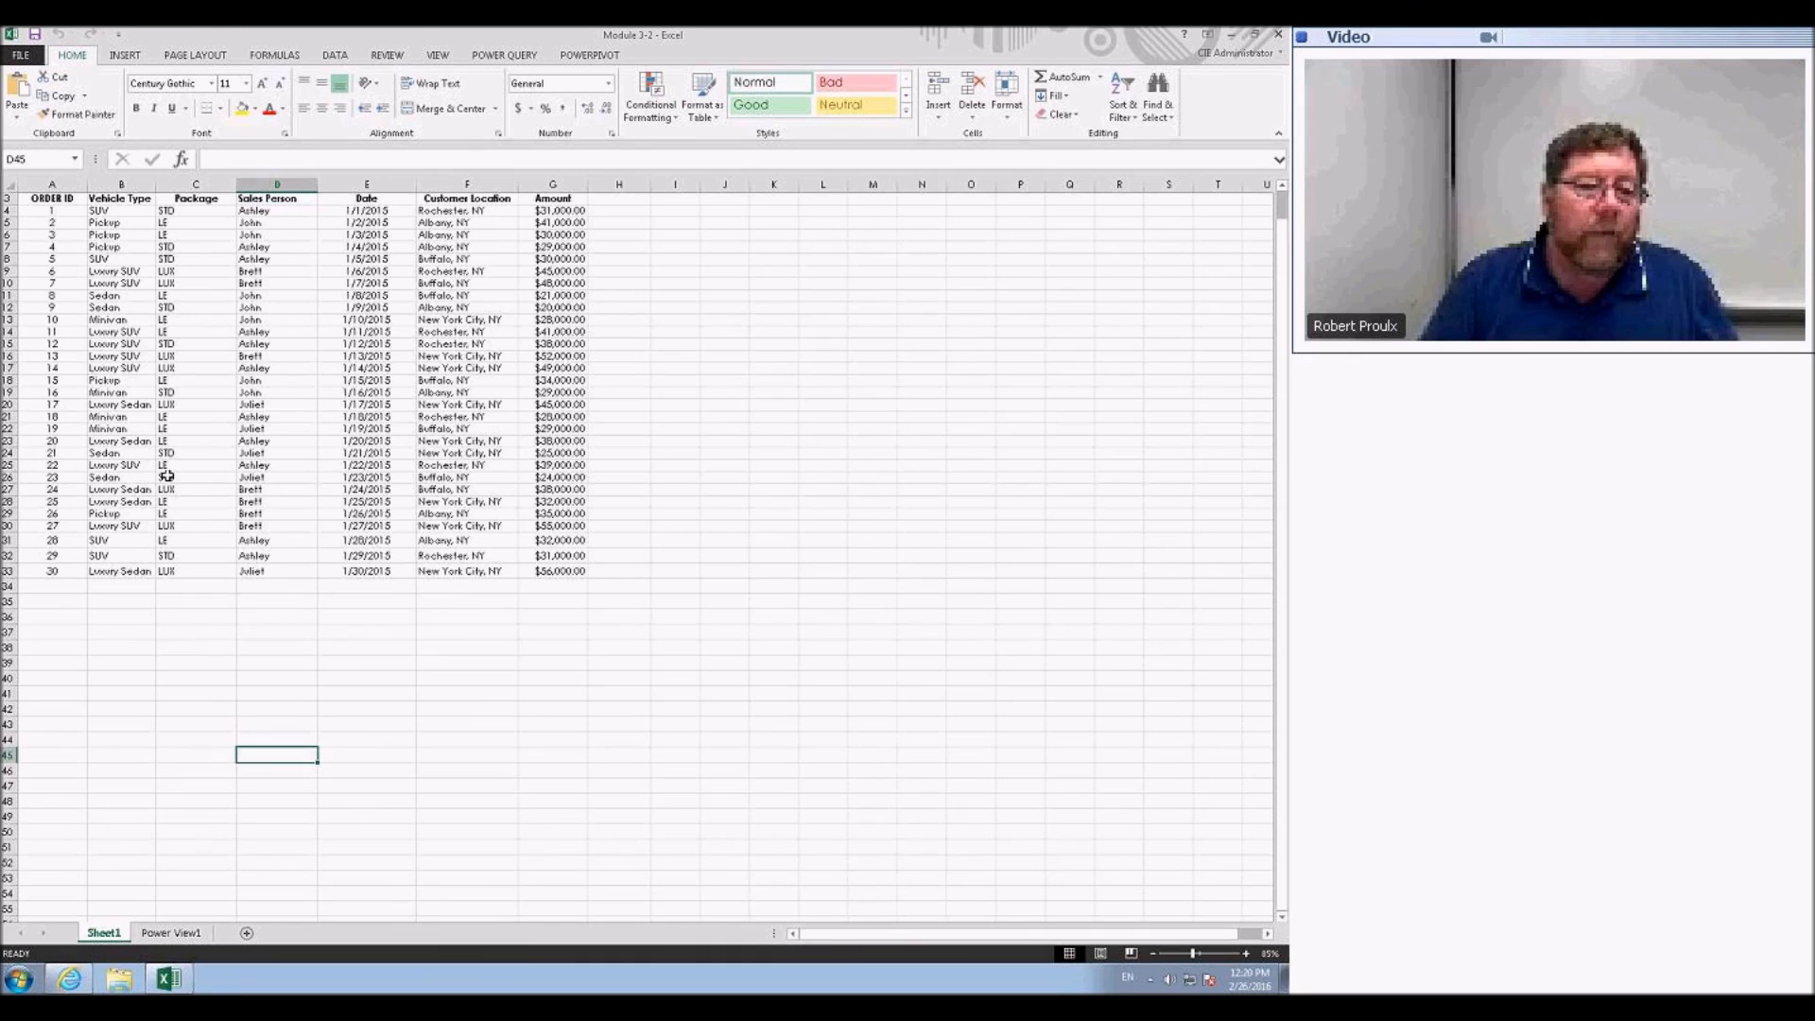
{"action": "right_click", "coordinate": [171, 933]}
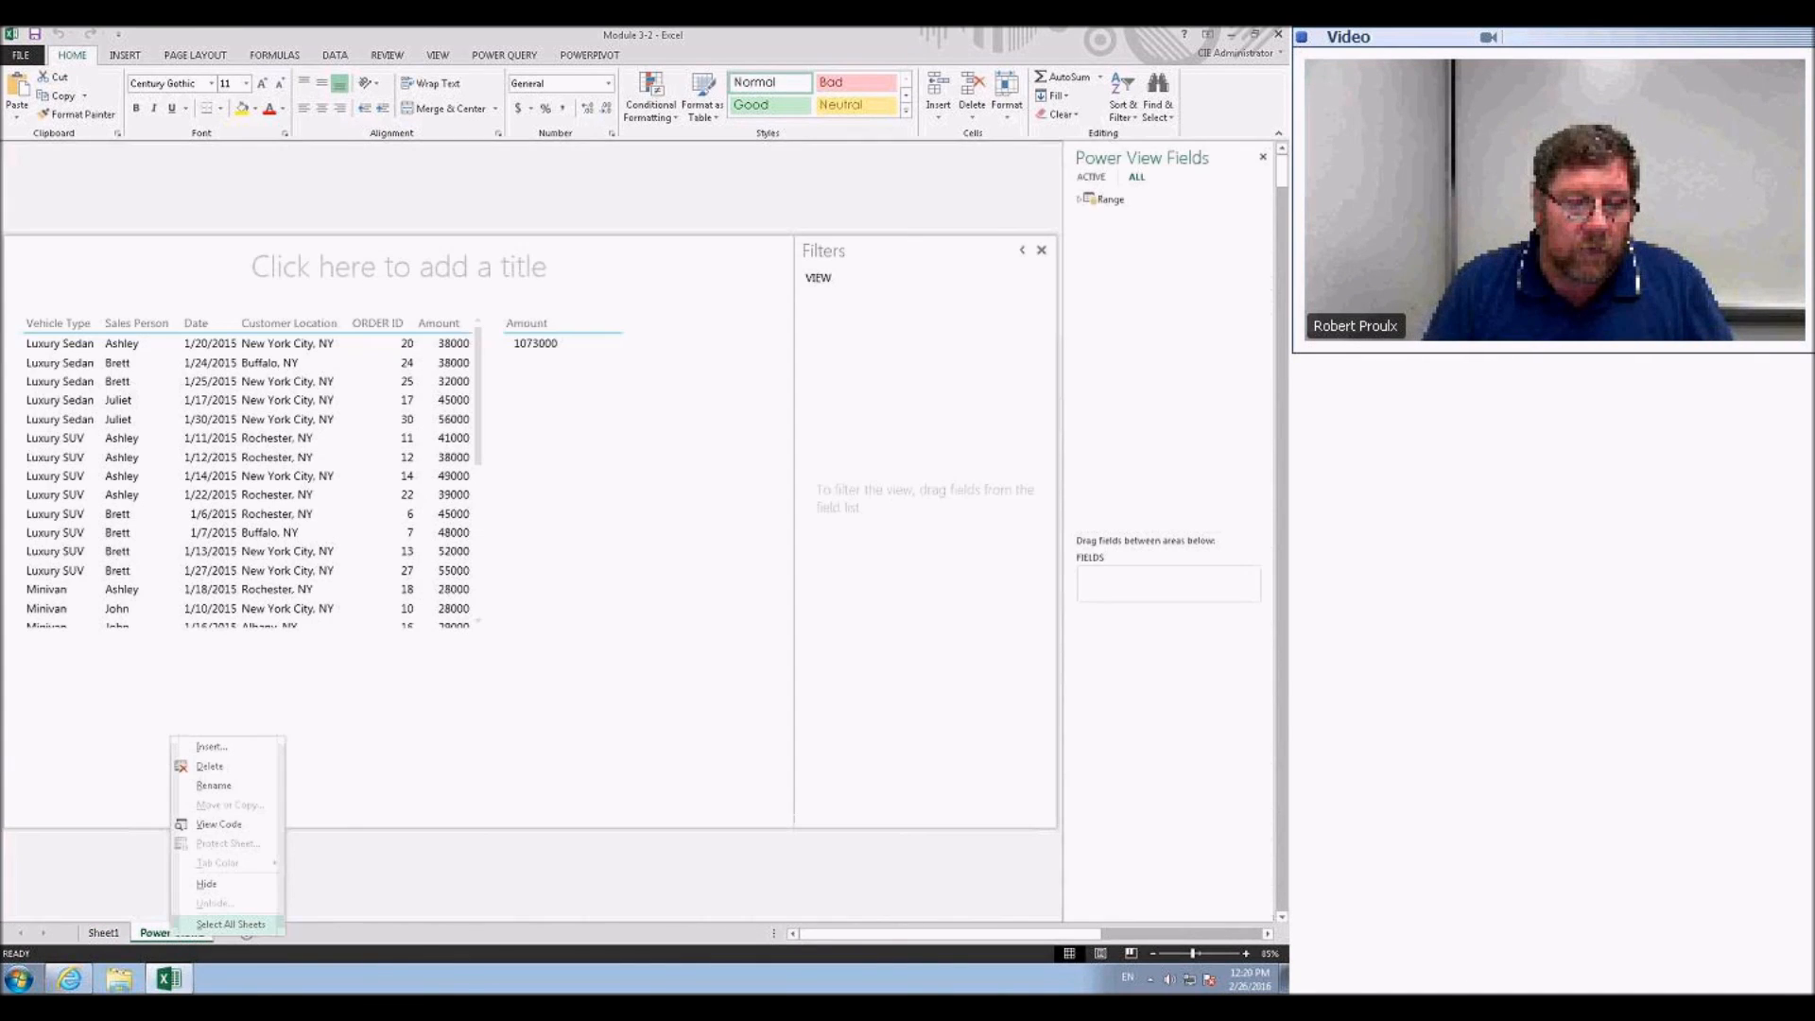
{"action": "left_click", "coordinate": [210, 767]}
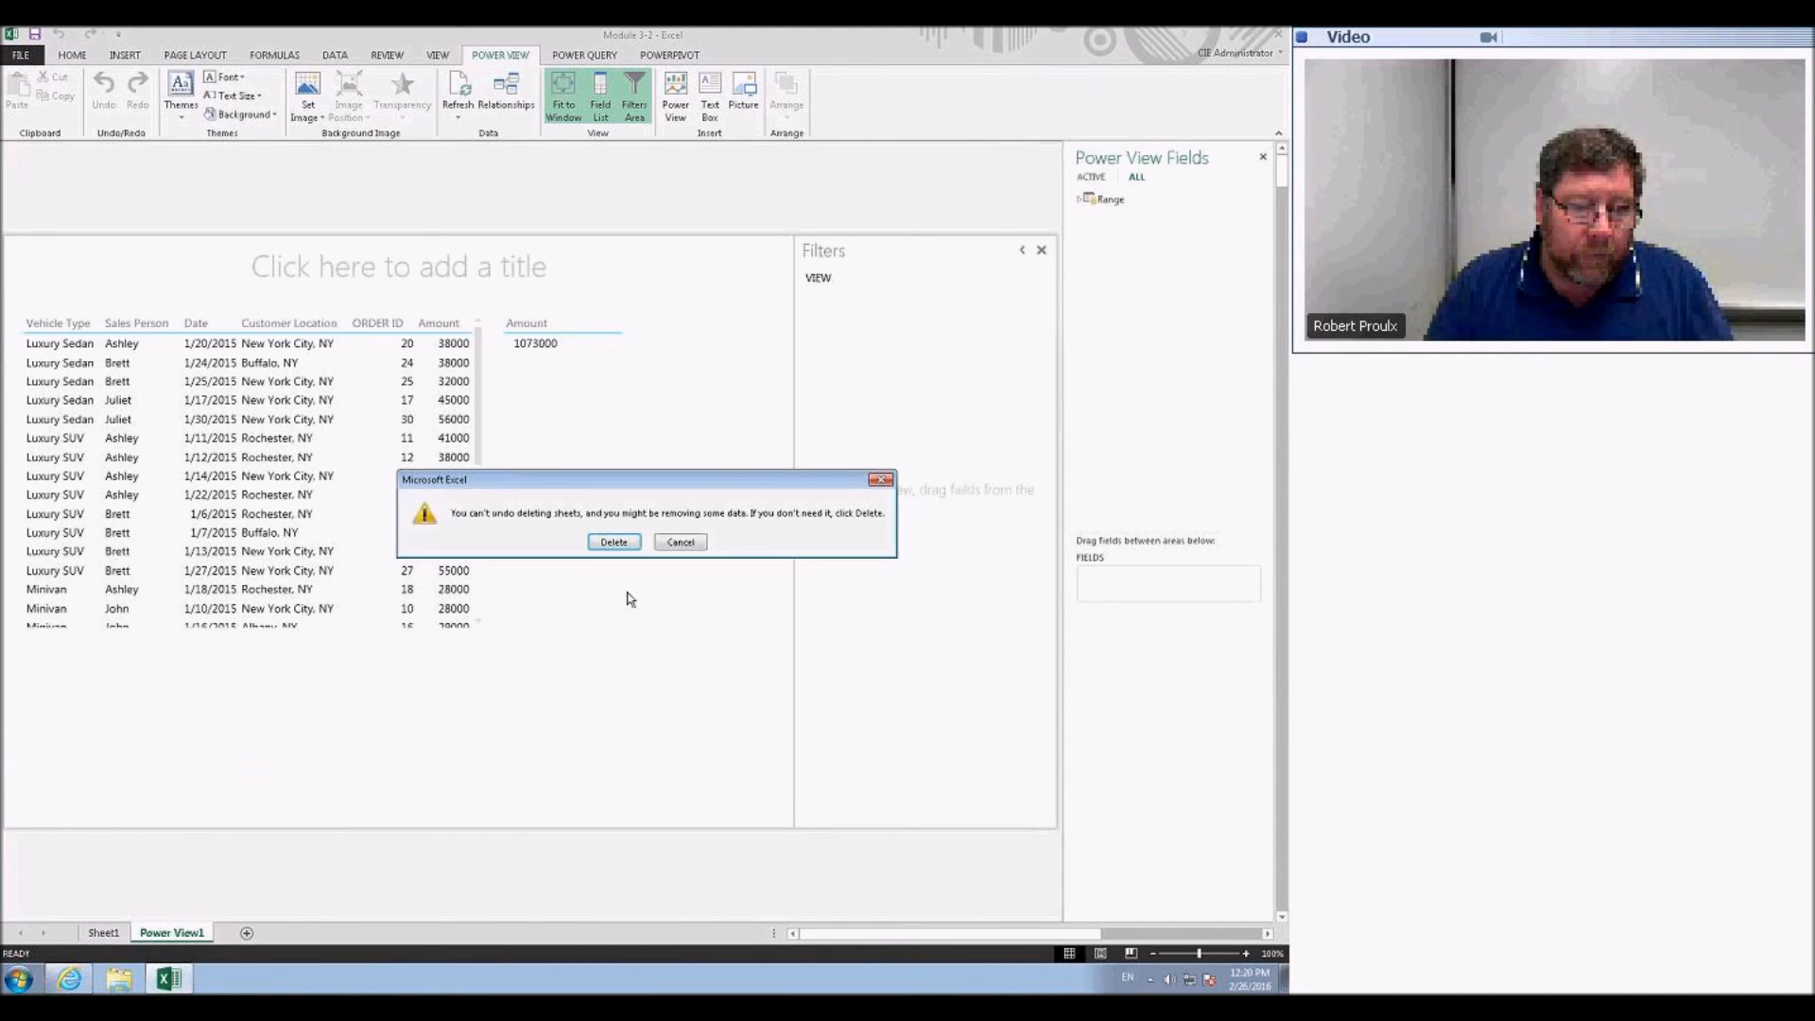
{"action": "left_click", "coordinate": [615, 545]}
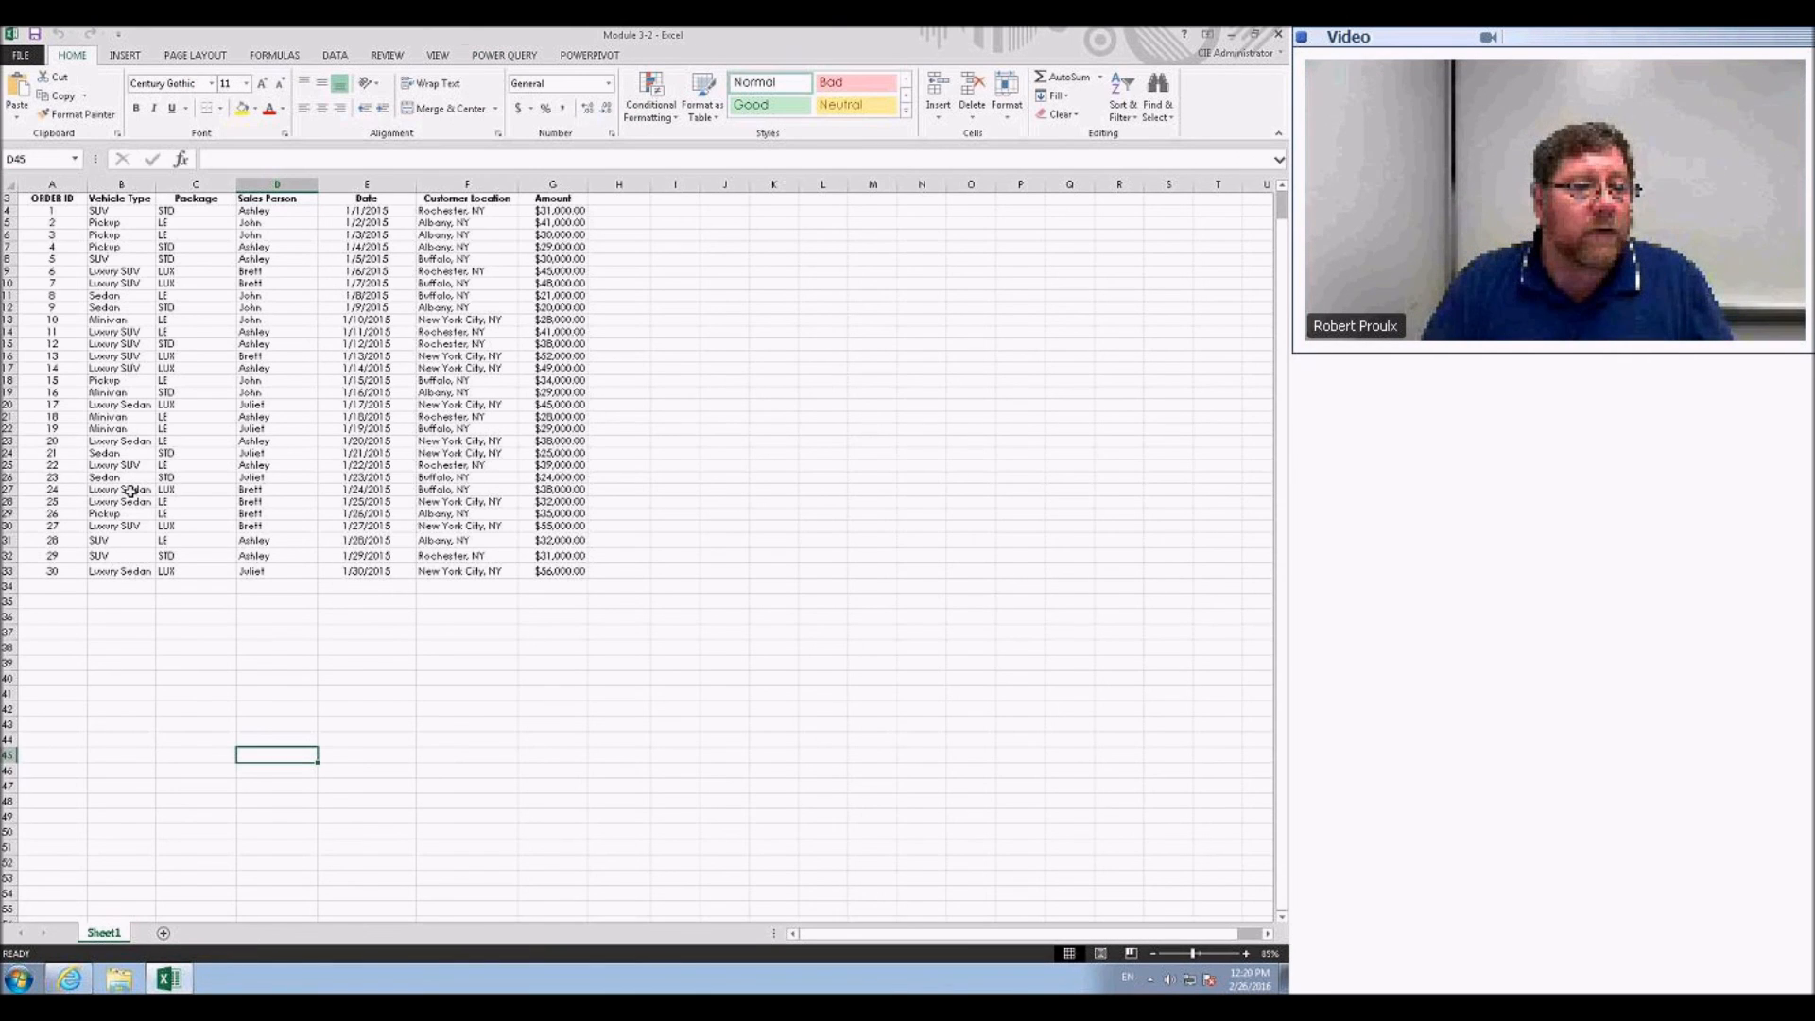
- Go to the named range data to check which cells it covers, and select cell C9 inside the sales table
{"action": "scroll", "coordinate": [131, 489], "scroll_direction": "up", "scroll_amount": 1}
{"action": "left_click", "coordinate": [75, 159]}
{"action": "left_click", "coordinate": [52, 180]}
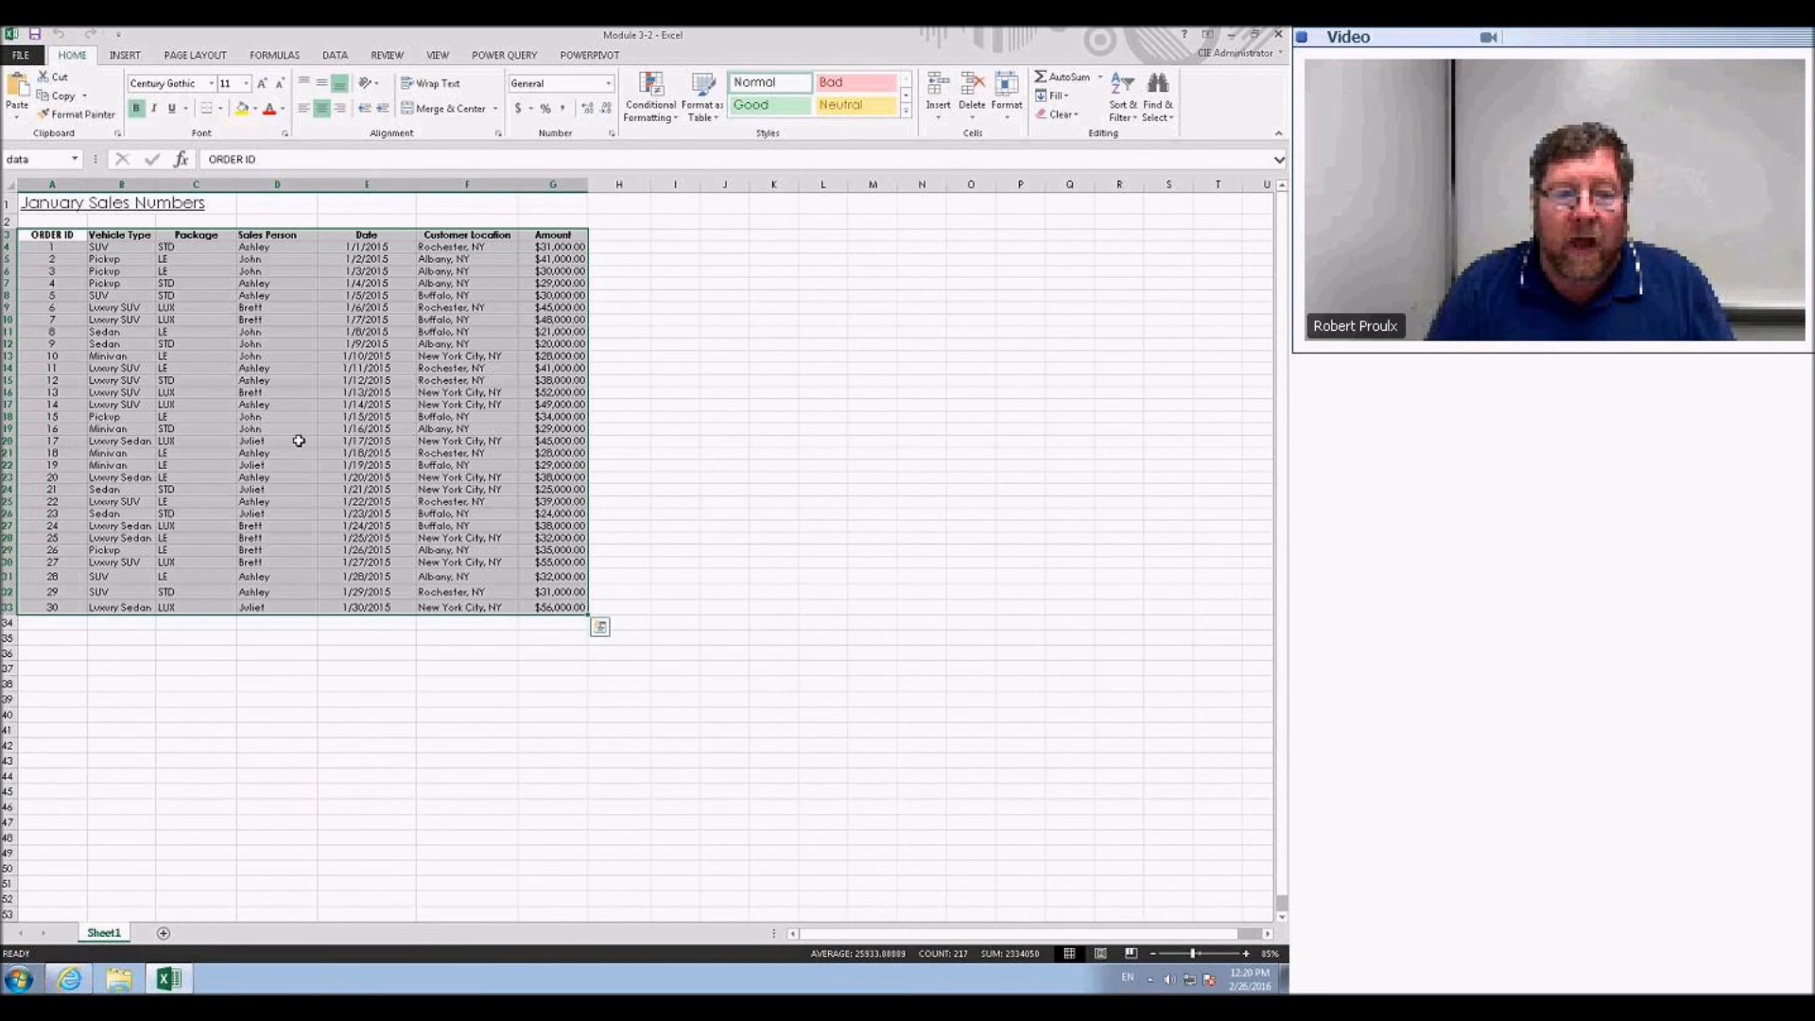
{"action": "left_click", "coordinate": [299, 440]}
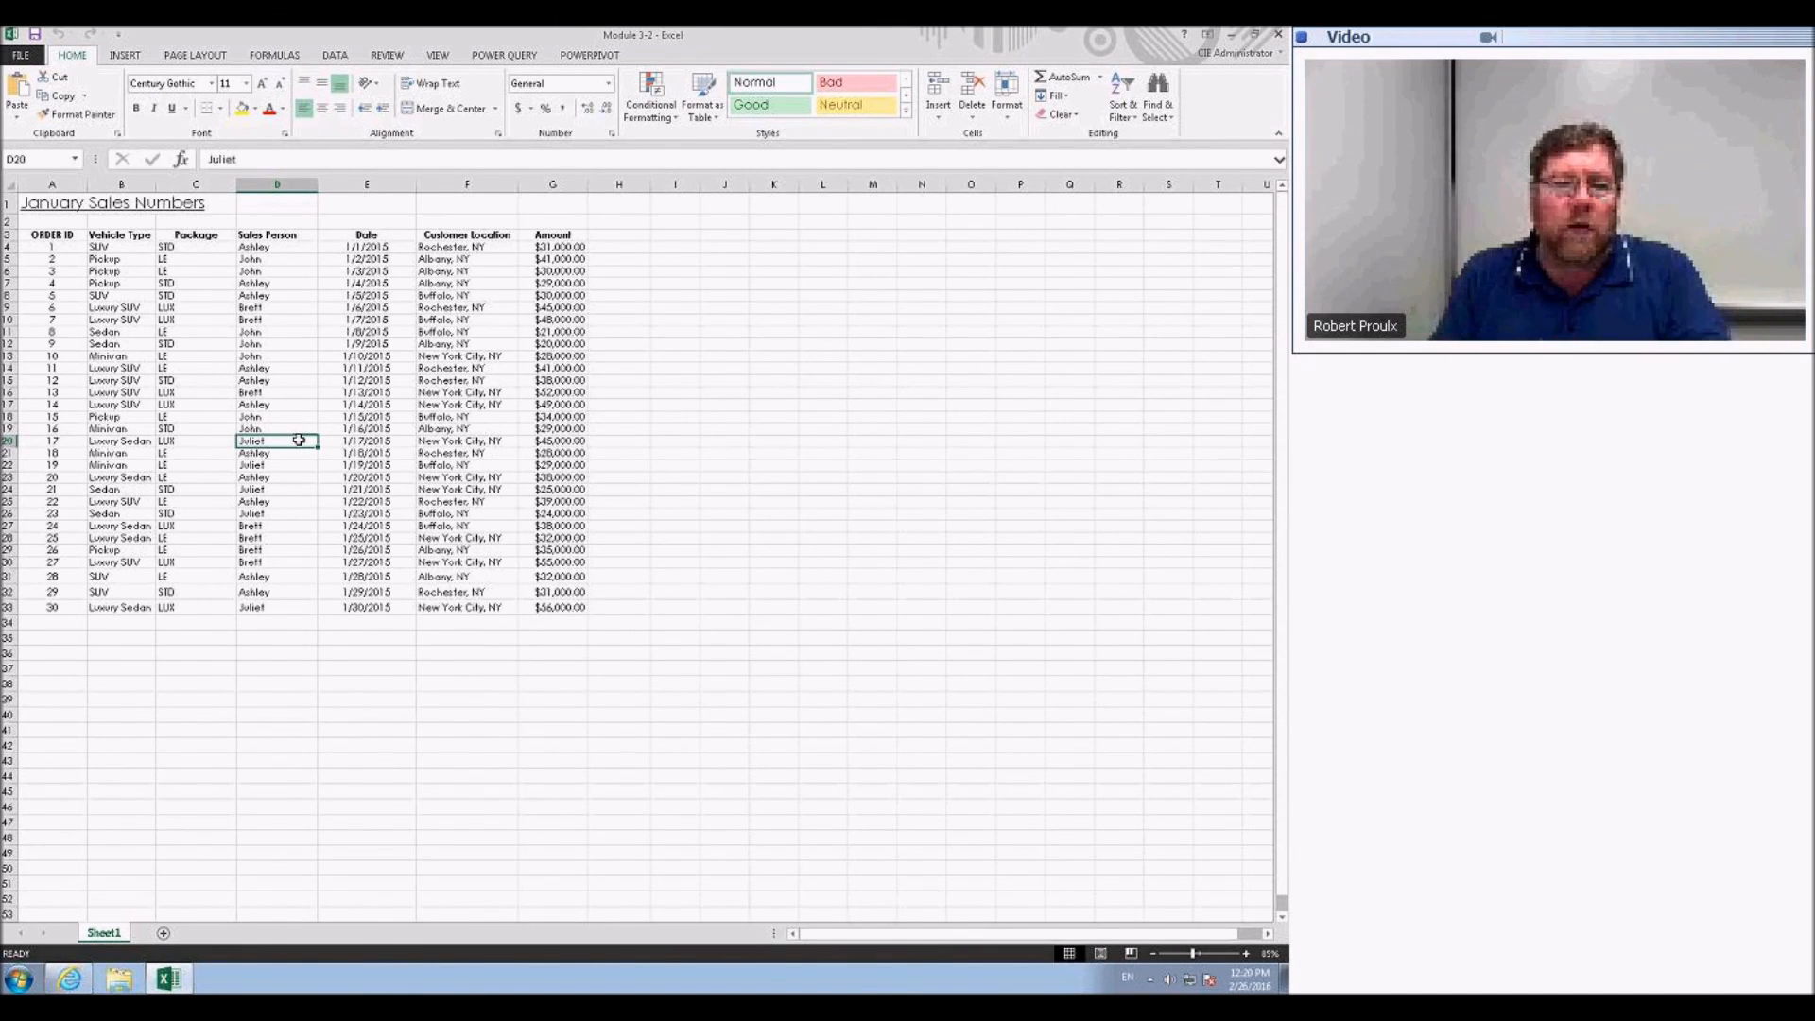
{"action": "left_click", "coordinate": [130, 56]}
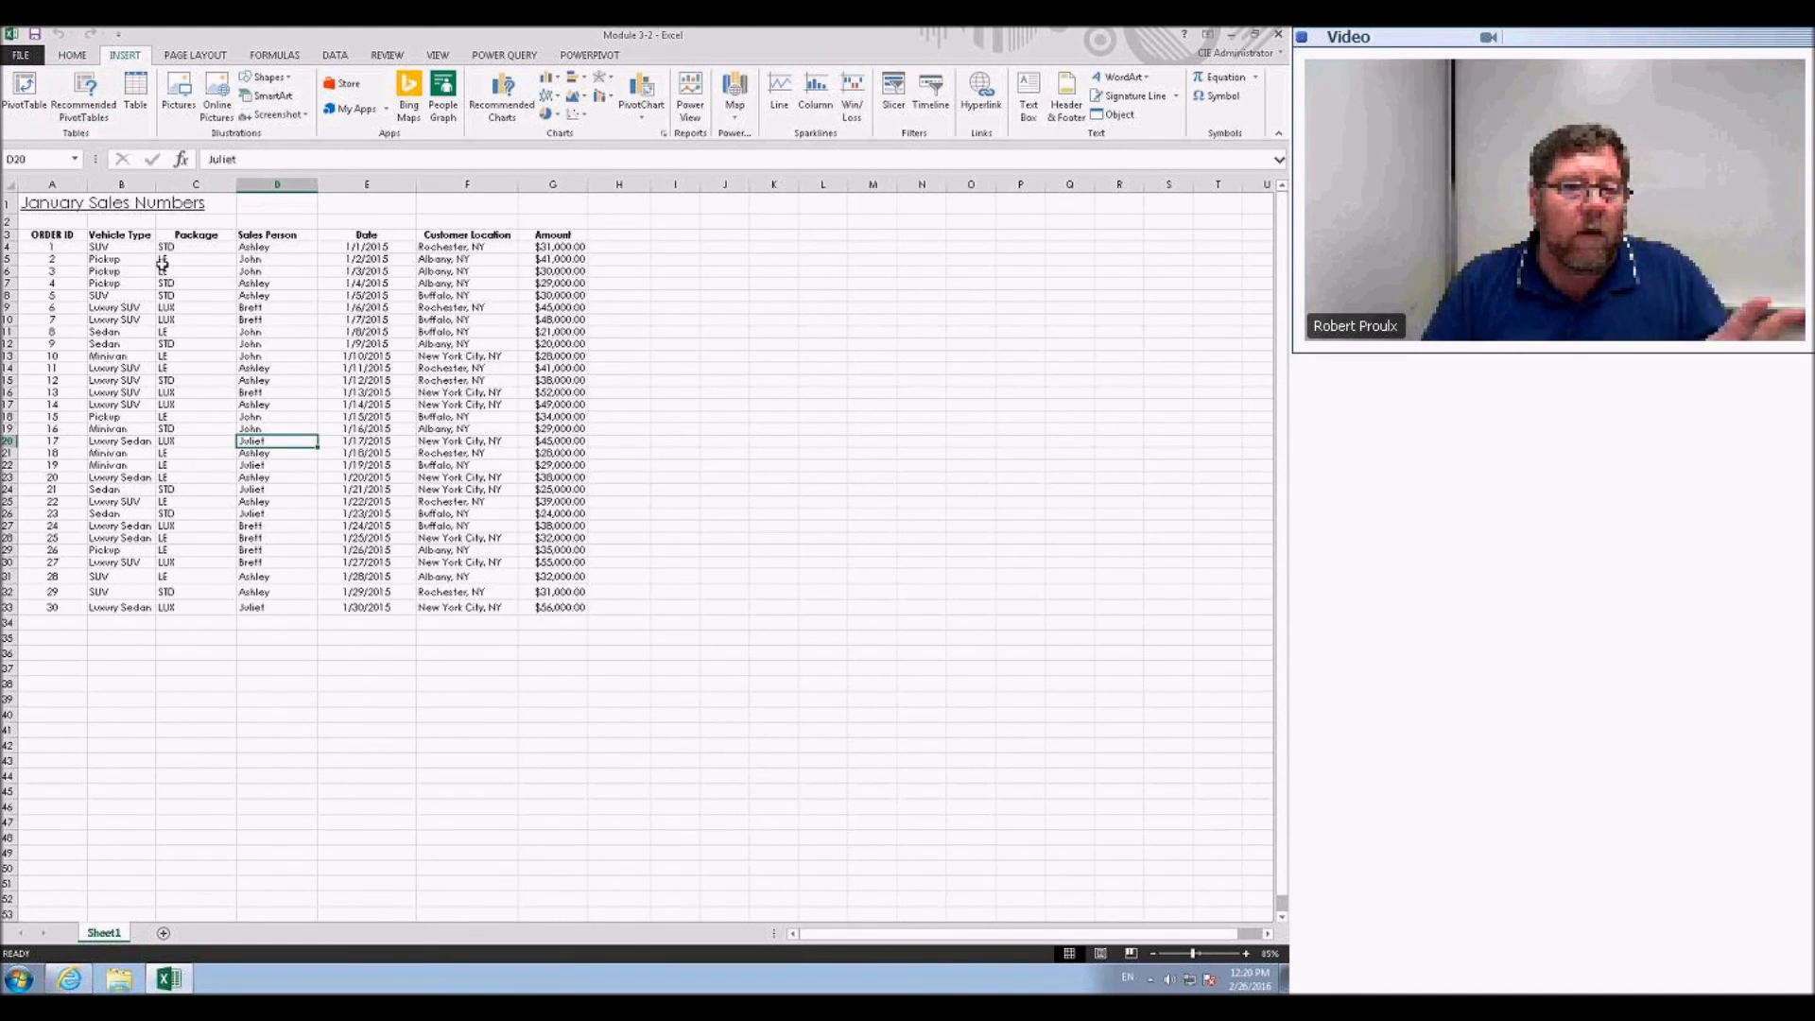
{"action": "left_click", "coordinate": [165, 307]}
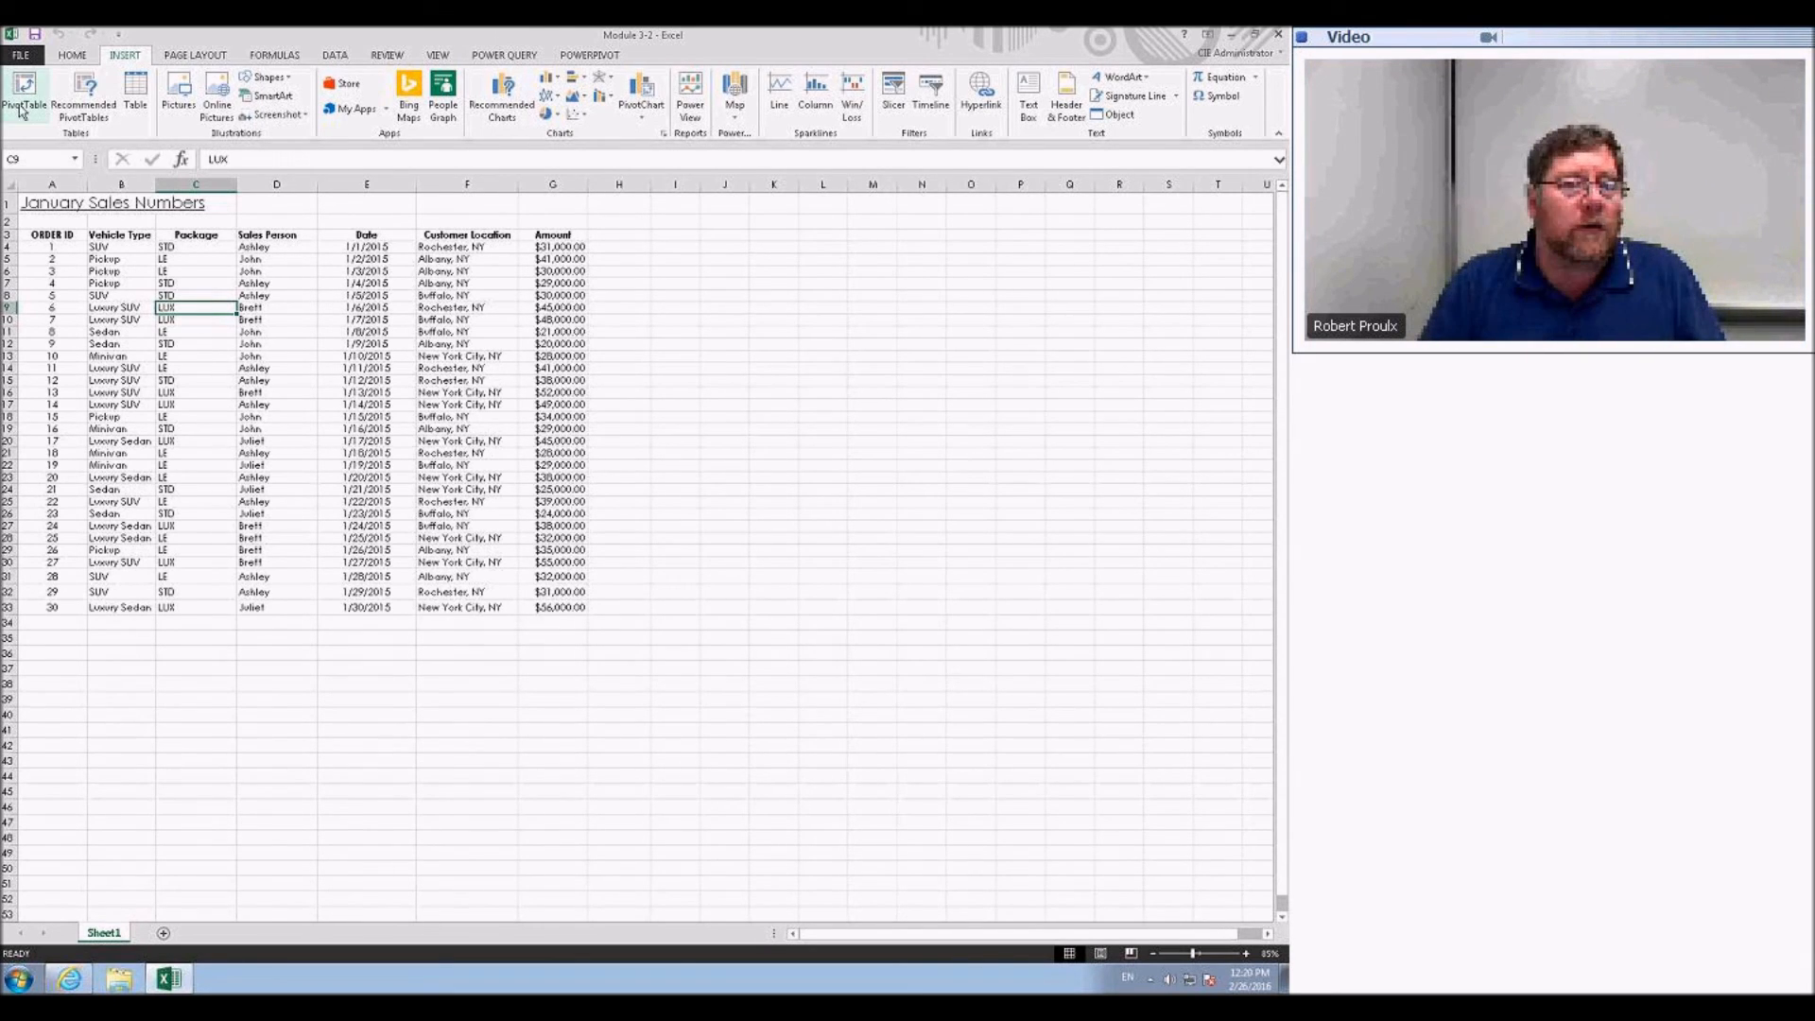
- Examine the installed Office add-ins and the available Excel Add-ins, and leave the list without changes
{"action": "left_click", "coordinate": [20, 54]}
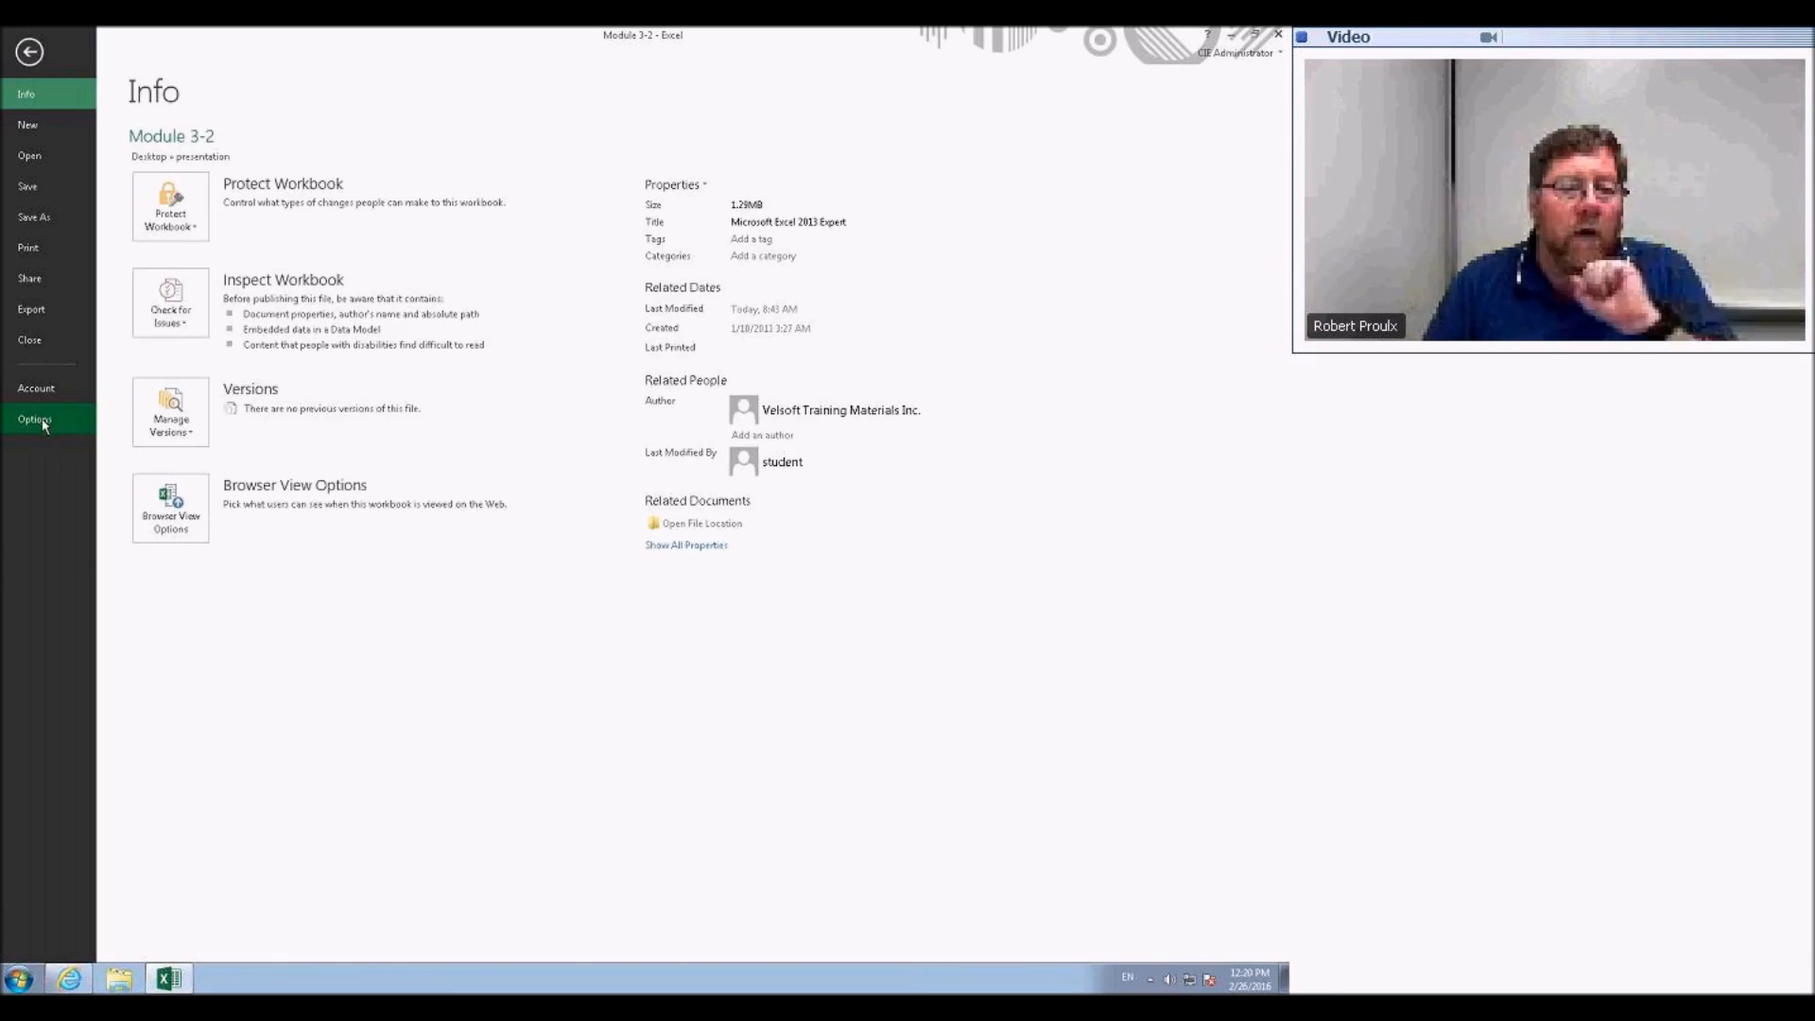
{"action": "left_click", "coordinate": [43, 421]}
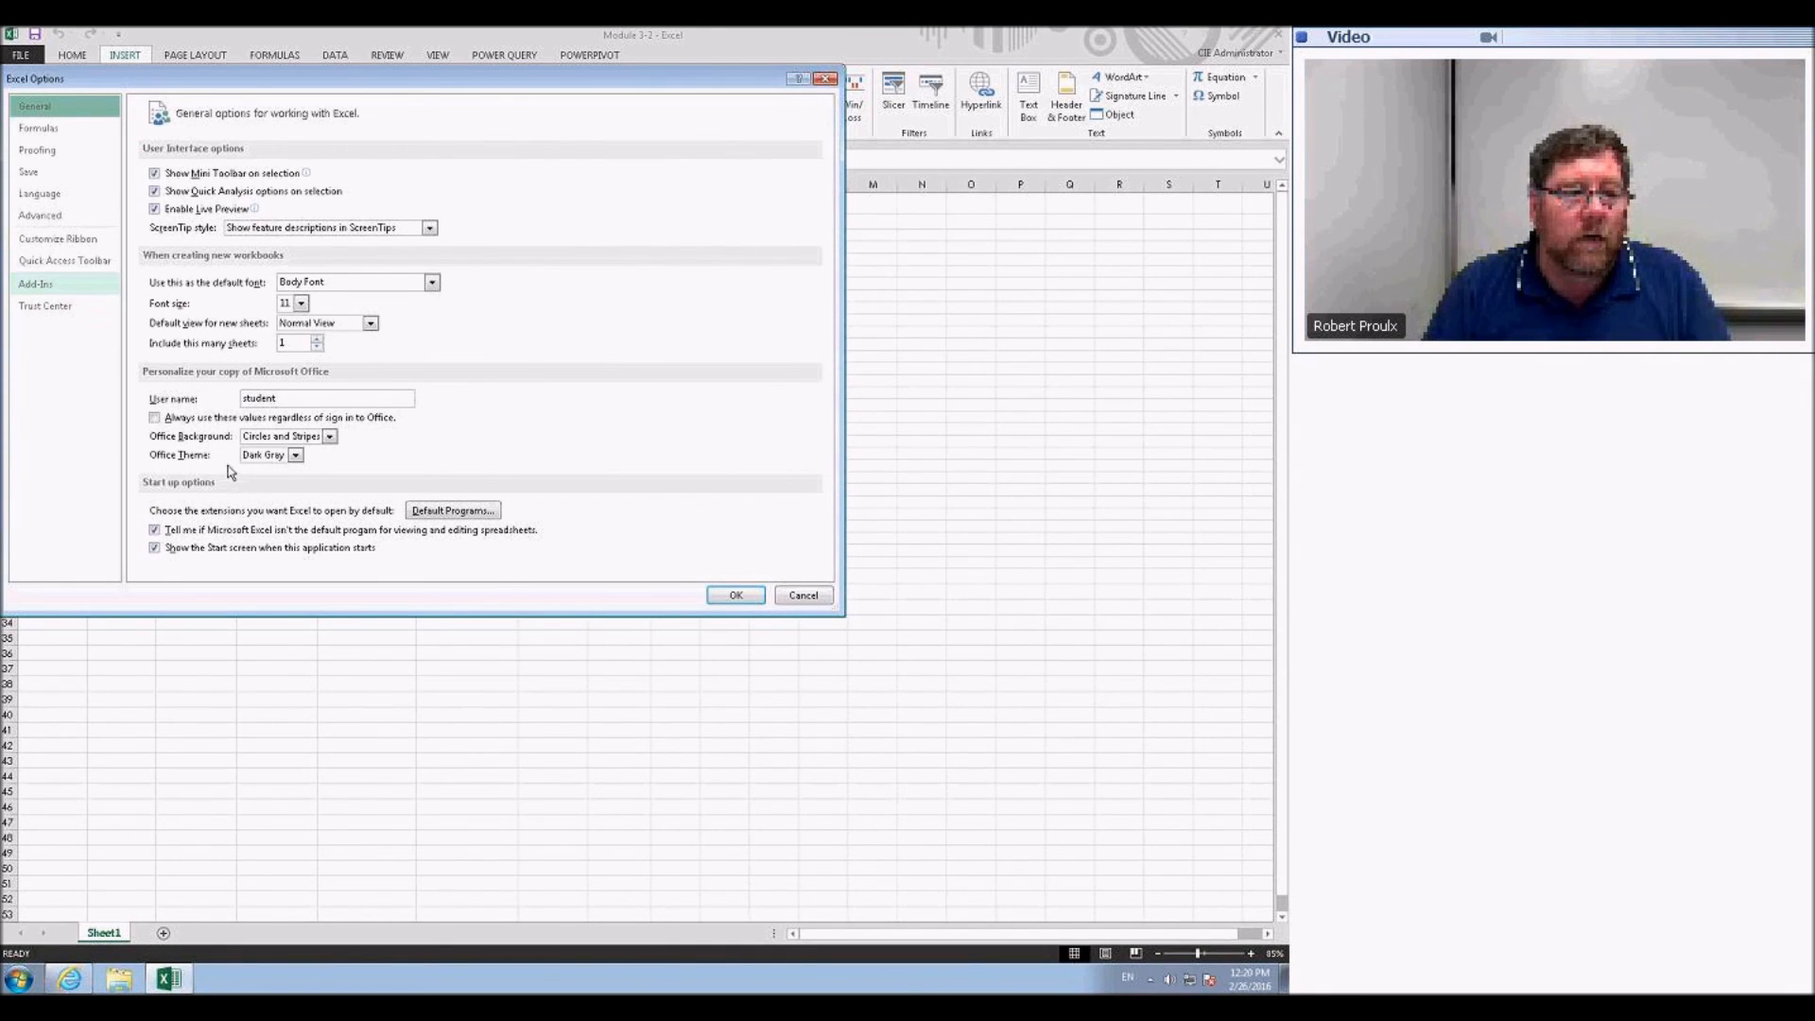
{"action": "left_click_drag", "start_coordinate": [835, 608], "coordinate": [861, 741]}
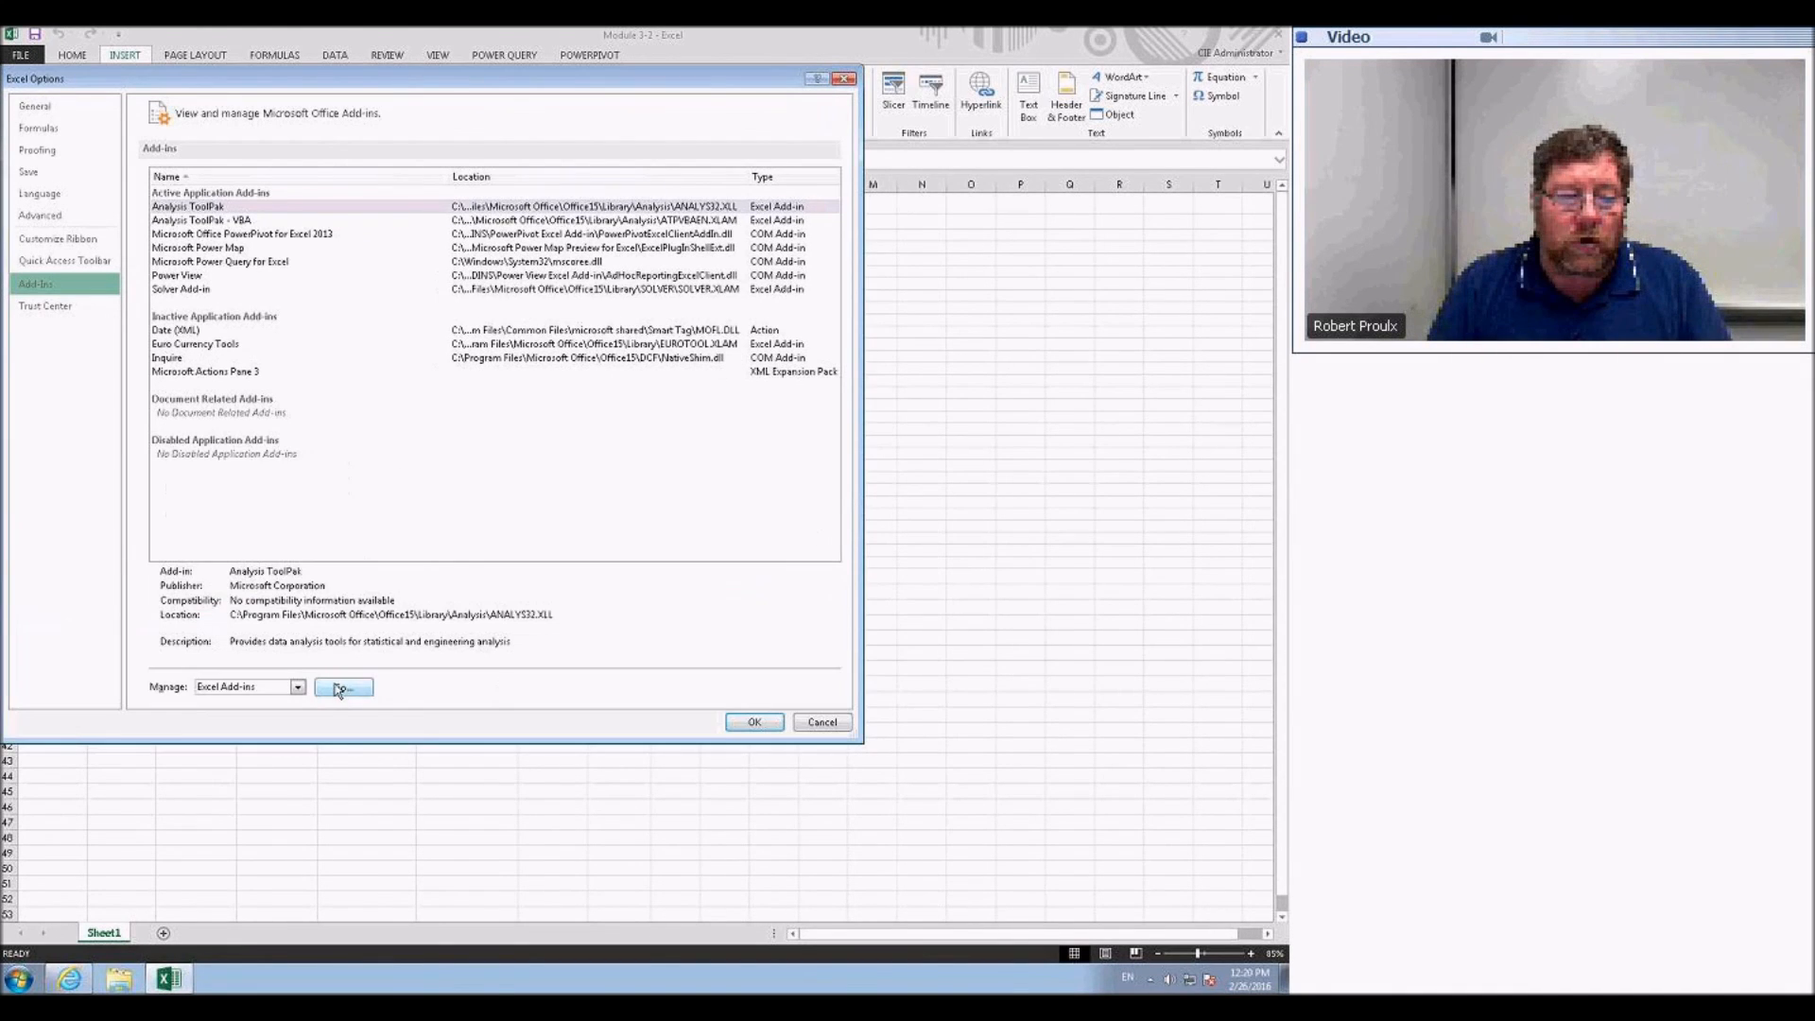
{"action": "left_click", "coordinate": [342, 687]}
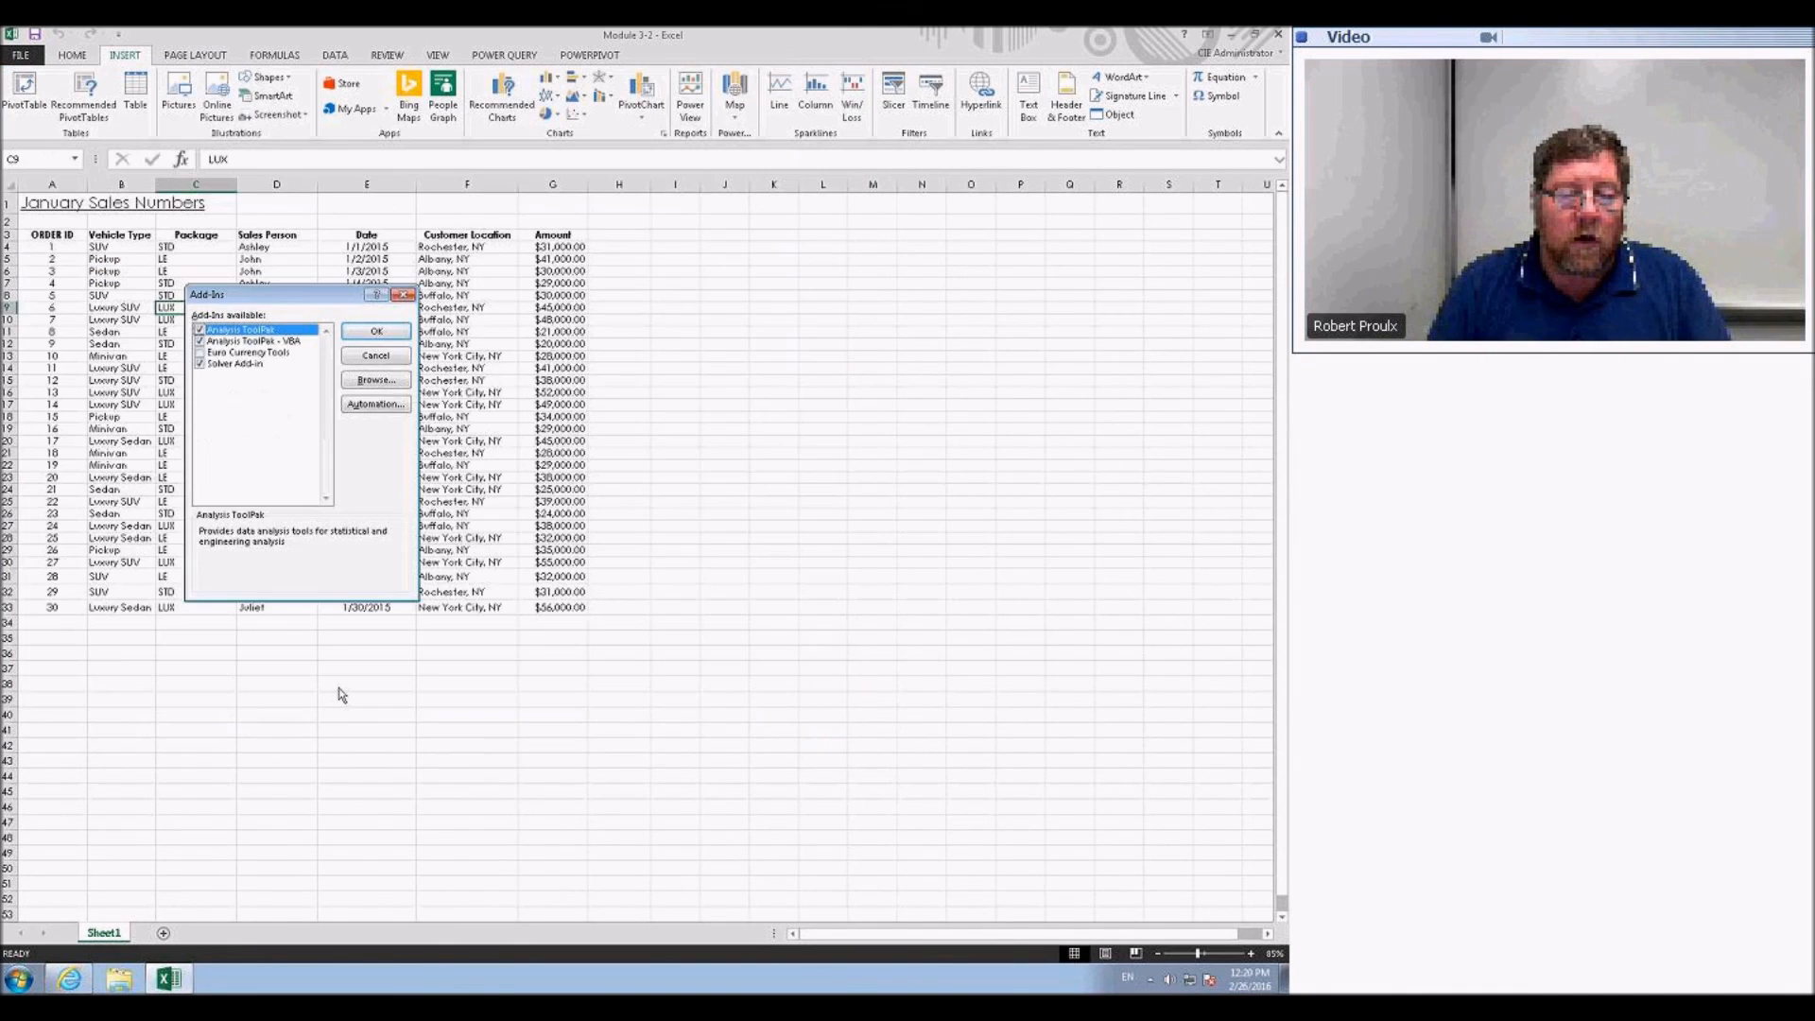
{"action": "left_click", "coordinate": [367, 359]}
- Examine which COM Add-ins are enabled in the Excel options, and leave the list without changes
{"action": "left_click", "coordinate": [26, 54]}
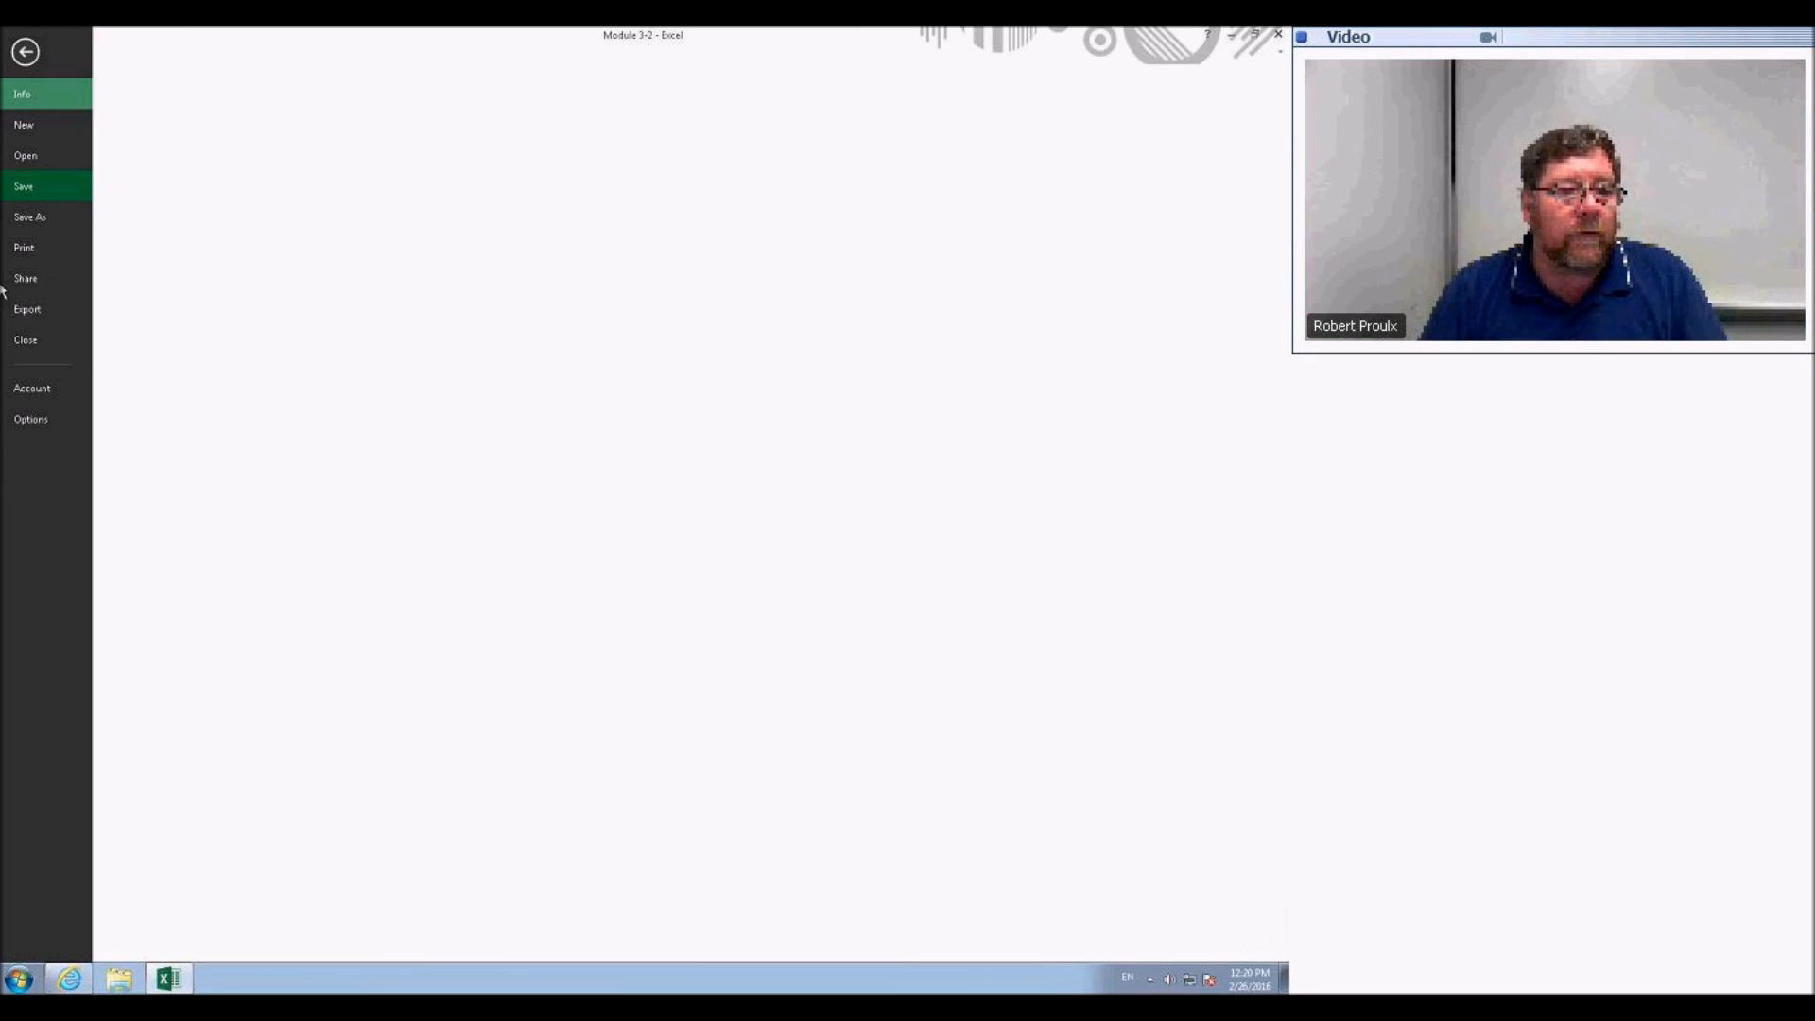
{"action": "left_click", "coordinate": [32, 421]}
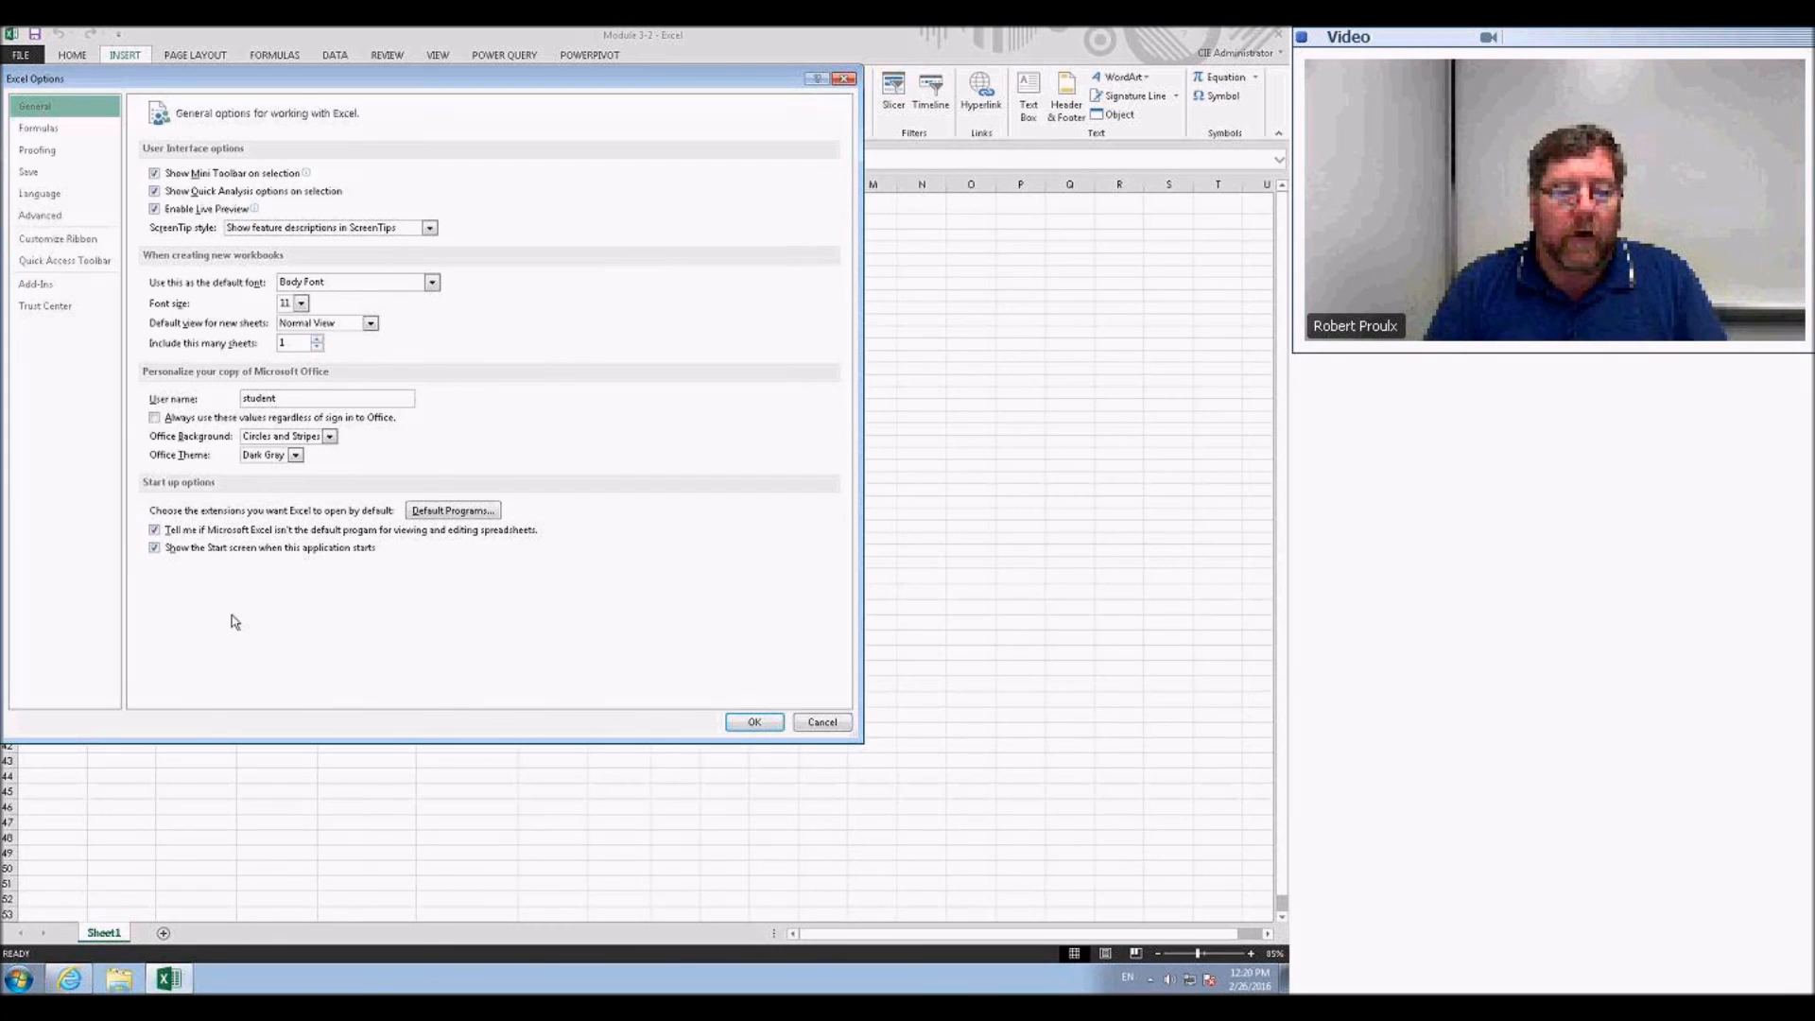
{"action": "left_click", "coordinate": [49, 281]}
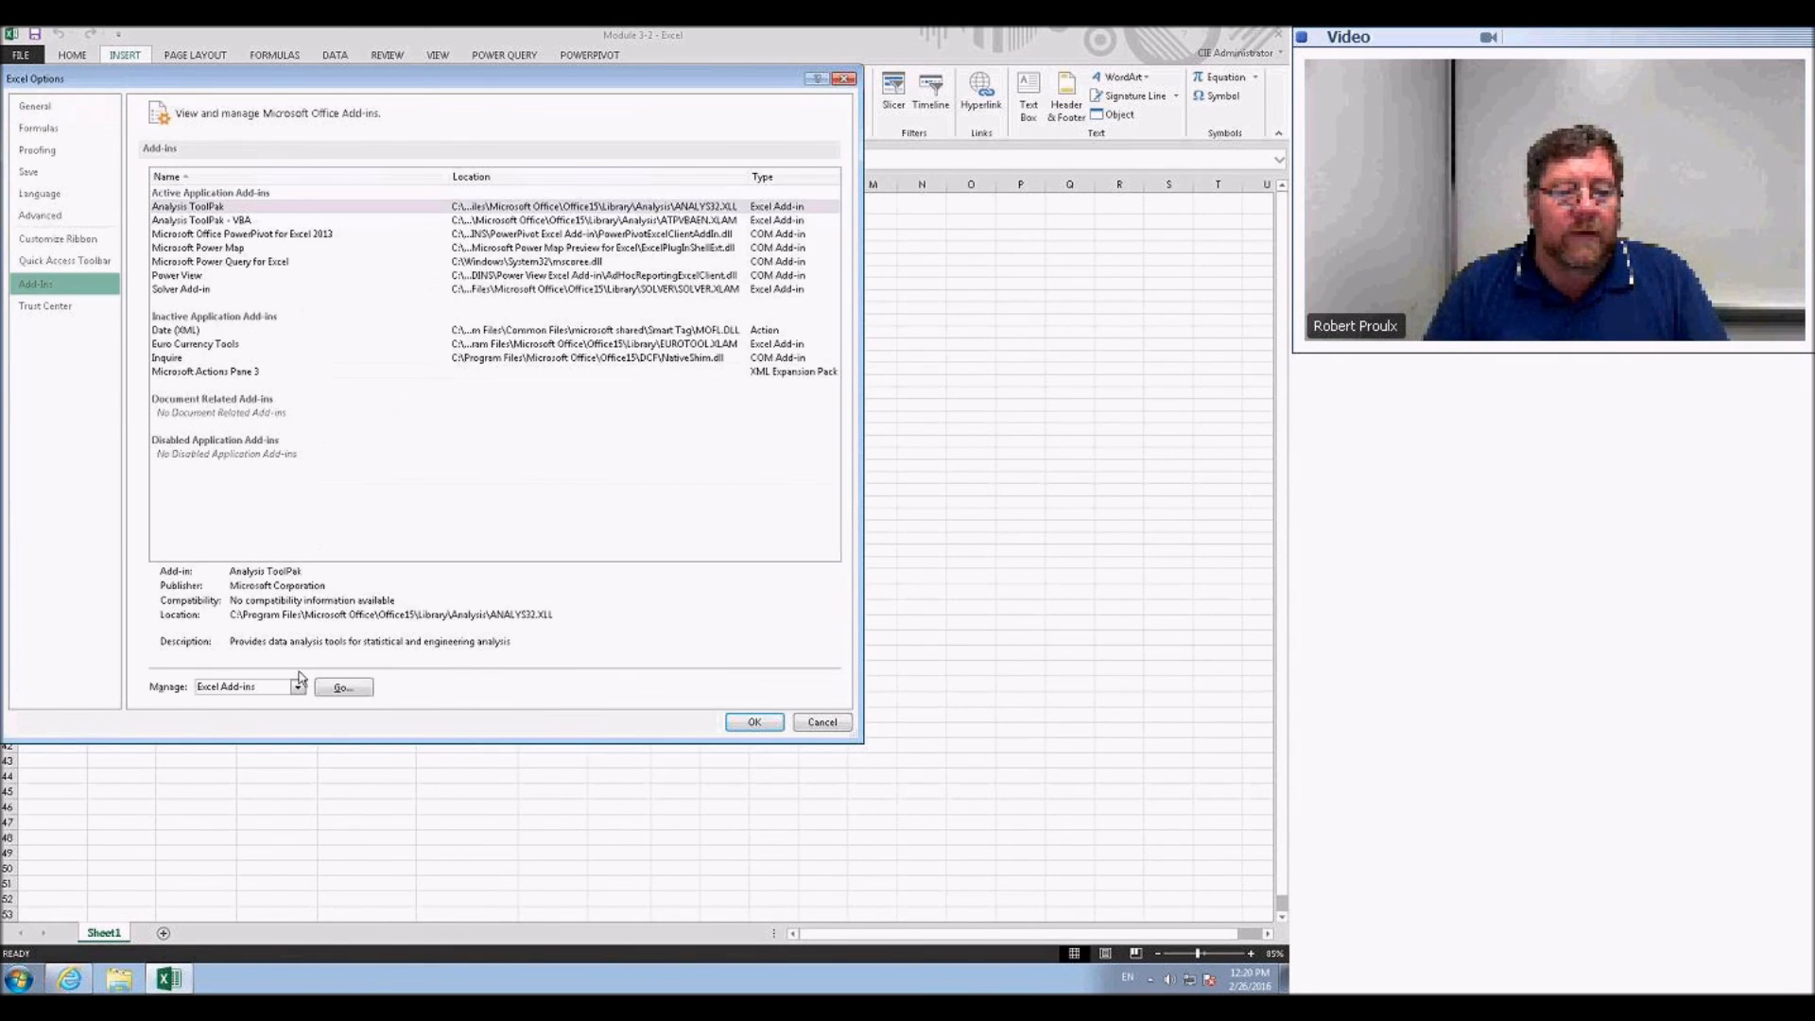
{"action": "left_click", "coordinate": [297, 687]}
{"action": "left_click", "coordinate": [264, 722]}
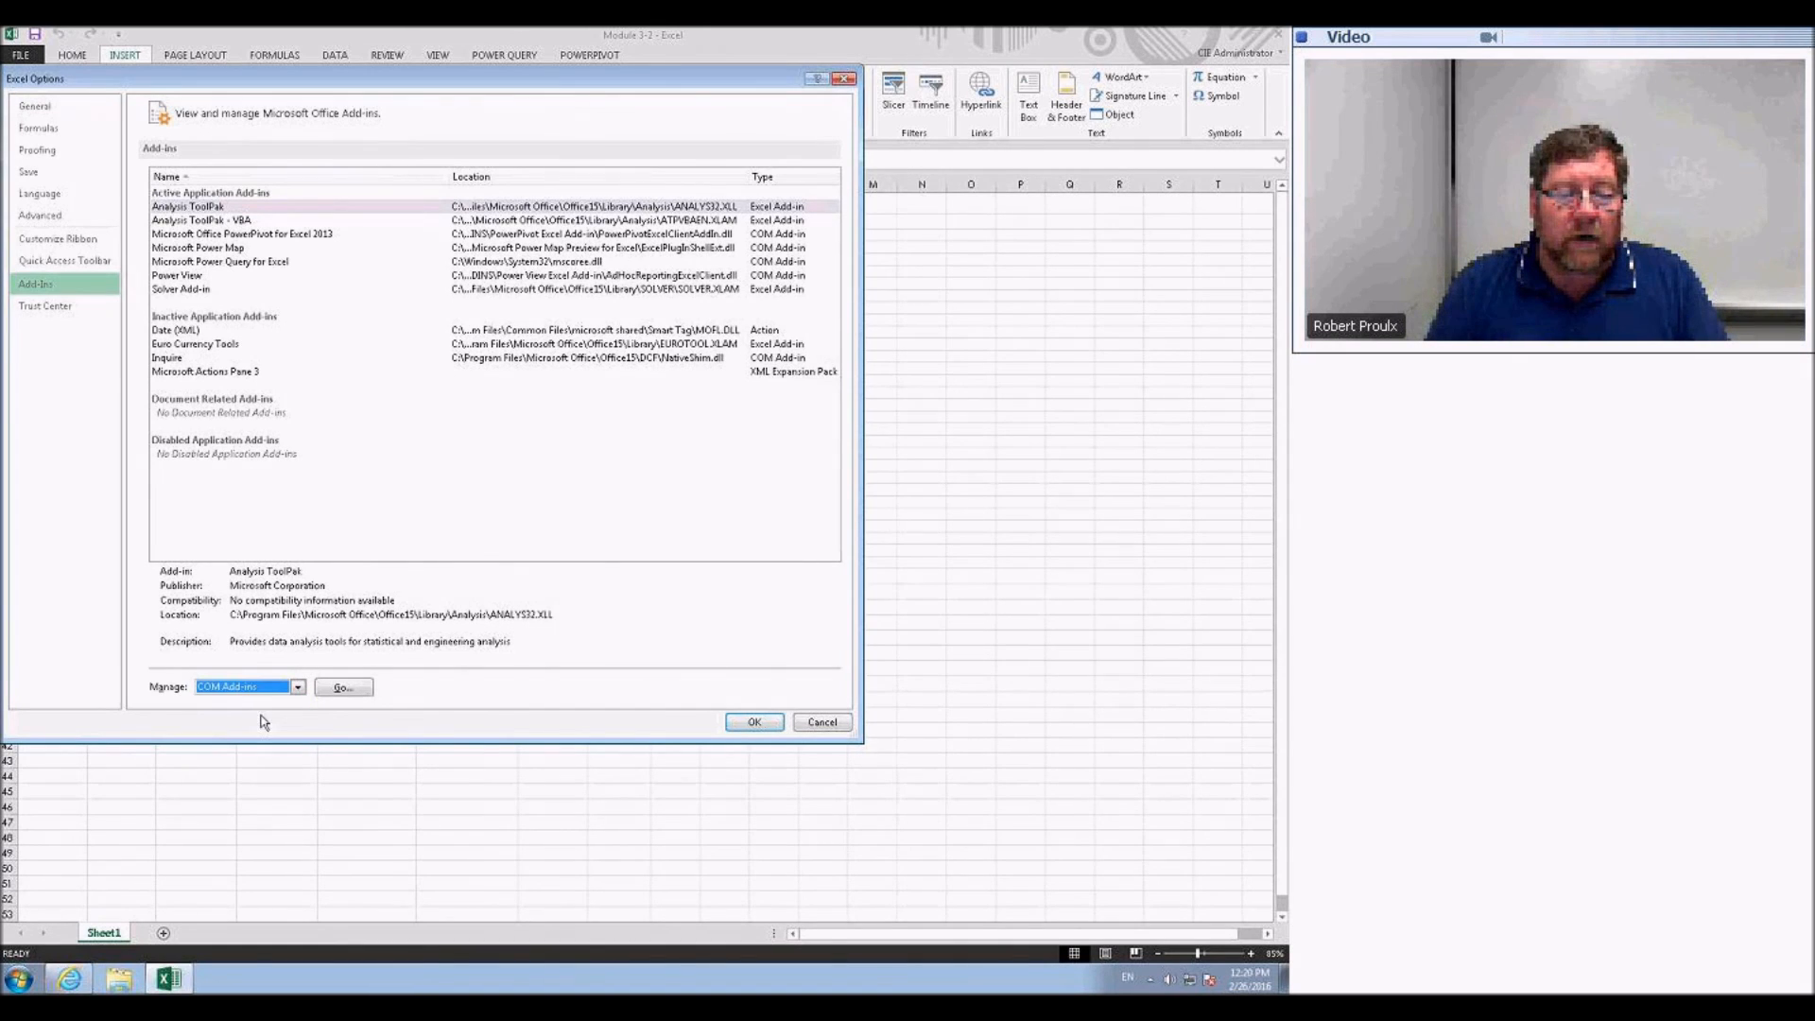
{"action": "left_click", "coordinate": [345, 689]}
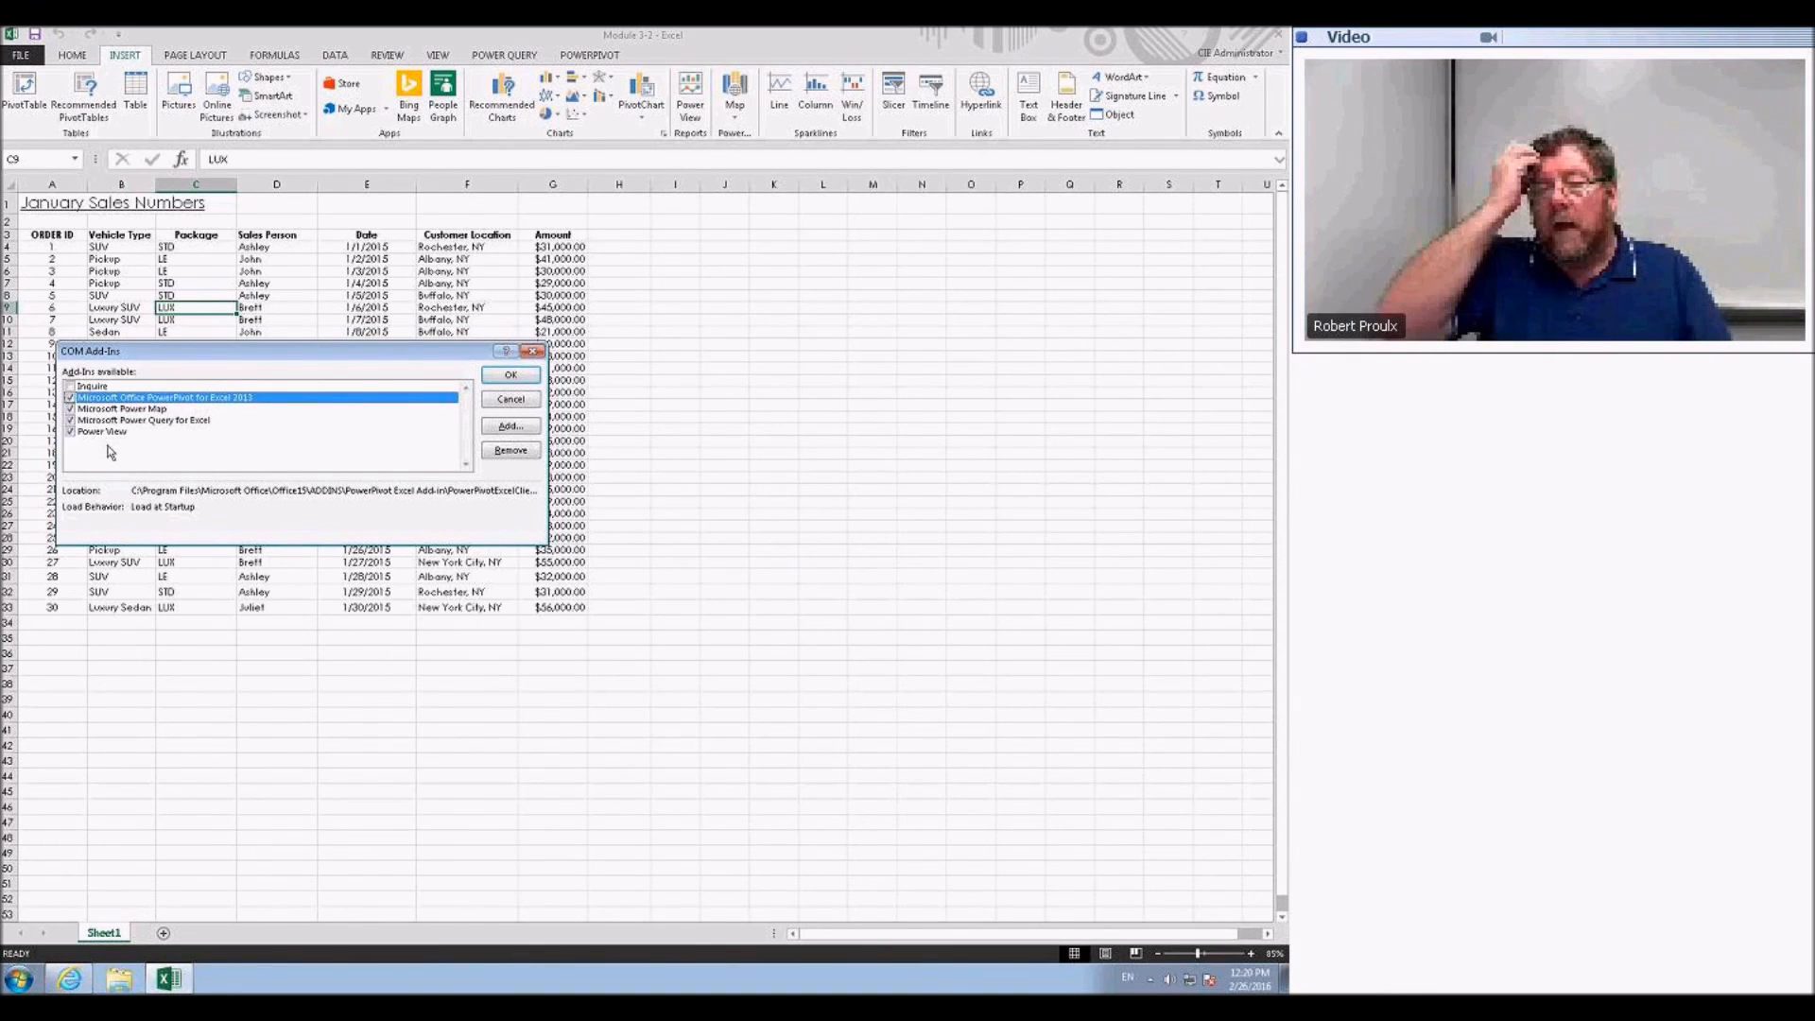
{"action": "left_click", "coordinate": [508, 399]}
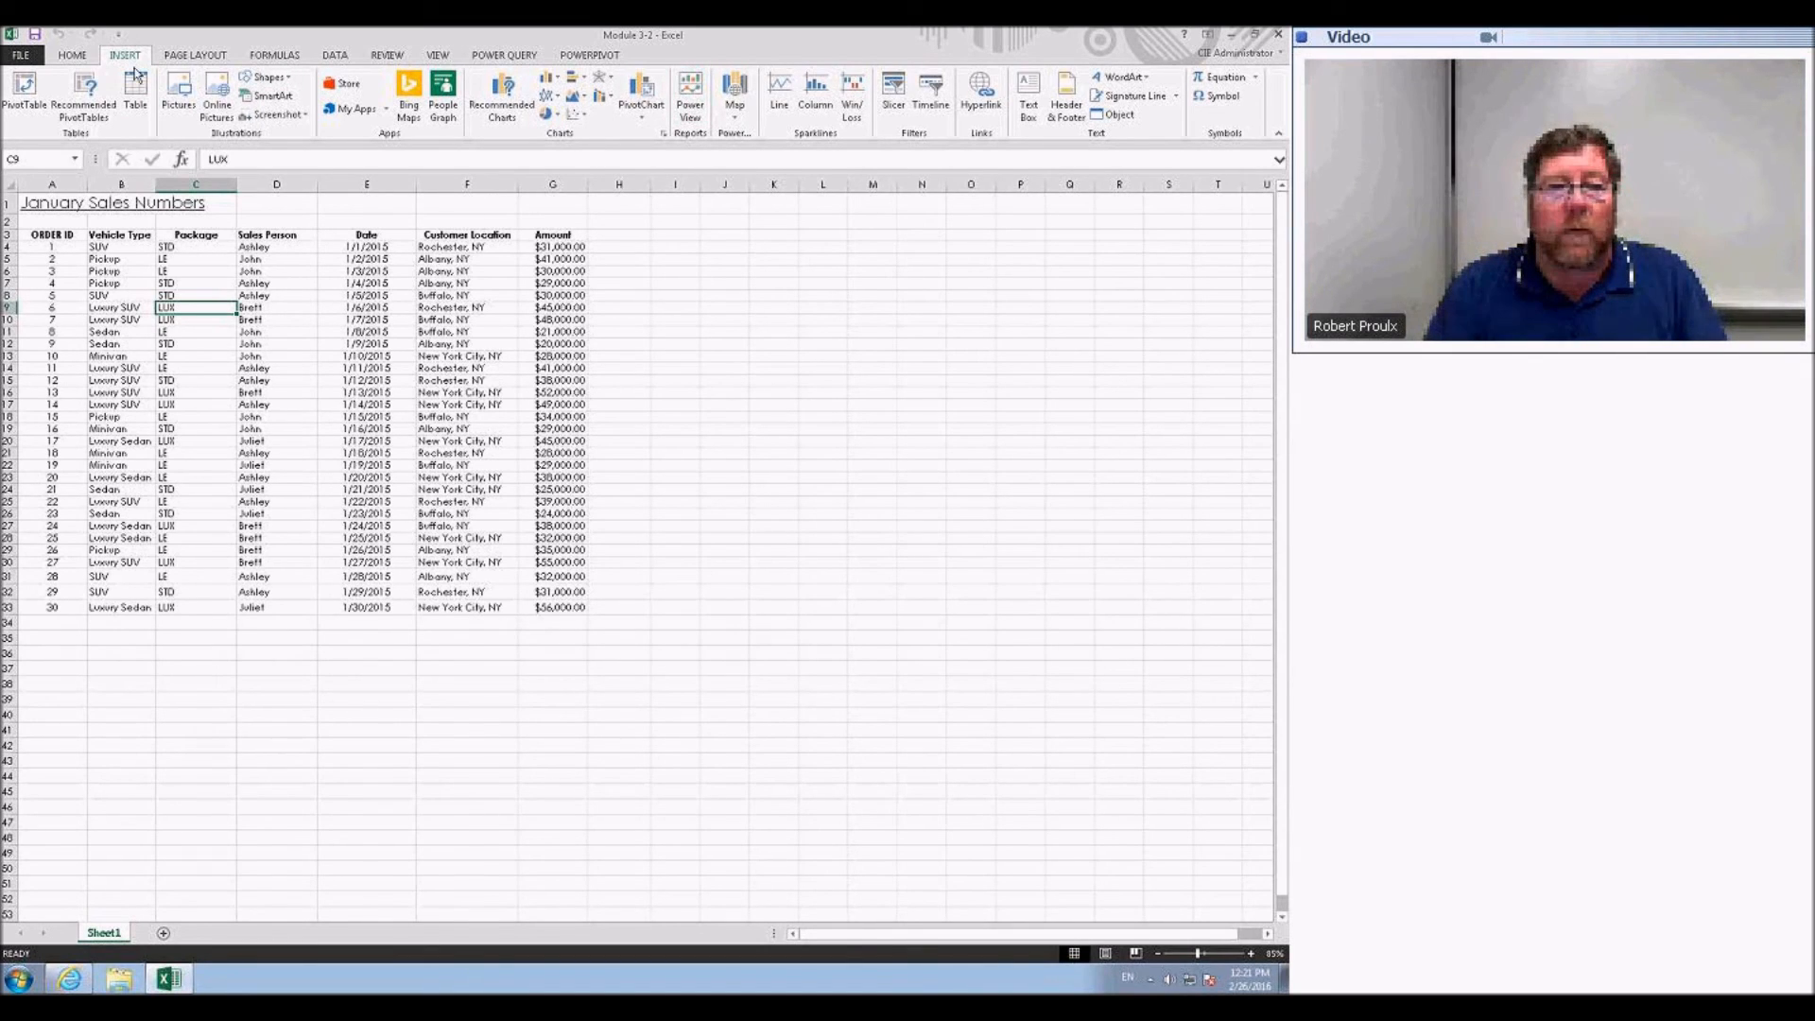
- Insert a Power View report from the sales data, decline the feedback offer, and enlarge the report's table to show more rows
{"action": "left_click", "coordinate": [688, 106]}
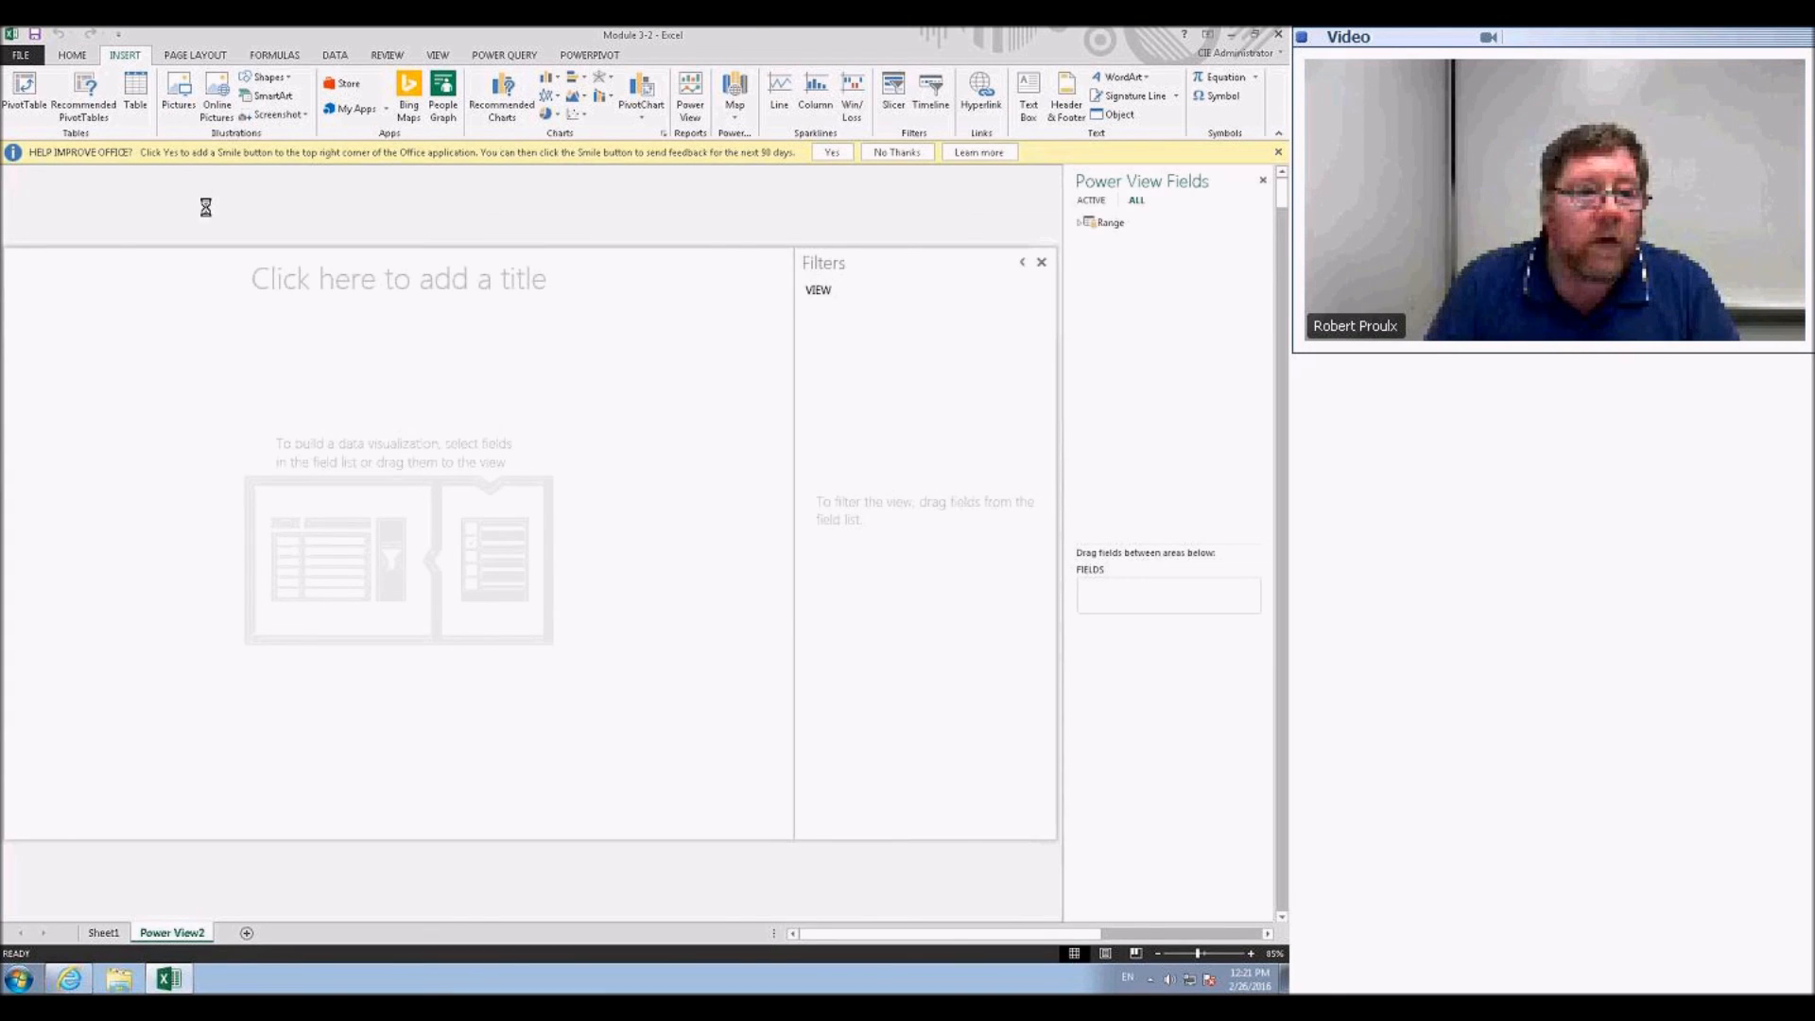
{"action": "left_click", "coordinate": [911, 154]}
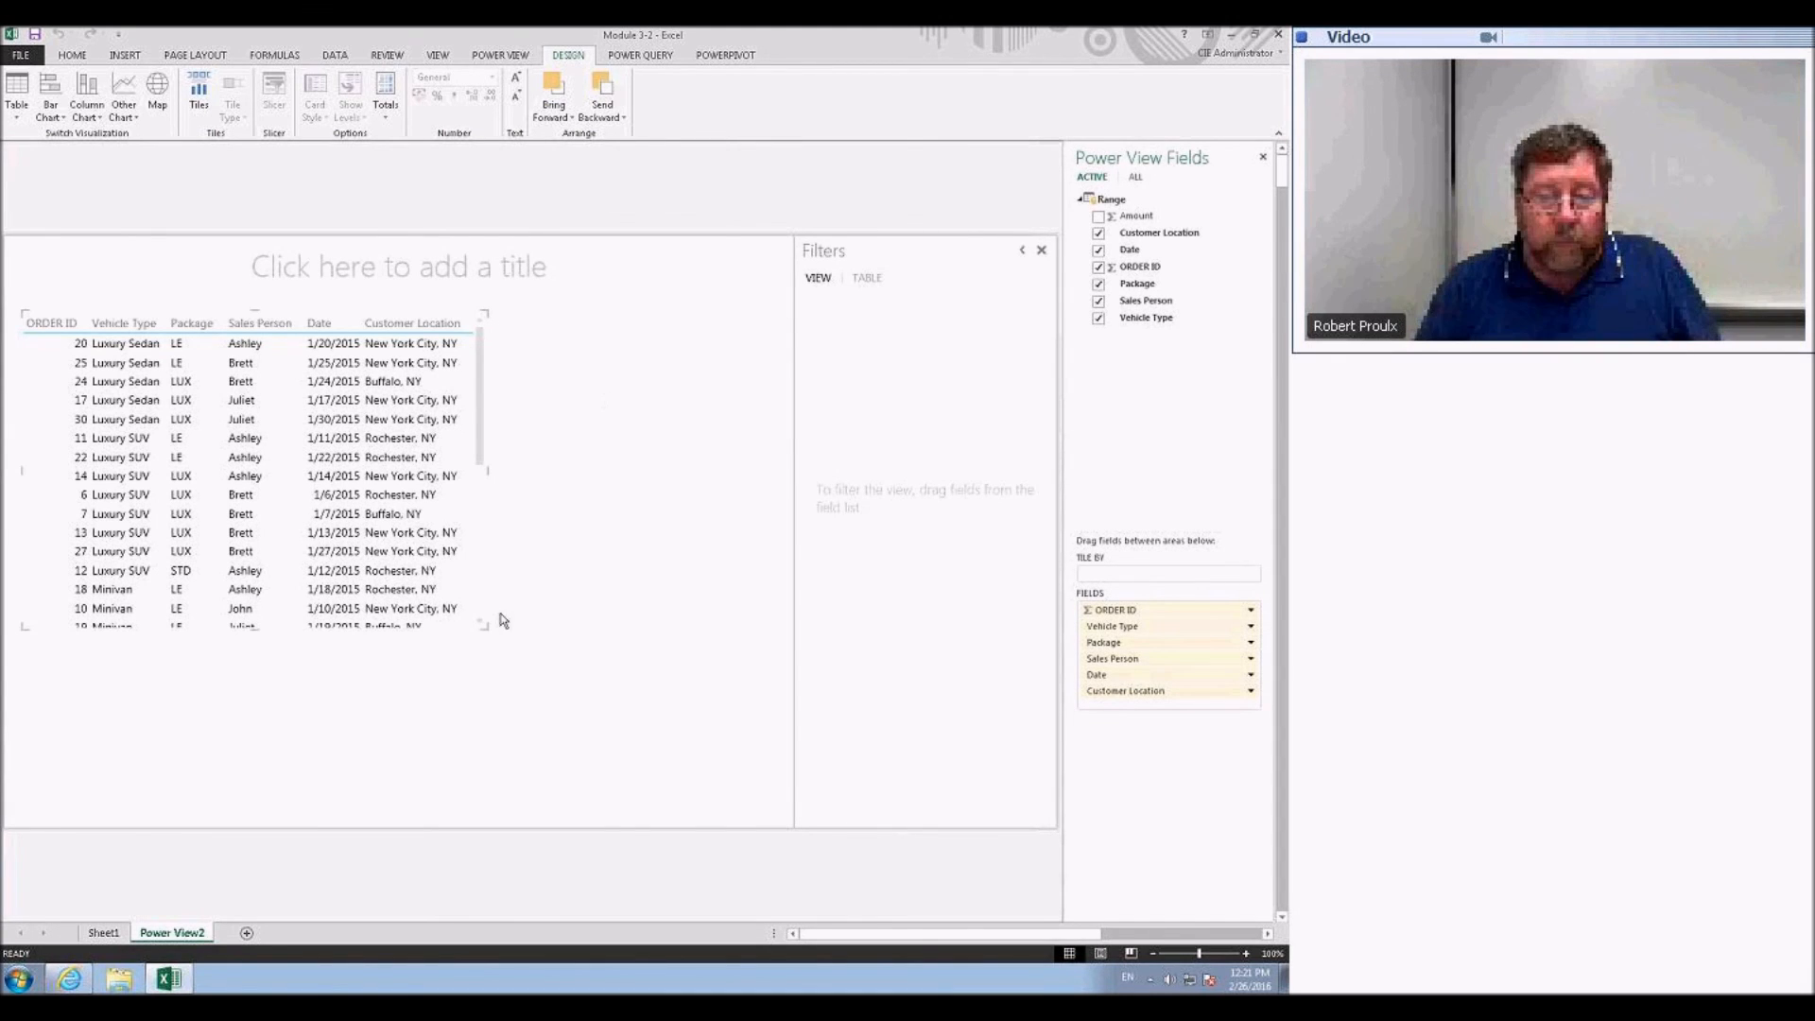
{"action": "left_click_drag", "start_coordinate": [484, 631], "coordinate": [514, 803]}
{"action": "scroll", "coordinate": [449, 661], "scroll_direction": "down", "scroll_amount": 1}
{"action": "scroll", "coordinate": [446, 660], "scroll_direction": "up", "scroll_amount": 3}
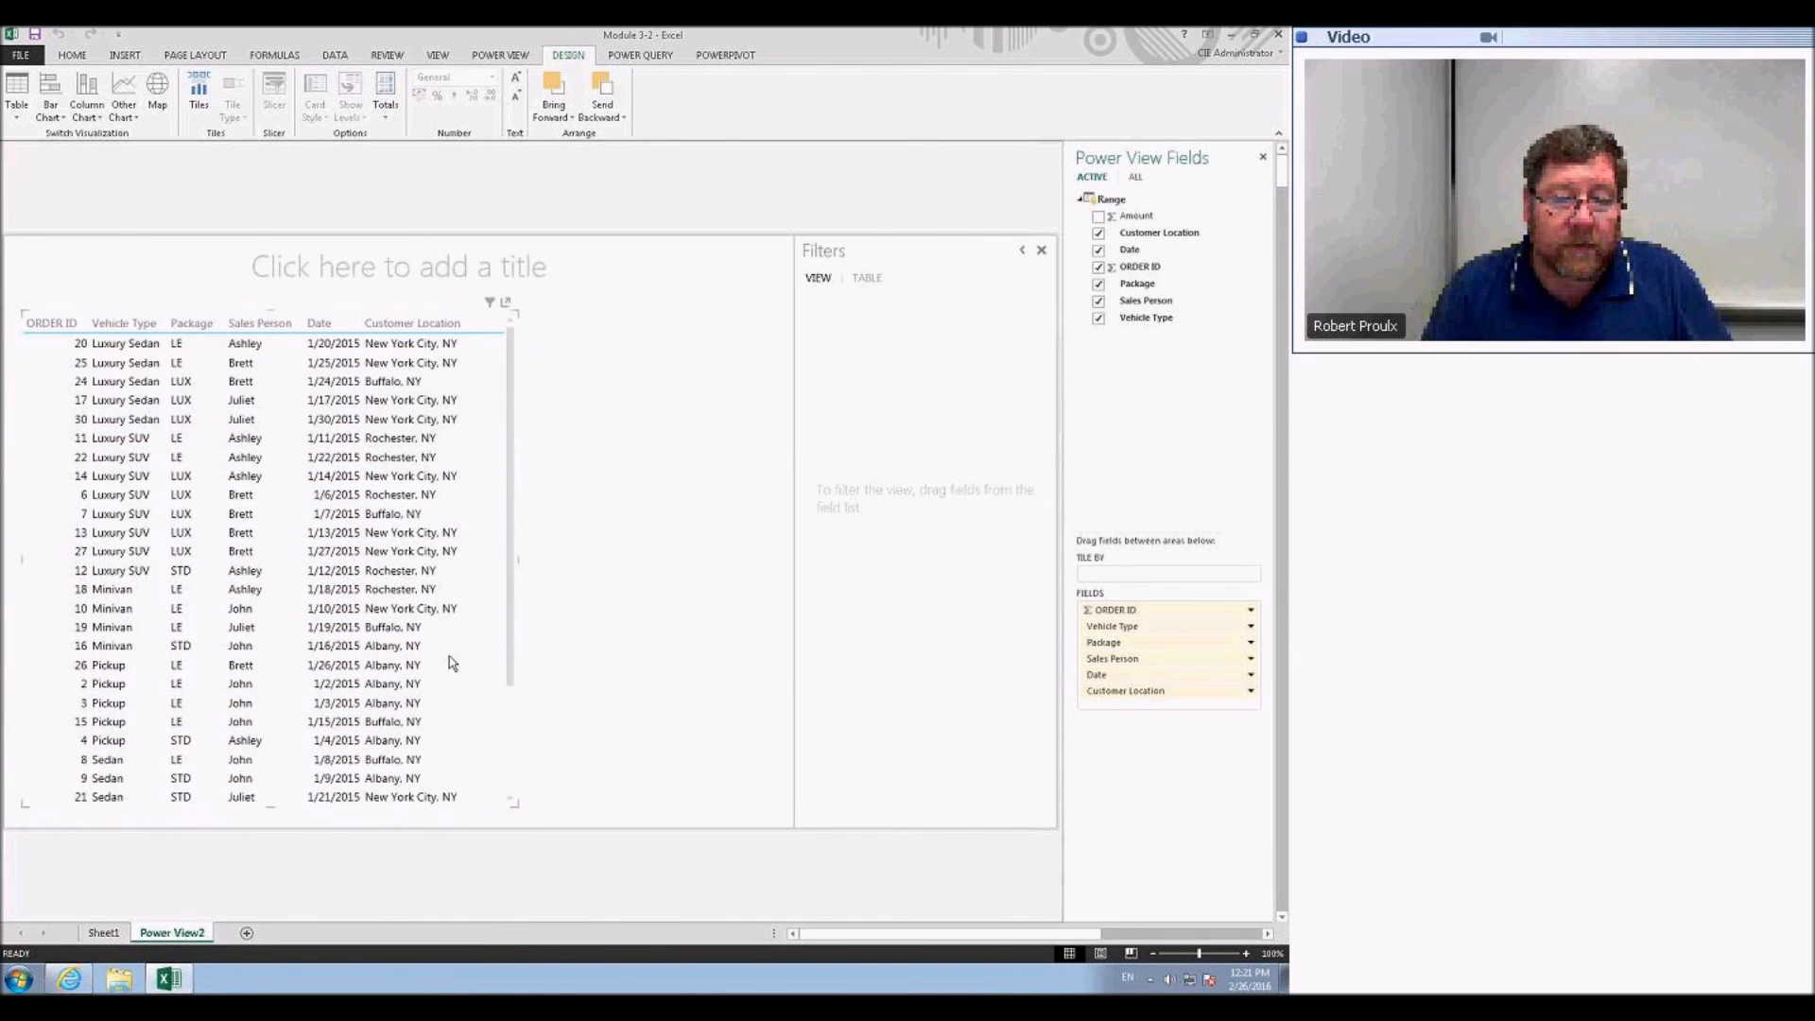
{"action": "left_click_drag", "start_coordinate": [515, 805], "coordinate": [515, 744]}
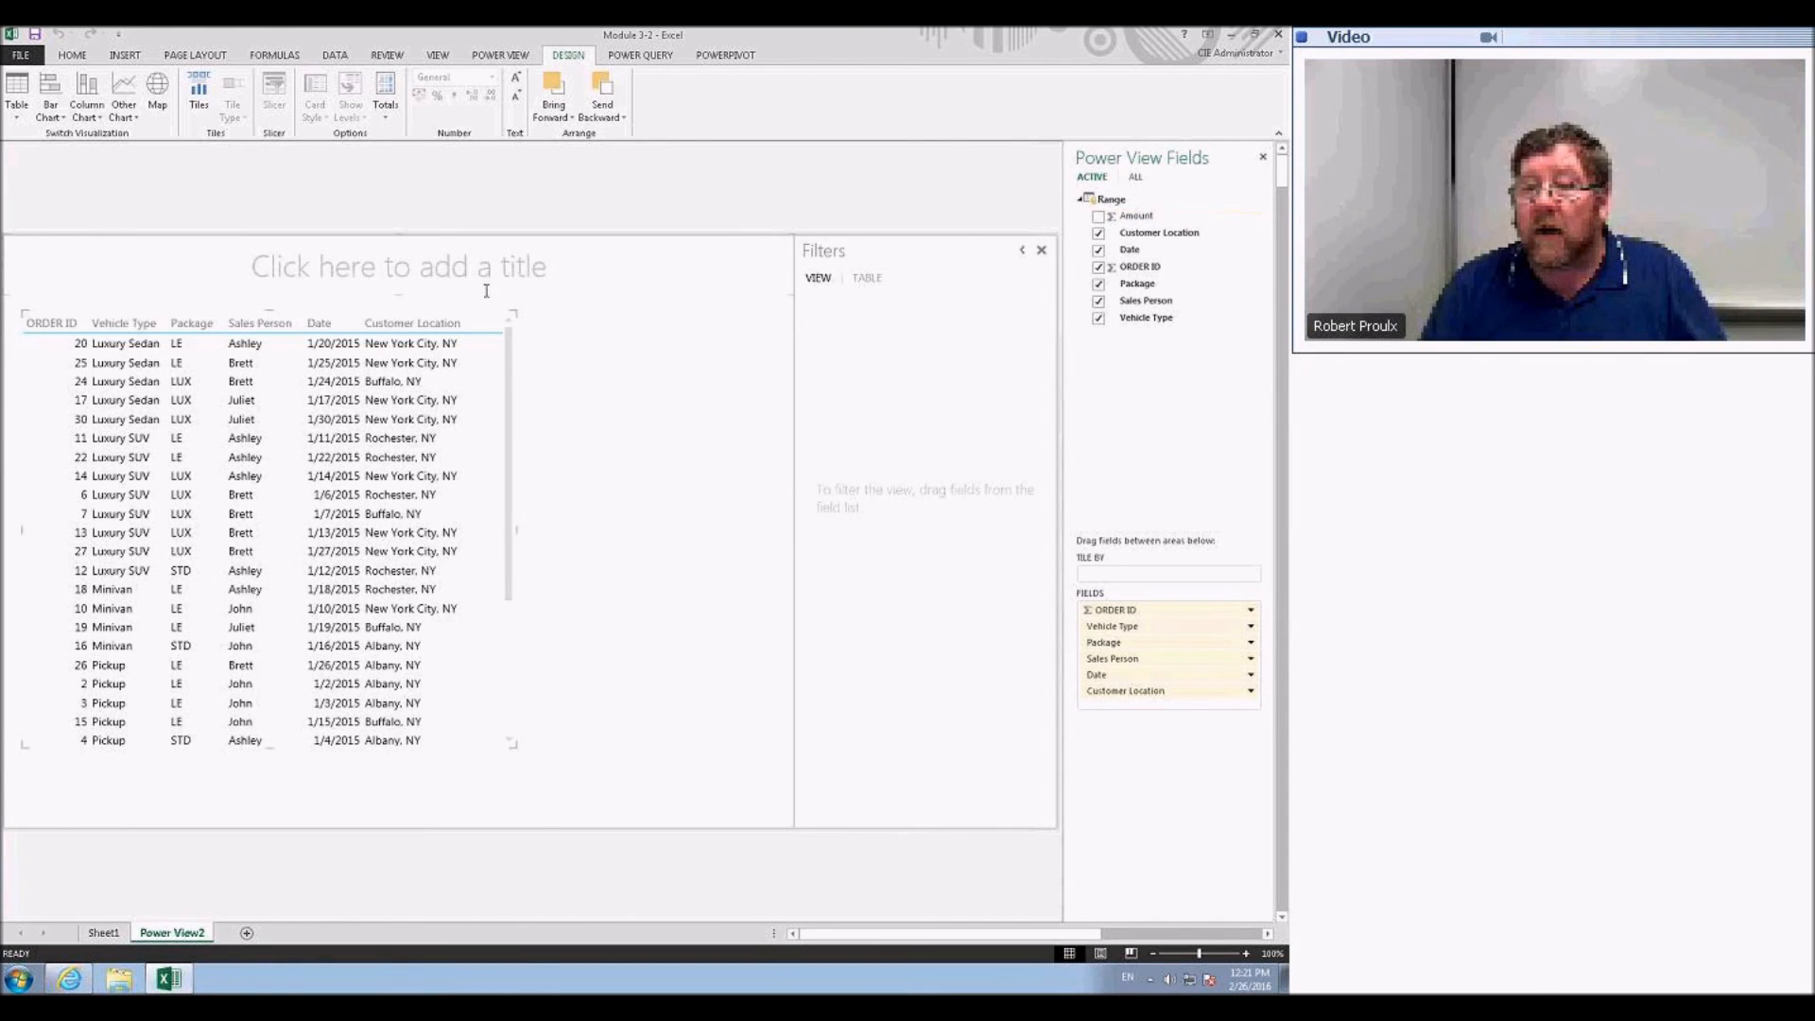
- Reorder the fields of the Power View table so that Vehicle Type comes first and Date second
{"action": "left_click", "coordinate": [1099, 216]}
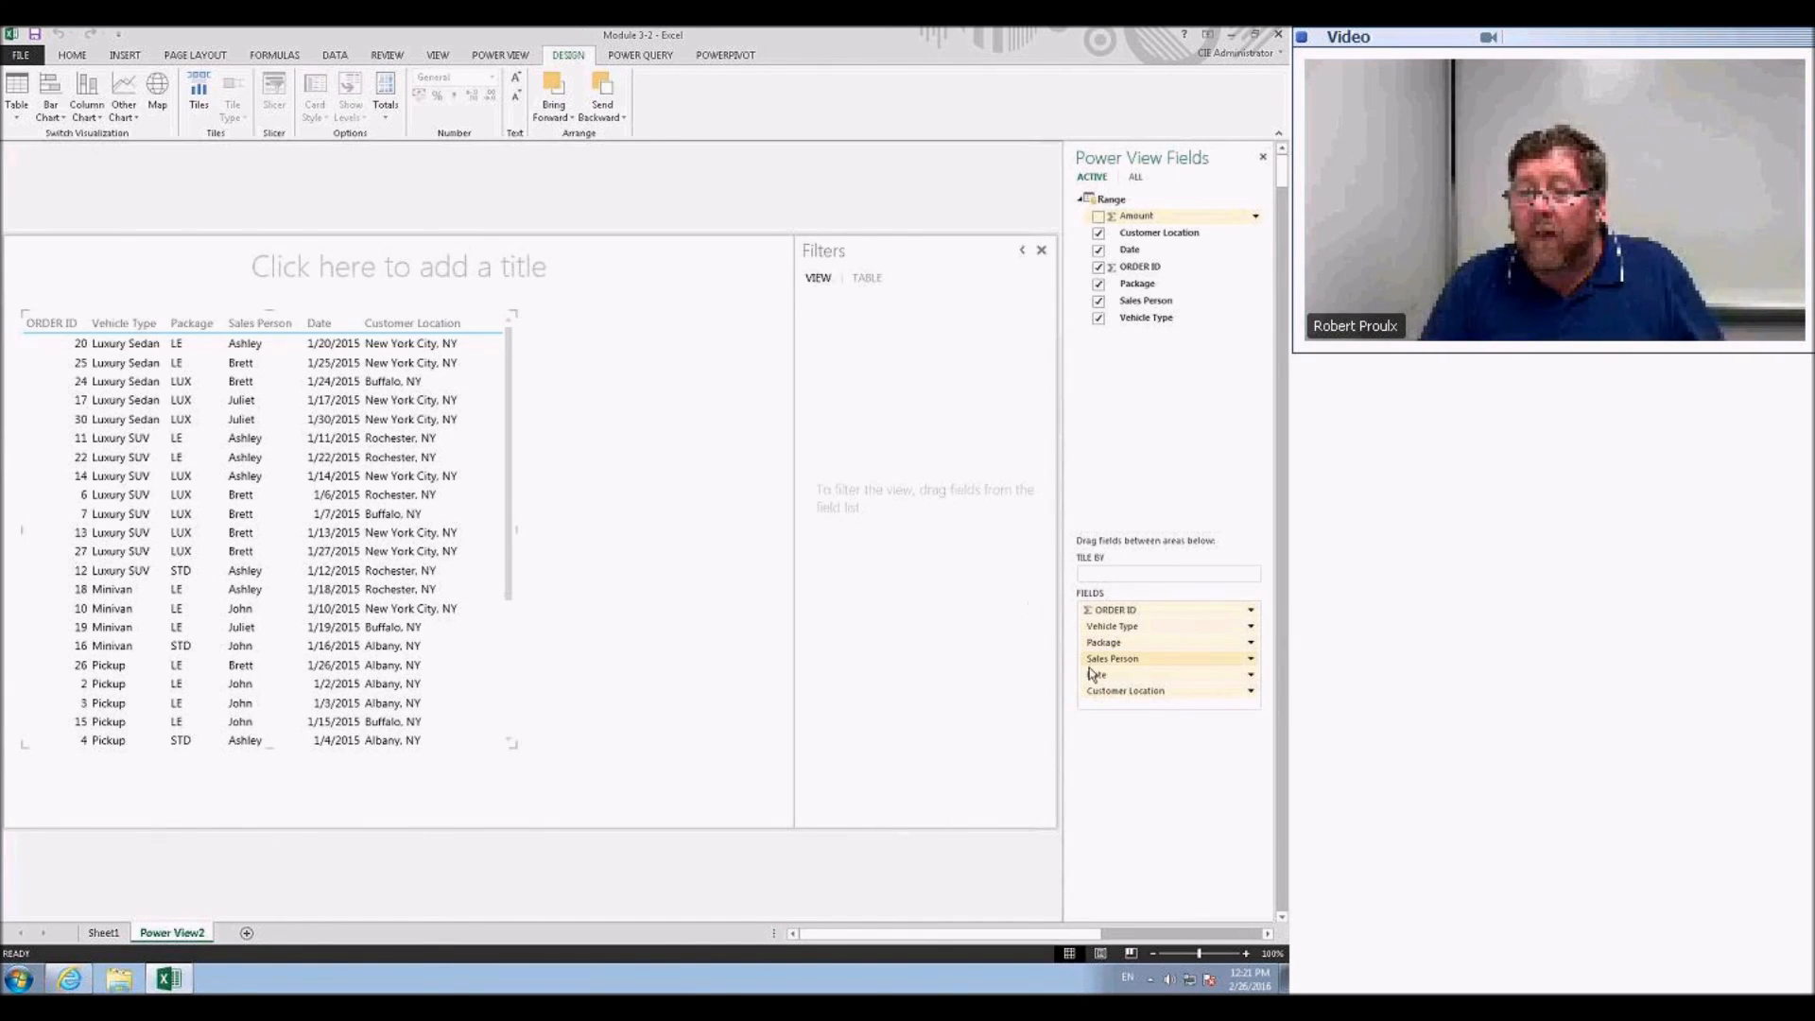
{"action": "left_click_drag", "start_coordinate": [1093, 681], "coordinate": [1091, 610]}
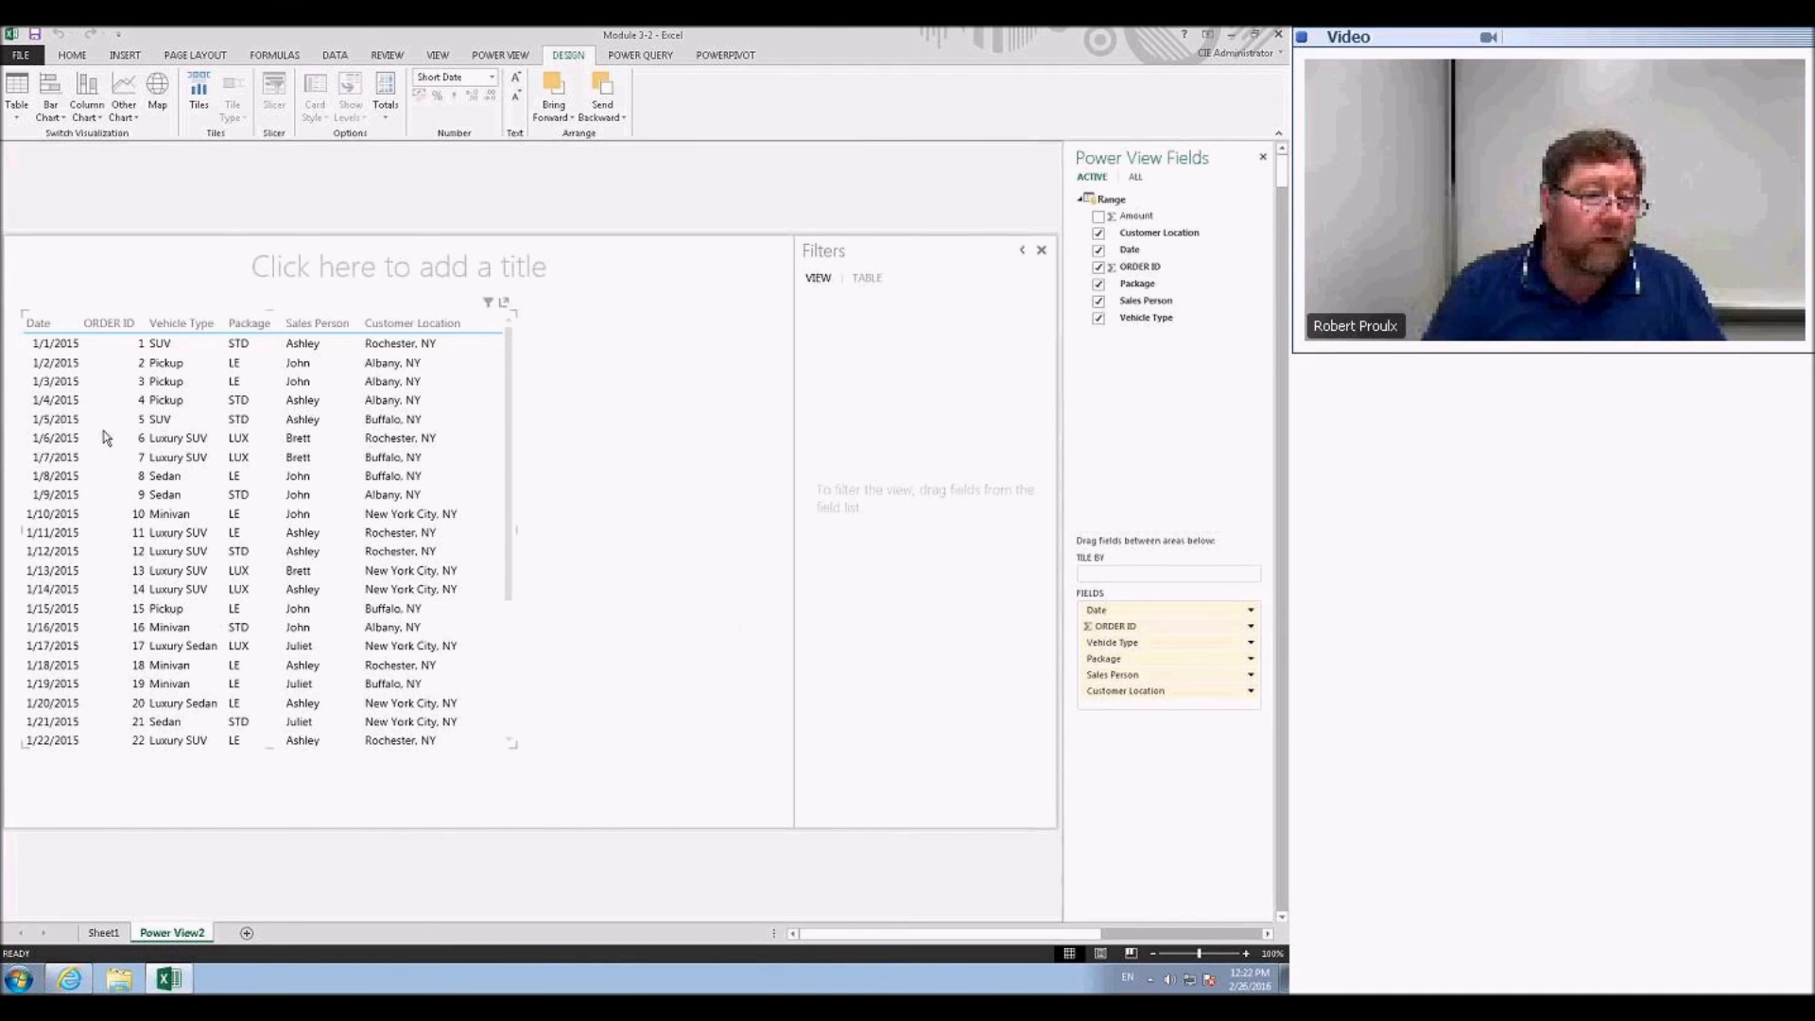
{"action": "left_click_drag", "start_coordinate": [1138, 641], "coordinate": [1115, 610]}
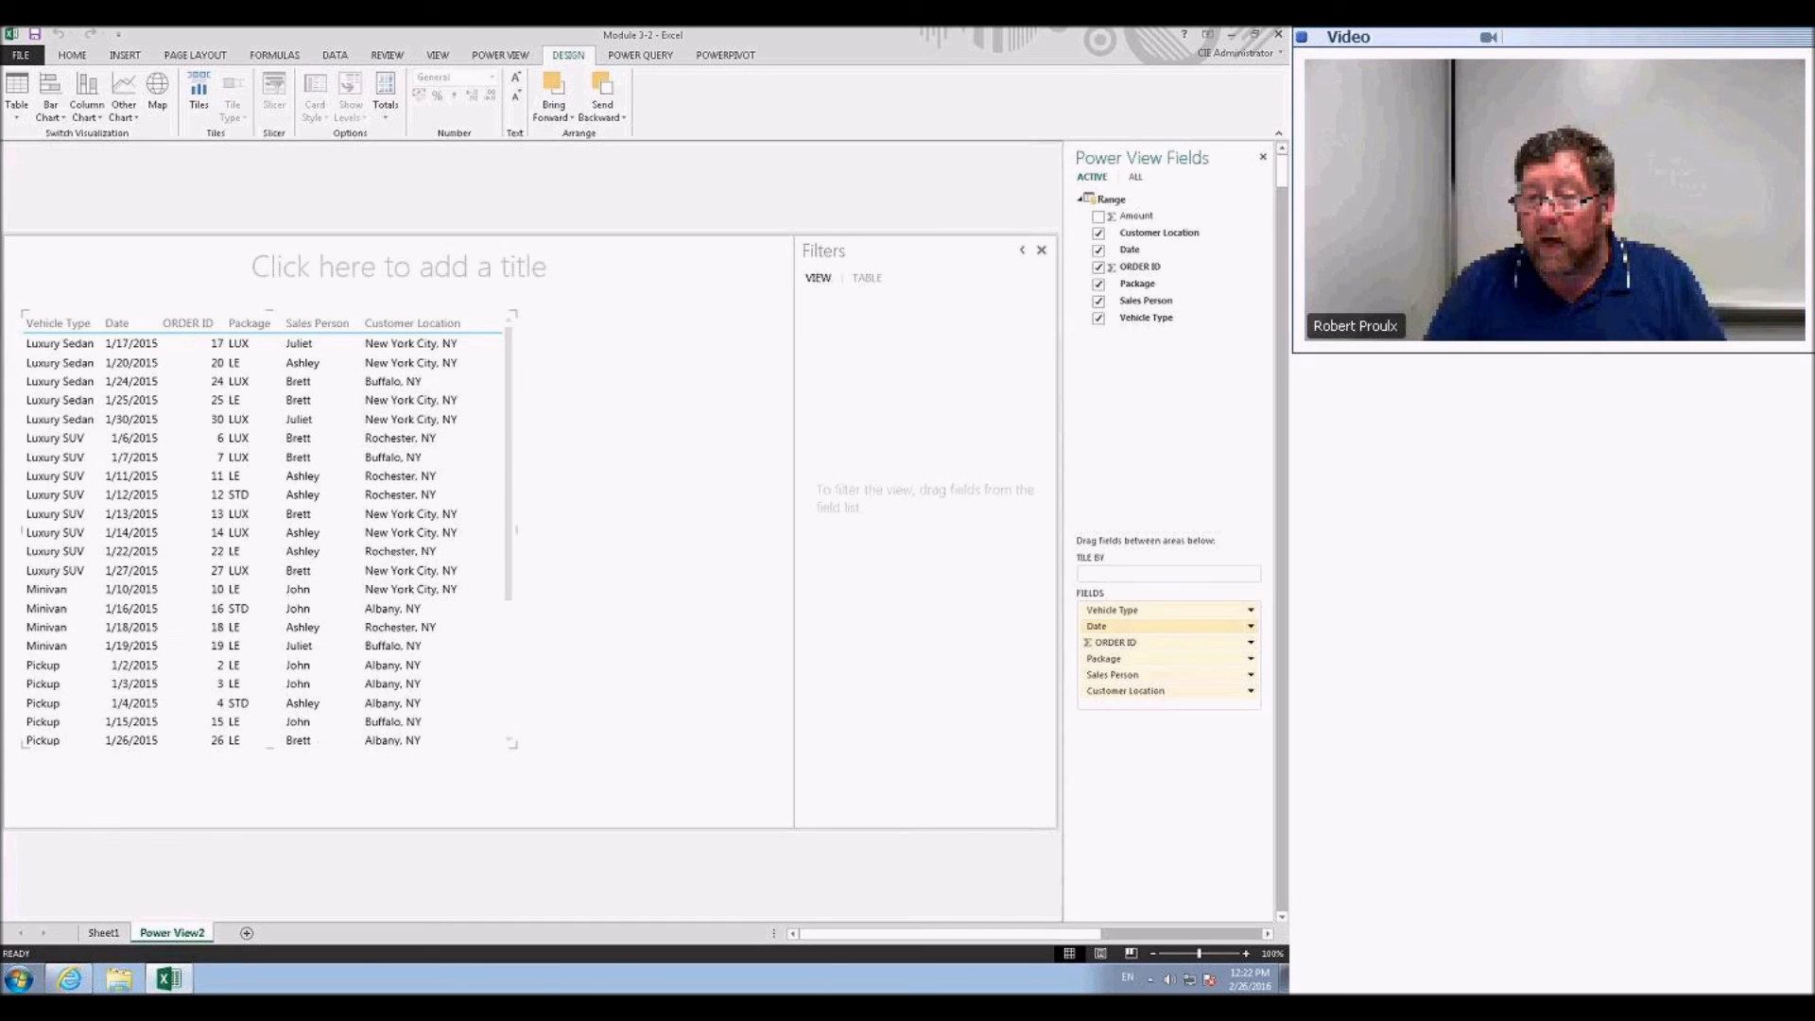
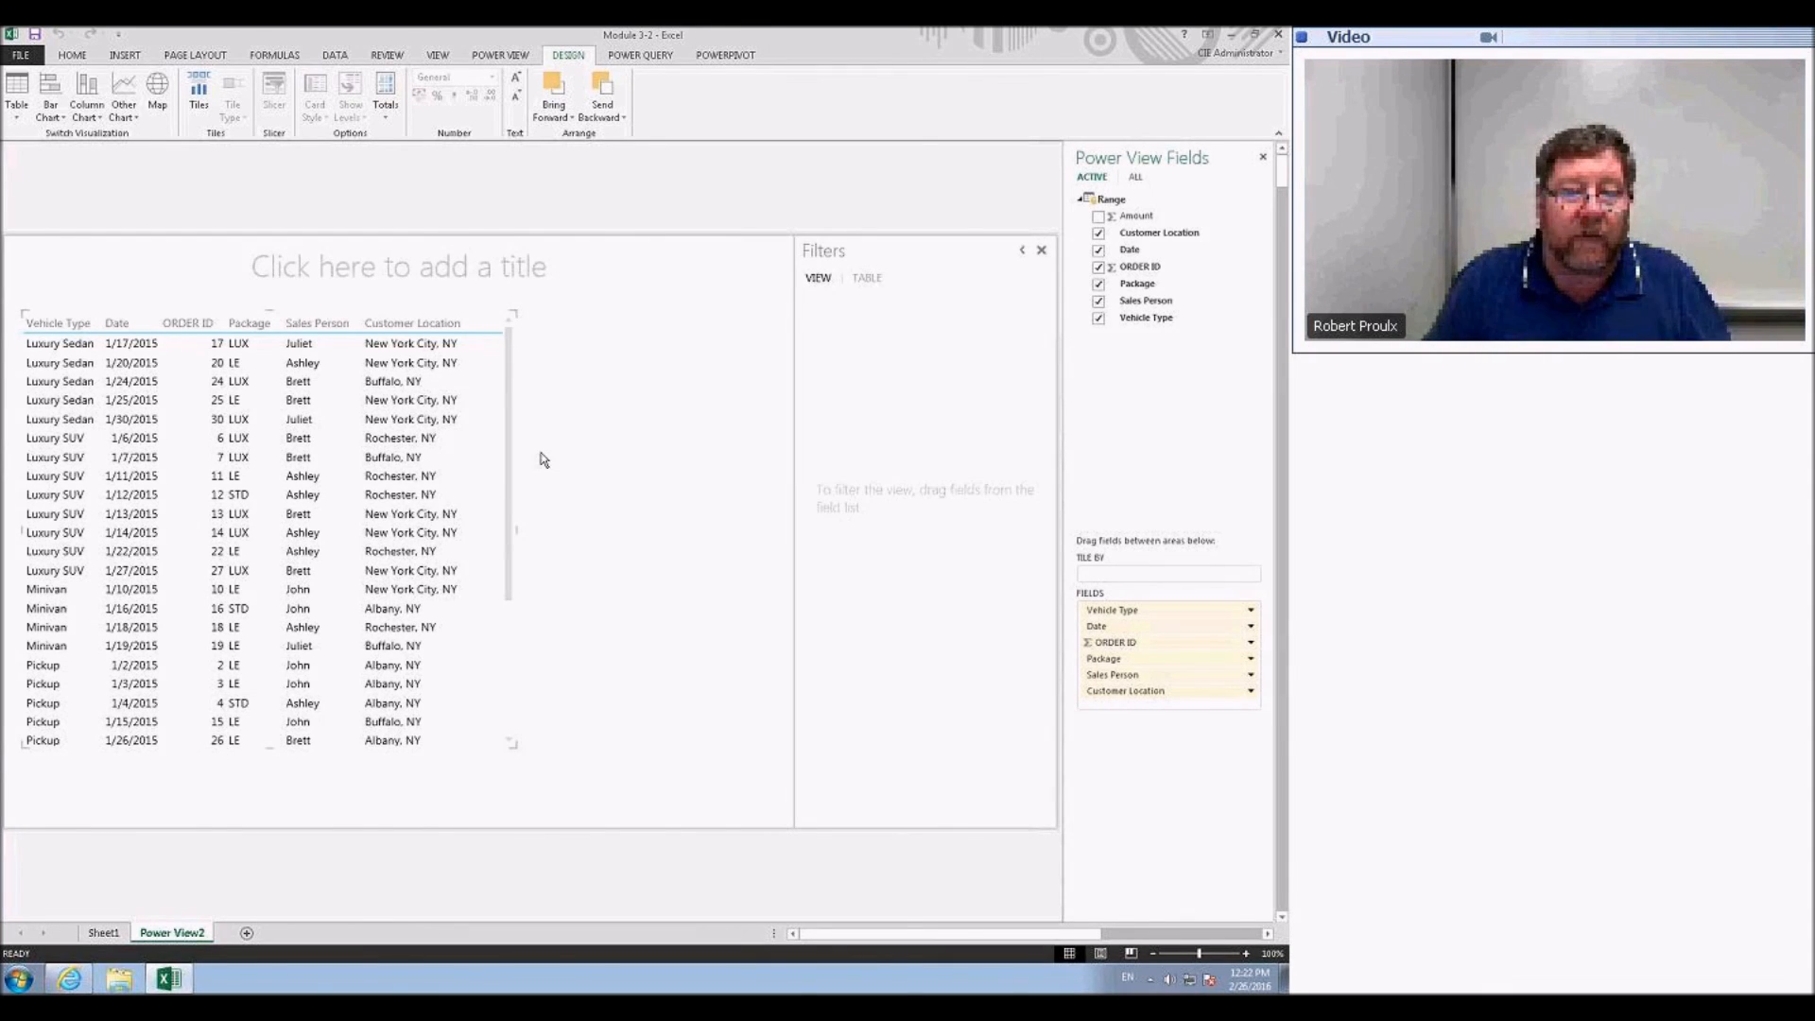
- Add the Amount field to the Power View report as a separate table beside the order table
{"action": "left_click", "coordinate": [619, 272]}
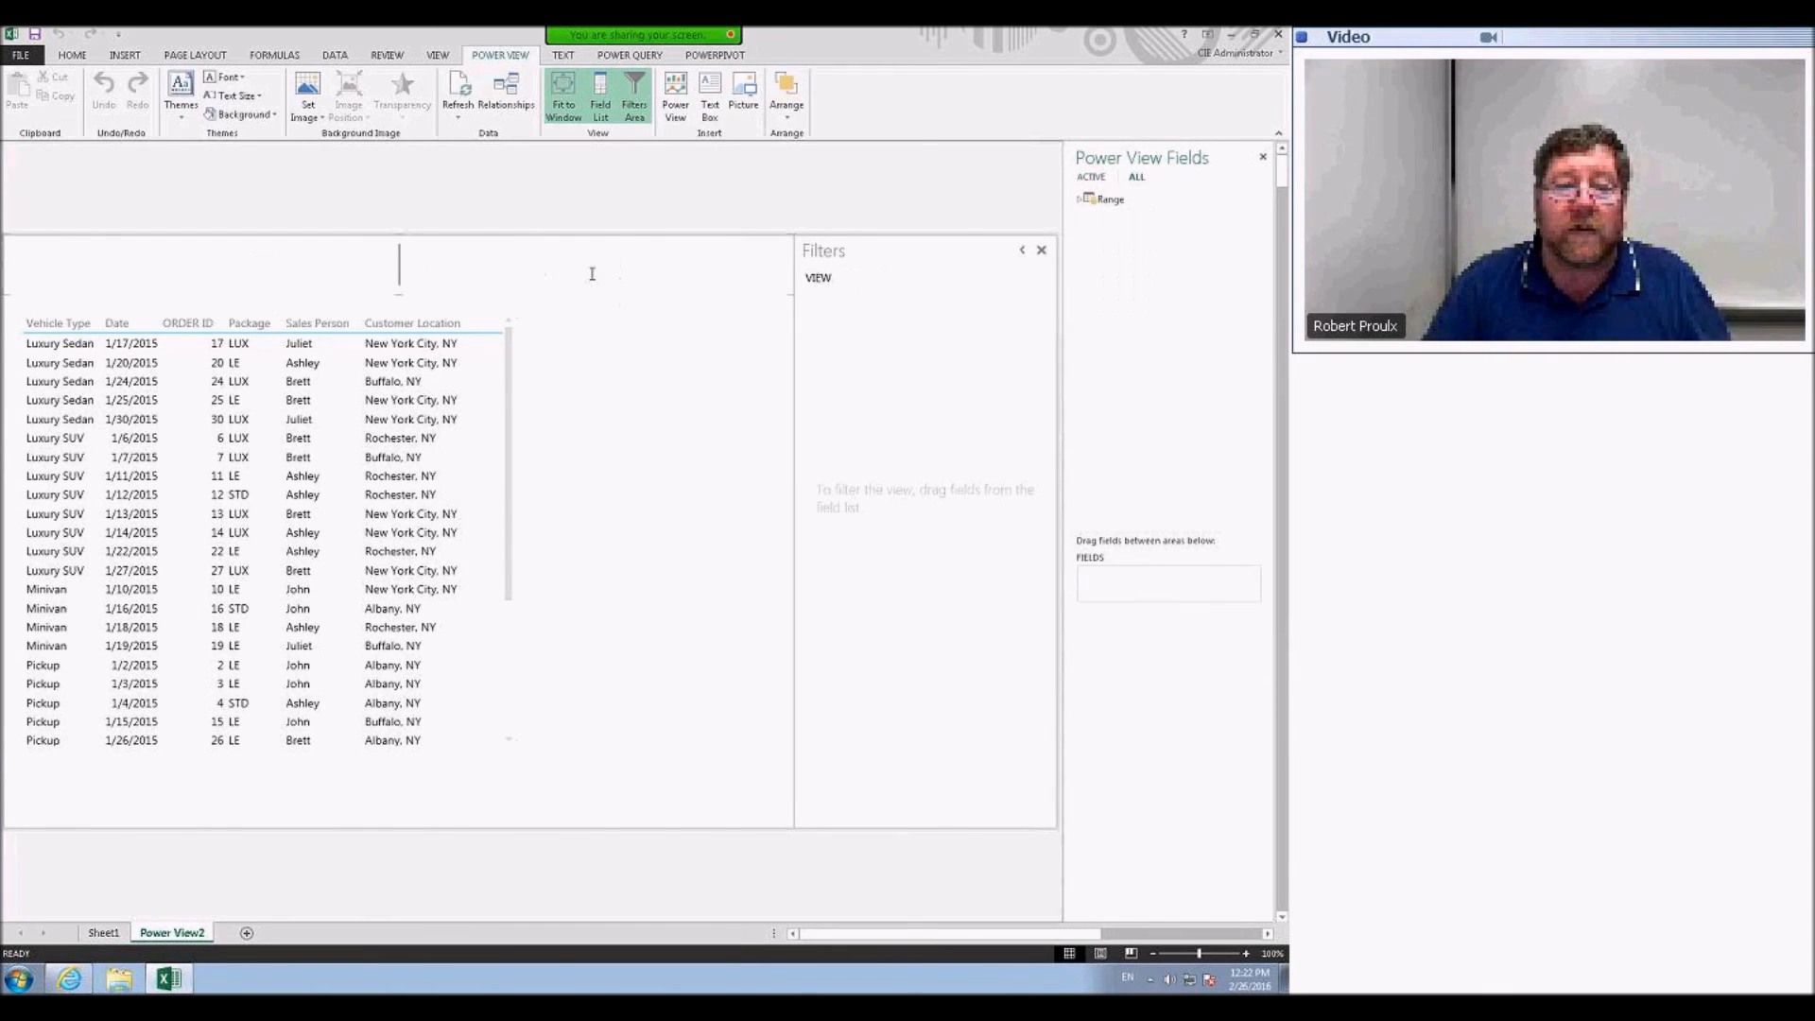
{"action": "left_click", "coordinate": [1083, 200]}
{"action": "left_click", "coordinate": [1097, 216]}
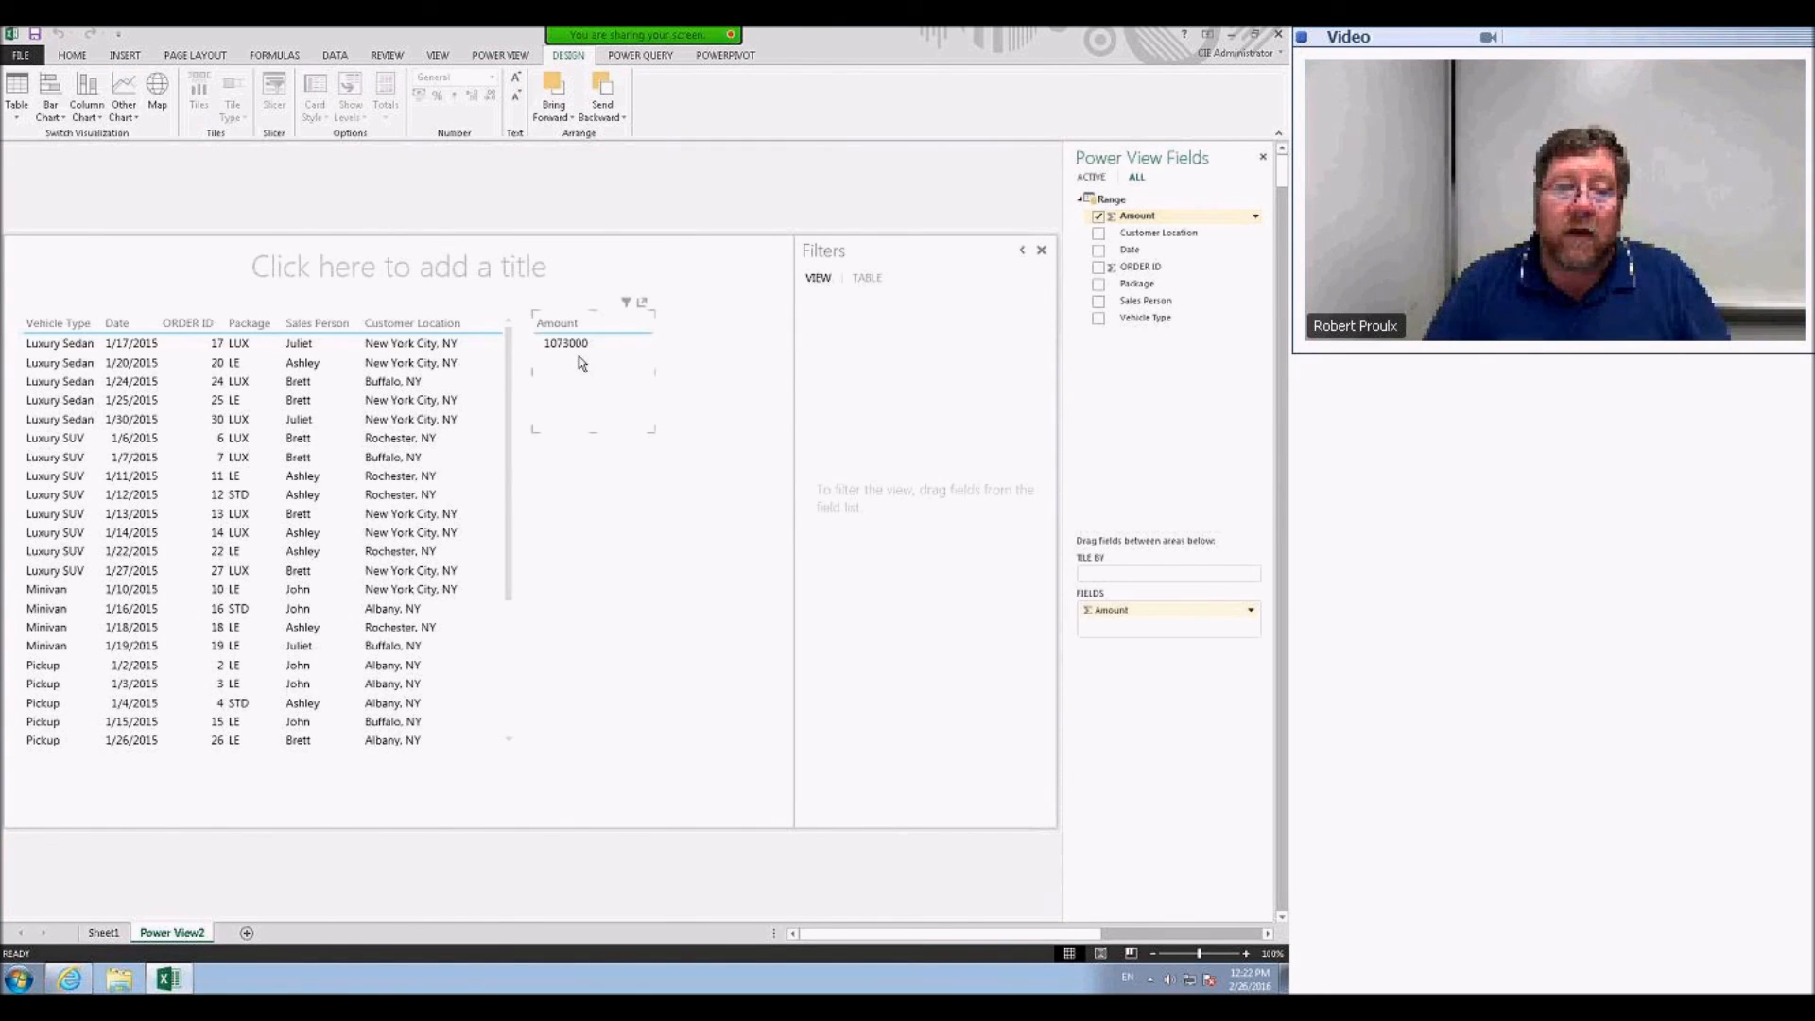
- Examine the table-level filter for the standalone Amount table, including its advanced value conditions, and return to the view-level filters
{"action": "left_click", "coordinate": [566, 360]}
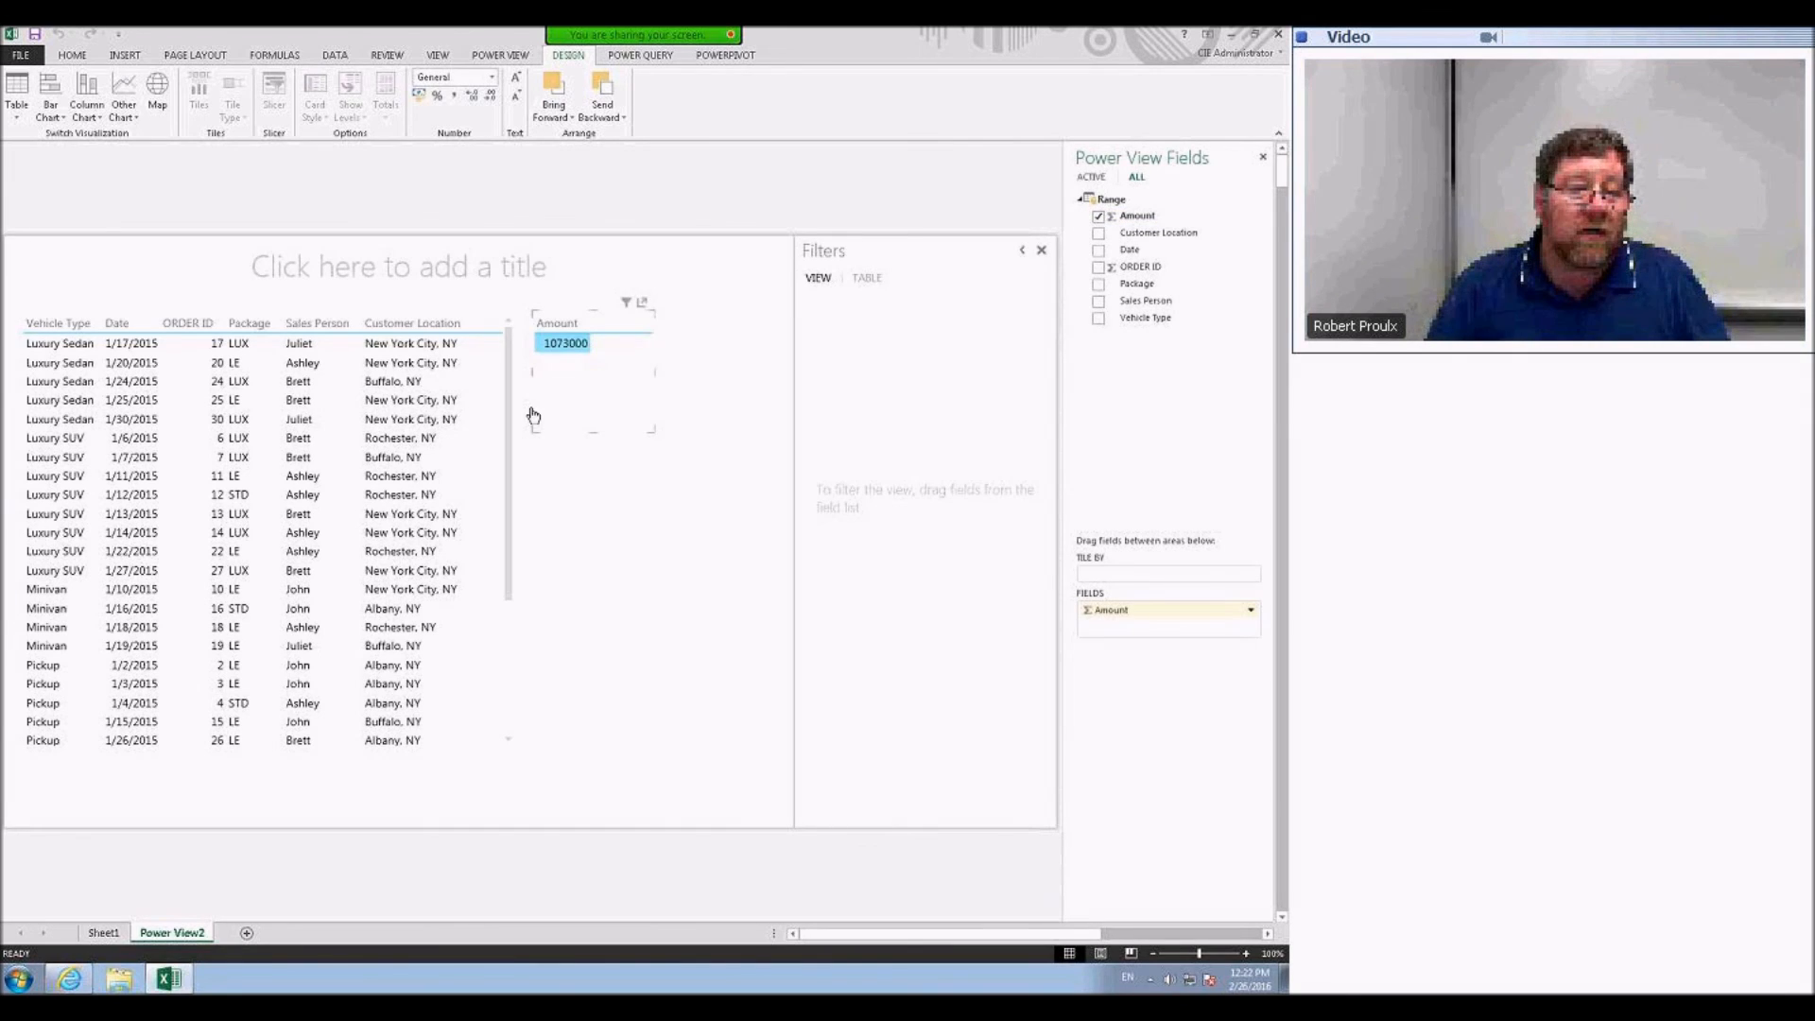
{"action": "left_click", "coordinate": [395, 389]}
{"action": "left_click", "coordinate": [169, 397]}
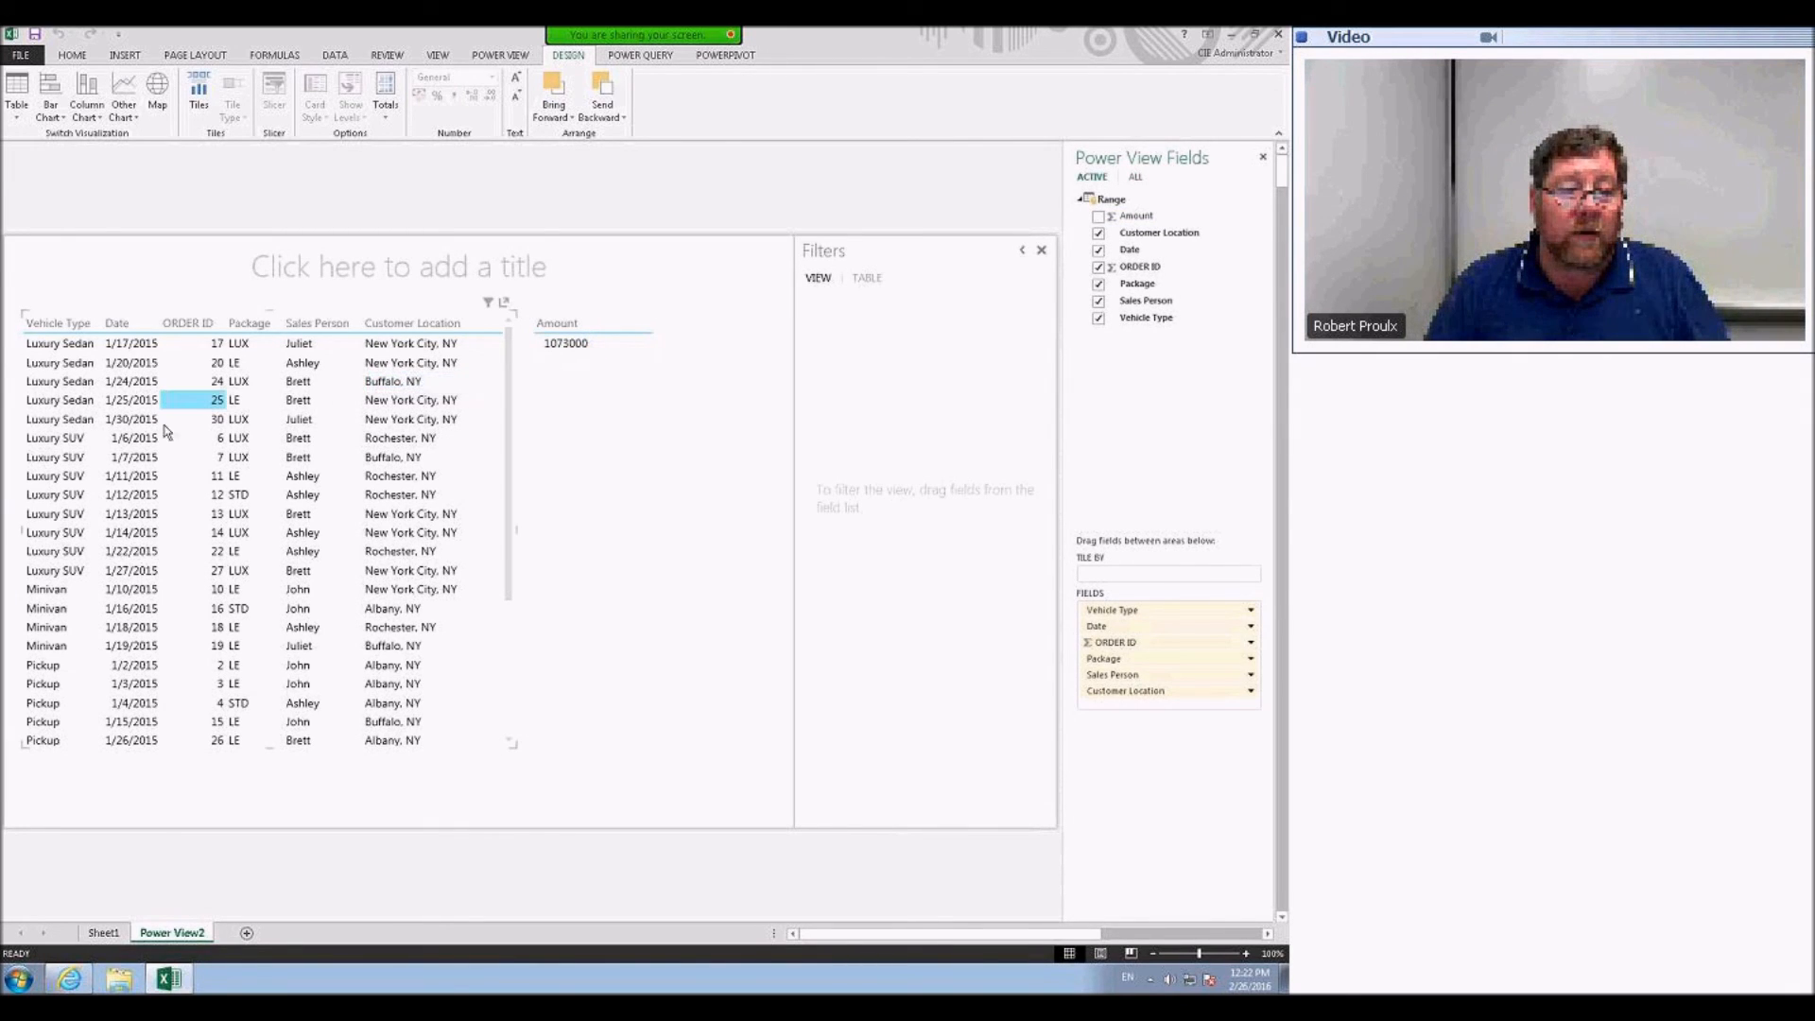
{"action": "left_click", "coordinate": [573, 344]}
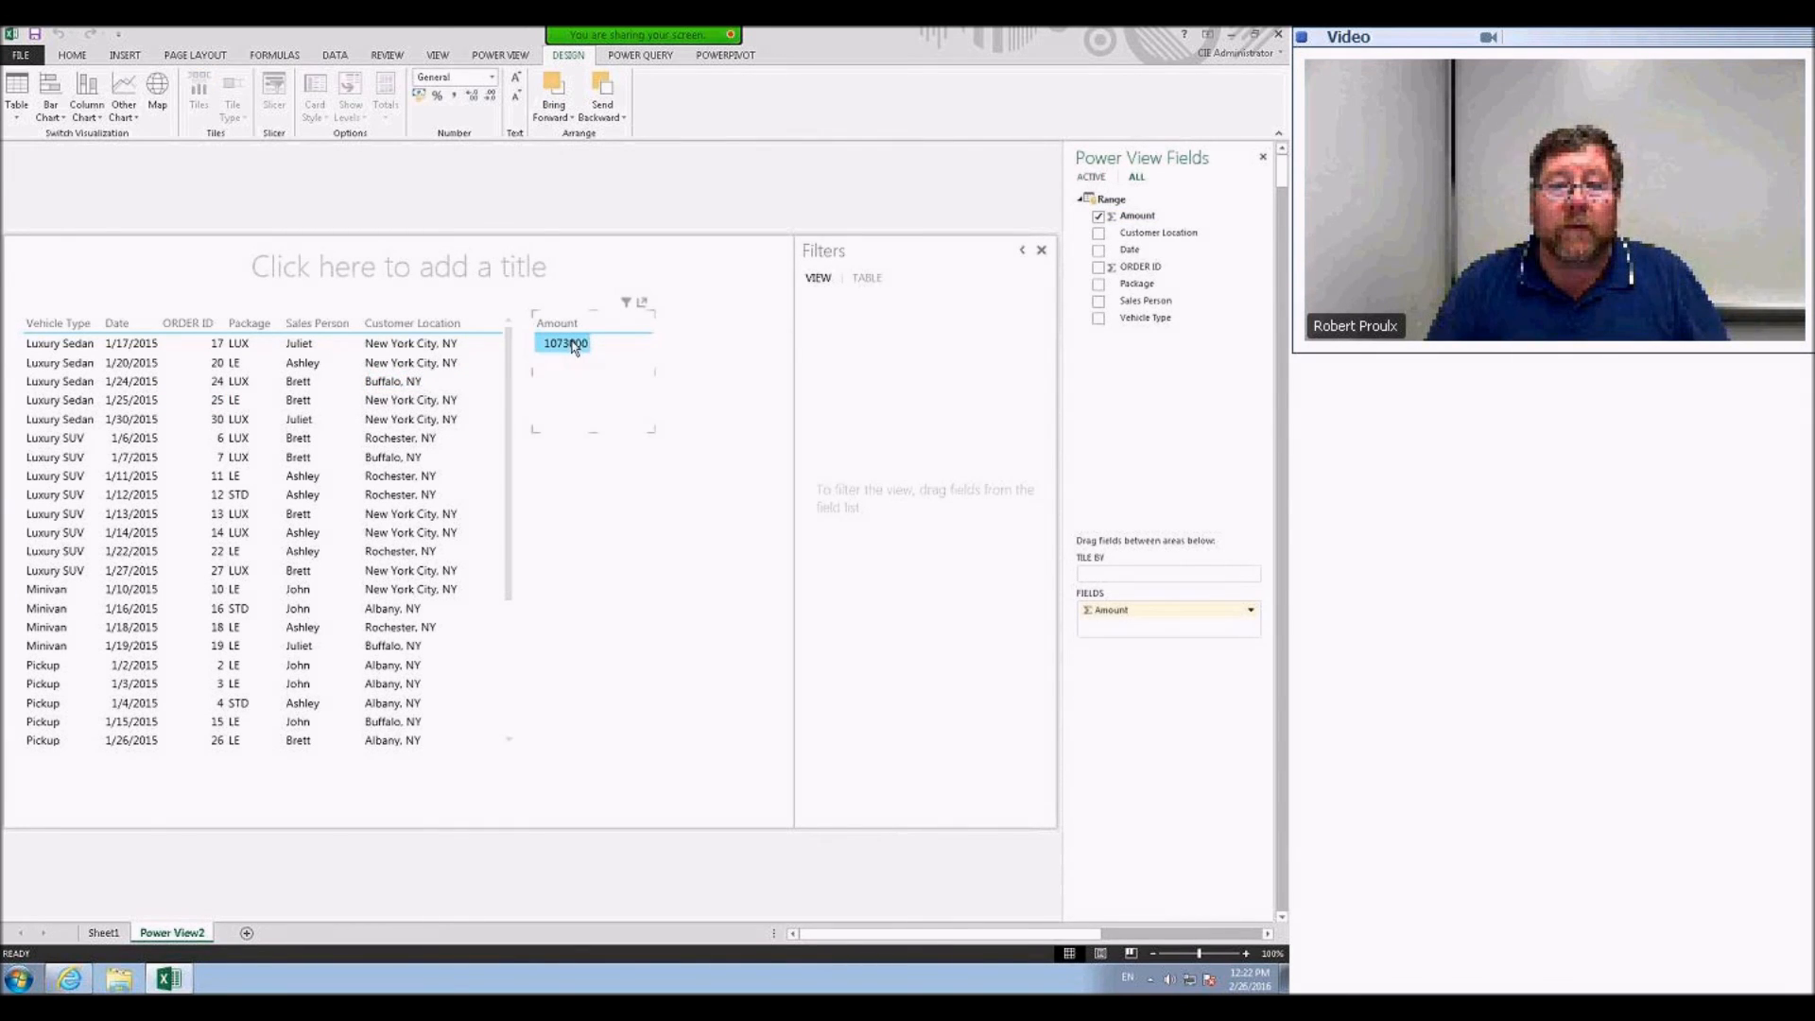
{"action": "left_click", "coordinate": [867, 277]}
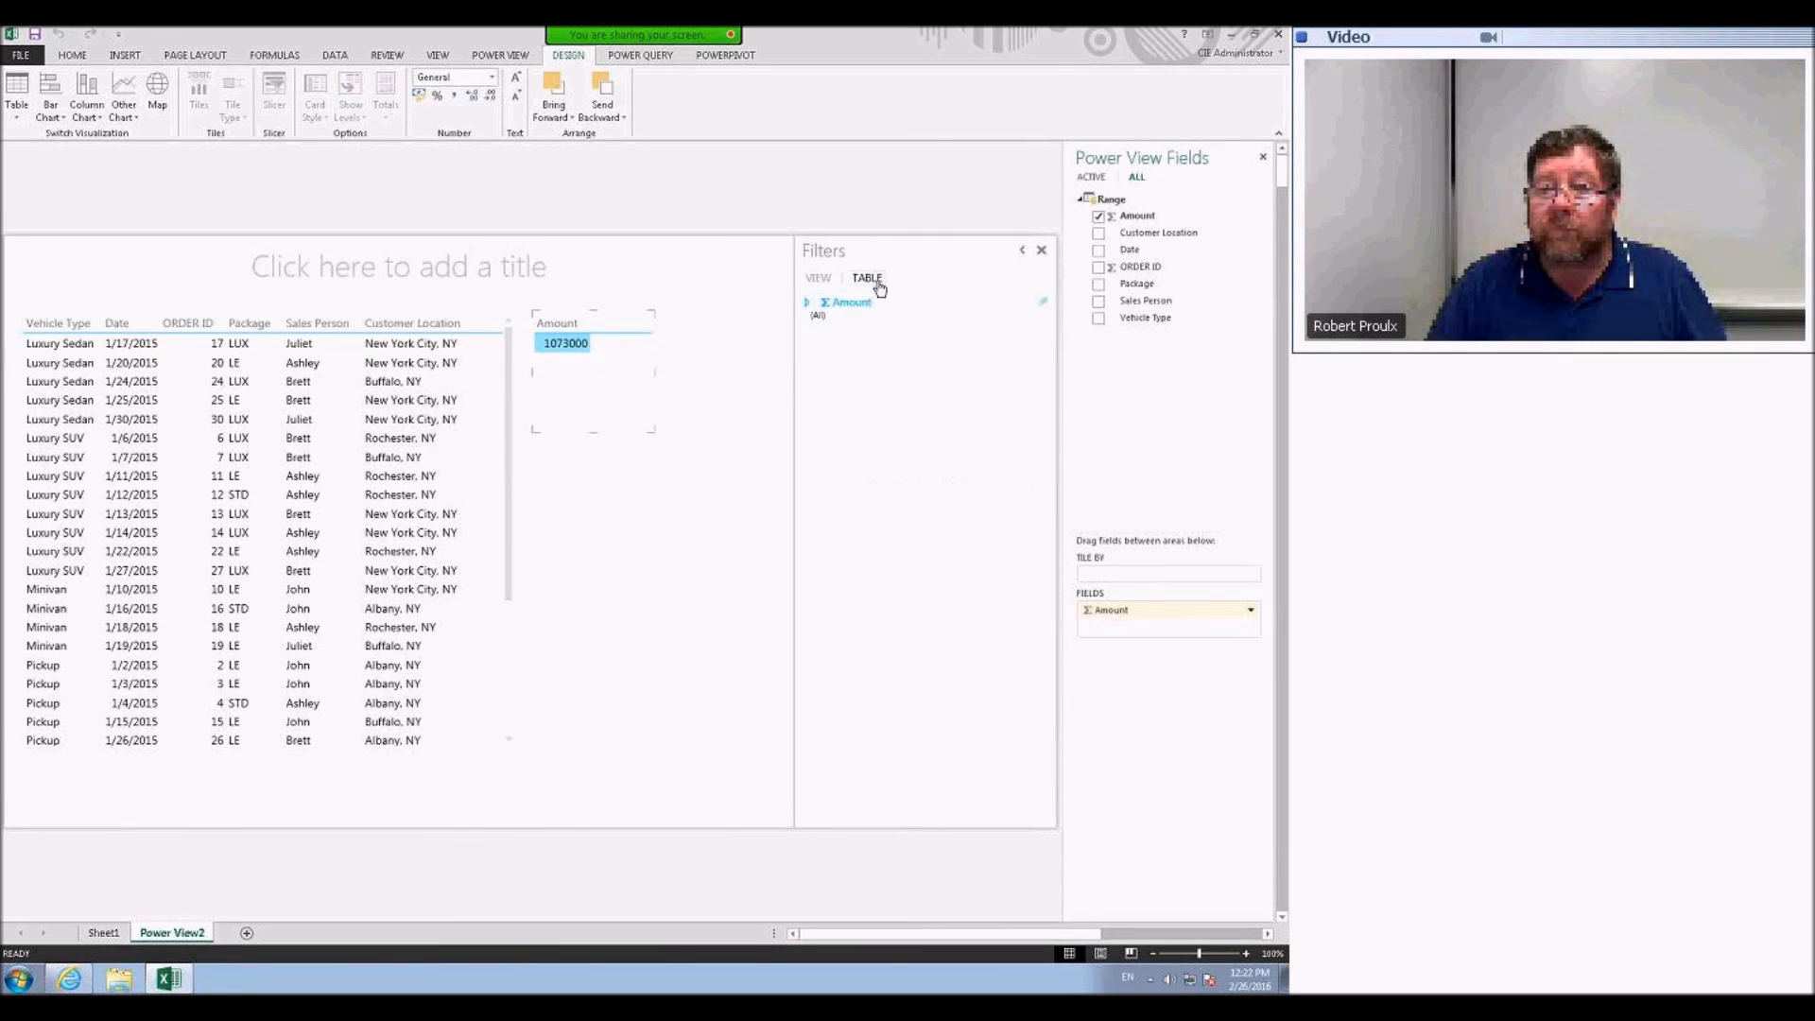
{"action": "left_click", "coordinate": [809, 304]}
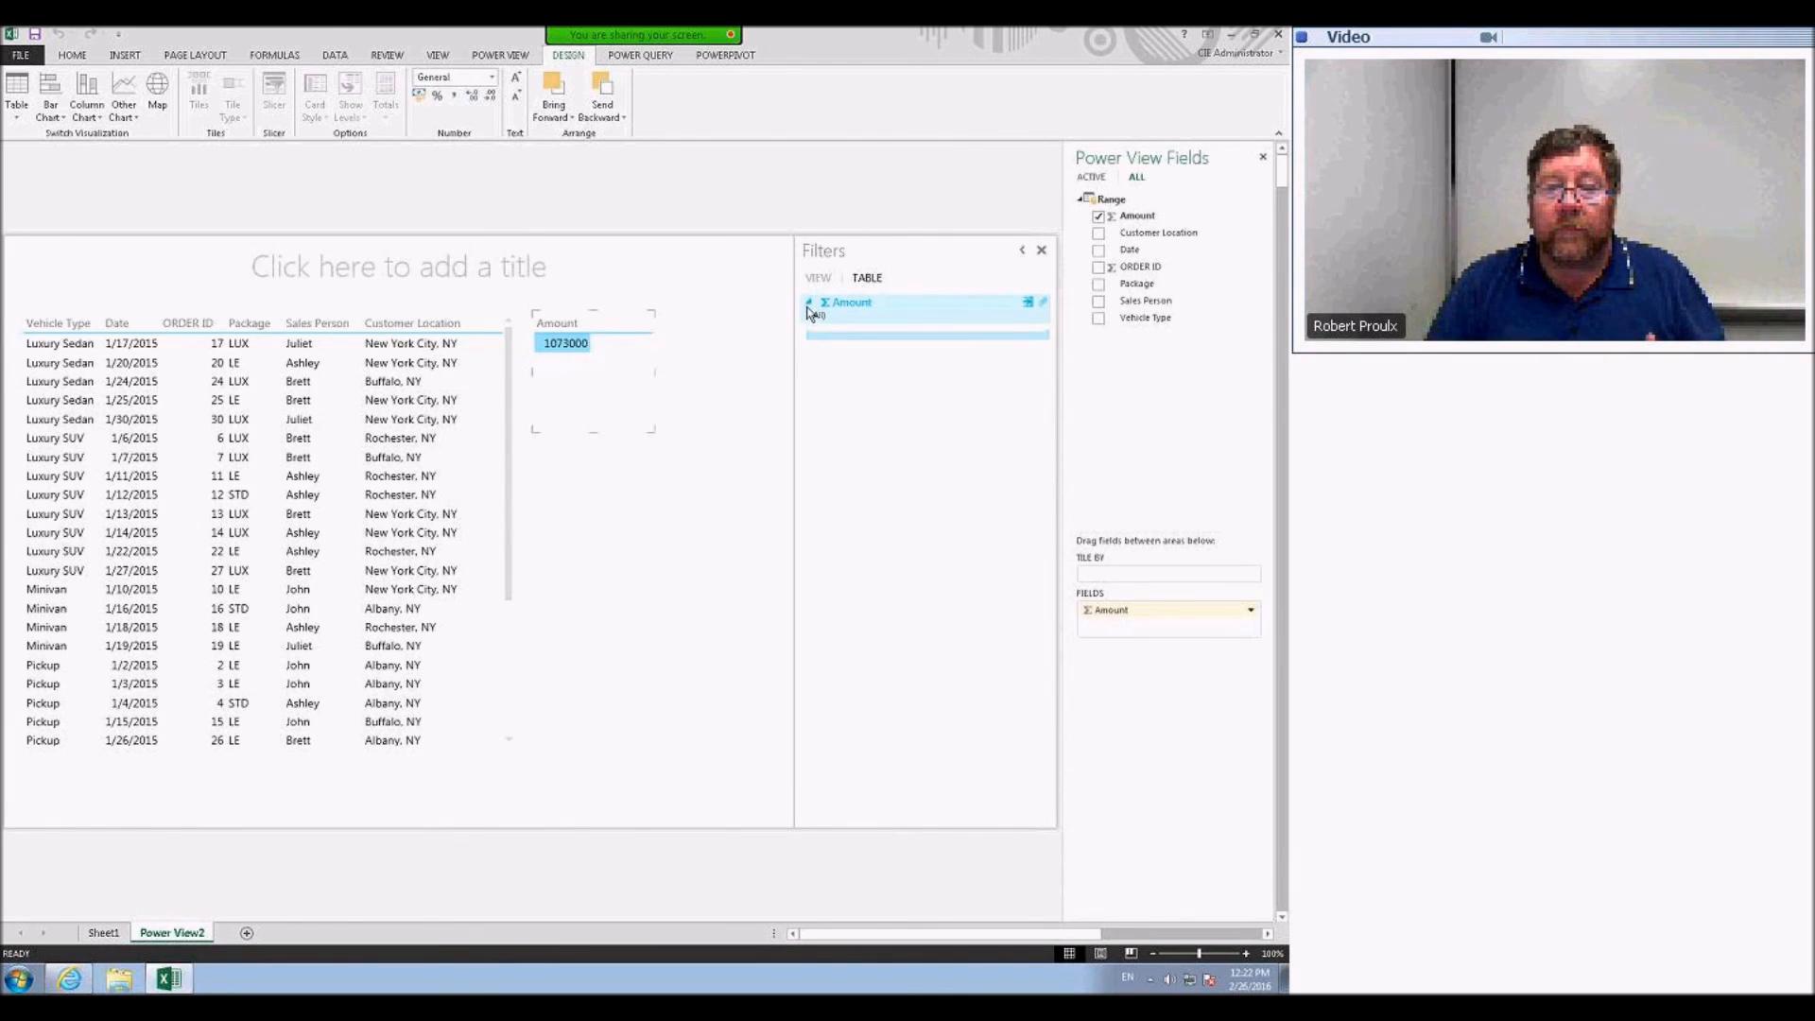
{"action": "left_click", "coordinate": [1026, 305]}
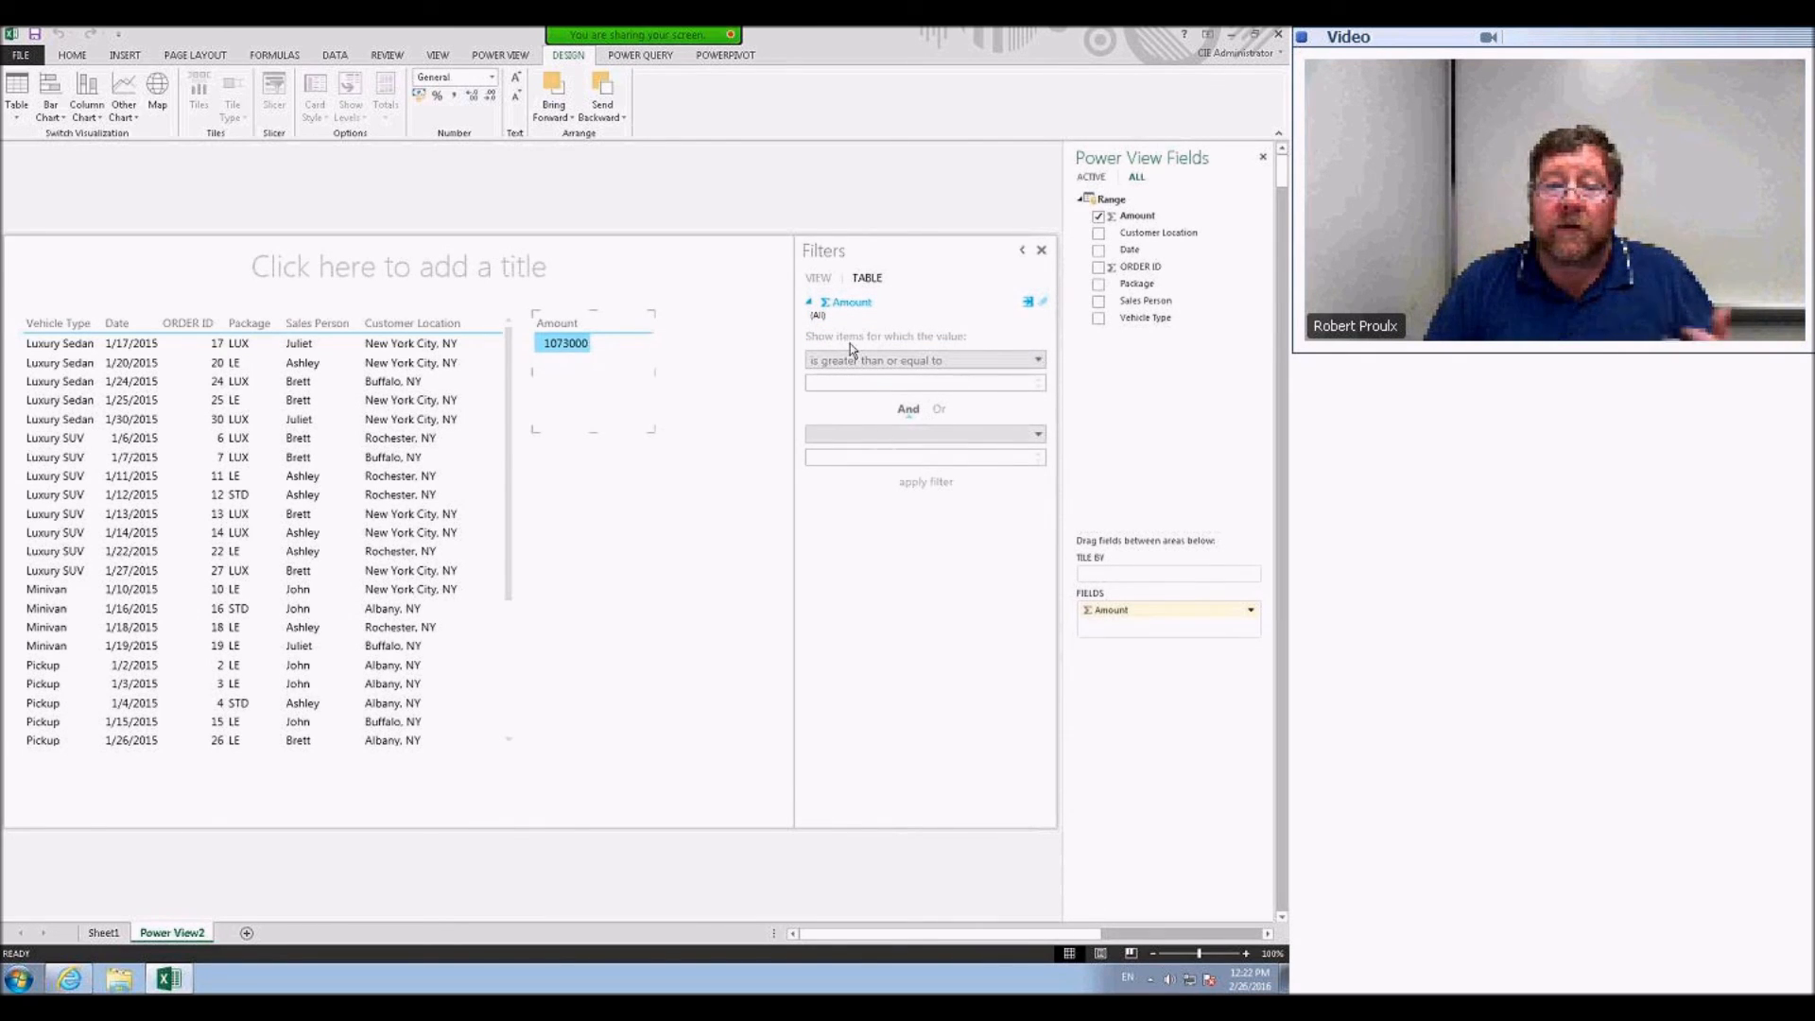
{"action": "left_click", "coordinate": [818, 278]}
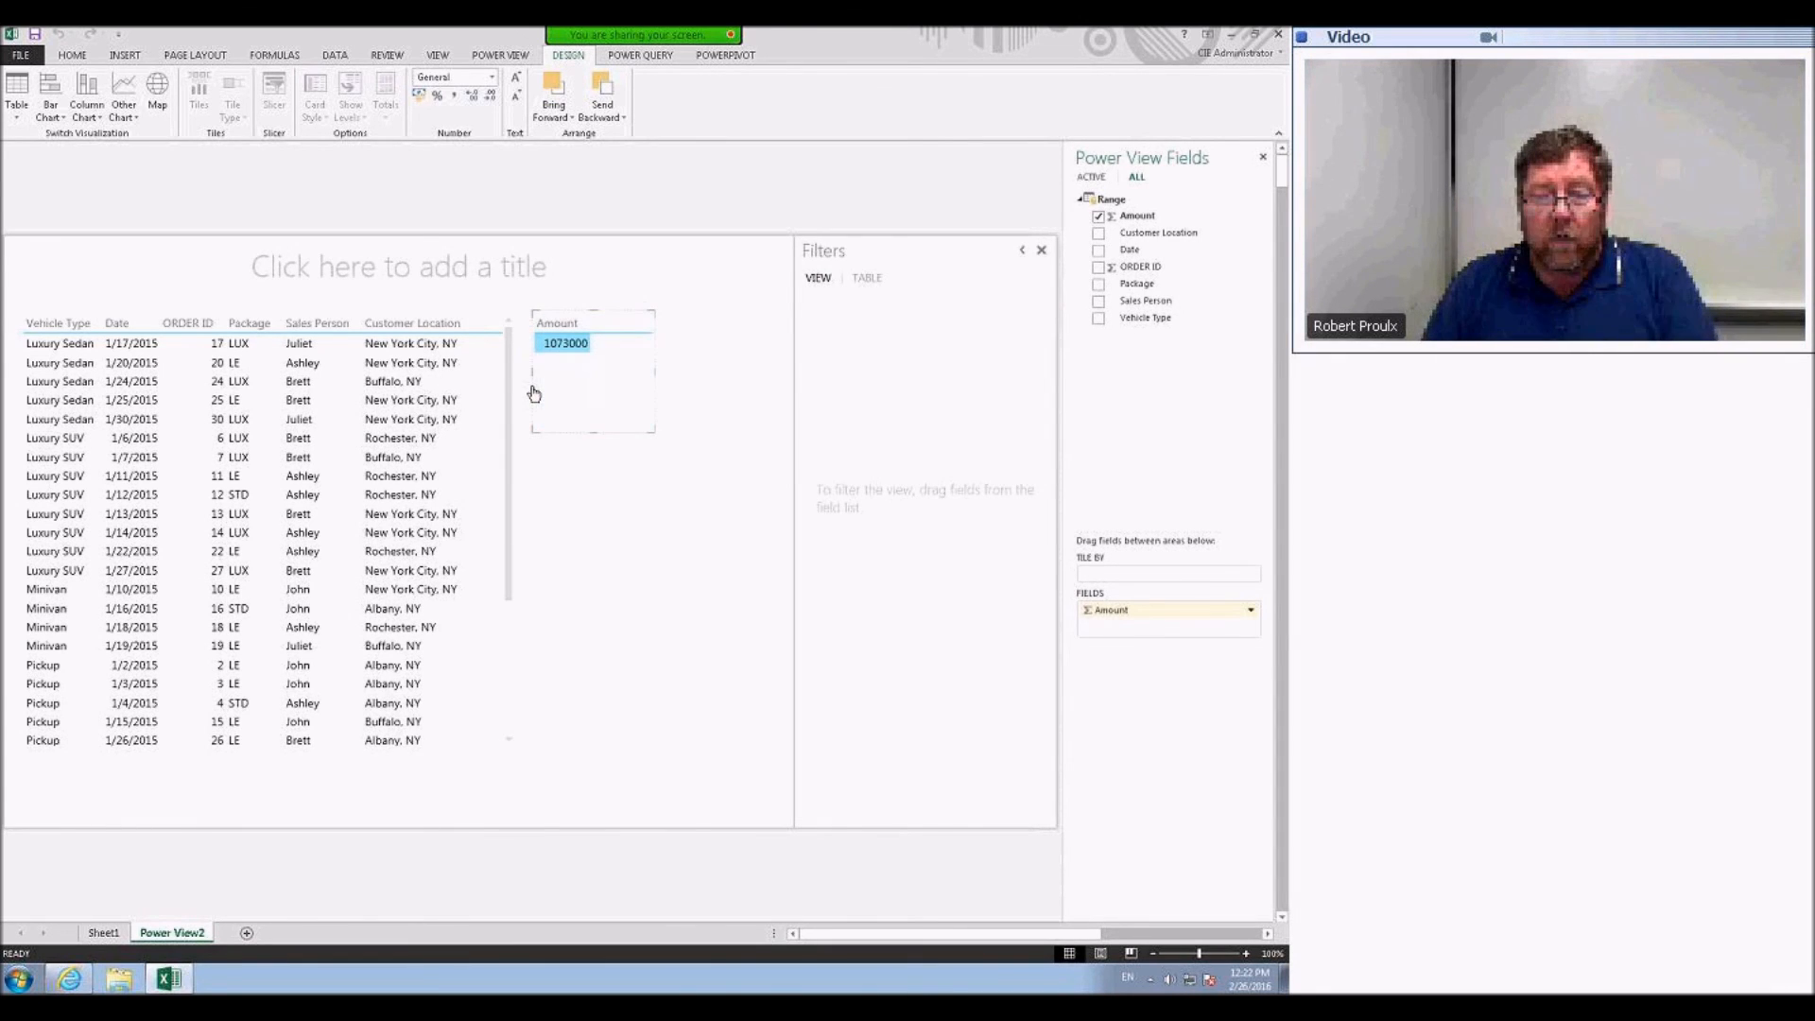
- Delete the standalone Amount table and add the Amount field to the main sales table
{"action": "key", "text": "Delete"}
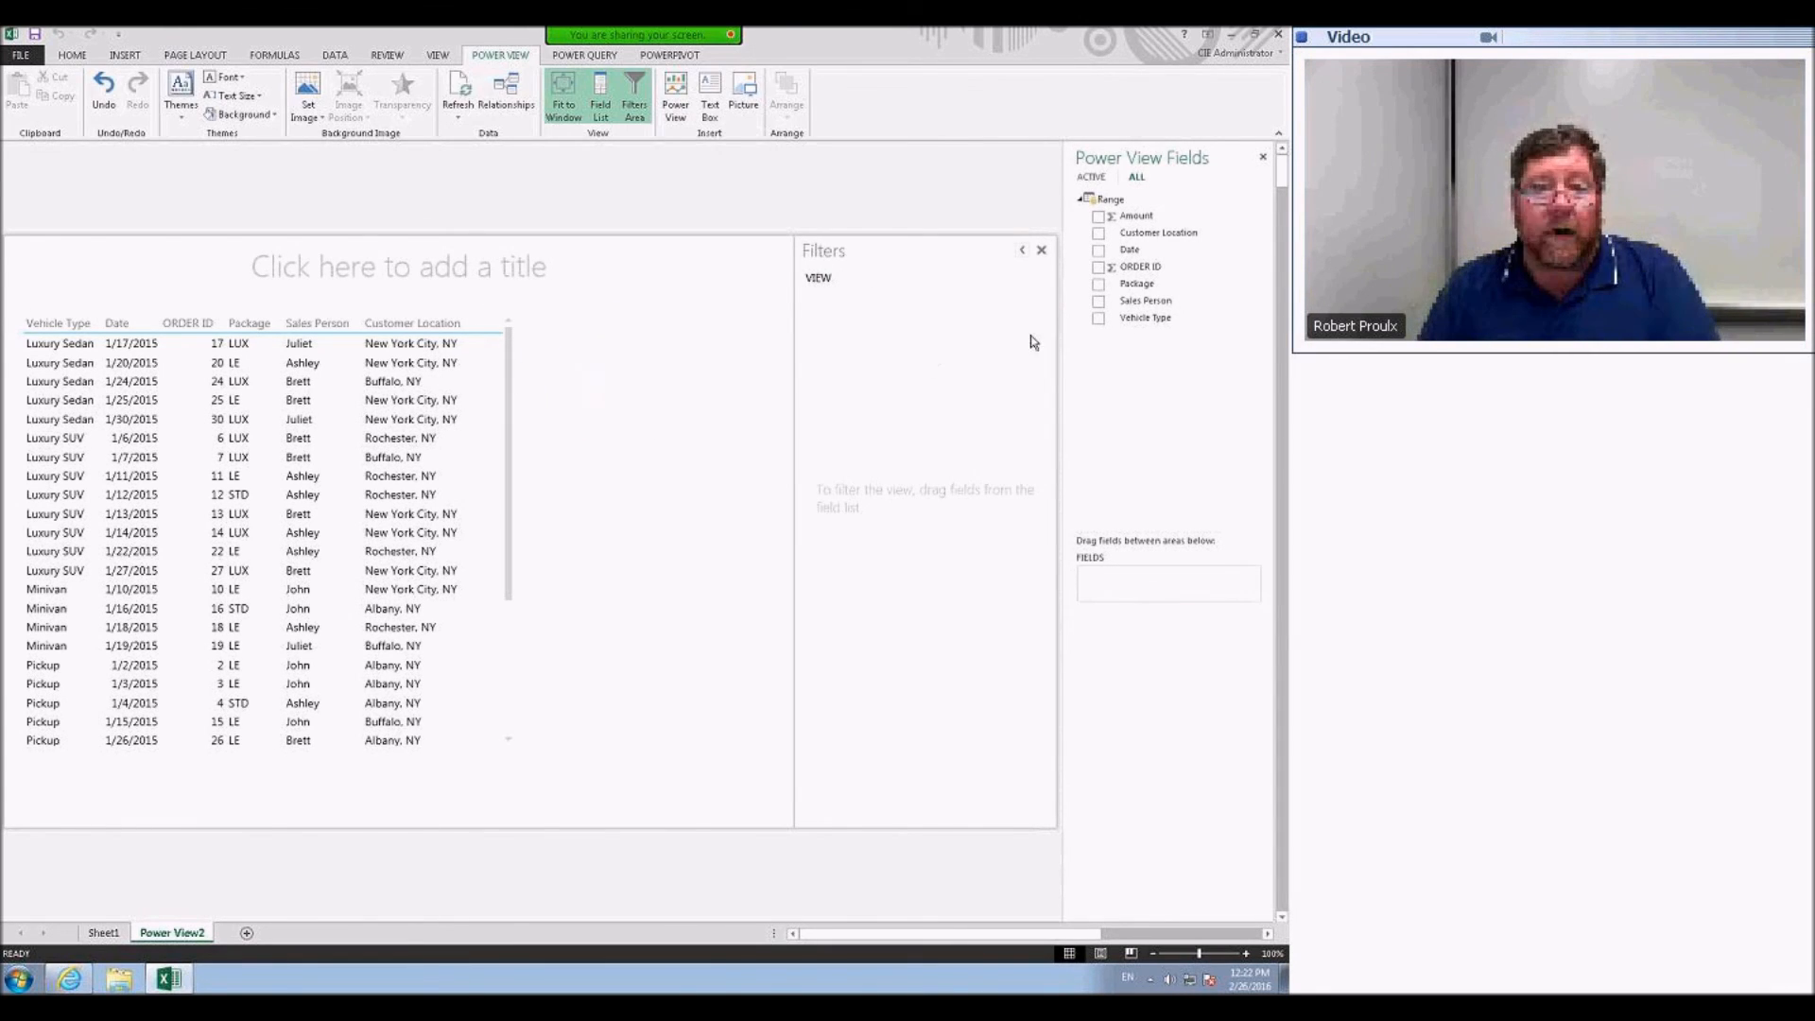
{"action": "left_click", "coordinate": [421, 380]}
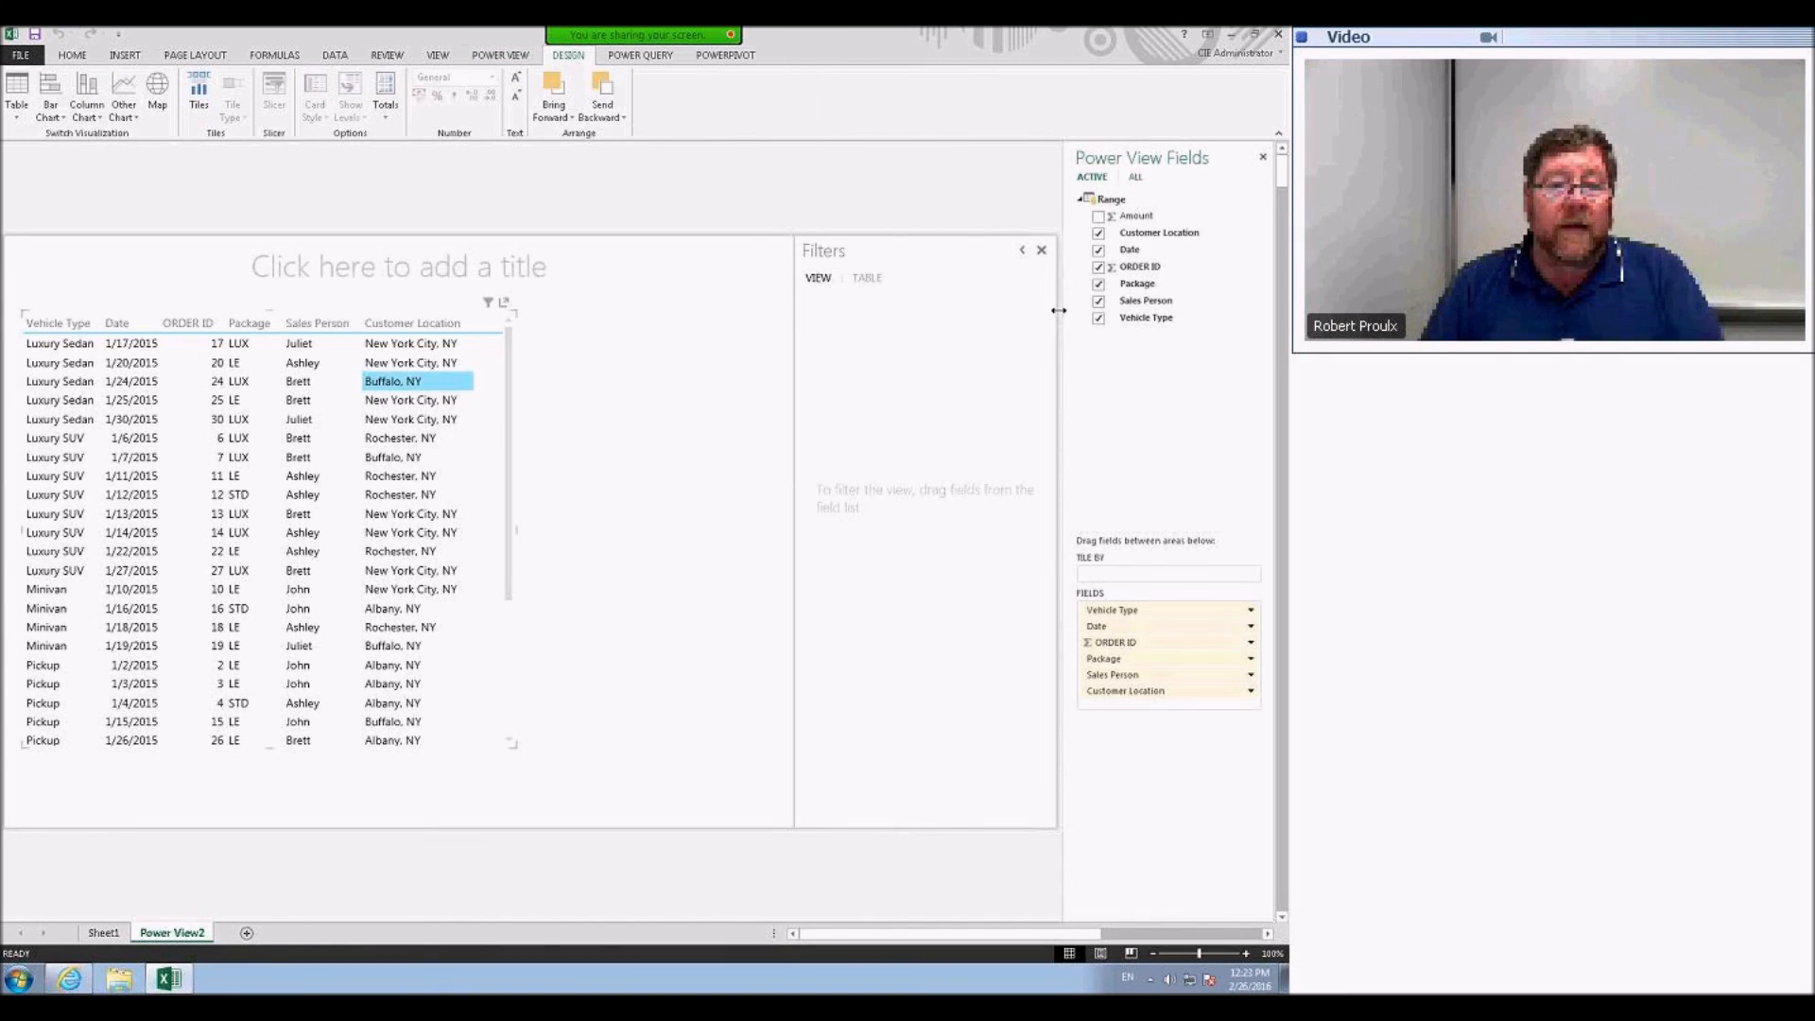
{"action": "left_click", "coordinate": [1097, 216]}
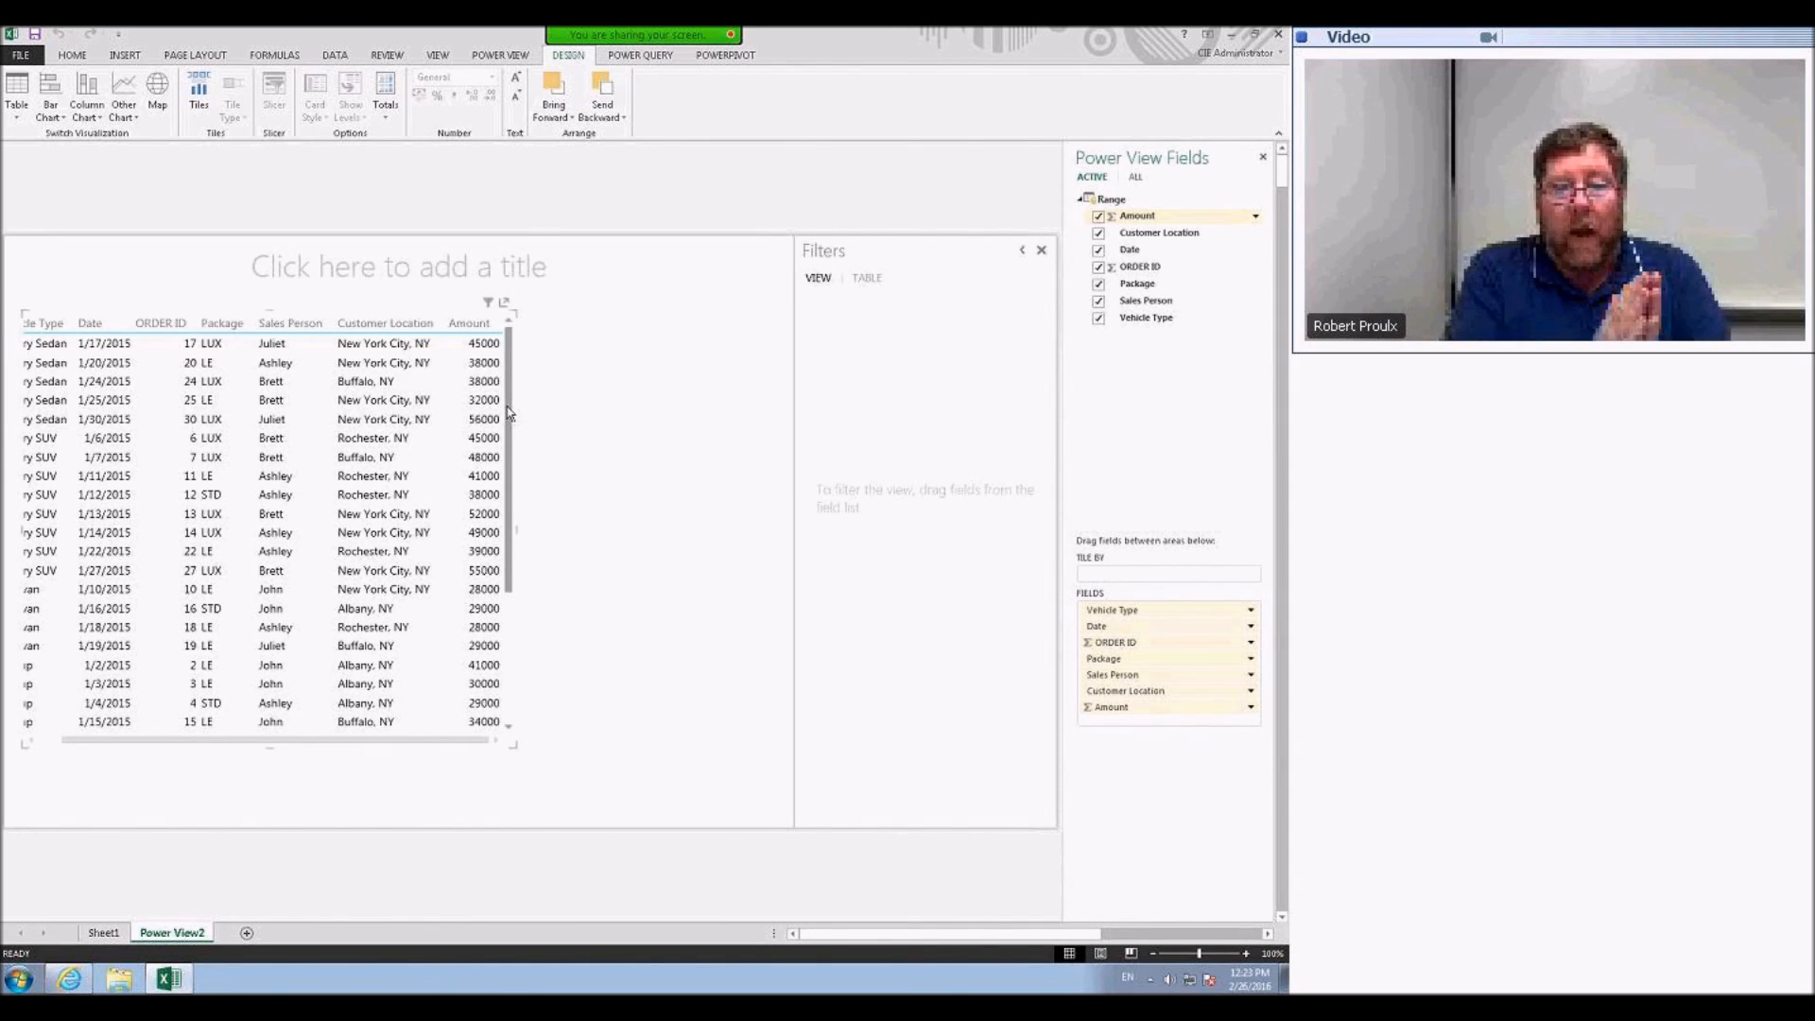
- Create a separate Amount table beside the main one to examine its table-level filter, and delete it
{"action": "left_click", "coordinate": [626, 251]}
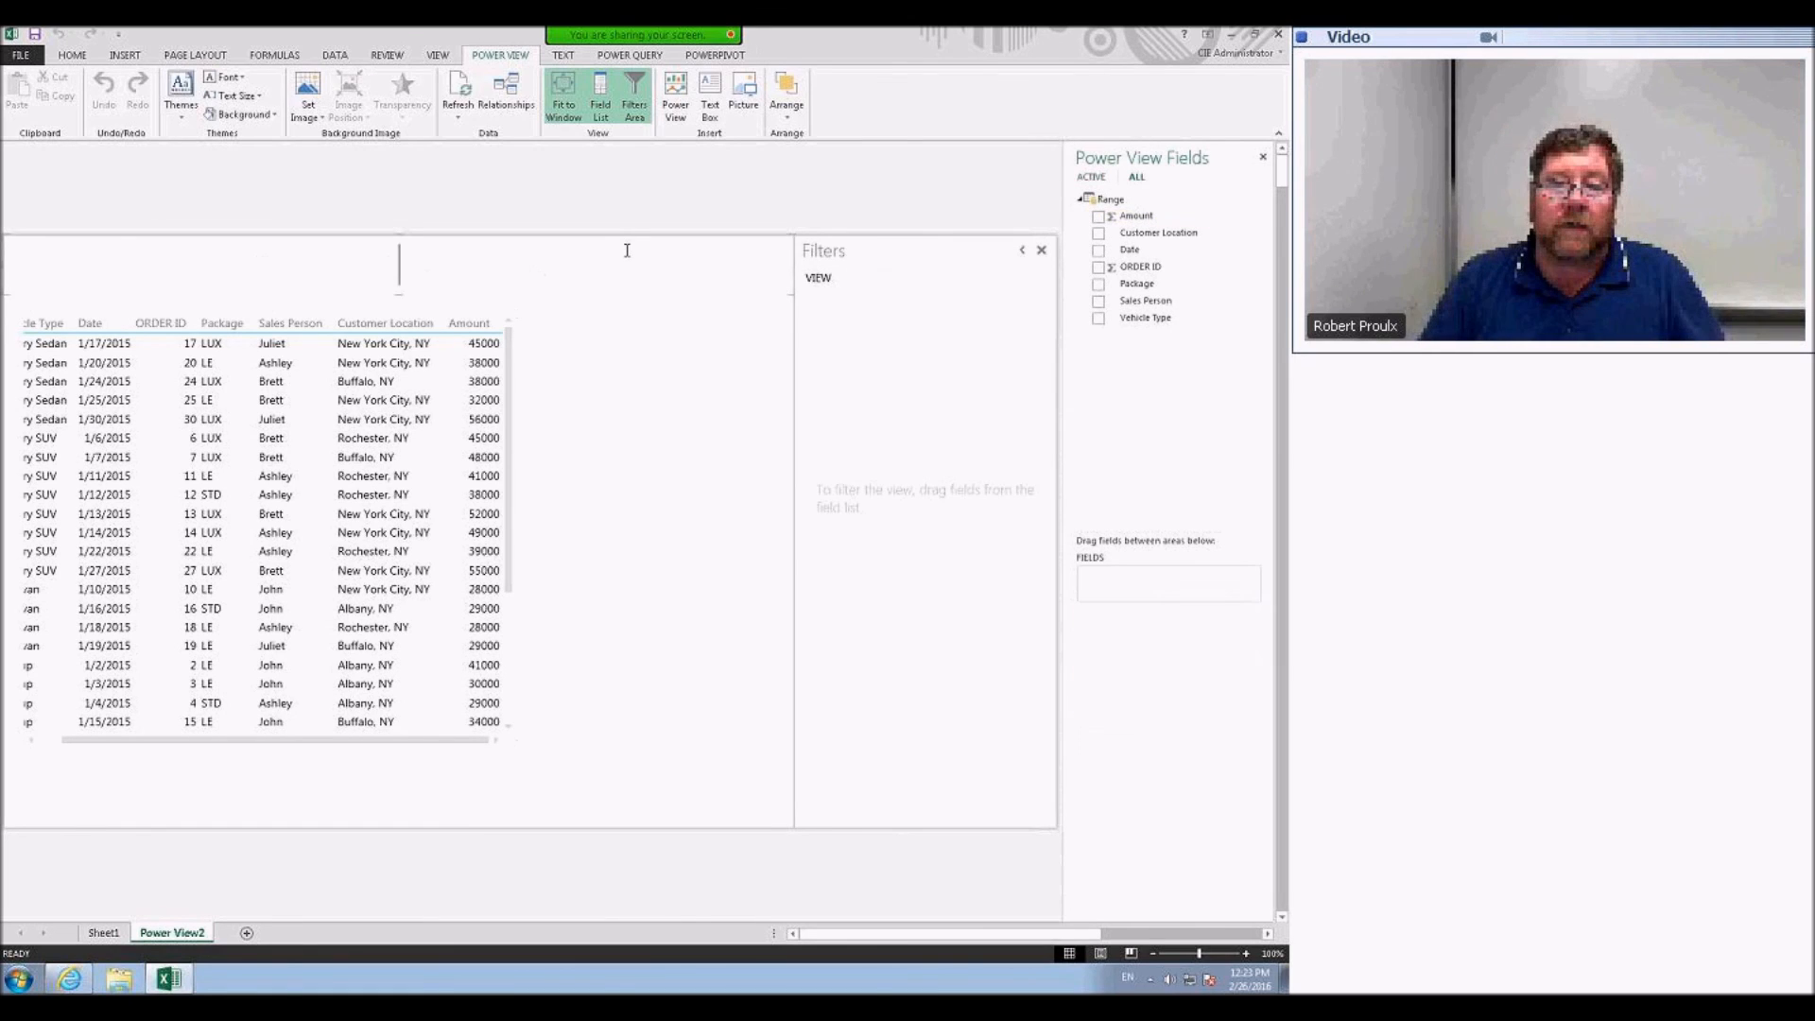
{"action": "left_click", "coordinate": [1099, 217]}
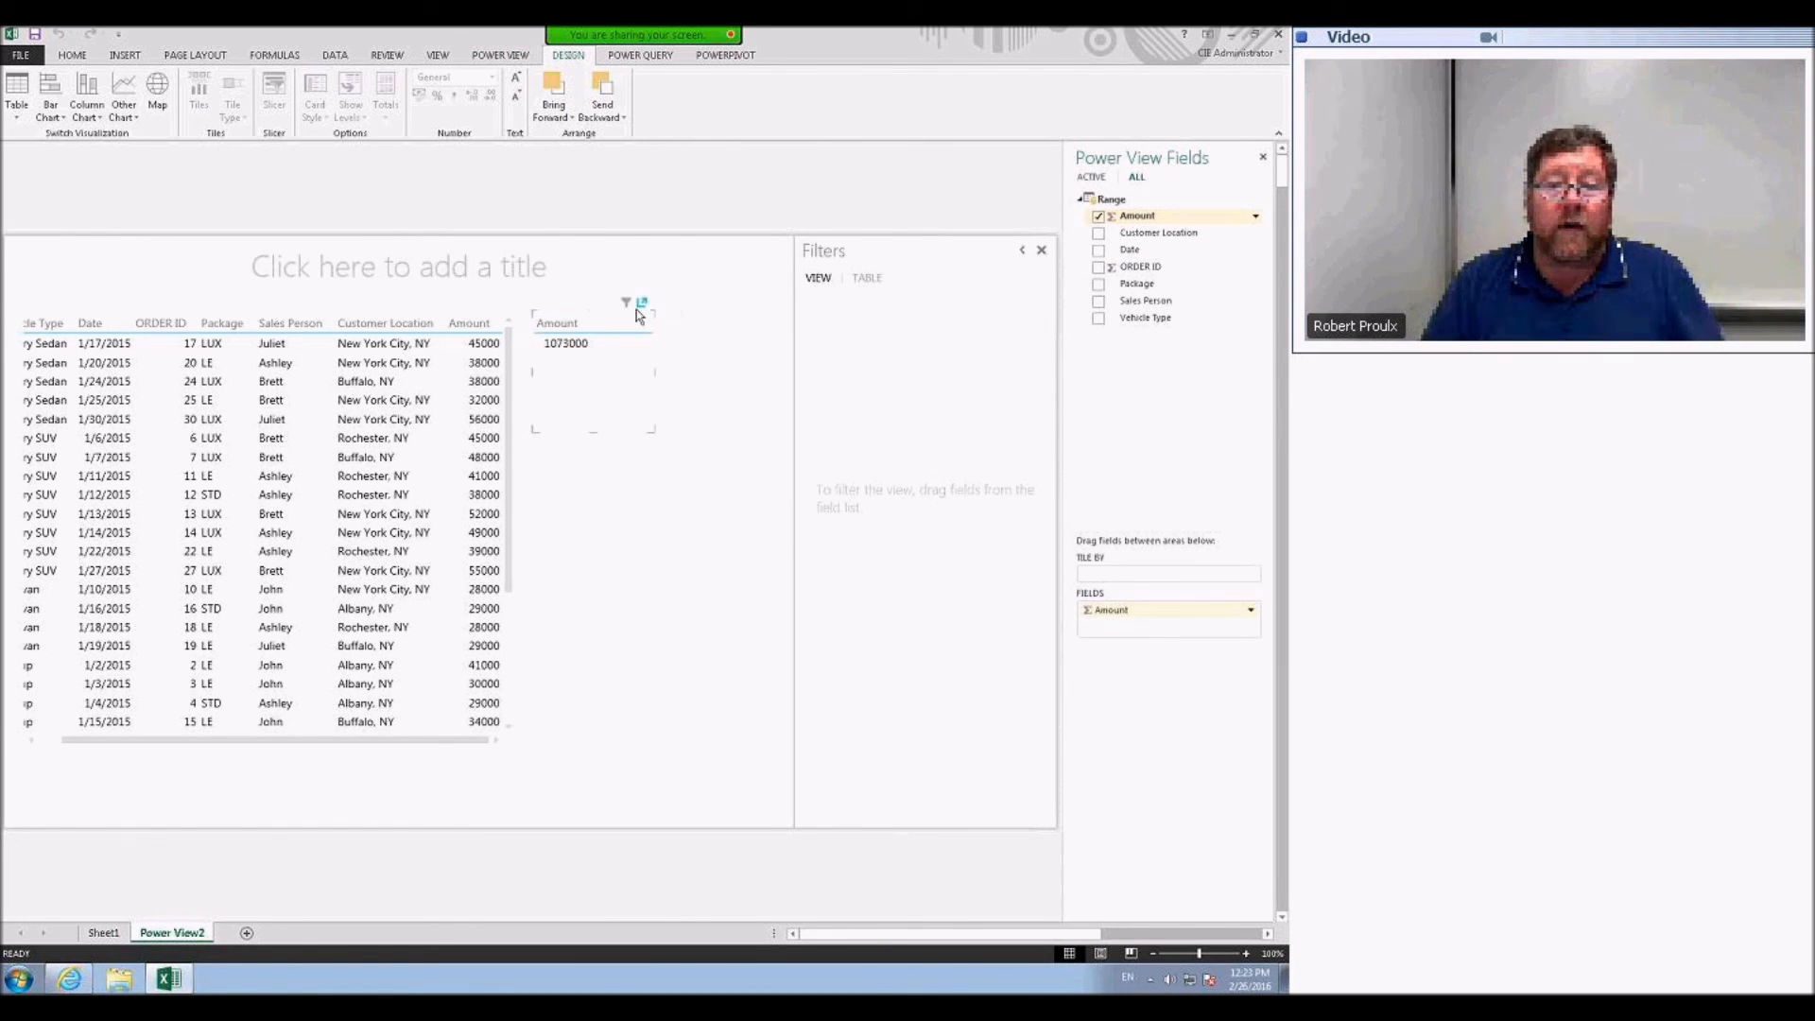
{"action": "left_click", "coordinate": [626, 302]}
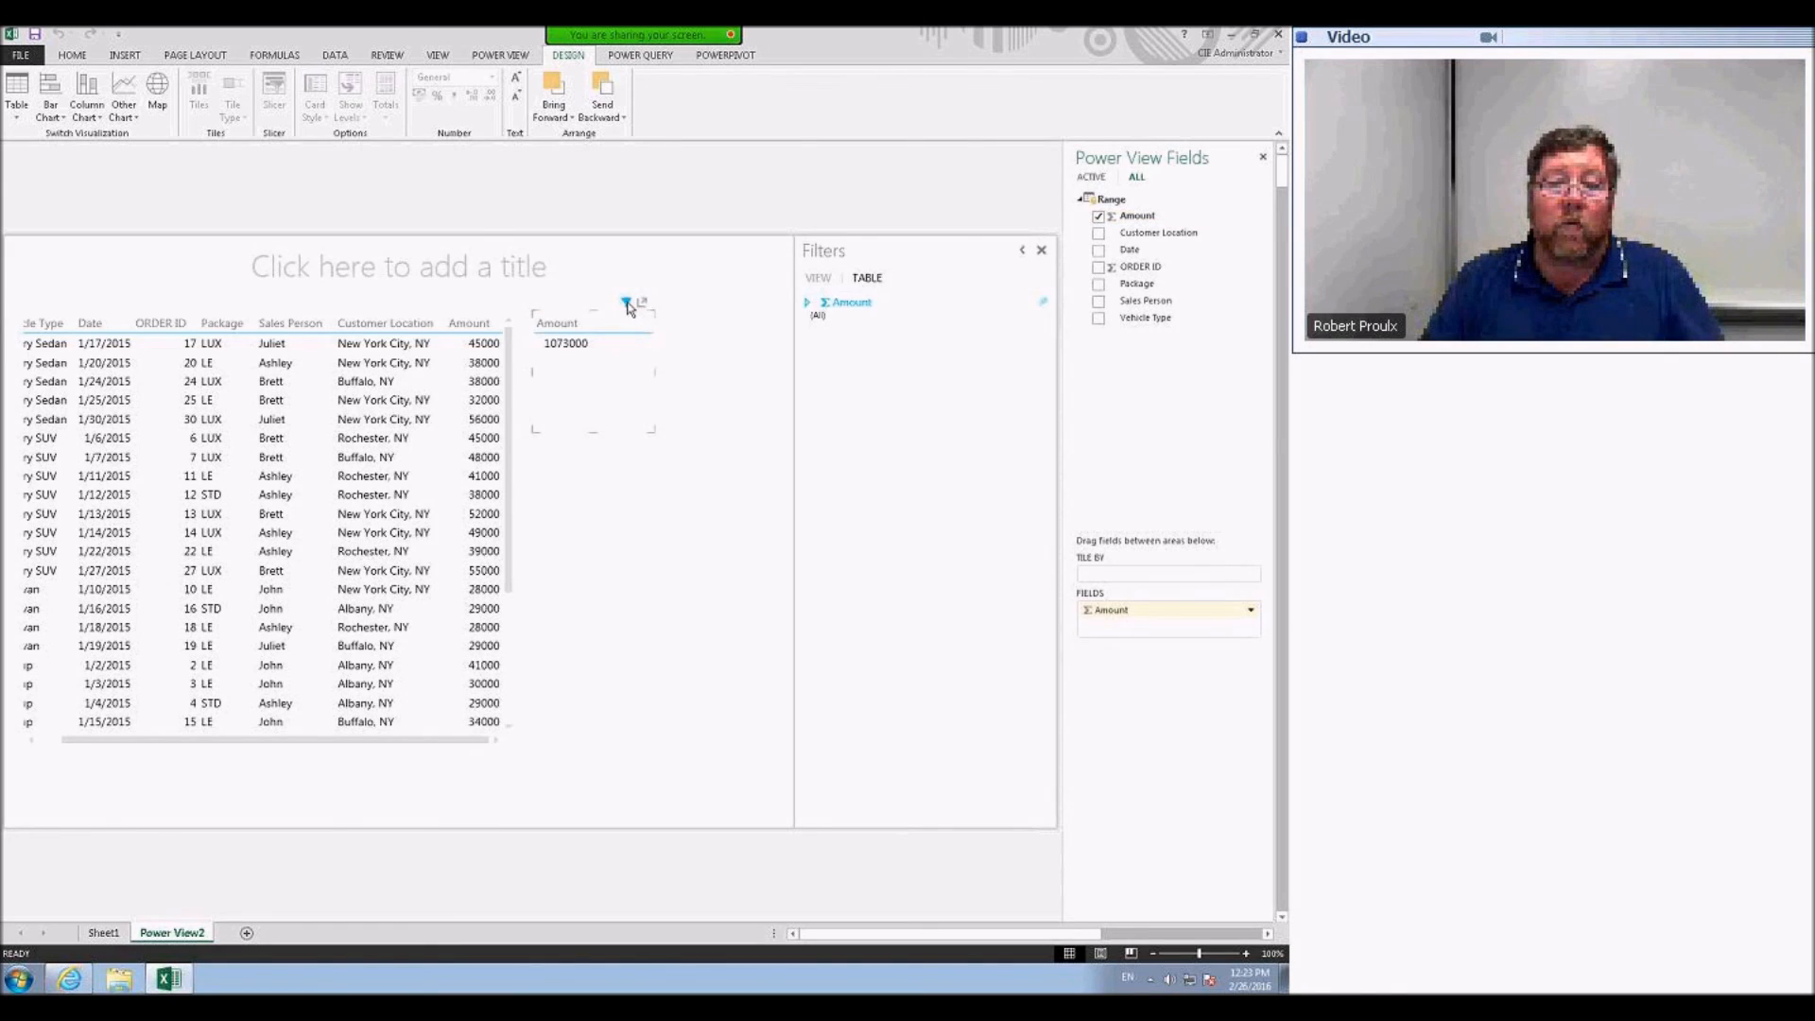
{"action": "left_click", "coordinate": [806, 303]}
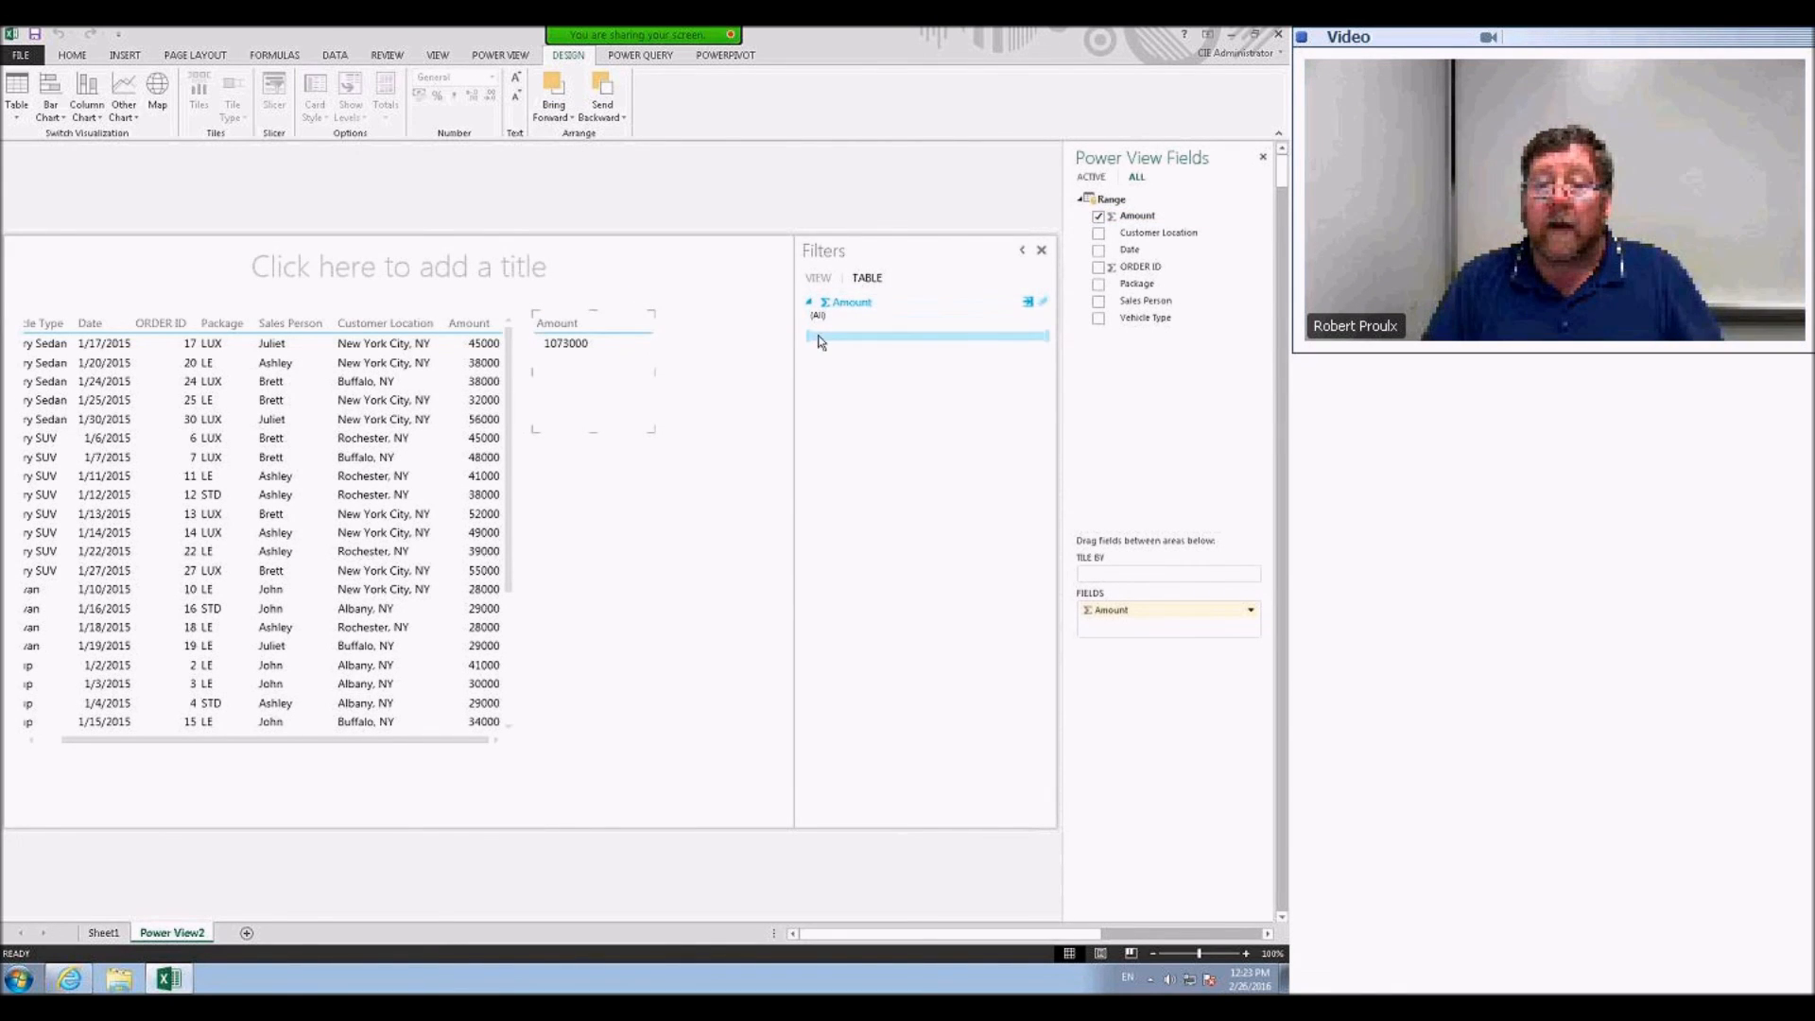
{"action": "left_click", "coordinate": [809, 304]}
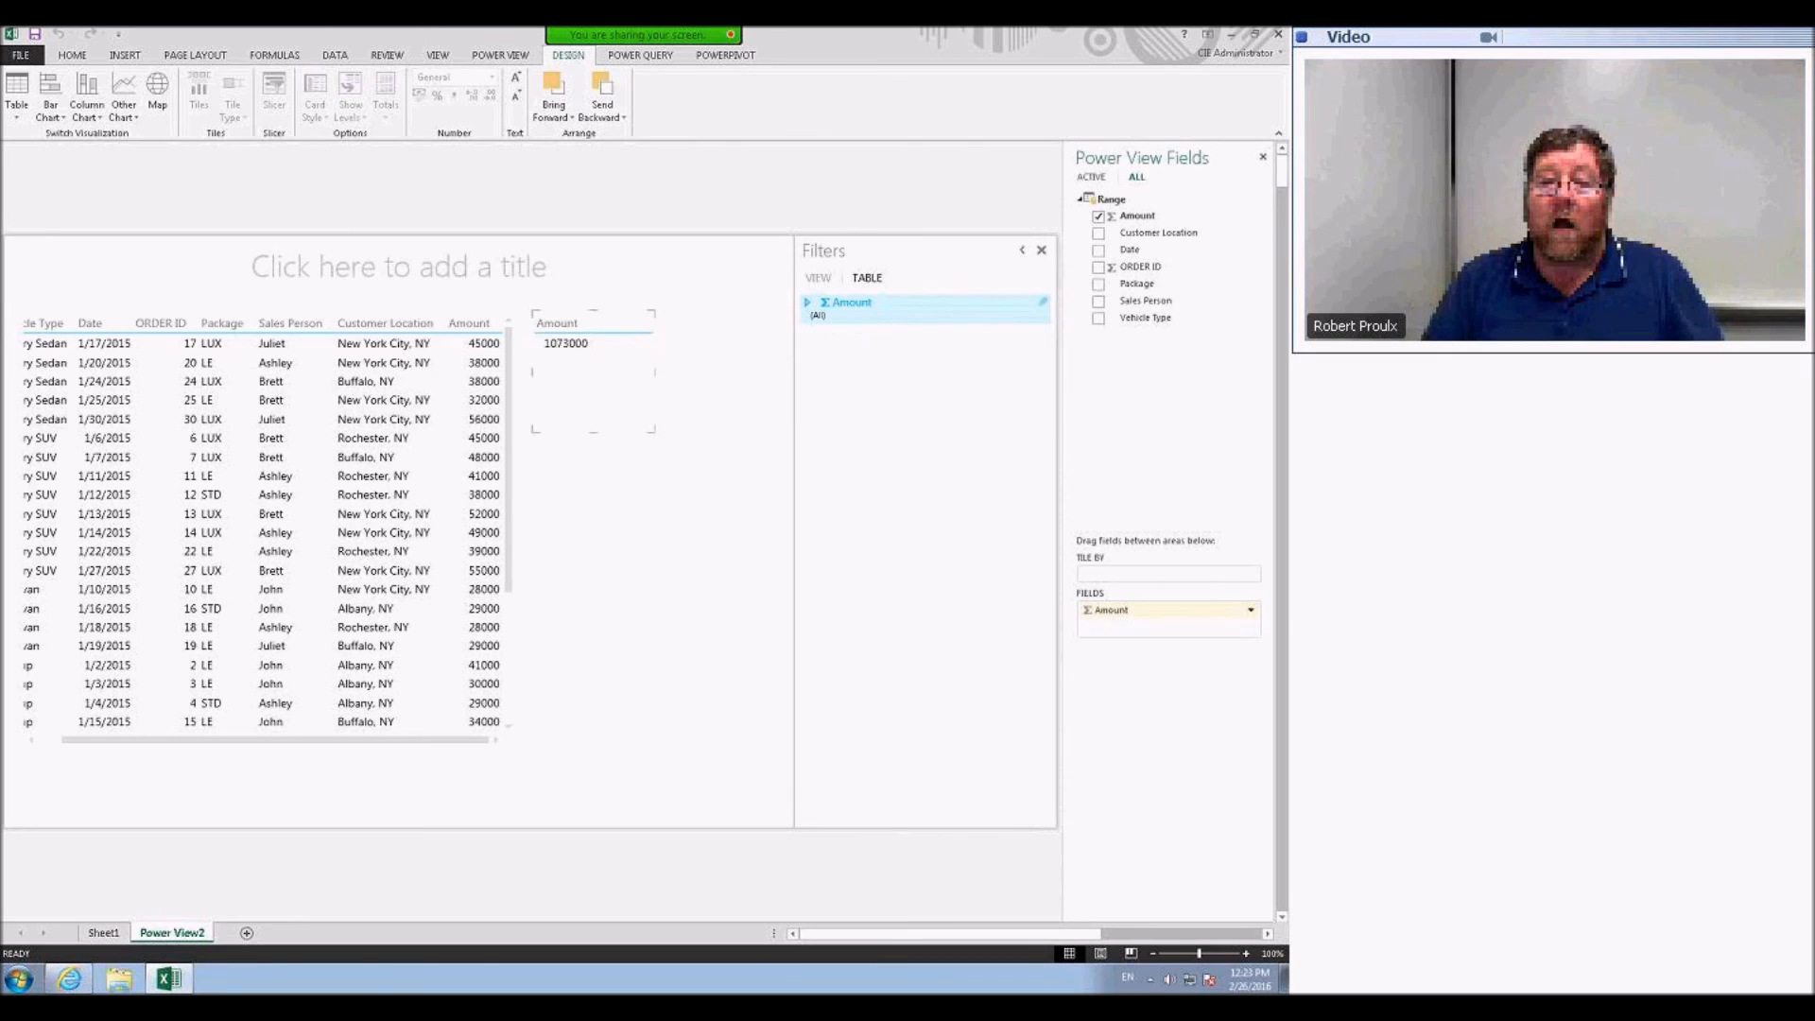
{"action": "left_click", "coordinate": [808, 303]}
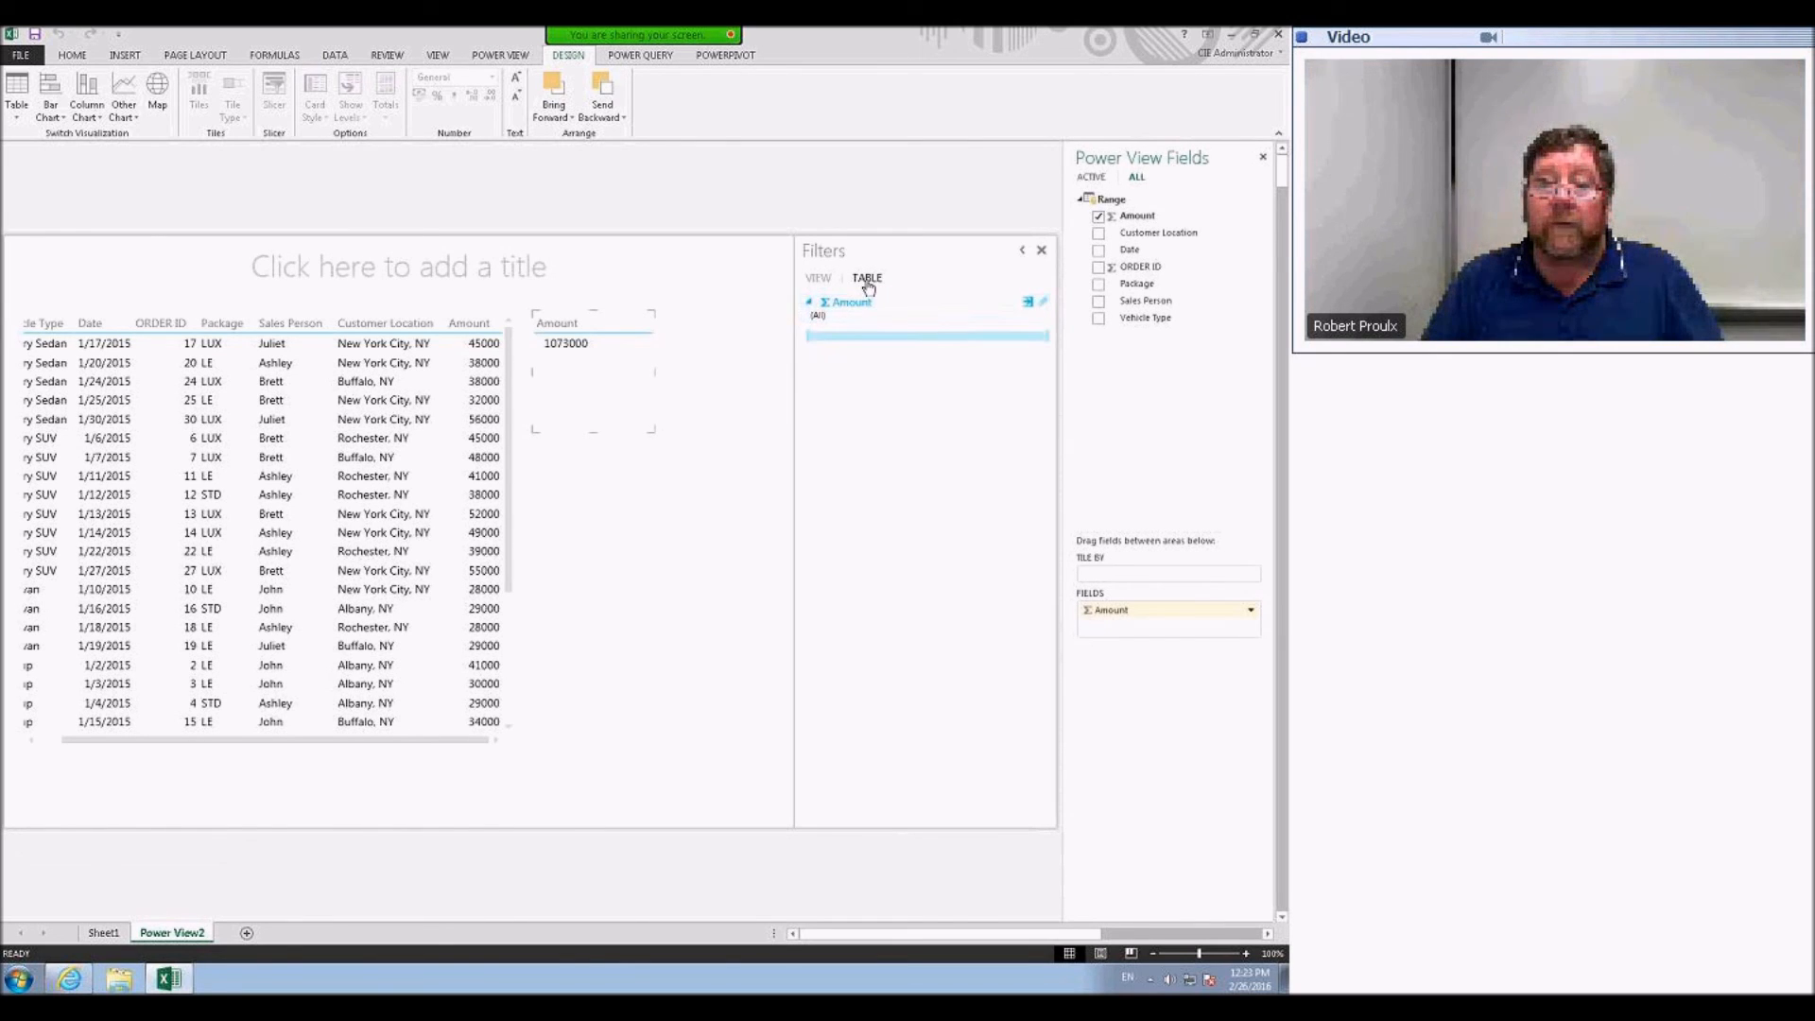
{"action": "left_click", "coordinate": [809, 303]}
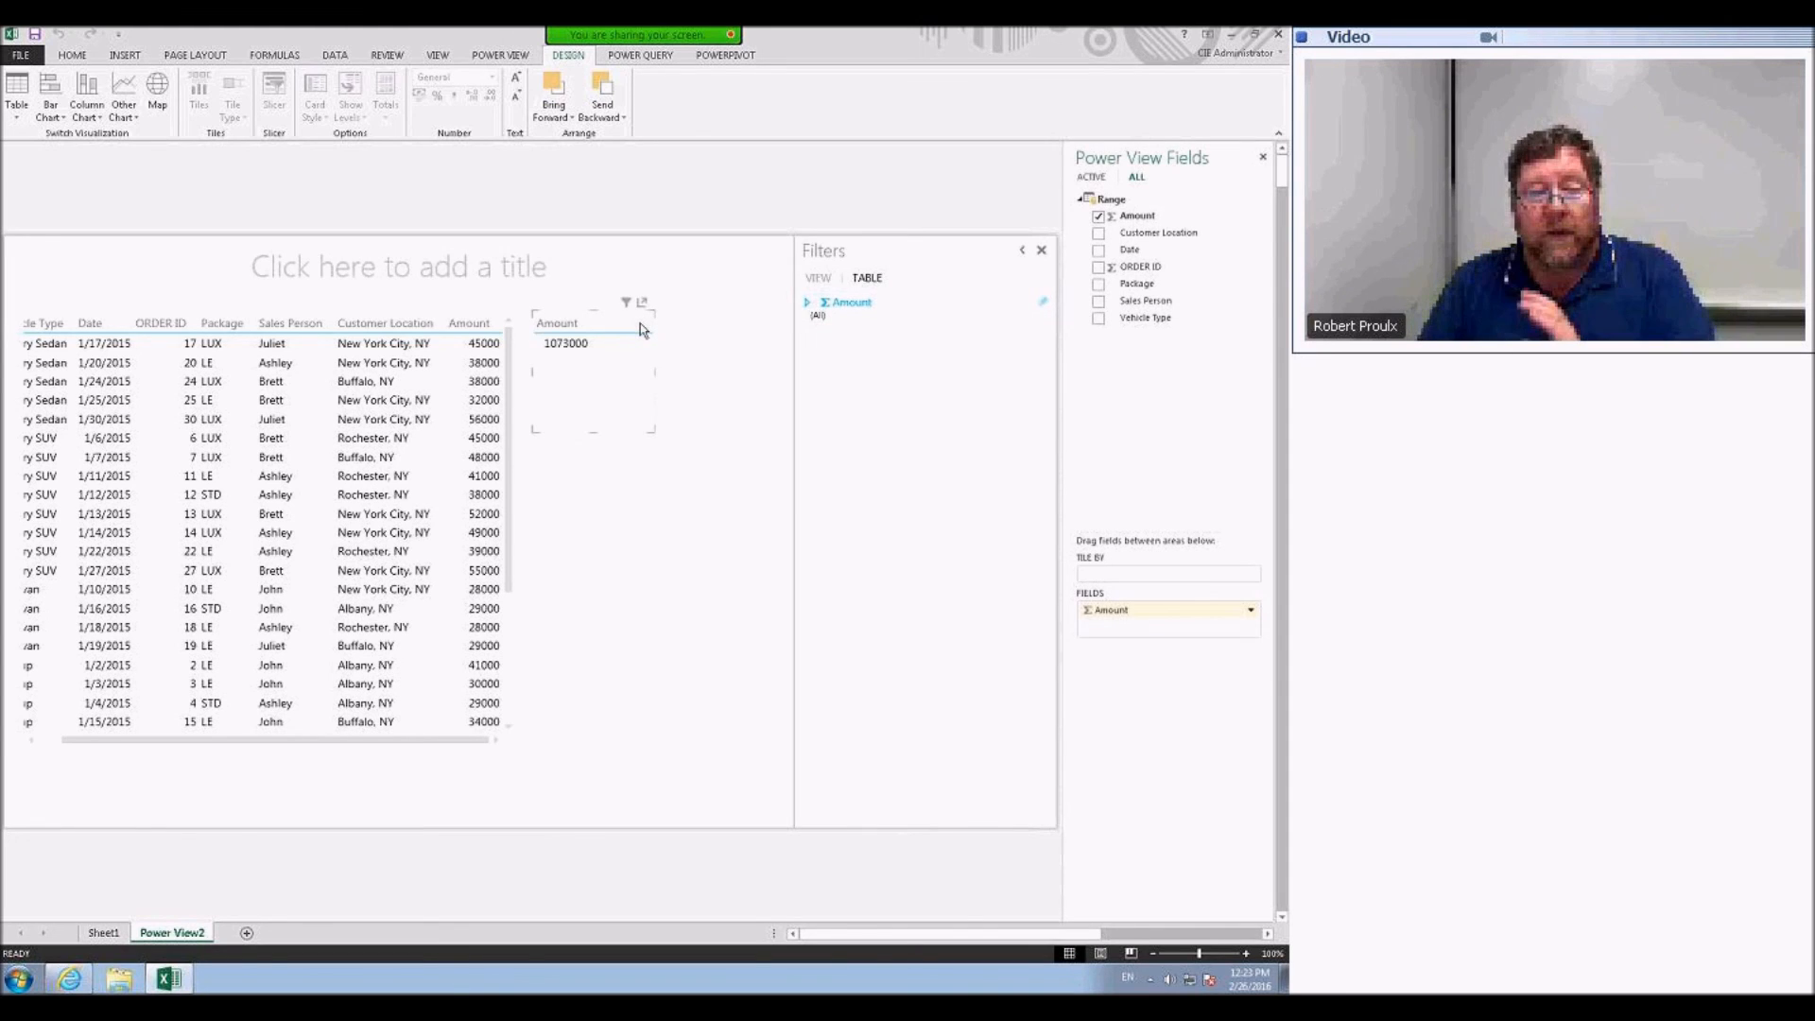
{"action": "key", "text": "Delete"}
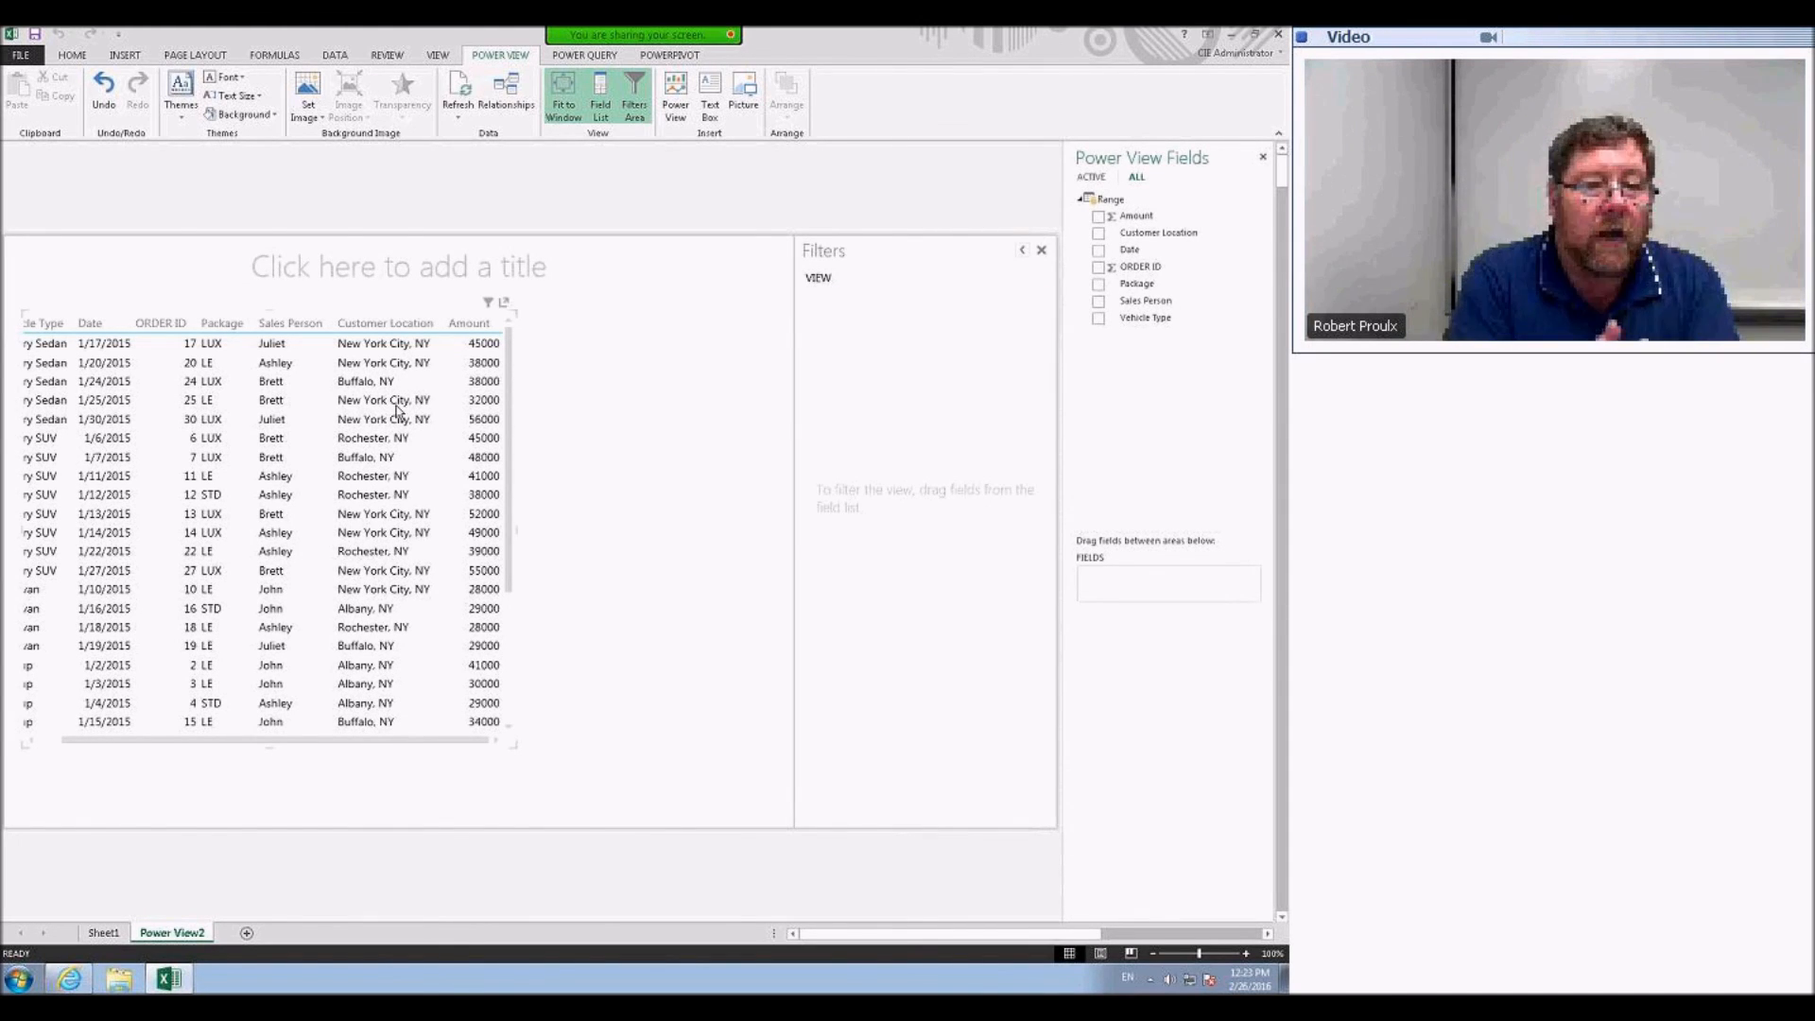
- Review the January sales source data on Sheet1 and return to the main table on the Power View2 sheet
{"action": "left_click", "coordinate": [365, 444]}
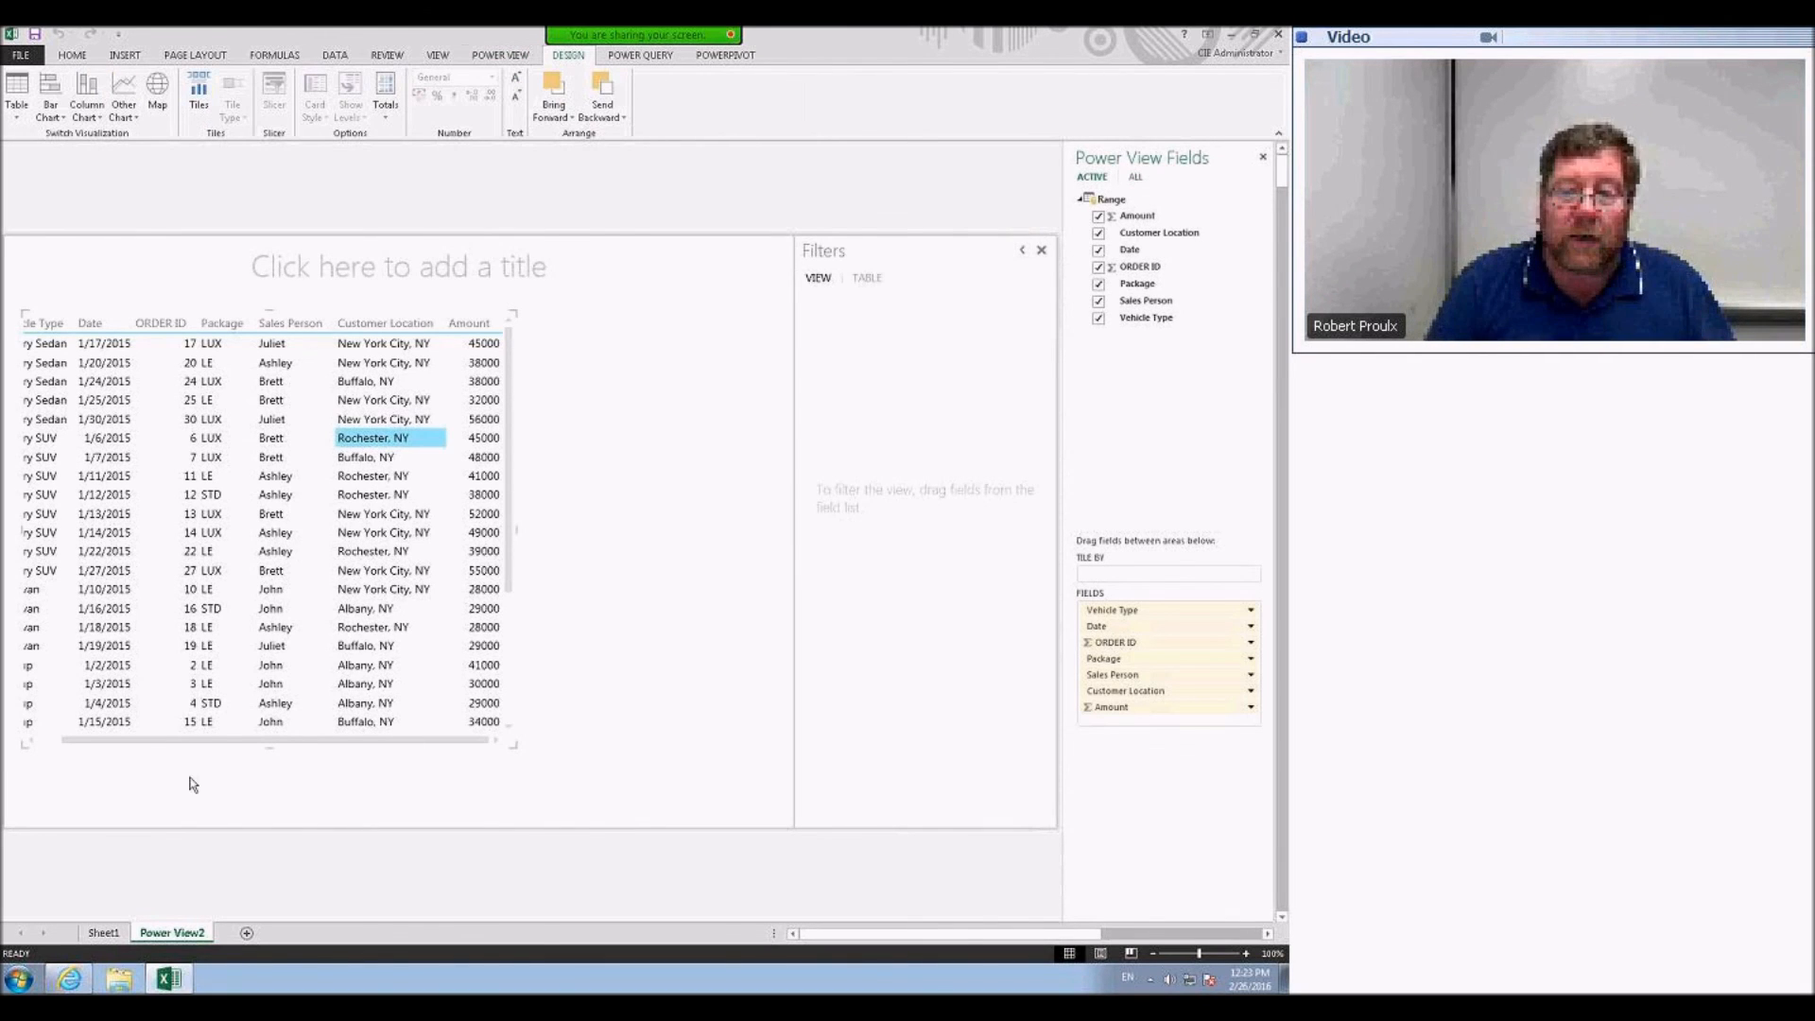
{"action": "left_click", "coordinate": [118, 934]}
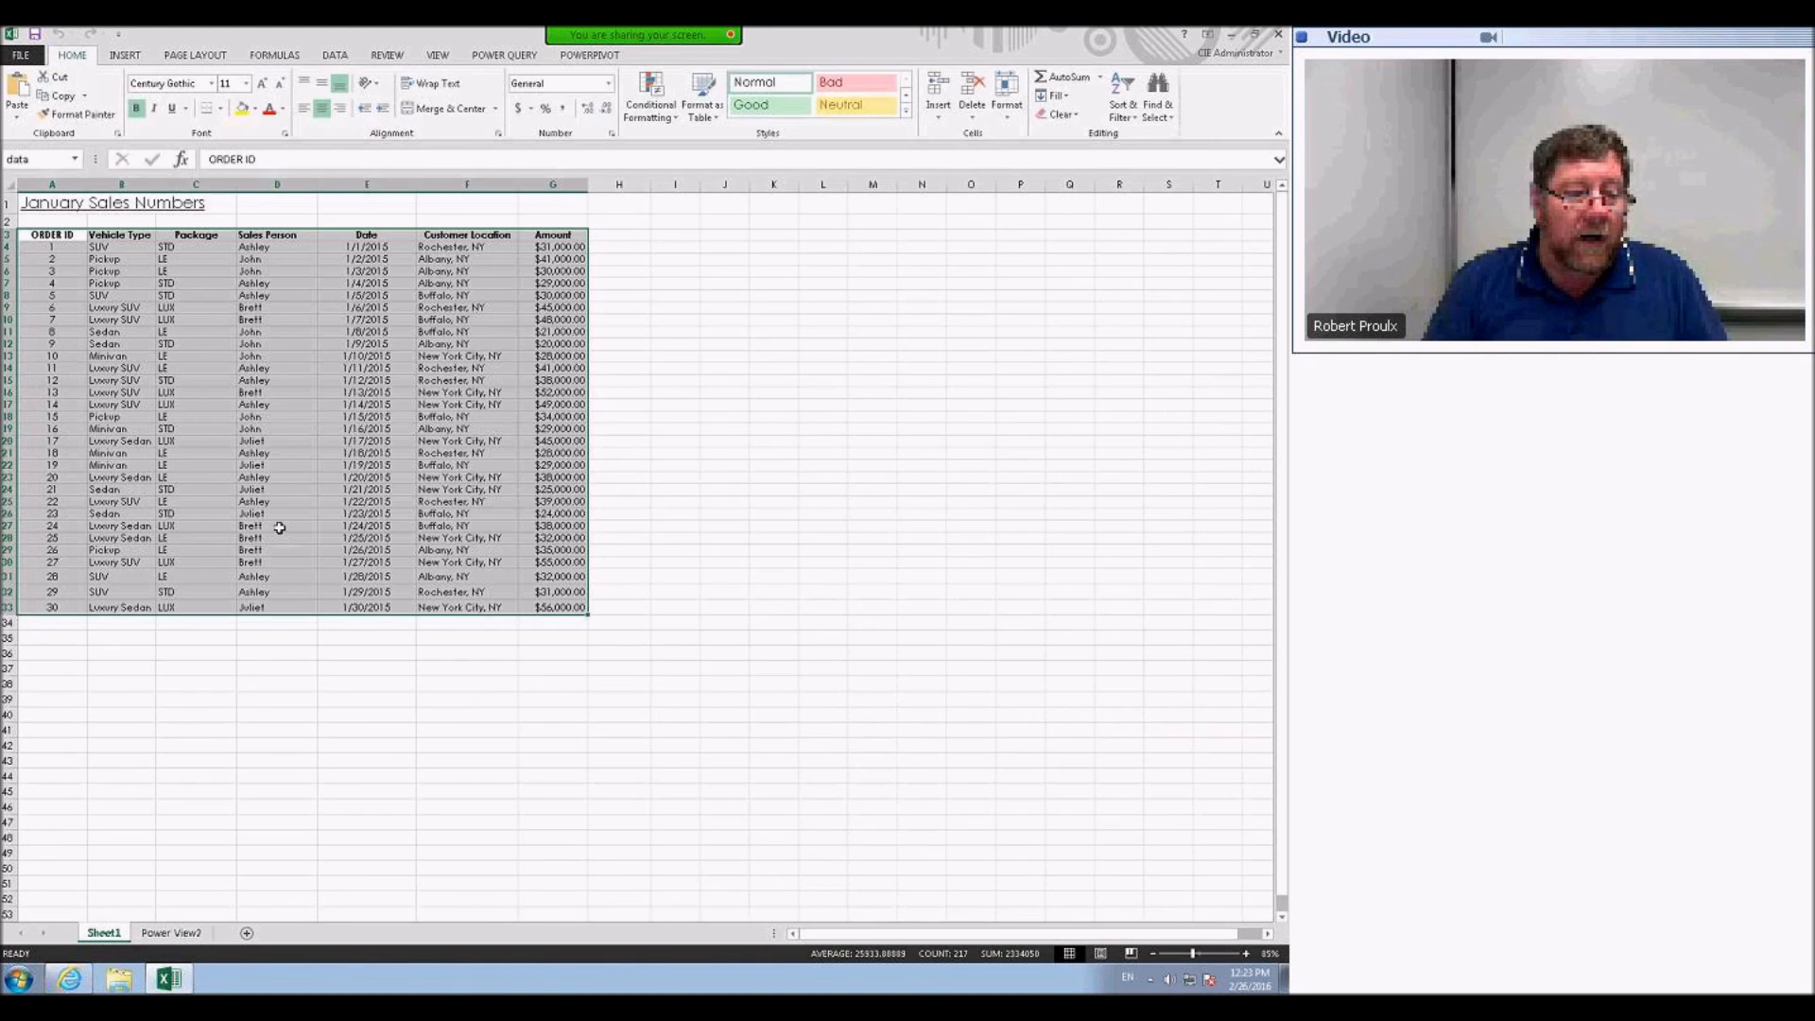
{"action": "left_click", "coordinate": [171, 934]}
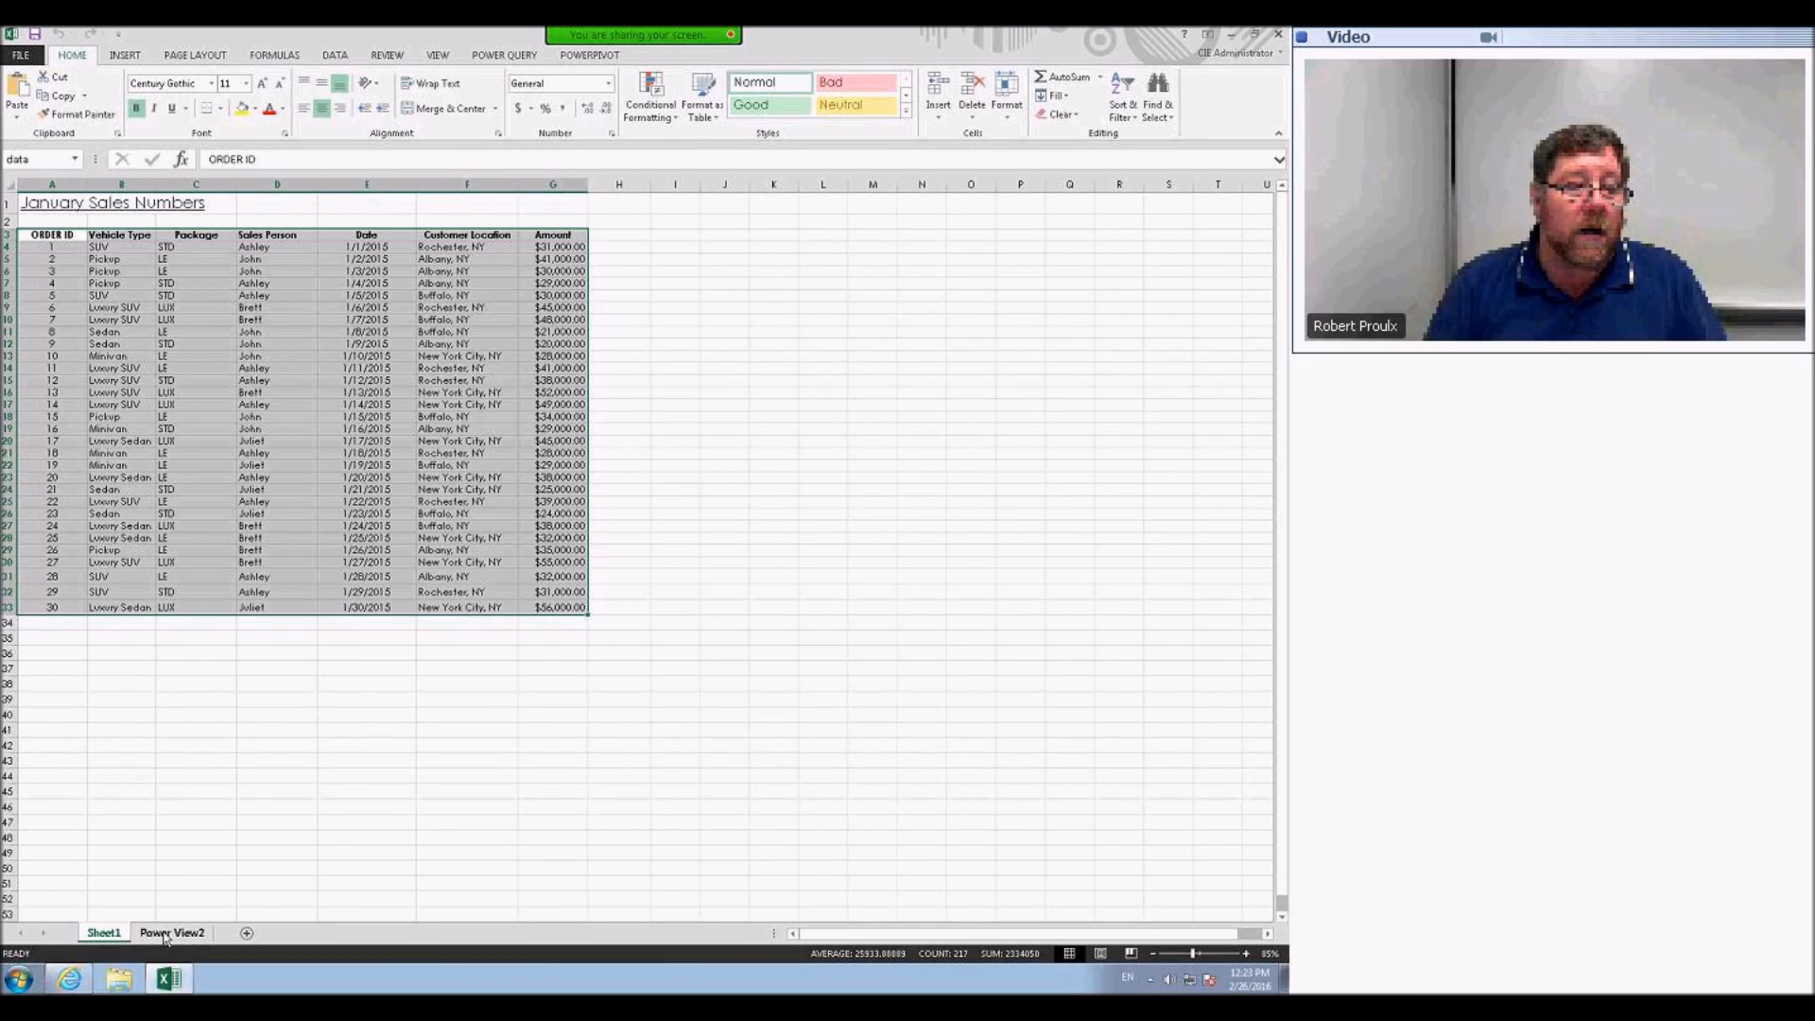
{"action": "left_click", "coordinate": [382, 479]}
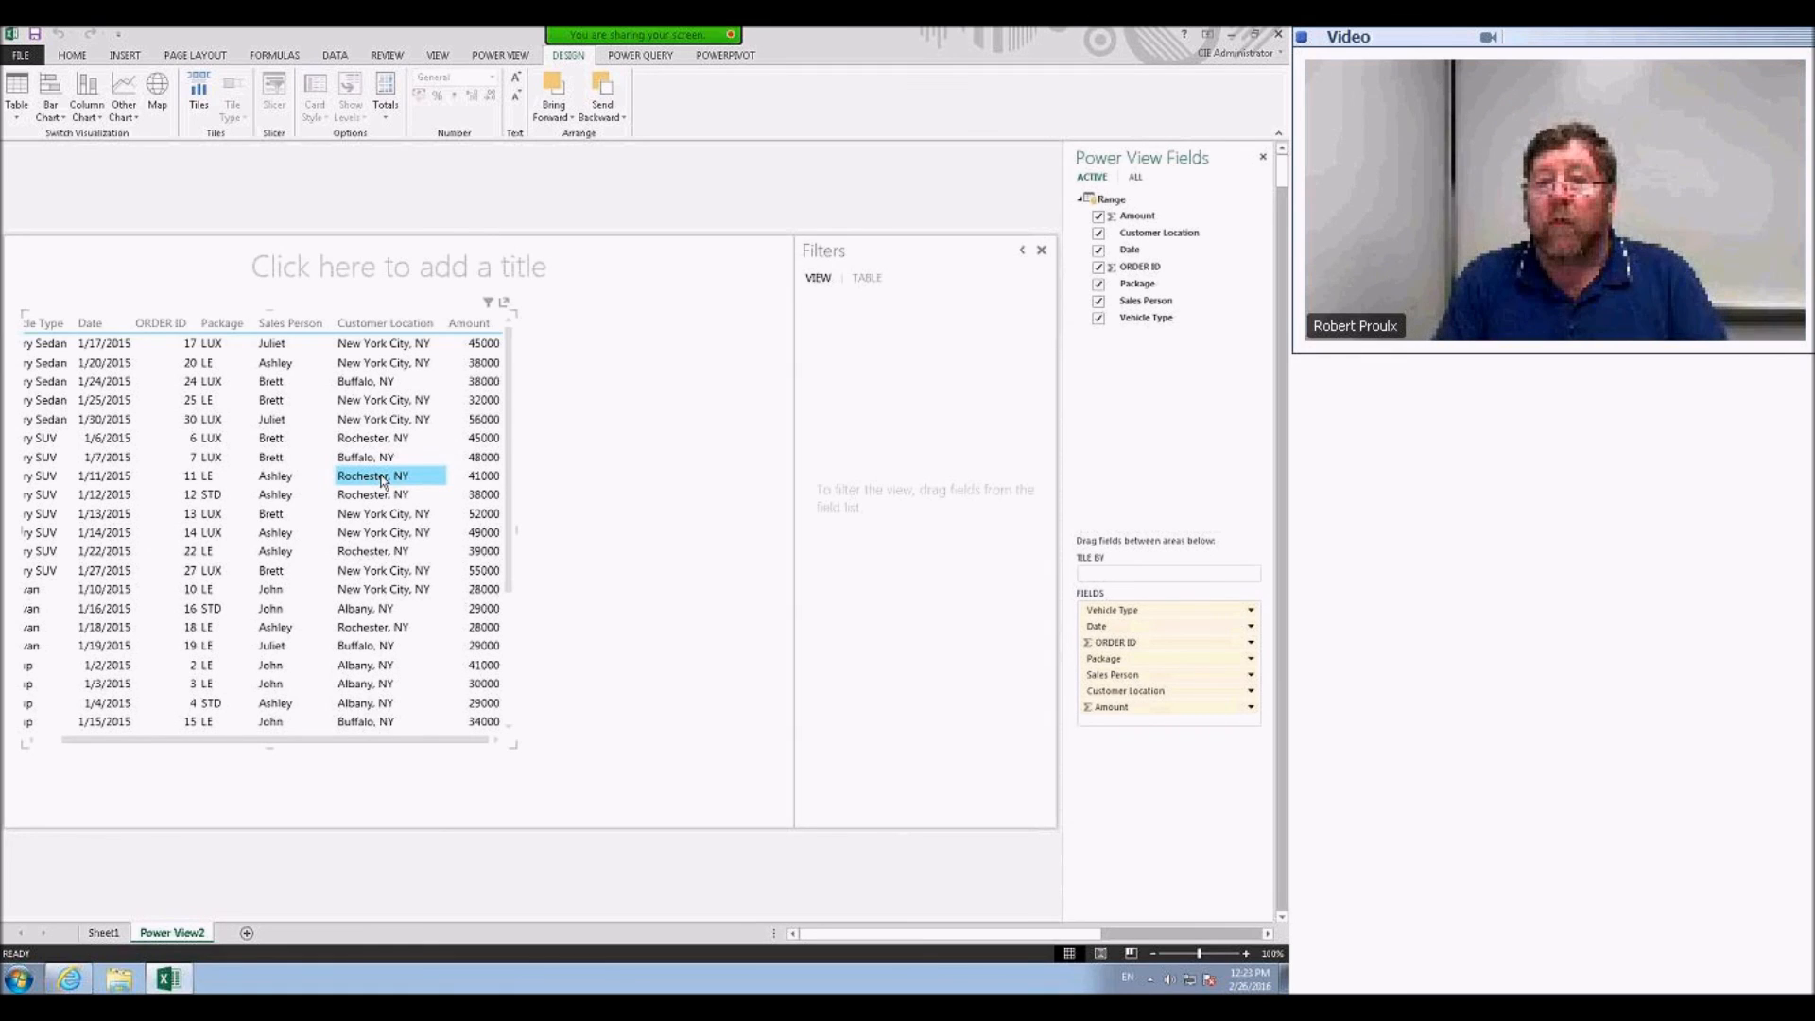
- Compare the active and complete field lists, and remove the ORDER ID field from the main sales table
{"action": "left_click", "coordinate": [1136, 178]}
{"action": "left_click", "coordinate": [1092, 178]}
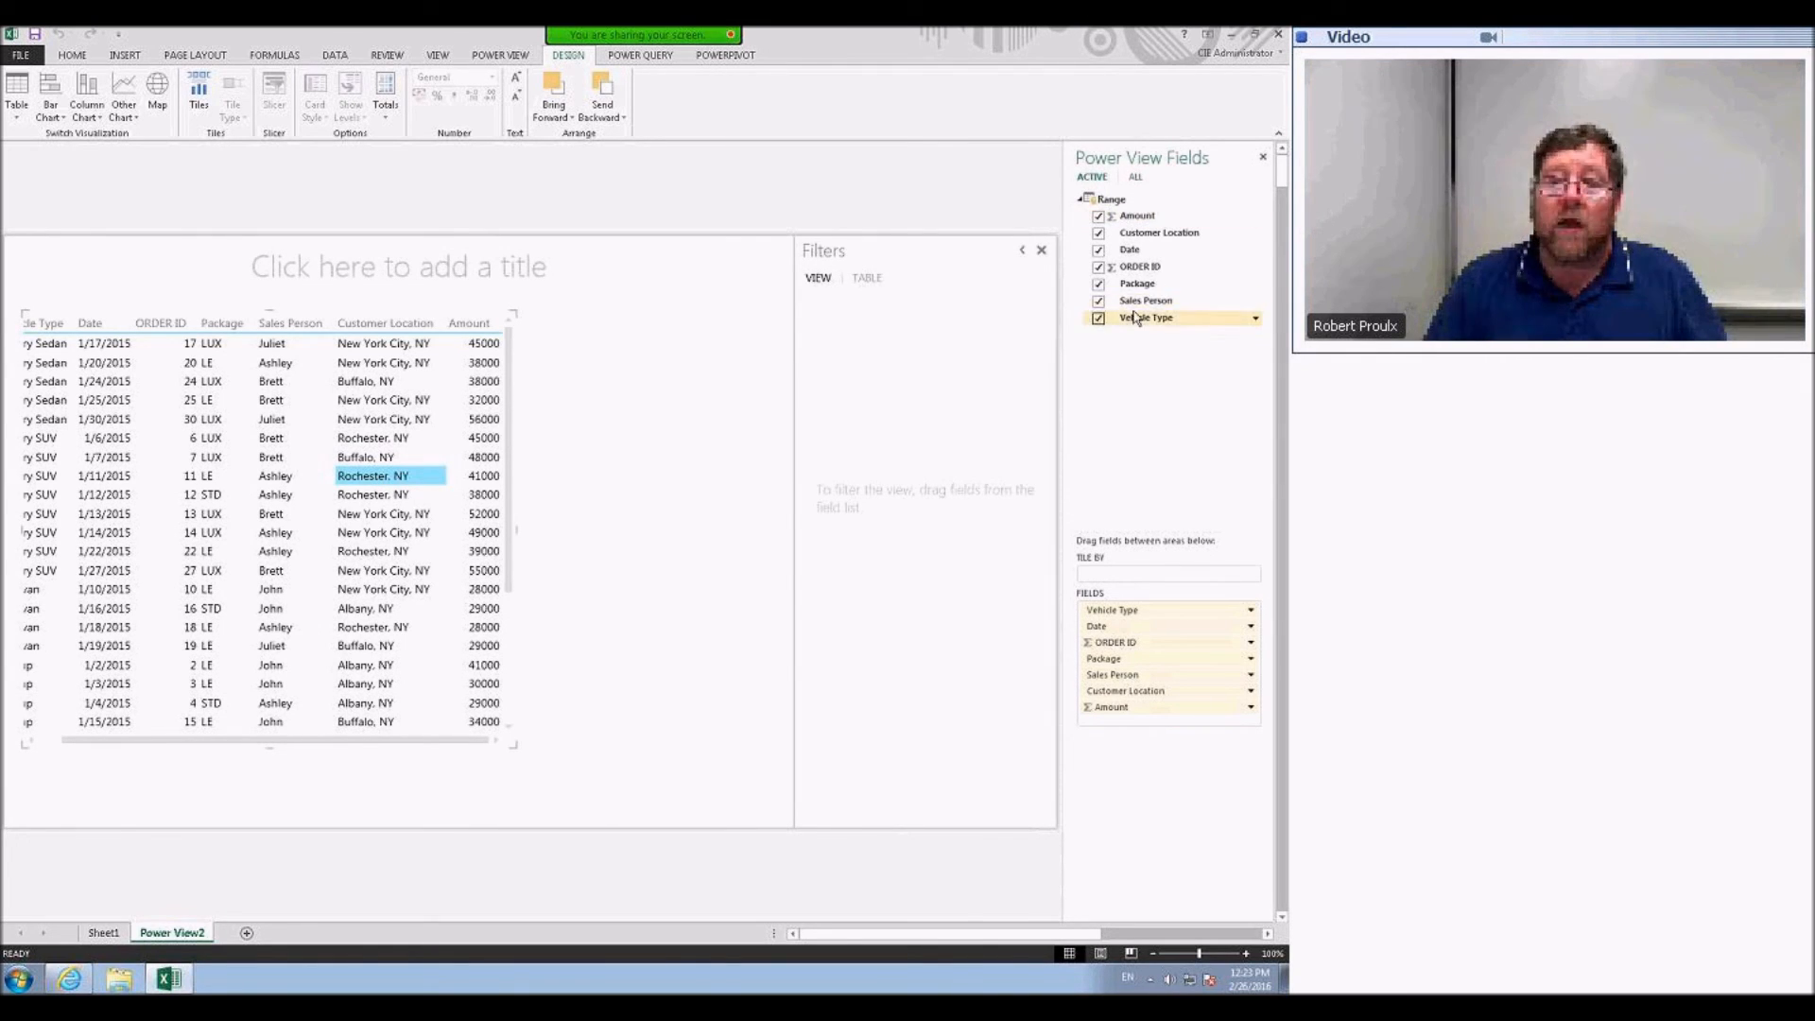
{"action": "left_click", "coordinate": [1137, 180]}
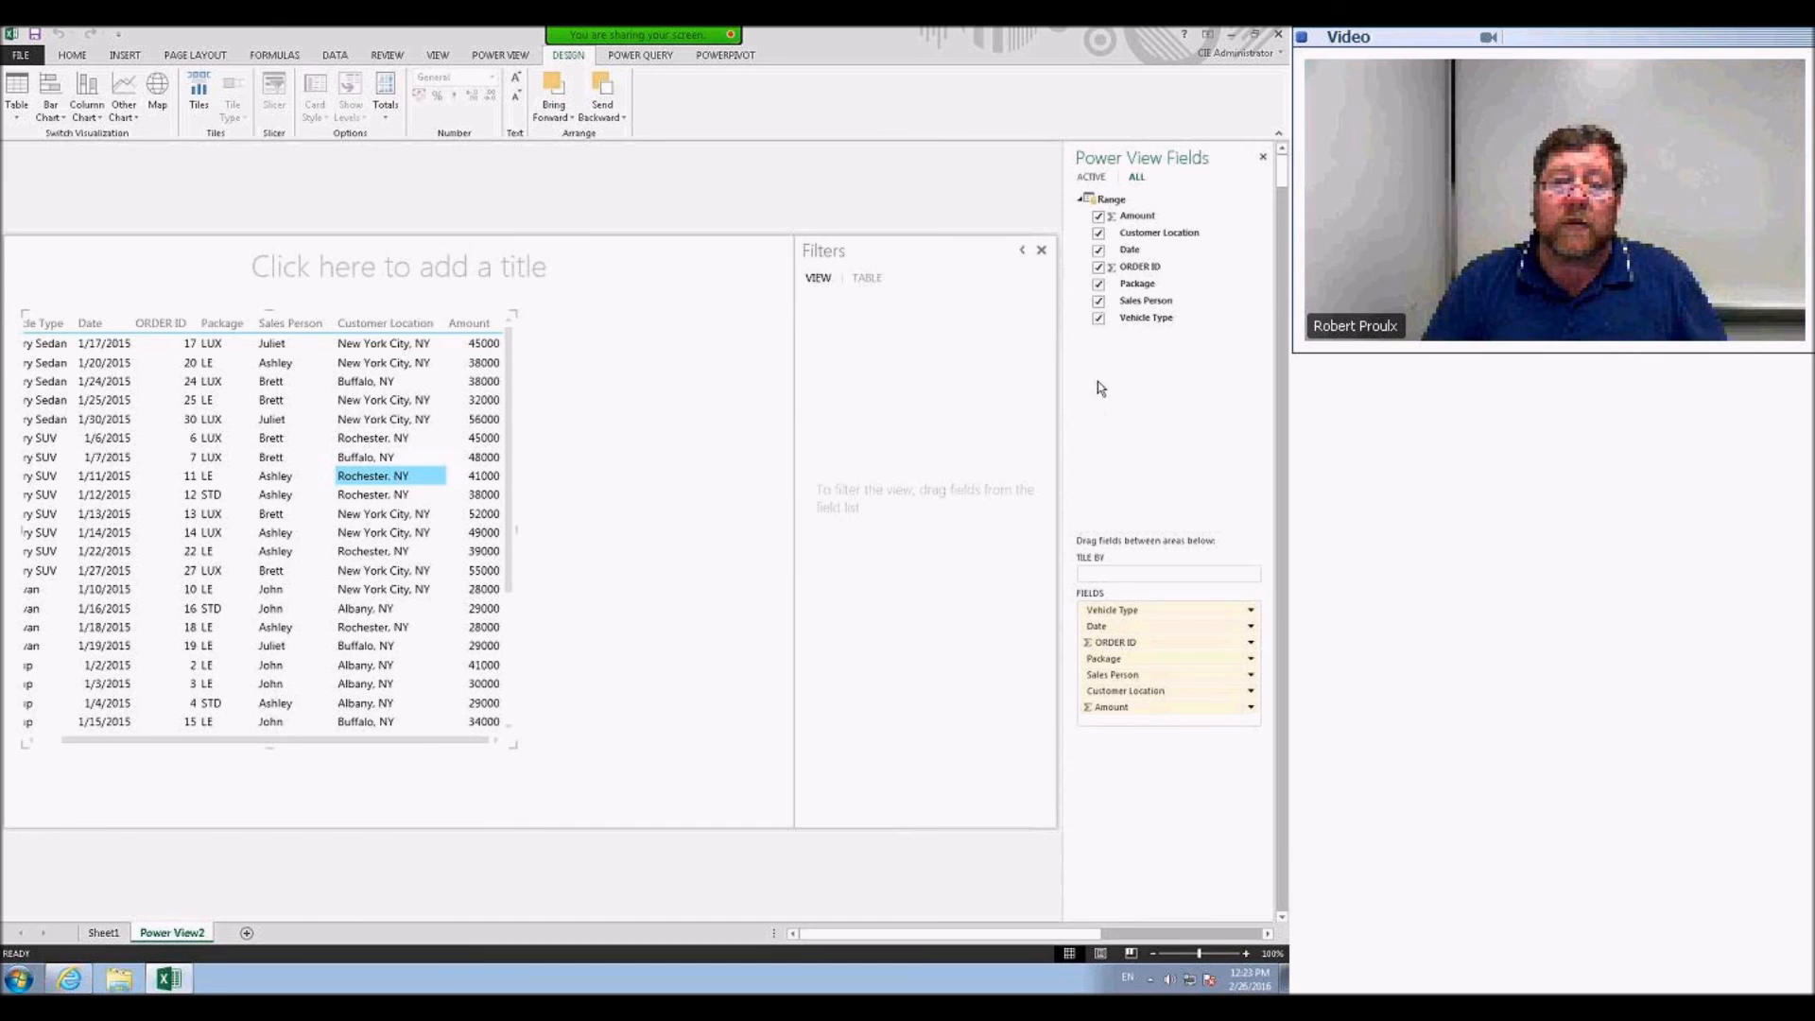
{"action": "left_click", "coordinate": [1097, 267]}
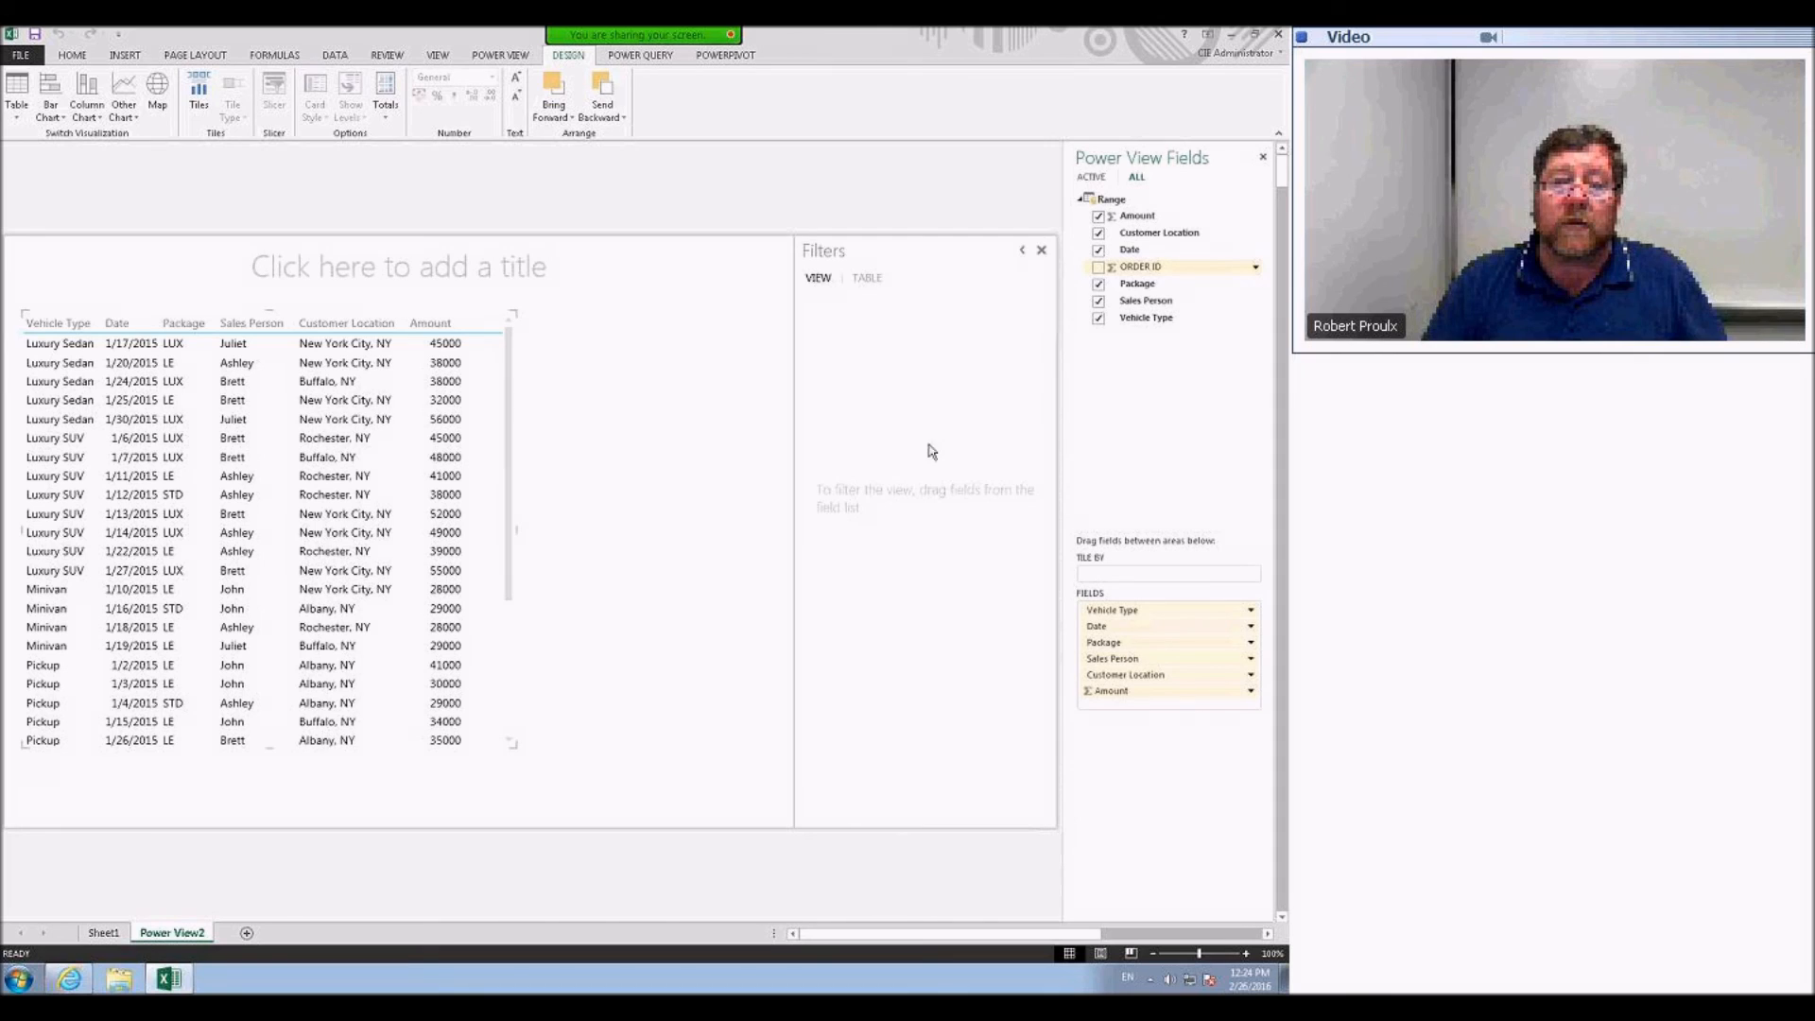
- Create a separate table containing only the Customer Location field beside the main sales table
{"action": "left_click", "coordinate": [745, 255]}
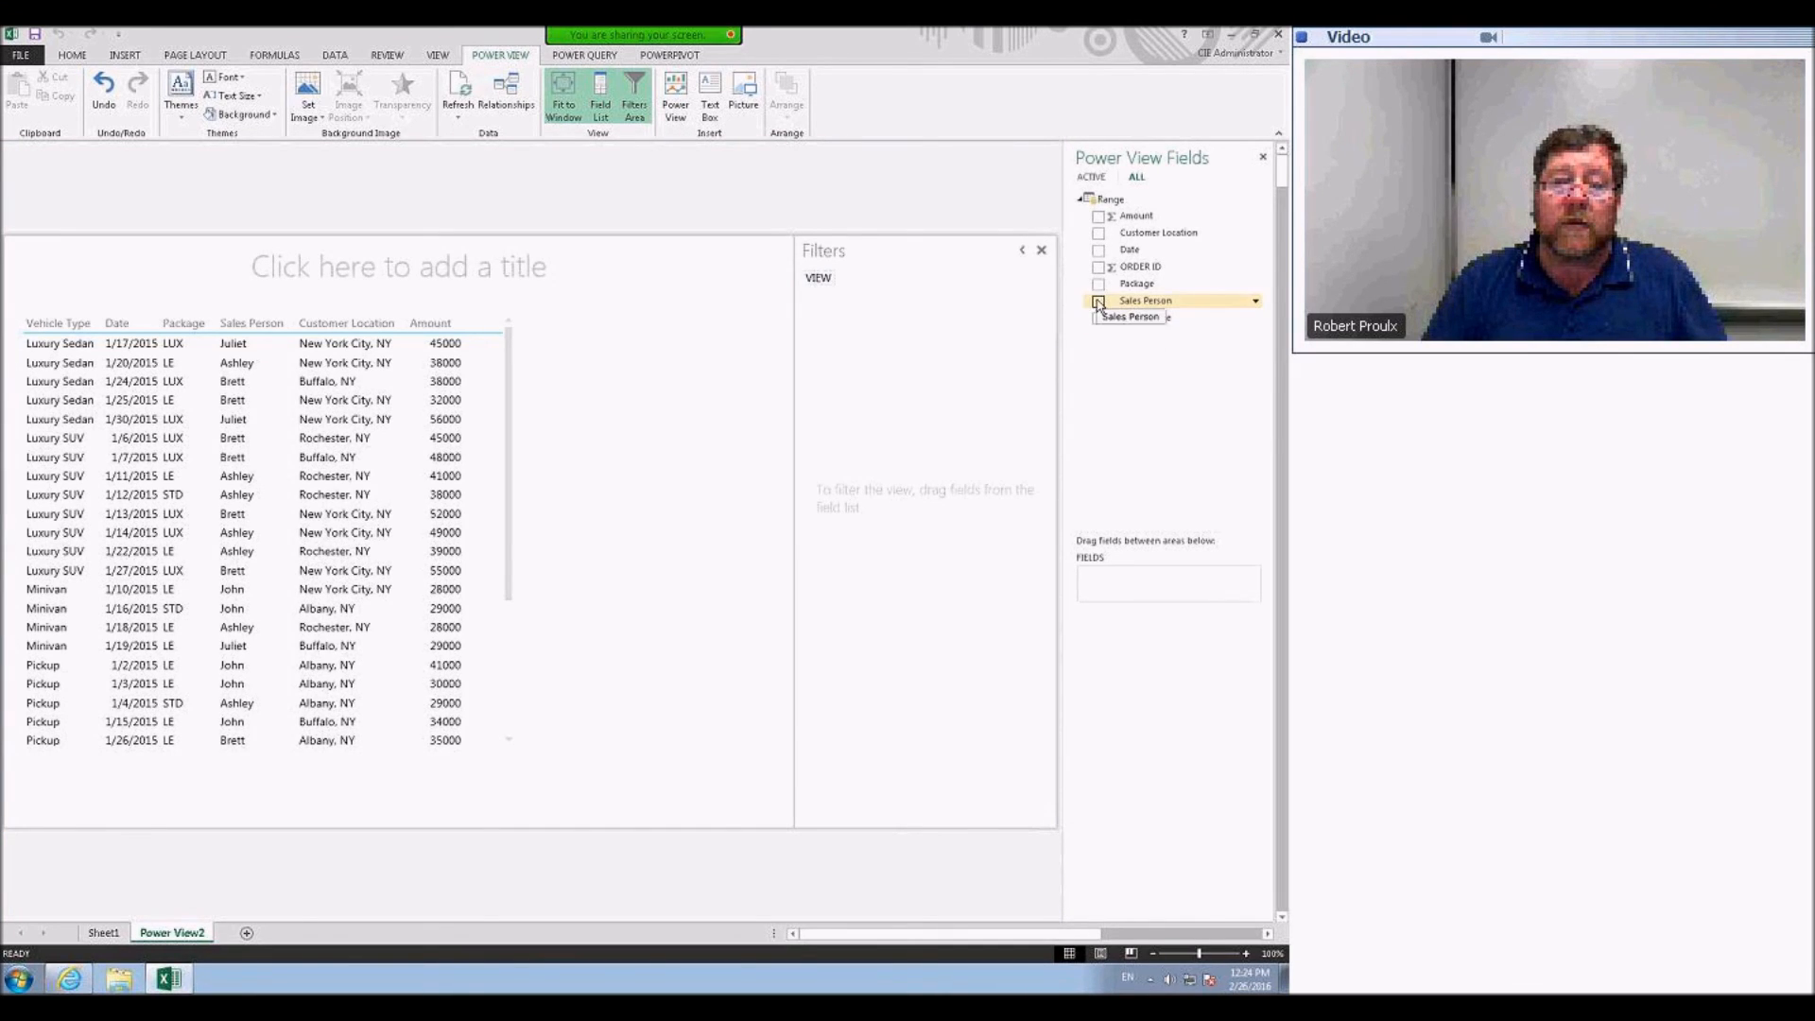
{"action": "left_click", "coordinate": [1097, 234]}
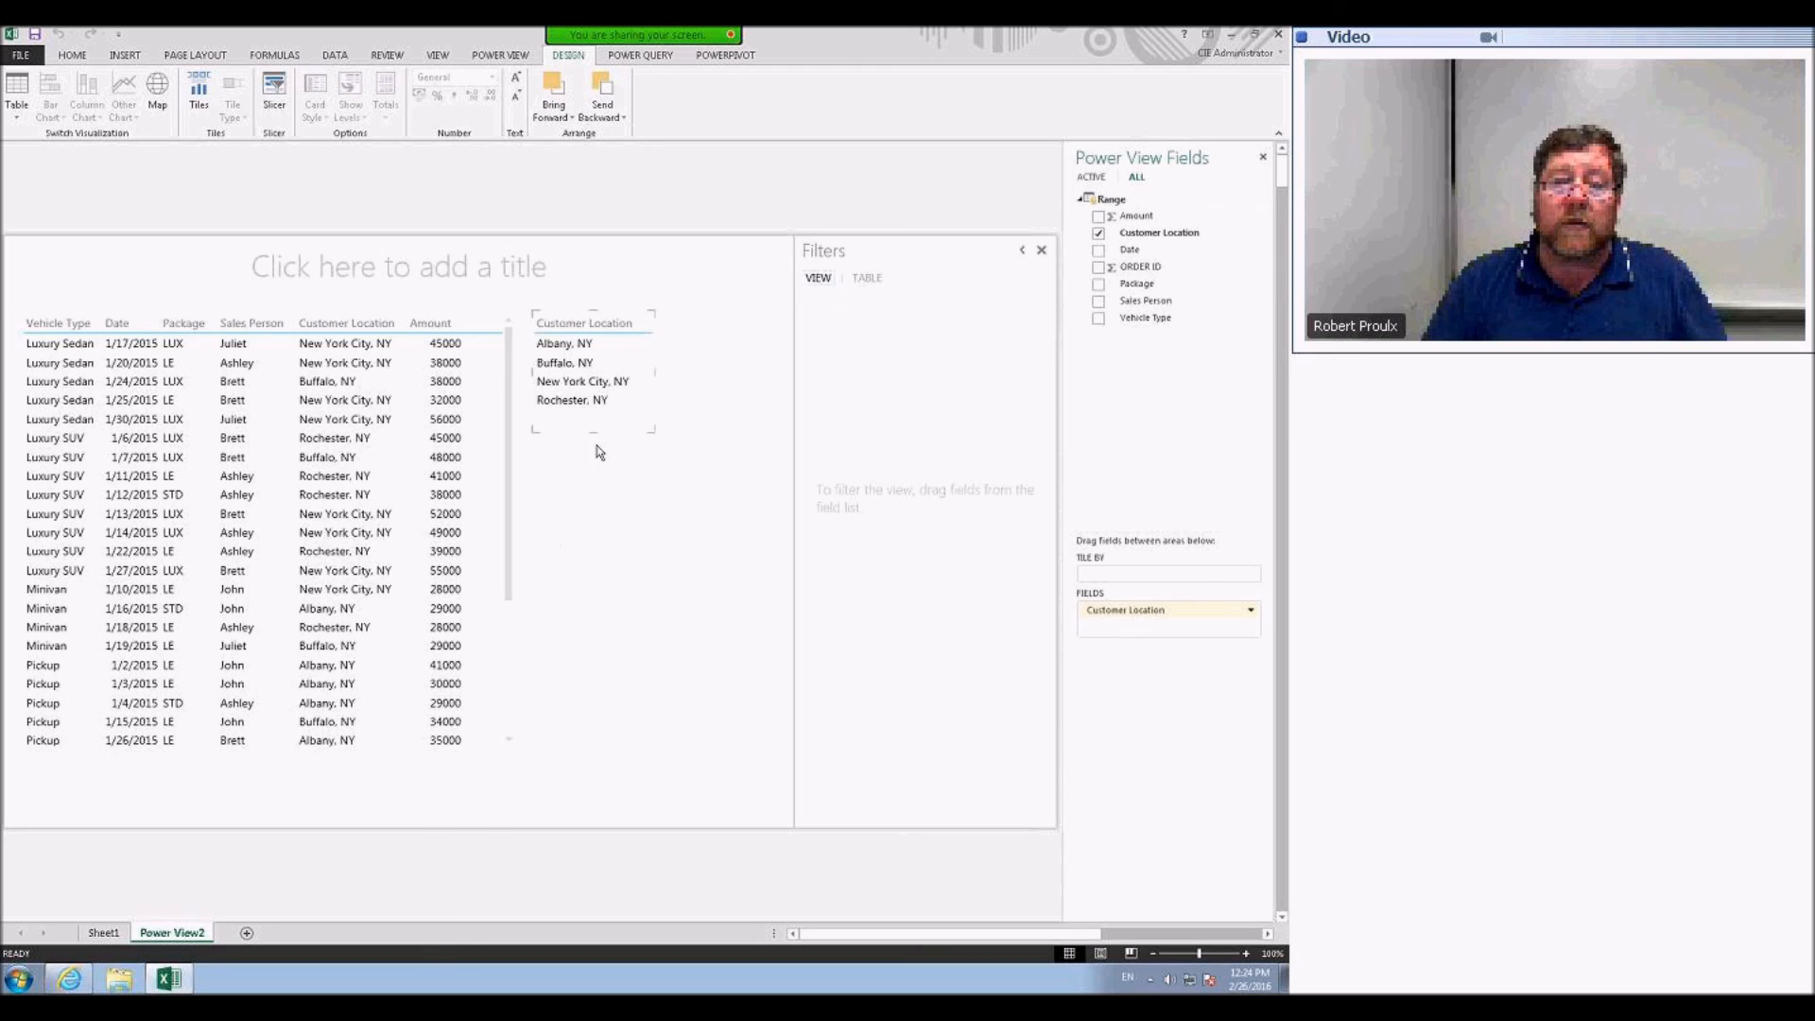
{"action": "left_click", "coordinate": [580, 383]}
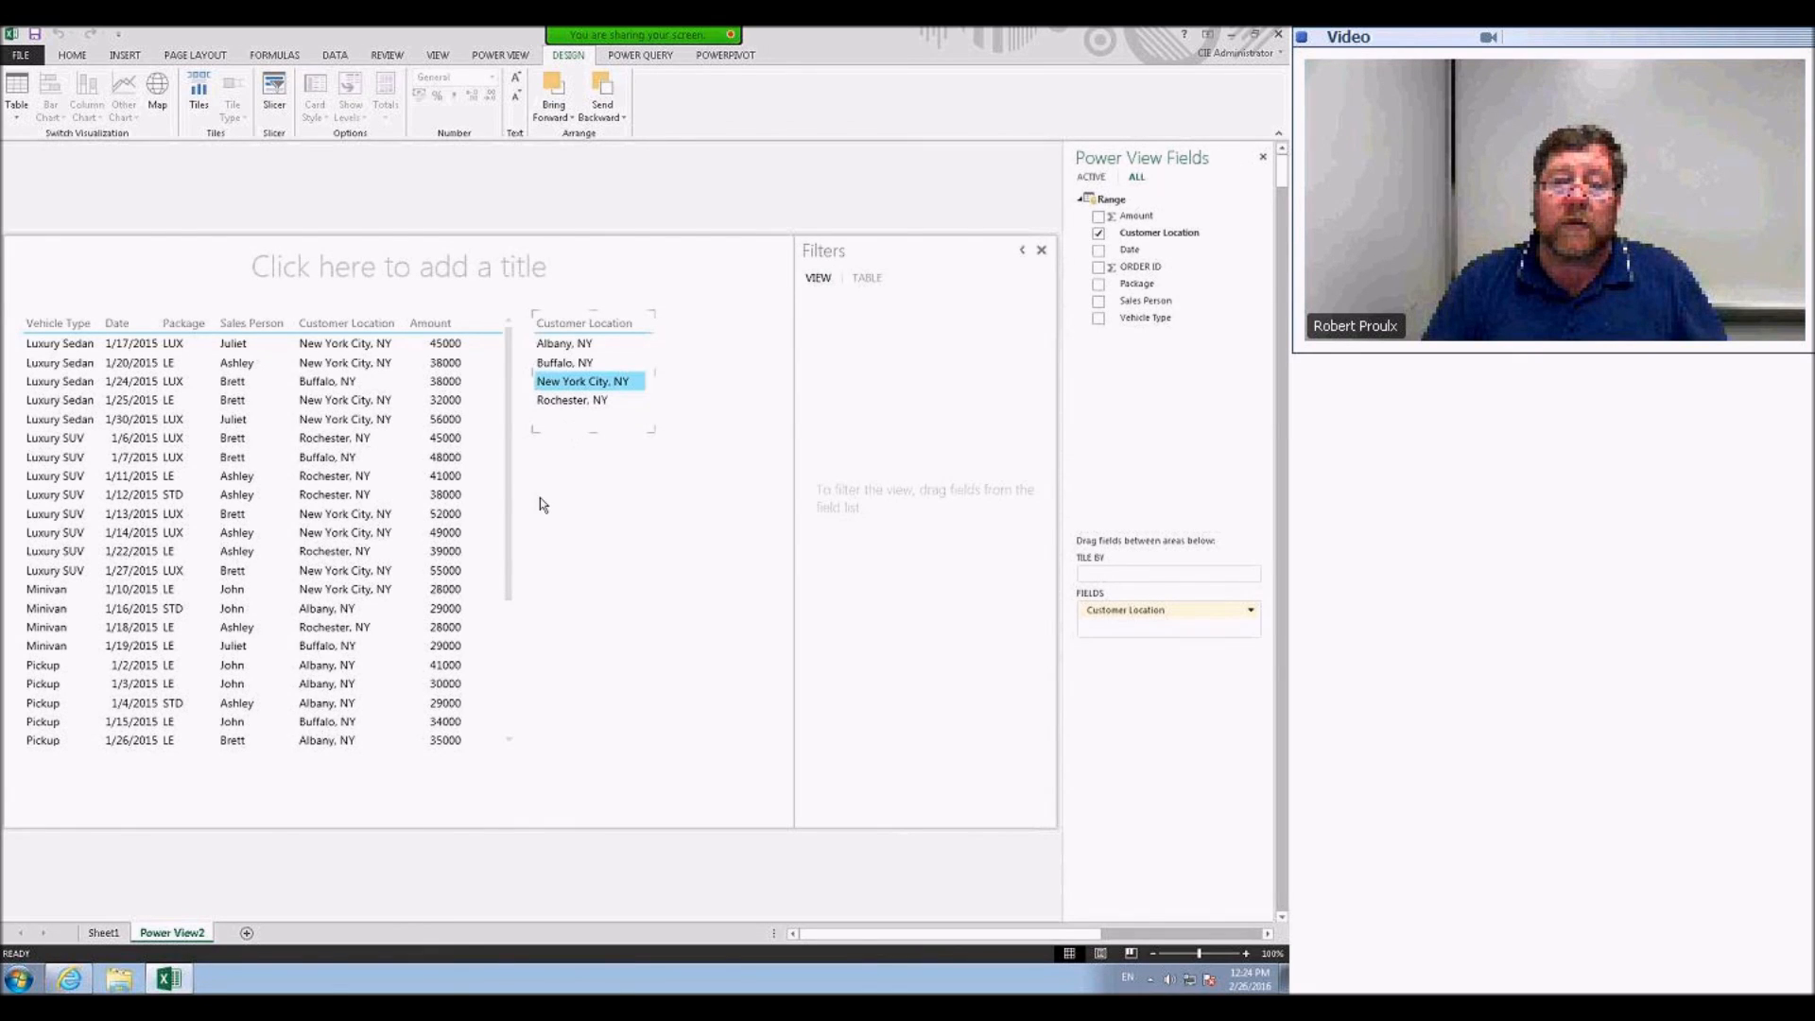
{"action": "left_click", "coordinate": [565, 402]}
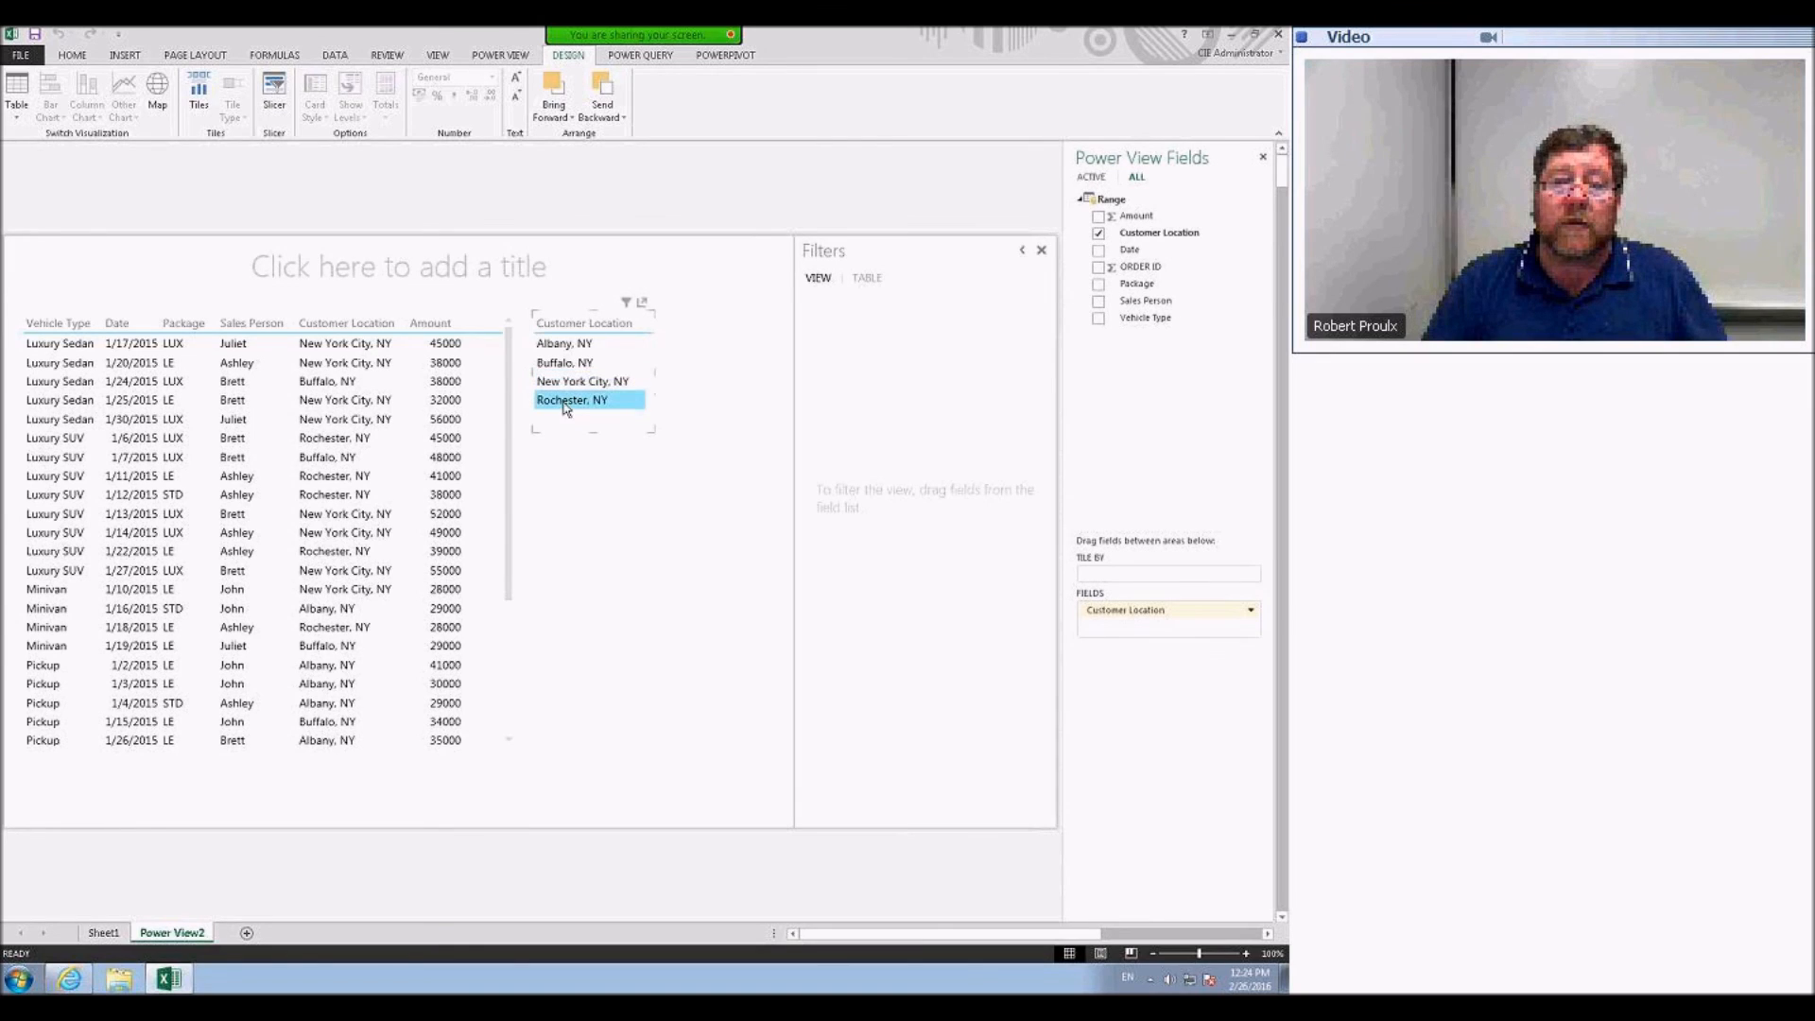
{"action": "left_click", "coordinate": [564, 348]}
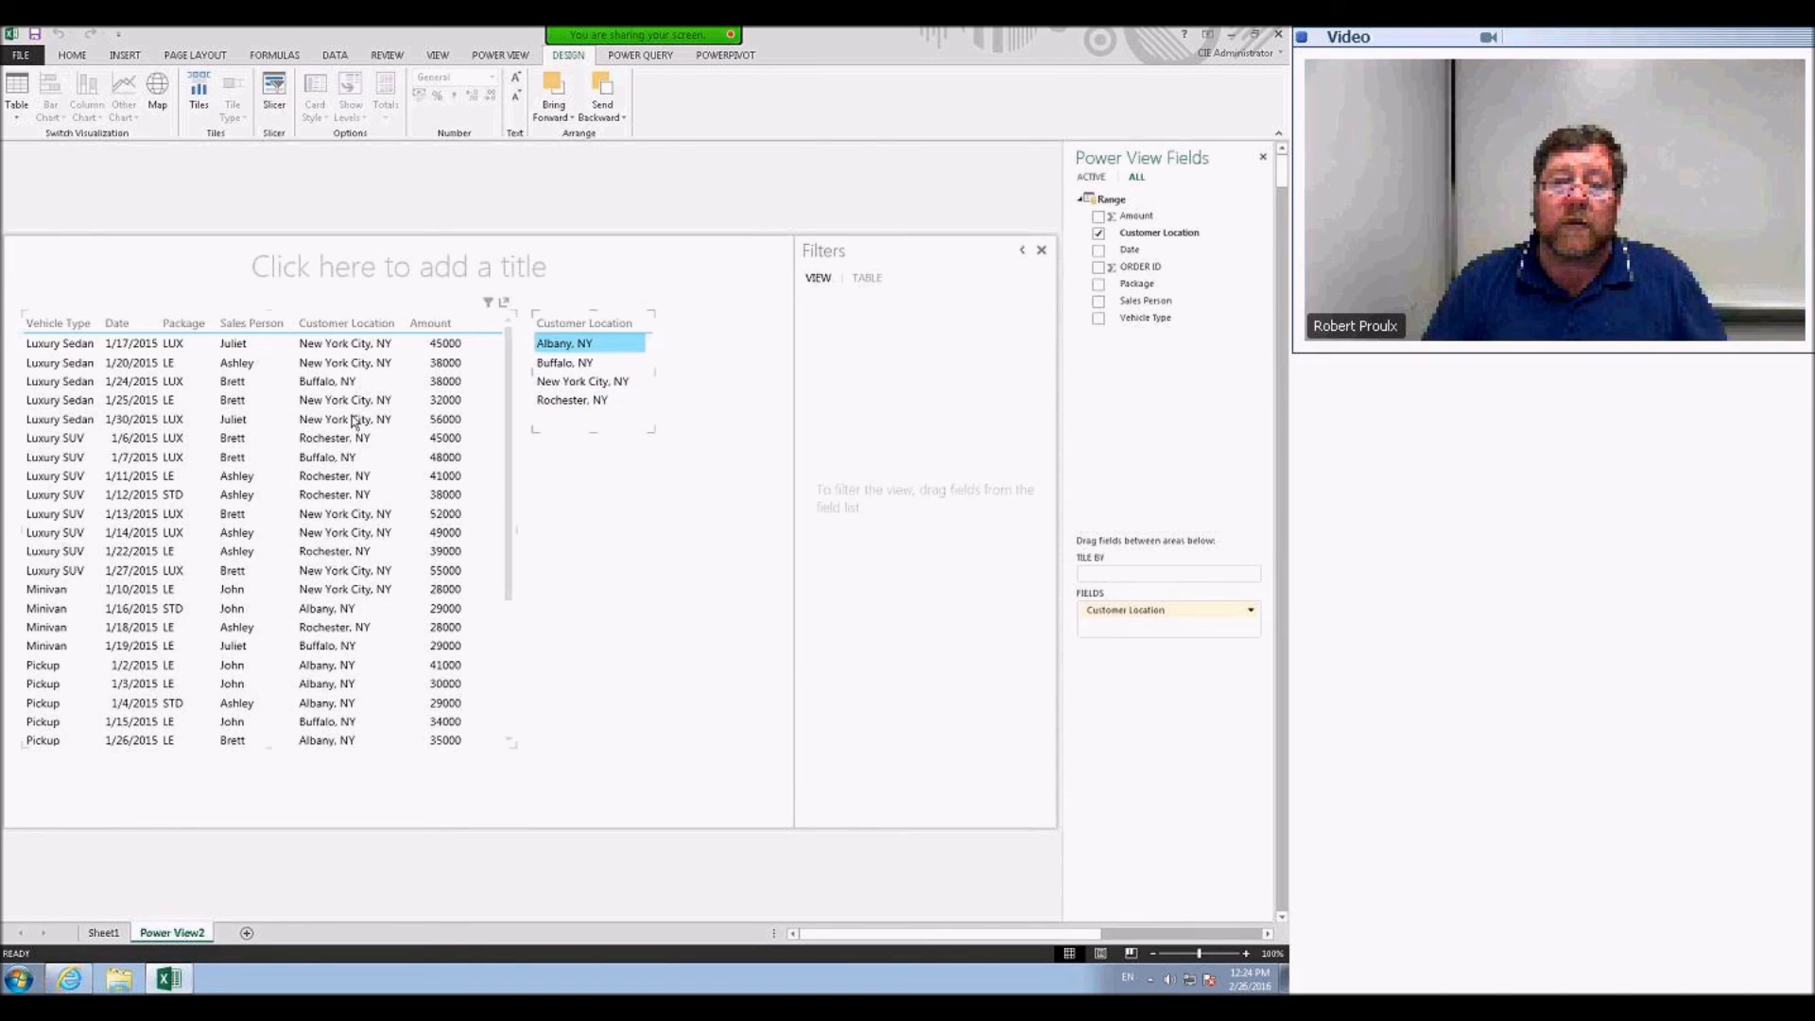
{"action": "left_click", "coordinate": [562, 367]}
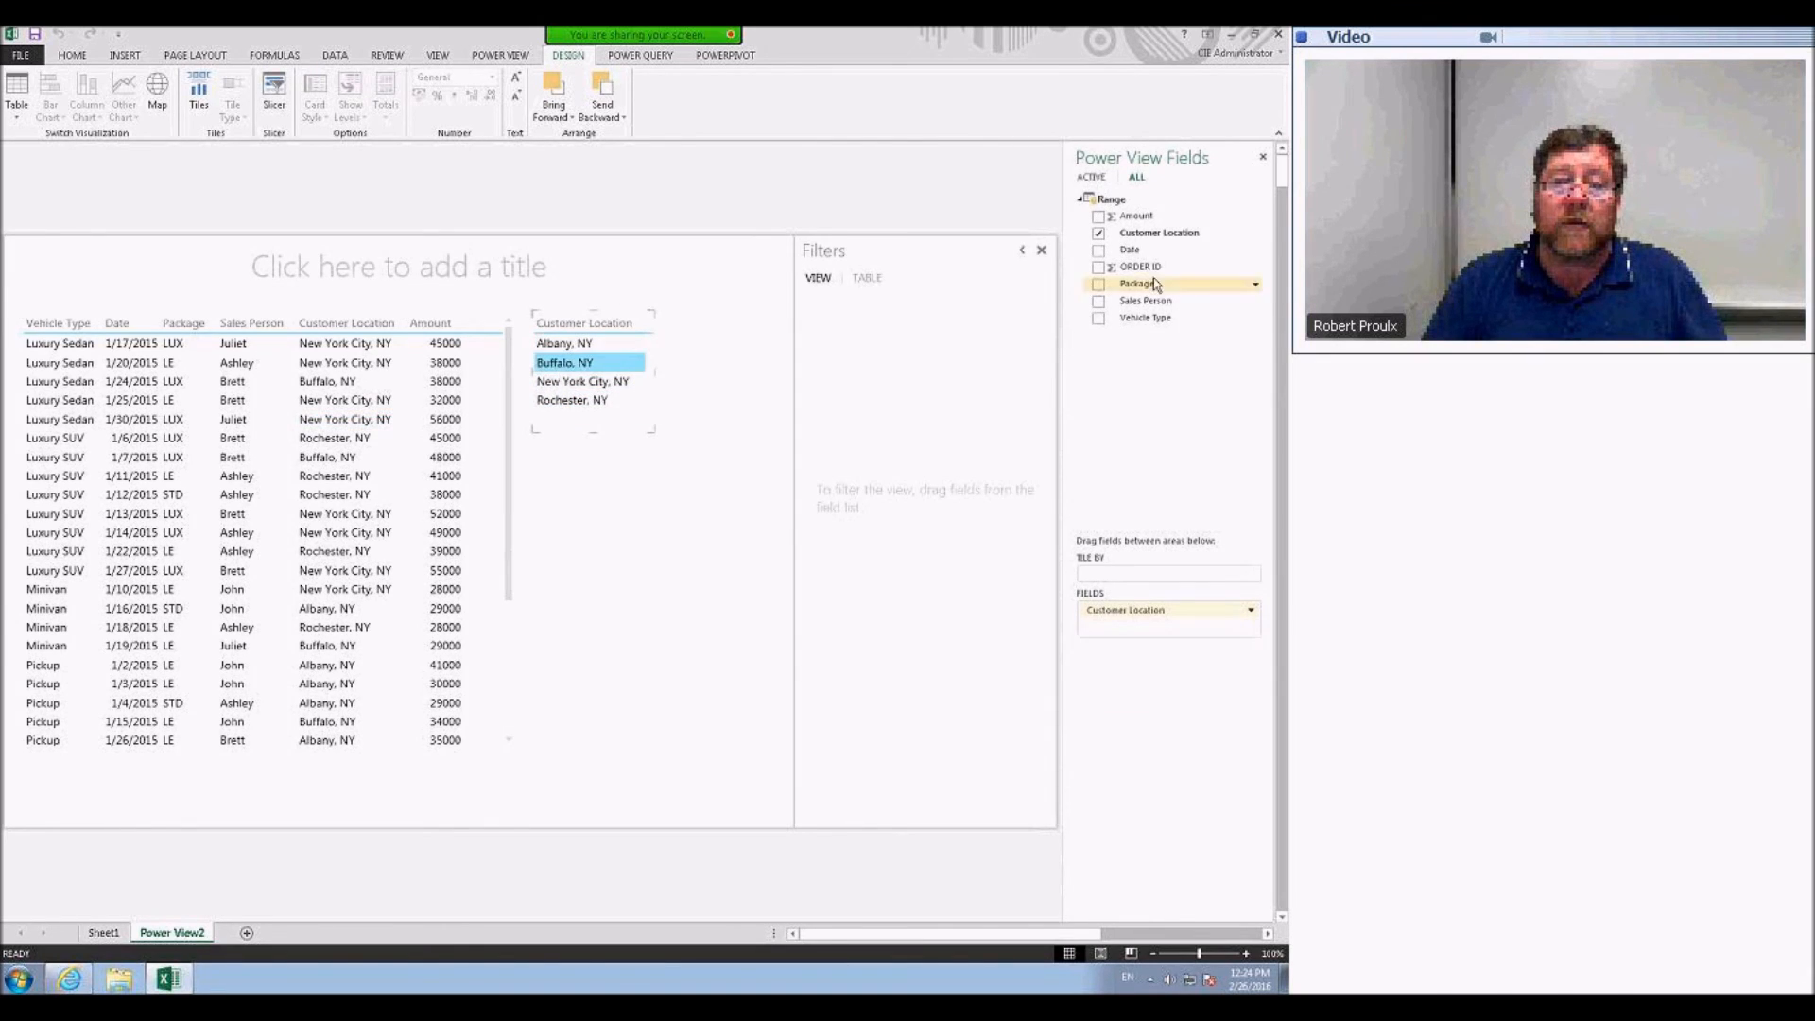
{"action": "left_click", "coordinate": [1098, 233]}
{"action": "left_click", "coordinate": [1099, 233]}
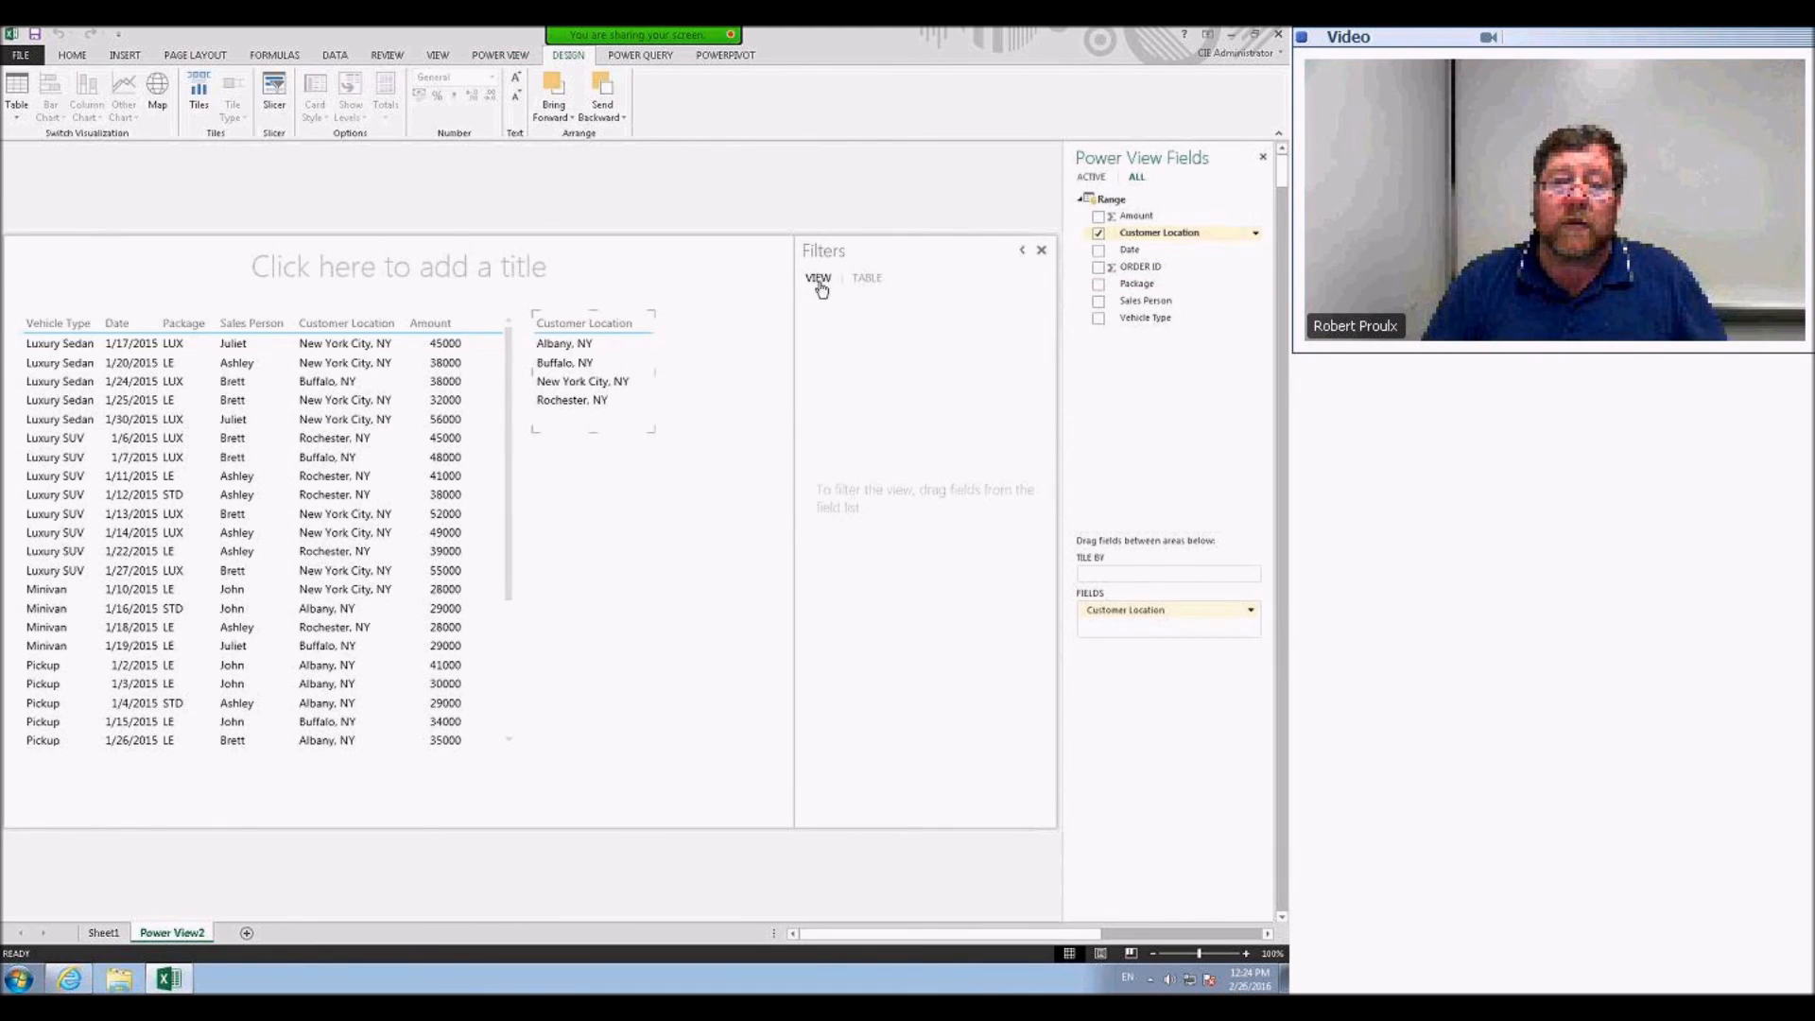
- Filter the separate Customer Location table to New York City, NY, and select the main sales table to show its filters
{"action": "left_click", "coordinate": [865, 278]}
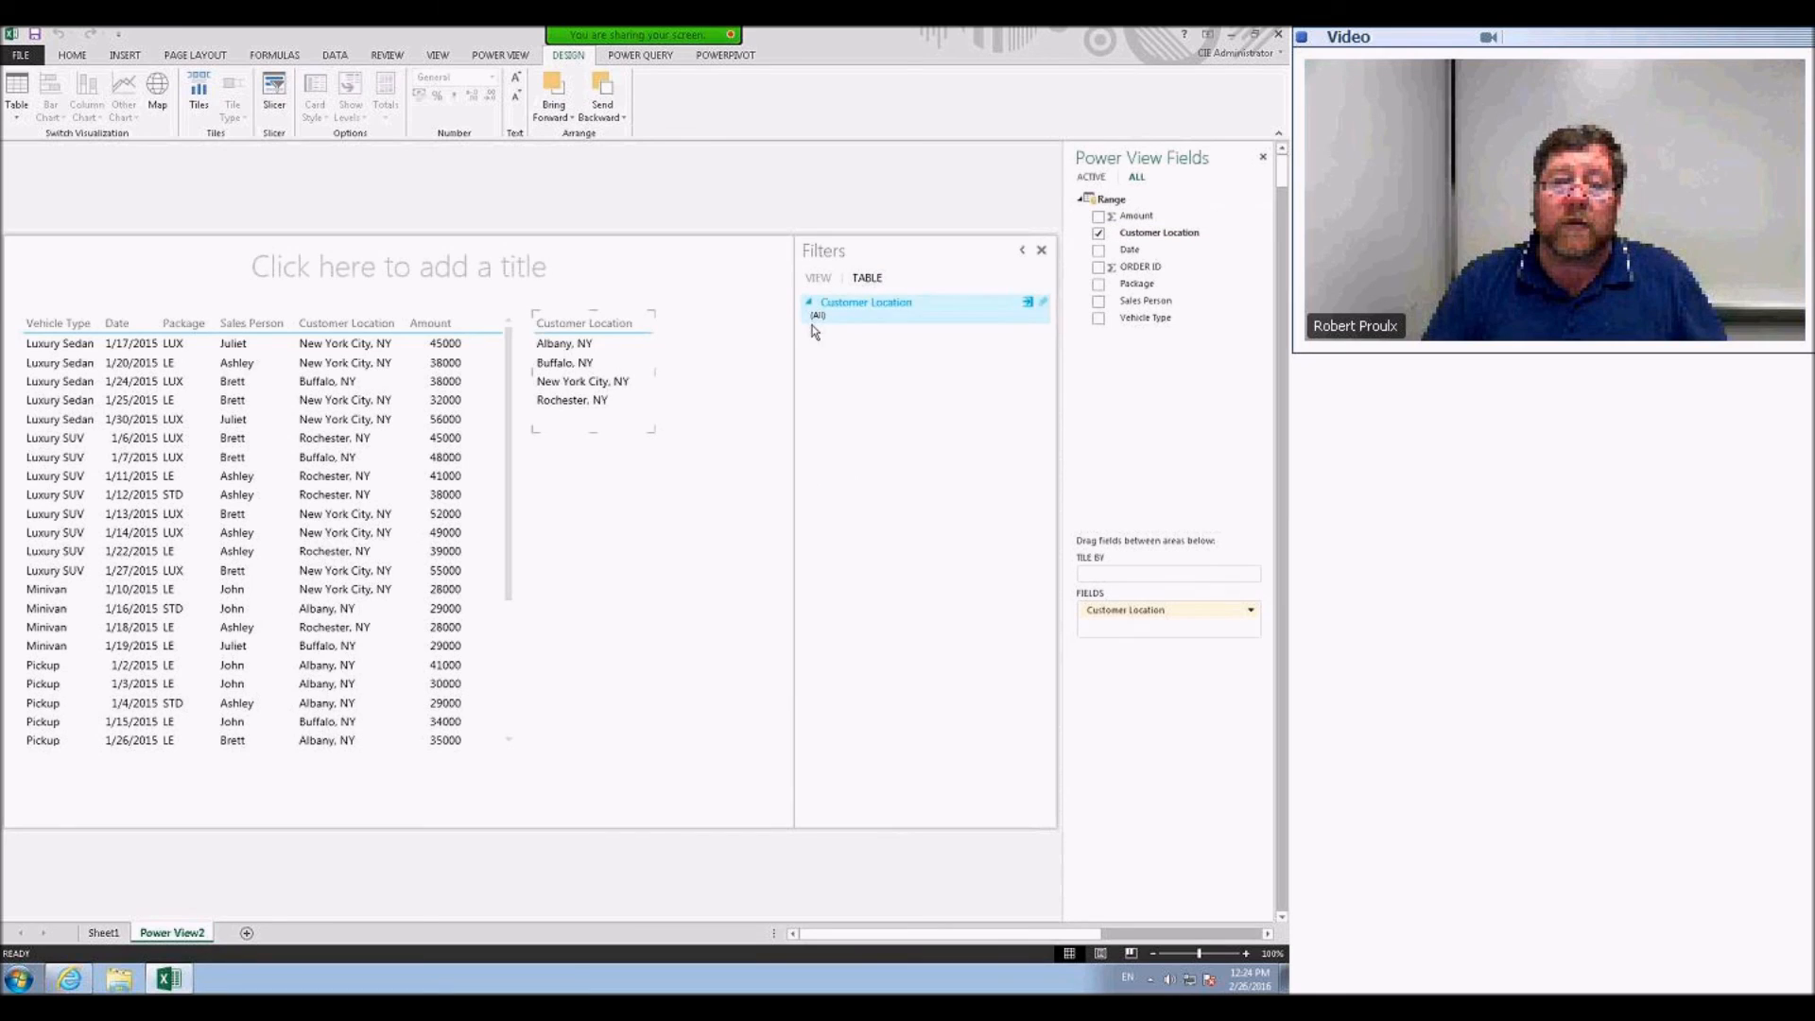
{"action": "left_click", "coordinate": [814, 319]}
{"action": "left_click", "coordinate": [815, 381]}
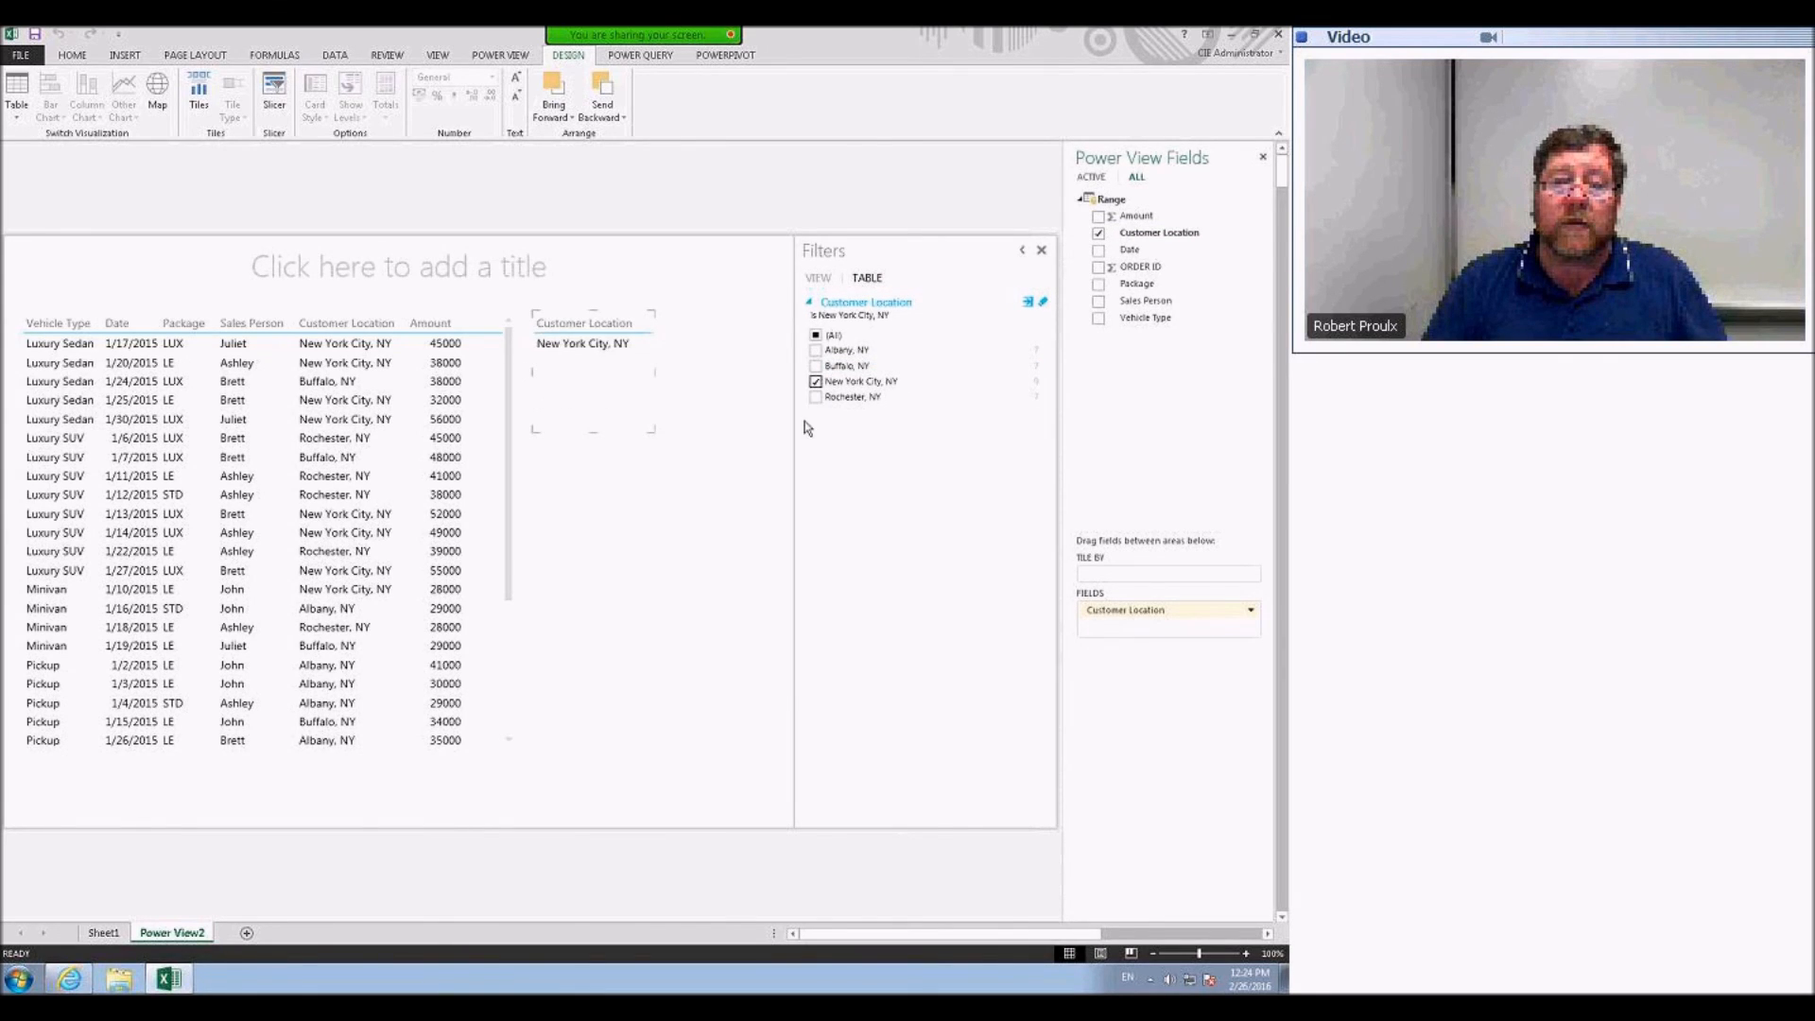
{"action": "left_click", "coordinate": [342, 446]}
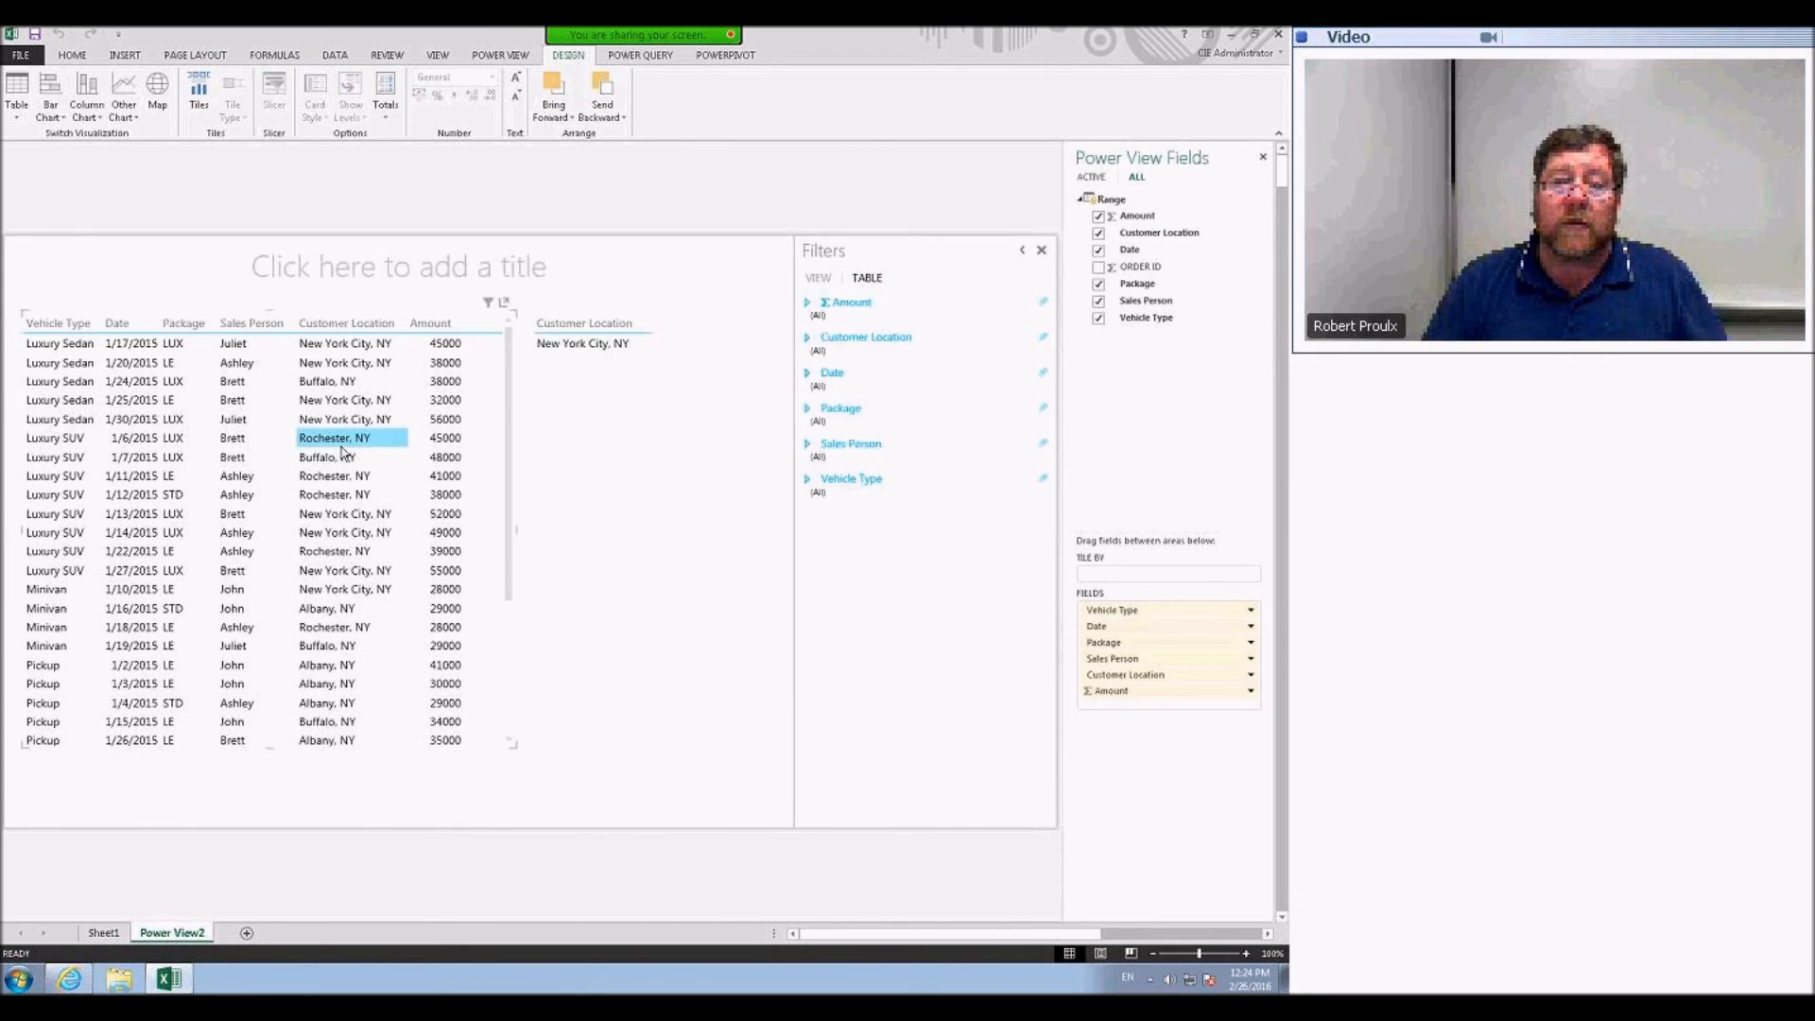
- Try Albany, NY in the main sales table's Customer Location filter, and filter the table to New York City, NY instead
{"action": "left_click", "coordinate": [821, 352]}
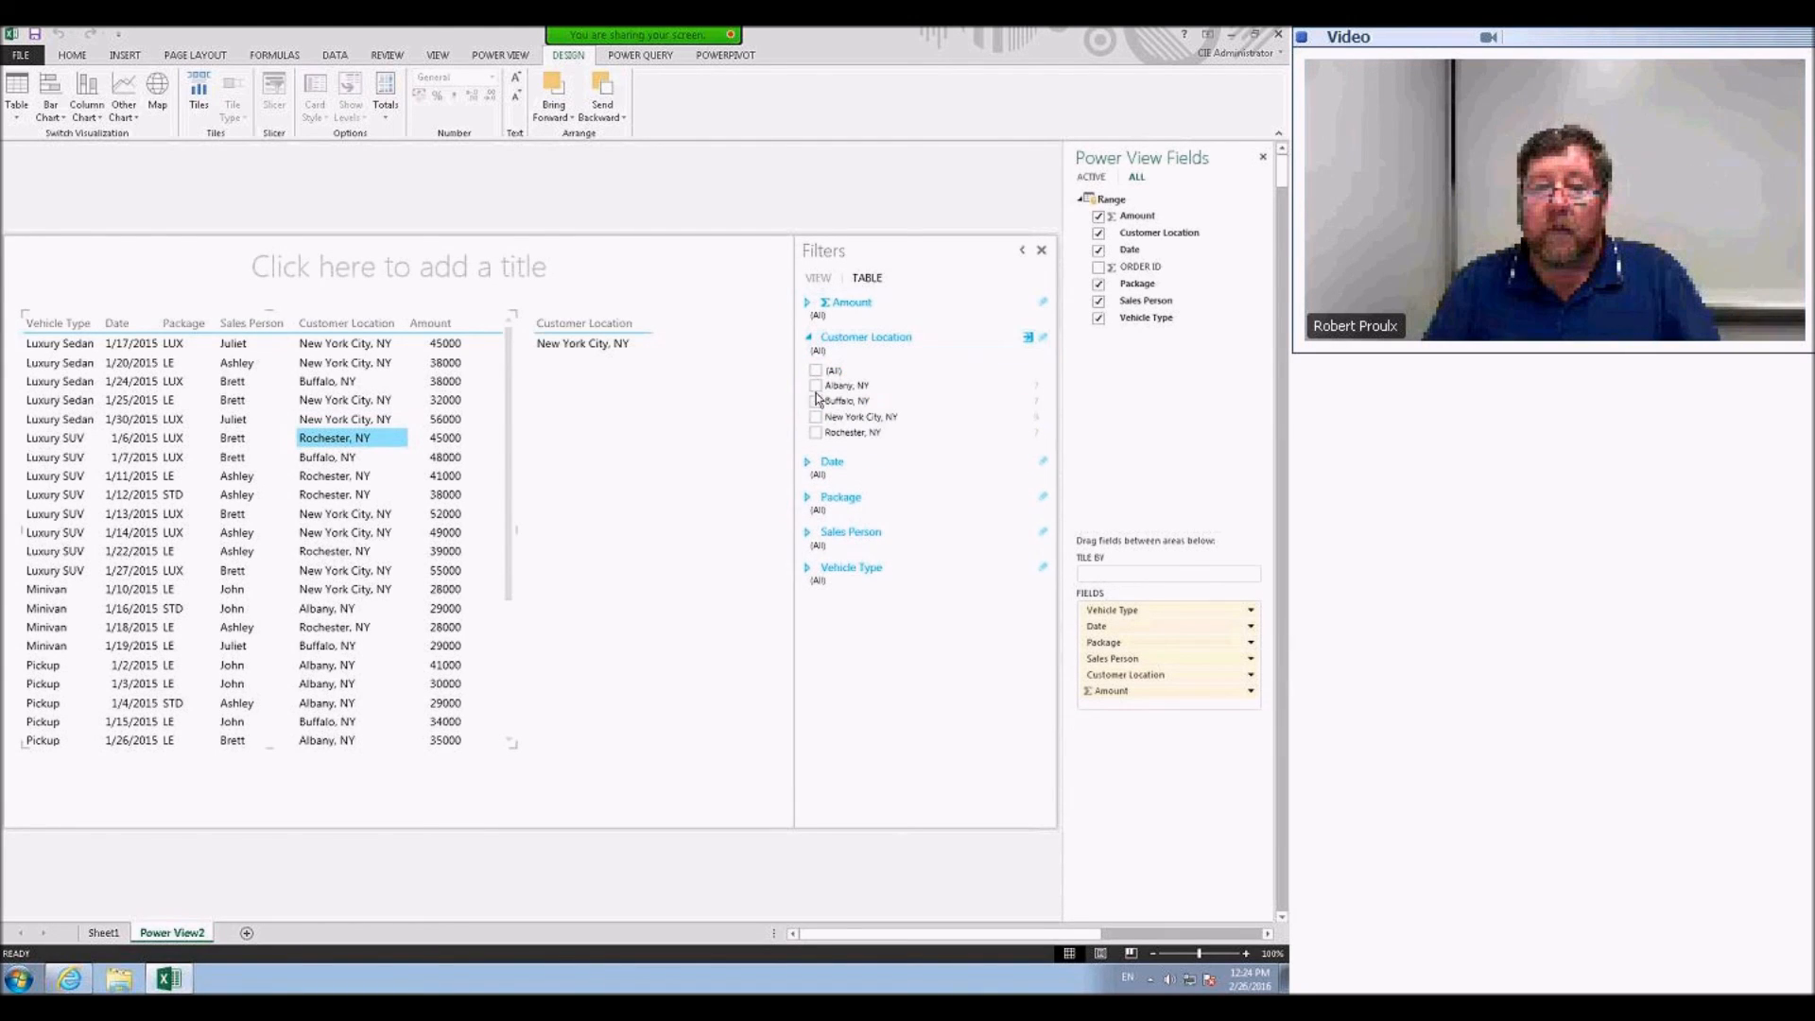
{"action": "left_click", "coordinate": [816, 385]}
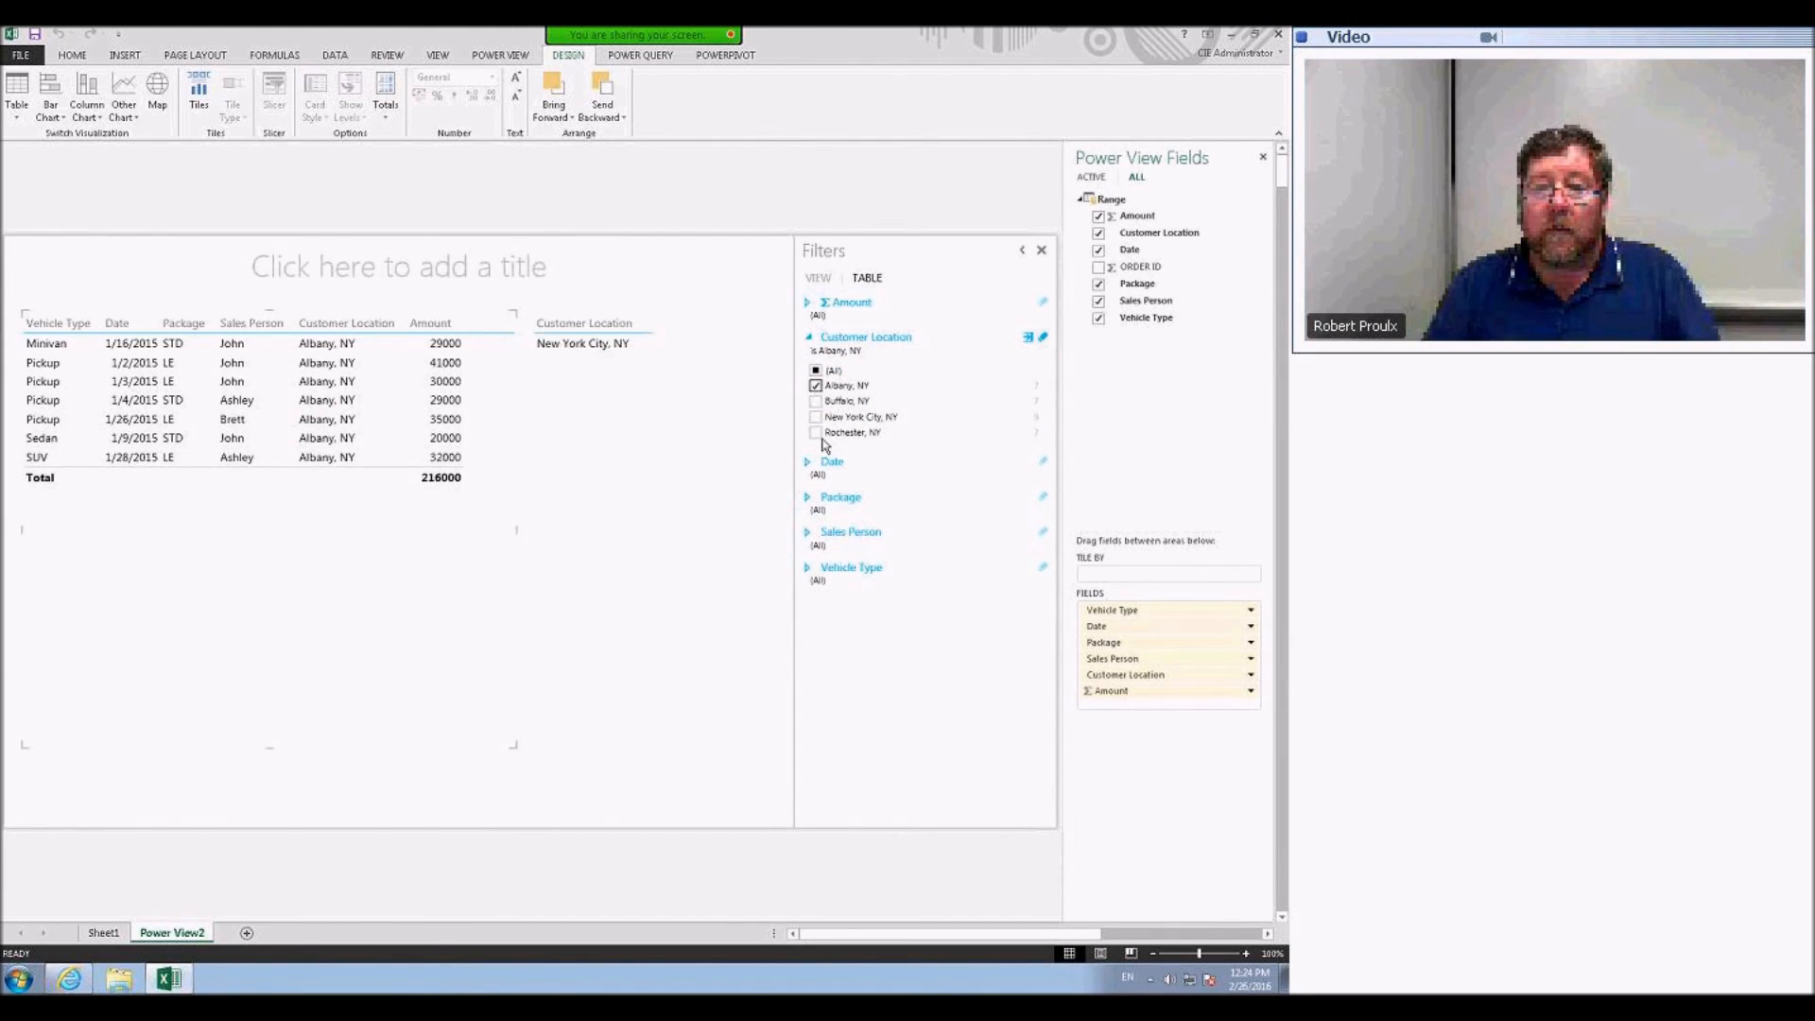
{"action": "left_click", "coordinate": [815, 386]}
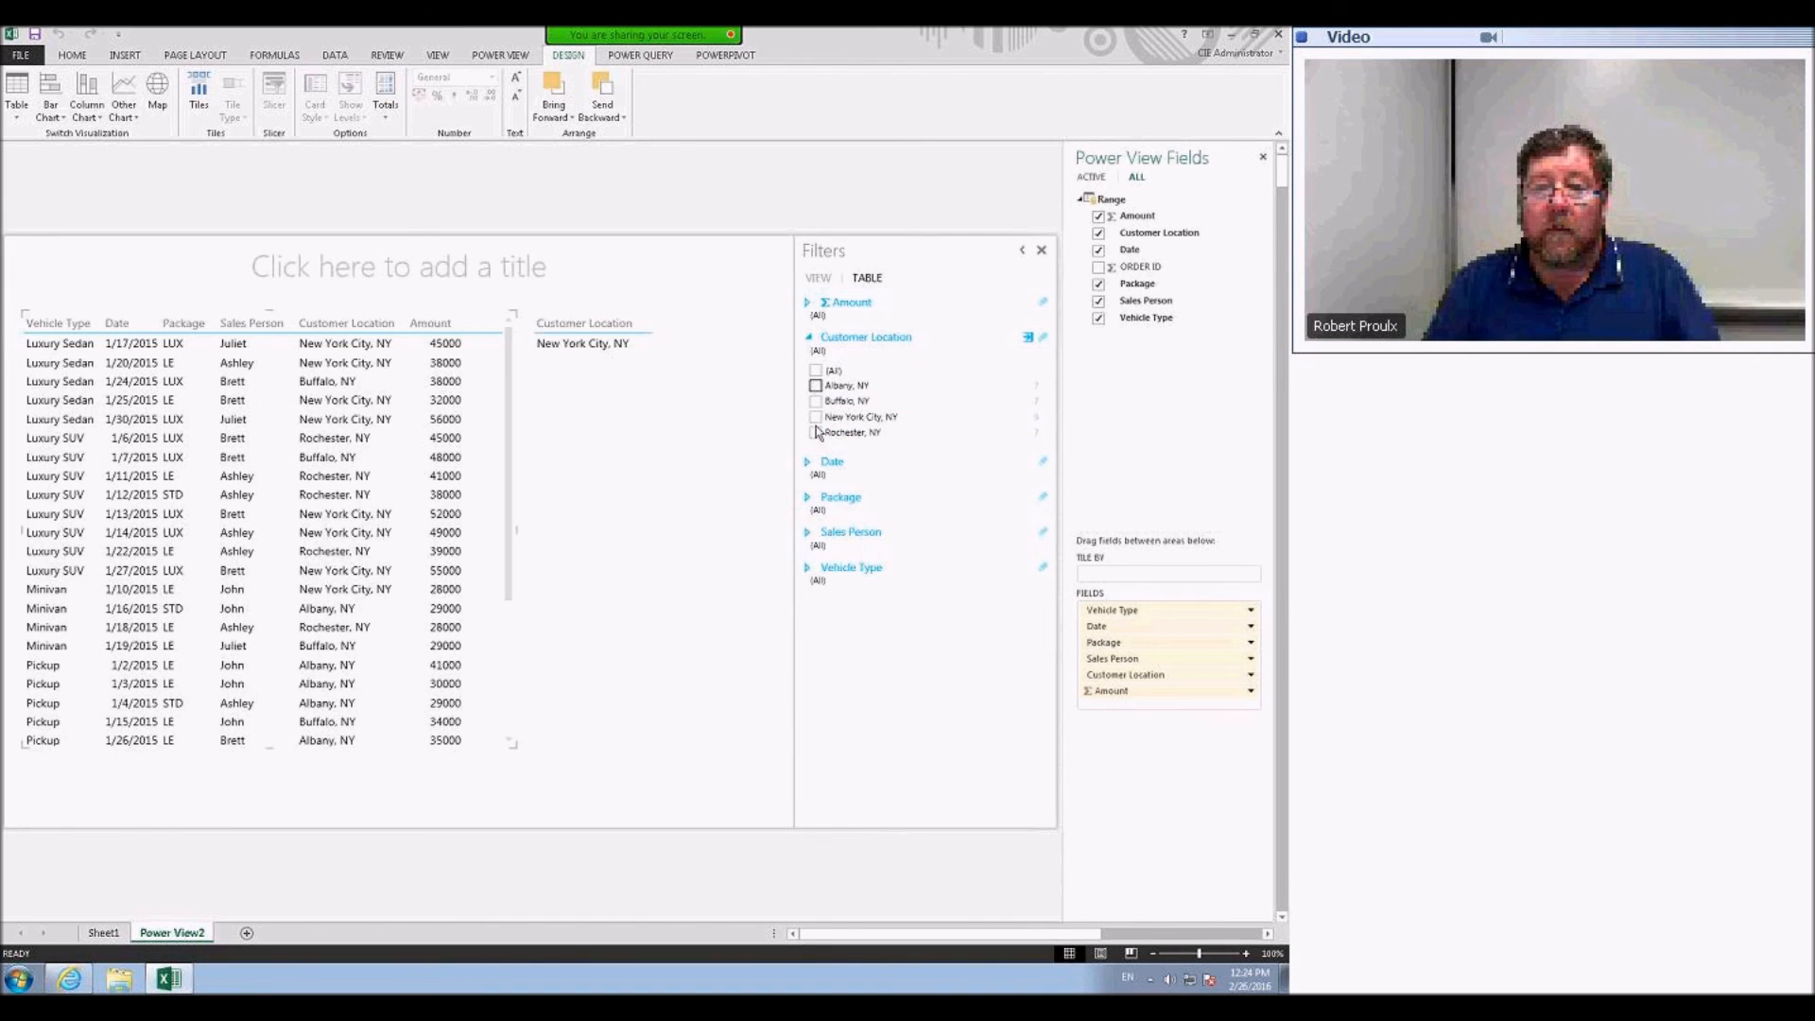
{"action": "left_click", "coordinate": [816, 417]}
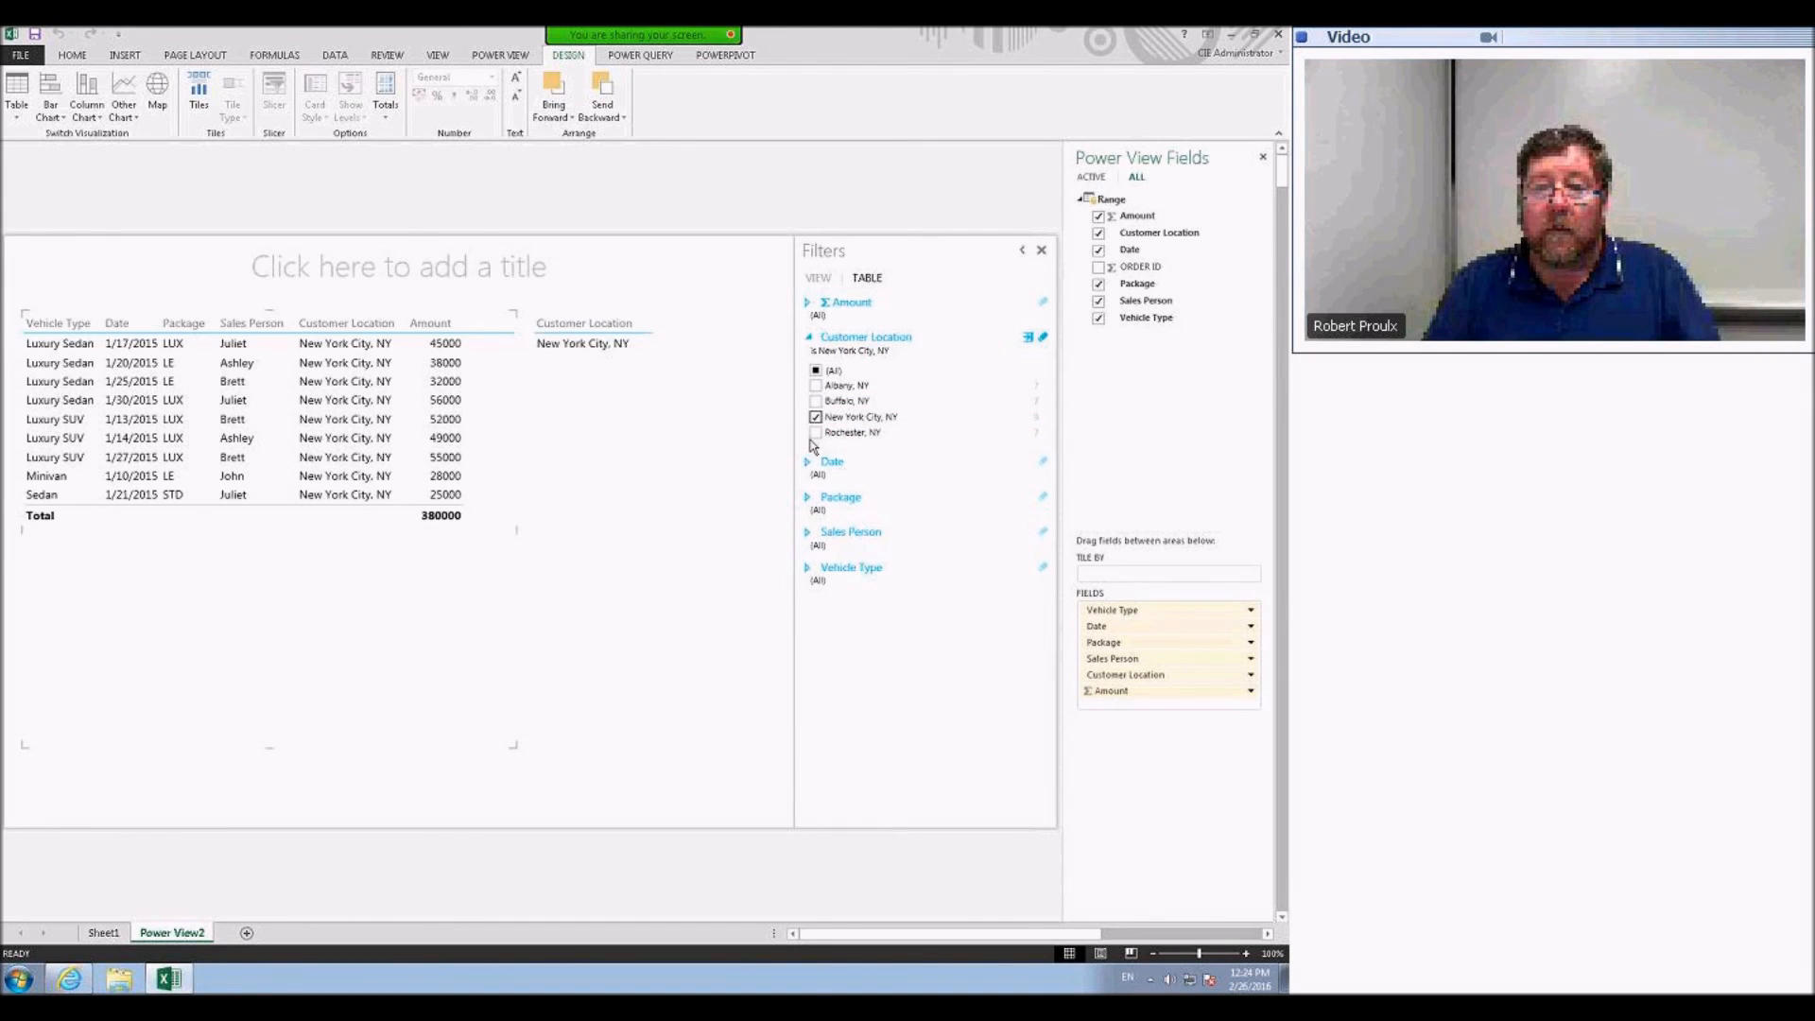
- Delete the separate Customer Location table and select the main sales table to show its table-level filters
{"action": "left_click", "coordinate": [610, 347]}
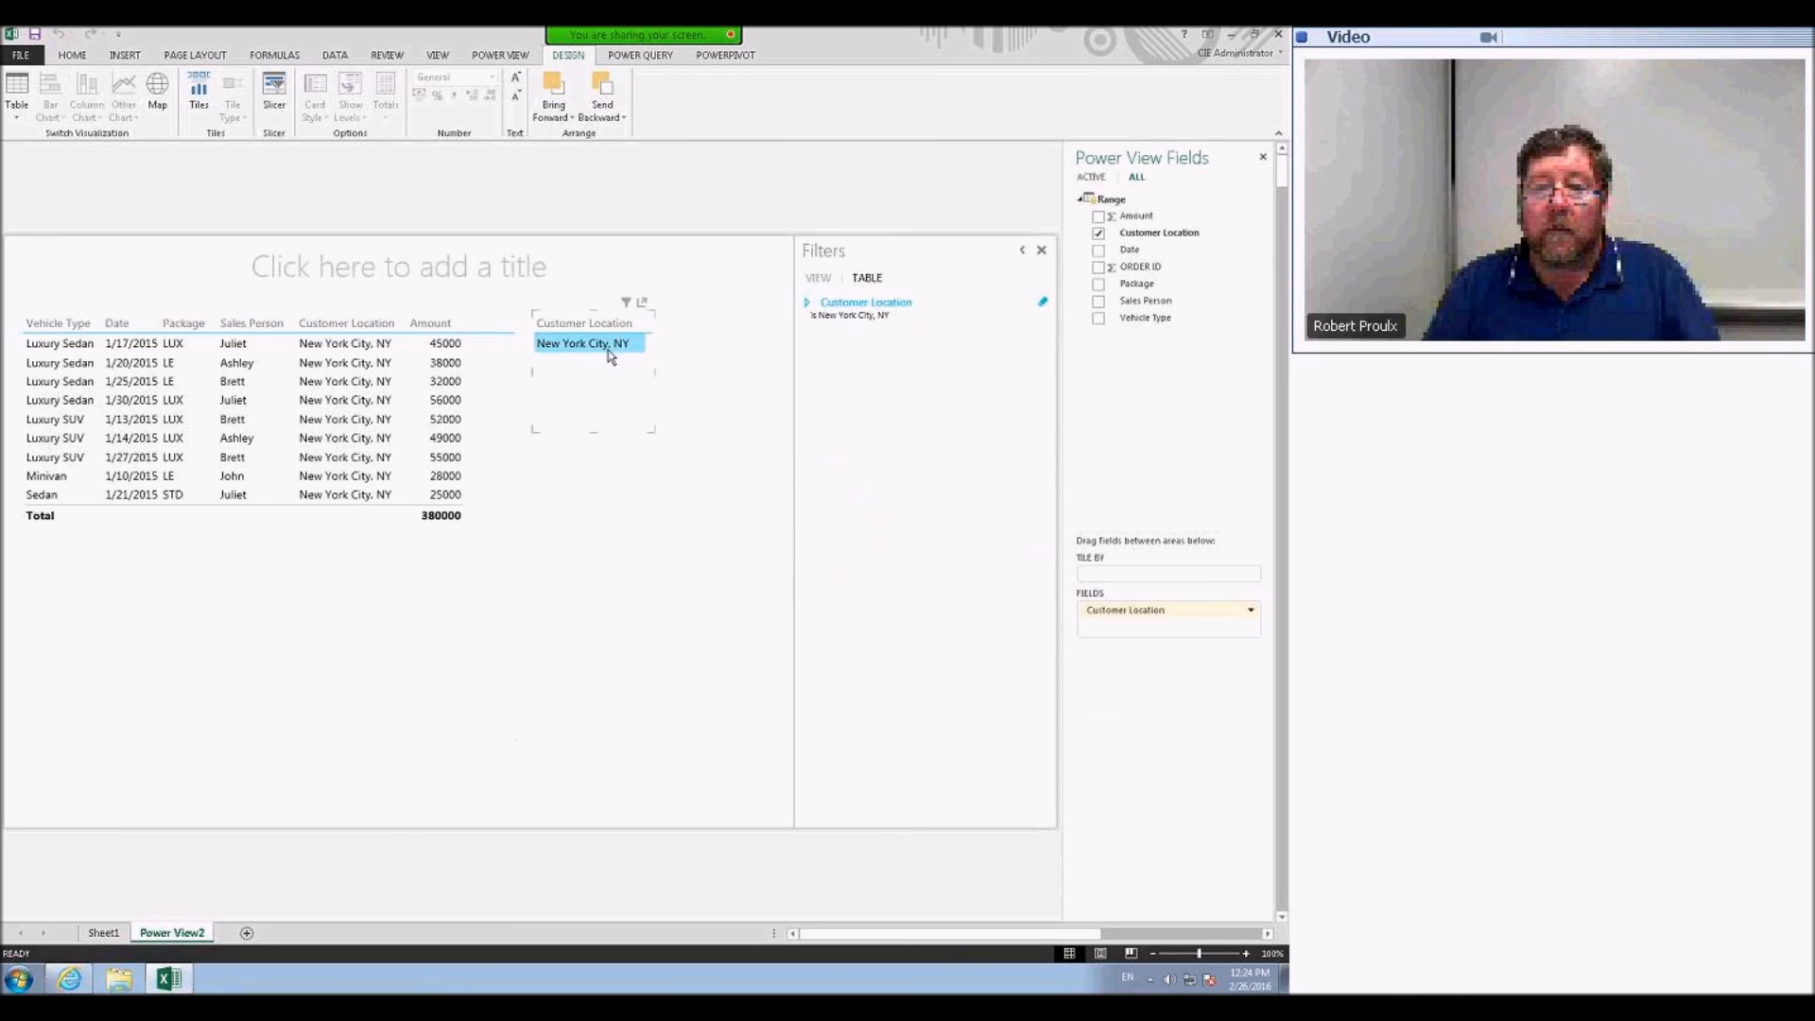
{"action": "key", "text": "Delete"}
{"action": "left_click", "coordinate": [353, 368]}
{"action": "left_click", "coordinate": [860, 276]}
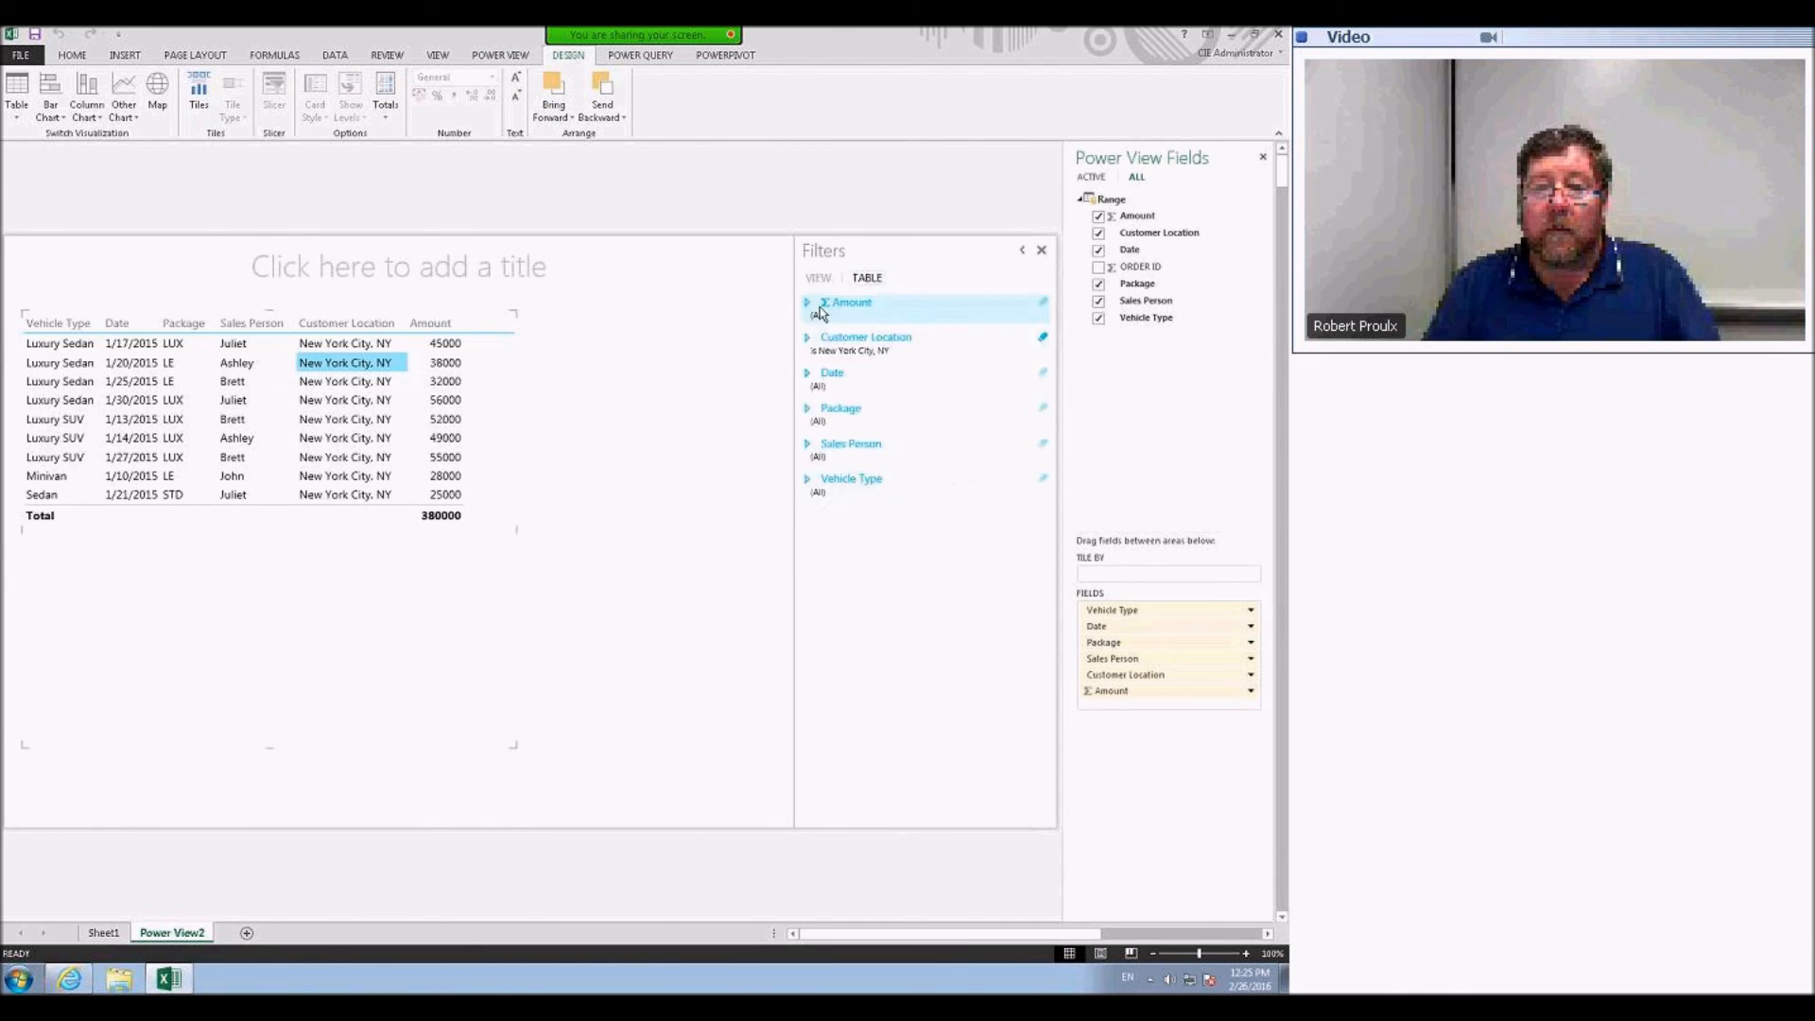
- Filter the main sales table to the last listed sales person, and reset the Customer Location and Sales Person filters to all values
{"action": "left_click", "coordinate": [817, 450]}
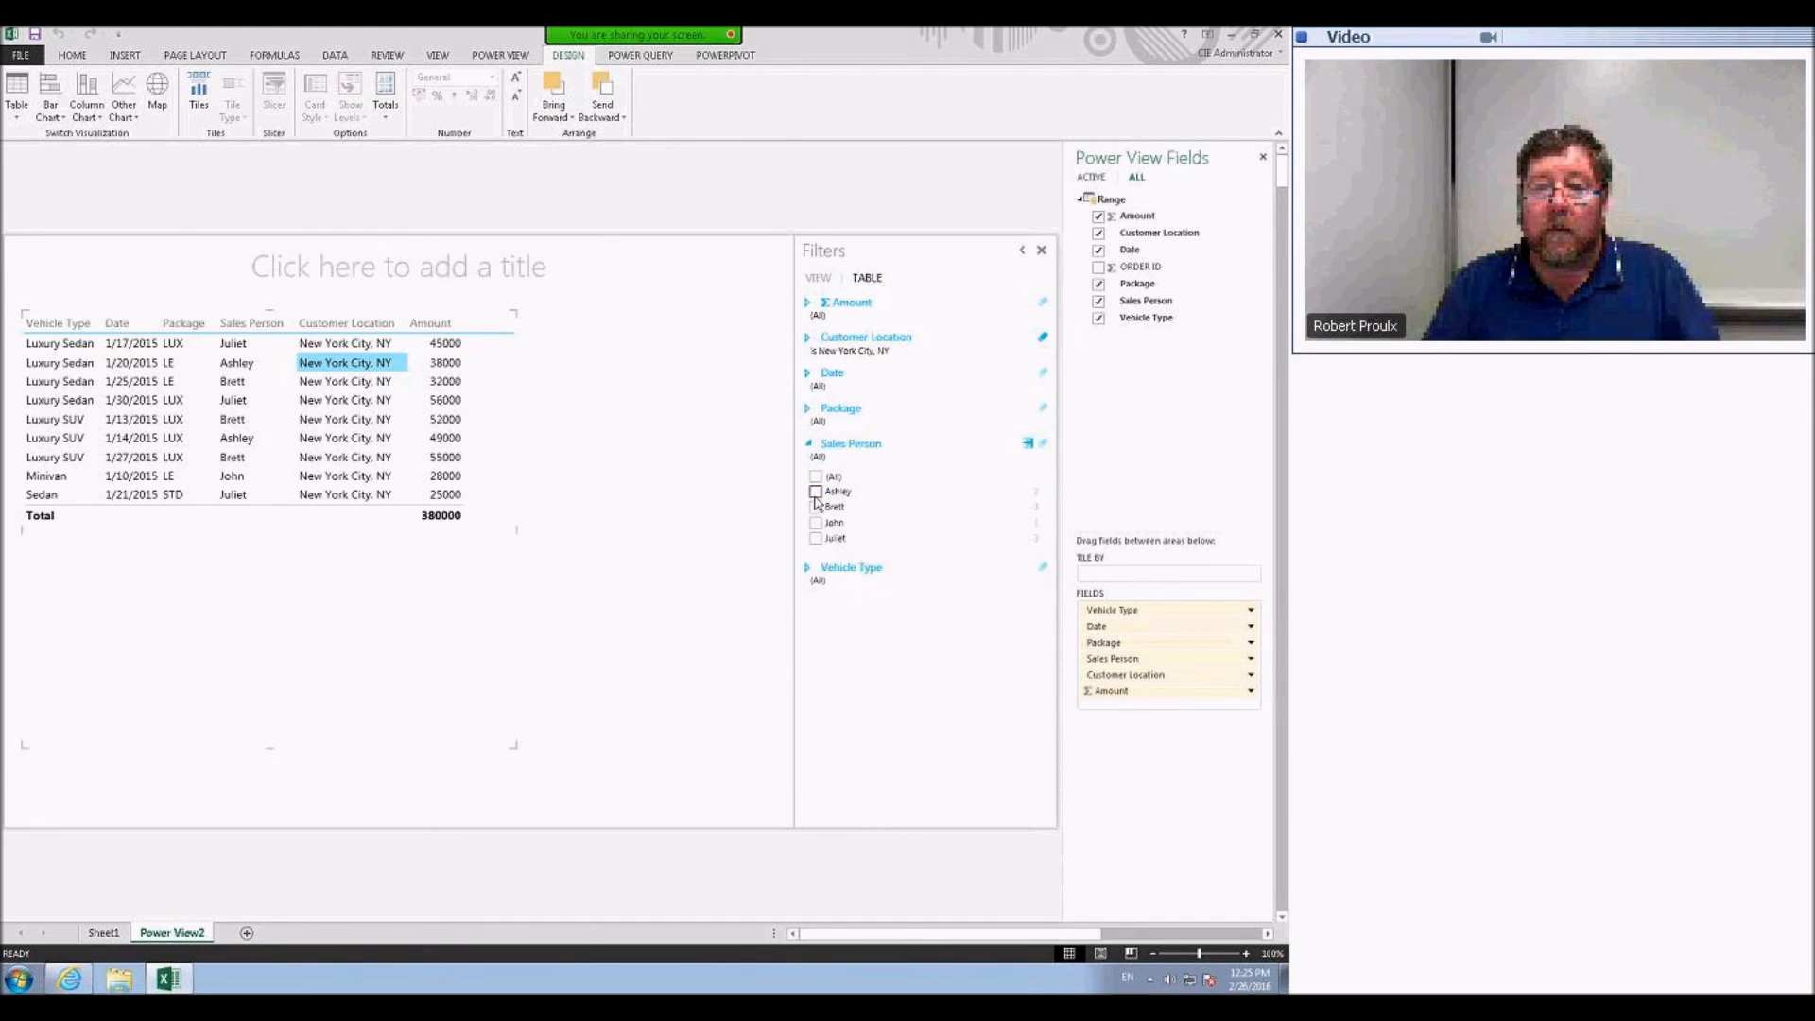
{"action": "left_click", "coordinate": [815, 538]}
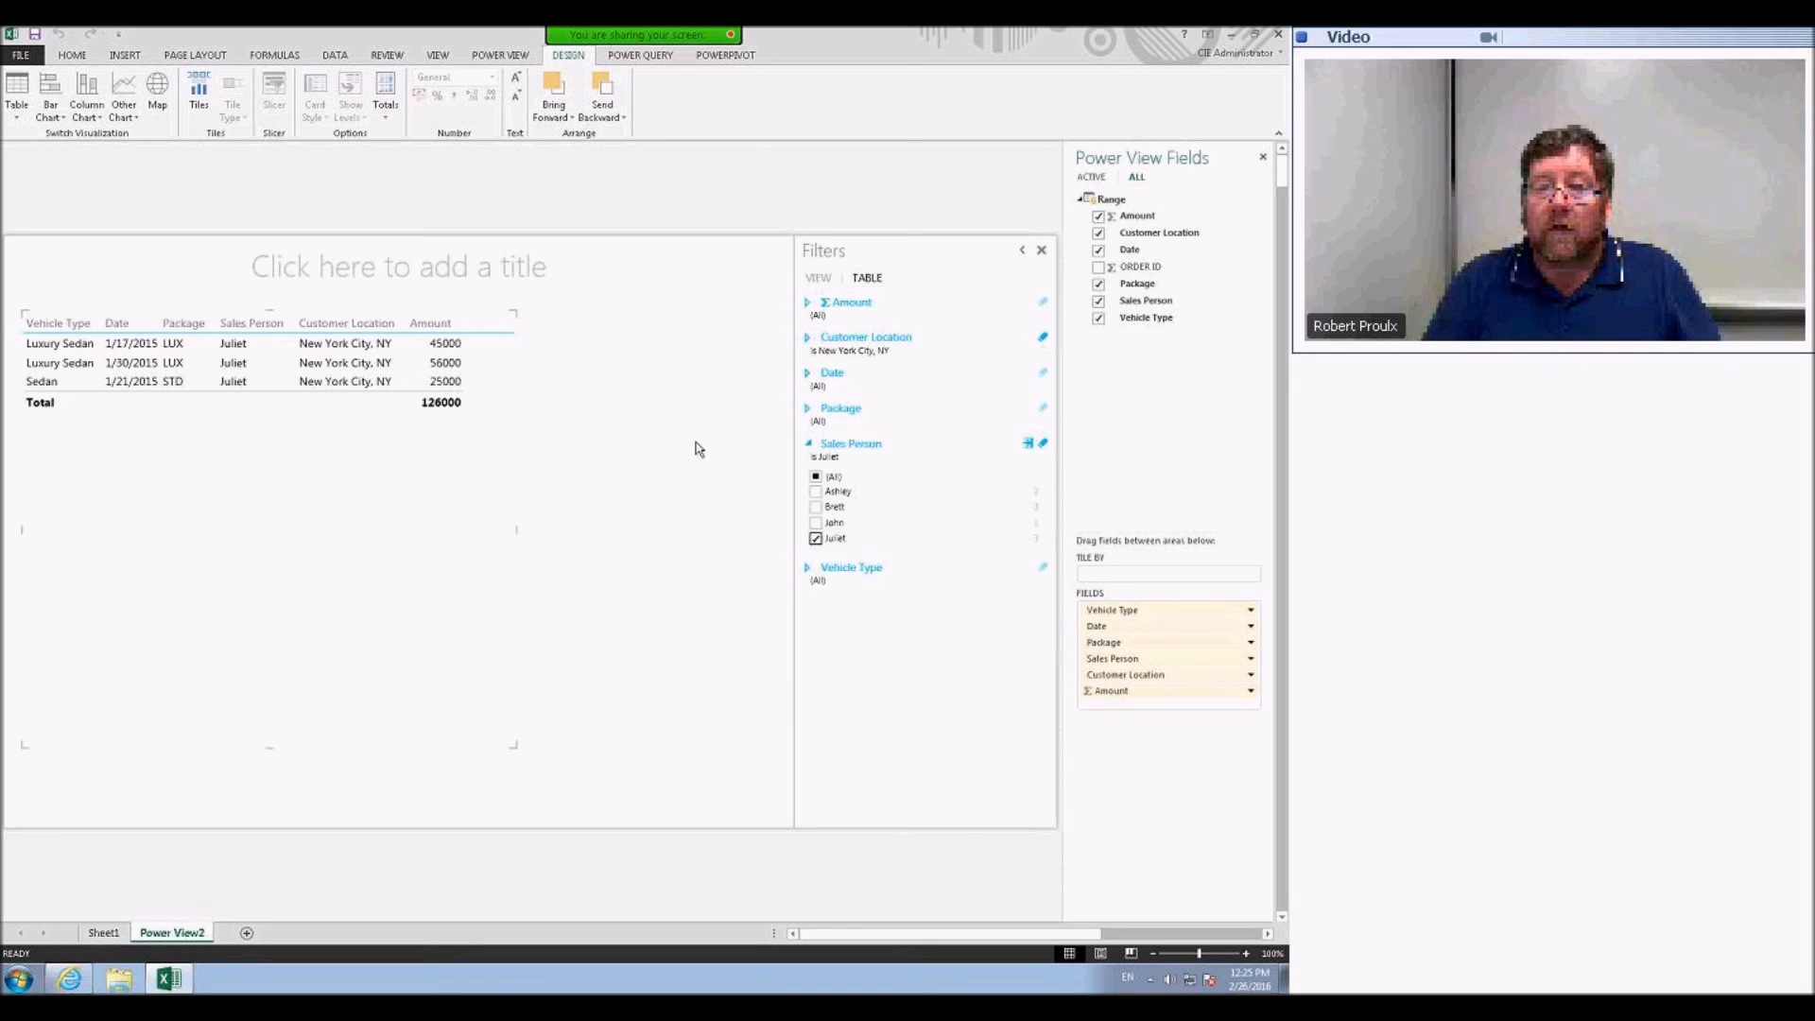
{"action": "left_click", "coordinate": [831, 350]}
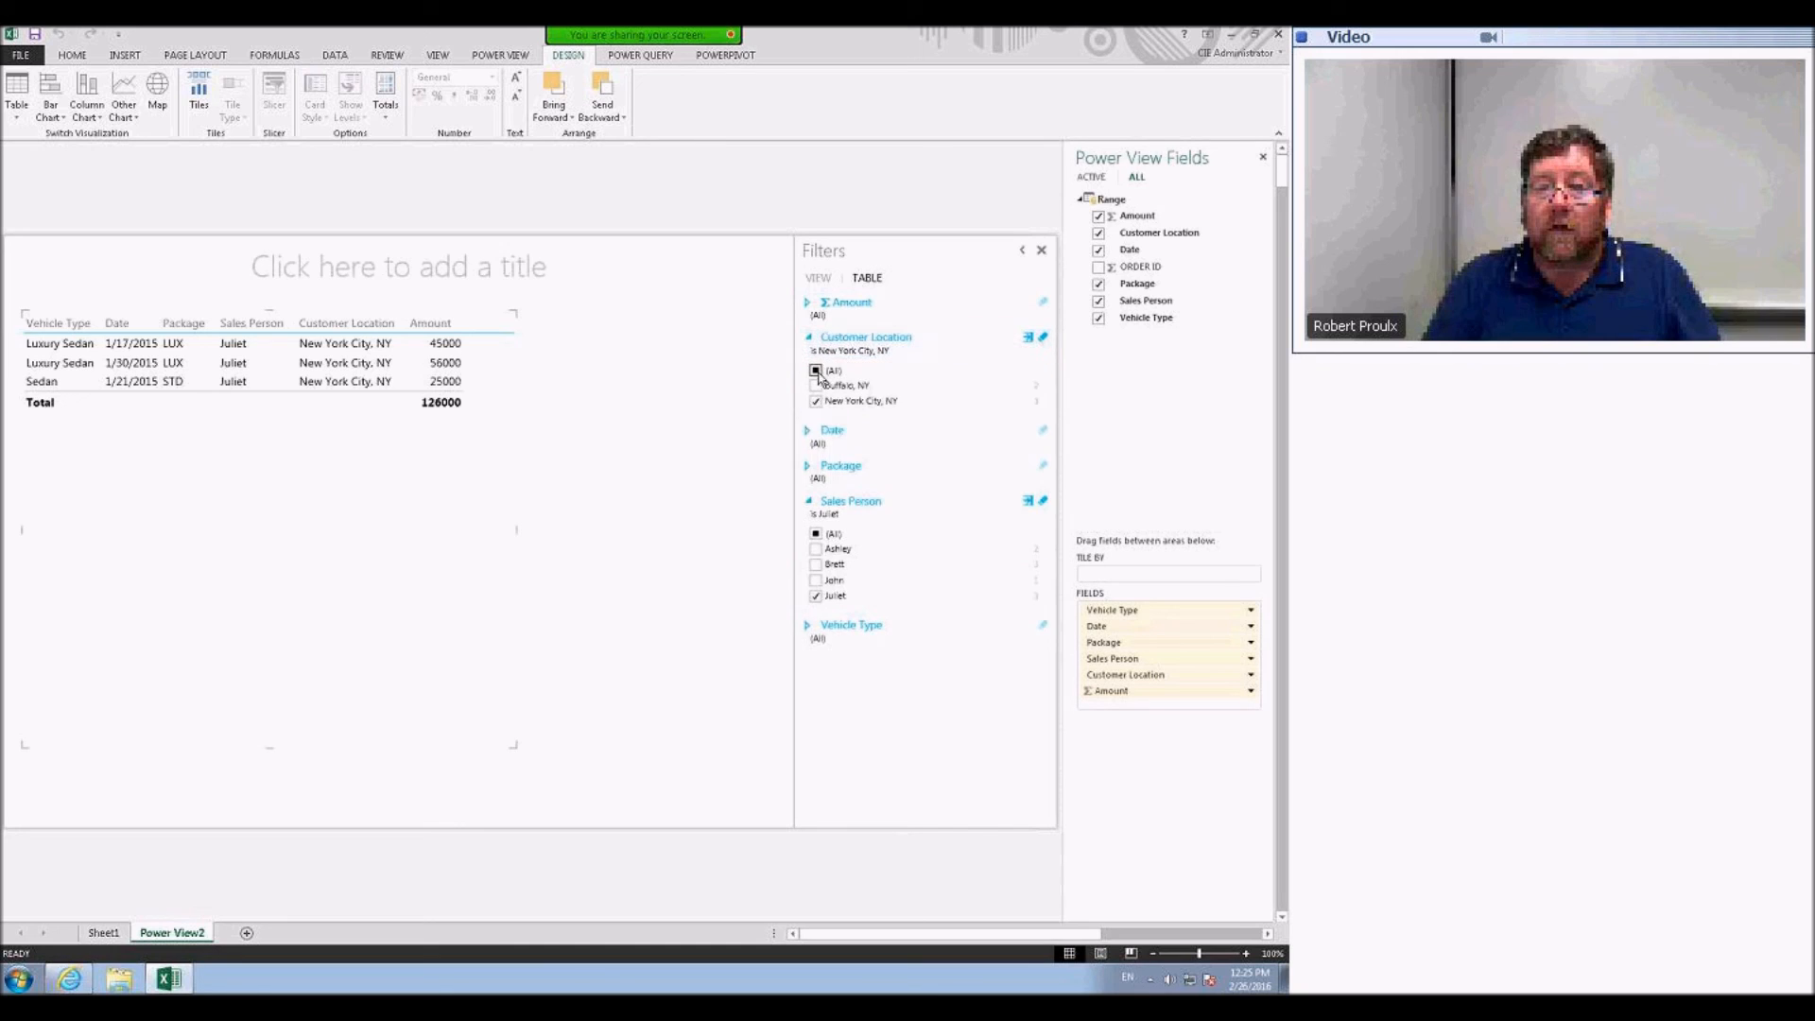
{"action": "left_click", "coordinate": [817, 400]}
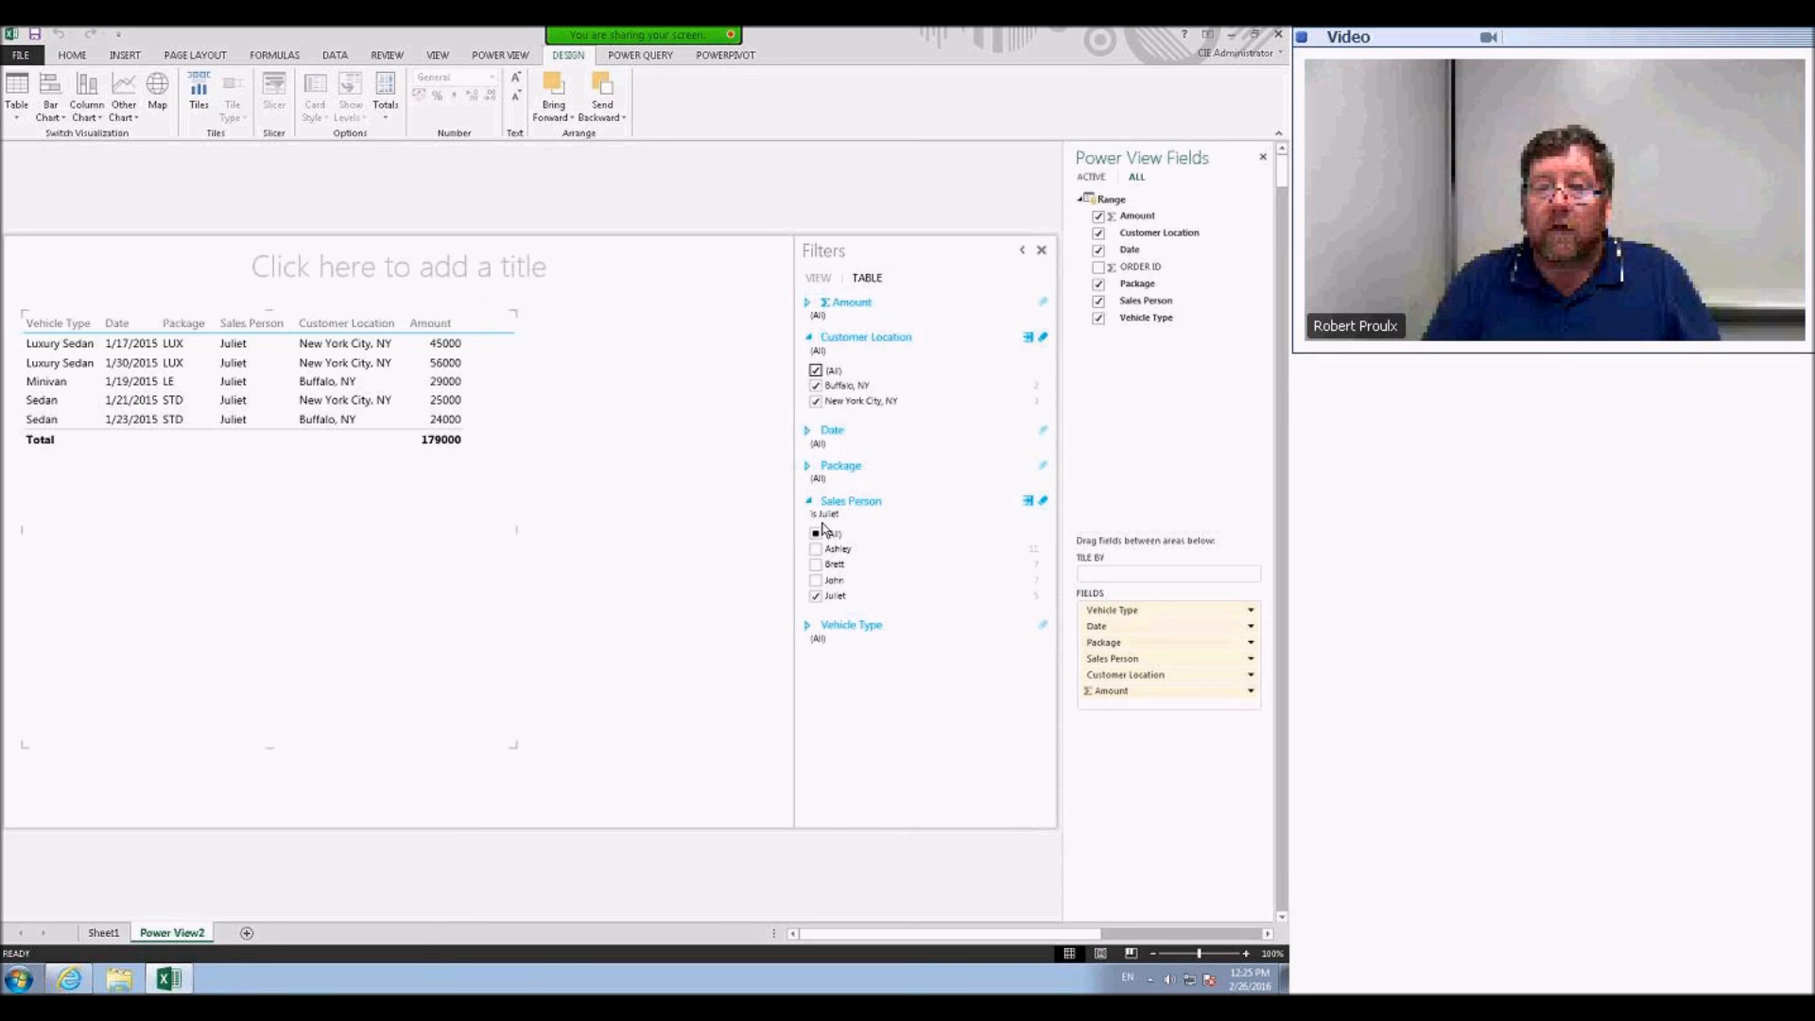
{"action": "left_click", "coordinate": [816, 534]}
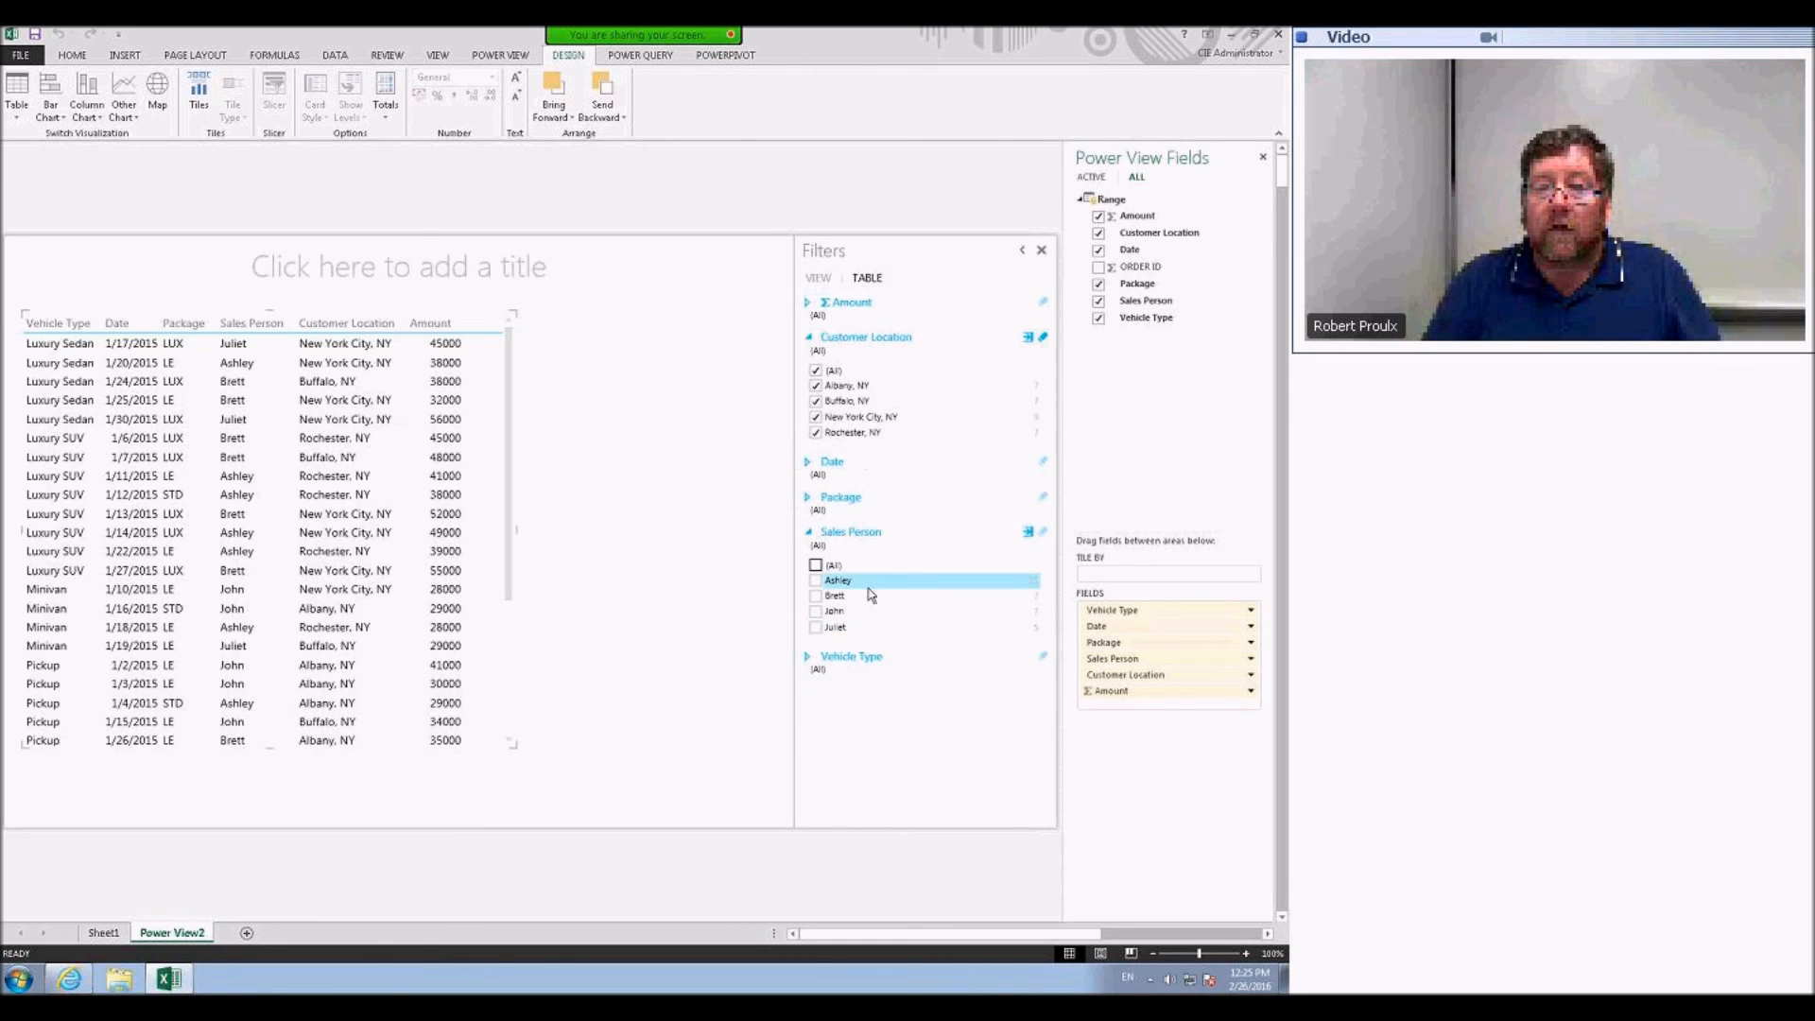
- Filter the main sales table to New York City, NY customers and the Luxury SUV vehicle type
{"action": "left_click", "coordinate": [817, 420]}
{"action": "left_click", "coordinate": [815, 372]}
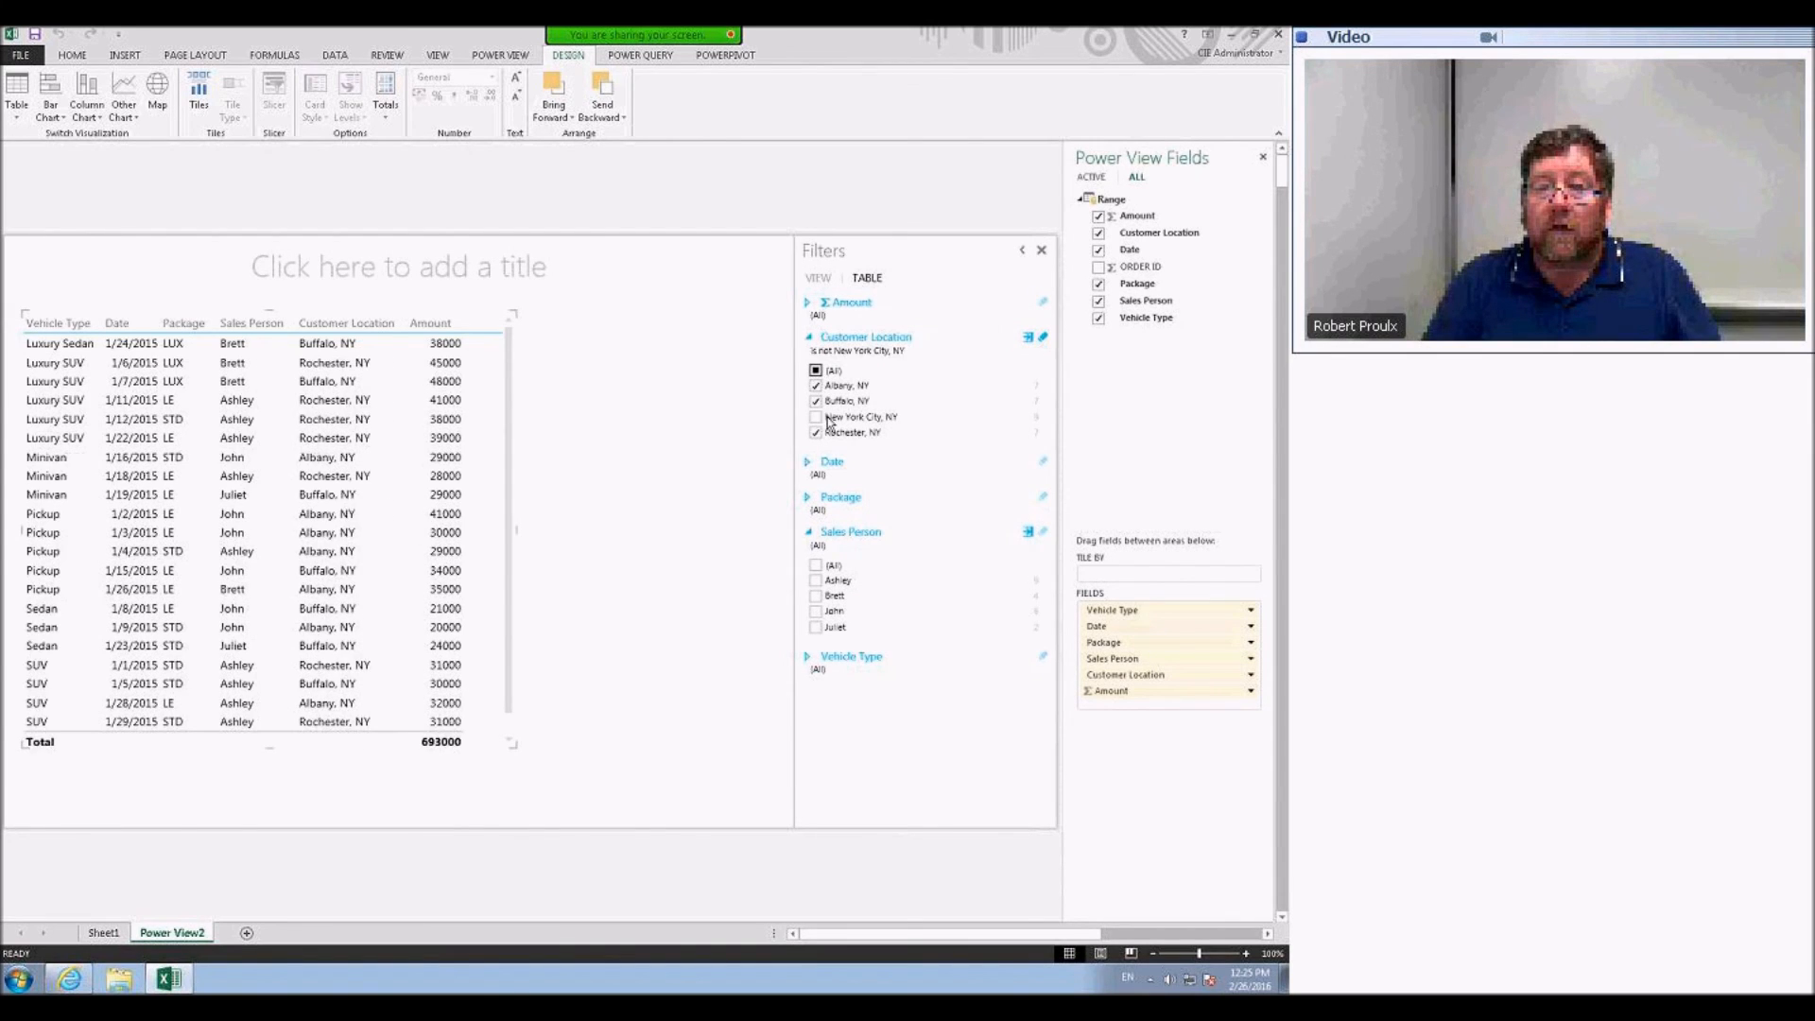
{"action": "left_click", "coordinate": [815, 417]}
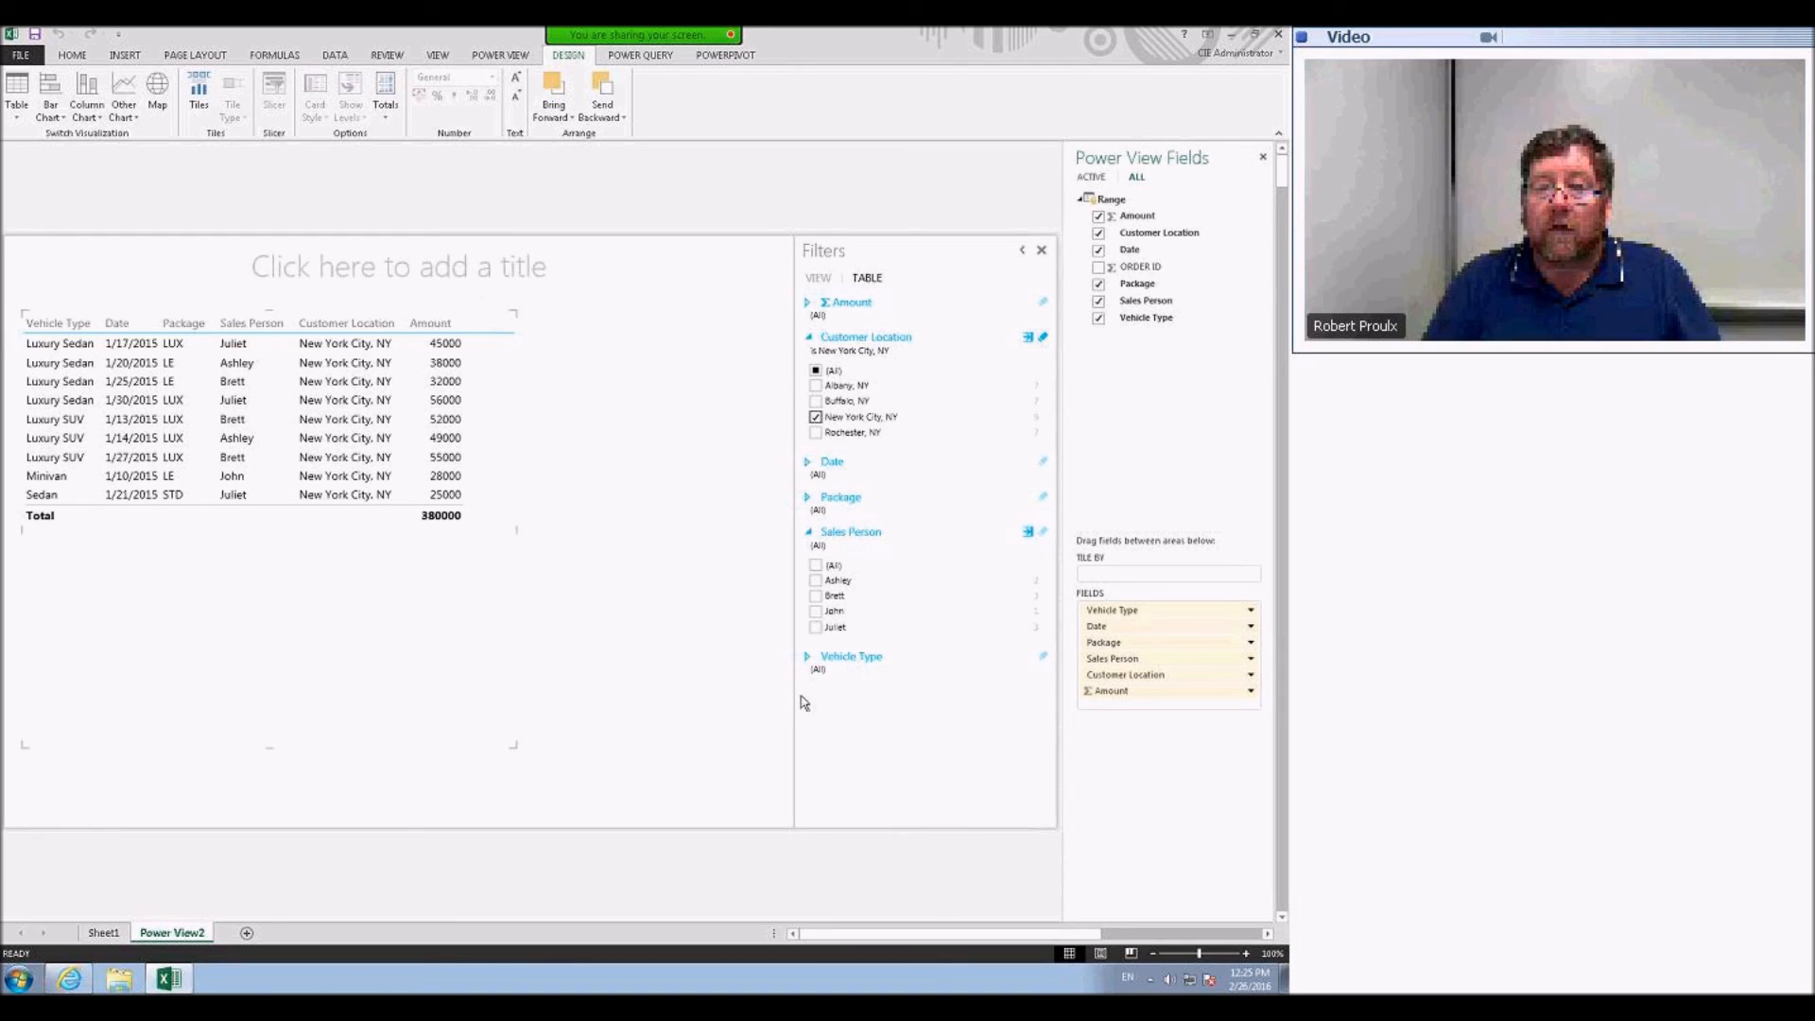
{"action": "left_click", "coordinate": [809, 658]}
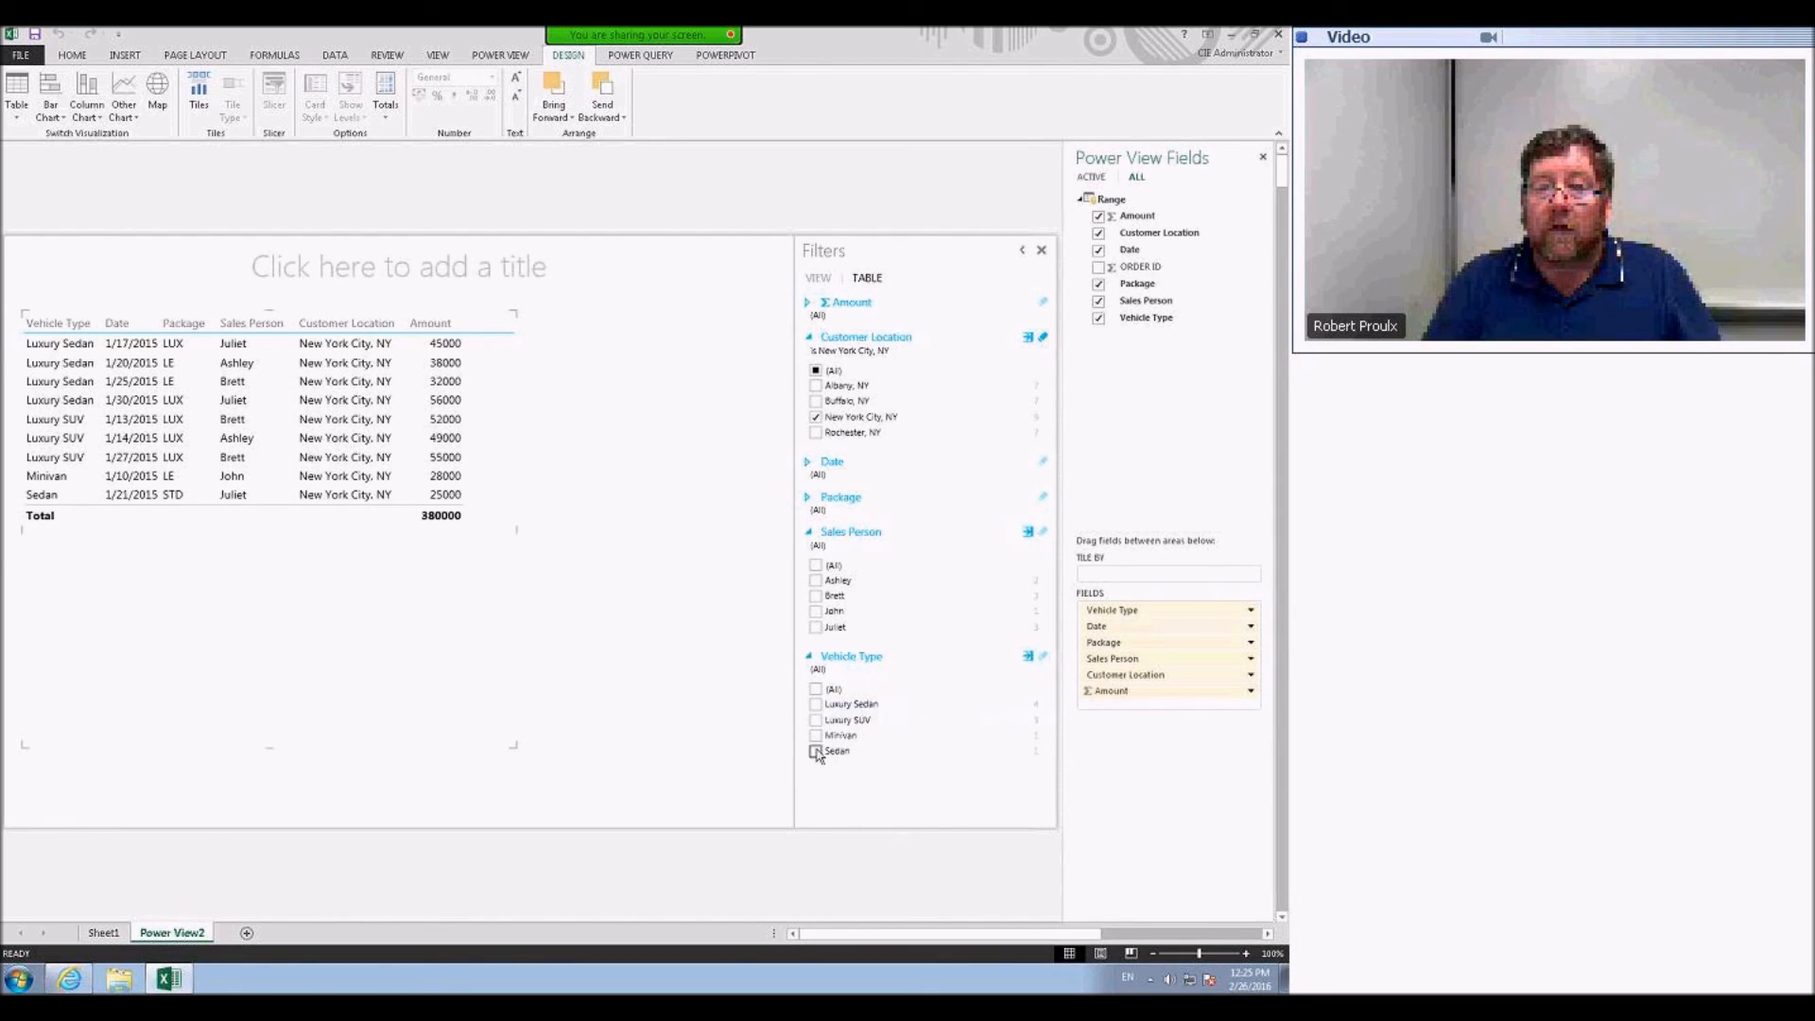
{"action": "left_click", "coordinate": [815, 721]}
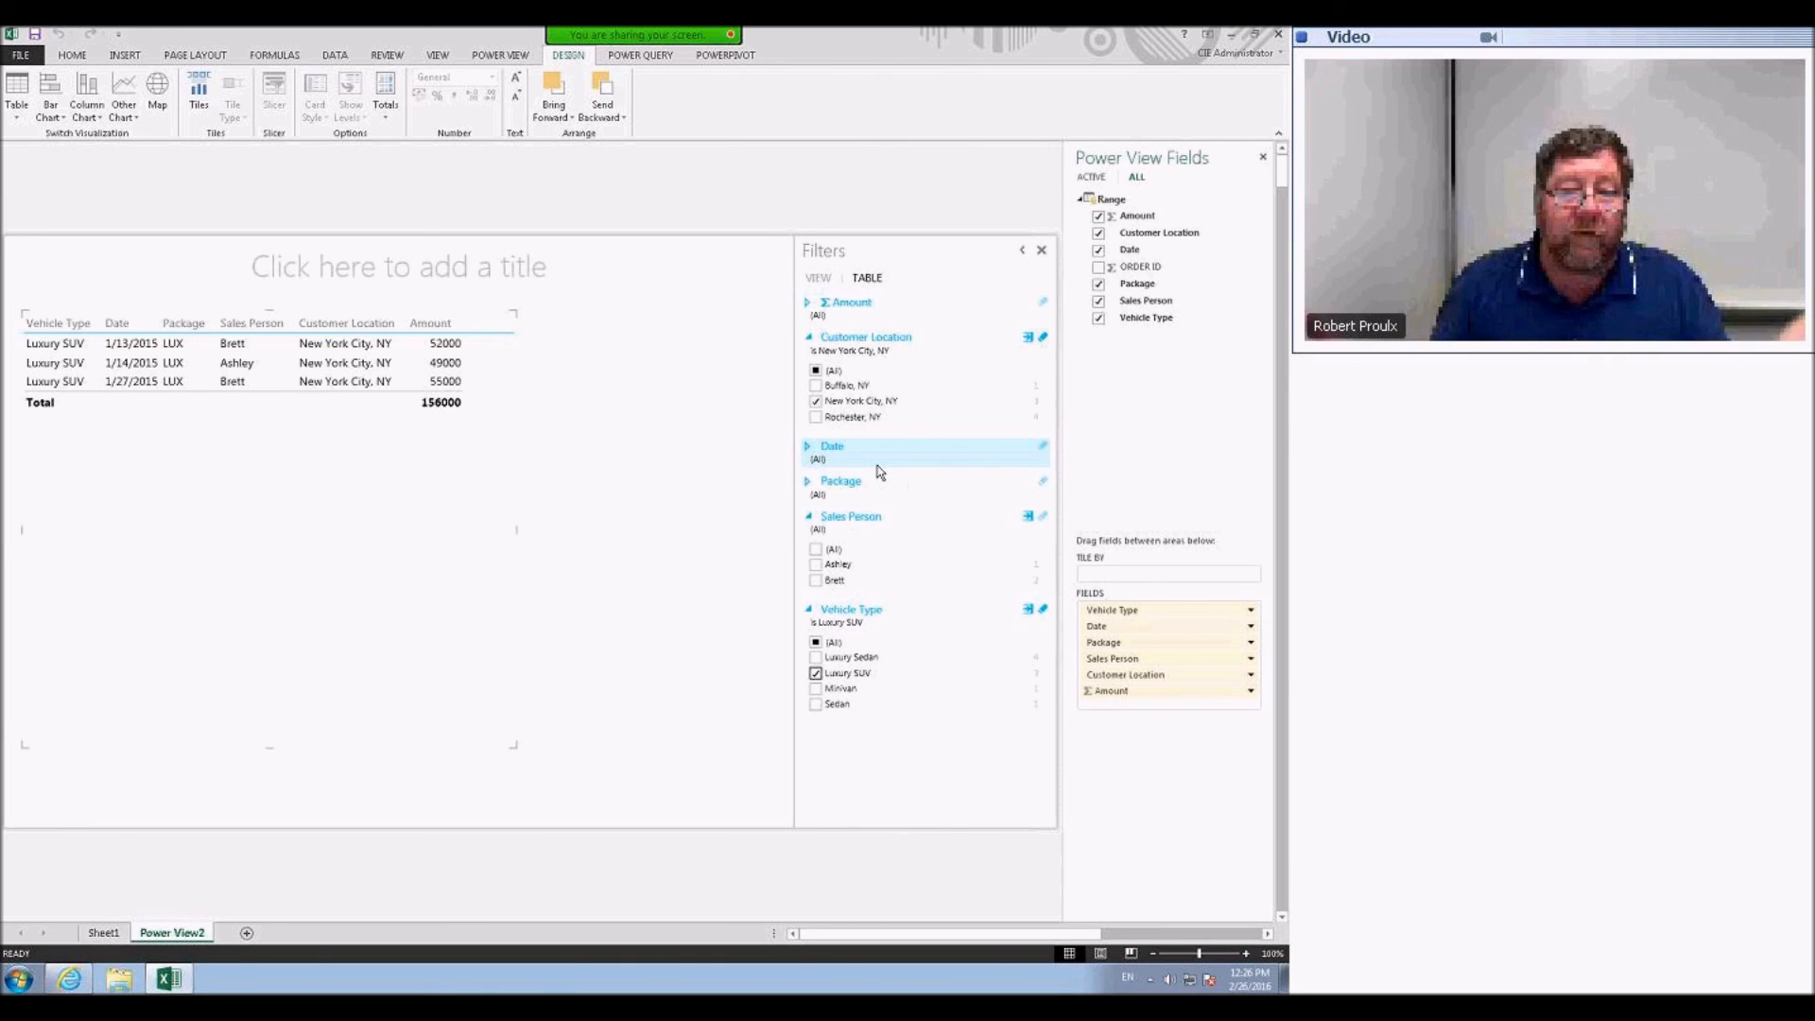
- Check the January sales source data on Sheet1 and return to the filtered table on the Power View2 sheet
{"action": "left_click", "coordinate": [104, 933]}
{"action": "left_click", "coordinate": [201, 514]}
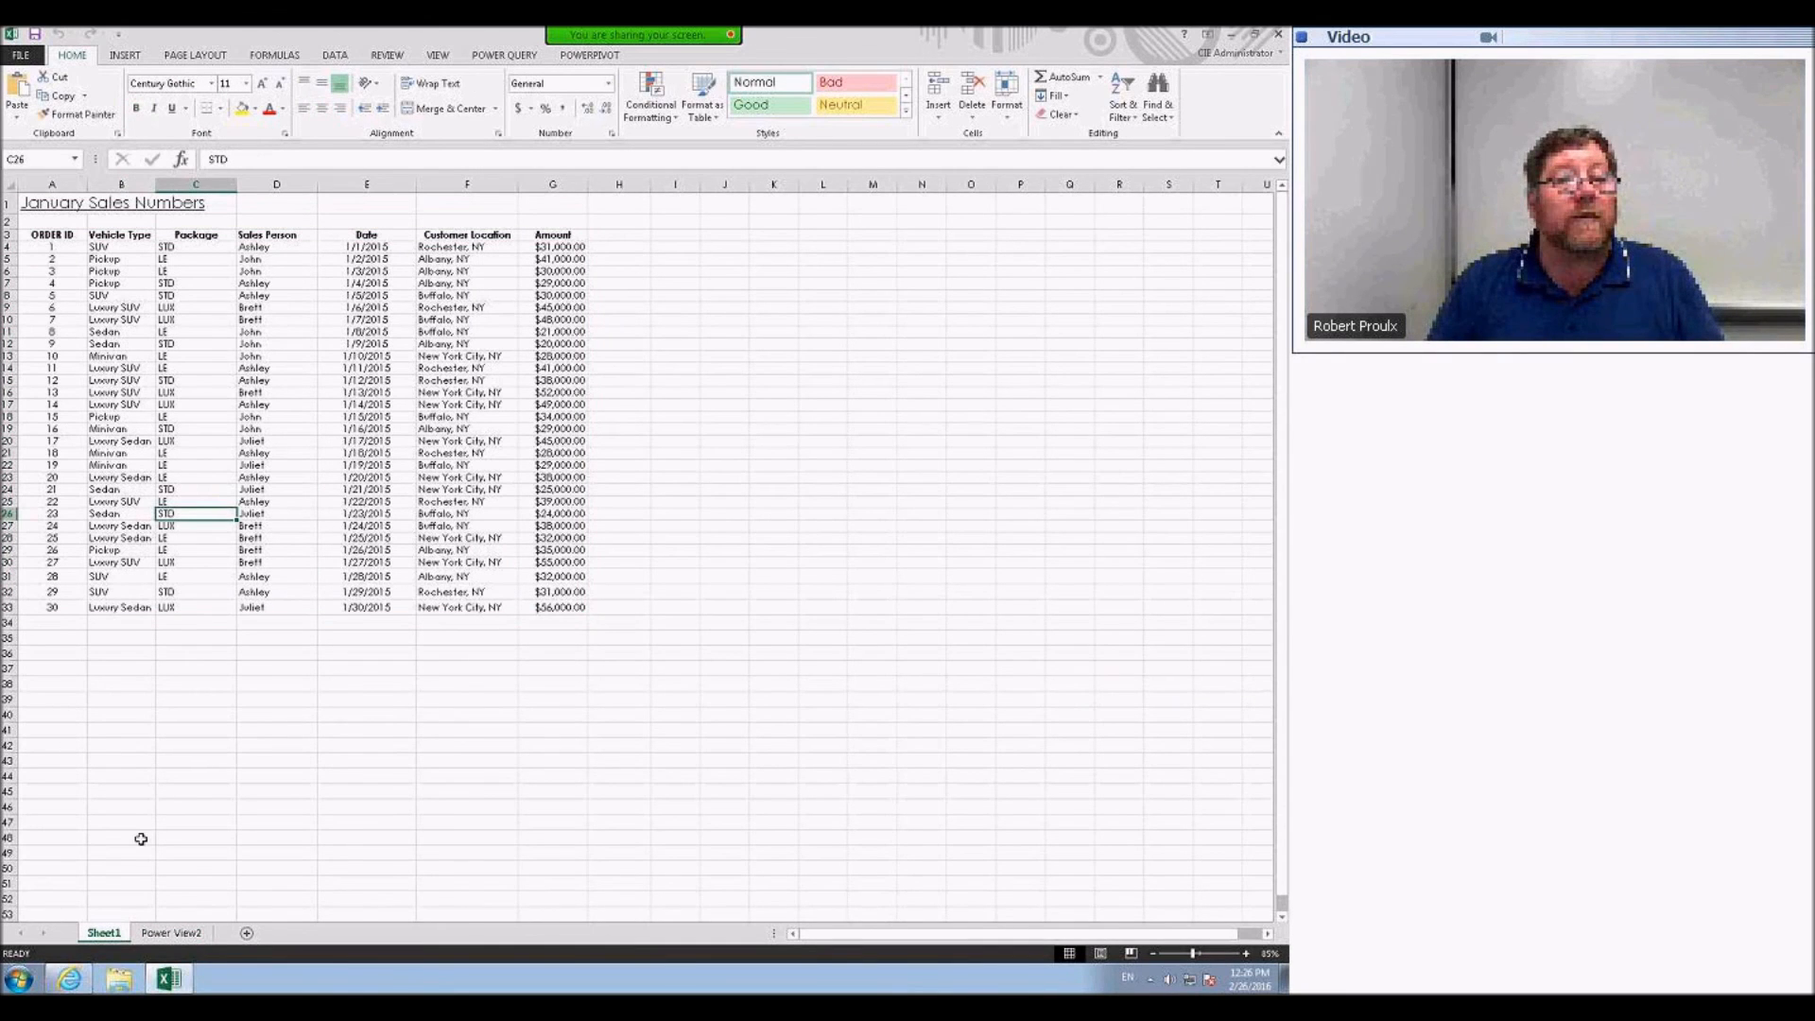
{"action": "left_click", "coordinate": [168, 933]}
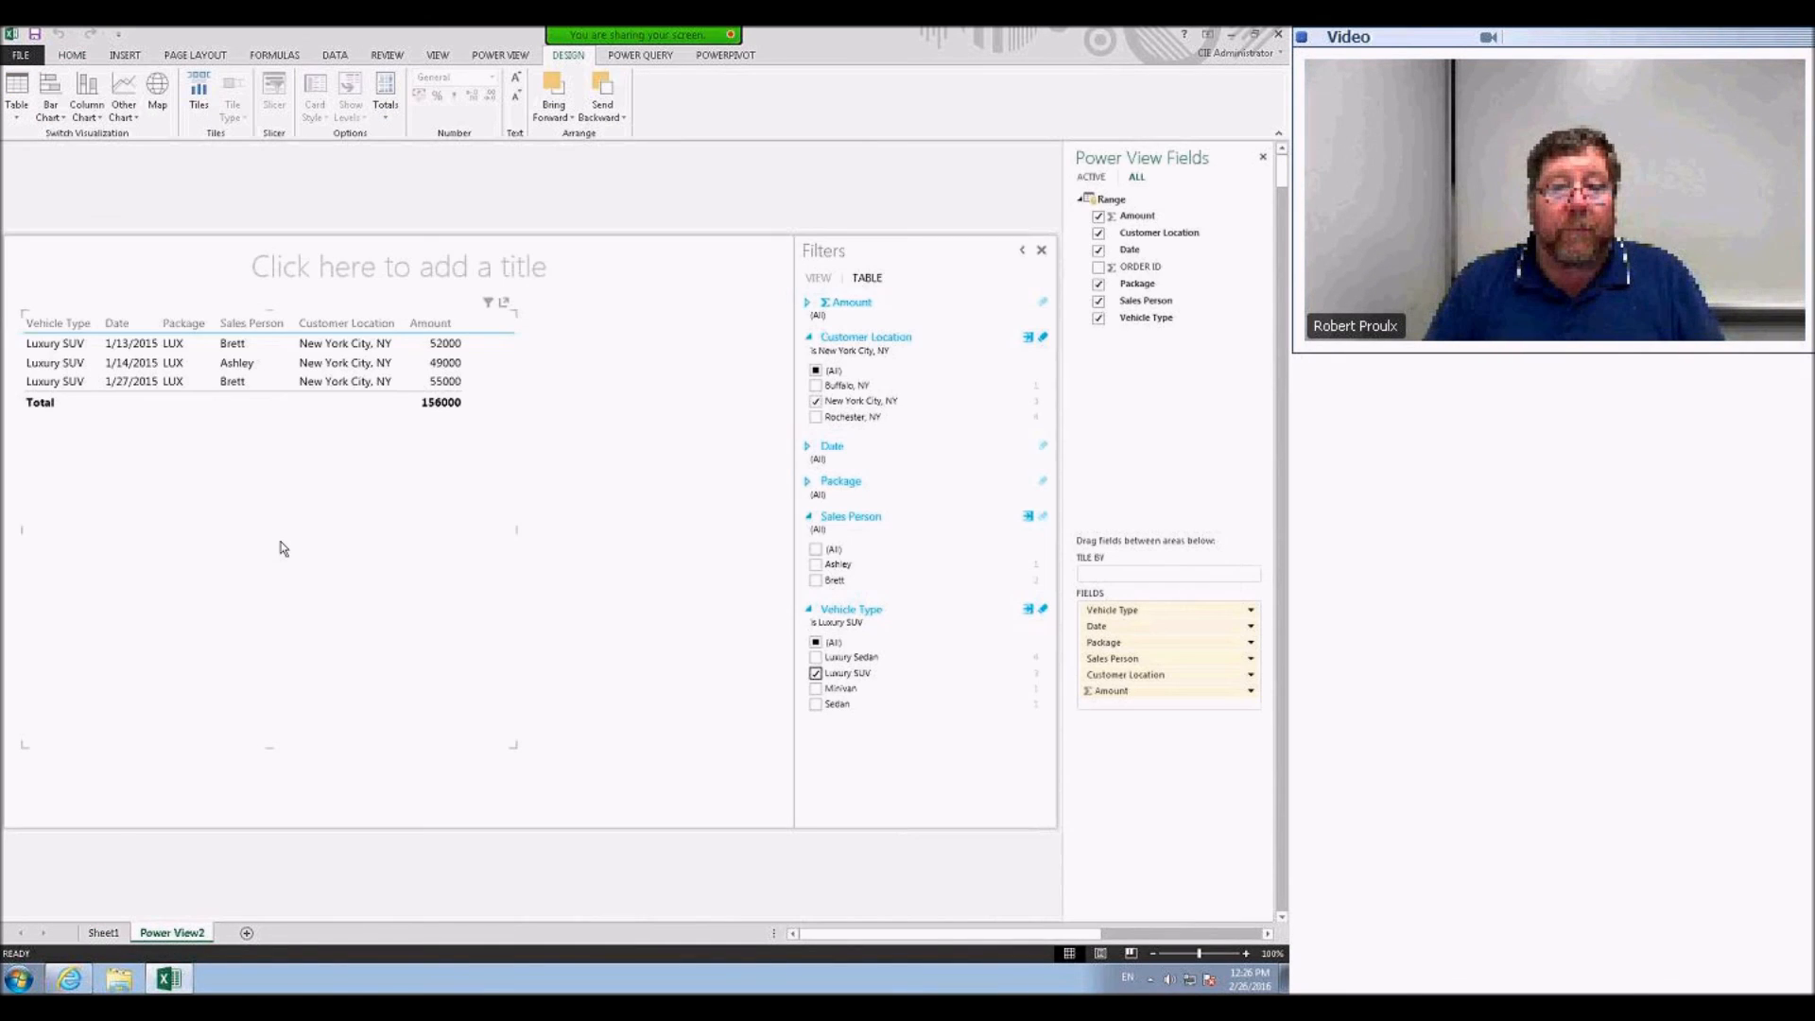
{"action": "left_click", "coordinate": [285, 366]}
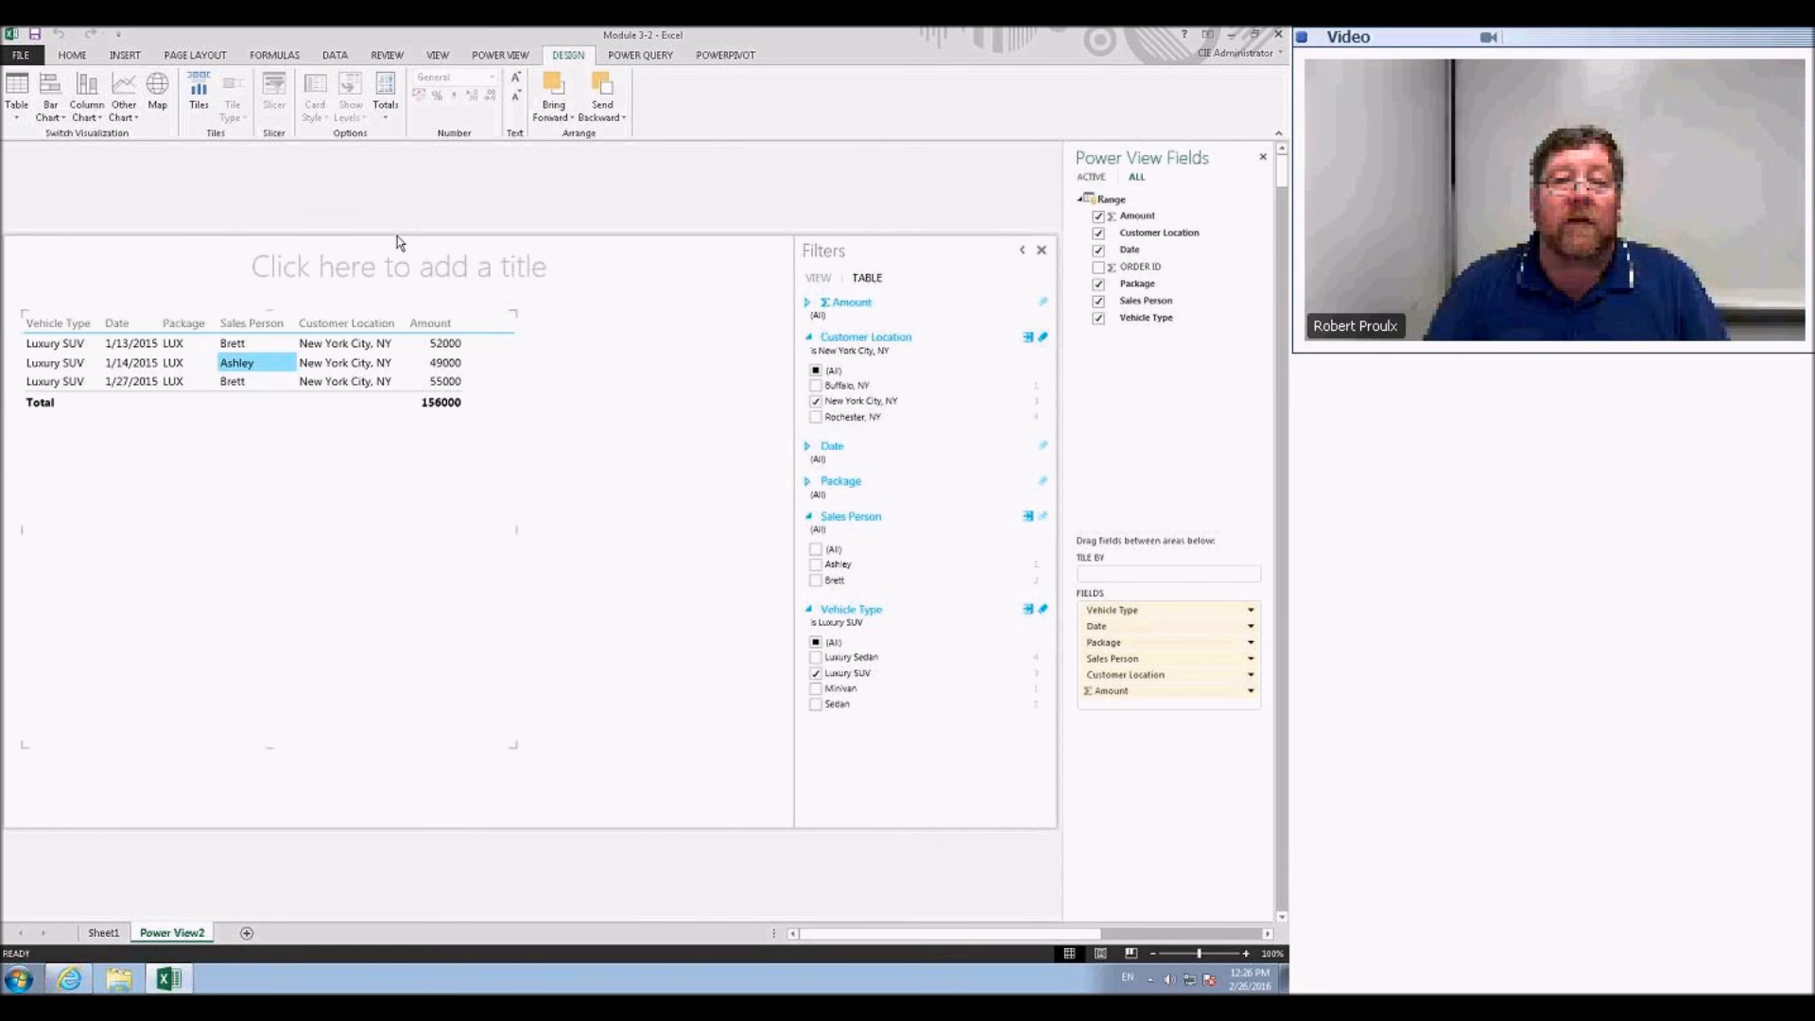
- Apply a theme with gold accents to the Power View report
{"action": "left_click", "coordinate": [501, 57]}
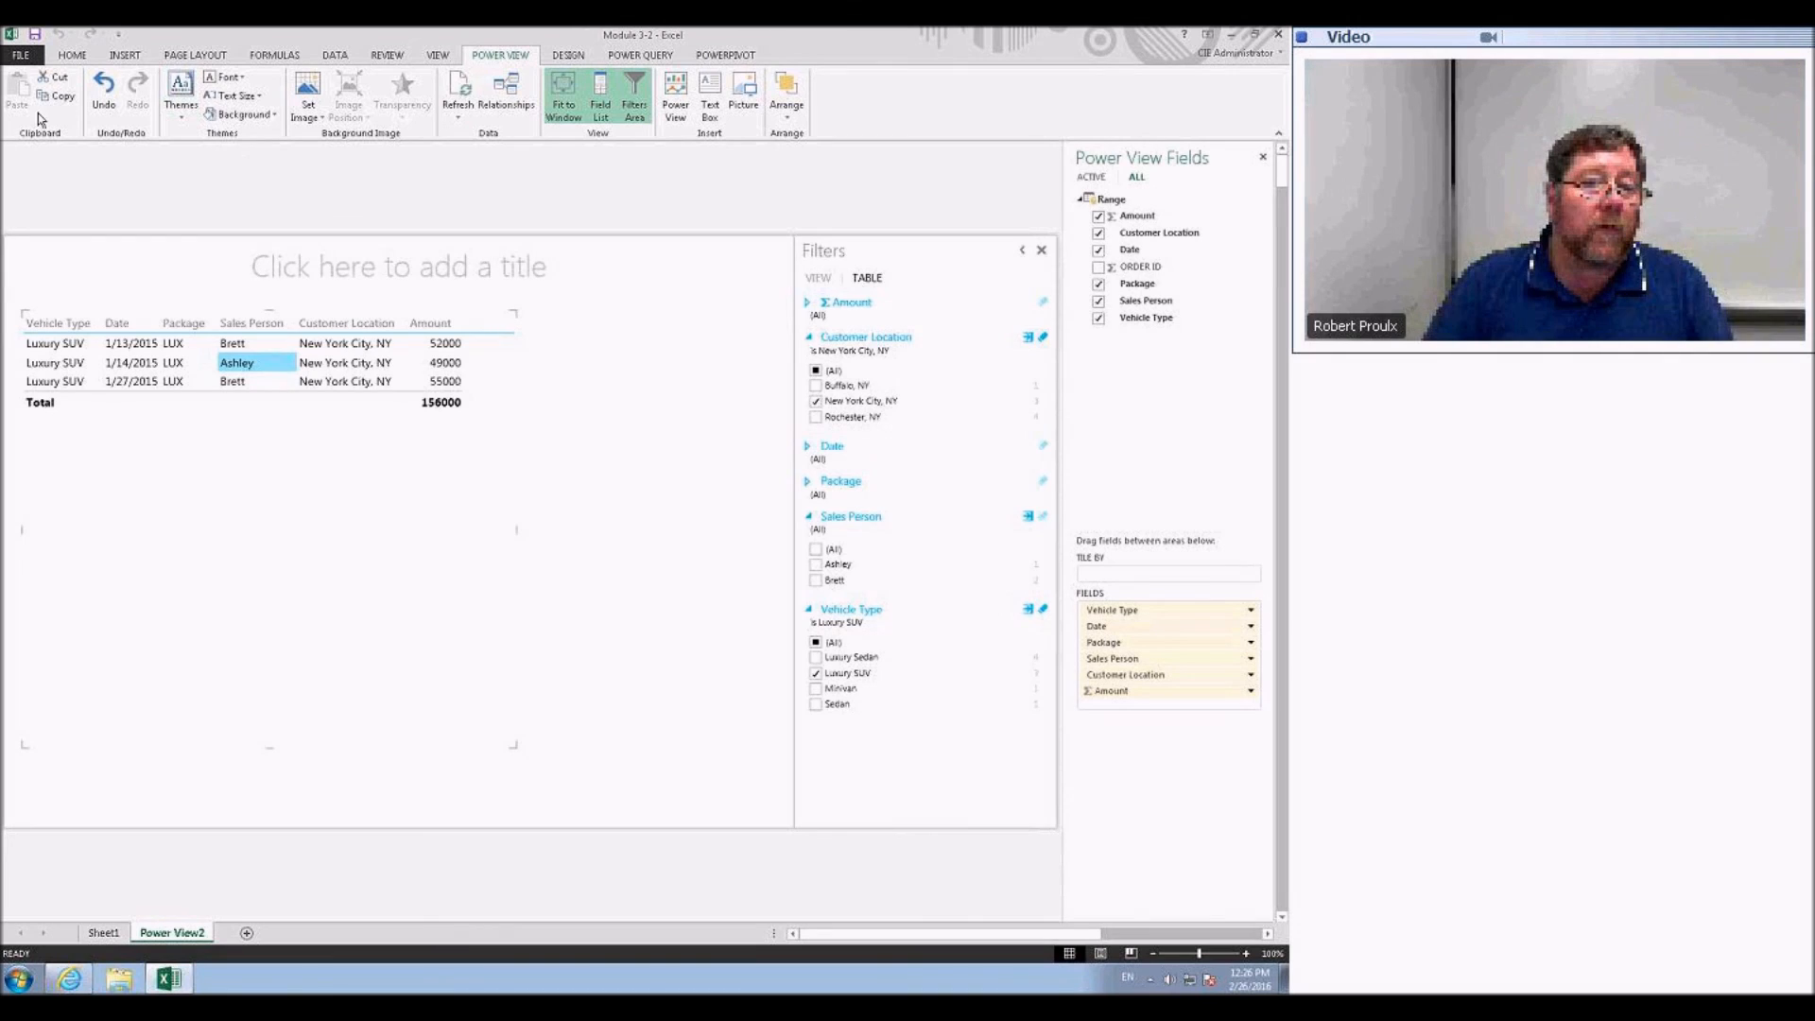
{"action": "left_click", "coordinate": [183, 100]}
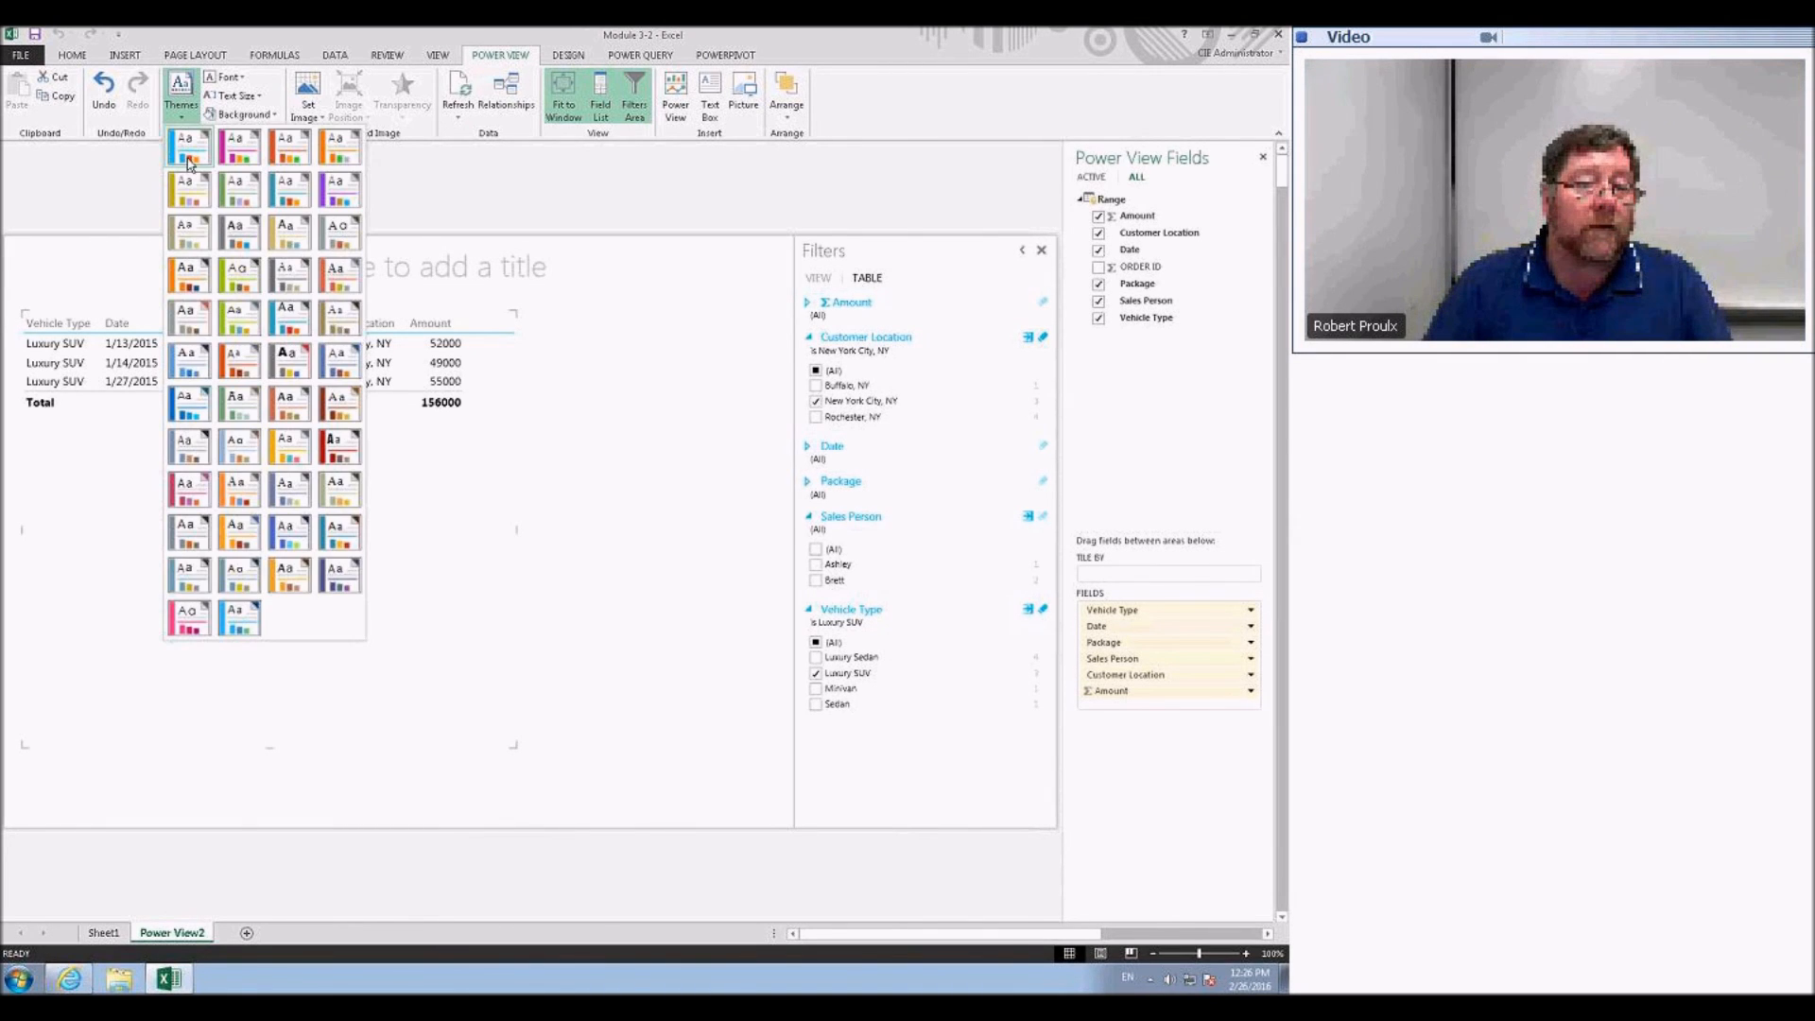
{"action": "left_click", "coordinate": [173, 192]}
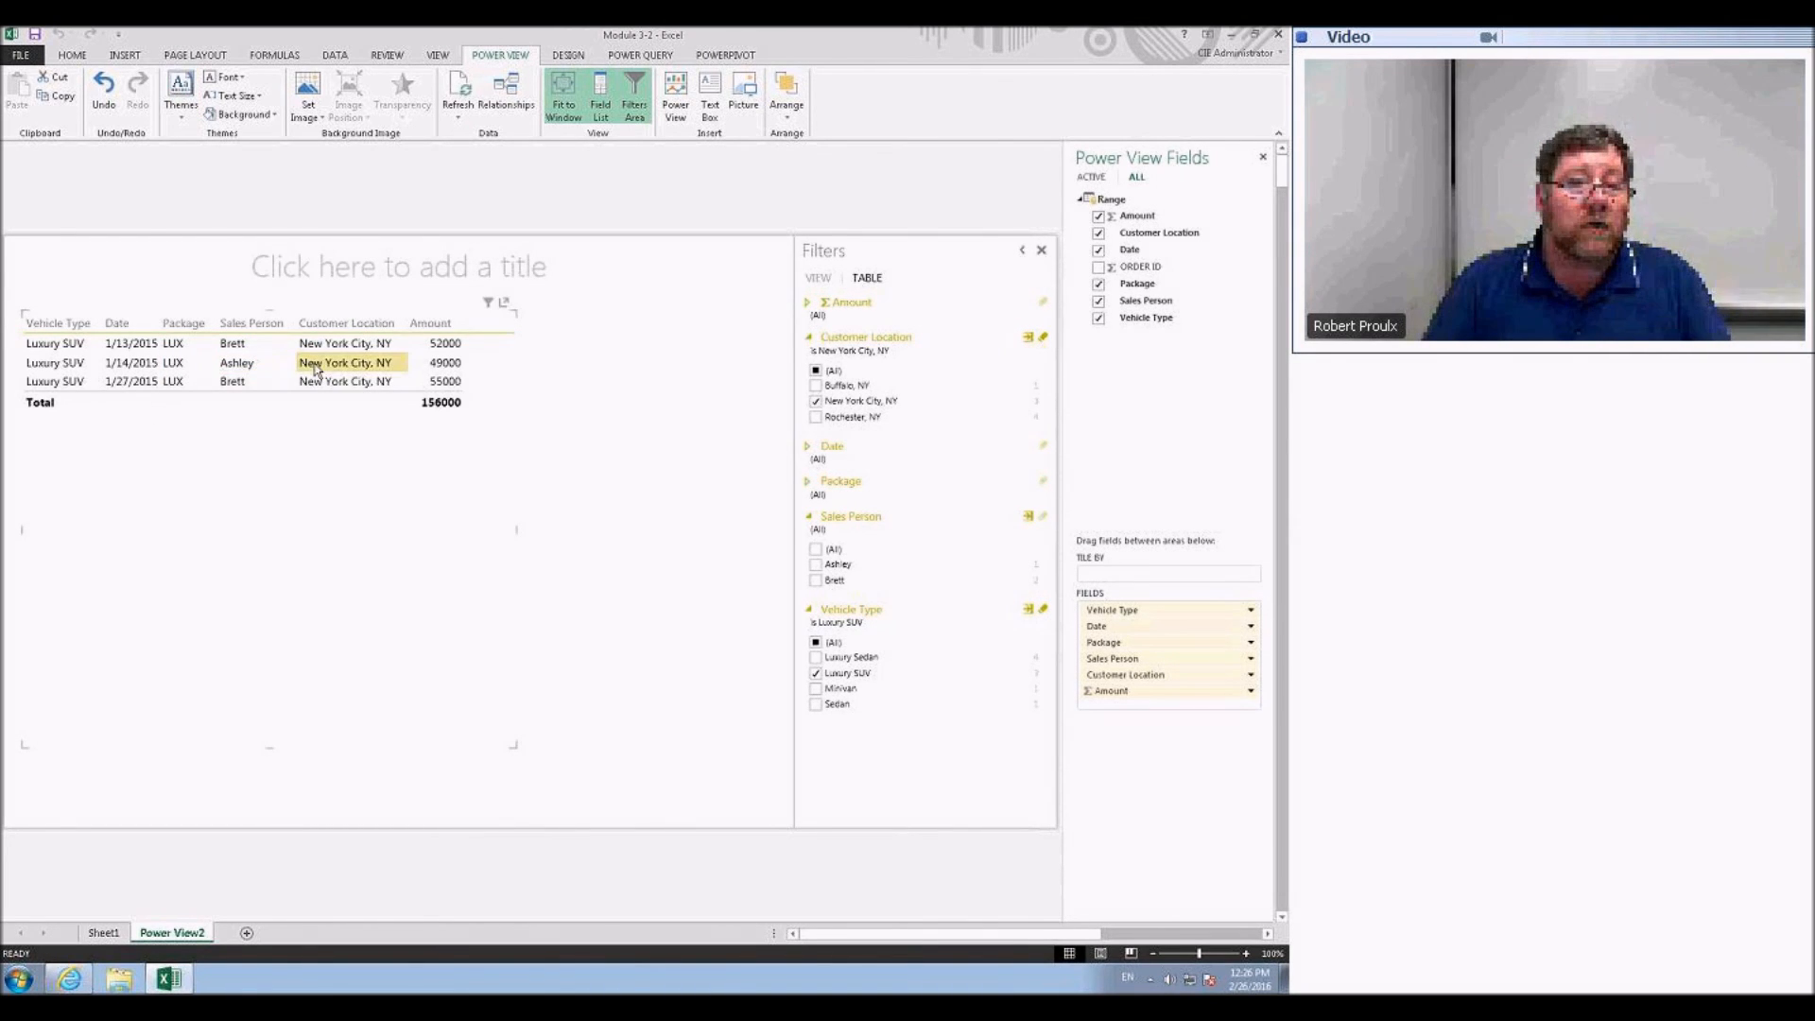
- Tile the main sales table by Vehicle Type and turn off its totals
{"action": "left_click", "coordinate": [568, 55]}
{"action": "left_click", "coordinate": [199, 95]}
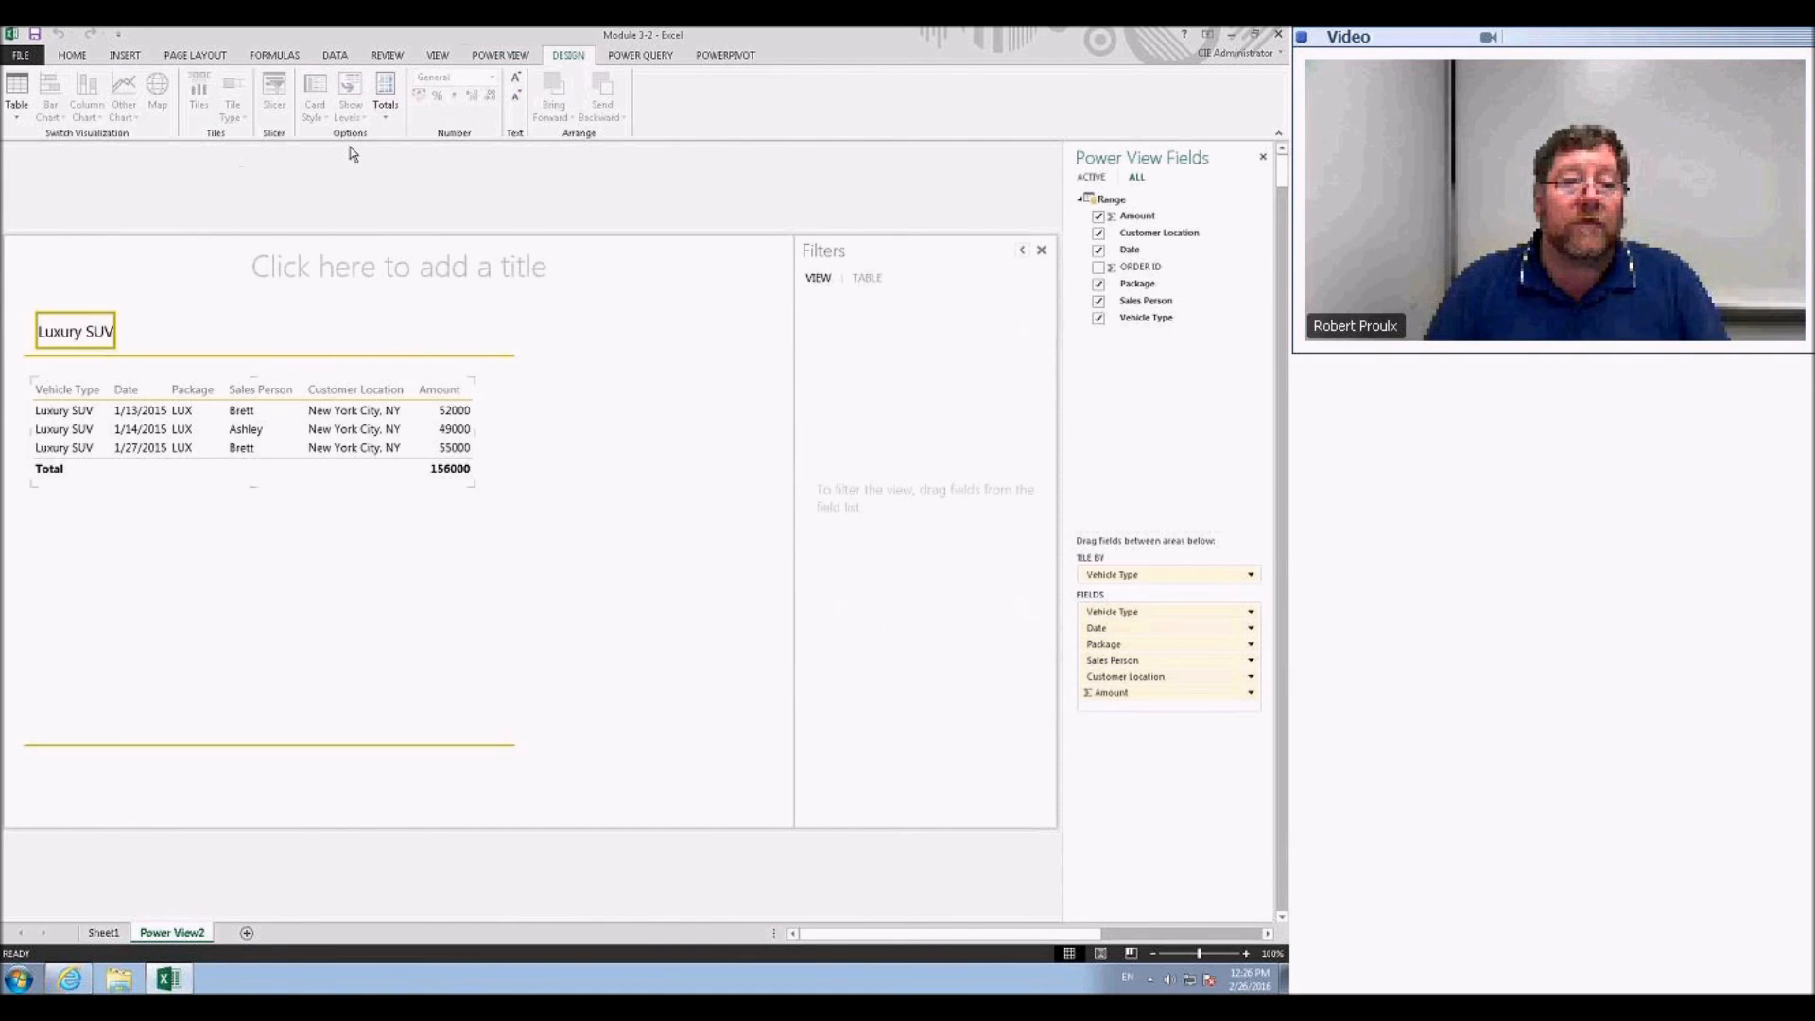
{"action": "left_click", "coordinate": [386, 113]}
{"action": "left_click", "coordinate": [397, 135]}
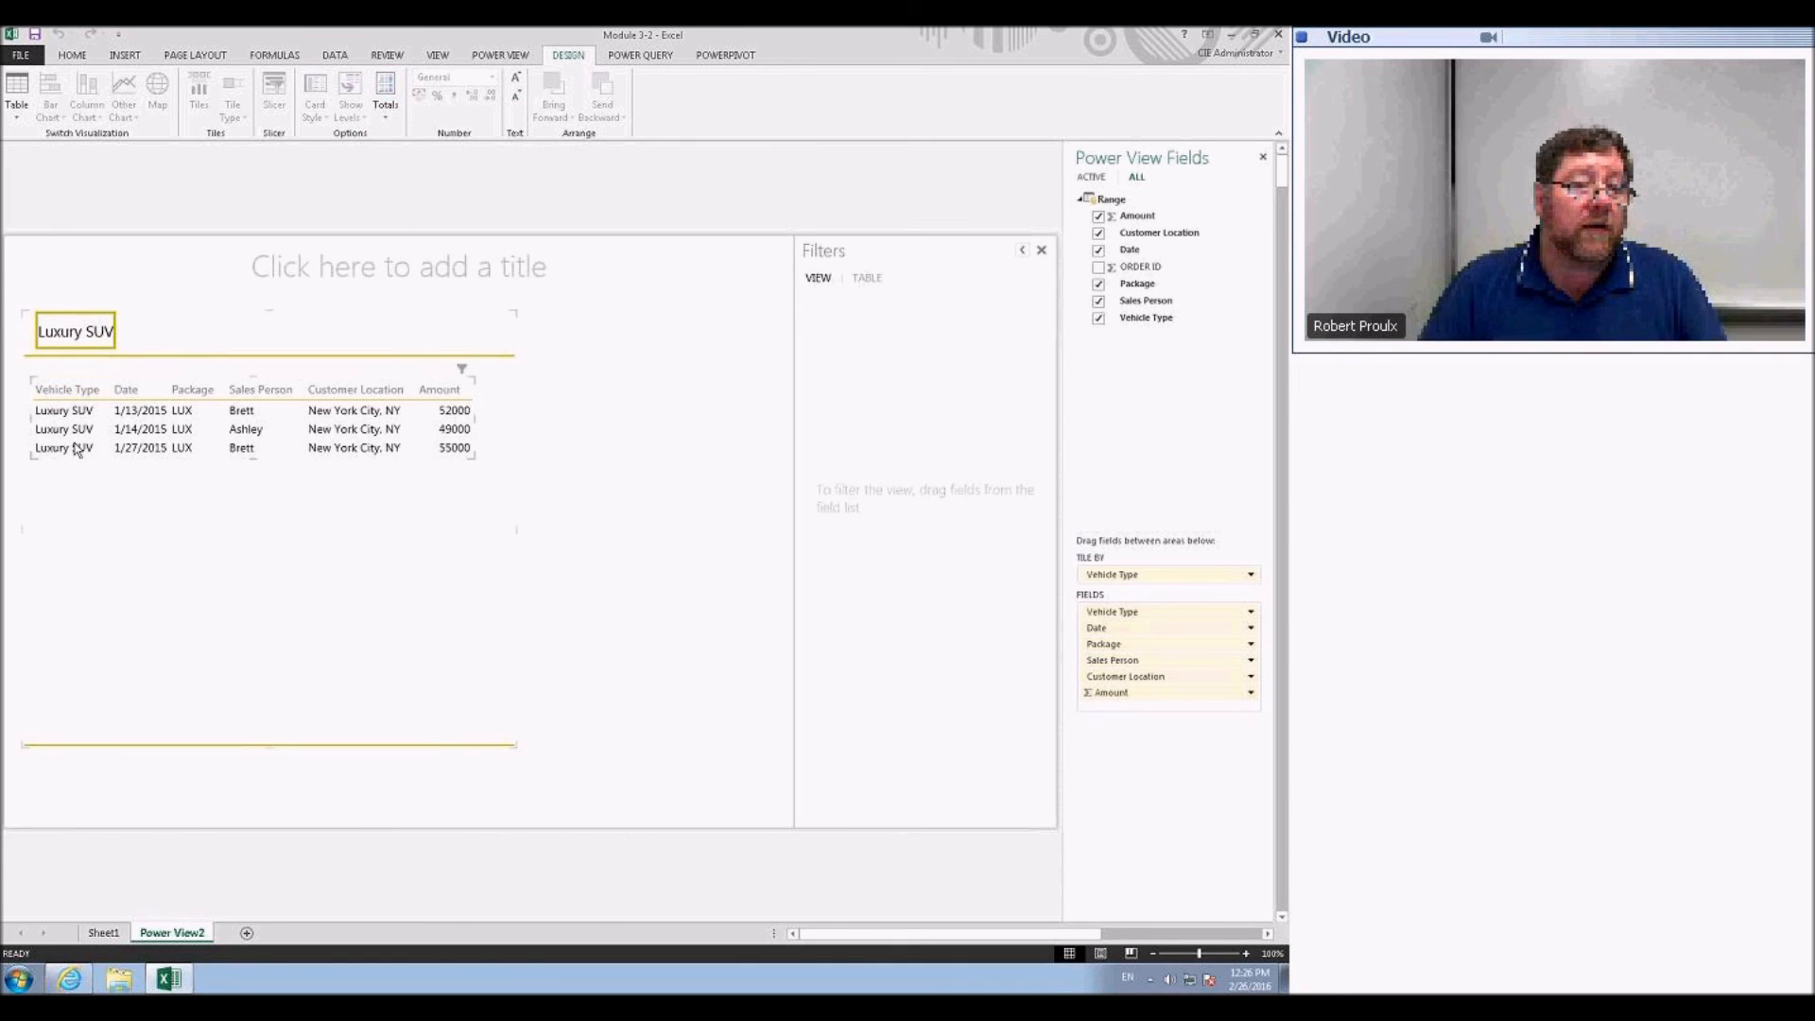
- Try the matrix layout for the tiled sales table, and display the data as cards instead
{"action": "left_click", "coordinate": [17, 112]}
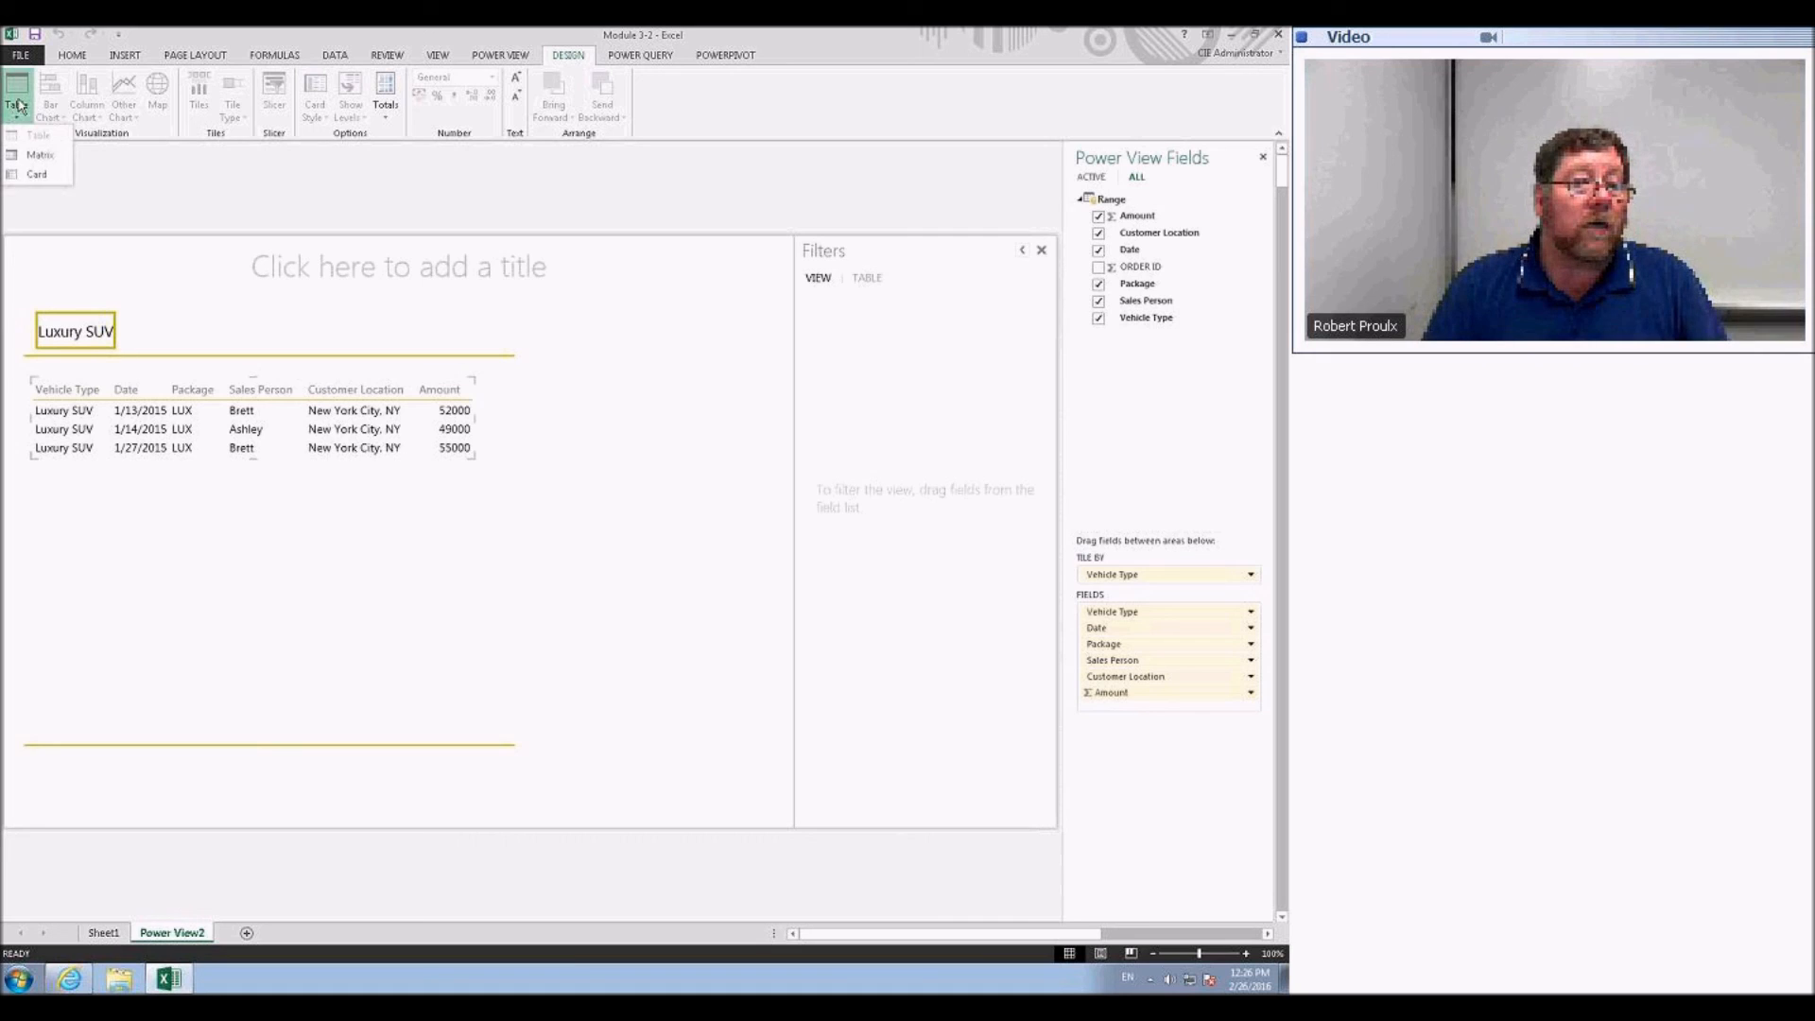
{"action": "left_click", "coordinate": [30, 158]}
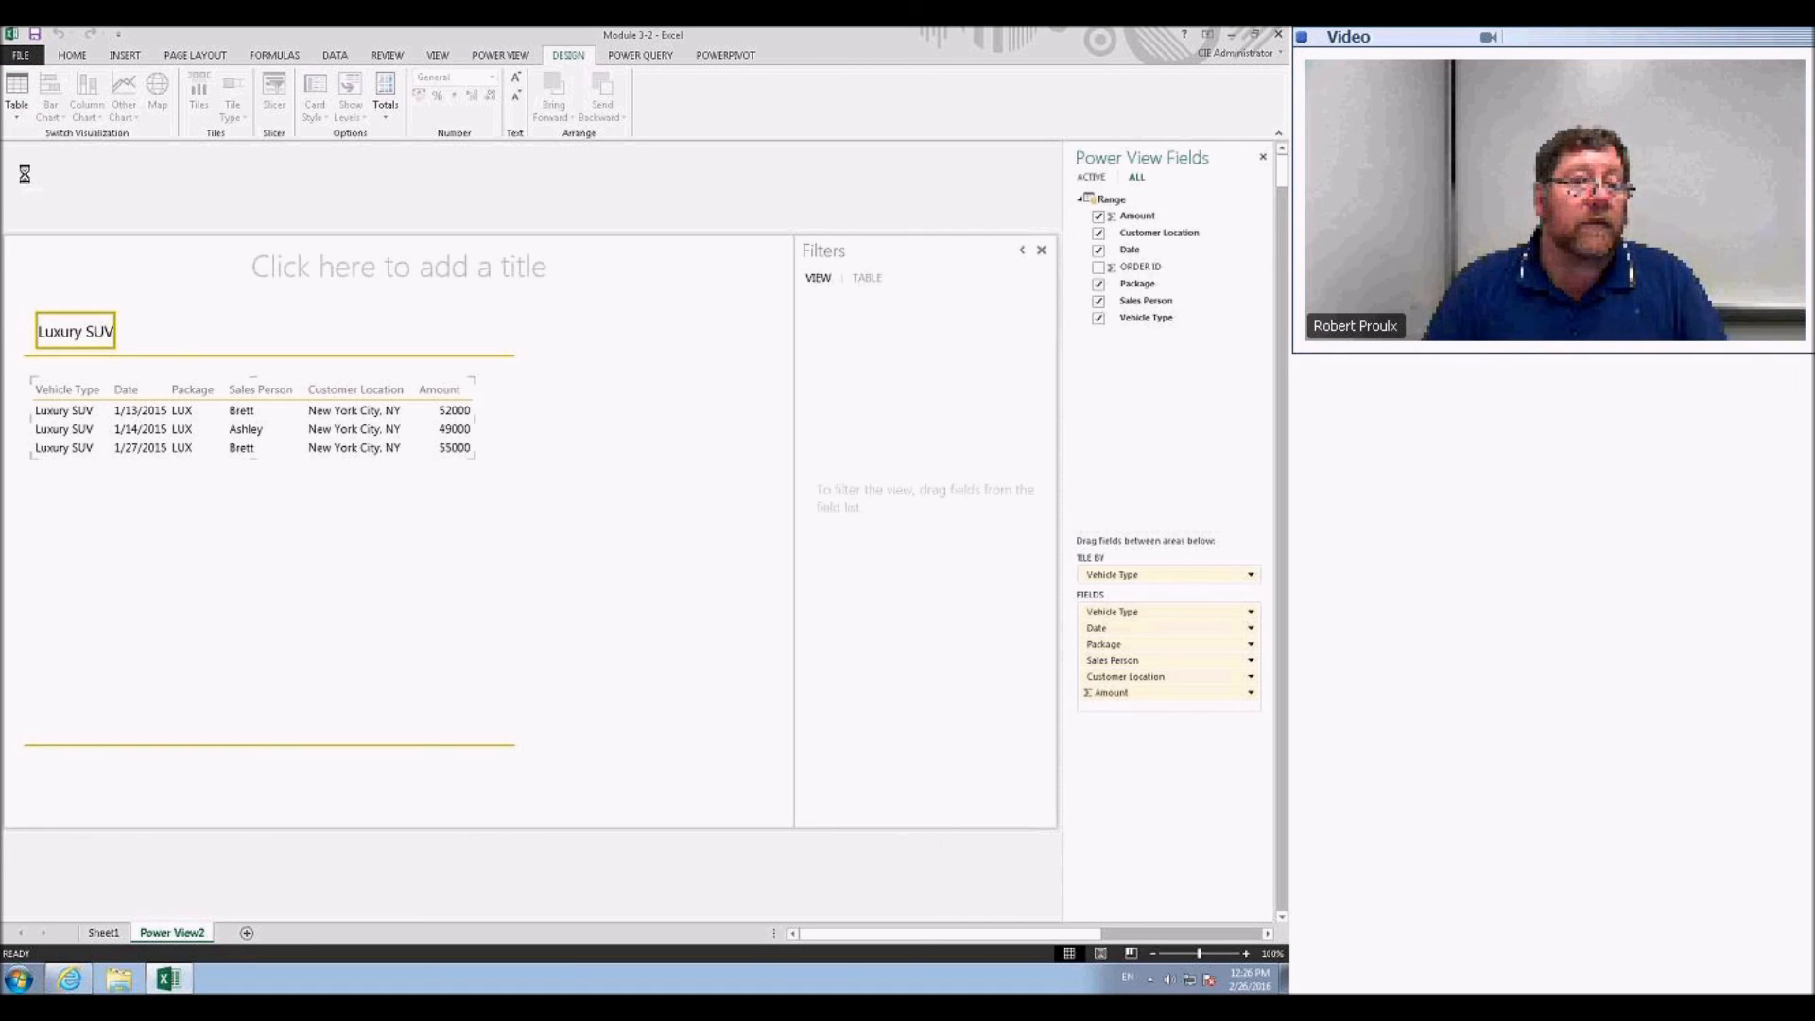
{"action": "left_click", "coordinate": [17, 111]}
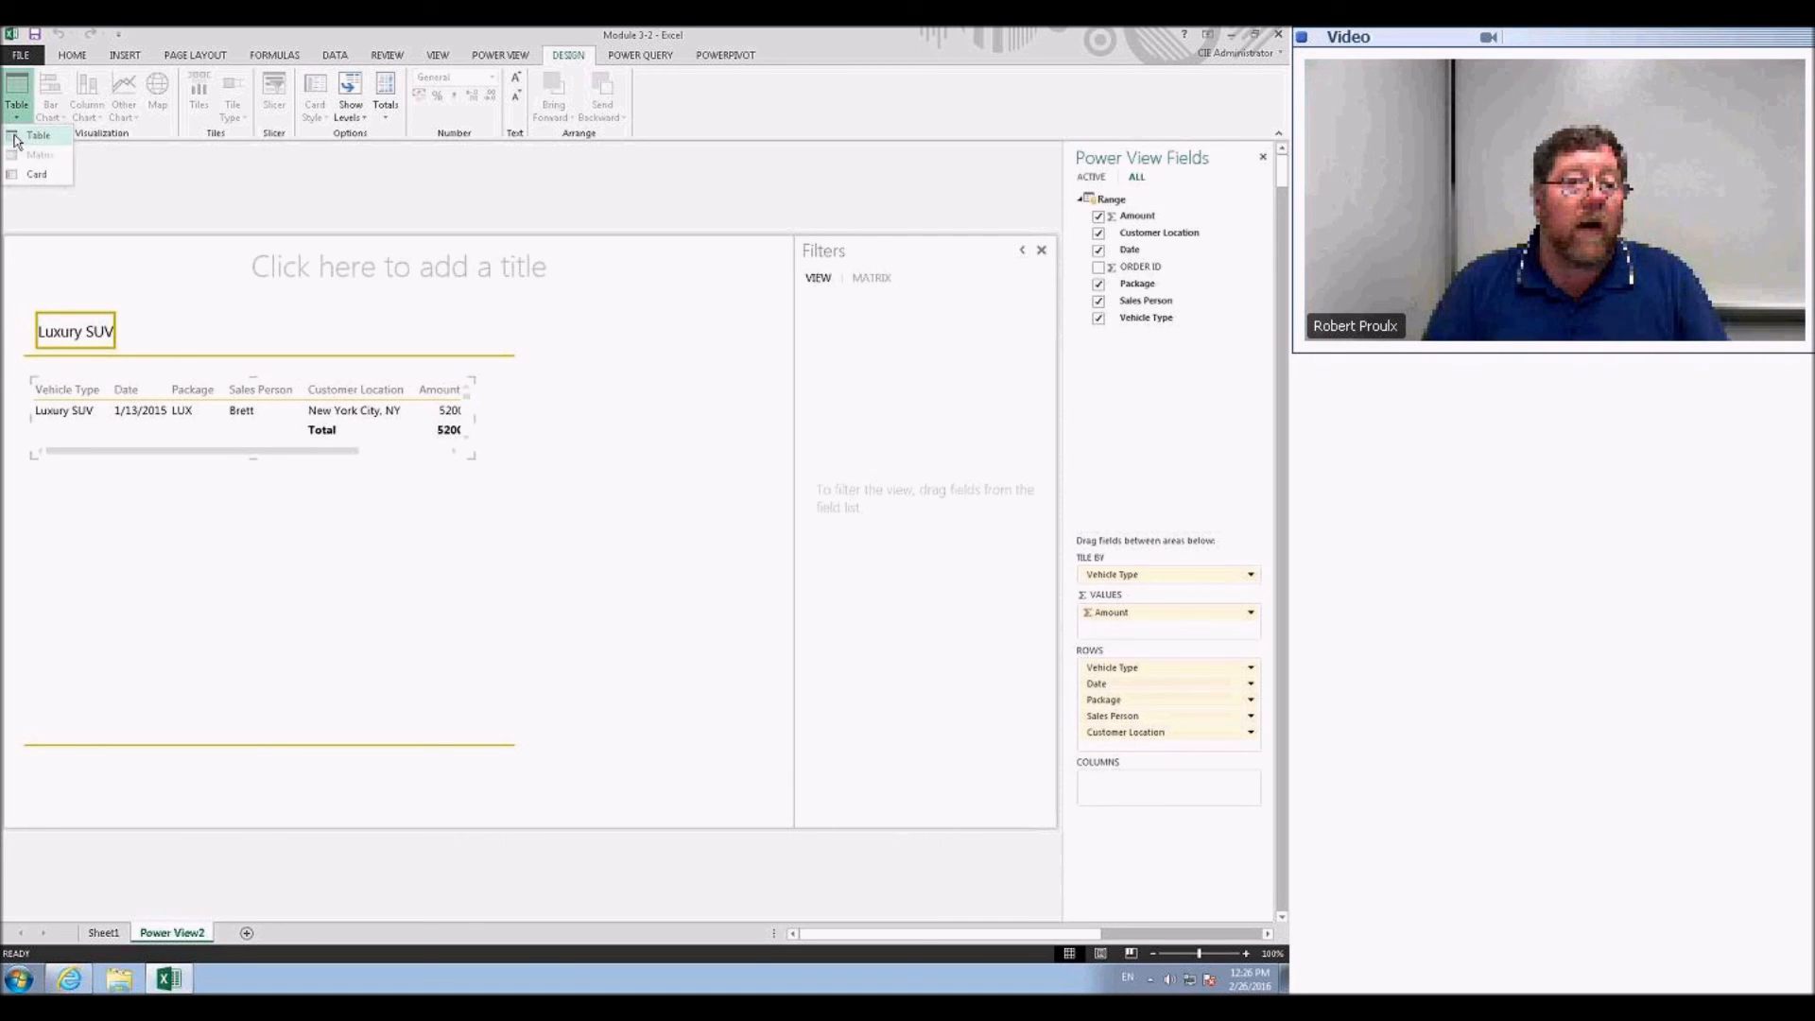
{"action": "left_click", "coordinate": [28, 138]}
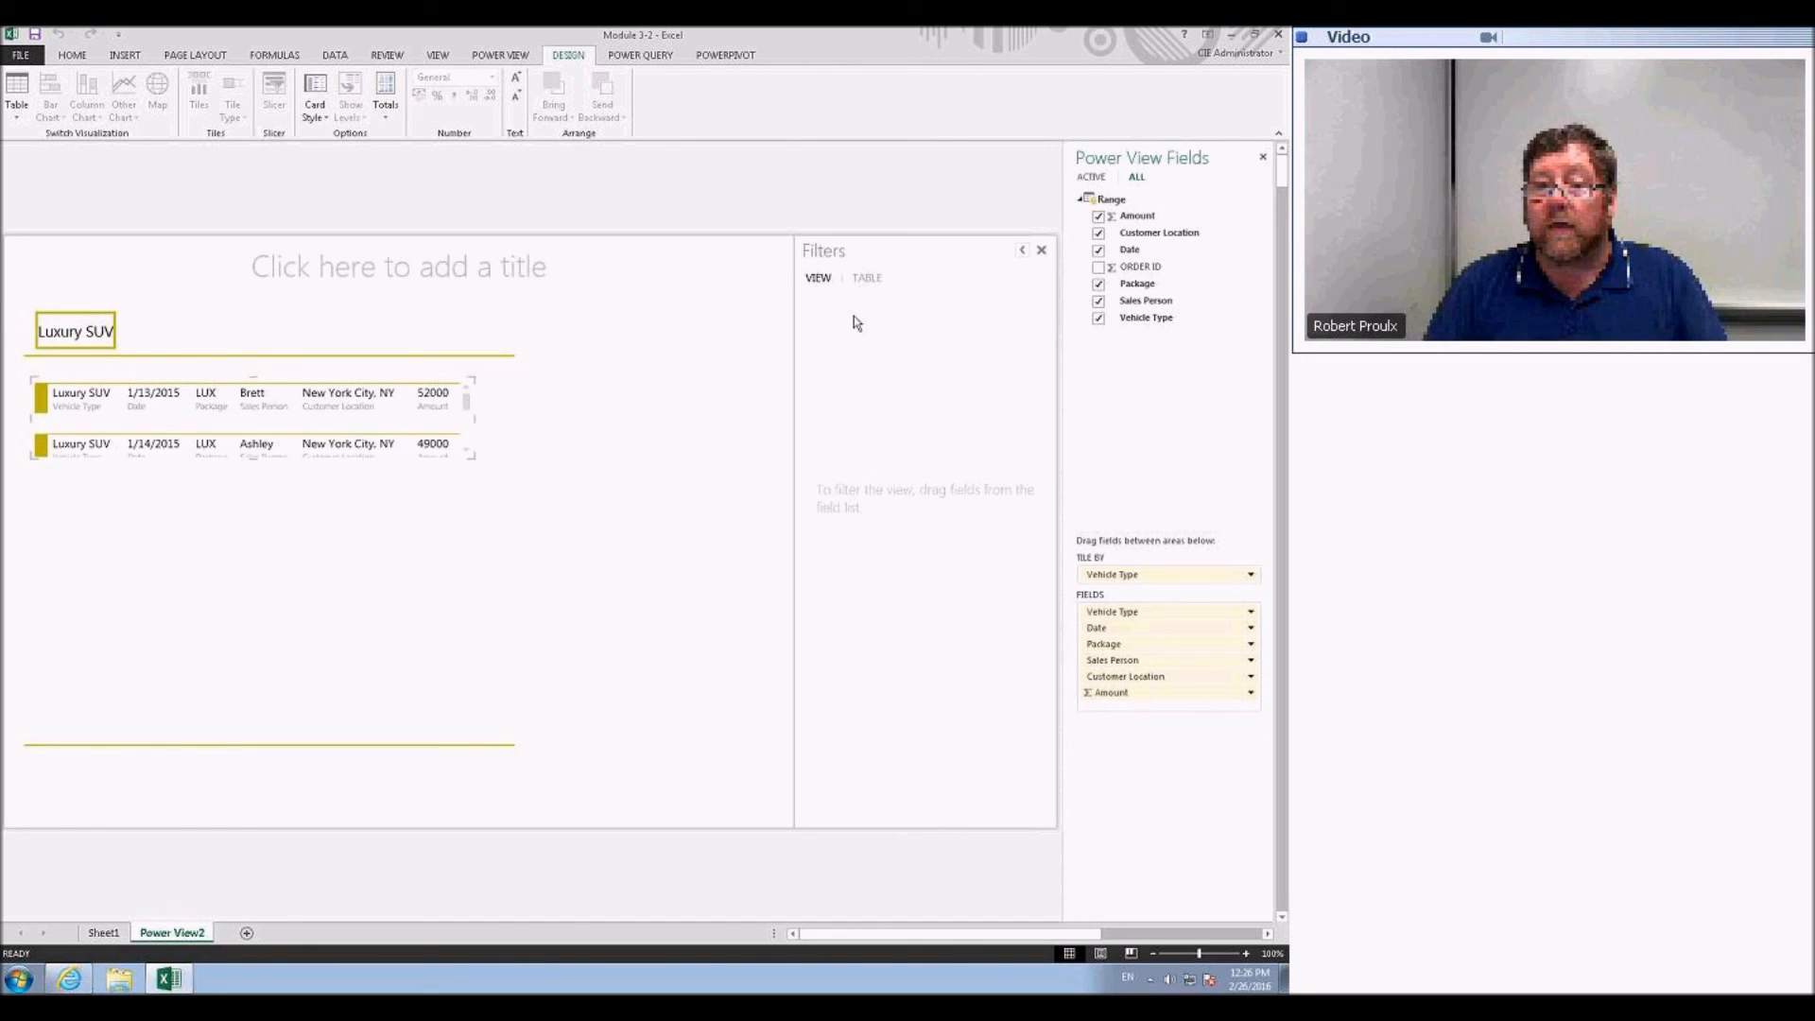
- Reset the card table's Customer Location and Vehicle Type filters to include all values
{"action": "left_click", "coordinate": [867, 277]}
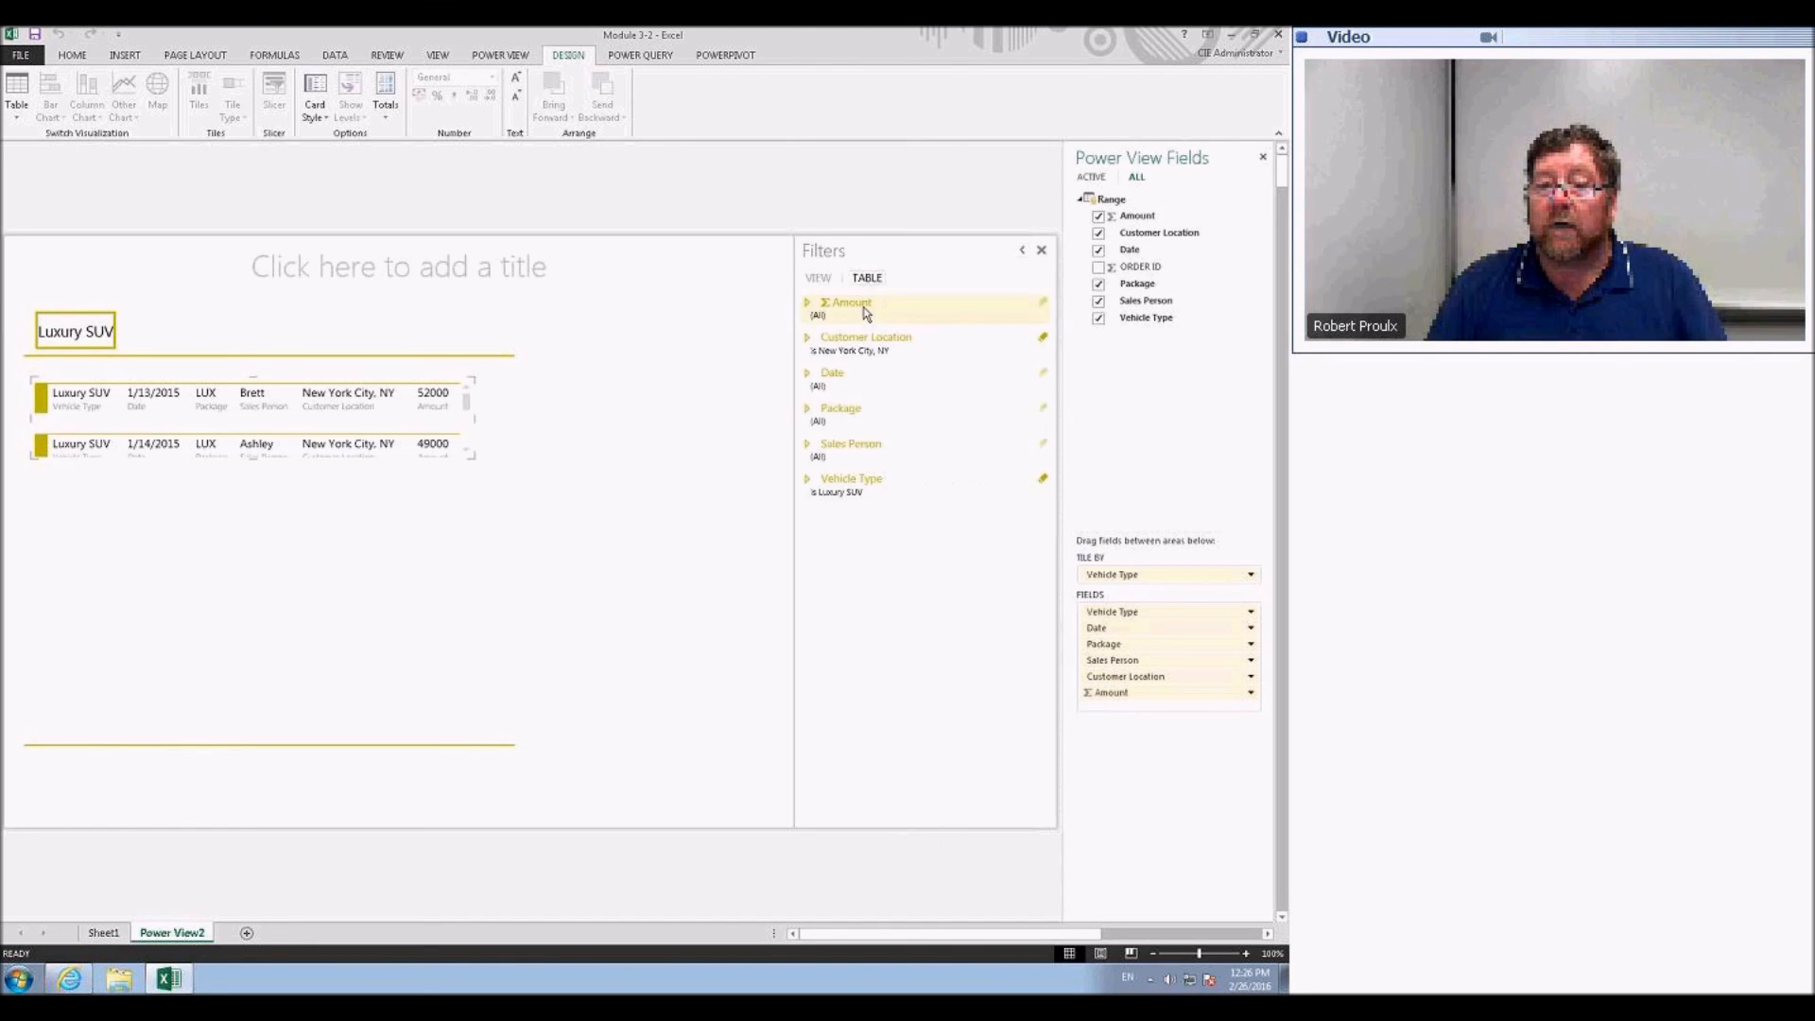
{"action": "left_click", "coordinate": [1030, 342]}
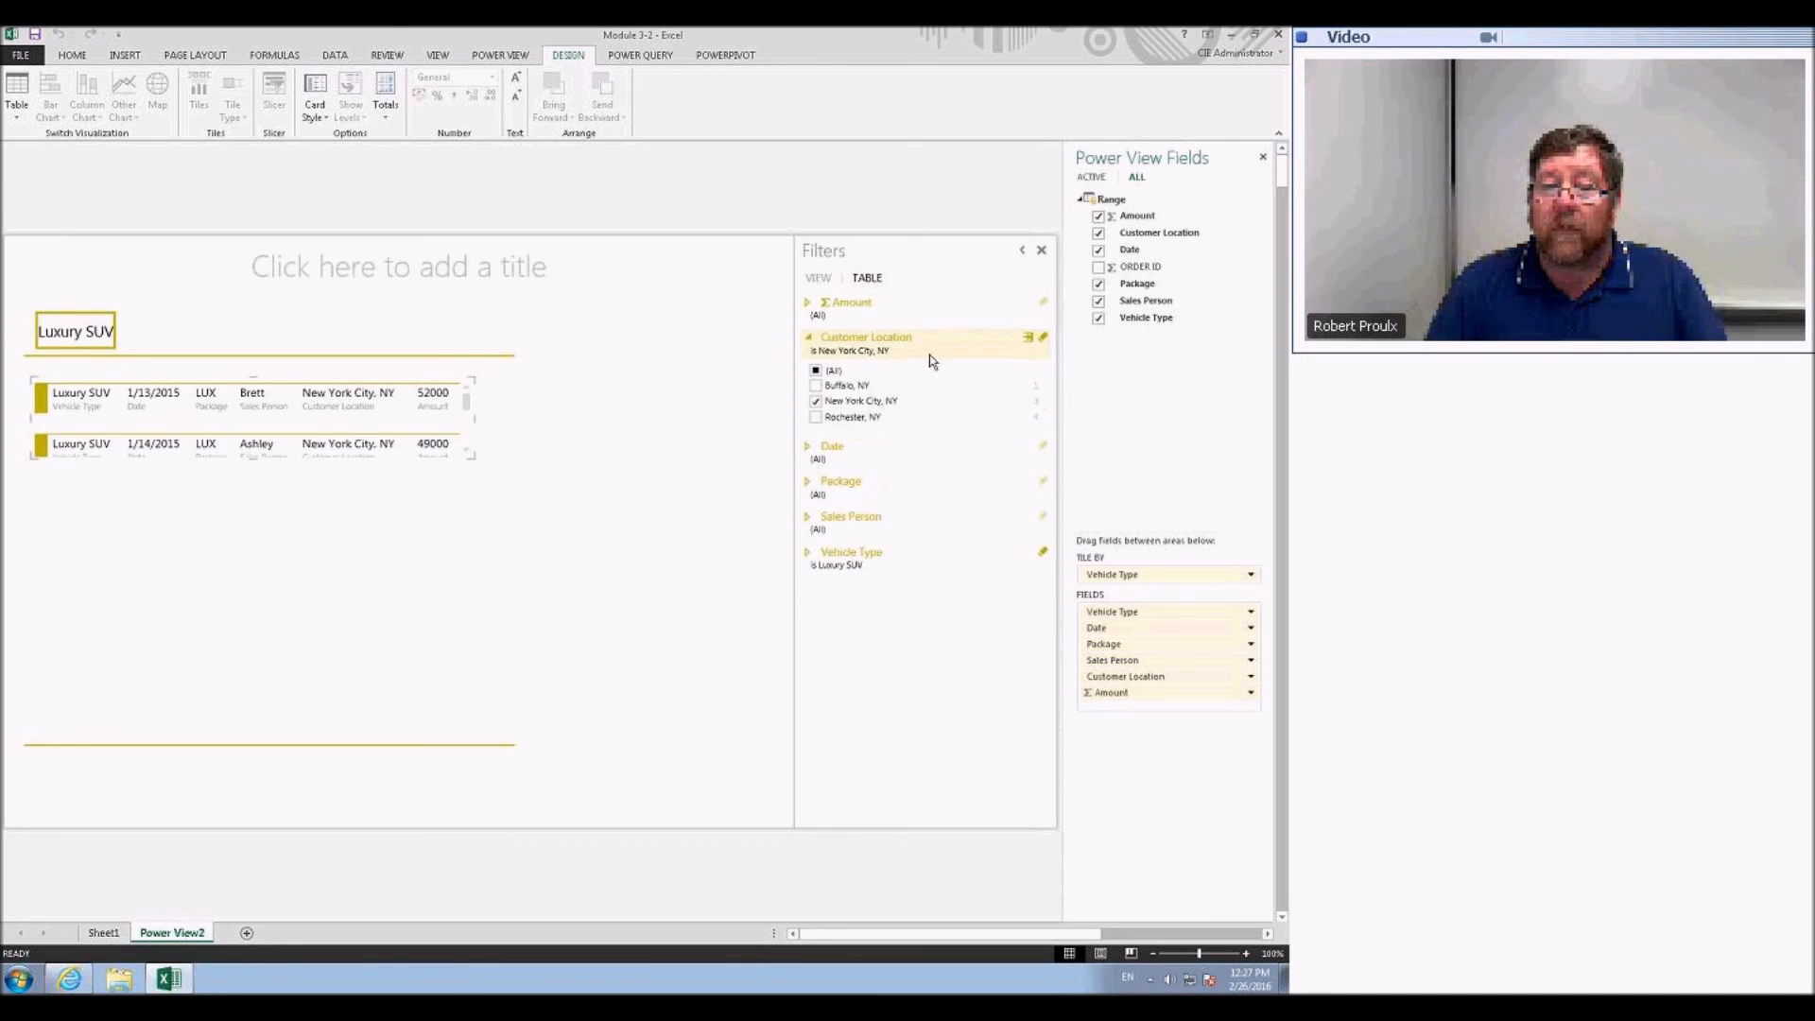
{"action": "left_click", "coordinate": [816, 370]}
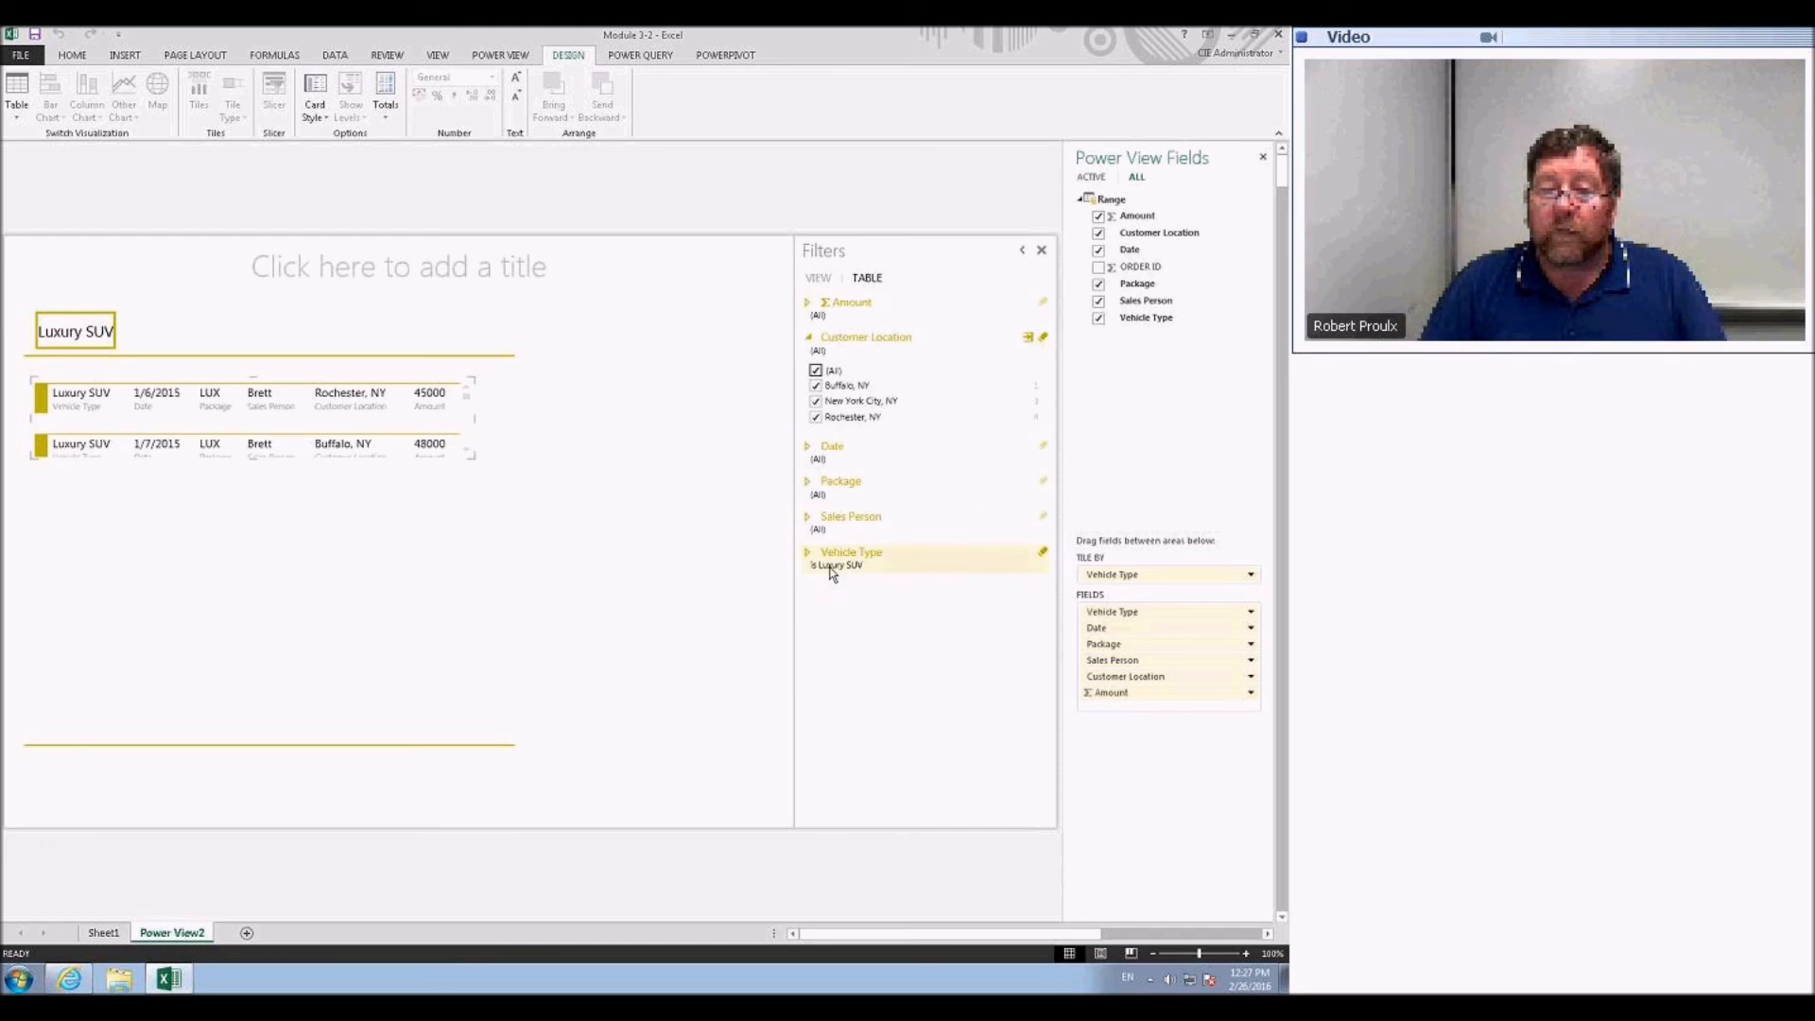
{"action": "left_click", "coordinate": [832, 567]}
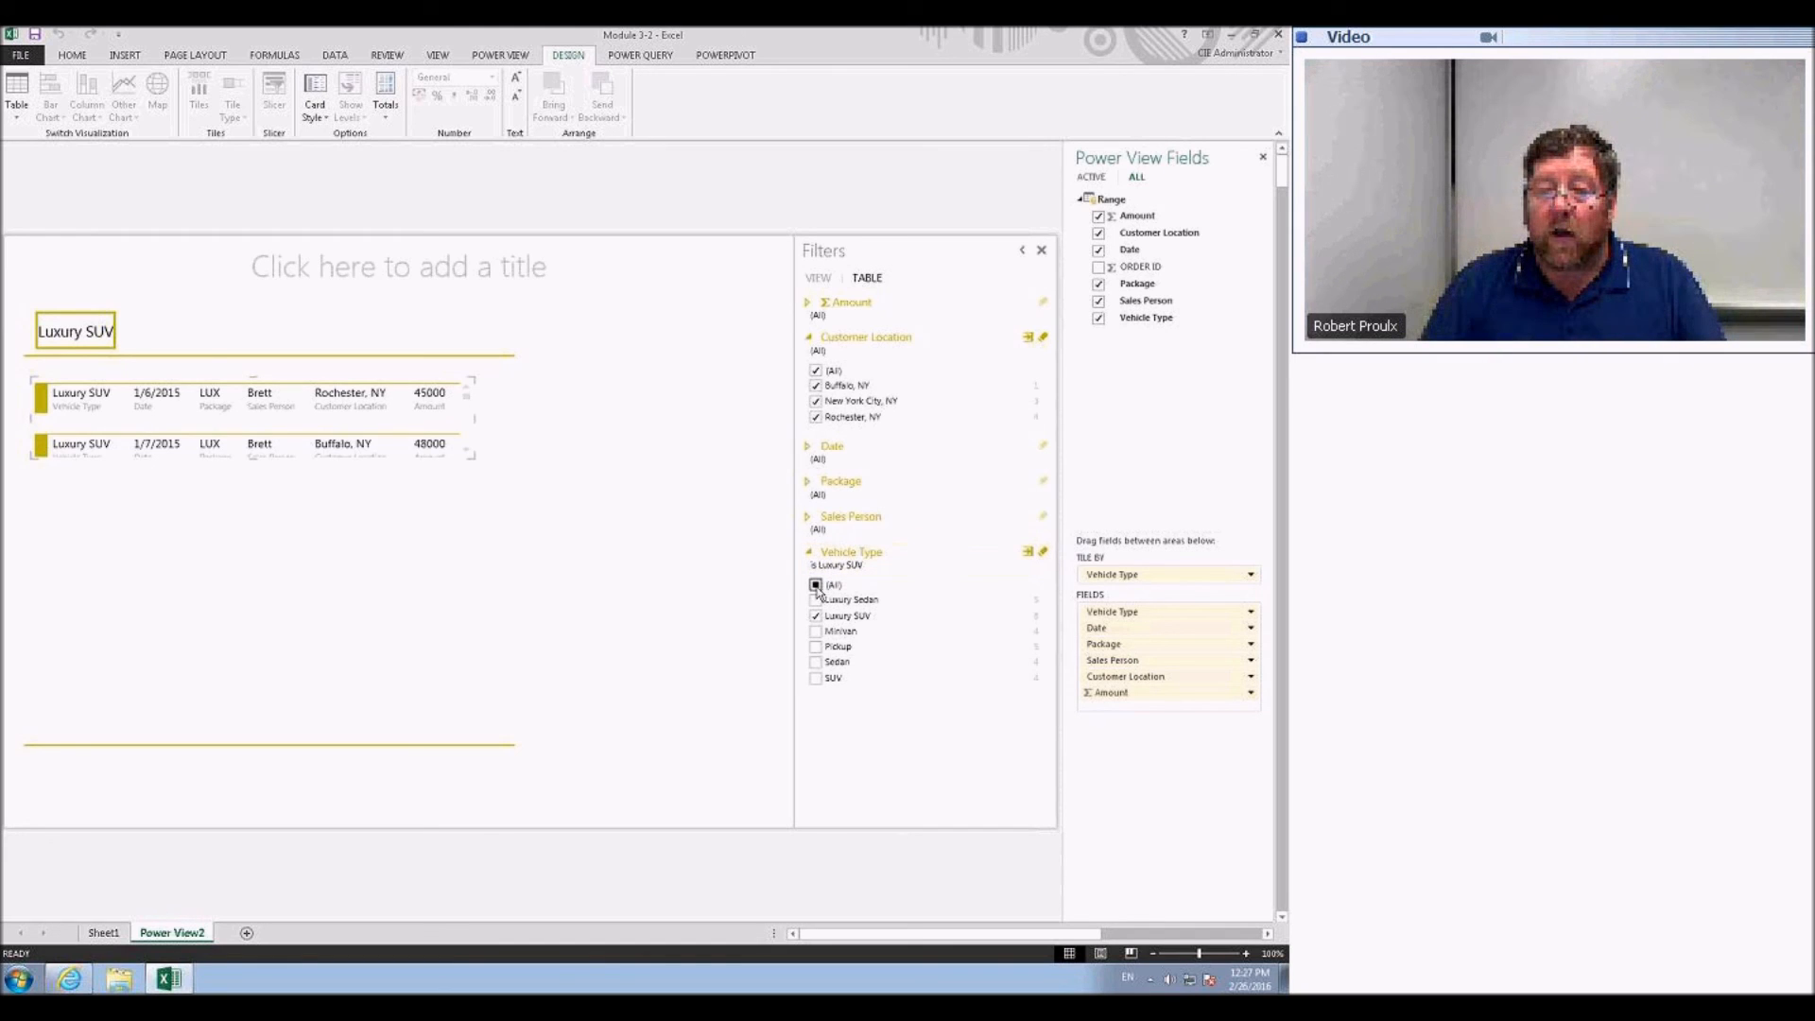
{"action": "left_click", "coordinate": [816, 586]}
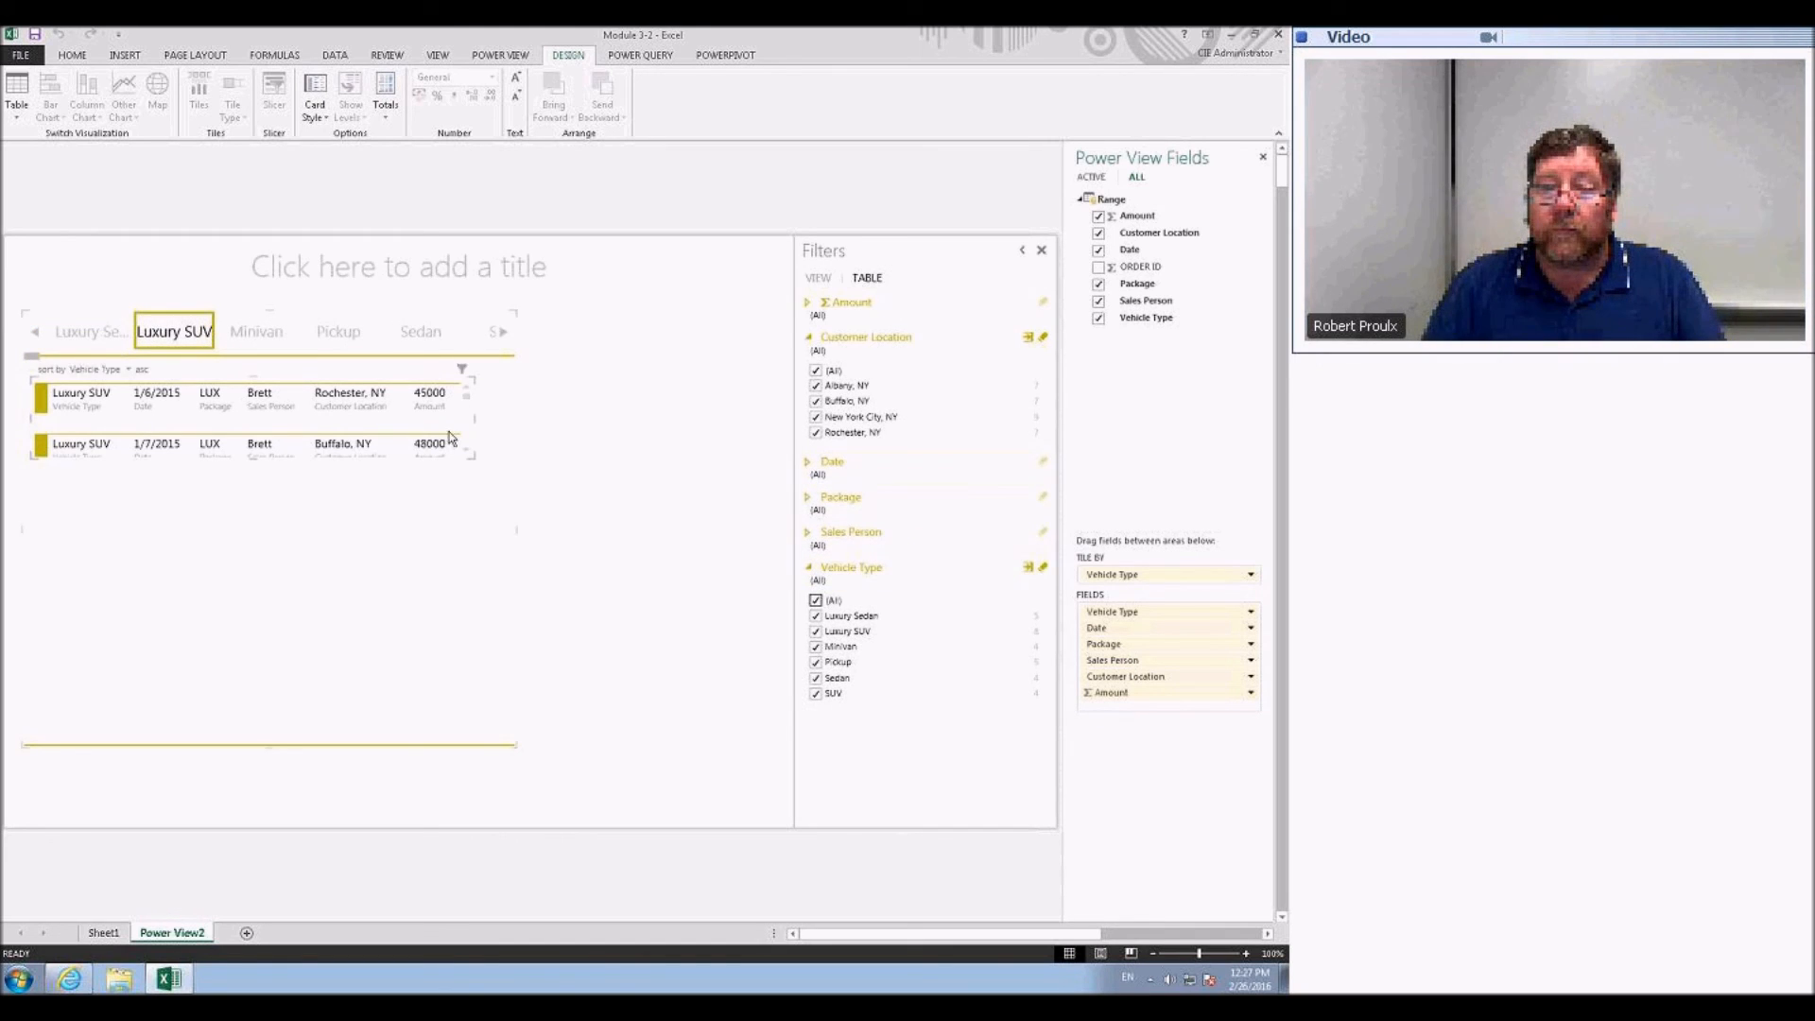
- Reselect the card table and expand its Amount filter to examine the available range
{"action": "left_click", "coordinate": [634, 439]}
{"action": "left_click", "coordinate": [397, 427]}
{"action": "left_click", "coordinate": [878, 284]}
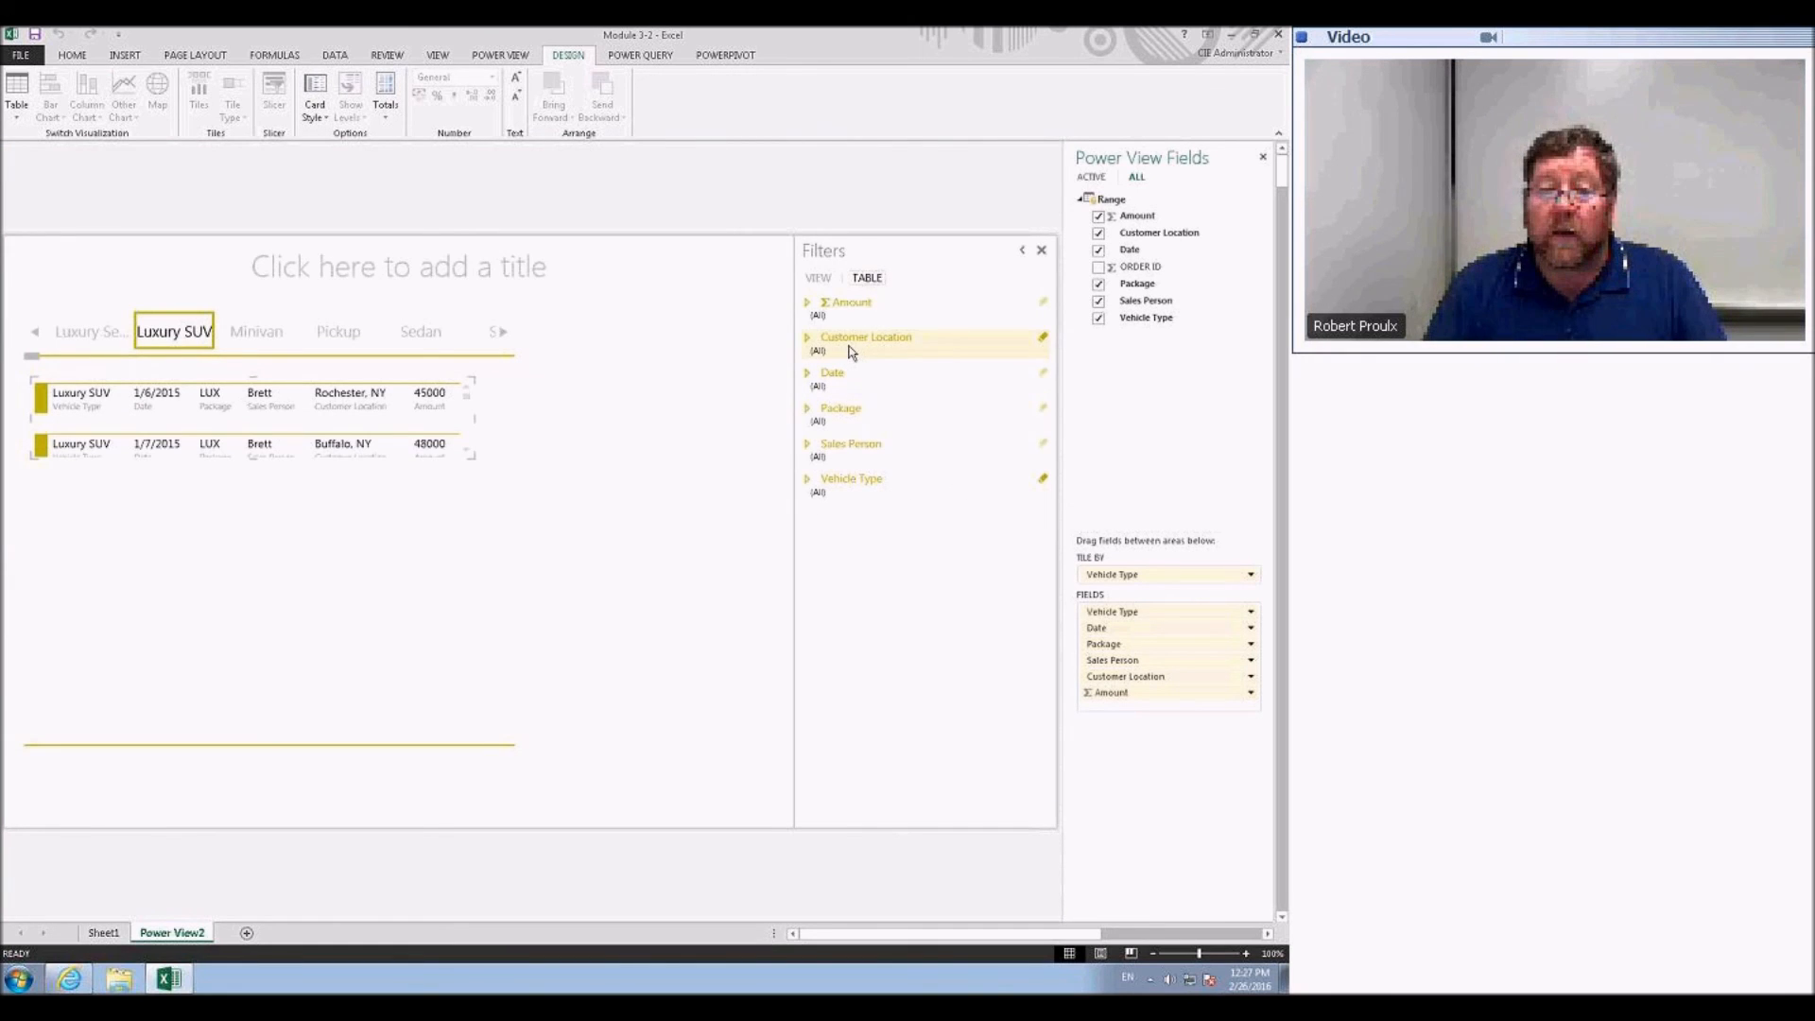
{"action": "left_click", "coordinate": [837, 304]}
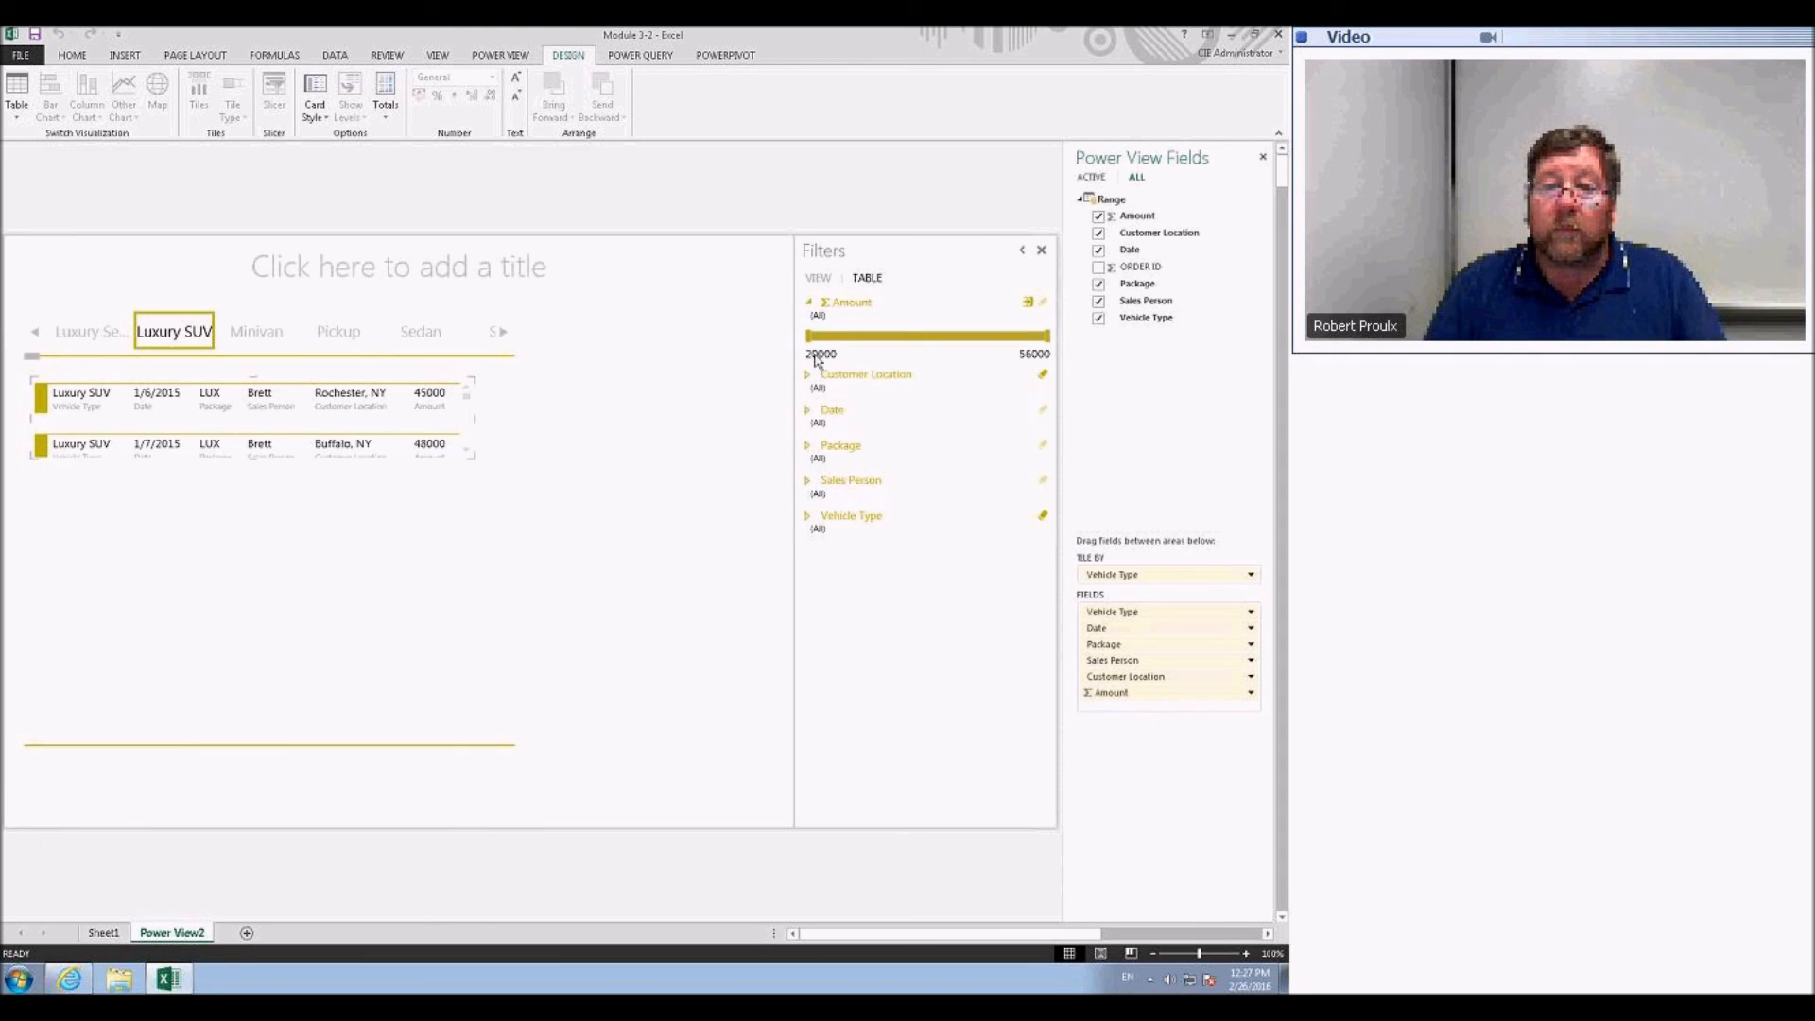
{"action": "mouse_move", "coordinate": [362, 403]}
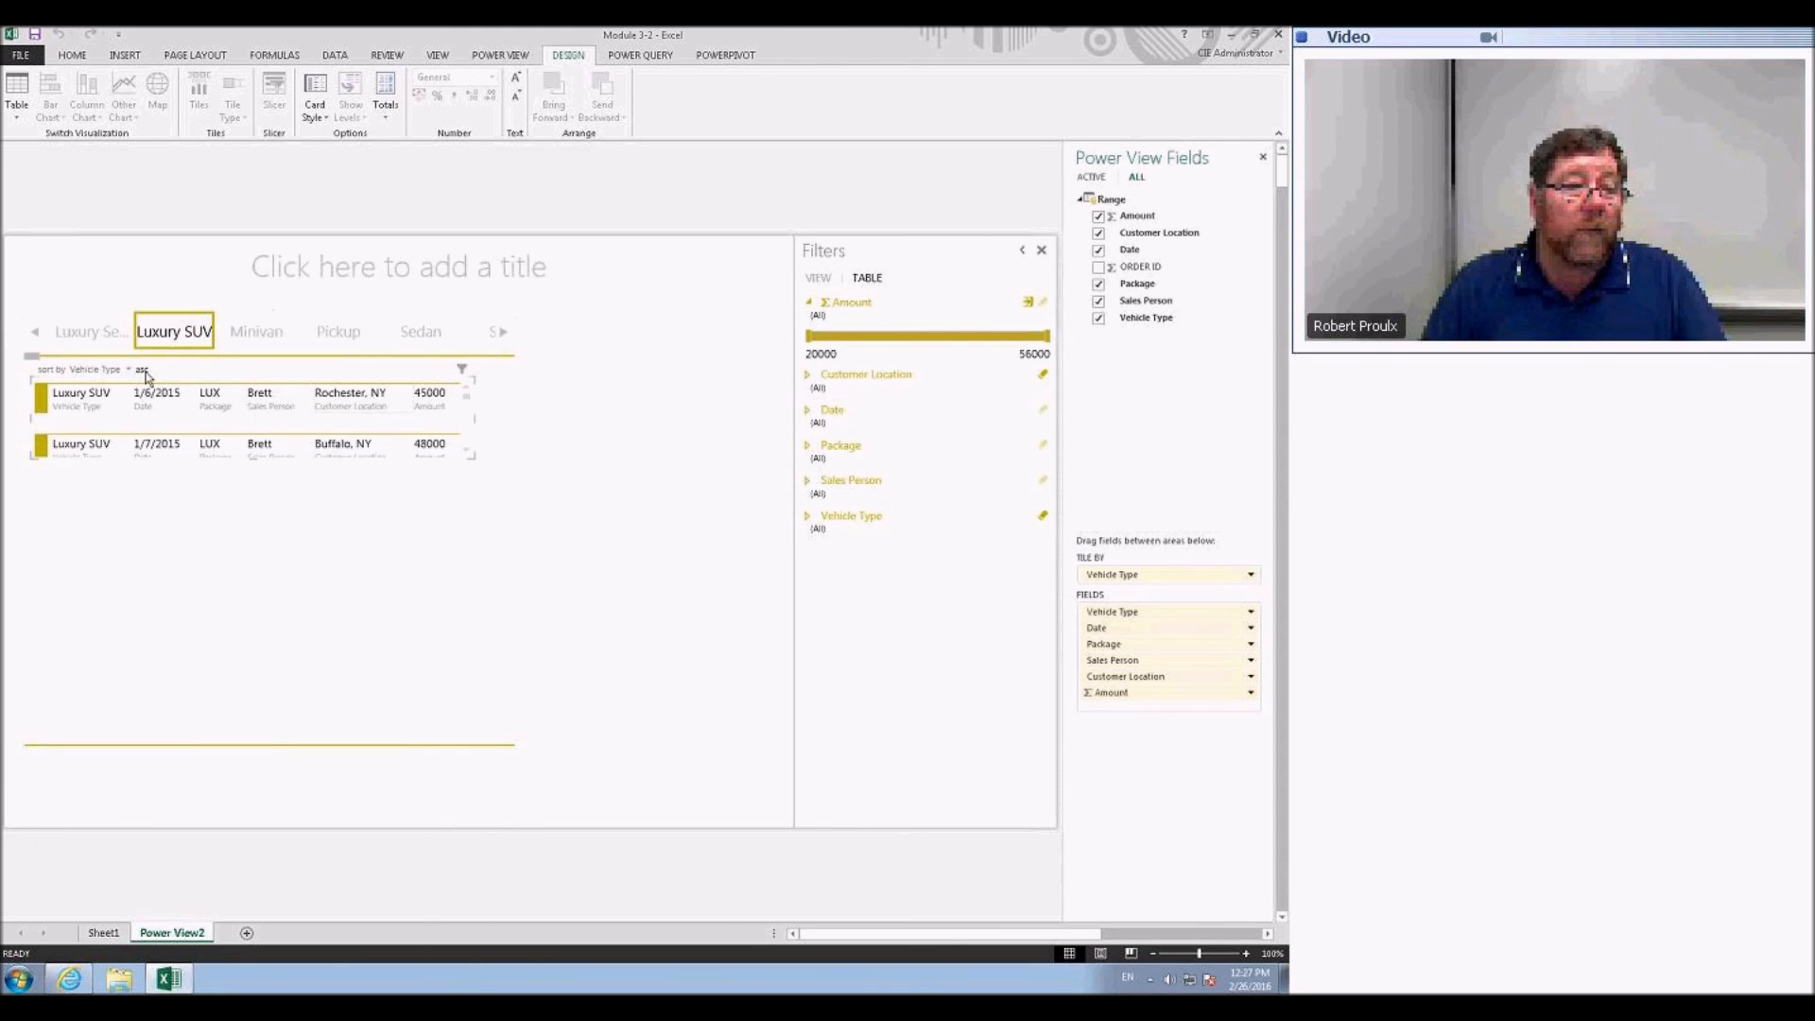
- Browse the Luxury Sedan, Minivan, Pickup and Sedan tiles above the card table, and return to the Luxury SUV tile
{"action": "left_click", "coordinate": [98, 336]}
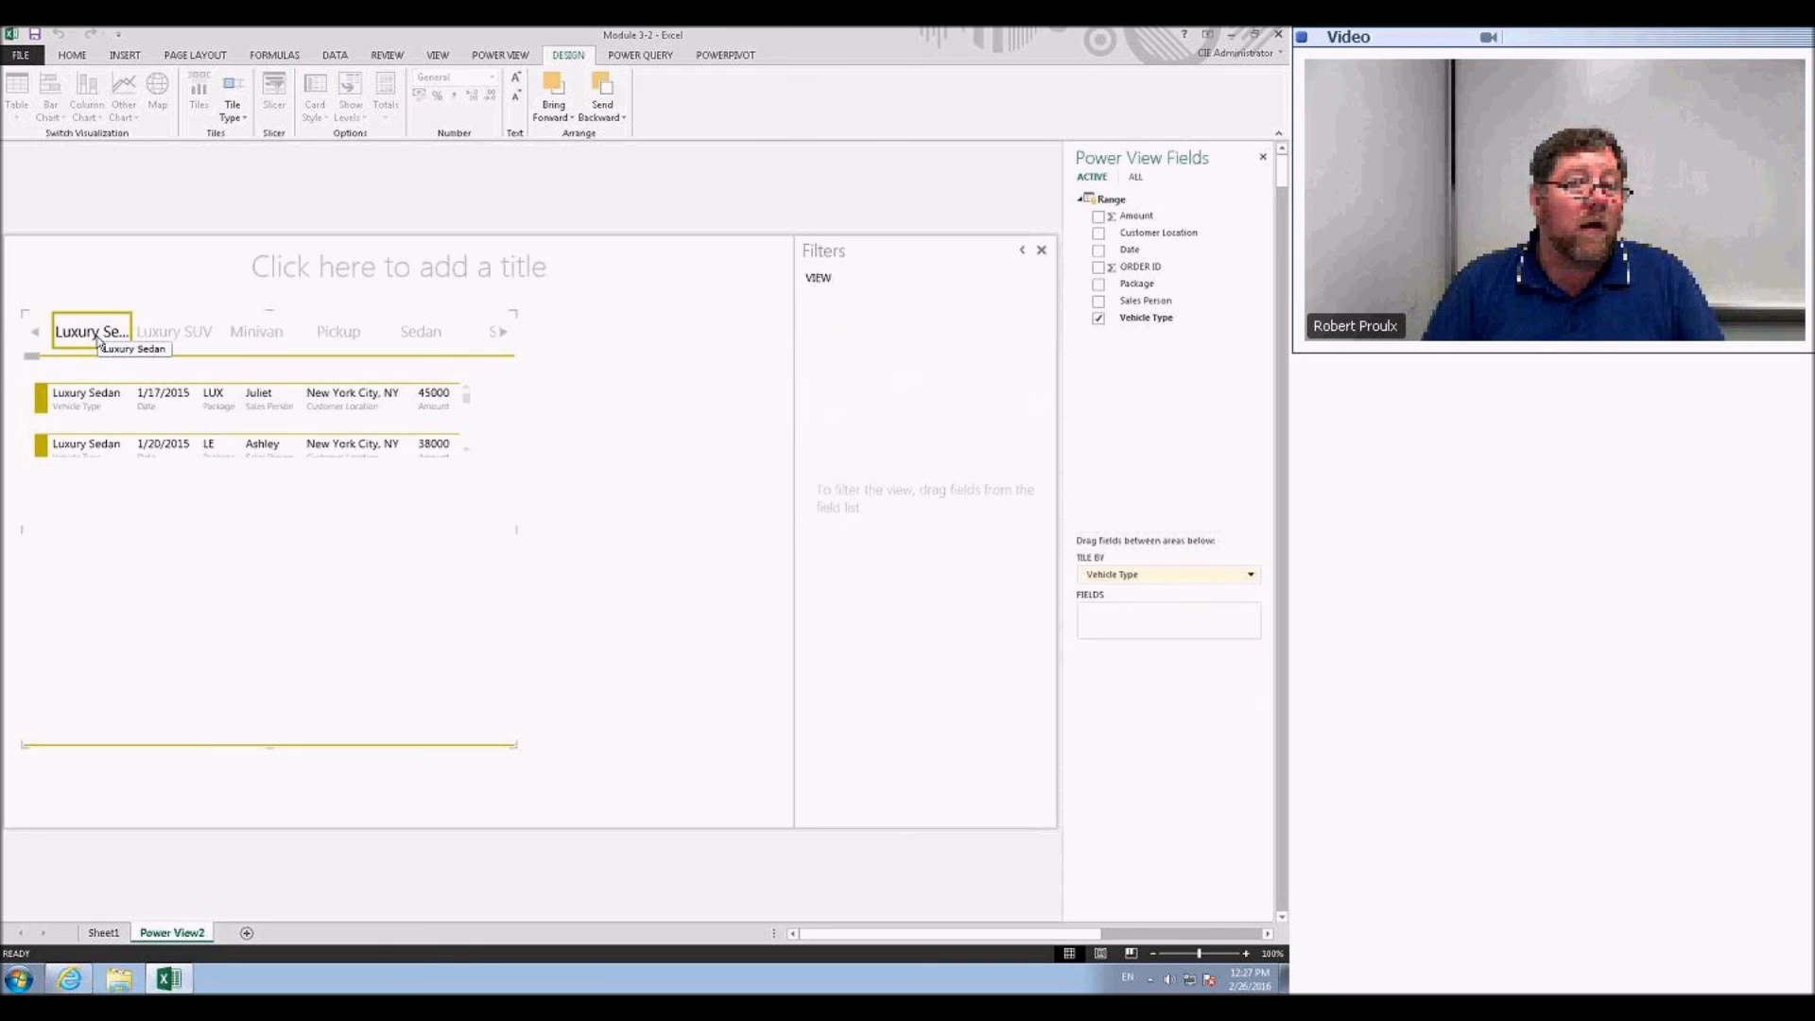
{"action": "left_click", "coordinate": [252, 338]}
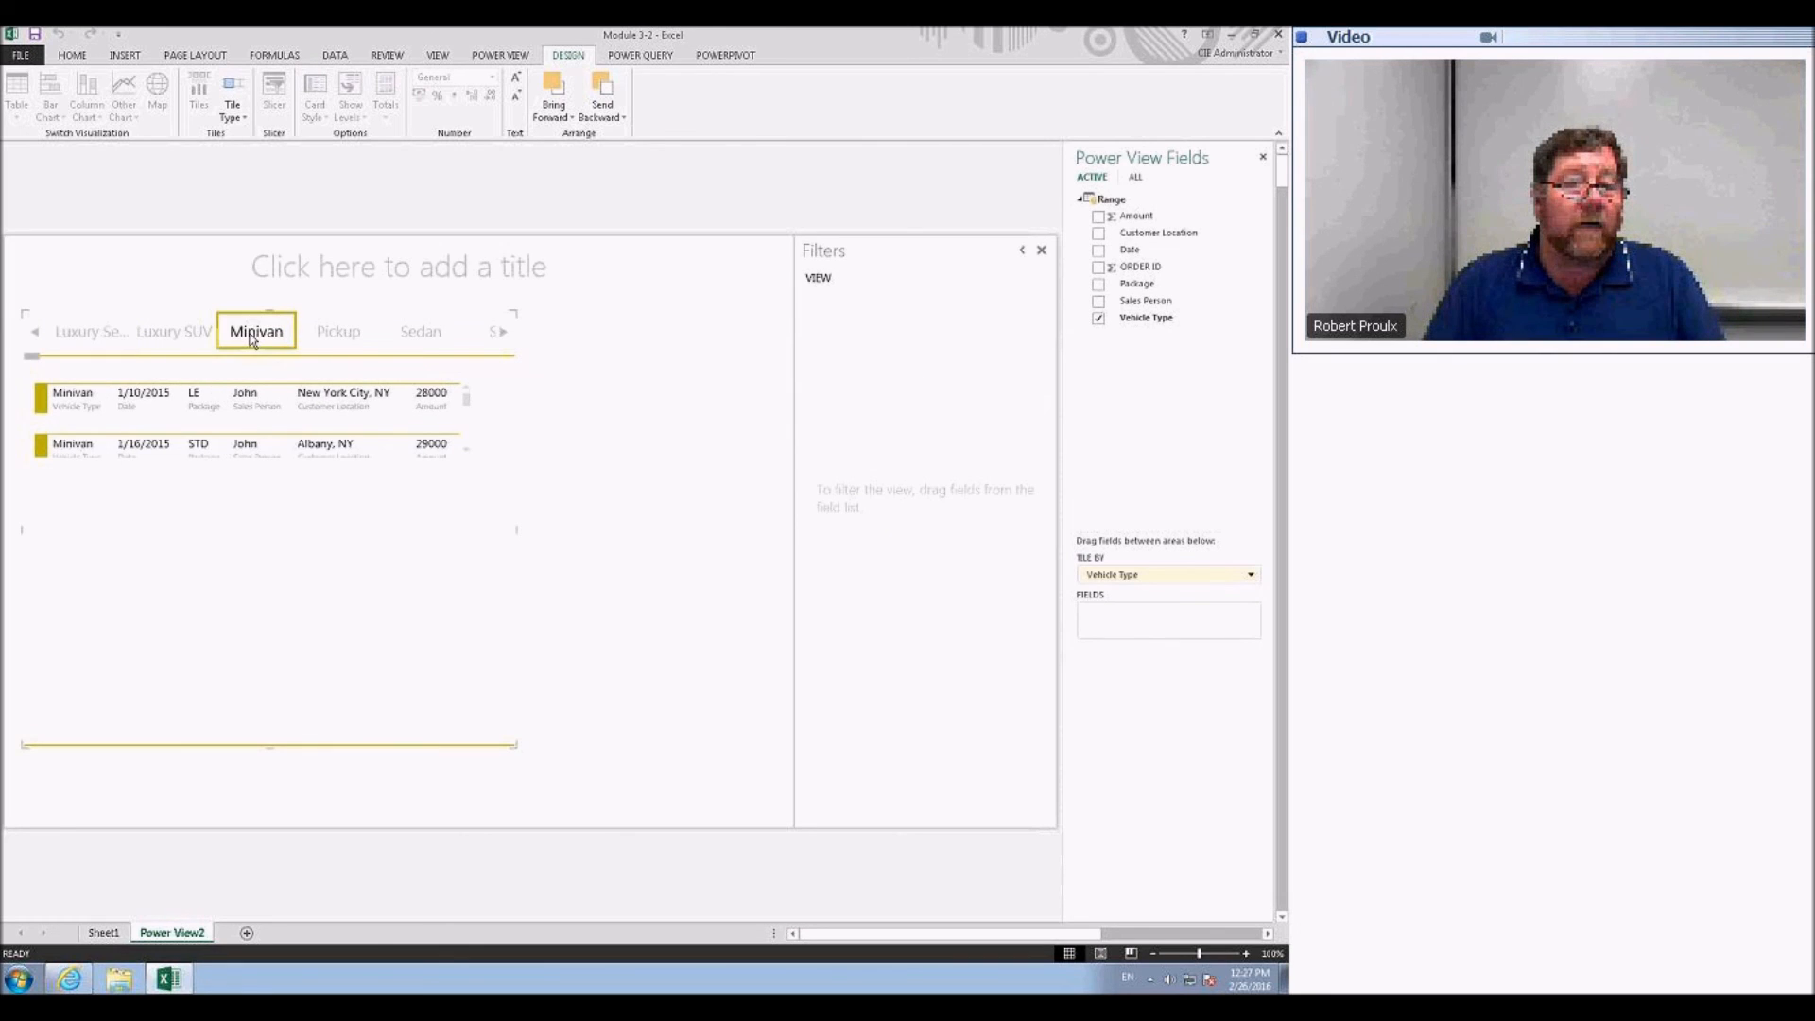
{"action": "left_click", "coordinate": [356, 343]}
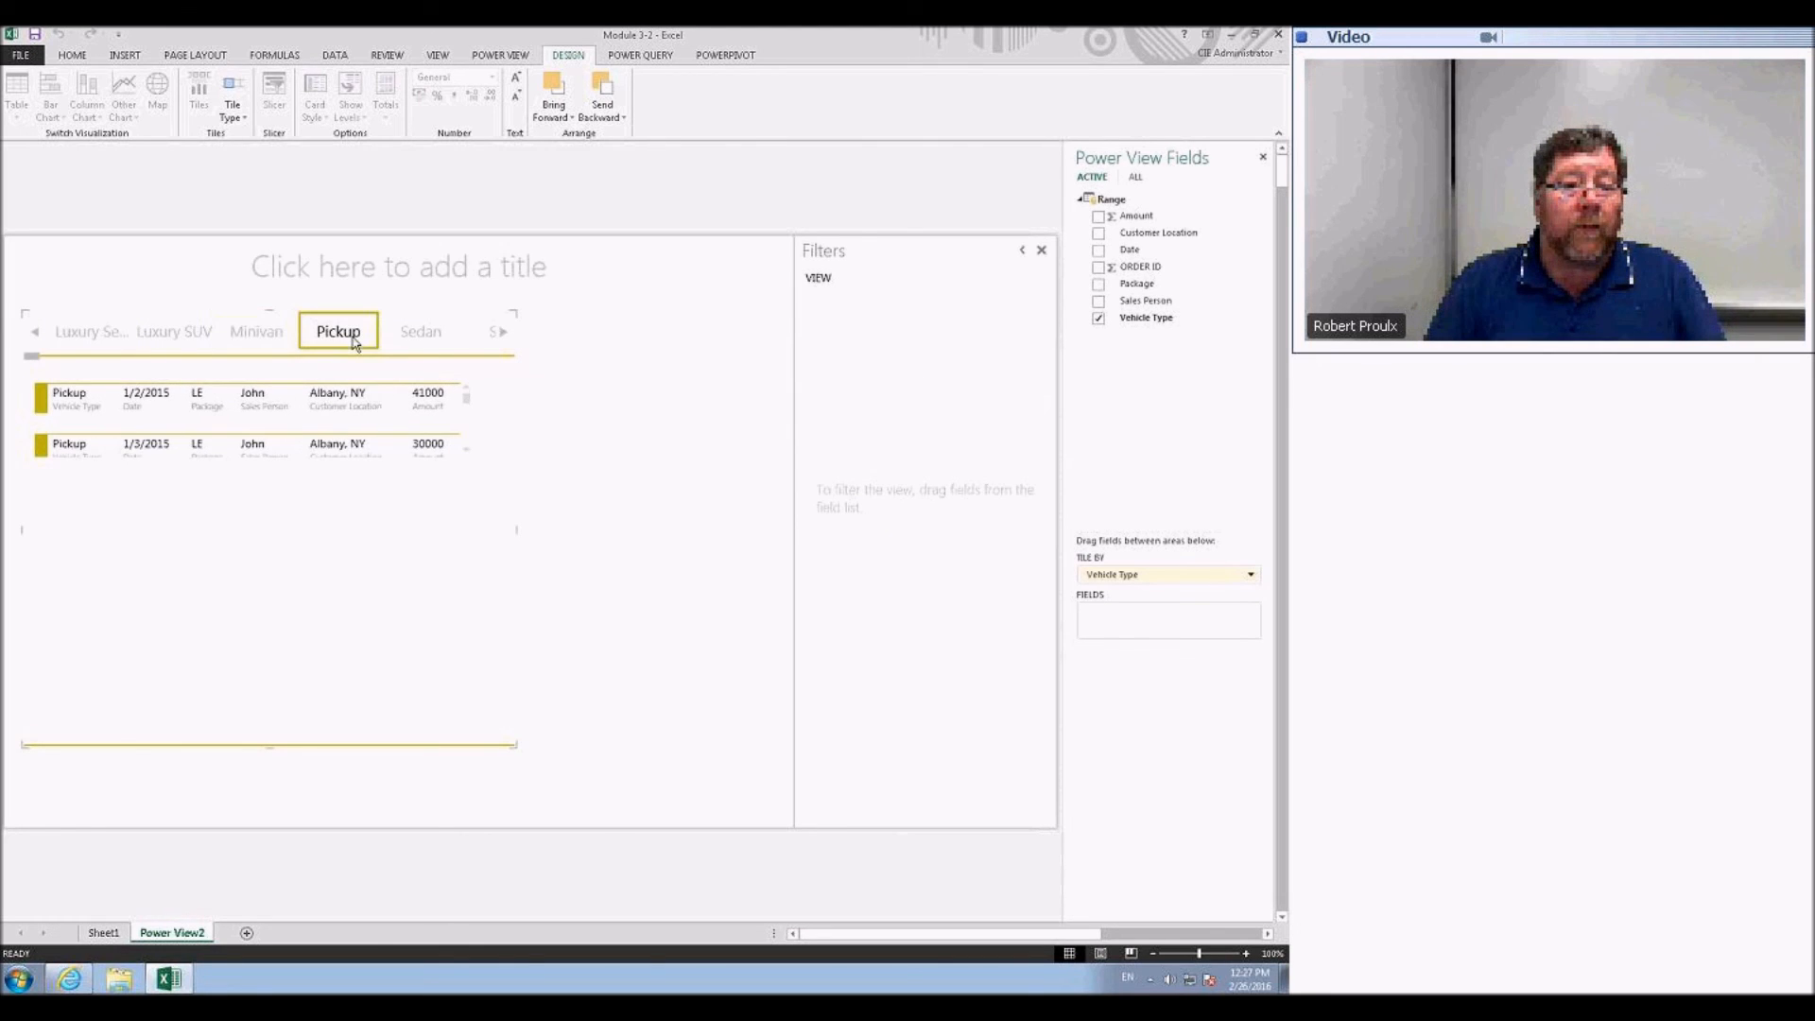
{"action": "left_click", "coordinate": [421, 333]}
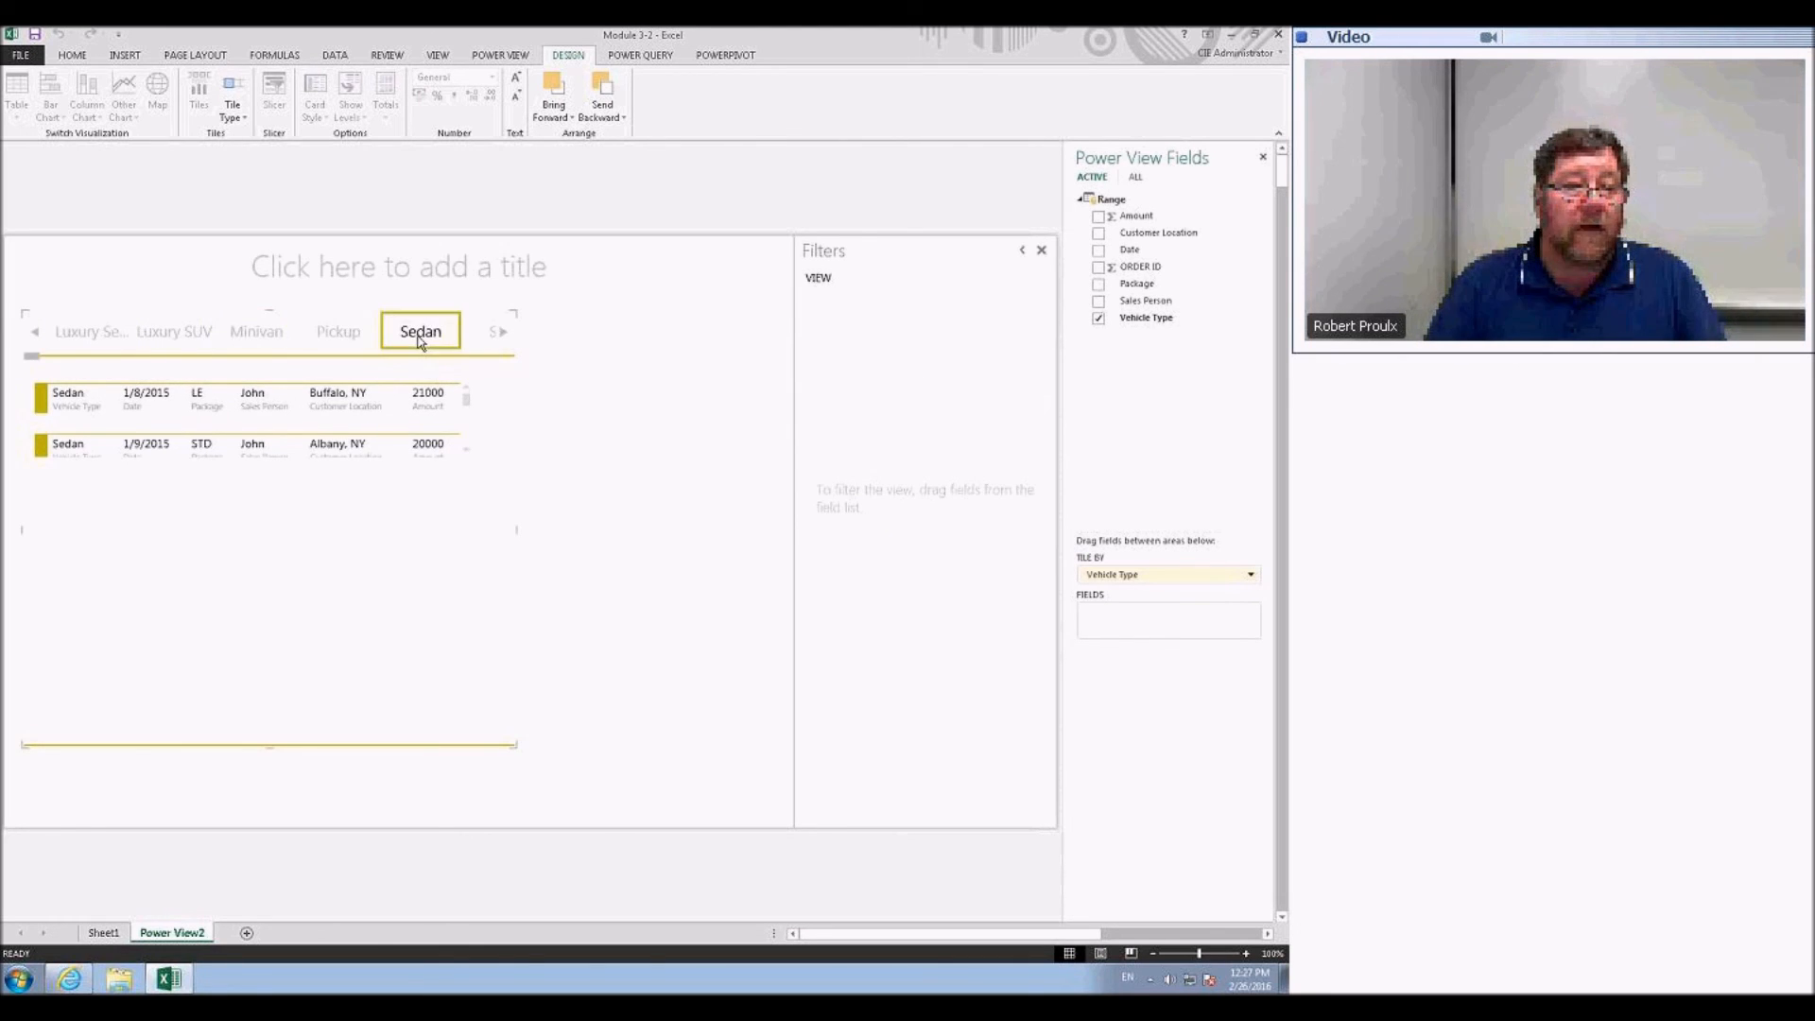
{"action": "left_click", "coordinate": [105, 337]}
{"action": "left_click", "coordinate": [153, 341]}
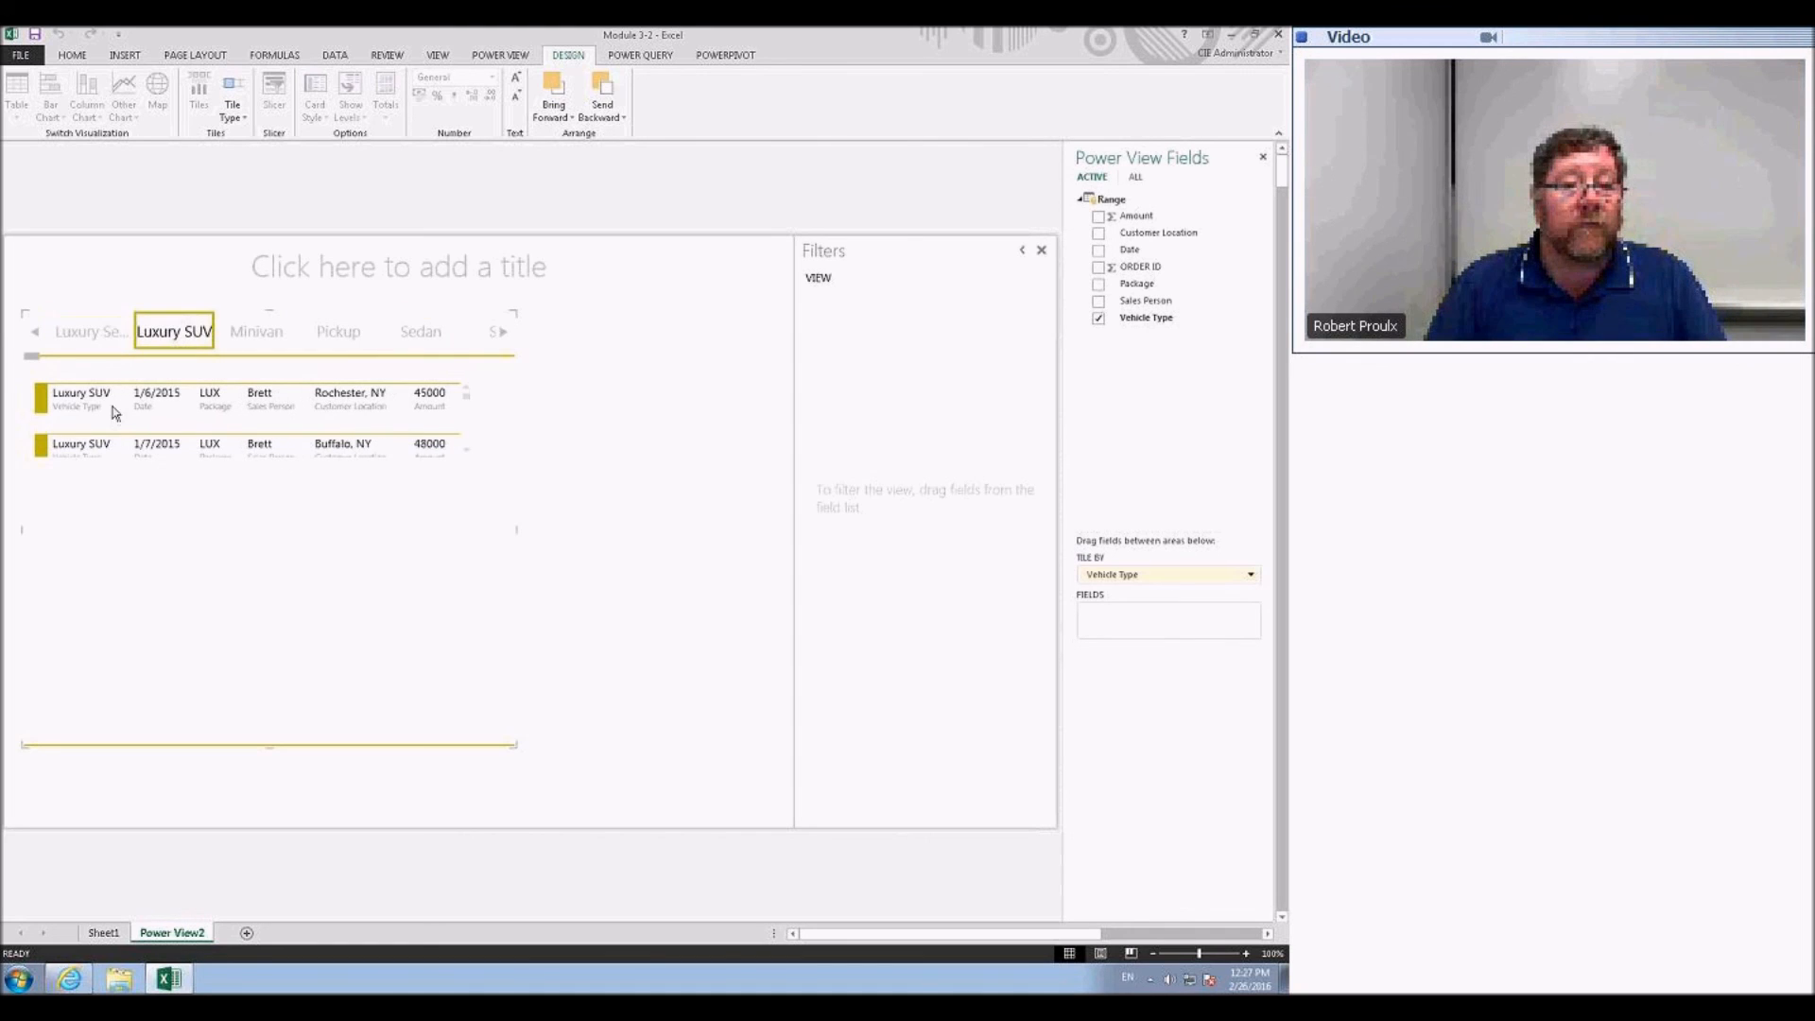
- Select the tile container around the card table and change its tile type to Tile Flow
{"action": "left_click", "coordinate": [102, 402]}
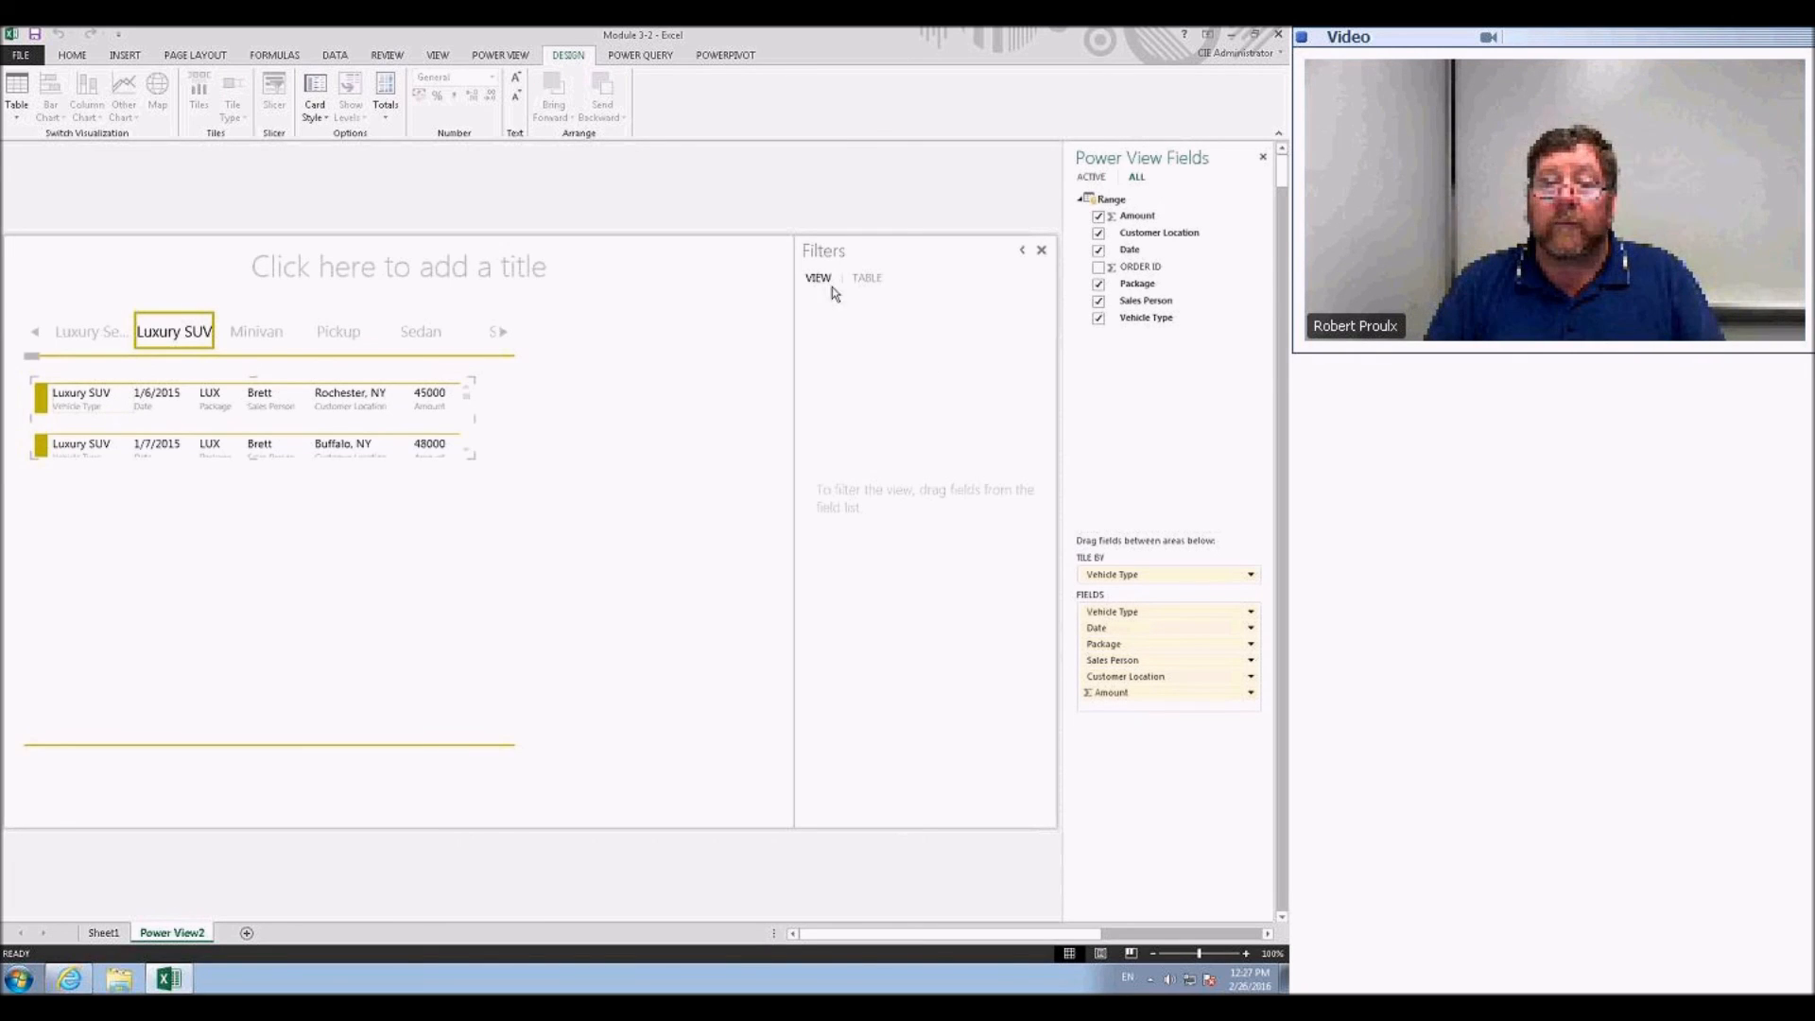
{"action": "left_click", "coordinate": [421, 360]}
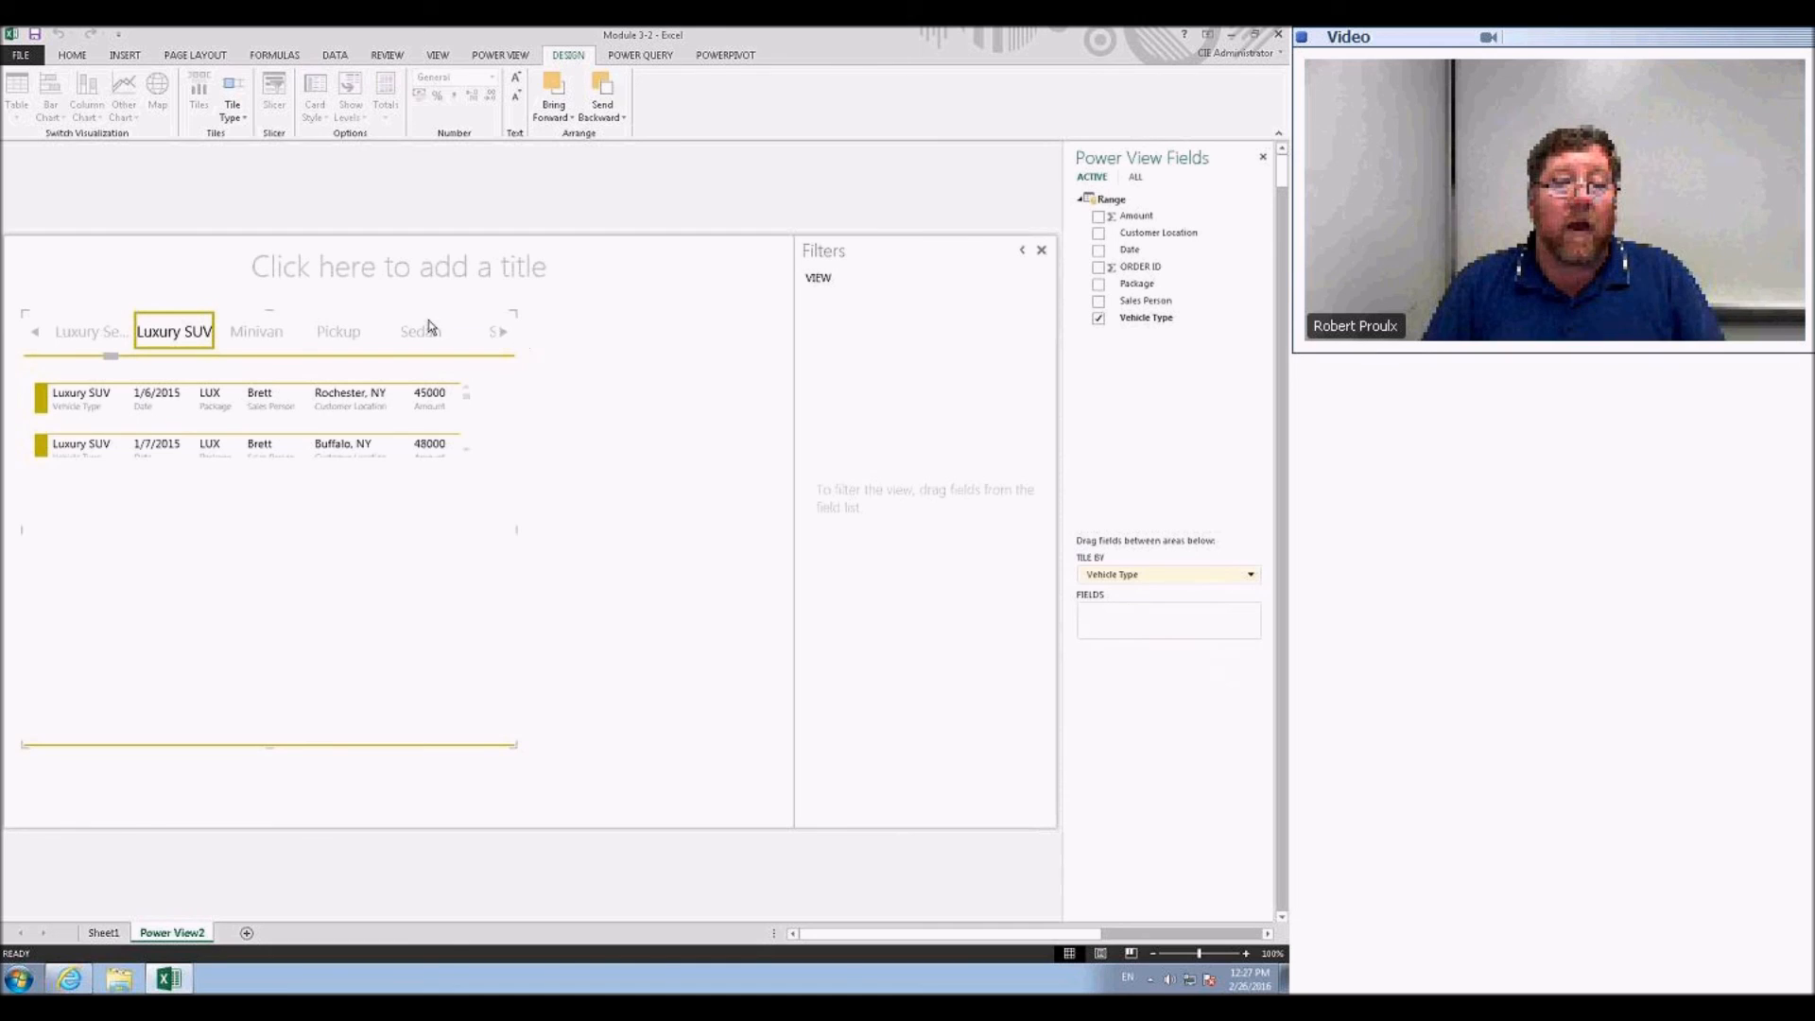
{"action": "left_click", "coordinate": [232, 104]}
{"action": "left_click", "coordinate": [247, 168]}
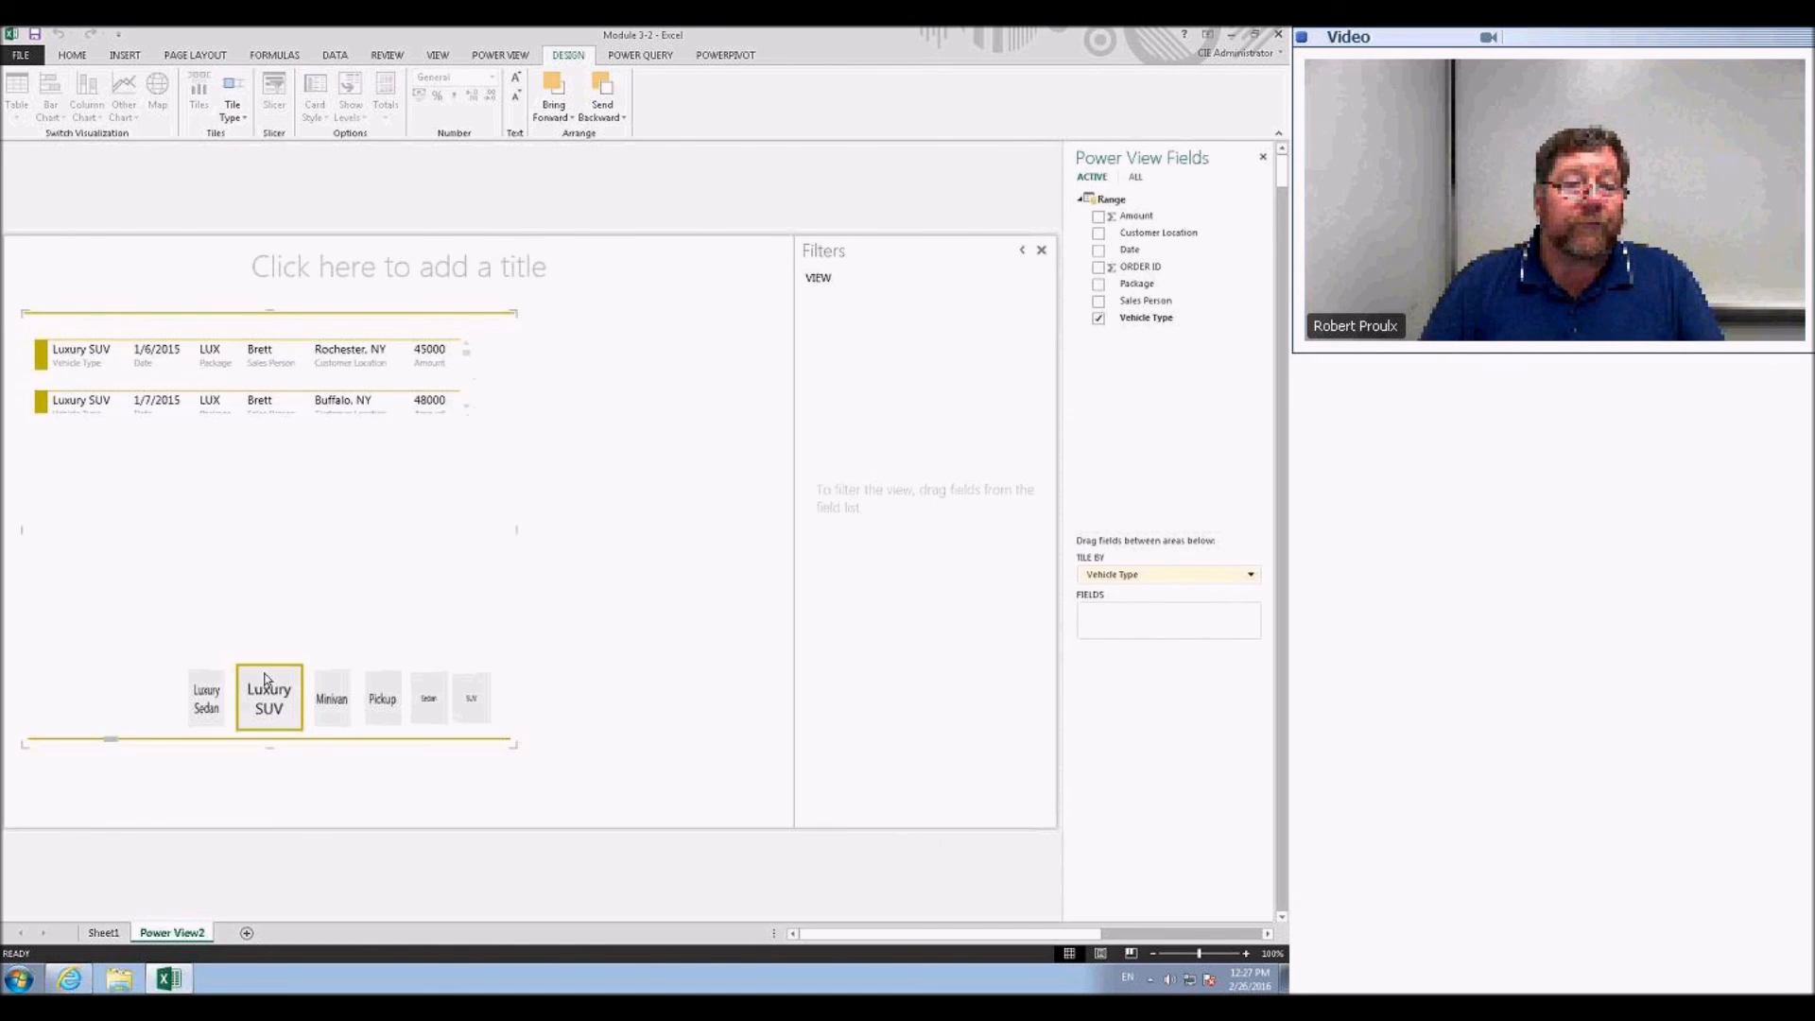
- Browse the Minivan, Pickup, Sedan and SUV tiles in the tile flow, and return to Luxury Sedan
{"action": "left_click", "coordinate": [330, 702]}
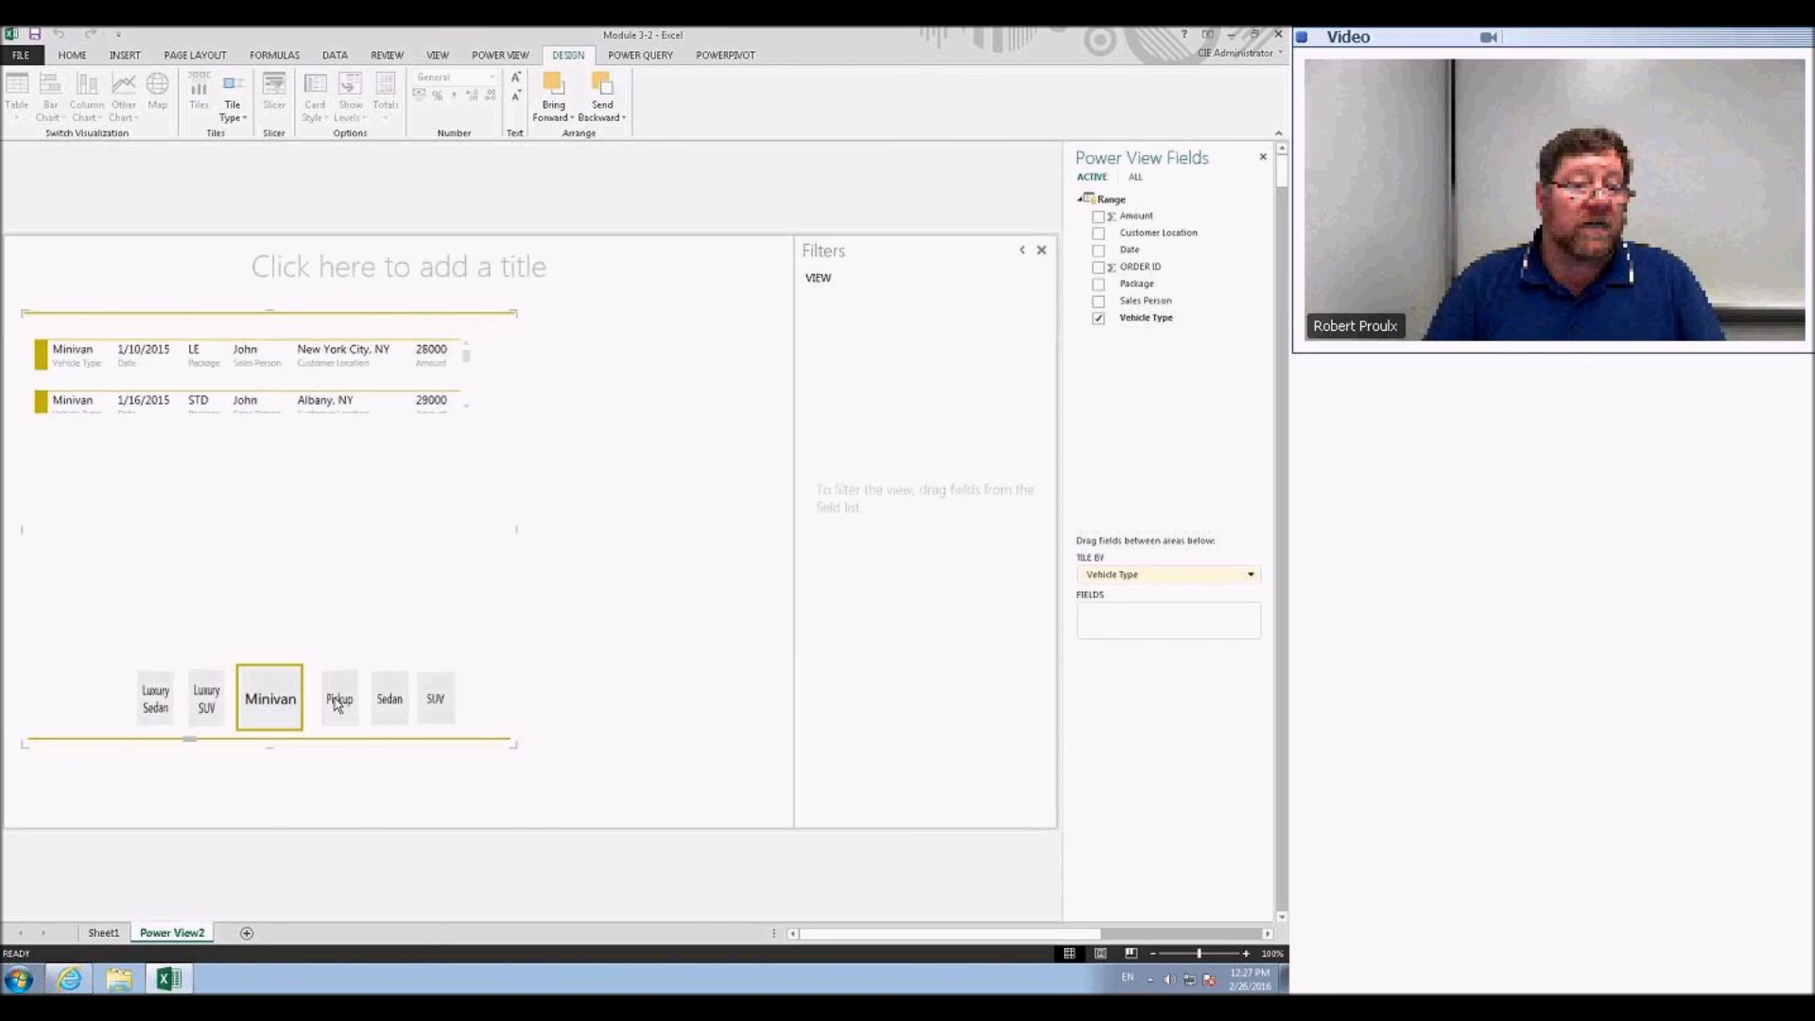
{"action": "left_click", "coordinate": [337, 704]}
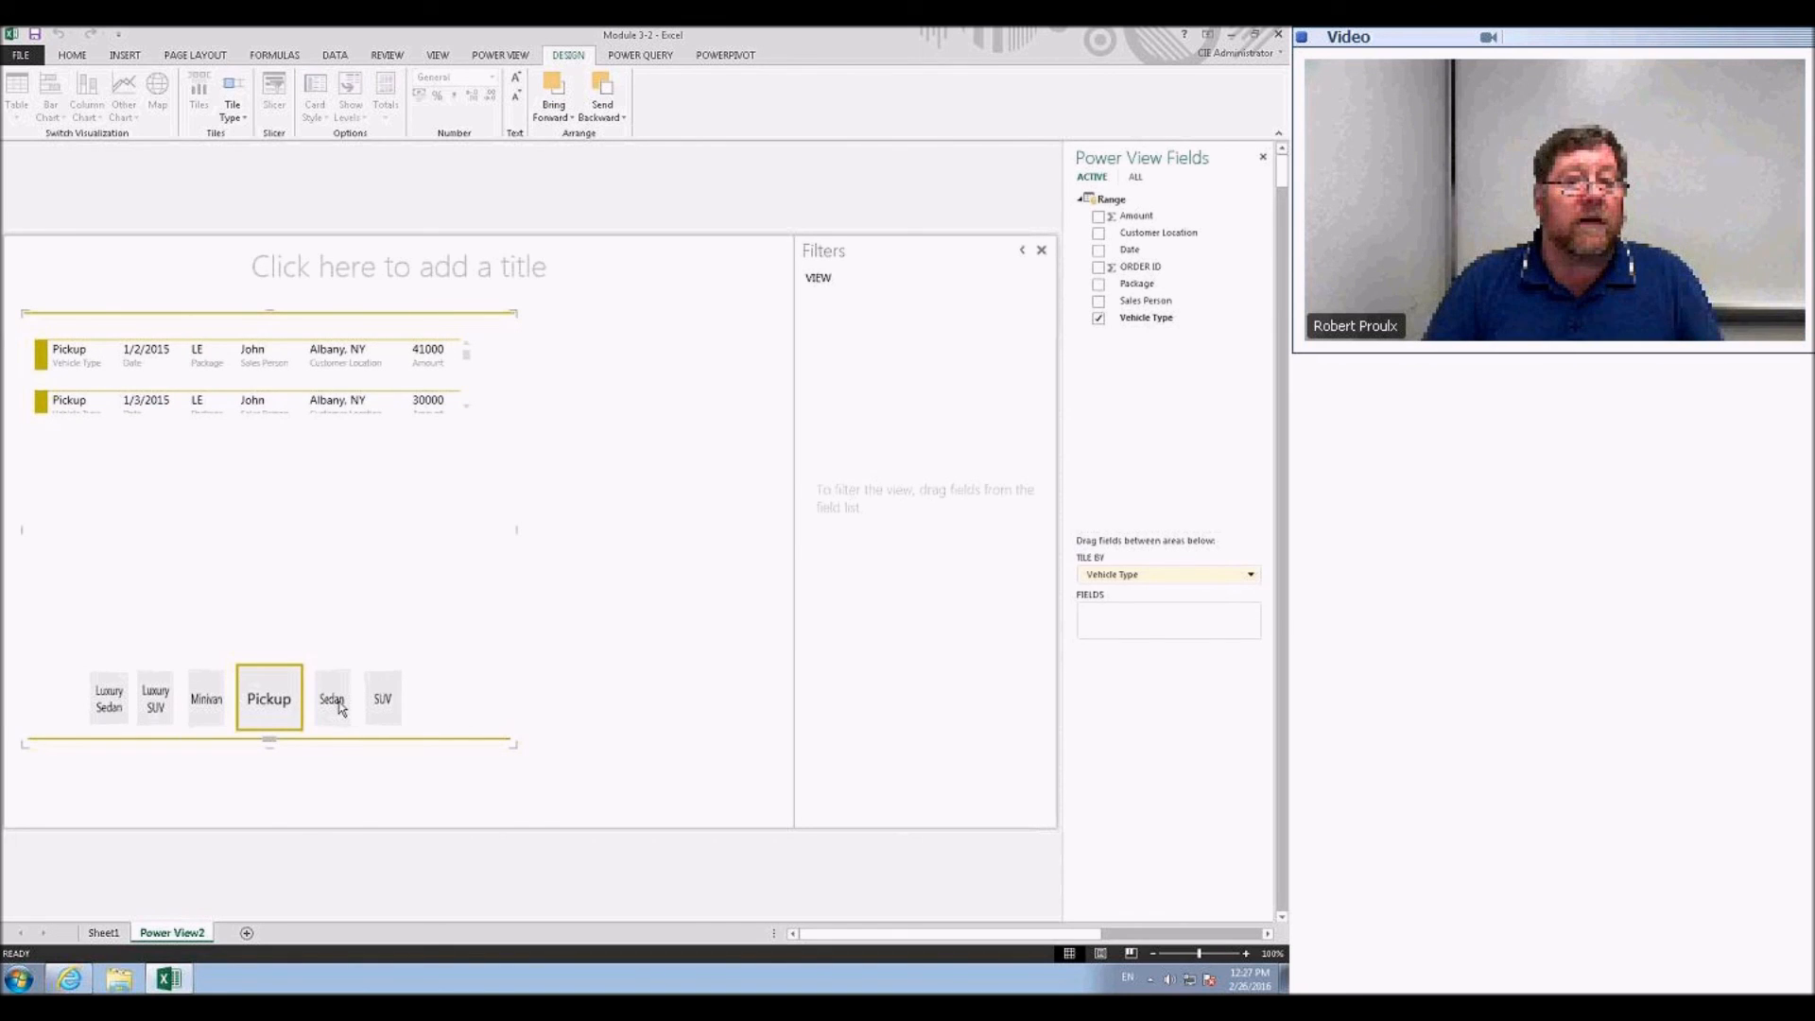
{"action": "left_click", "coordinate": [333, 704]}
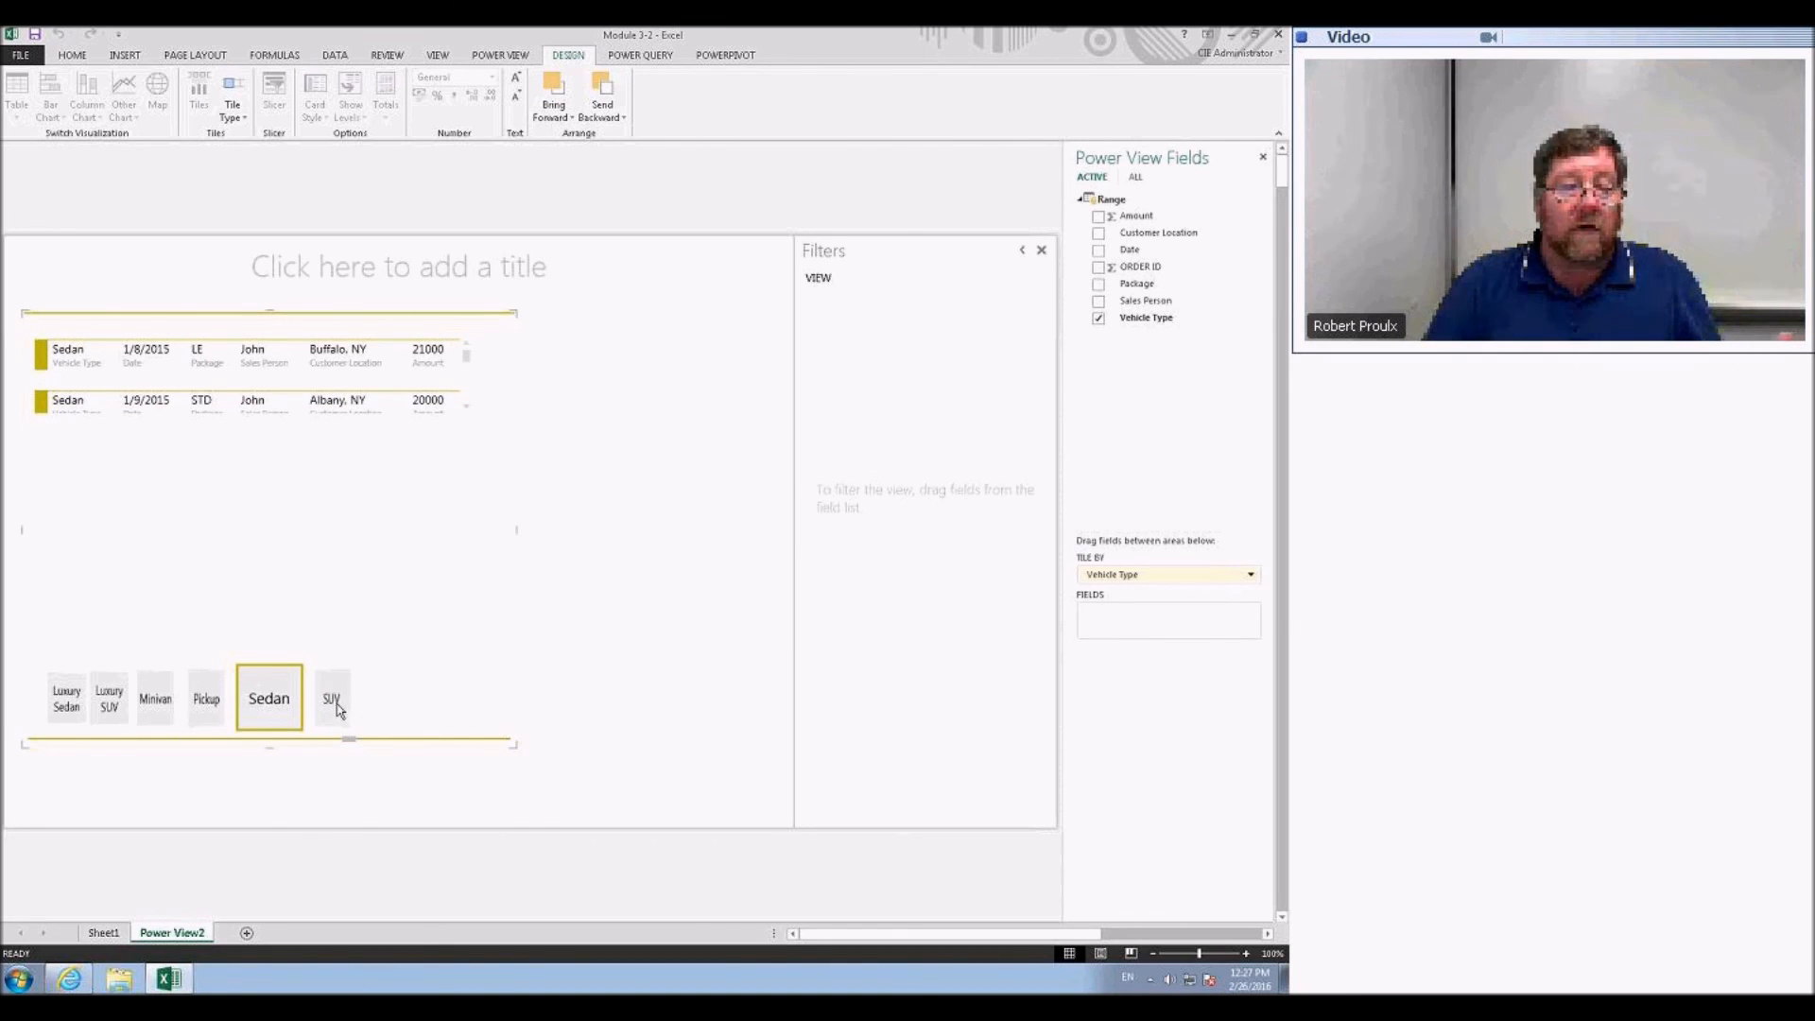
{"action": "left_click", "coordinate": [331, 702]}
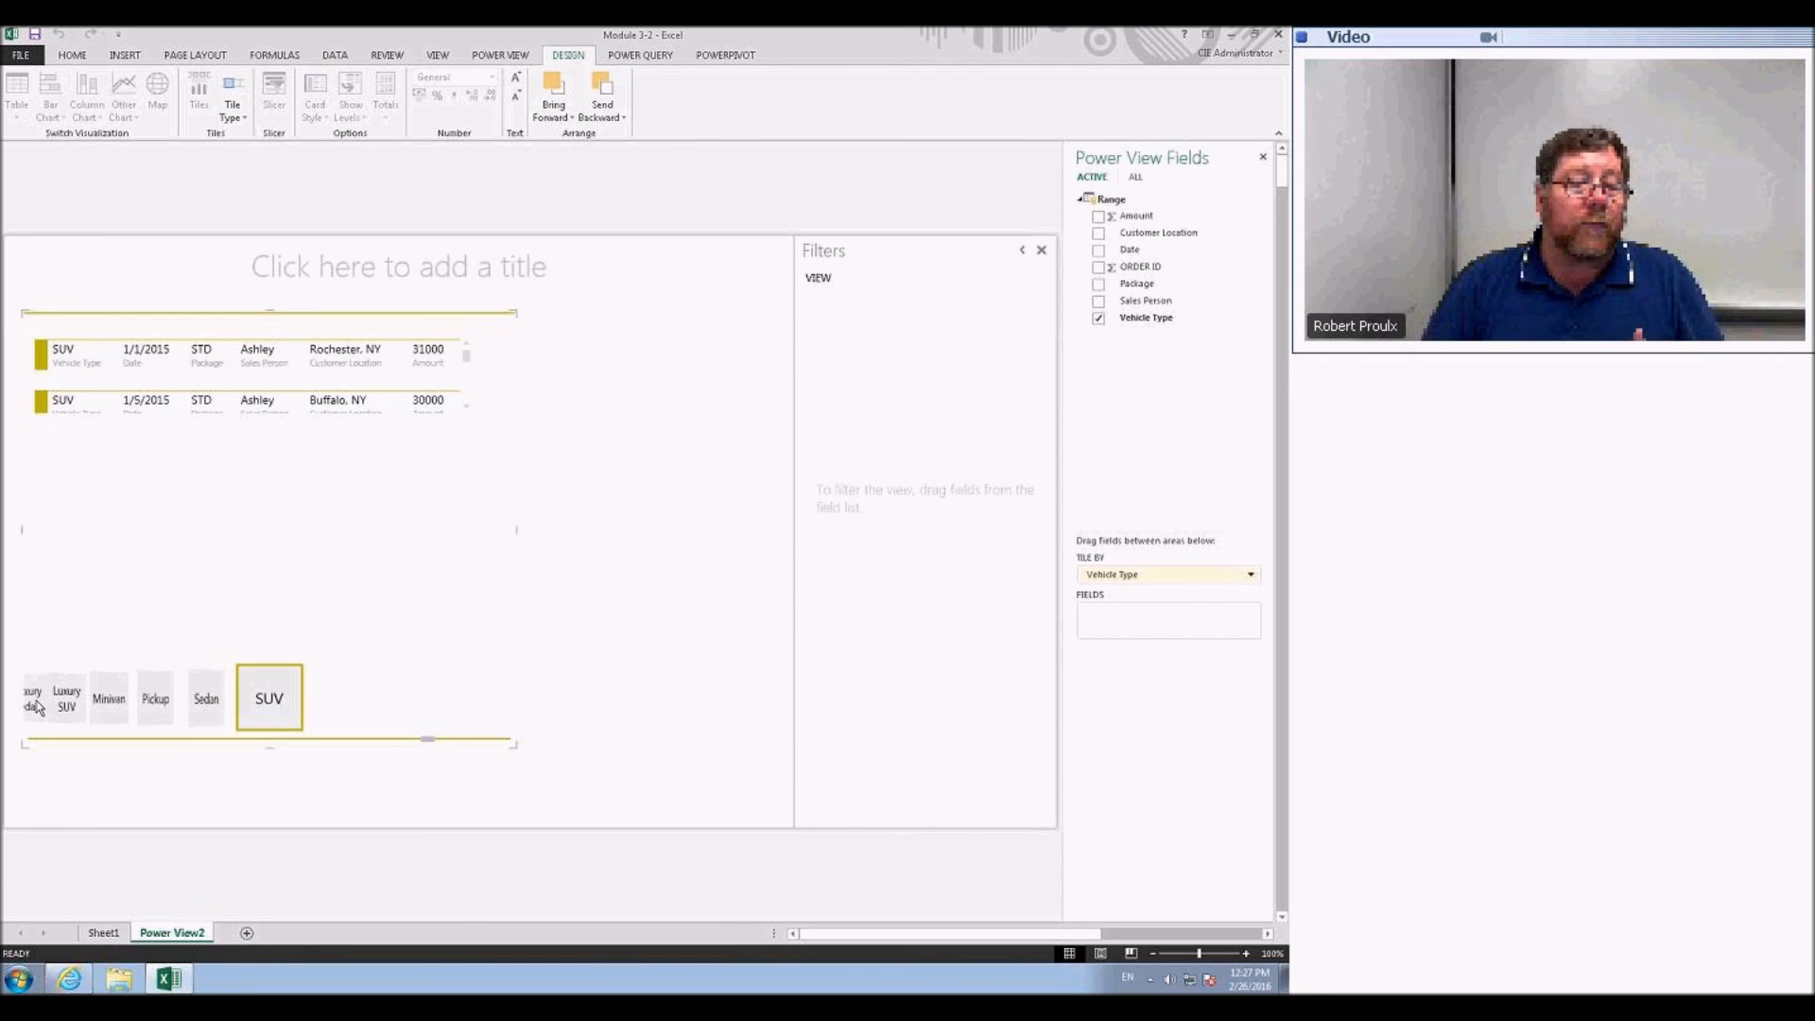
{"action": "left_click", "coordinate": [36, 704]}
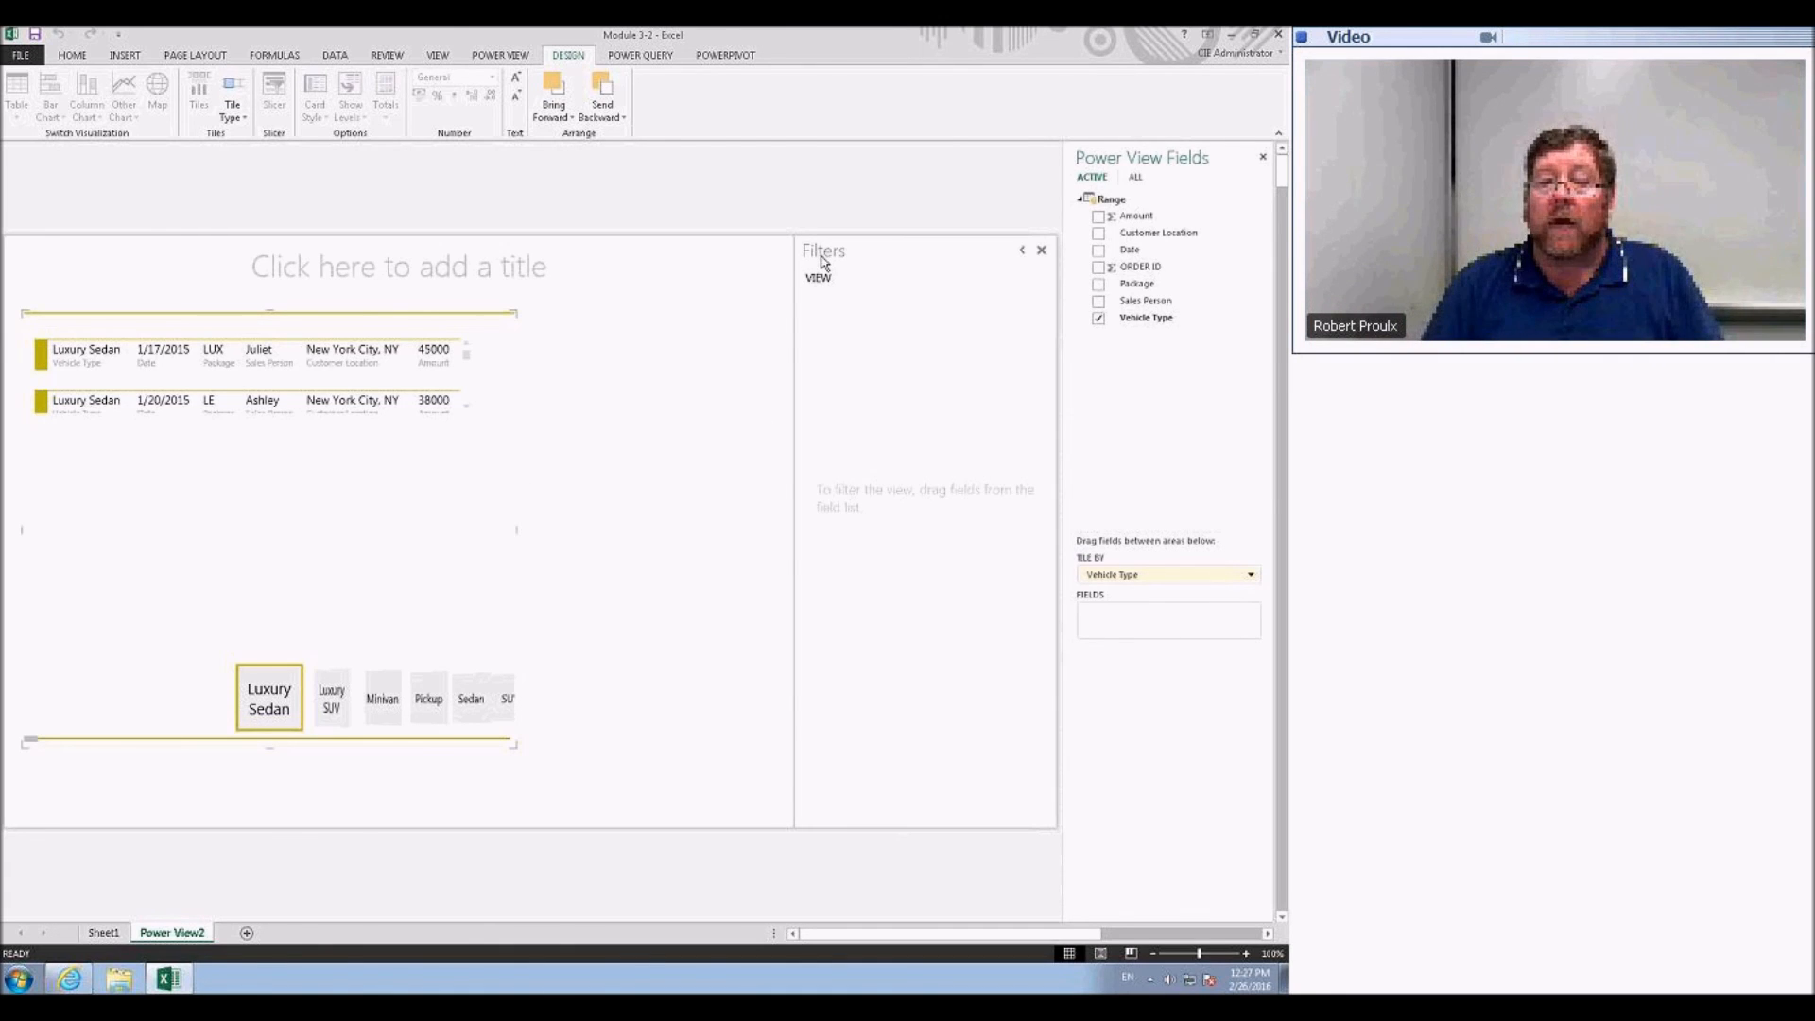
- Show the card table's own filters and re-add its Customer Location field as the last field, after Amount
{"action": "left_click", "coordinate": [420, 344]}
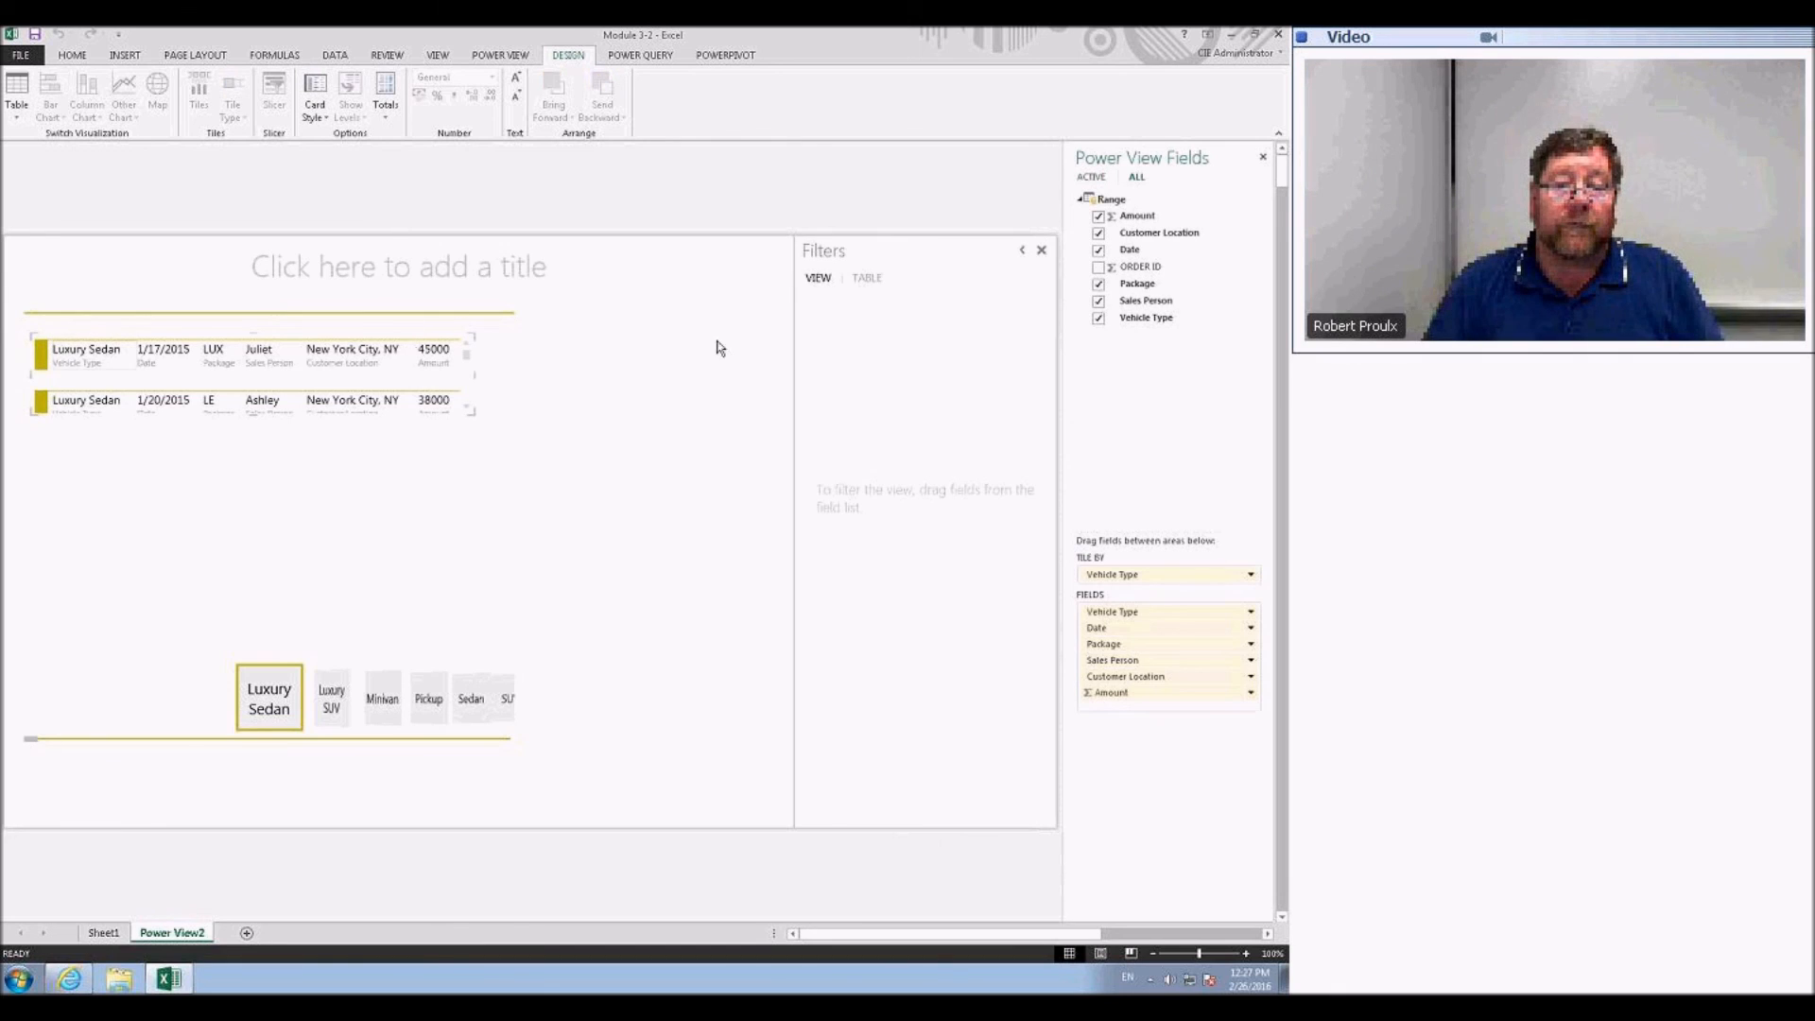
{"action": "left_click", "coordinate": [862, 278]}
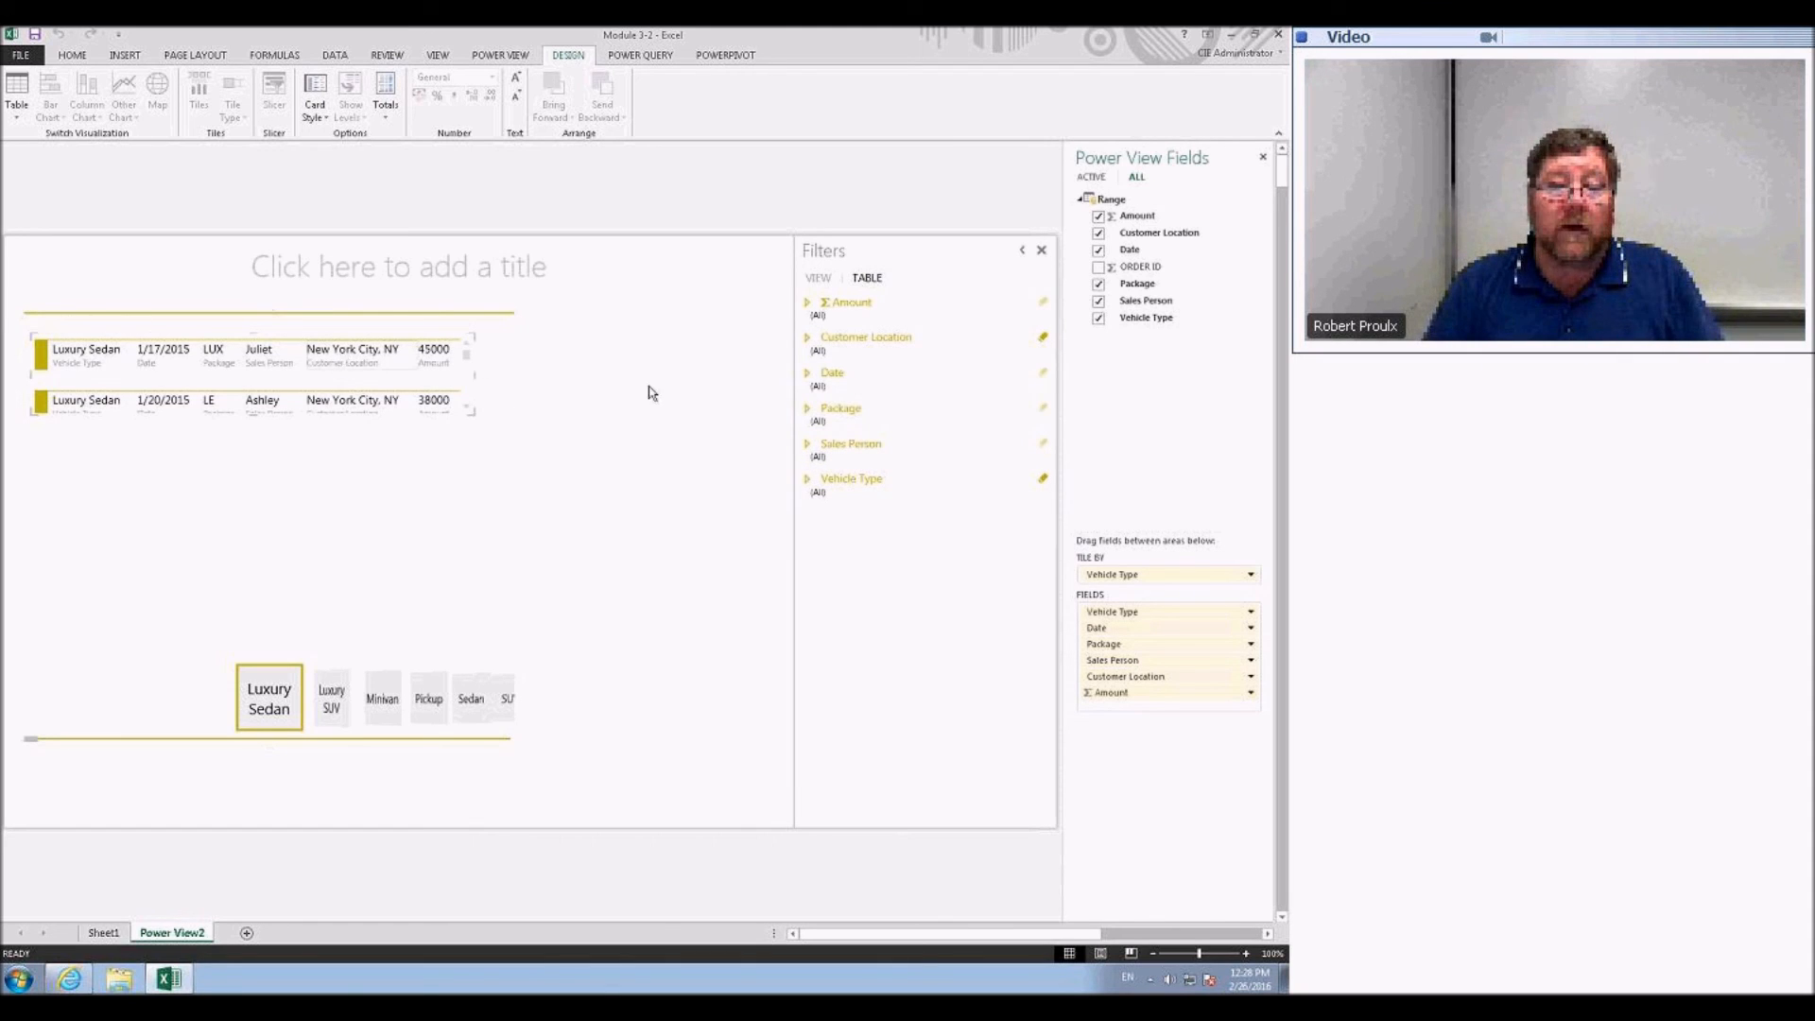
{"action": "left_click", "coordinate": [1098, 233]}
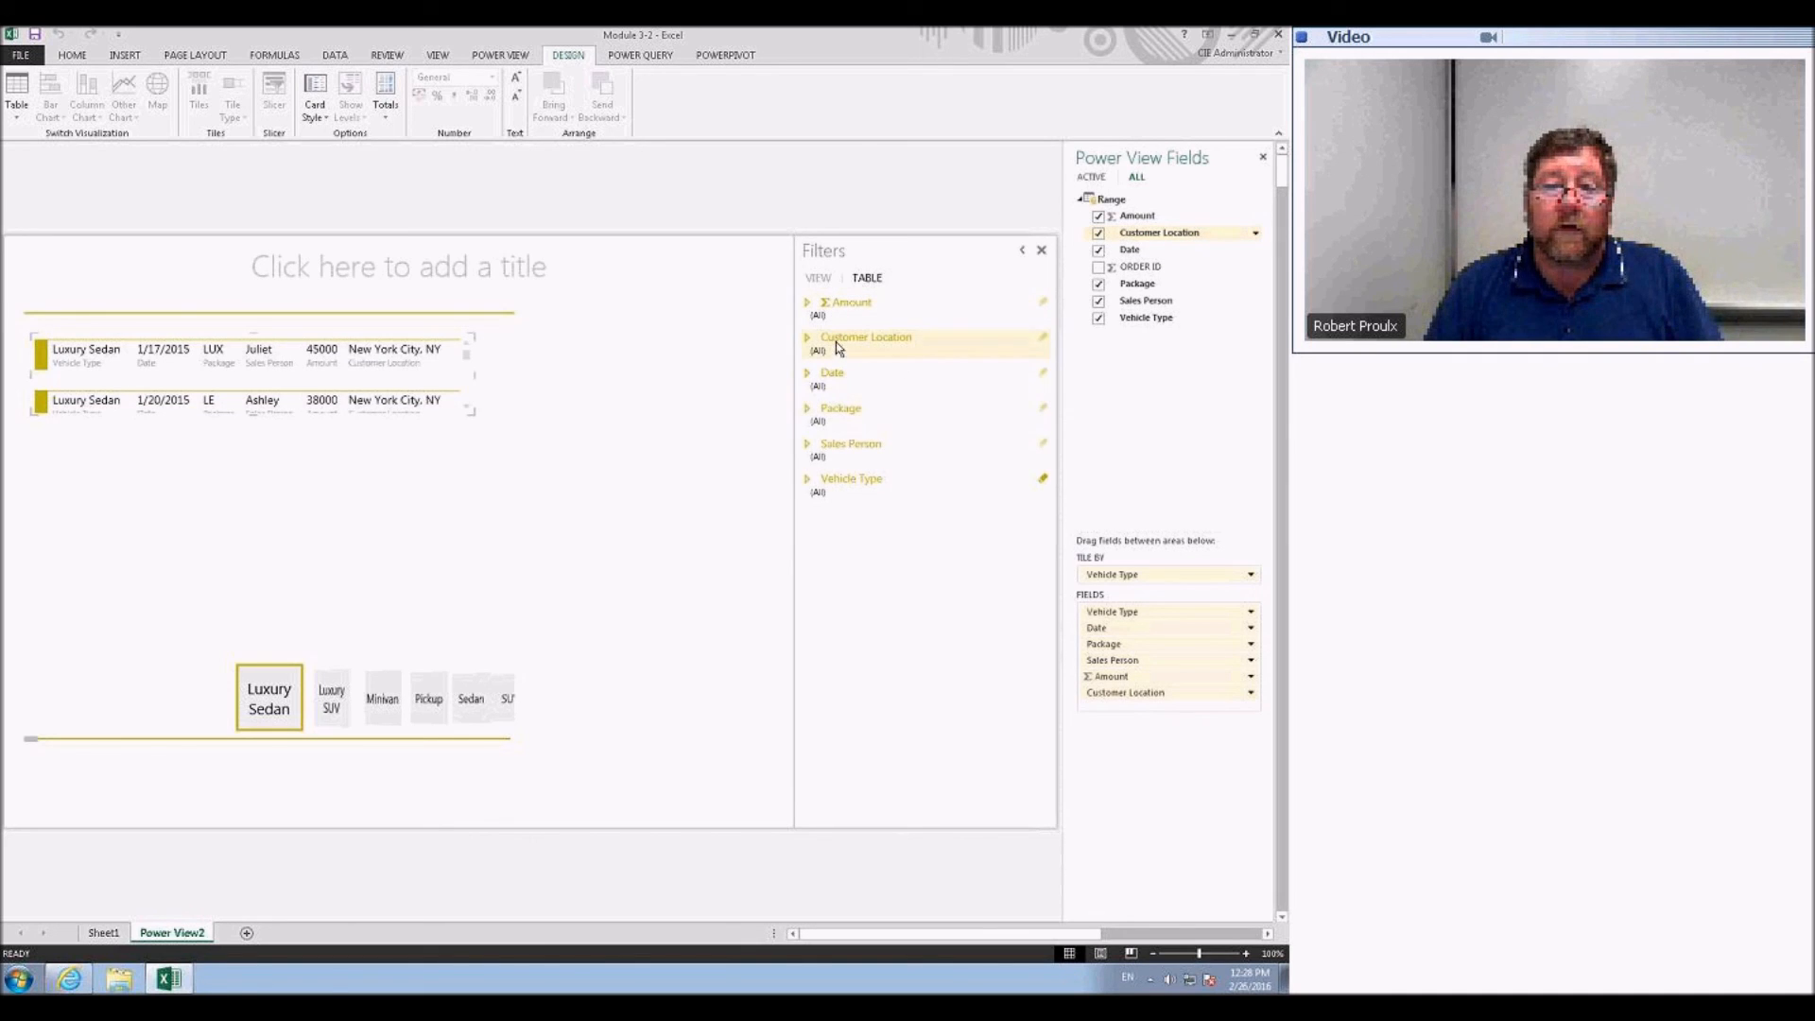
- Step through the tile flow from Luxury SUV to SUV to examine the rearranged cards
{"action": "left_click", "coordinate": [331, 700]}
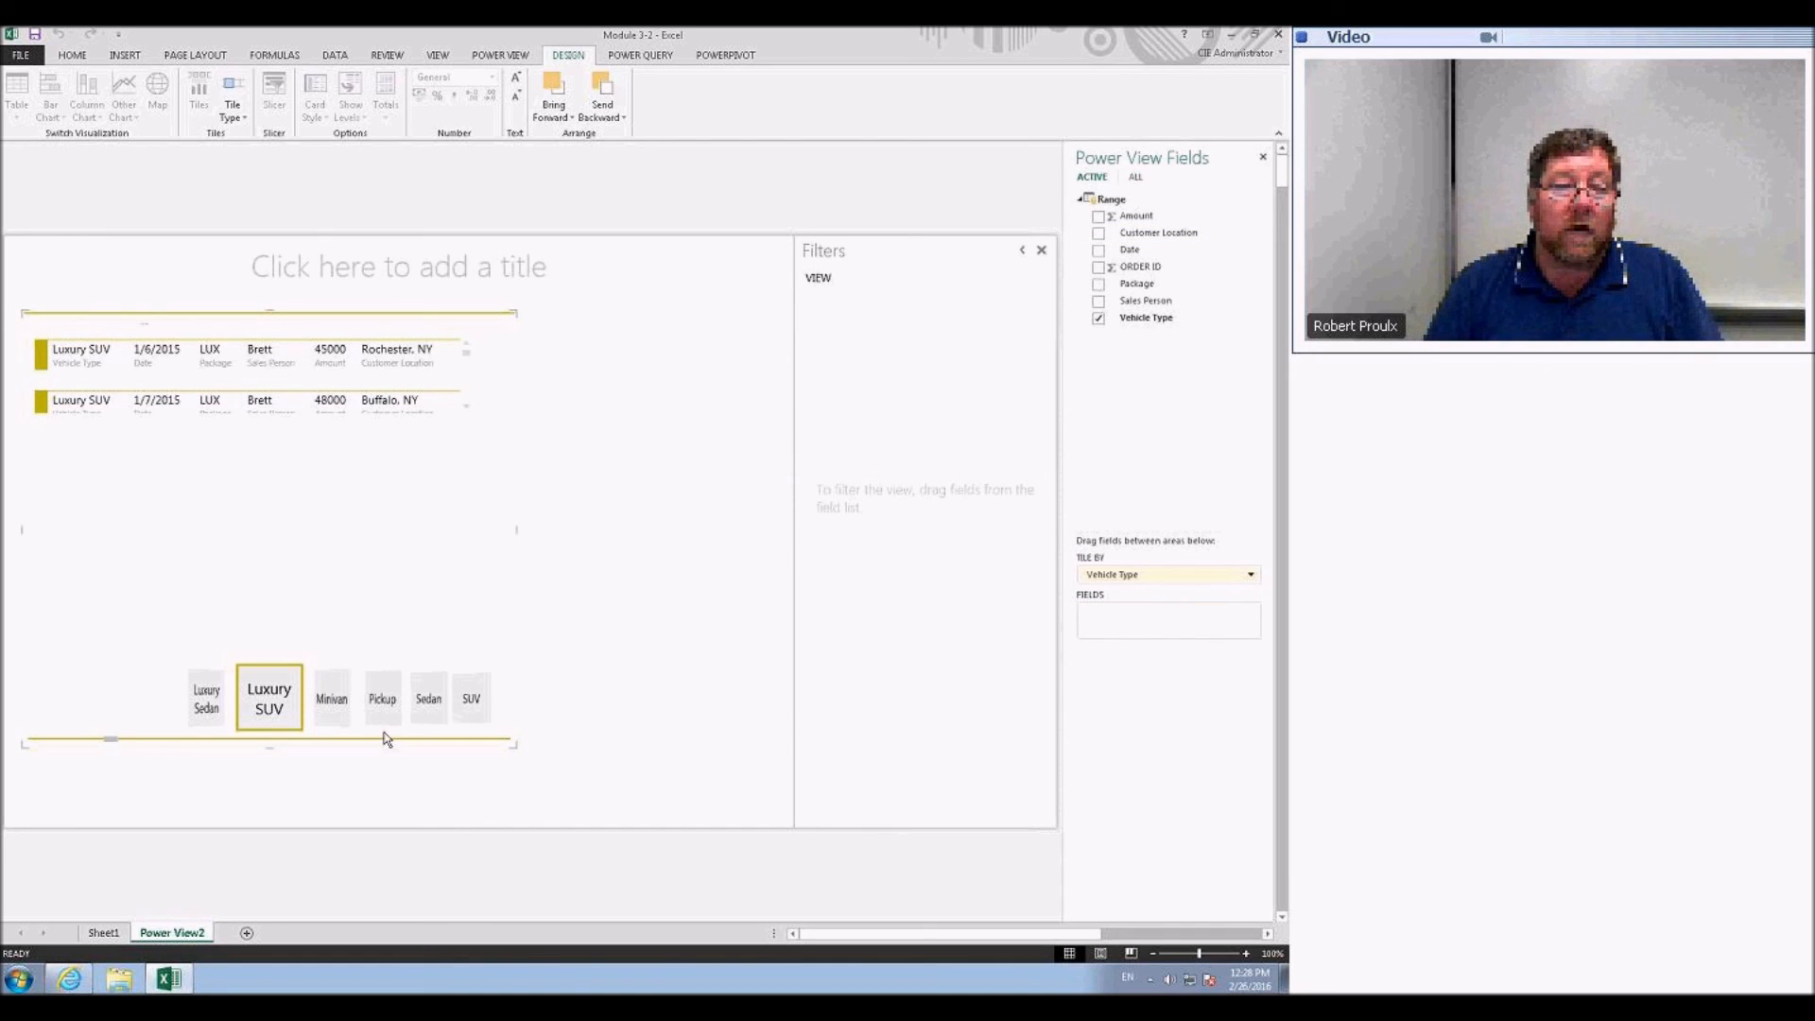
{"action": "left_click", "coordinate": [340, 705]}
{"action": "left_click", "coordinate": [335, 709]}
{"action": "left_click", "coordinate": [336, 711]}
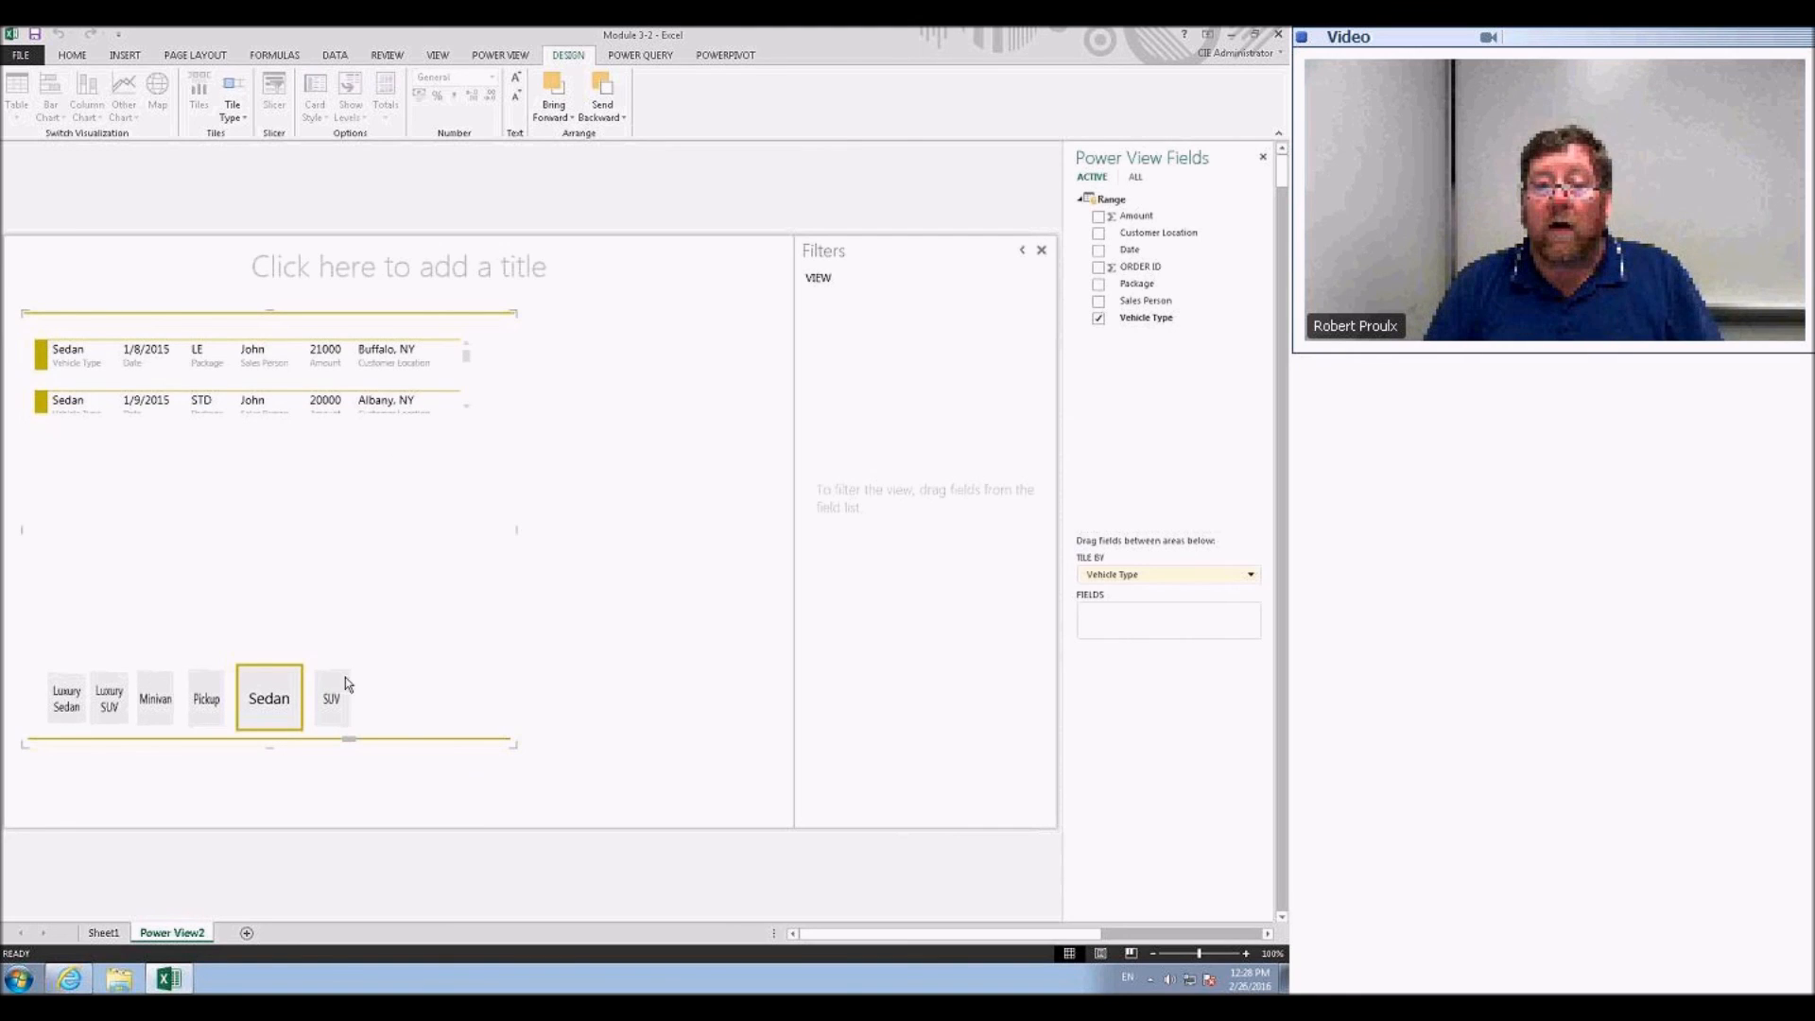
{"action": "left_click", "coordinate": [331, 699]}
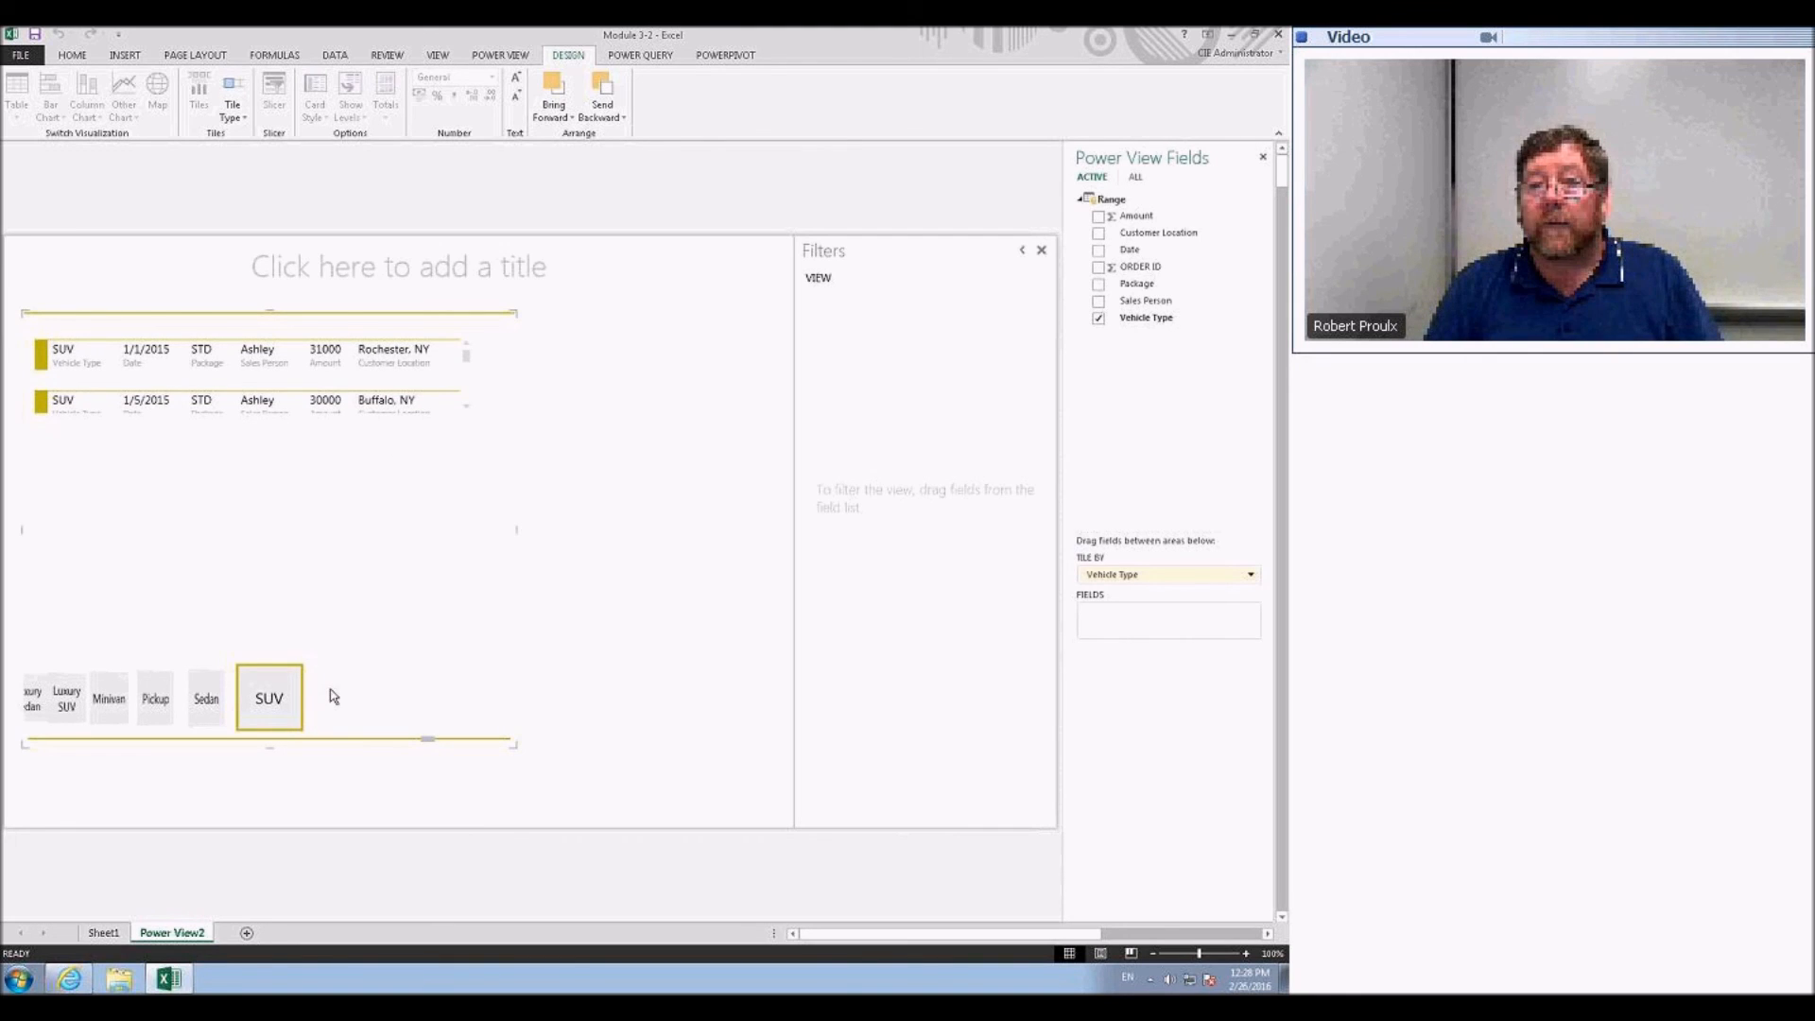
- Remove the Vehicle Type tiling from the card table and apply tiles to it again
{"action": "left_click", "coordinate": [1099, 321]}
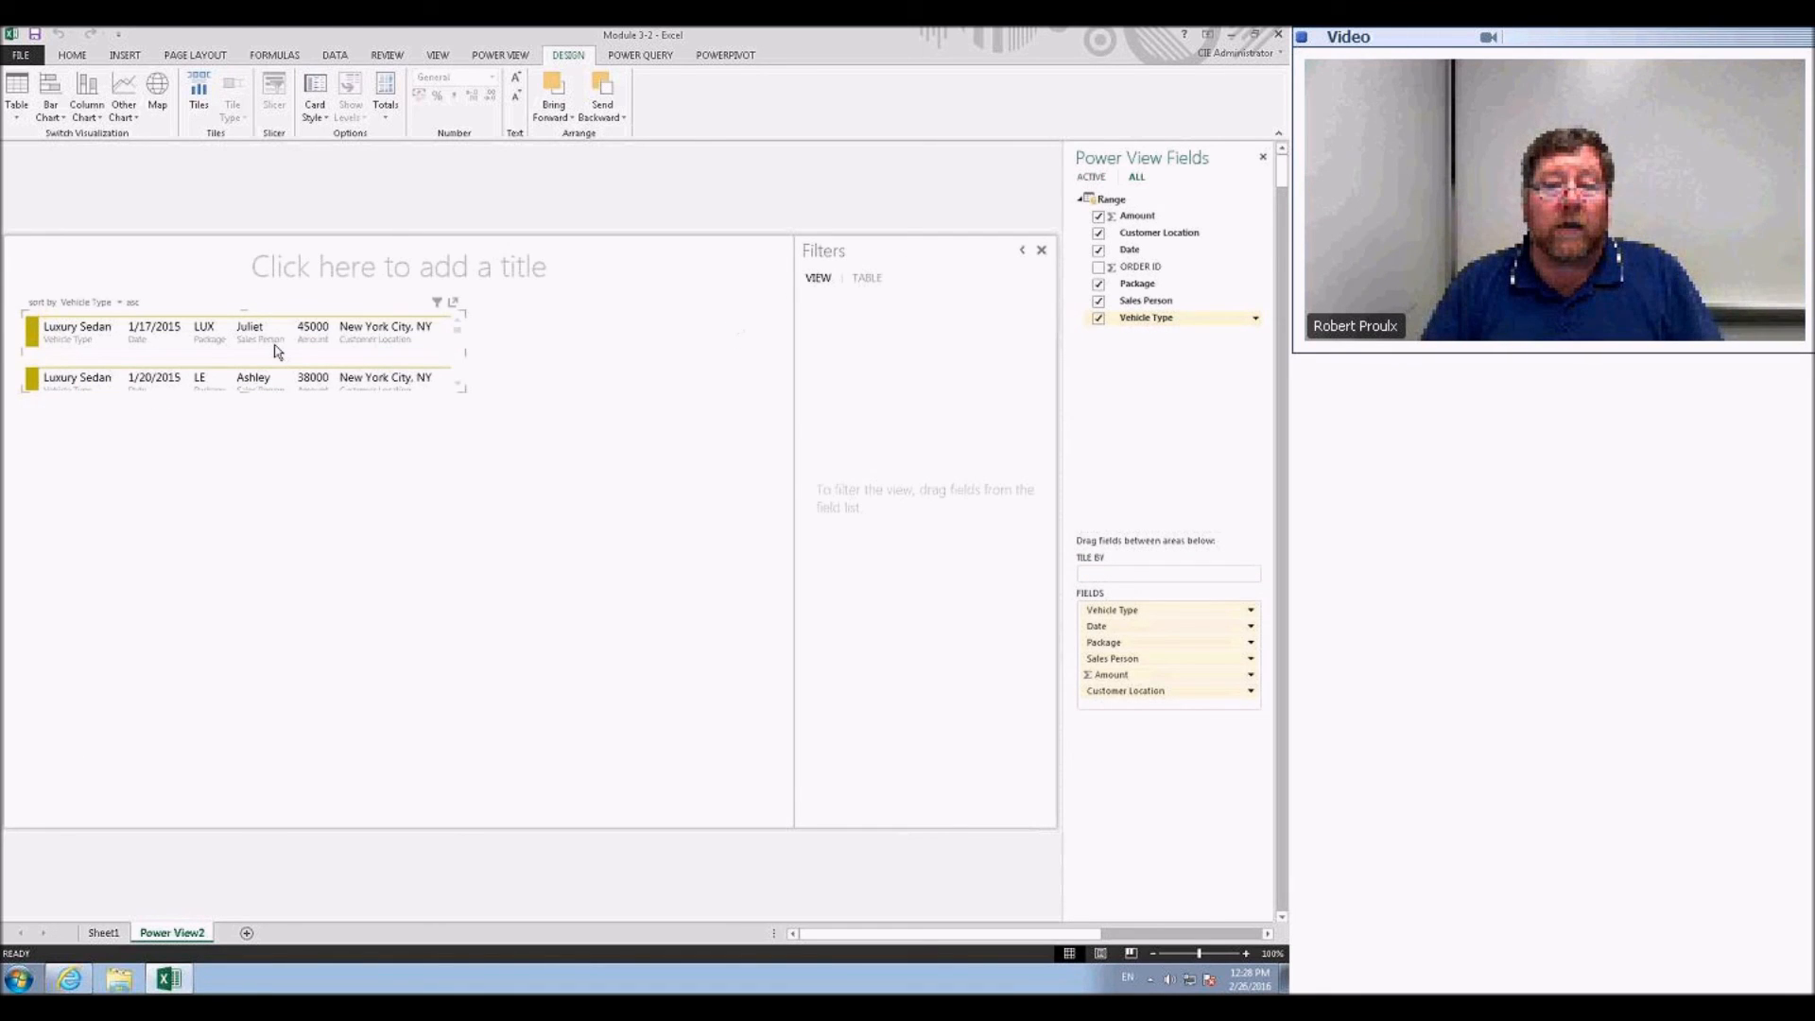
{"action": "left_click", "coordinate": [206, 117]}
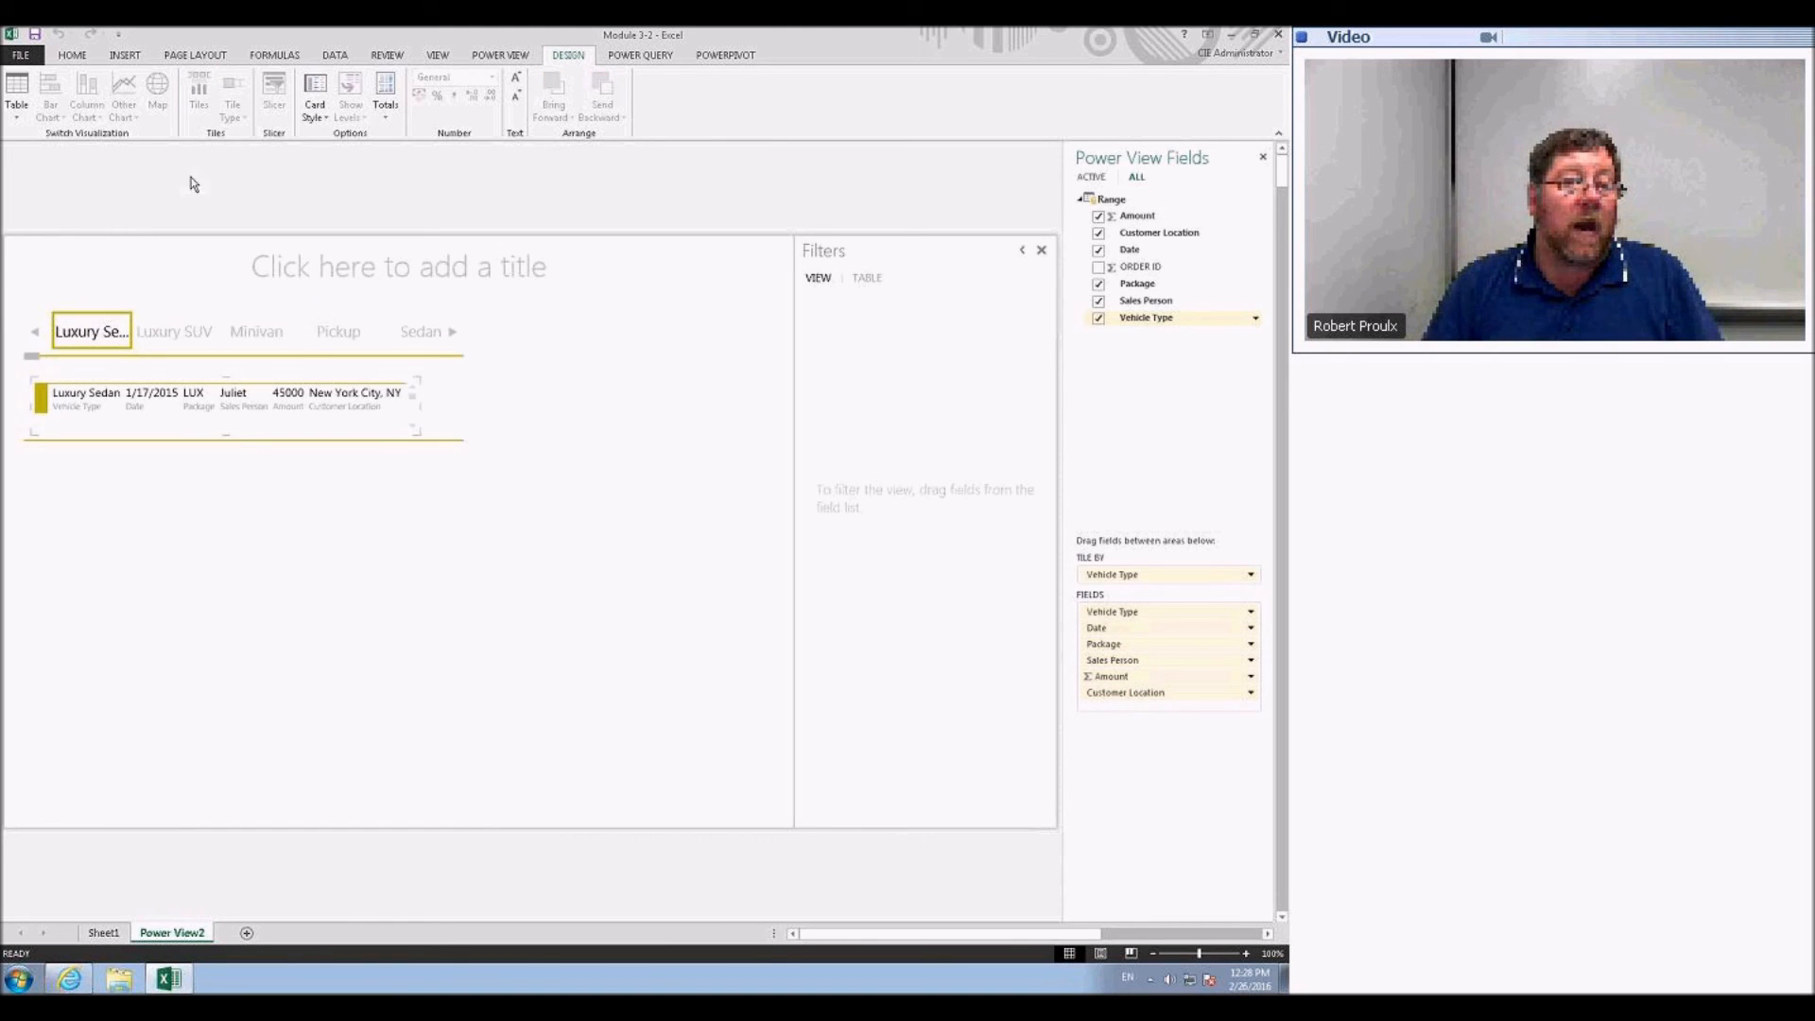
- Convert the tiled card table to the matrix layout
{"action": "left_click", "coordinate": [146, 407]}
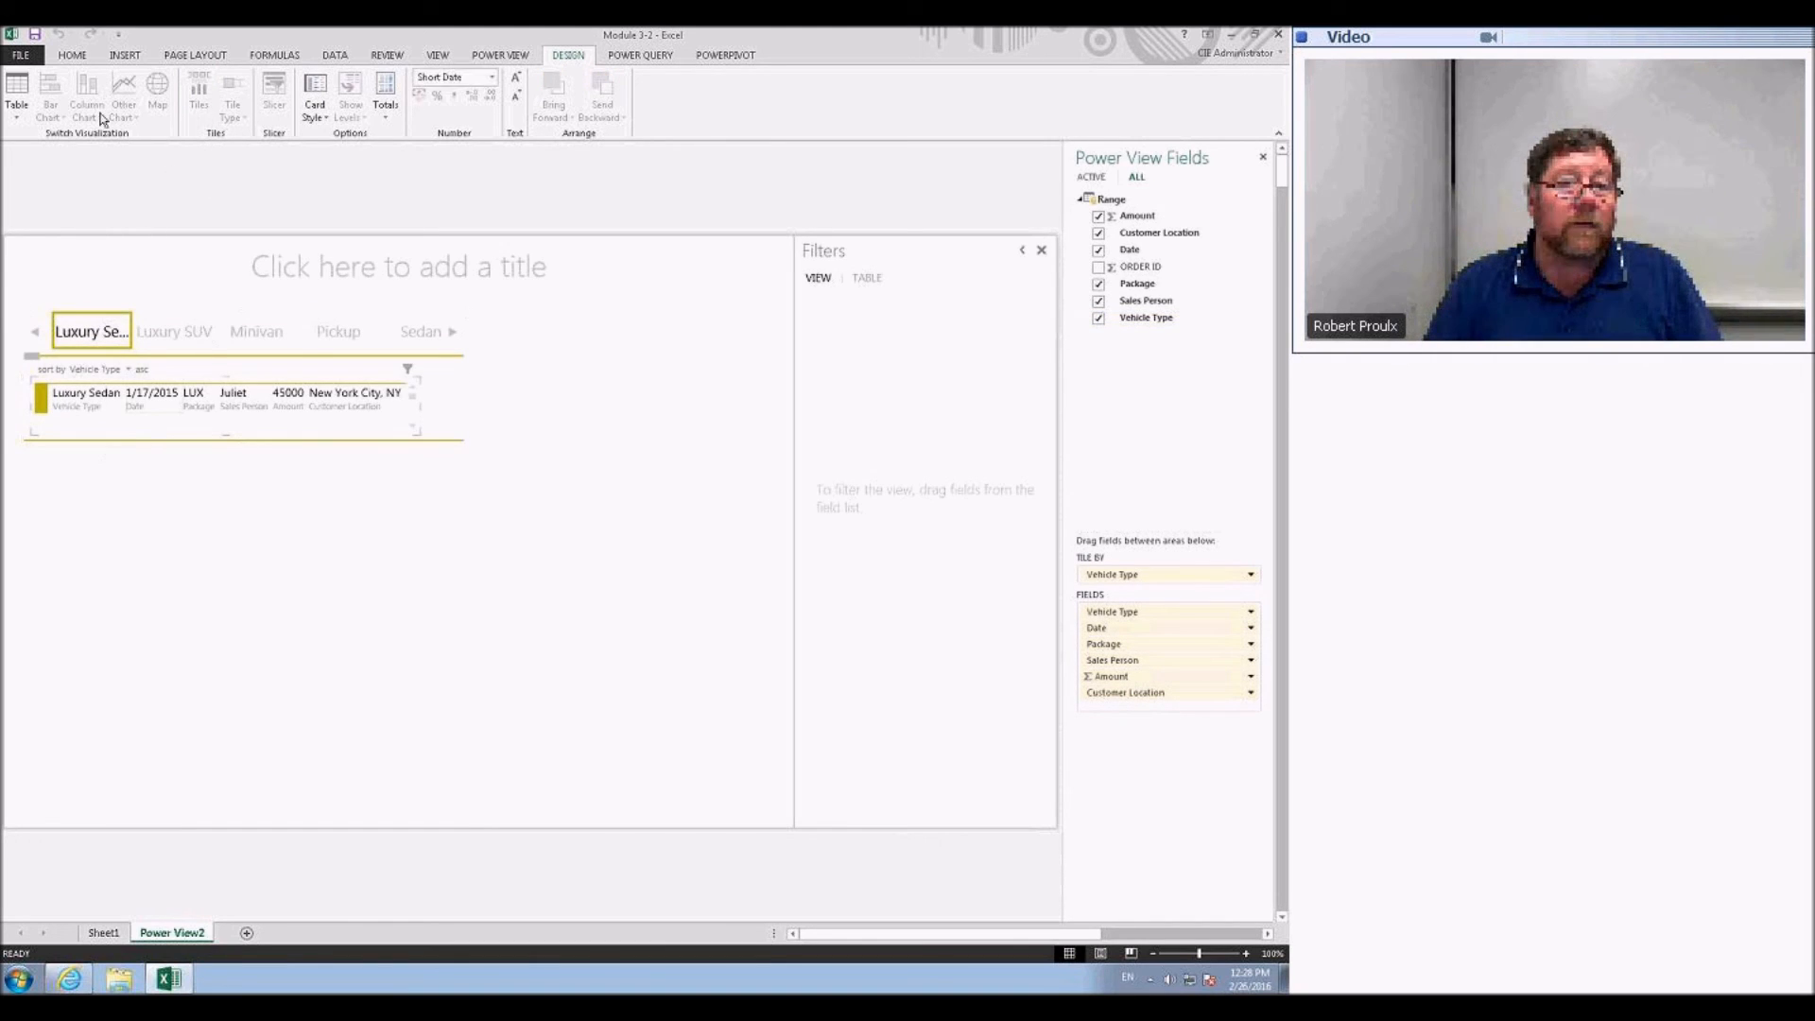
{"action": "left_click", "coordinate": [17, 111]}
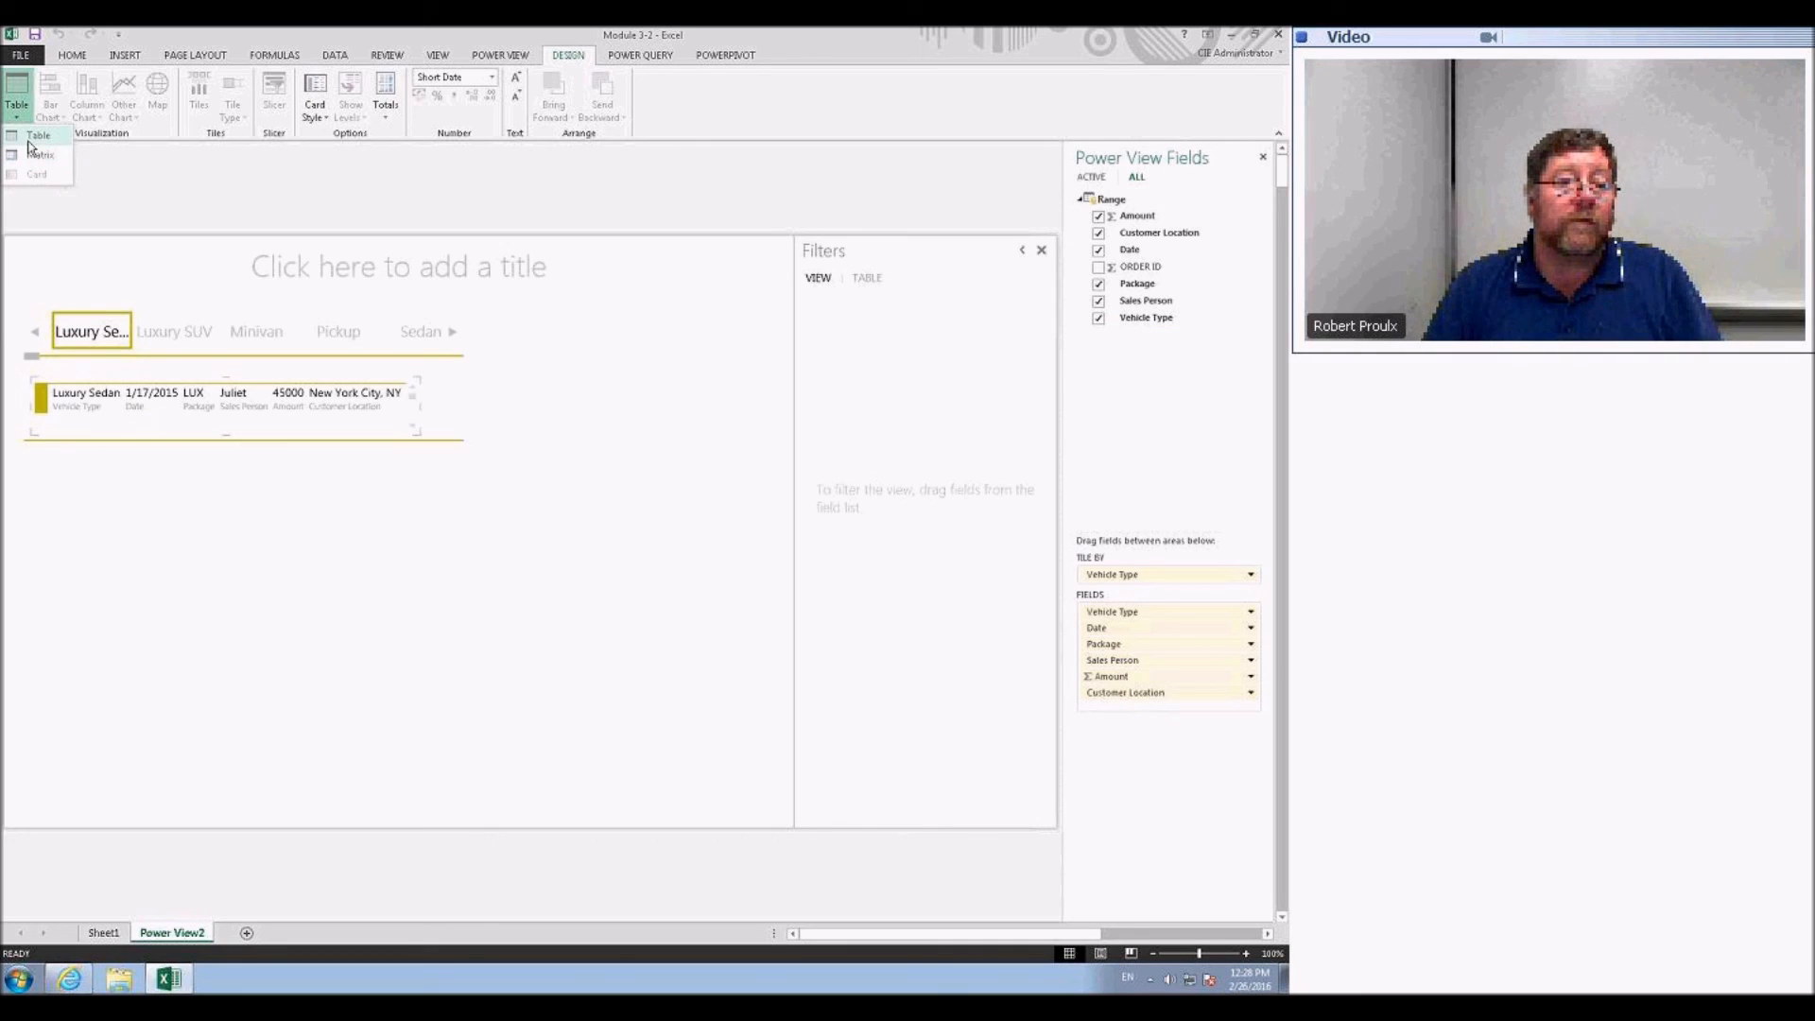
{"action": "left_click", "coordinate": [39, 154]}
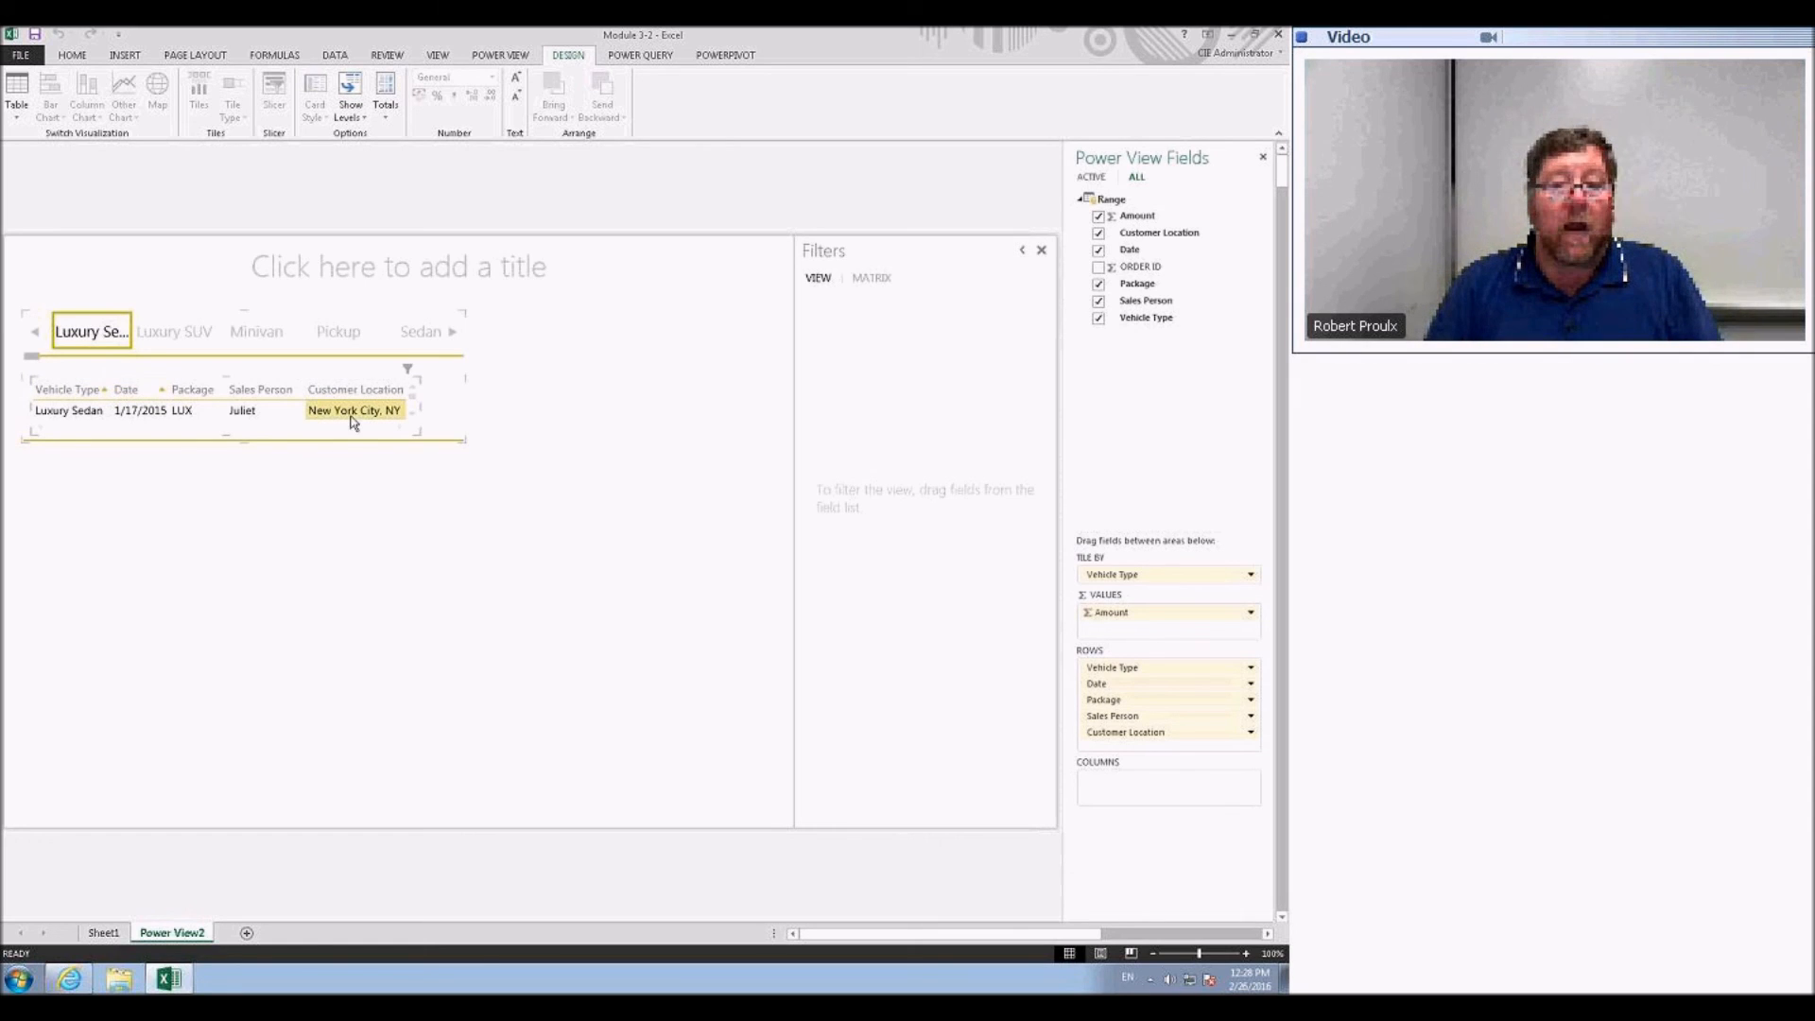
- Filter the matrix by Customer Location to include only Albany, NY
{"action": "left_click", "coordinate": [407, 369]}
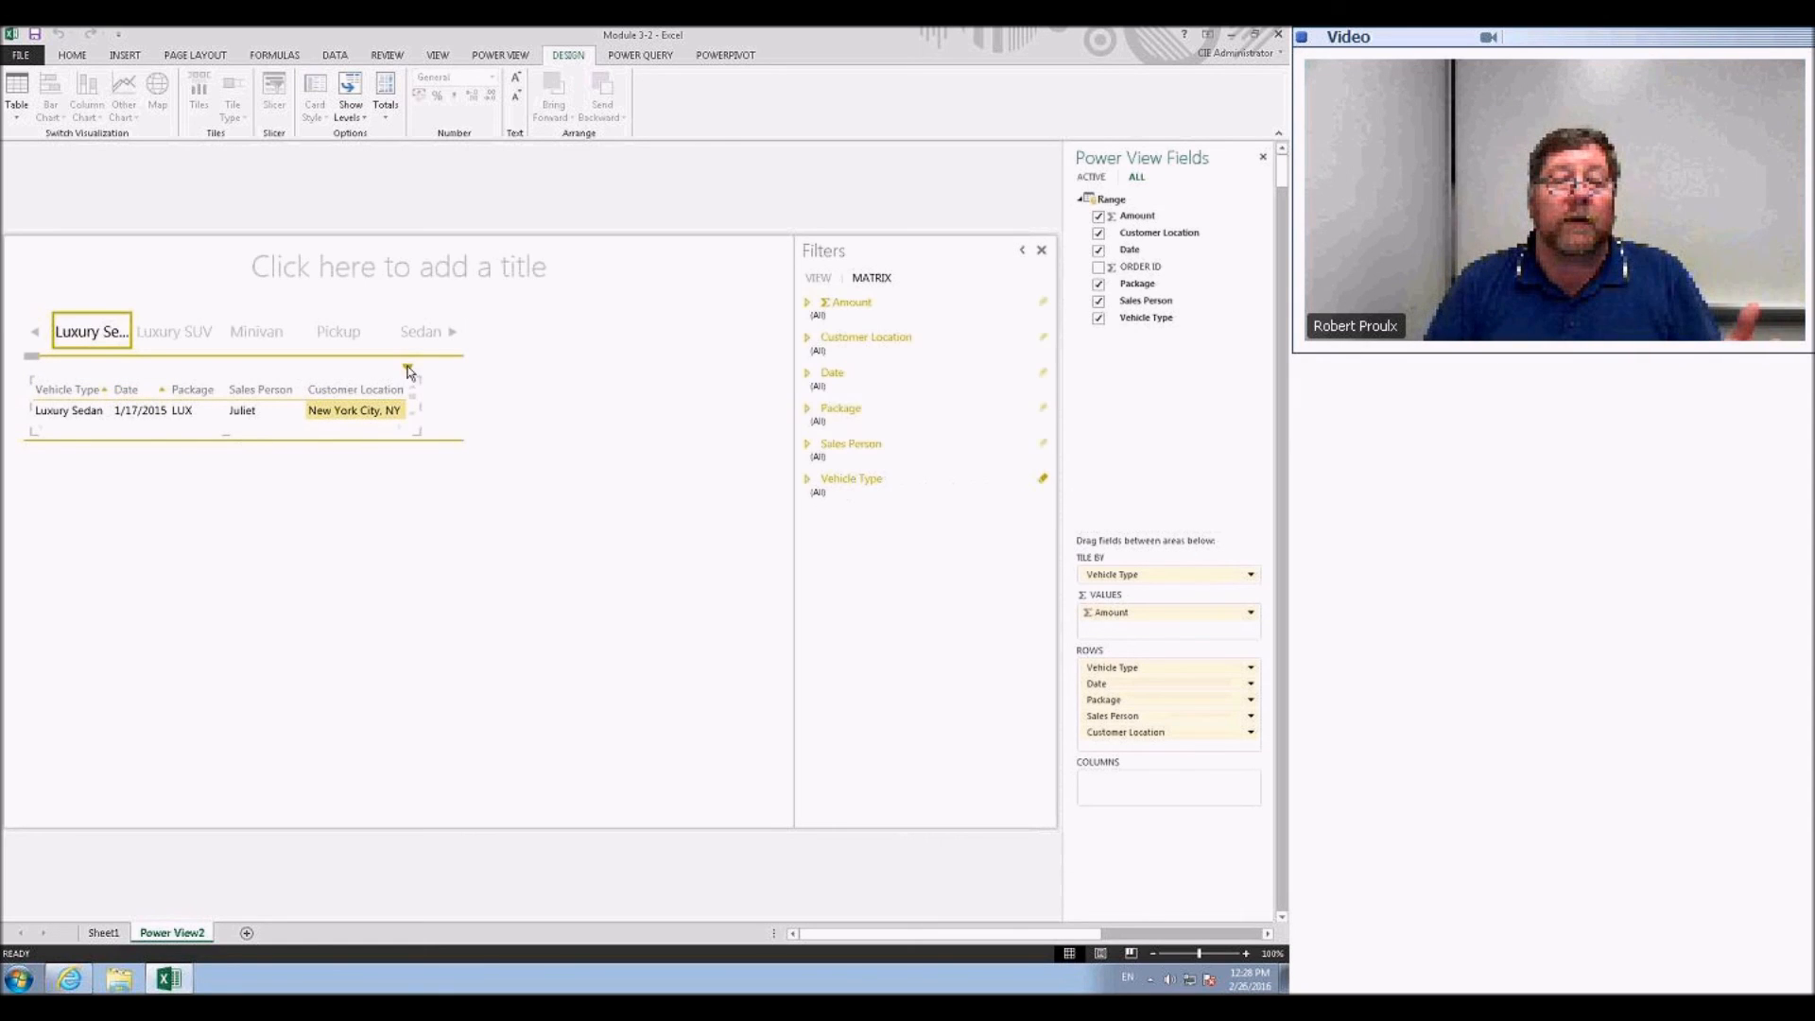
{"action": "left_click", "coordinate": [843, 347]}
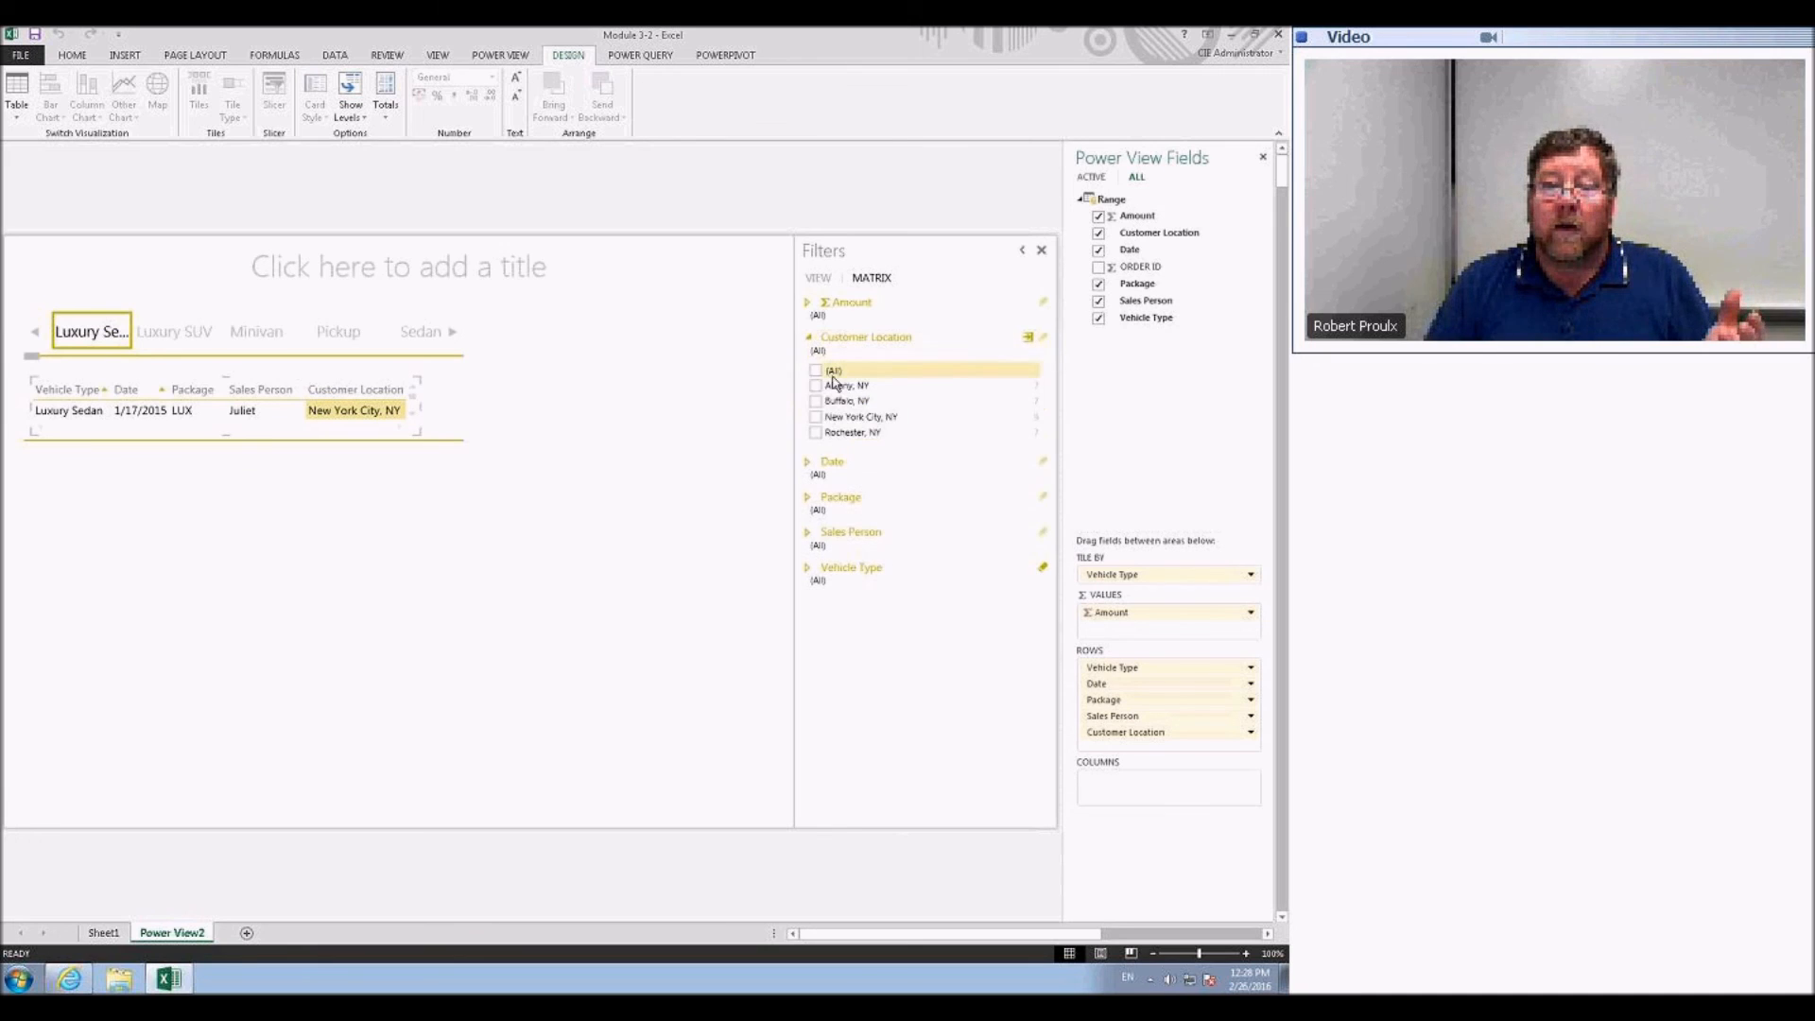
{"action": "left_click", "coordinate": [814, 385]}
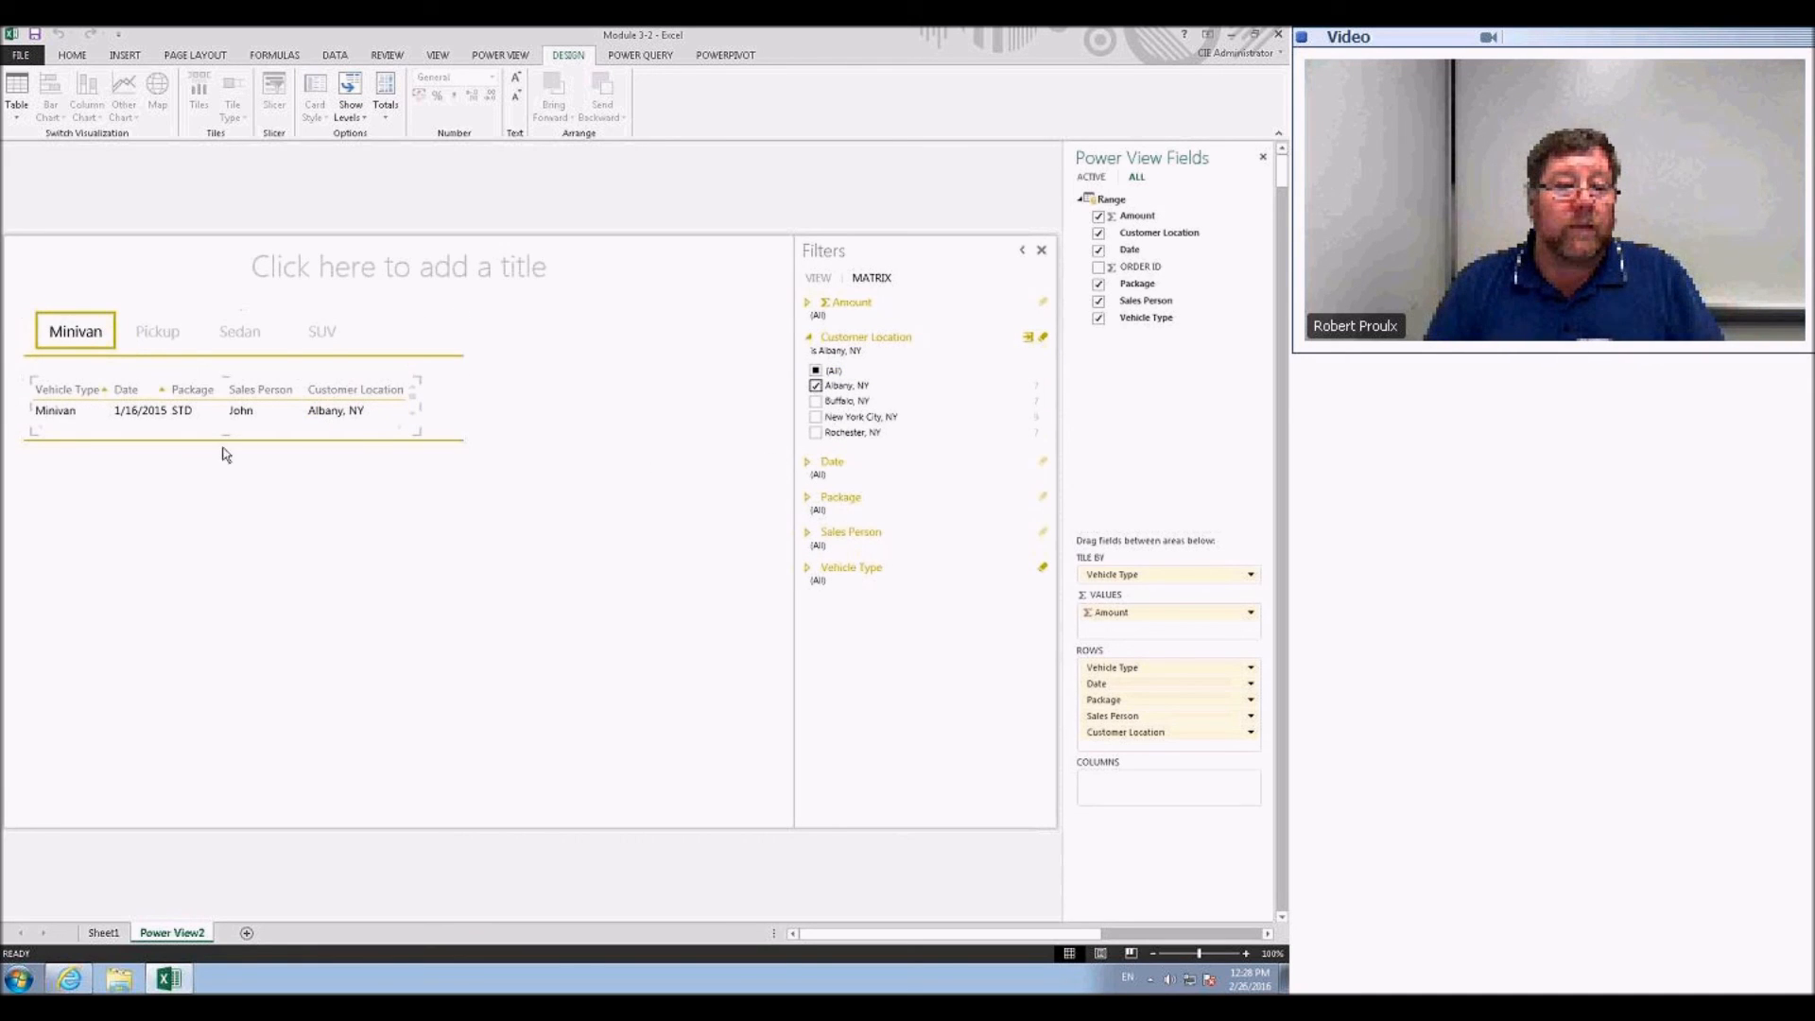
- Browse the SUV, Sedan and Pickup tiles to examine the matrix filtered to Albany
{"action": "left_click", "coordinate": [325, 336]}
{"action": "left_click", "coordinate": [239, 336]}
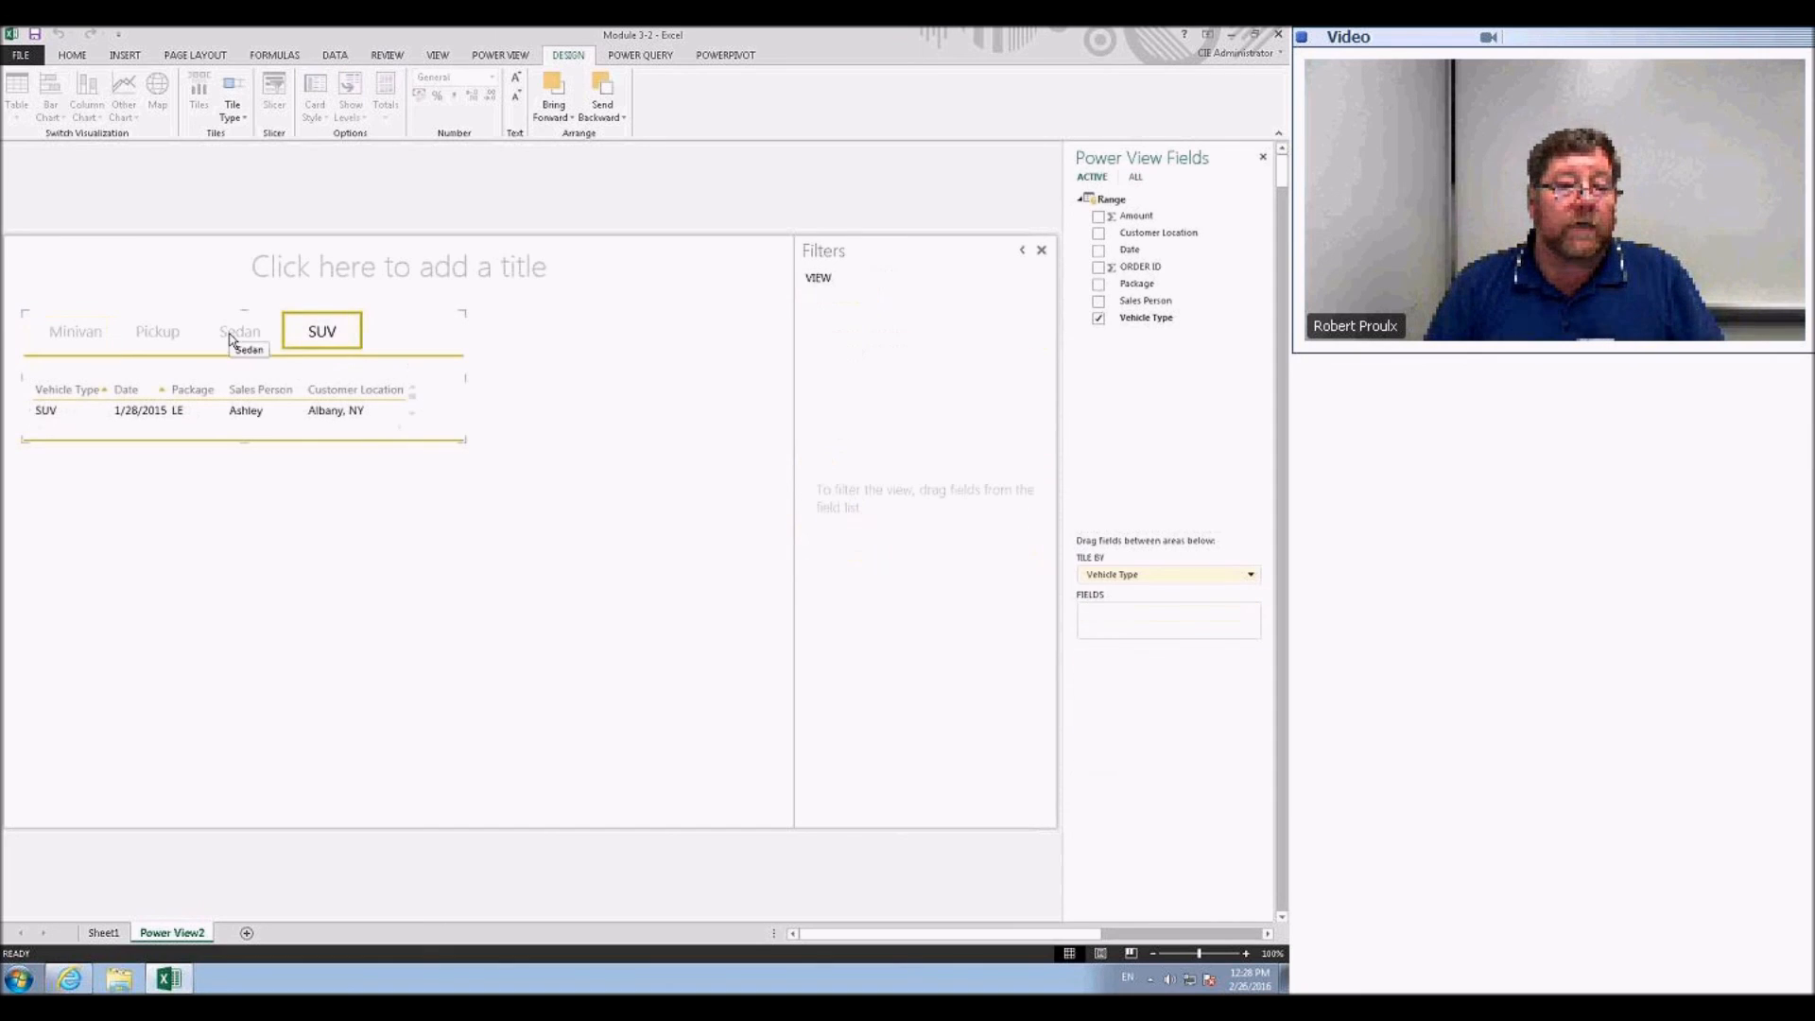
{"action": "left_click", "coordinate": [157, 333]}
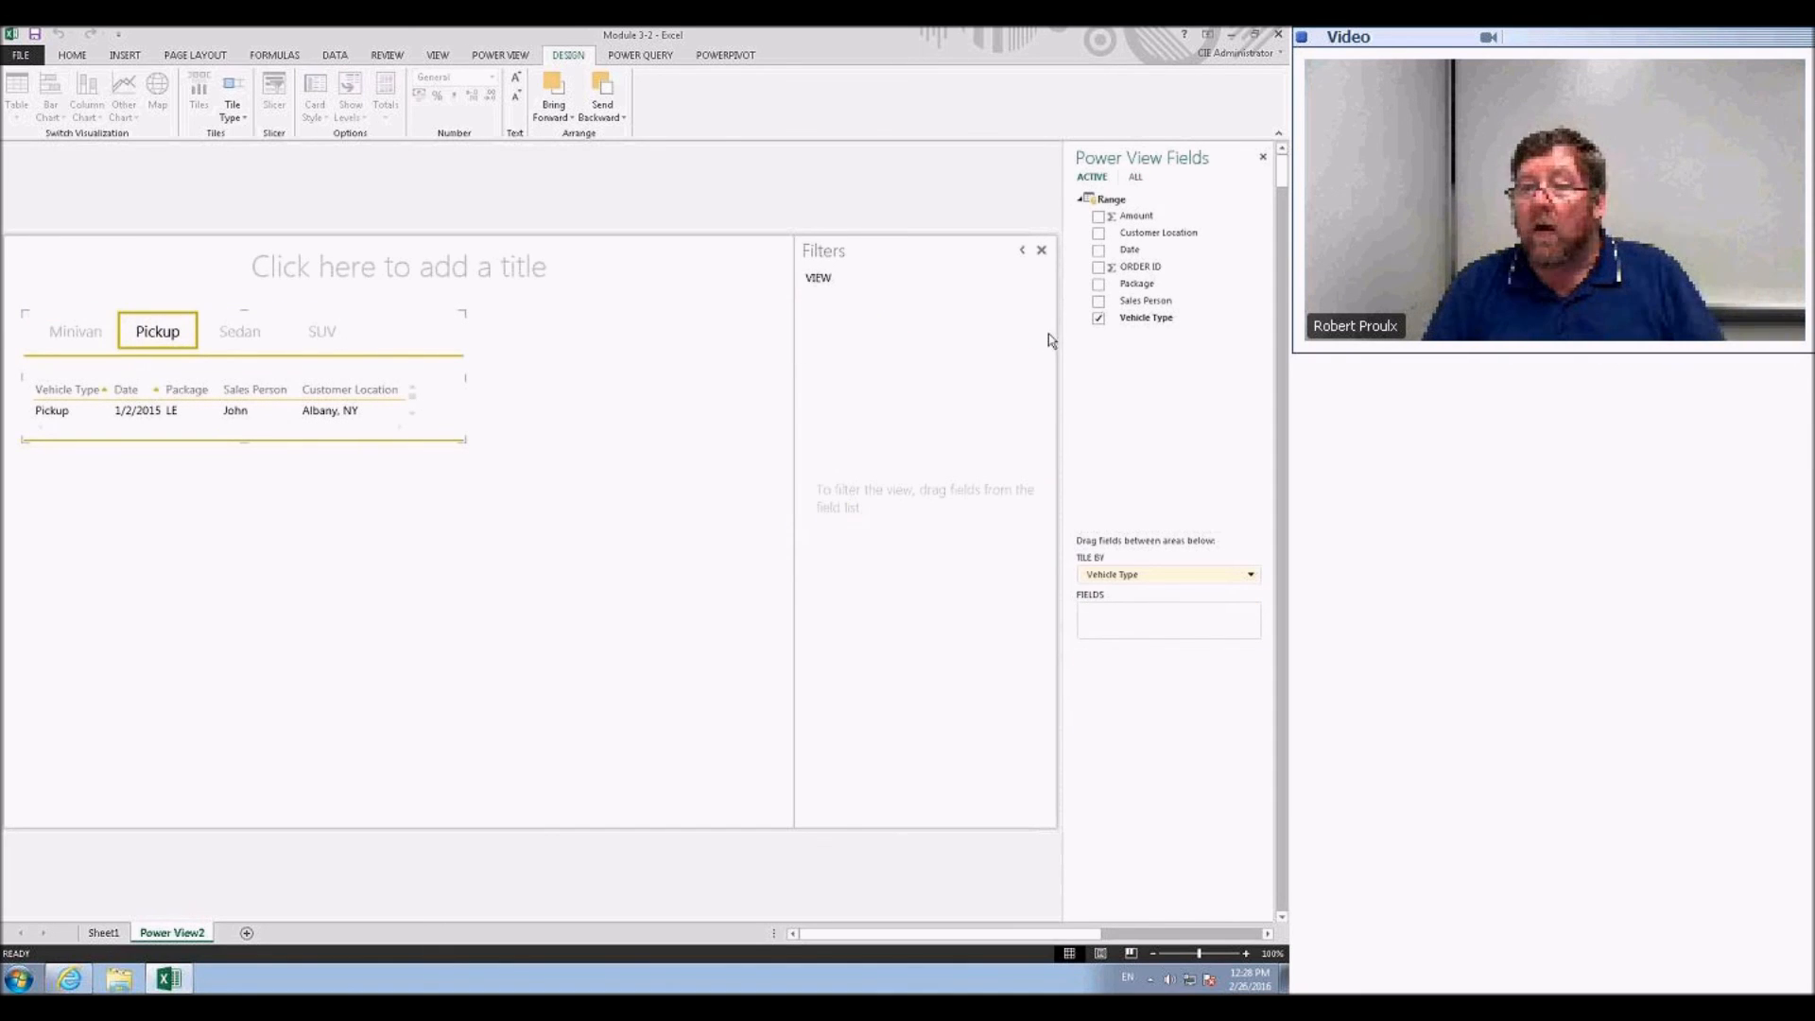
- Remove the Vehicle Type tiling and the Customer Location field from the matrix
{"action": "left_click", "coordinate": [1097, 319]}
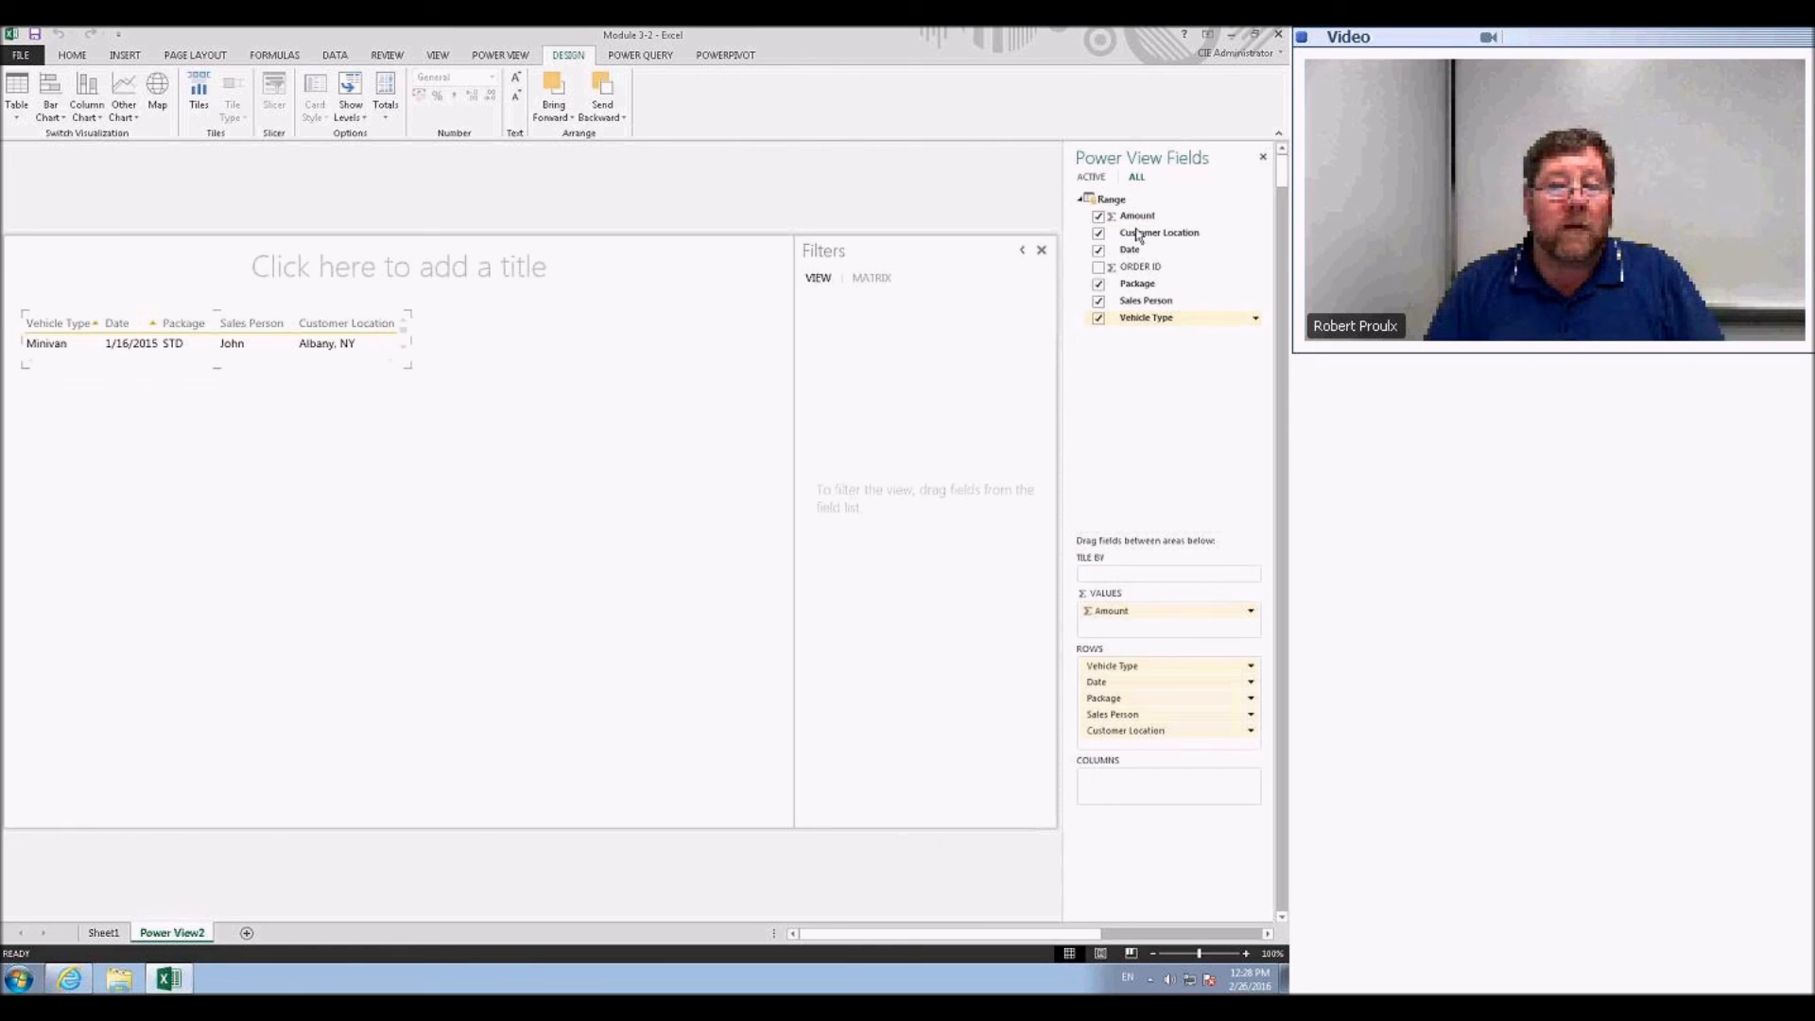
{"action": "left_click", "coordinate": [1098, 233]}
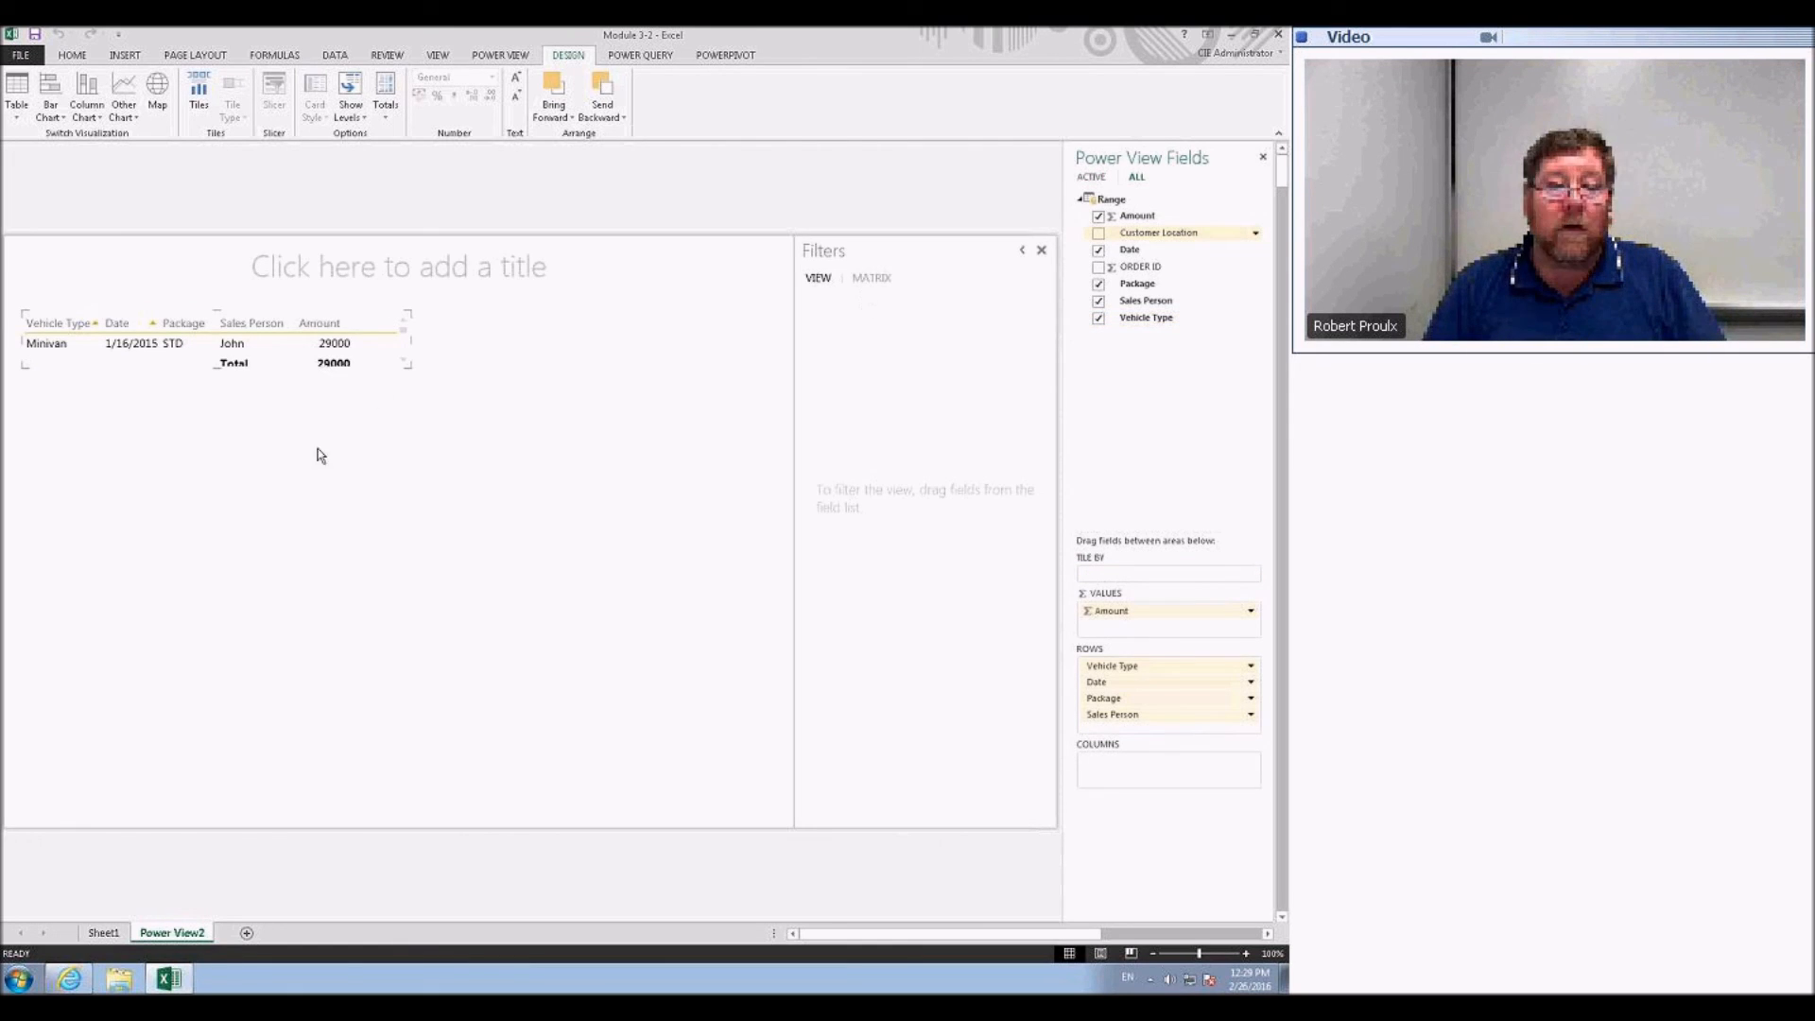
- Reset the matrix's Customer Location filter to include all locations
{"action": "left_click", "coordinate": [243, 345]}
{"action": "left_click", "coordinate": [851, 277]}
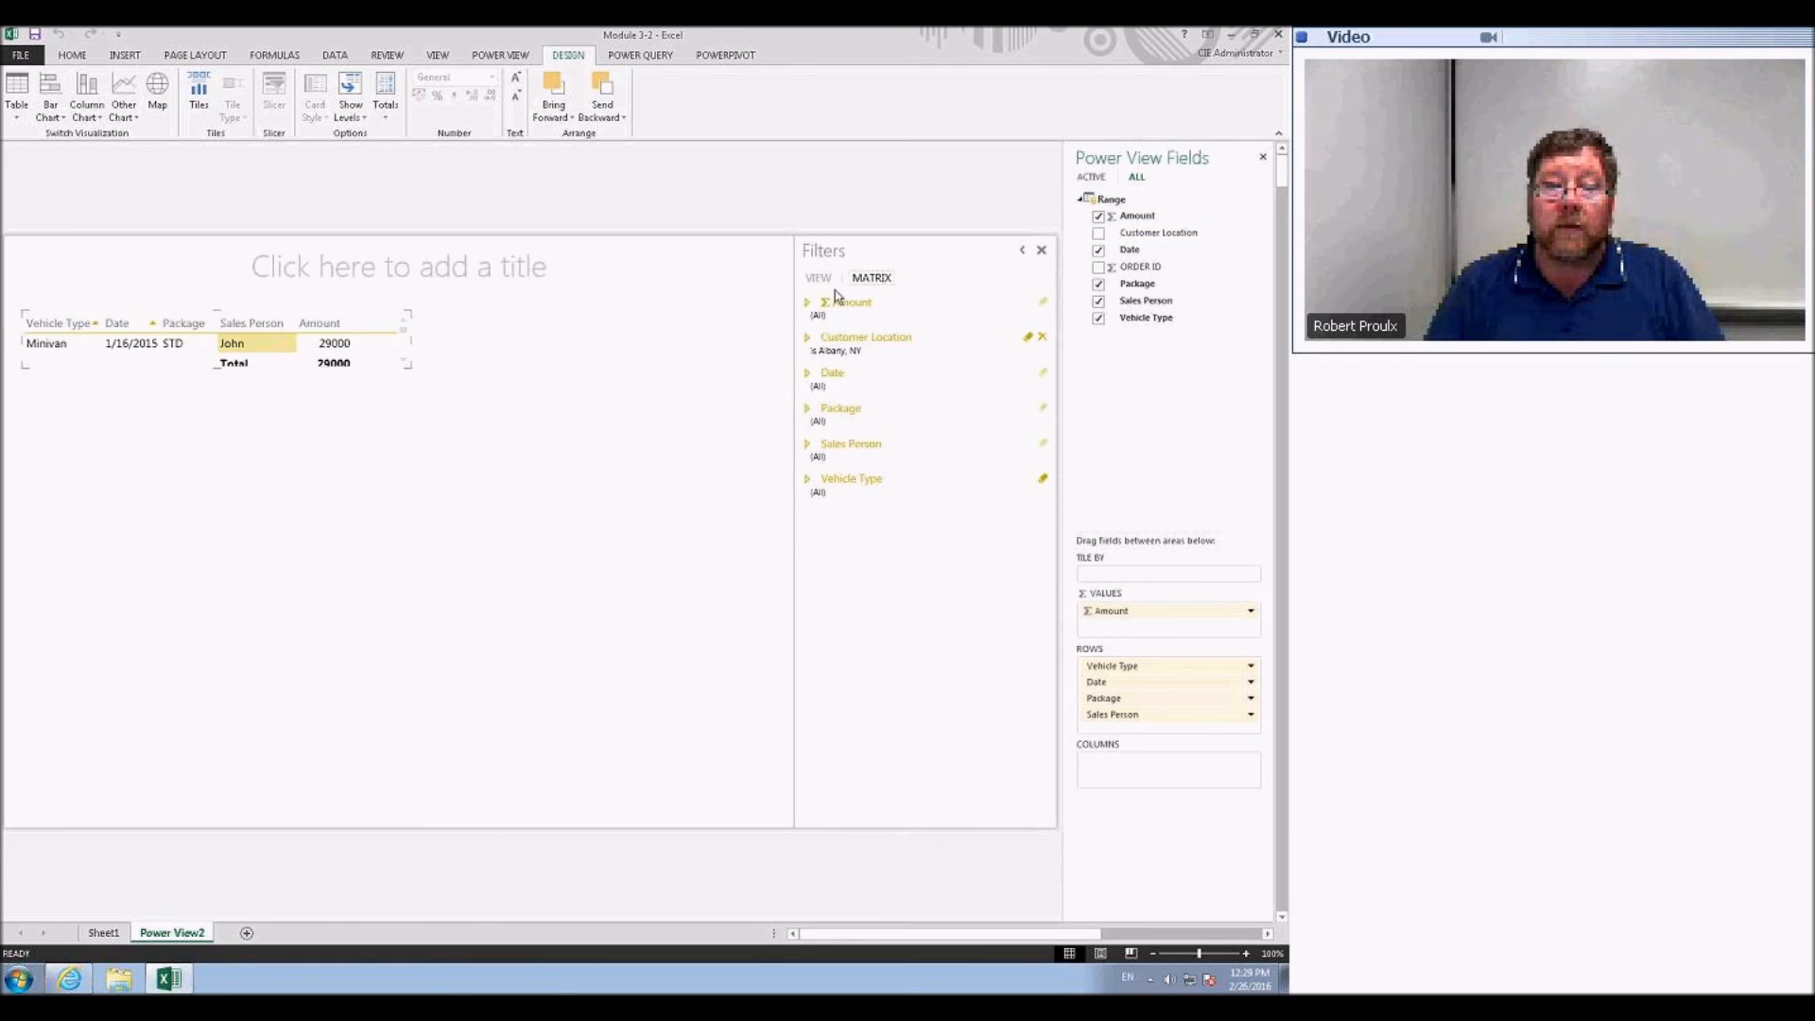
{"action": "left_click", "coordinate": [808, 346]}
{"action": "left_click", "coordinate": [817, 385]}
{"action": "left_click", "coordinate": [815, 371]}
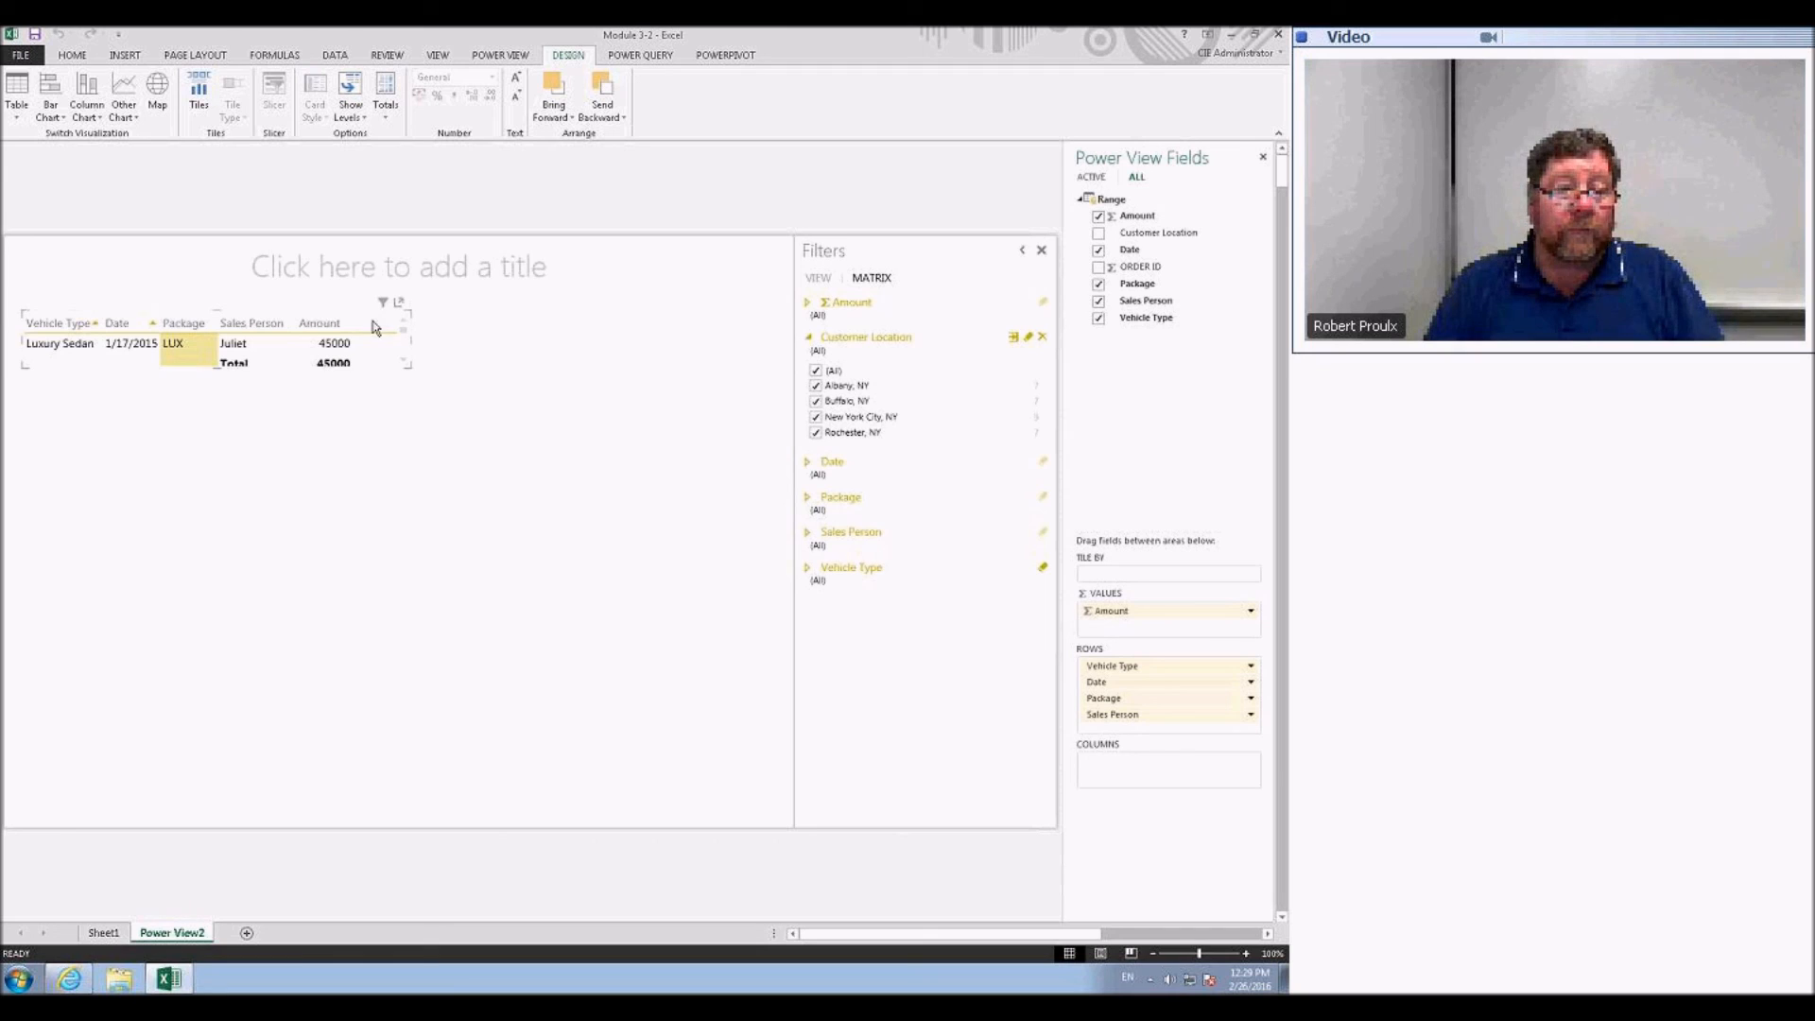
- Select the matrix's Amount value and briefly check the Amount filter
{"action": "left_click", "coordinate": [330, 345]}
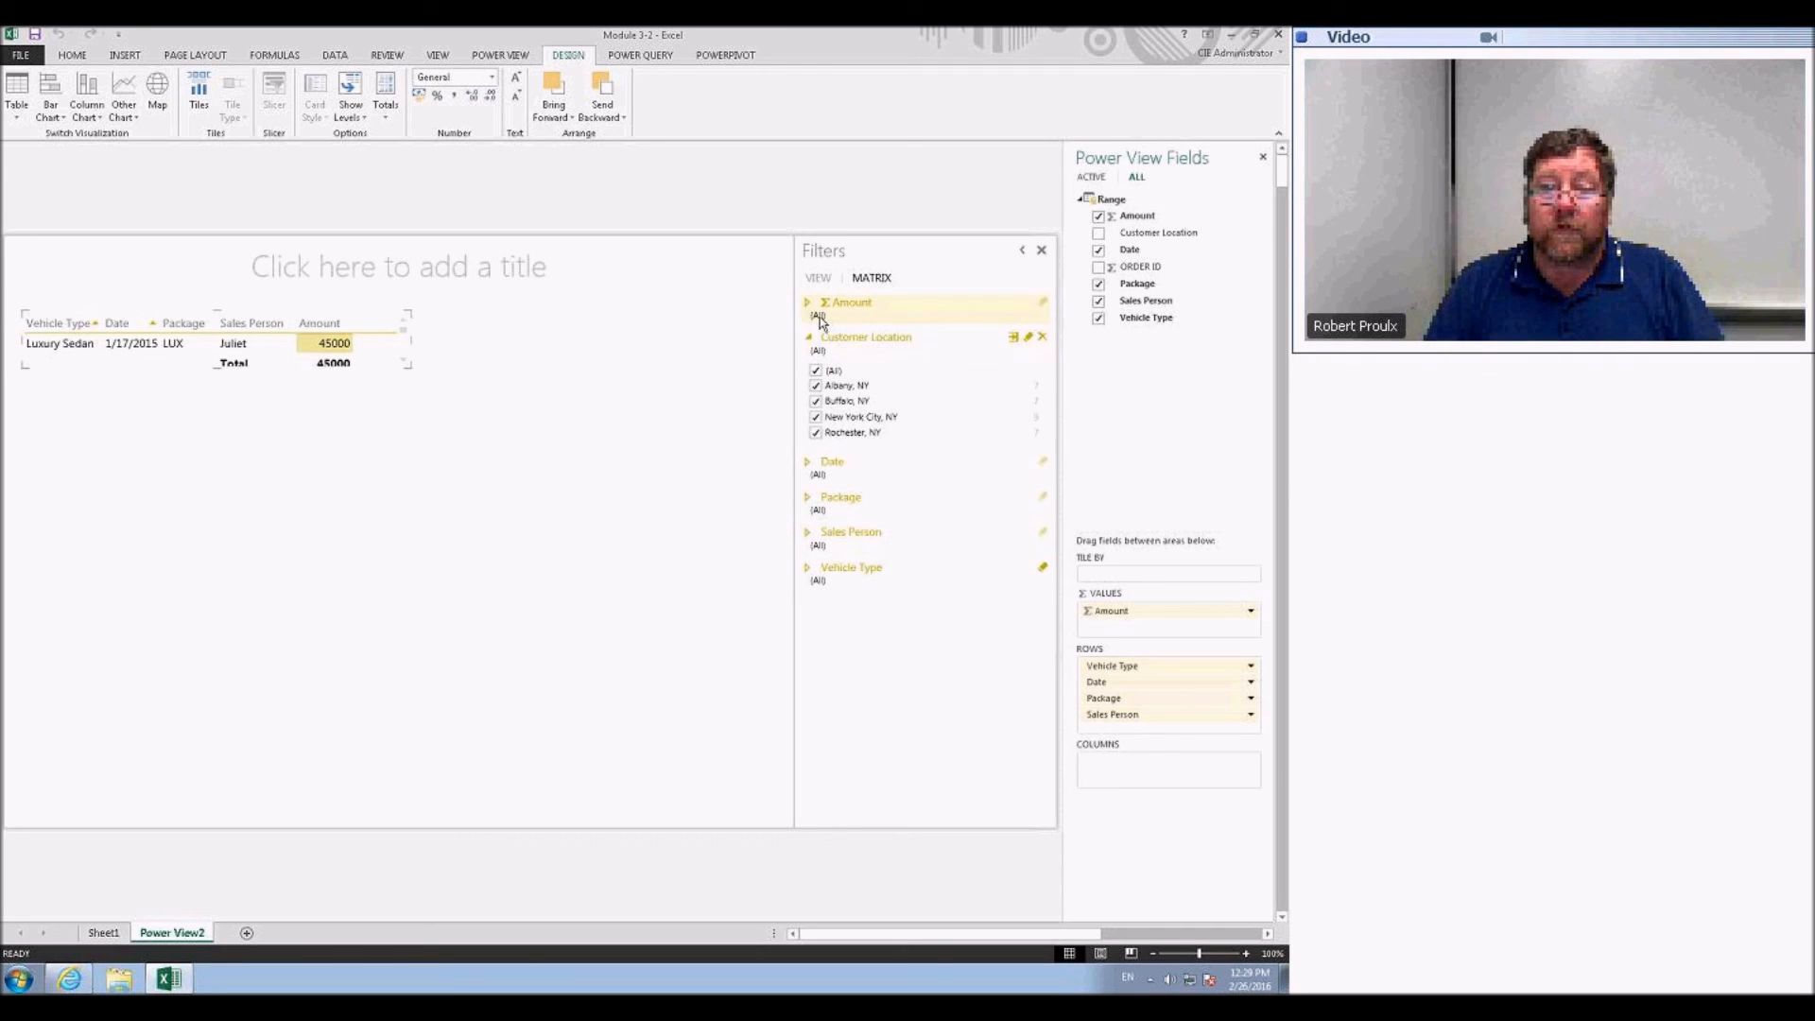
{"action": "left_click", "coordinate": [821, 316]}
{"action": "left_click", "coordinate": [821, 319]}
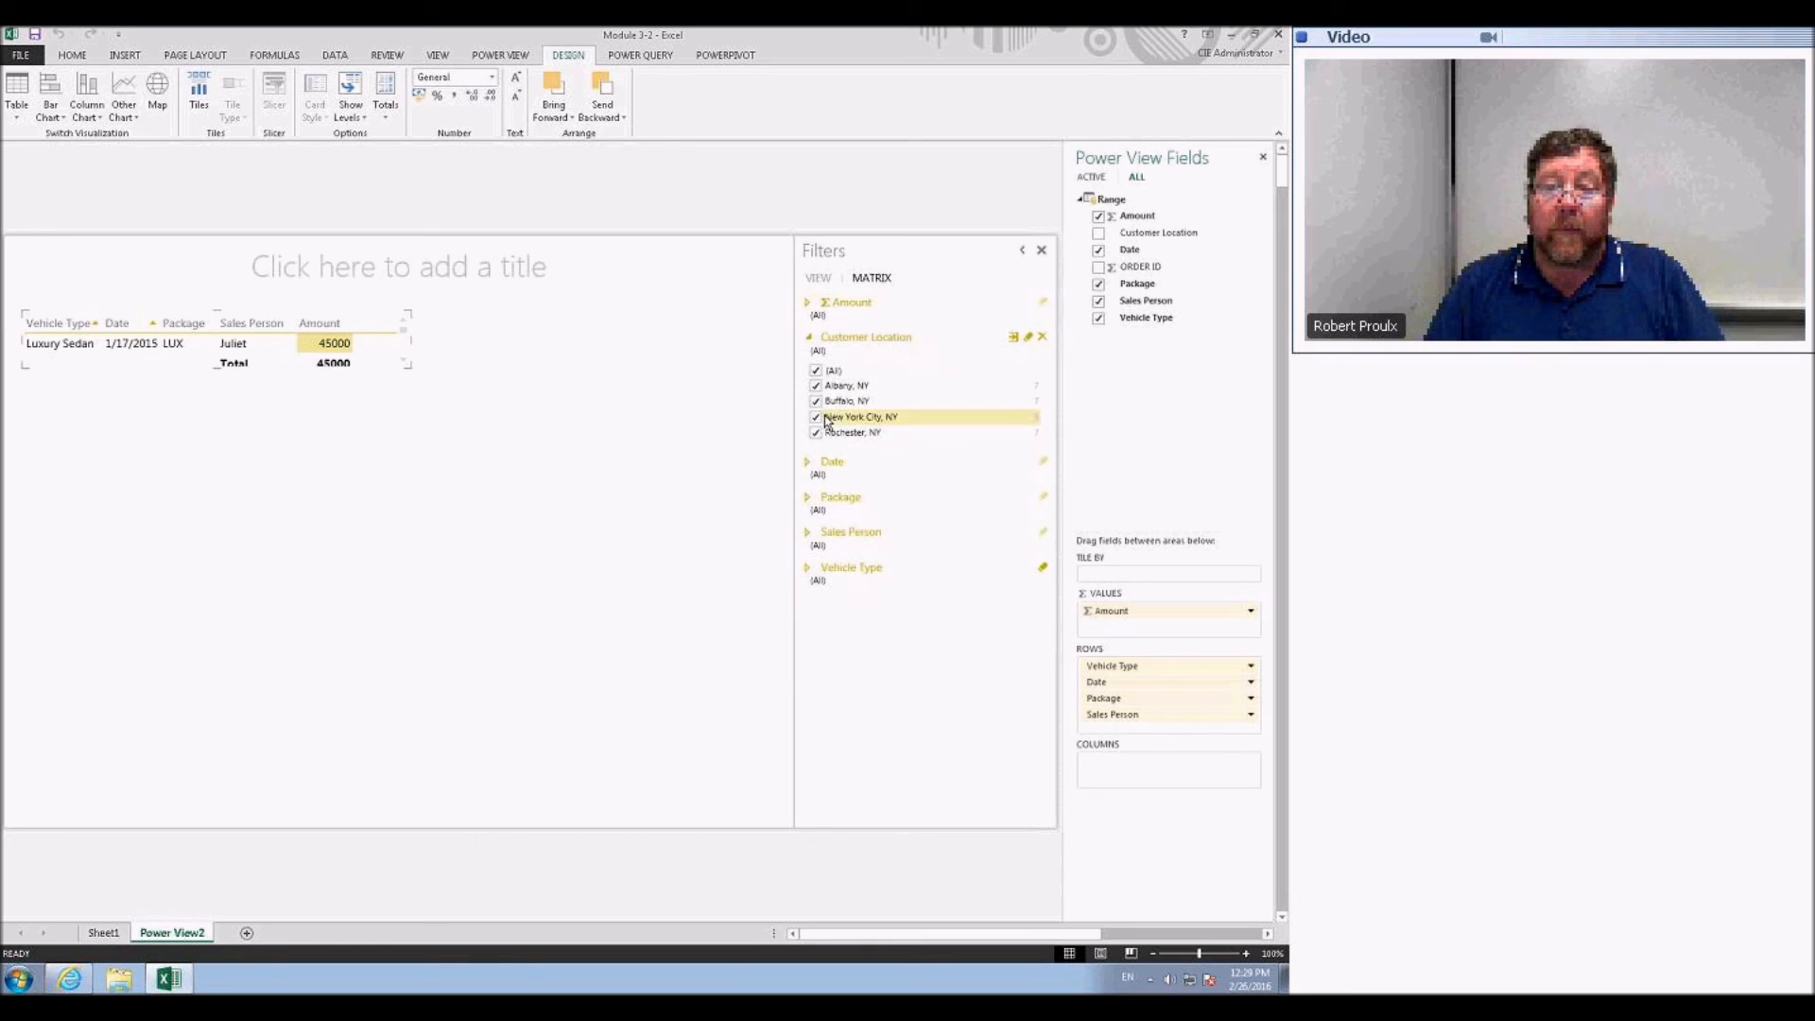
- Clear all locations in the matrix's Customer Location filter and select them all again
{"action": "left_click", "coordinate": [814, 371]}
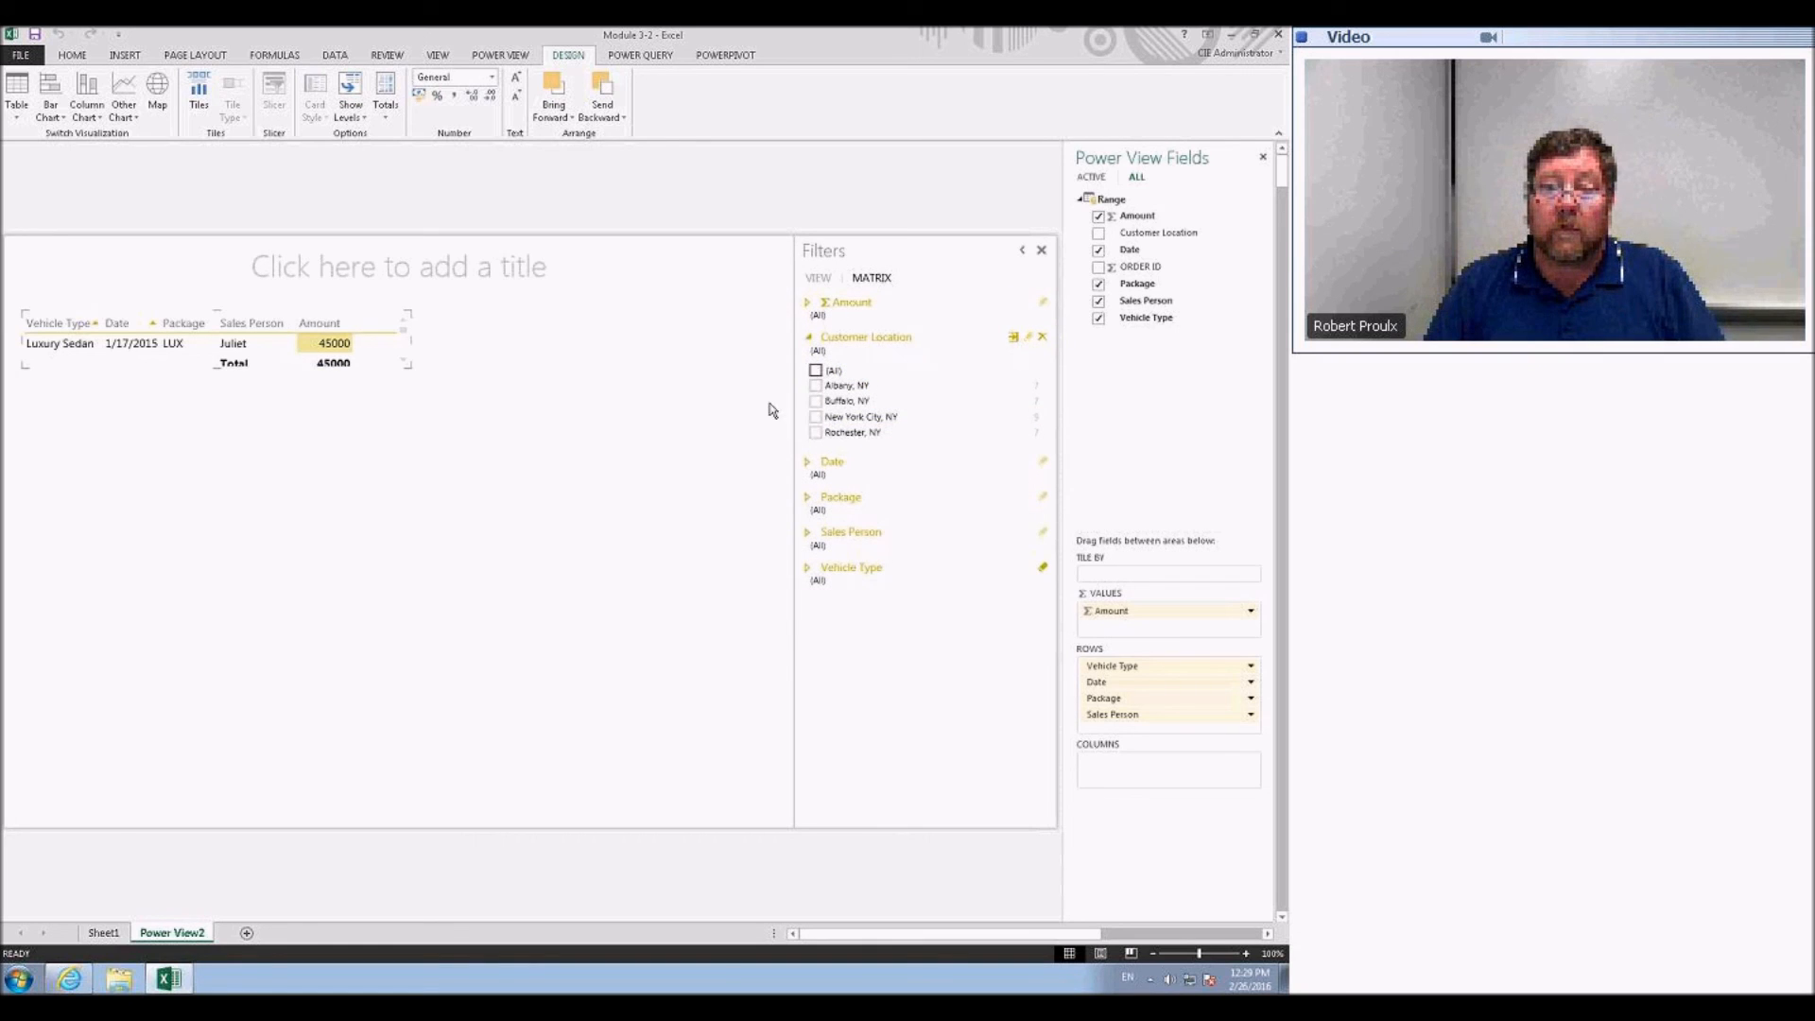
{"action": "left_click", "coordinate": [292, 362]}
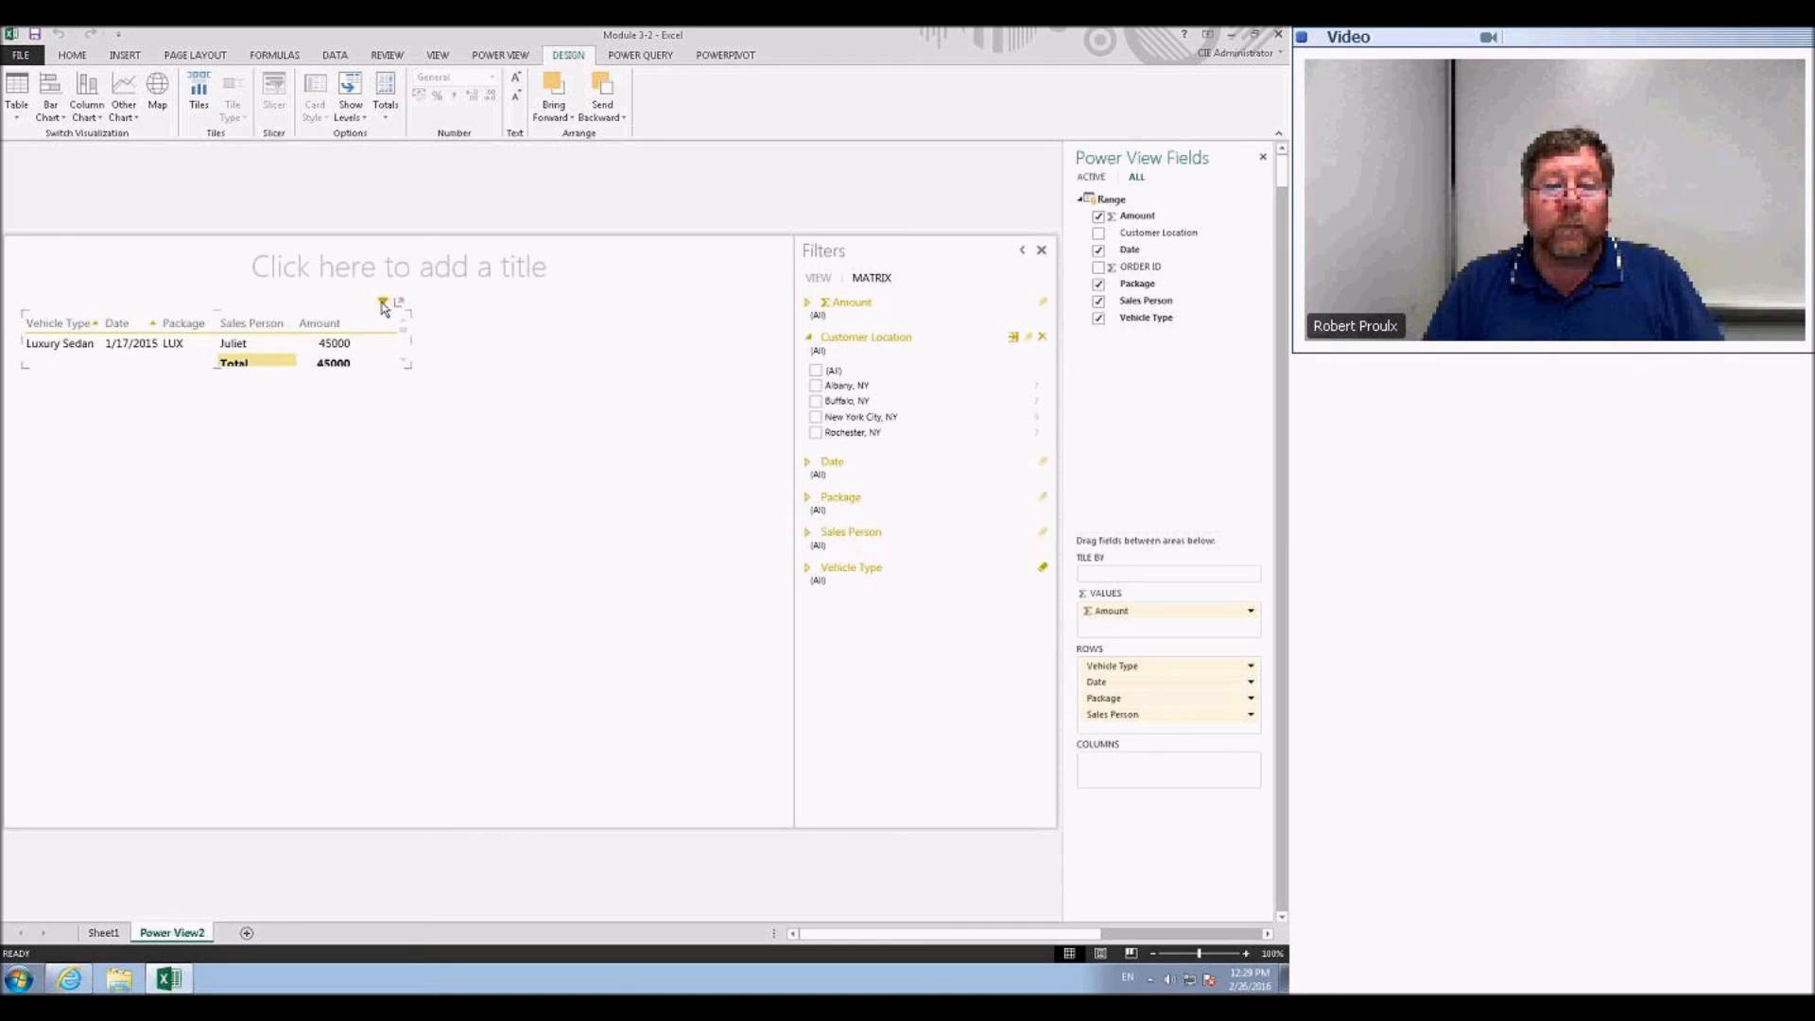
{"action": "left_click", "coordinate": [815, 371]}
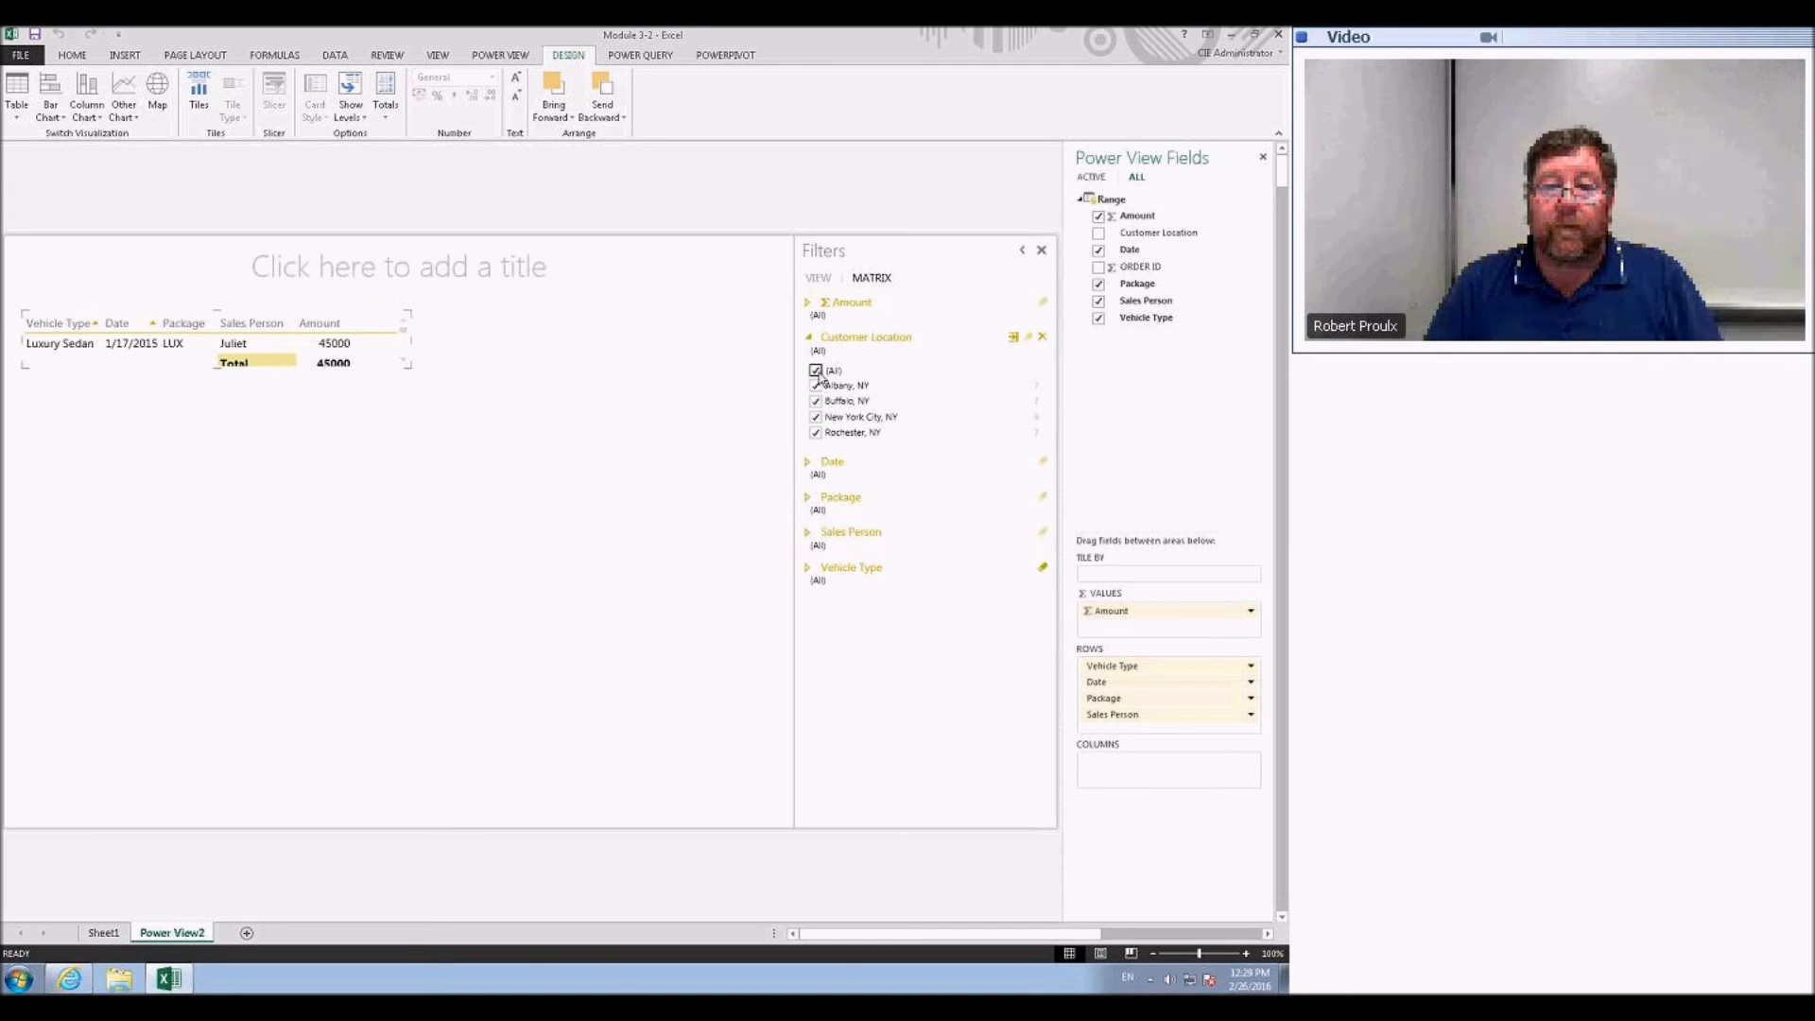
{"action": "left_click", "coordinate": [147, 352]}
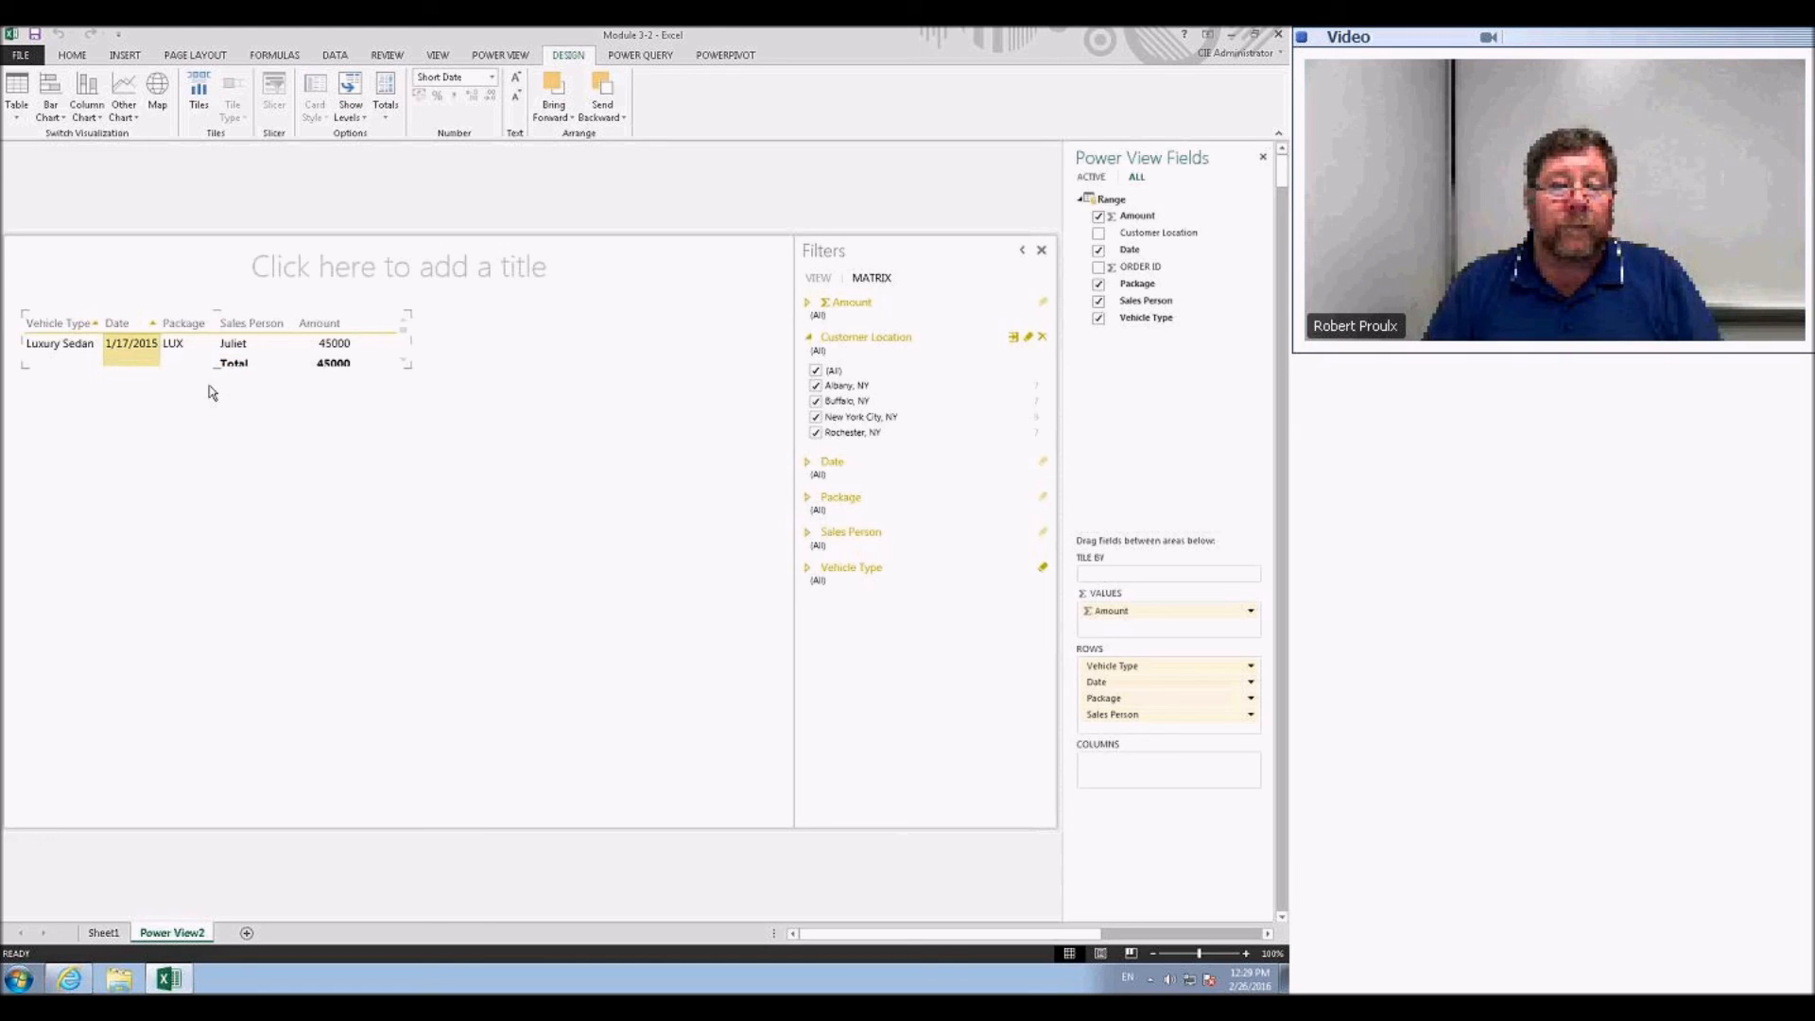
- Switch the matrix to the Card layout and add the Customer Location field
{"action": "left_click", "coordinate": [58, 348]}
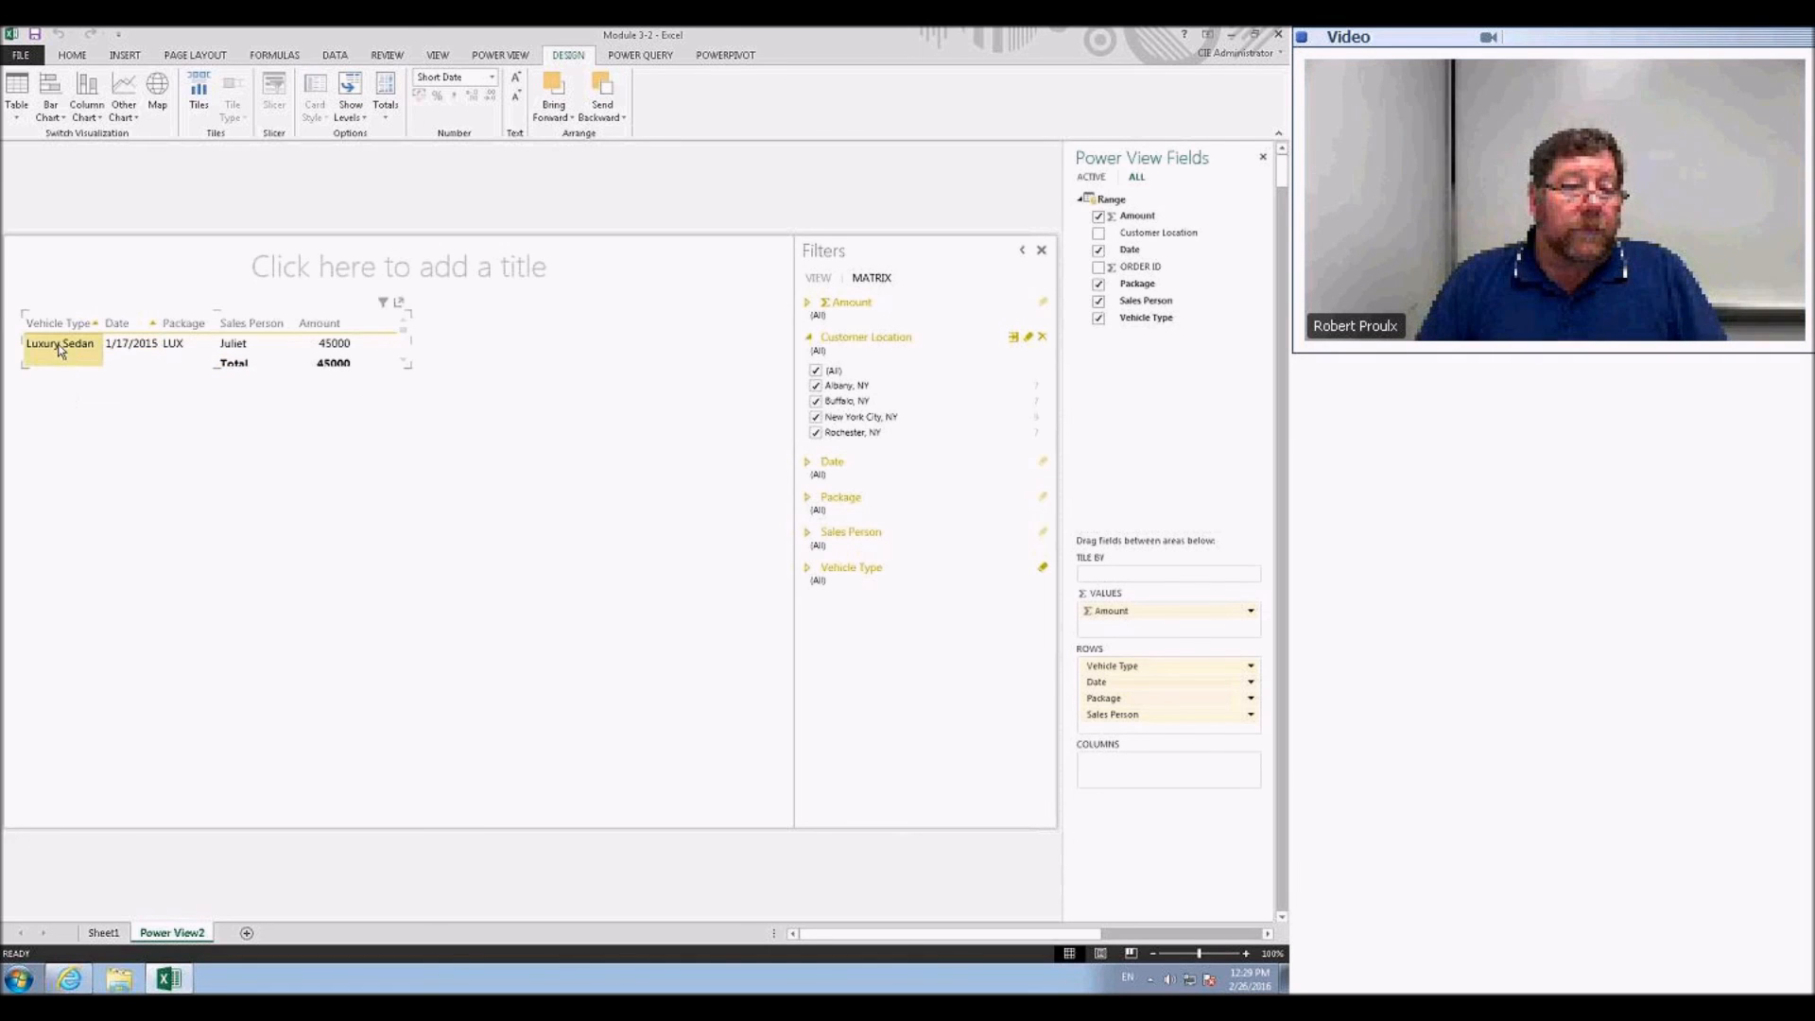
{"action": "left_click", "coordinate": [16, 109]}
{"action": "left_click", "coordinate": [29, 175]}
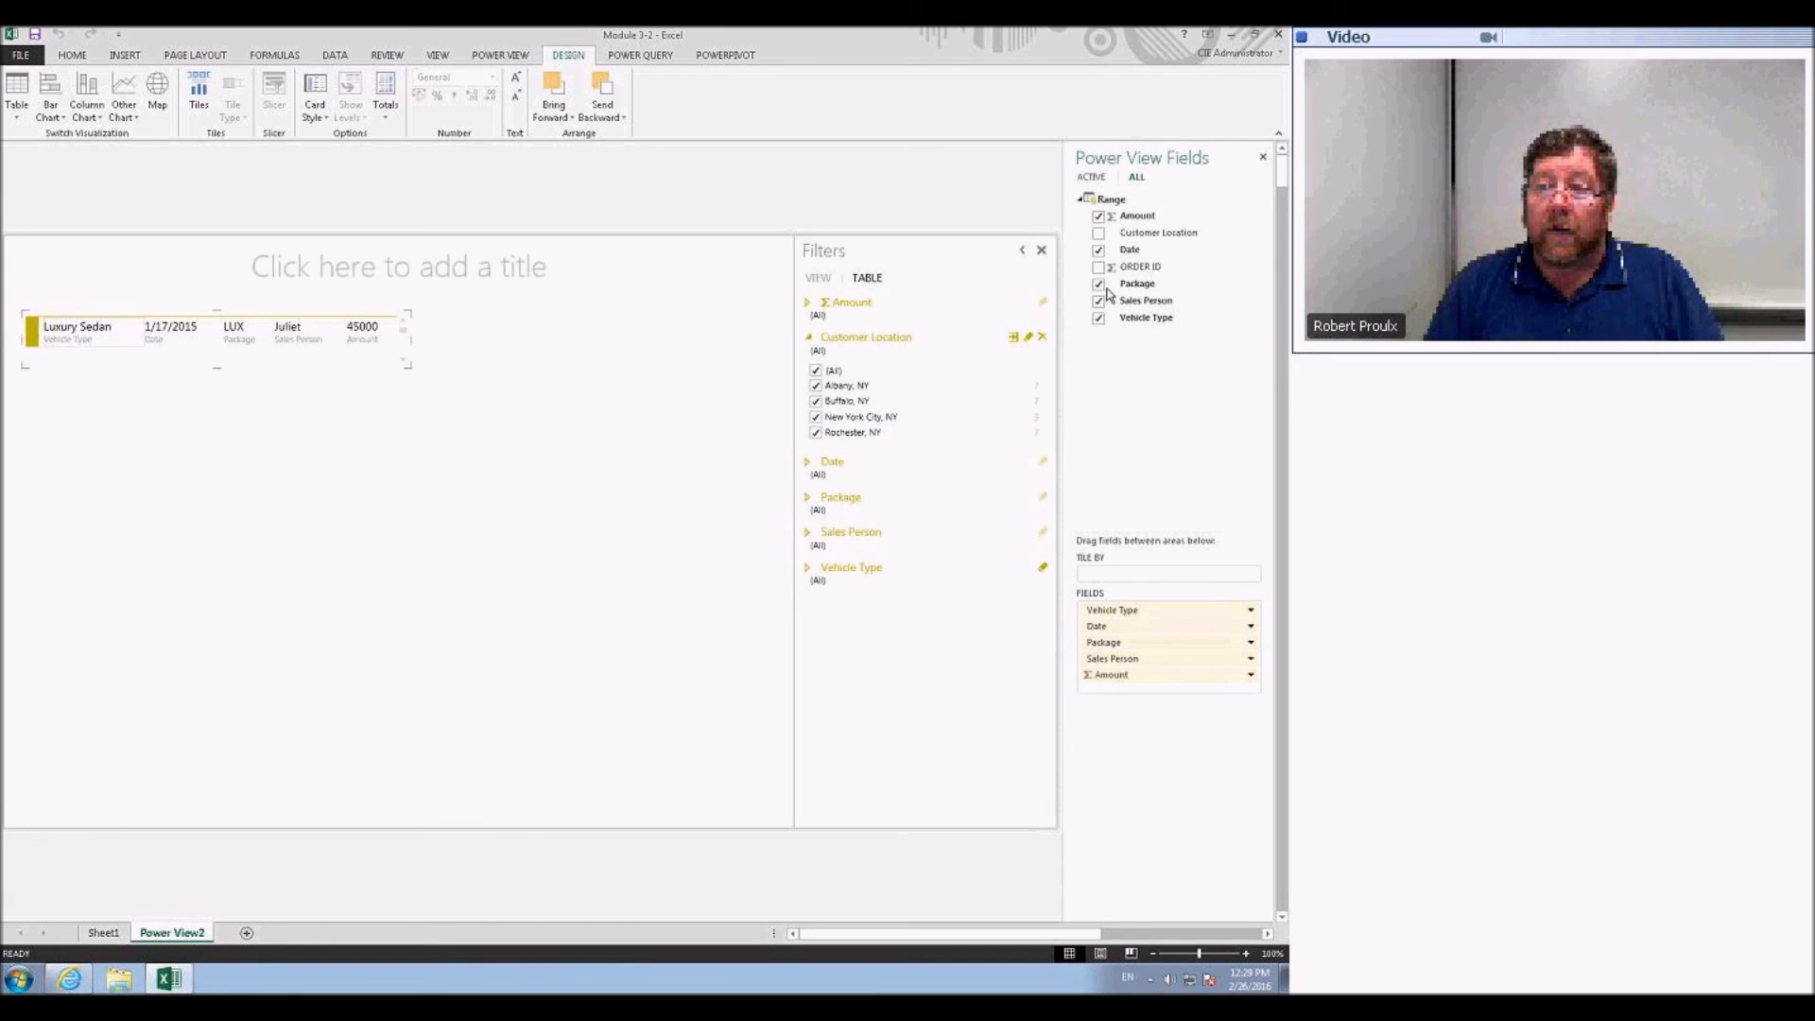
{"action": "left_click", "coordinate": [1099, 232]}
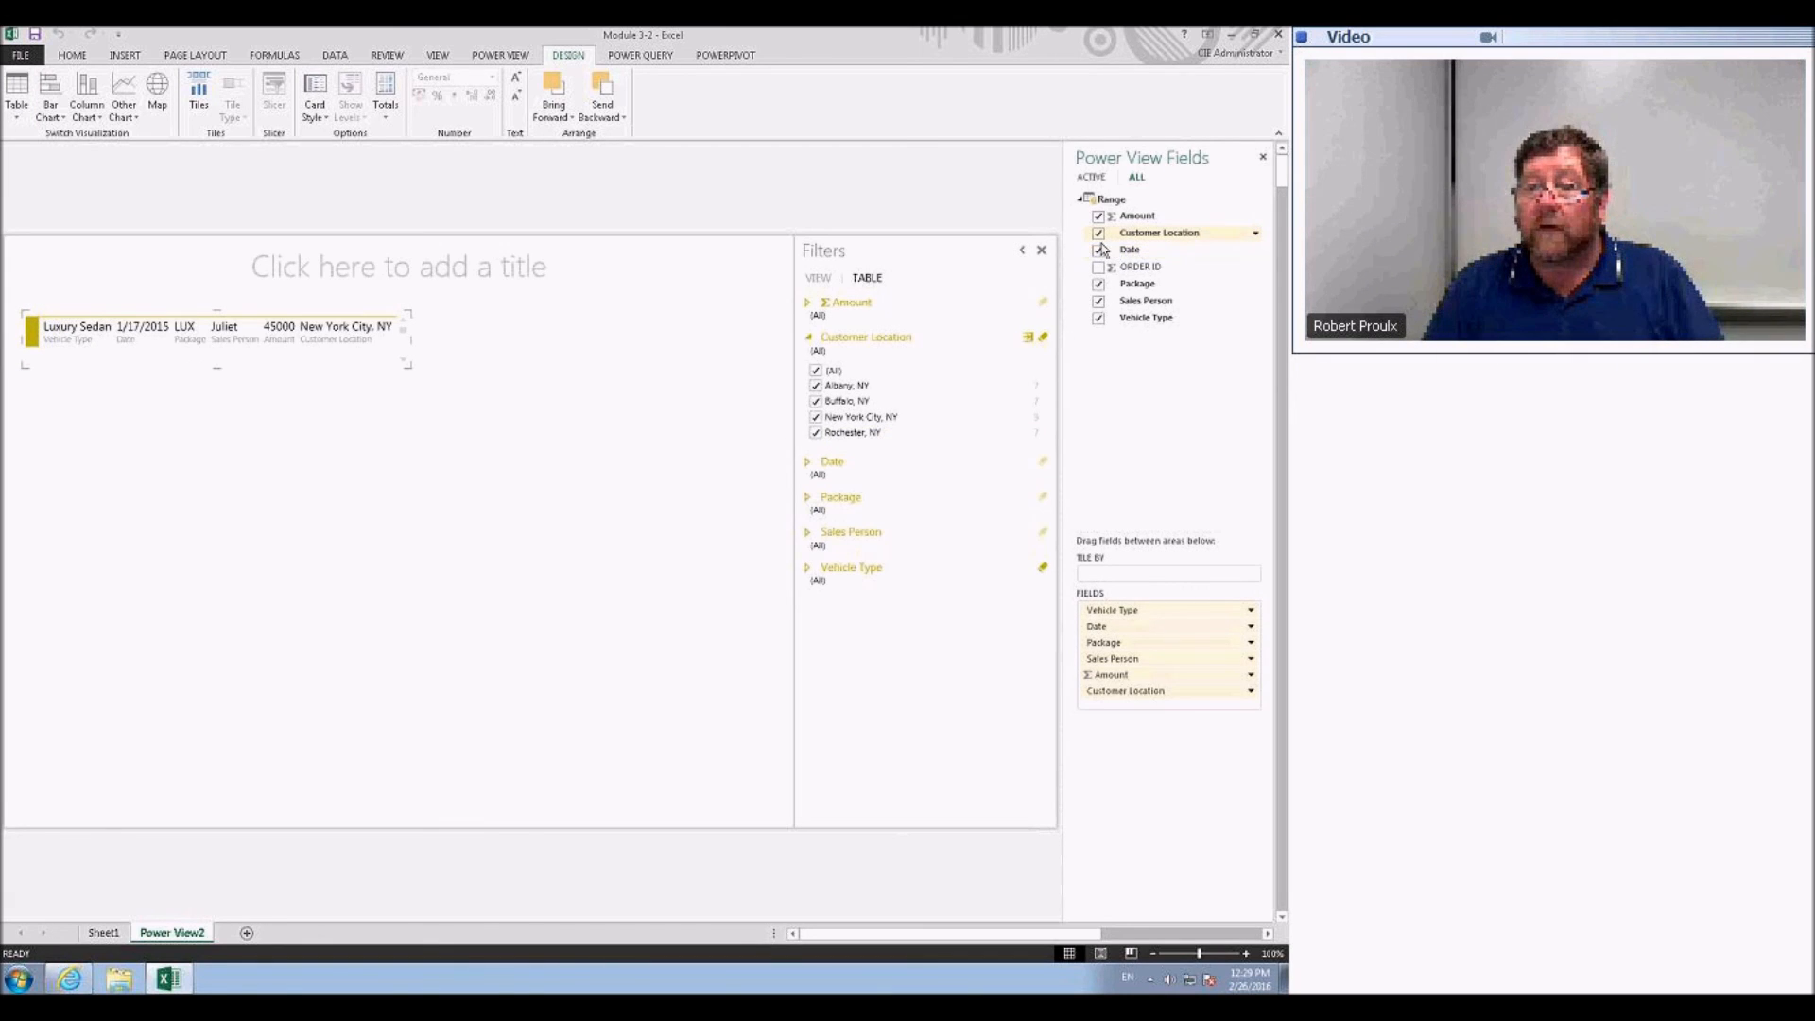
- Rearrange the card fields by removing Package, Sales Person, Vehicle Type and Date, and re-adding them after Customer Location, starting with Date
{"action": "left_click", "coordinate": [1099, 284]}
{"action": "left_click", "coordinate": [1099, 301]}
{"action": "left_click", "coordinate": [1098, 318]}
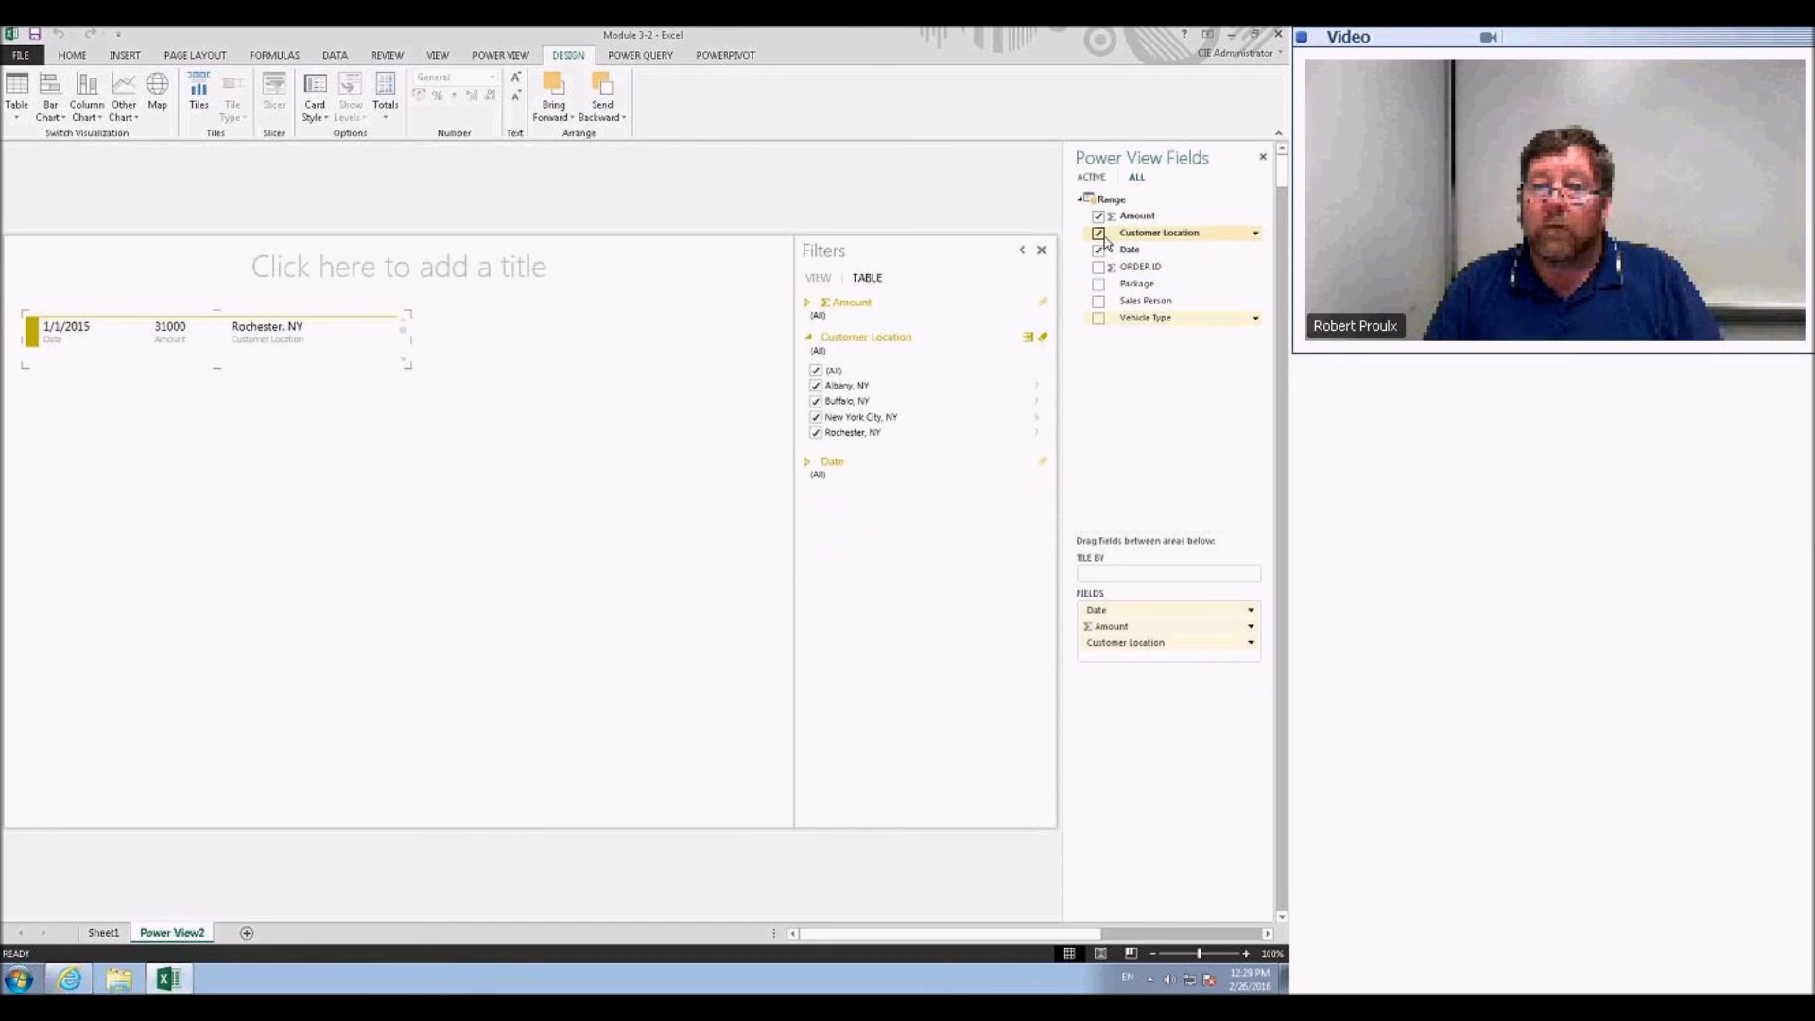
{"action": "left_click", "coordinate": [1098, 250]}
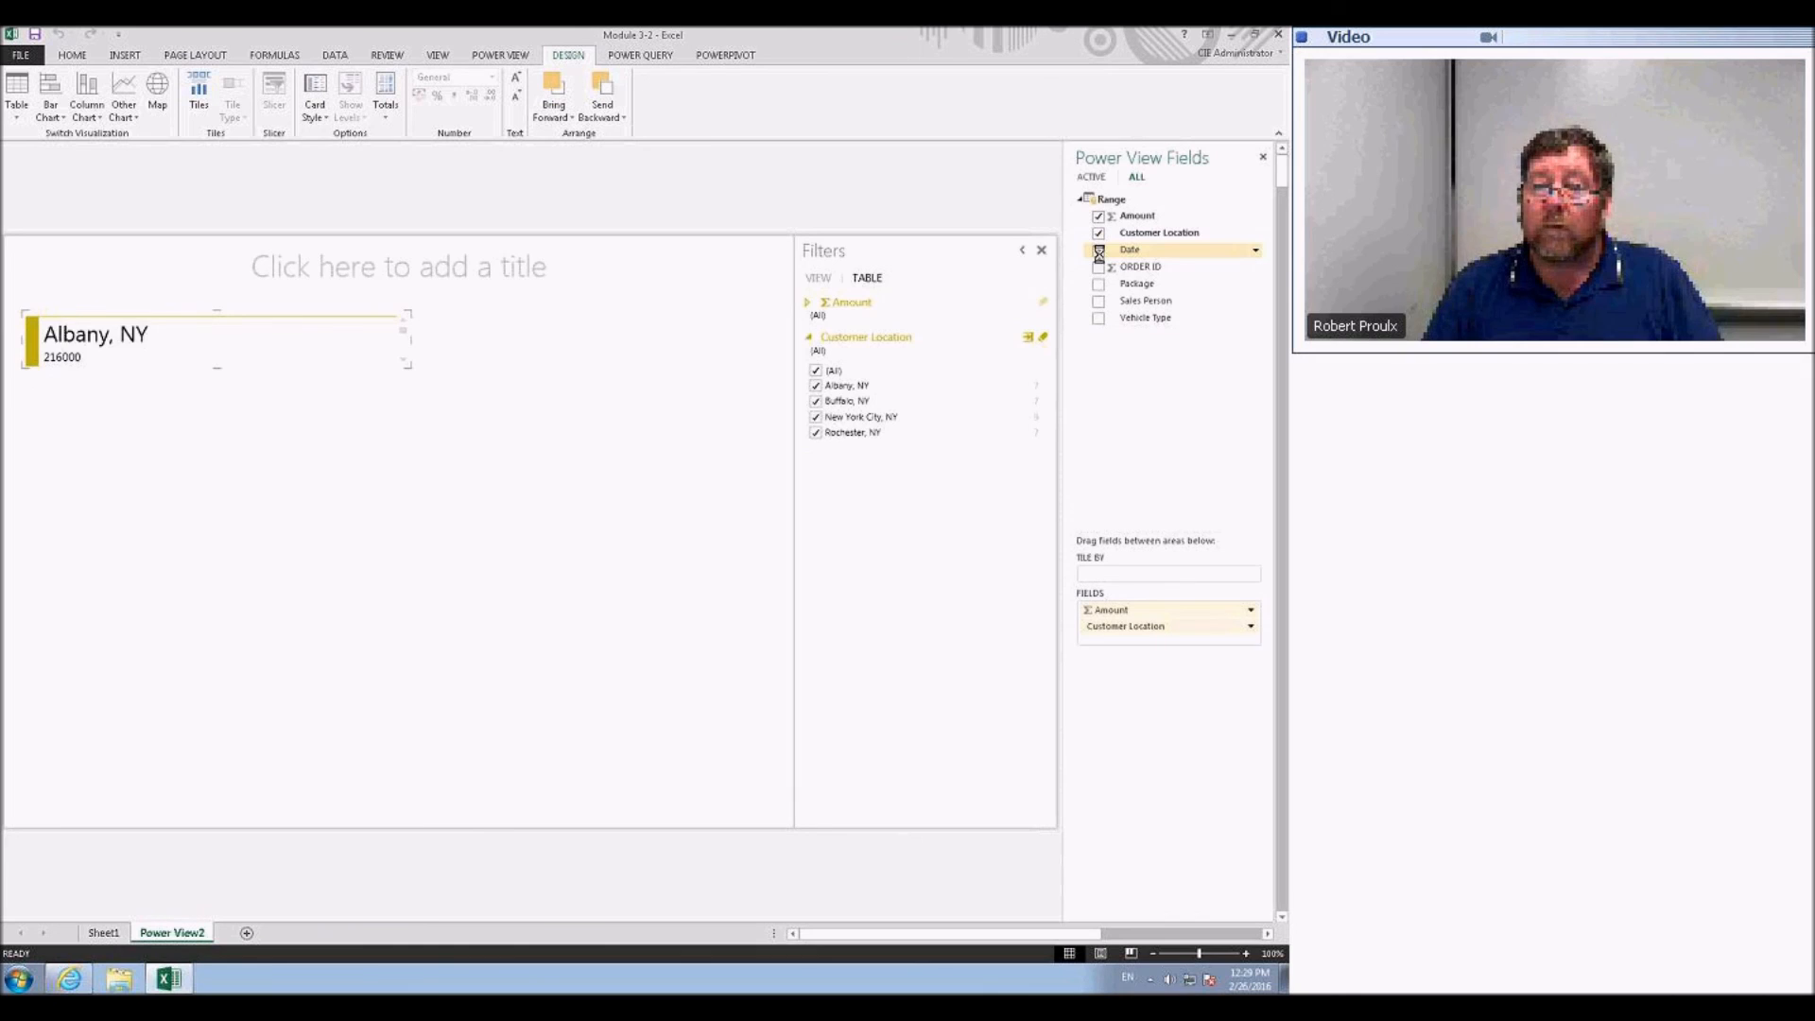
{"action": "left_click", "coordinate": [1099, 249]}
{"action": "left_click", "coordinate": [1099, 283]}
{"action": "left_click", "coordinate": [1098, 300]}
{"action": "left_click", "coordinate": [1098, 318]}
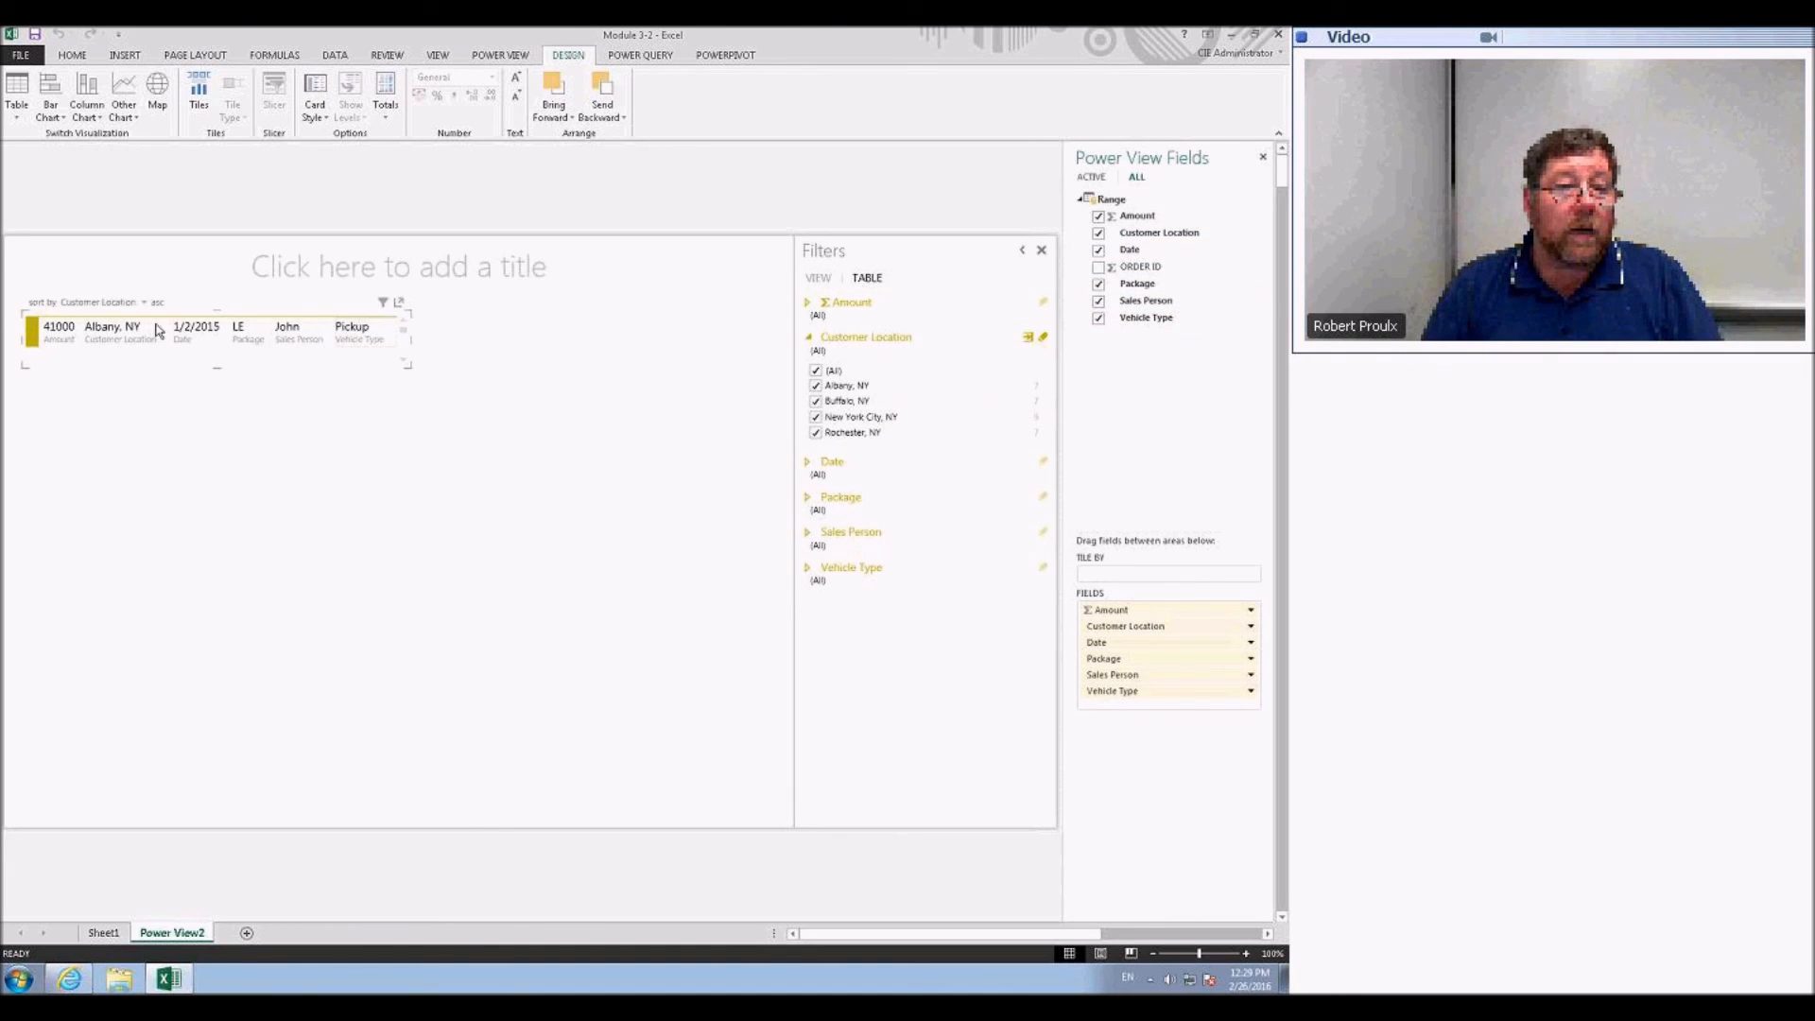
- Sort the cards by Date and return the sorting to Customer Location
{"action": "left_click", "coordinate": [98, 302]}
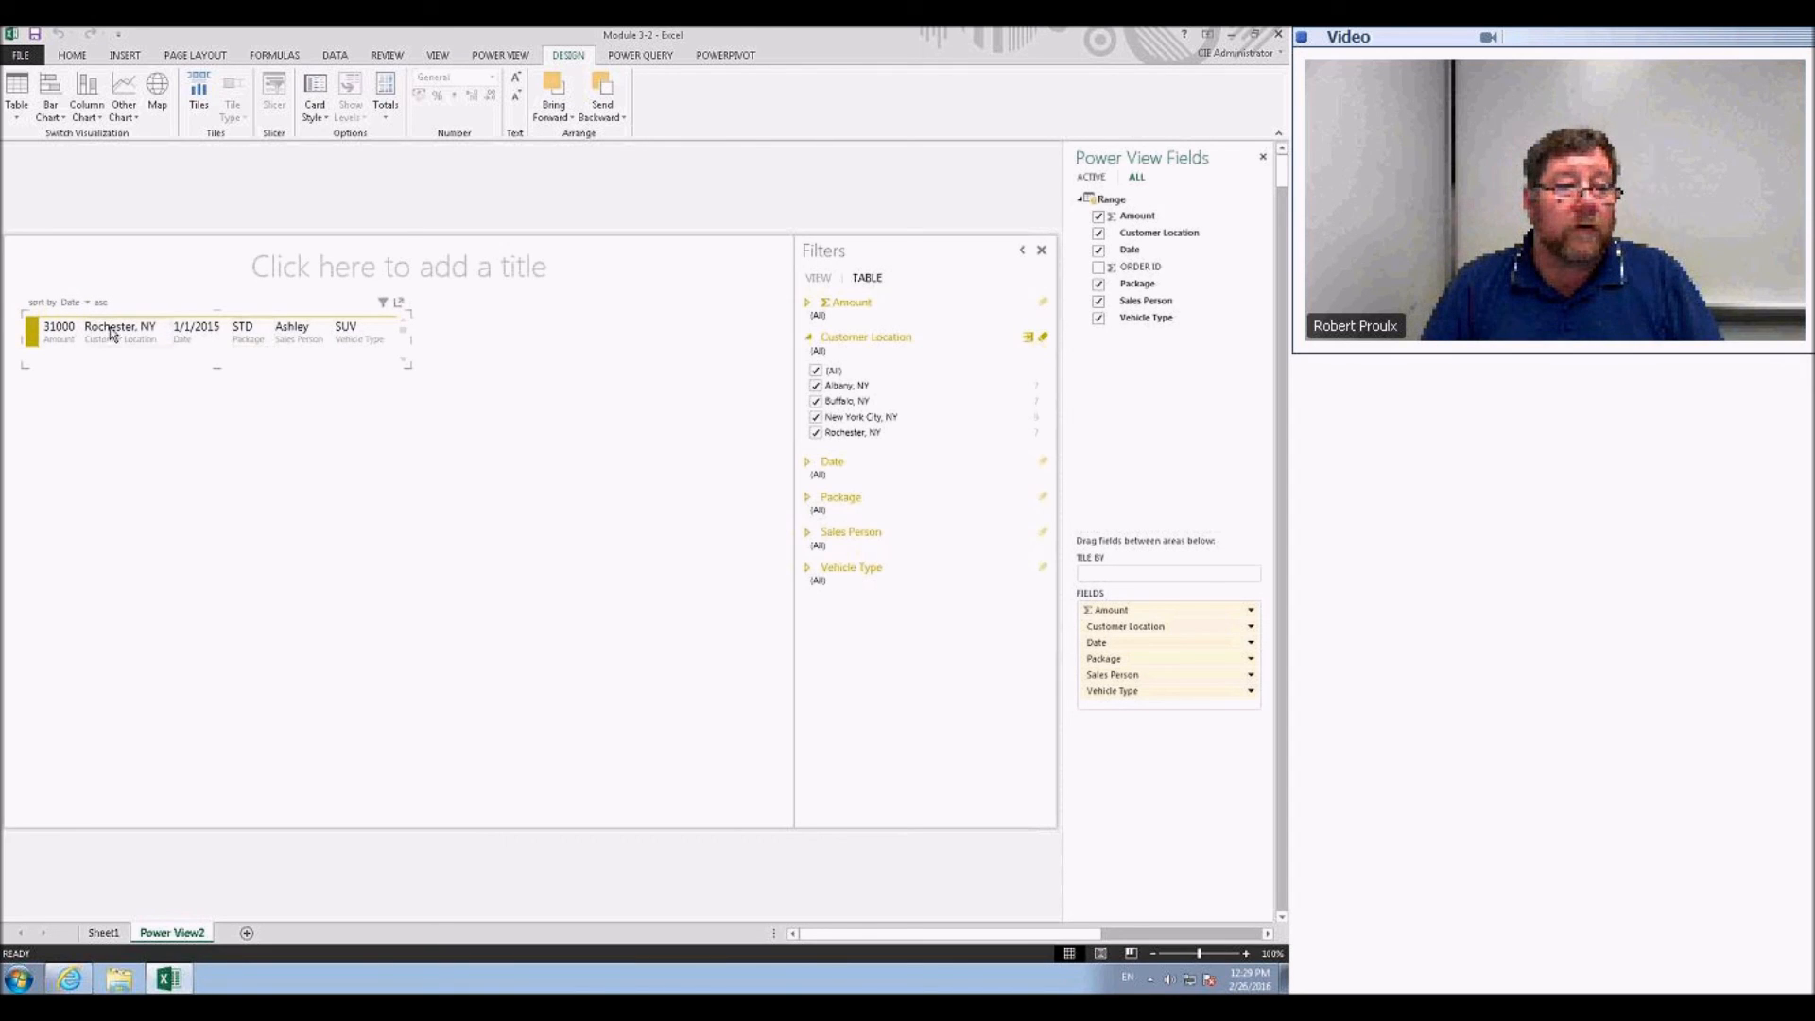
{"action": "left_click", "coordinate": [89, 304]}
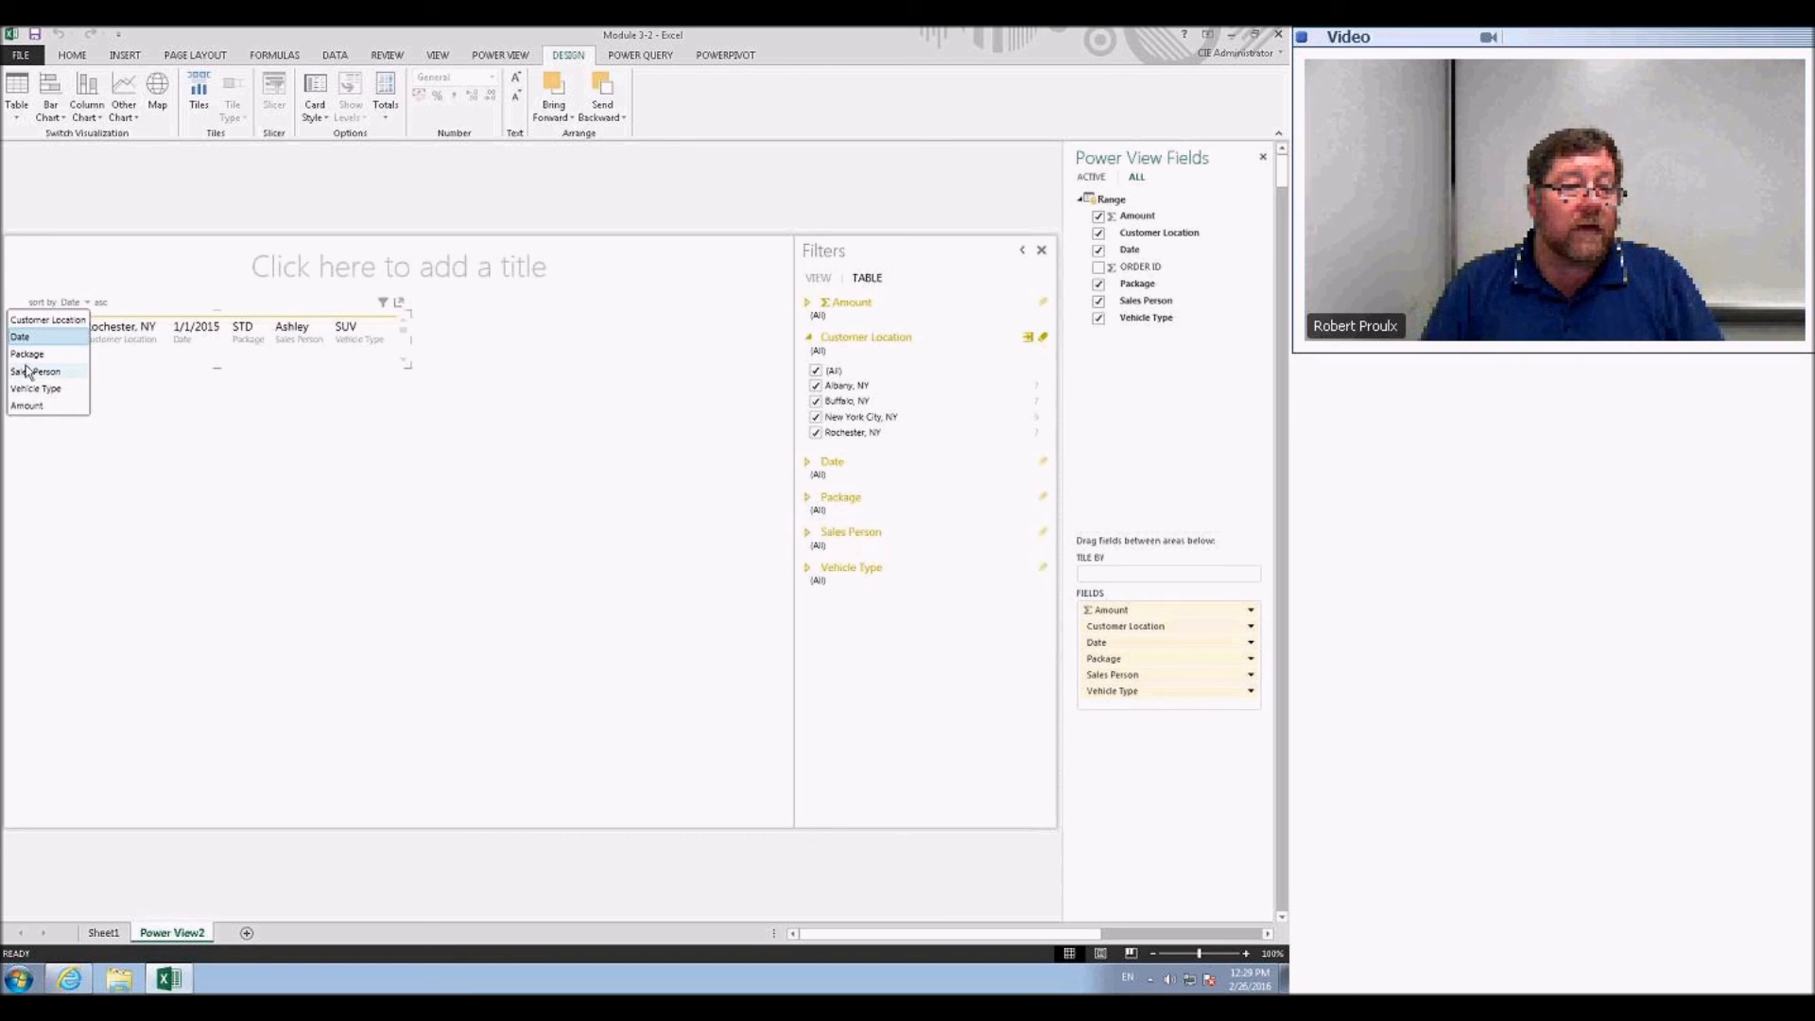
{"action": "left_click", "coordinate": [40, 320]}
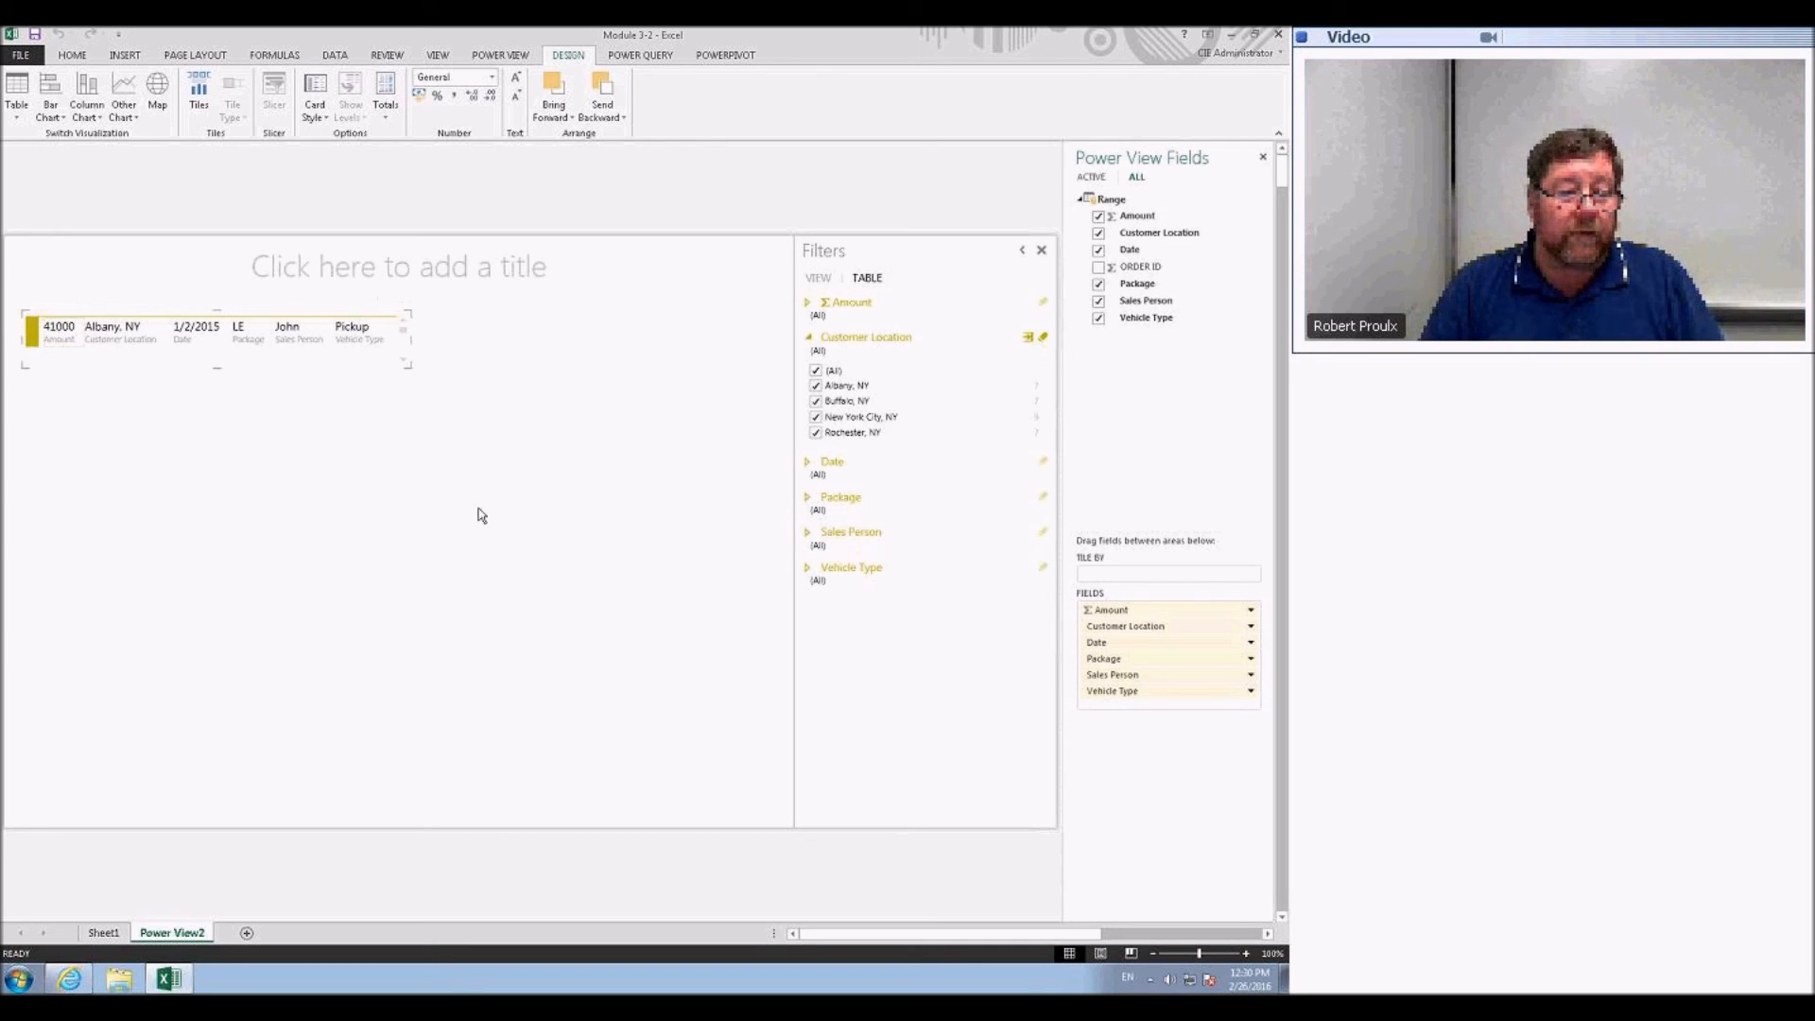
- Filter the cards' Customer Location to New York City, NY only
{"action": "left_click", "coordinate": [816, 385]}
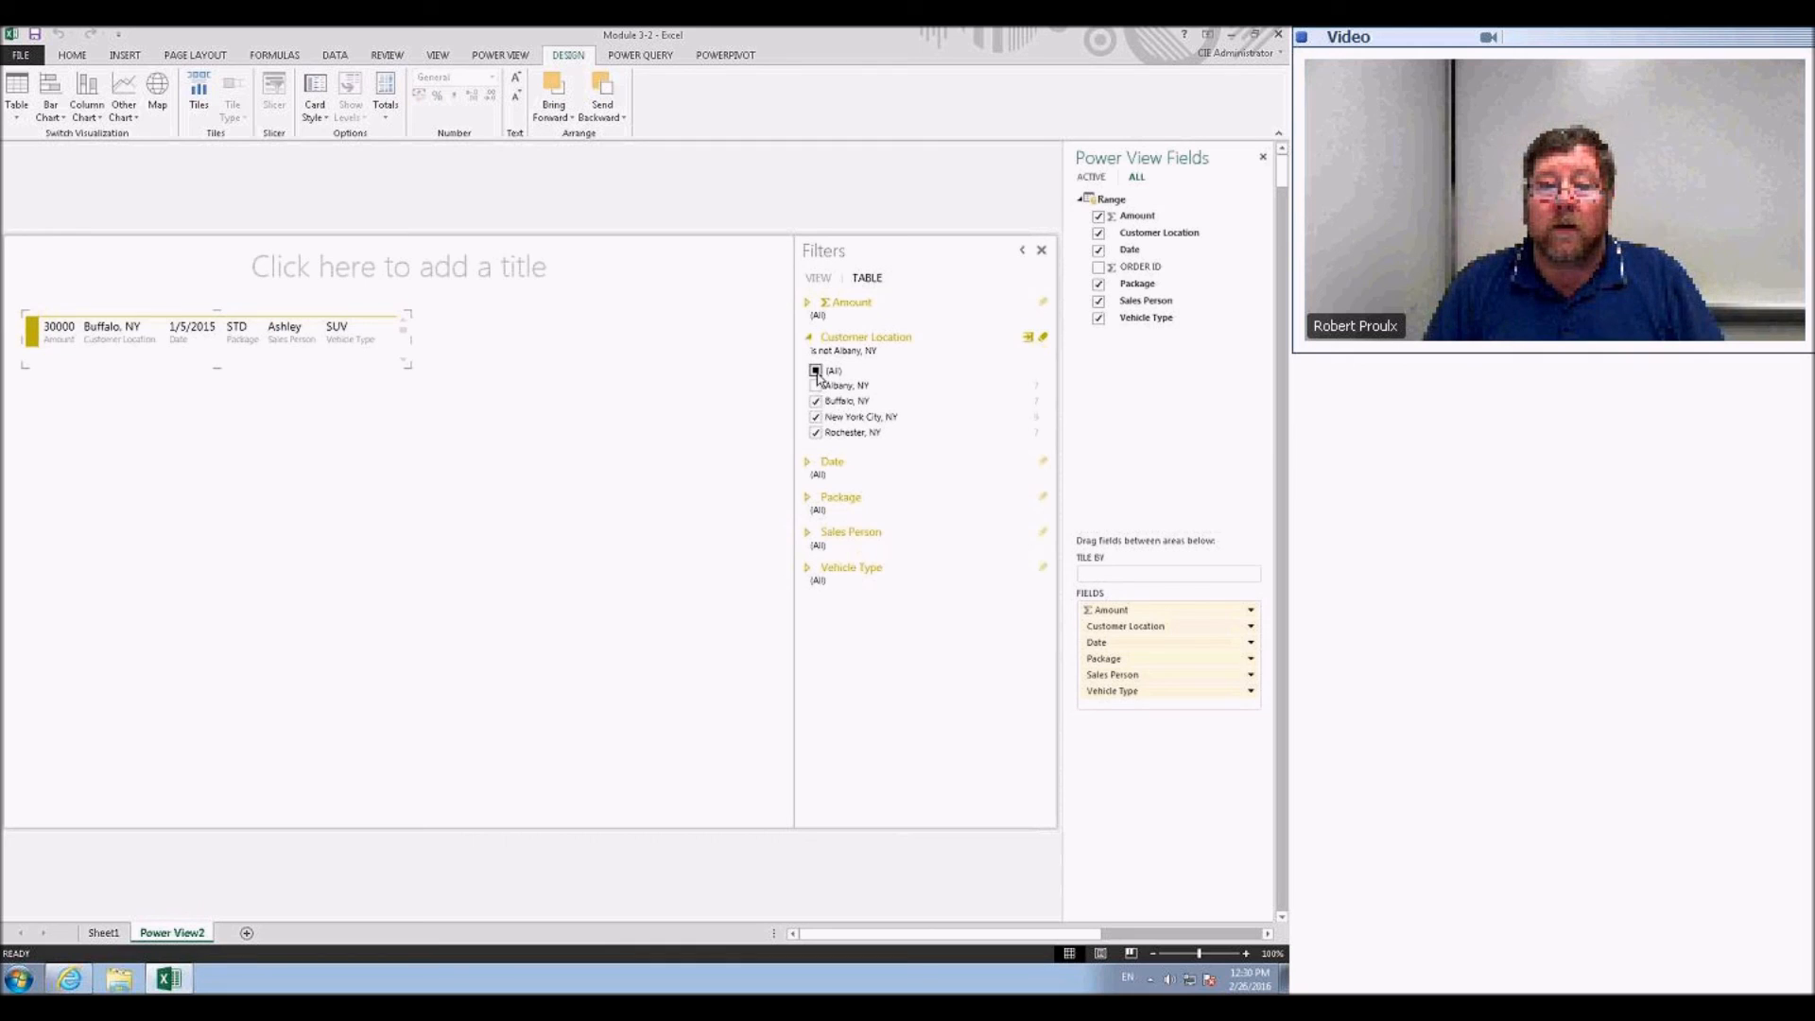
{"action": "left_click", "coordinate": [816, 371]}
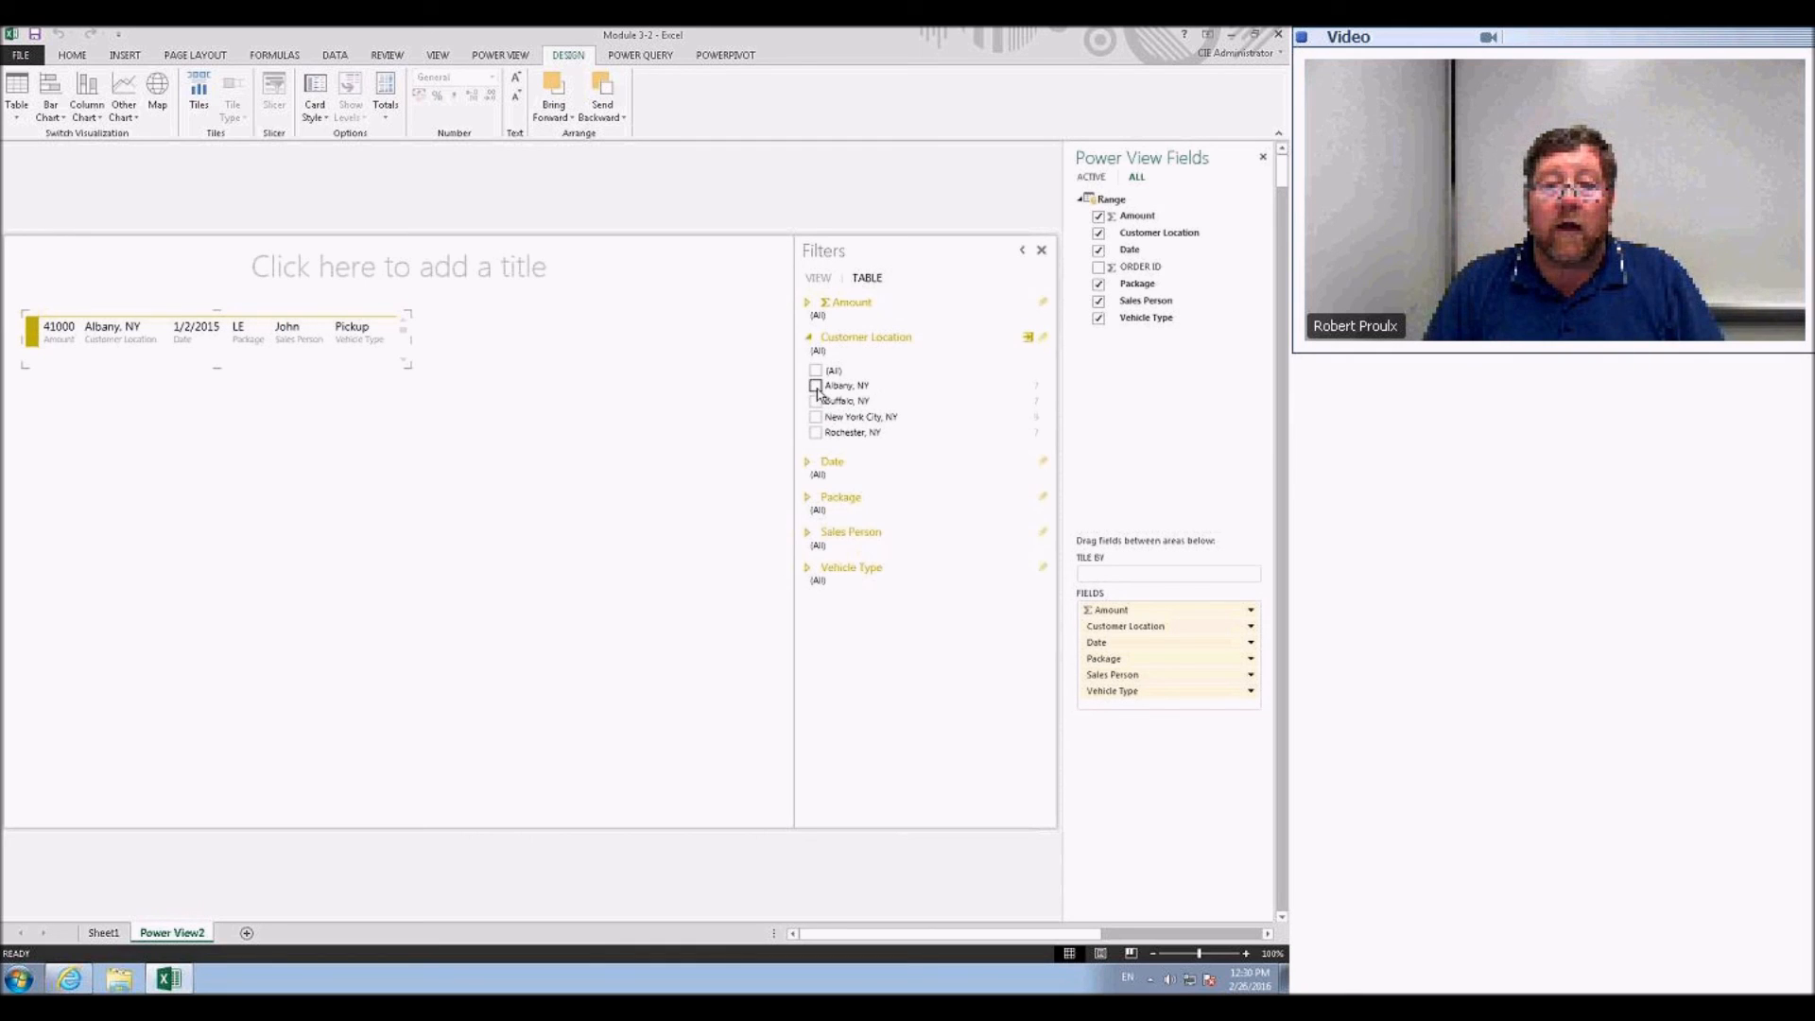
{"action": "left_click", "coordinate": [816, 386]}
{"action": "left_click", "coordinate": [816, 401]}
{"action": "left_click", "coordinate": [816, 417]}
{"action": "left_click", "coordinate": [815, 432]}
{"action": "left_click", "coordinate": [816, 417]}
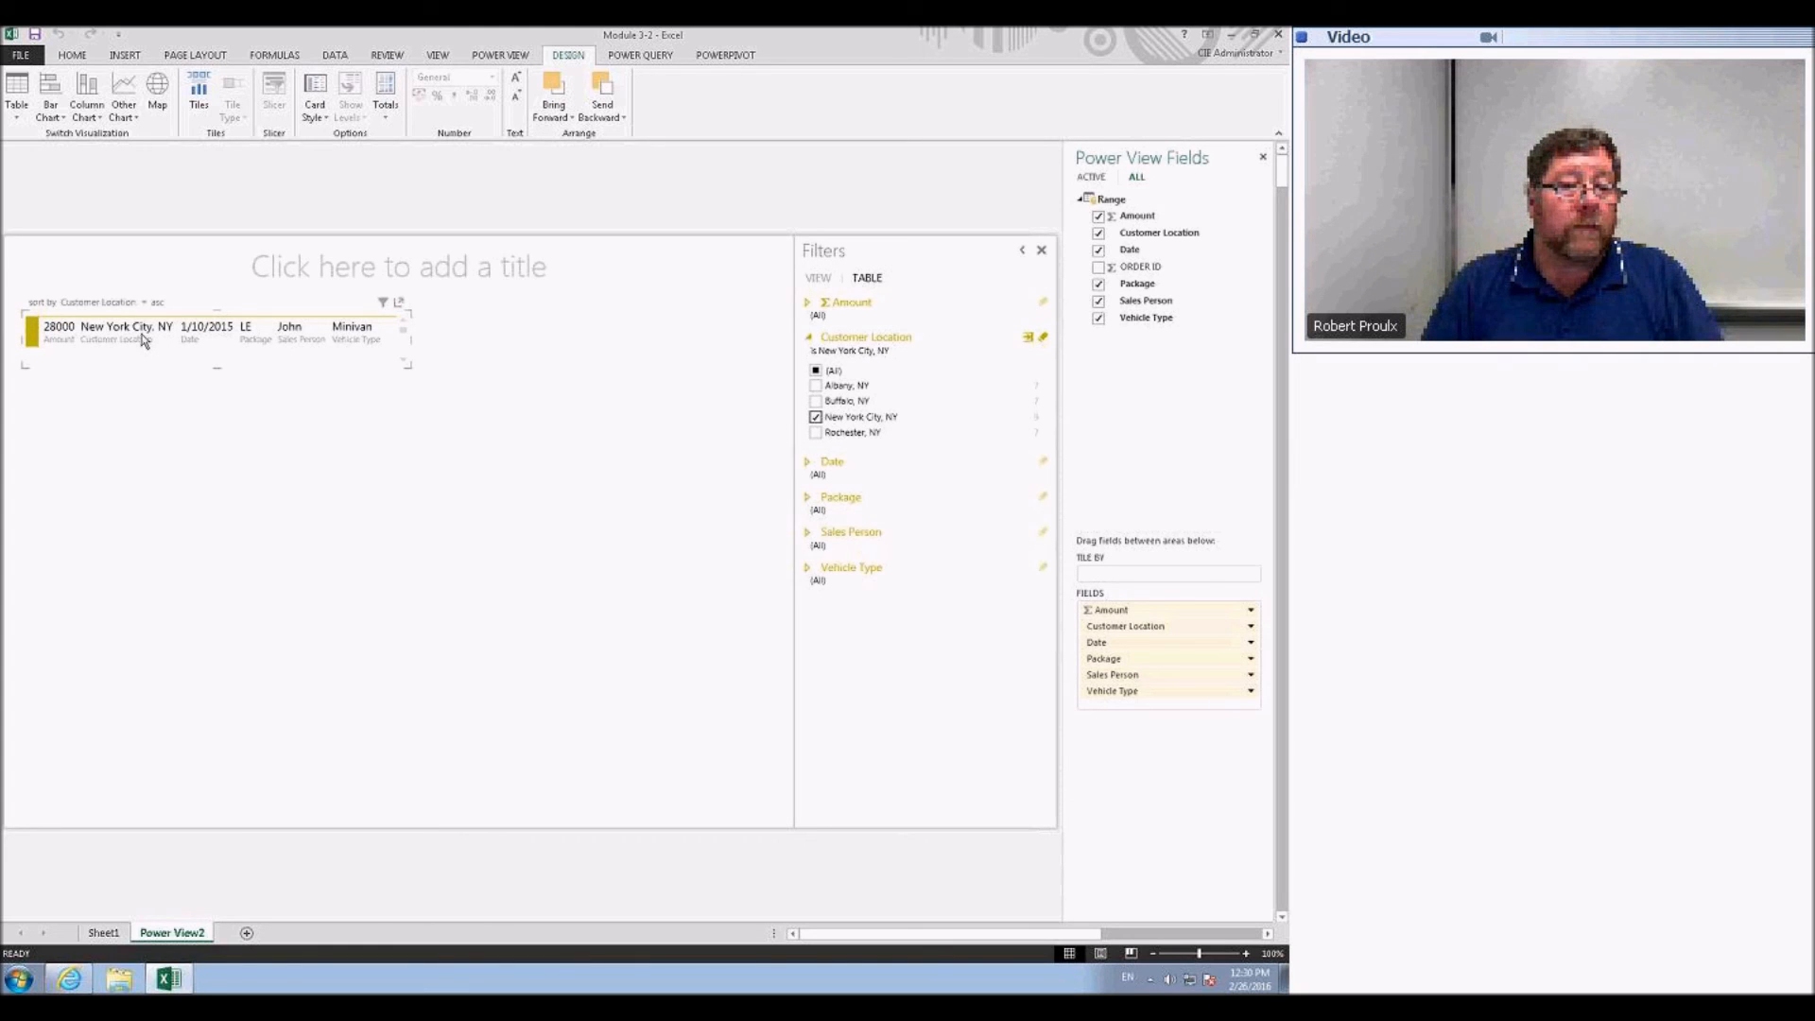
- Convert the cards to a matrix and back to a table, filtered to Buffalo, NY by Customer Location
{"action": "left_click", "coordinate": [13, 118]}
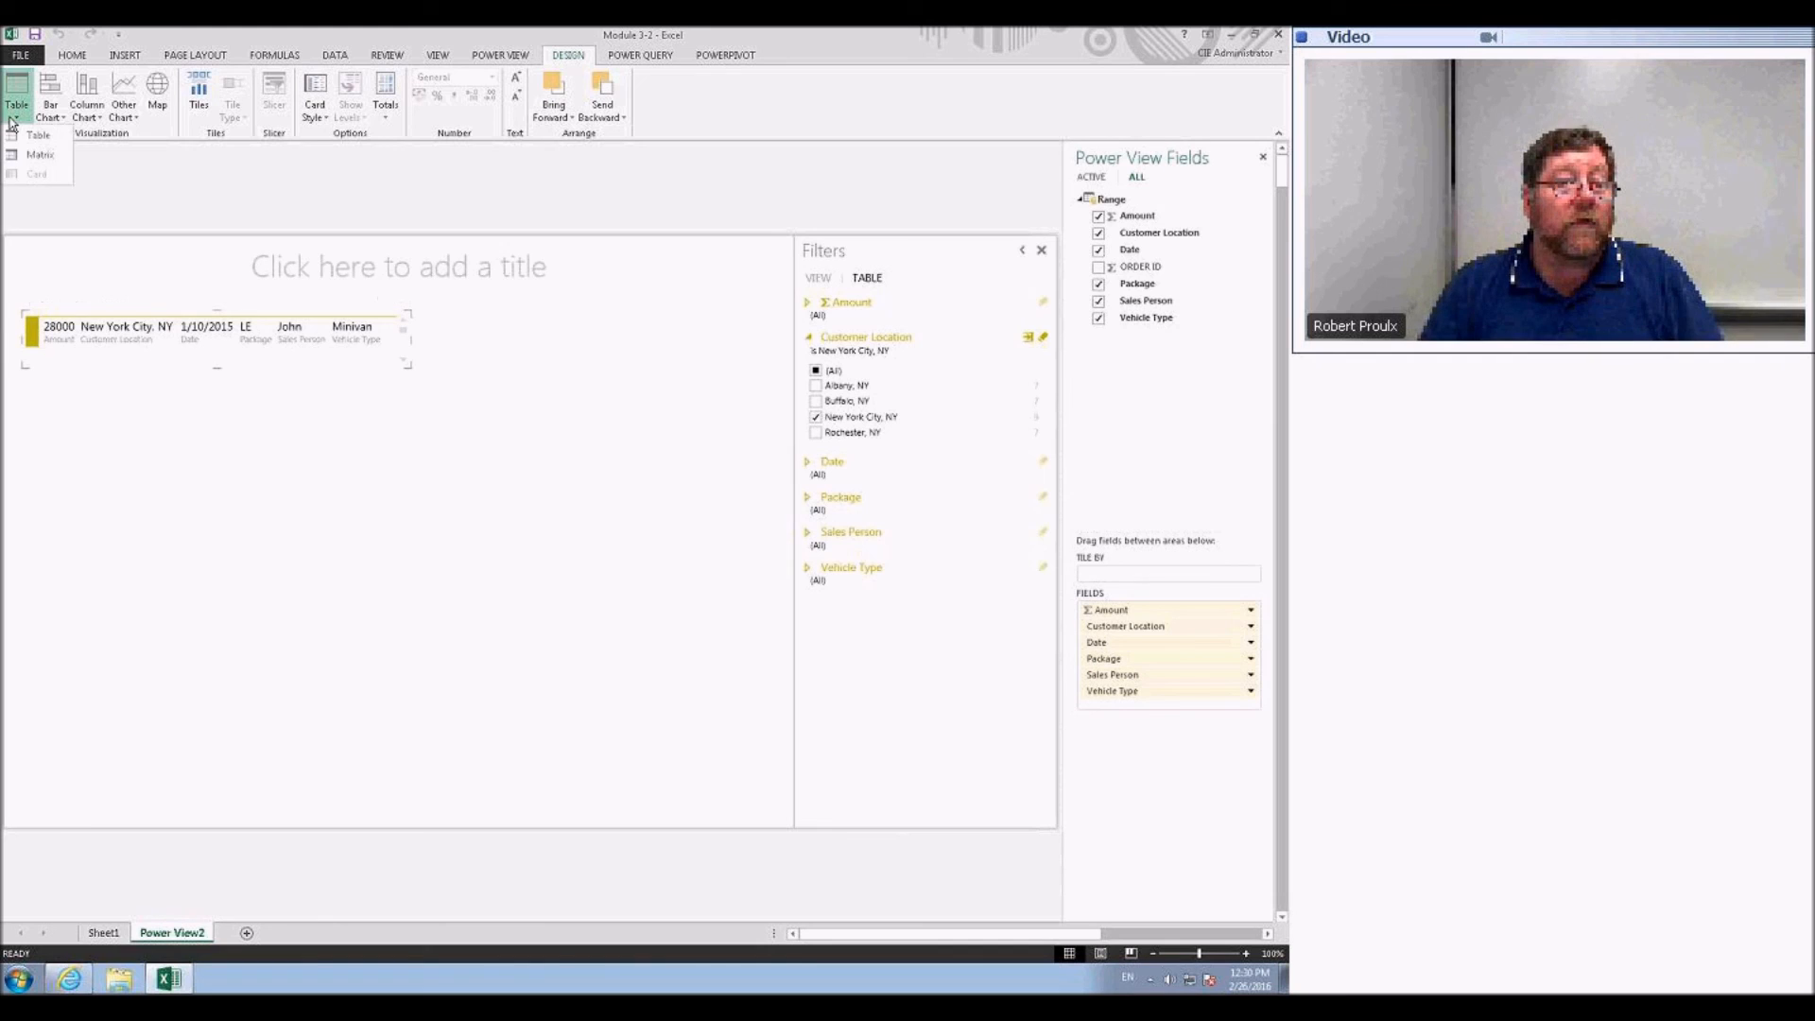
{"action": "left_click", "coordinate": [28, 154]}
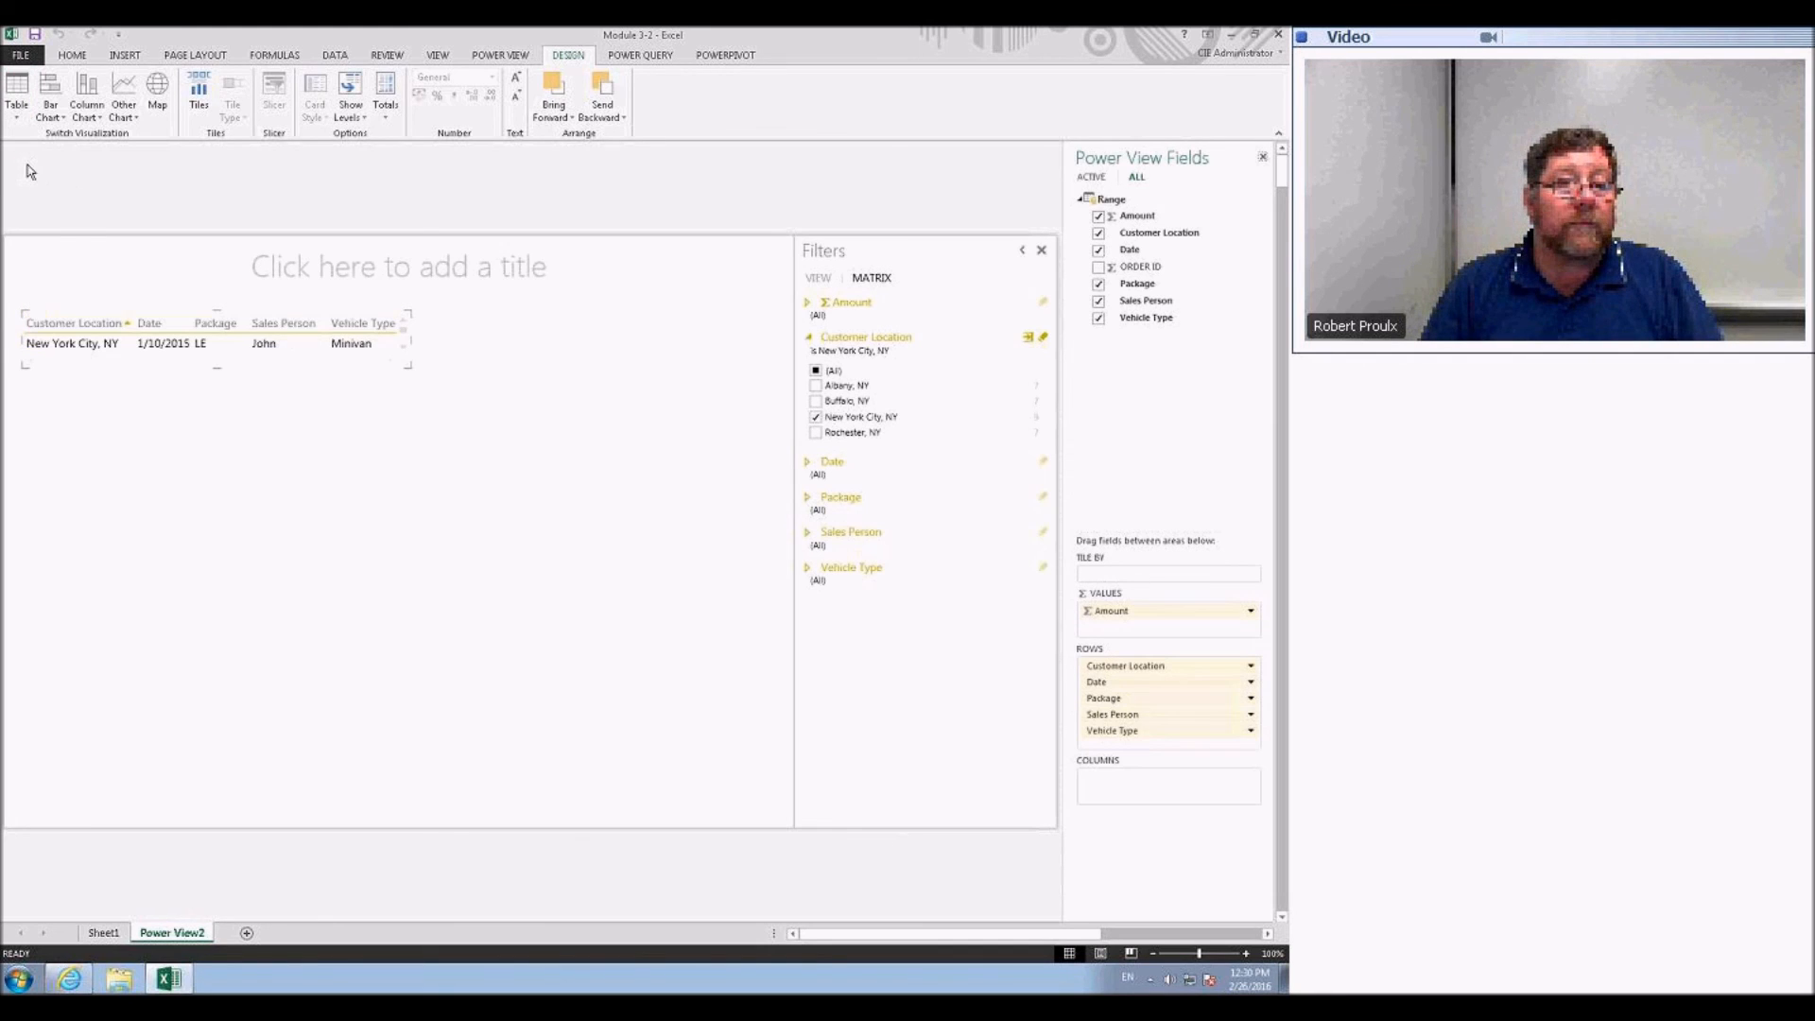
{"action": "left_click", "coordinate": [25, 117]}
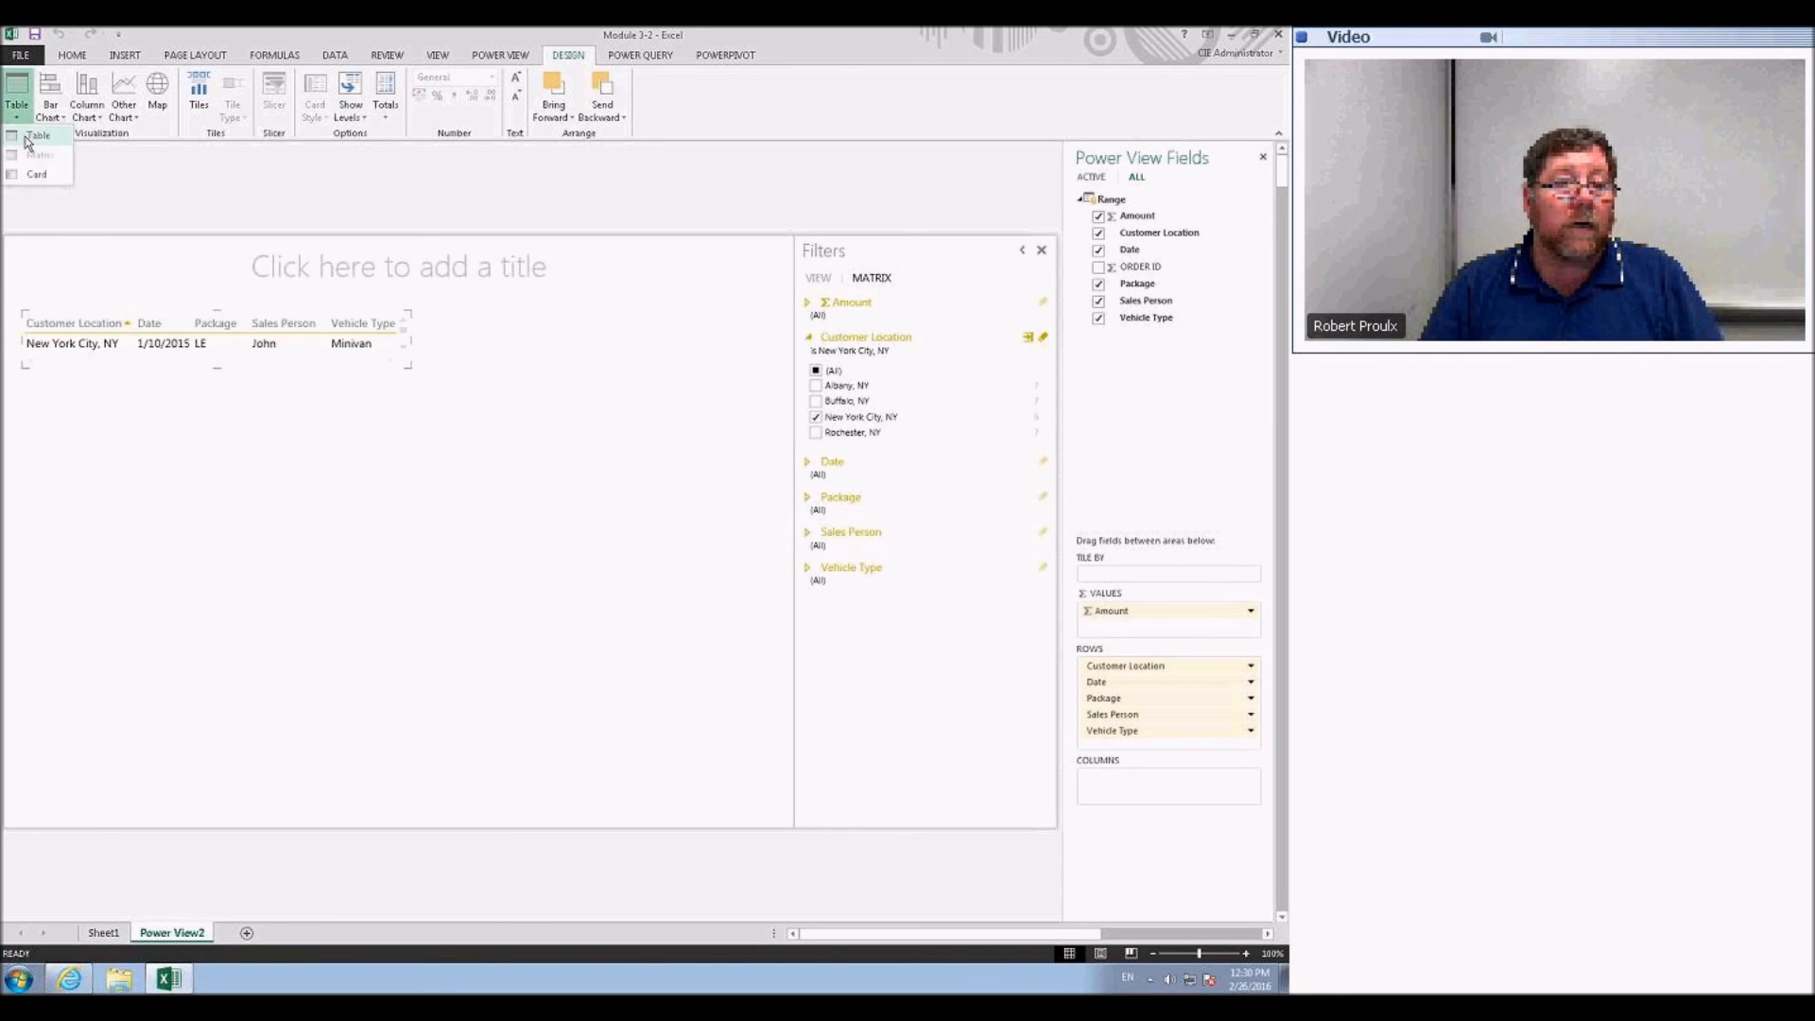
{"action": "left_click", "coordinate": [26, 139]}
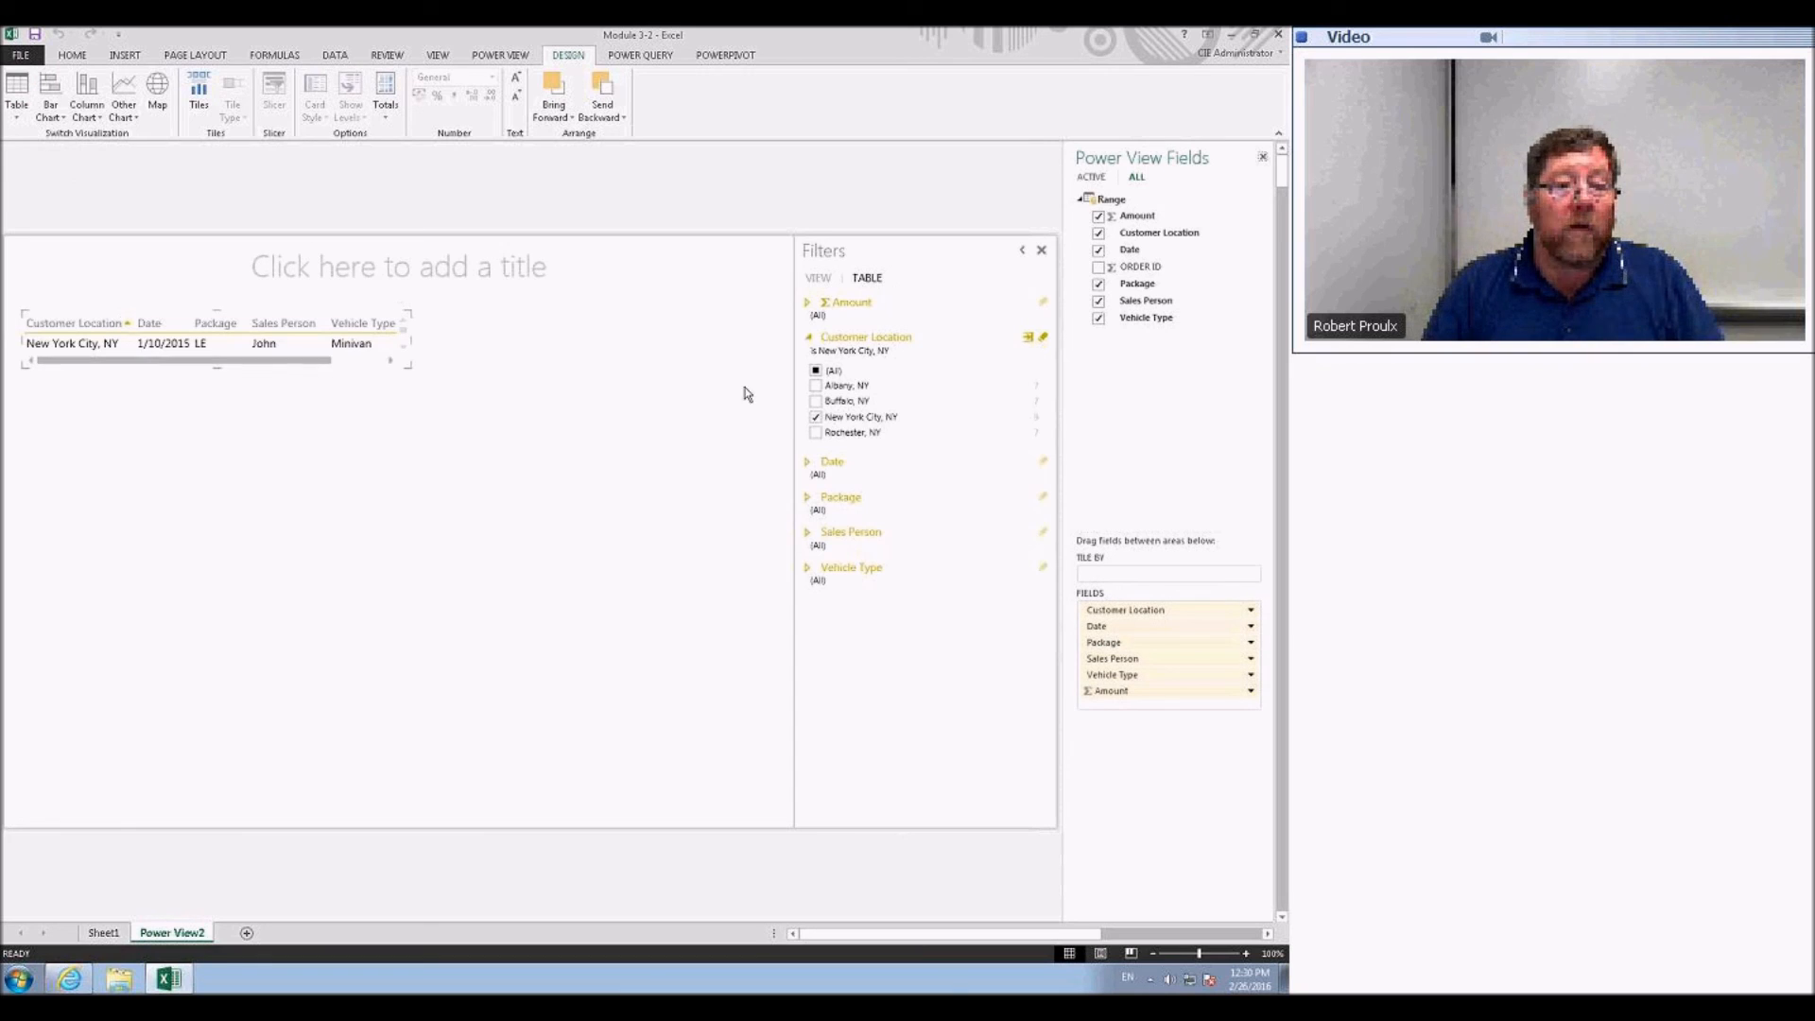
{"action": "left_click", "coordinate": [814, 417]}
{"action": "left_click", "coordinate": [815, 401]}
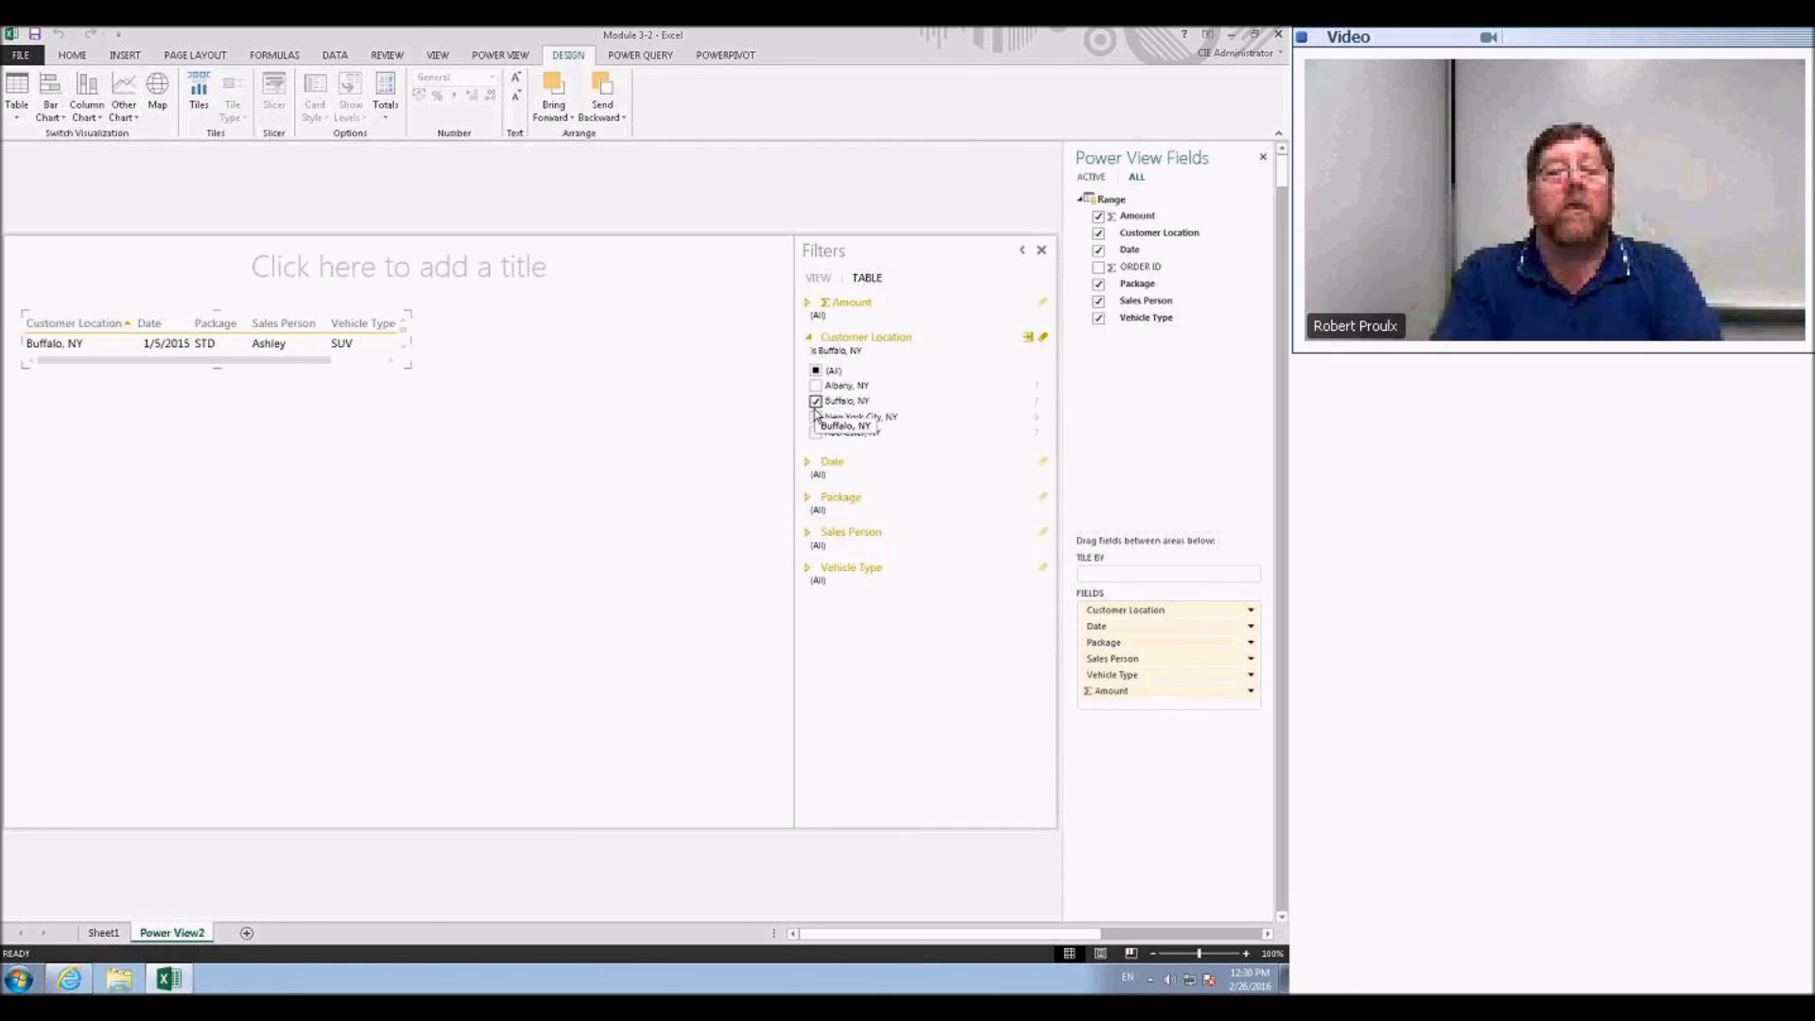
- Enter the report title "sales of cars by cities"
{"action": "left_click", "coordinate": [507, 277]}
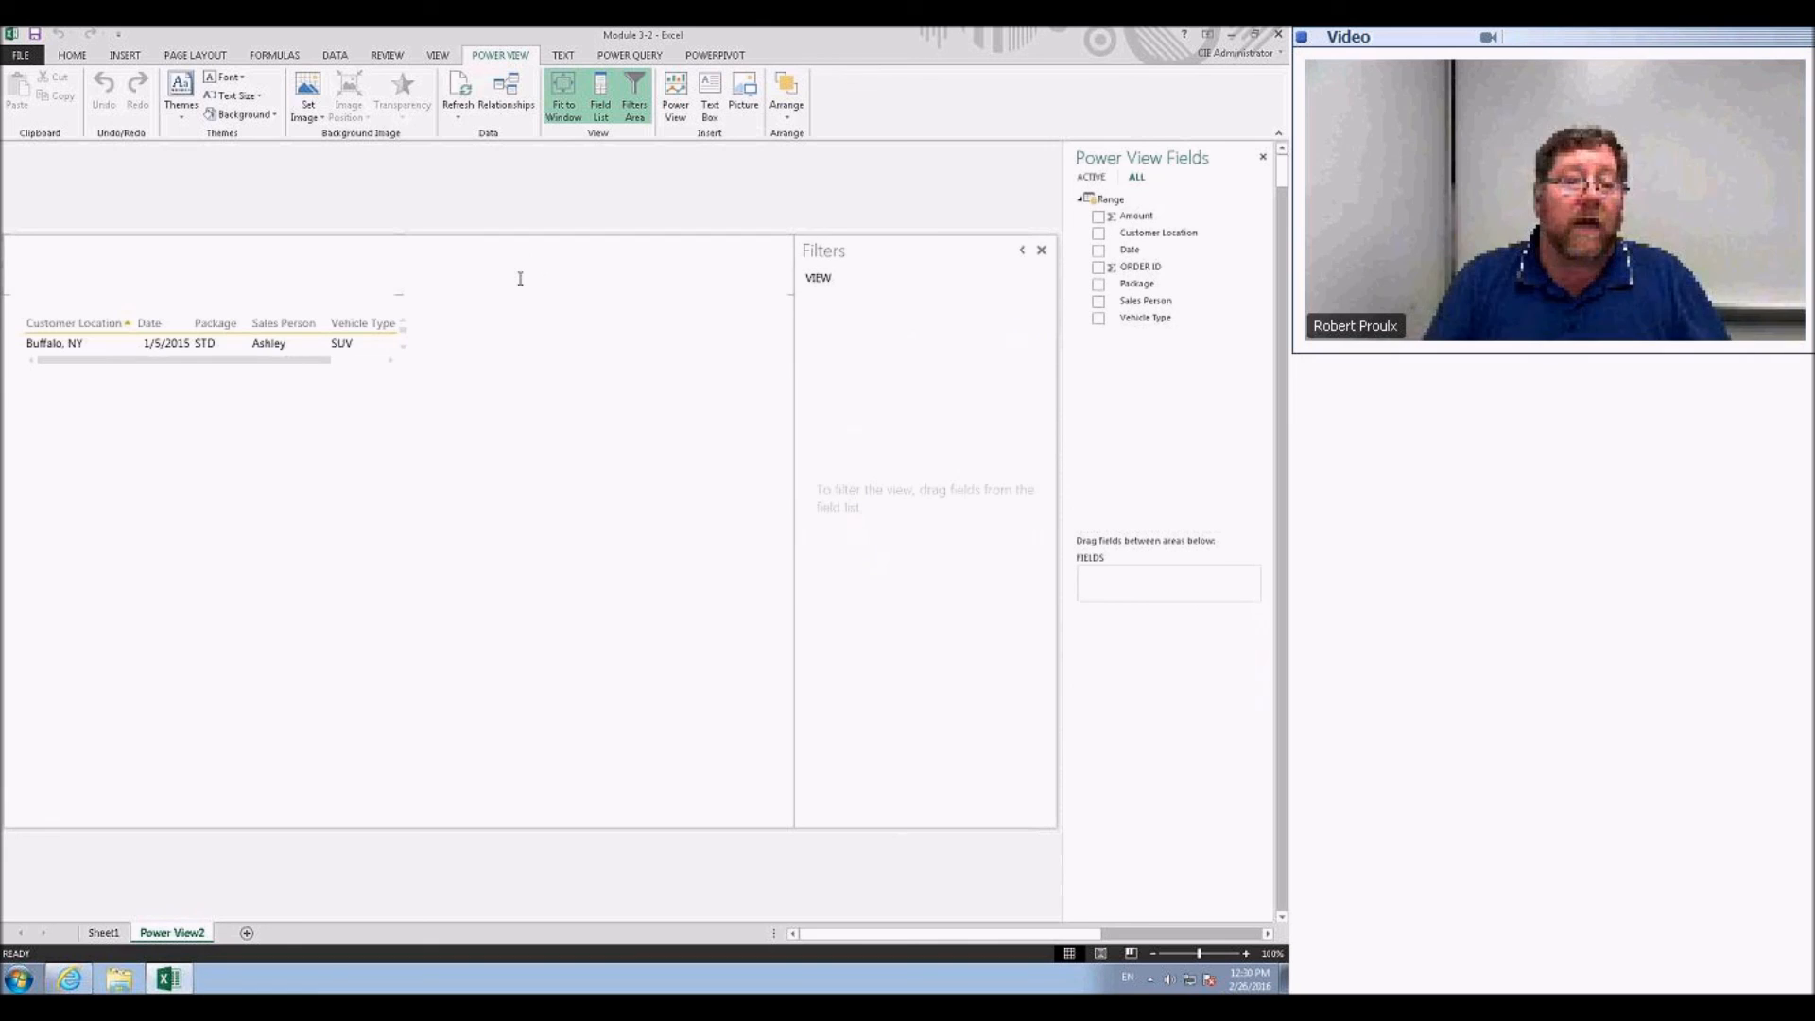
{"action": "type", "text": "slaes of cars"}
{"action": "key", "text": "BackSpace"}
{"action": "key", "text": "BackSpace"}
{"action": "key", "text": "BackSpace"}
{"action": "key", "text": "BackSpace"}
{"action": "key", "text": "BackSpace"}
{"action": "key", "text": "BackSpace"}
{"action": "key", "text": "BackSpace"}
{"action": "key", "text": "BackSpace"}
{"action": "key", "text": "BackSpace"}
{"action": "key", "text": "BackSpace"}
{"action": "key", "text": "BackSpace"}
{"action": "key", "text": "BackSpace"}
{"action": "key", "text": "BackSpace"}
{"action": "type", "text": "sa"}
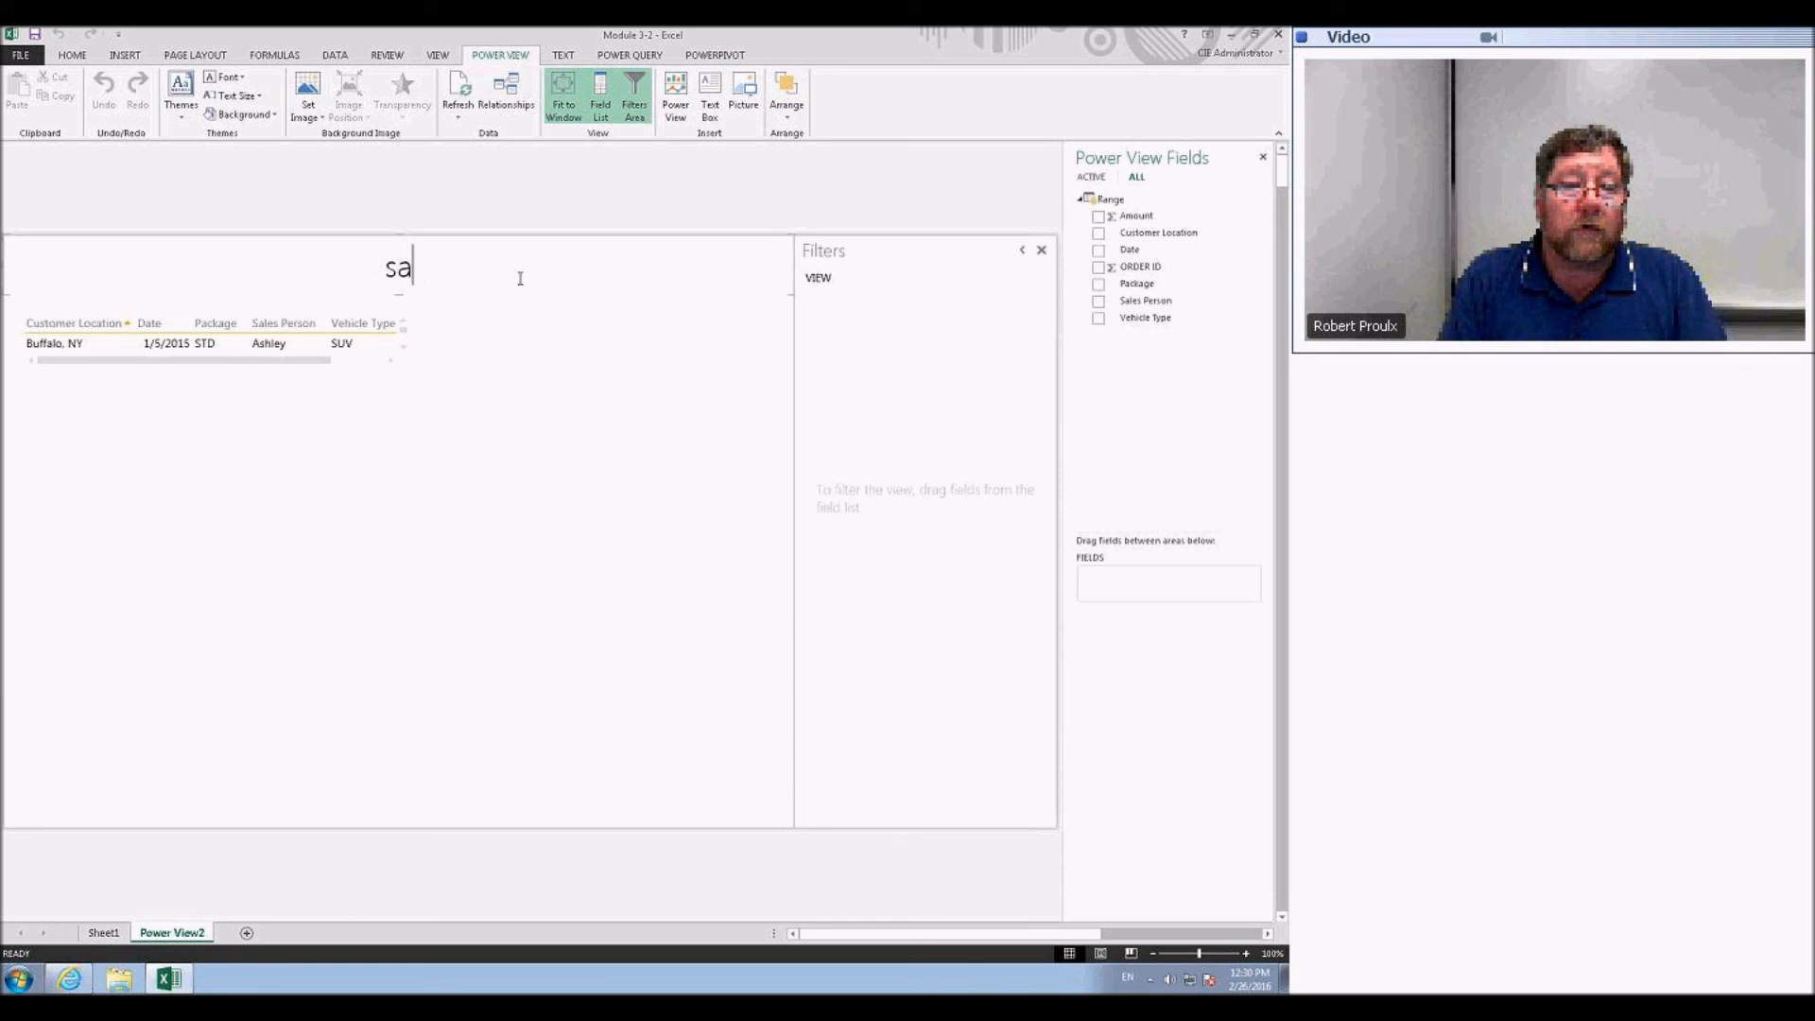
{"action": "type", "text": "les of cars "}
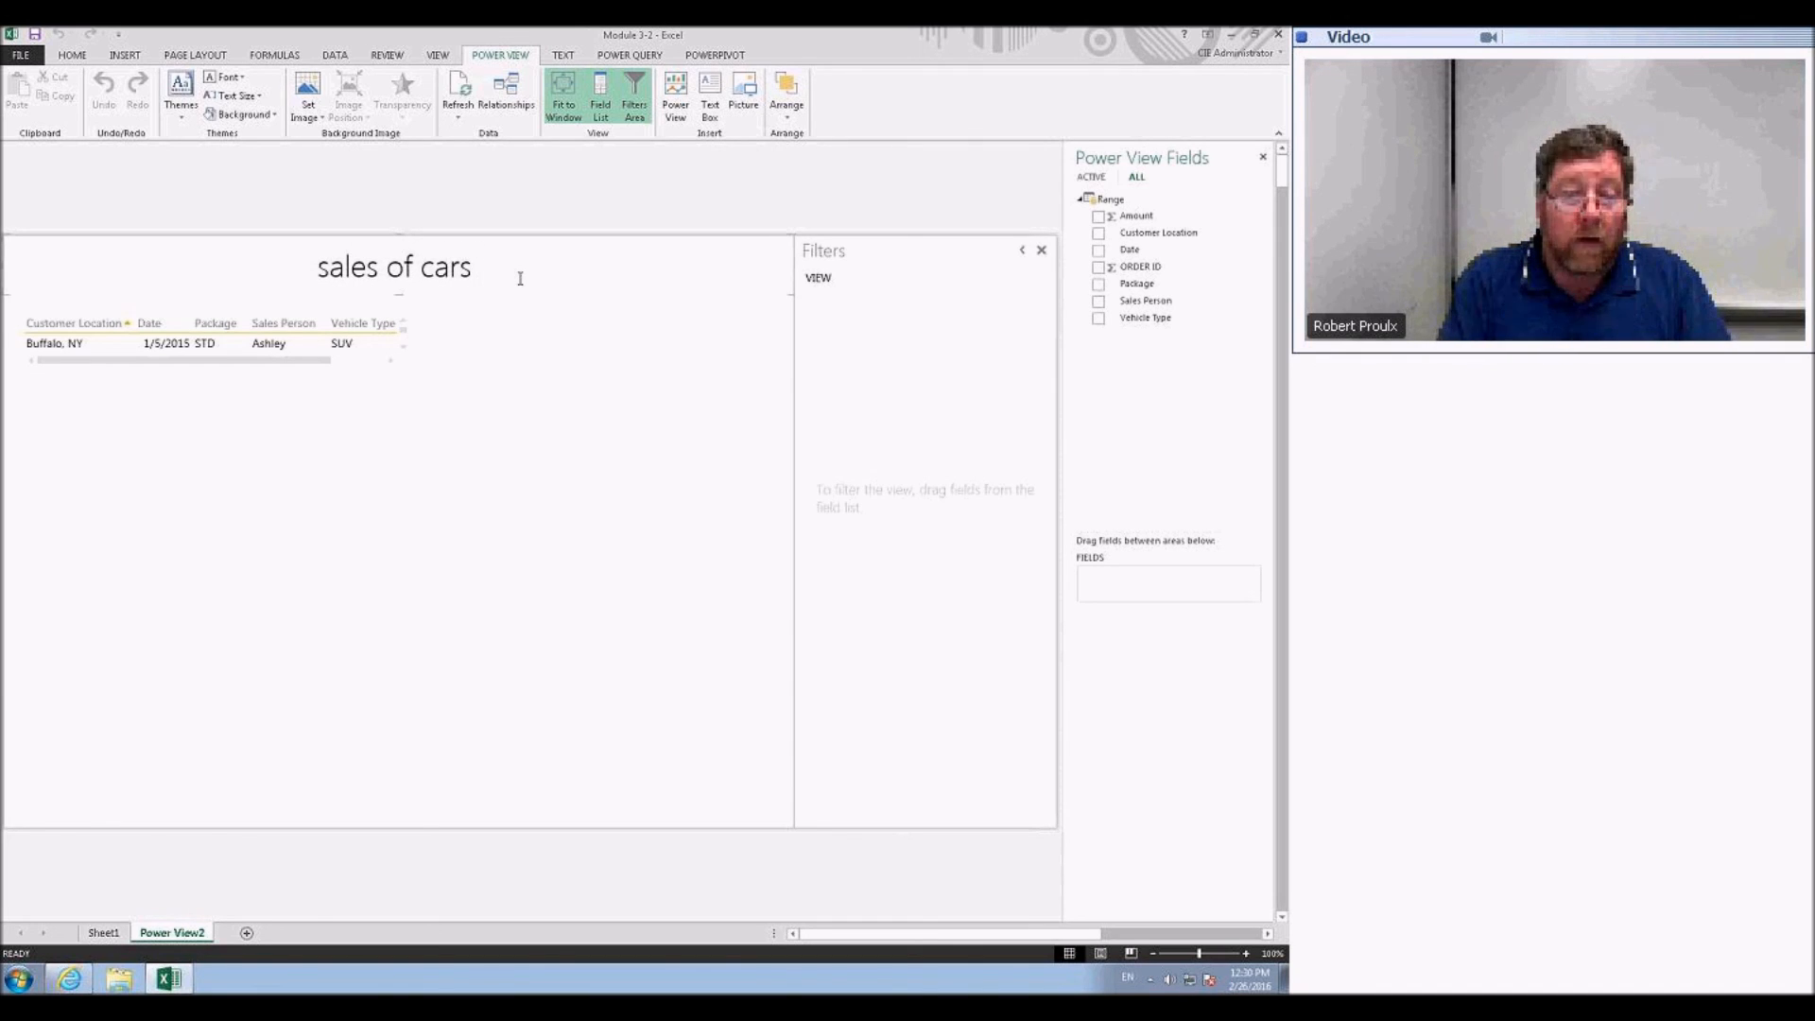
{"action": "type", "text": "by cit"}
{"action": "type", "text": "ies"}
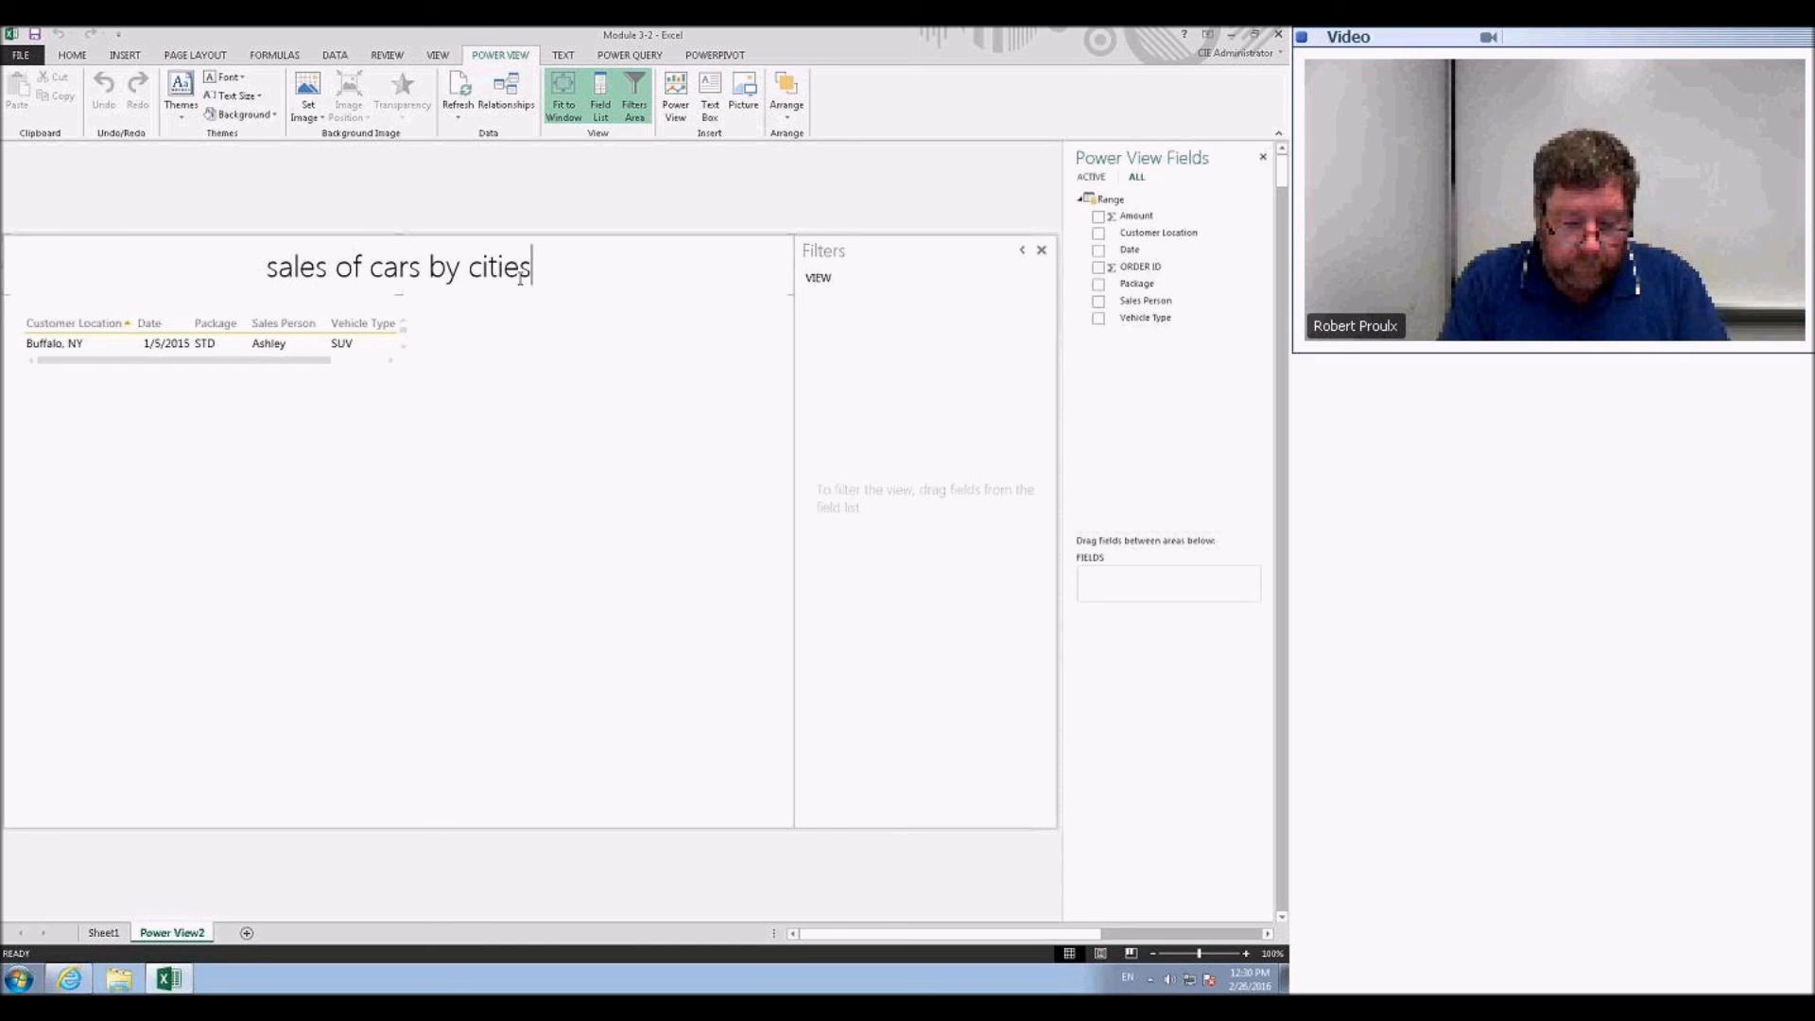
{"action": "left_click", "coordinate": [385, 295]}
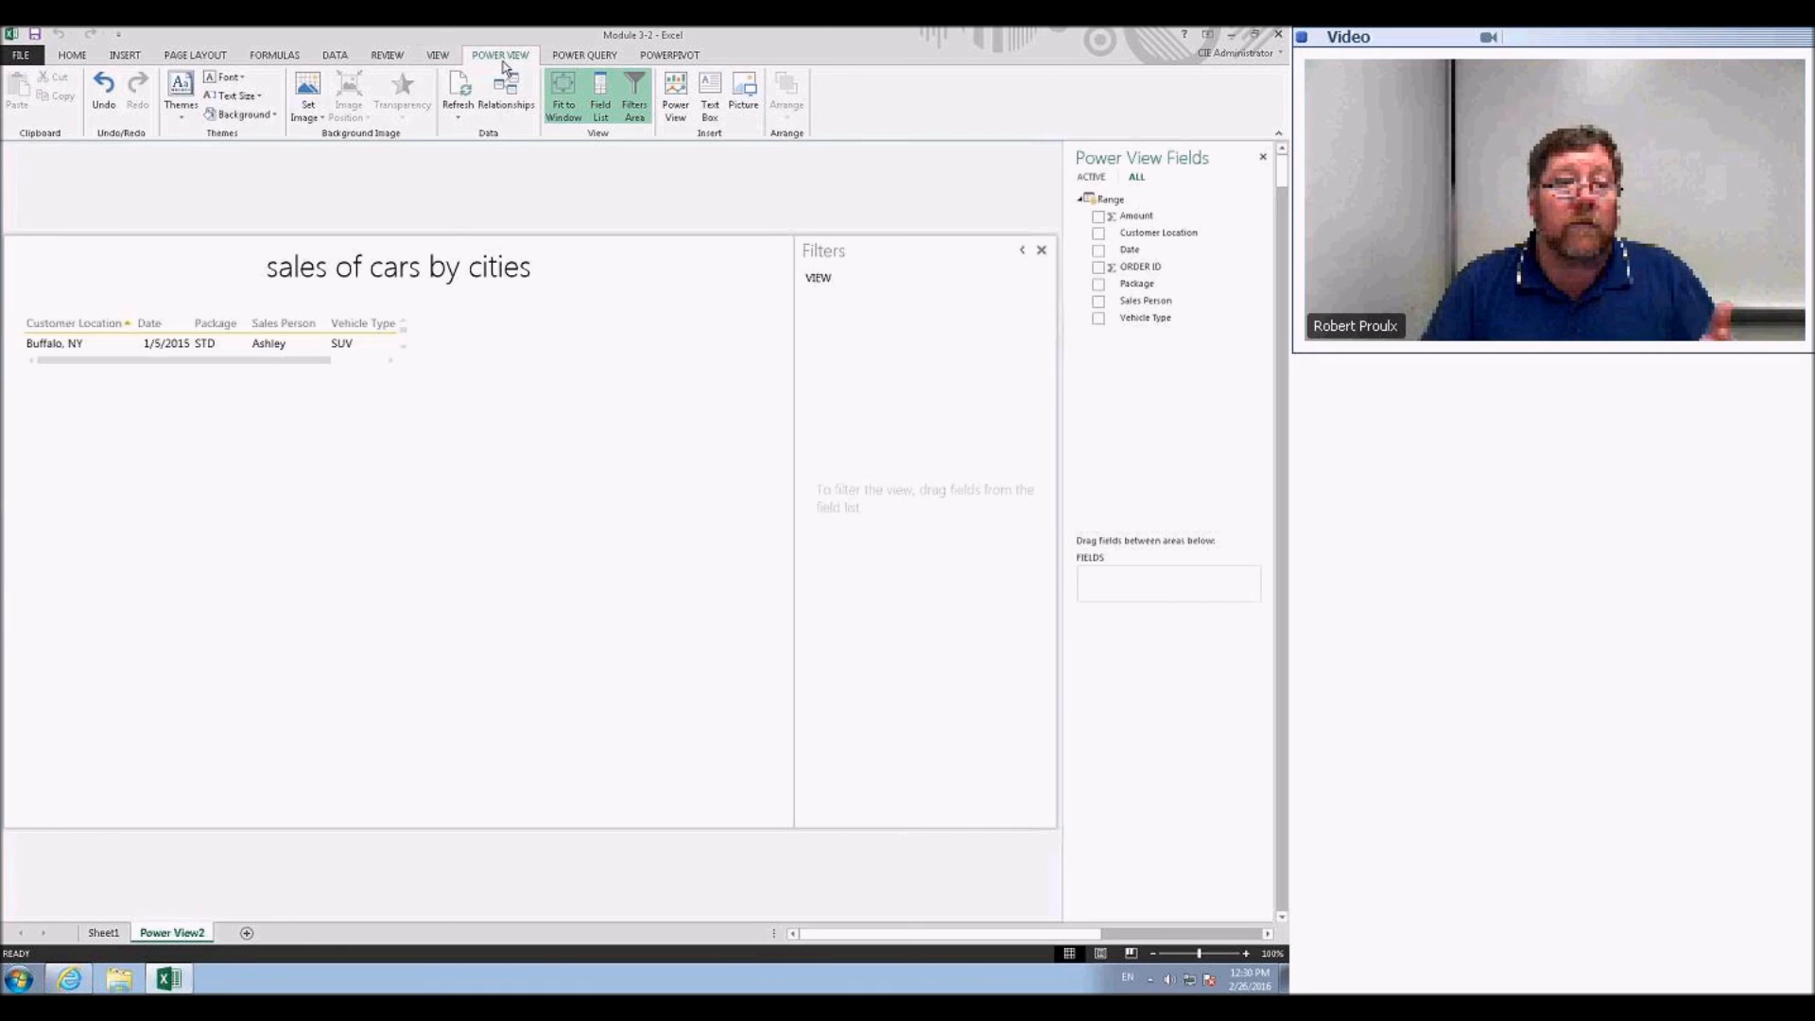
- Sort the table by Sales Person and convert it to a matrix
{"action": "left_click", "coordinate": [284, 323]}
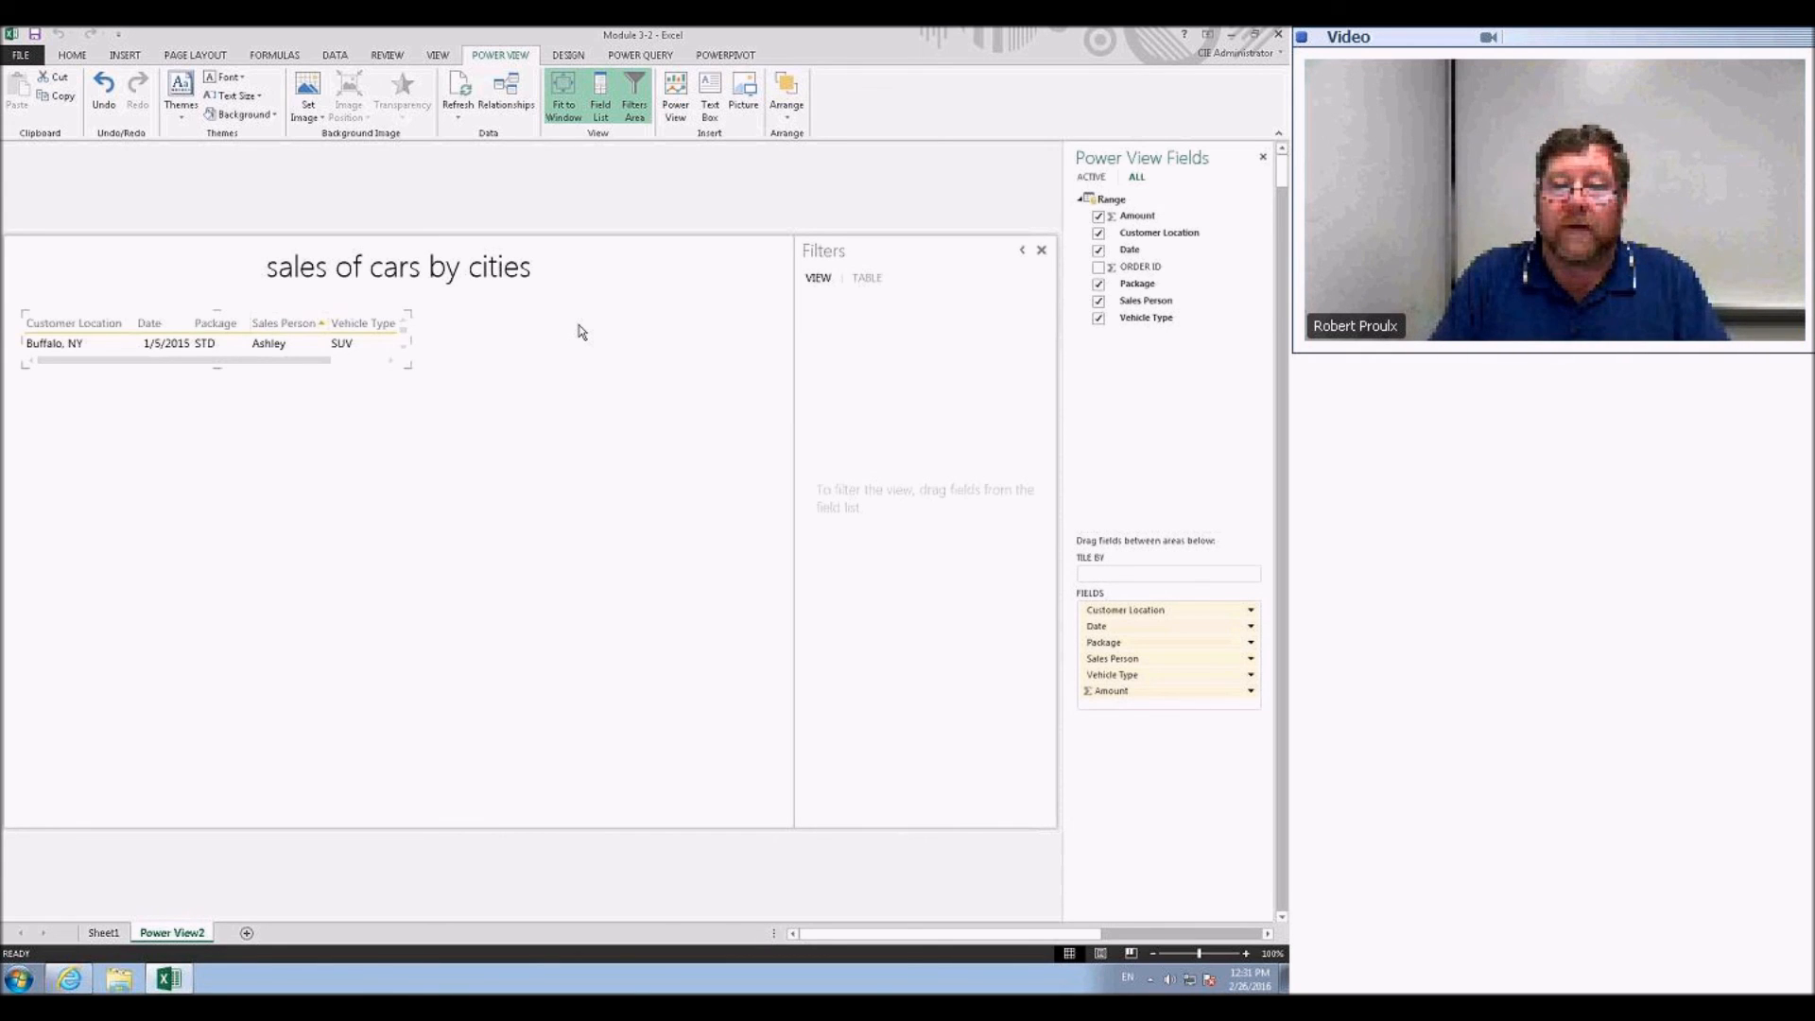
{"action": "left_click", "coordinate": [558, 59]}
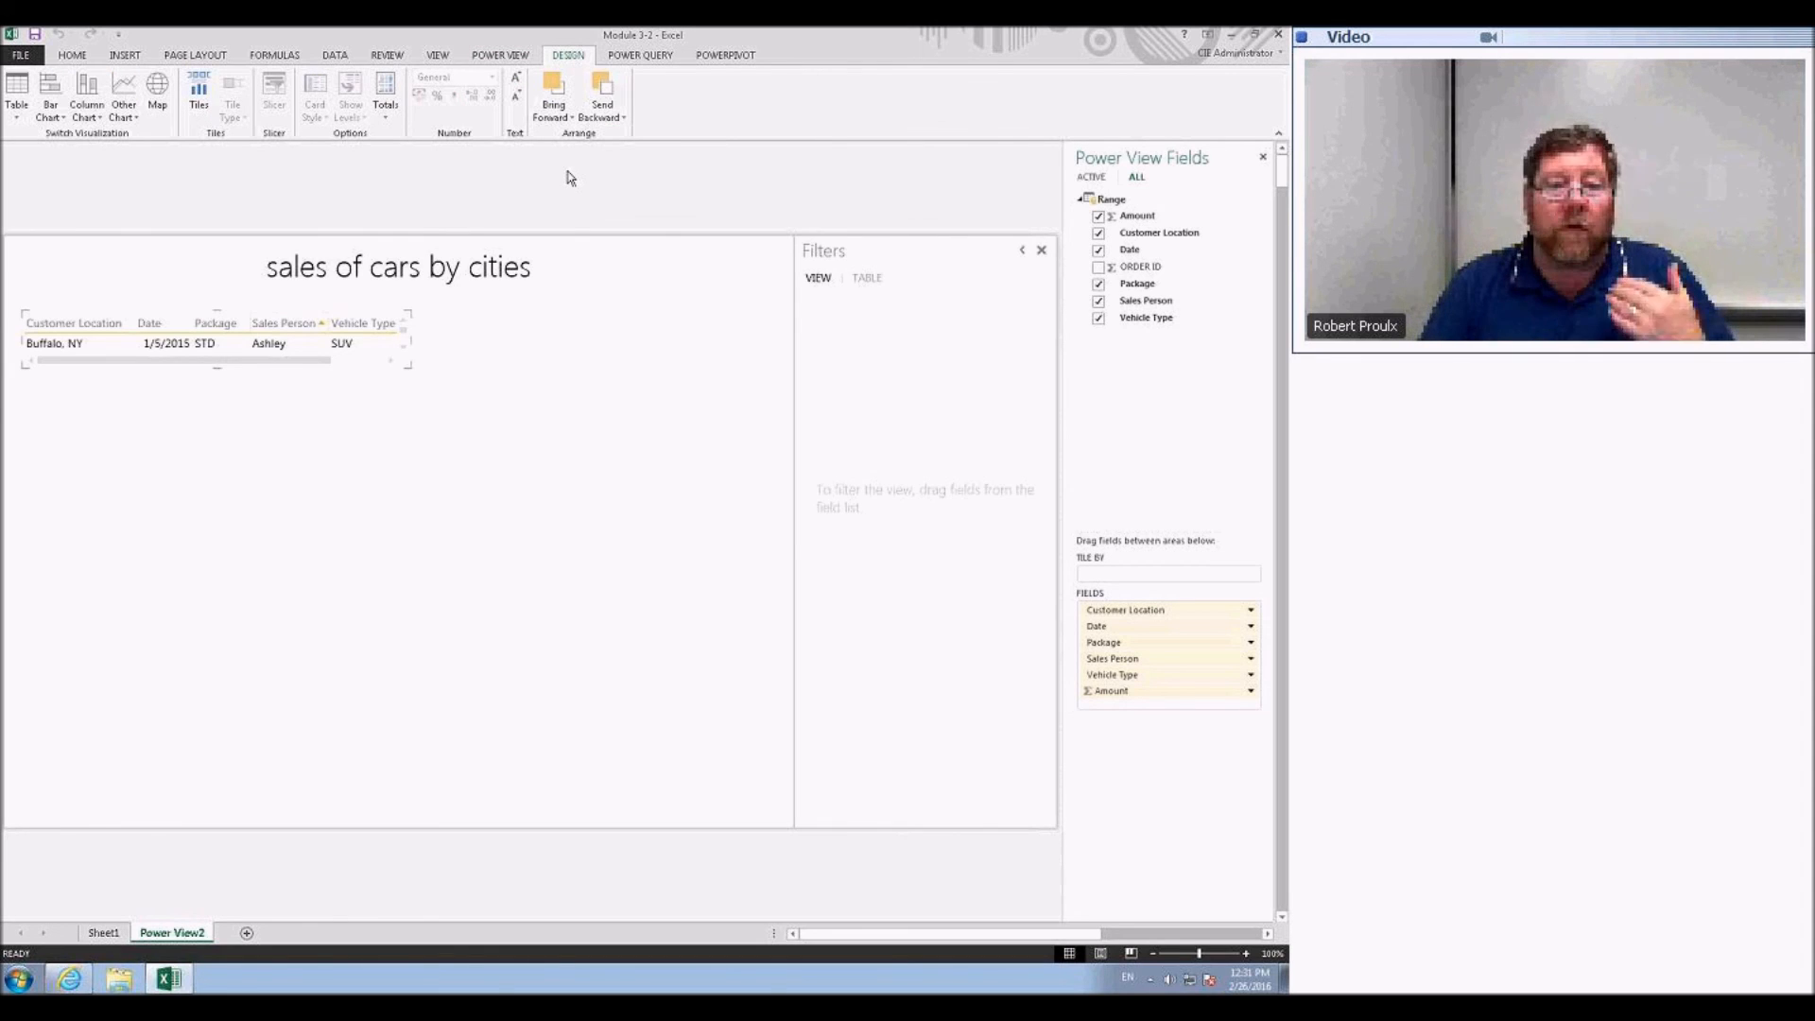
{"action": "left_click", "coordinate": [17, 106]}
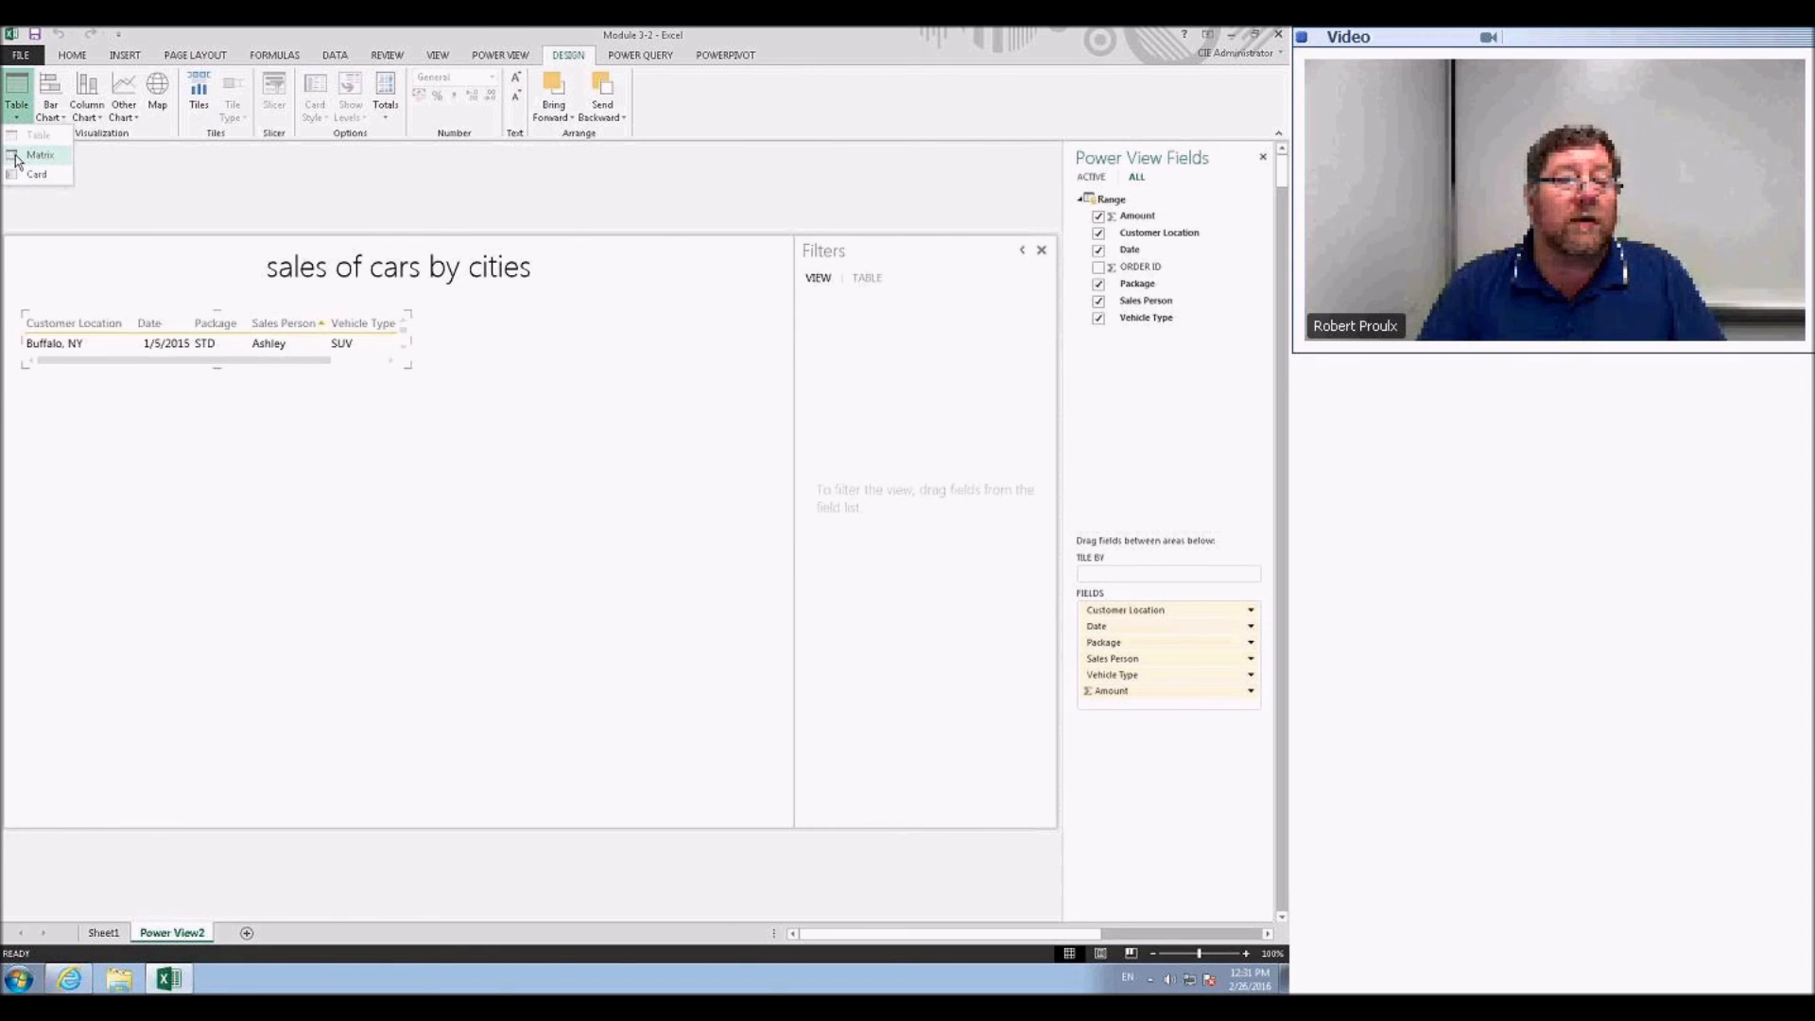
{"action": "left_click", "coordinate": [16, 159]}
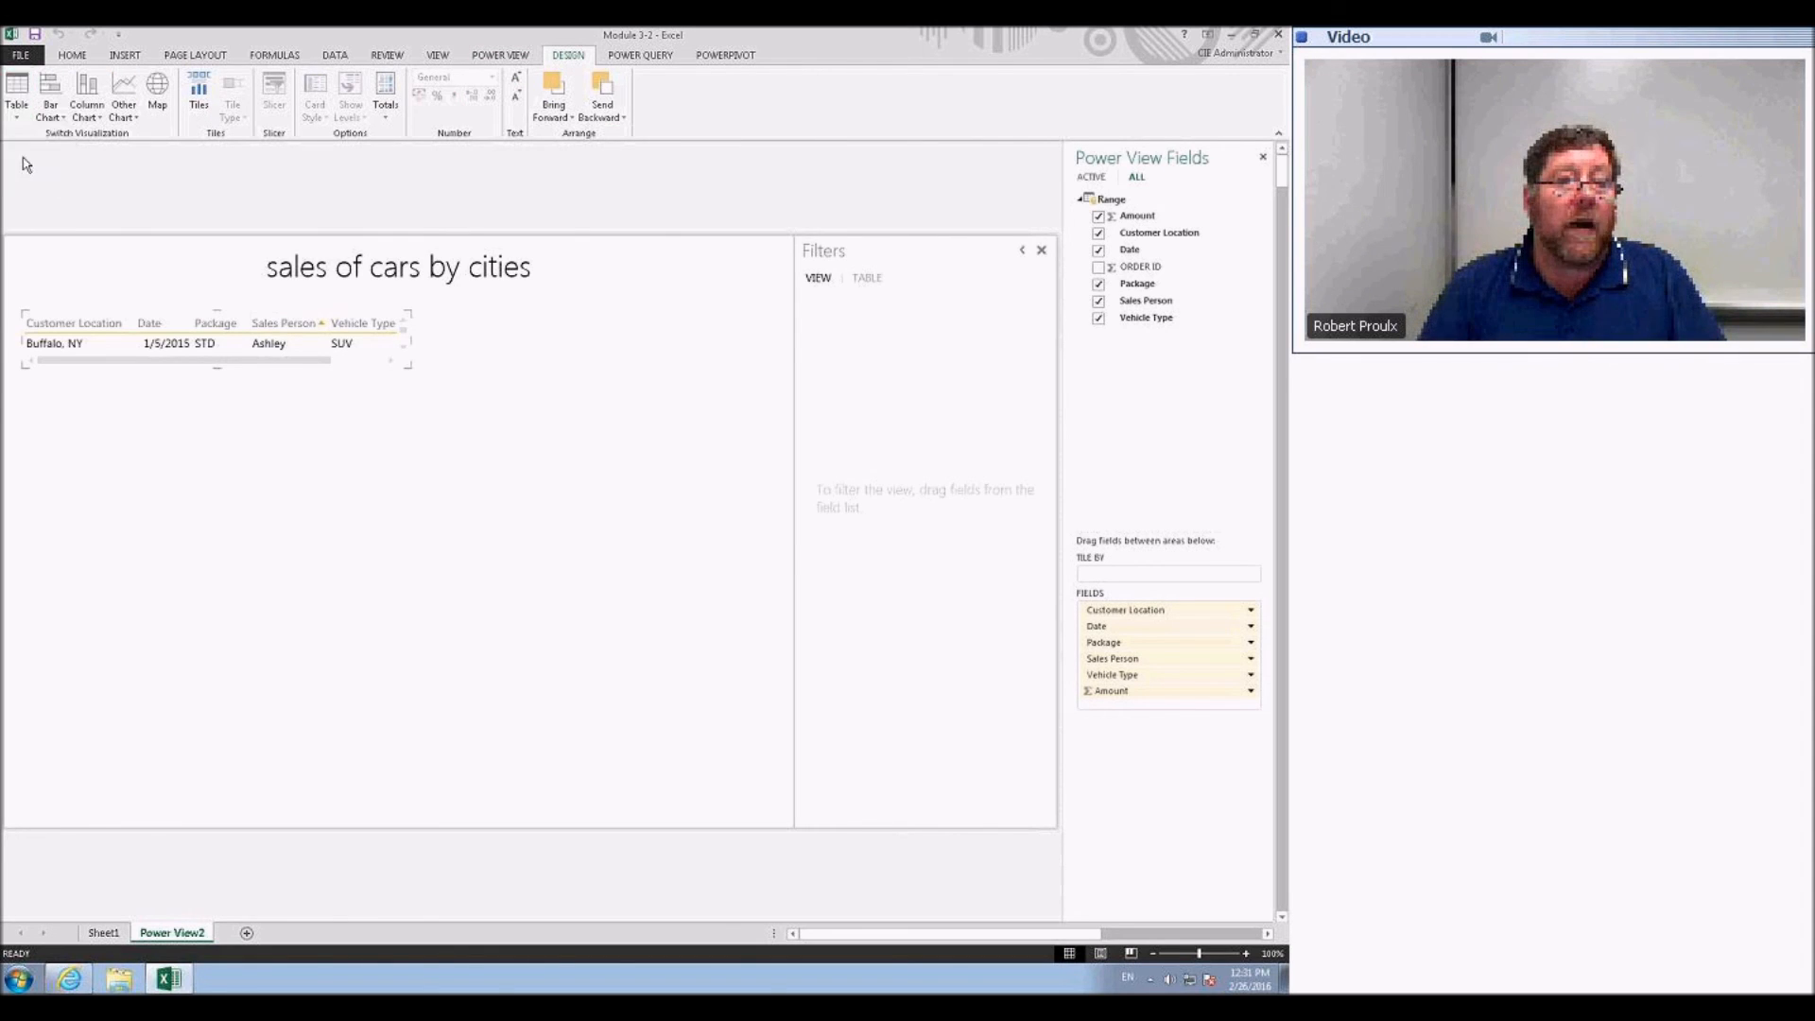
{"action": "left_click", "coordinate": [17, 104]}
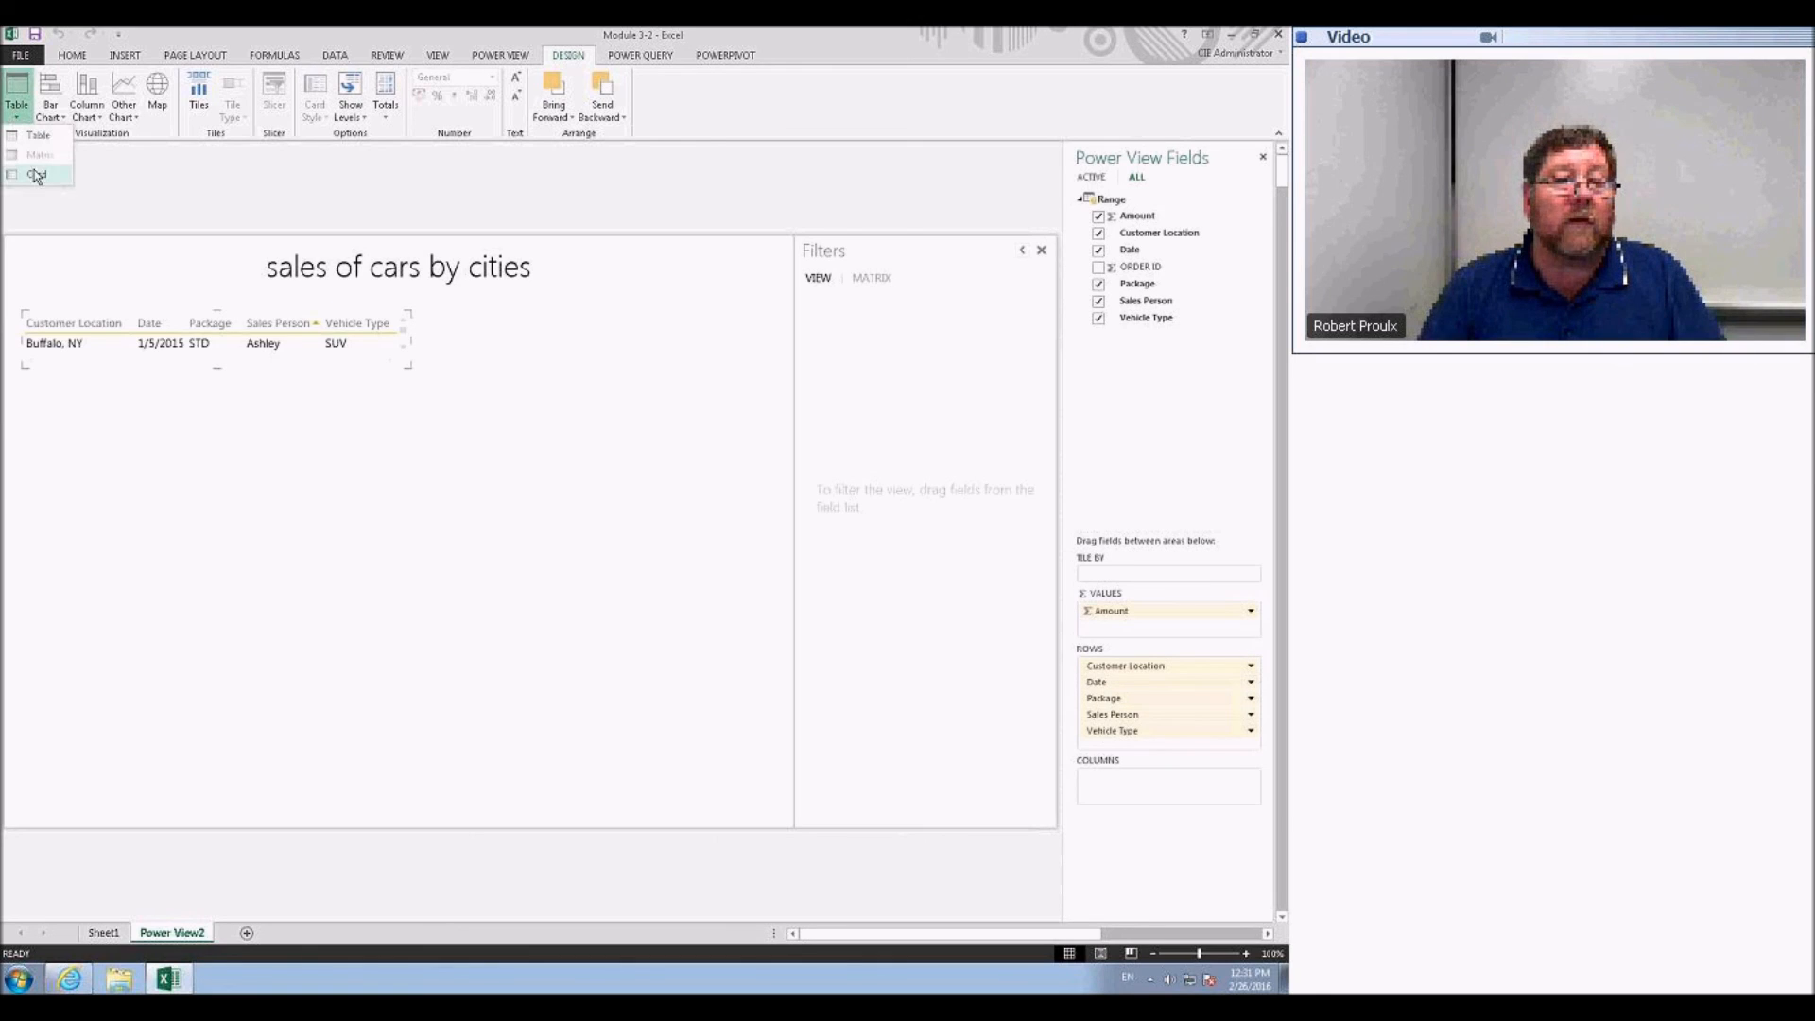
- Tile the matrix by Customer Location and reset its Customer Location filter to include all locations
{"action": "left_click", "coordinate": [197, 99]}
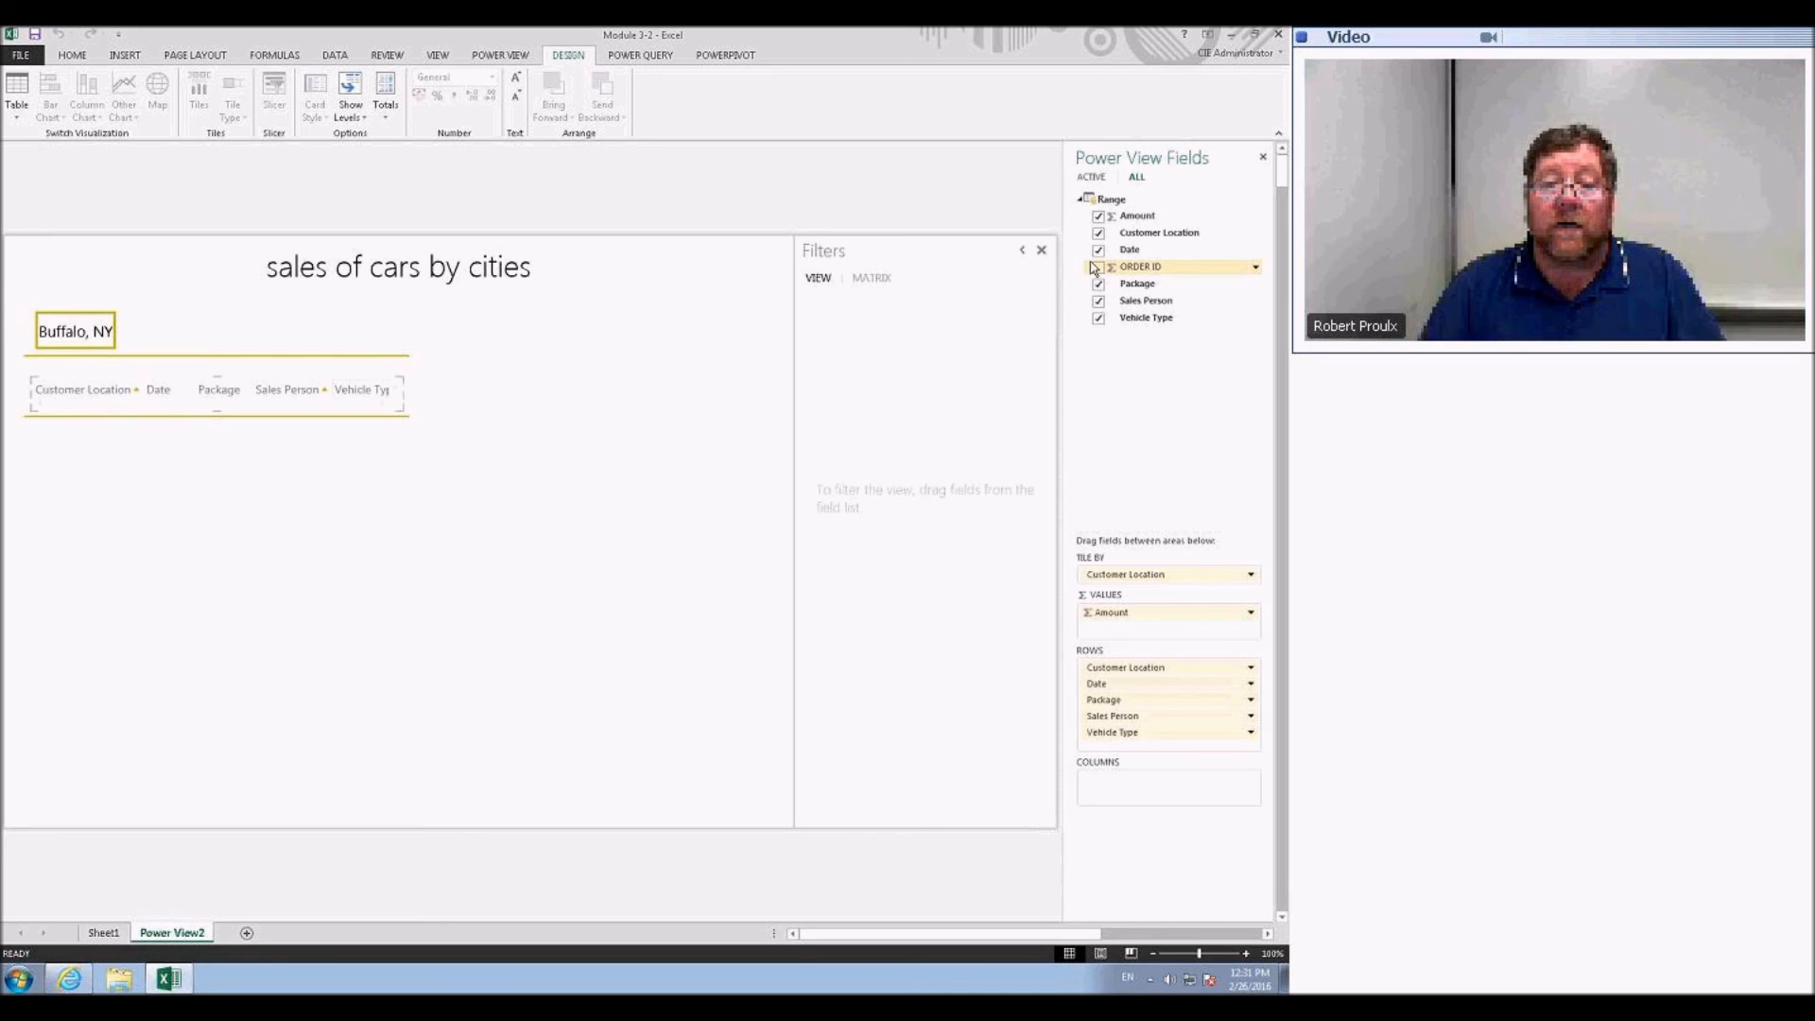
{"action": "left_click", "coordinate": [865, 278]}
{"action": "left_click", "coordinate": [832, 348]}
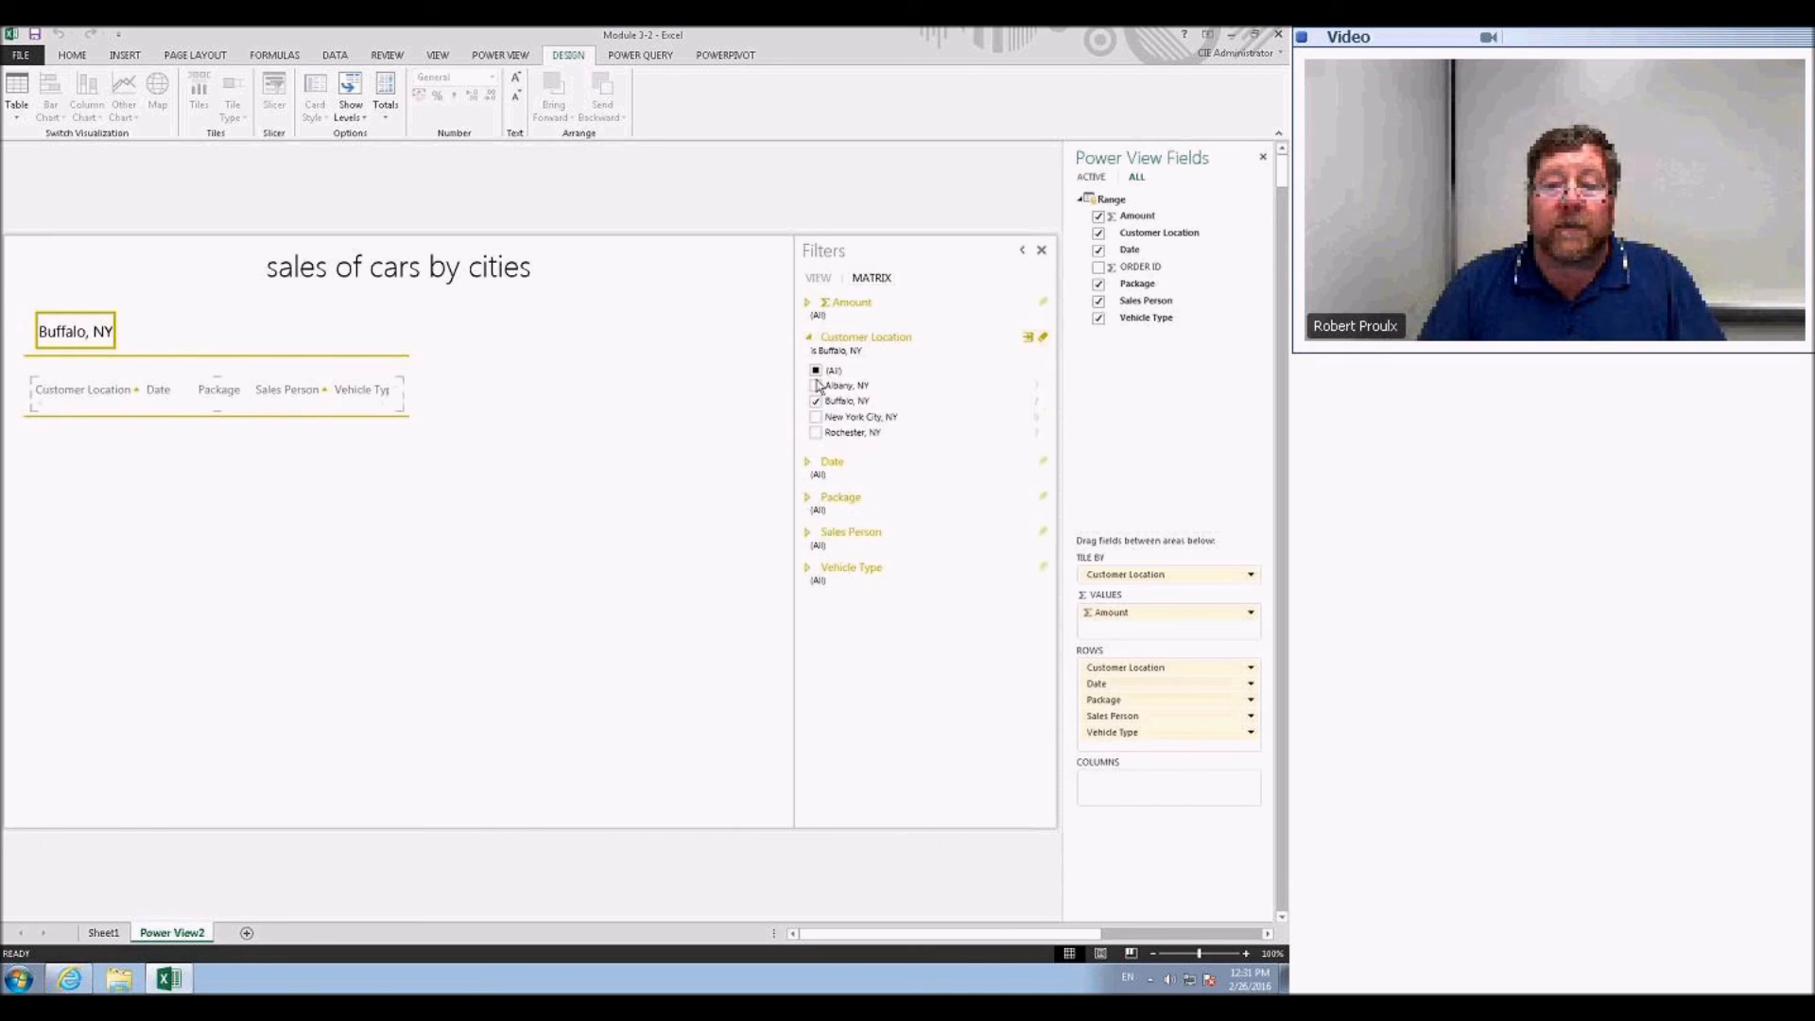
{"action": "left_click", "coordinate": [815, 370]}
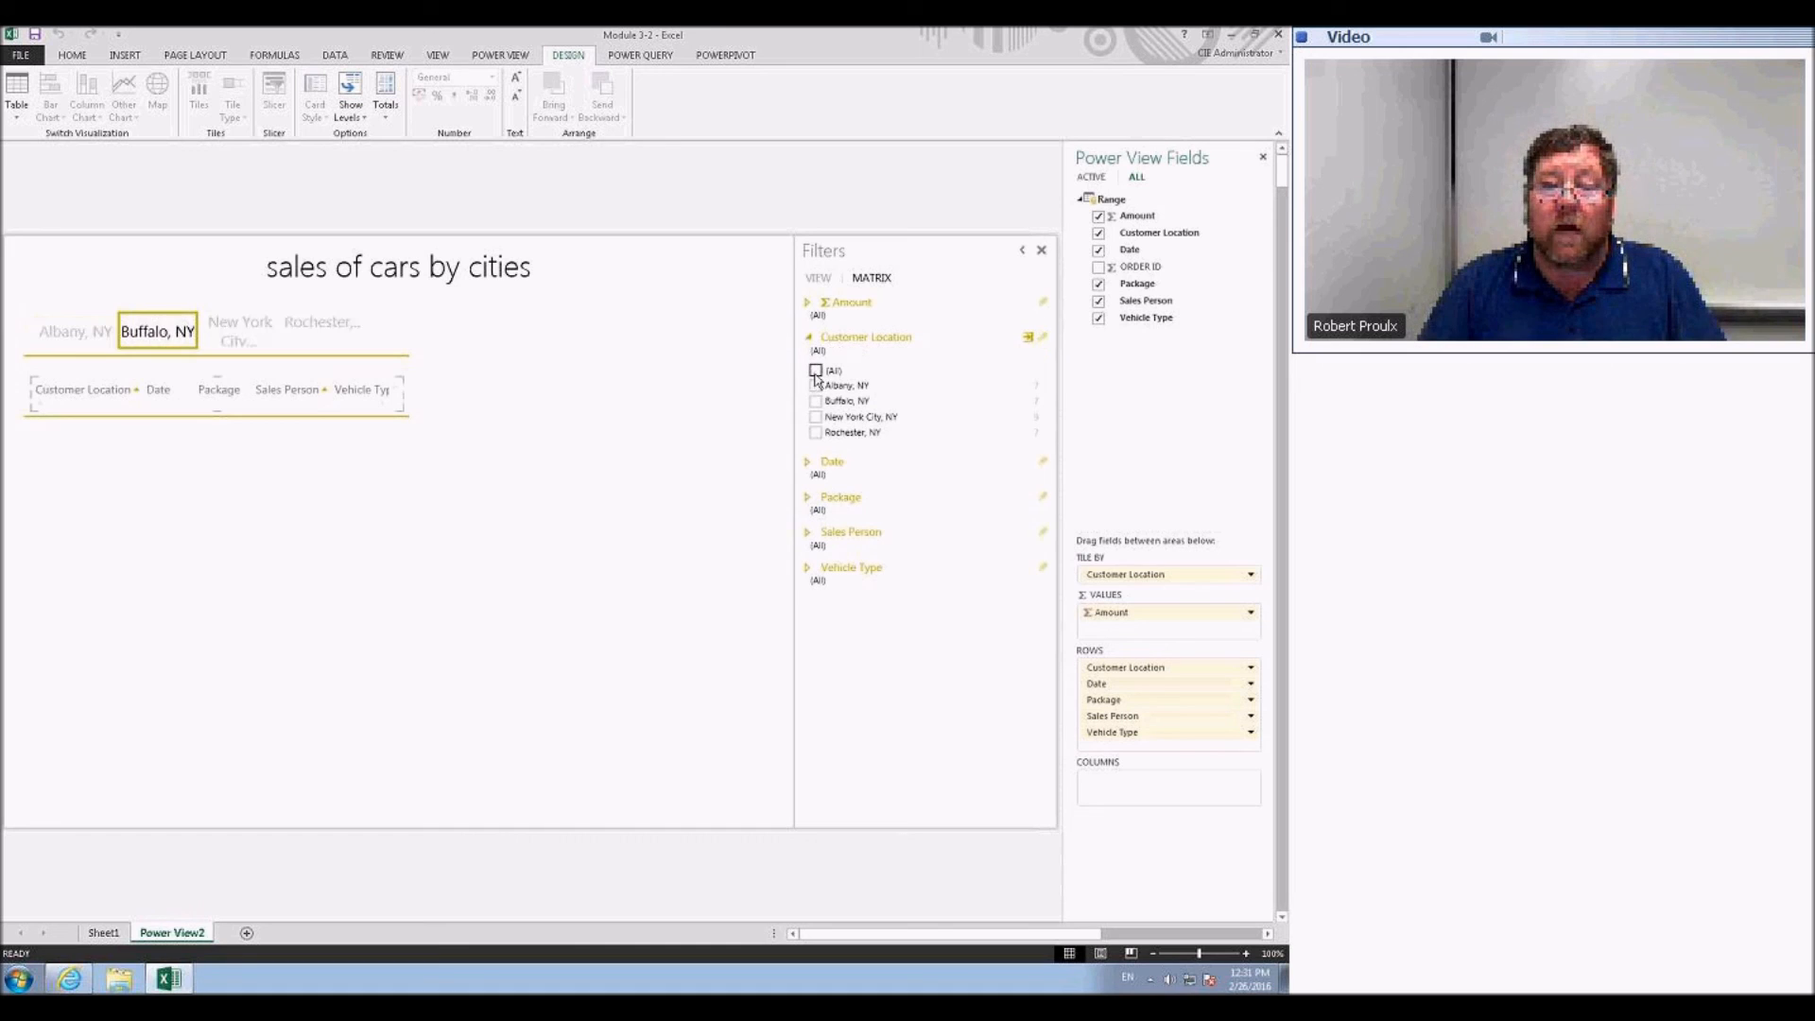
- Browse the Albany and New York City tiles to examine the matrix for each city
{"action": "left_click", "coordinate": [64, 330]}
{"action": "left_click", "coordinate": [232, 331]}
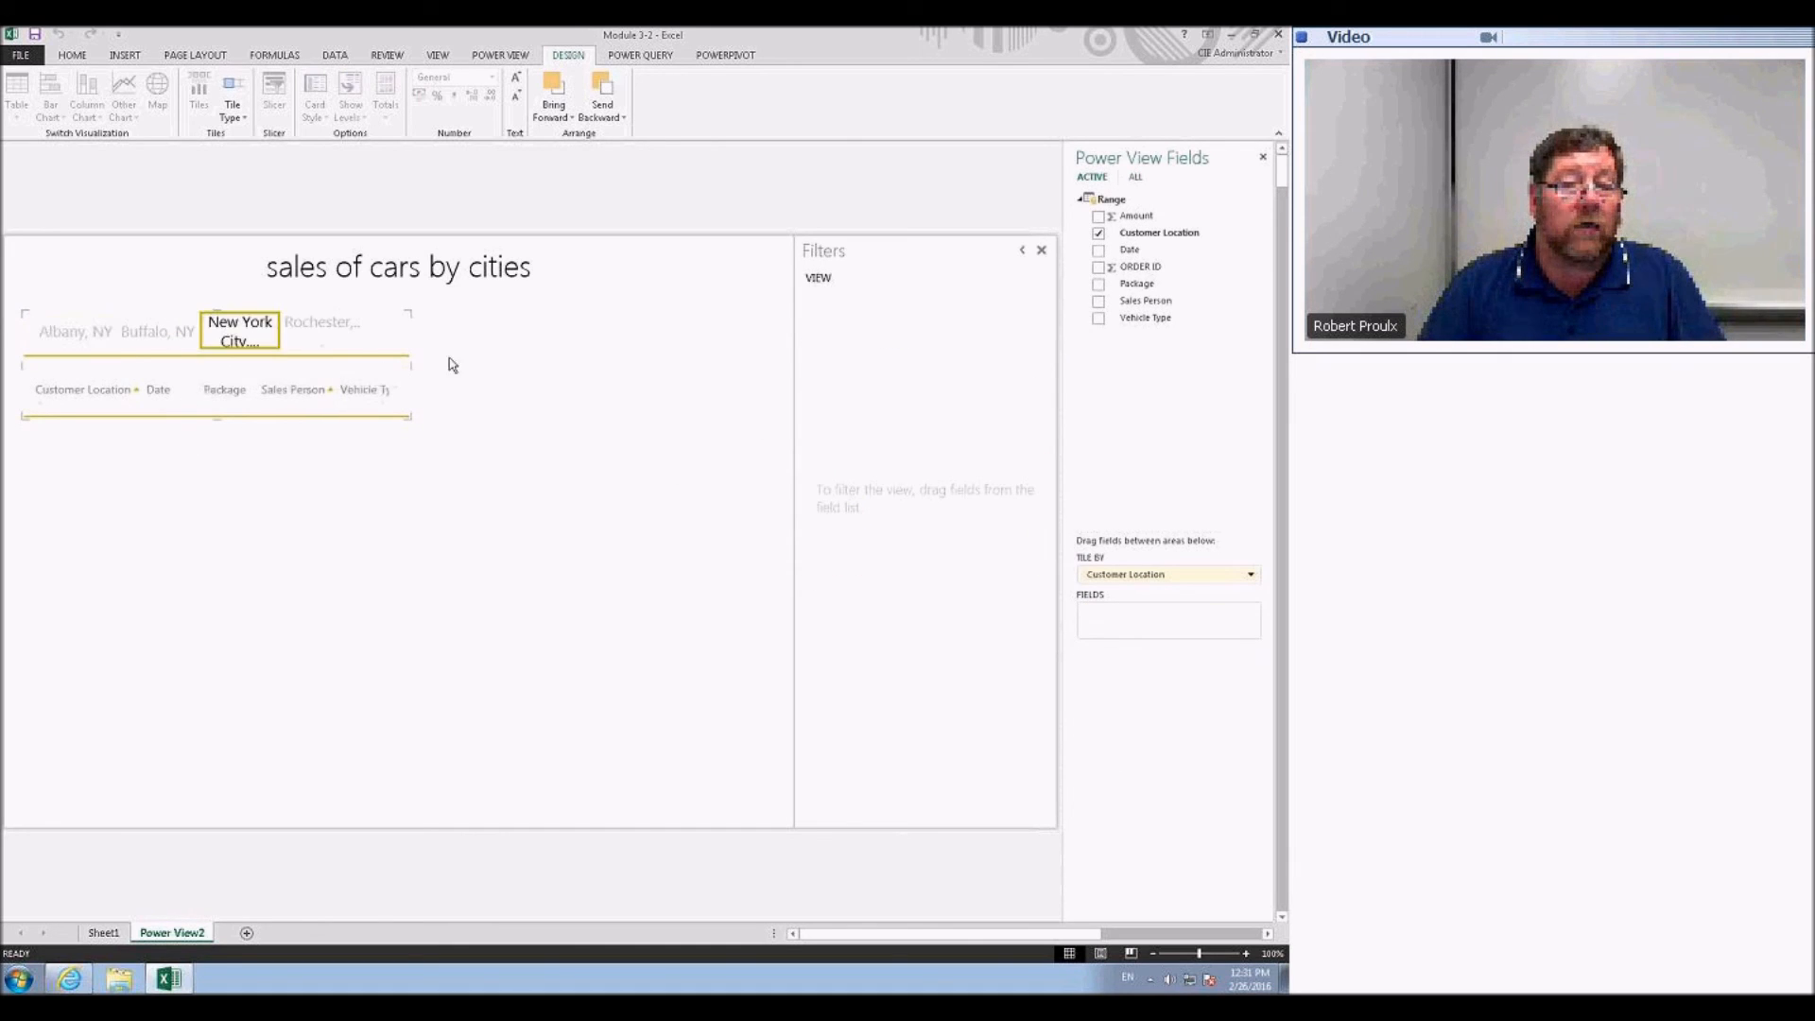
- Add a table with the Date, Package, Sales Person and Vehicle Type fields to the Customer Location tile container
{"action": "left_click", "coordinate": [1098, 250]}
{"action": "left_click", "coordinate": [1099, 284]}
{"action": "left_click", "coordinate": [1099, 301]}
{"action": "left_click", "coordinate": [1098, 319]}
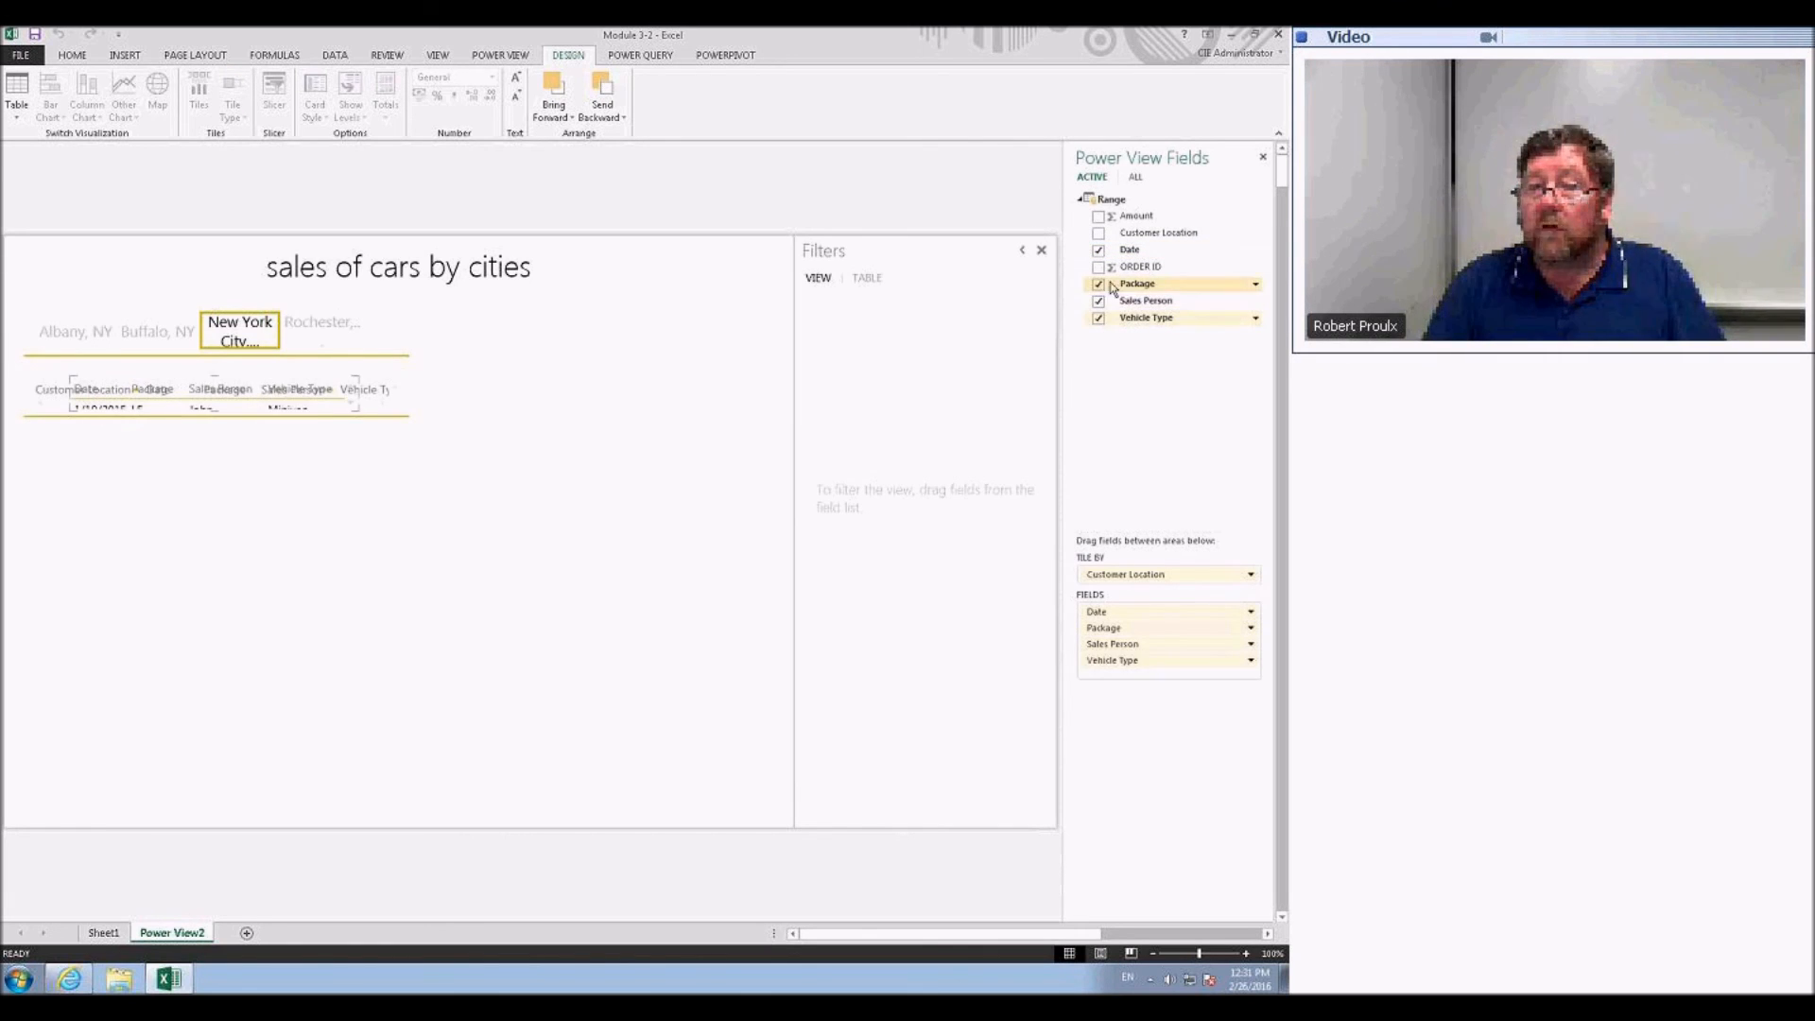
- Make the tile container taller and switch between the Albany and Buffalo tiles, ending on Buffalo, NY
{"action": "left_click", "coordinate": [178, 337]}
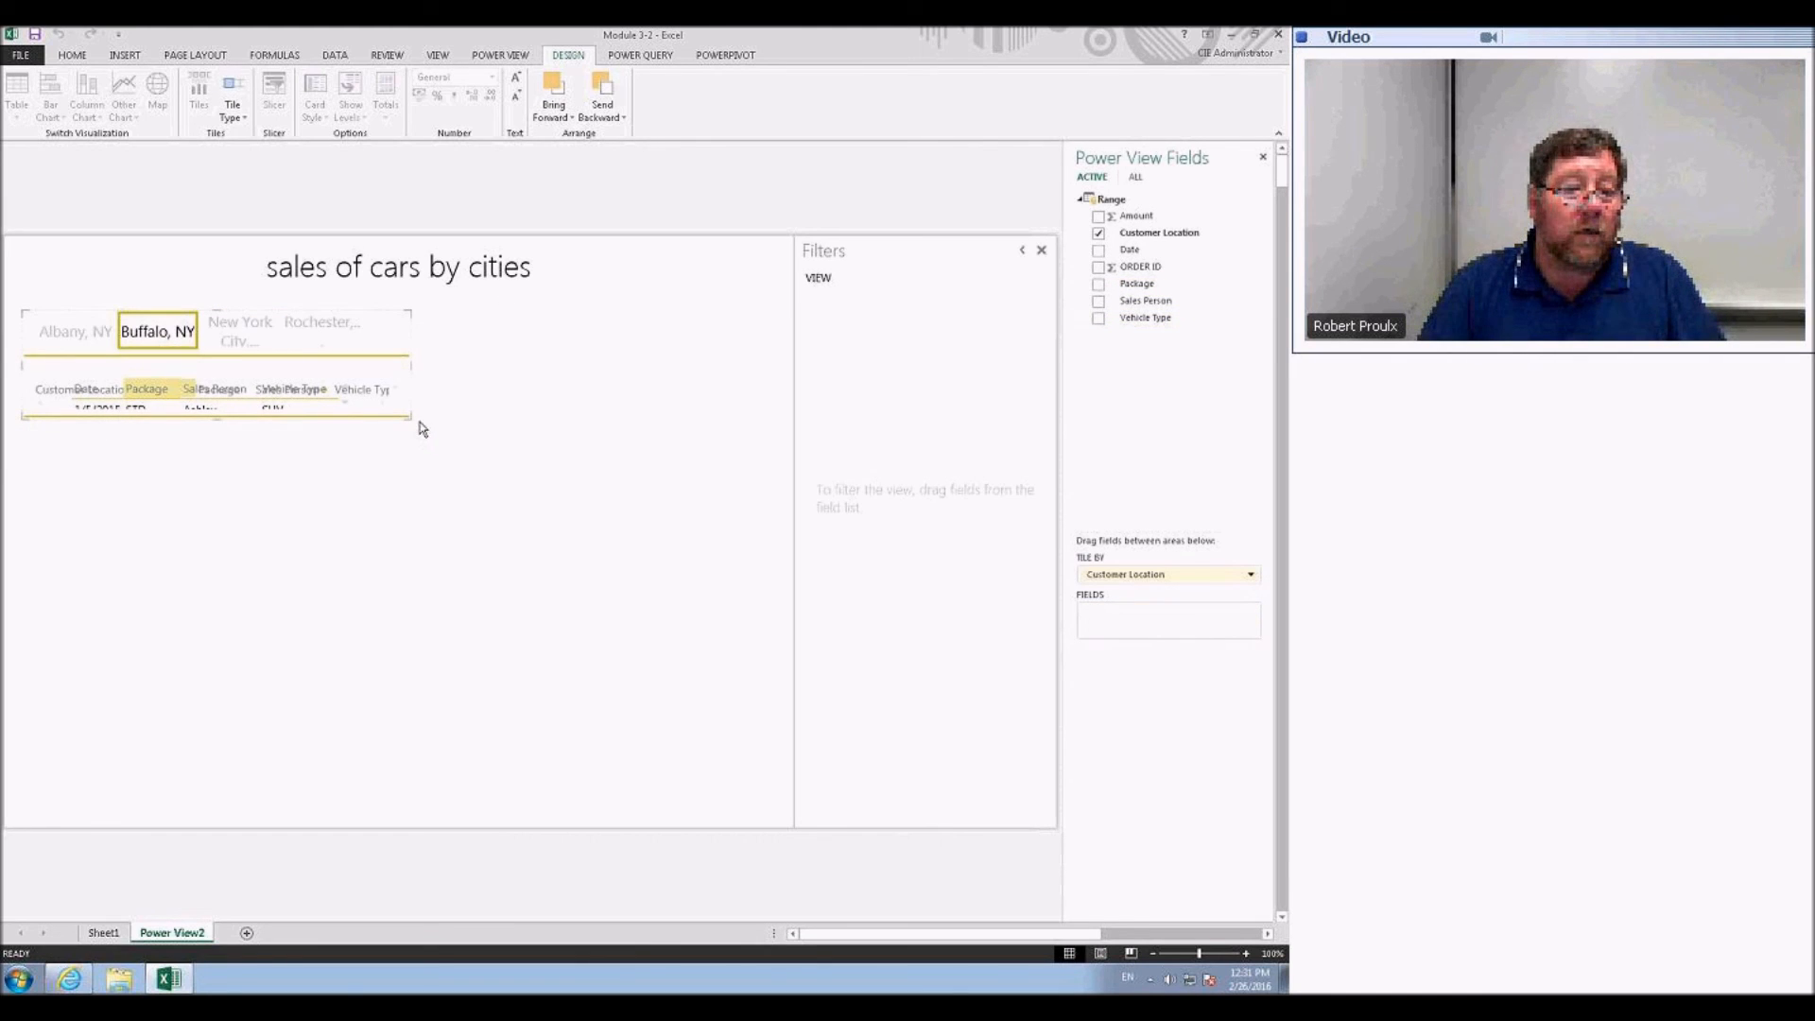
{"action": "left_click_drag", "start_coordinate": [411, 416], "coordinate": [435, 682]}
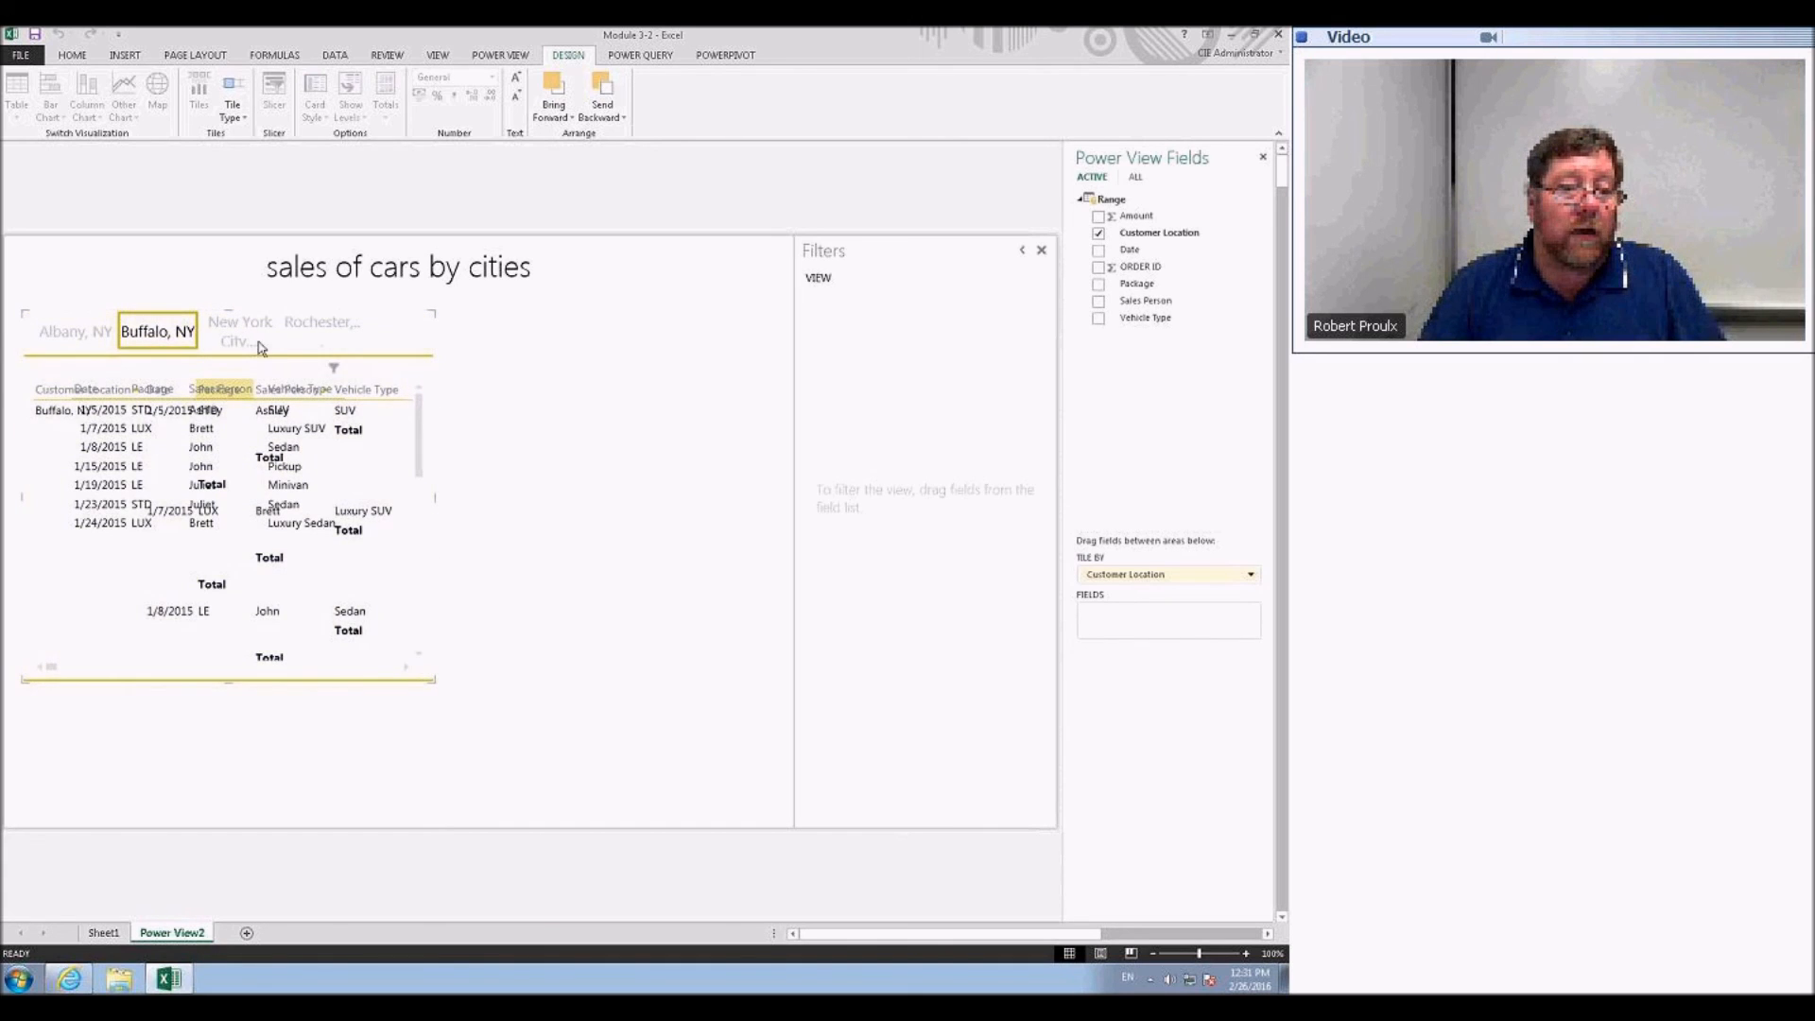
{"action": "left_click", "coordinate": [78, 330]}
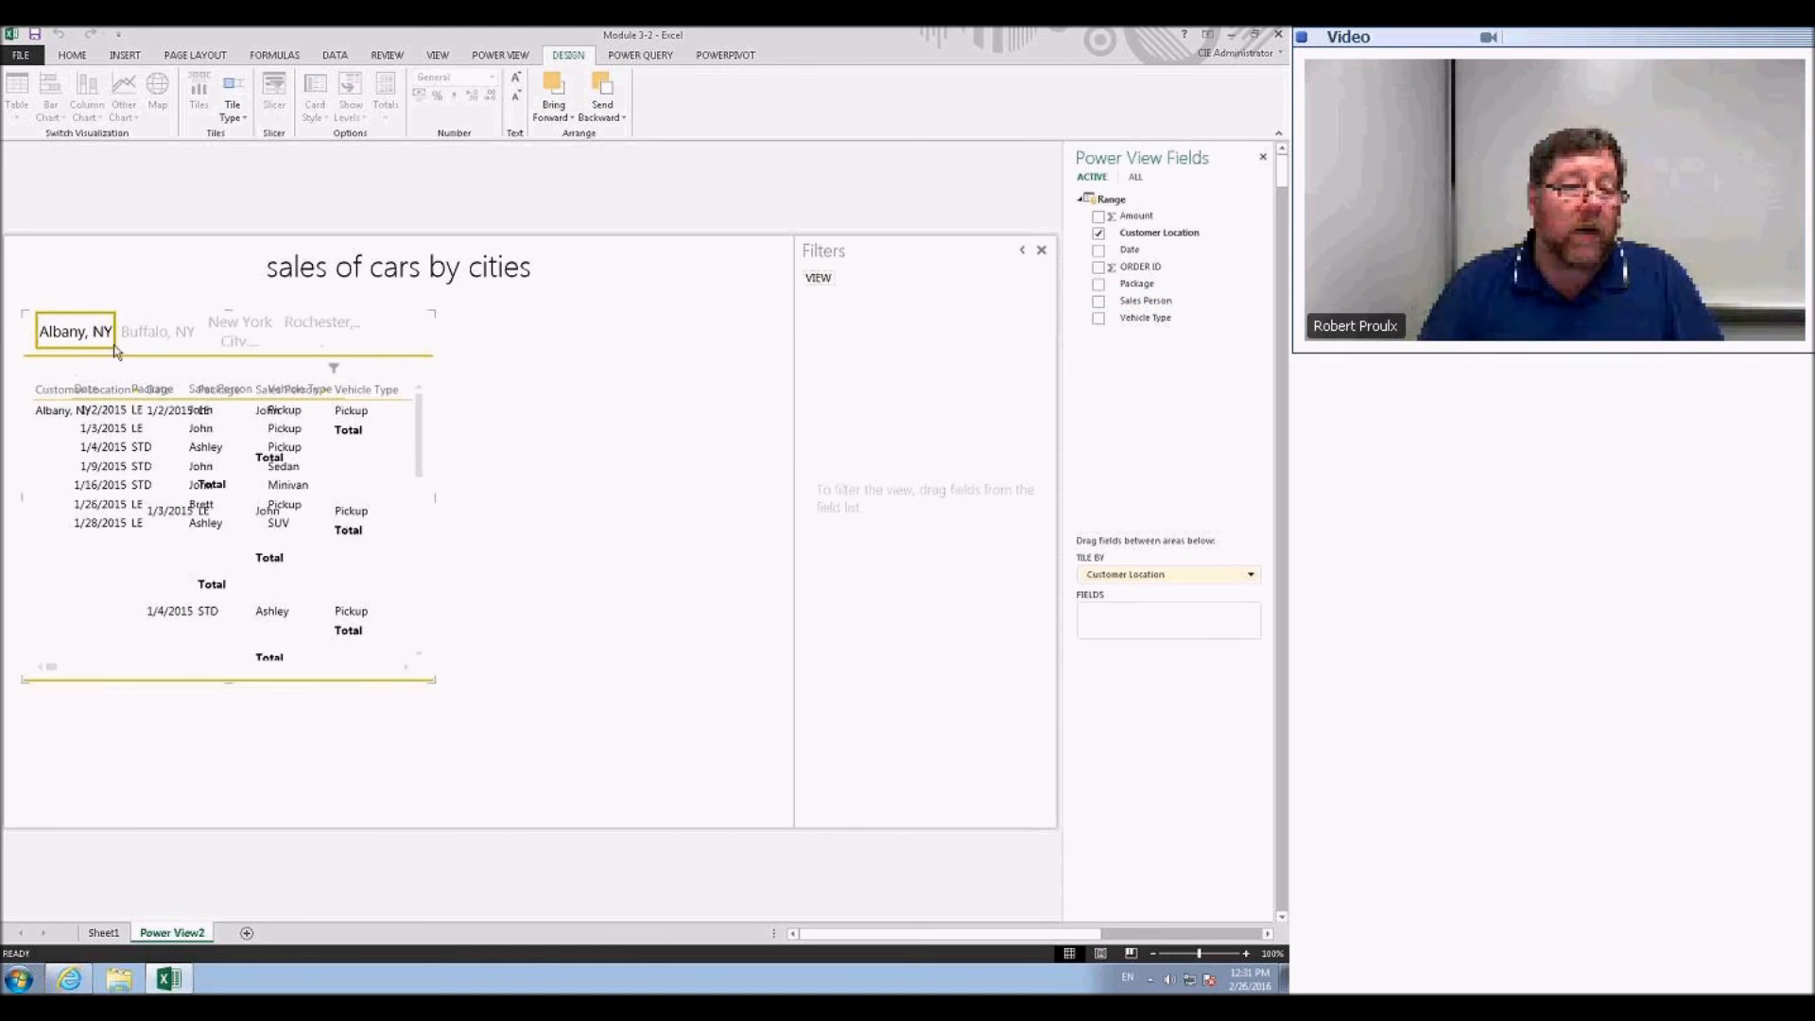
{"action": "left_click", "coordinate": [142, 332]}
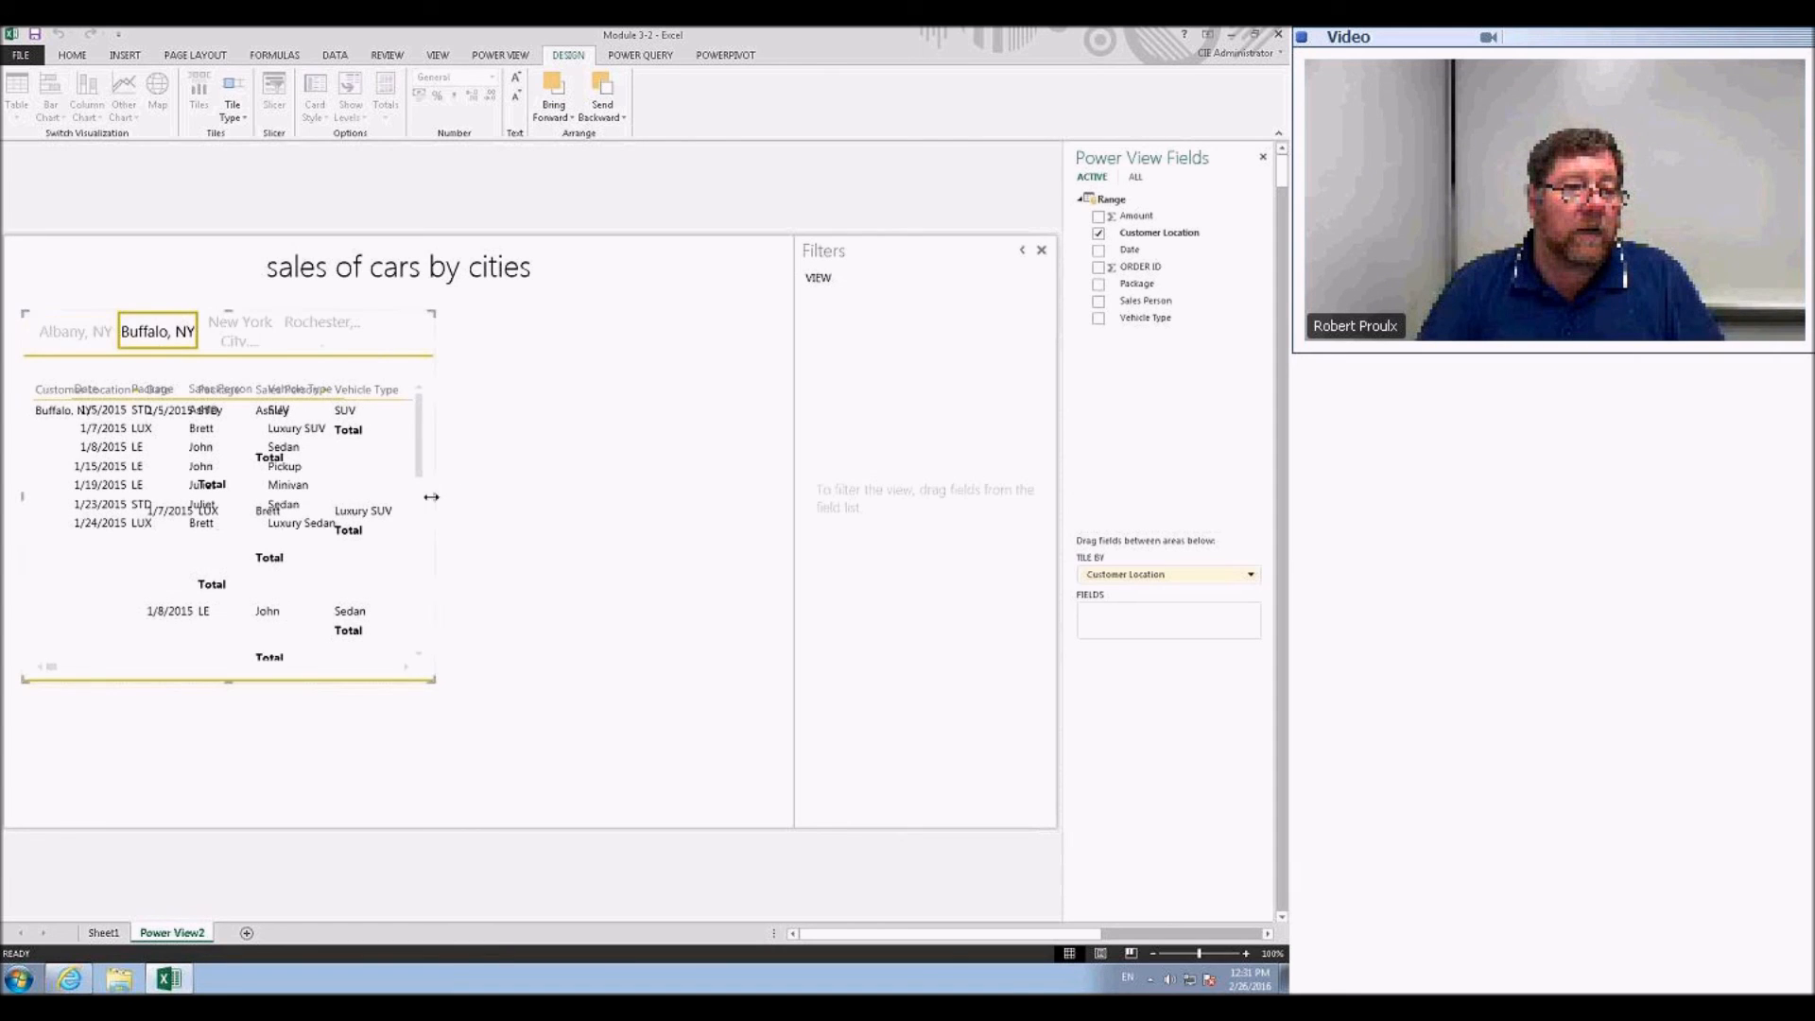
- Widen the tile container and the matrix inside it to make room for the Amount column
{"action": "left_click_drag", "start_coordinate": [432, 496], "coordinate": [714, 499]}
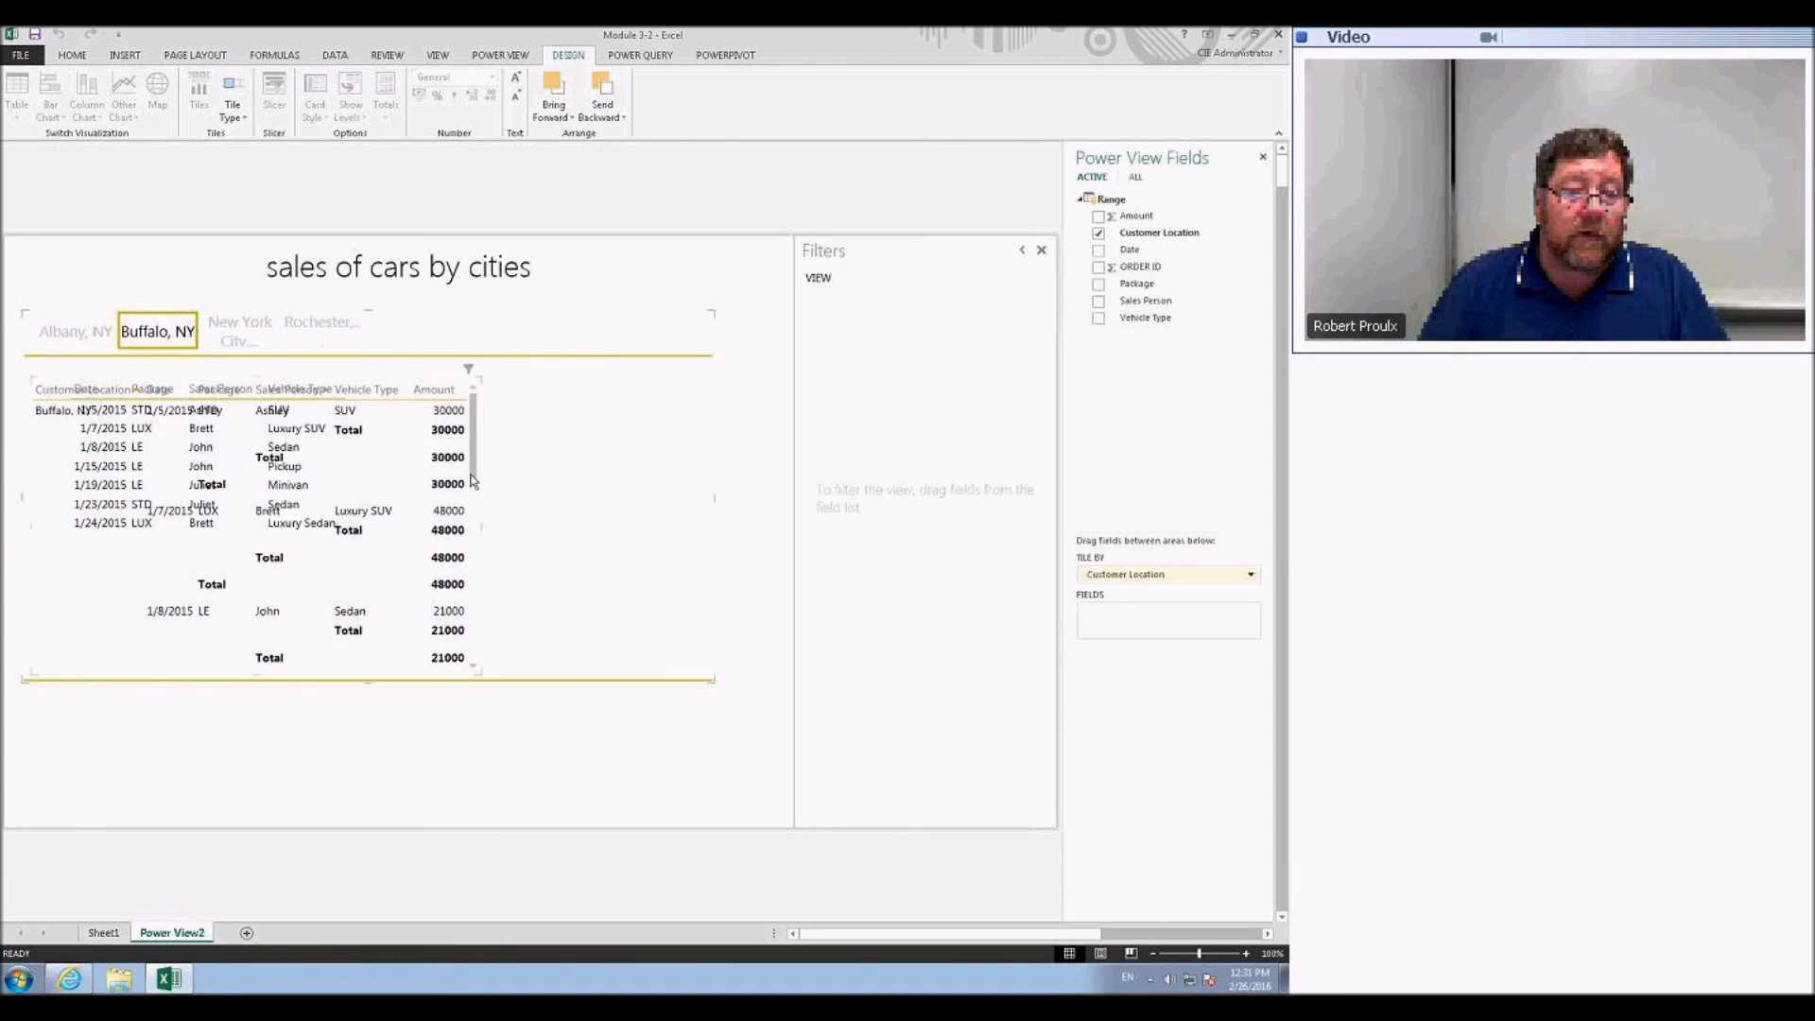
{"action": "left_click", "coordinate": [472, 482]}
{"action": "left_click_drag", "start_coordinate": [481, 527], "coordinate": [693, 525]}
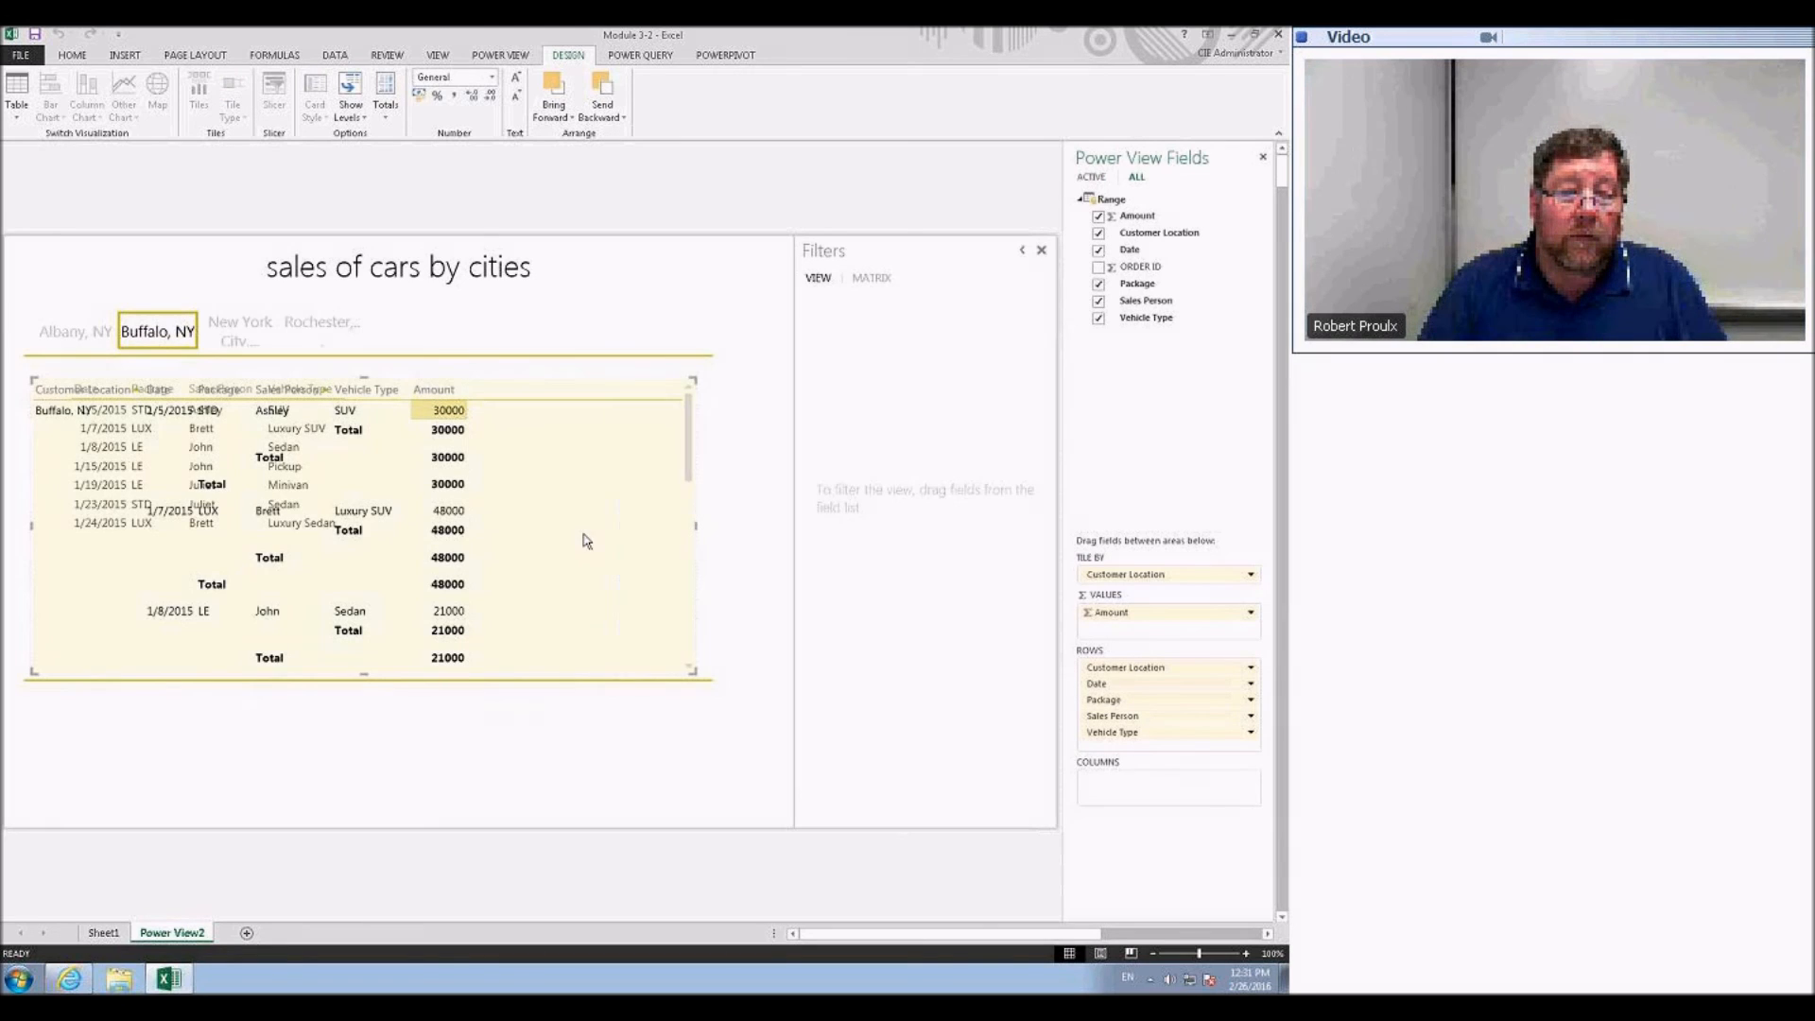
- Sort the matrix by Amount, switch the sort to Vehicle Type, and widen the Vehicle Type column
{"action": "left_click", "coordinate": [462, 390]}
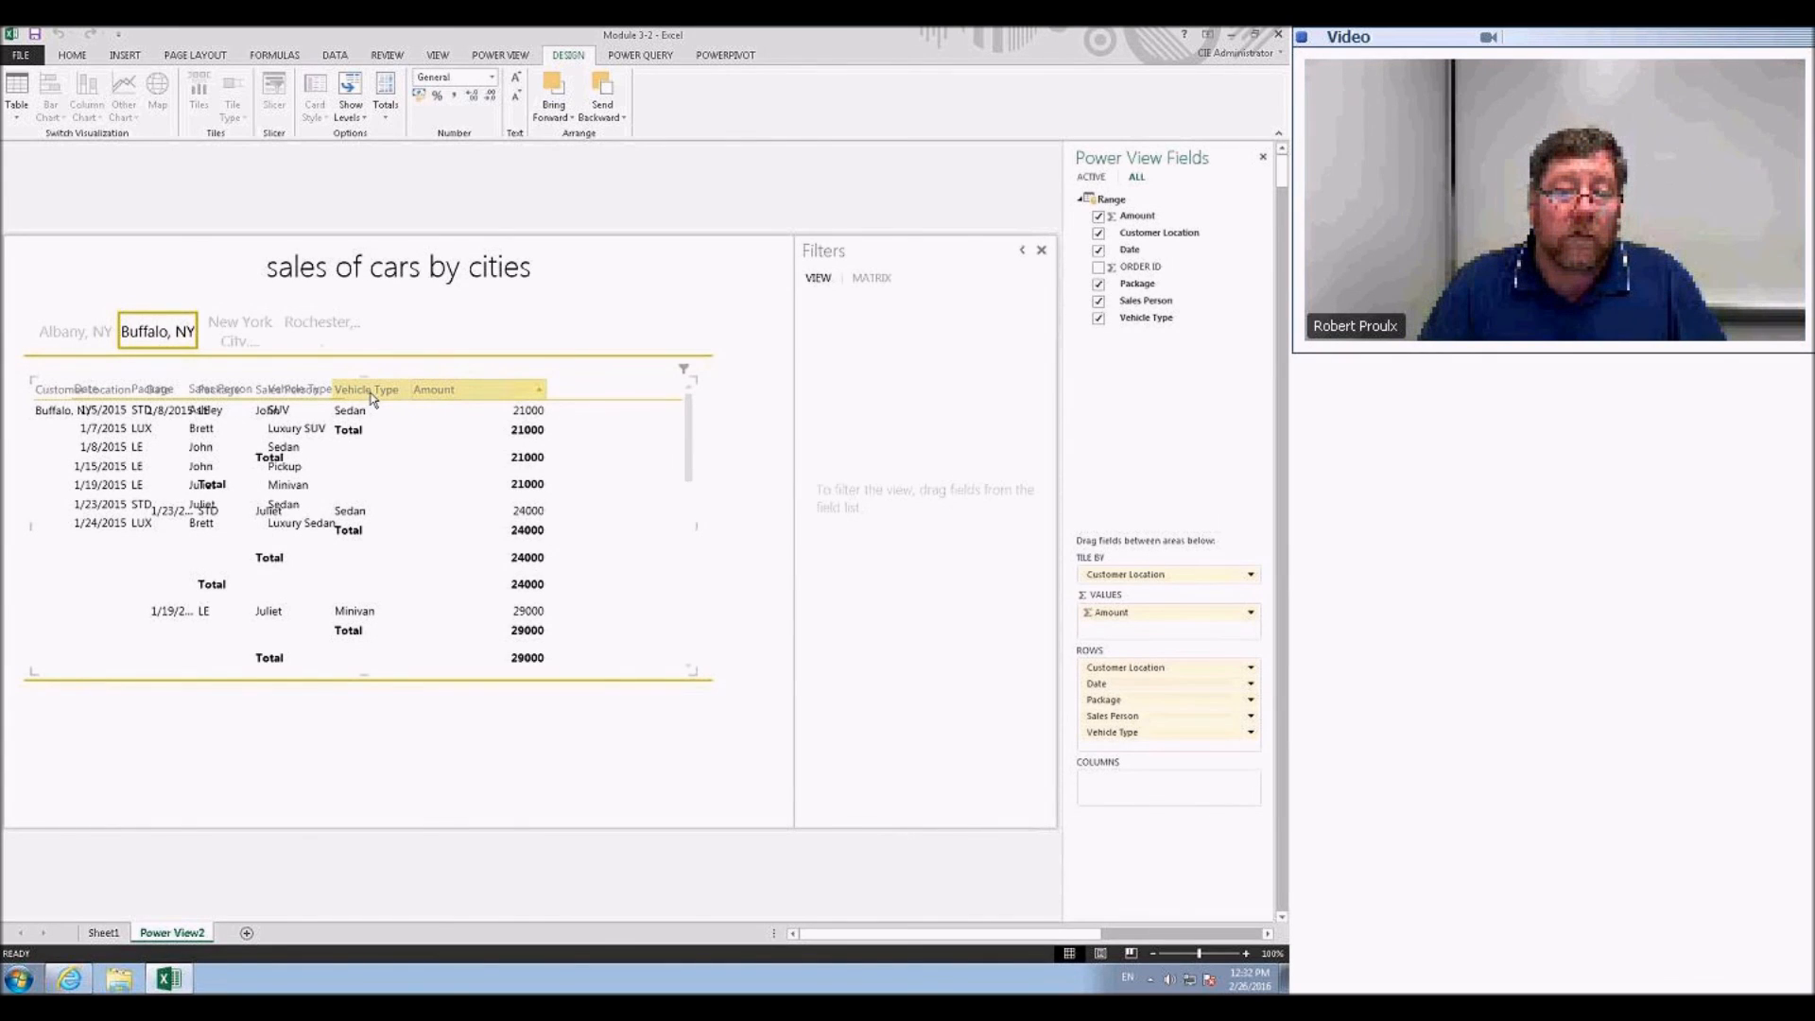
{"action": "left_click", "coordinate": [408, 391]}
{"action": "left_click_drag", "start_coordinate": [410, 390], "coordinate": [502, 390]}
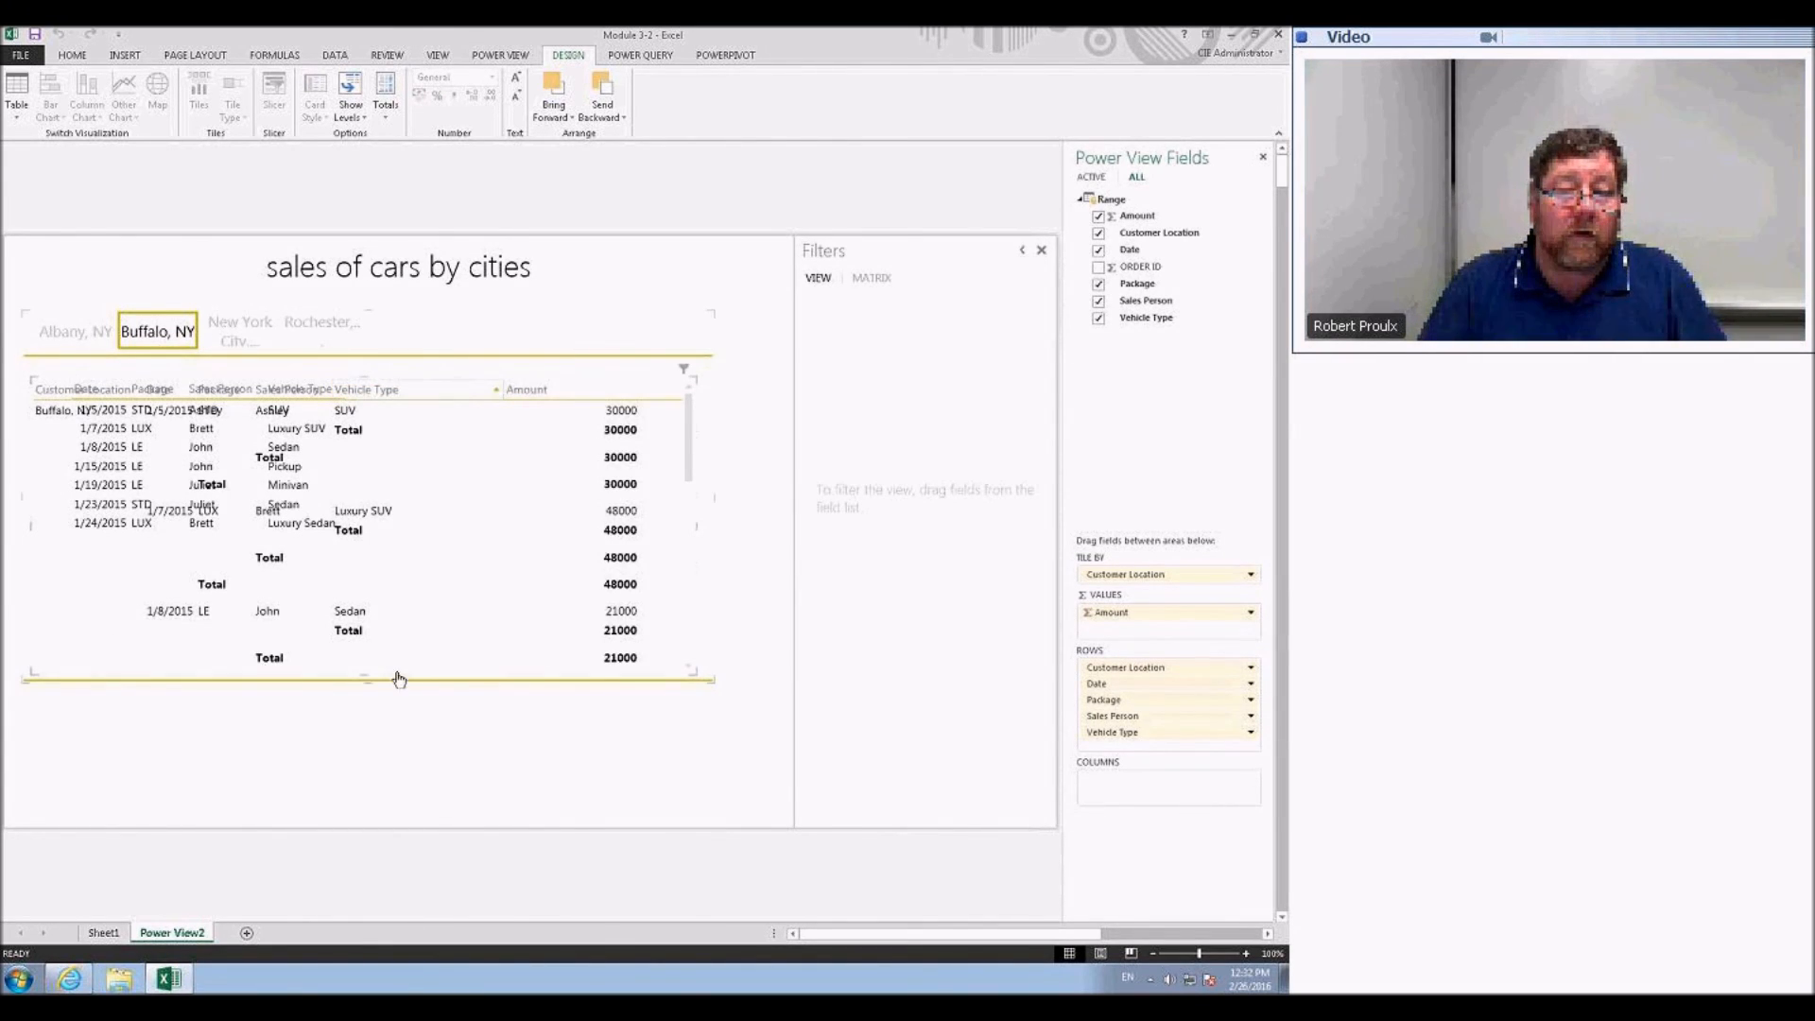
- Extend the tile container and the matrix downward to show more rows
{"action": "left_click_drag", "start_coordinate": [363, 675], "coordinate": [361, 723]}
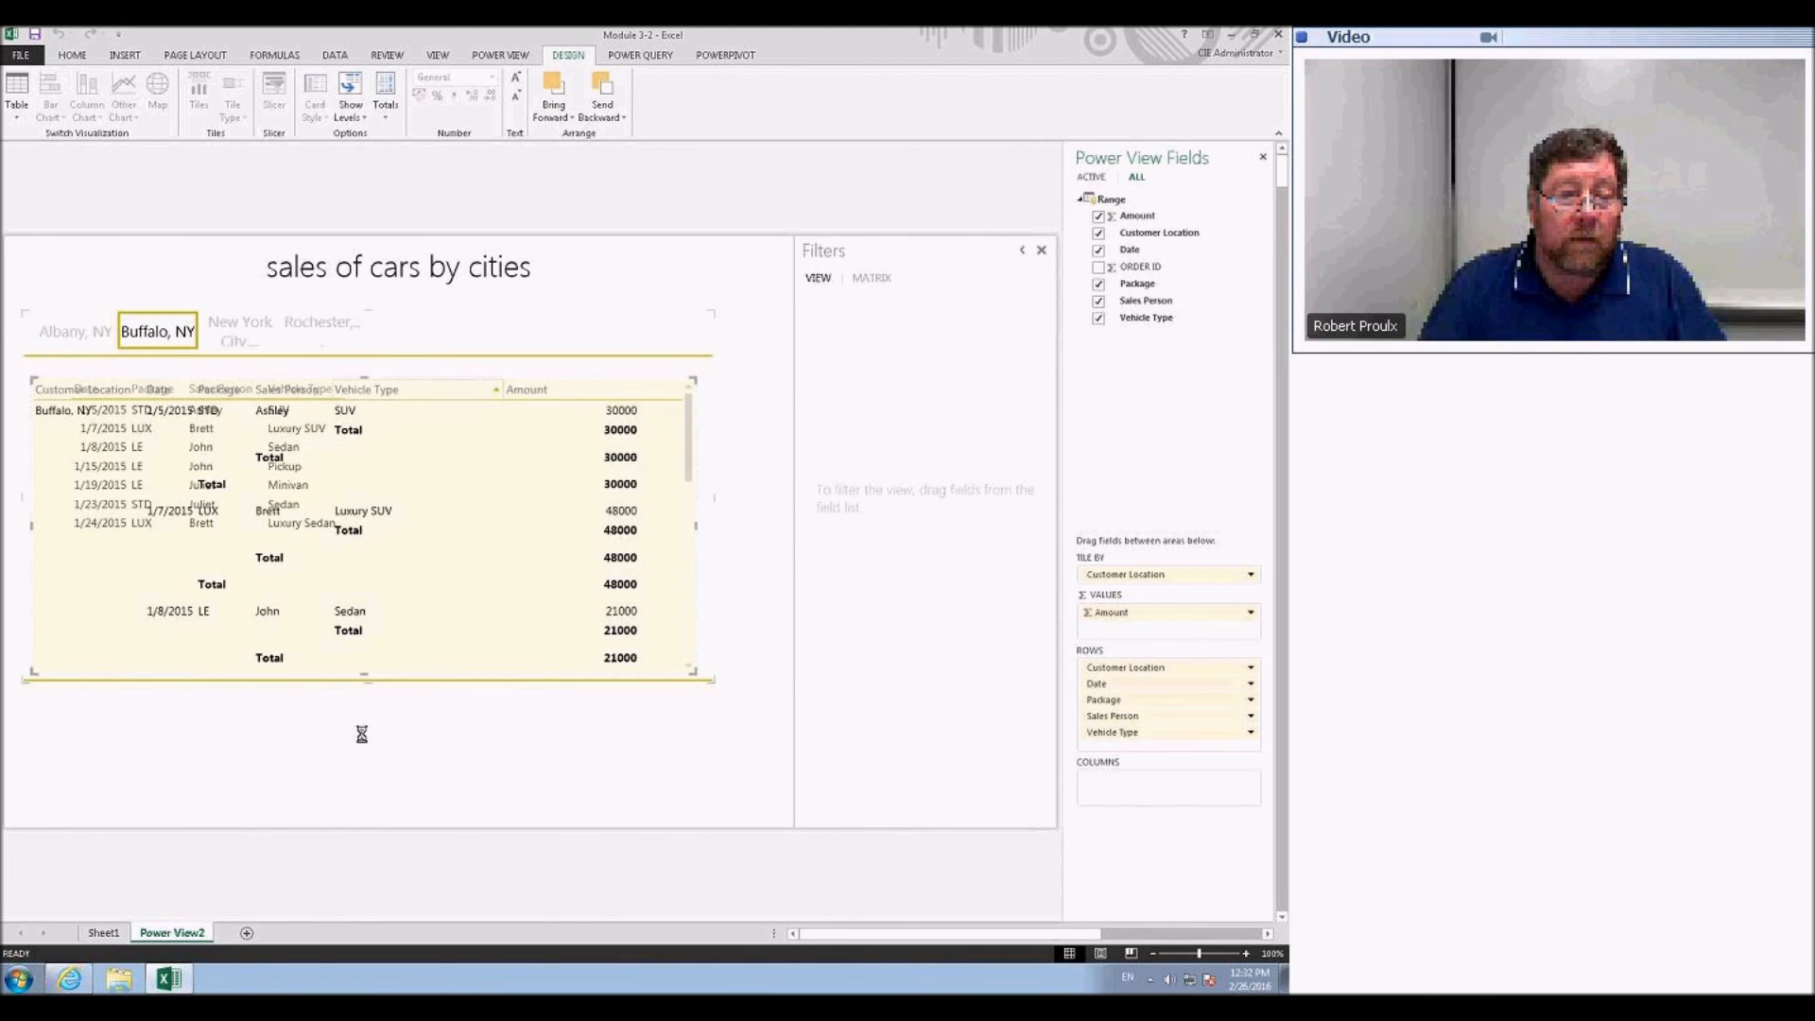
{"action": "left_click_drag", "start_coordinate": [368, 679], "coordinate": [365, 771]}
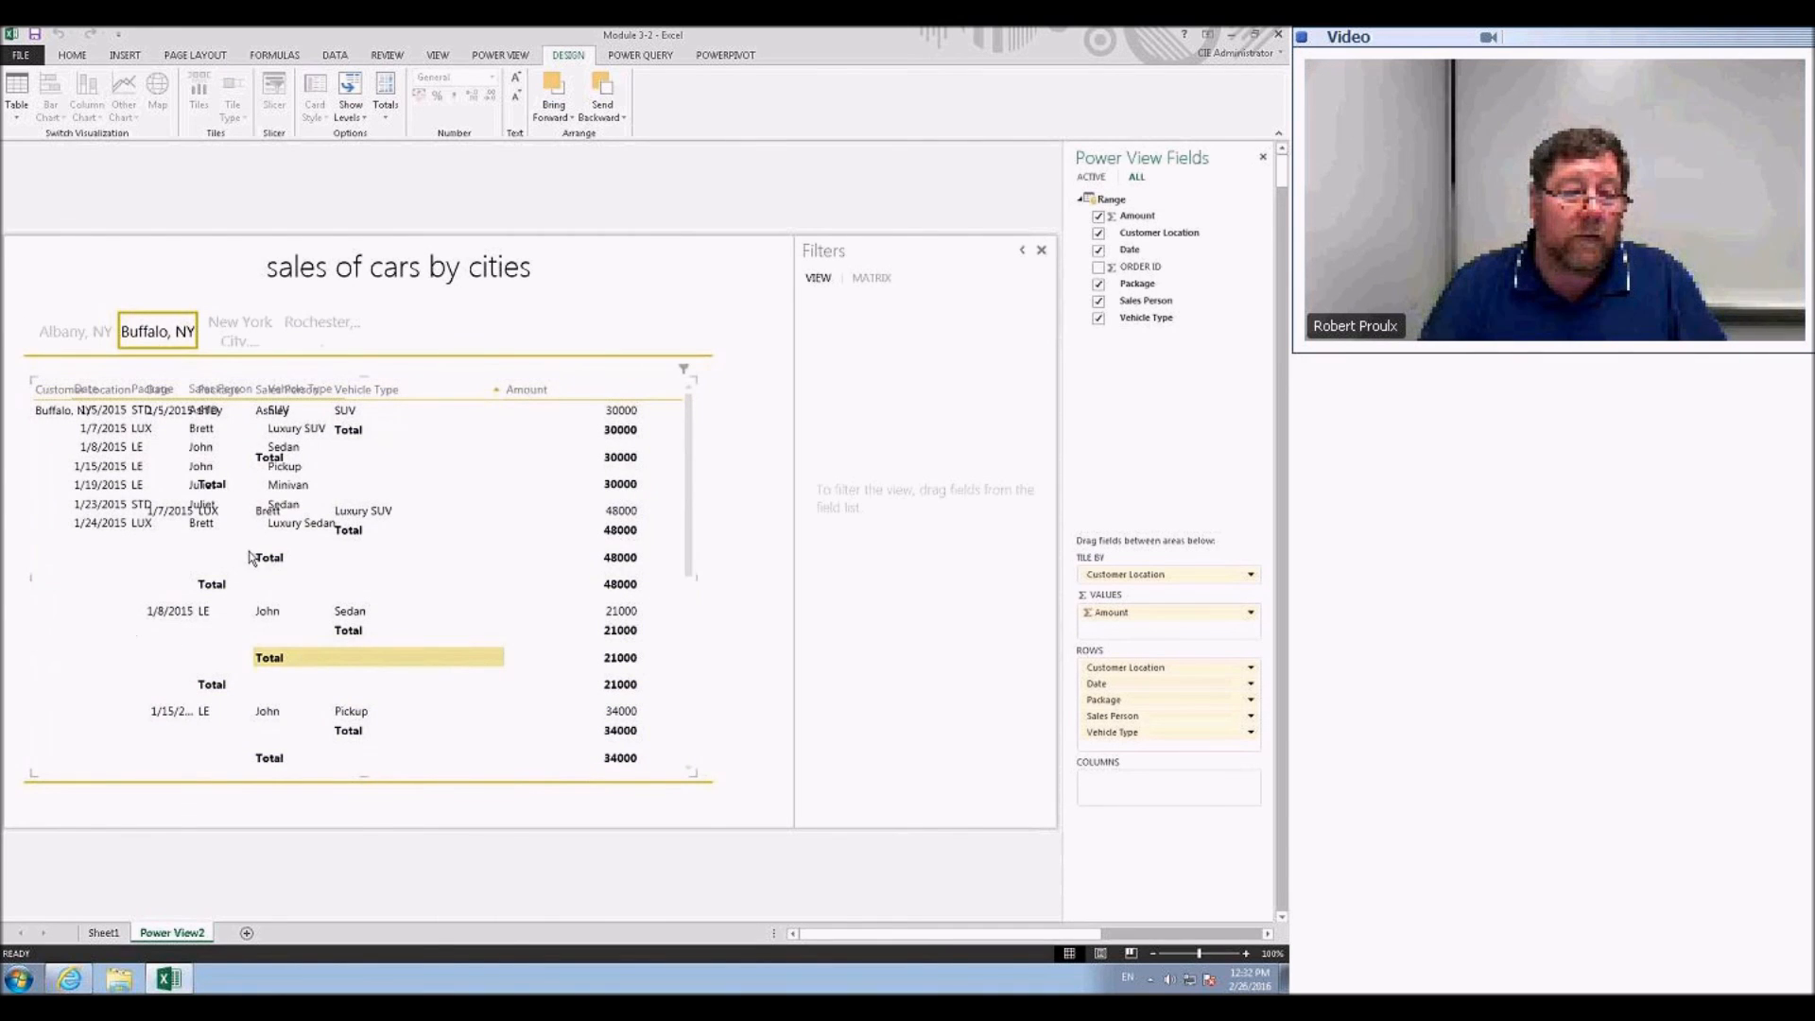
{"action": "mouse_move", "coordinate": [690, 506]}
{"action": "left_mouse_down"}
{"action": "mouse_move", "coordinate": [679, 679]}
{"action": "mouse_move", "coordinate": [685, 507]}
{"action": "left_mouse_up"}
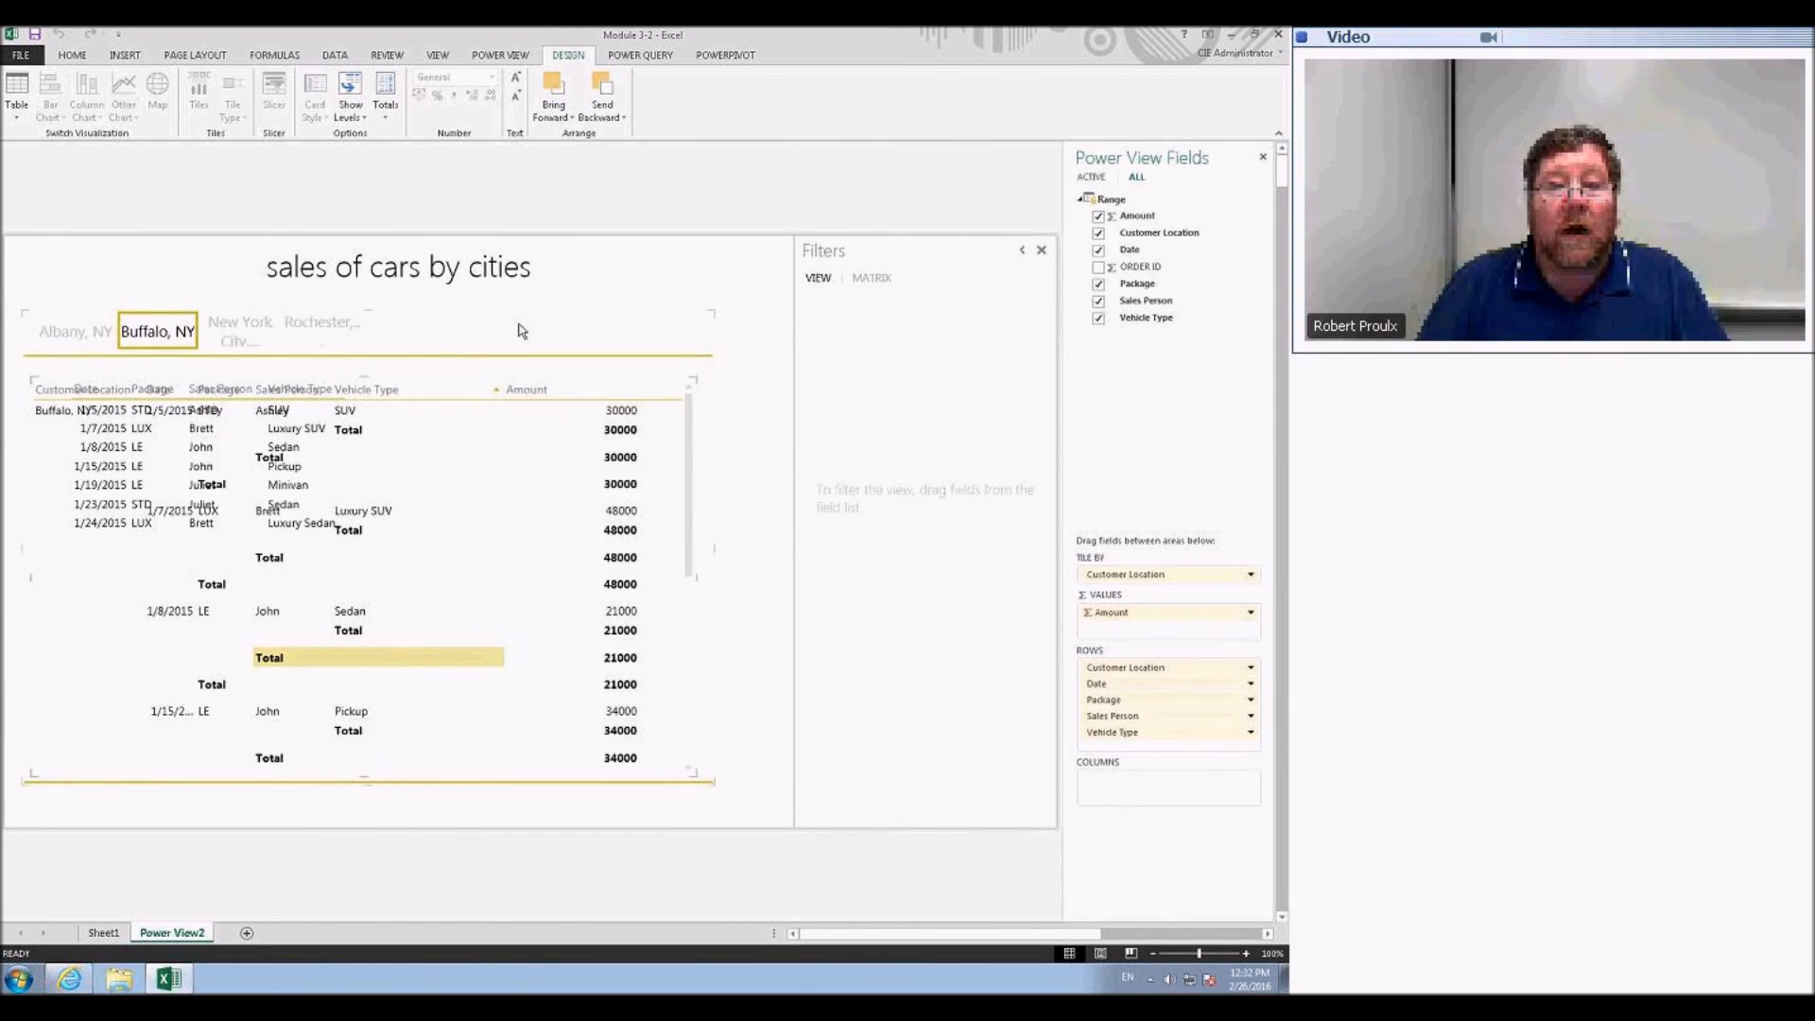
- Open the recent workbook IF-CO_3 and look through the records on the Quarterly Sales sheet
{"action": "left_click", "coordinate": [20, 54]}
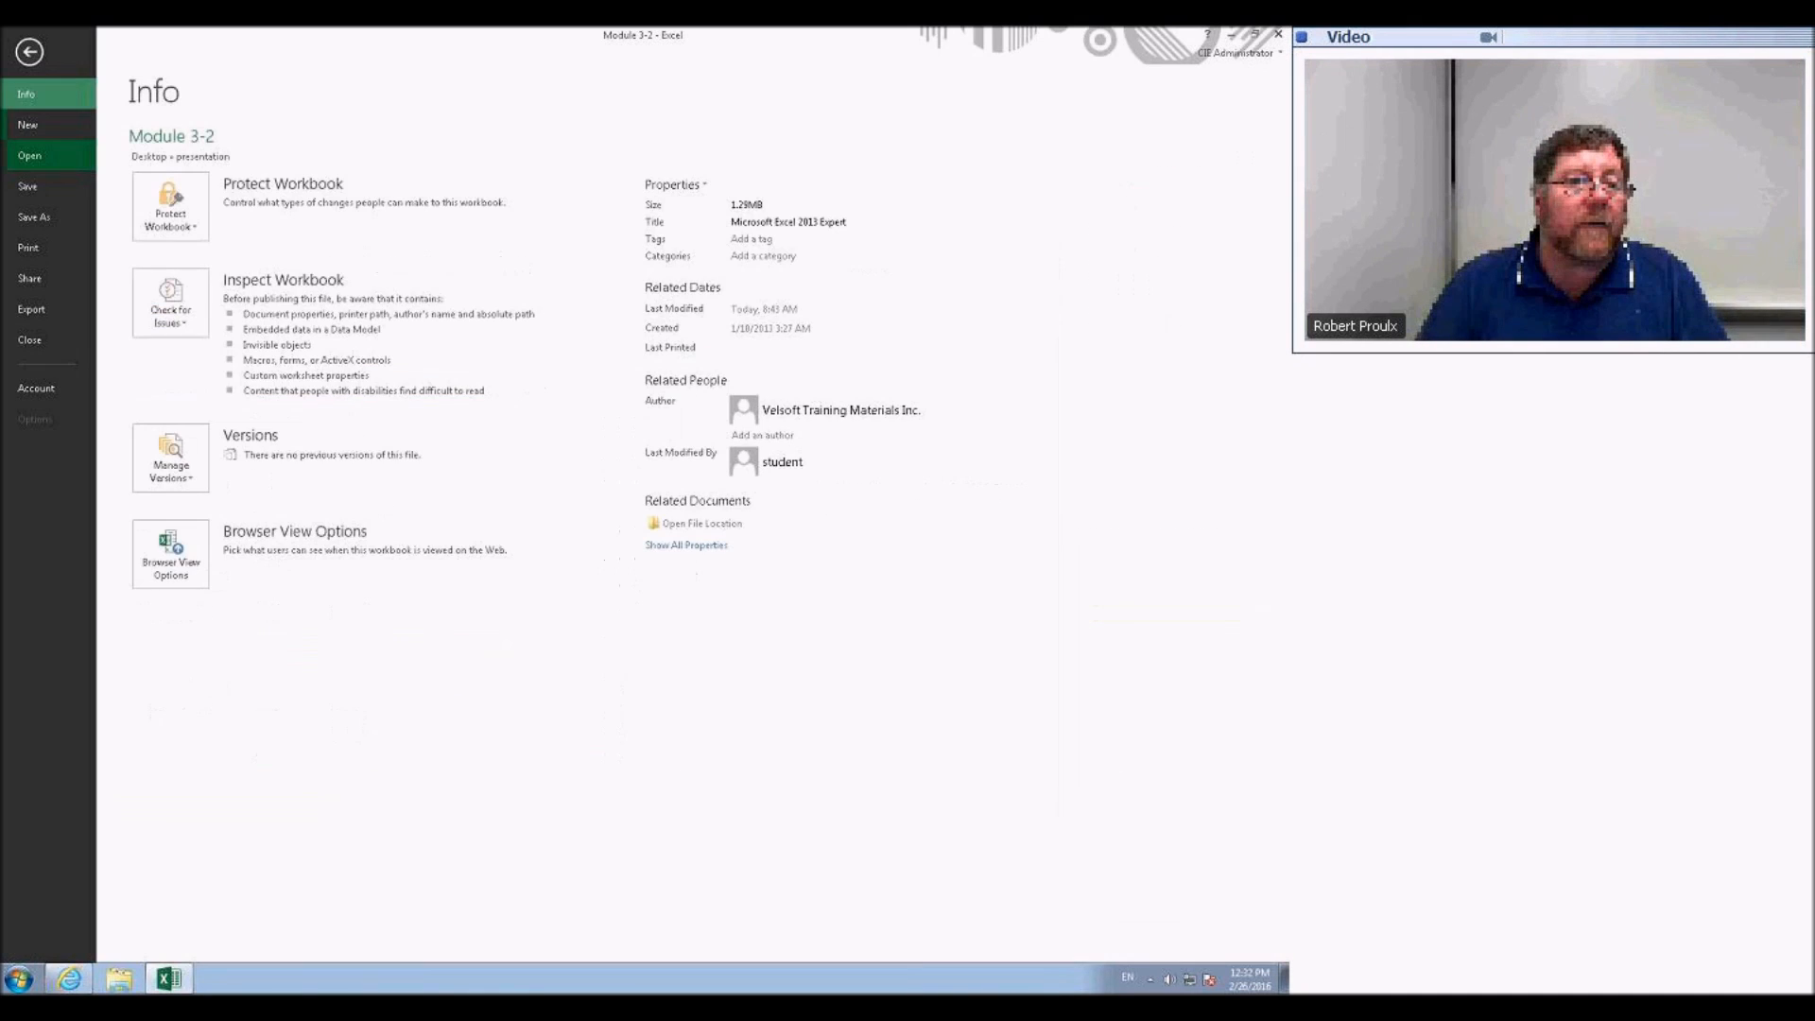
{"action": "left_click", "coordinate": [27, 160]}
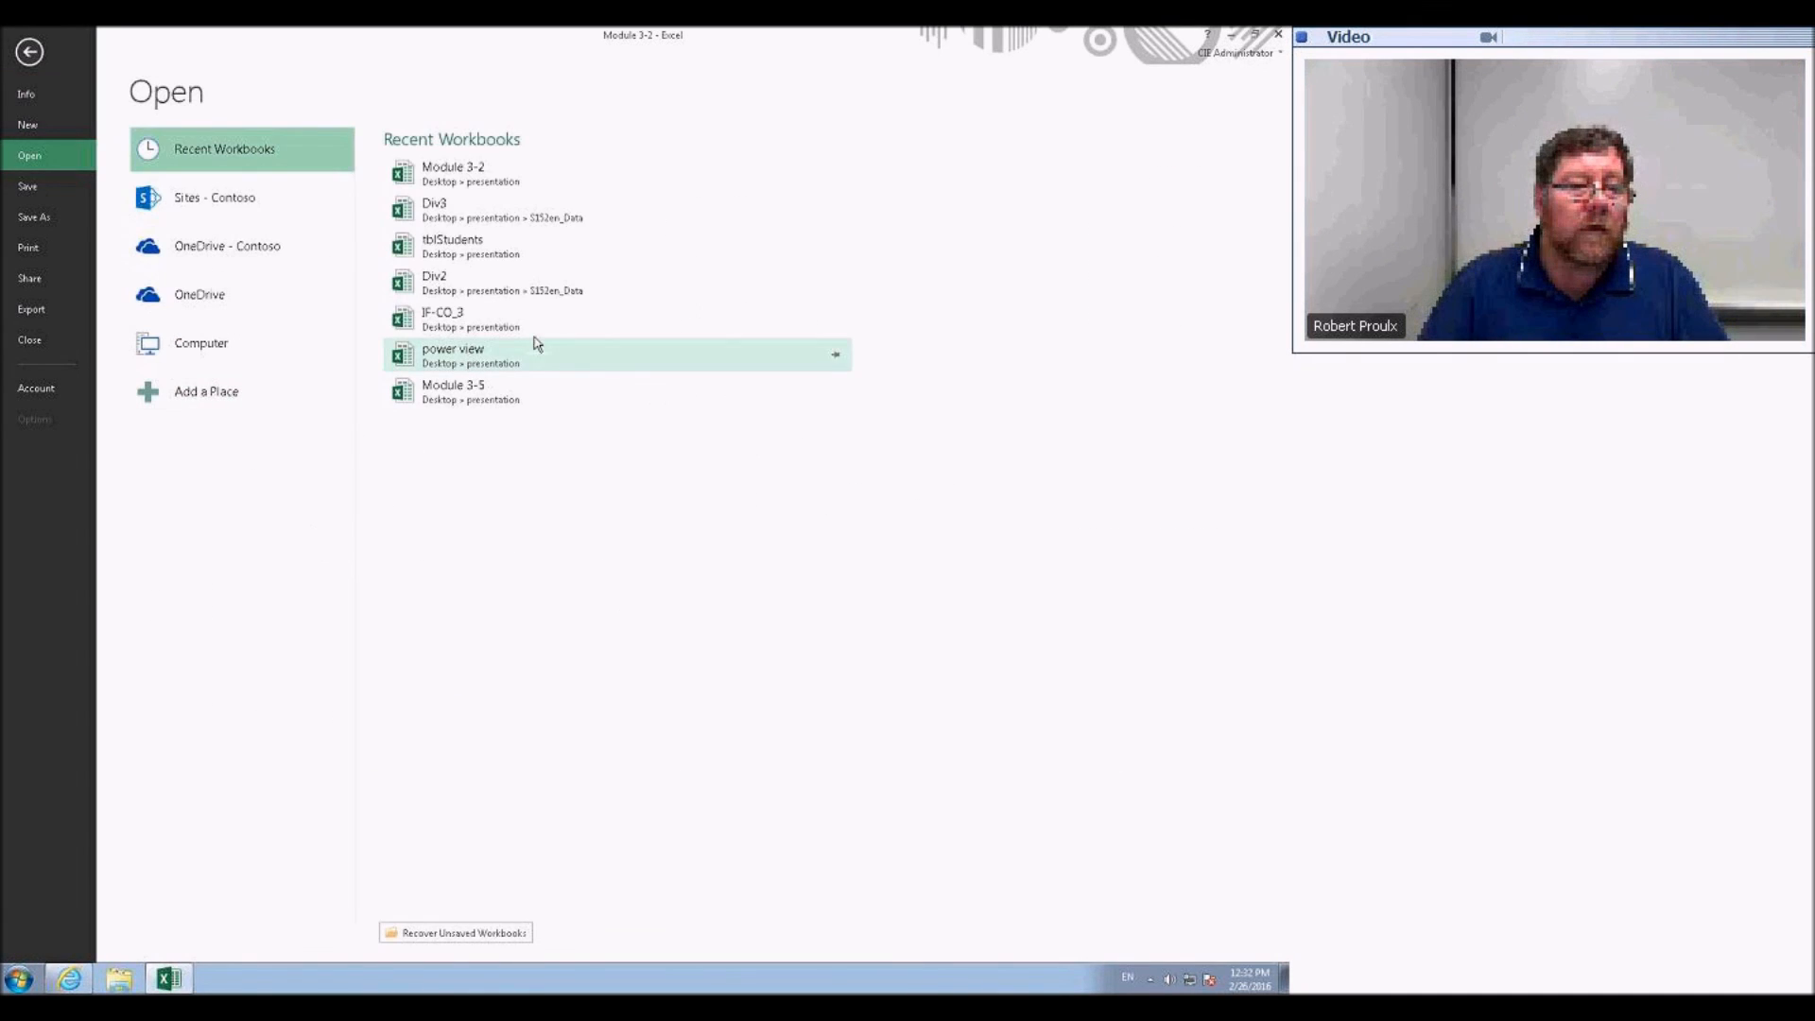
{"action": "left_click", "coordinate": [458, 318]}
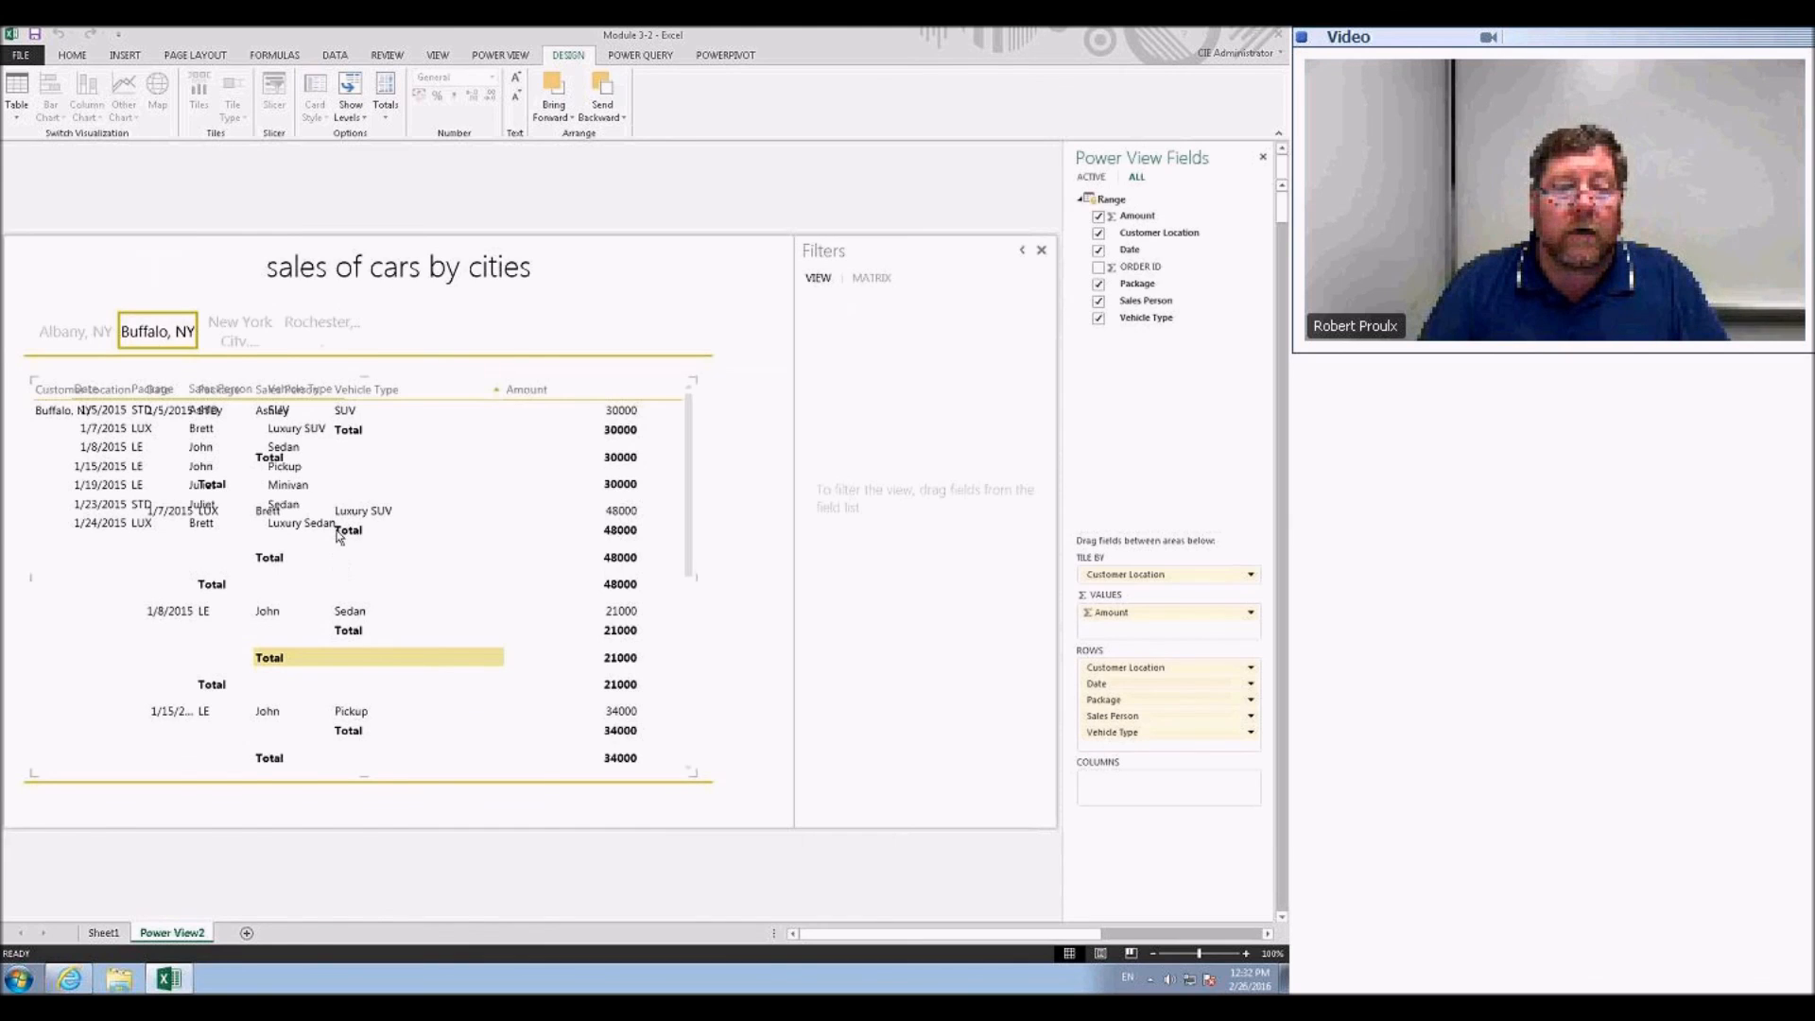
{"action": "left_click", "coordinate": [243, 446]}
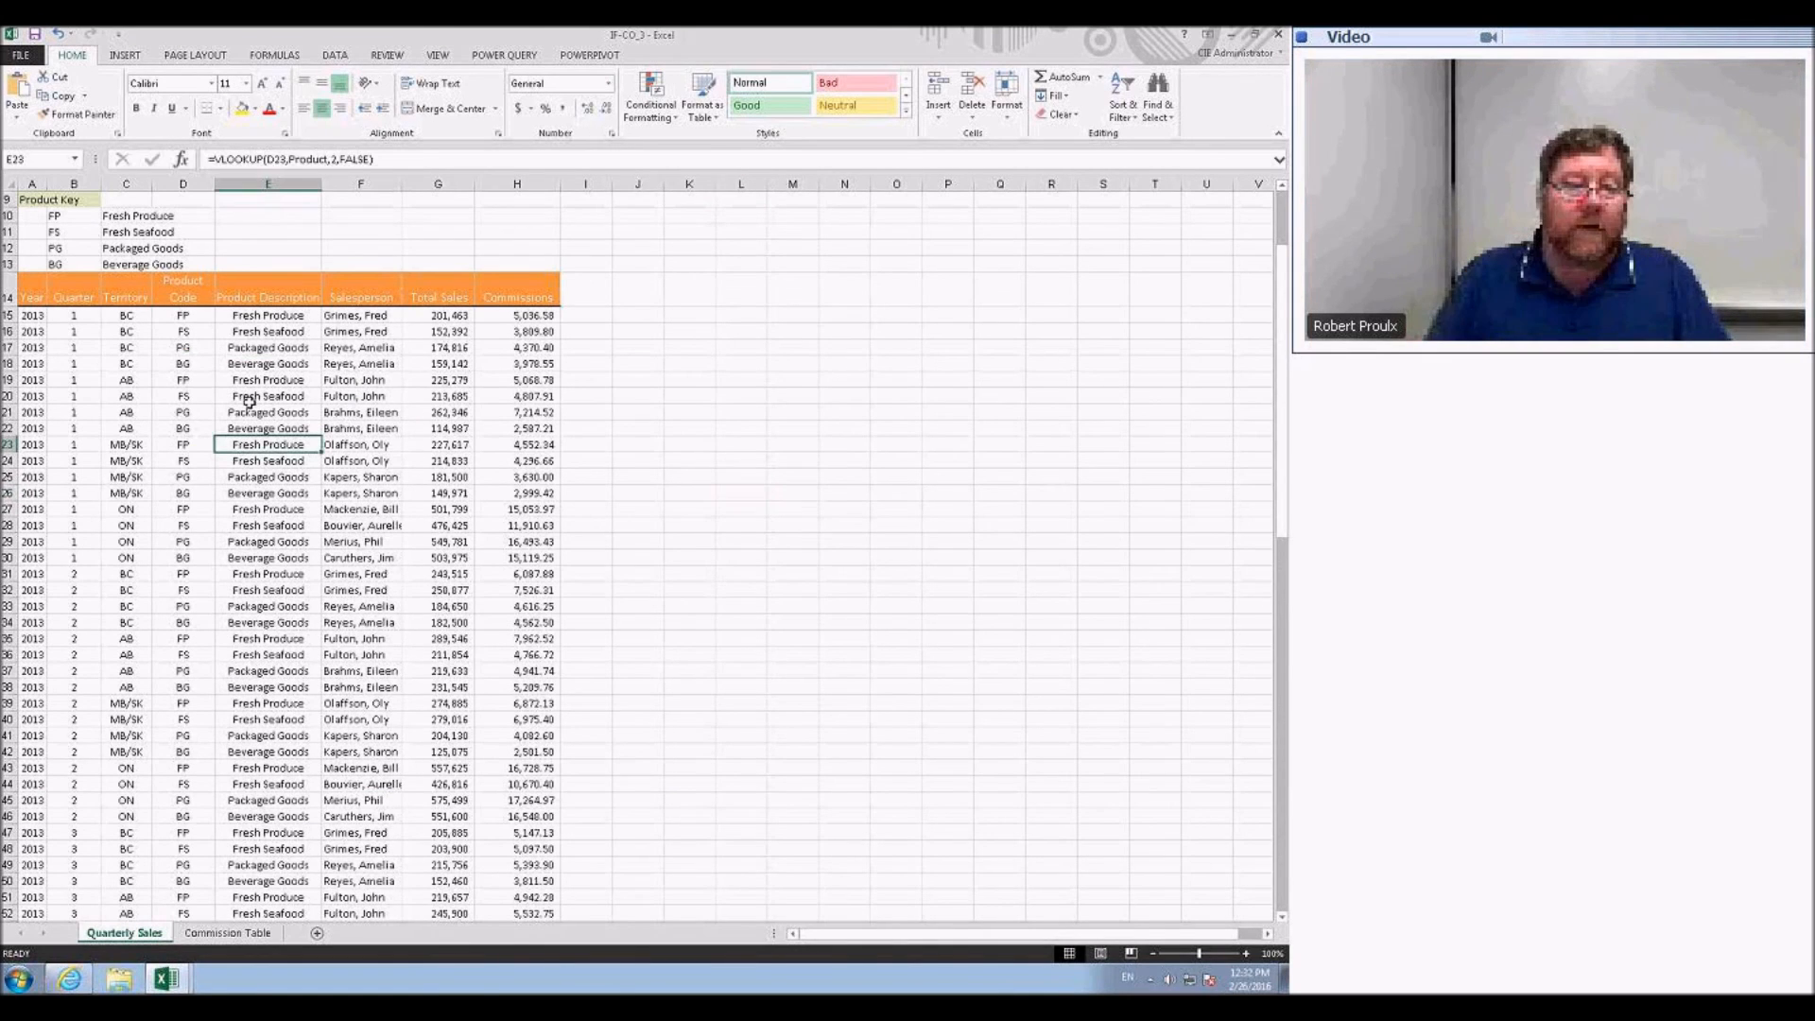
{"action": "scroll", "coordinate": [242, 397], "scroll_direction": "down", "scroll_amount": 20}
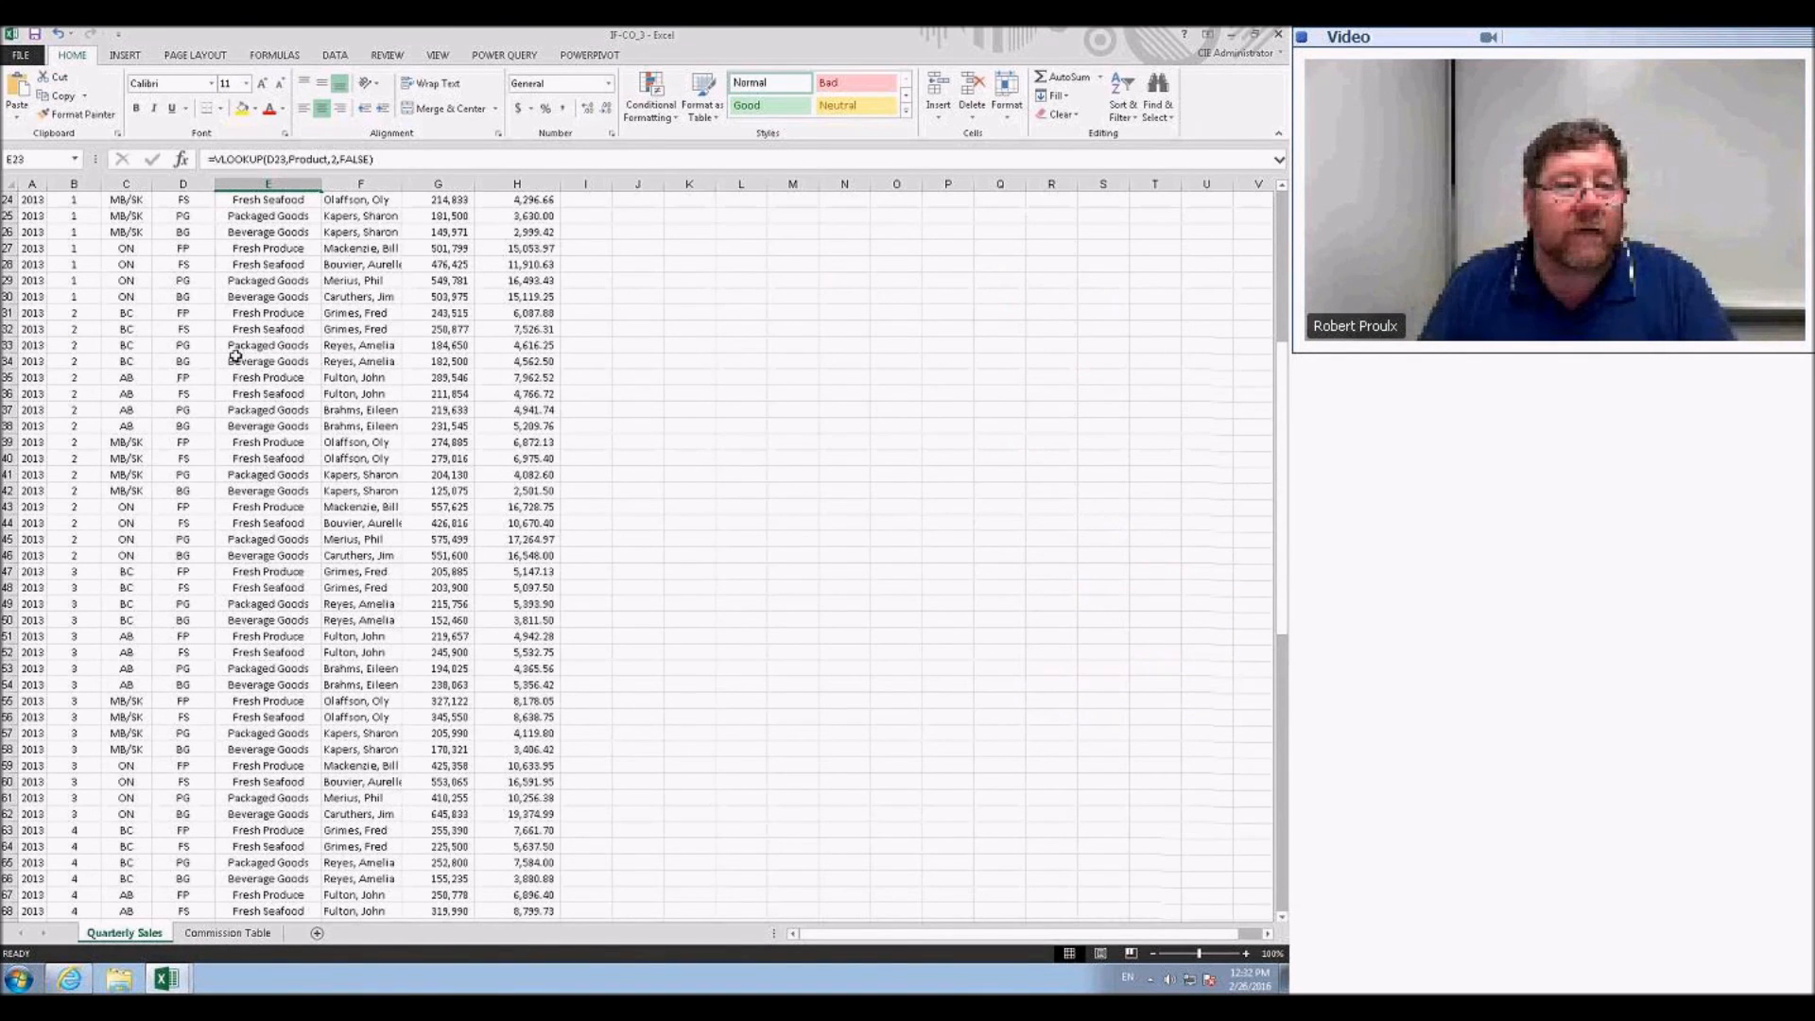
{"action": "scroll", "coordinate": [223, 485], "scroll_direction": "up", "scroll_amount": 6}
{"action": "left_click", "coordinate": [194, 437]}
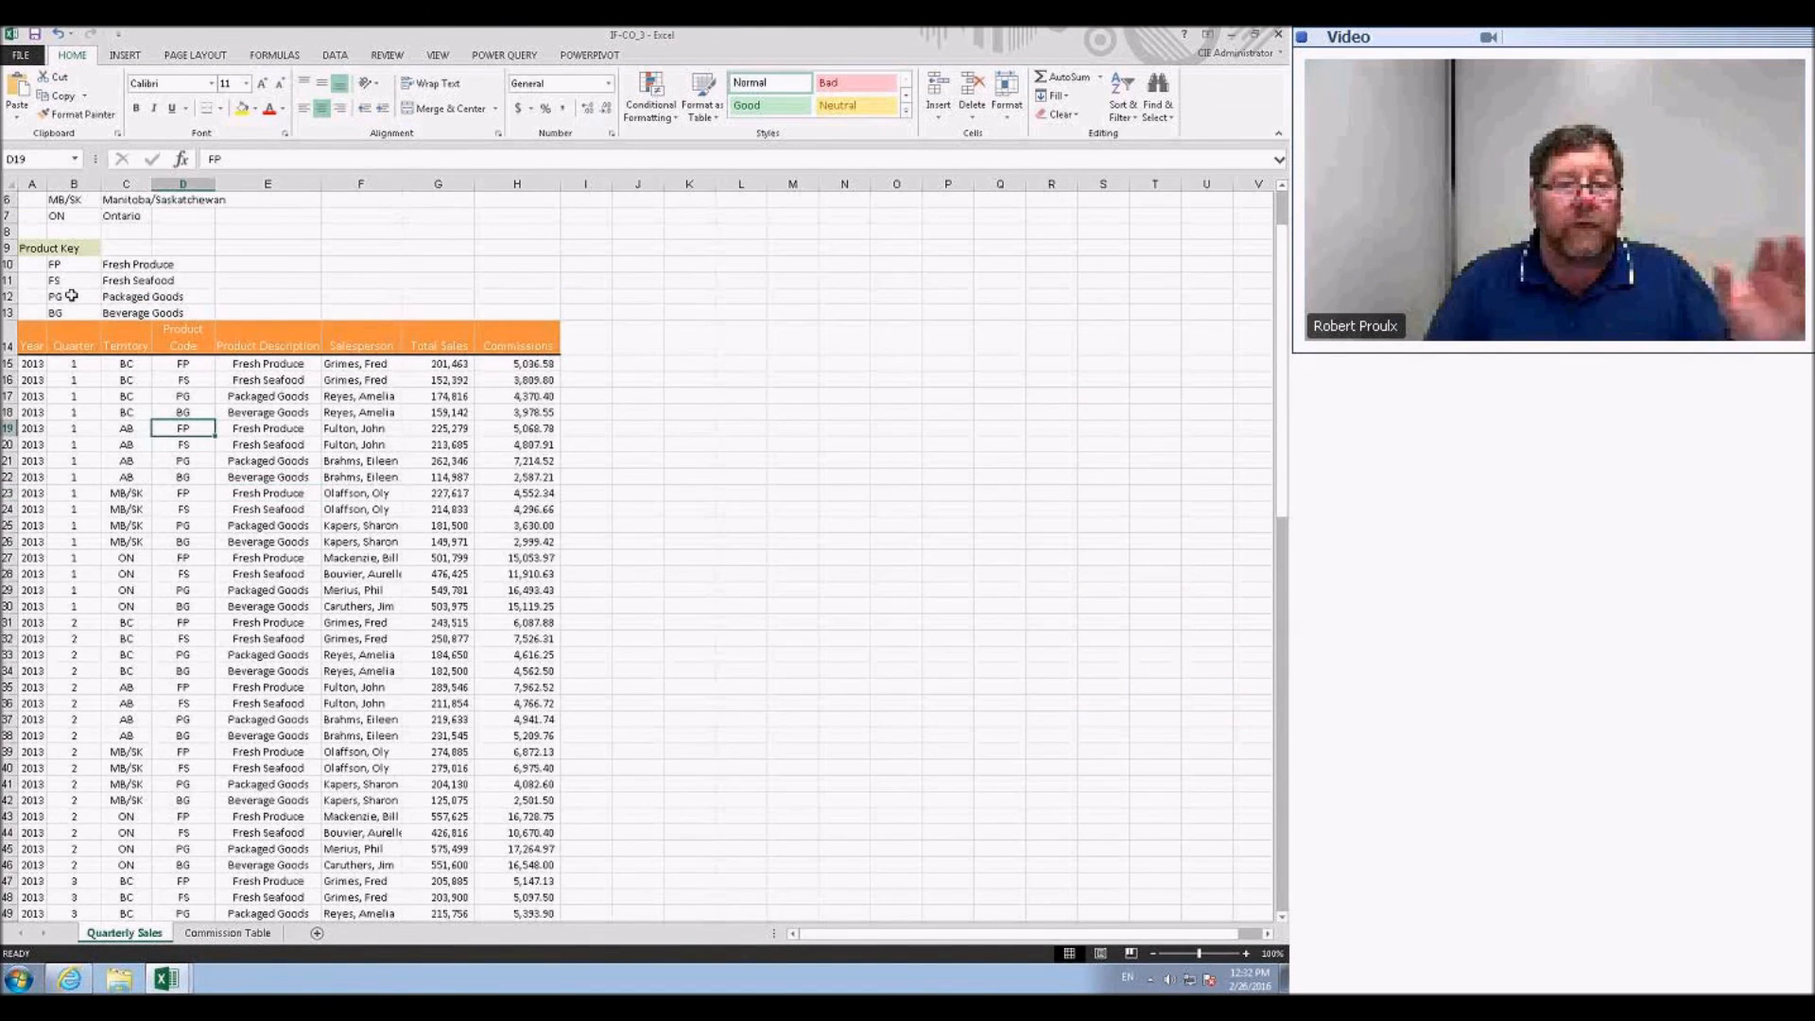
- Select the named range Database on the Quarterly Sales sheet and check the rows it covers
{"action": "left_click", "coordinate": [75, 159]}
{"action": "left_click", "coordinate": [63, 196]}
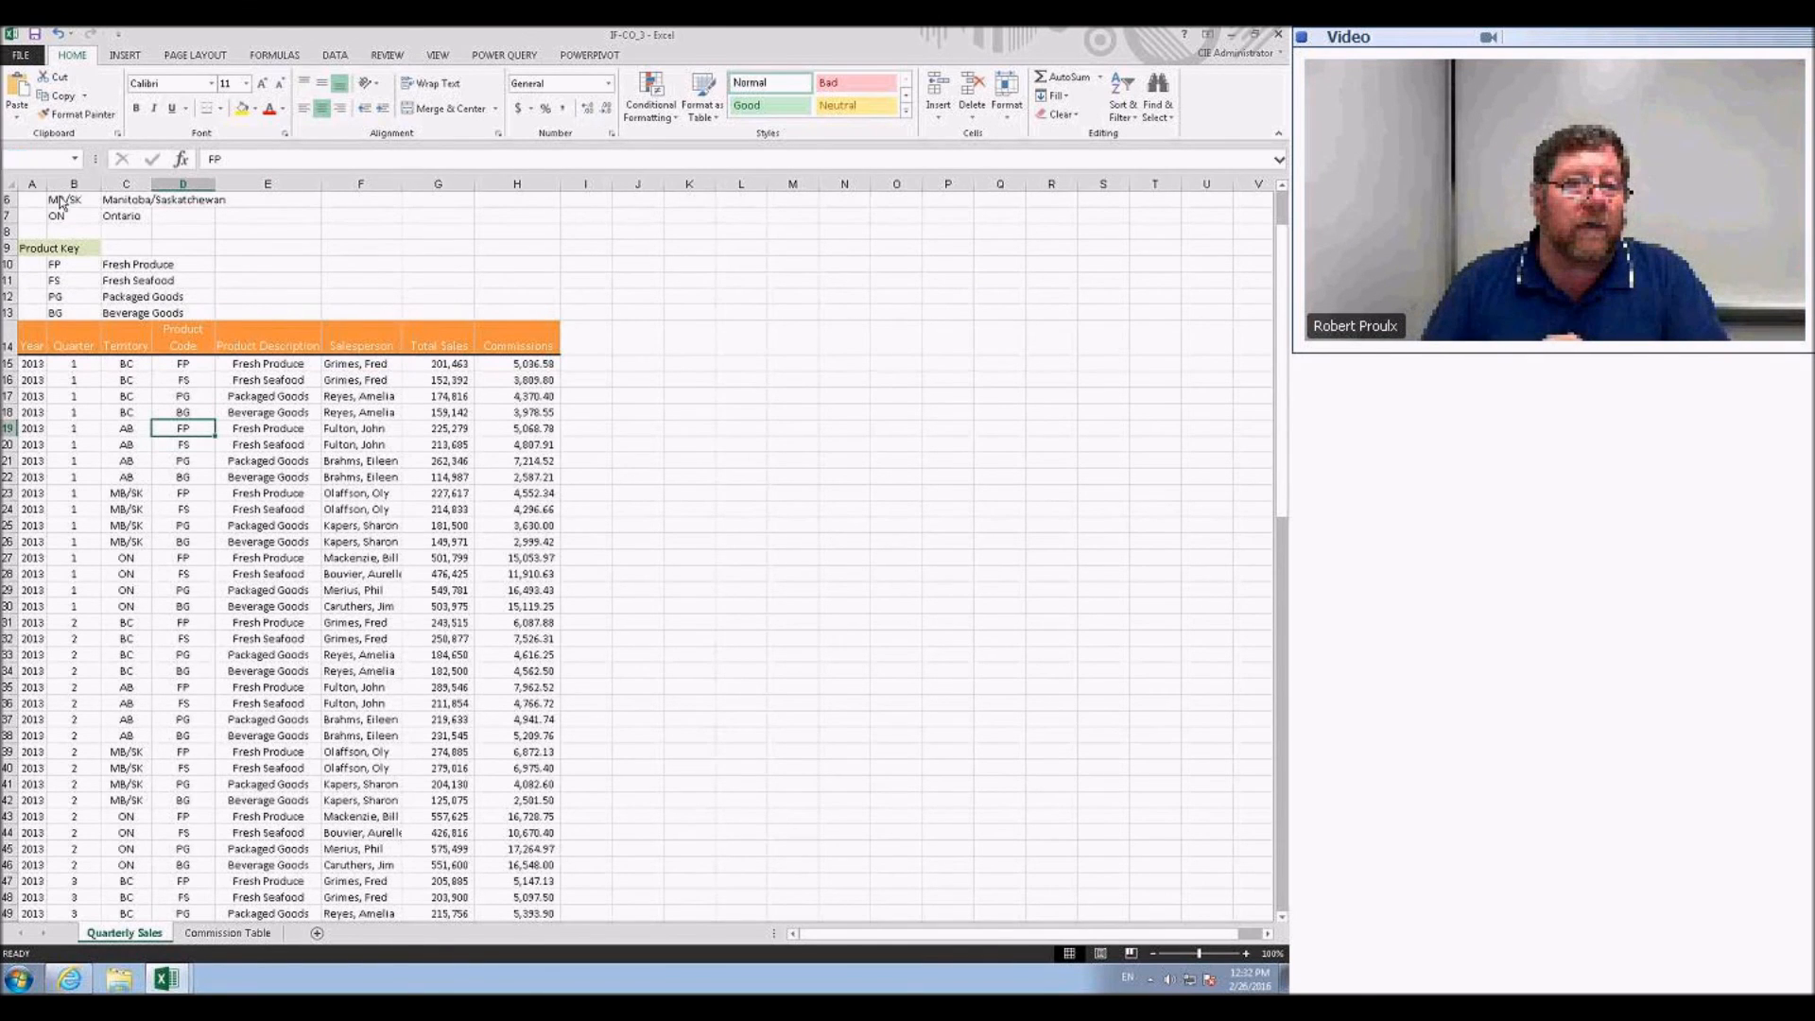
{"action": "scroll", "coordinate": [257, 446], "scroll_direction": "down", "scroll_amount": 17}
{"action": "scroll", "coordinate": [257, 446], "scroll_direction": "down", "scroll_amount": 6}
{"action": "scroll", "coordinate": [252, 422], "scroll_direction": "up", "scroll_amount": 17}
- Create a PivotTable on a new worksheet using the named range "database" as its source
{"action": "left_click", "coordinate": [125, 55]}
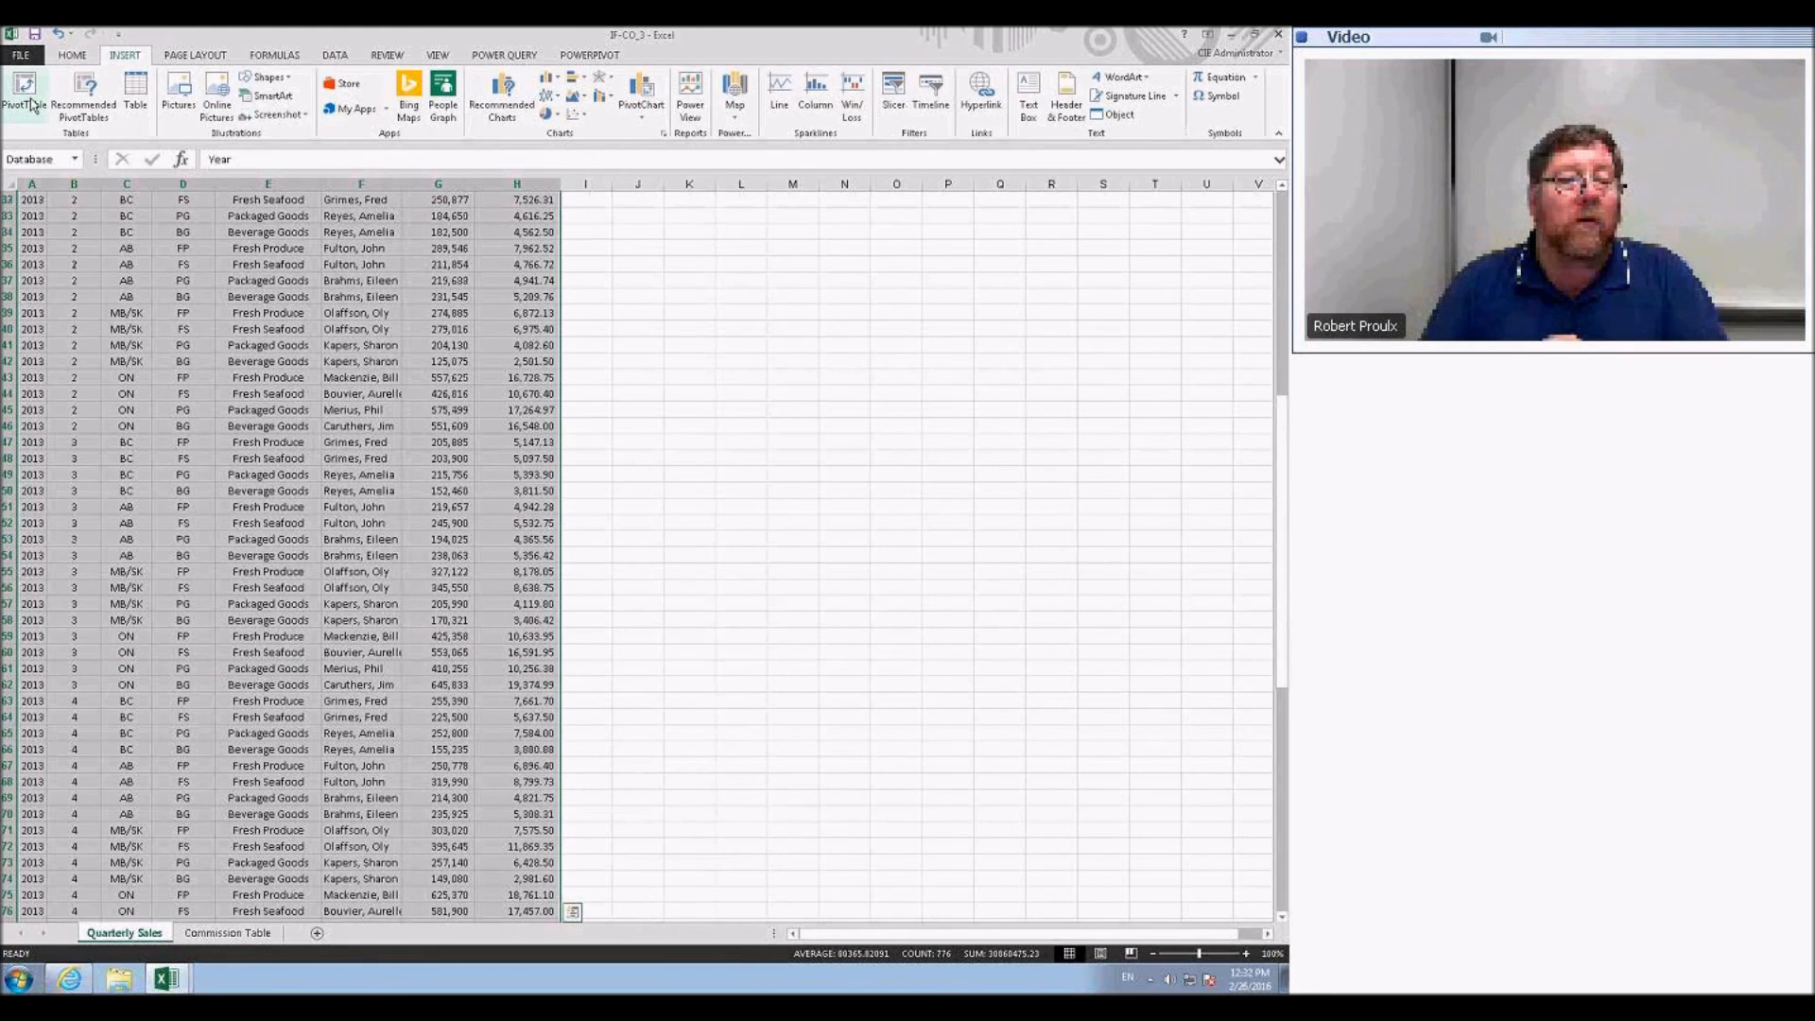
{"action": "left_click", "coordinate": [24, 102]}
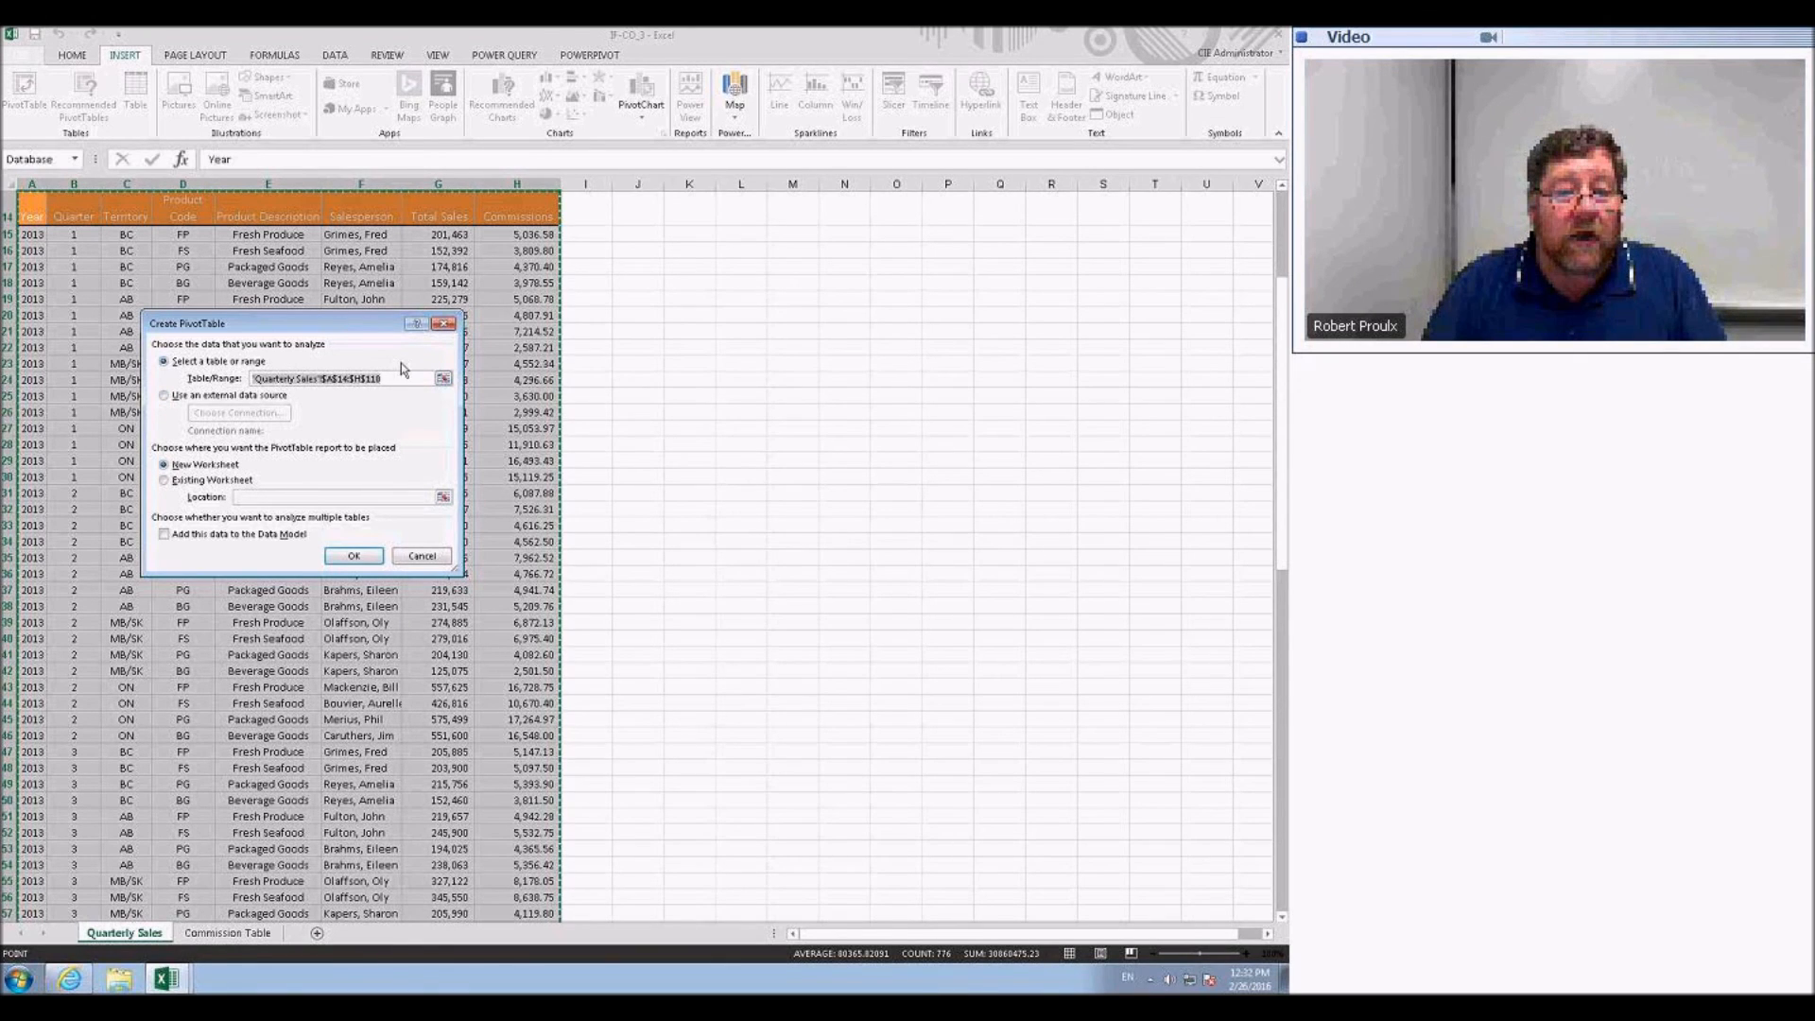
{"action": "type", "text": "data"}
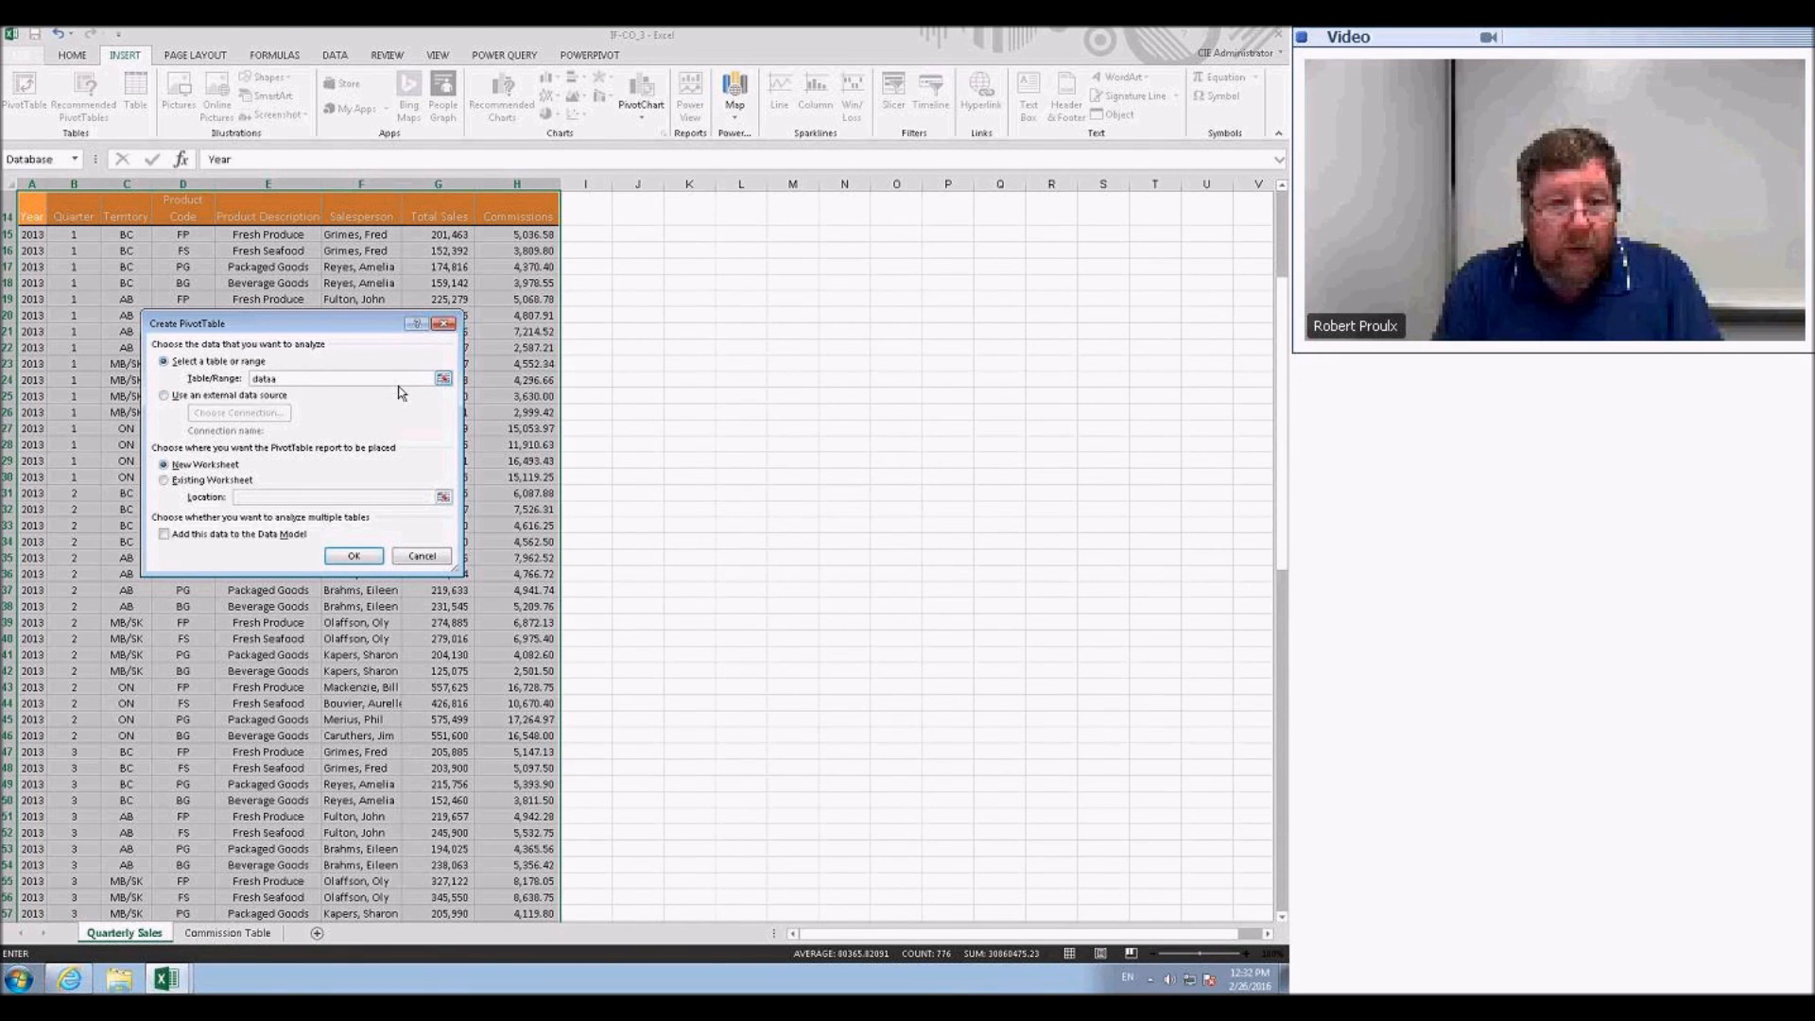
{"action": "type", "text": "bases"}
{"action": "key", "text": "BackSpace"}
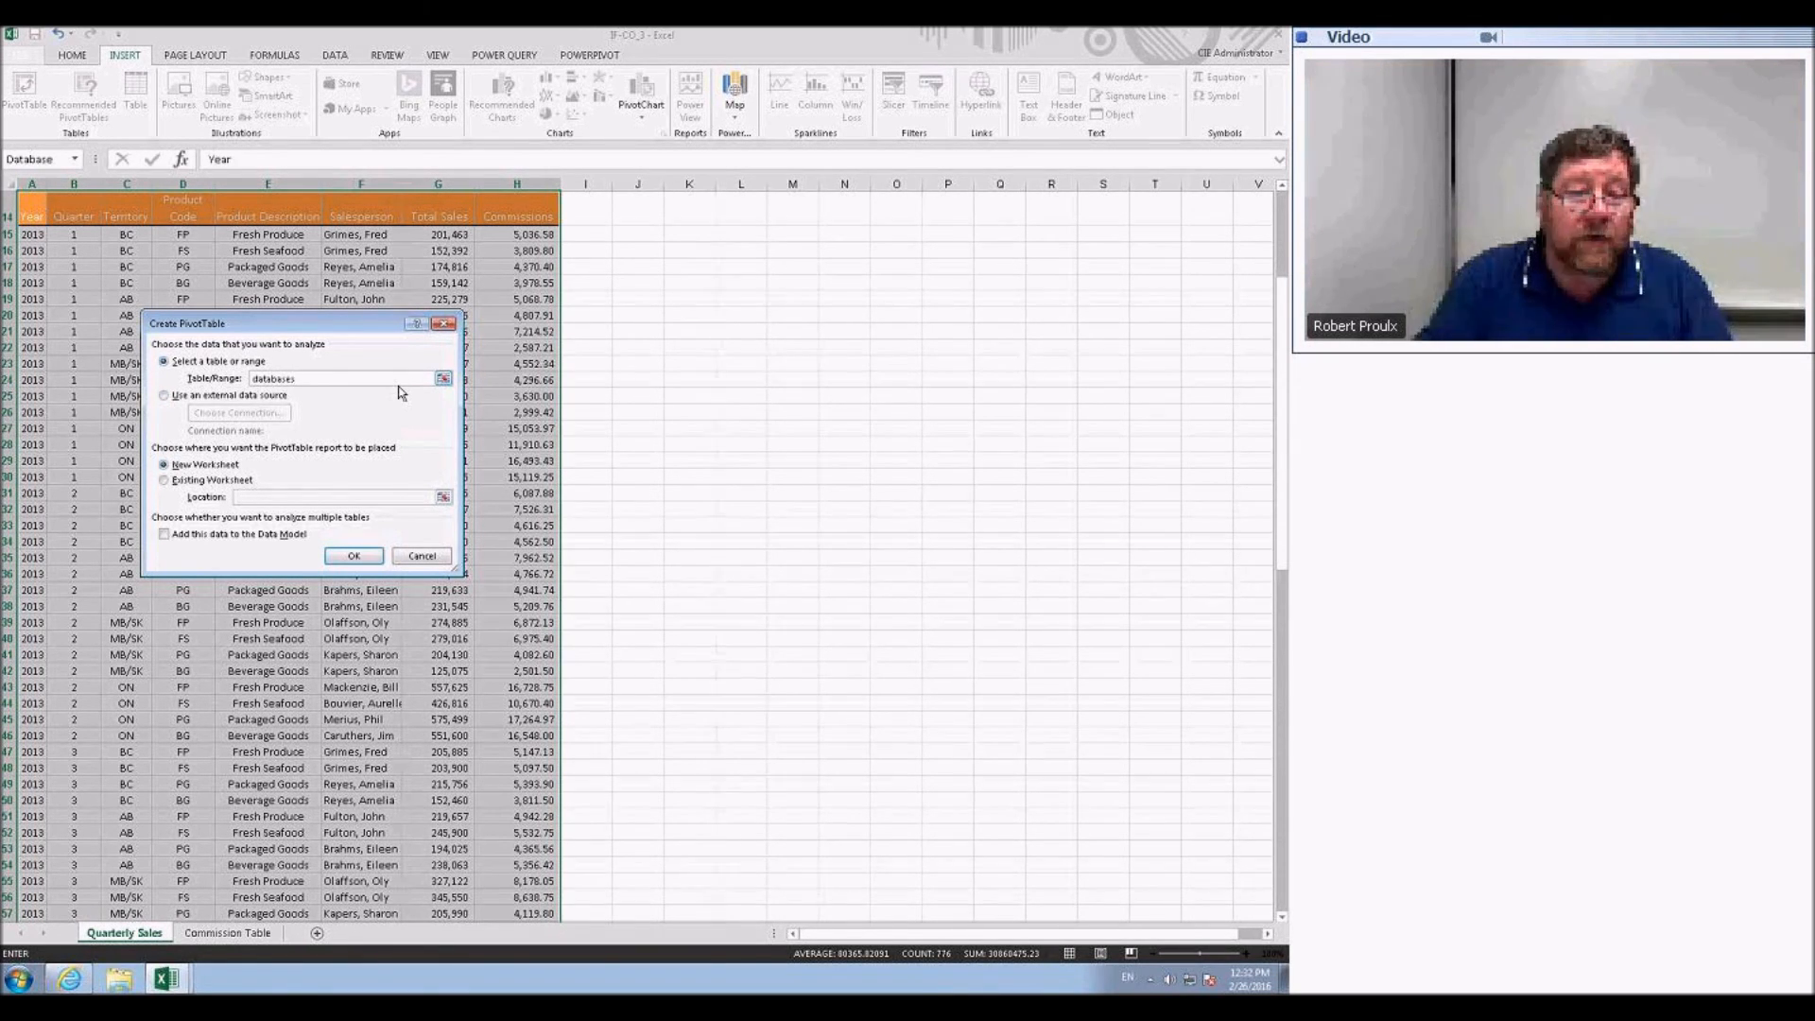
{"action": "left_click", "coordinate": [359, 556]}
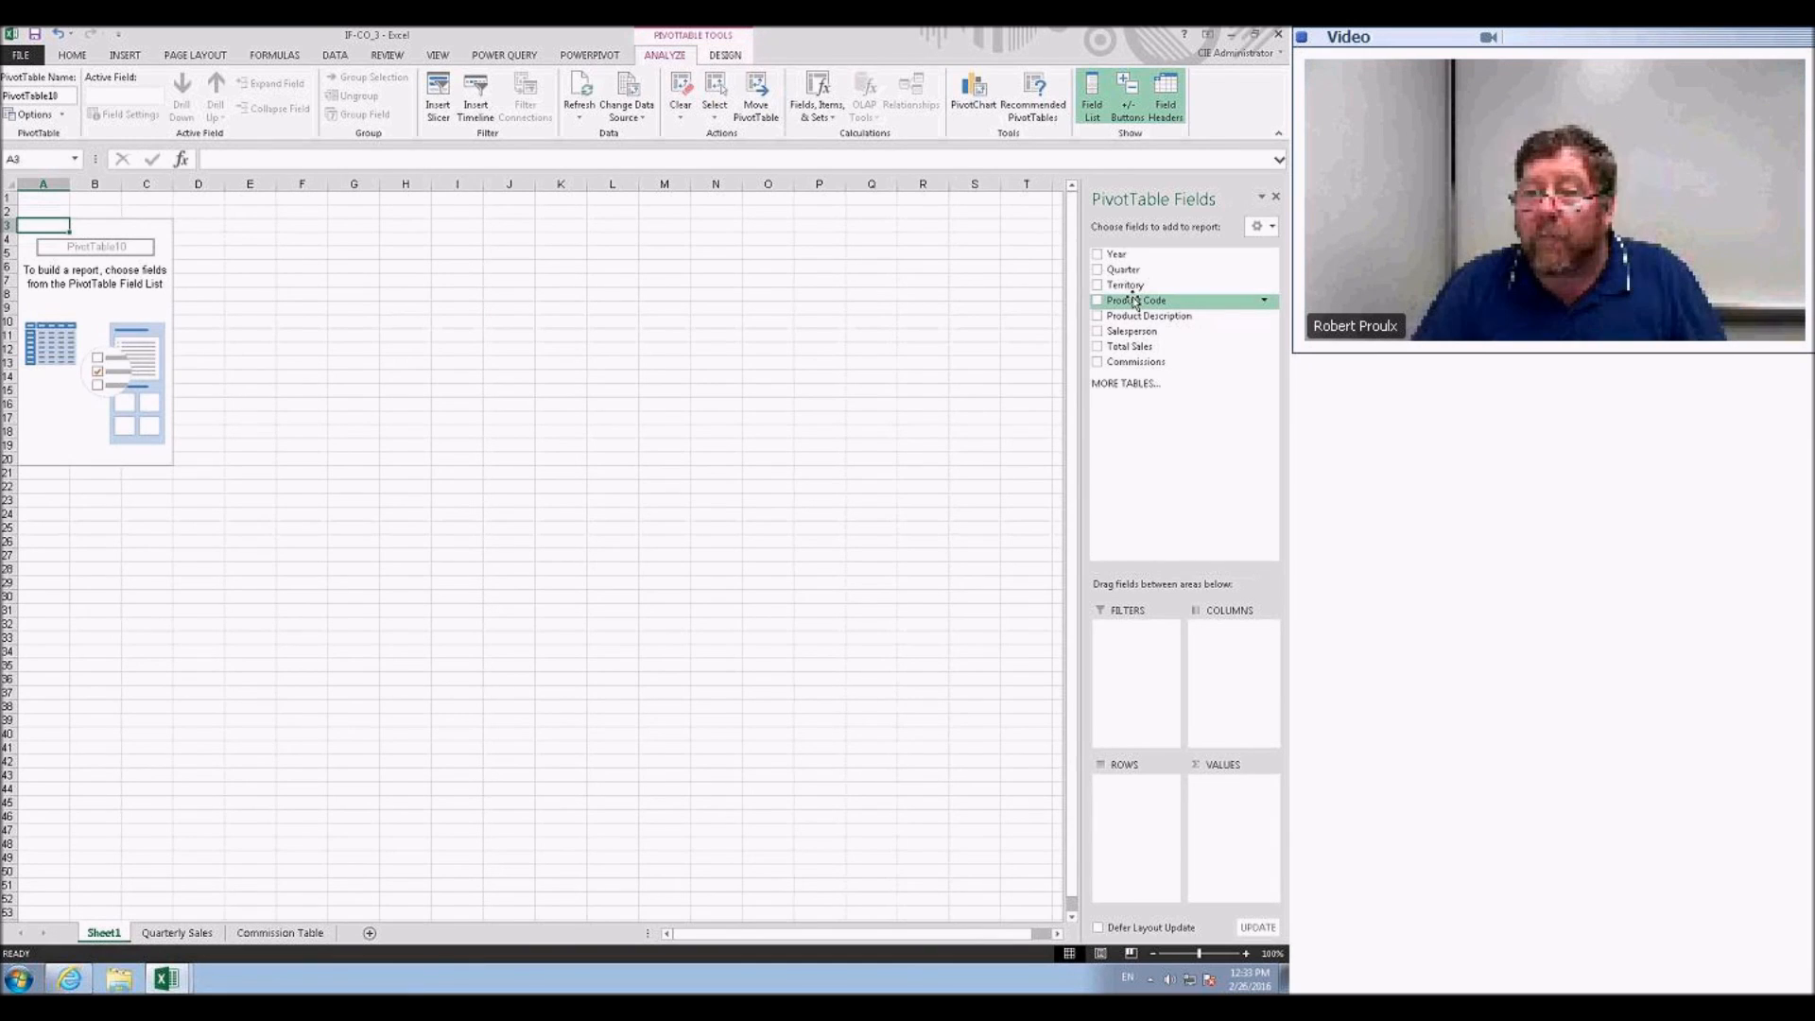
- Lay out the PivotTable with Territory as rows, Product Code as columns and Total Sales as values
{"action": "left_click_drag", "start_coordinate": [1109, 292], "coordinate": [1138, 784]}
{"action": "left_click_drag", "start_coordinate": [1145, 300], "coordinate": [1235, 649]}
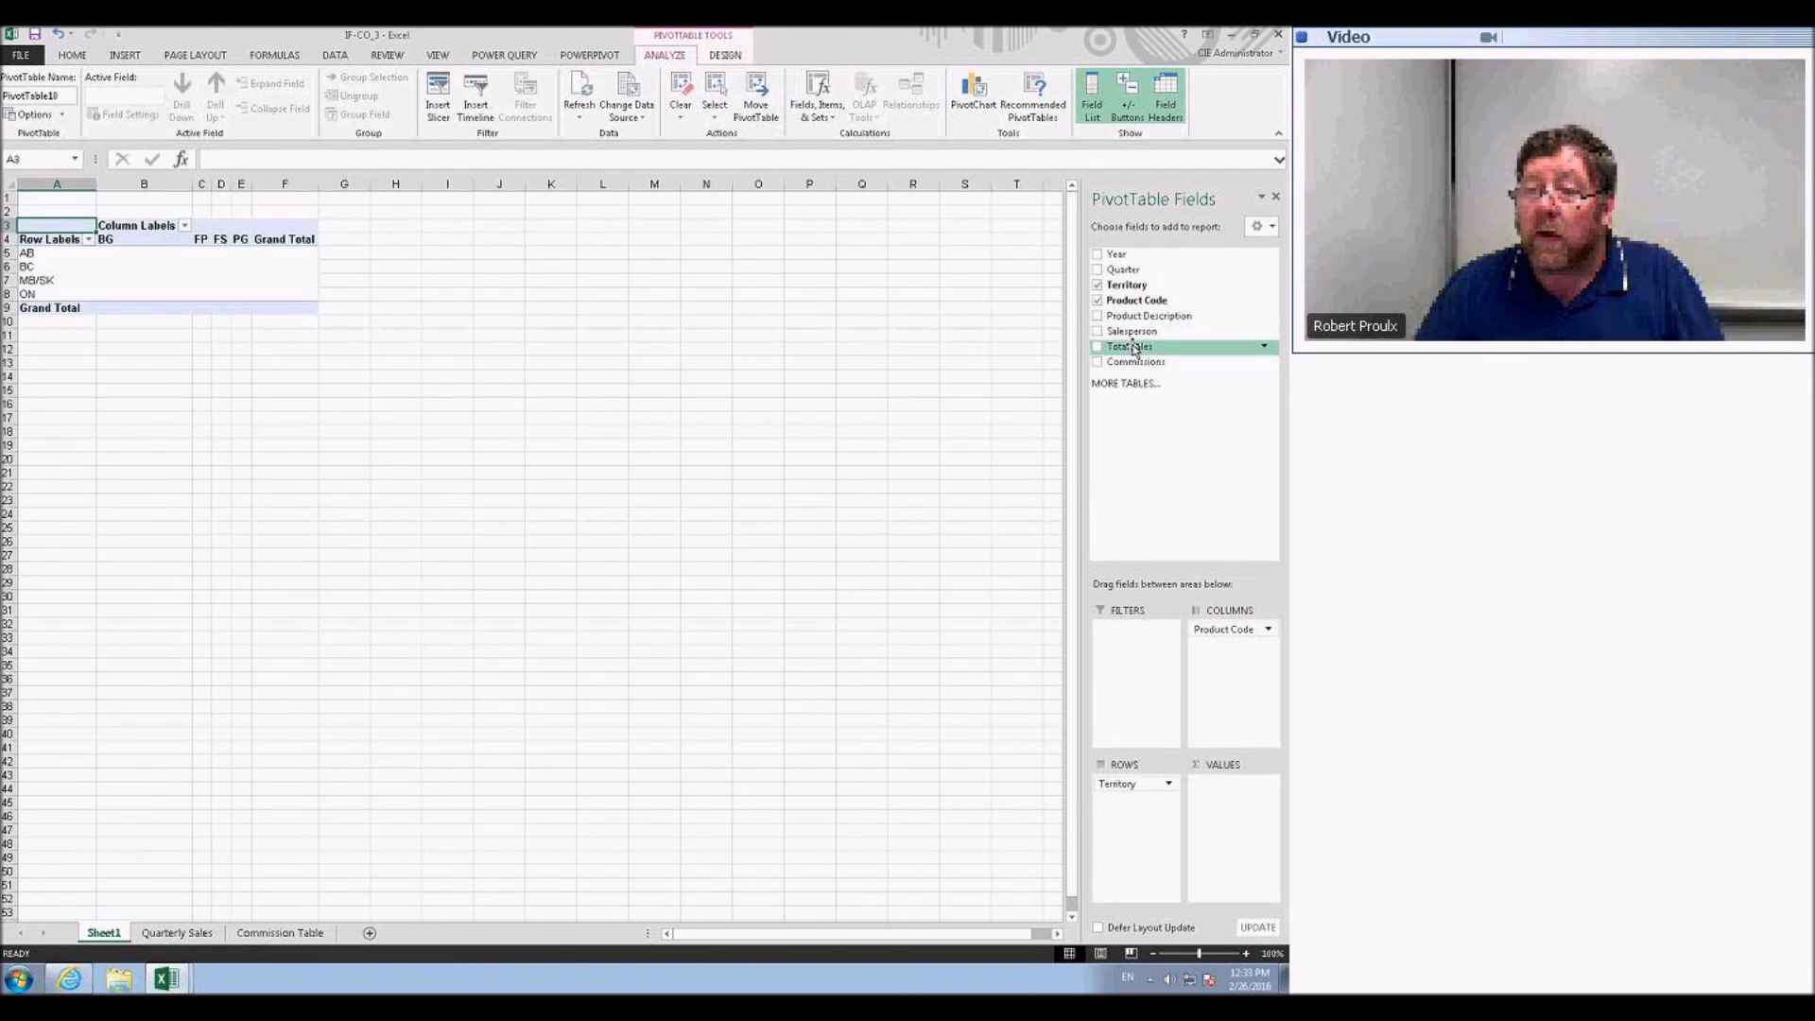
{"action": "left_click_drag", "start_coordinate": [1129, 346], "coordinate": [1253, 803]}
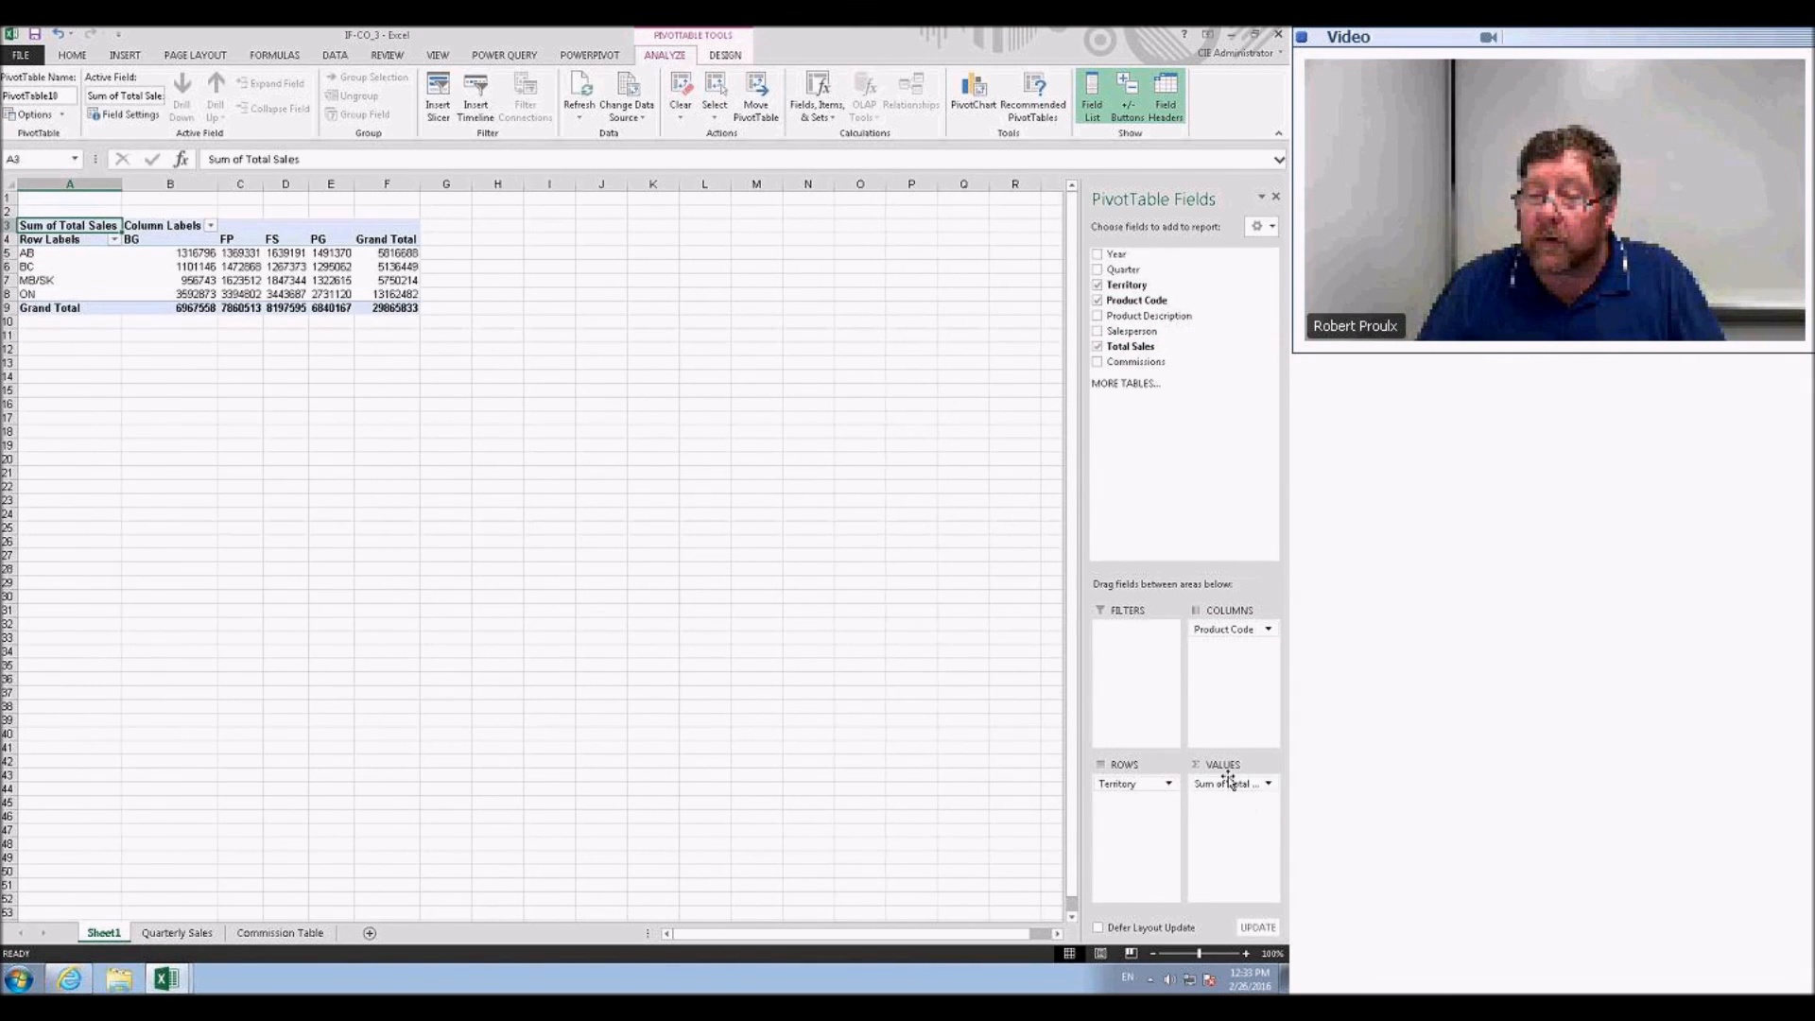
- Format the Sum of Total Sales values as Currency with the $ symbol and 2 decimal places
{"action": "left_click", "coordinate": [286, 280]}
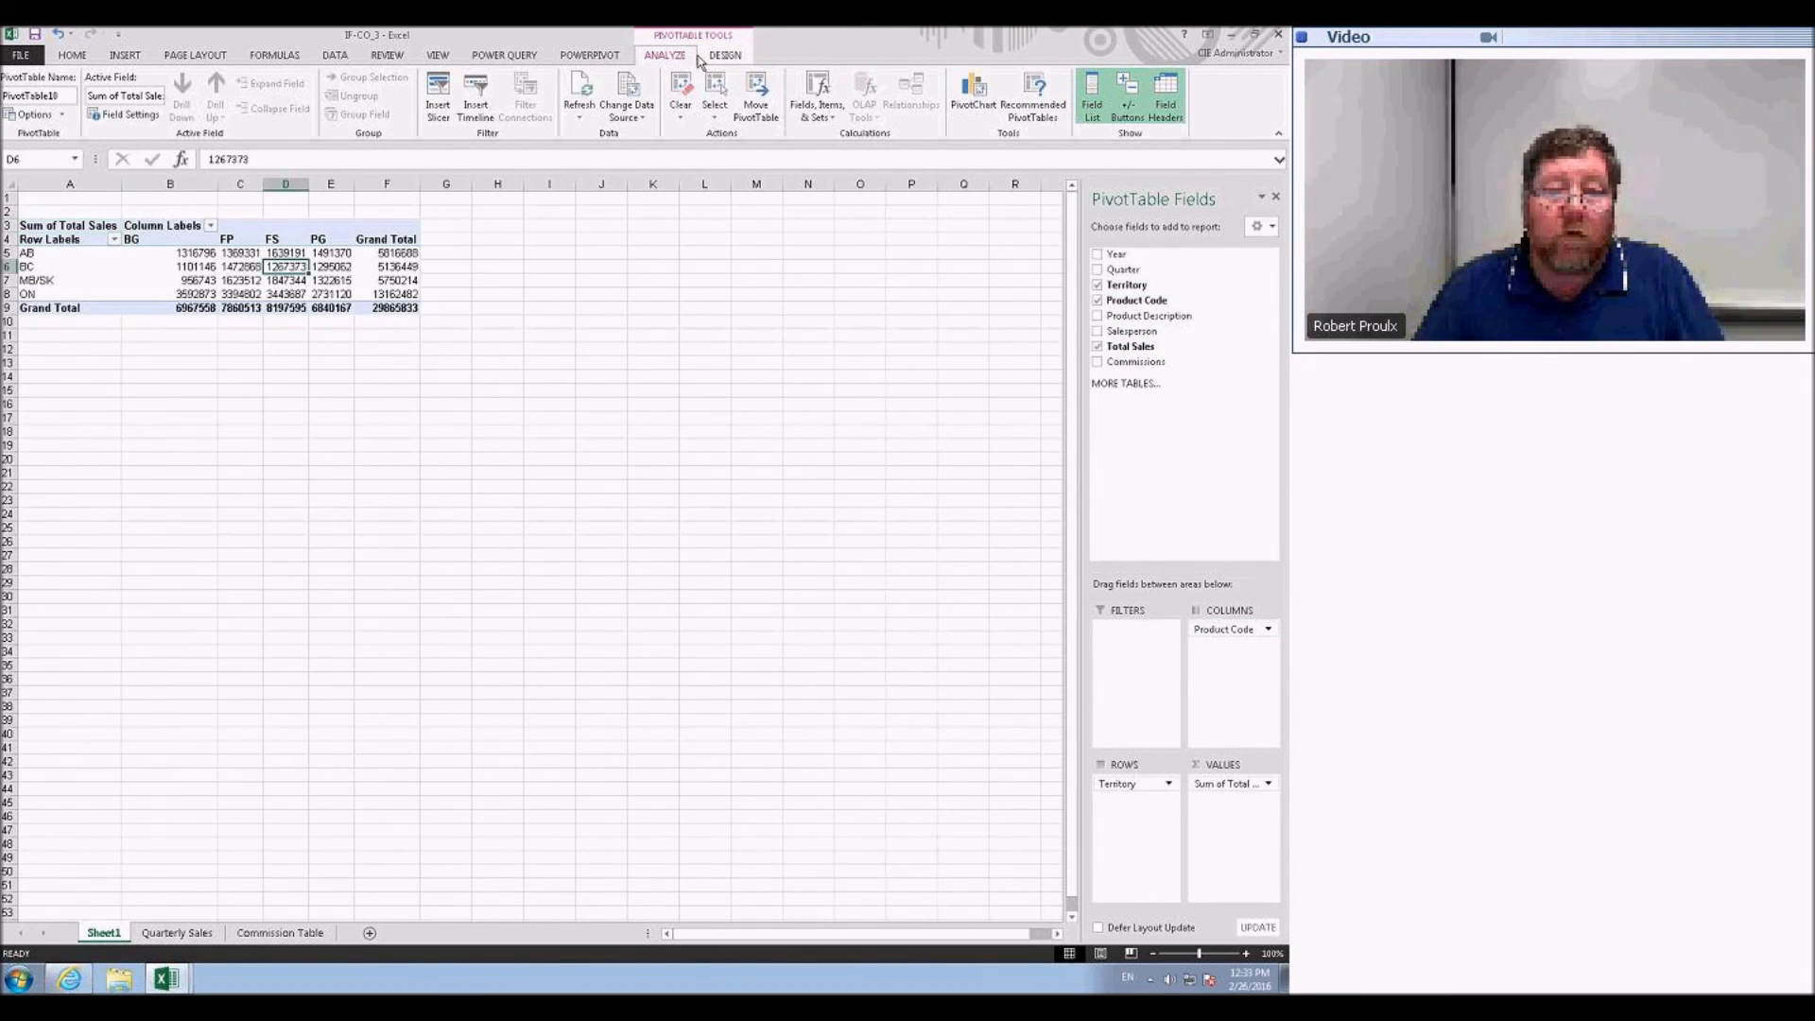
{"action": "left_click", "coordinate": [123, 115]}
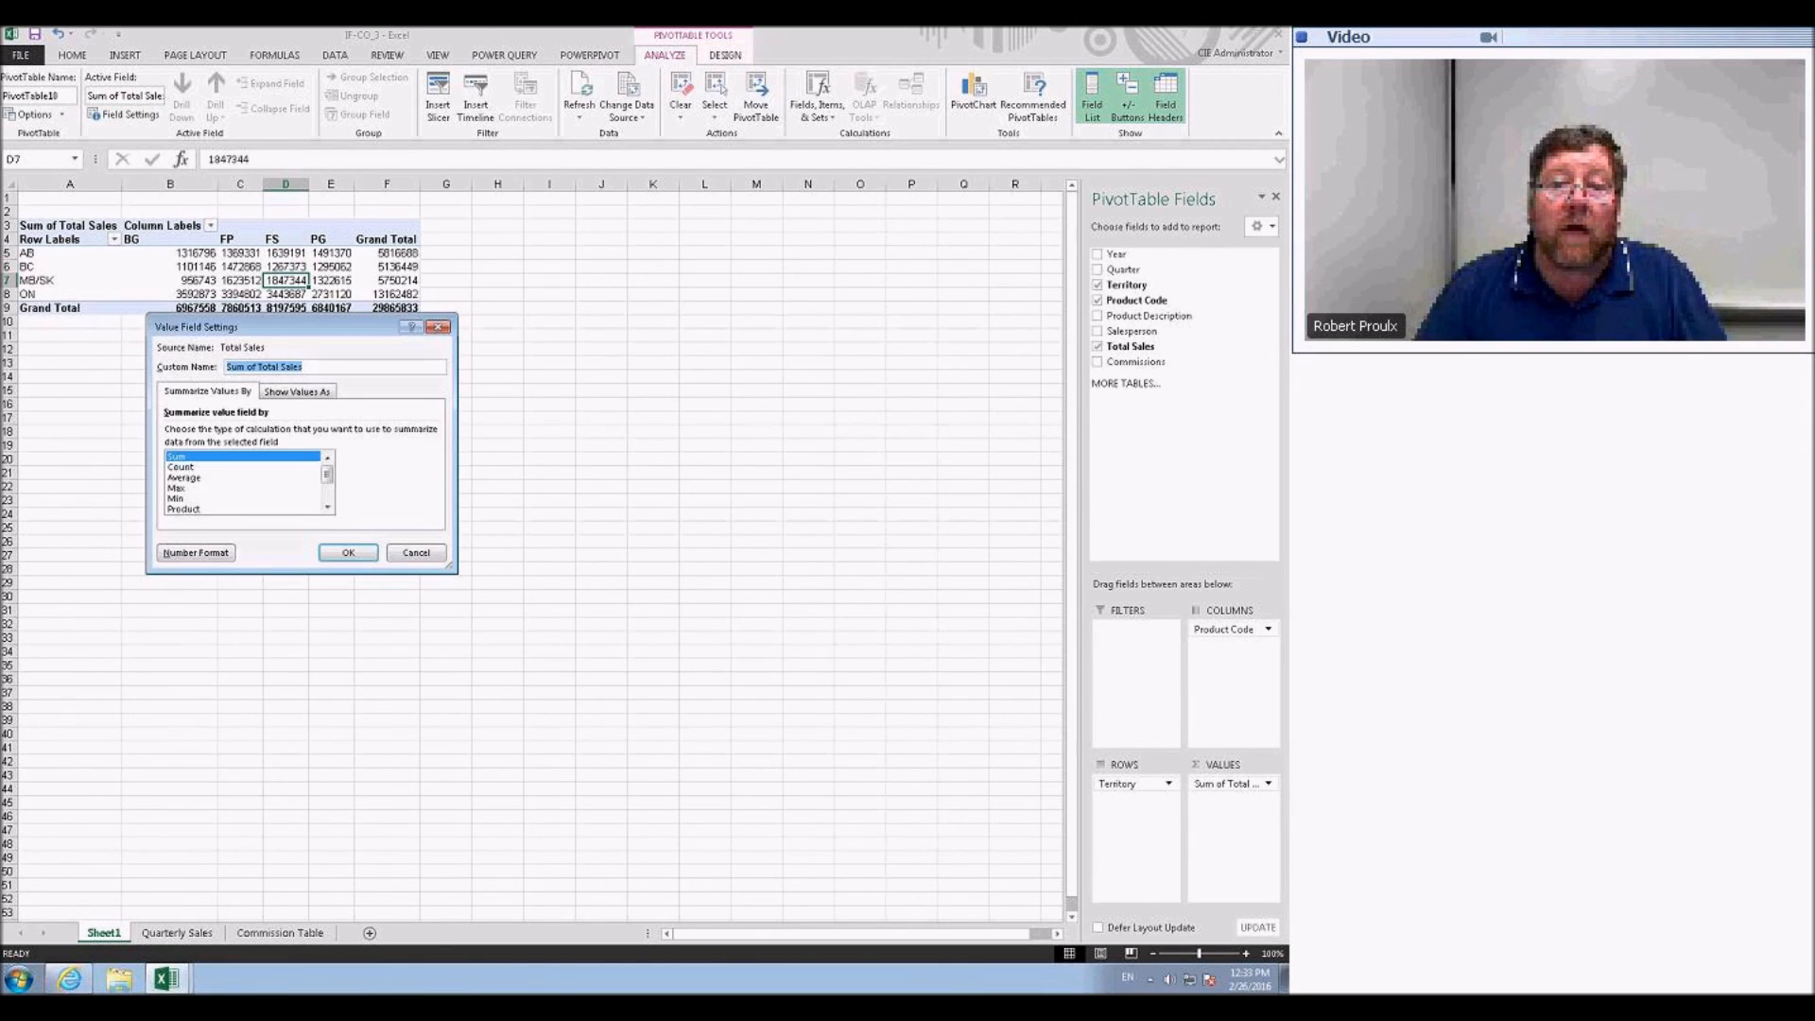
{"action": "left_click", "coordinate": [197, 553]}
{"action": "left_click", "coordinate": [124, 348]}
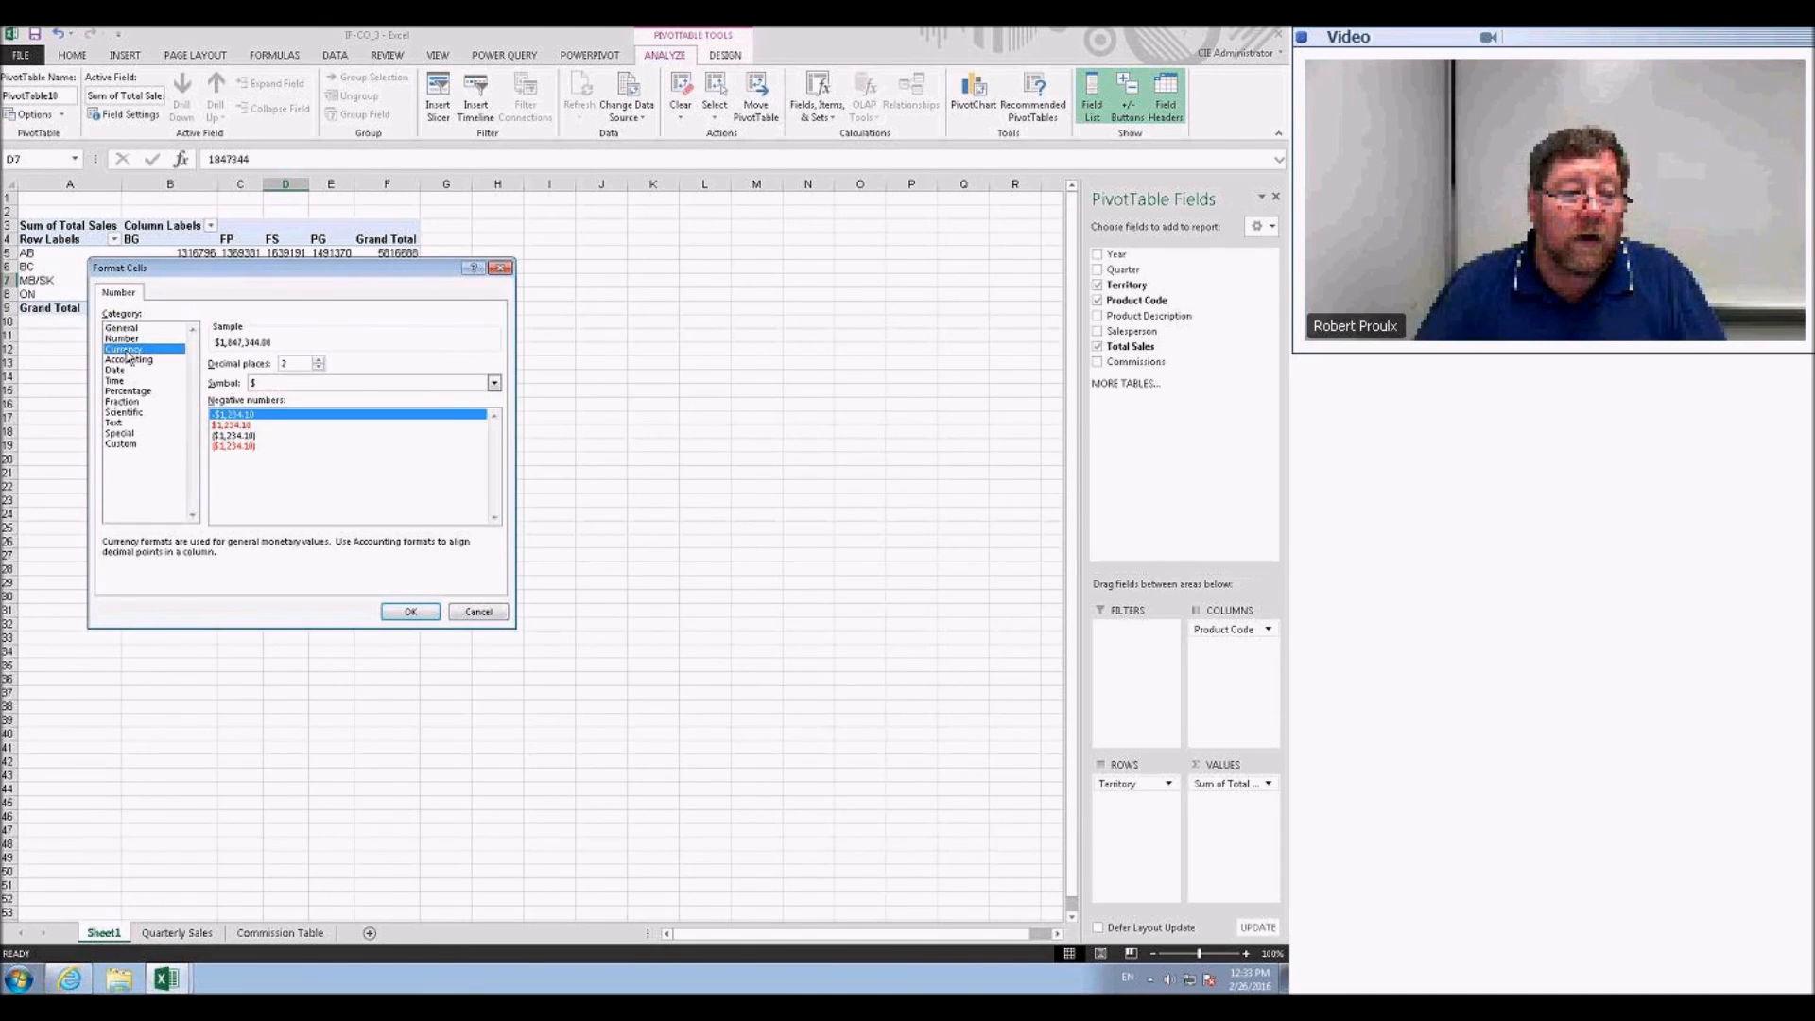
{"action": "left_click", "coordinate": [411, 613]}
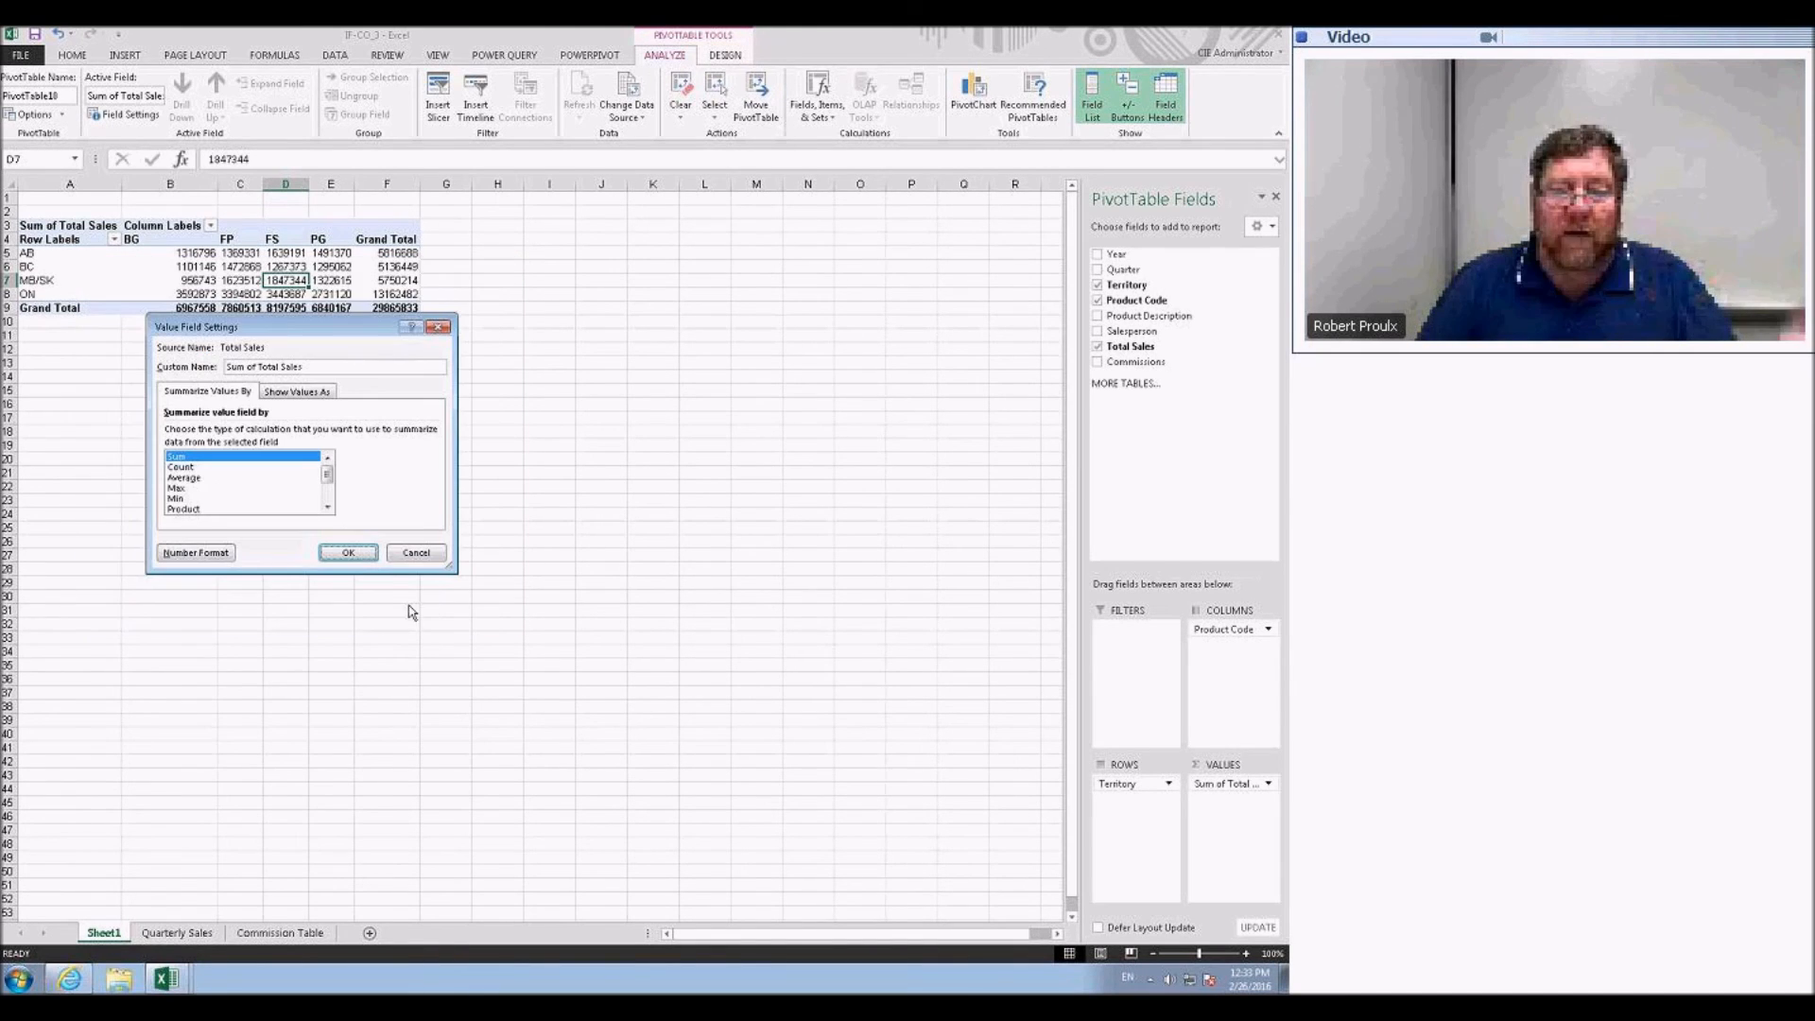
{"action": "left_click", "coordinate": [353, 553]}
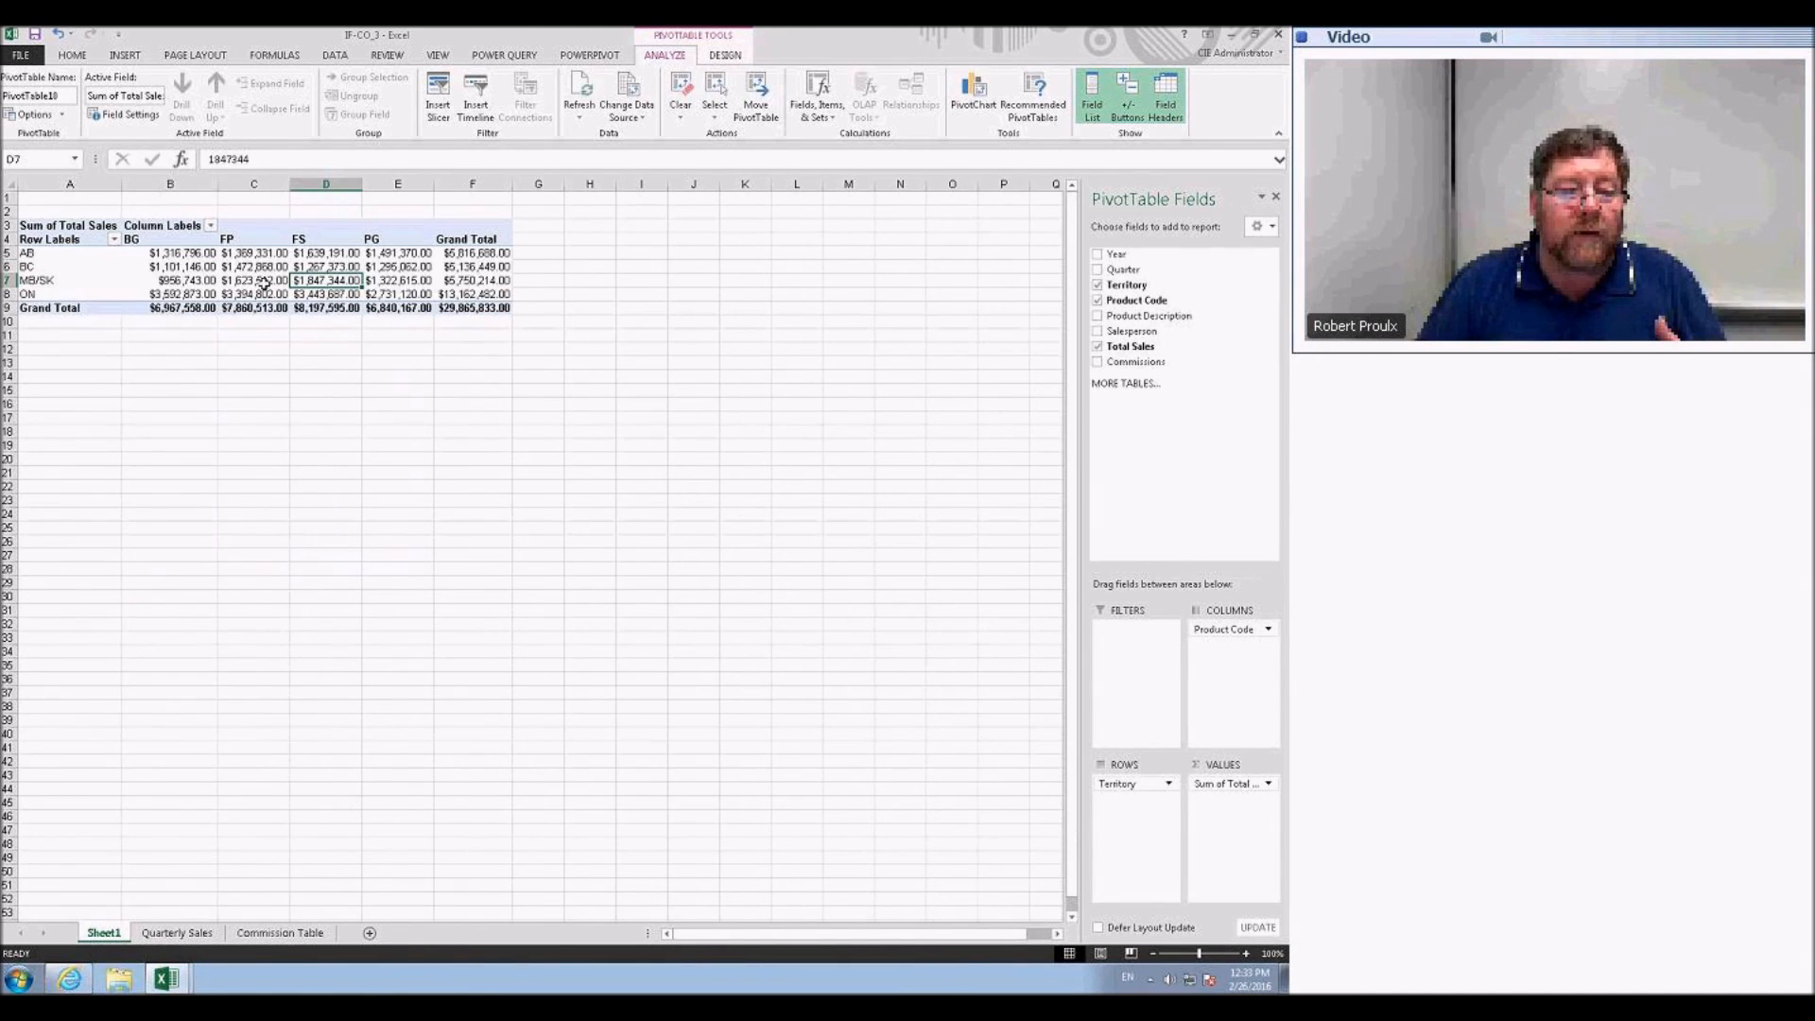
- Reduce the Sum of Total Sales currency format to zero decimal places
{"action": "left_click", "coordinate": [130, 114]}
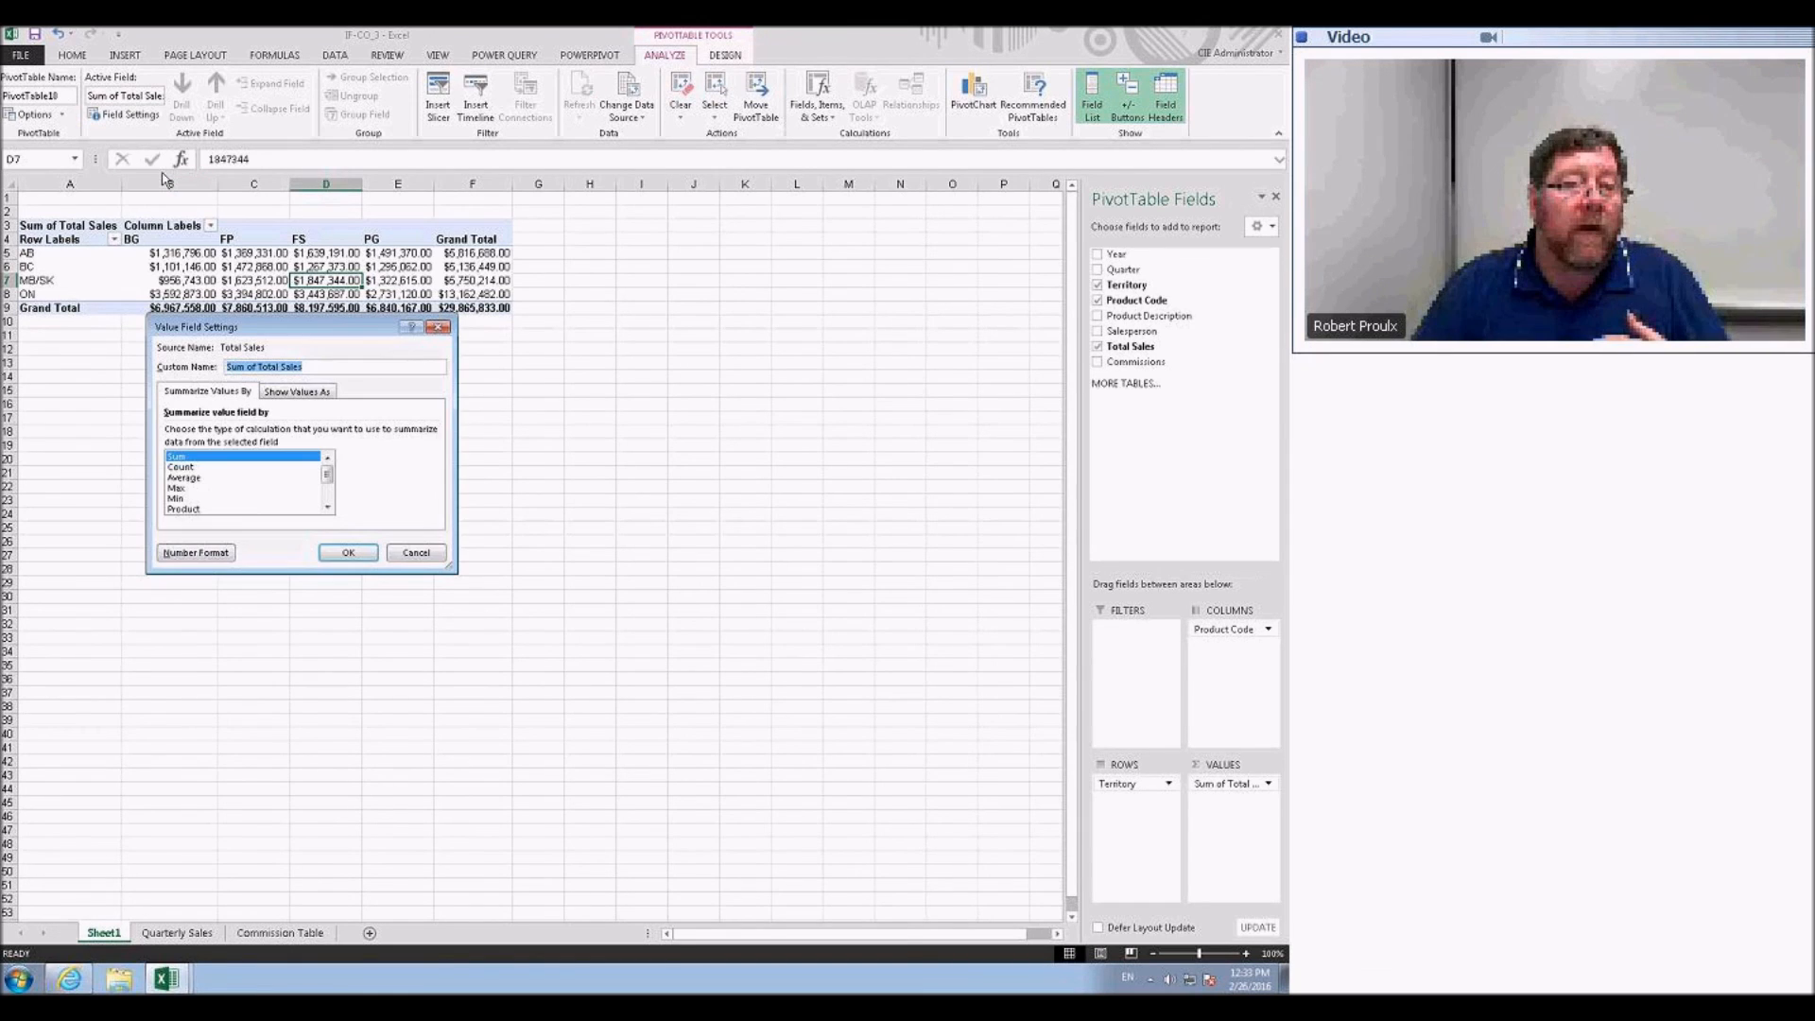
{"action": "left_click", "coordinate": [194, 553]}
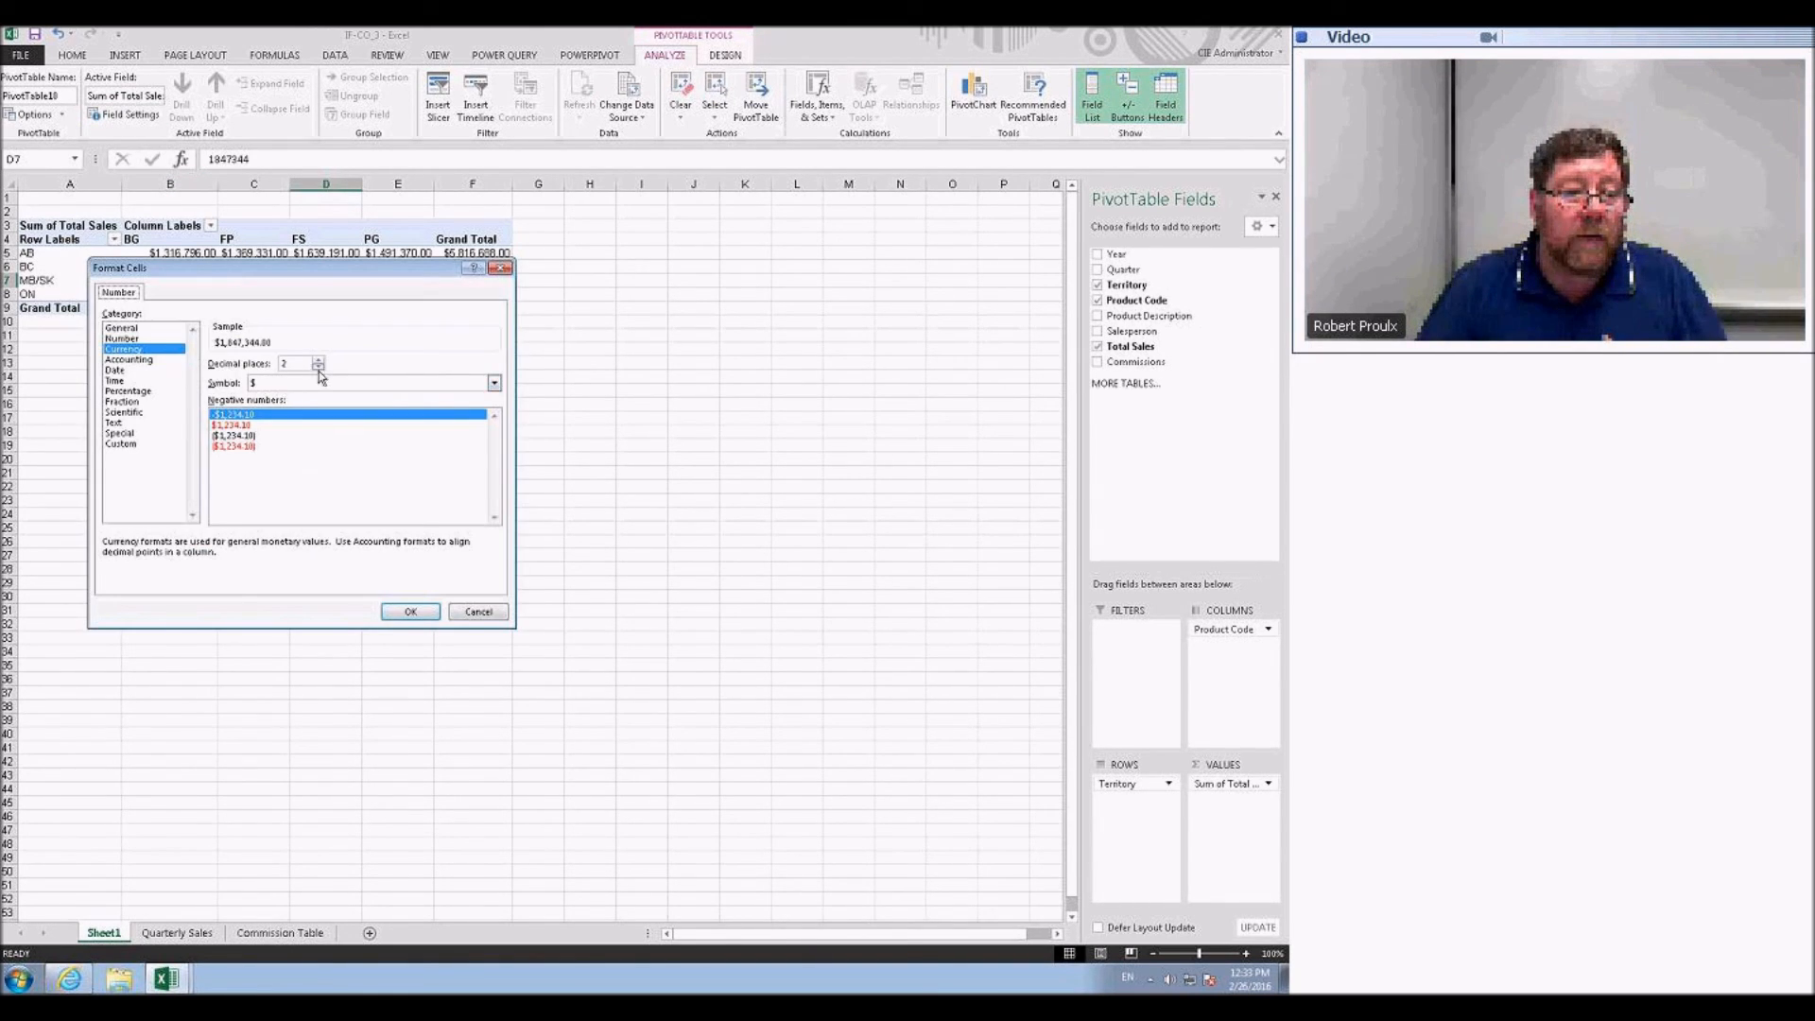
{"action": "left_click", "coordinate": [407, 611]}
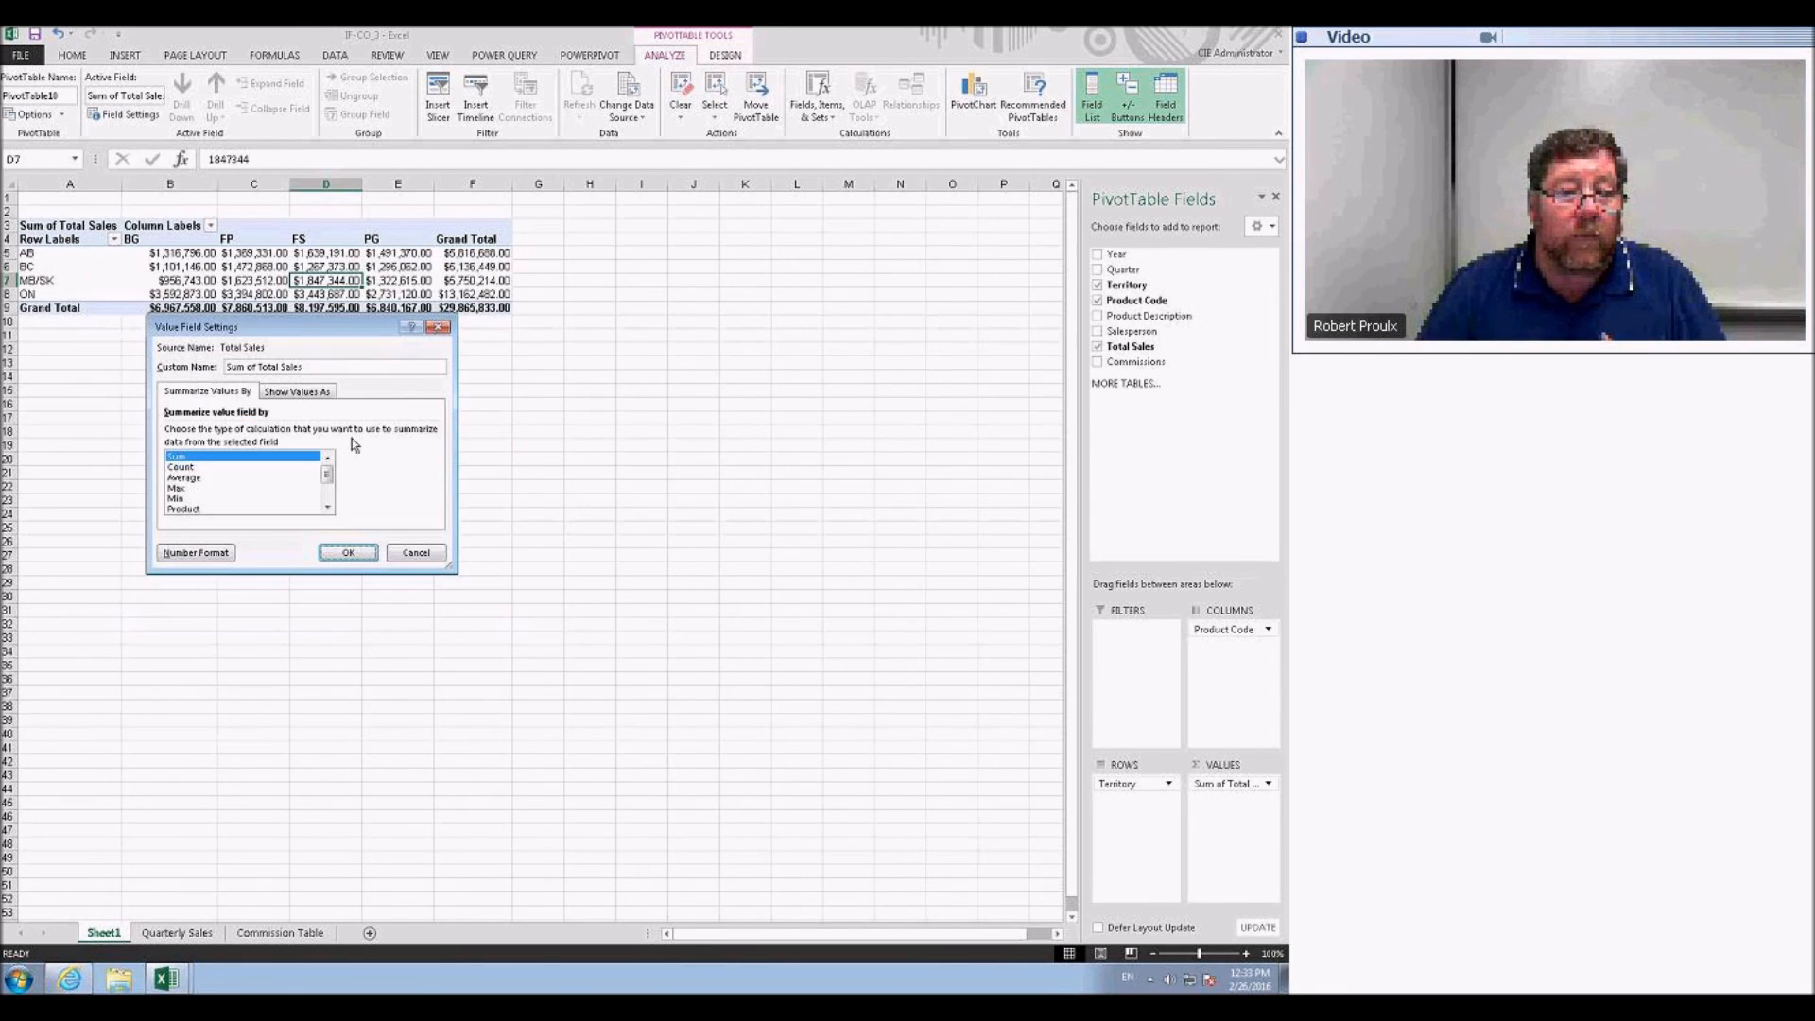
{"action": "key", "text": "Return"}
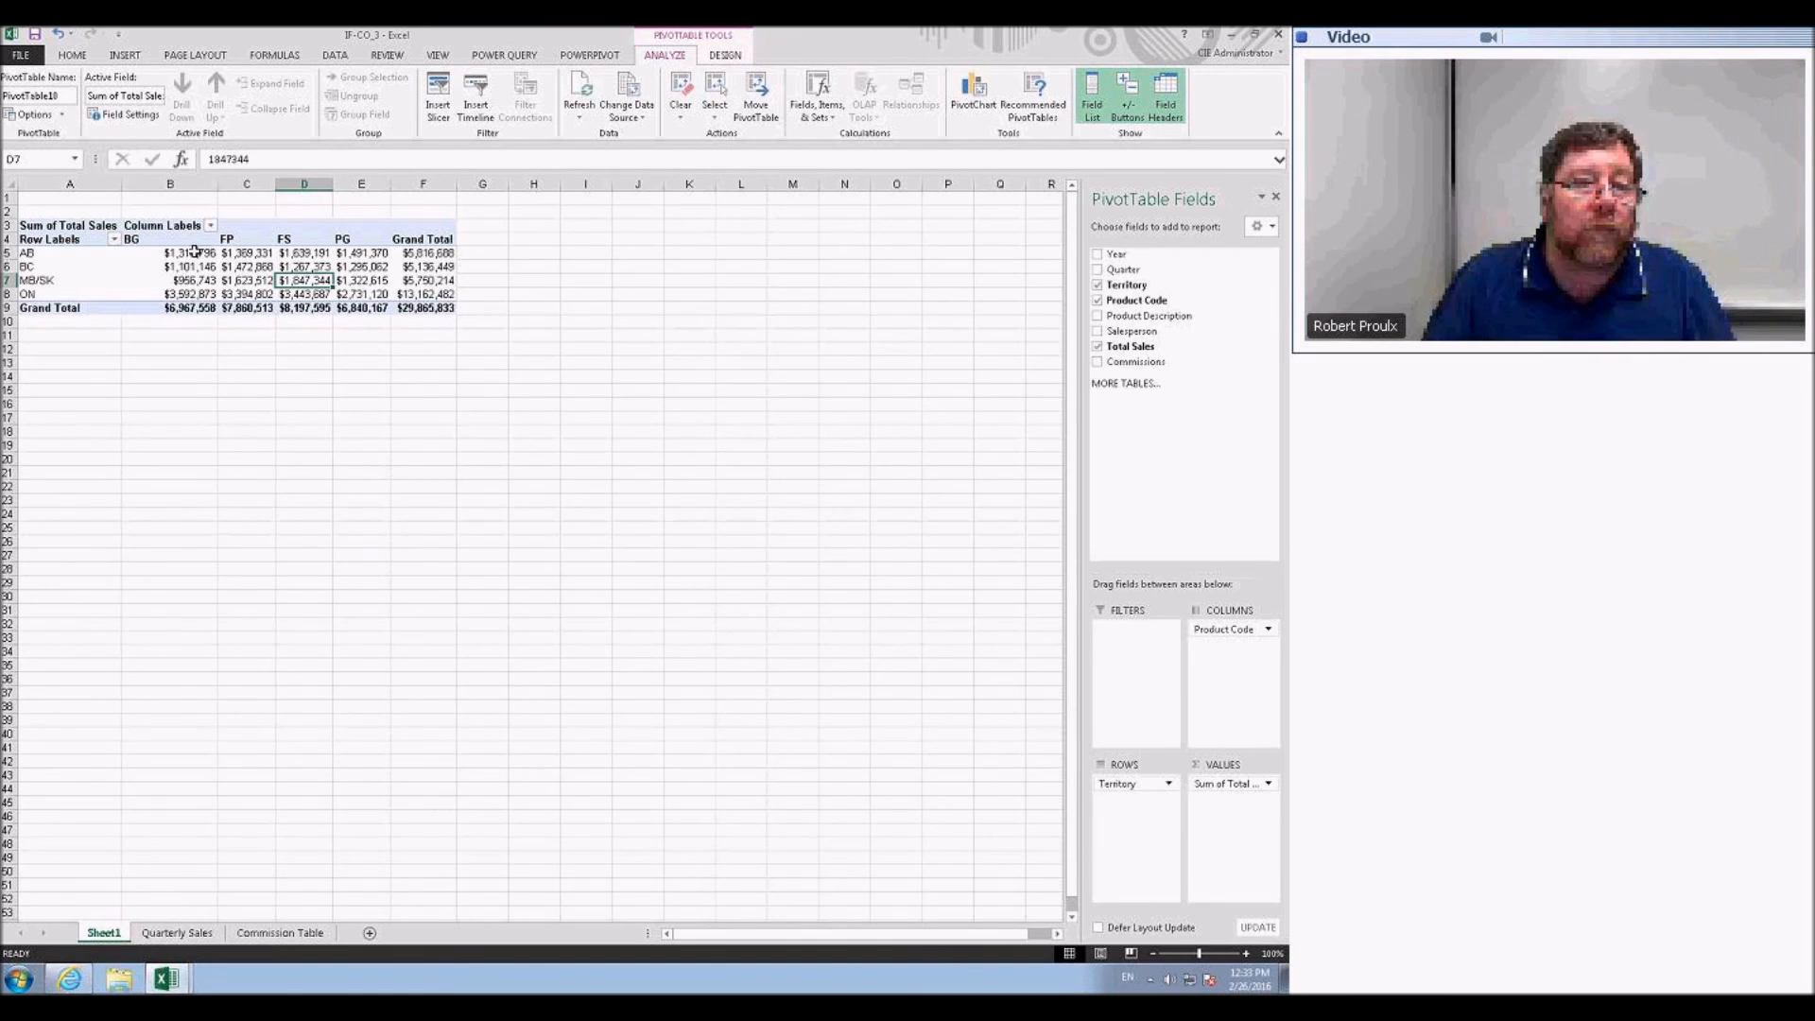
- Drill down into the AB territory's BG sales value and add a total row summing Total Sales to the detail table
{"action": "left_click", "coordinate": [194, 254]}
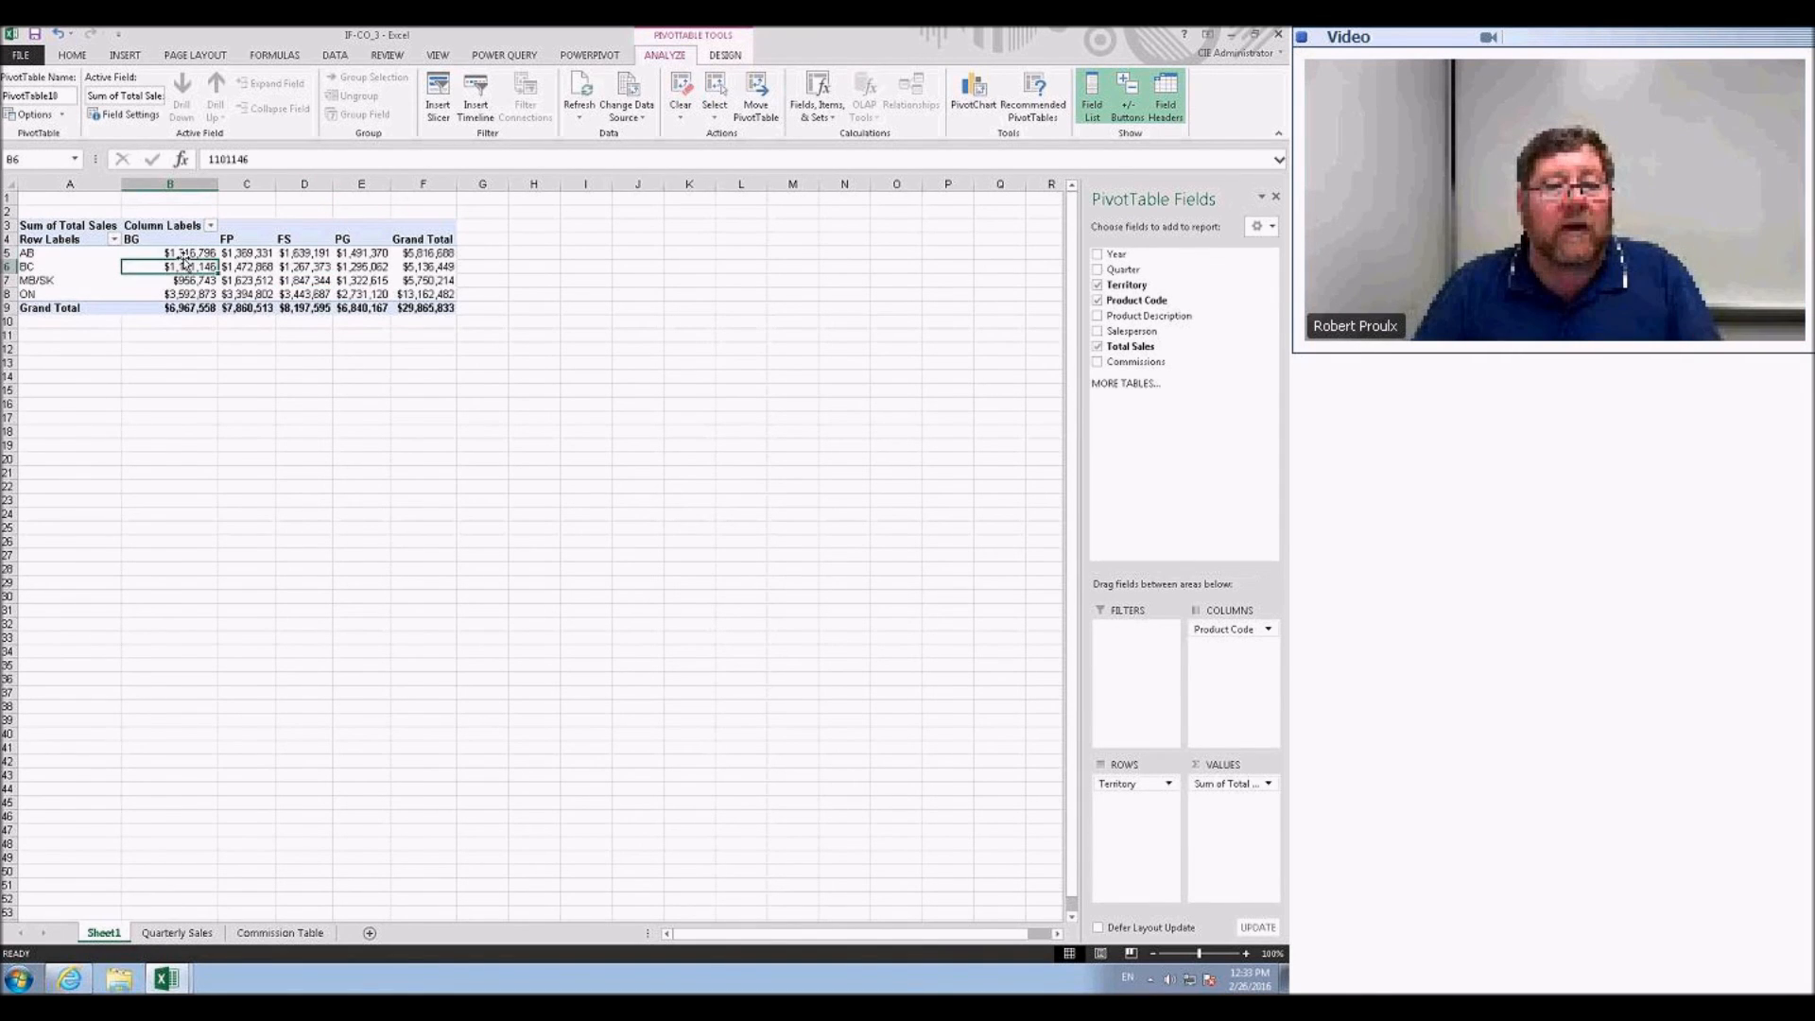
{"action": "double_click", "coordinate": [185, 253]}
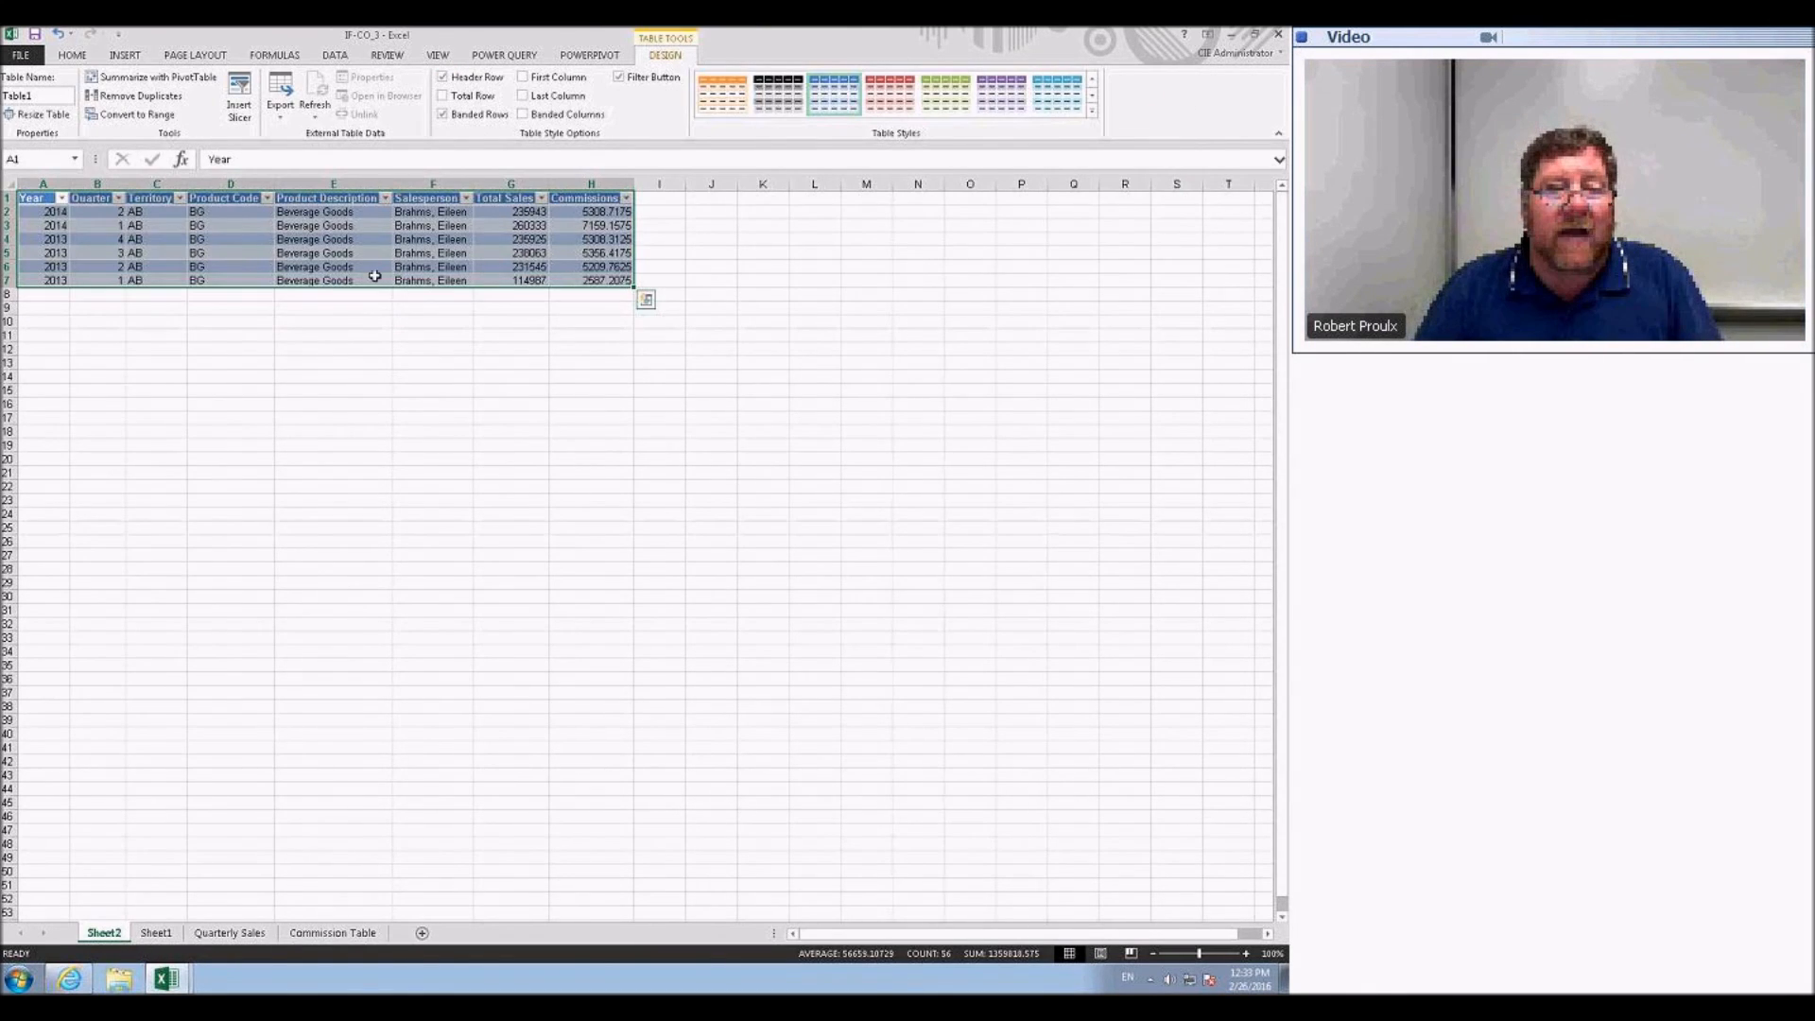
{"action": "left_click", "coordinate": [505, 267]}
{"action": "left_click", "coordinate": [443, 96]}
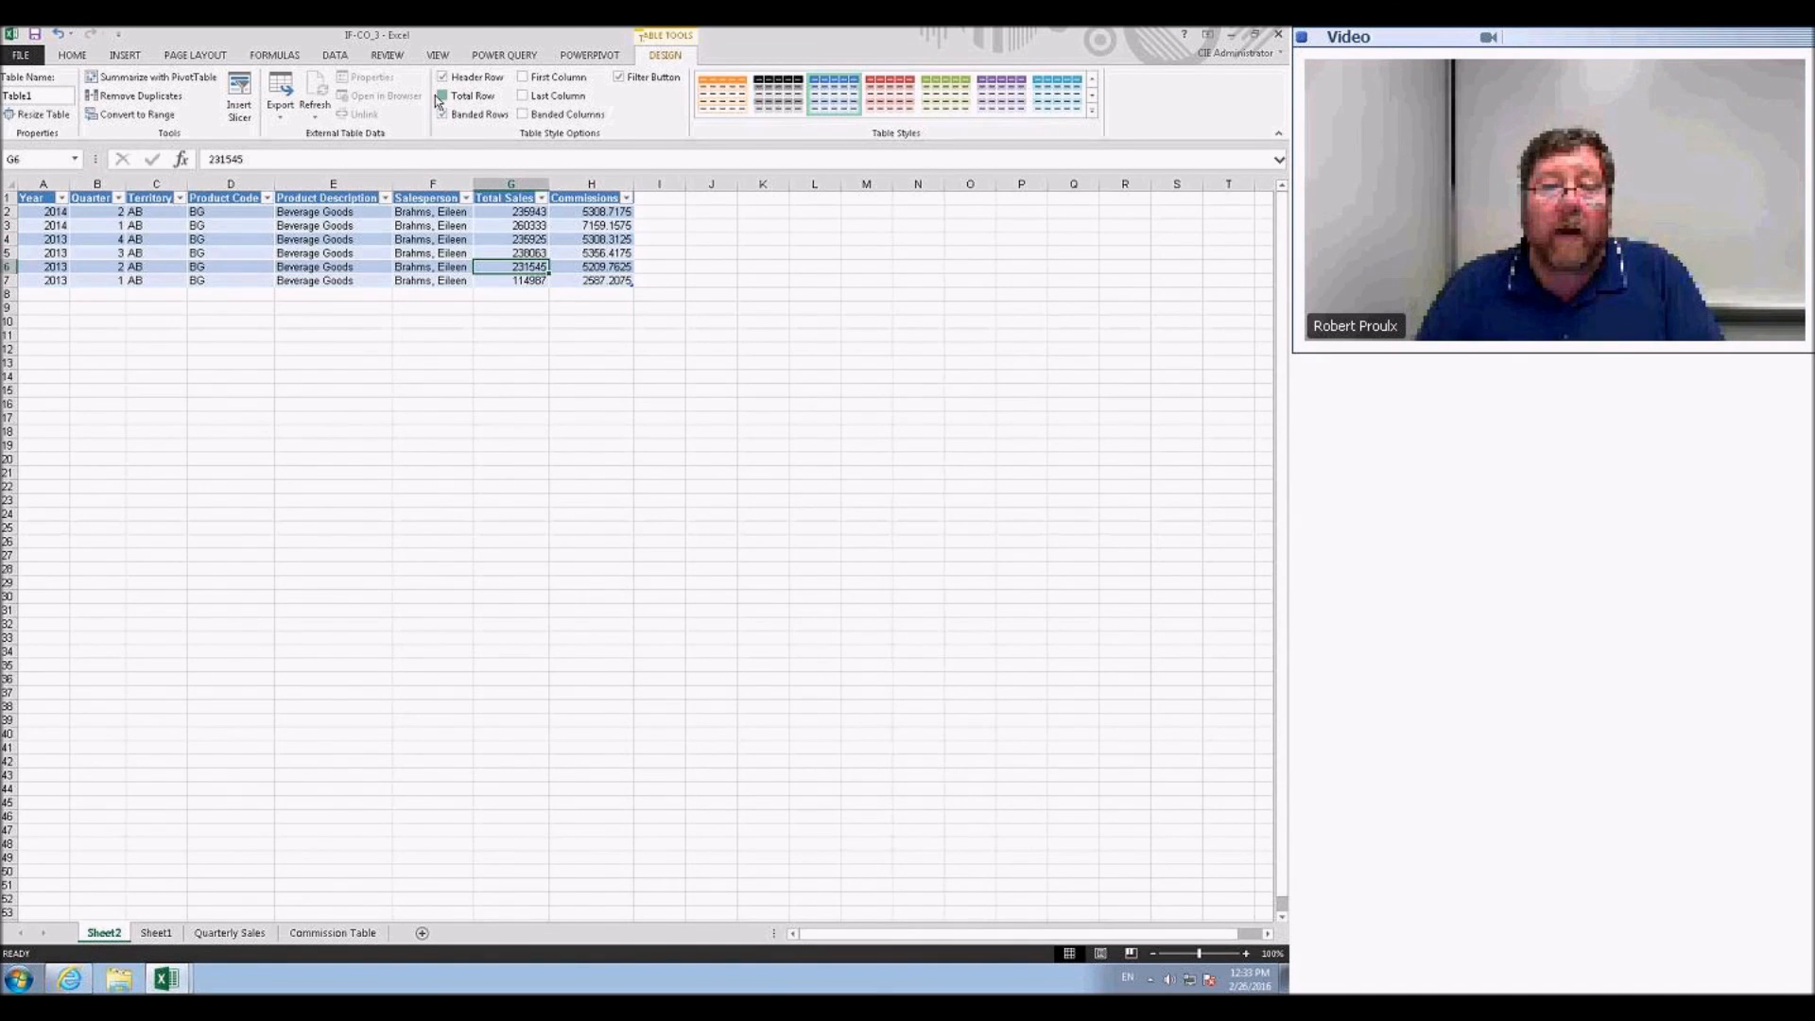
{"action": "left_click", "coordinate": [532, 298]}
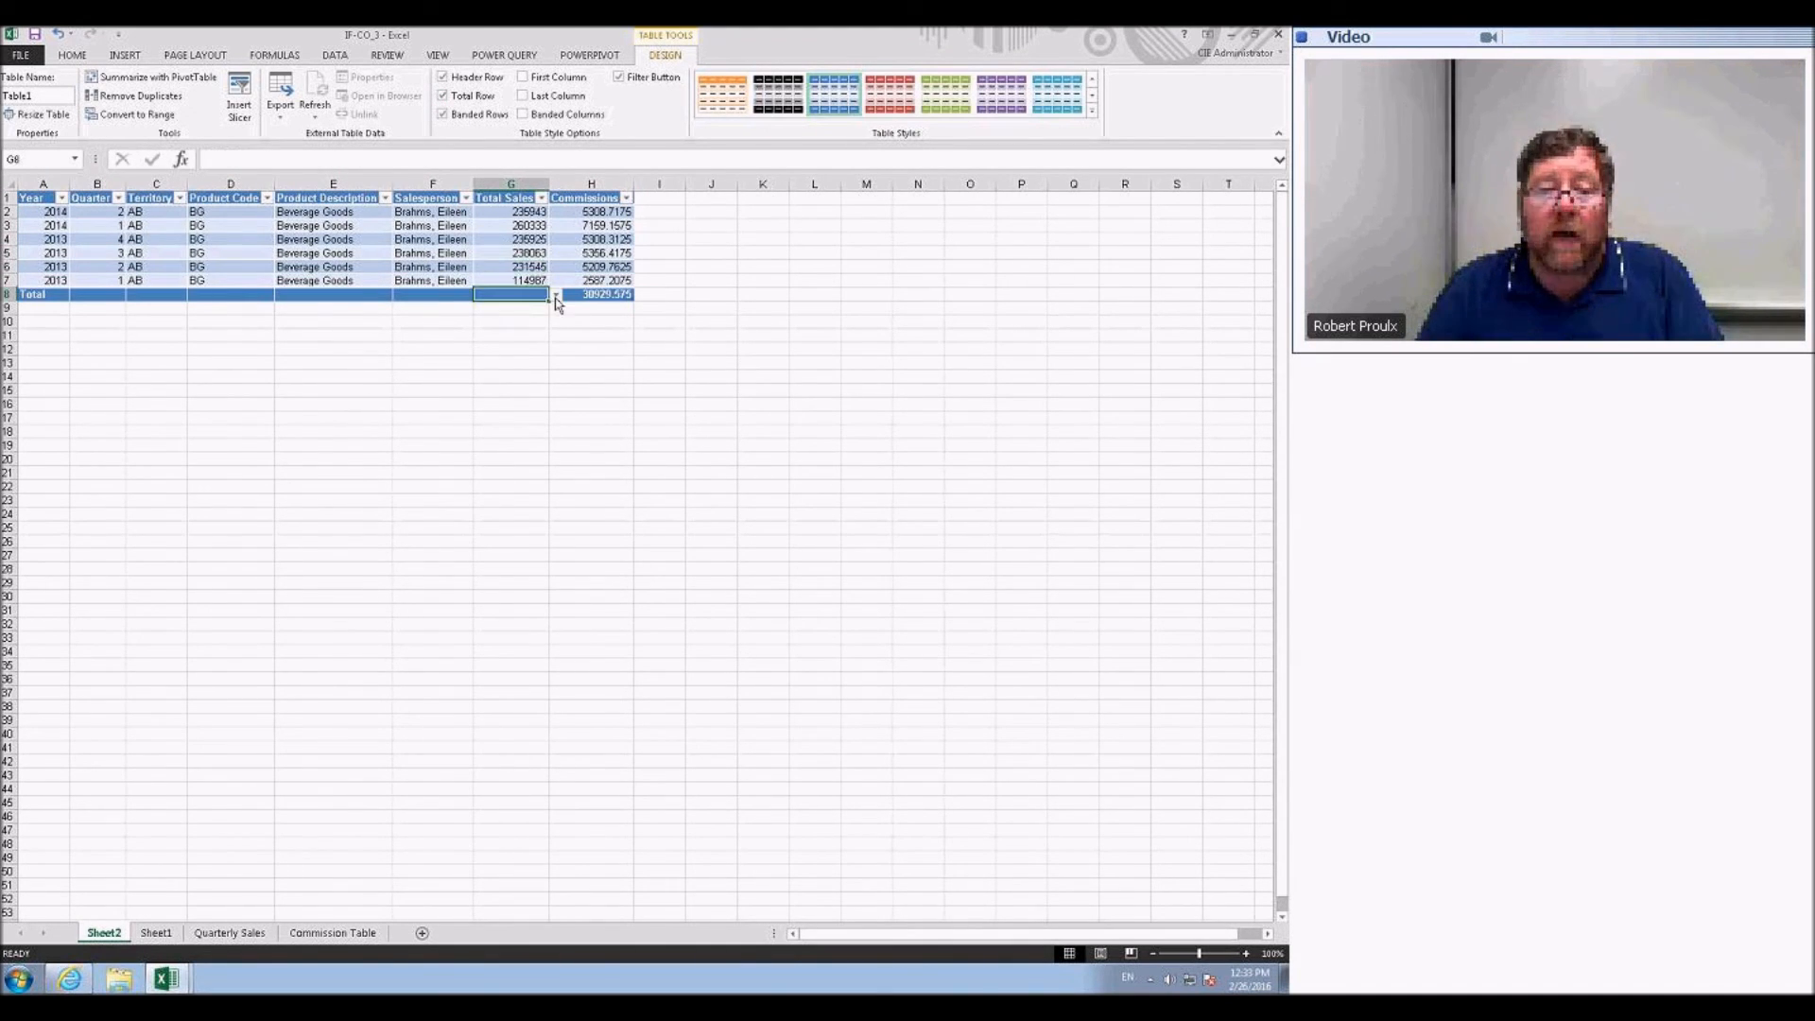
{"action": "left_click", "coordinate": [558, 296]}
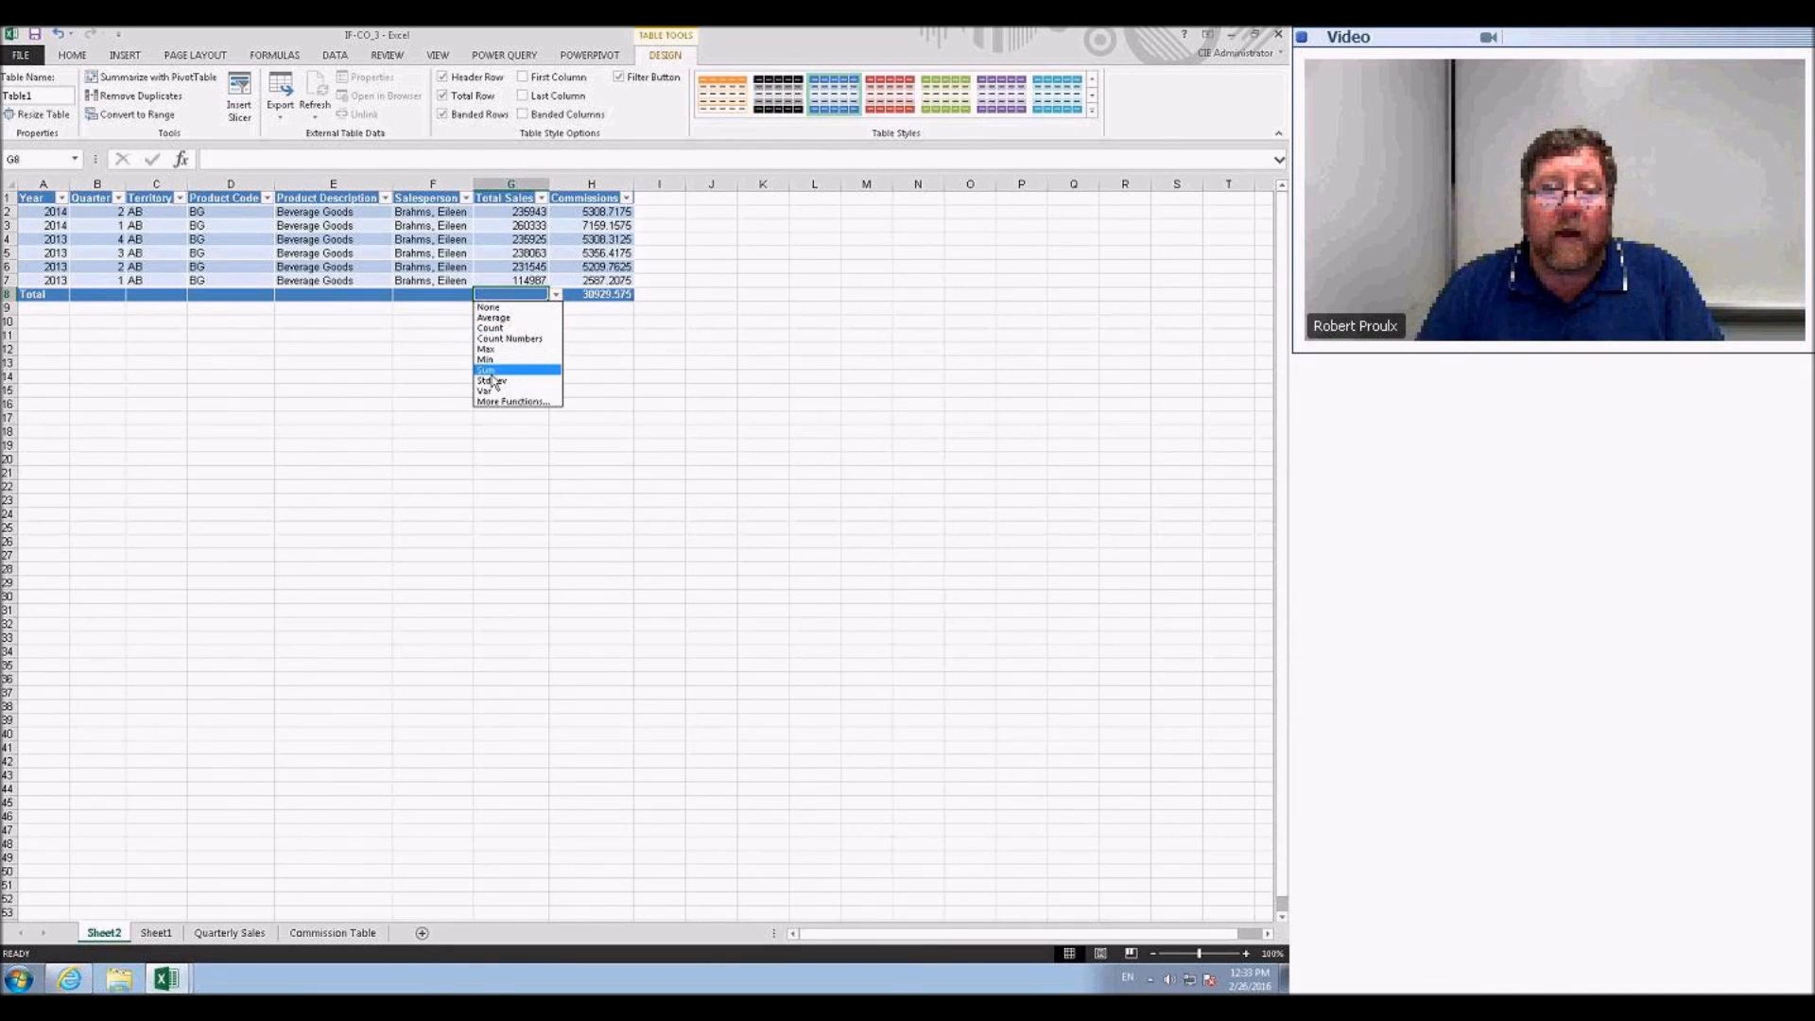
{"action": "left_click", "coordinate": [538, 316]}
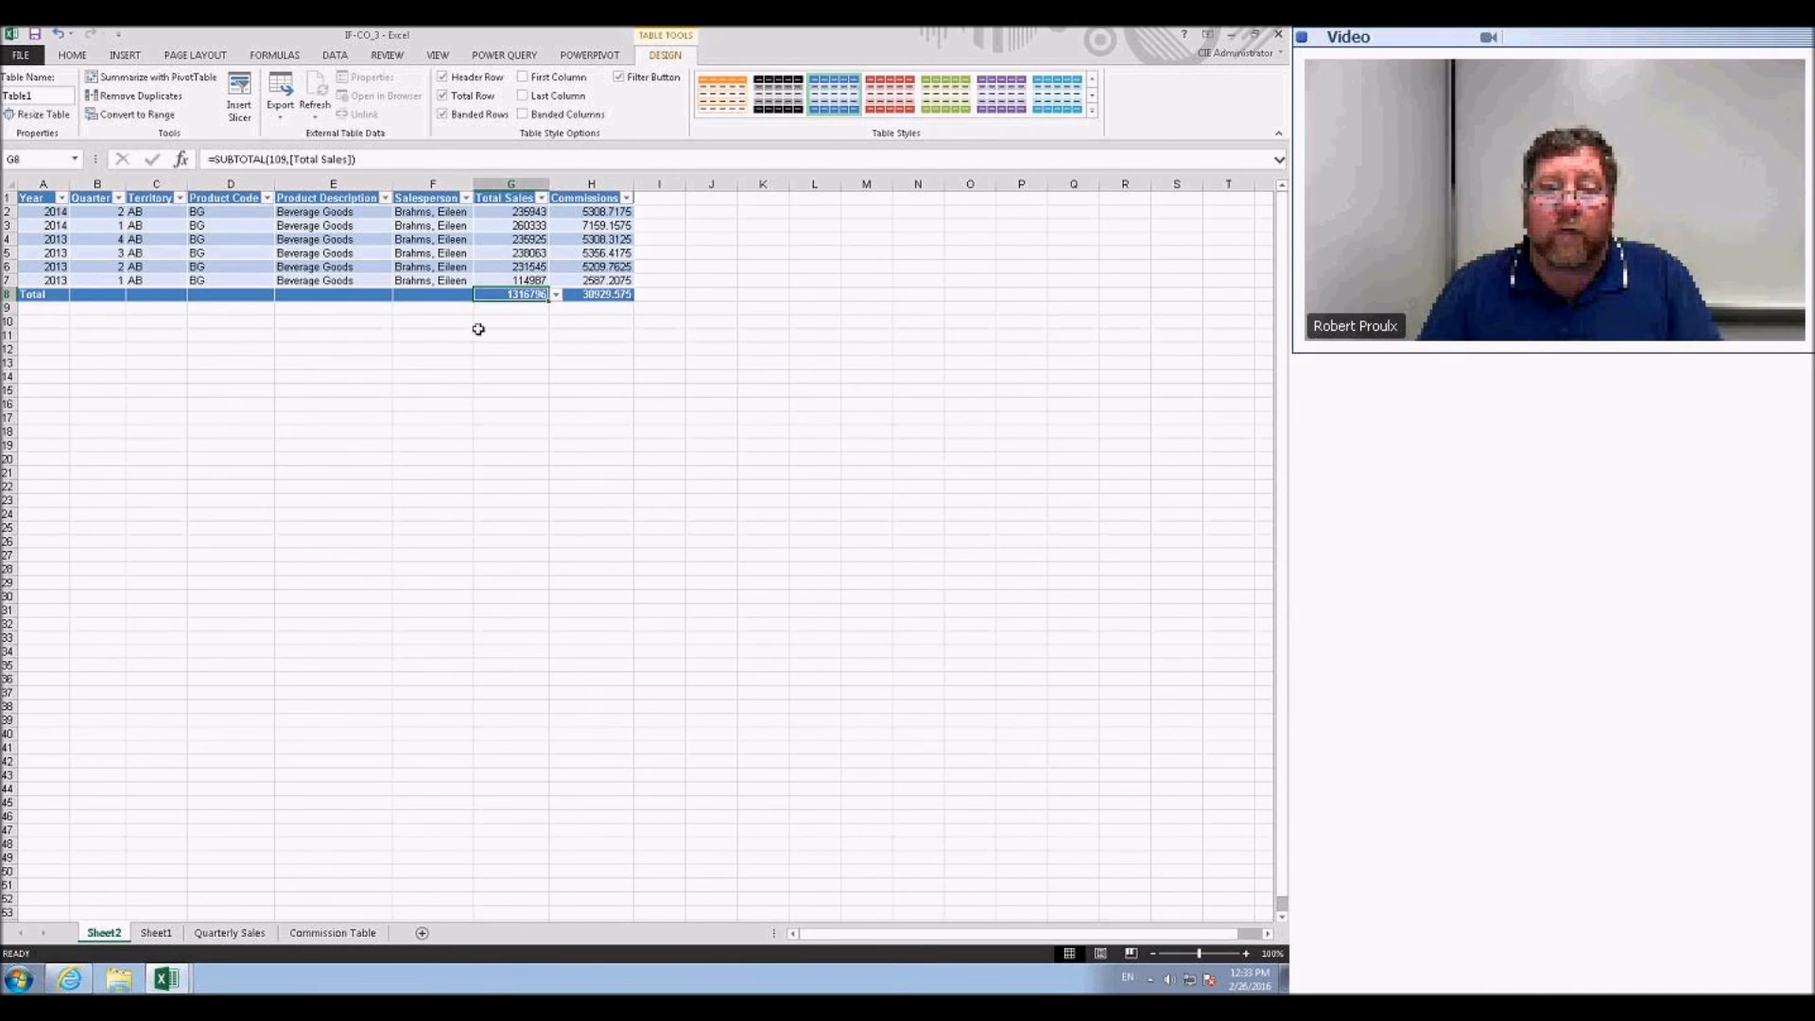
- Compare the detail table's Total Sales sum with the AB territory's BG value in the PivotTable
{"action": "left_click", "coordinate": [156, 932]}
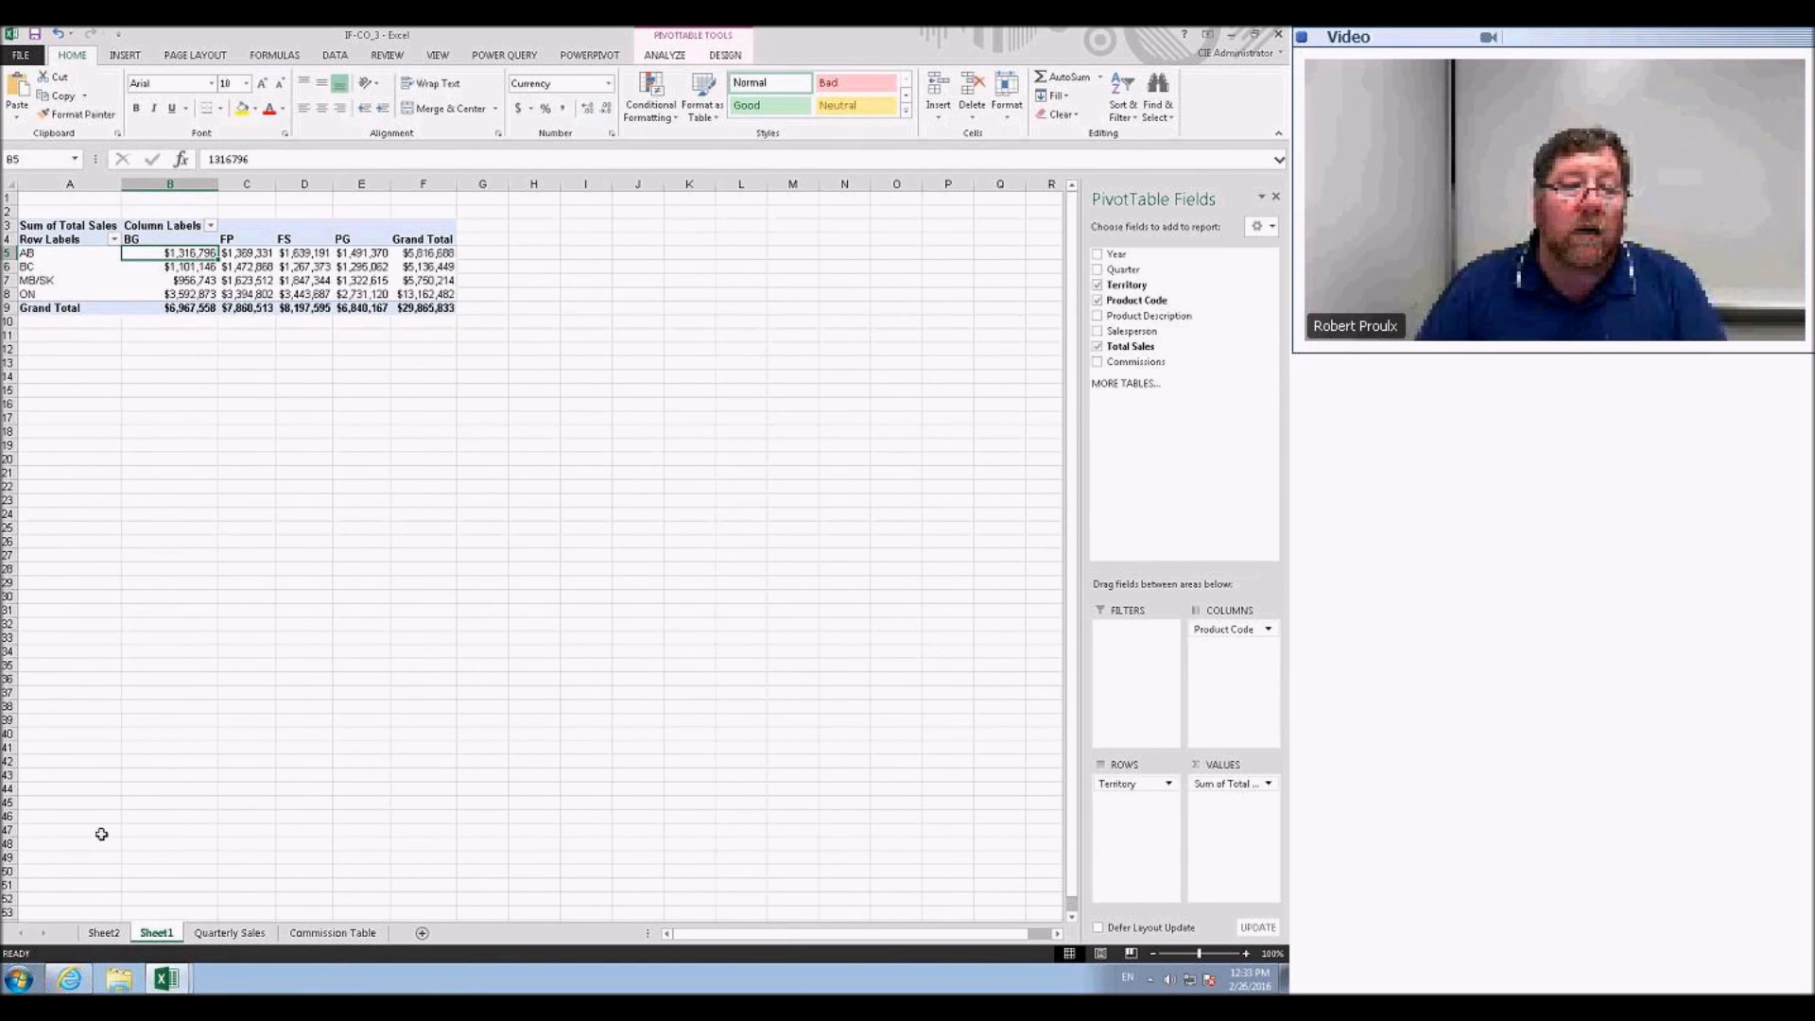
{"action": "left_click", "coordinate": [105, 933]}
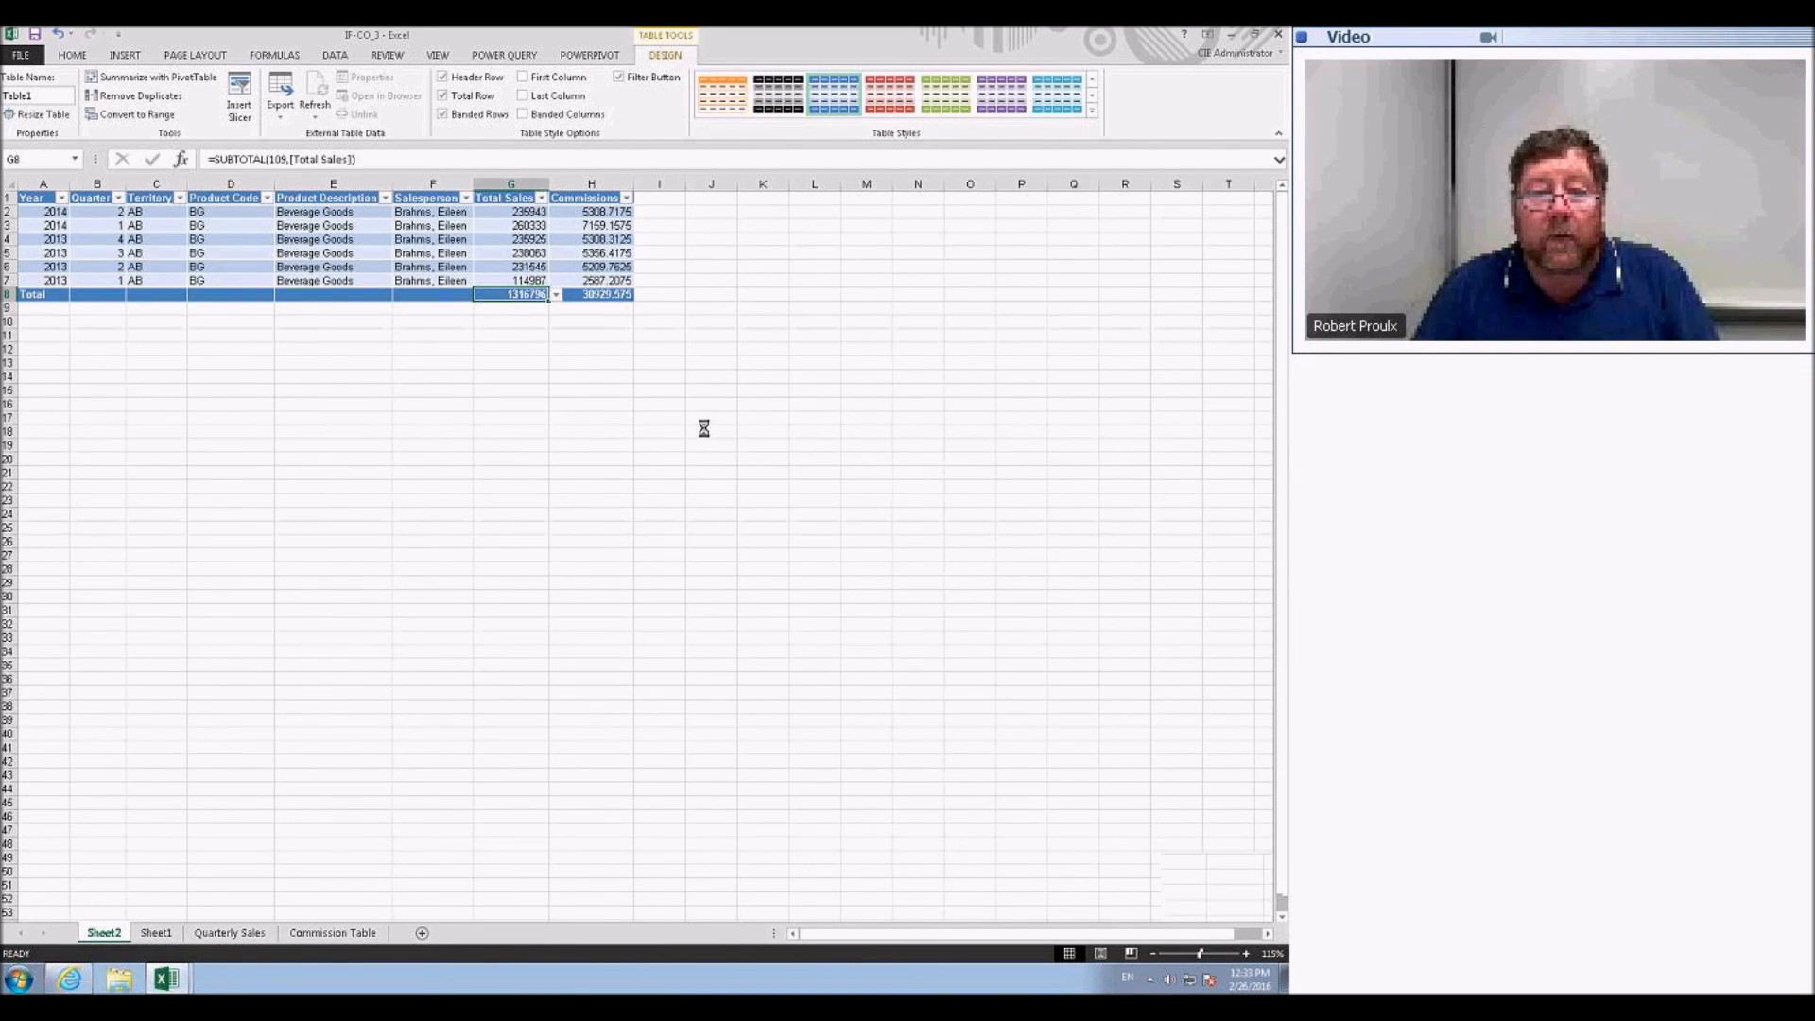
{"action": "scroll", "coordinate": [819, 376], "scroll_direction": "up", "scroll_amount": 4}
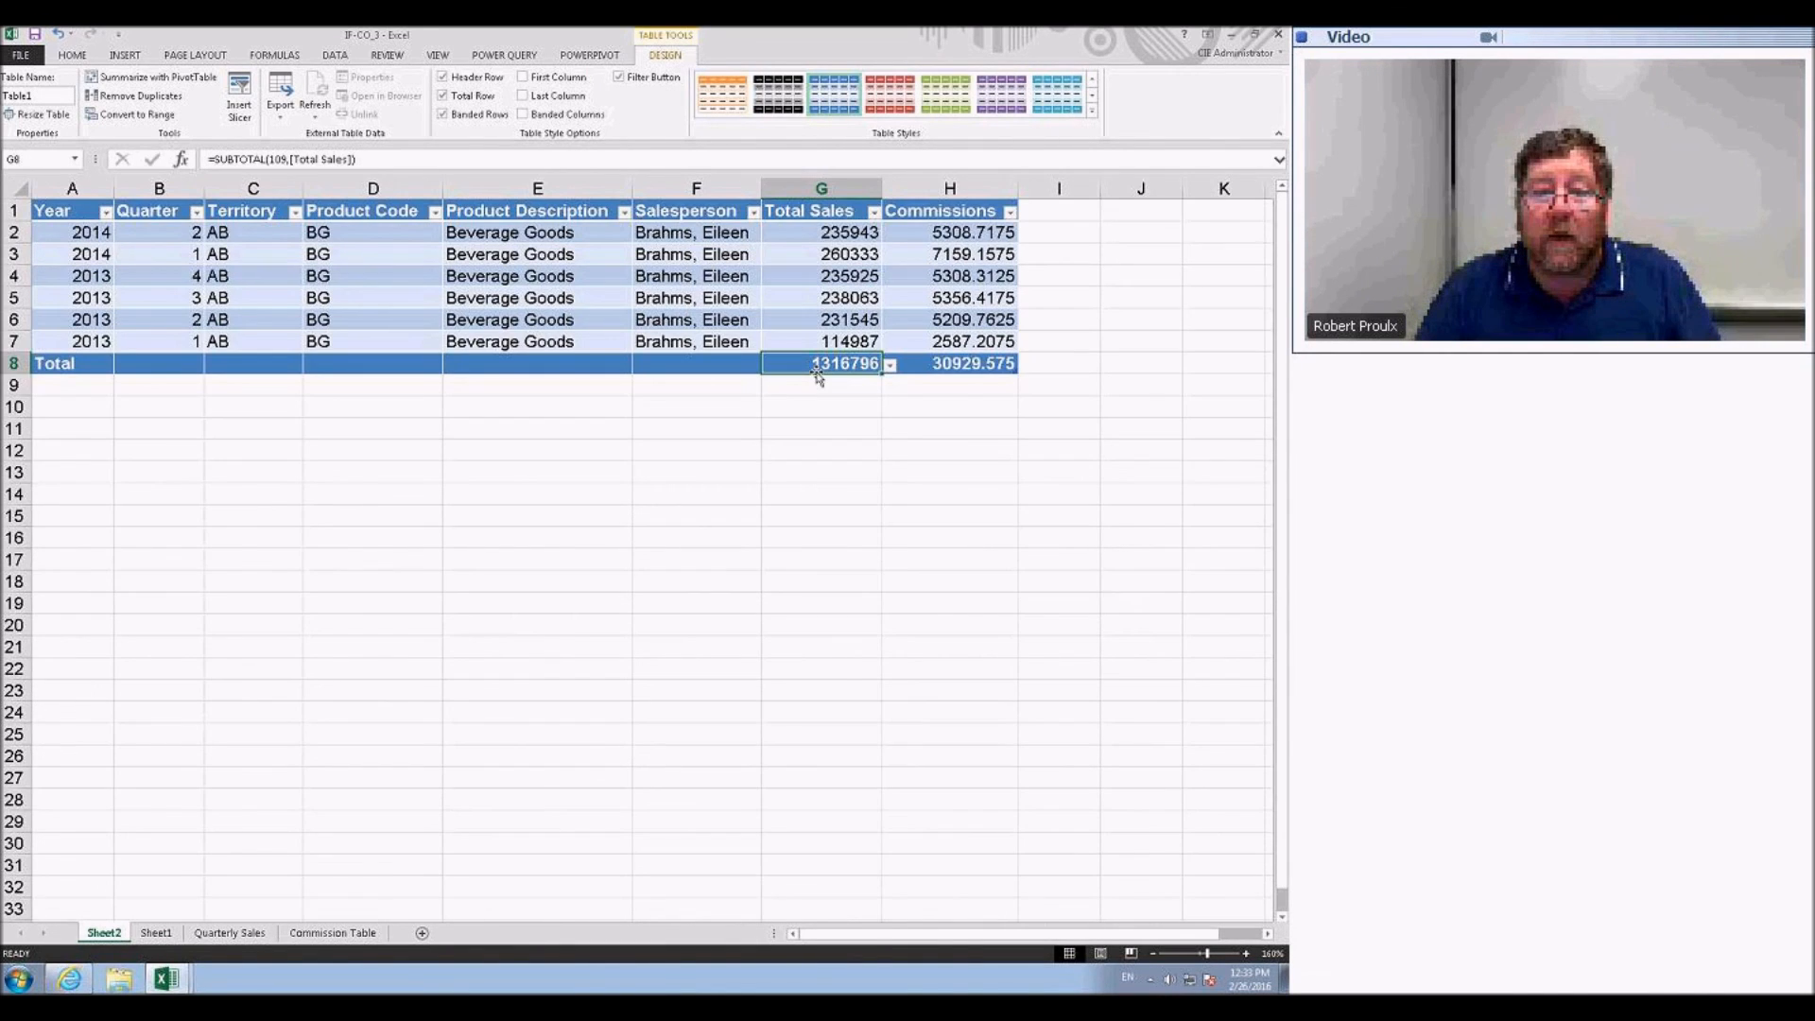
{"action": "left_click", "coordinate": [156, 933]}
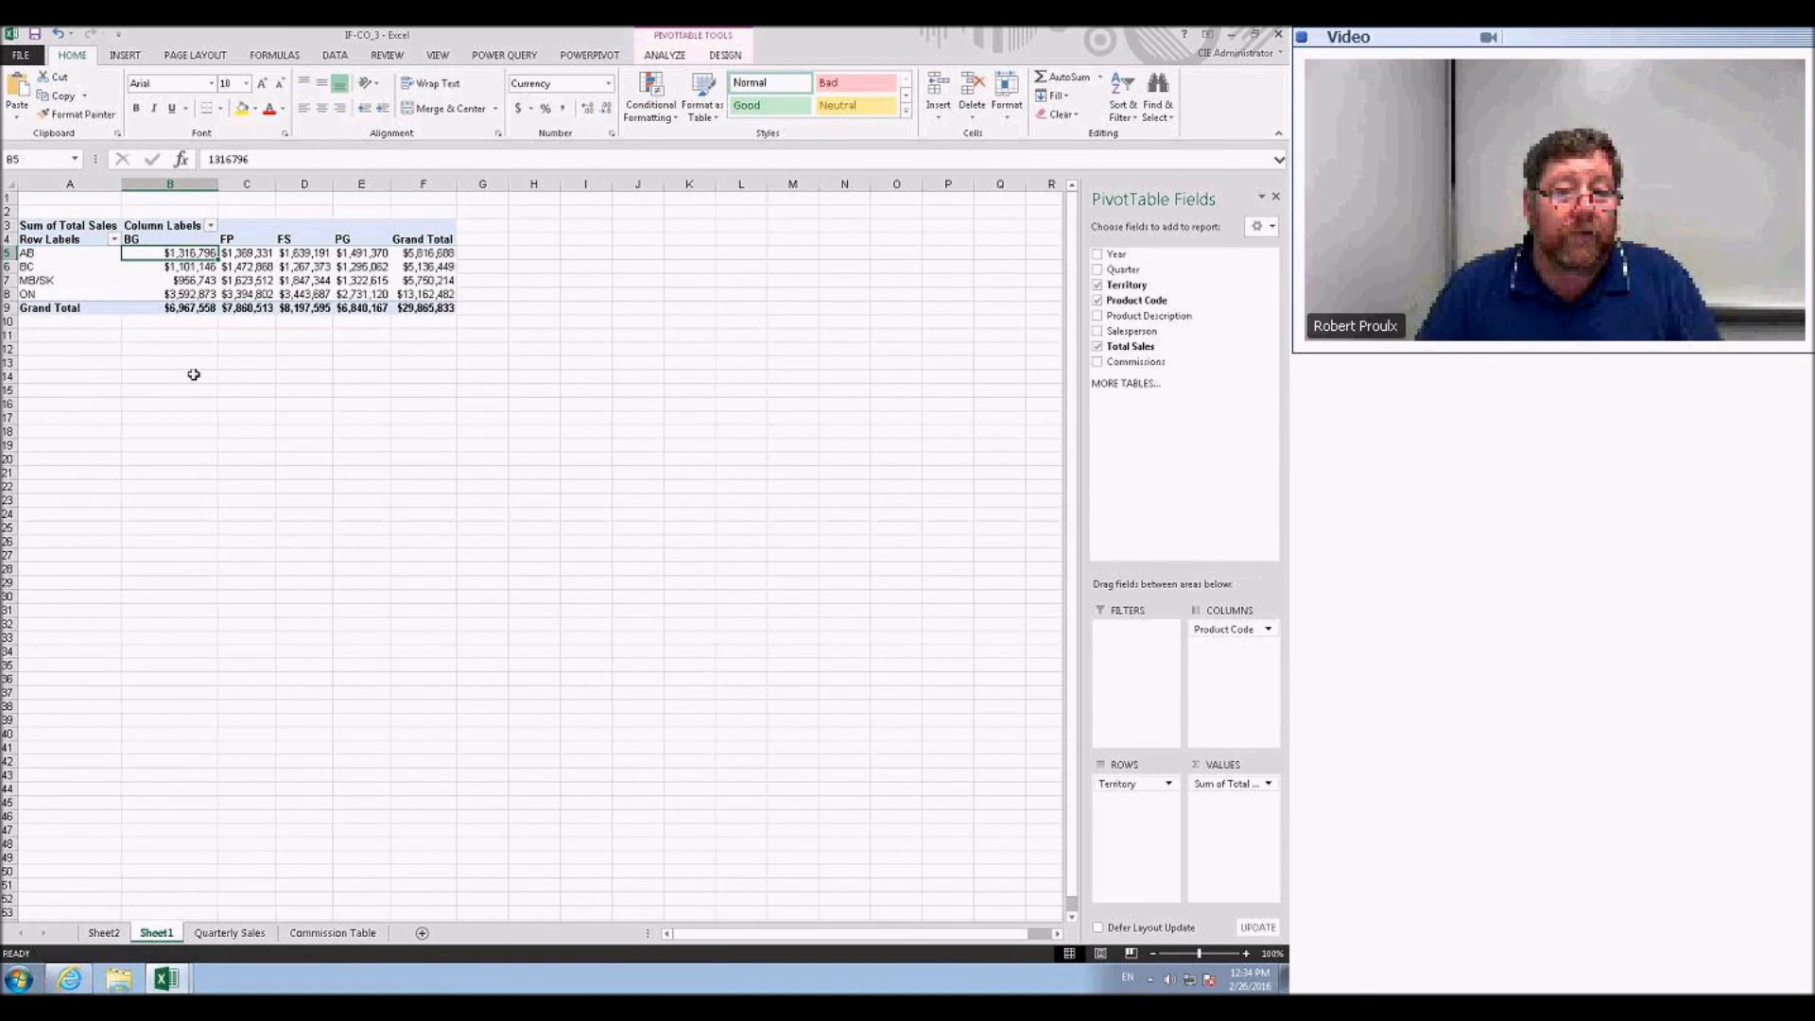
{"action": "scroll", "coordinate": [194, 374], "scroll_direction": "up", "scroll_amount": 2}
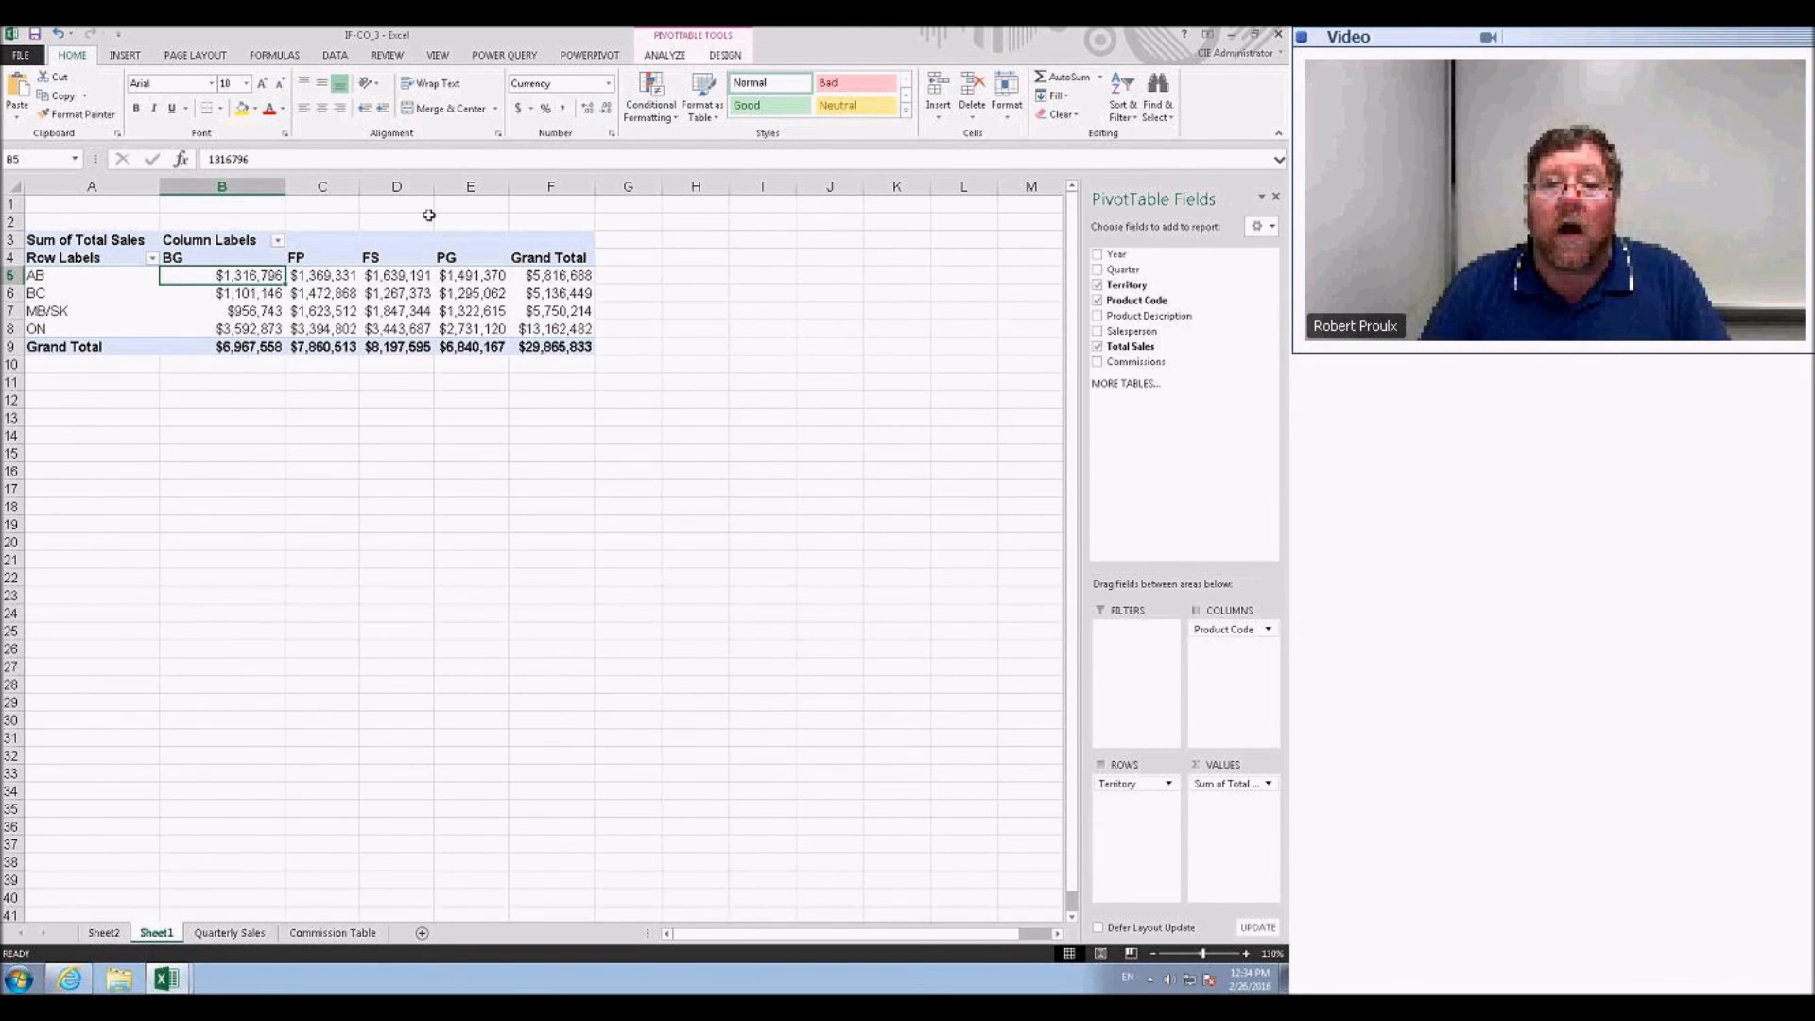
{"action": "left_click", "coordinate": [397, 307]}
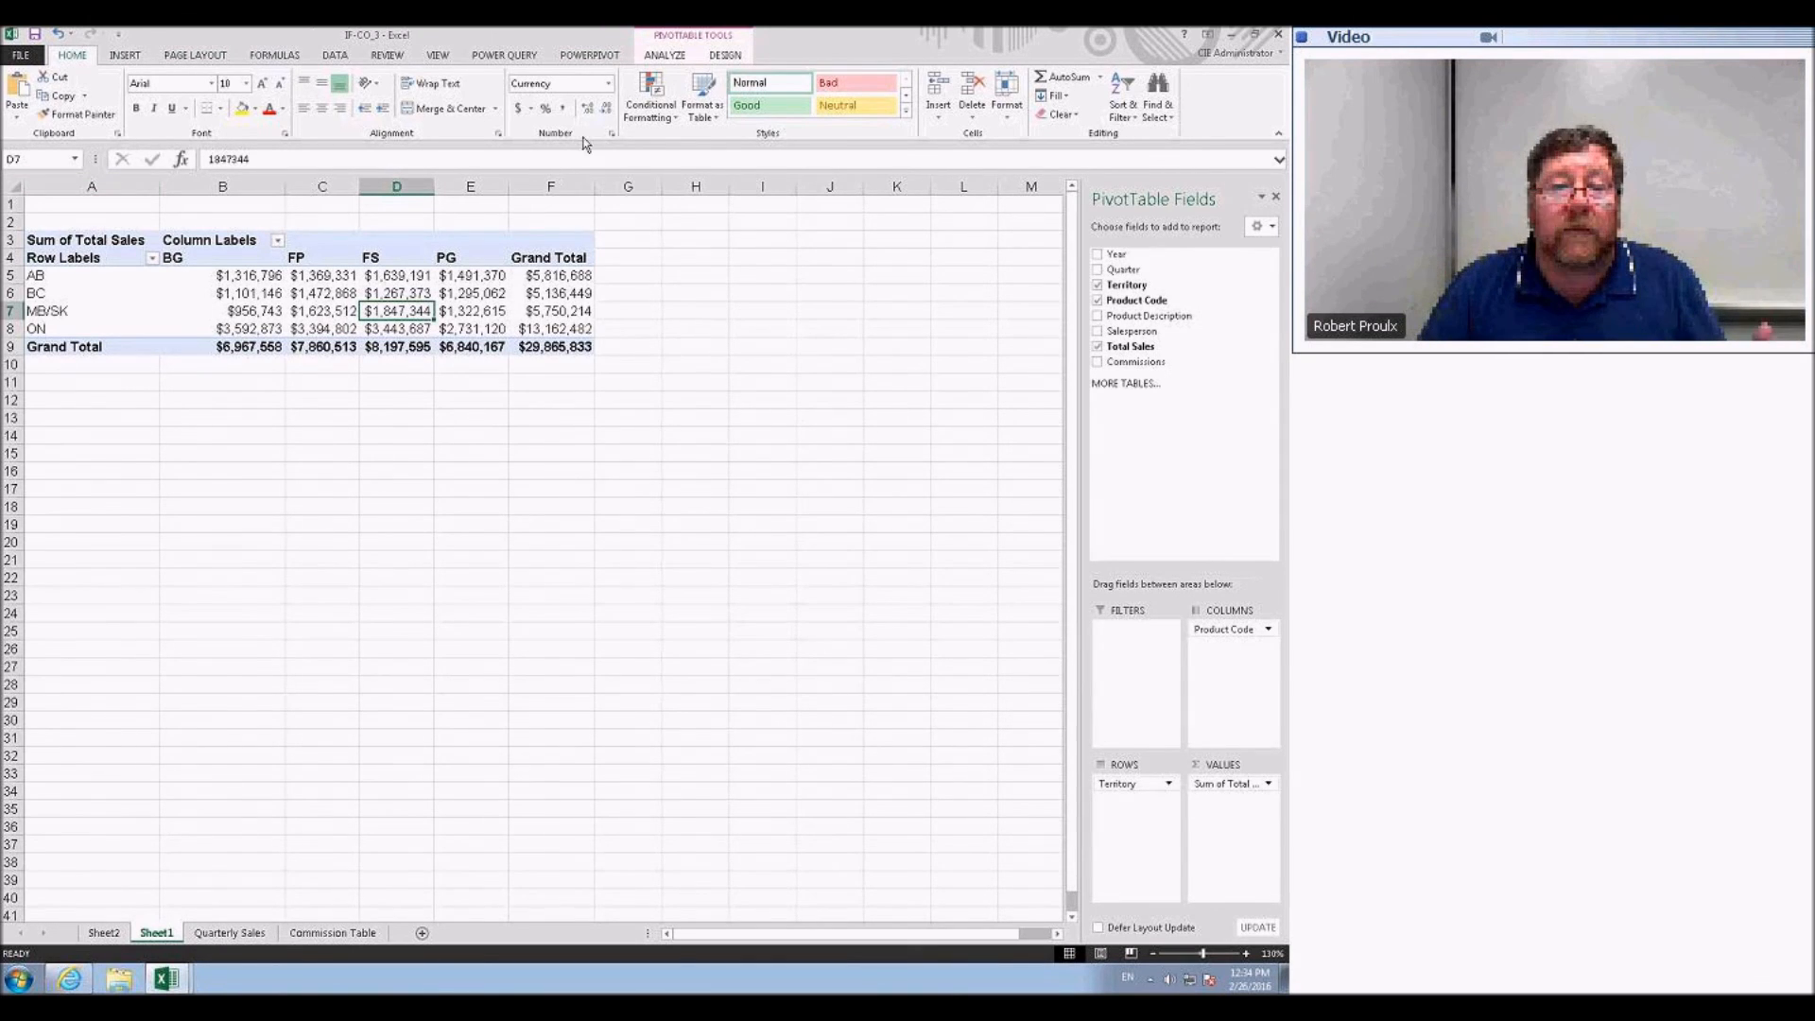
{"action": "left_click", "coordinate": [587, 58]}
{"action": "left_click", "coordinate": [353, 311]}
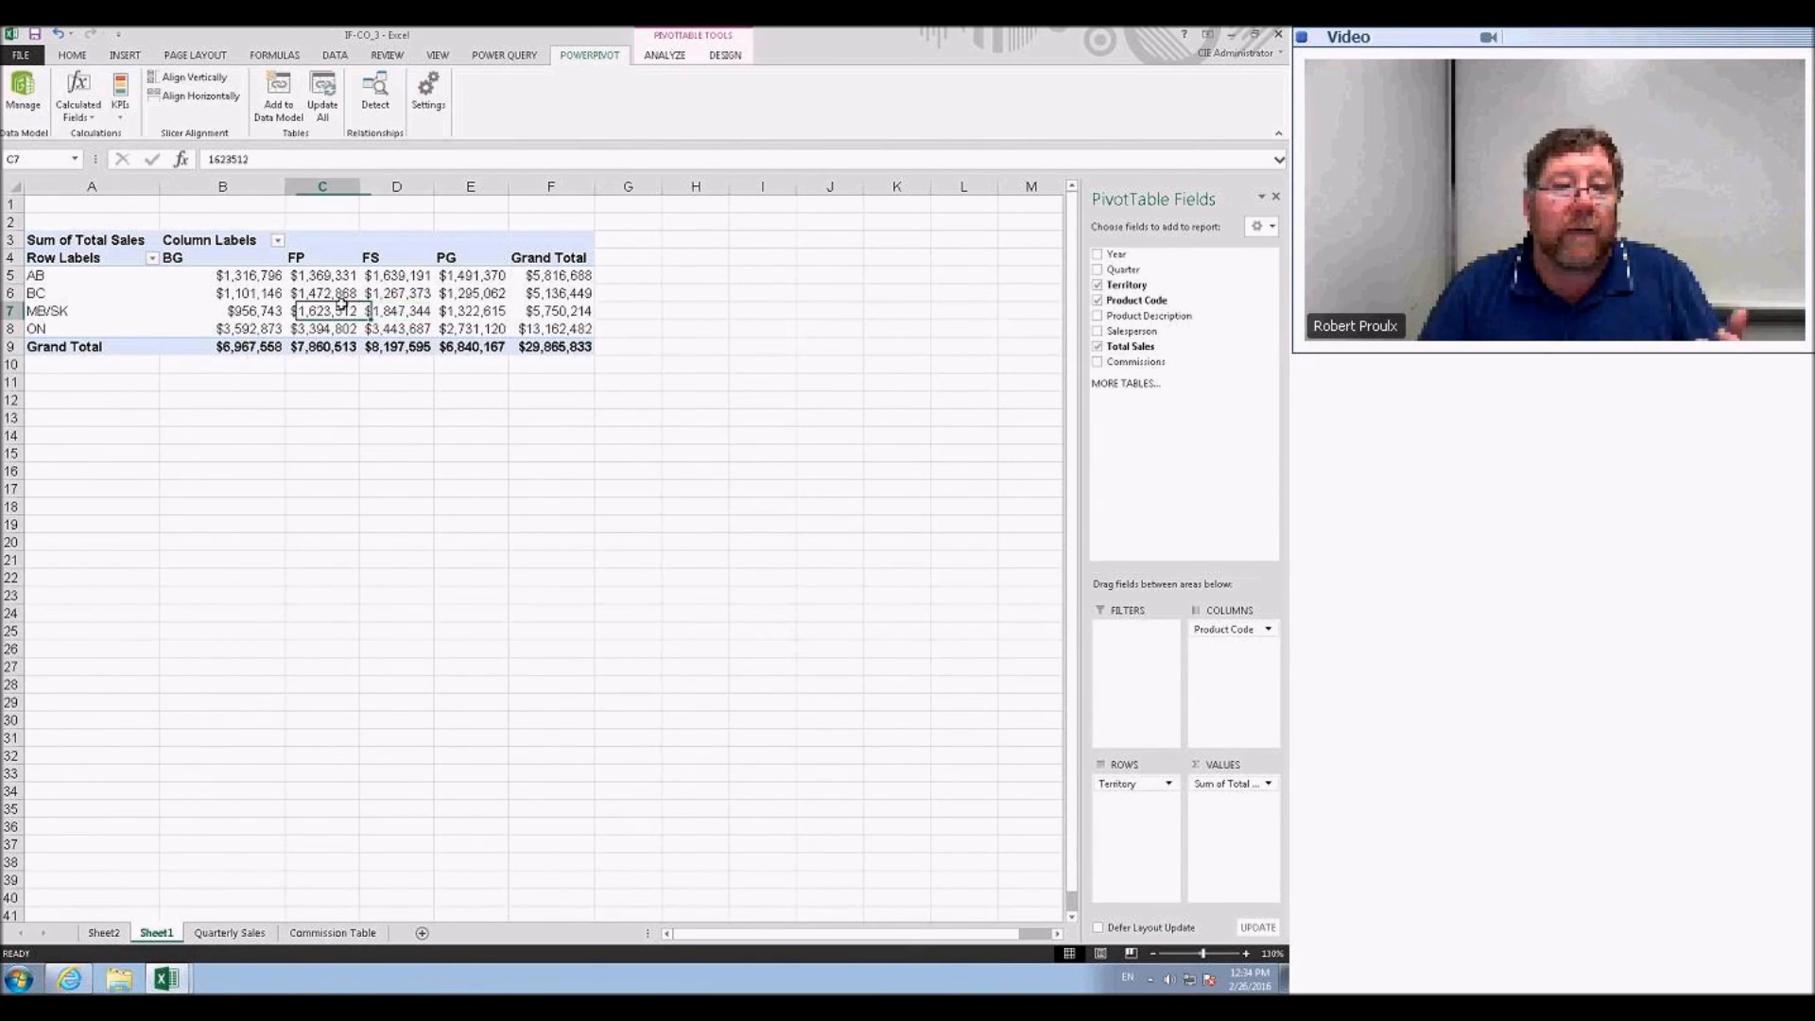
{"action": "left_click", "coordinate": [72, 55]}
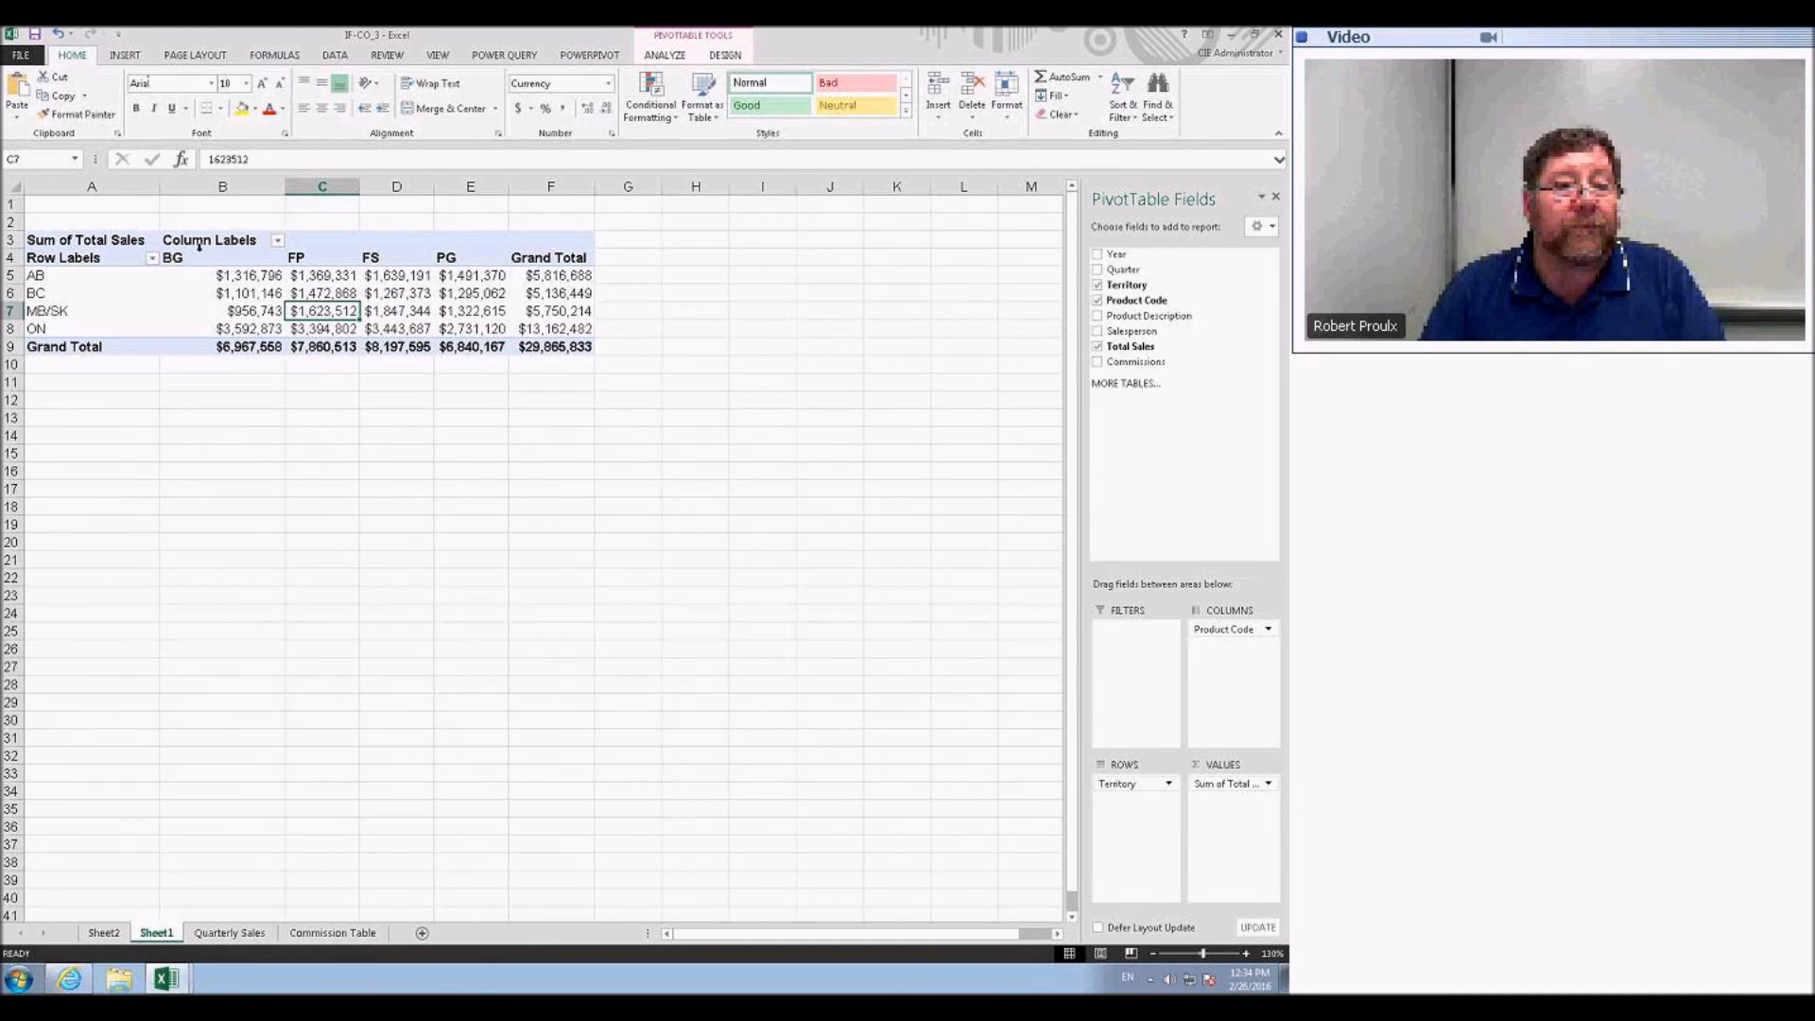
{"action": "left_click", "coordinate": [665, 55]}
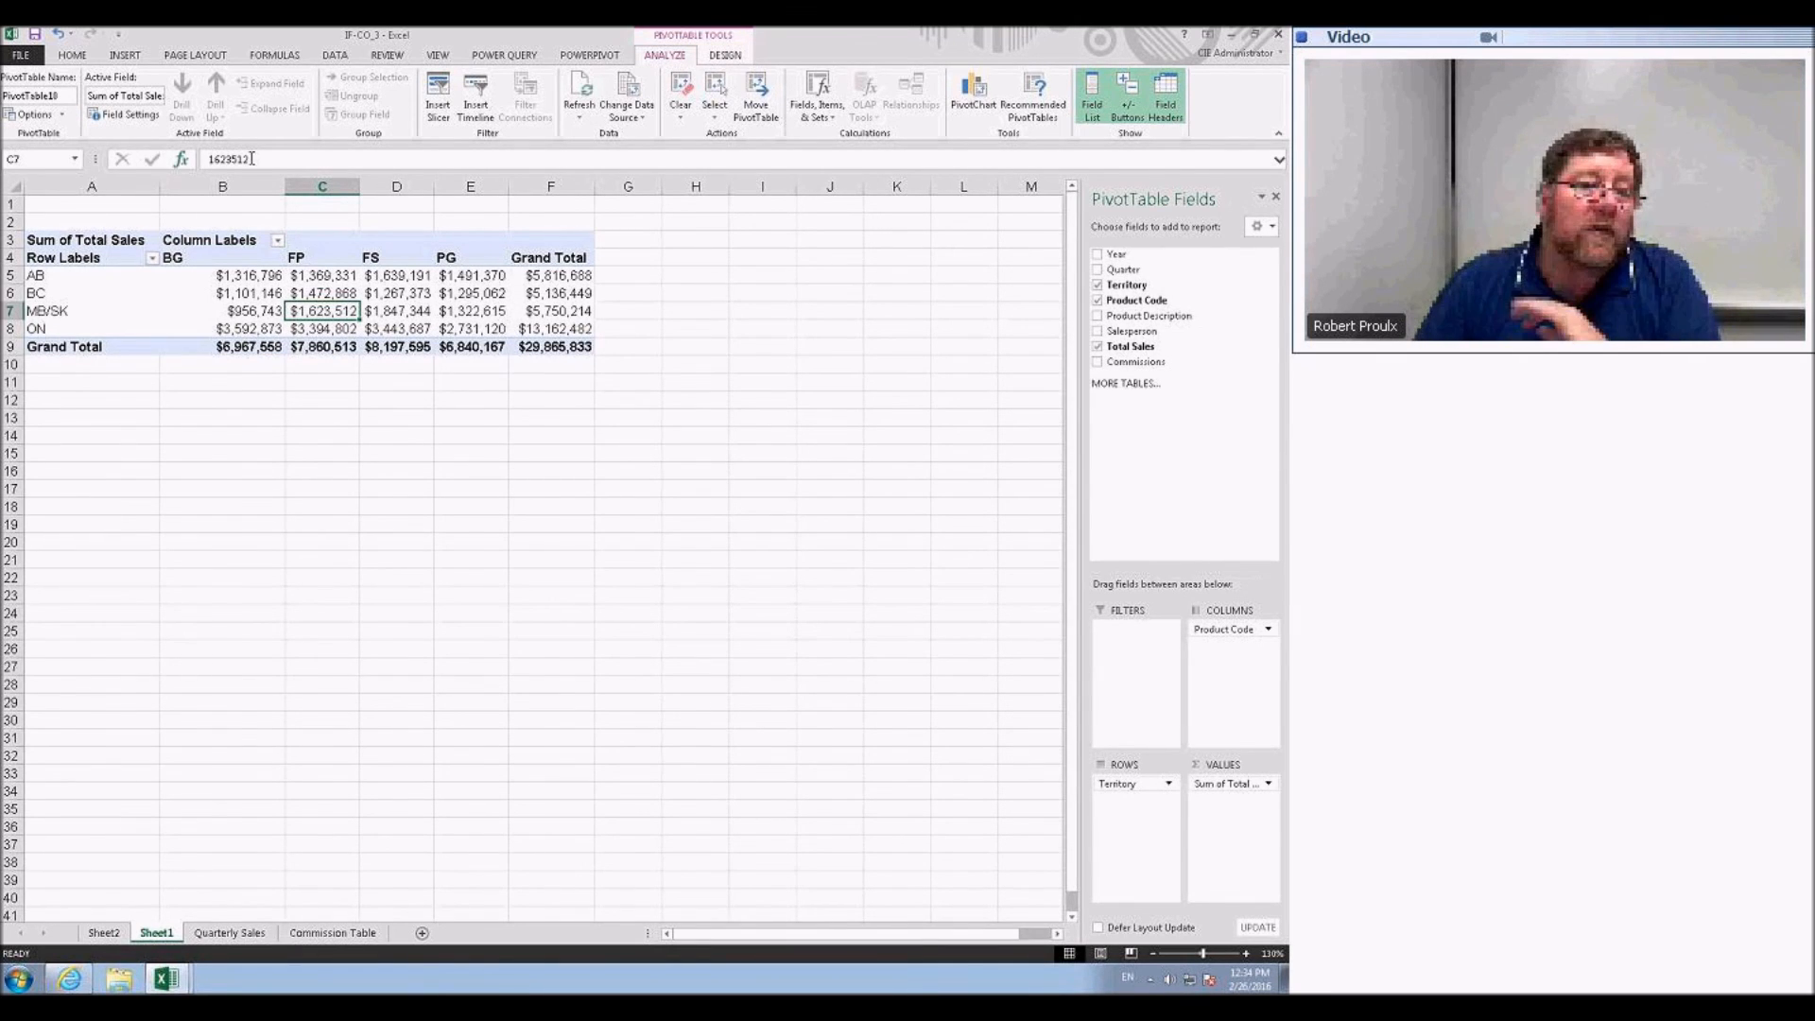
- Show the PivotTable in Outline Form
{"action": "left_click", "coordinate": [725, 55]}
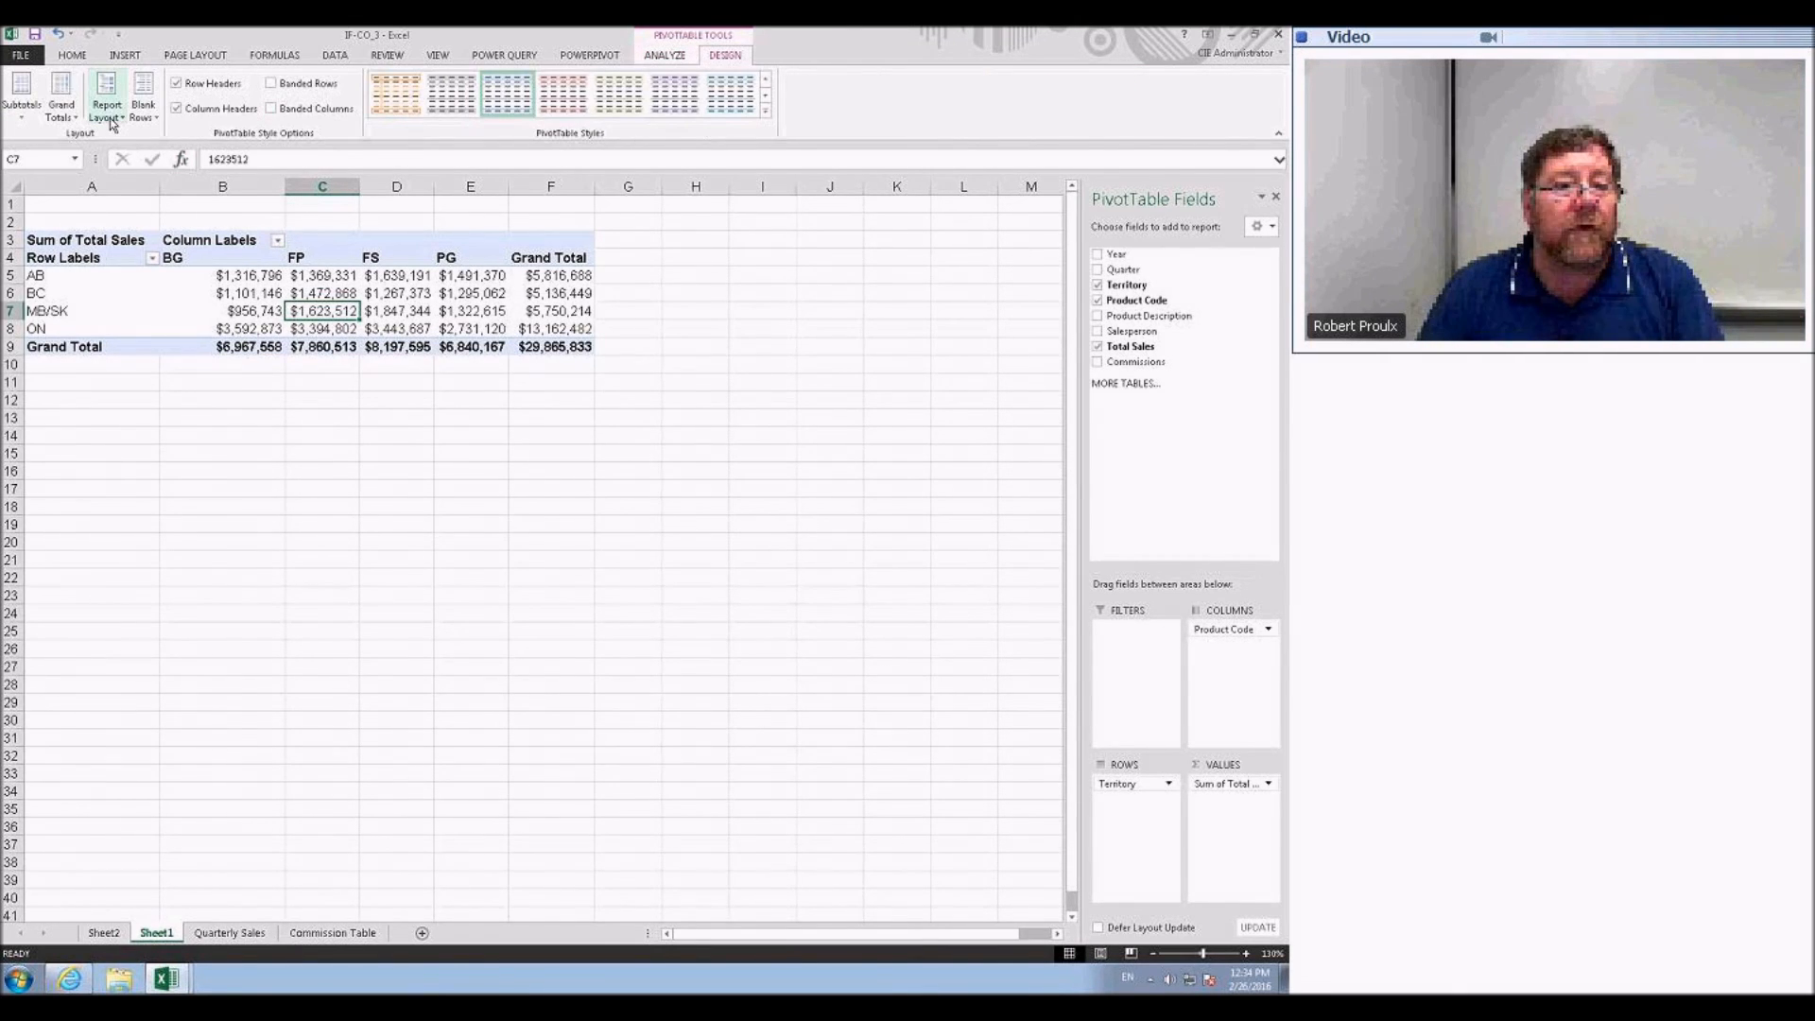
{"action": "left_click", "coordinate": [72, 119]}
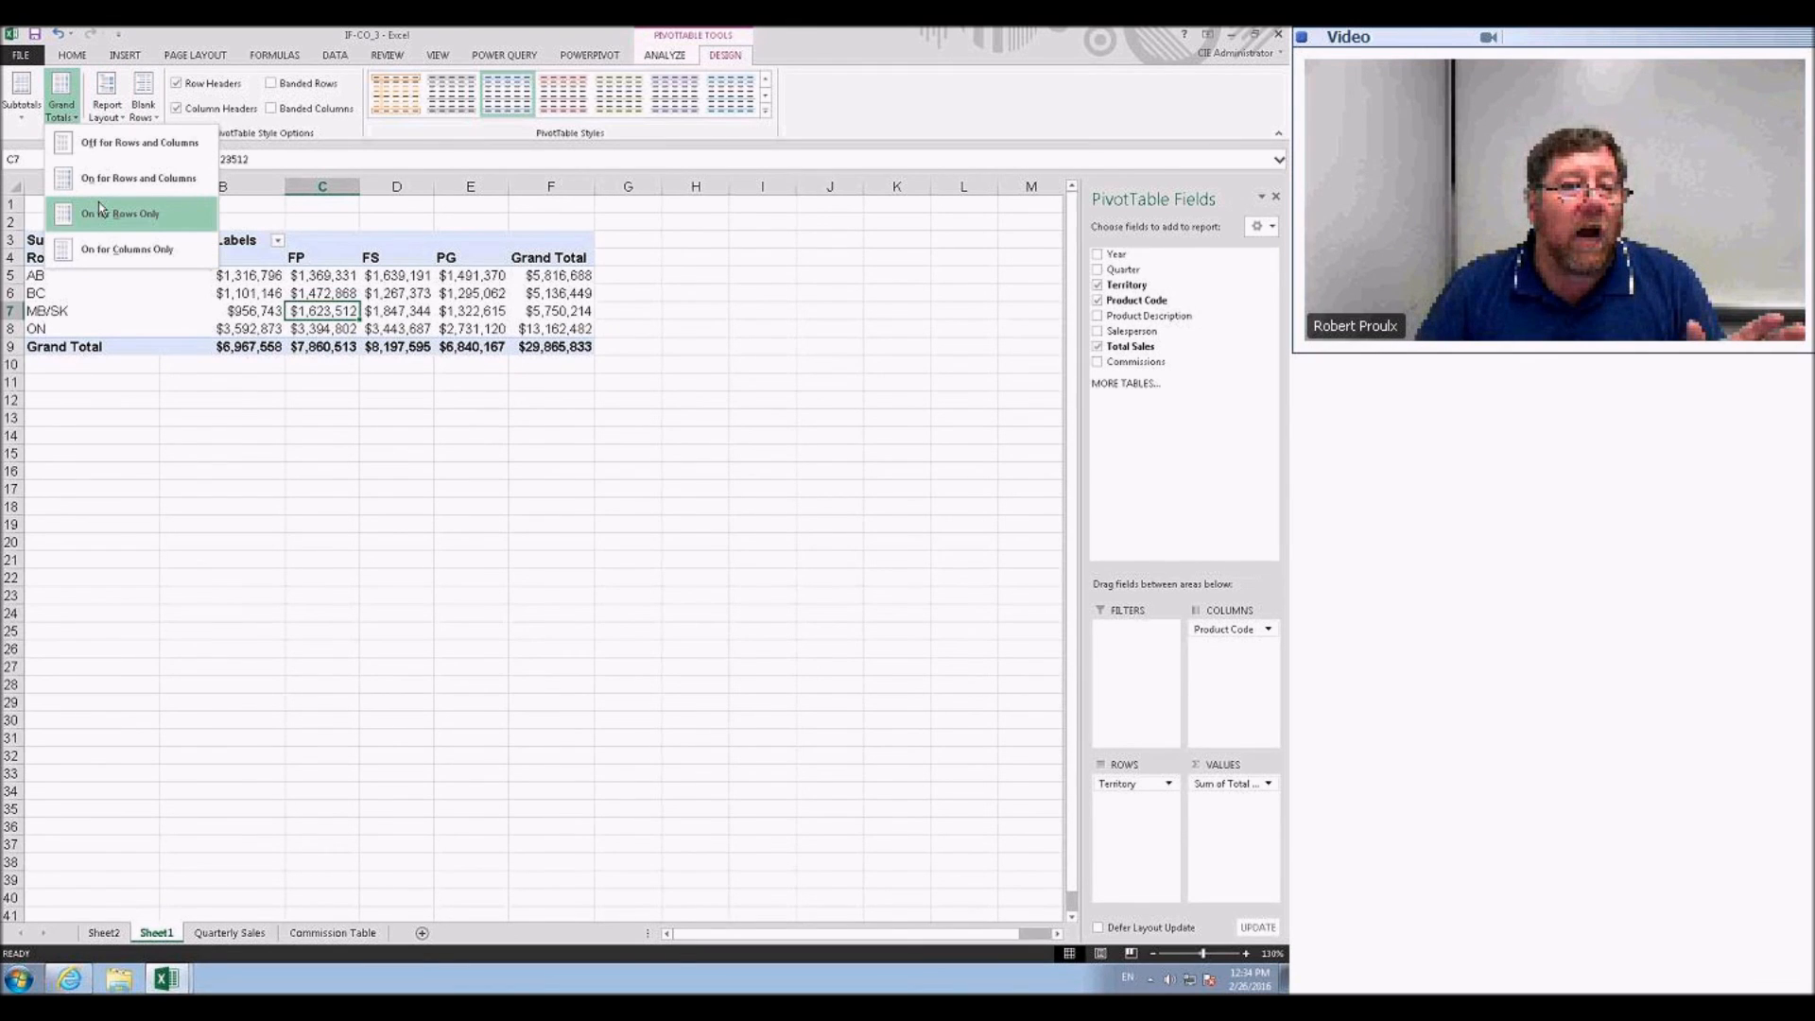
{"action": "left_click", "coordinate": [108, 113]}
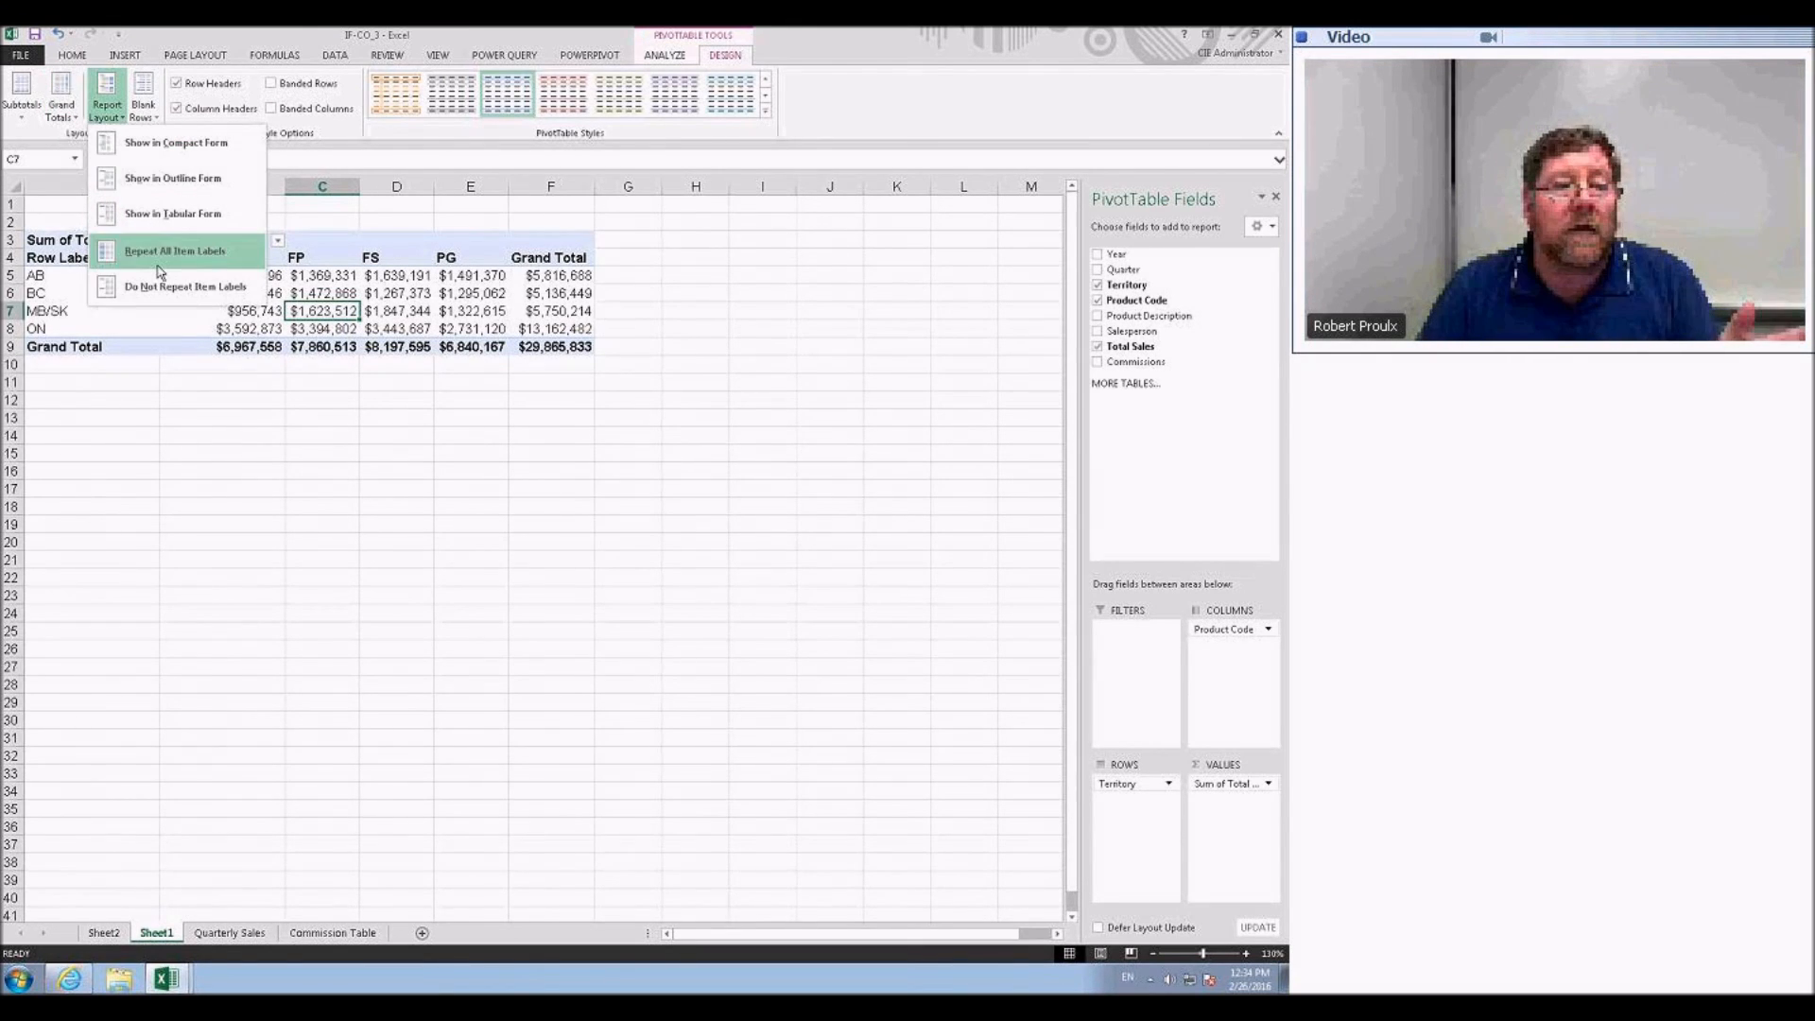
{"action": "left_click", "coordinate": [141, 180]}
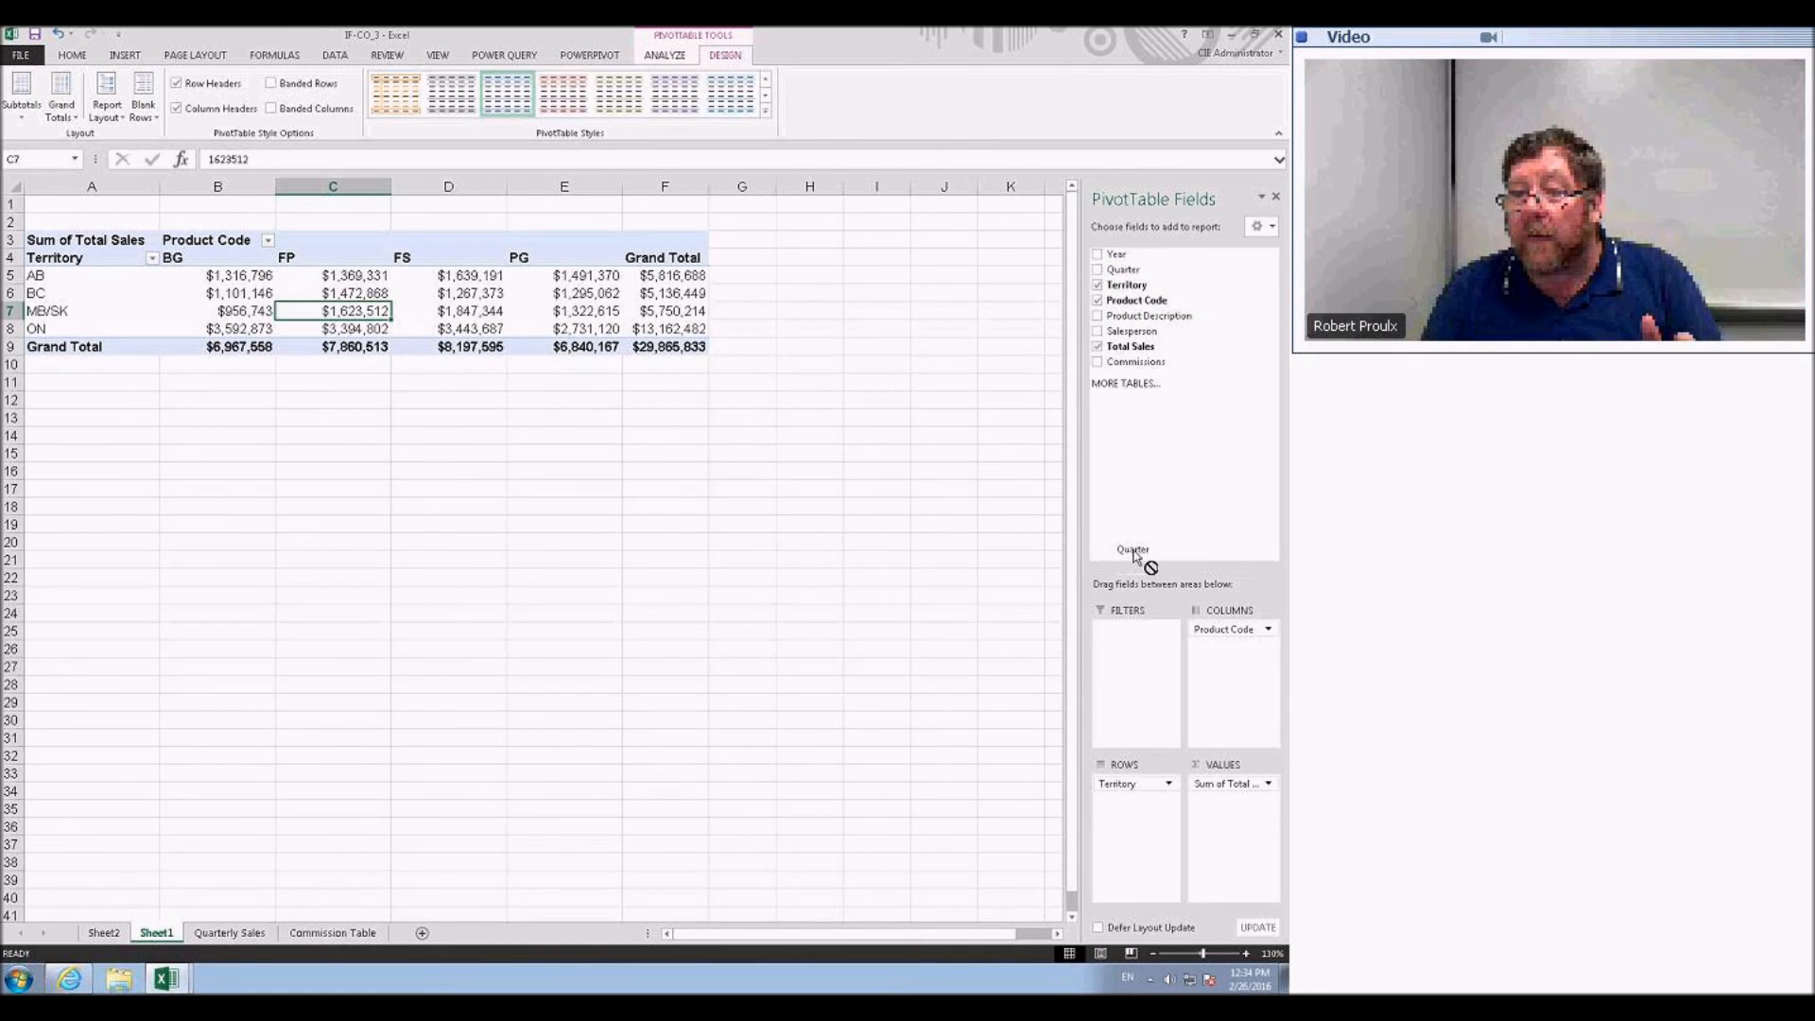
- Add Quarter below Territory in the PivotTable rows and set the report layout to Tabular Form
{"action": "left_click_drag", "start_coordinate": [1125, 794], "coordinate": [1127, 799]}
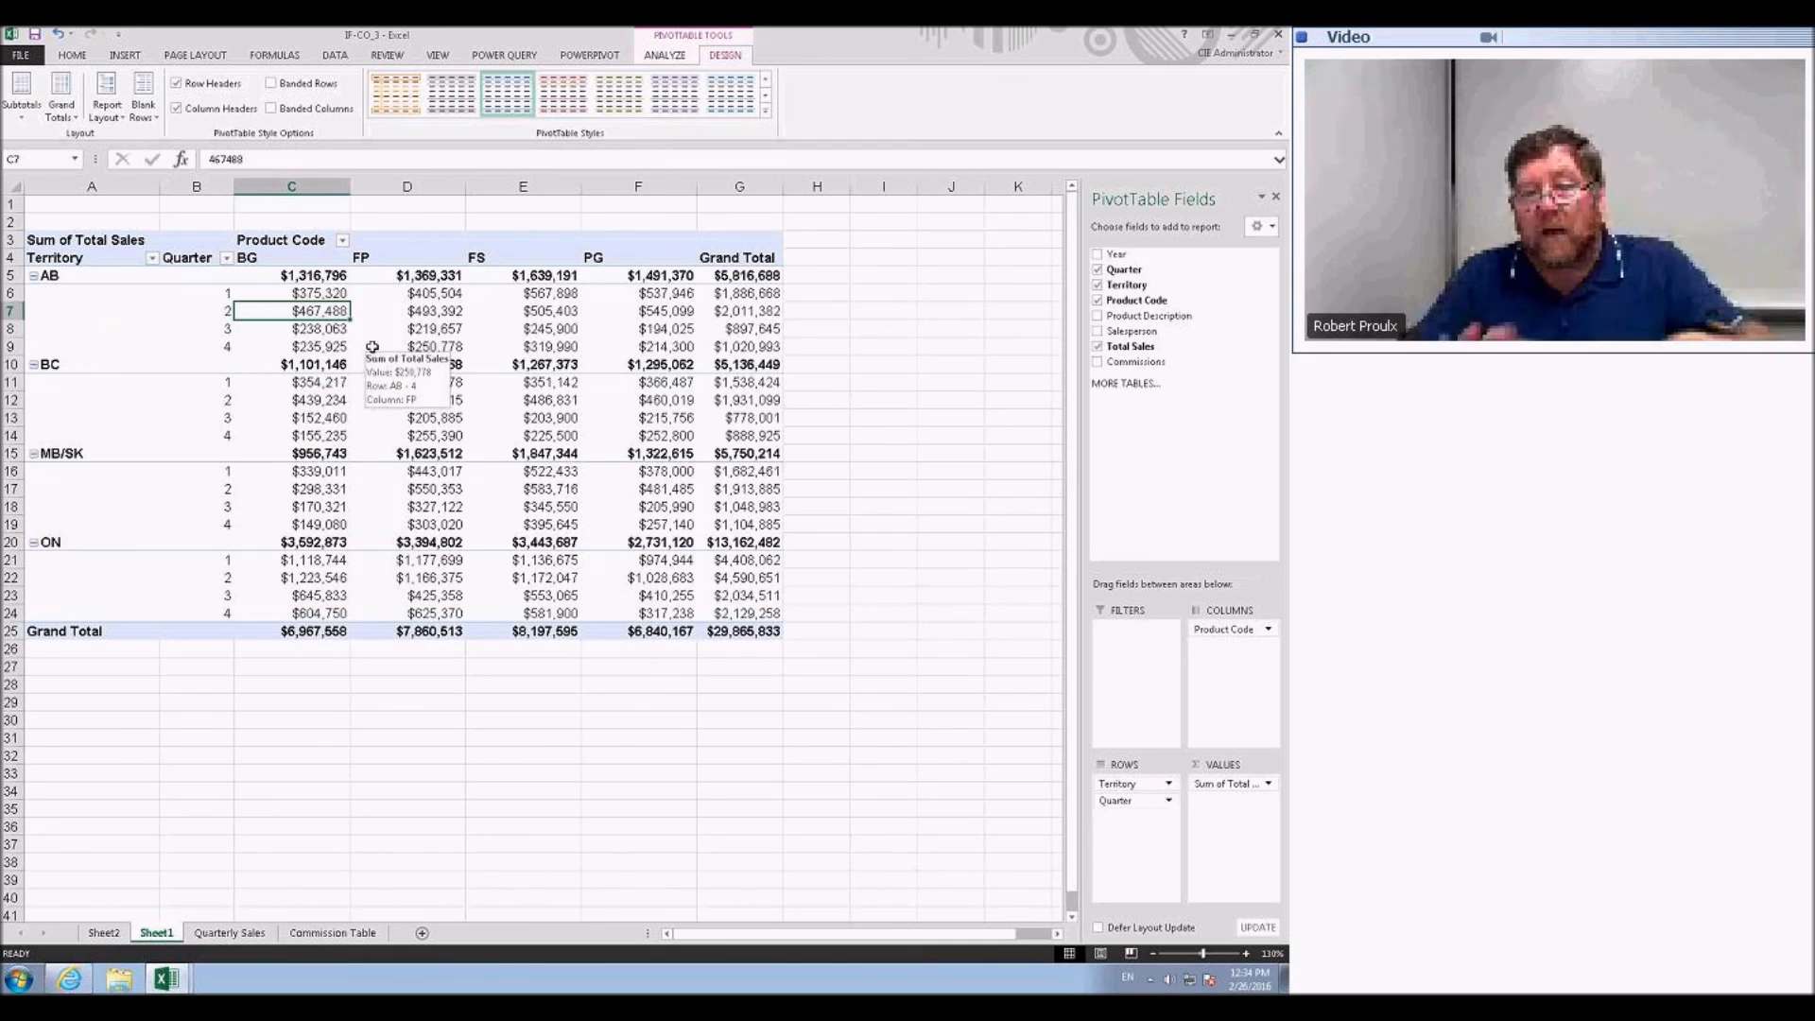
{"action": "left_click", "coordinate": [107, 109]}
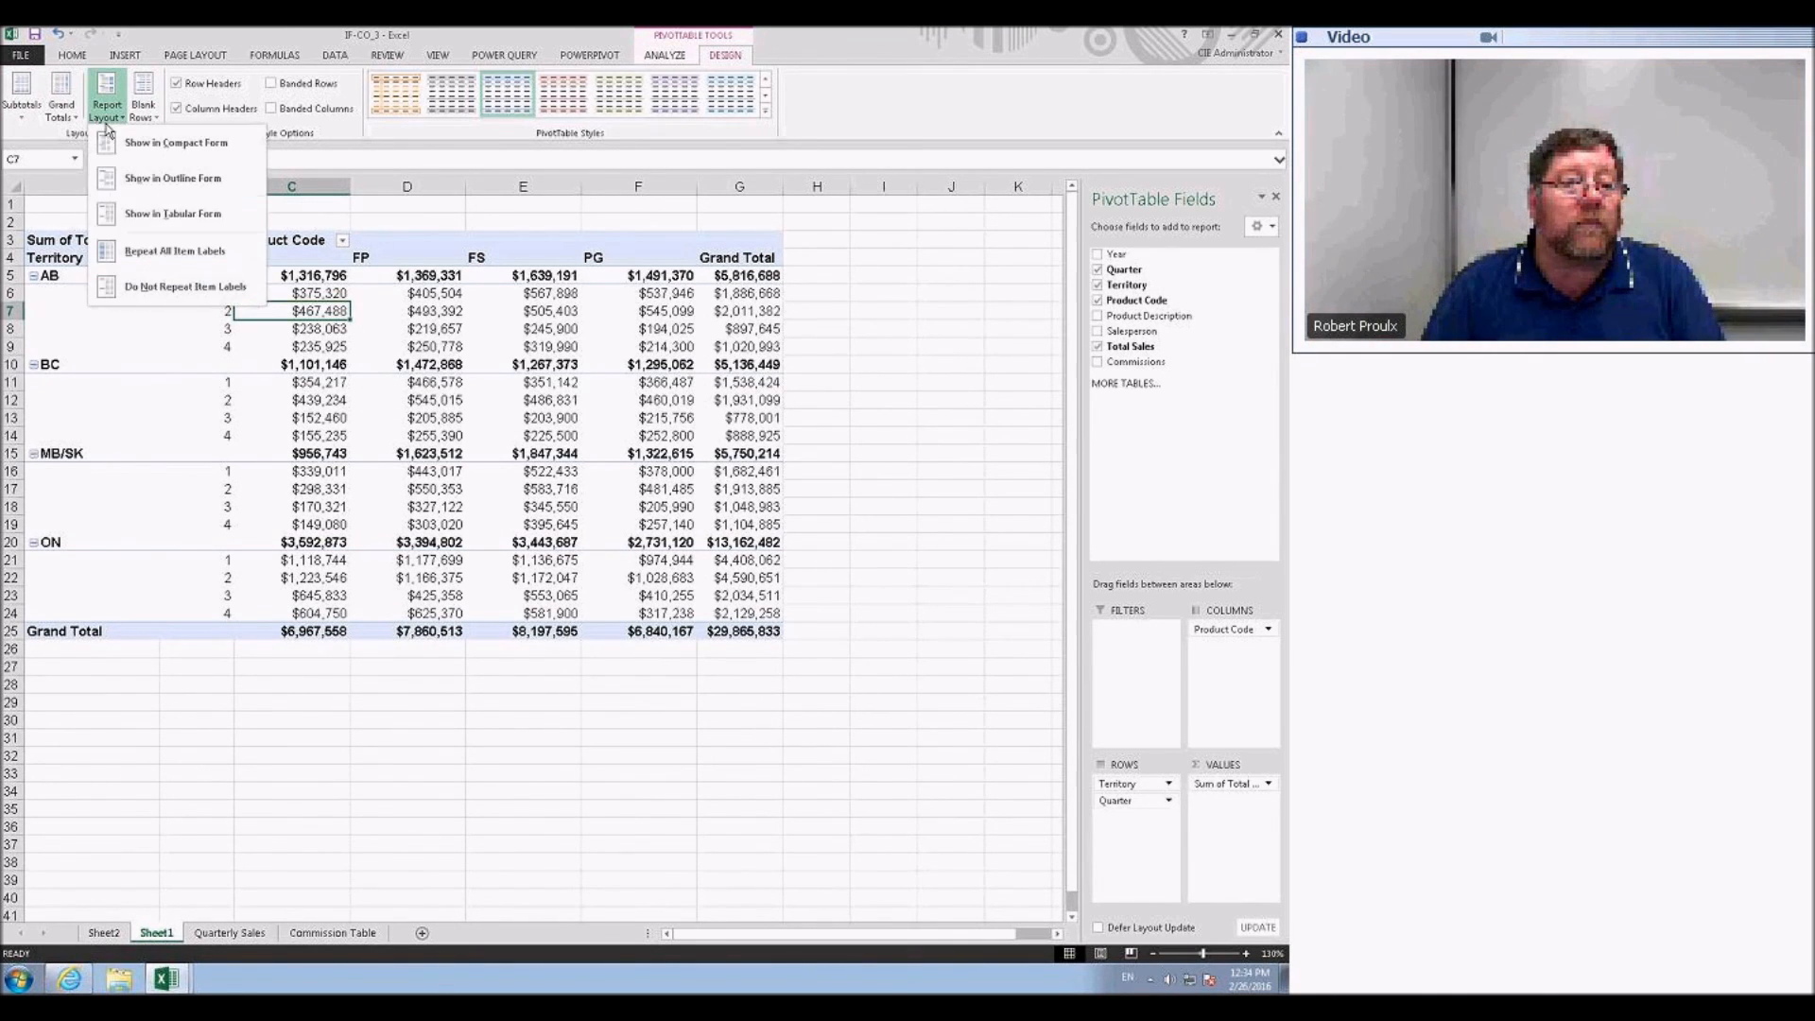
{"action": "left_click", "coordinate": [147, 216]}
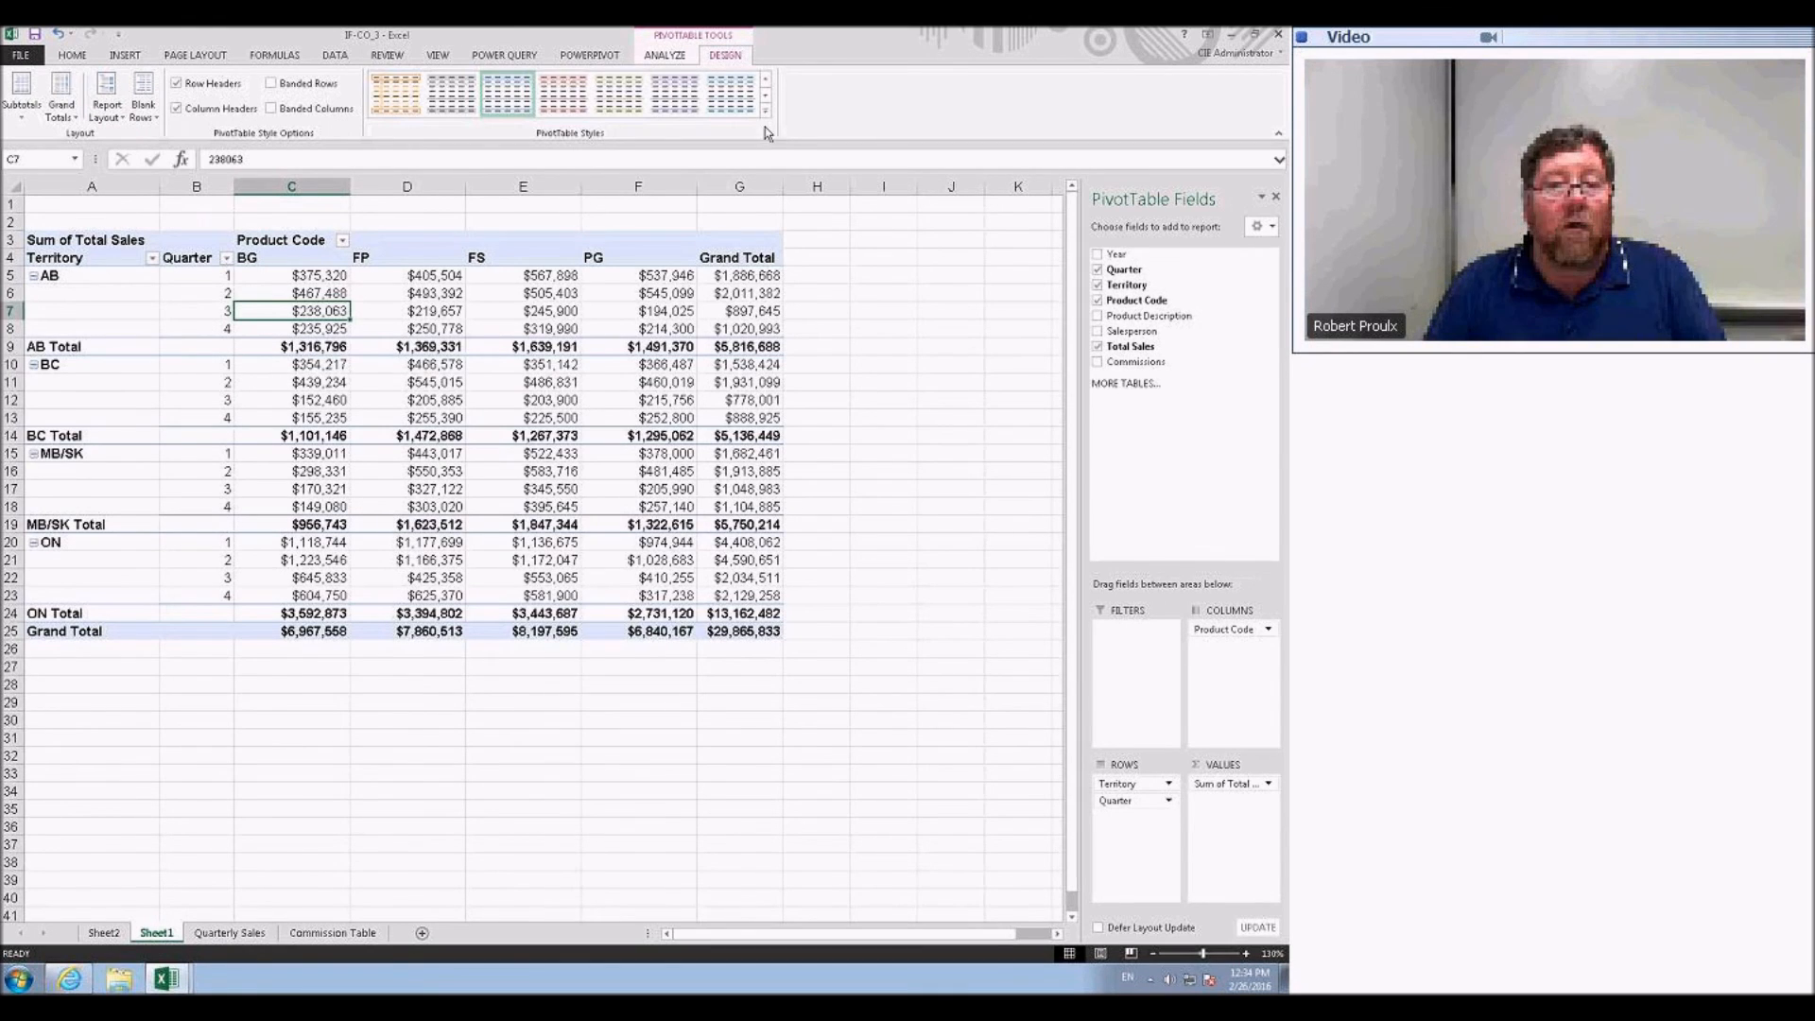
- Apply the teal medium PivotTable style and turn off the Row Headers style option
{"action": "left_click", "coordinate": [765, 114]}
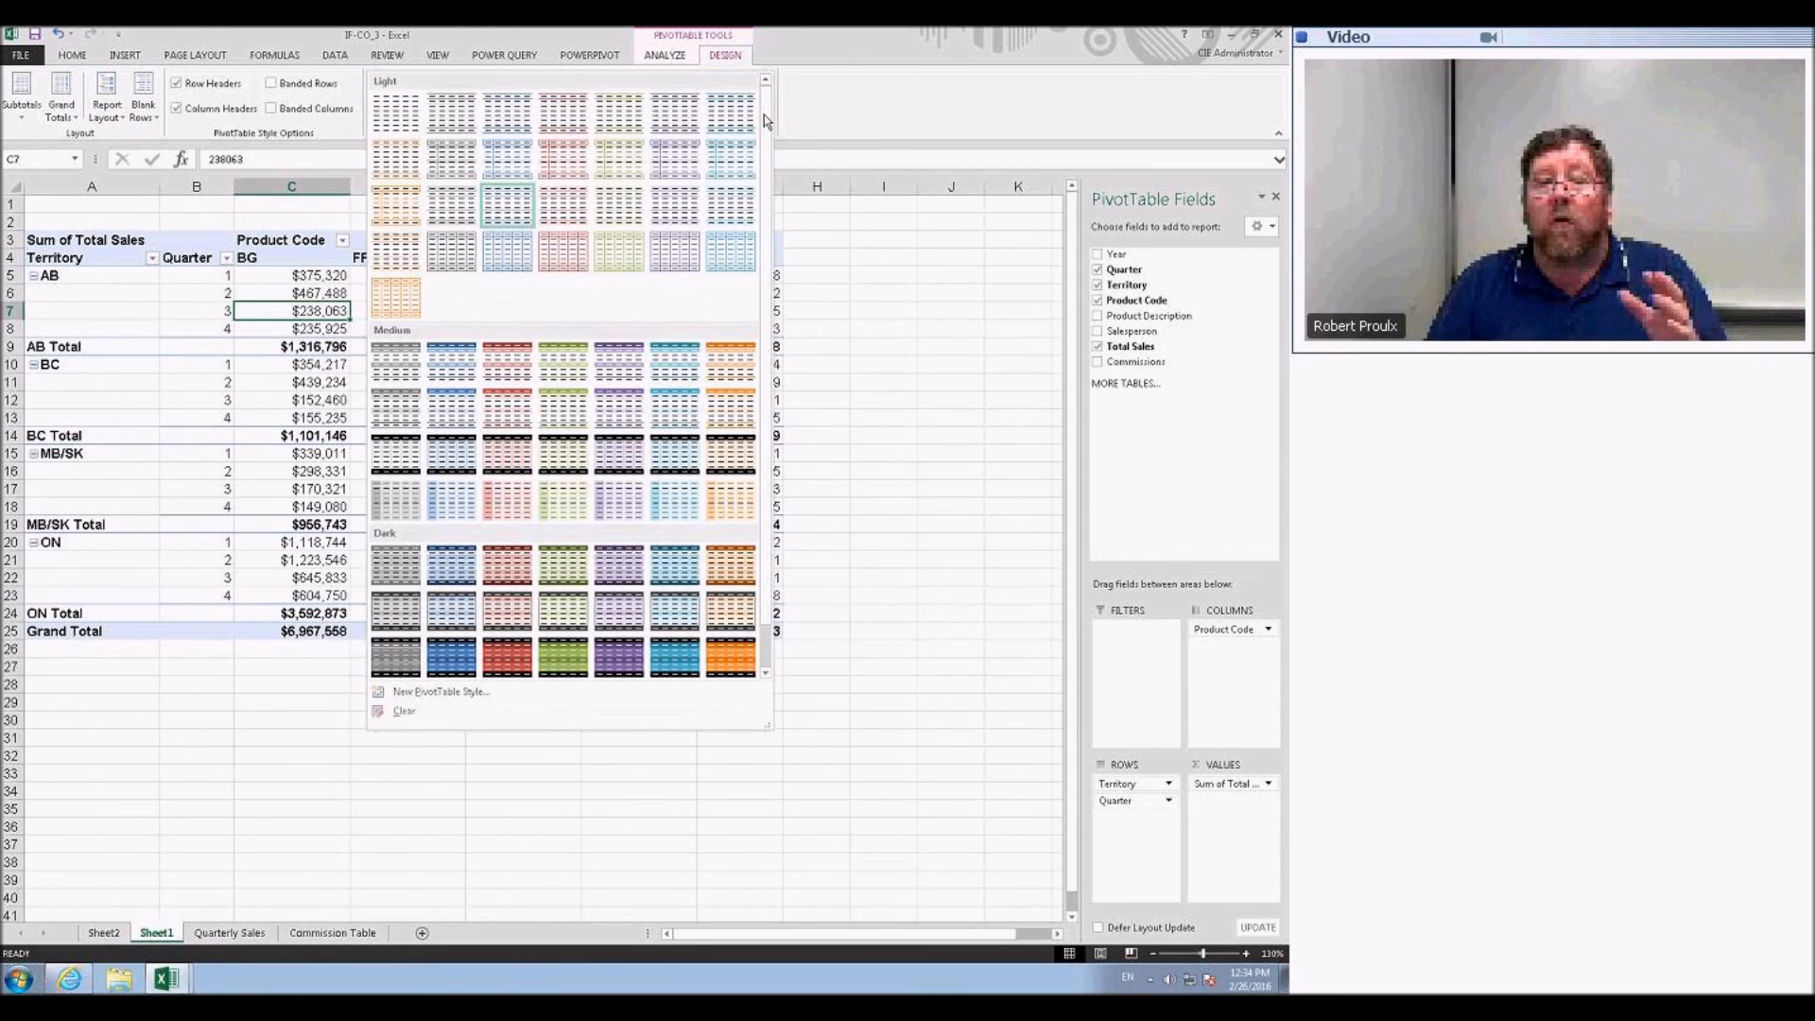
{"action": "left_click", "coordinate": [558, 383]}
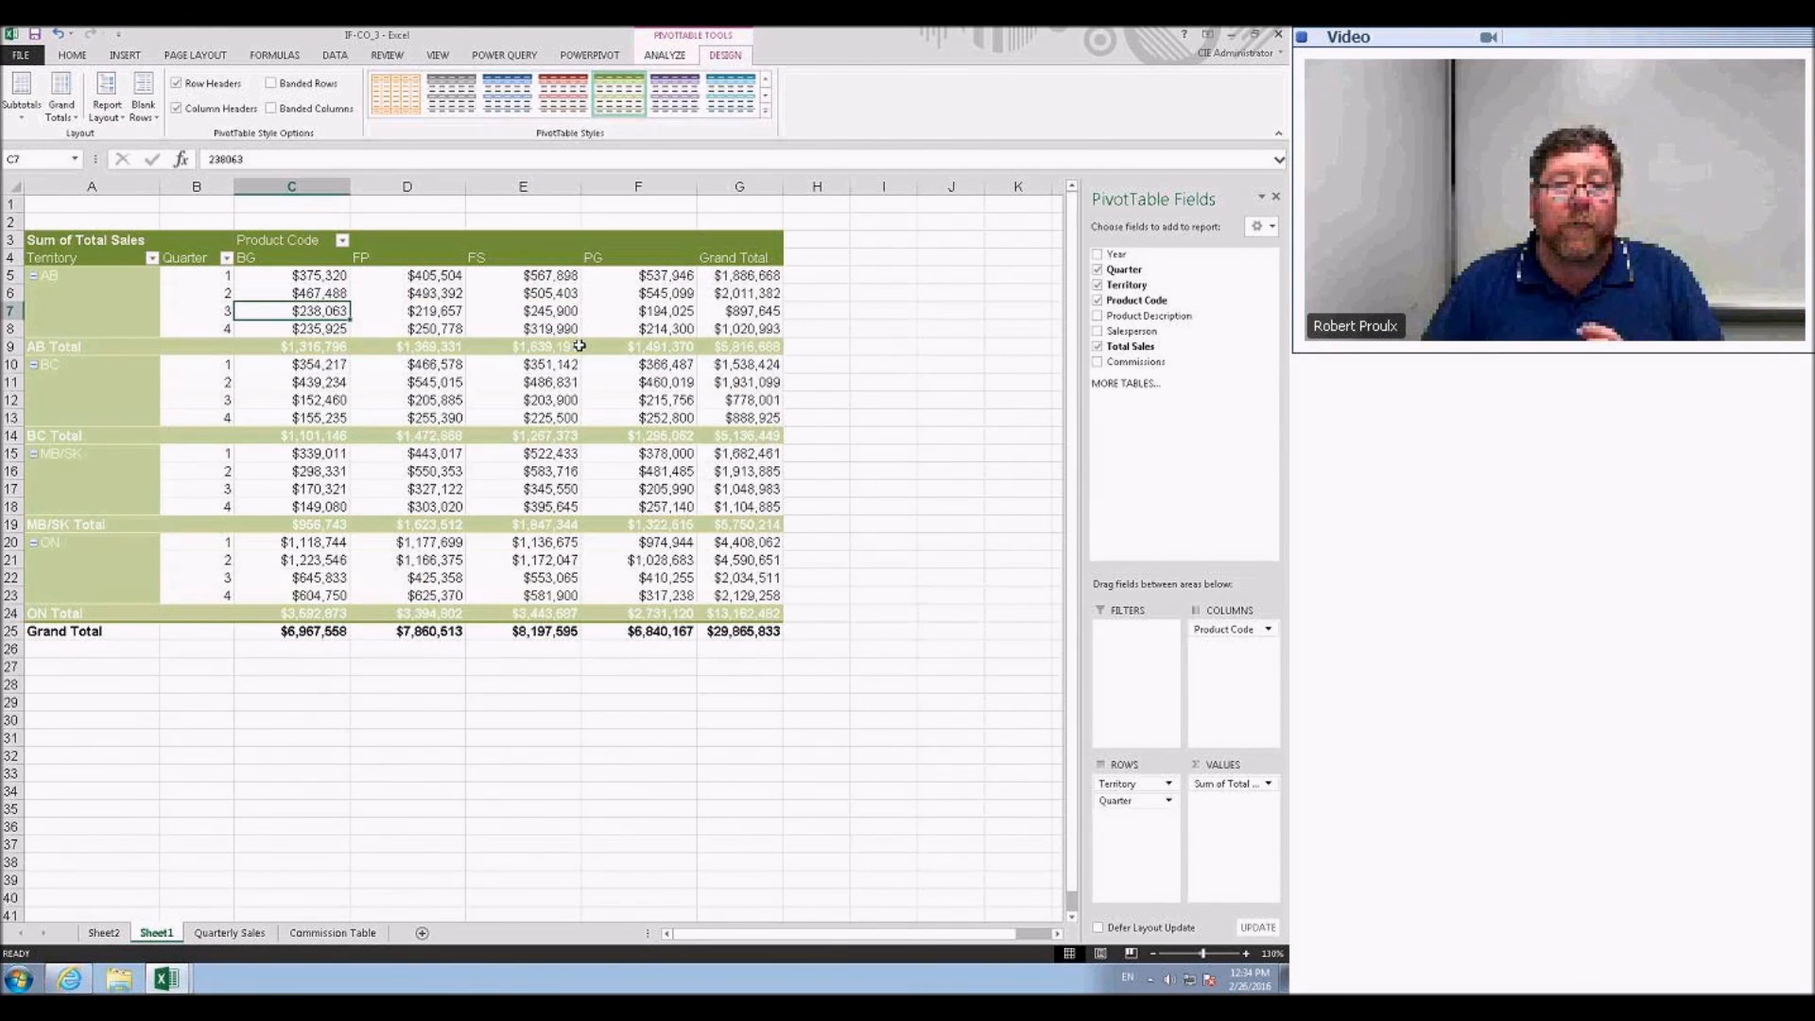
{"action": "left_click", "coordinate": [744, 105]}
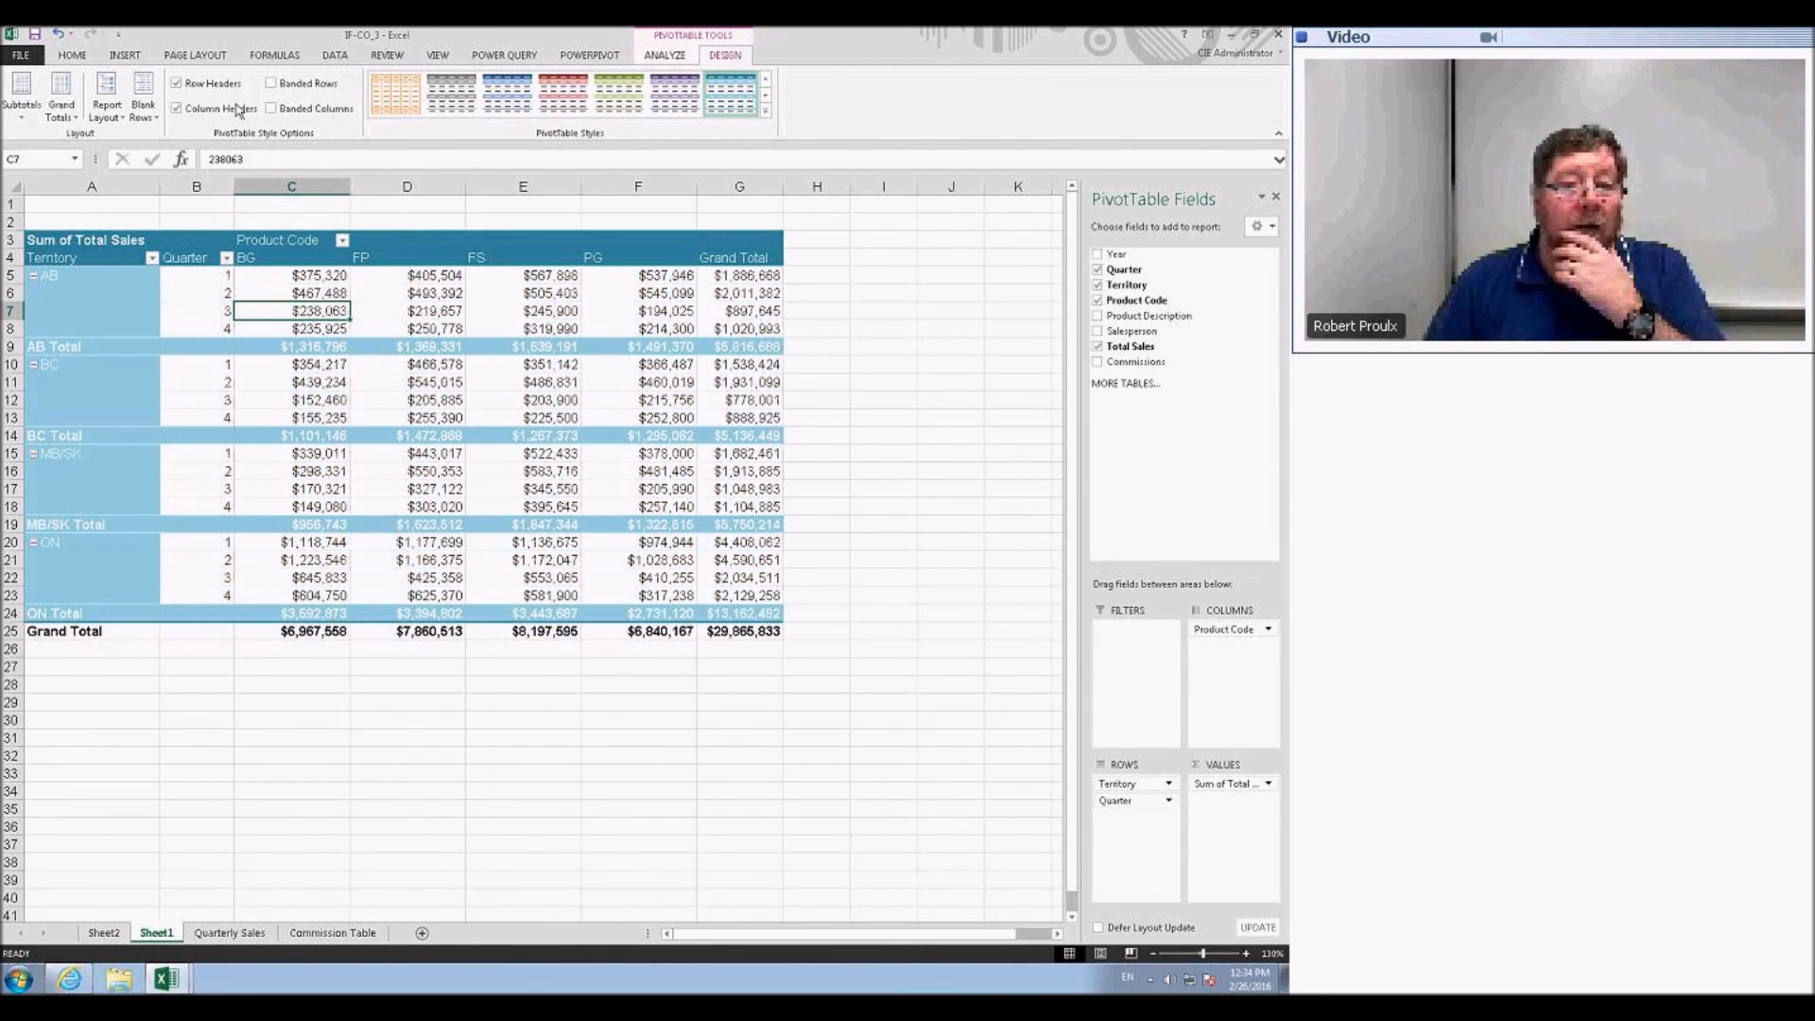
{"action": "left_click", "coordinate": [176, 84]}
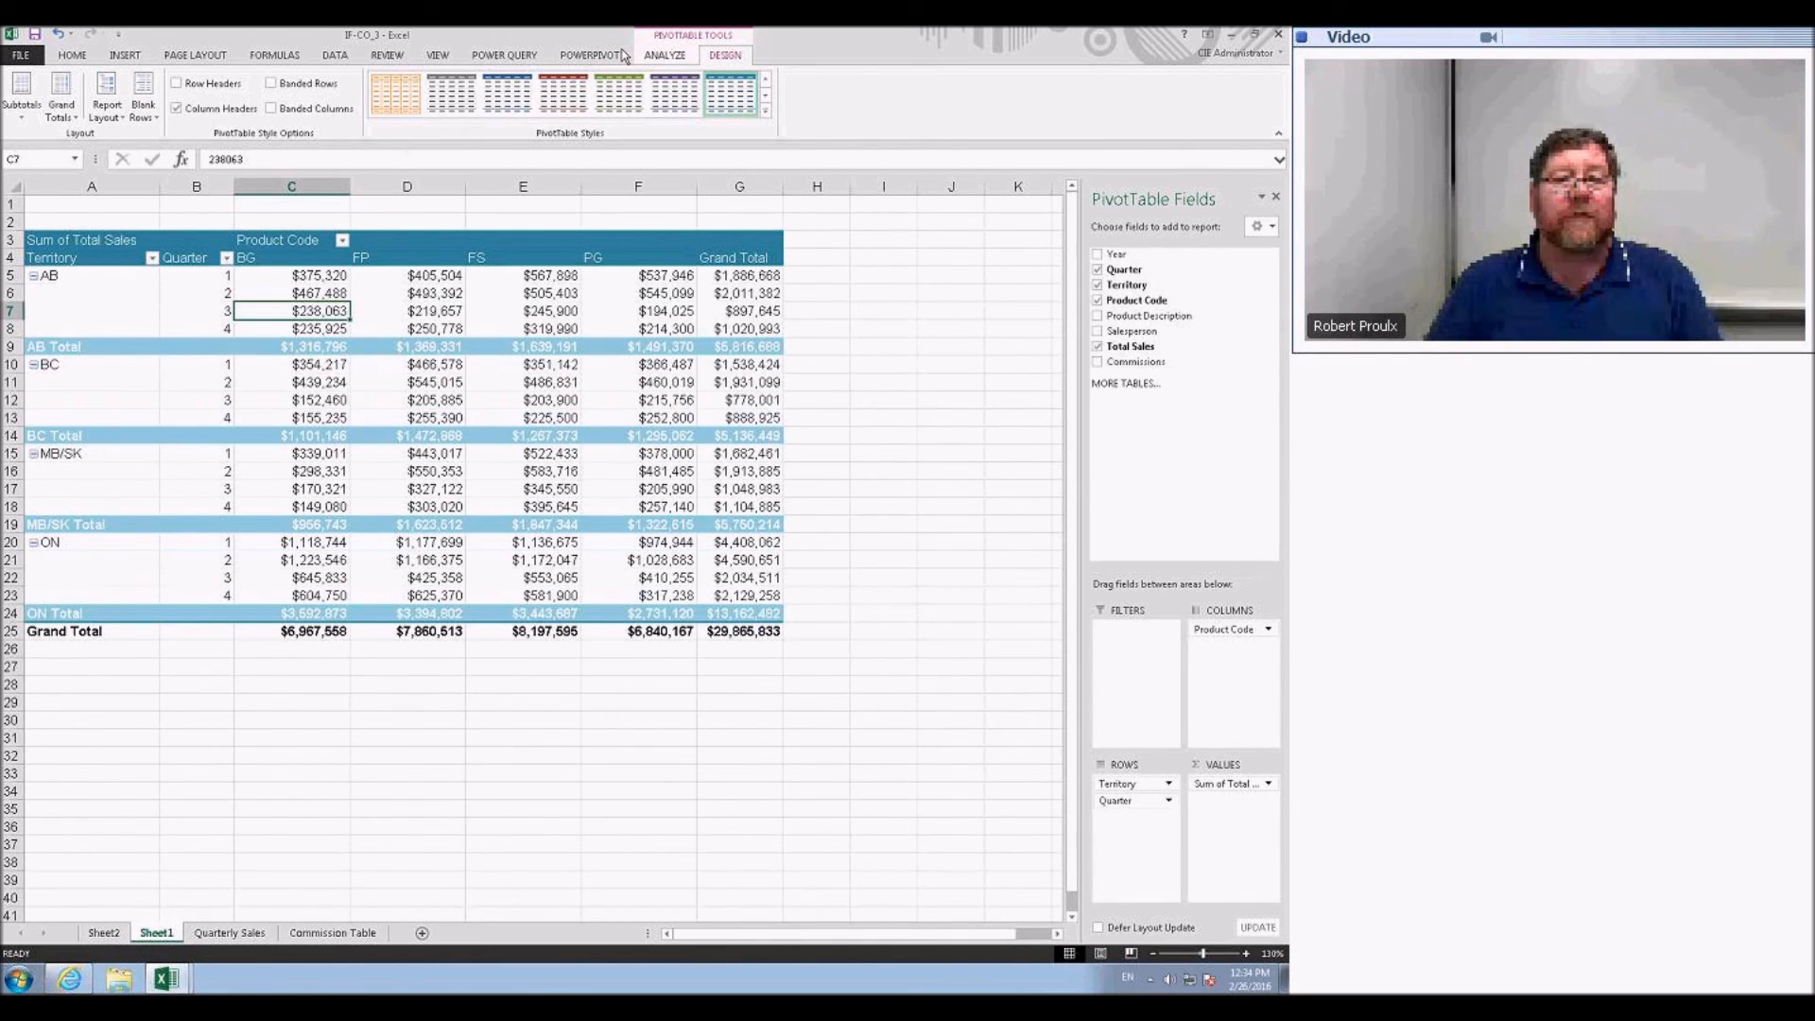
- Move the Quarter field from the PivotTable rows to the report filter
{"action": "left_click", "coordinate": [574, 299]}
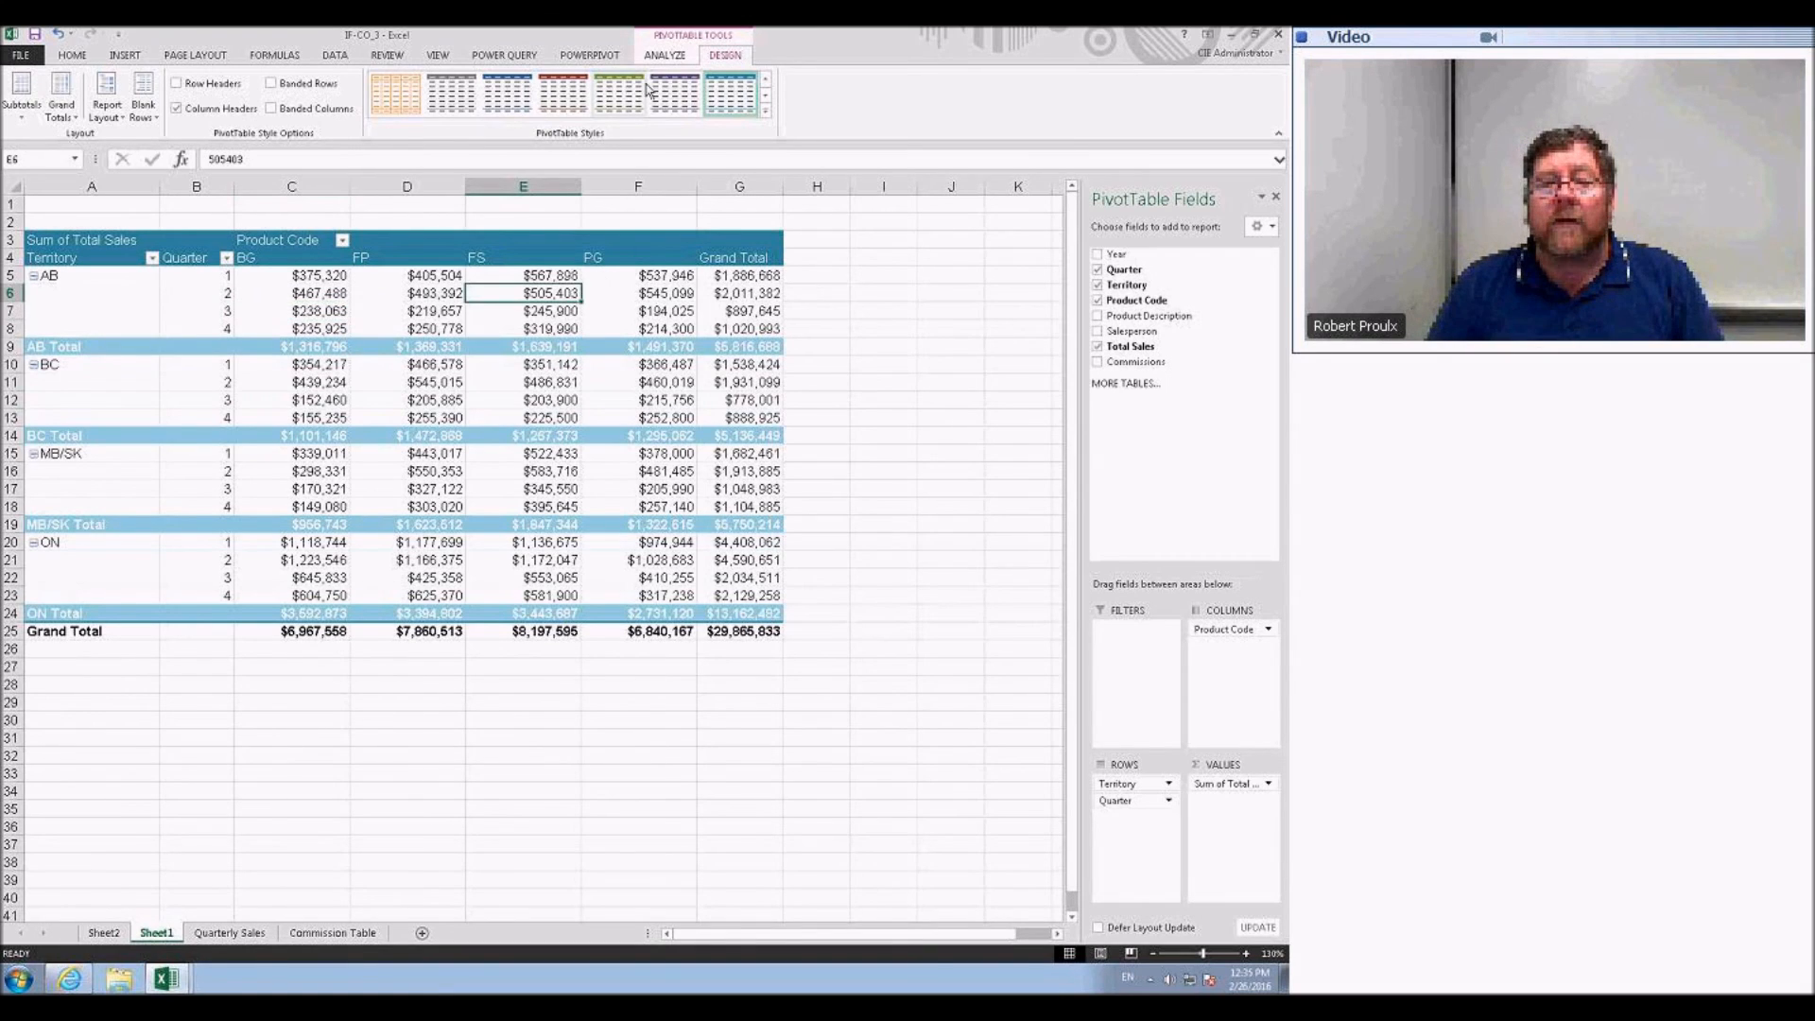
{"action": "left_click", "coordinate": [665, 55]}
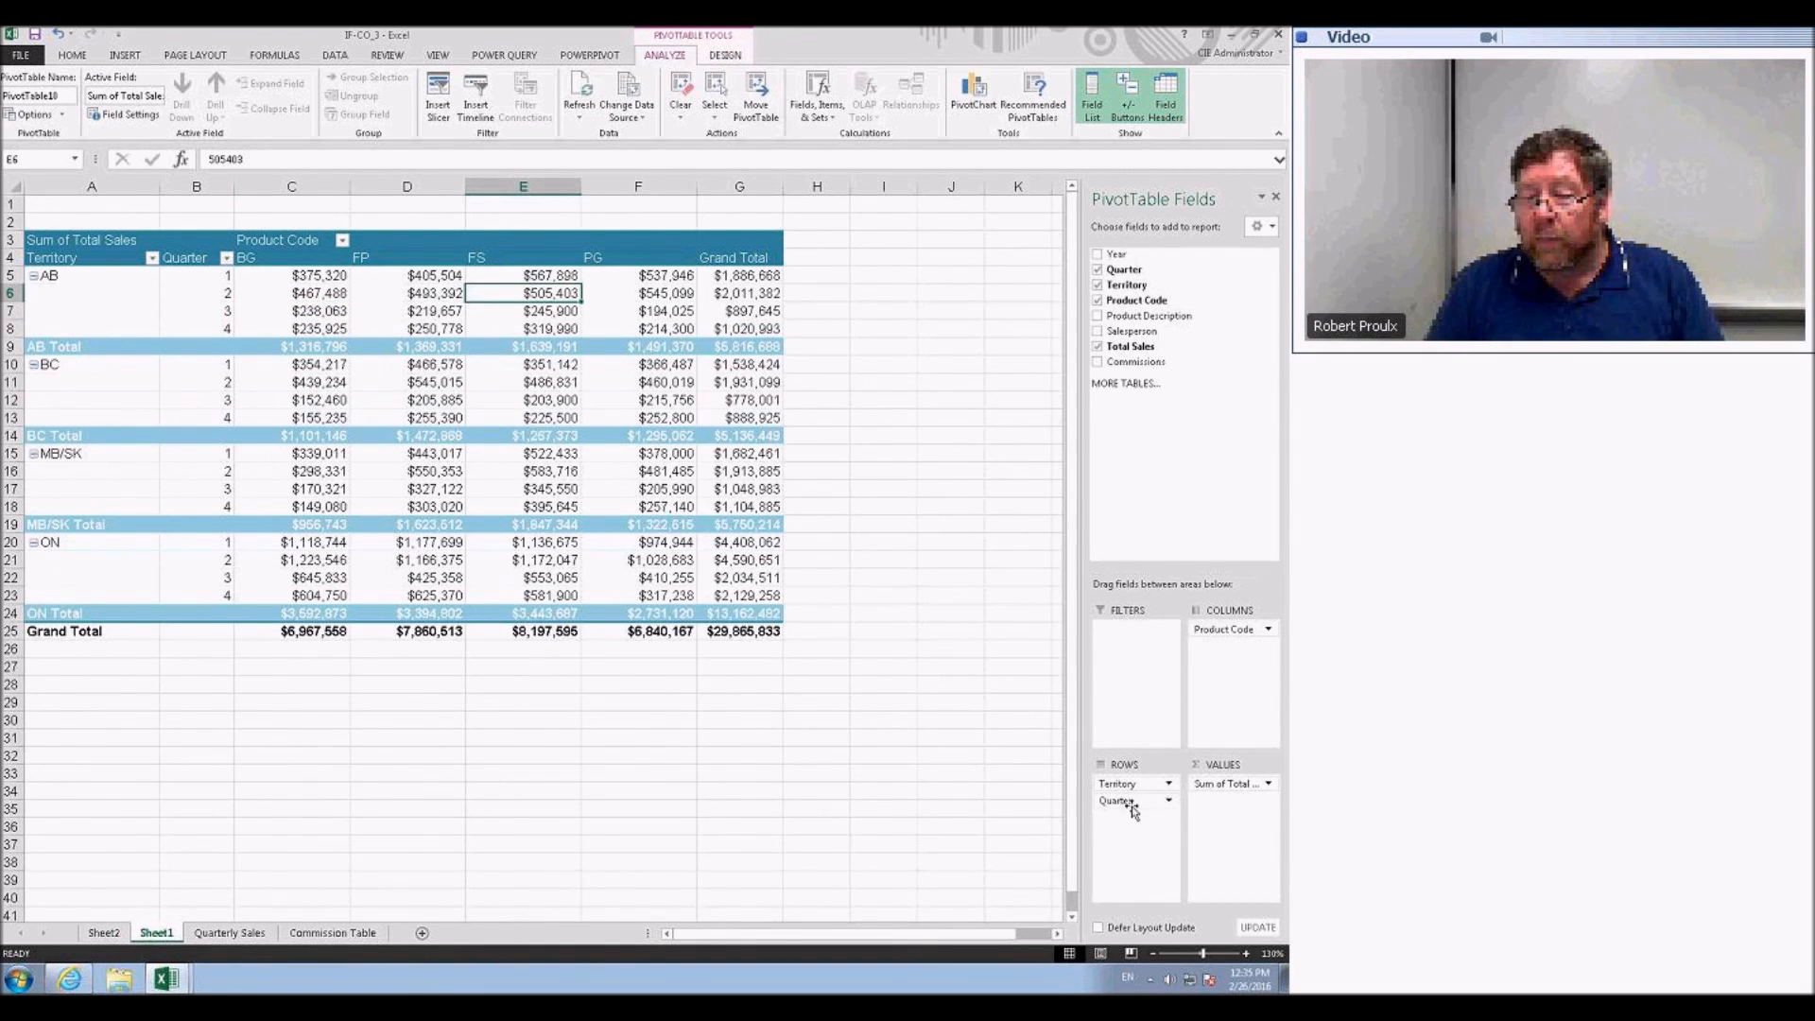
{"action": "left_click_drag", "start_coordinate": [1131, 802], "coordinate": [1134, 633]}
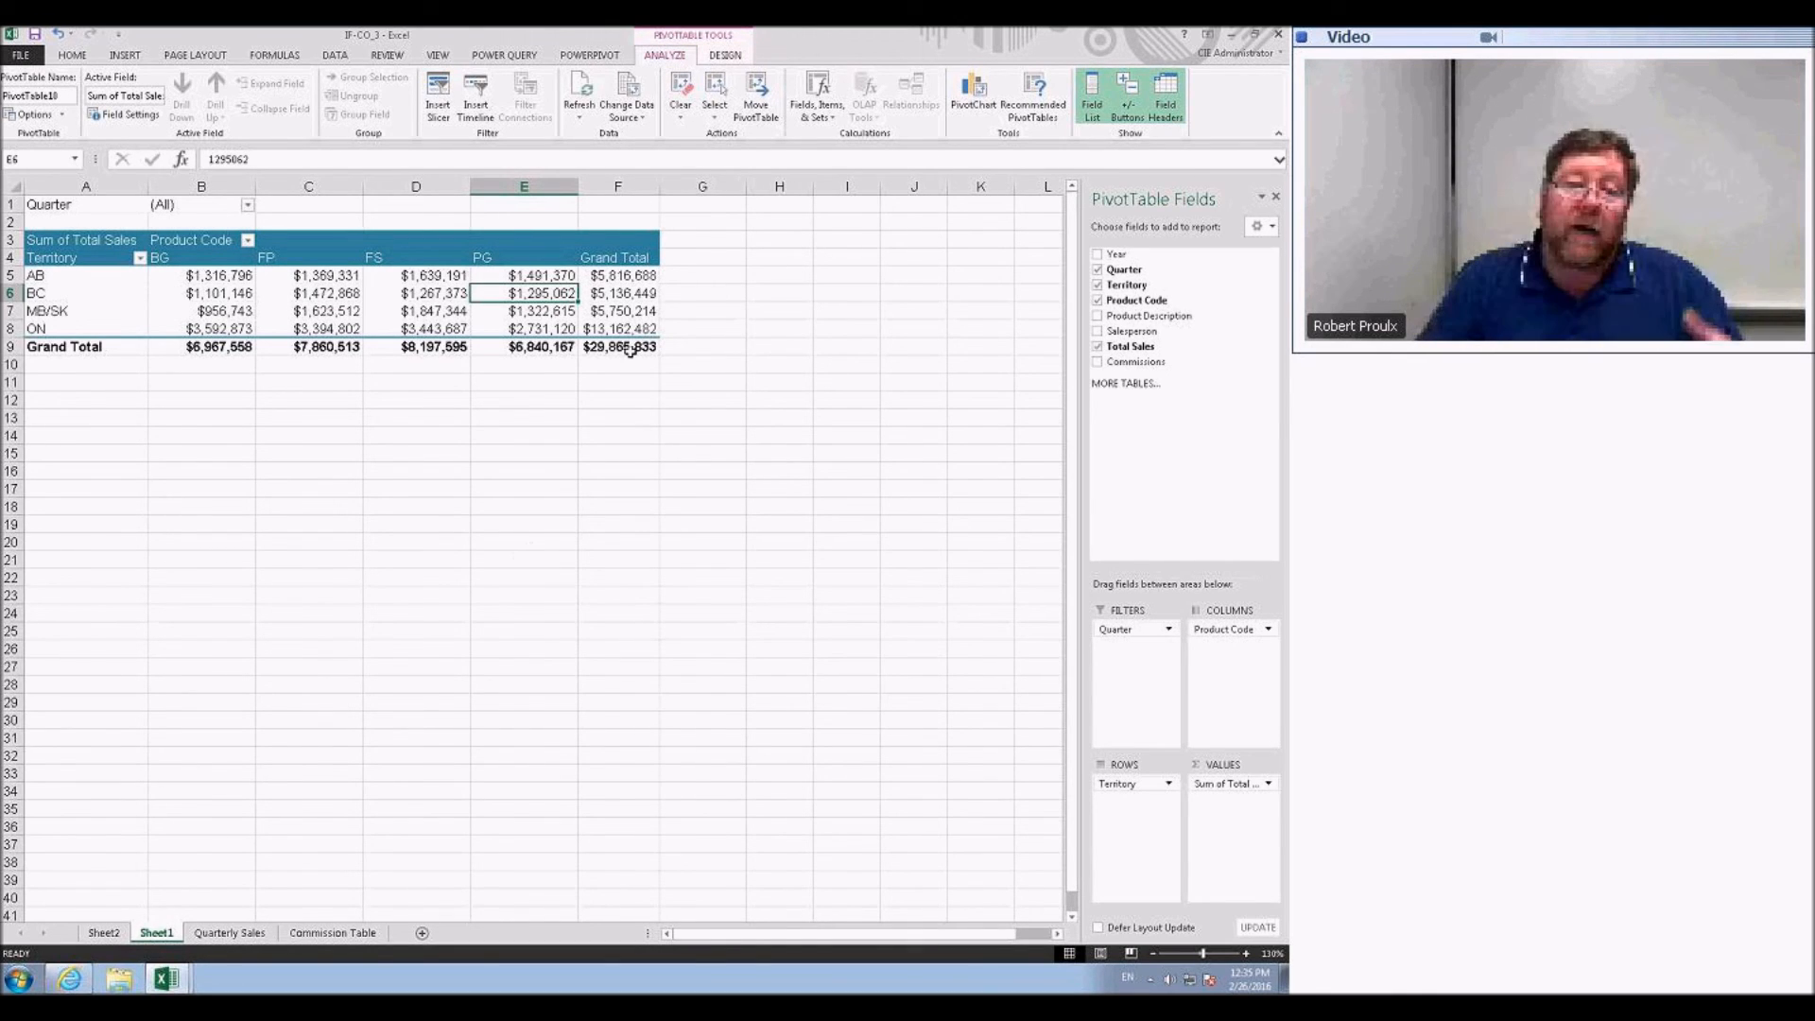
- Insert slicers for Year, Quarter, Territory, Product Code and Salesperson
{"action": "left_click", "coordinate": [444, 112]}
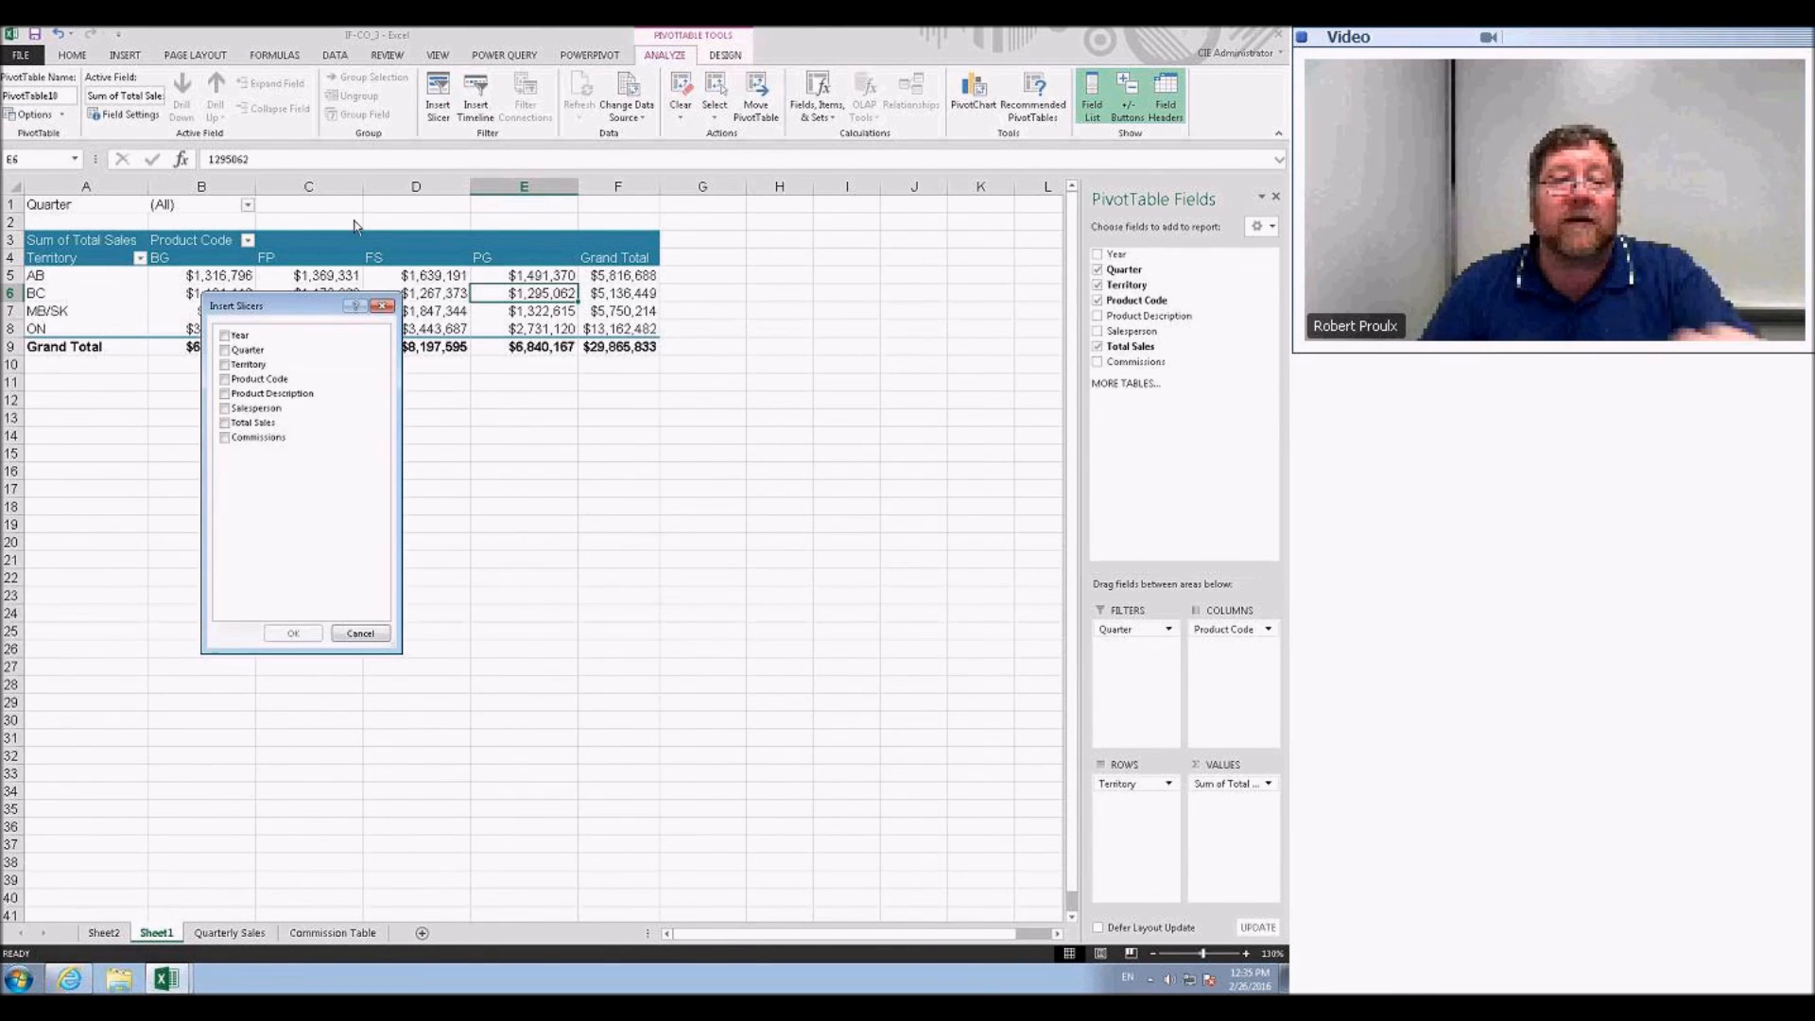
{"action": "left_click_drag", "start_coordinate": [301, 307], "coordinate": [855, 239]}
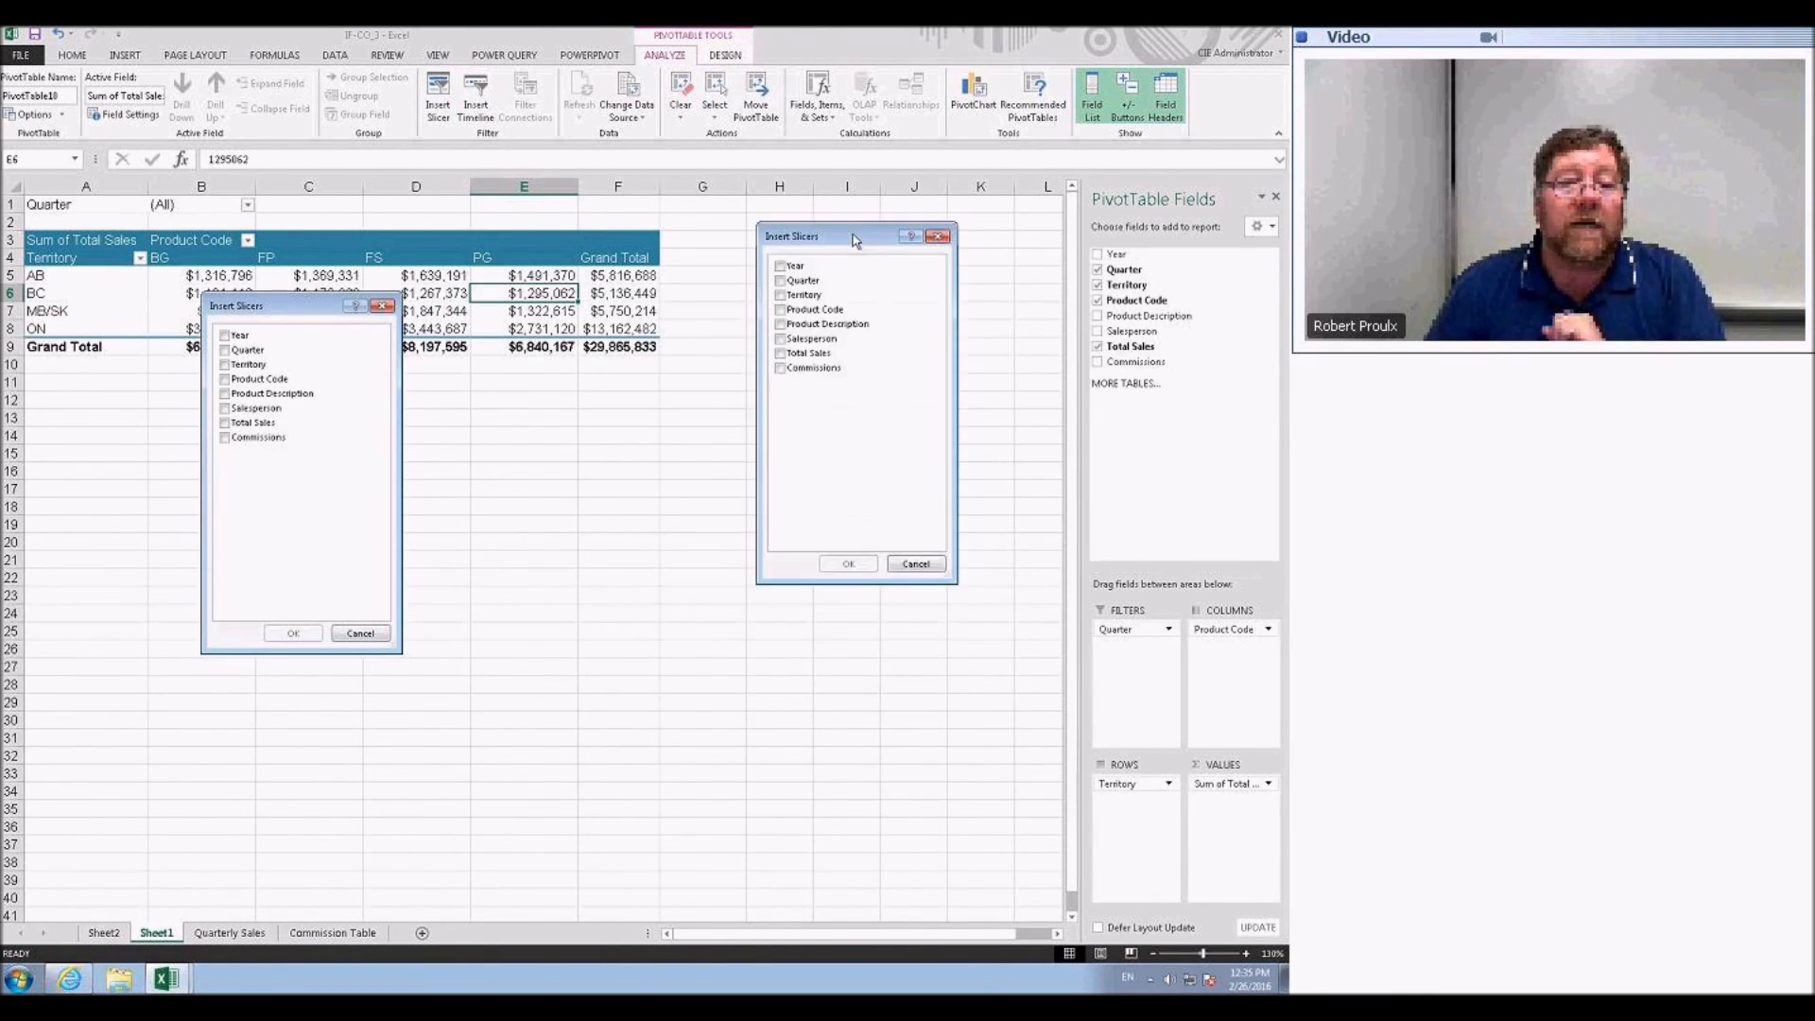
{"action": "left_click", "coordinate": [779, 266]}
{"action": "left_click", "coordinate": [780, 281]}
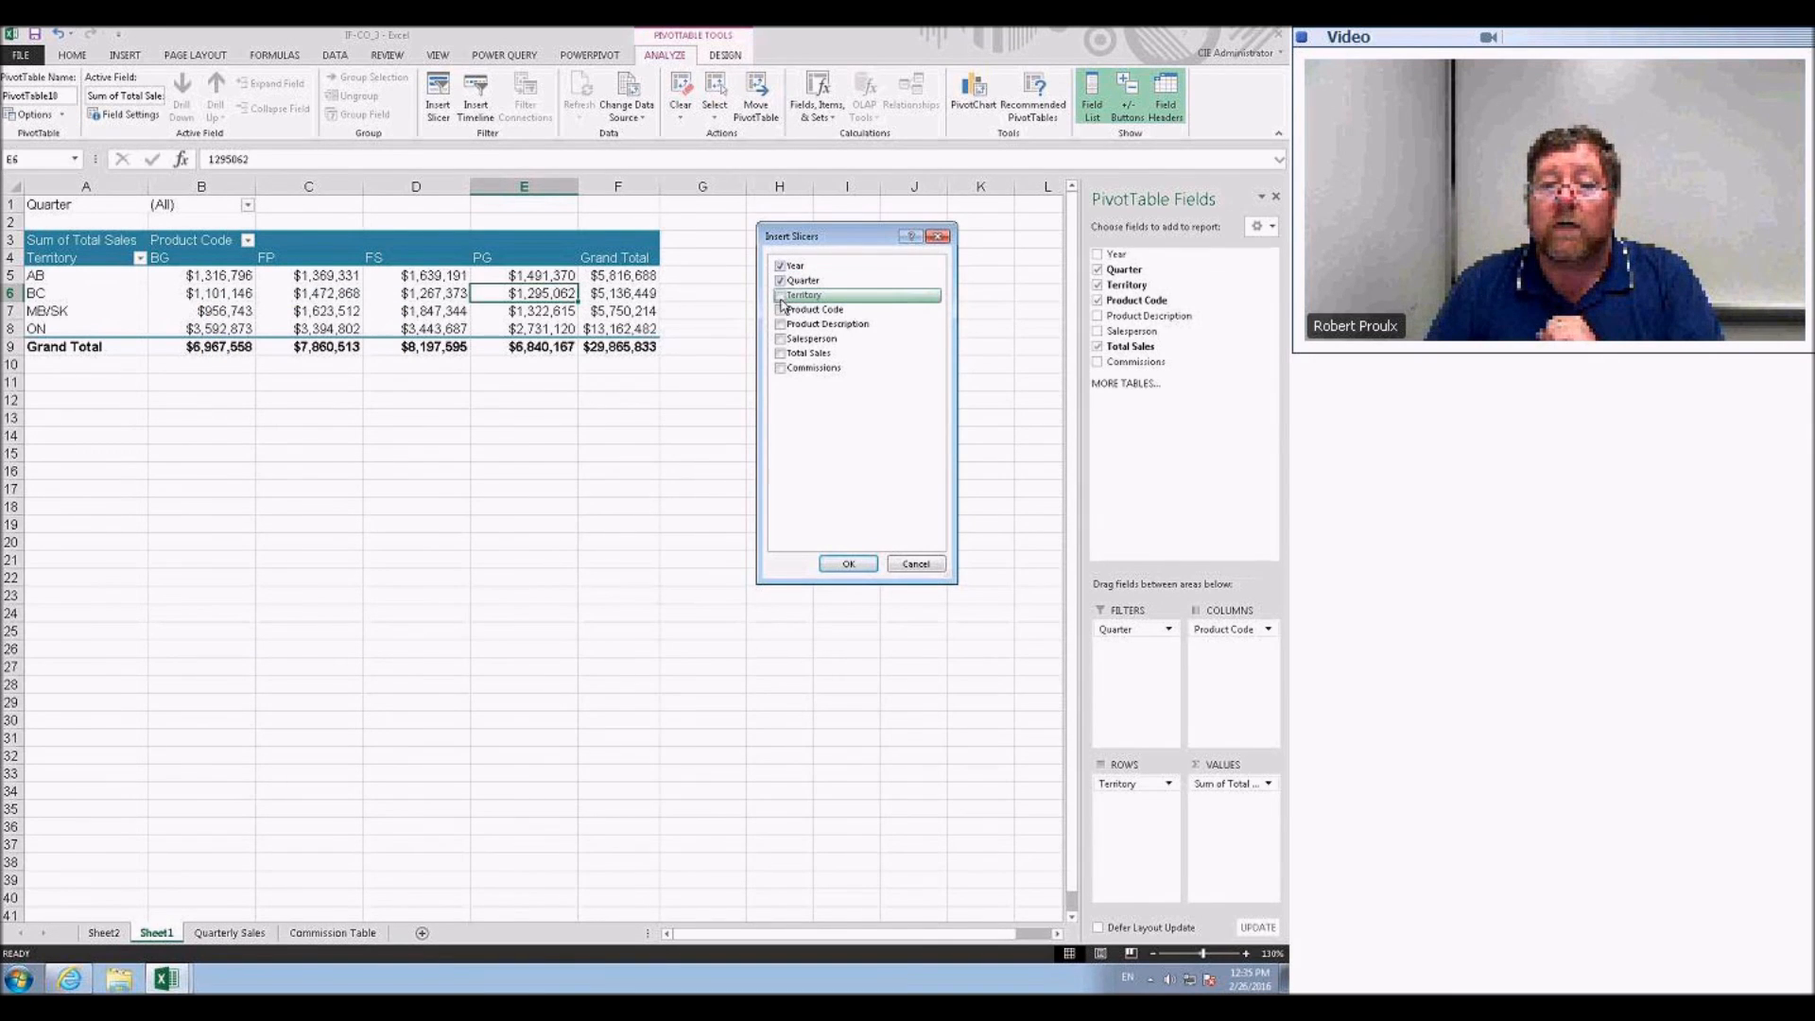
{"action": "left_click", "coordinate": [781, 309]}
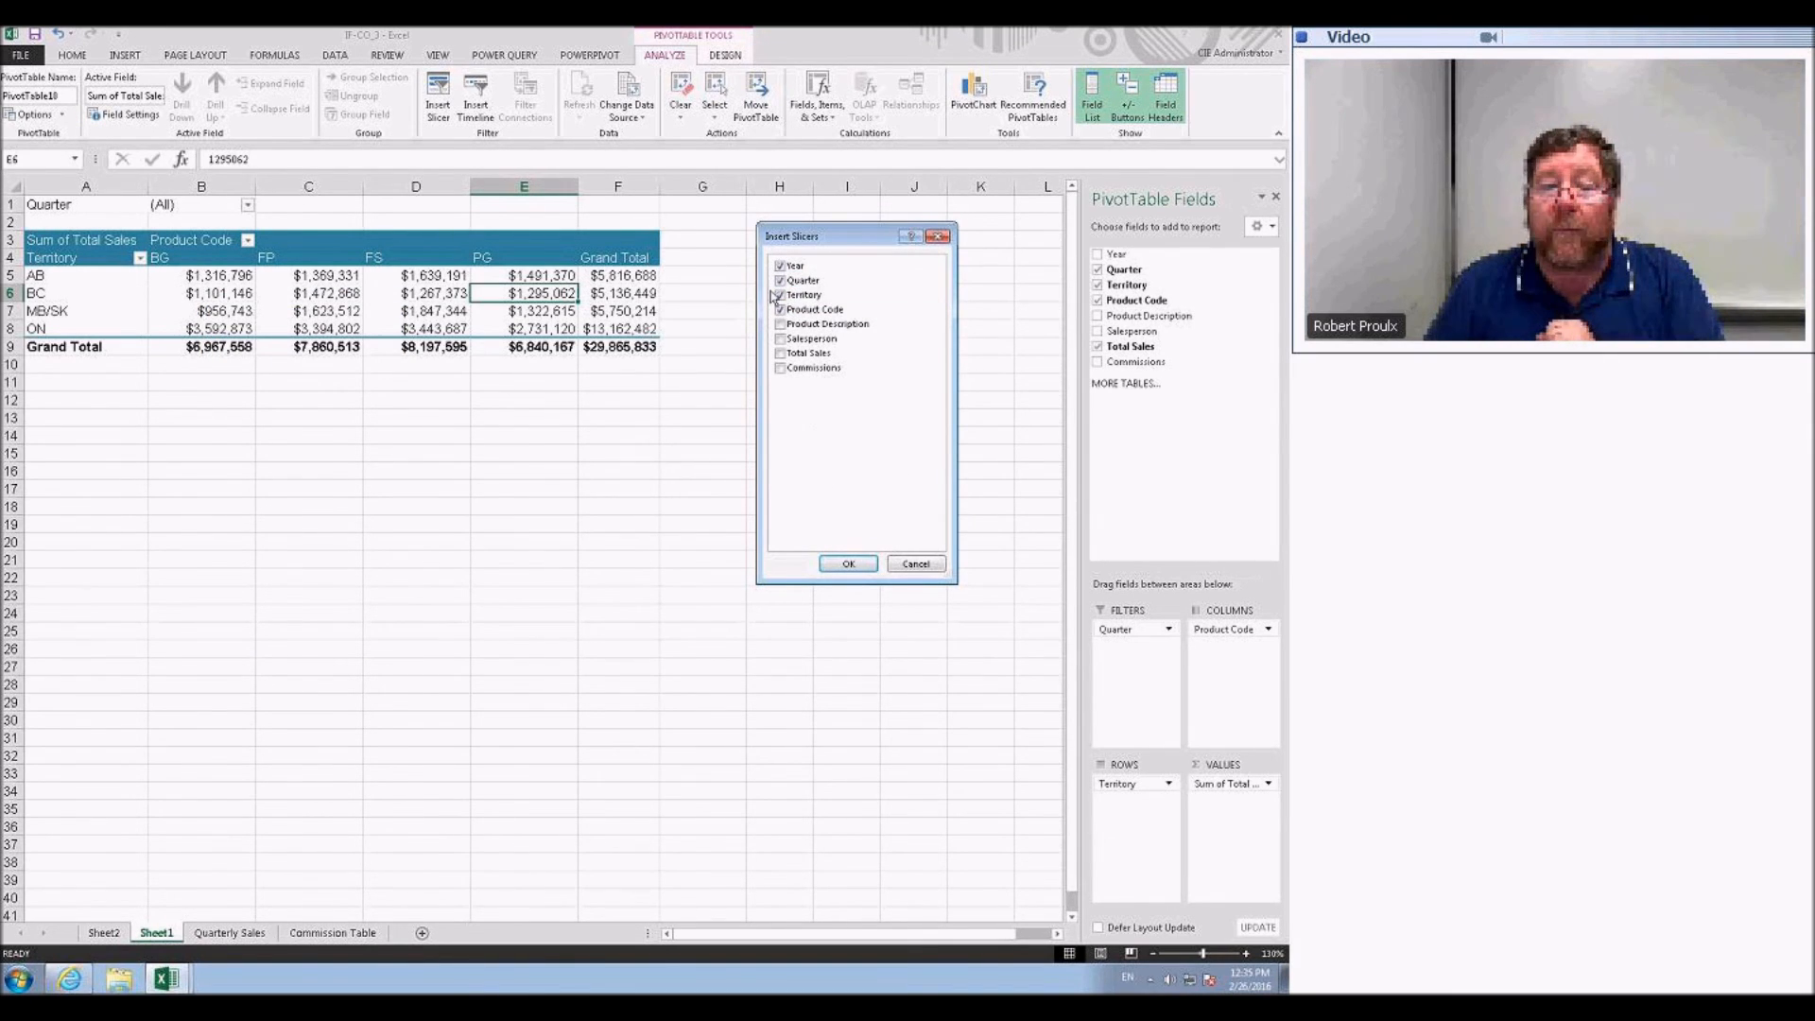
{"action": "left_click", "coordinate": [780, 339]}
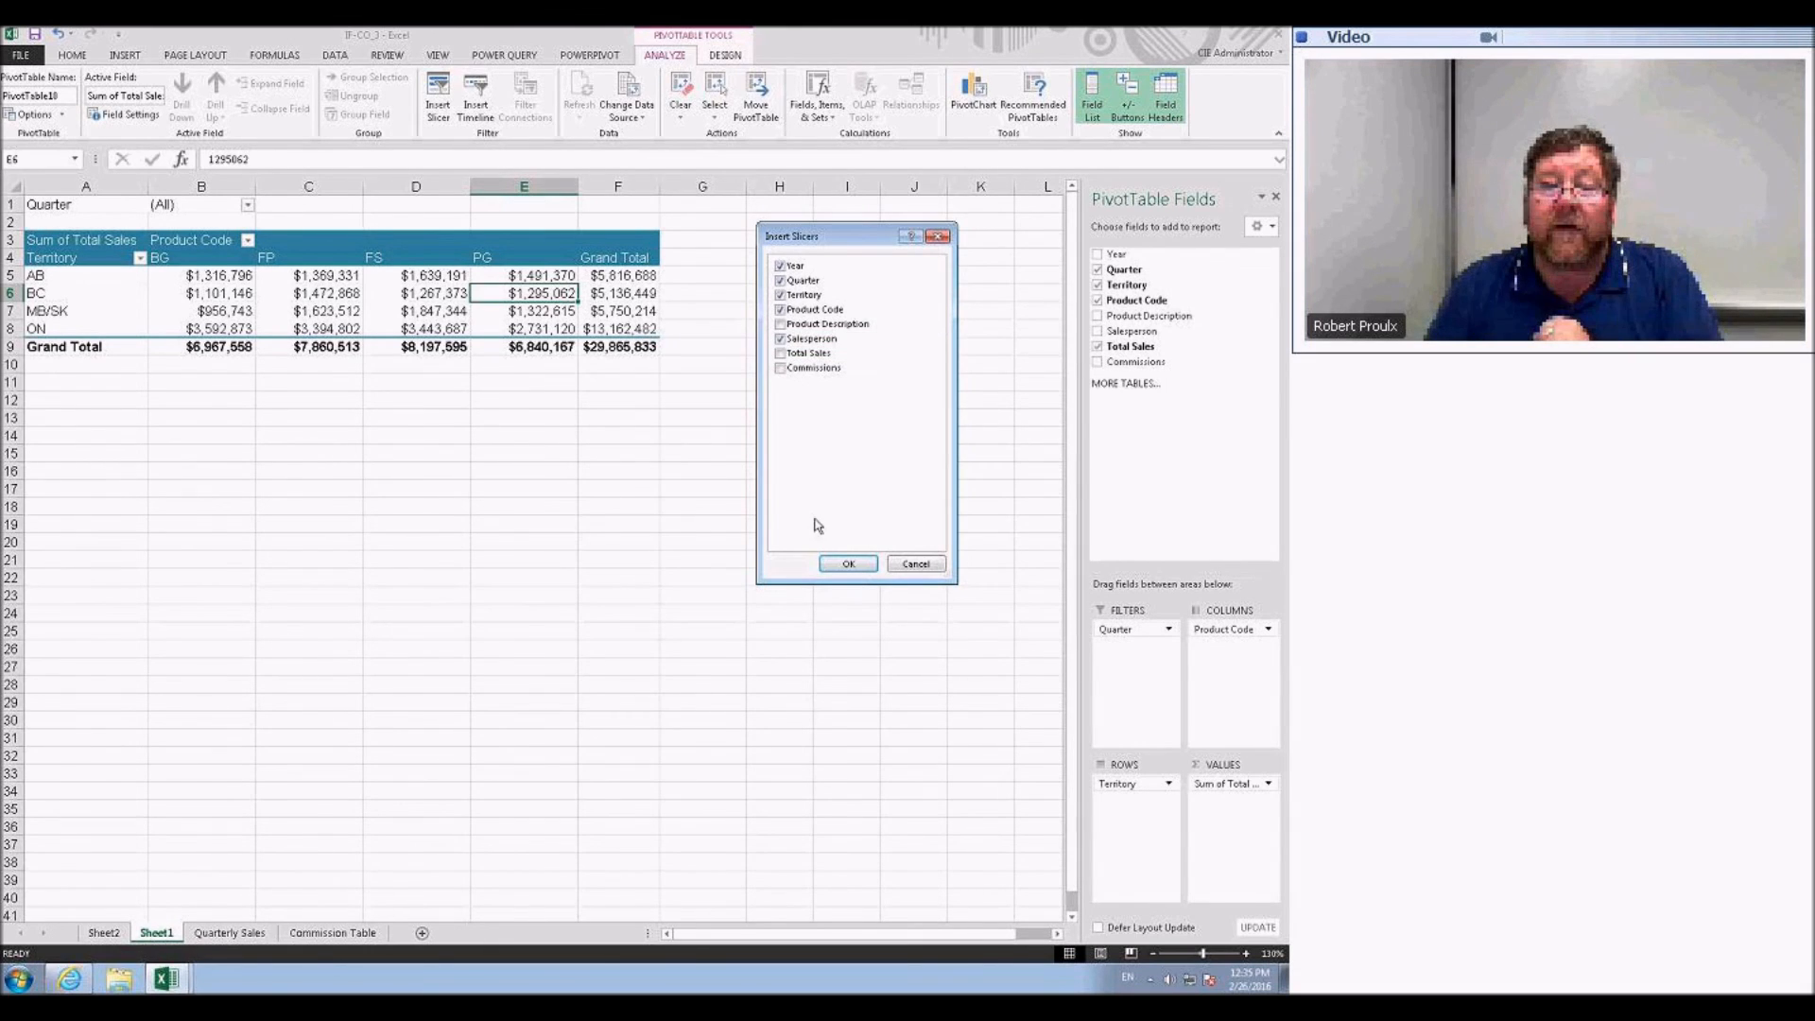
{"action": "left_click", "coordinate": [846, 563]}
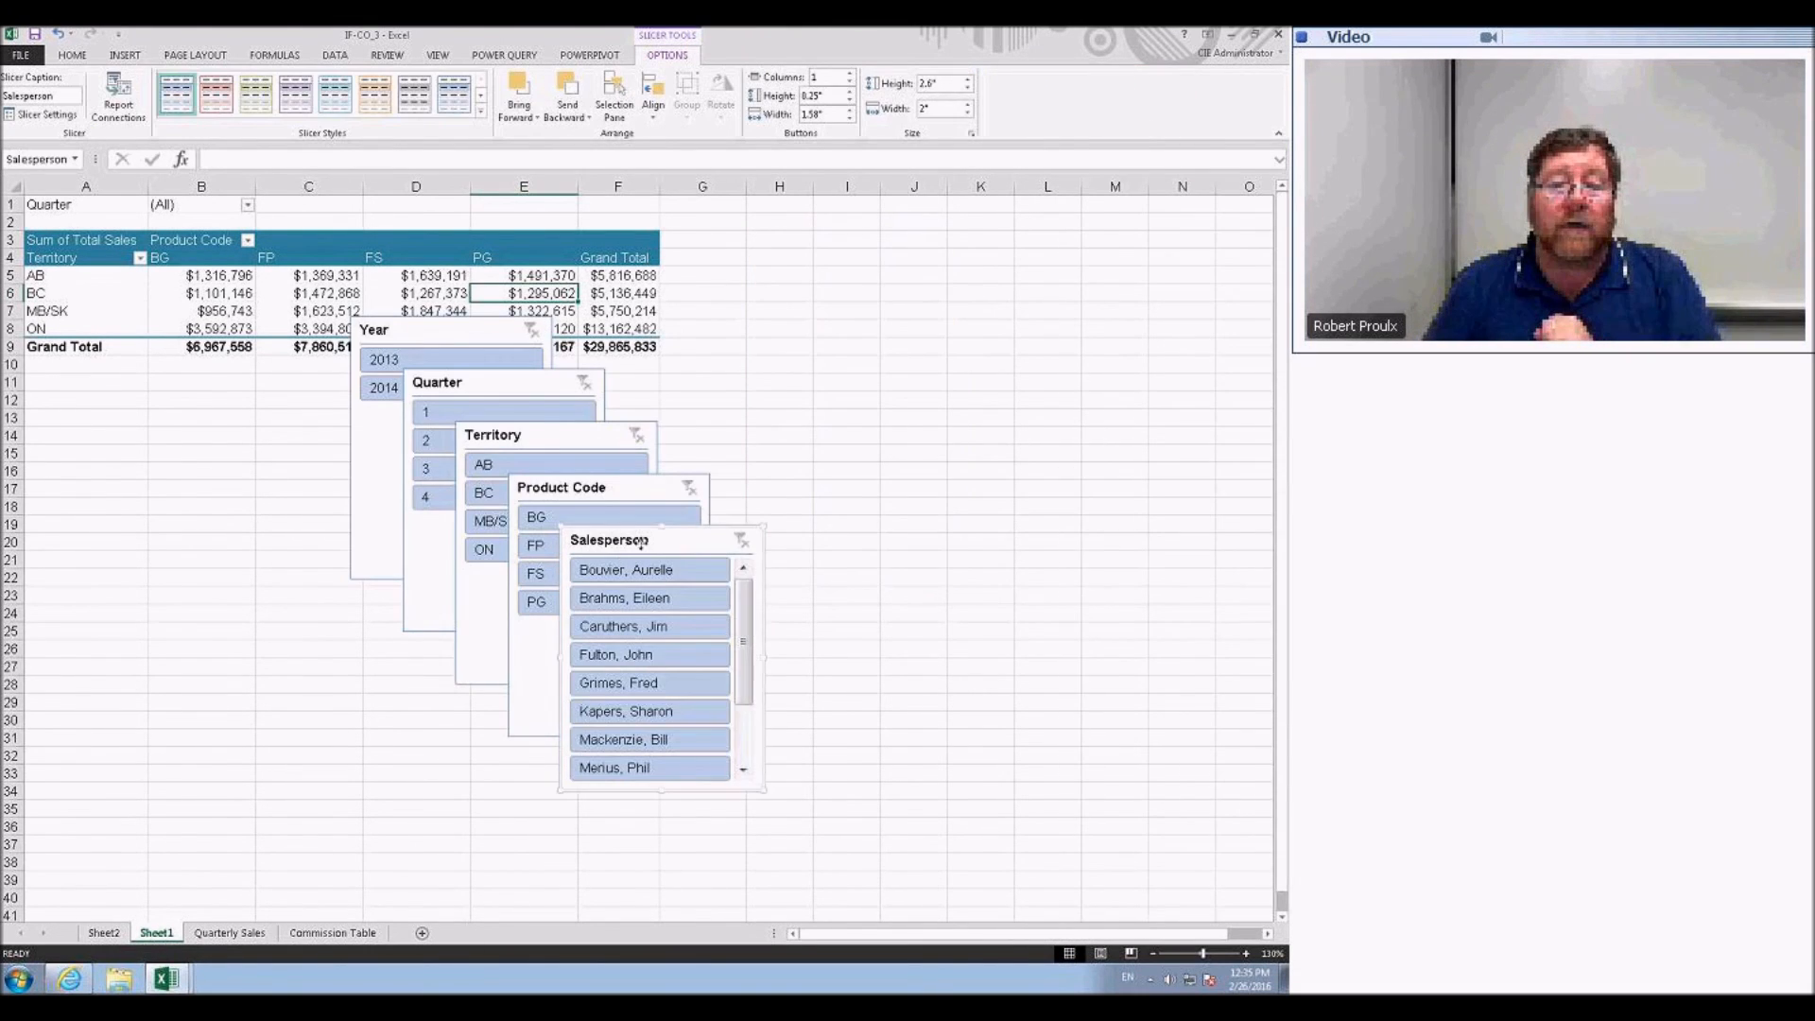
- Arrange the Year, Quarter, Territory, Product Code and Salesperson slicers side by side in a row beneath the PivotTable
{"action": "left_click_drag", "start_coordinate": [641, 541], "coordinate": [1023, 447]}
{"action": "left_click_drag", "start_coordinate": [662, 490], "coordinate": [844, 478]}
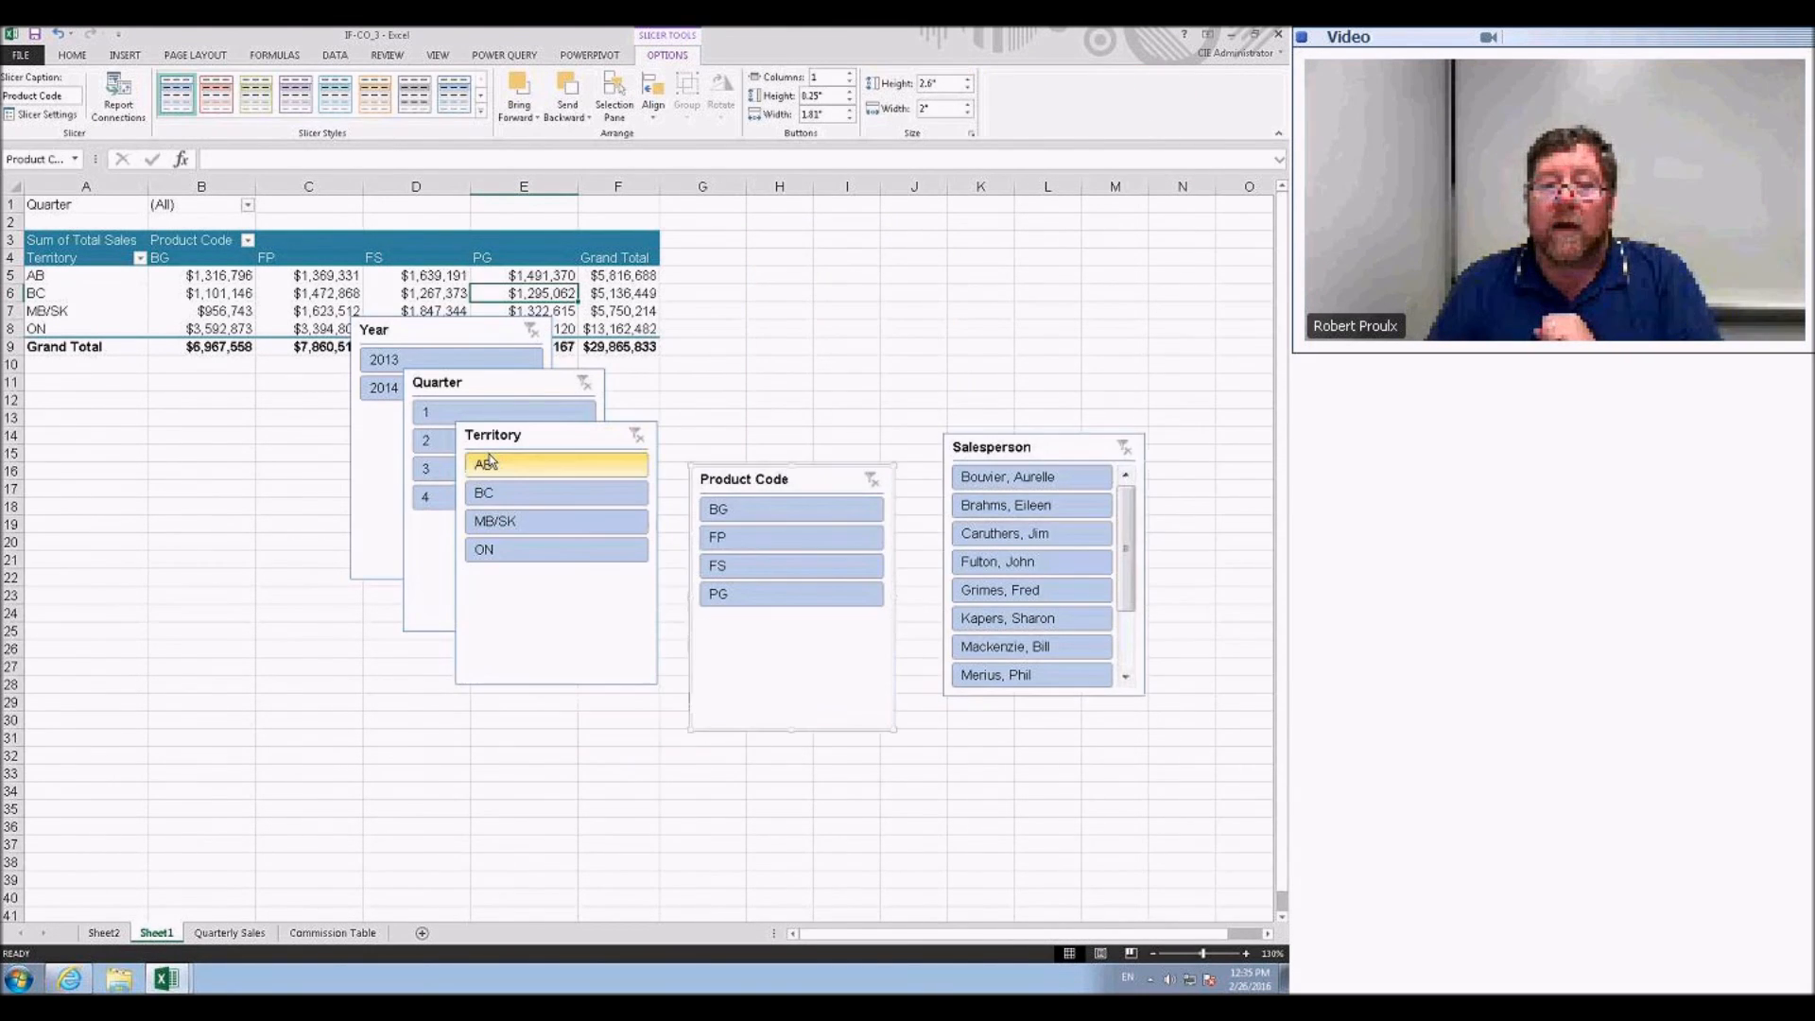
{"action": "left_click_drag", "start_coordinate": [416, 331], "coordinate": [91, 397]}
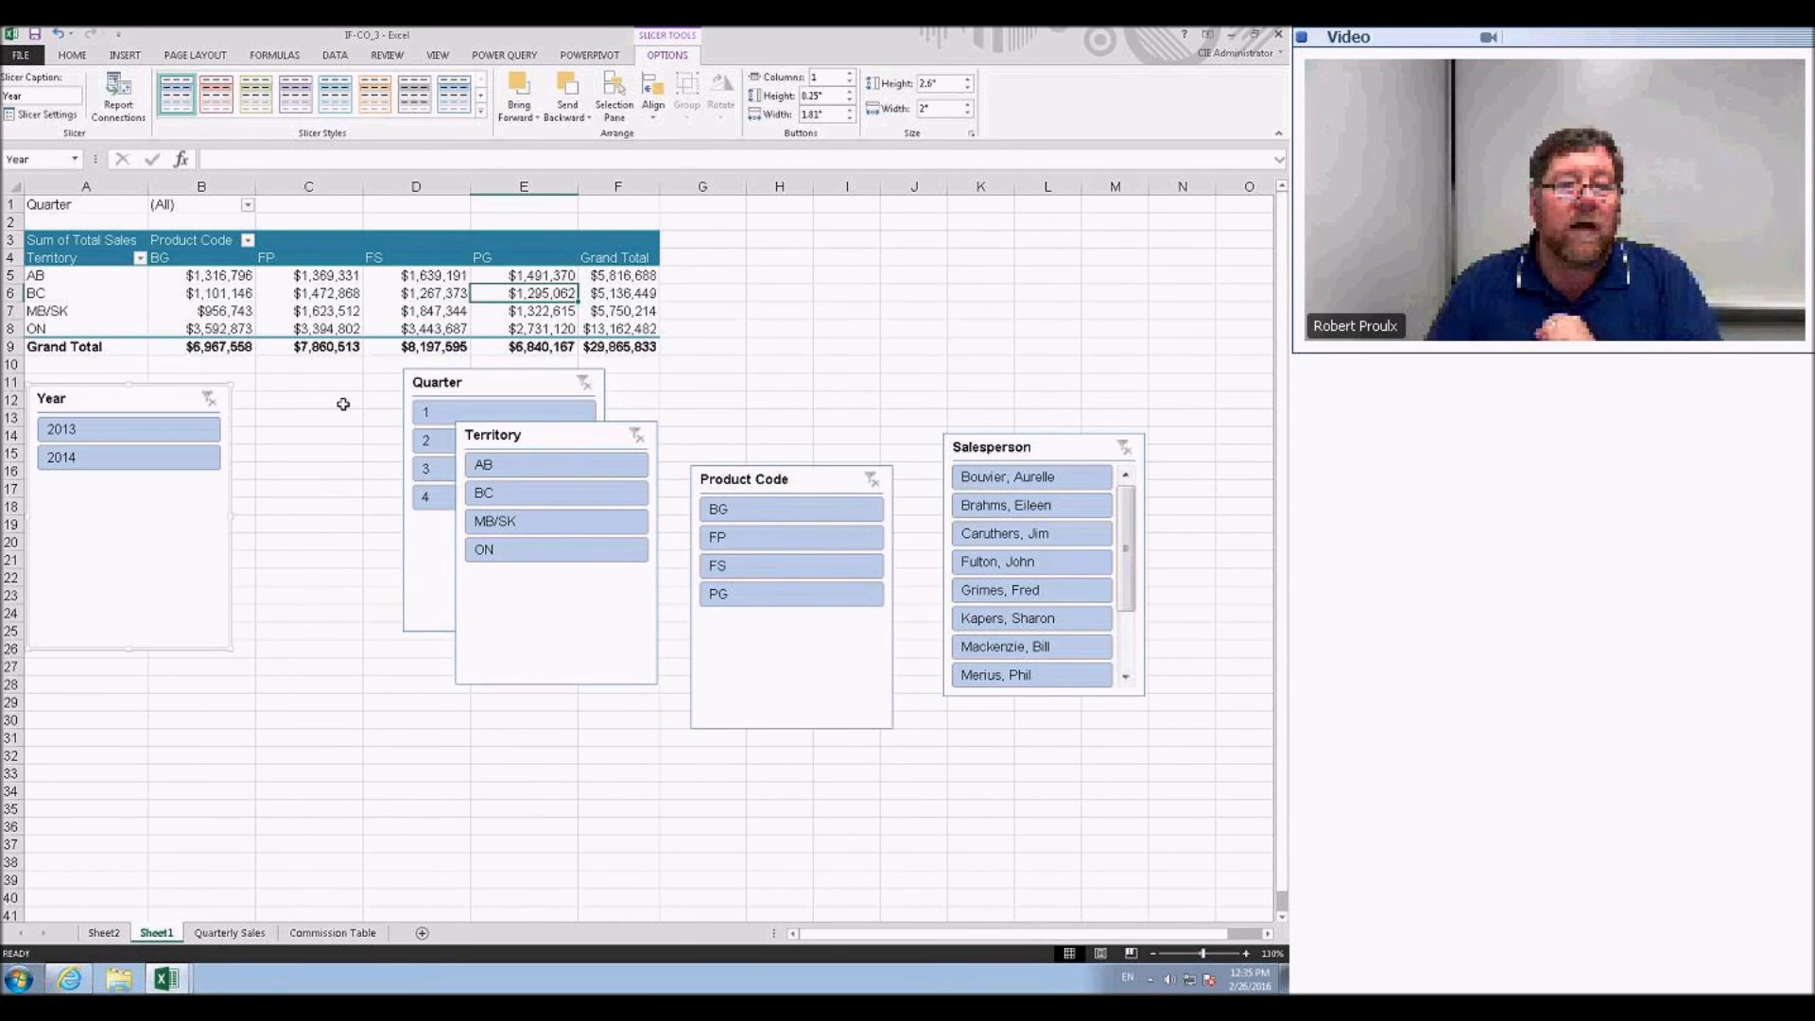
{"action": "left_click_drag", "start_coordinate": [478, 395], "coordinate": [333, 424]}
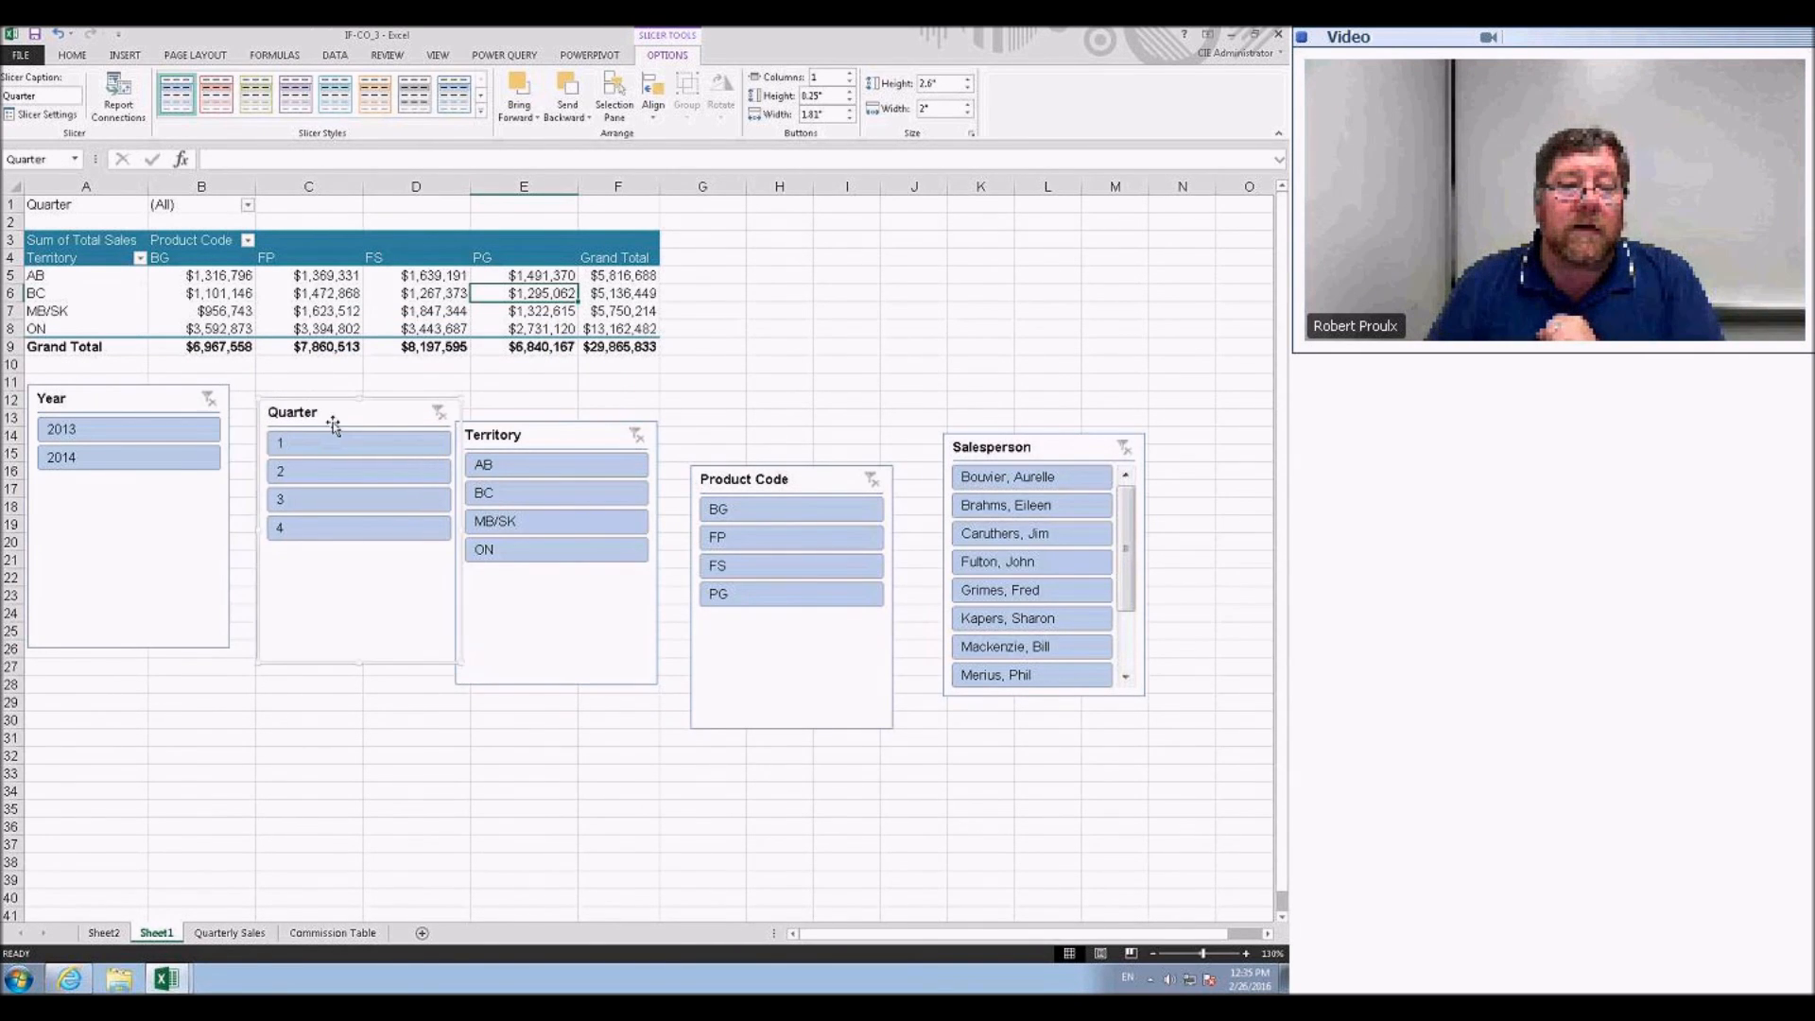
{"action": "left_click_drag", "start_coordinate": [496, 441], "coordinate": [519, 432]}
{"action": "left_click_drag", "start_coordinate": [743, 474], "coordinate": [776, 436]}
{"action": "left_click_drag", "start_coordinate": [958, 442], "coordinate": [881, 418]}
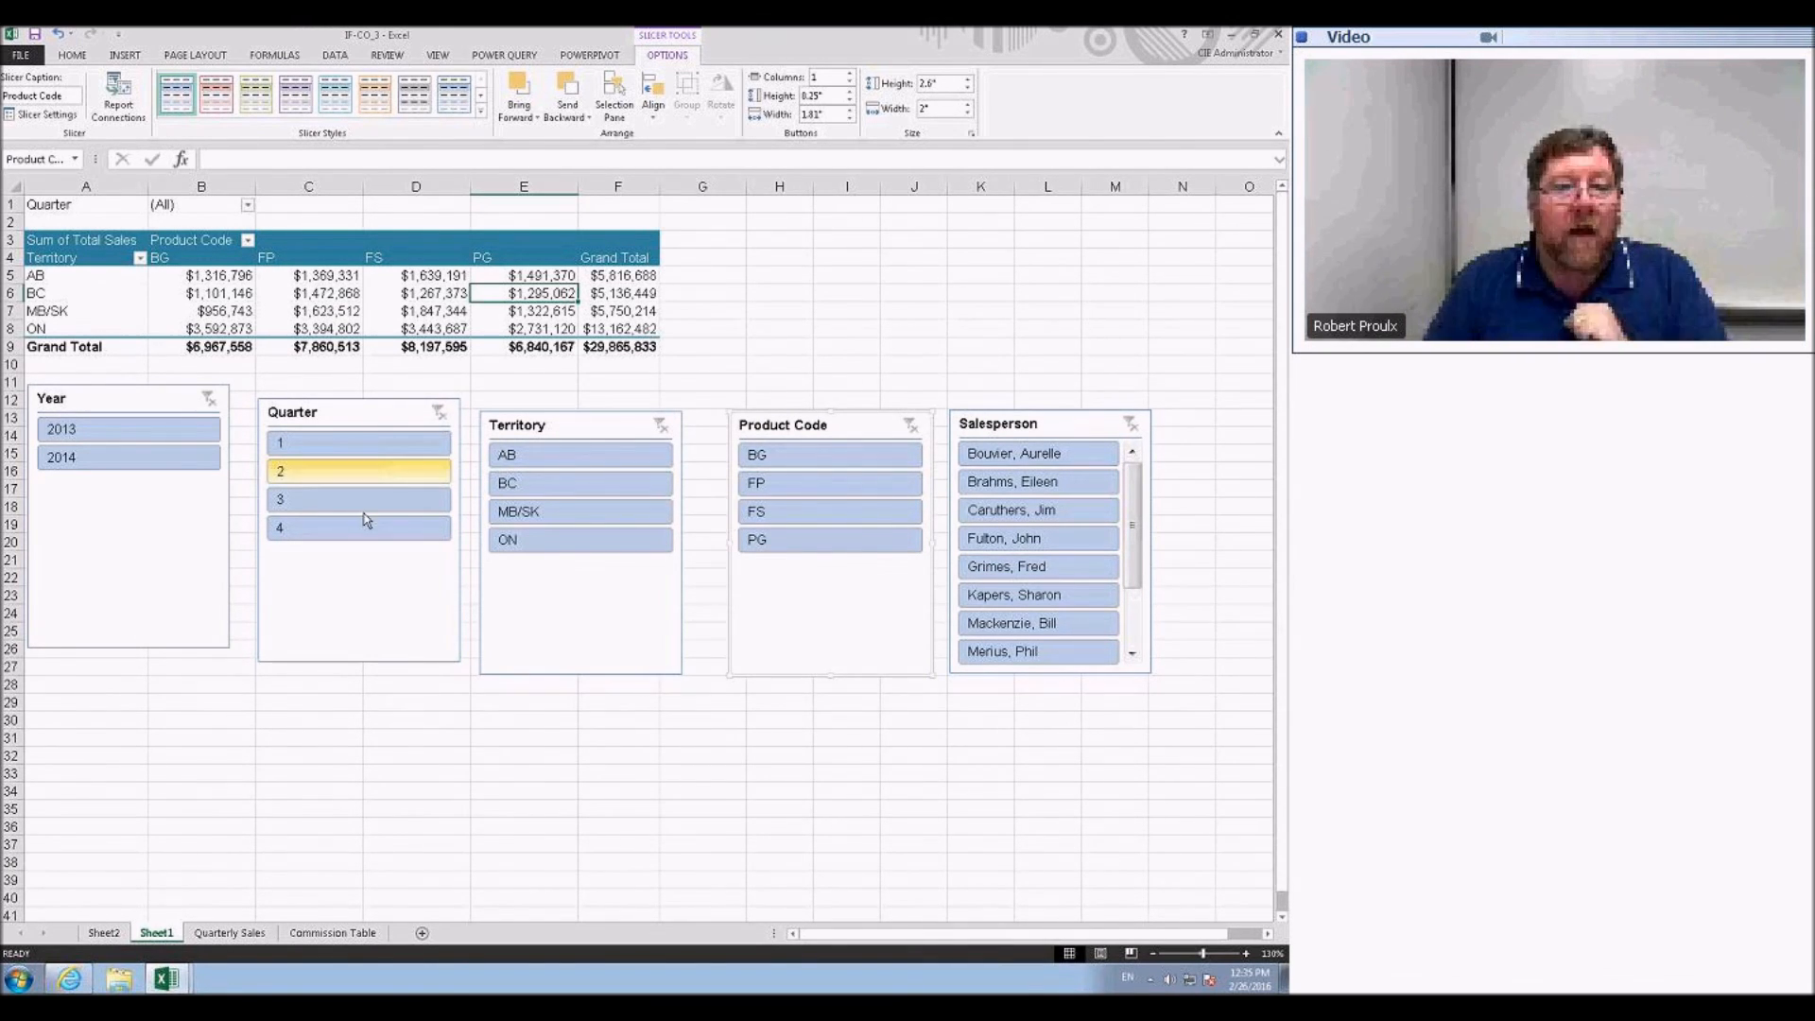
- Filter the PivotTable with the slicers to year 2013, quarter 1, territories AB and BC, and product codes BG and PG
{"action": "left_click", "coordinate": [143, 431]}
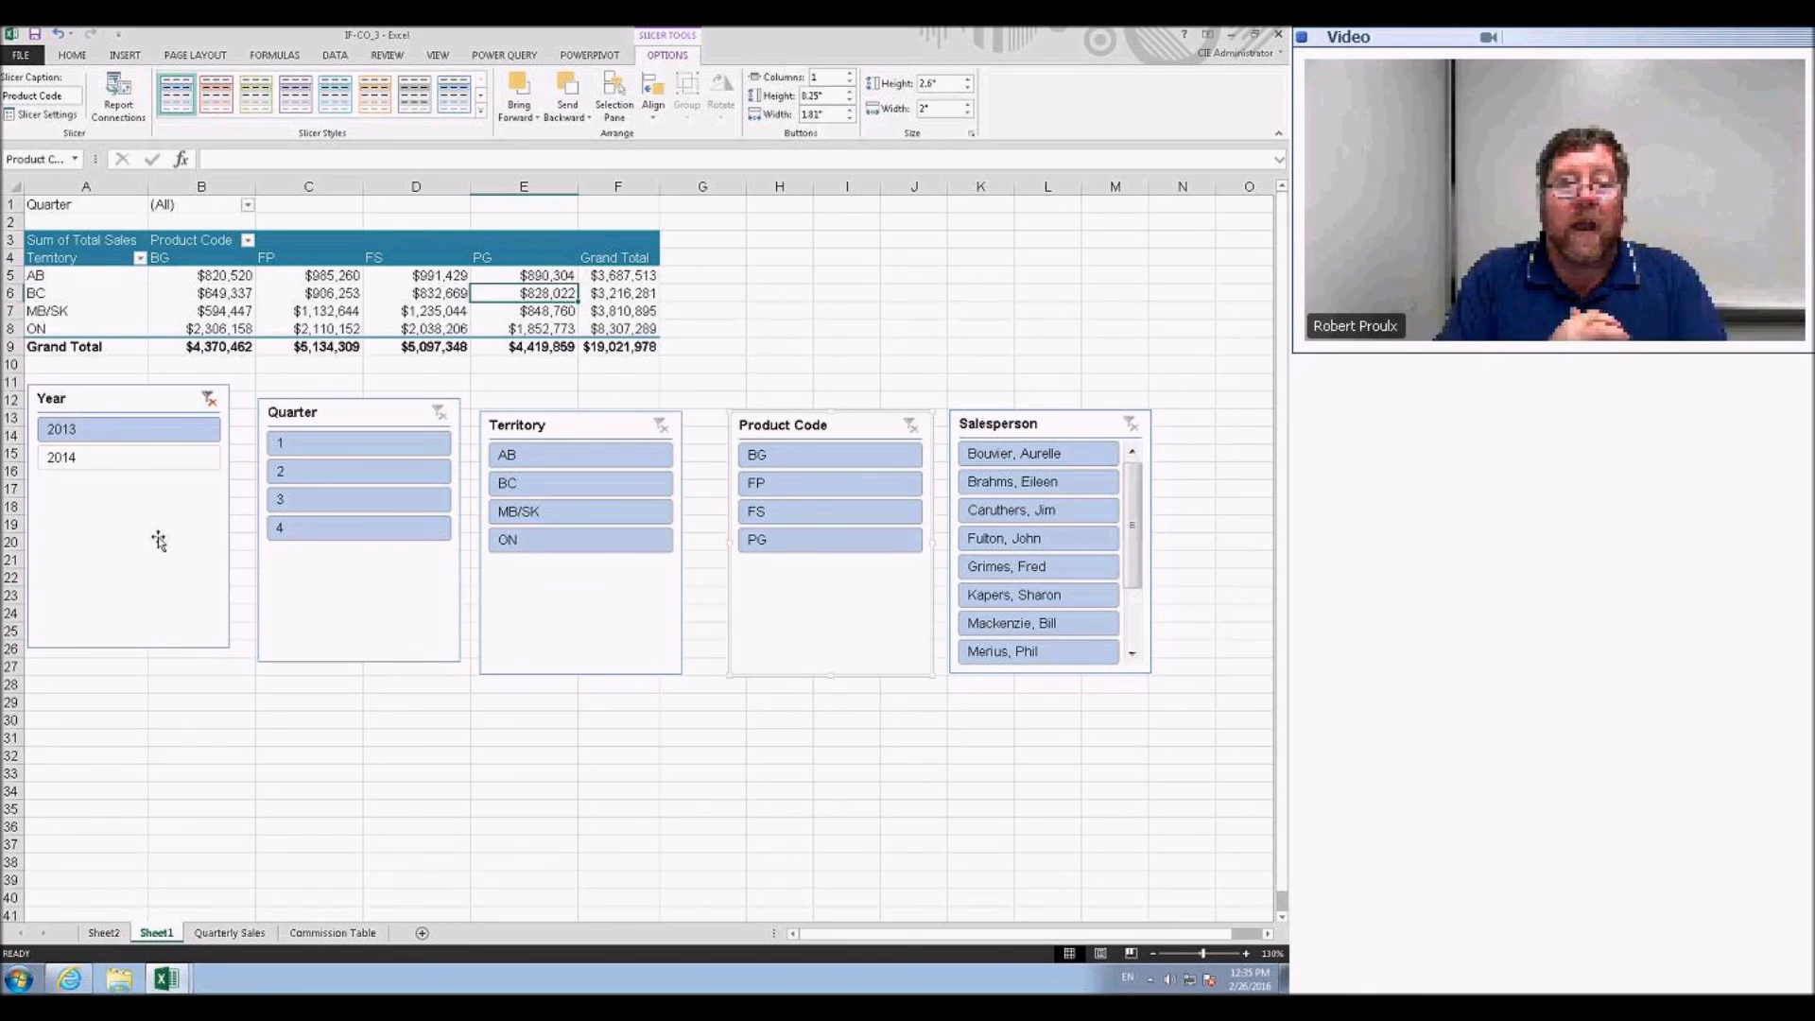
{"action": "left_click", "coordinate": [322, 447]}
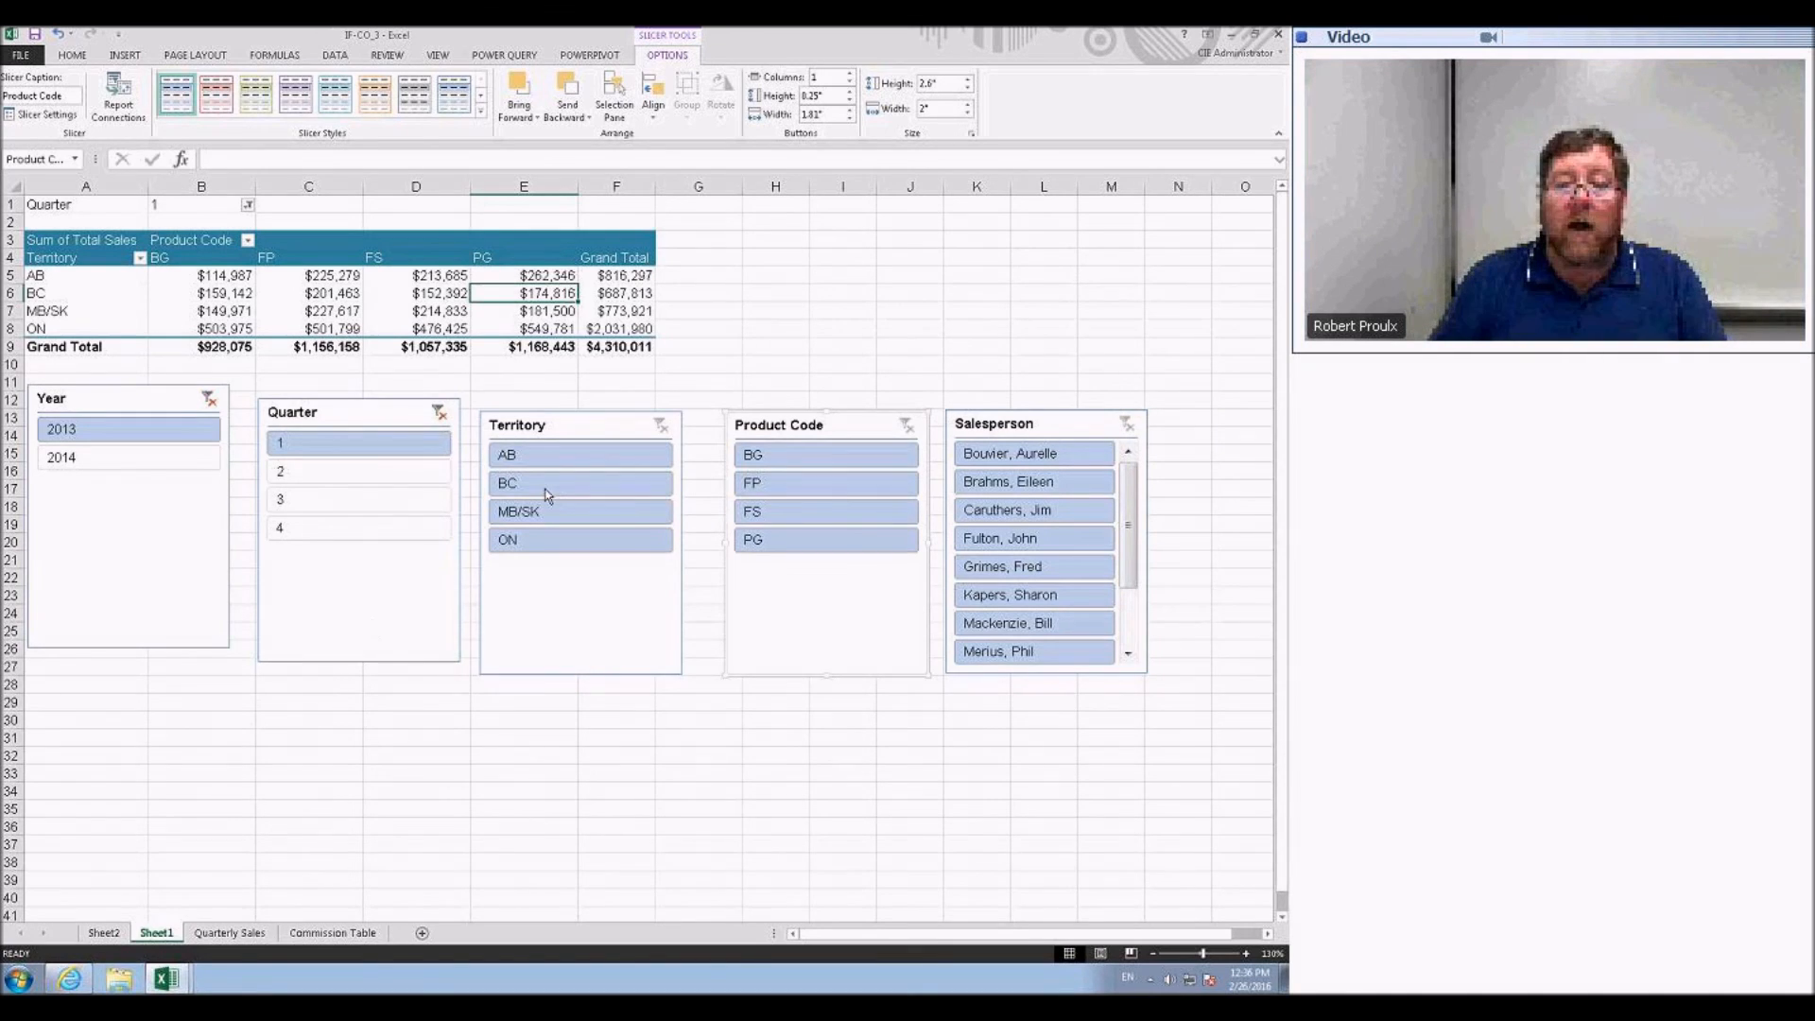
{"action": "left_click", "coordinate": [522, 457]}
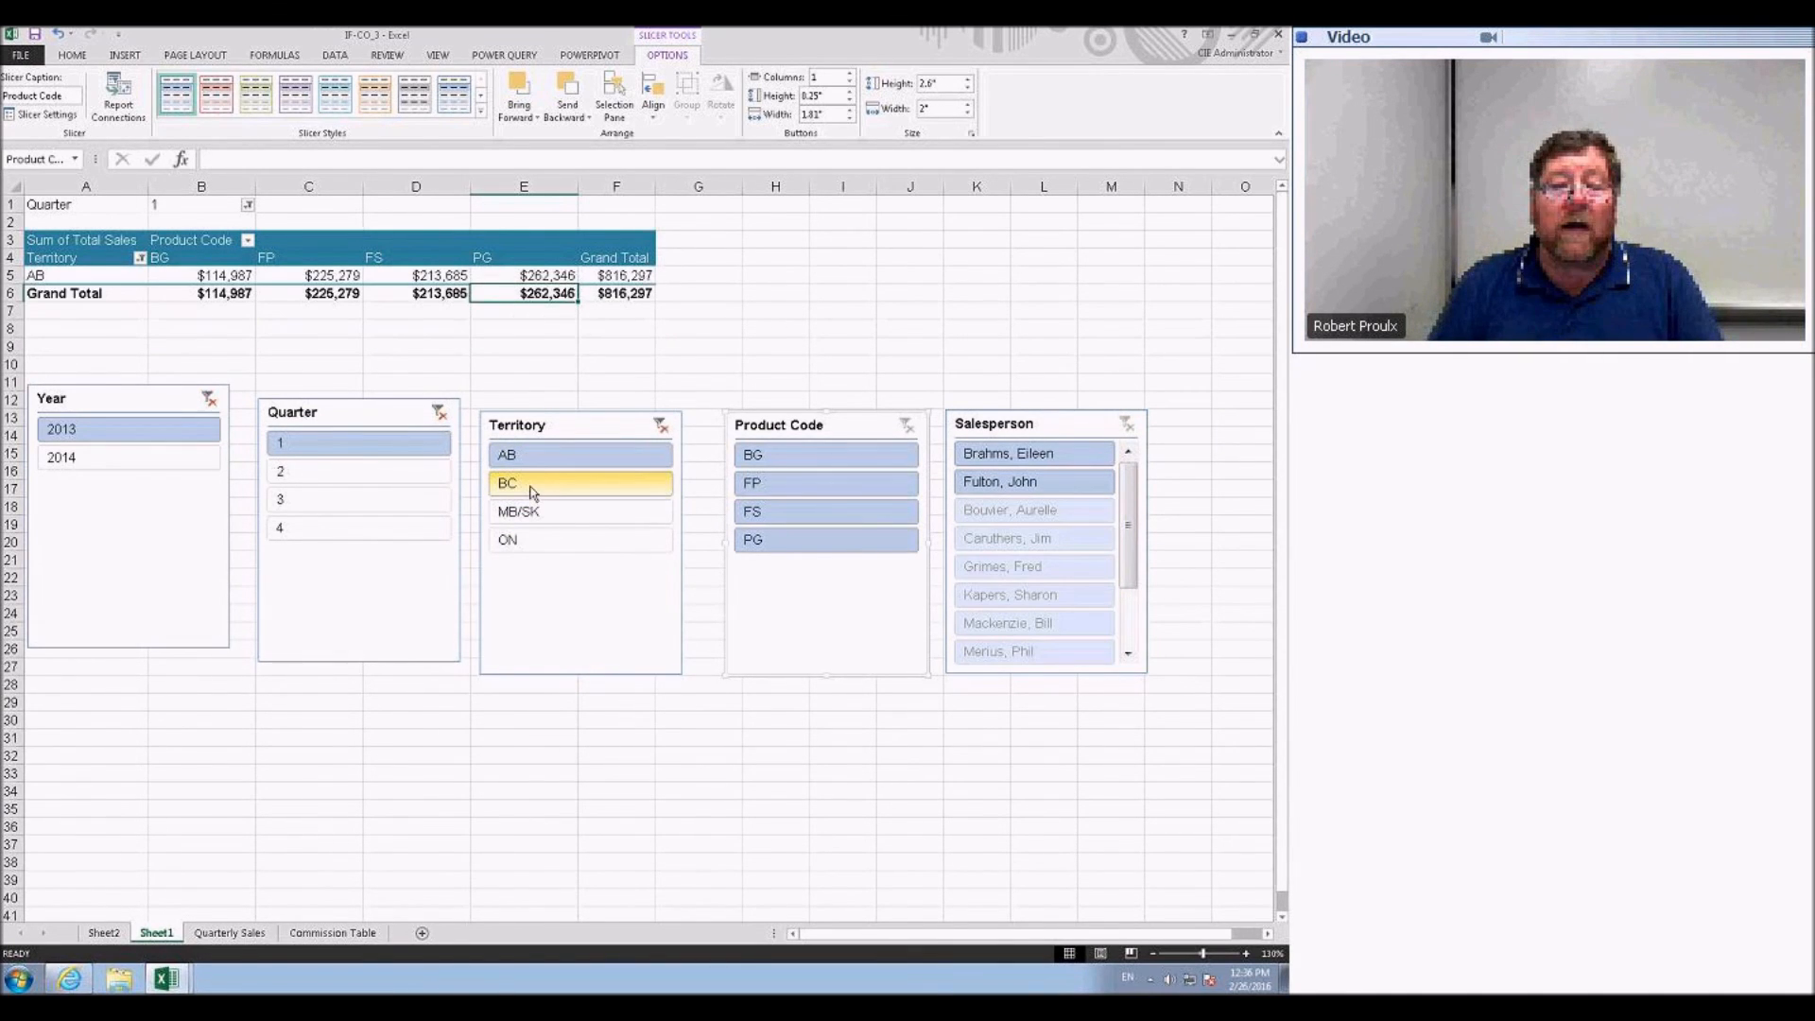
{"action": "left_click", "coordinate": [532, 486], "text": "ctrl"}
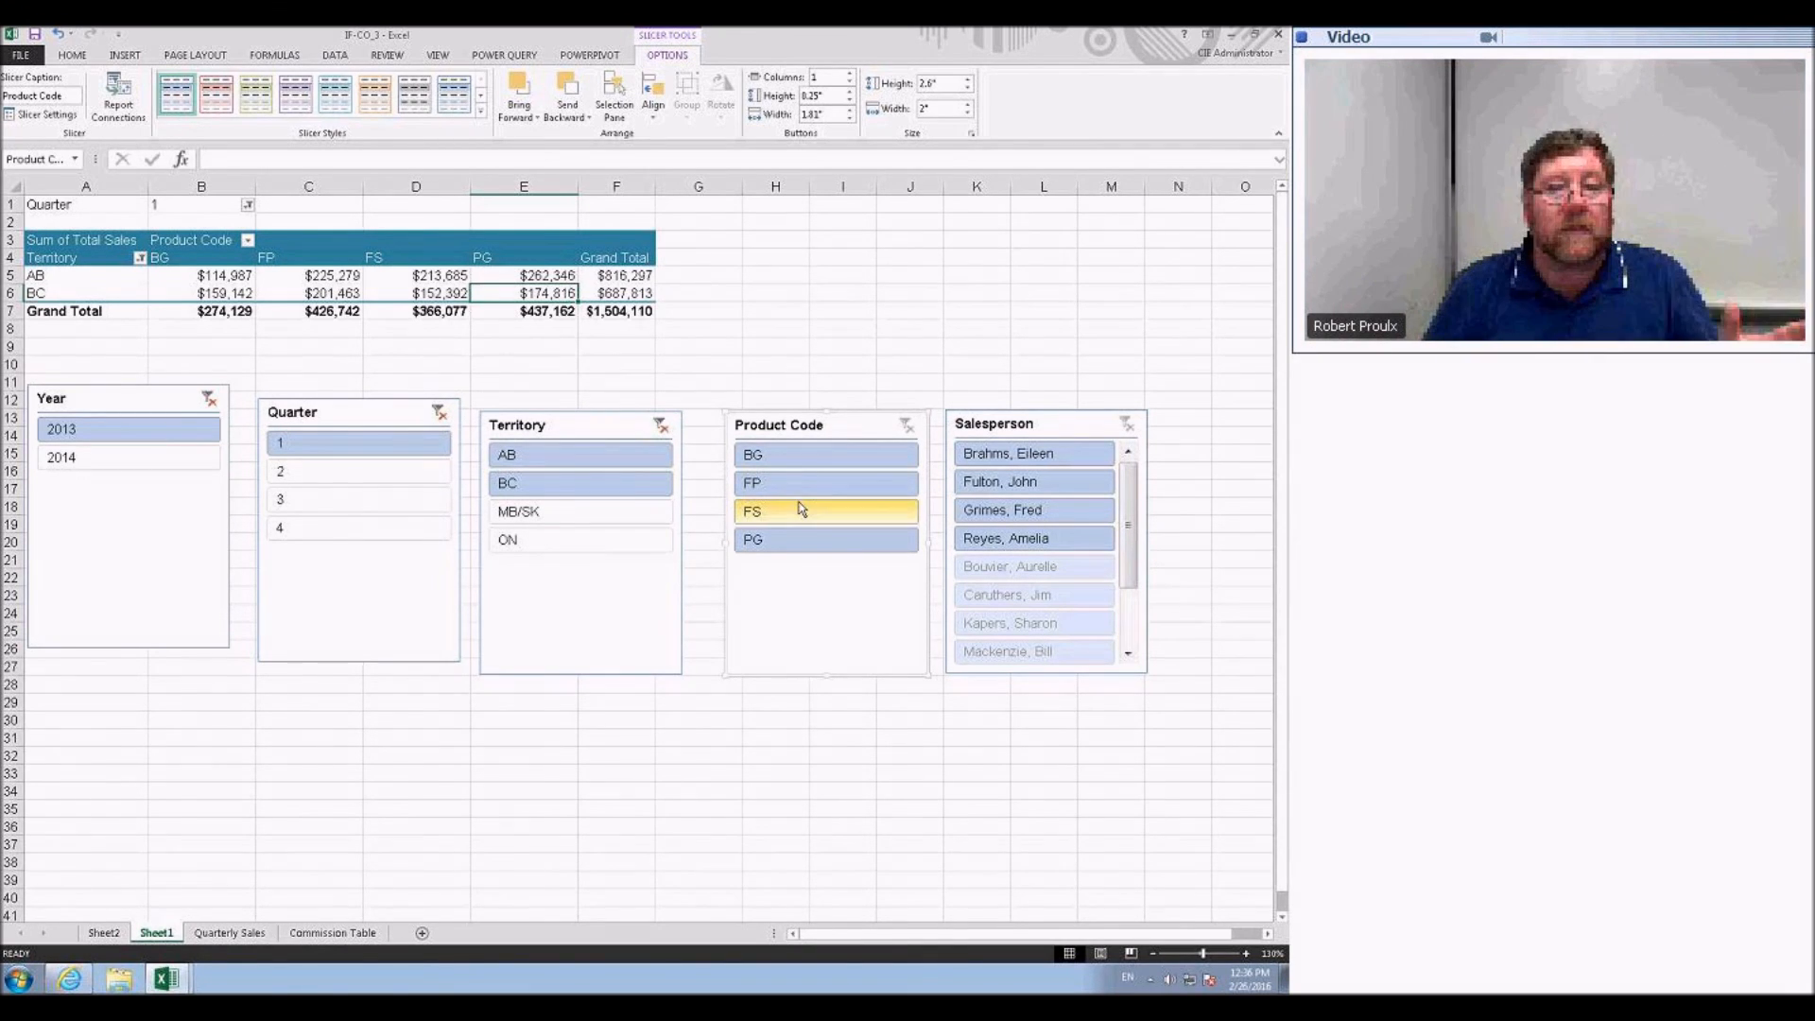
{"action": "left_click", "coordinate": [796, 456]}
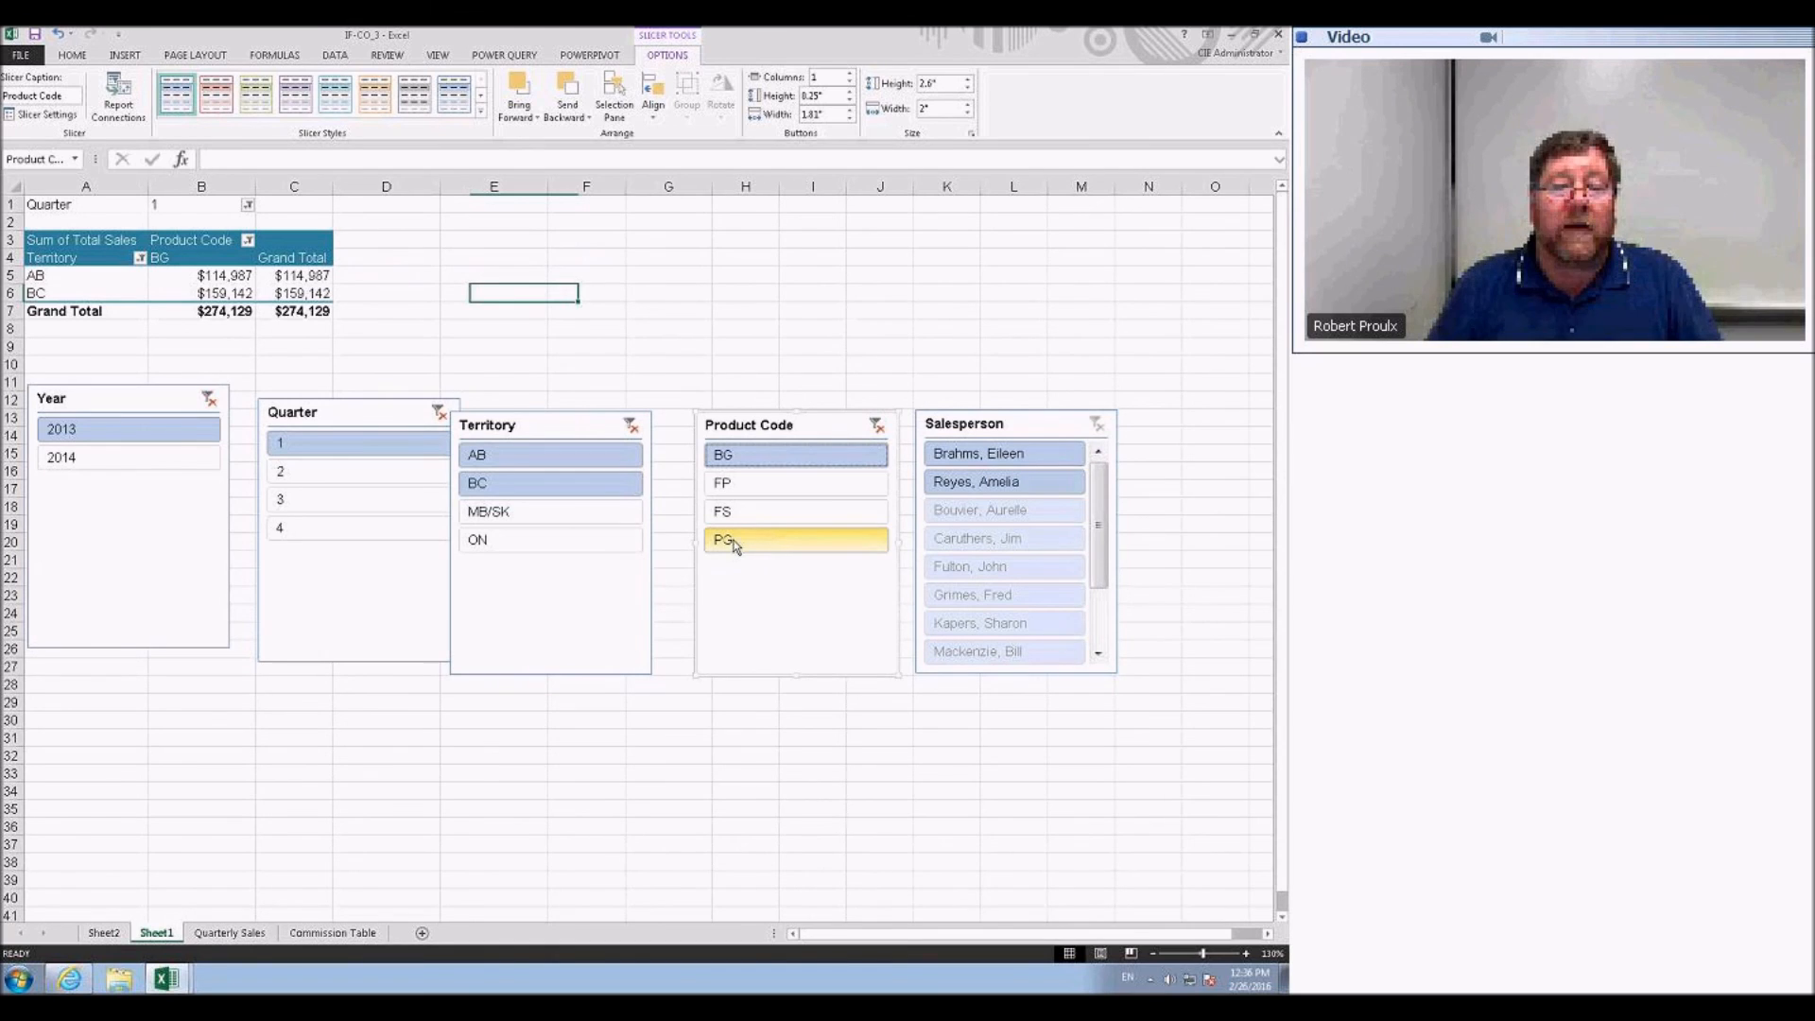
{"action": "left_click", "coordinate": [734, 543], "text": "ctrl"}
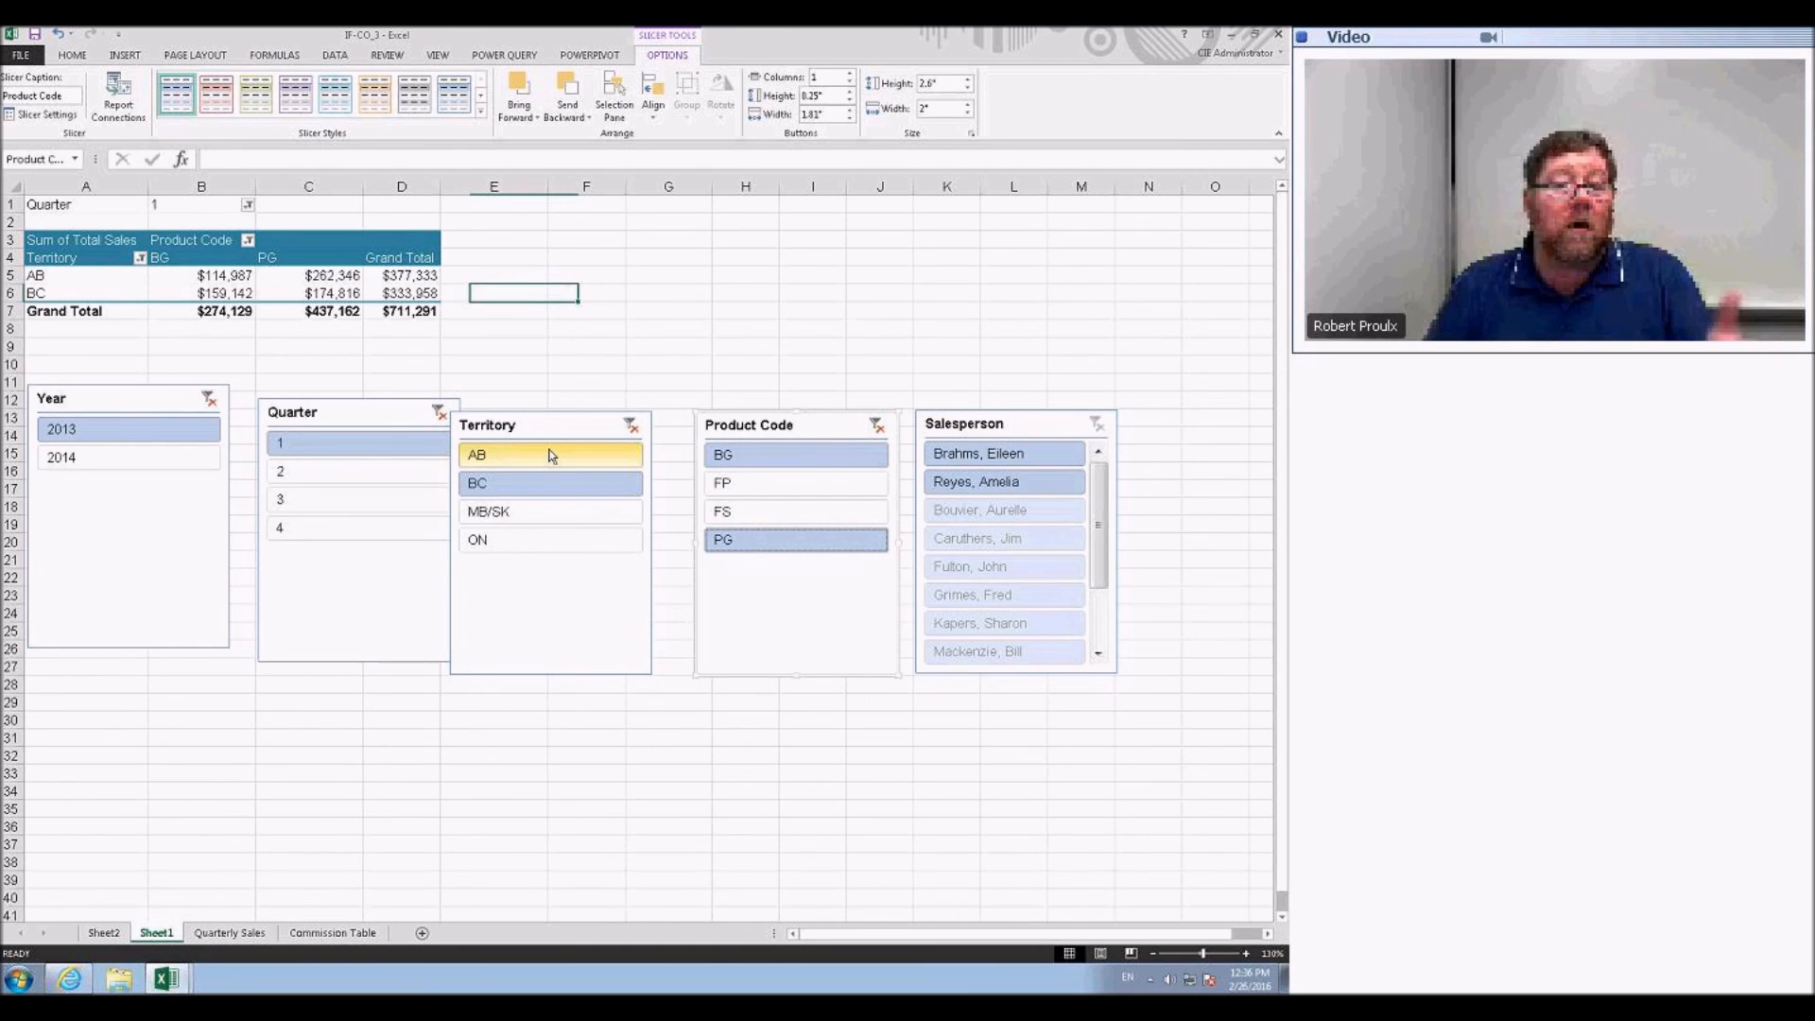
- Move the Territory slicer off the Quarter slicer and filter the PivotTable by each of the two available salespeople in turn
{"action": "left_click_drag", "start_coordinate": [552, 433], "coordinate": [595, 425]}
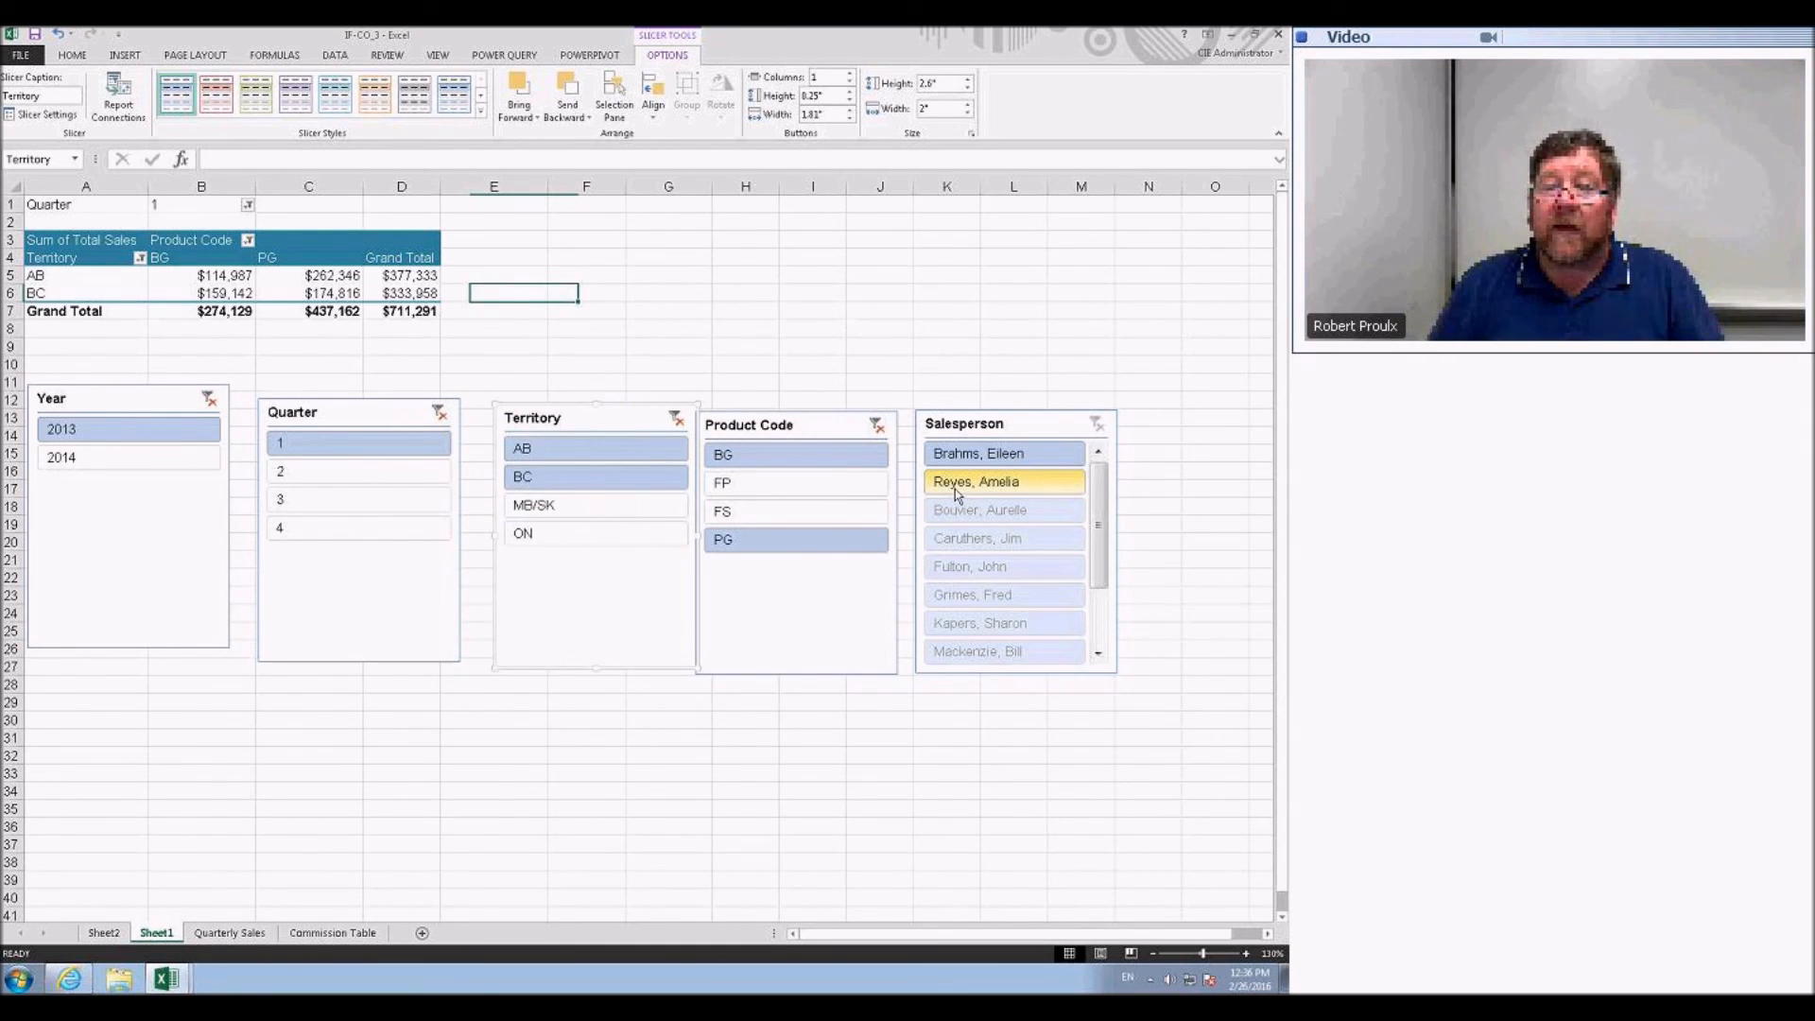
{"action": "left_click", "coordinate": [955, 490]}
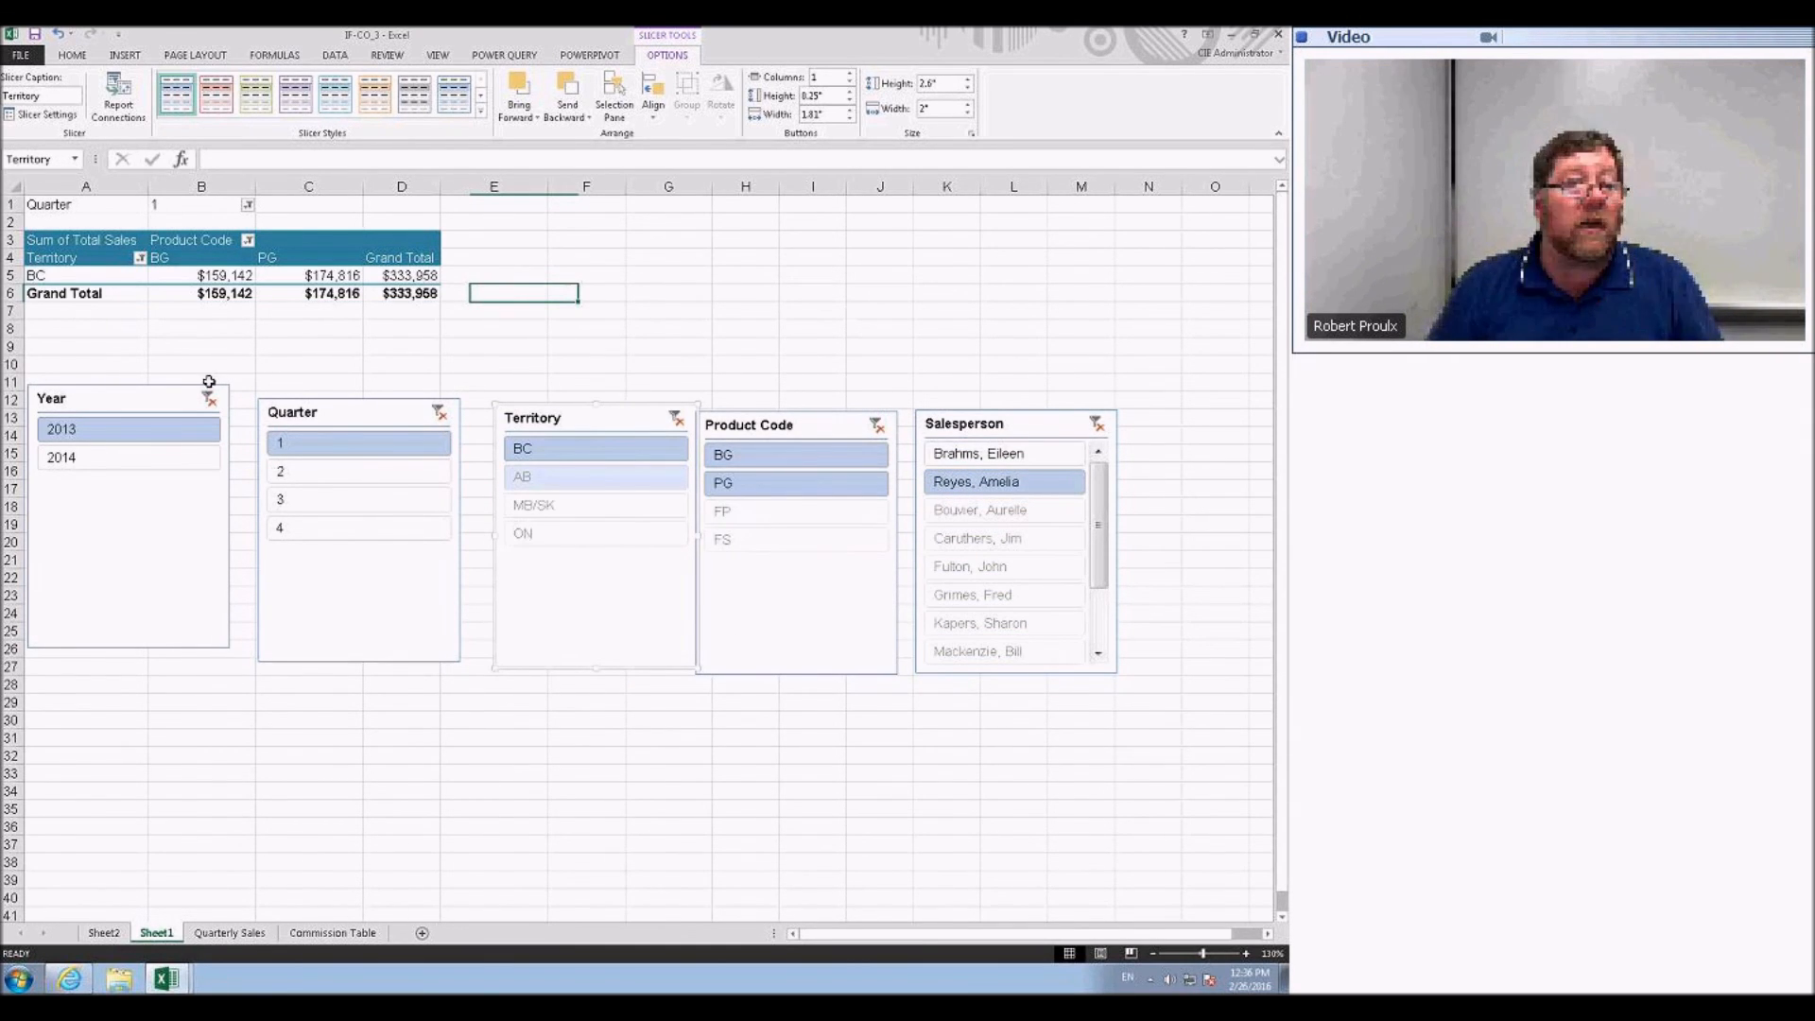
{"action": "left_click", "coordinate": [990, 459]}
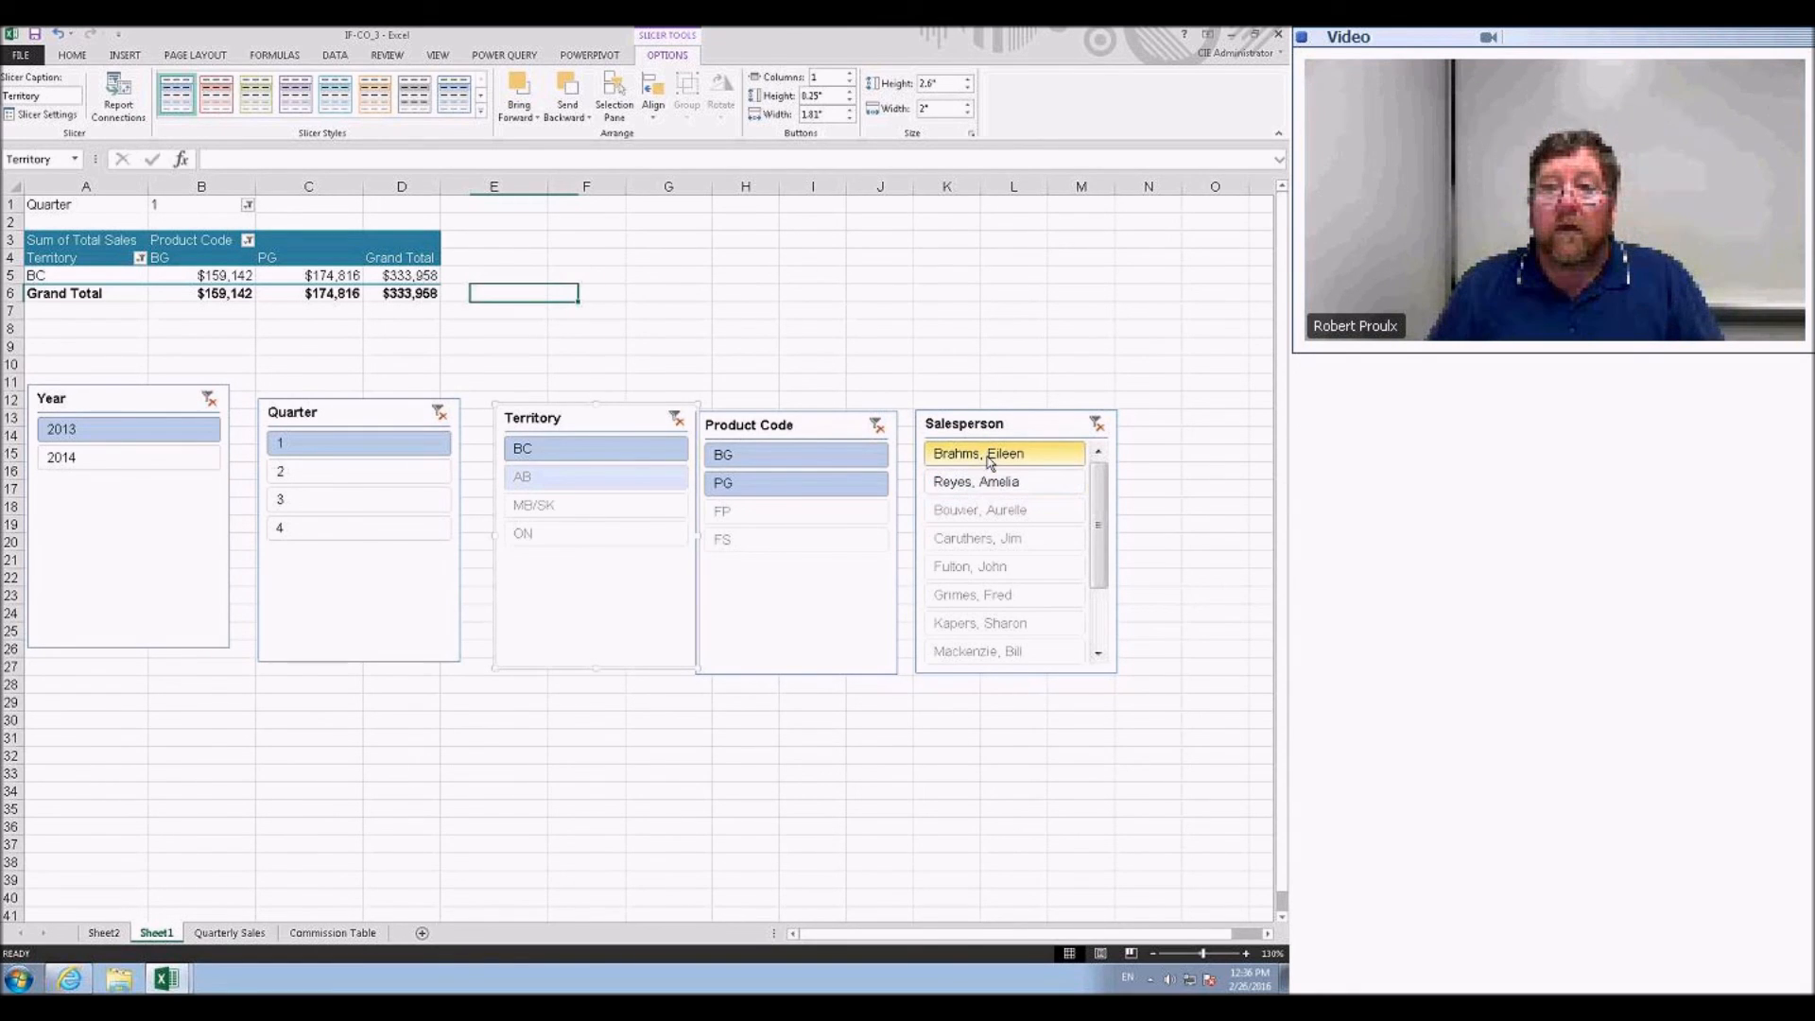
- Clear the Product Code and Salesperson slicer filters and move the Salesperson slicer farther away from the Product Code slicer
{"action": "left_click", "coordinate": [877, 427]}
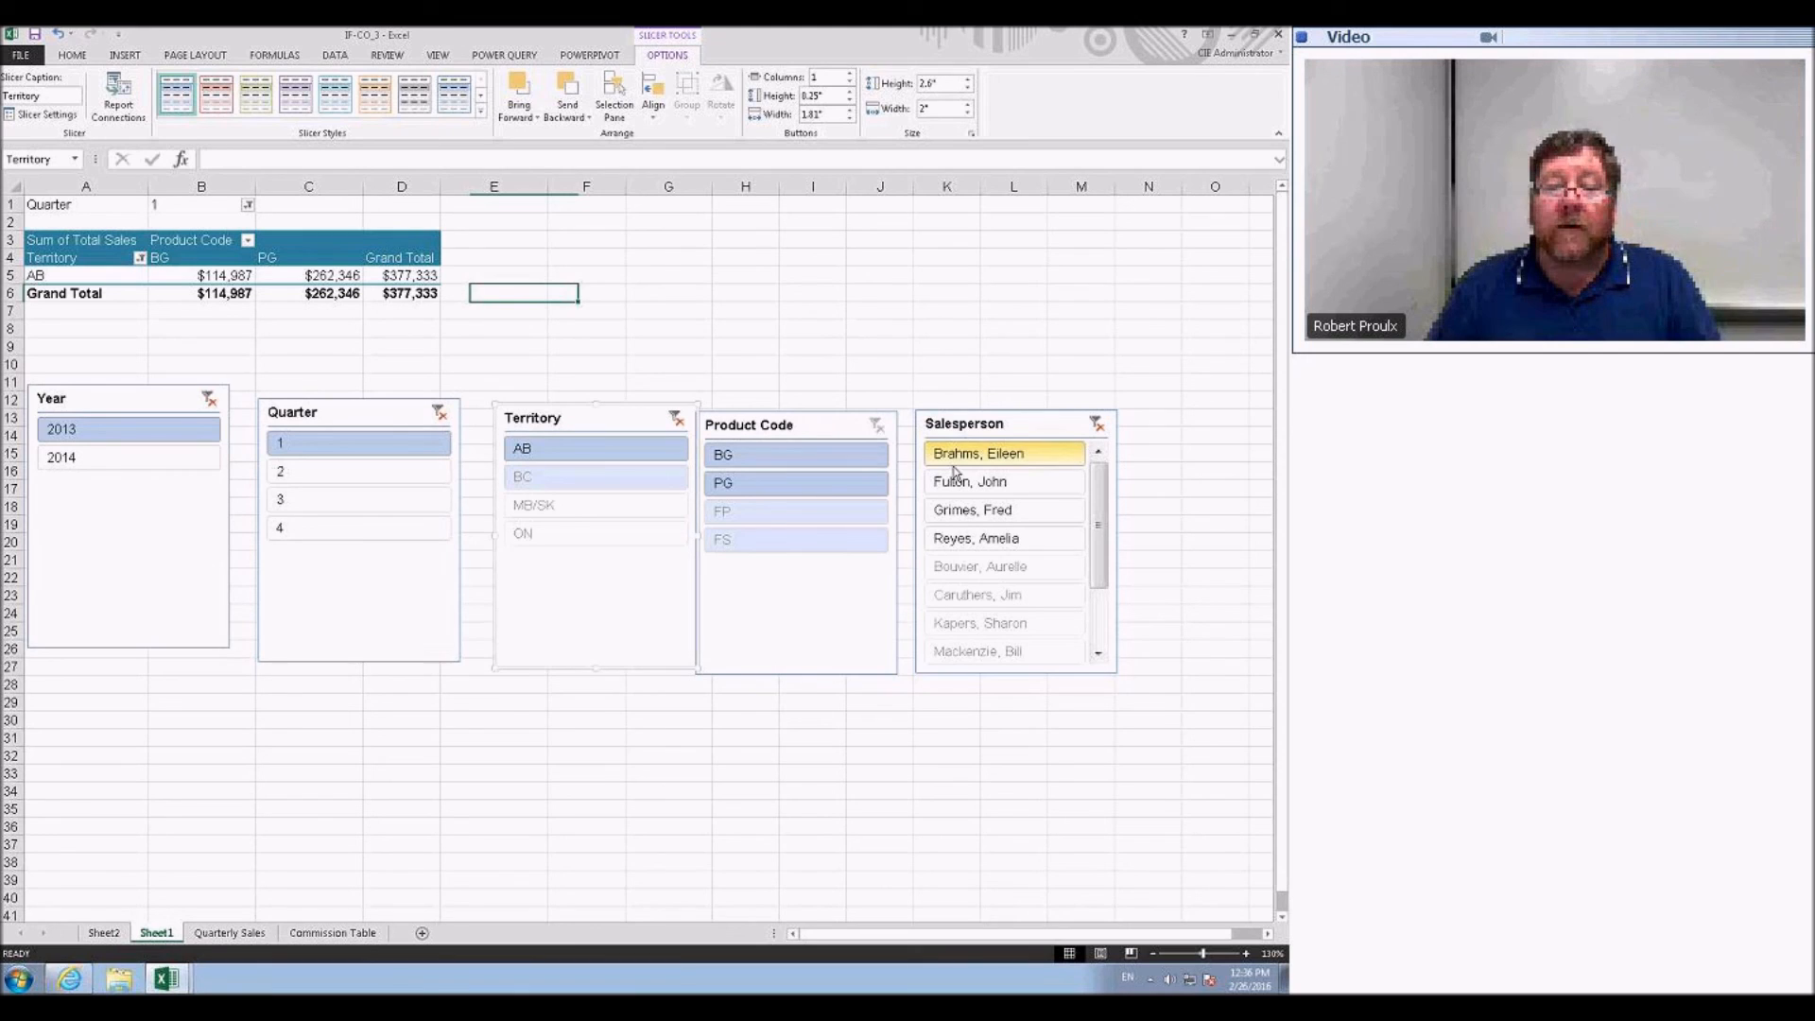
{"action": "mouse_move", "coordinate": [195, 276]}
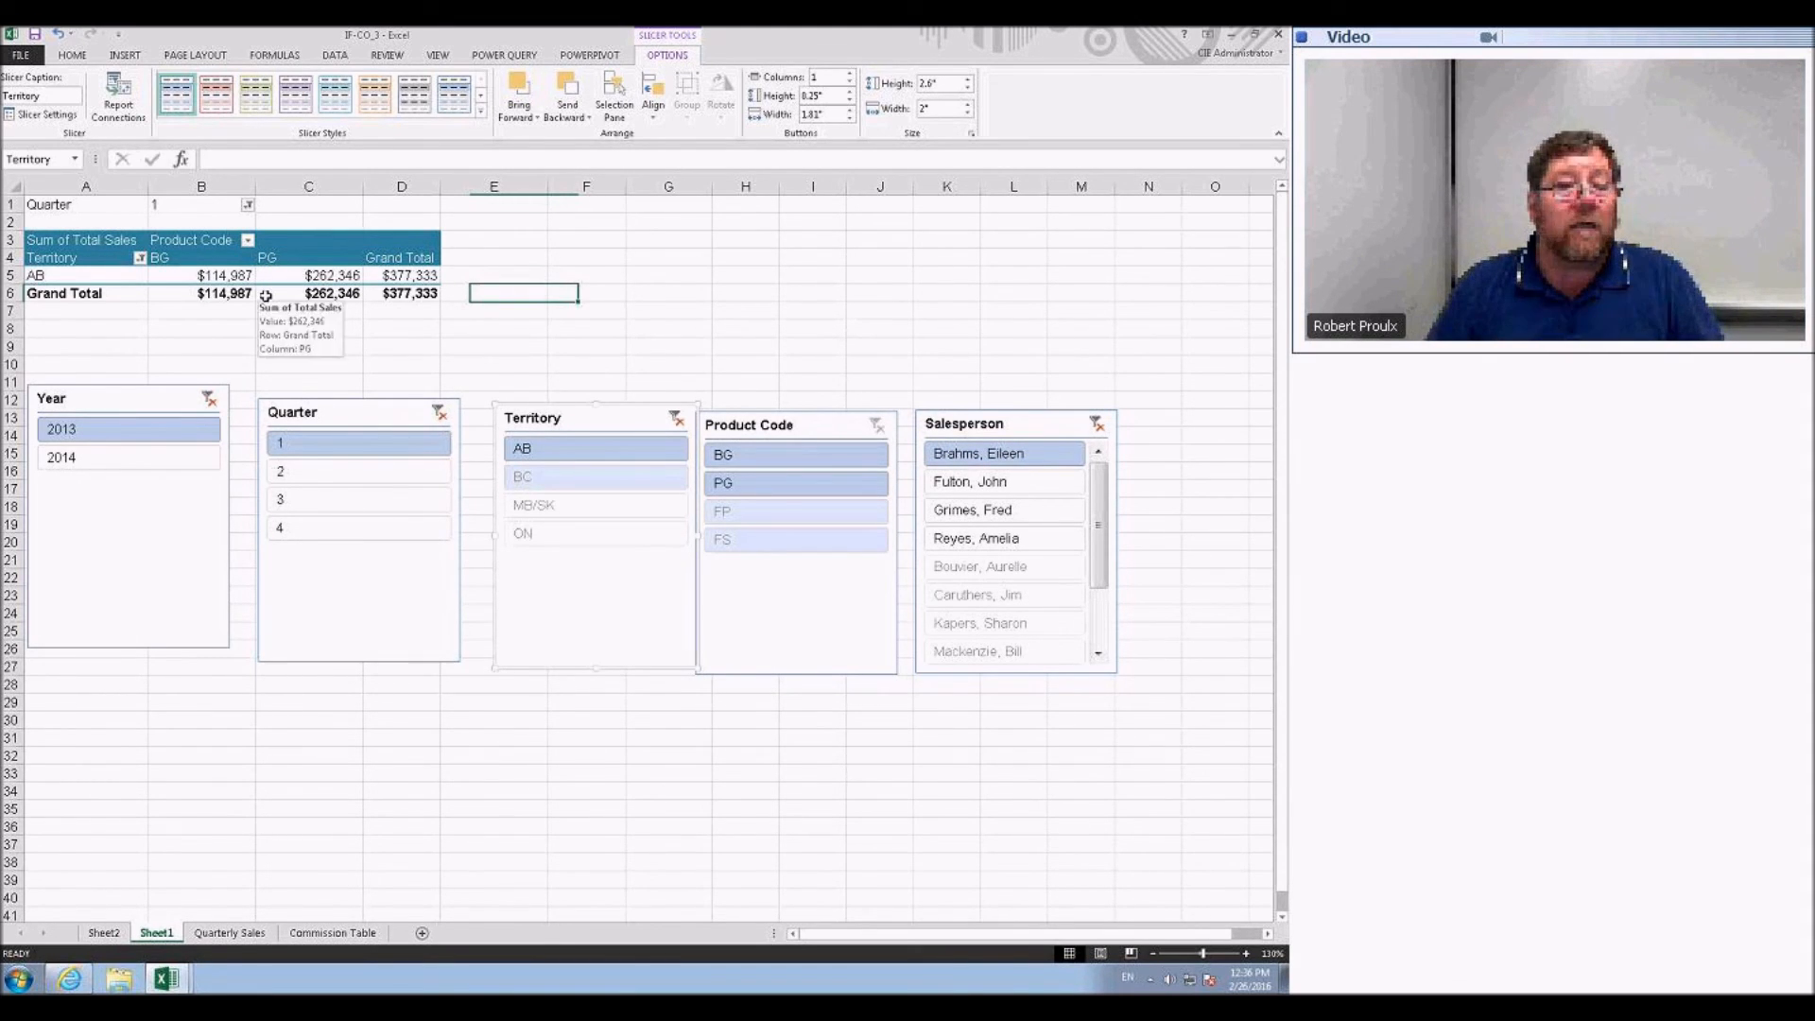
{"action": "left_click", "coordinate": [1094, 427]}
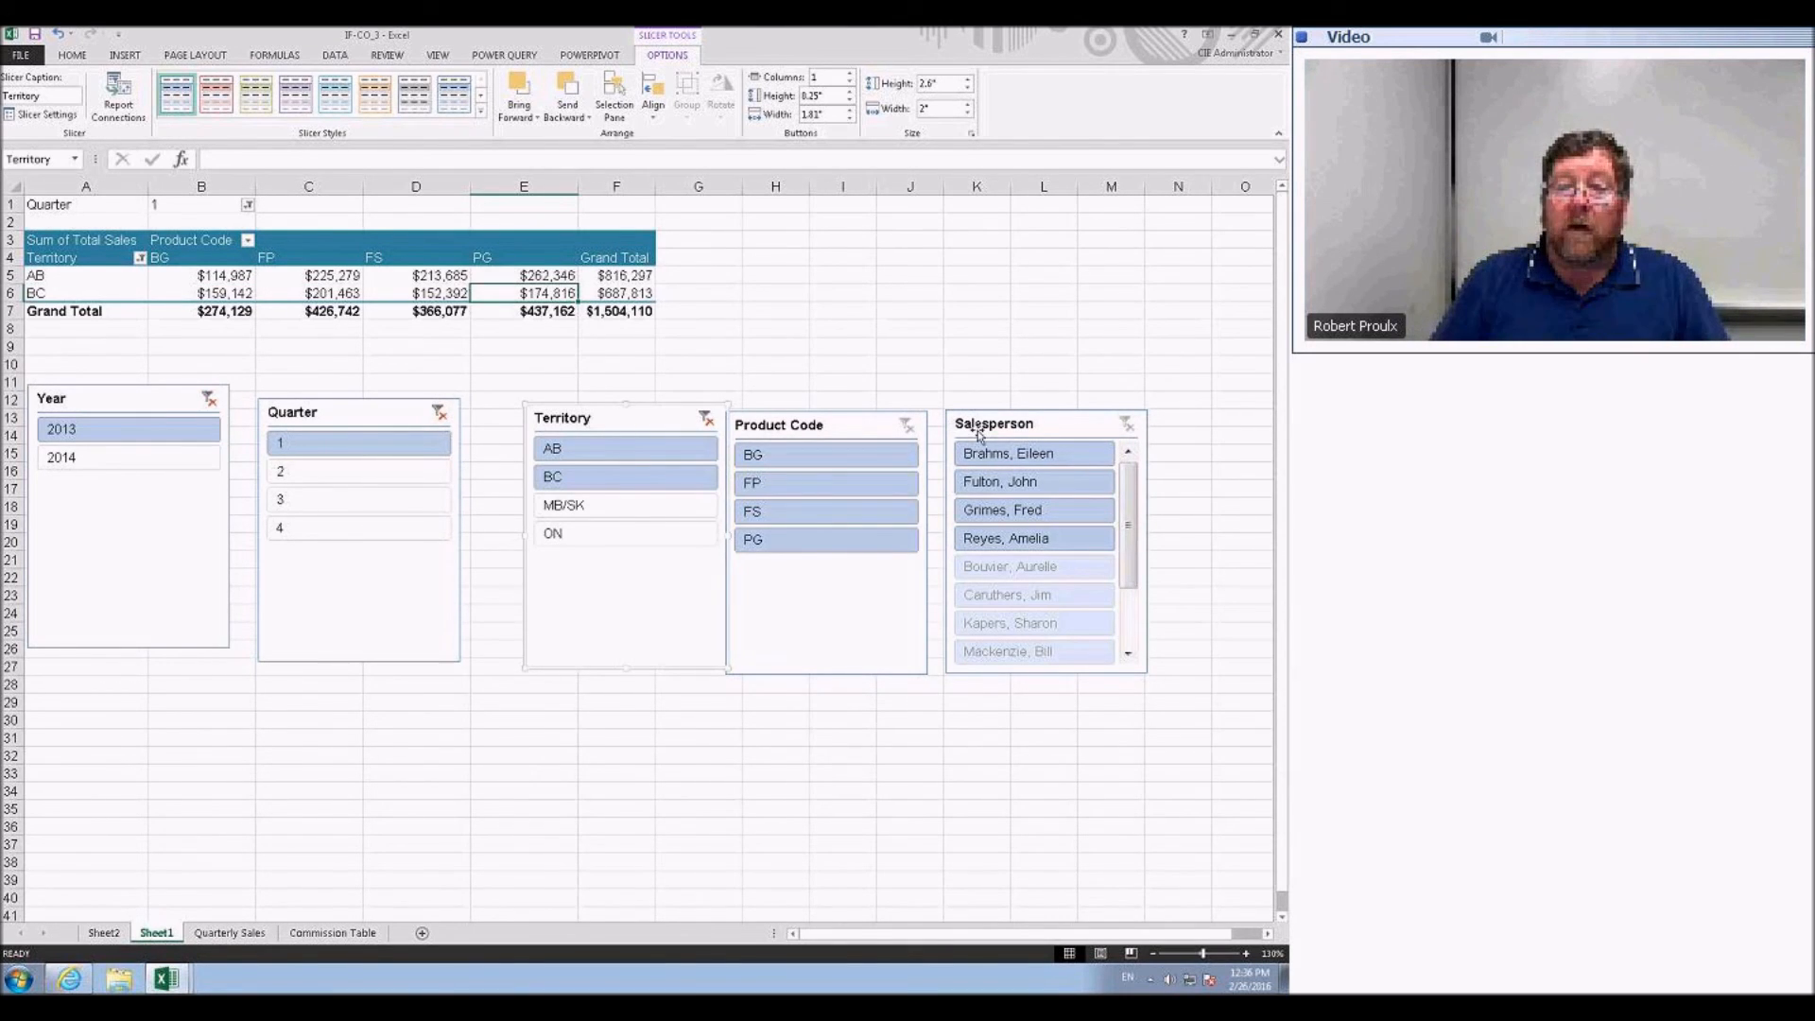
{"action": "left_click_drag", "start_coordinate": [974, 421], "coordinate": [1025, 392]}
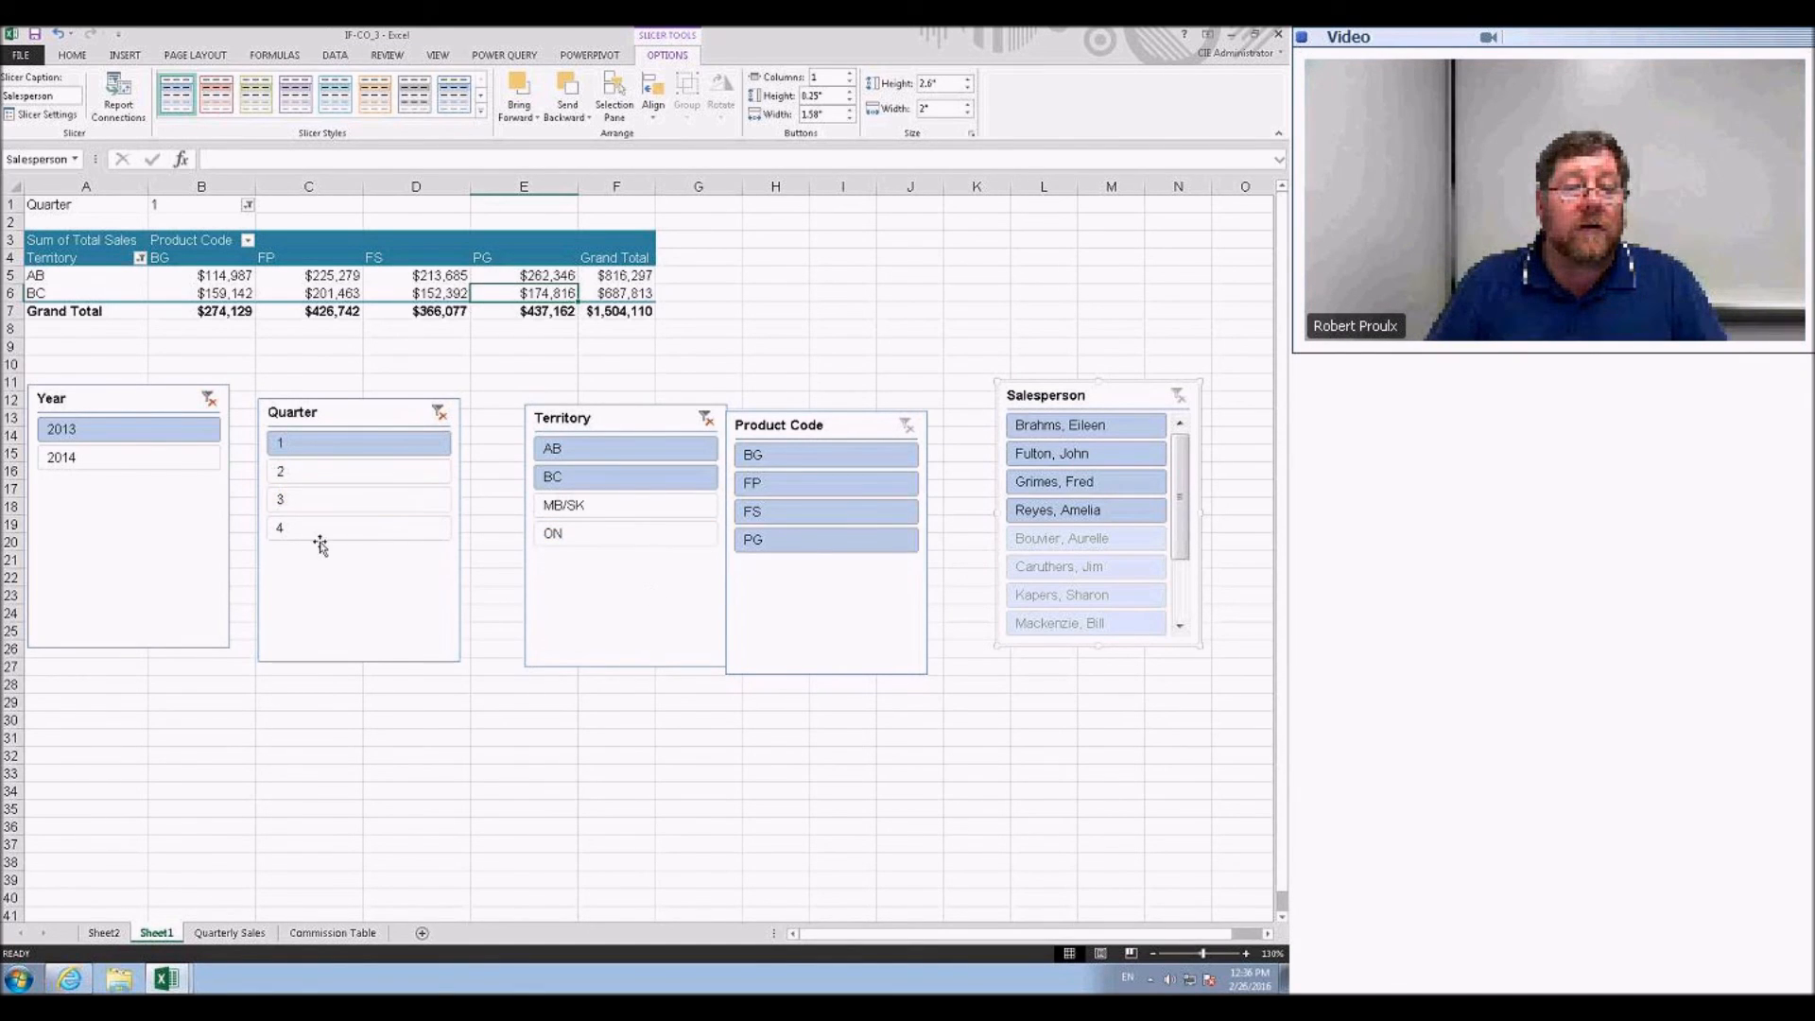
- Filter quarters 1 and 2 for 2013 and for 2014, and clear the Quarter filter to show all of 2013
{"action": "left_click", "coordinate": [299, 478], "text": "ctrl"}
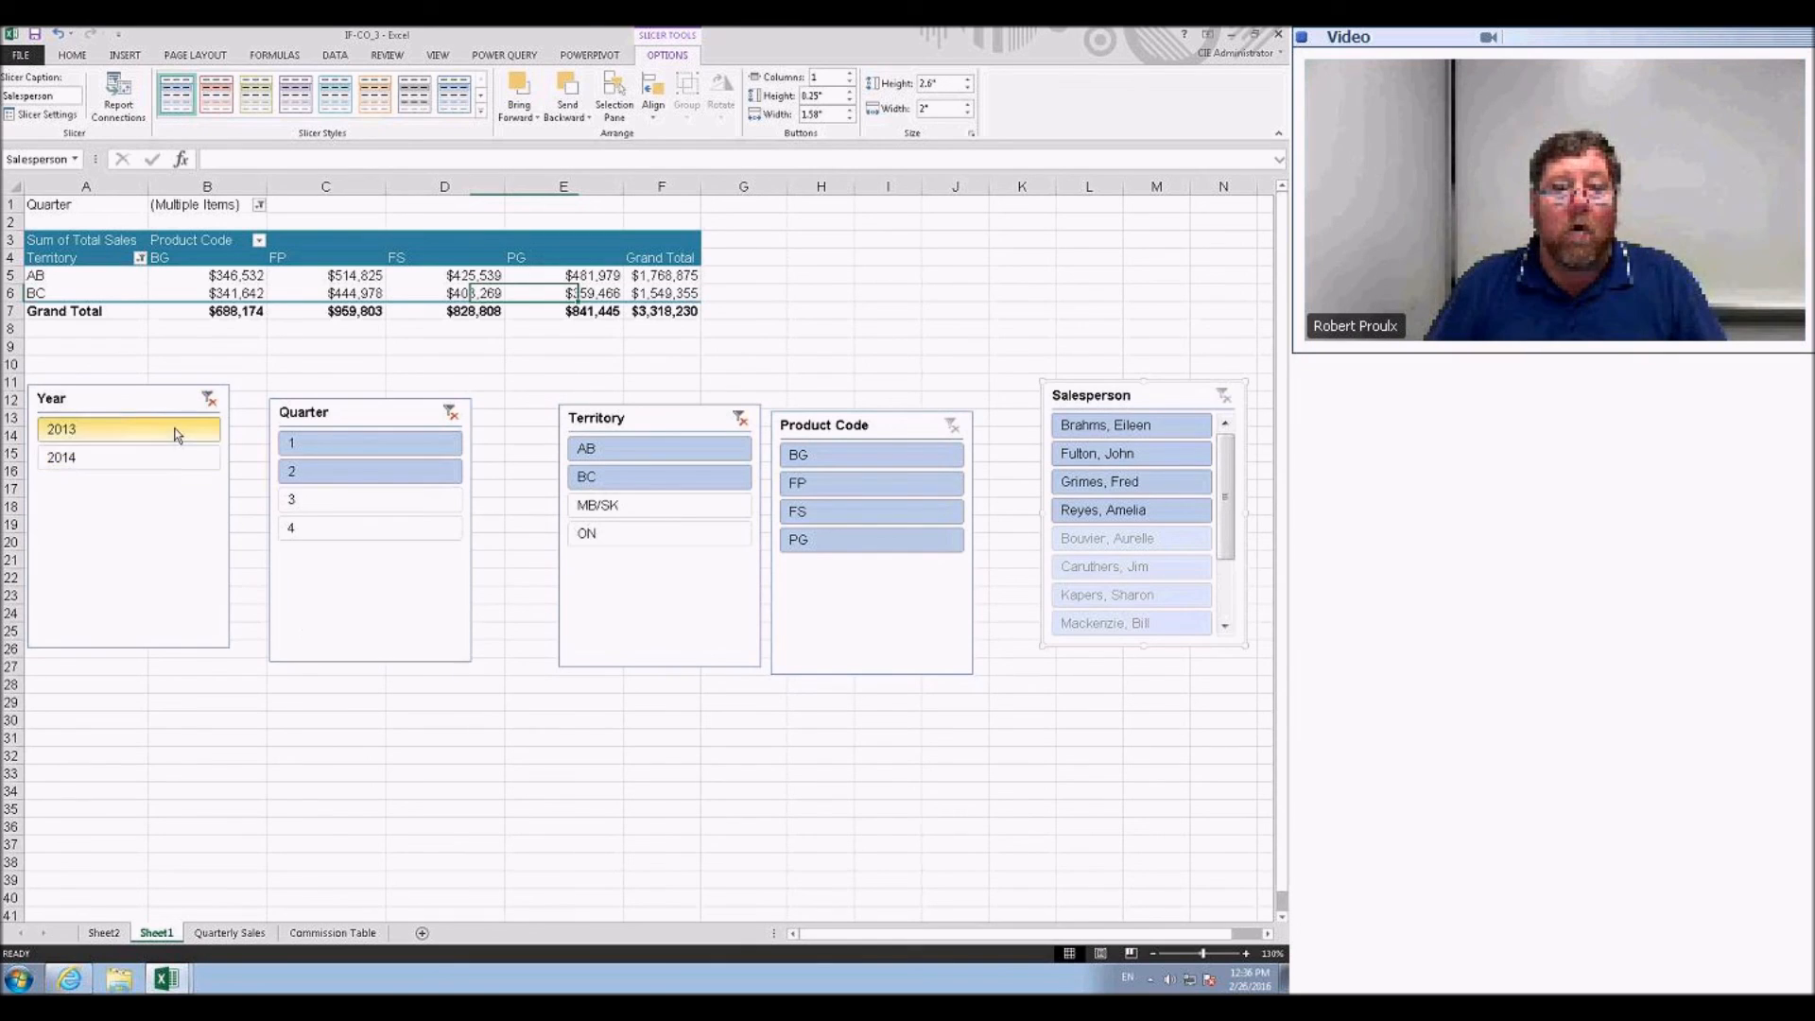
{"action": "left_click", "coordinate": [147, 461]}
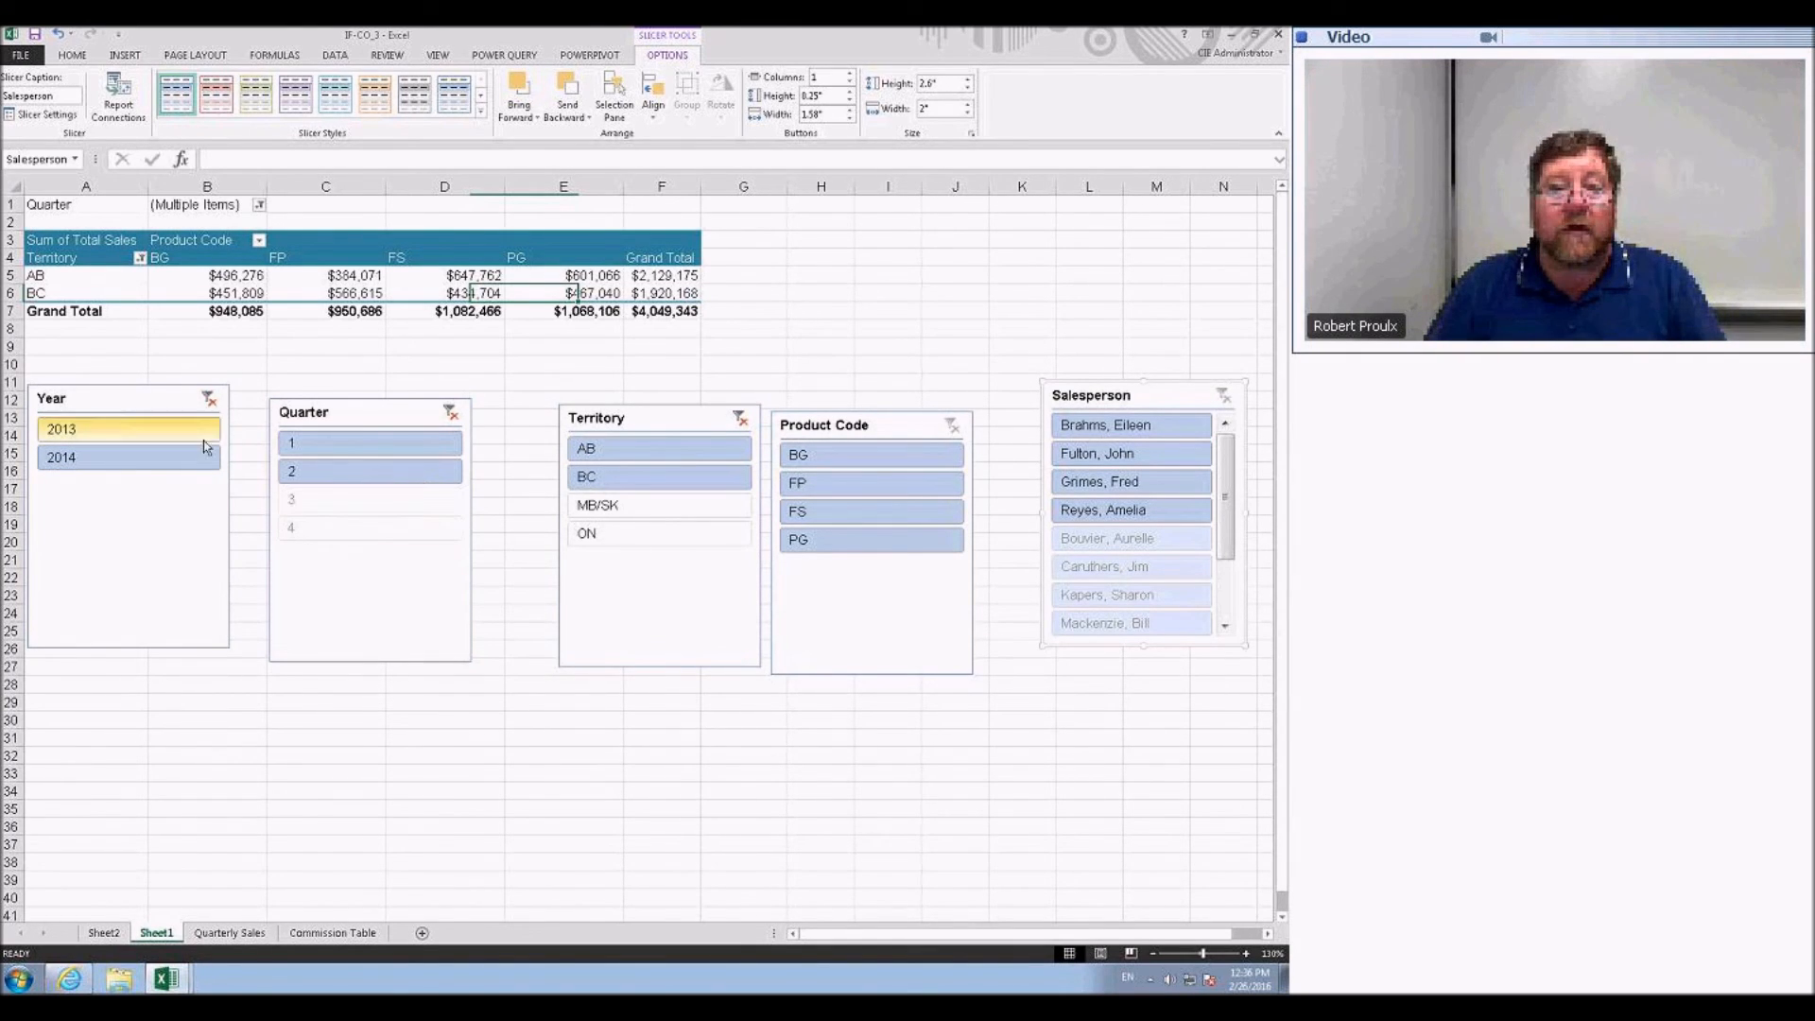
{"action": "left_click", "coordinate": [450, 413]}
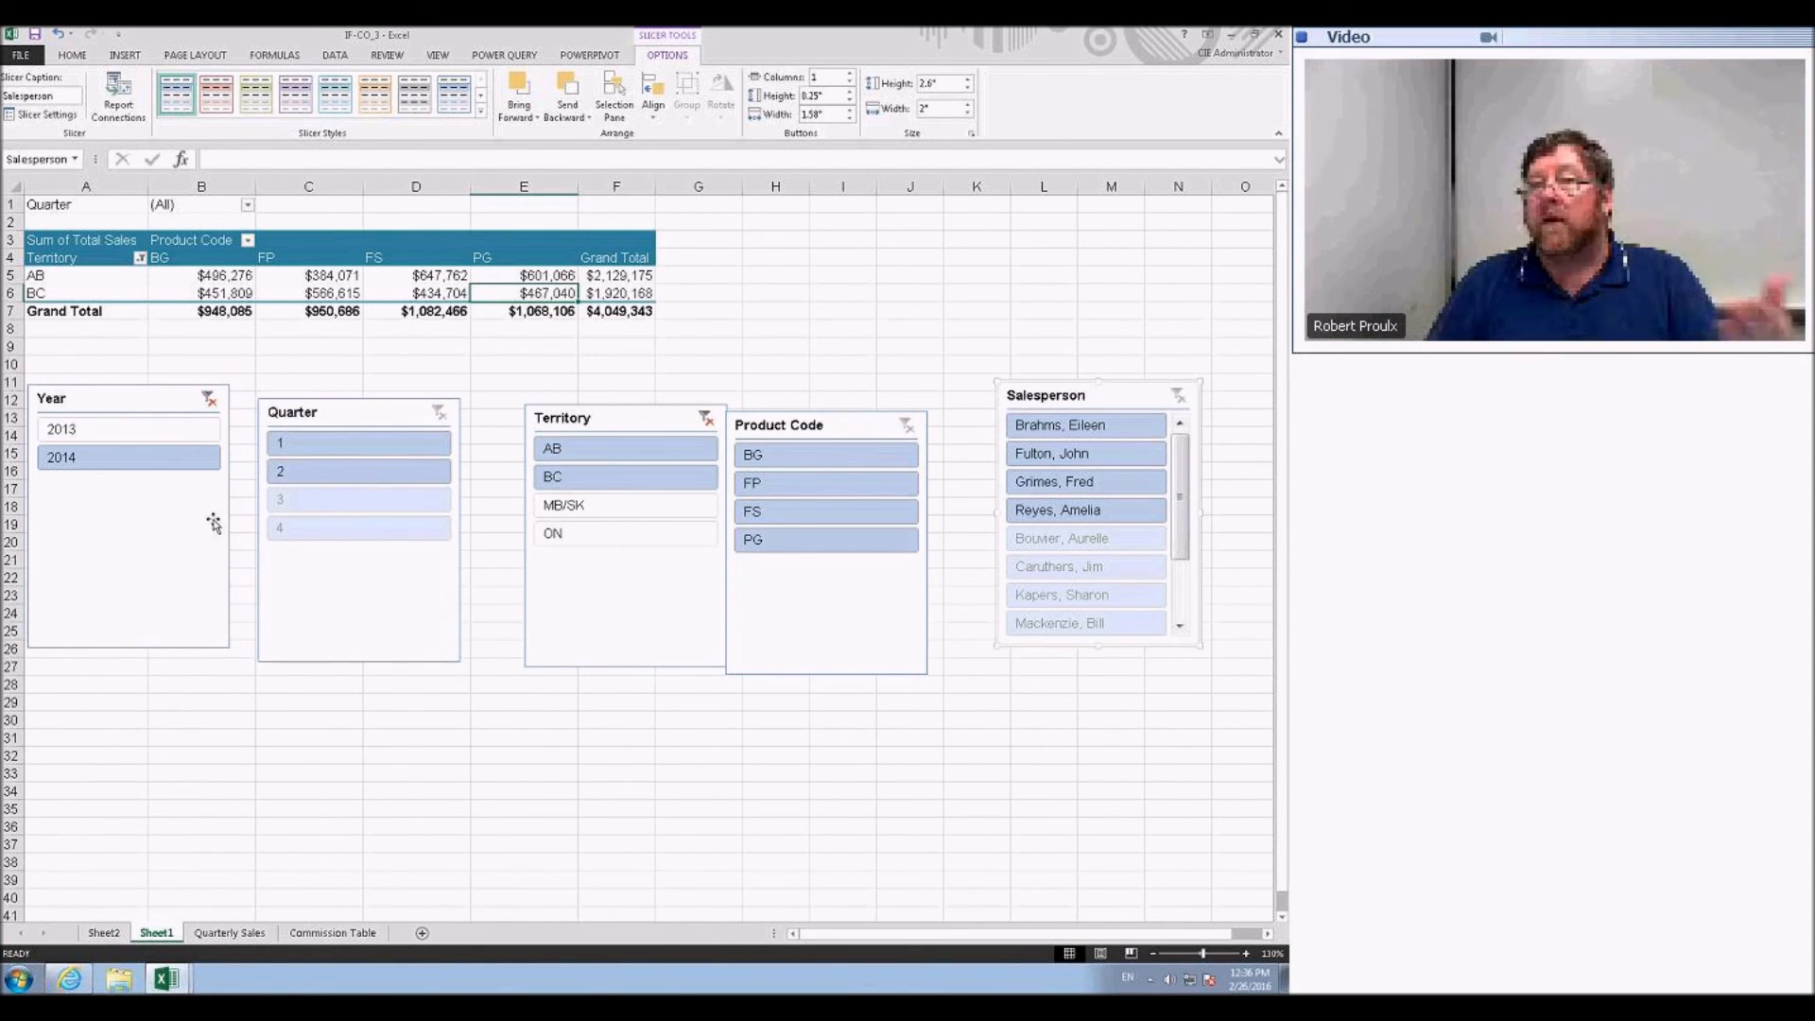
{"action": "left_click", "coordinate": [151, 440]}
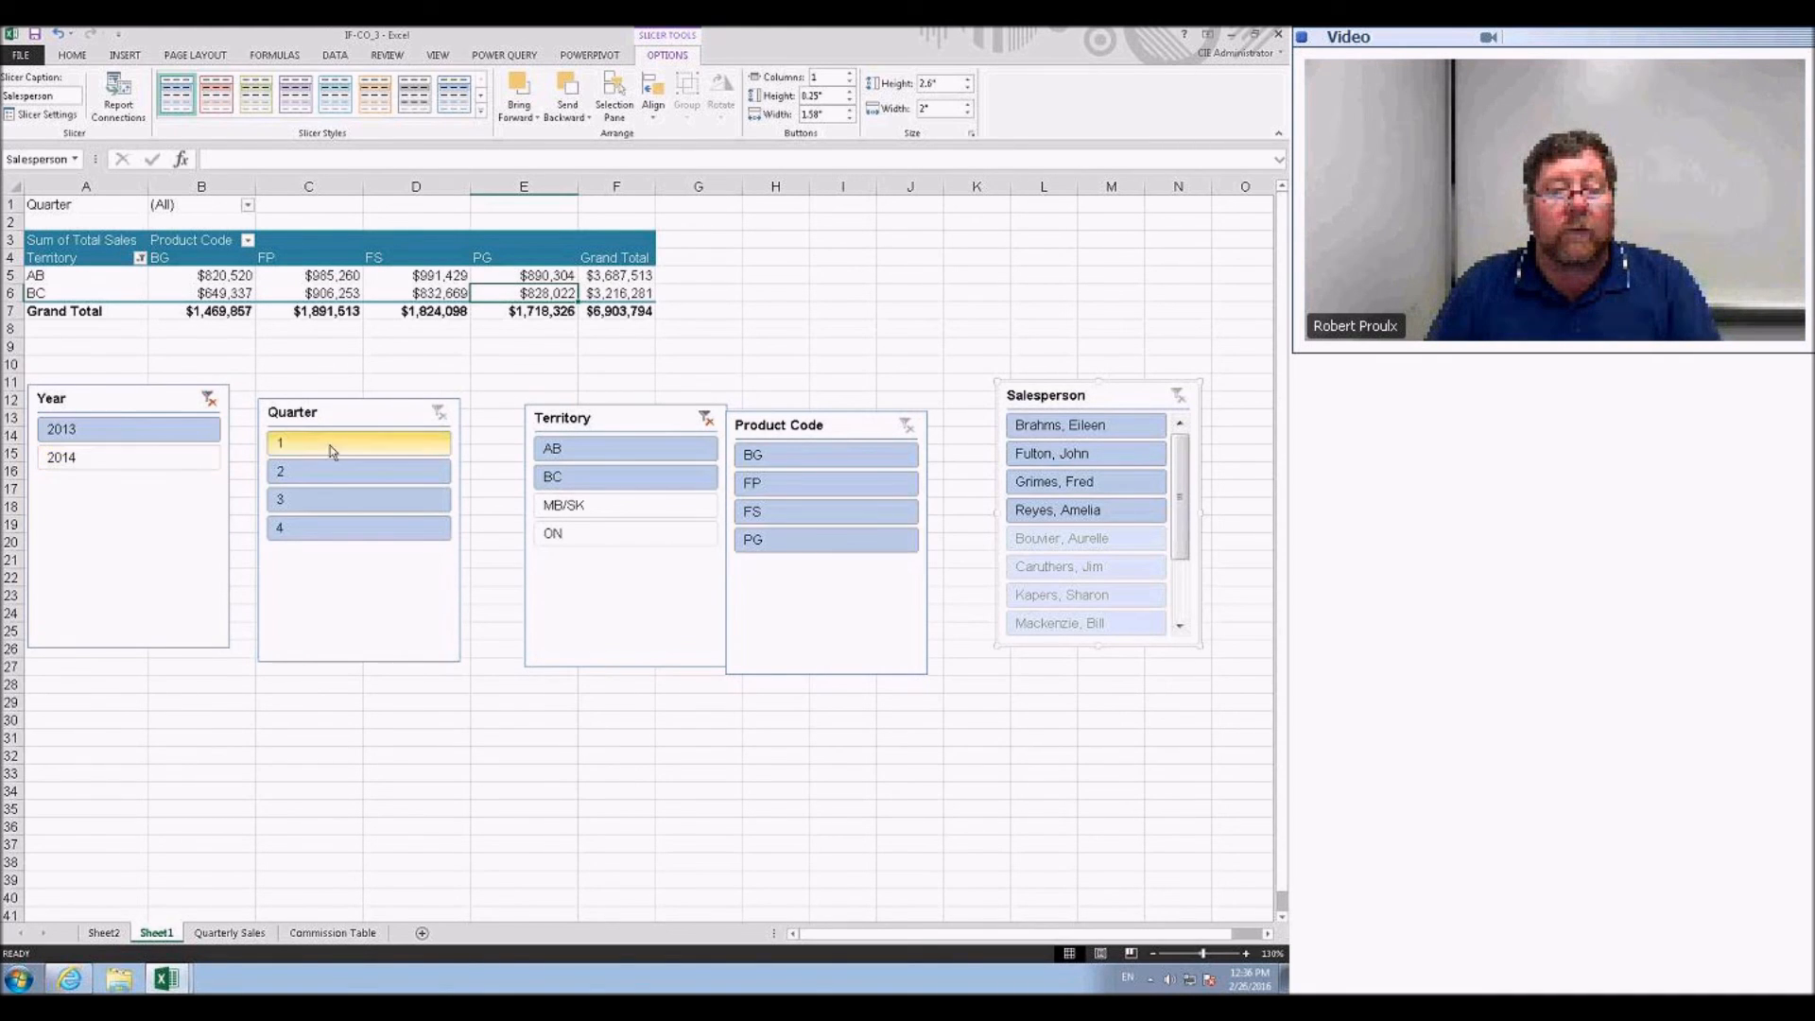
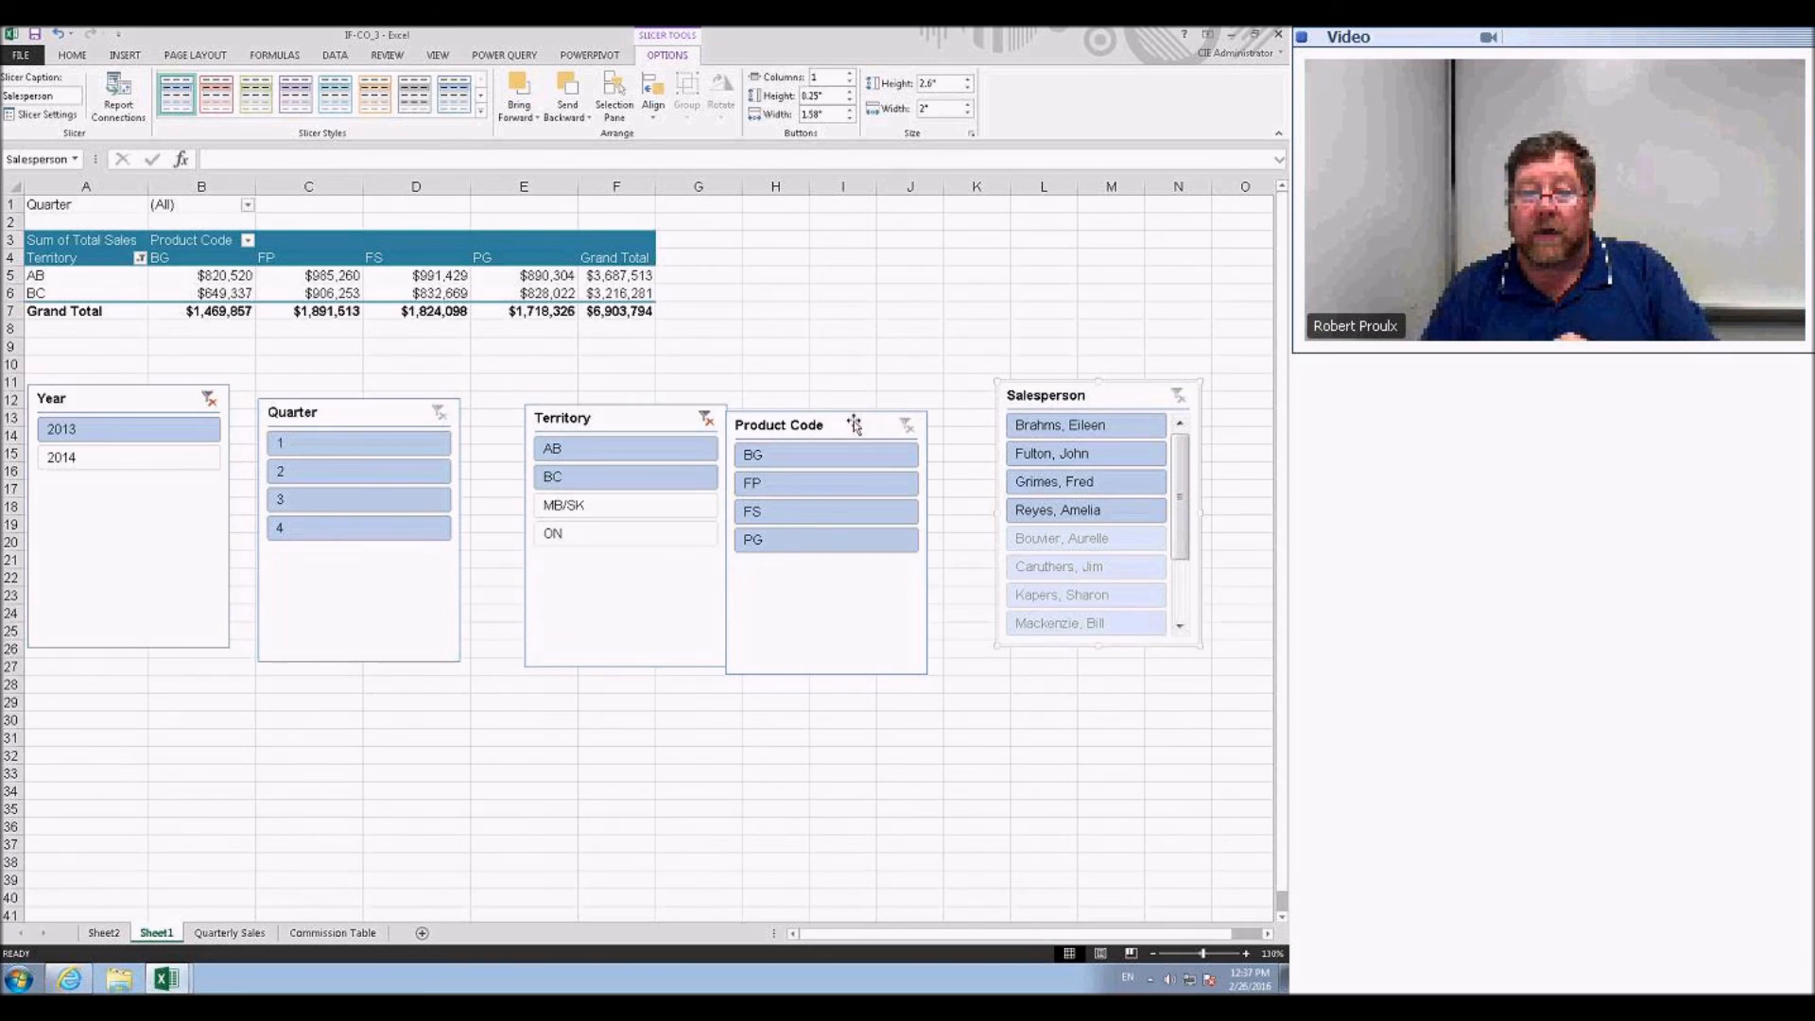
- Move the Product Code slicer clear of the Territory slicer and delete all five slicers from the sheet
{"action": "left_click_drag", "start_coordinate": [879, 416], "coordinate": [908, 404]}
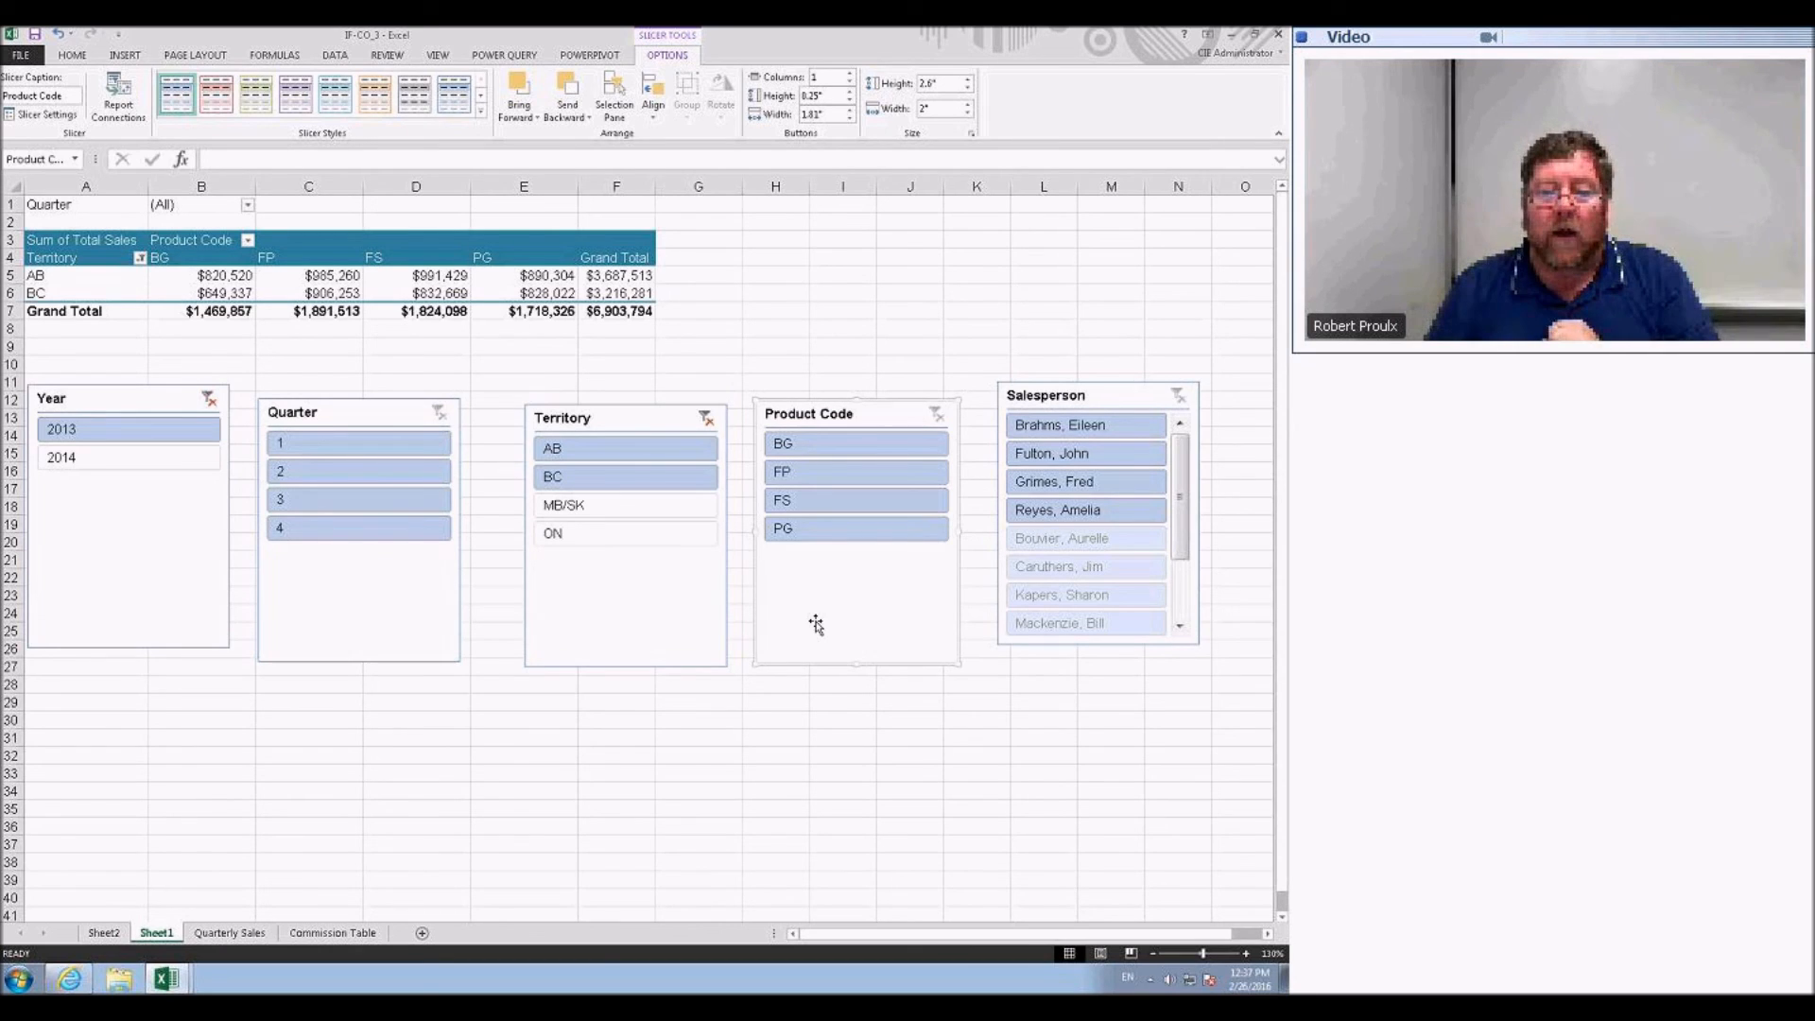
{"action": "left_click", "coordinate": [133, 526]}
{"action": "key", "text": "Delete"}
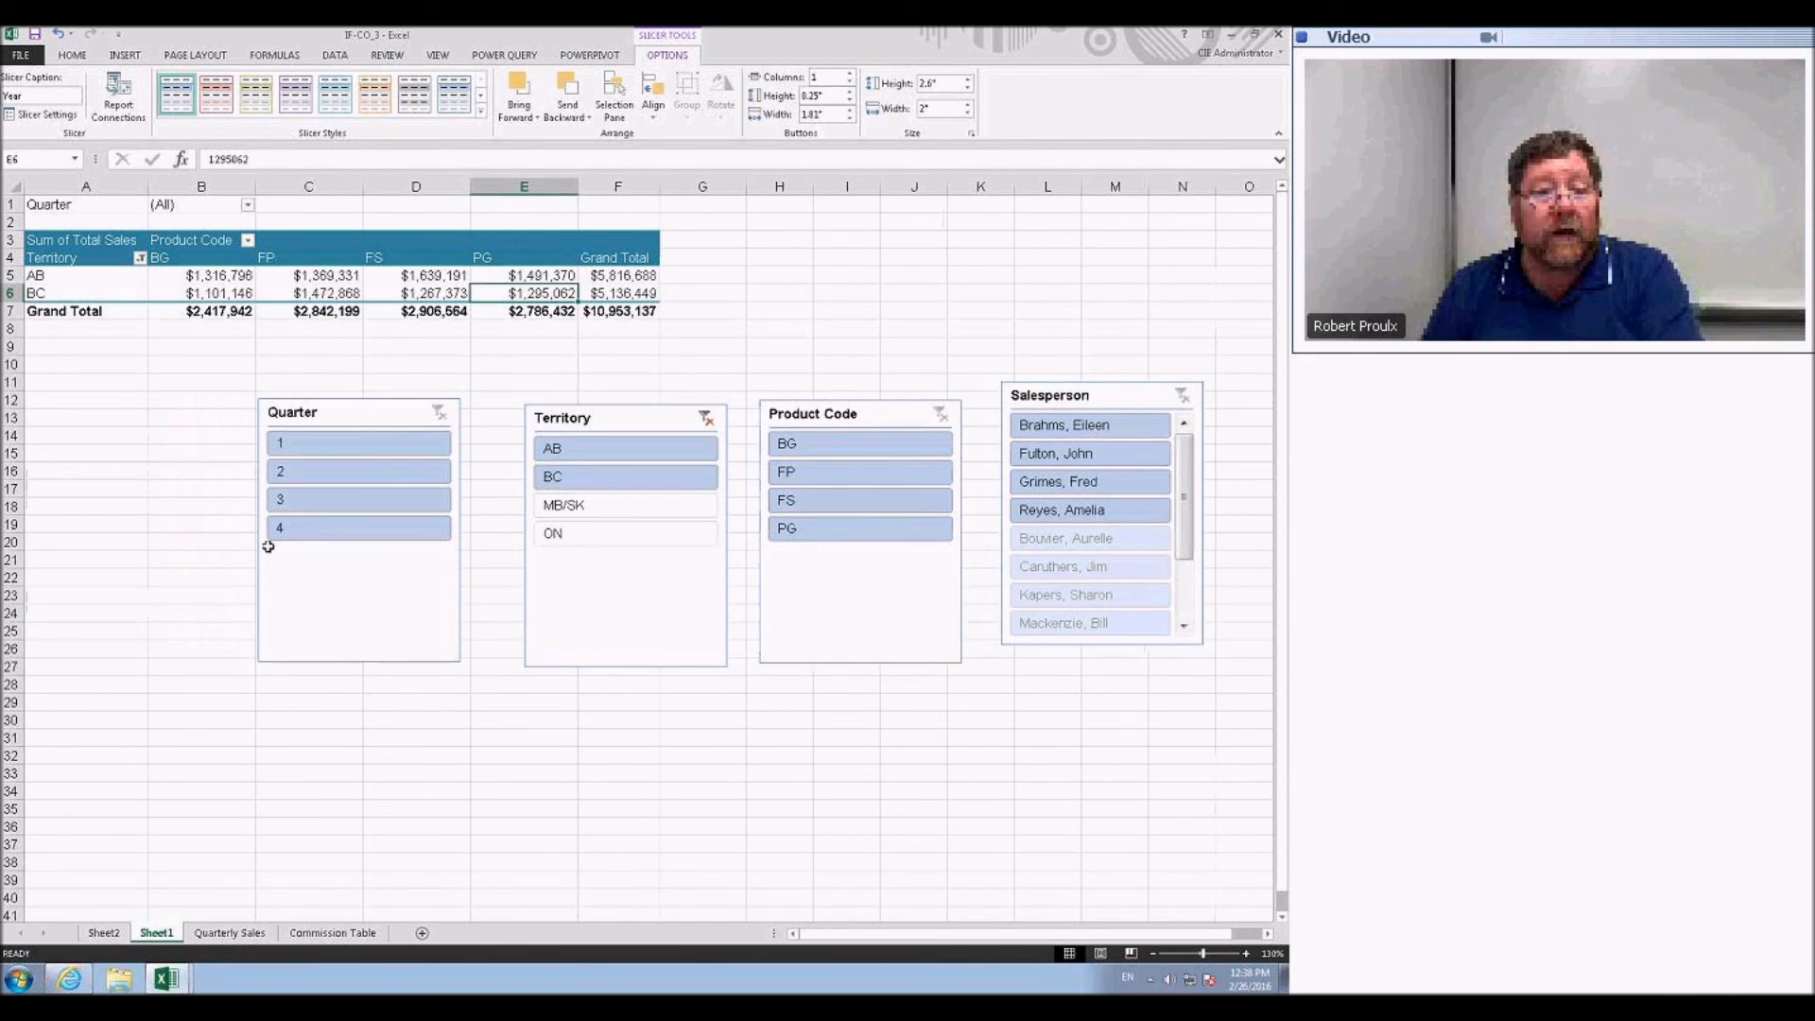
{"action": "key", "text": "Delete"}
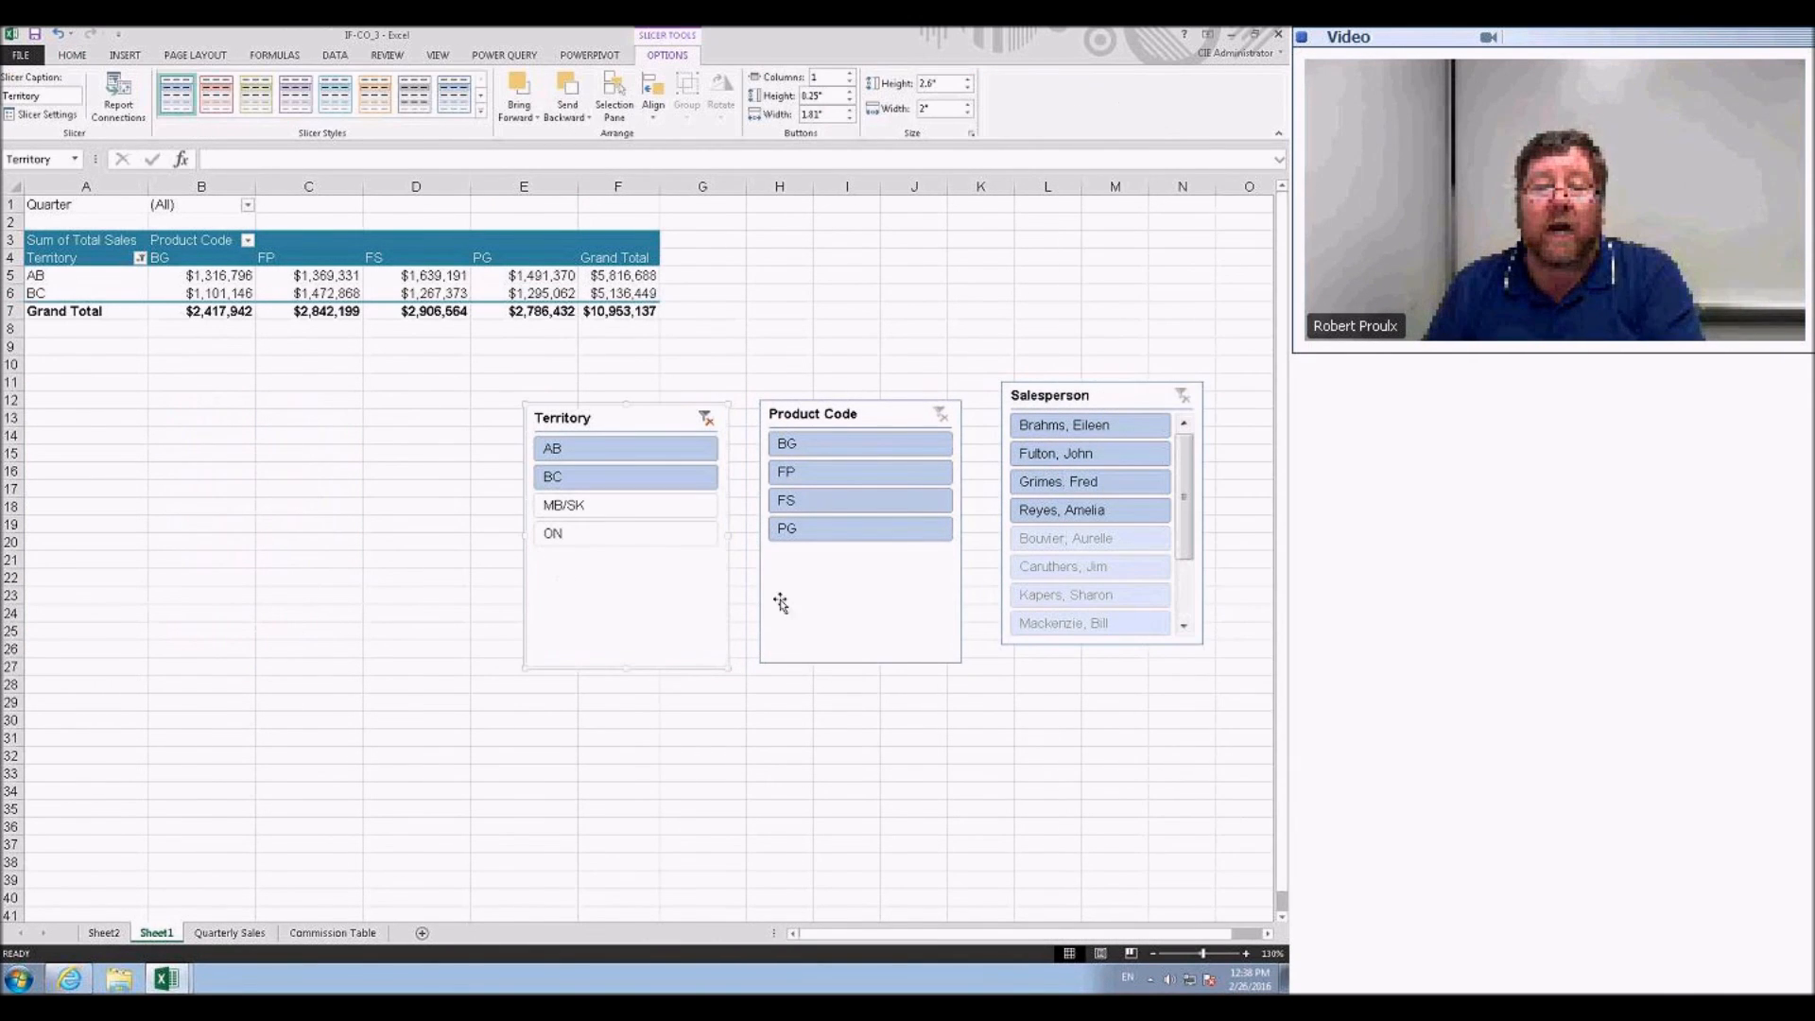
{"action": "left_click", "coordinate": [934, 564]}
{"action": "key", "text": "Delete"}
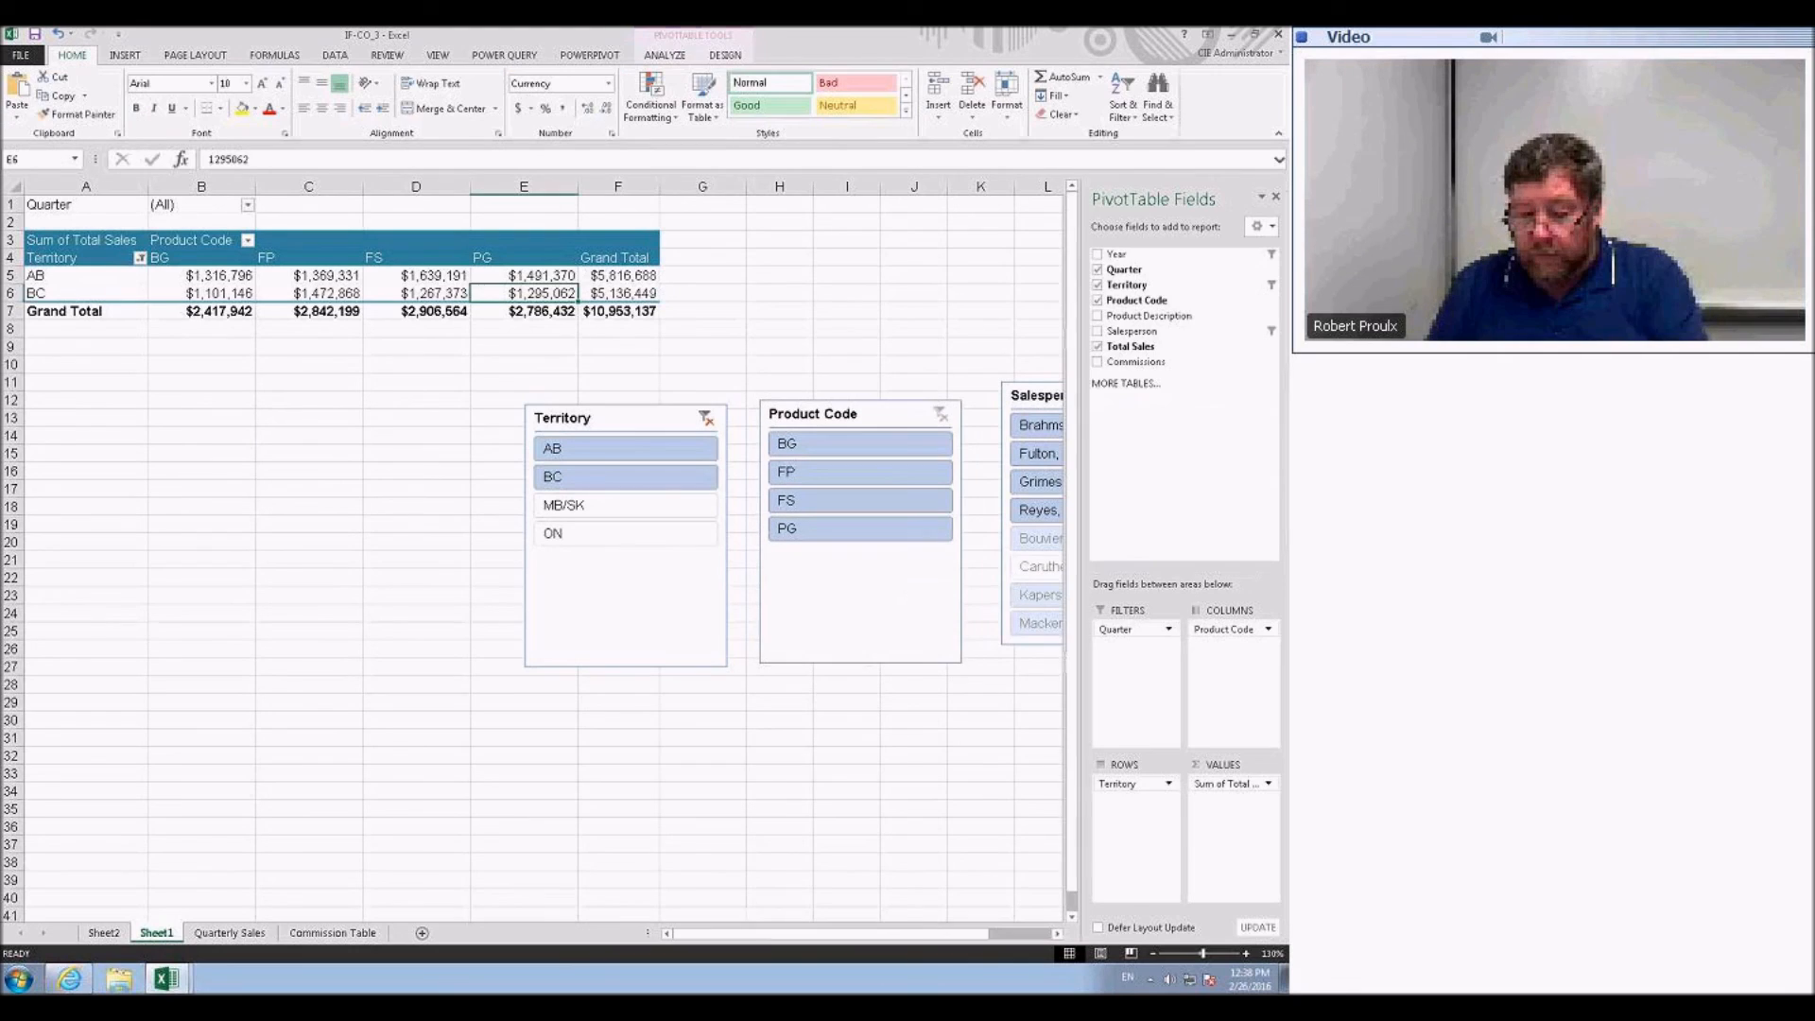
{"action": "left_click", "coordinate": [786, 595]}
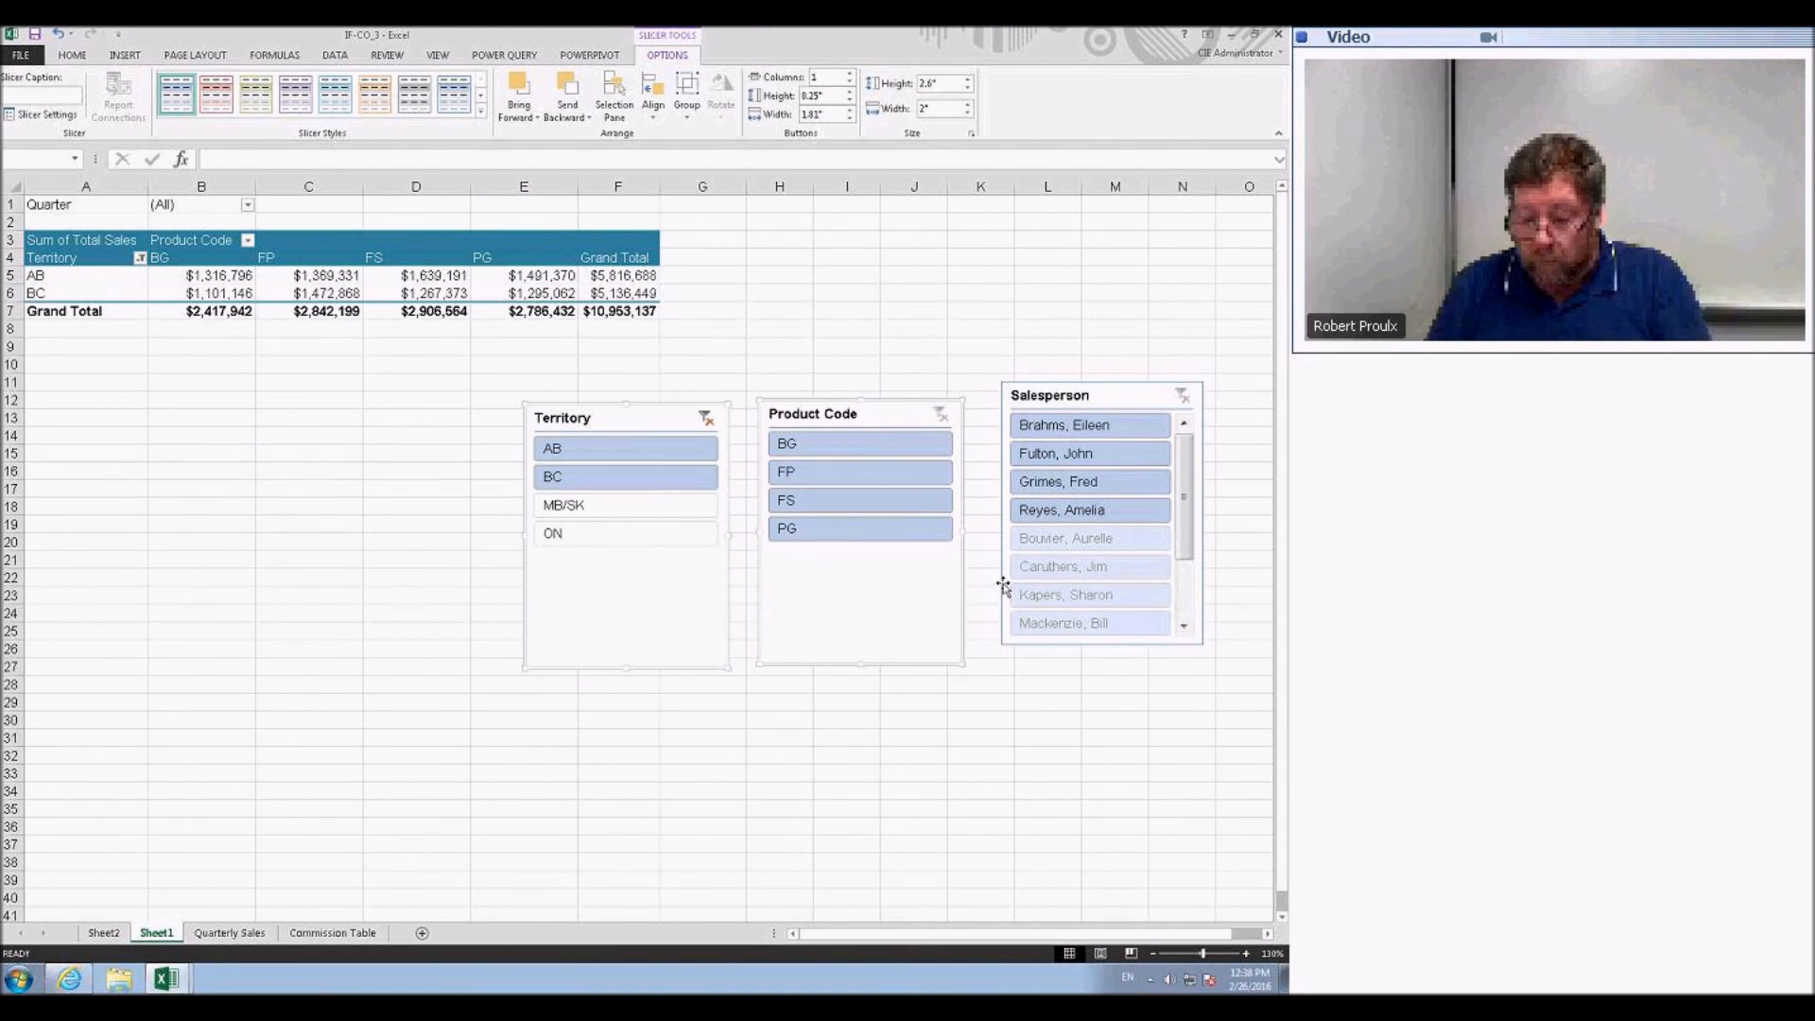
{"action": "key", "text": "Delete"}
{"action": "key", "text": "Delete"}
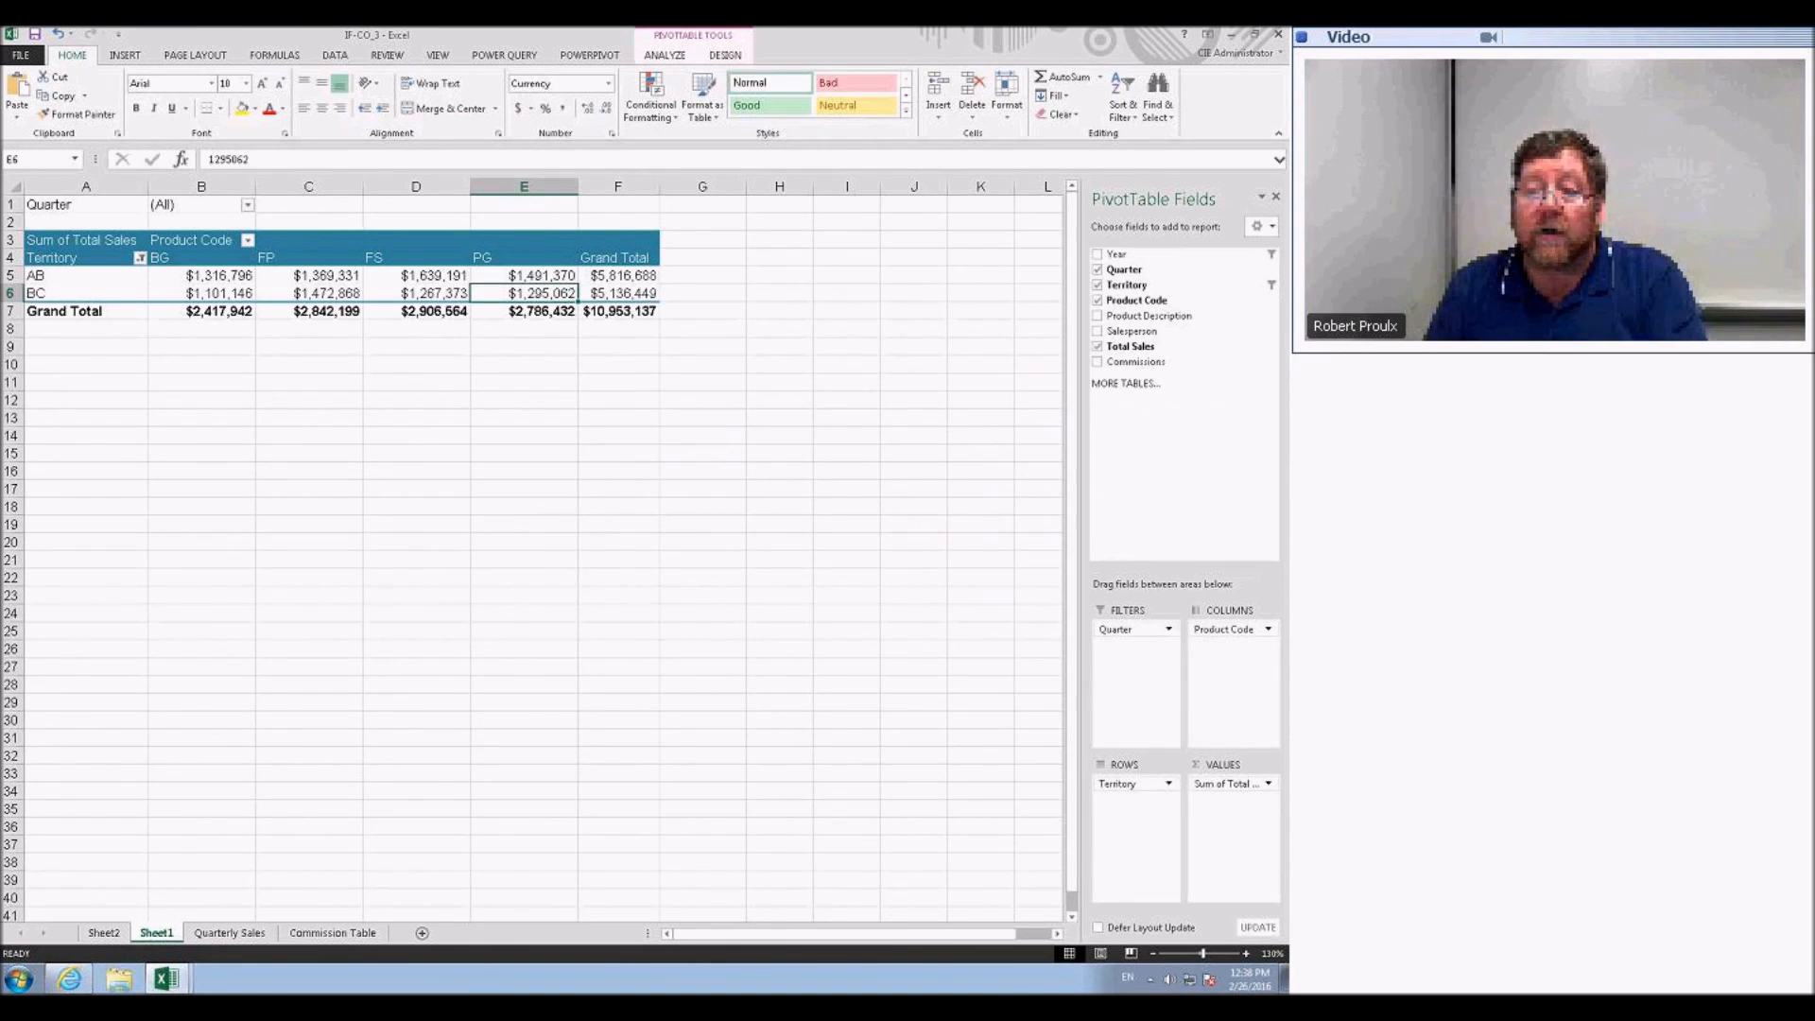
{"action": "left_click", "coordinate": [438, 277]}
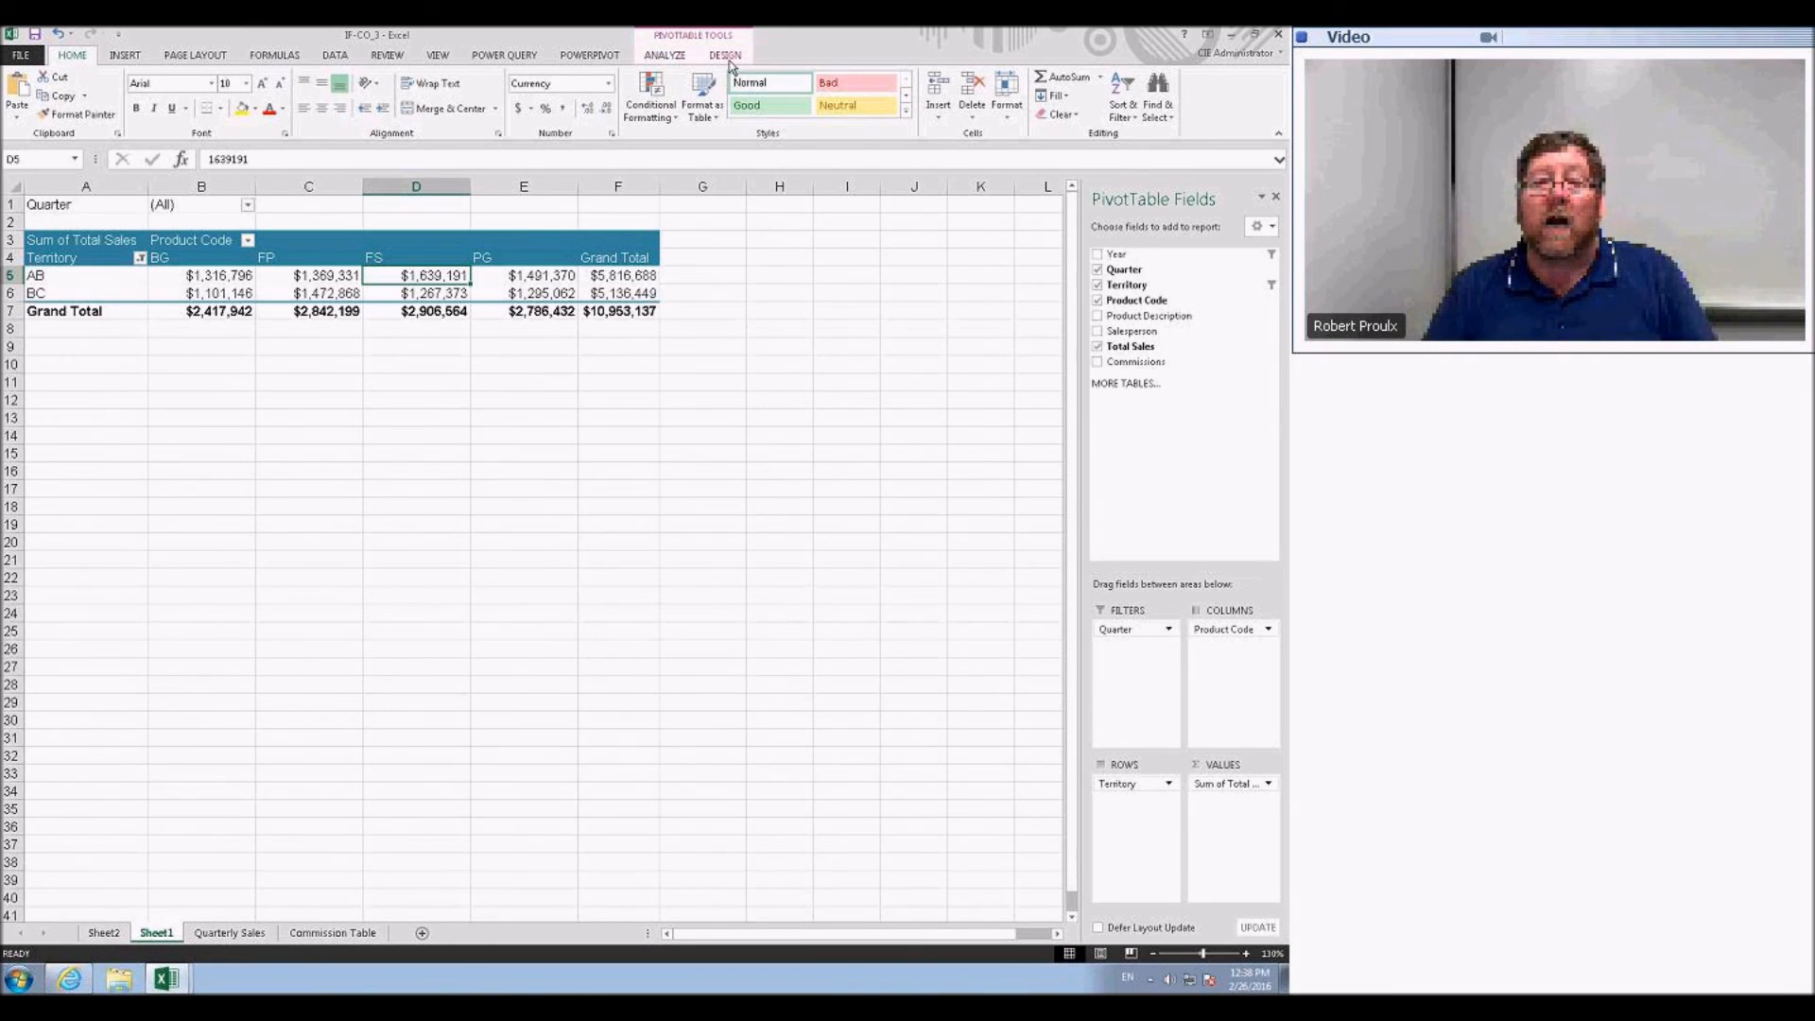
{"action": "left_click", "coordinate": [667, 56]}
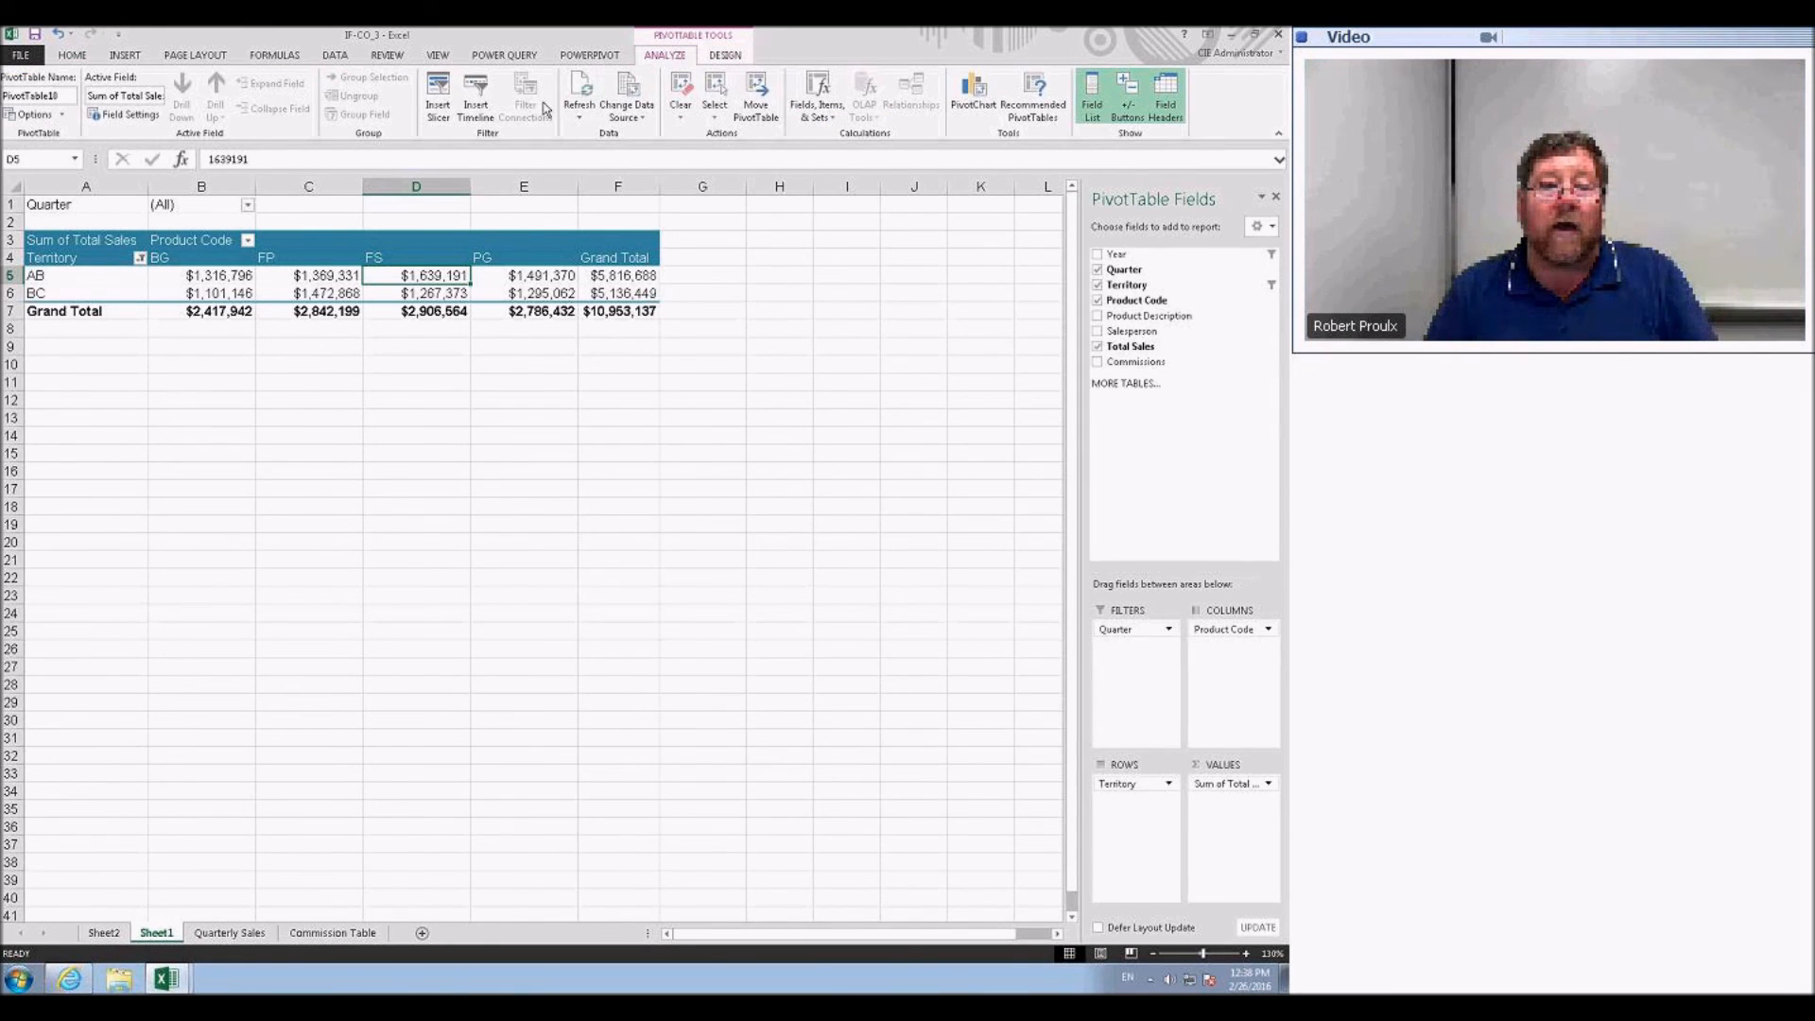
{"action": "left_click", "coordinate": [434, 112]}
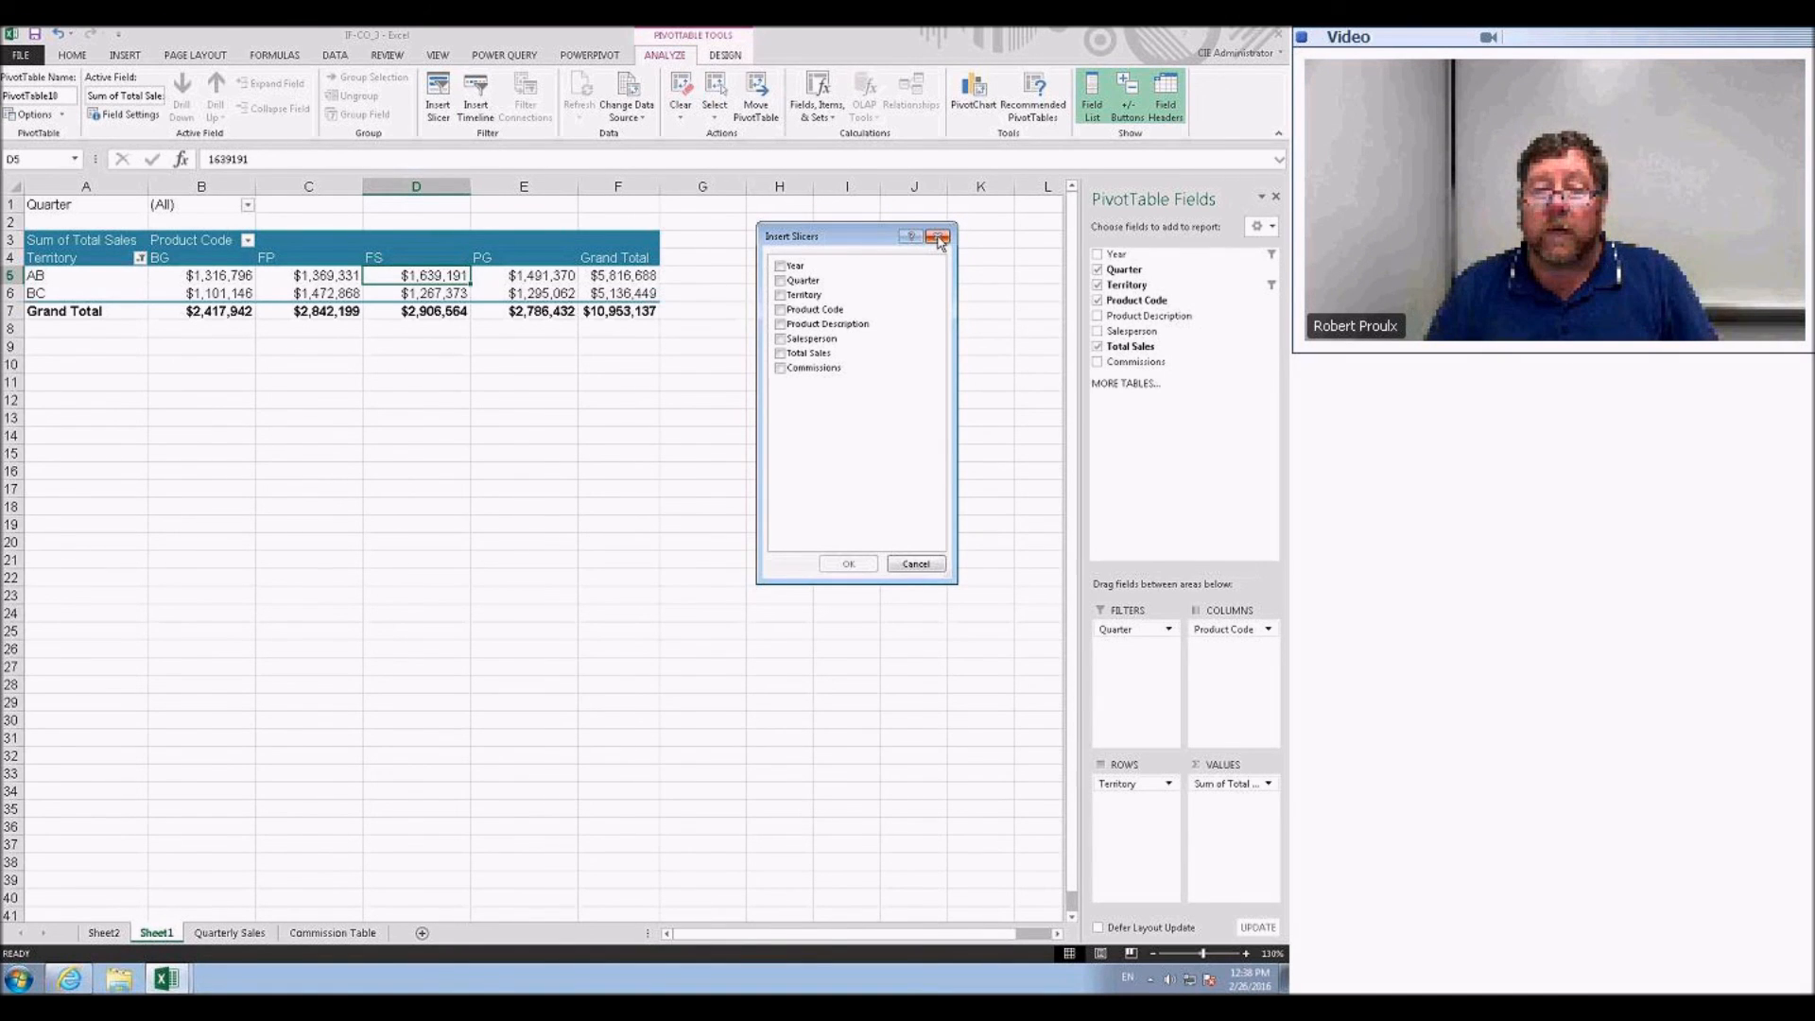
{"action": "left_click", "coordinate": [937, 237]}
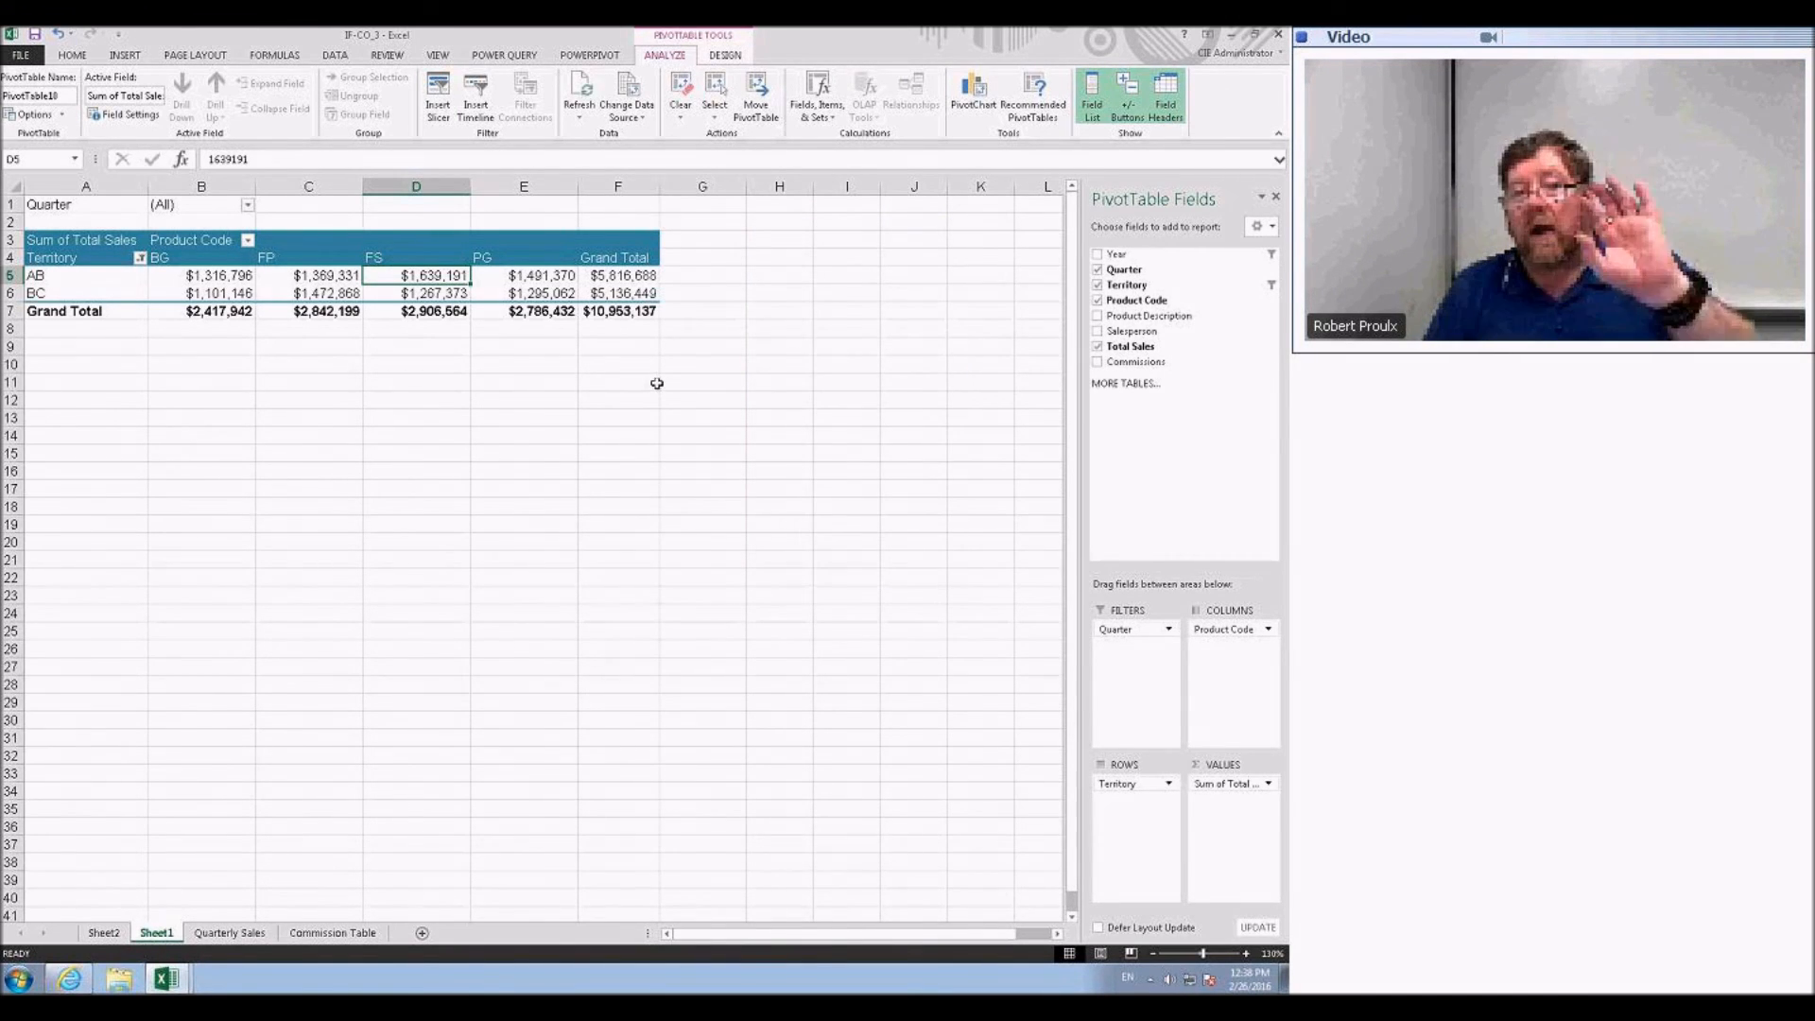
- Check the available COM add-ins in the Excel add-in options and close the list without changing anything
{"action": "left_click", "coordinate": [17, 59]}
{"action": "left_click", "coordinate": [38, 417]}
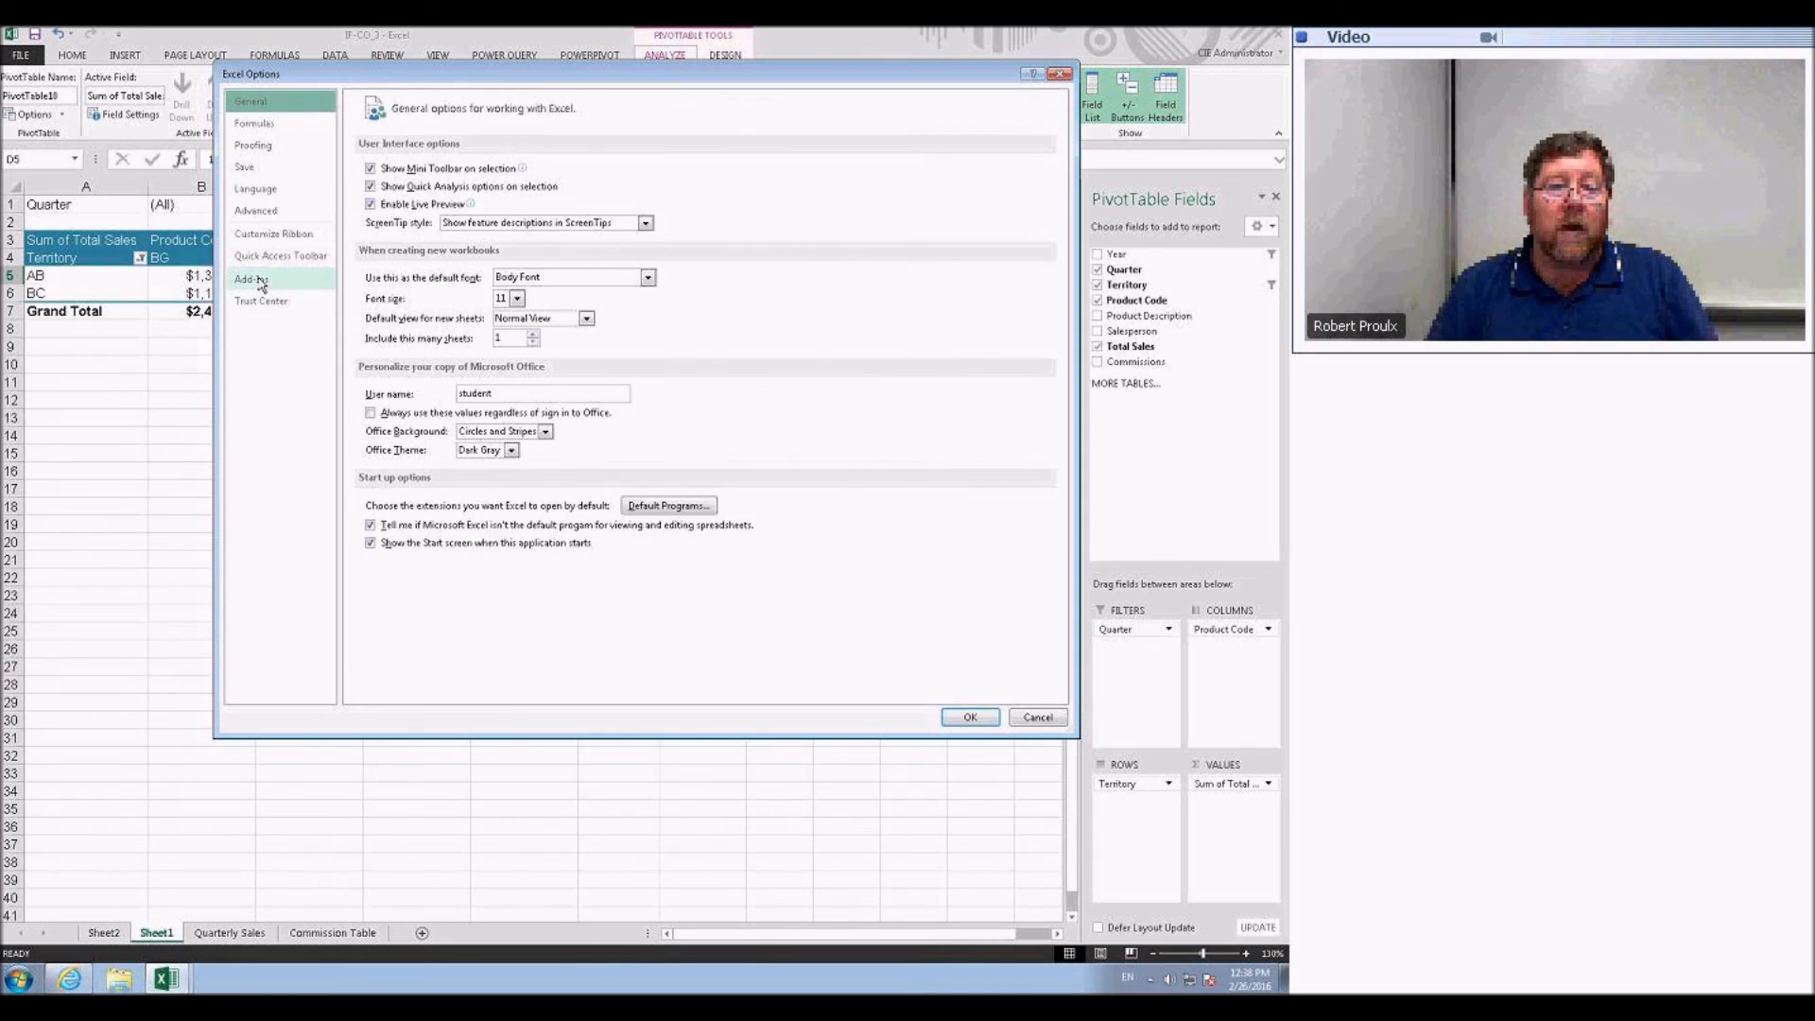
{"action": "left_click", "coordinate": [262, 281]}
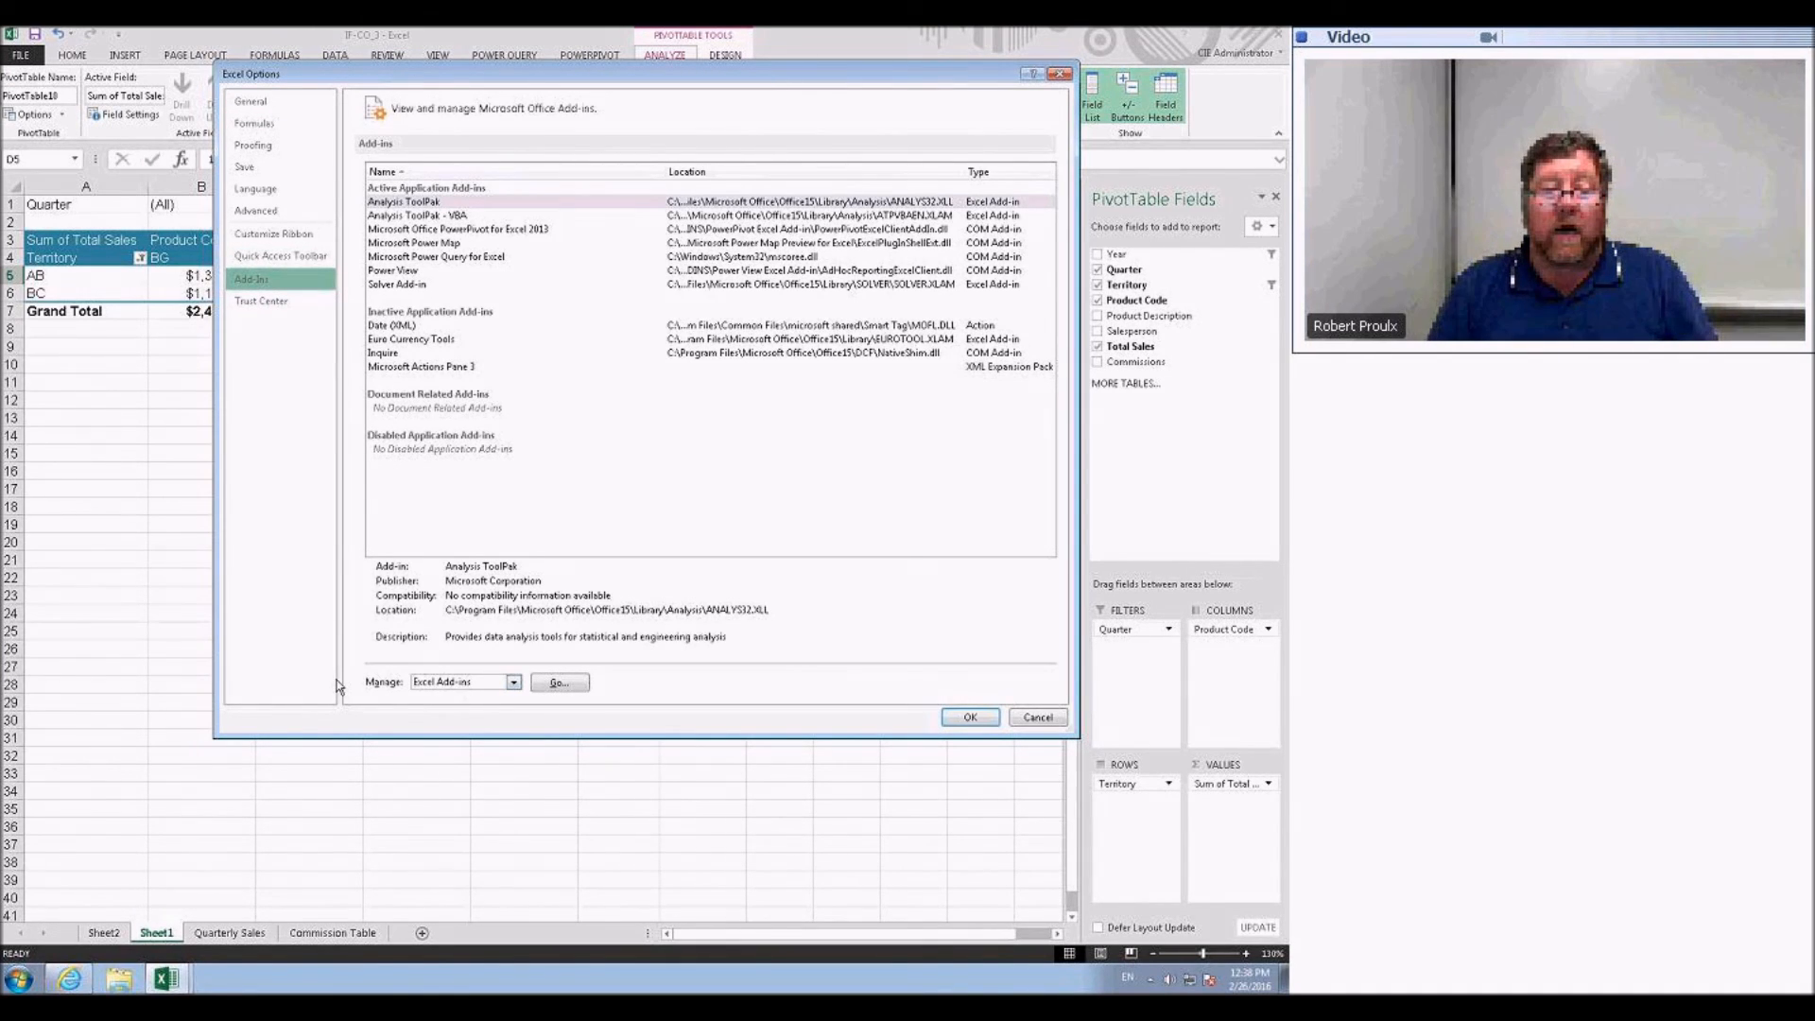
{"action": "left_click", "coordinate": [516, 682]}
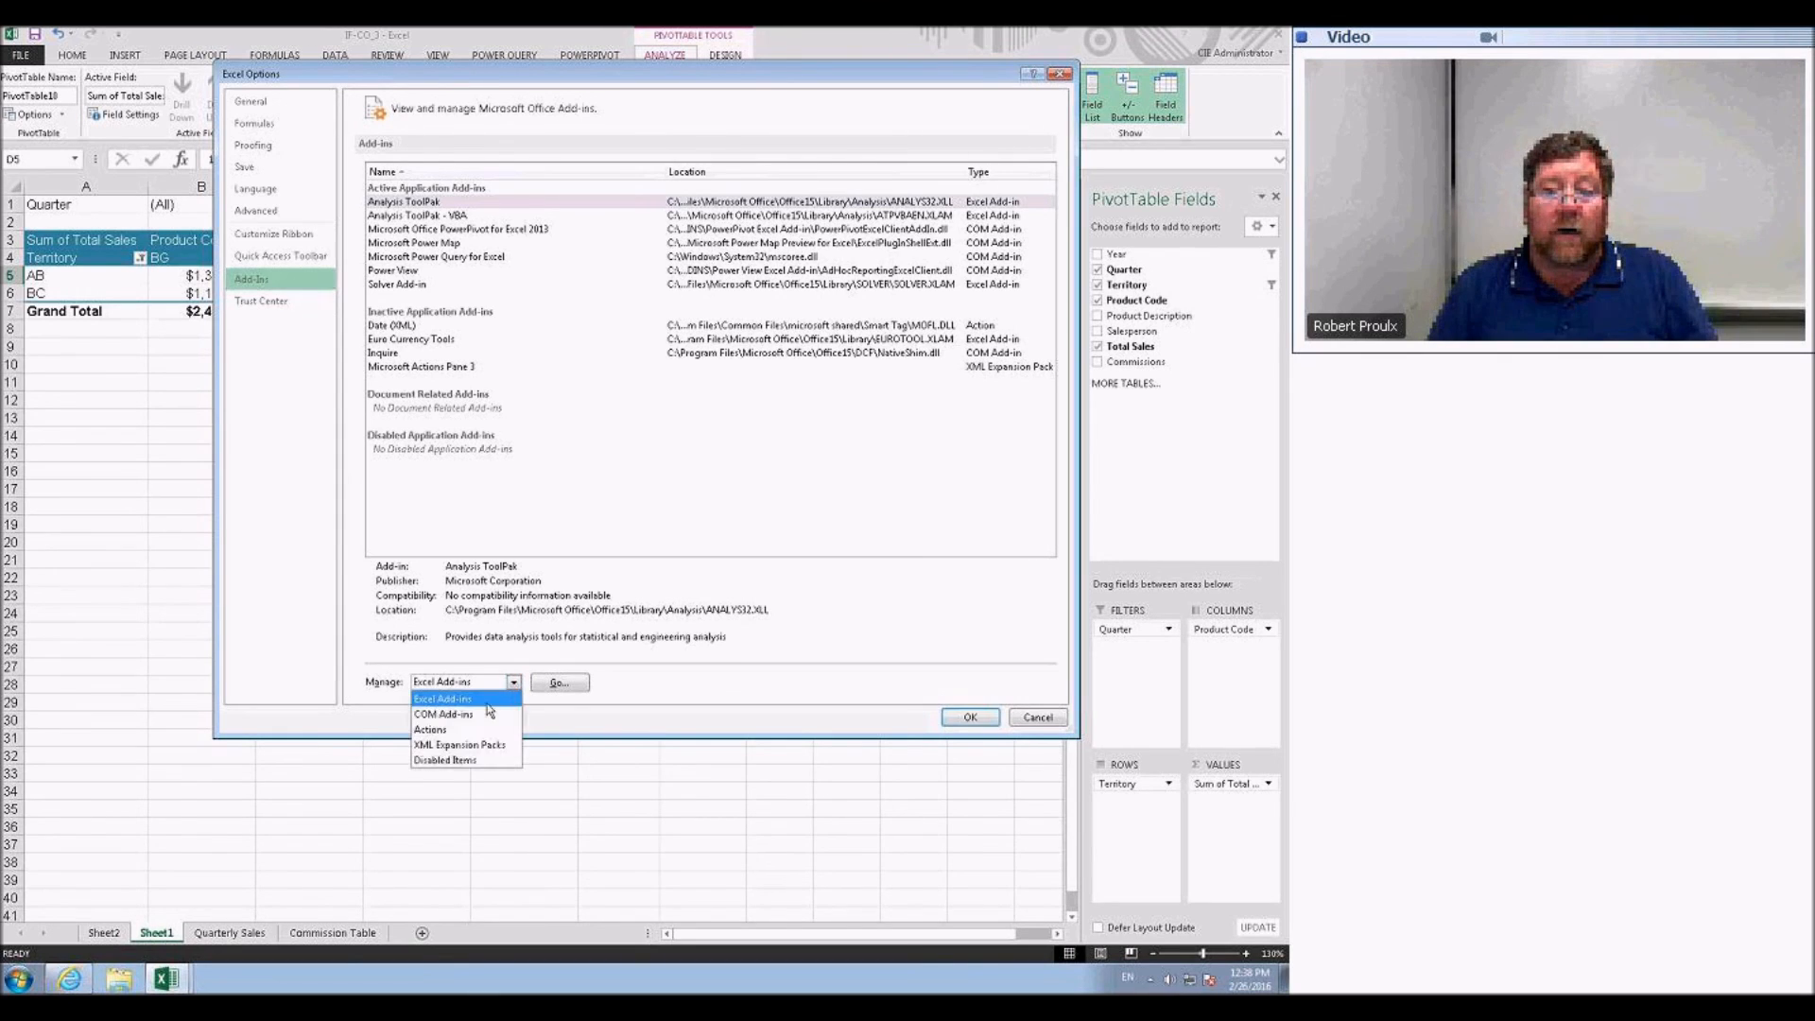
{"action": "left_click", "coordinate": [456, 716]}
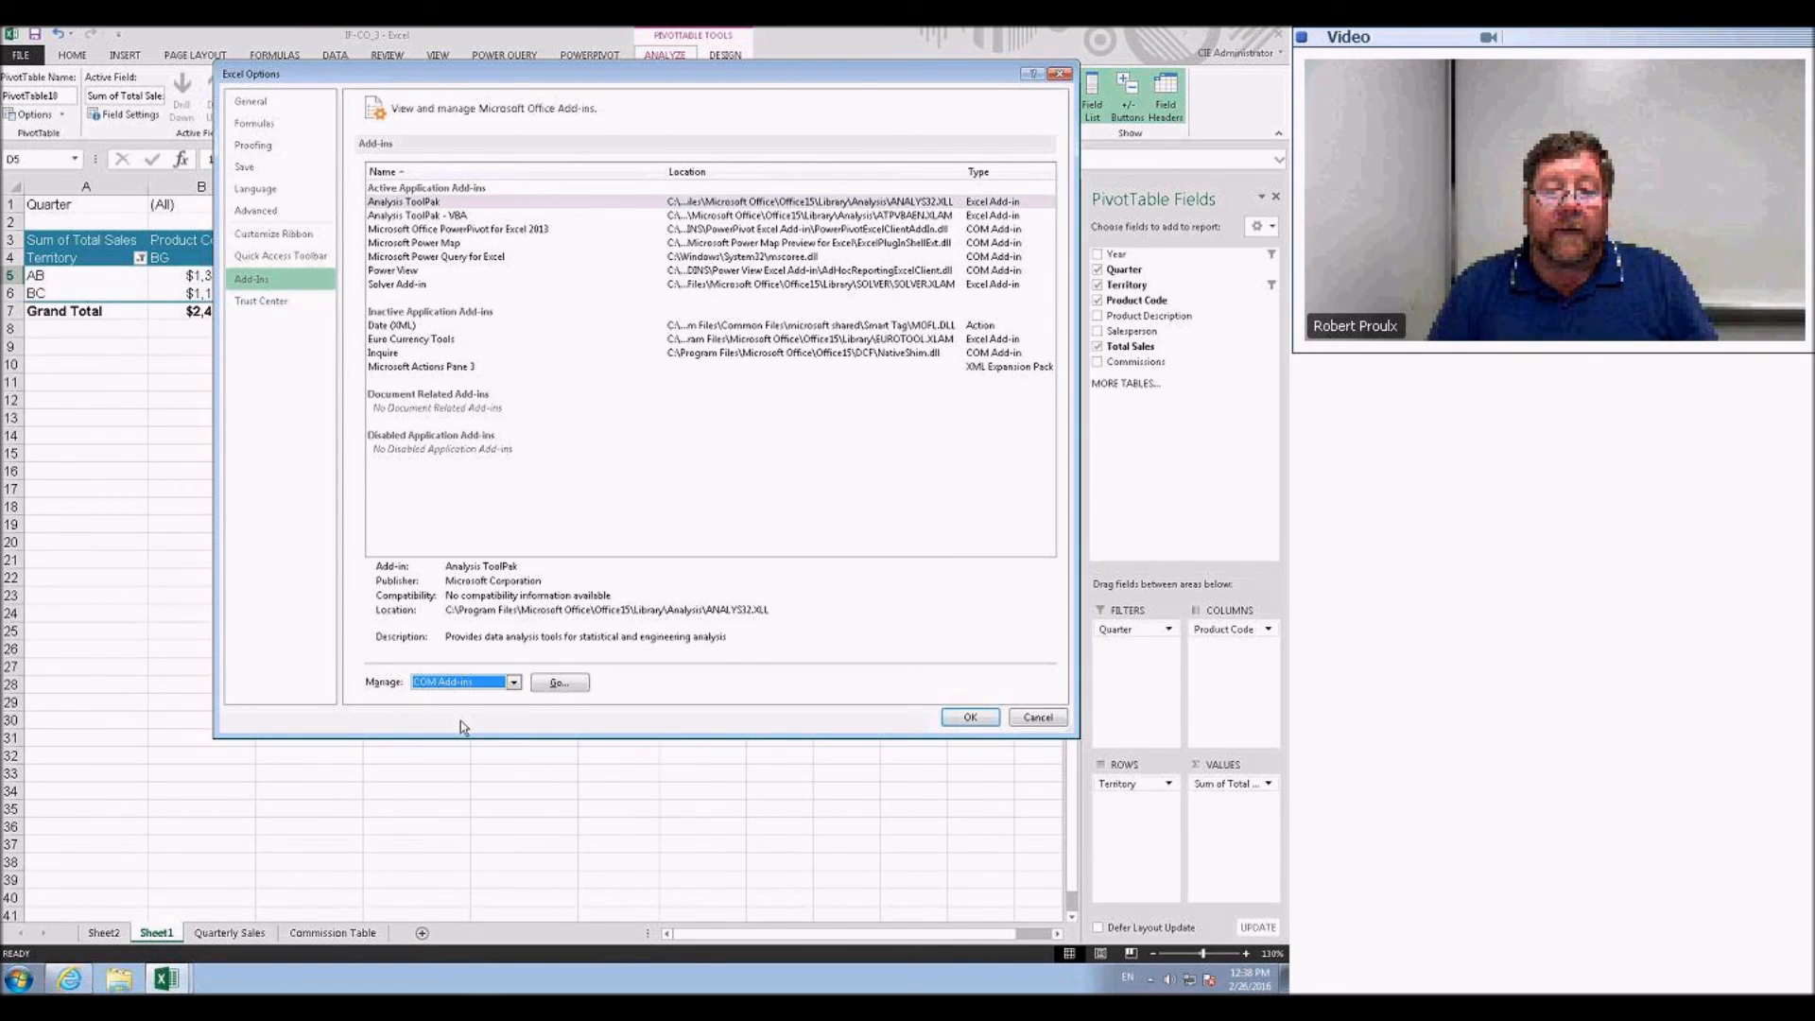
{"action": "left_click", "coordinate": [564, 689]}
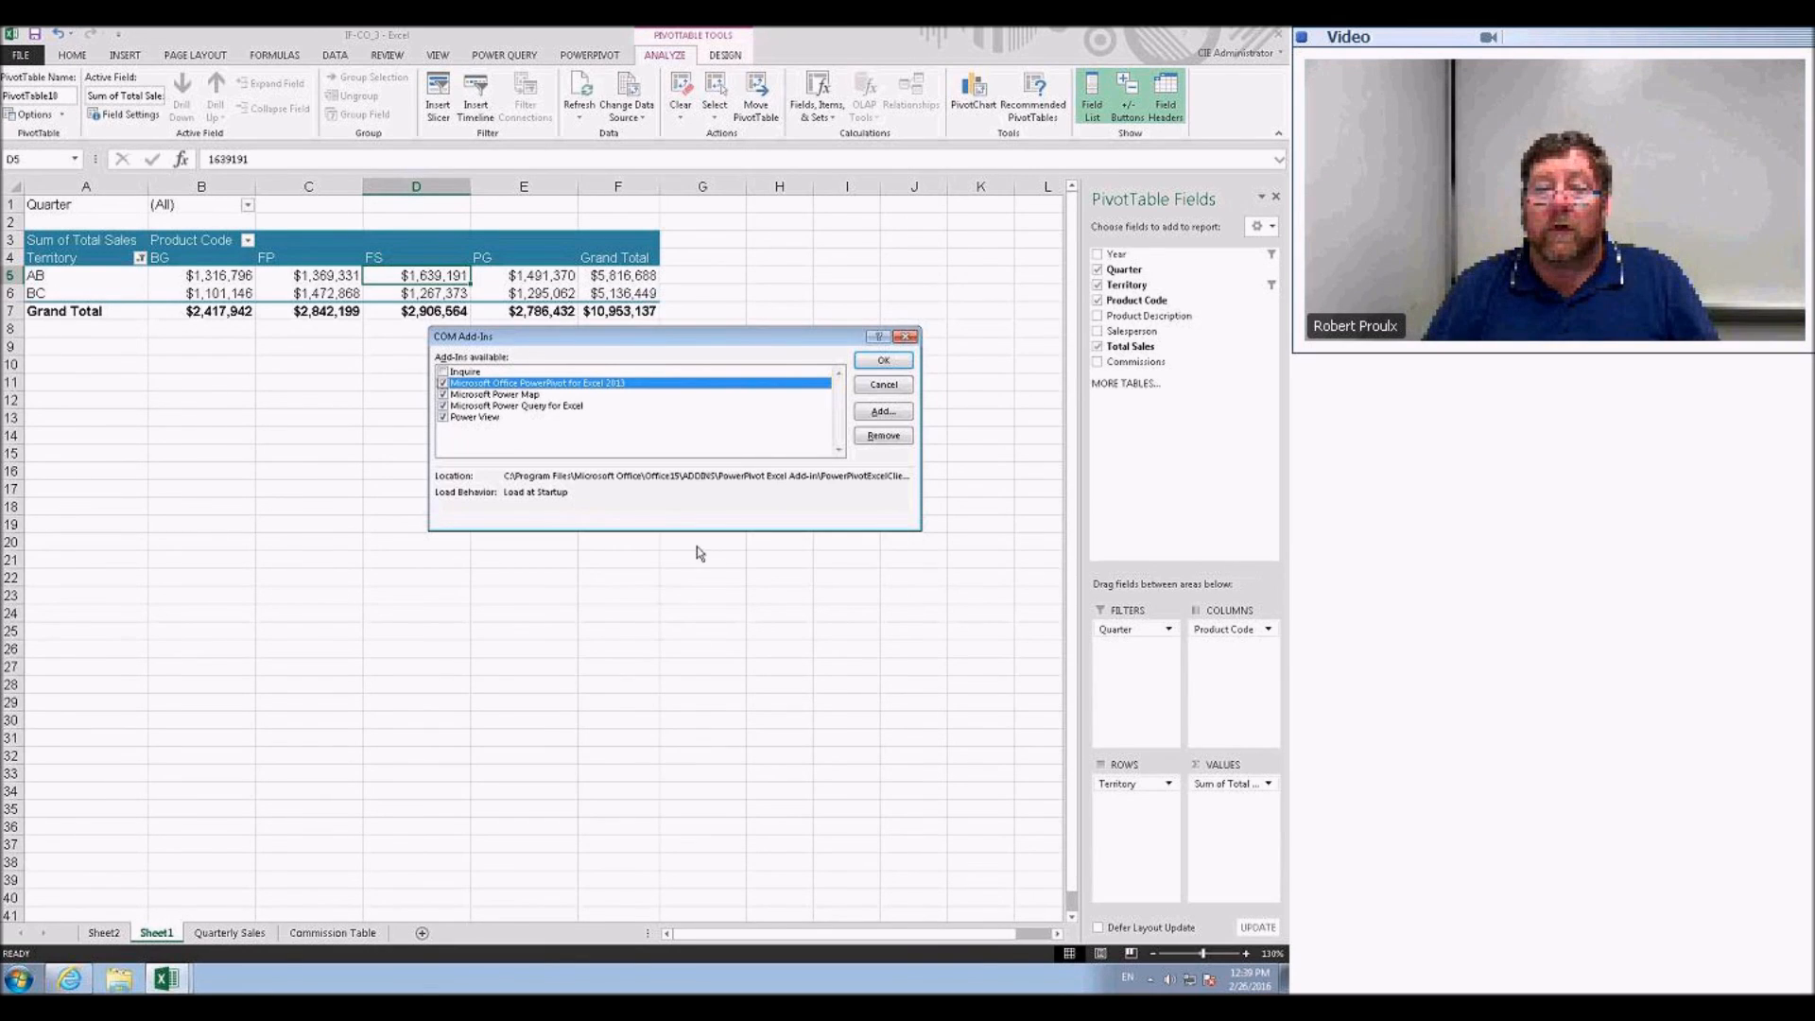
{"action": "left_click", "coordinate": [893, 386]}
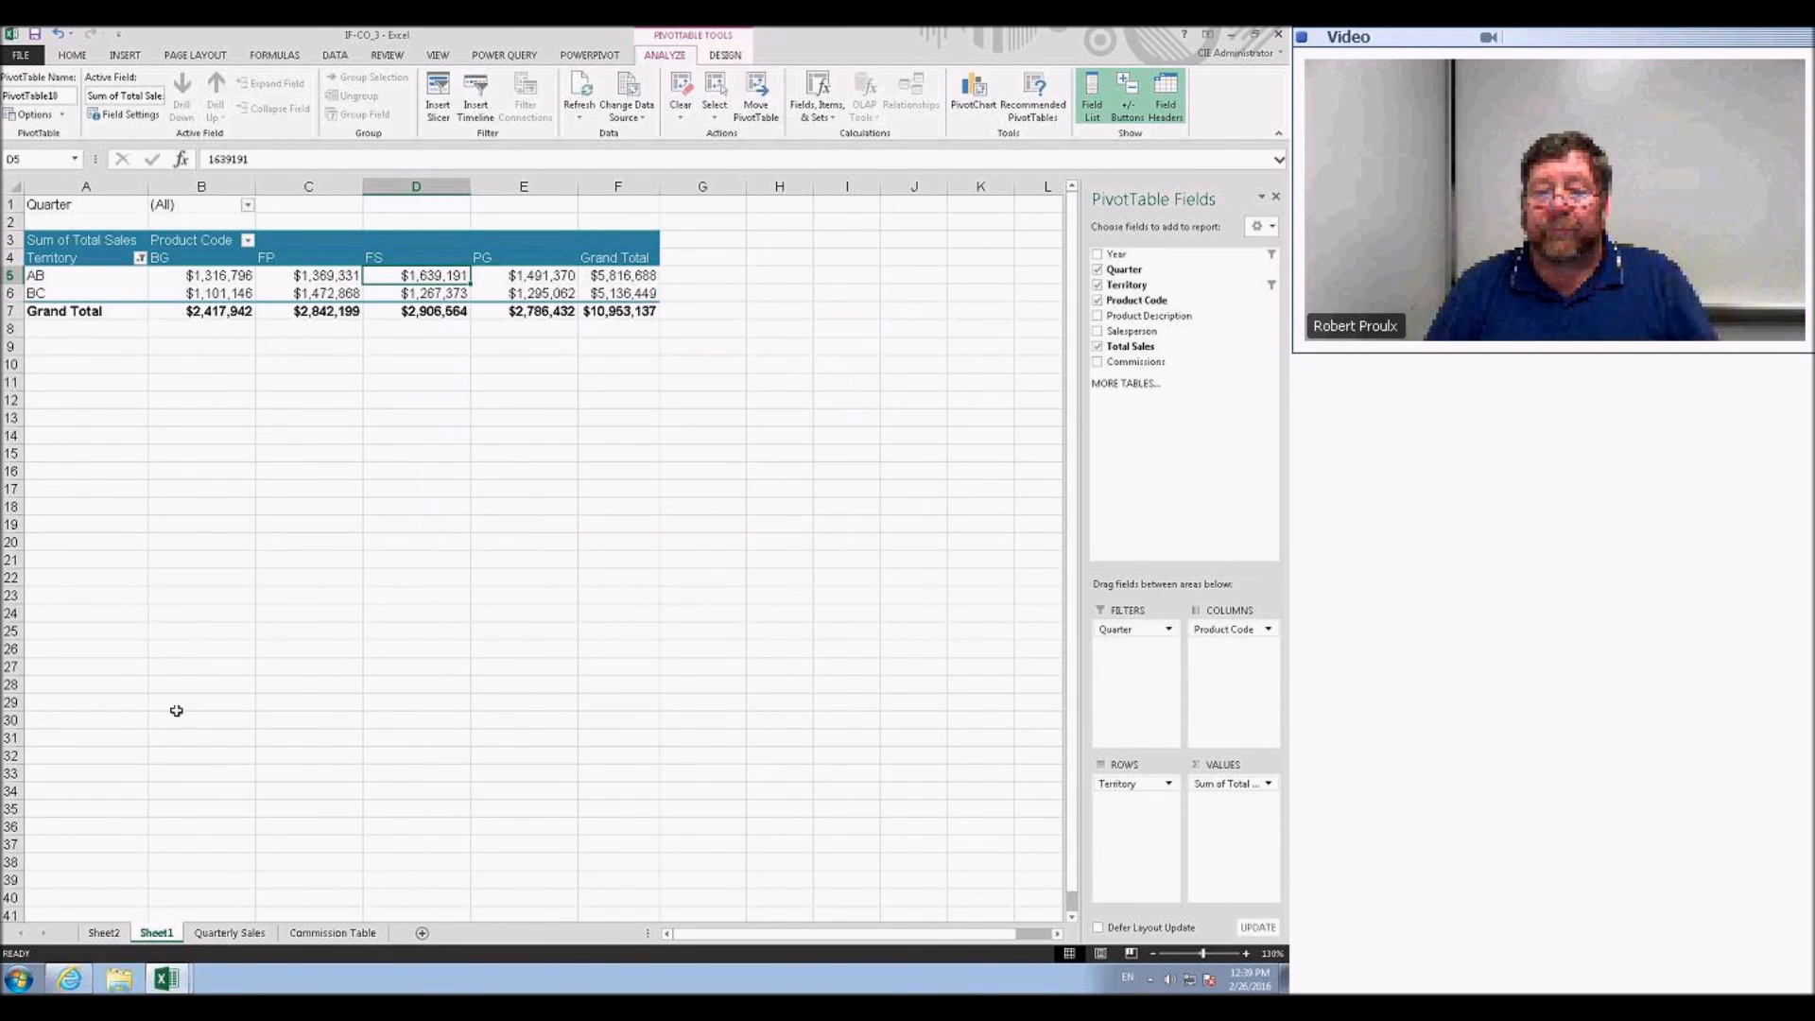
- Switch to Internet Explorer and search the web for "excel 2013 power views" in a new tab
{"action": "left_click", "coordinate": [69, 978]}
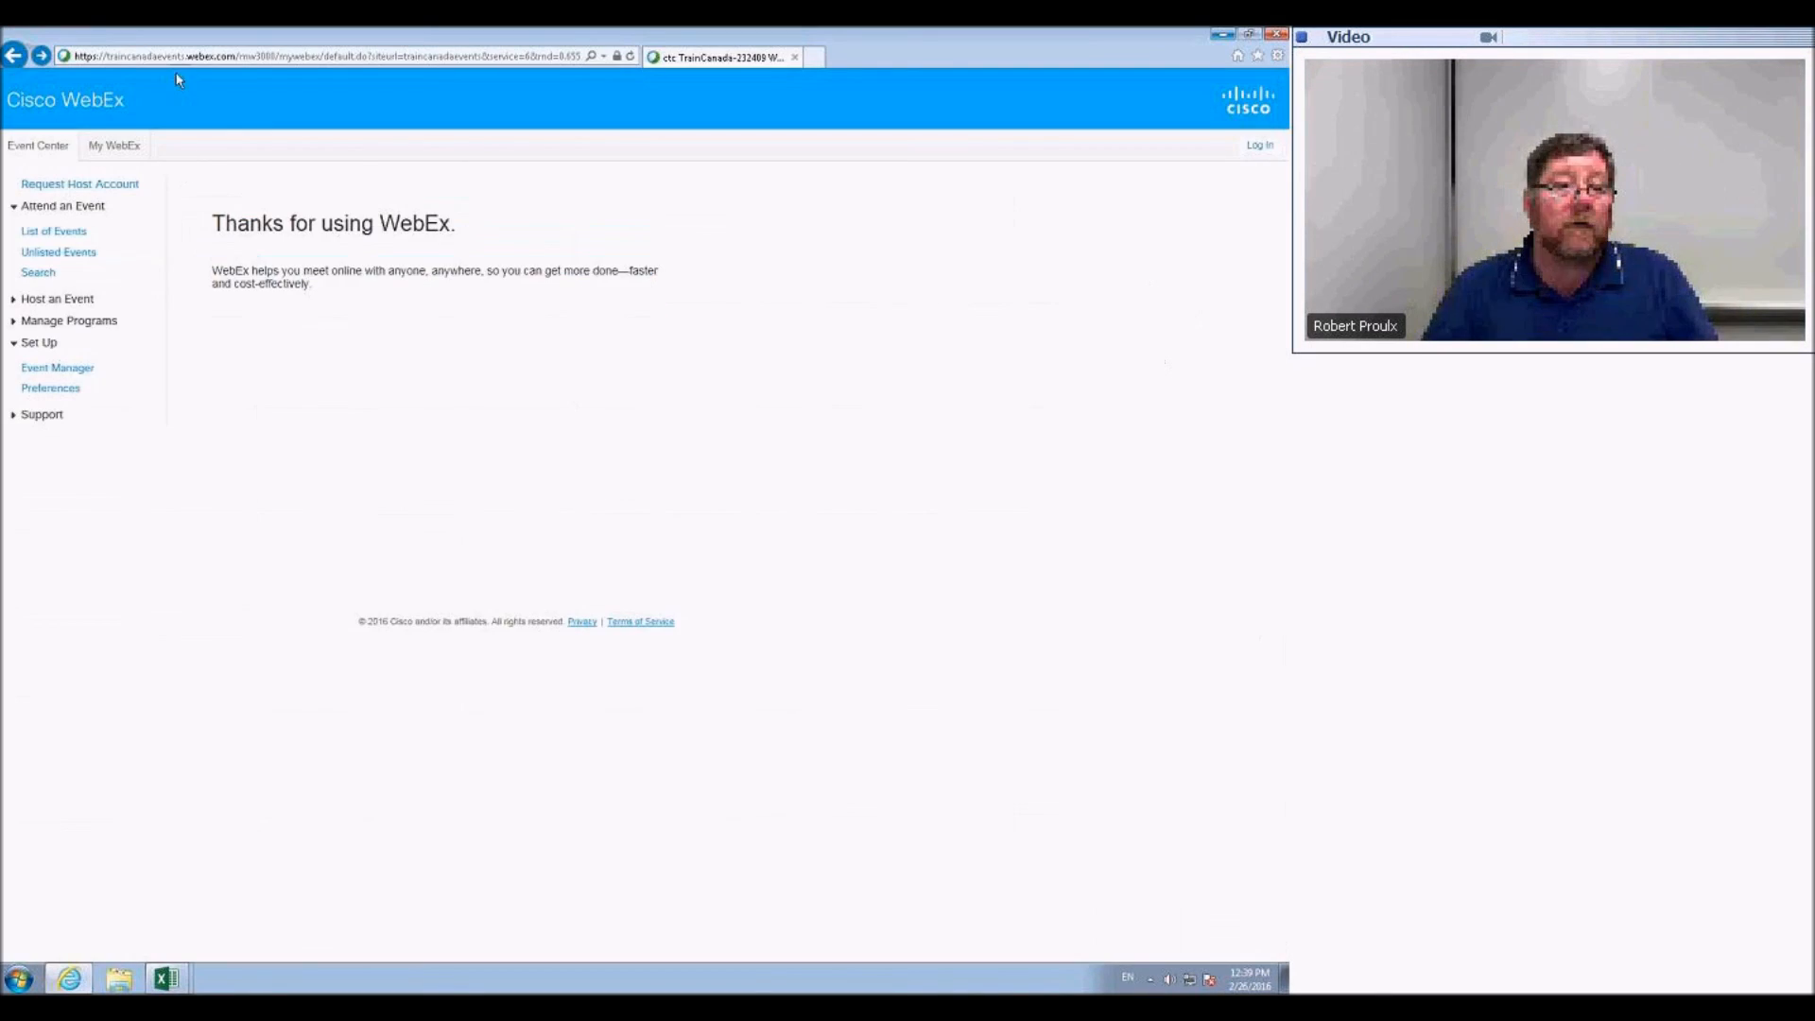
{"action": "left_click", "coordinate": [813, 57]}
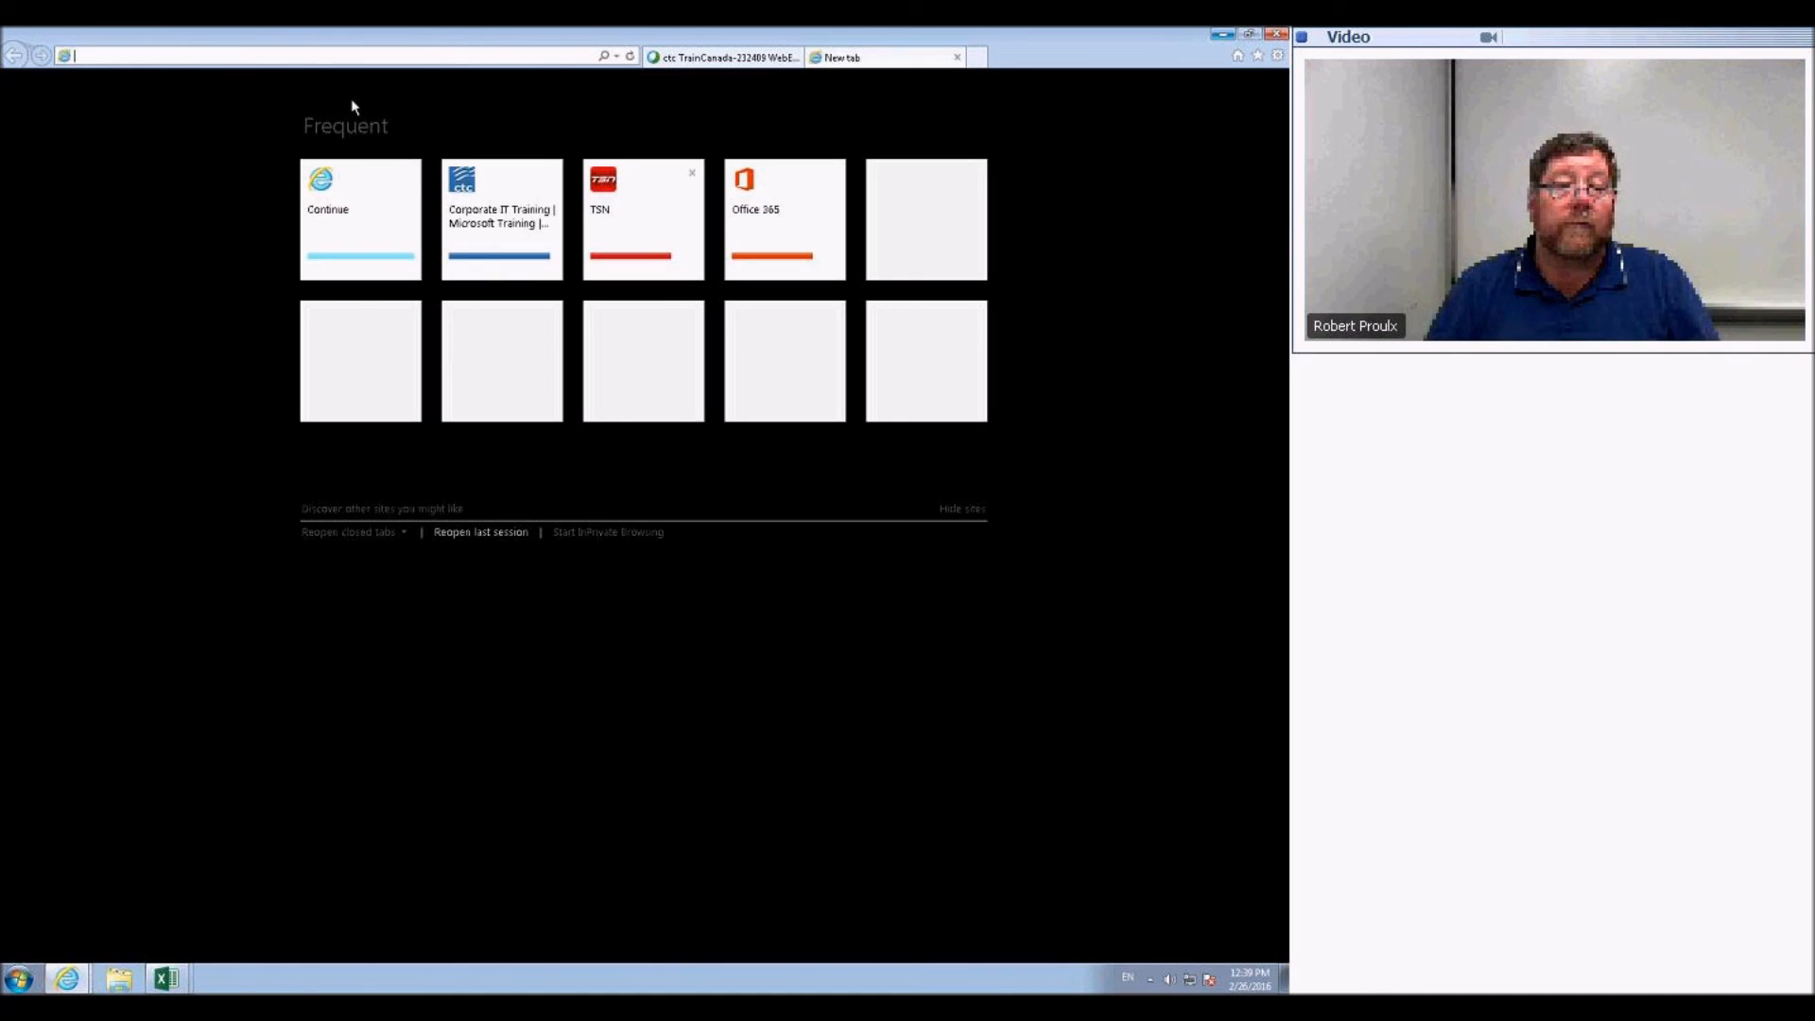
{"action": "type", "text": "c"}
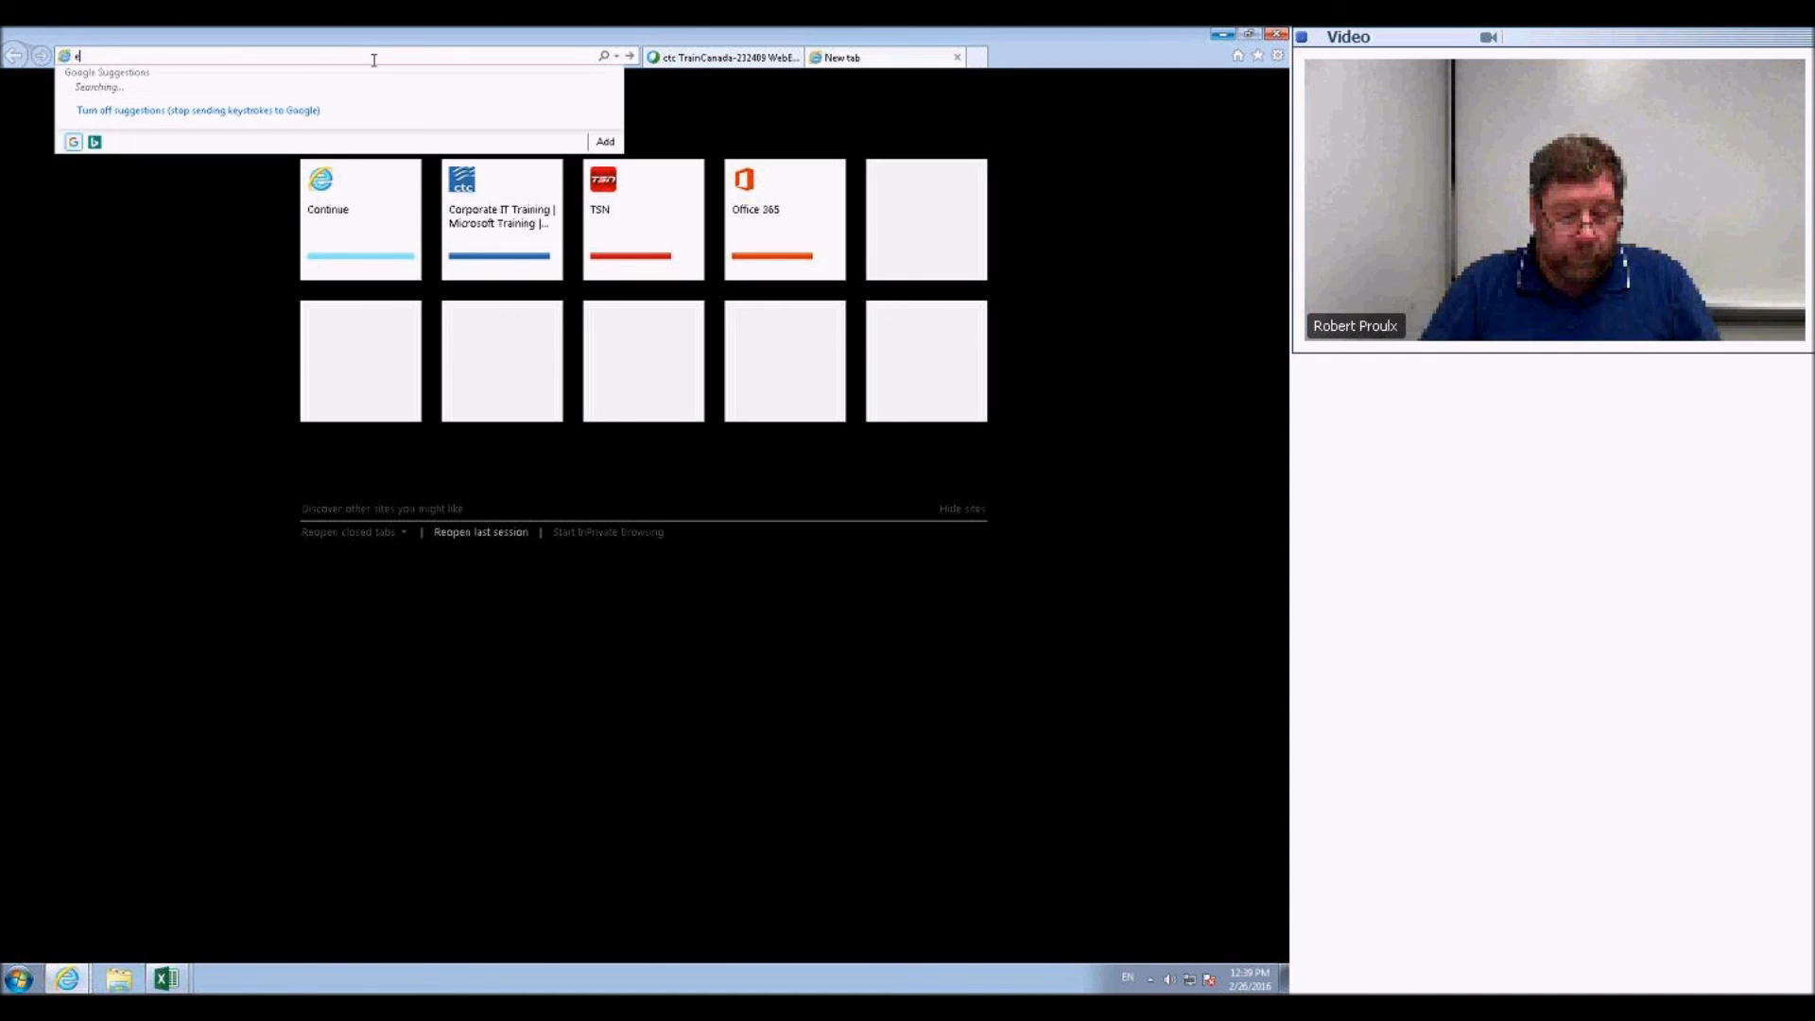
{"action": "type", "text": "c"}
{"action": "key", "text": "BackSpace"}
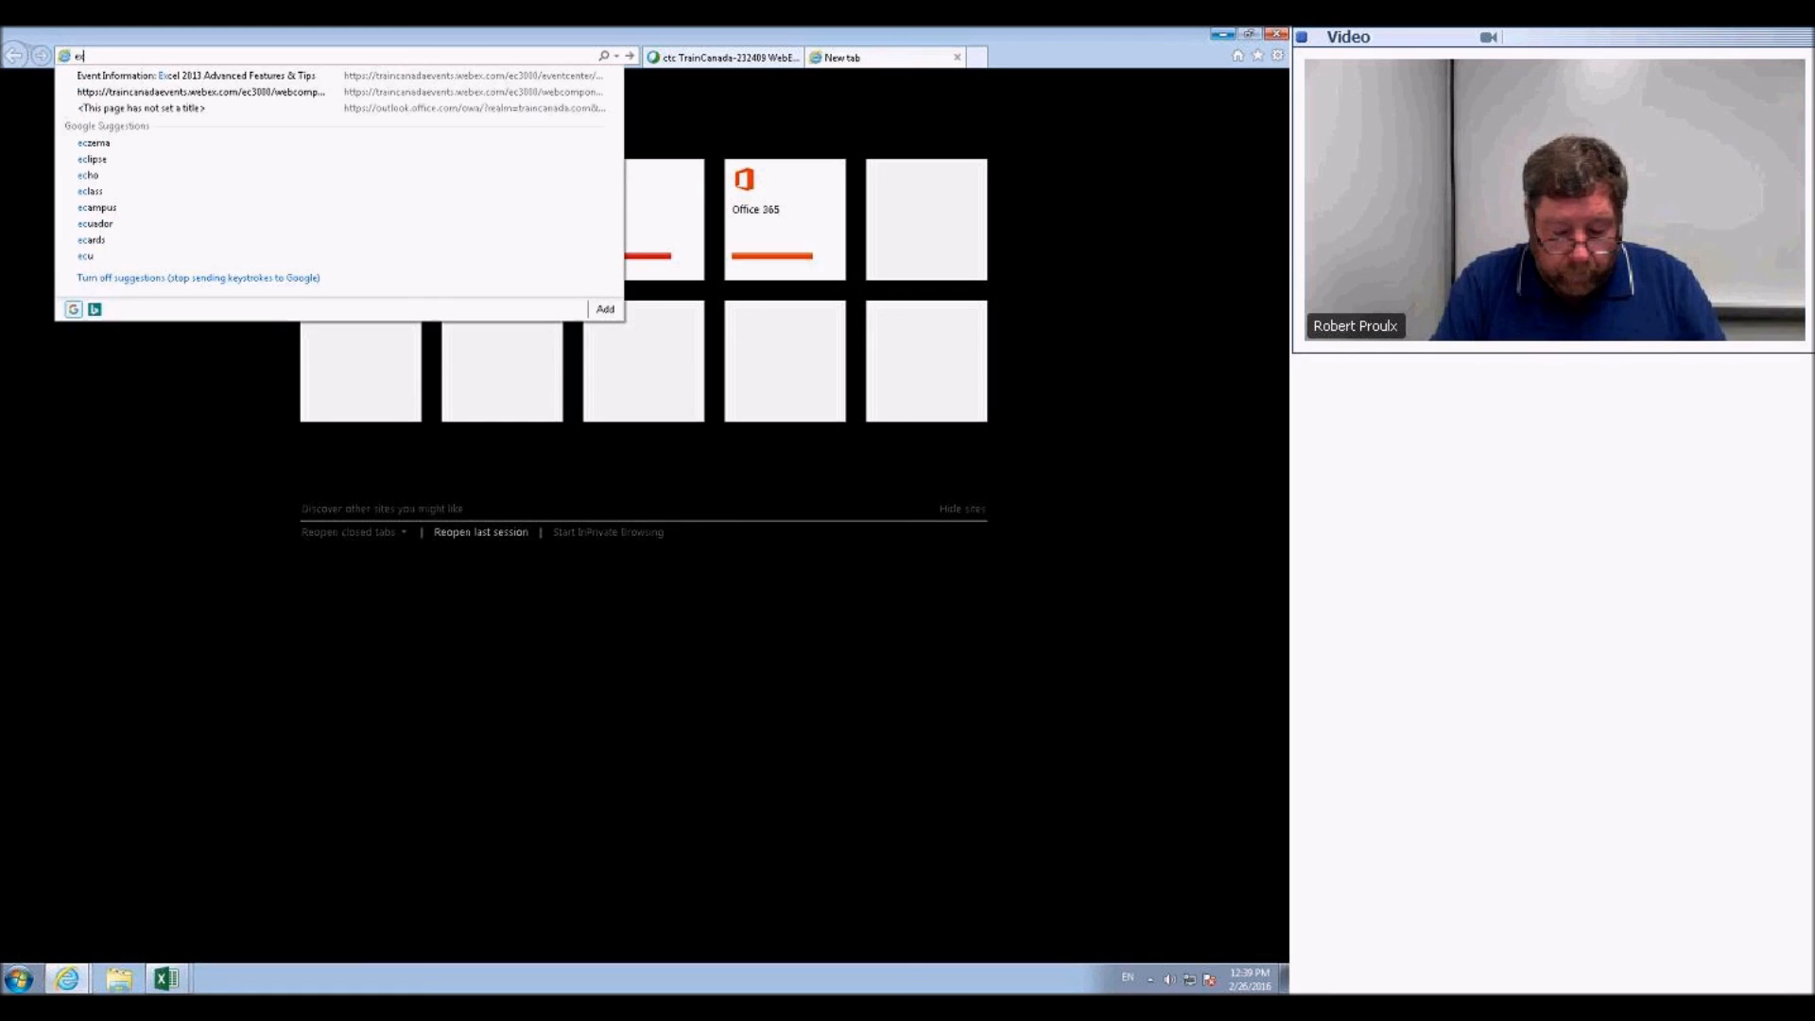
{"action": "type", "text": "xcel 2"}
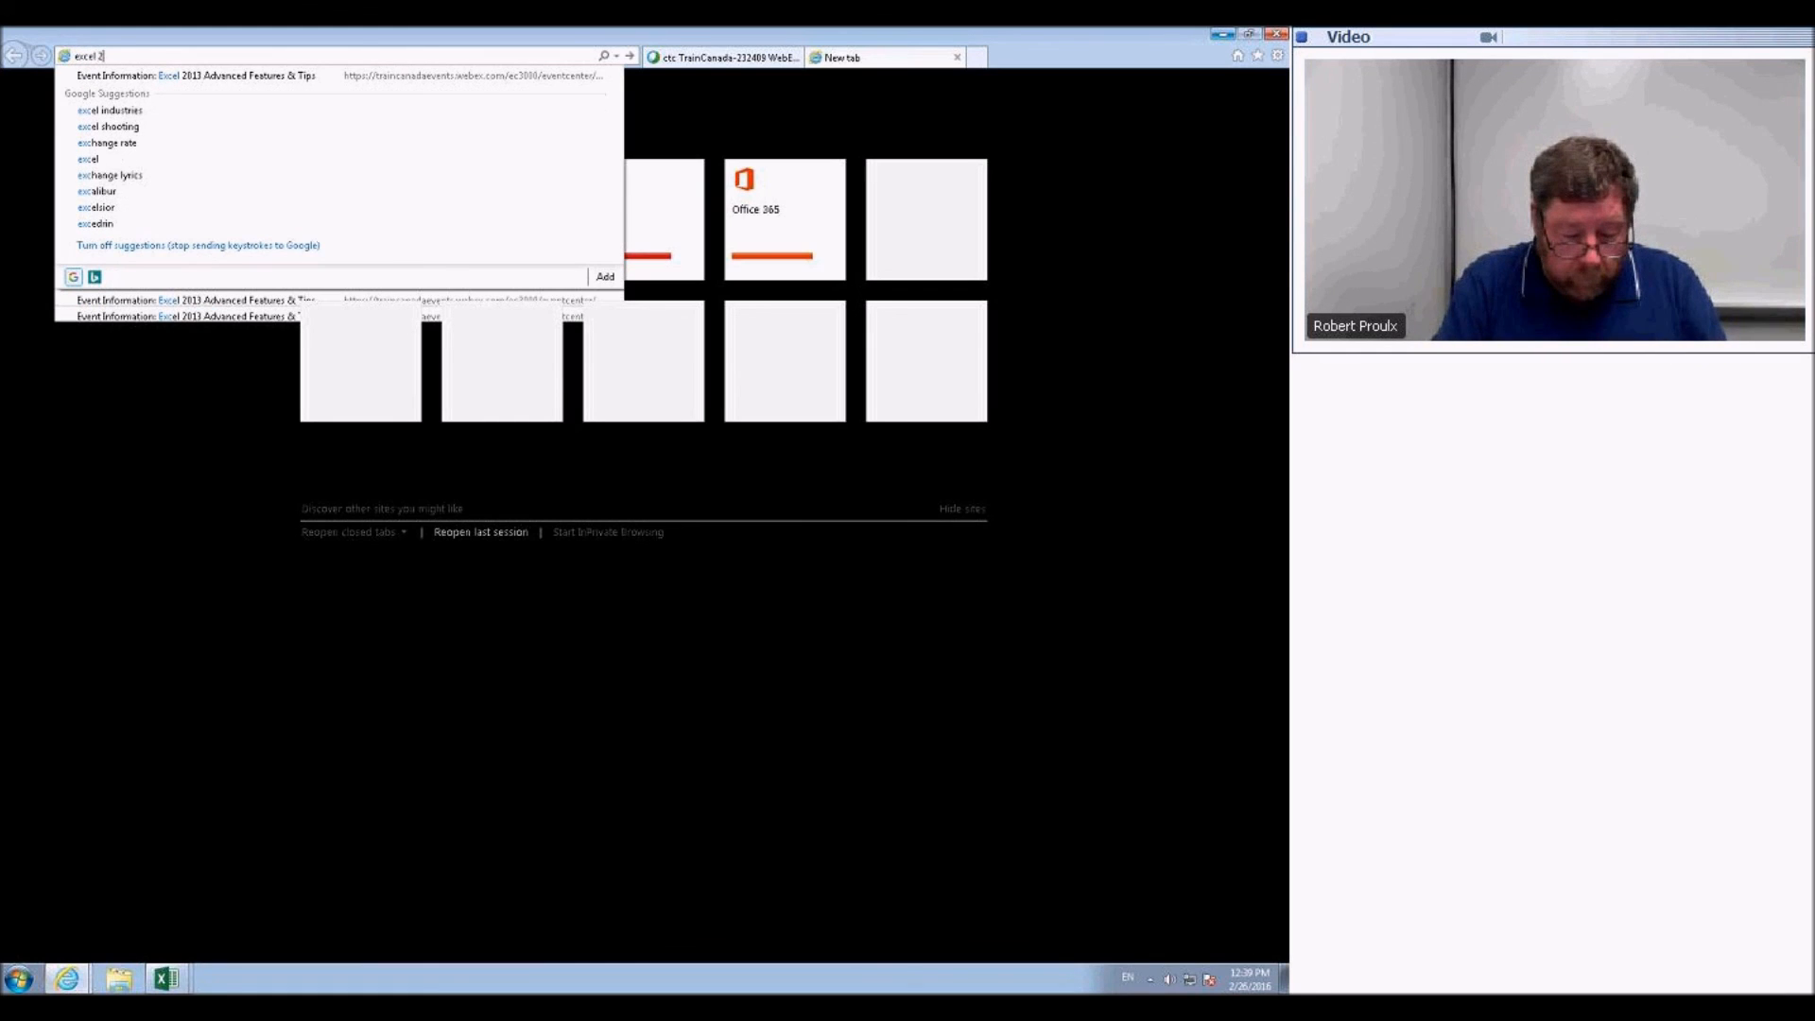
{"action": "type", "text": "013"}
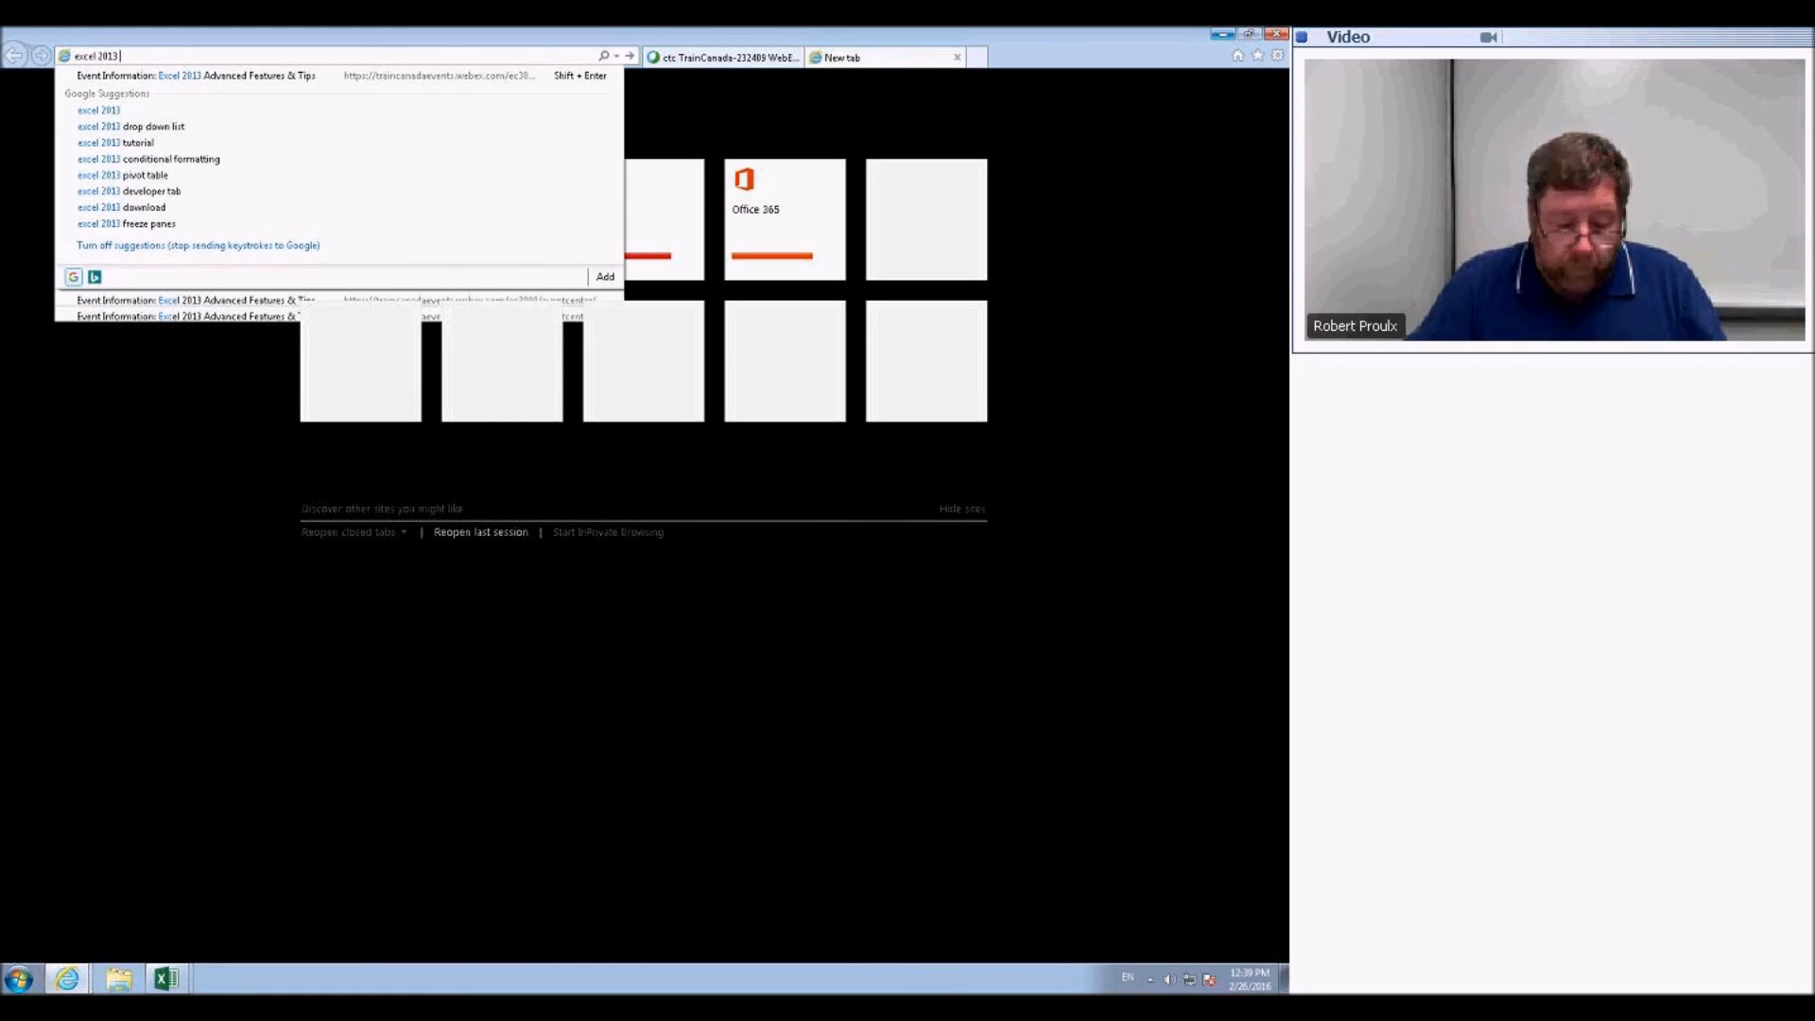
{"action": "type", "text": " power views"}
{"action": "key", "text": "Return"}
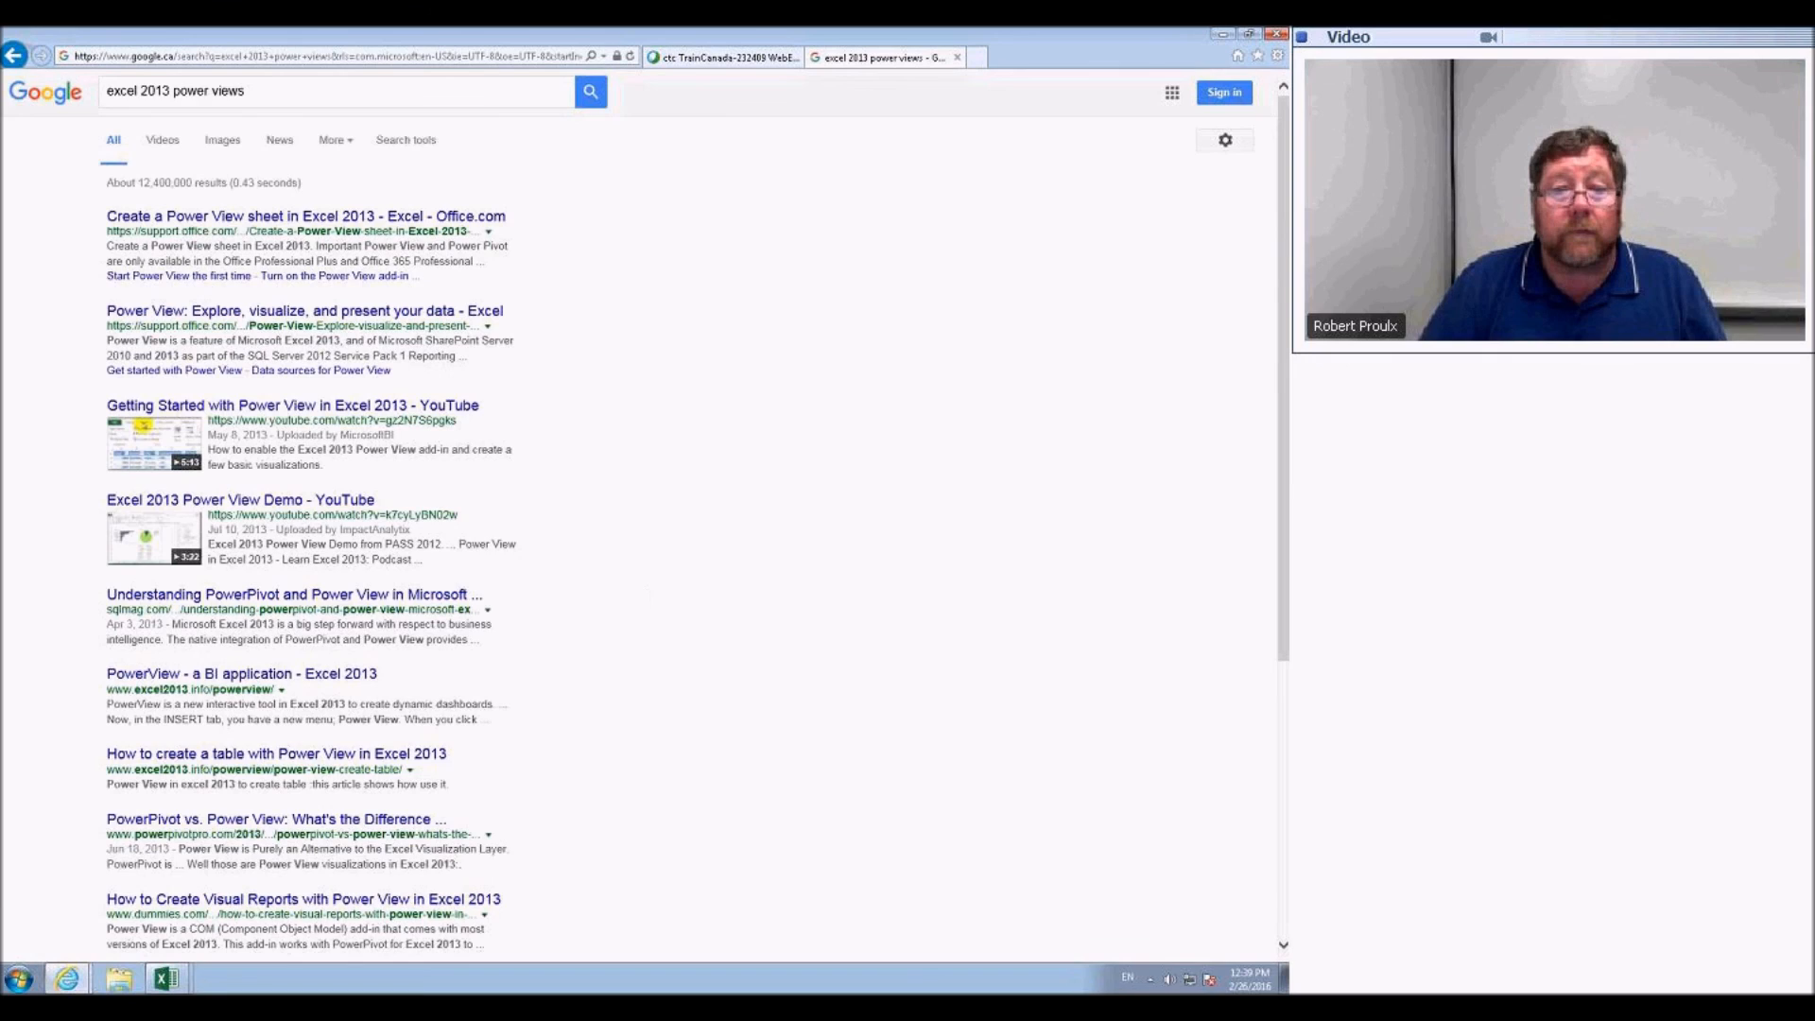
- Open the "Create a Power View sheet in Excel 2013" article, highlight the three steps for turning on the Power View add-in, and minimize the browser
{"action": "scroll", "coordinate": [9, 353], "scroll_direction": "up", "scroll_amount": 1}
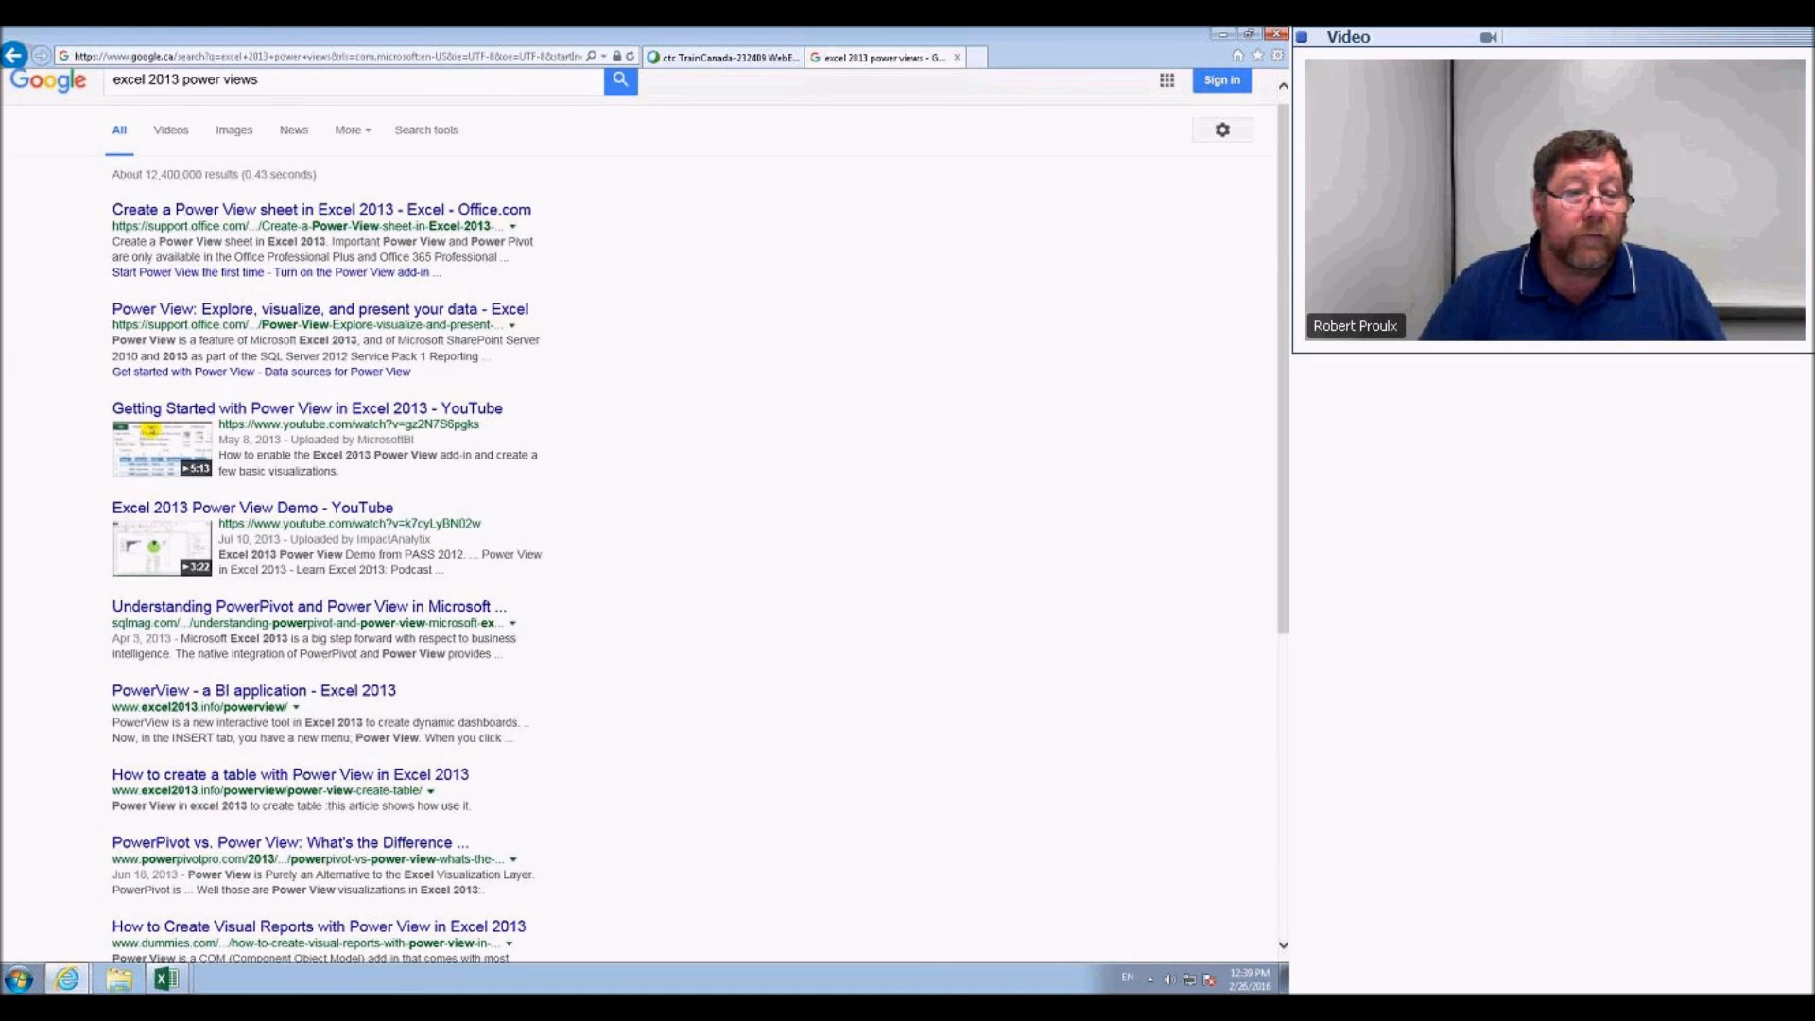
{"action": "scroll", "coordinate": [23, 384], "scroll_direction": "up", "scroll_amount": 2}
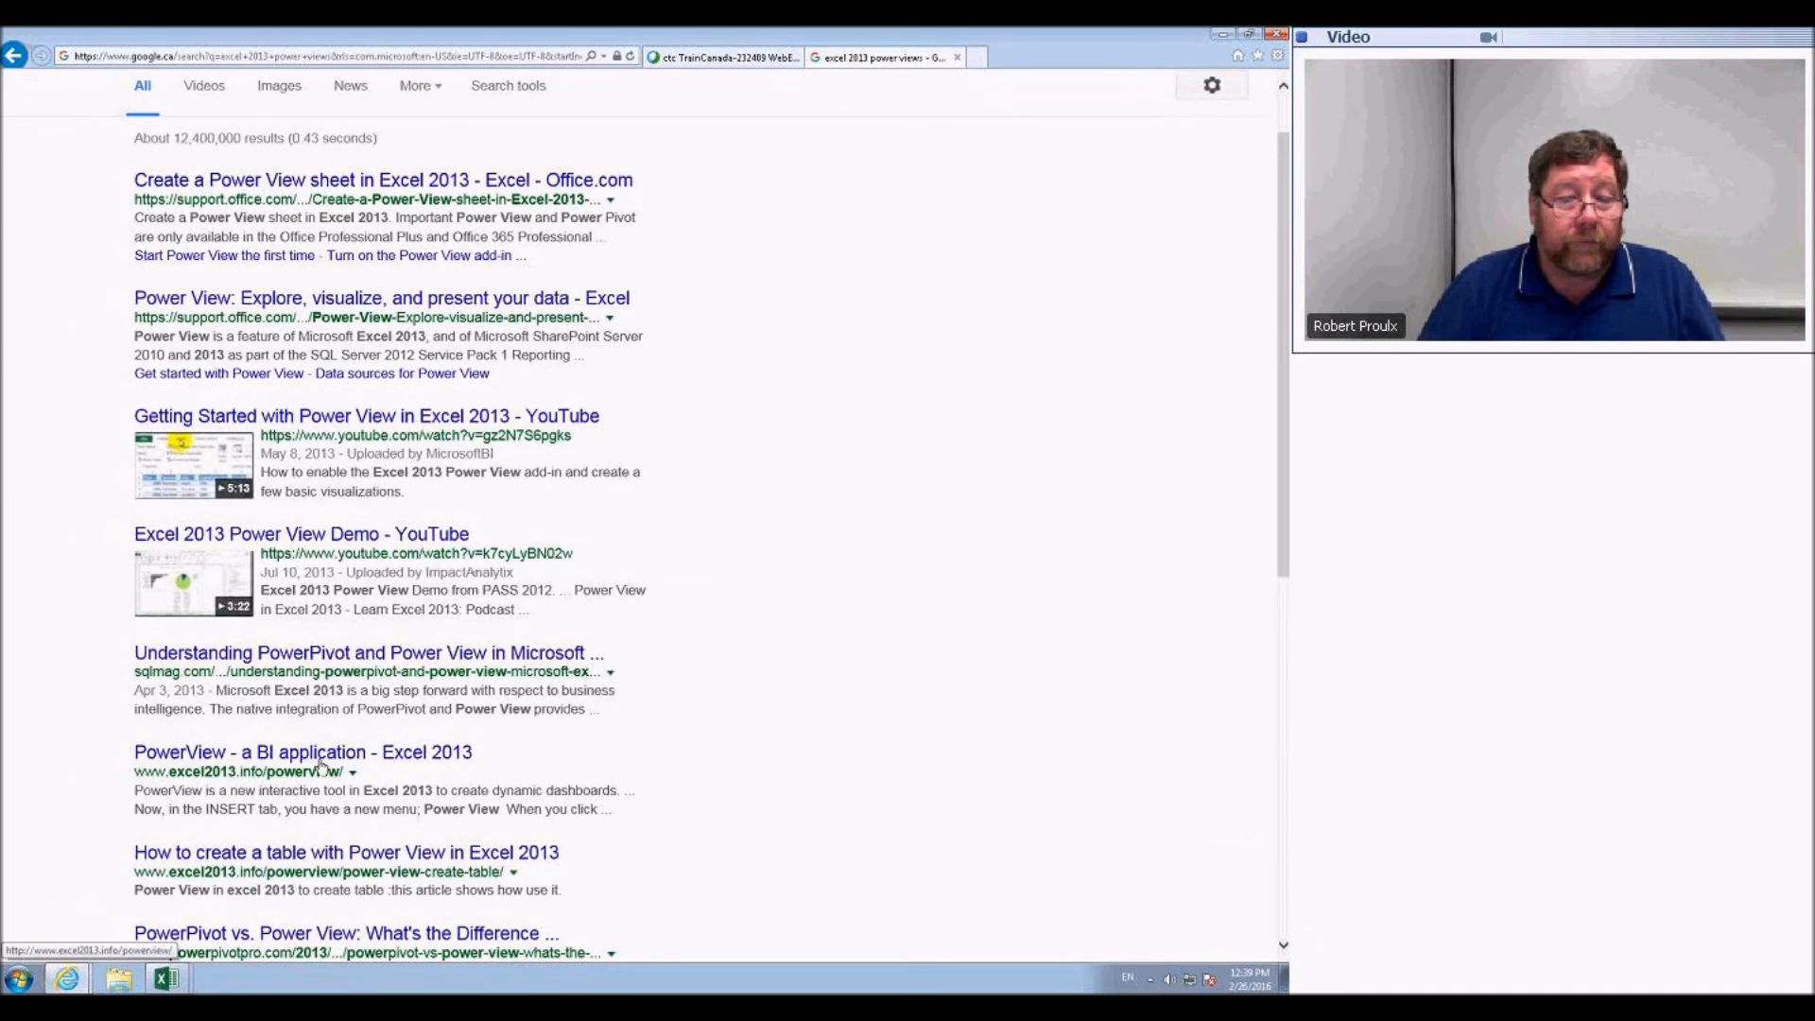
{"action": "left_click", "coordinate": [416, 182]}
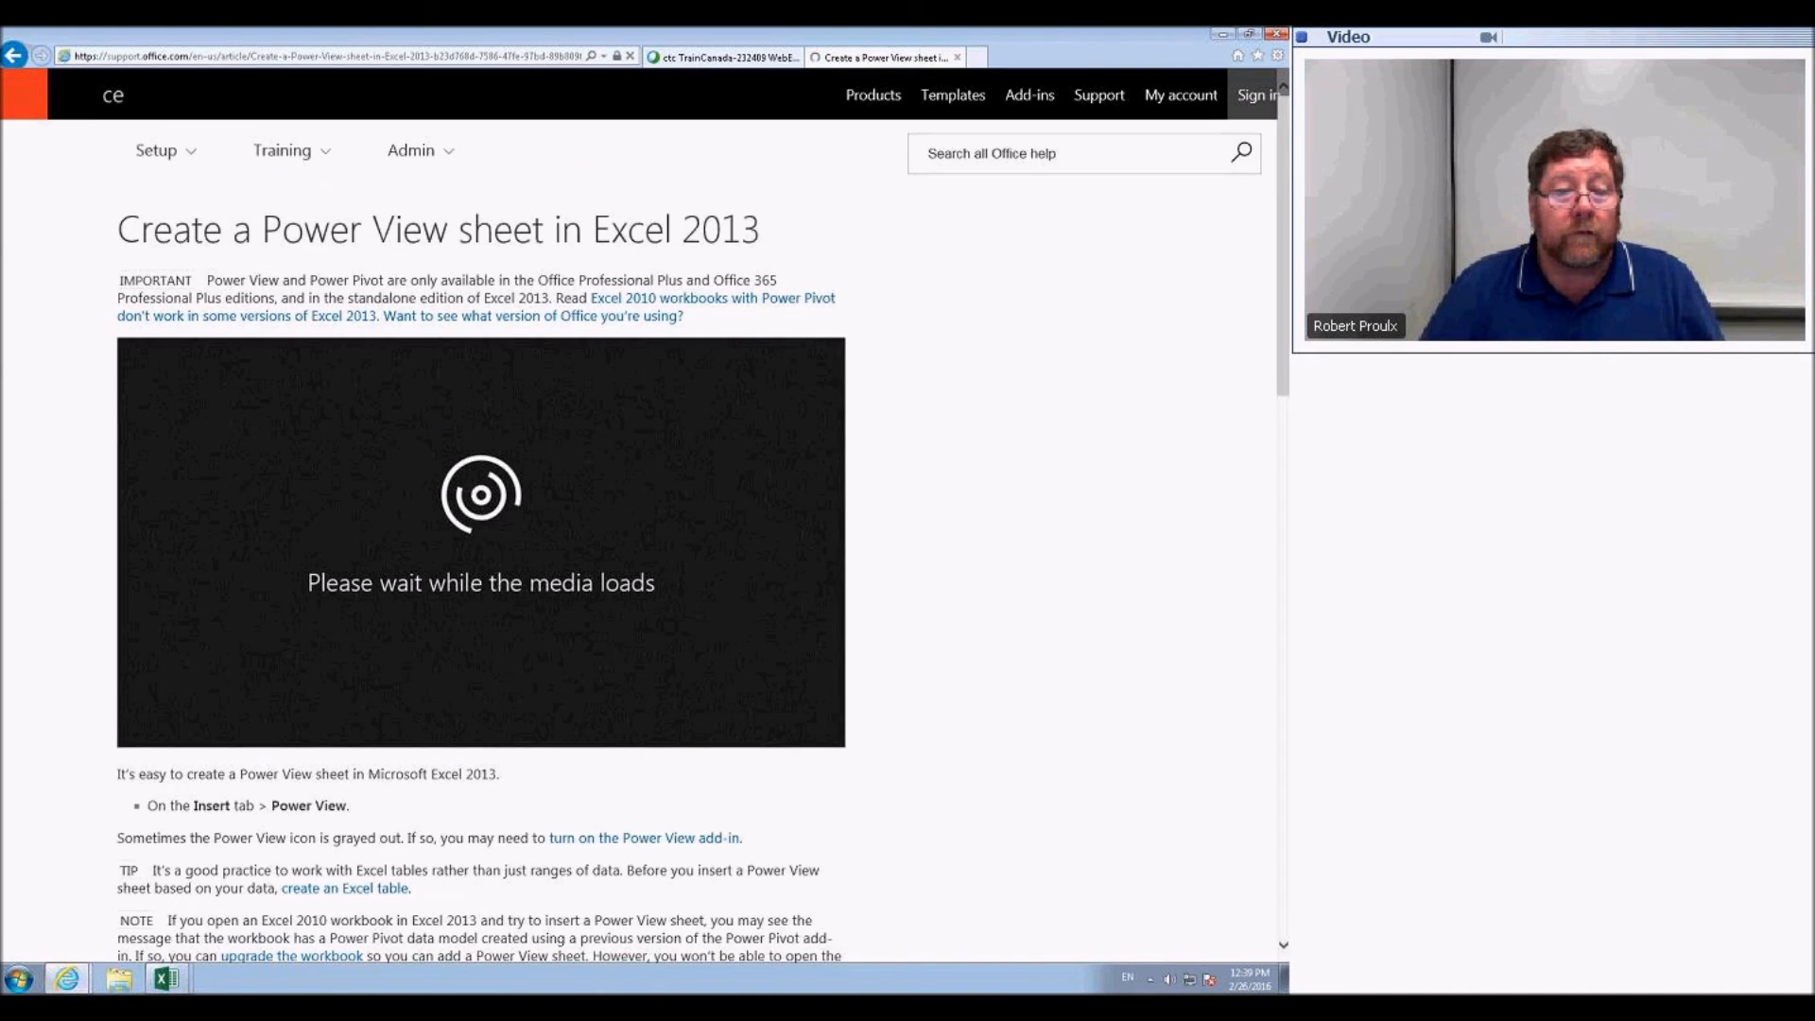
{"action": "scroll", "coordinate": [813, 473], "scroll_direction": "down", "scroll_amount": 4}
{"action": "scroll", "coordinate": [797, 473], "scroll_direction": "down", "scroll_amount": 7}
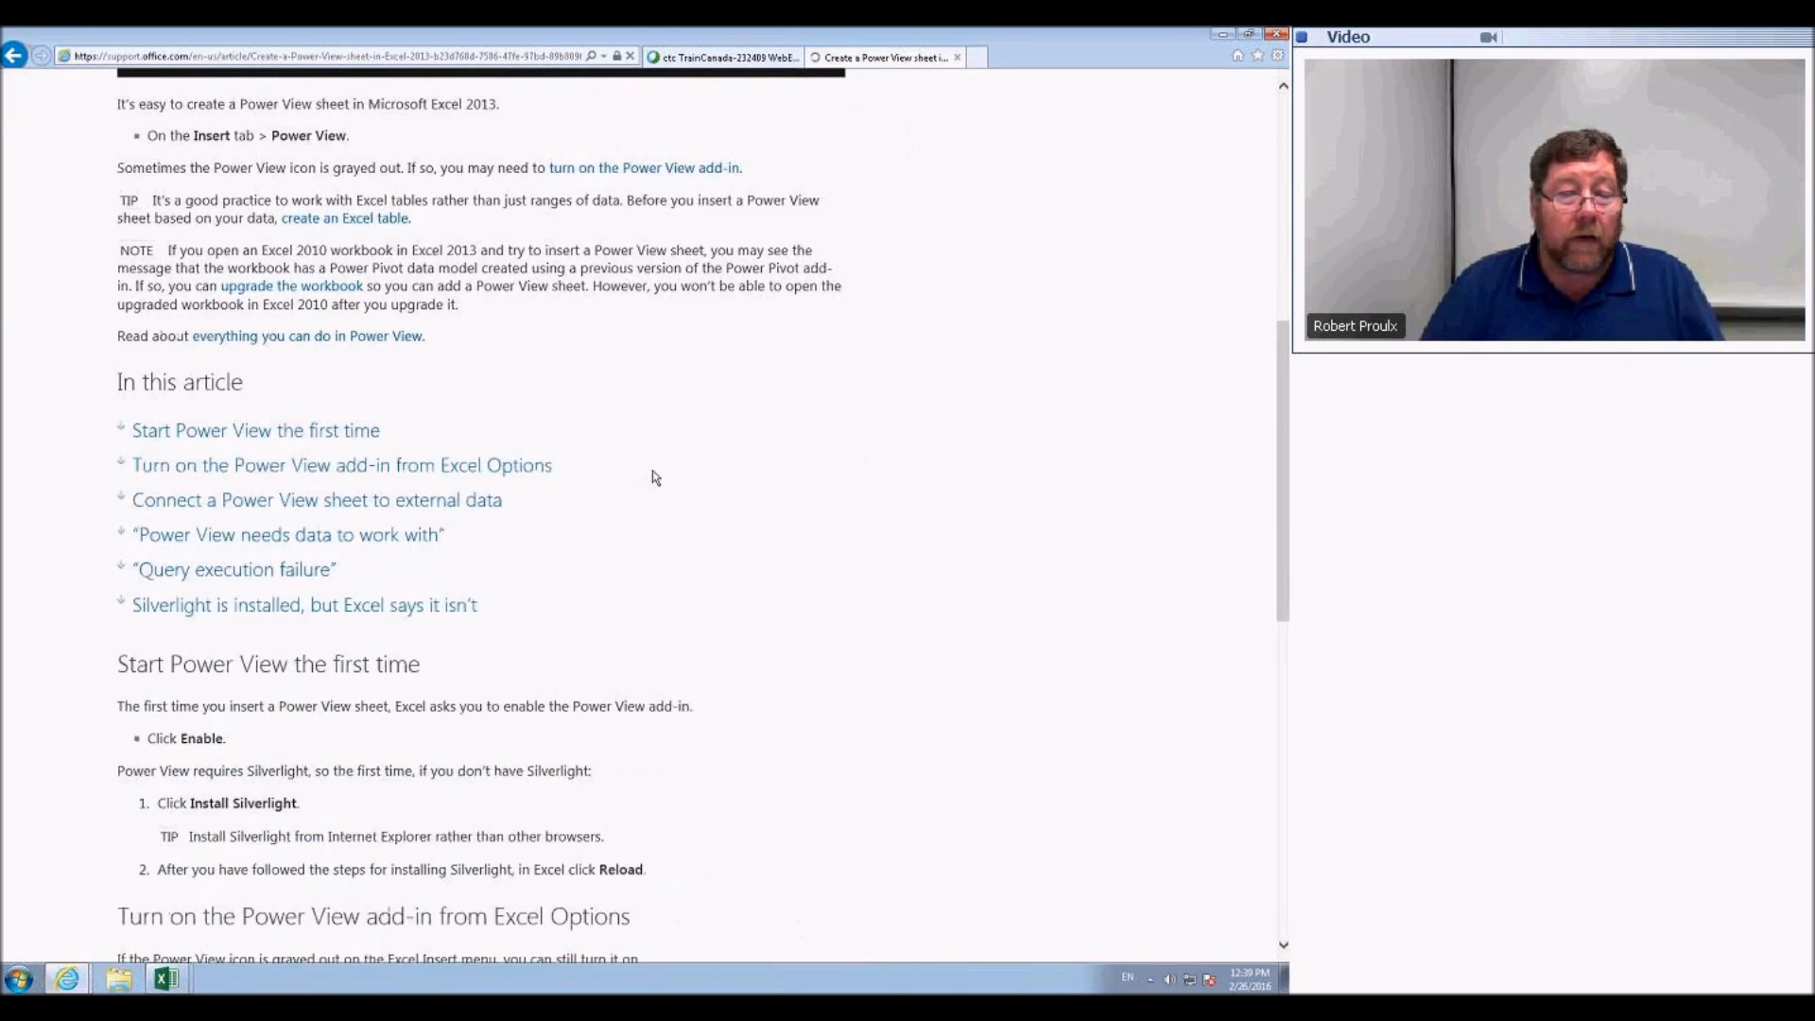
{"action": "scroll", "coordinate": [288, 427], "scroll_direction": "down", "scroll_amount": 1}
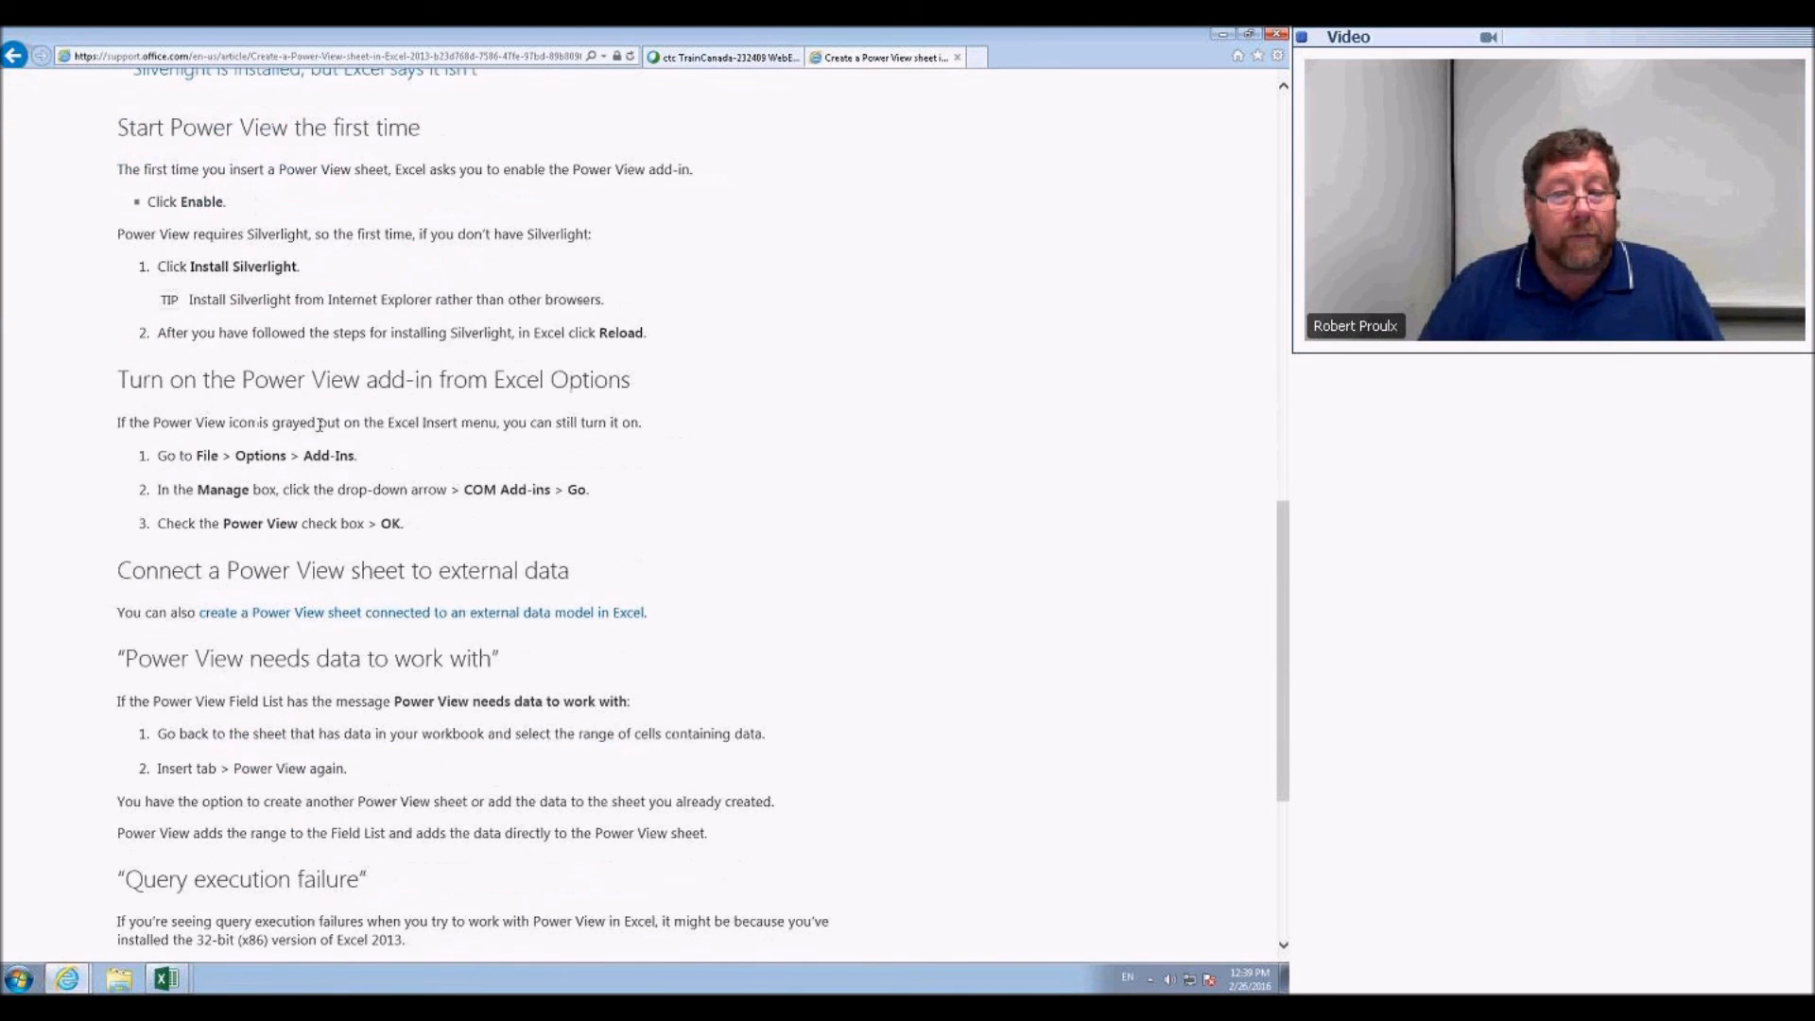
{"action": "left_click_drag", "start_coordinate": [163, 452], "coordinate": [605, 540]}
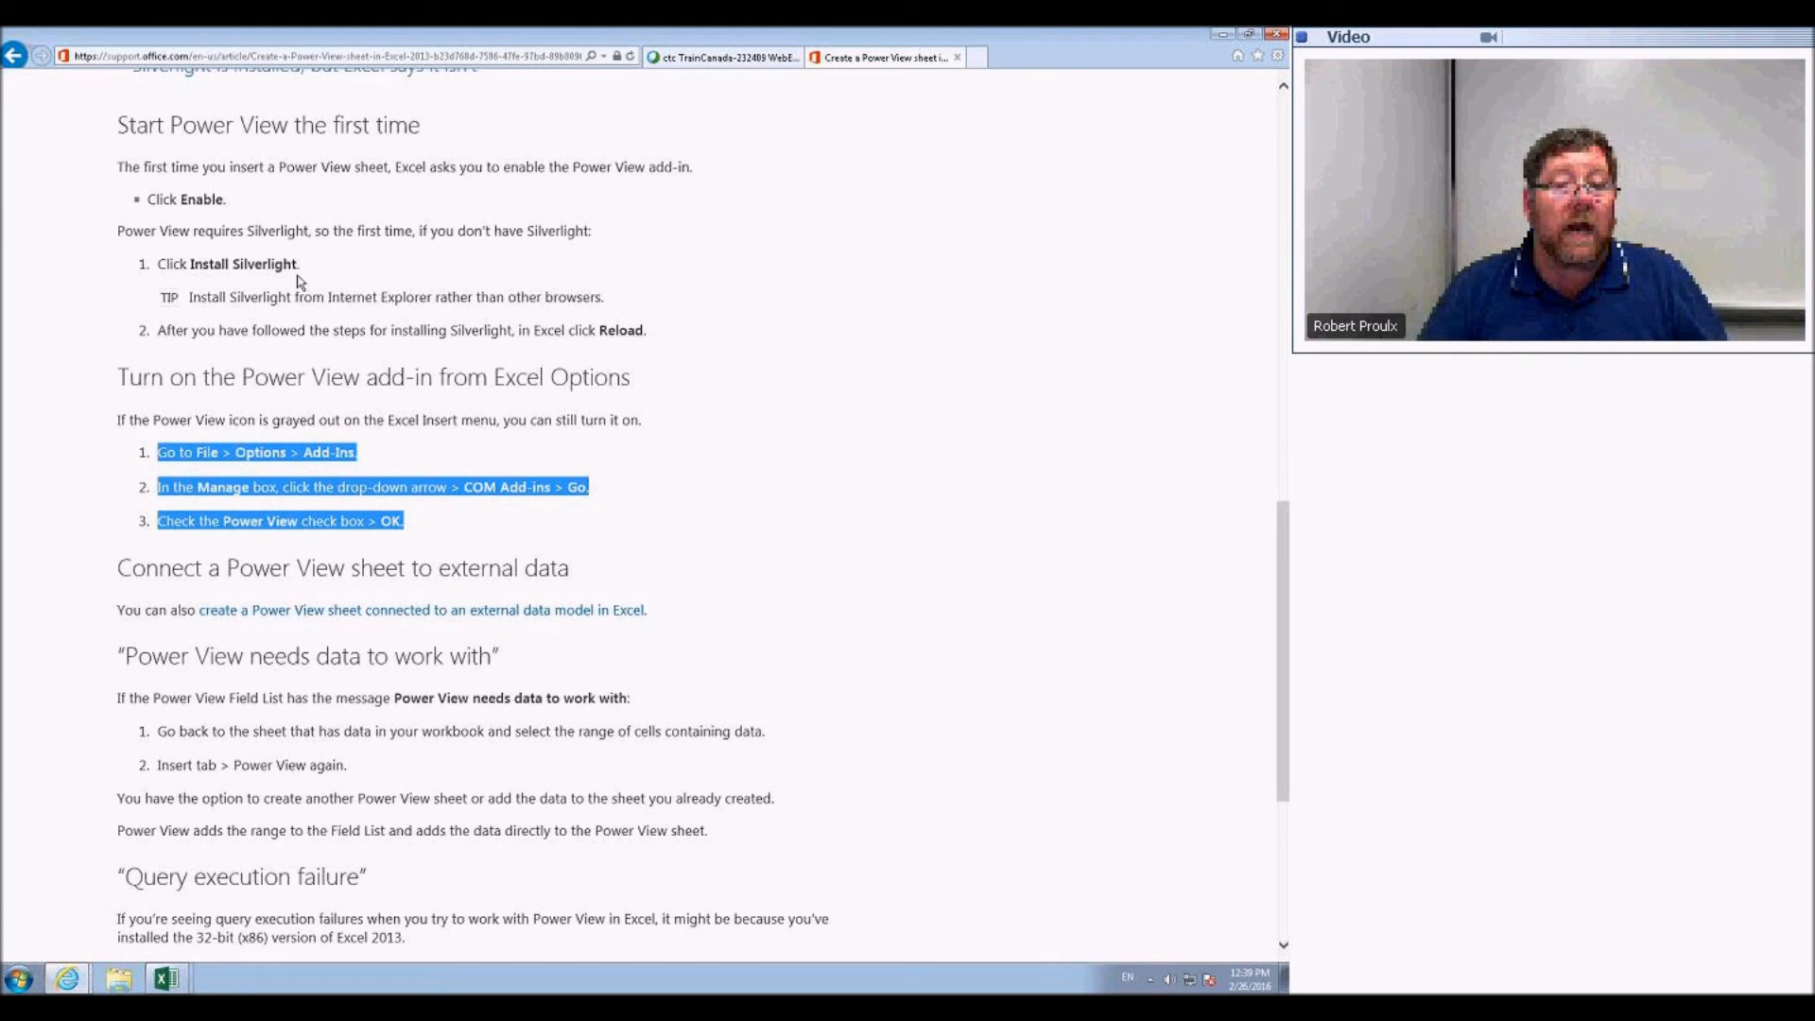
{"action": "scroll", "coordinate": [302, 274], "scroll_direction": "up", "scroll_amount": 3}
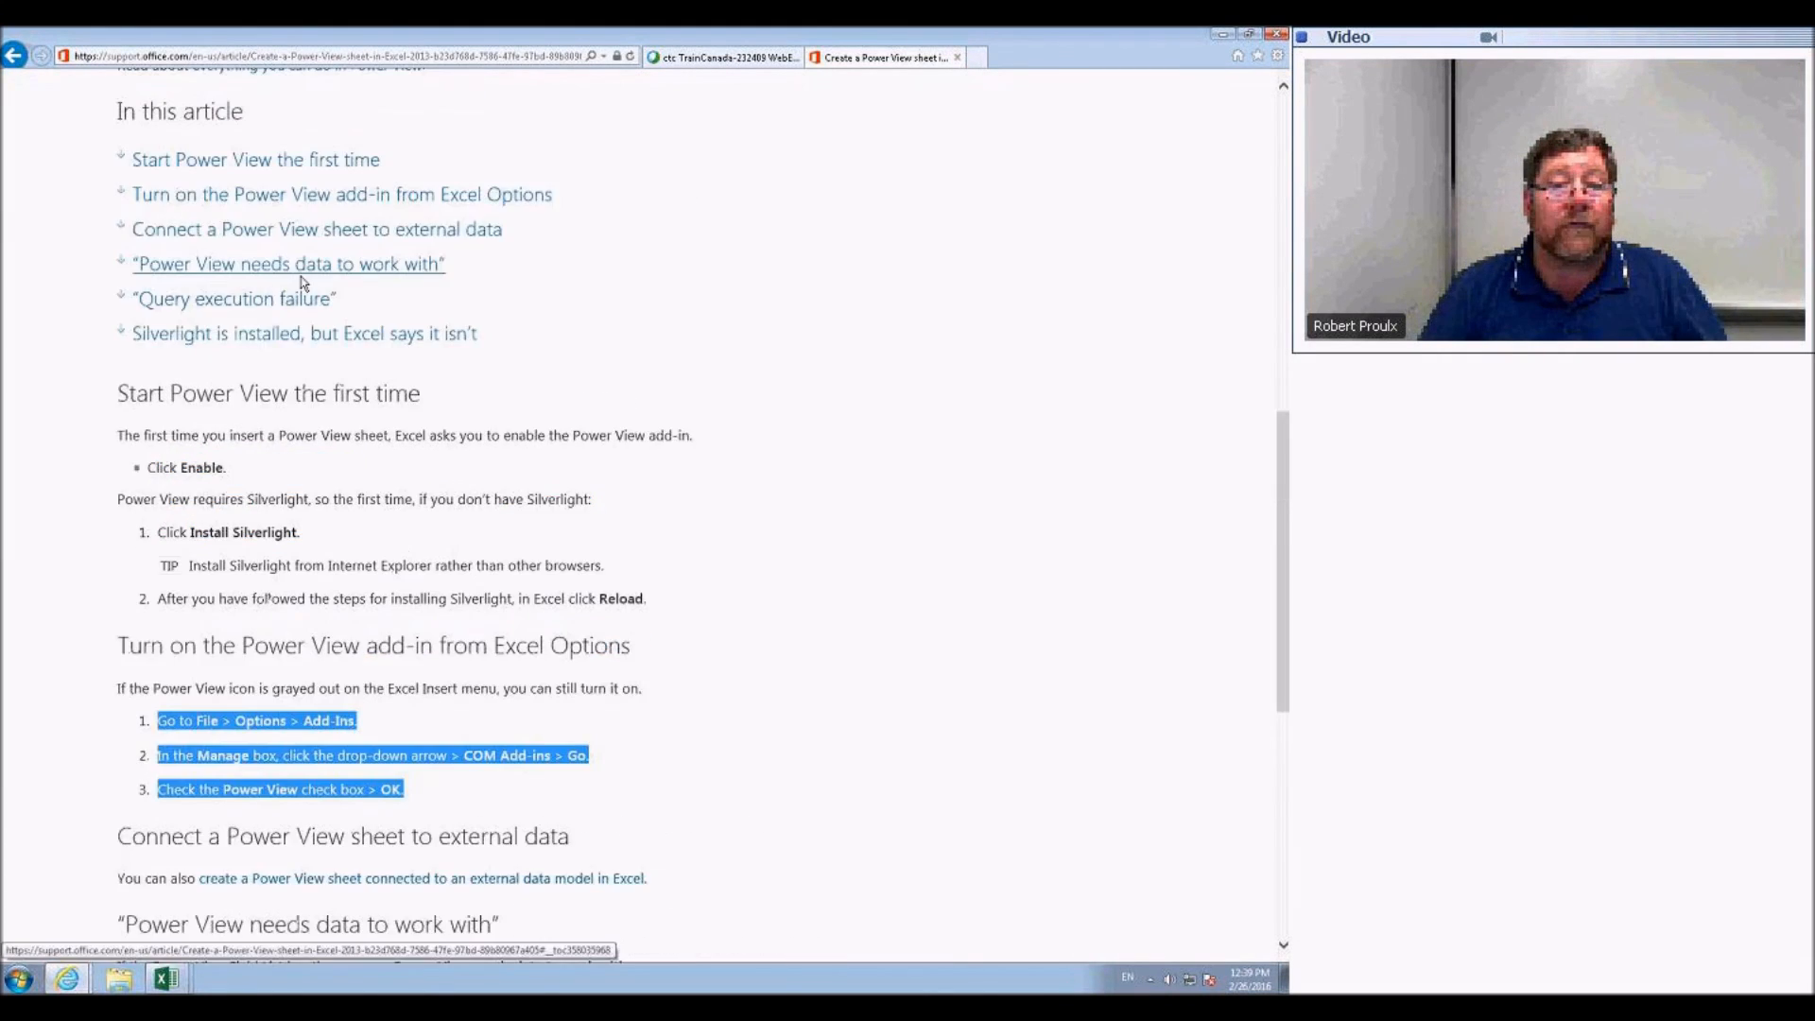
{"action": "left_click", "coordinate": [1223, 34]}
- Look over the source data on the Quarterly Sales sheet and return to the PivotTable on Sheet1
{"action": "left_click", "coordinate": [303, 419]}
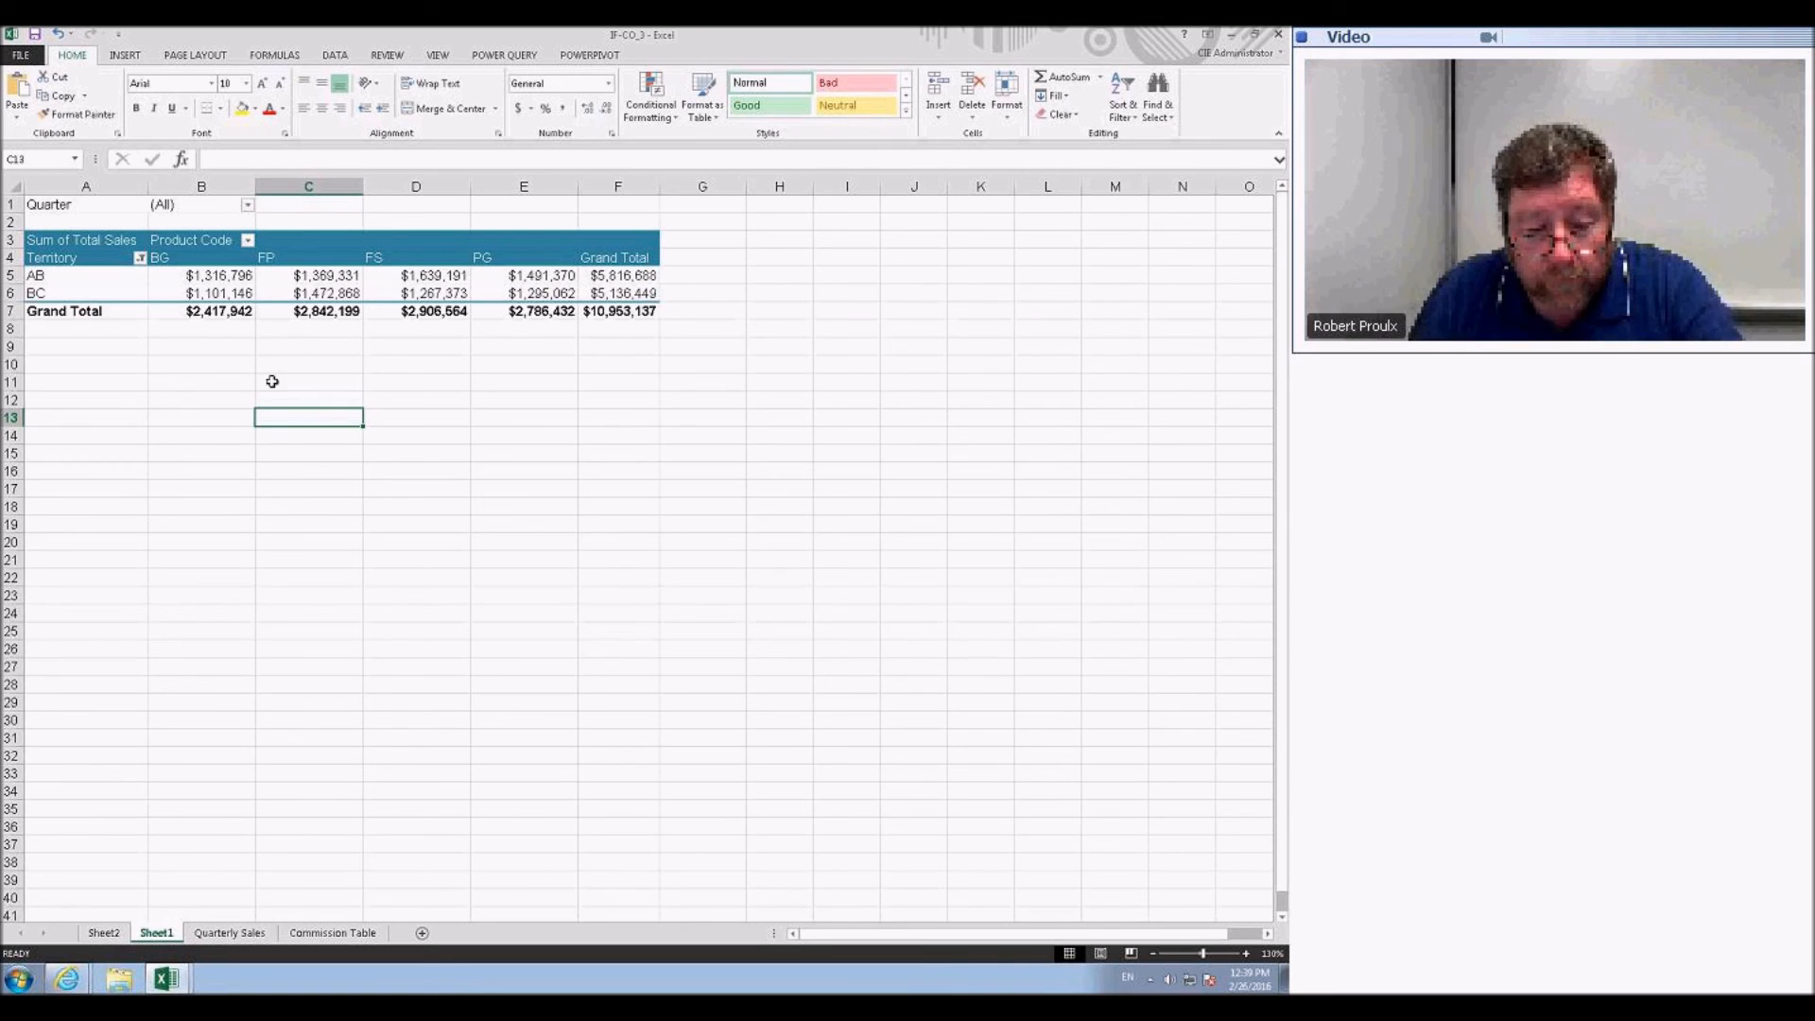
{"action": "left_click", "coordinate": [230, 933]}
{"action": "left_click", "coordinate": [355, 591]}
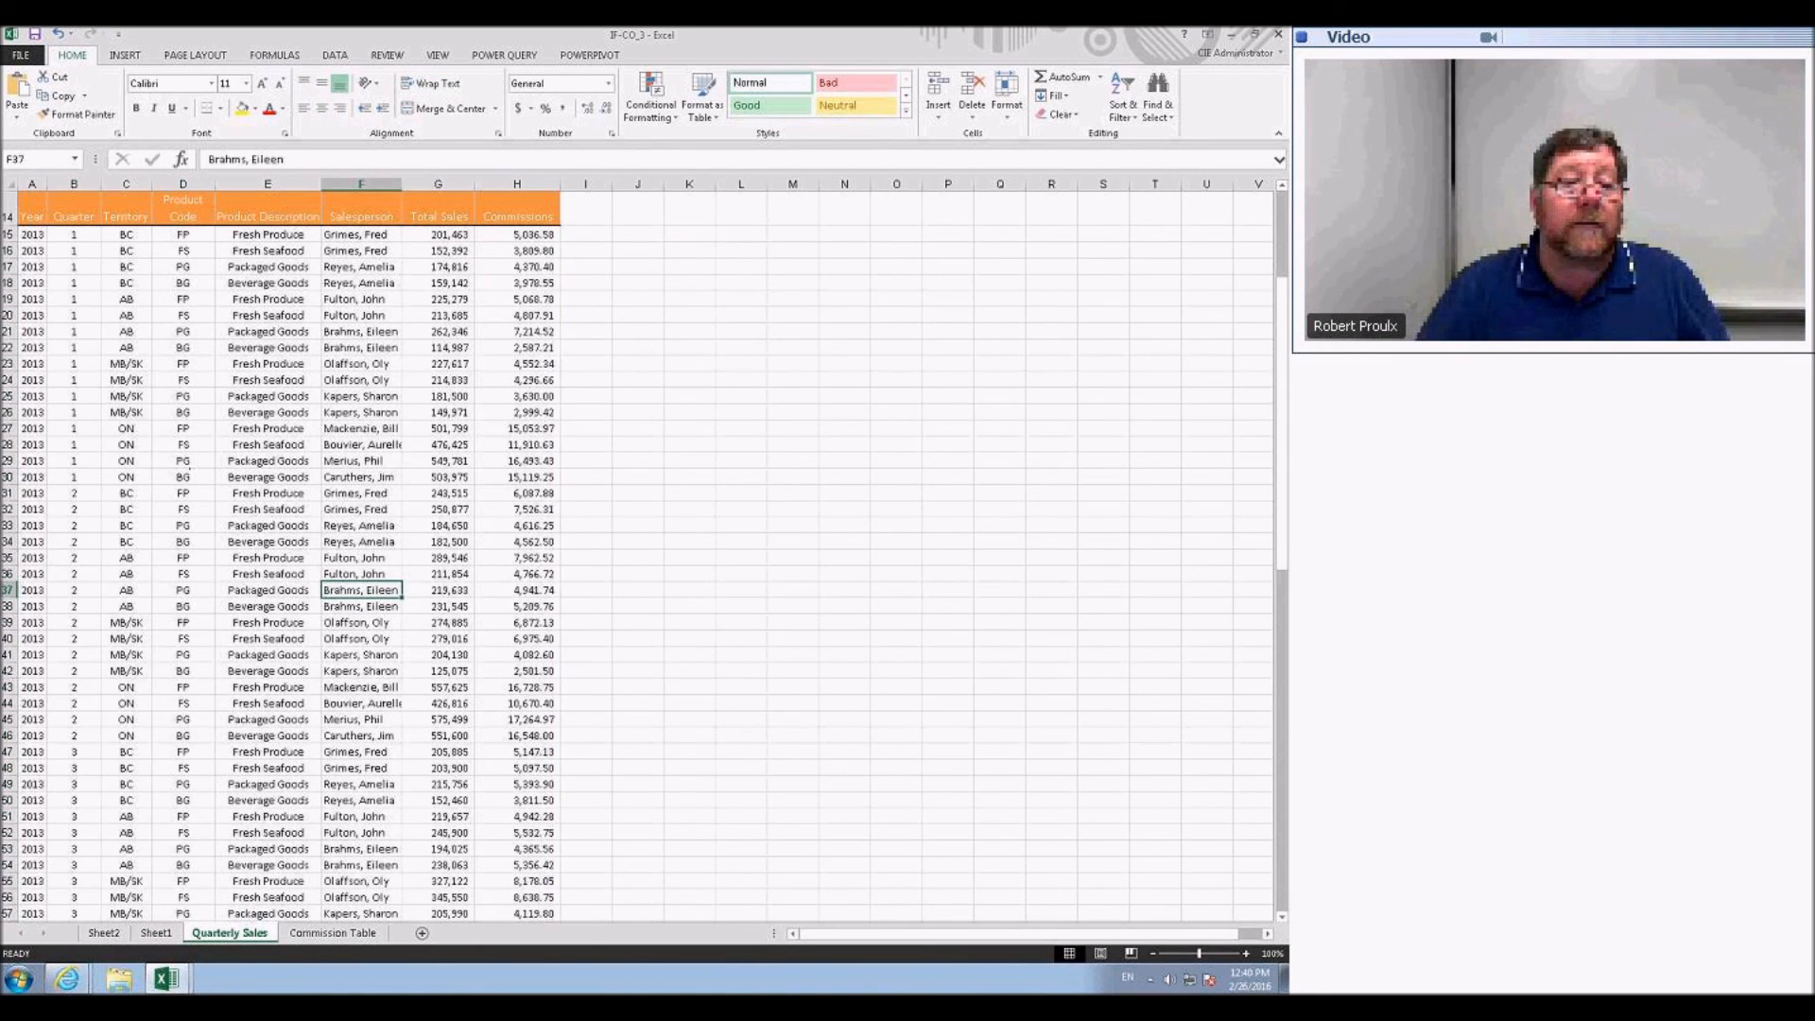
{"action": "left_click", "coordinate": [156, 933]}
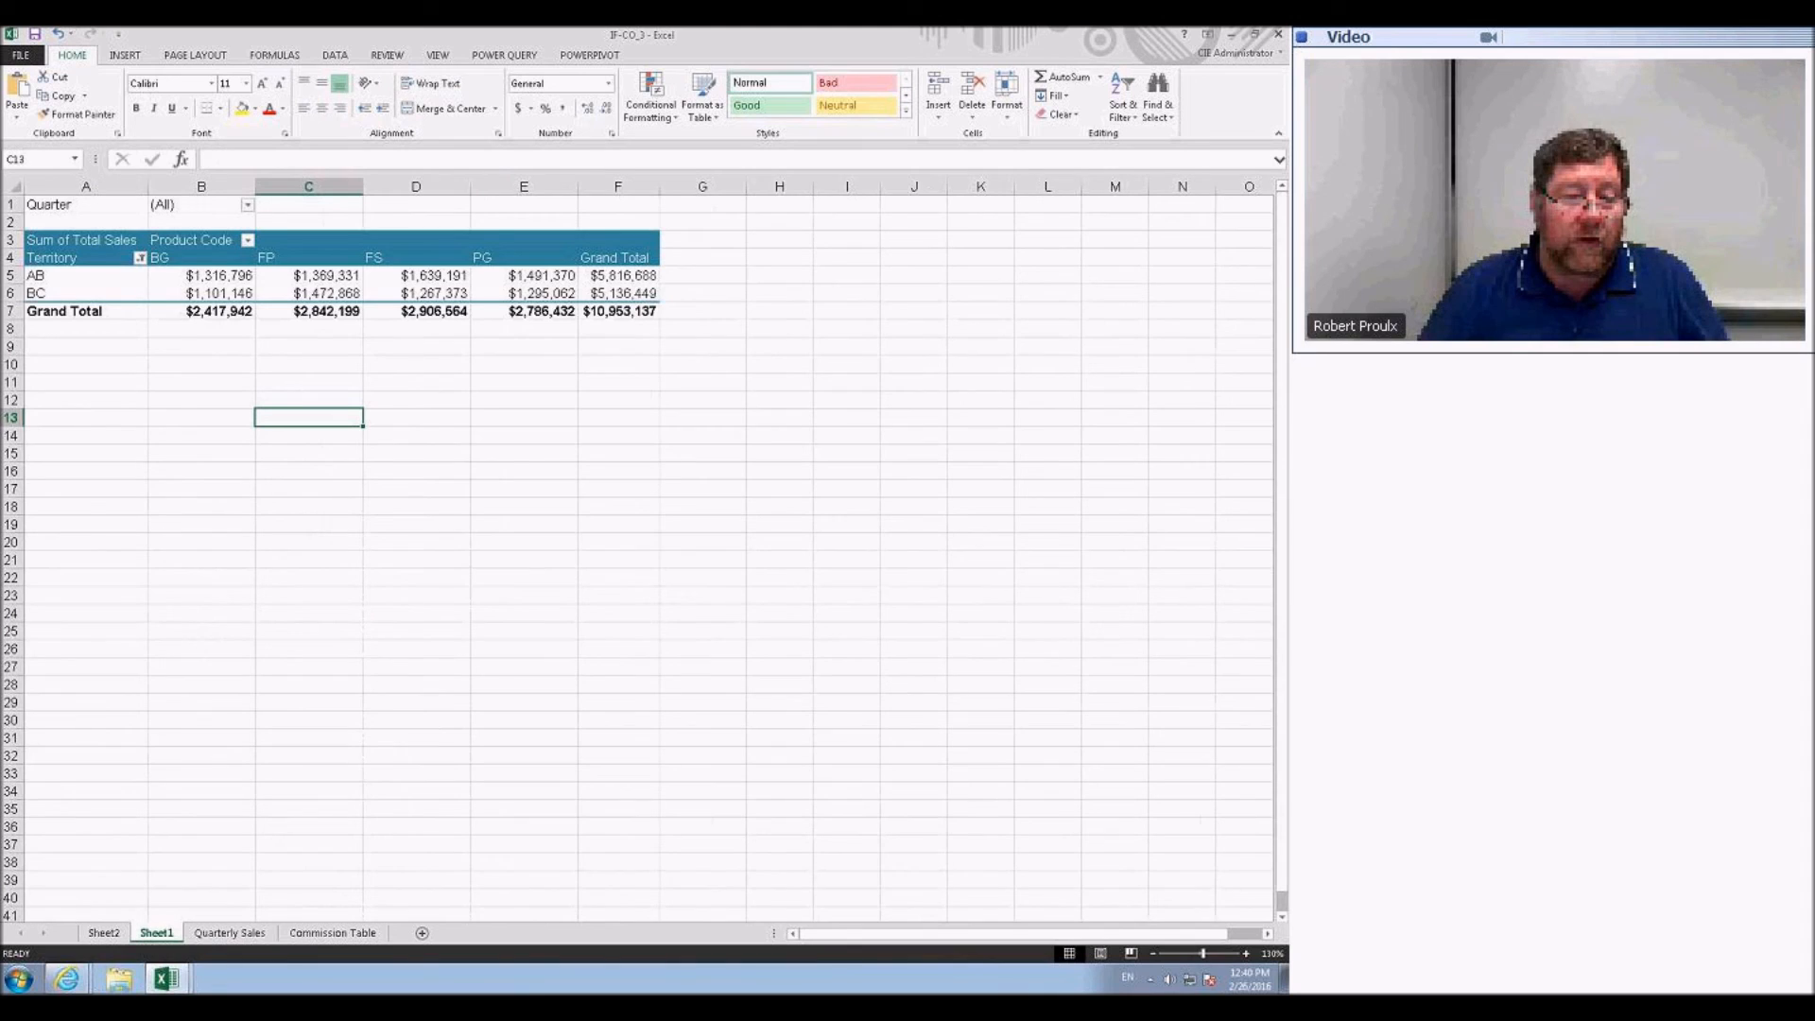
- Check which territories are selected in the PivotTable's Territory filter and close it without changing the selection
{"action": "left_click", "coordinate": [170, 293]}
{"action": "left_click", "coordinate": [140, 258]}
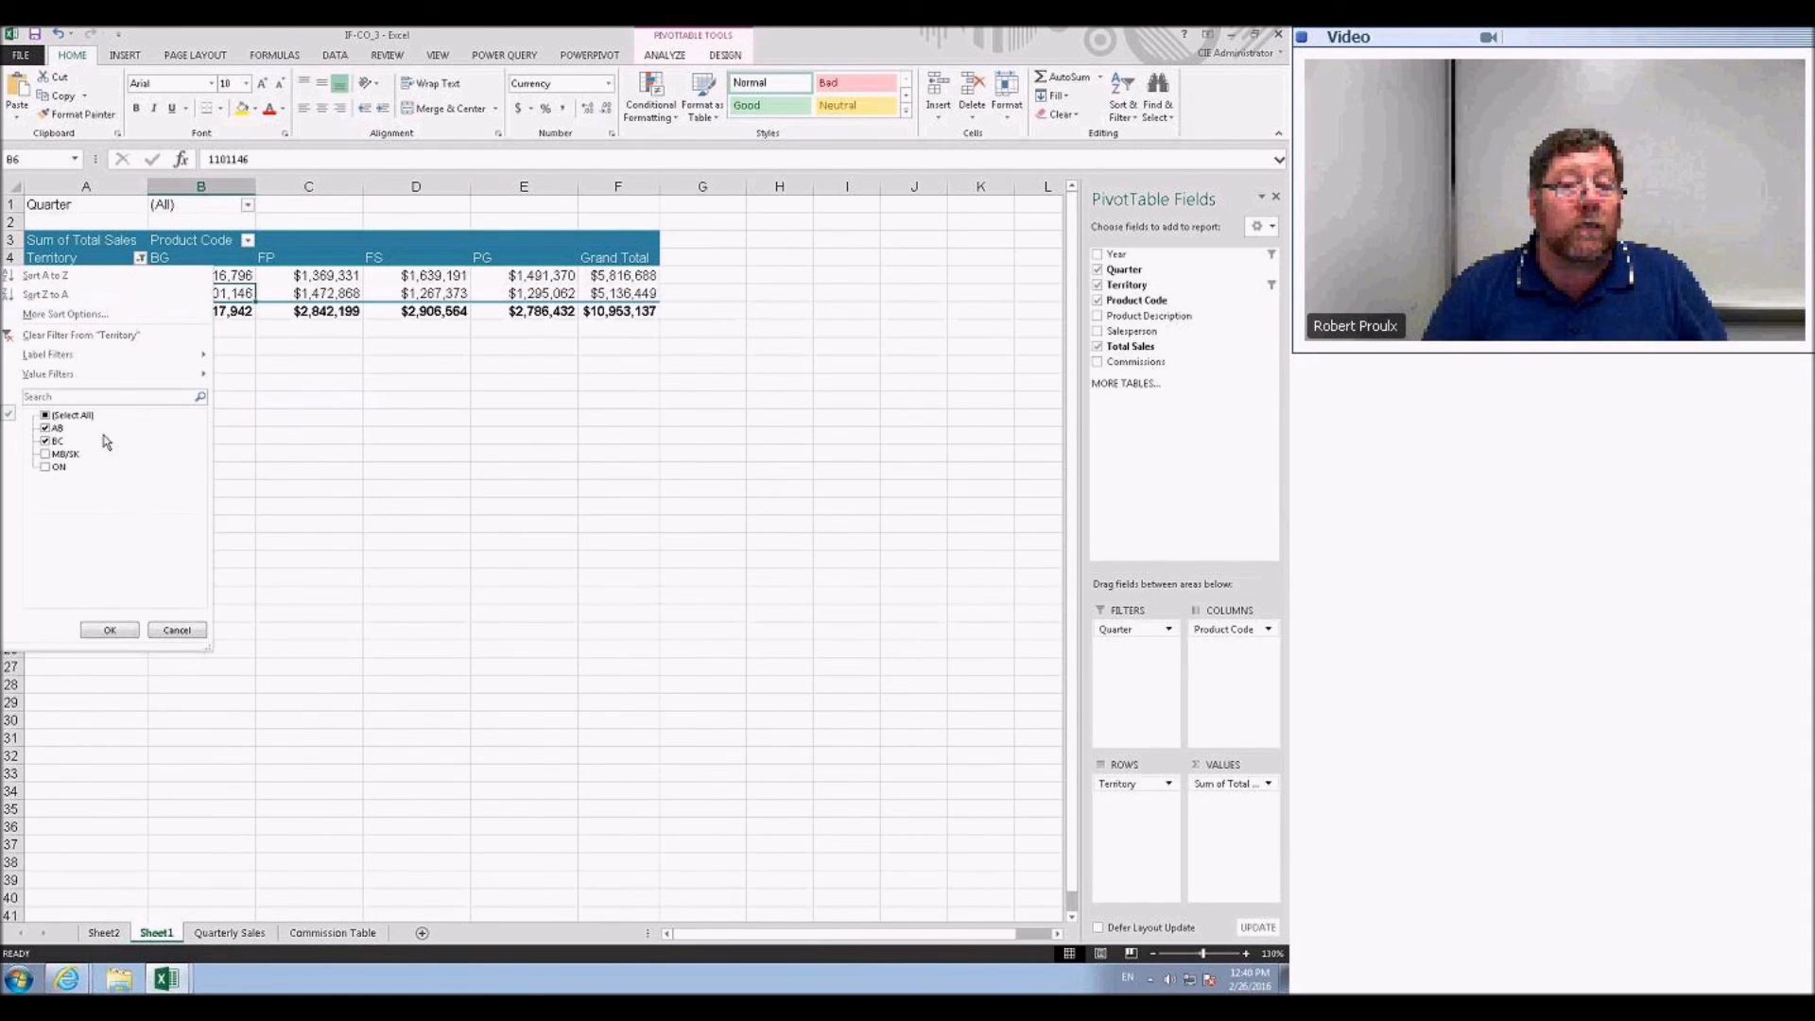
{"action": "left_click", "coordinate": [109, 630]}
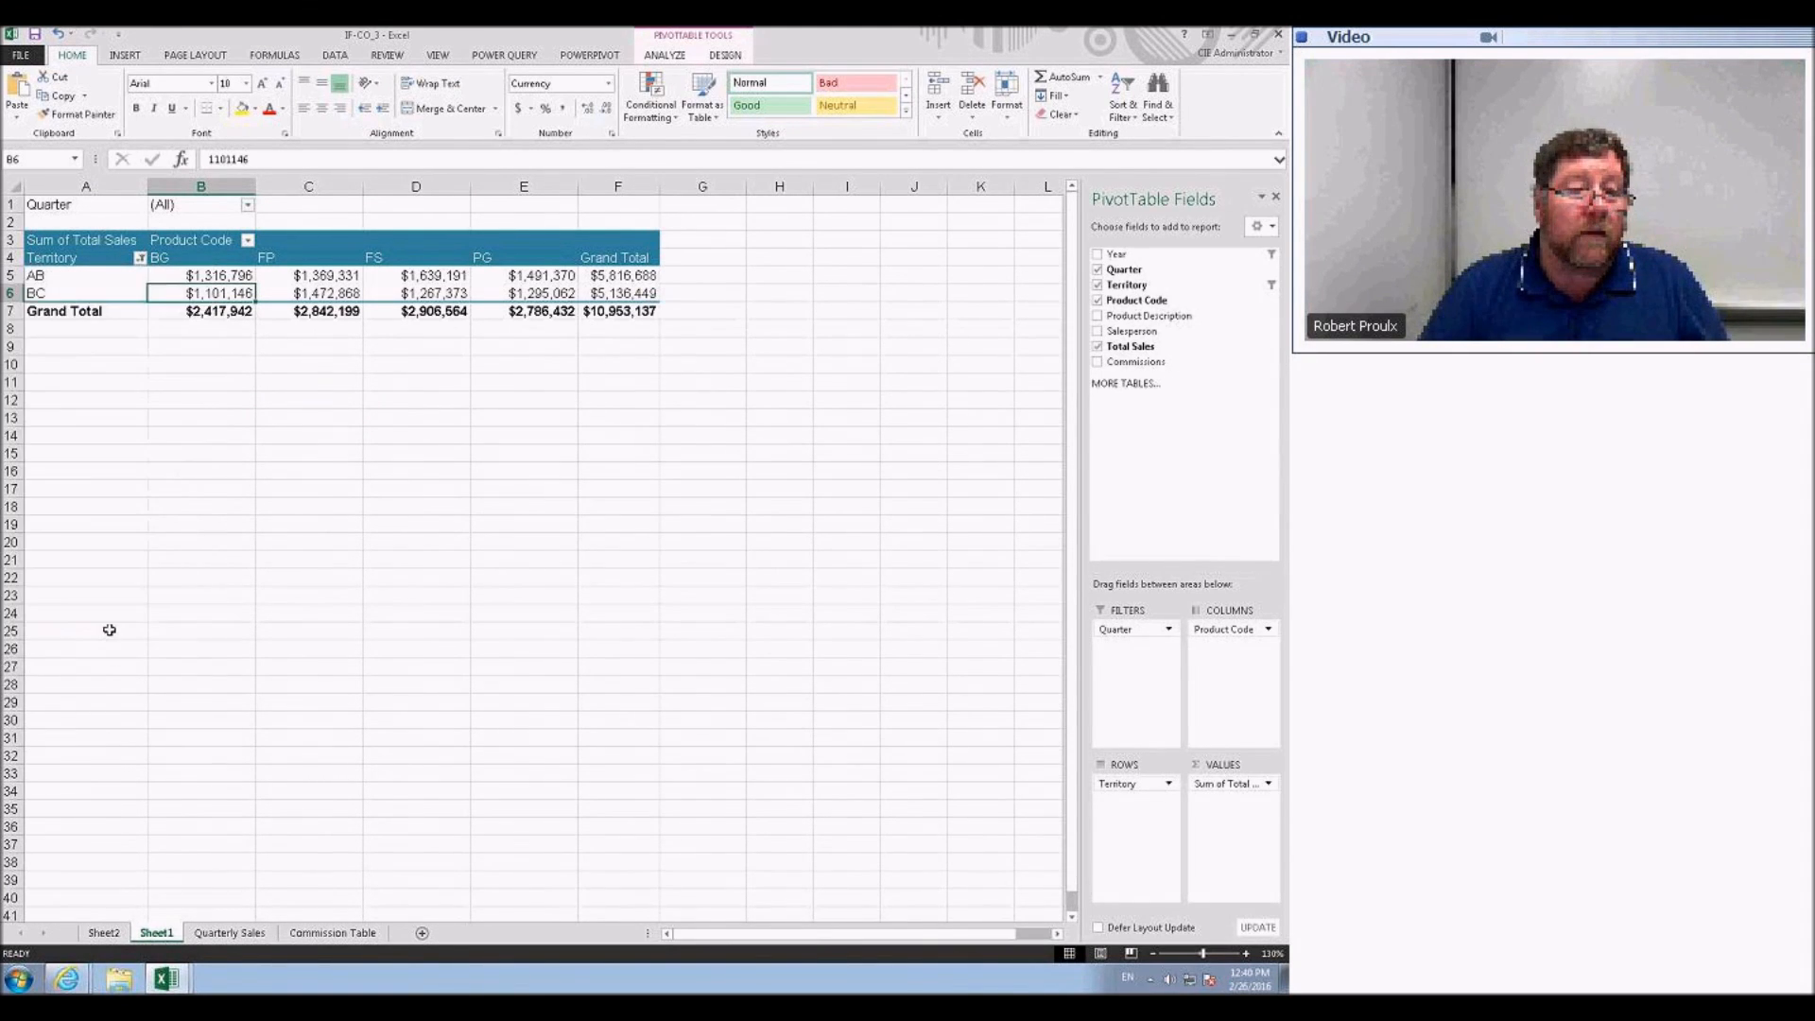
- Rearrange the PivotTable with Quarter as rows, Territory as the report filter, and Product Description replacing Product Code as columns
{"action": "mouse_move", "coordinate": [1119, 784]}
{"action": "left_mouse_down"}
{"action": "mouse_move", "coordinate": [1118, 652]}
{"action": "mouse_move", "coordinate": [1114, 790]}
{"action": "left_mouse_up"}
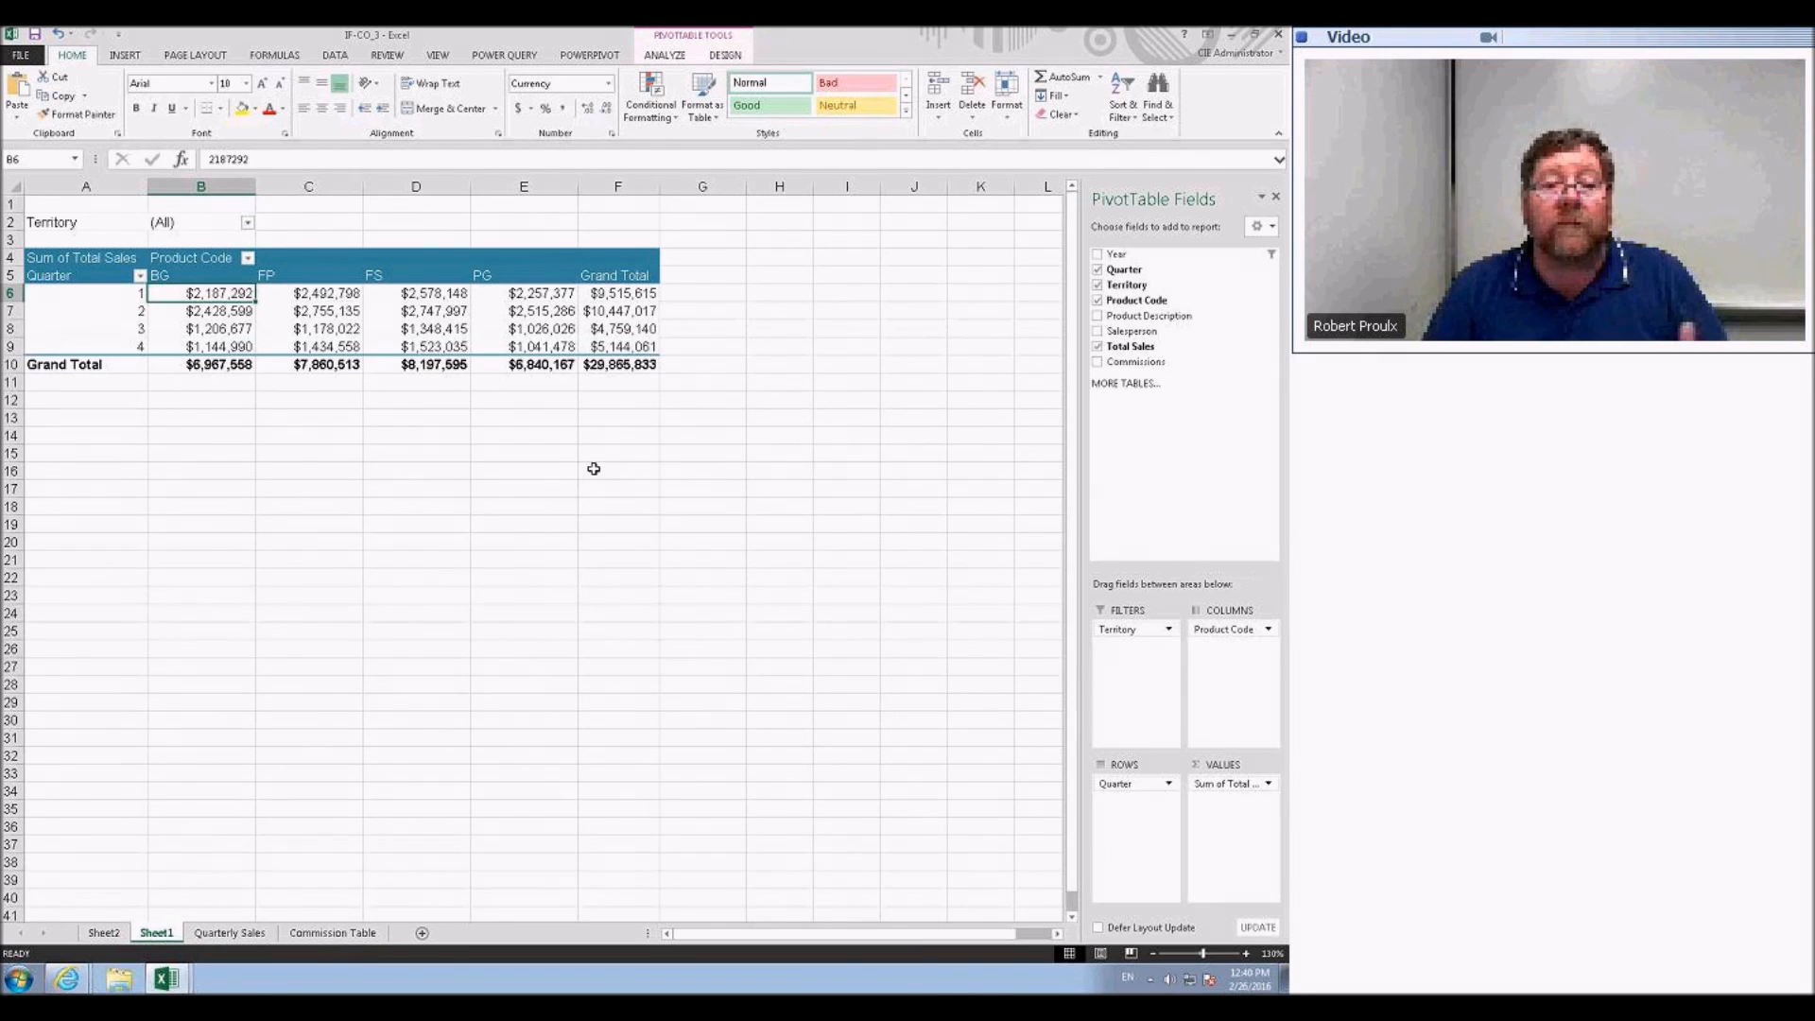
{"action": "mouse_move", "coordinate": [1229, 628]}
{"action": "left_mouse_down"}
{"action": "mouse_move", "coordinate": [1207, 494]}
{"action": "mouse_move", "coordinate": [1141, 317]}
{"action": "mouse_move", "coordinate": [1234, 631]}
{"action": "left_mouse_up"}
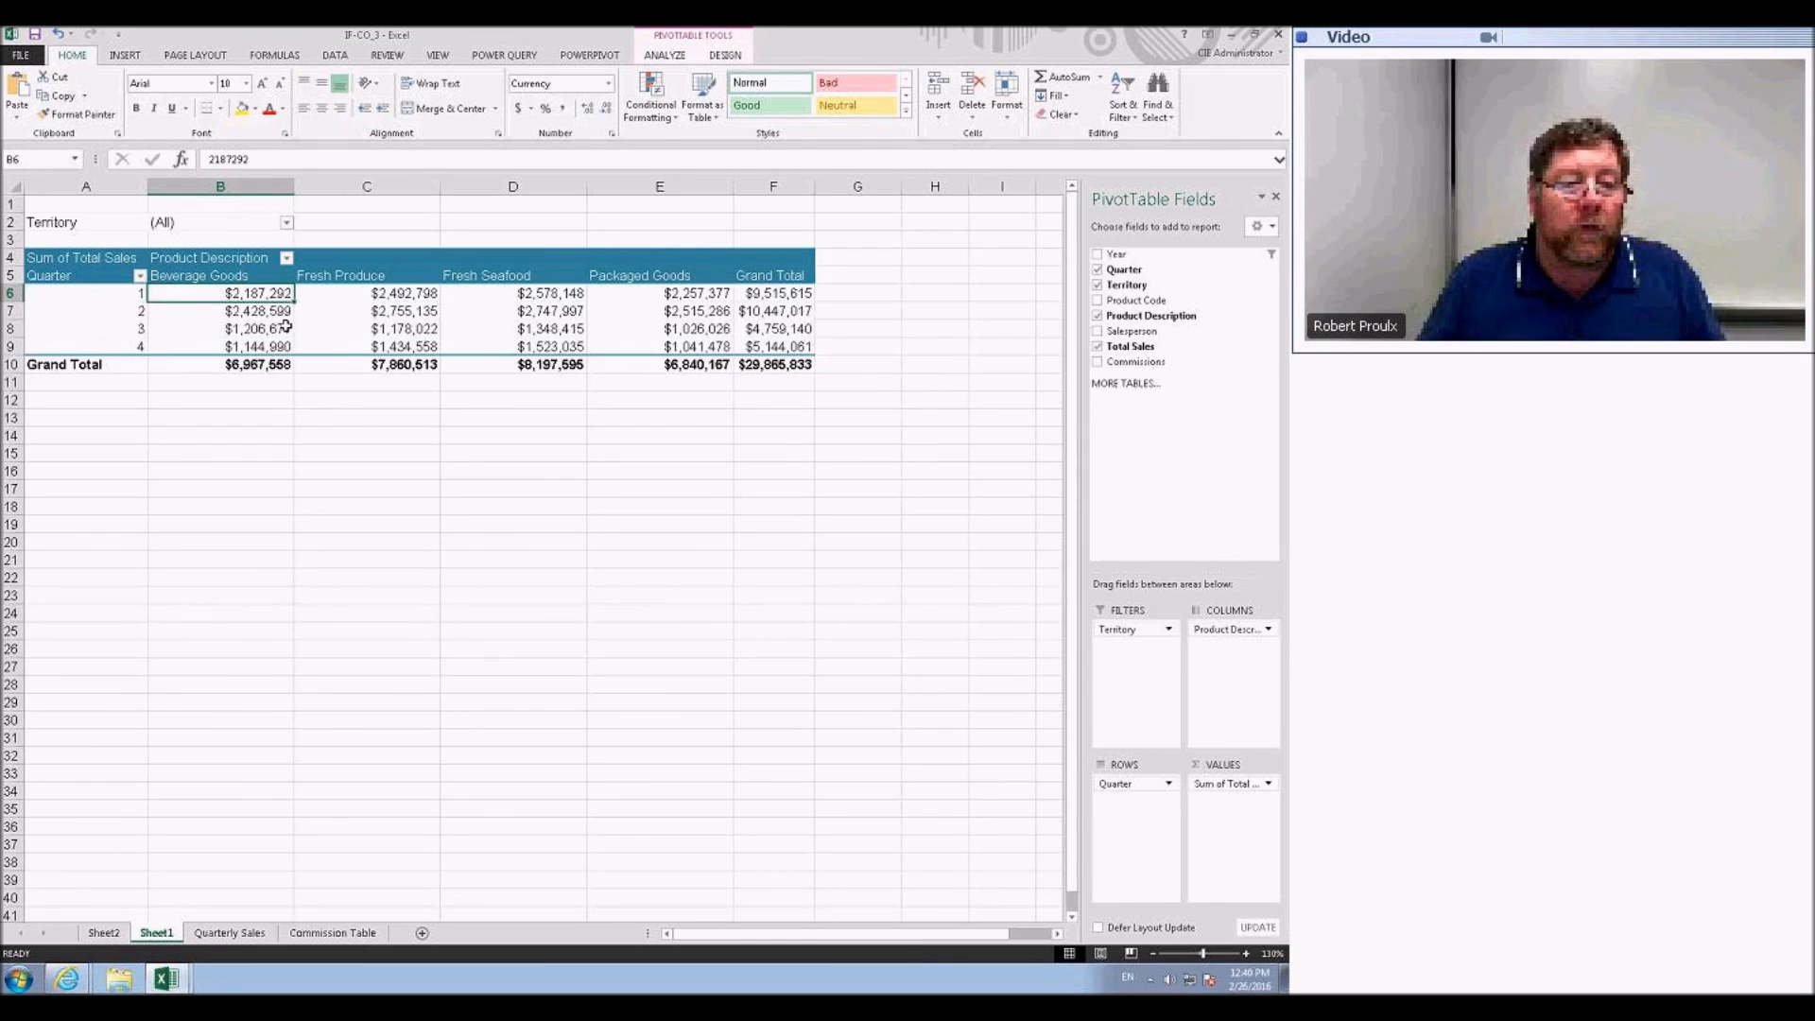
- Filter the PivotTable report to territory AB, and reset the Territory filter to (All)
{"action": "left_click", "coordinate": [285, 225]}
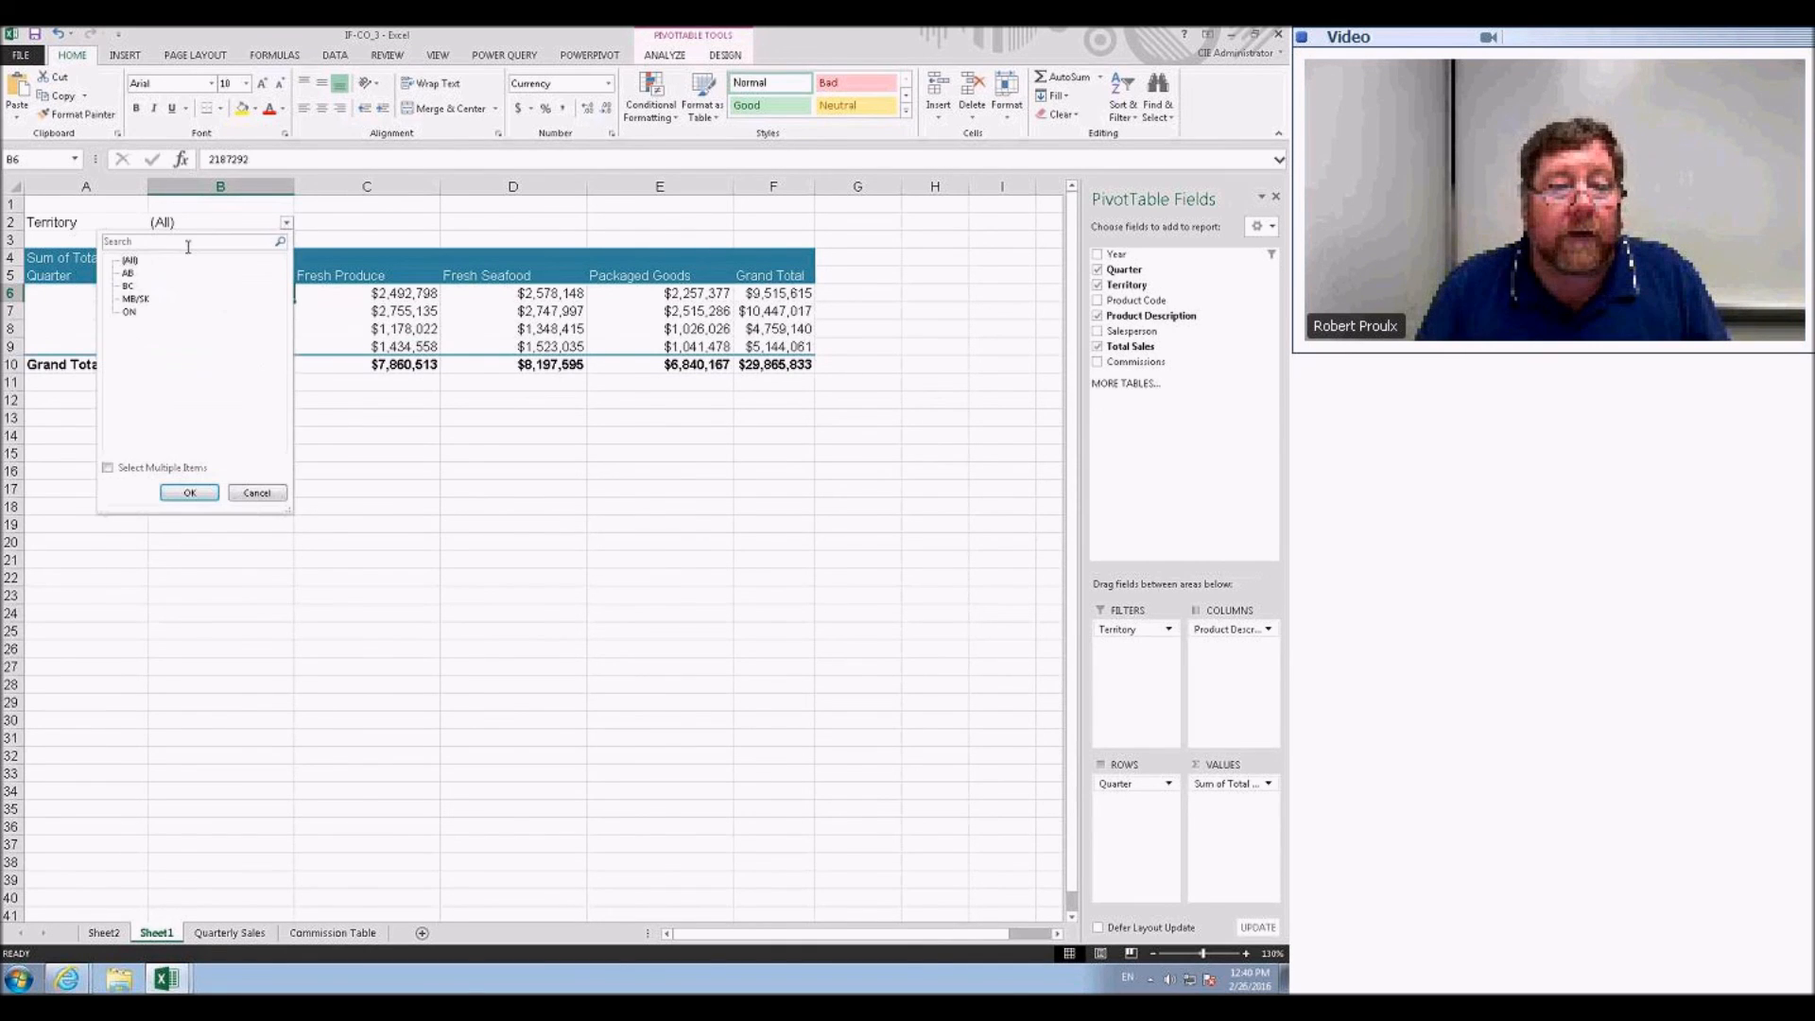
{"action": "left_click", "coordinate": [189, 492]}
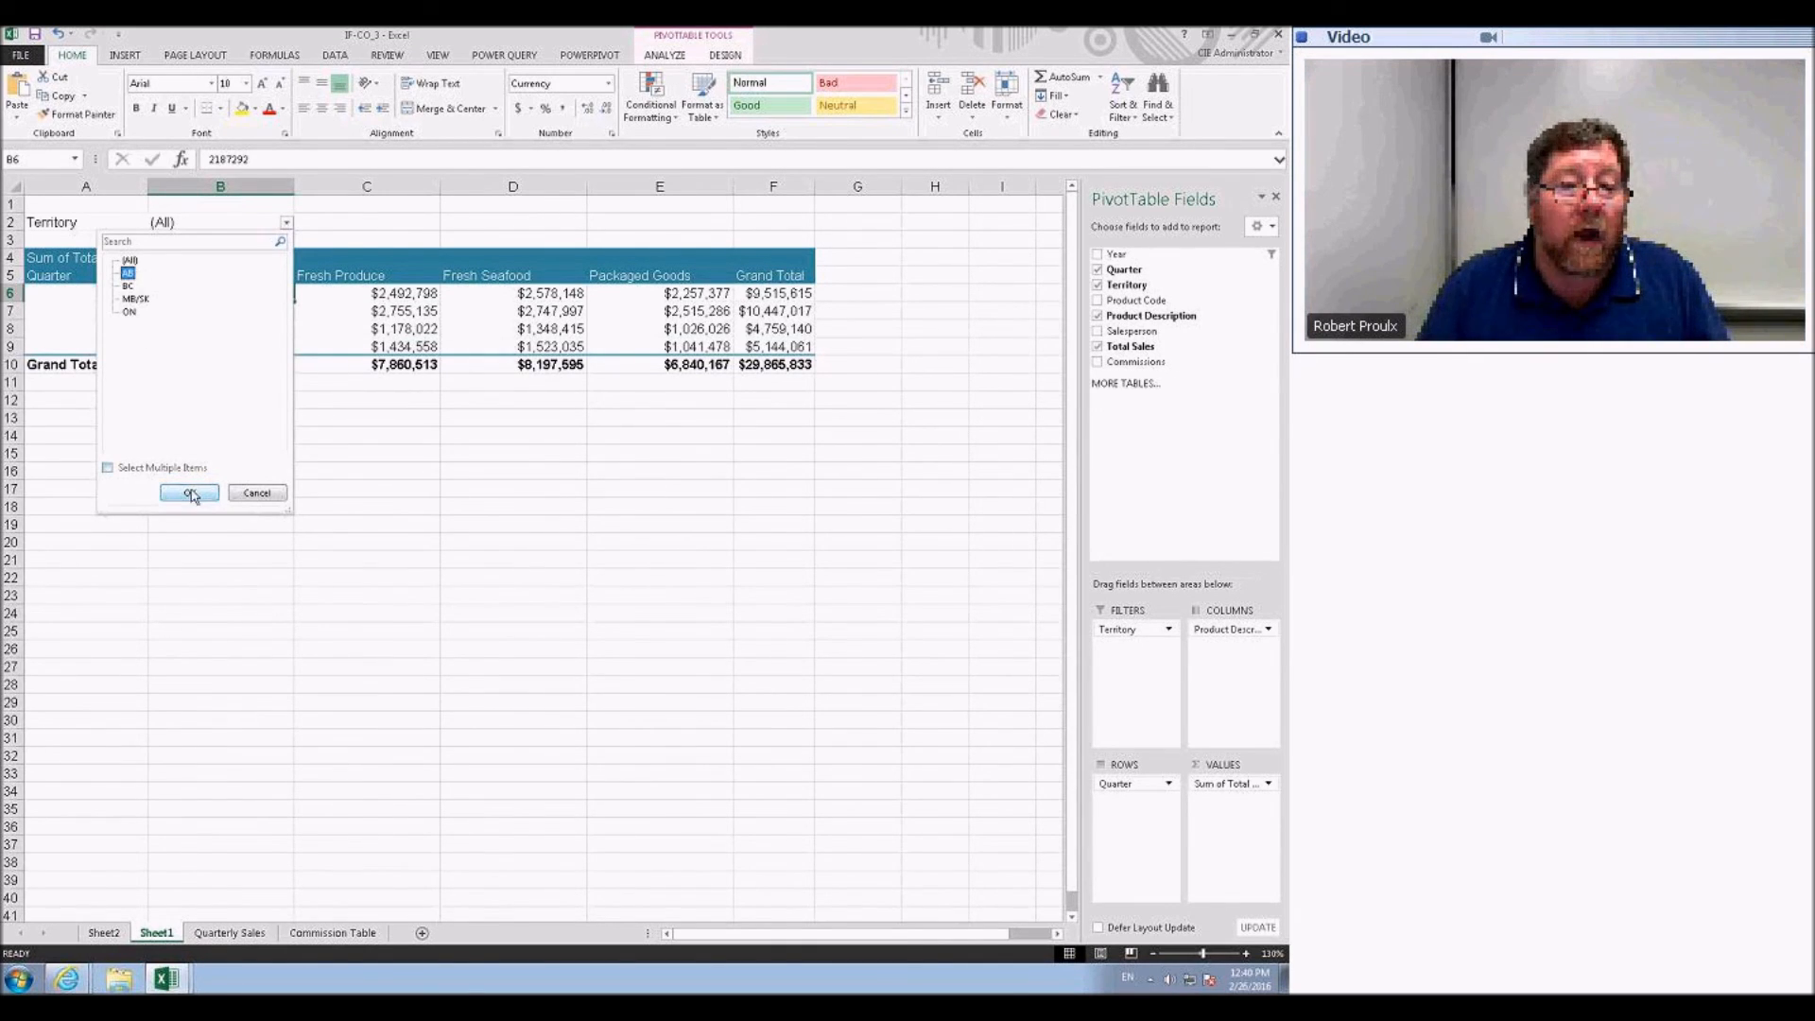
{"action": "left_click", "coordinate": [287, 224]}
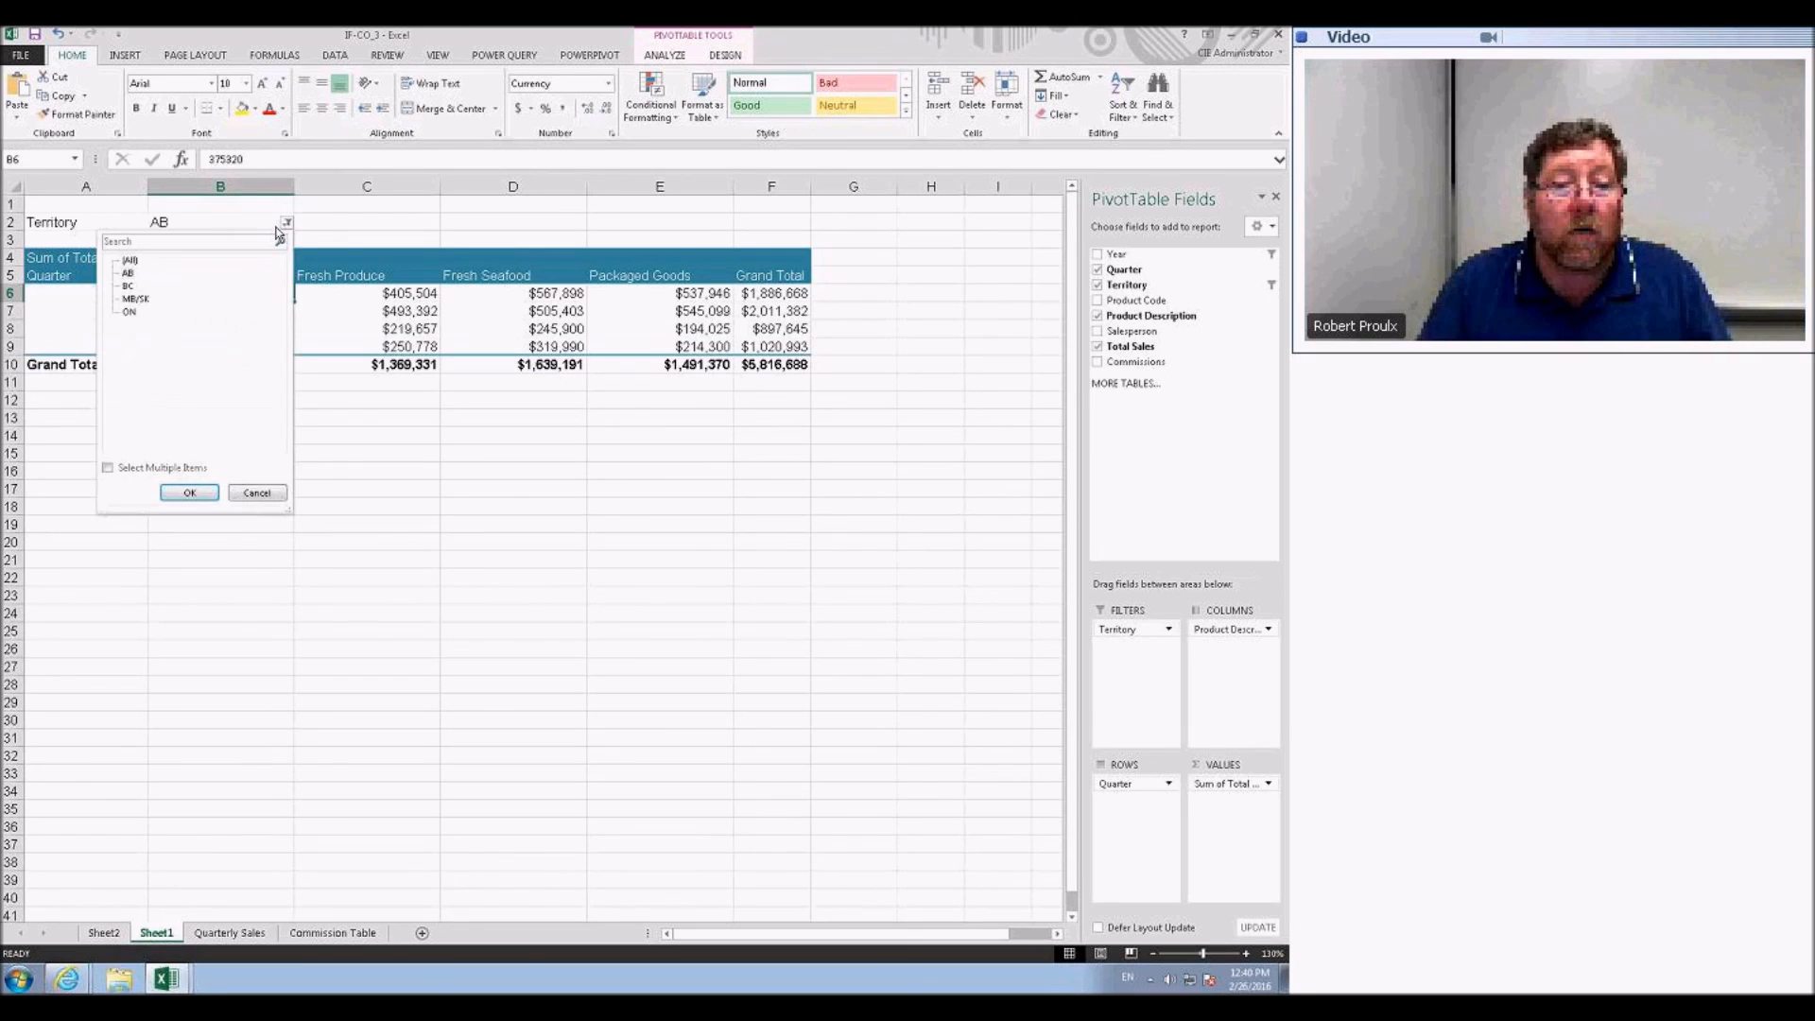
{"action": "left_click", "coordinate": [130, 260]}
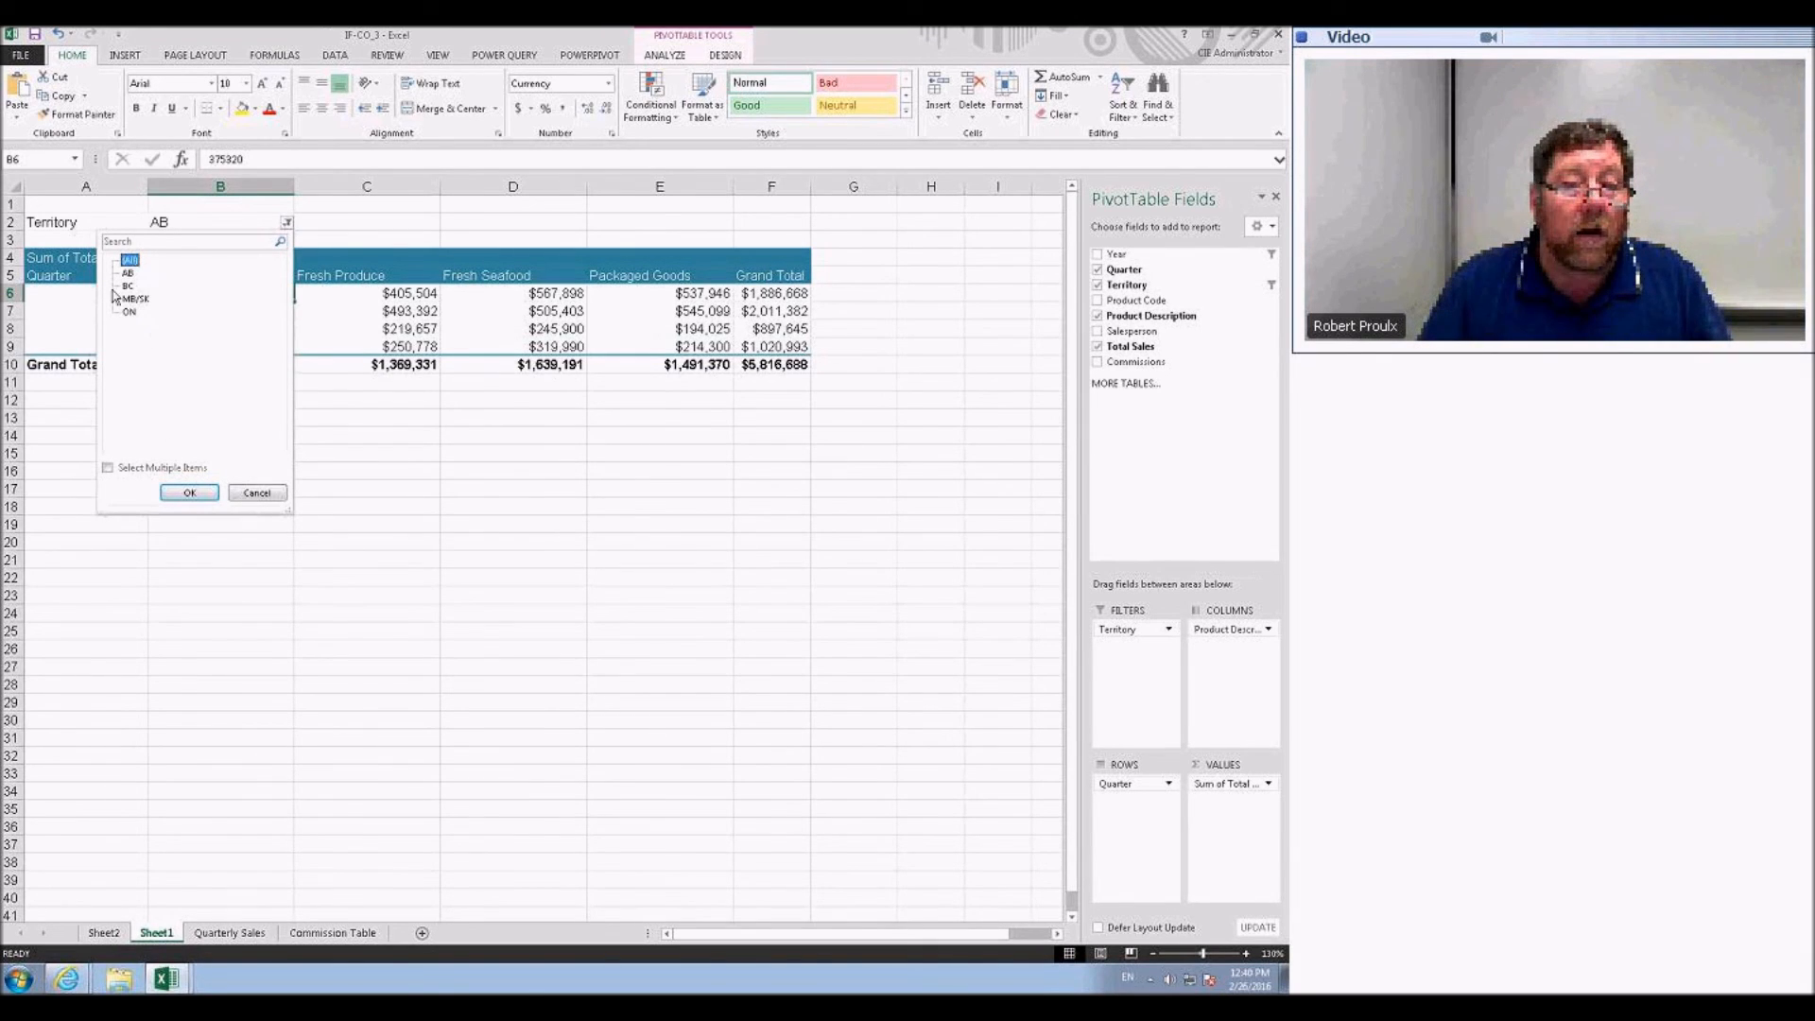
{"action": "left_click", "coordinate": [189, 493]}
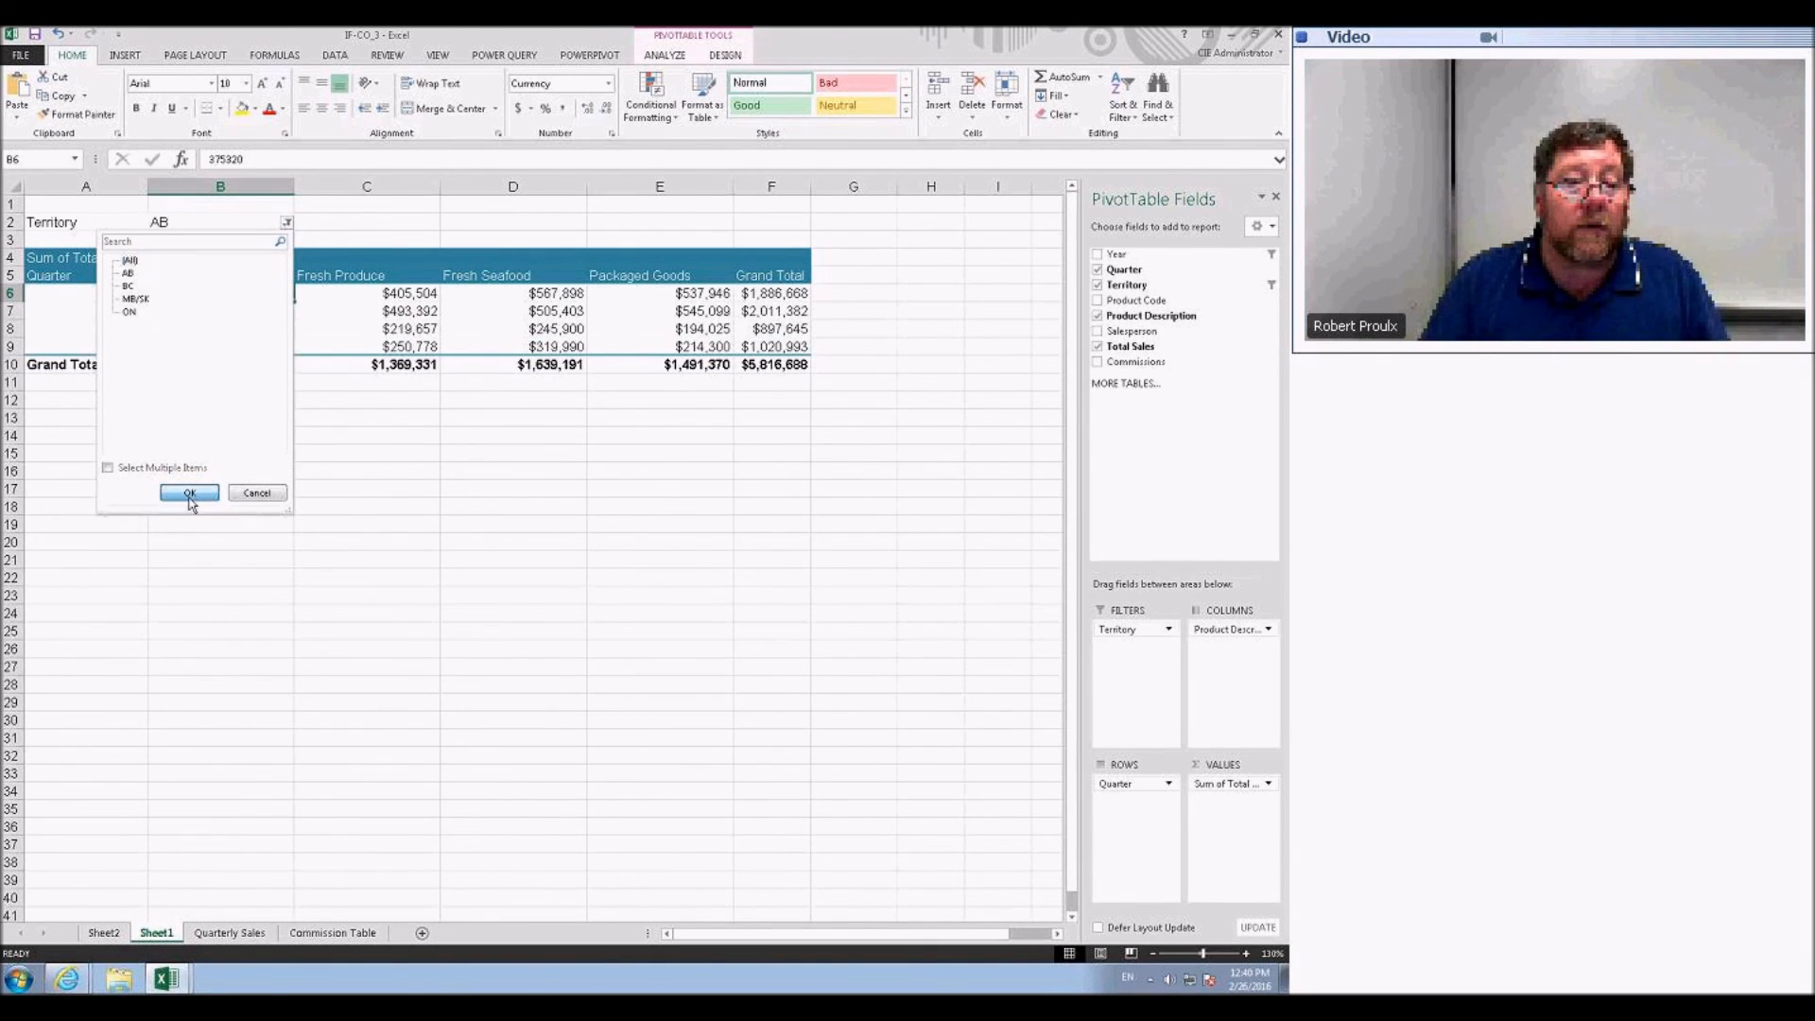
{"action": "left_click", "coordinate": [409, 313]}
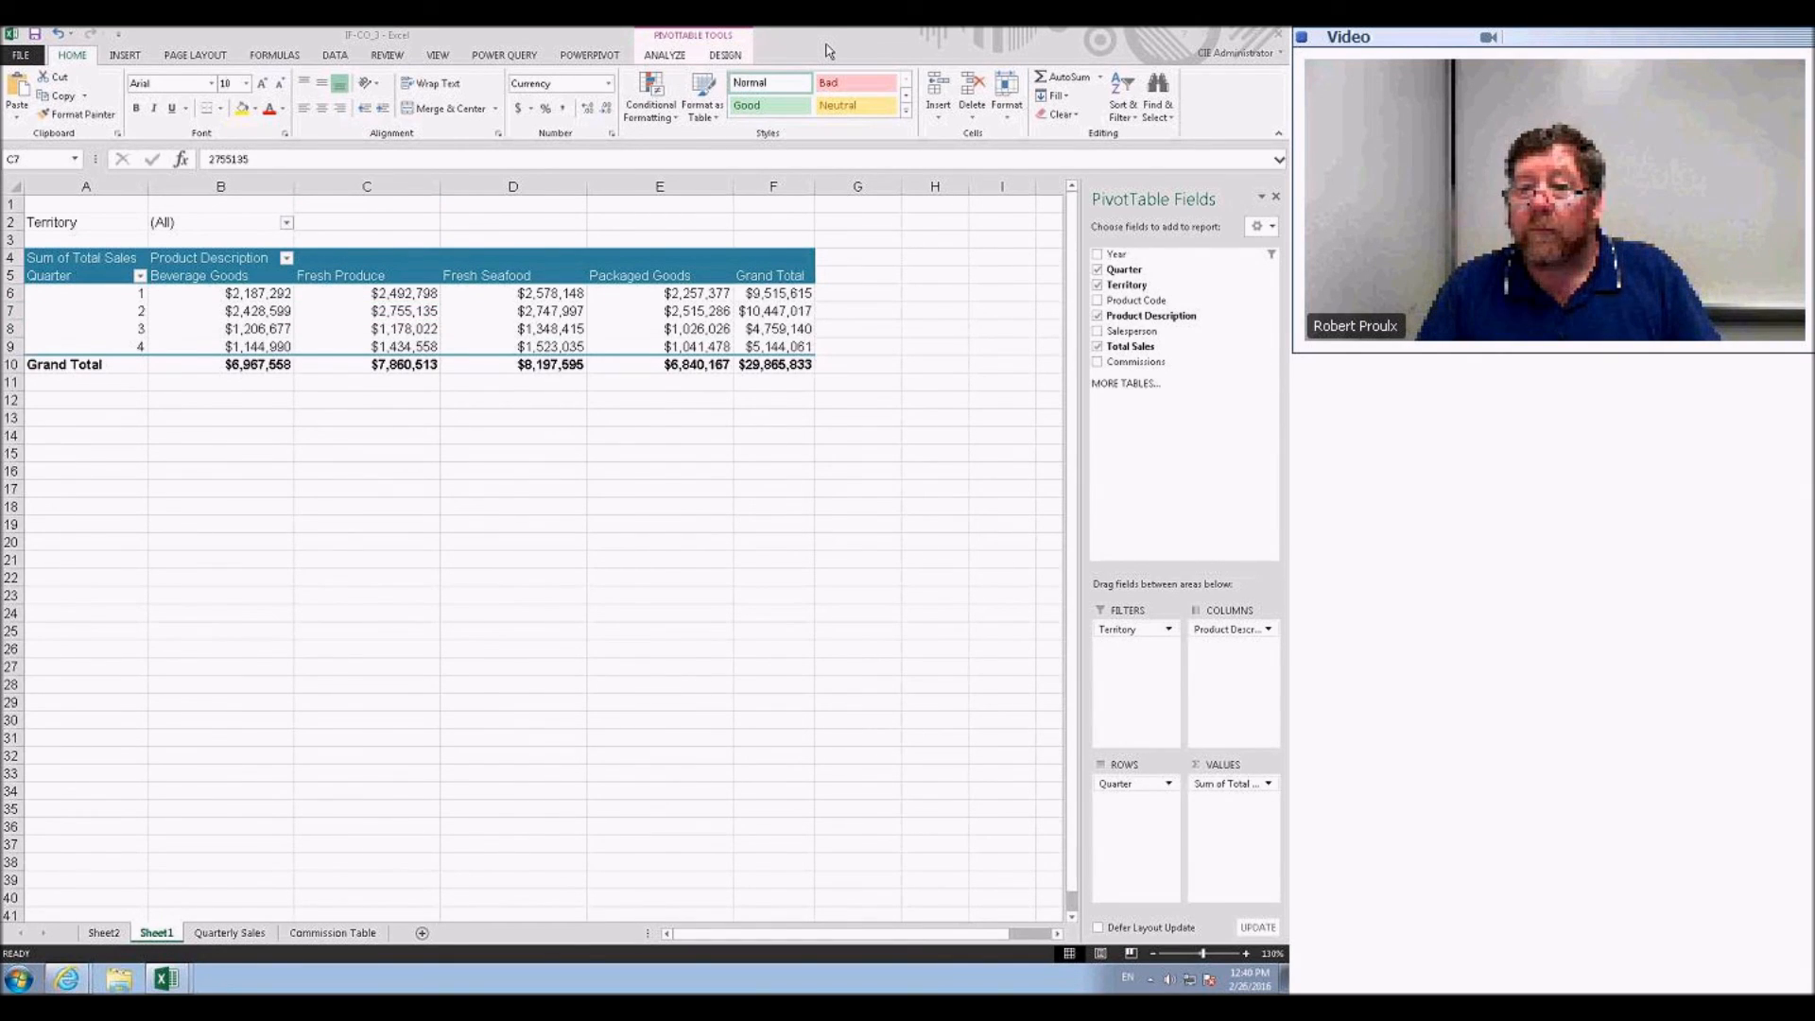
{"action": "left_click", "coordinate": [701, 231]}
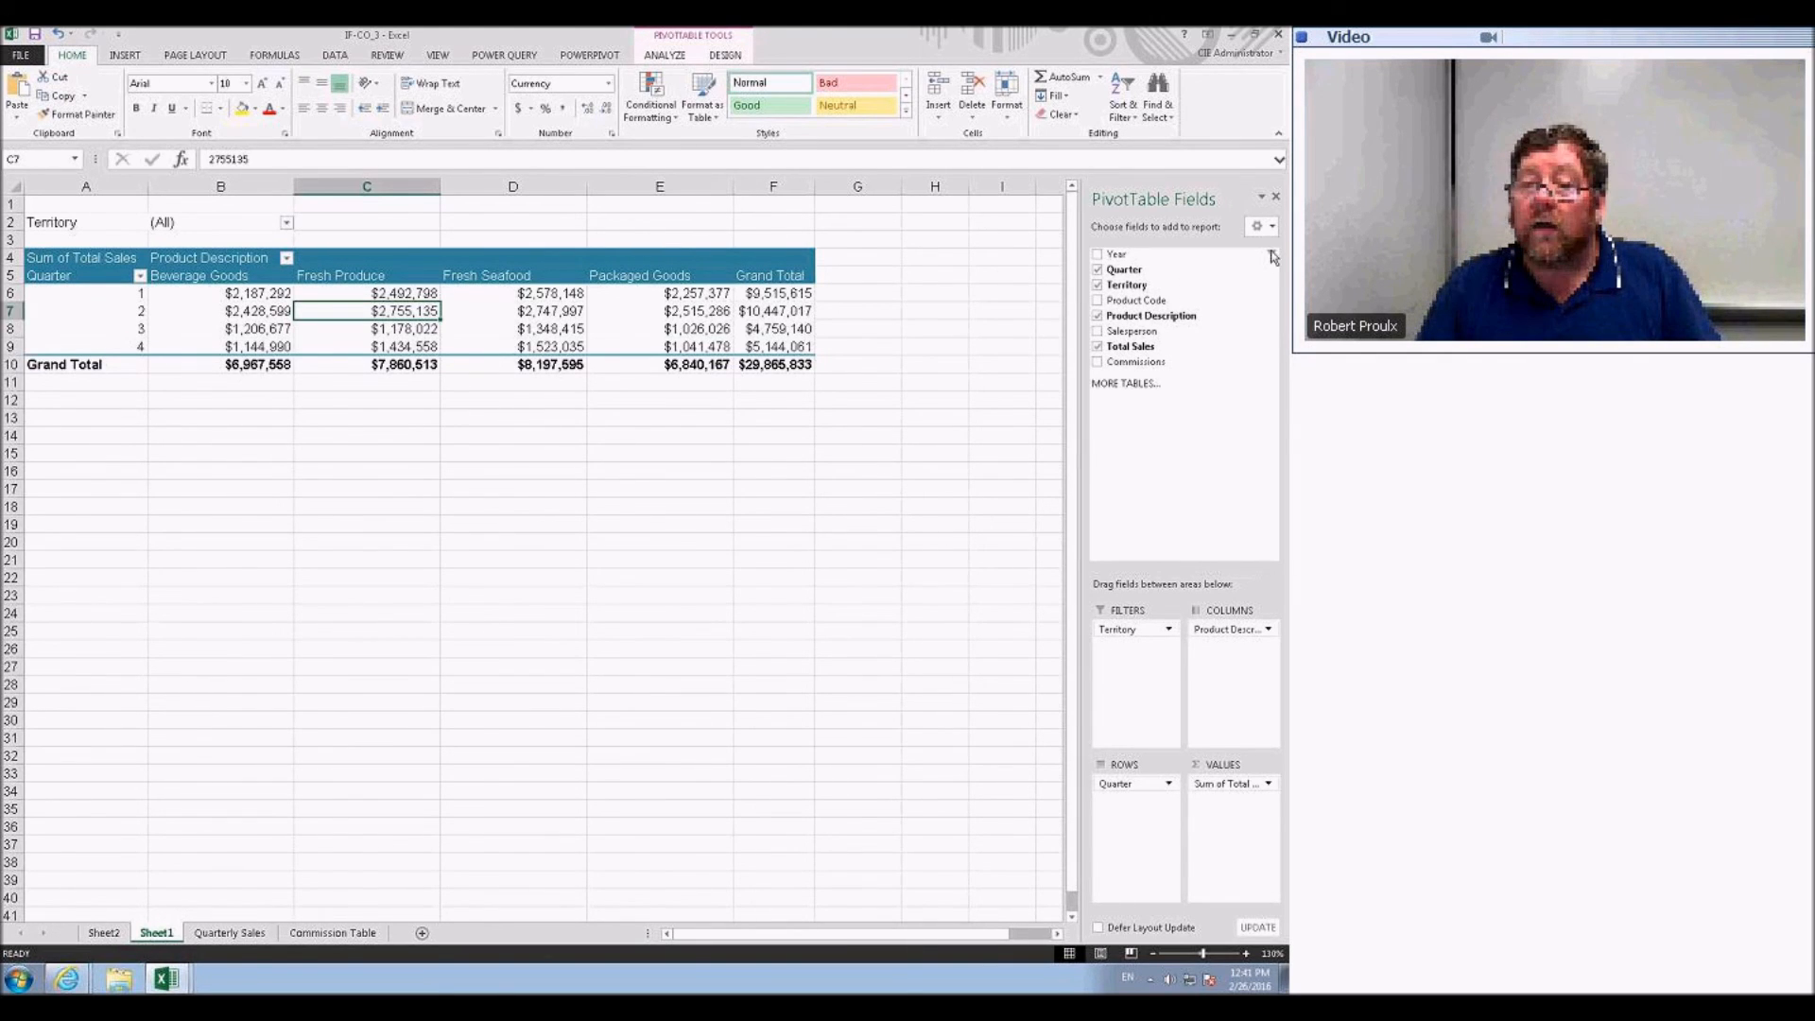
{"action": "left_click", "coordinate": [679, 57]}
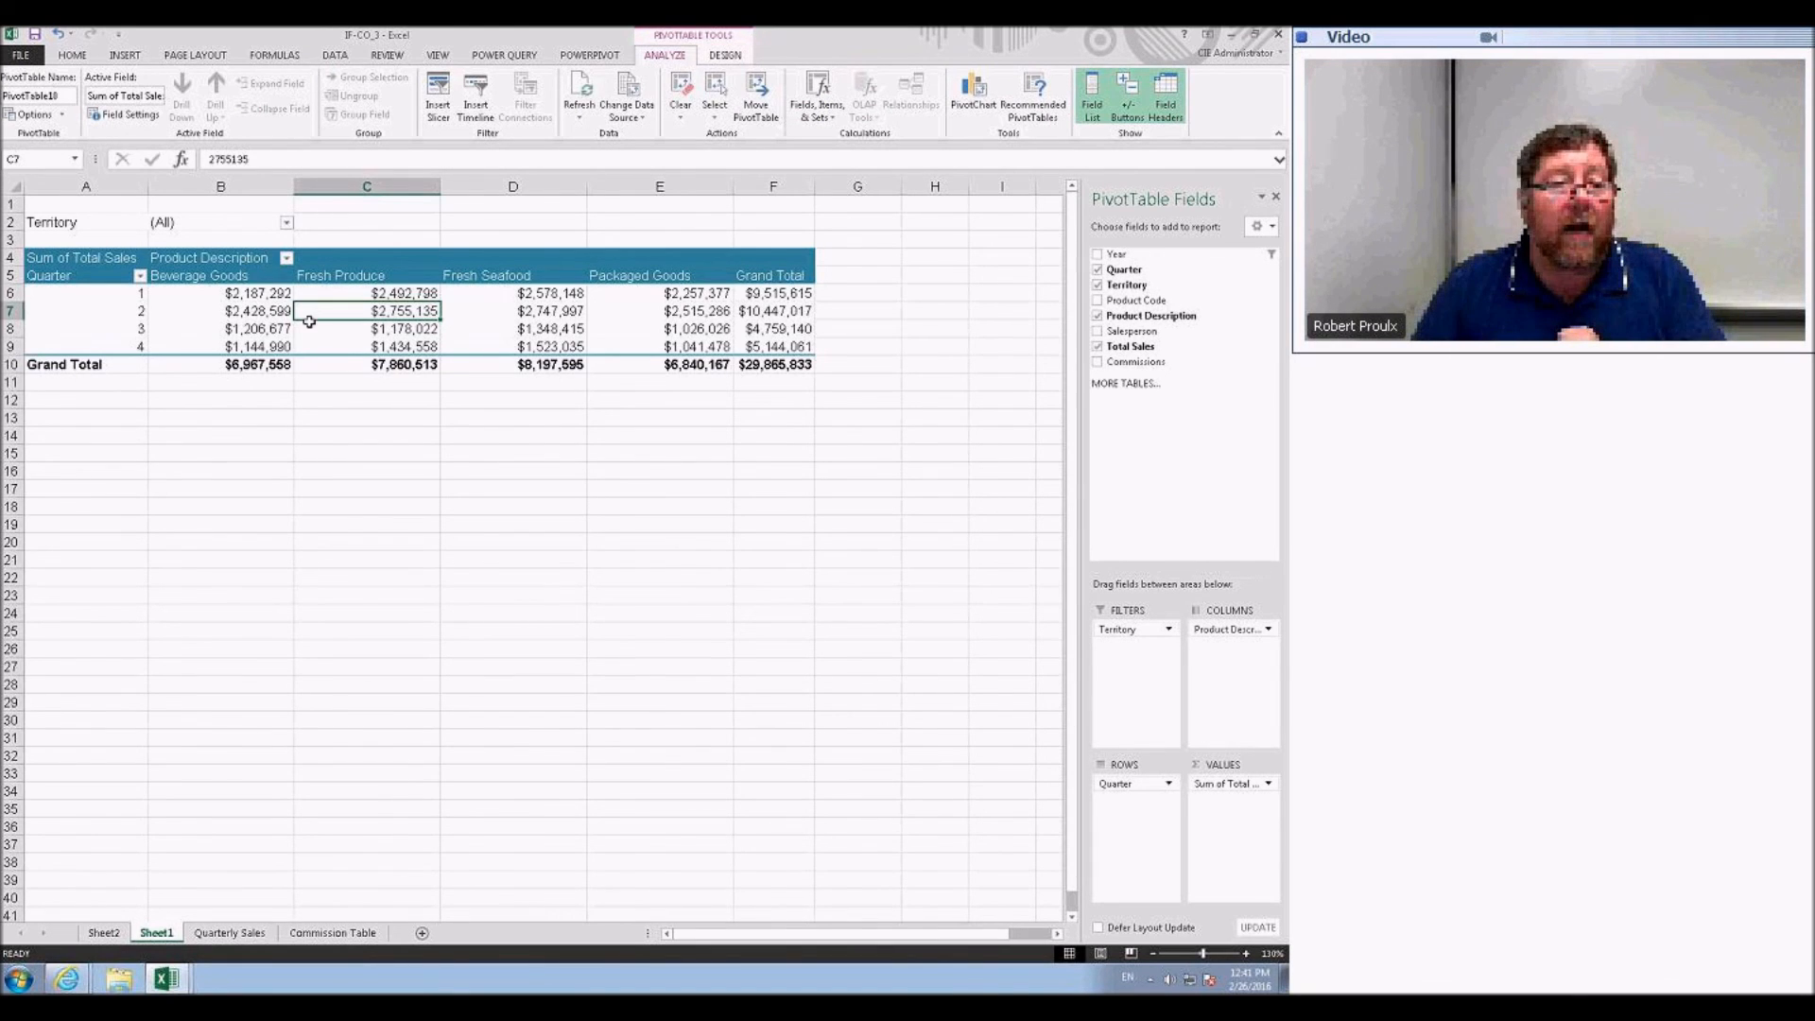
{"action": "left_click", "coordinate": [62, 115]}
{"action": "left_click", "coordinate": [68, 163]}
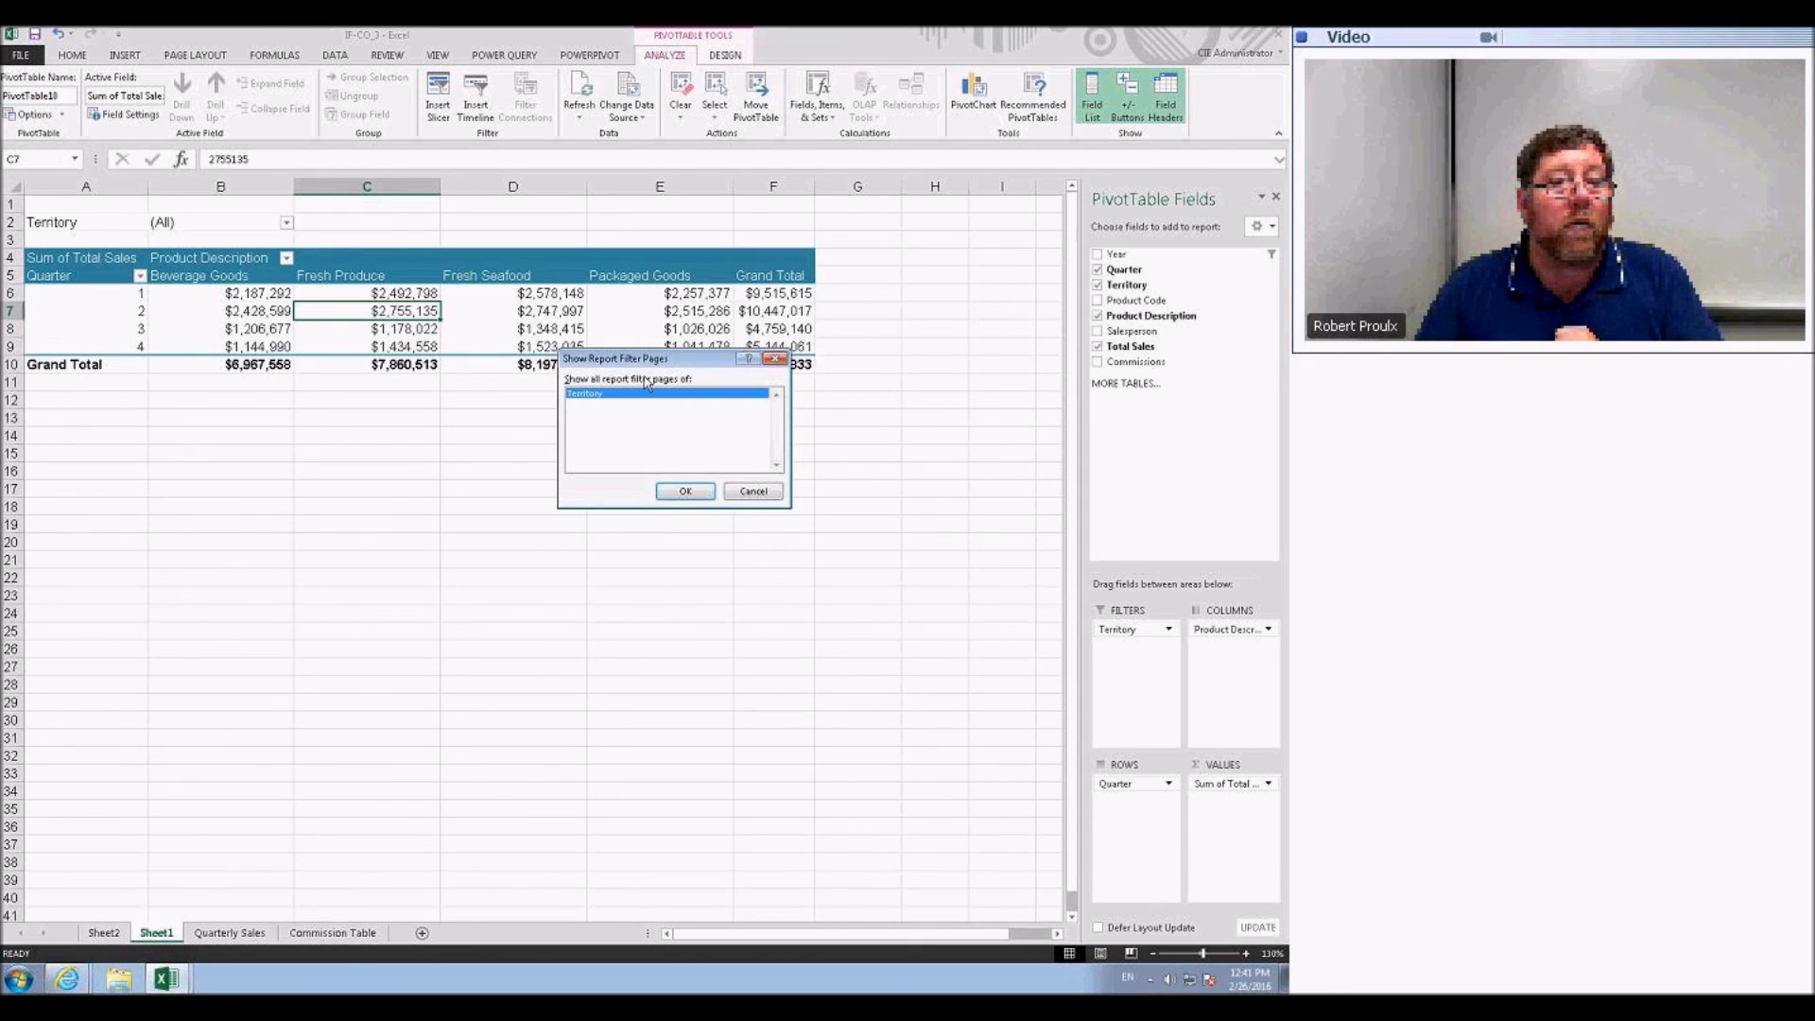
{"action": "left_click_drag", "start_coordinate": [651, 360], "coordinate": [913, 293]}
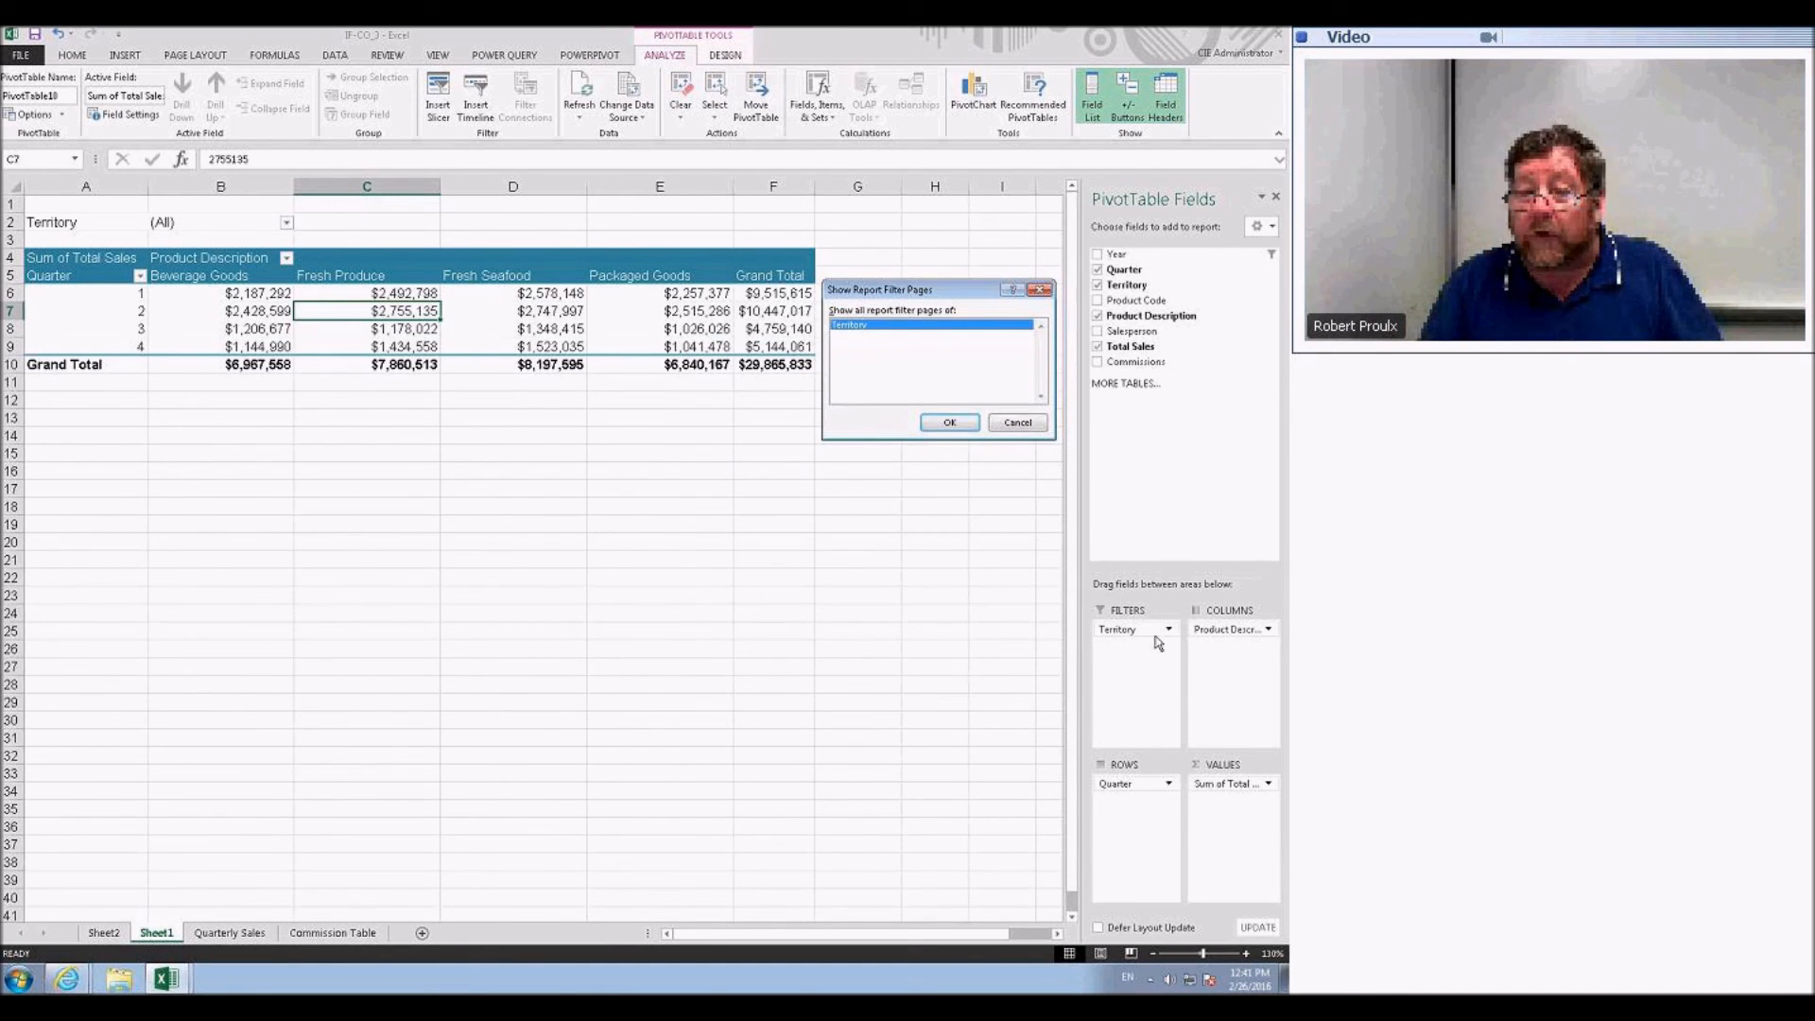
{"action": "left_click", "coordinate": [1014, 424]}
- Add the Year field to the pivot table's report filters below Territory and set its filter to all years
{"action": "left_click_drag", "start_coordinate": [1115, 254], "coordinate": [1128, 652]}
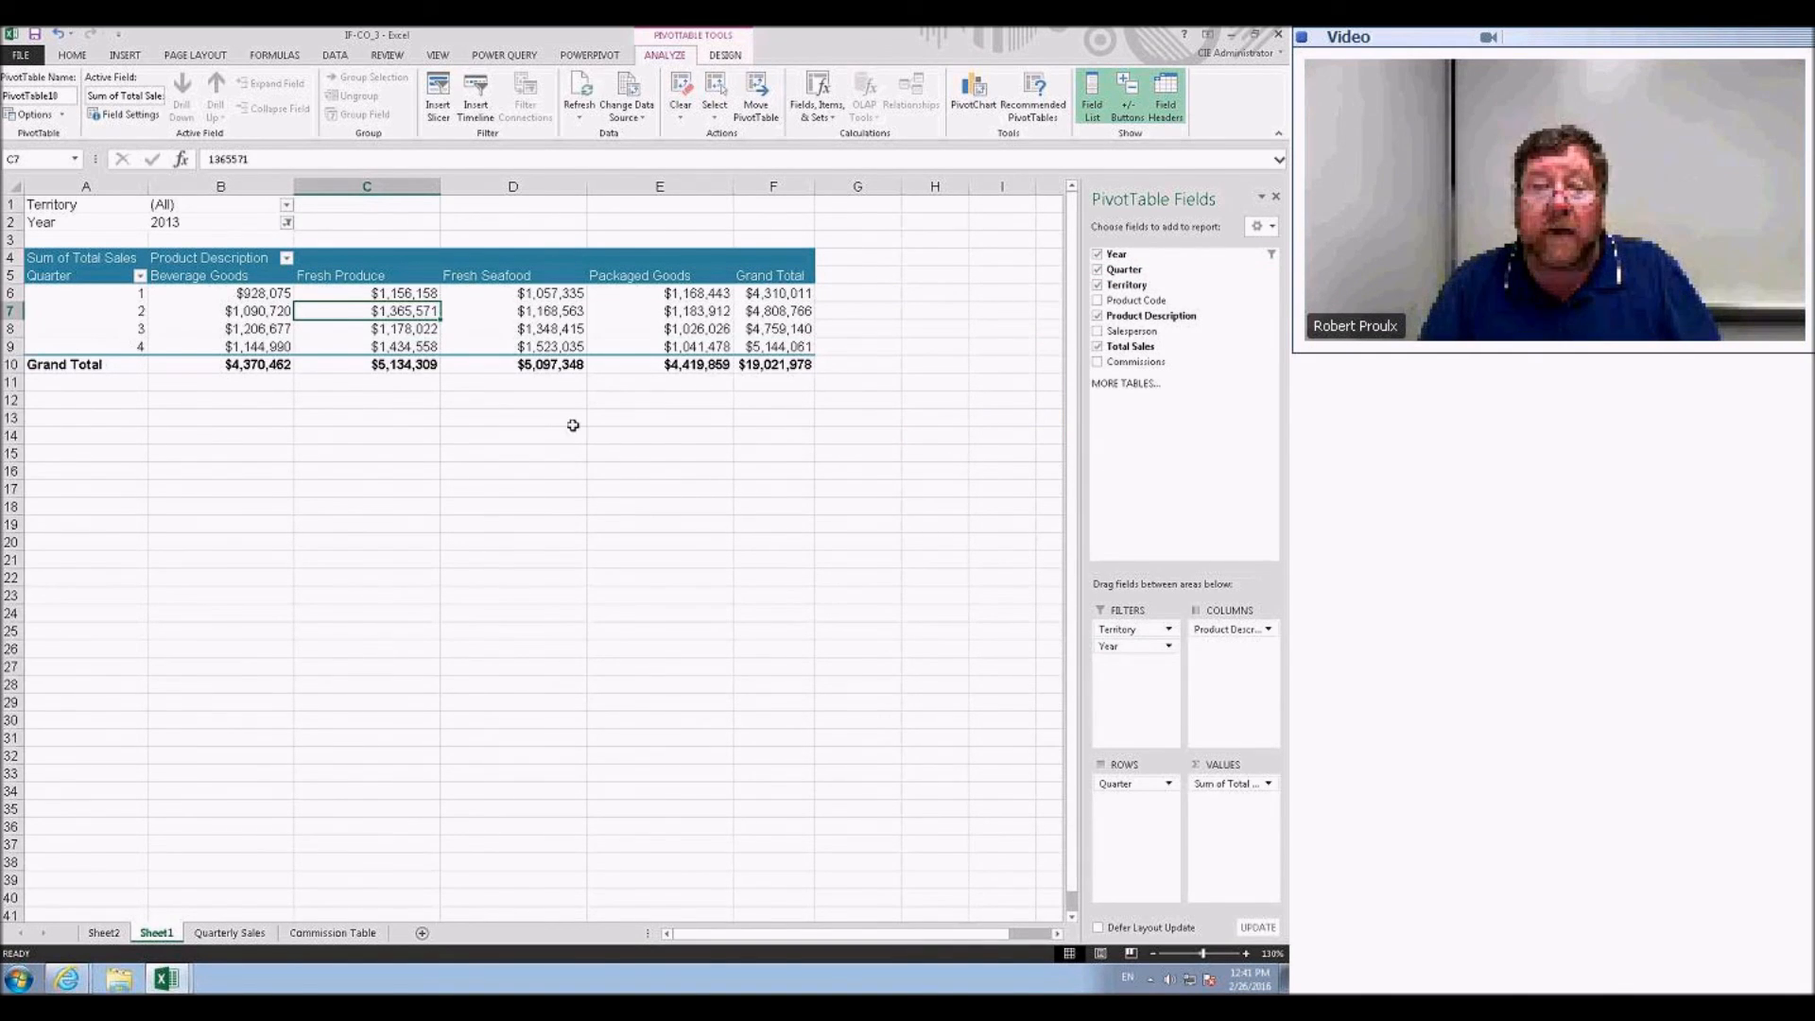
{"action": "left_click", "coordinate": [286, 222]}
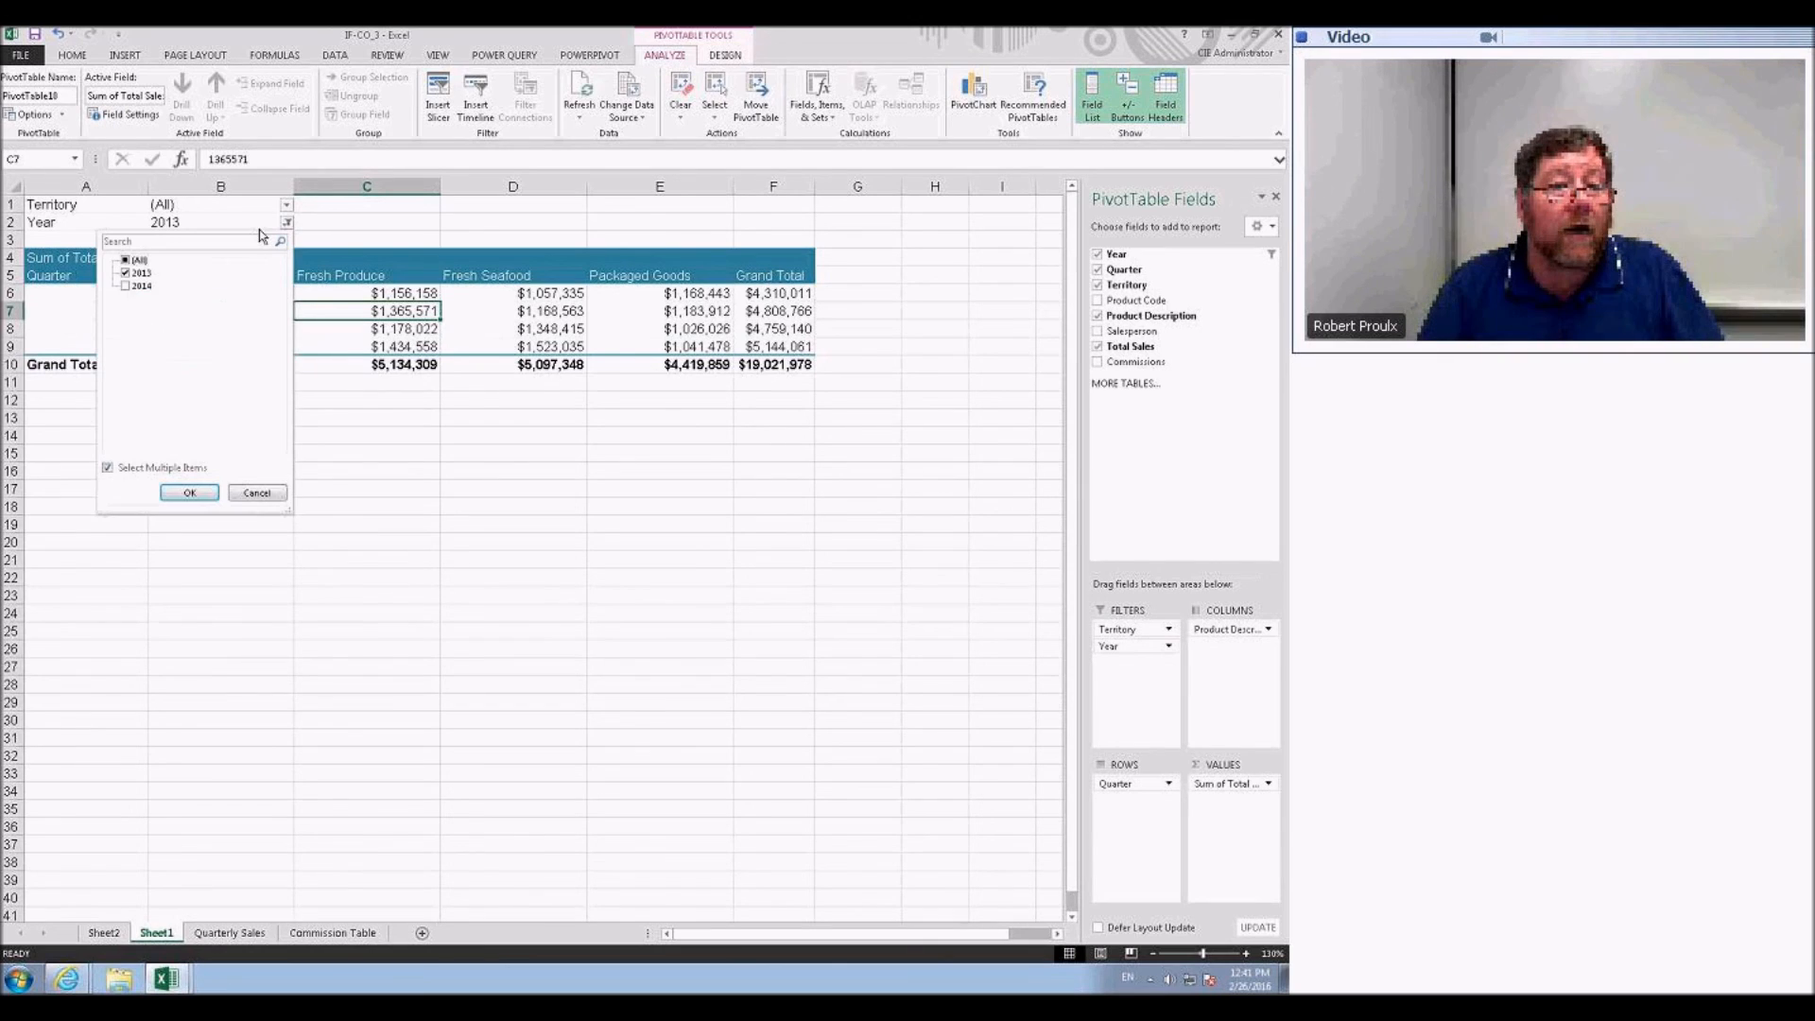
{"action": "left_click", "coordinate": [126, 261]}
{"action": "left_click", "coordinate": [189, 493]}
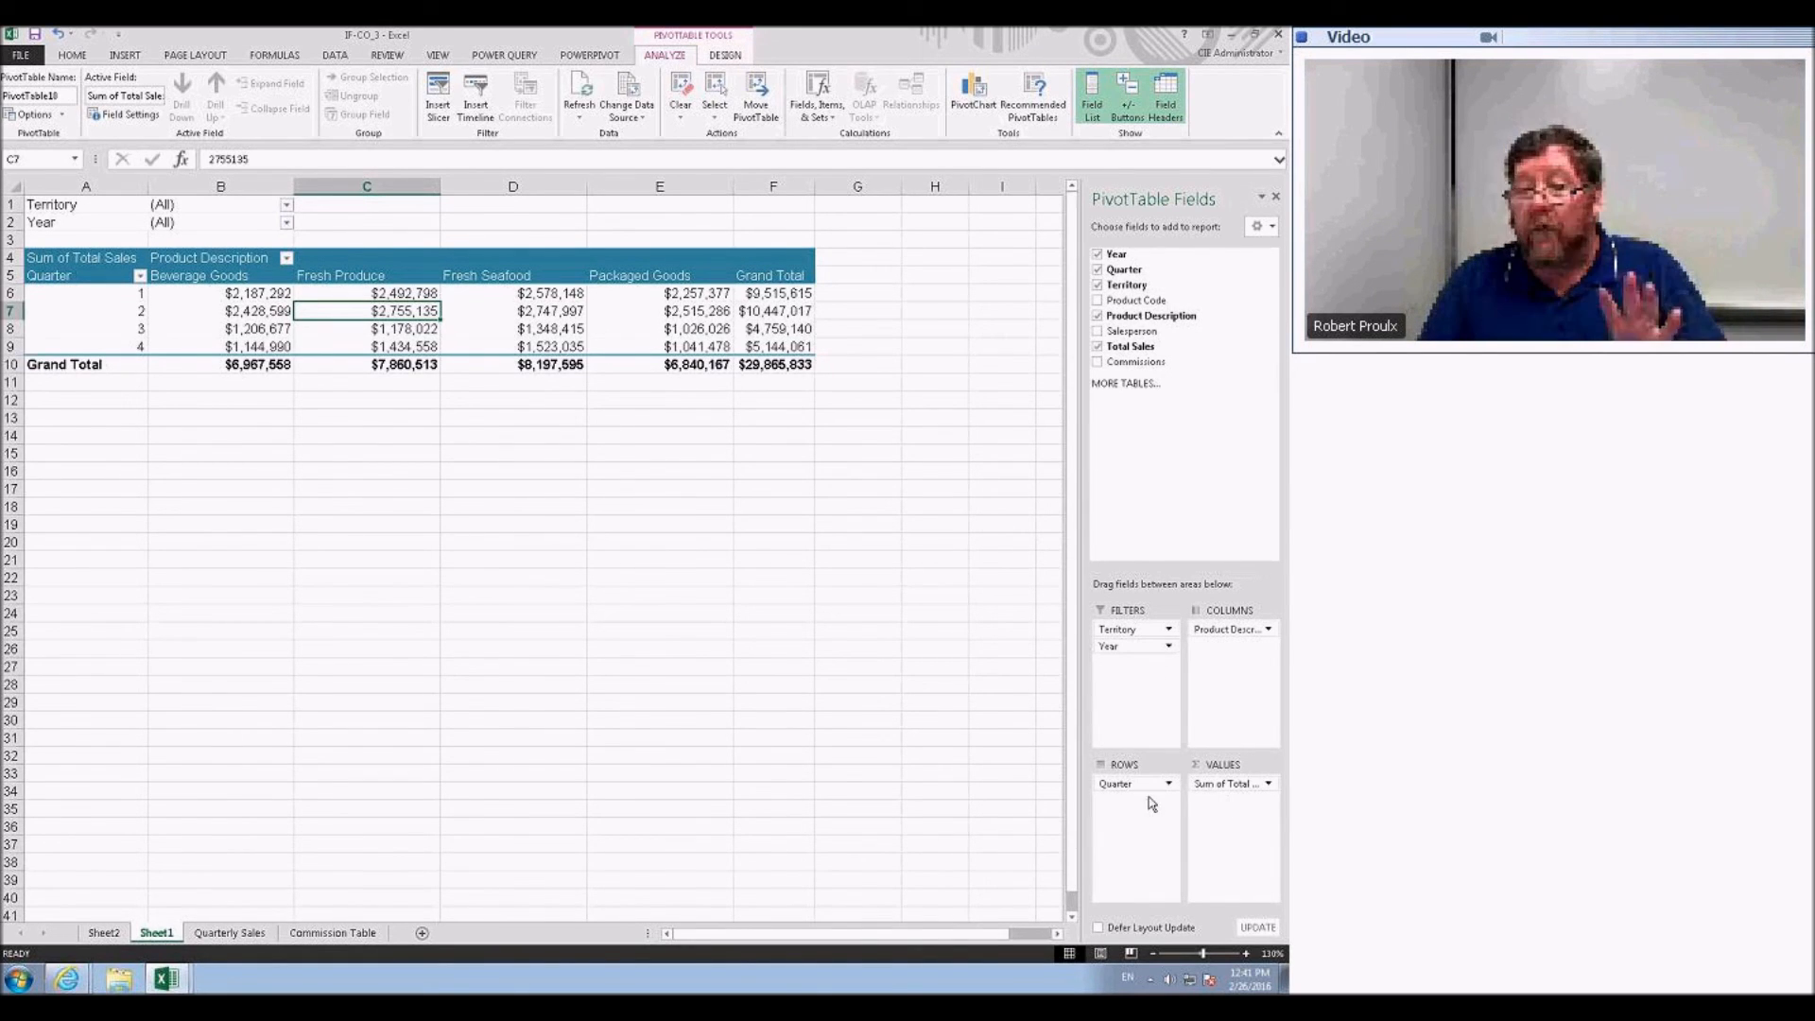
- Generate separate report filter pages from the pivot table for each Territory value
{"action": "left_click", "coordinate": [61, 114]}
{"action": "left_click", "coordinate": [59, 154]}
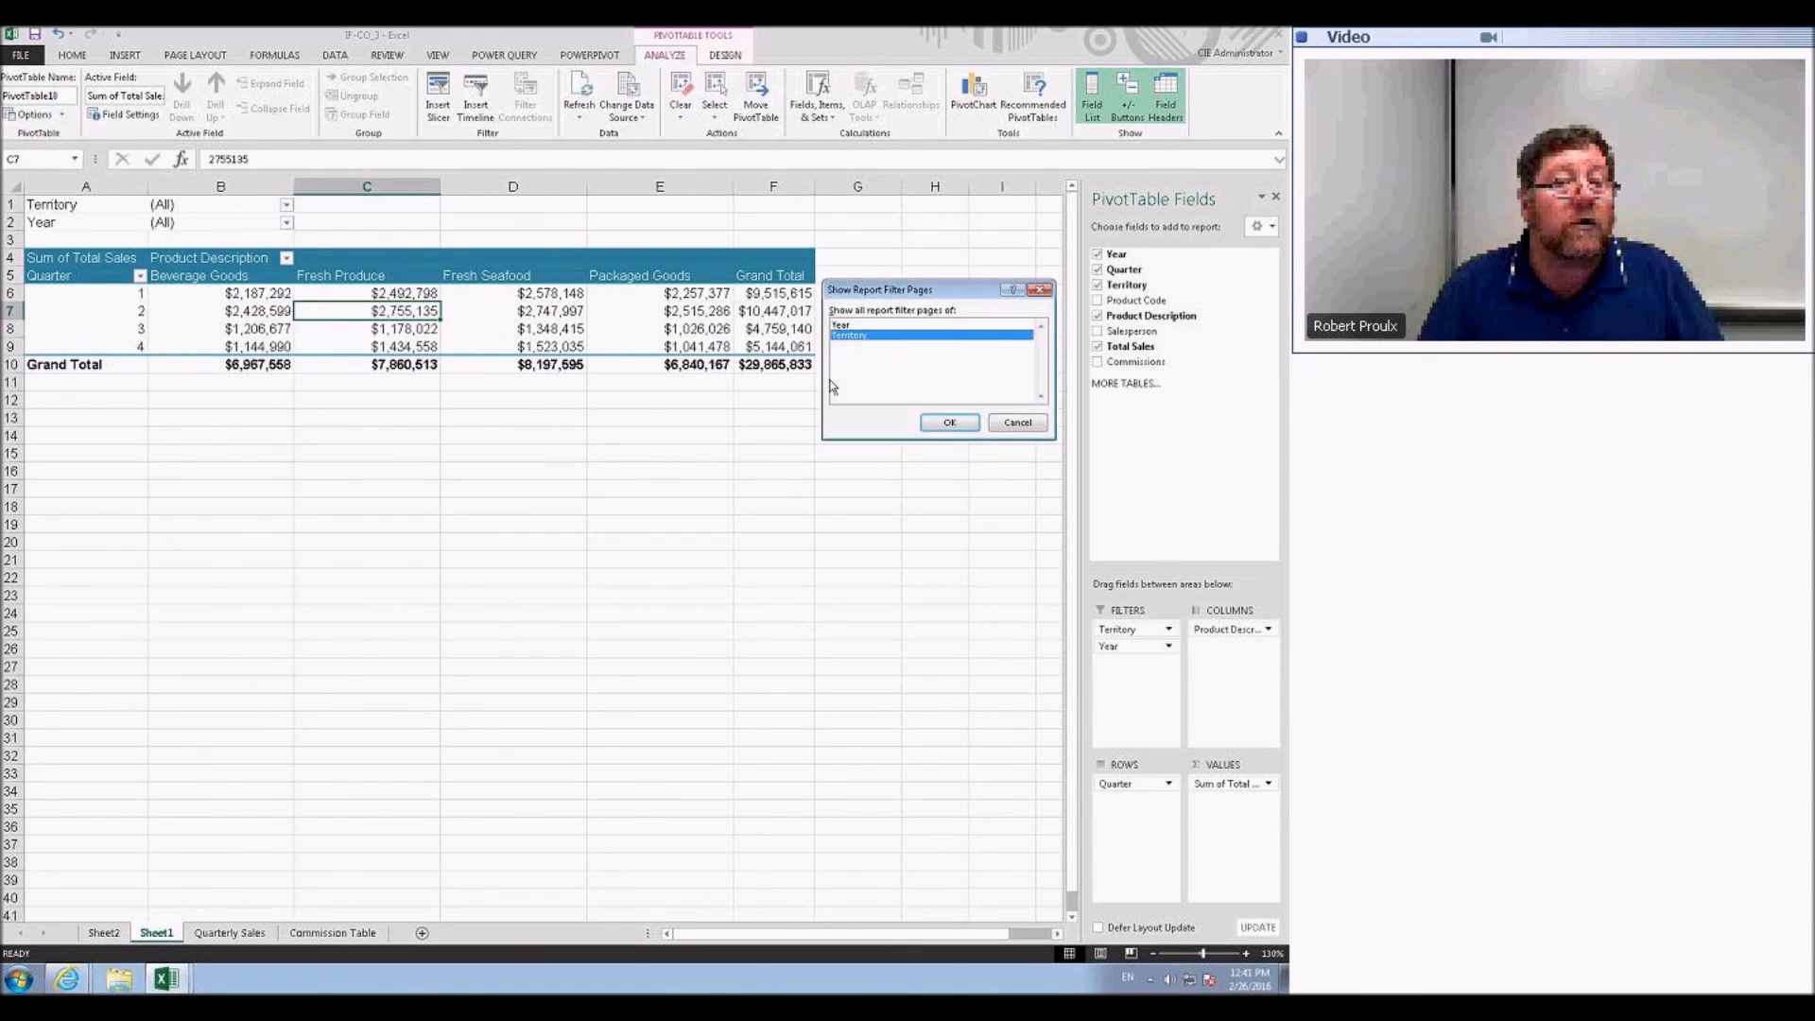
{"action": "left_click_drag", "start_coordinate": [940, 289], "coordinate": [557, 425]}
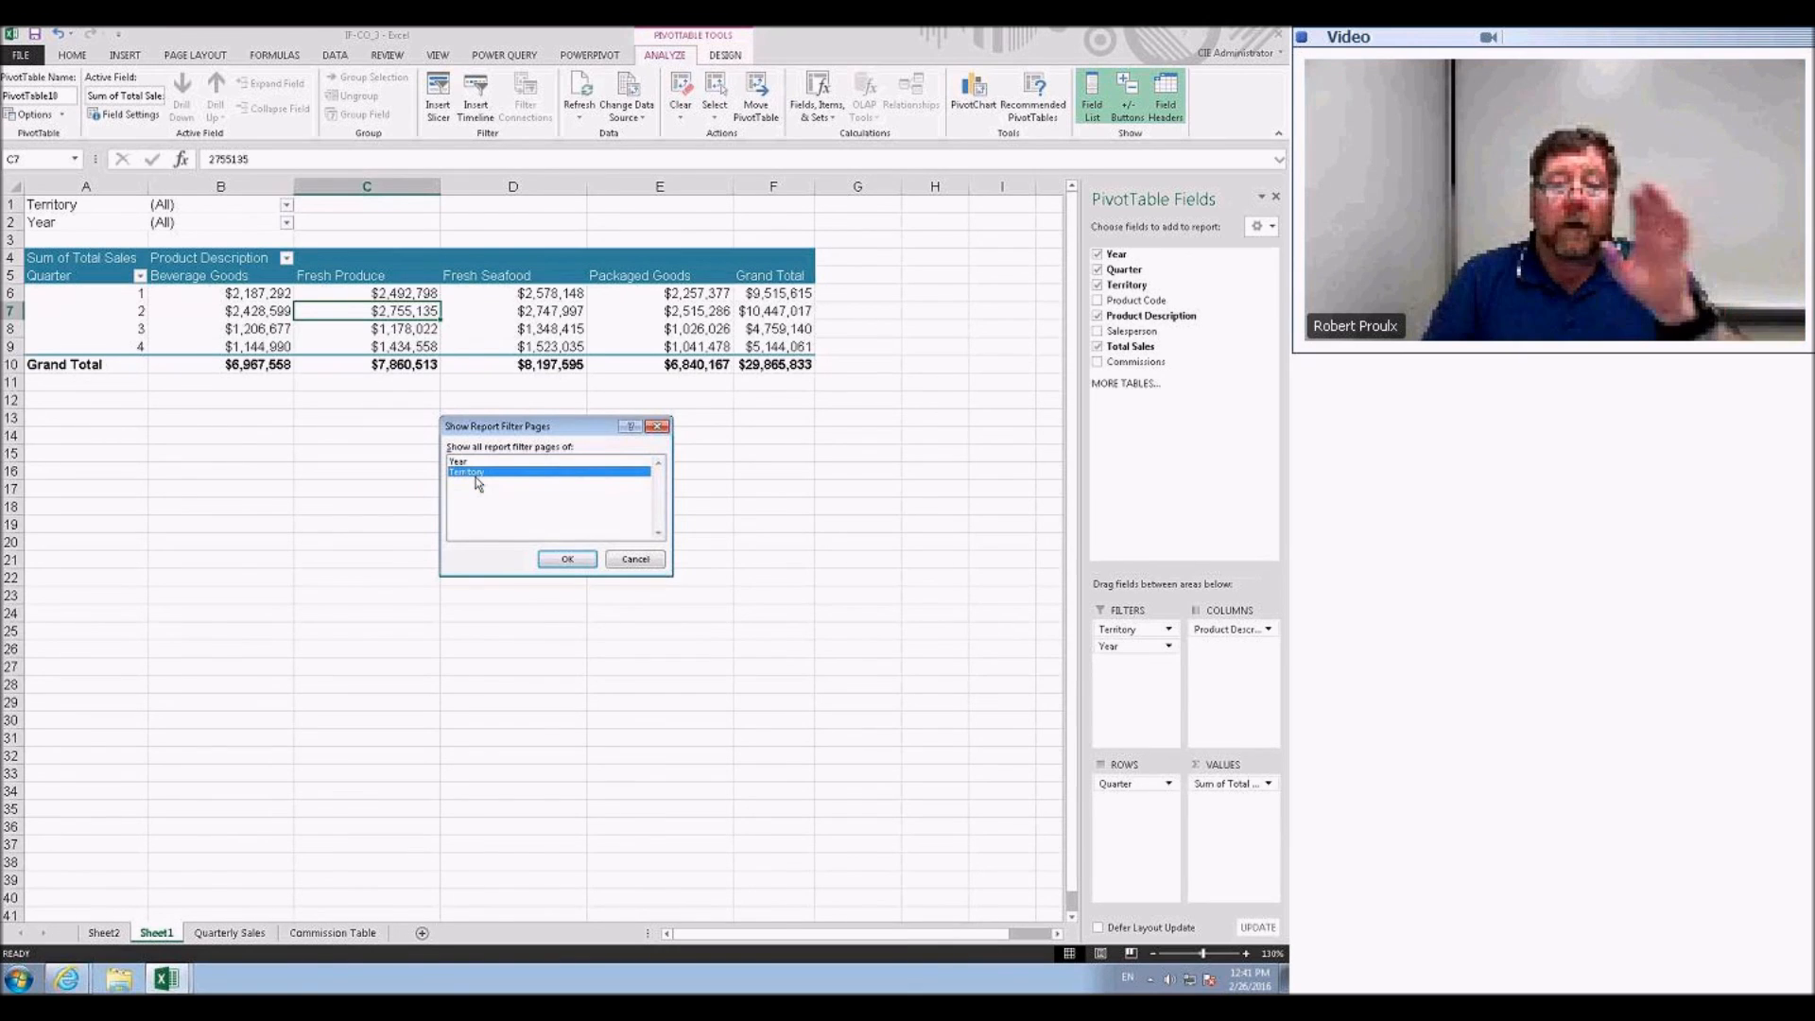
{"action": "left_click", "coordinate": [567, 559]}
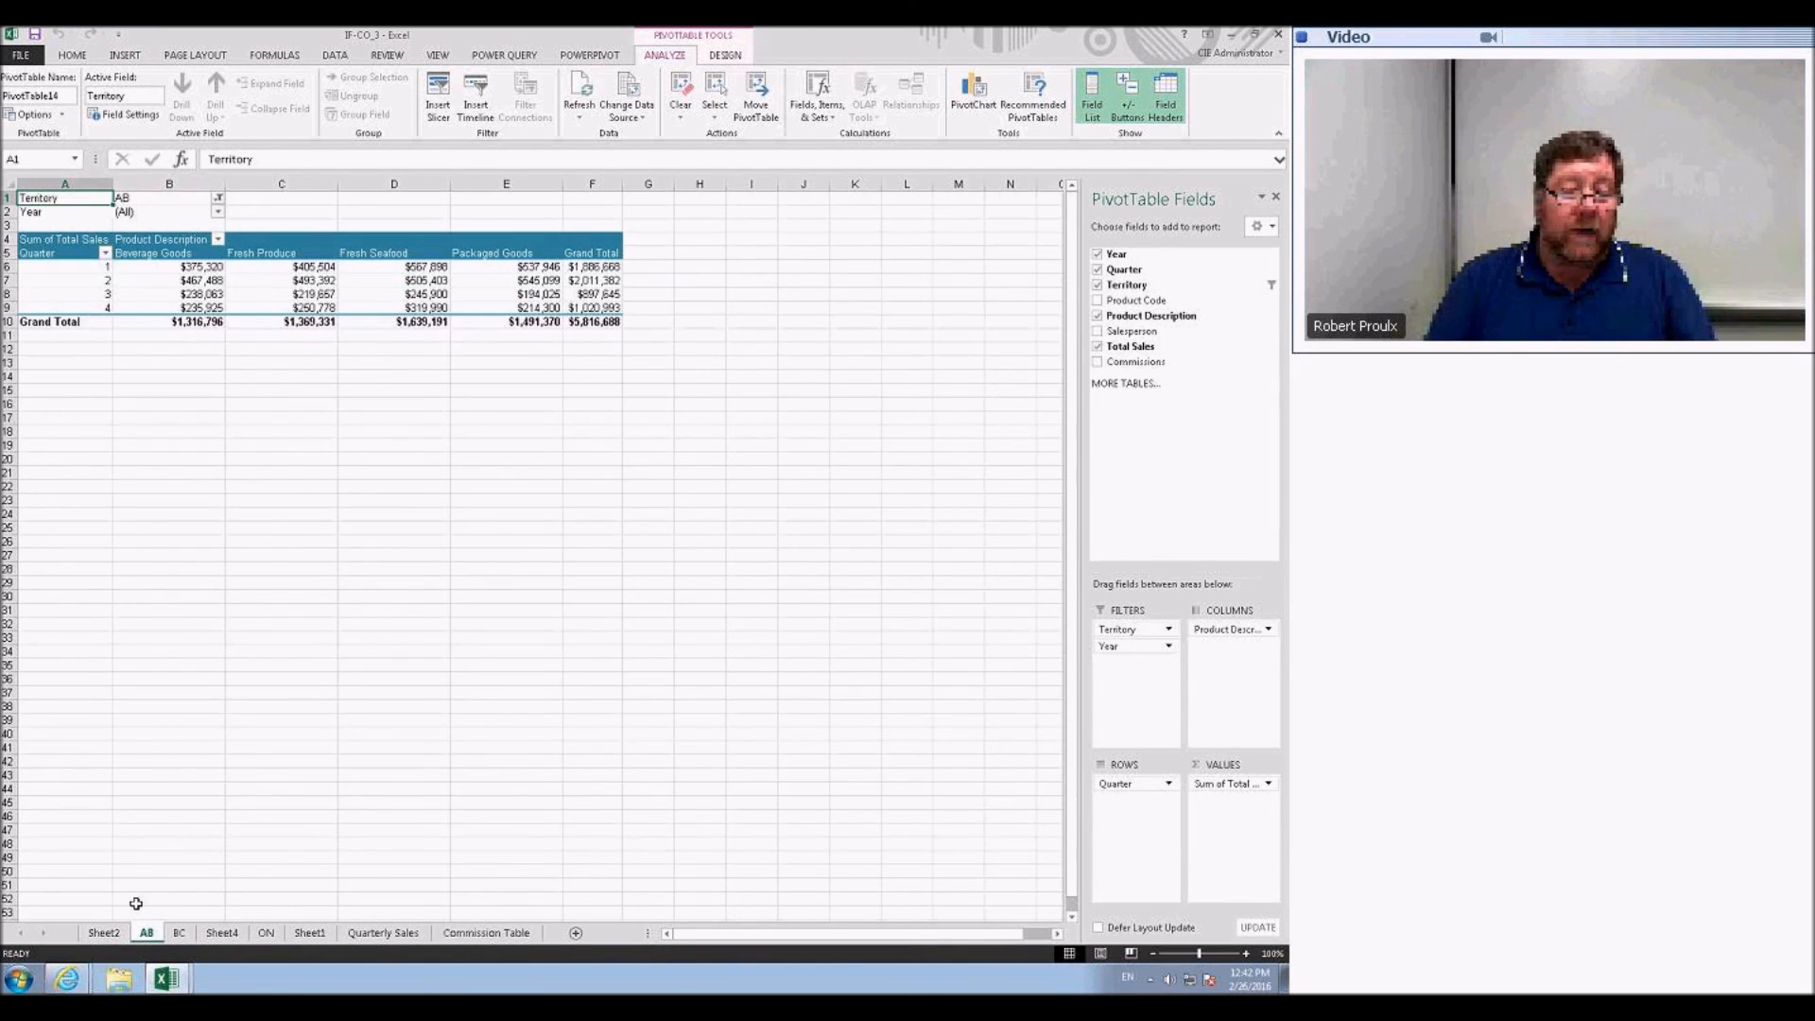
- Review the AB and BC territory sheets, and rename Sheet4, which holds the MB/SK territory, as MB SK
{"action": "left_click", "coordinate": [106, 934]}
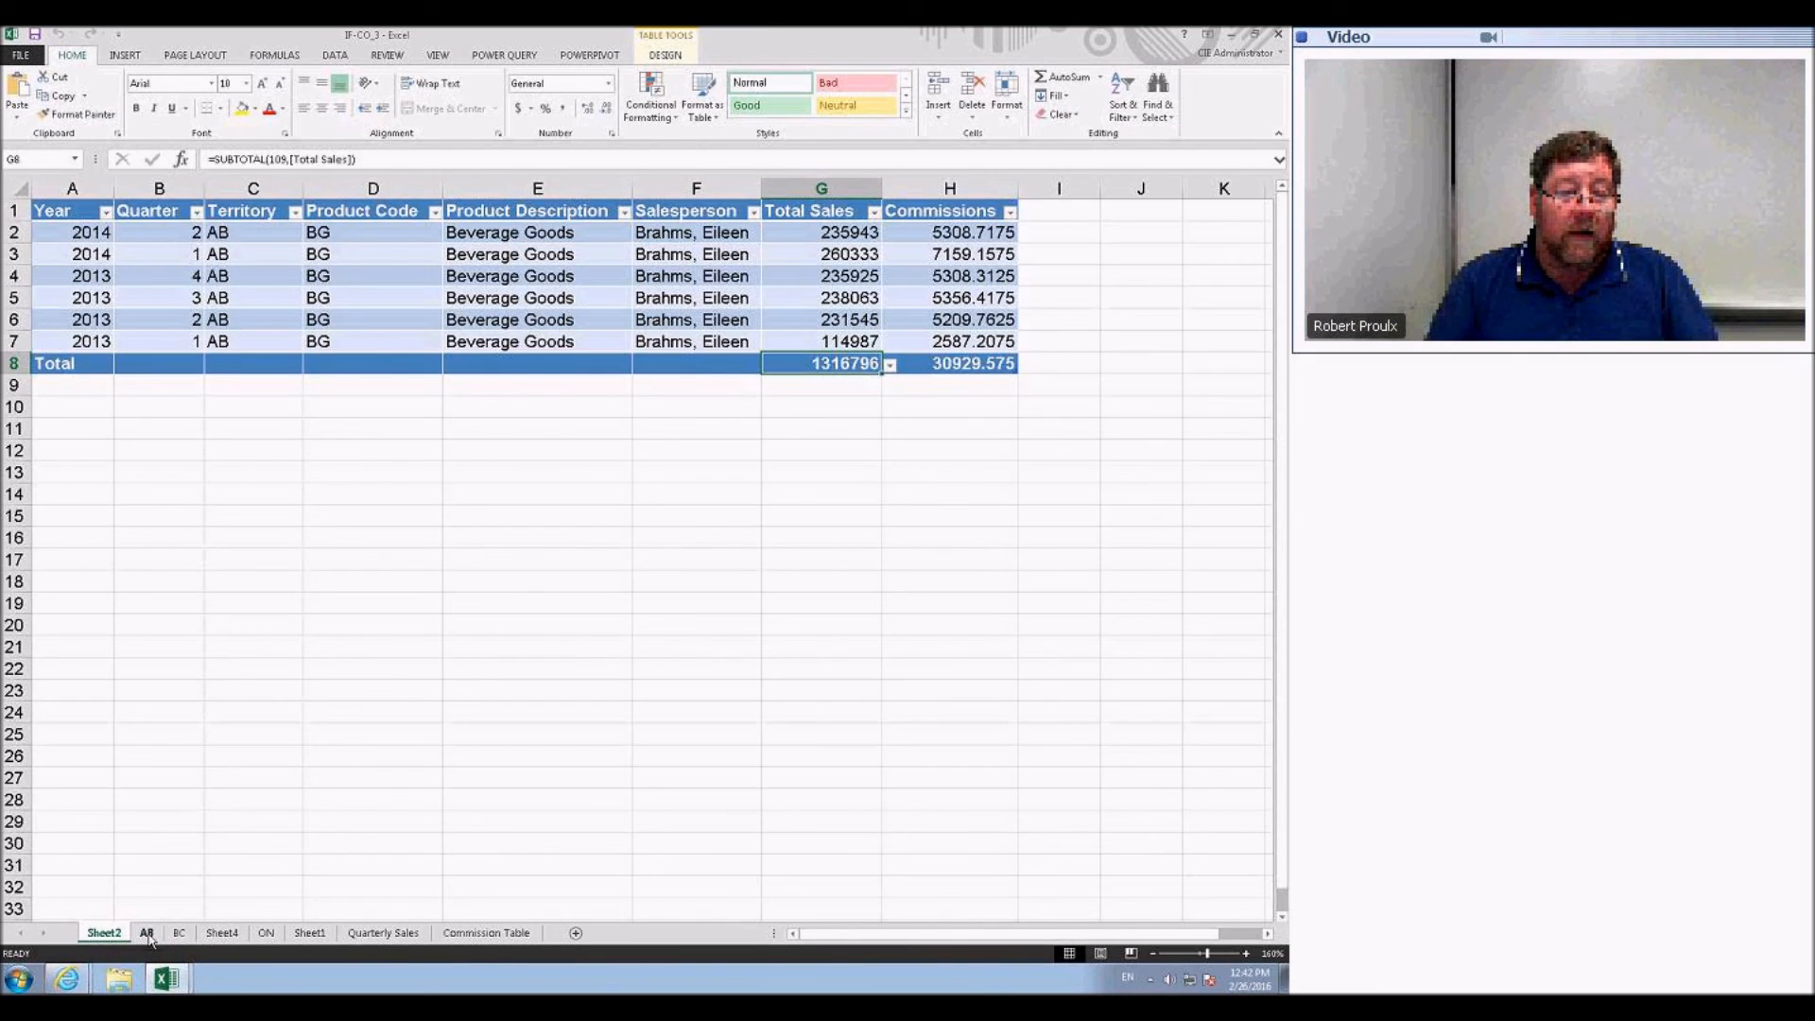
{"action": "left_click", "coordinate": [147, 934]}
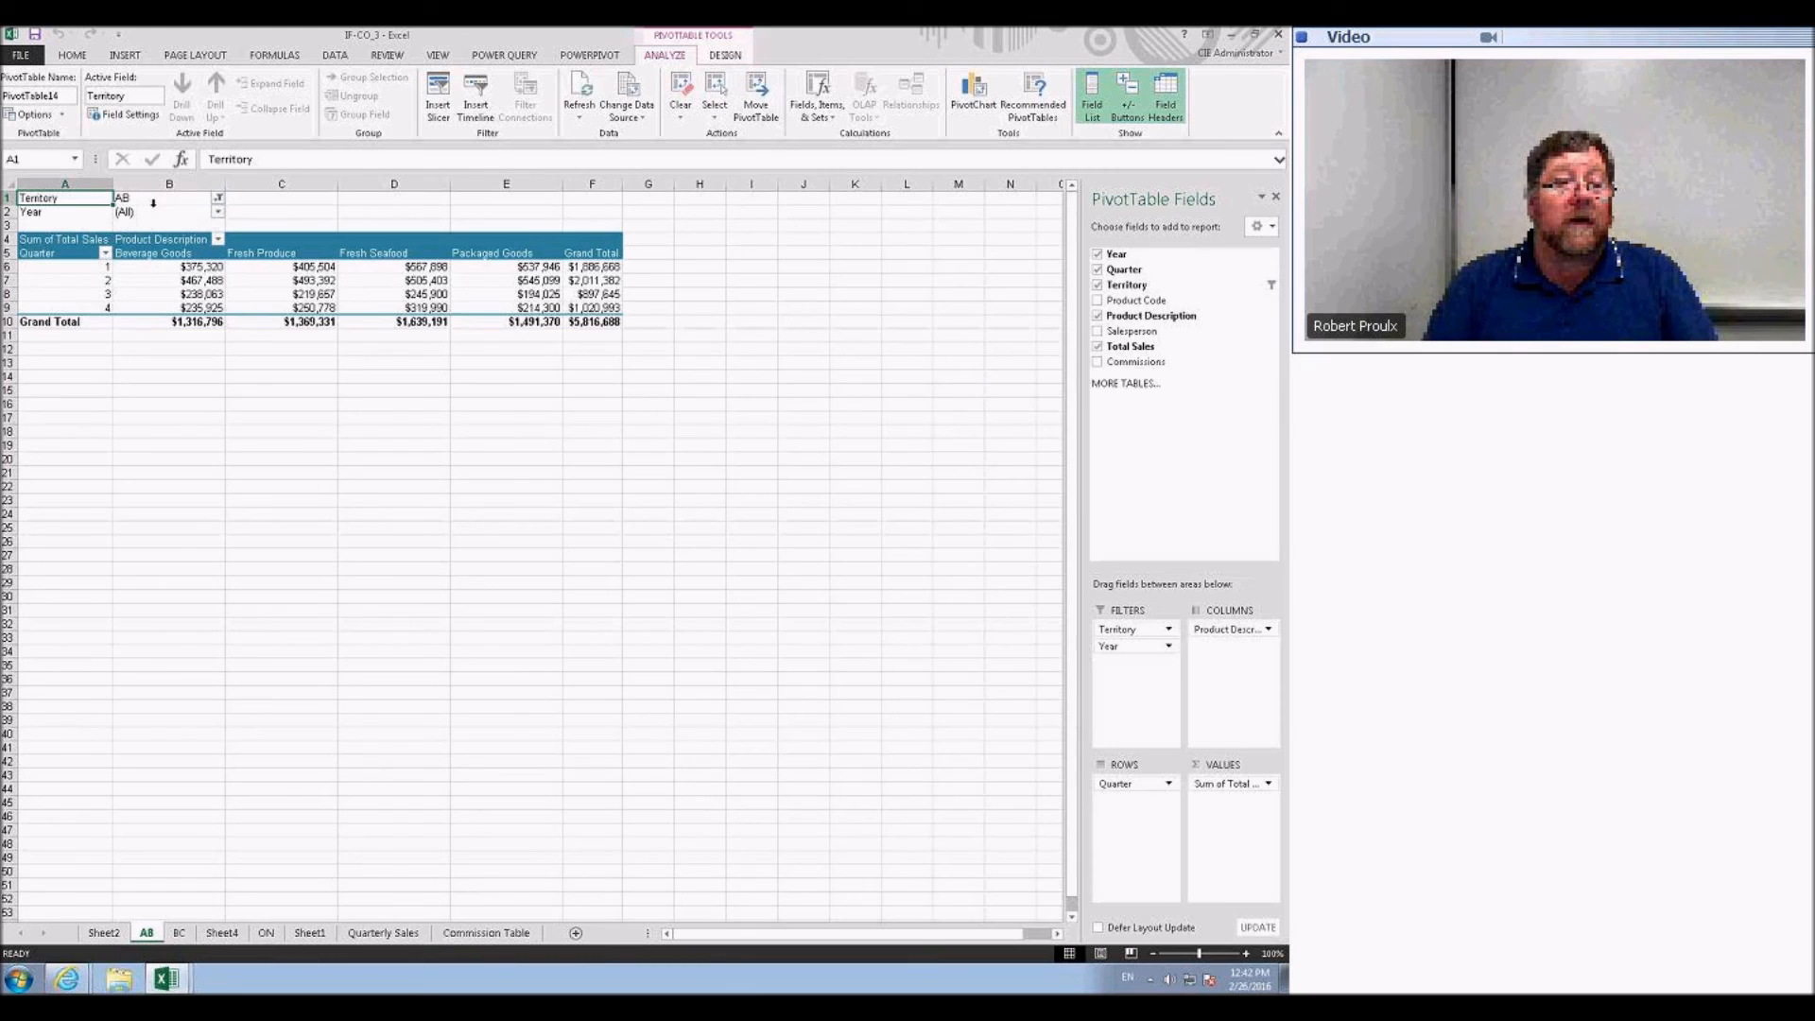
{"action": "left_click", "coordinate": [180, 935]}
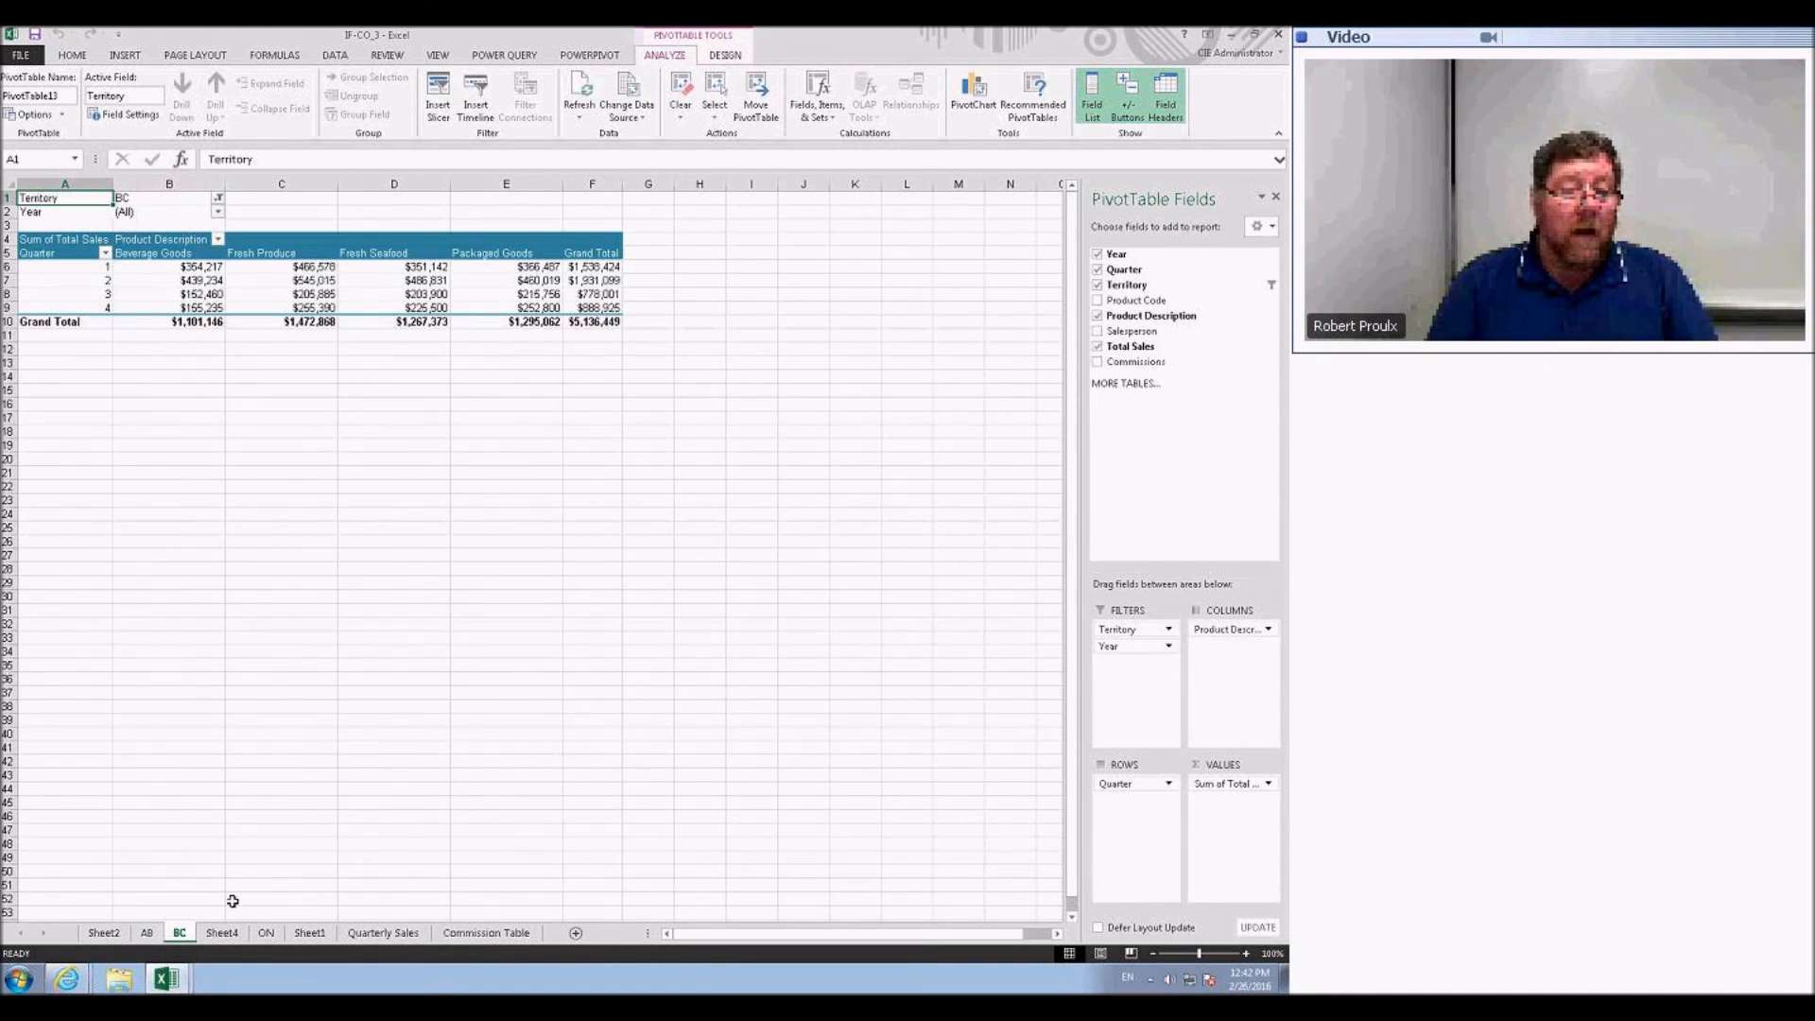
{"action": "left_click", "coordinate": [227, 934]}
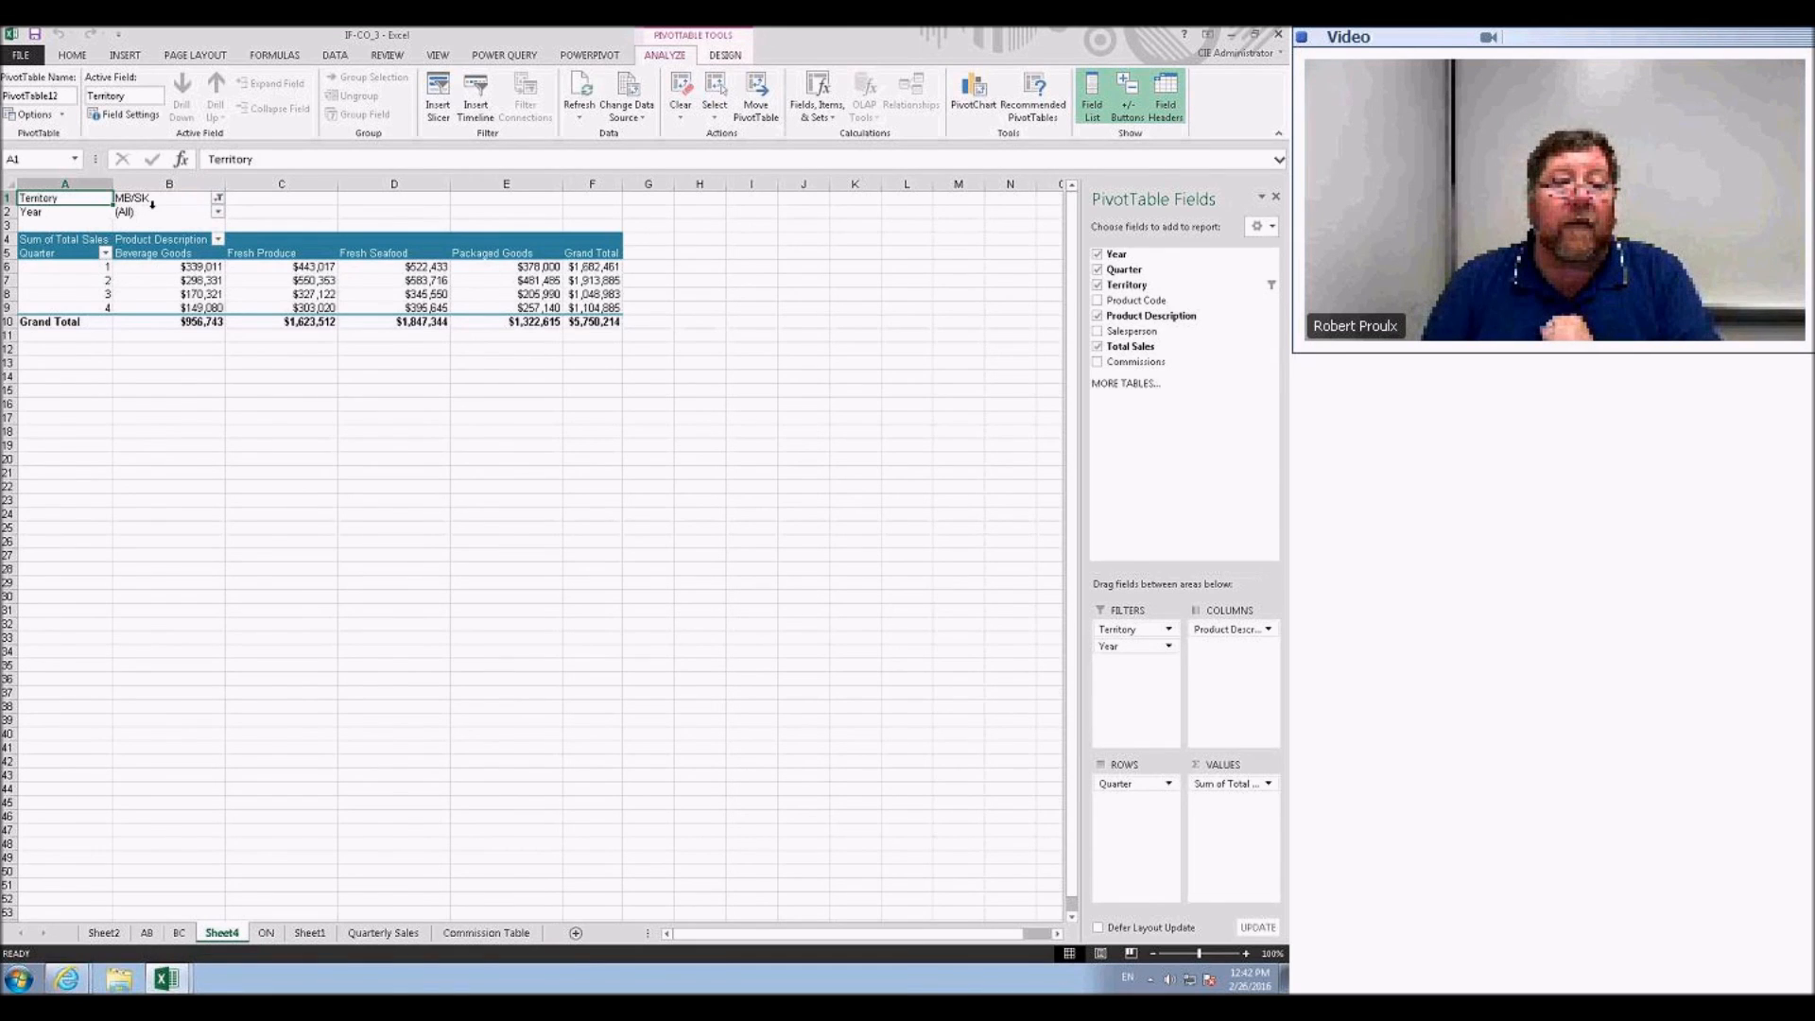
{"action": "double_click", "coordinate": [226, 933]}
{"action": "type", "text": "MB SK"}
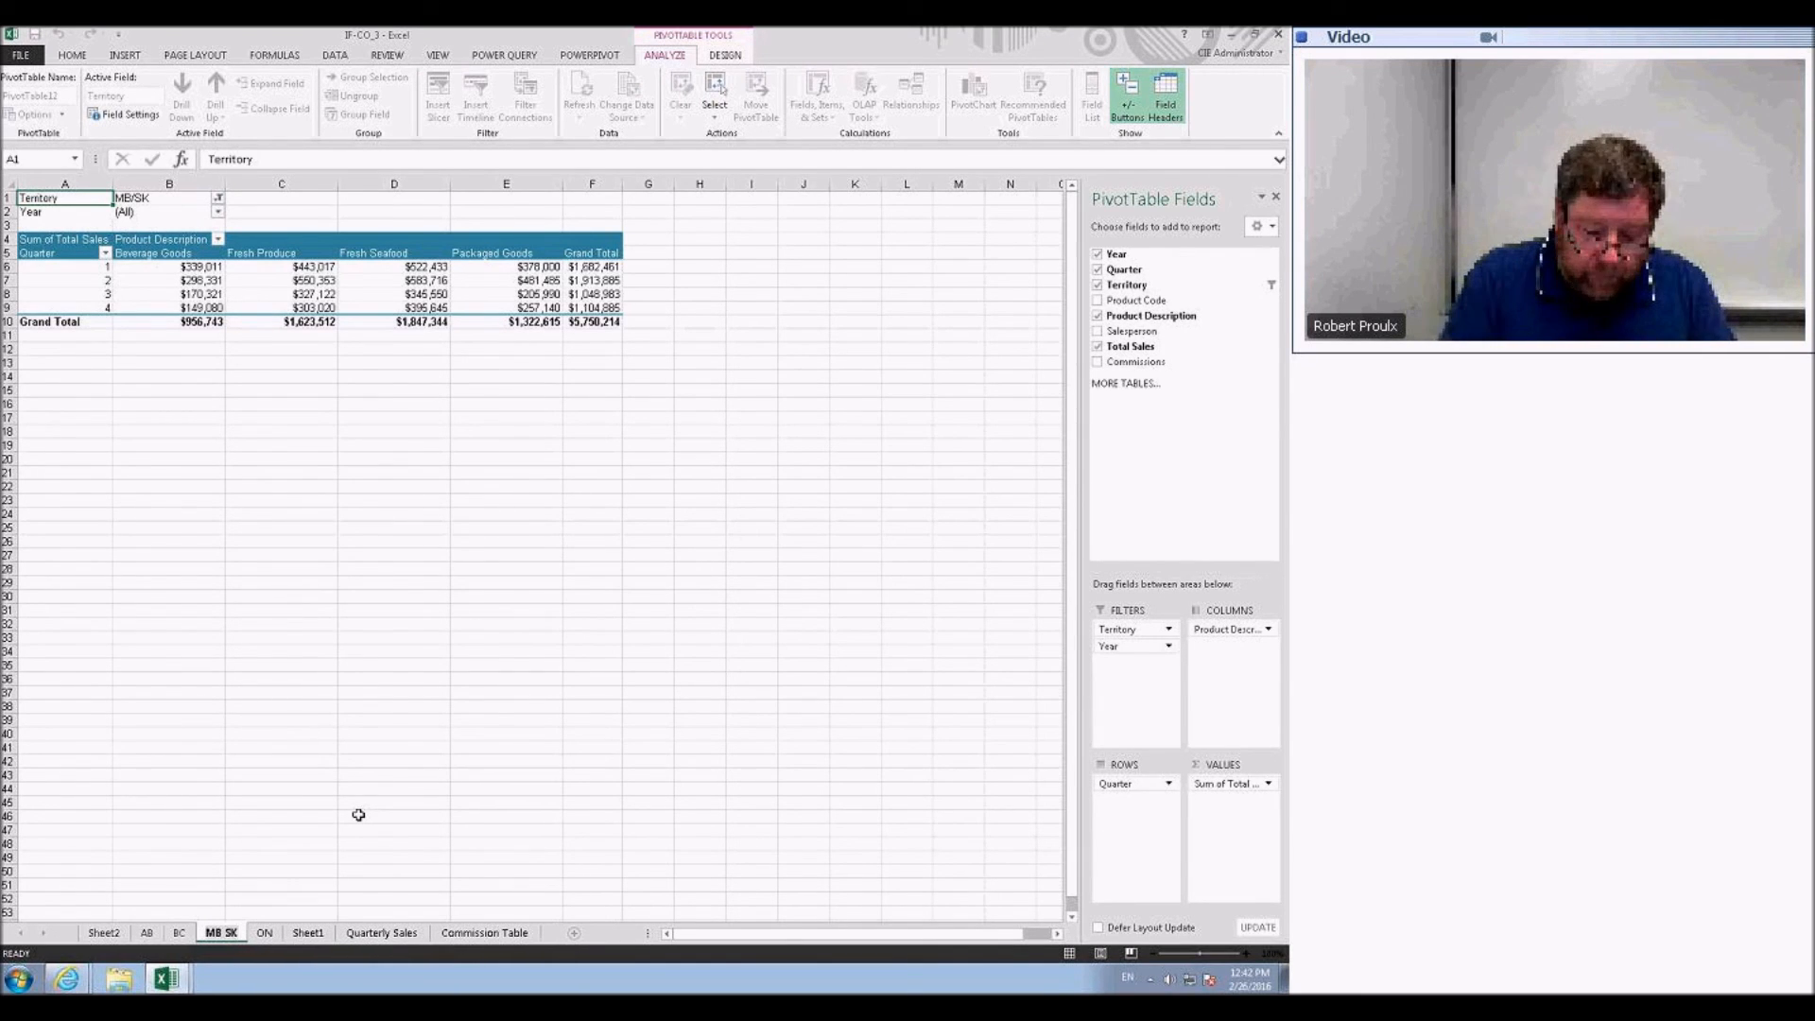
{"action": "key", "text": "Return"}
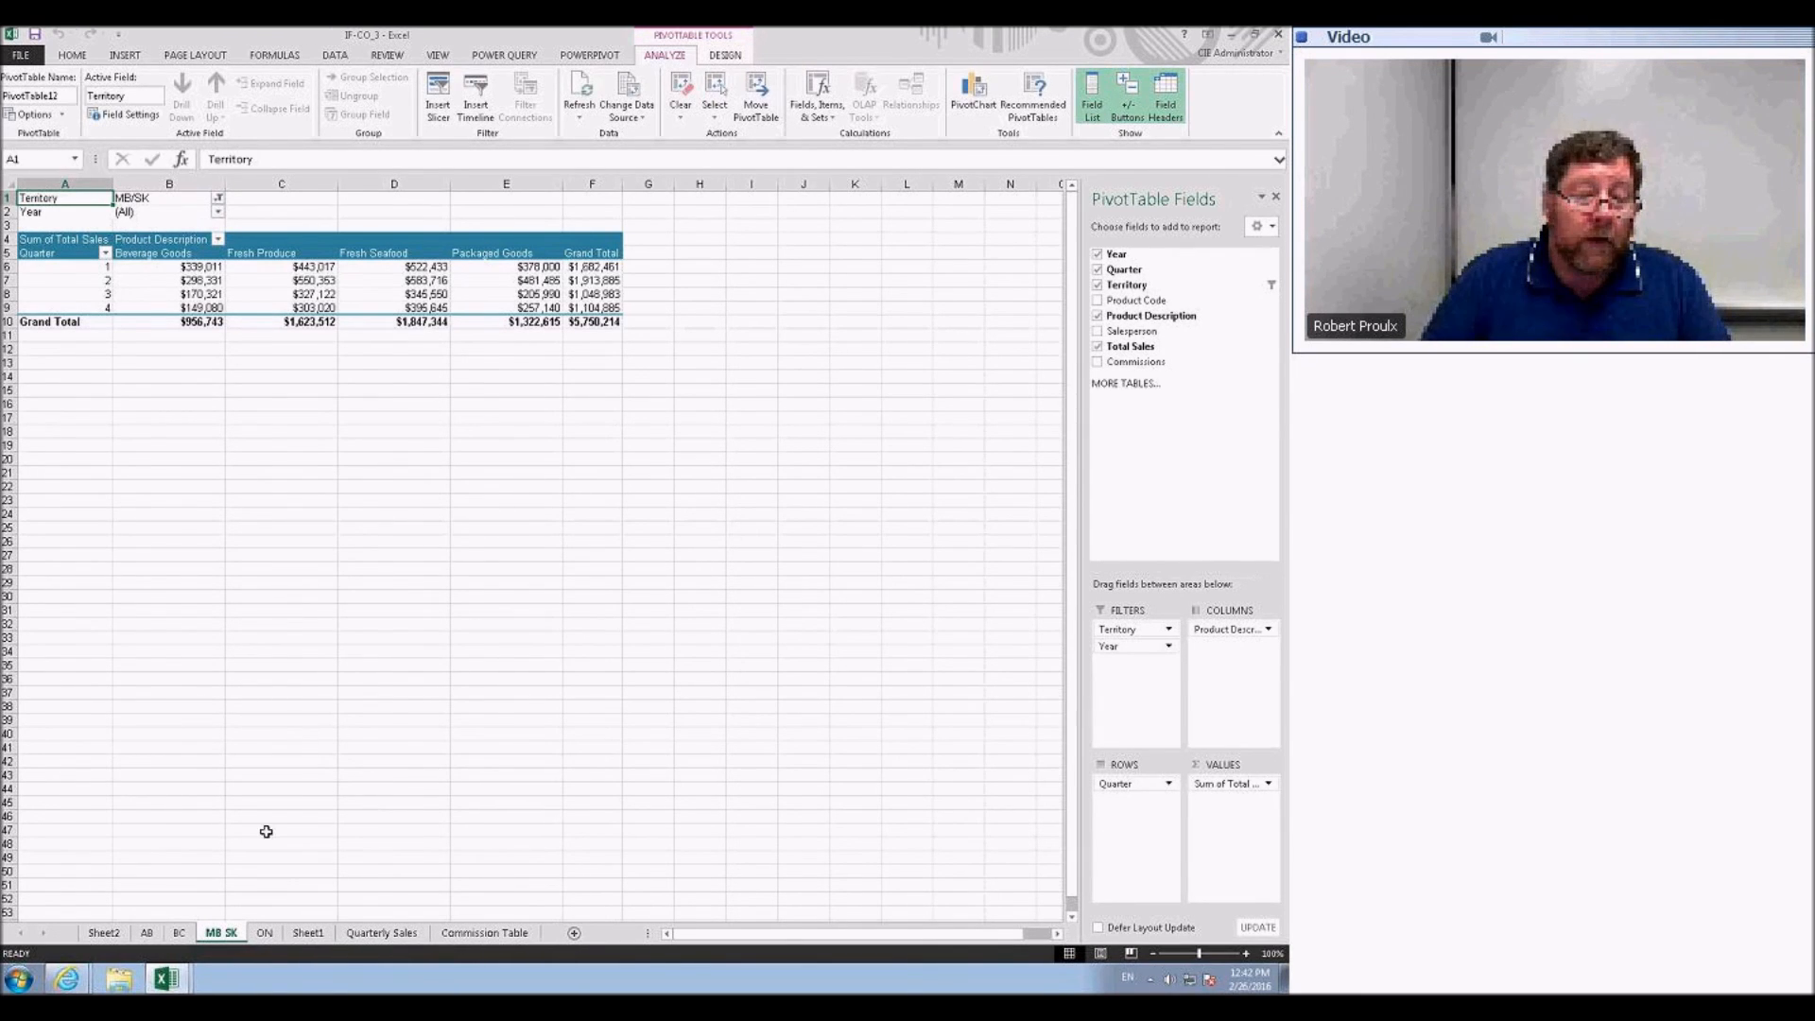
- Compare the ON and MB SK territory sheets with the original pivot table, finishing on Sheet1
{"action": "left_click", "coordinate": [265, 936]}
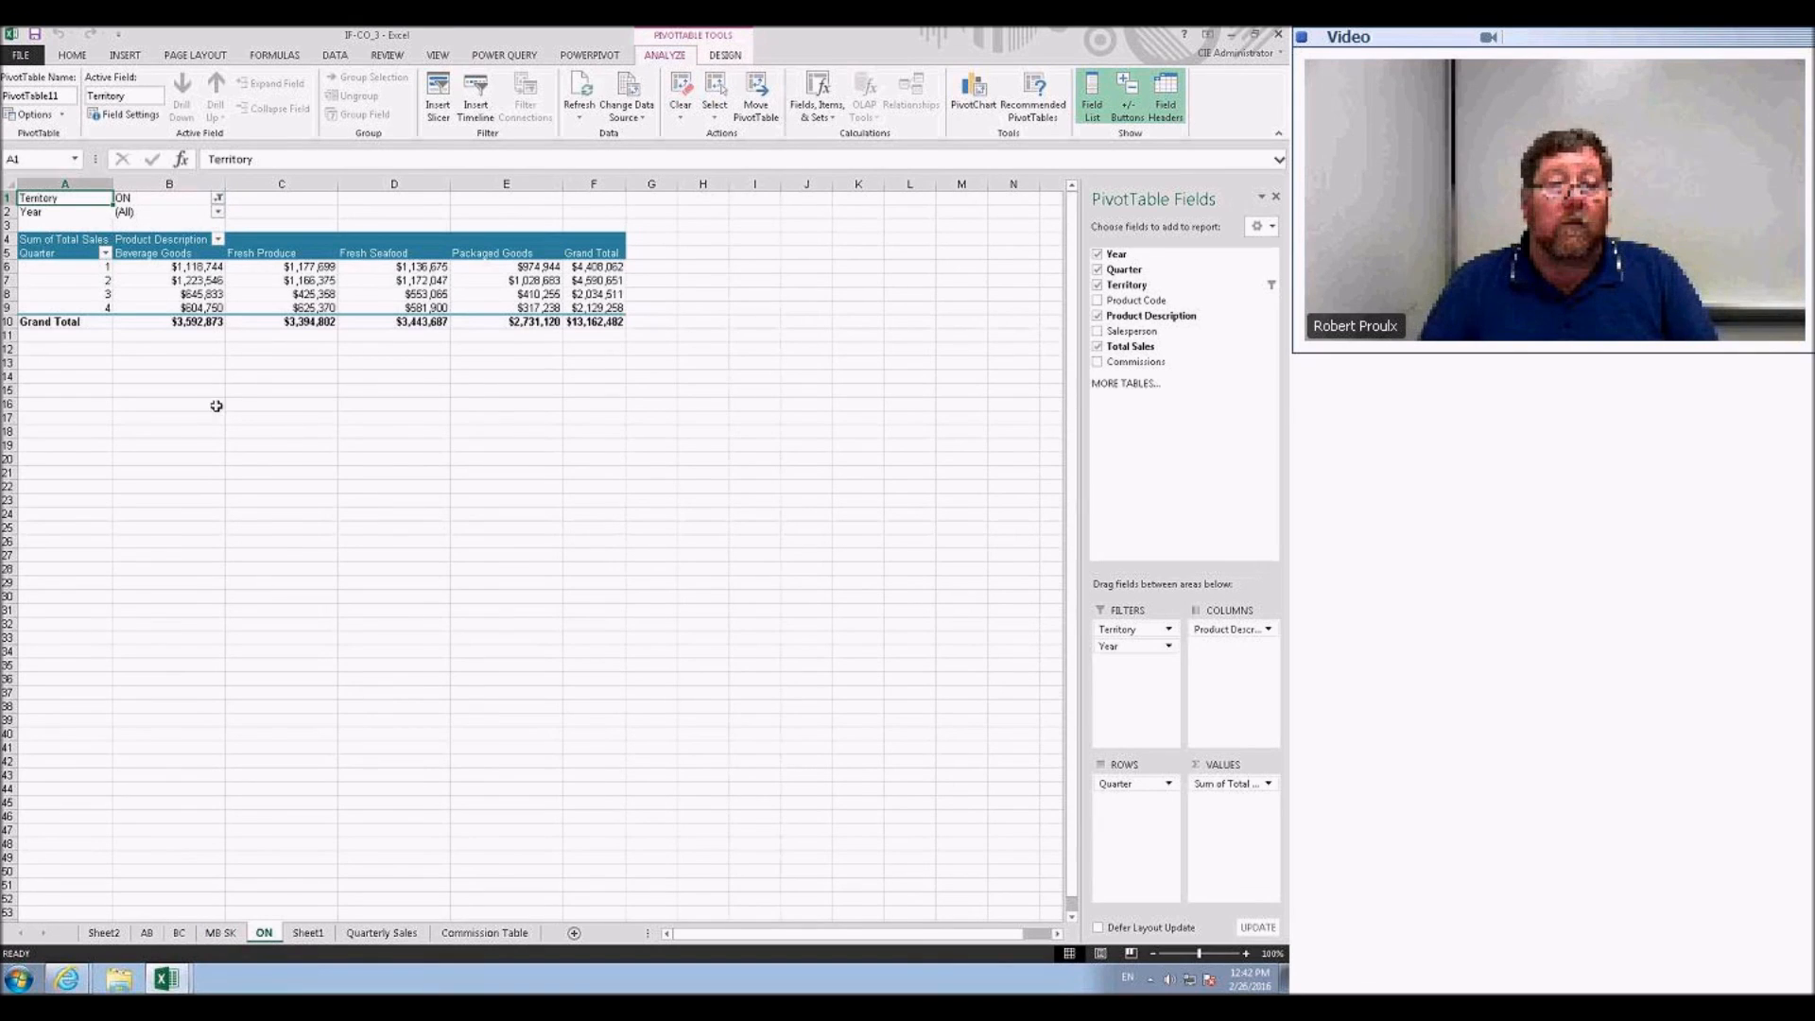
{"action": "left_click", "coordinate": [308, 933]}
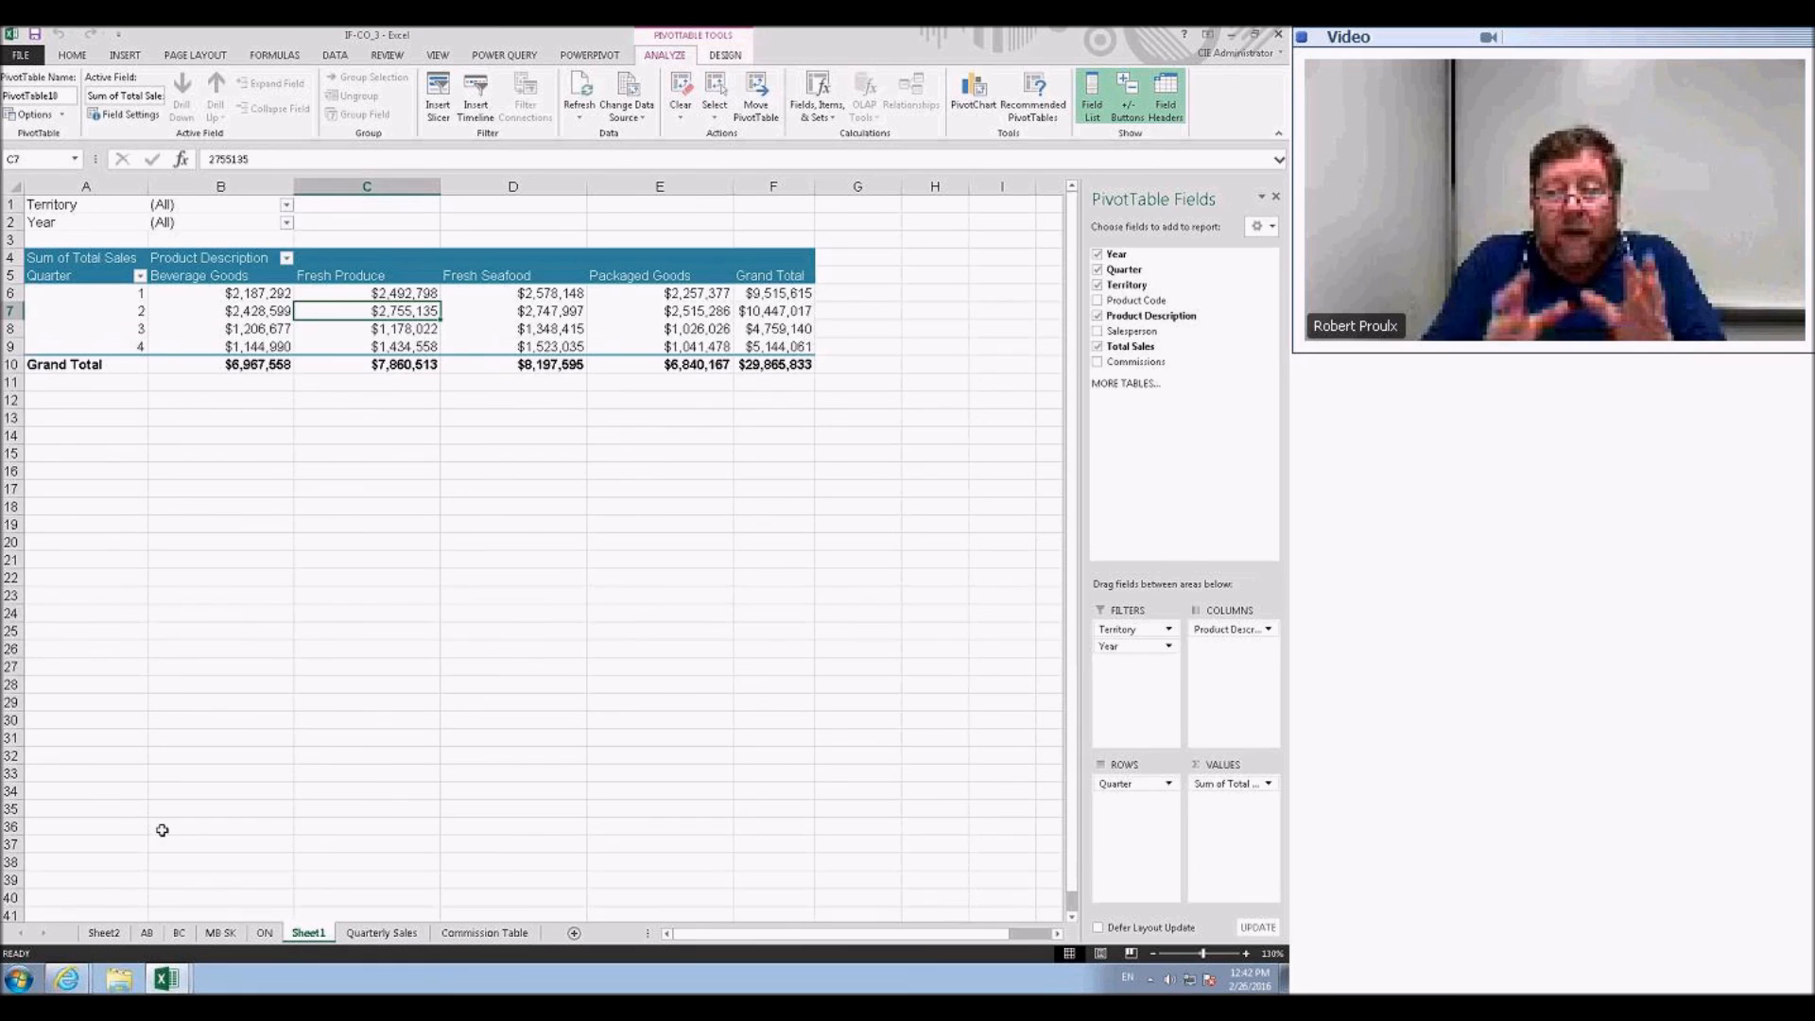
{"action": "left_click", "coordinate": [222, 933]}
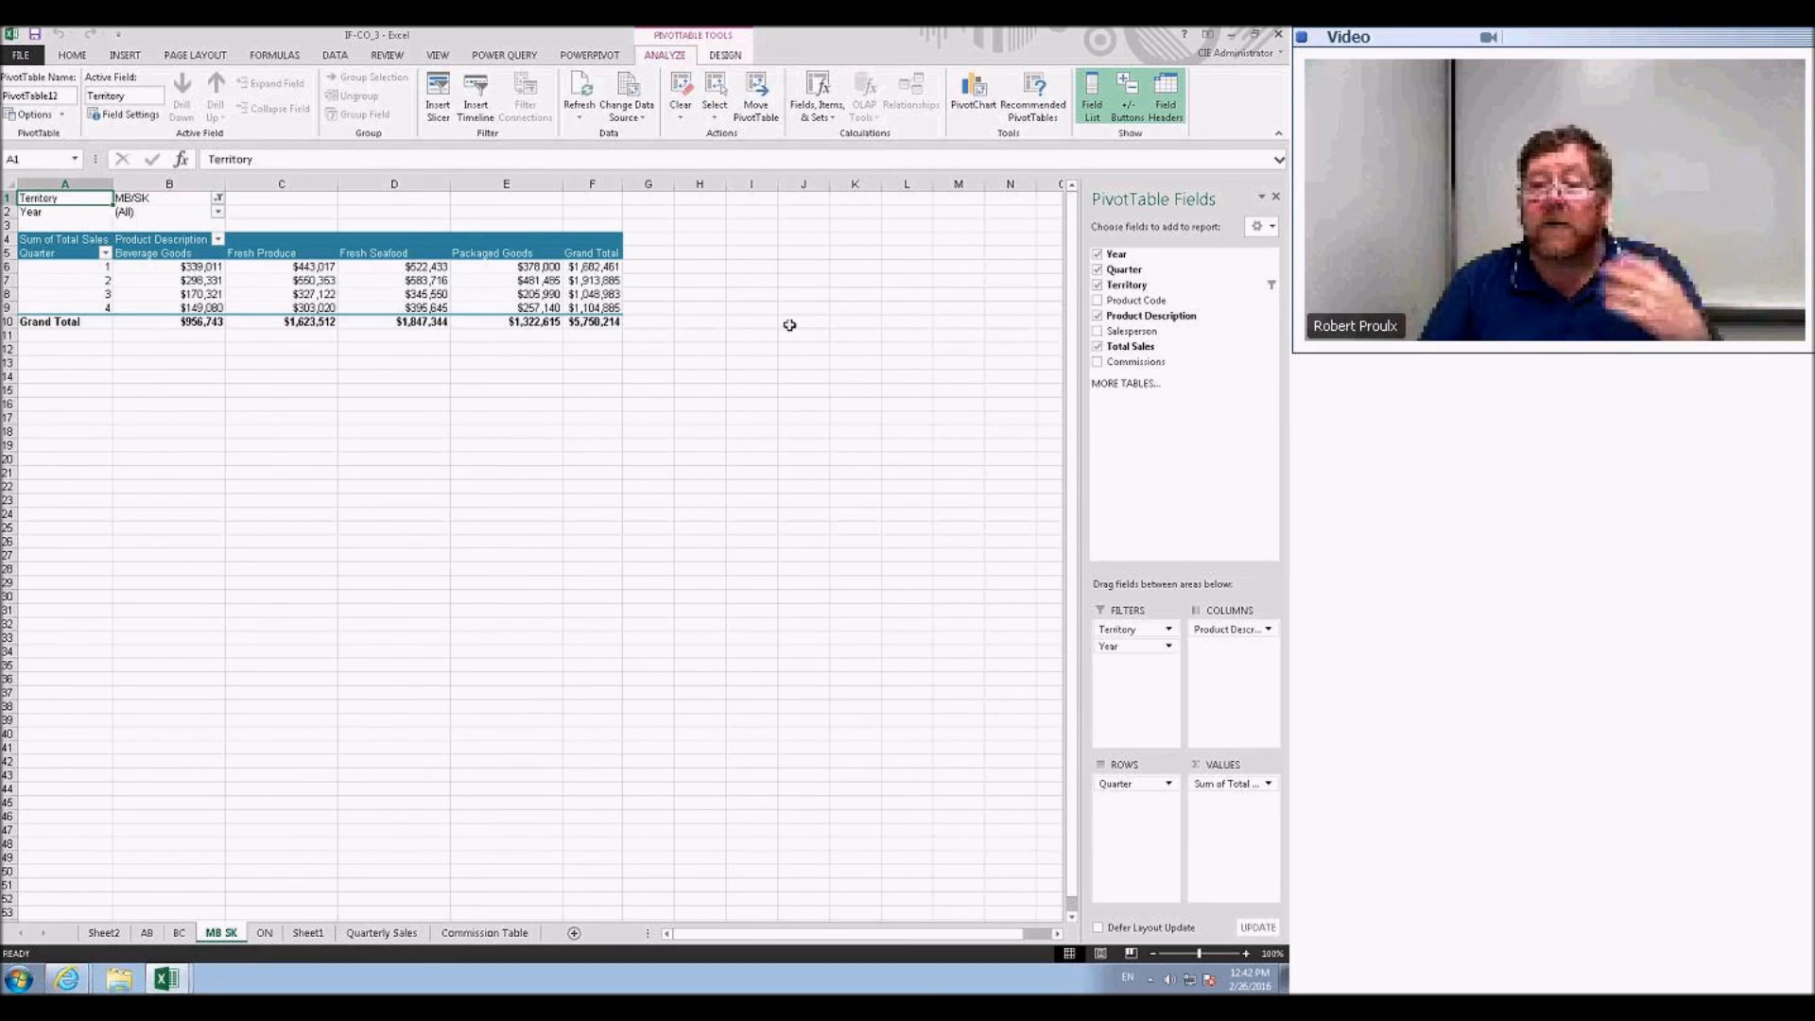
{"action": "left_click", "coordinate": [309, 933]}
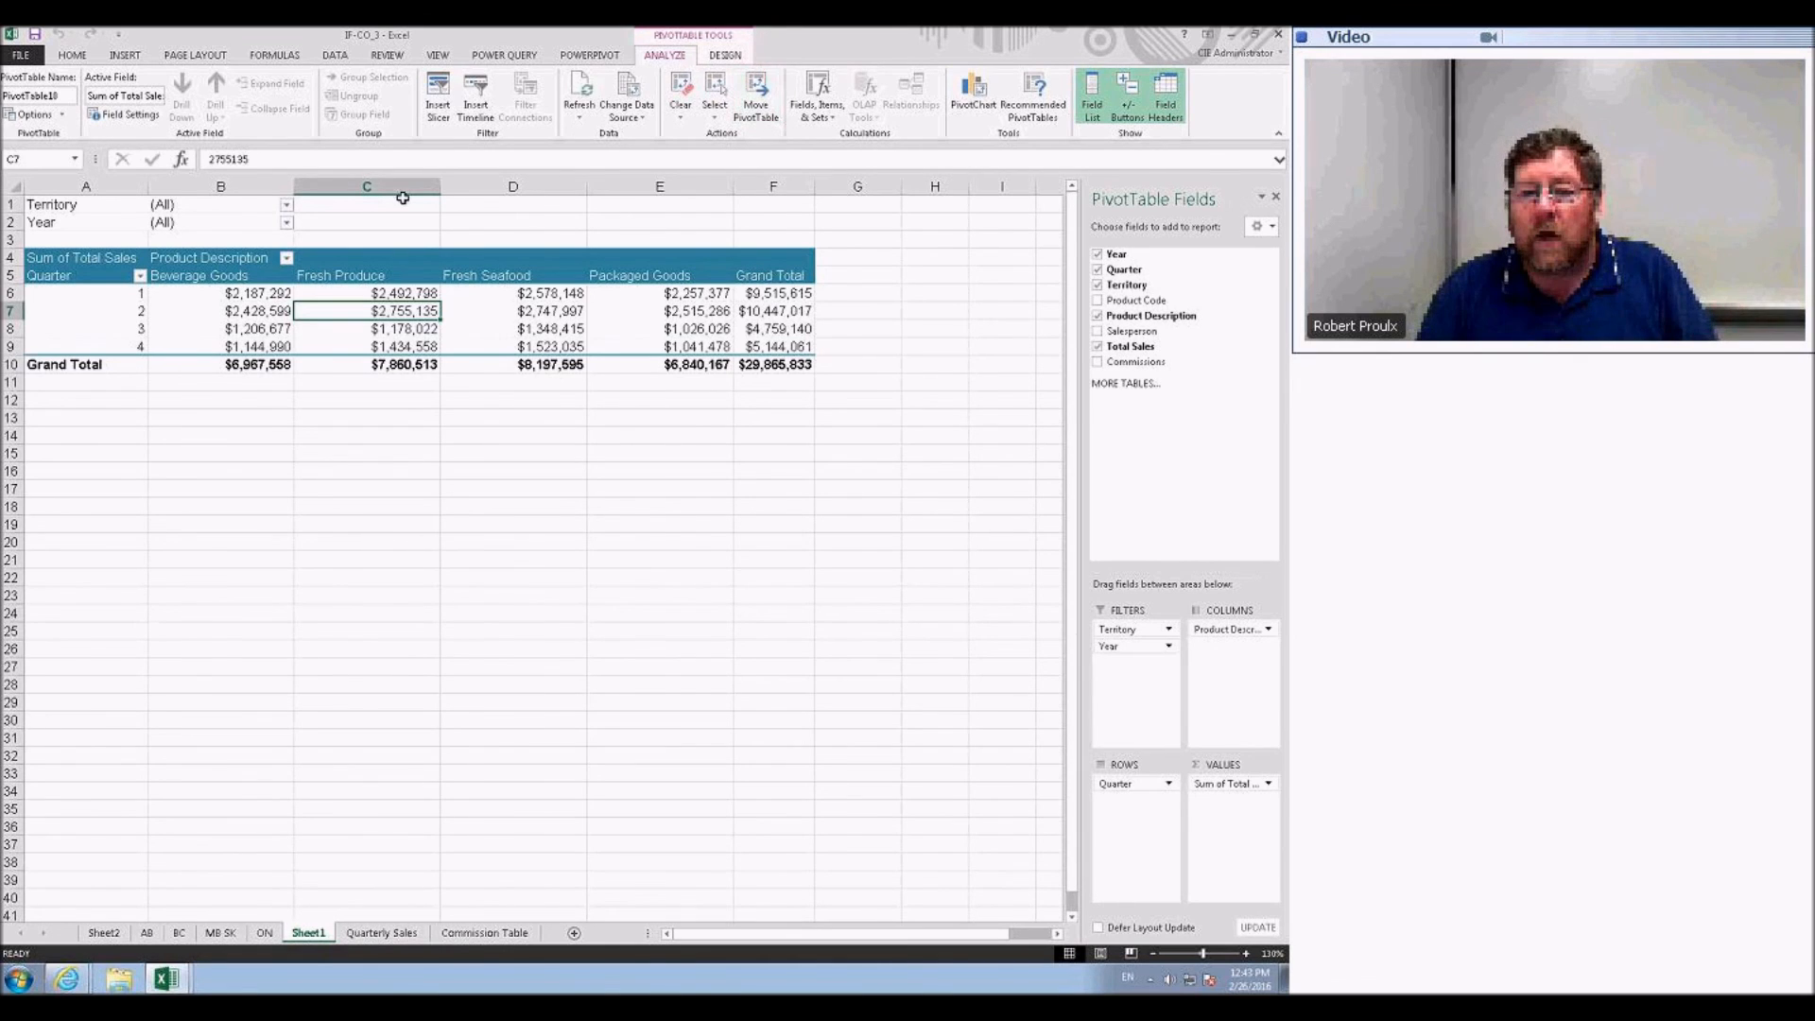
- Show the Sum of Total Sales values as % of Grand Total and inspect the quarterly product shares and overall total
{"action": "left_click", "coordinate": [123, 114]}
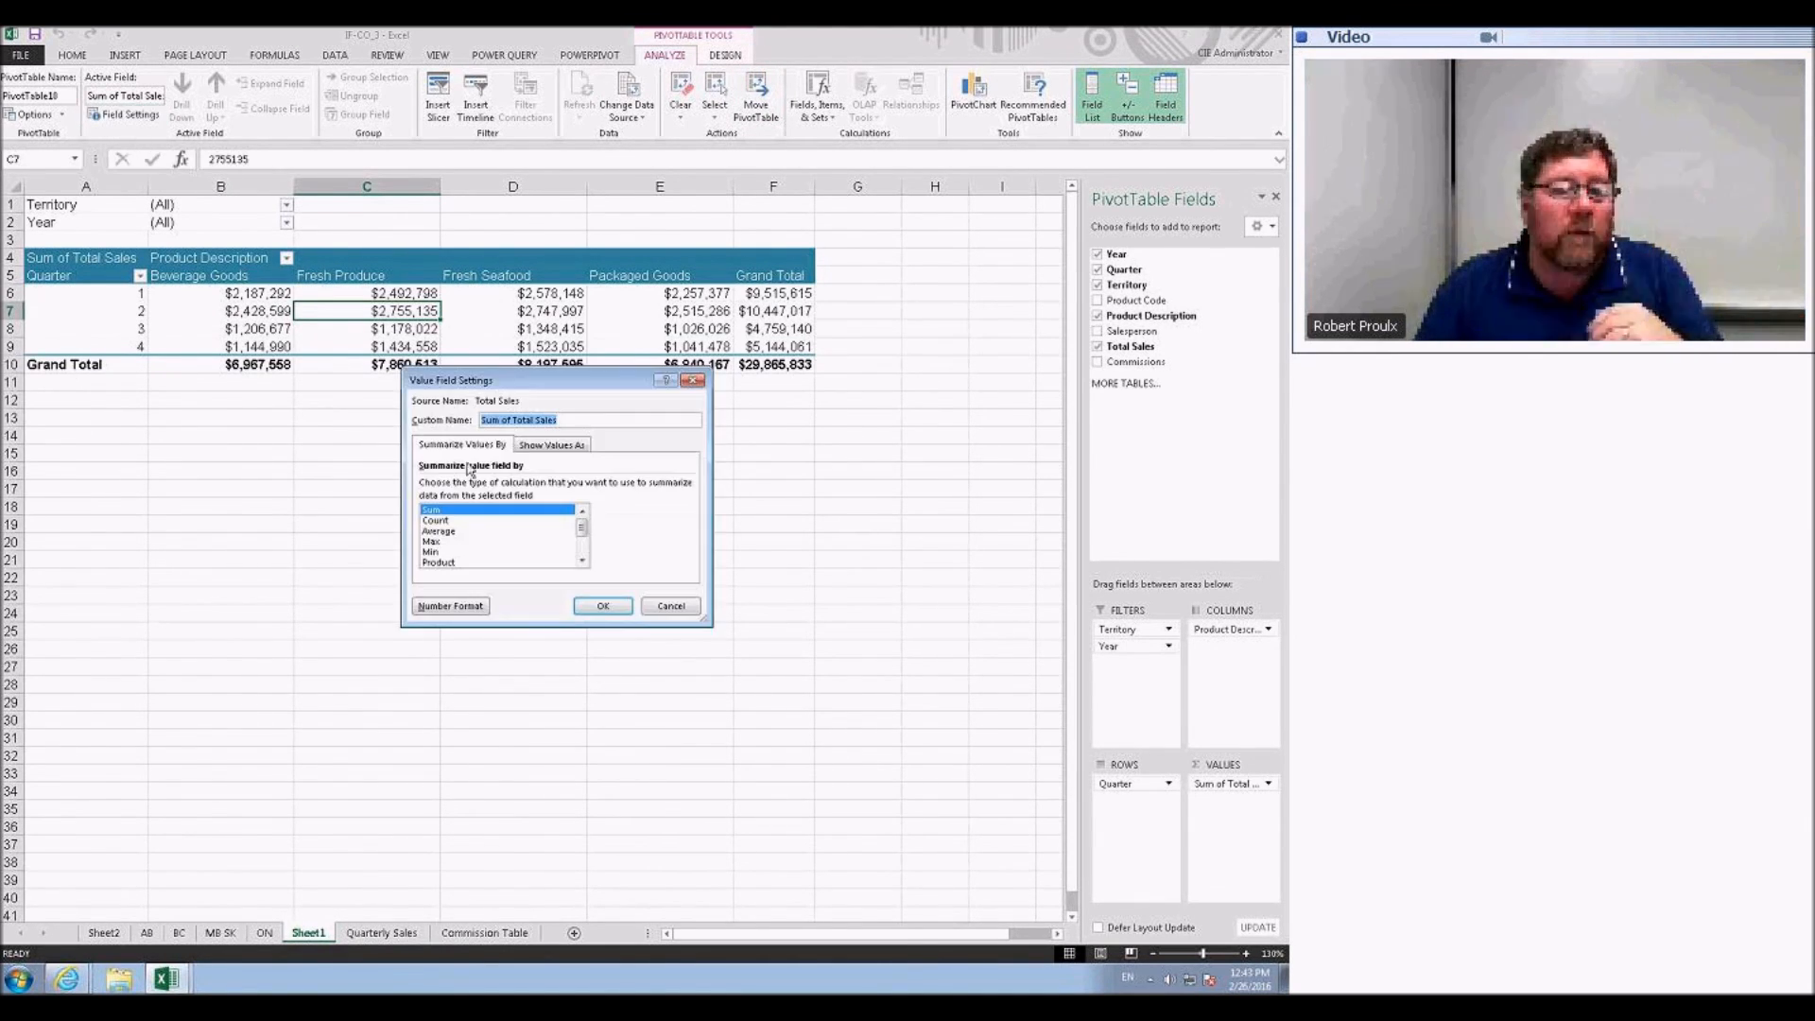
{"action": "left_click", "coordinate": [555, 444]}
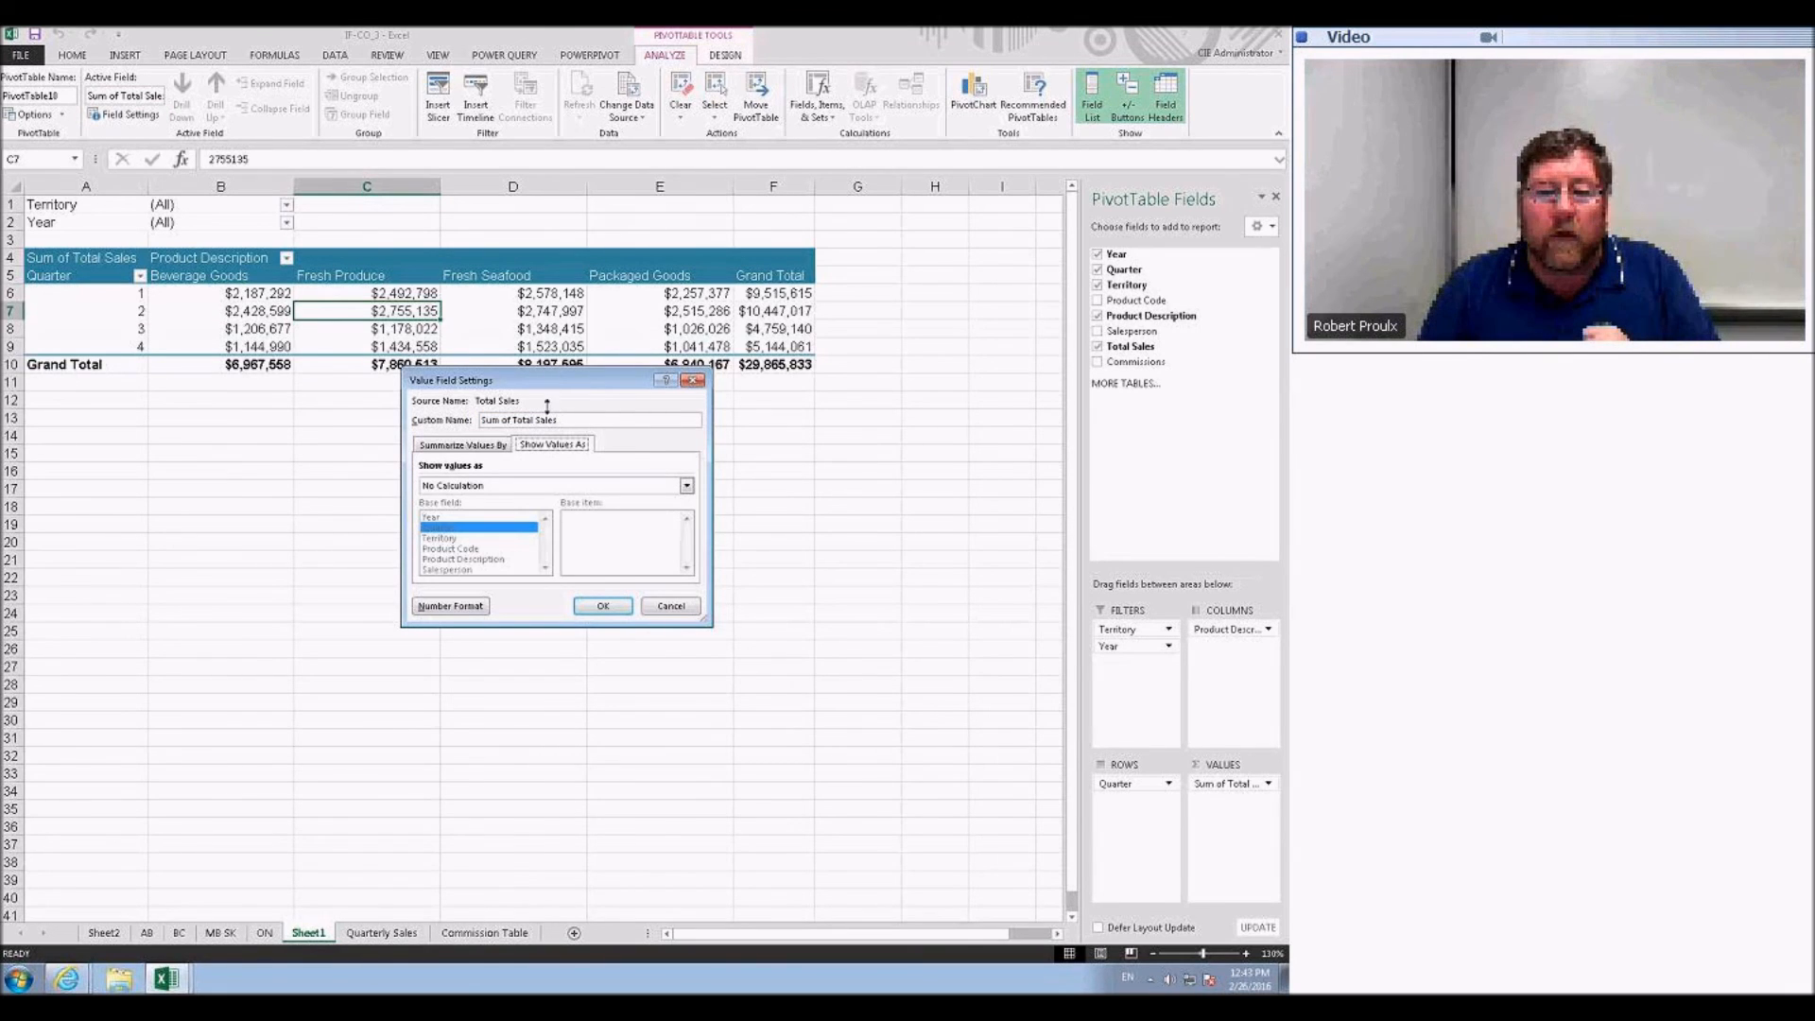
{"action": "left_click", "coordinate": [686, 485]}
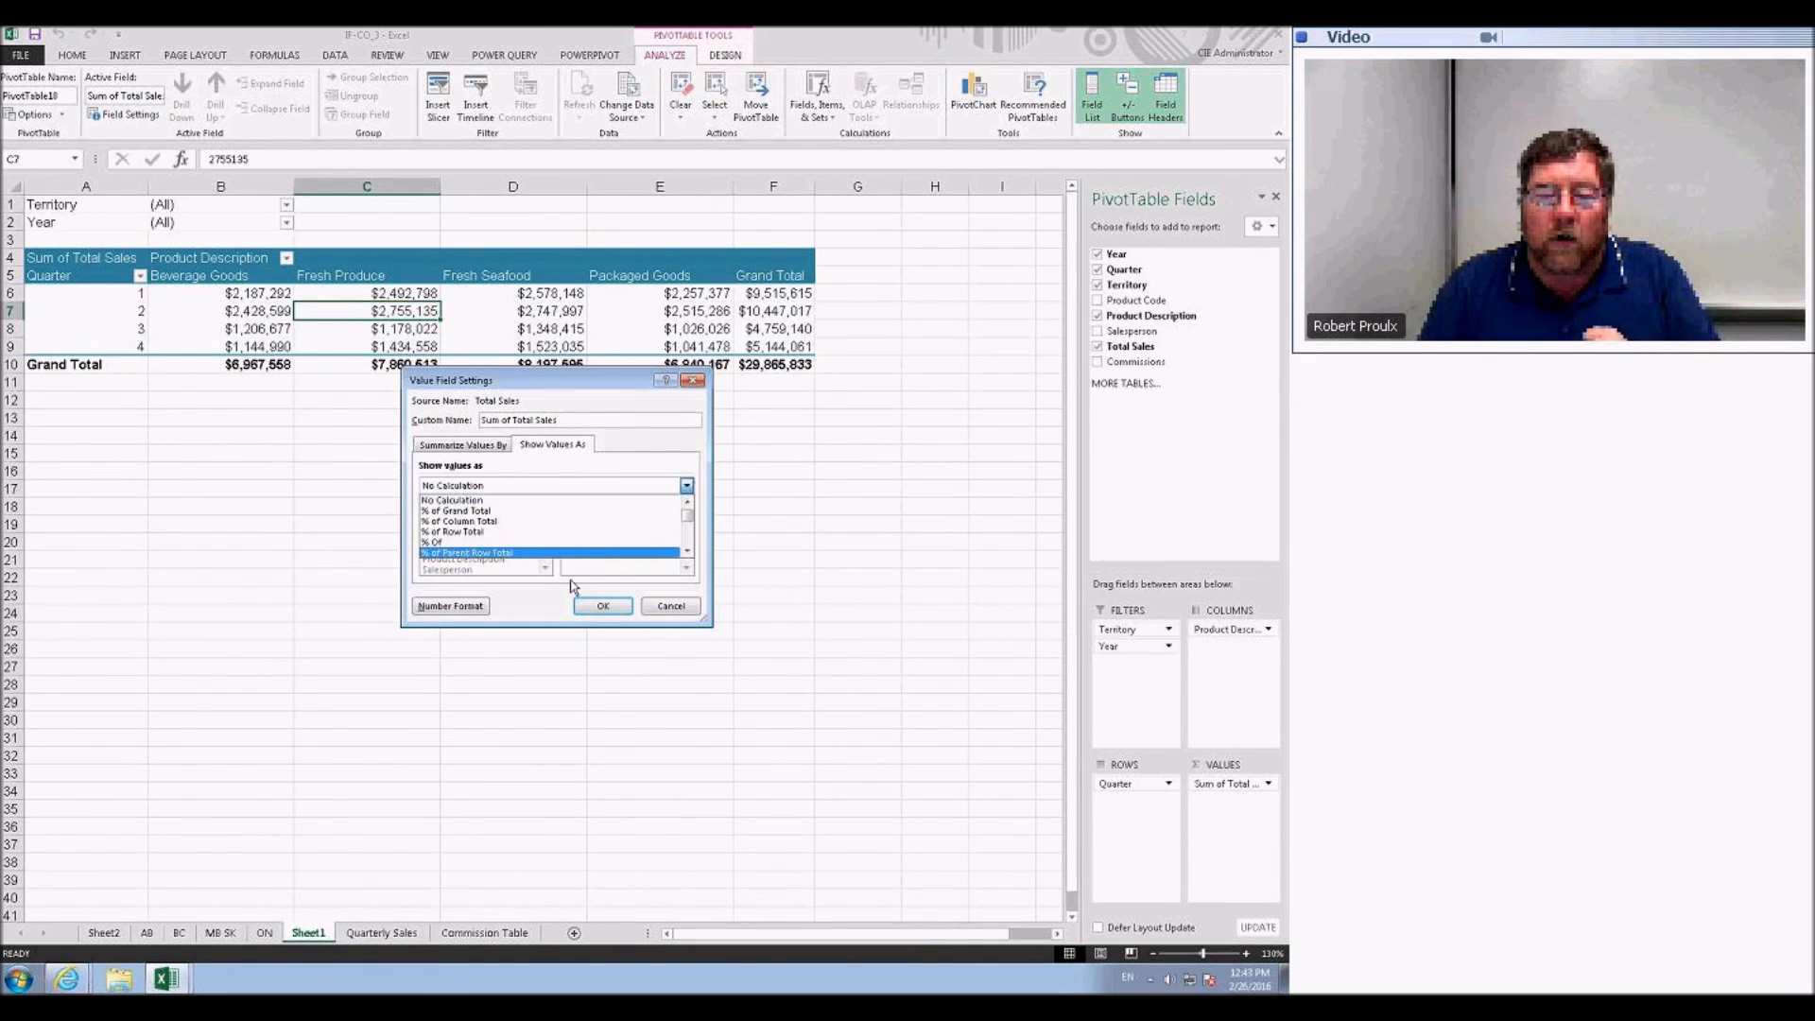
{"action": "left_click", "coordinate": [487, 511]}
{"action": "left_click_drag", "start_coordinate": [529, 380], "coordinate": [511, 442]}
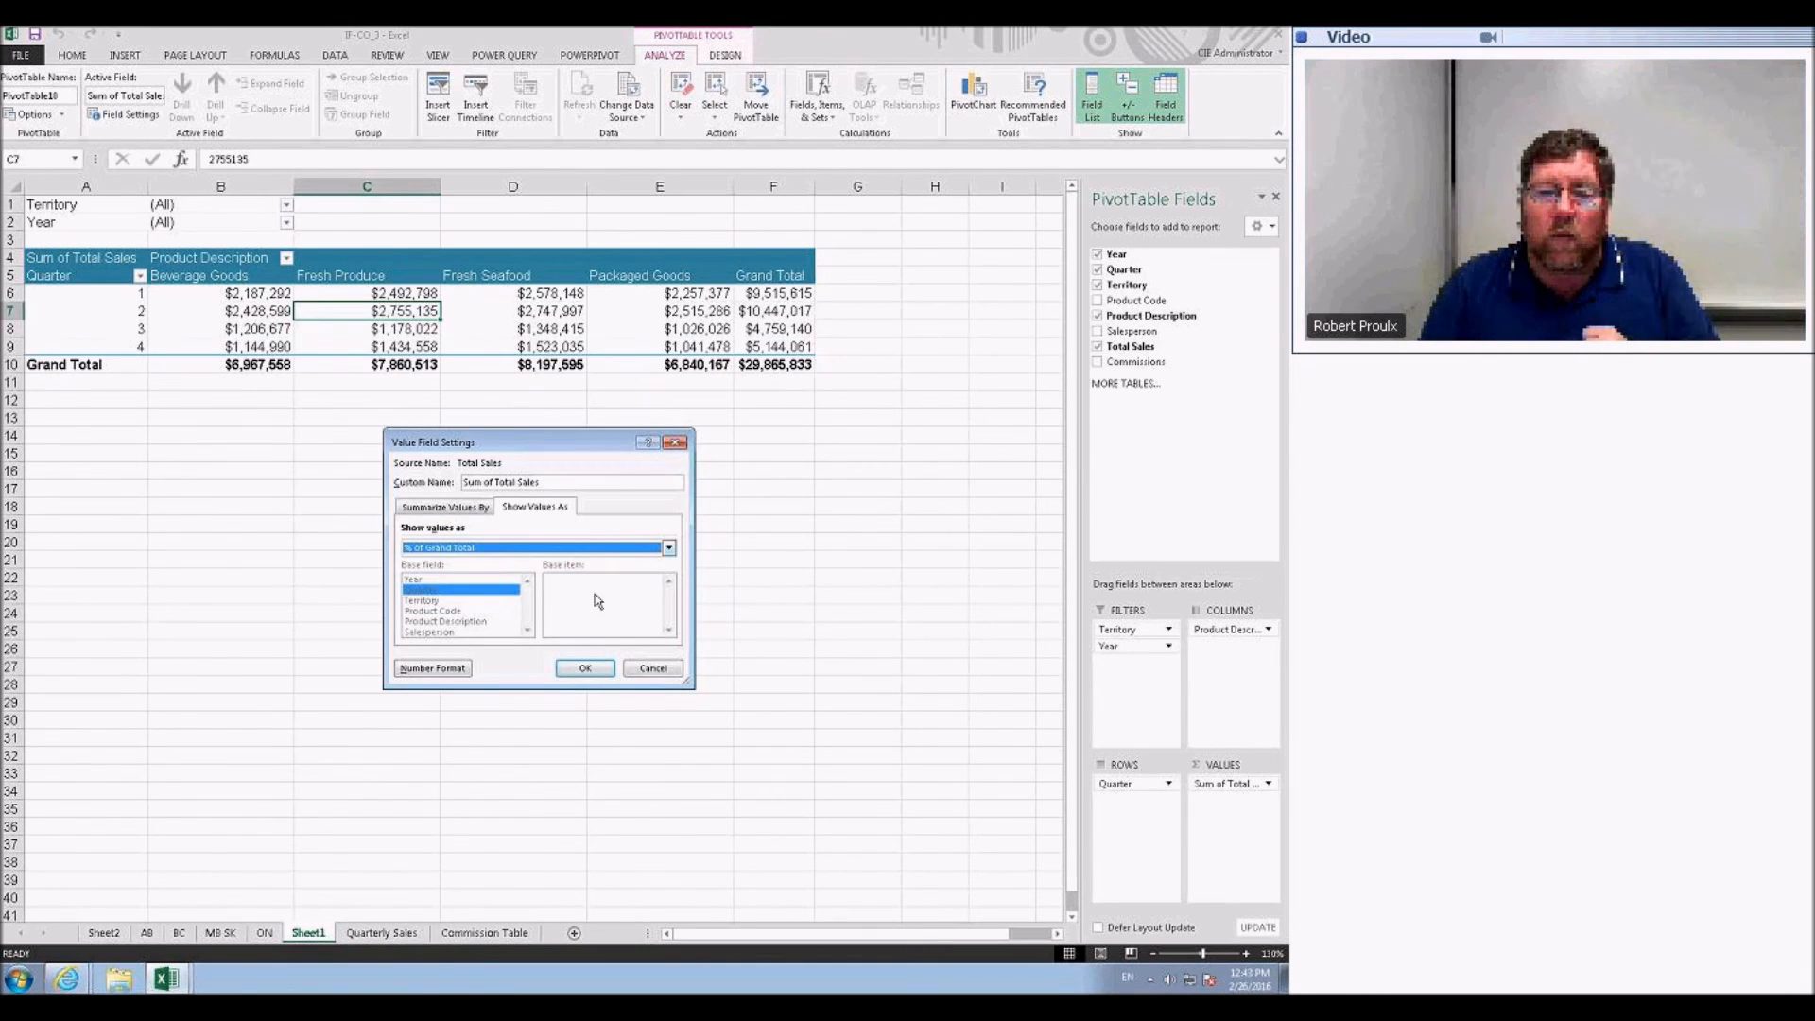
{"action": "left_click", "coordinate": [588, 667]}
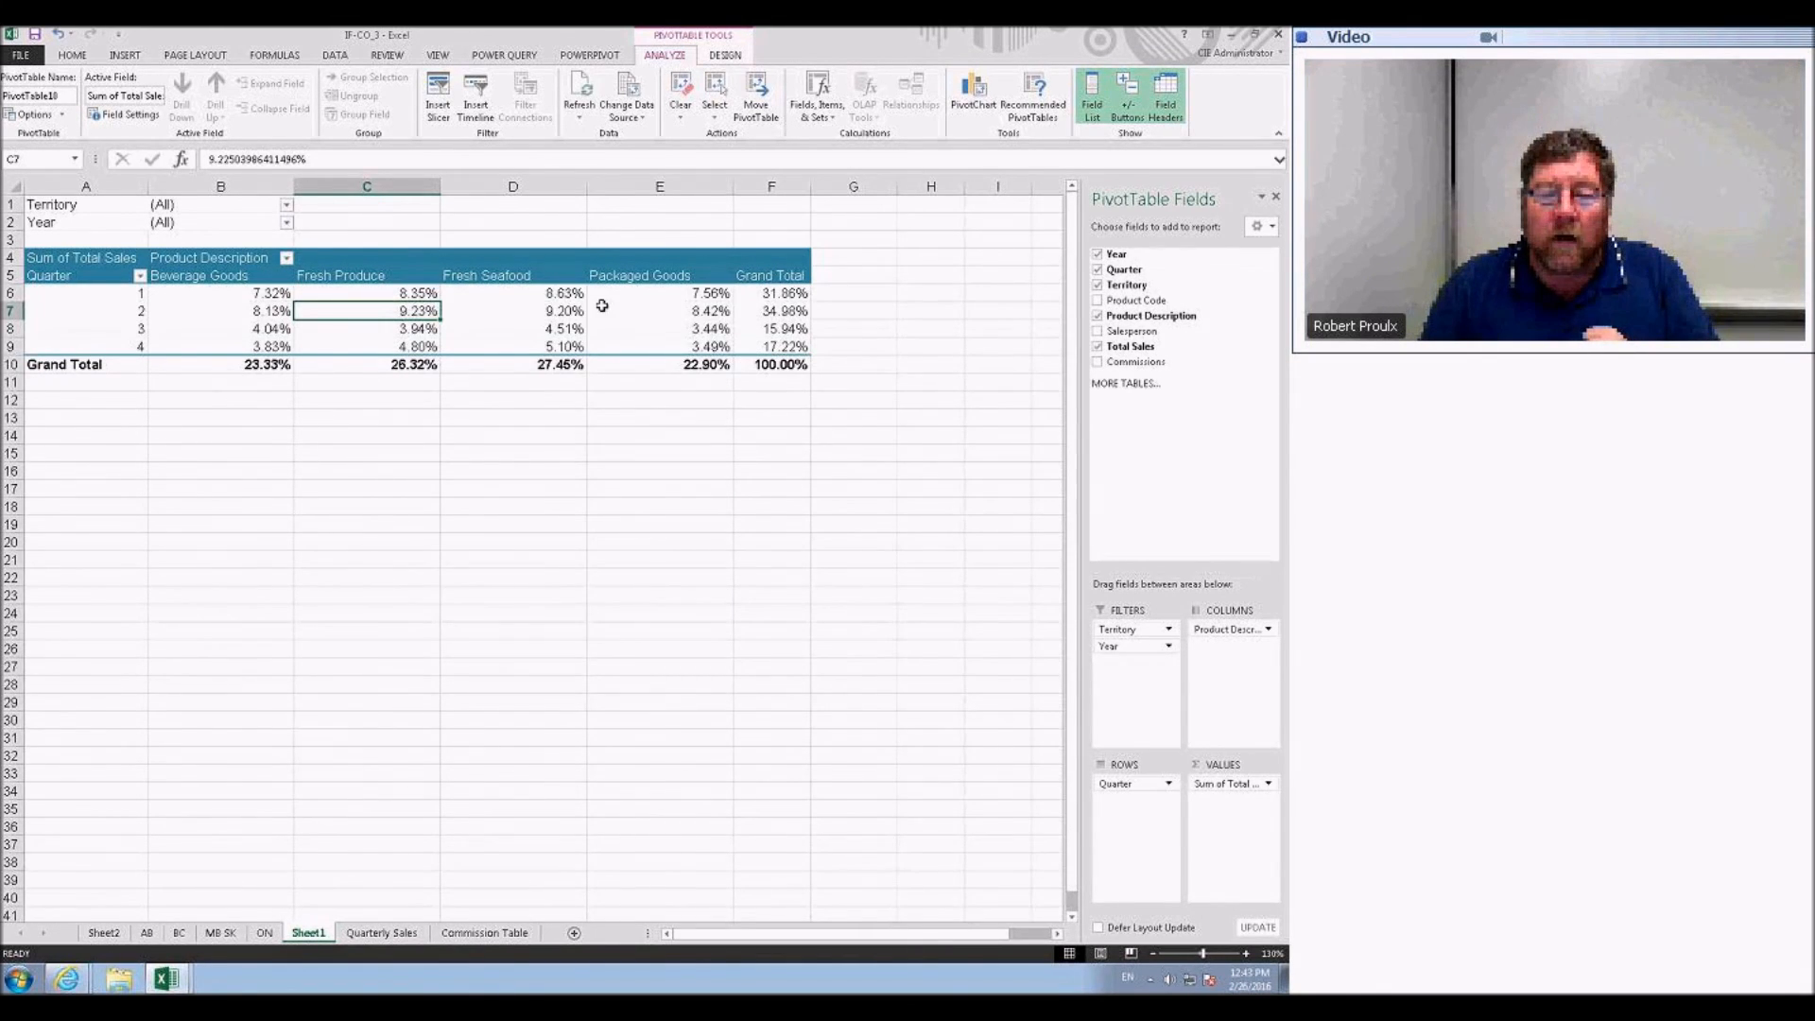
{"action": "left_click", "coordinate": [265, 310]}
{"action": "left_click", "coordinate": [507, 314]}
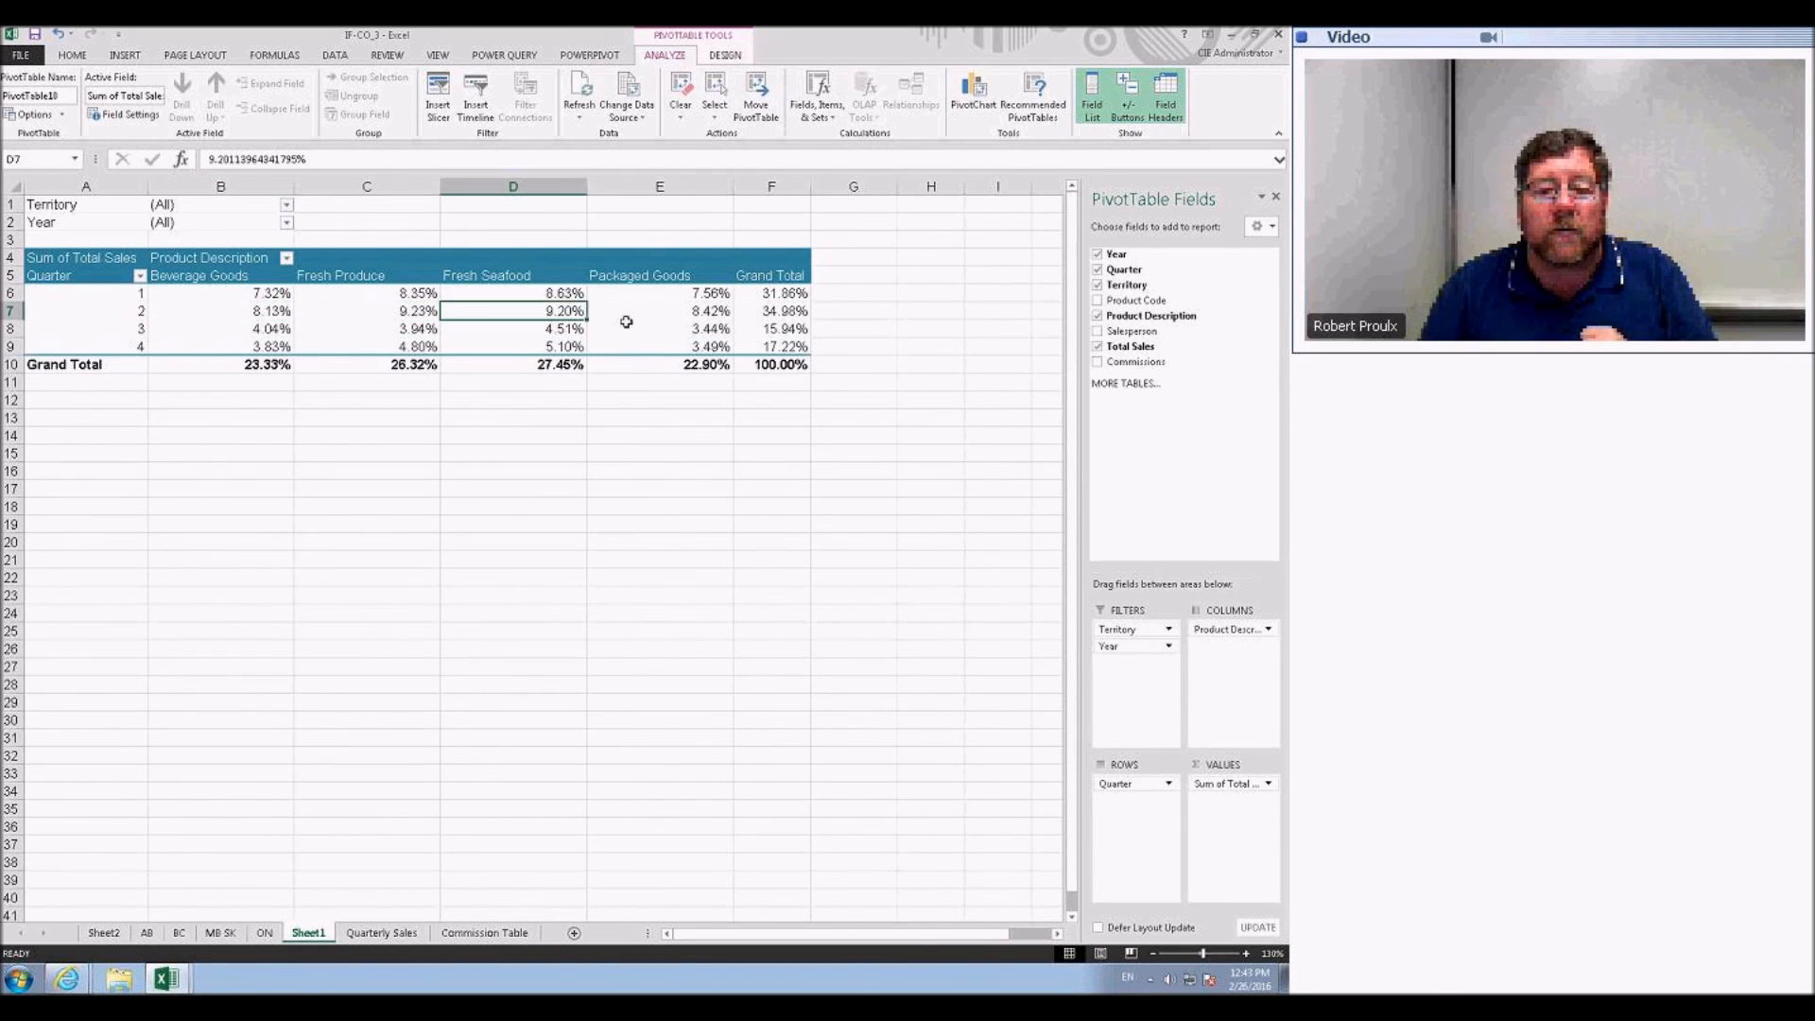
{"action": "left_click", "coordinate": [681, 328]}
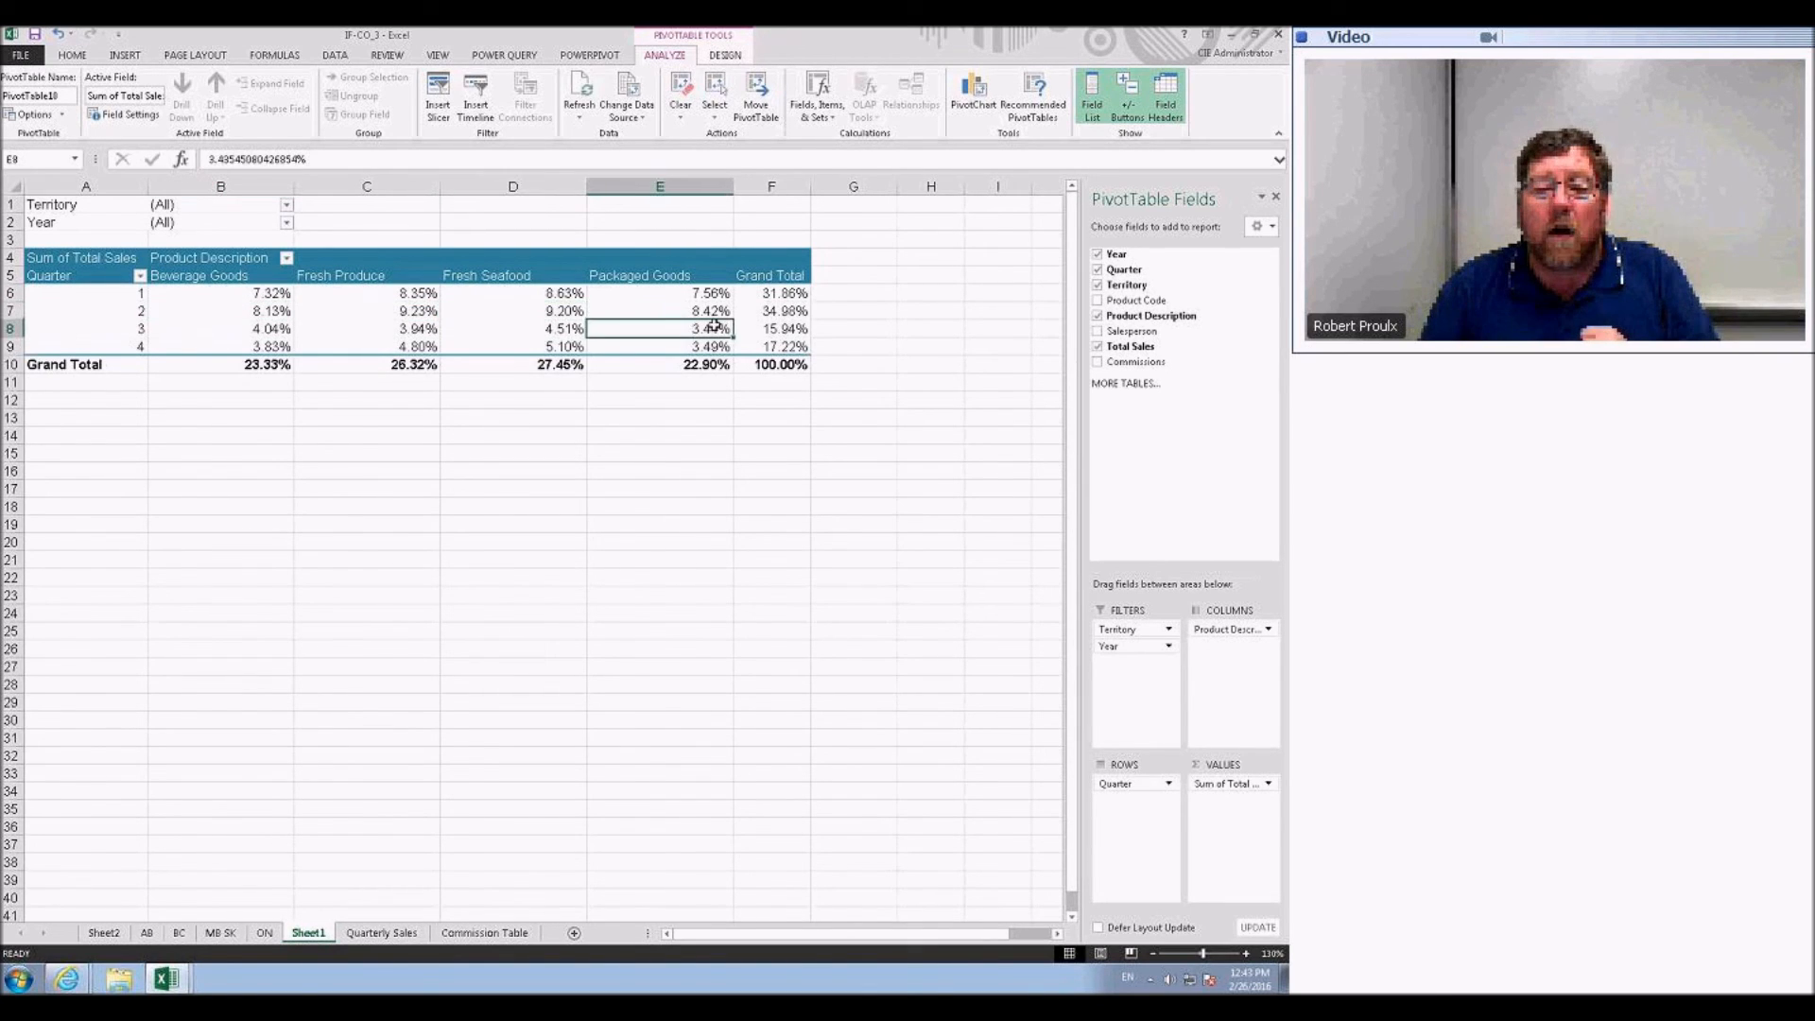
{"action": "left_click", "coordinate": [770, 366]}
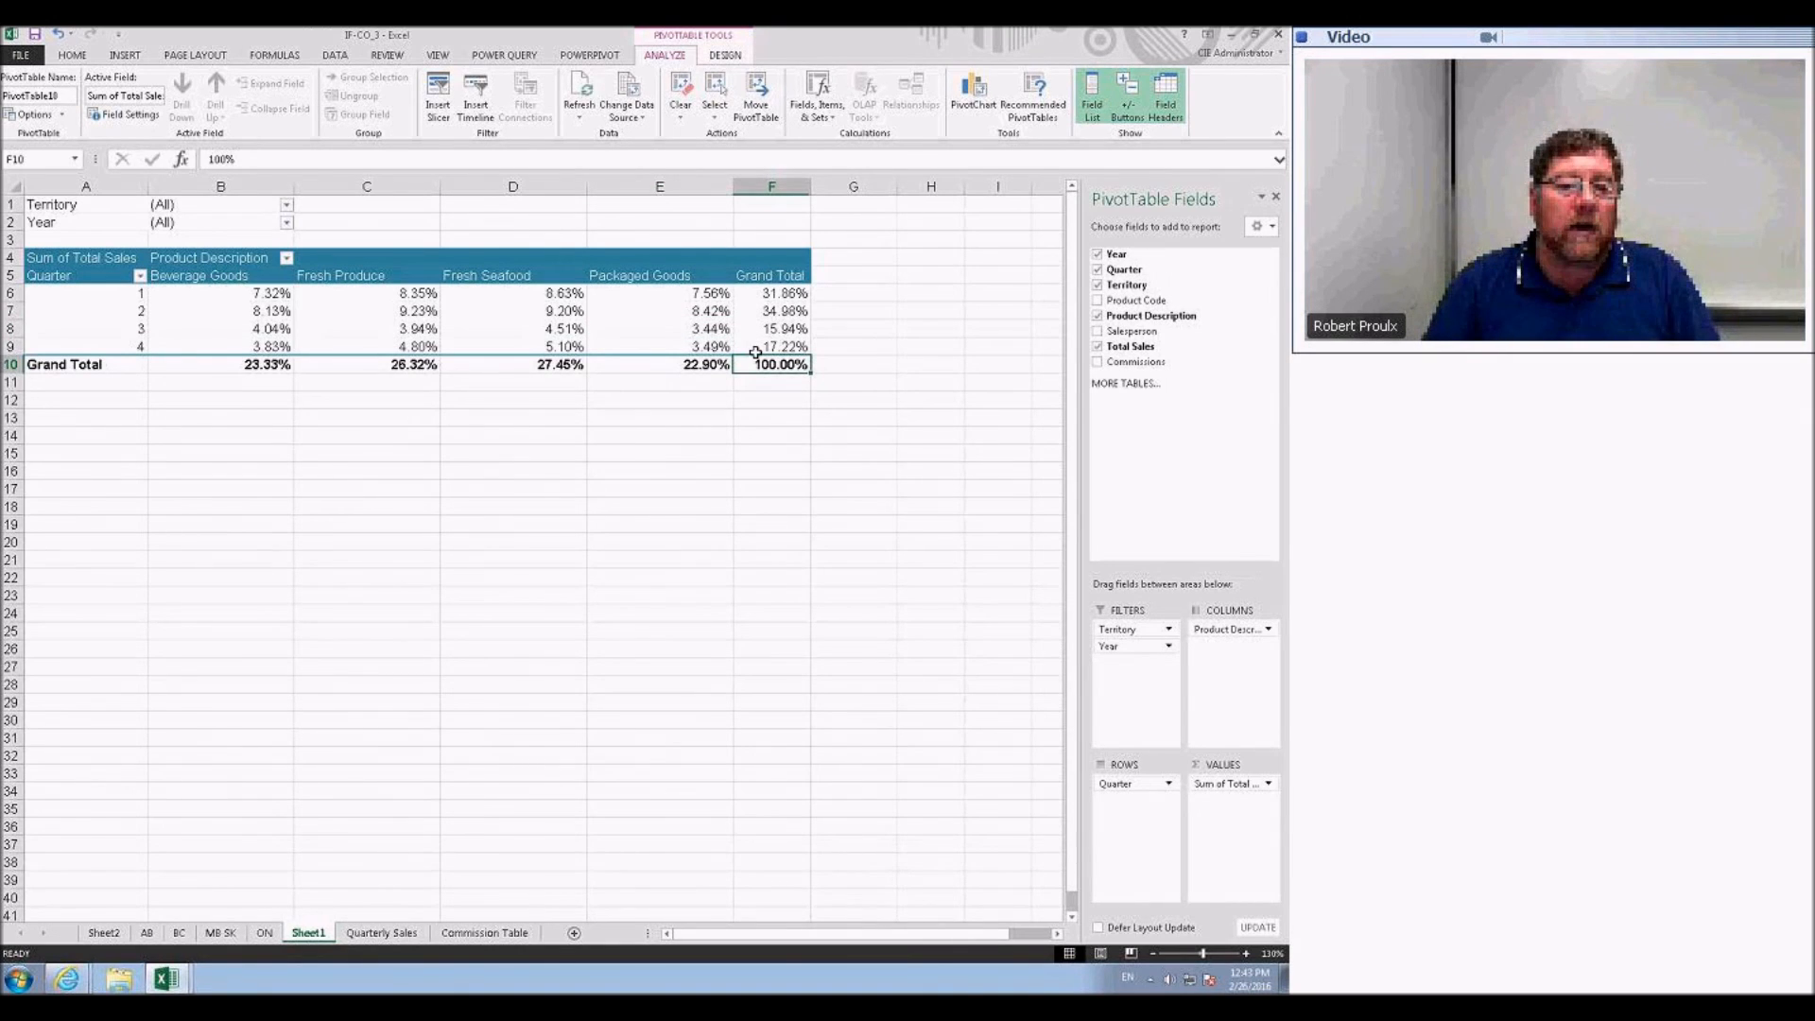
- Show the Sum of Total Sales values as % of Column Total and check the grand total under each product
{"action": "left_click", "coordinate": [226, 312]}
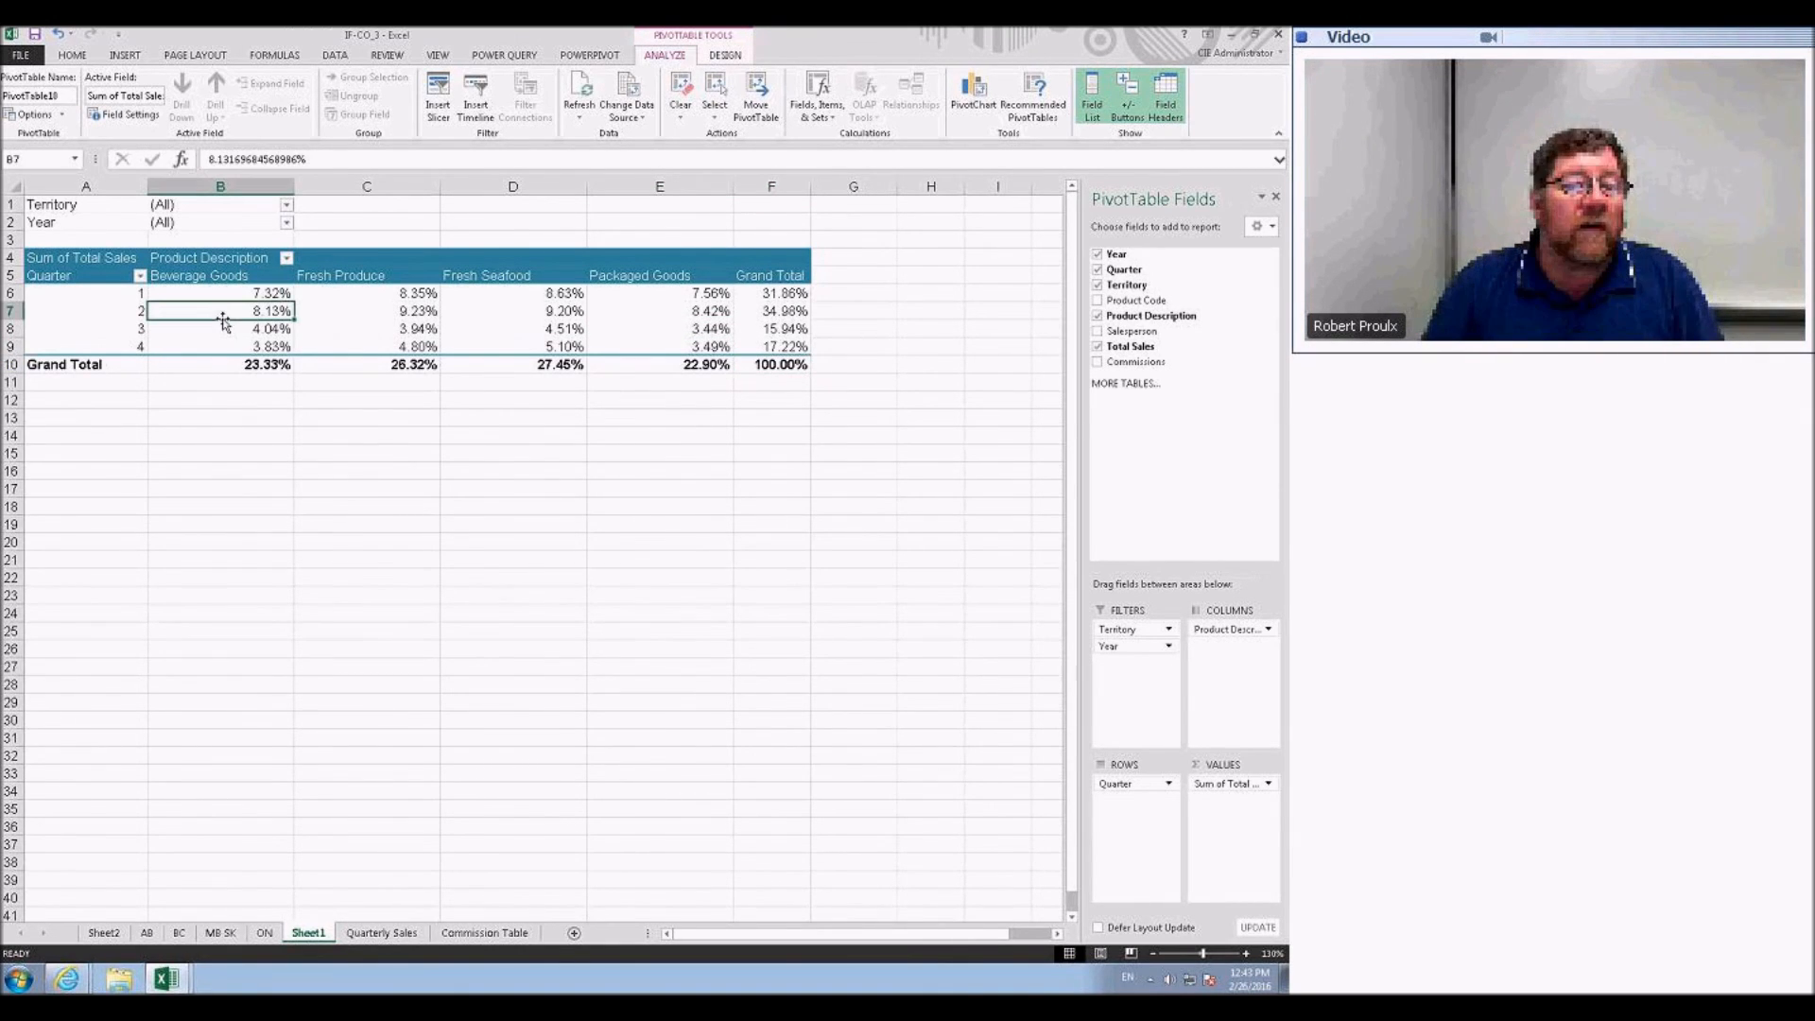
{"action": "left_click", "coordinate": [121, 117]}
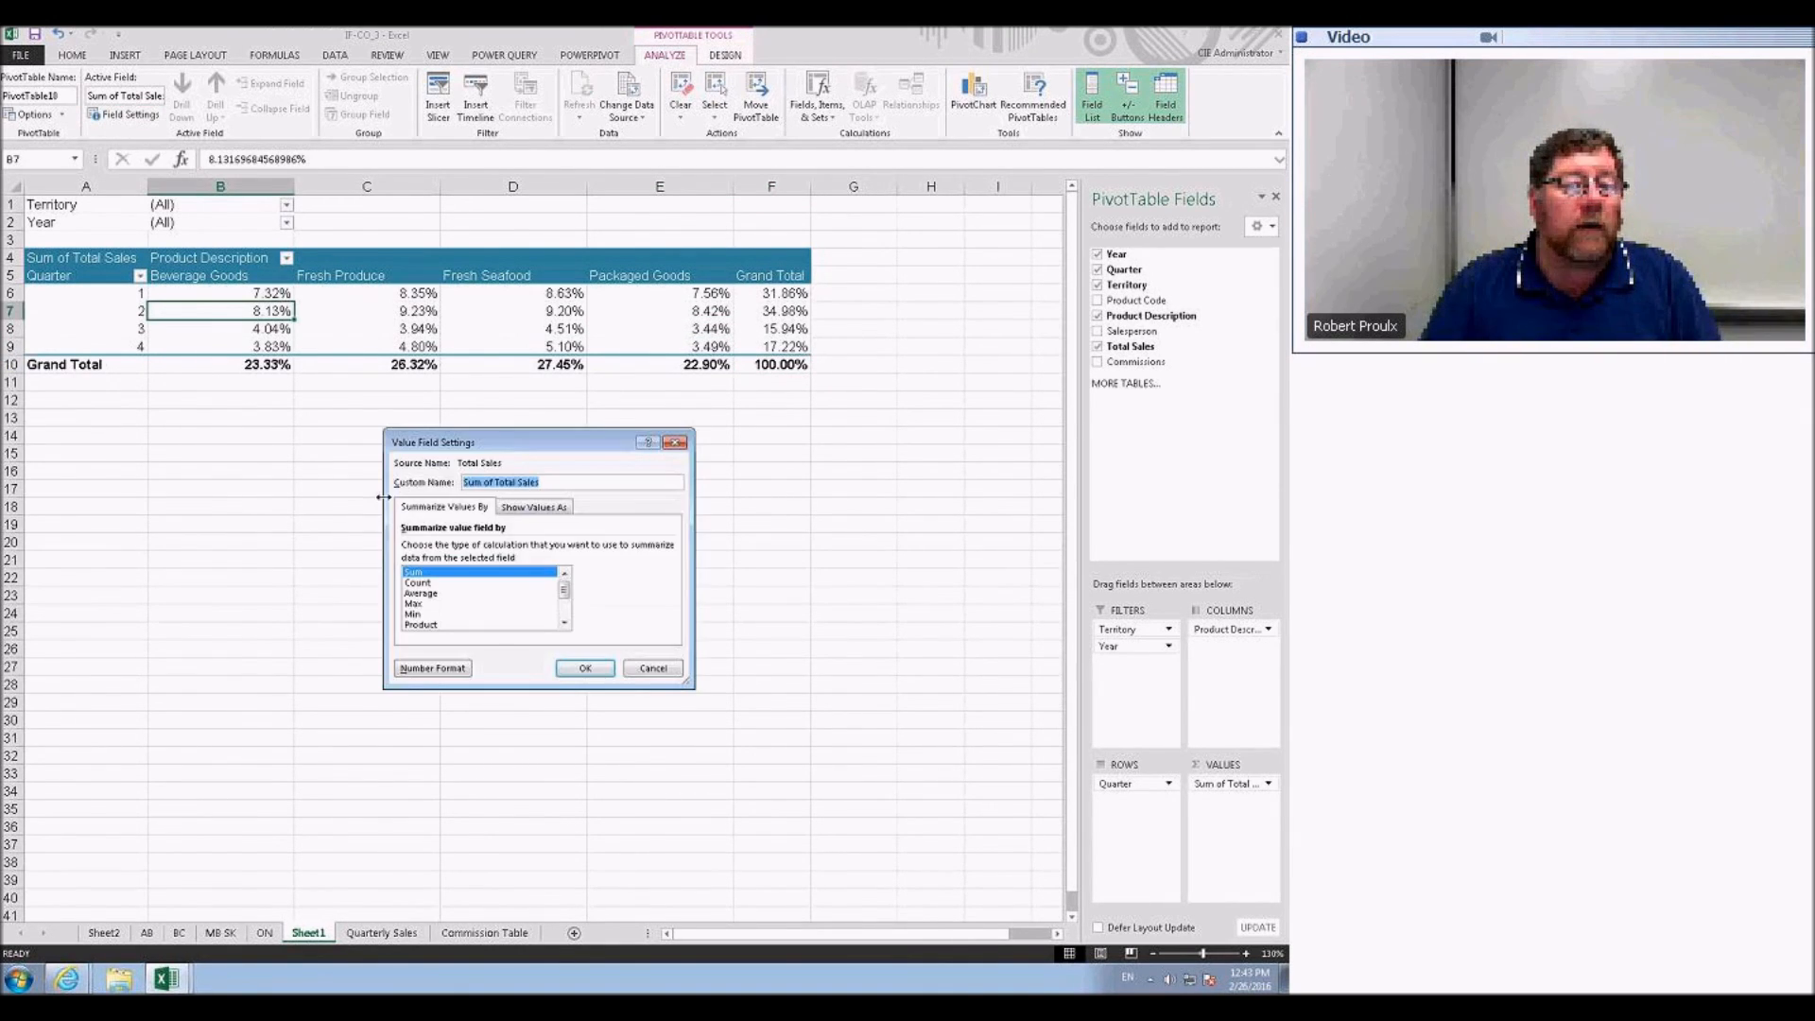
{"action": "left_click", "coordinate": [536, 508]}
{"action": "left_click", "coordinate": [498, 549]}
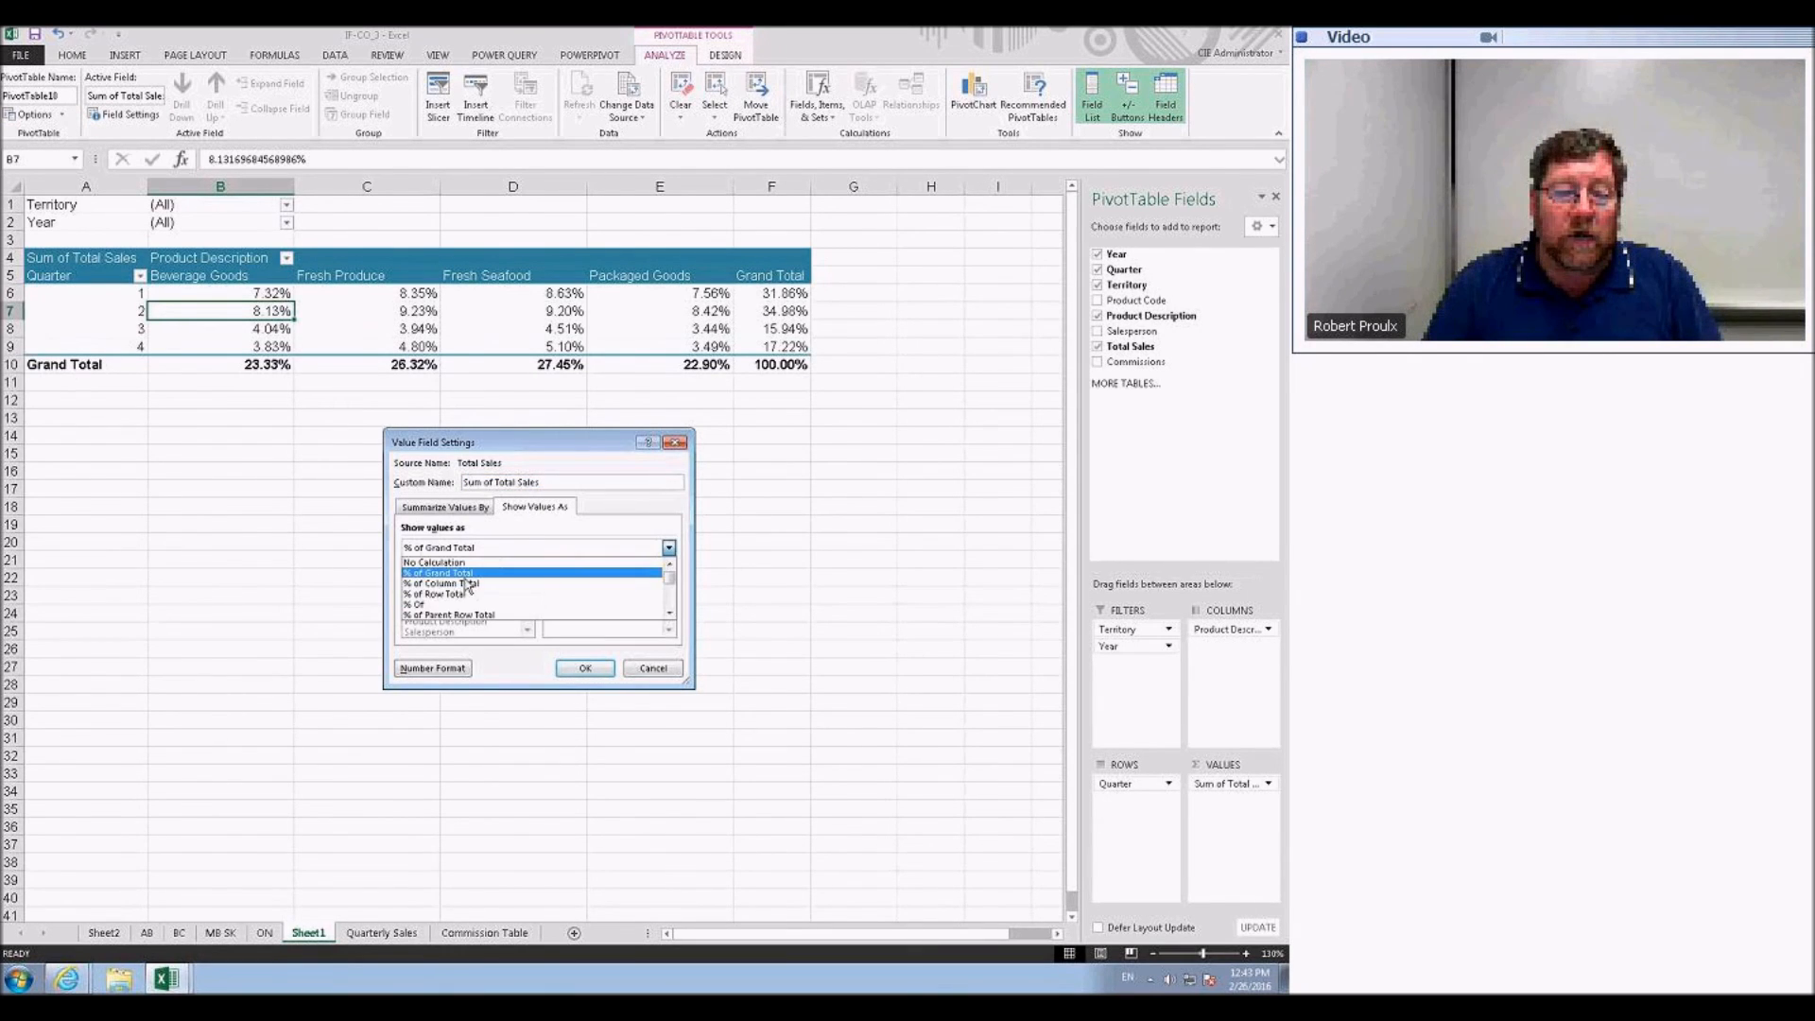
{"action": "left_click", "coordinate": [466, 586]}
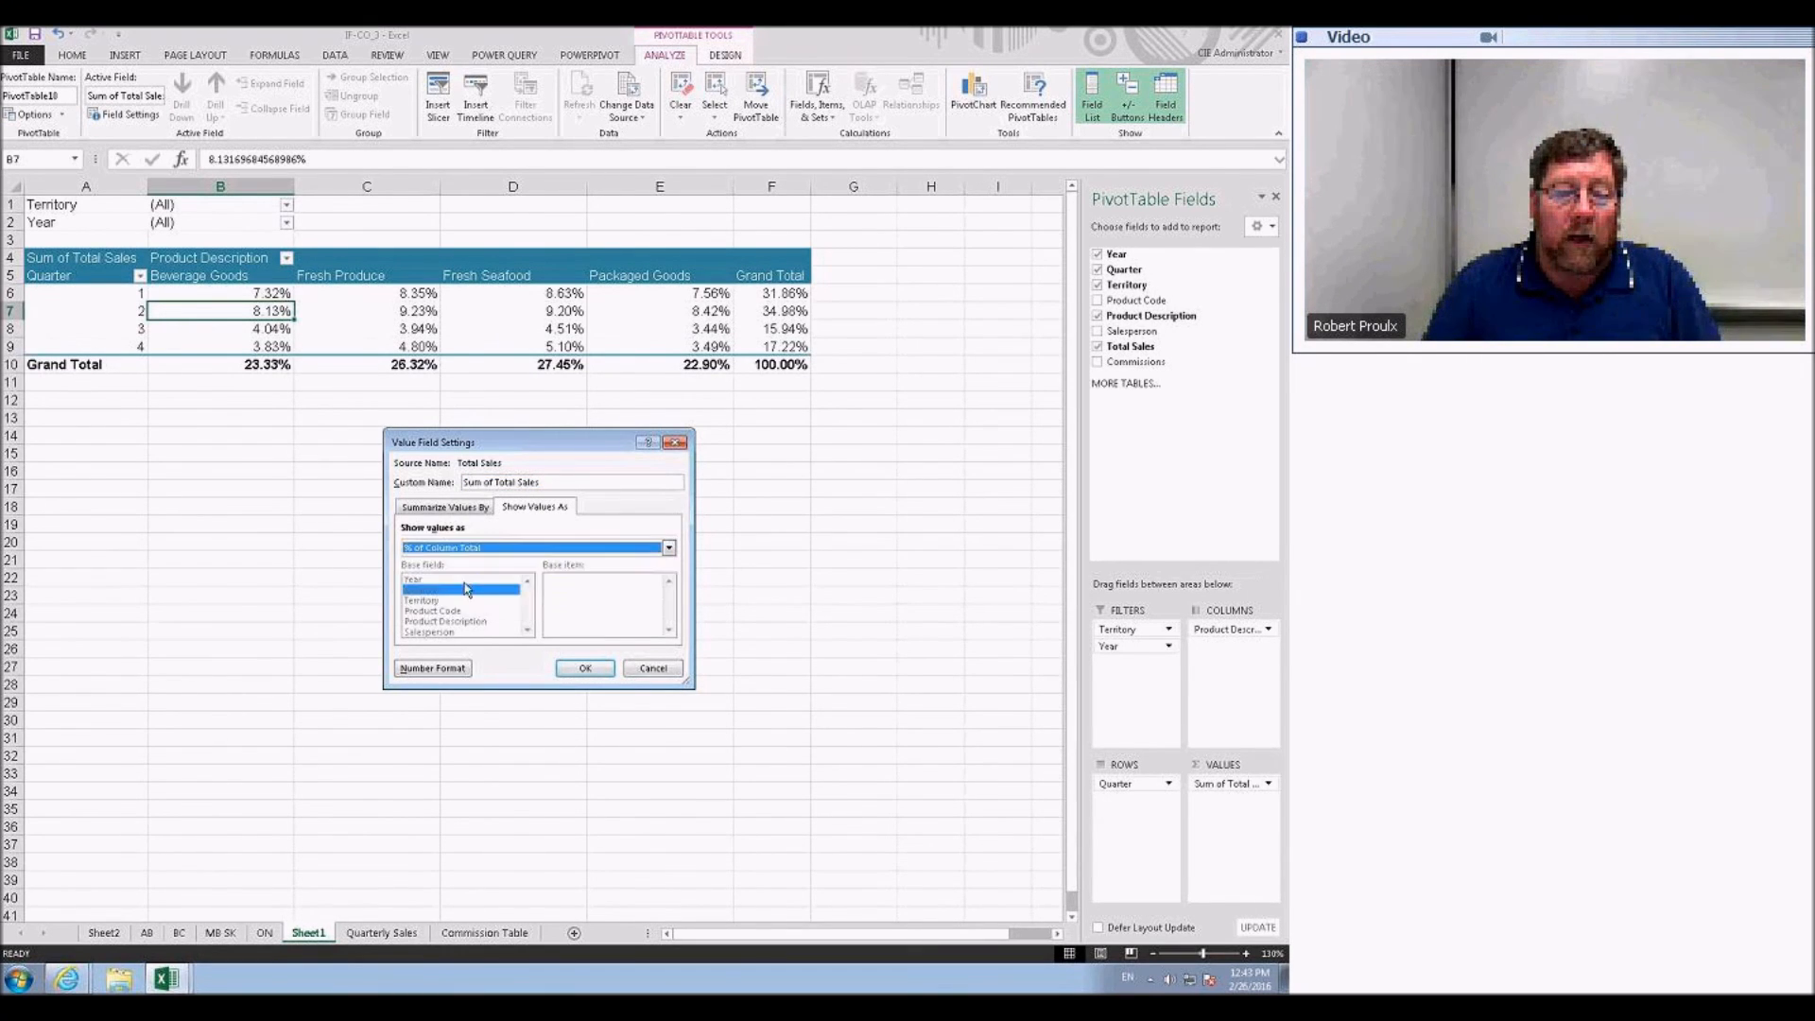
{"action": "left_click", "coordinate": [578, 668]}
{"action": "left_click", "coordinate": [247, 367]}
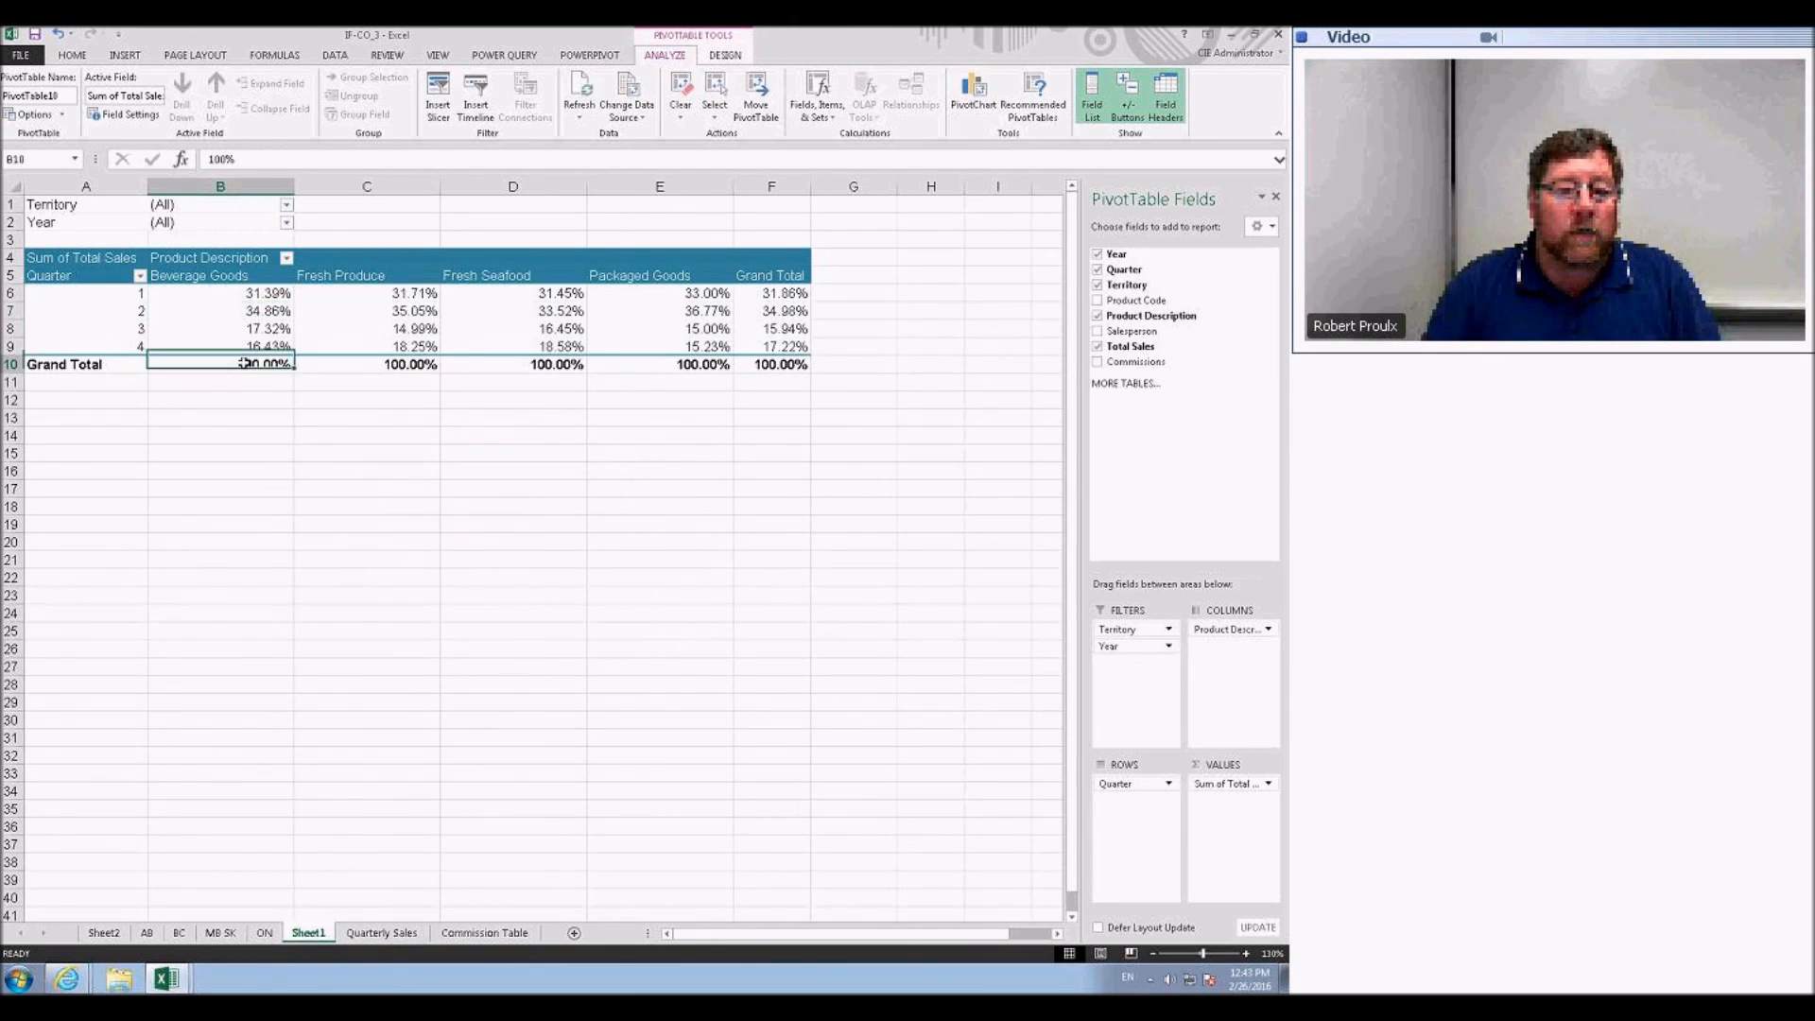
{"action": "left_click", "coordinate": [359, 367]}
{"action": "left_click", "coordinate": [480, 367]}
{"action": "left_click", "coordinate": [640, 367]}
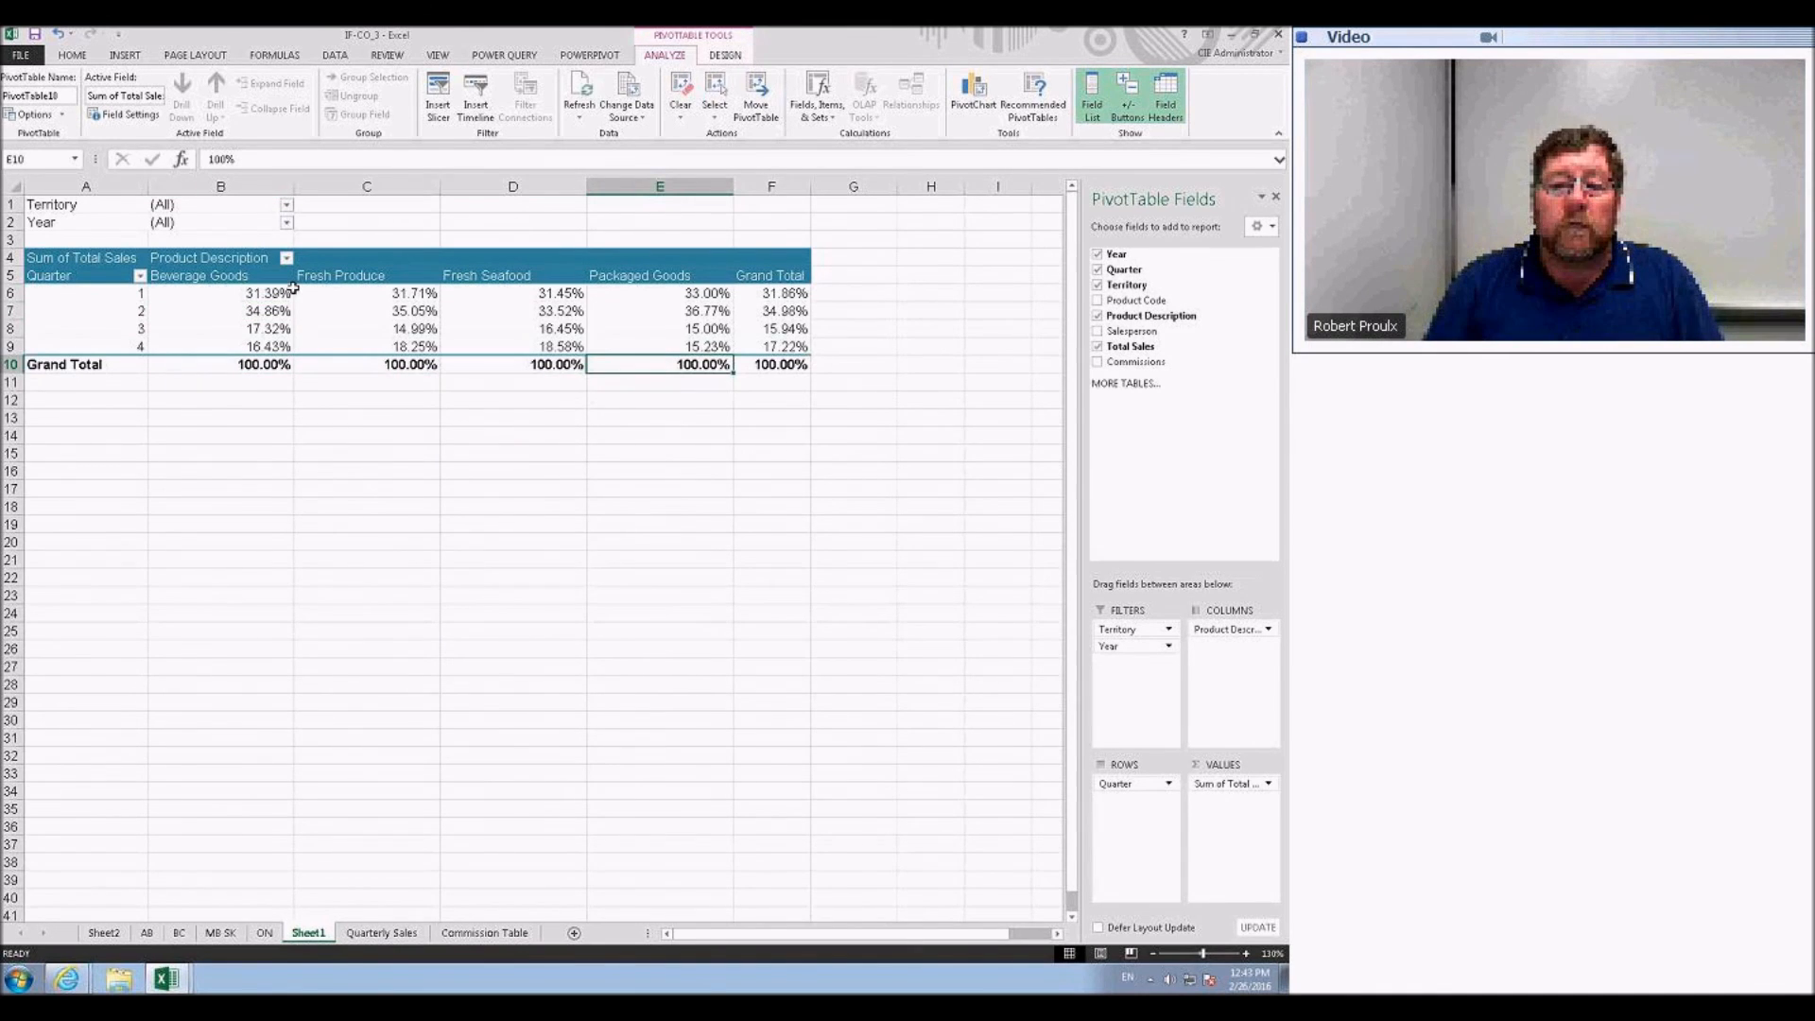
- Set the Sum of Total Sales values back to No Calculation so they show as dollar amounts
{"action": "left_click", "coordinate": [127, 114]}
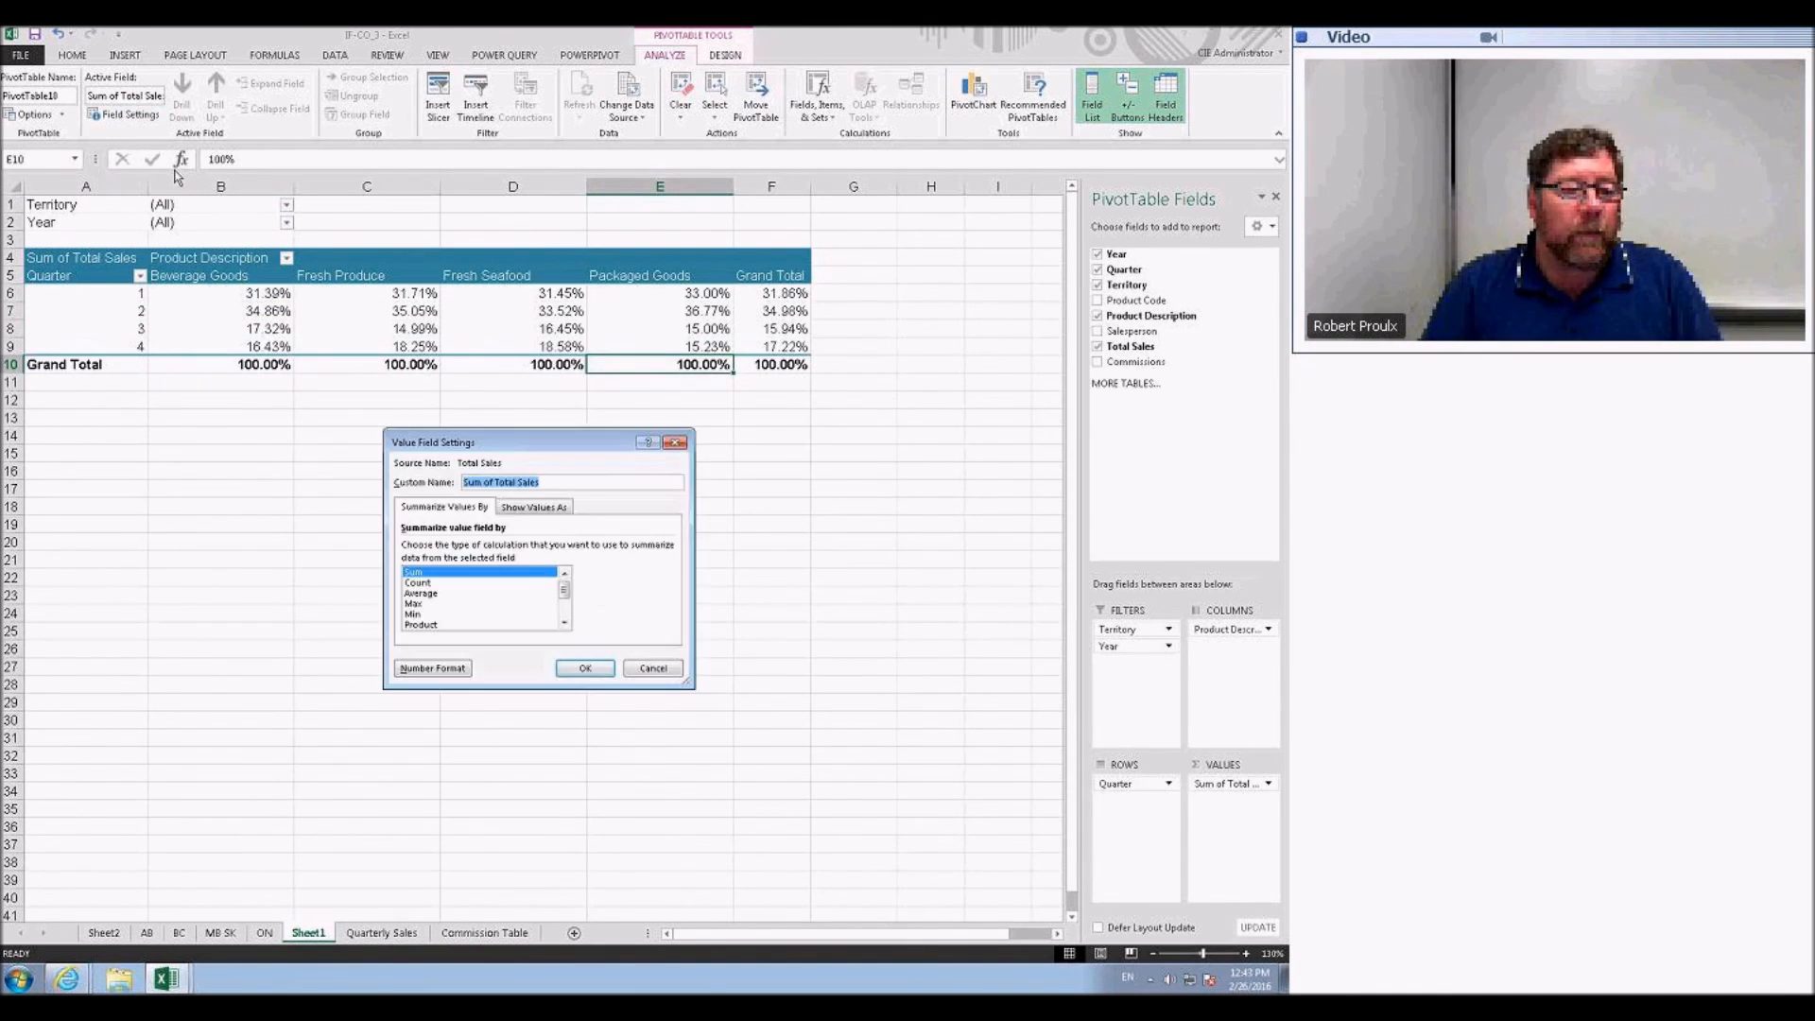
{"action": "left_click", "coordinate": [523, 507]}
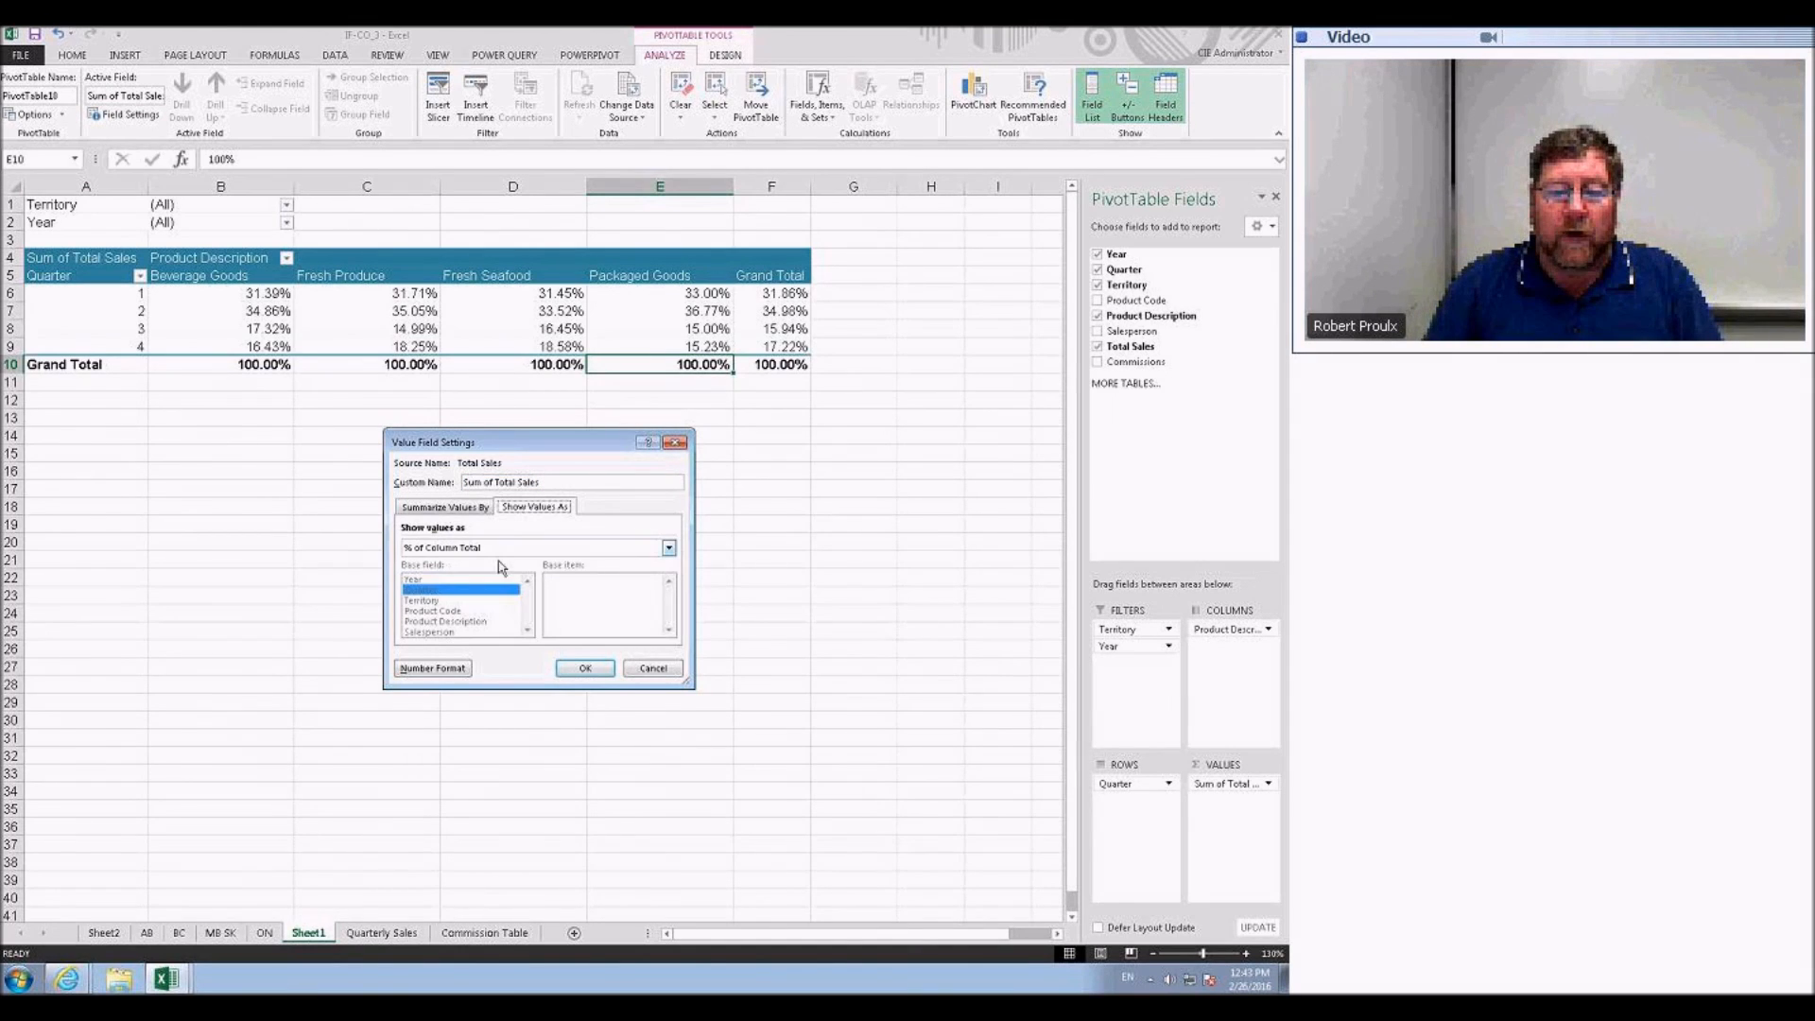
{"action": "left_click", "coordinate": [496, 550]}
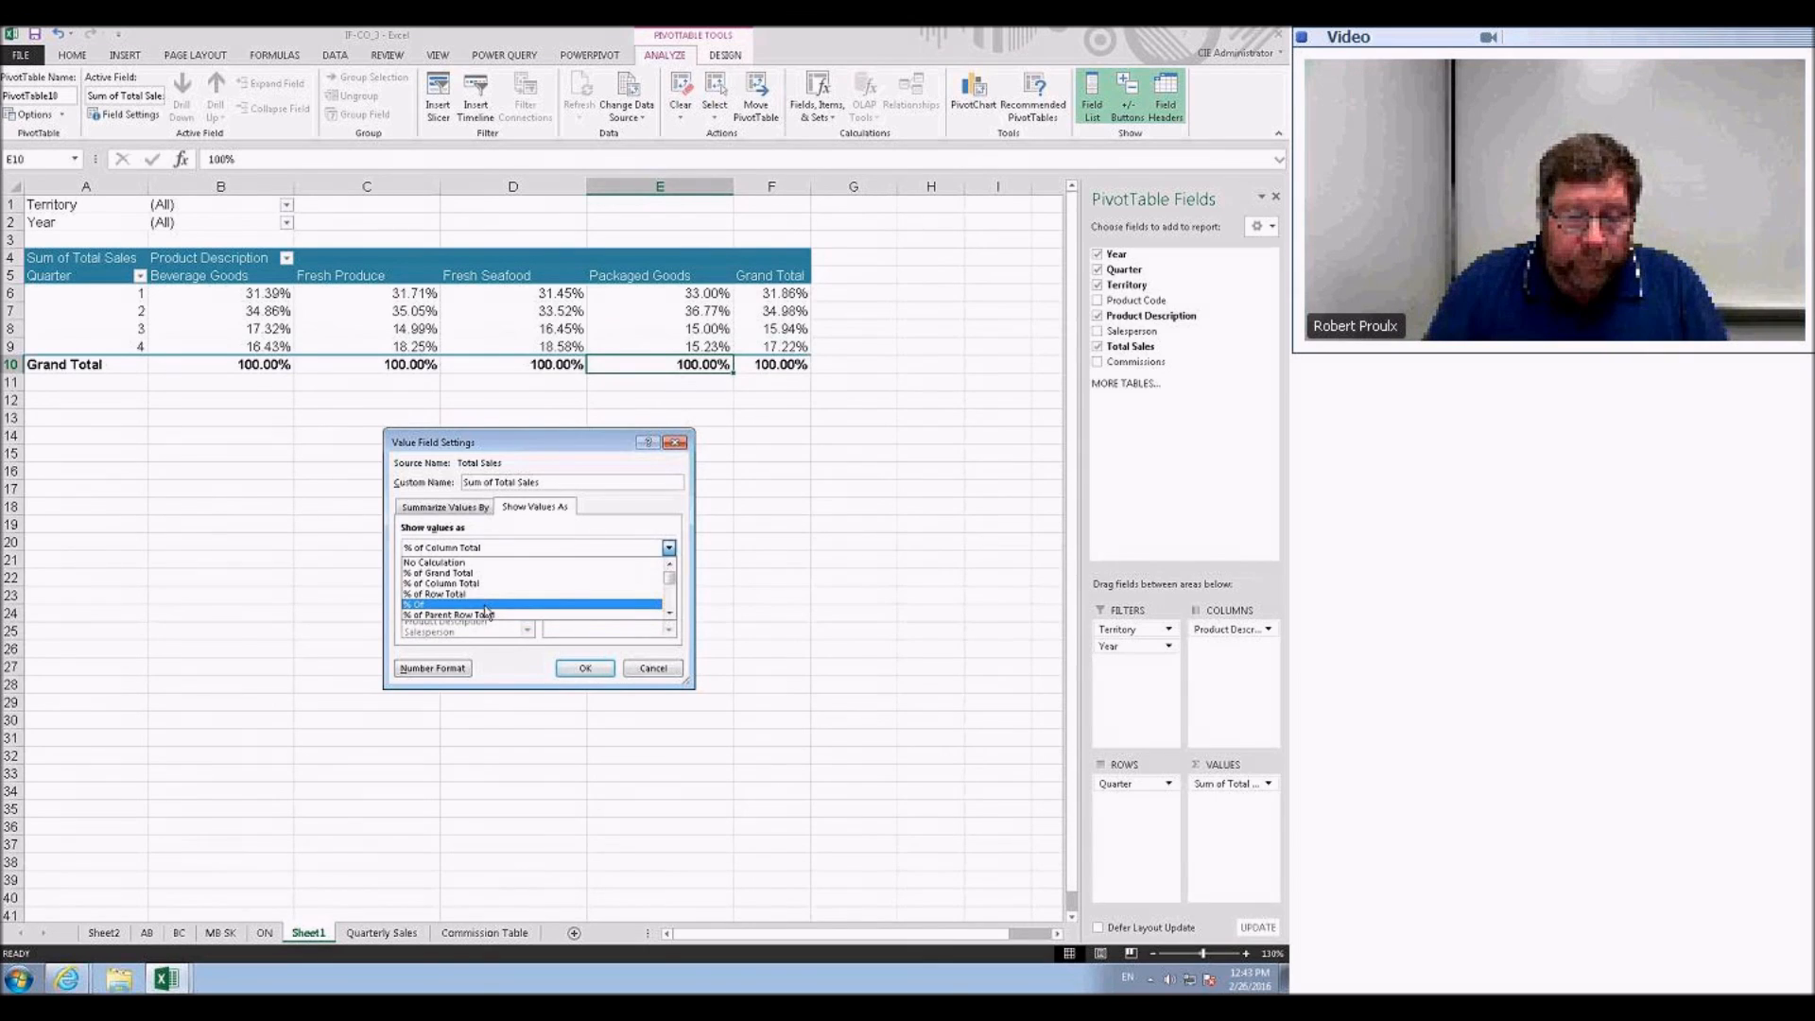
{"action": "left_click", "coordinate": [451, 563]}
{"action": "left_click", "coordinate": [585, 668]}
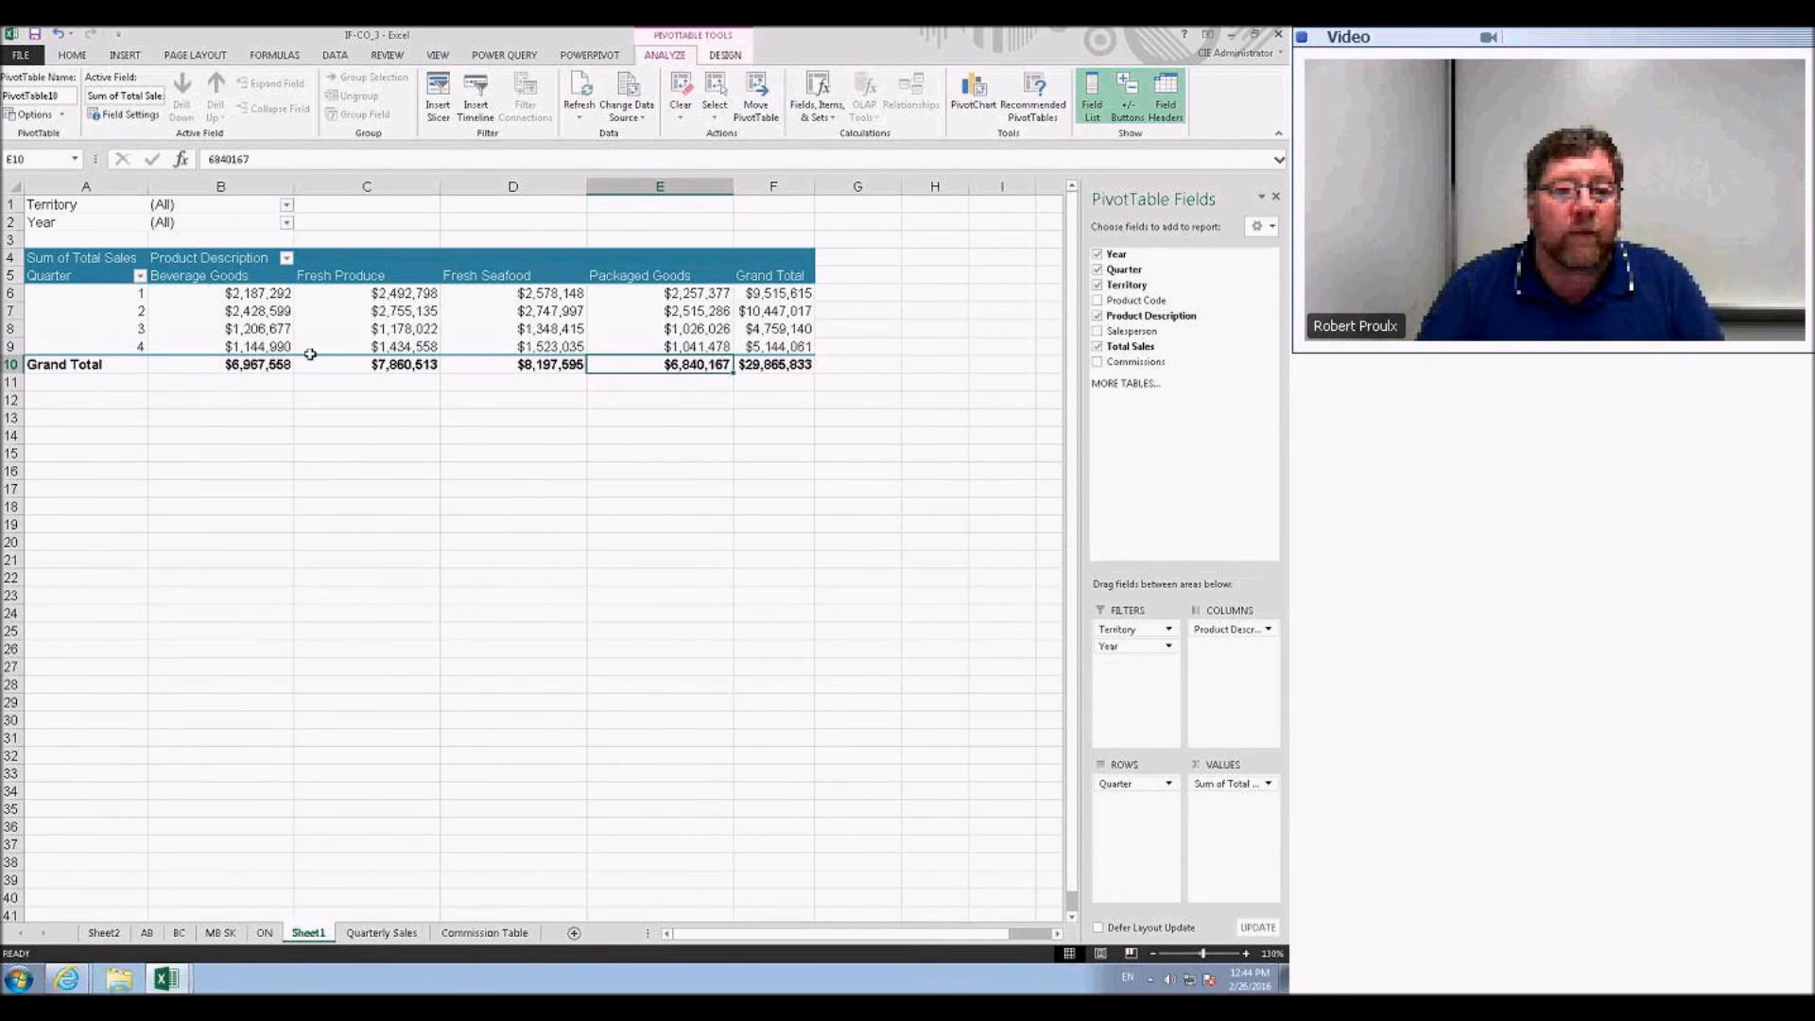
- Insert a clustered column PivotChart, place it below the pivot table, and enlarge it to about 3.7 by 6.9 inches
{"action": "mouse_move", "coordinate": [310, 354]}
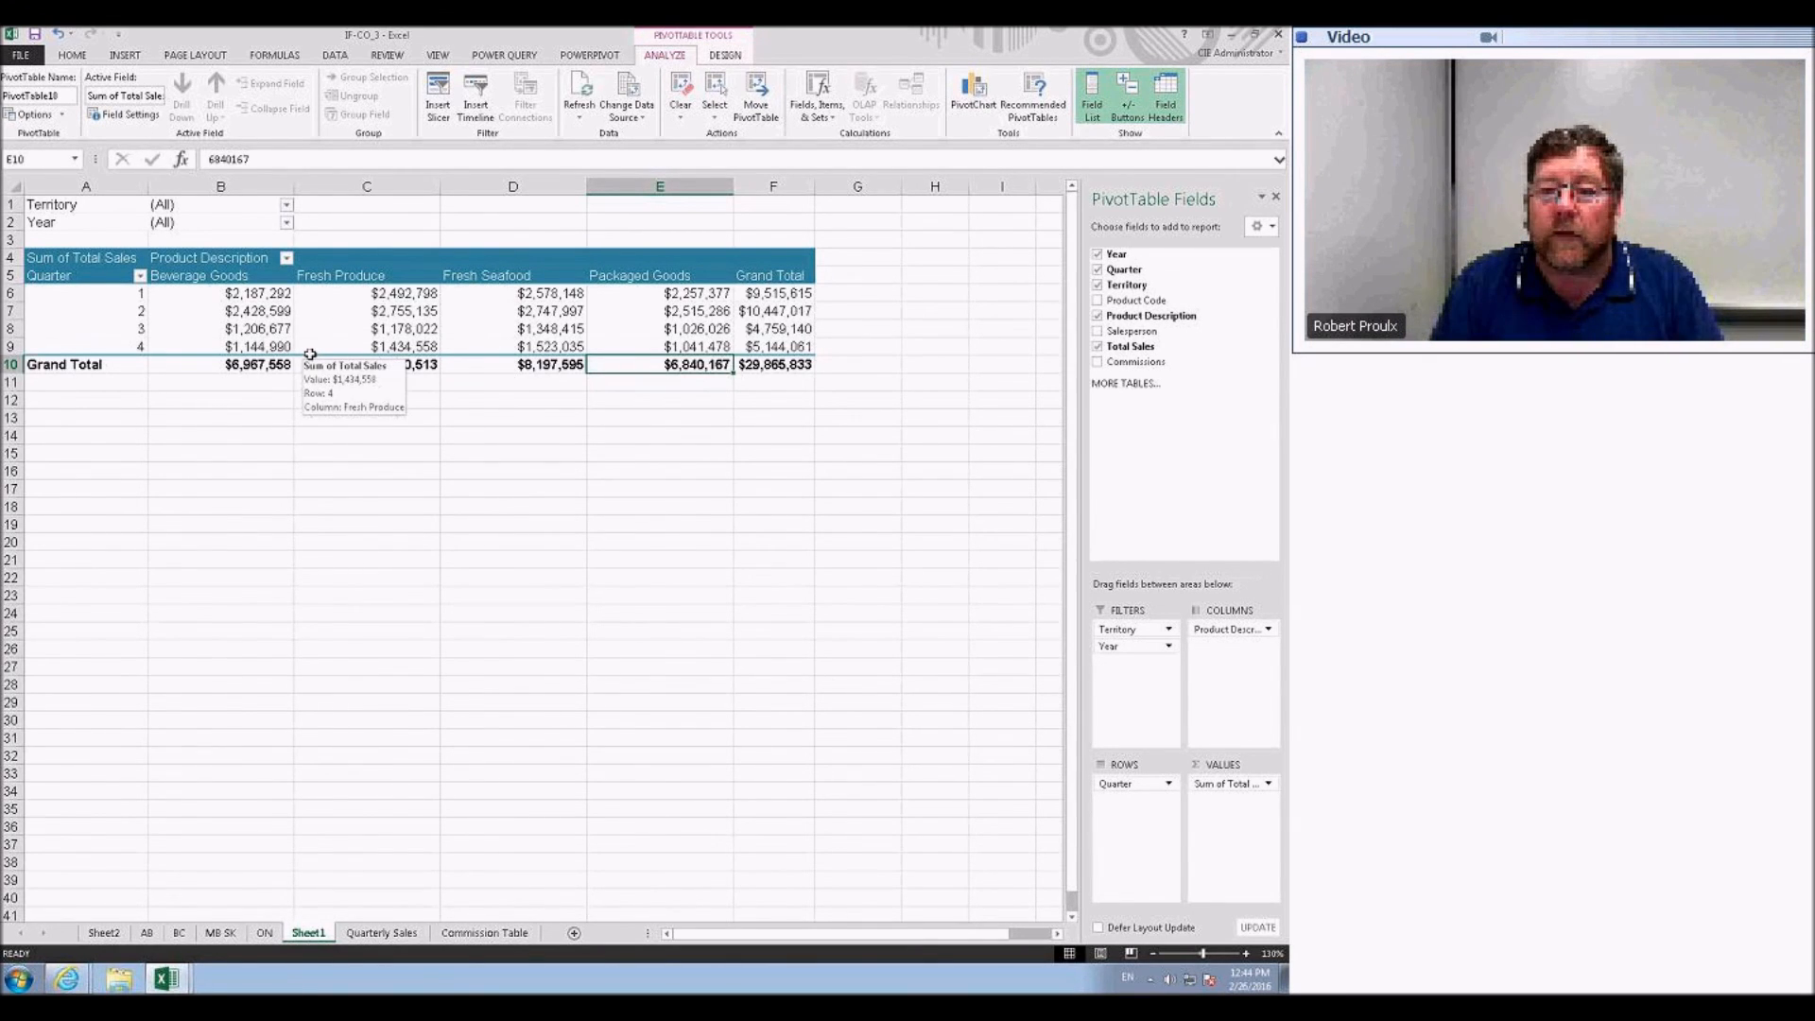
{"action": "left_click", "coordinate": [322, 329]}
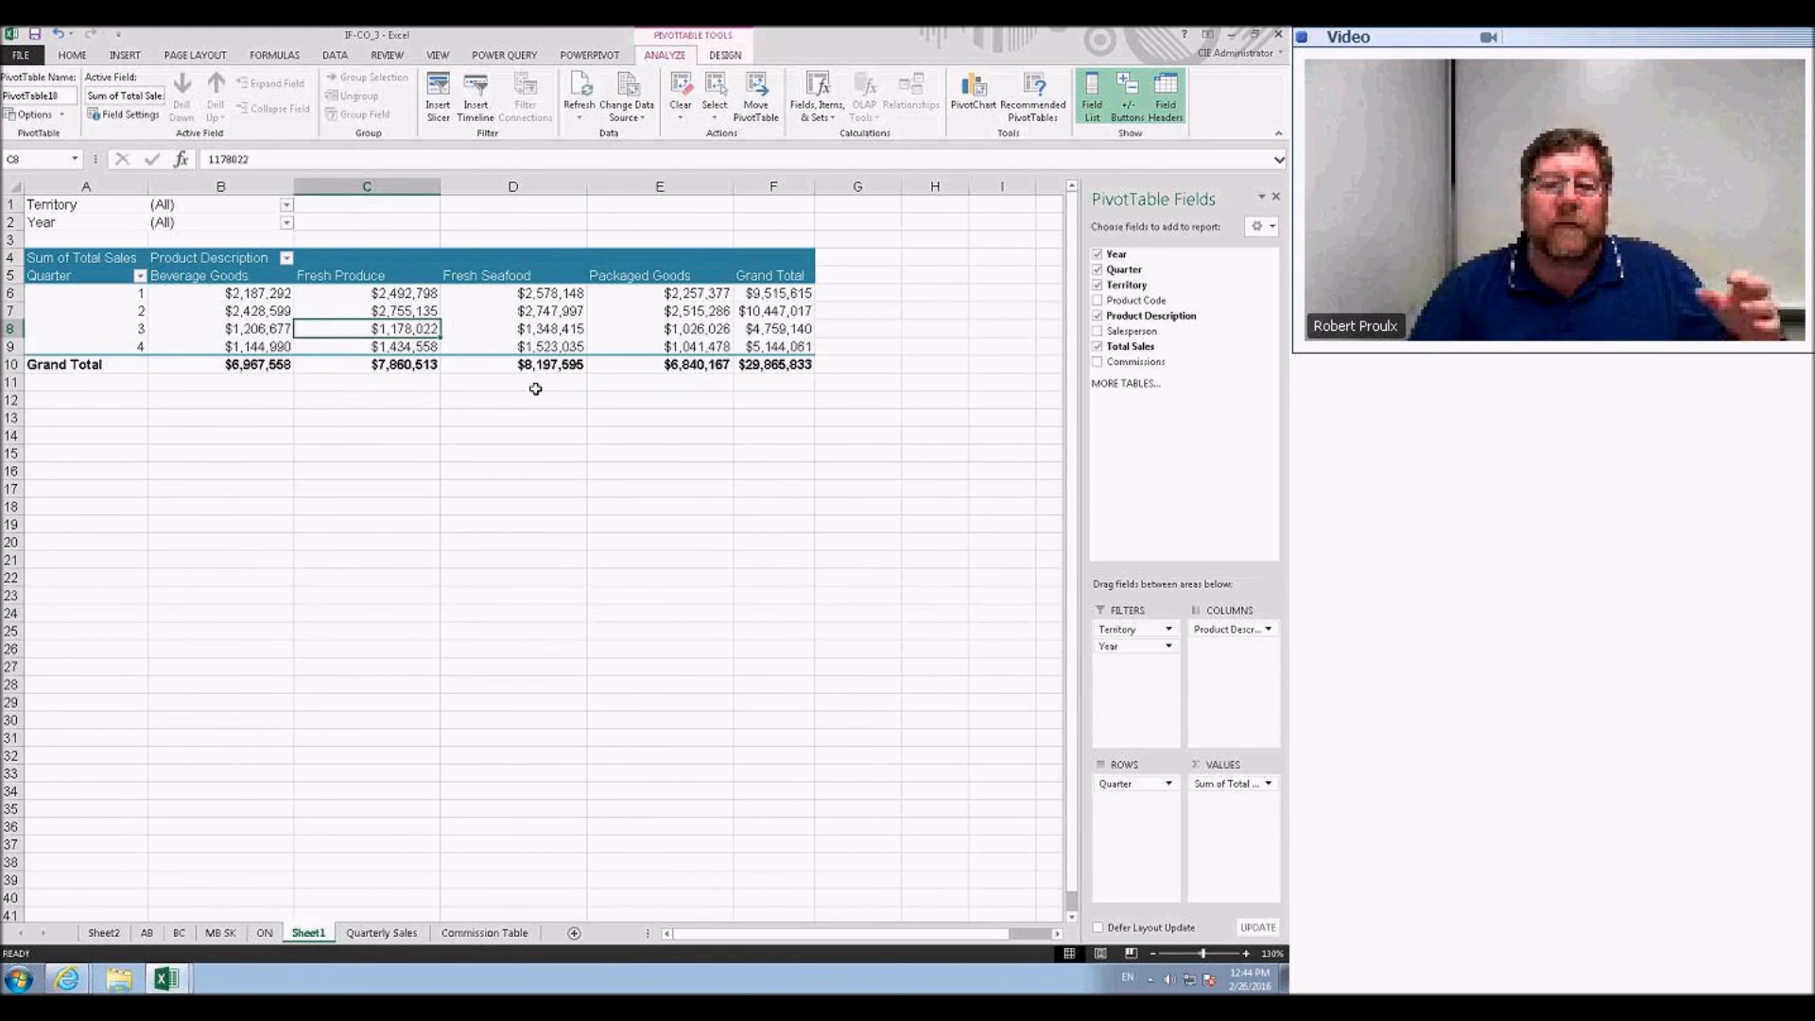
{"action": "left_click", "coordinate": [974, 94]}
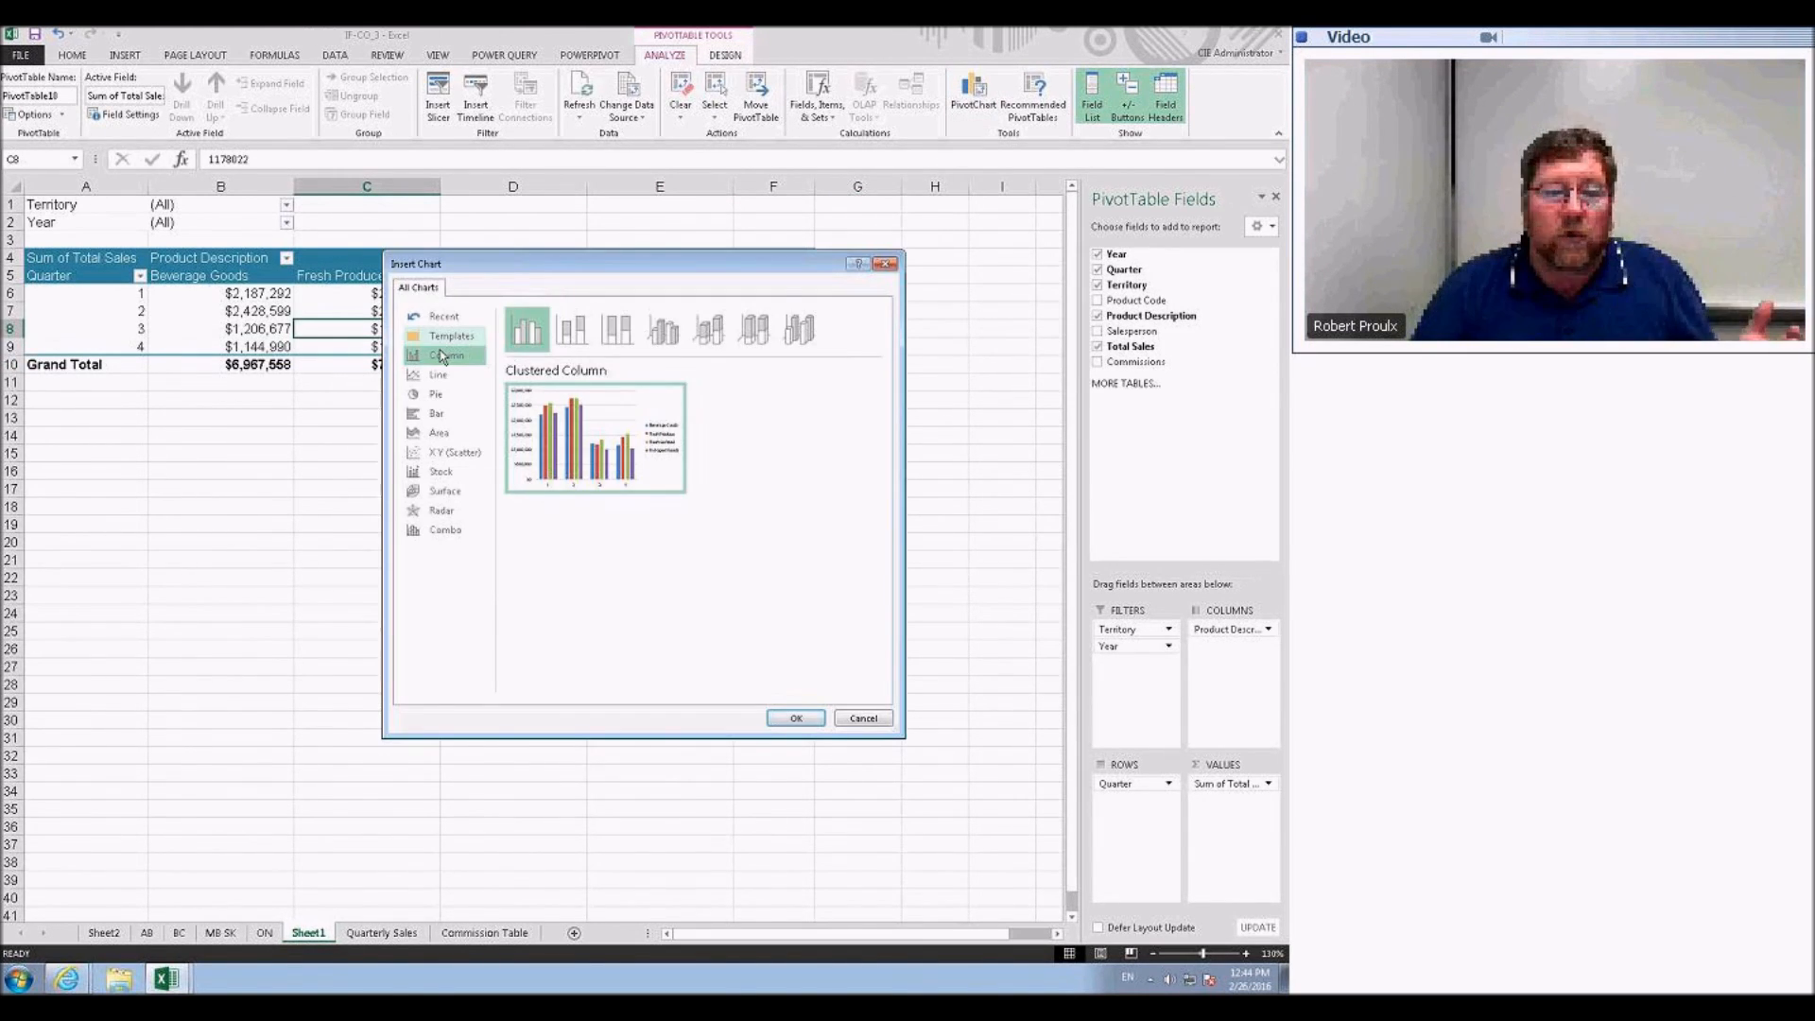
{"action": "left_click", "coordinate": [796, 718]}
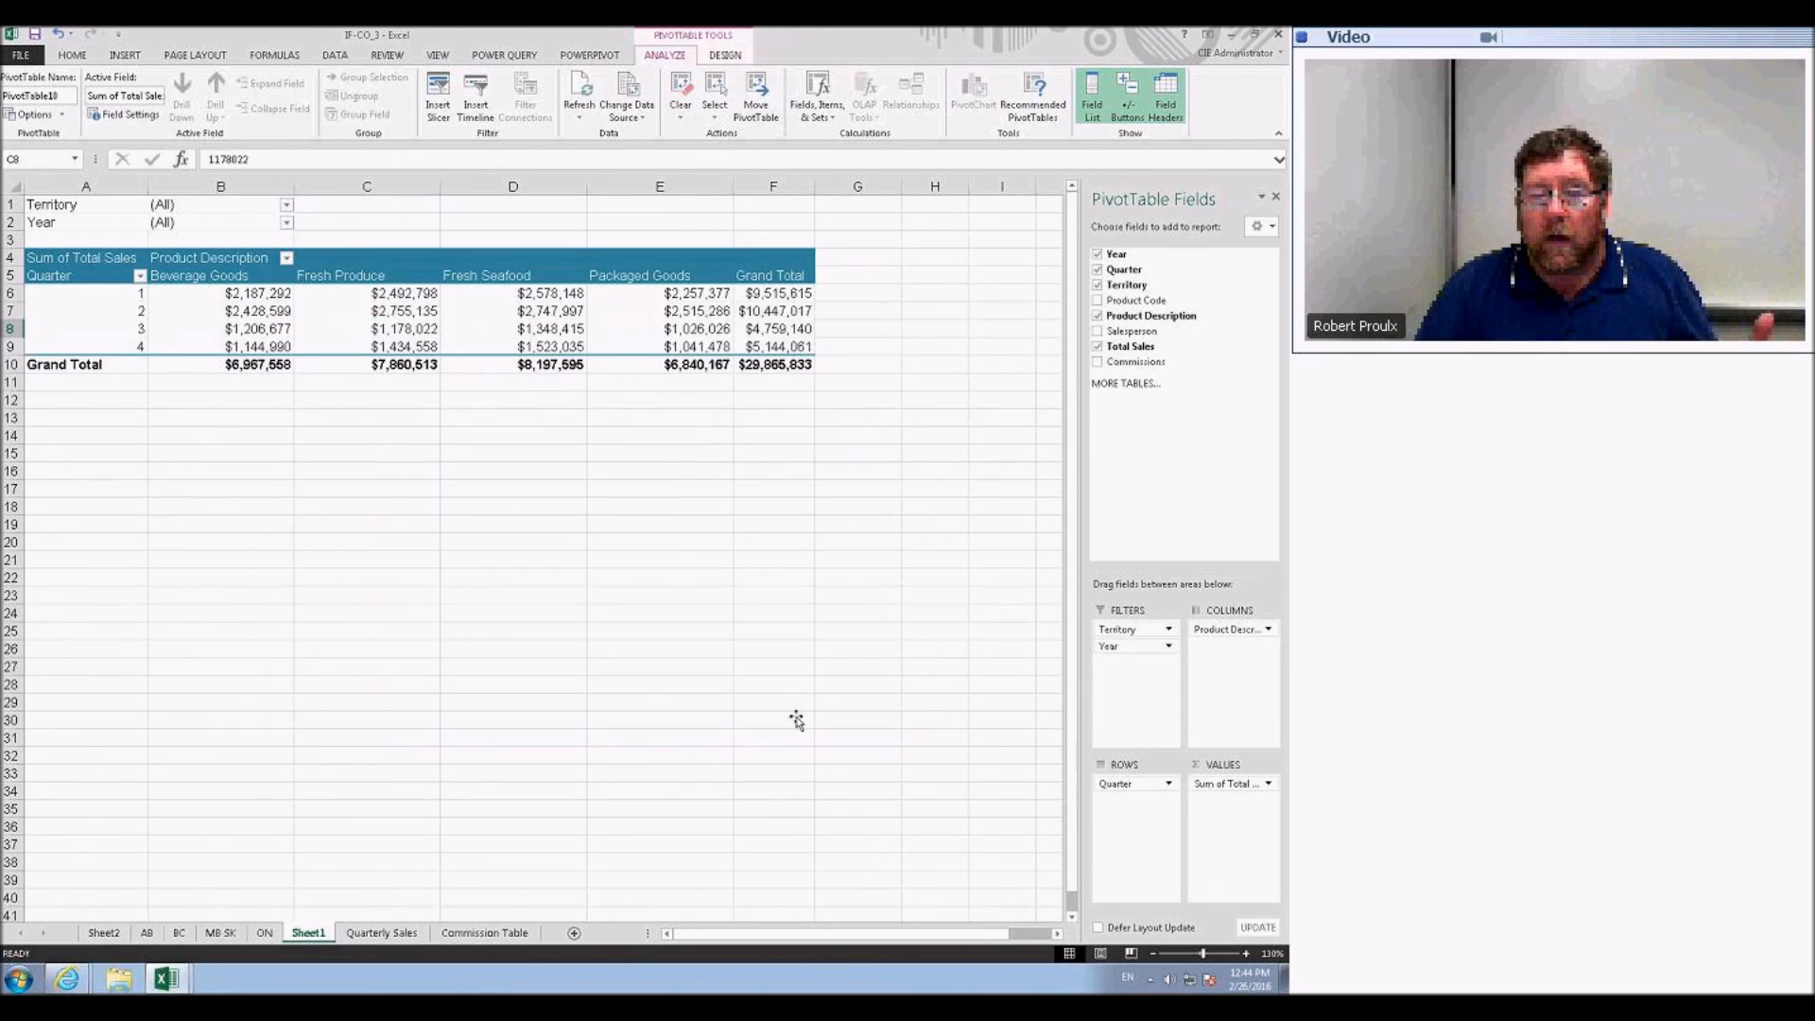
{"action": "left_click_drag", "start_coordinate": [774, 427], "coordinate": [663, 425]}
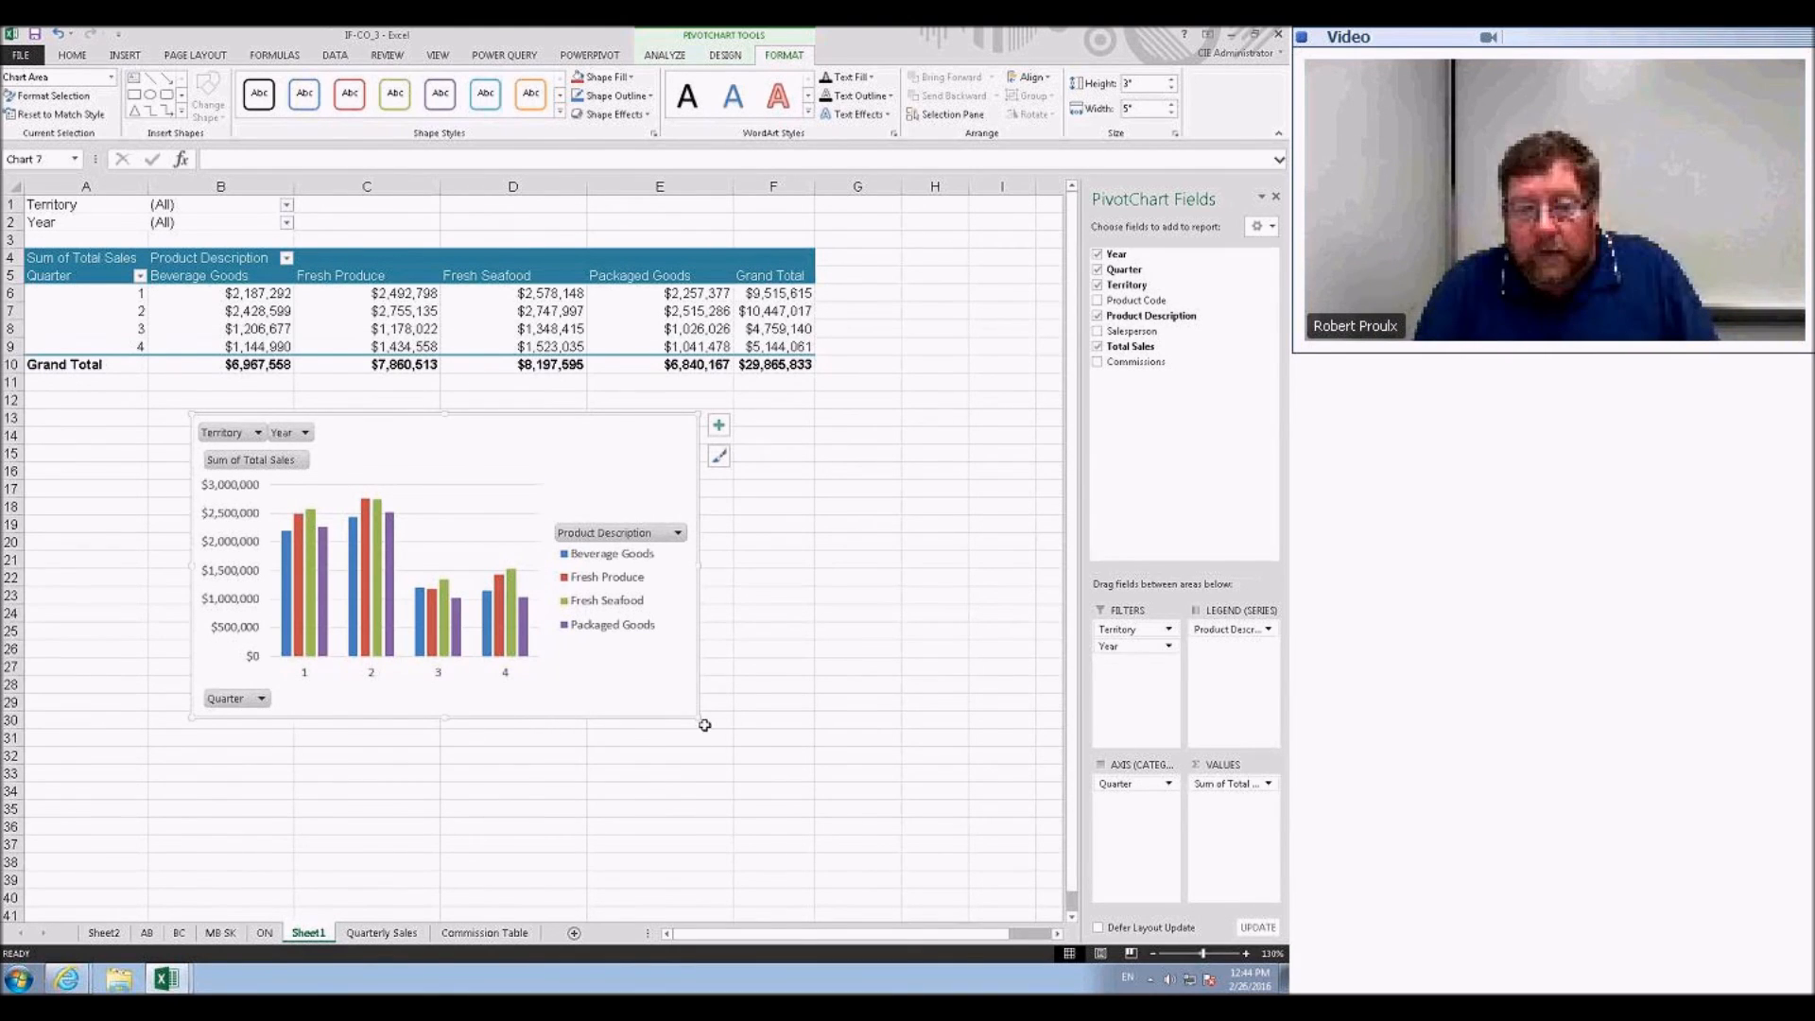
{"action": "left_click_drag", "start_coordinate": [700, 719], "coordinate": [894, 792]}
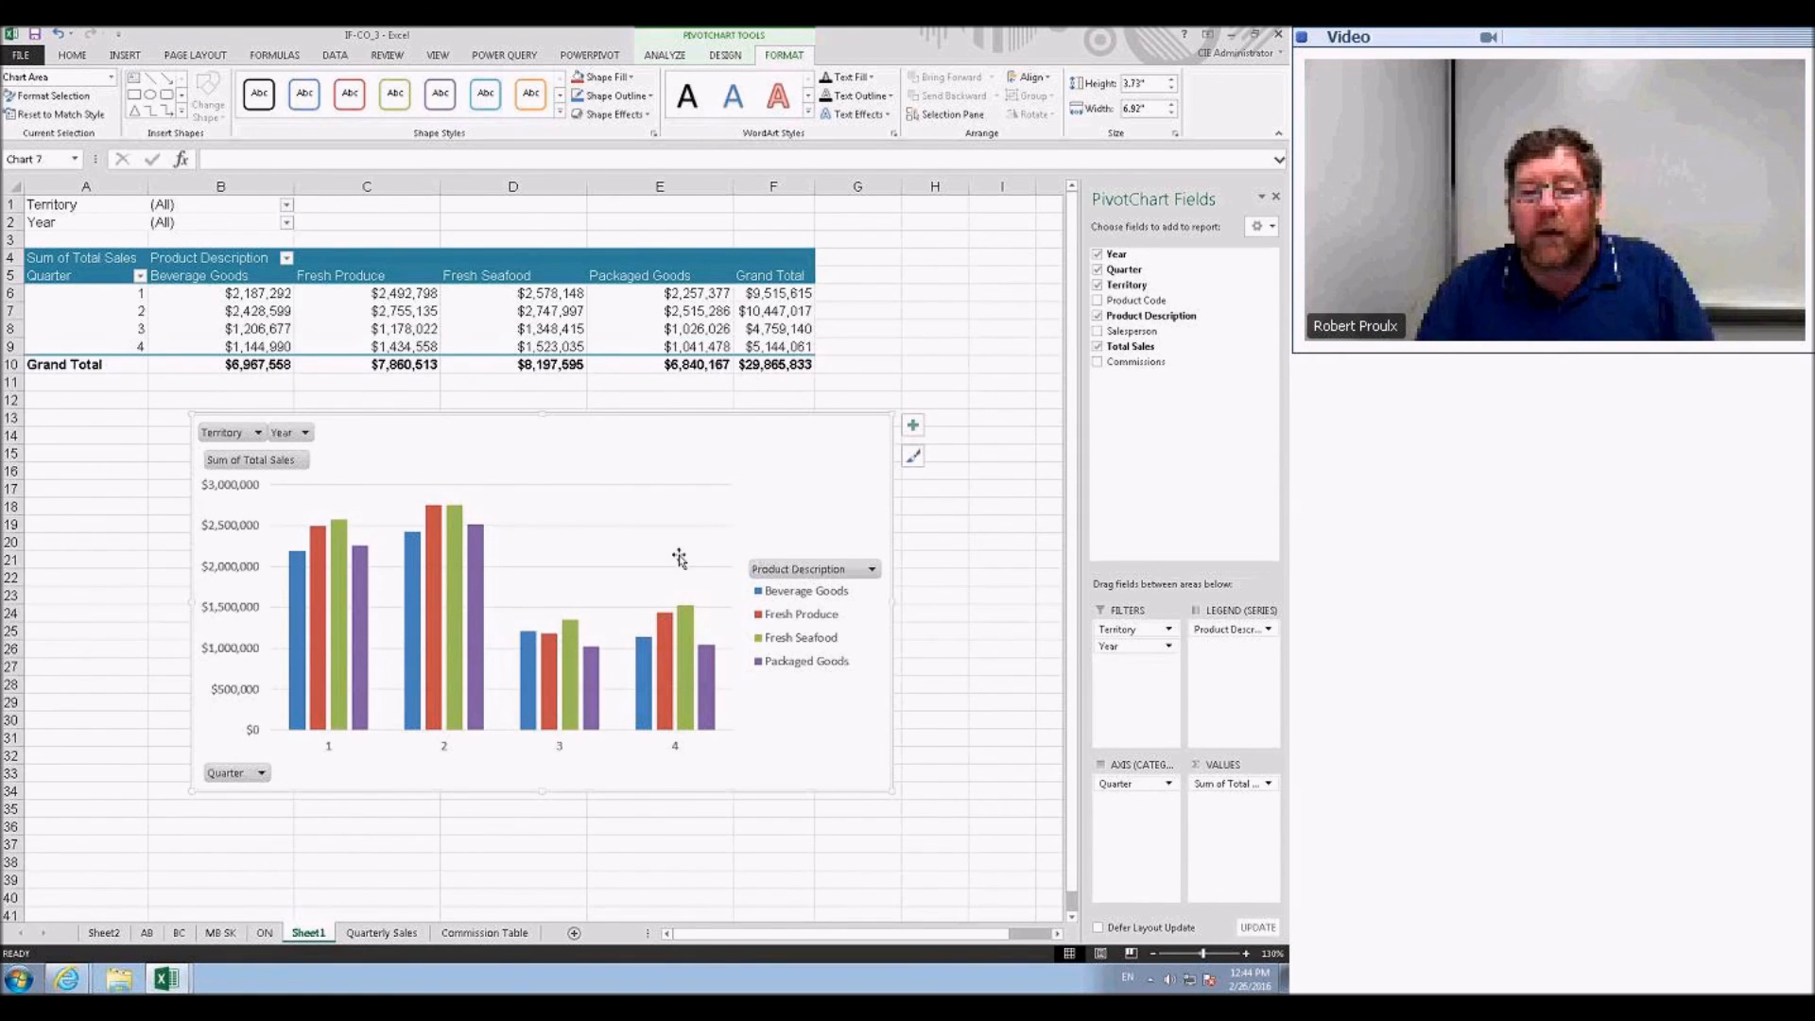
- Filter the pivot table and its chart by Year to show only 2013
{"action": "left_click", "coordinate": [286, 223]}
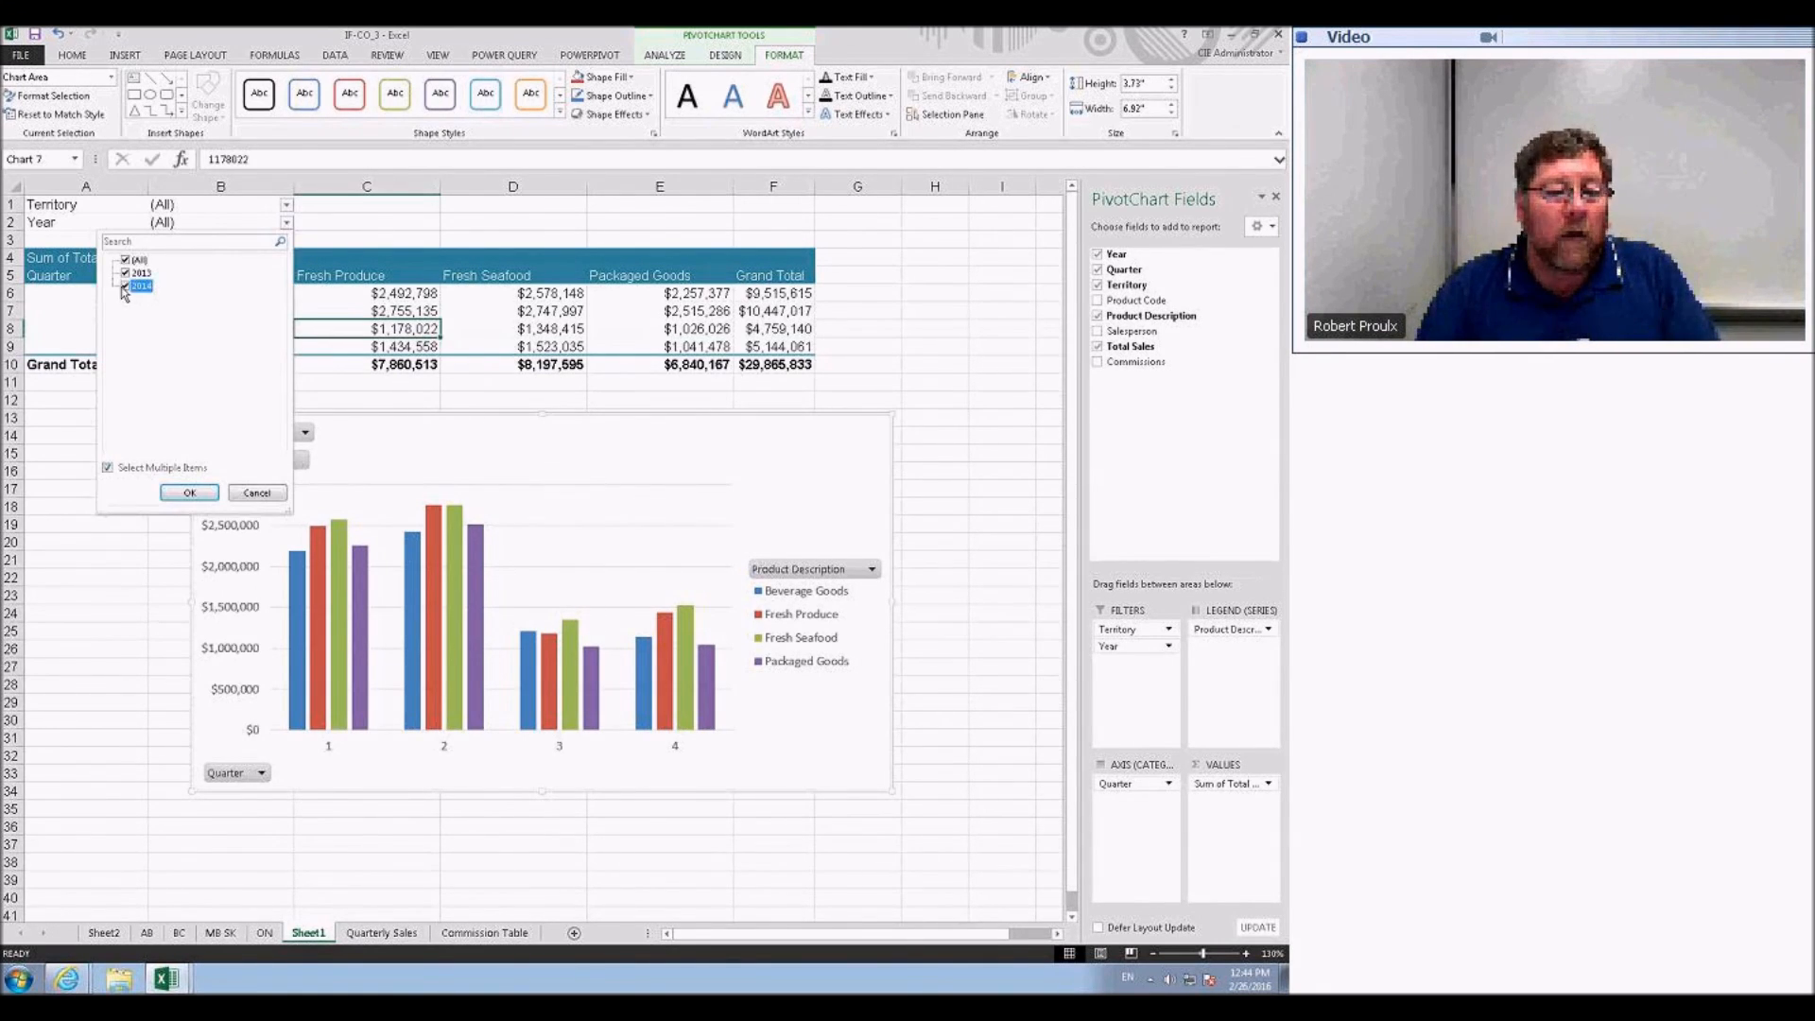
{"action": "left_click", "coordinate": [189, 492]}
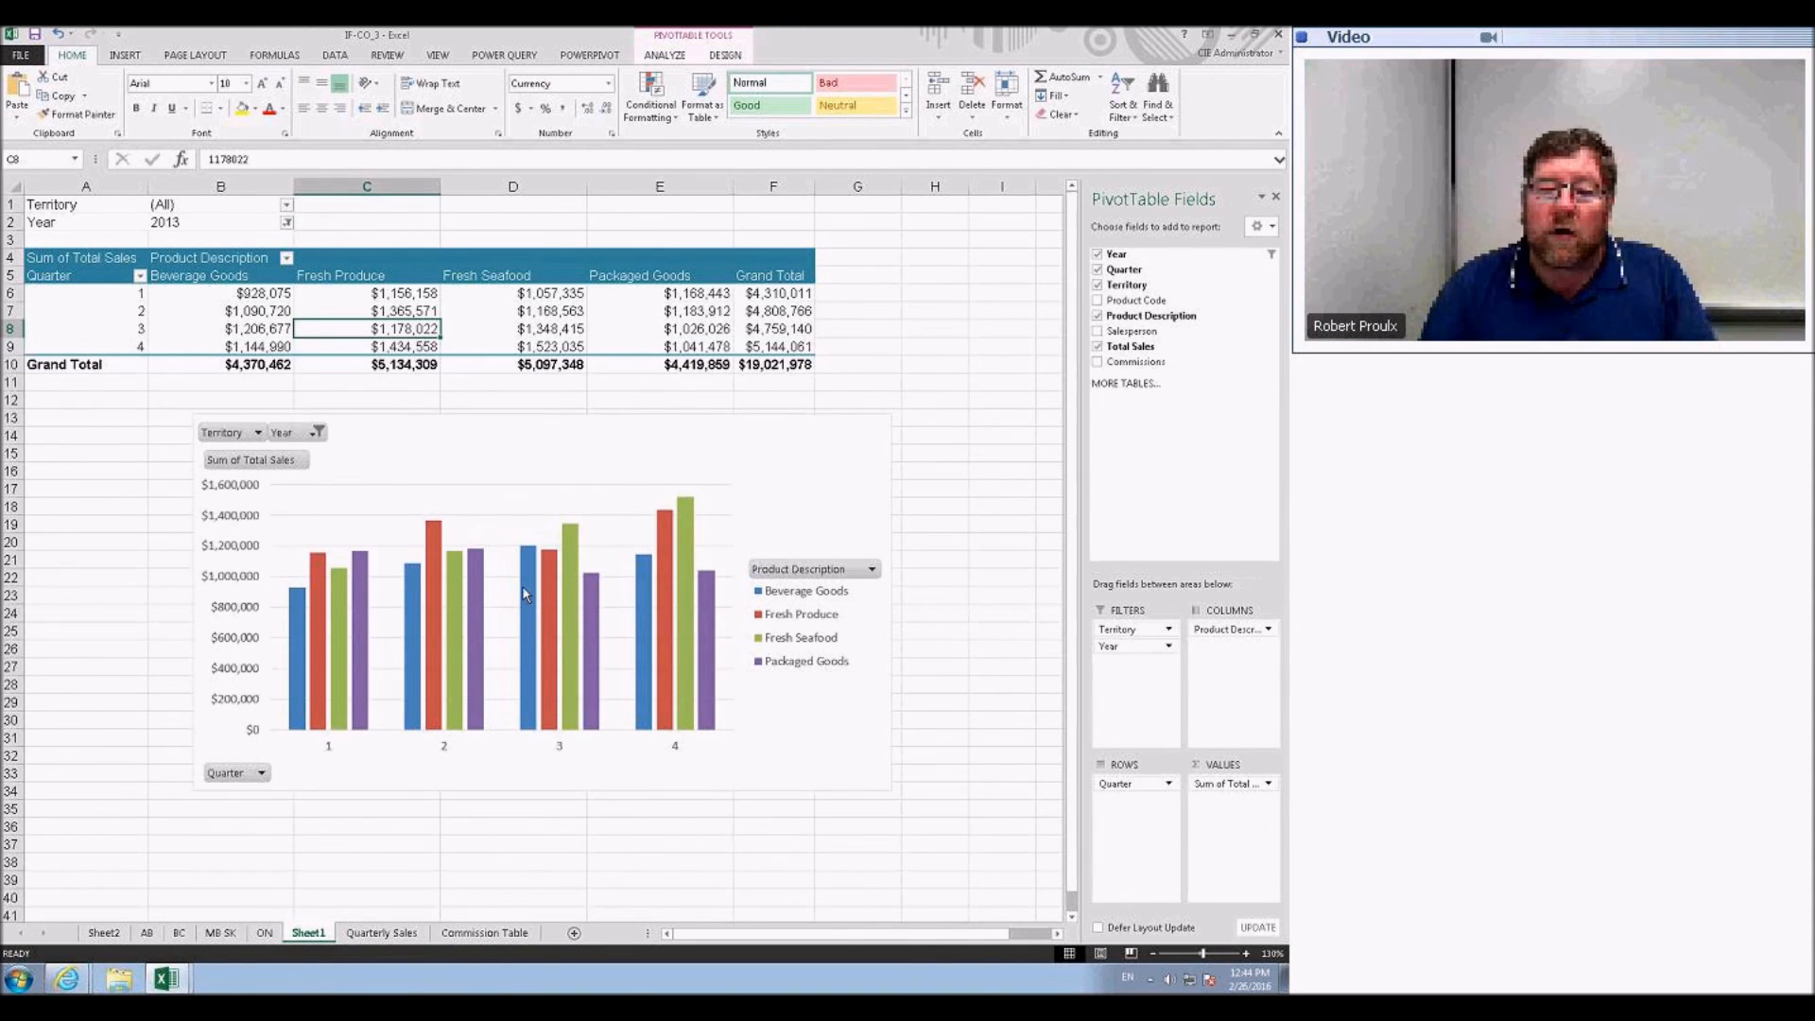
{"action": "mouse_move", "coordinate": [527, 593]}
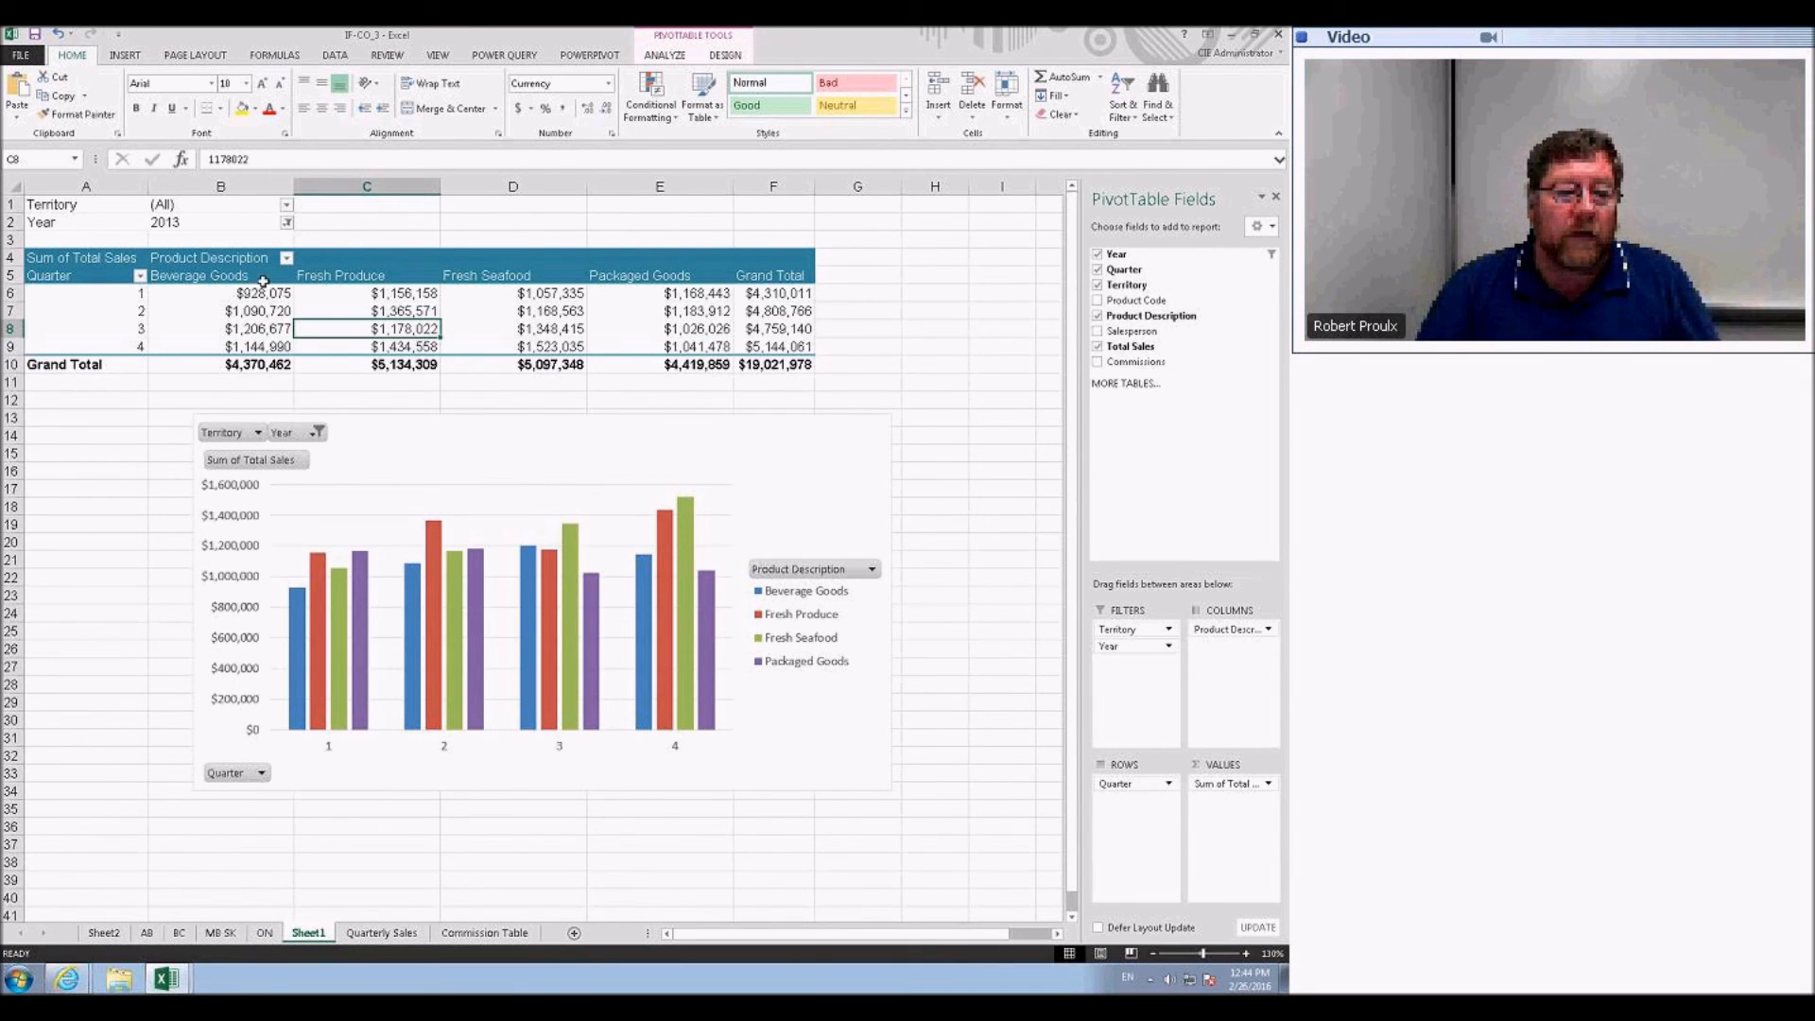
- Filter the Quarter rows to quarters 3 and 4, check the chart, and restore all four quarters
{"action": "left_click", "coordinate": [140, 276]}
{"action": "left_click", "coordinate": [46, 446]}
{"action": "left_click", "coordinate": [44, 459]}
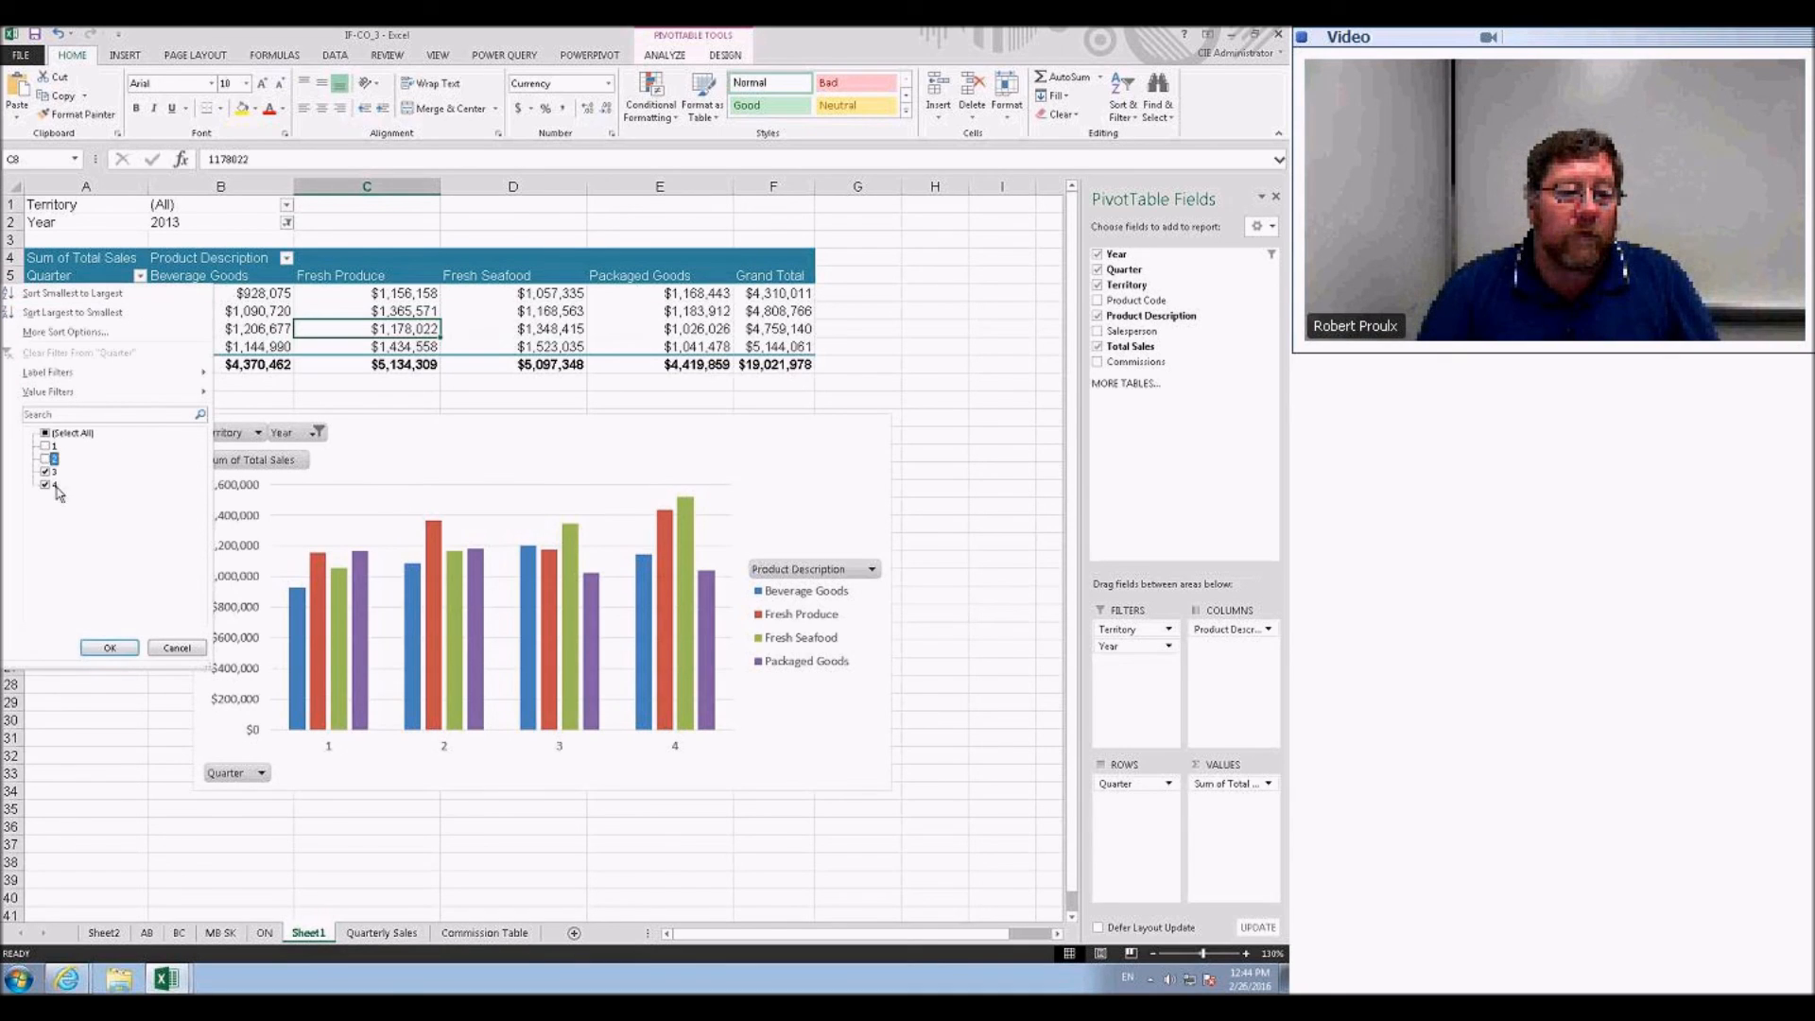
{"action": "left_click", "coordinate": [102, 646]}
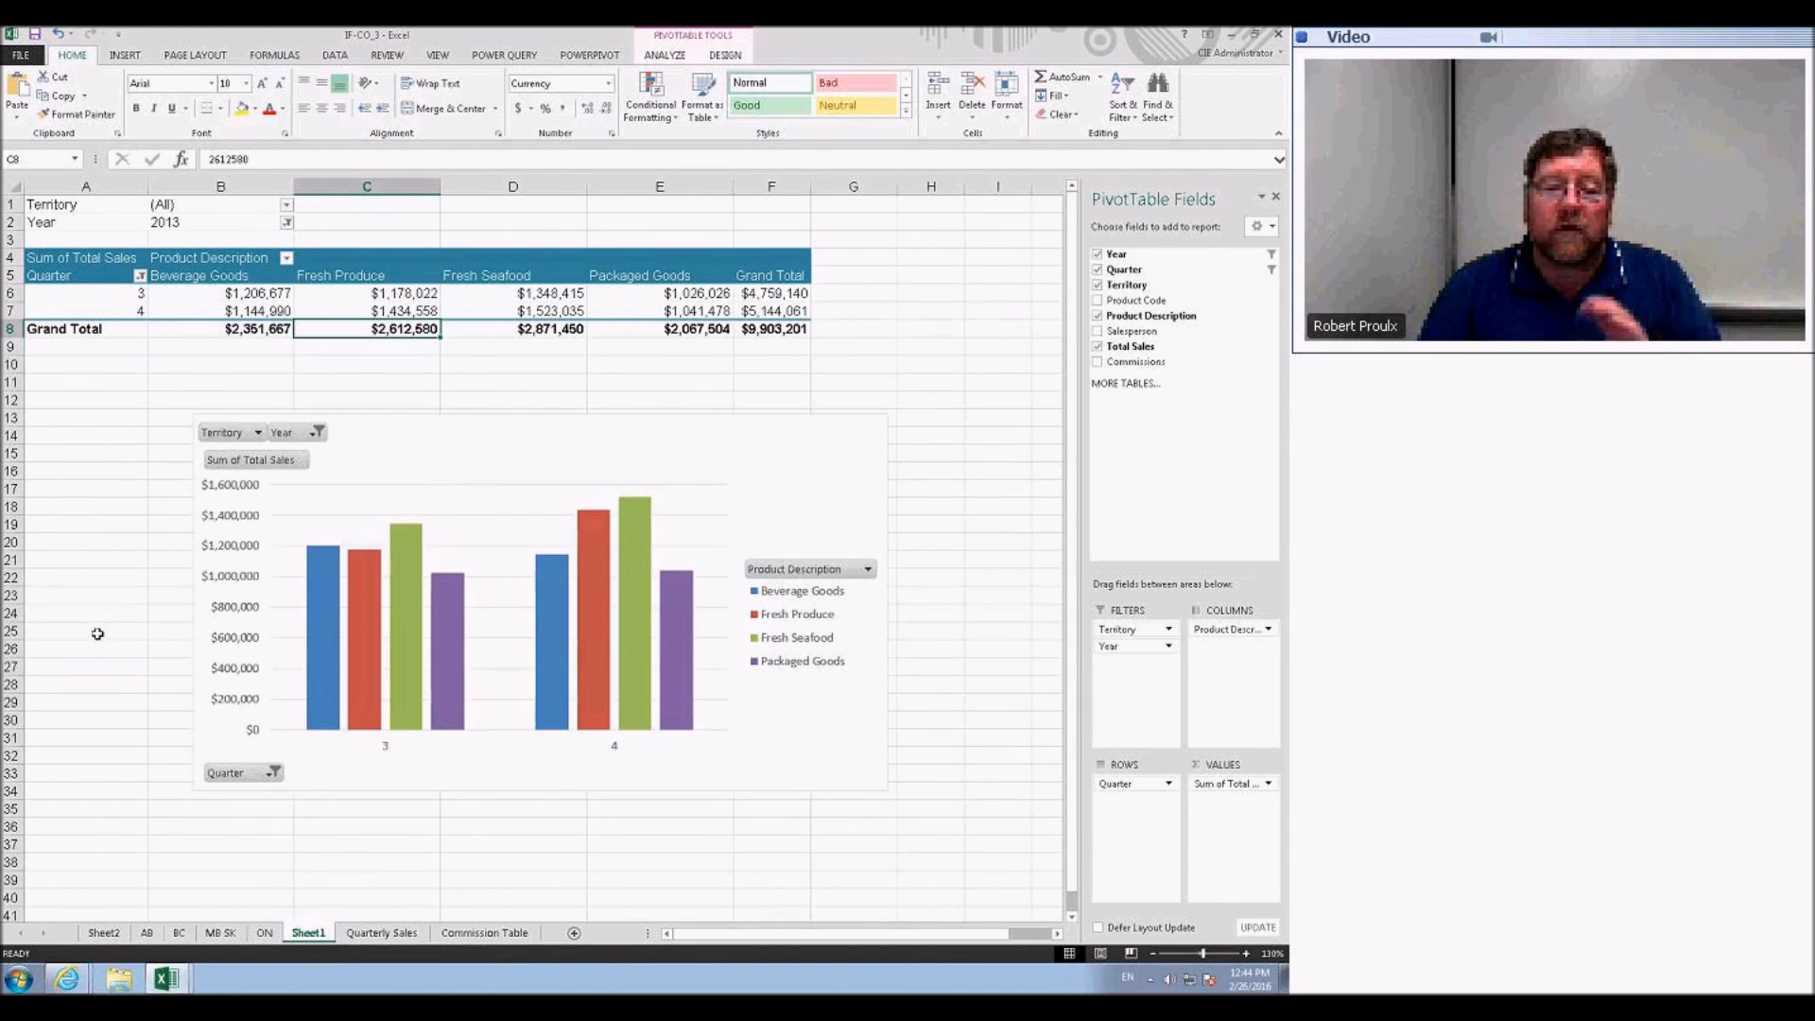
{"action": "left_click", "coordinate": [142, 276]}
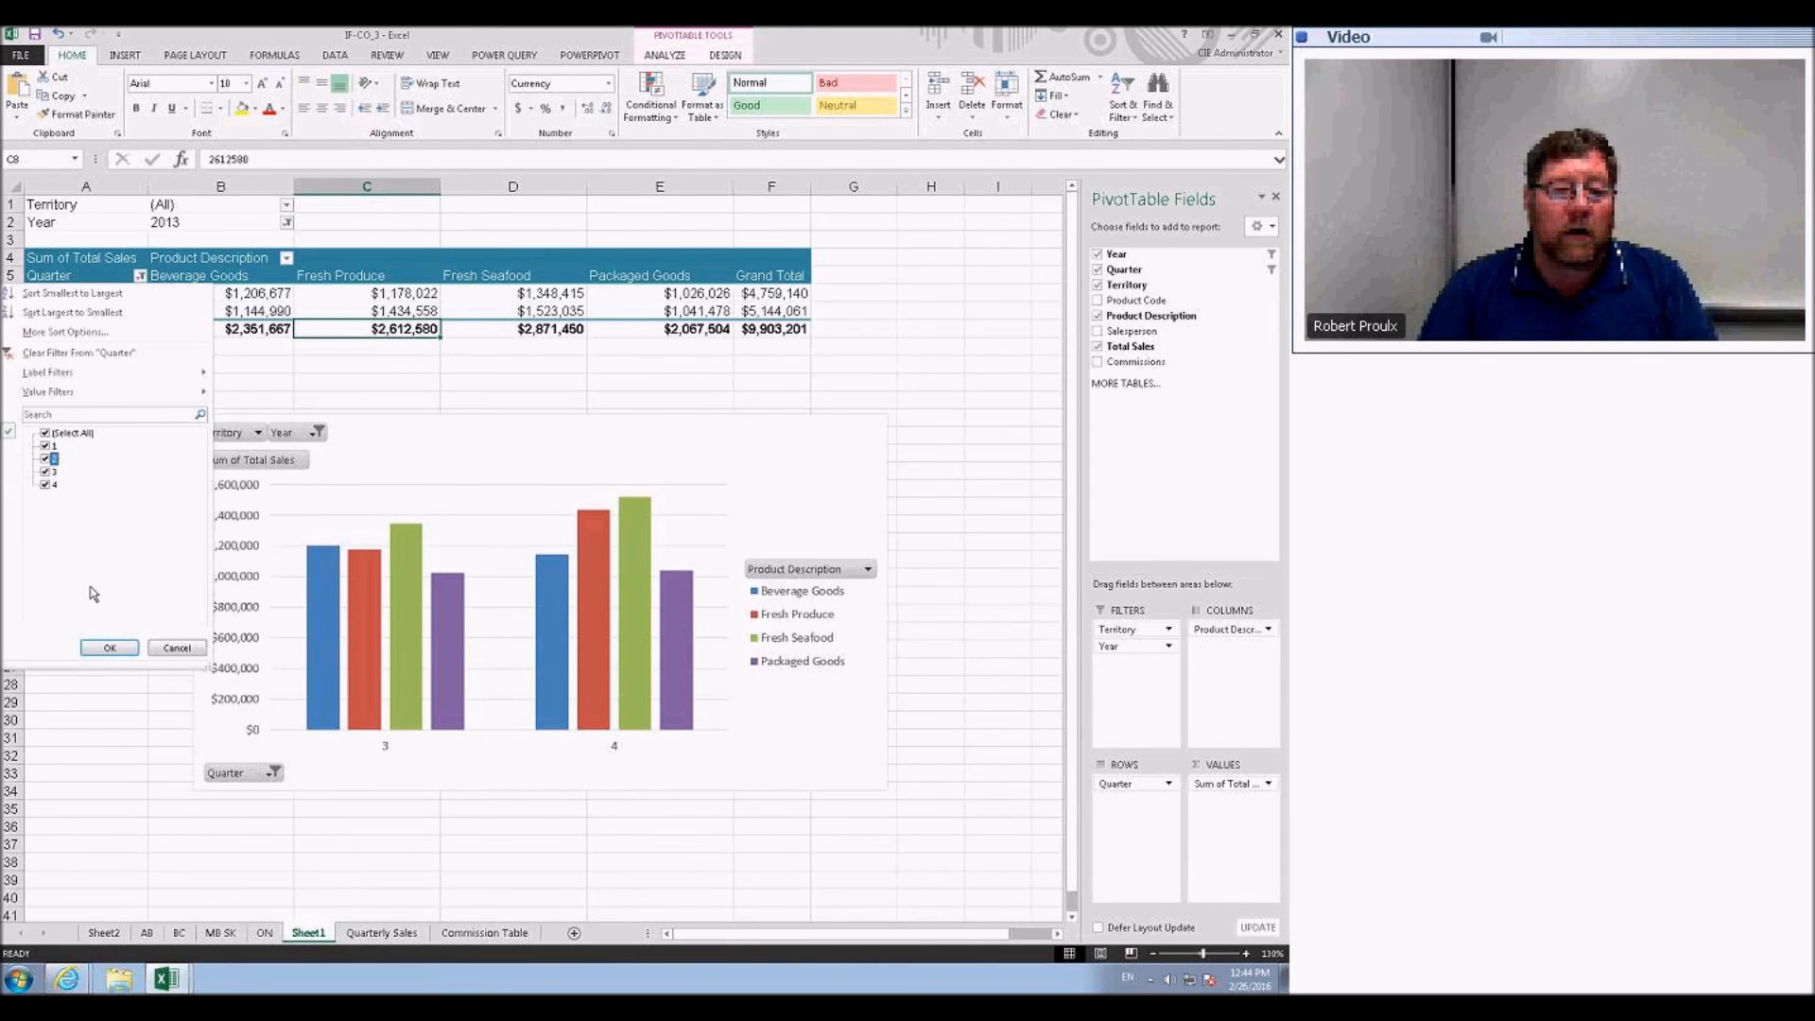
{"action": "left_click", "coordinate": [106, 646]}
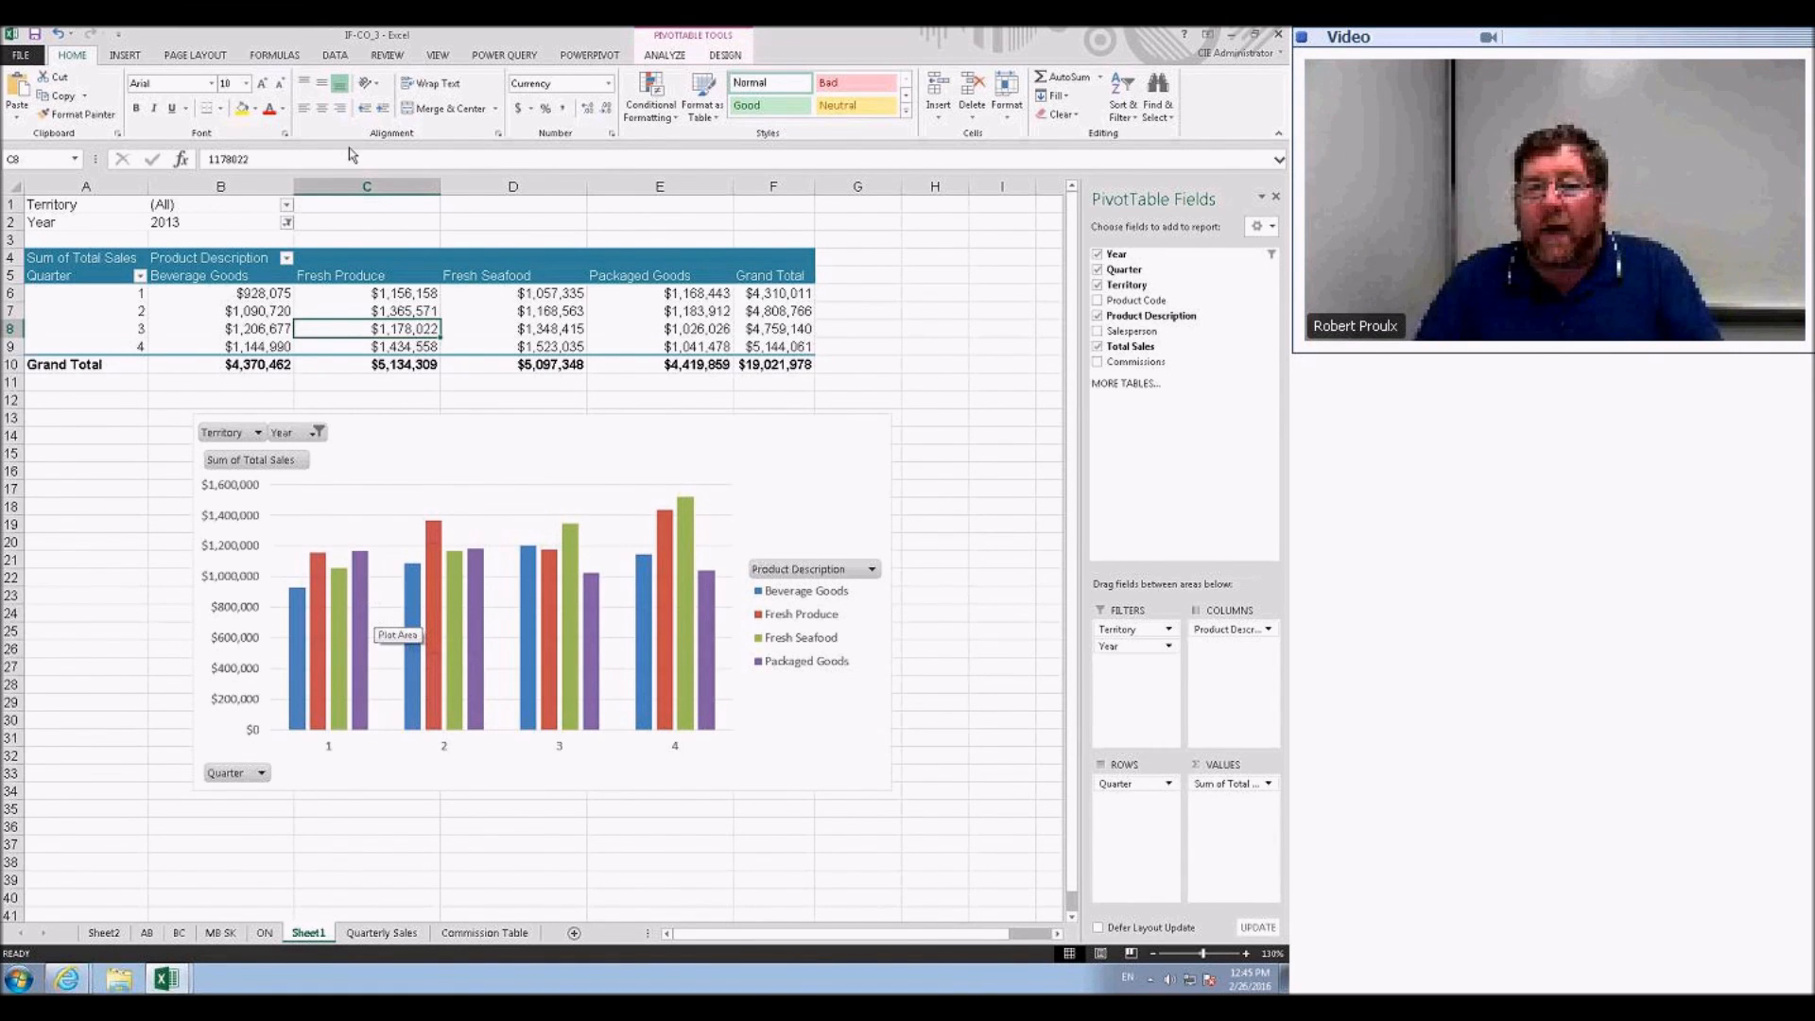
- Add Commissions to the pivot table values, examine its columns beside Total Sales, and remove the field again
{"action": "left_click", "coordinate": [680, 308]}
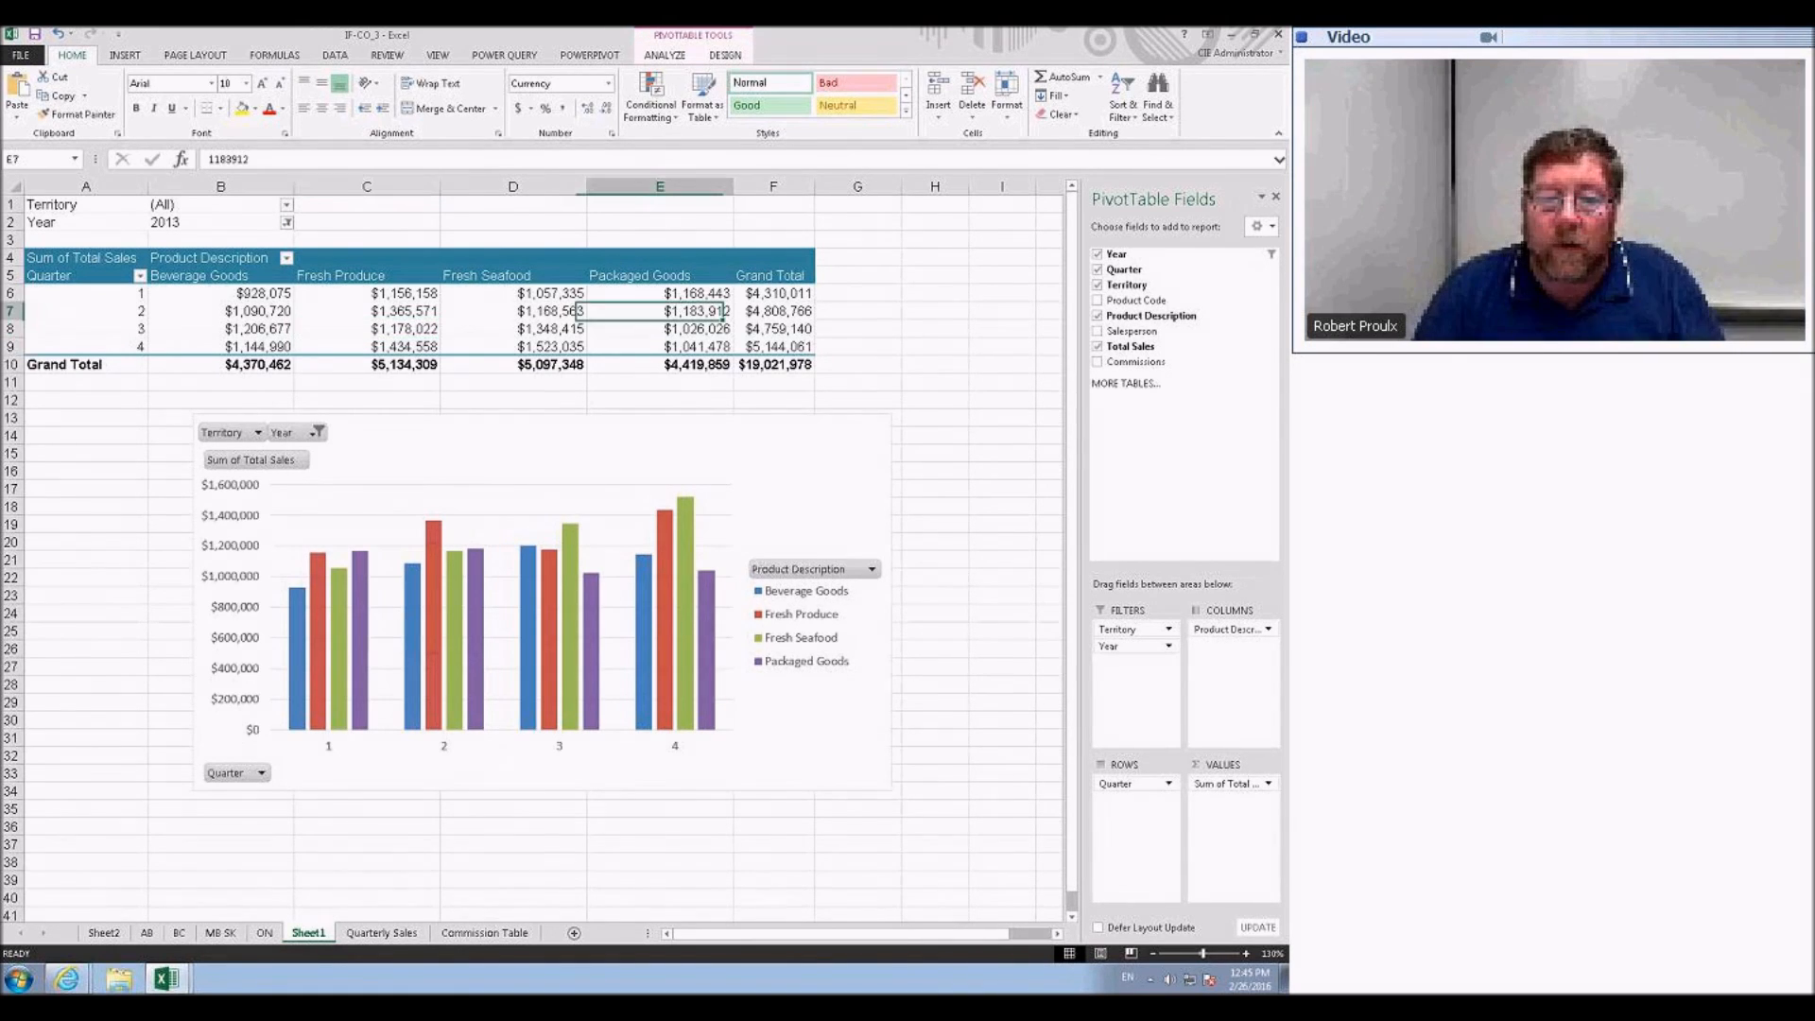
{"action": "left_click", "coordinate": [670, 58]}
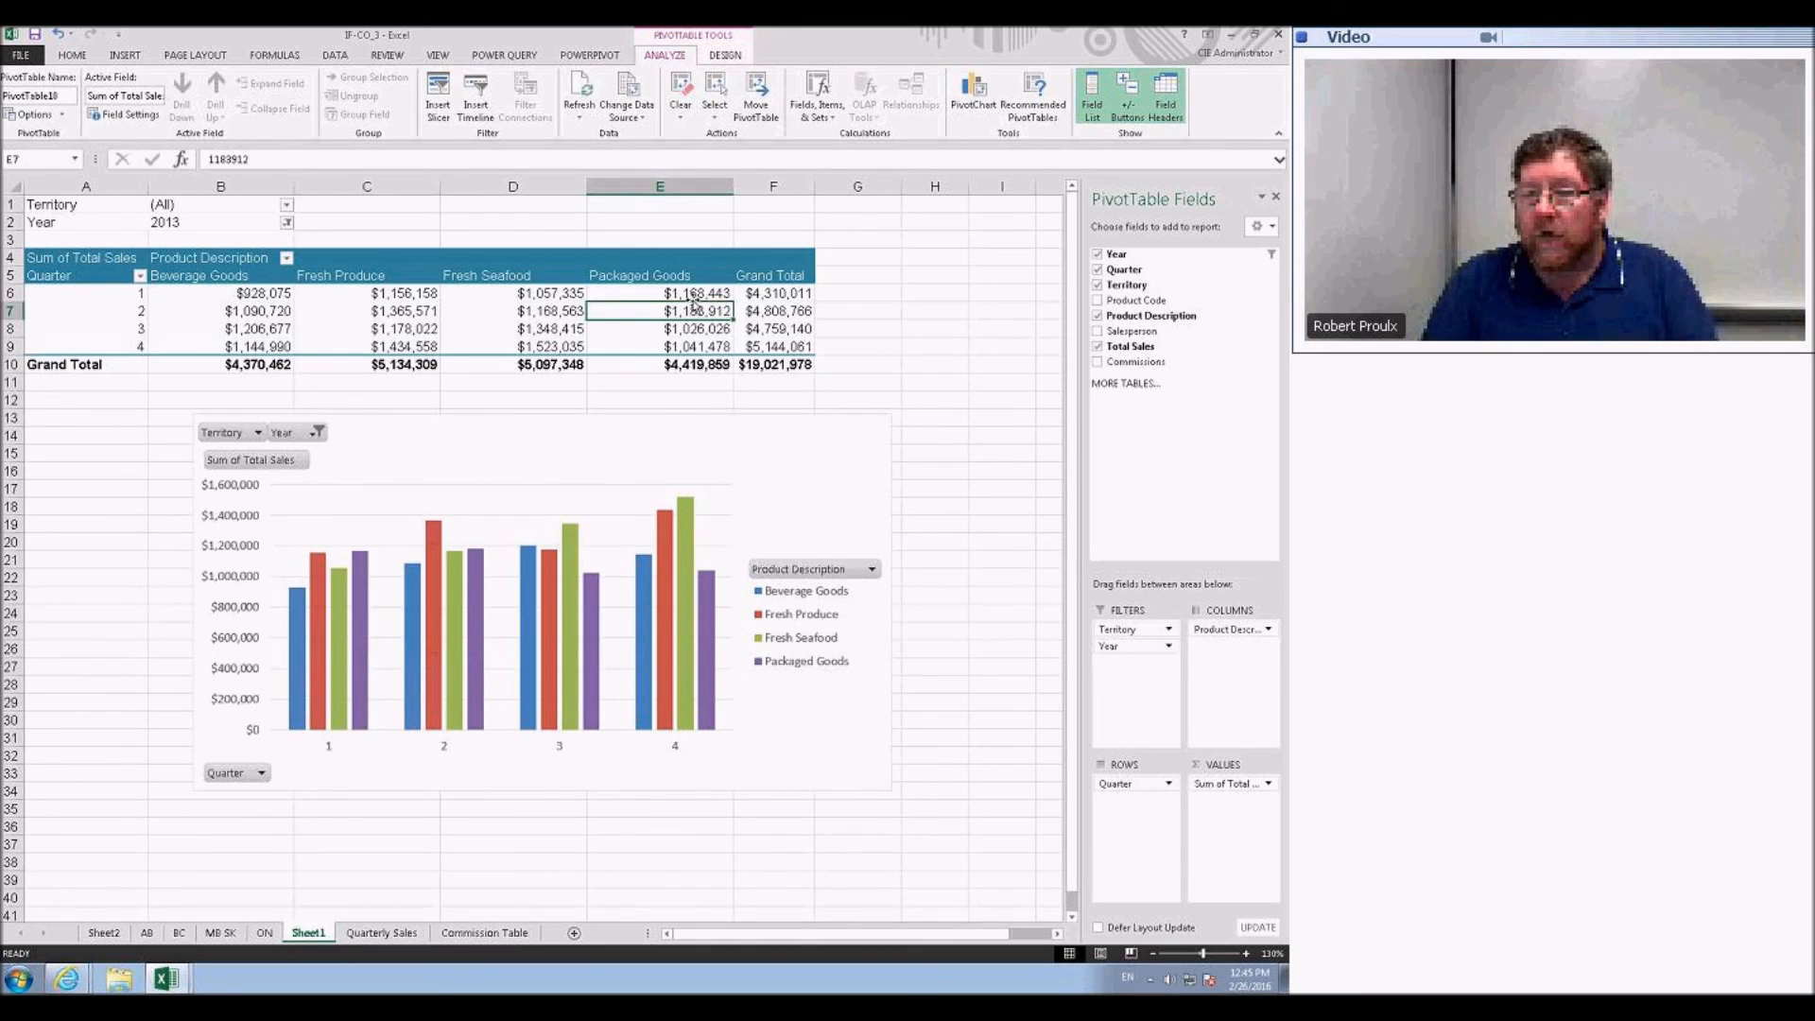
{"action": "left_click_drag", "start_coordinate": [1110, 364], "coordinate": [1253, 804]}
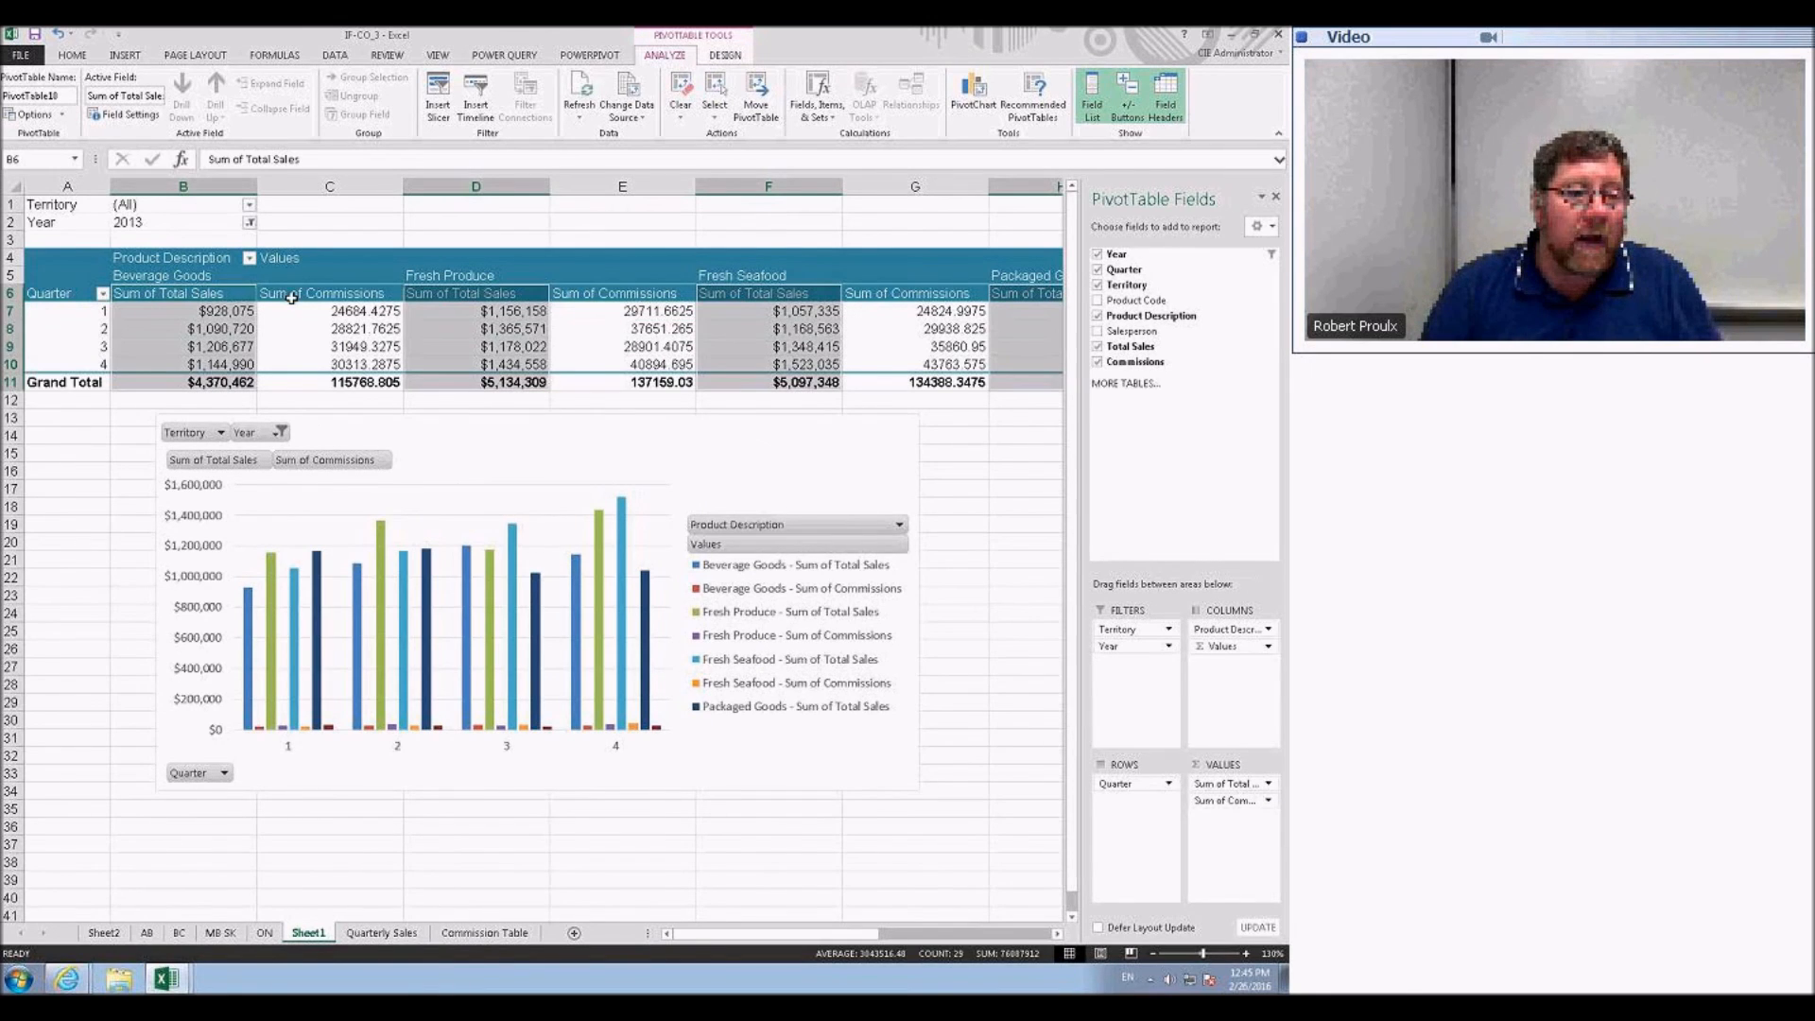
{"action": "left_click", "coordinate": [299, 283]}
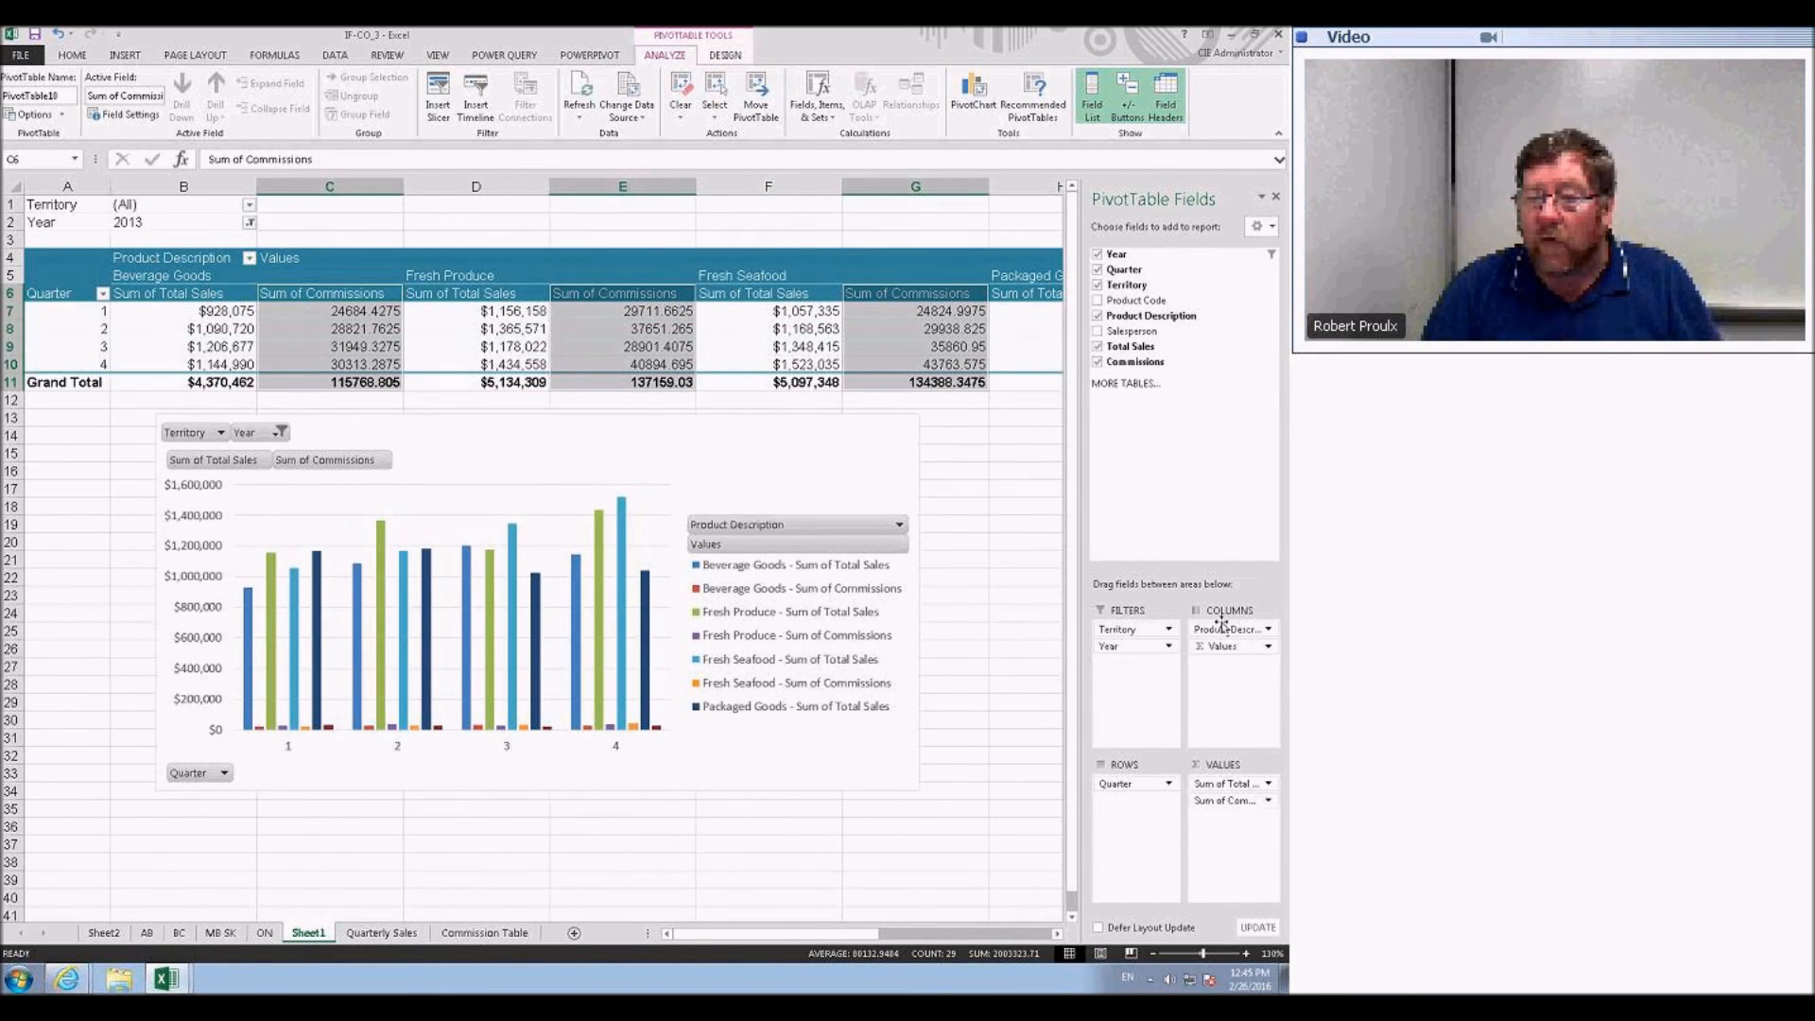
{"action": "left_click_drag", "start_coordinate": [1233, 802], "coordinate": [1147, 376]}
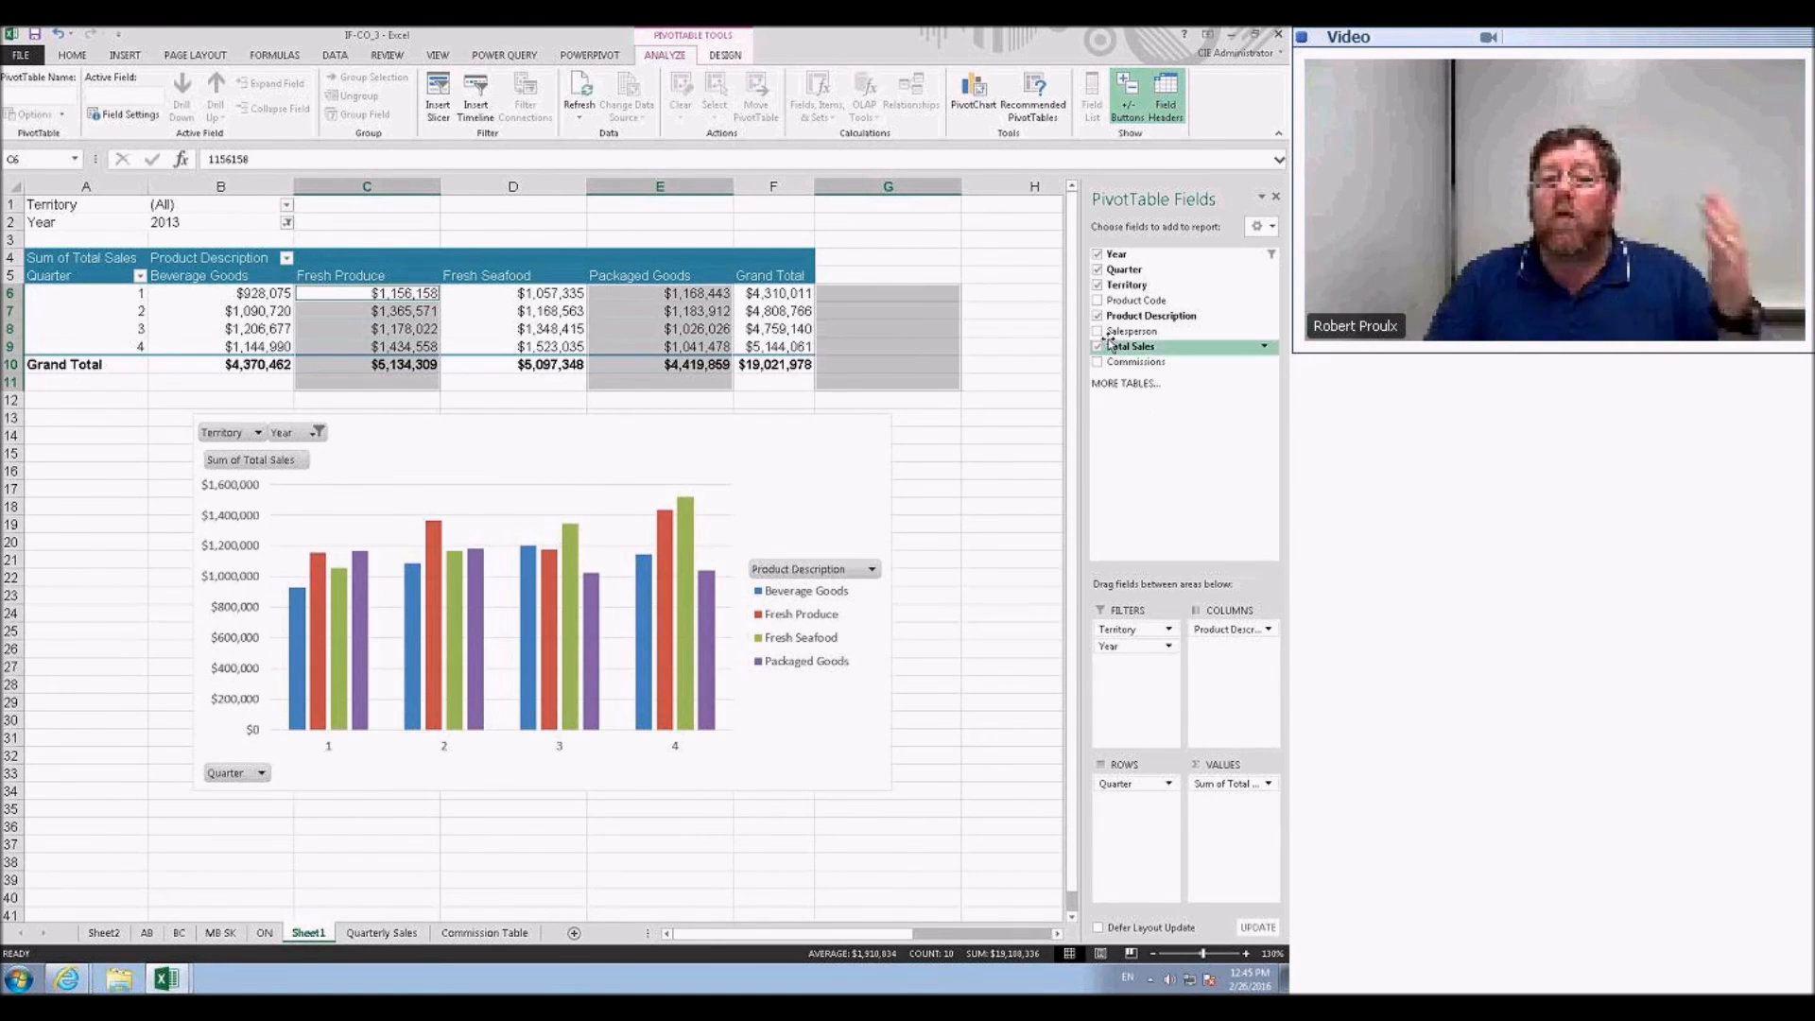
- Insert a calculated field named Net Sales with the formula = 'Total Sales' - Commissions
{"action": "left_click", "coordinate": [789, 312]}
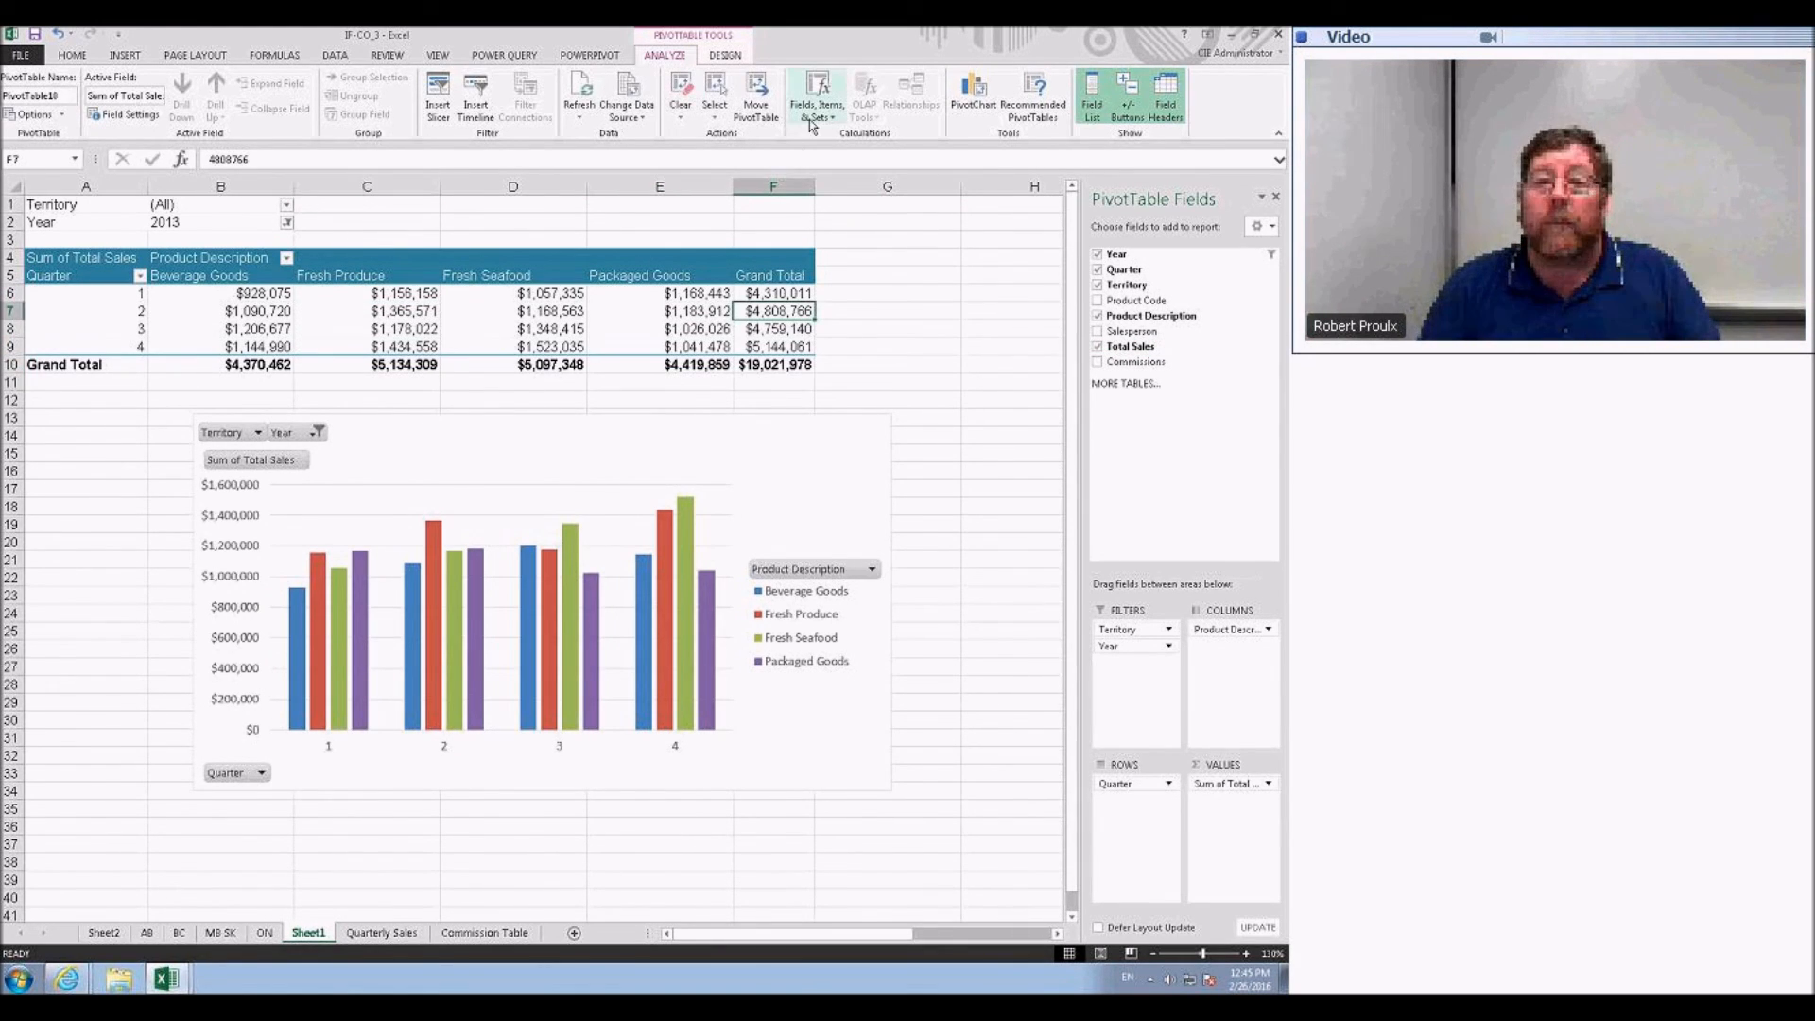
{"action": "left_click", "coordinate": [805, 117]}
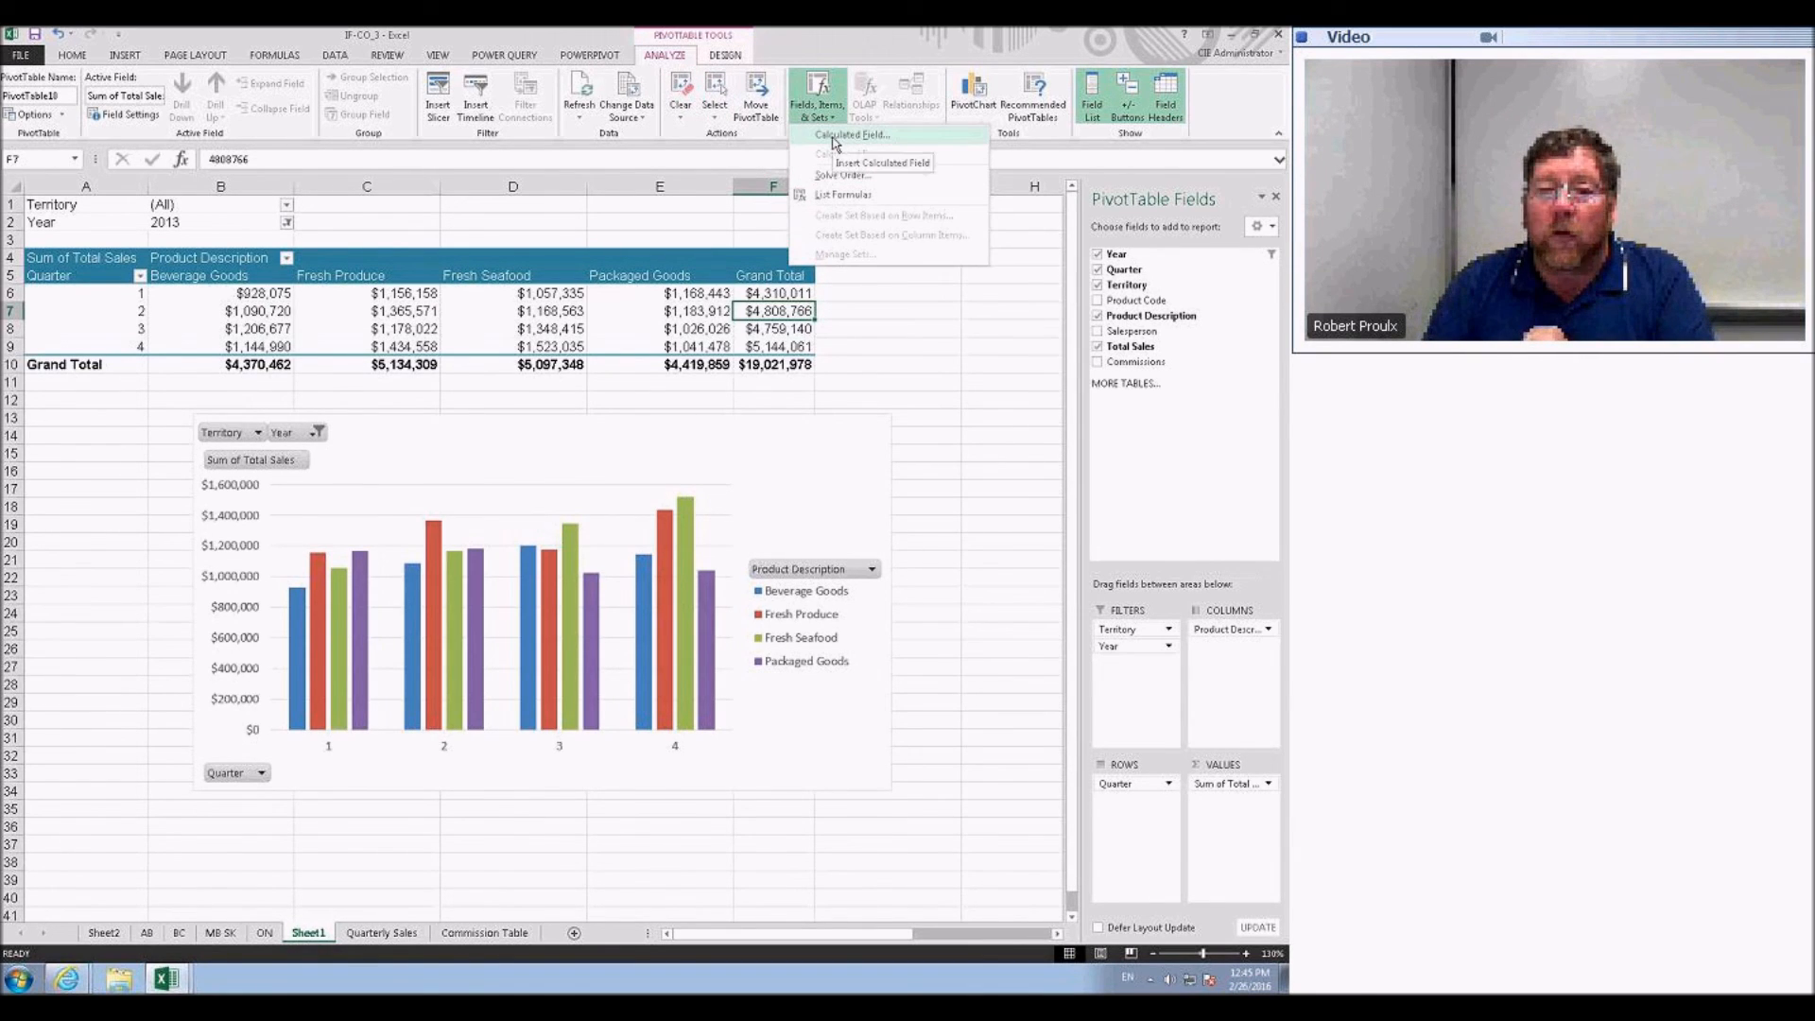
{"action": "left_click", "coordinate": [851, 135]}
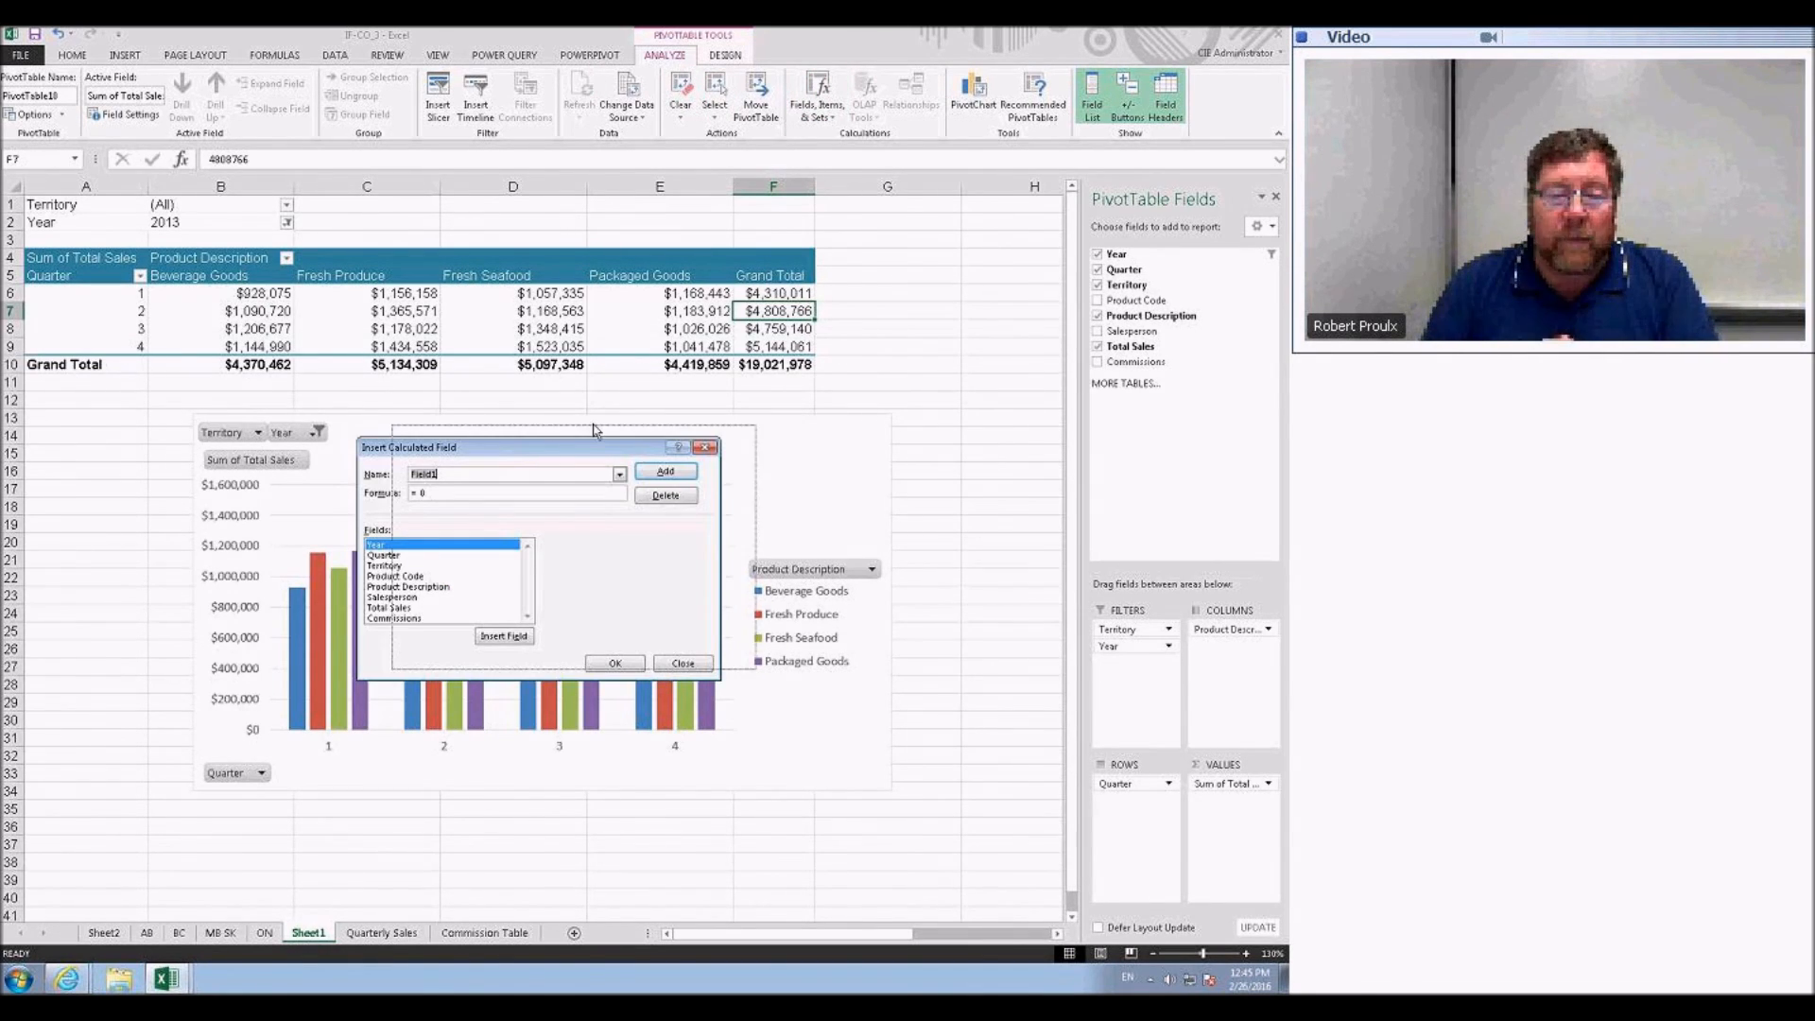
{"action": "type", "text": "Net Sales"}
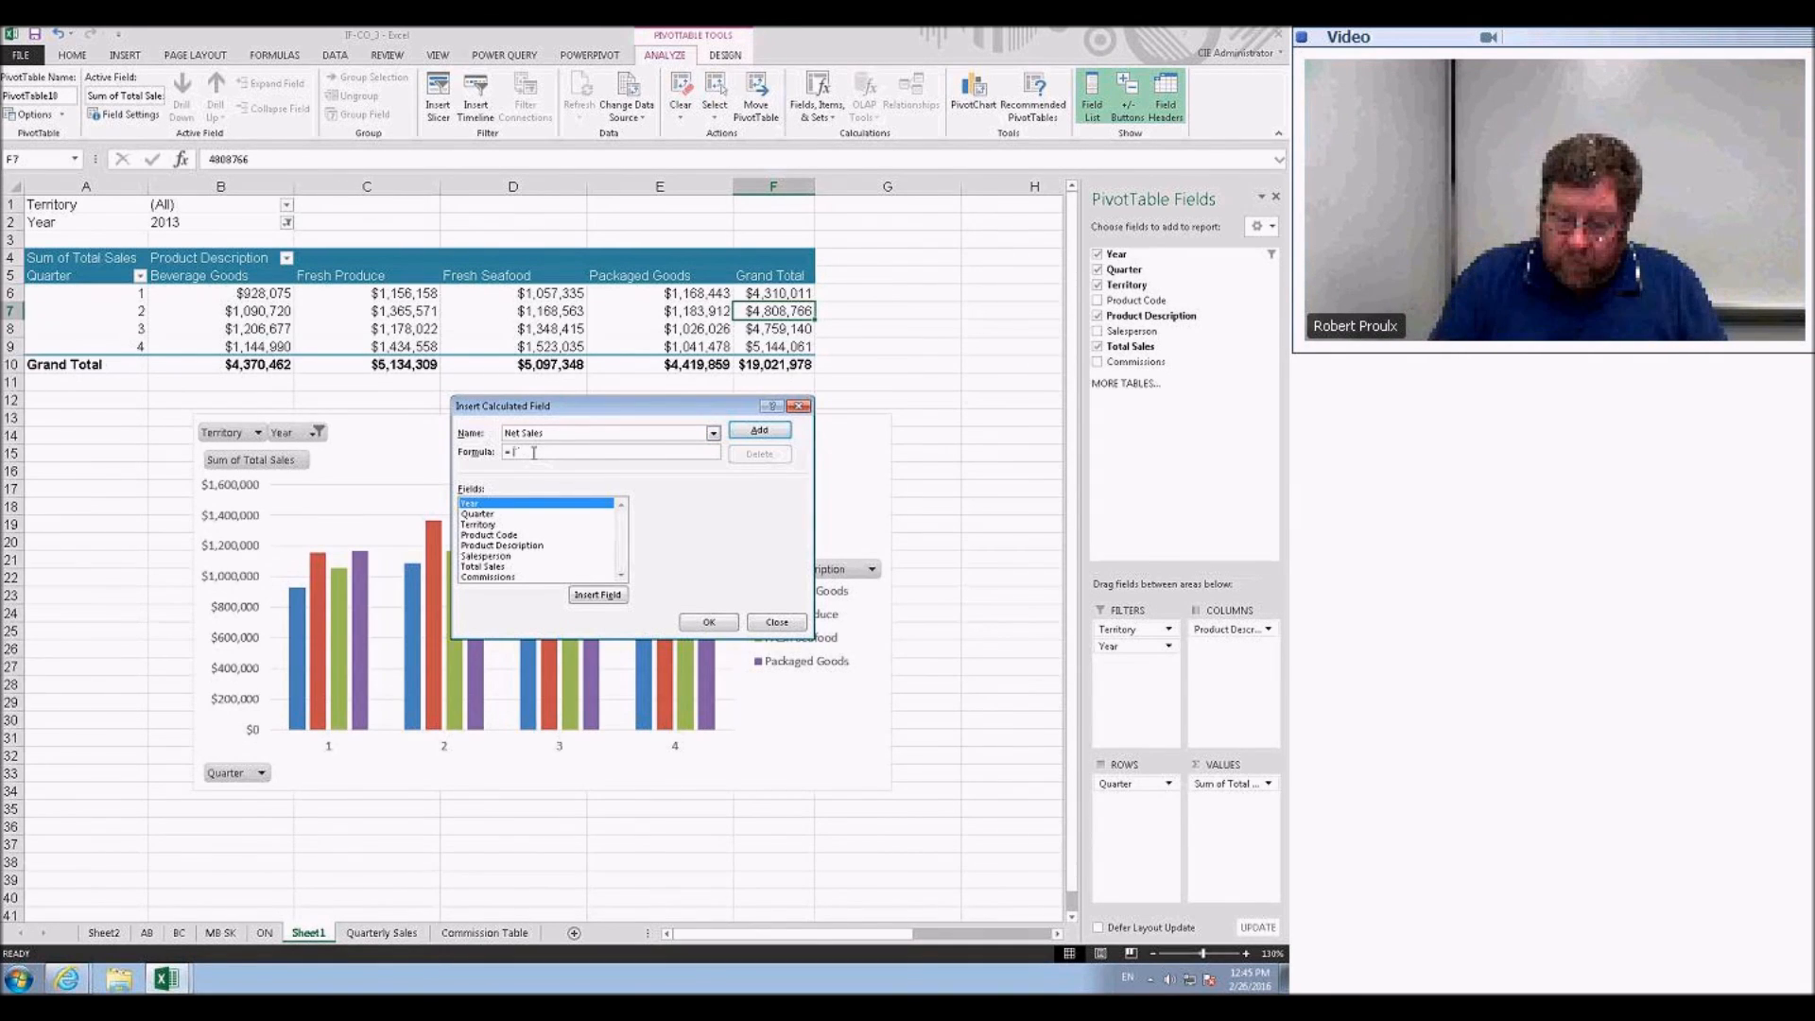
{"action": "double_click", "coordinate": [493, 566]}
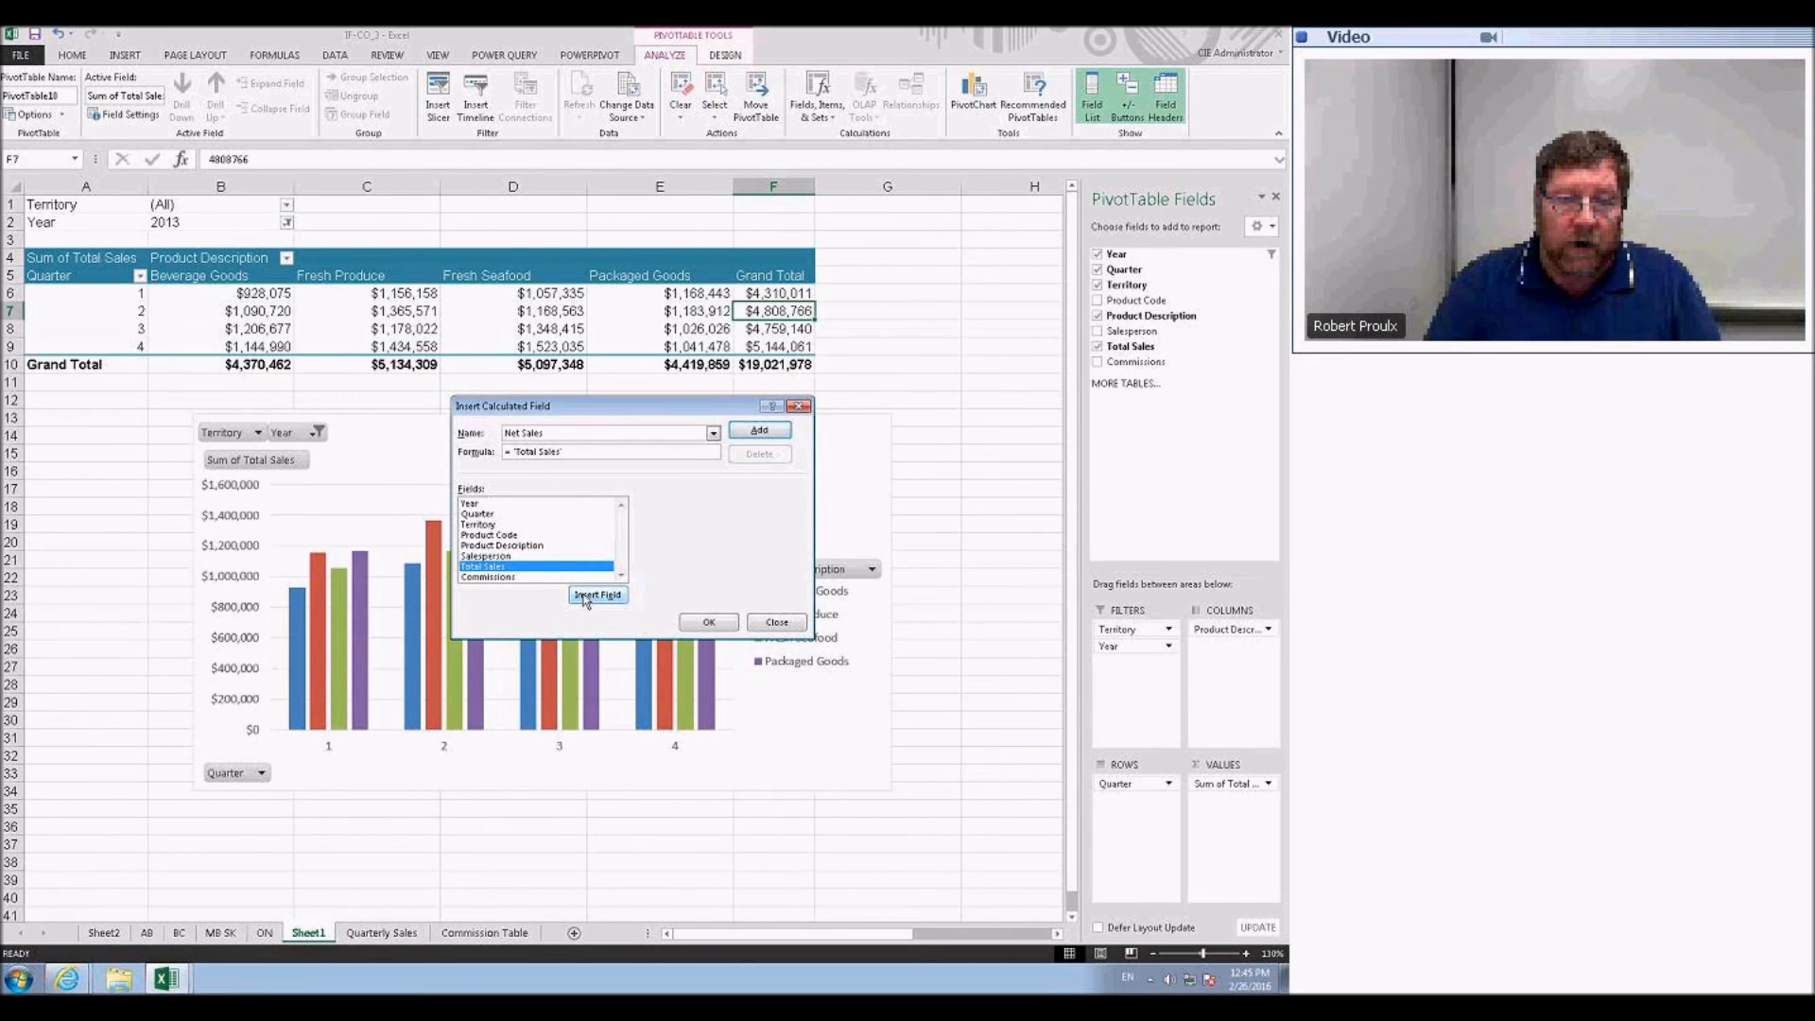
{"action": "type", "text": "-"}
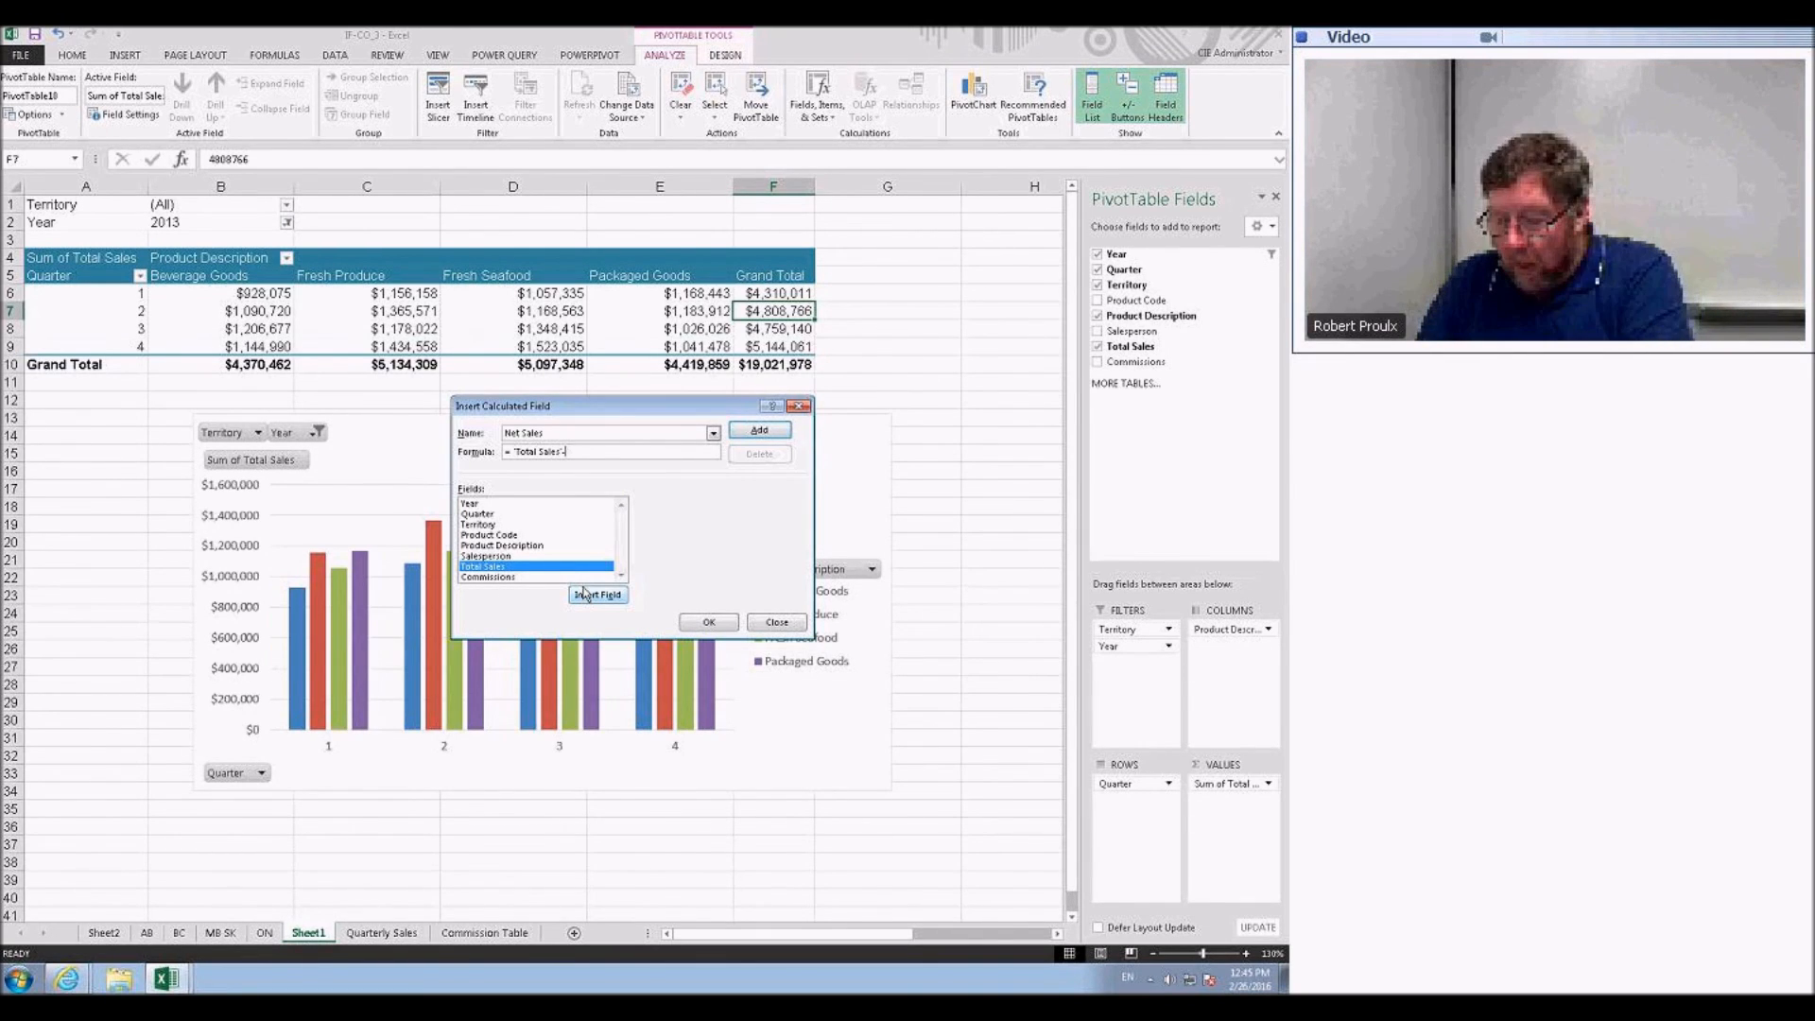
{"action": "left_click", "coordinate": [504, 577]}
{"action": "left_click", "coordinate": [597, 594]}
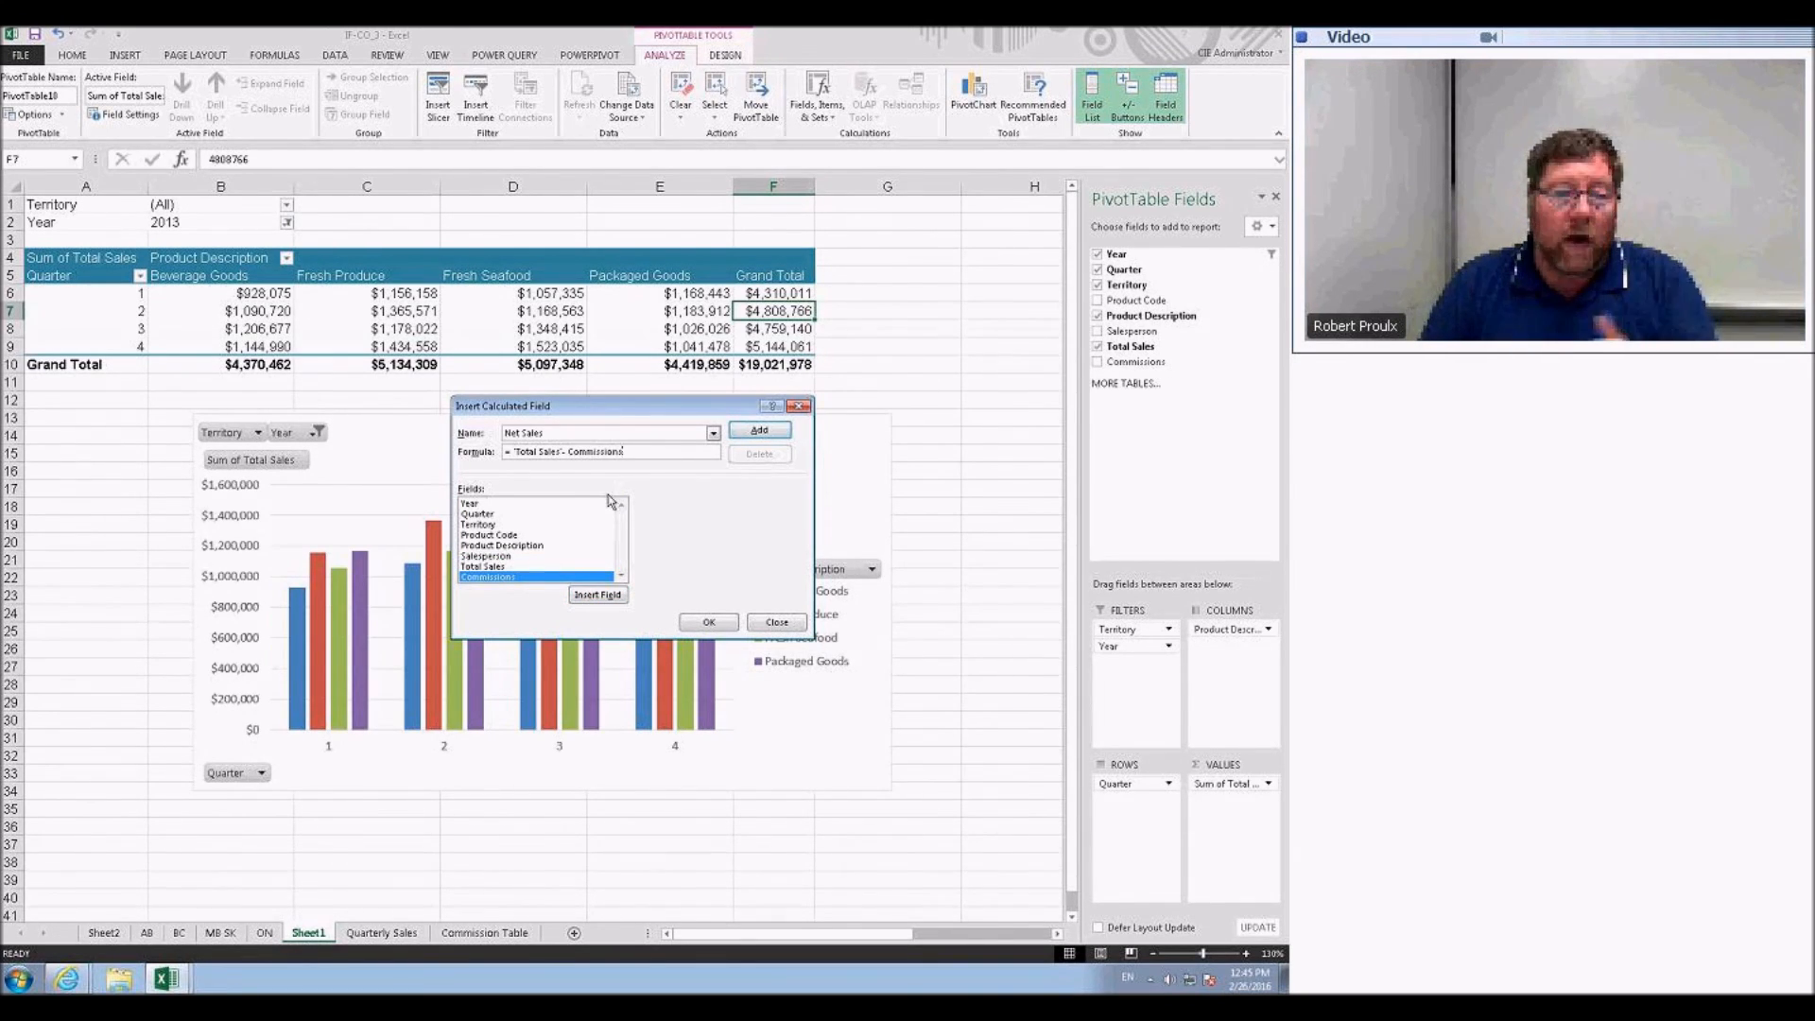
{"action": "left_click", "coordinate": [783, 435]}
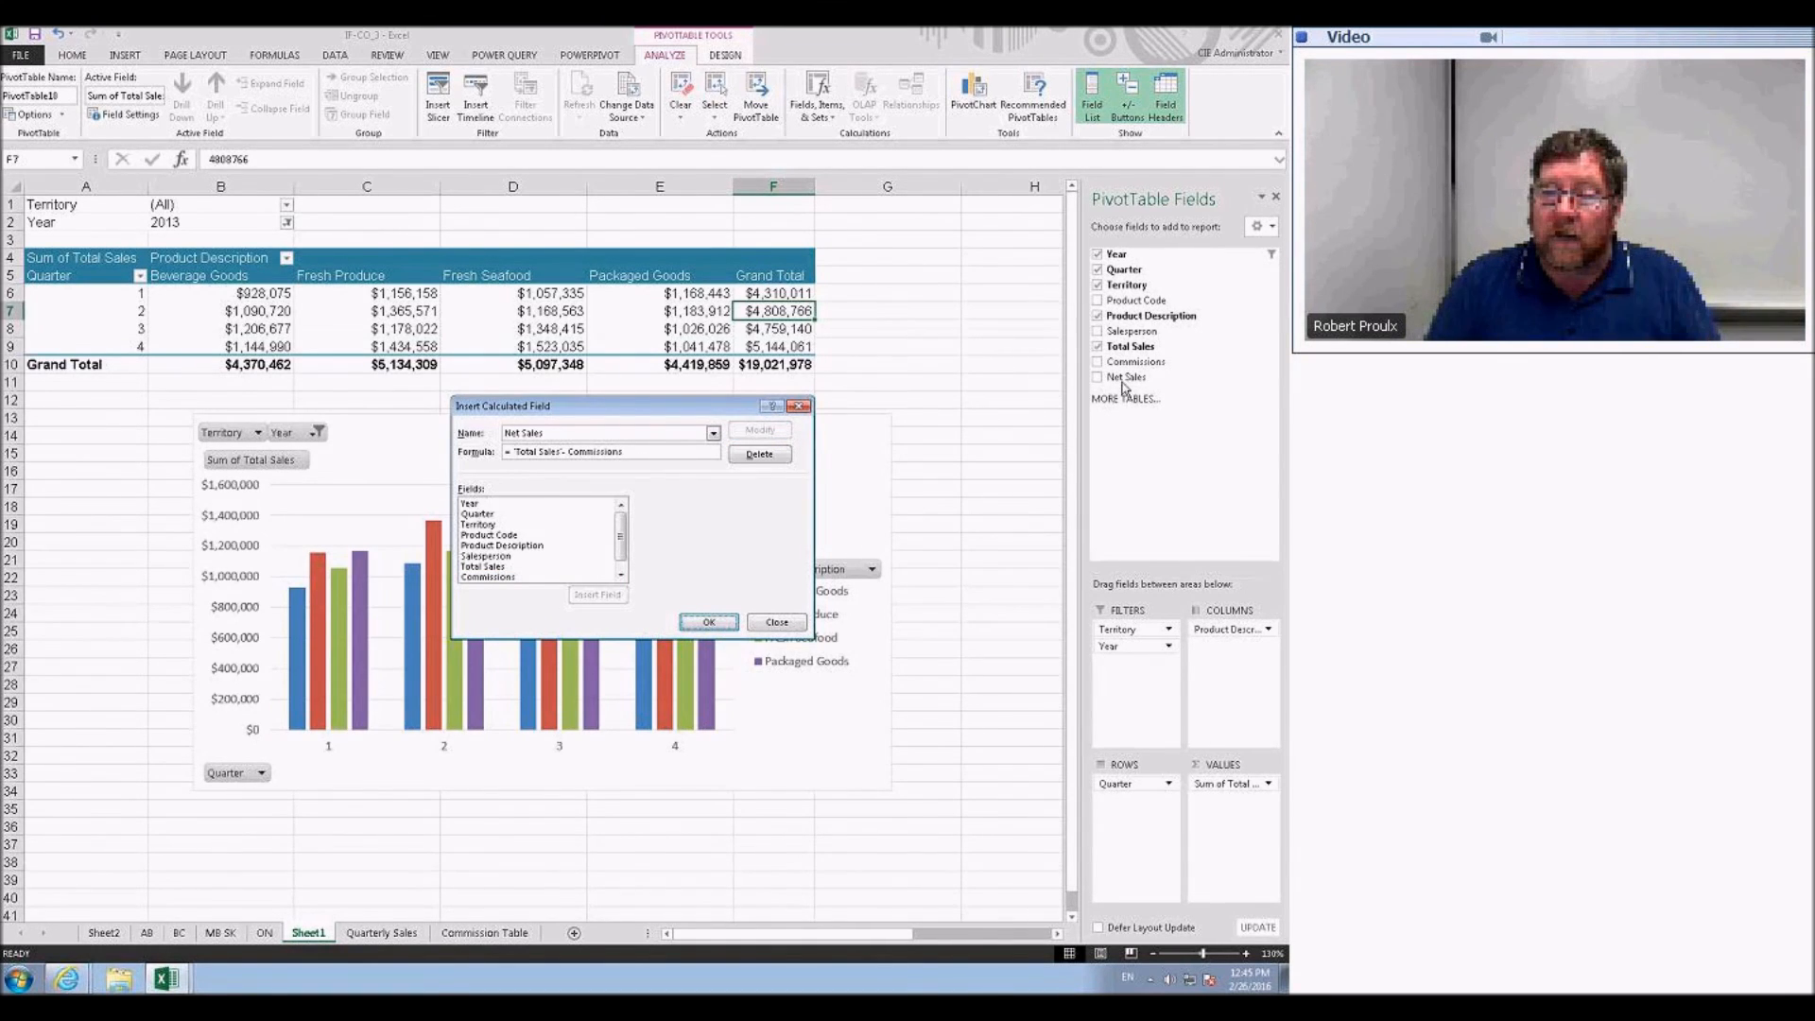
{"action": "left_click", "coordinate": [714, 623]}
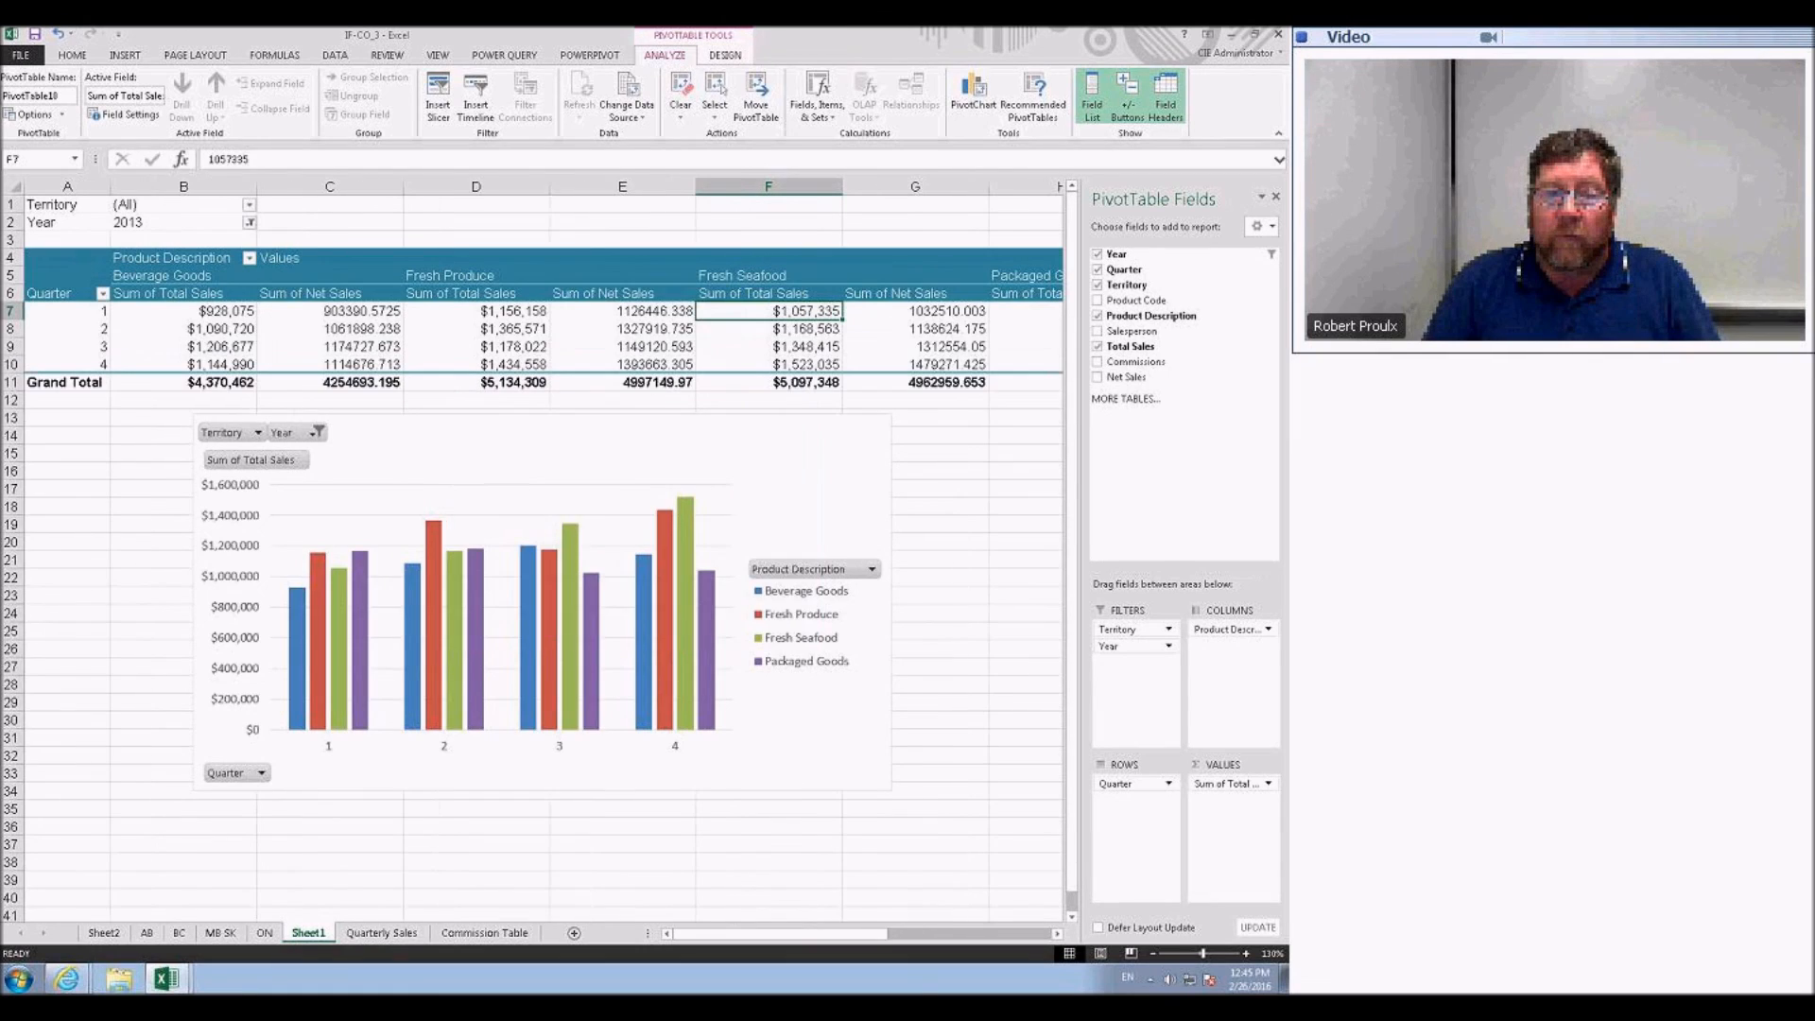
- Add Commissions to the values between Total Sales and Net Sales, and compare the three value columns under Beverage Goods
{"action": "left_click_drag", "start_coordinate": [1135, 362], "coordinate": [1193, 777]}
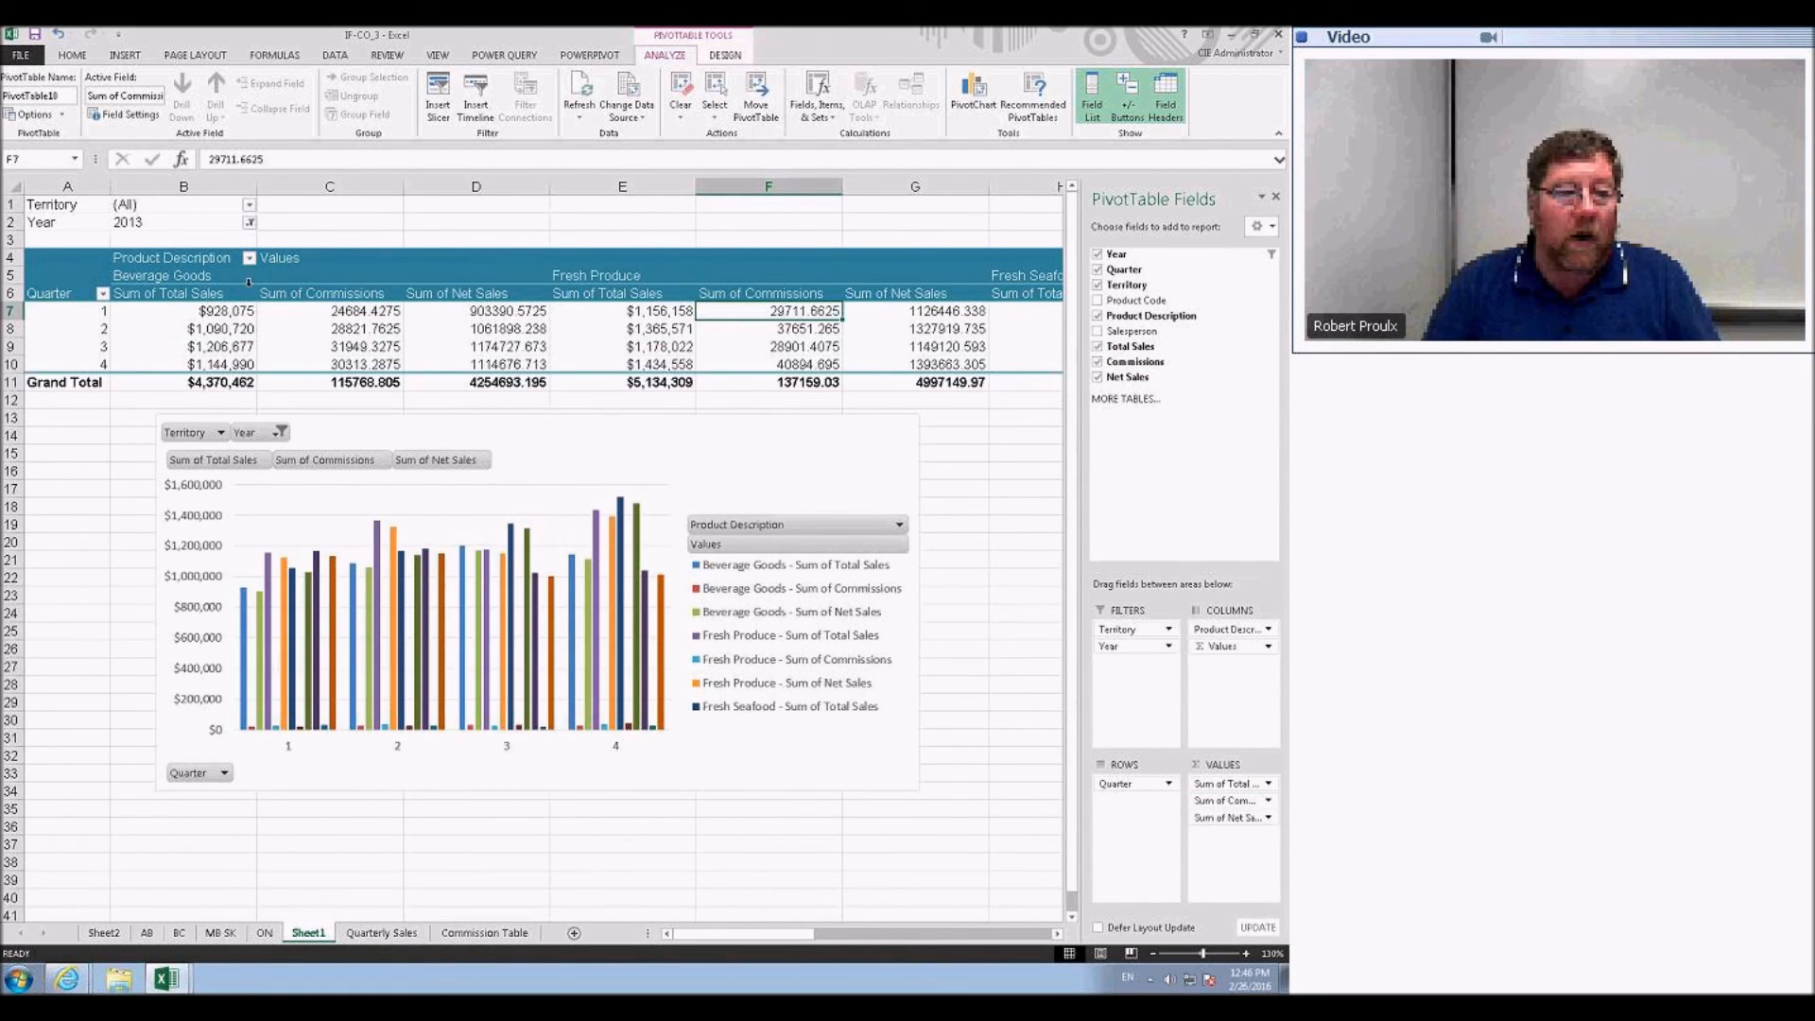
{"action": "left_click", "coordinate": [202, 295]}
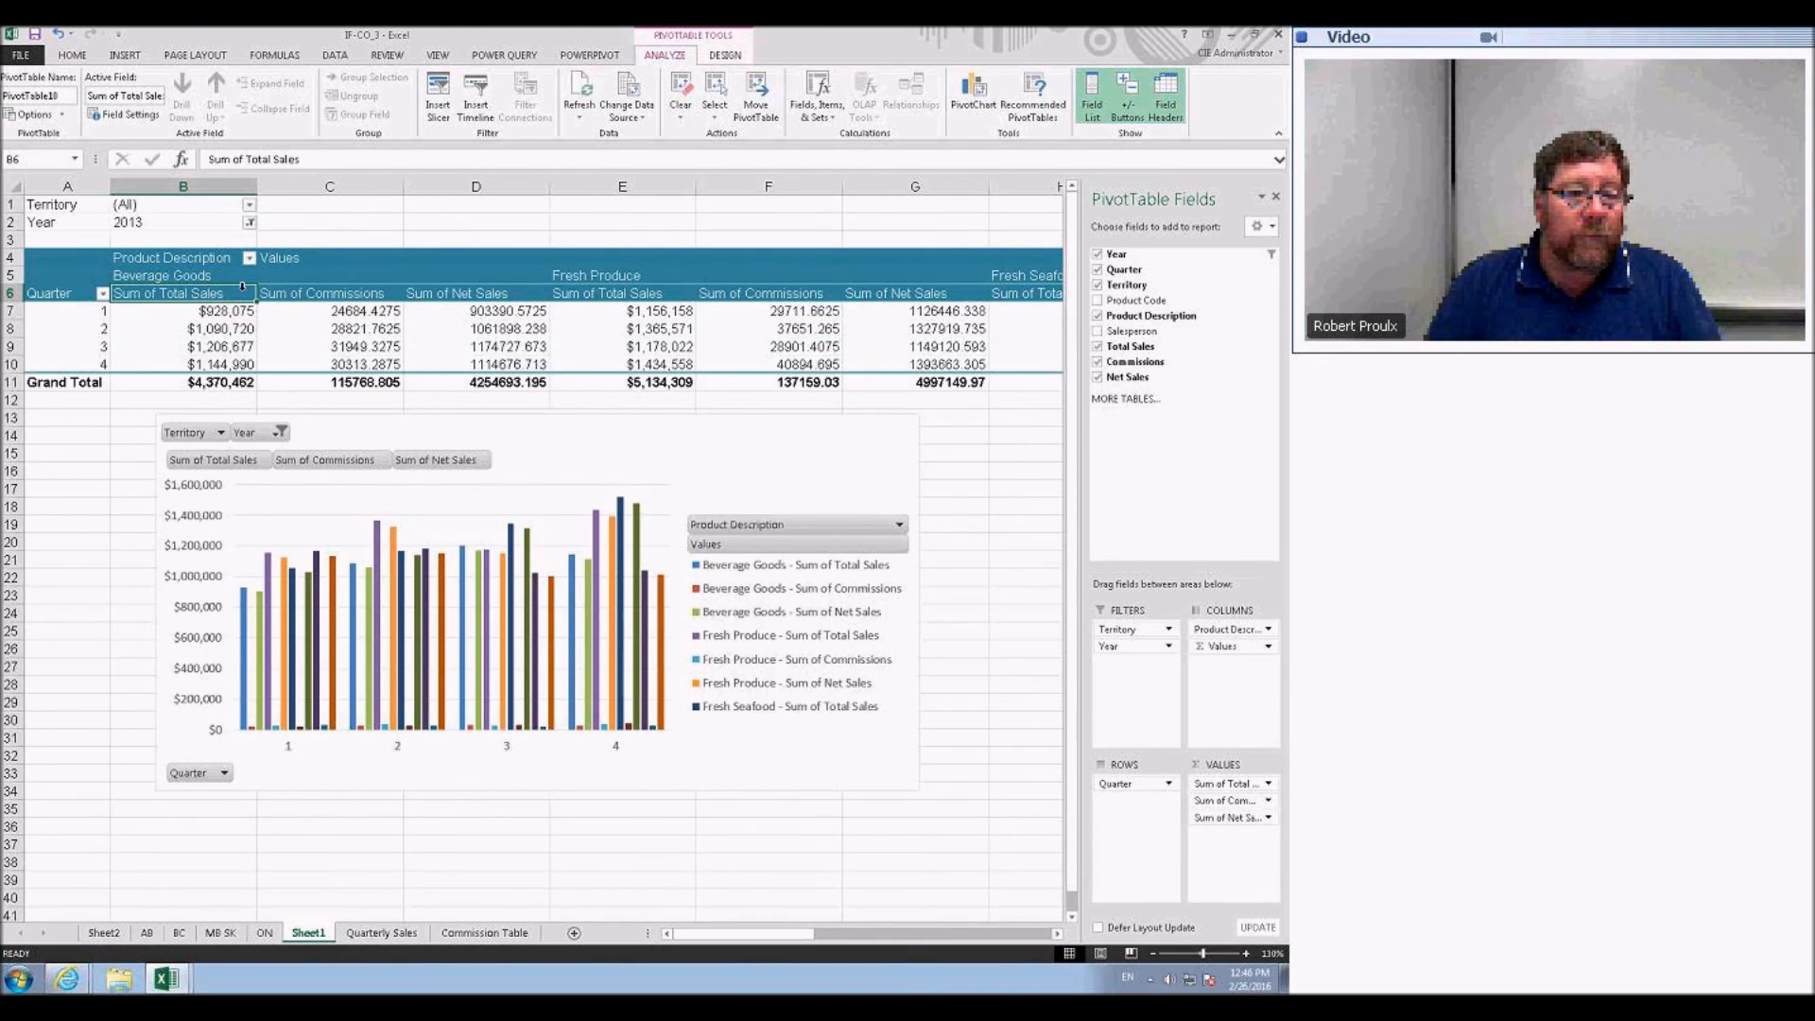
{"action": "left_click", "coordinate": [239, 287]}
{"action": "left_click", "coordinate": [308, 282]}
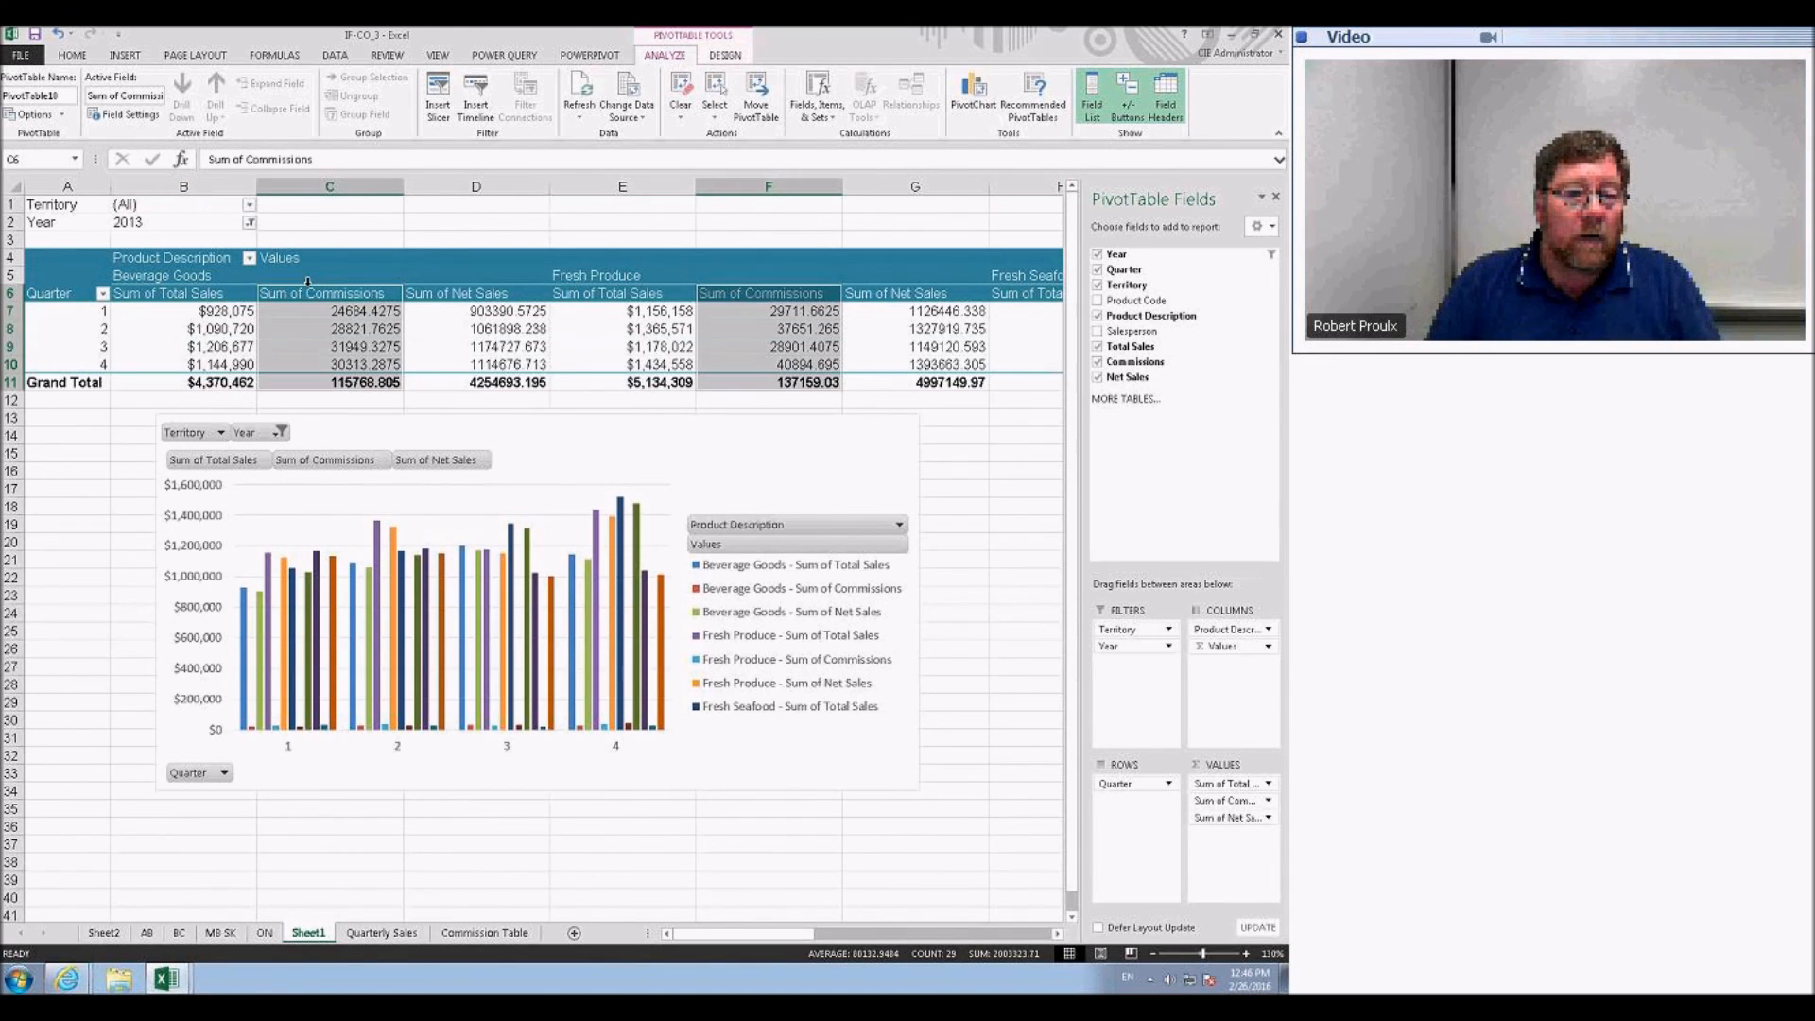
{"action": "left_click", "coordinate": [457, 280]}
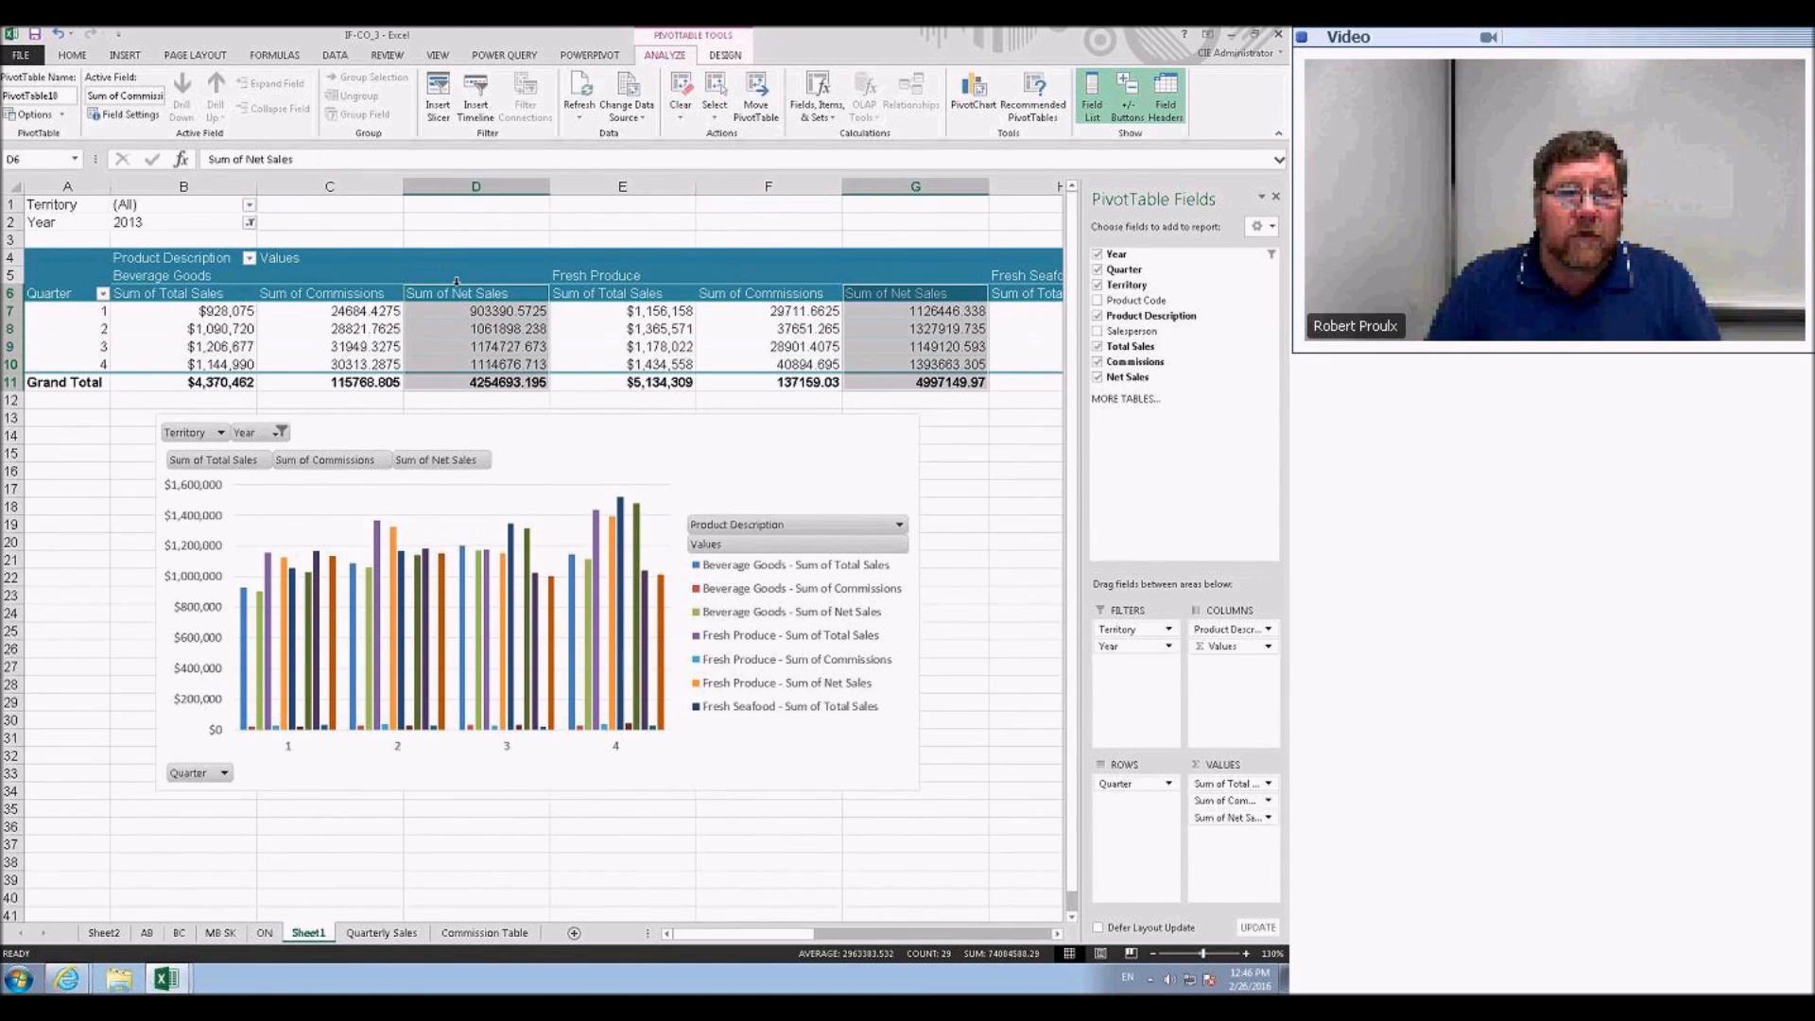
- Examine the Beverage Goods columns and the grand totals of Total Sales, Commissions and Net Sales in the pivot table
{"action": "left_click", "coordinate": [185, 277]}
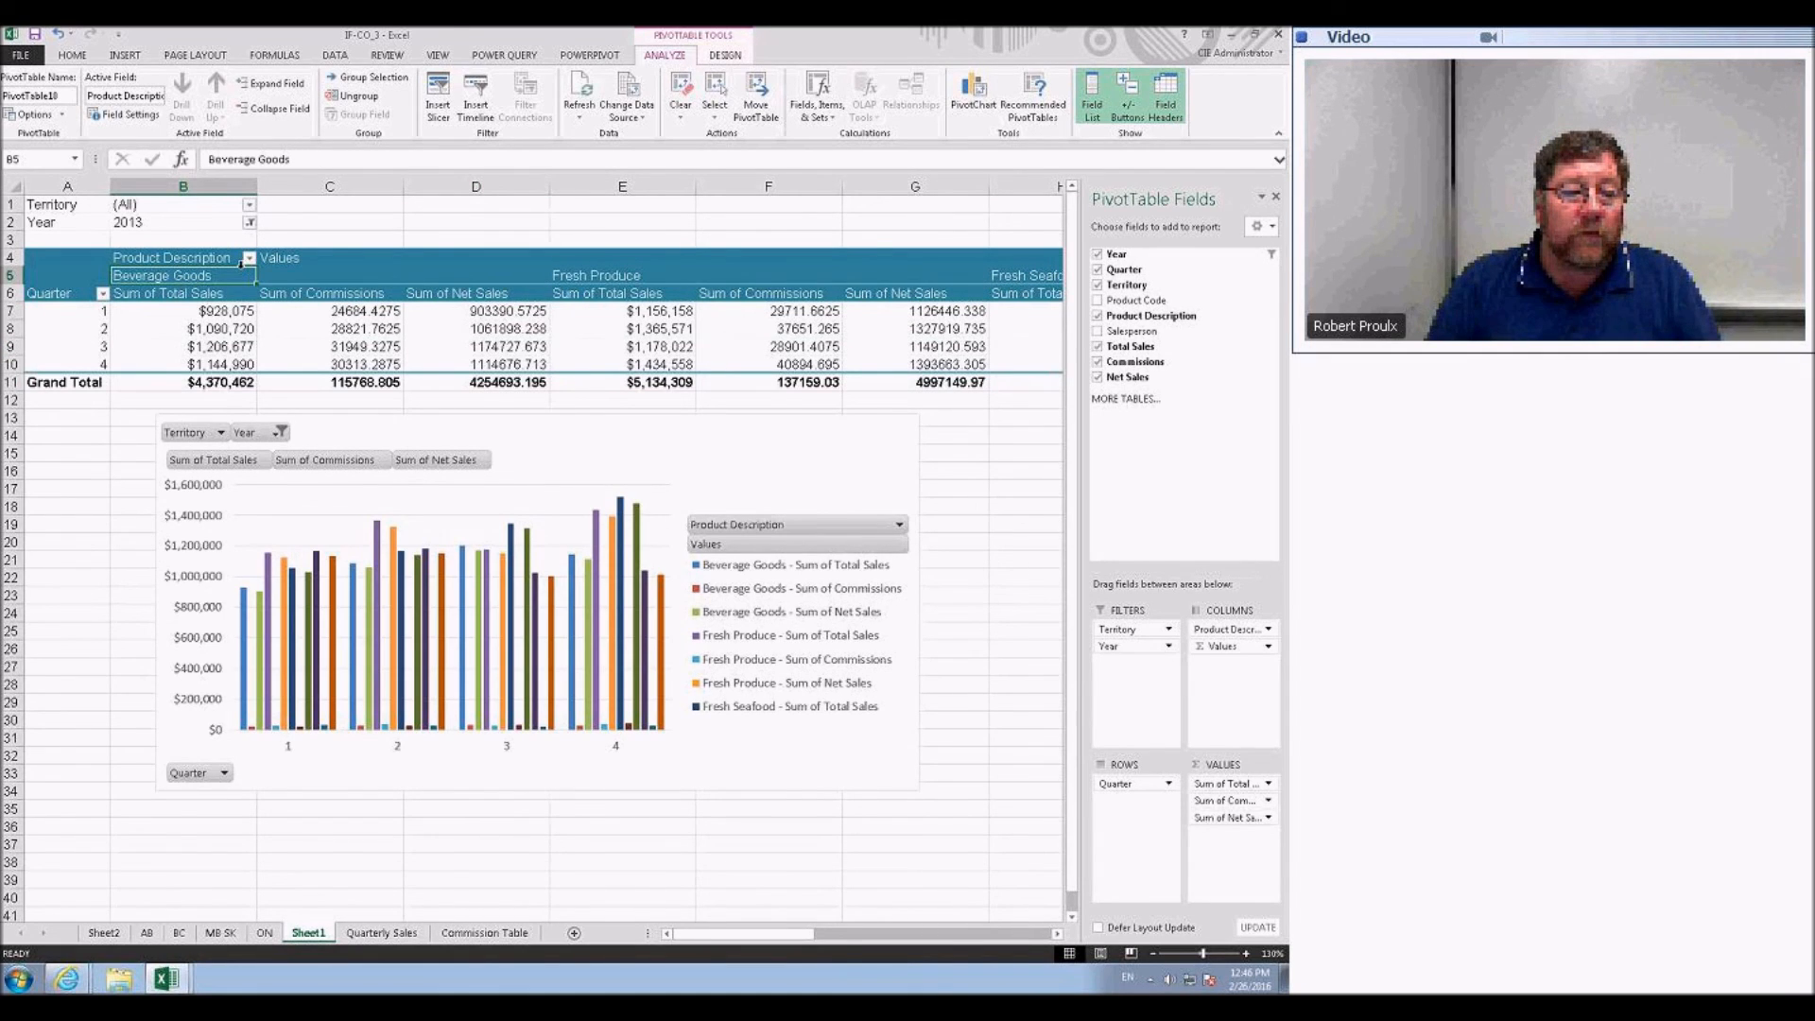
{"action": "left_click", "coordinate": [241, 266]}
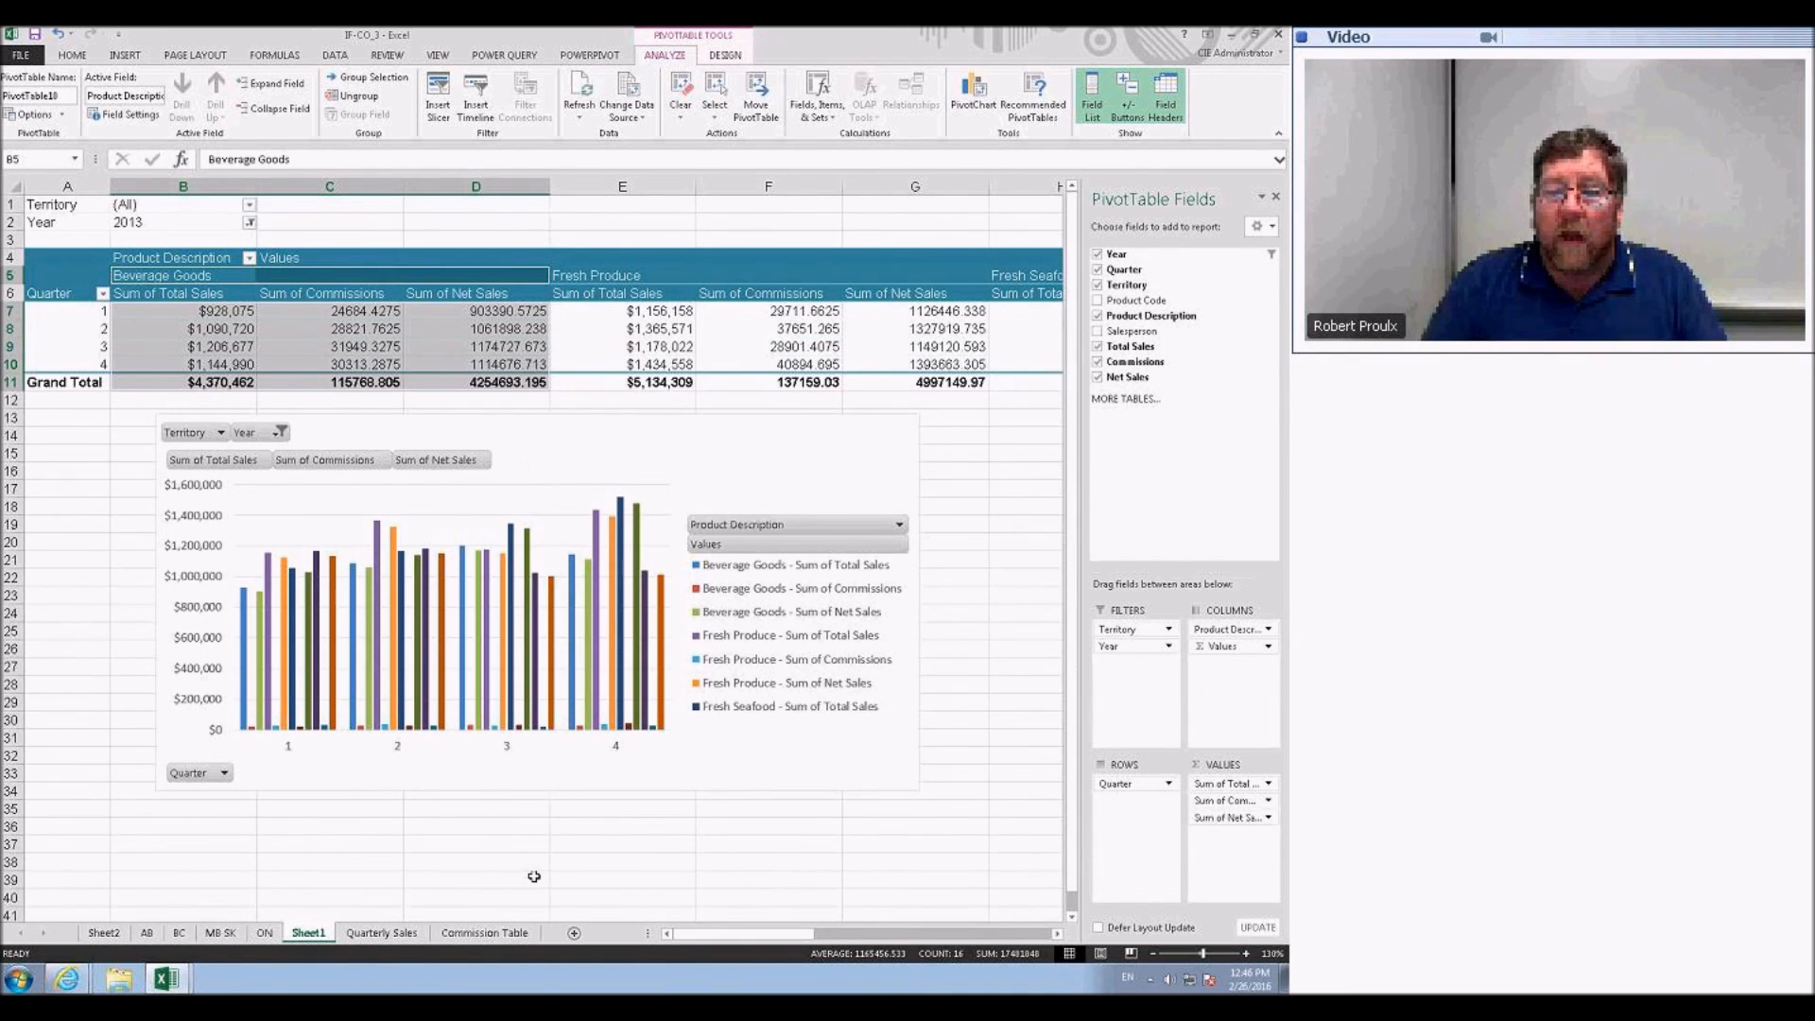
{"action": "left_click_drag", "start_coordinate": [686, 934], "coordinate": [923, 899]}
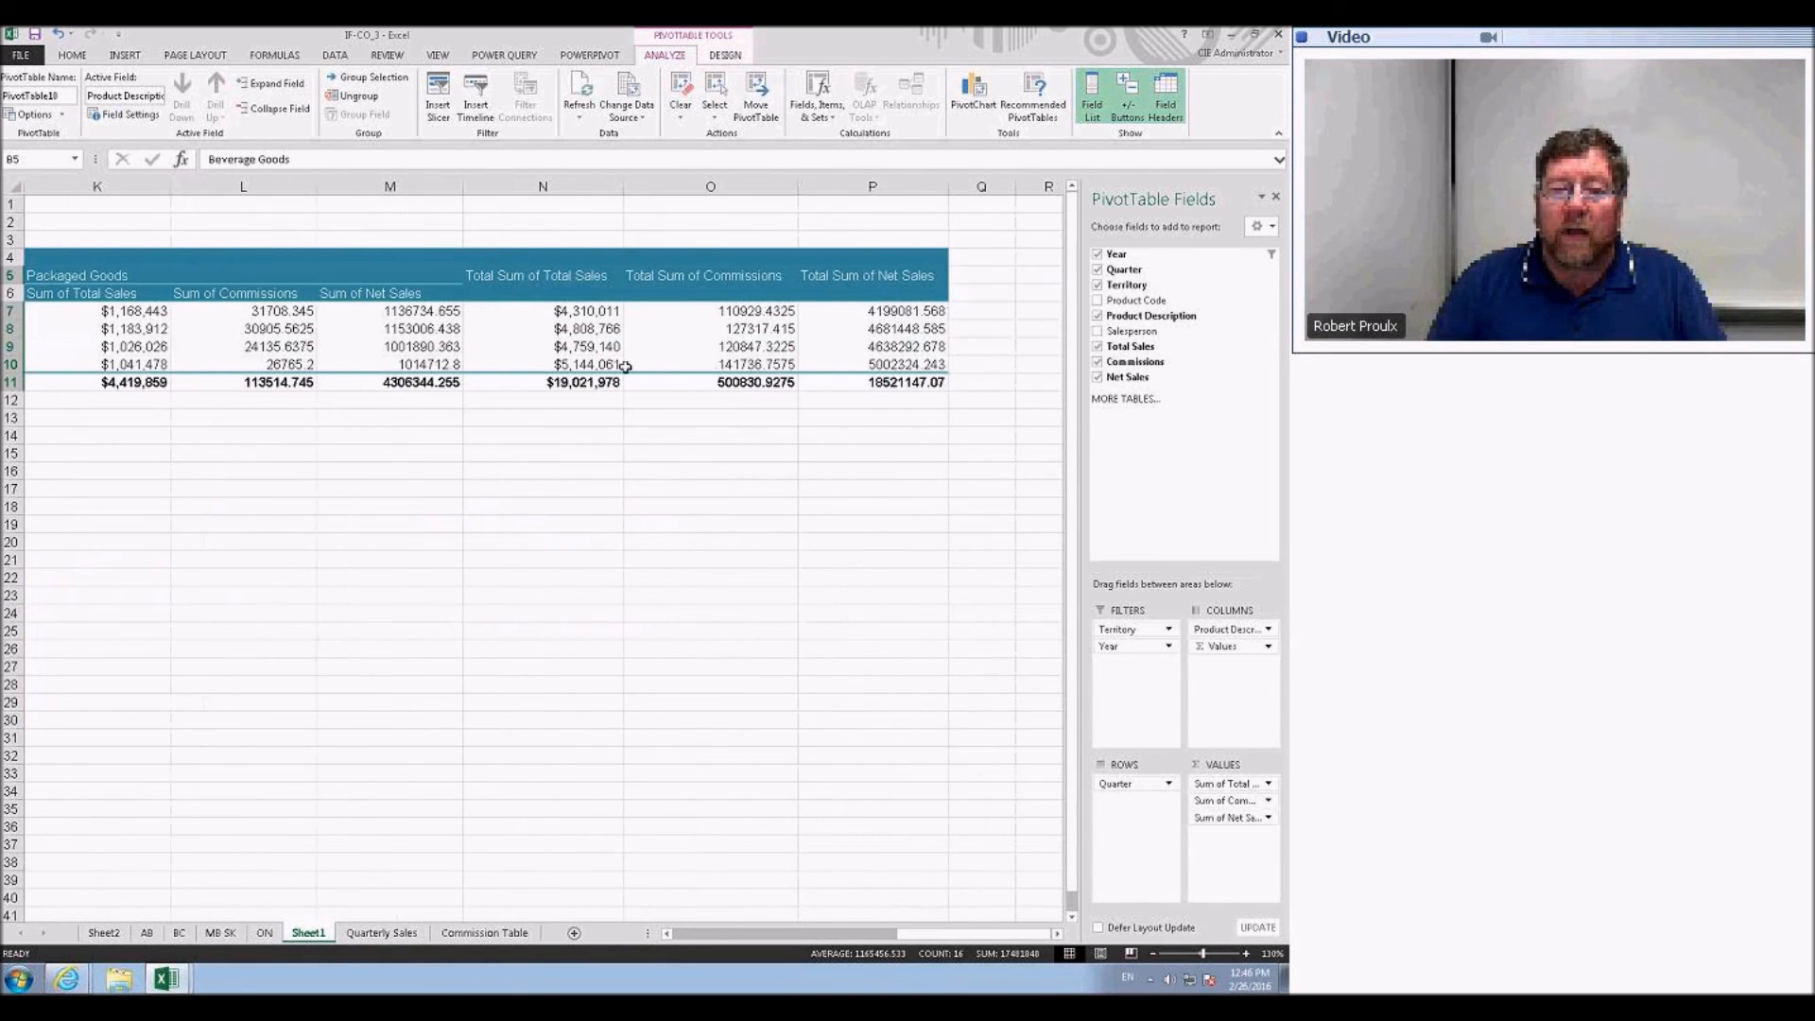
{"action": "left_click_drag", "start_coordinate": [578, 309], "coordinate": [584, 364]}
{"action": "left_click_drag", "start_coordinate": [739, 309], "coordinate": [738, 364]}
{"action": "left_click", "coordinate": [589, 382]}
{"action": "left_click", "coordinate": [707, 383]}
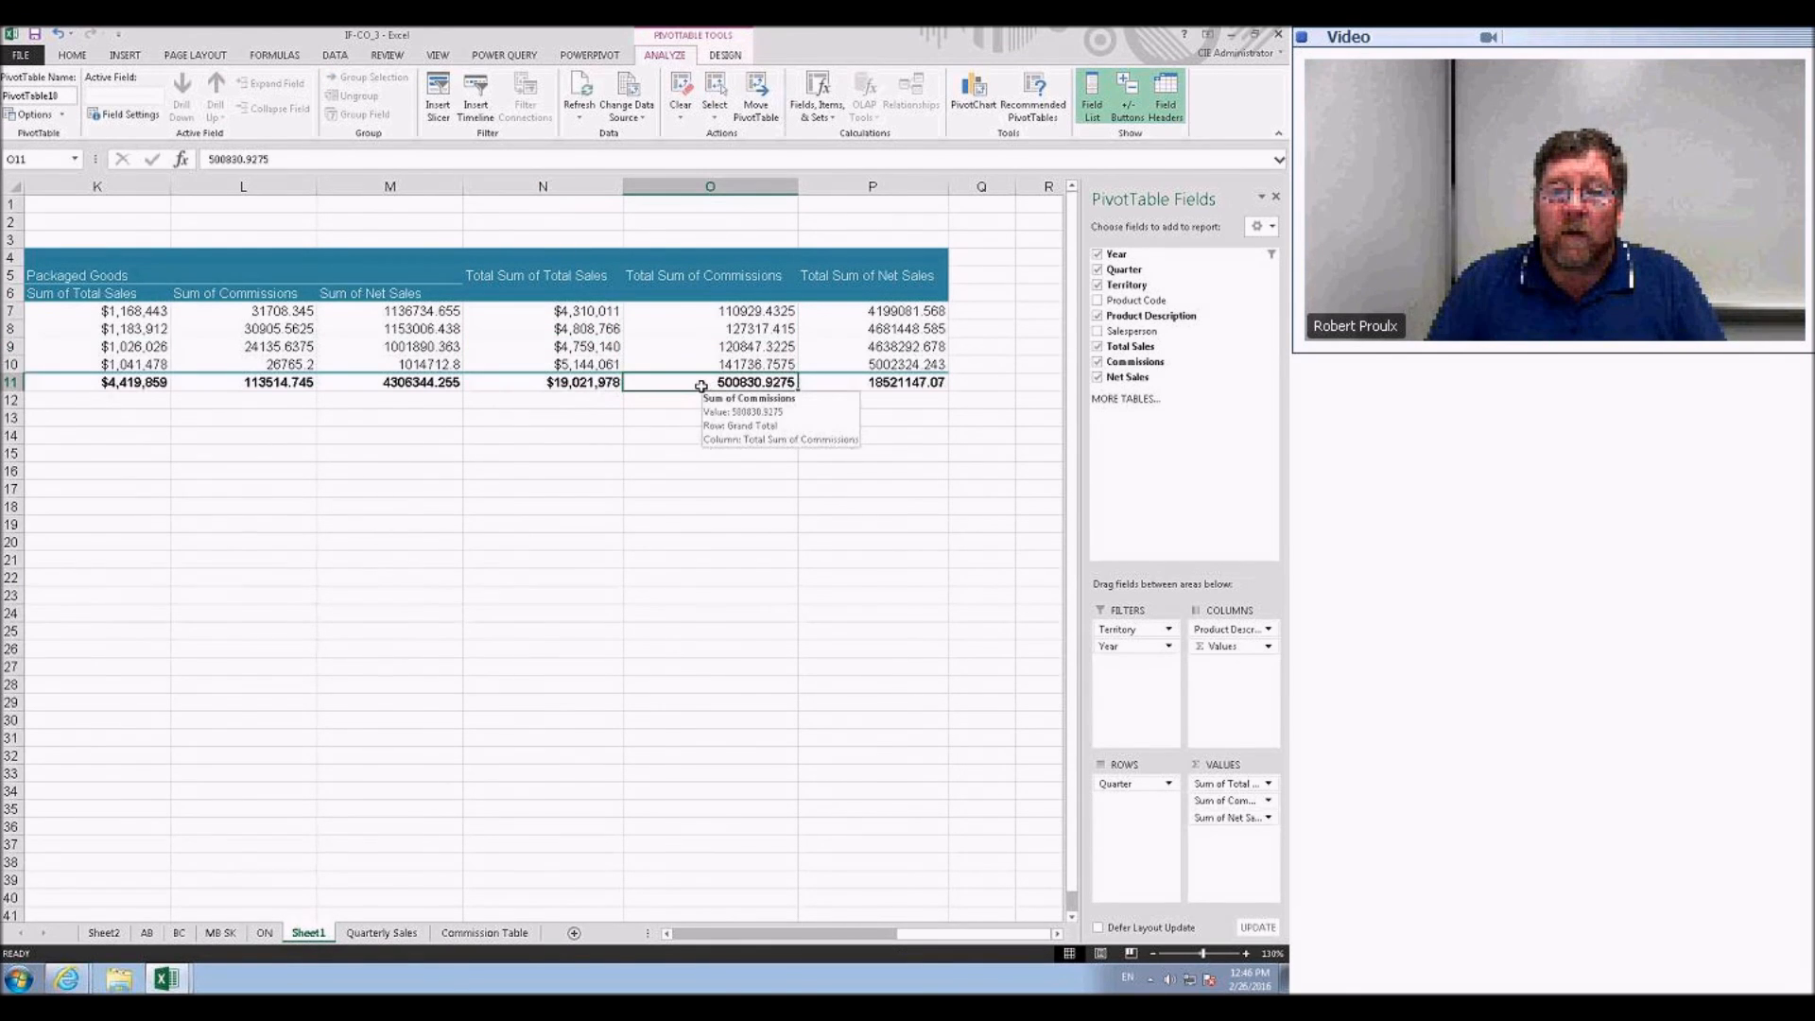
{"action": "left_click_drag", "start_coordinate": [903, 315], "coordinate": [868, 395]}
{"action": "left_click", "coordinate": [866, 386]}
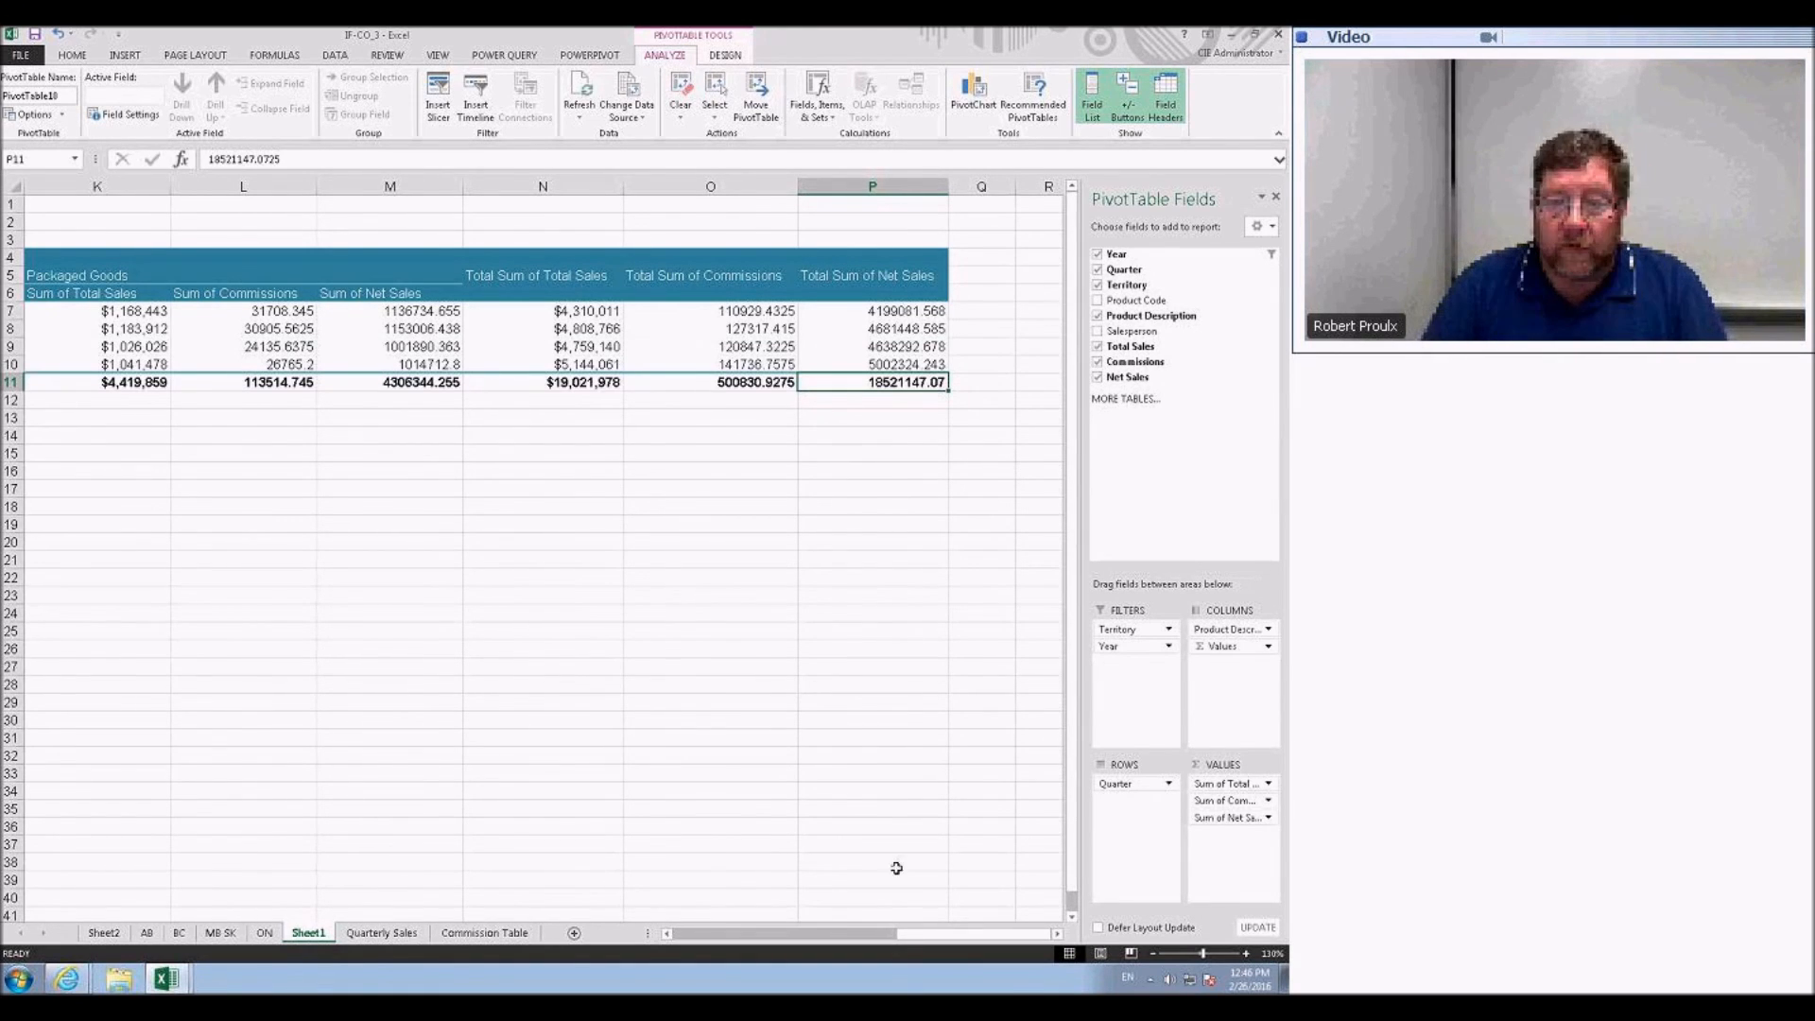
- Include all years in the pivot table's Year filter and check the three grand totals
{"action": "left_click", "coordinate": [1264, 255]}
{"action": "left_click", "coordinate": [931, 295]}
{"action": "left_click", "coordinate": [983, 526]}
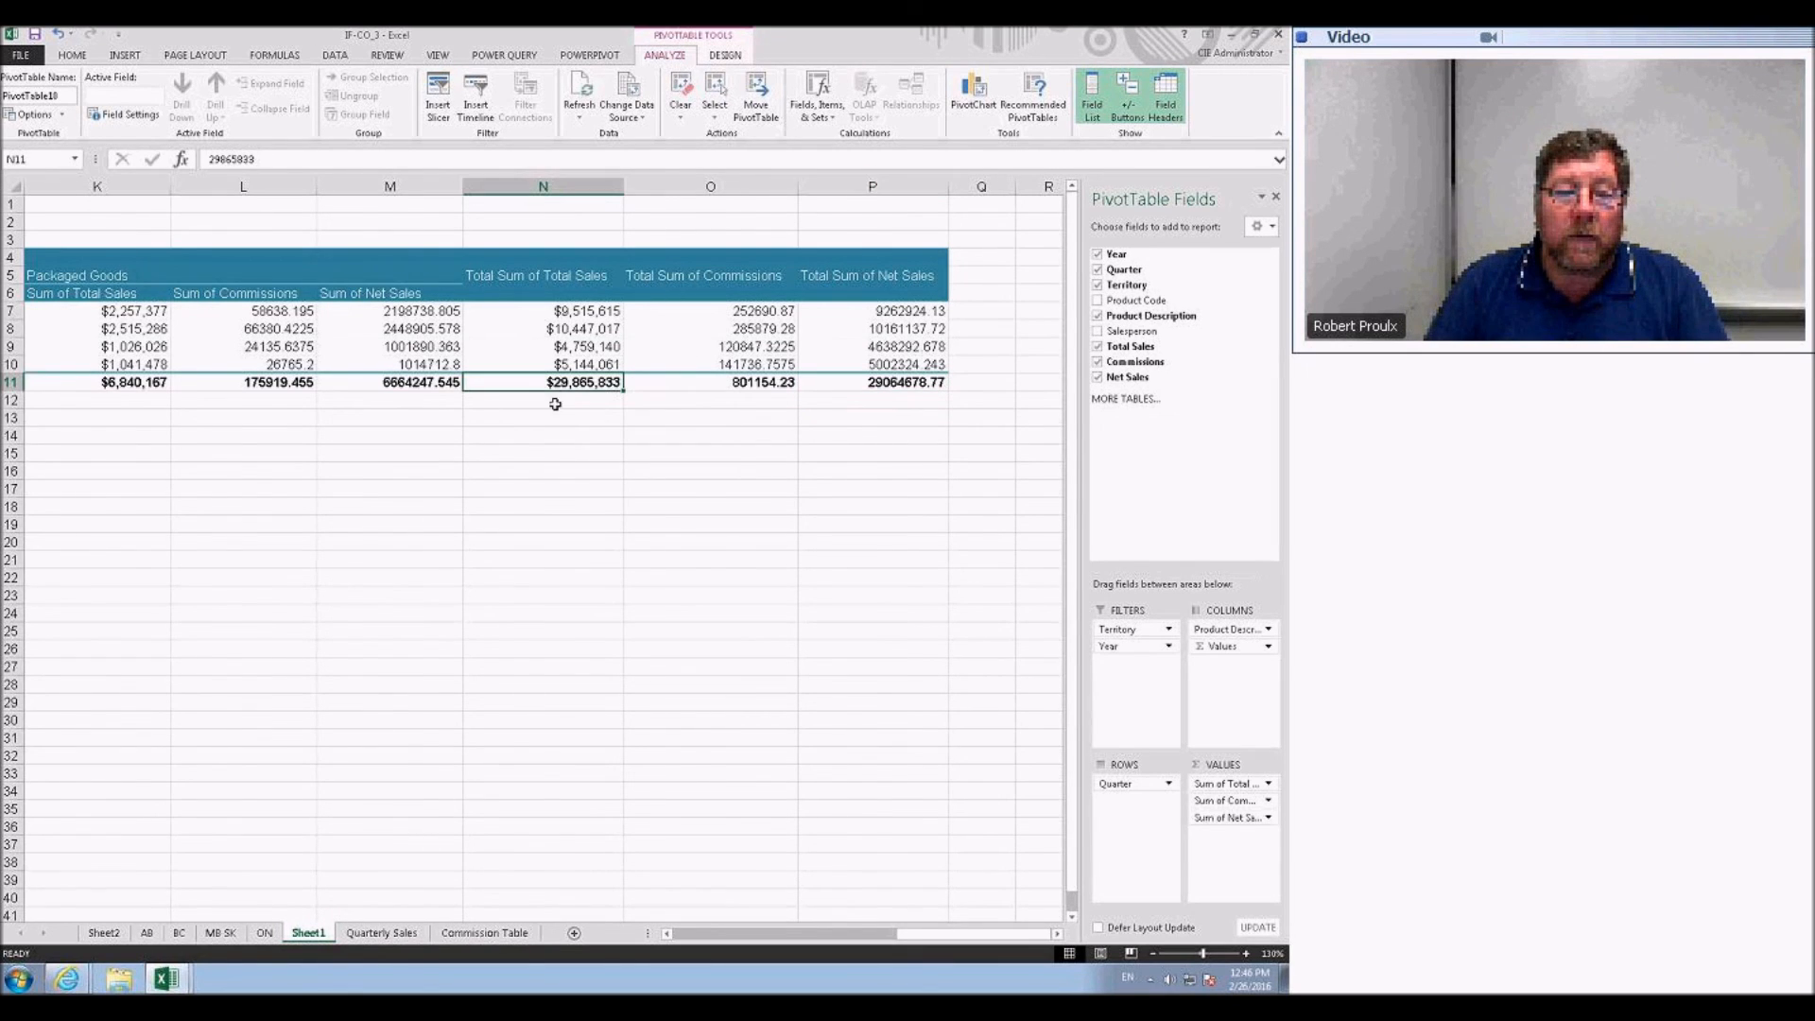
{"action": "left_click", "coordinate": [712, 382]}
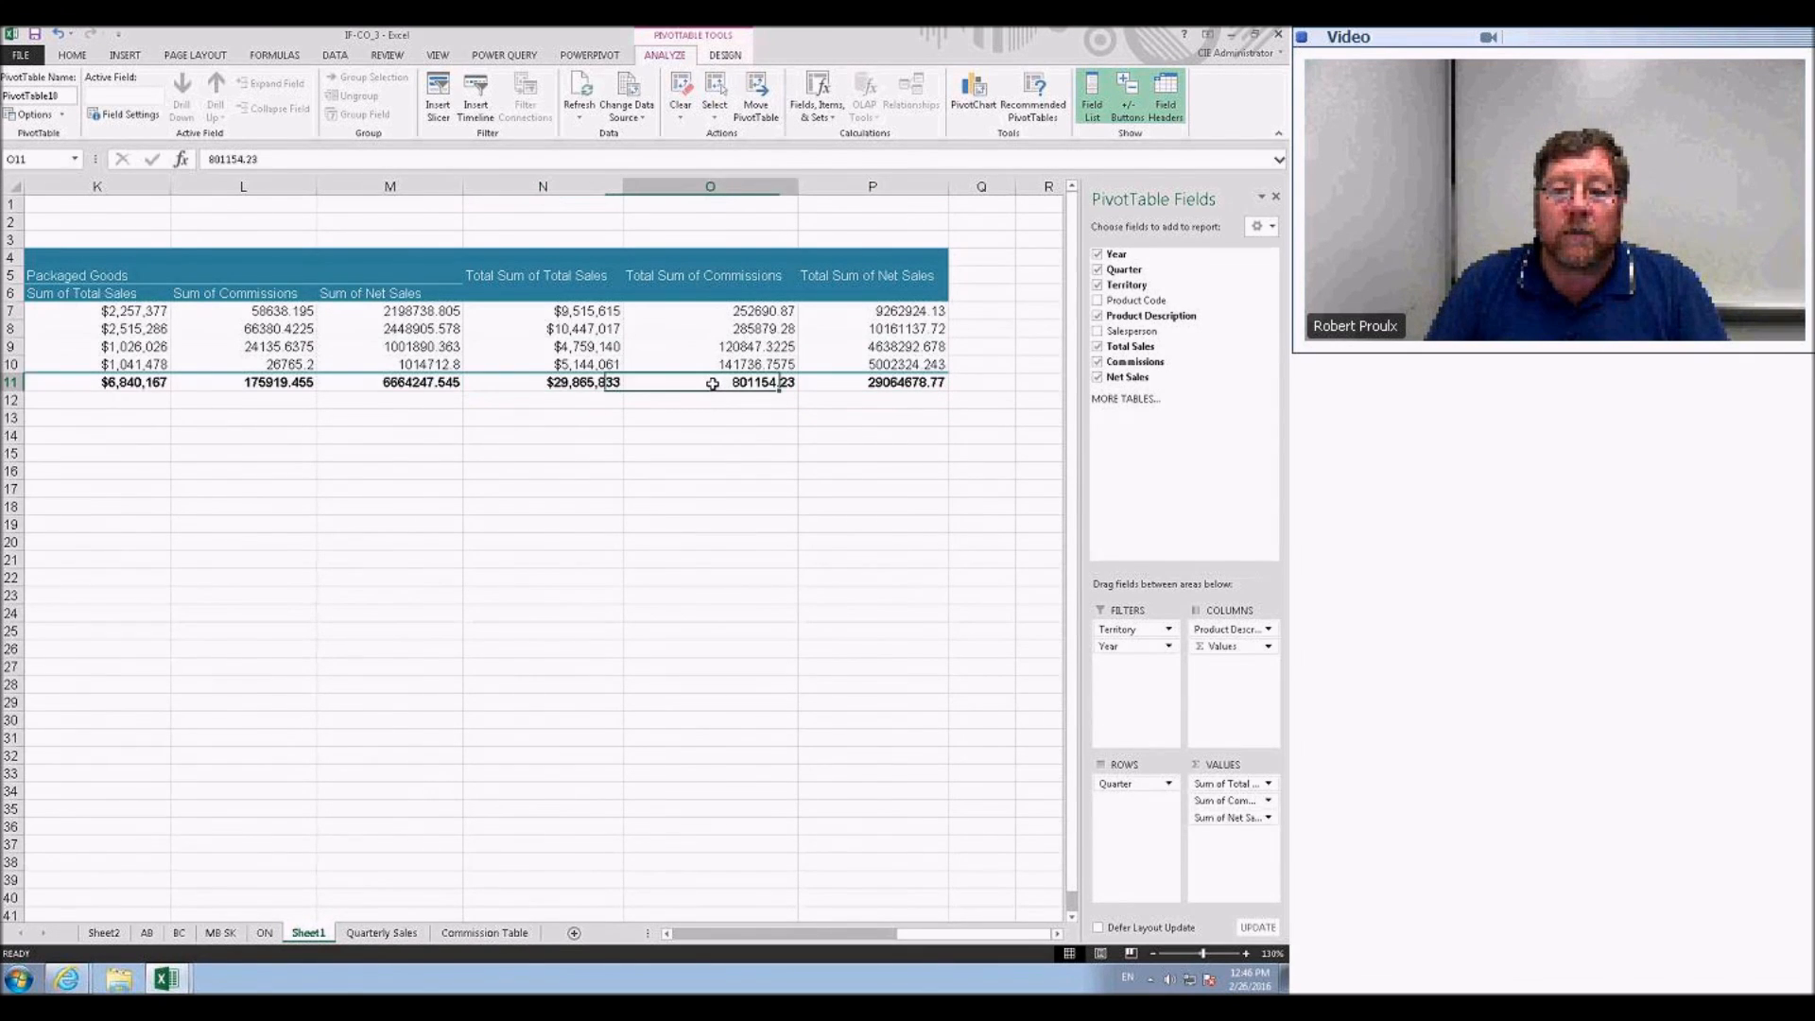
{"action": "left_click", "coordinate": [892, 386]}
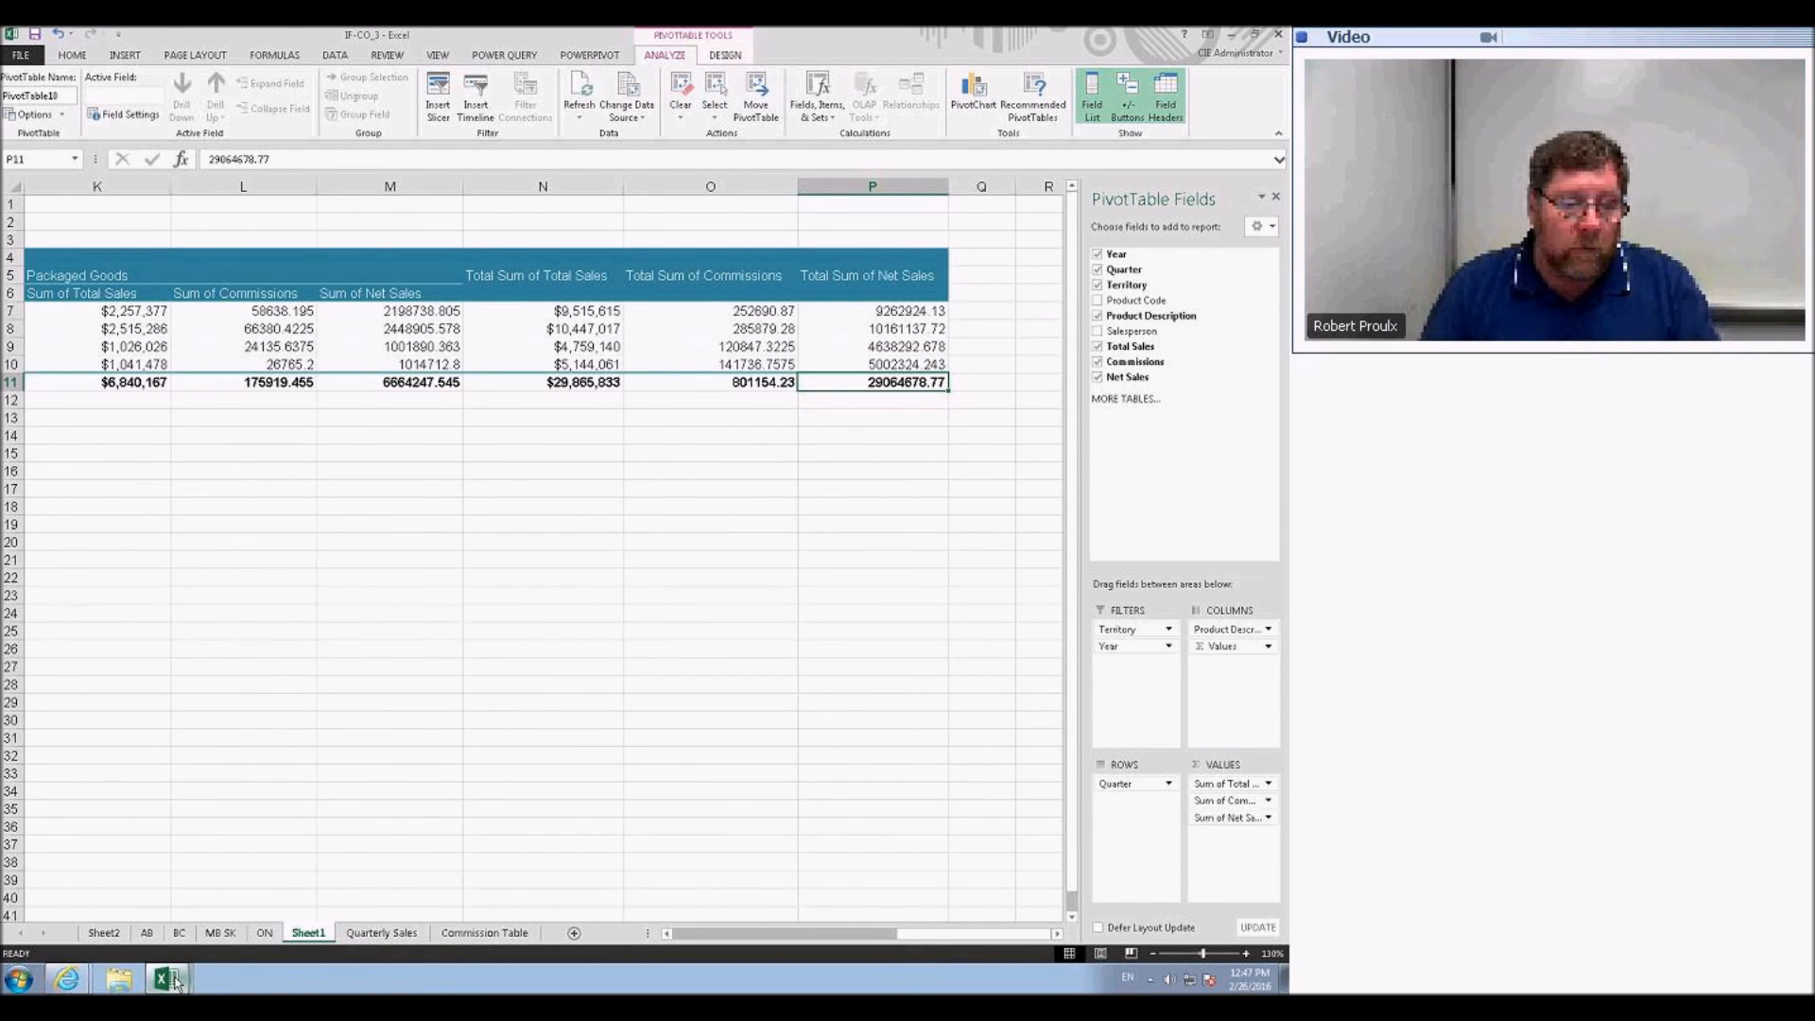
- Convert the data range A14:H110 on the Quarterly Sales sheet into a table with headers
{"action": "mouse_move", "coordinate": [175, 984]}
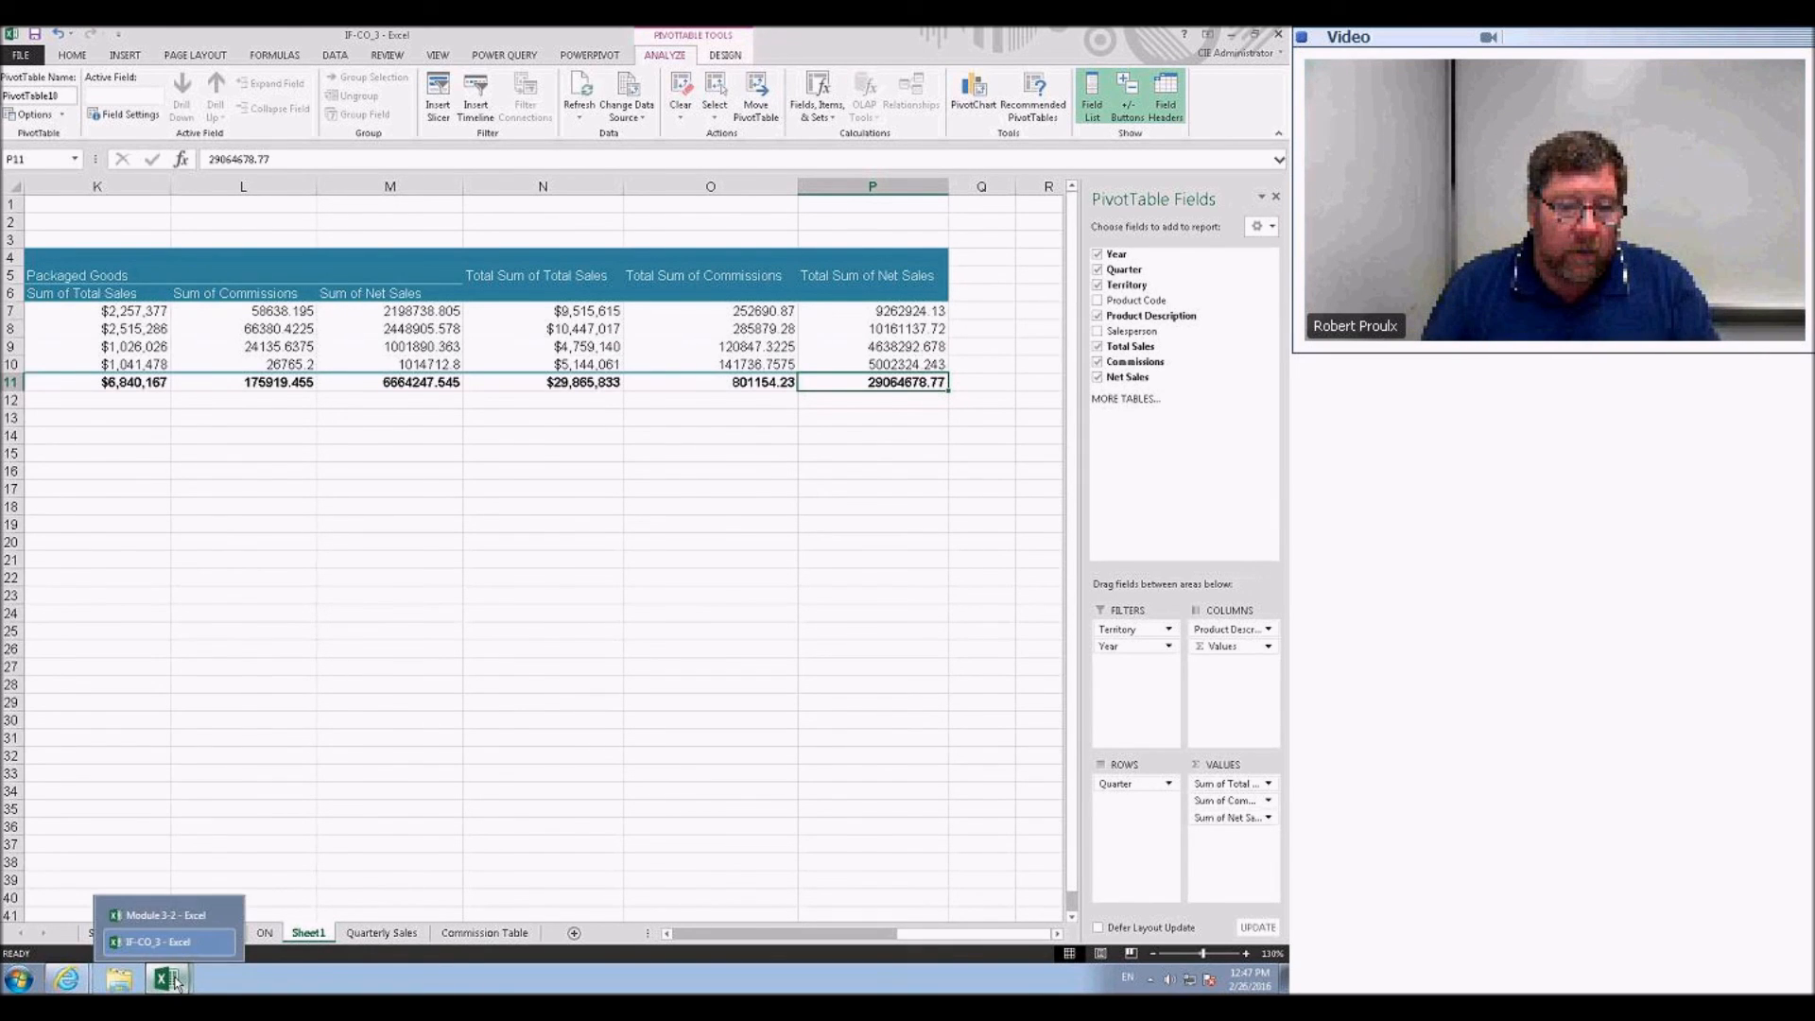
{"action": "left_click", "coordinate": [381, 933]}
{"action": "scroll", "coordinate": [358, 478], "scroll_direction": "up", "scroll_amount": 3}
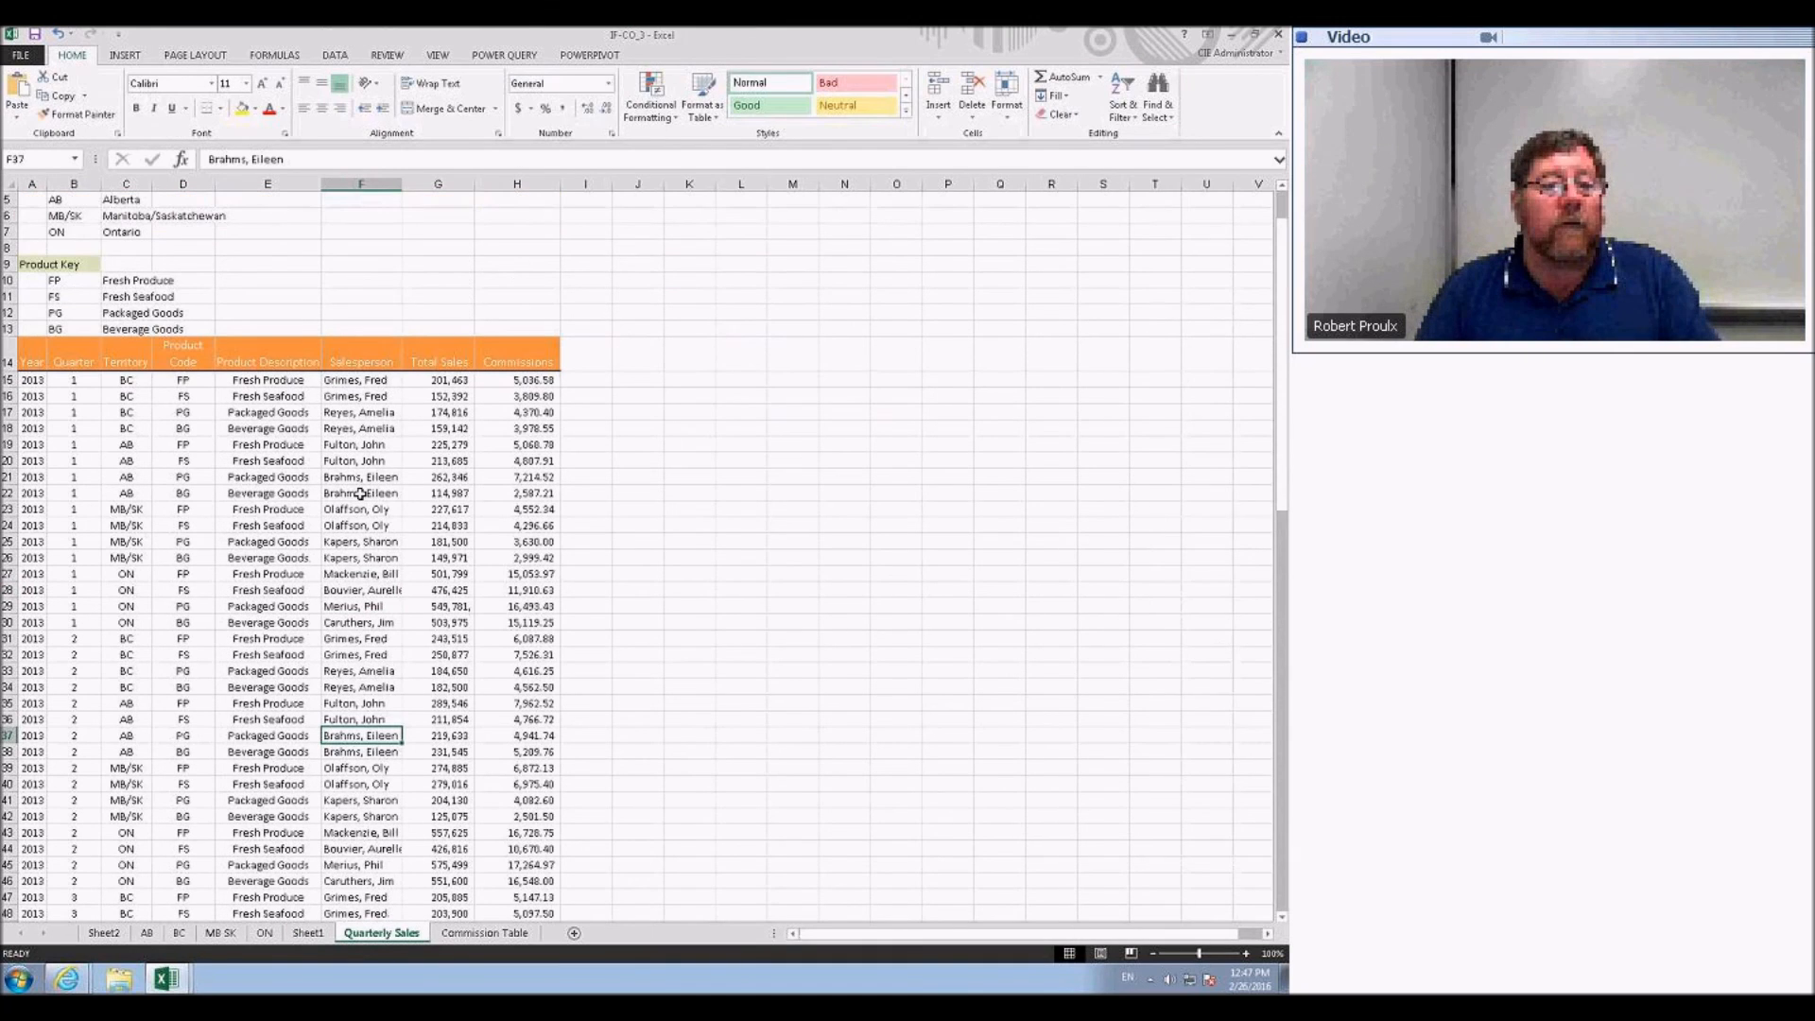
{"action": "left_click", "coordinate": [294, 442]}
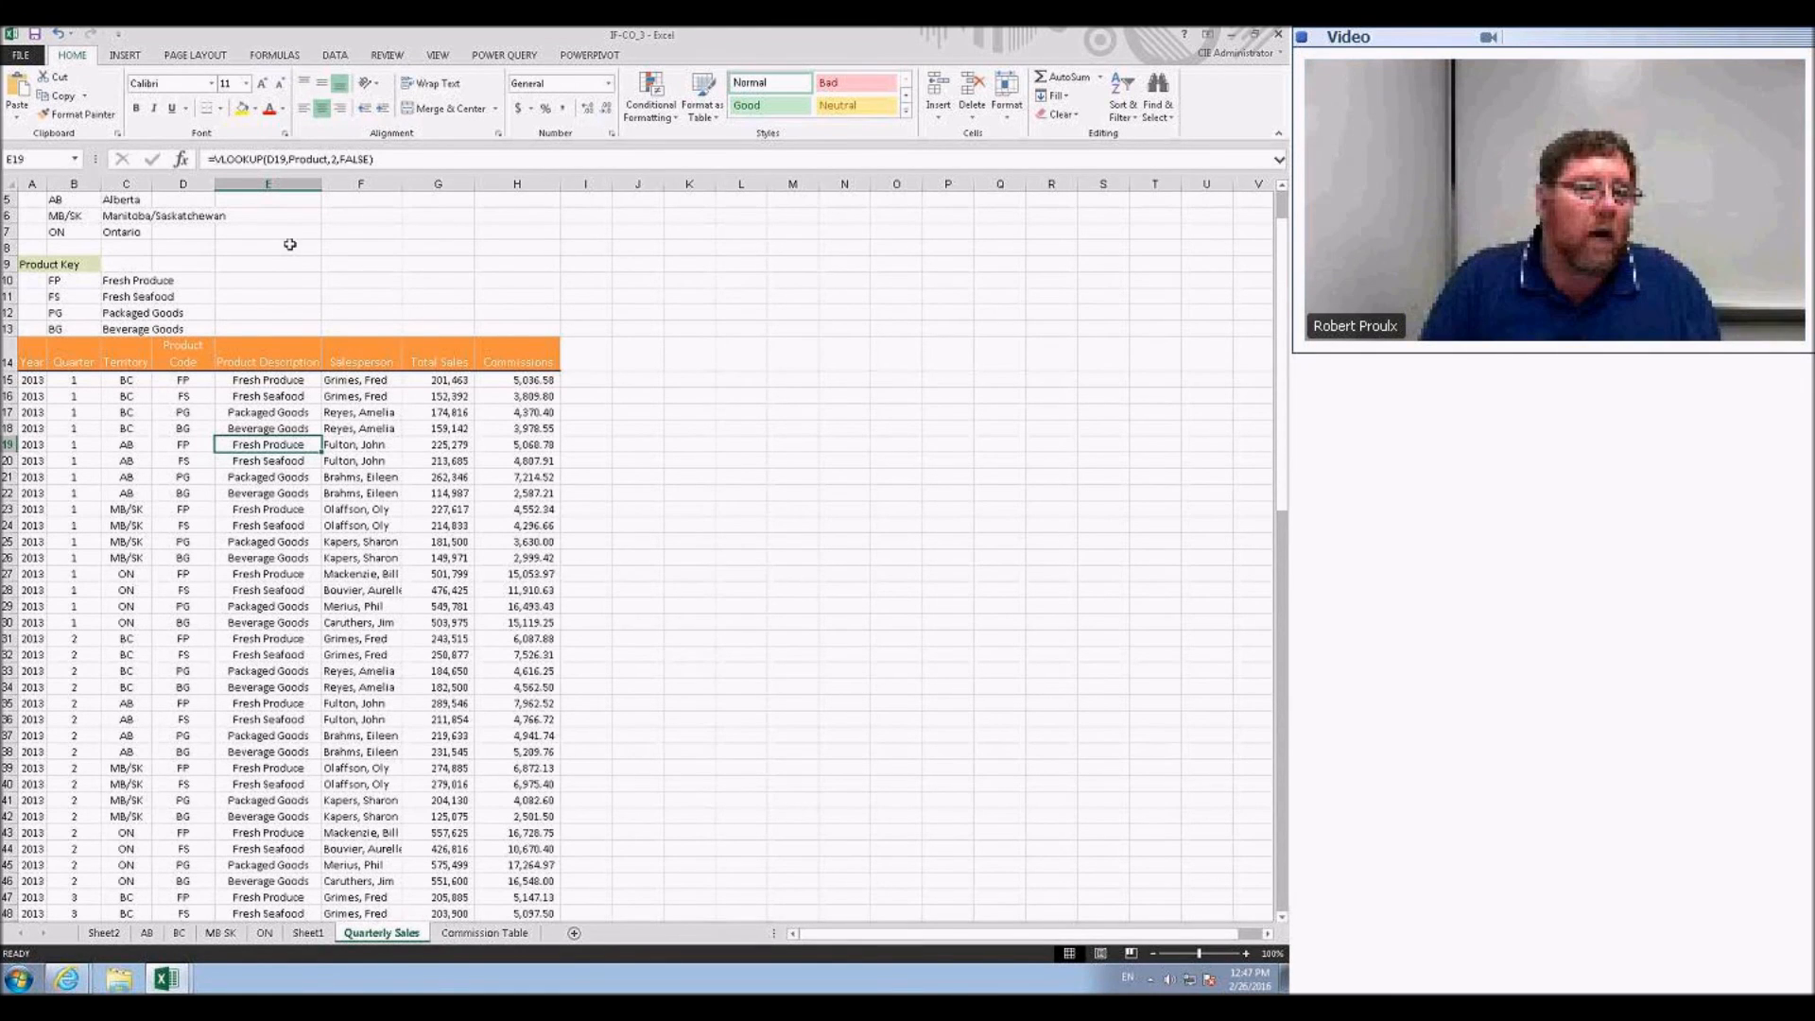
{"action": "left_click", "coordinate": [123, 54]}
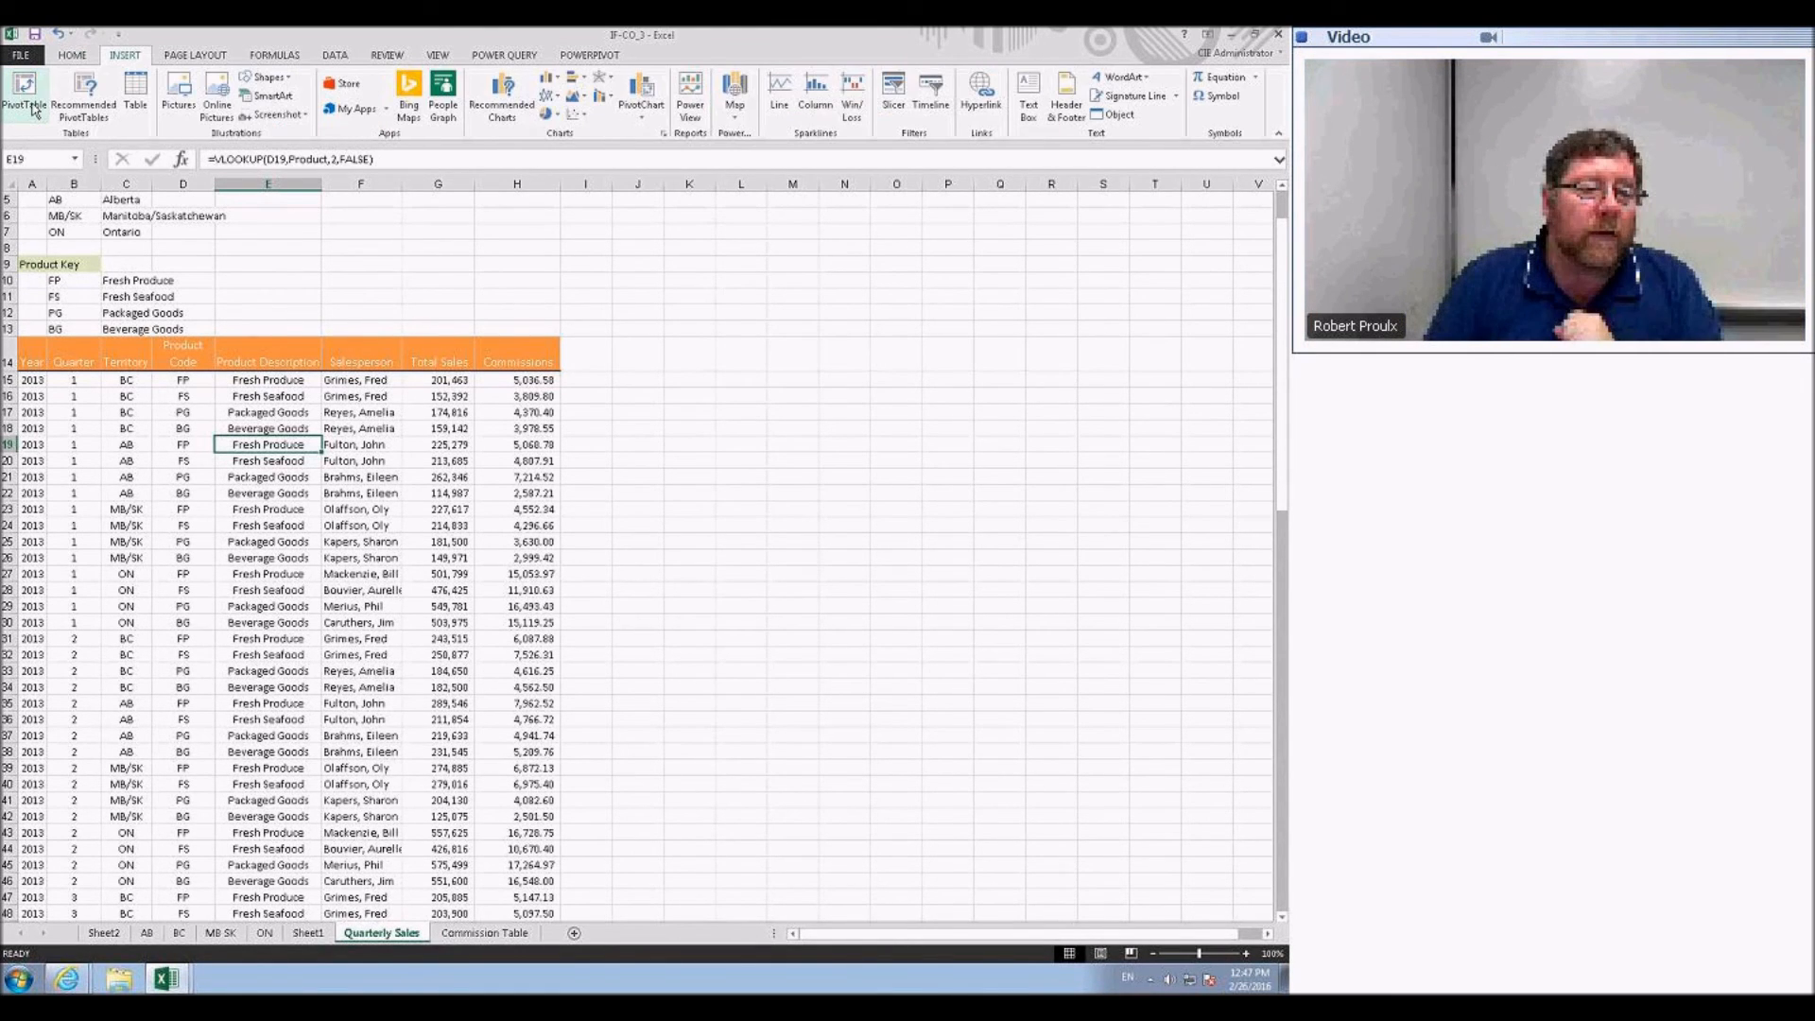
{"action": "left_click", "coordinate": [135, 94]}
{"action": "left_click_drag", "start_coordinate": [638, 472], "coordinate": [759, 409]}
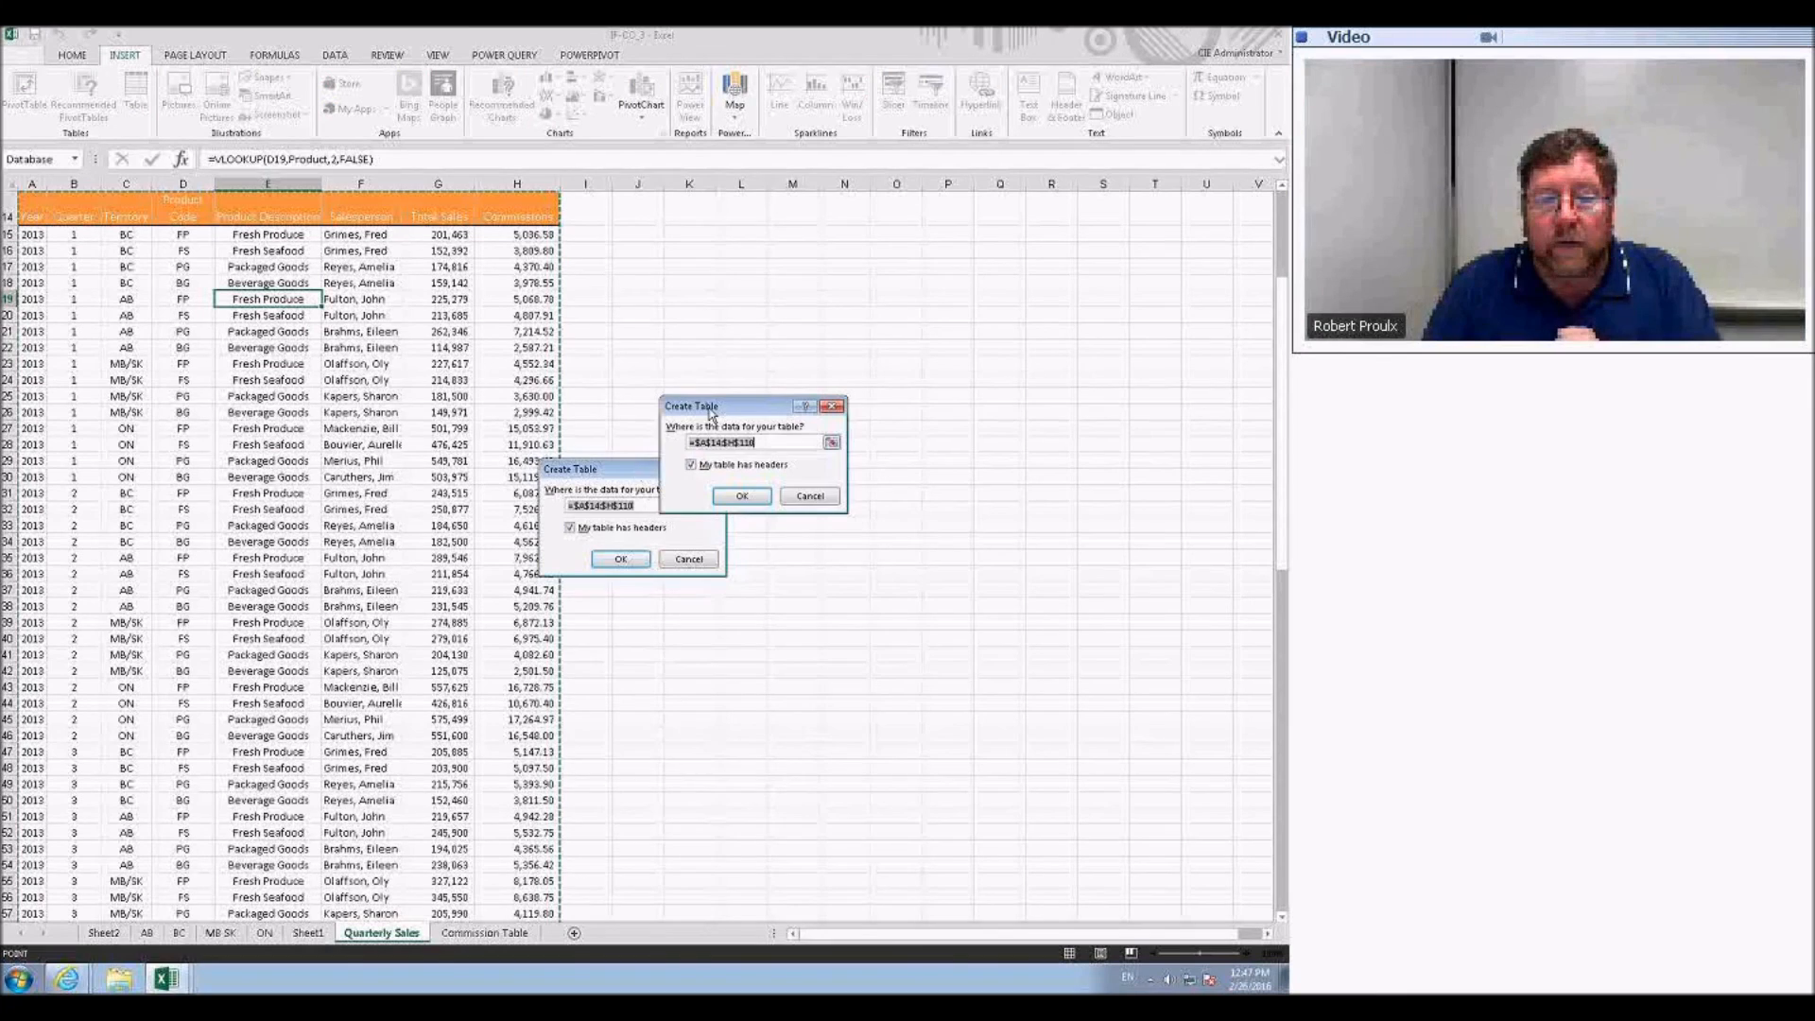
{"action": "left_click", "coordinate": [751, 500]}
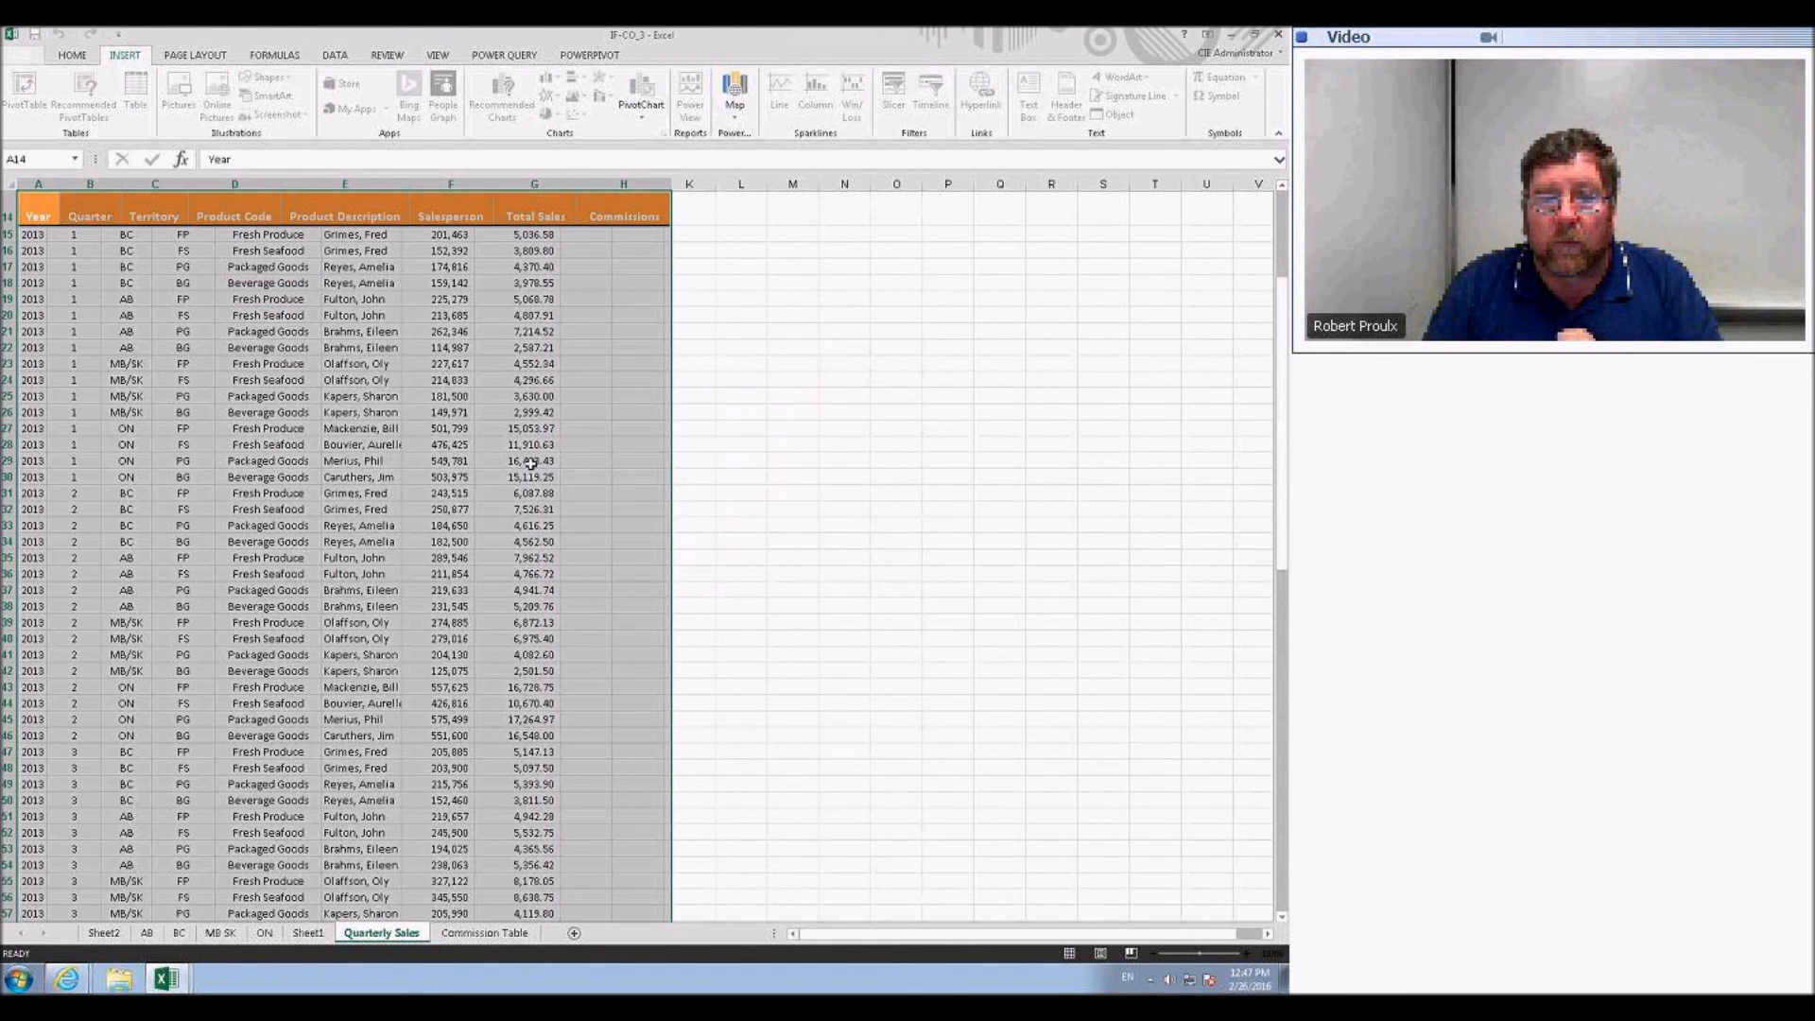
{"action": "left_click", "coordinate": [537, 460]}
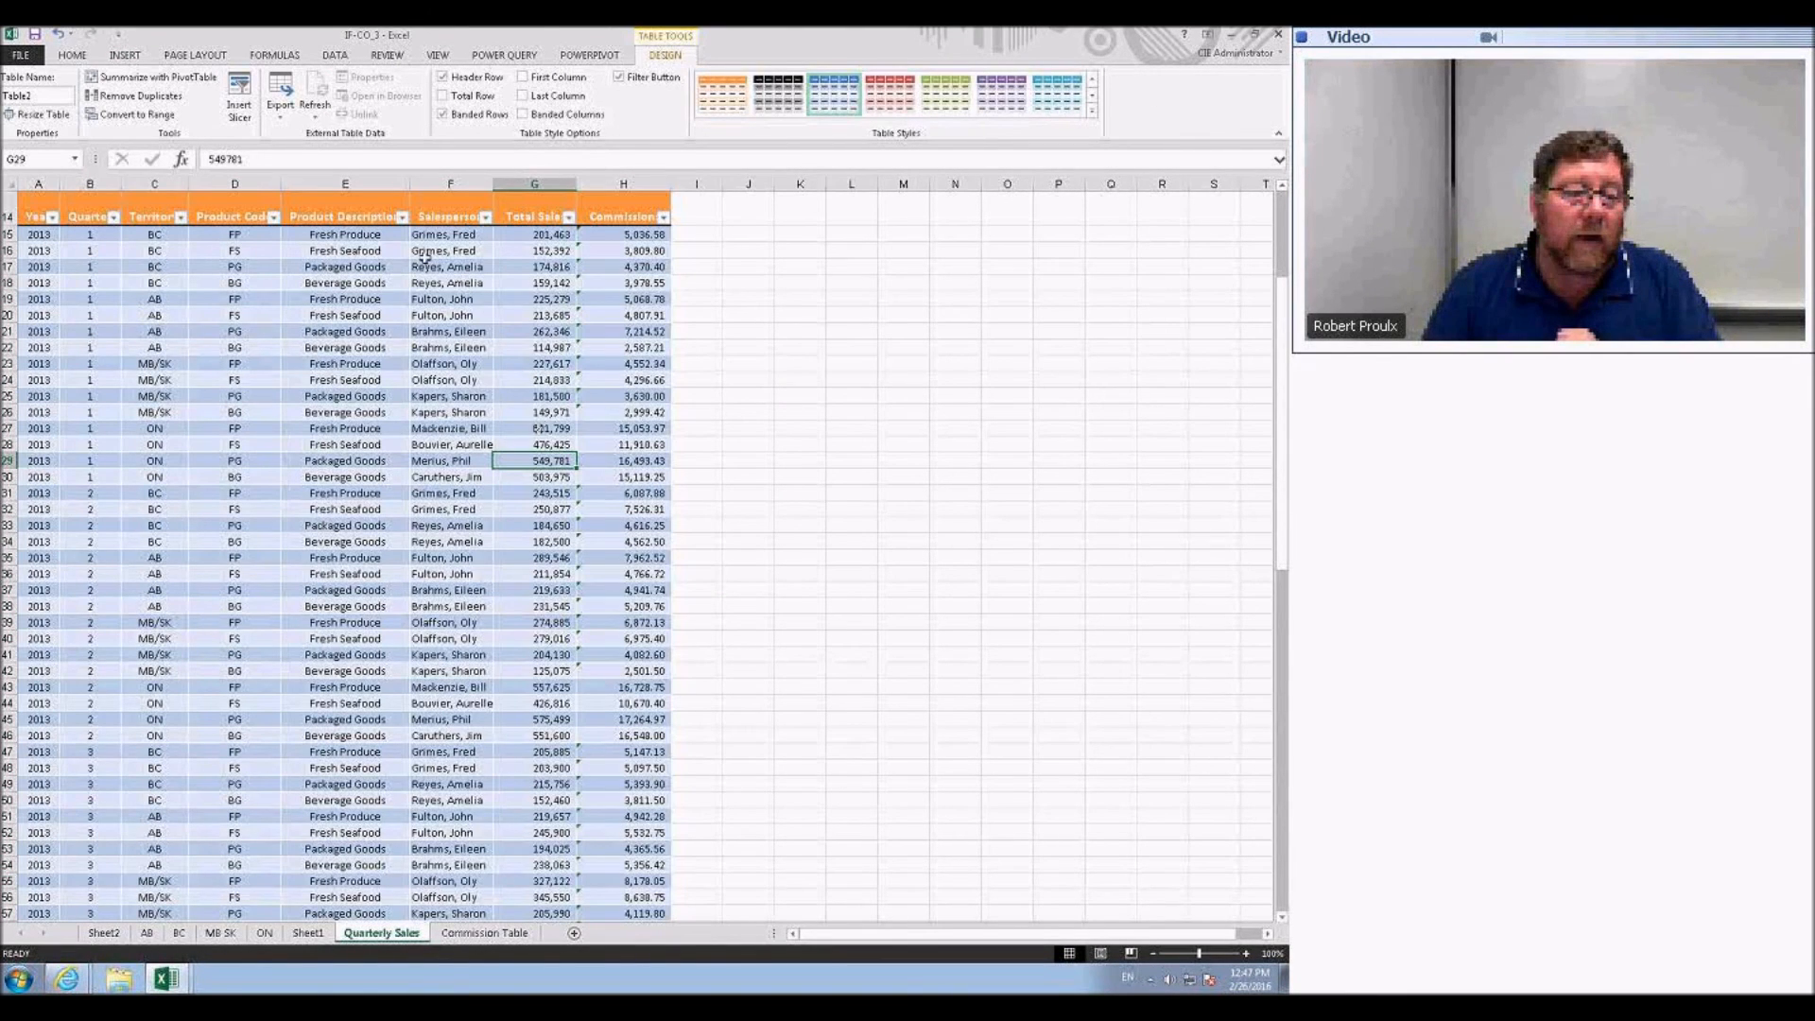
- Filter the table's Salesperson column to a single salesperson whose sales are in the BC territory
{"action": "left_click", "coordinate": [485, 217]}
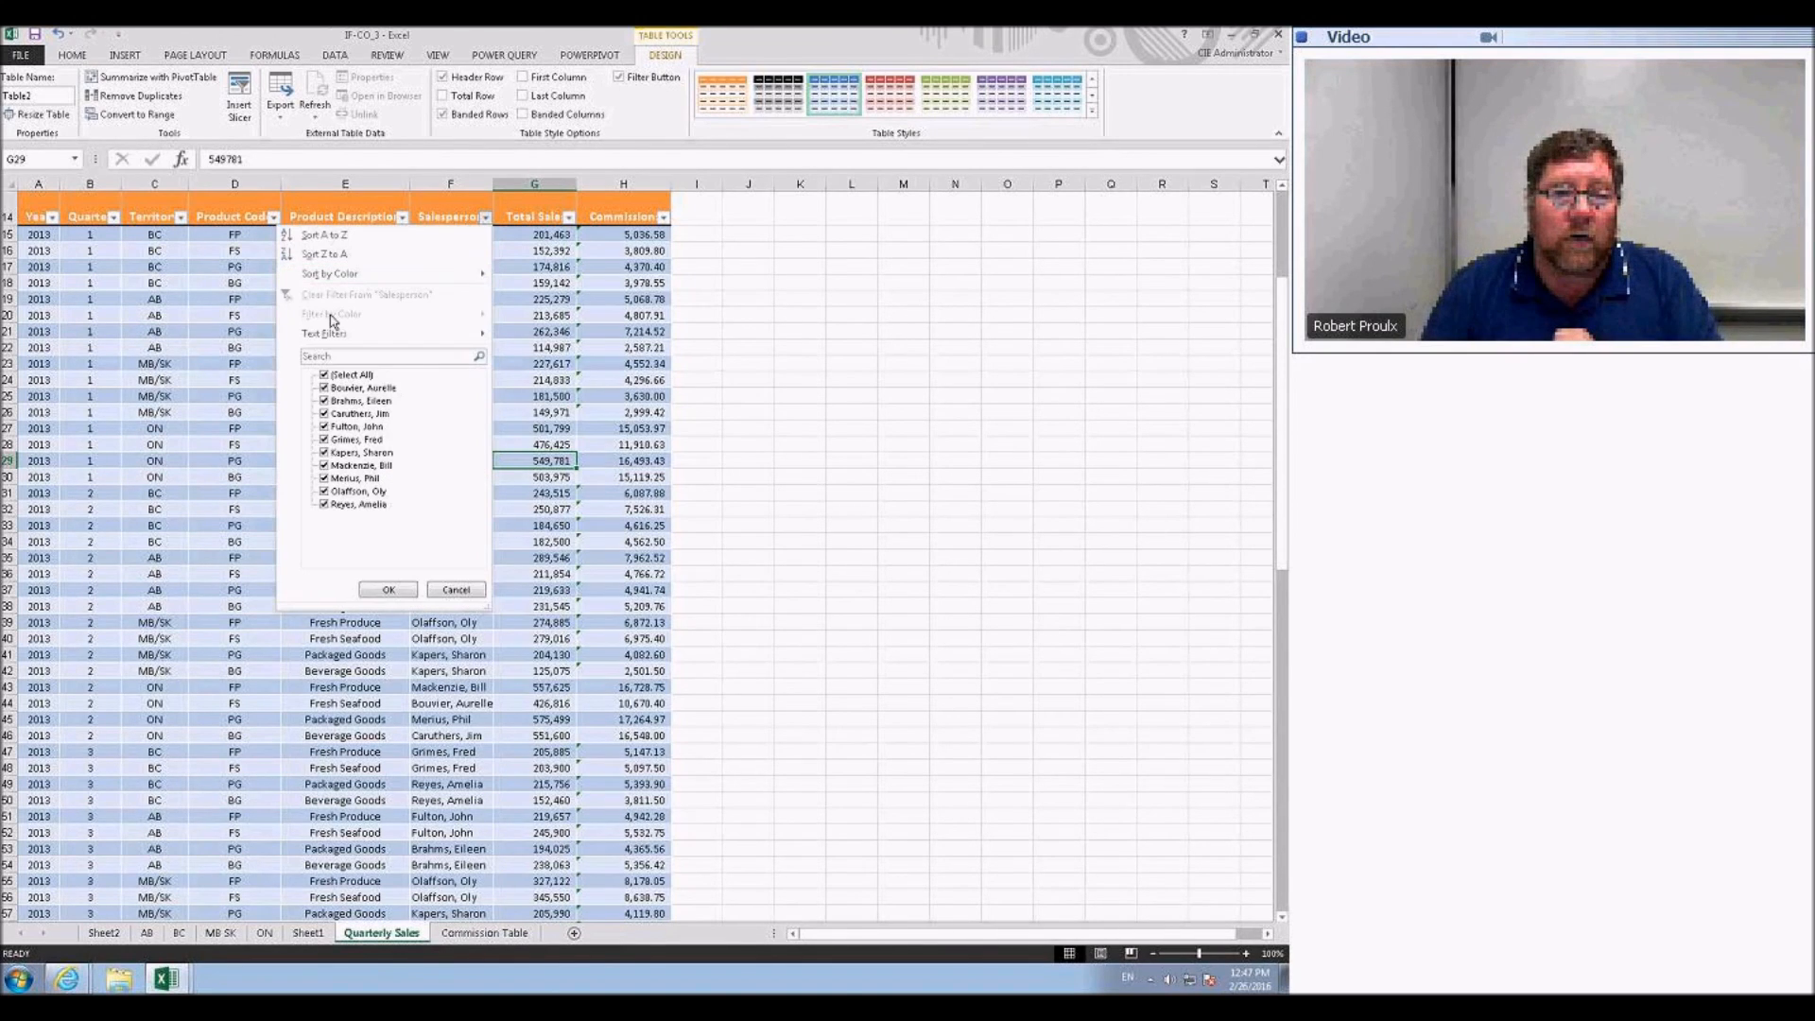
{"action": "left_click", "coordinate": [324, 375]}
{"action": "left_click", "coordinate": [324, 441]}
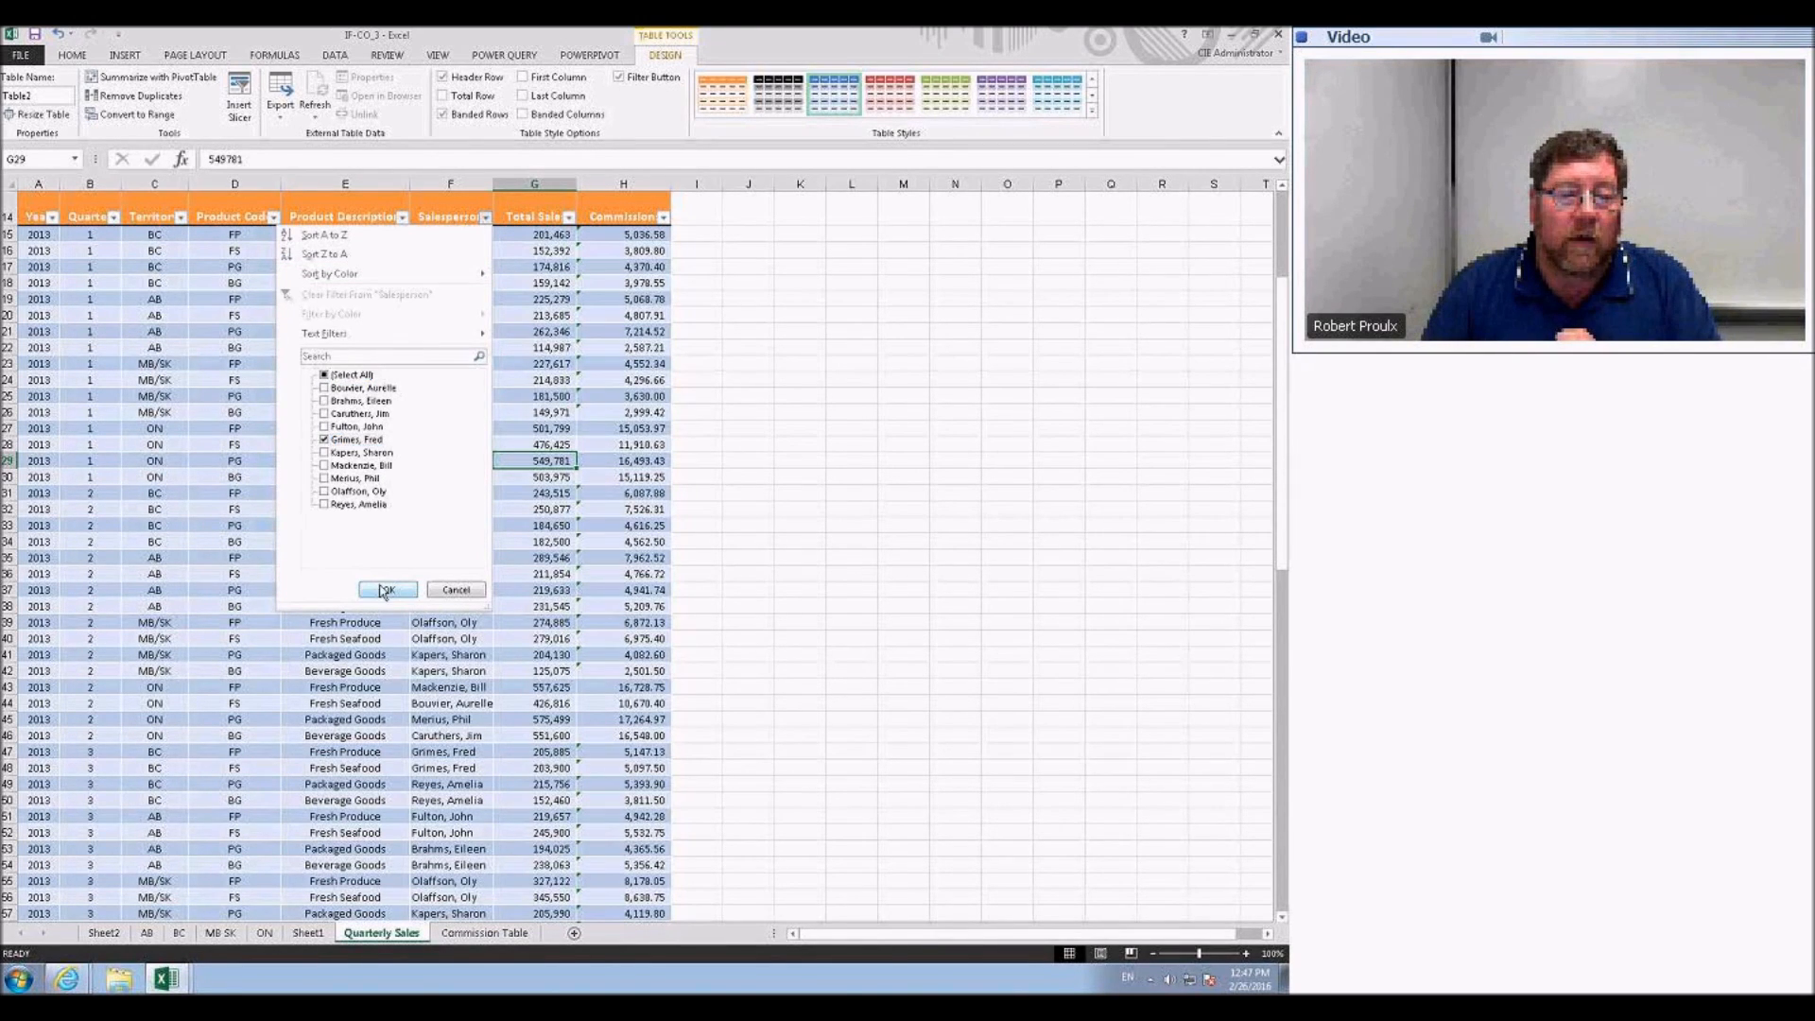
{"action": "left_click", "coordinate": [387, 589]}
{"action": "left_click", "coordinate": [534, 363]}
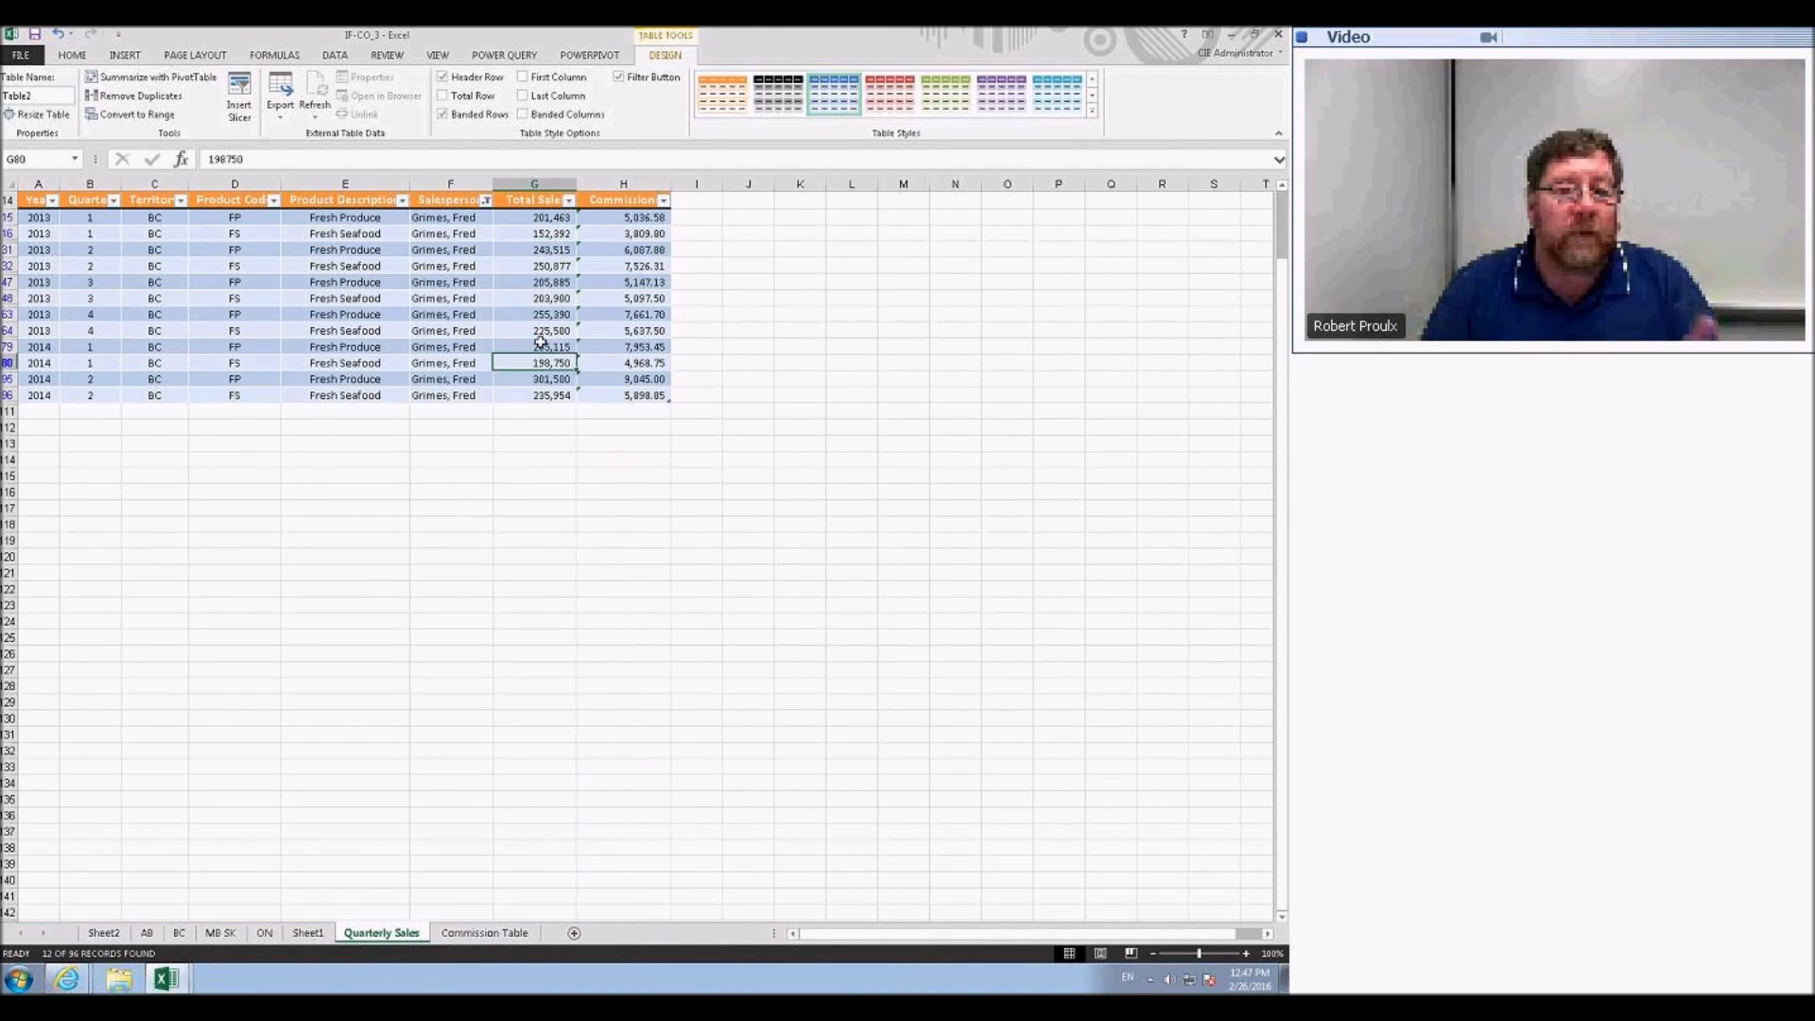
- Add a total row to the table and set its Total Sales cell to Sum
{"action": "left_click", "coordinate": [441, 96]}
{"action": "left_click", "coordinate": [523, 410]}
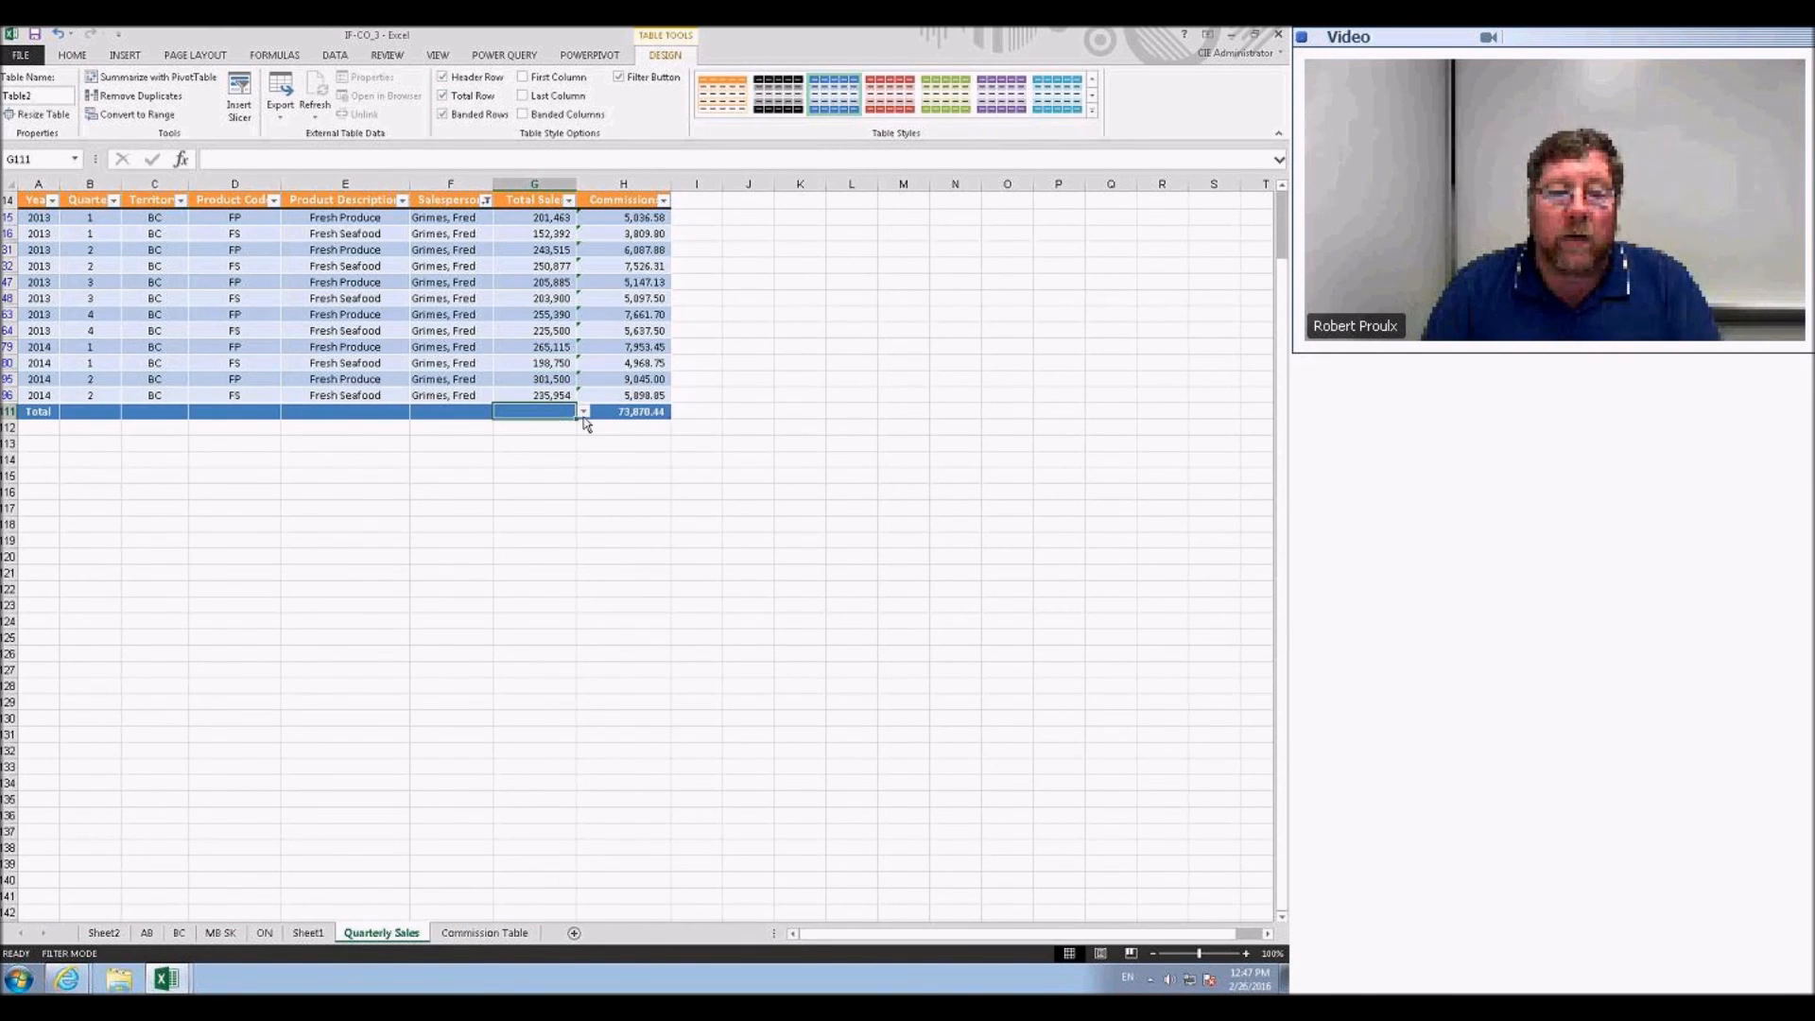
{"action": "left_click", "coordinate": [583, 411]}
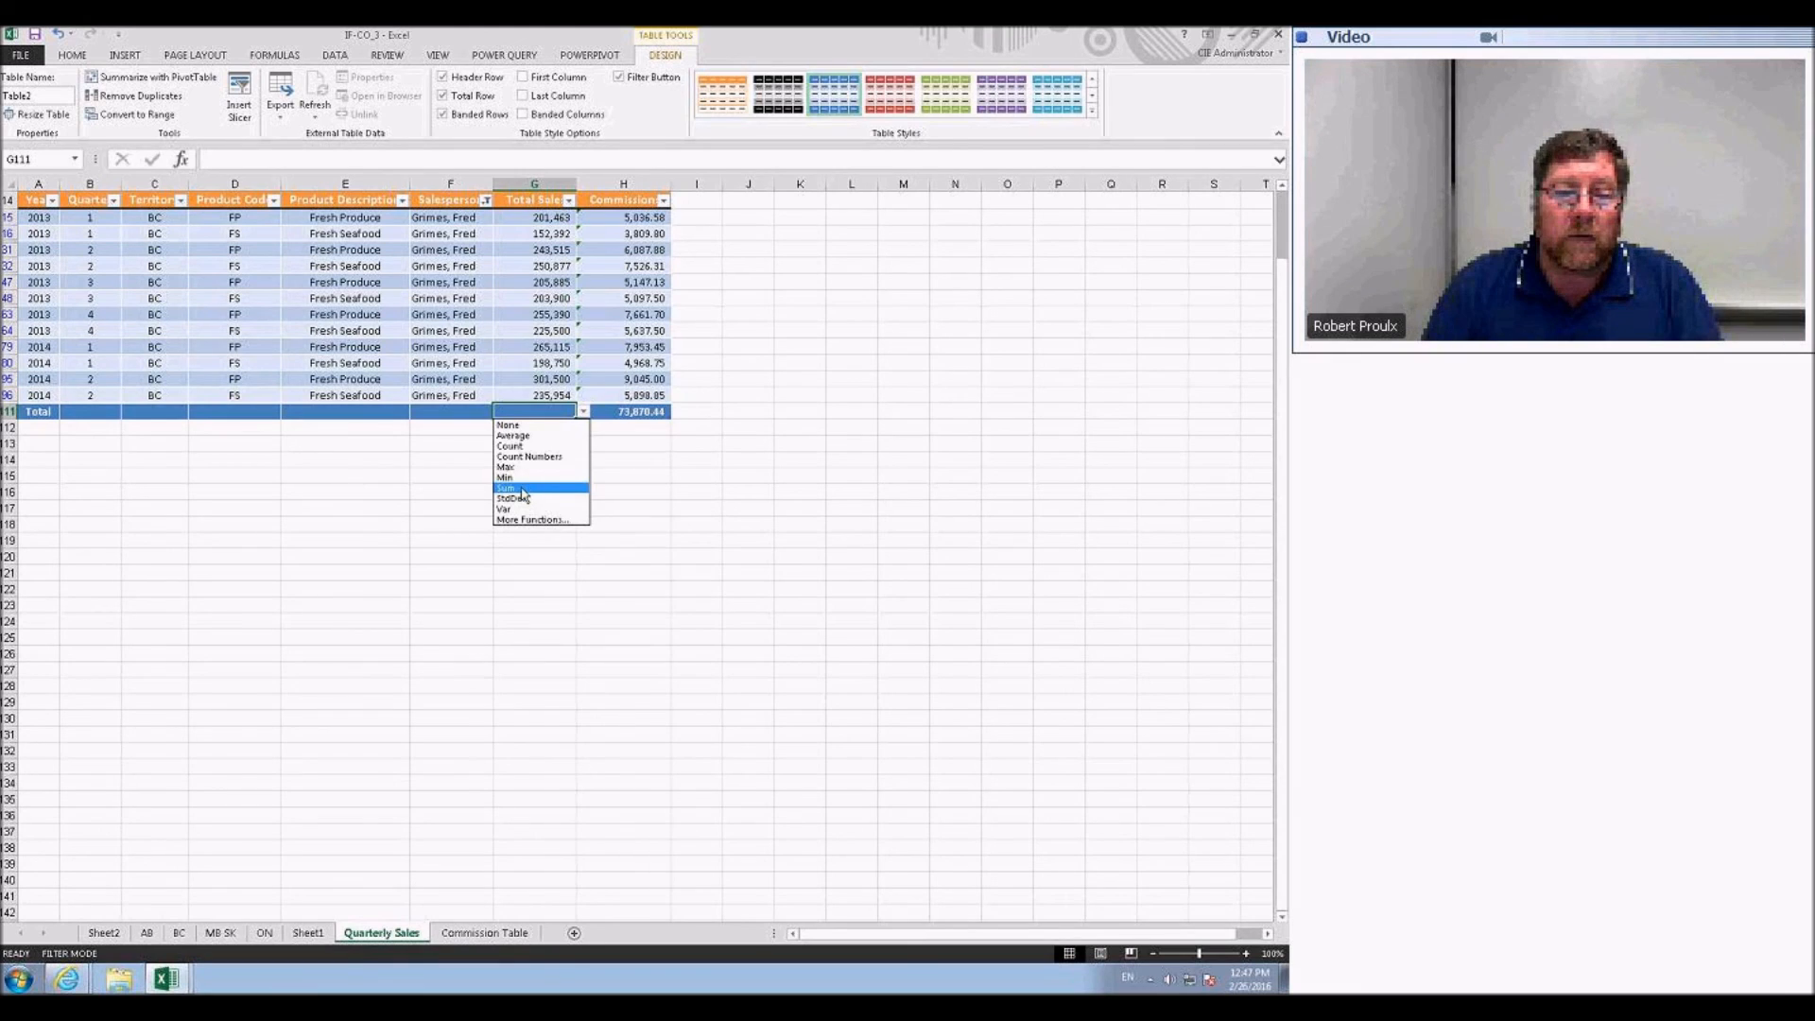
{"action": "left_click", "coordinate": [527, 488]}
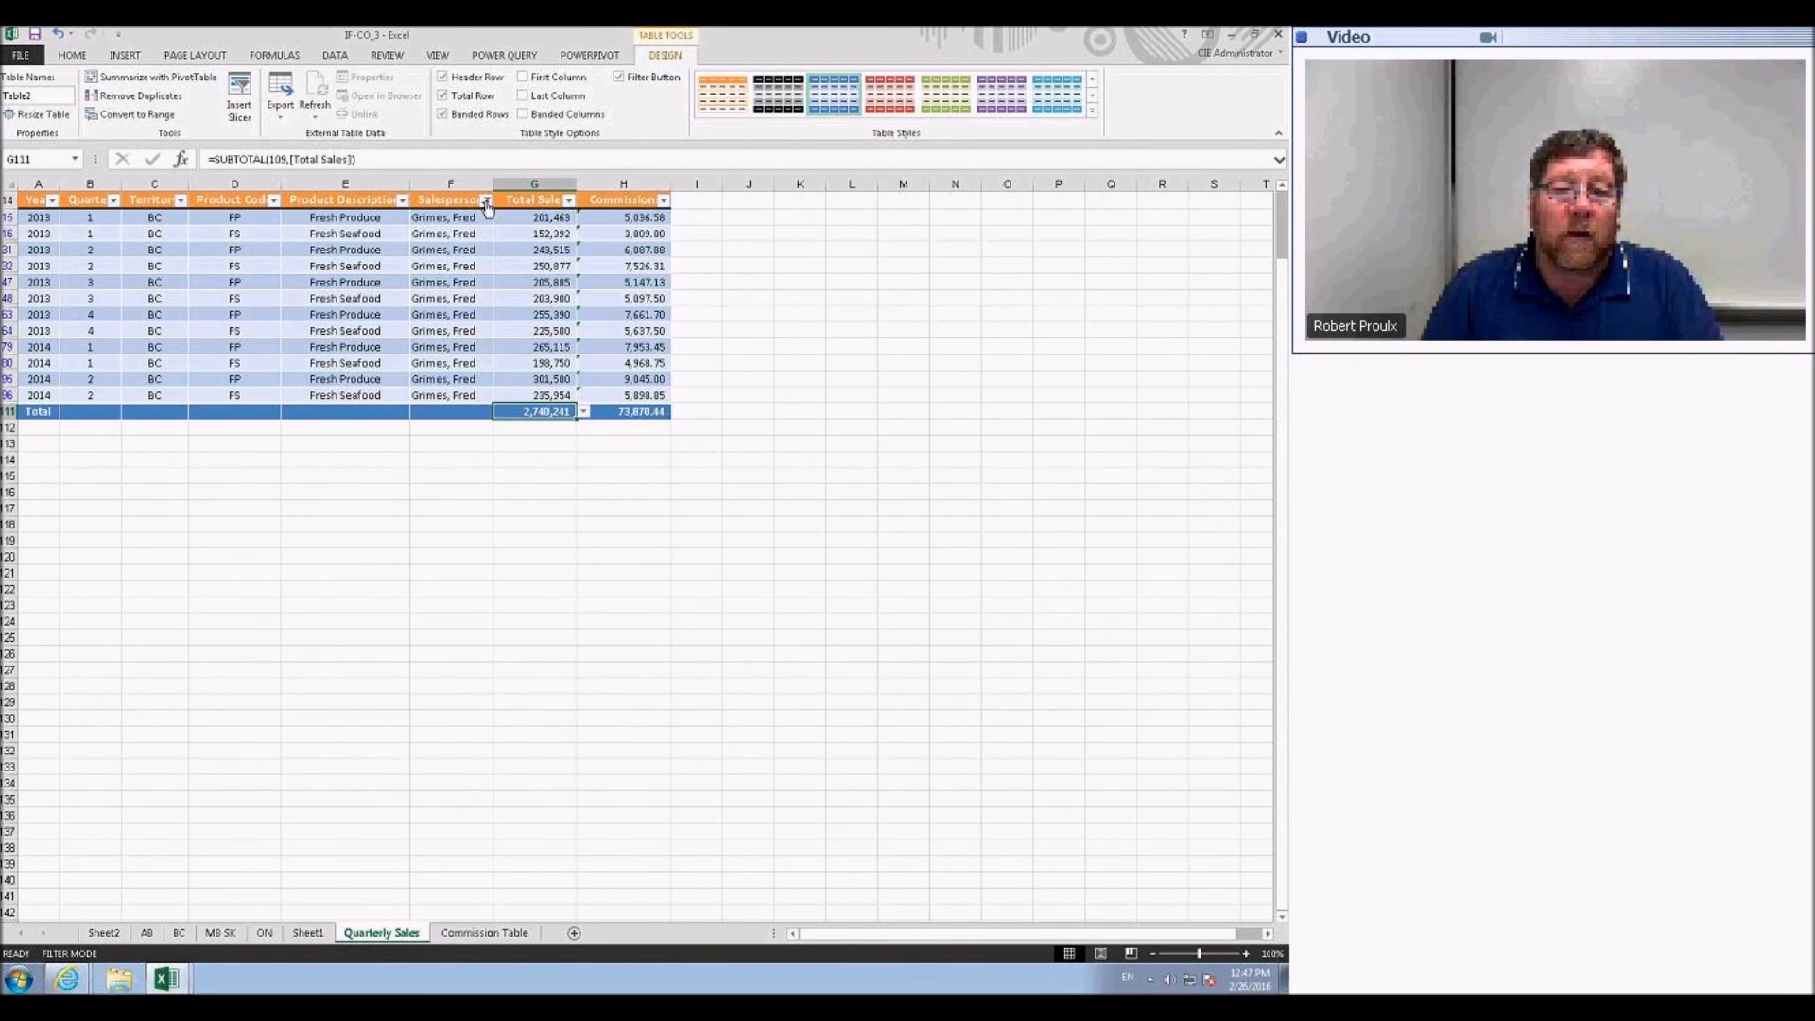
- Restore all salespeople in the Salesperson filter and check the total row for the full table
{"action": "left_click", "coordinate": [485, 200]}
{"action": "left_click", "coordinate": [323, 358]}
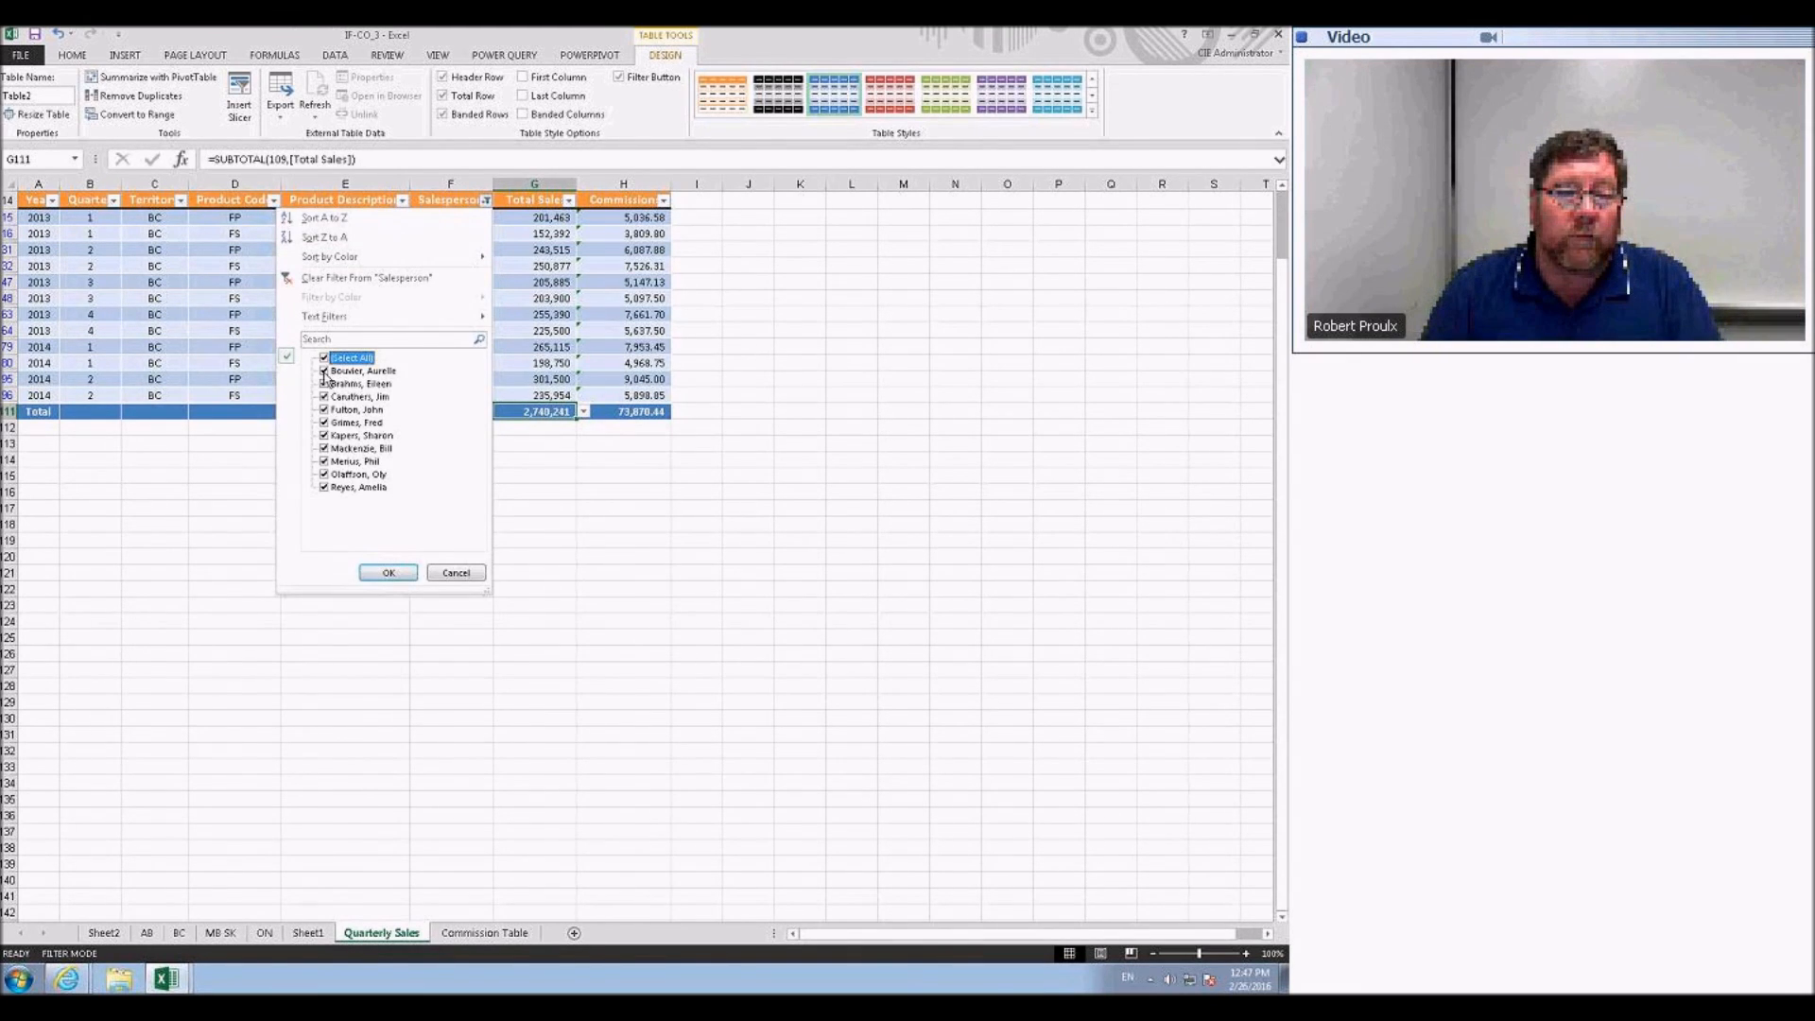
{"action": "left_click", "coordinate": [388, 573]}
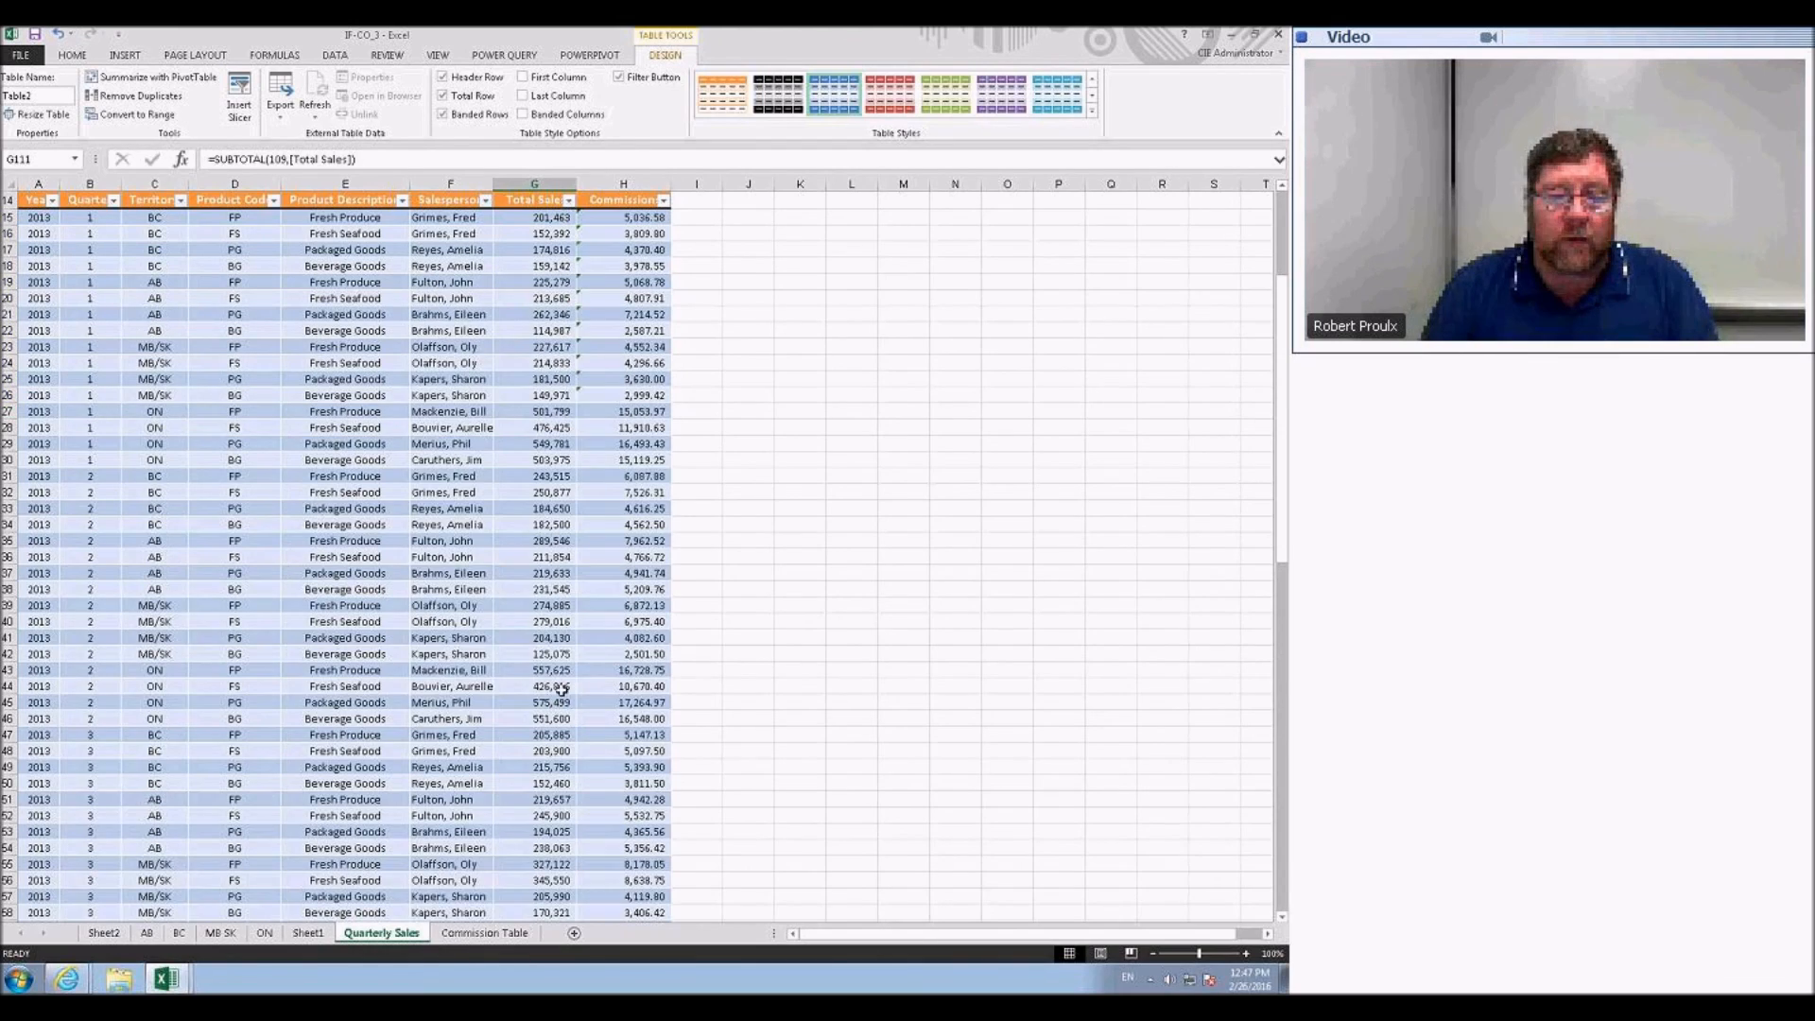
{"action": "scroll", "coordinate": [556, 705], "scroll_direction": "down", "scroll_amount": 20}
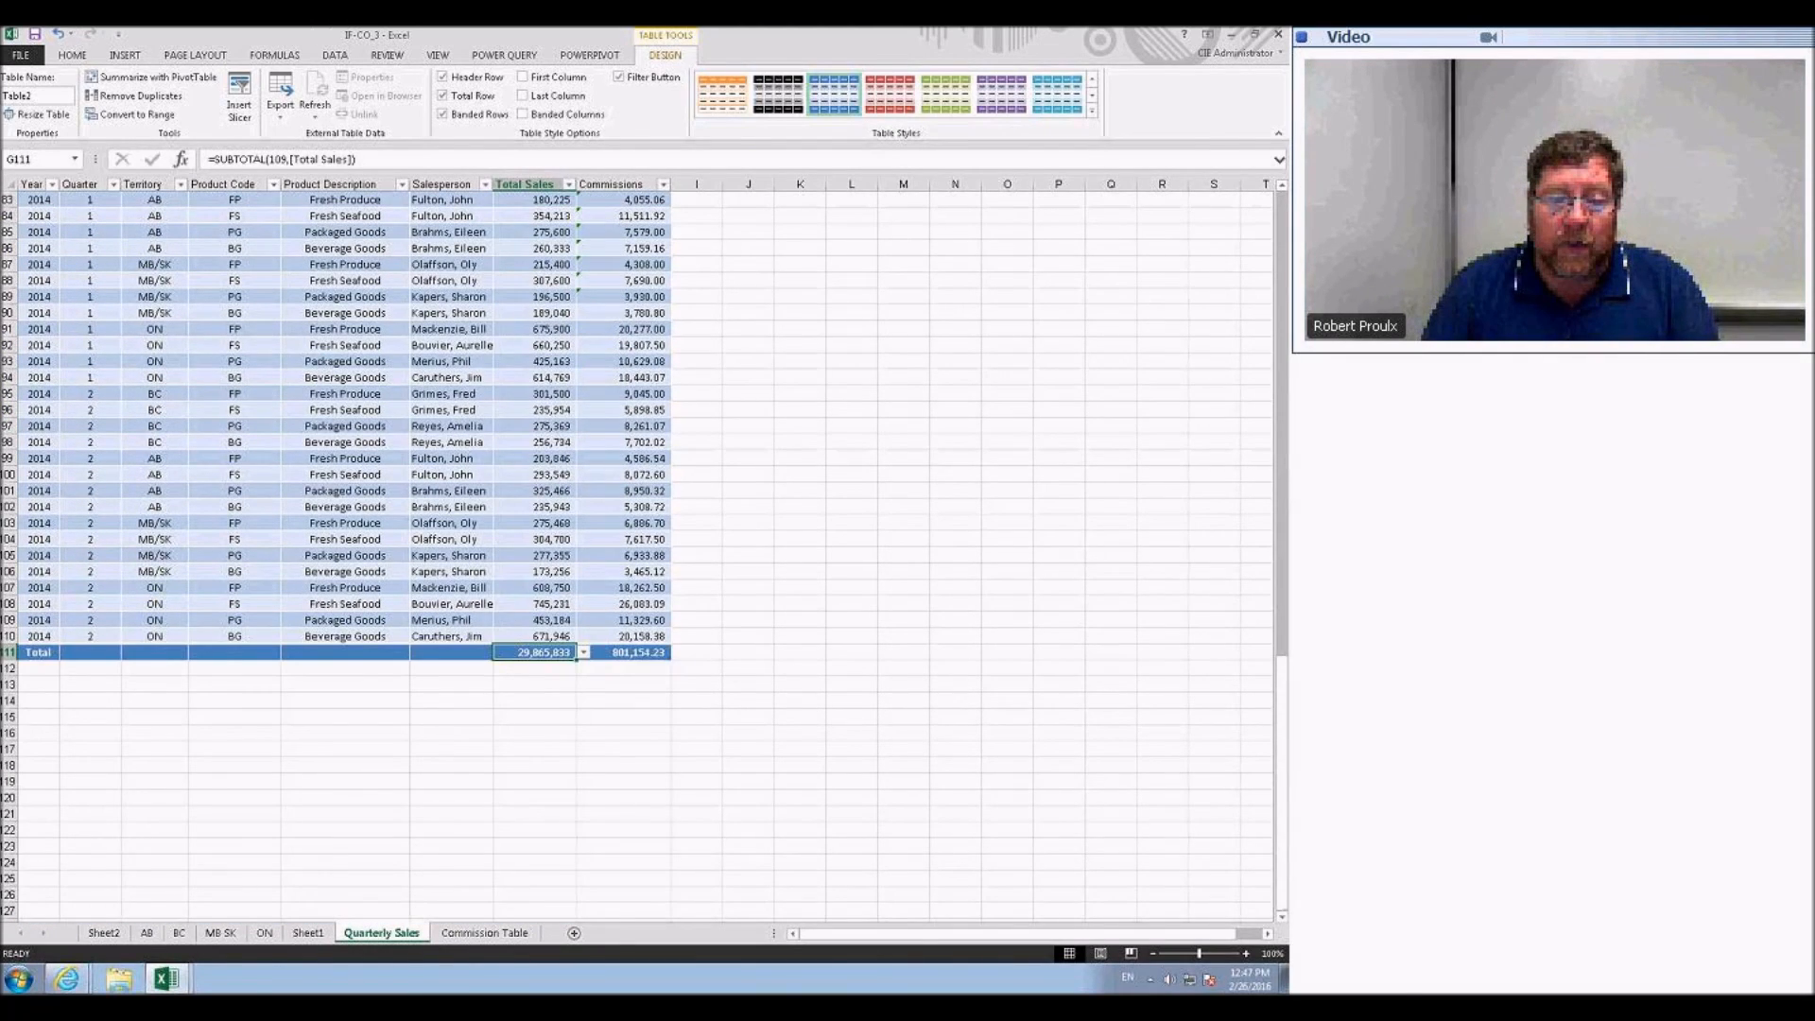
{"action": "scroll", "coordinate": [587, 513], "scroll_direction": "up", "scroll_amount": 19}
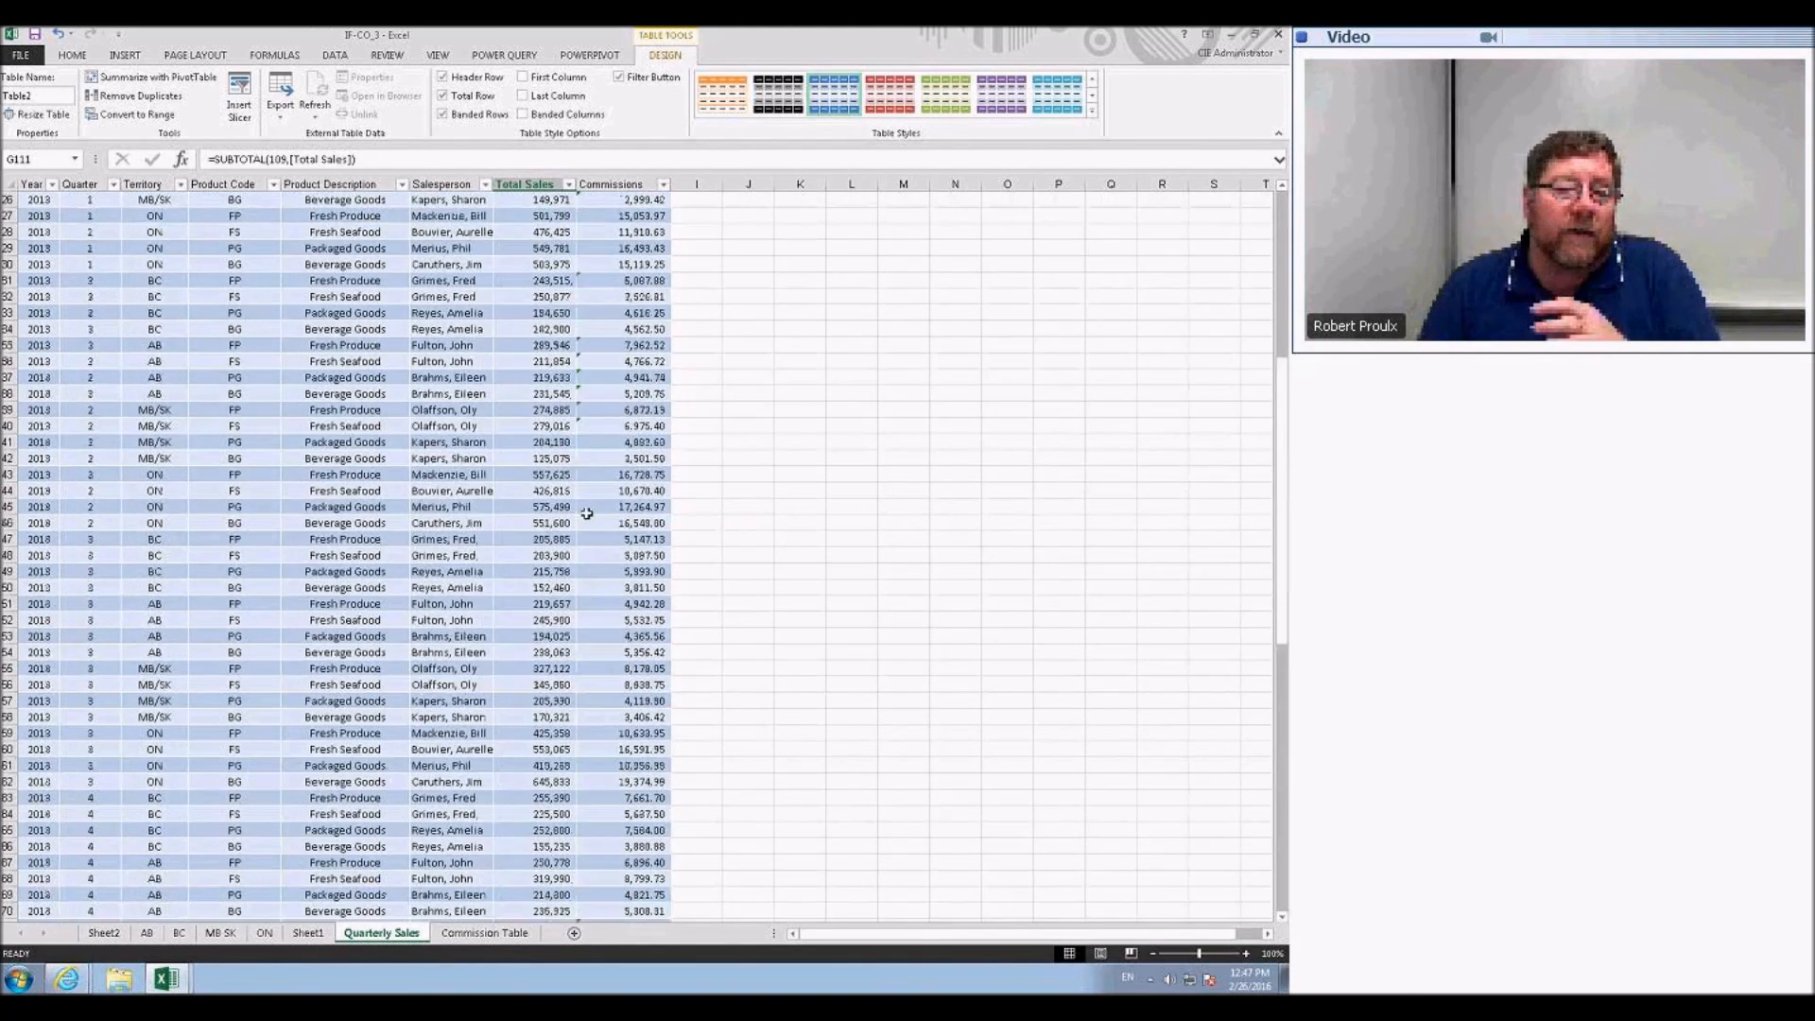
{"action": "scroll", "coordinate": [587, 514], "scroll_direction": "up", "scroll_amount": 9}
- Review the formatted Quarterly Sales table from its headings and filter controls down to the total row
{"action": "left_click", "coordinate": [785, 521]}
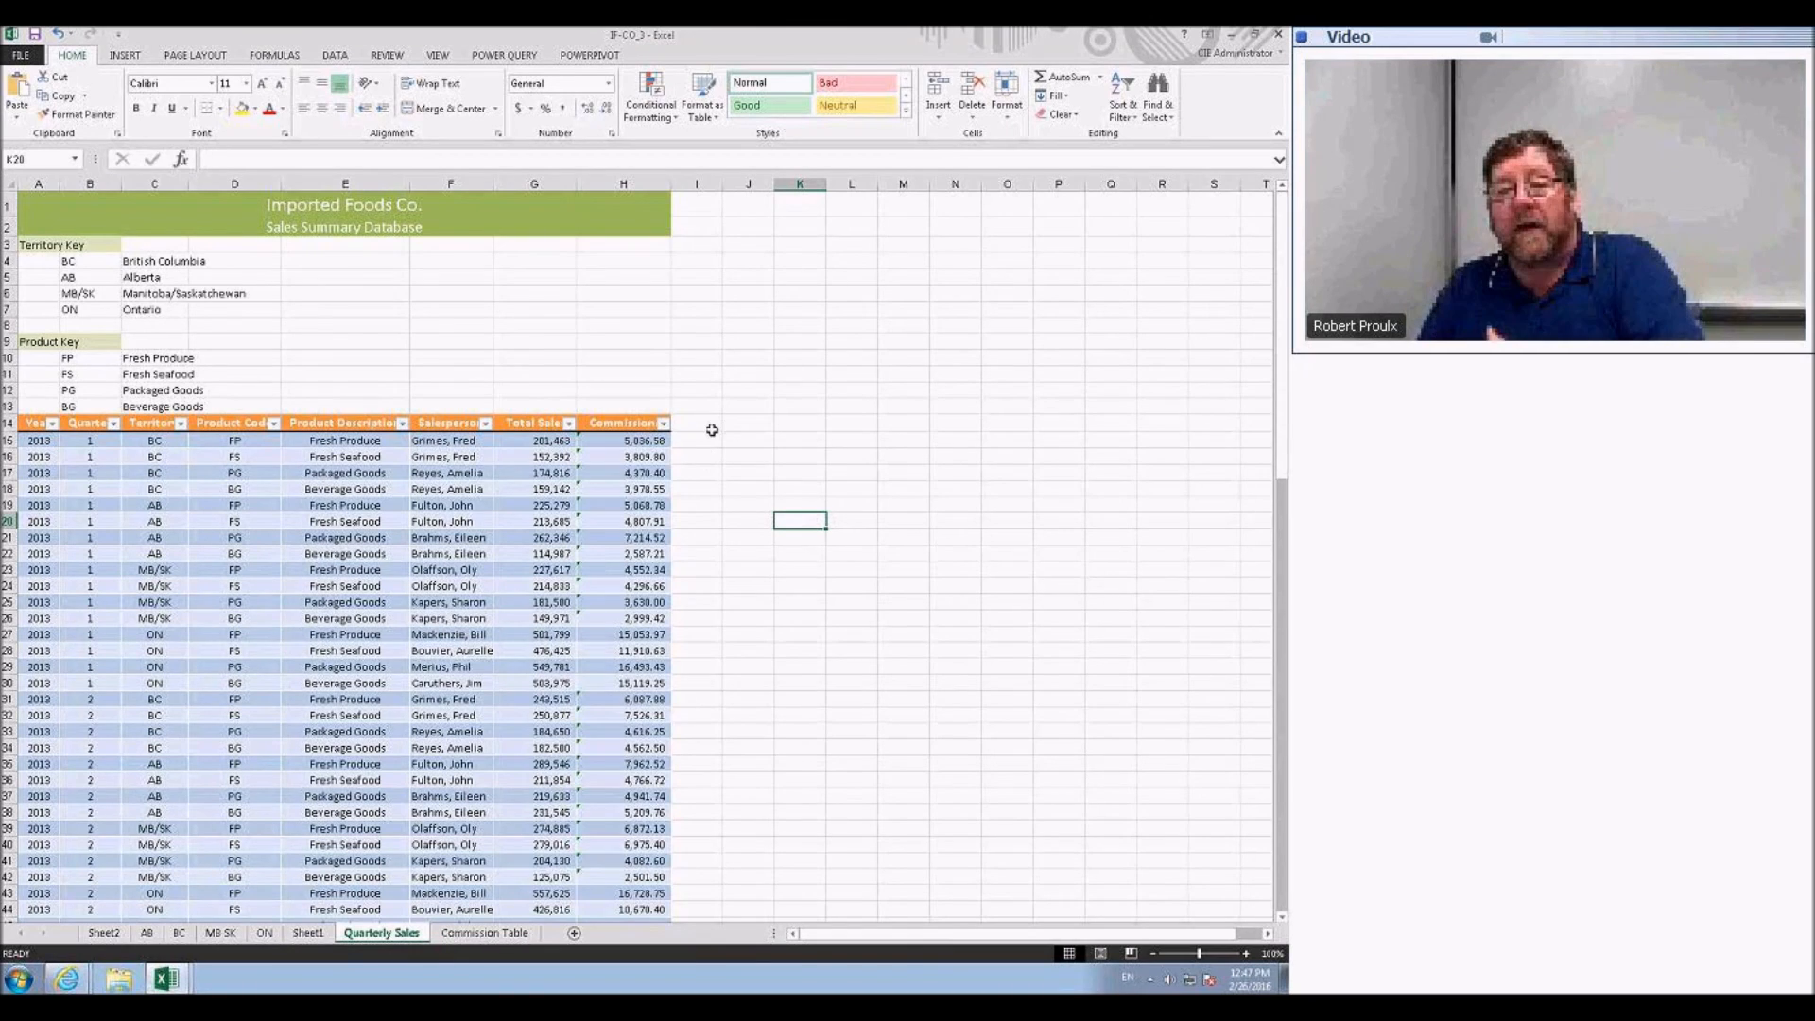
{"action": "left_click", "coordinate": [752, 453]}
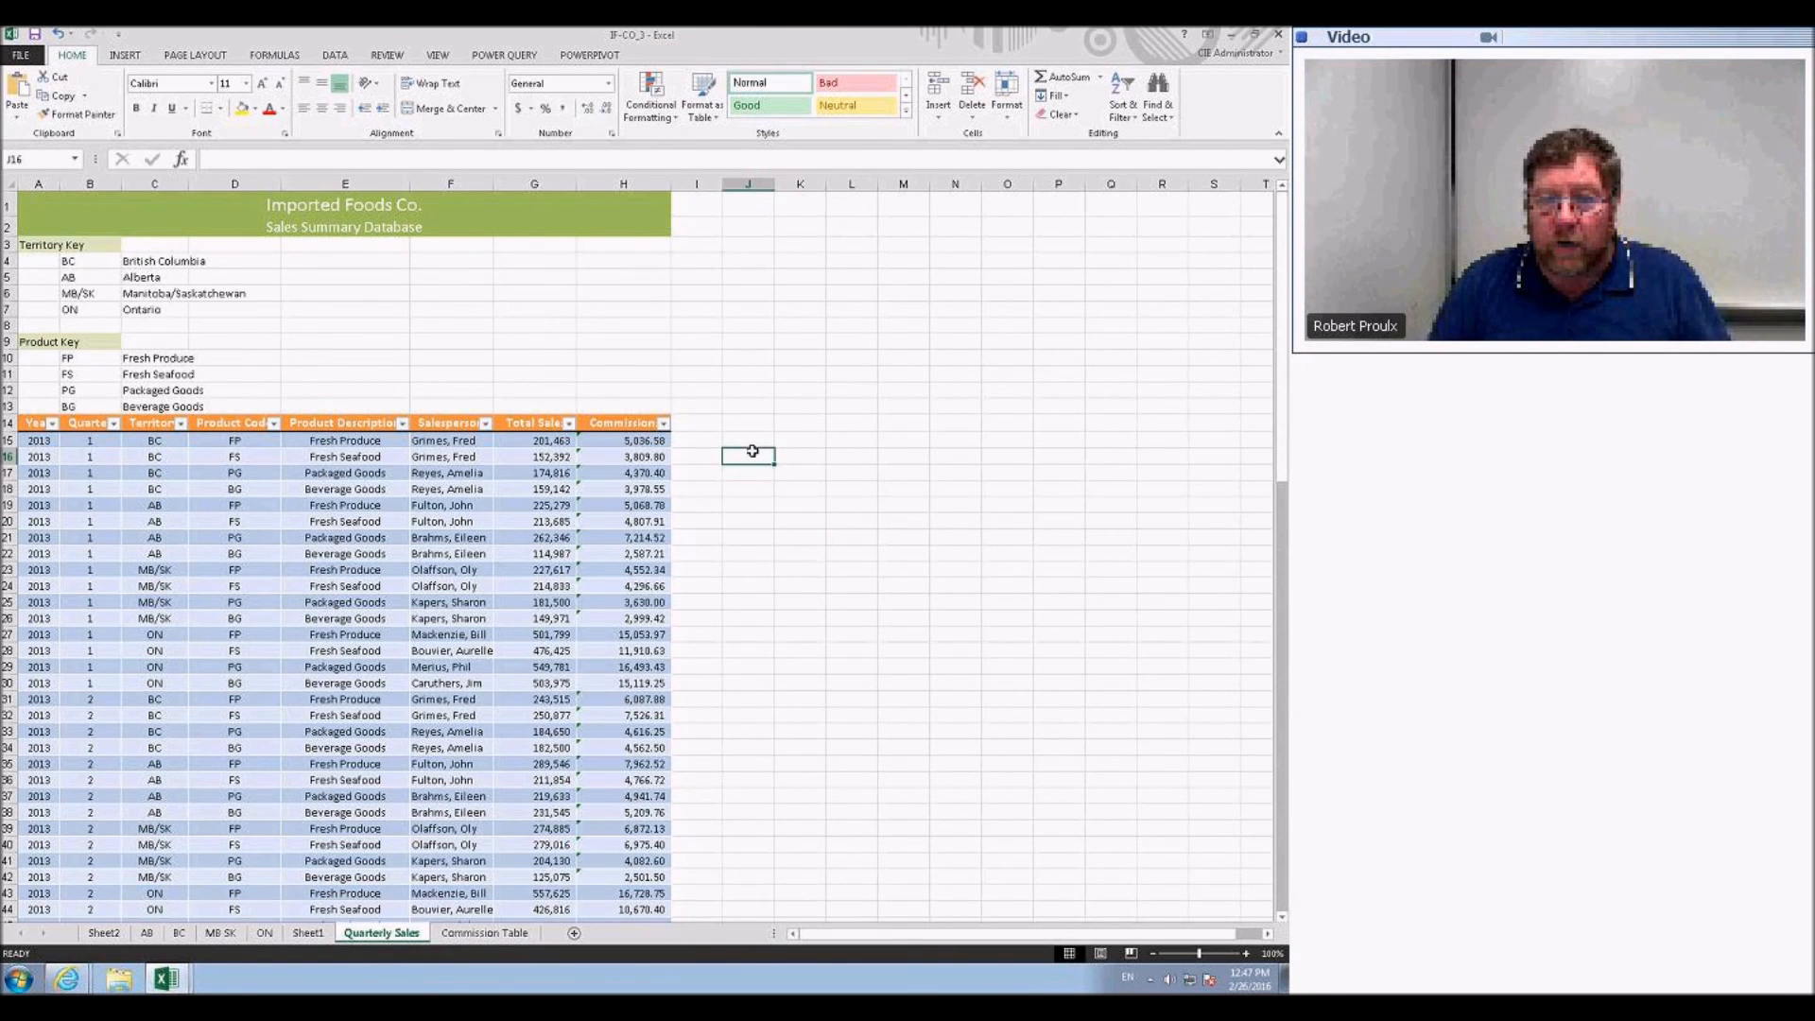
{"action": "scroll", "coordinate": [742, 308], "scroll_direction": "down", "scroll_amount": 7}
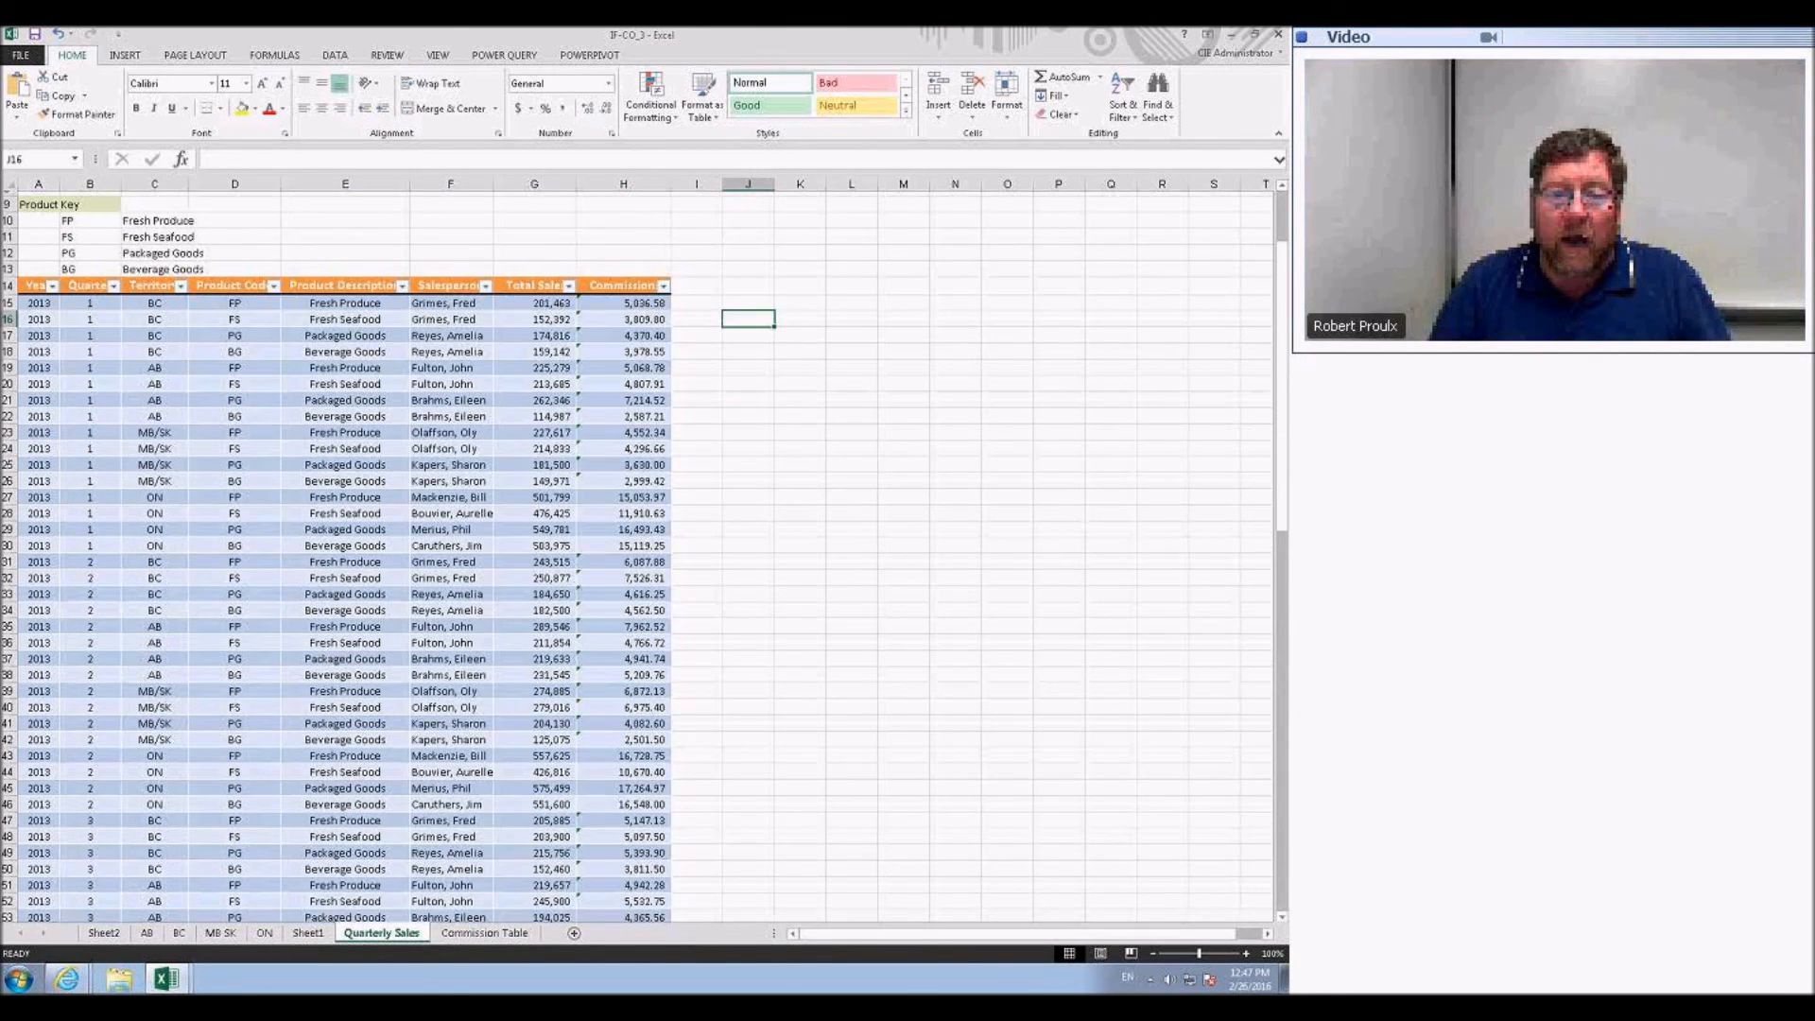
{"action": "scroll", "coordinate": [786, 341], "scroll_direction": "up", "scroll_amount": 1}
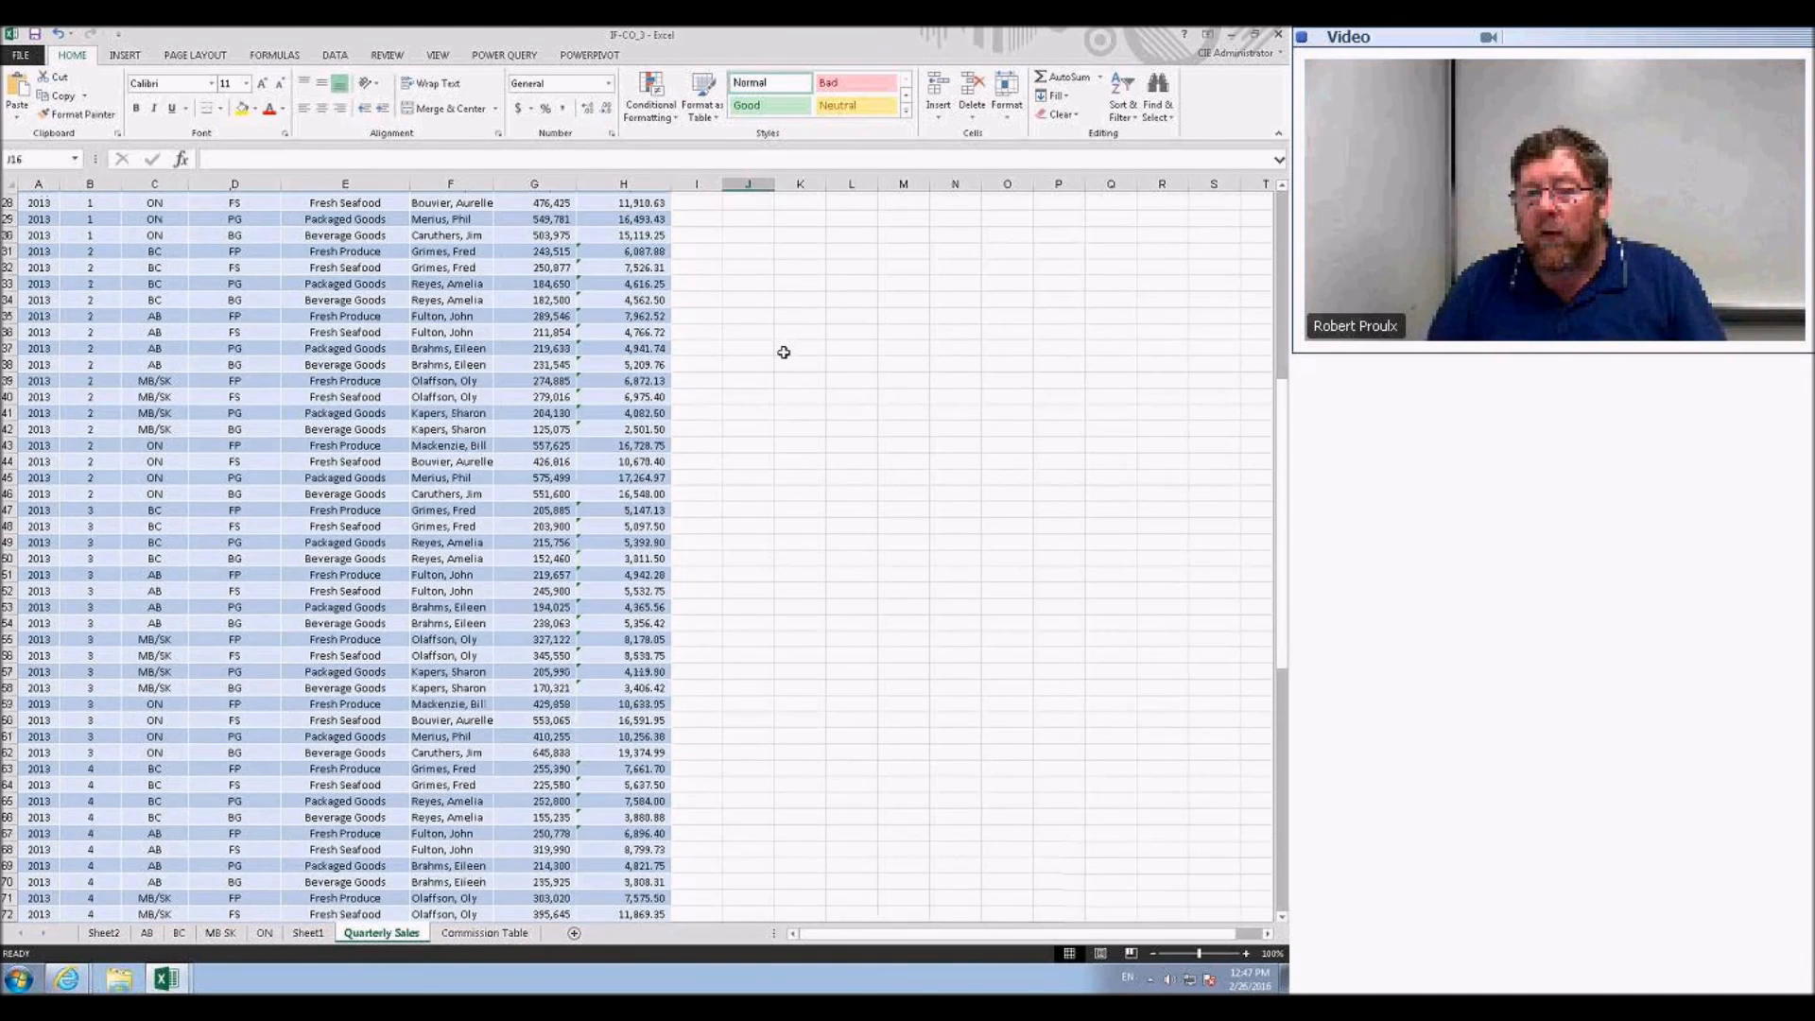
{"action": "scroll", "coordinate": [312, 652], "scroll_direction": "up", "scroll_amount": 6}
{"action": "left_click", "coordinate": [314, 651]}
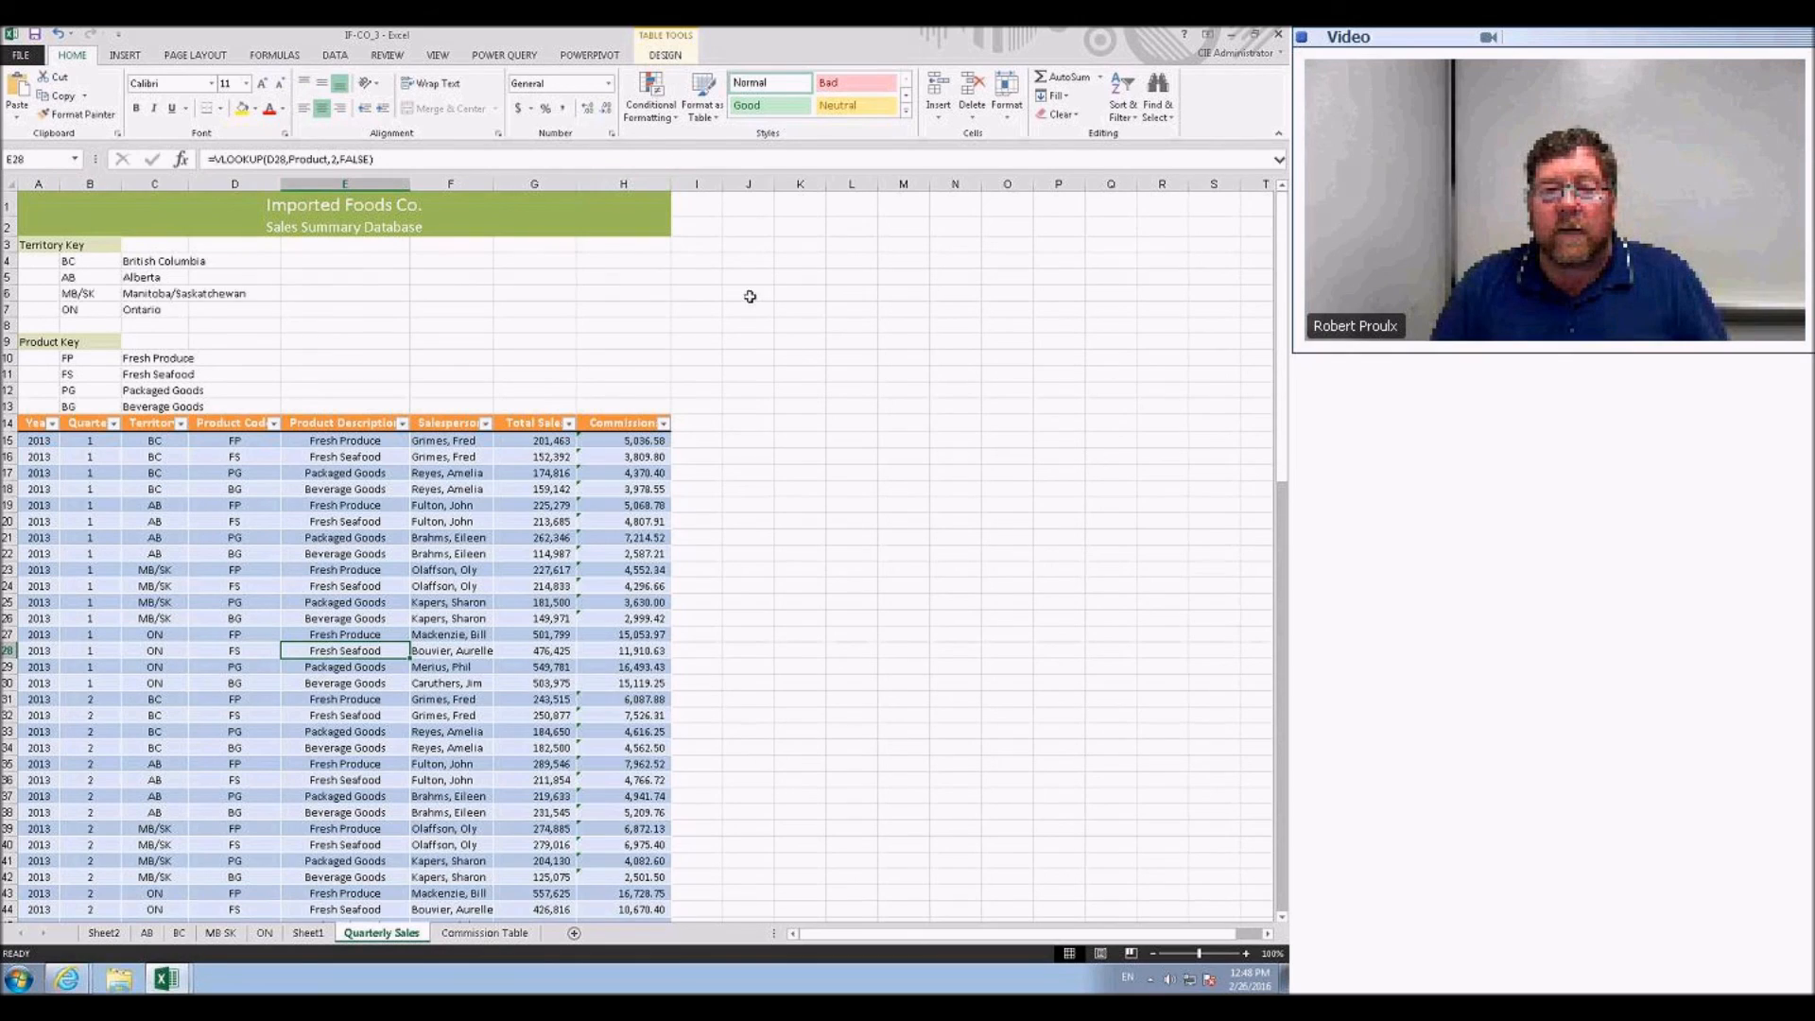
{"action": "scroll", "coordinate": [790, 345], "scroll_direction": "down", "scroll_amount": 4}
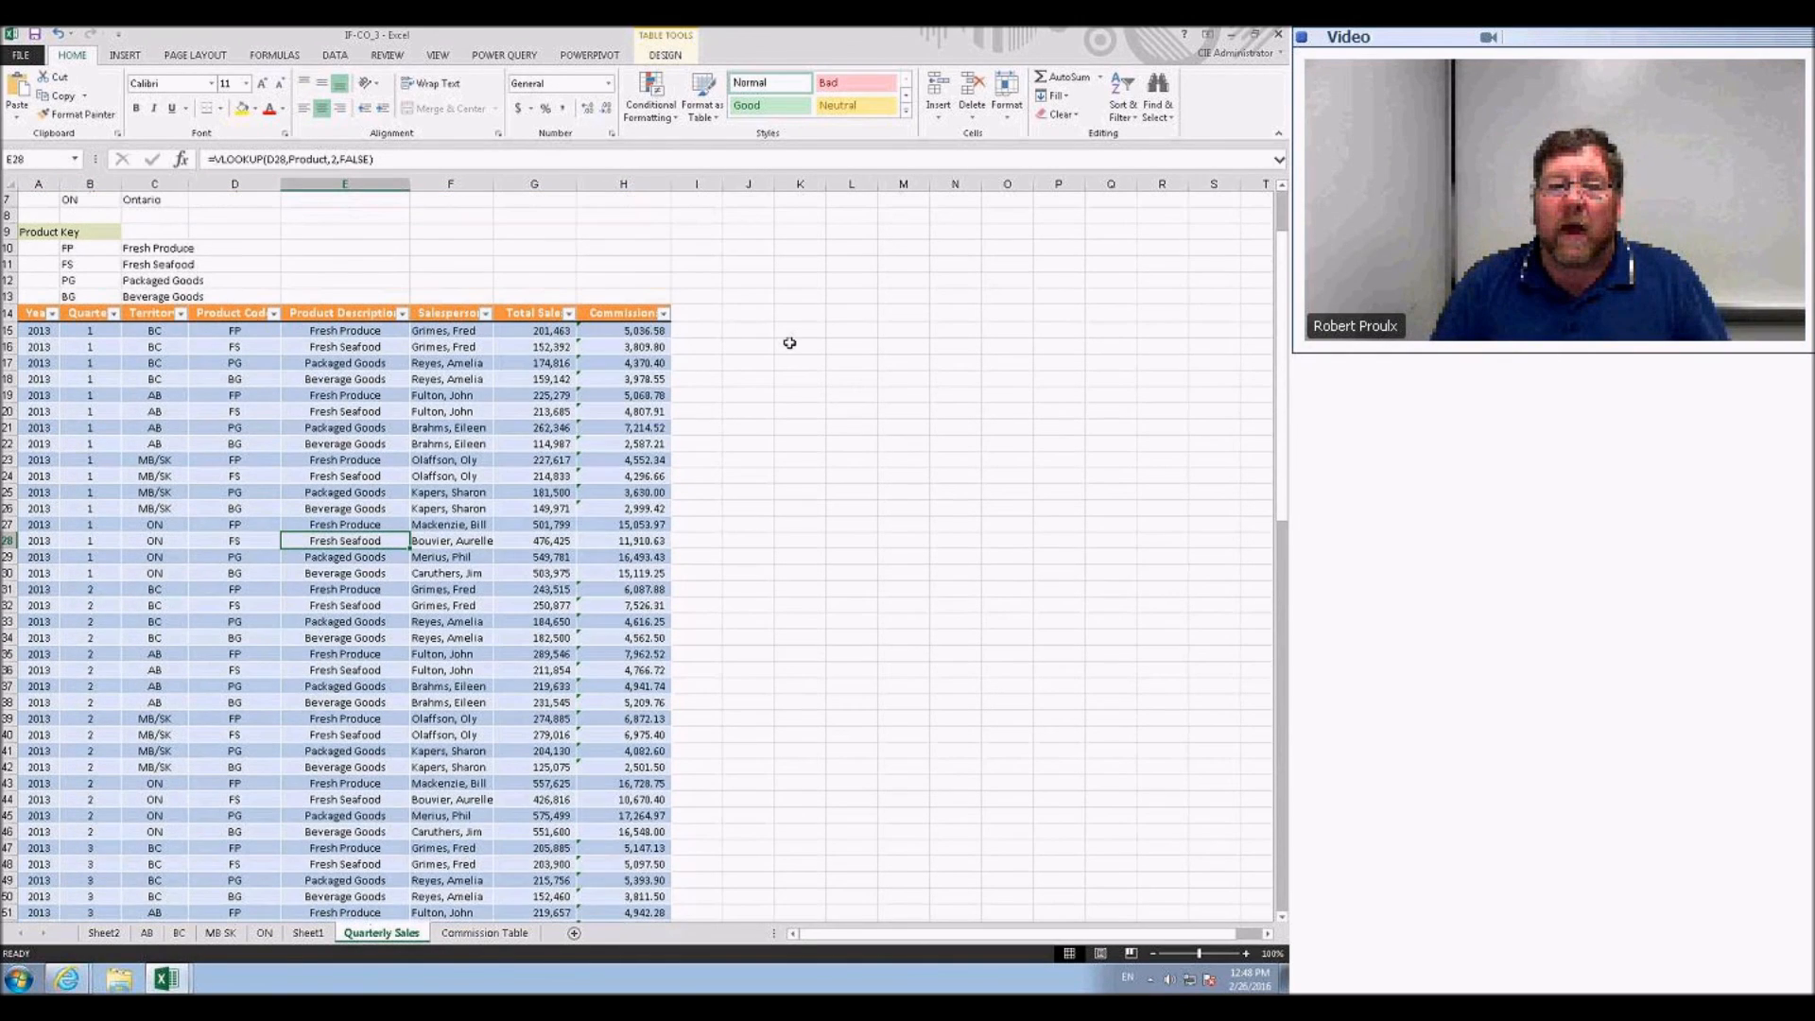
{"action": "scroll", "coordinate": [789, 344], "scroll_direction": "down", "scroll_amount": 2}
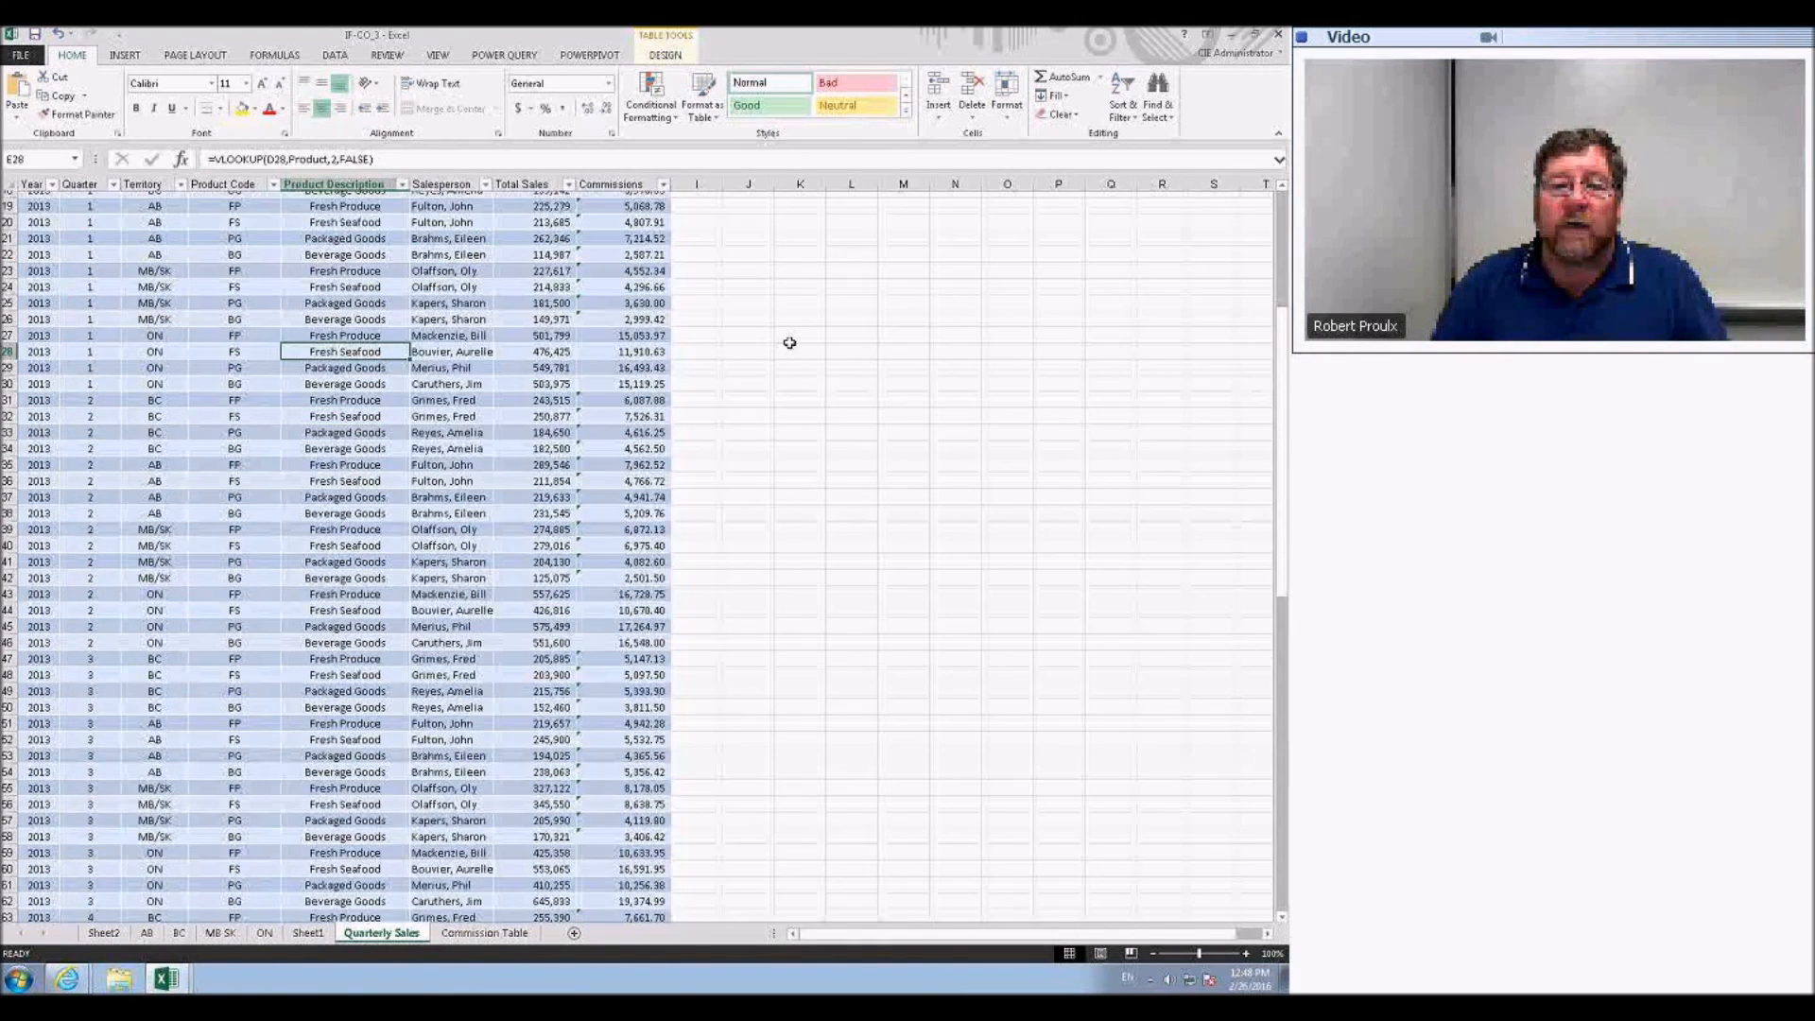
{"action": "scroll", "coordinate": [790, 344], "scroll_direction": "down", "scroll_amount": 18}
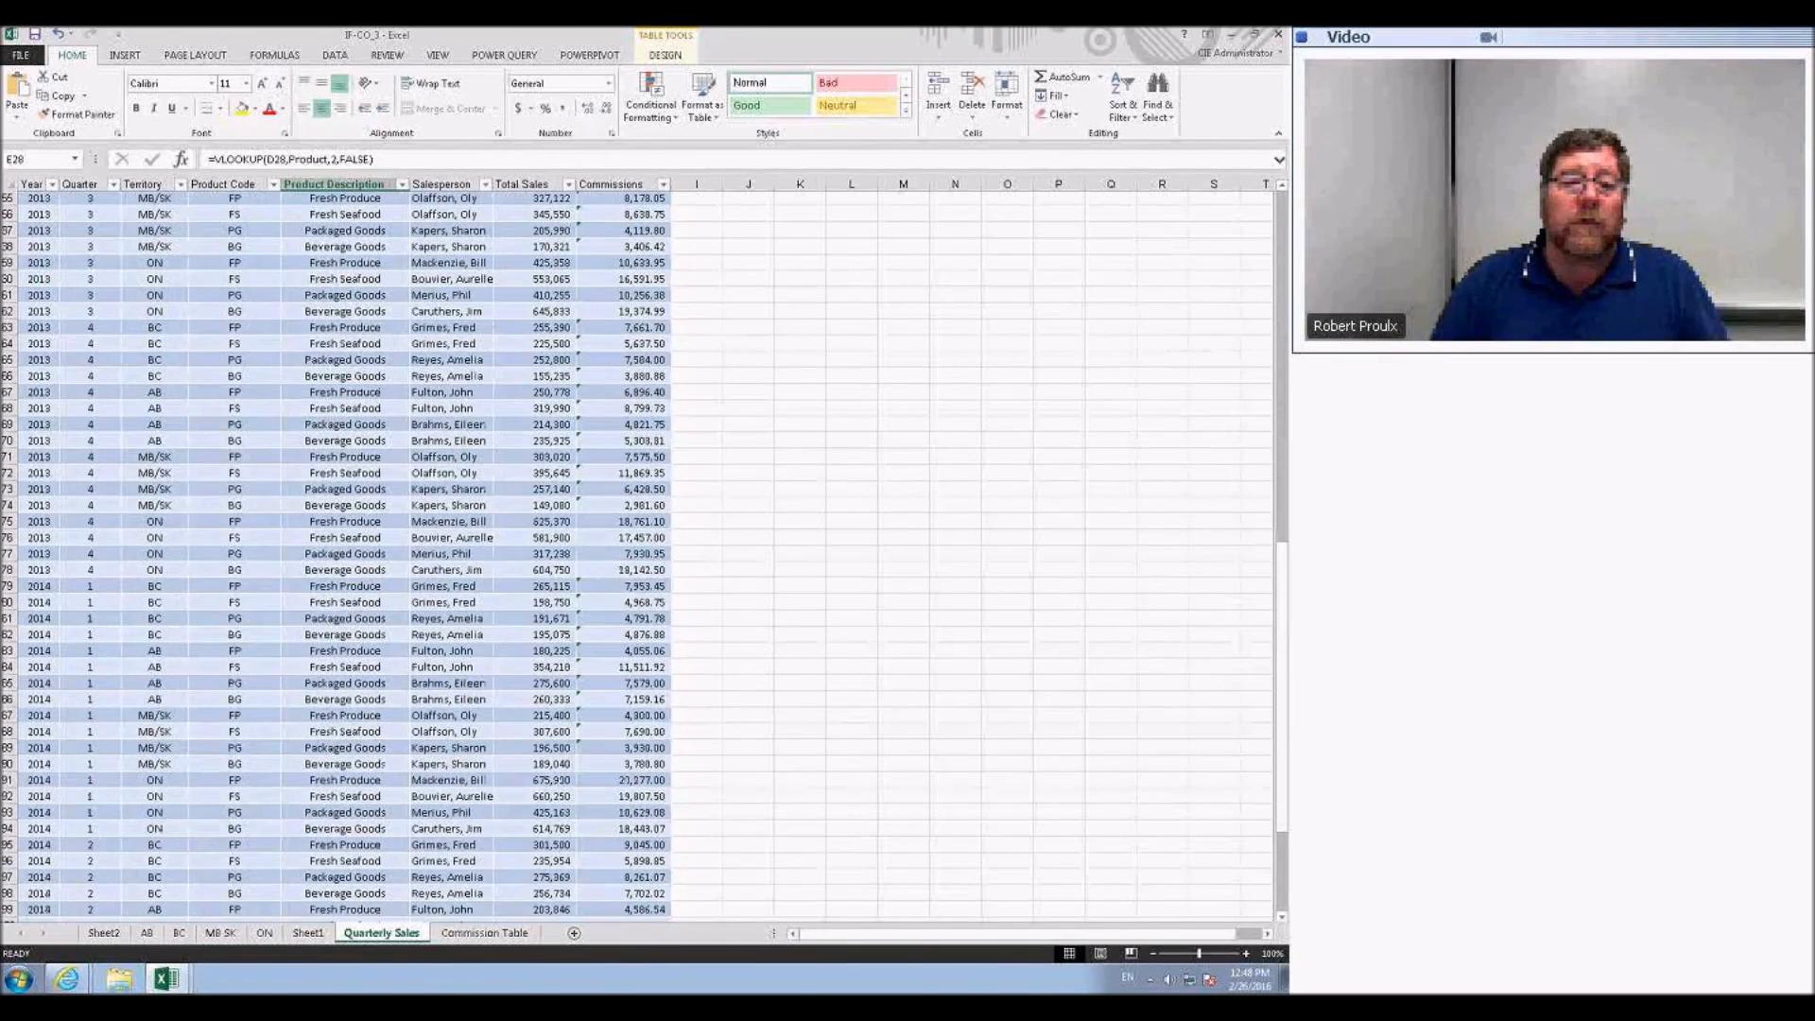
{"action": "scroll", "coordinate": [763, 352], "scroll_direction": "down", "scroll_amount": 7}
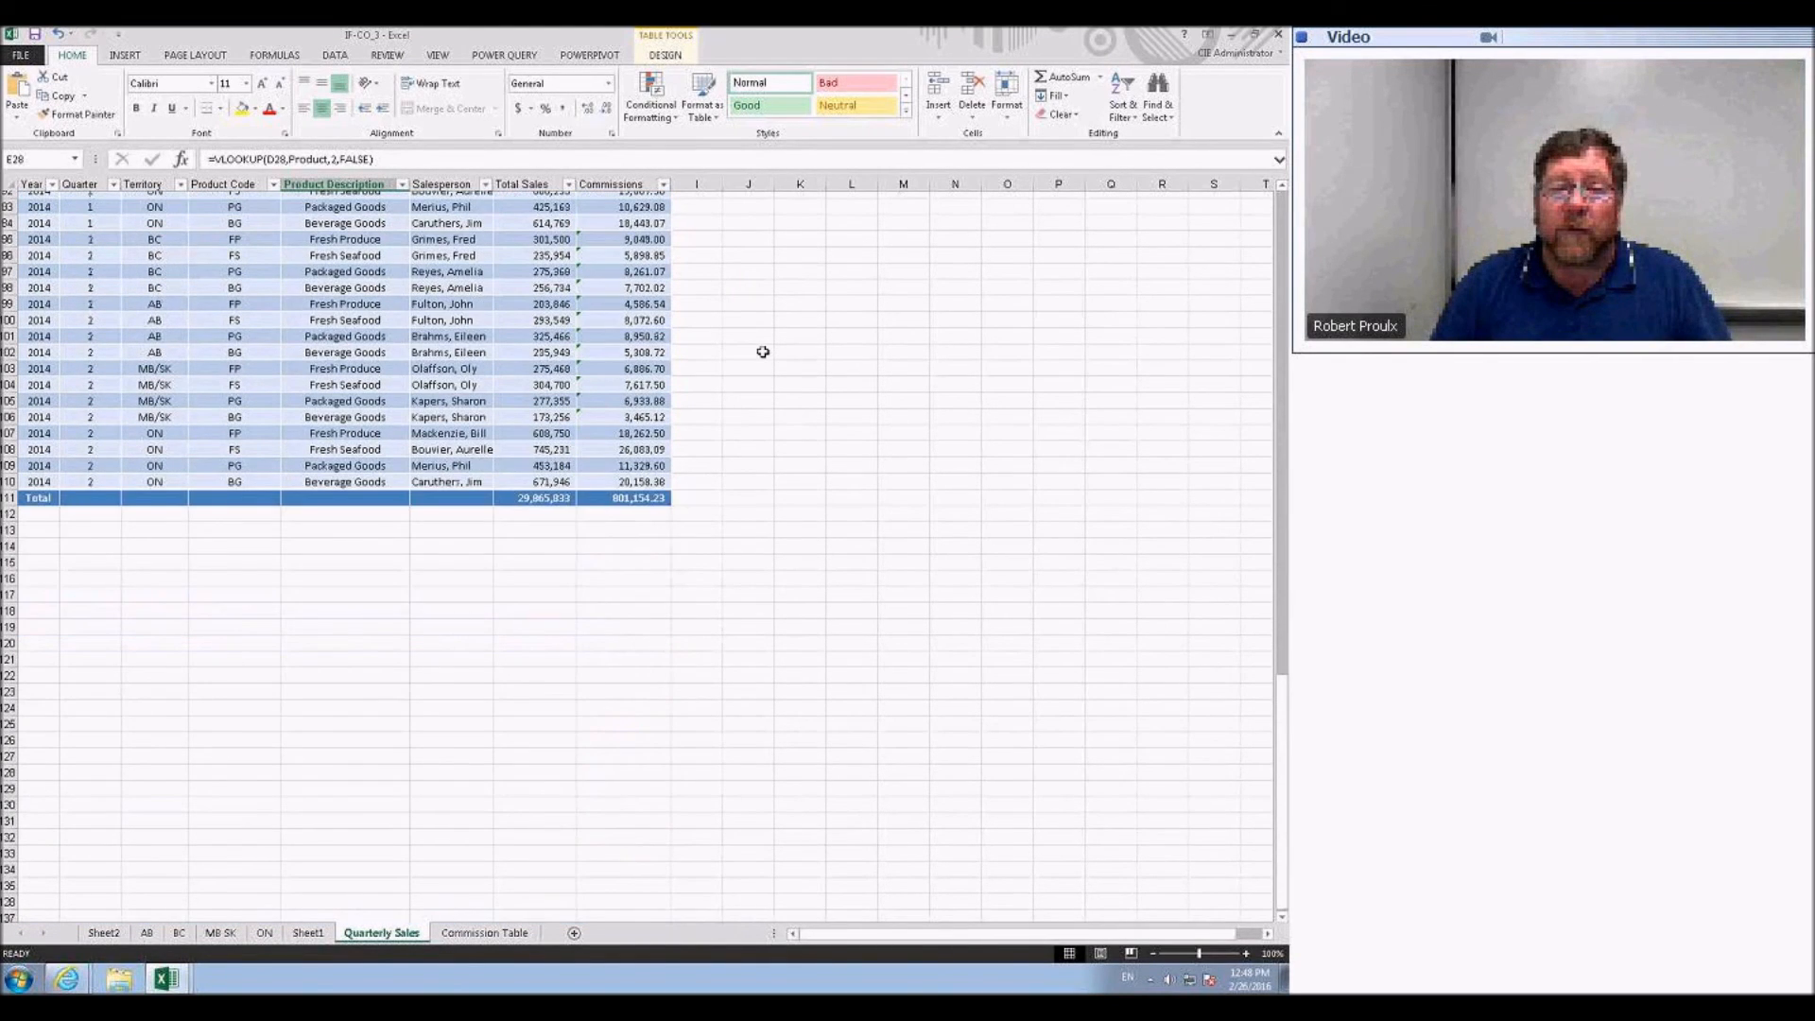
{"action": "scroll", "coordinate": [771, 357], "scroll_direction": "down", "scroll_amount": 2}
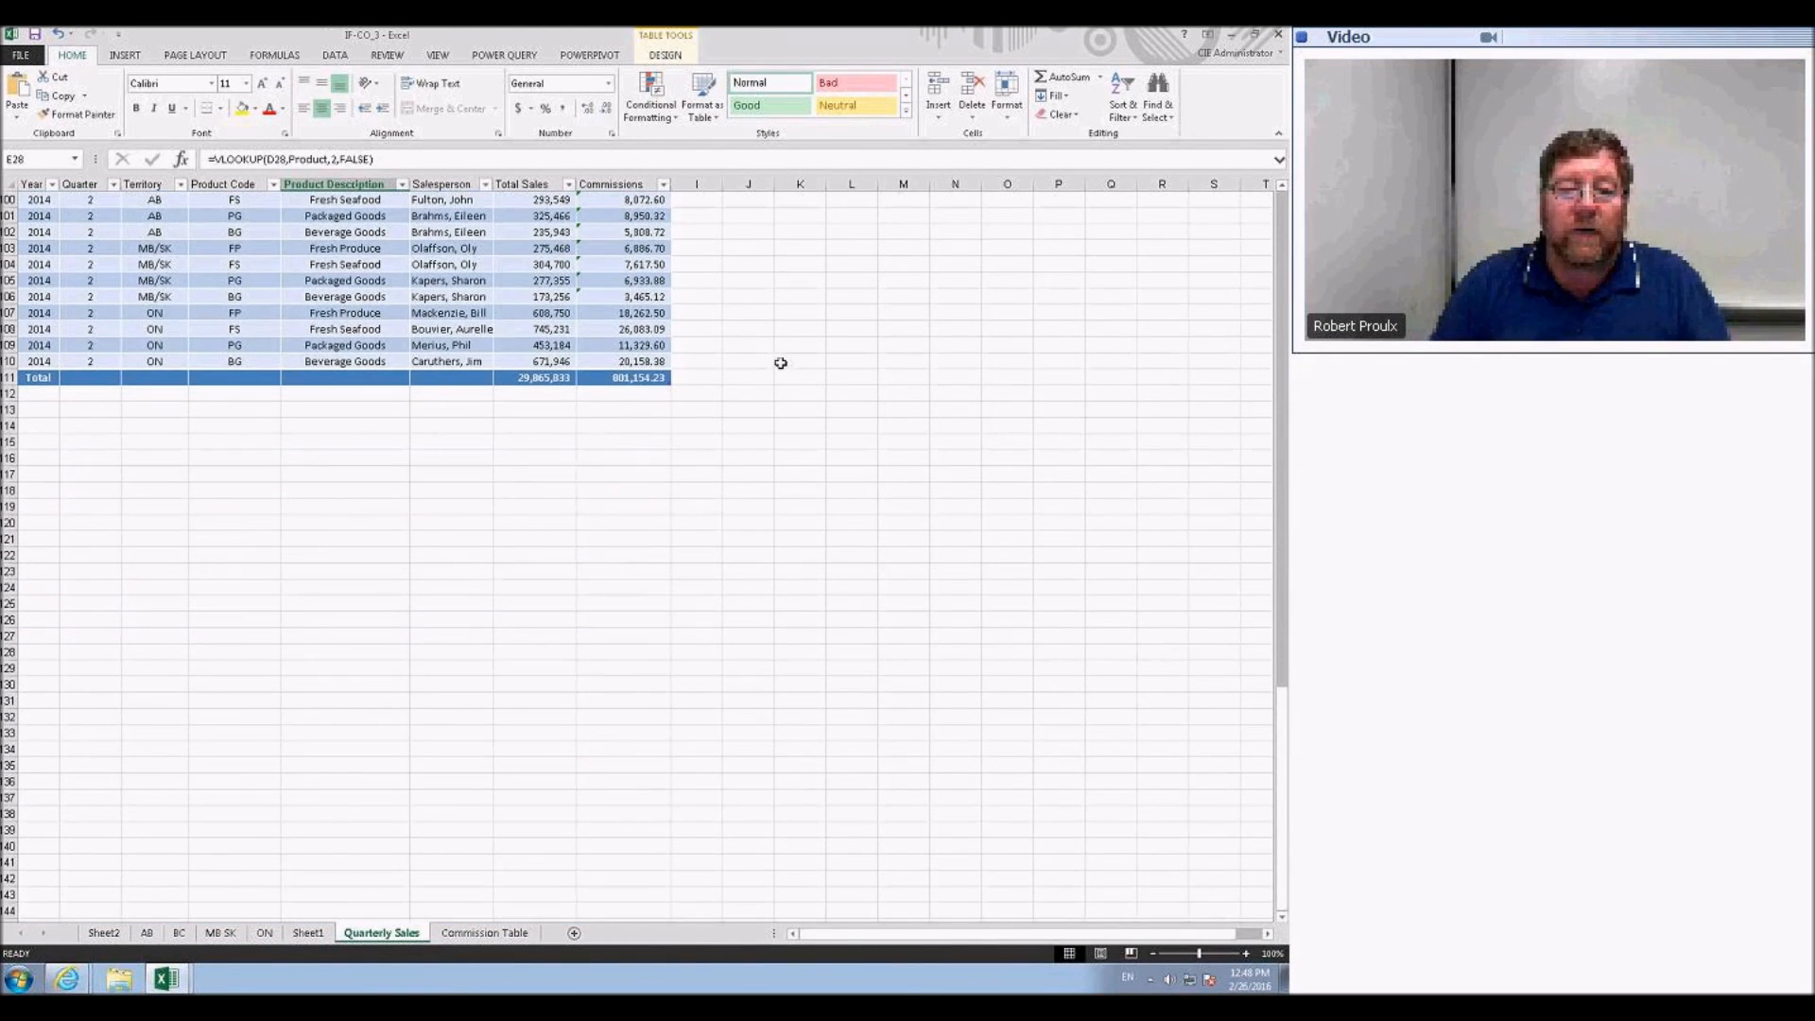
- Add a "net Sales" column heading in cell I14 beside Commissions, widening column I to fit
{"action": "scroll", "coordinate": [770, 357], "scroll_direction": "up", "scroll_amount": 20}
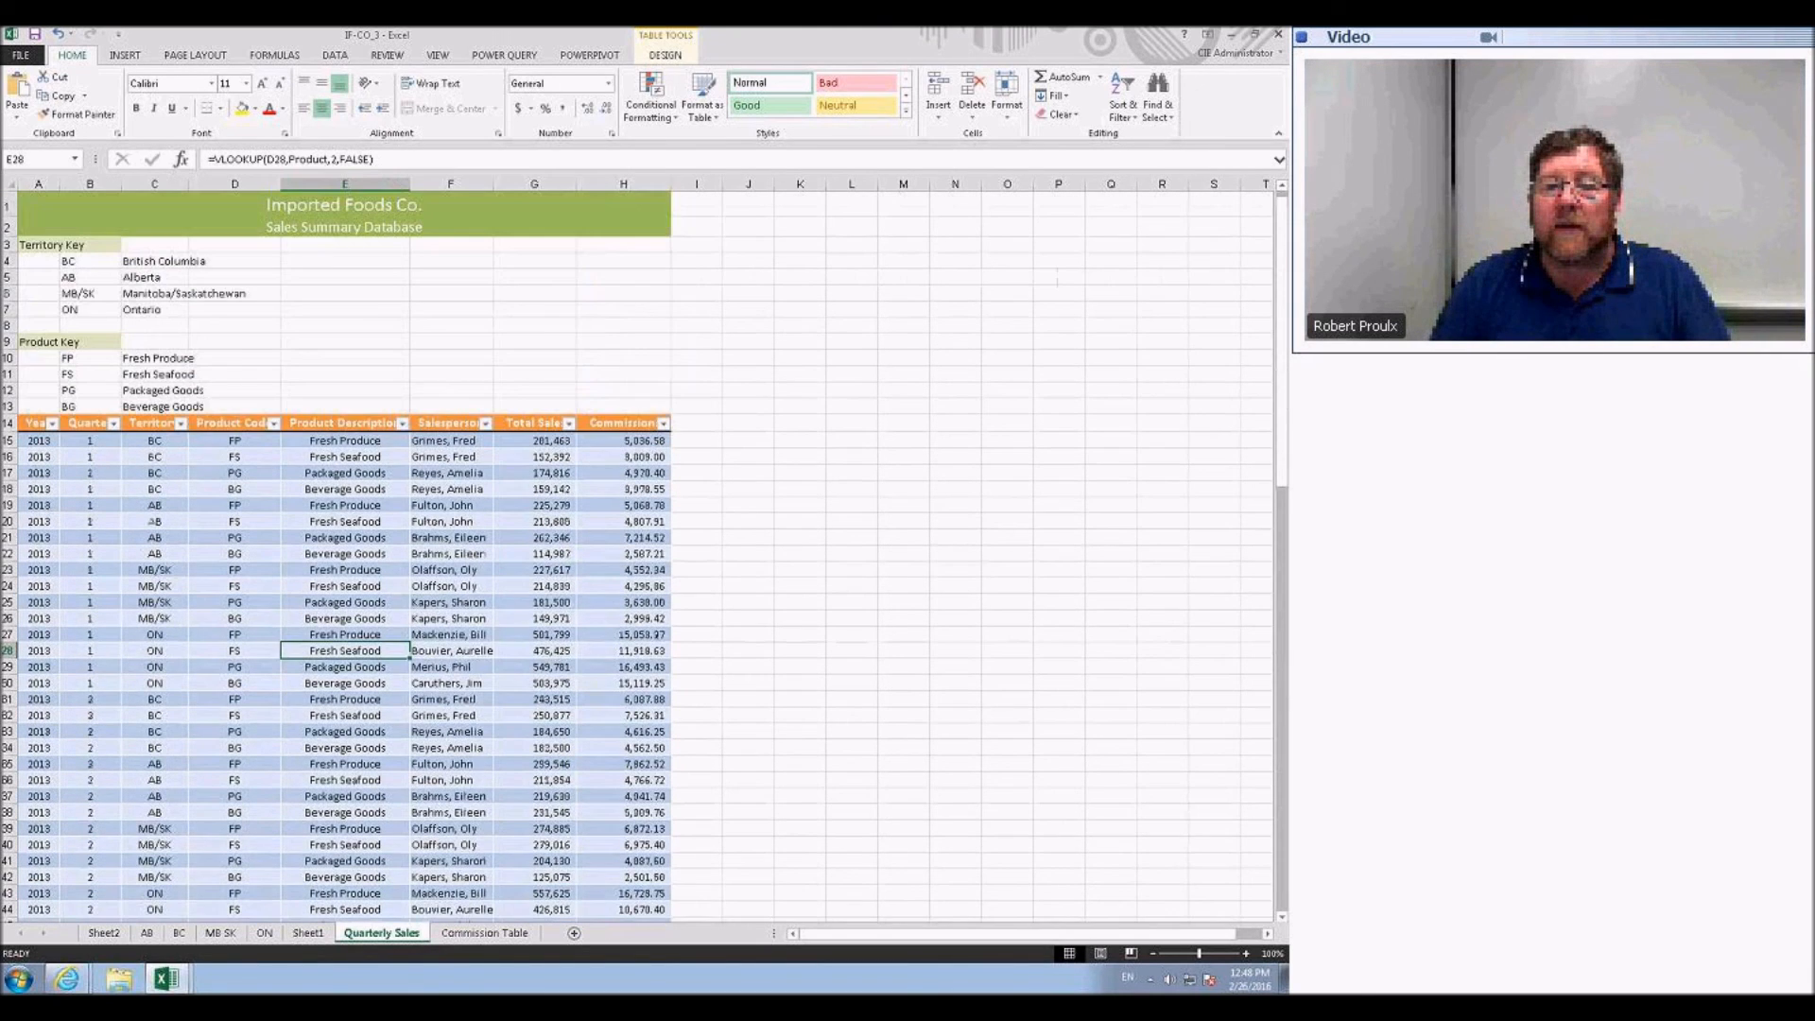
{"action": "left_click", "coordinate": [690, 357]}
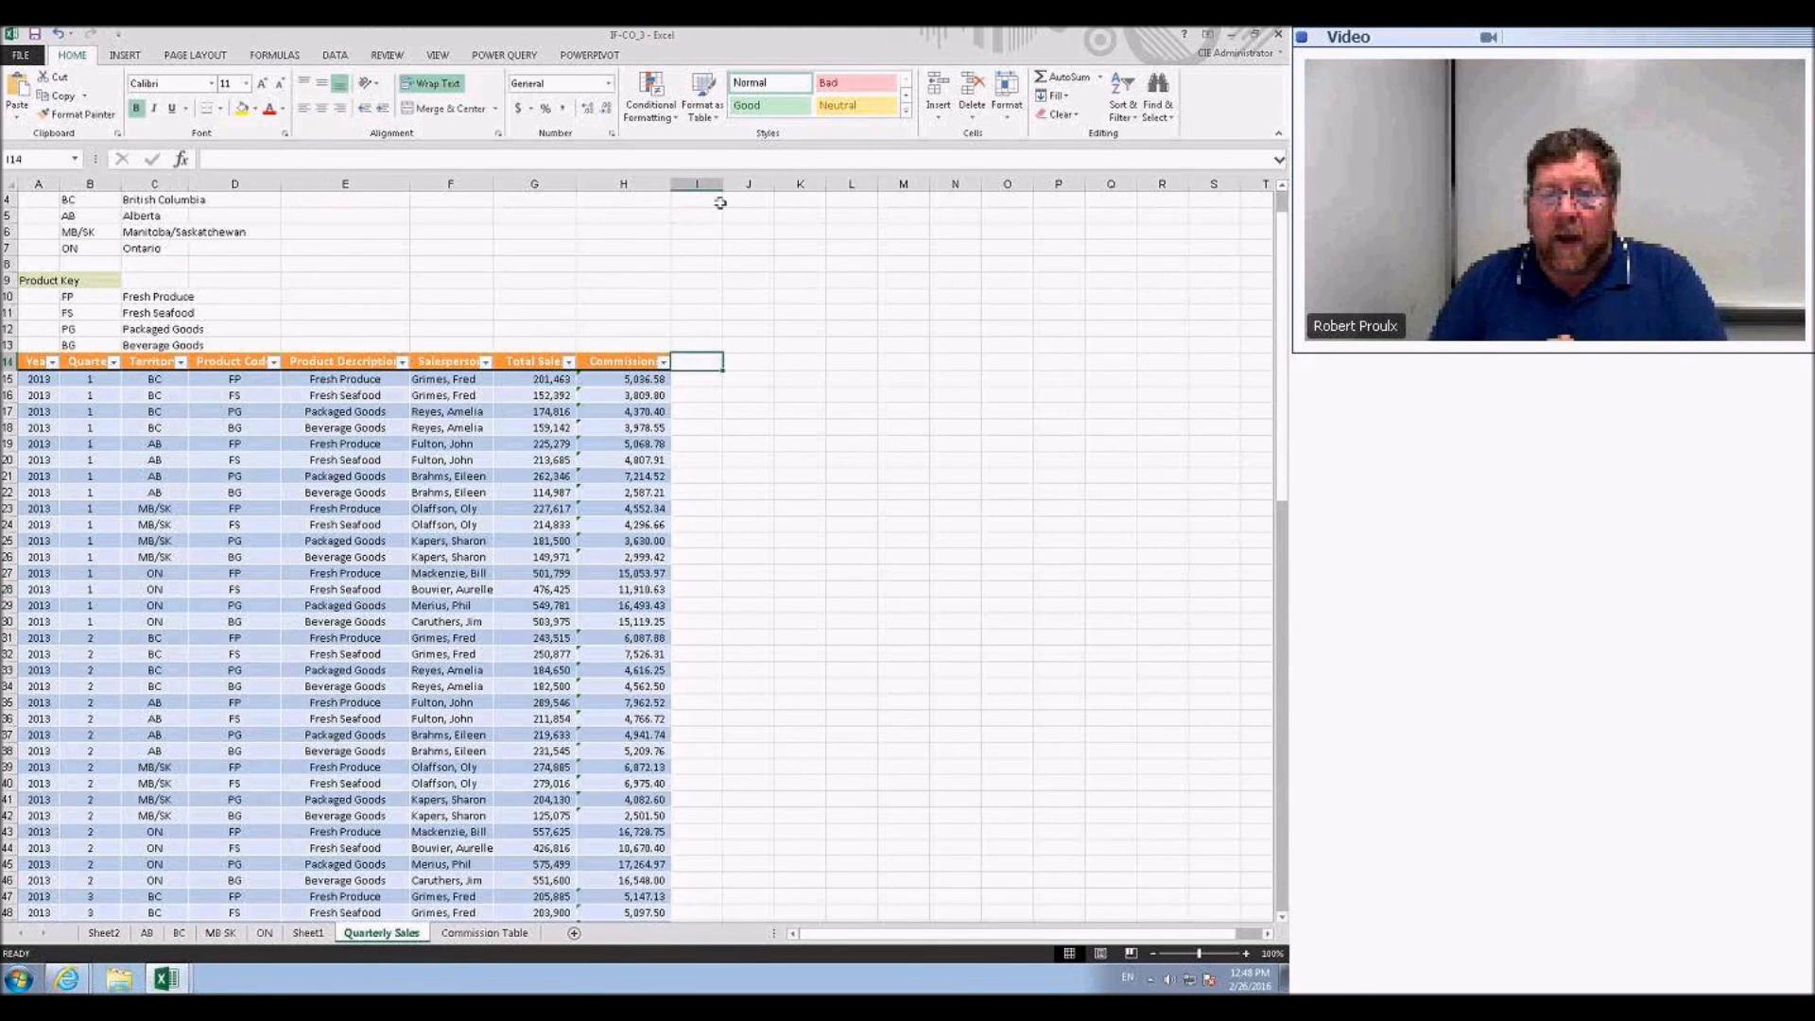
{"action": "left_click_drag", "start_coordinate": [724, 185], "coordinate": [805, 243]}
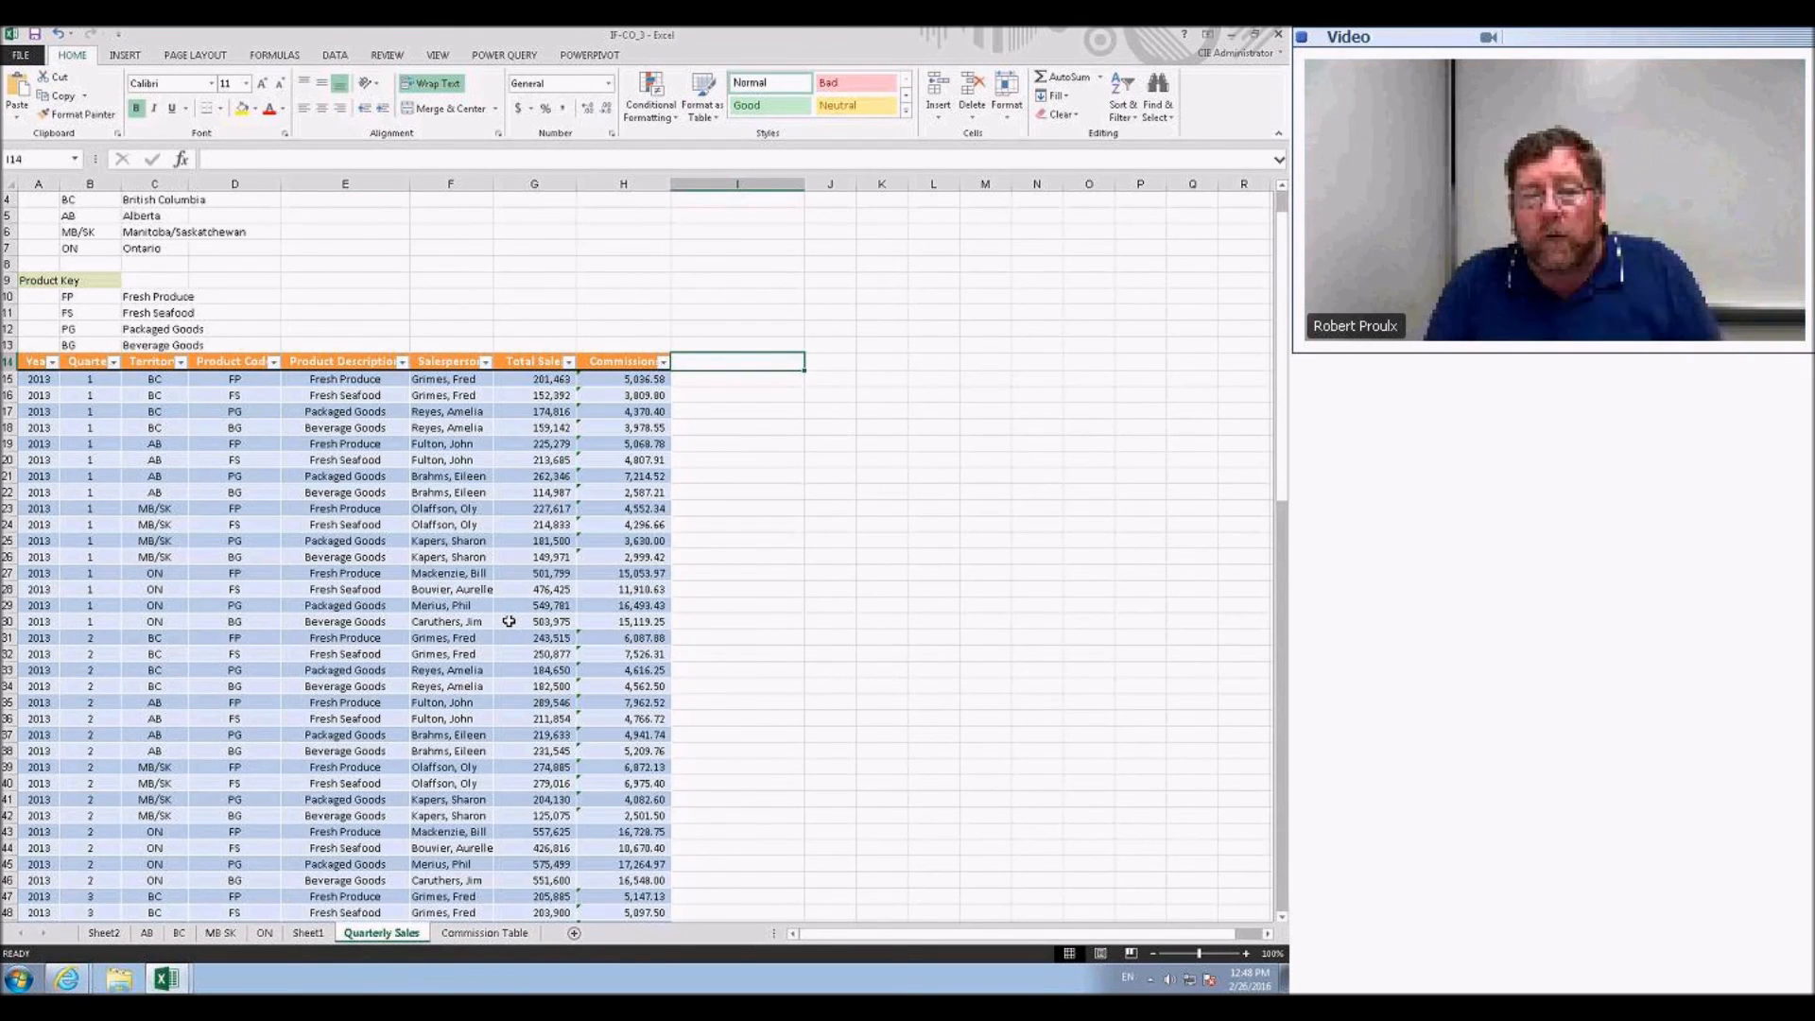
{"action": "type", "text": "net Sales"}
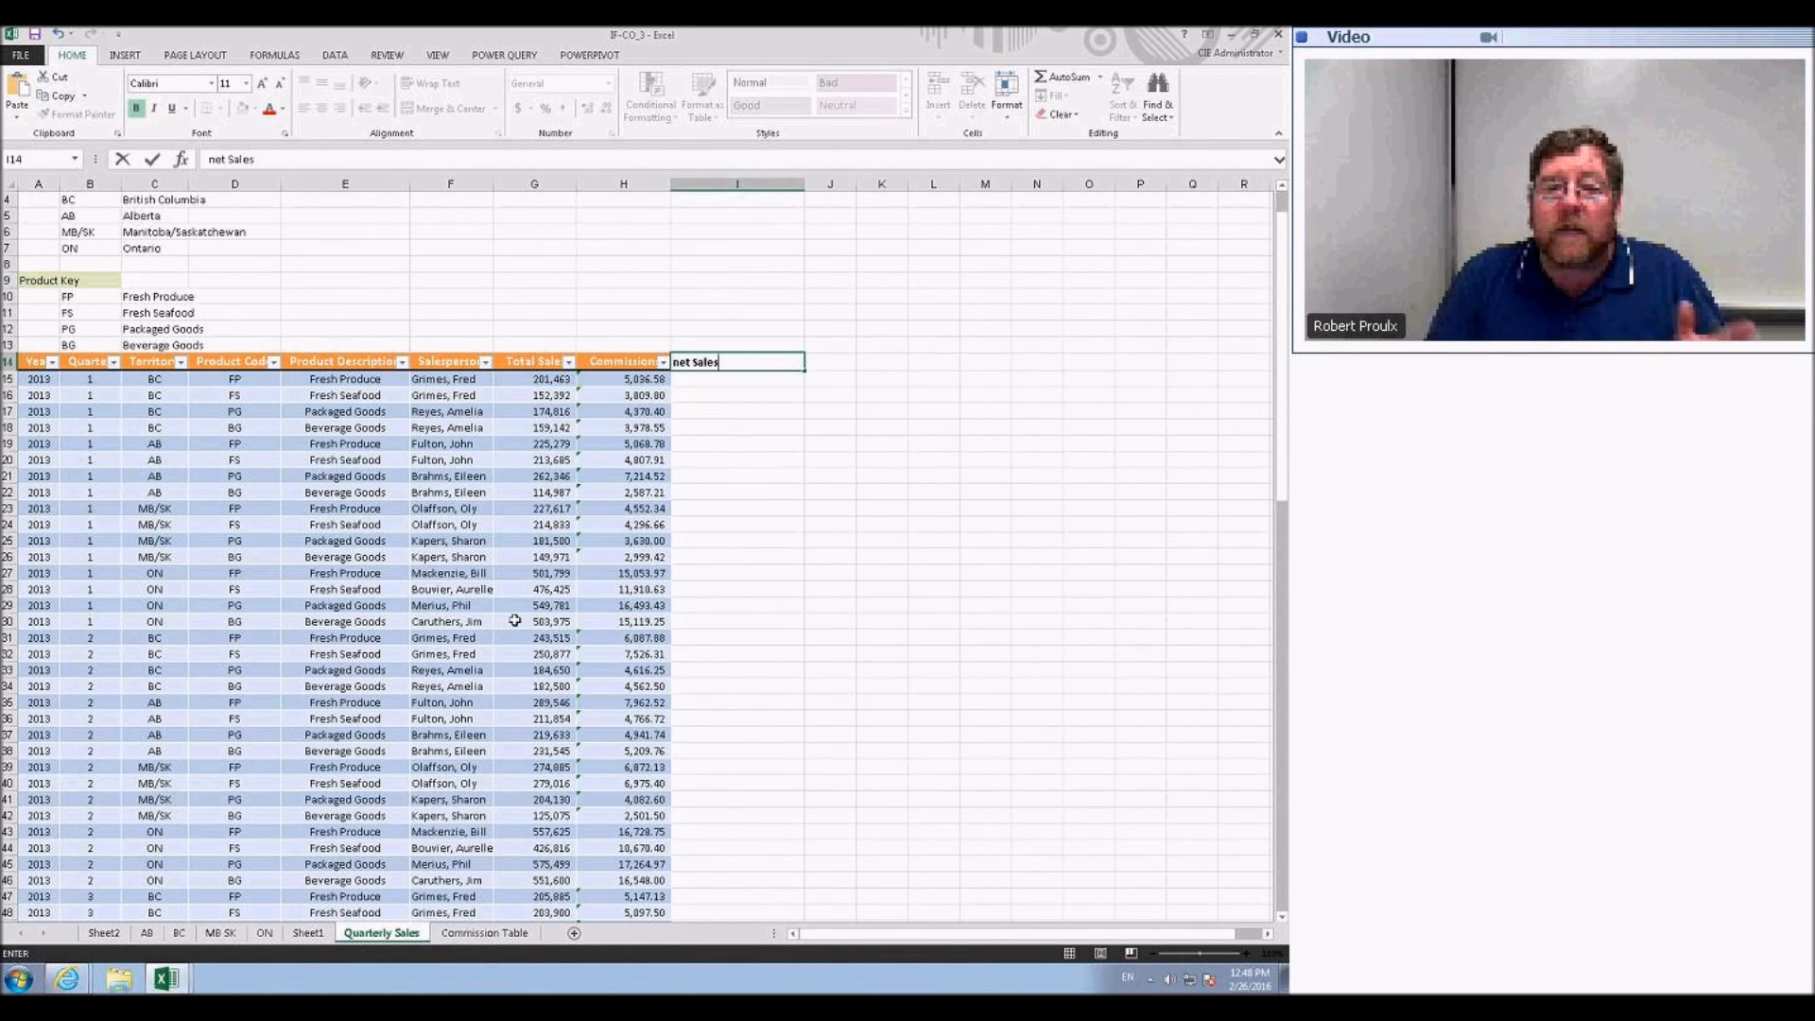
{"action": "key", "text": "Return"}
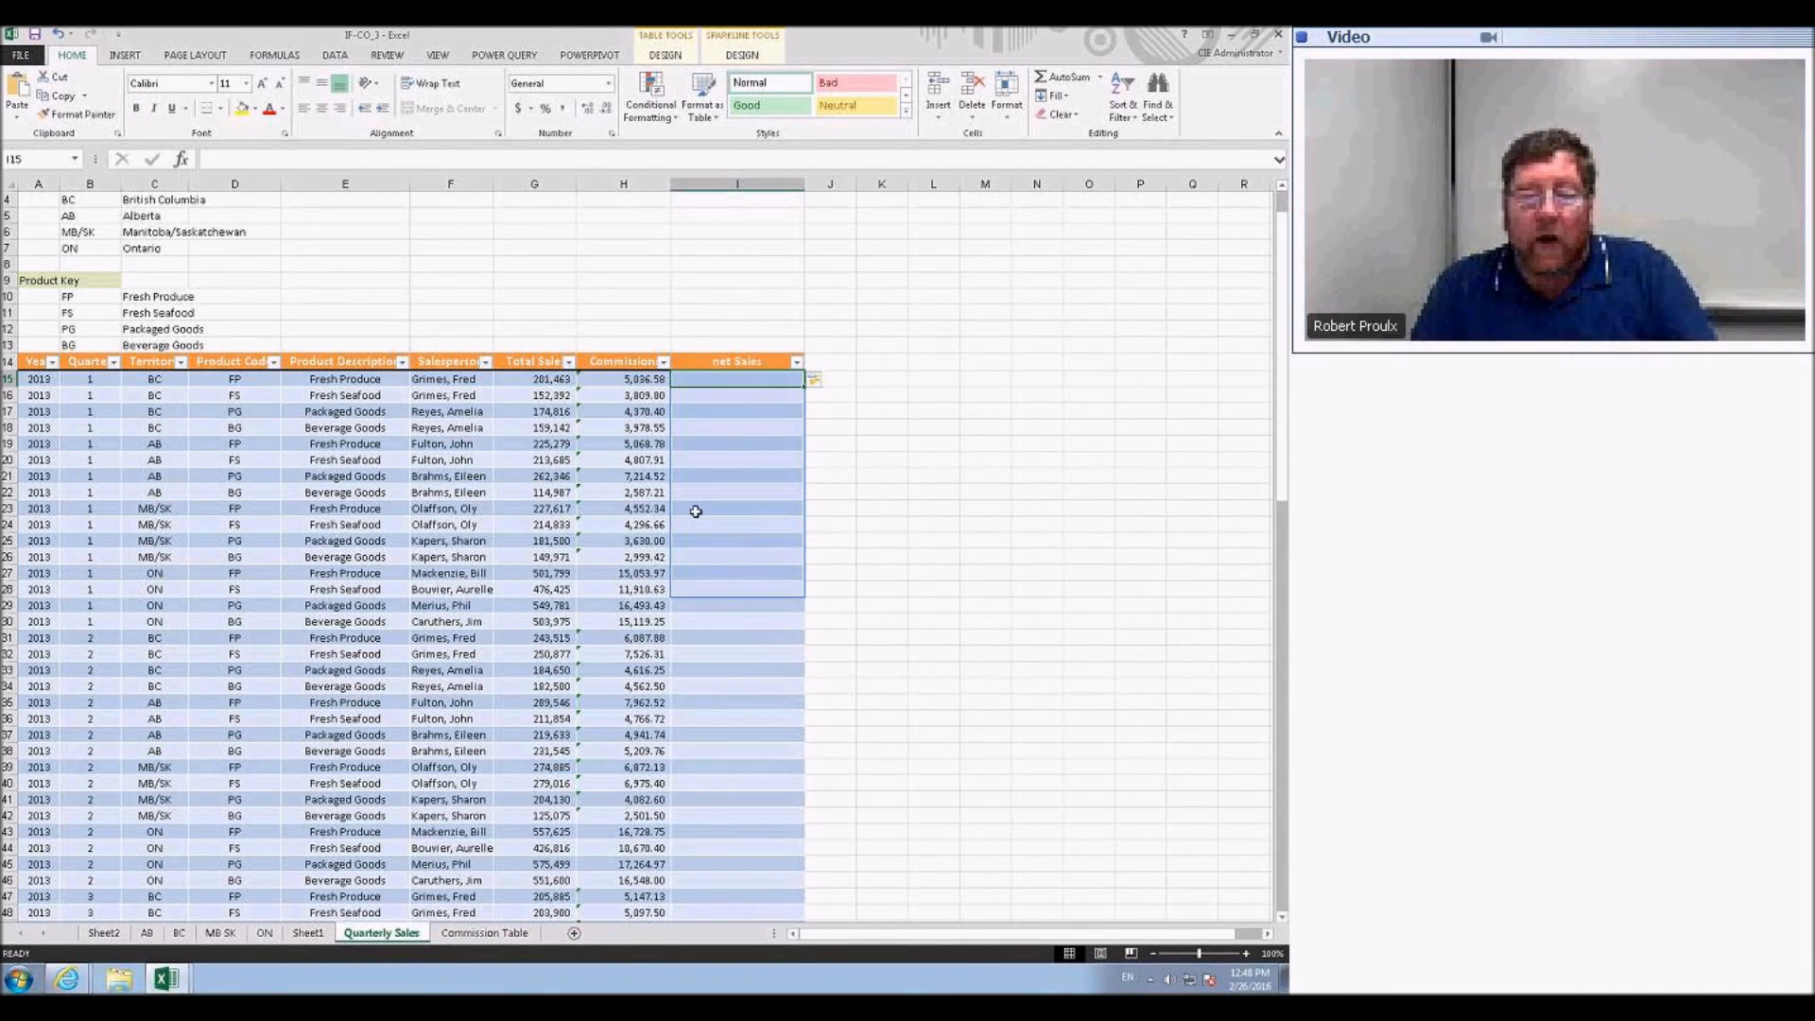
- Inspect the table auto-expansion options offered for the new net Sales column and dismiss them
{"action": "left_click", "coordinate": [711, 378]}
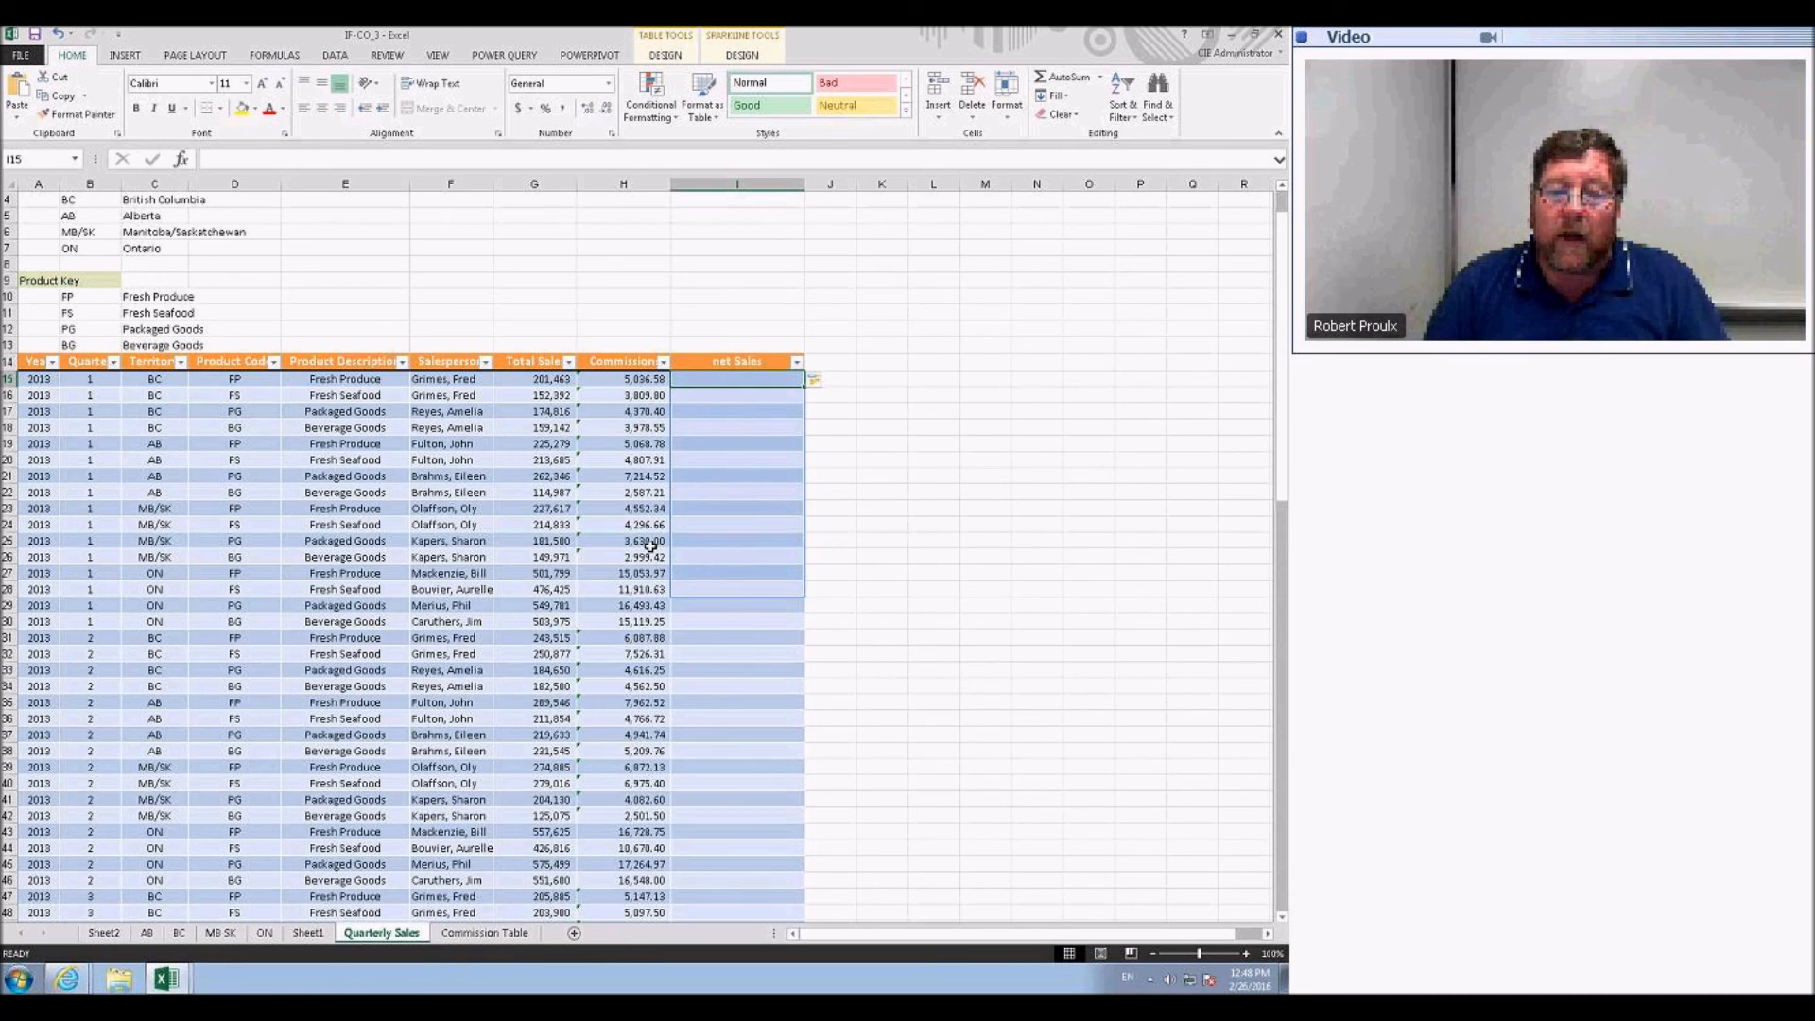
{"action": "left_click", "coordinate": [826, 382]}
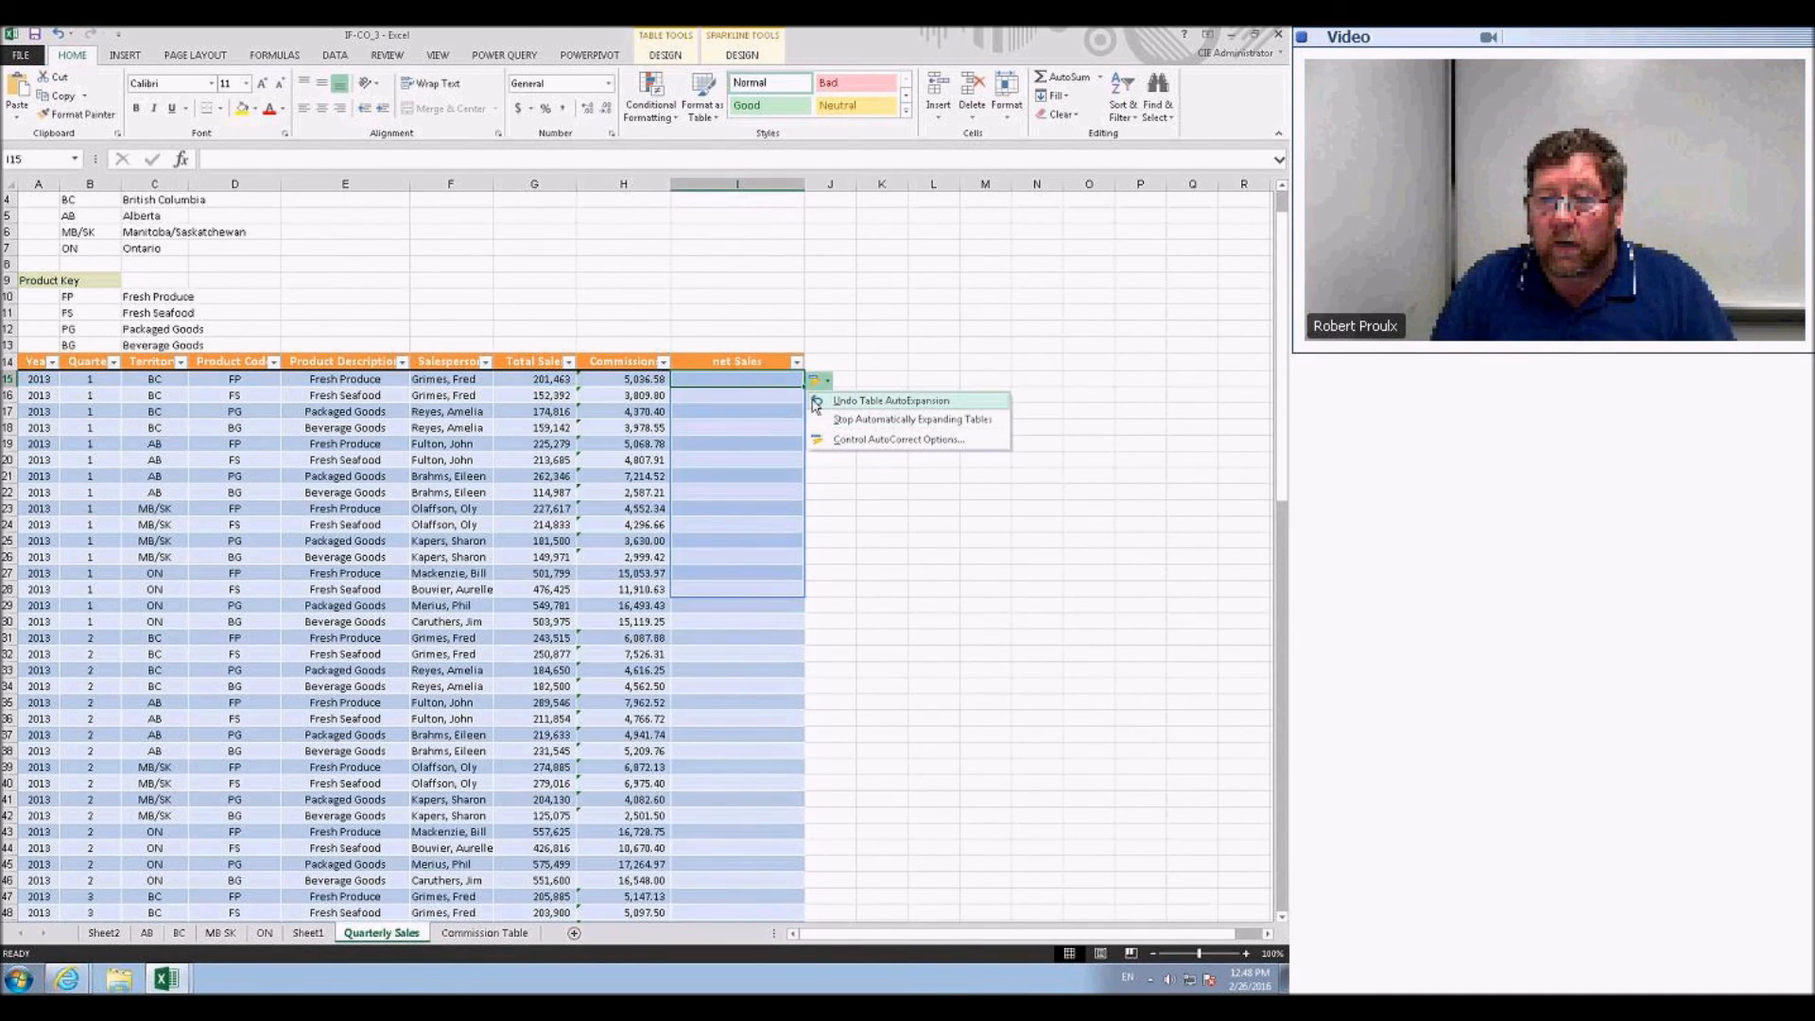
{"action": "left_click", "coordinate": [843, 474]}
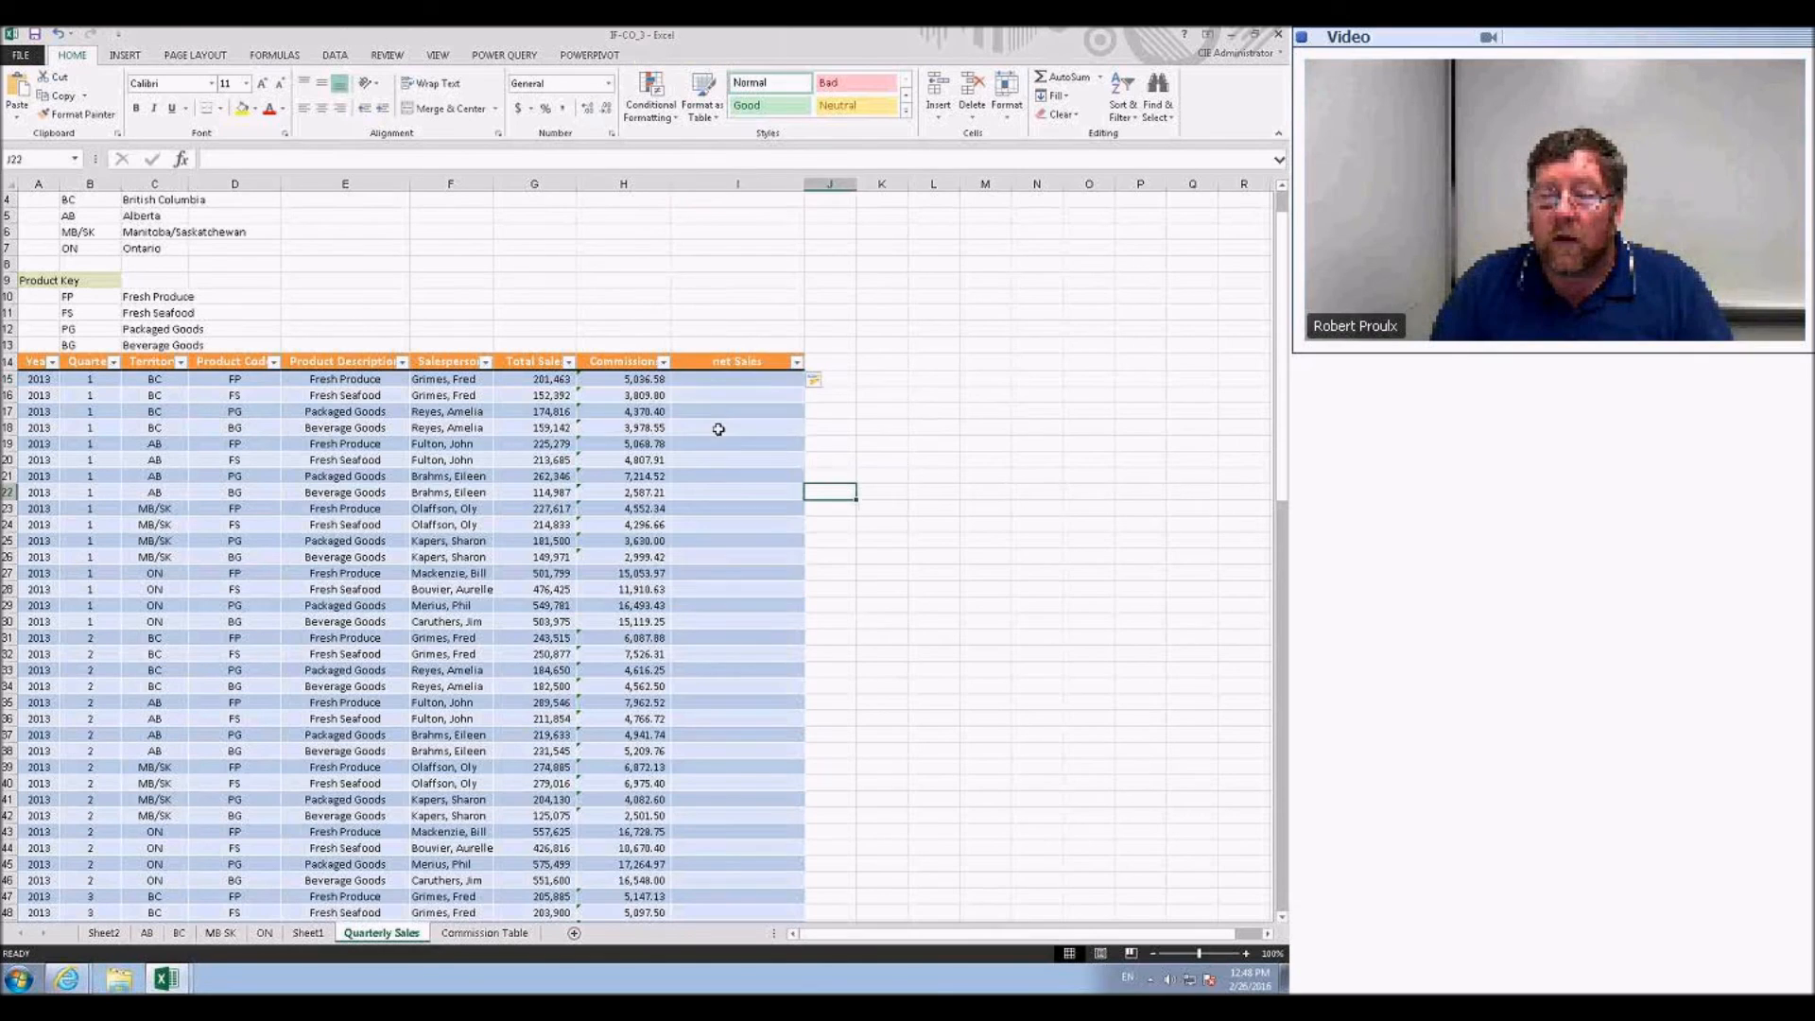
{"action": "left_click", "coordinate": [710, 385]}
{"action": "left_click_drag", "start_coordinate": [710, 385], "coordinate": [728, 587]}
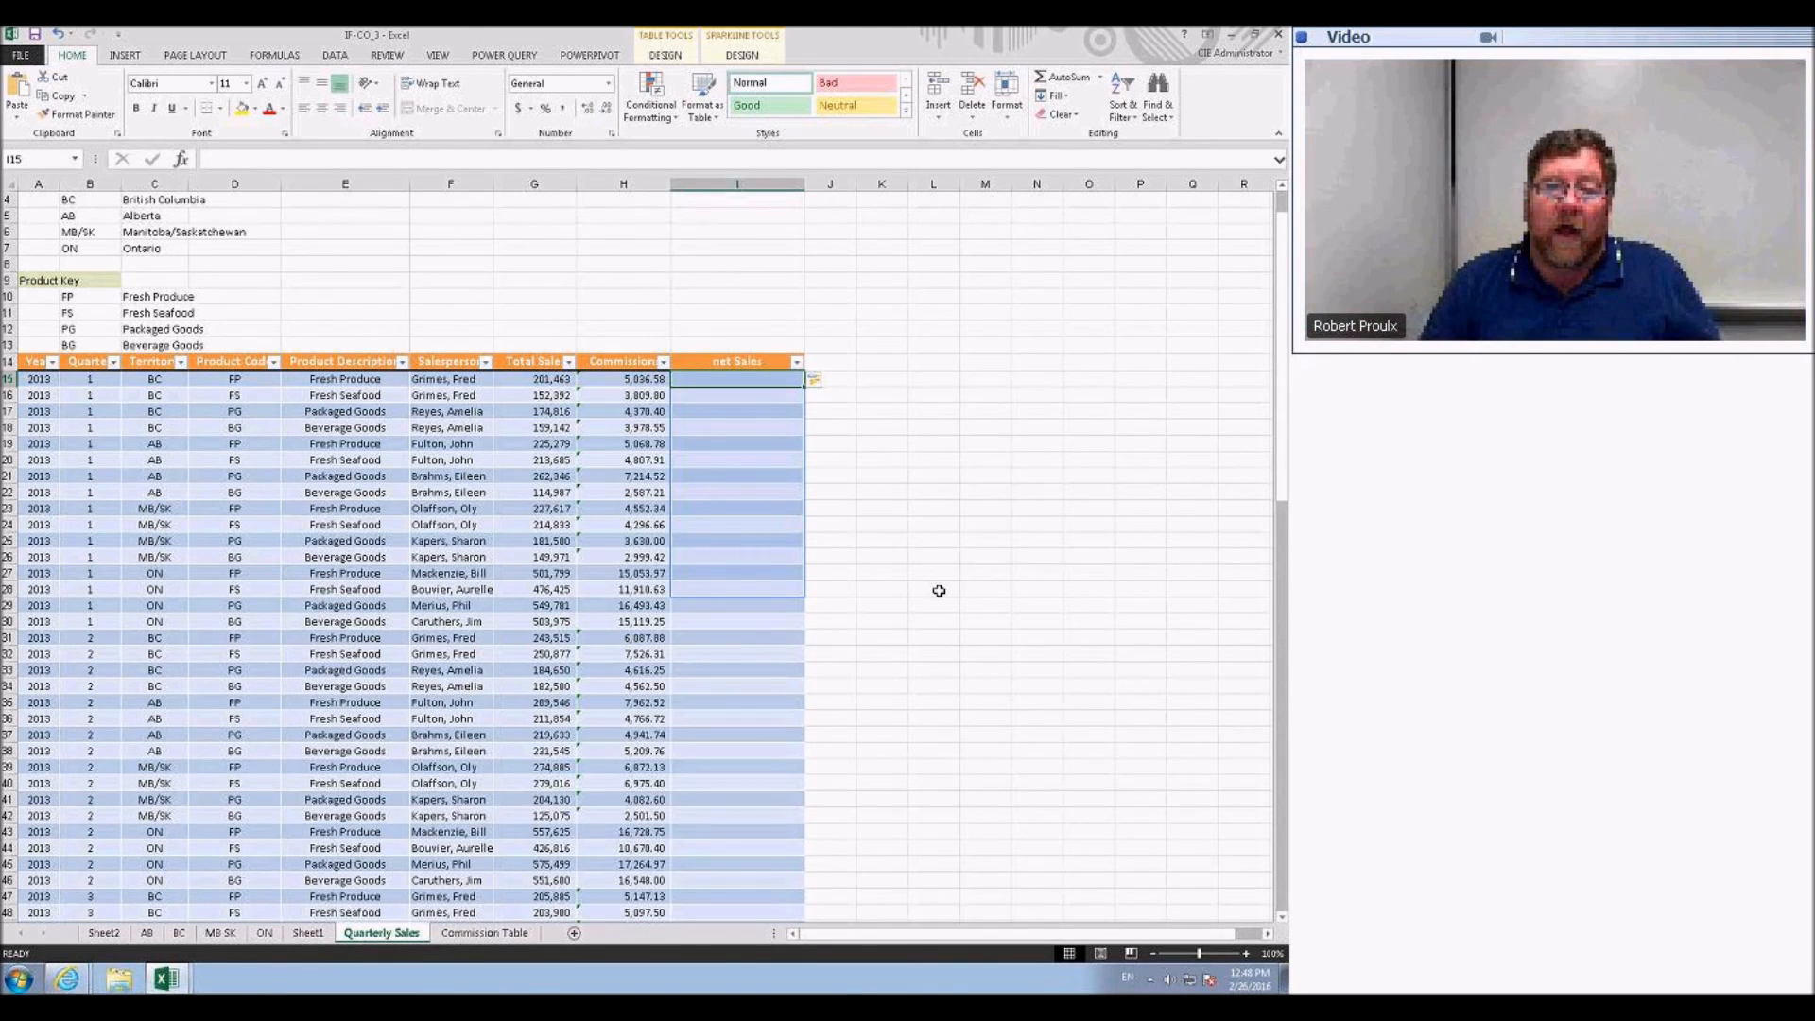
- Fill the net Sales column with a formula from cell I15 that subtracts Commissions from Total Sales
{"action": "scroll", "coordinate": [939, 593], "scroll_direction": "up", "scroll_amount": 4}
{"action": "left_click_drag", "start_coordinate": [848, 934], "coordinate": [874, 933]}
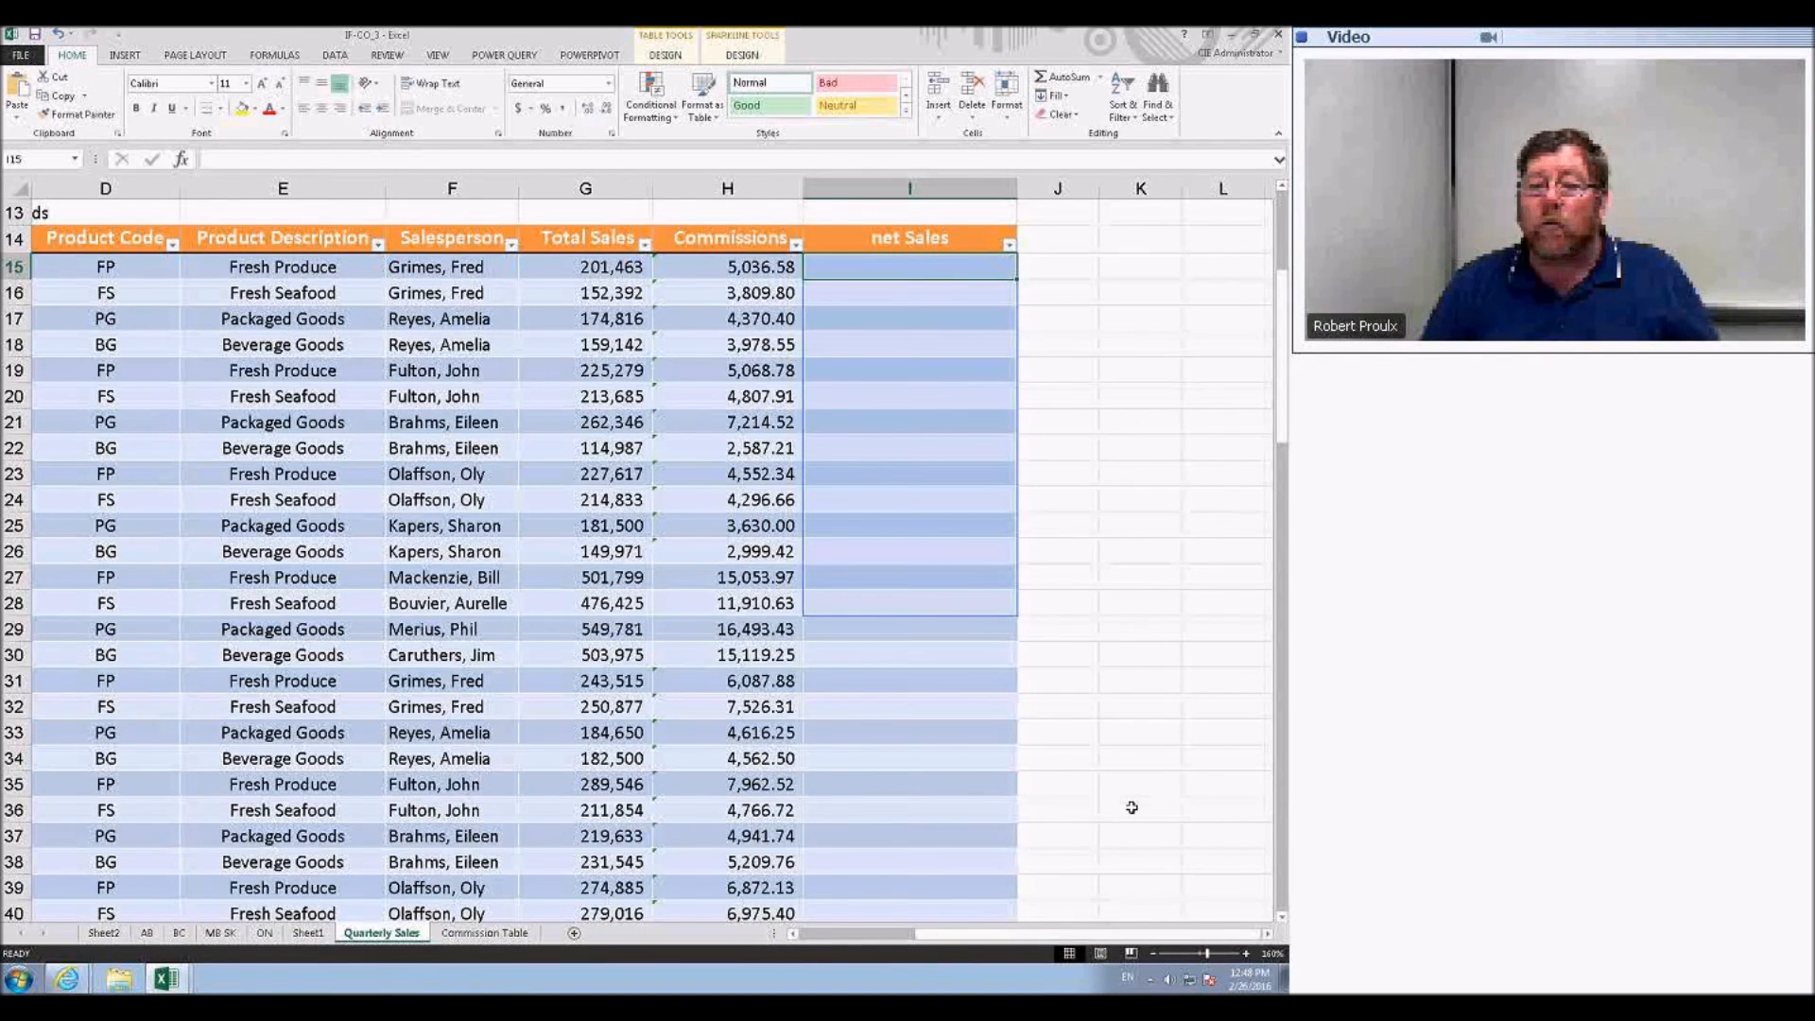
{"action": "double_click", "coordinate": [1266, 934]}
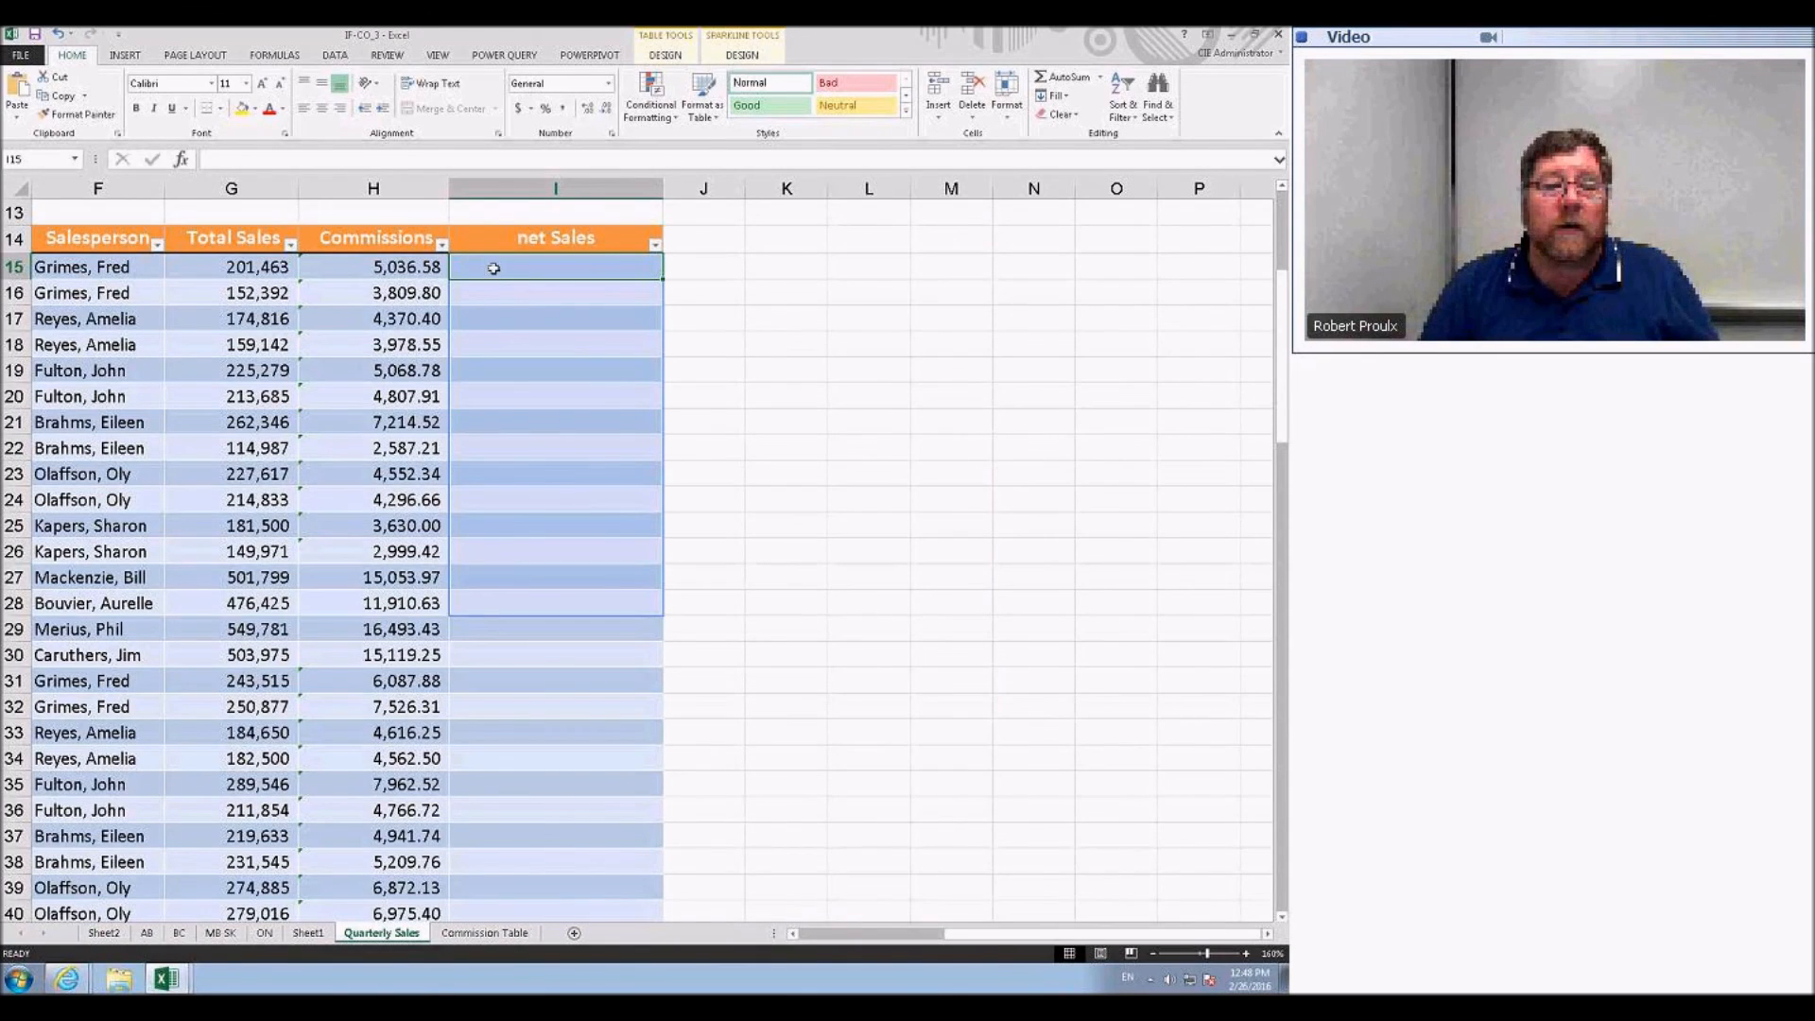
{"action": "left_click", "coordinate": [794, 934]}
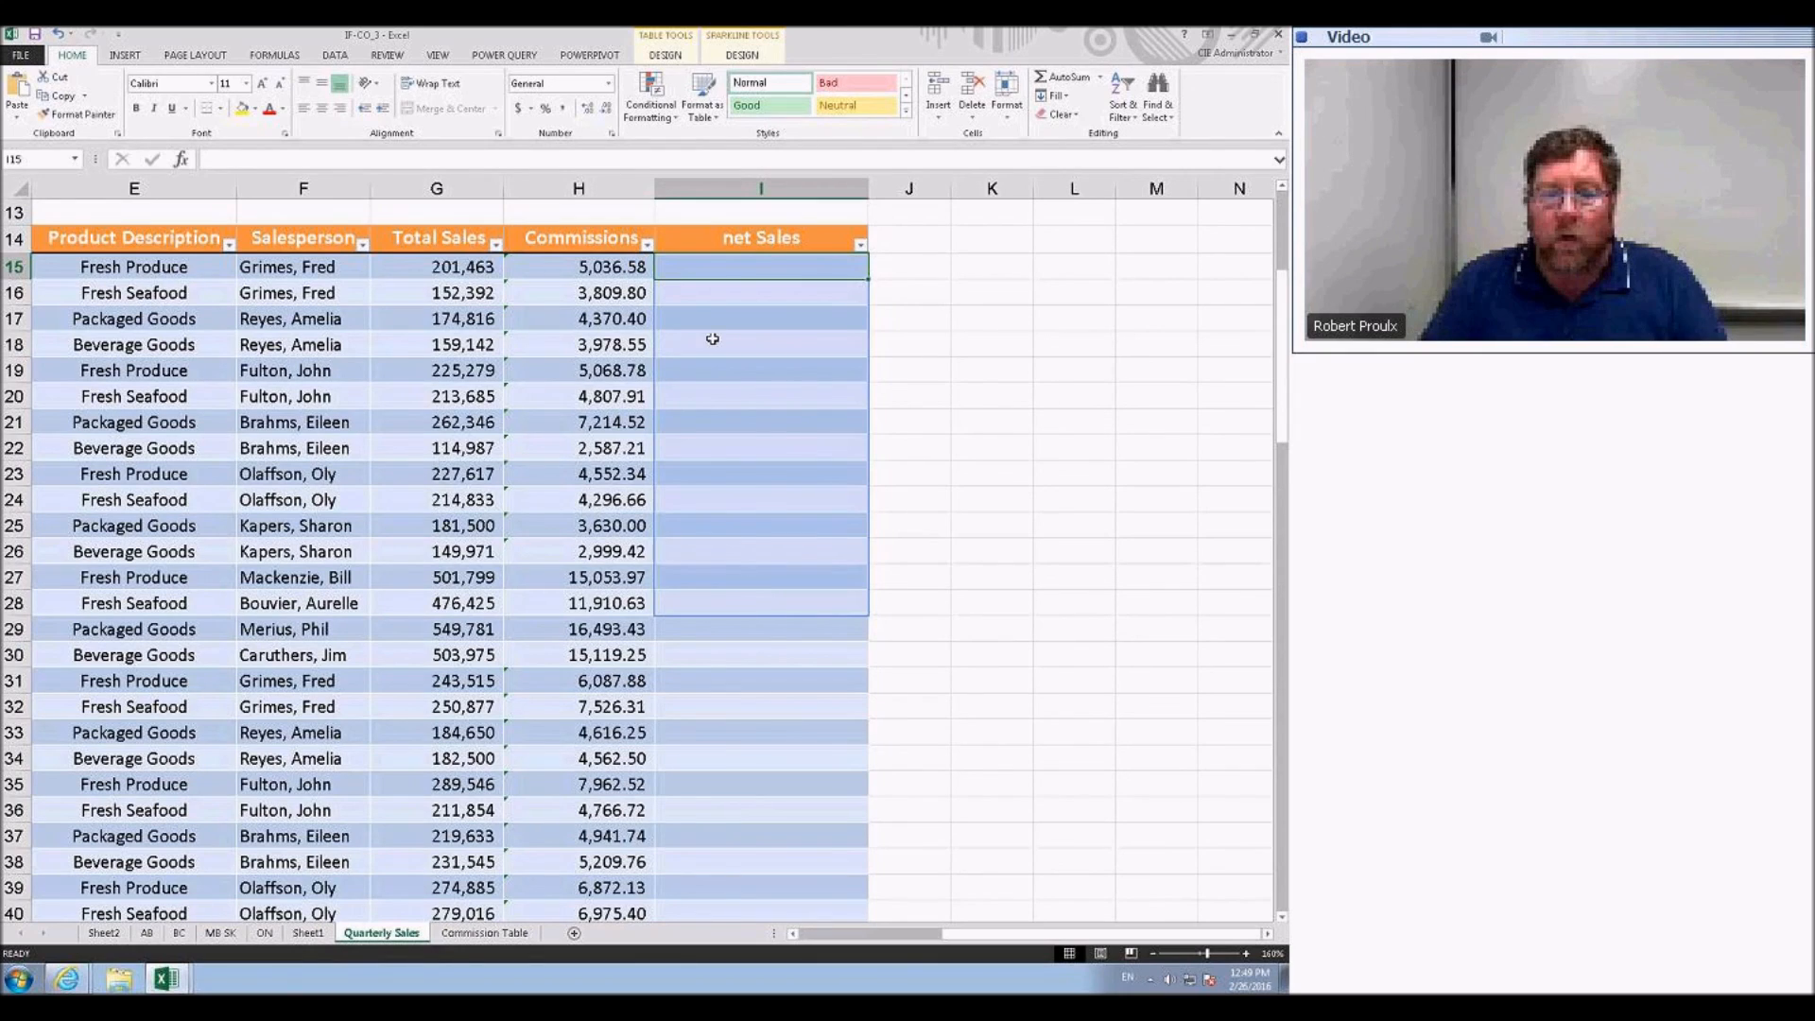
{"action": "left_click", "coordinate": [682, 271]}
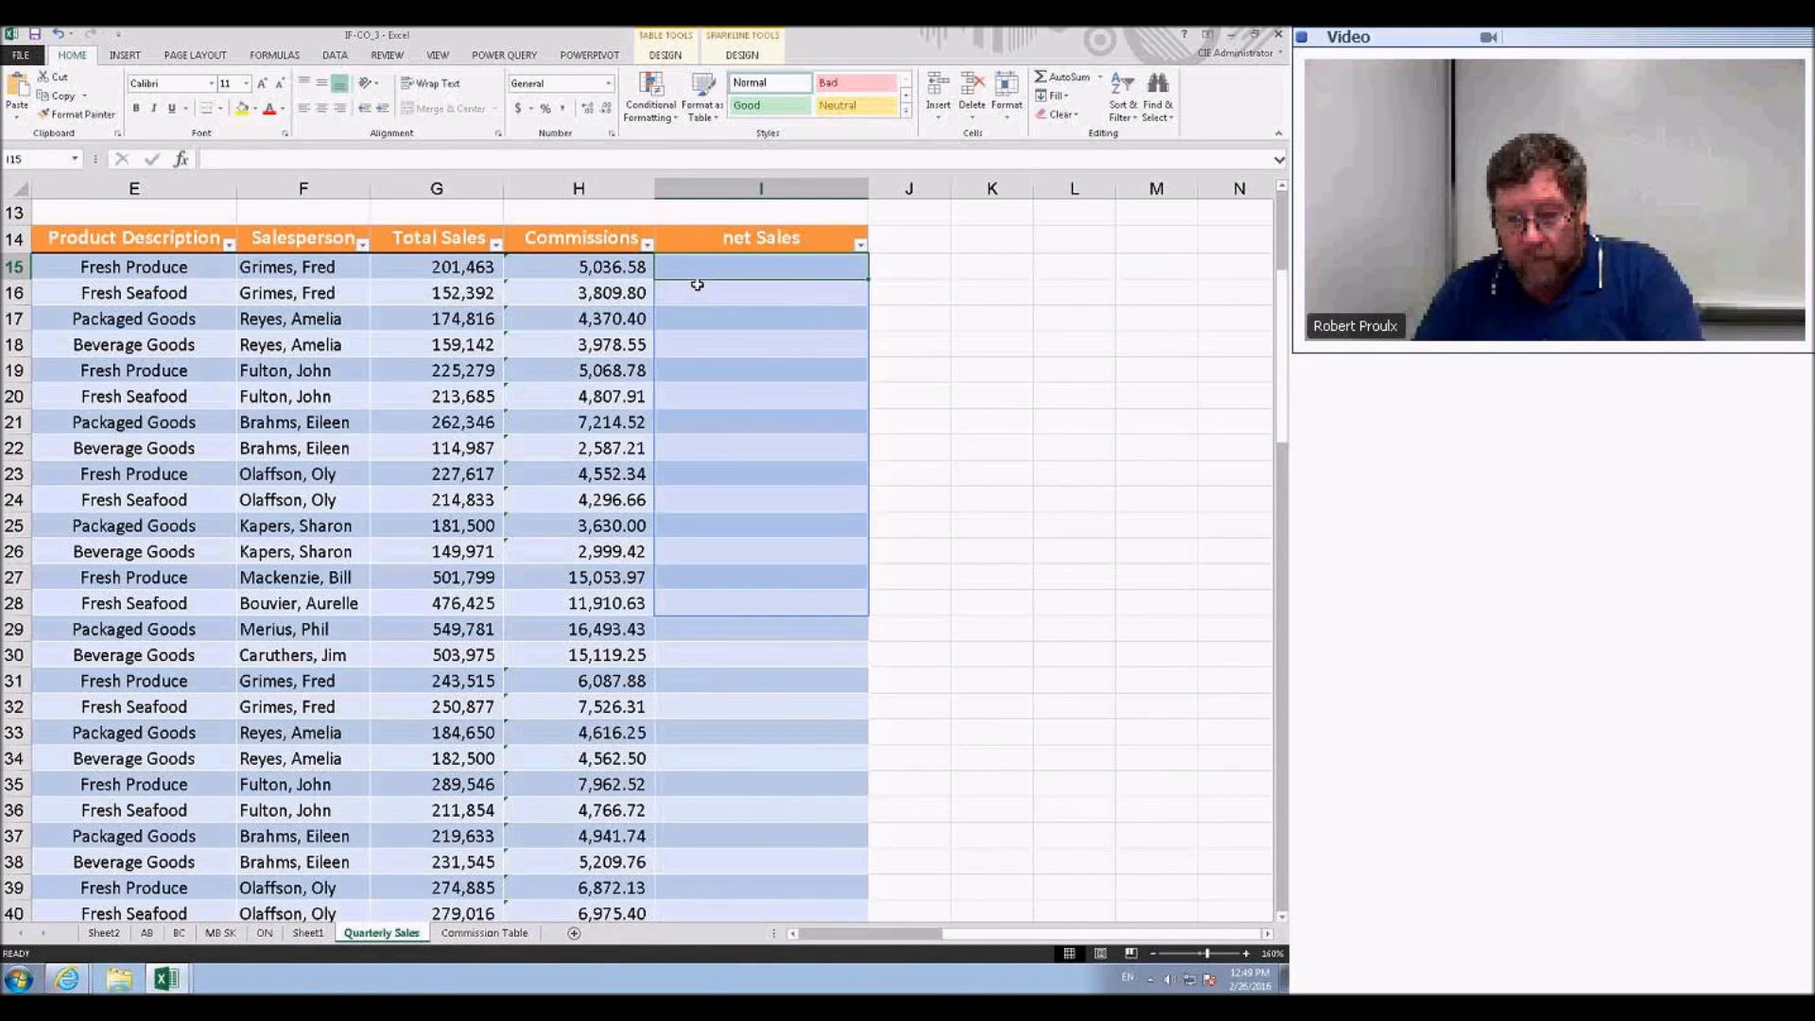
{"action": "type", "text": "="}
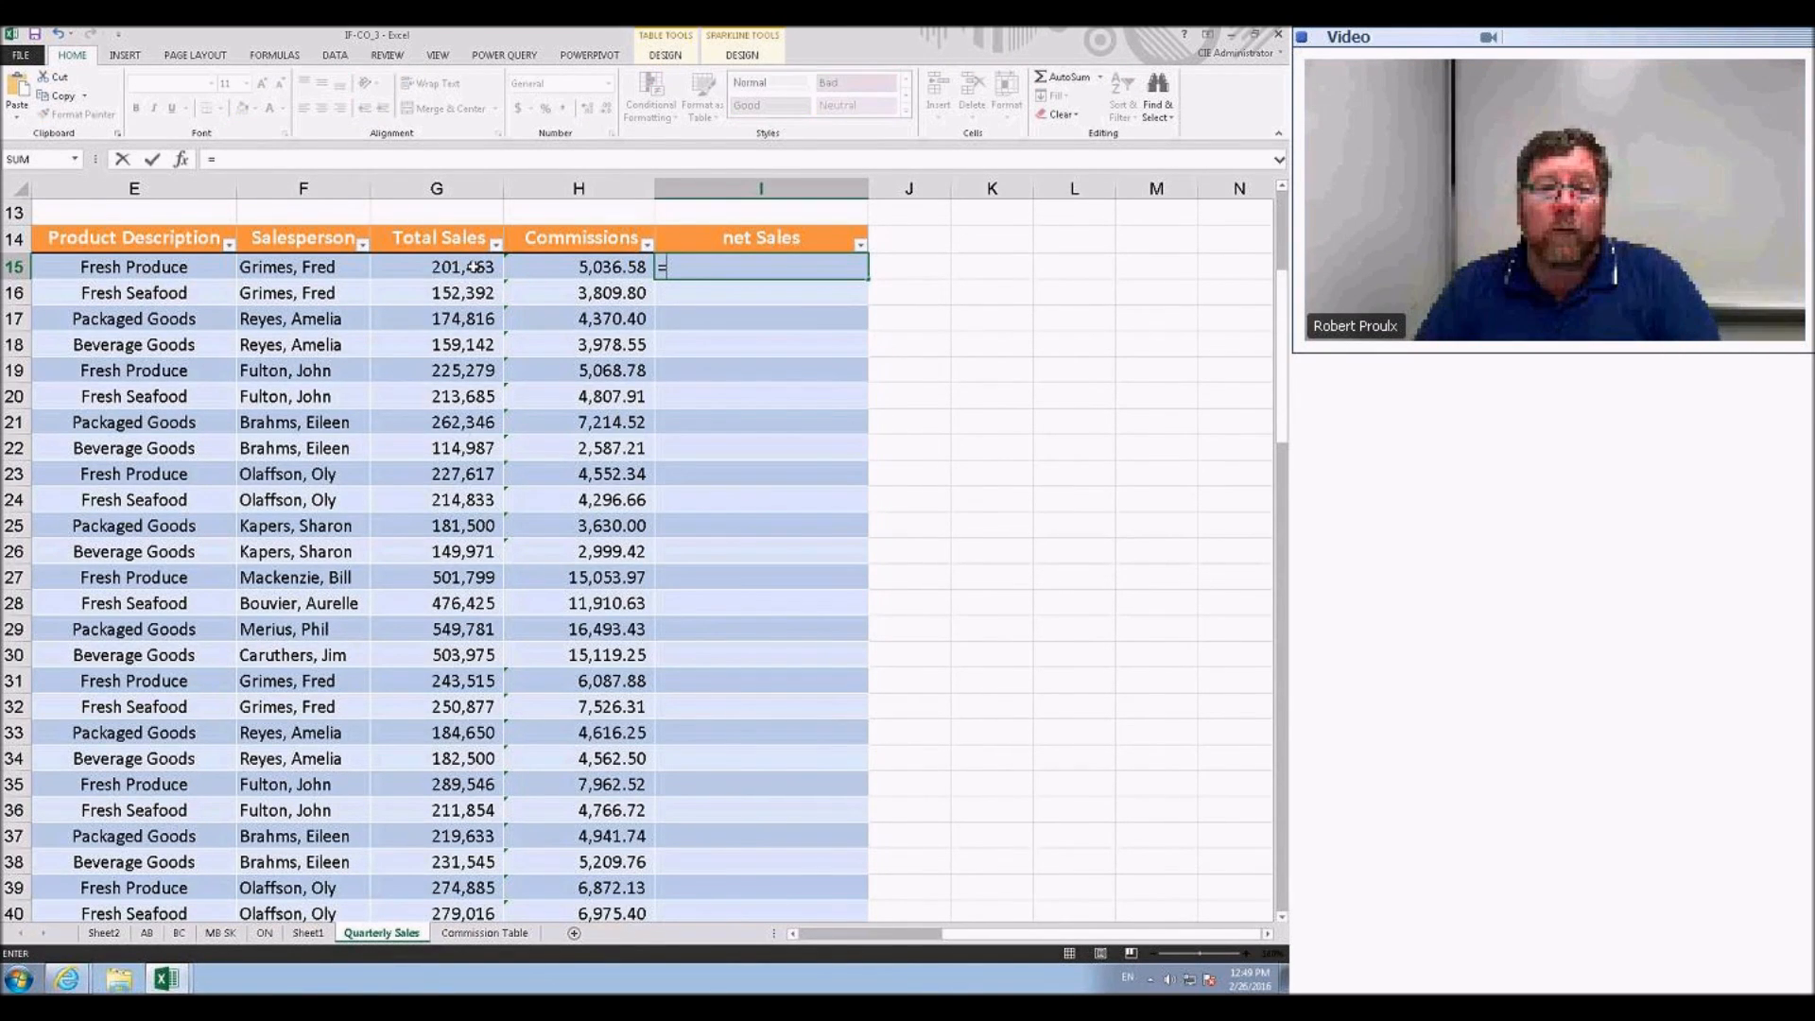
{"action": "left_click", "coordinate": [473, 266]}
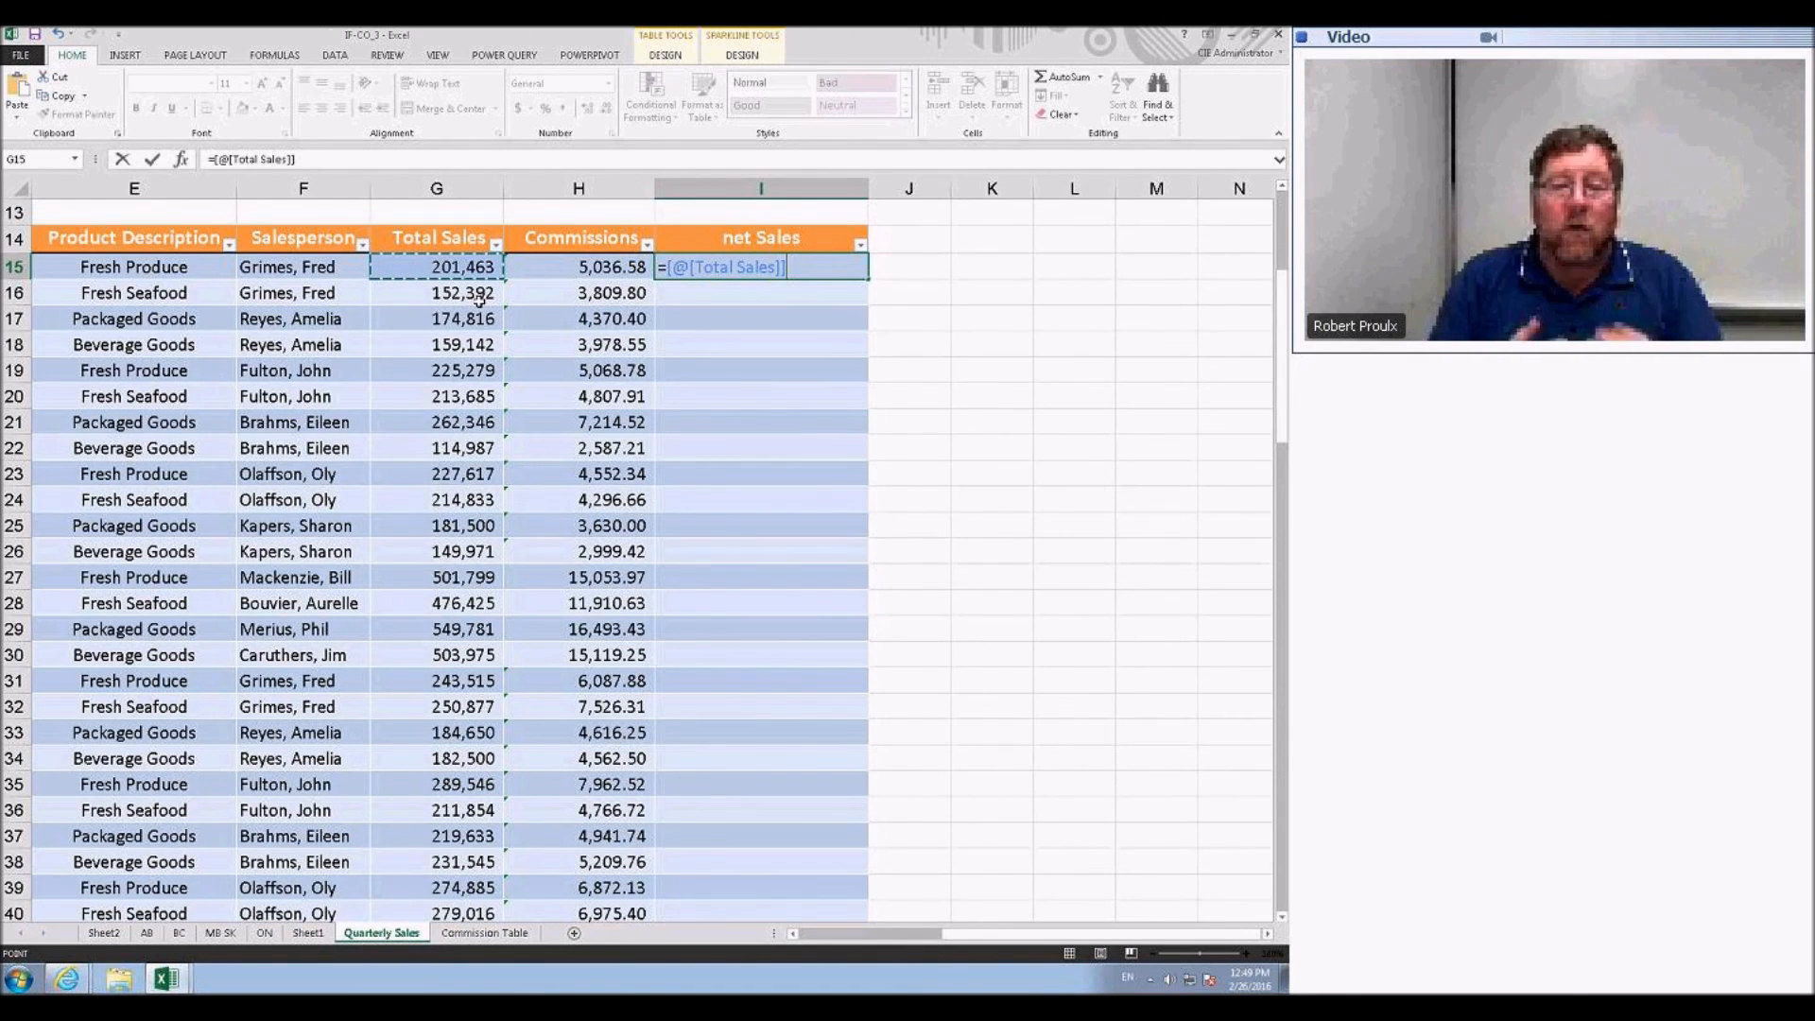
{"action": "type", "text": "-"}
{"action": "left_click", "coordinate": [548, 267]}
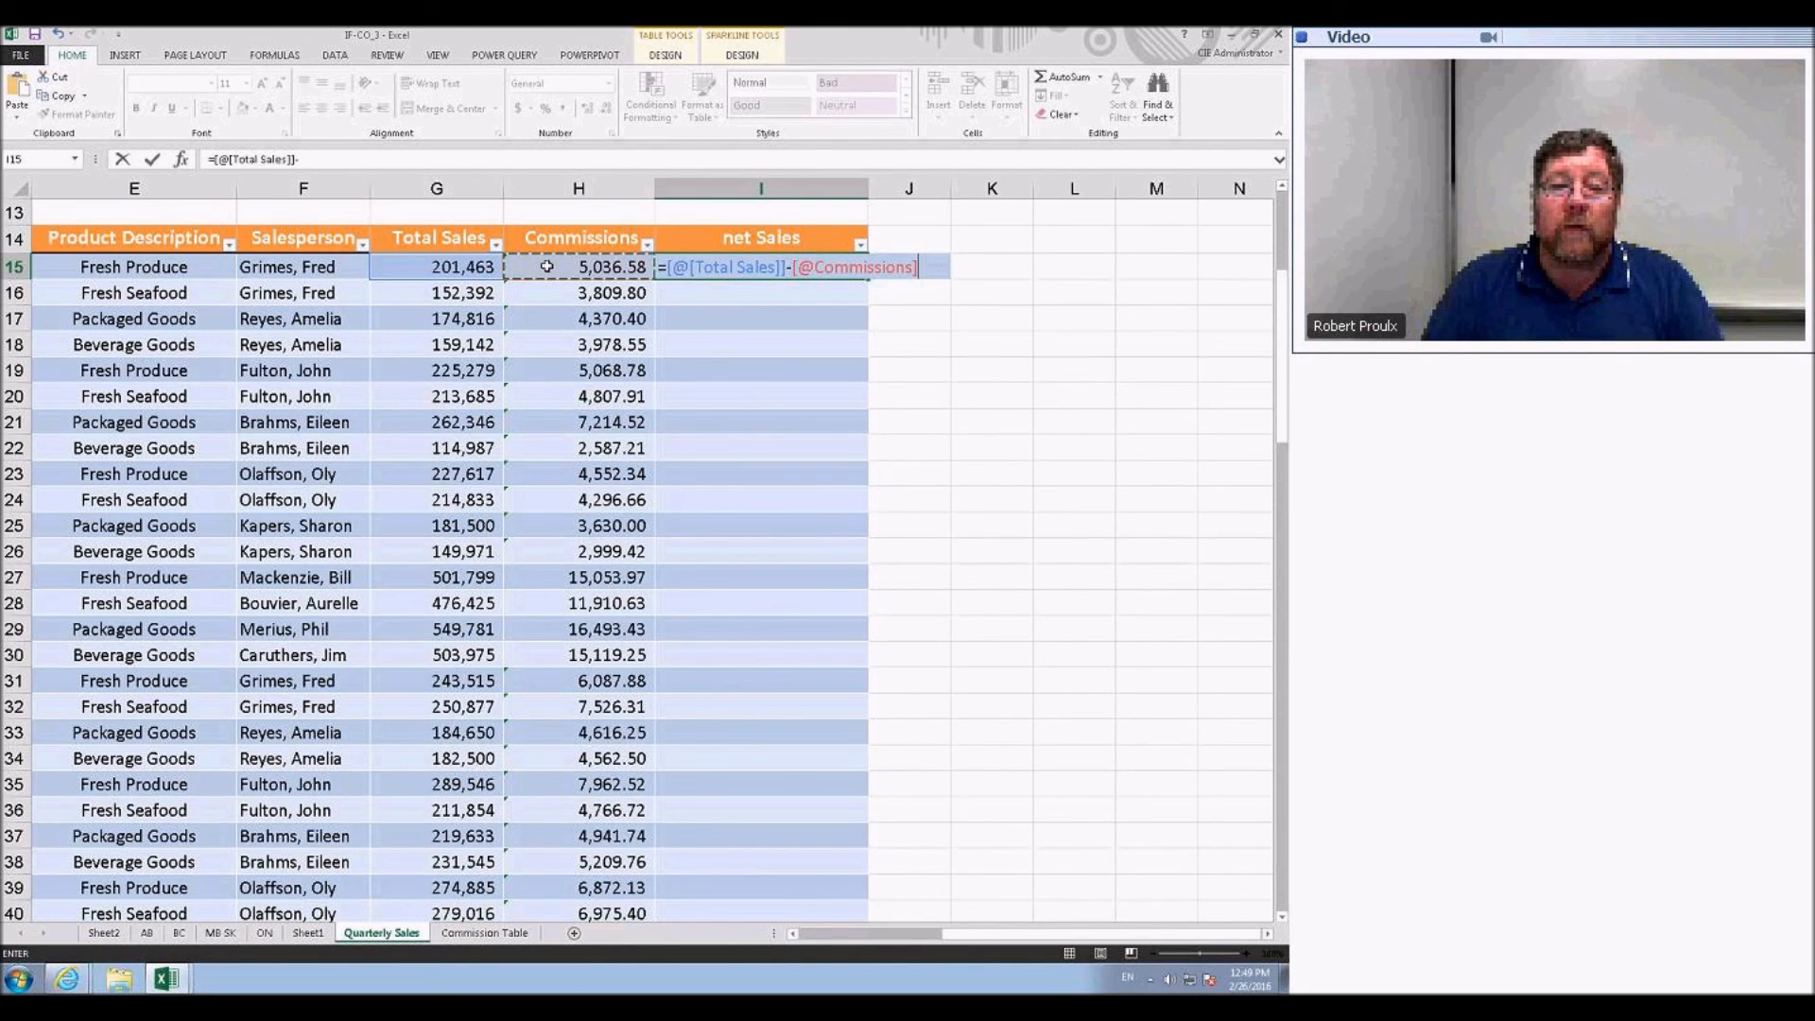
{"action": "key", "text": "Return"}
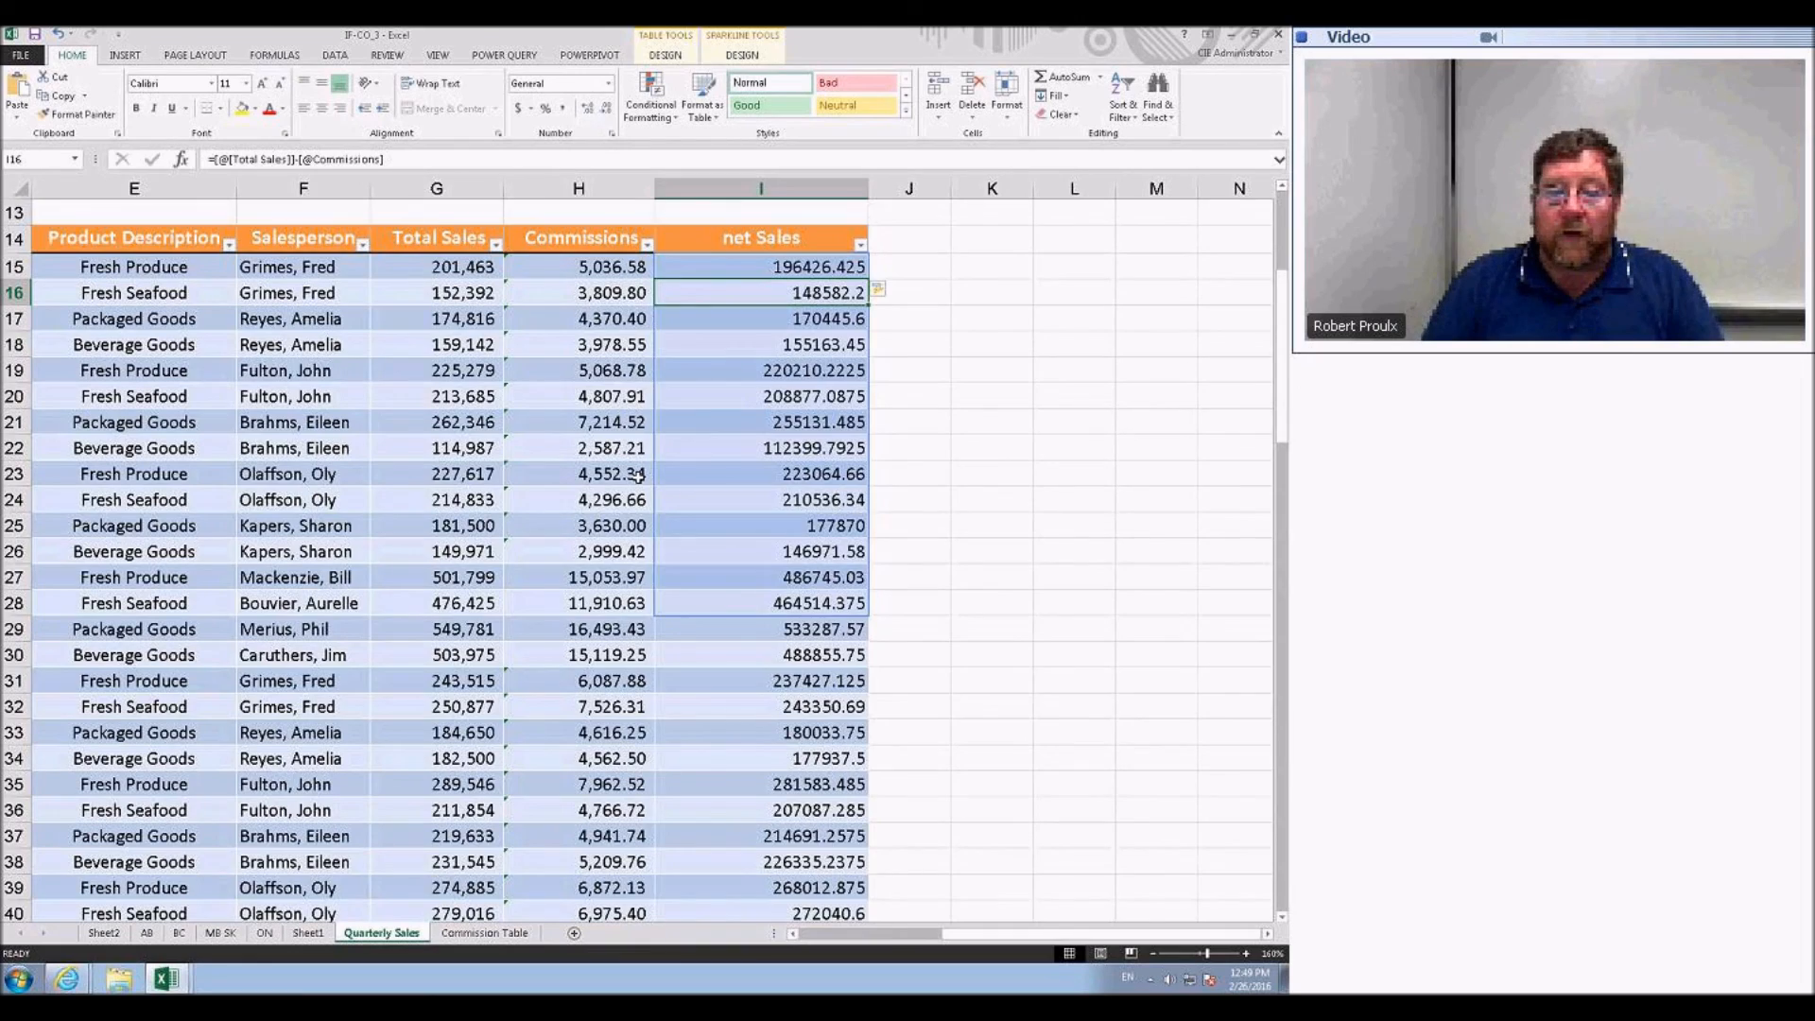
- Check the net Sales column down to the total row and inspect the structured formula in its first cell
{"action": "scroll", "coordinate": [638, 475], "scroll_direction": "down", "scroll_amount": 20}
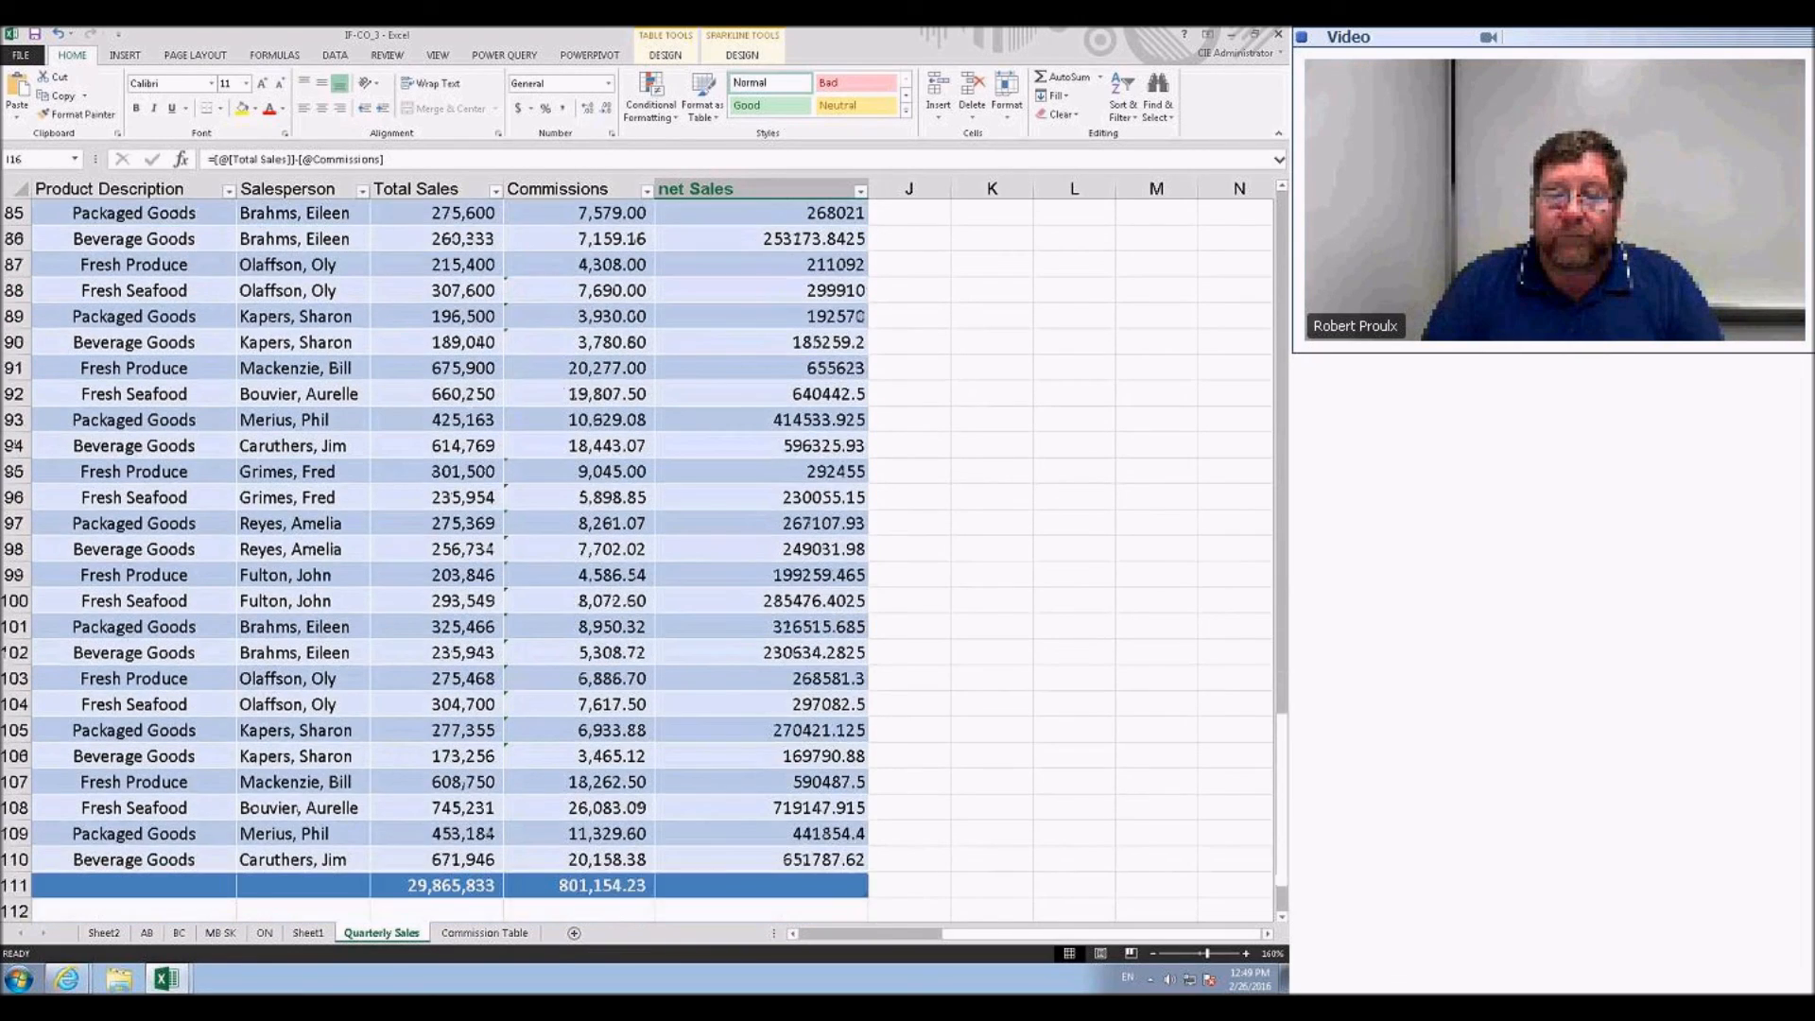
{"action": "scroll", "coordinate": [673, 470], "scroll_direction": "up", "scroll_amount": 6}
{"action": "scroll", "coordinate": [673, 470], "scroll_direction": "up", "scroll_amount": 20}
{"action": "double_click", "coordinate": [755, 427]}
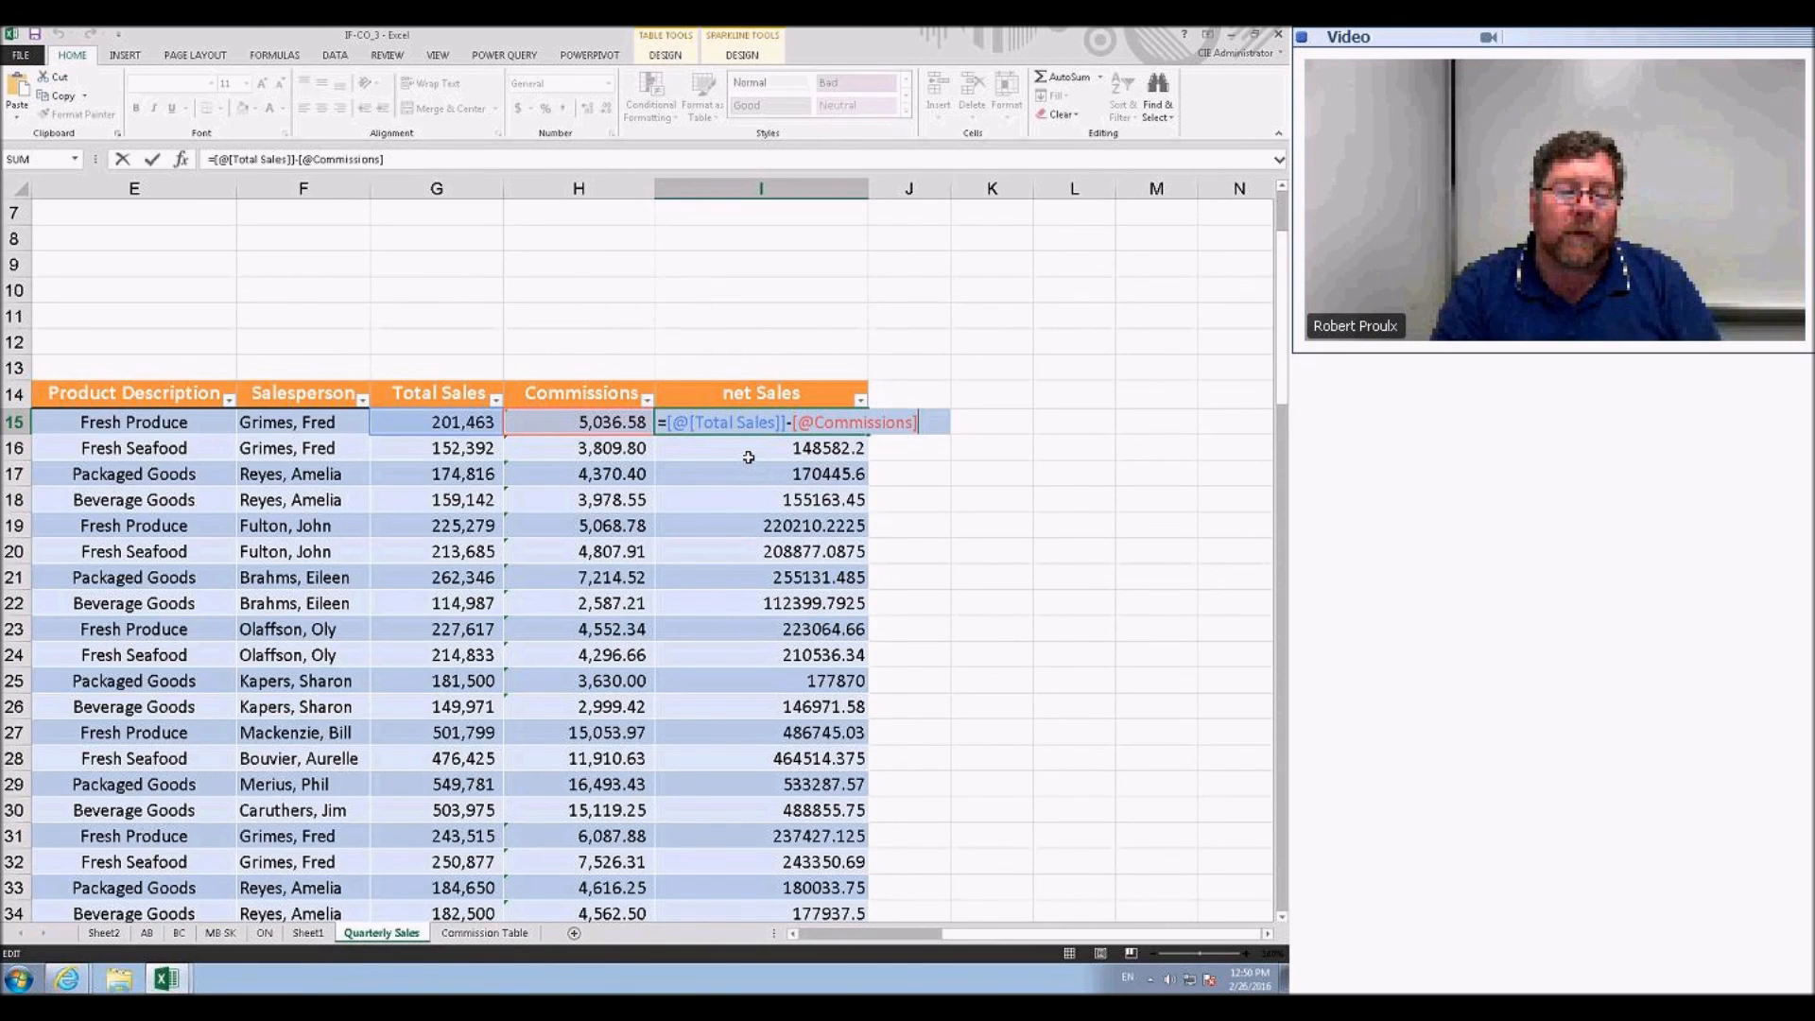
{"action": "left_click", "coordinate": [747, 461]}
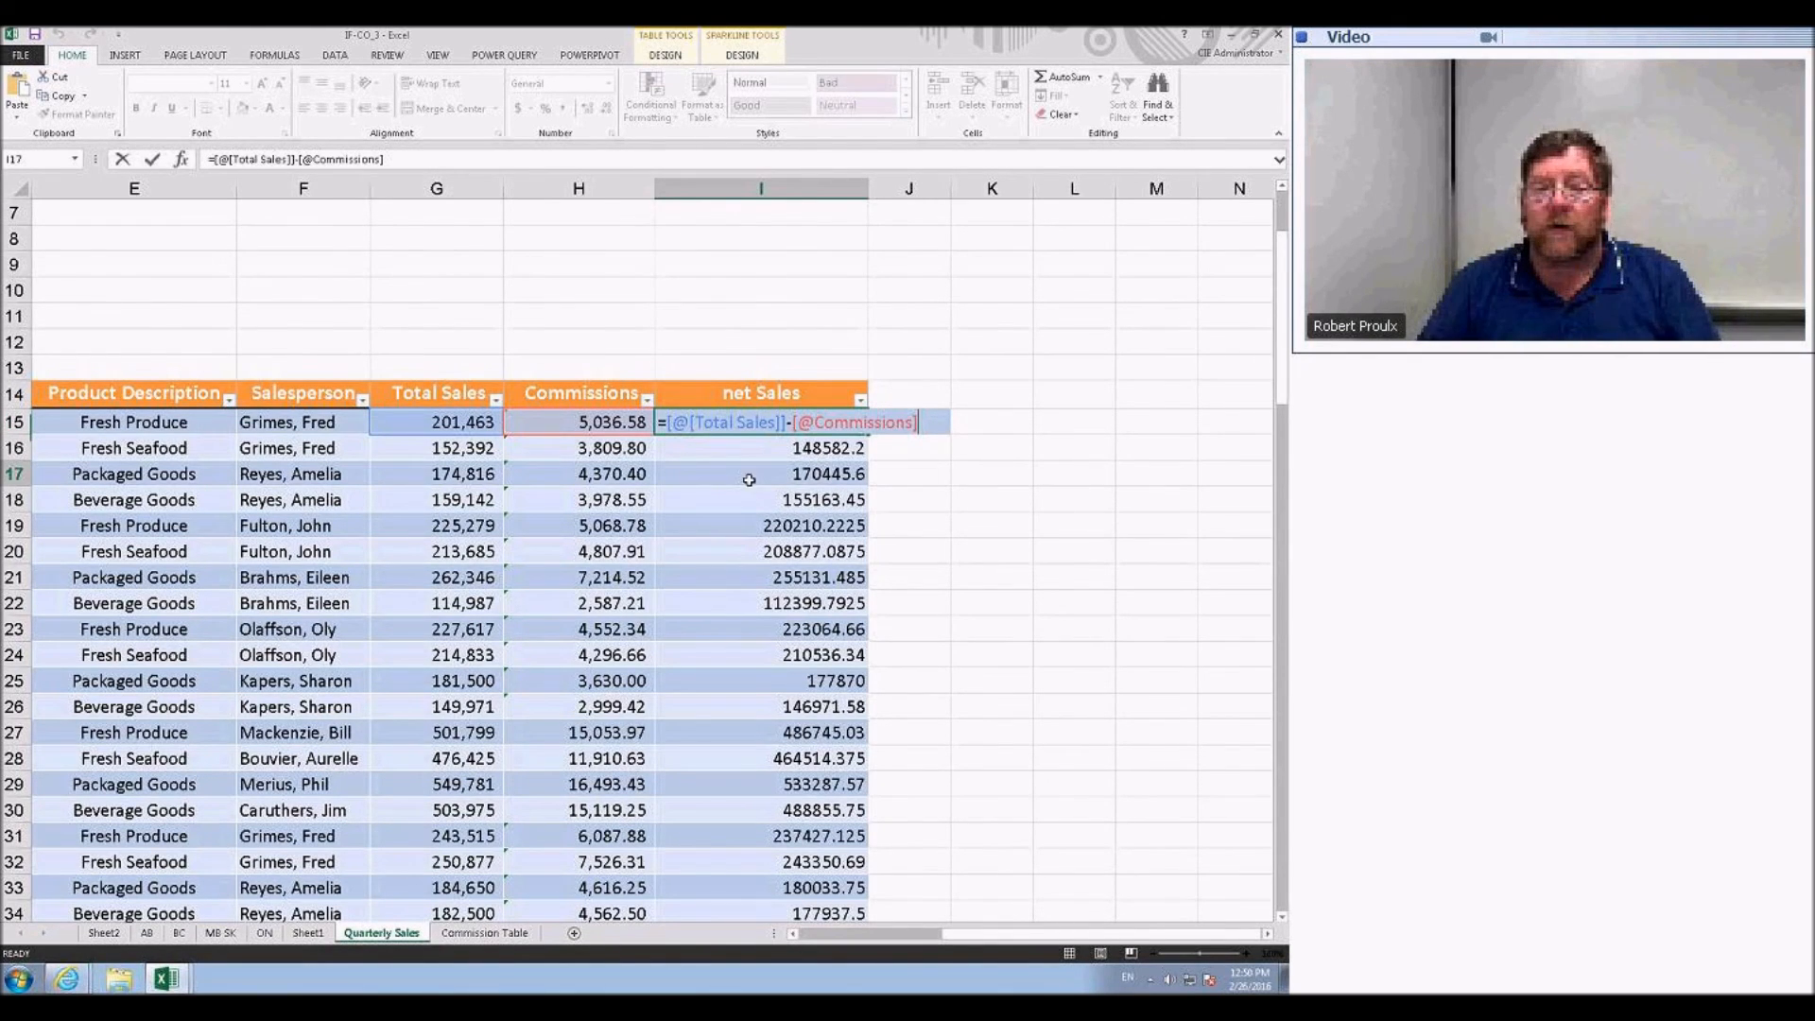
{"action": "left_click", "coordinate": [756, 434]}
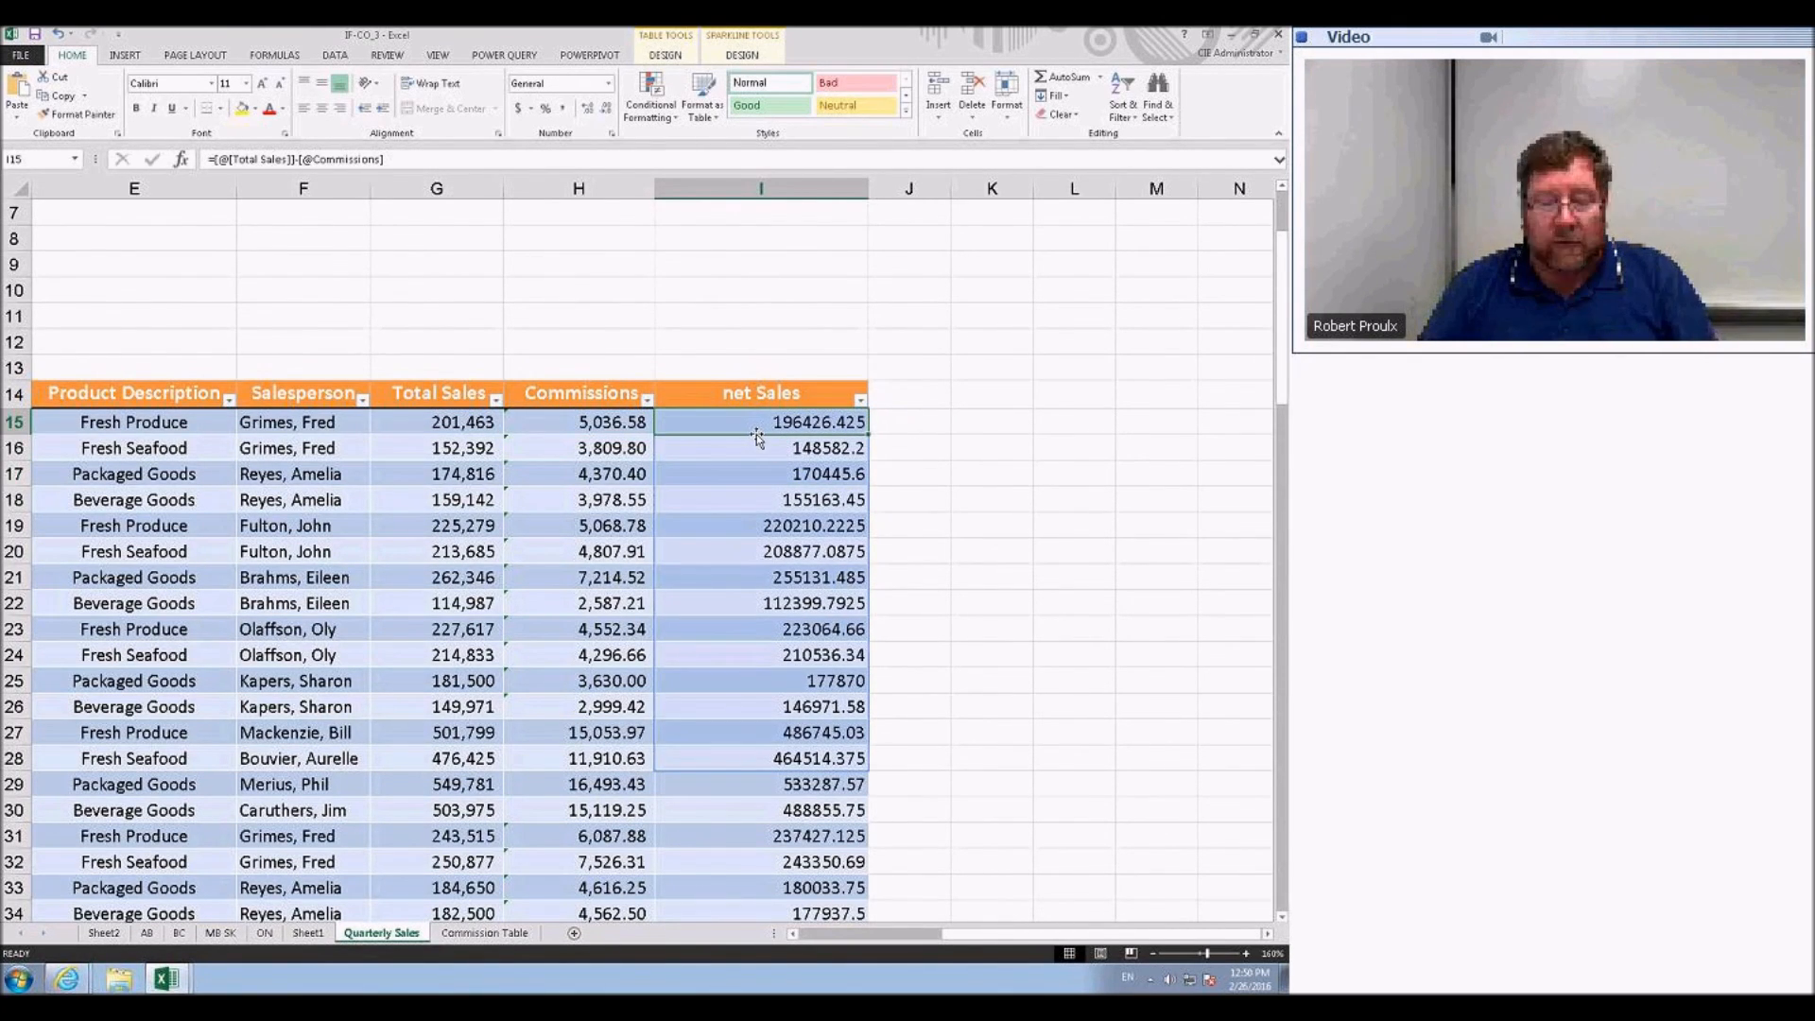
{"action": "key", "text": "F2"}
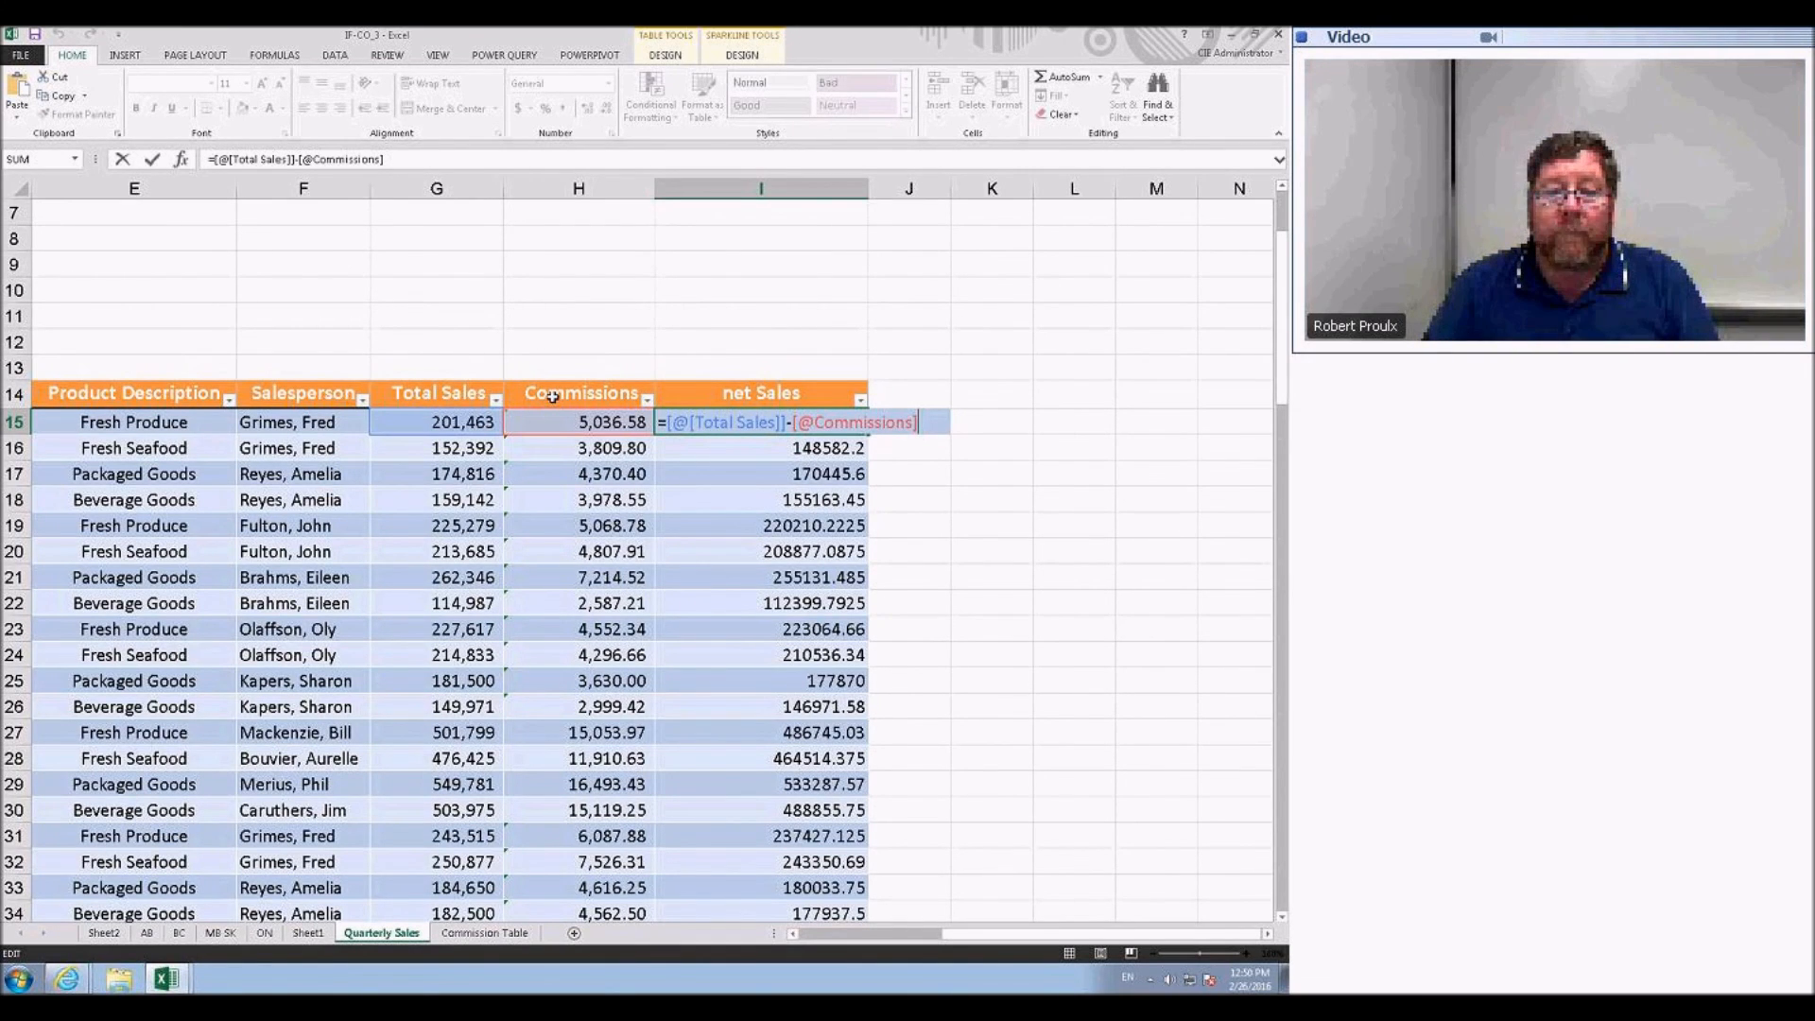
{"action": "key", "text": "Return"}
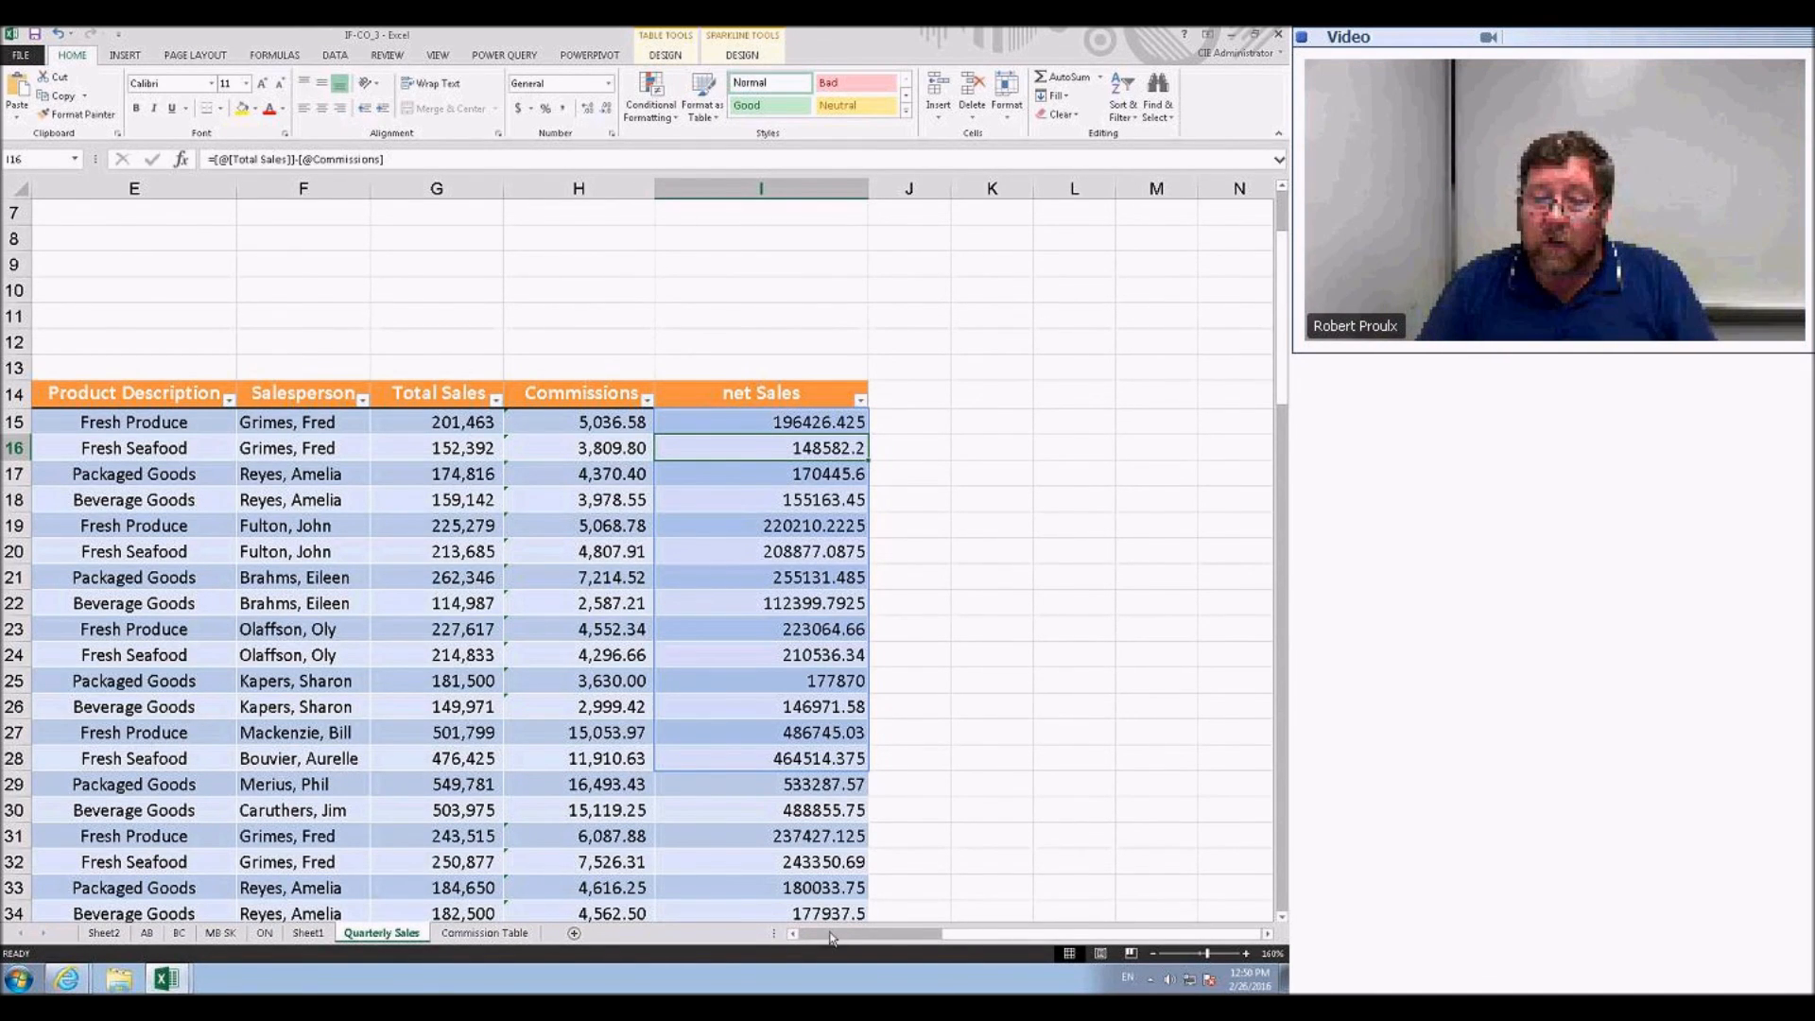
- Review the sparkline and table design options available for the net Sales column
{"action": "scroll", "coordinate": [827, 917], "scroll_direction": "left", "scroll_amount": 4}
{"action": "scroll", "coordinate": [564, 721], "scroll_direction": "down", "scroll_amount": 4, "text": "ctrl"}
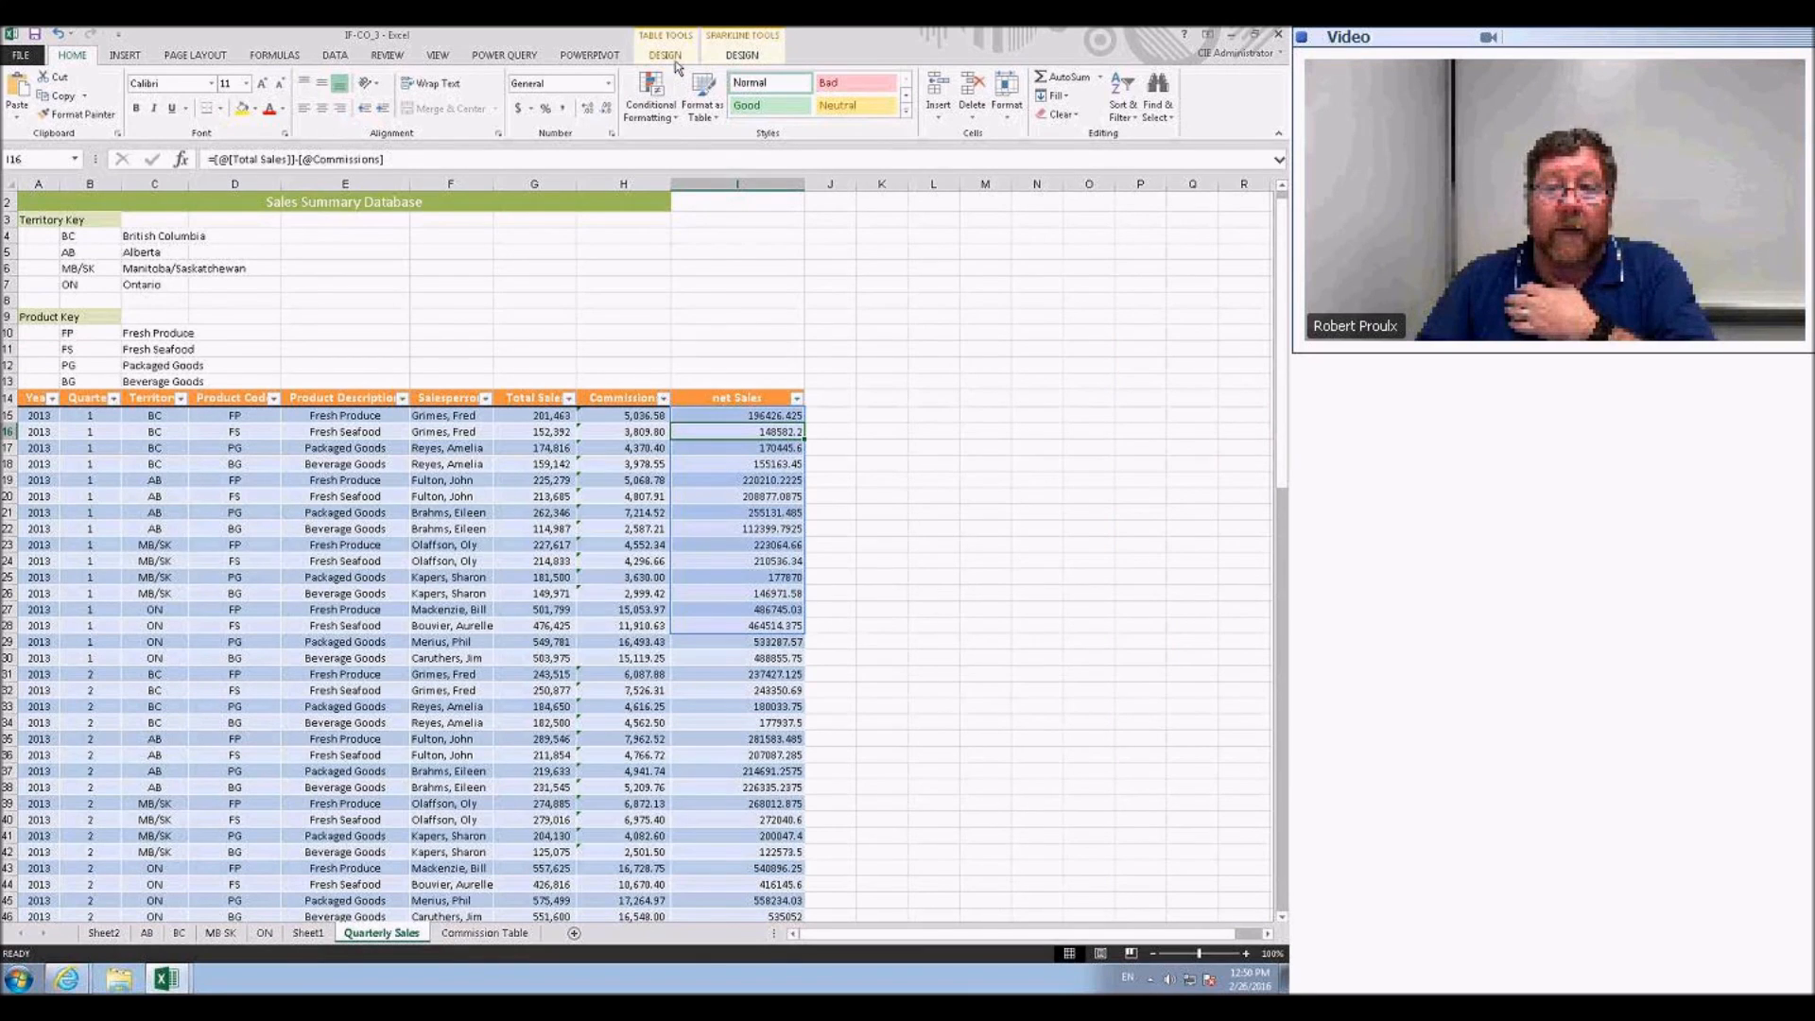
{"action": "left_click", "coordinate": [742, 55]}
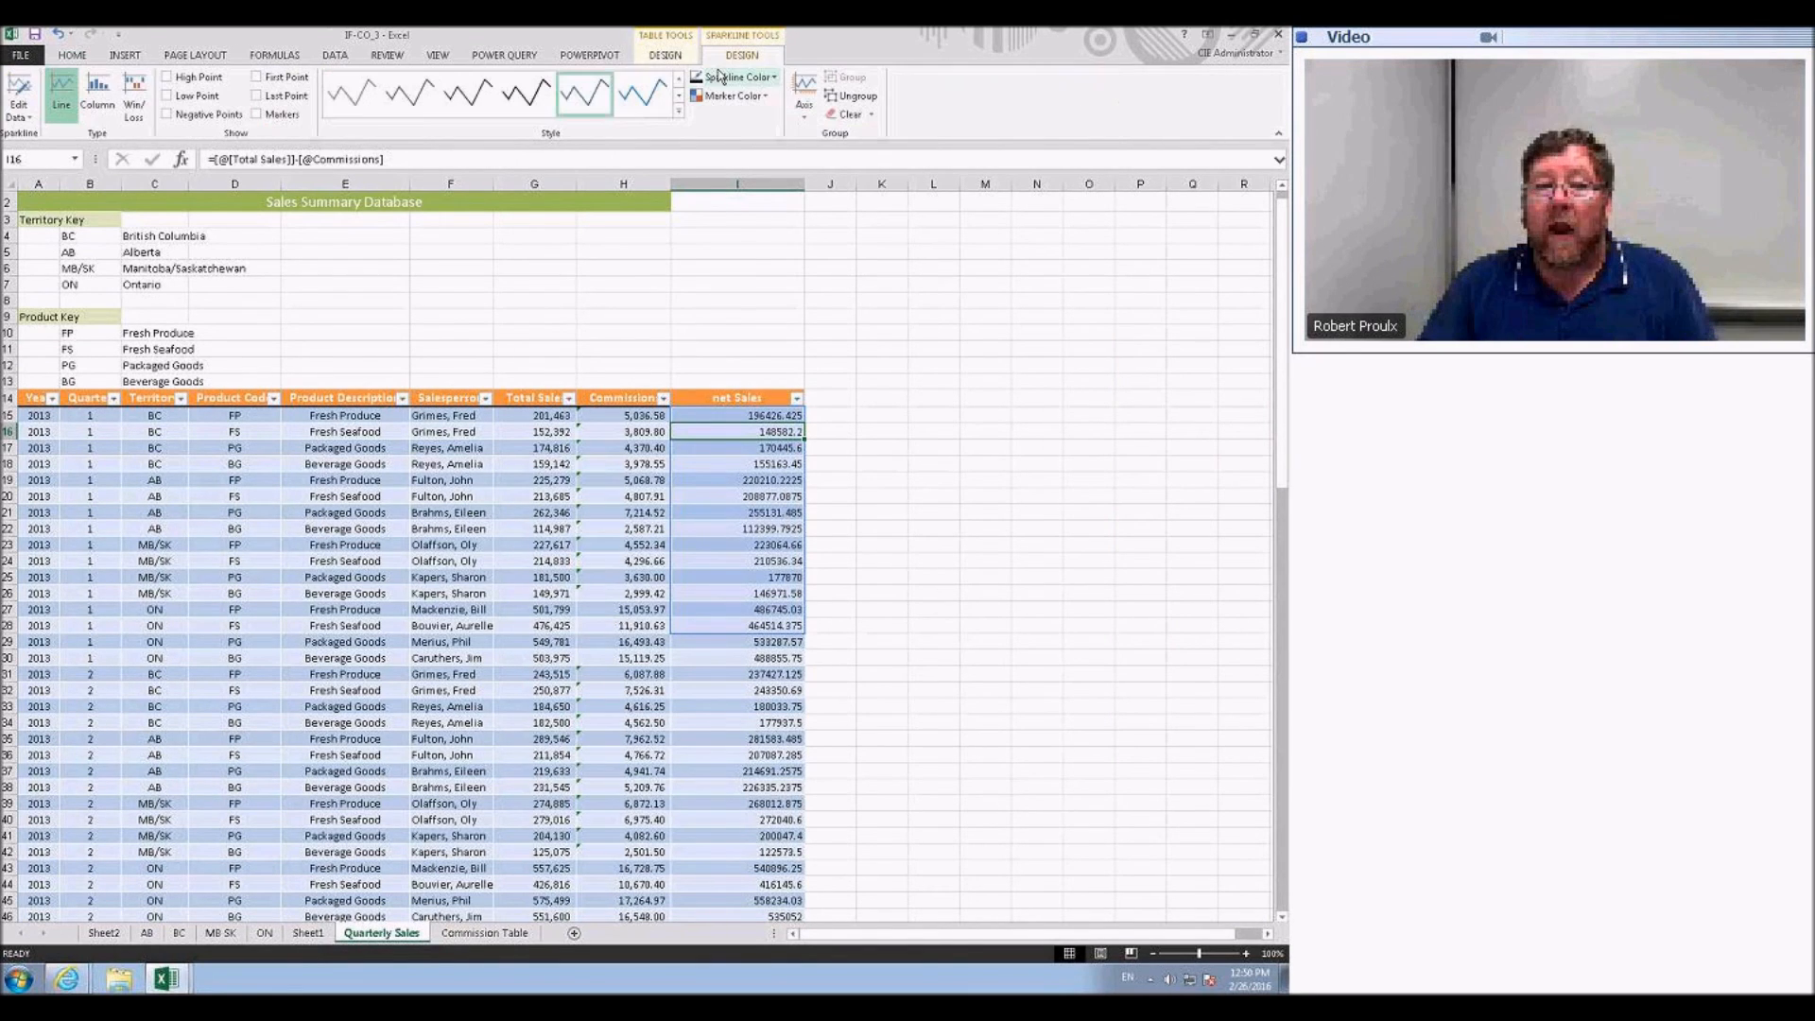
{"action": "left_click", "coordinate": [666, 55]}
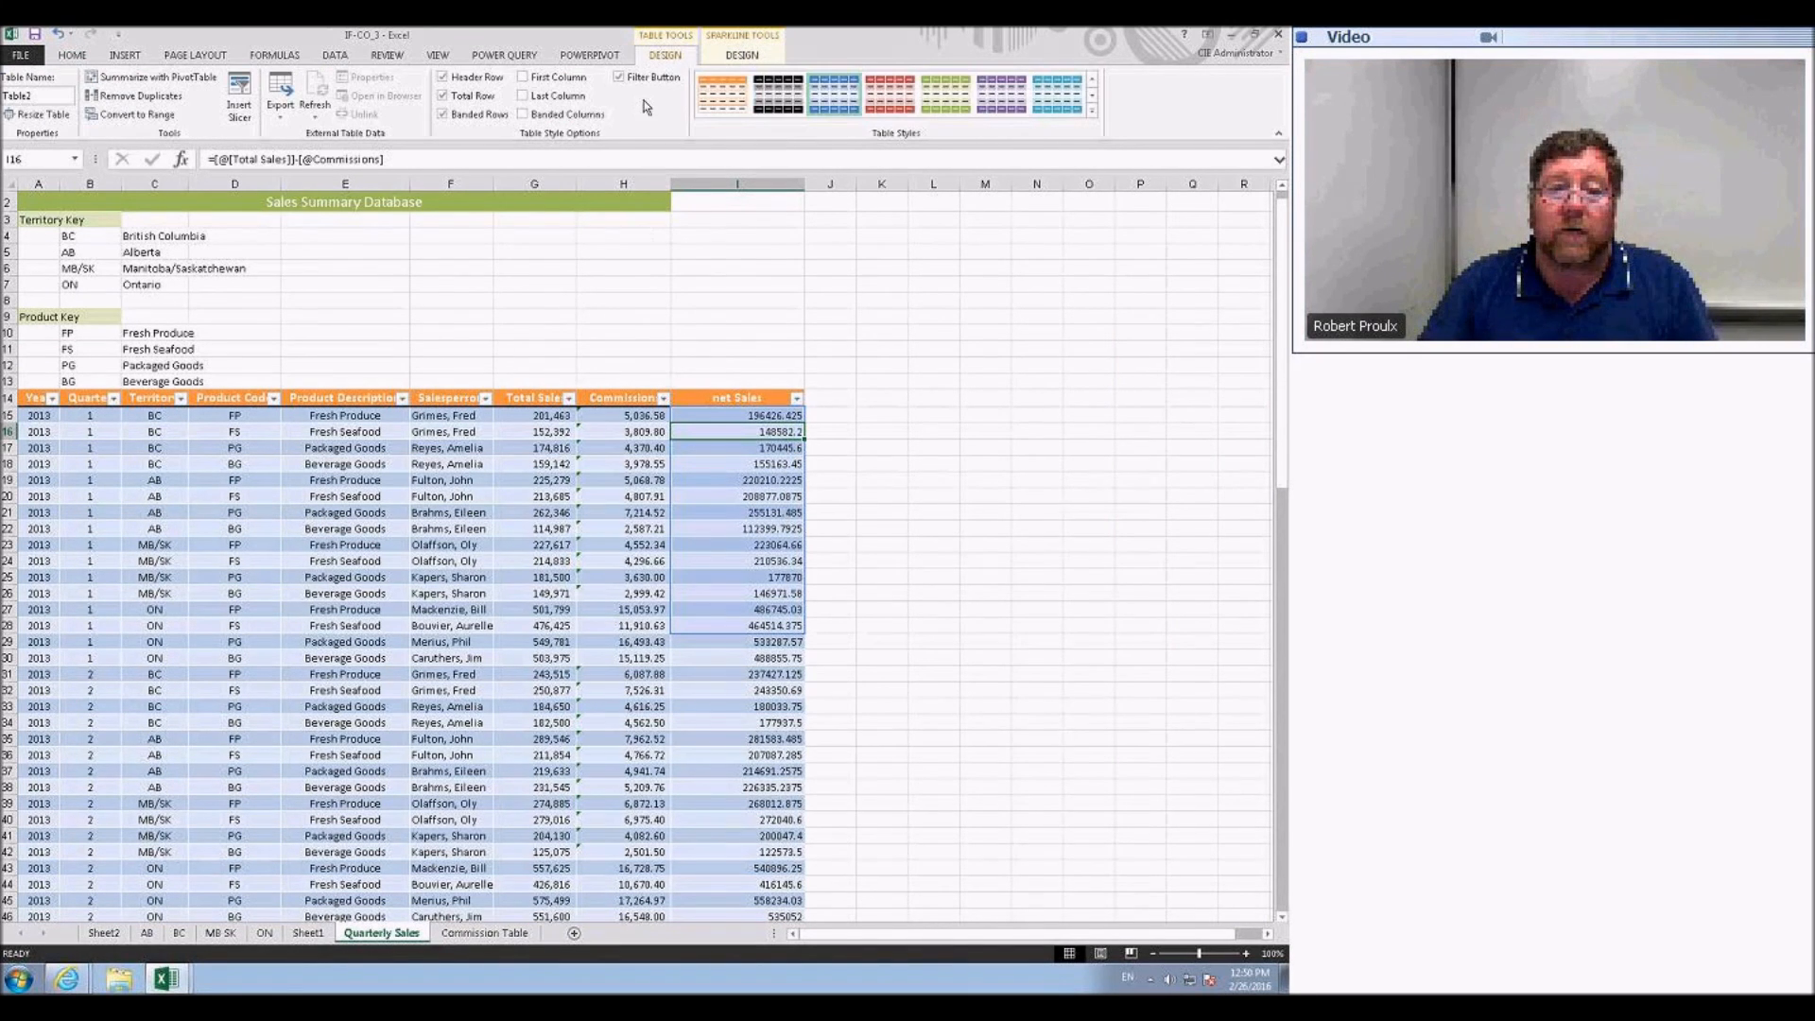
{"action": "left_click", "coordinate": [638, 300]}
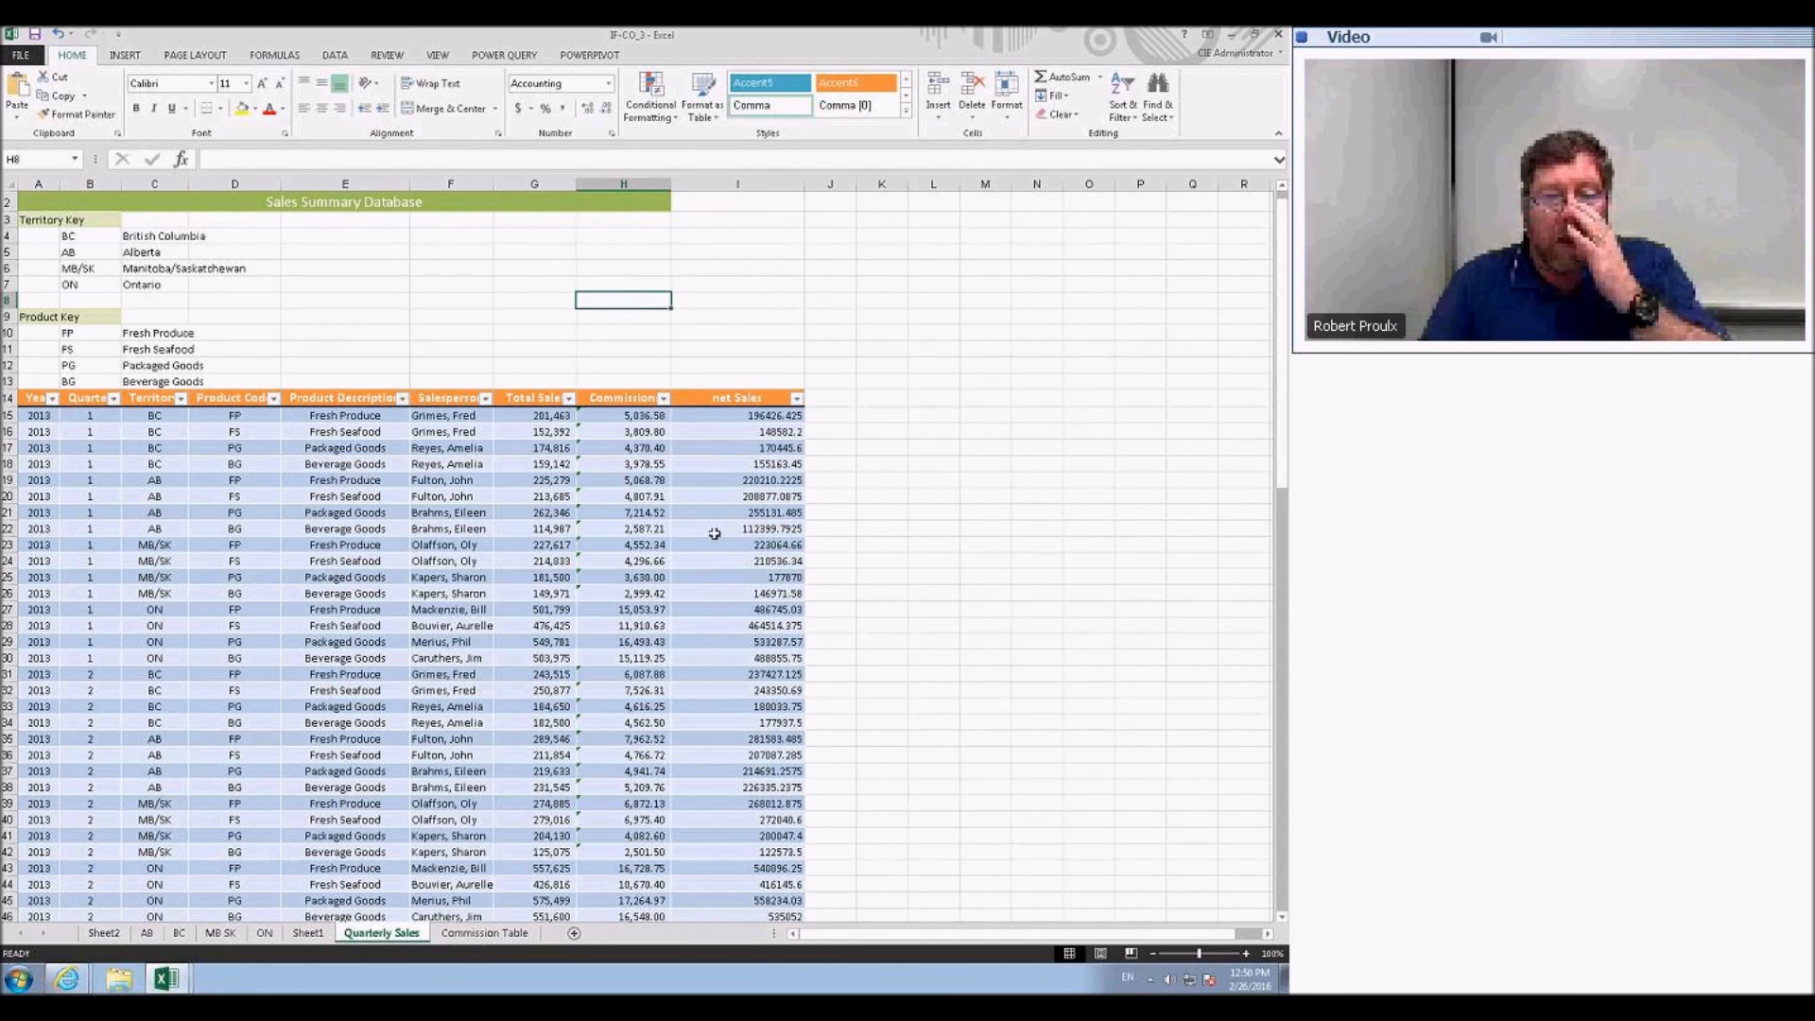
- Select the net Sales values in I15:I31 and start the Descriptive Statistics tool from Data Analysis
{"action": "left_click_drag", "start_coordinate": [741, 419], "coordinate": [747, 674]}
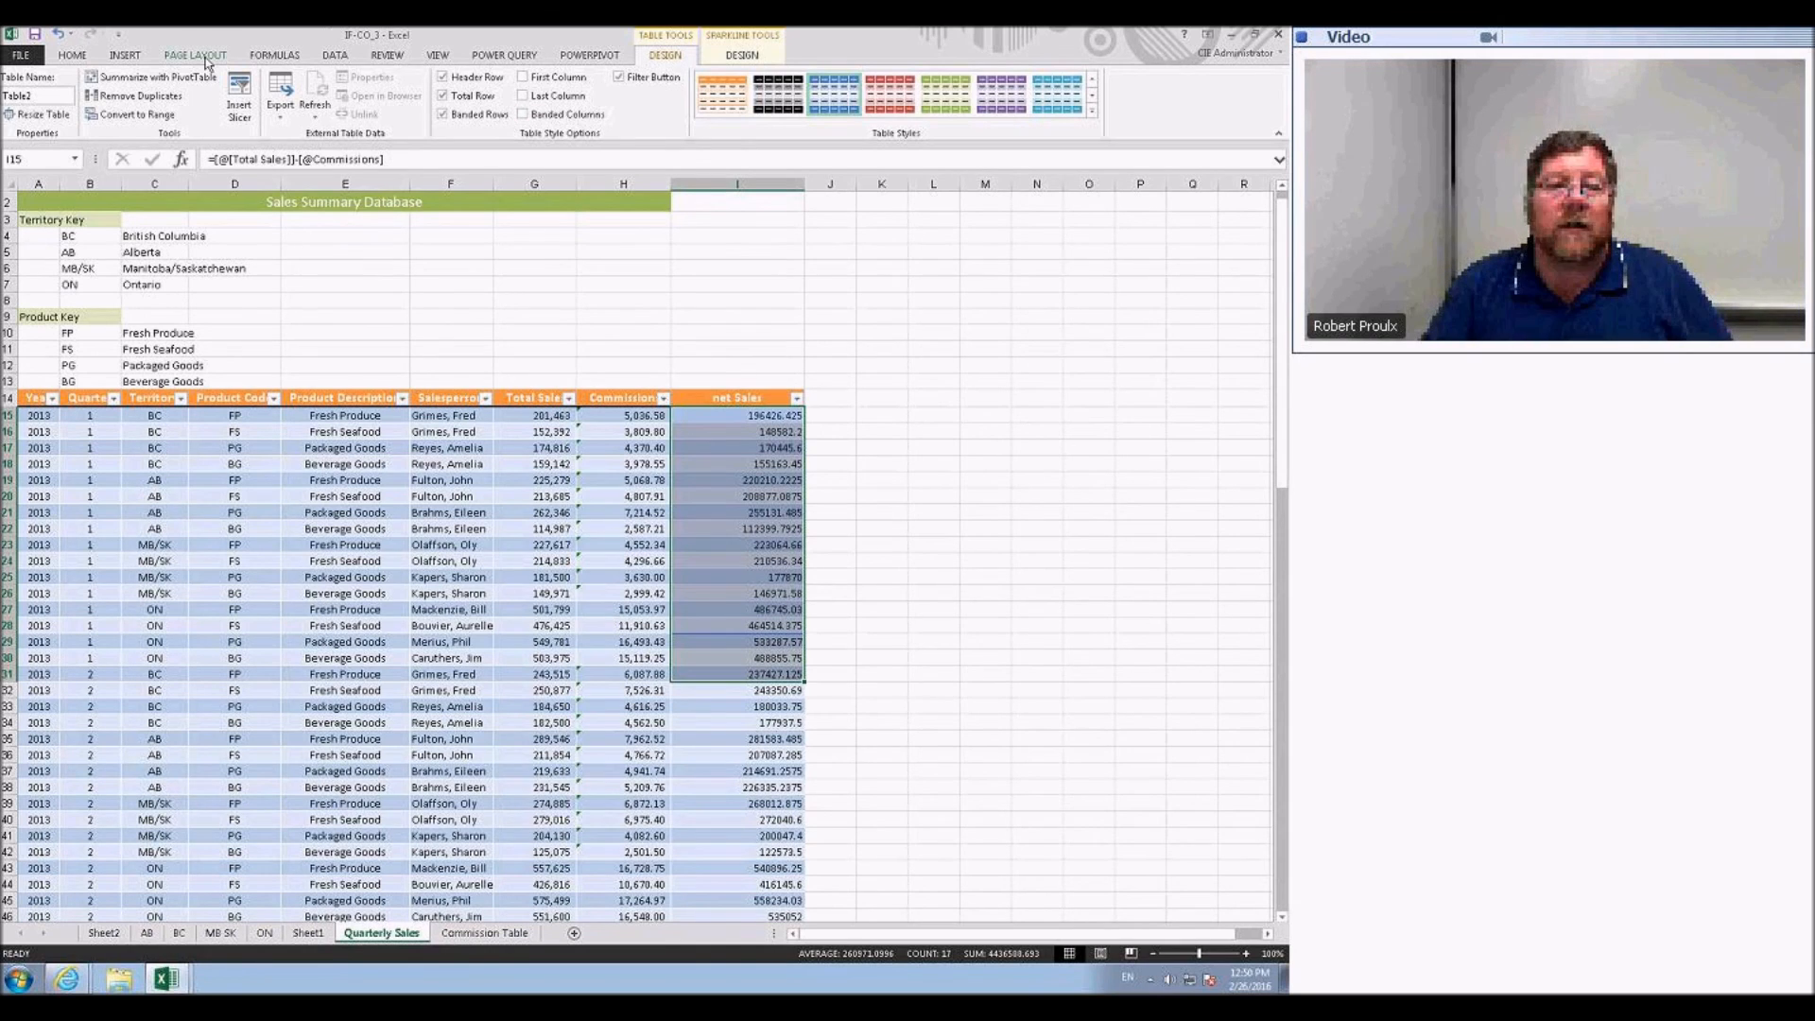
{"action": "left_click", "coordinate": [335, 54]}
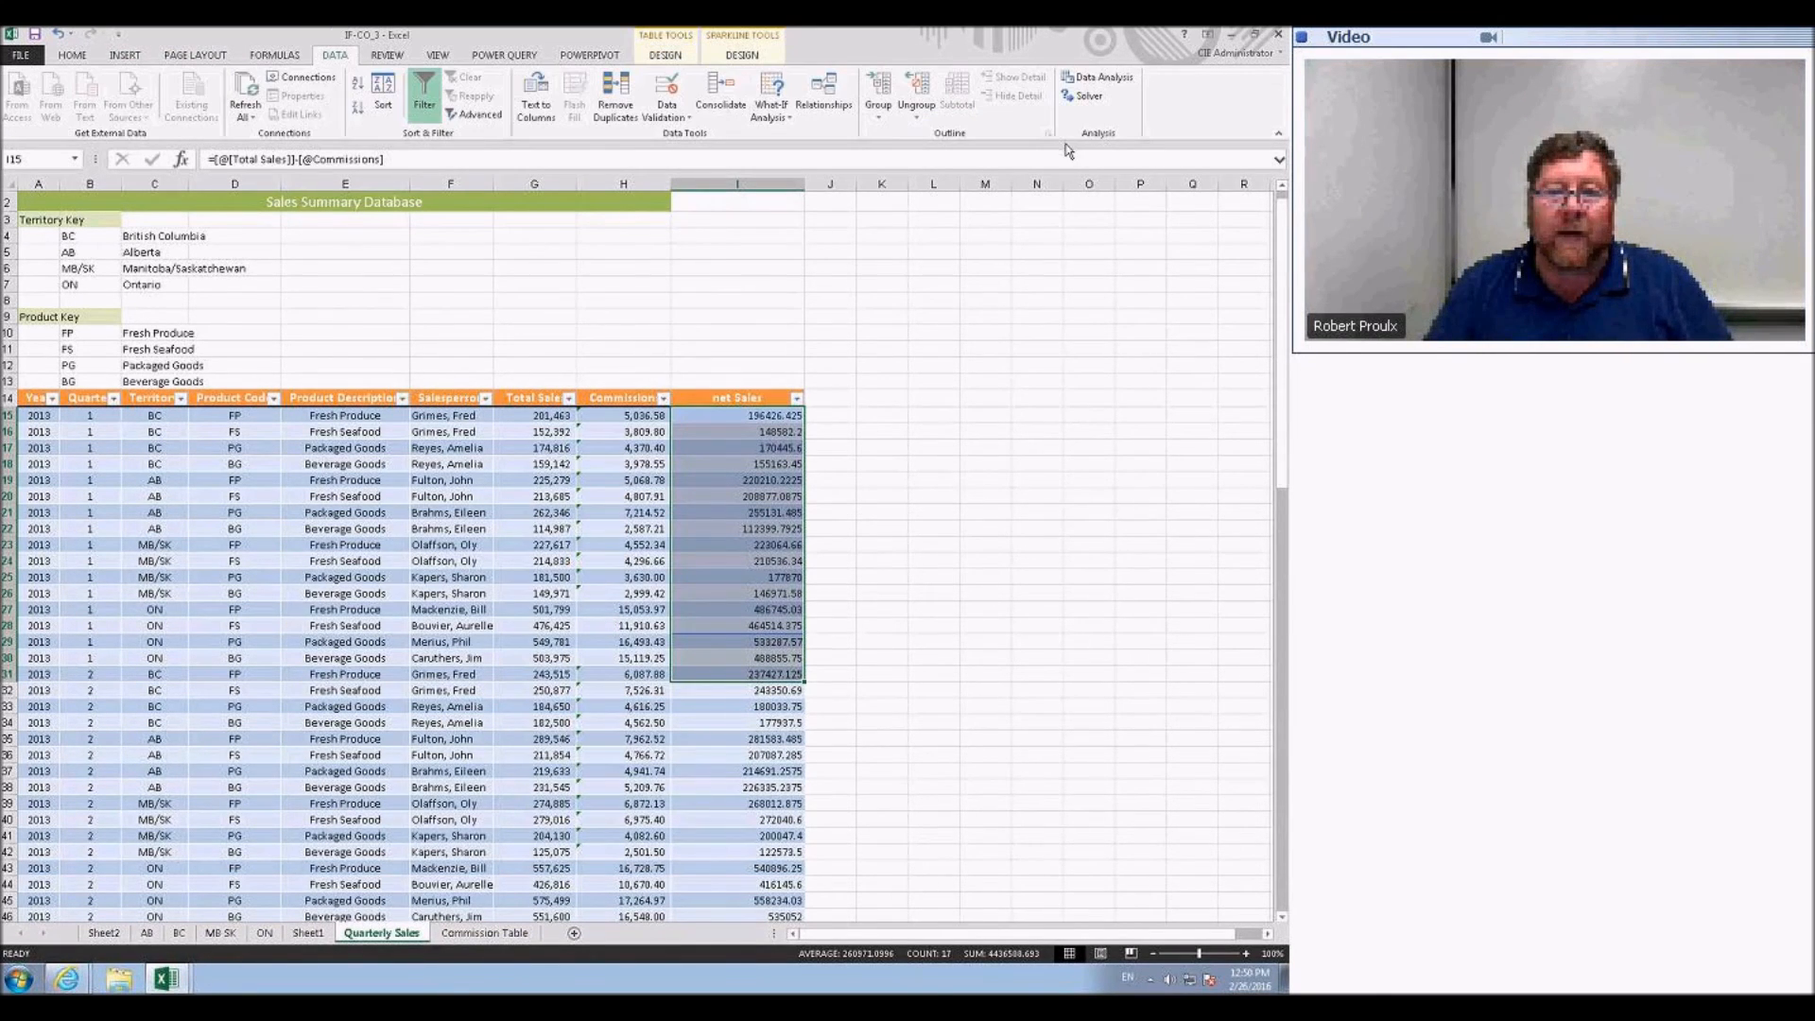
{"action": "left_click", "coordinate": [1096, 77]}
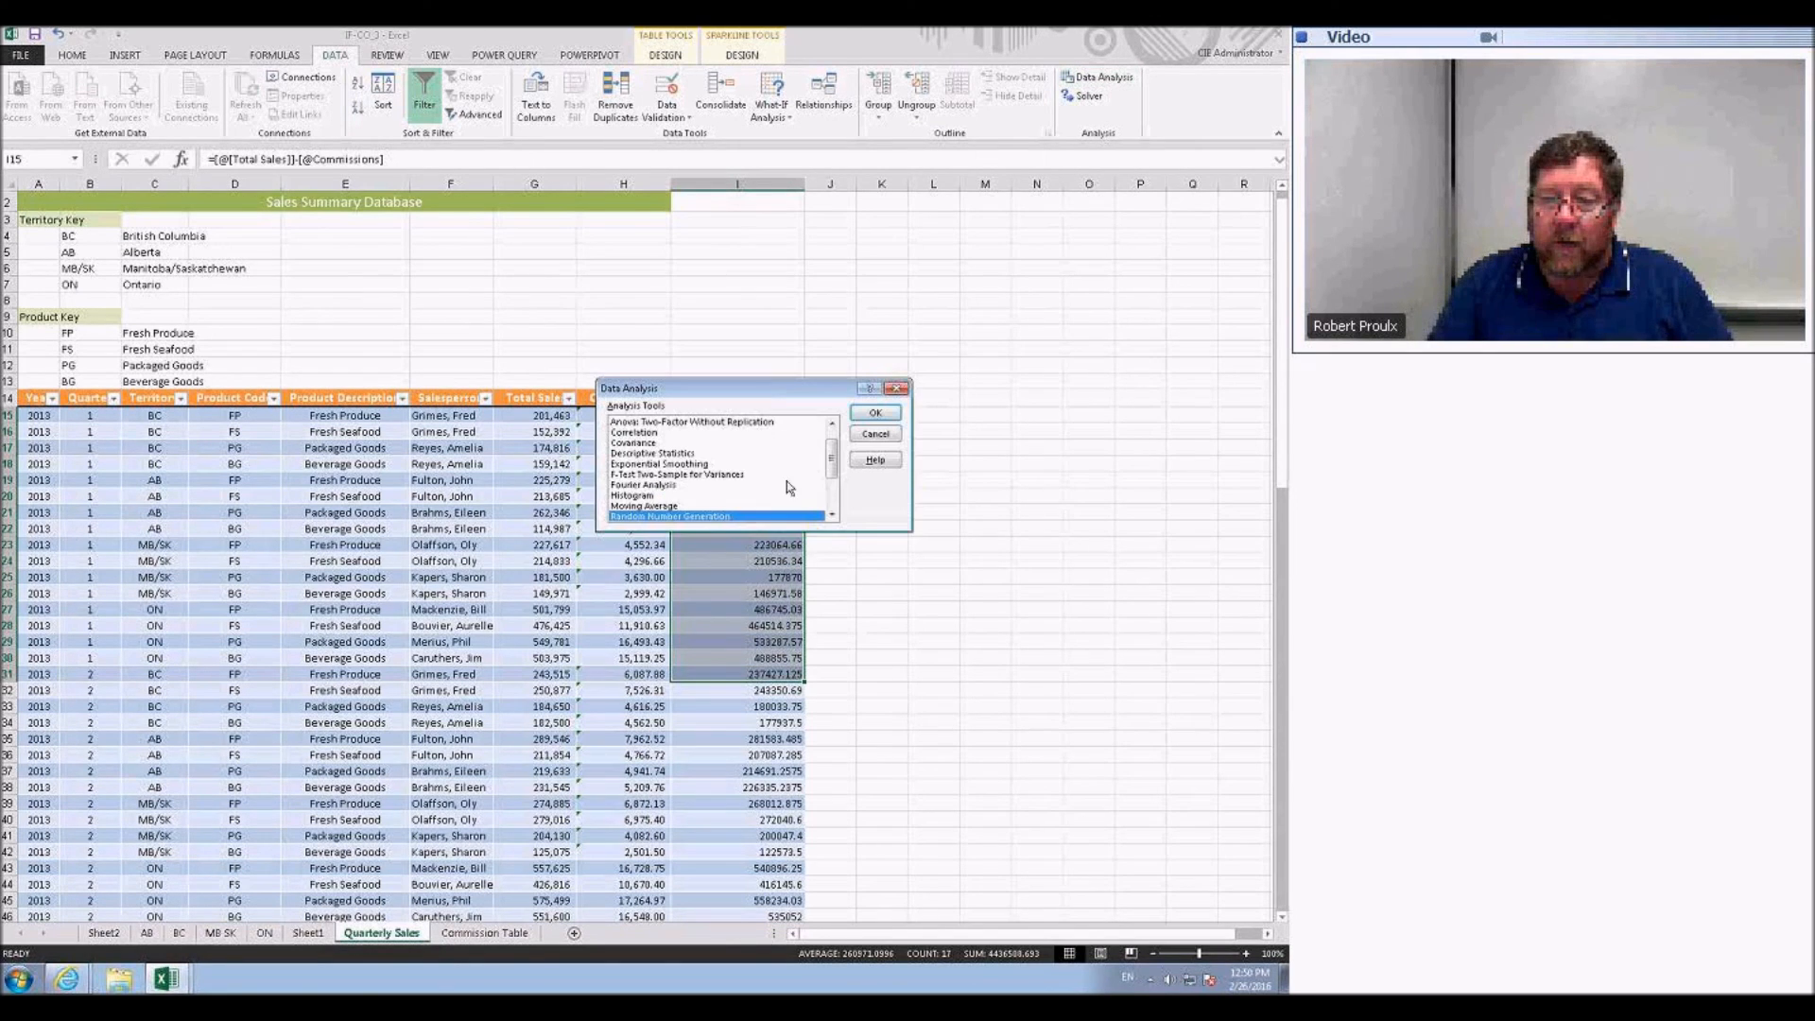
{"action": "left_click_drag", "start_coordinate": [764, 393], "coordinate": [762, 259]}
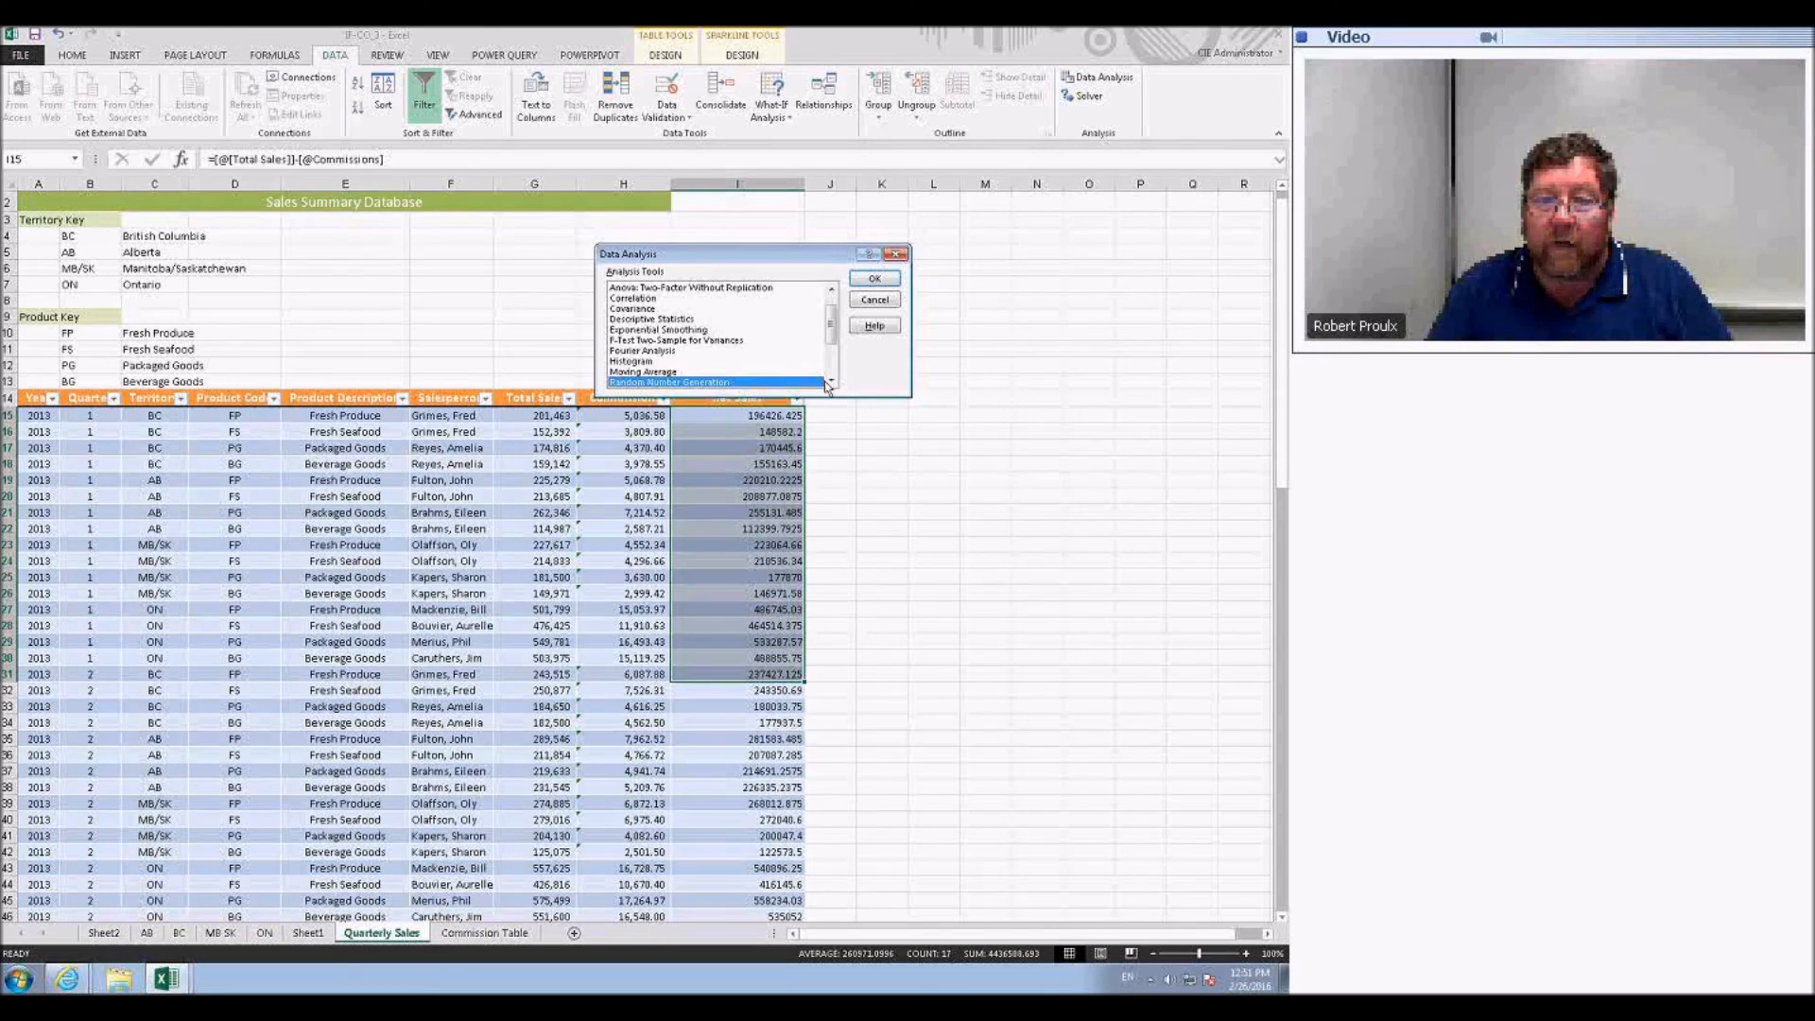
{"action": "scroll", "coordinate": [836, 345], "scroll_direction": "down", "scroll_amount": 3}
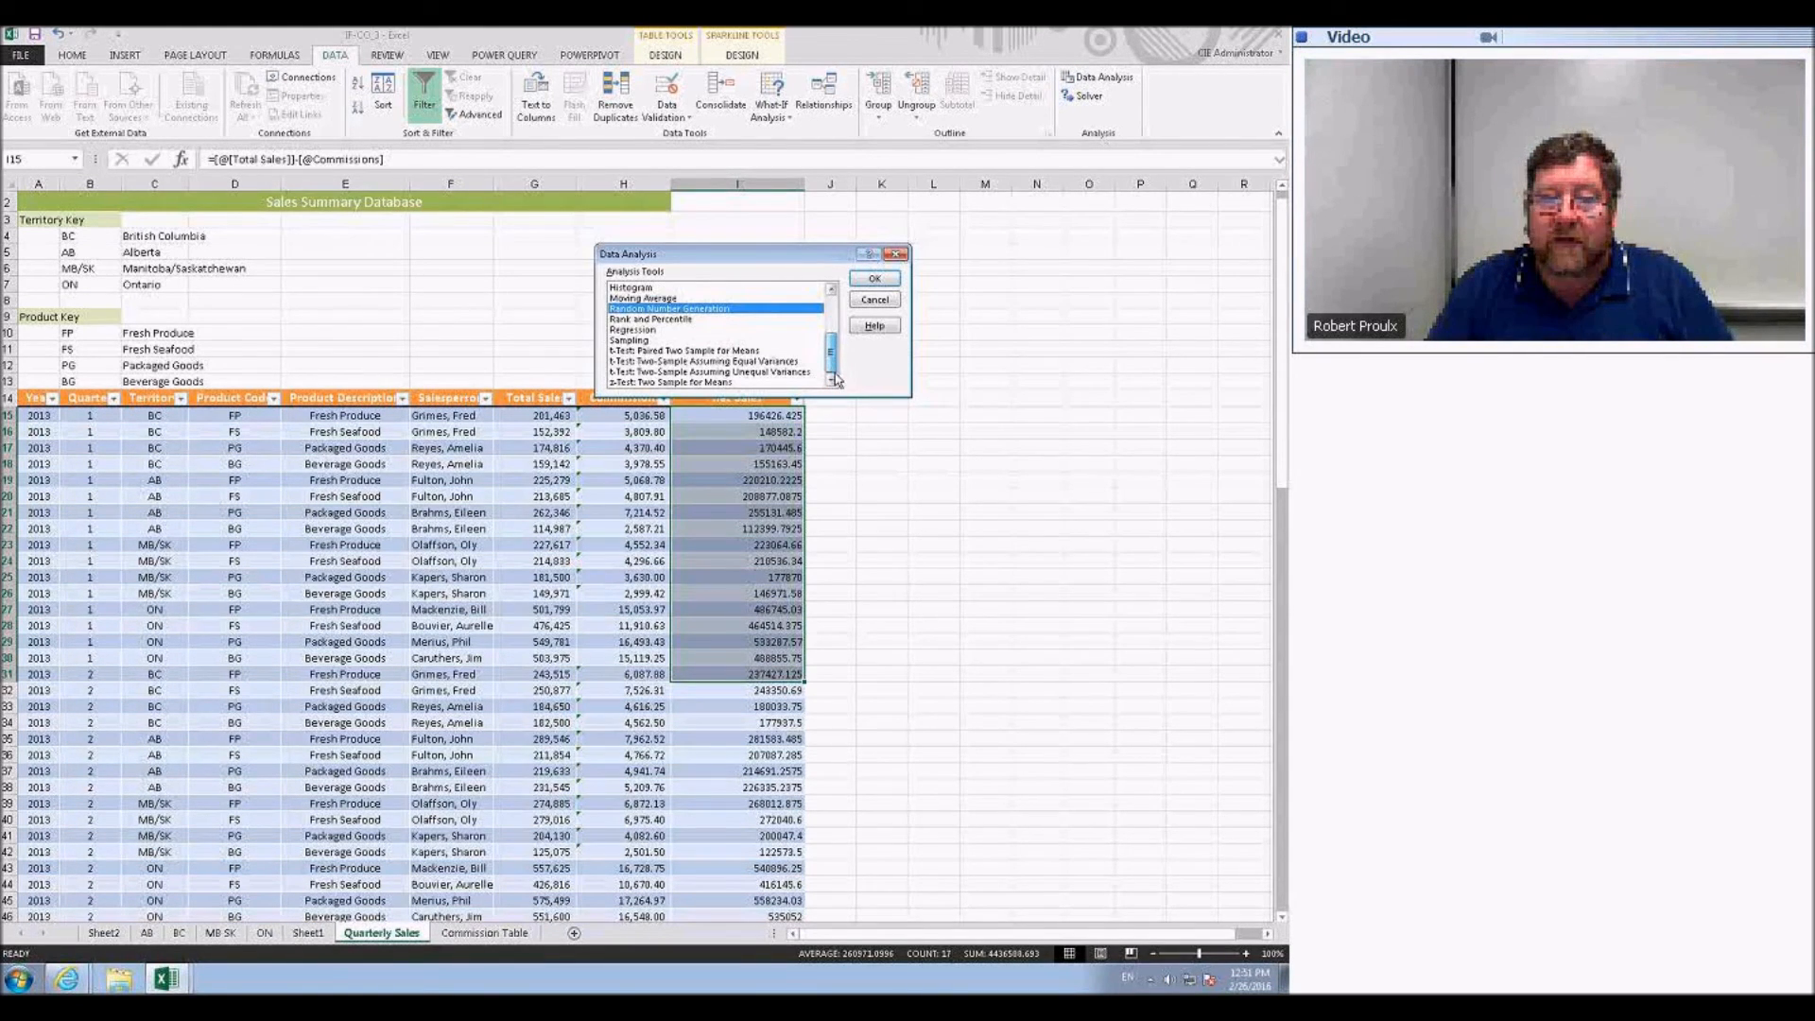
{"action": "scroll", "coordinate": [836, 364], "scroll_direction": "up", "scroll_amount": 2}
{"action": "scroll", "coordinate": [836, 349], "scroll_direction": "up", "scroll_amount": 1}
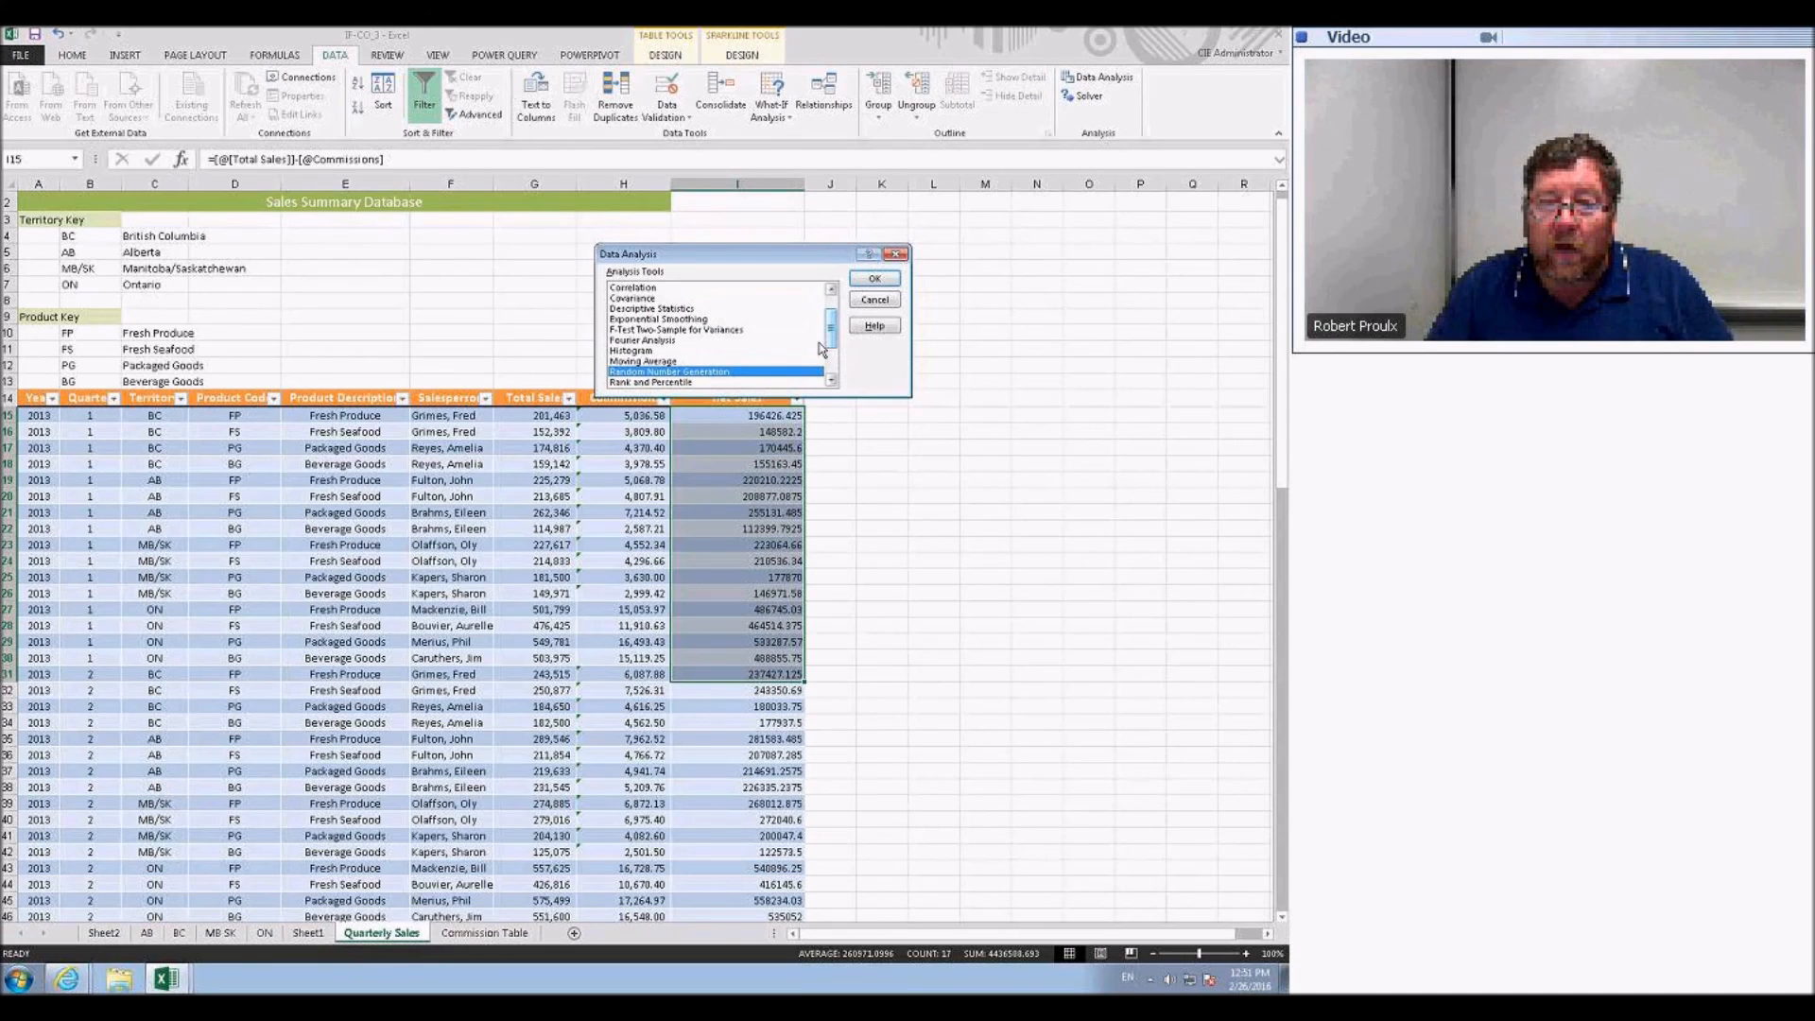
{"action": "left_click", "coordinate": [666, 309]}
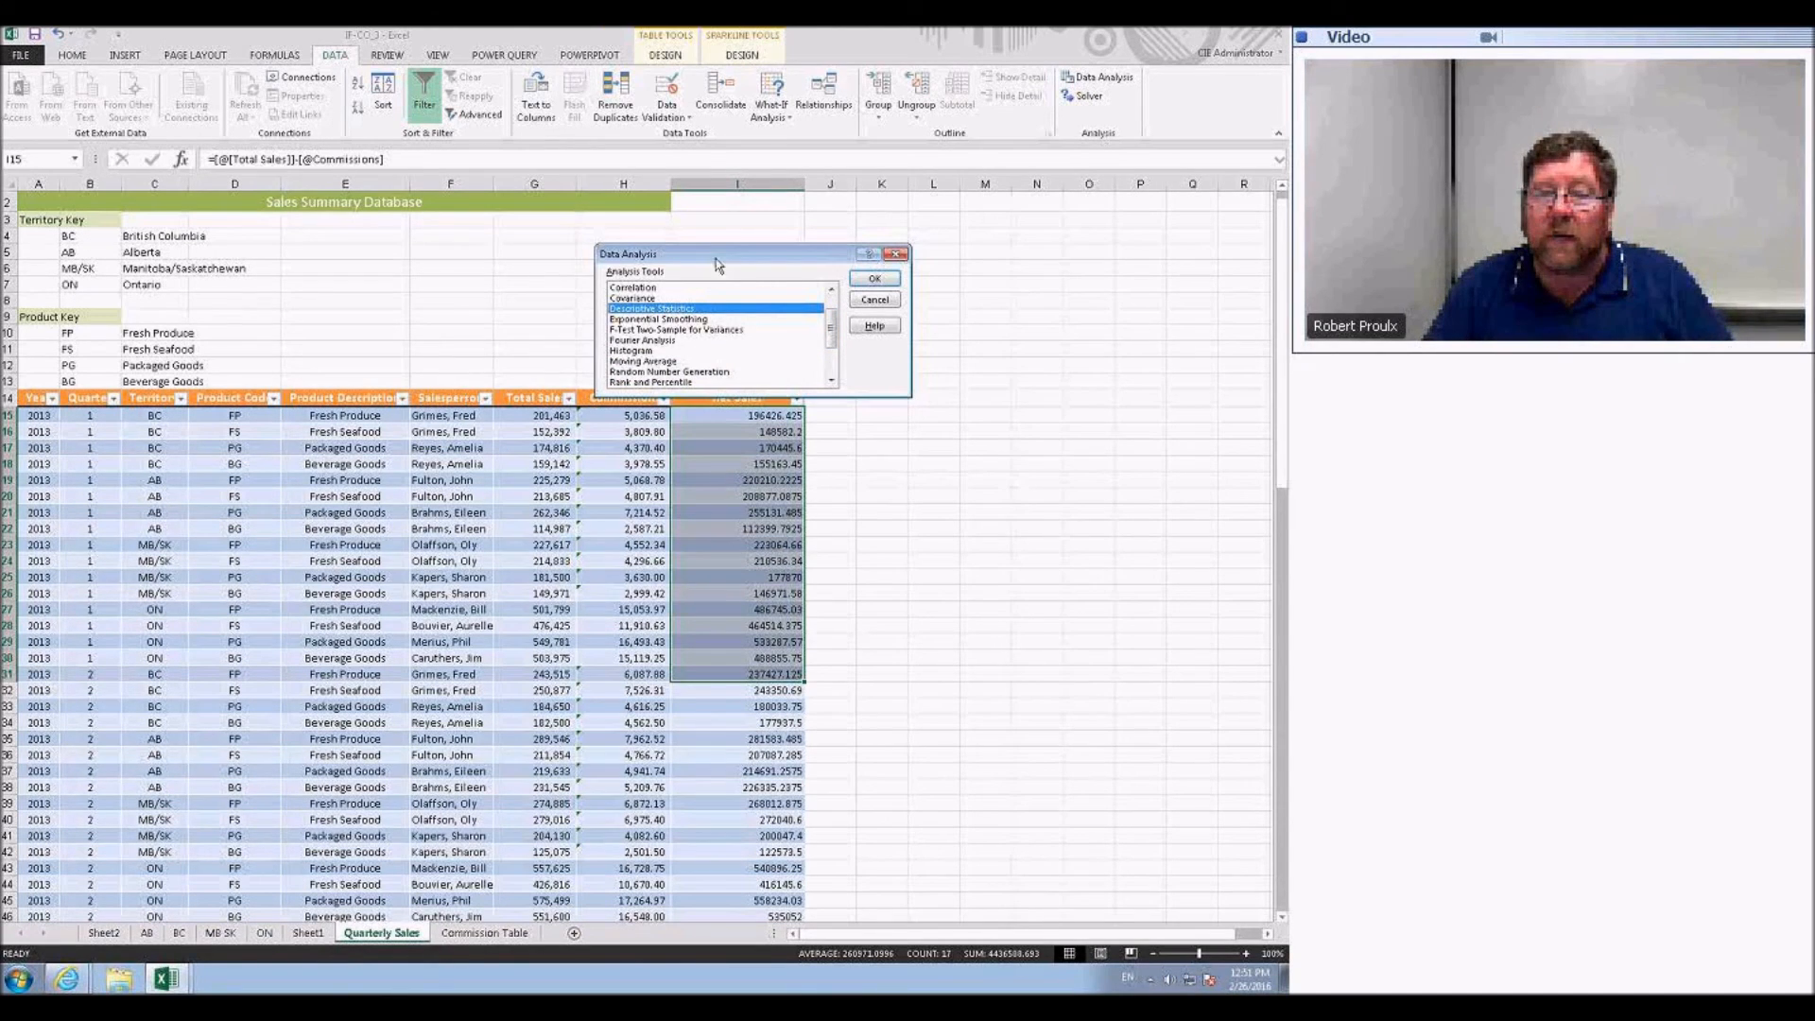
{"action": "left_click_drag", "start_coordinate": [717, 259], "coordinate": [654, 222]}
{"action": "left_click", "coordinate": [812, 242]}
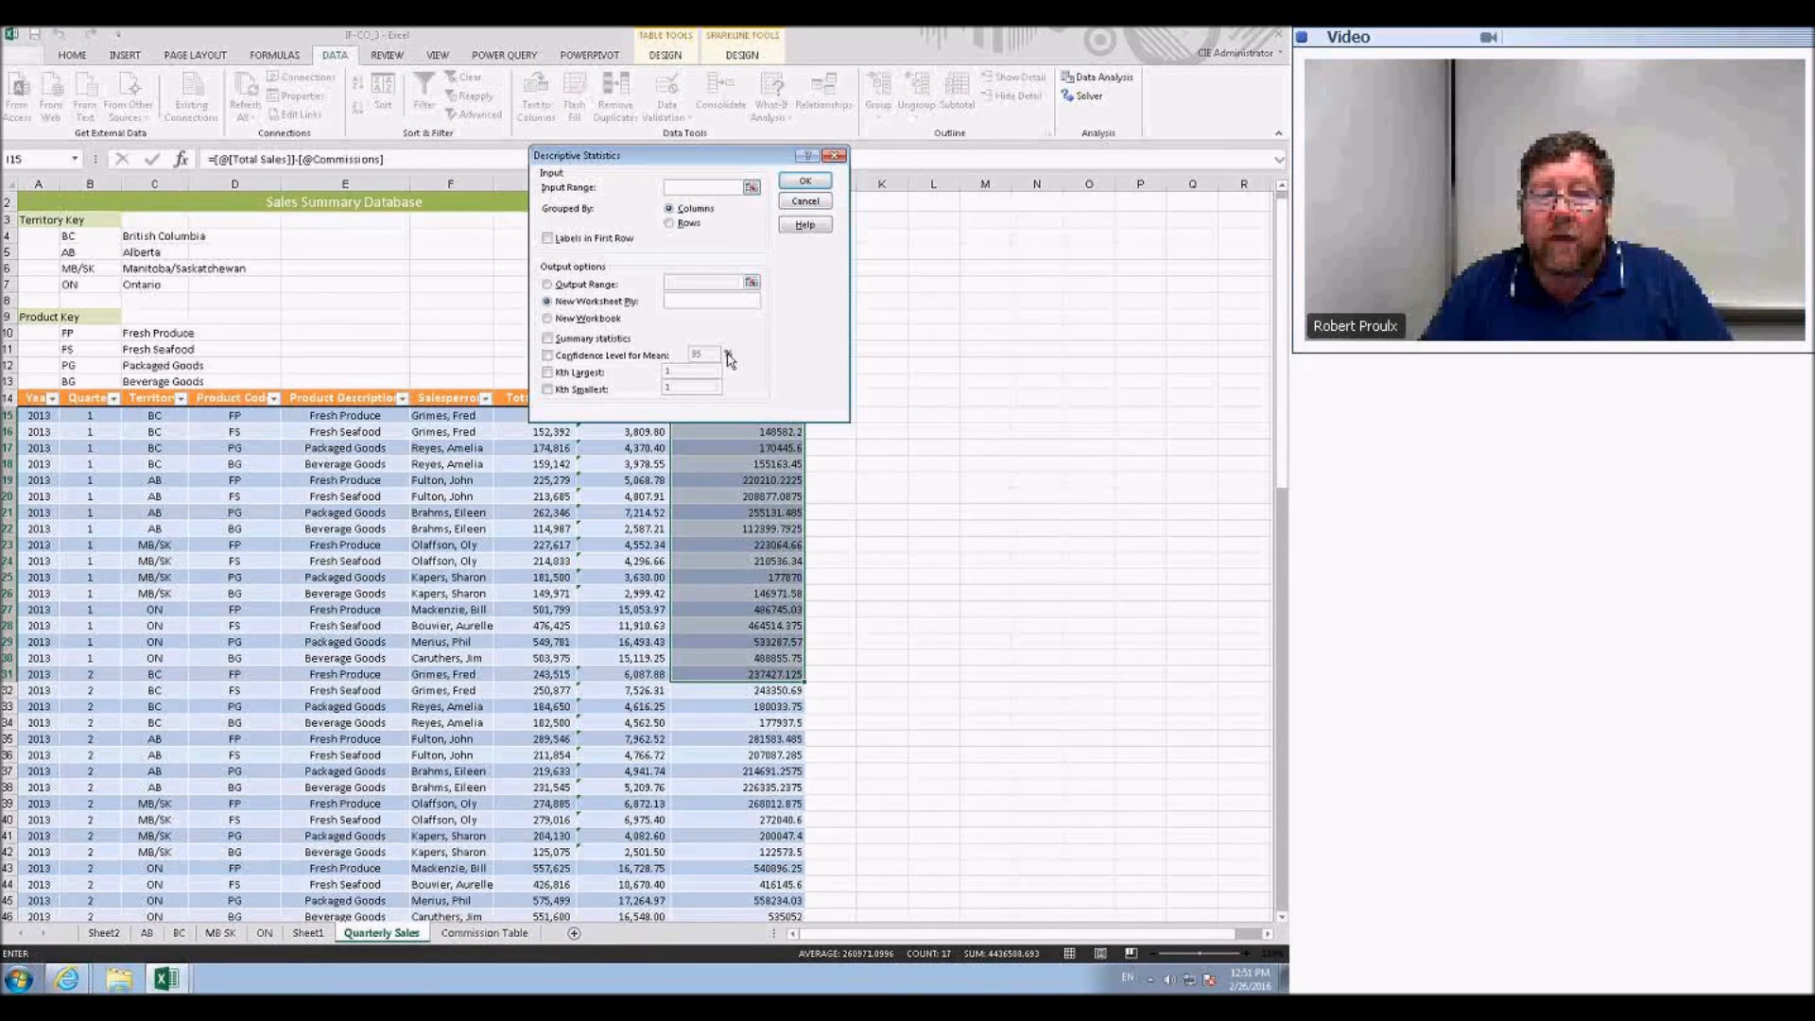
- Set the Descriptive Statistics input range to I14:I31 and mark the first row as labels
{"action": "left_click_drag", "start_coordinate": [733, 162], "coordinate": [1034, 210]}
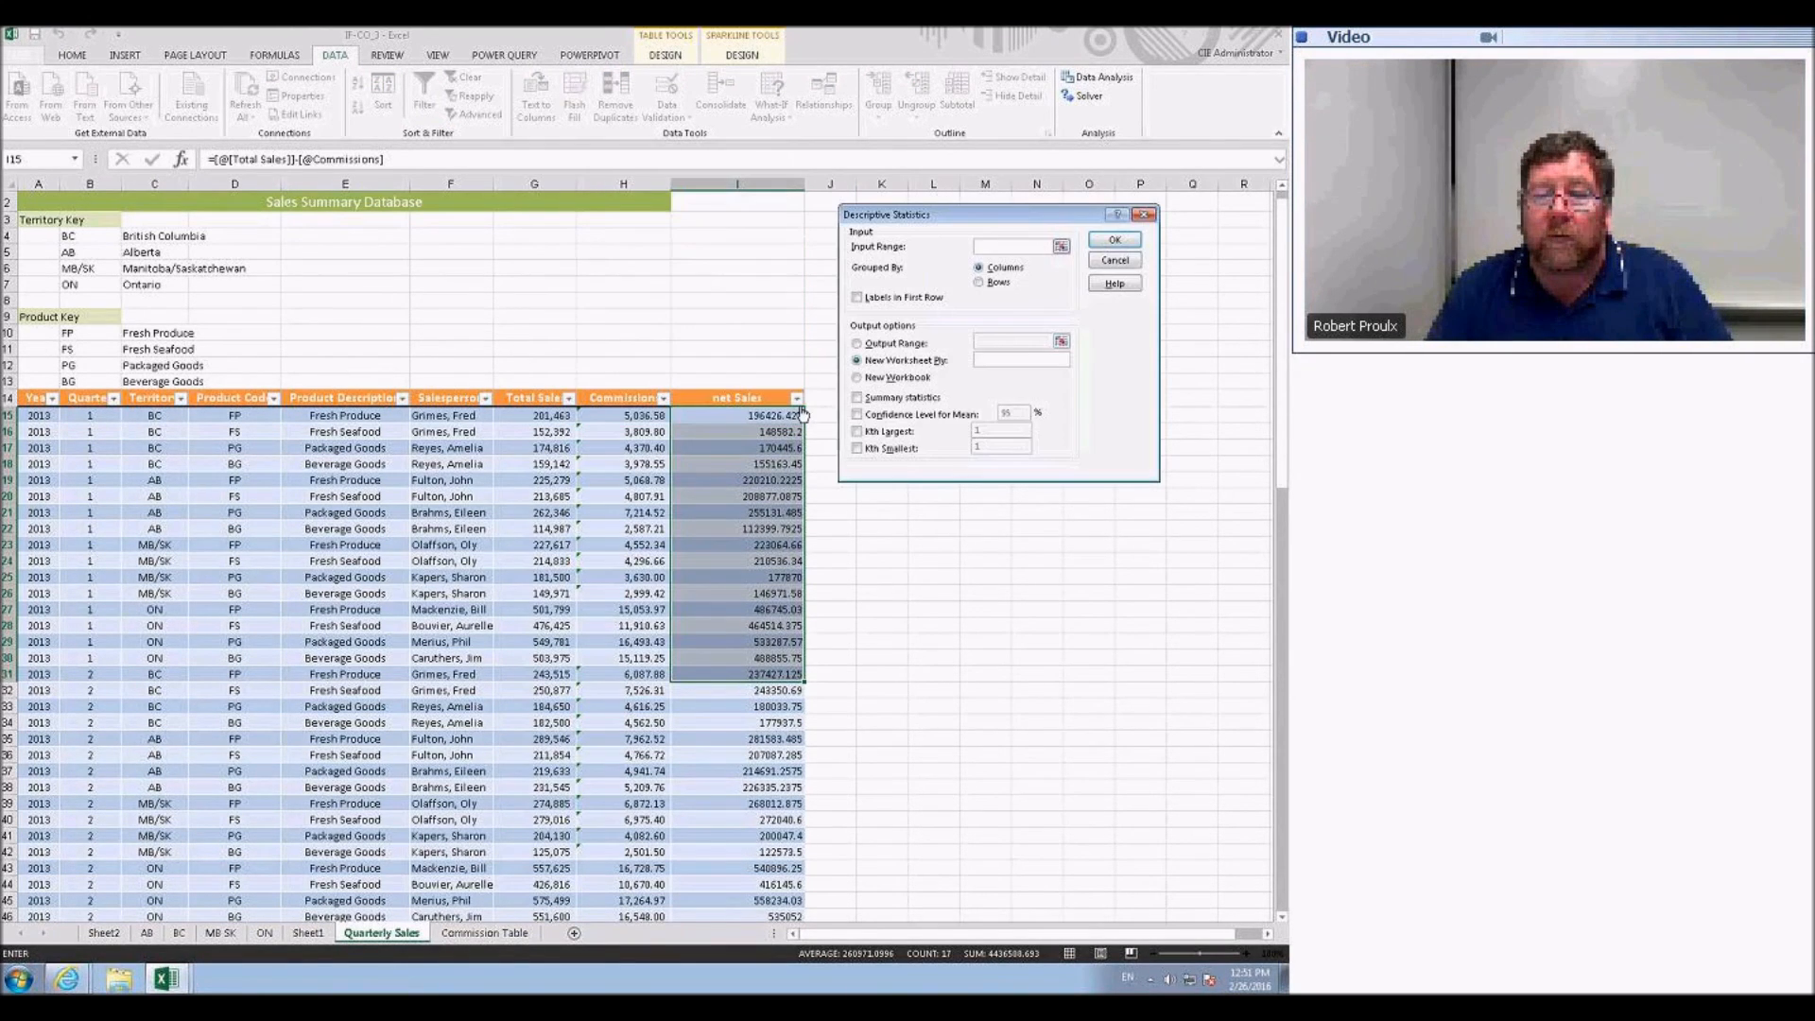
{"action": "left_click_drag", "start_coordinate": [763, 413], "coordinate": [743, 677]}
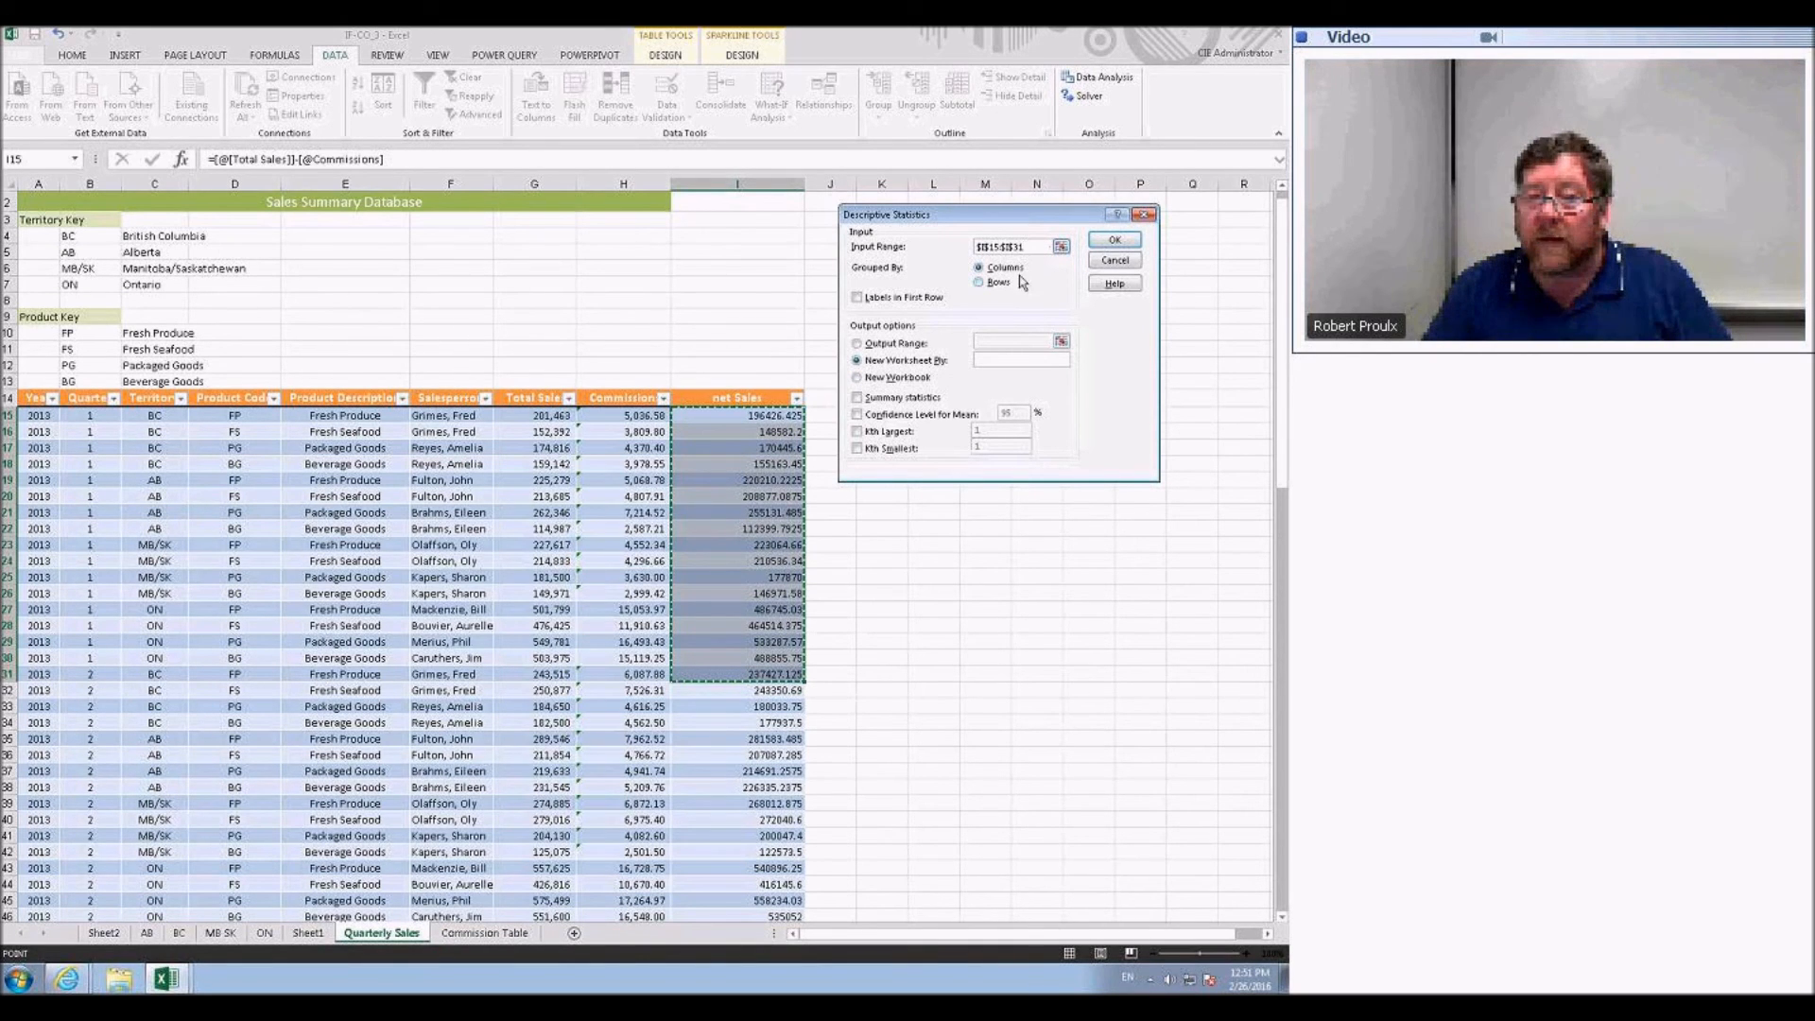
{"action": "left_click_drag", "start_coordinate": [1031, 248], "coordinate": [998, 248]}
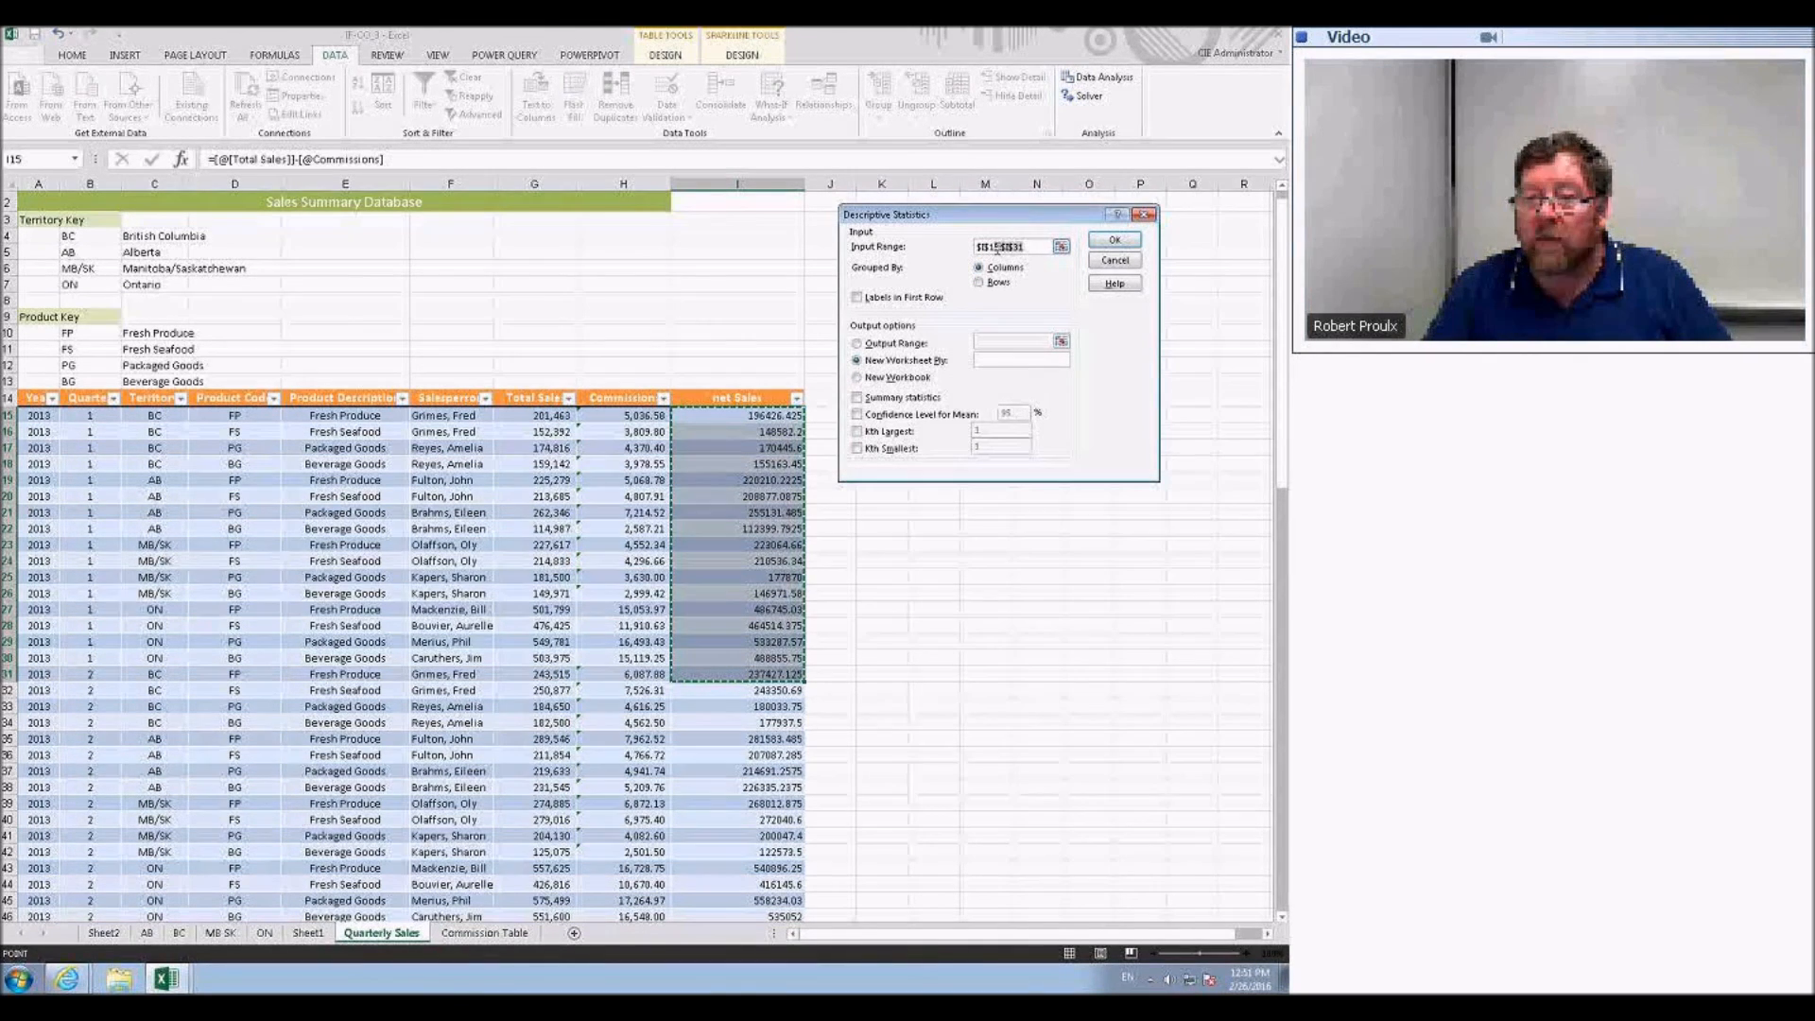
{"action": "left_click_drag", "start_coordinate": [747, 397], "coordinate": [822, 681]}
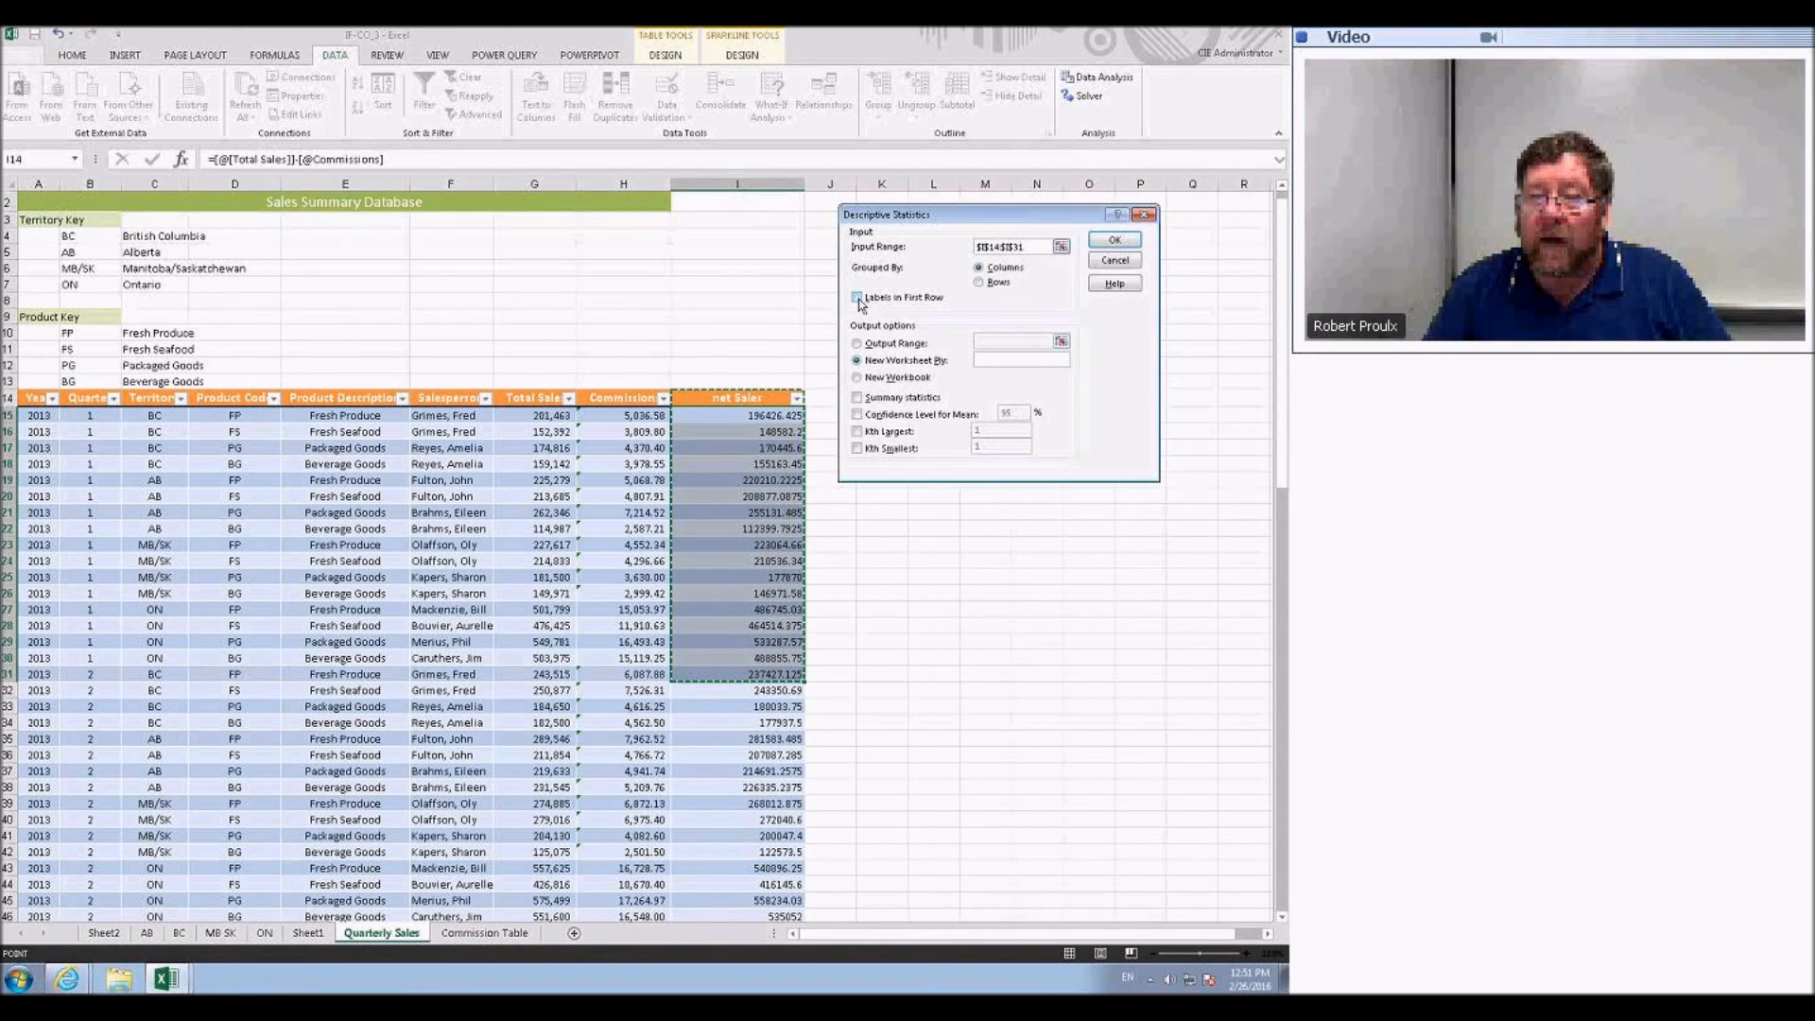
{"action": "left_click", "coordinate": [888, 298]}
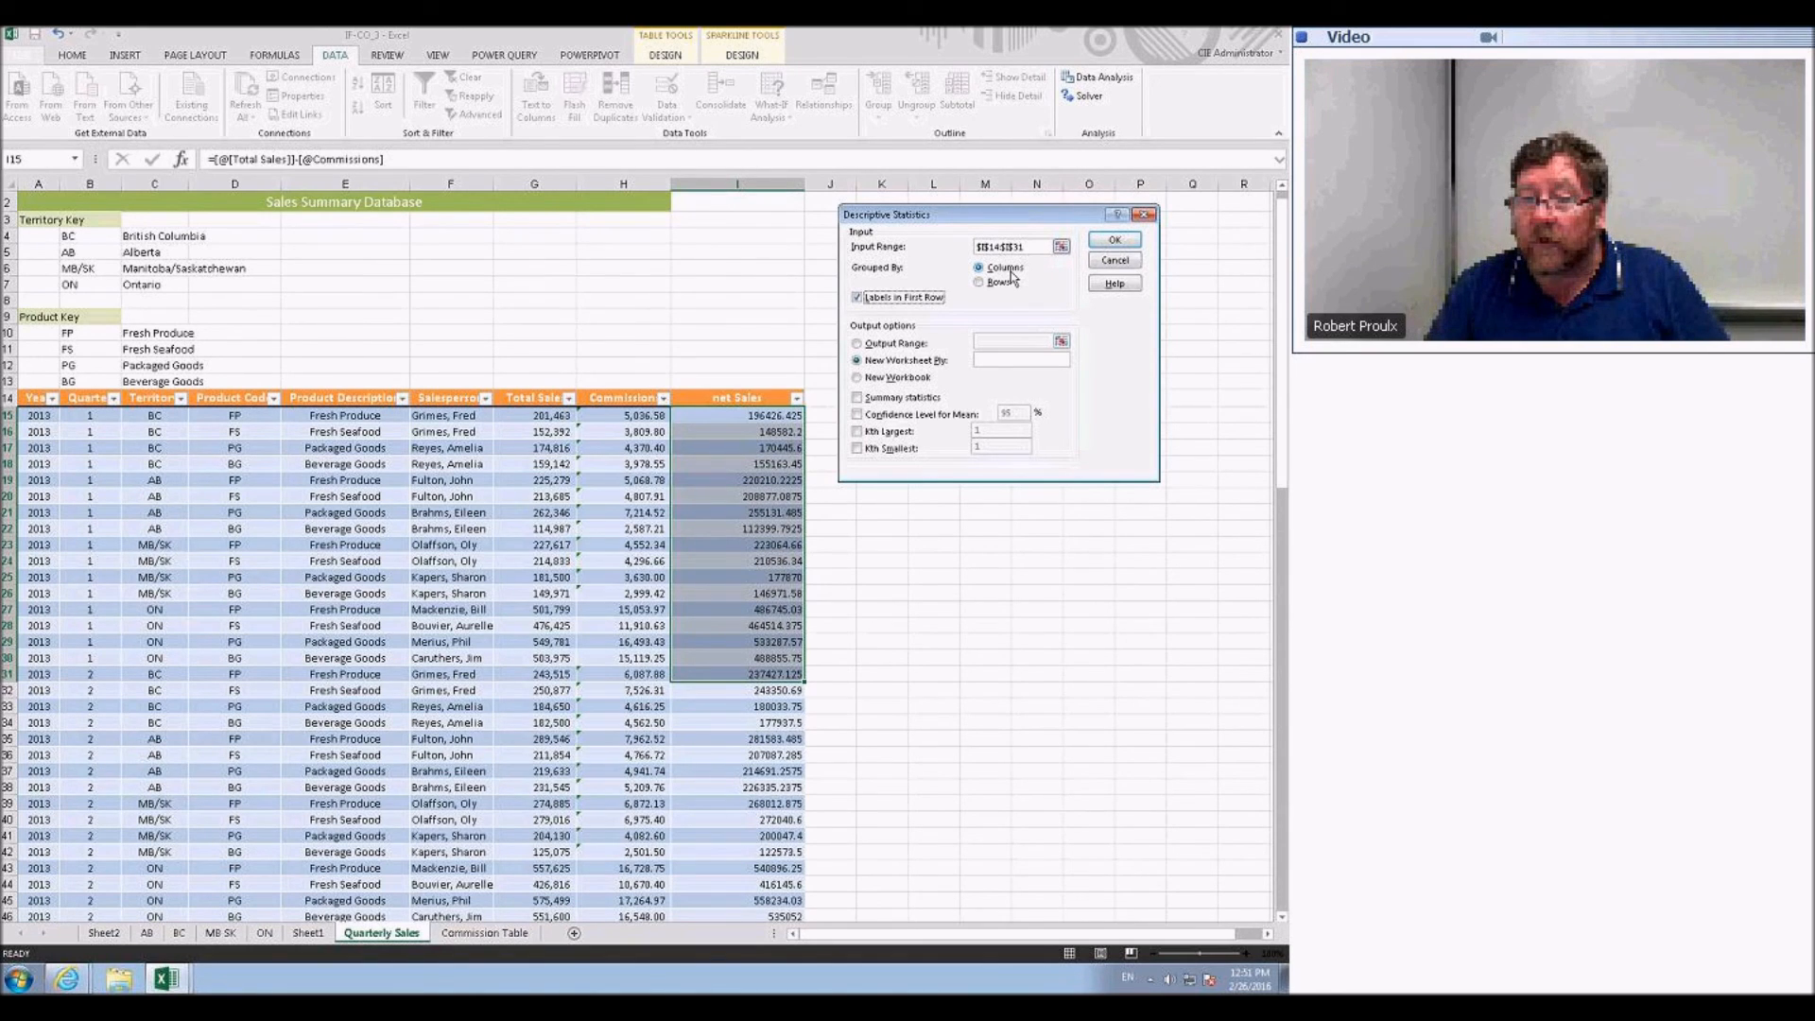
- Generate summary statistics for net Sales with the output range starting at cell L14
{"action": "left_click", "coordinate": [871, 402]}
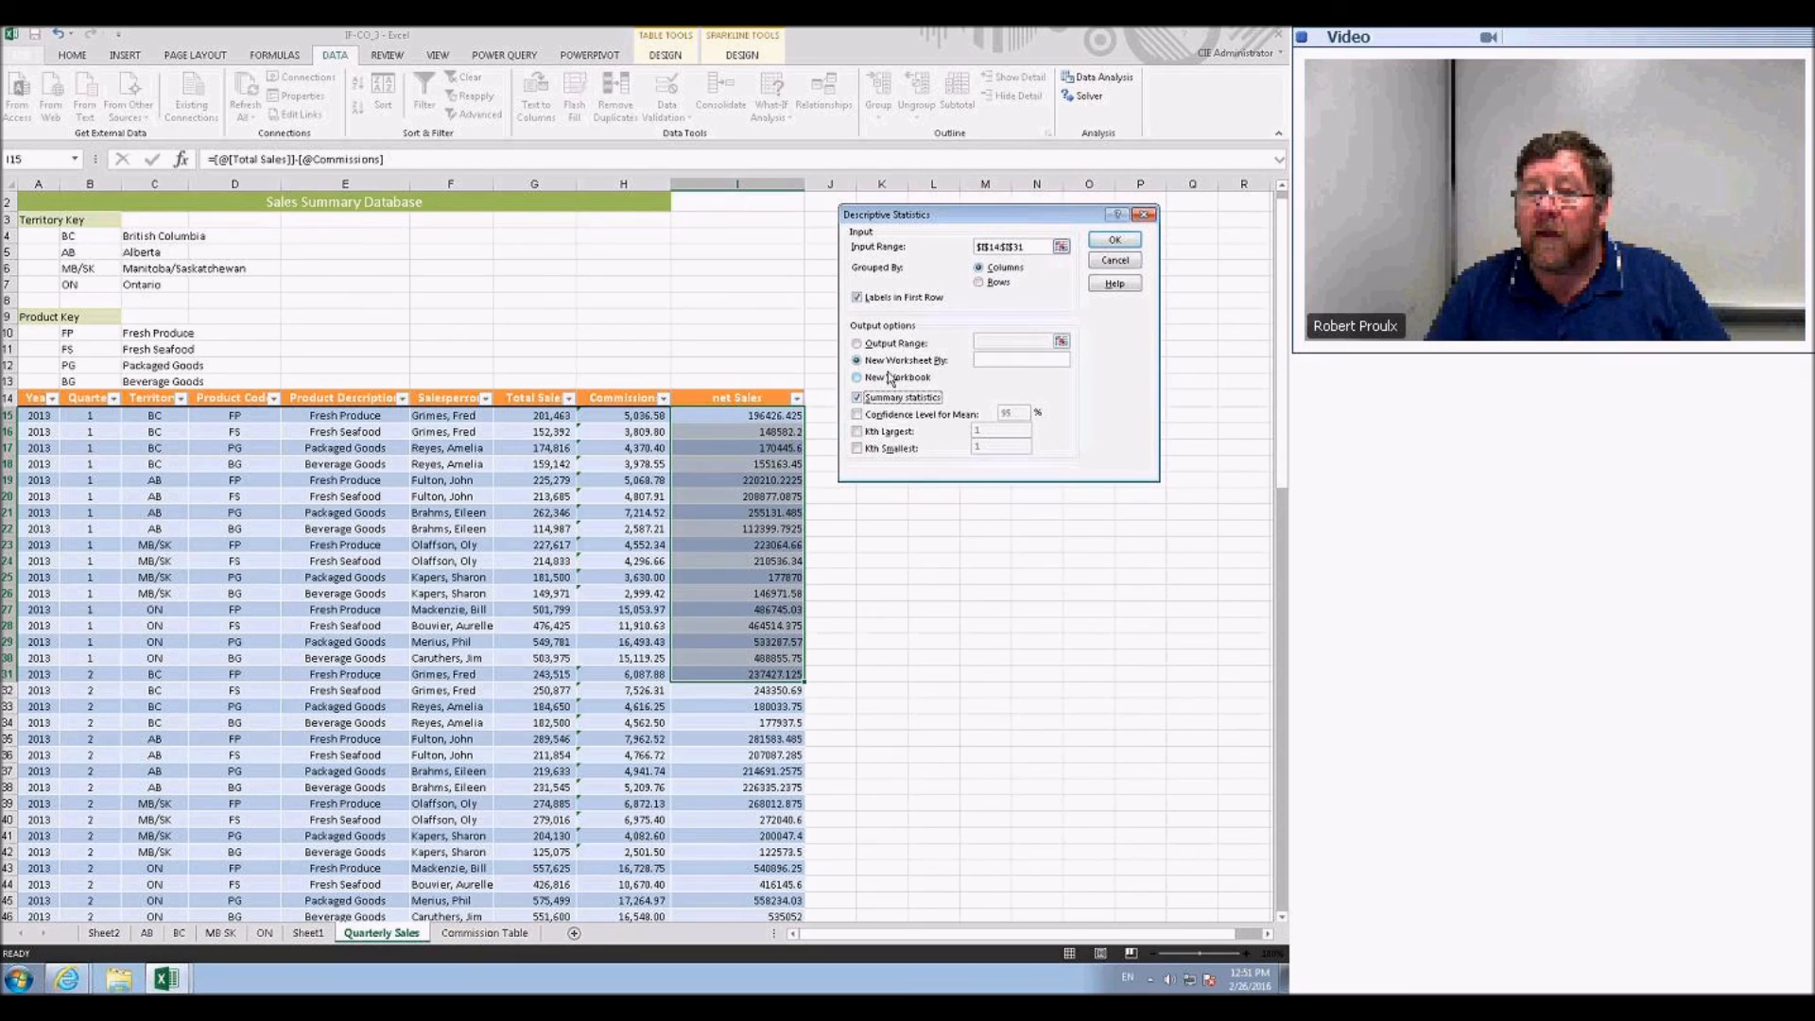
{"action": "left_click", "coordinate": [985, 358]}
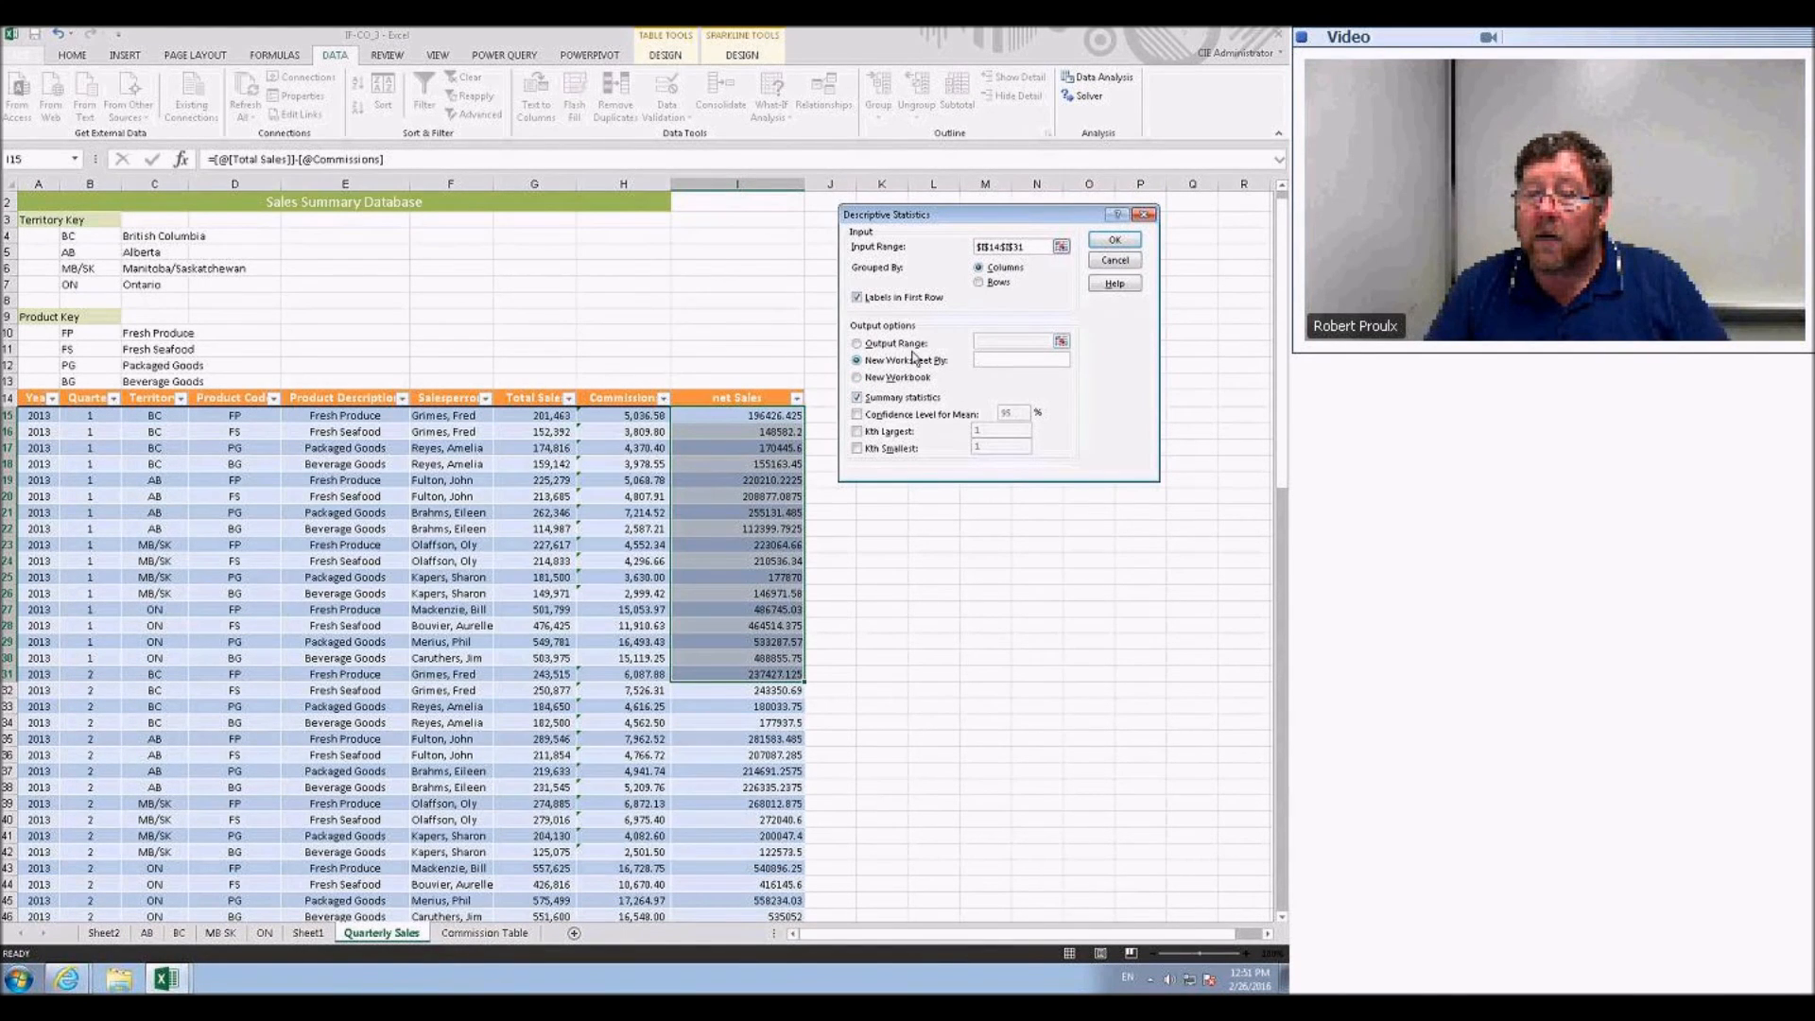
{"action": "left_click", "coordinate": [858, 343]}
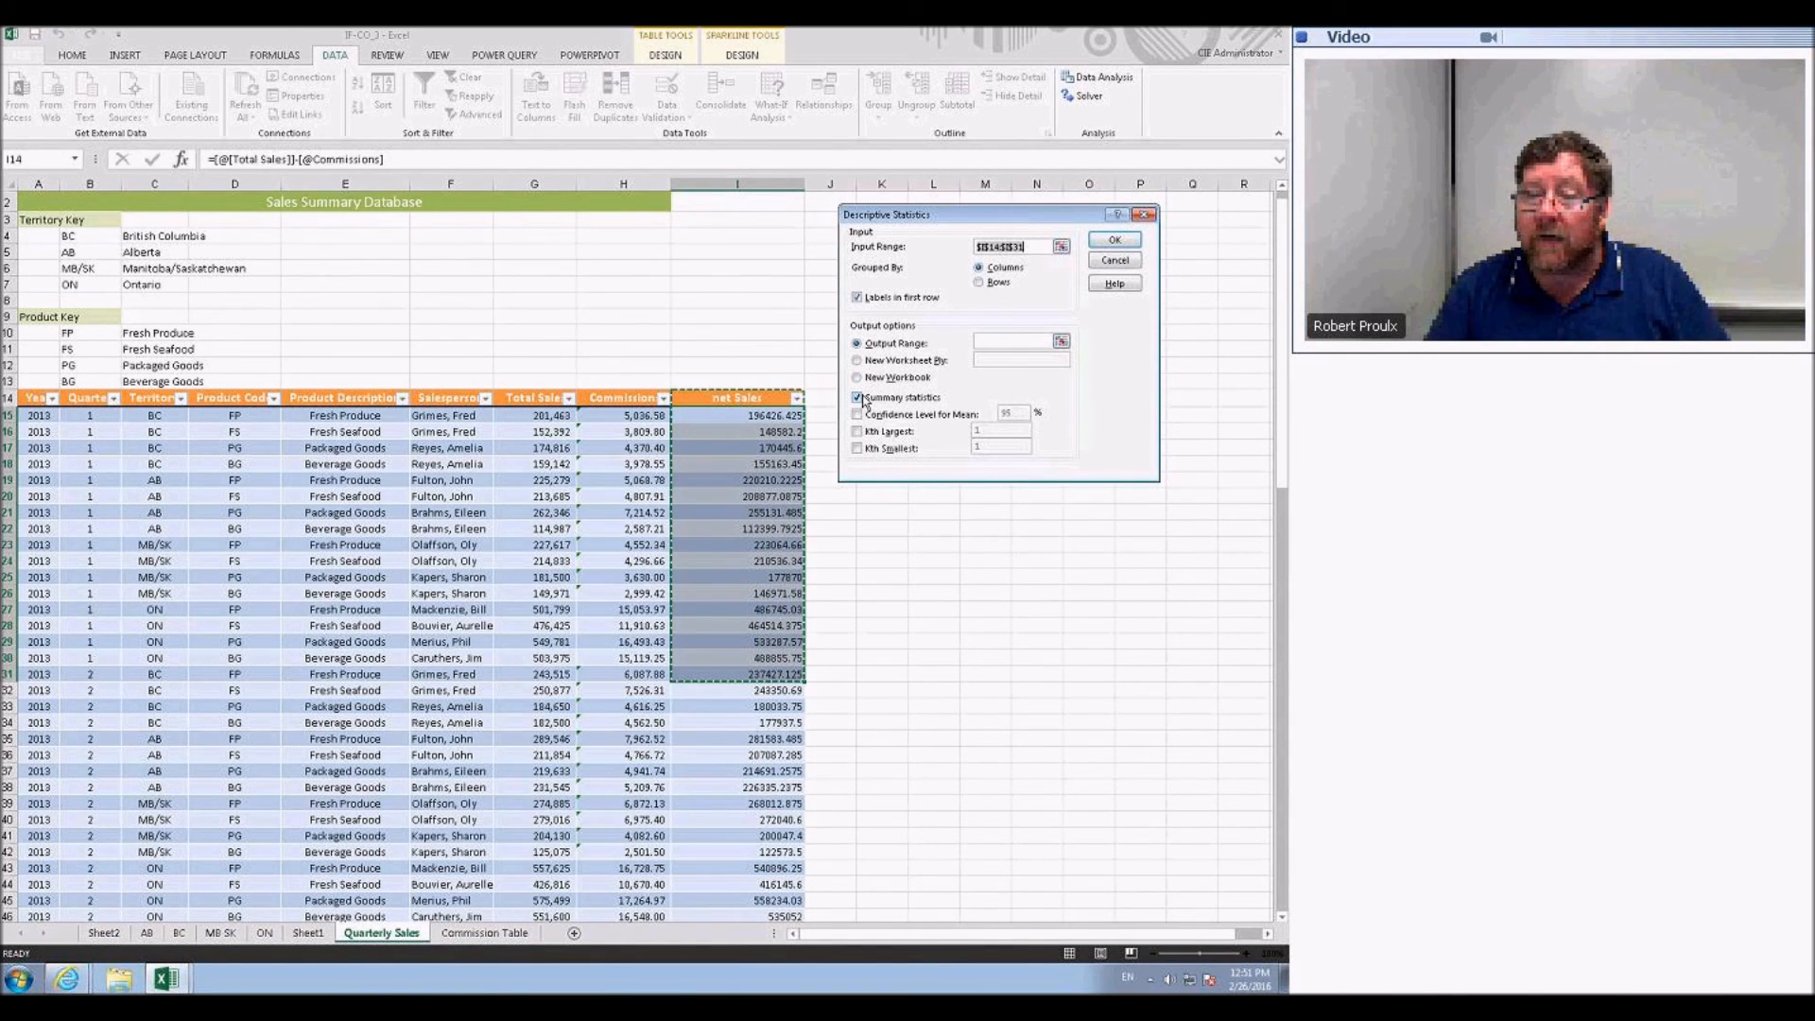
{"action": "left_click", "coordinate": [983, 340]}
{"action": "left_click_drag", "start_coordinate": [964, 214], "coordinate": [473, 232]}
{"action": "left_click", "coordinate": [951, 394]}
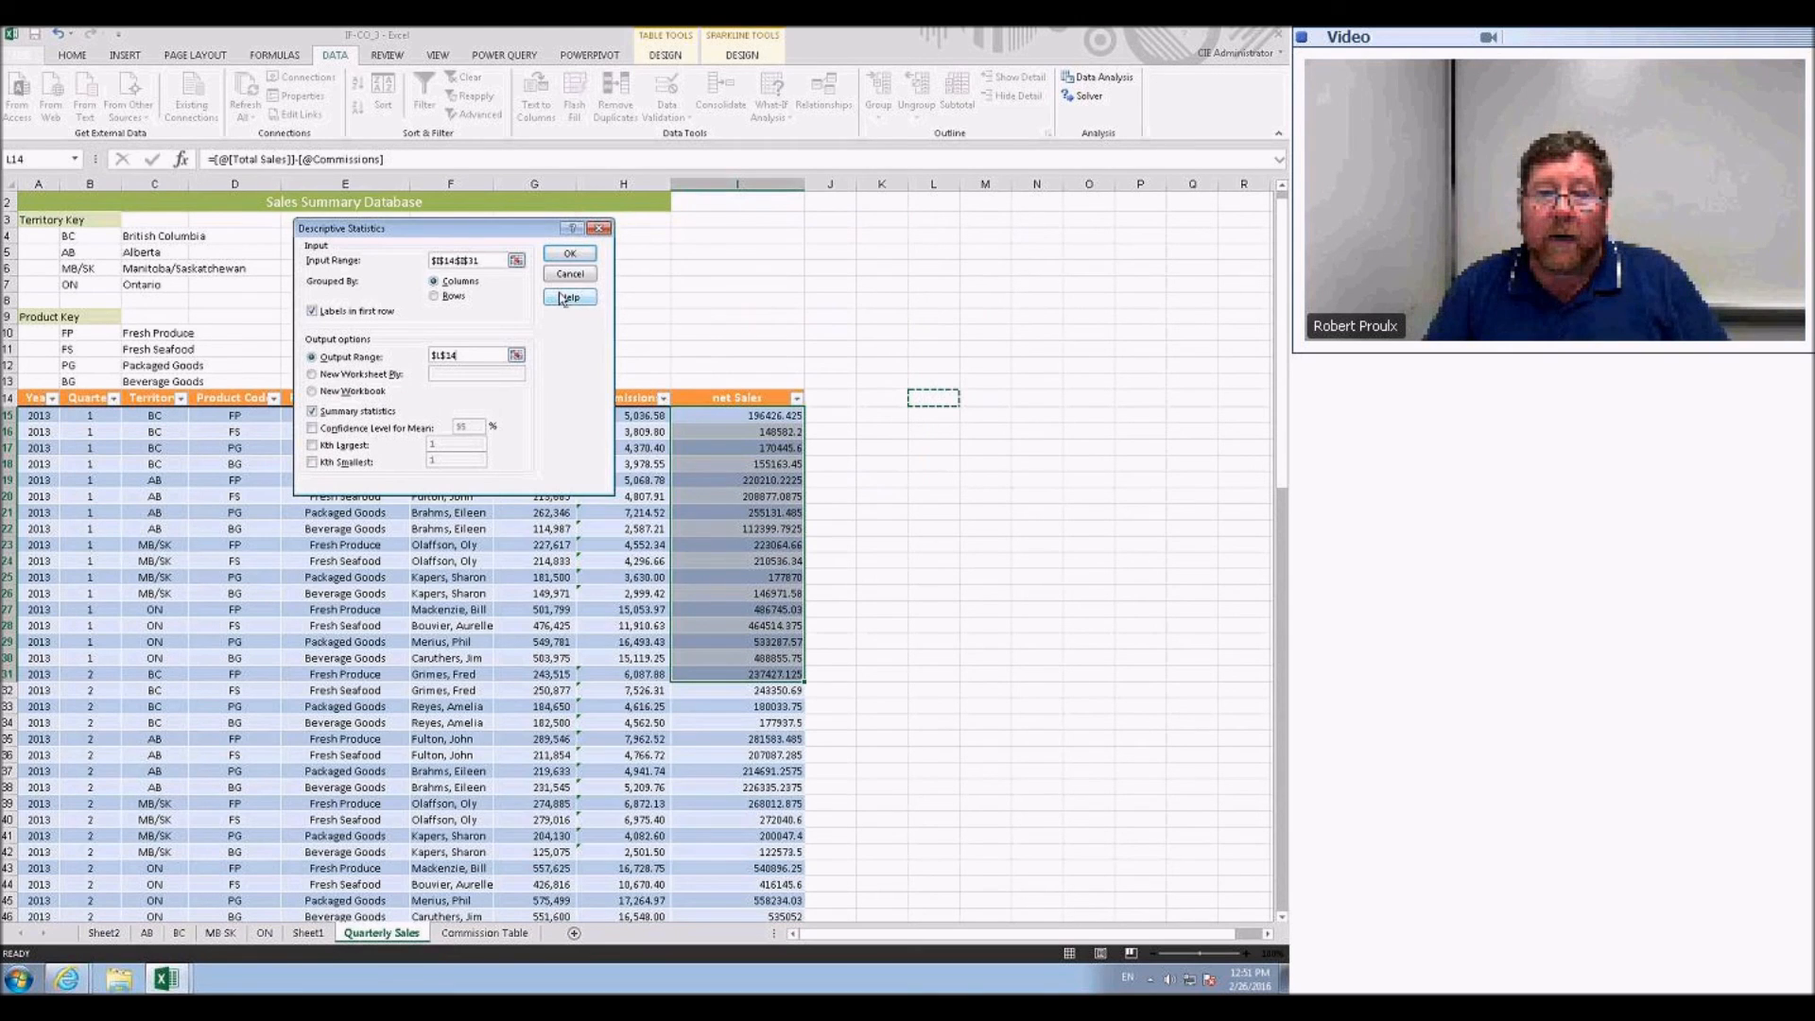
{"action": "left_click", "coordinate": [570, 253]}
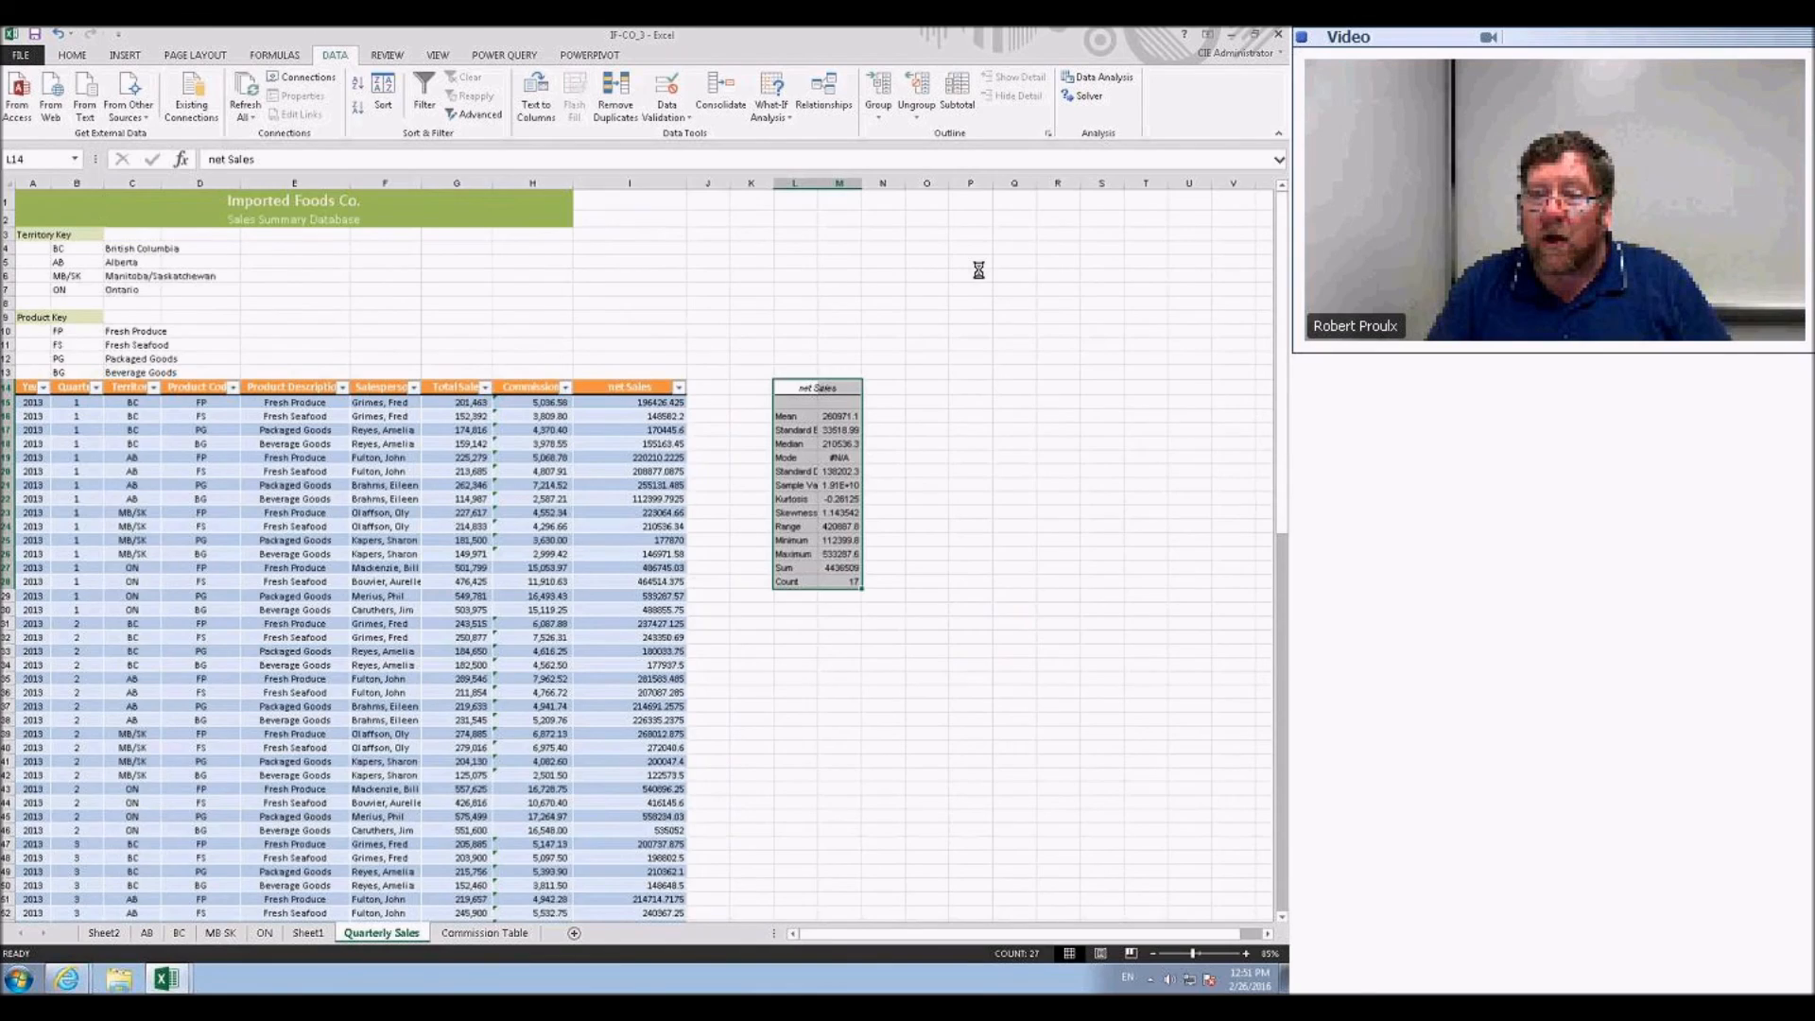
- Auto-fit columns L and M so the net Sales statistics labels and values show in full
{"action": "scroll", "coordinate": [979, 270], "scroll_direction": "up", "scroll_amount": 4}
{"action": "left_click", "coordinate": [857, 936]}
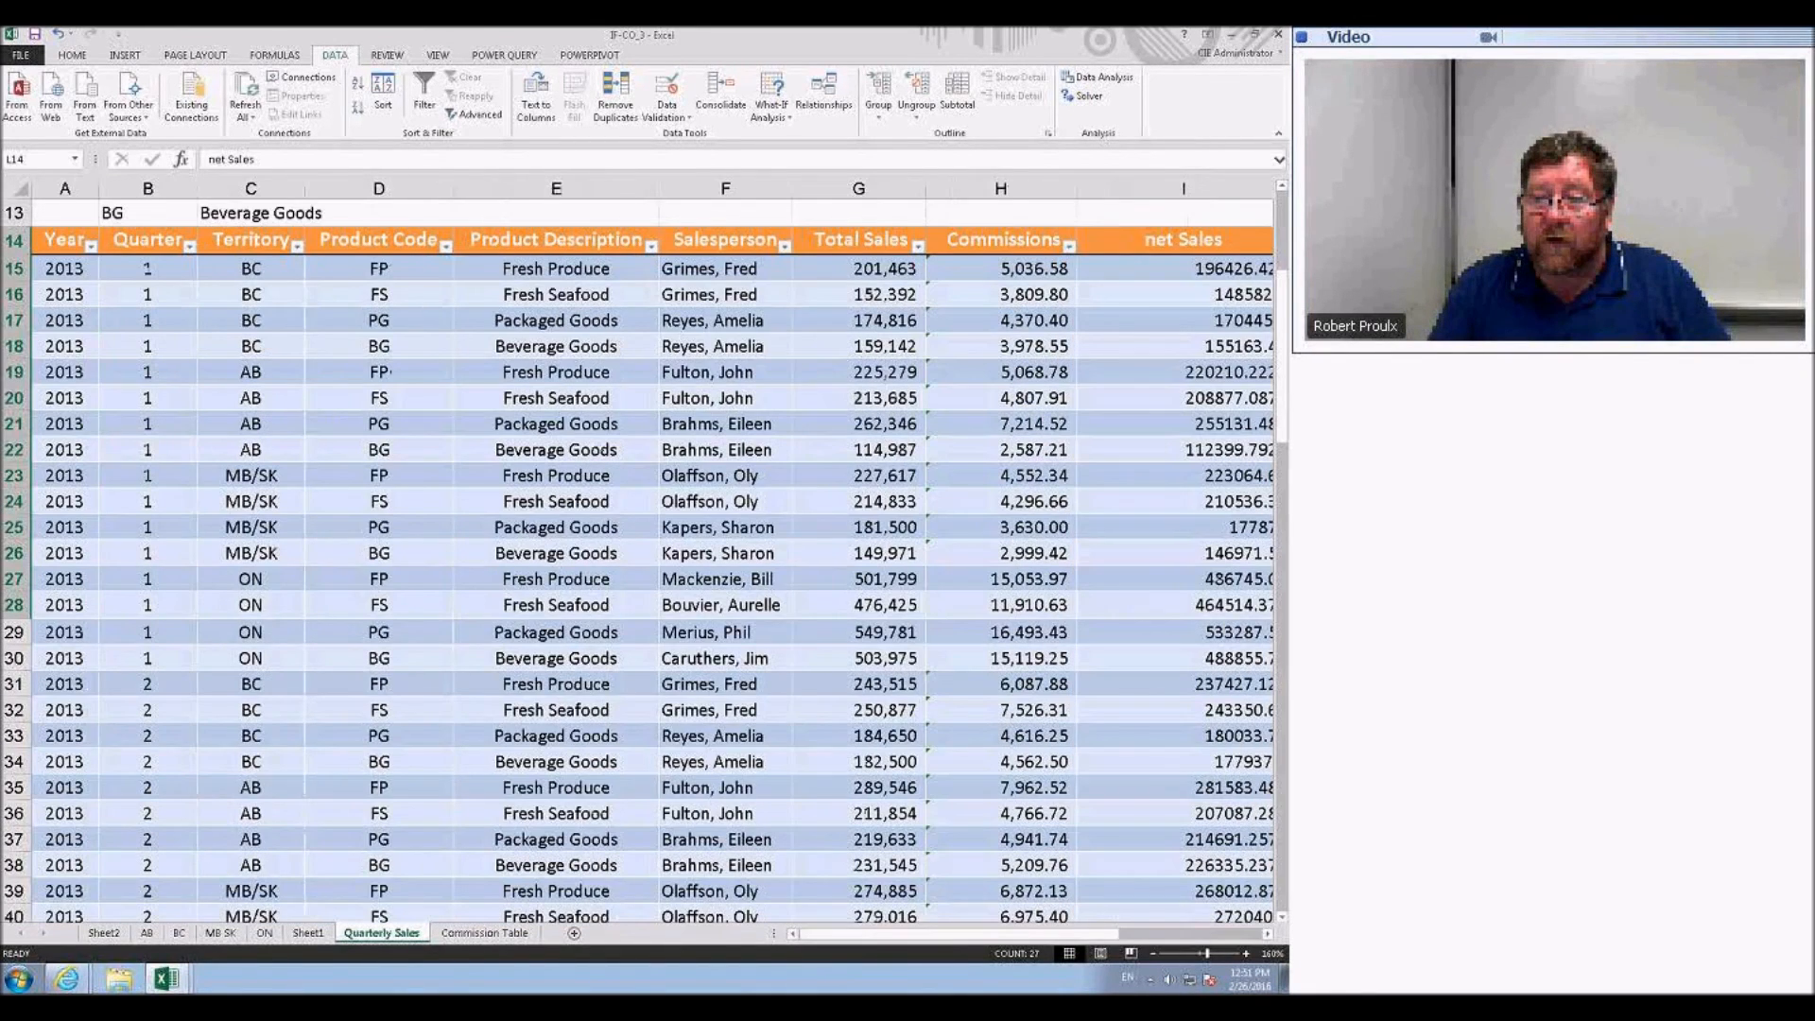
{"action": "left_click_drag", "start_coordinate": [931, 936], "coordinate": [1101, 934]}
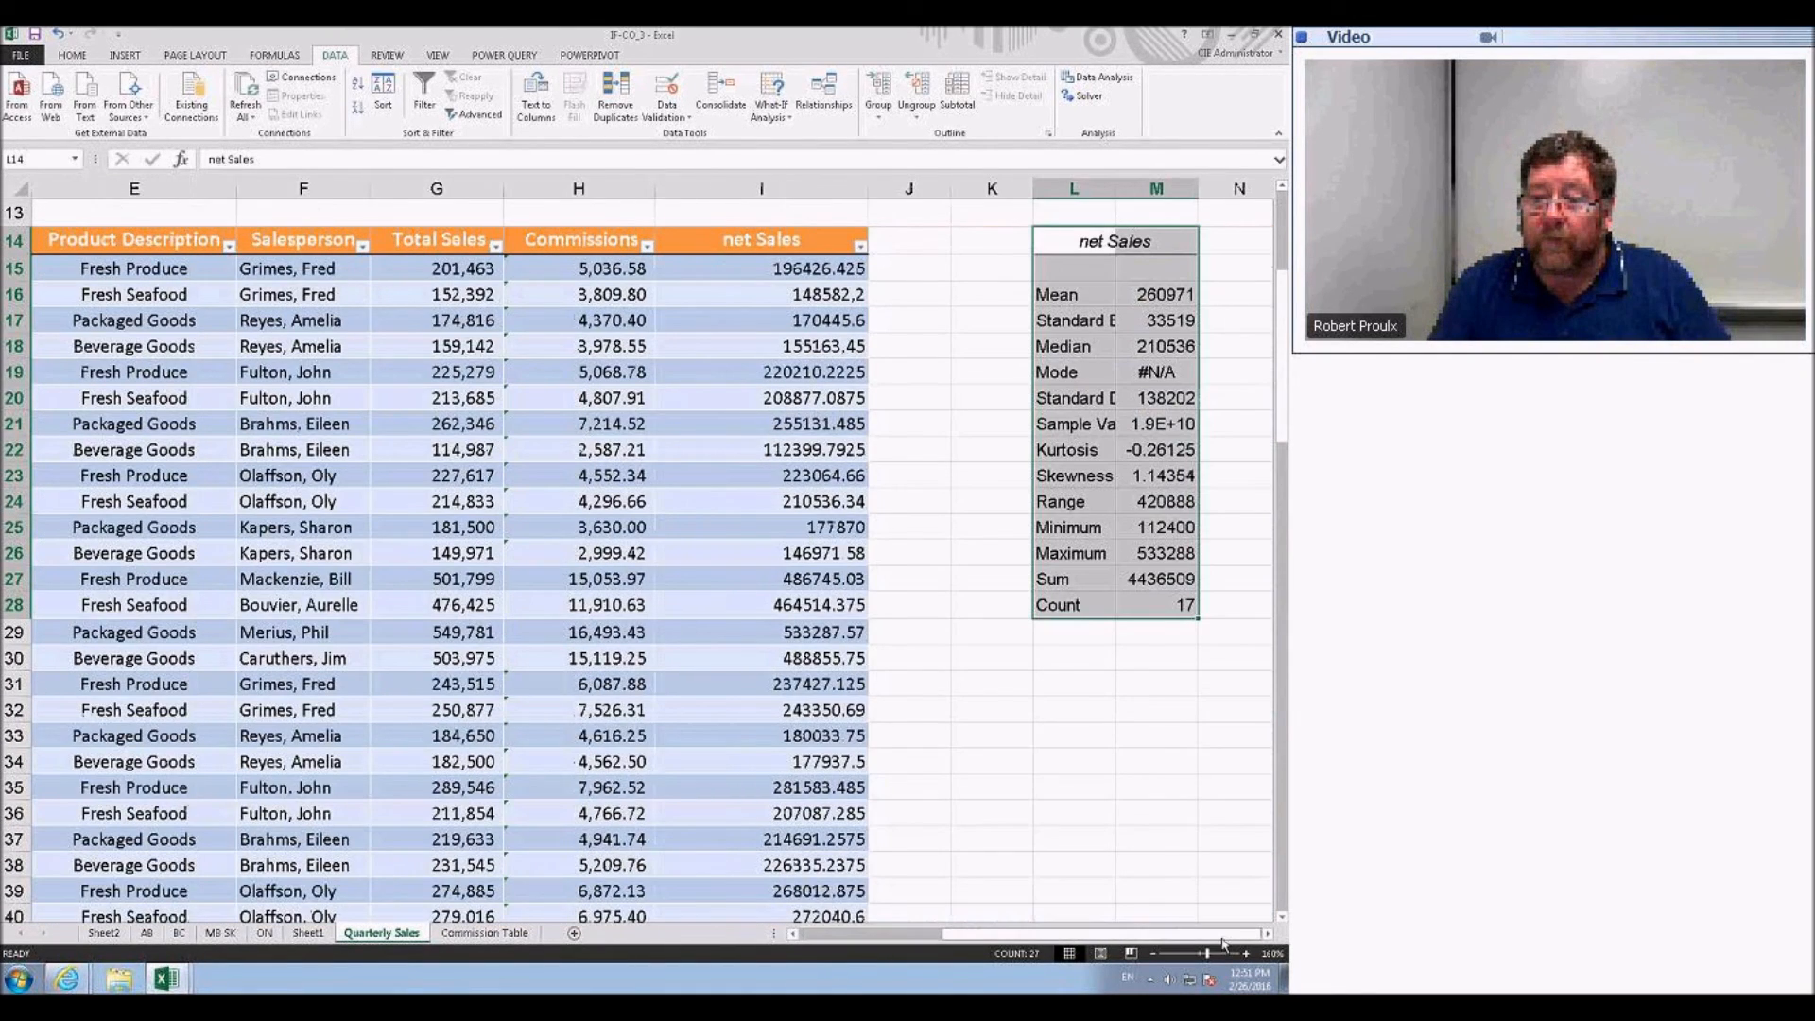
{"action": "double_click", "coordinate": [1268, 935]}
{"action": "left_click_drag", "start_coordinate": [743, 188], "coordinate": [813, 188]}
{"action": "double_click", "coordinate": [772, 188]}
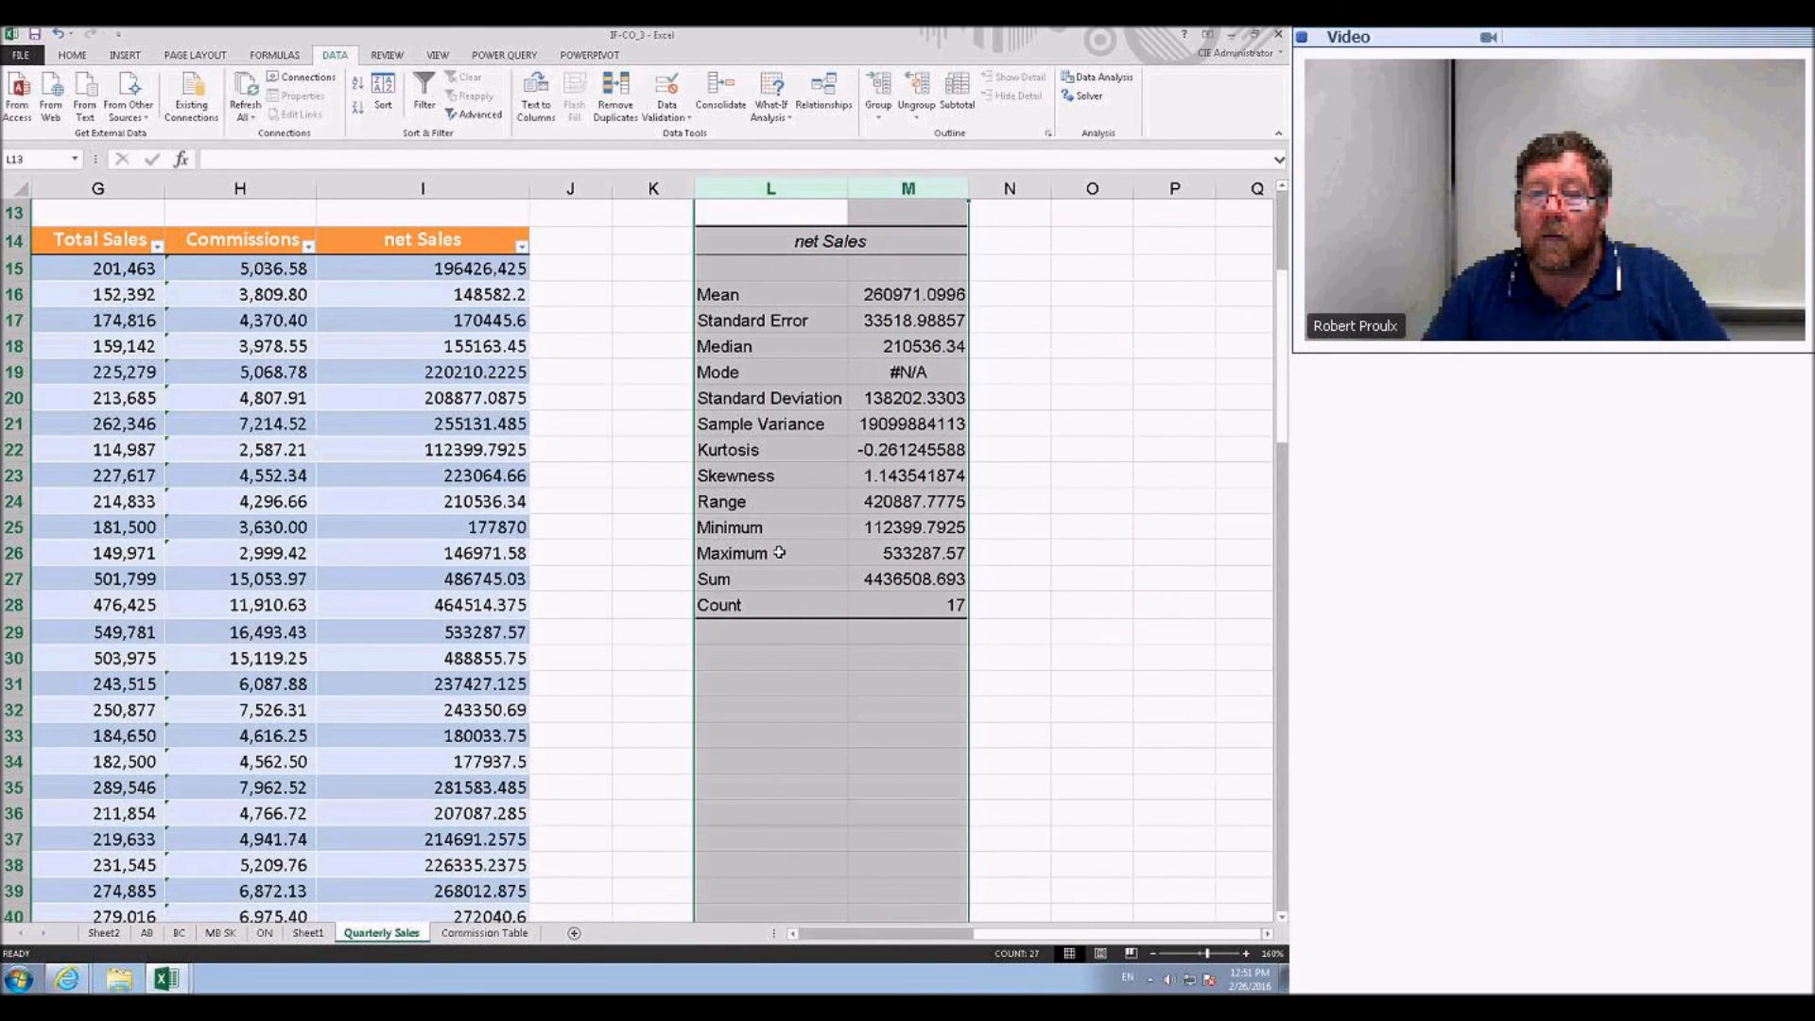
{"action": "left_click", "coordinate": [771, 655]}
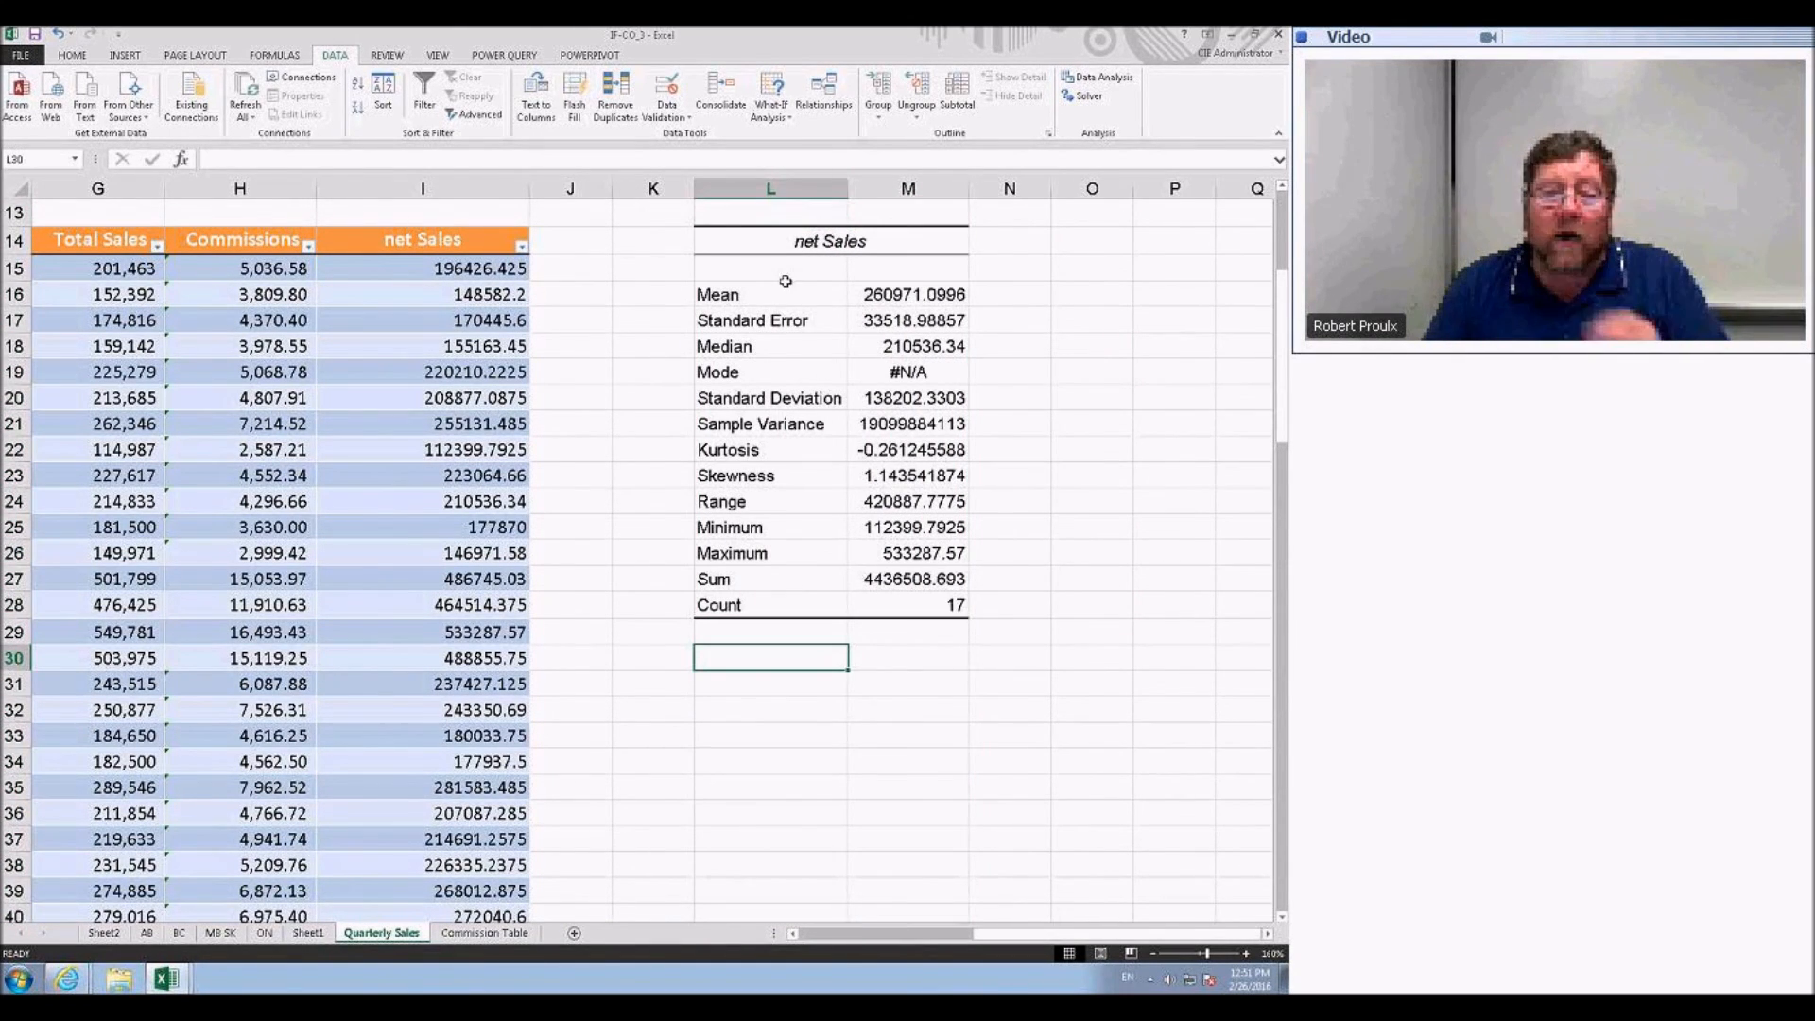
- Review the generated net Sales statistics, including mean, median, standard deviation, range, minimum, maximum, sum and count
{"action": "left_click", "coordinate": [888, 294]}
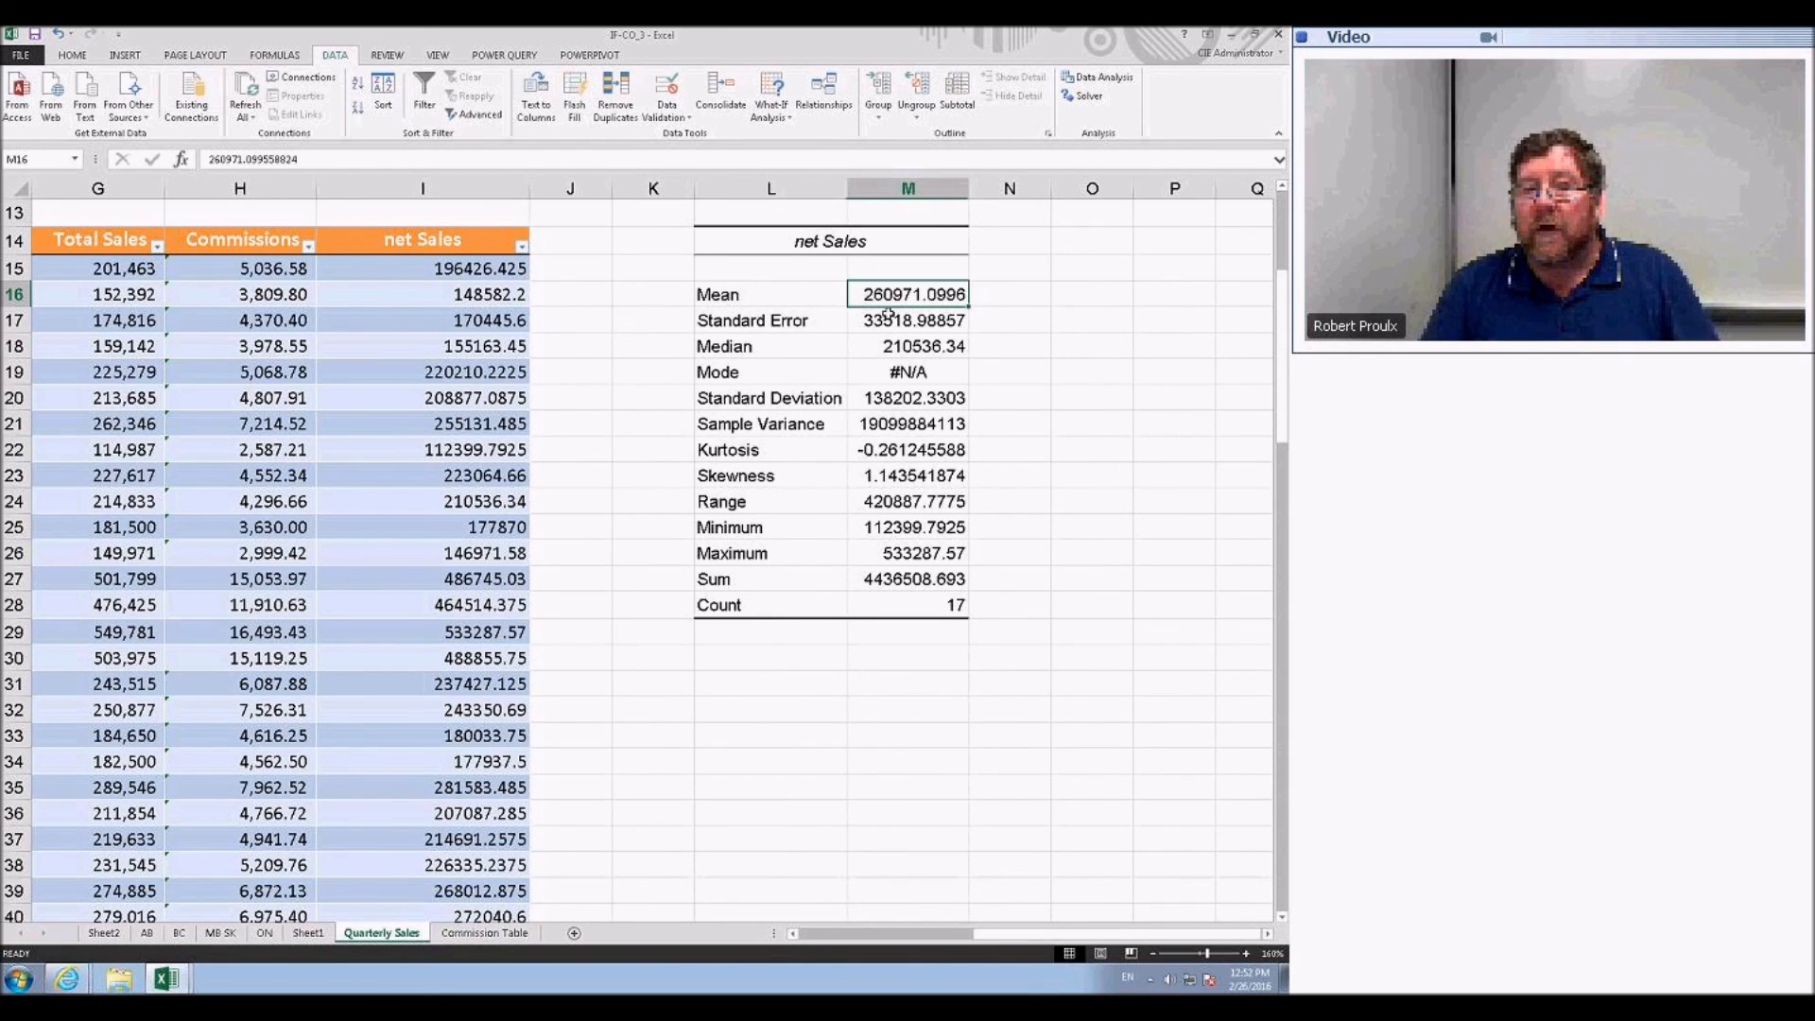
{"action": "left_click", "coordinate": [885, 340]}
{"action": "left_click", "coordinate": [855, 399]}
{"action": "left_click", "coordinate": [873, 507]}
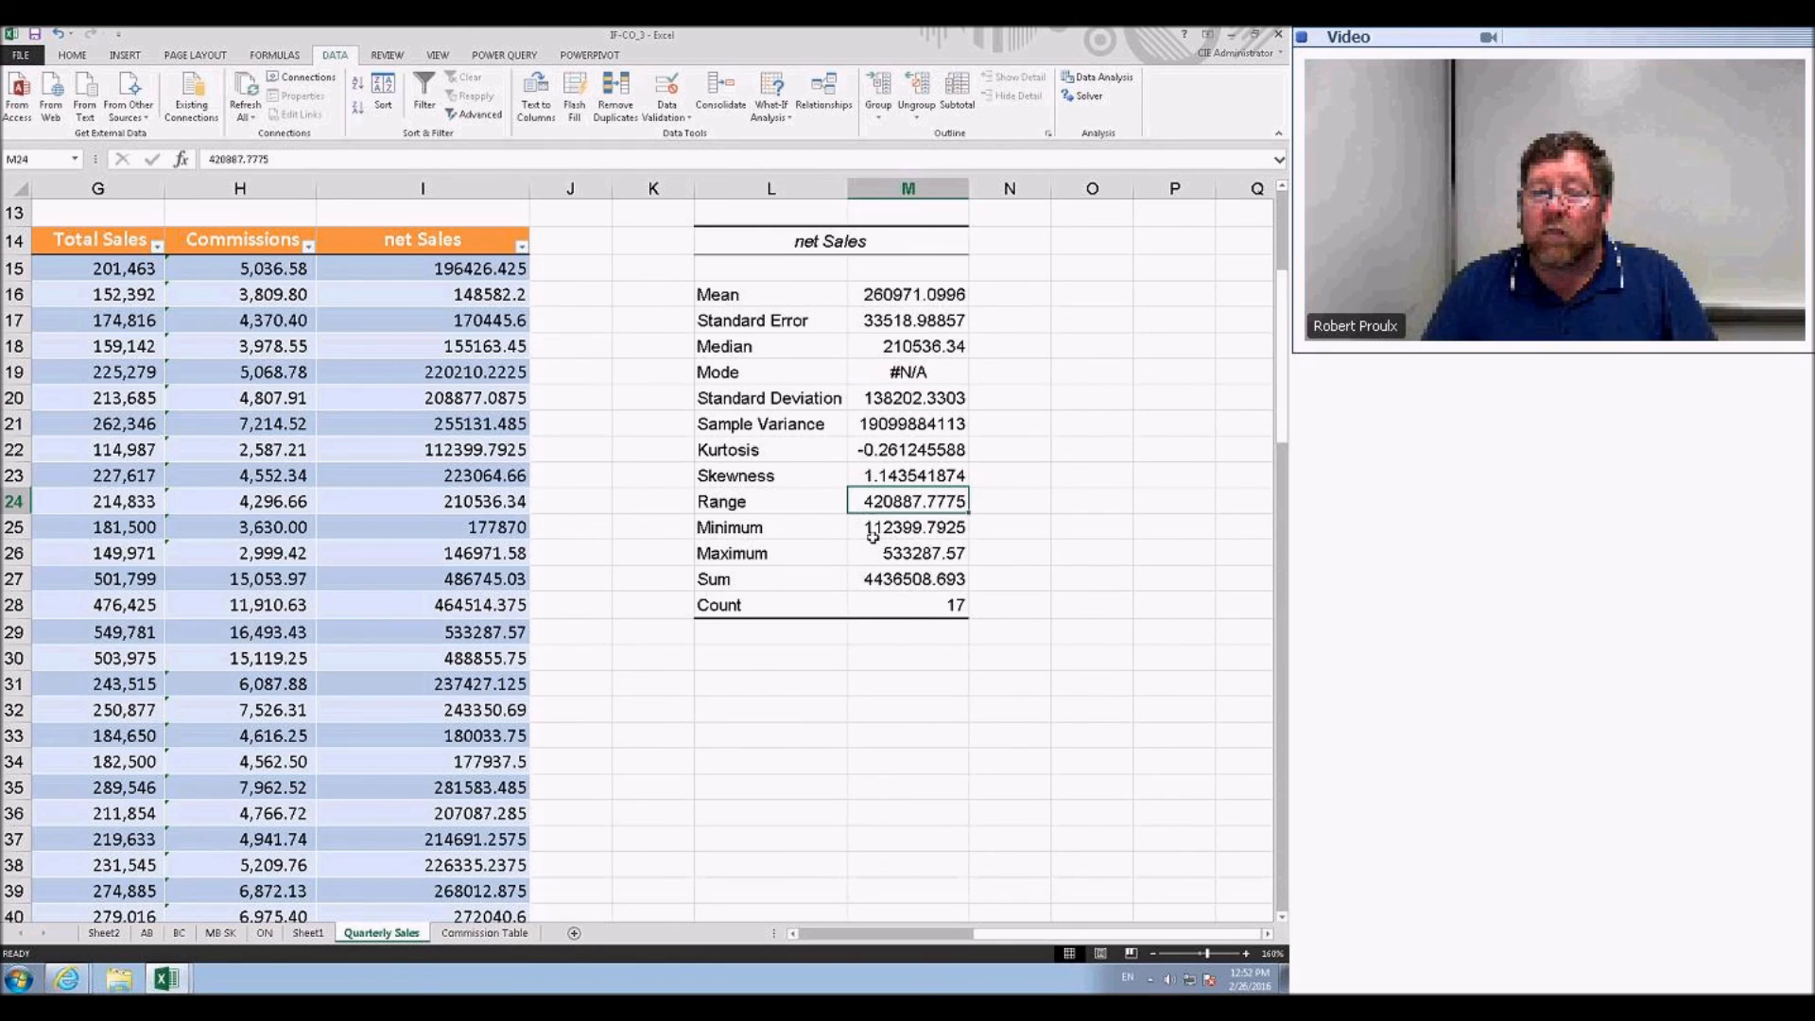
{"action": "left_click", "coordinate": [874, 535]}
{"action": "left_click", "coordinate": [870, 570]}
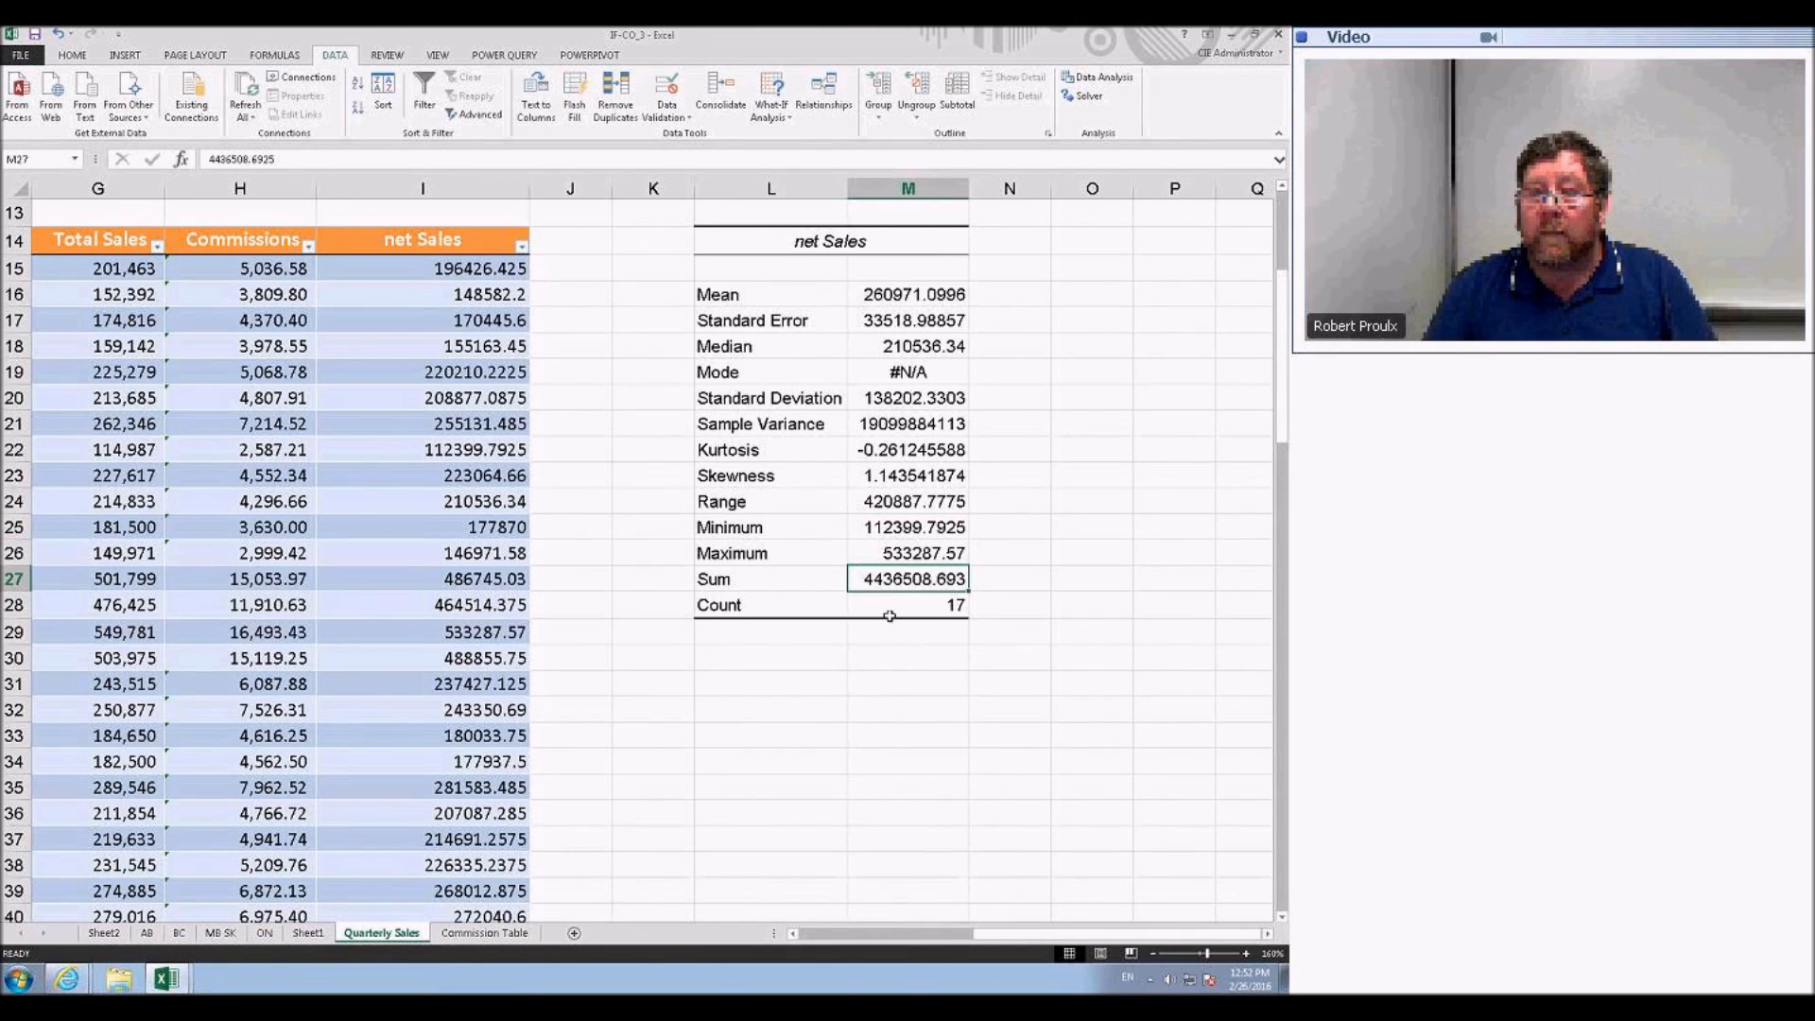
{"action": "left_click", "coordinate": [891, 612]}
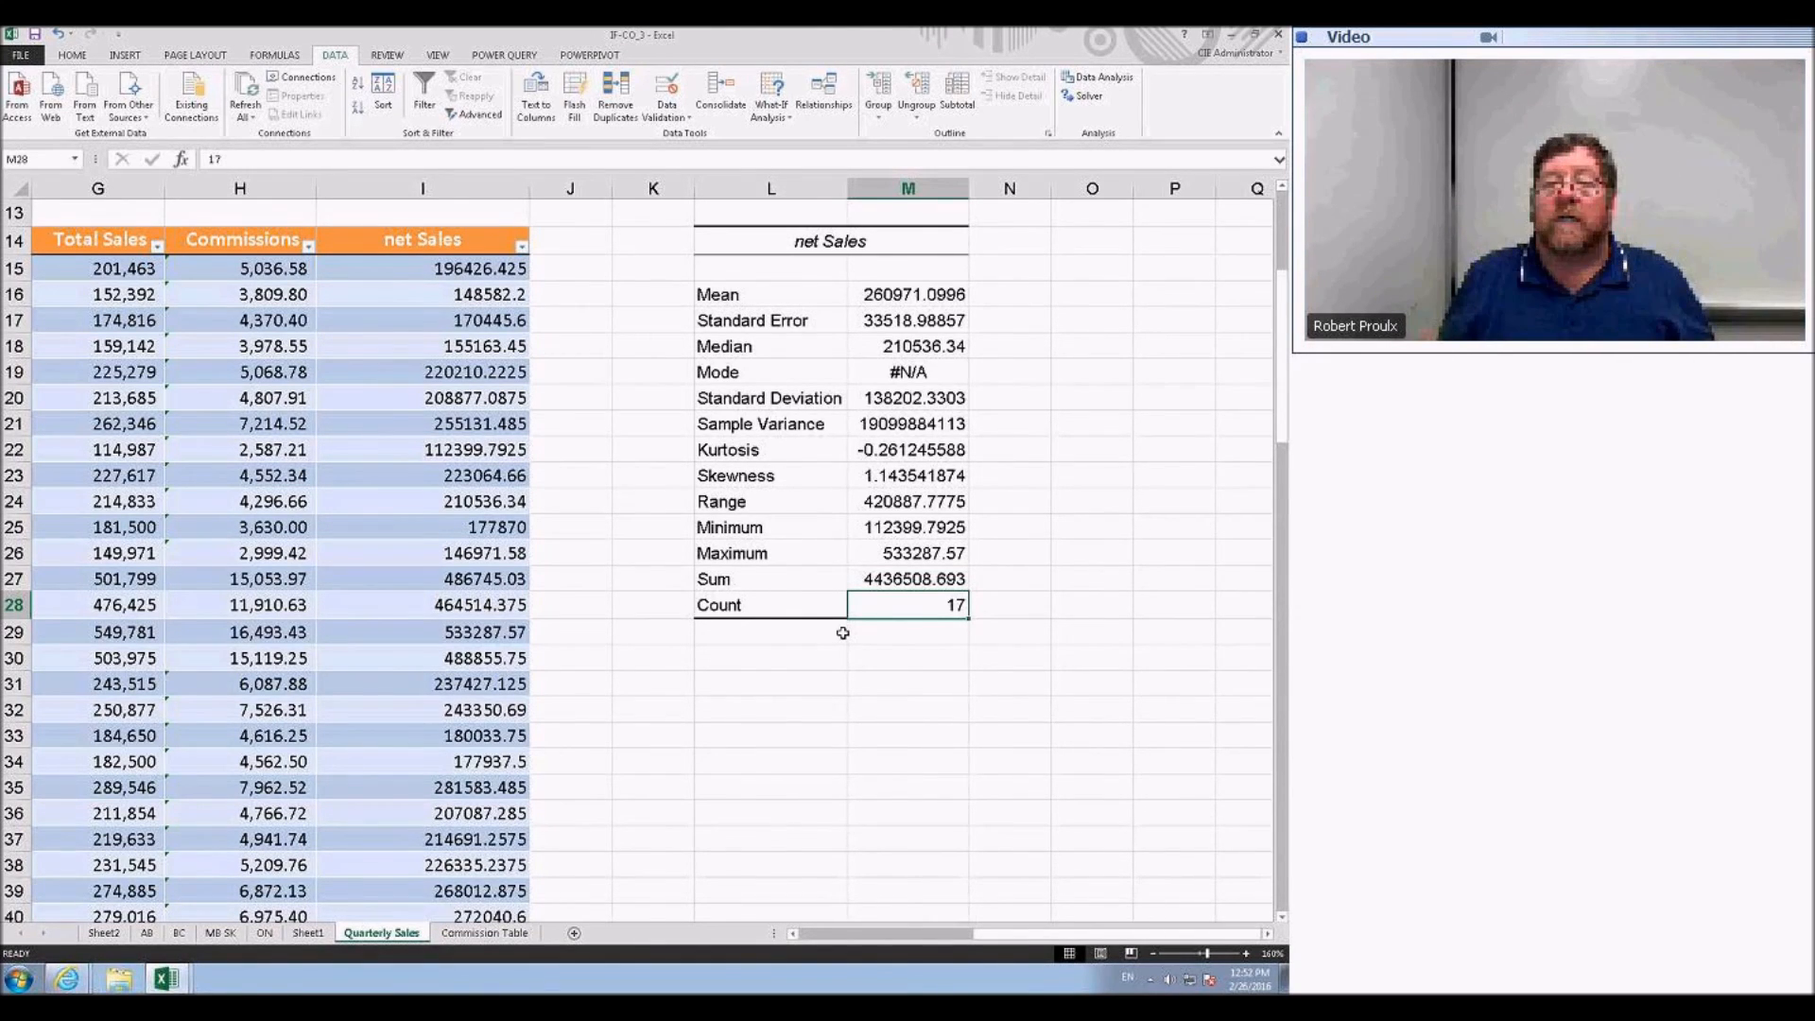
{"action": "left_click", "coordinate": [806, 688]}
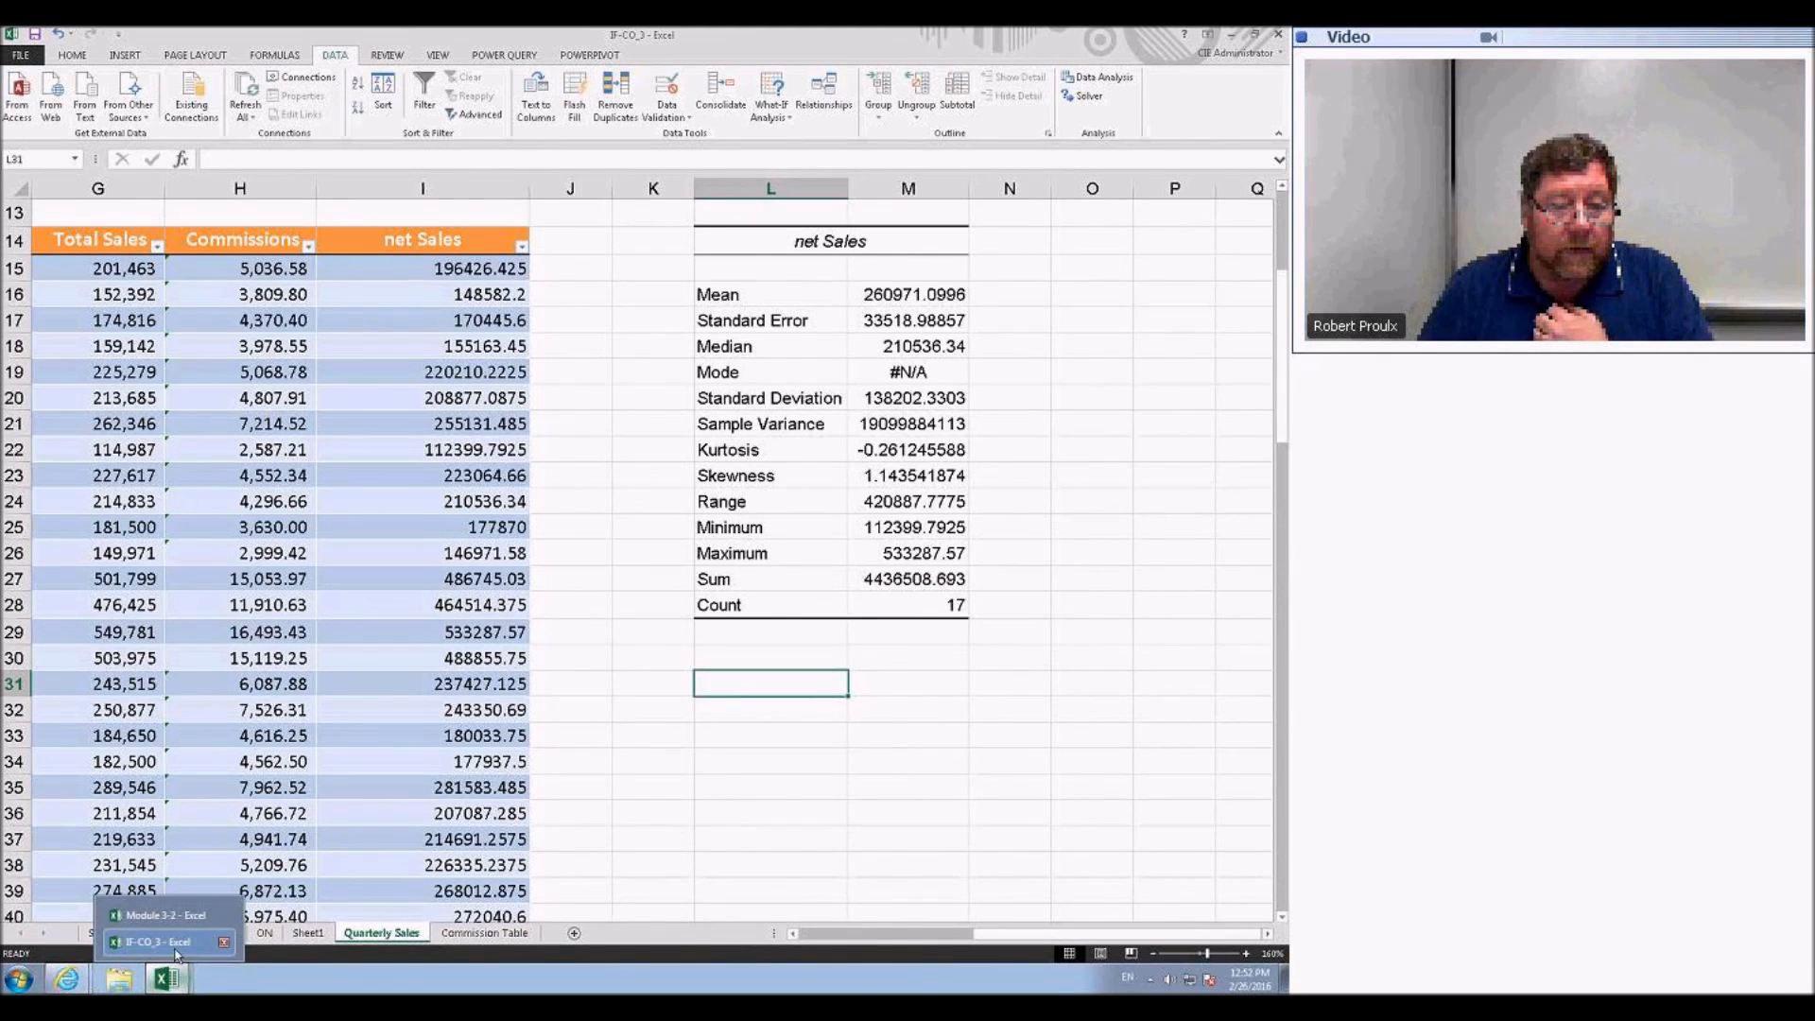
- Open the recent workbook Div3
{"action": "left_click", "coordinate": [23, 57]}
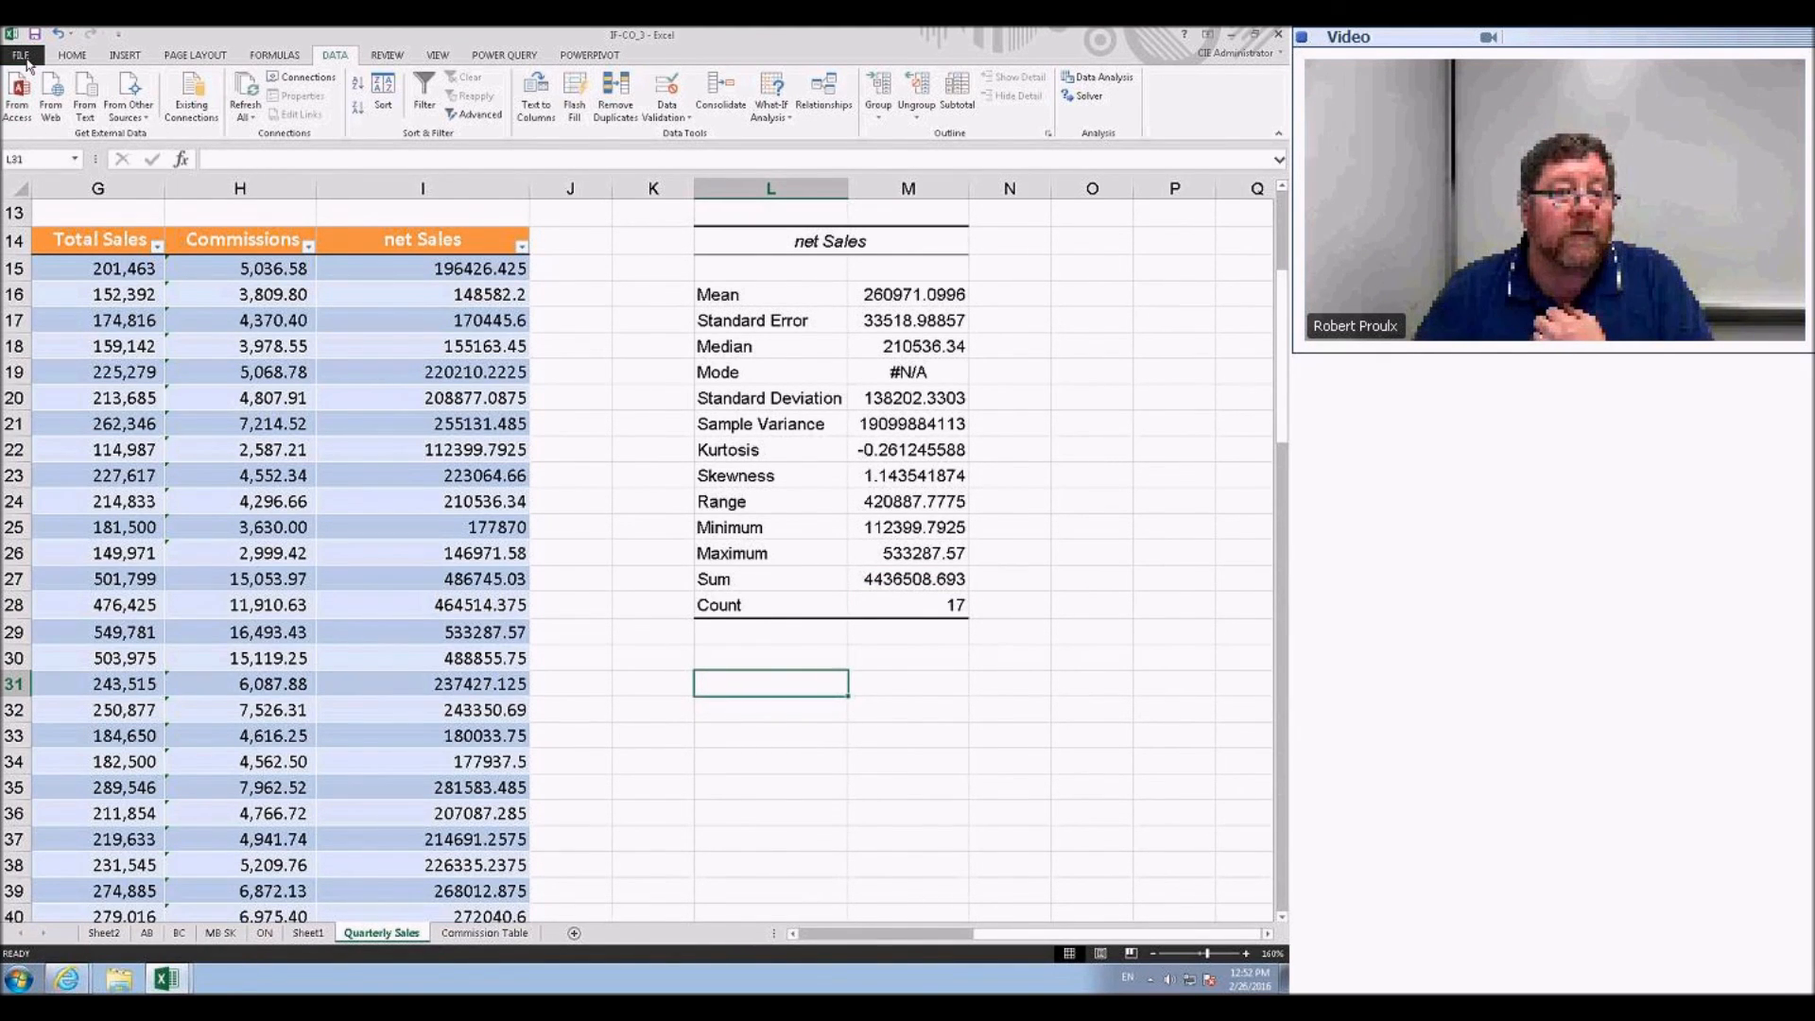
{"action": "left_click", "coordinate": [30, 156]}
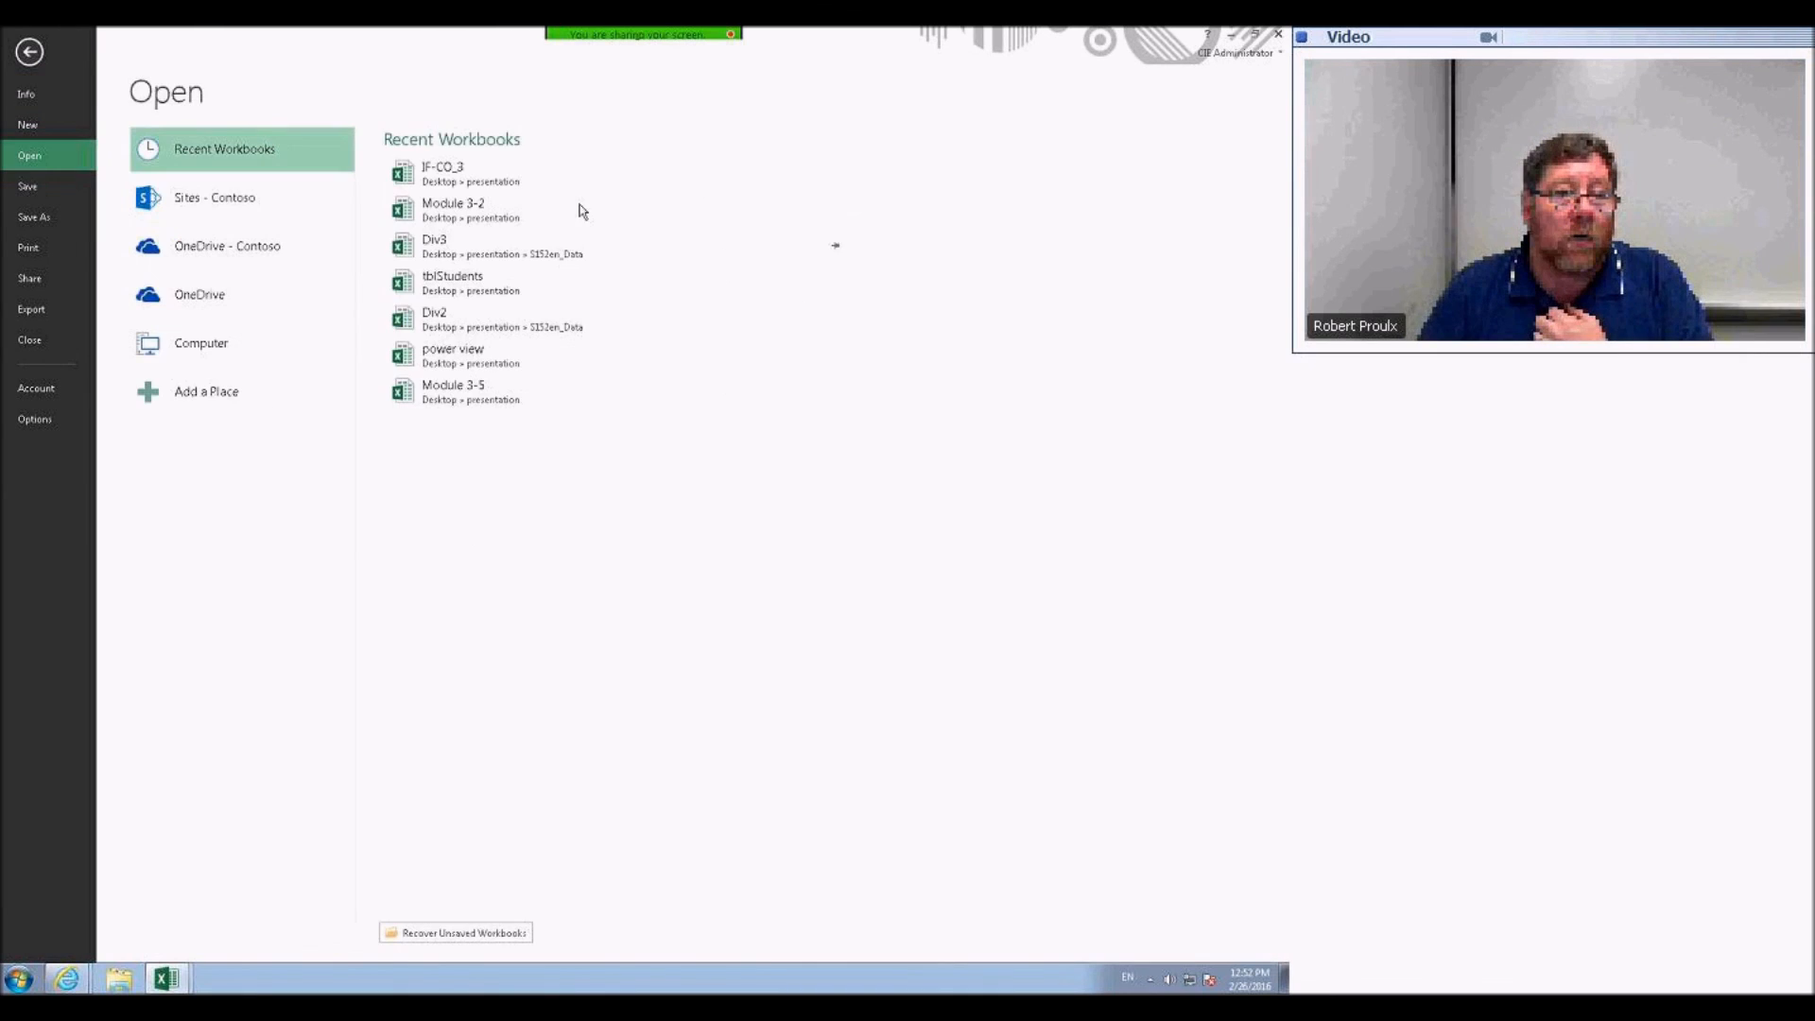
{"action": "key", "text": "Escape"}
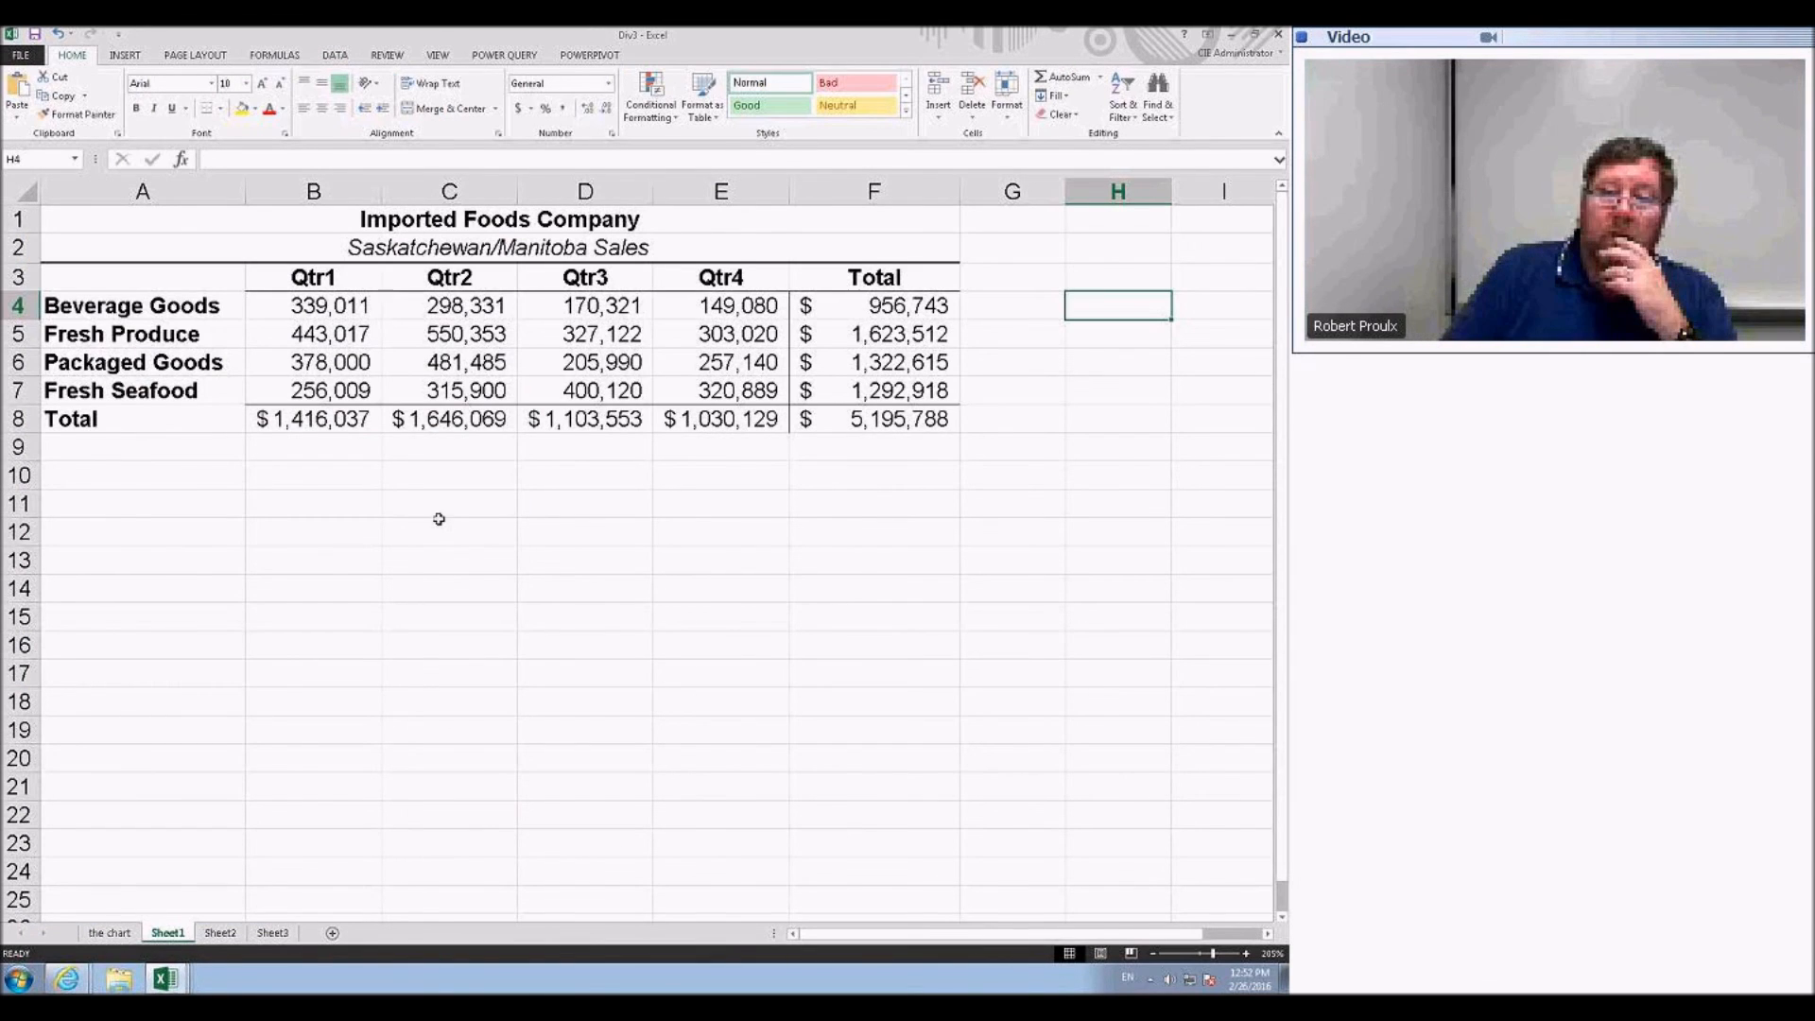
- Start Descriptive Statistics for the quarterly figures and set the input range to B3:E7, including the Qtr1 to Qtr4 headings
{"action": "left_click_drag", "start_coordinate": [324, 277], "coordinate": [661, 399]}
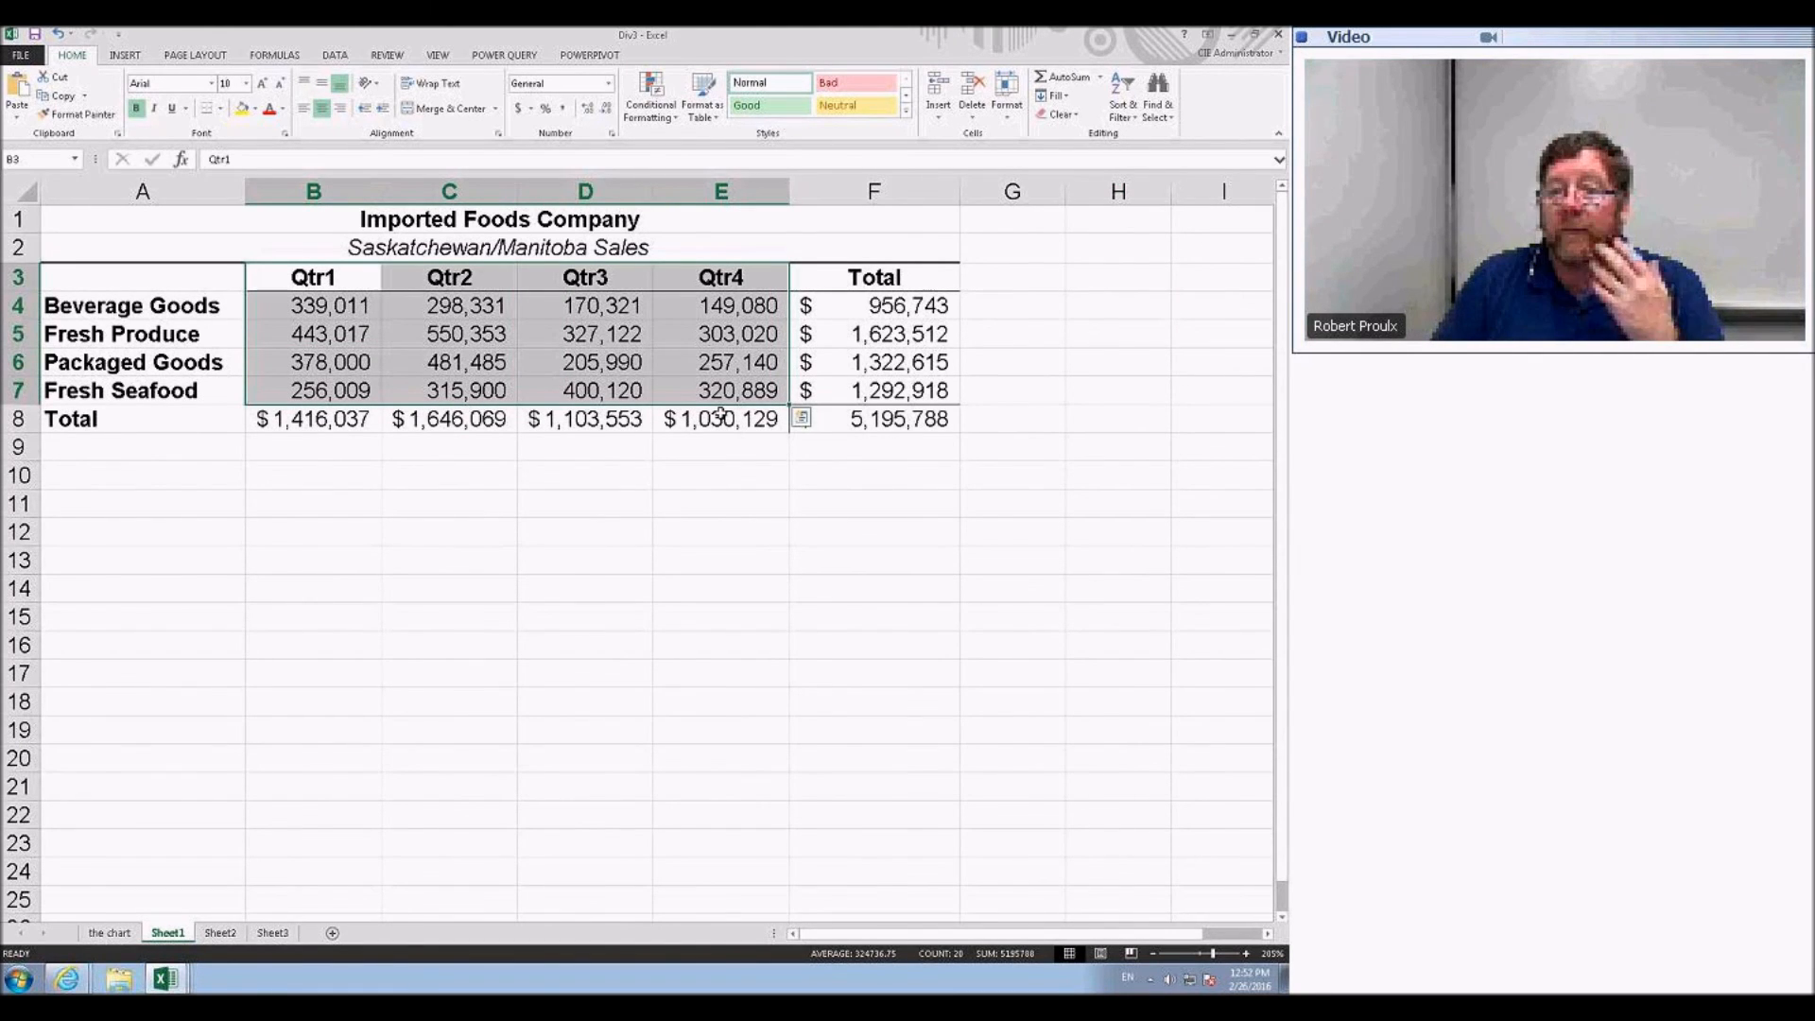
{"action": "left_click", "coordinate": [334, 55]}
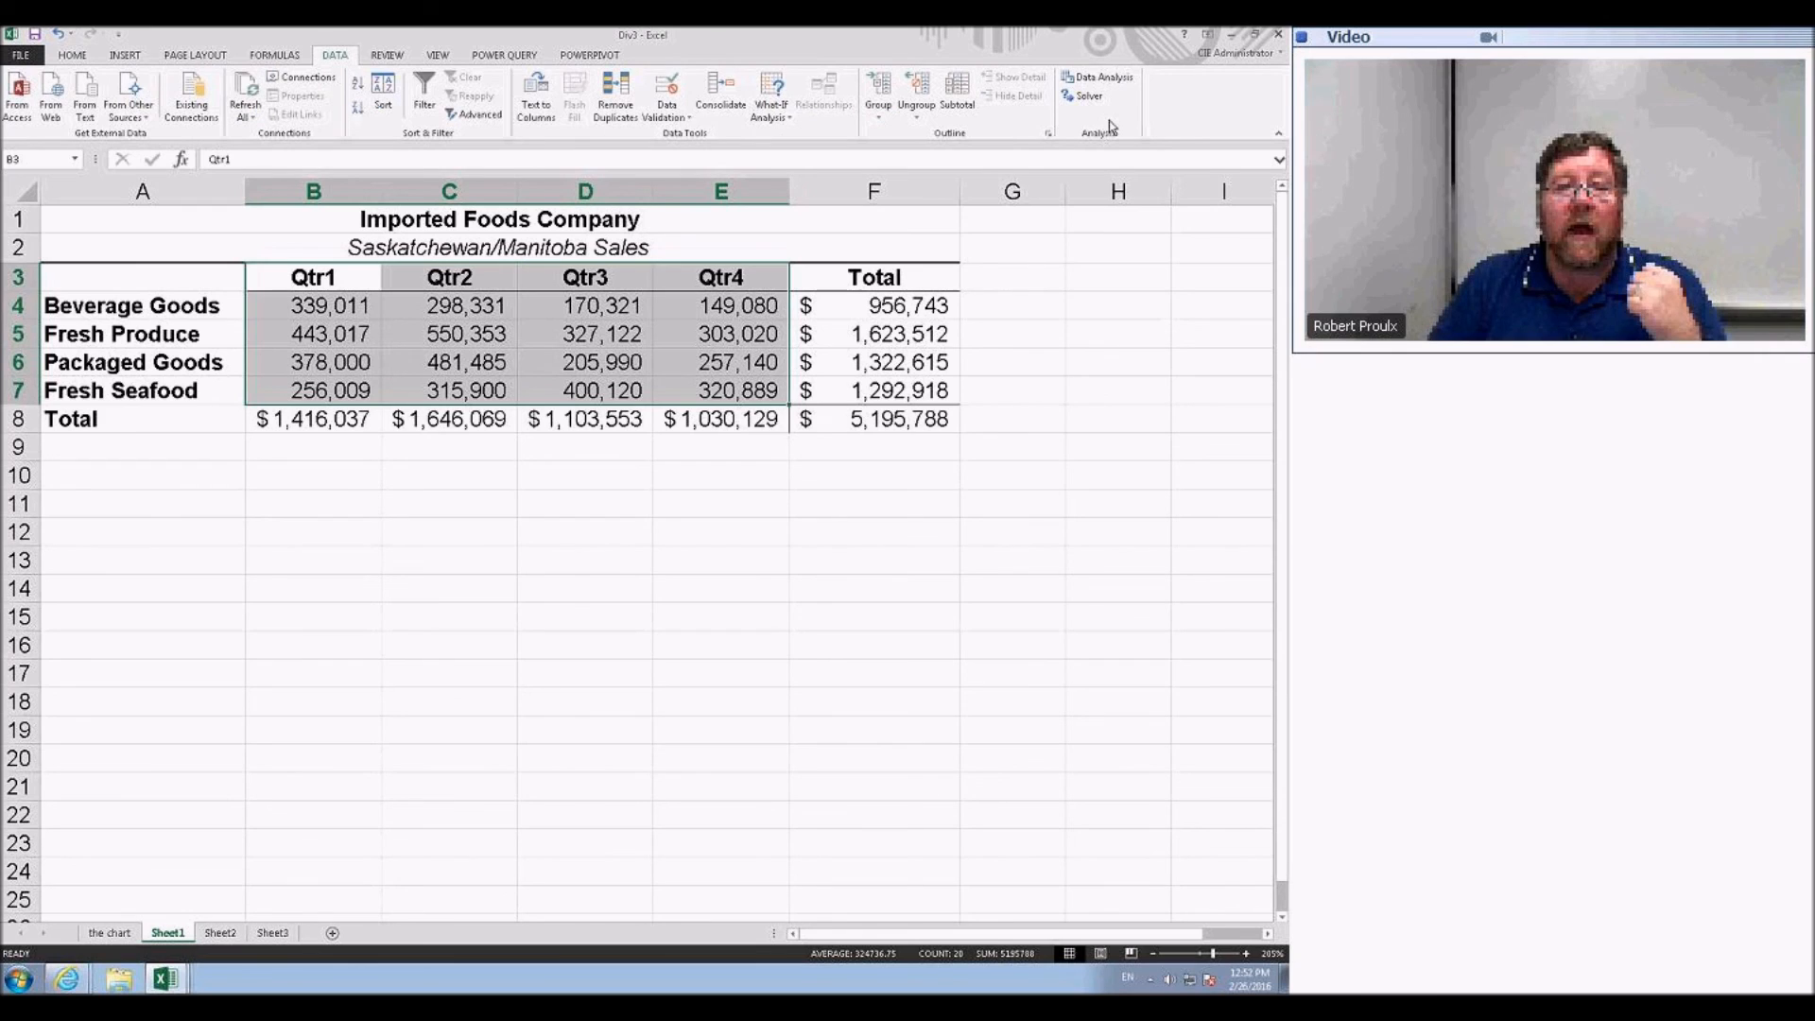
{"action": "left_click", "coordinate": [1097, 77]}
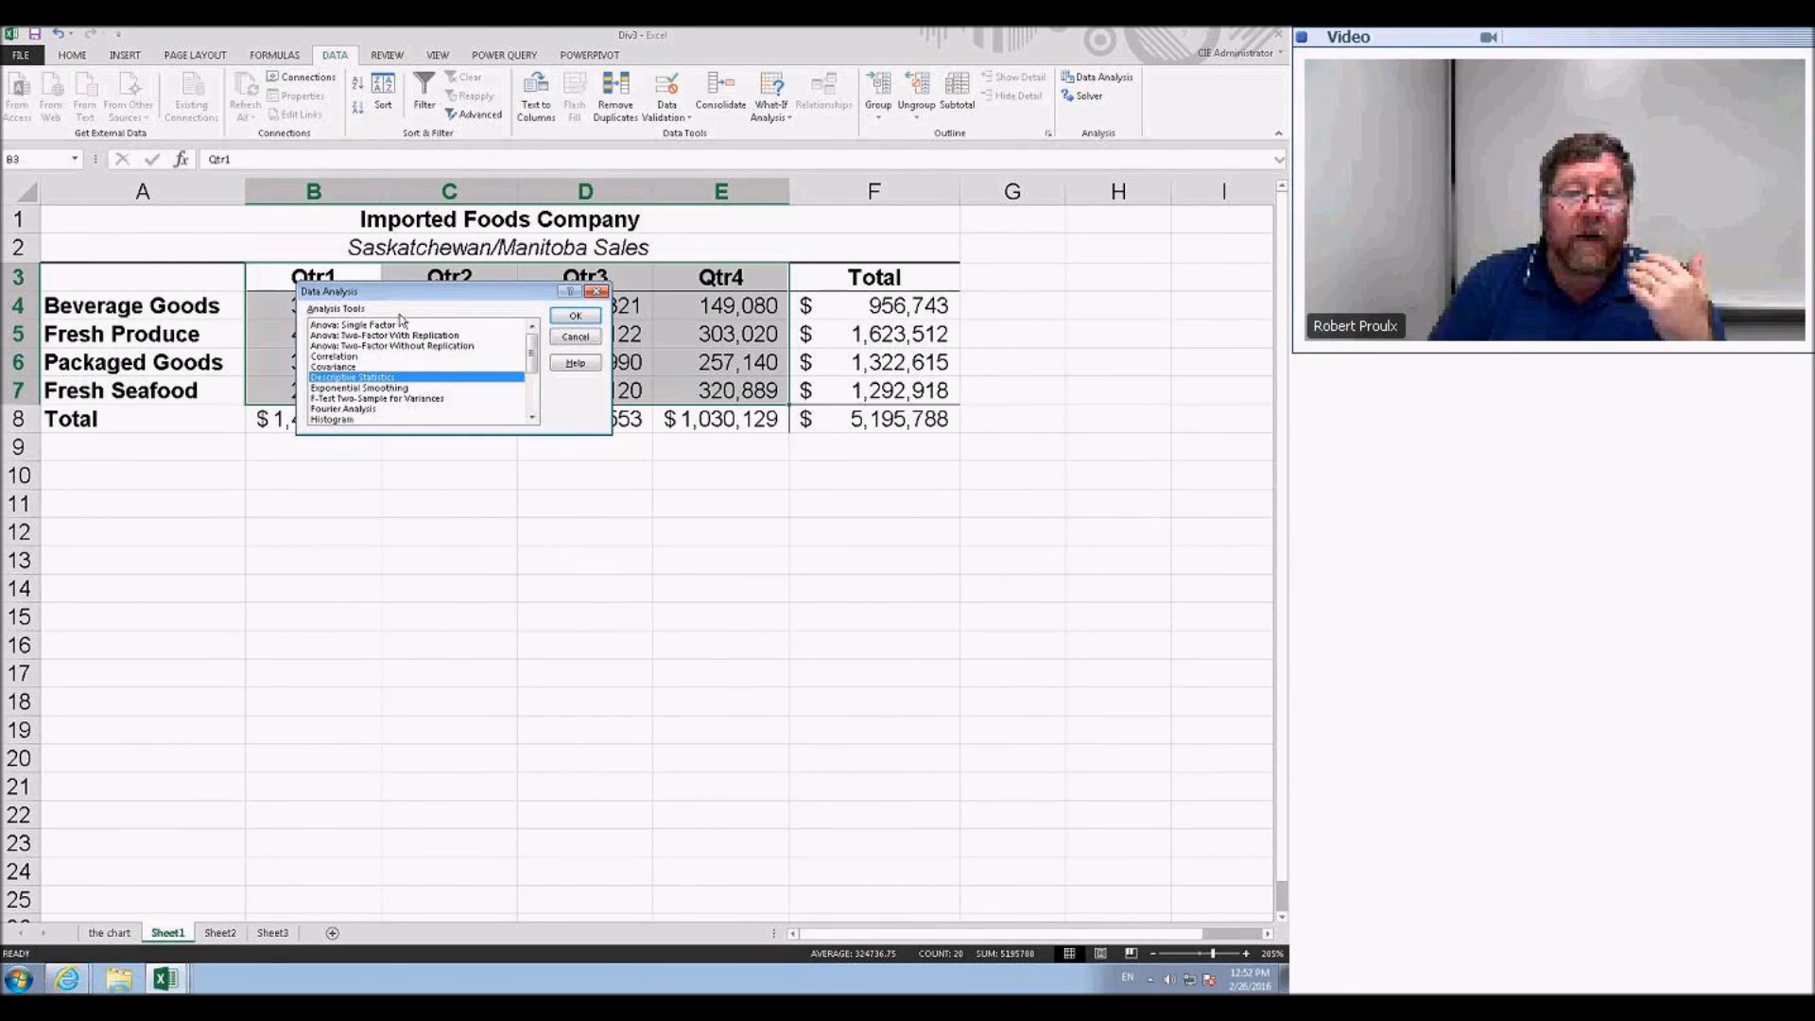
{"action": "left_click_drag", "start_coordinate": [421, 293], "coordinate": [352, 422]}
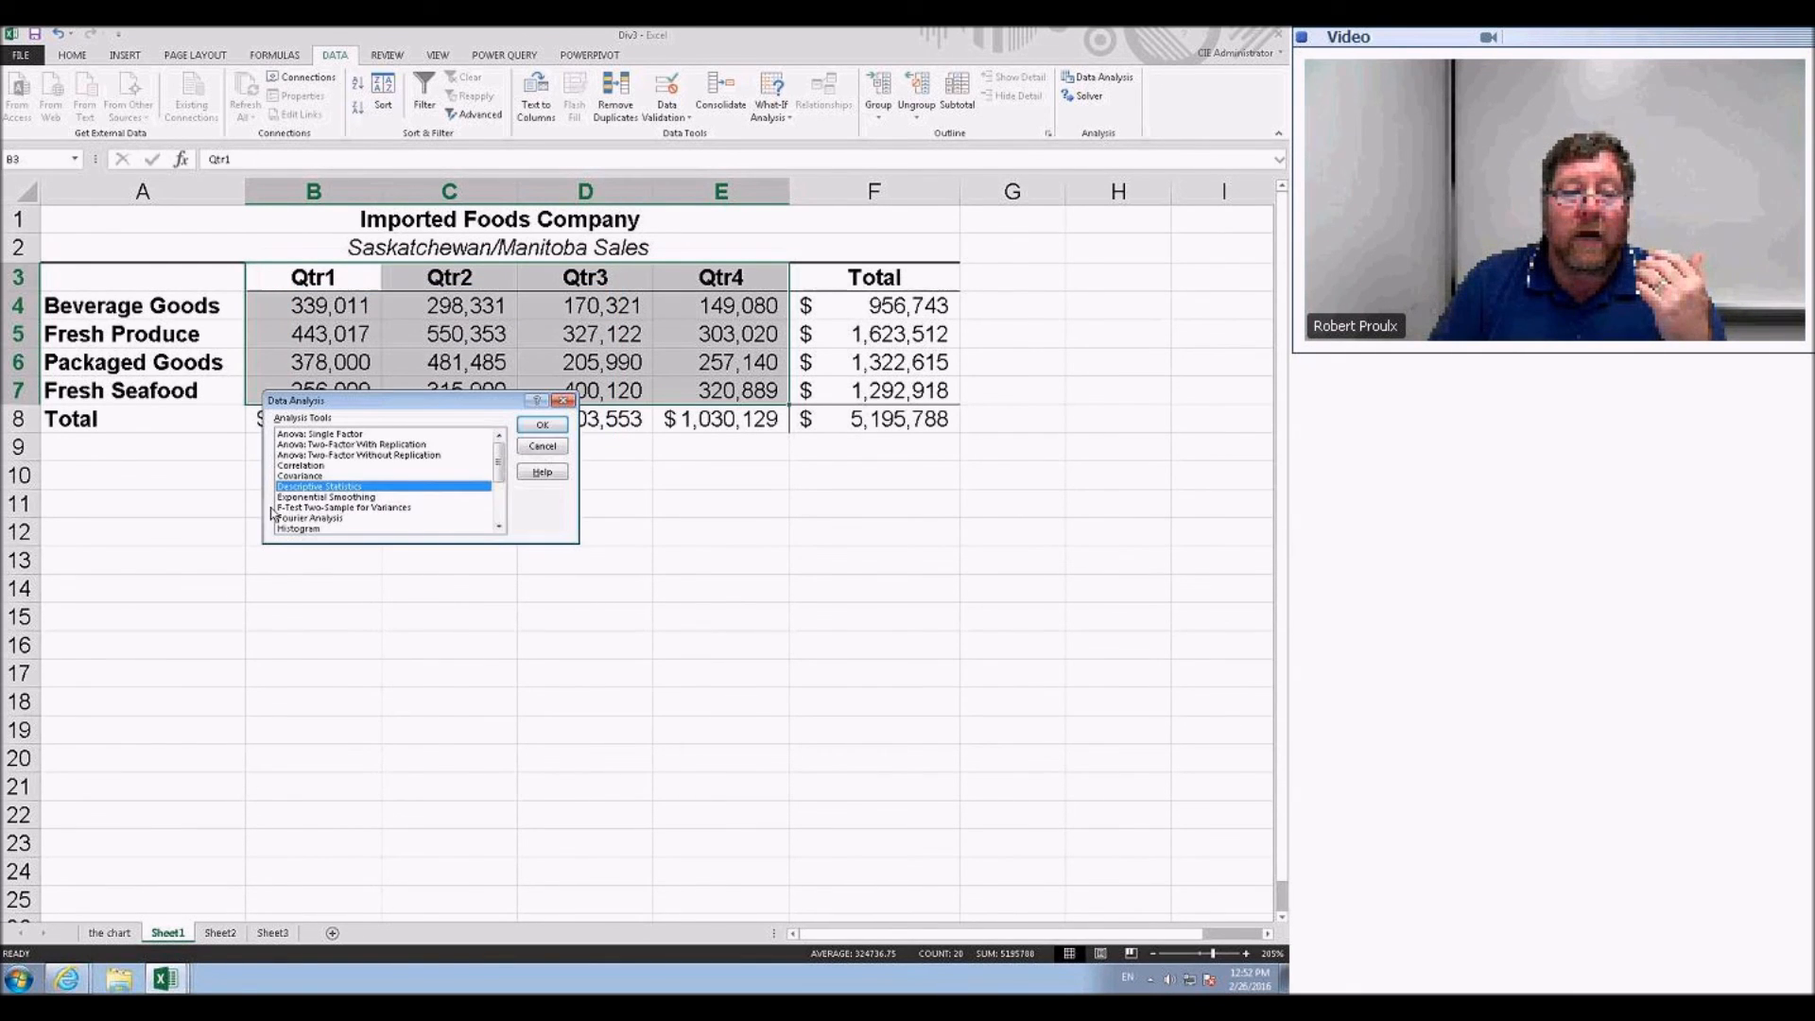
{"action": "left_click", "coordinate": [542, 427]}
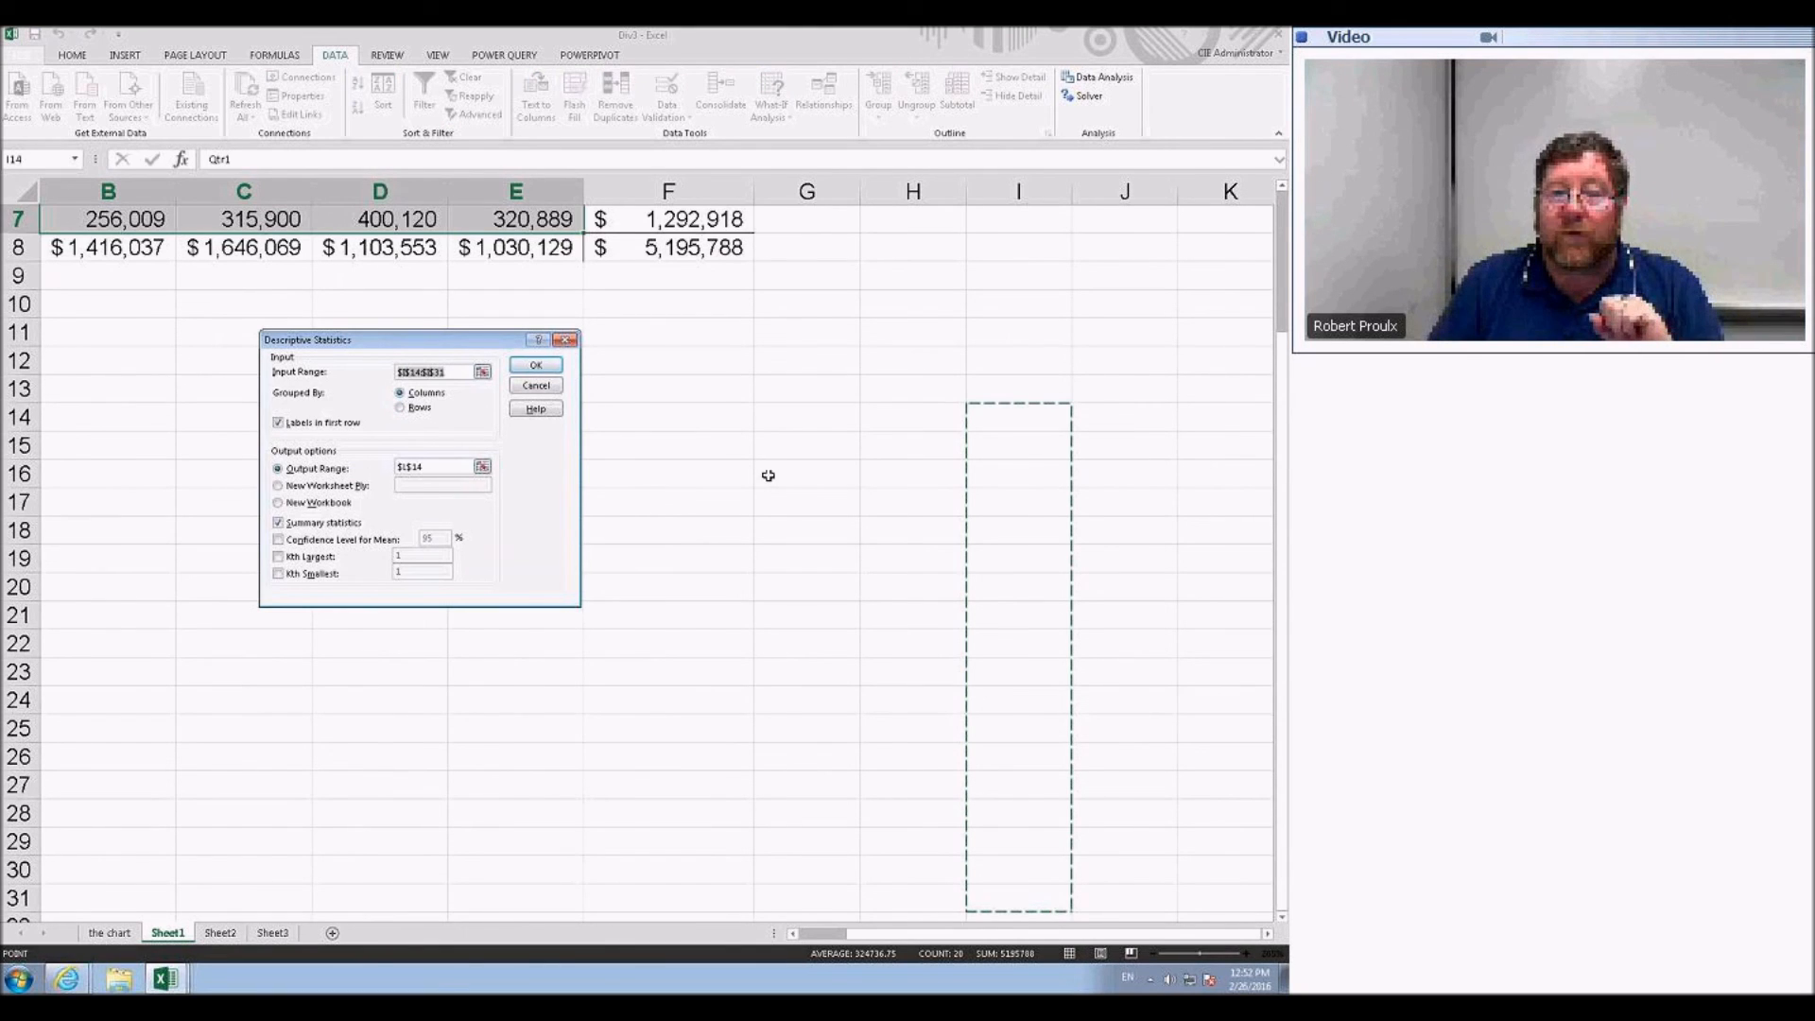
{"action": "scroll", "coordinate": [617, 464], "scroll_direction": "up", "scroll_amount": 2}
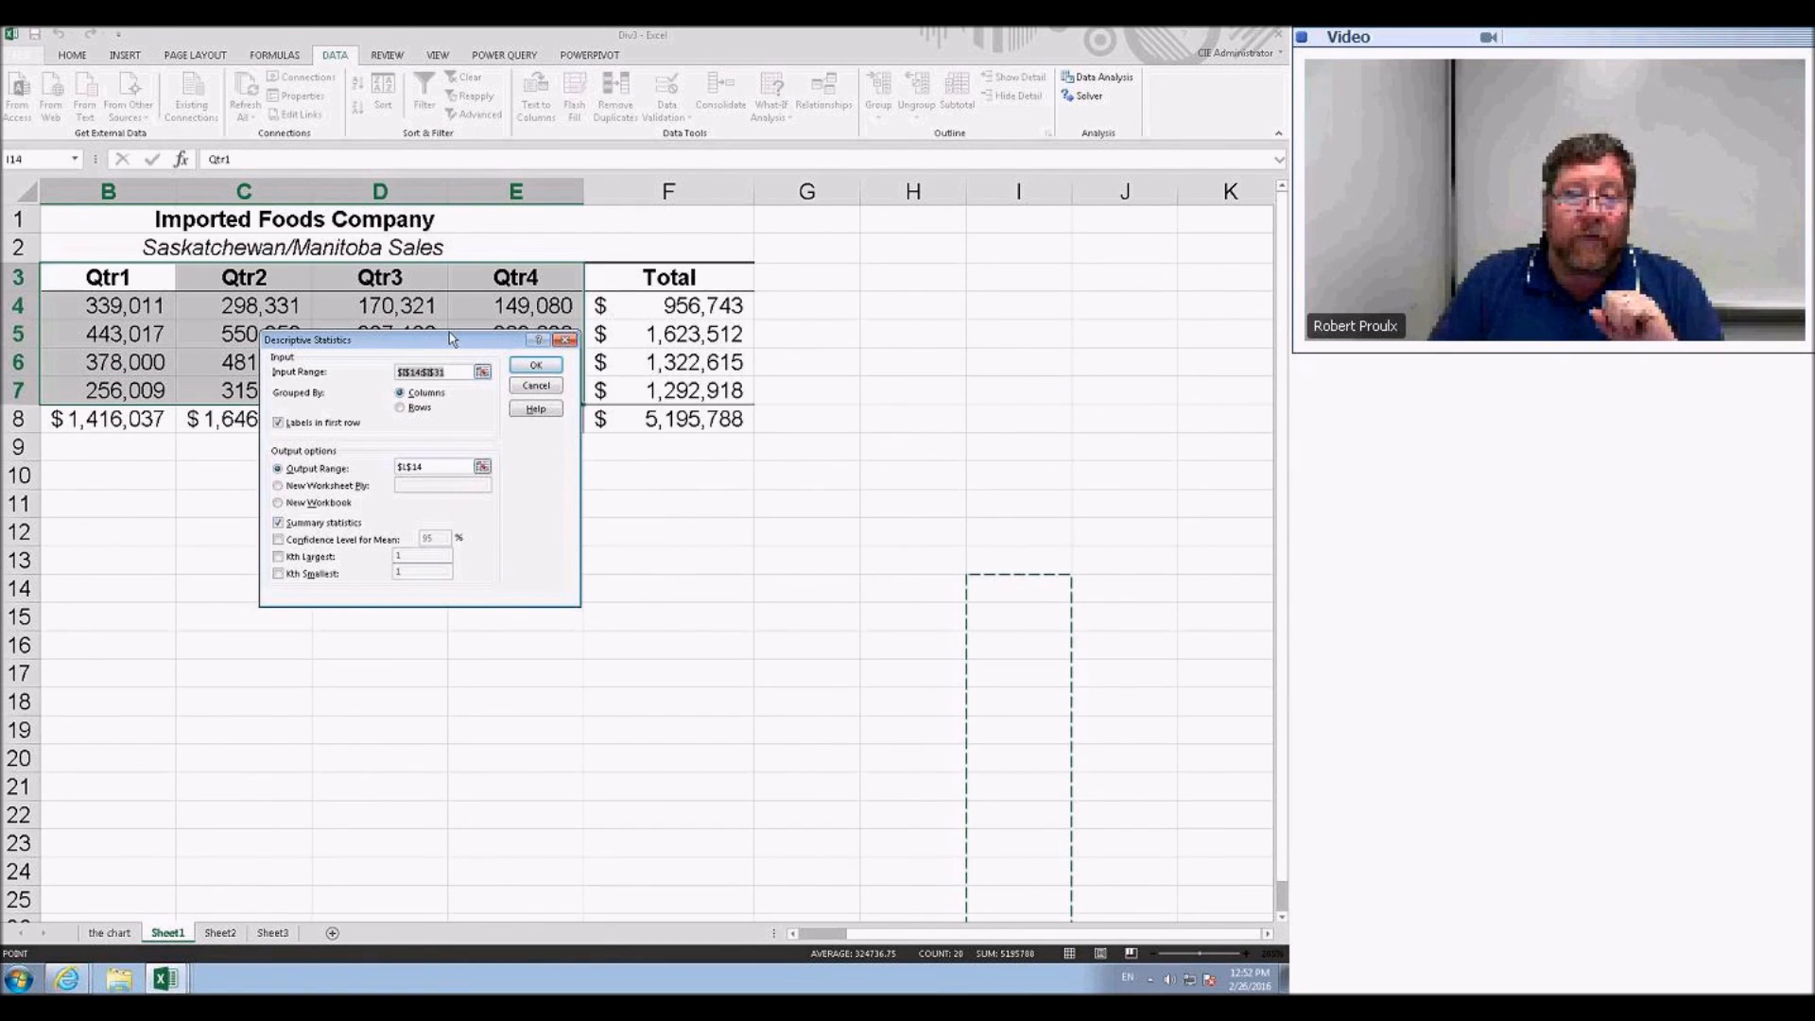
{"action": "left_click_drag", "start_coordinate": [452, 342], "coordinate": [467, 475]}
{"action": "left_click_drag", "start_coordinate": [149, 274], "coordinate": [511, 391]}
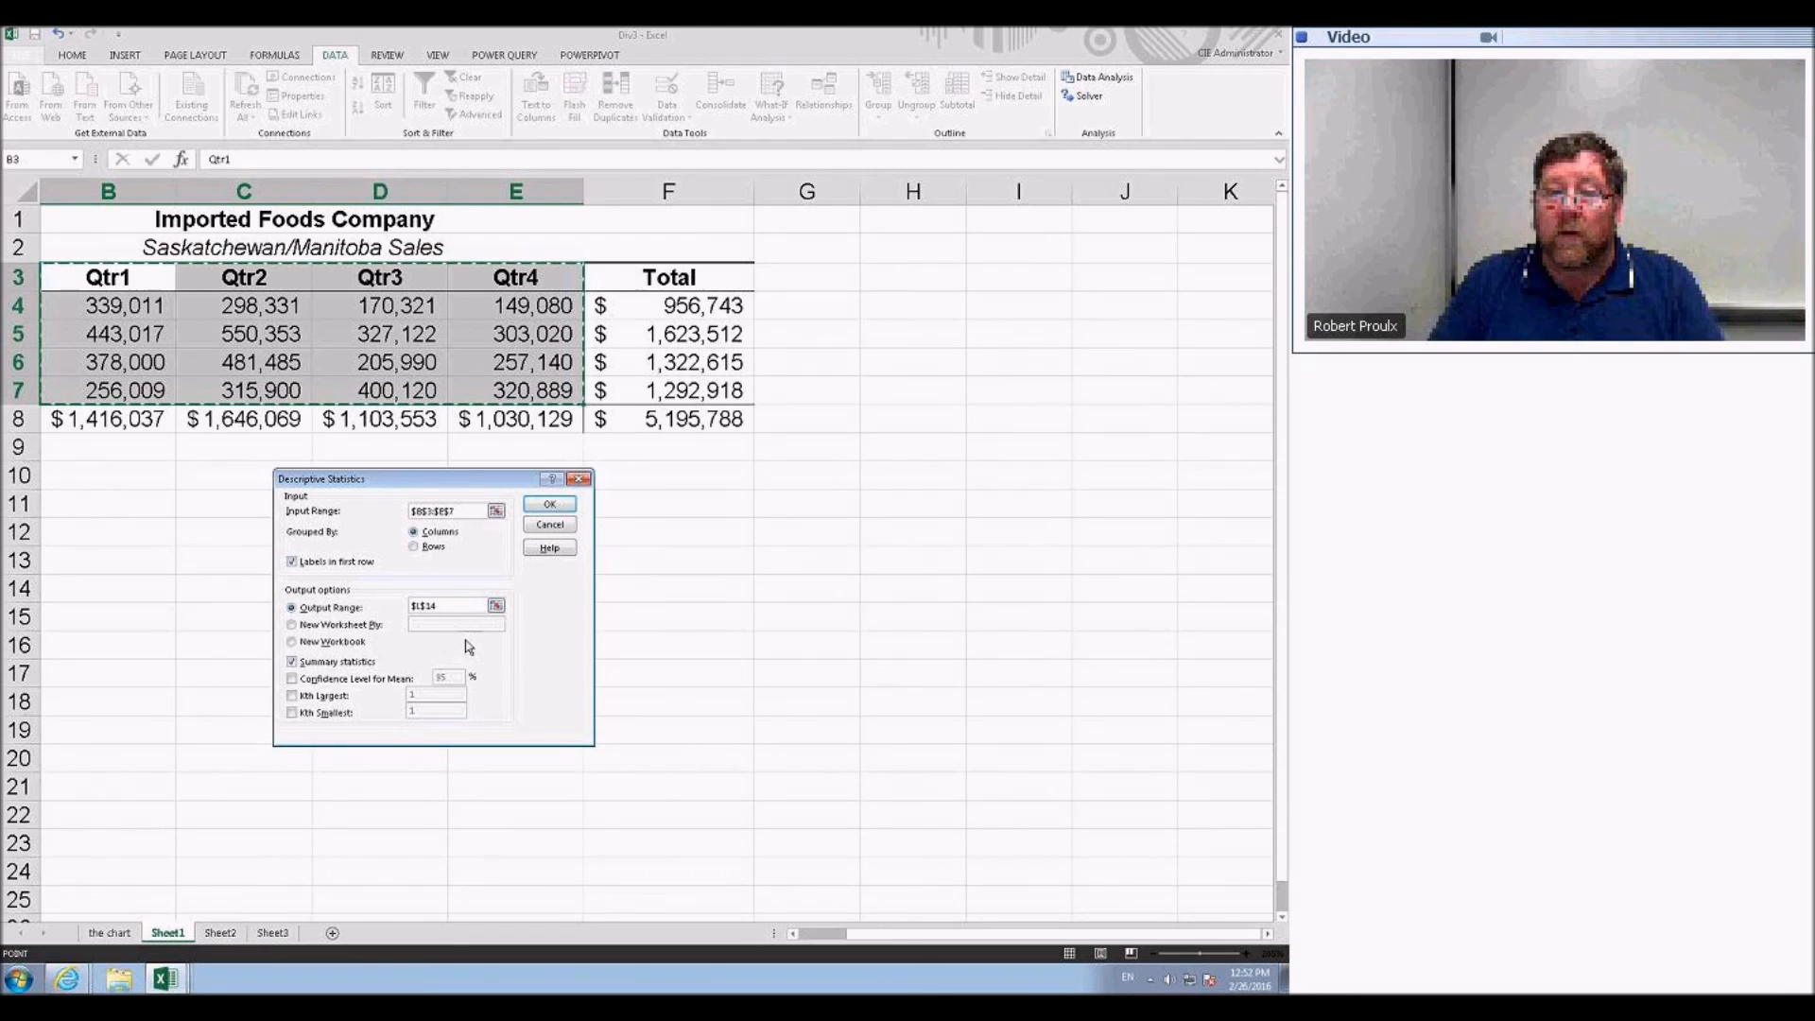
- Generate the quarterly summary statistics with the output range starting at cell I3
{"action": "left_click_drag", "start_coordinate": [444, 608], "coordinate": [400, 606]}
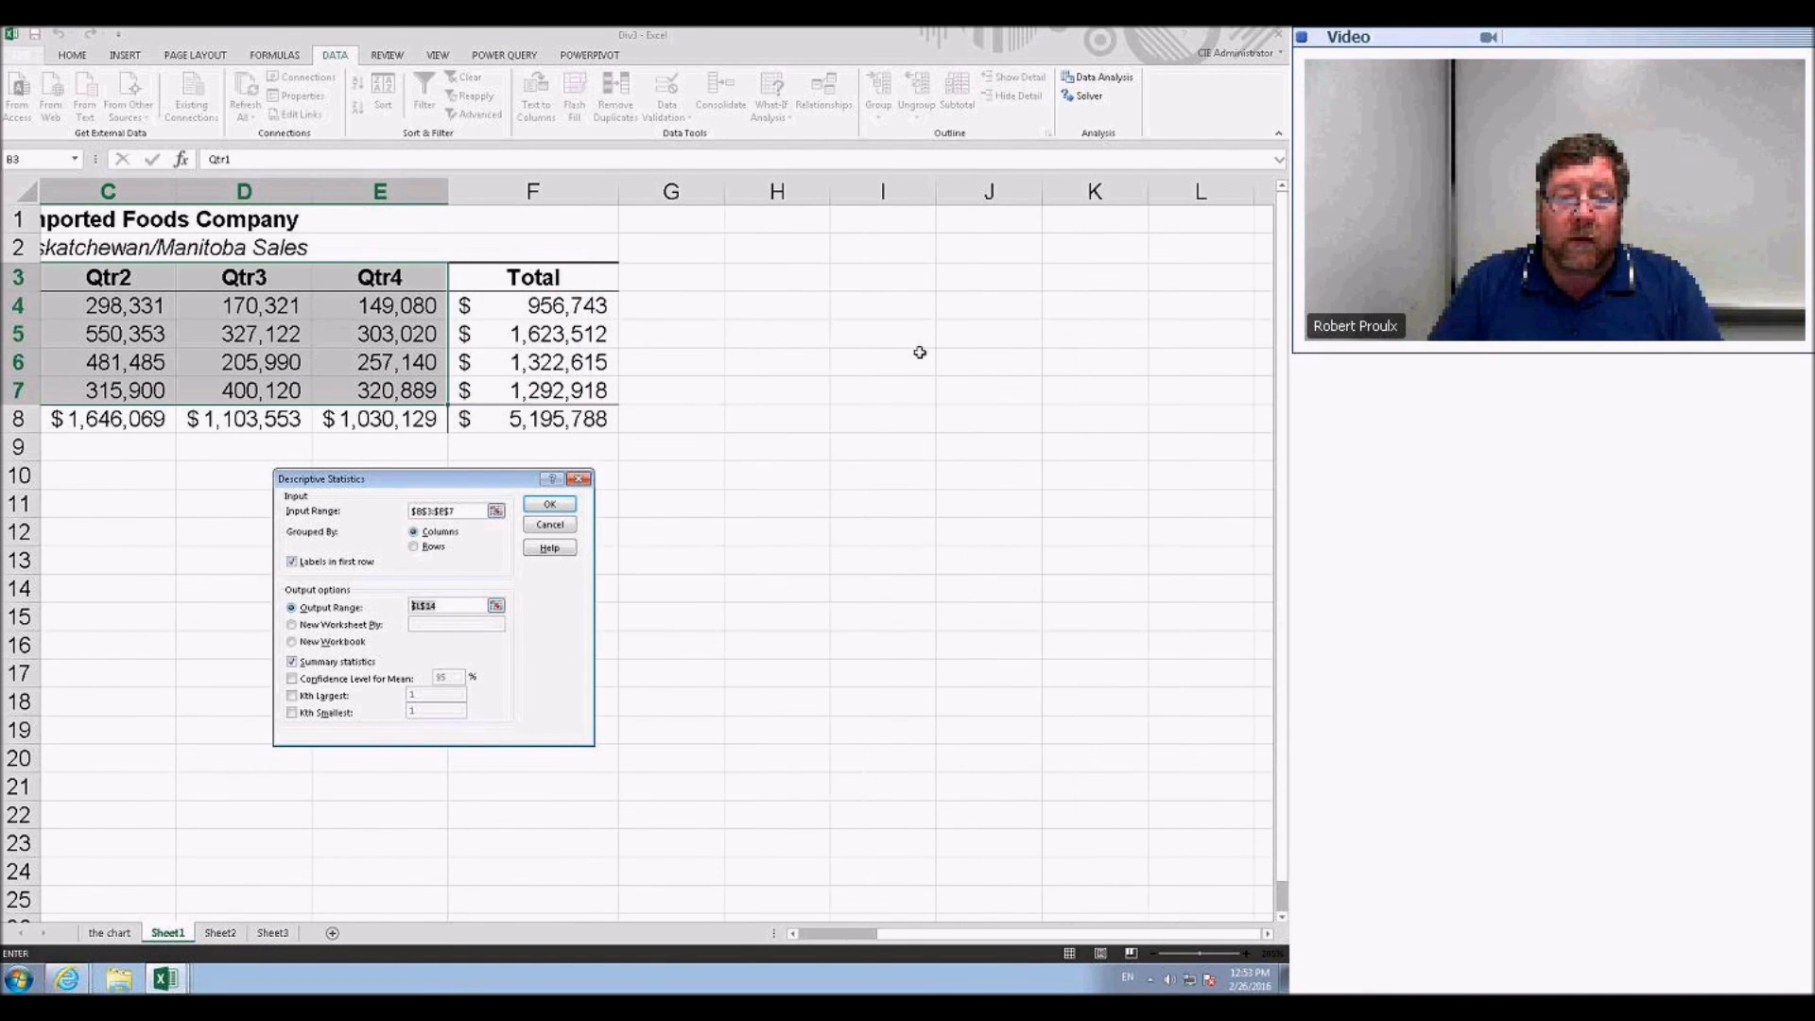
{"action": "left_click", "coordinate": [884, 282]}
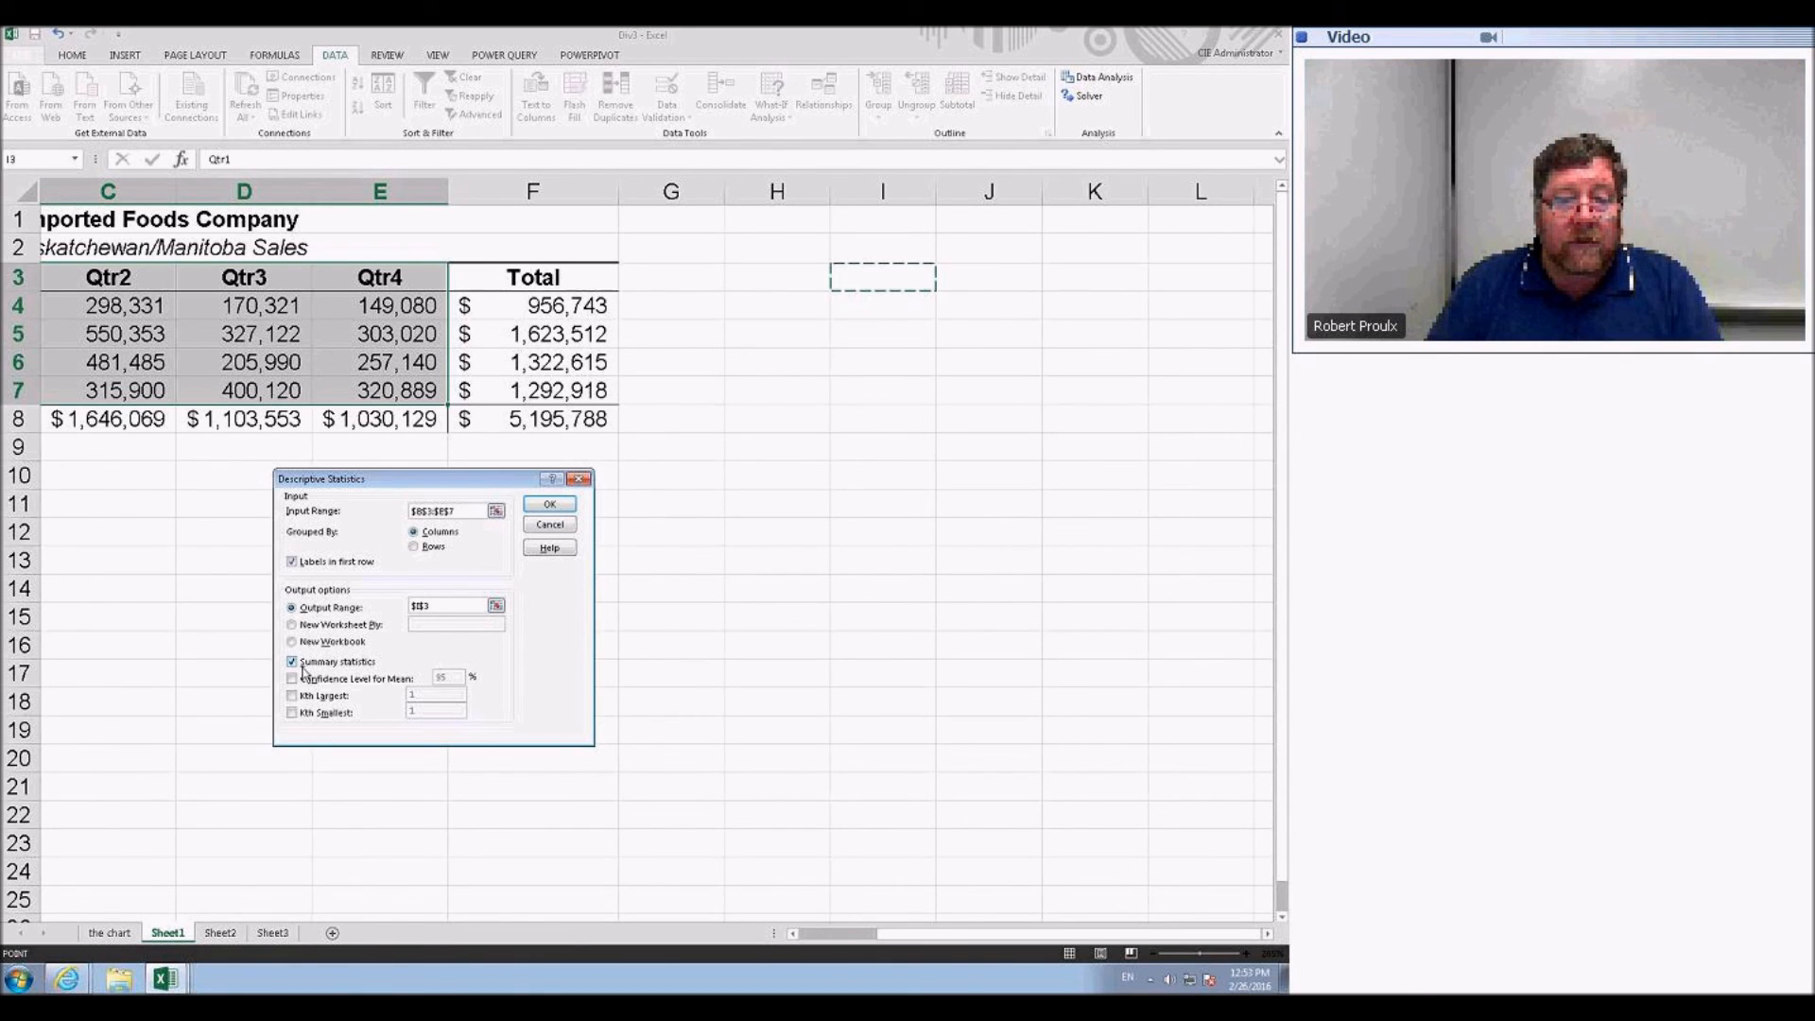
{"action": "left_click", "coordinate": [549, 504]}
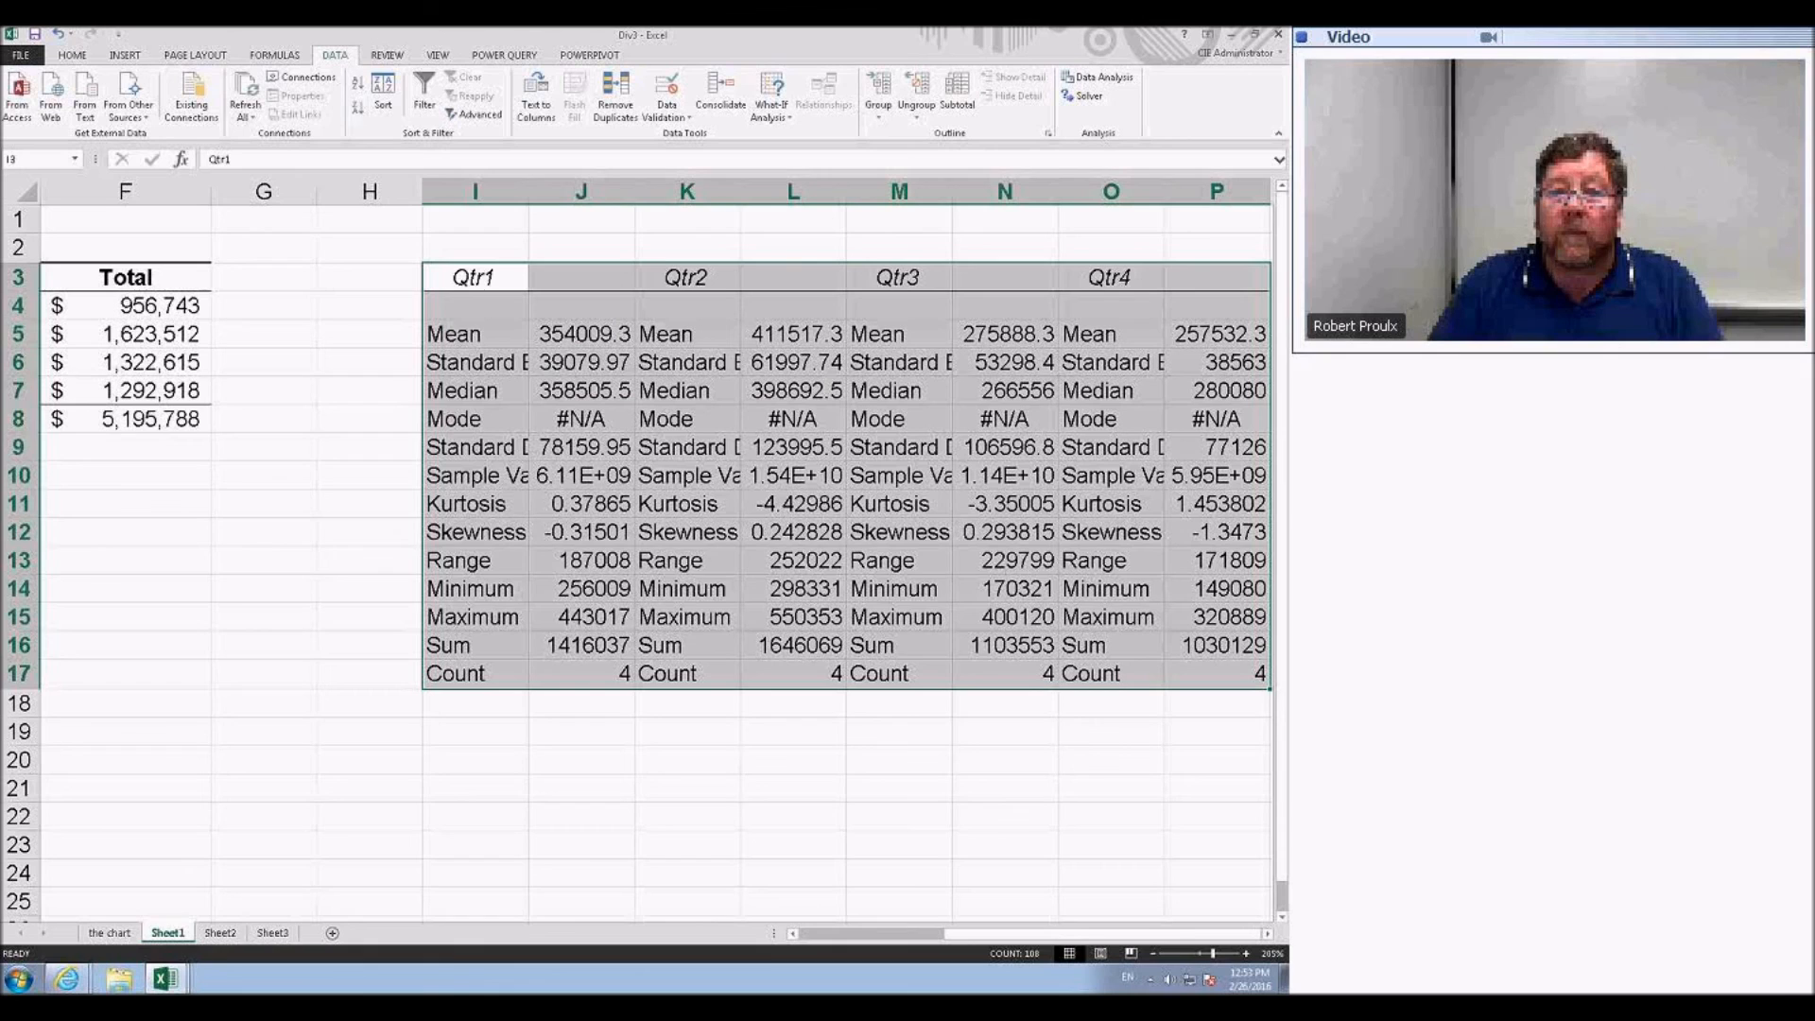
- Auto-fit columns I through P so the quarterly statistics labels and values show in full
{"action": "left_click_drag", "start_coordinate": [505, 186], "coordinate": [1215, 189]}
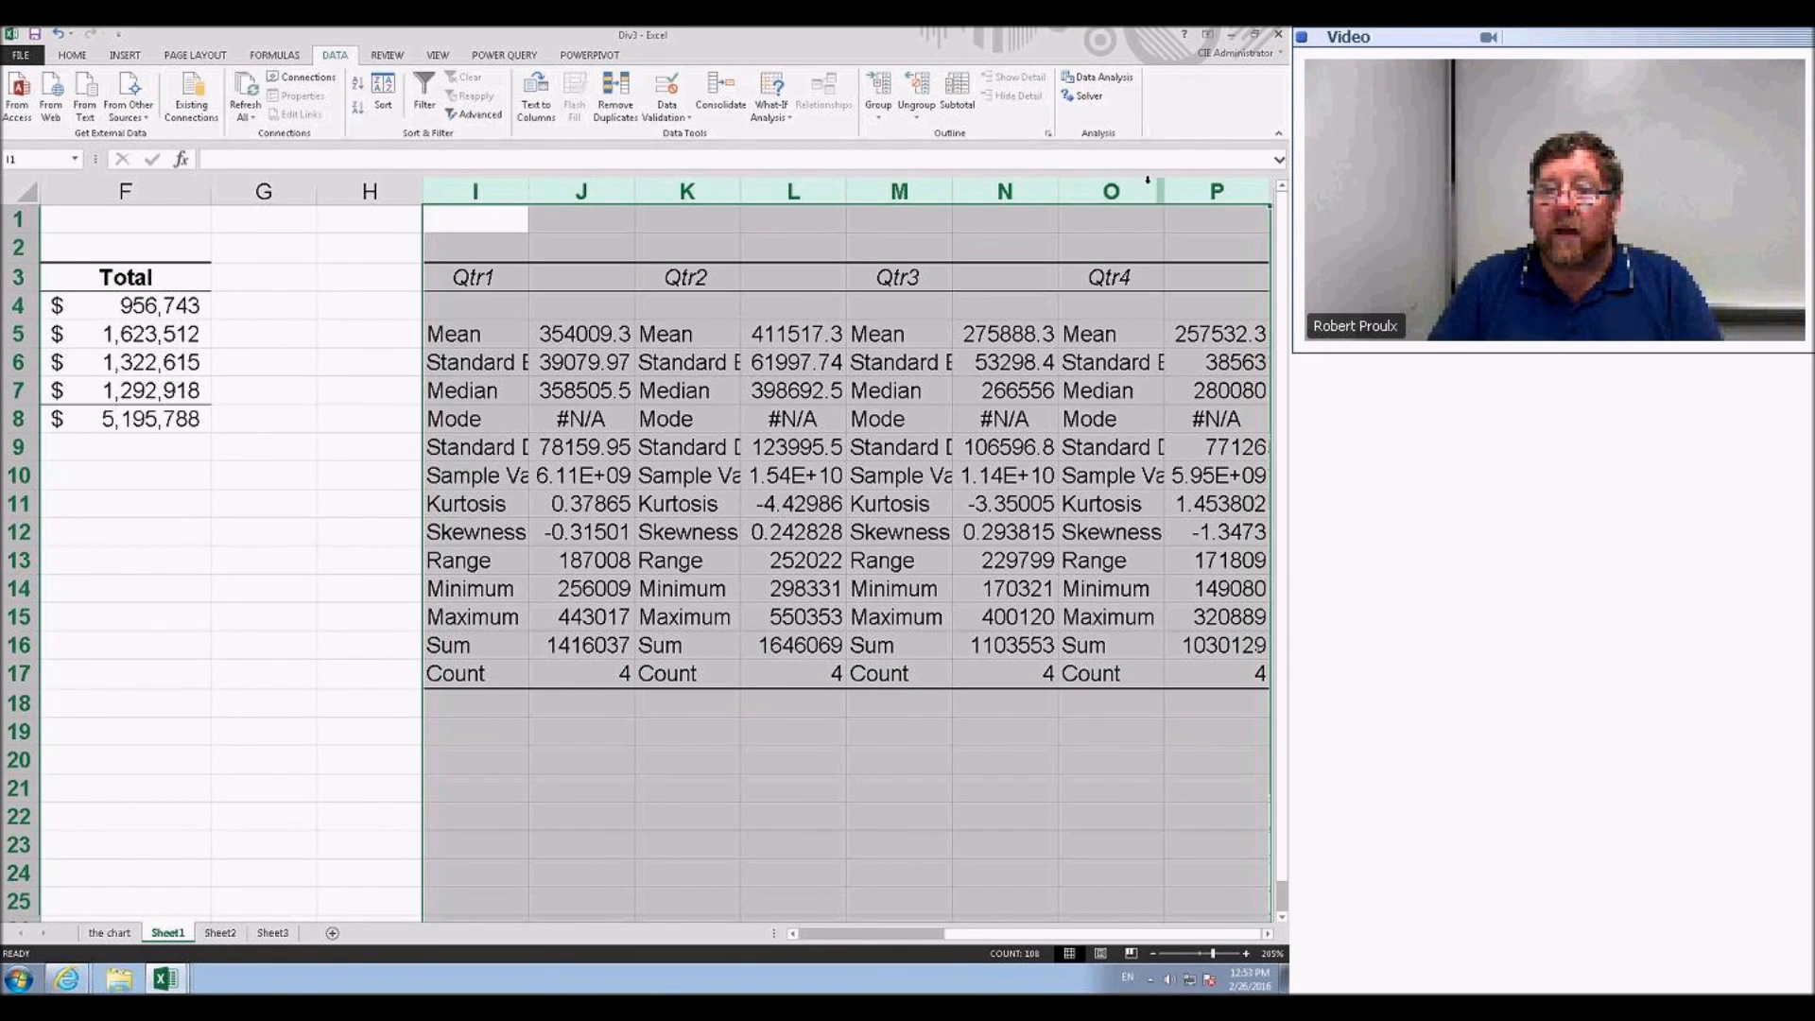
{"action": "double_click", "coordinate": [1061, 190]}
{"action": "left_click", "coordinate": [694, 645]}
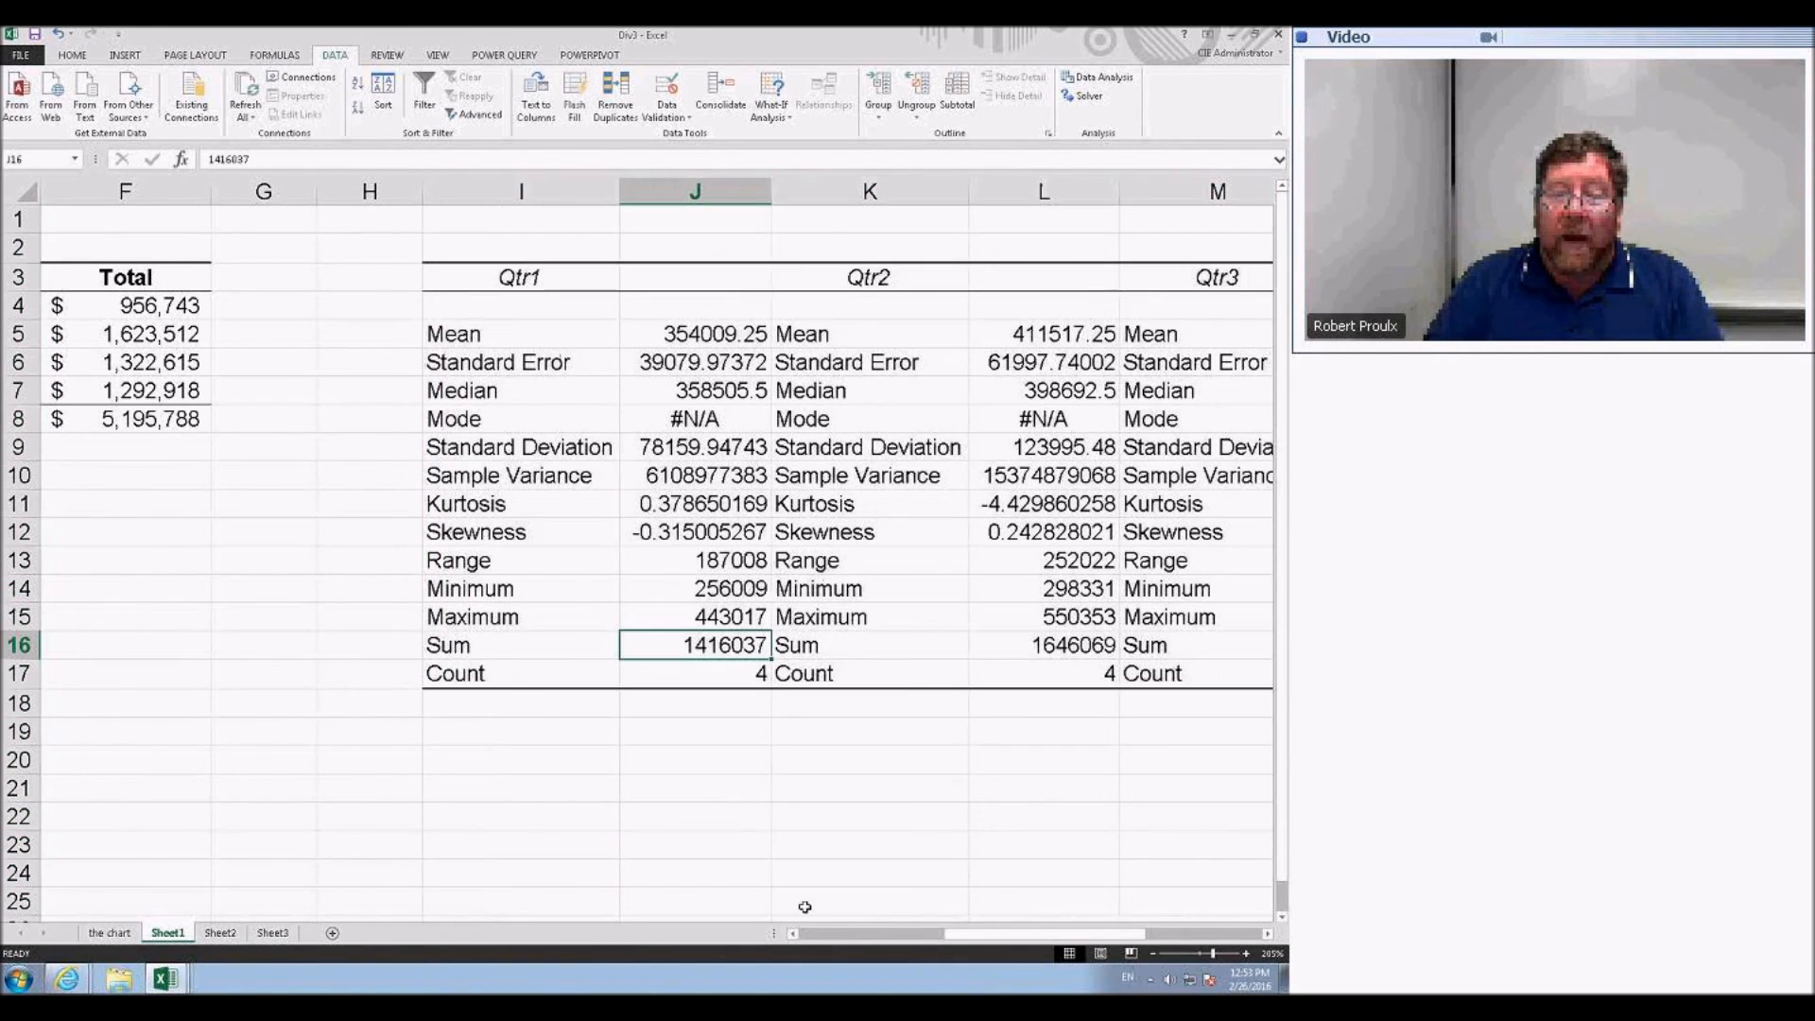
- Compare the source sales table with the separate summary statistics blocks for each quarter
{"action": "left_click", "coordinate": [848, 936]}
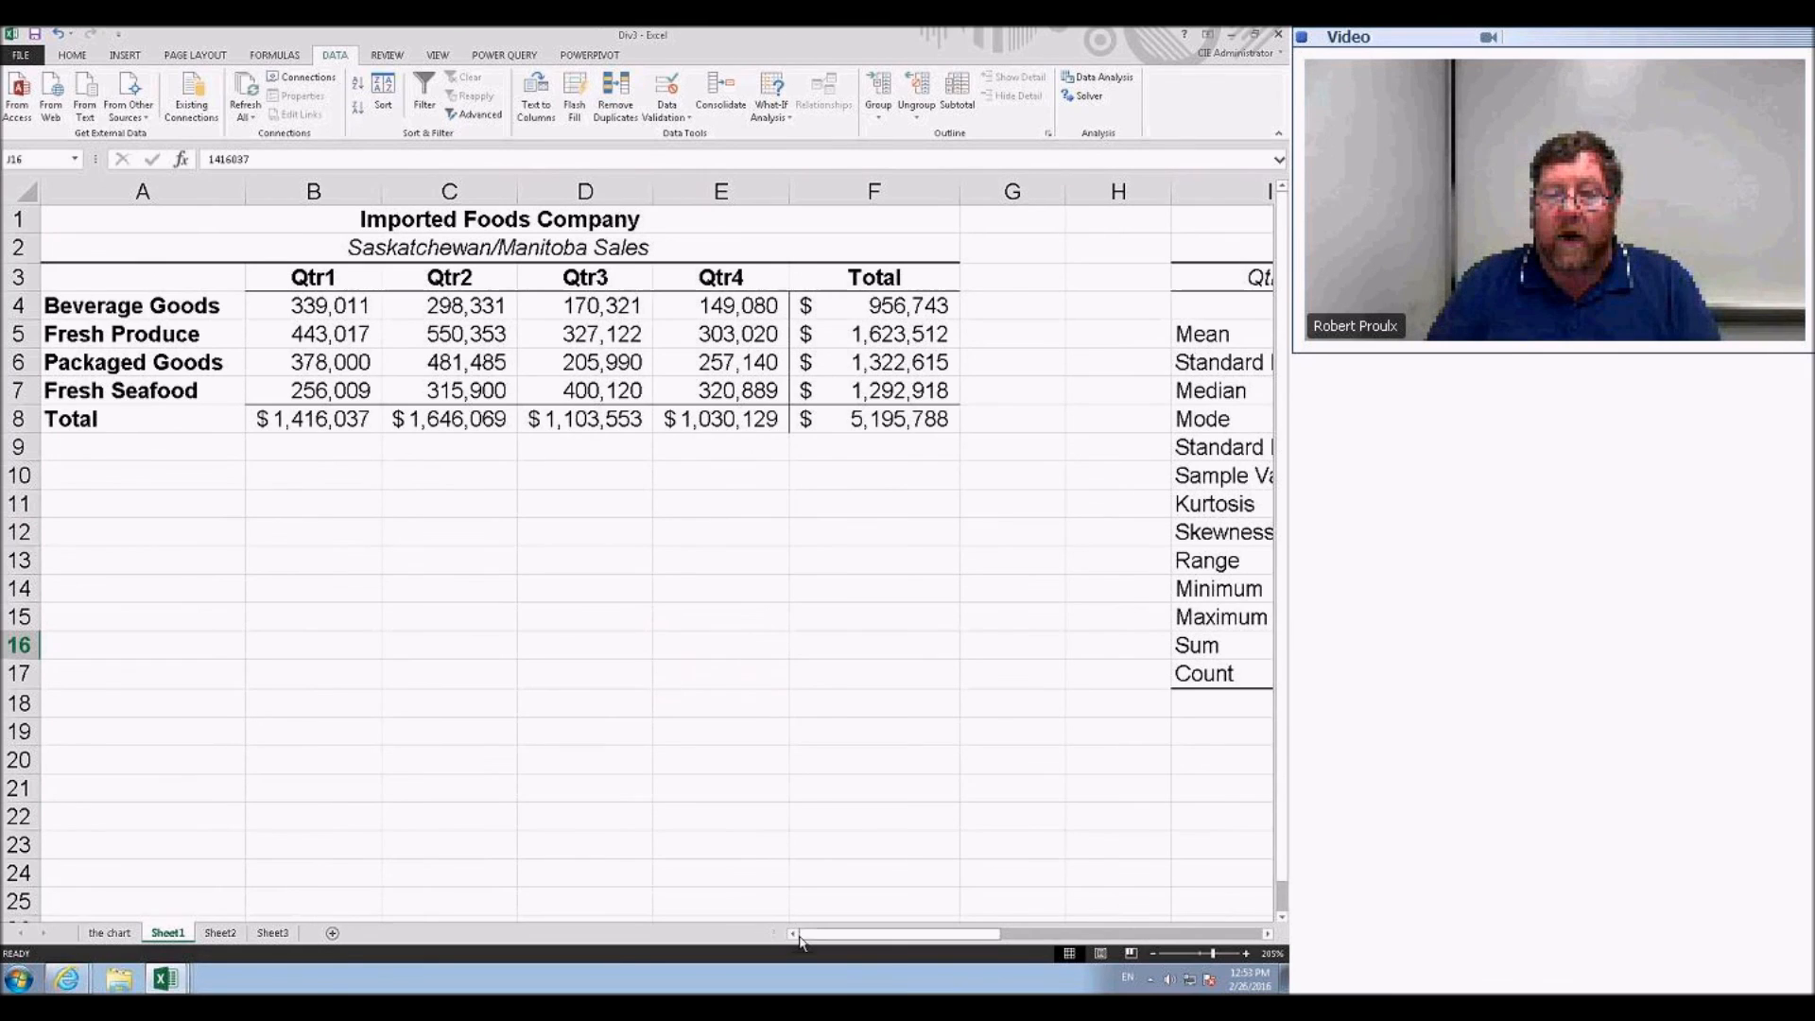
{"action": "left_click_drag", "start_coordinate": [1267, 936], "coordinate": [1268, 936]}
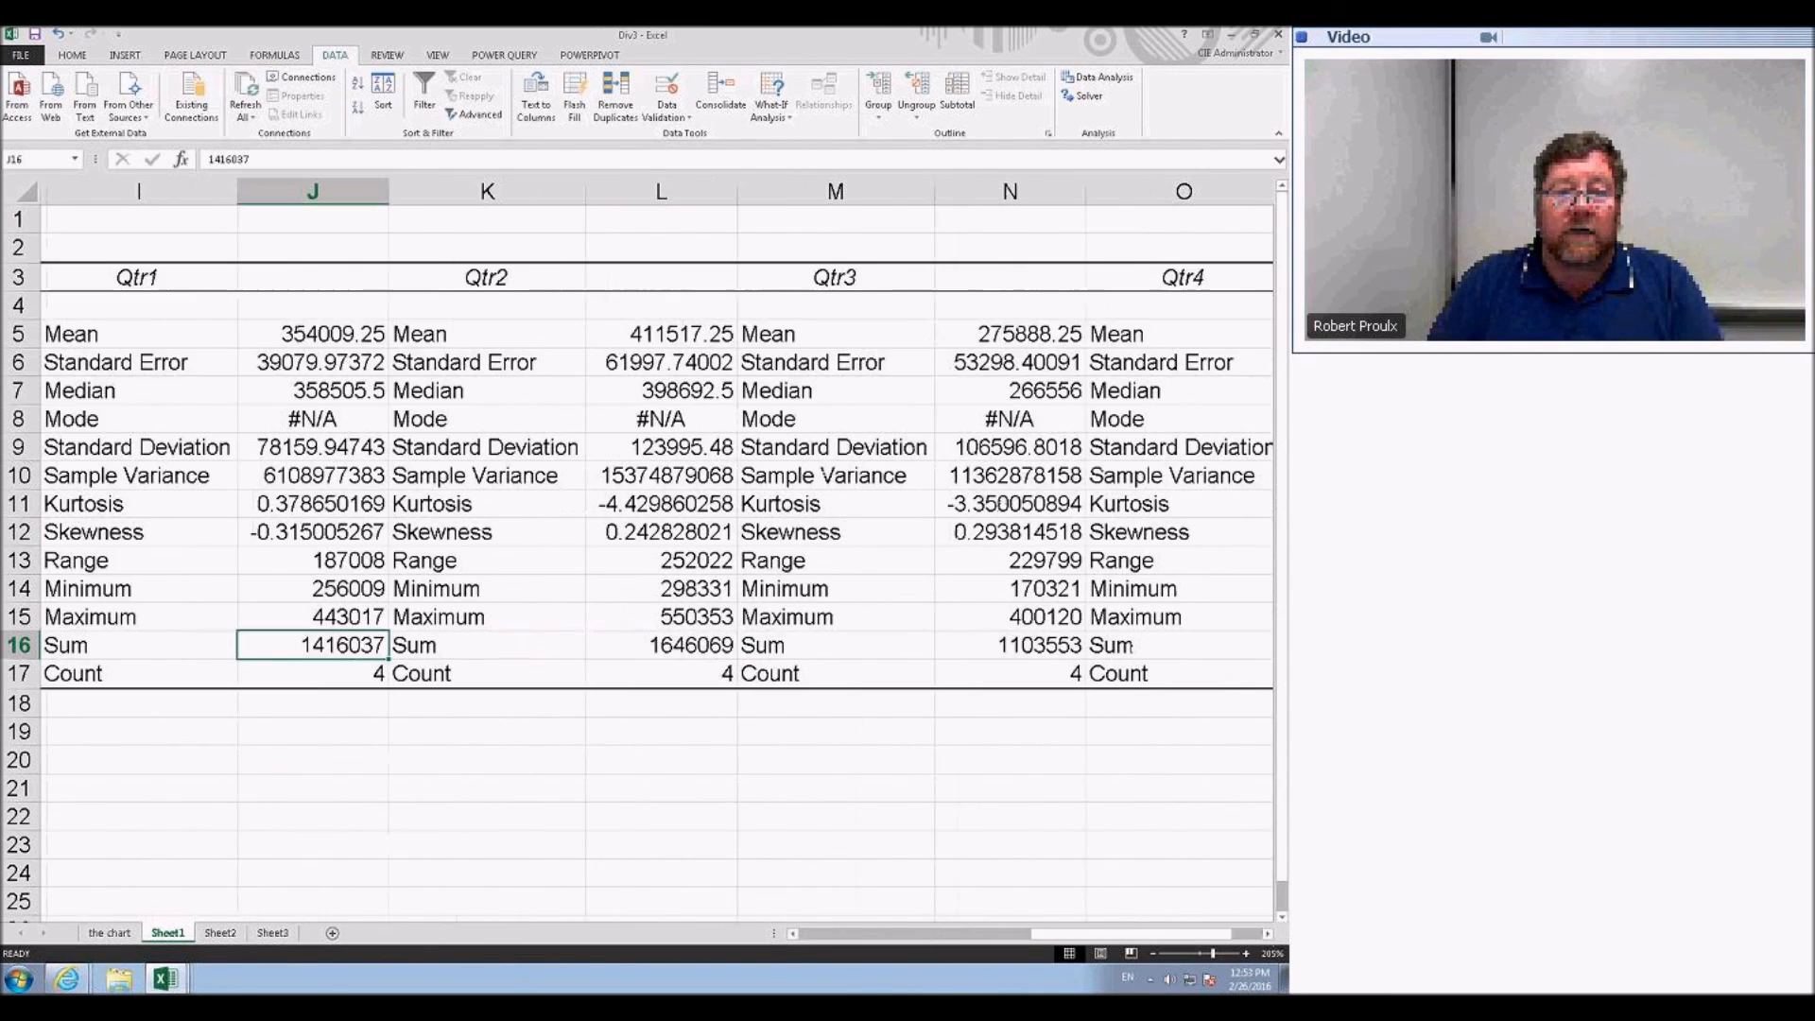
{"action": "mouse_move", "coordinate": [107, 280]}
{"action": "left_mouse_down"}
{"action": "mouse_move", "coordinate": [275, 272]}
{"action": "mouse_move", "coordinate": [283, 677]}
{"action": "left_mouse_up"}
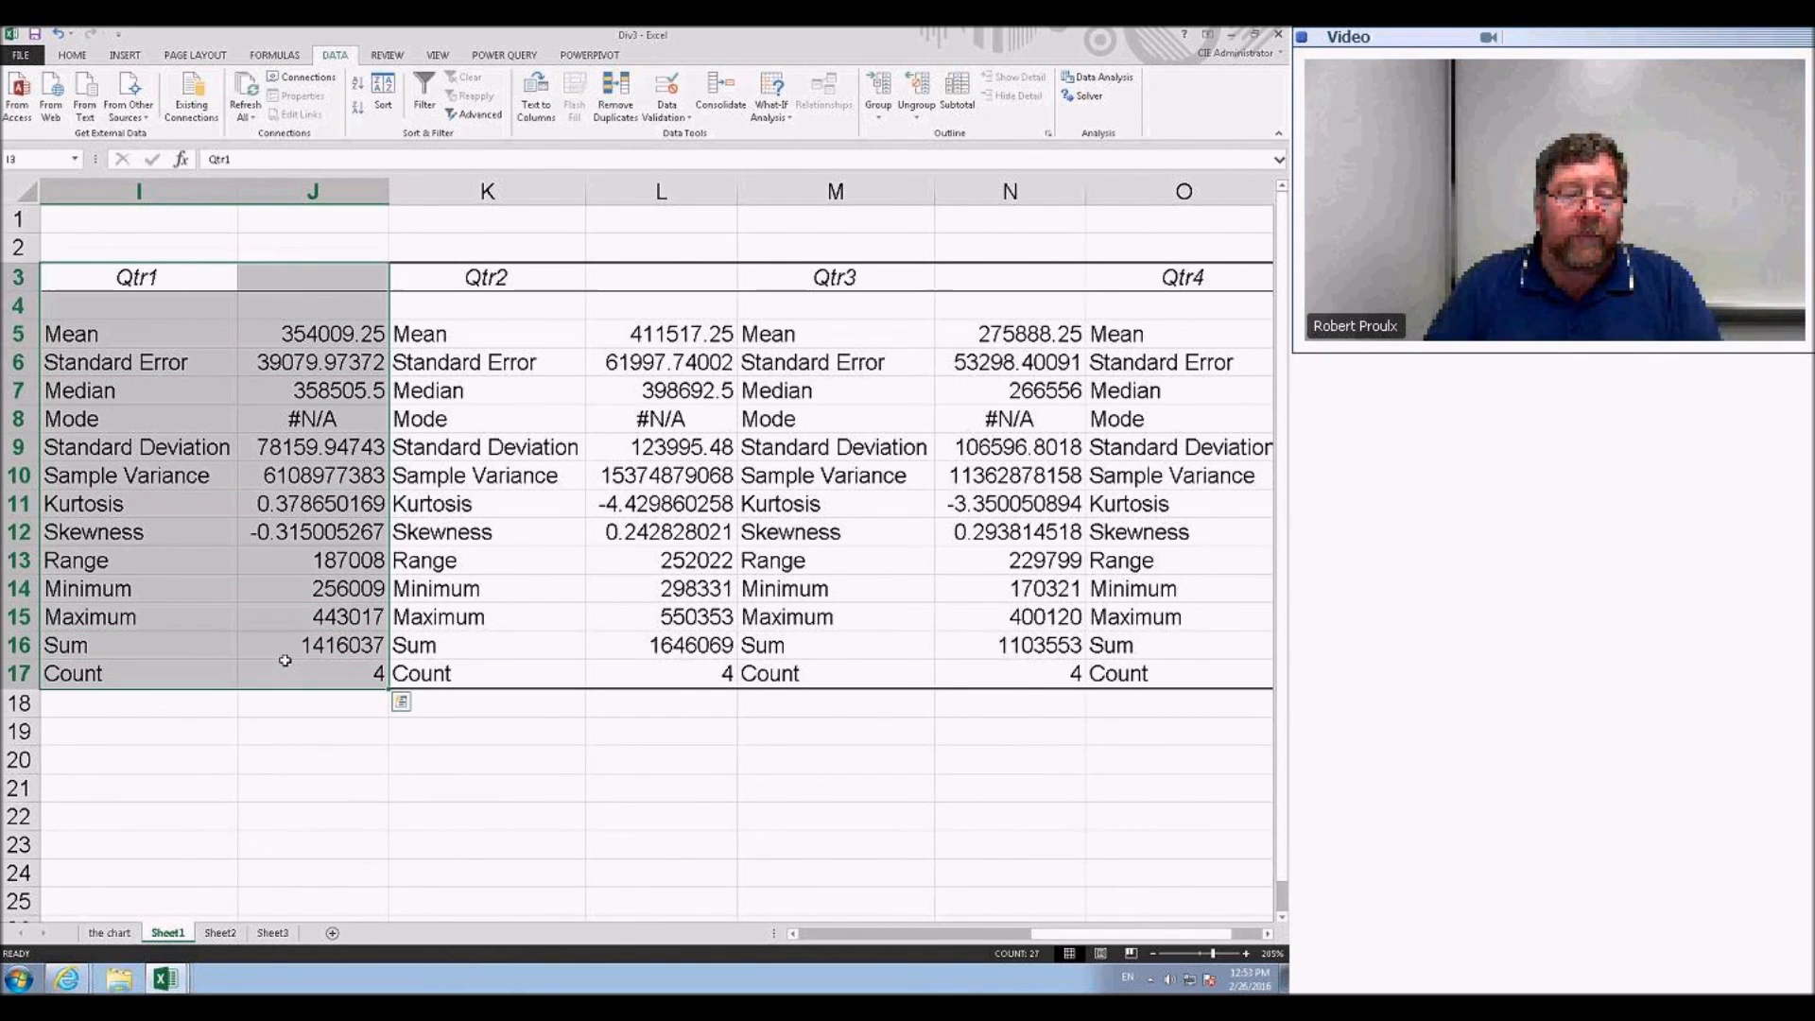
{"action": "key", "text": "ctrl+c"}
{"action": "mouse_move", "coordinate": [487, 277]}
{"action": "left_mouse_down"}
{"action": "mouse_move", "coordinate": [492, 363]}
{"action": "mouse_move", "coordinate": [661, 369]}
{"action": "mouse_move", "coordinate": [635, 645]}
{"action": "left_mouse_up"}
{"action": "left_click_drag", "start_coordinate": [834, 277], "coordinate": [950, 674]}
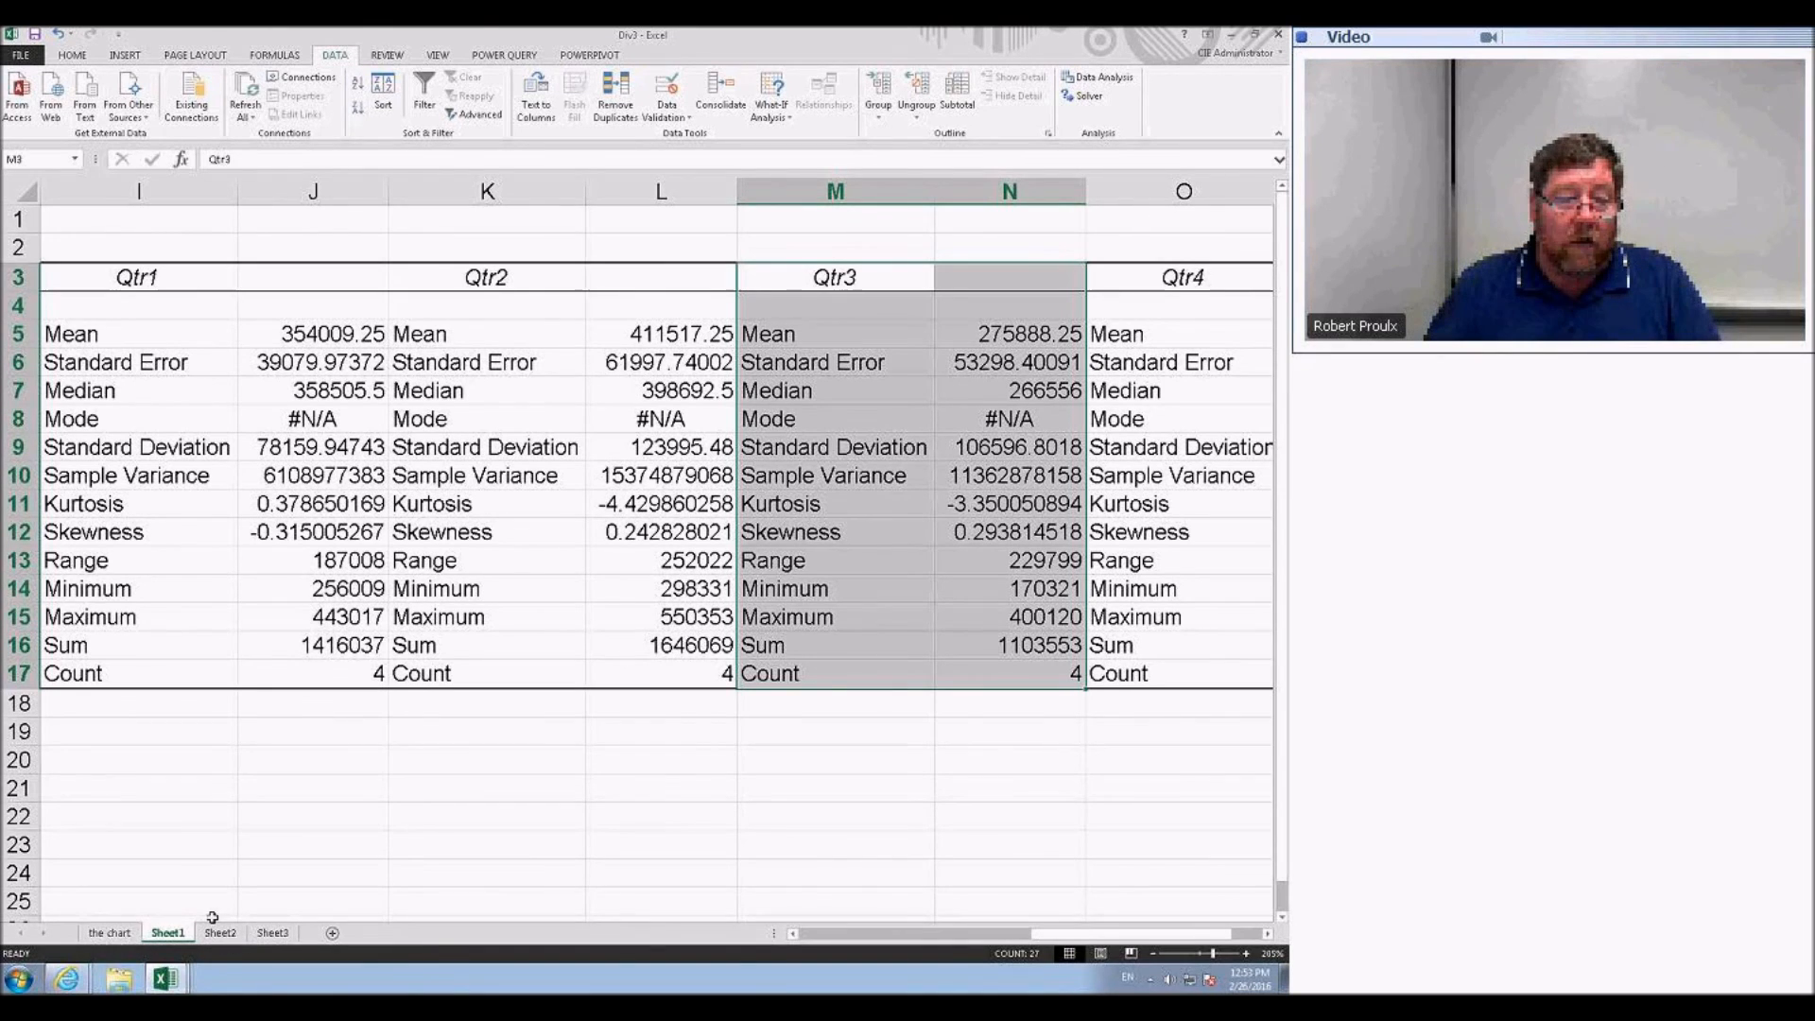
{"action": "left_click", "coordinate": [813, 934]}
{"action": "left_click", "coordinate": [1104, 76]}
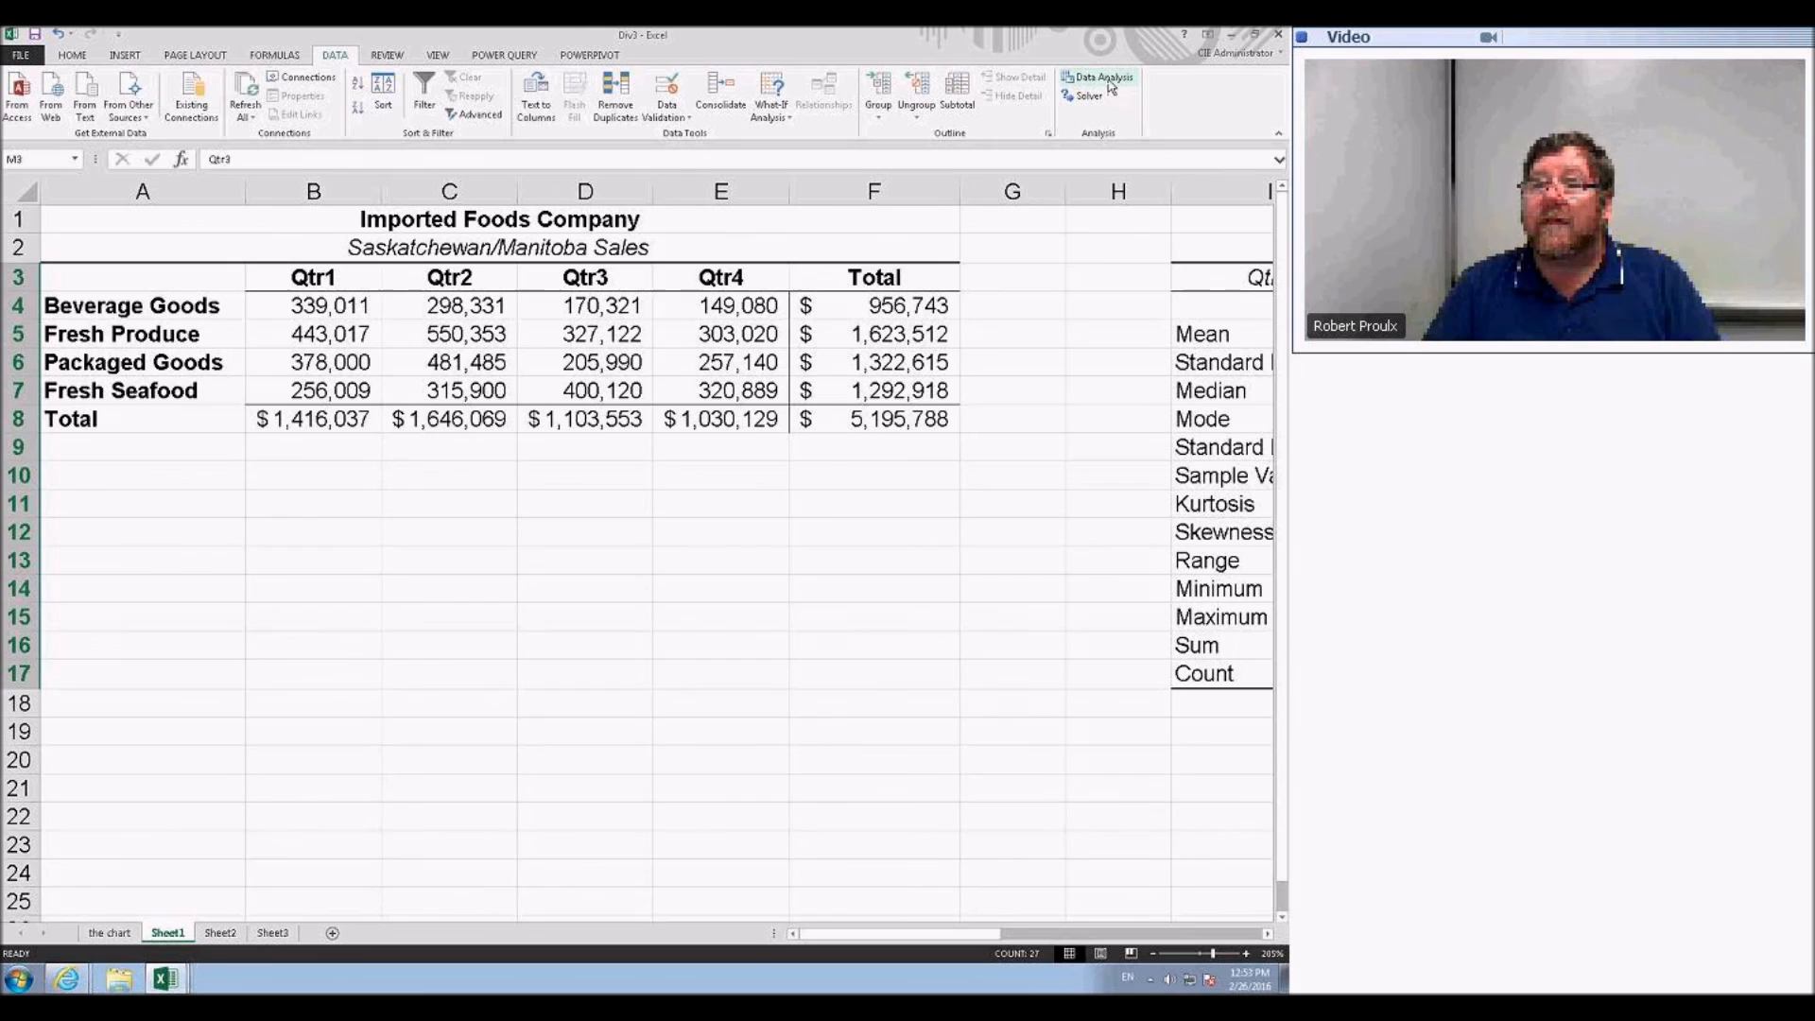
{"action": "left_click", "coordinate": [555, 585]}
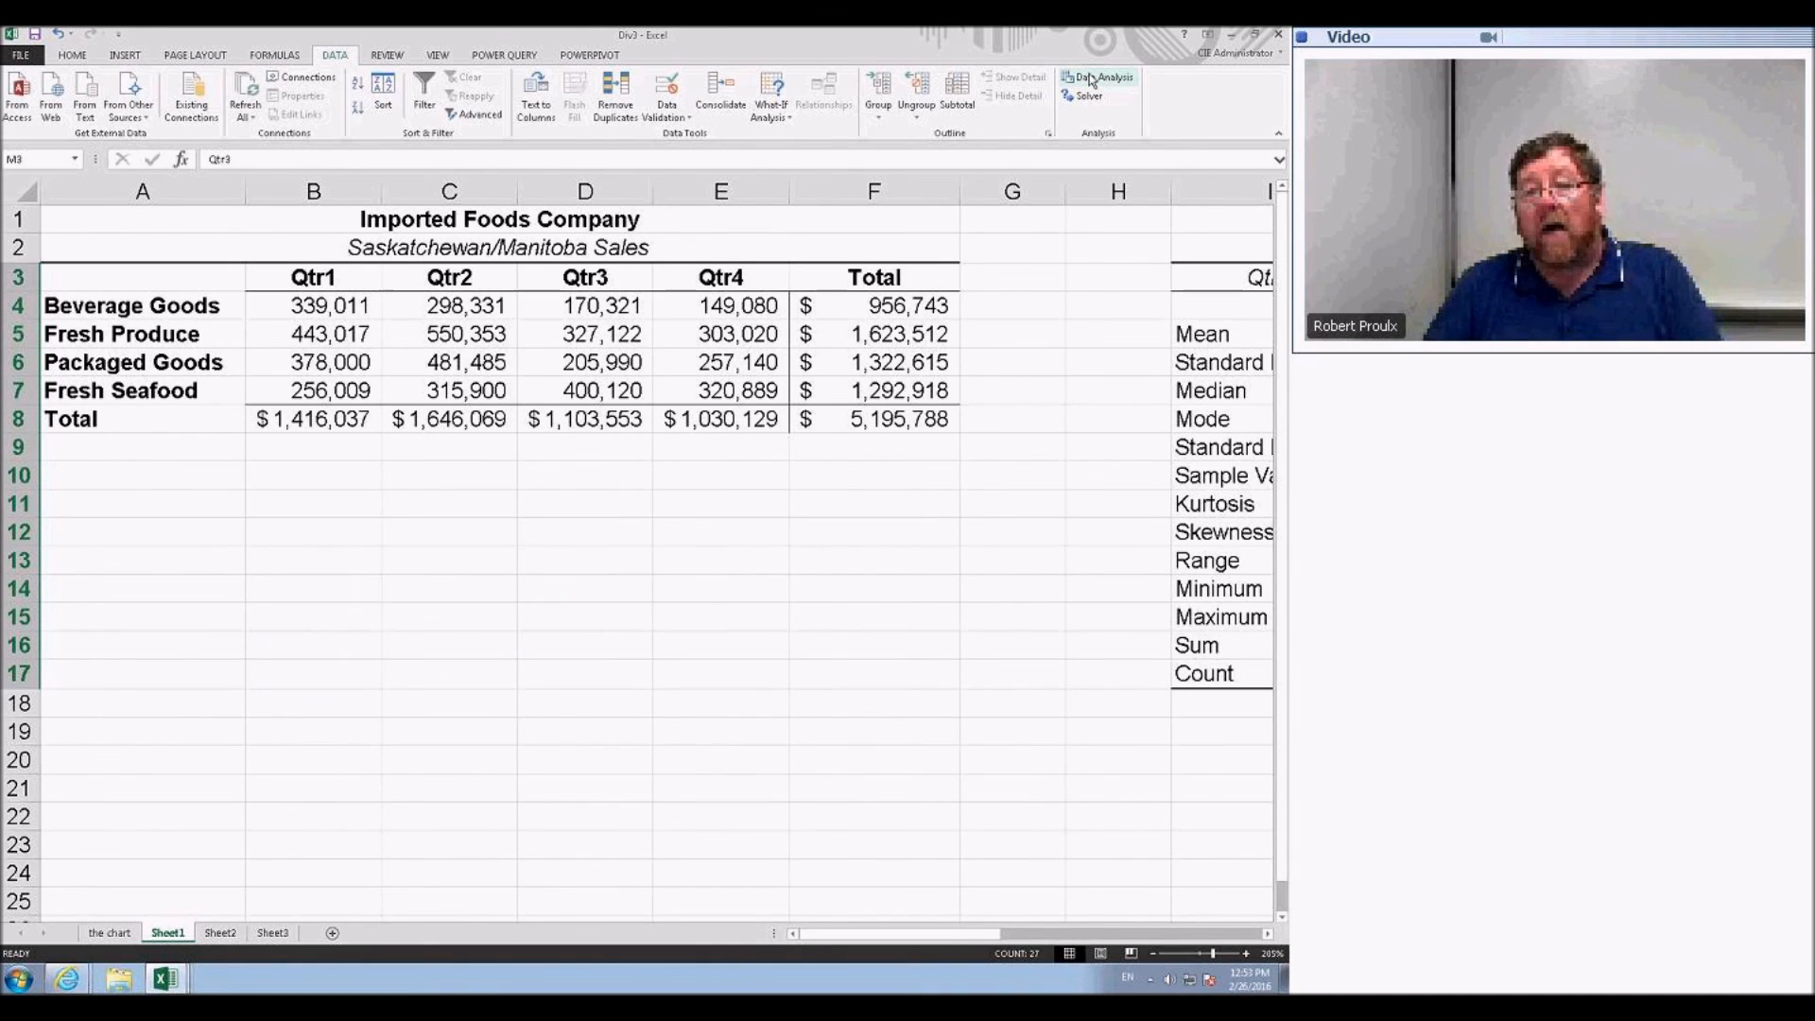
- Disable the Analysis ToolPak add-in through the Excel Add-ins manager
{"action": "left_click", "coordinate": [24, 56]}
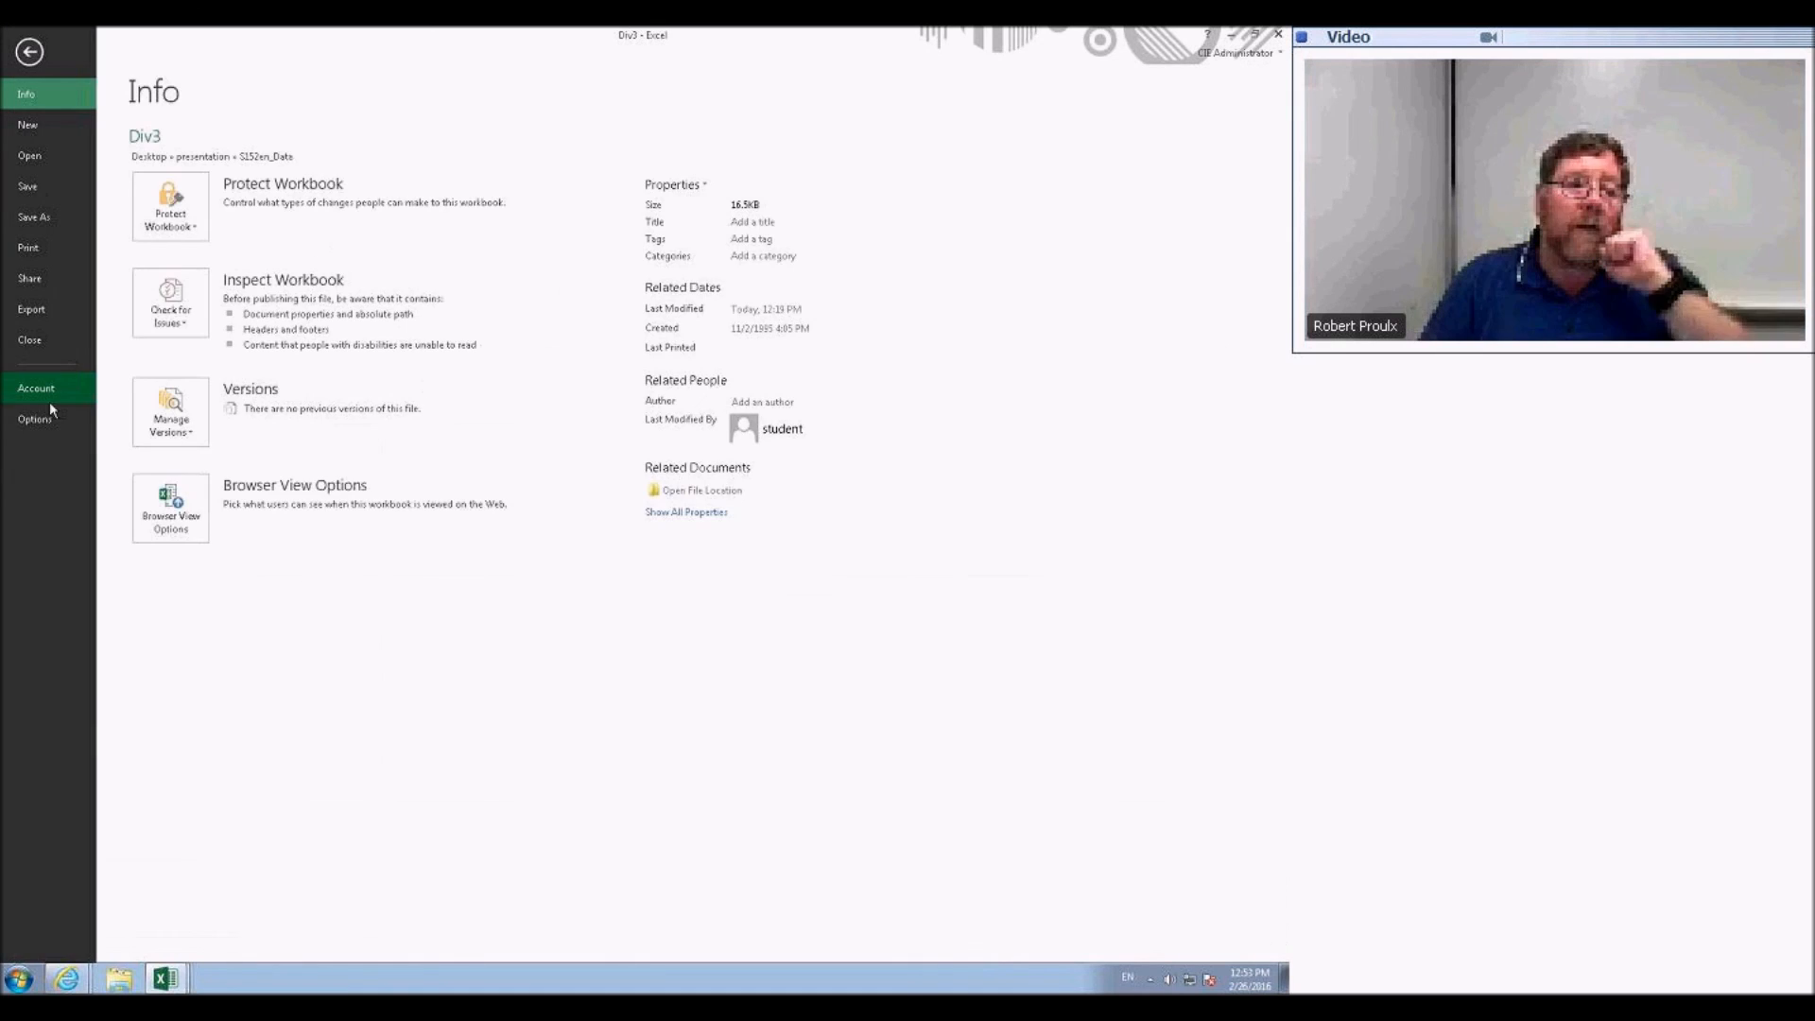
{"action": "left_click", "coordinate": [35, 420]}
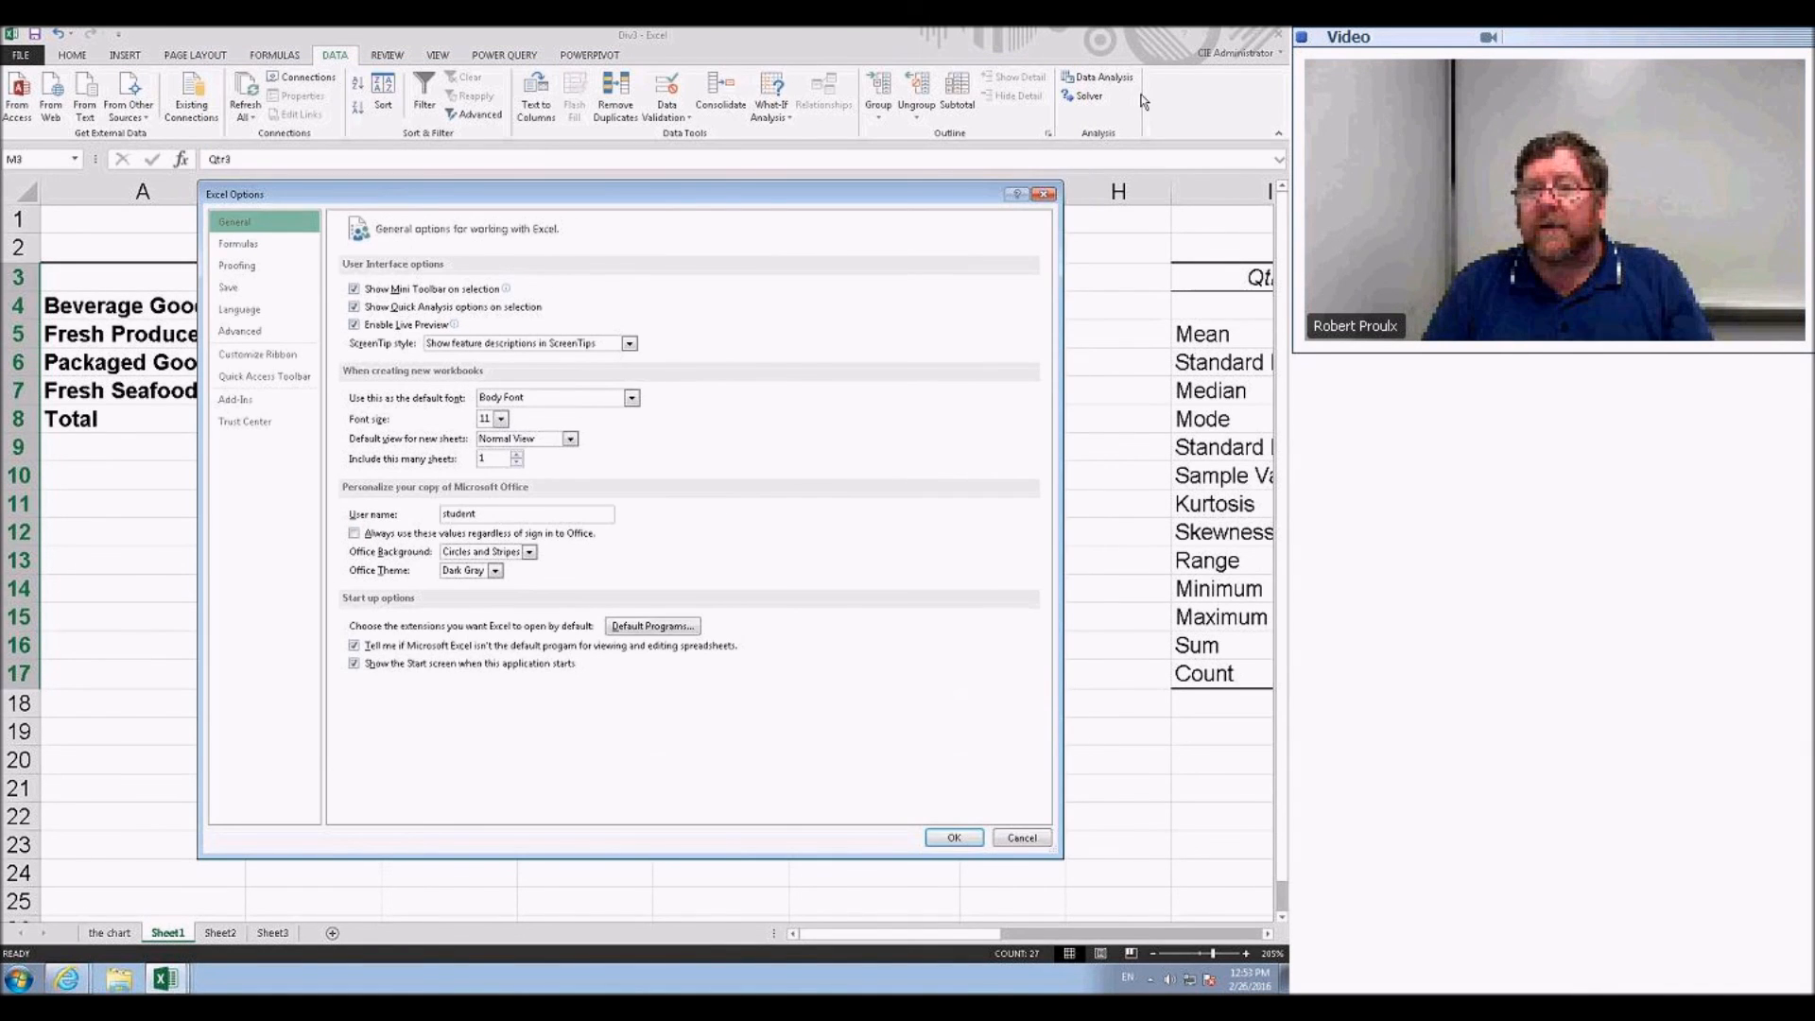
{"action": "left_click", "coordinate": [234, 399]}
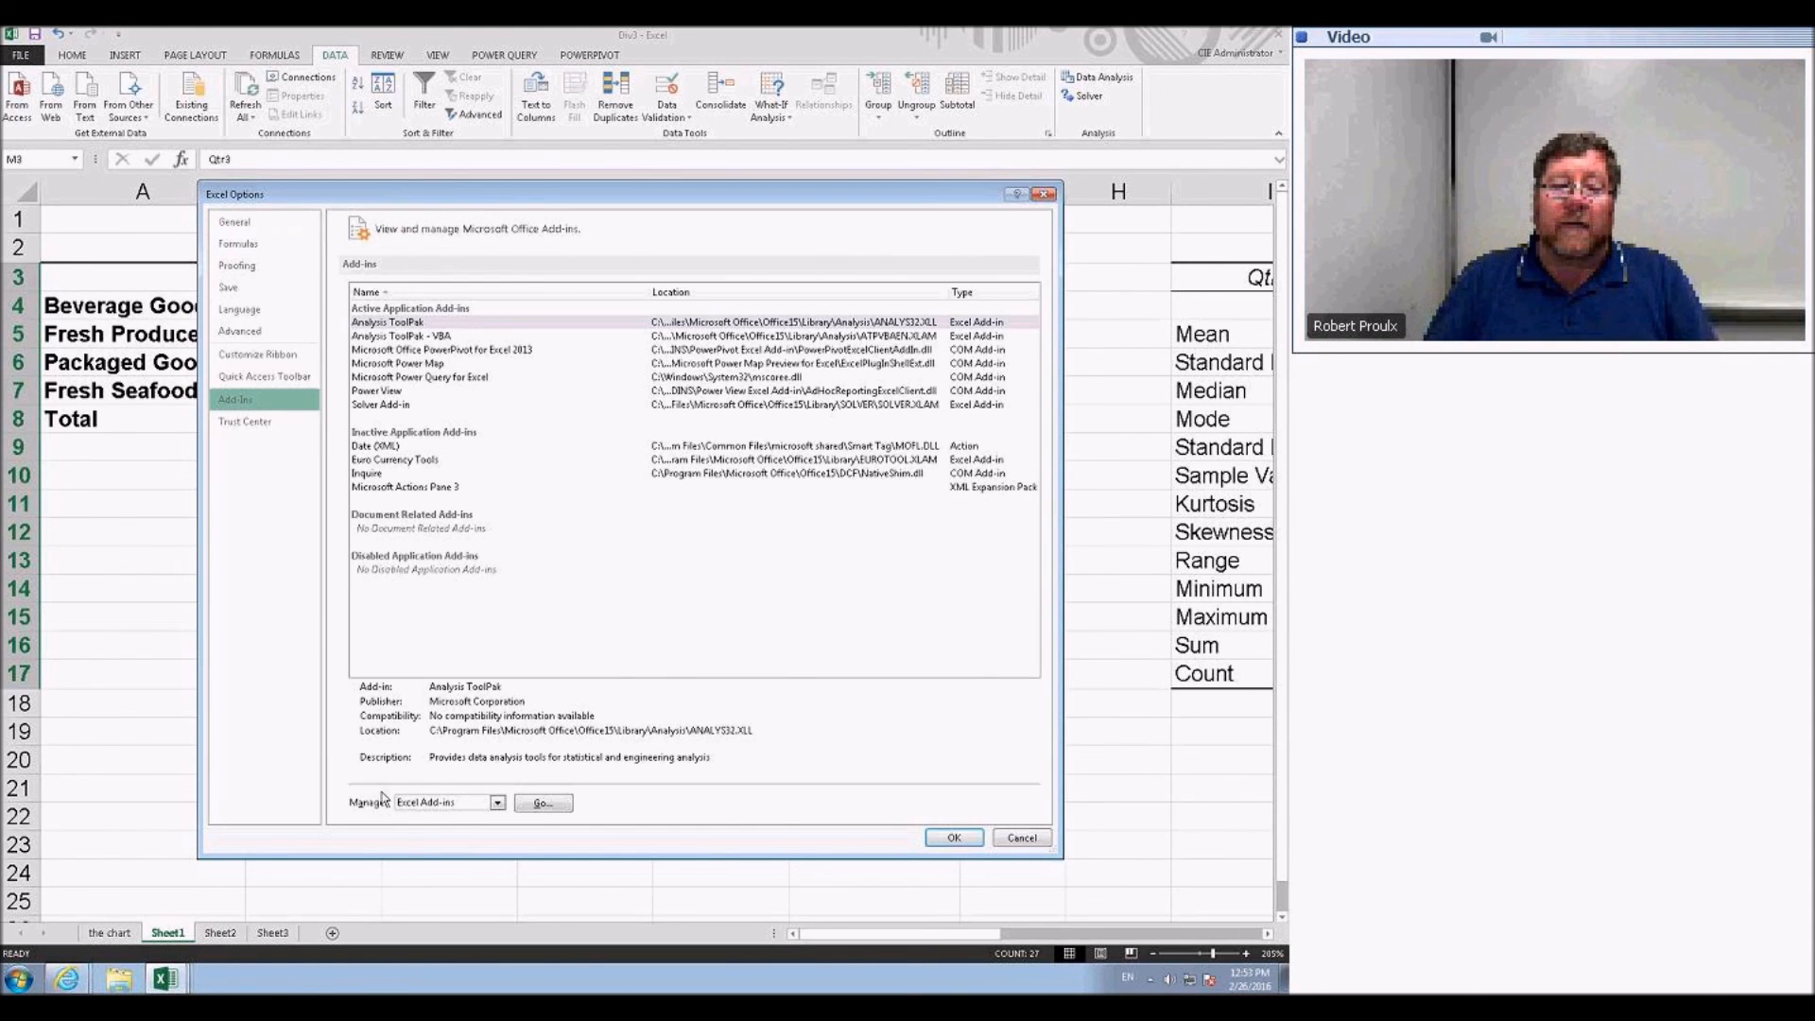
{"action": "left_click", "coordinate": [497, 804]}
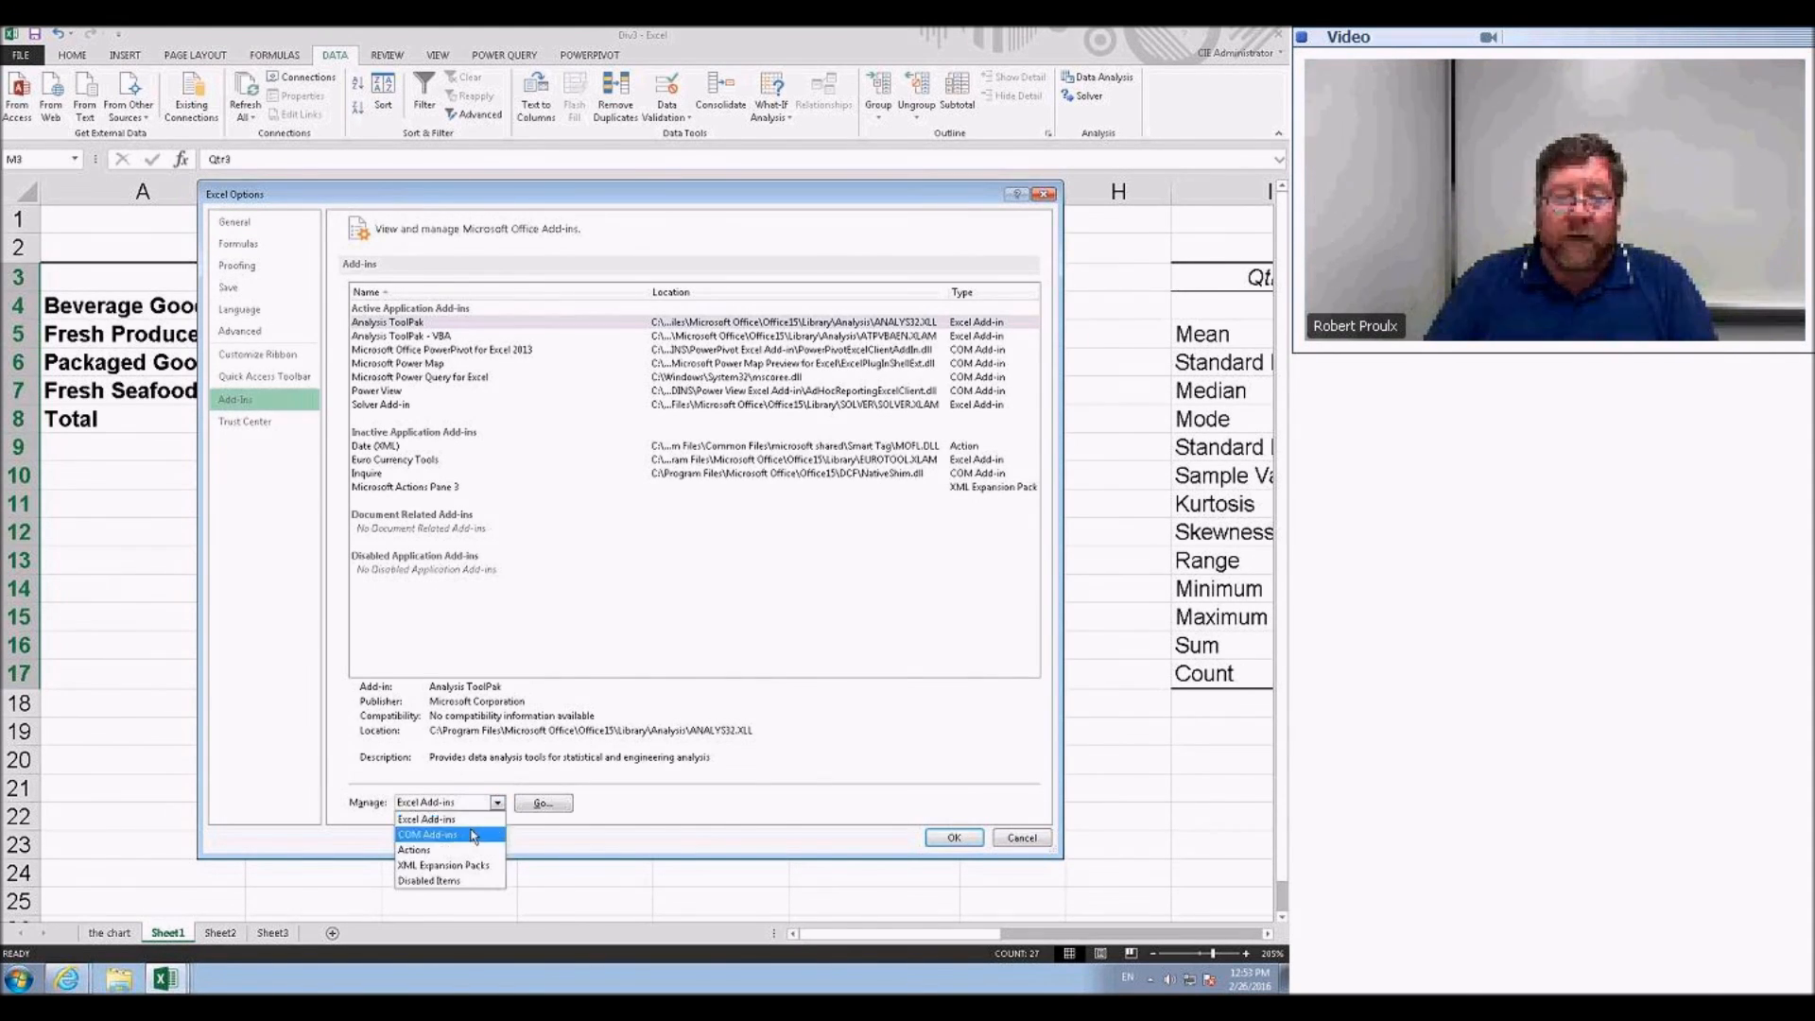
{"action": "left_click", "coordinate": [544, 803]}
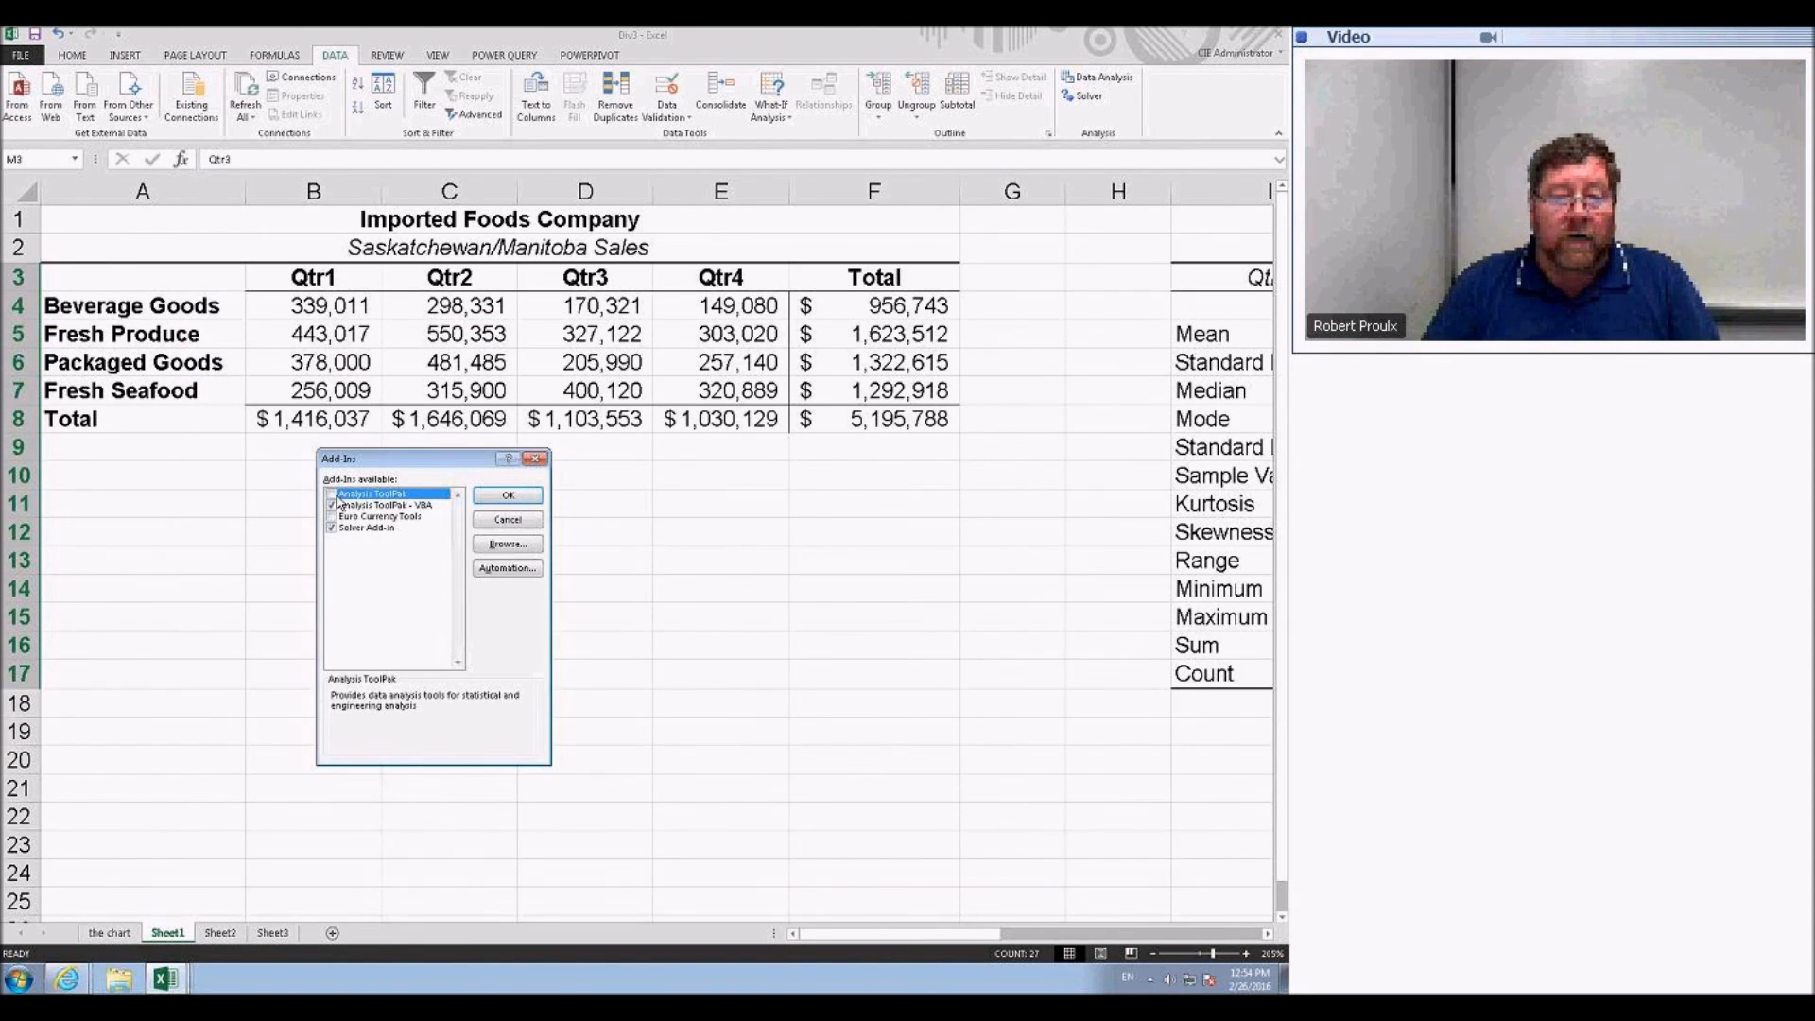
{"action": "left_click", "coordinate": [507, 496]}
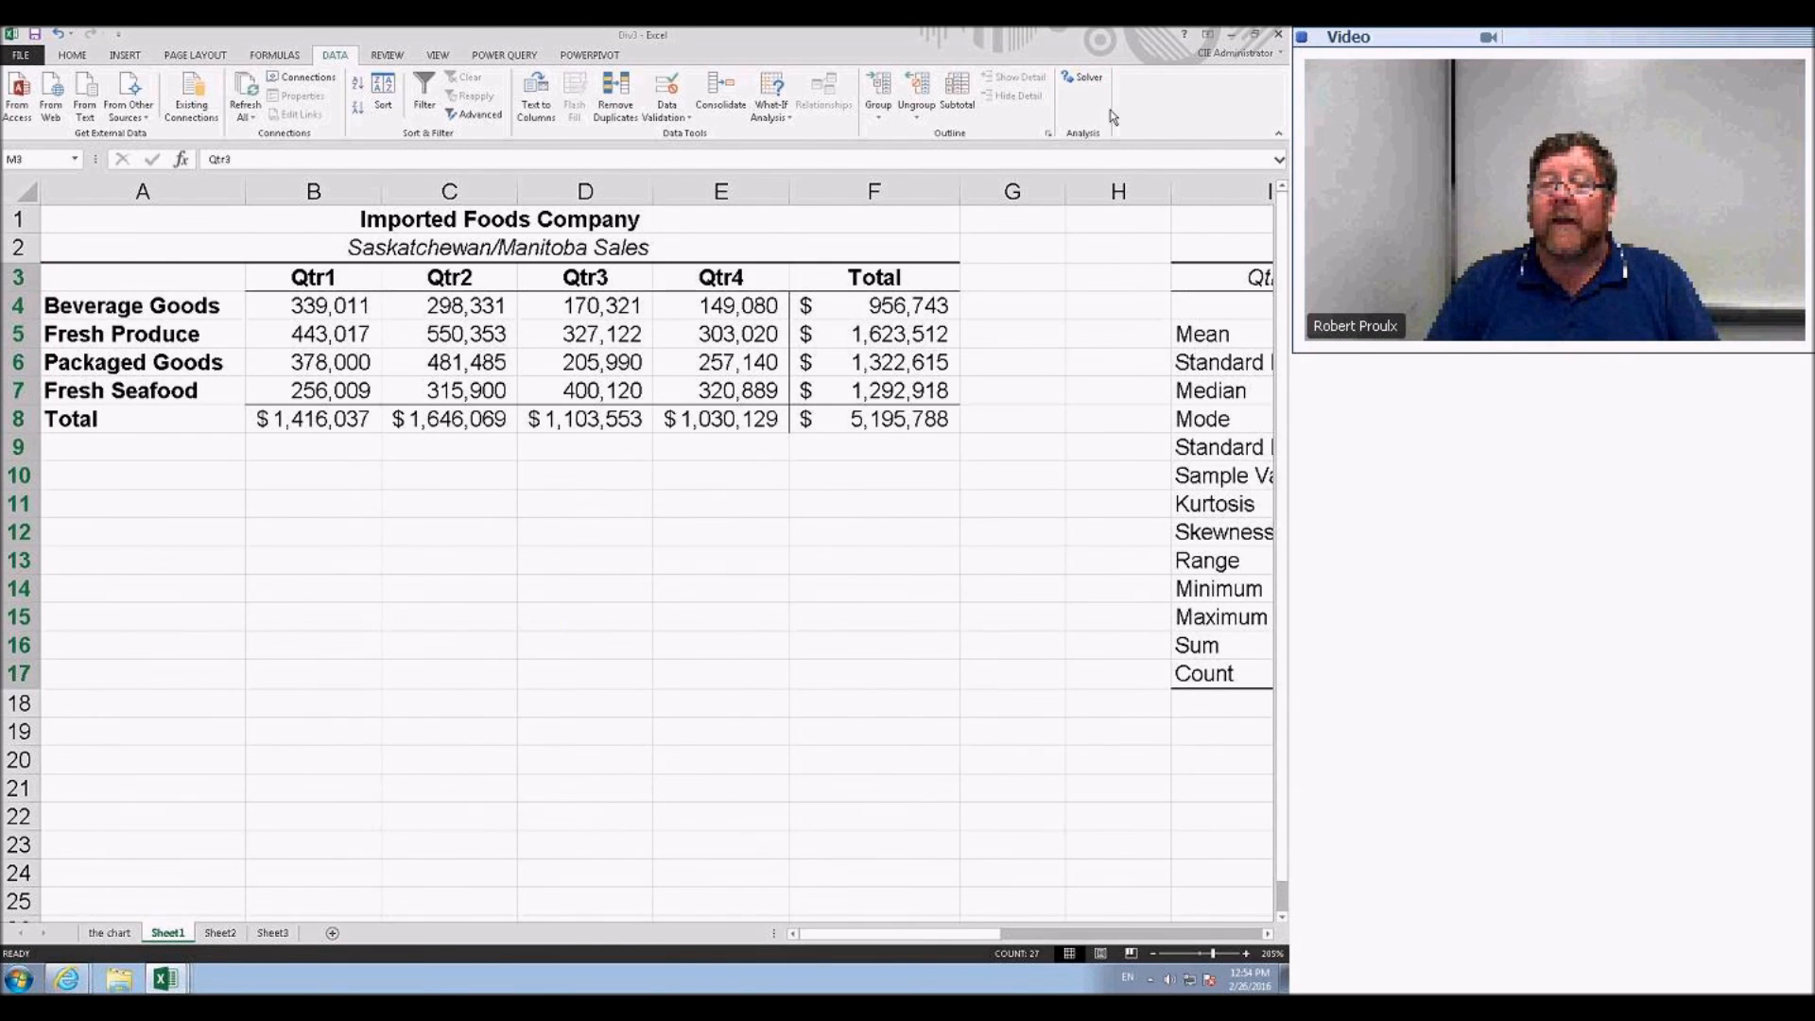
- Enable the Analysis ToolPak in the Excel Add-ins manager to restore the Data Analysis command
{"action": "left_click", "coordinate": [38, 58]}
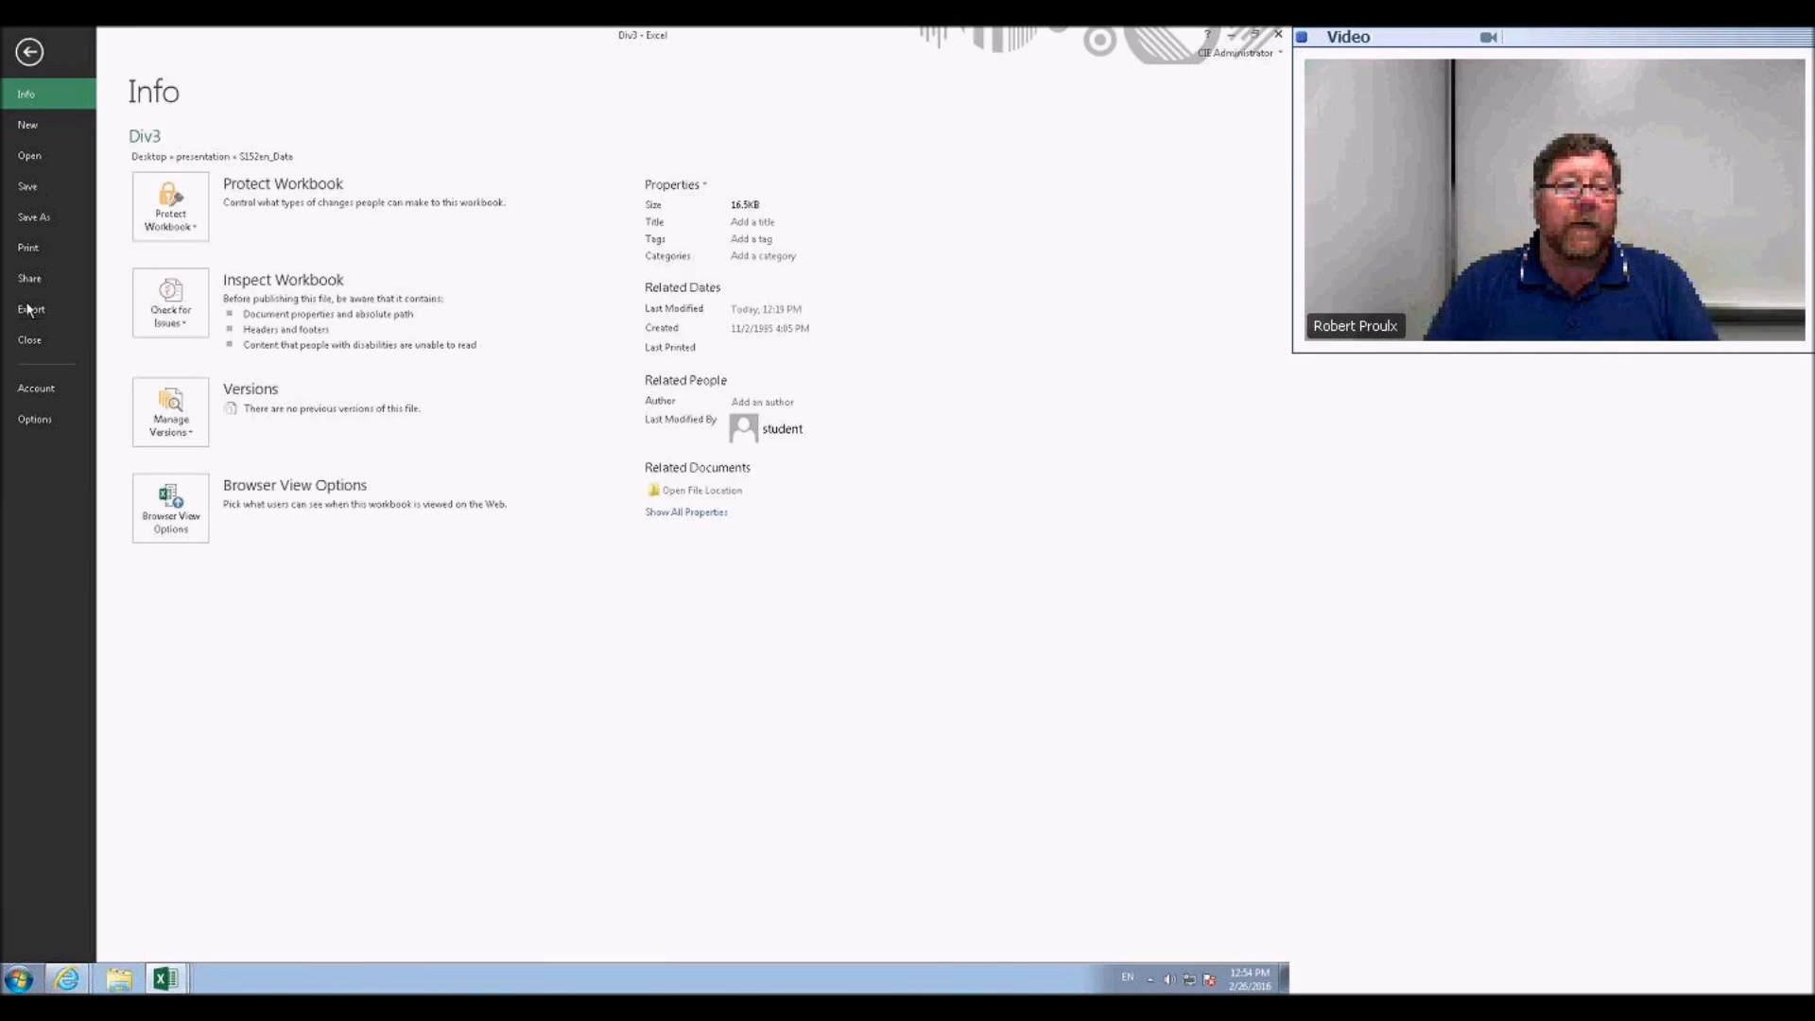
{"action": "left_click", "coordinate": [26, 424]}
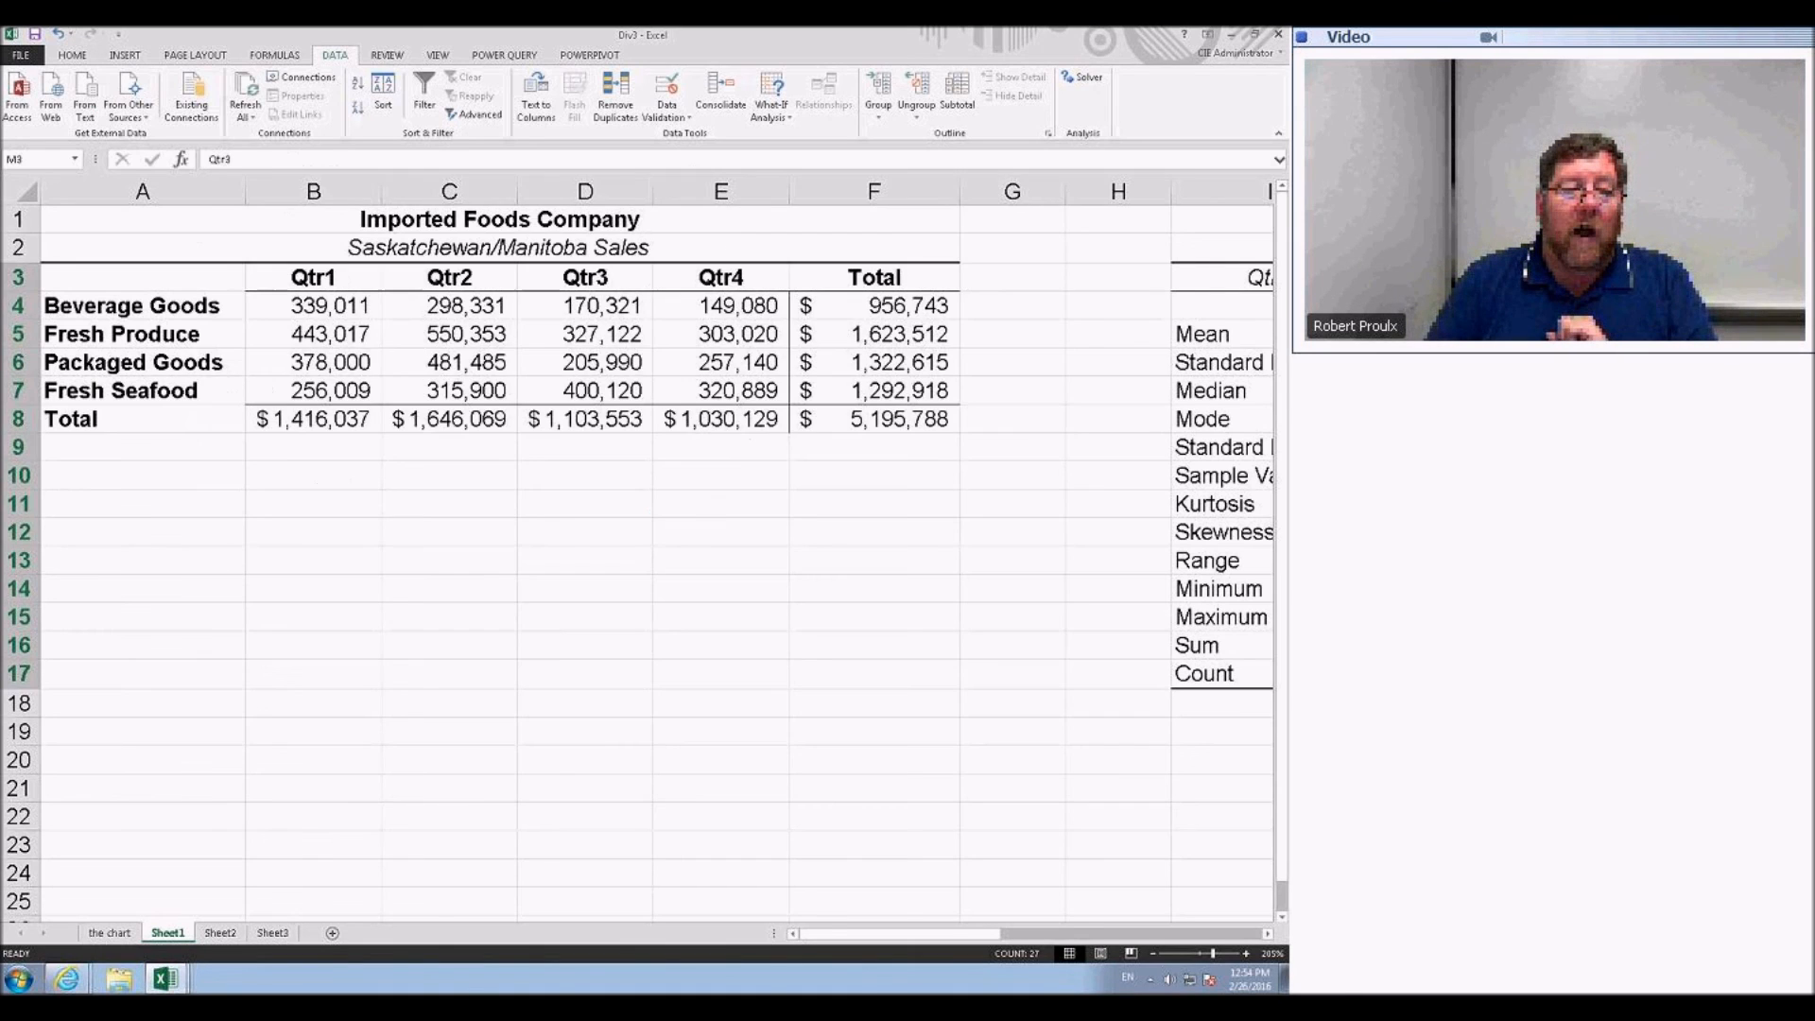
{"action": "left_click", "coordinate": [237, 400]}
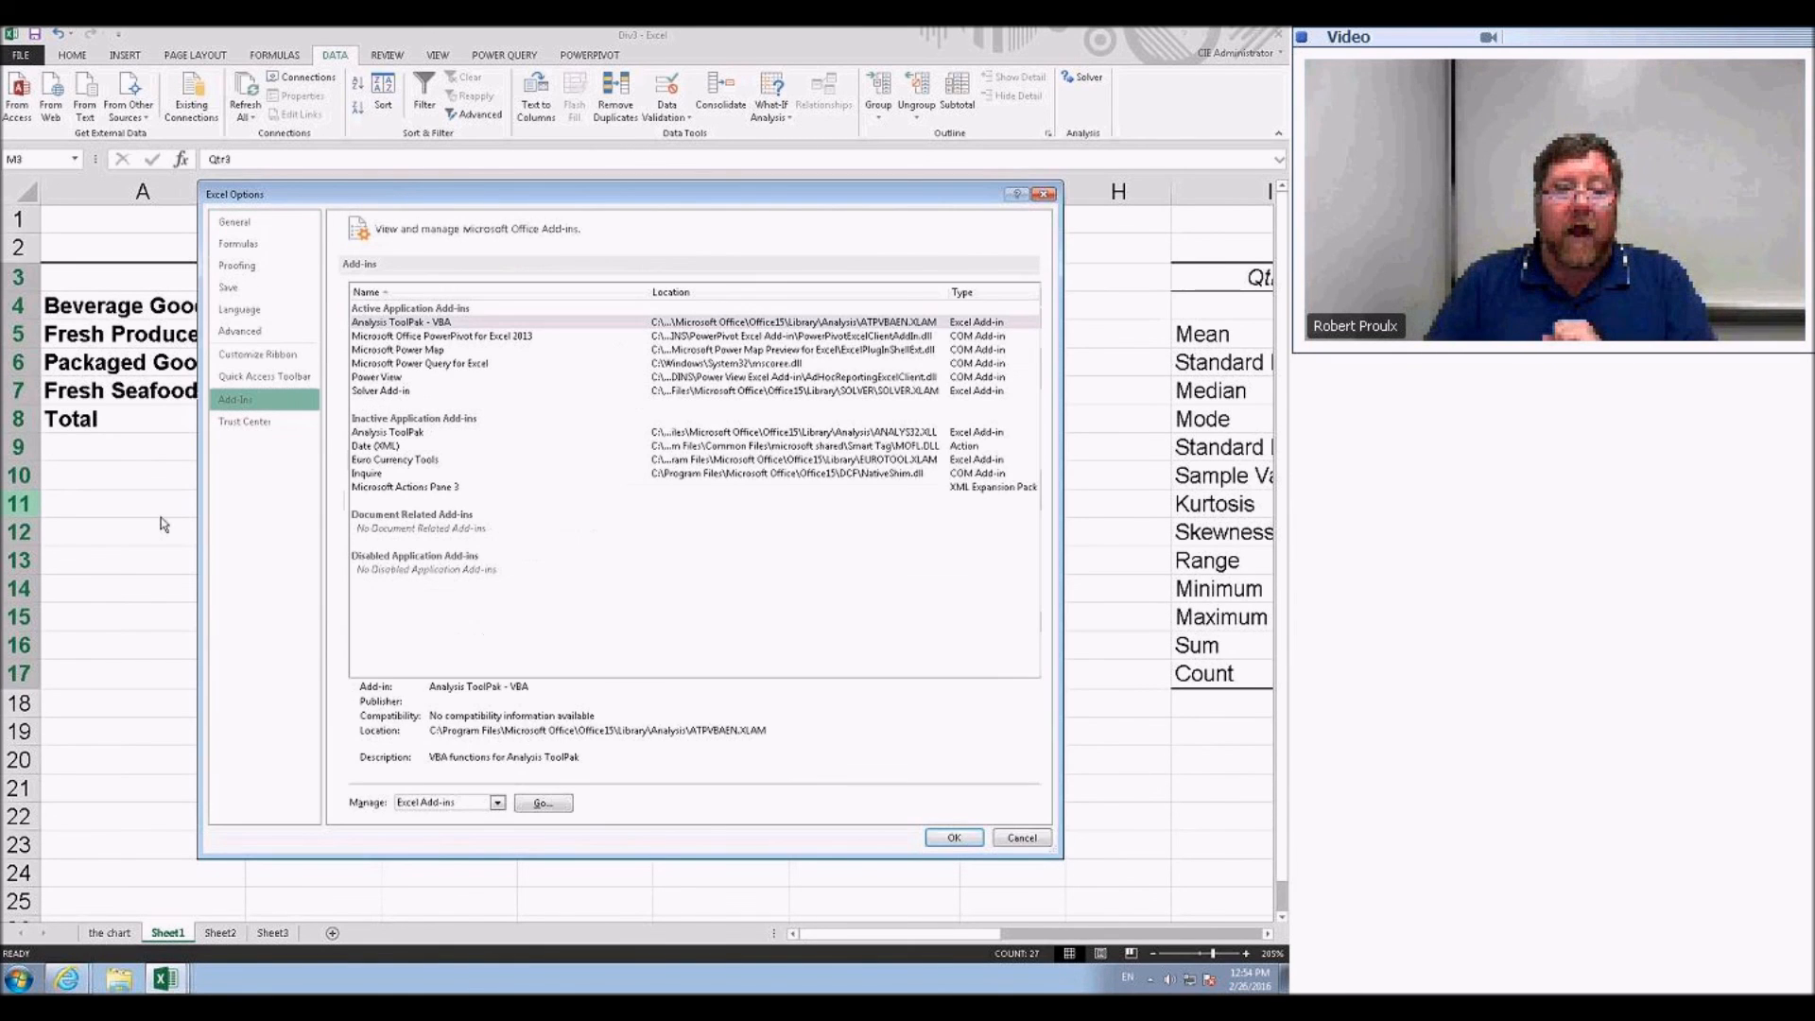
{"action": "left_click", "coordinate": [542, 803]}
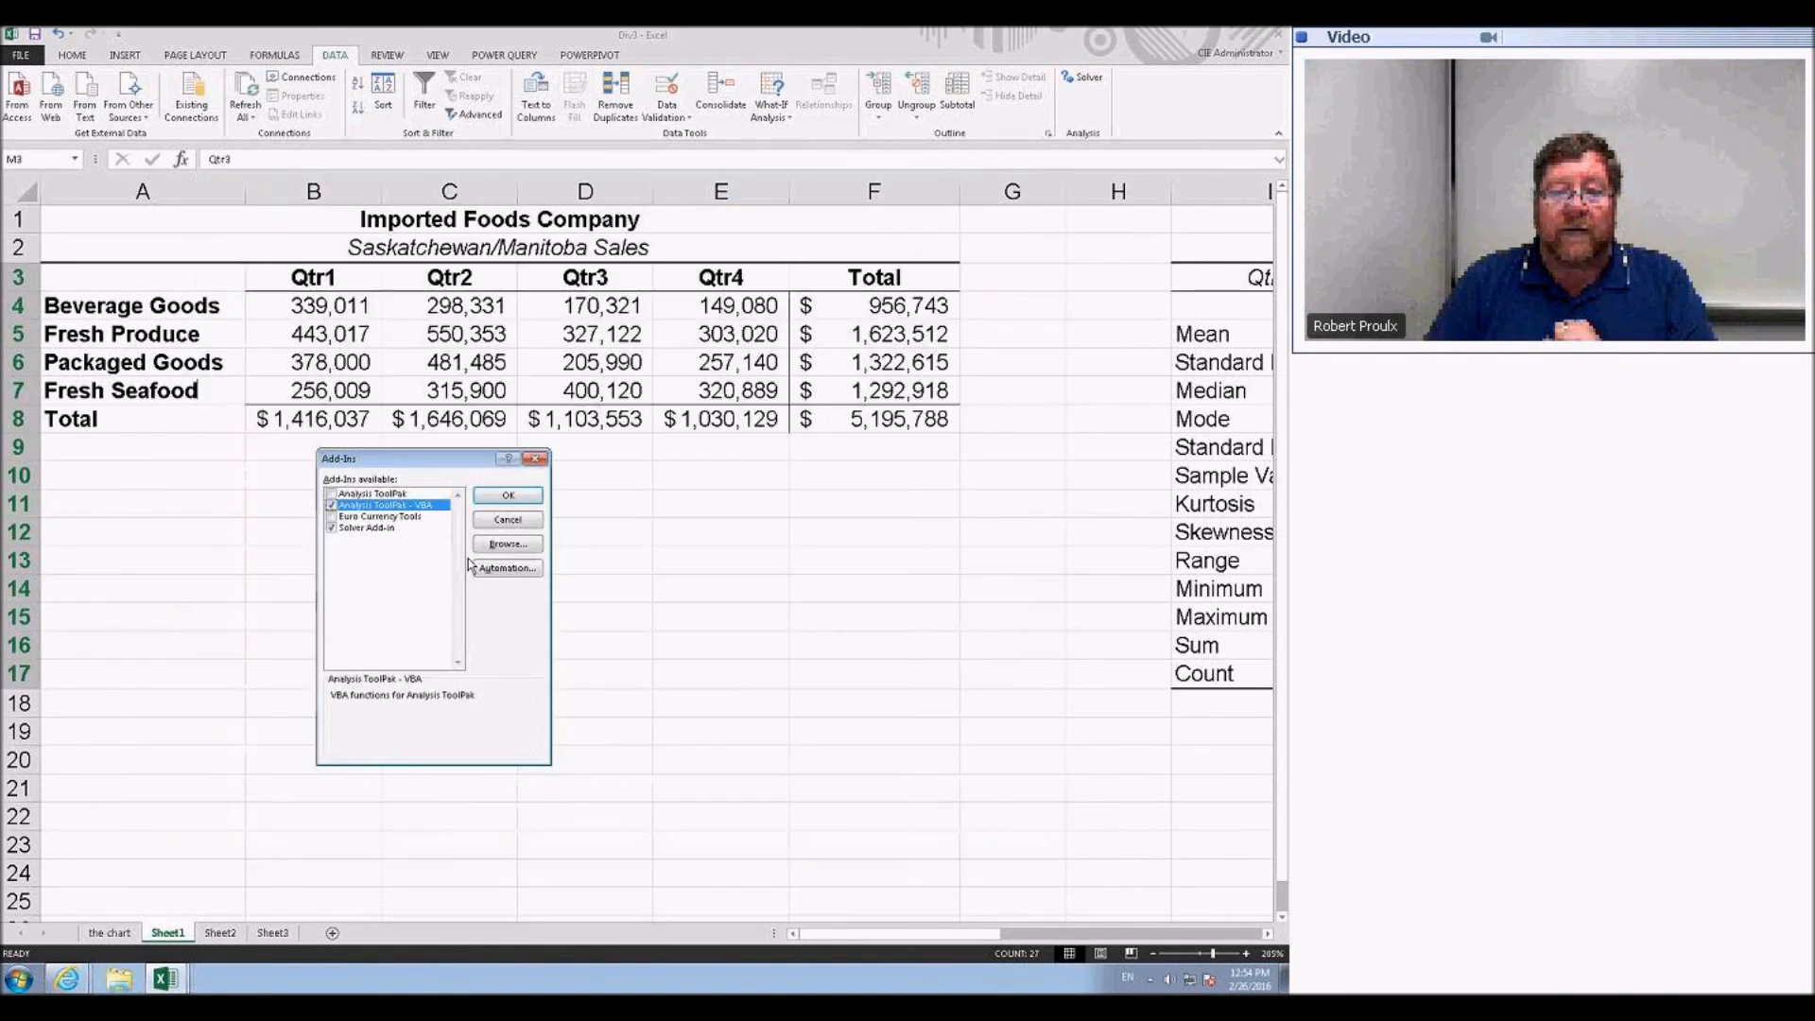
{"action": "left_click", "coordinate": [331, 495]}
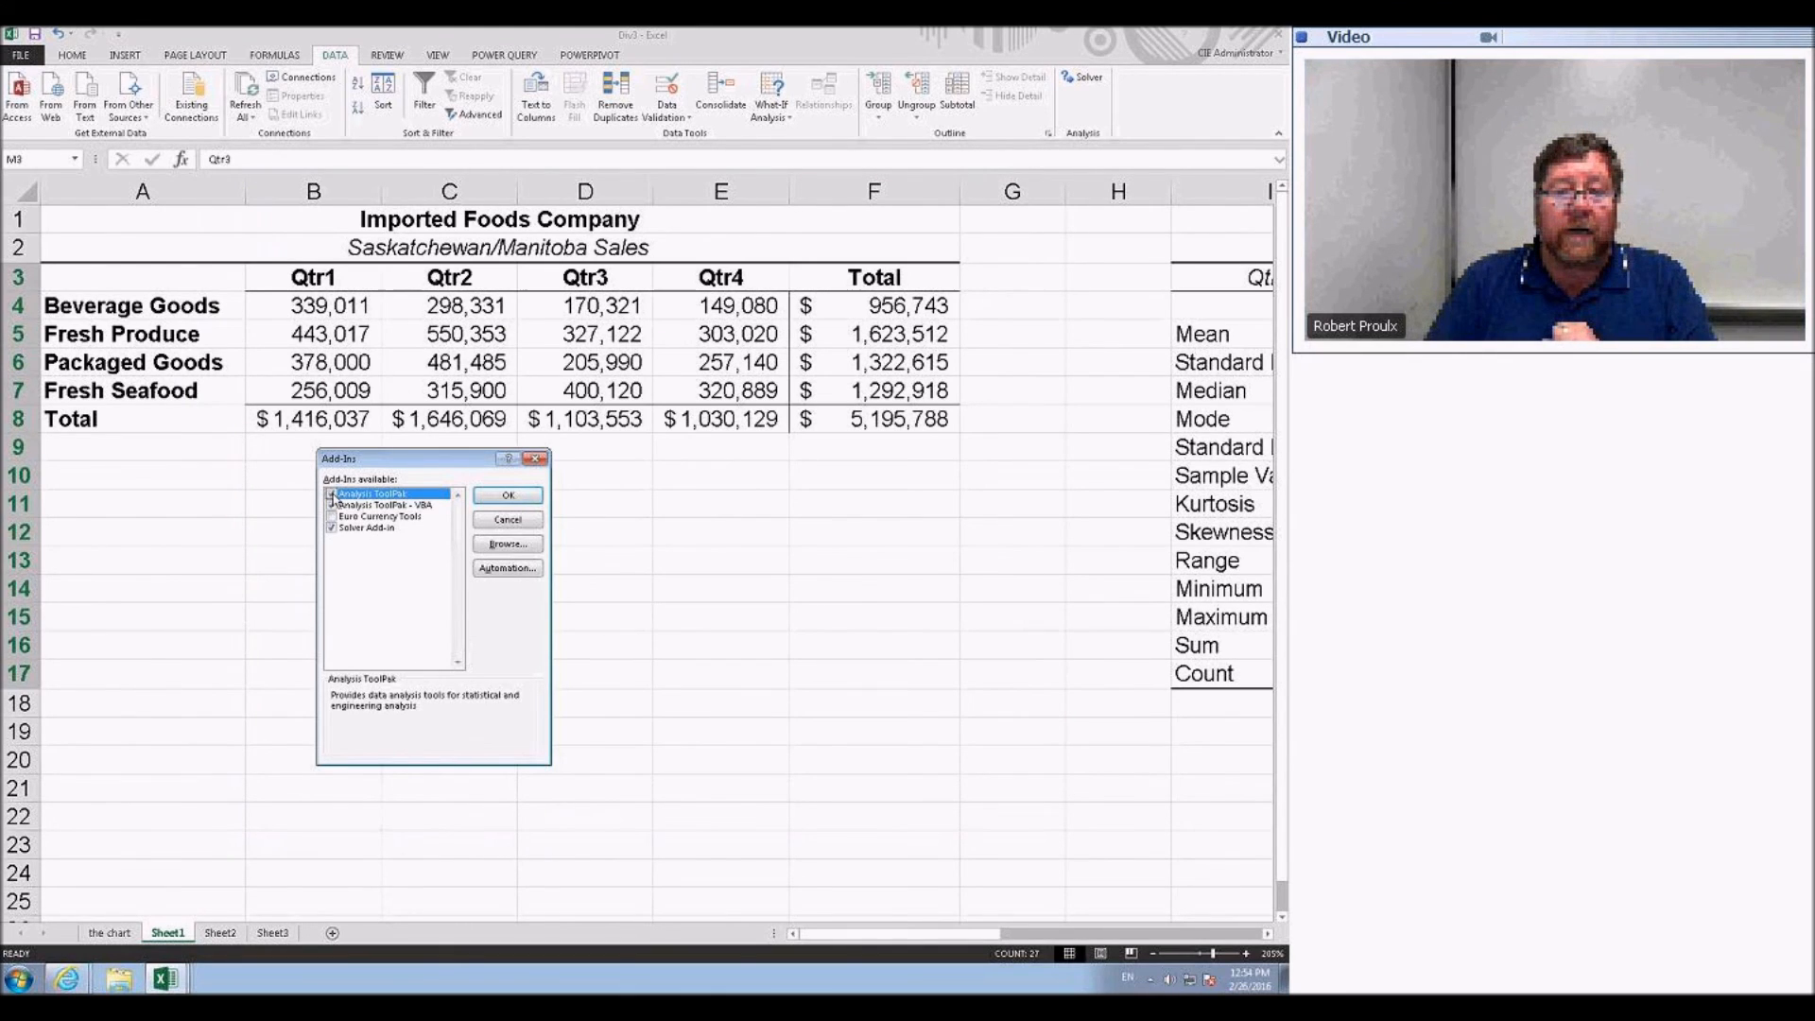
{"action": "left_click", "coordinate": [493, 503]}
- Look through the available Data Analysis tools, such as Exponential Smoothing, Moving Average, Random Number Generation, Regression and Sampling
{"action": "left_click", "coordinate": [1099, 96]}
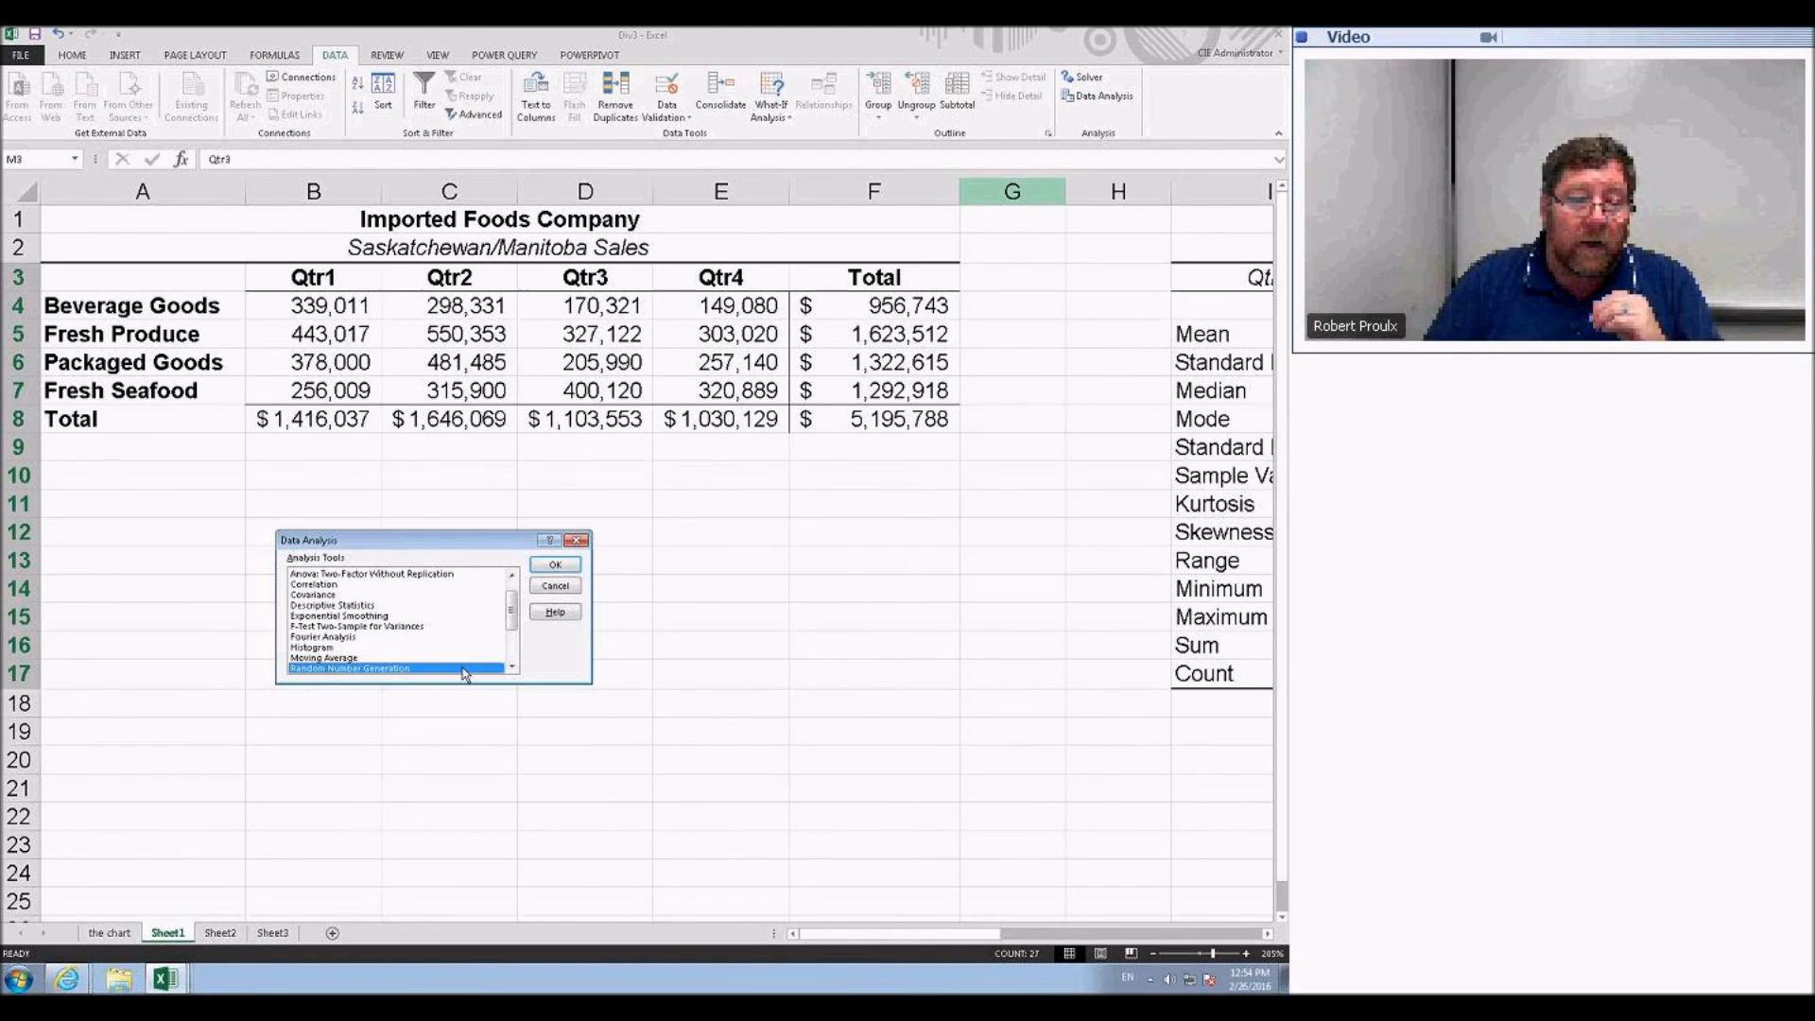
{"action": "left_click", "coordinate": [345, 616]}
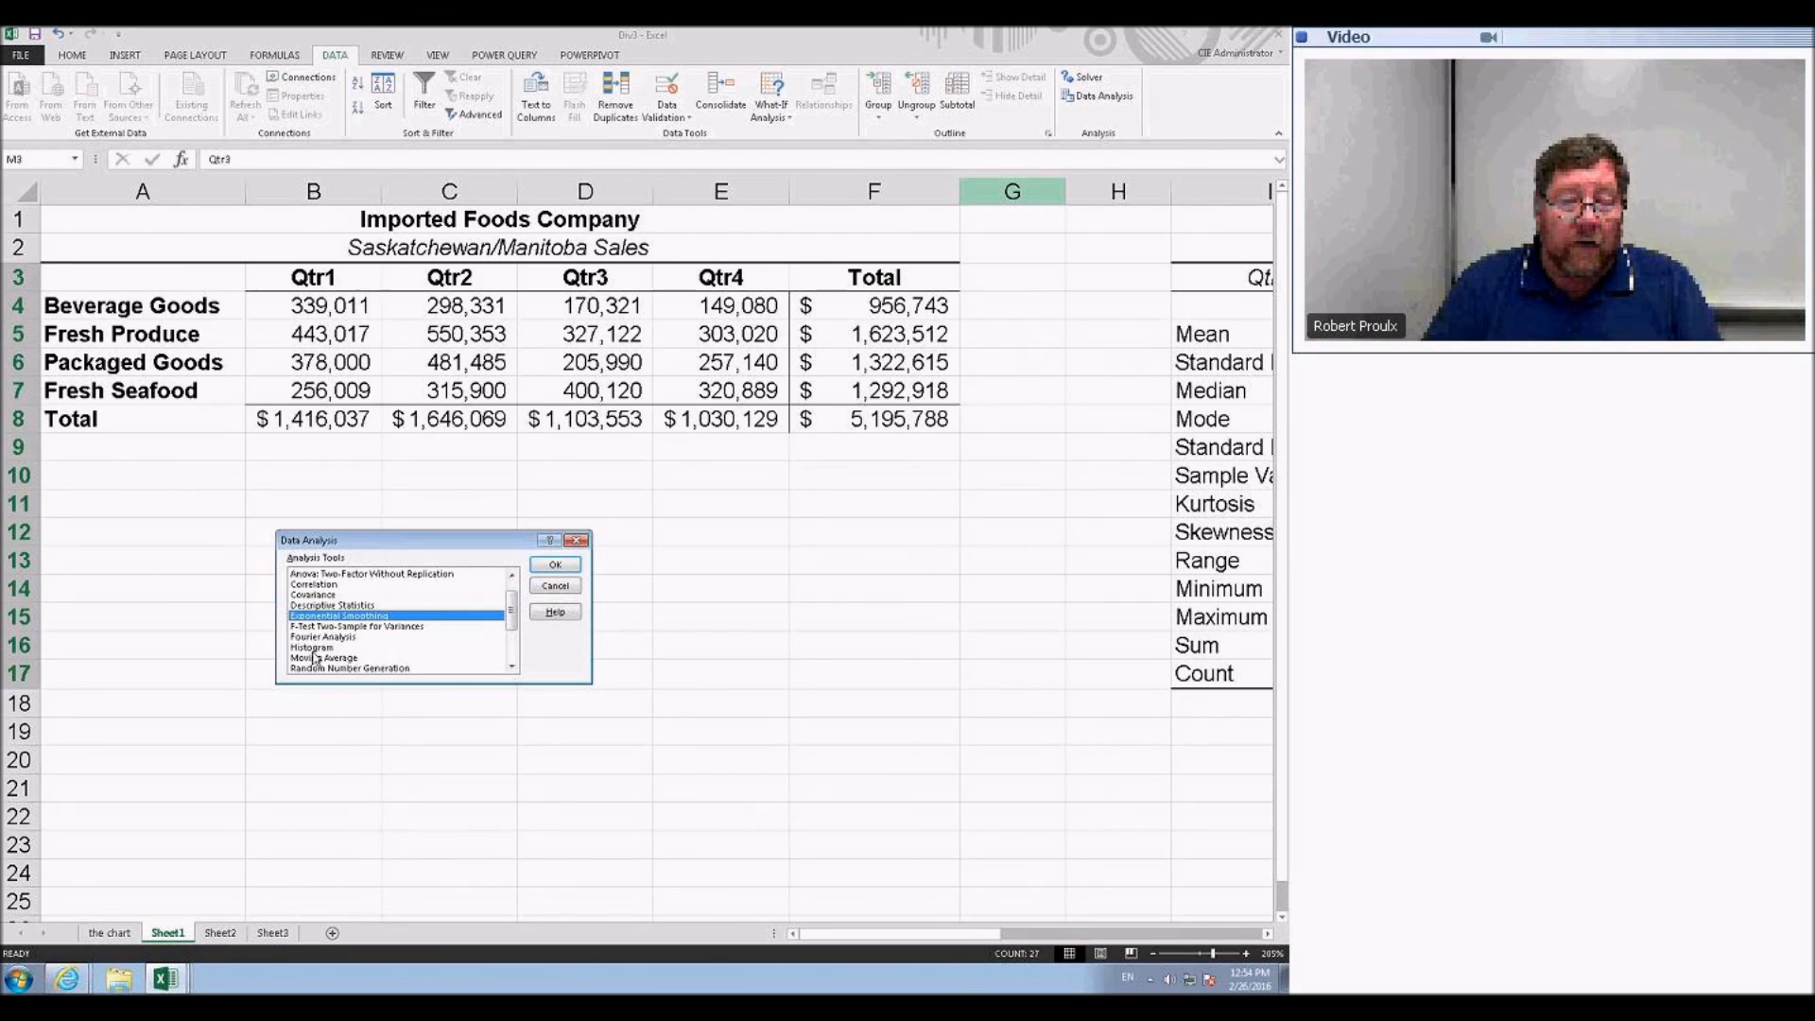
{"action": "left_click", "coordinate": [315, 658]}
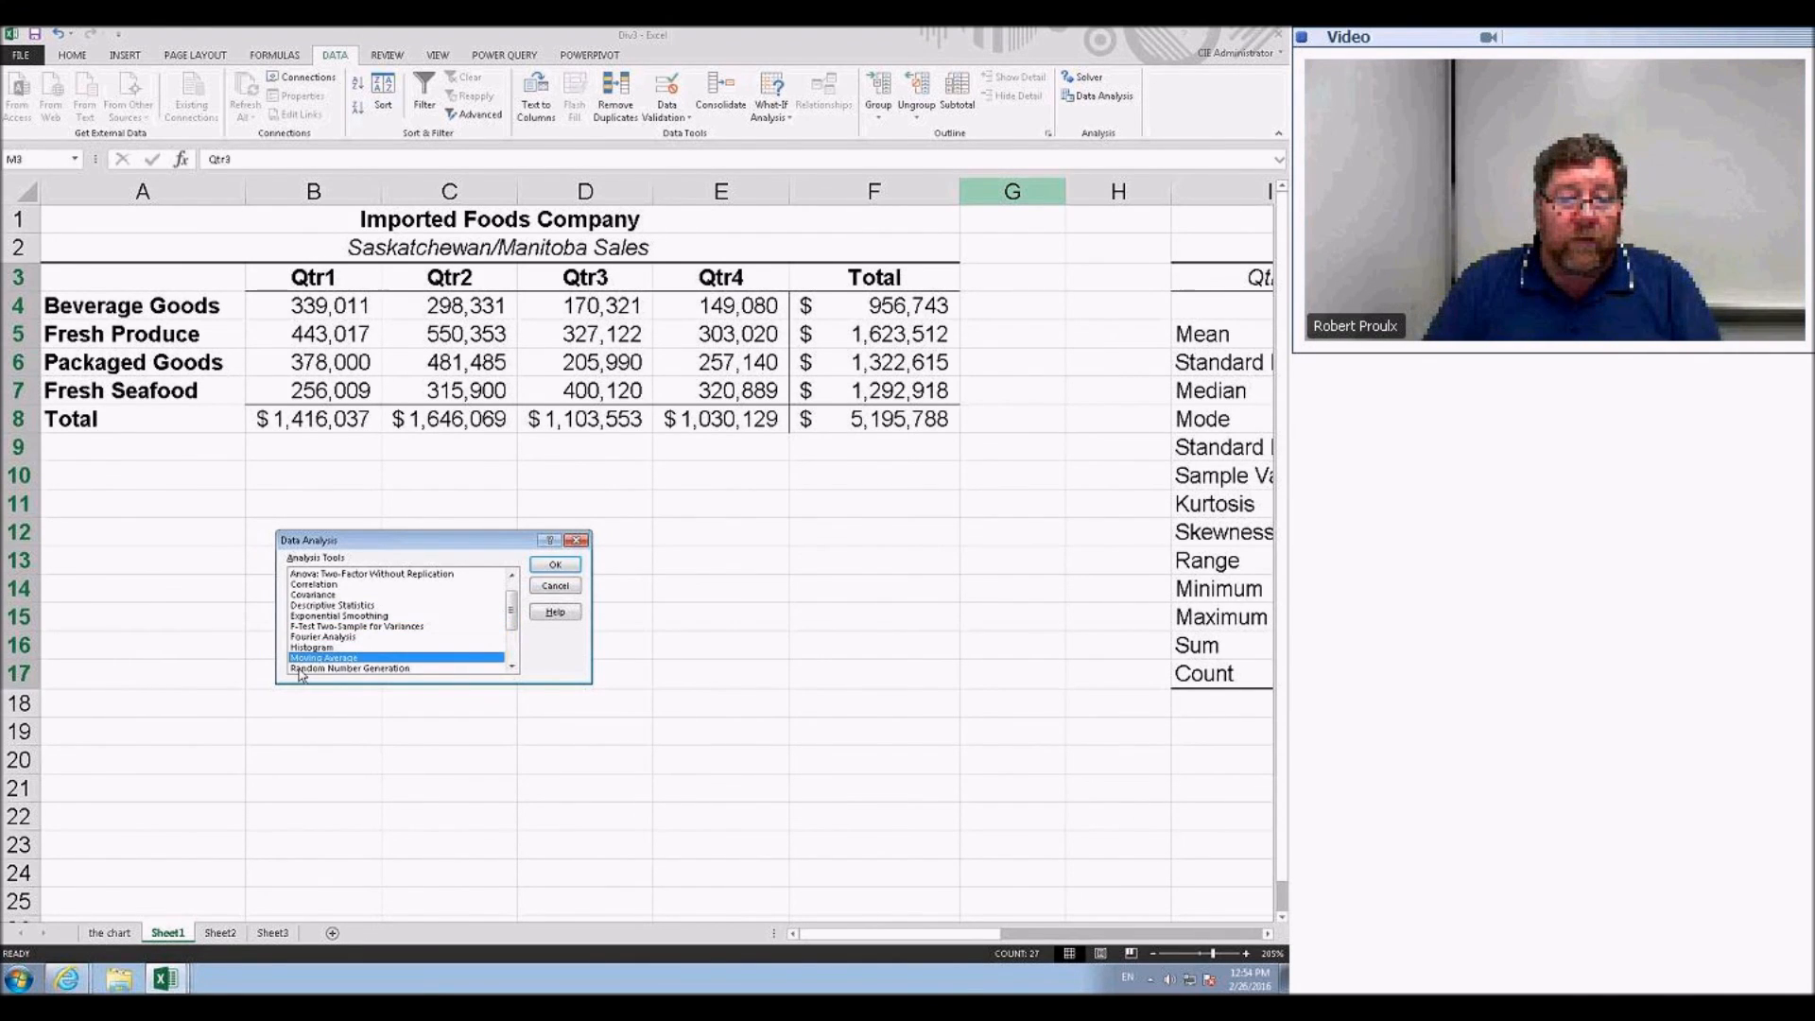
{"action": "left_click", "coordinate": [299, 668]}
{"action": "scroll", "coordinate": [343, 634], "scroll_direction": "down", "scroll_amount": 3}
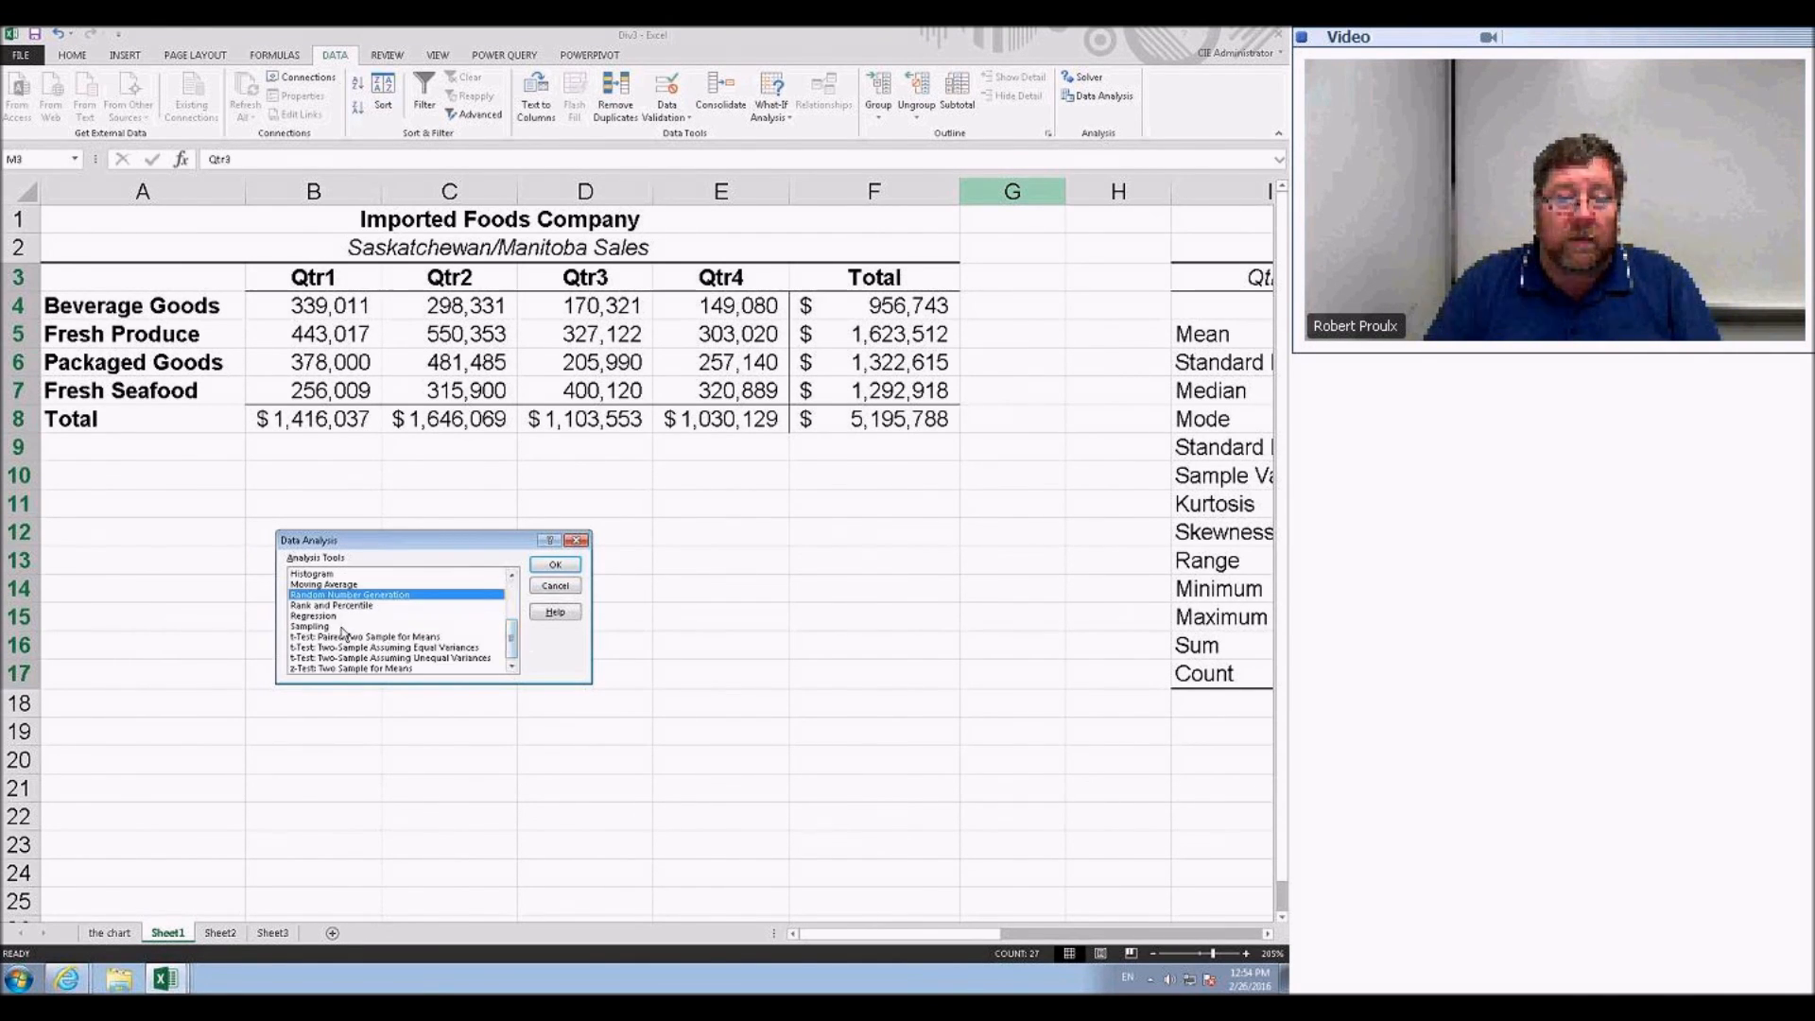
{"action": "left_click", "coordinate": [326, 616]}
{"action": "left_click", "coordinate": [327, 626]}
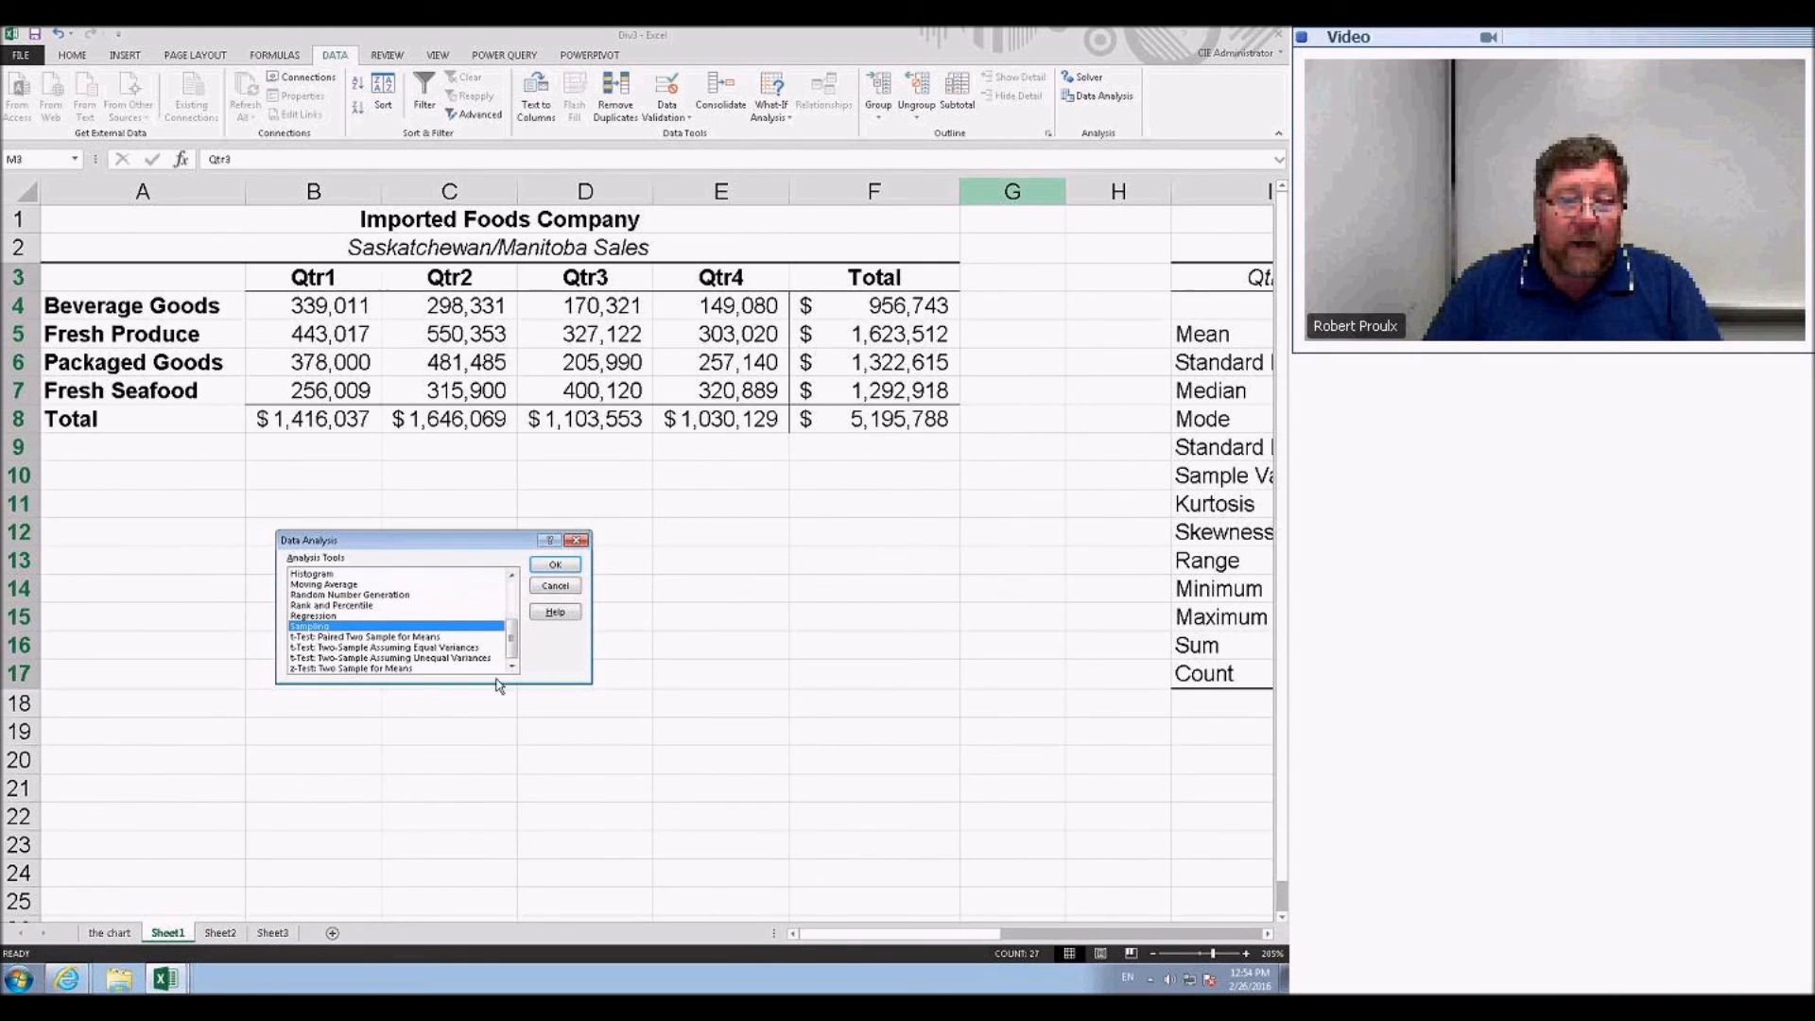
{"action": "left_click_drag", "start_coordinate": [510, 644], "coordinate": [511, 587]}
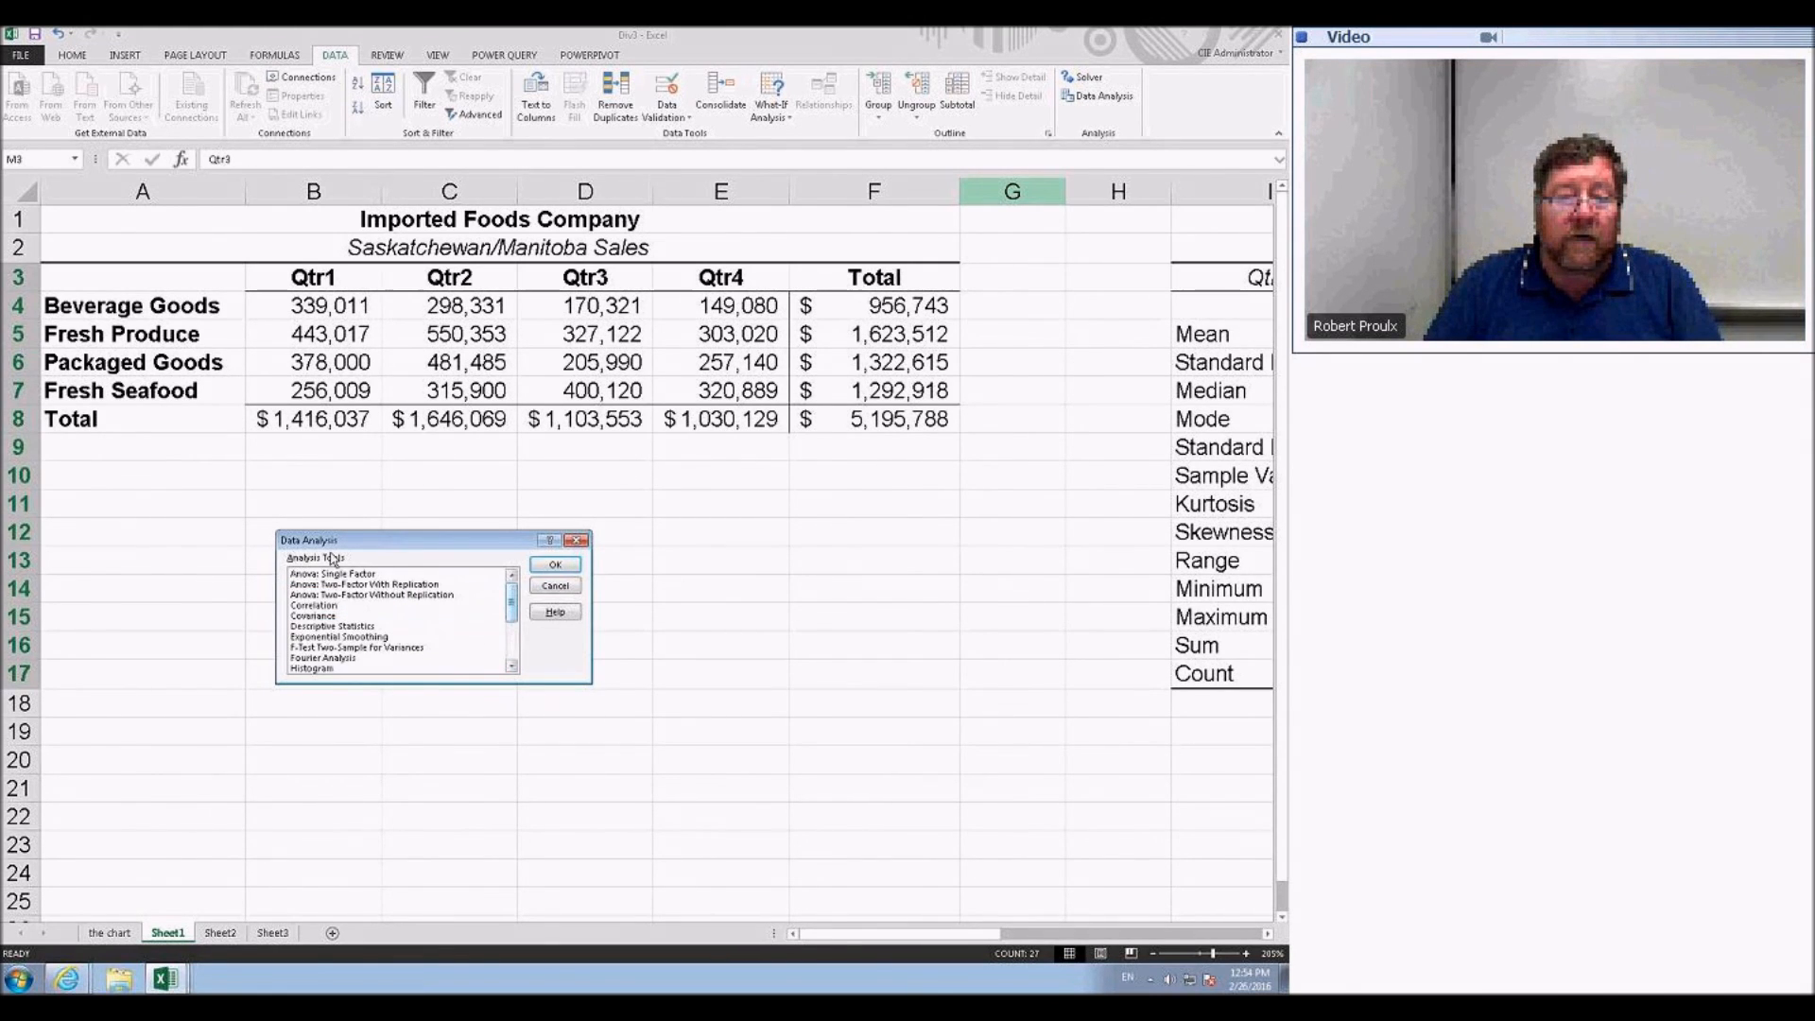
- Dismiss the Data Analysis tool list and switch to the IF-CO_3 workbook
{"action": "left_click", "coordinate": [555, 587]}
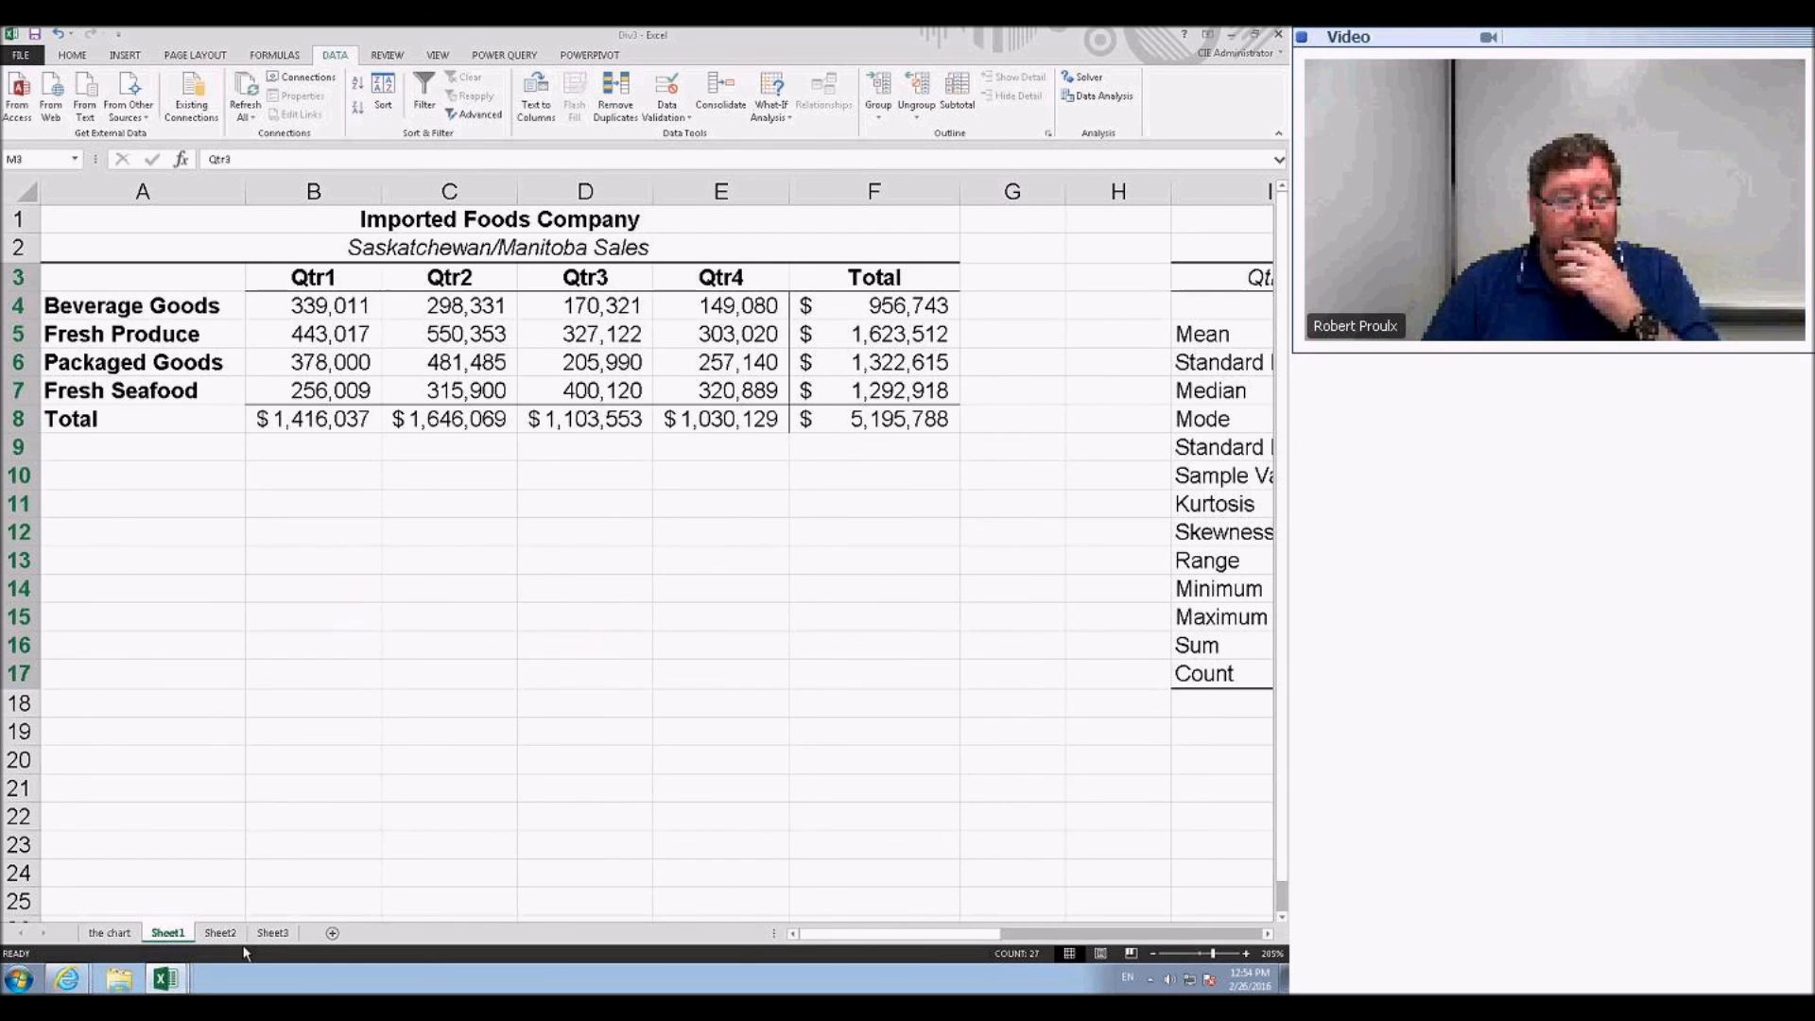
{"action": "mouse_move", "coordinate": [173, 983]}
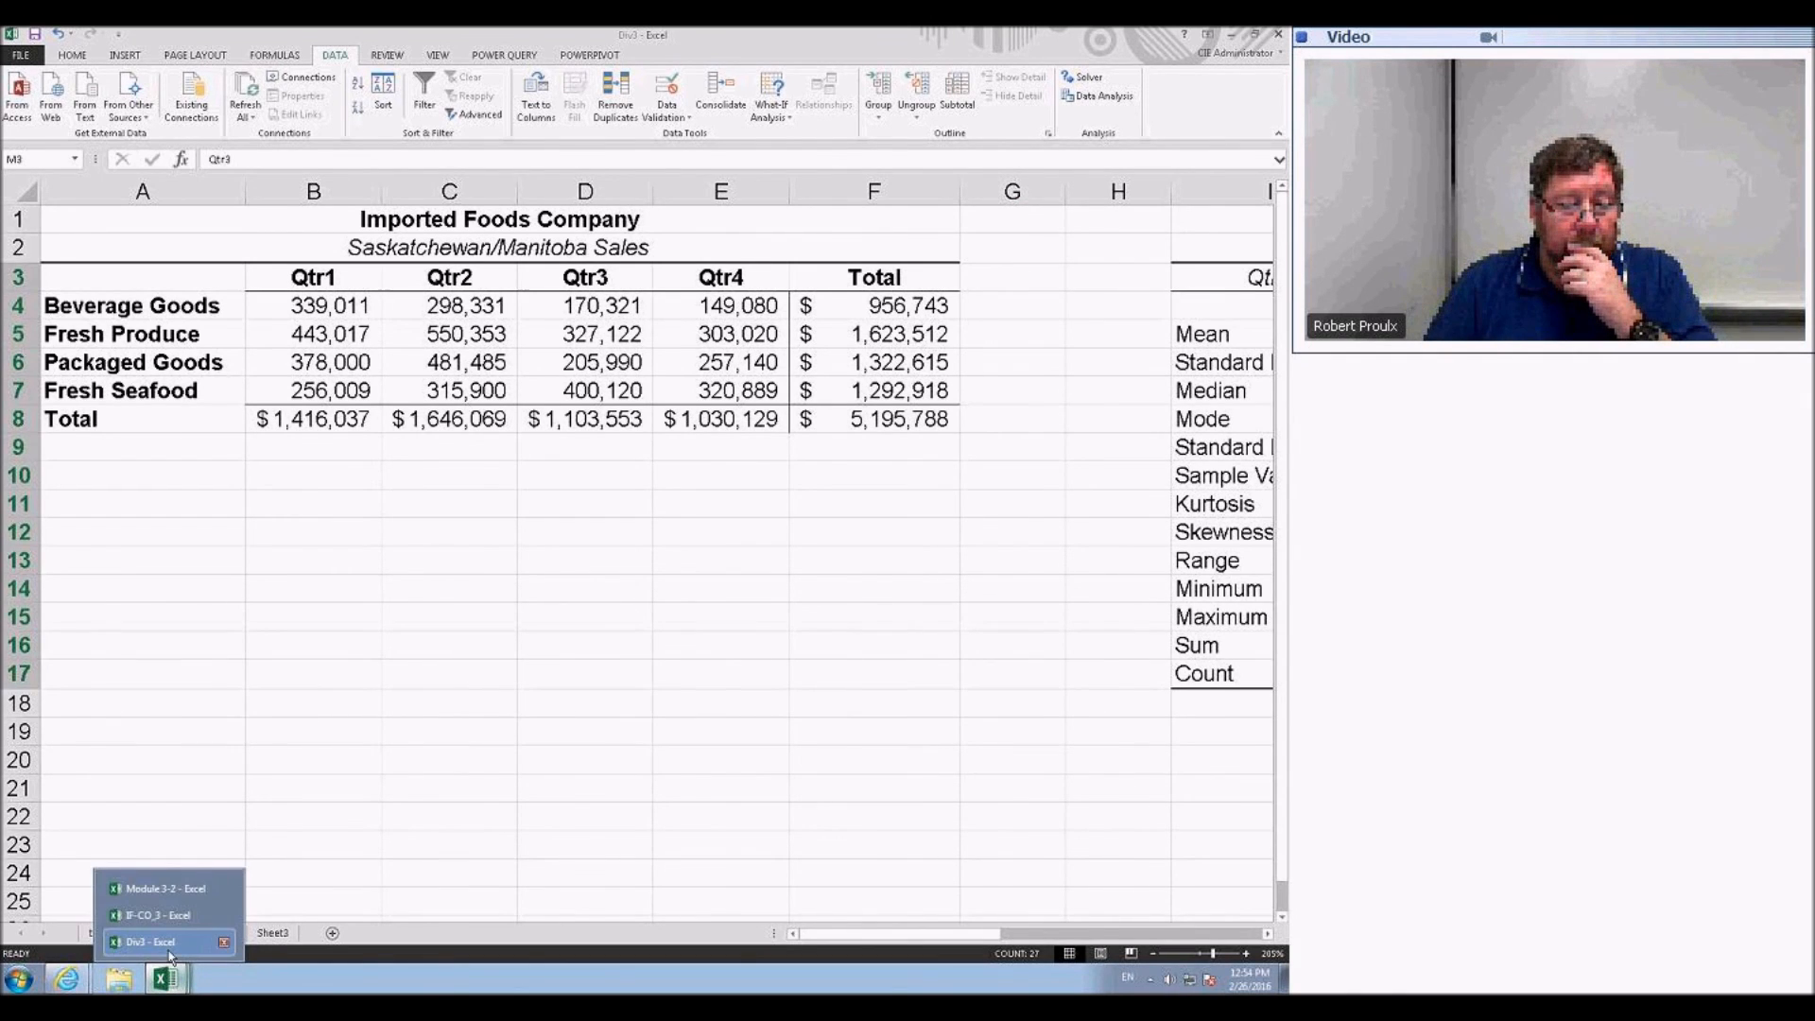
{"action": "left_click", "coordinate": [158, 916]}
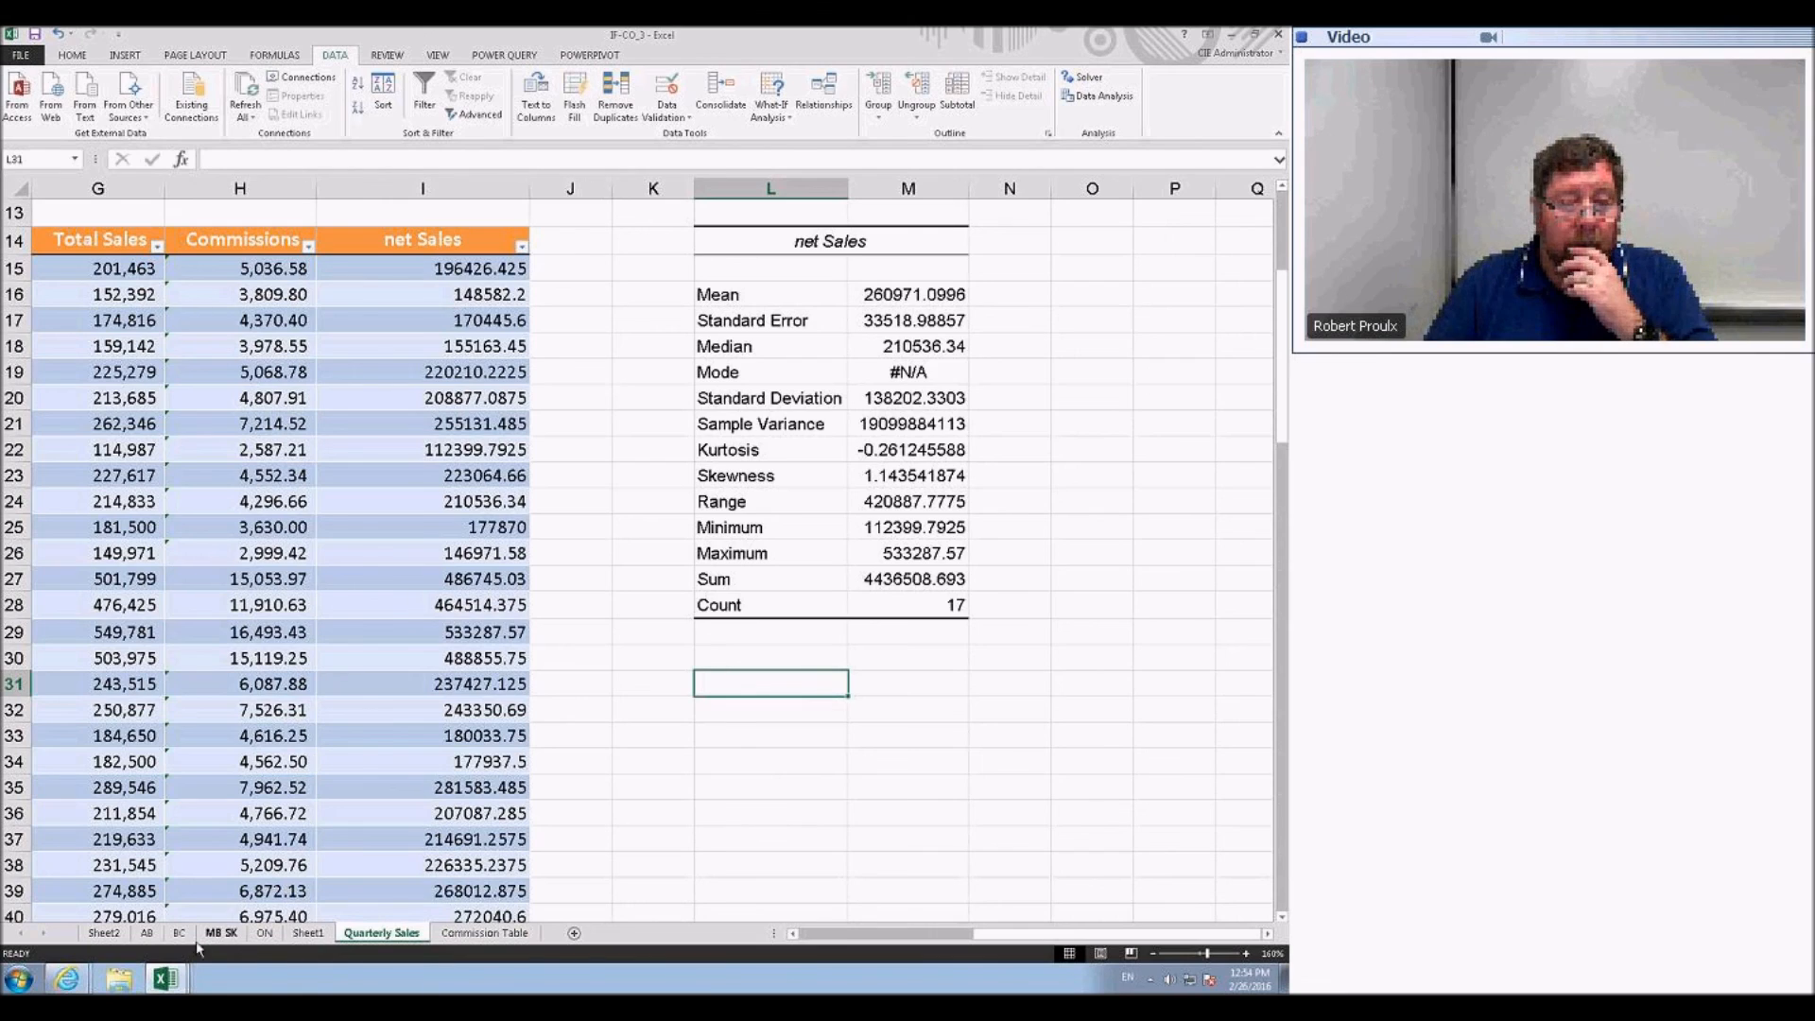
- Clear the net Sales descriptive statistics block in L14:M28 beside the Quarterly Sales table
{"action": "left_click", "coordinate": [426, 605]}
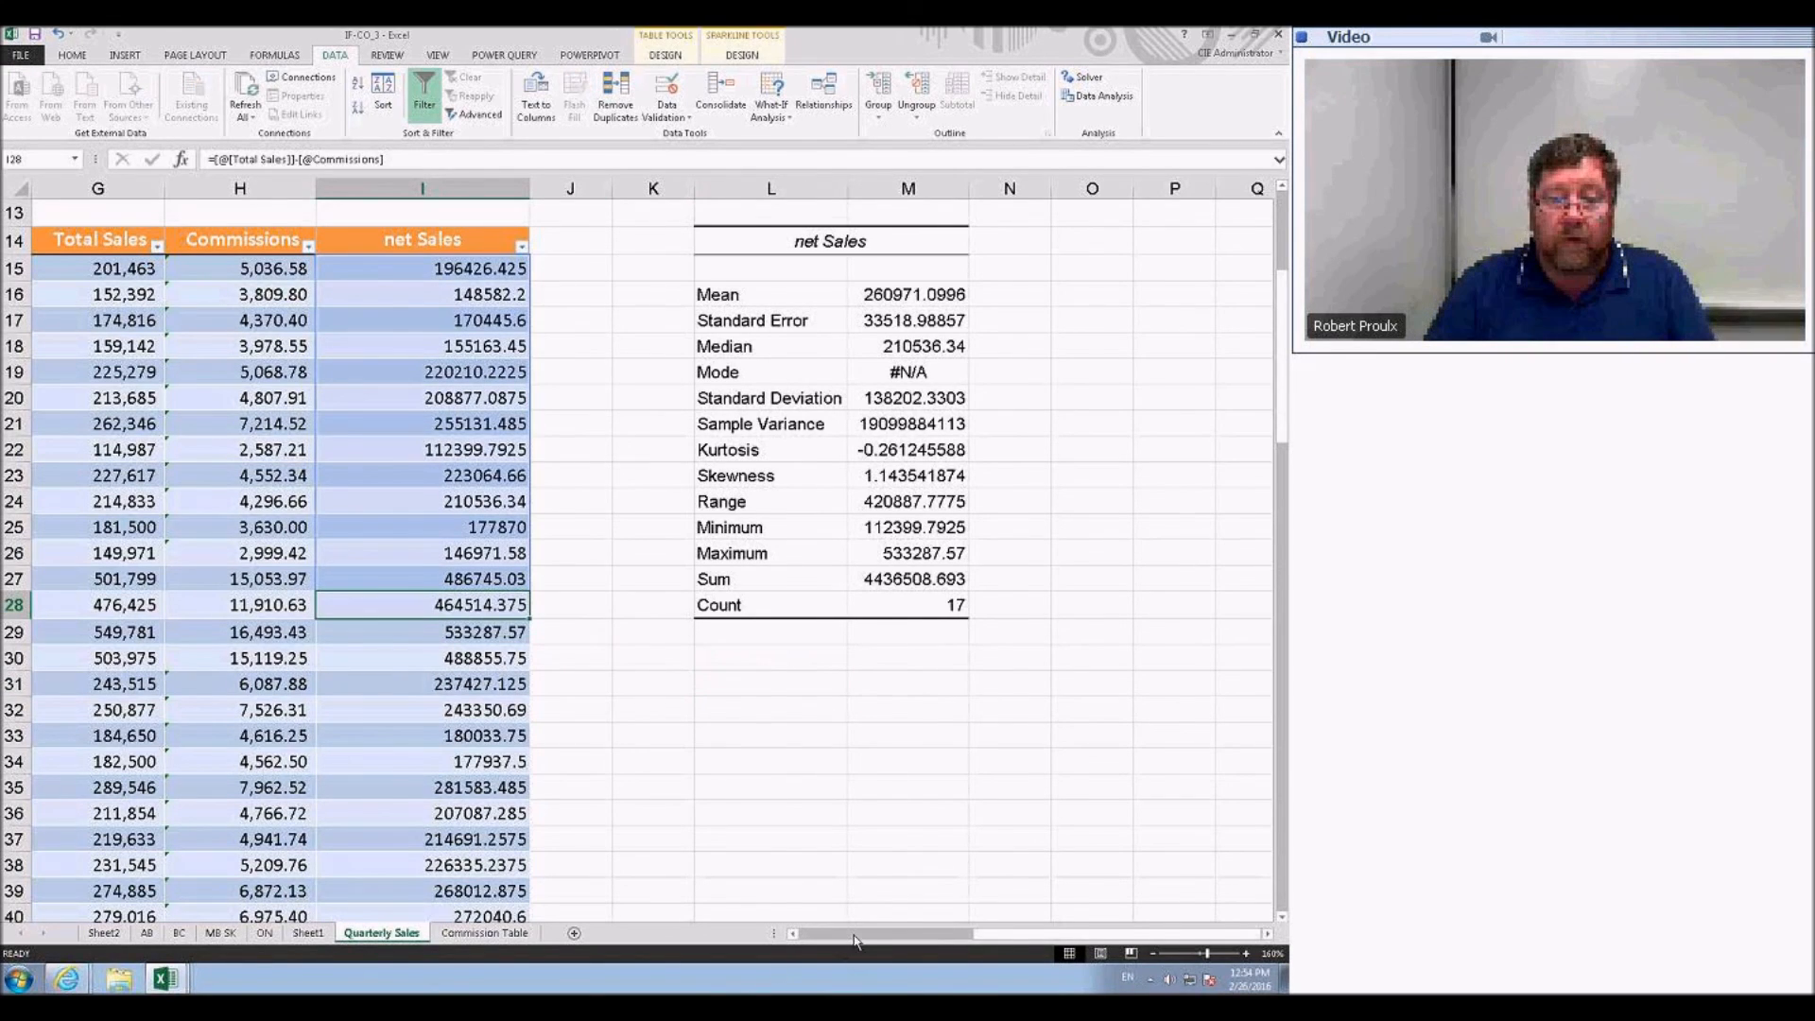
{"action": "left_click_drag", "start_coordinate": [855, 941], "coordinate": [805, 936]}
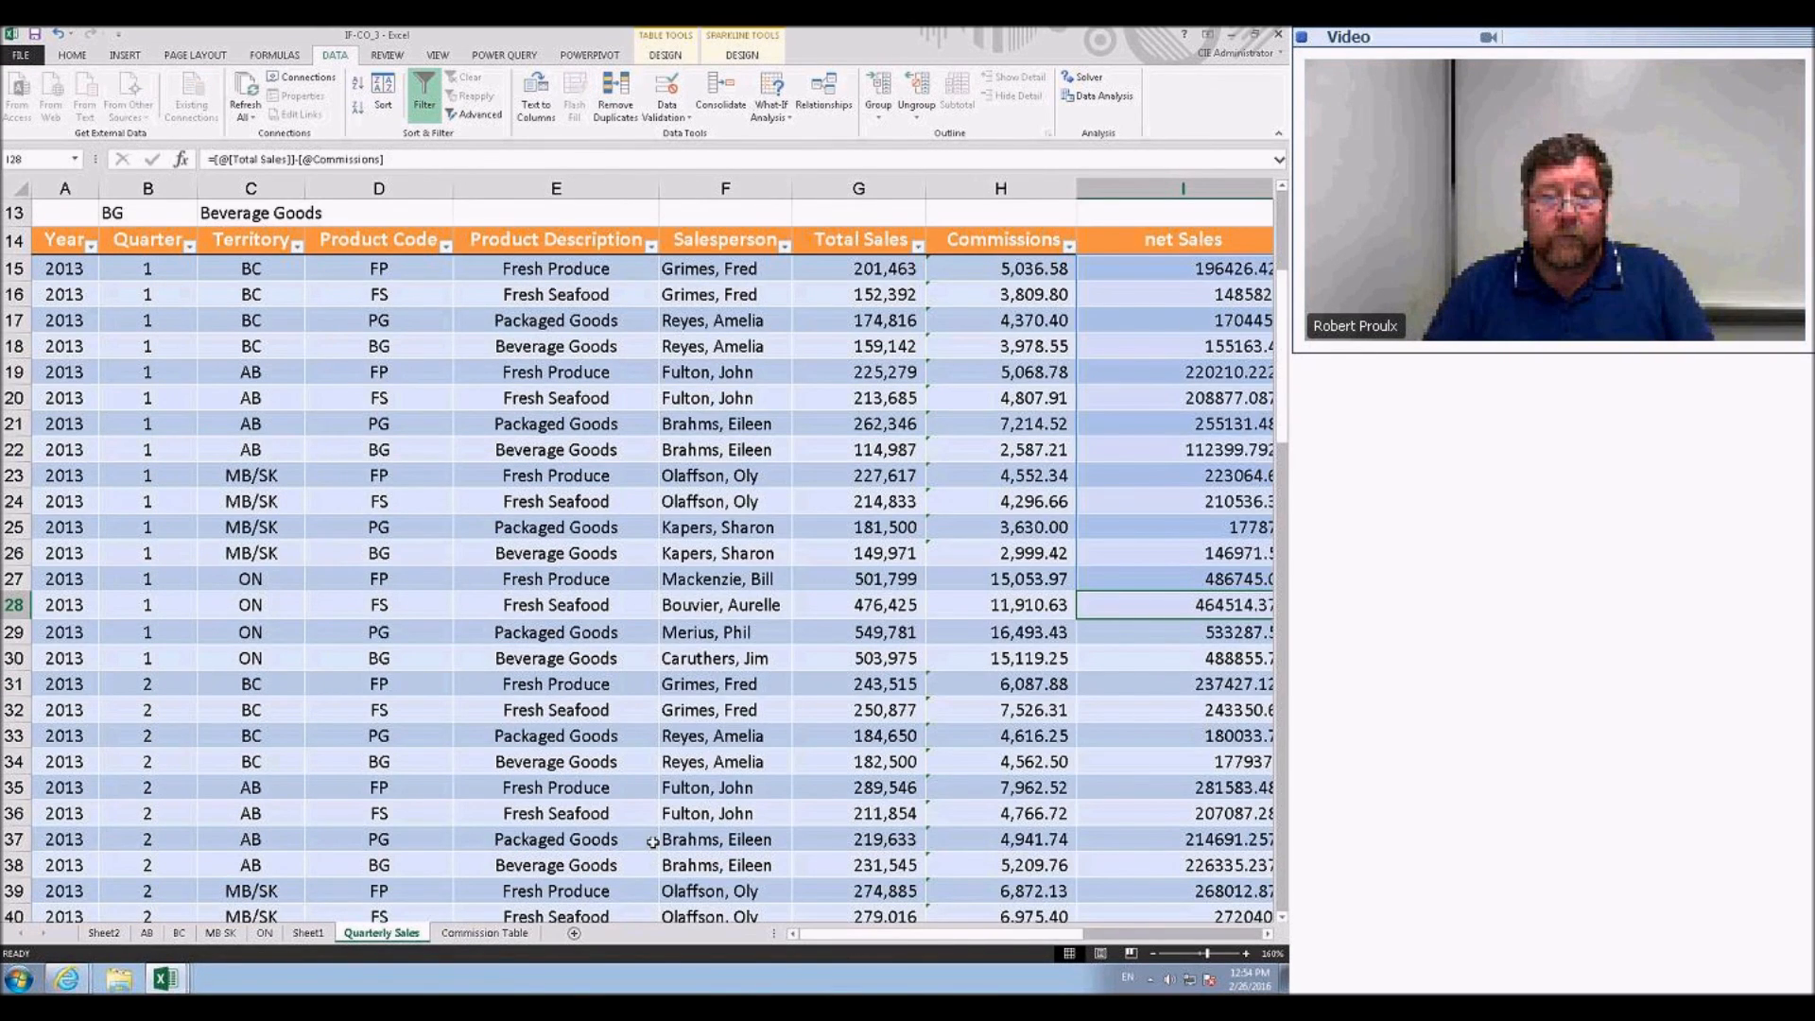
{"action": "scroll", "coordinate": [652, 841], "scroll_direction": "down", "scroll_amount": 5}
{"action": "left_click", "coordinate": [456, 678]}
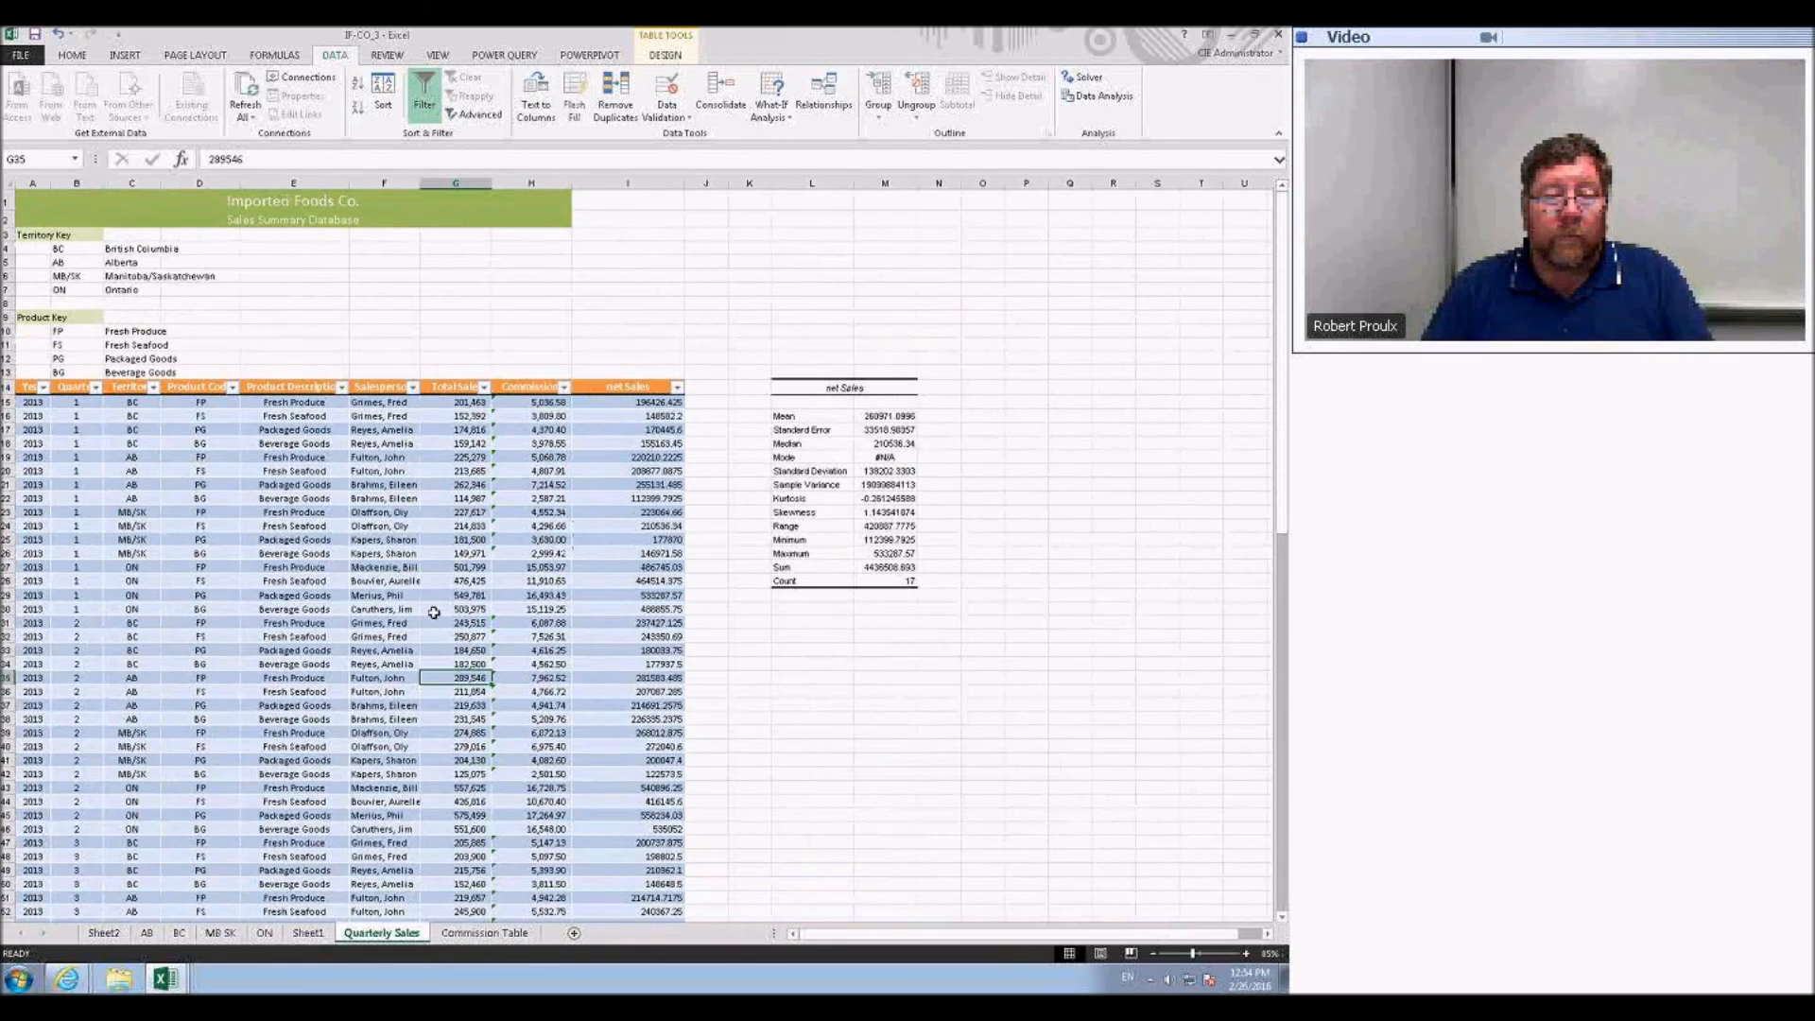
{"action": "left_click_drag", "start_coordinate": [789, 385], "coordinate": [915, 584]}
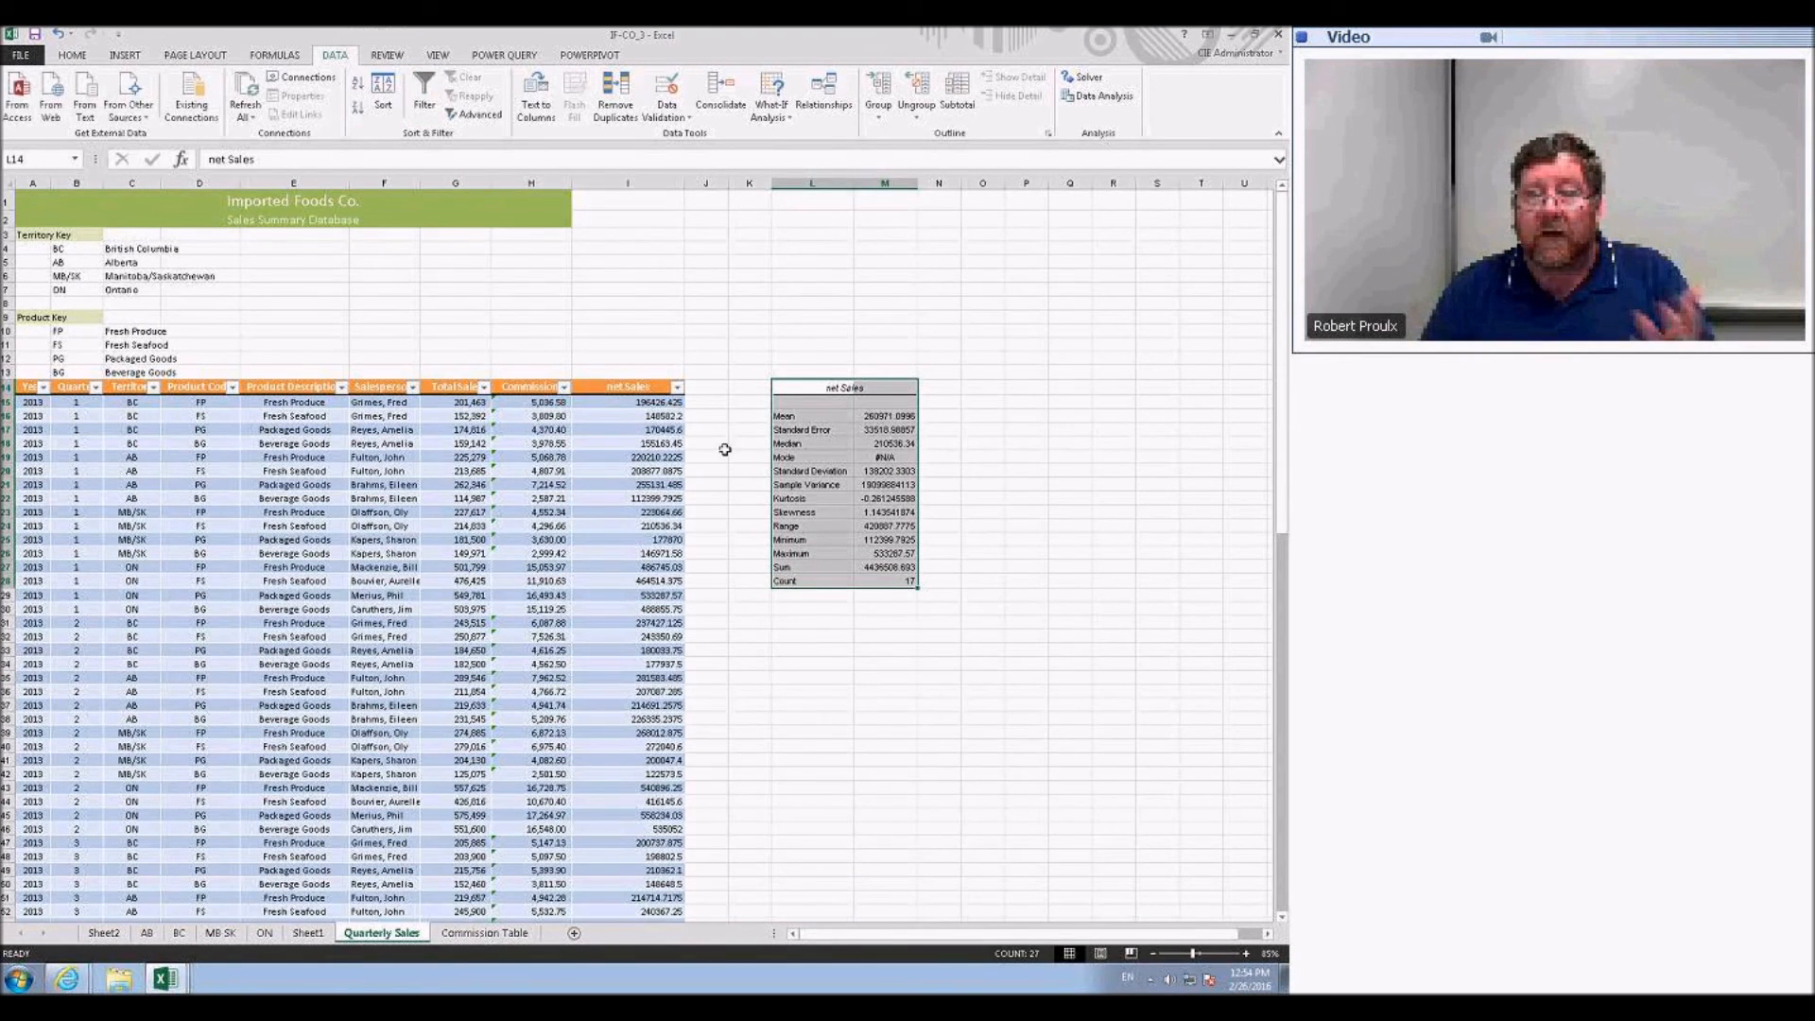
{"action": "key", "text": "Delete"}
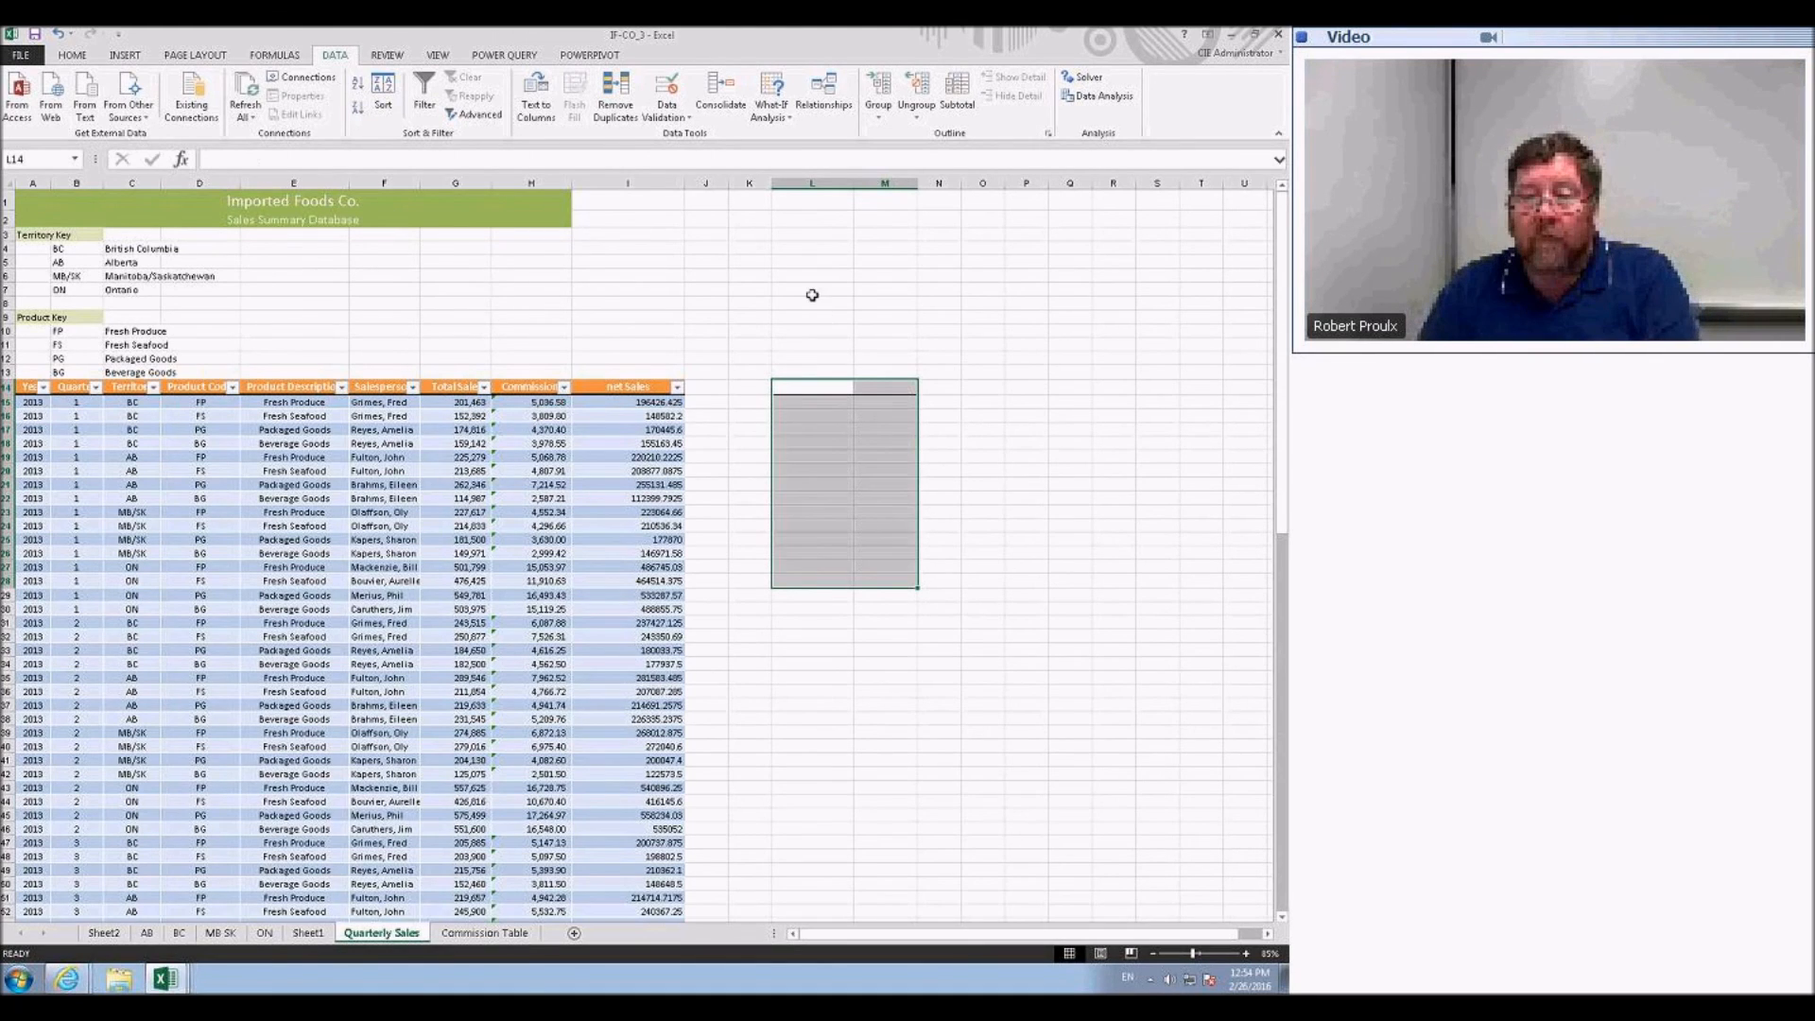
- Delete columns L and M from the Quarterly Sales sheet to remove the leftover statistics formatting
{"action": "left_click", "coordinate": [812, 294]}
{"action": "left_click_drag", "start_coordinate": [811, 183], "coordinate": [875, 186]}
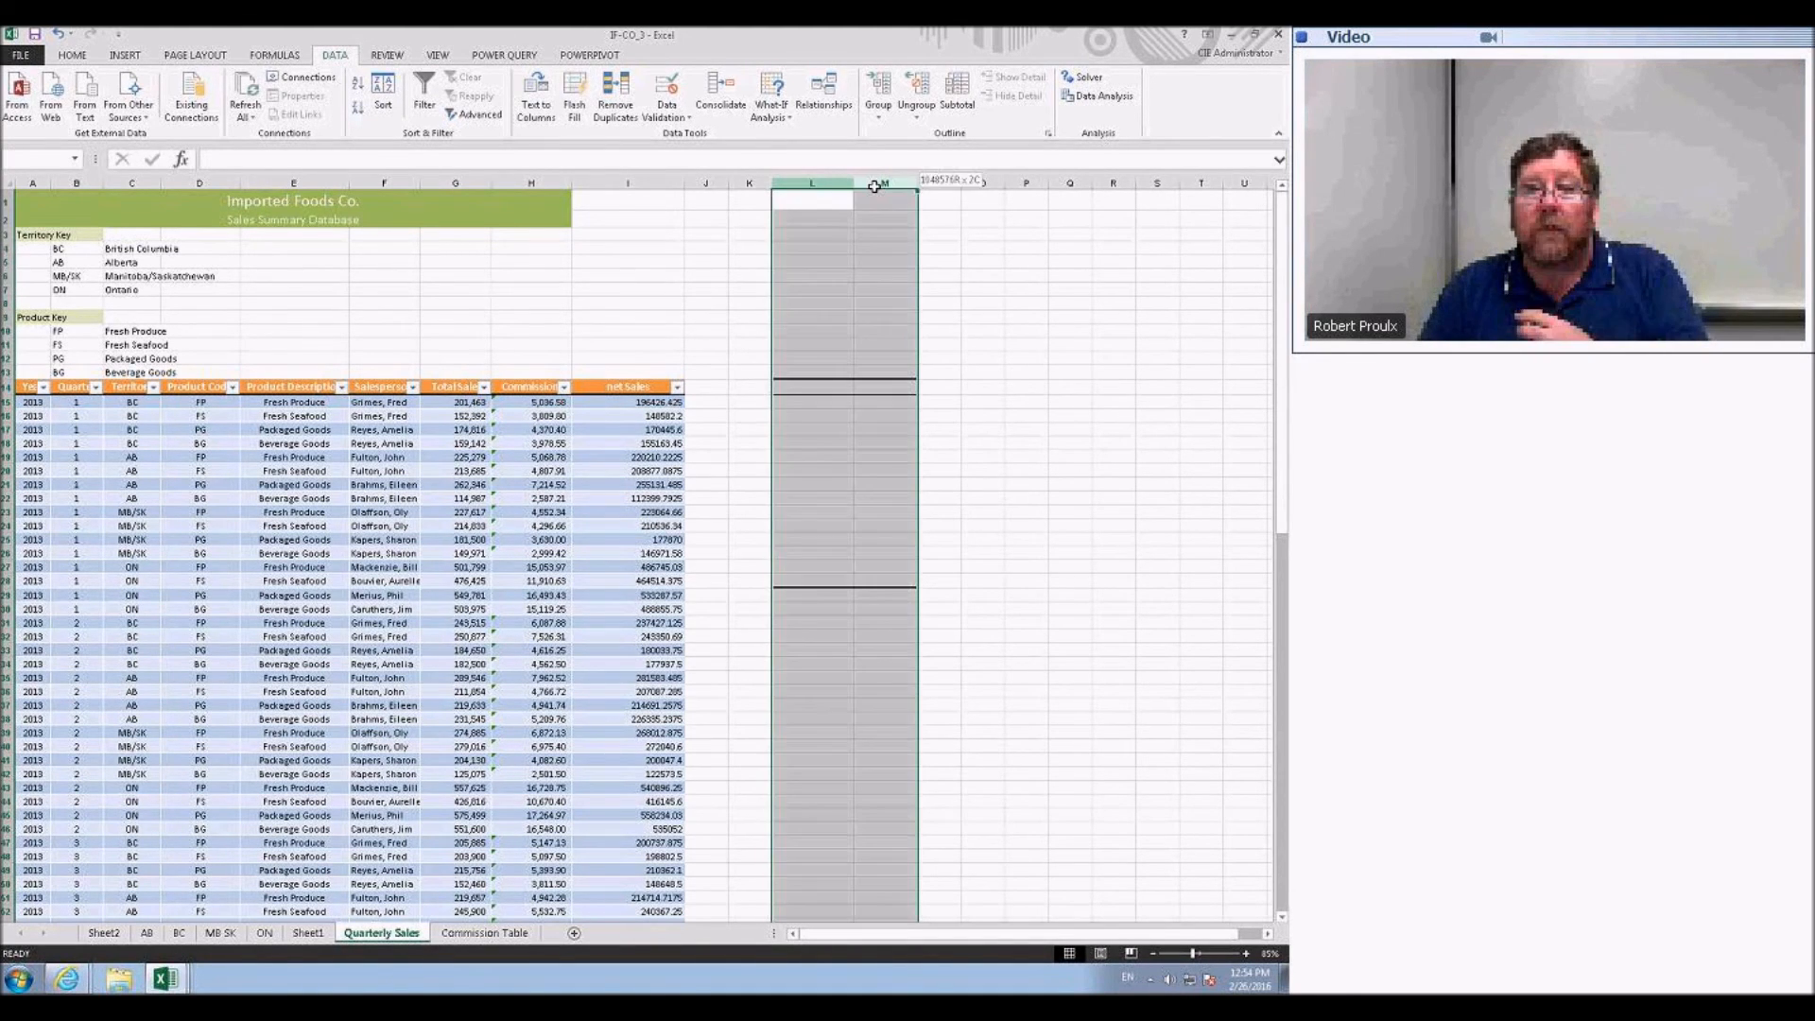
{"action": "right_click", "coordinate": [874, 186]}
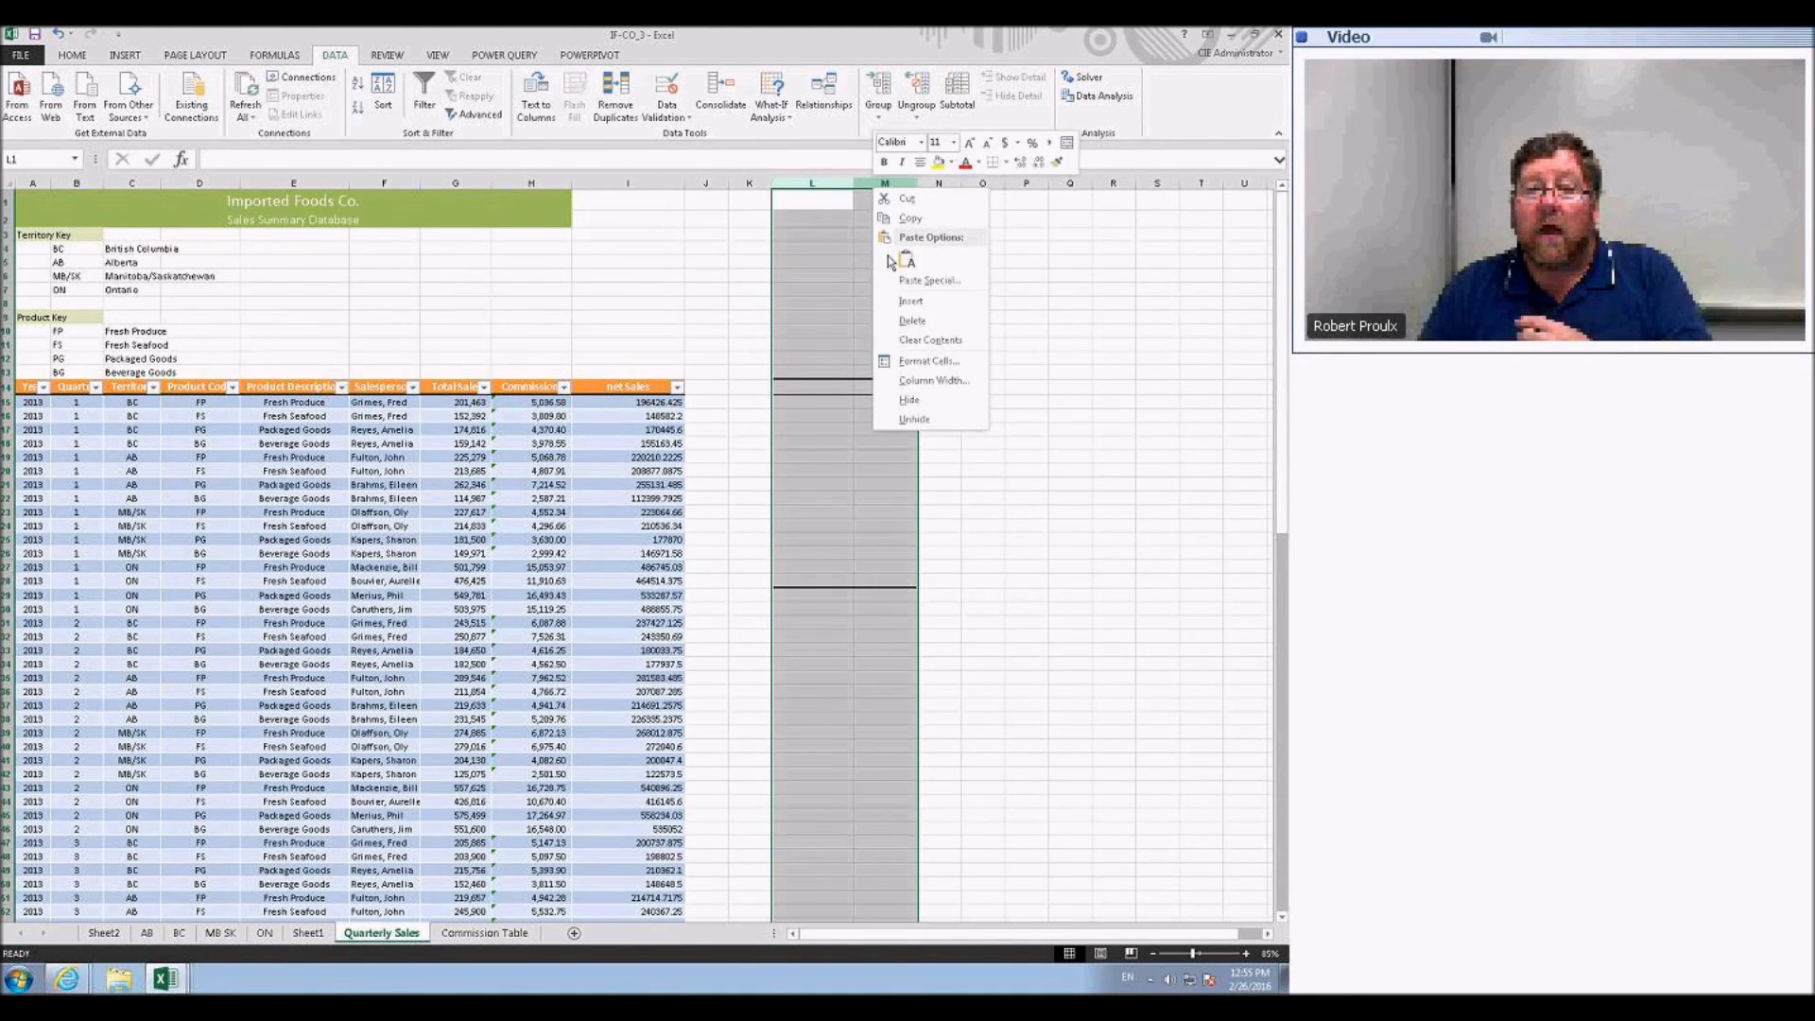
{"action": "left_click", "coordinate": [910, 322]}
{"action": "left_click", "coordinate": [750, 401]}
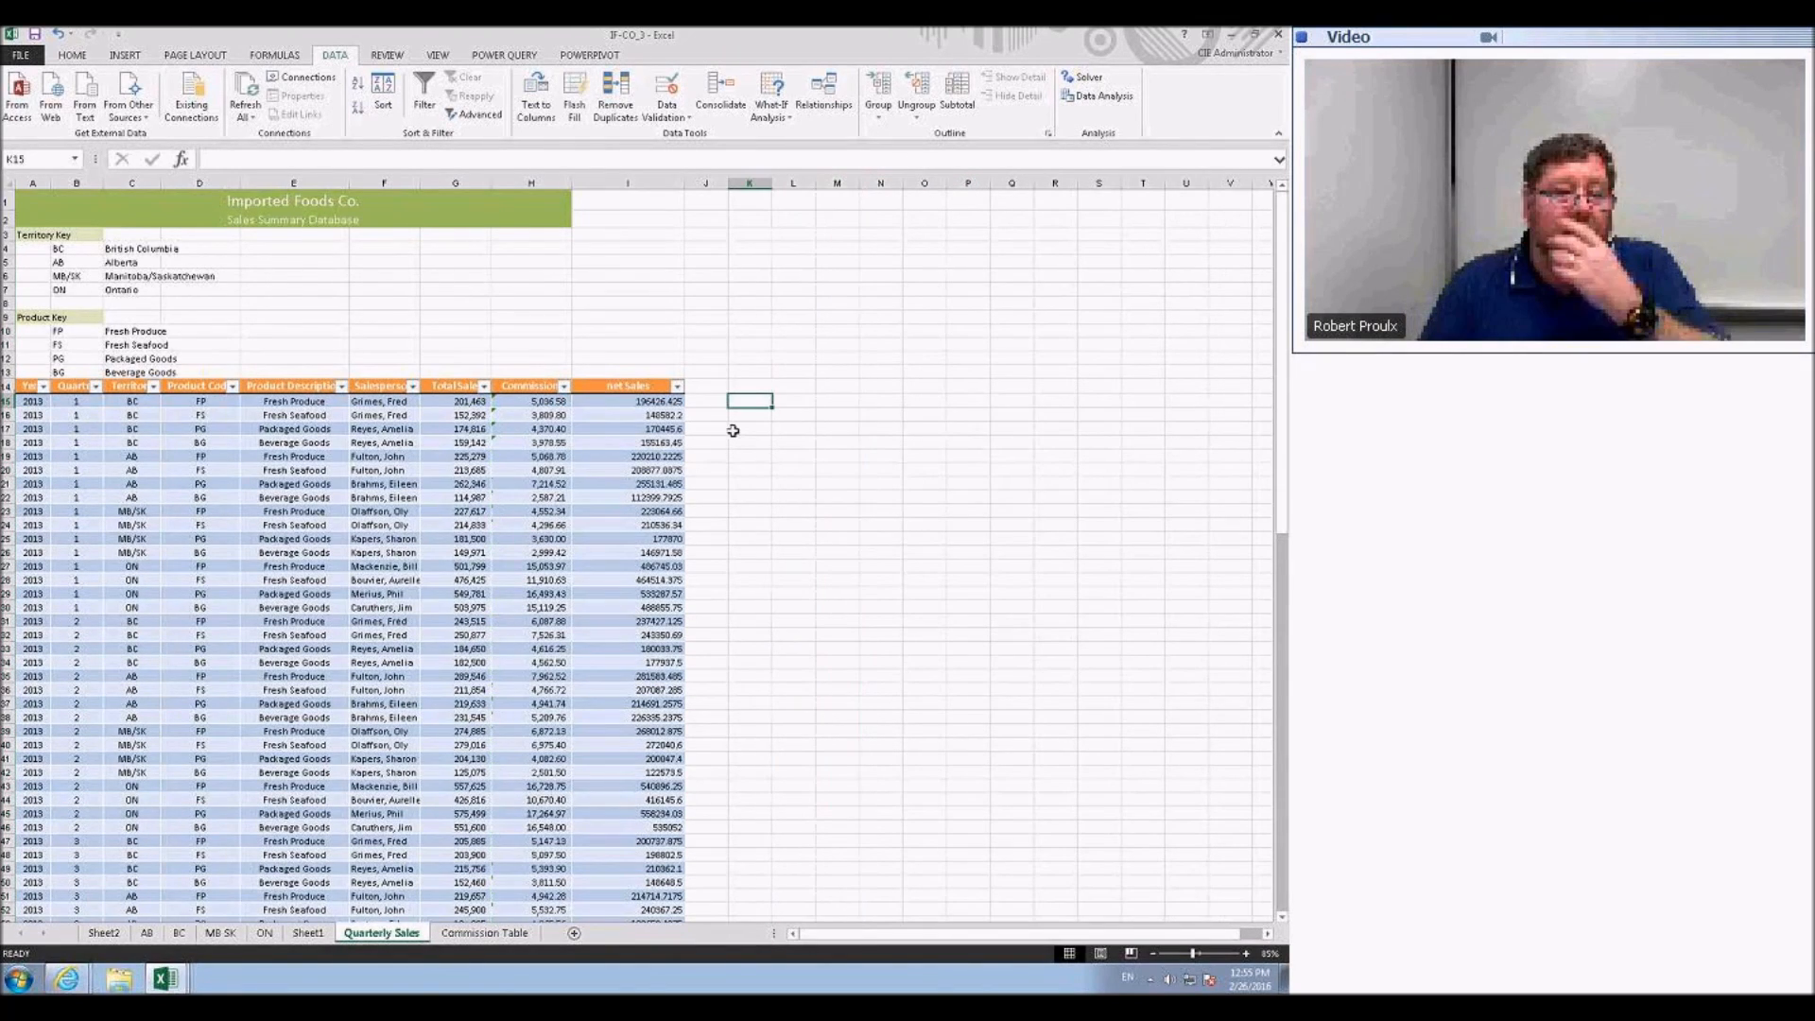
{"action": "scroll", "coordinate": [354, 581], "scroll_direction": "up", "scroll_amount": 3}
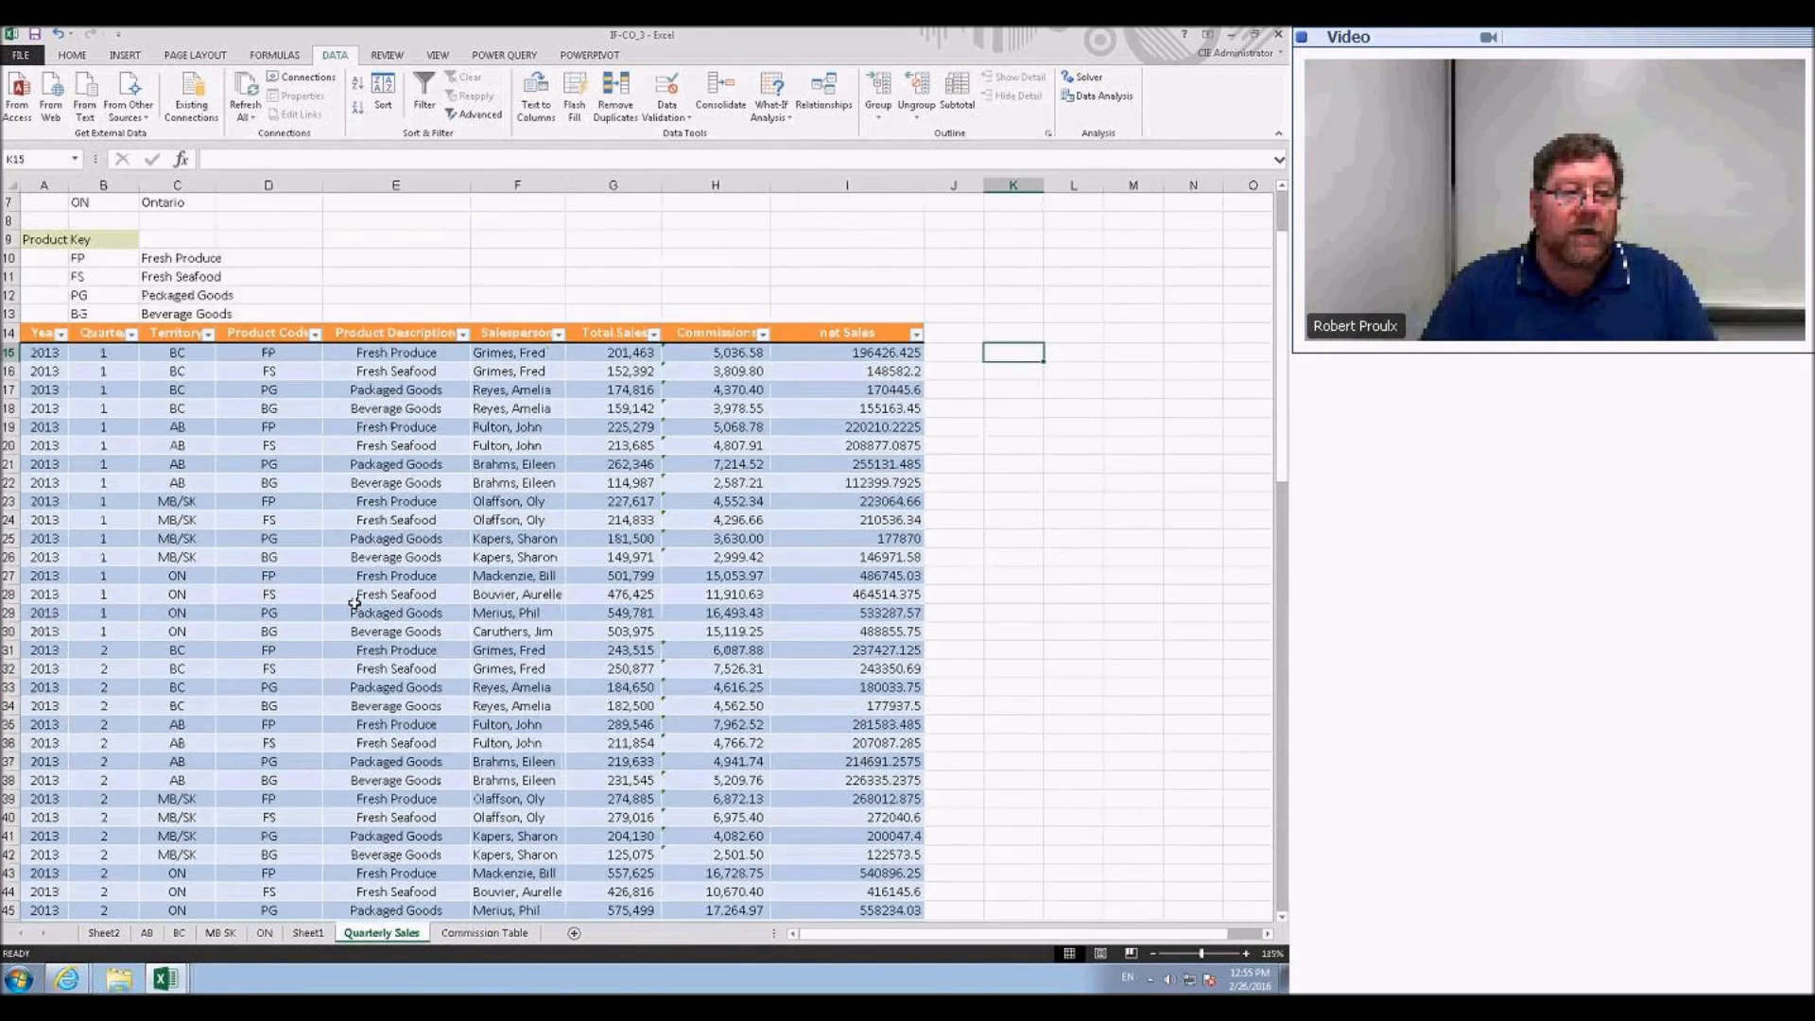
{"action": "scroll", "coordinate": [351, 617], "scroll_direction": "up", "scroll_amount": 1}
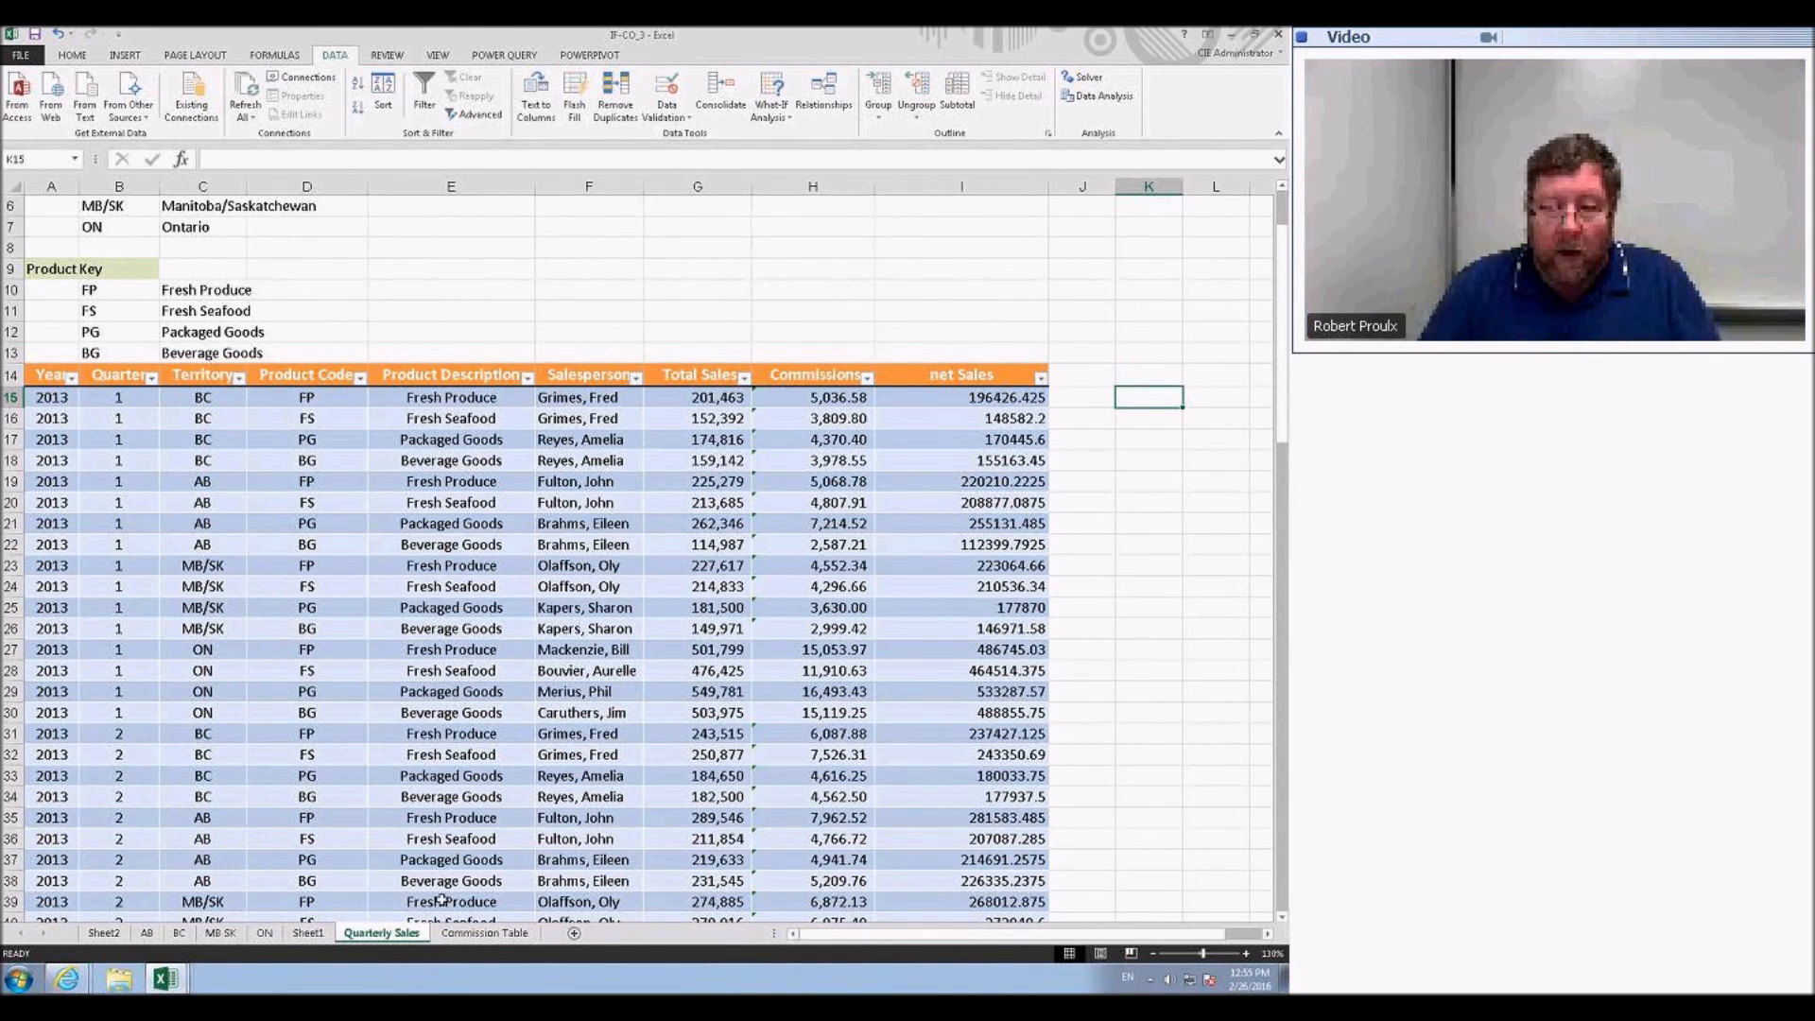
- Insert a new worksheet after Quarterly Sales, enter Jan in A2 and autofill the abbreviated months down to A21
{"action": "left_click", "coordinate": [573, 933]}
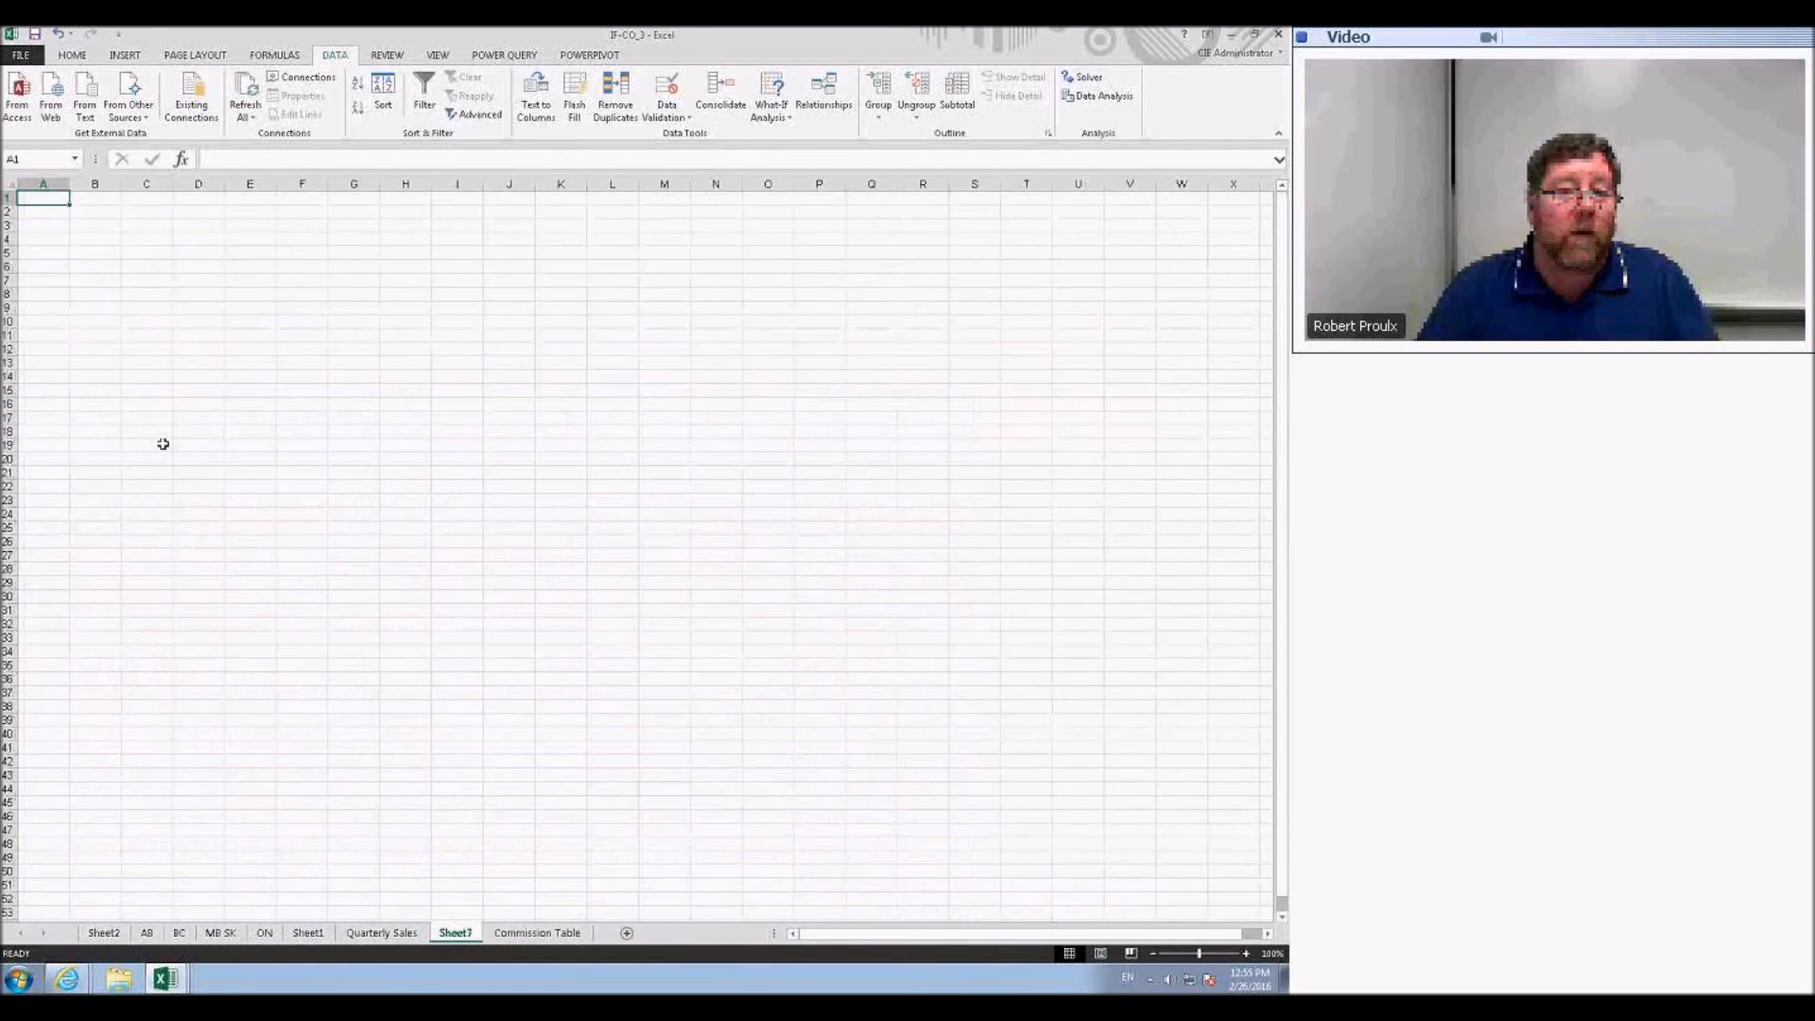
{"action": "scroll", "coordinate": [163, 443], "scroll_direction": "up", "scroll_amount": 3}
{"action": "key", "text": "Return"}
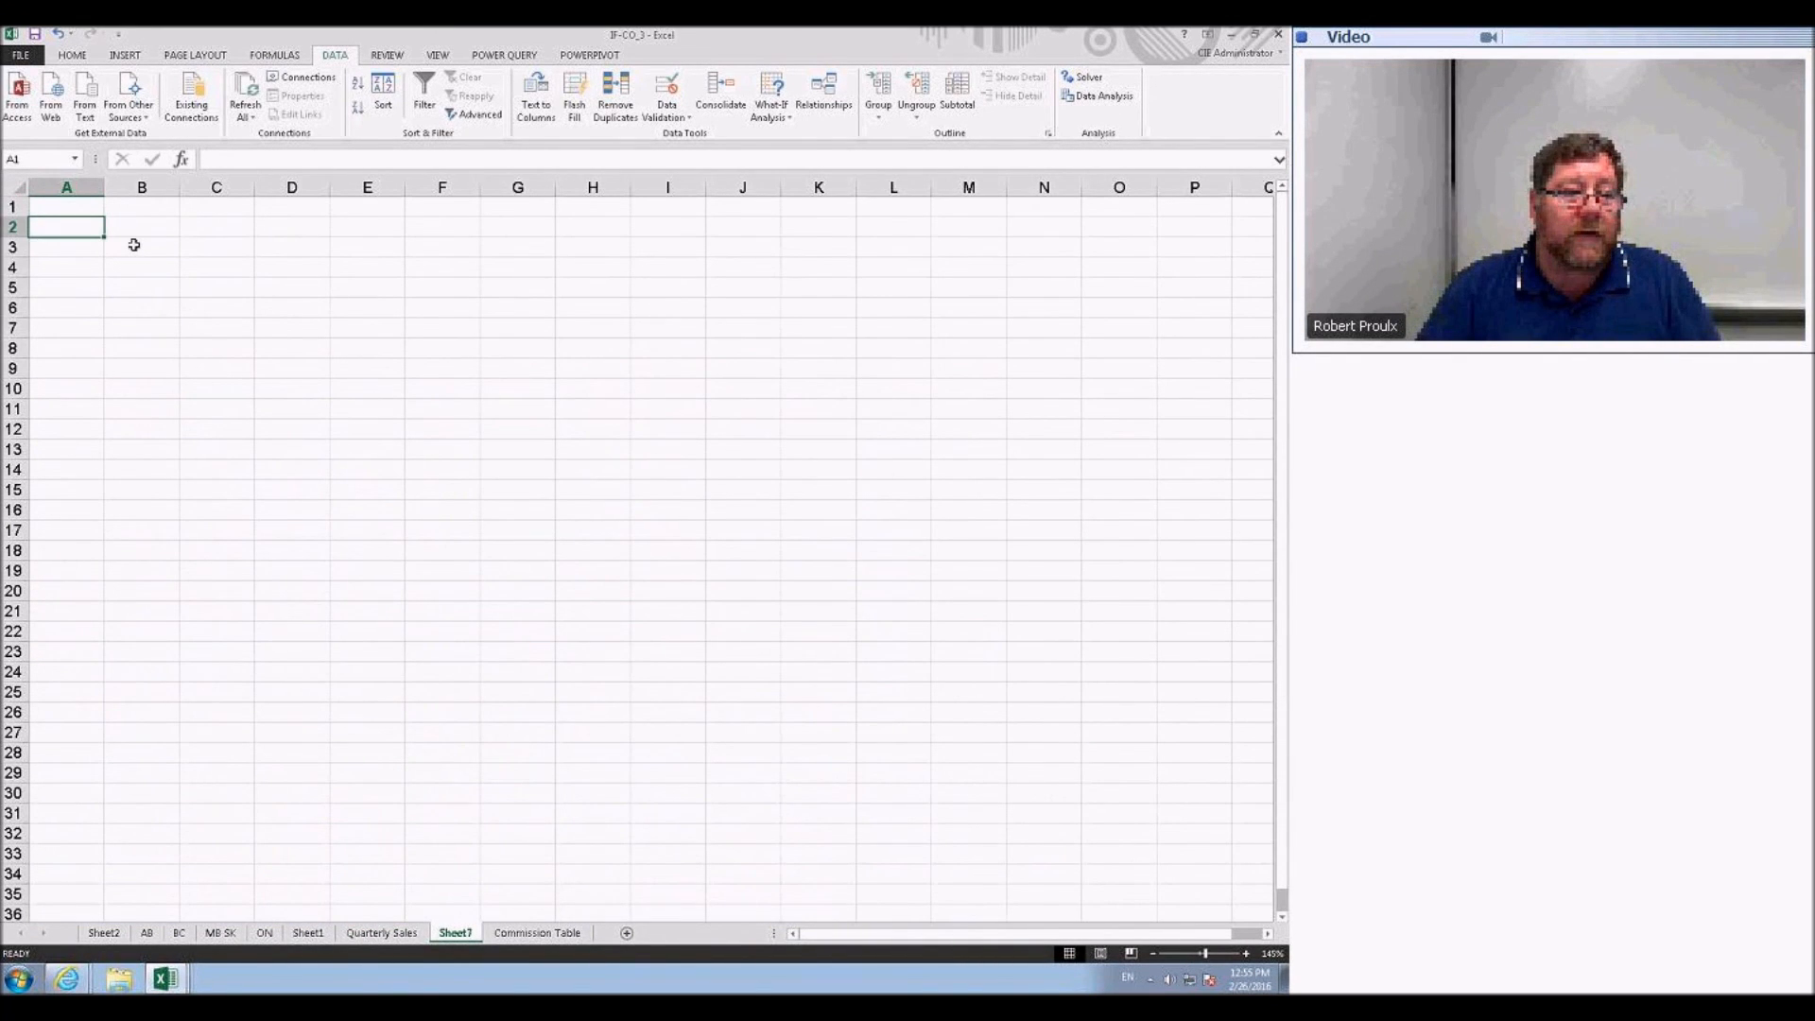
{"action": "type", "text": "Jan"}
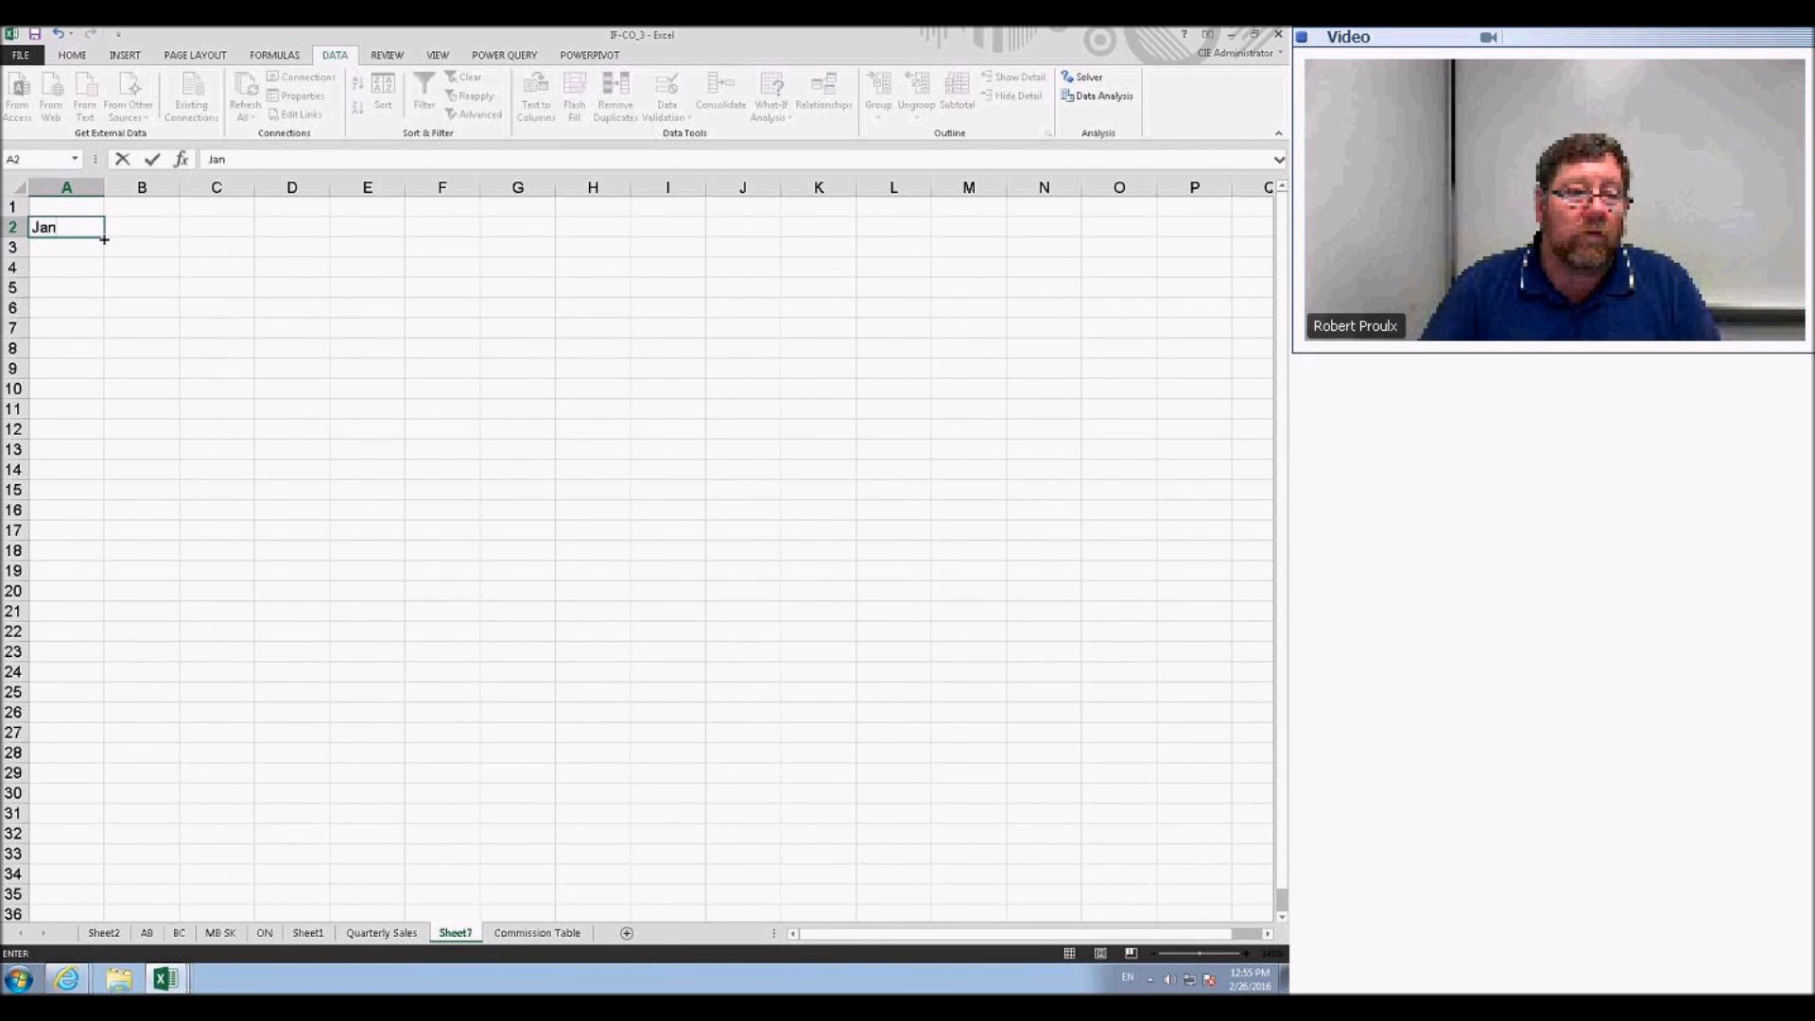
{"action": "left_click_drag", "start_coordinate": [104, 237], "coordinate": [101, 620]}
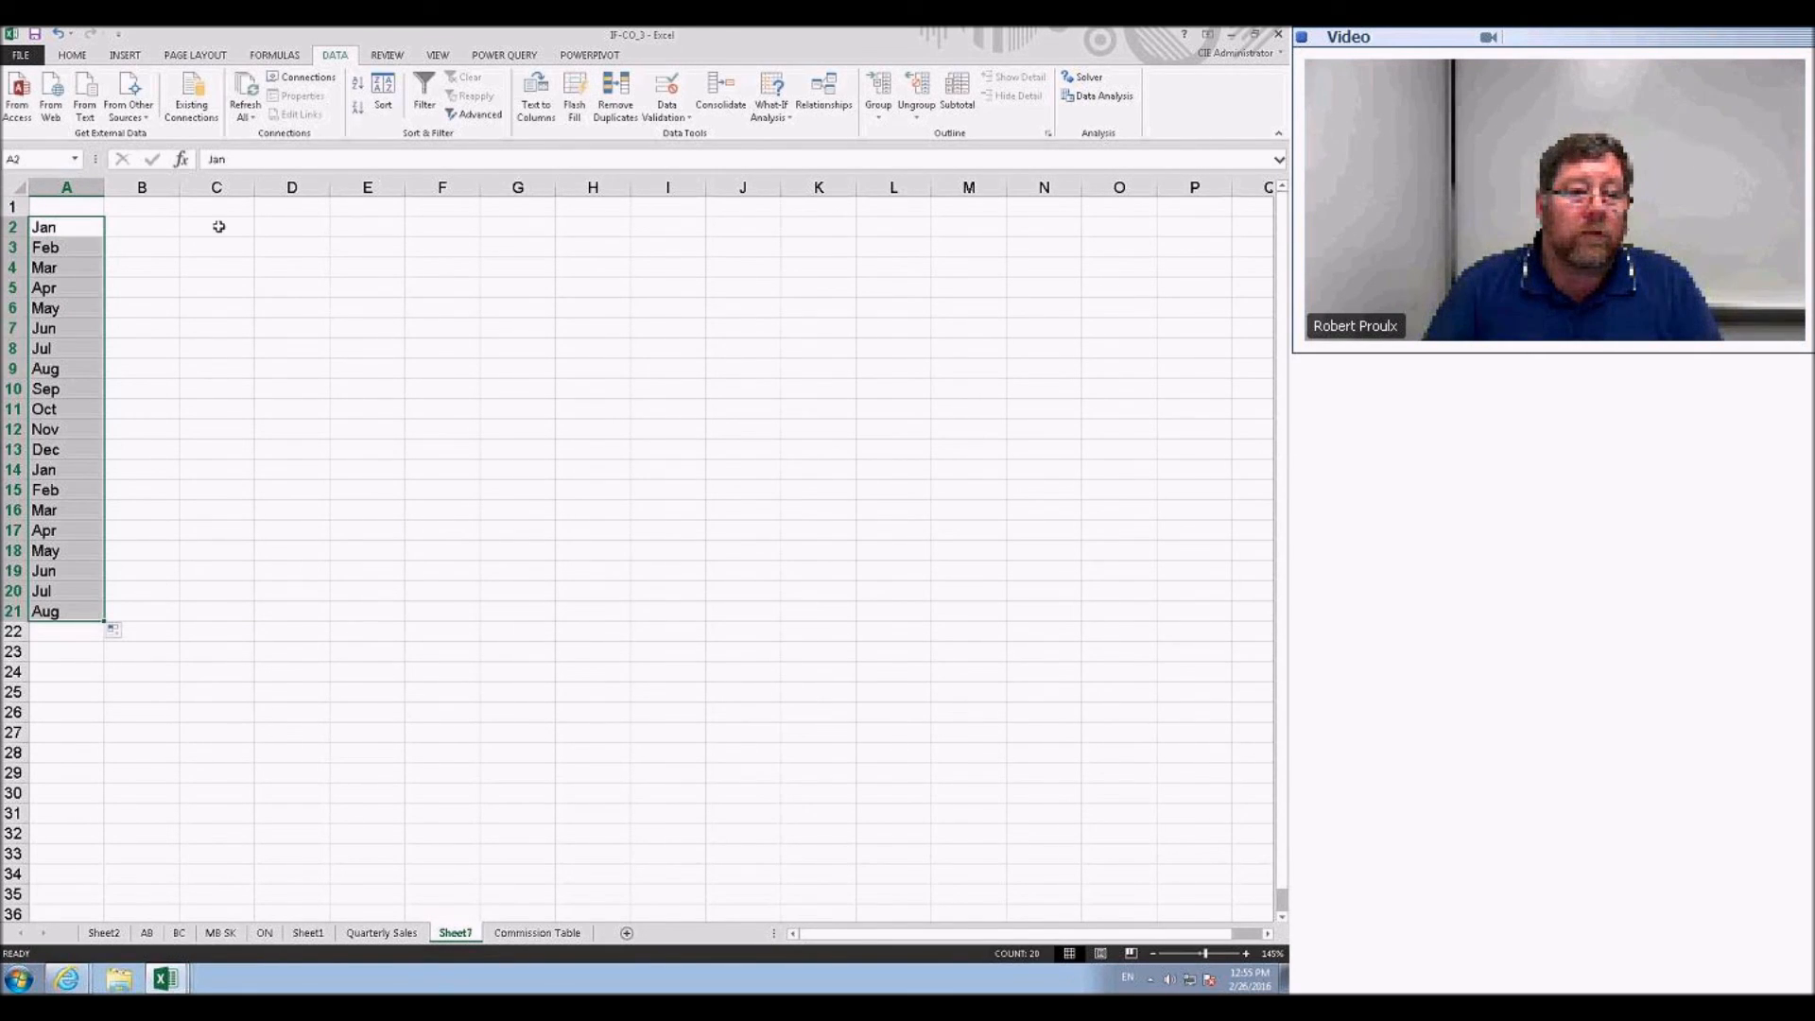
- Enter January in C2, autofill the full month names down to C16, and extend September in row 10 across to column E
{"action": "left_click", "coordinate": [222, 227]}
{"action": "type", "text": "January"}
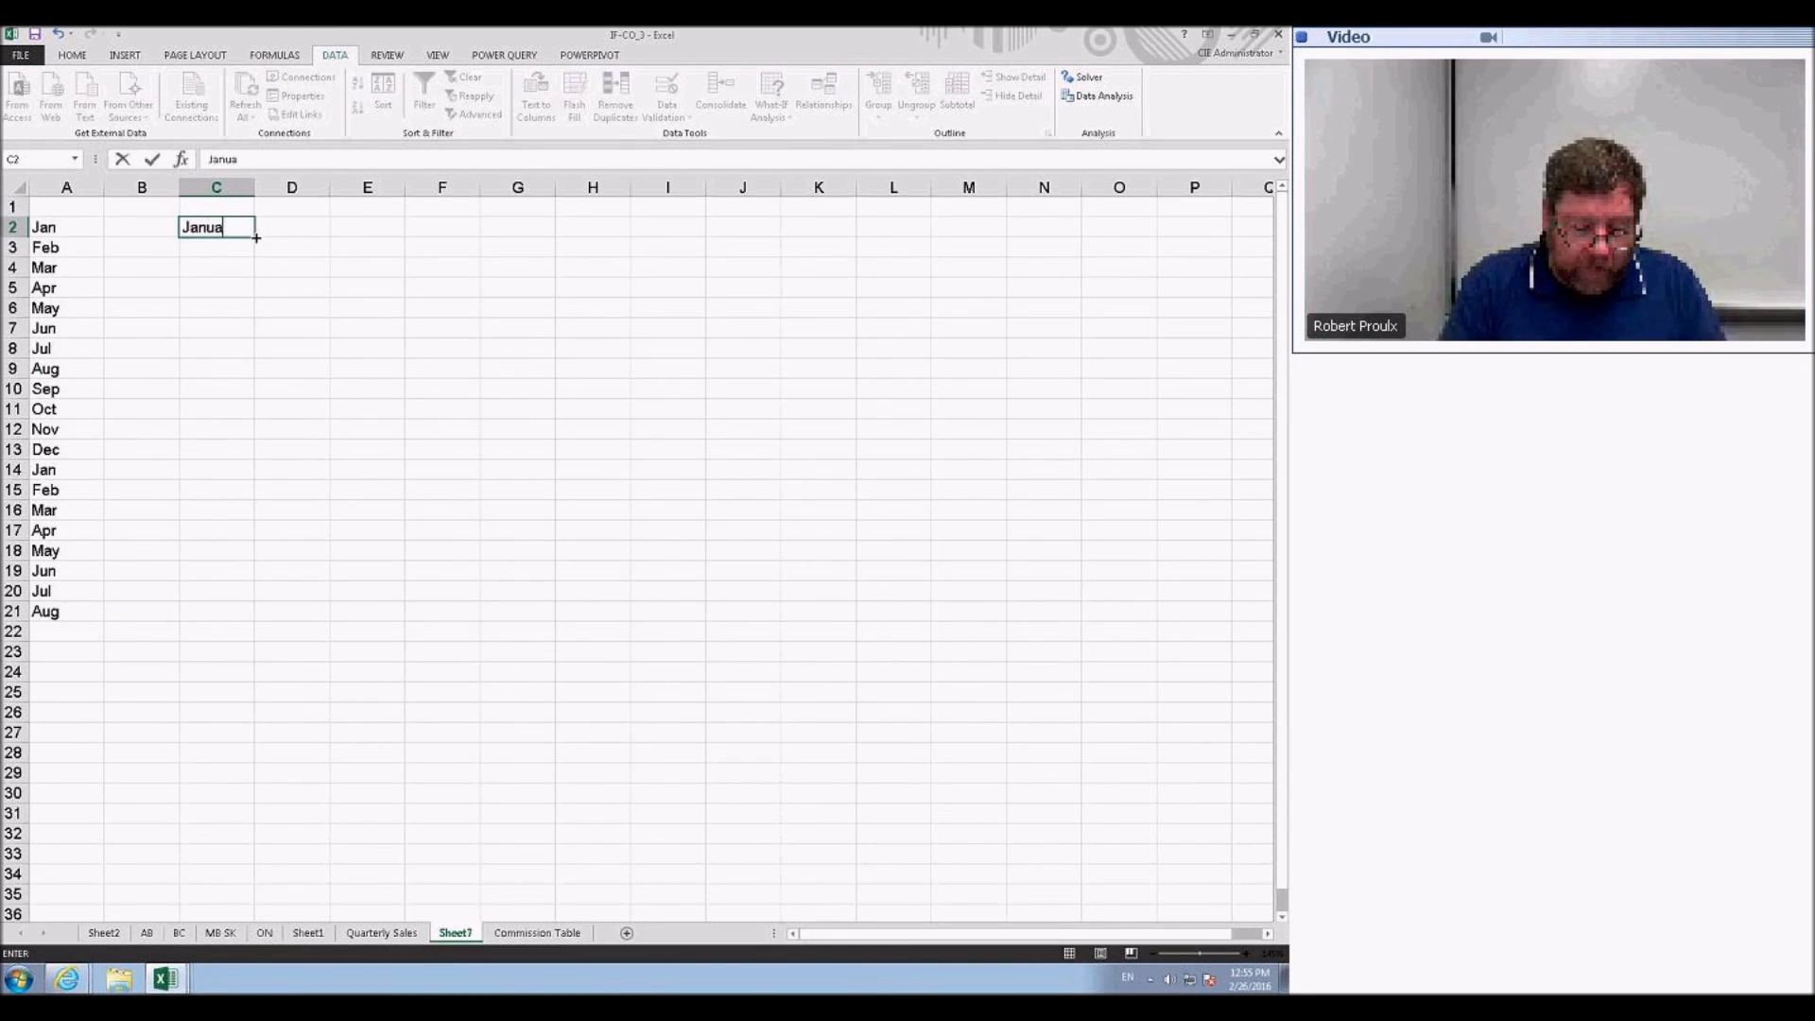
{"action": "left_click_drag", "start_coordinate": [255, 237], "coordinate": [240, 530]}
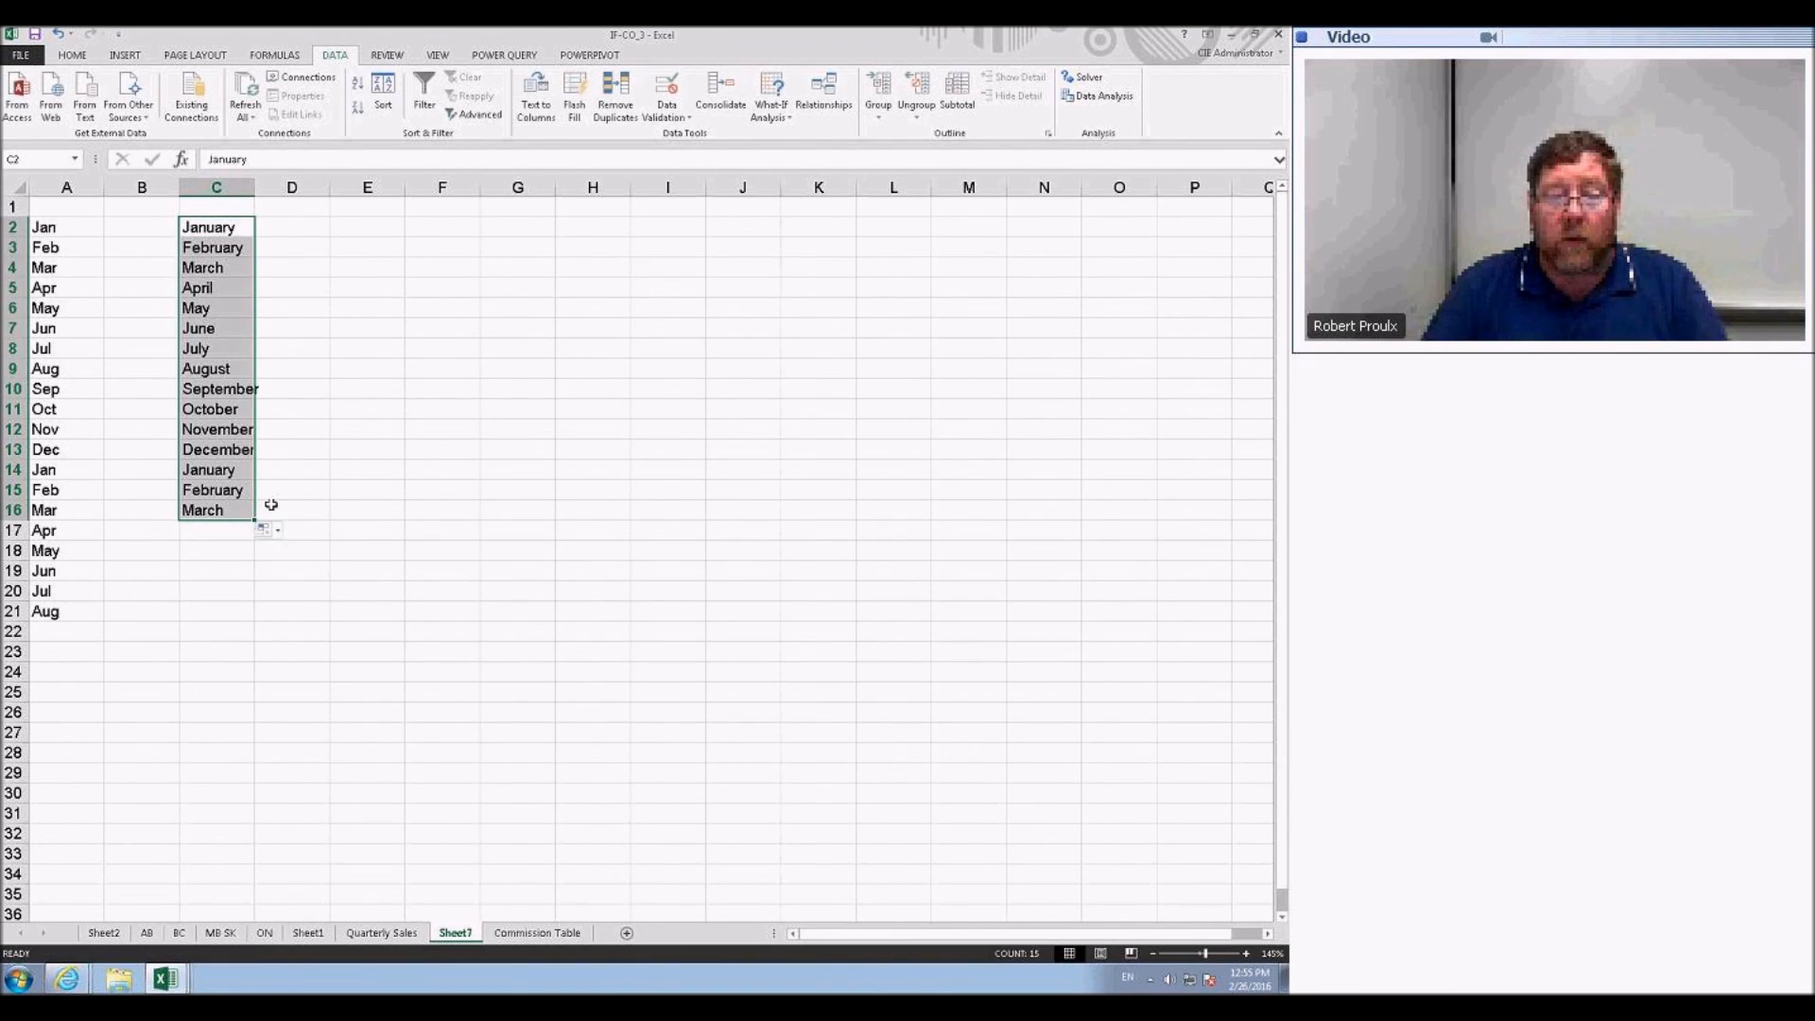
{"action": "left_click", "coordinate": [228, 386]}
{"action": "left_click_drag", "start_coordinate": [256, 400], "coordinate": [404, 397]}
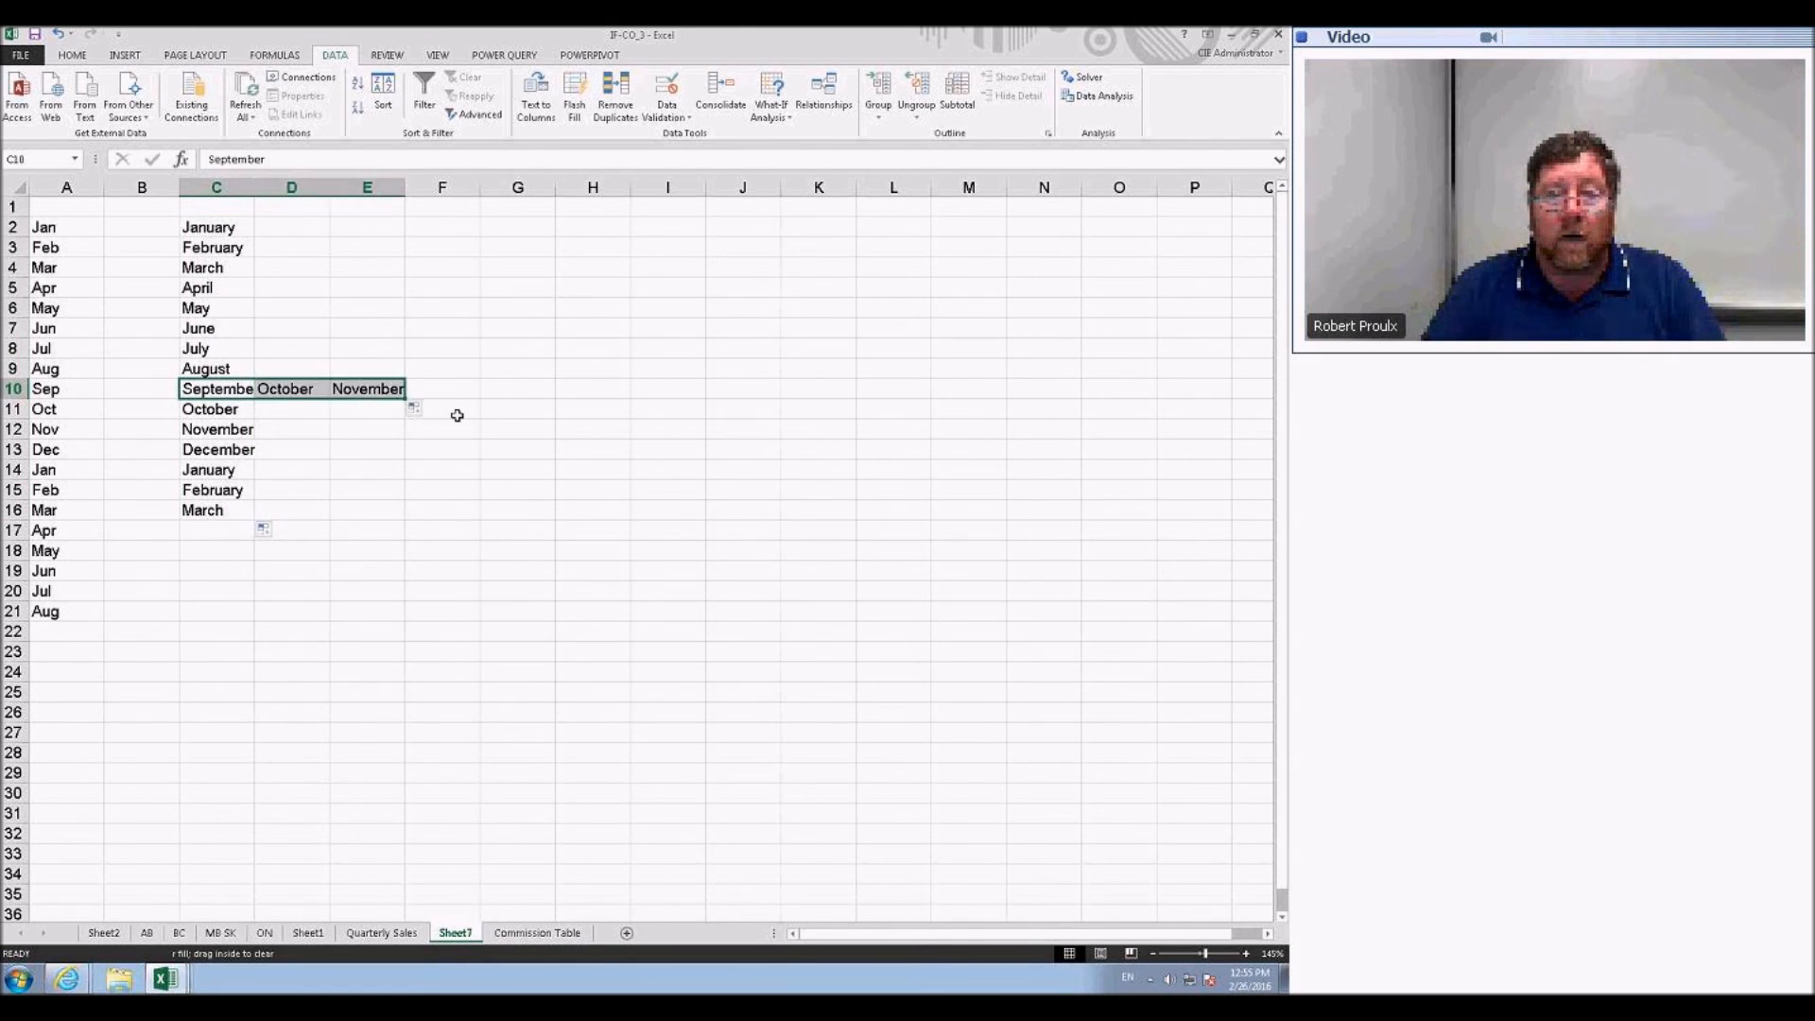
- Enter Monday in H2 and autofill the weekday names down to H13
{"action": "left_click", "coordinate": [562, 231]}
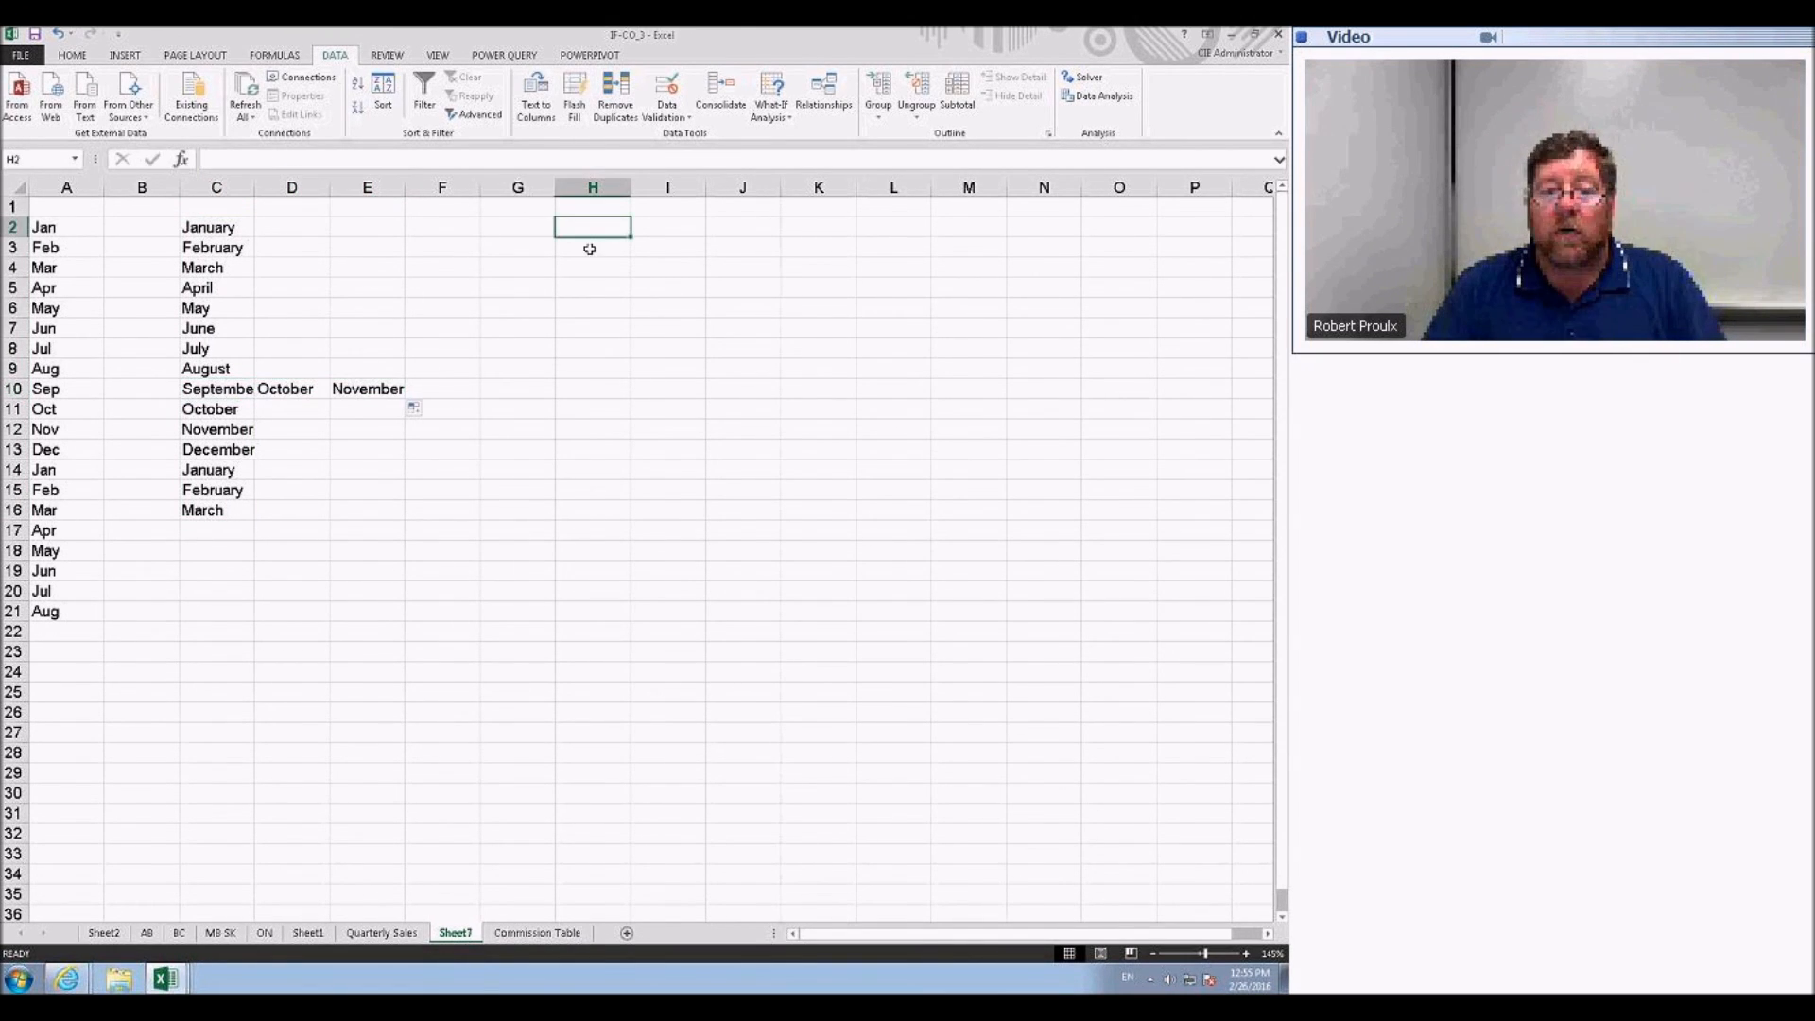
{"action": "type", "text": "Monday"}
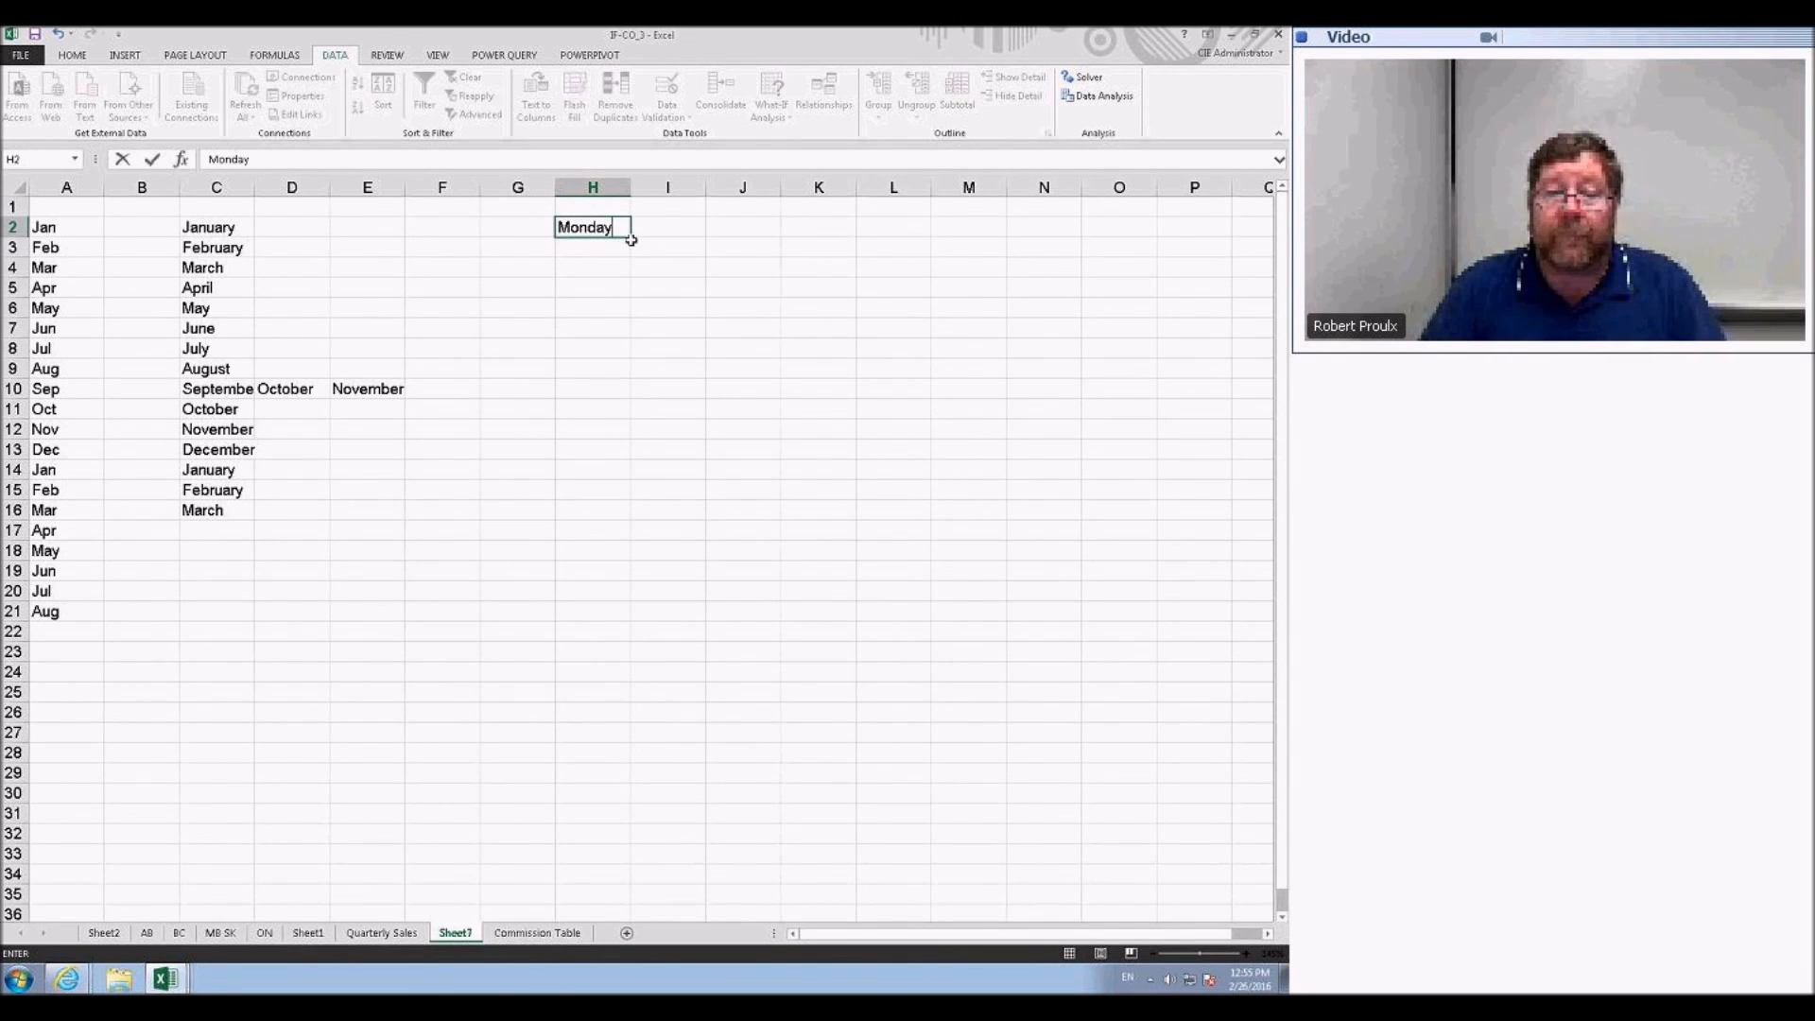
{"action": "left_click_drag", "start_coordinate": [630, 239], "coordinate": [633, 459]}
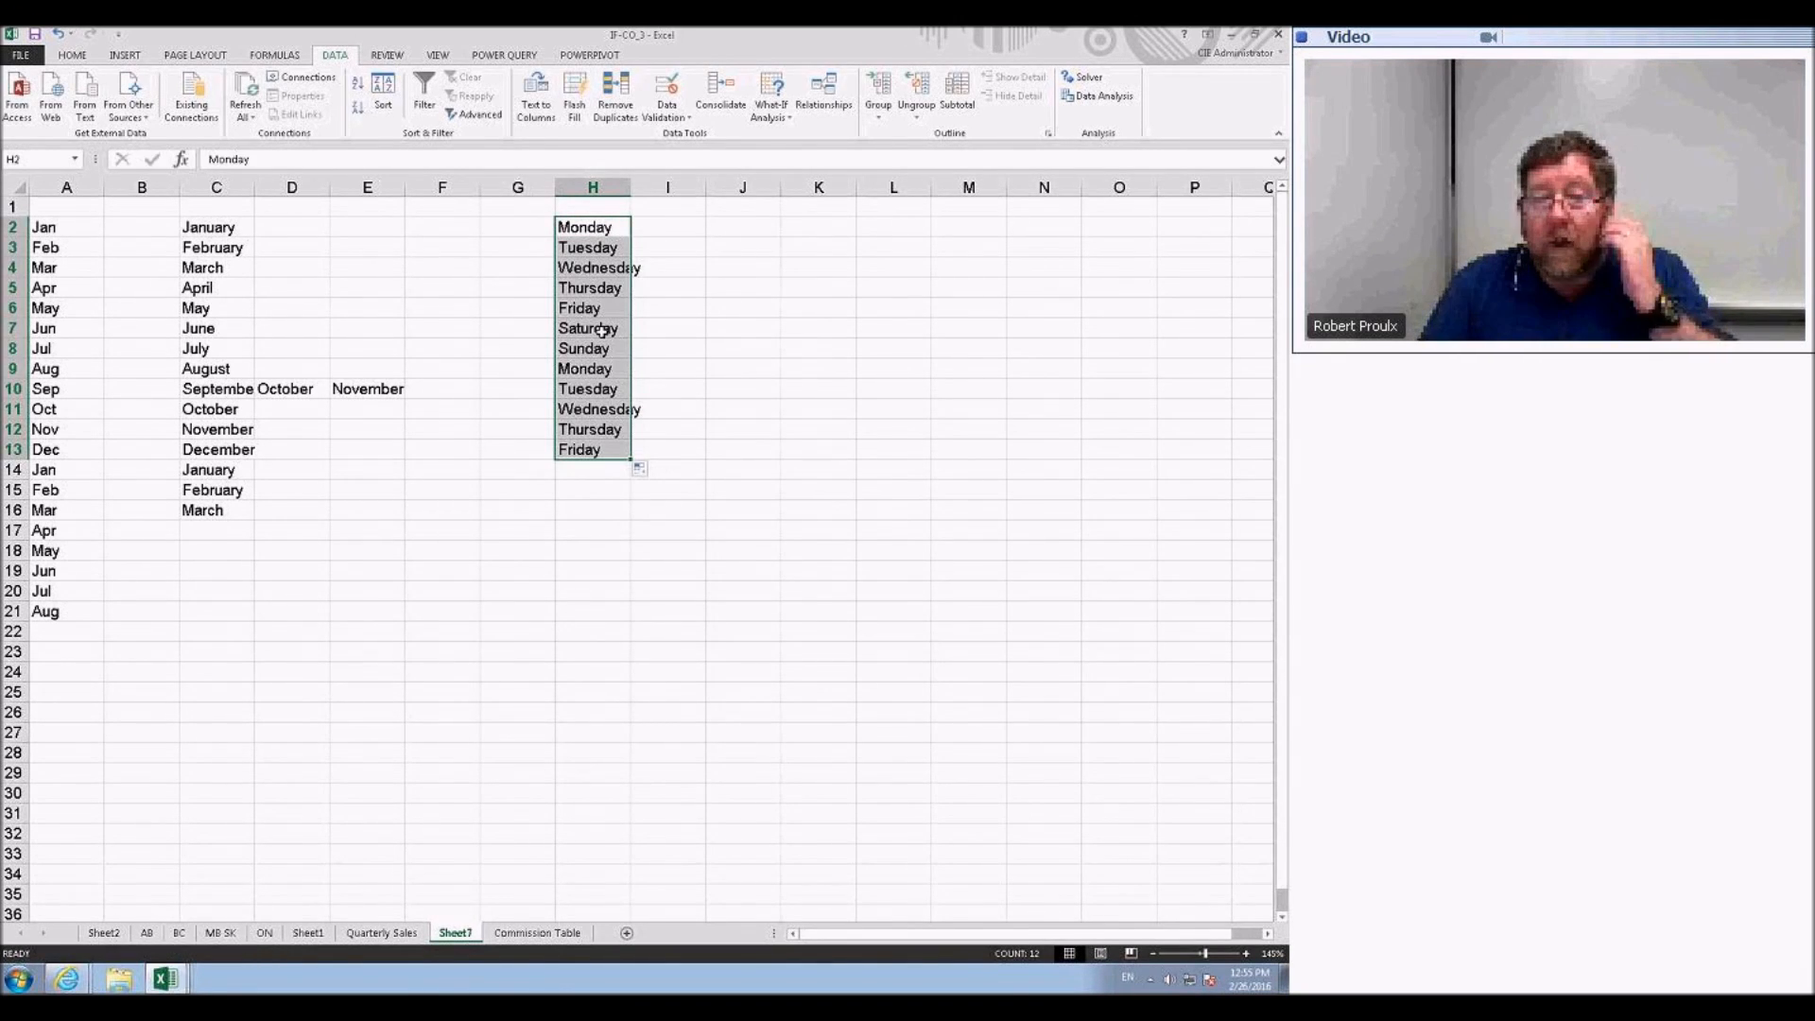
{"action": "left_click", "coordinate": [595, 387]}
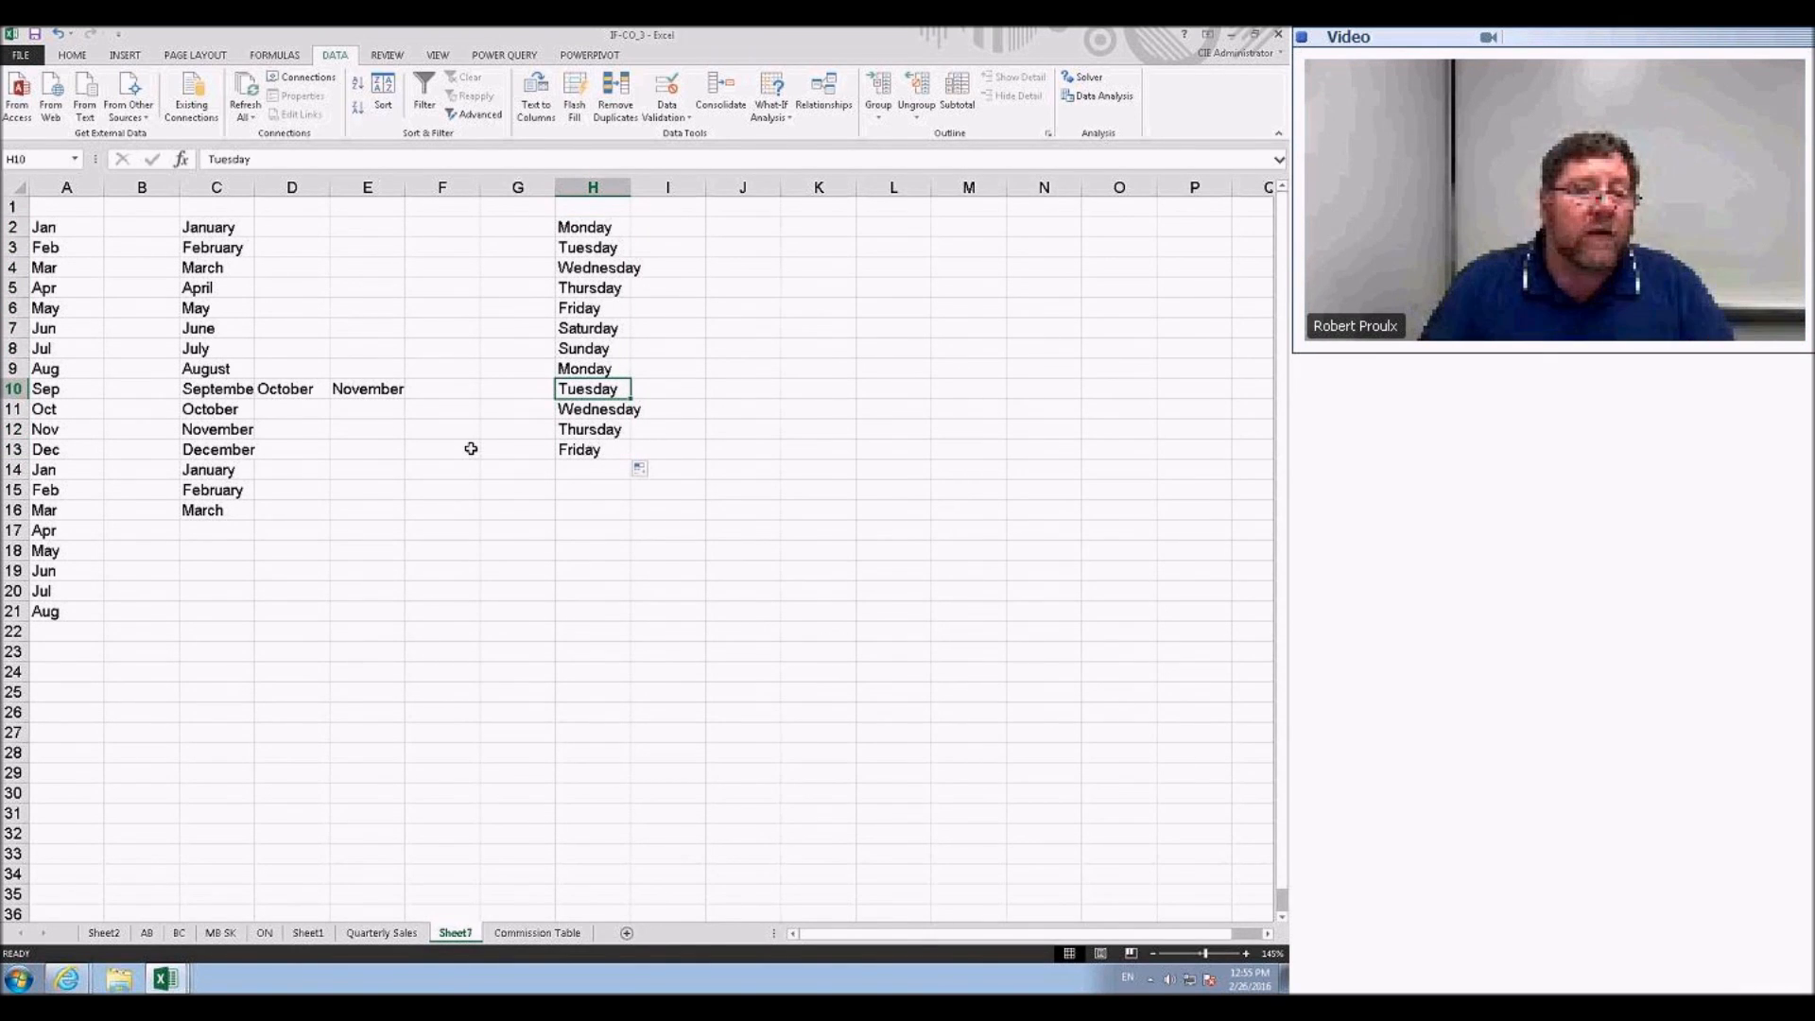
- Enter sat in J2 and autofill the abbreviated weekdays down to J15
{"action": "left_click", "coordinate": [733, 232]}
{"action": "type", "text": "sat"}
{"action": "key", "text": "Return"}
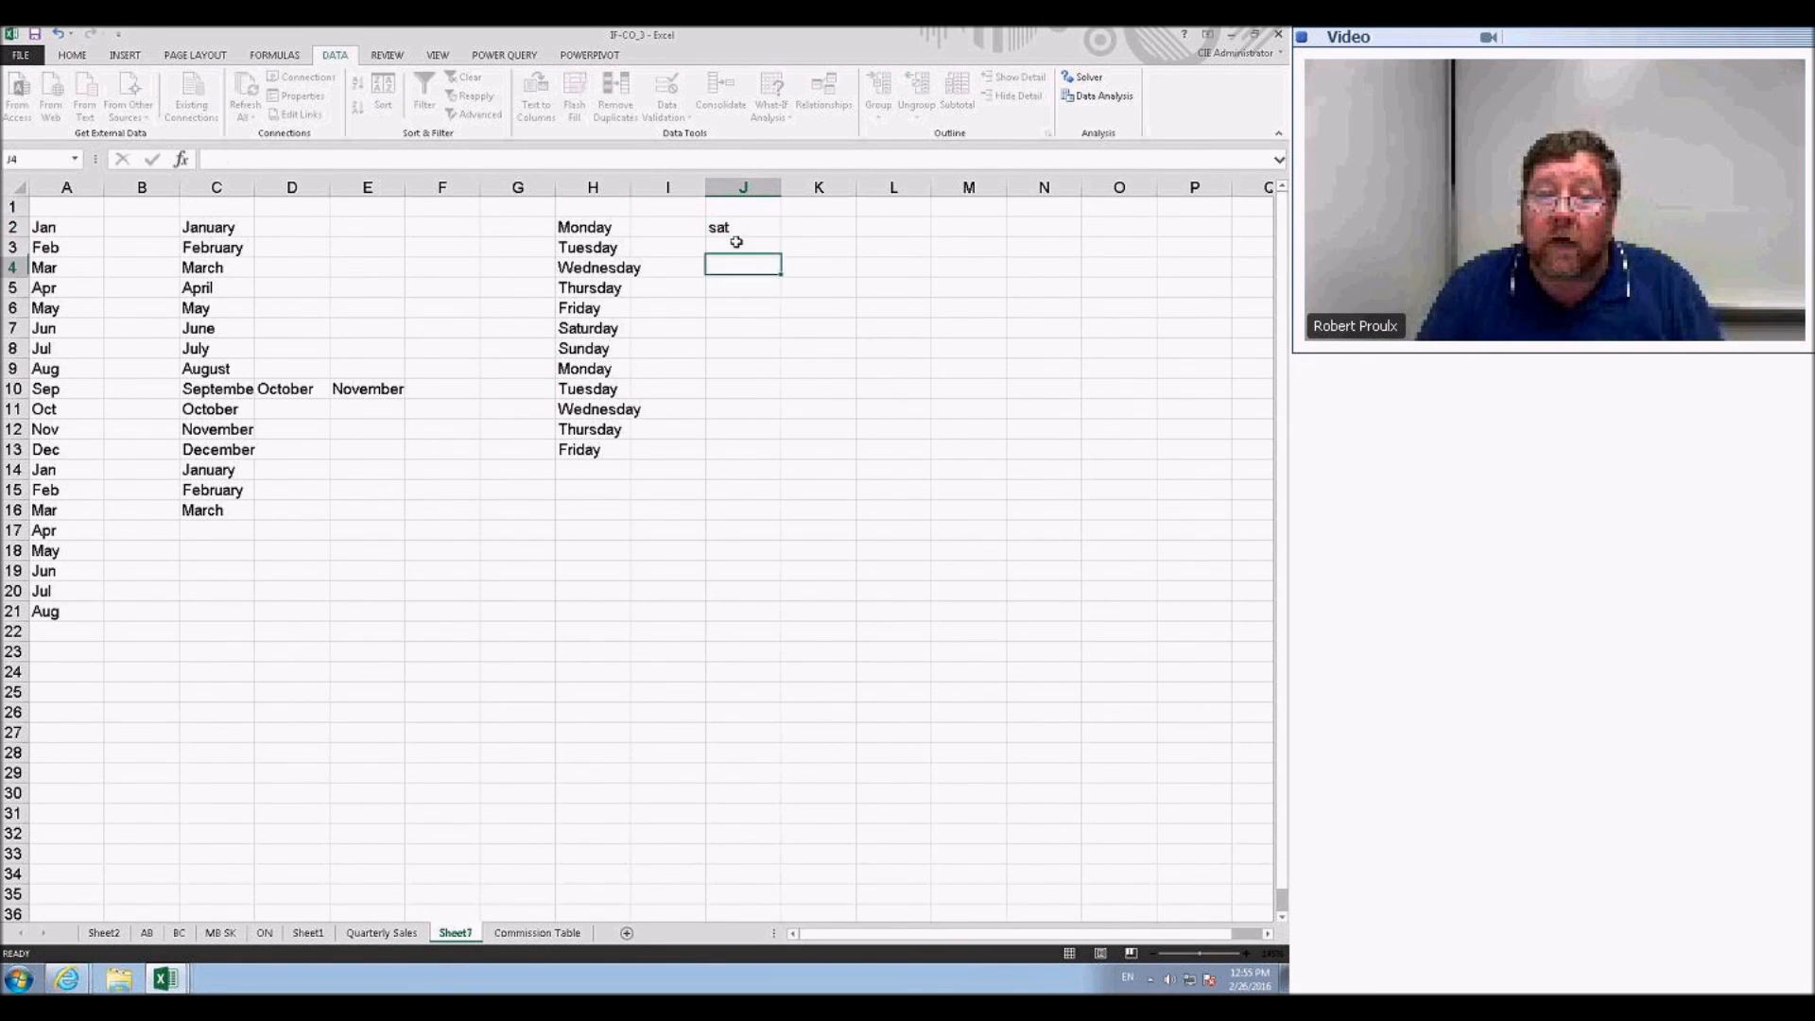
{"action": "left_click", "coordinate": [768, 232]}
{"action": "left_click_drag", "start_coordinate": [777, 236], "coordinate": [794, 493]}
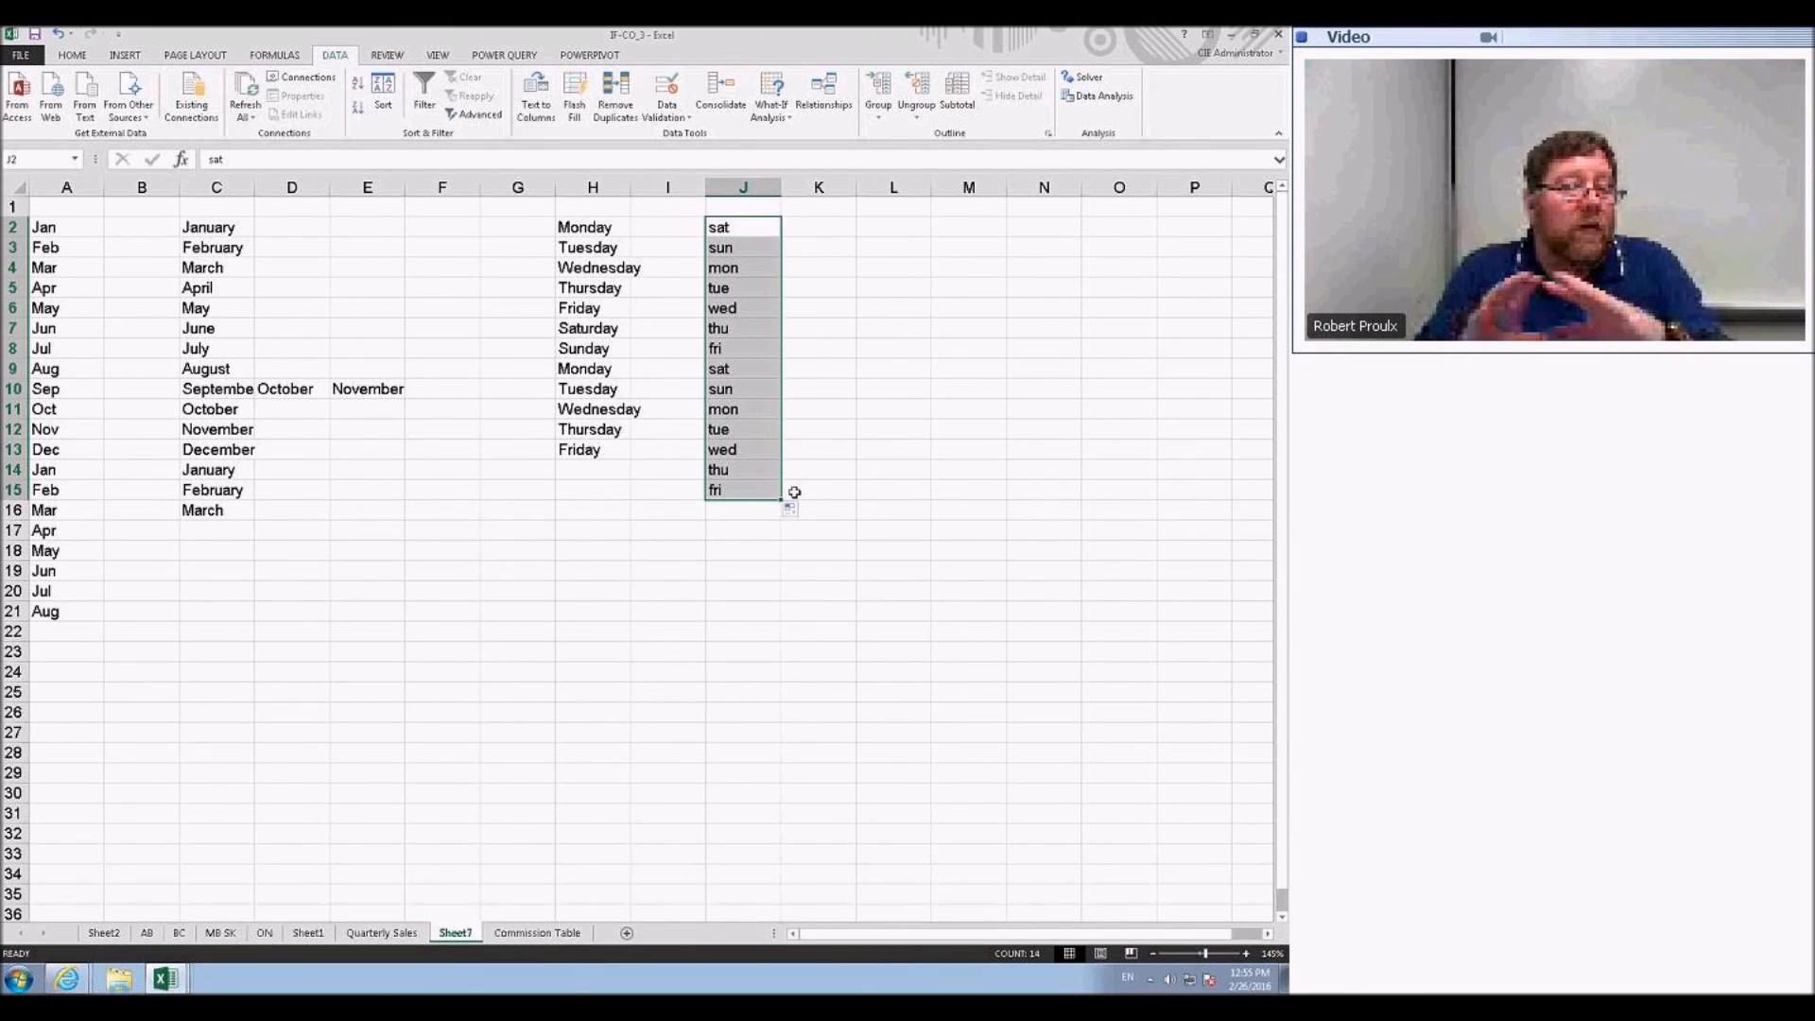
- Sort the Quarterly Sales table by Territory in ascending order and check the resulting order of the territory groups
{"action": "left_click", "coordinate": [367, 934]}
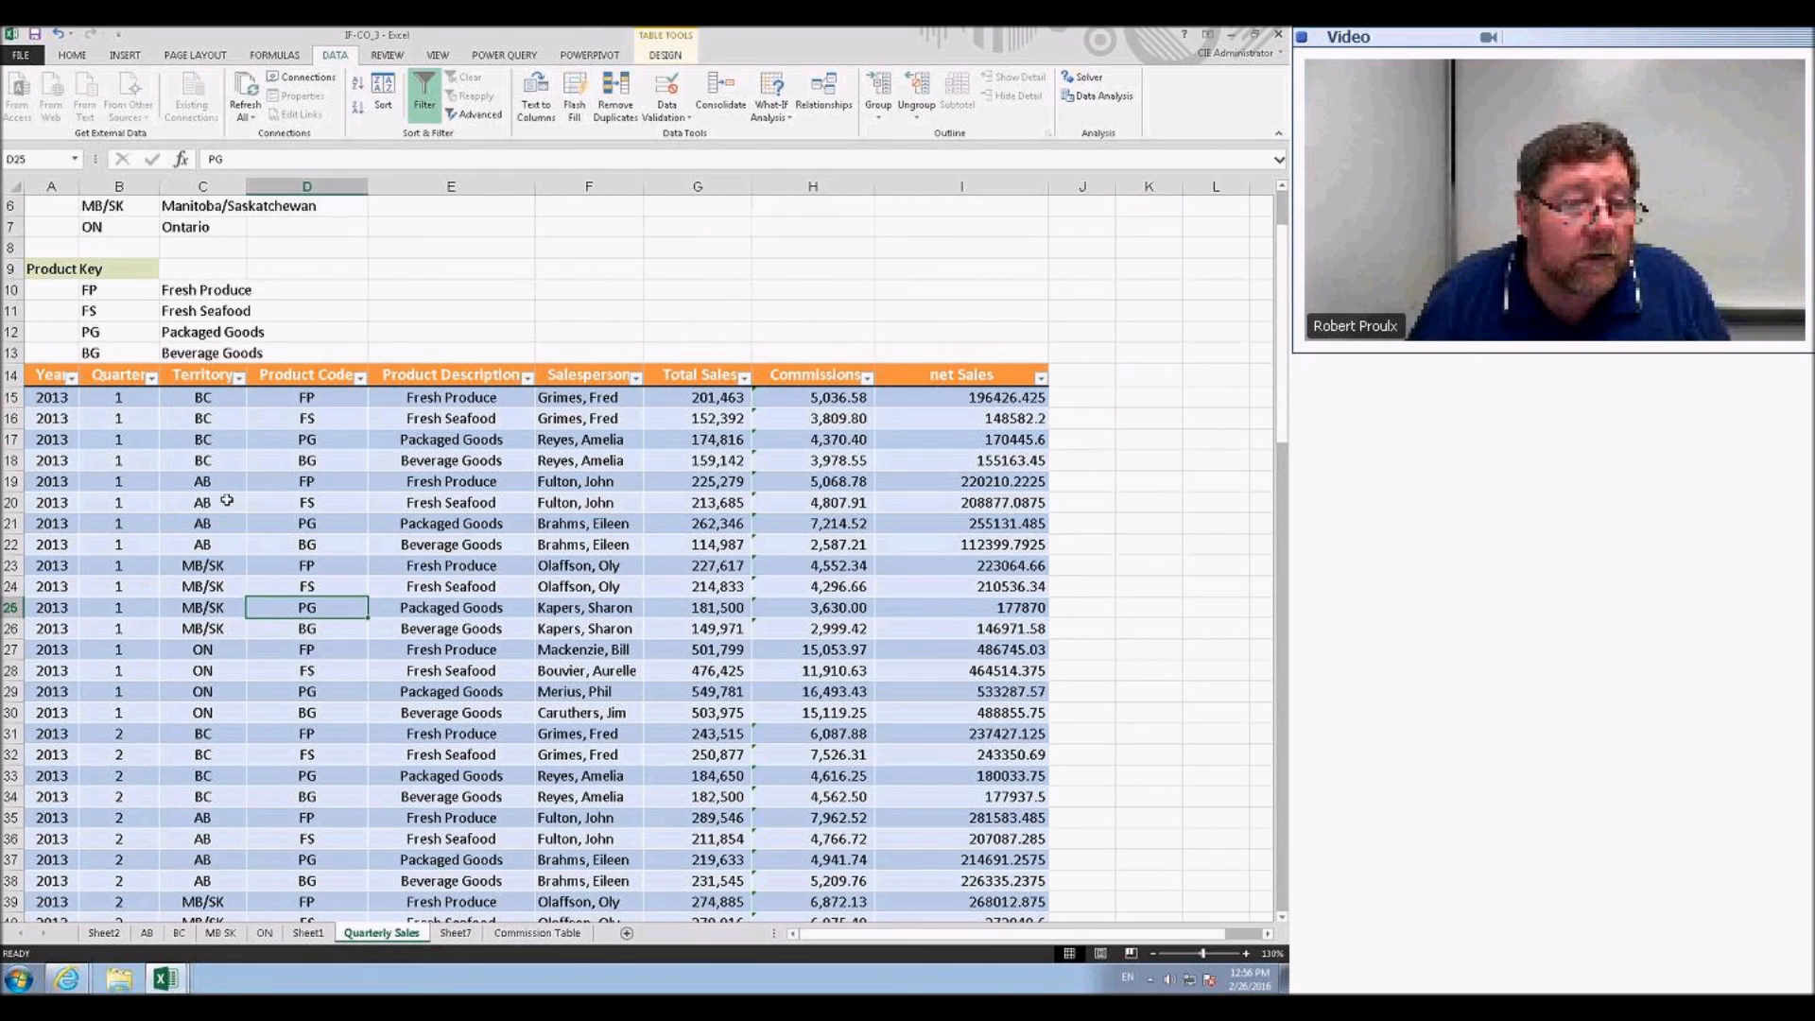
{"action": "scroll", "coordinate": [227, 500], "scroll_direction": "up", "scroll_amount": 2}
{"action": "scroll", "coordinate": [210, 521], "scroll_direction": "down", "scroll_amount": 1}
{"action": "left_click", "coordinate": [209, 461]}
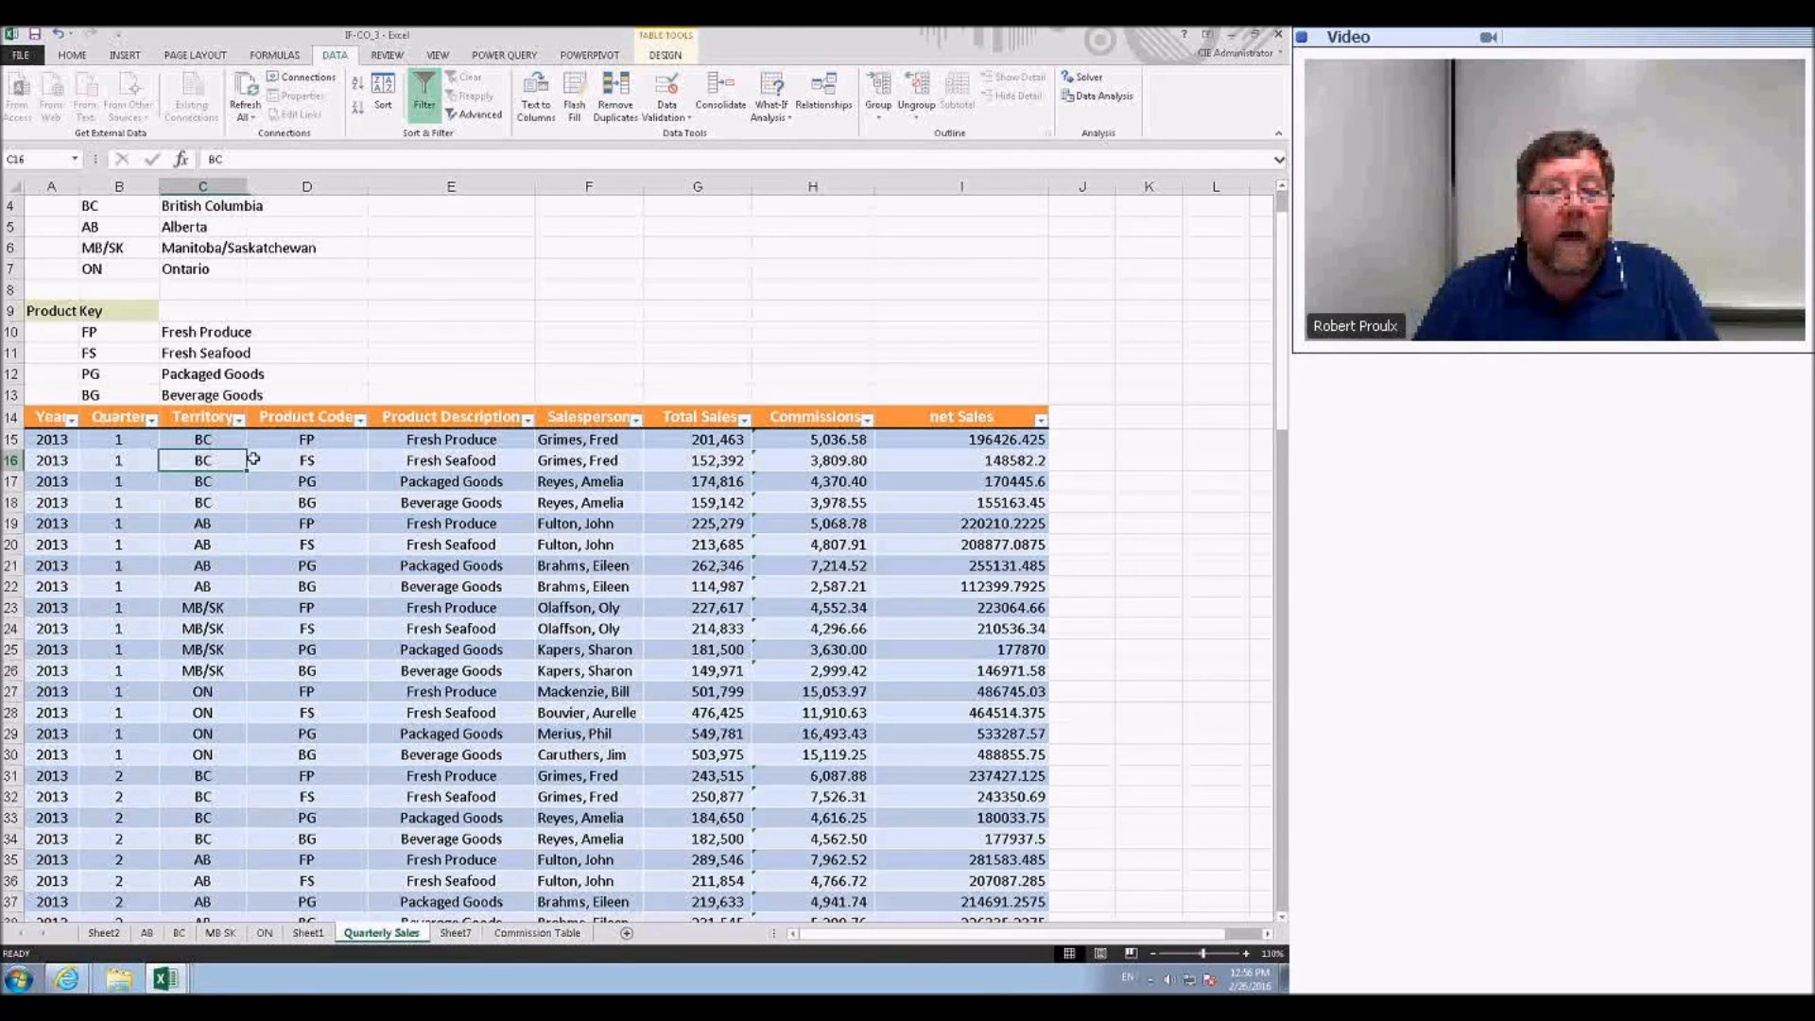
{"action": "left_click", "coordinate": [357, 94]}
{"action": "scroll", "coordinate": [207, 479], "scroll_direction": "down", "scroll_amount": 1}
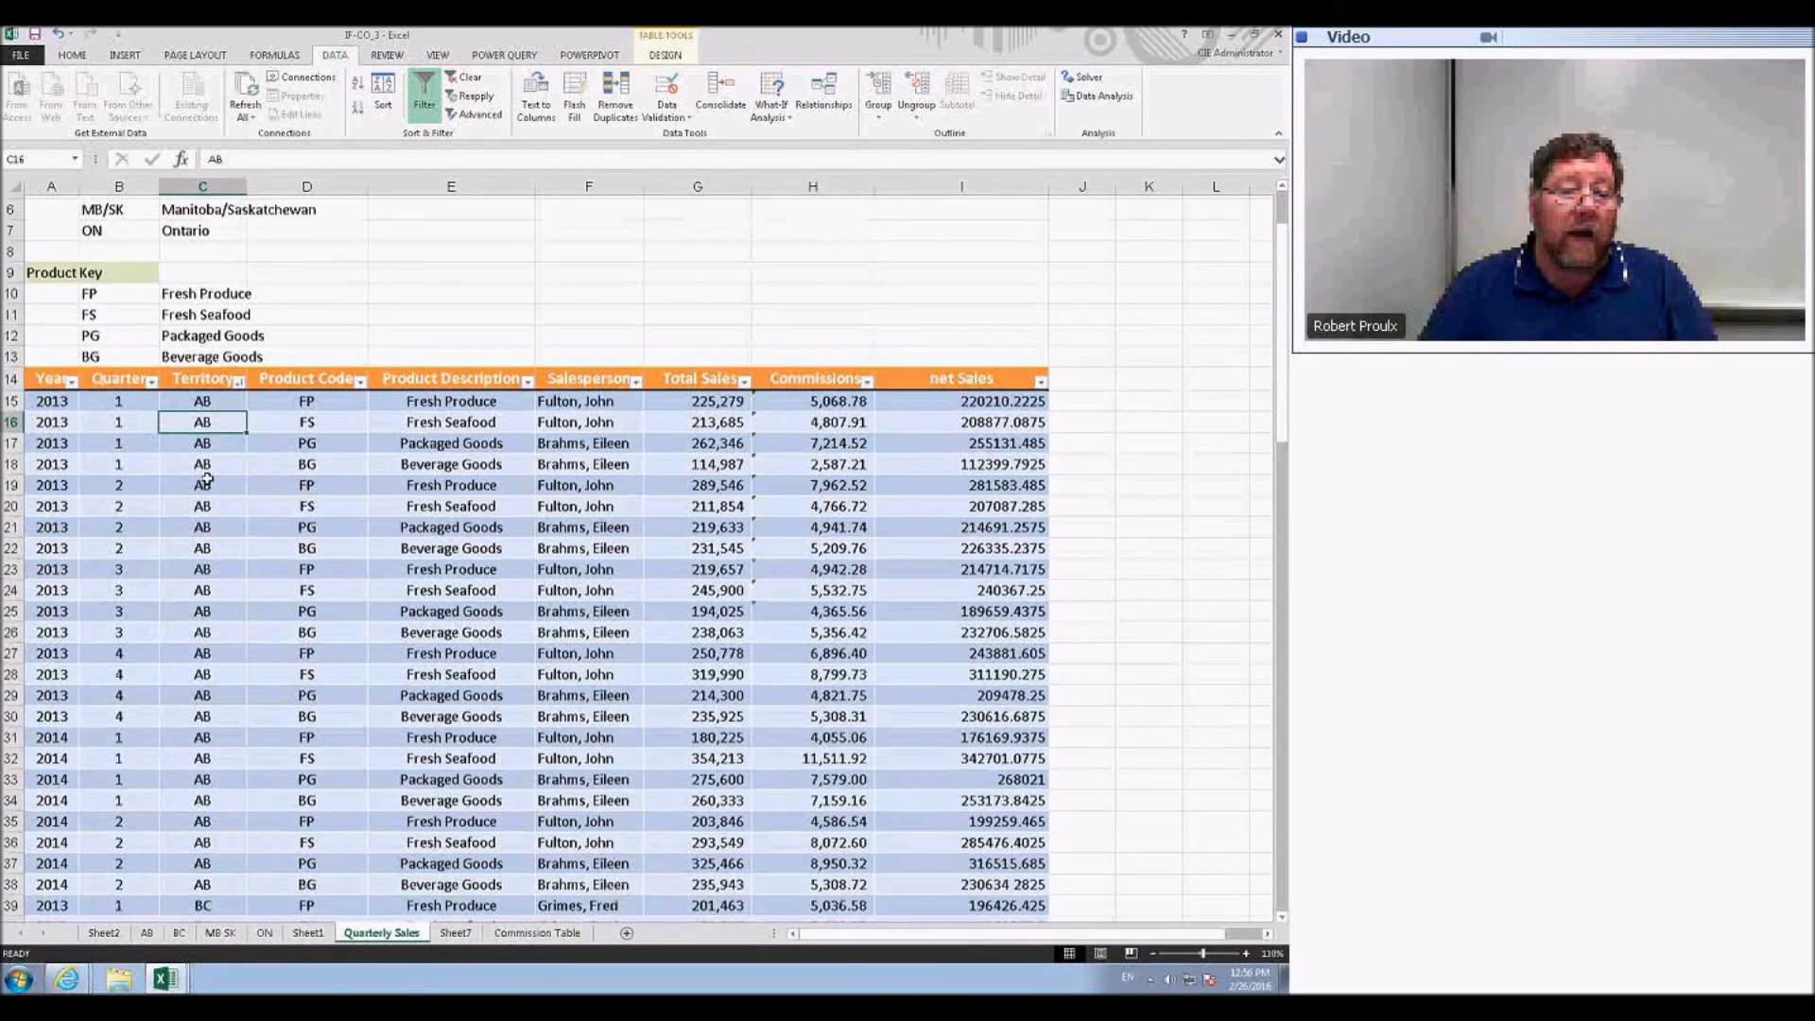
{"action": "scroll", "coordinate": [206, 479], "scroll_direction": "down", "scroll_amount": 20}
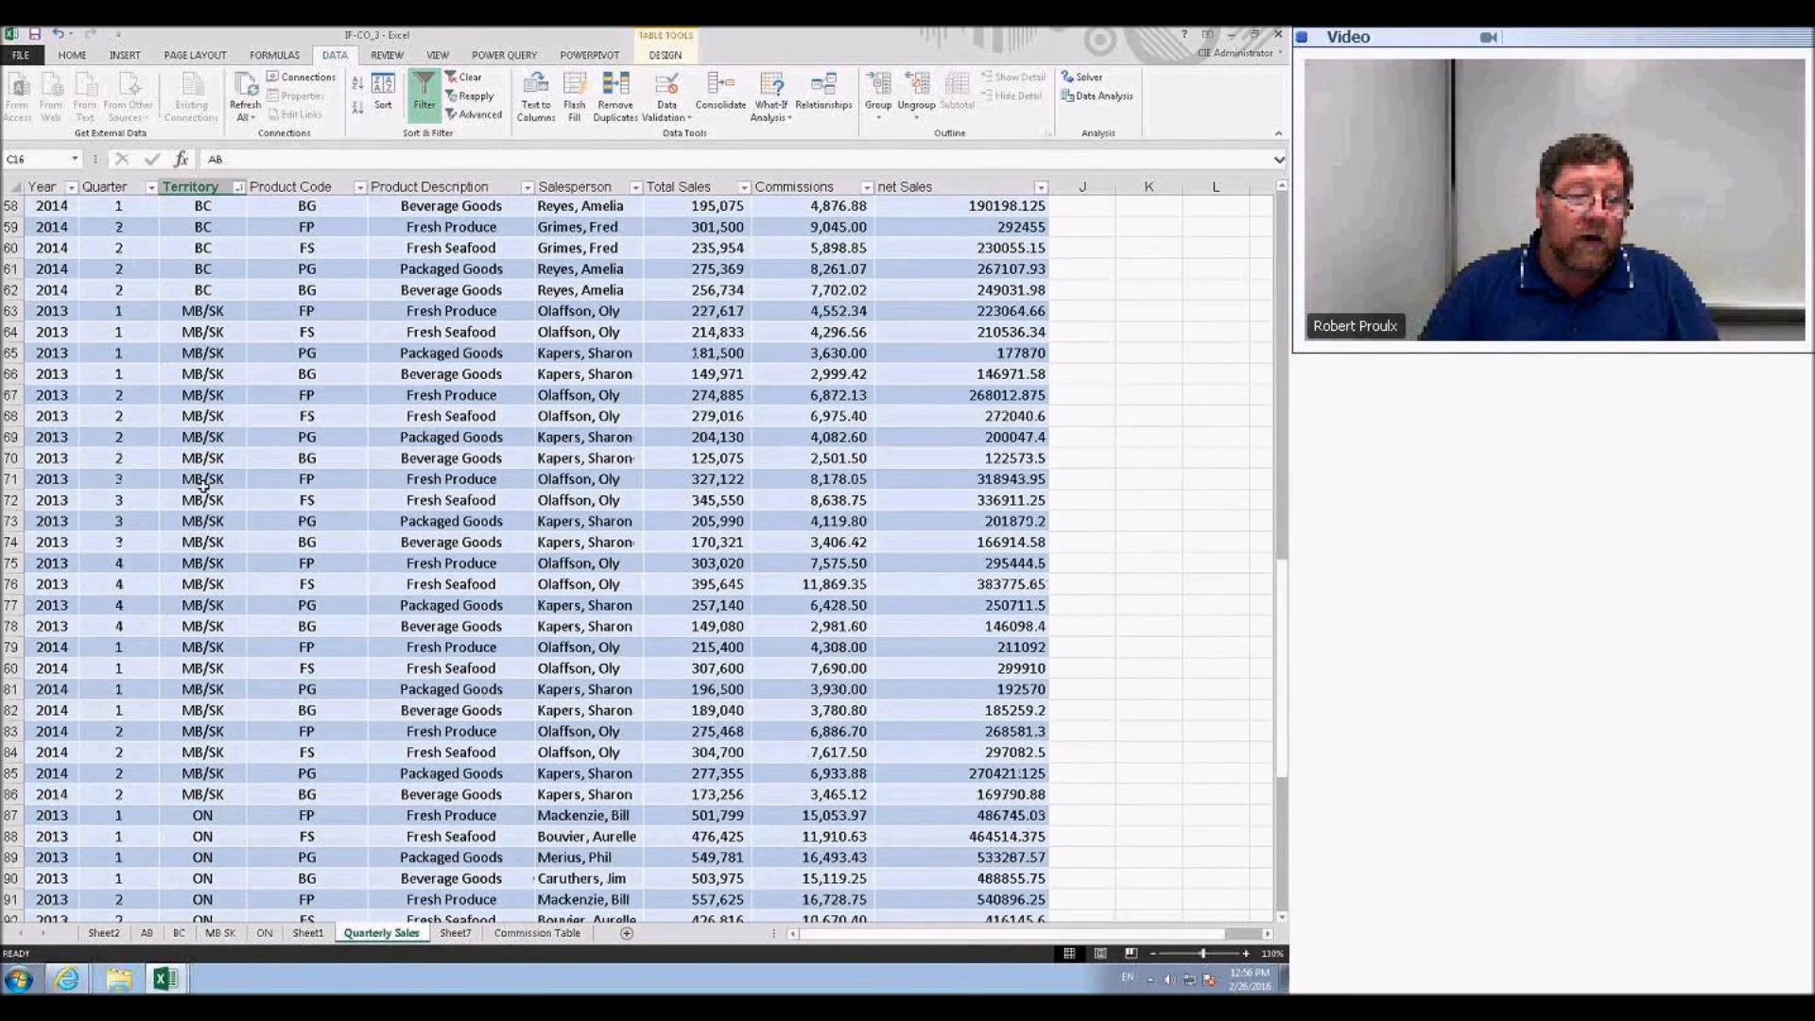
{"action": "scroll", "coordinate": [204, 488], "scroll_direction": "down", "scroll_amount": 5}
{"action": "scroll", "coordinate": [203, 484], "scroll_direction": "up", "scroll_amount": 20}
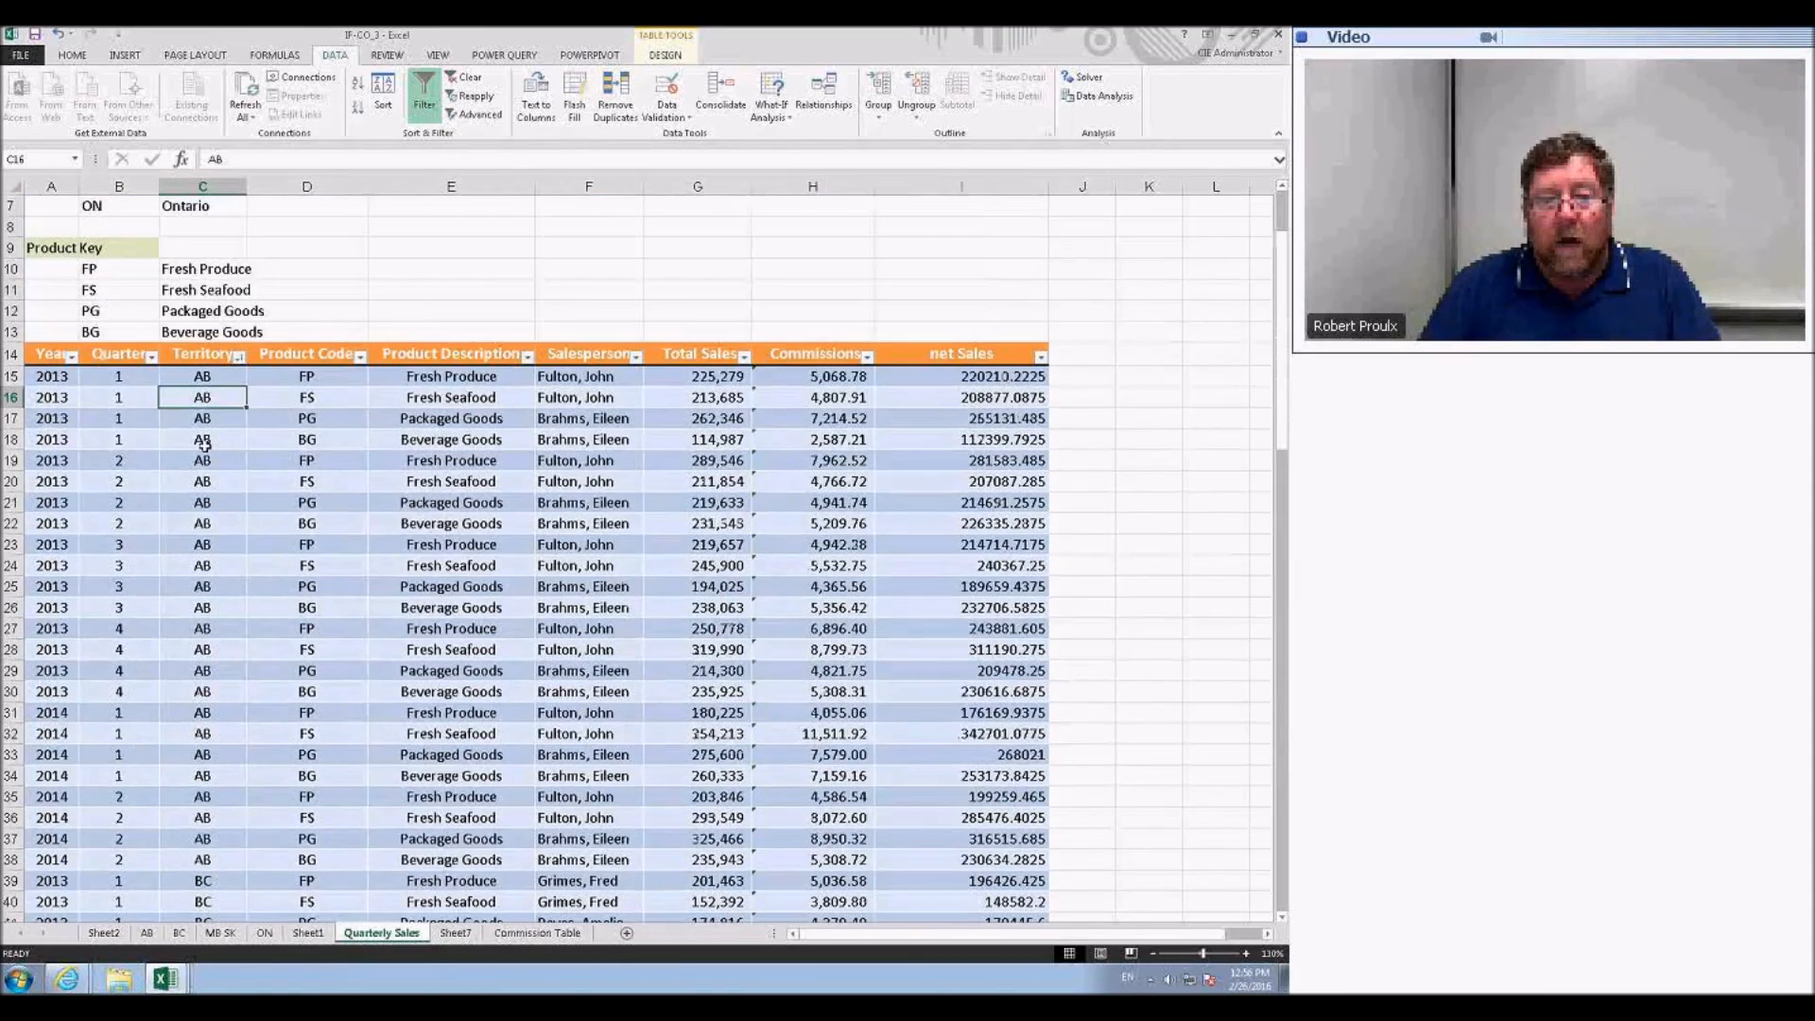
{"action": "left_click", "coordinate": [204, 444]}
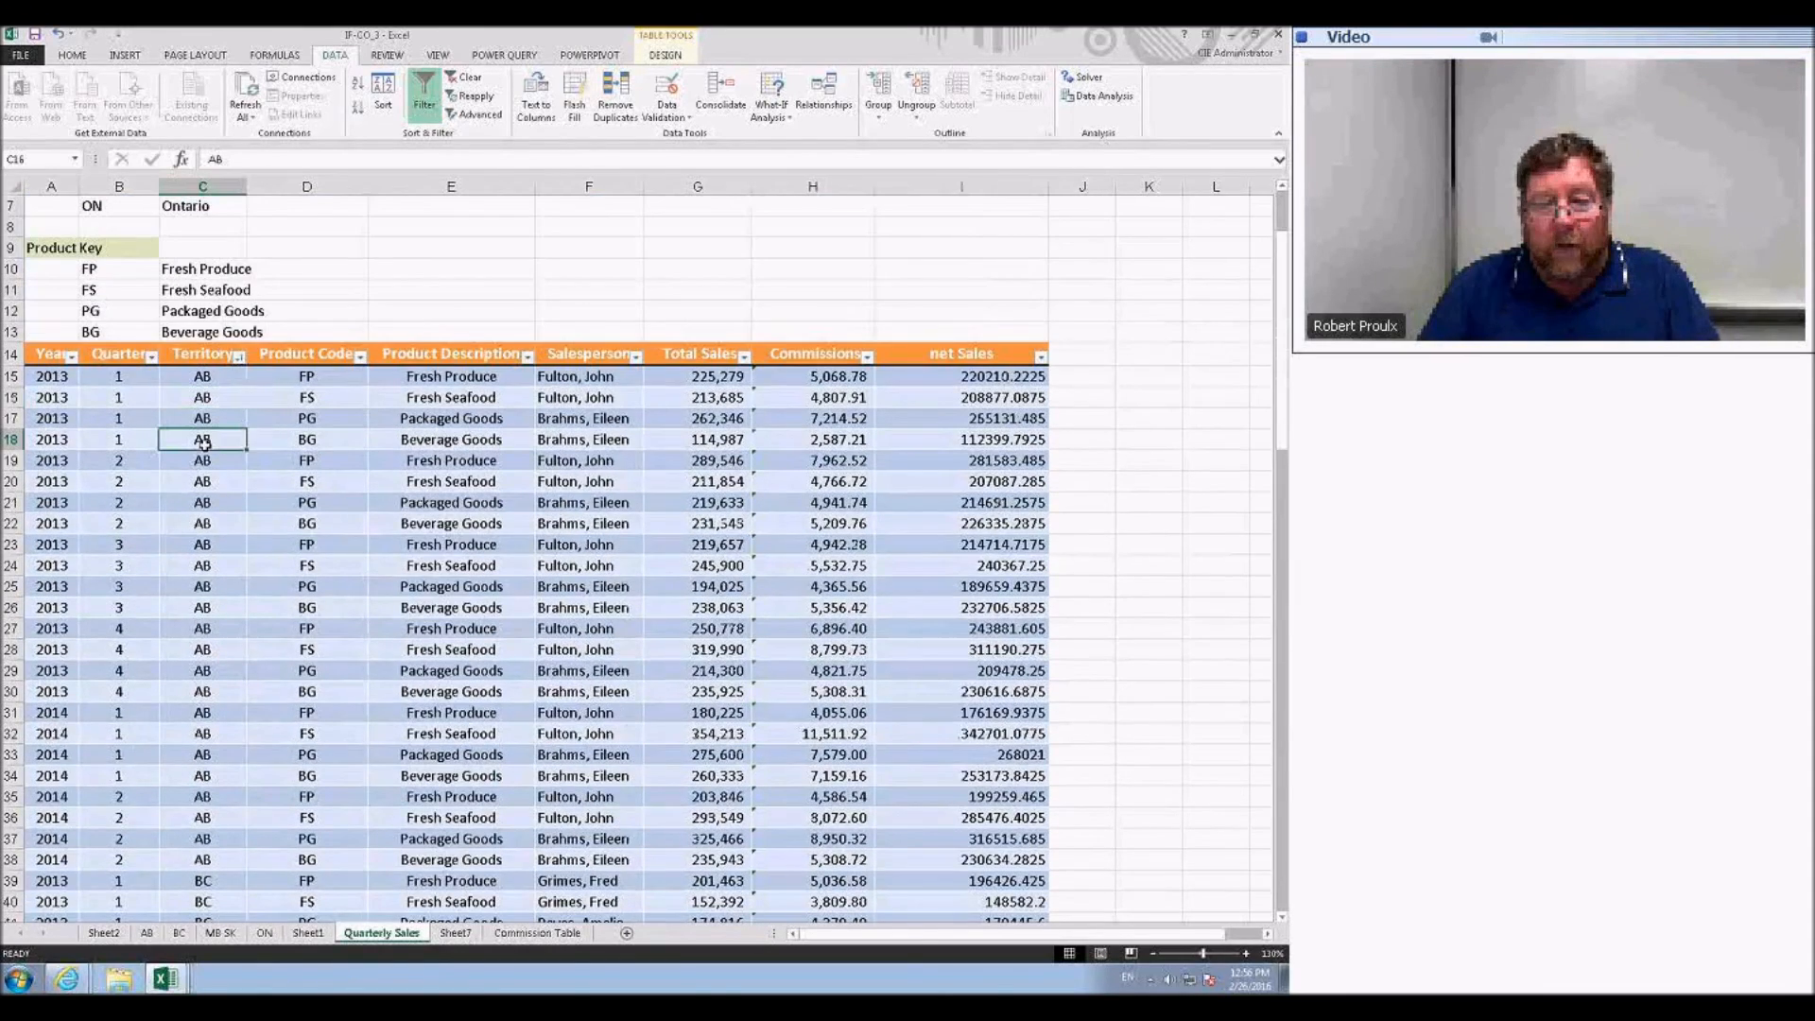
{"action": "scroll", "coordinate": [299, 573], "scroll_direction": "up", "scroll_amount": 2}
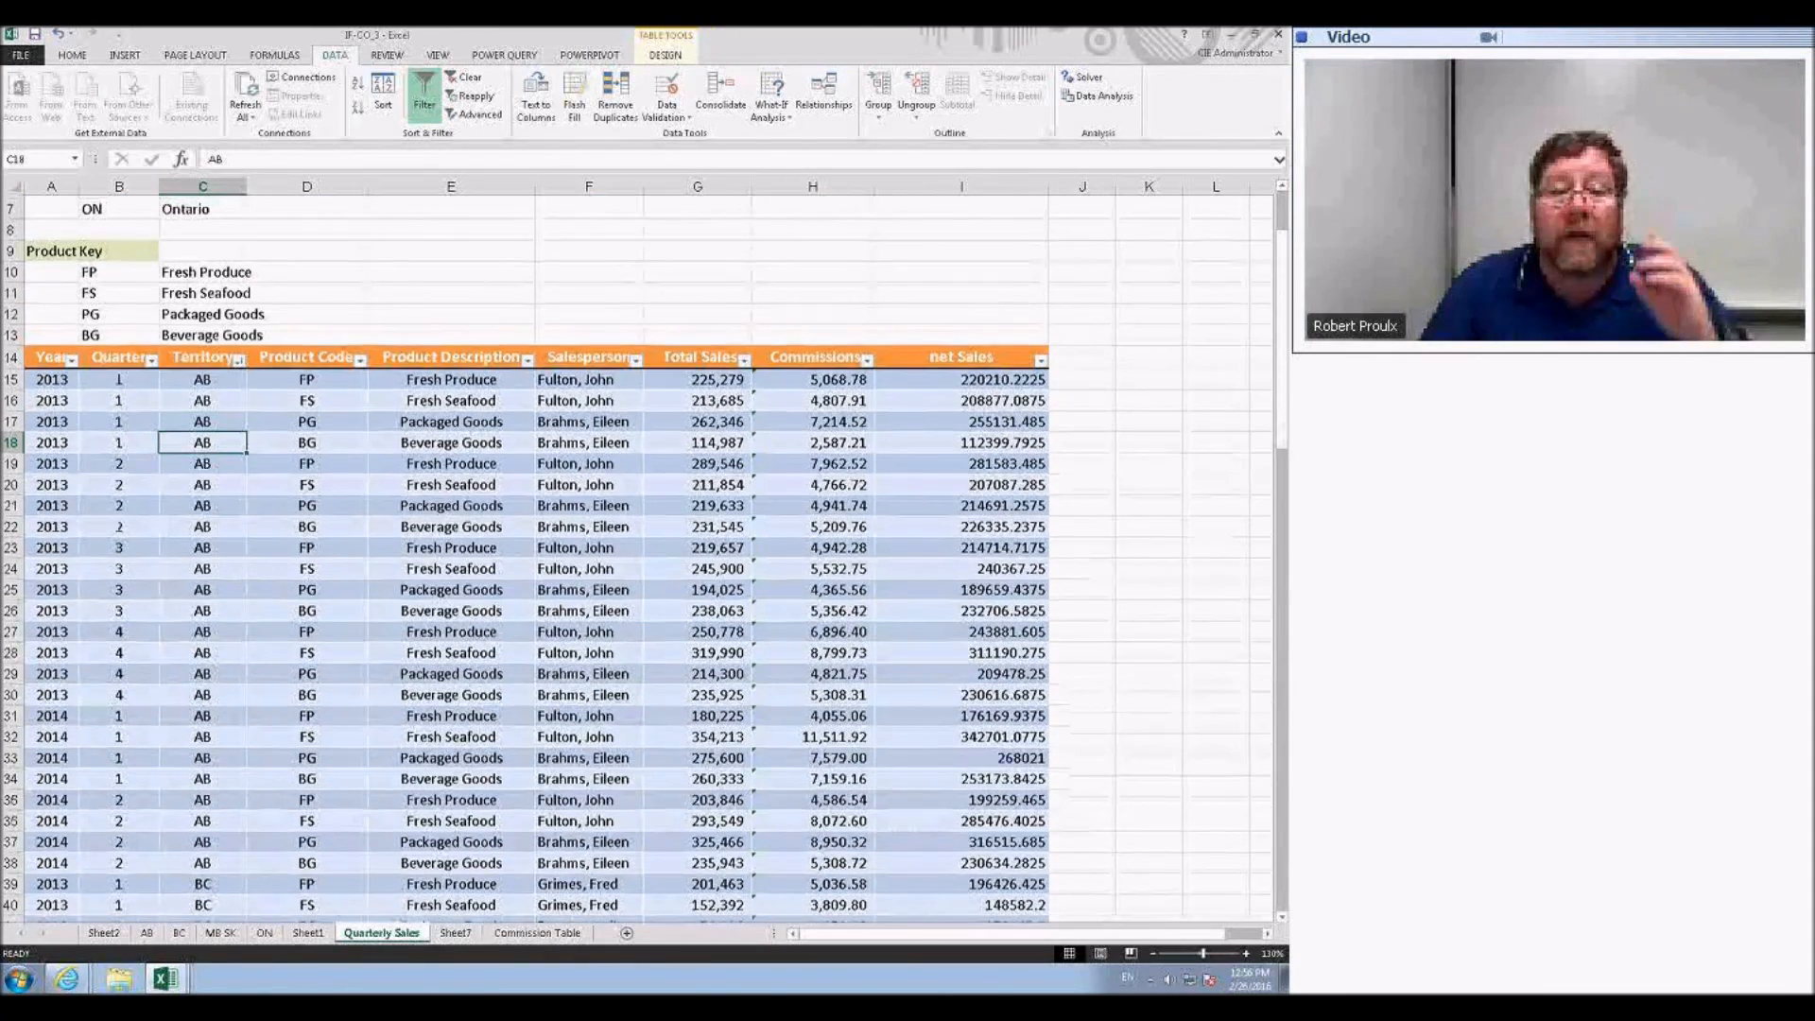
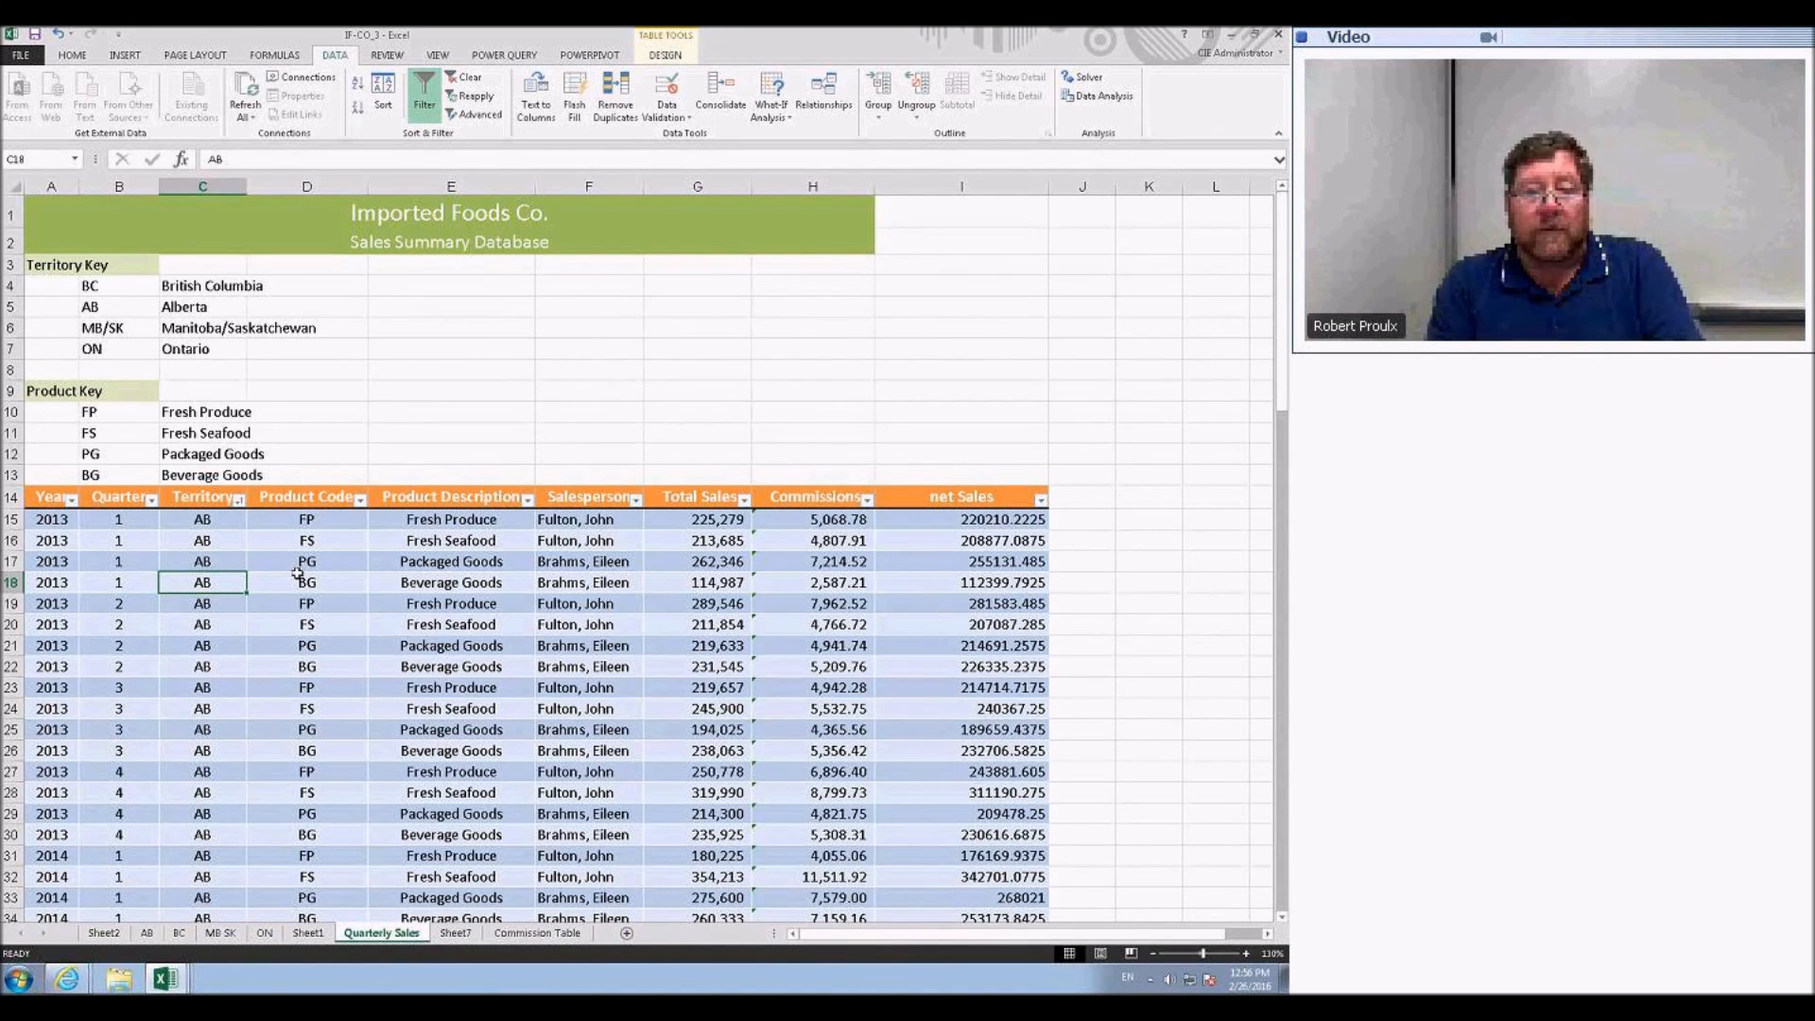
- Import the territory codes in B4:B7 as a new custom list in the order BC, AB, MB/SK, ON
{"action": "left_click", "coordinate": [88, 287]}
{"action": "left_click_drag", "start_coordinate": [90, 307], "coordinate": [90, 349]}
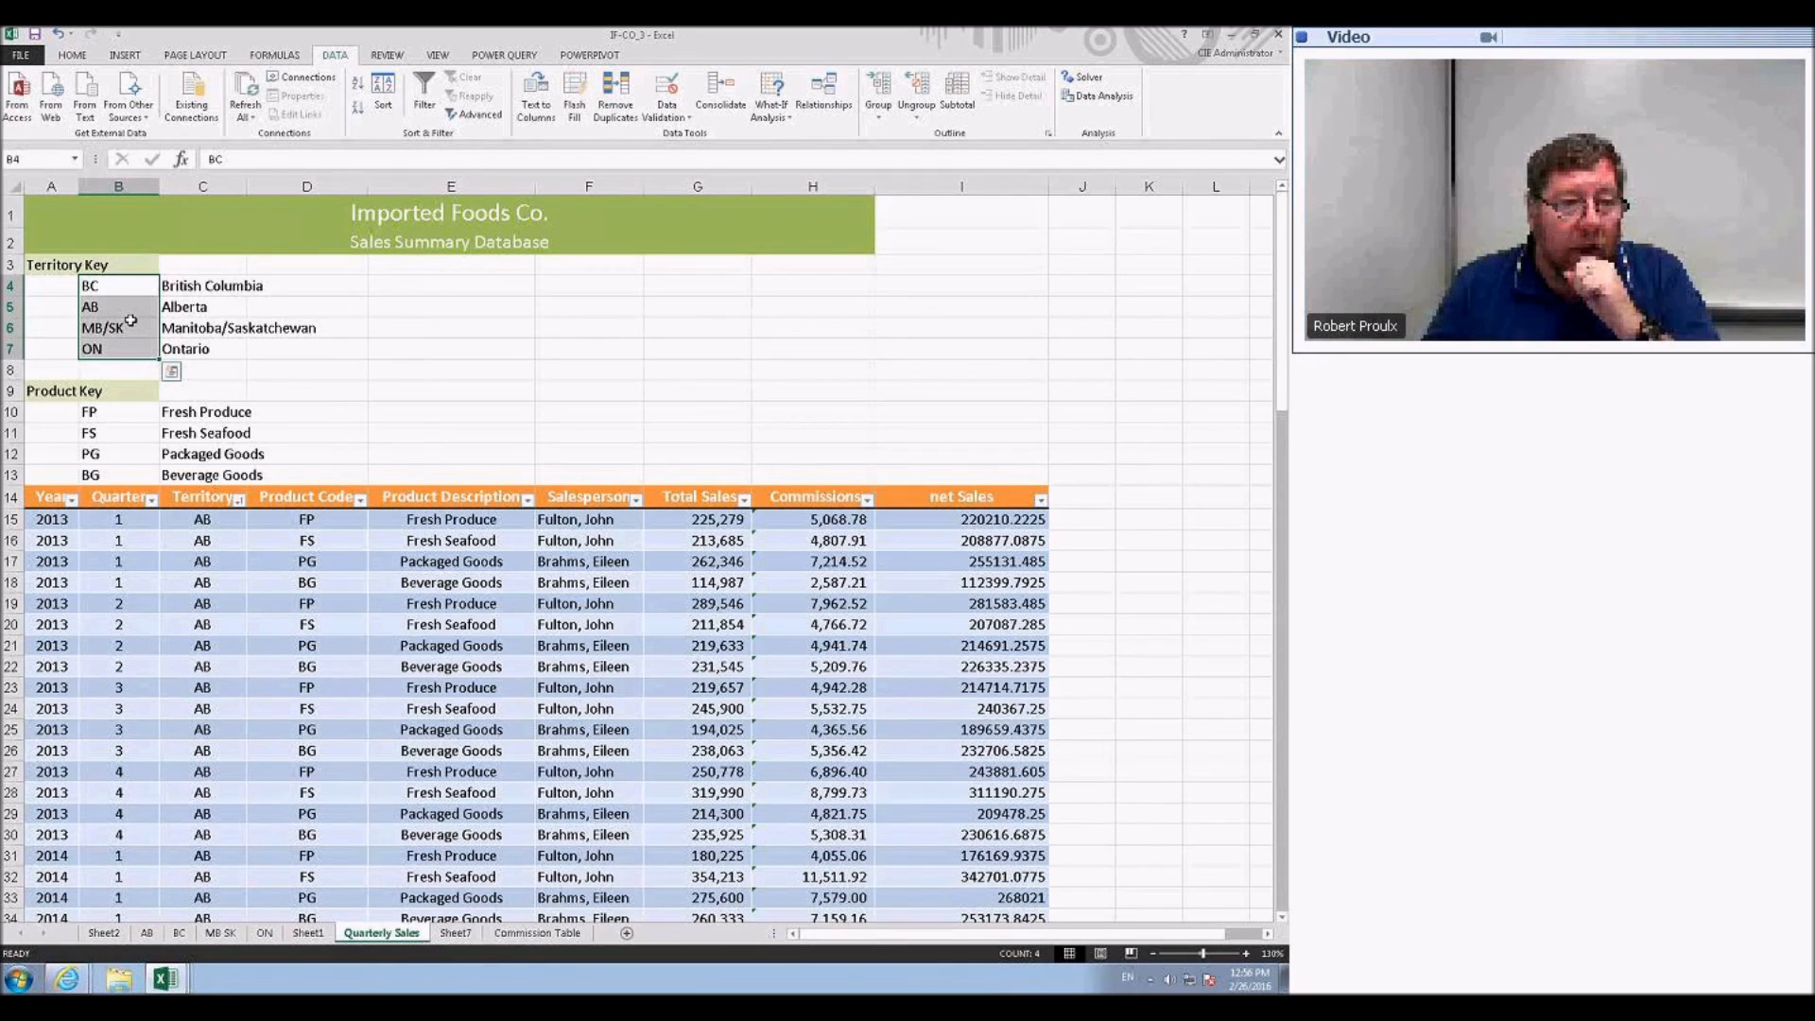
{"action": "left_click", "coordinate": [20, 55]}
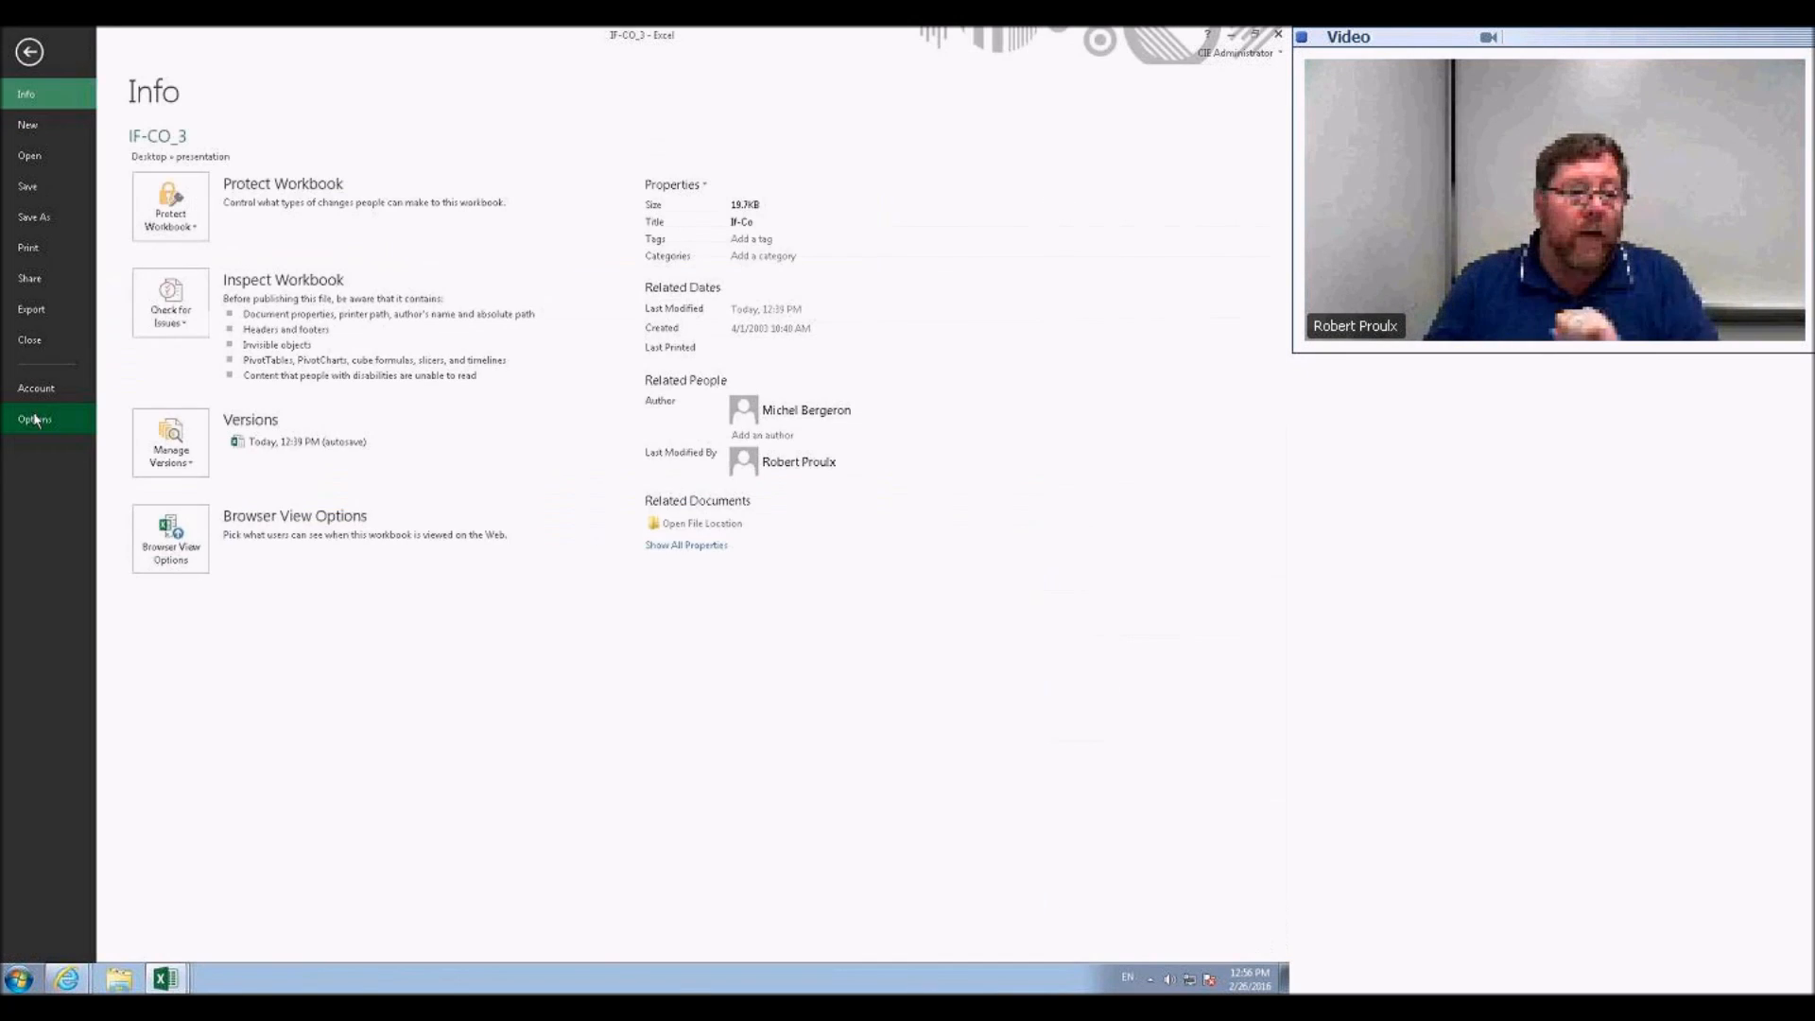
{"action": "left_click", "coordinate": [35, 420]}
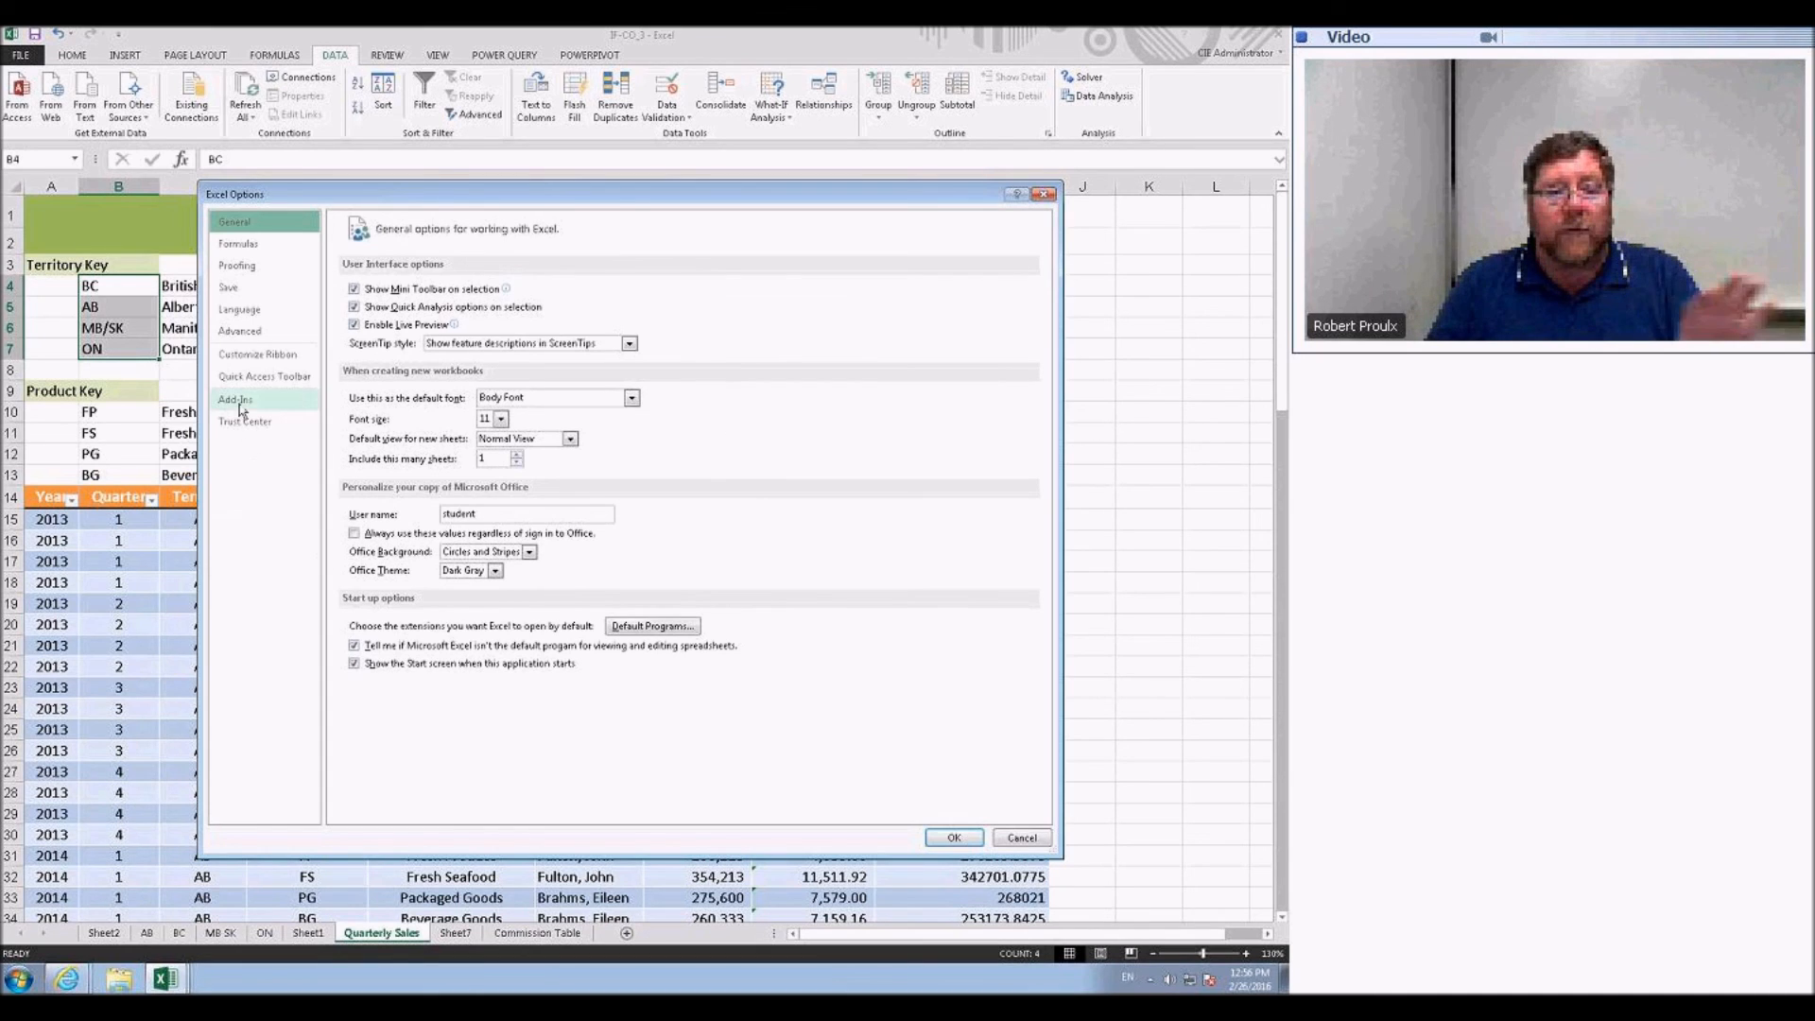
{"action": "left_click", "coordinate": [242, 332]}
{"action": "left_click_drag", "start_coordinate": [1044, 316], "coordinate": [1019, 769]}
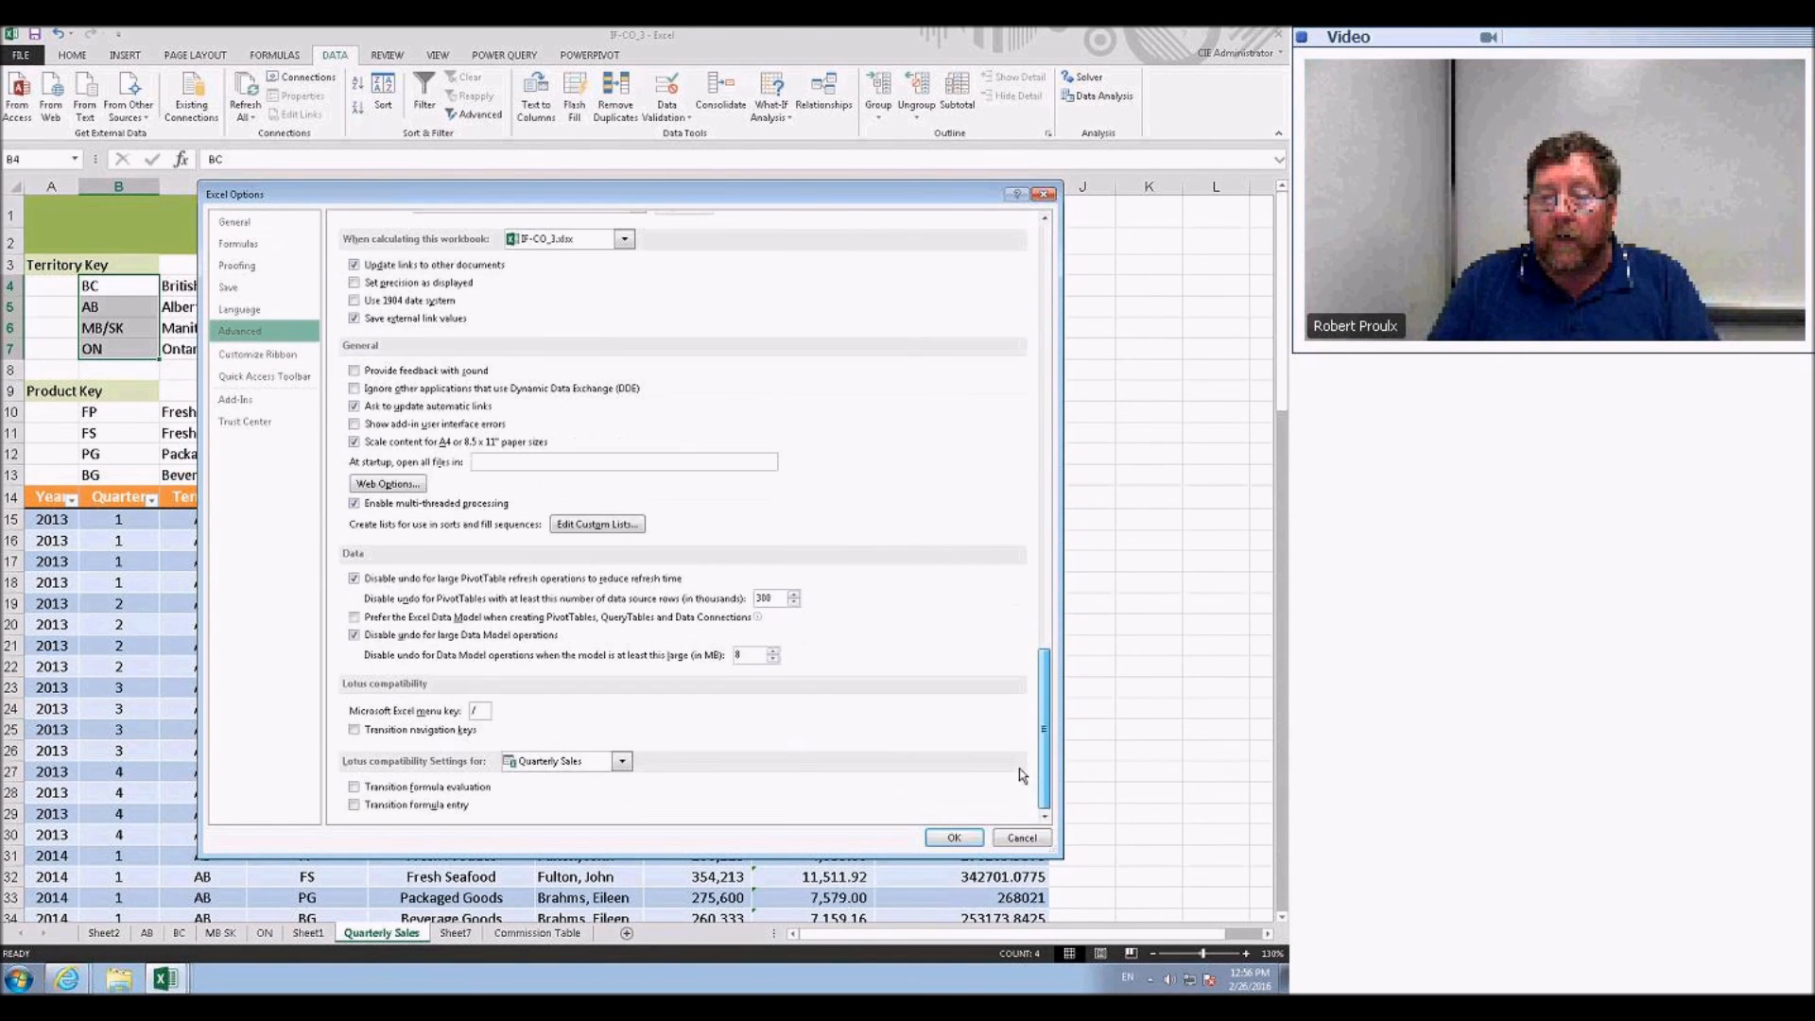
{"action": "left_click", "coordinate": [598, 526]}
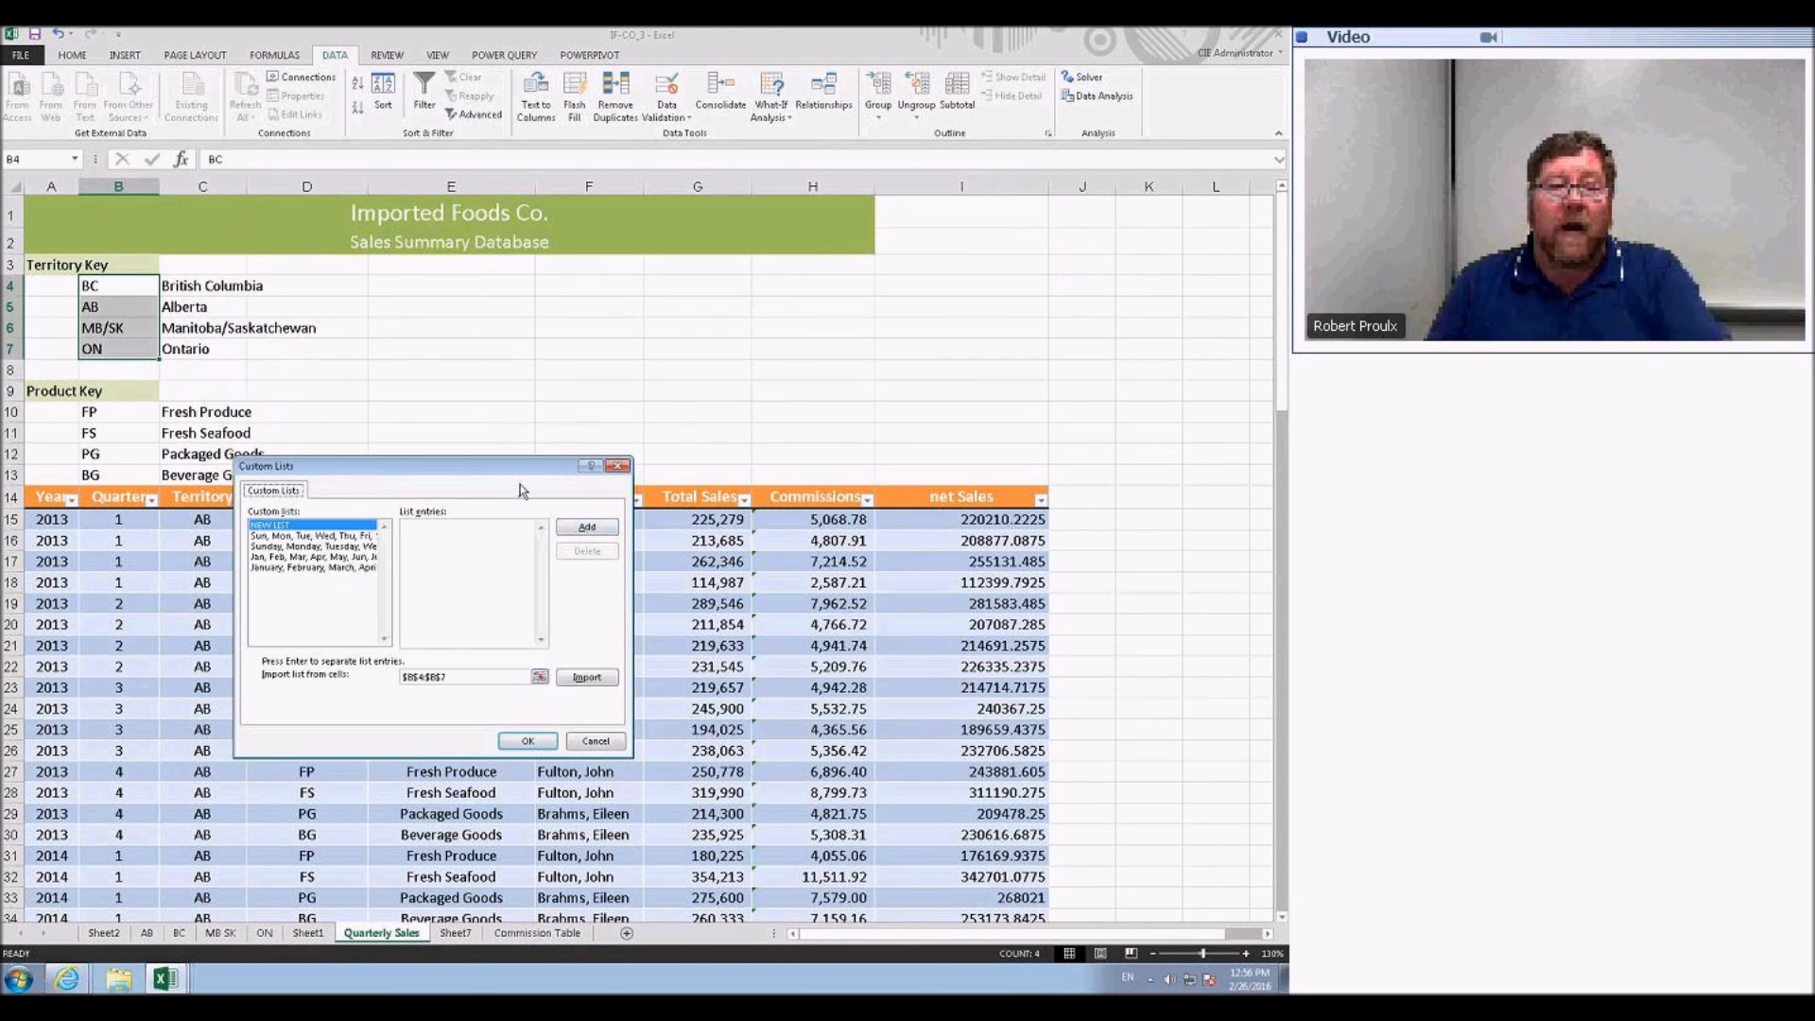
{"action": "left_click_drag", "start_coordinate": [515, 473], "coordinate": [717, 290]}
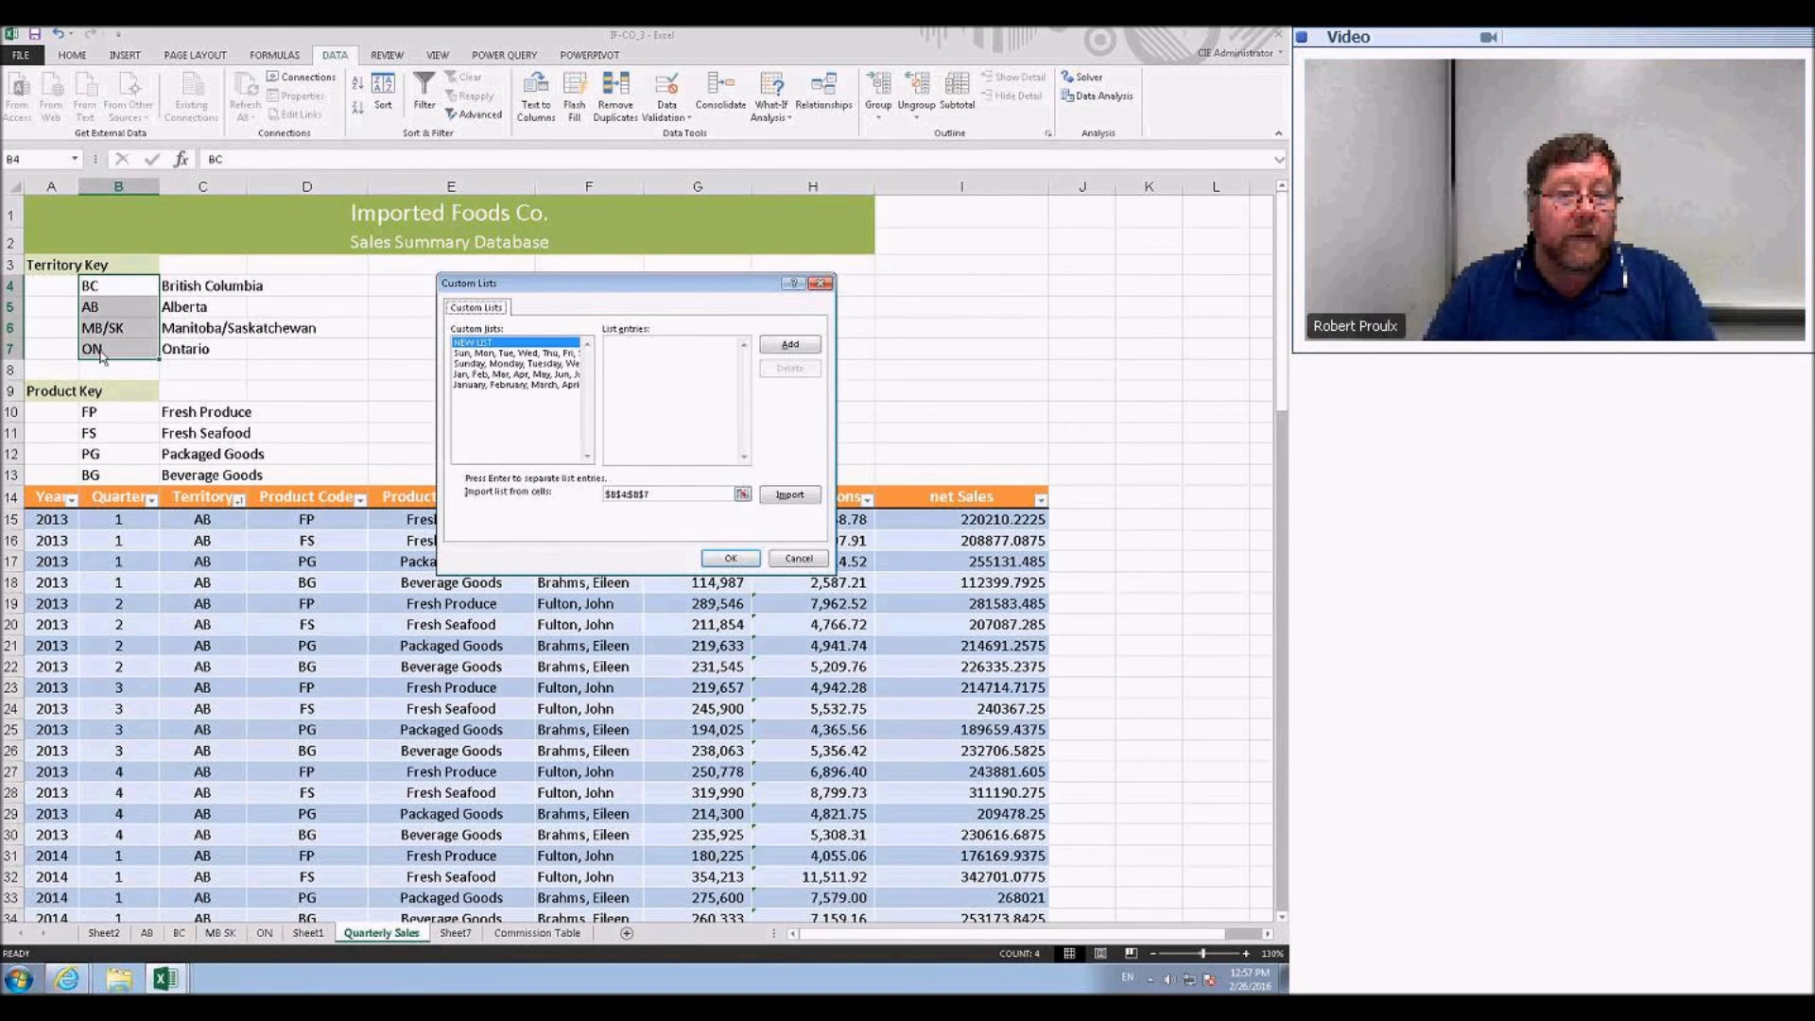
{"action": "left_click", "coordinate": [787, 496]}
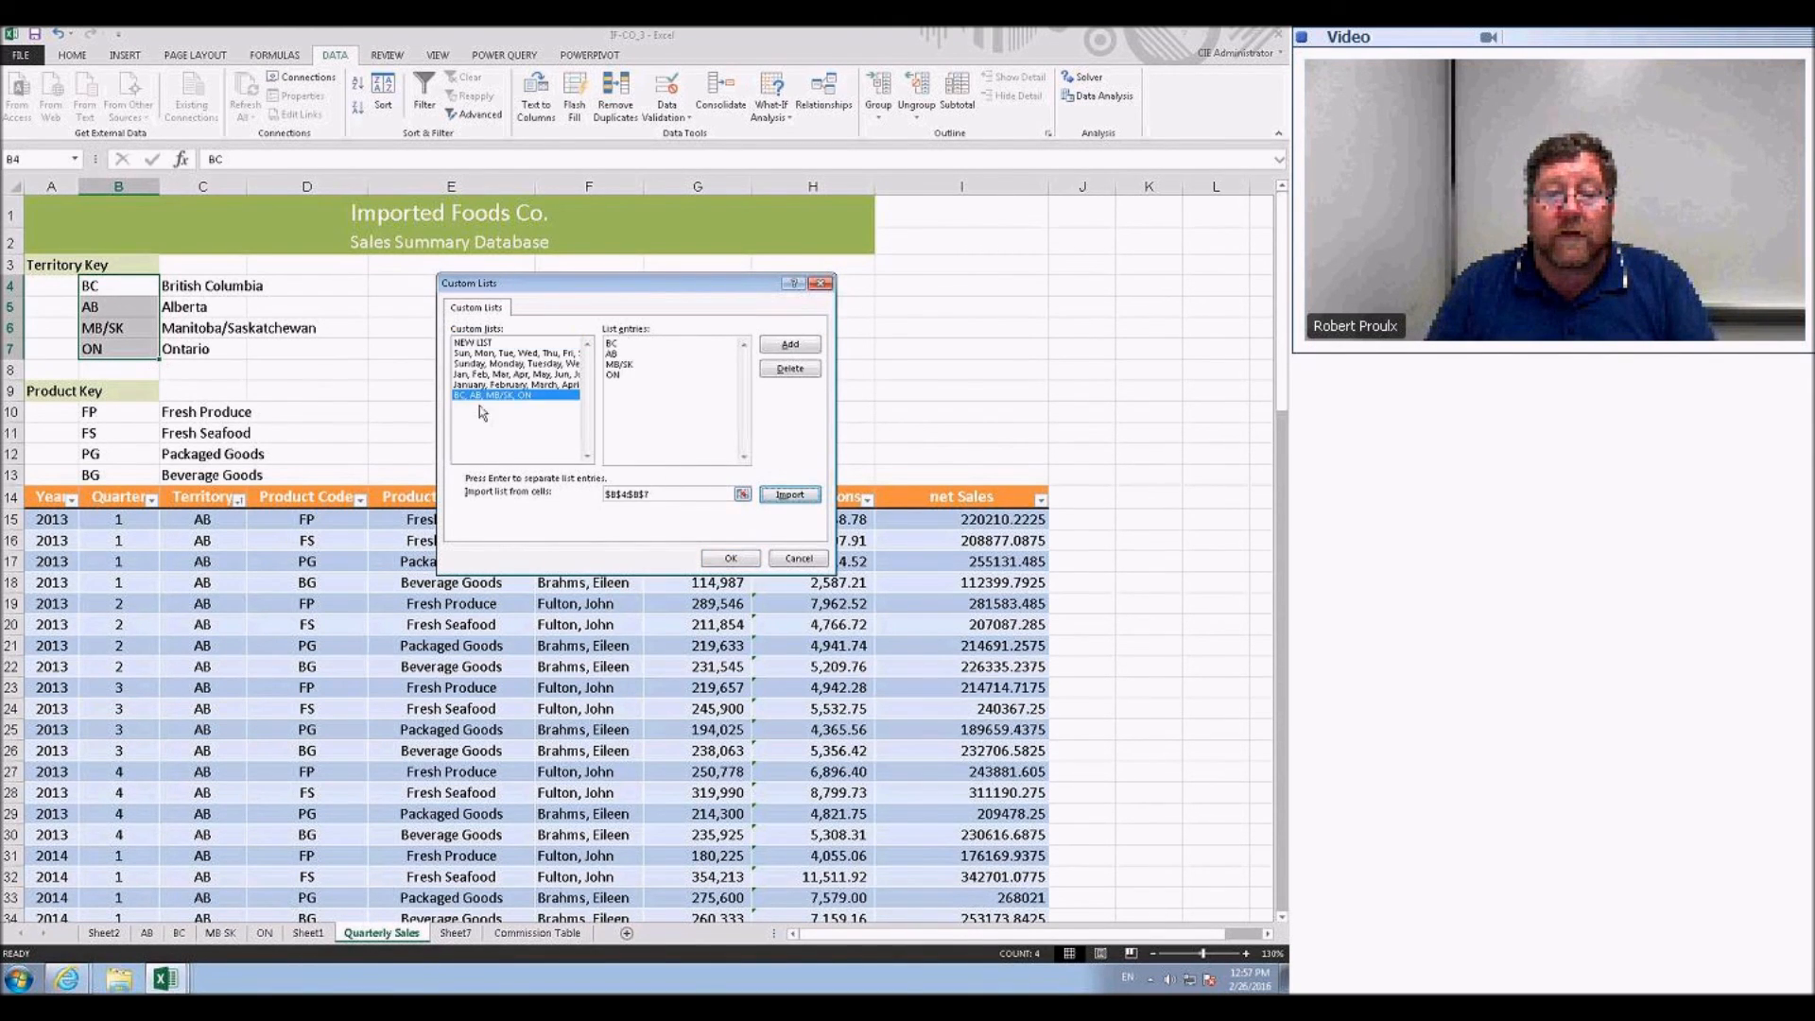
{"action": "left_click", "coordinate": [733, 560]}
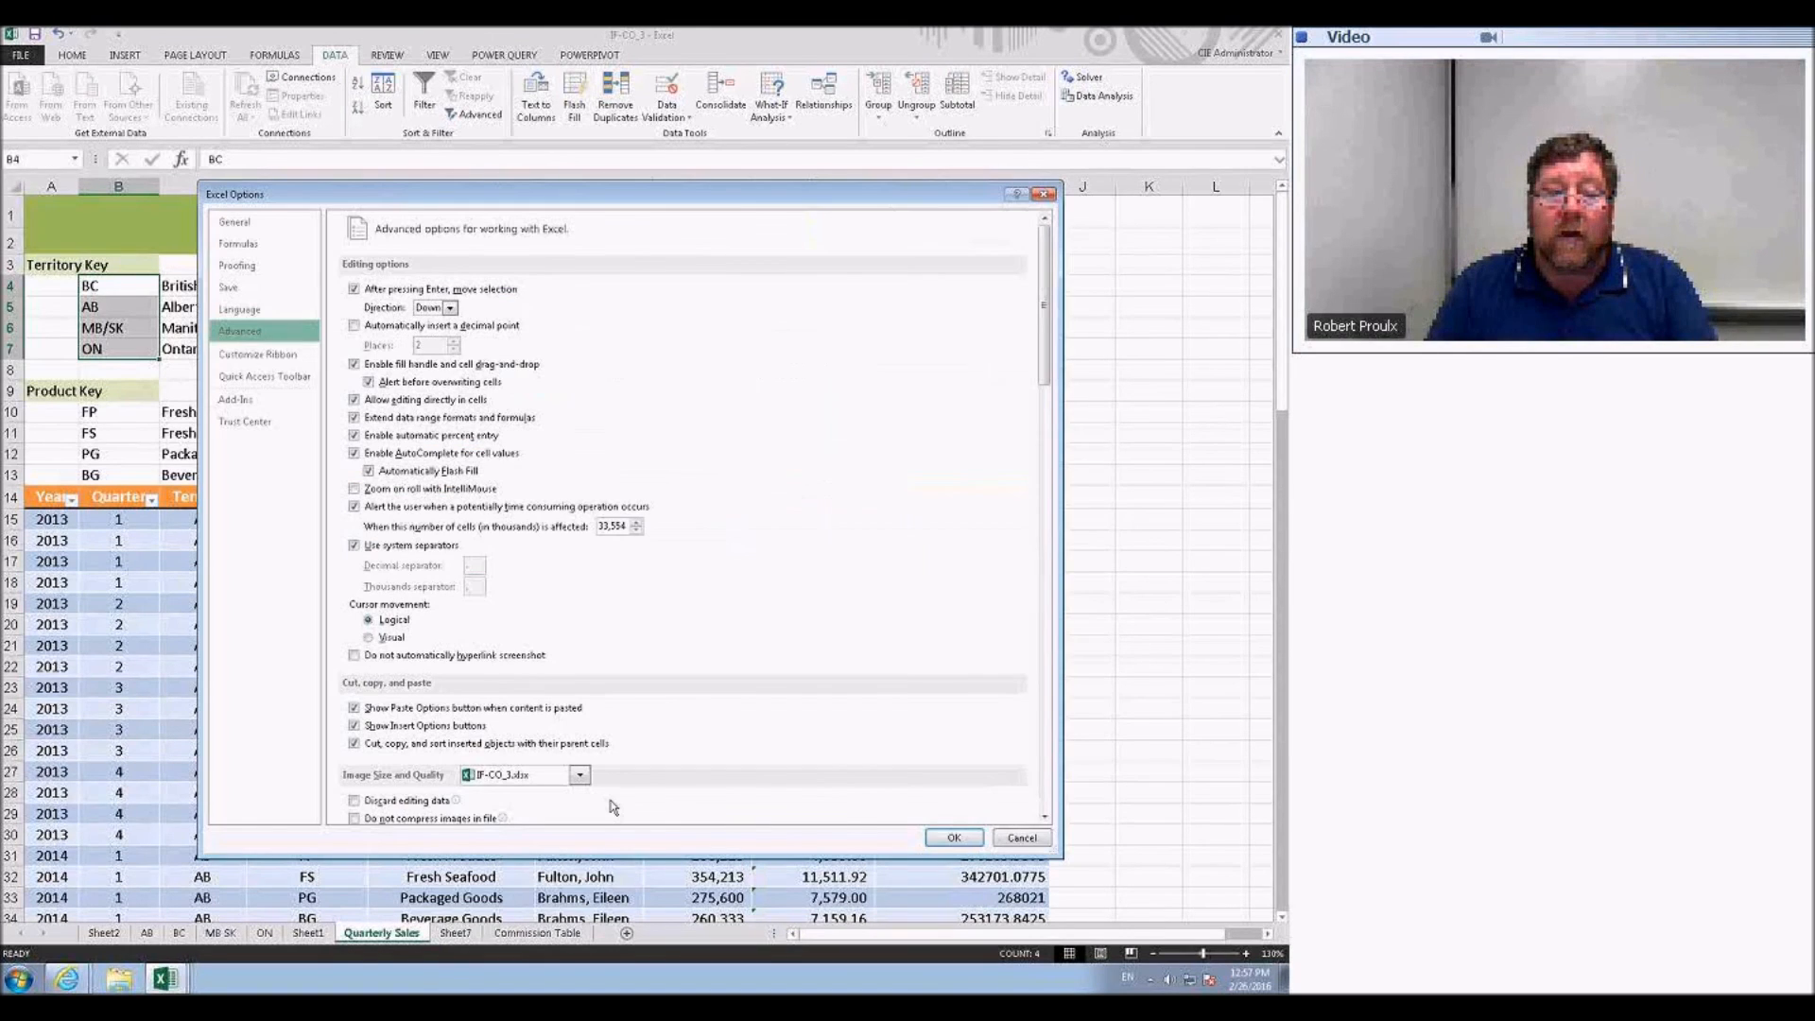
{"action": "left_click", "coordinate": [953, 838]}
- Sort the Quarterly Sales table by Territory using the custom list BC, AB, MB/SK, ON and check the order of the territory groups
{"action": "left_click", "coordinate": [202, 604]}
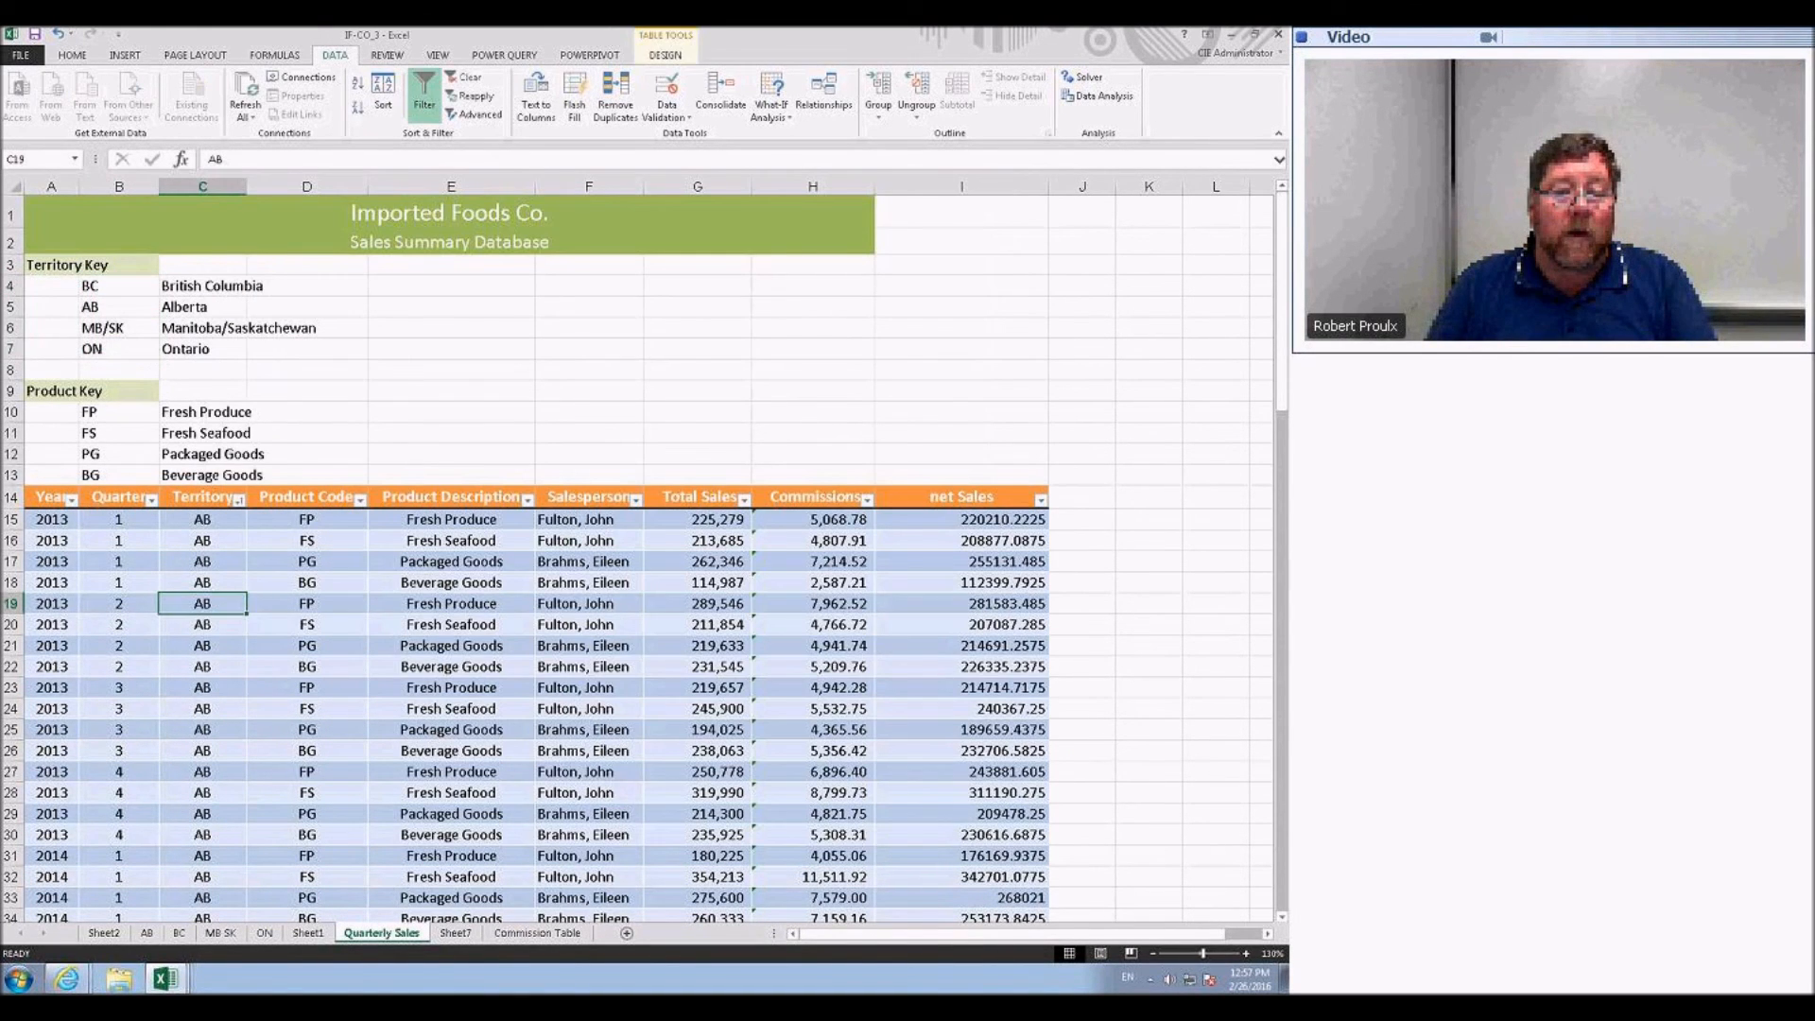
{"action": "left_click", "coordinate": [241, 503]}
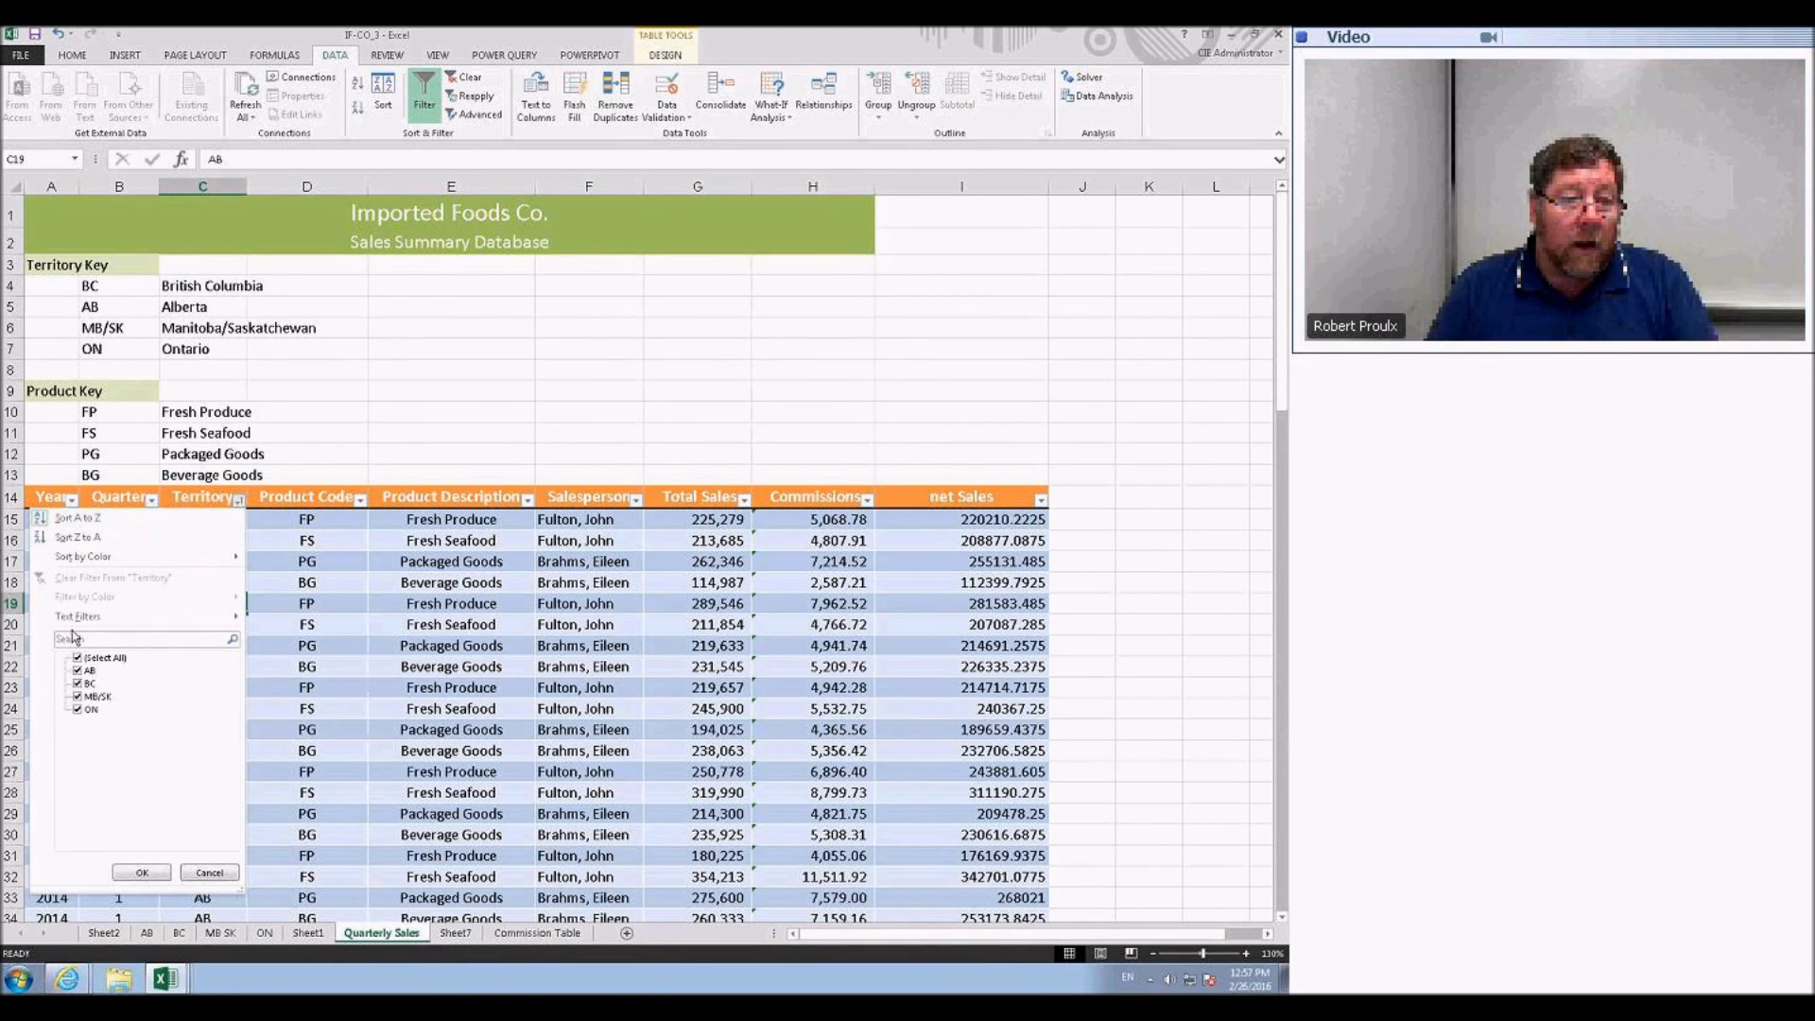
{"action": "left_click", "coordinate": [329, 761]}
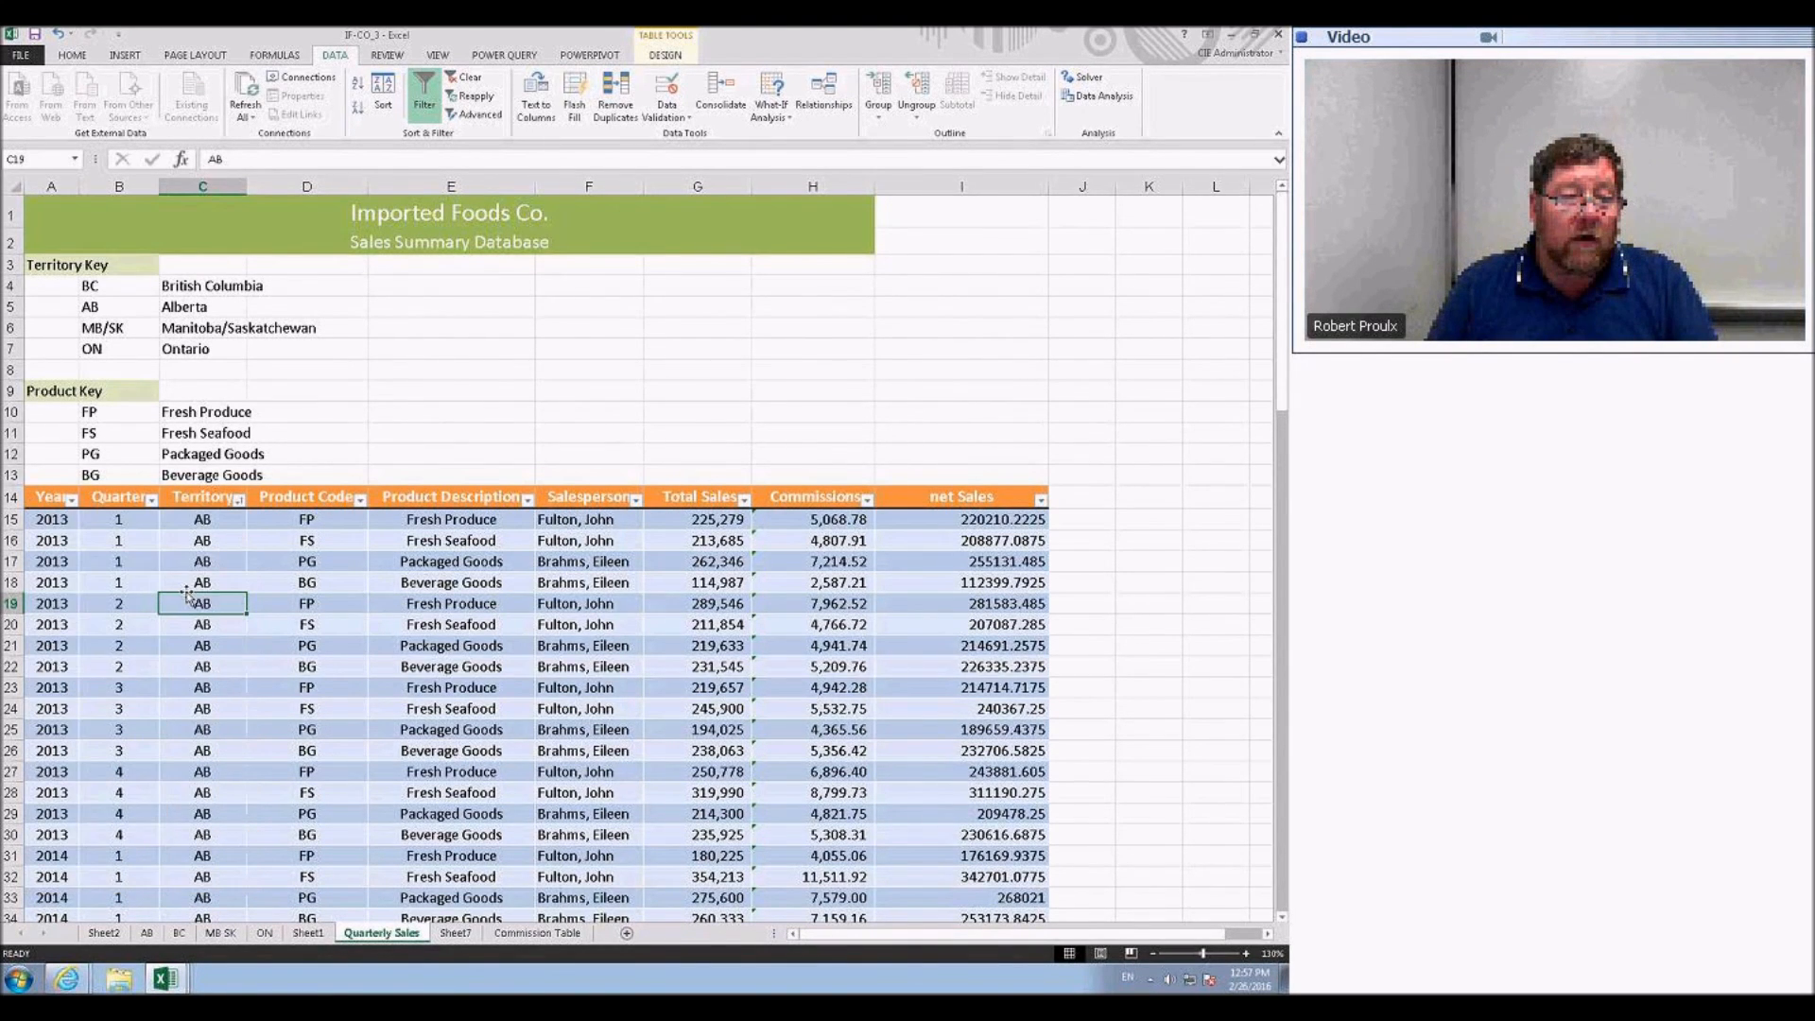
{"action": "left_click", "coordinate": [384, 94]}
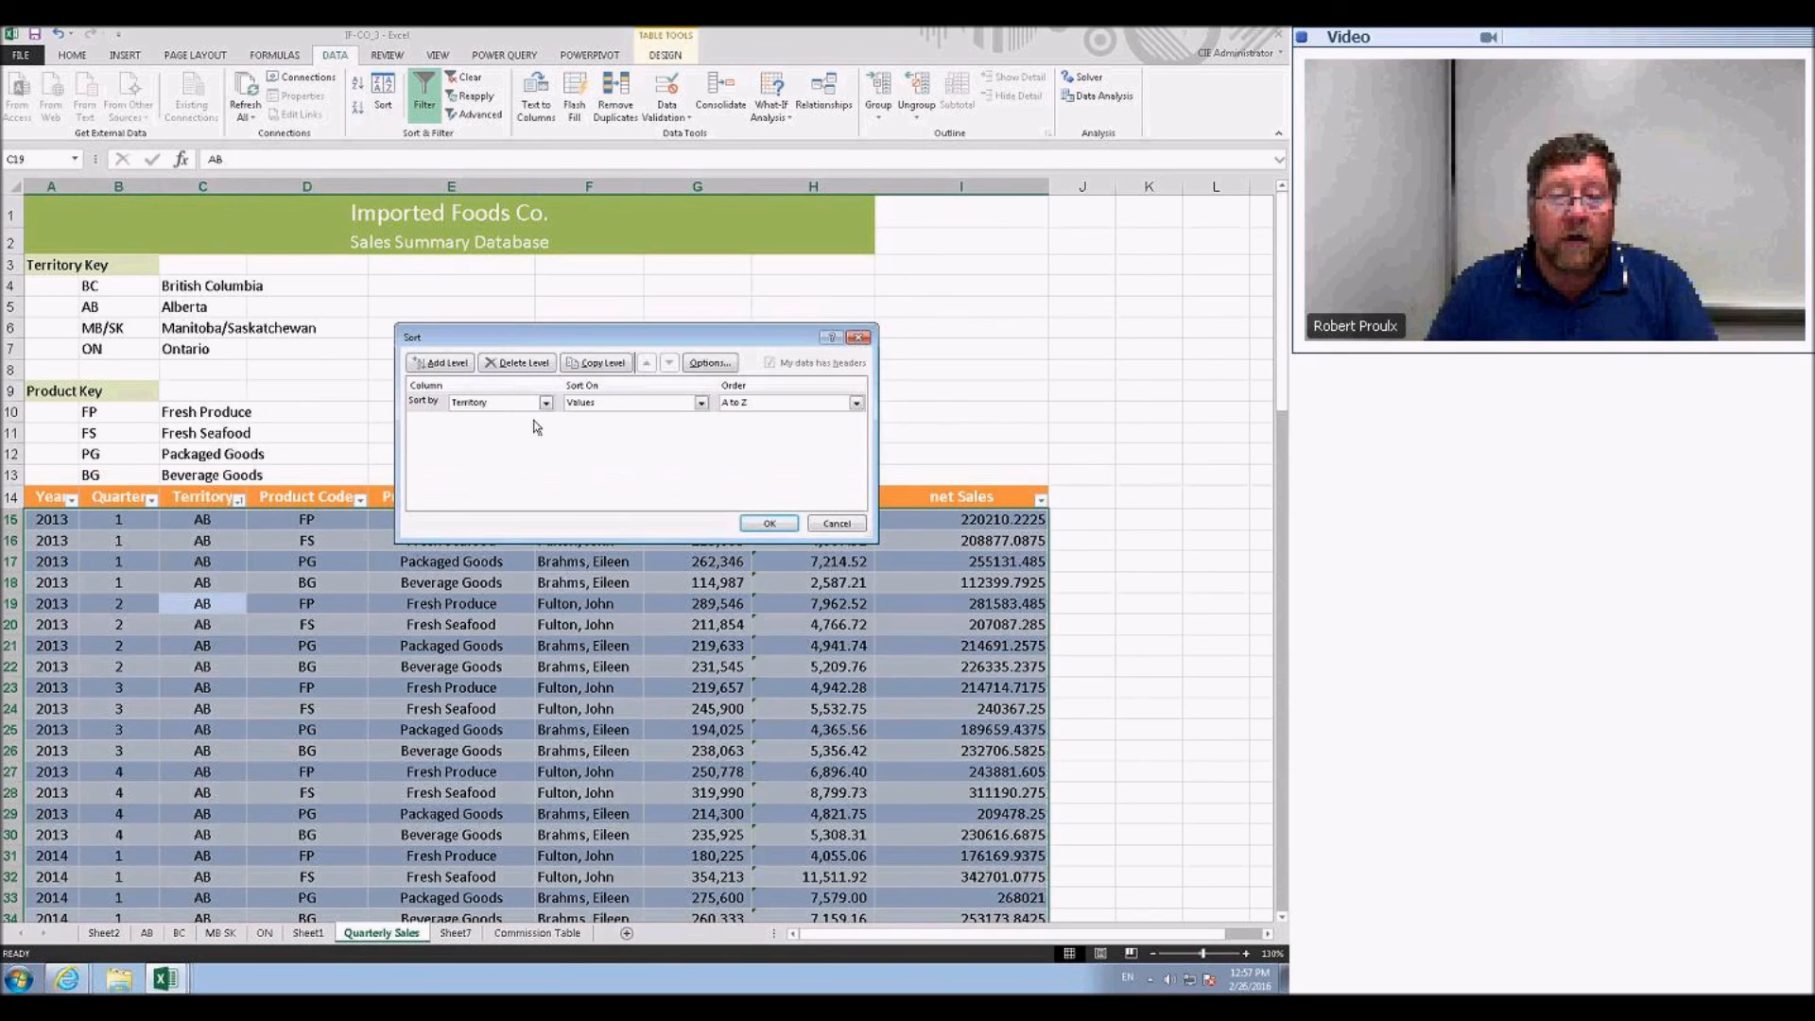
{"action": "left_click", "coordinate": [855, 405]}
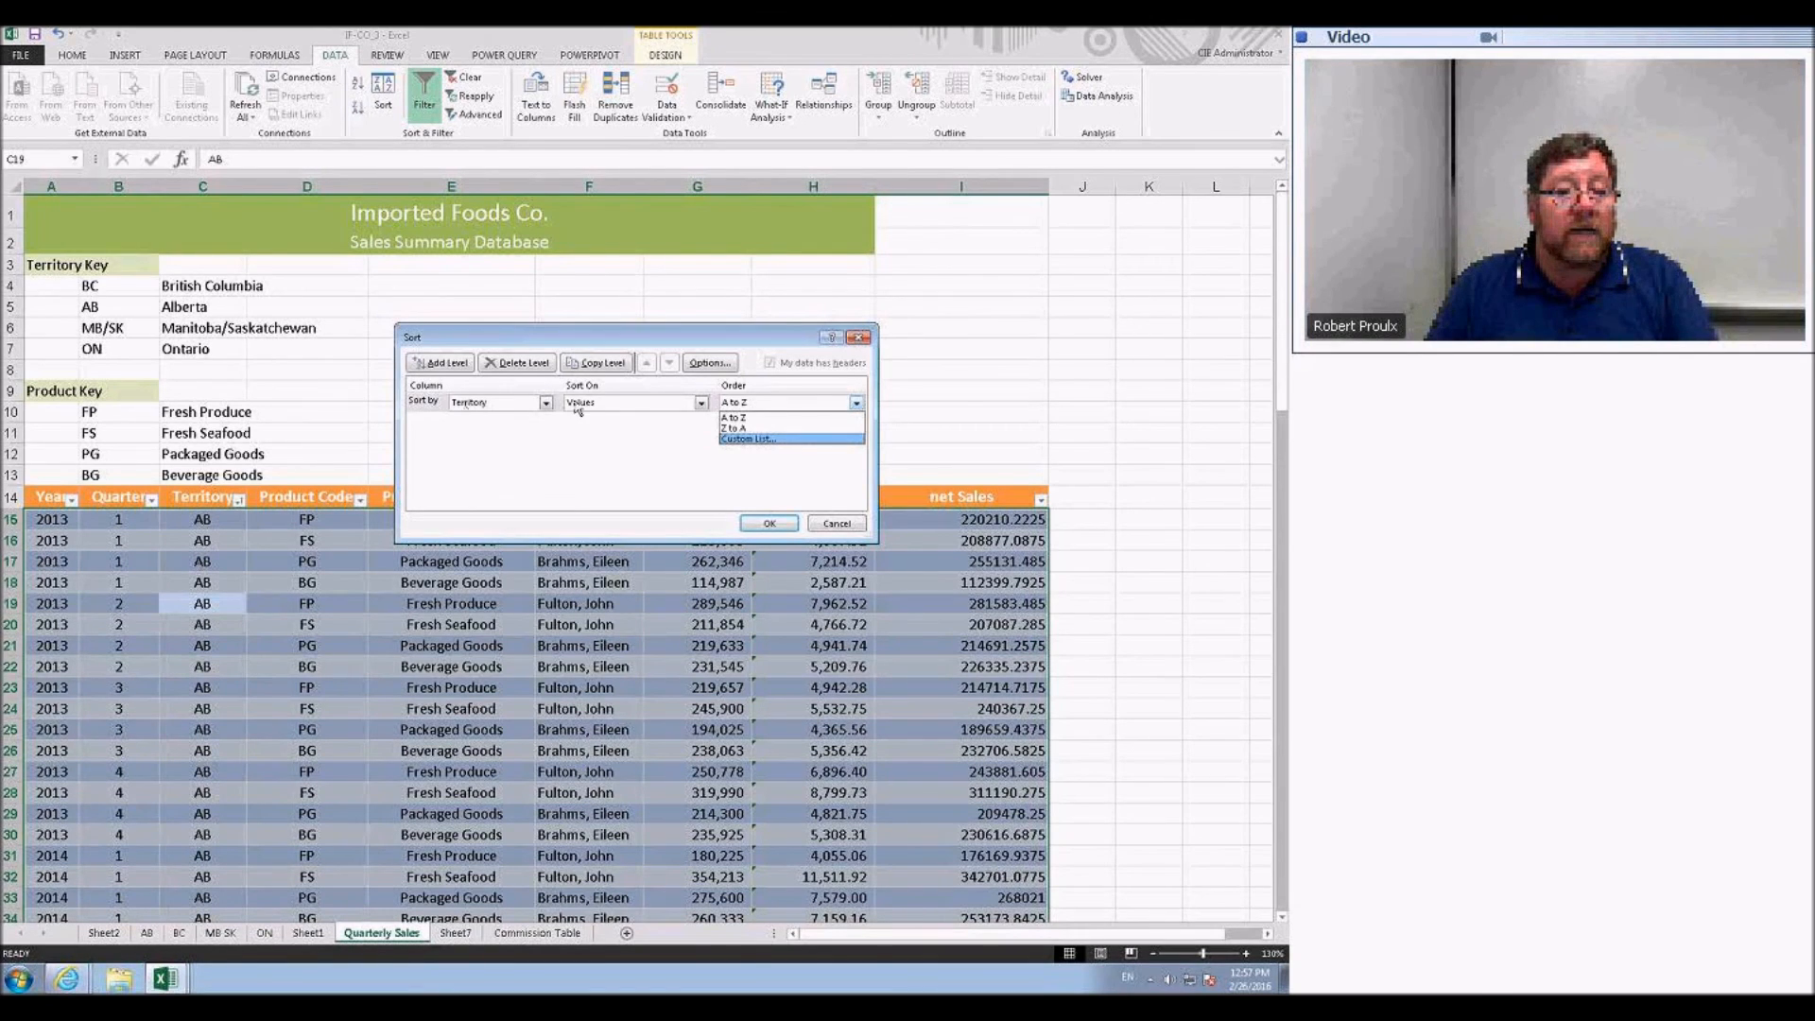
{"action": "left_click", "coordinate": [747, 439]}
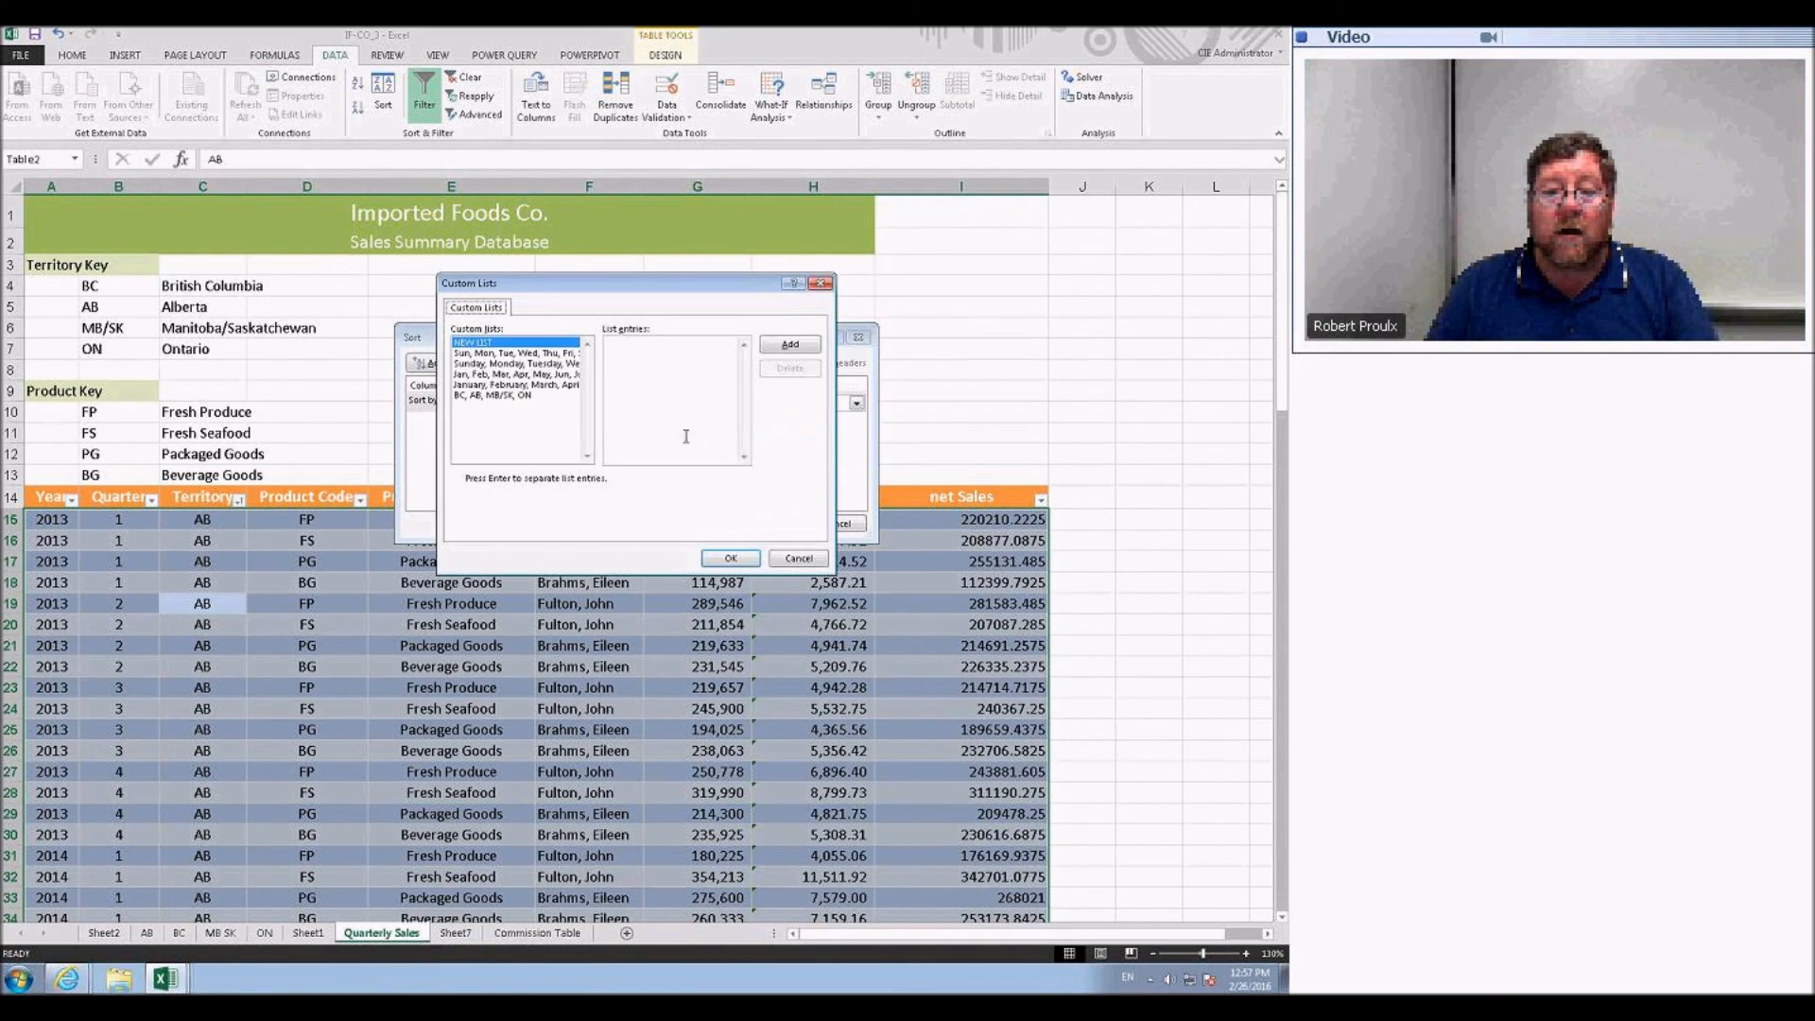
{"action": "left_click", "coordinate": [794, 349]}
{"action": "left_click", "coordinate": [730, 558]}
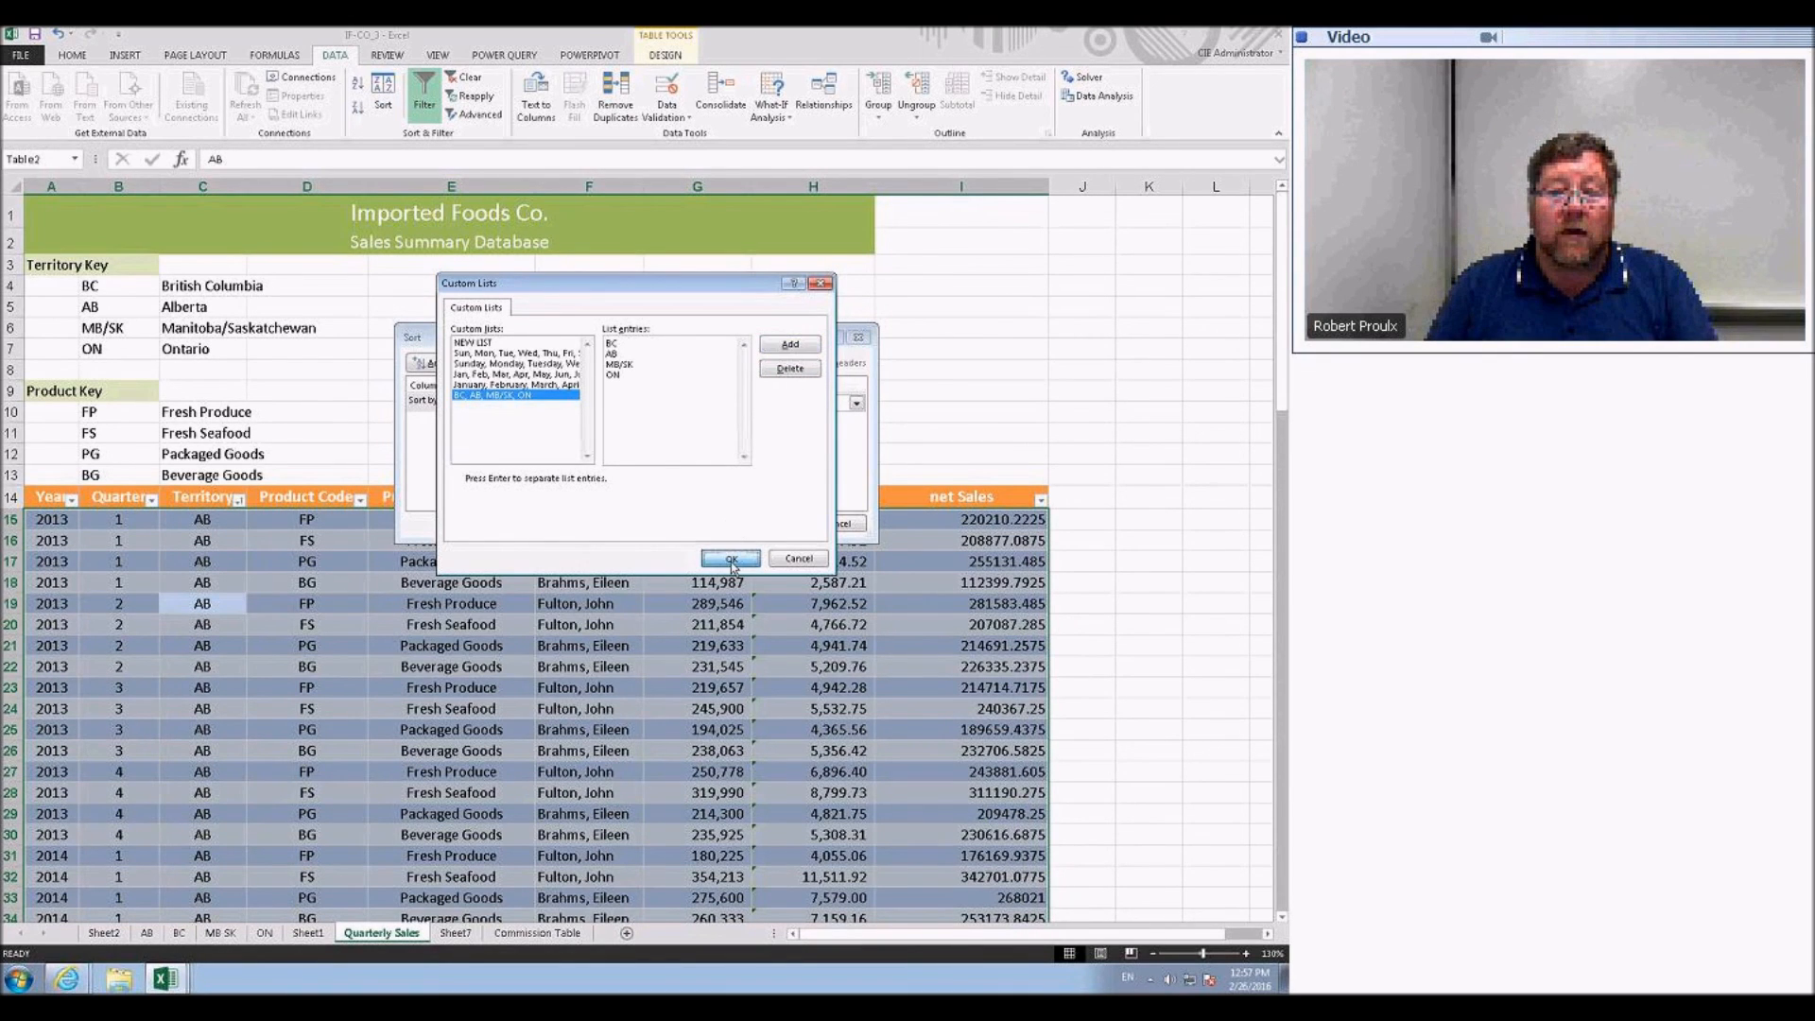
{"action": "left_click", "coordinate": [770, 527]}
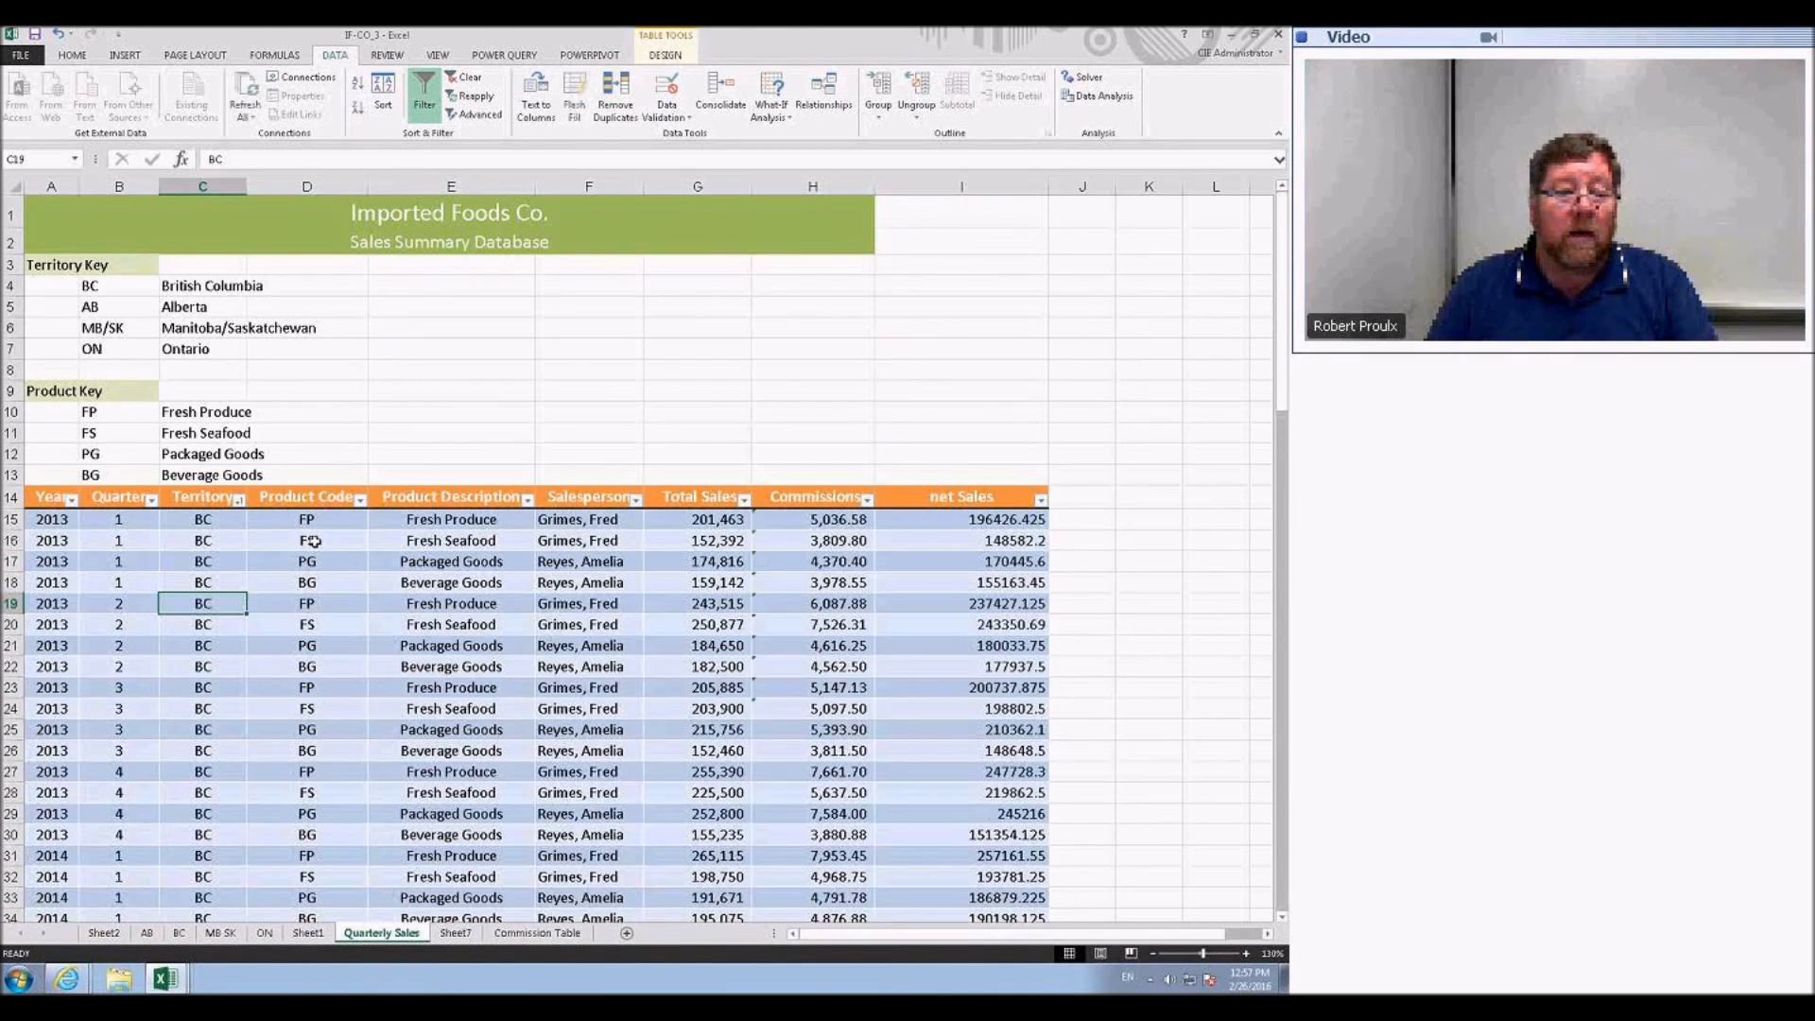
{"action": "scroll", "coordinate": [239, 535], "scroll_direction": "down", "scroll_amount": 15}
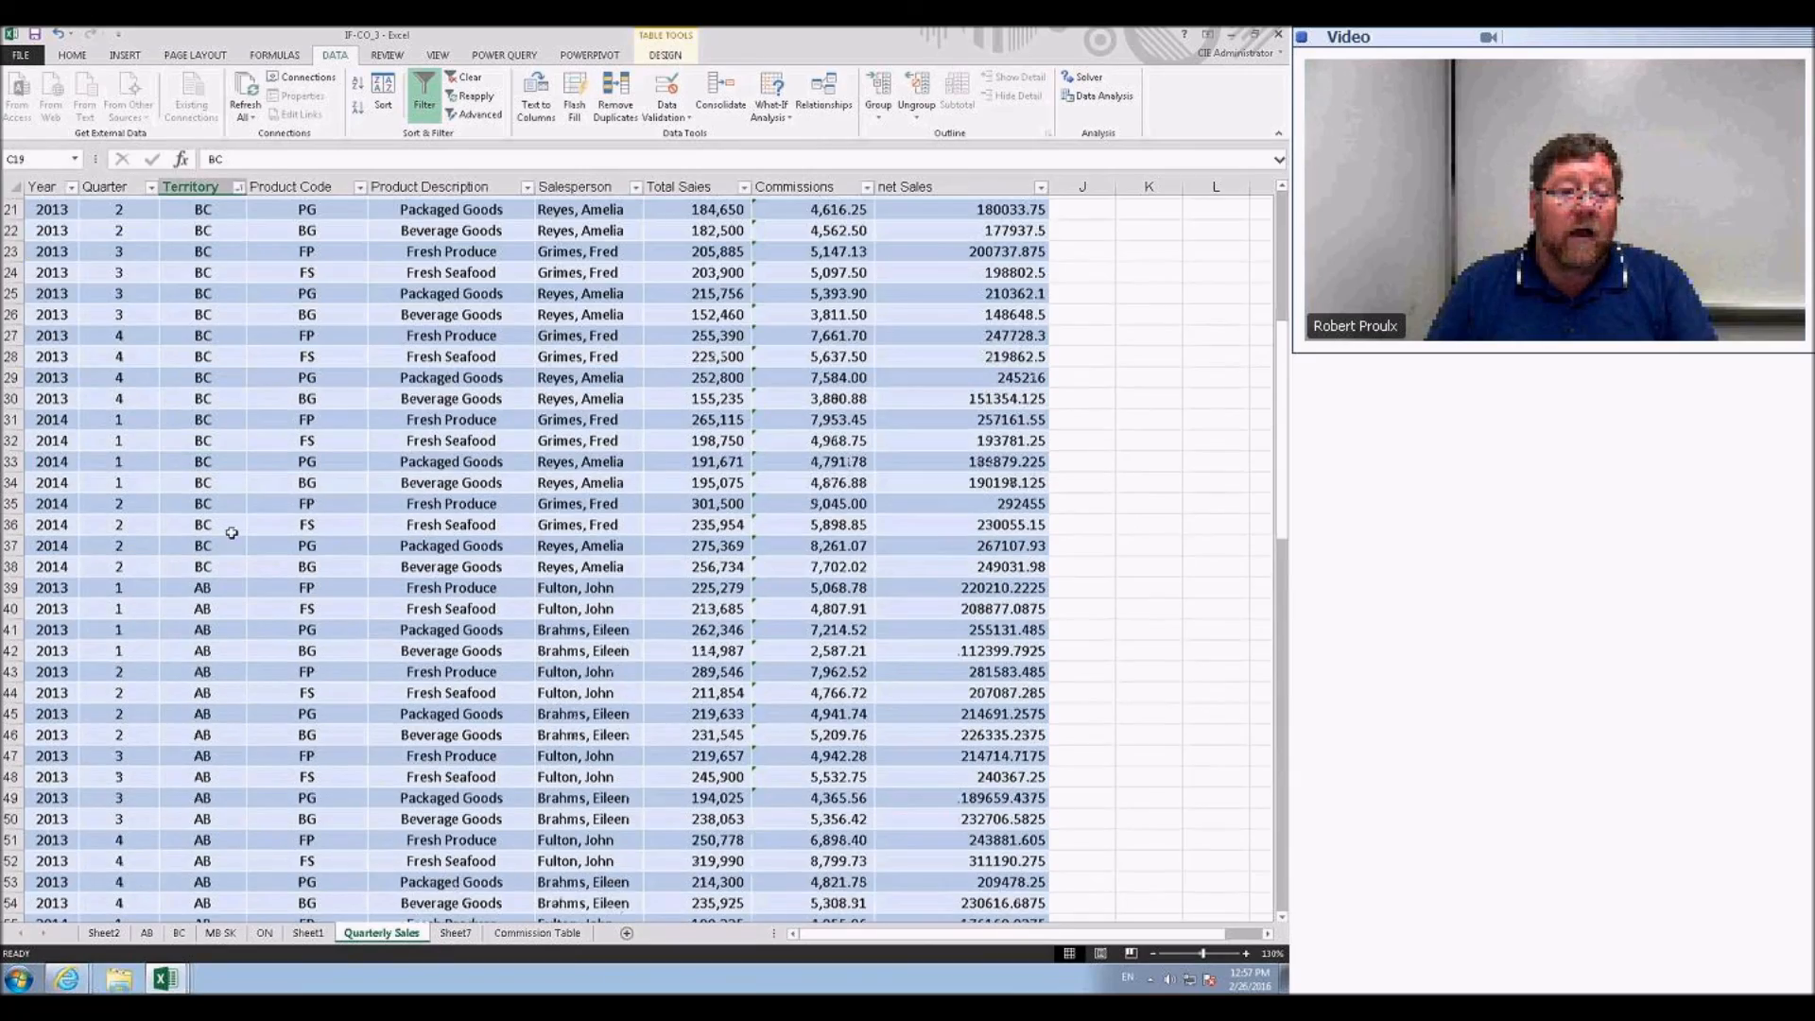
{"action": "scroll", "coordinate": [231, 535], "scroll_direction": "down", "scroll_amount": 10}
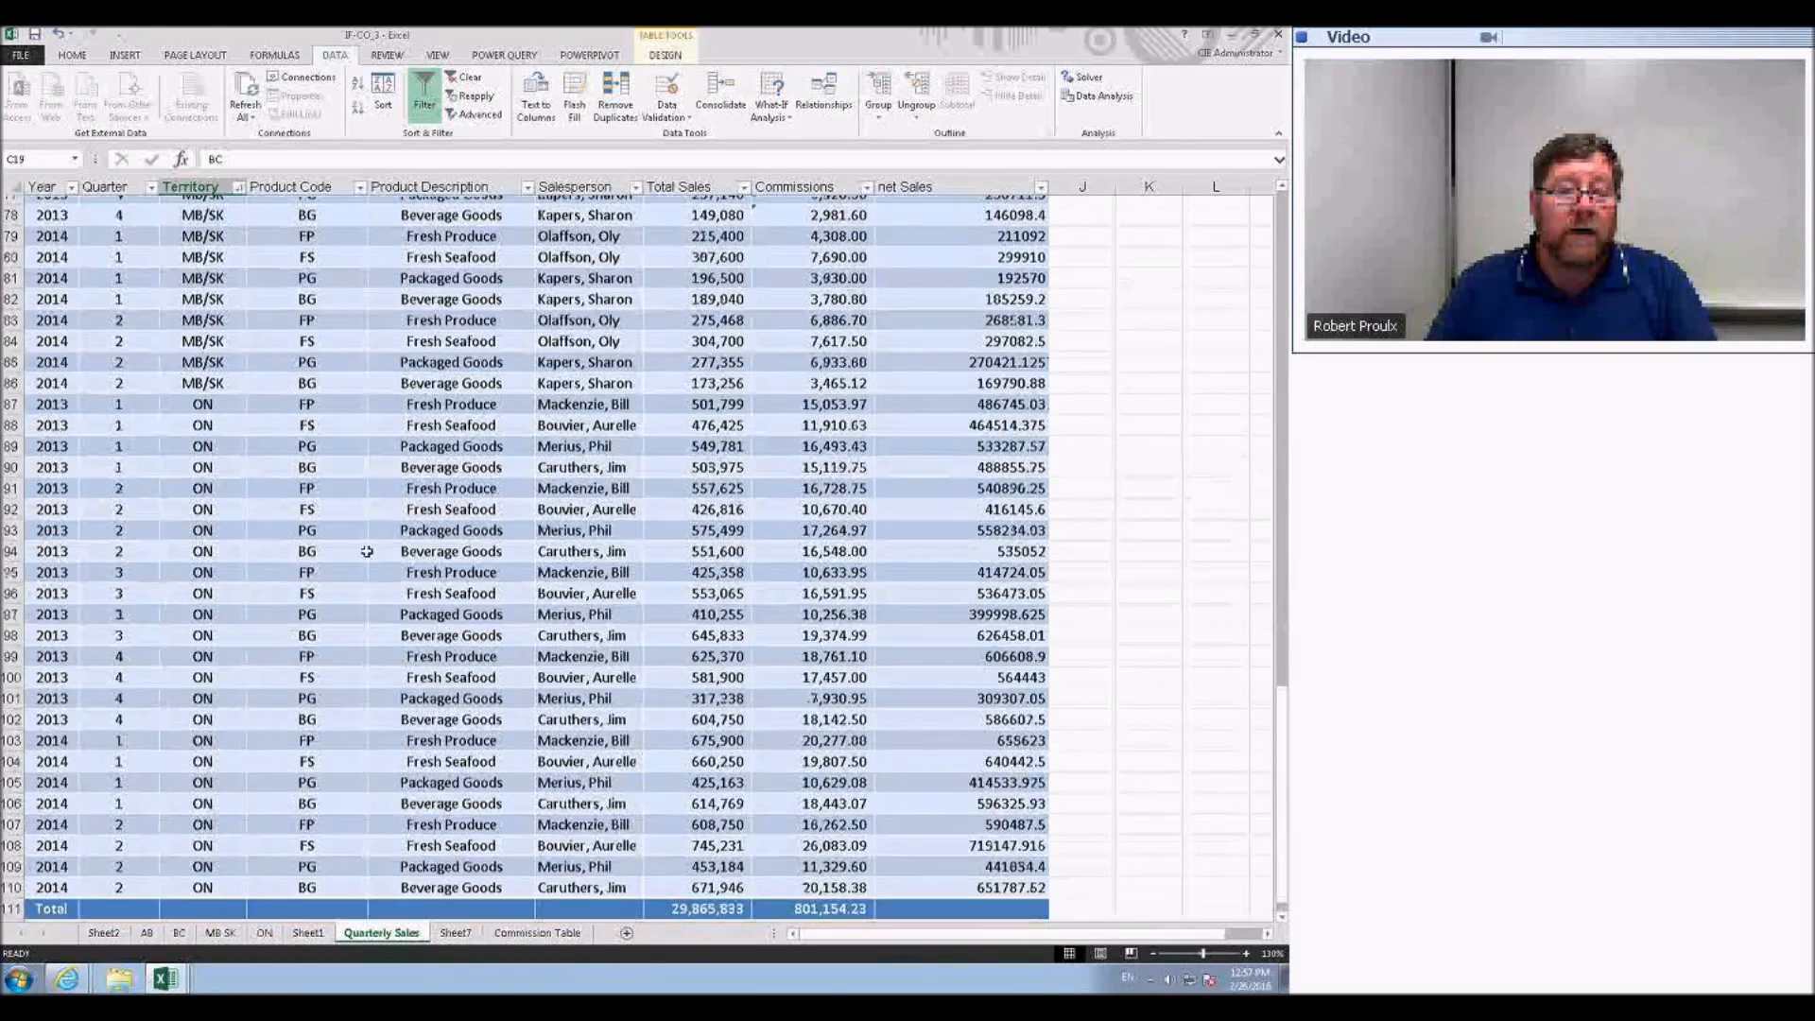
{"action": "scroll", "coordinate": [366, 551], "scroll_direction": "up", "scroll_amount": 7}
{"action": "scroll", "coordinate": [367, 551], "scroll_direction": "up", "scroll_amount": 18}
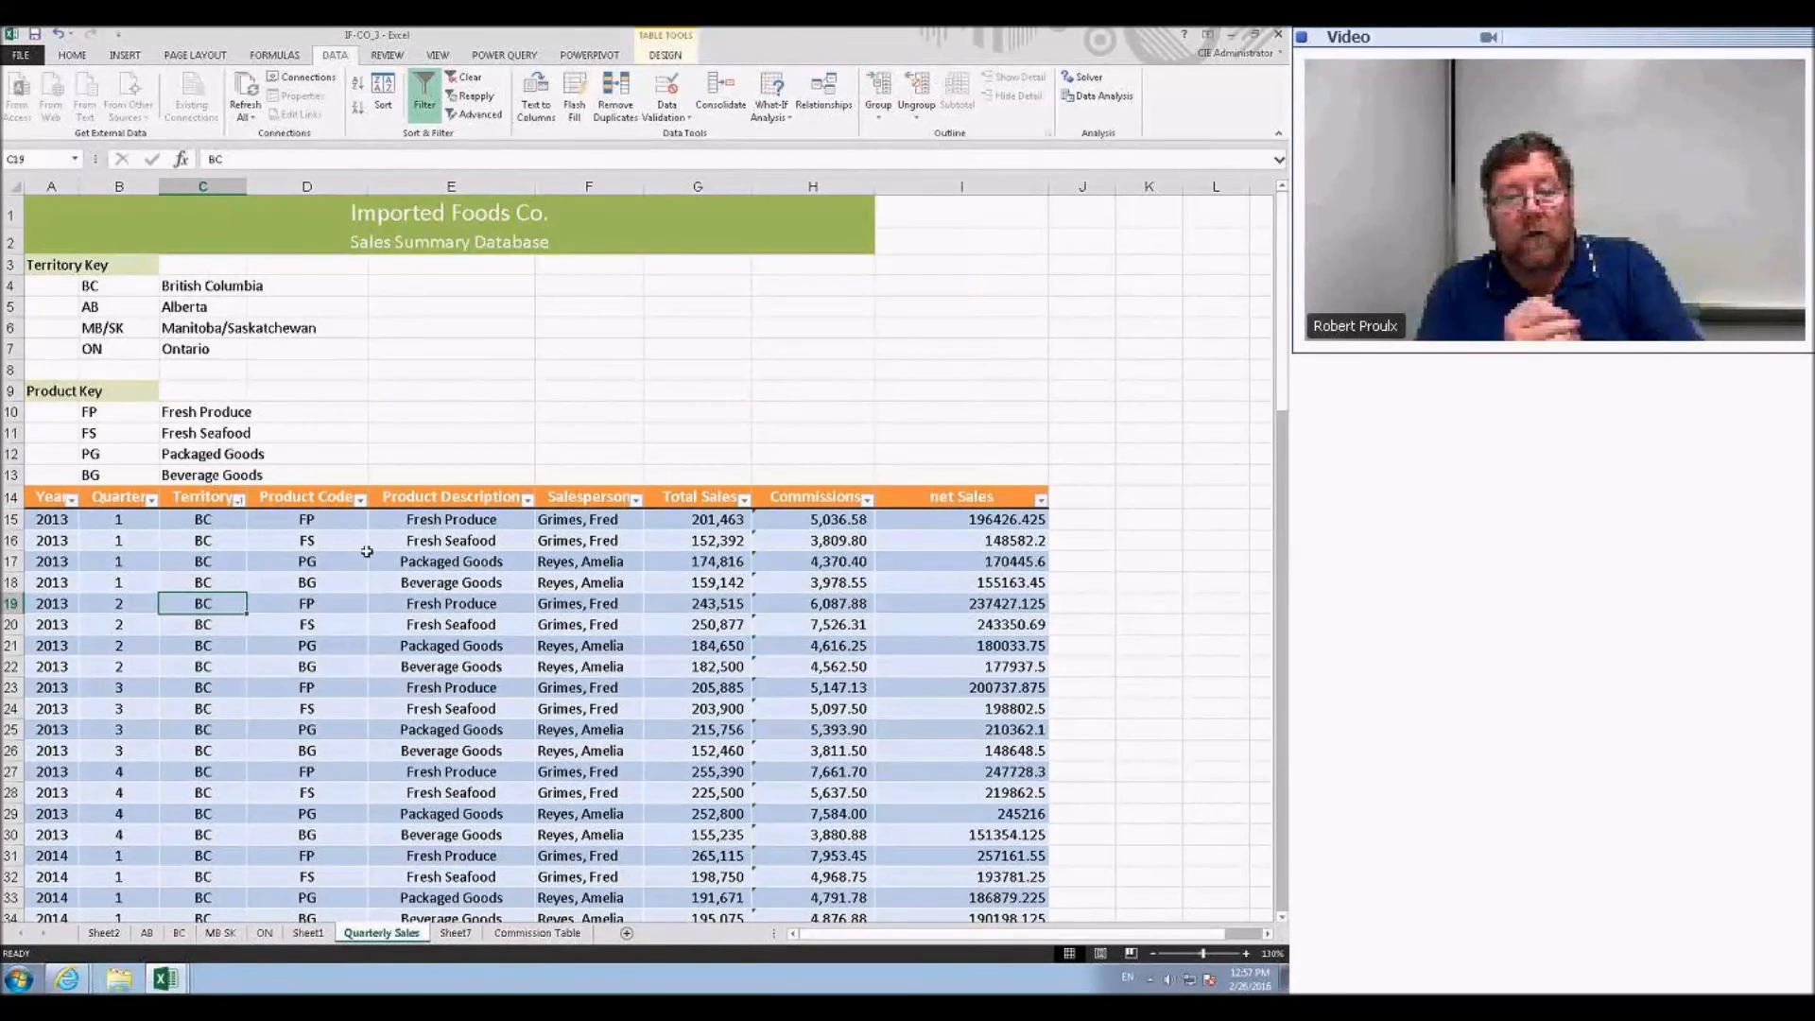
- Enter BC in G5, autofill the territory codes down to G9, and clear the repeated entry in G9
{"action": "left_click", "coordinate": [695, 304]}
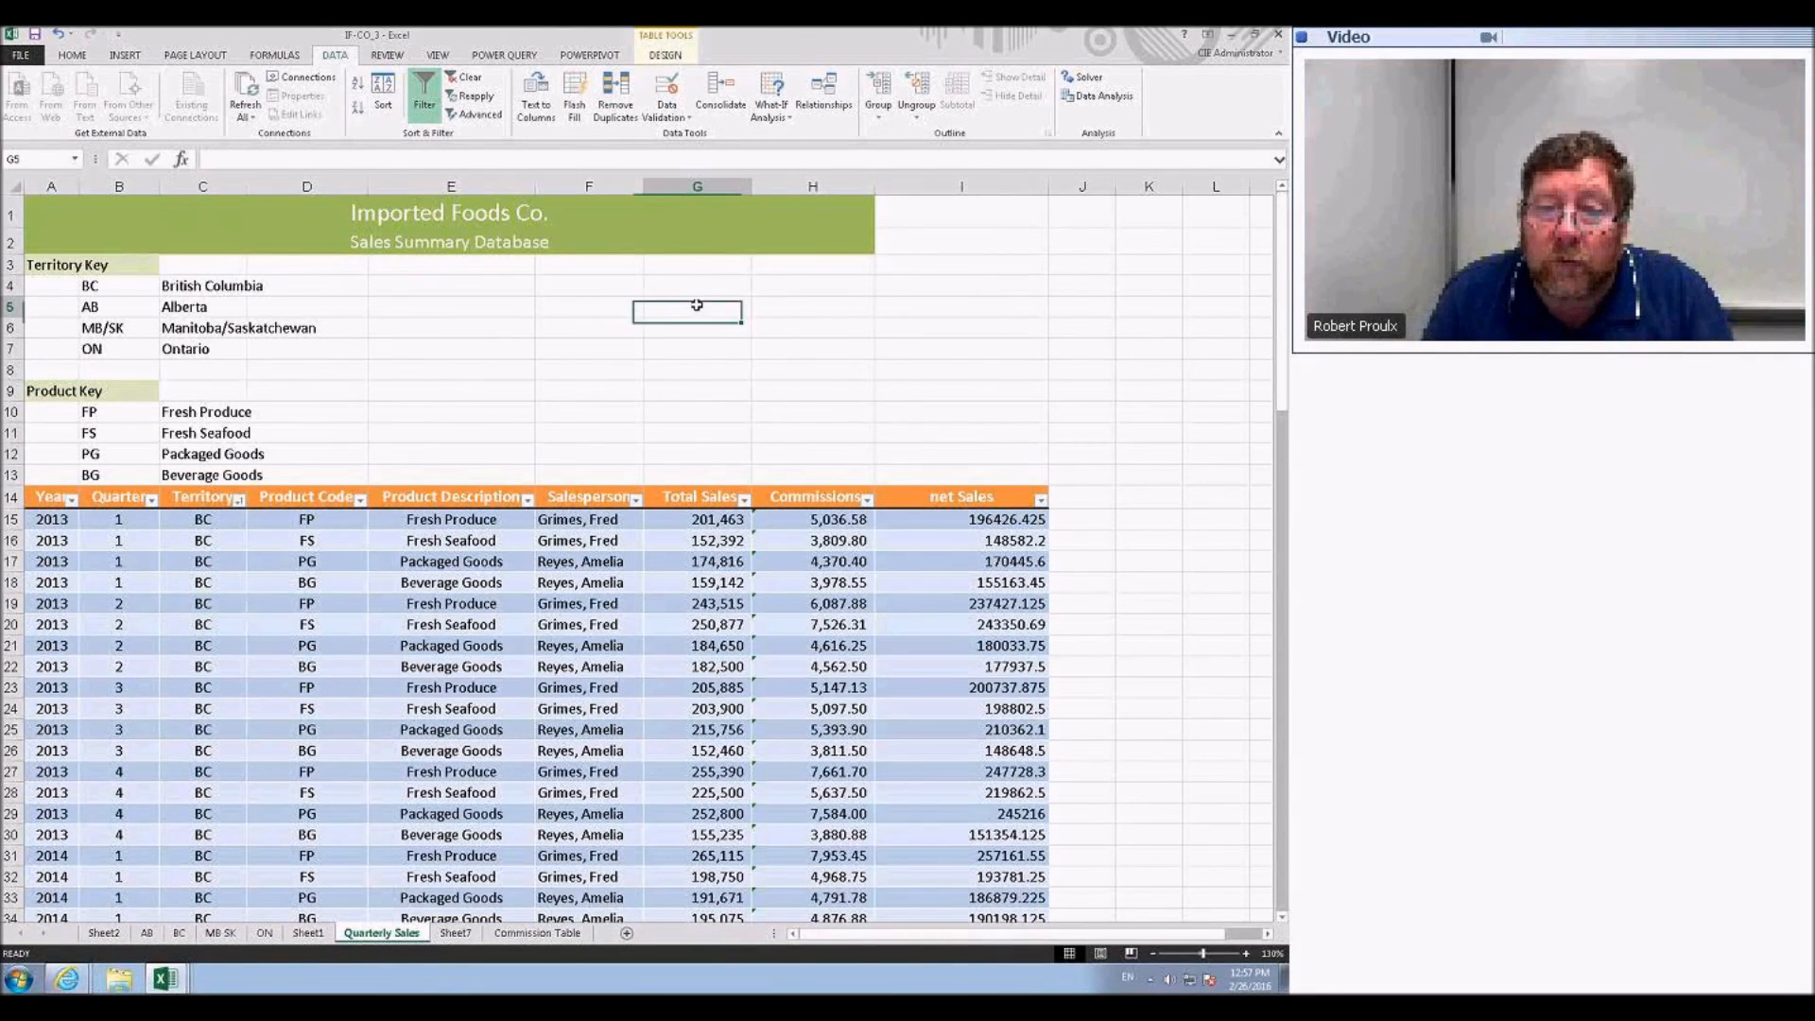
{"action": "type", "text": "N"}
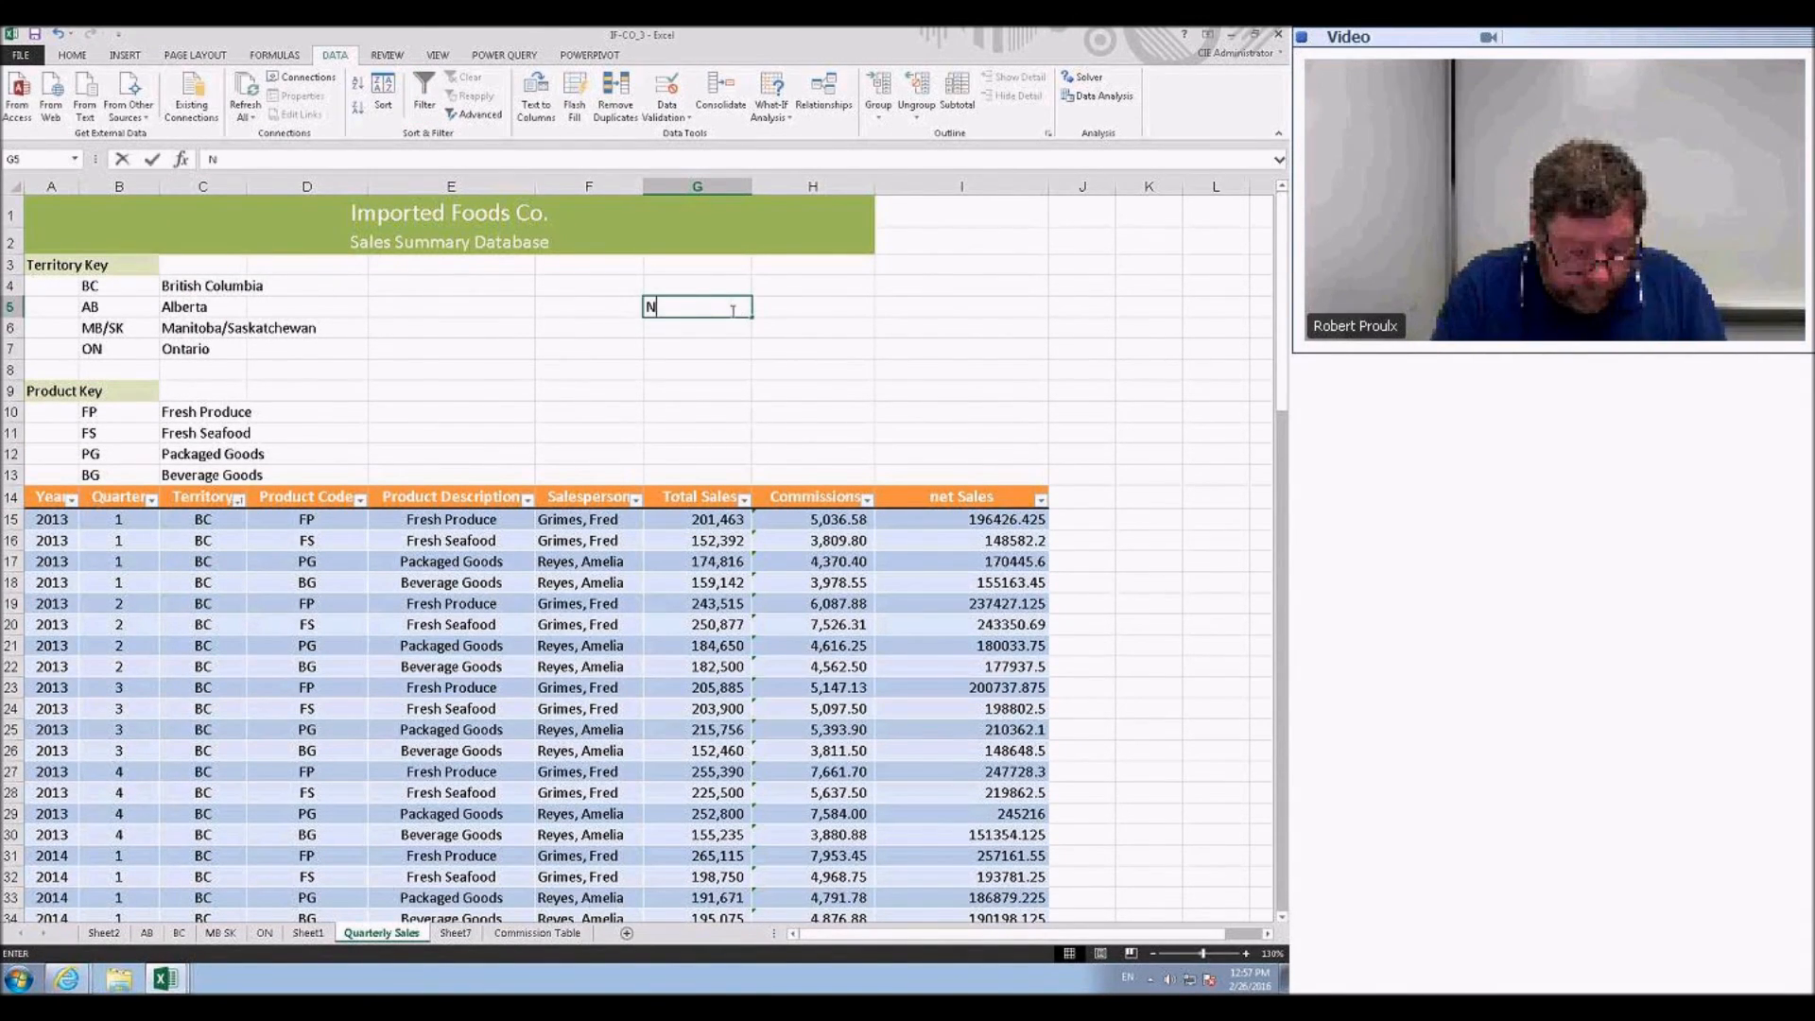
{"action": "key", "text": "BackSpace"}
{"action": "type", "text": "BC"}
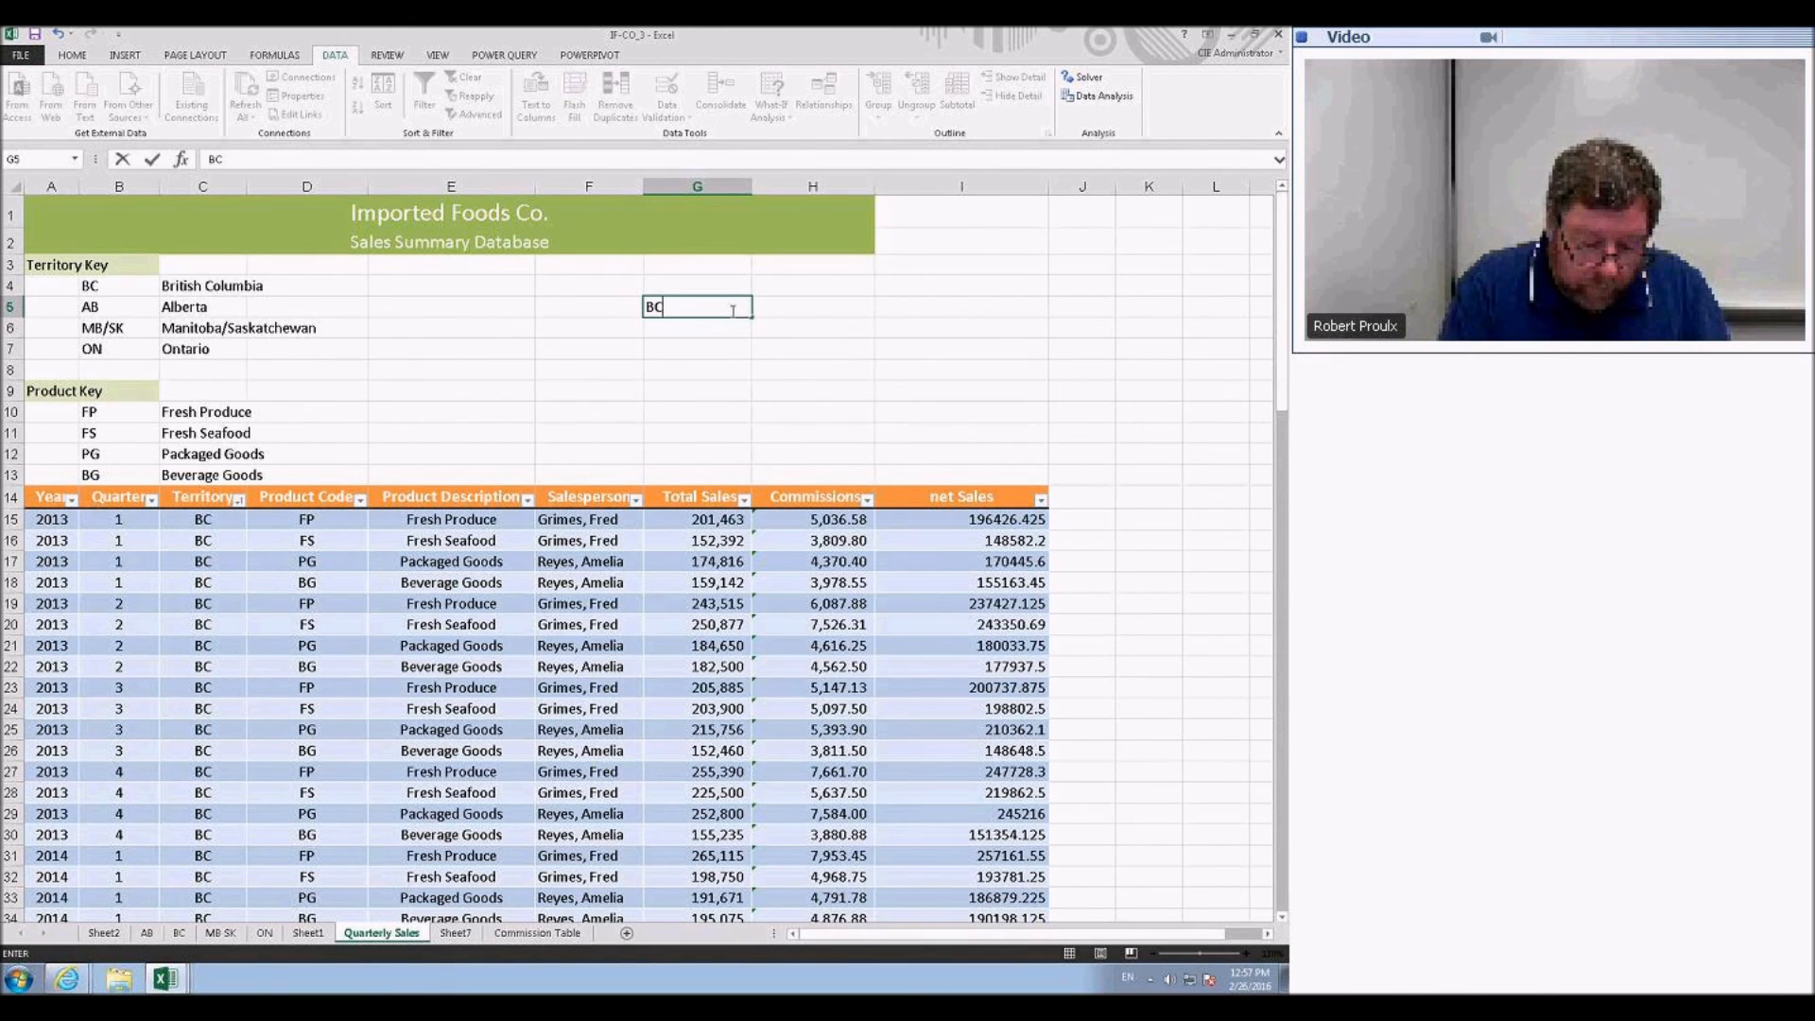
{"action": "left_click_drag", "start_coordinate": [752, 317], "coordinate": [718, 390]}
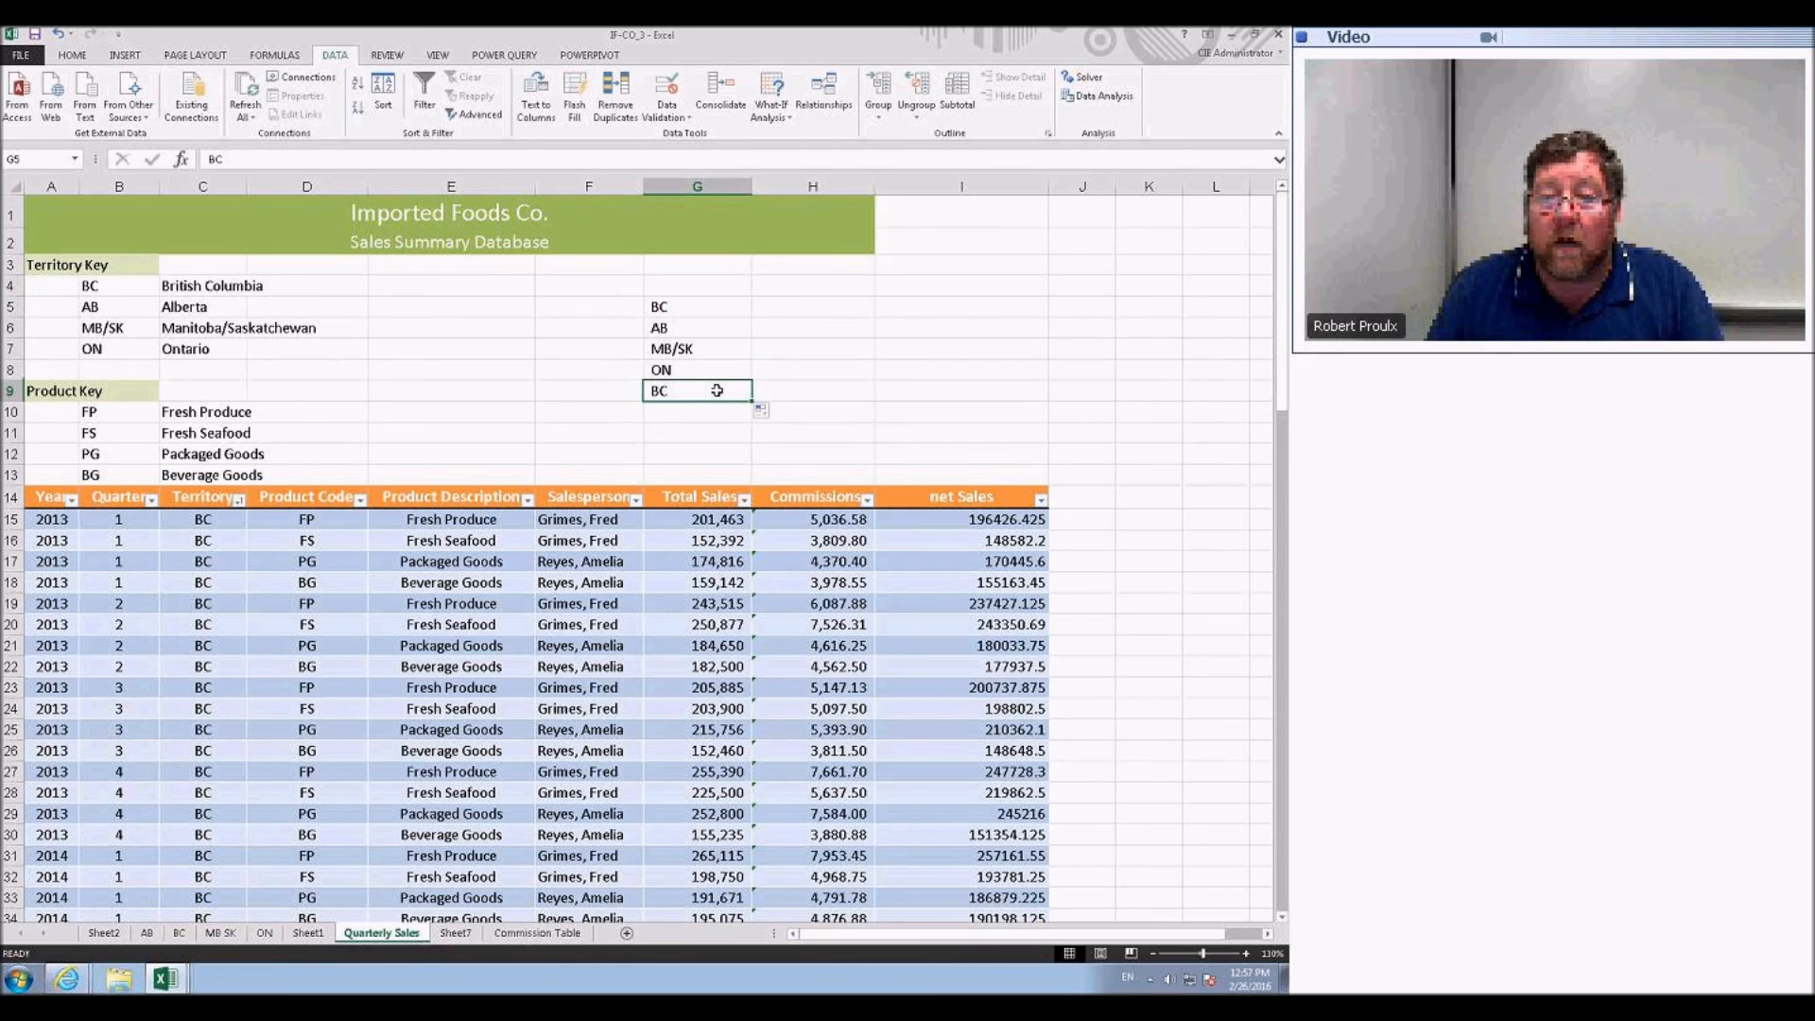
{"action": "key", "text": "Delete"}
{"action": "left_click", "coordinate": [585, 392]}
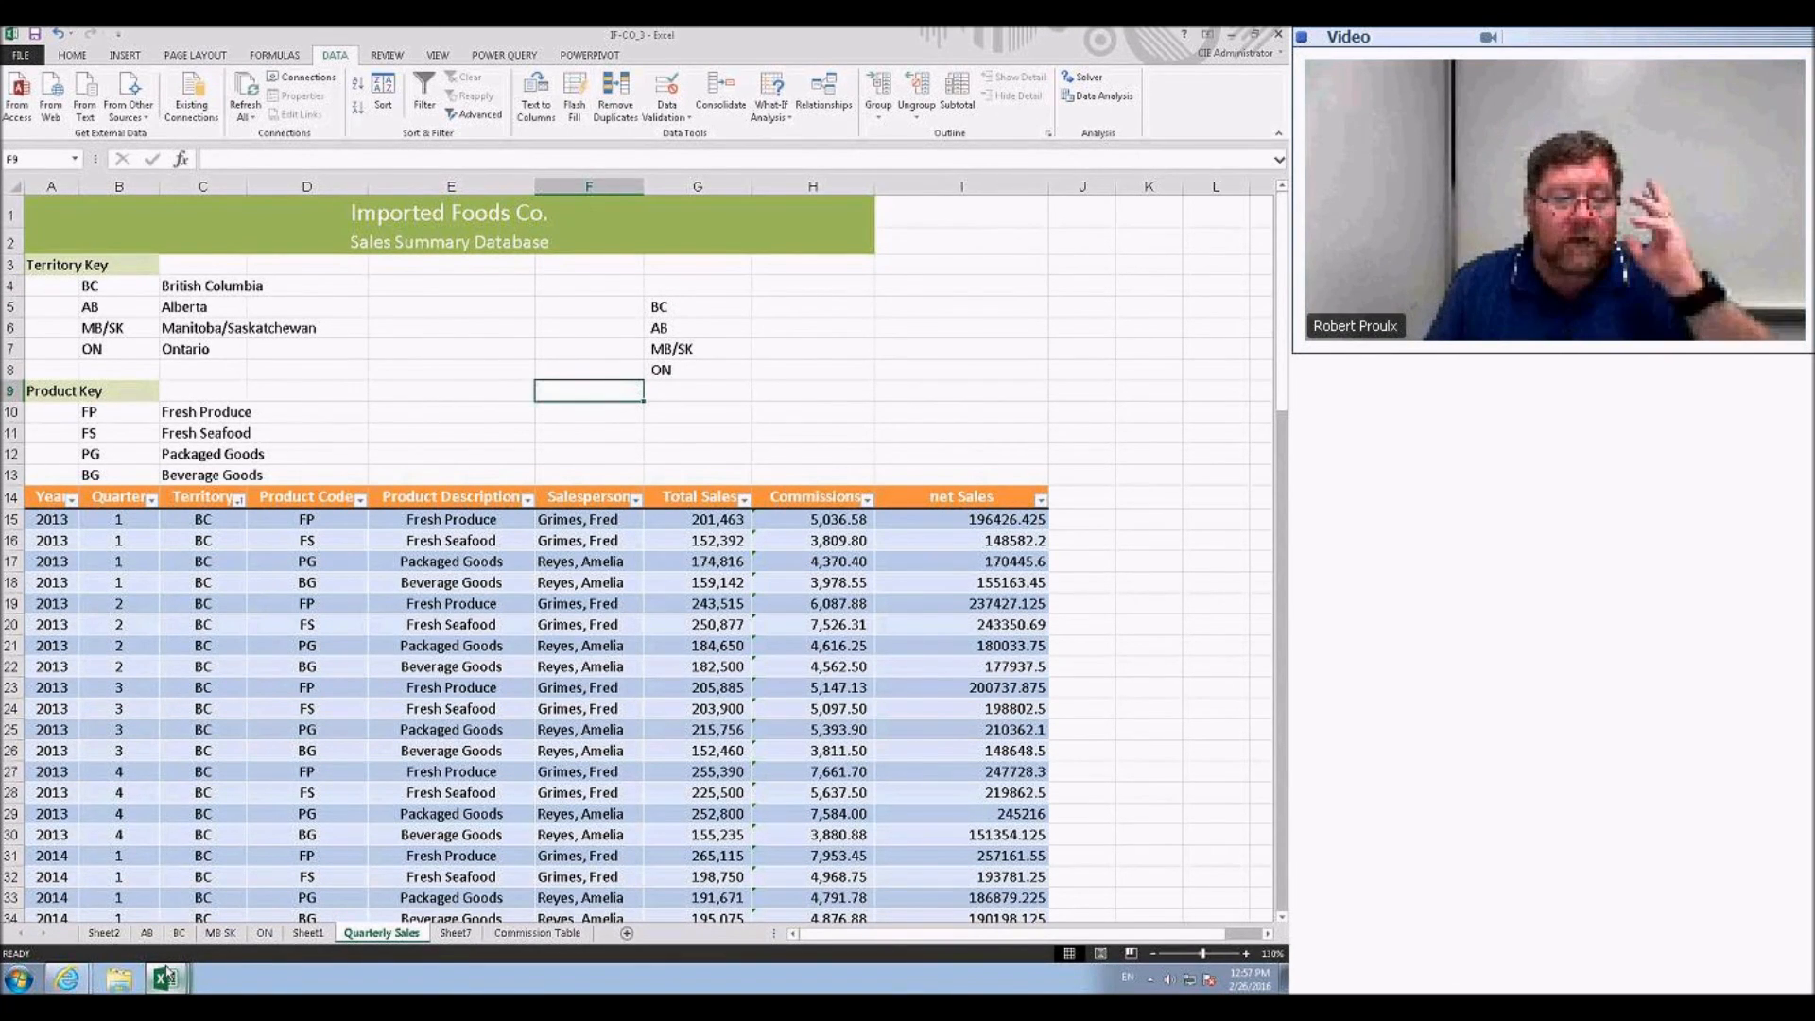
- Switch to the Div3 workbook and import the row labels in A4:A8, Beverage Goods through Total, as a new custom list
{"action": "mouse_move", "coordinate": [175, 979]}
{"action": "left_click", "coordinate": [177, 946]}
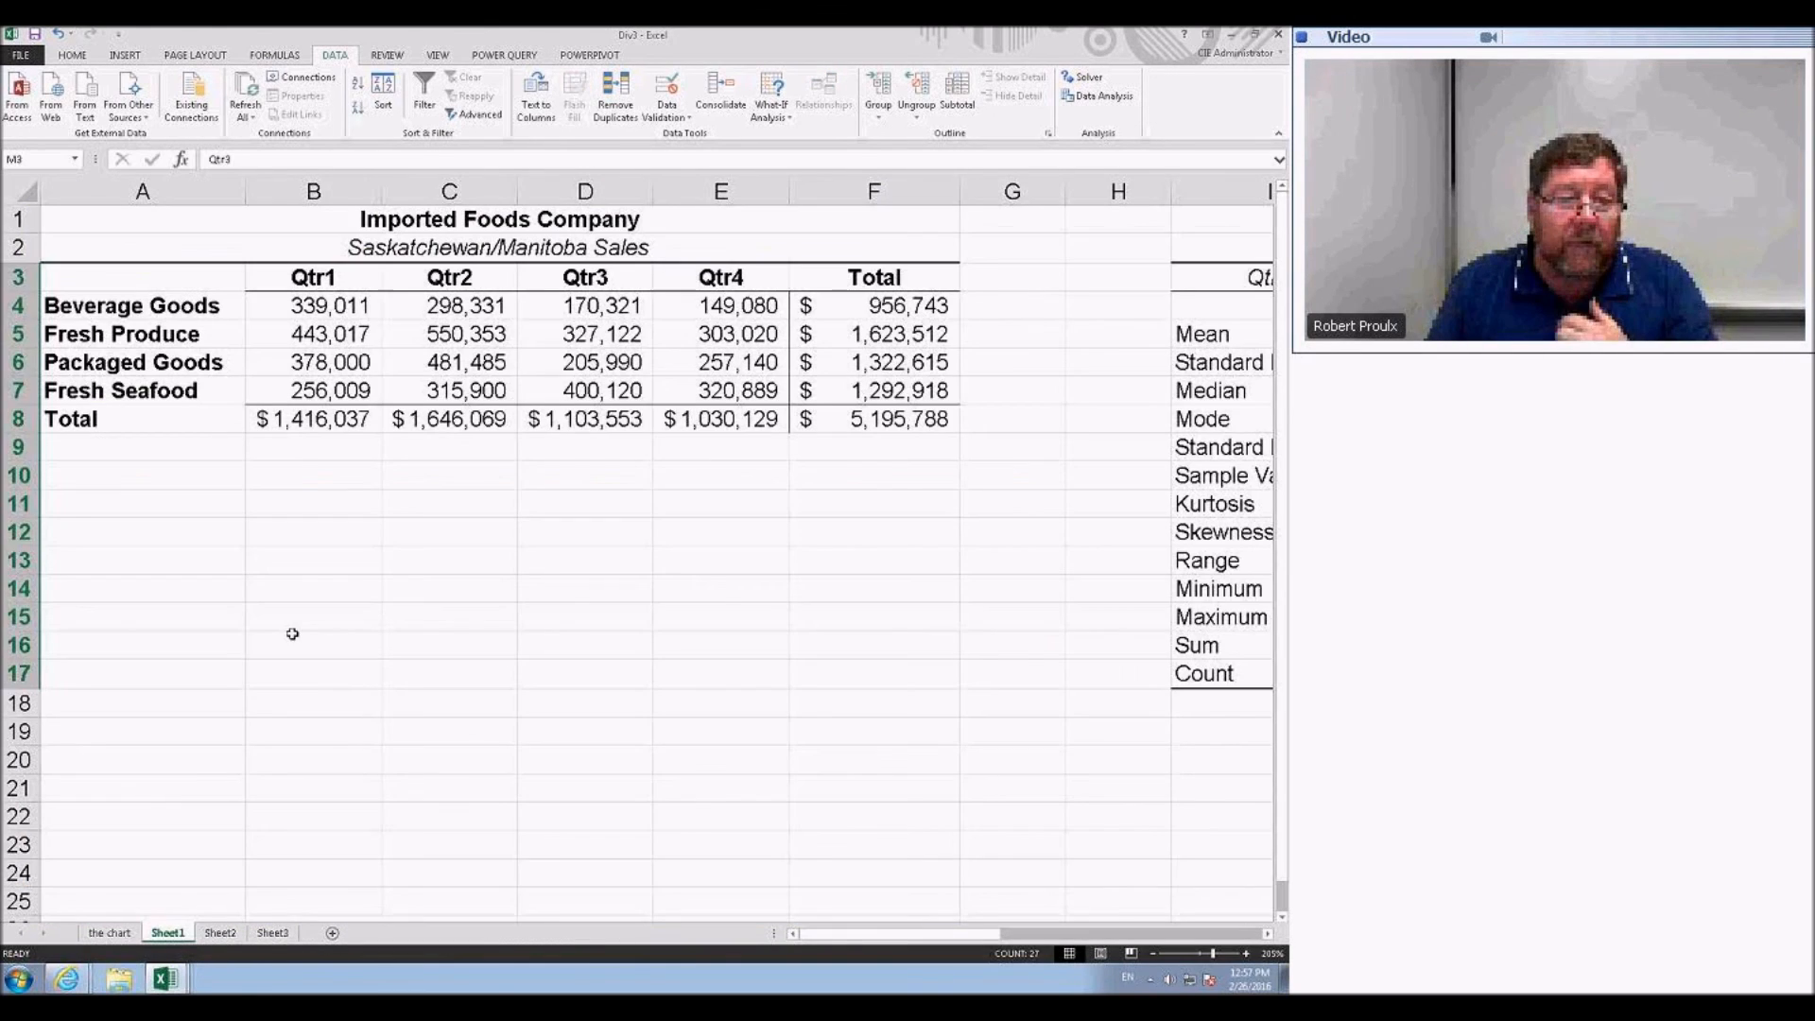
{"action": "left_click_drag", "start_coordinate": [204, 307], "coordinate": [189, 418]}
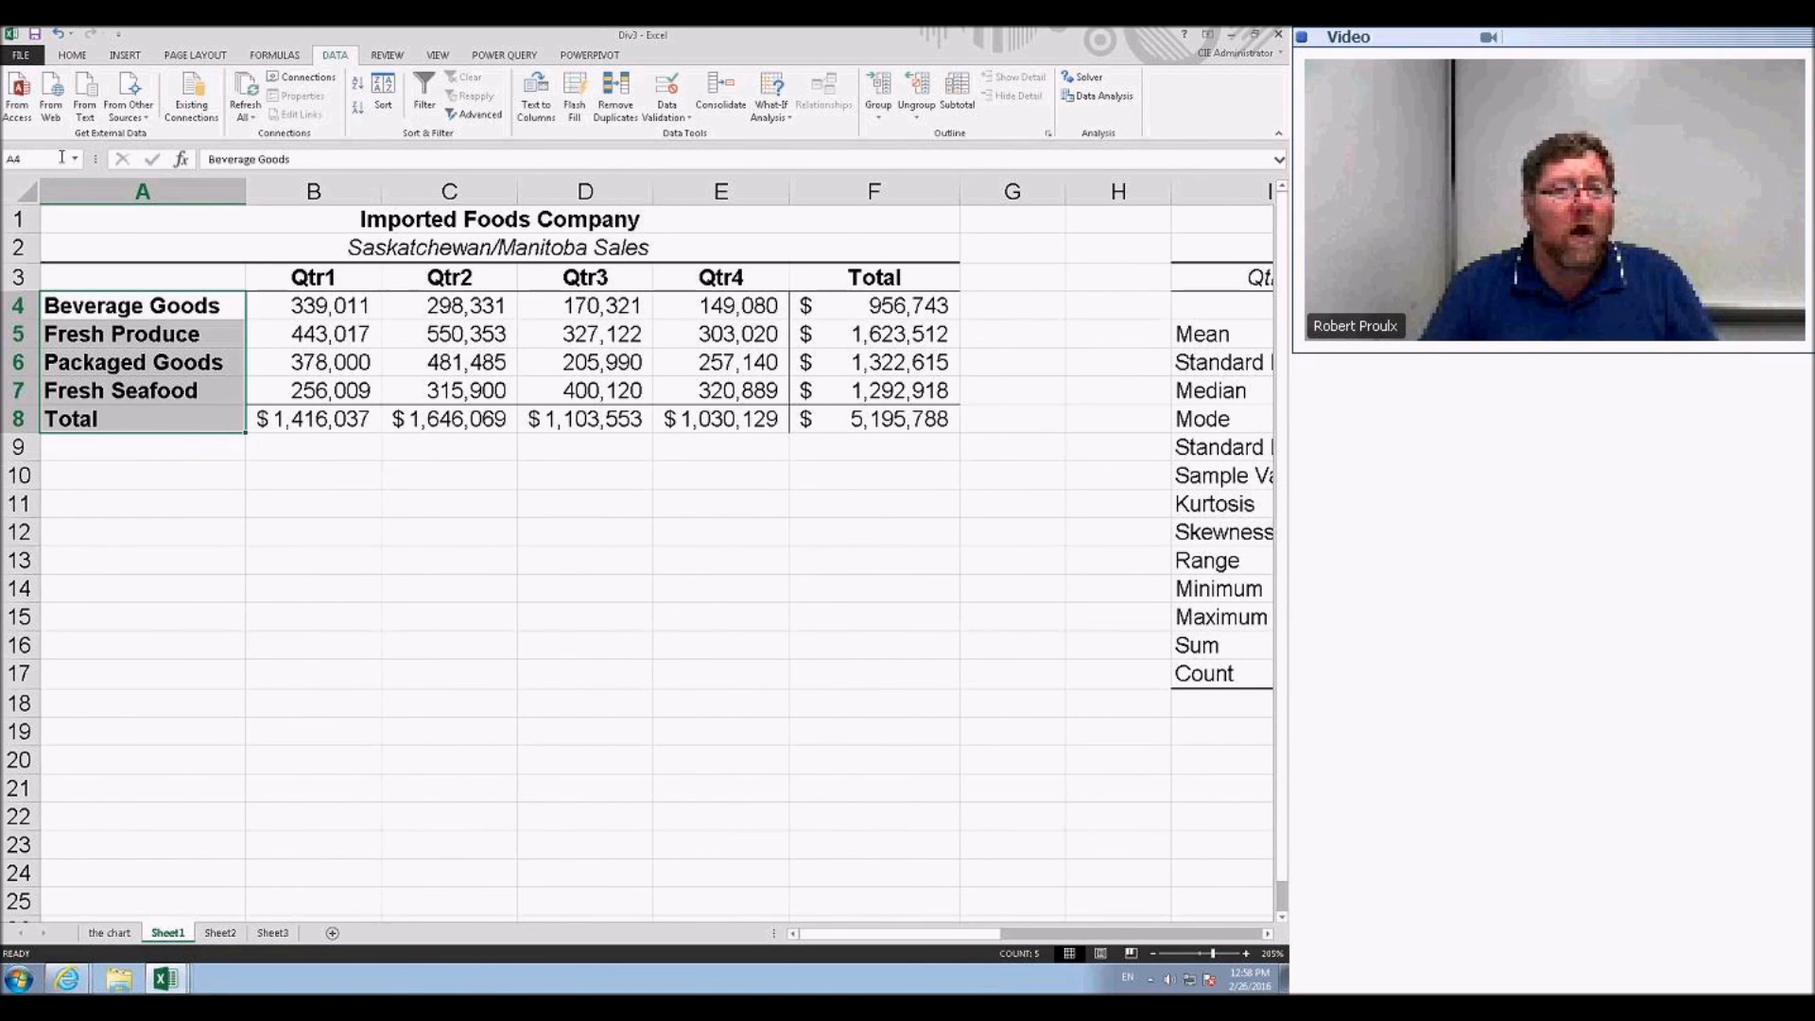
{"action": "left_click", "coordinate": [20, 55]}
{"action": "left_click", "coordinate": [34, 418]}
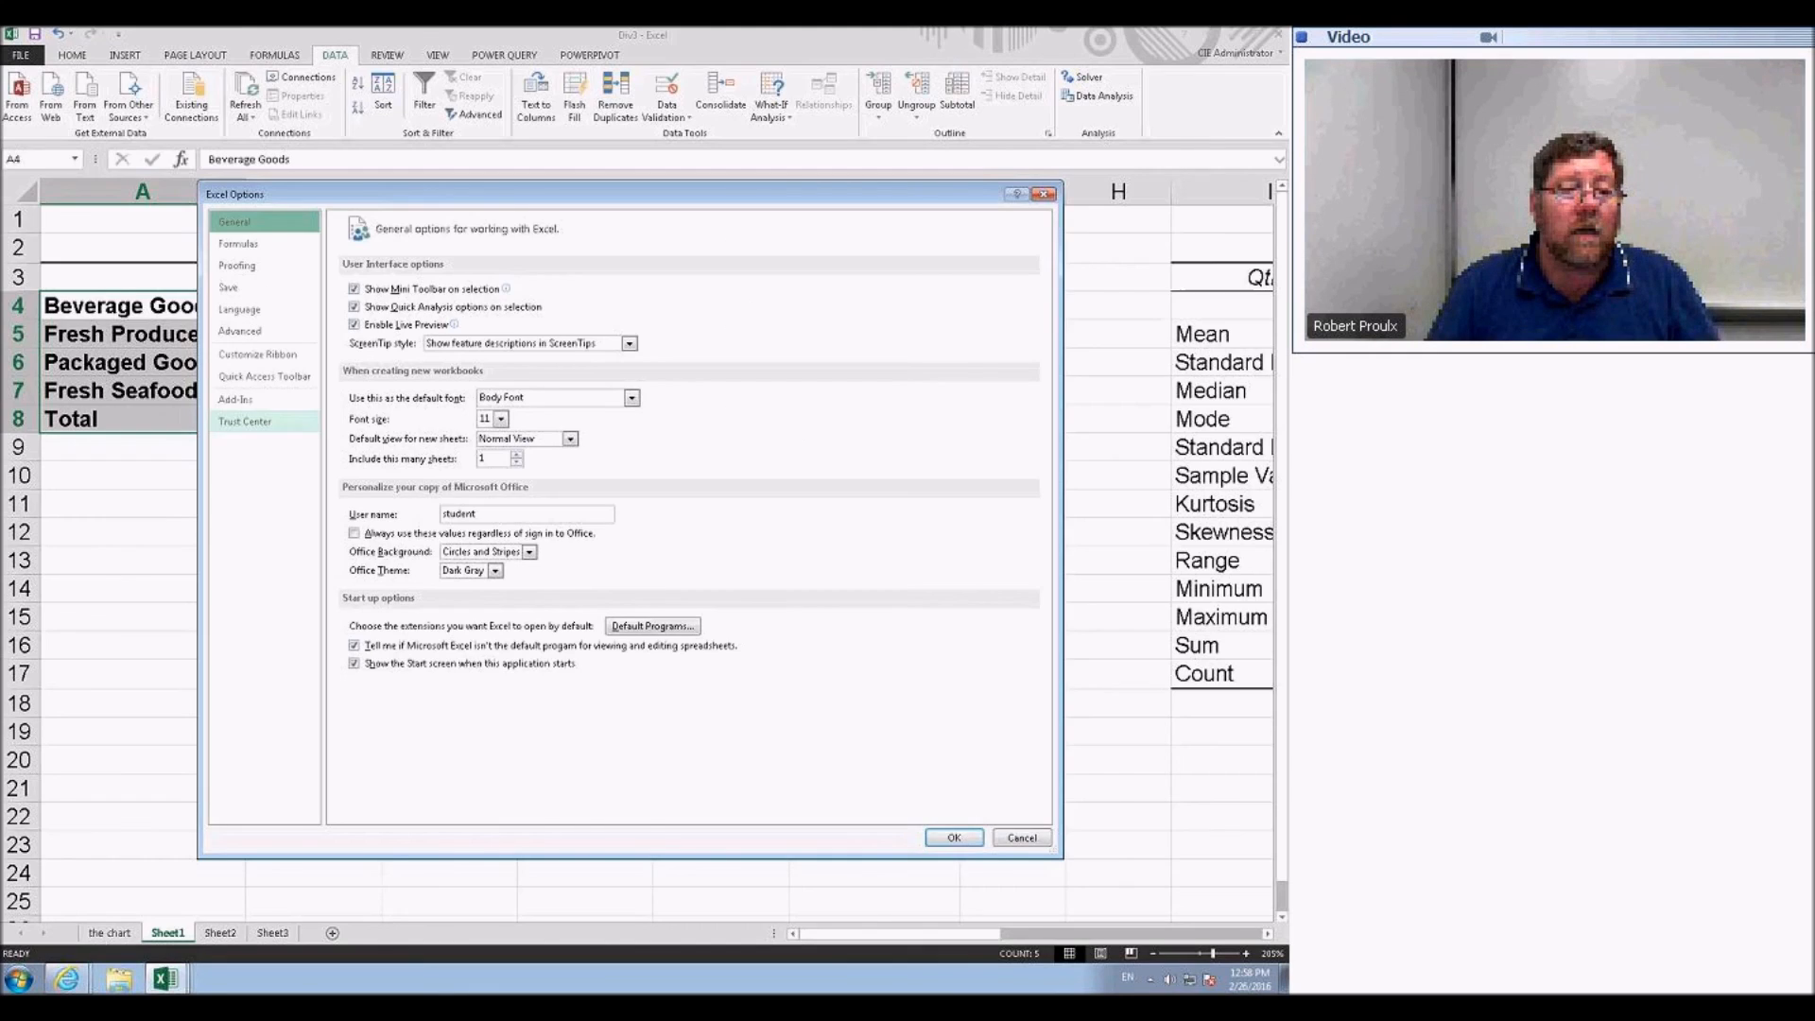
{"action": "left_click", "coordinate": [239, 331]}
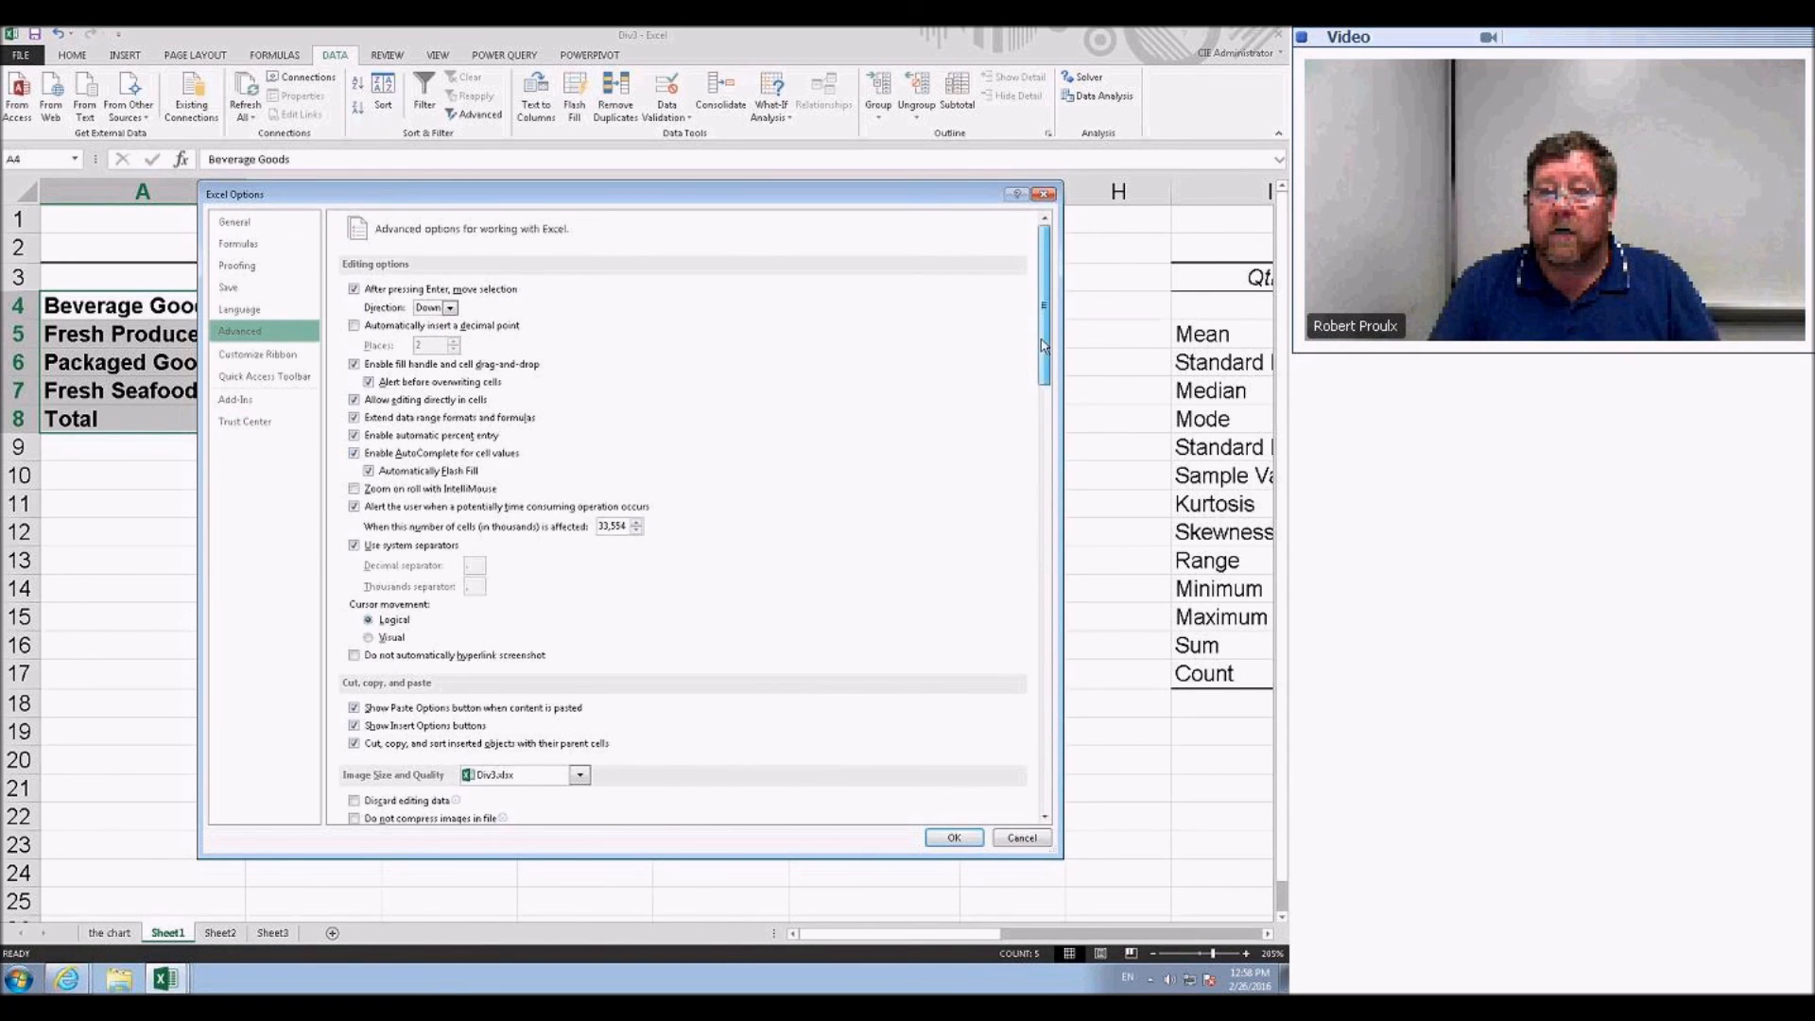
{"action": "scroll", "coordinate": [1007, 770], "scroll_direction": "down", "scroll_amount": 10}
{"action": "scroll", "coordinate": [1007, 771], "scroll_direction": "down", "scroll_amount": 5}
{"action": "left_click", "coordinate": [621, 525]}
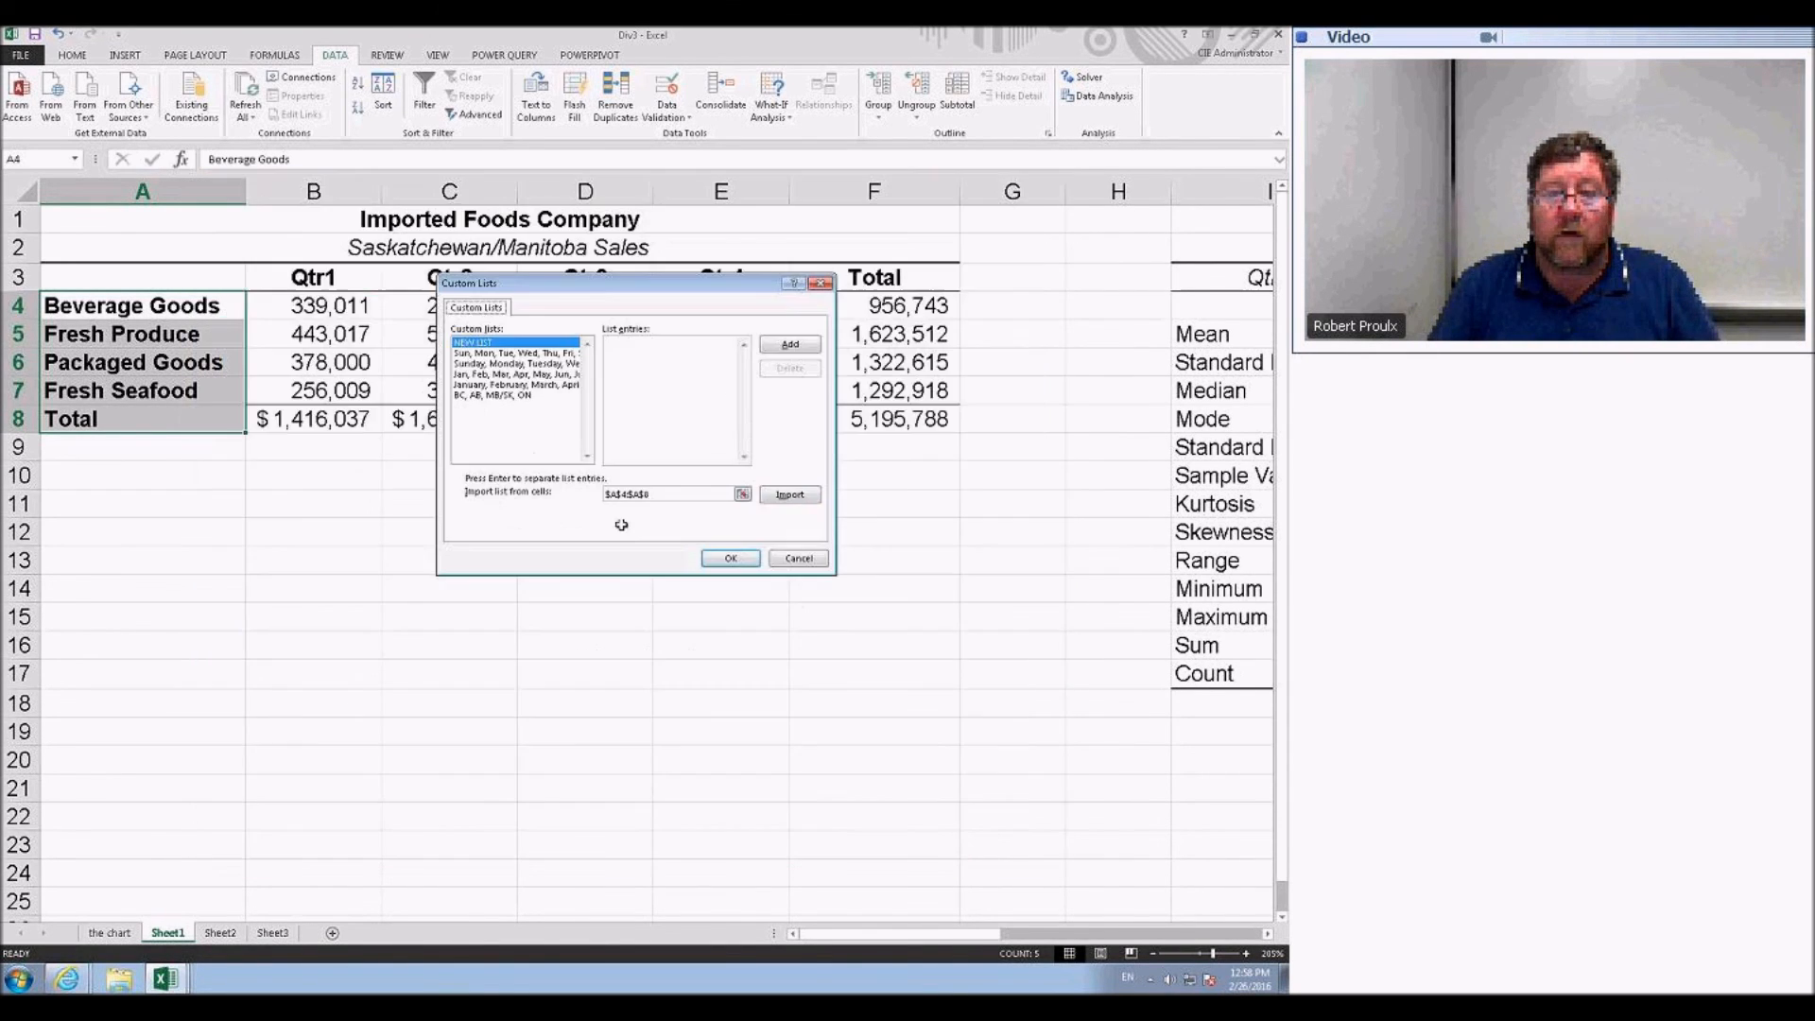
{"action": "left_click", "coordinate": [790, 494]}
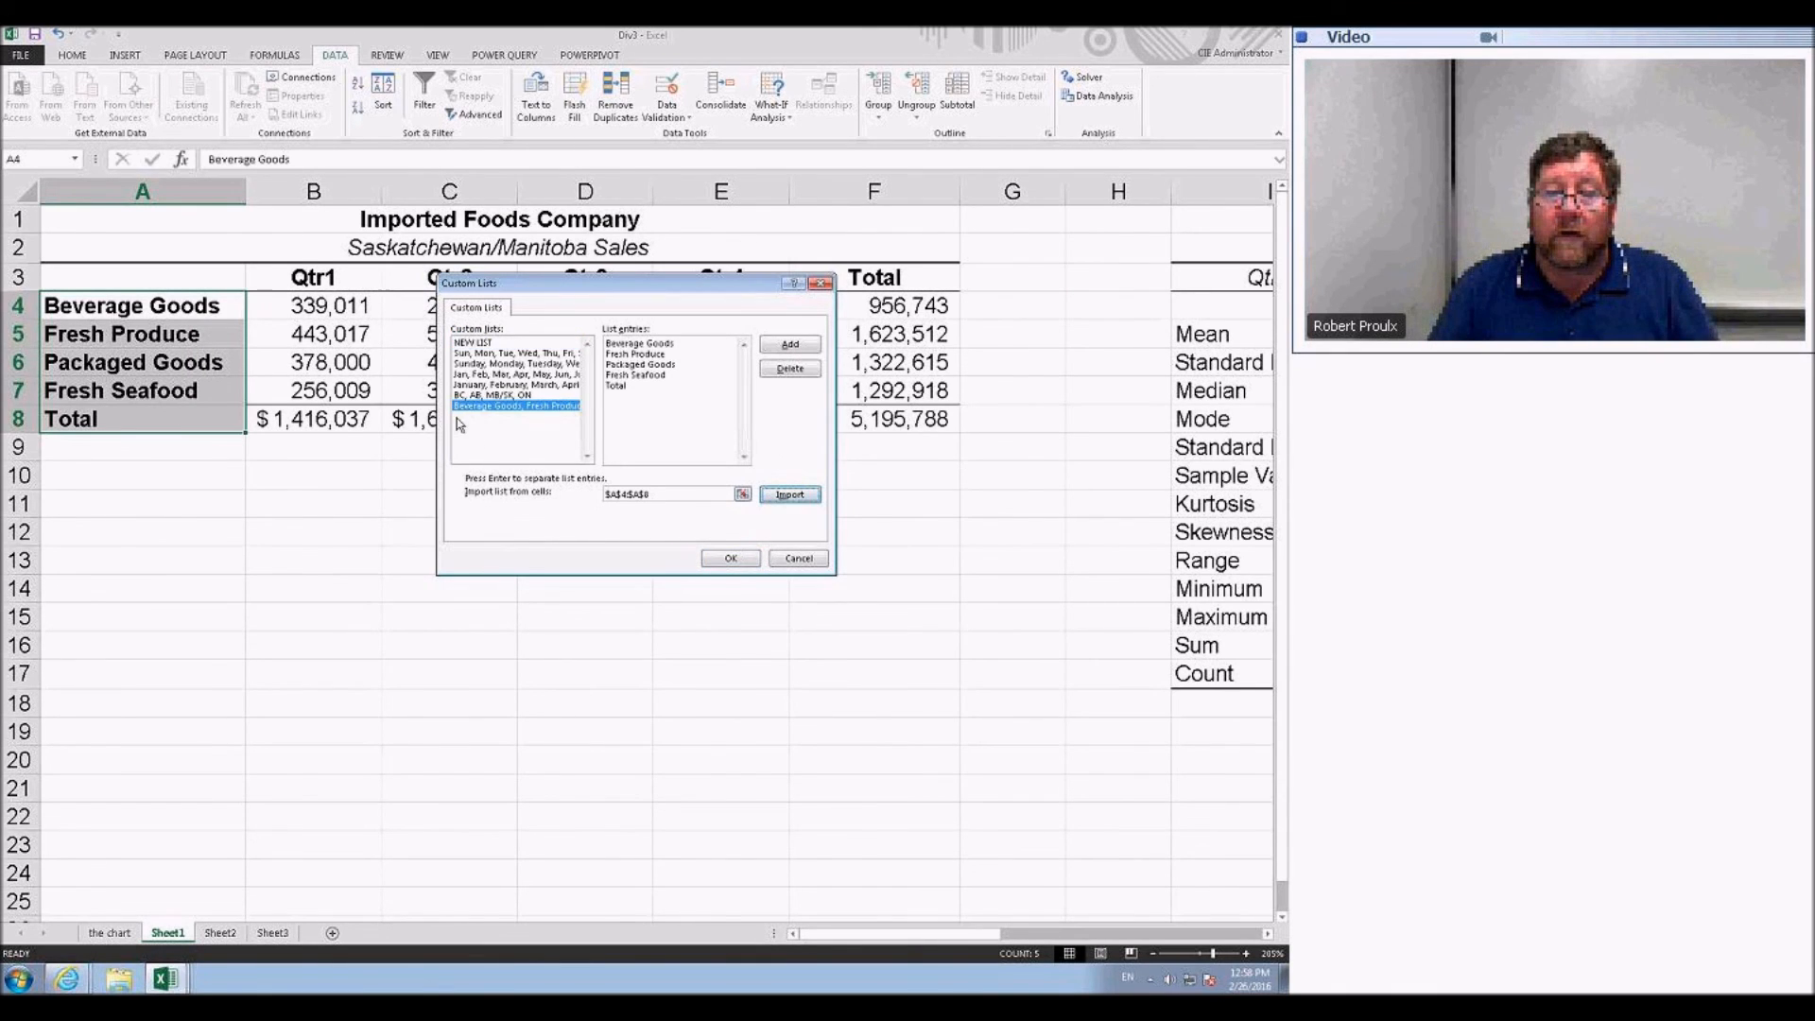
{"action": "left_click", "coordinate": [728, 558]}
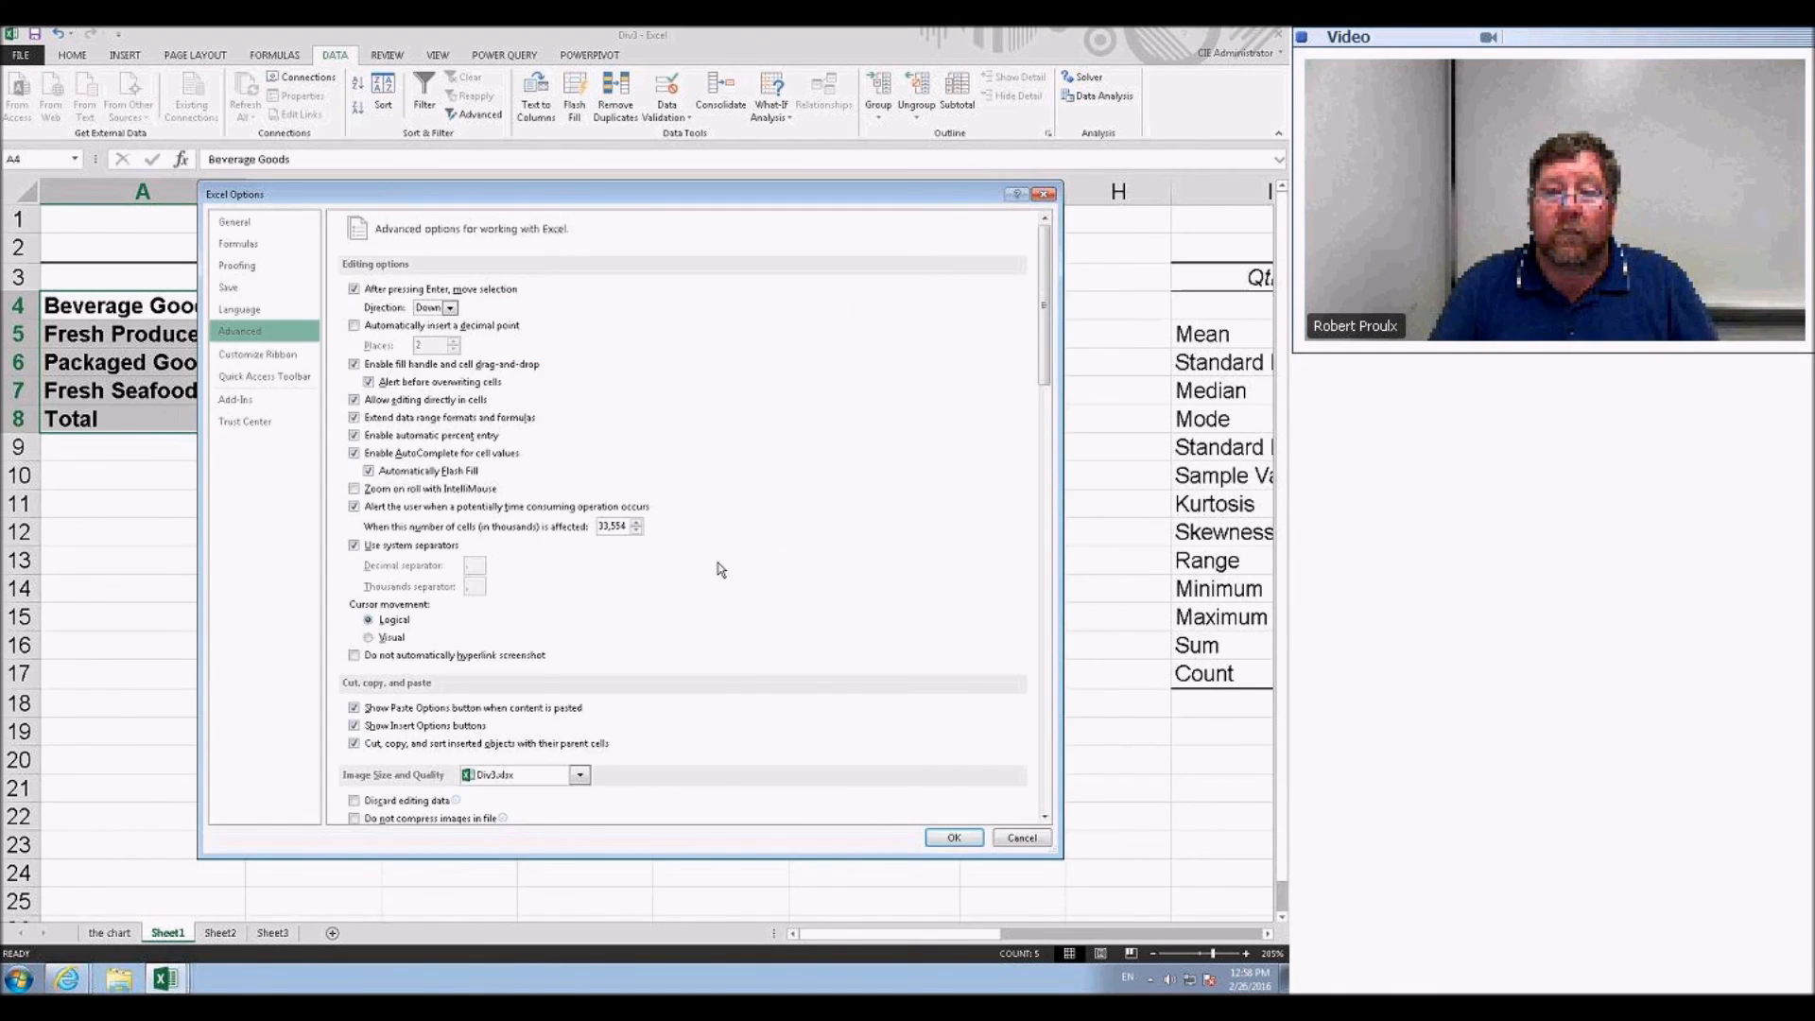
{"action": "left_click", "coordinate": [955, 836]}
- Enter Beverage Goods in B14 and autofill the product labels down to B21 and across to F14
{"action": "left_click", "coordinate": [348, 589]}
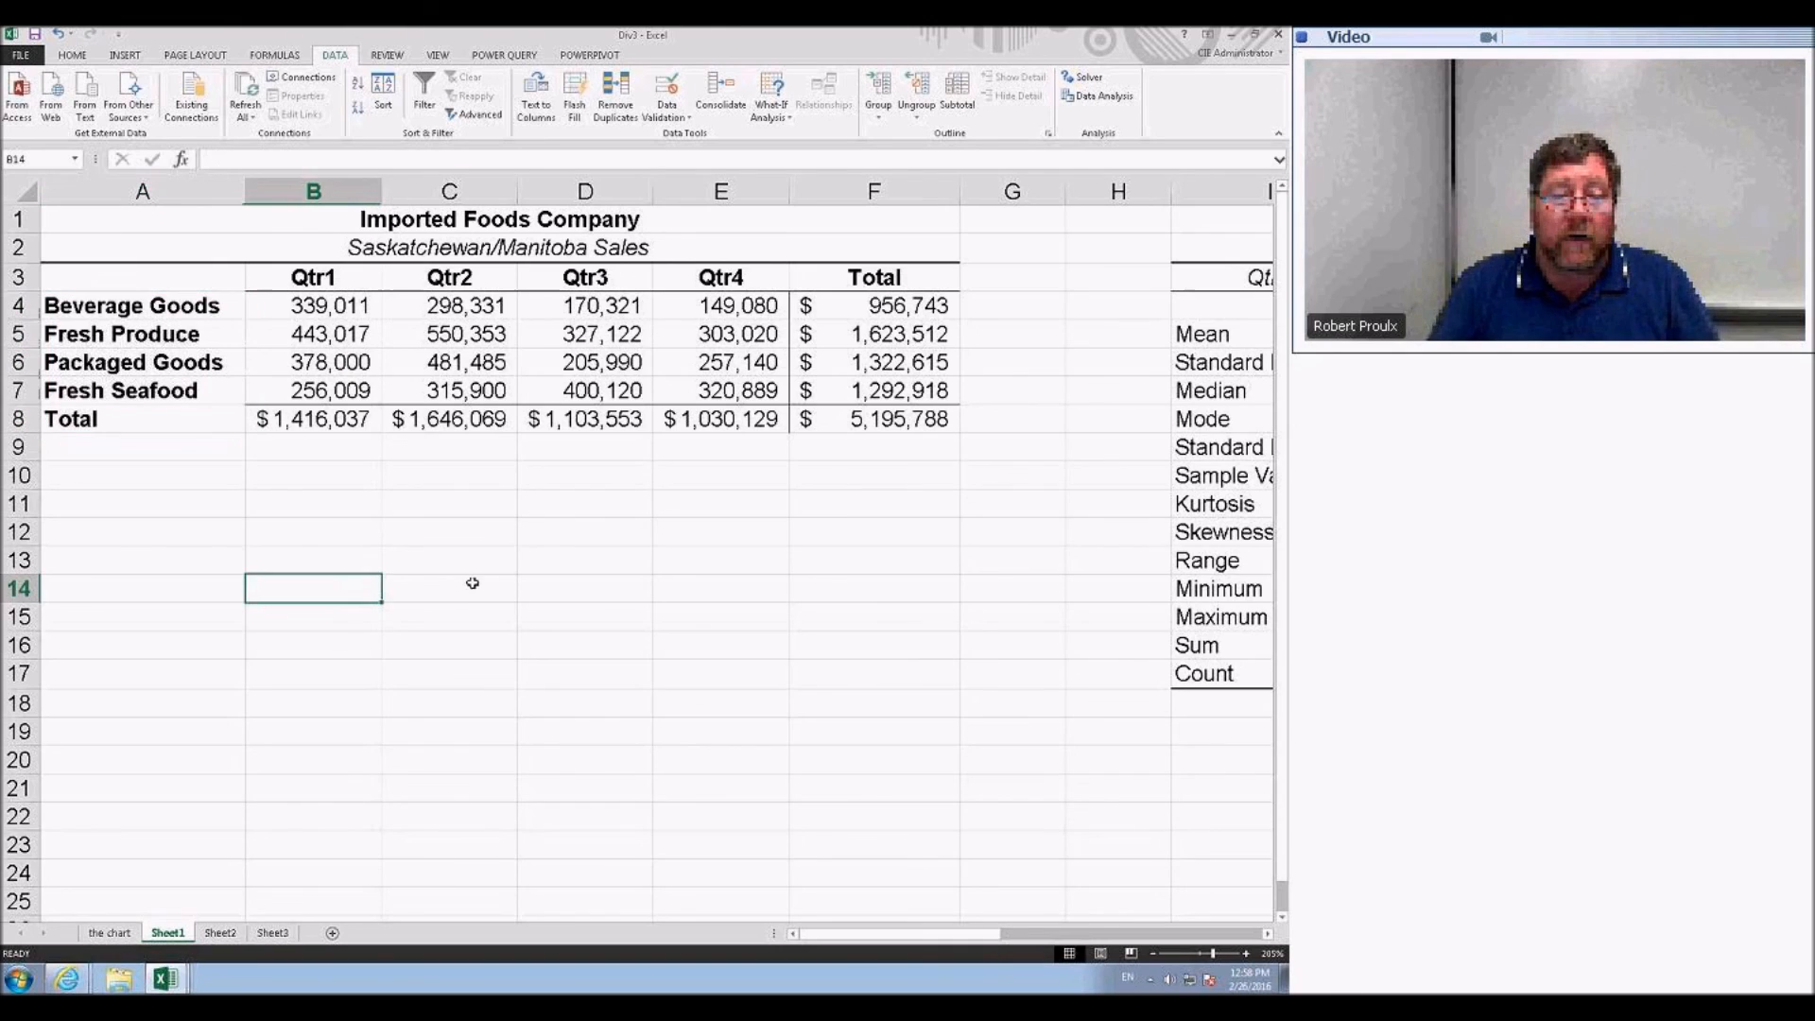
{"action": "type", "text": "Be"}
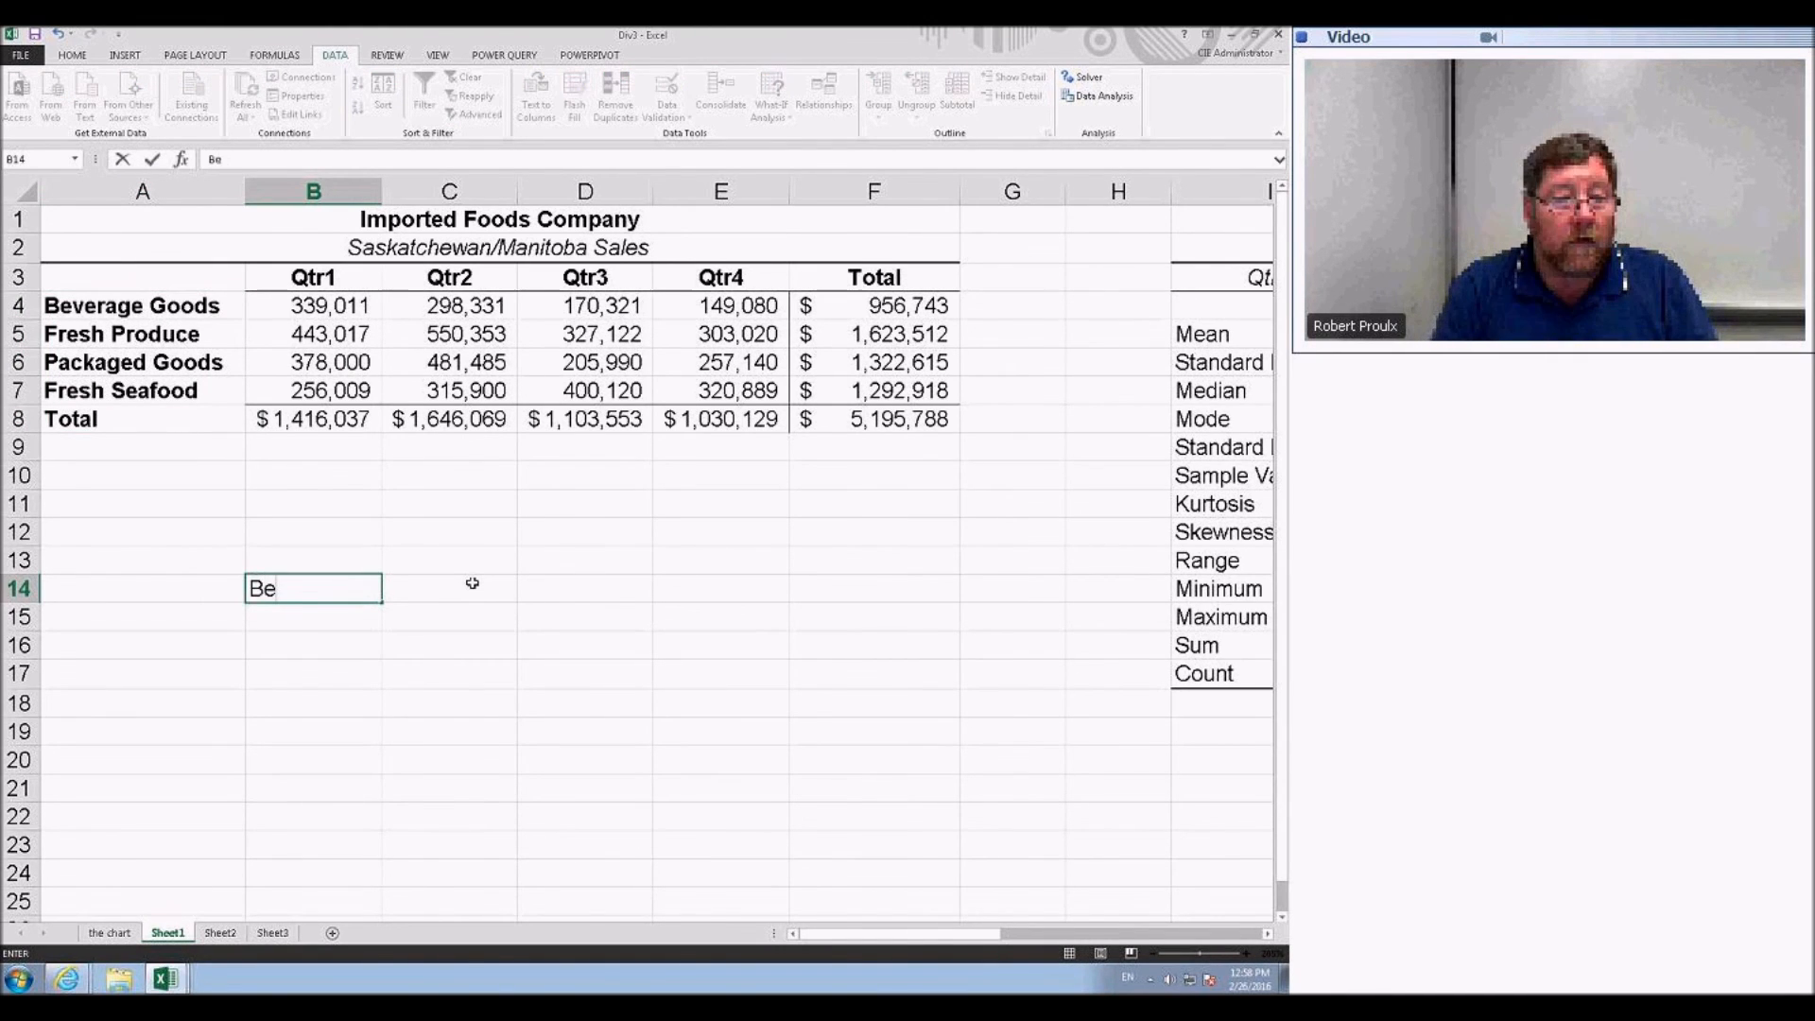
{"action": "type", "text": "verage"}
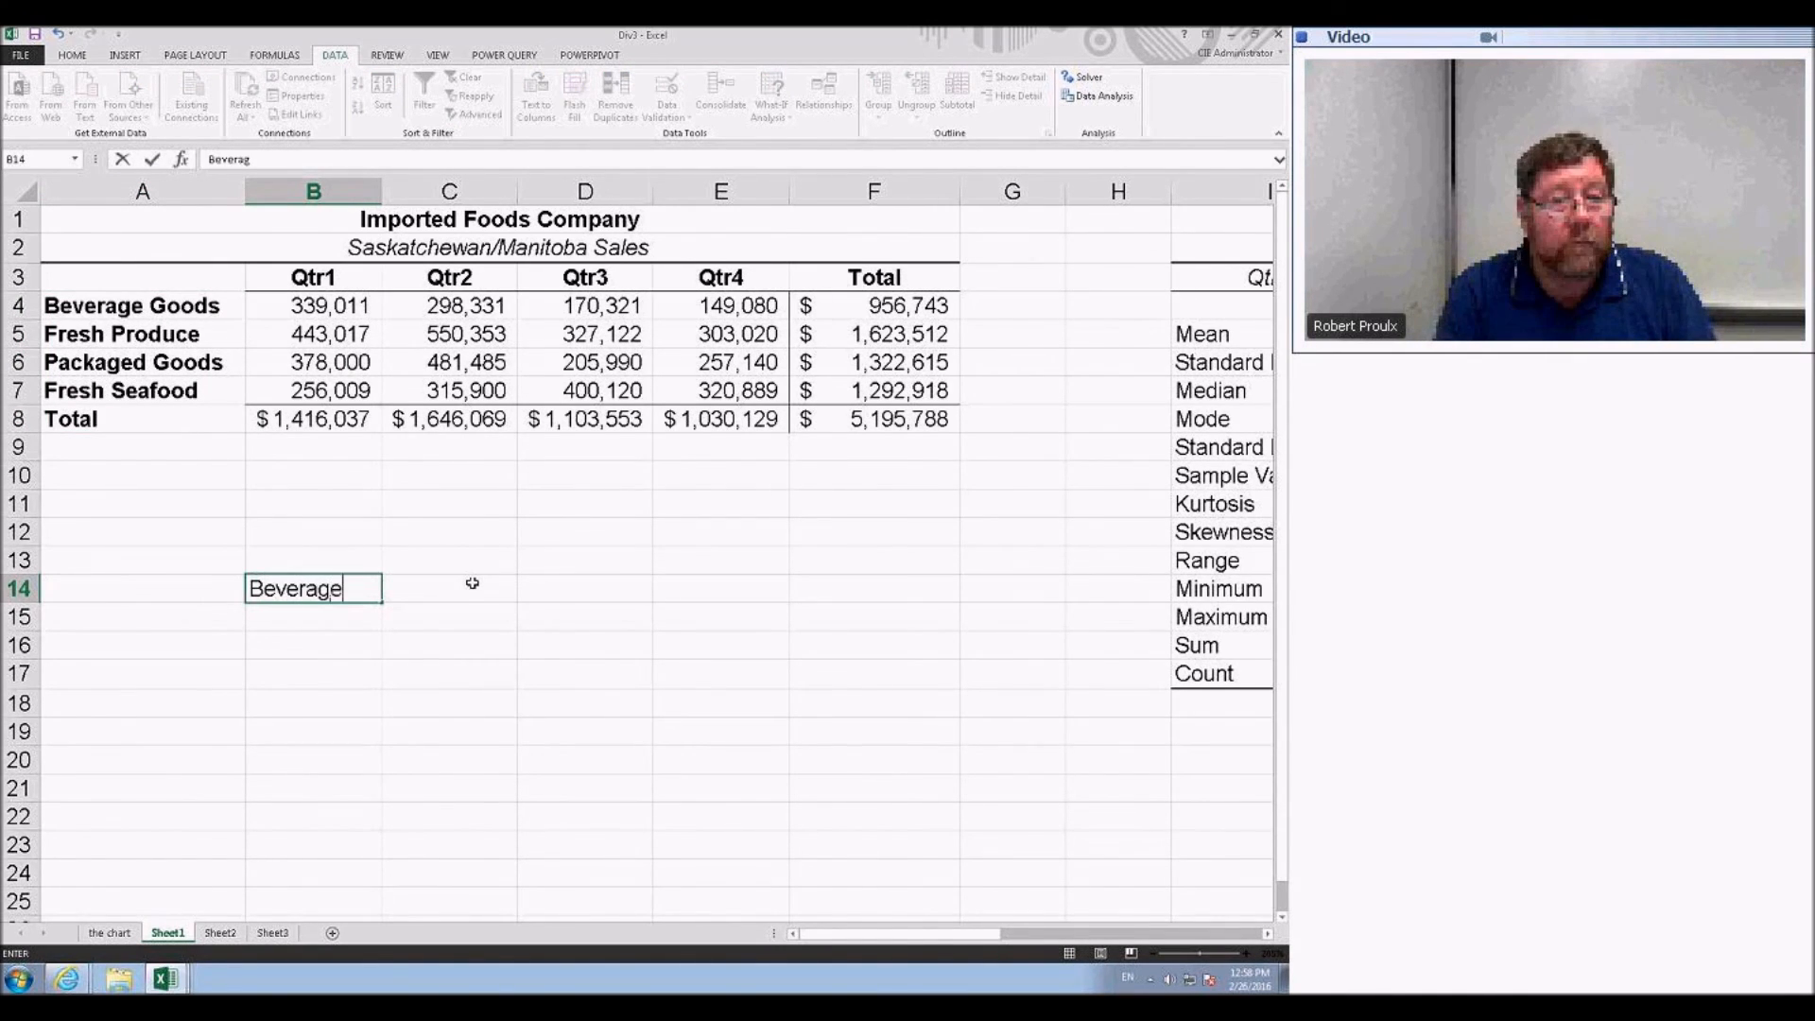
{"action": "type", "text": " Goods"}
{"action": "left_click", "coordinate": [368, 626]}
{"action": "left_click", "coordinate": [379, 594]}
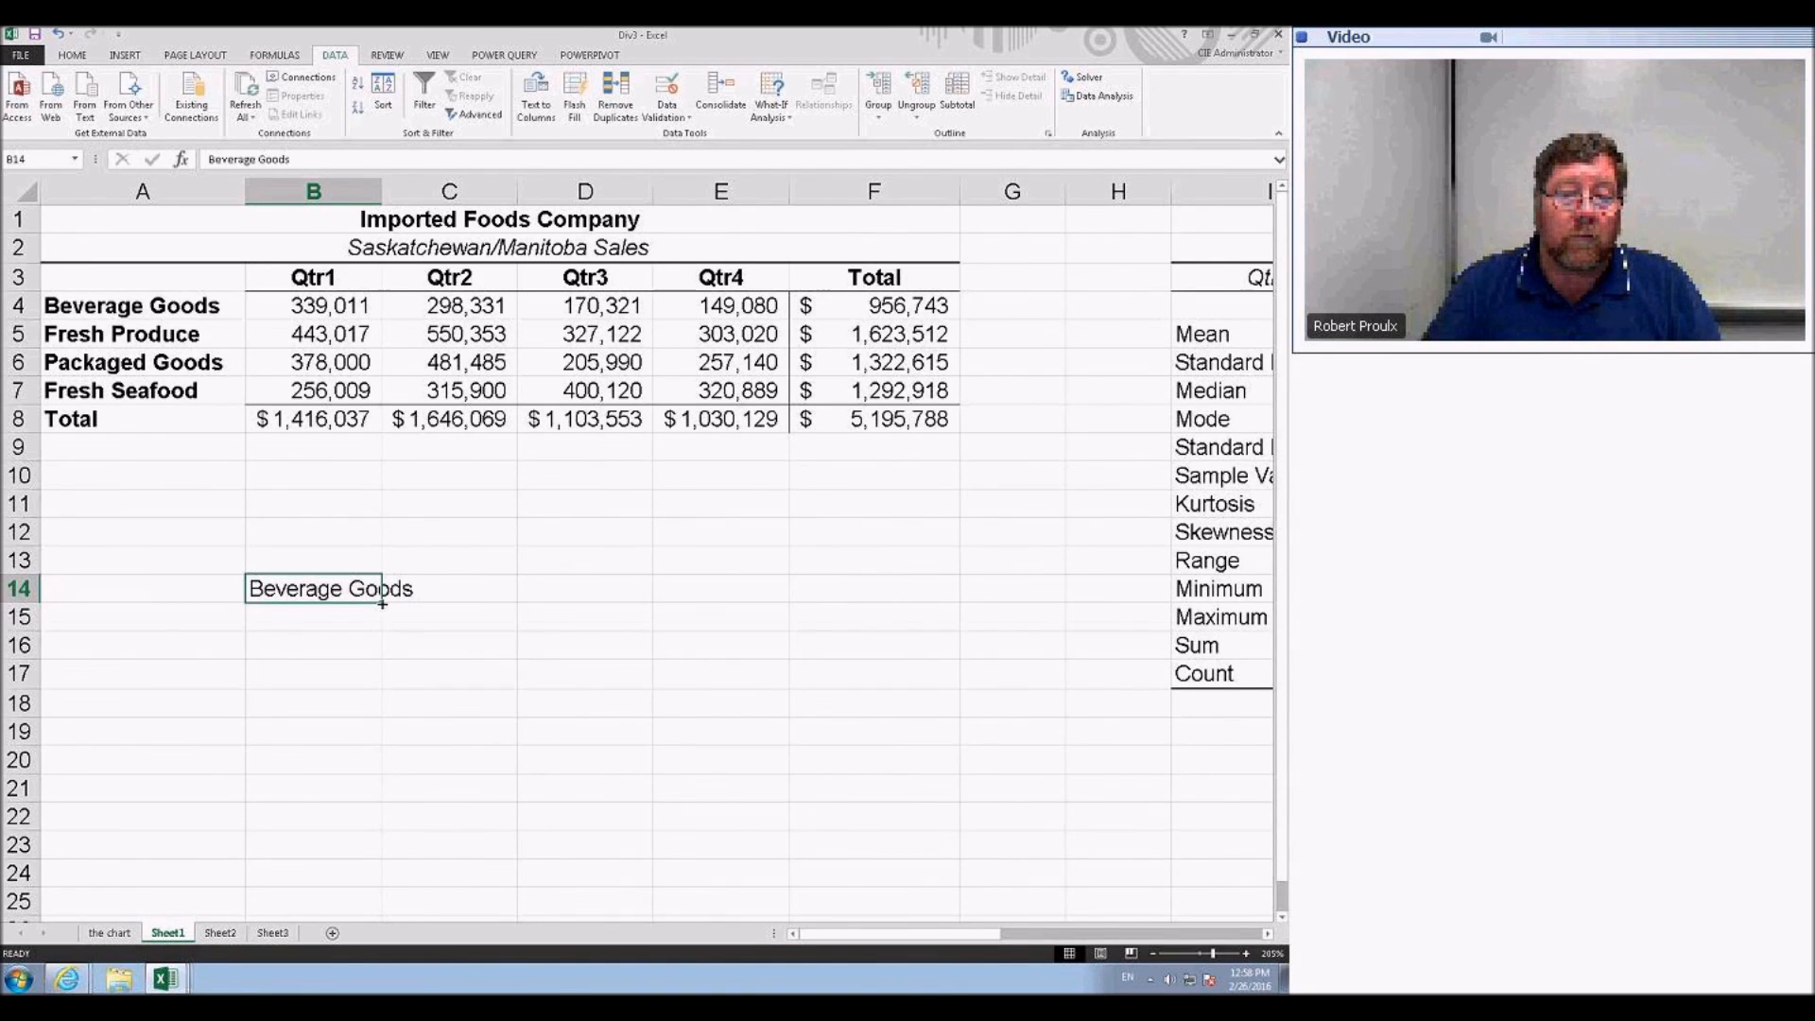
{"action": "left_click_drag", "start_coordinate": [381, 602], "coordinate": [382, 794]}
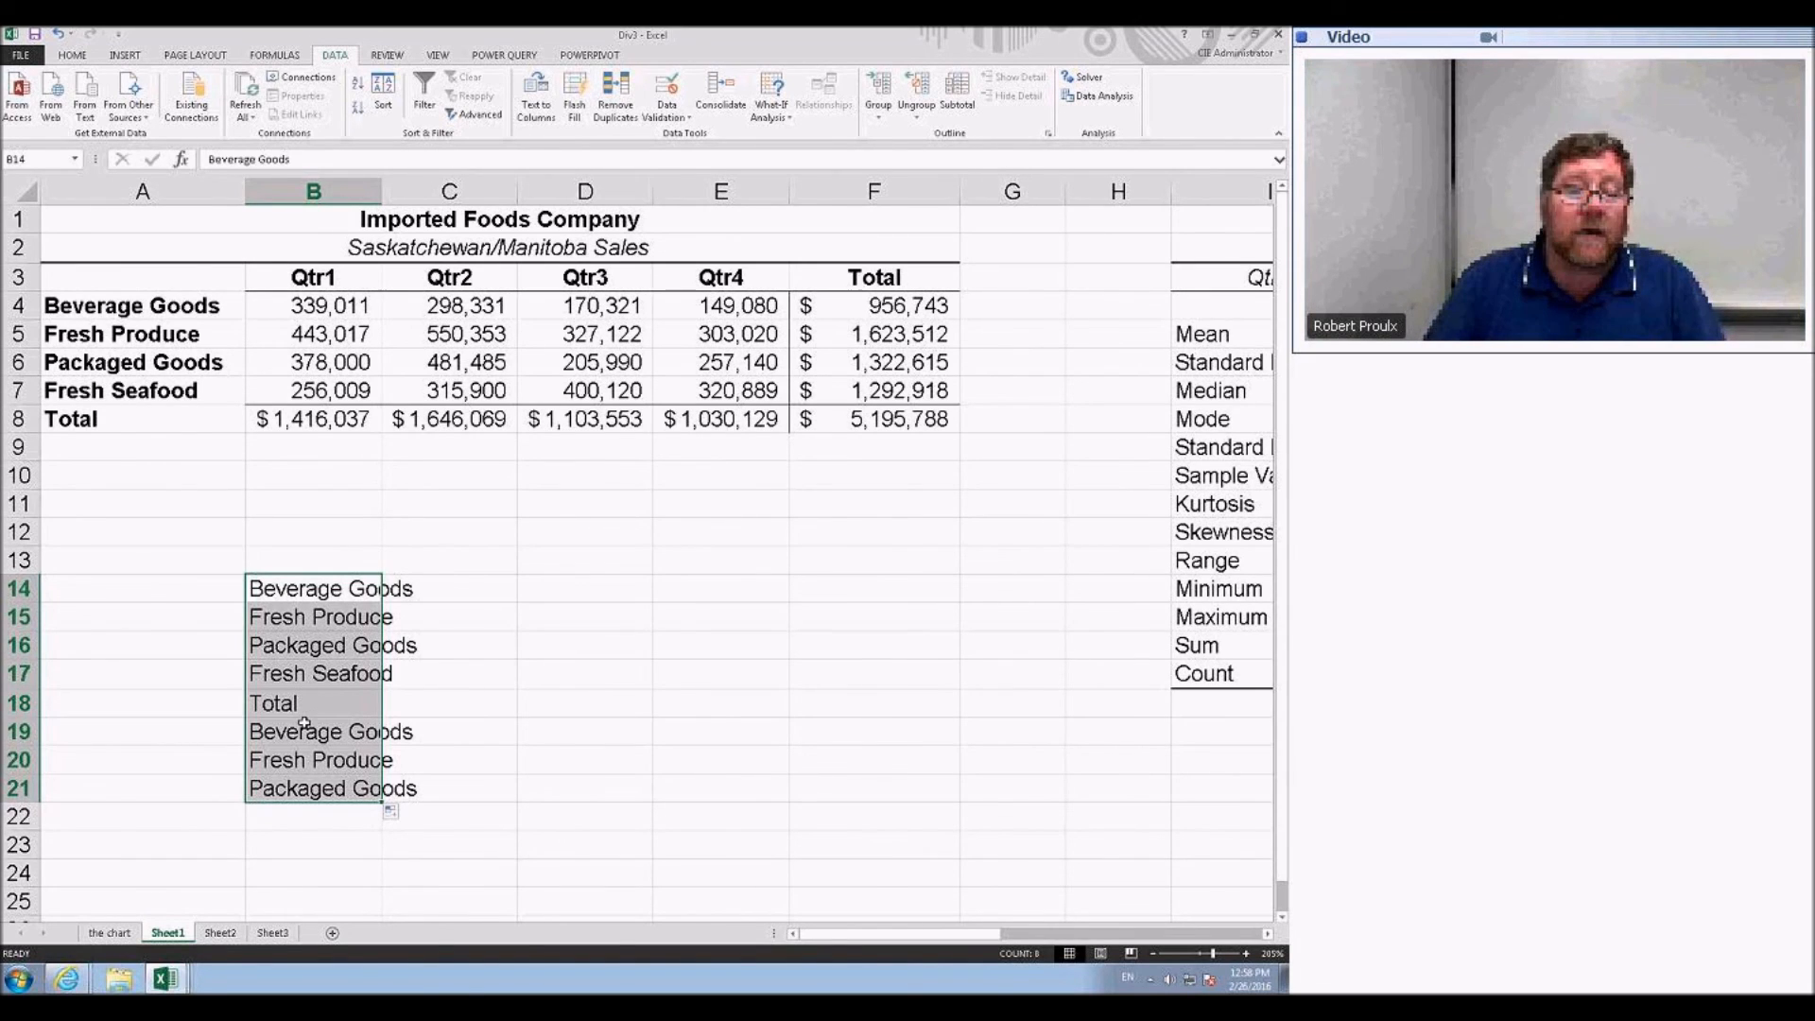
{"action": "left_click", "coordinate": [367, 588]}
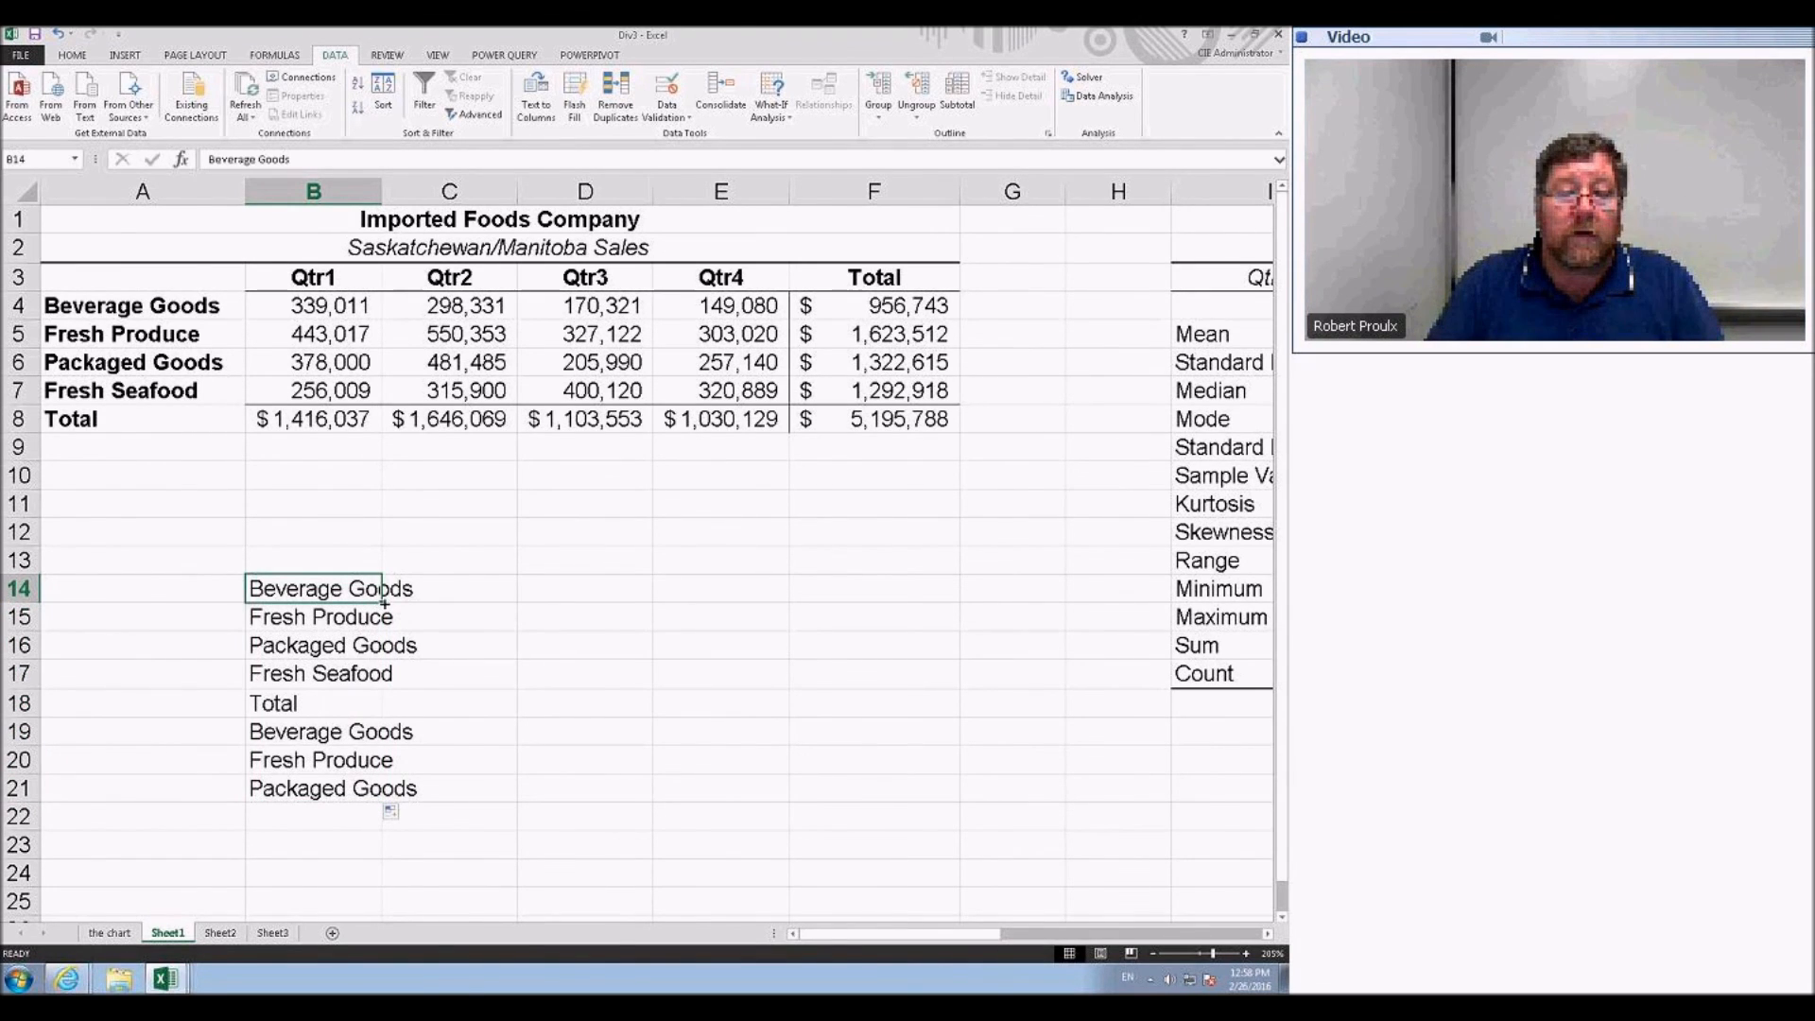
{"action": "left_click_drag", "start_coordinate": [381, 605], "coordinate": [890, 612]}
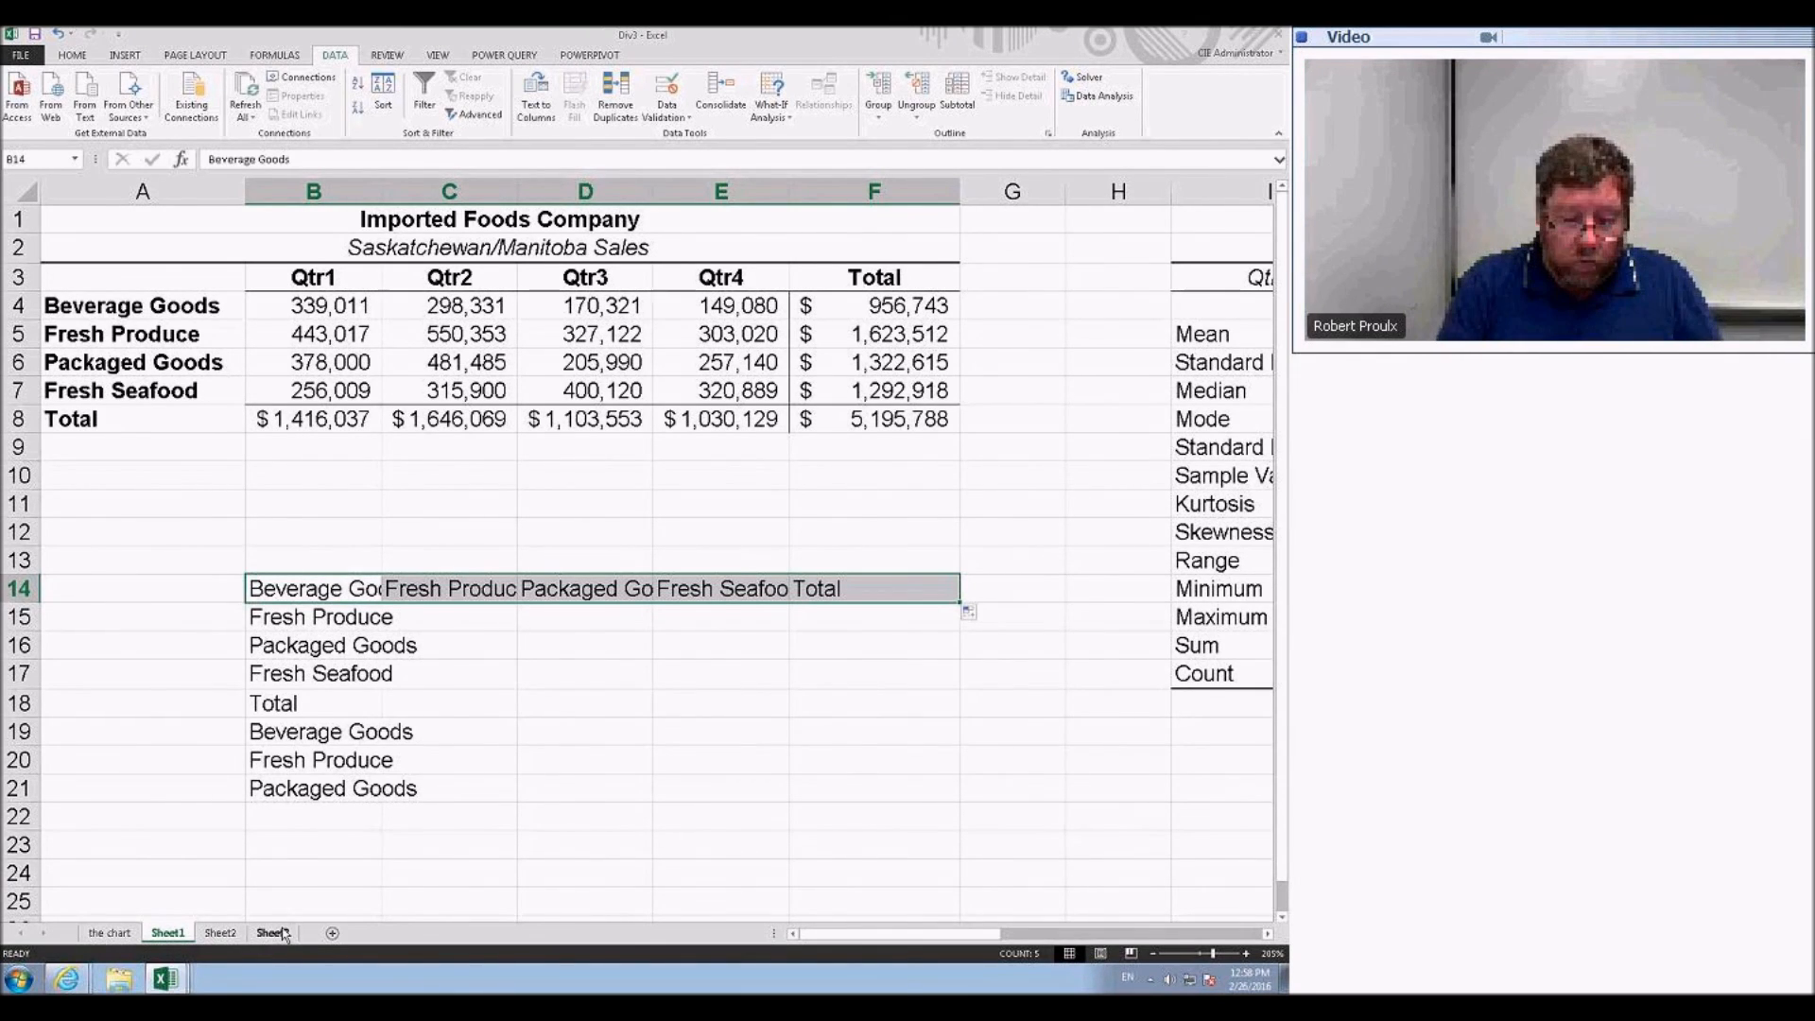
- Create a blank workbook, enter beverage Goods in B5, and autofill the product labels across to H5
{"action": "key", "text": "ctrl+n"}
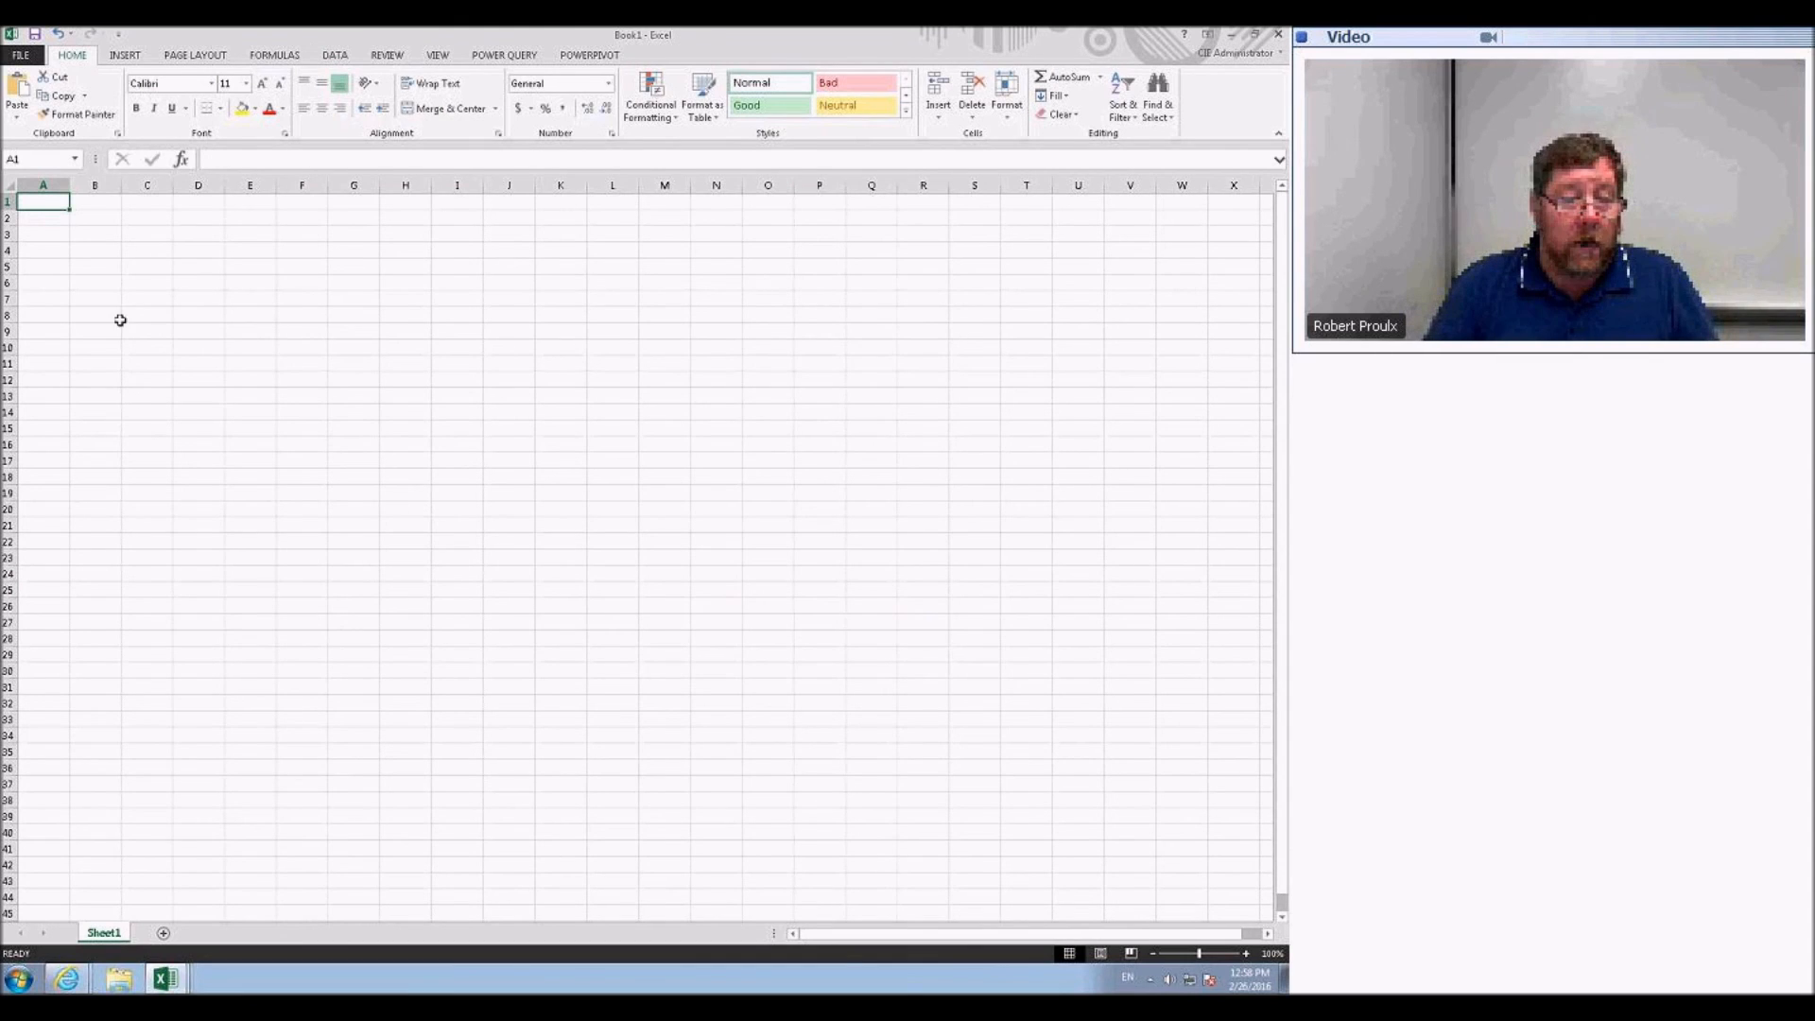
{"action": "left_click", "coordinate": [119, 267]}
{"action": "type", "text": "beverage Goods"}
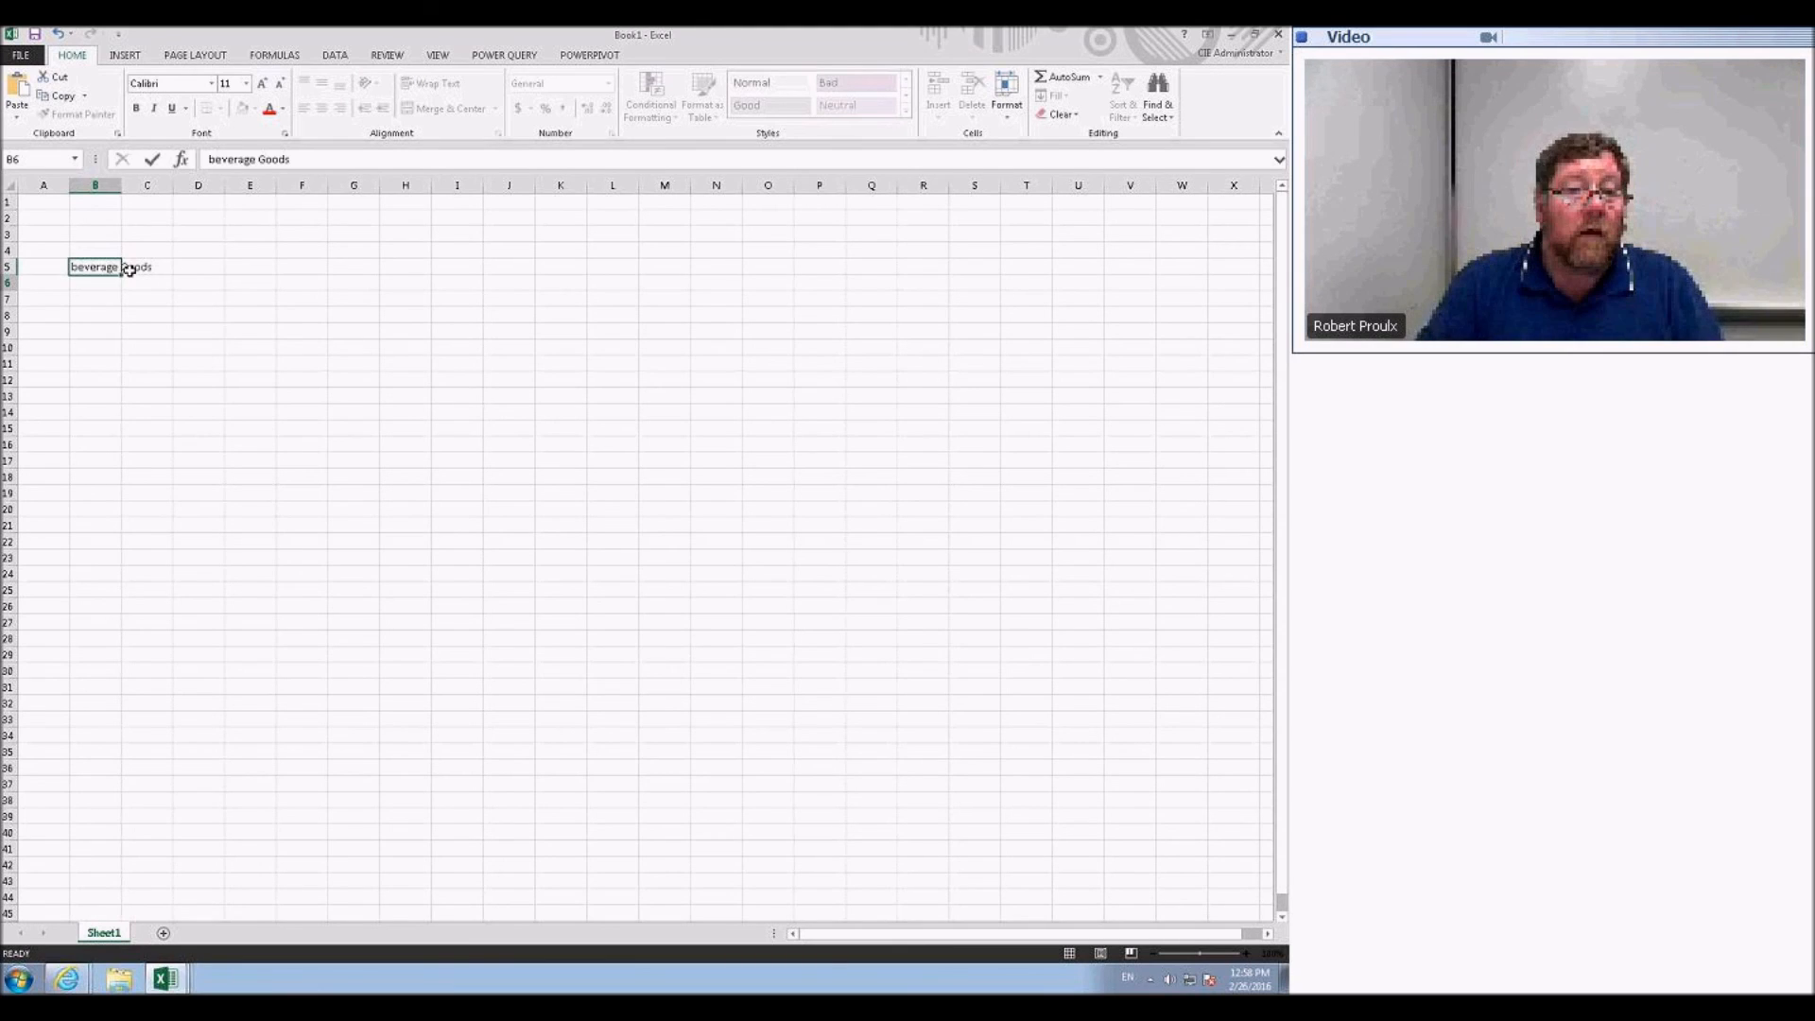
{"action": "key", "text": "Return"}
{"action": "left_click", "coordinate": [120, 271]}
{"action": "left_click_drag", "start_coordinate": [121, 273], "coordinate": [434, 274]}
- AutoFit the width of all columns in the new sheet to the product labels
{"action": "left_click", "coordinate": [9, 184]}
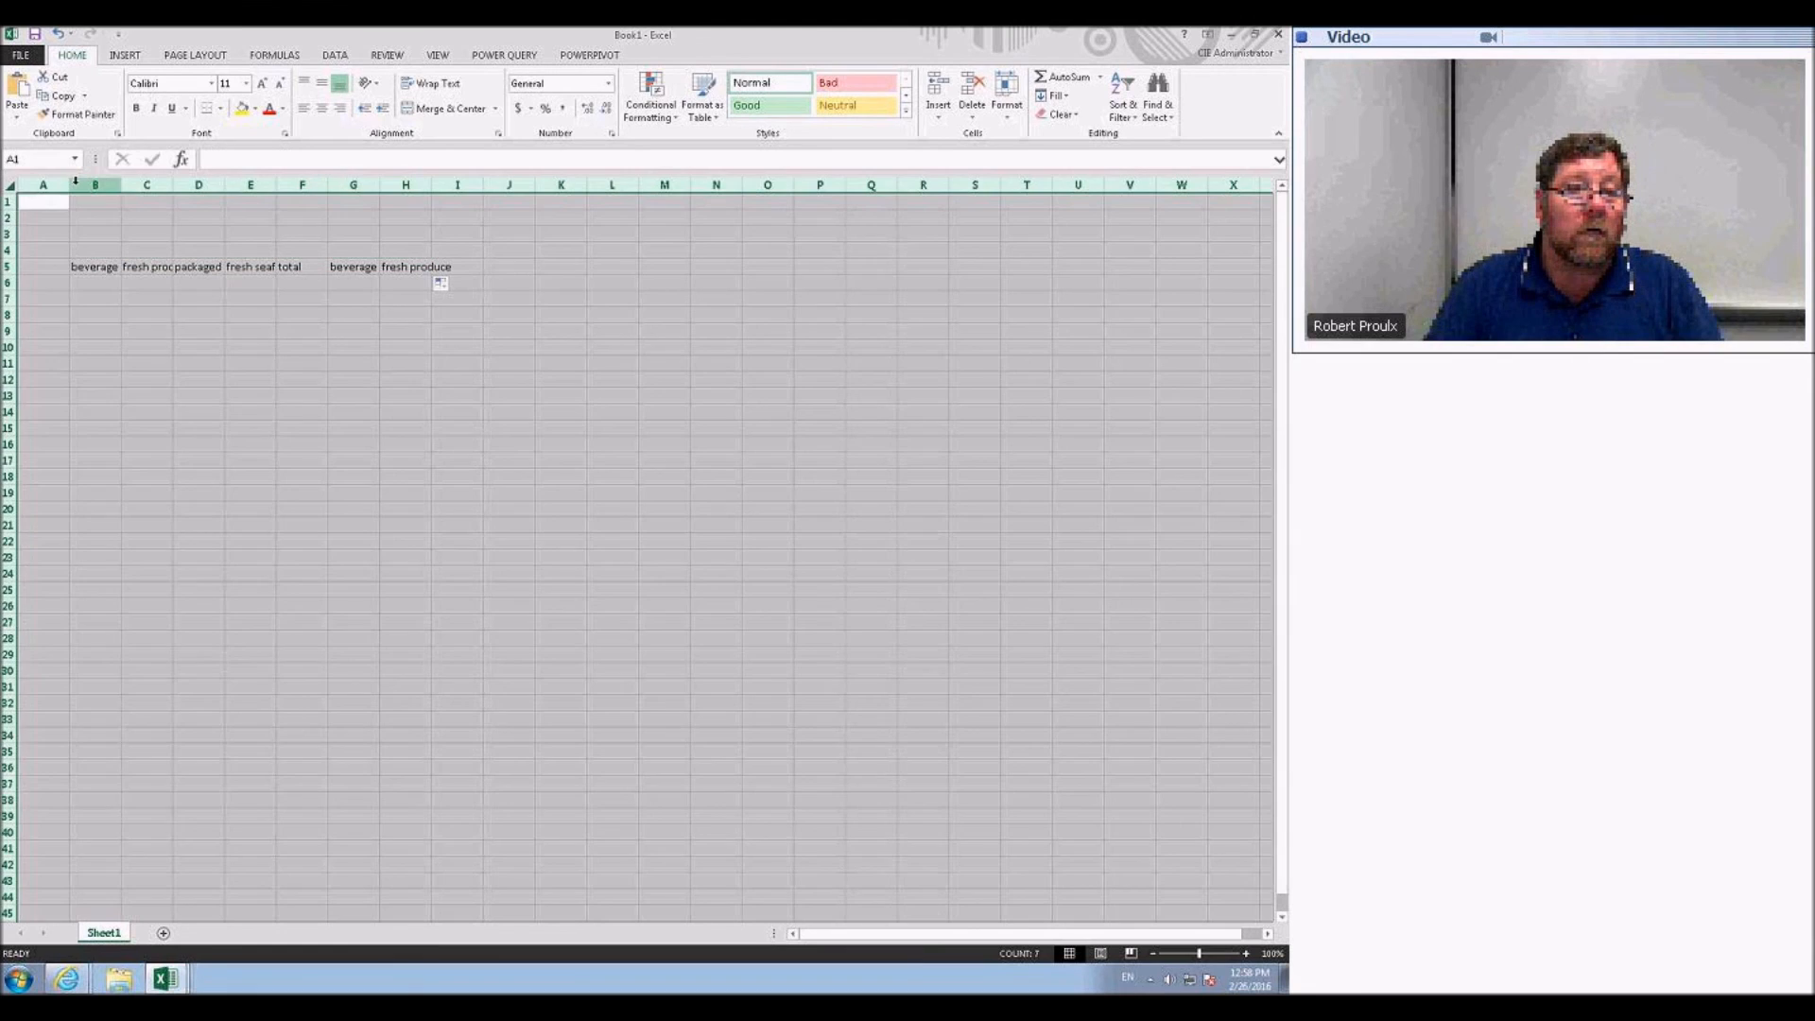
{"action": "double_click", "coordinate": [69, 184]}
{"action": "left_click", "coordinate": [194, 340]}
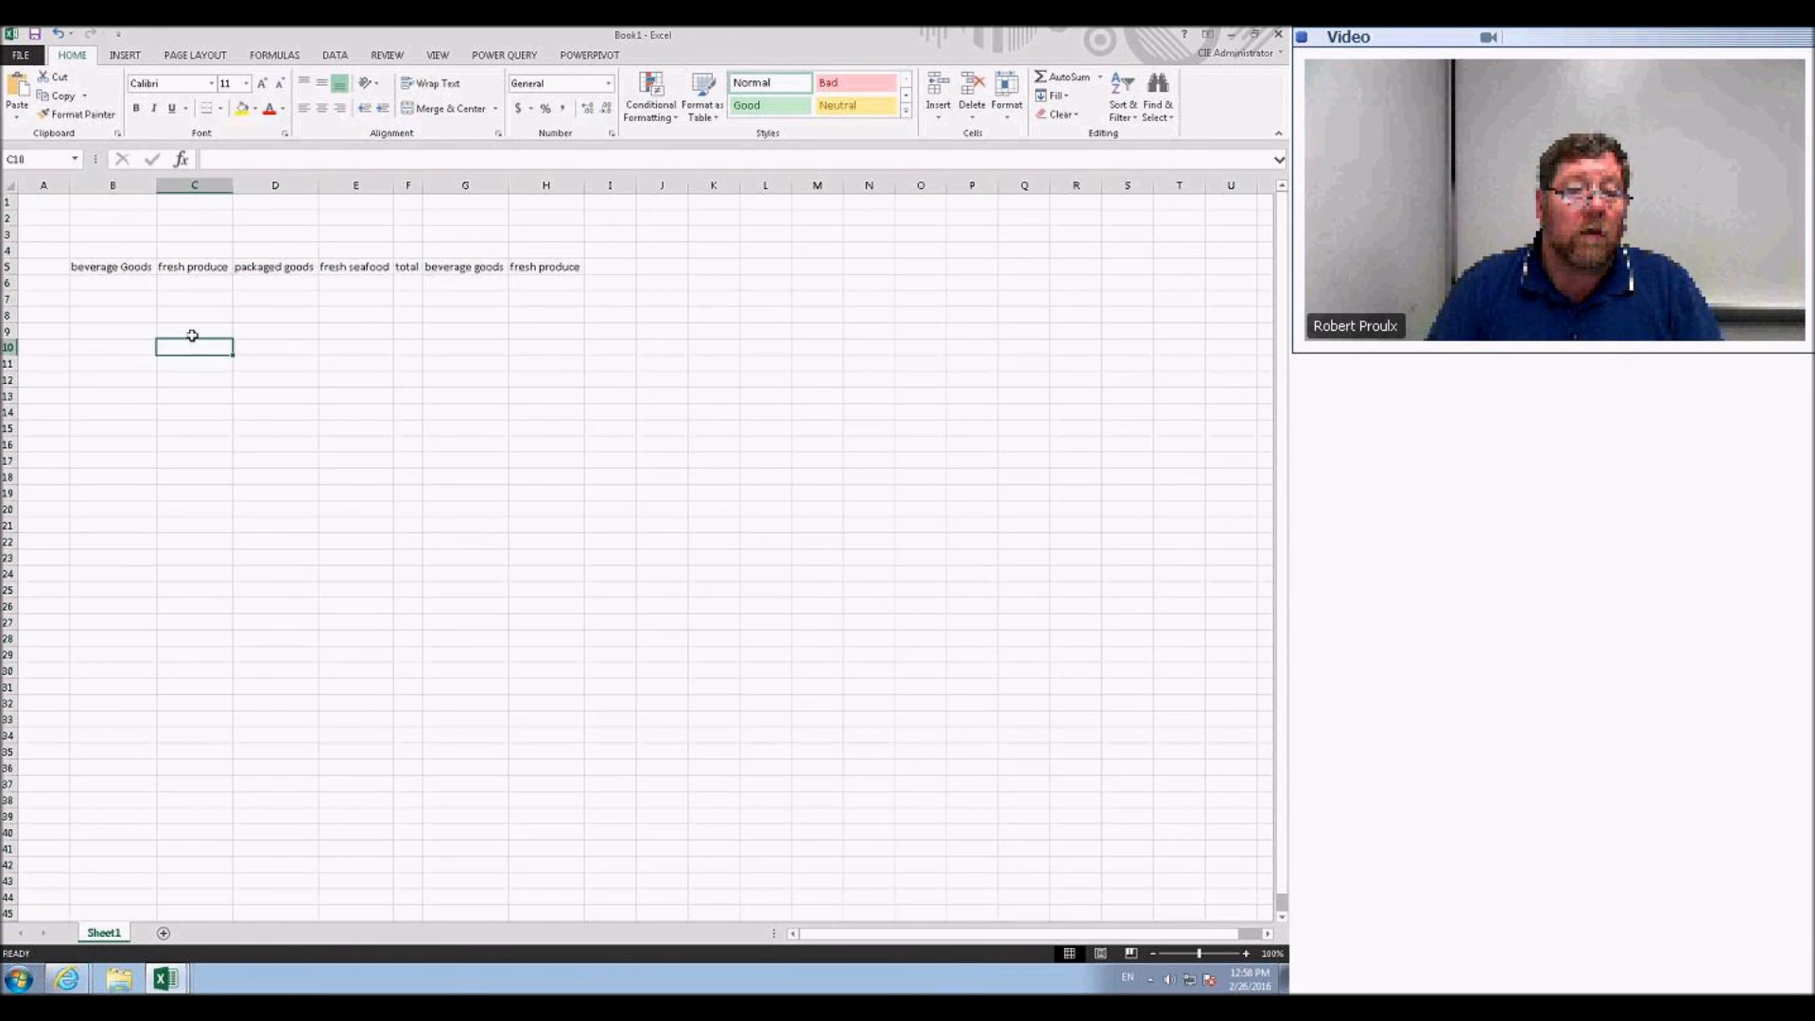
- Select the labels in B5:F5 to review them, and autofill the list from total in F5 down to F14
{"action": "left_click", "coordinate": [112, 266]}
{"action": "left_click_drag", "start_coordinate": [232, 269], "coordinate": [408, 271]}
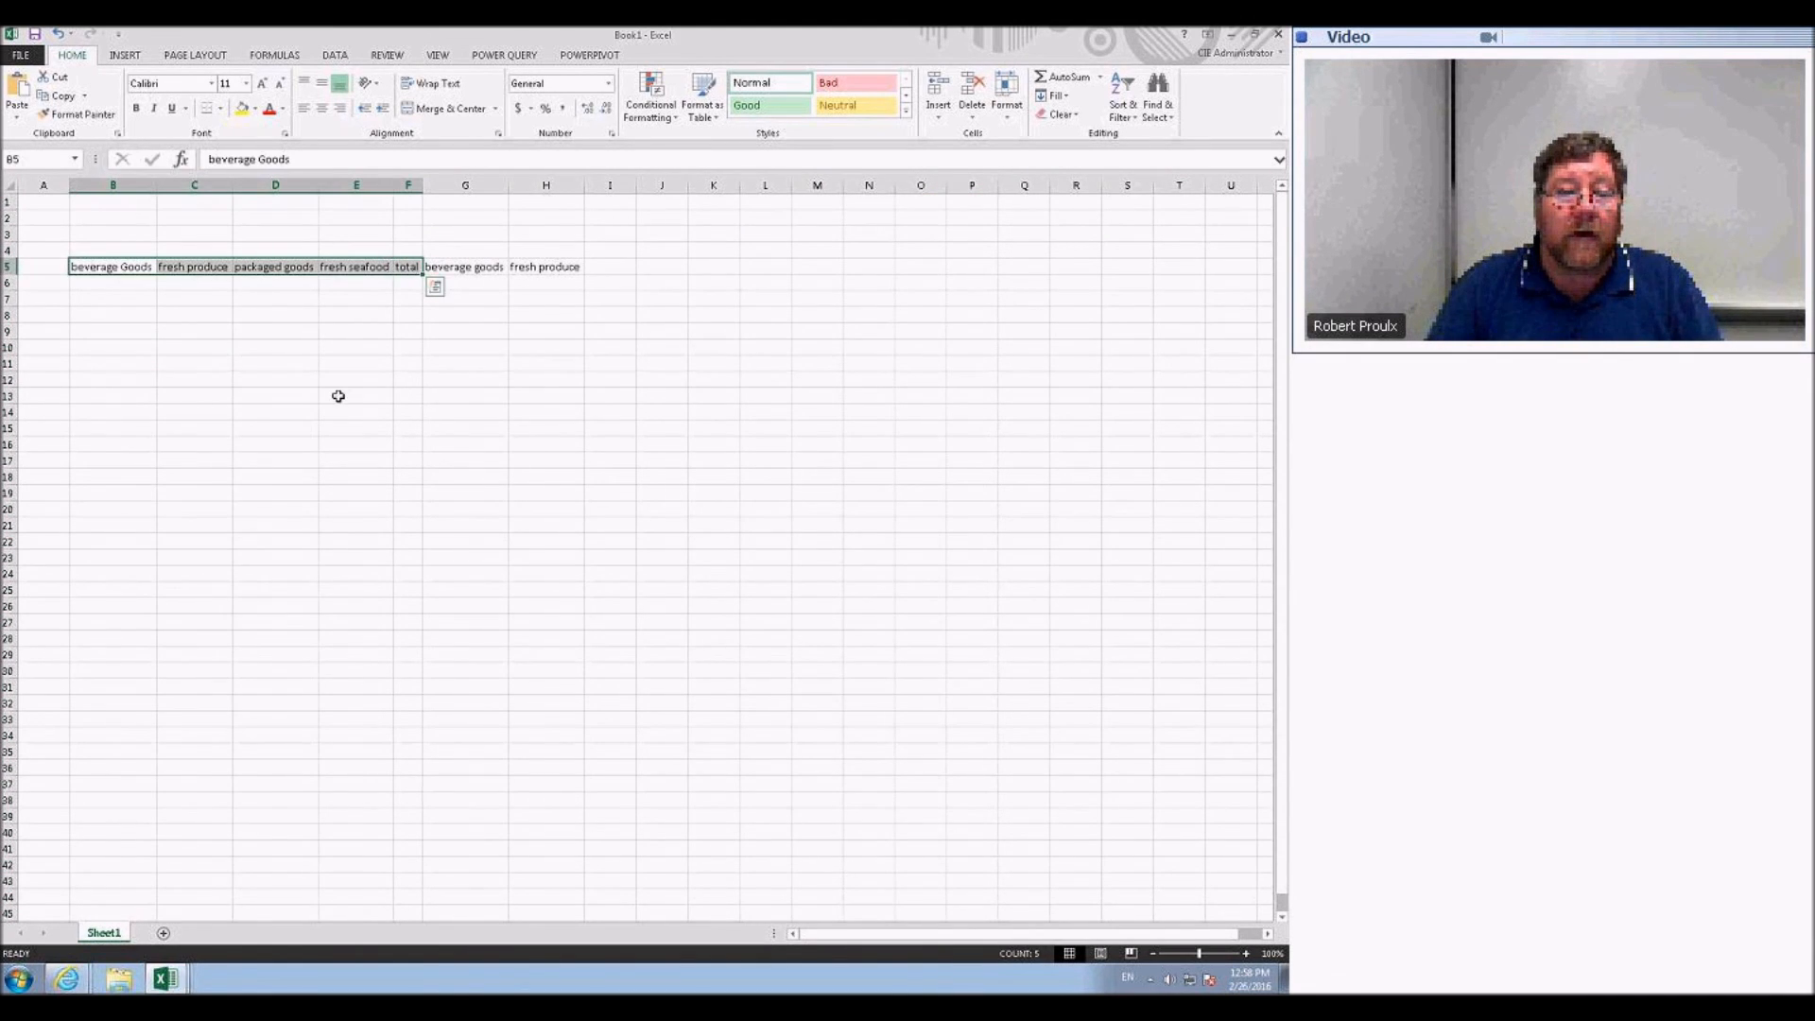
{"action": "left_click", "coordinate": [326, 323]}
{"action": "left_click", "coordinate": [414, 268]}
{"action": "left_click_drag", "start_coordinate": [423, 273], "coordinate": [421, 416]}
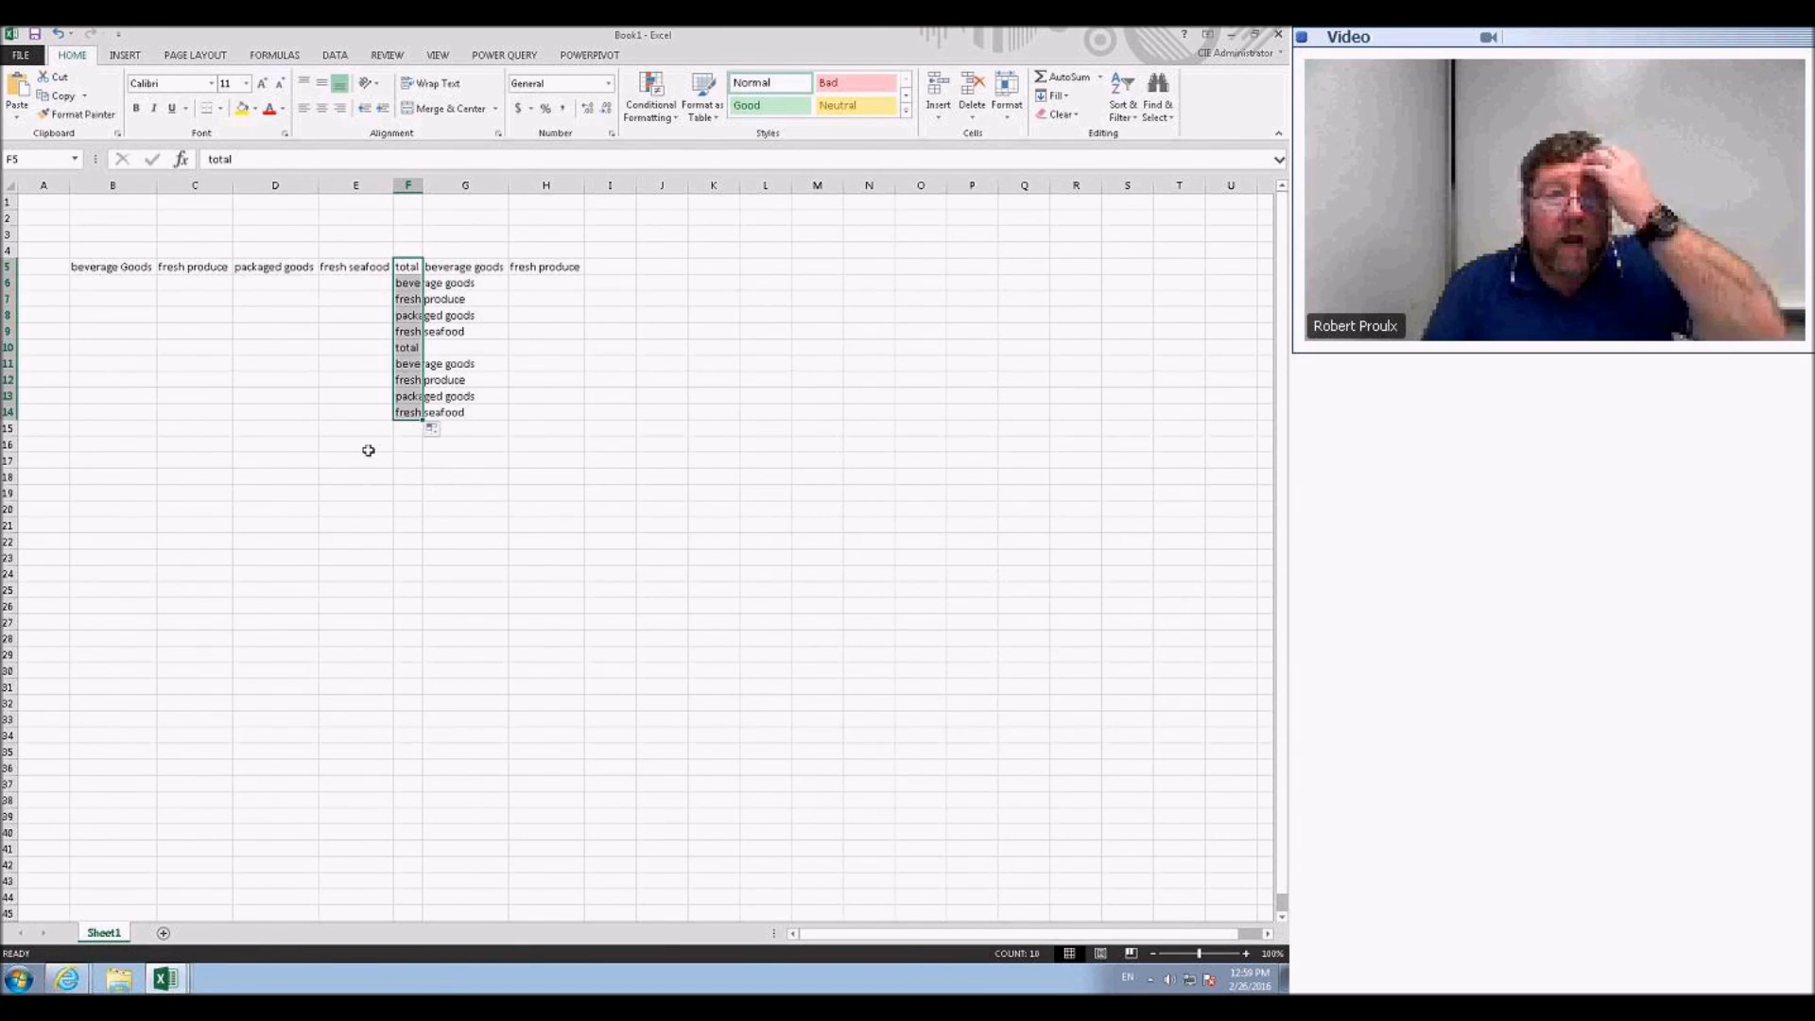